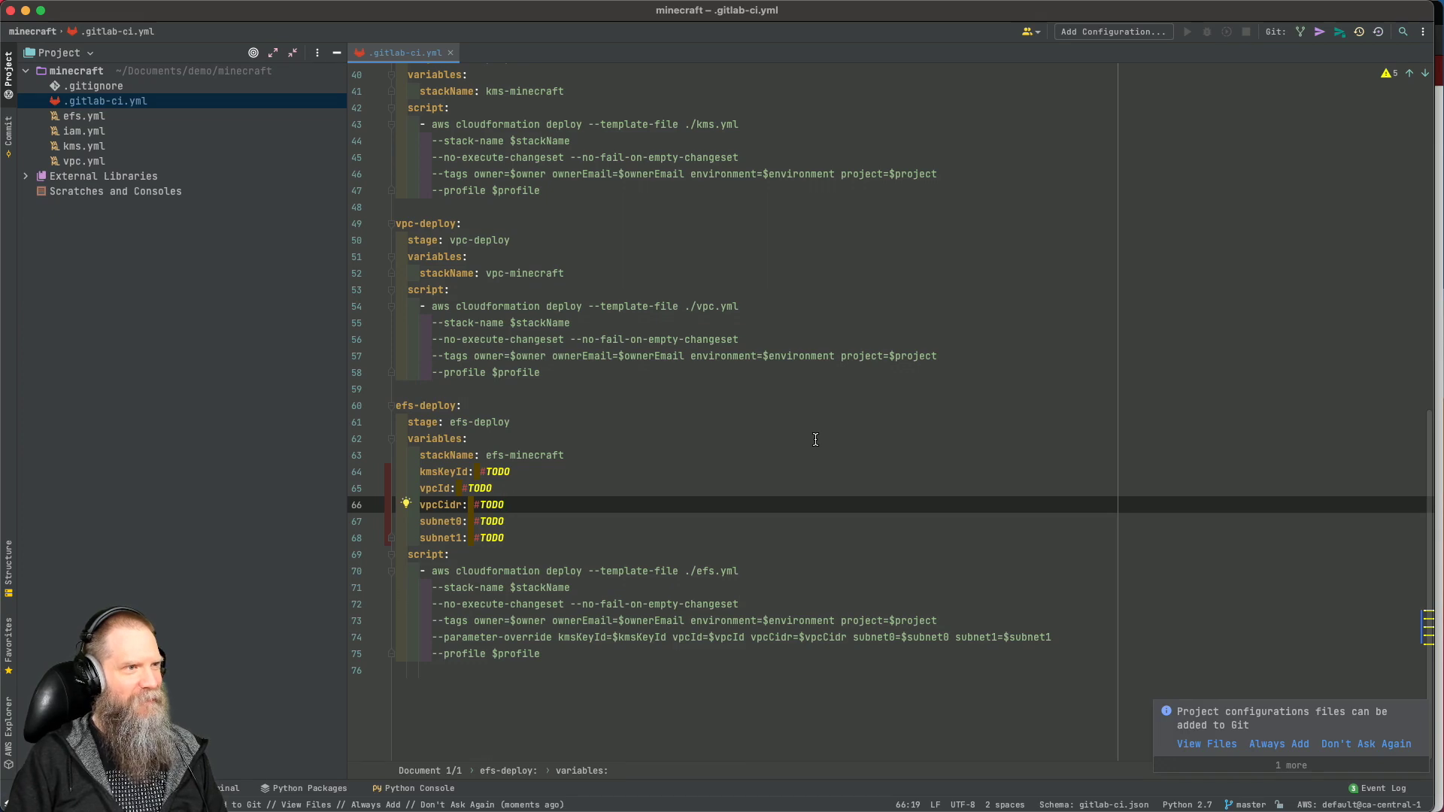
Switch to the CloudFormation console in Firefox and review the events of the iam-minecraft, kms-minecraft and vpc-minecraft stacks.
mouse_move(484, 810)
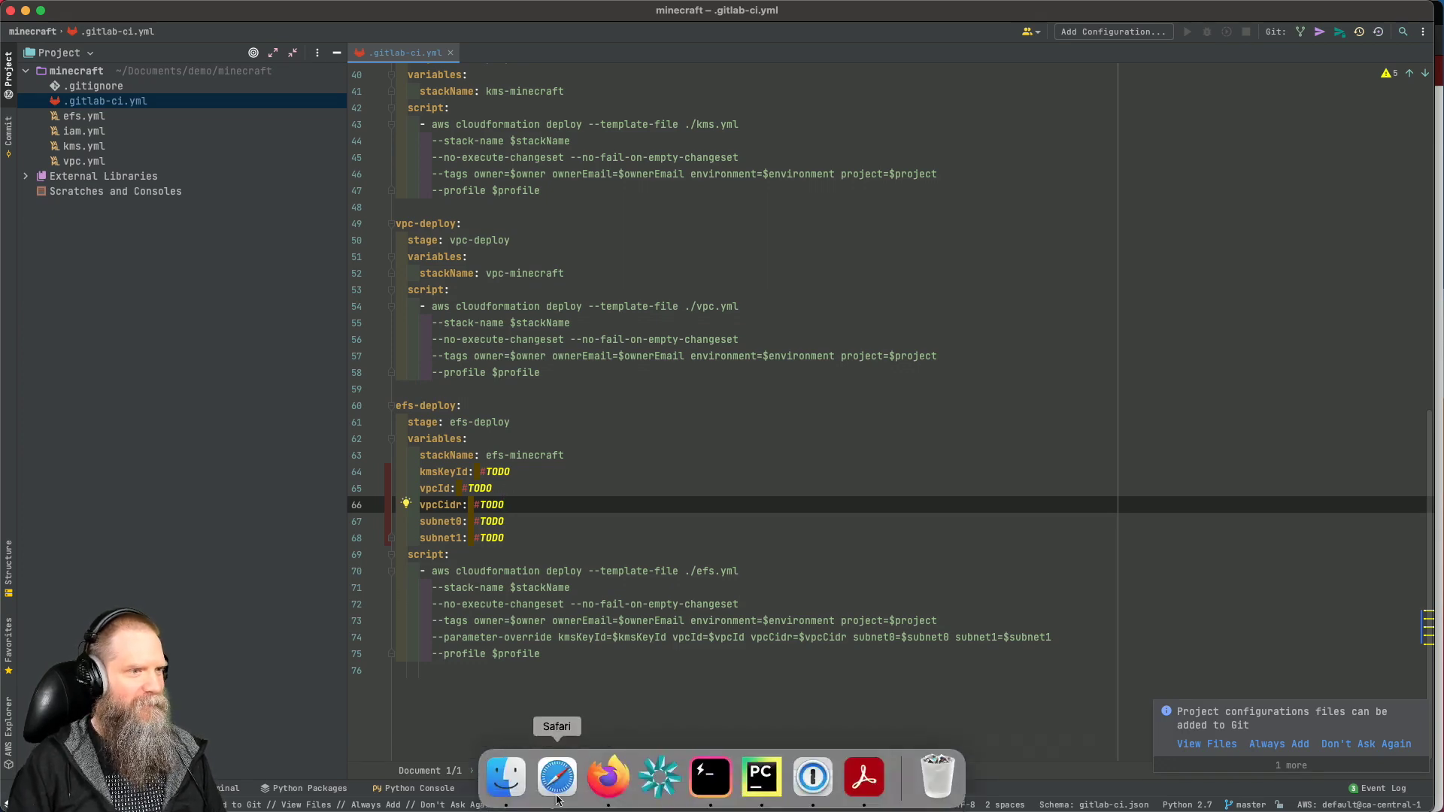
left_click(602, 782)
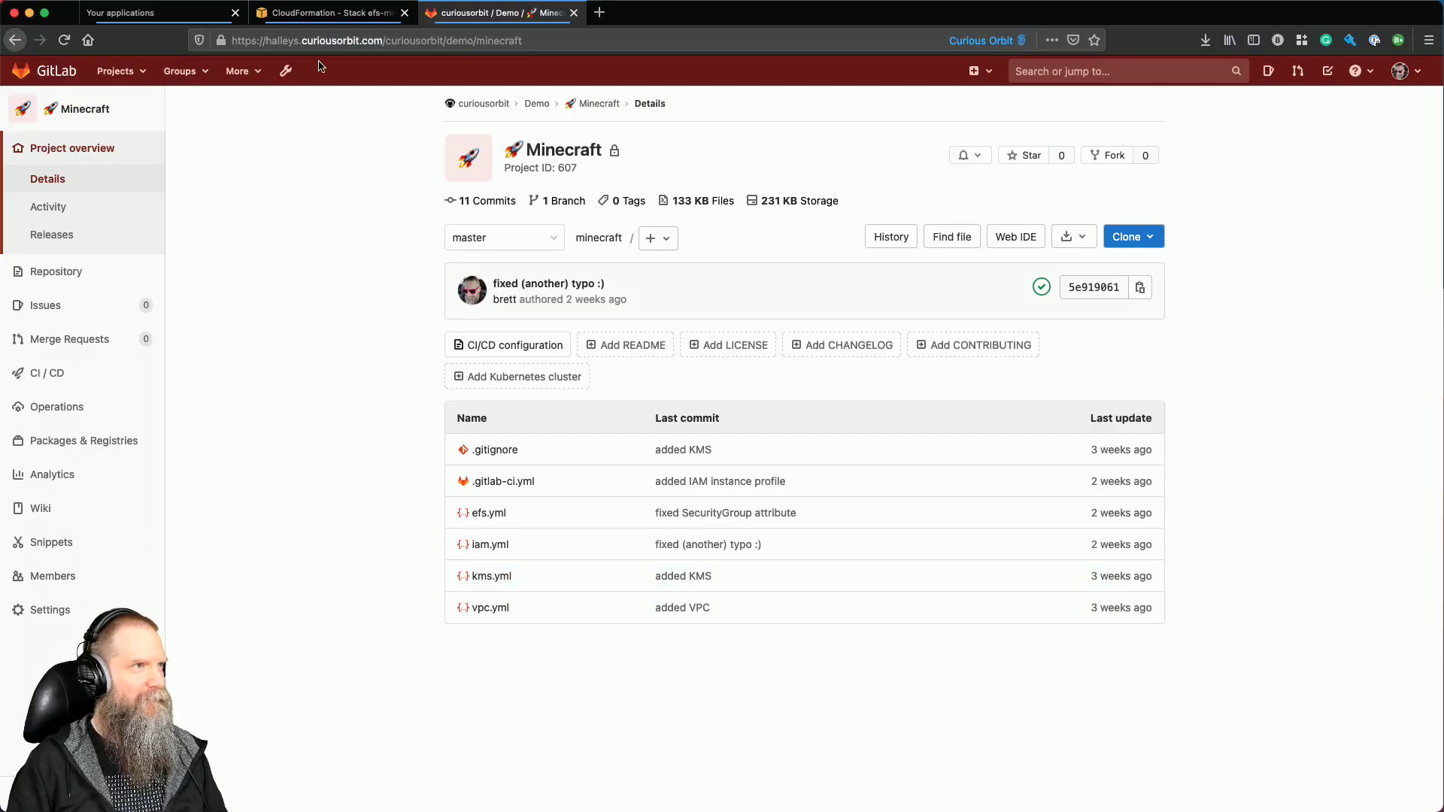
left_click(316, 13)
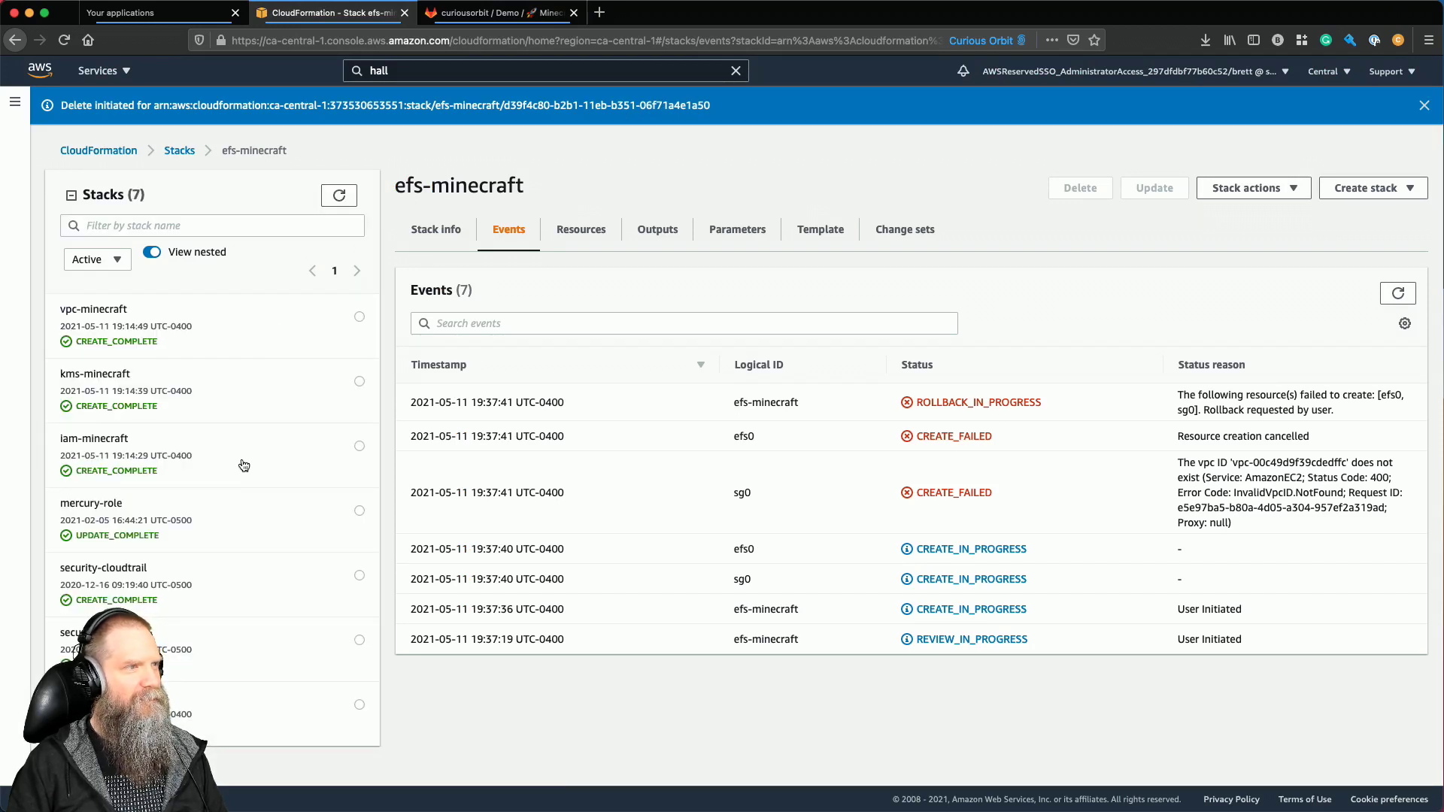
left_click(265, 464)
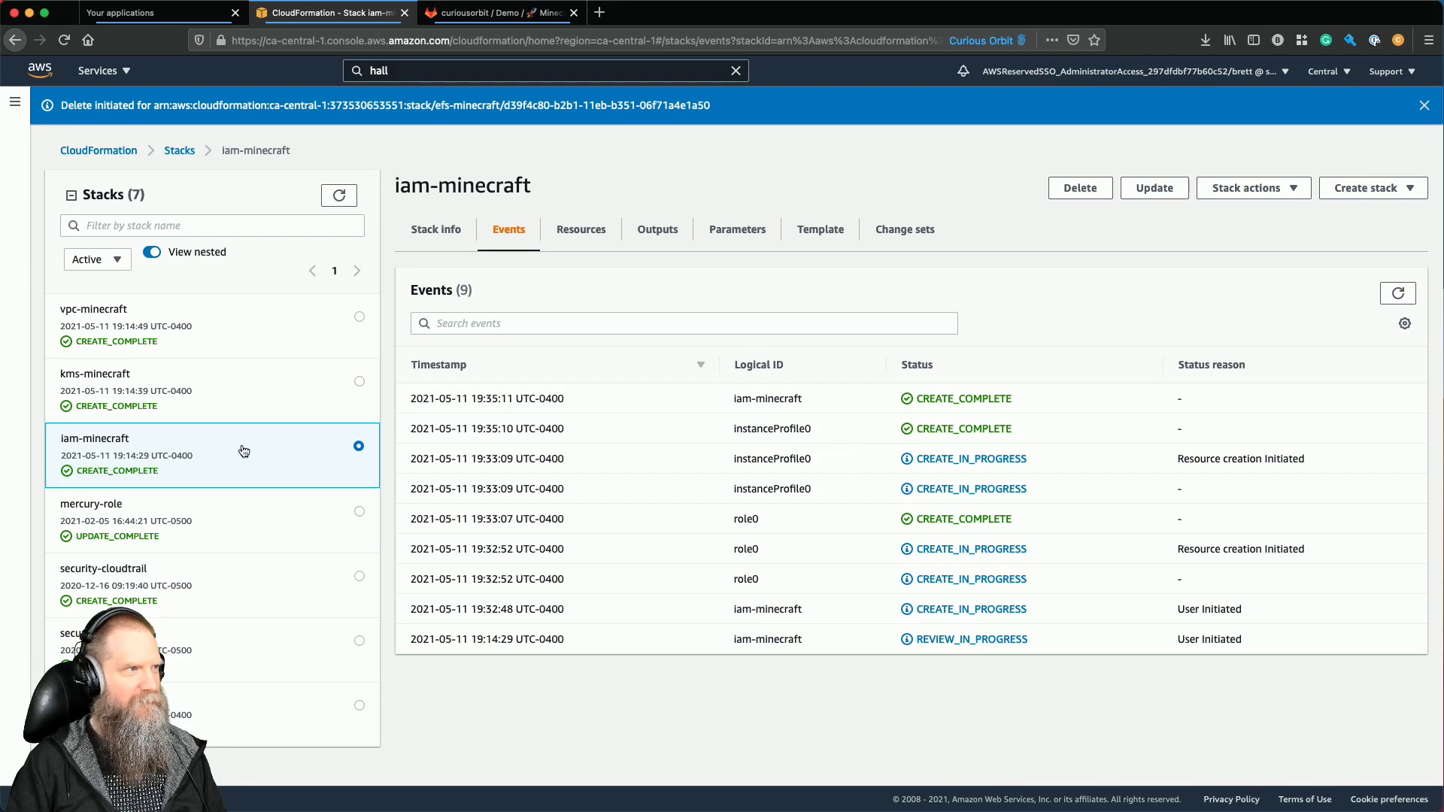
left_click(245, 385)
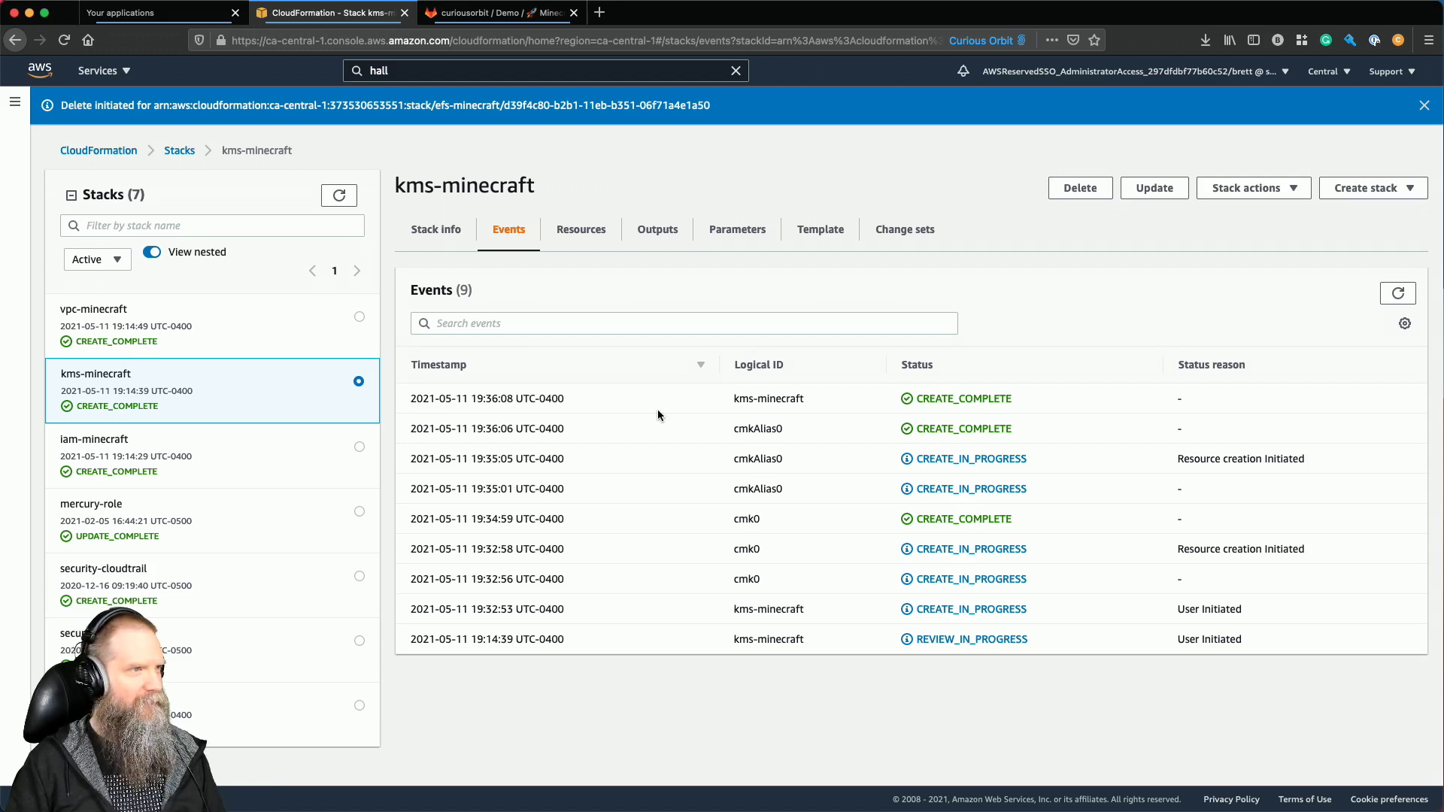
left_click(305, 331)
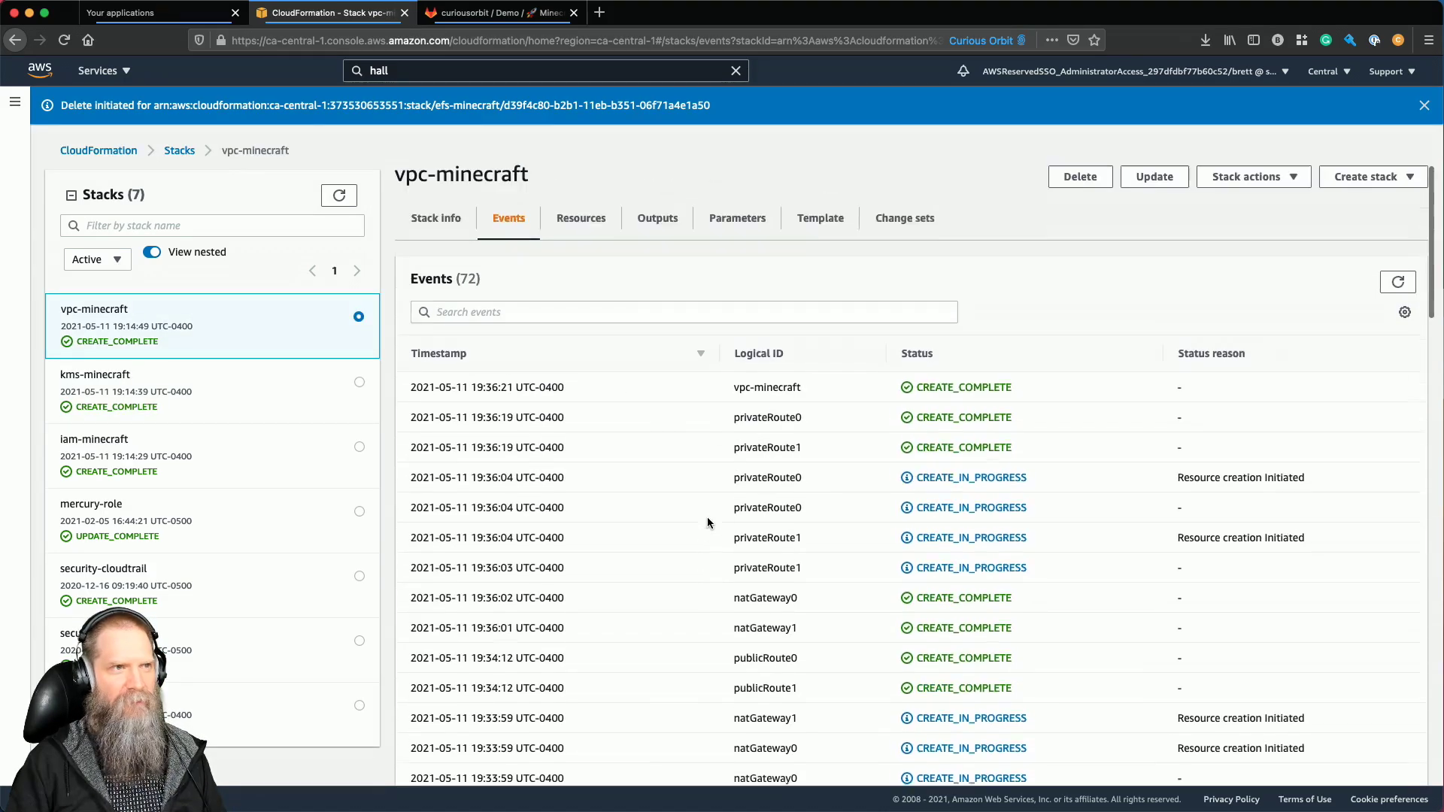
Copy the vpcCIDR output of the vpc-minecraft stack into the efs-deploy vpcCidr variable in PyCharm as '10.10.0.0/16', in single quotes.
left_click(606, 246)
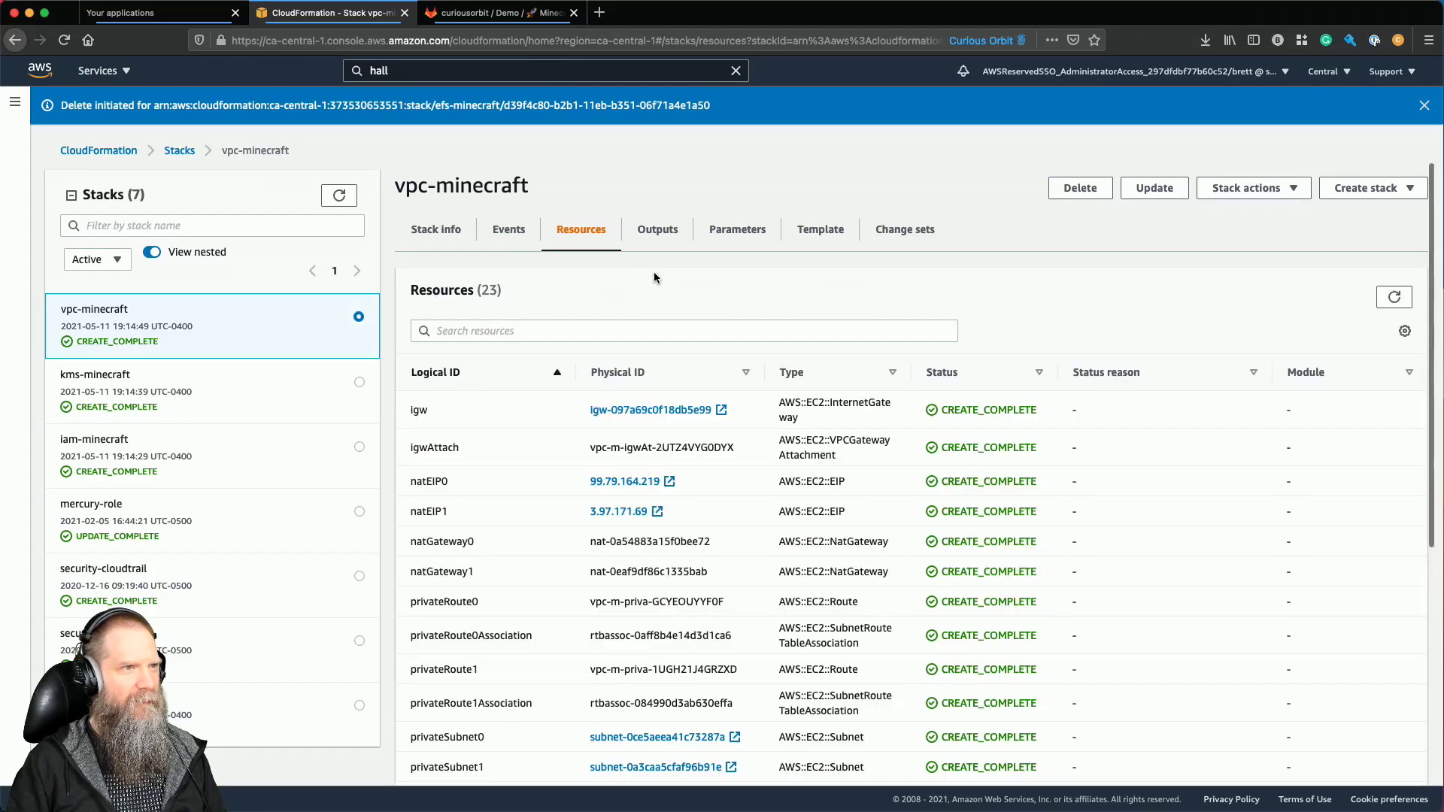
left_click(654, 239)
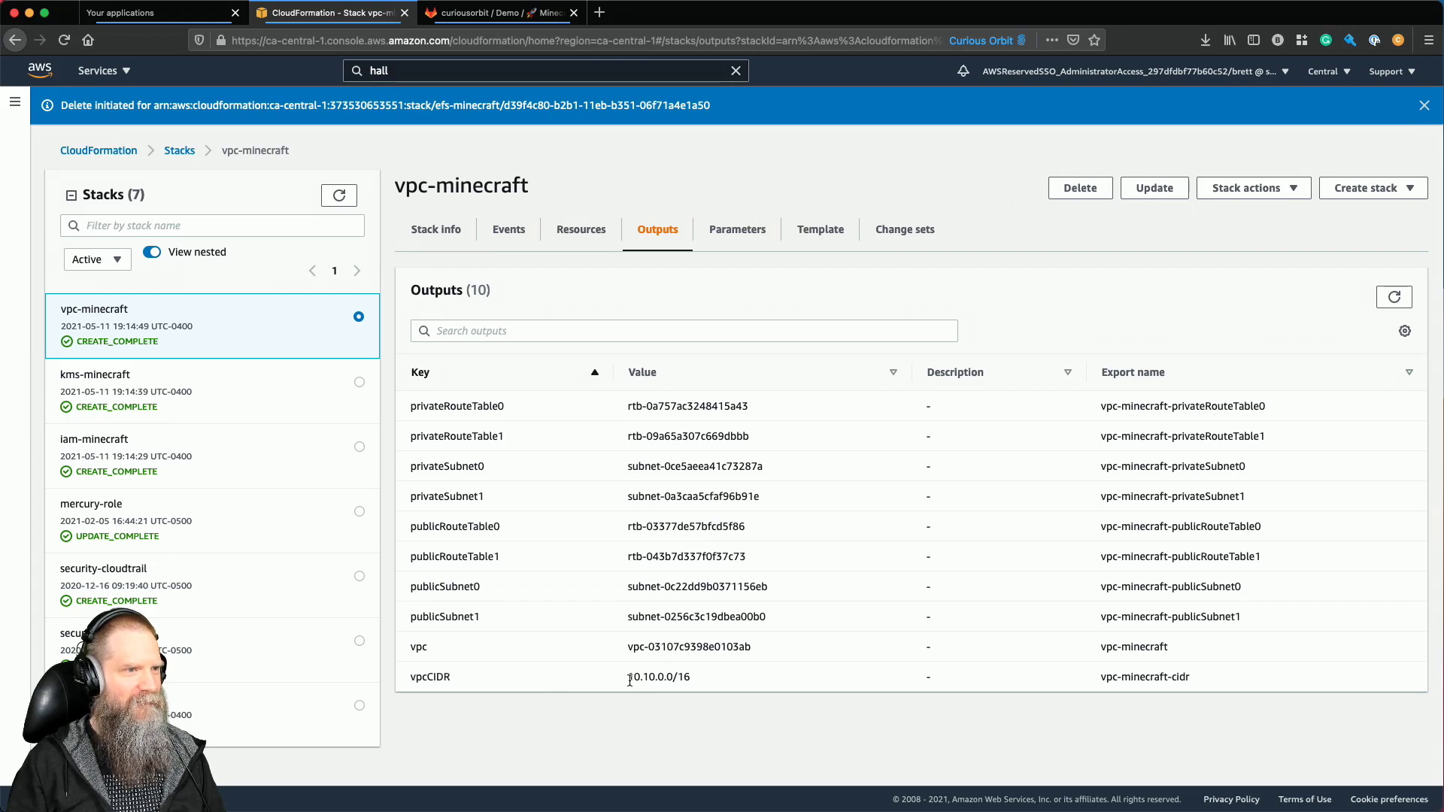
left_click_drag(630, 680, 710, 685)
key("super+c")
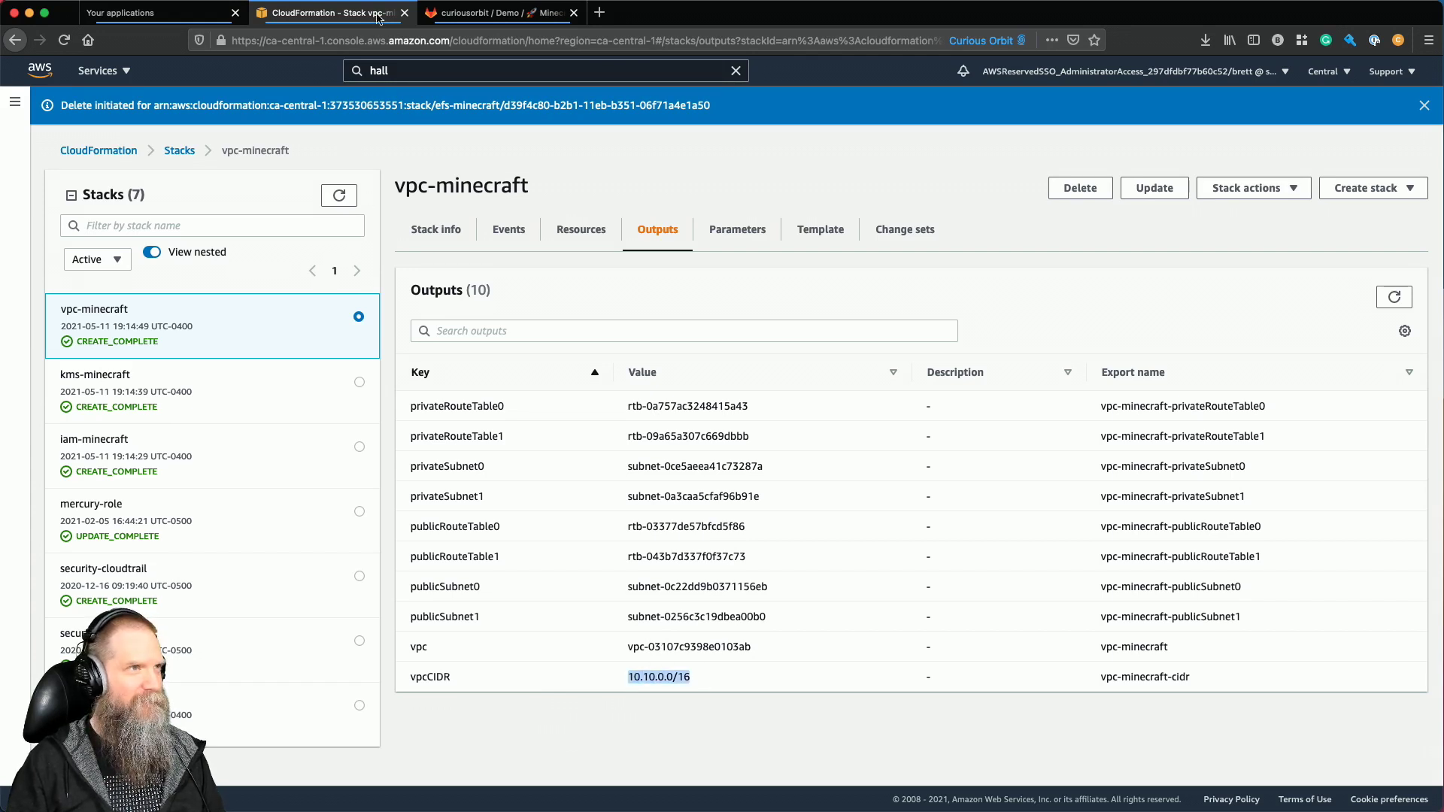
key("super+Tab")
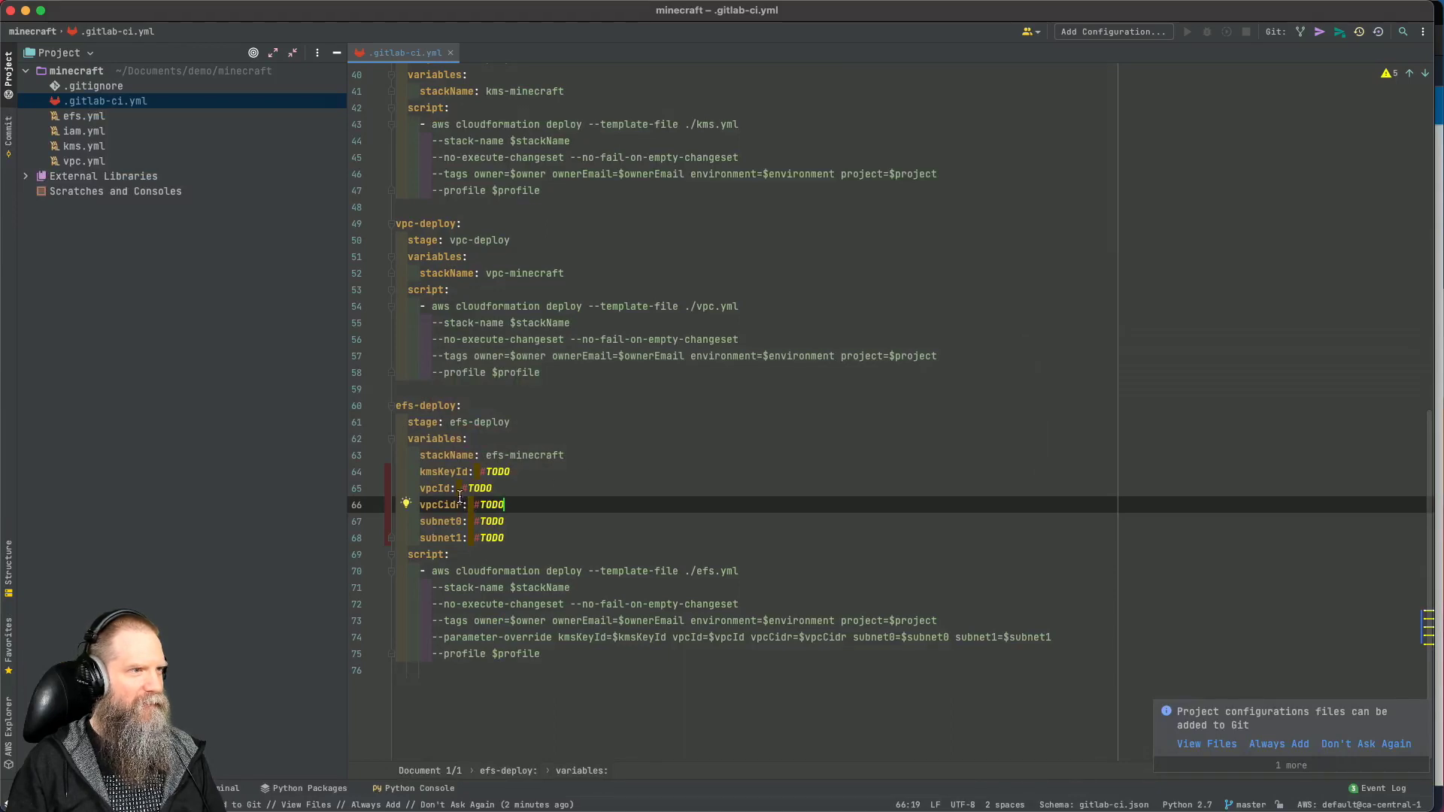
left_click_drag(475, 507, 505, 506)
type("'")
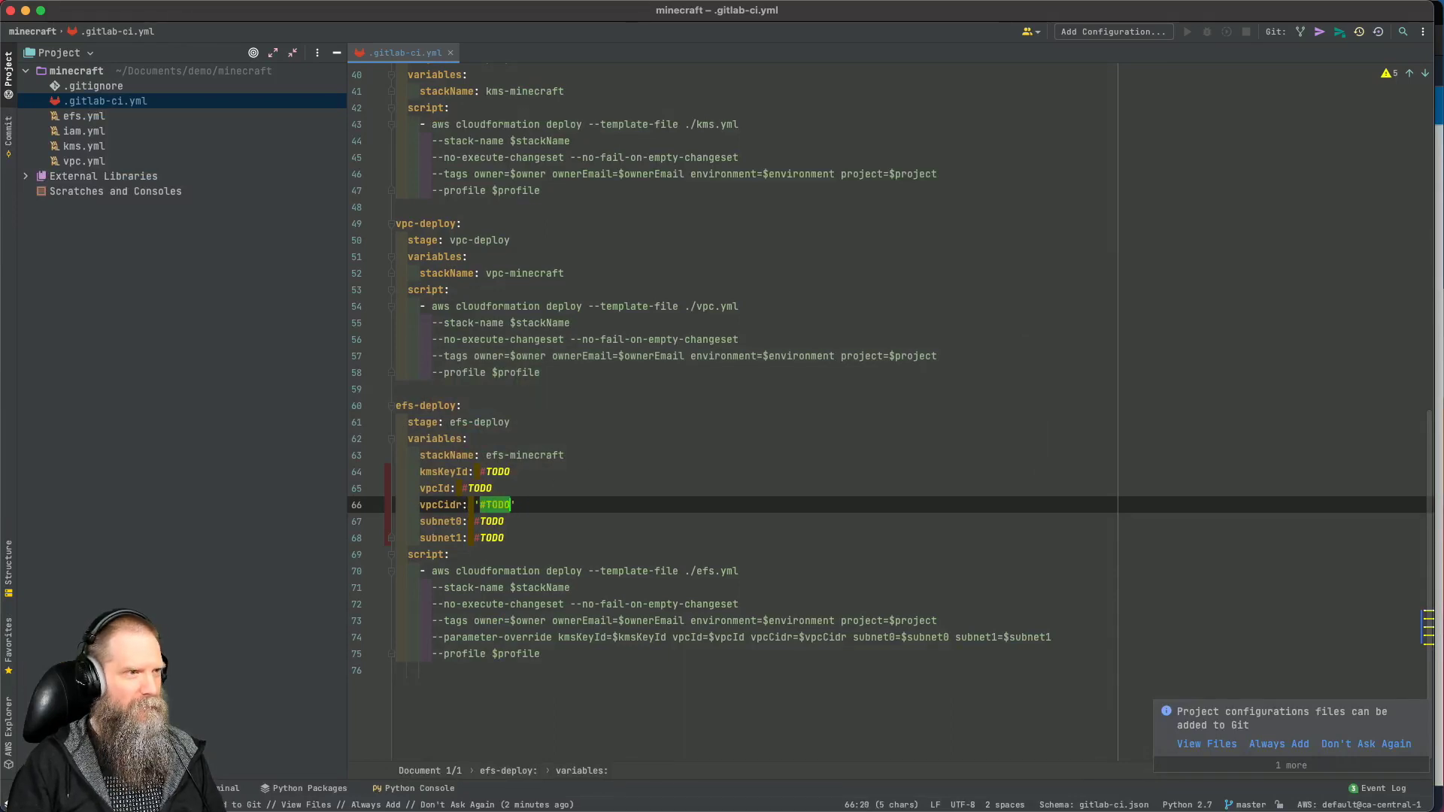
key("super+v")
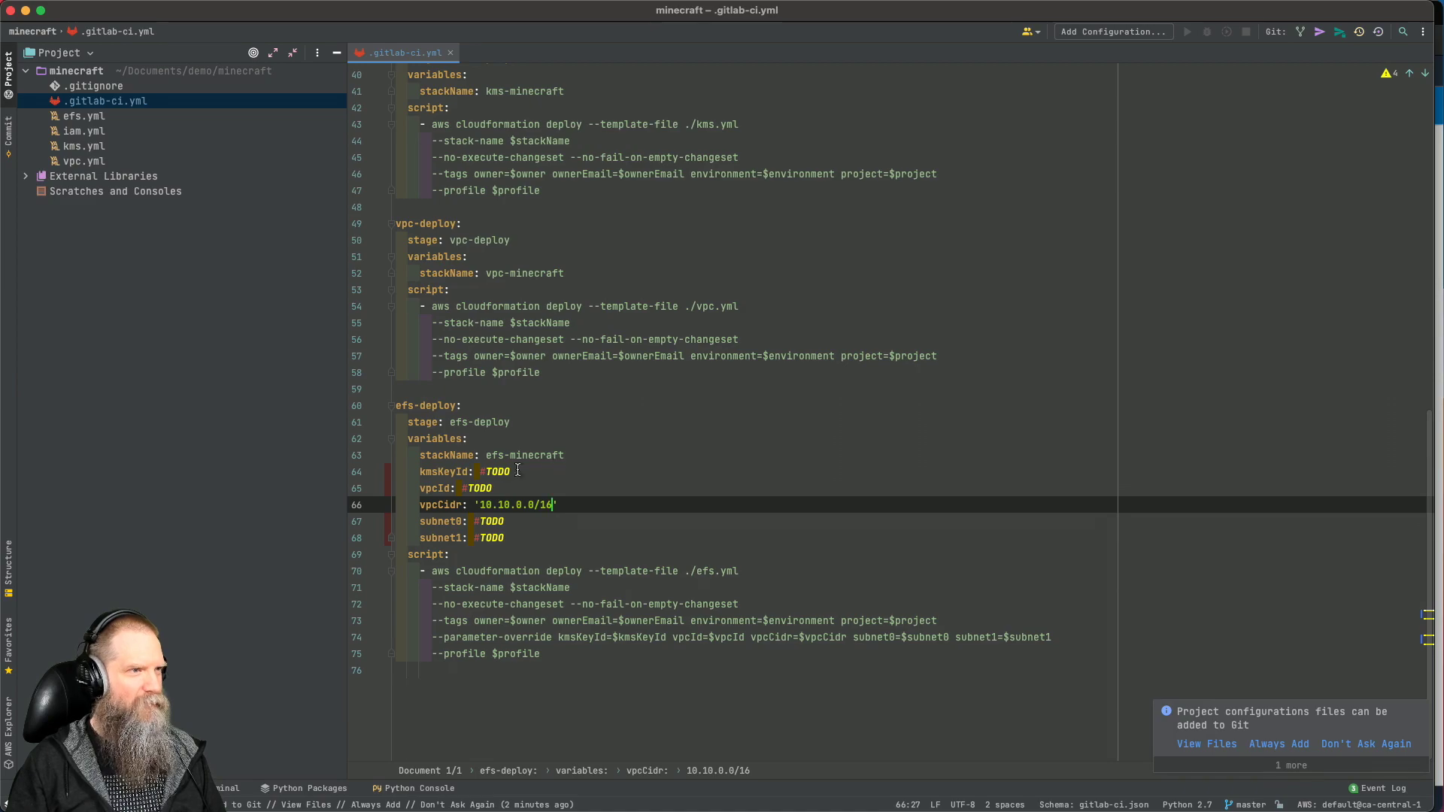
Copy the vpc output from the CloudFormation stack and set the efs-deploy vpcId variable in PyCharm to vpc-03107c9398e0103ab.
key("super+Tab")
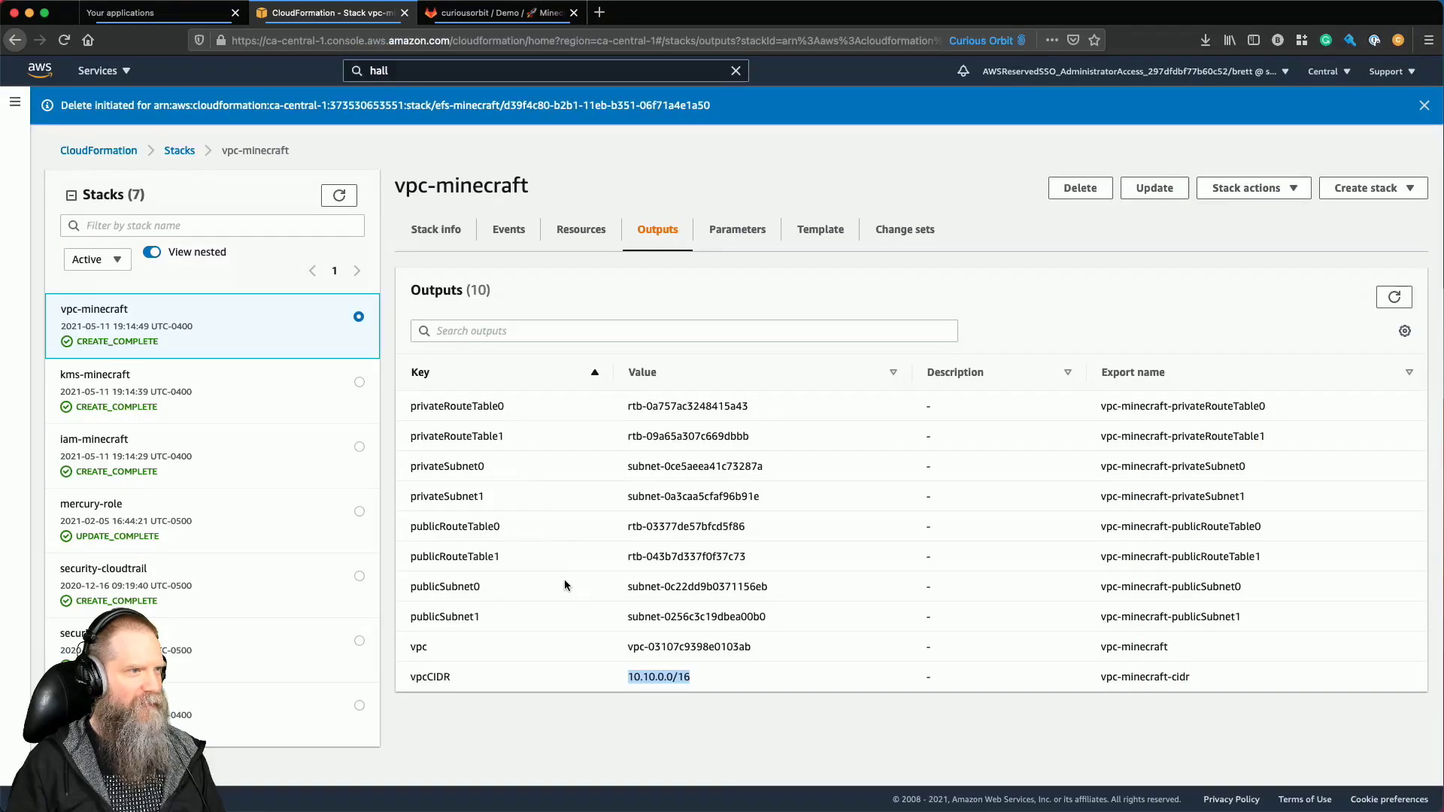
left_click_drag(625, 647, 762, 650)
key("super+c")
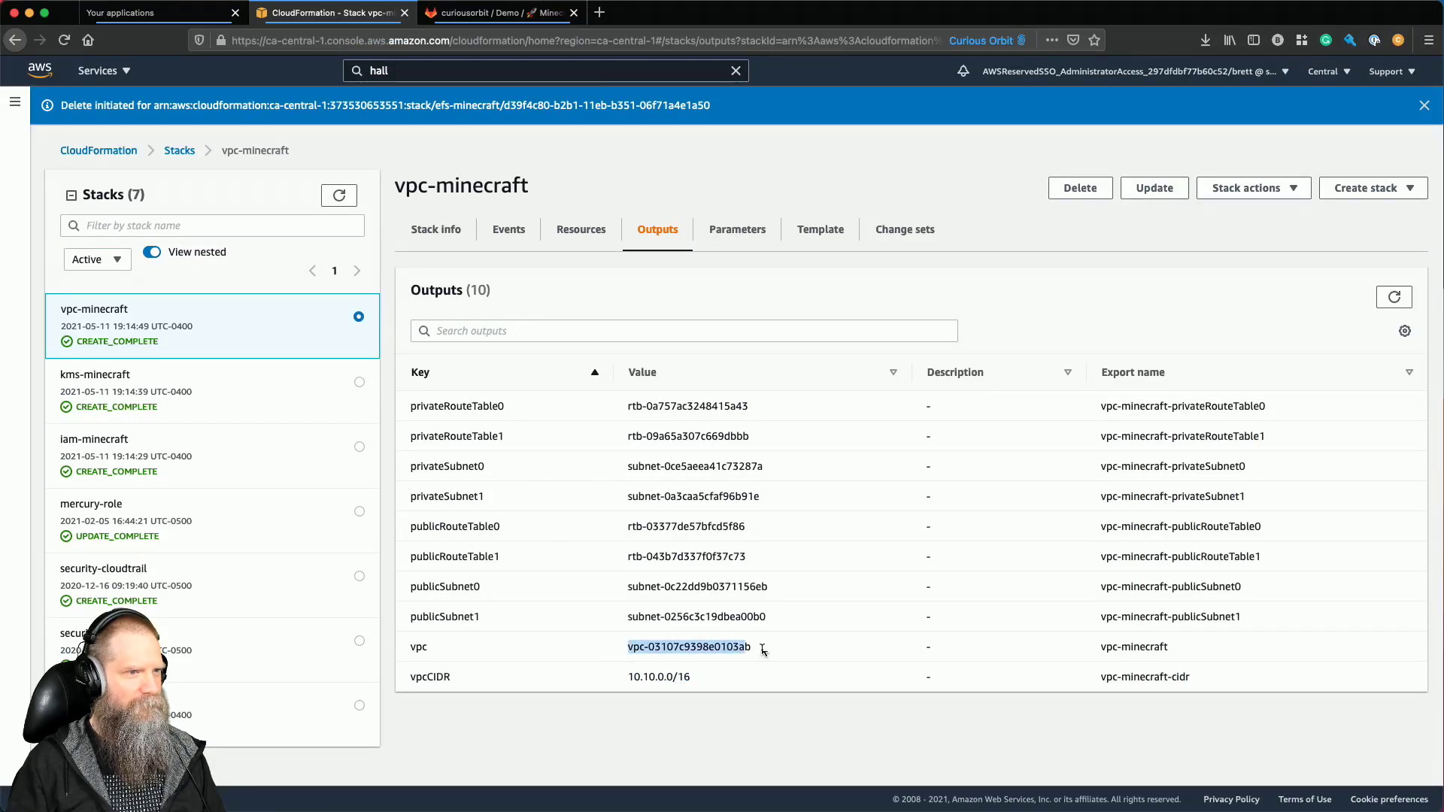
key("super+Tab")
key("Up")
key("Up")
key("Up")
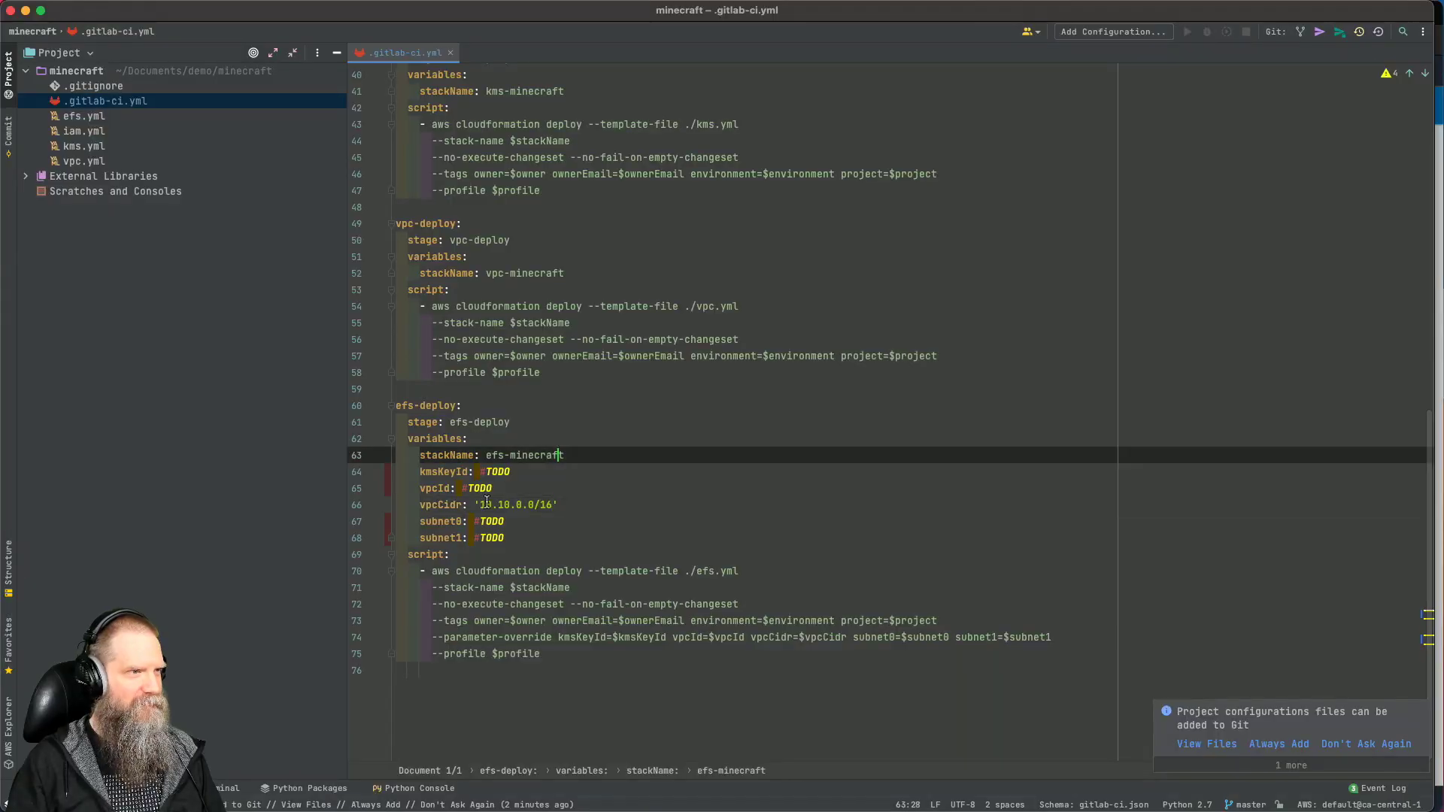
left_click(460, 490)
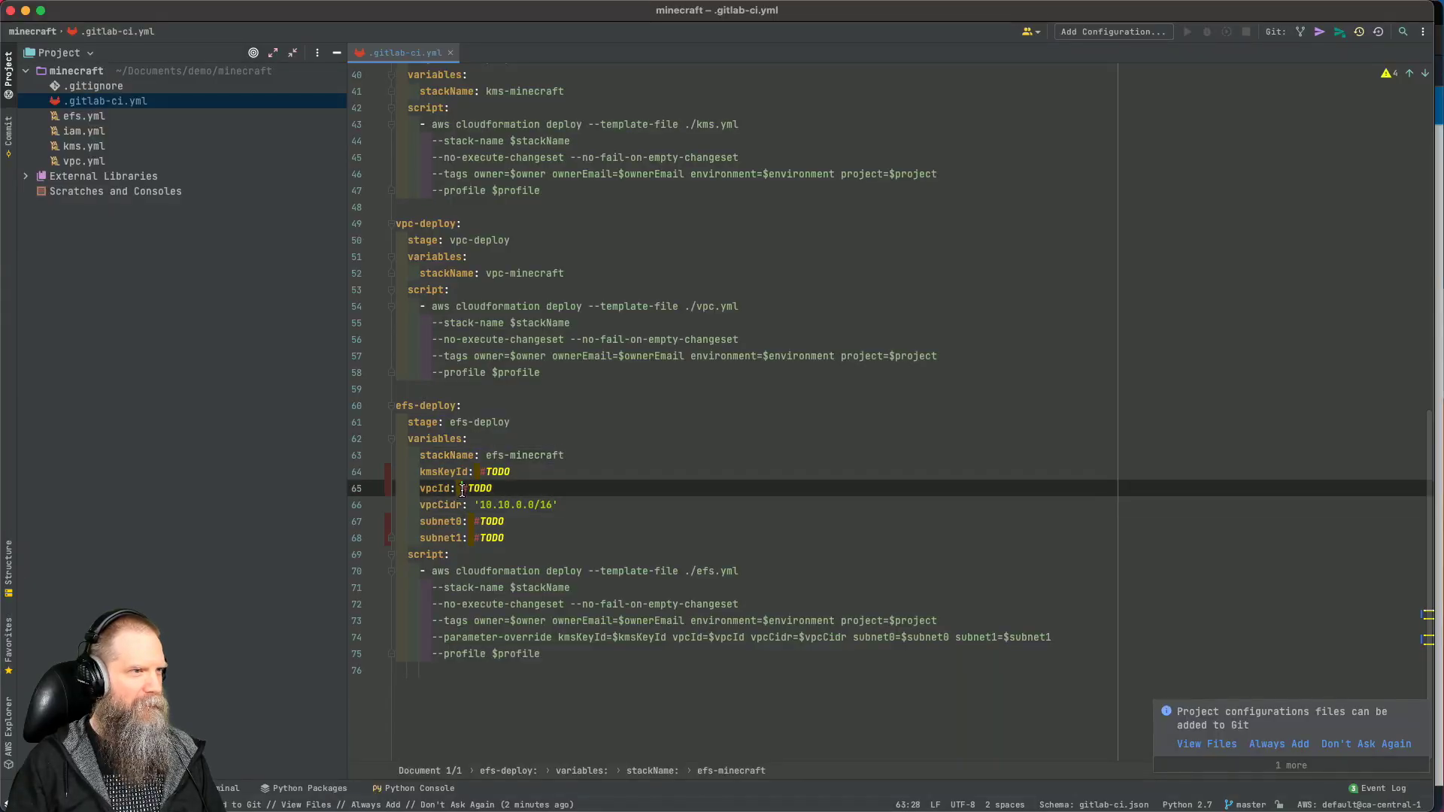
key("shift+End")
key("super+v")
Copy the privateSubnet0 output from CloudFormation and set the subnet0 variable in PyCharm to subnet-0ce5aeea41c73287a.
key("super+Tab")
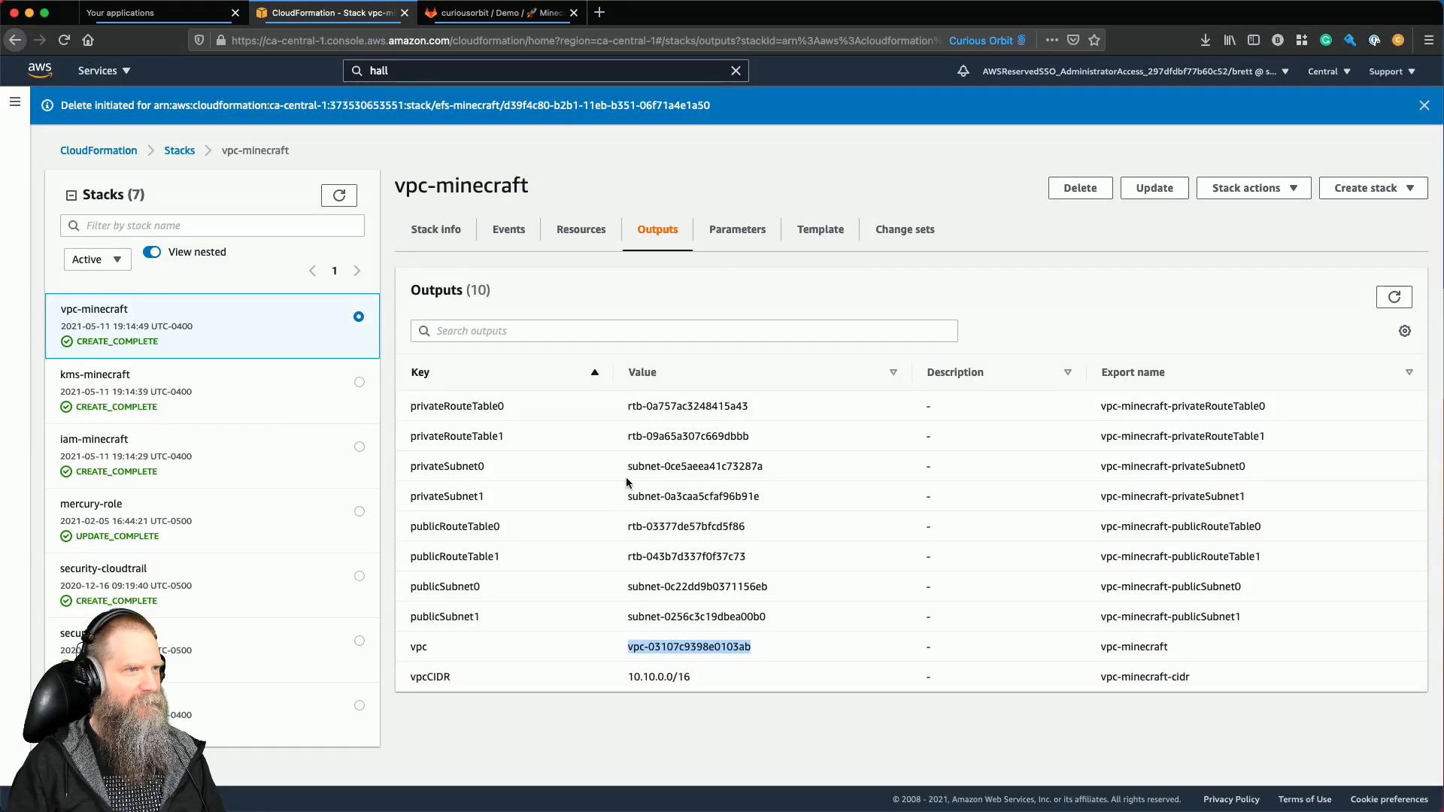
left_click_drag(625, 467, 783, 471)
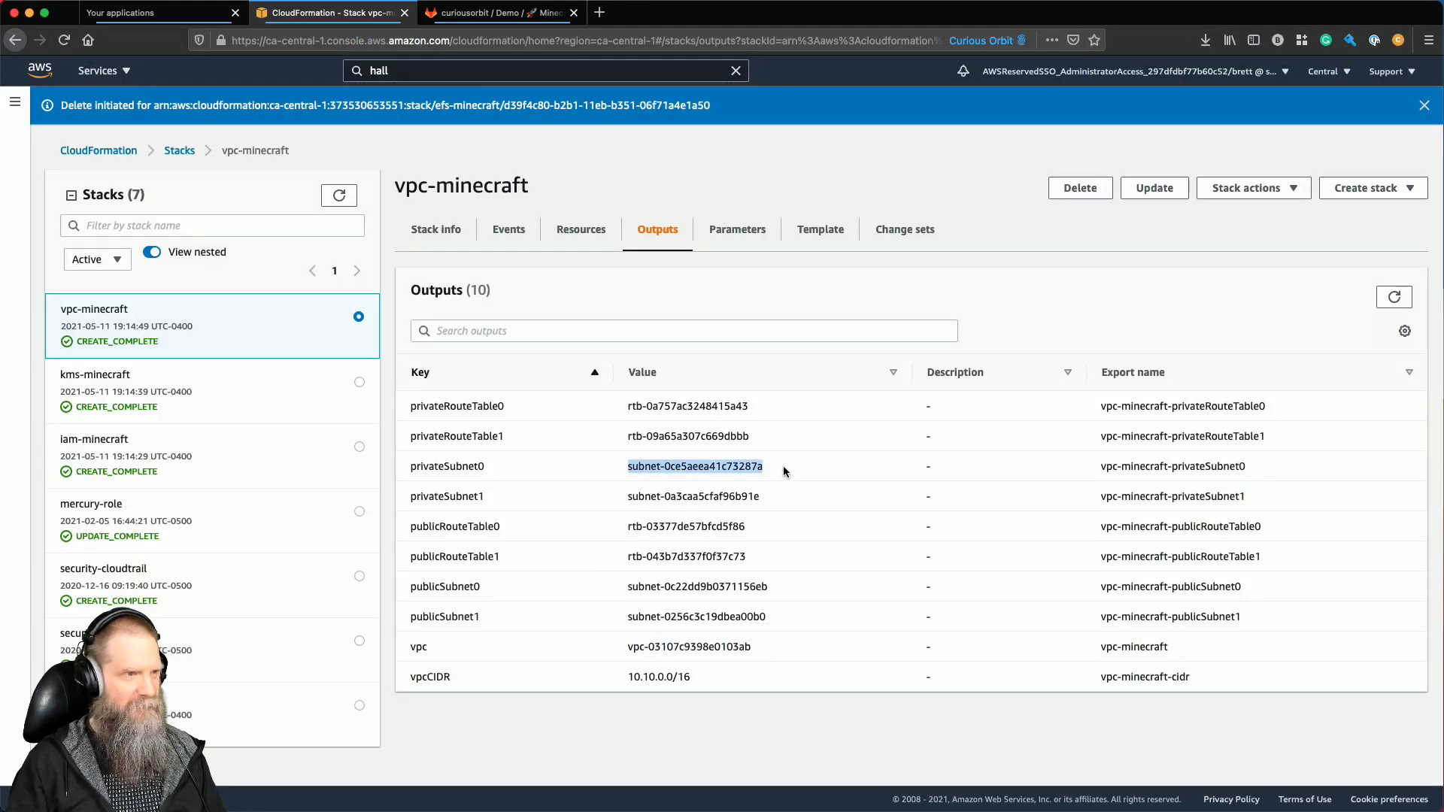
key("super+c")
key("super+Tab")
left_click(474, 521)
key("shift+End")
key("super+v")
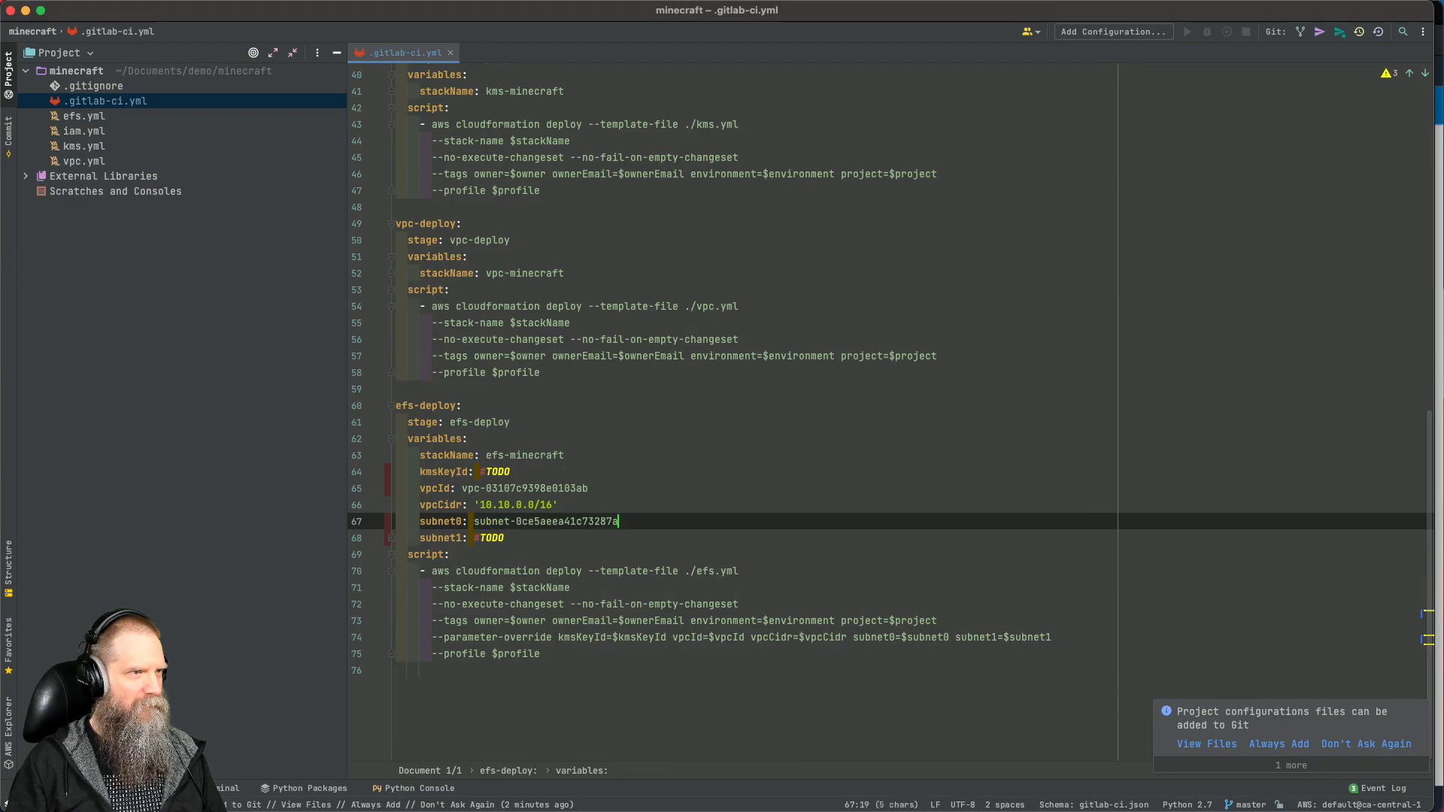
Copy the privateSubnet1 output from CloudFormation and set the subnet1 variable in PyCharm to subnet-0a3caa5cfaf96b91e.
key("super+Tab")
left_click_drag(625, 497, 784, 495)
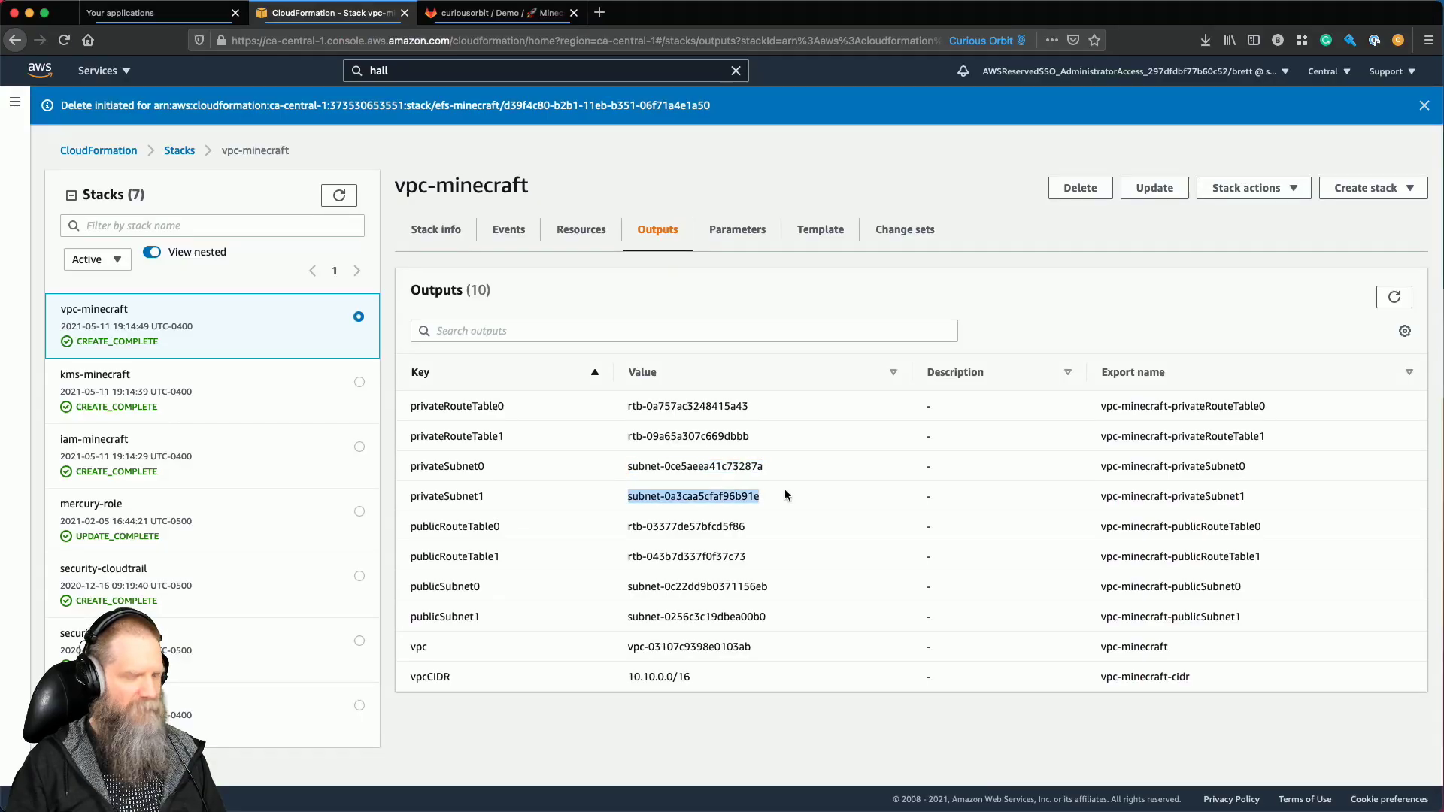
key("super+c")
key("super+Tab")
left_click(475, 538)
key("shift+End")
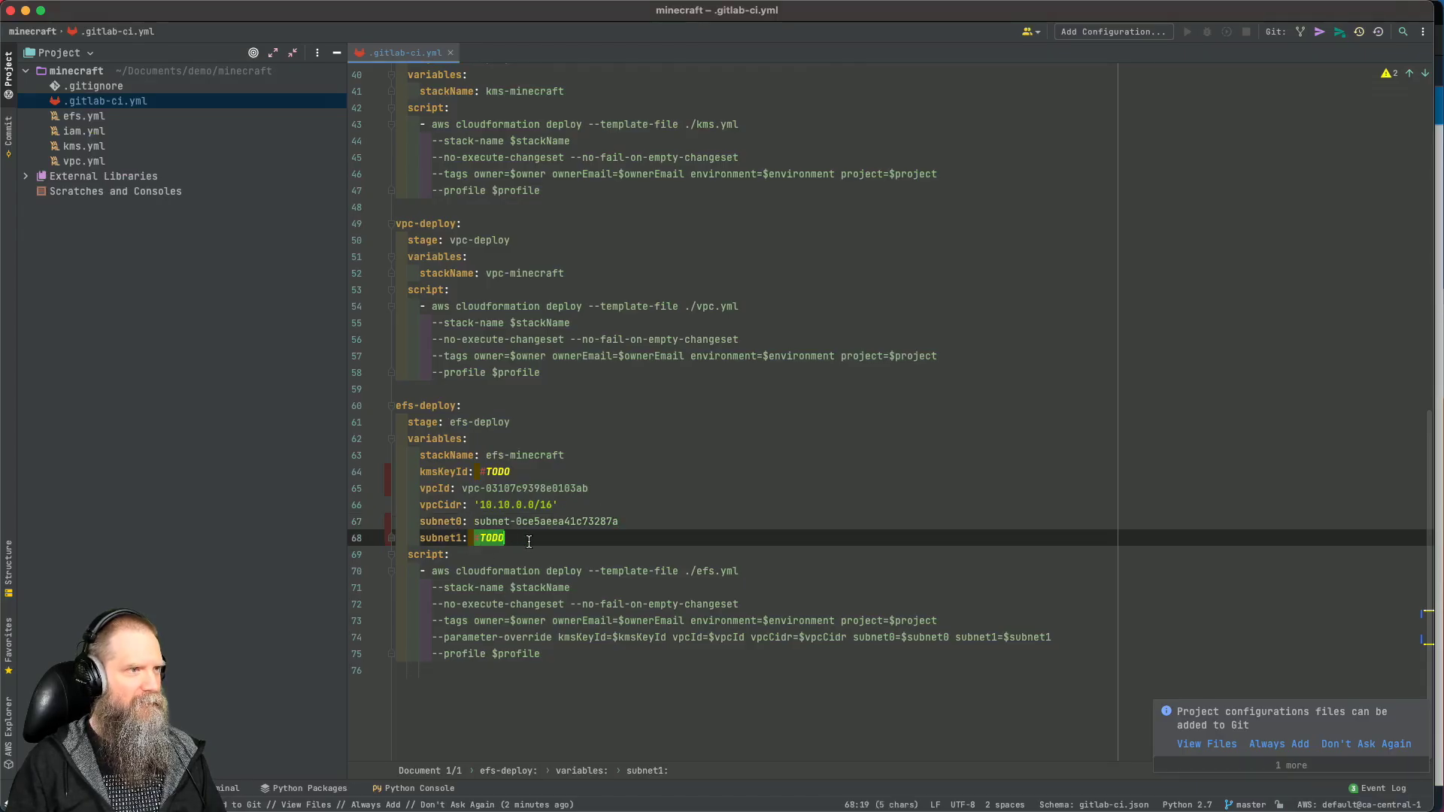
key("super+v")
Copy the cmkArn0 output of the kms-minecraft stack in CloudFormation into the kmsKeyId variable in PyCharm, in single quotes.
key("super+Tab")
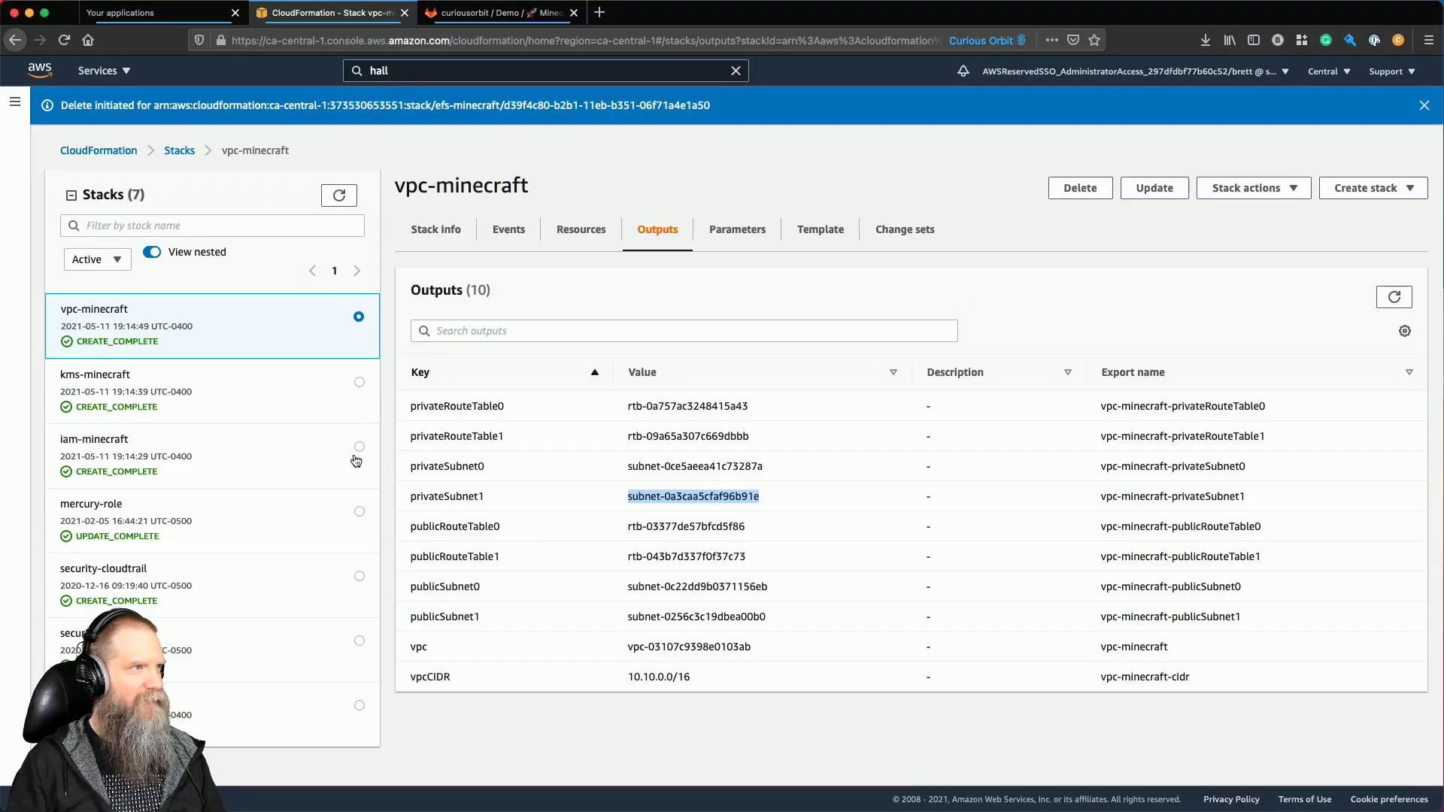
left_click(238, 398)
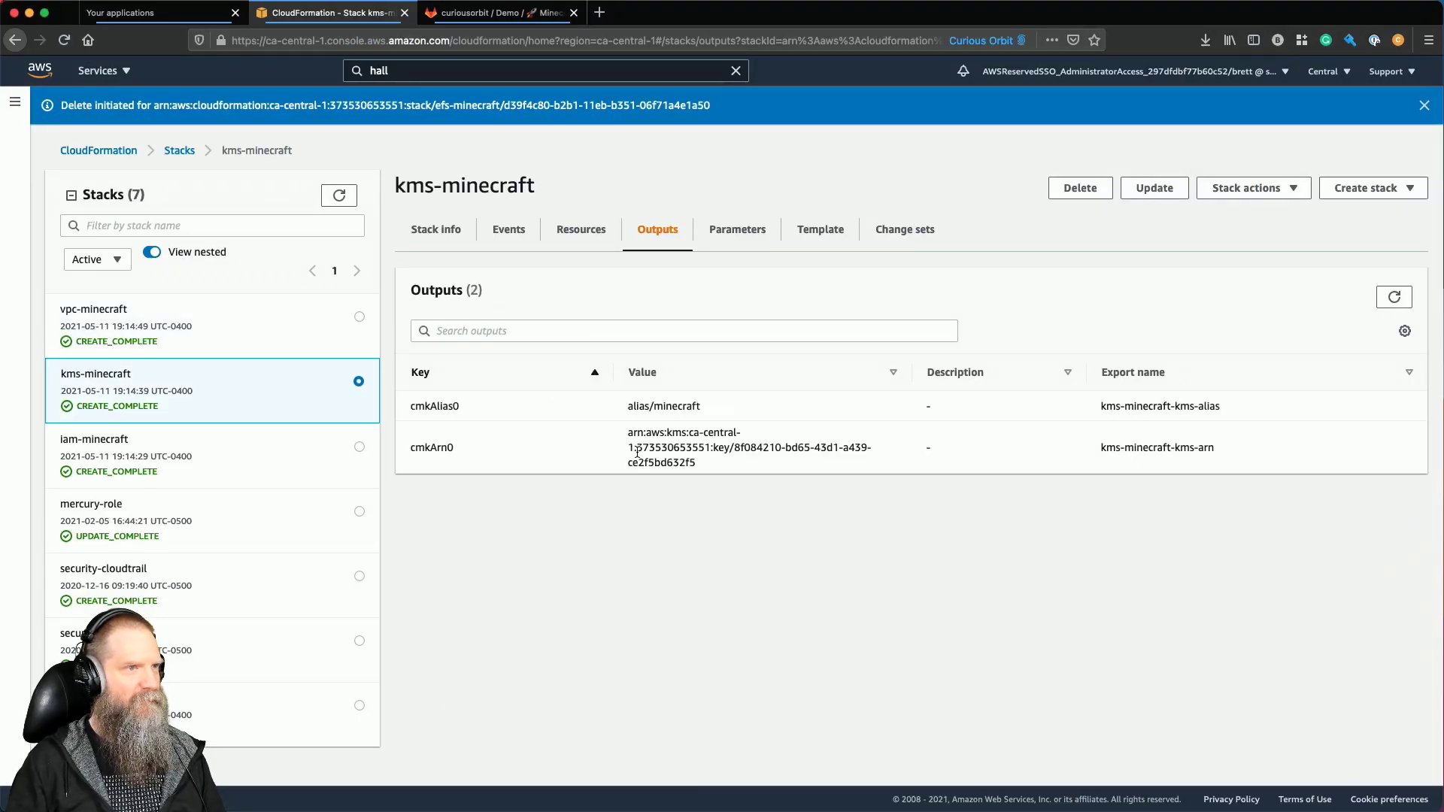
left_click_drag(629, 435, 717, 461)
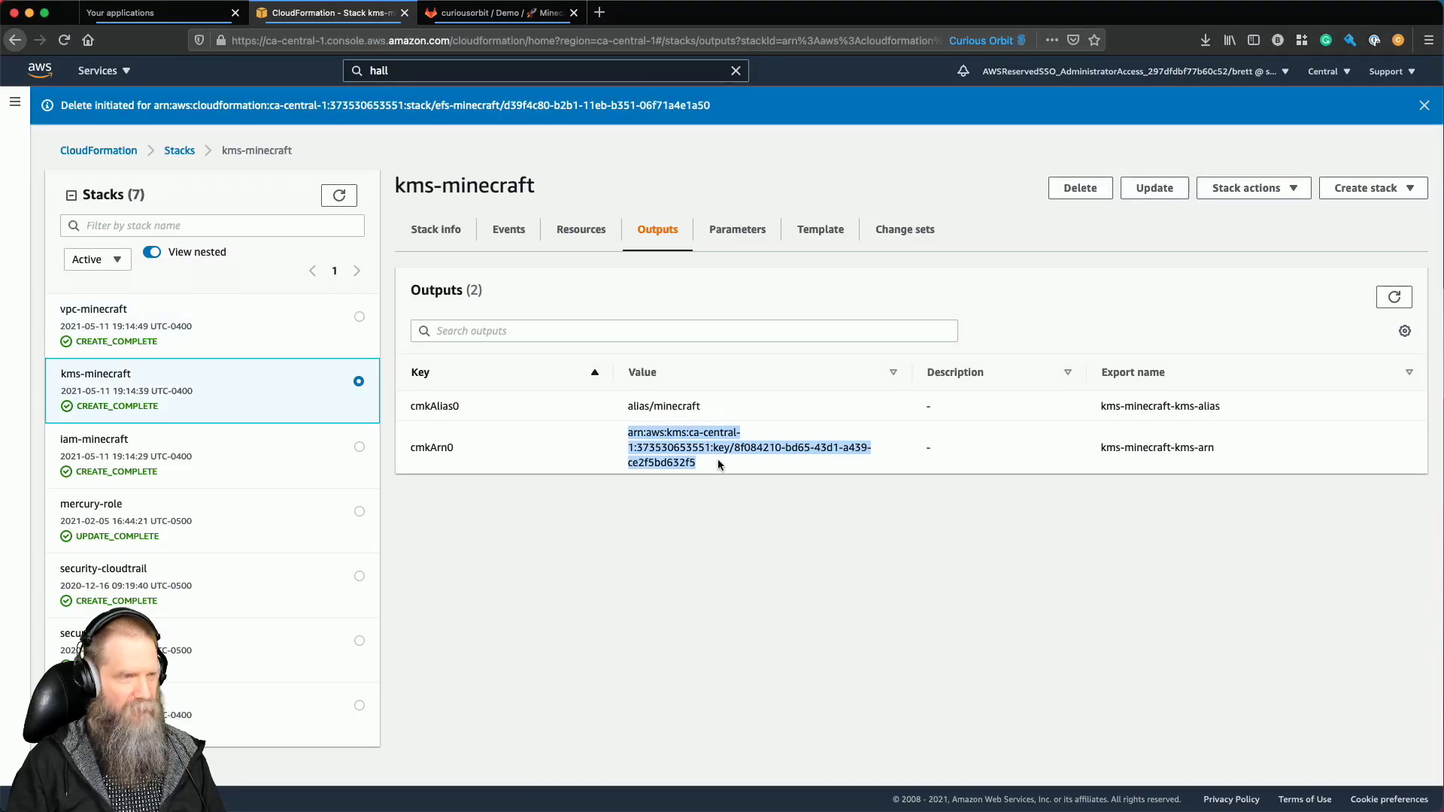
key("super+Tab")
left_click_drag(479, 472, 512, 472)
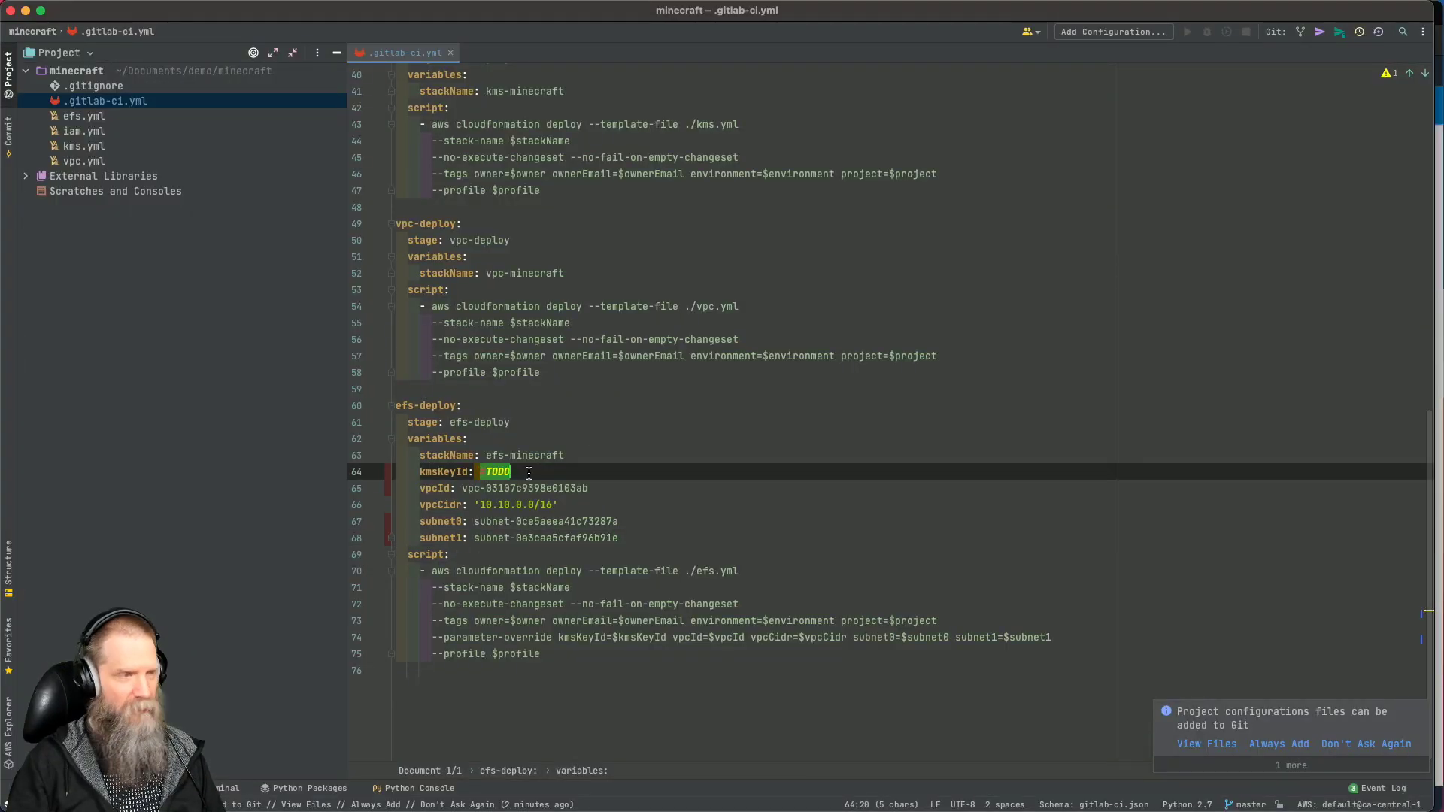
type("'")
key("super+v")
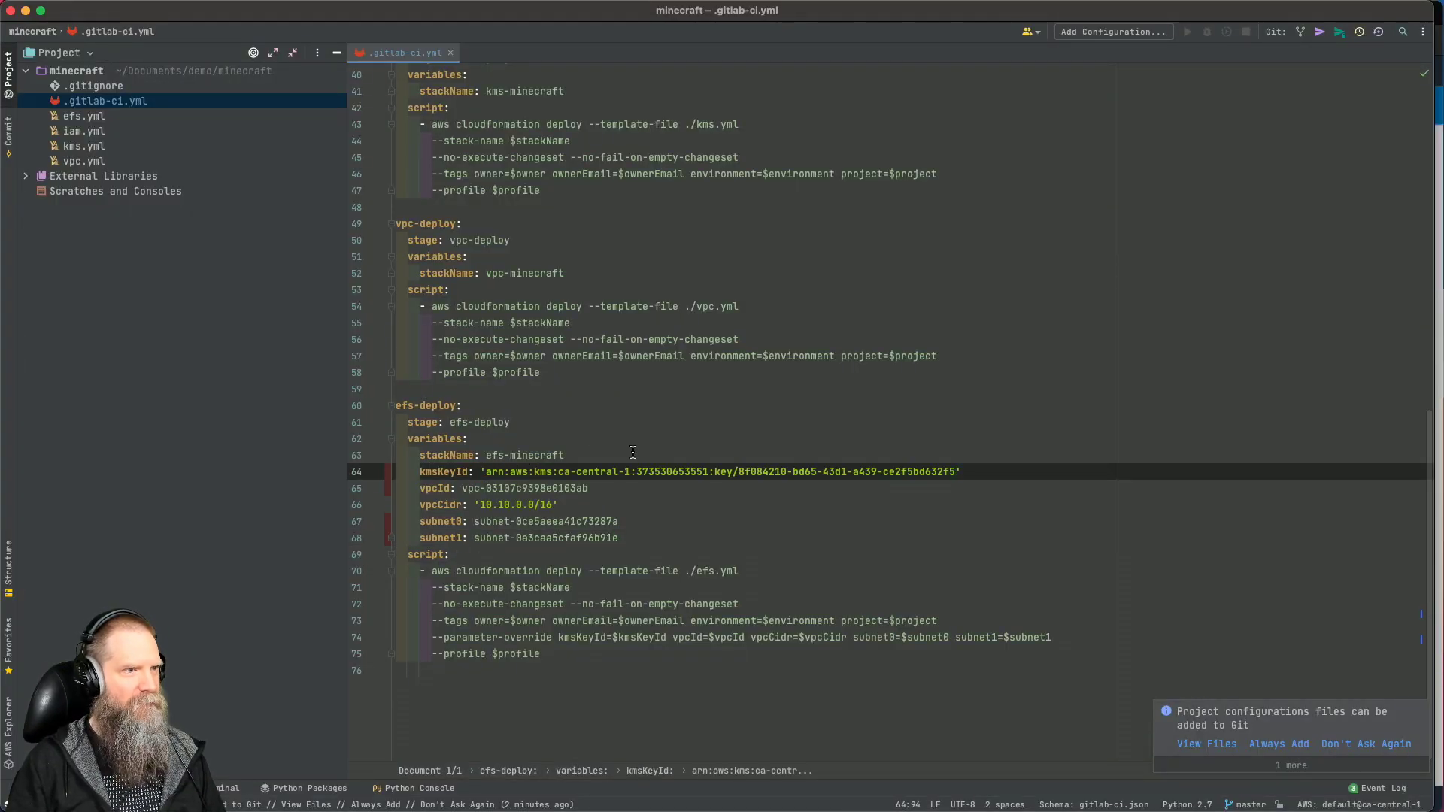
Commit the .gitlab-ci.yml changes with the message "added new information for VPC" and push them to origin/master.
left_click(9, 143)
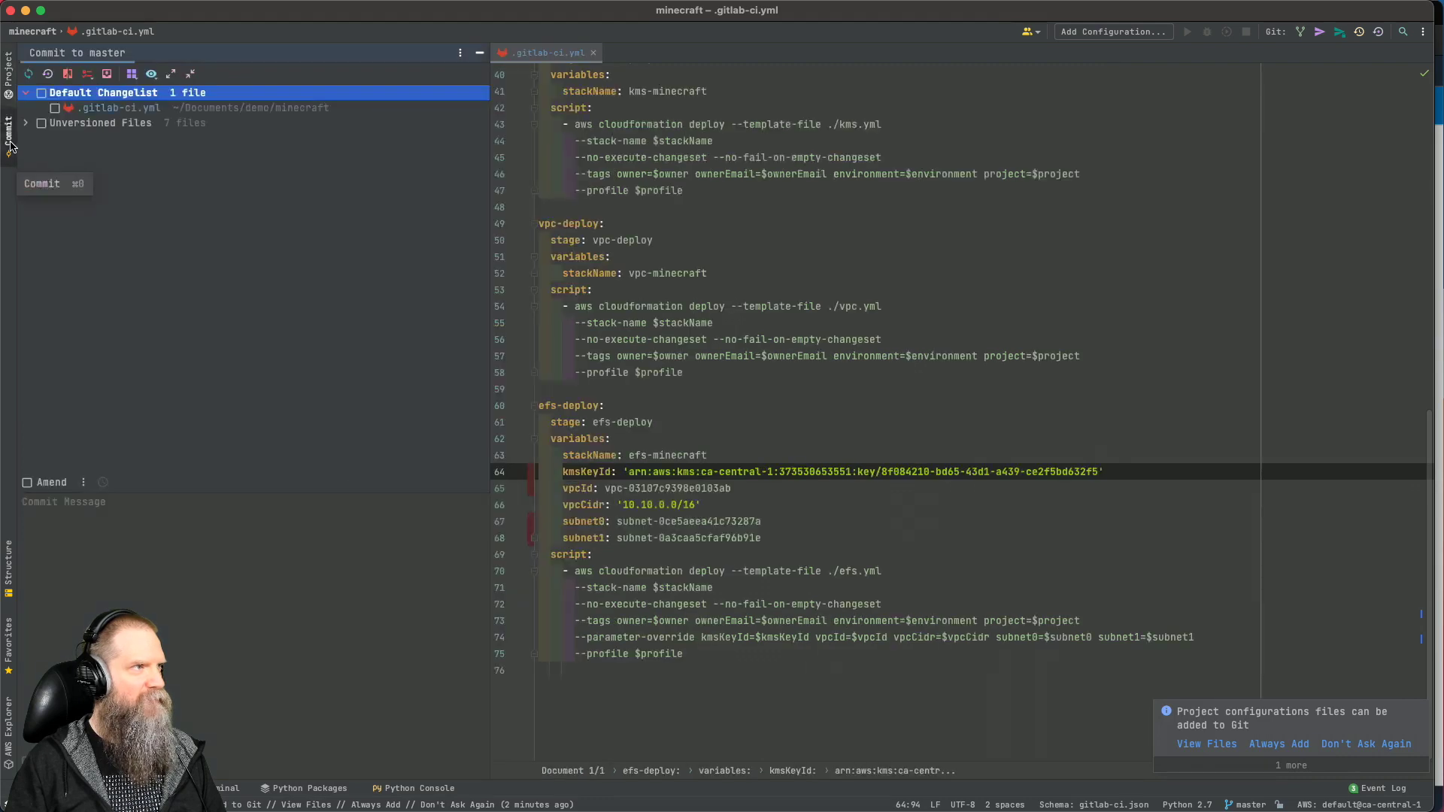
left_click(41, 92)
left_click(186, 569)
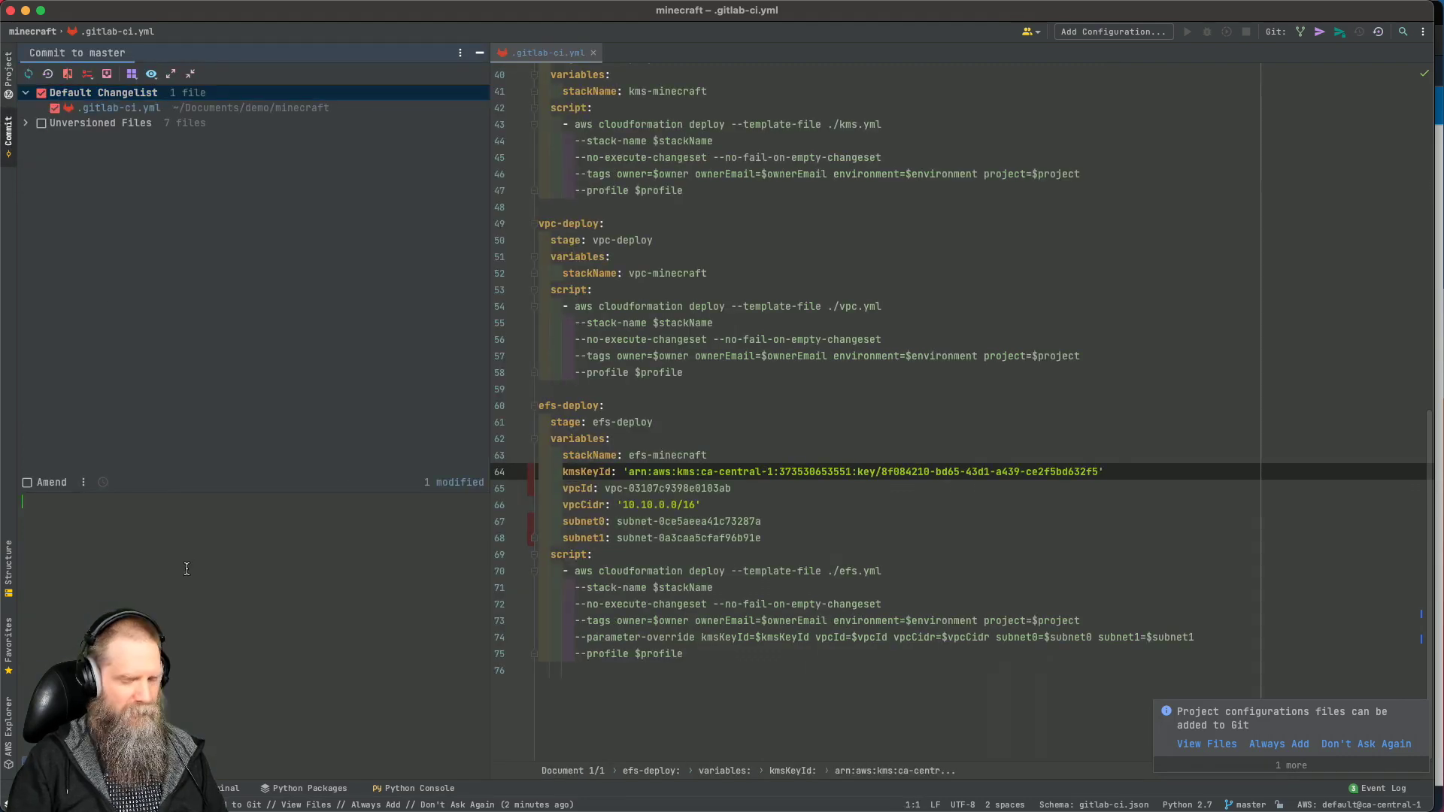
type("ade")
type("ed new information vo")
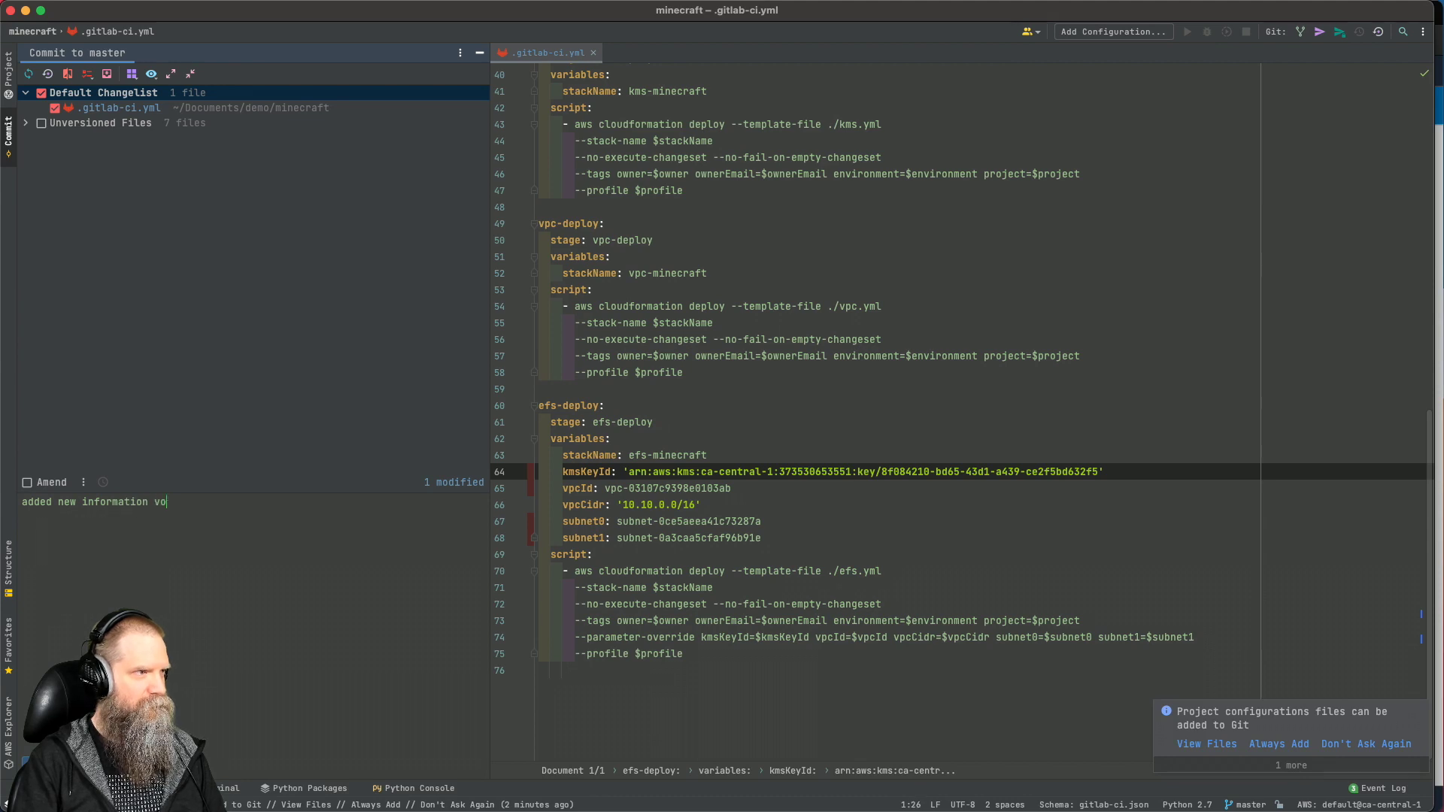
key("BackSpace")
key("BackSpace")
type("for VPC")
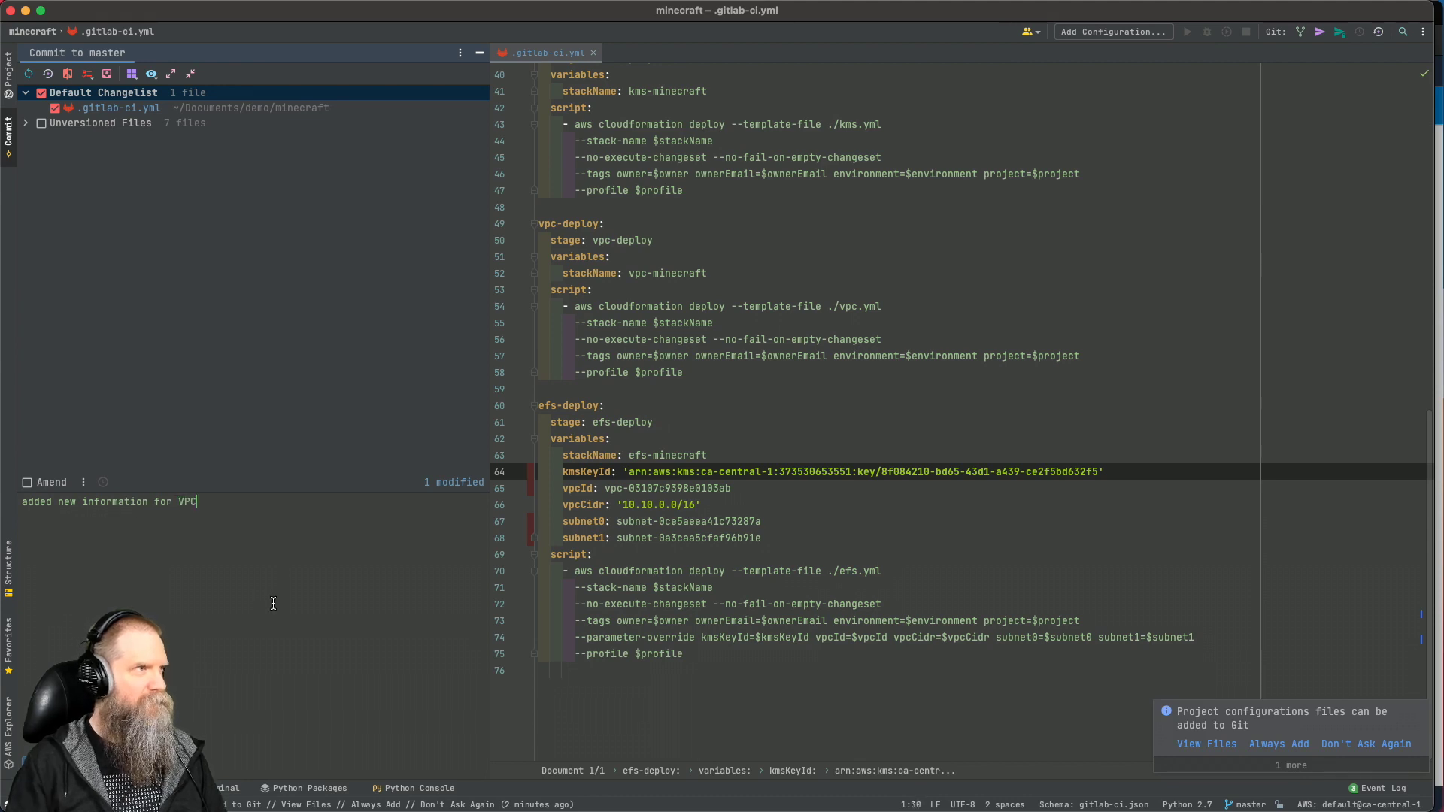
key("super+alt+k")
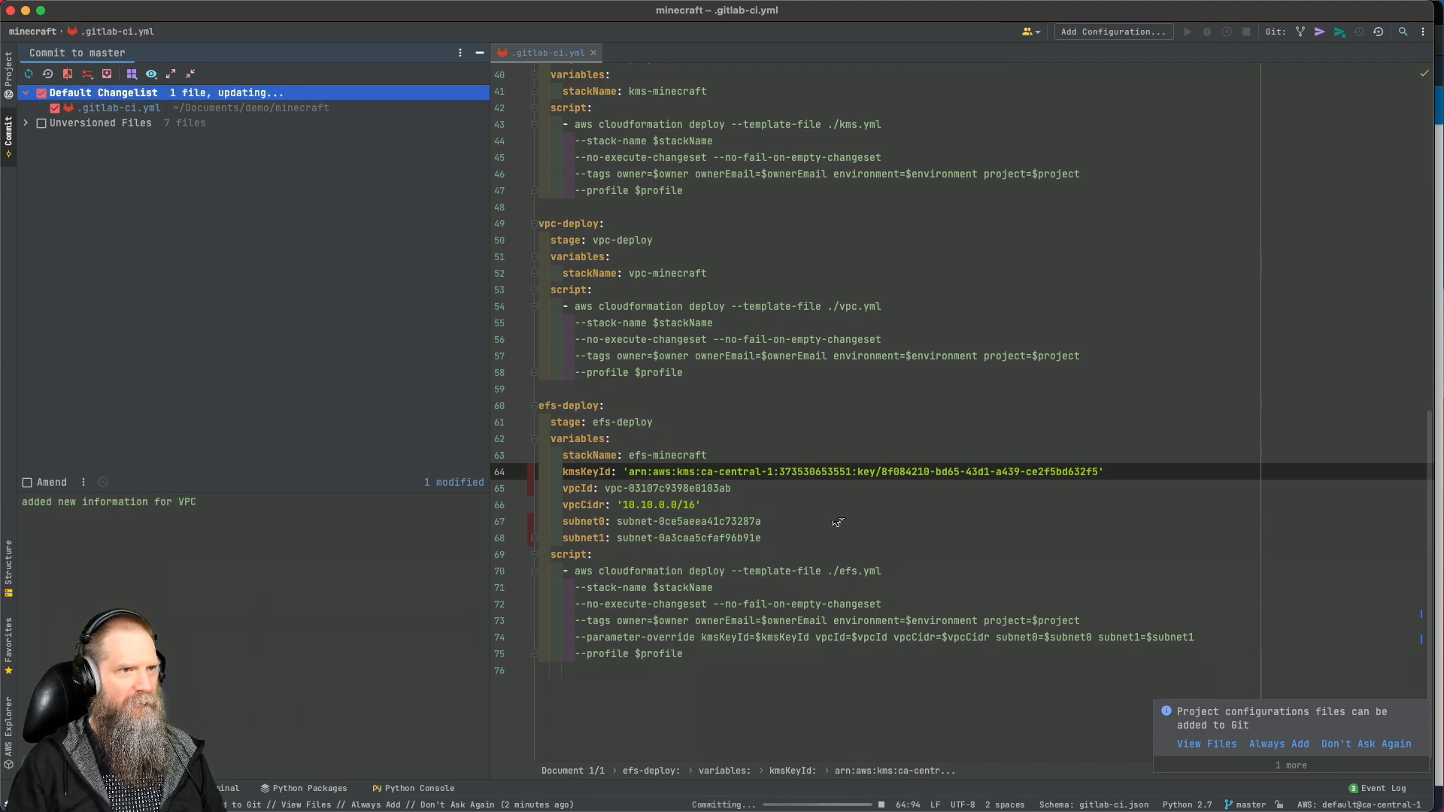
left_click(961, 585)
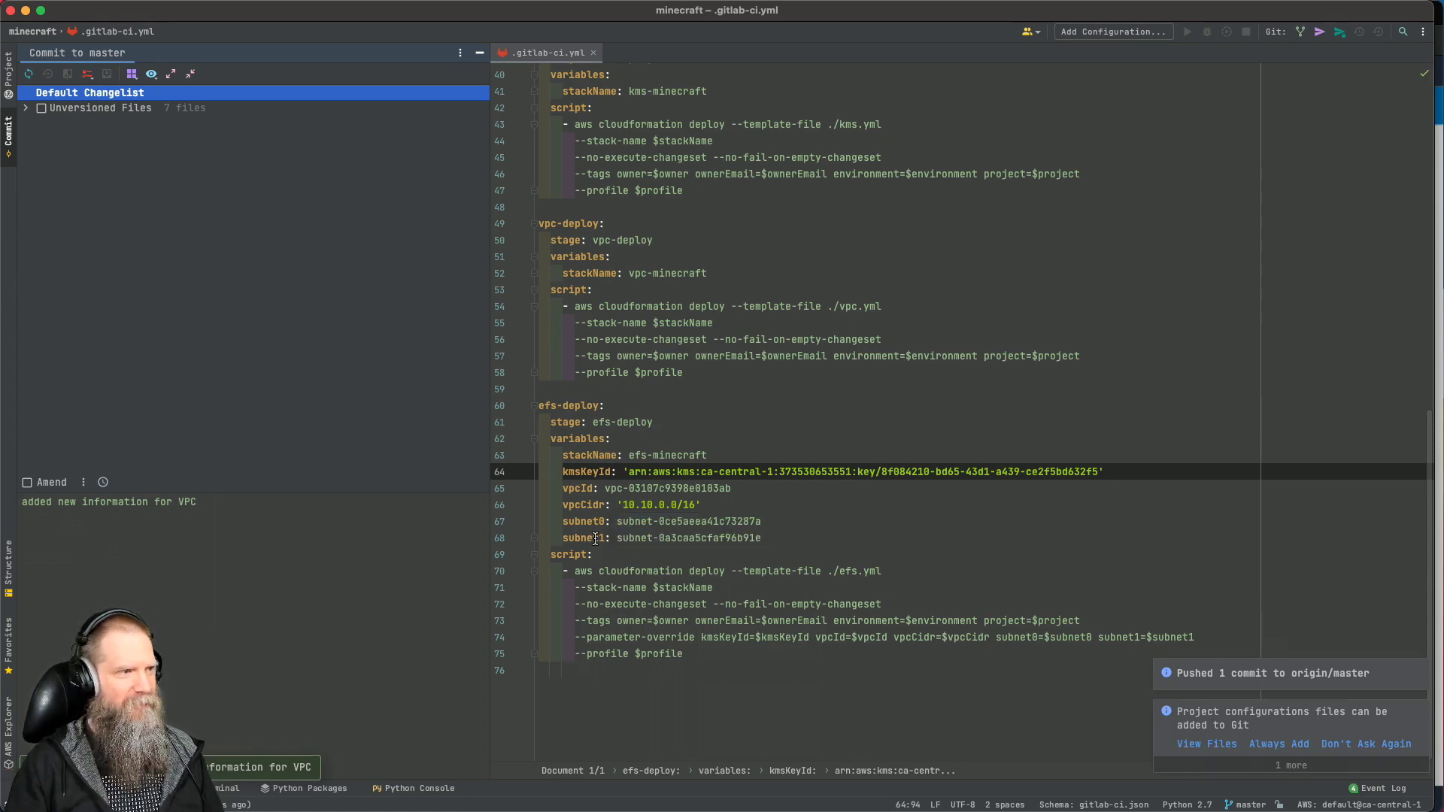
Switch to the CloudFormation console, refresh the stack list and open the change sets of the efs-minecraft stack.
key("super+Tab")
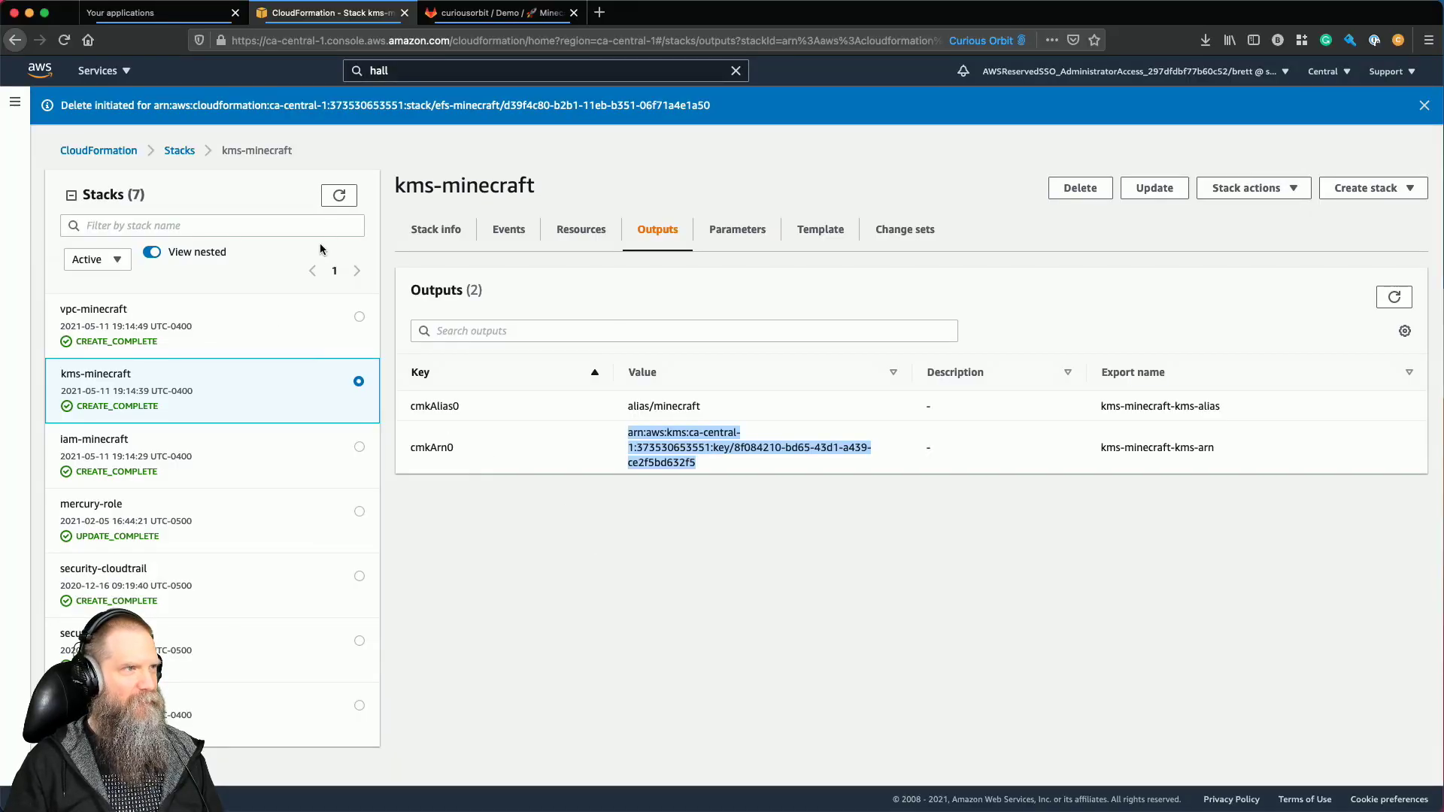
left_click(343, 195)
left_click(359, 322)
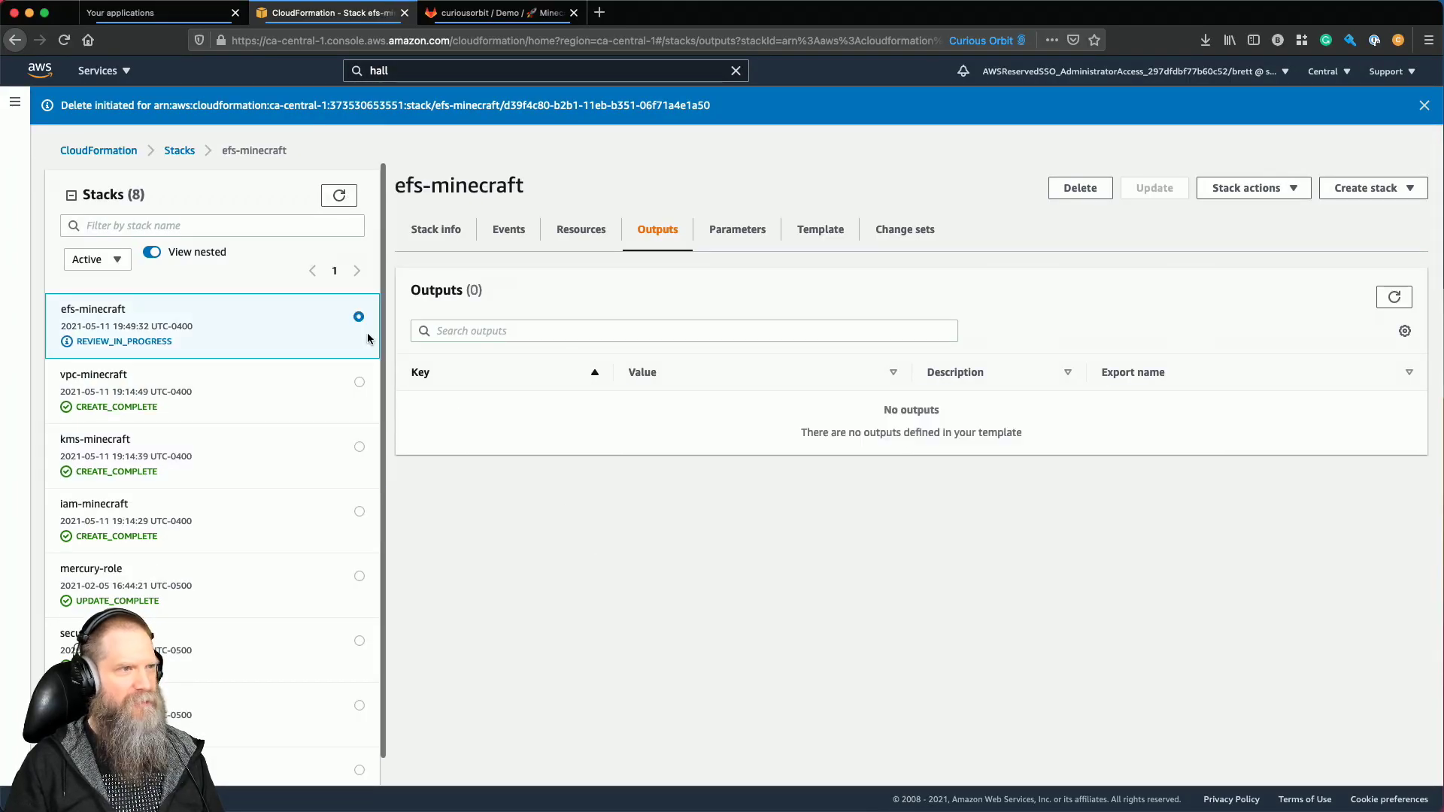
left_click(946, 230)
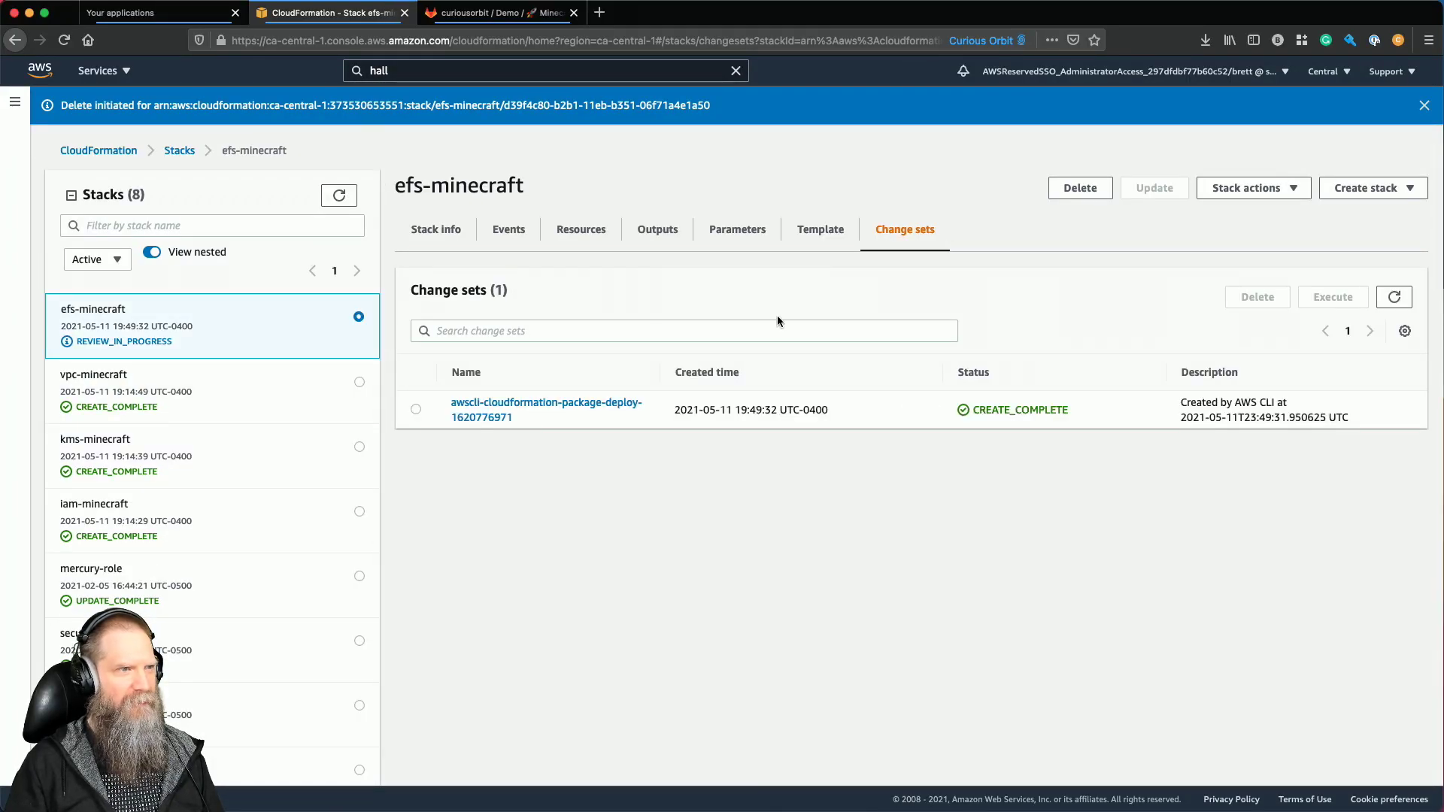
Open the efs-minecraft change set, review its resource changes and execute it.
left_click(489, 409)
scroll(615, 574, "down", 1)
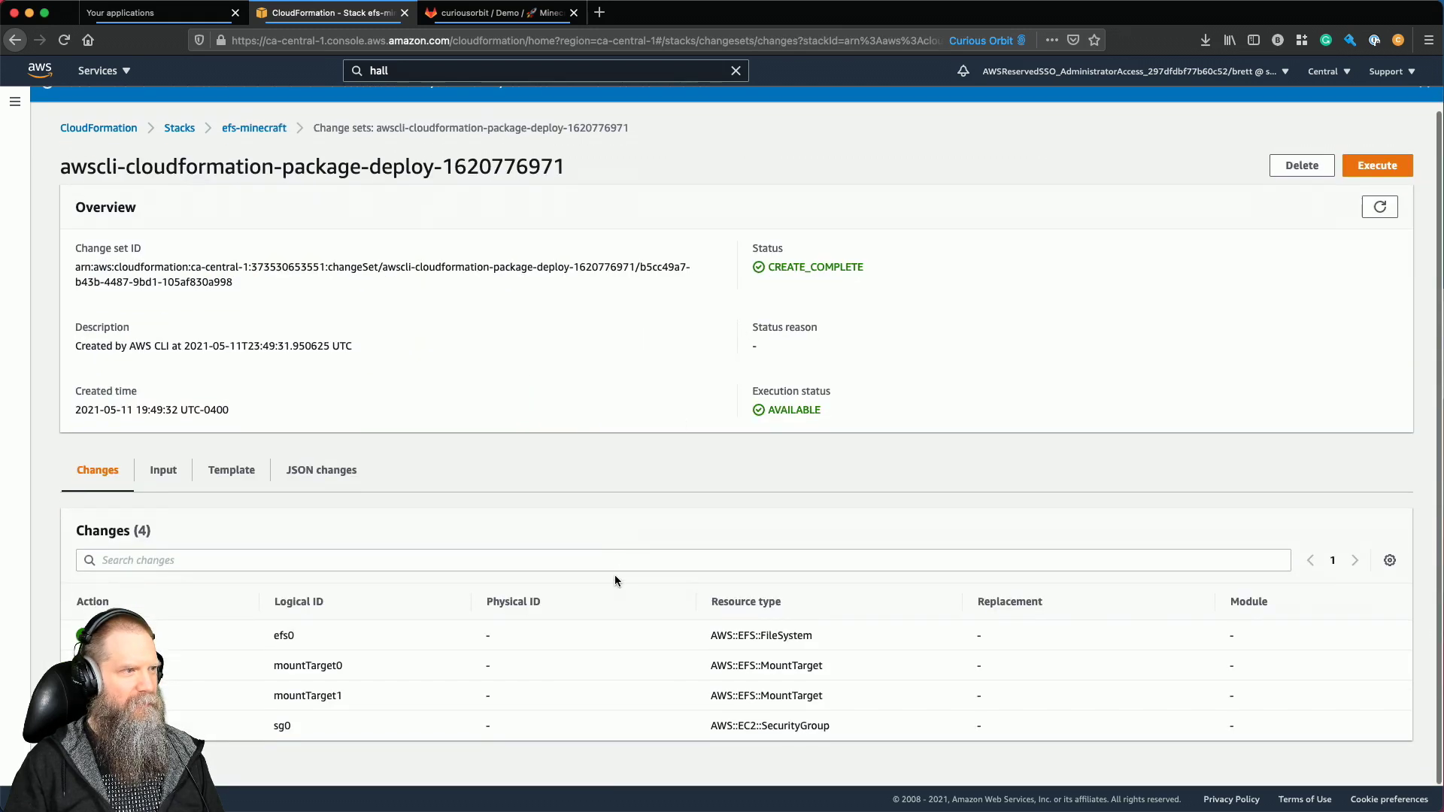
double_click(284, 637)
left_click_drag(290, 667, 339, 666)
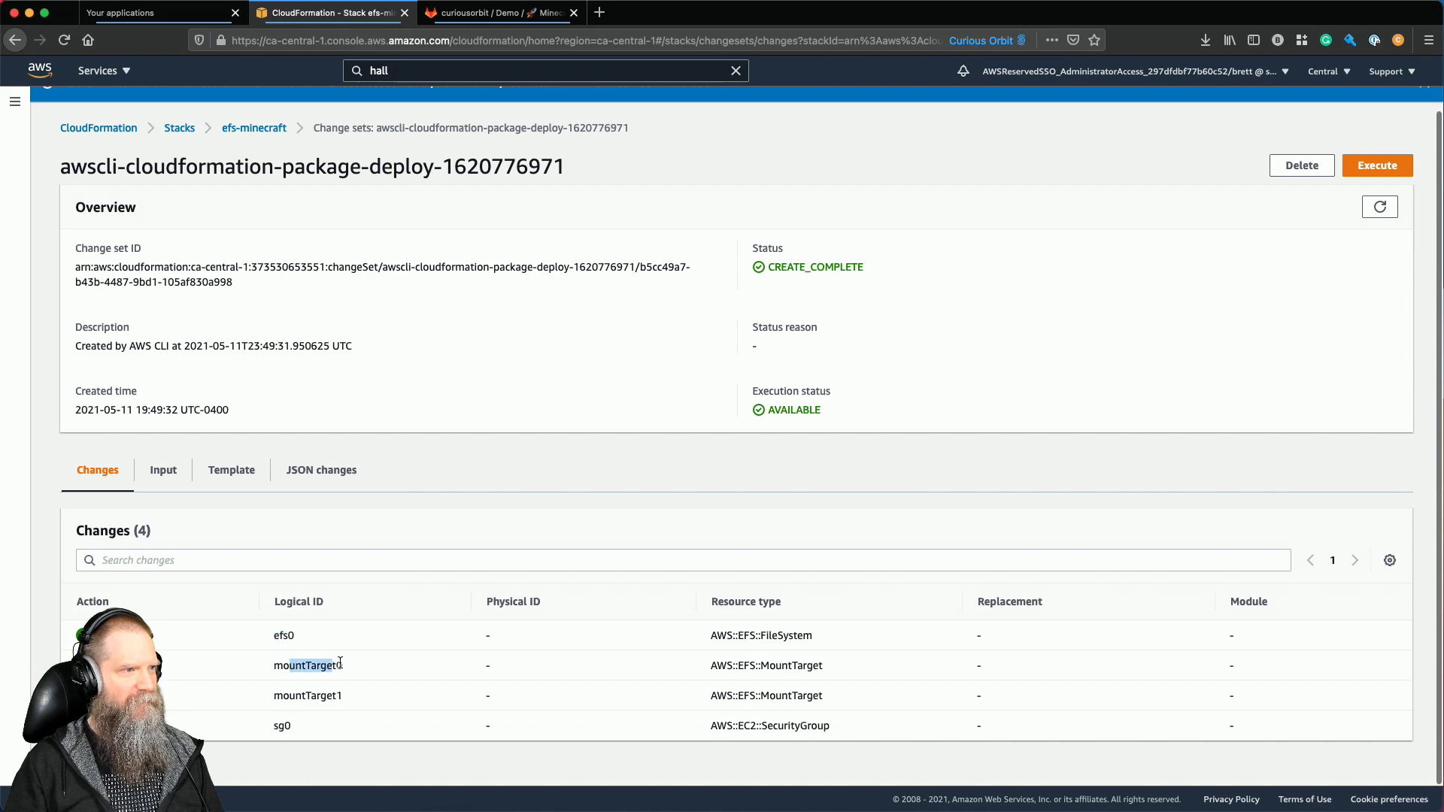
left_click(284, 725)
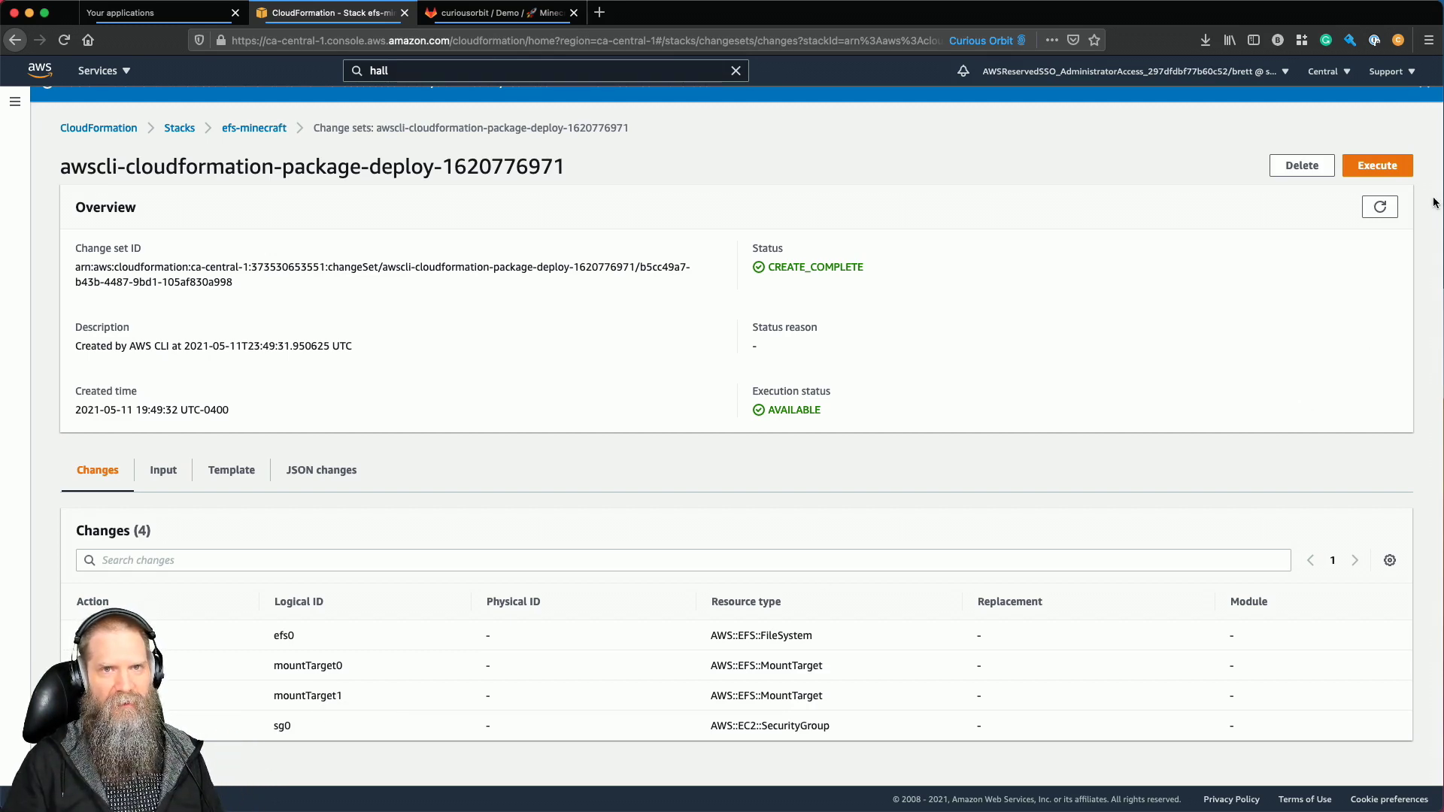
left_click(1397, 170)
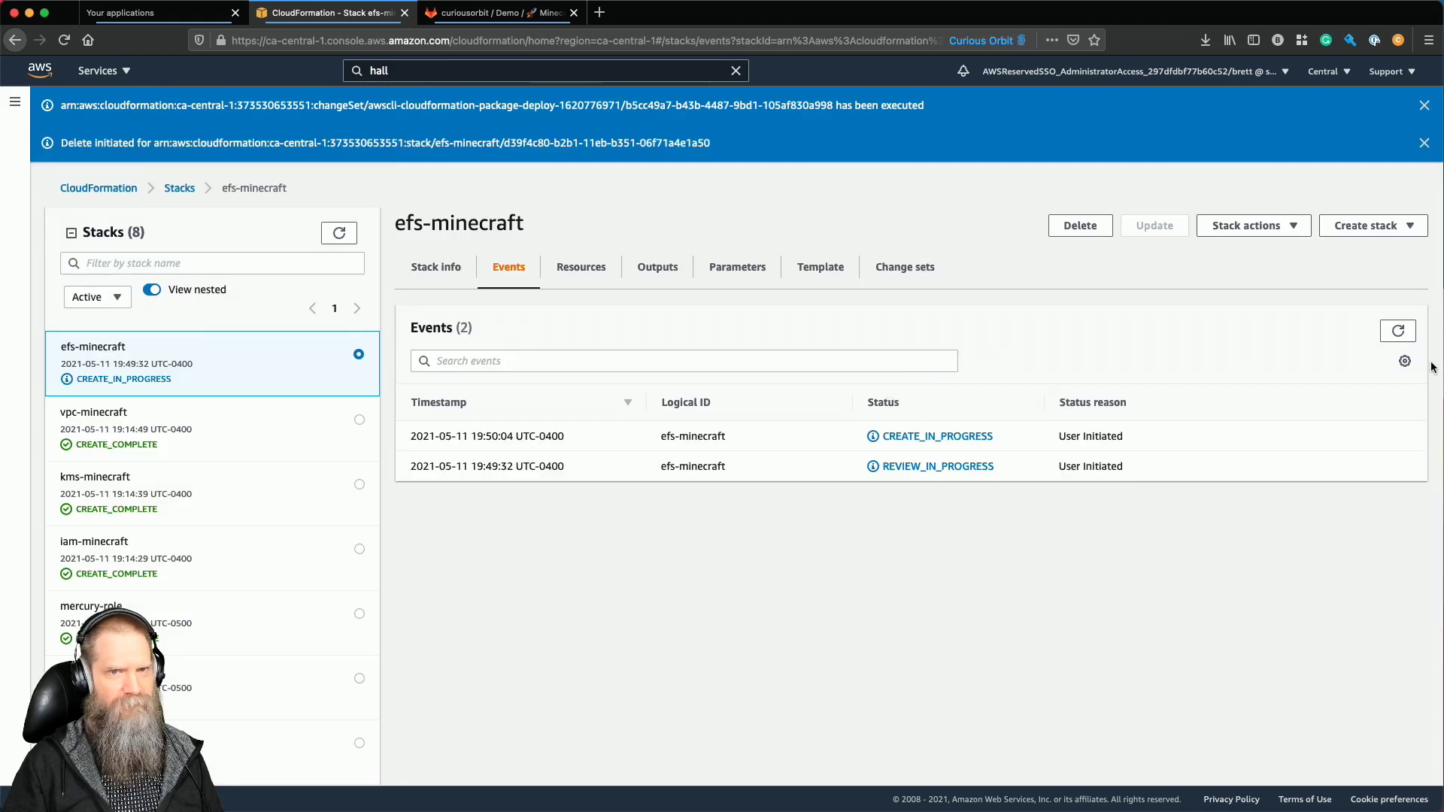
Refresh the efs-minecraft stack events repeatedly to check the creation progress of the file system, security group and mount targets.
left_click(1399, 332)
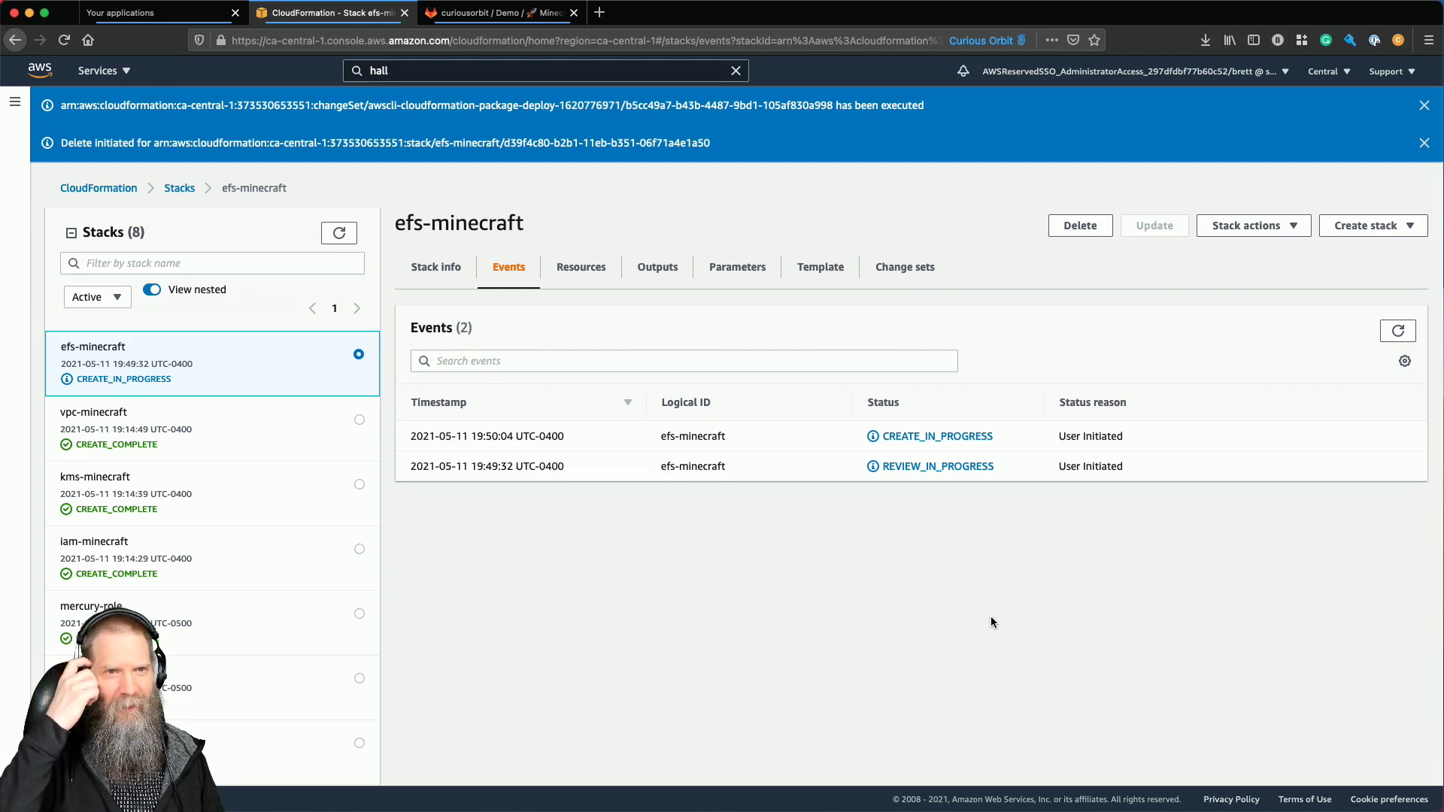
left_click(1407, 342)
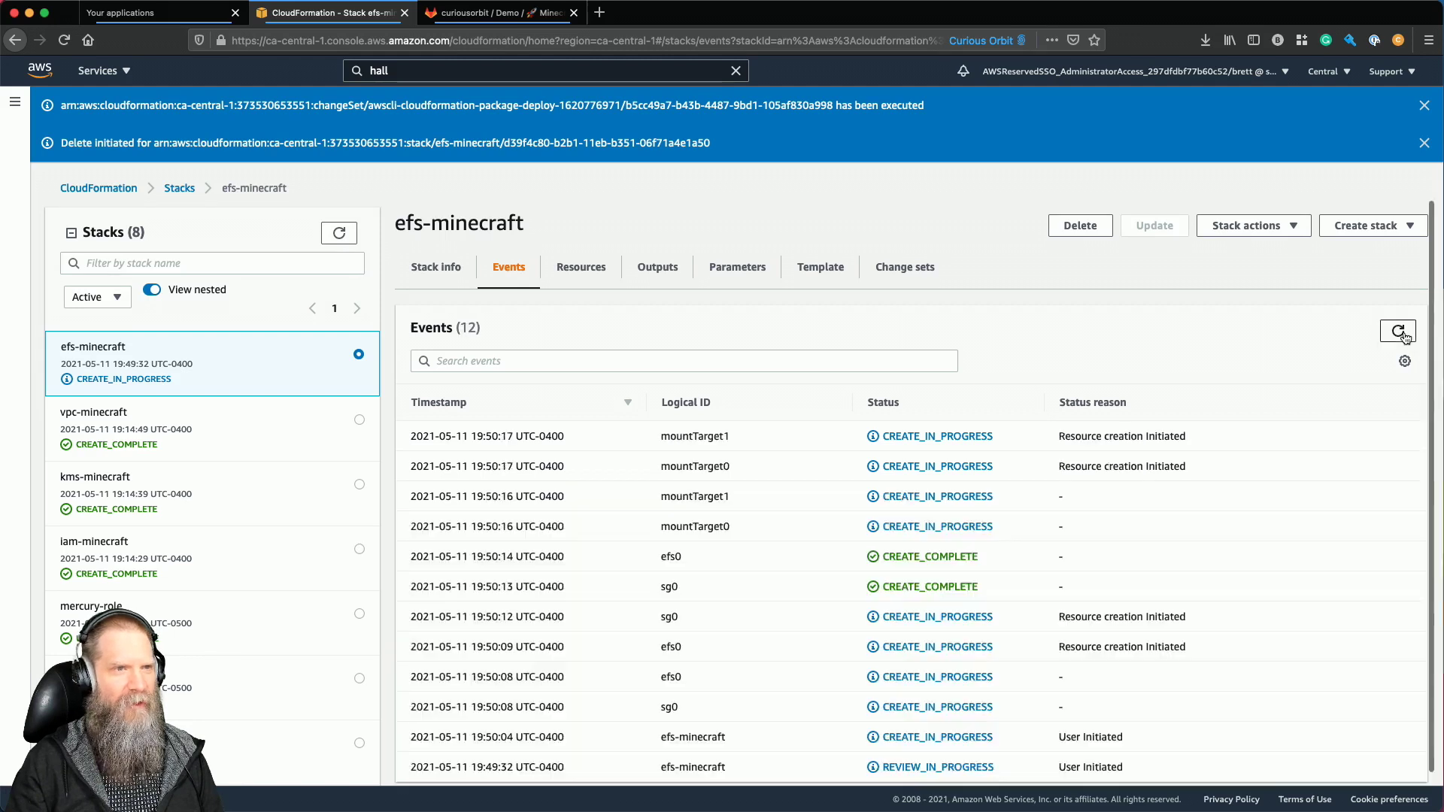
scroll(1200, 564, "down", 1)
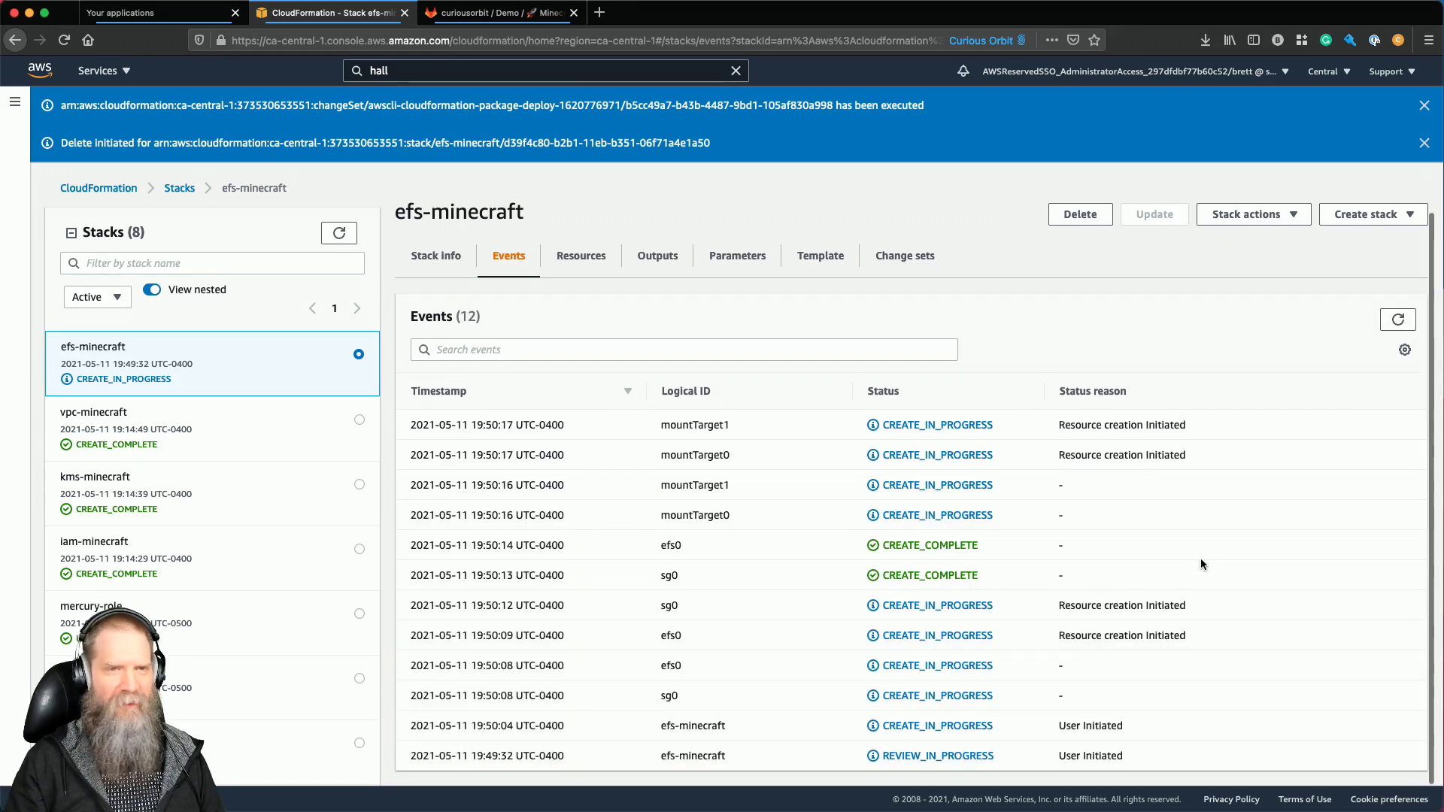
left_click(1391, 325)
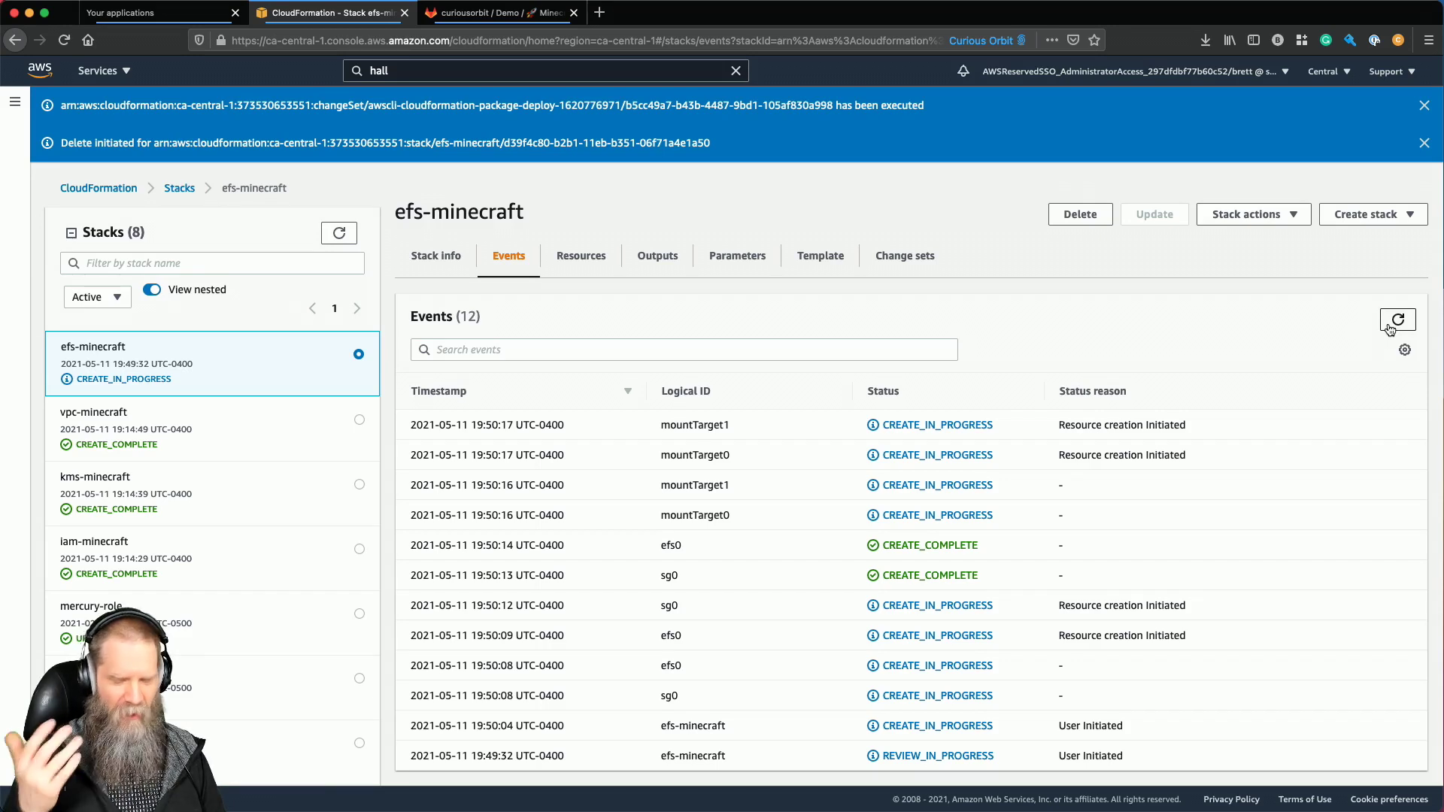
left_click(1389, 328)
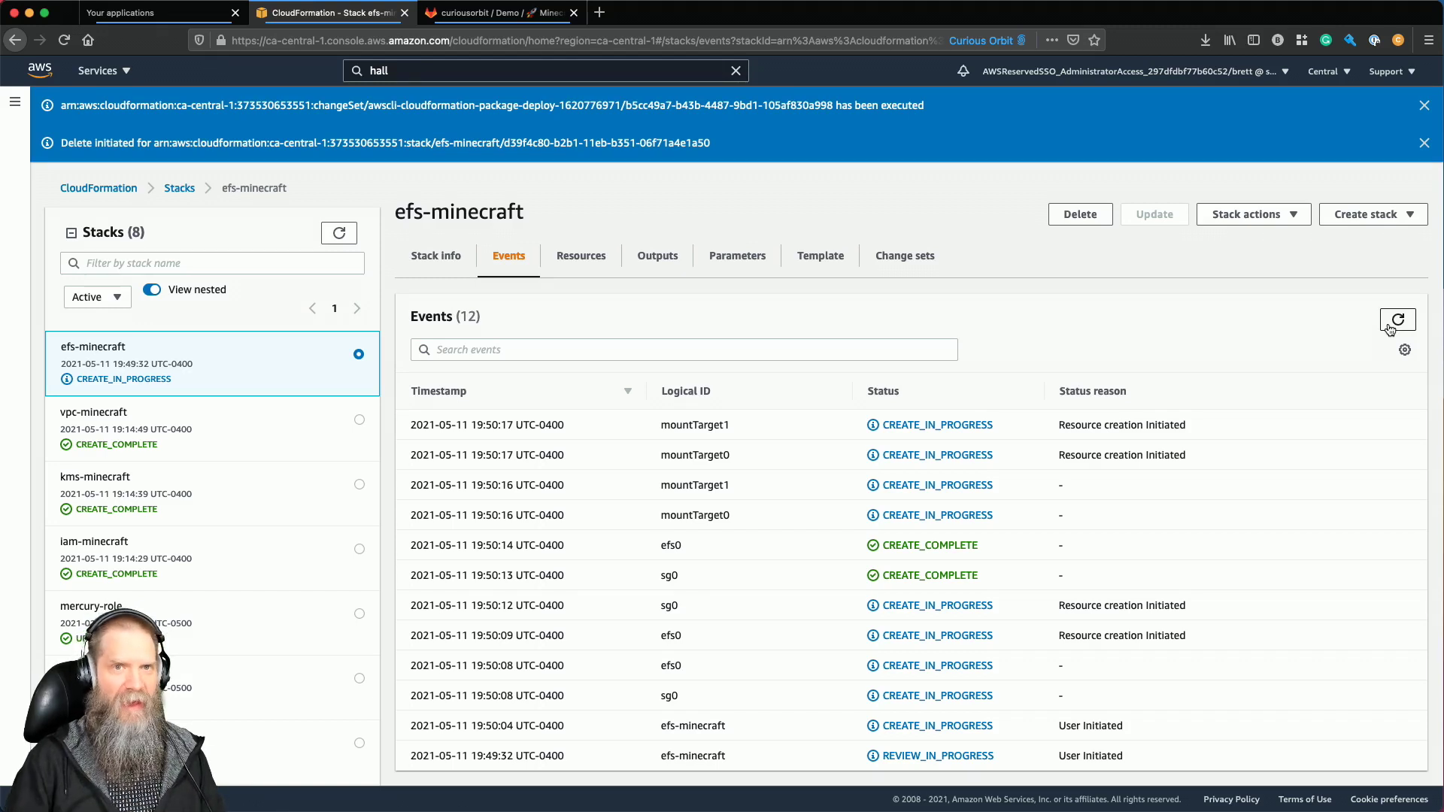
left_click(1390, 329)
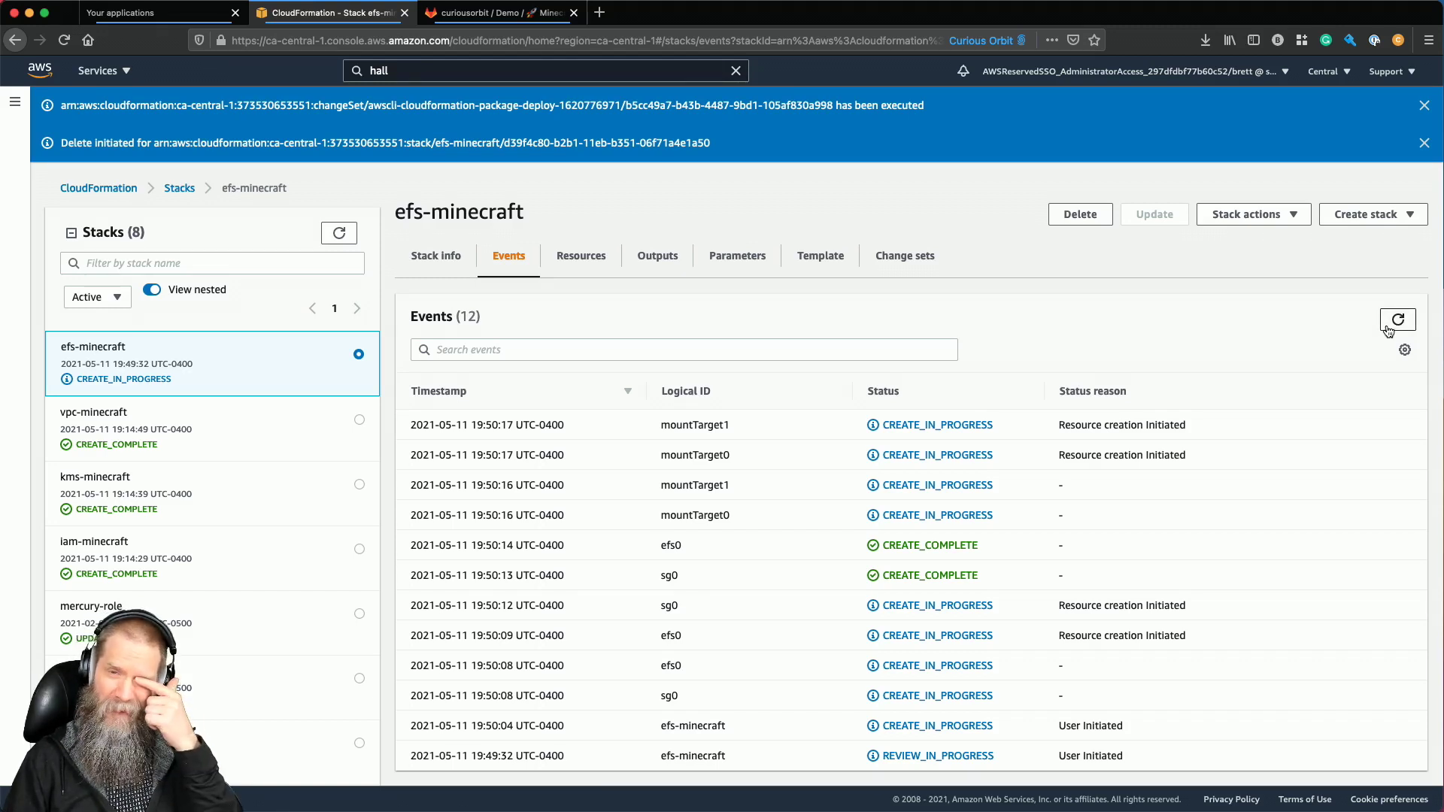
left_click(1388, 329)
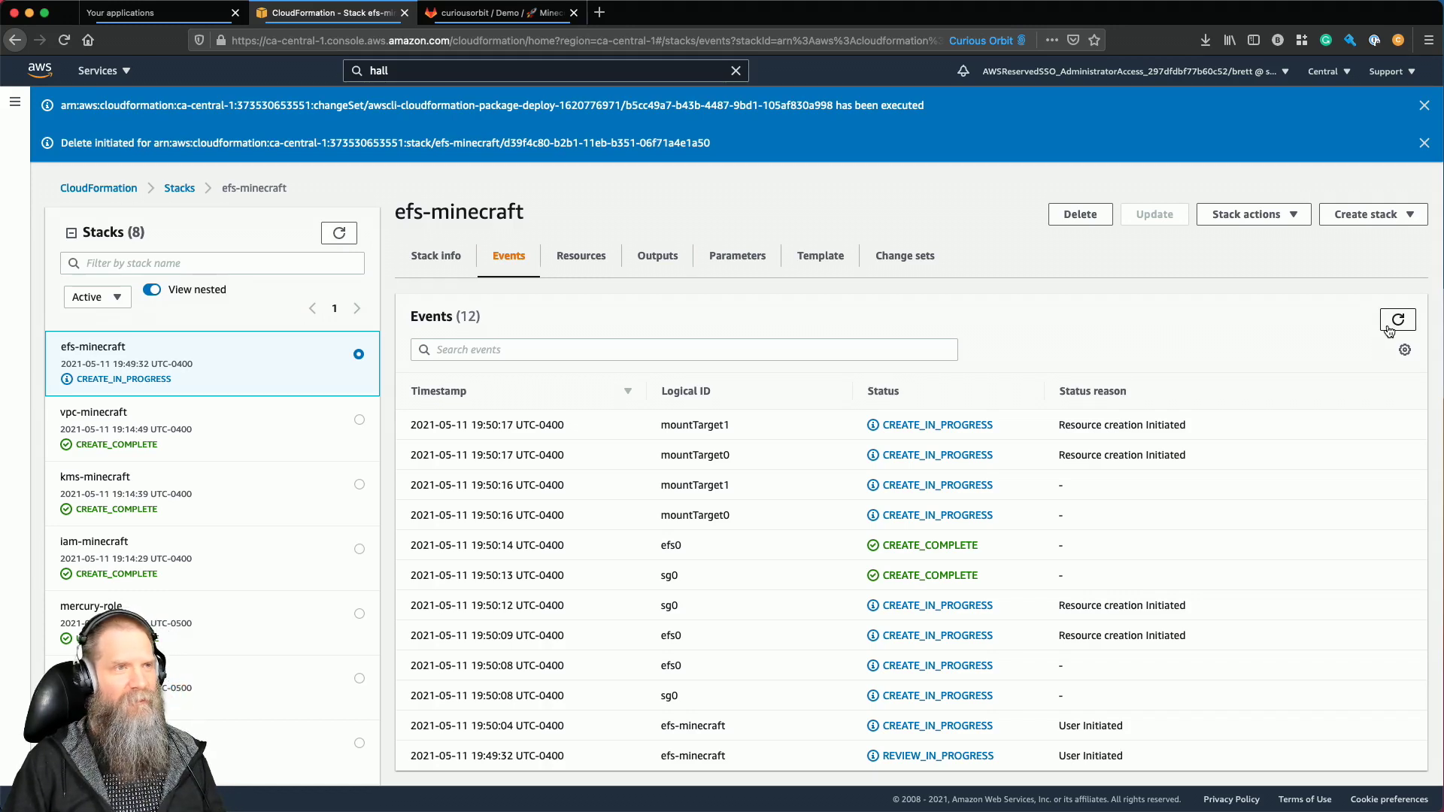
left_click(1388, 330)
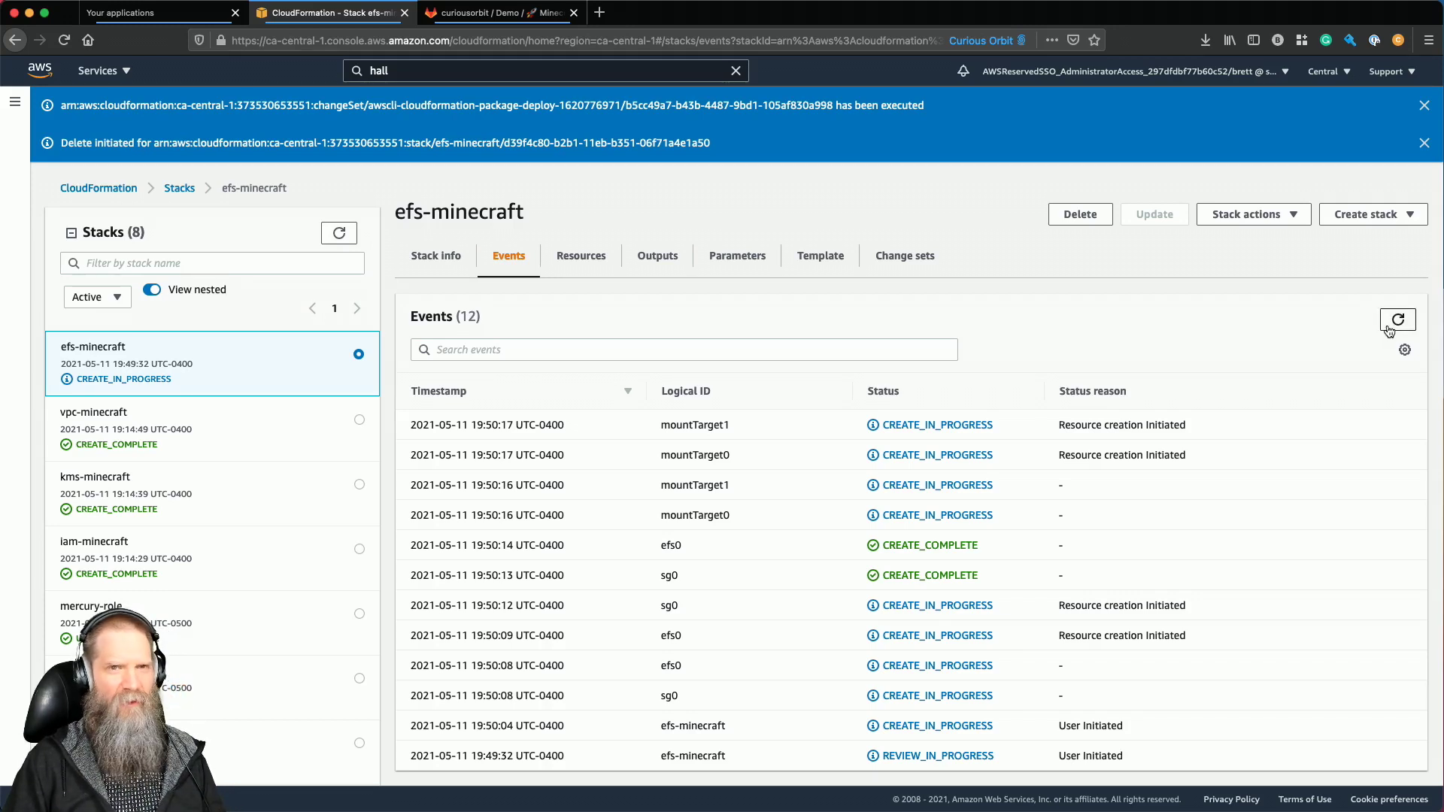
left_click(1390, 330)
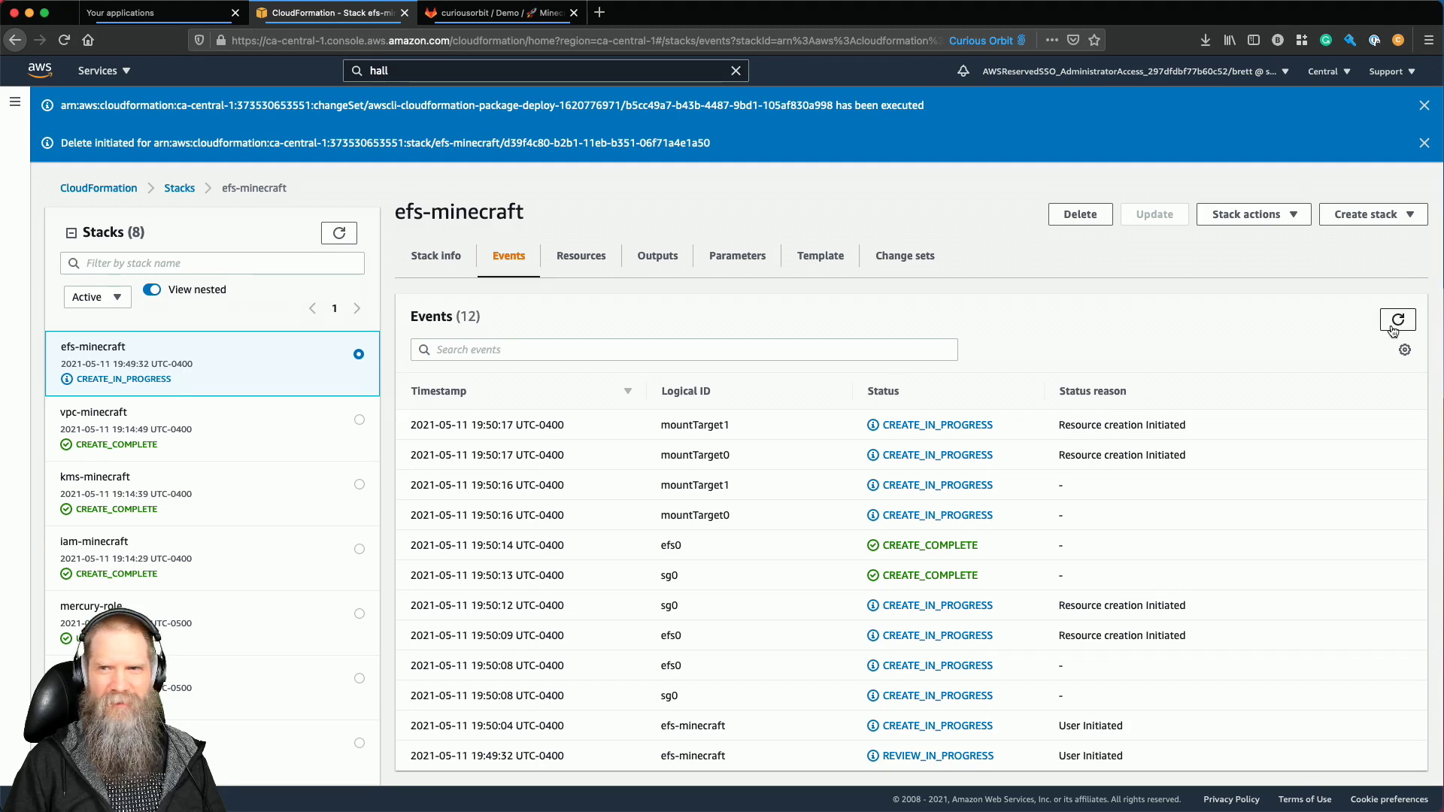
left_click(1392, 331)
left_click(1392, 330)
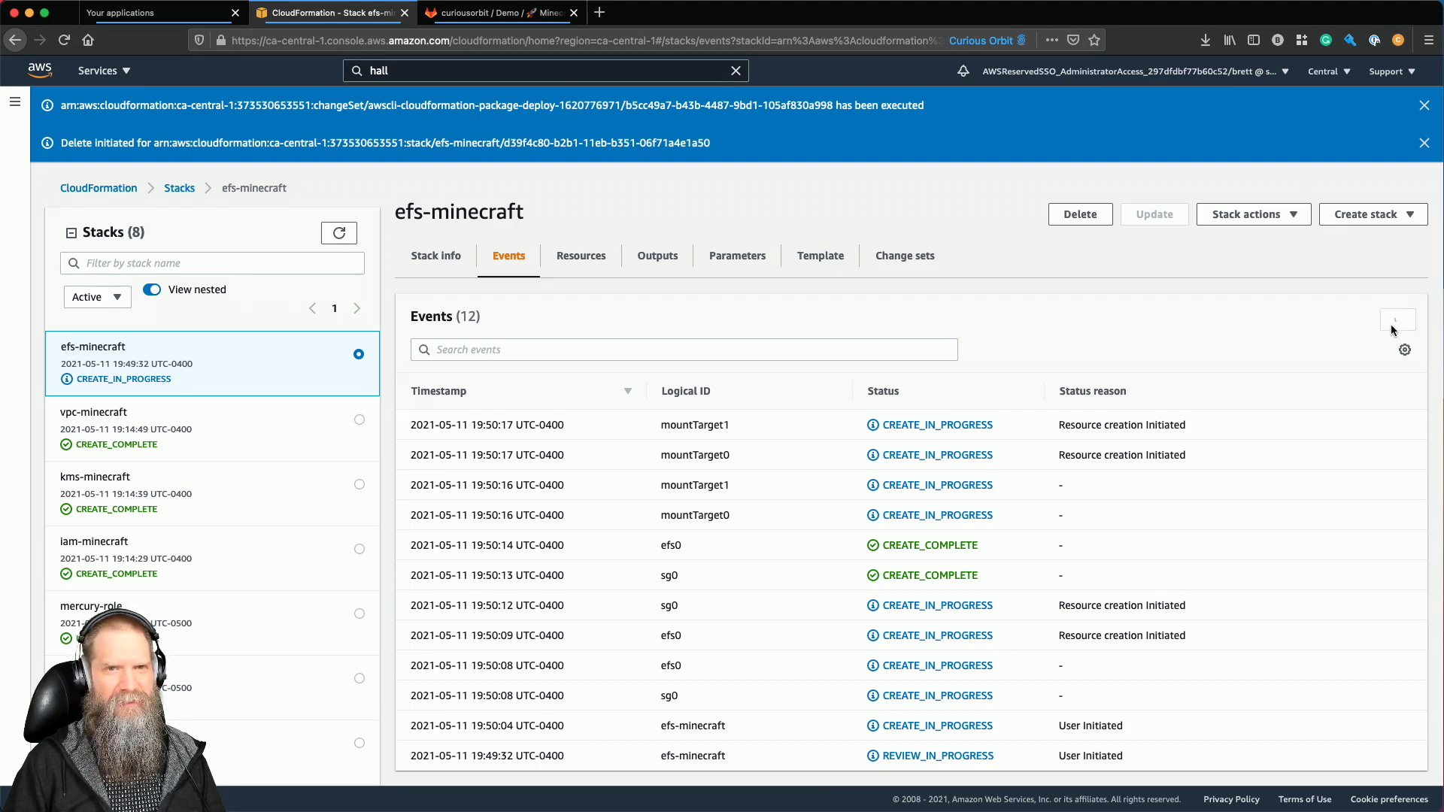
left_click(1392, 330)
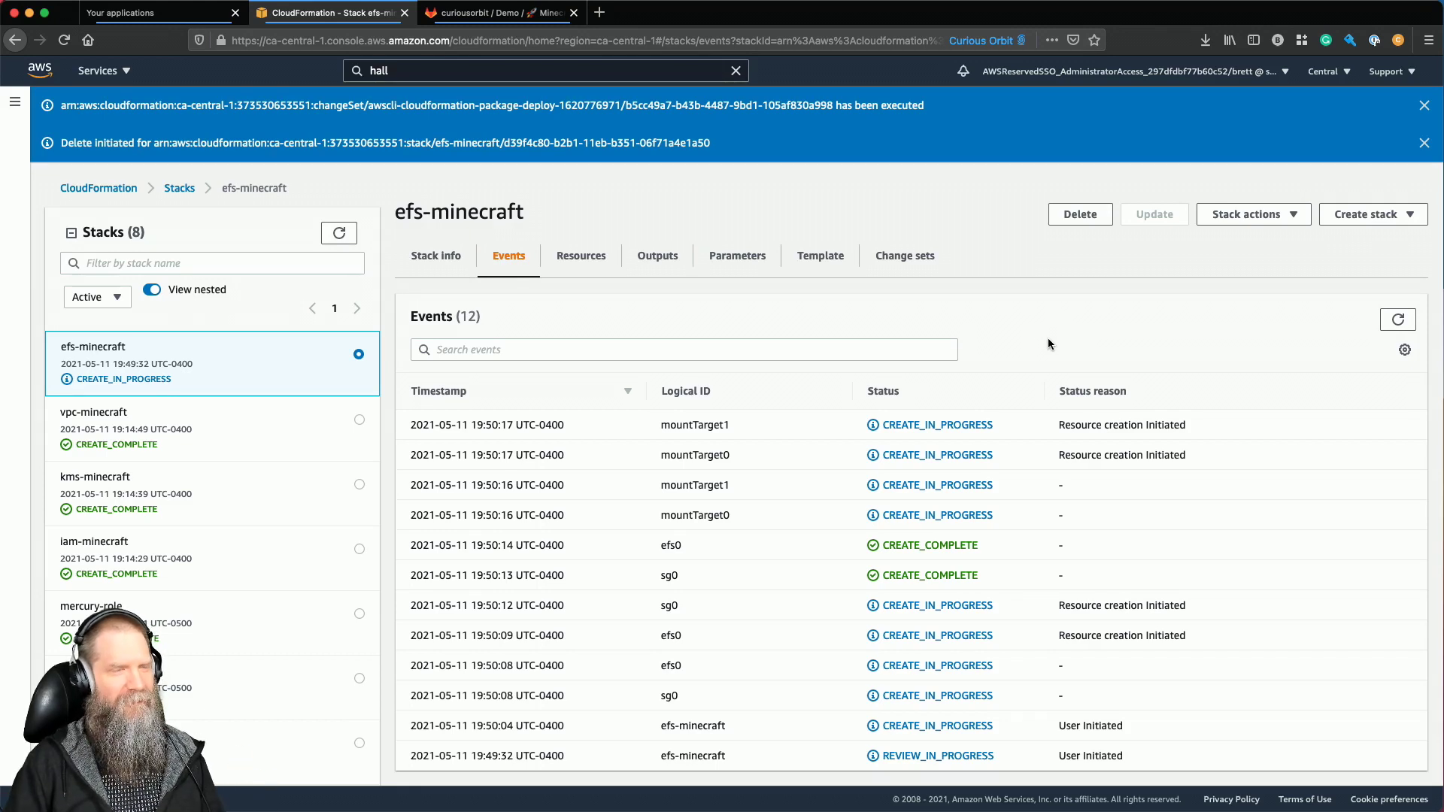
left_click(1395, 322)
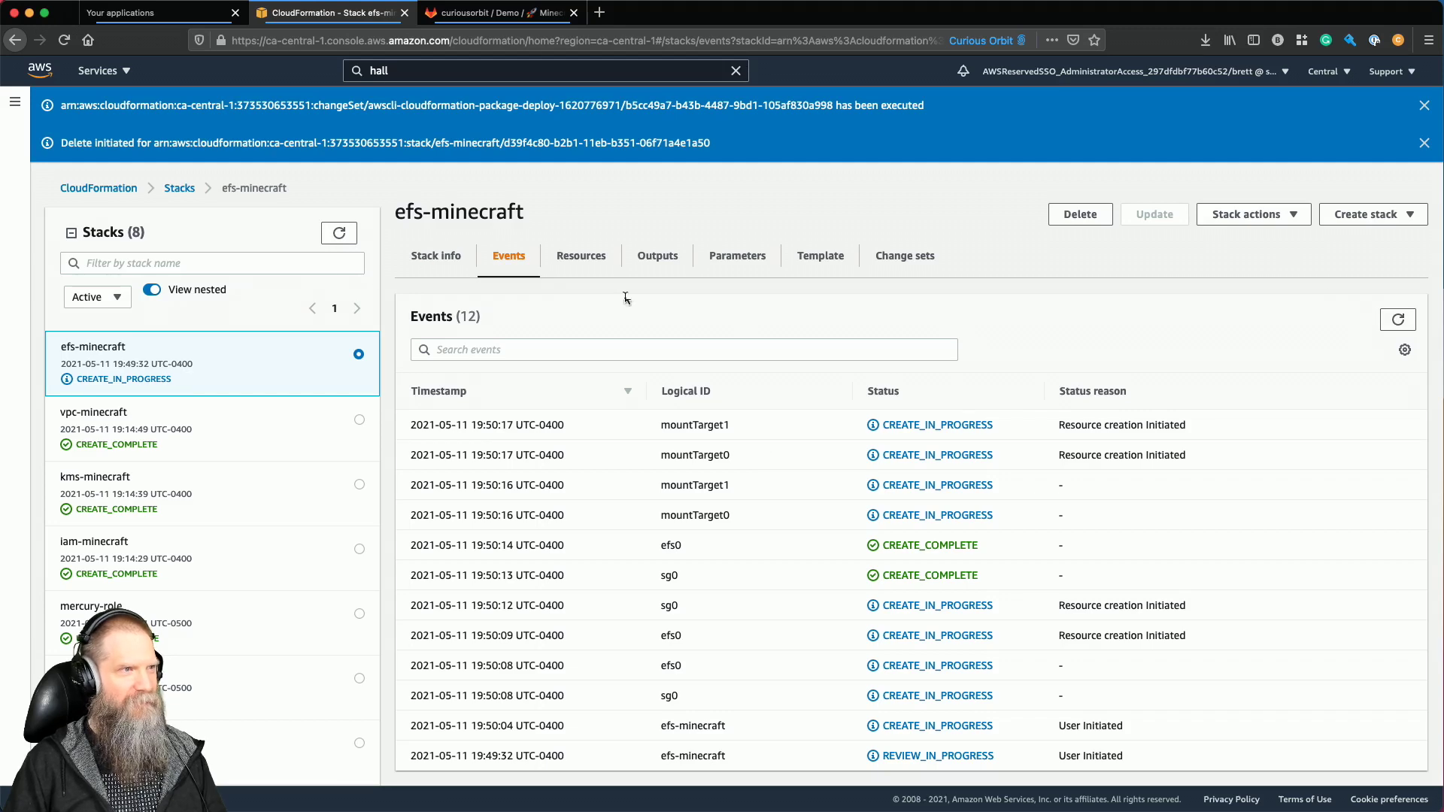
Search the AWS services for ec2, open the EC2 instances list and start launching a new instance.
left_click(406, 66)
type("ec2")
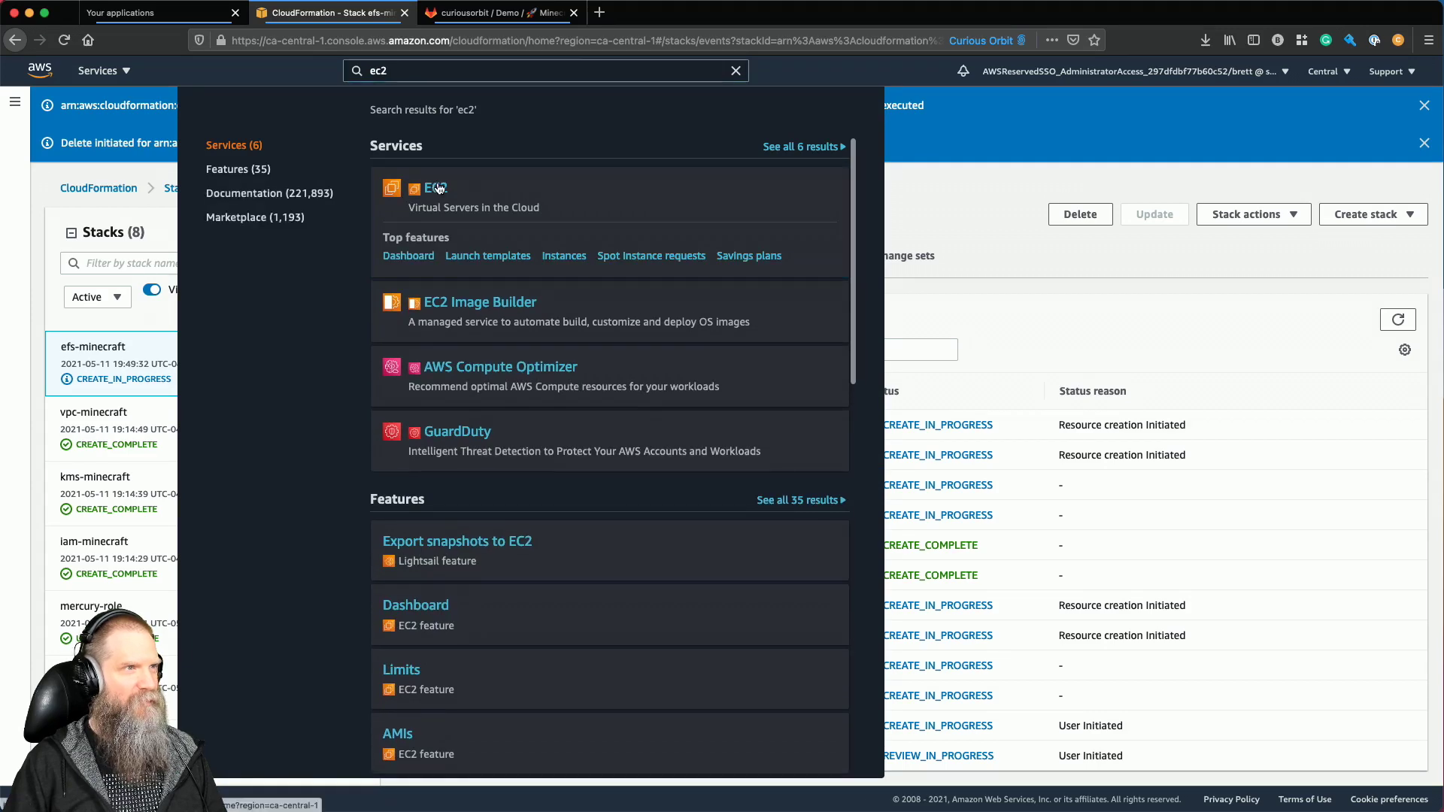
left_click(543, 236)
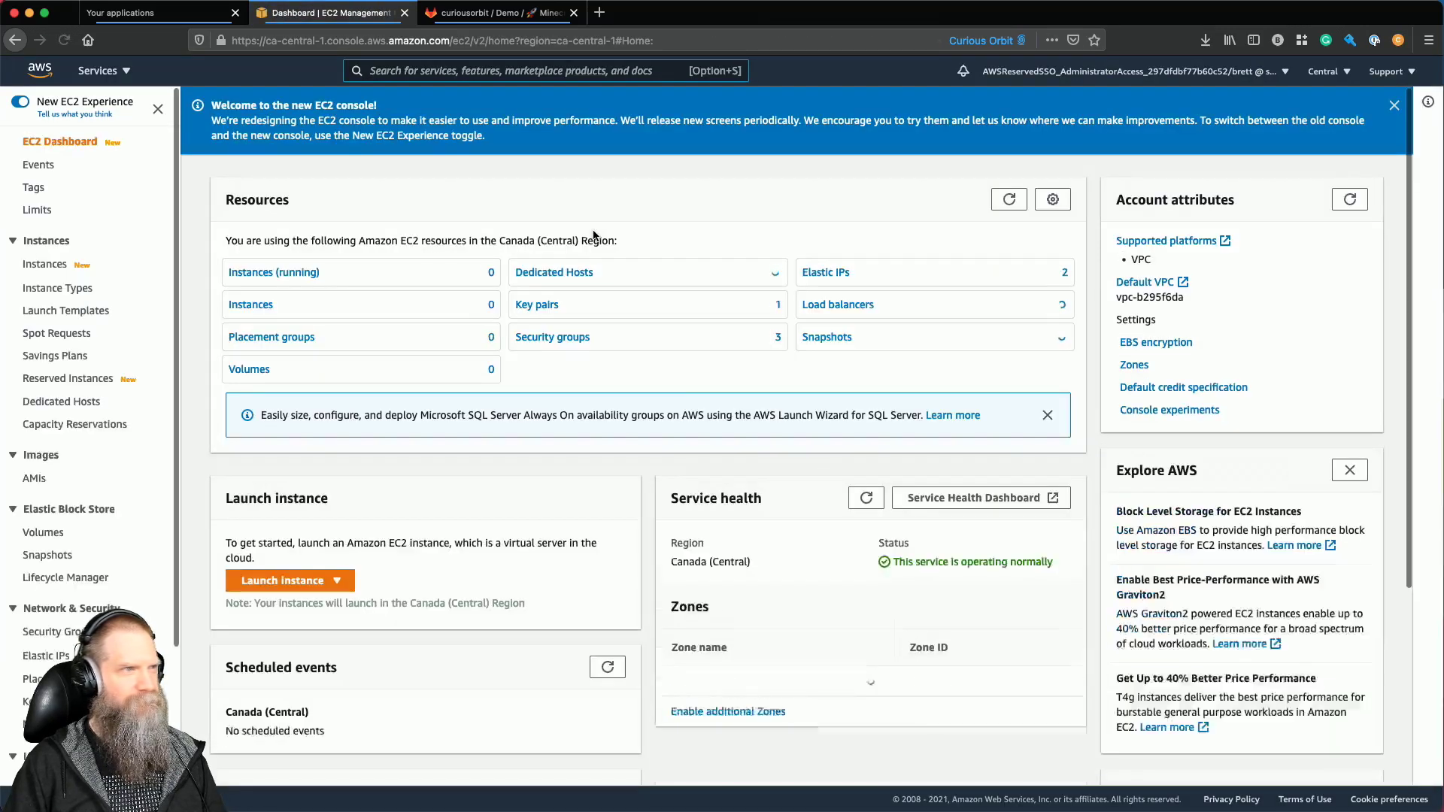
left_click(34, 478)
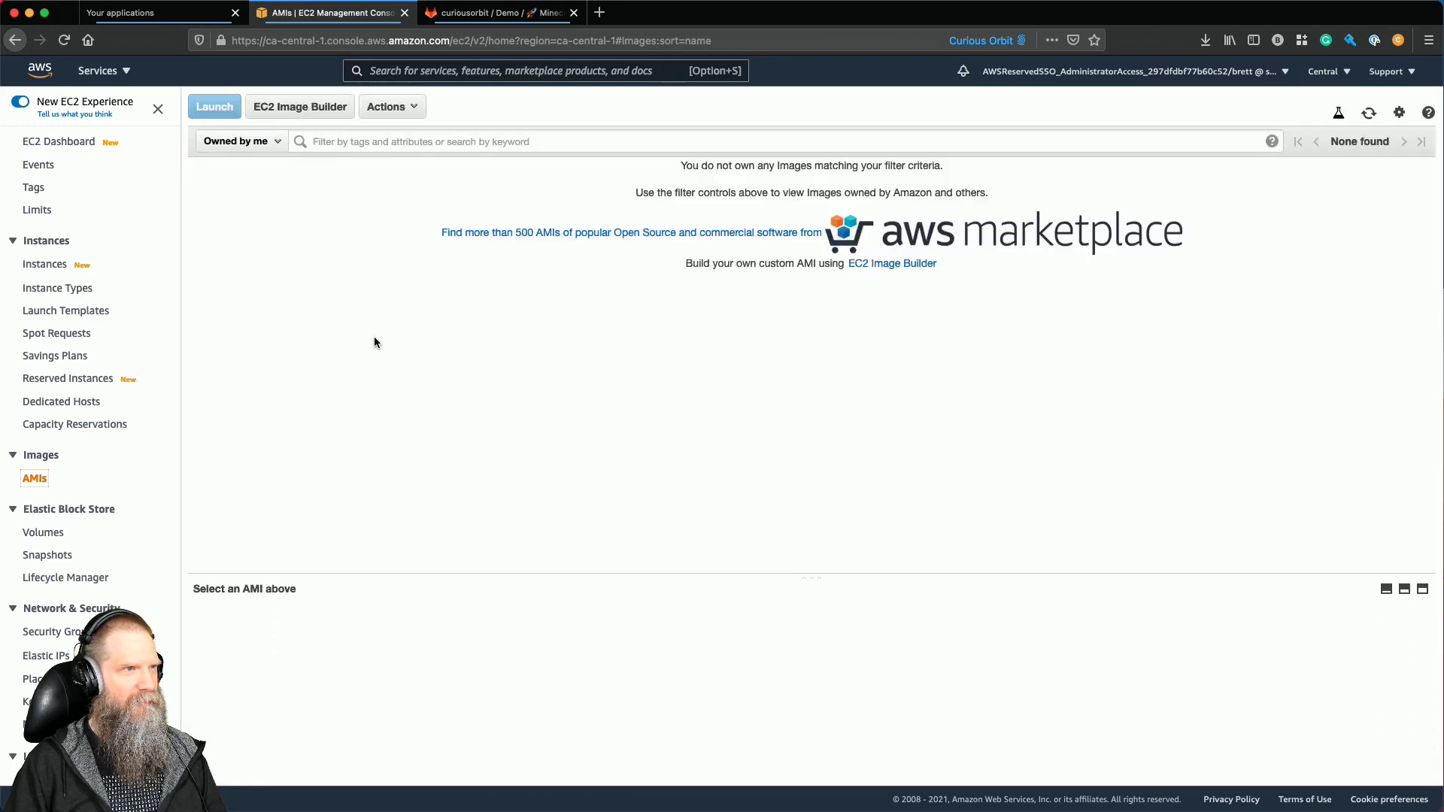
left_click(39, 267)
left_click(41, 483)
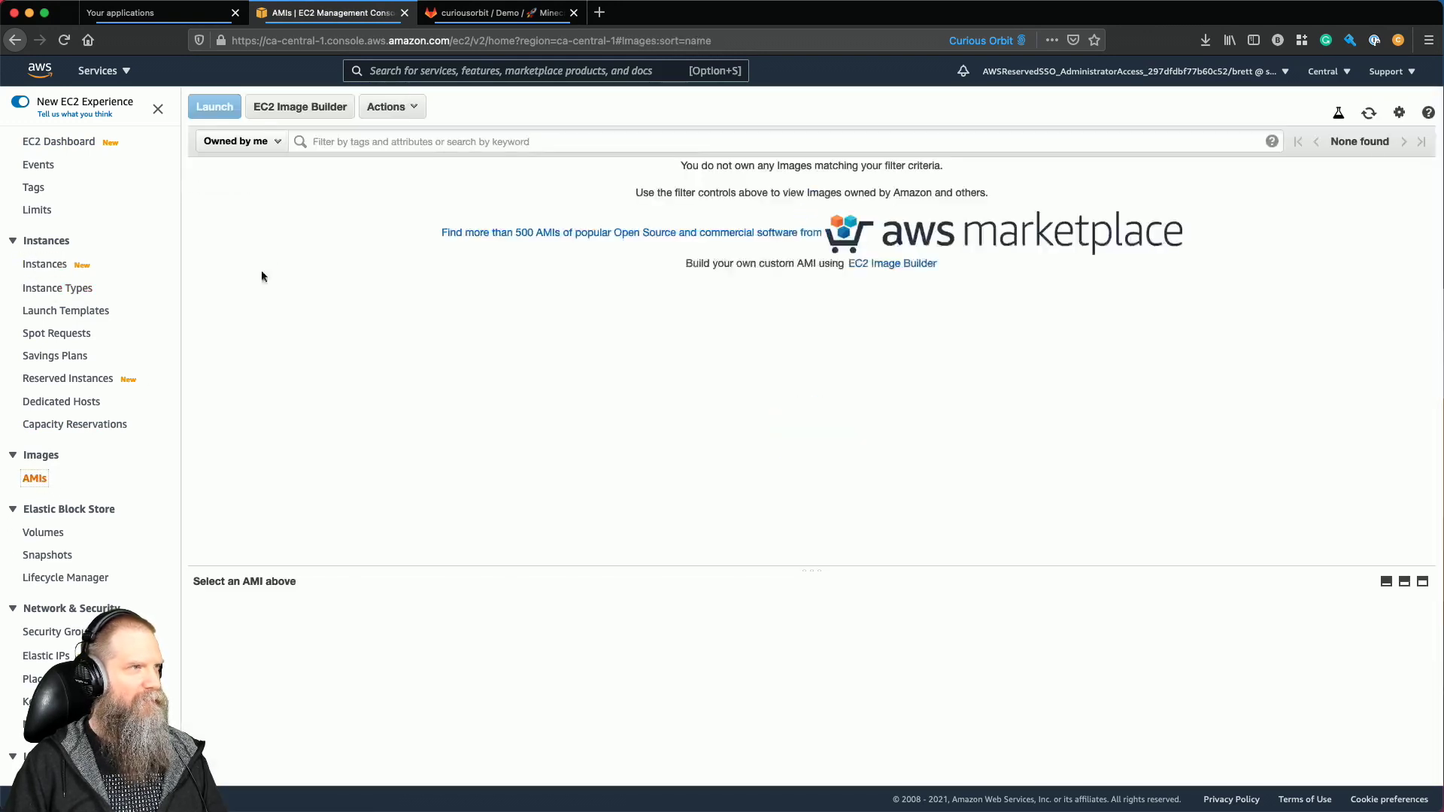
left_click(44, 264)
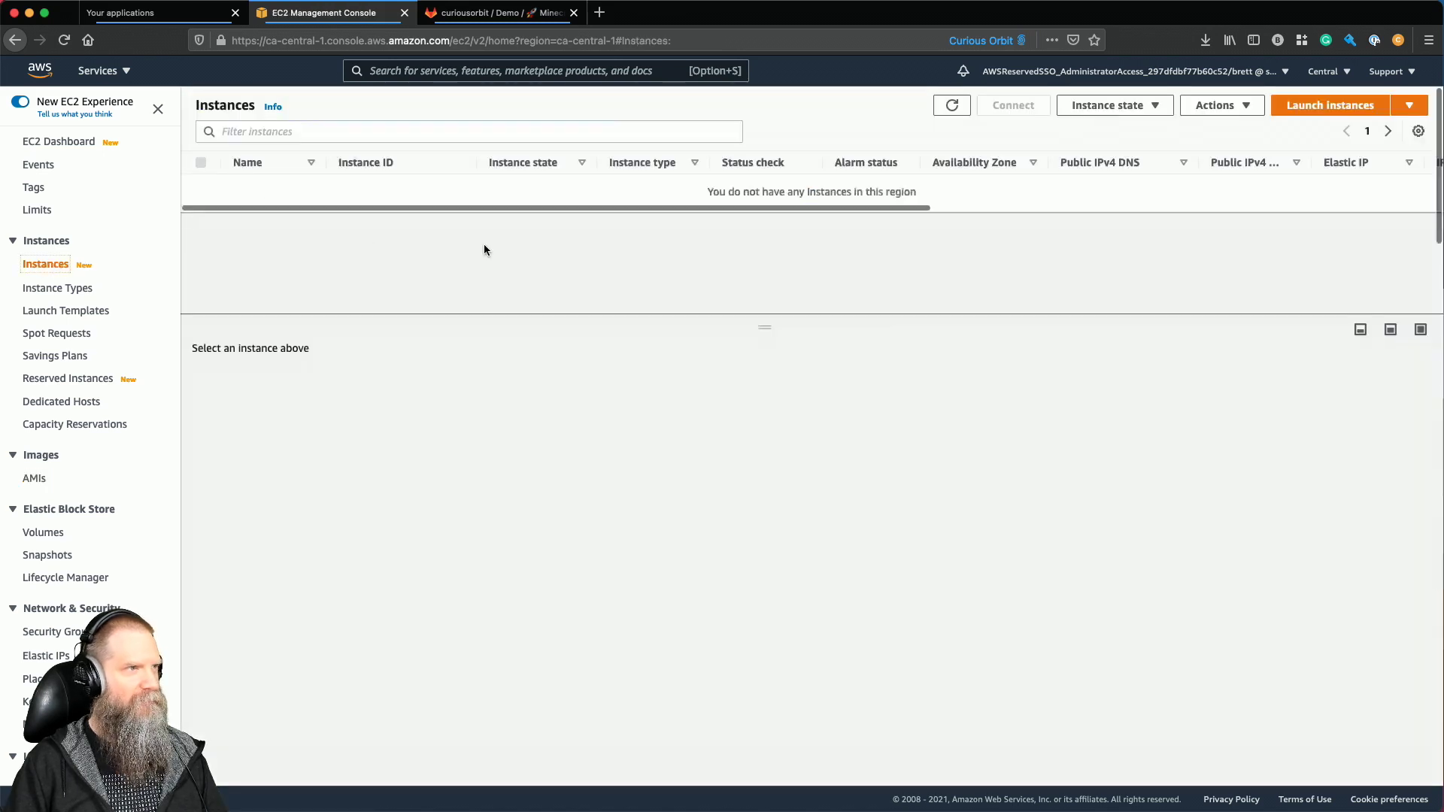
left_click(1318, 107)
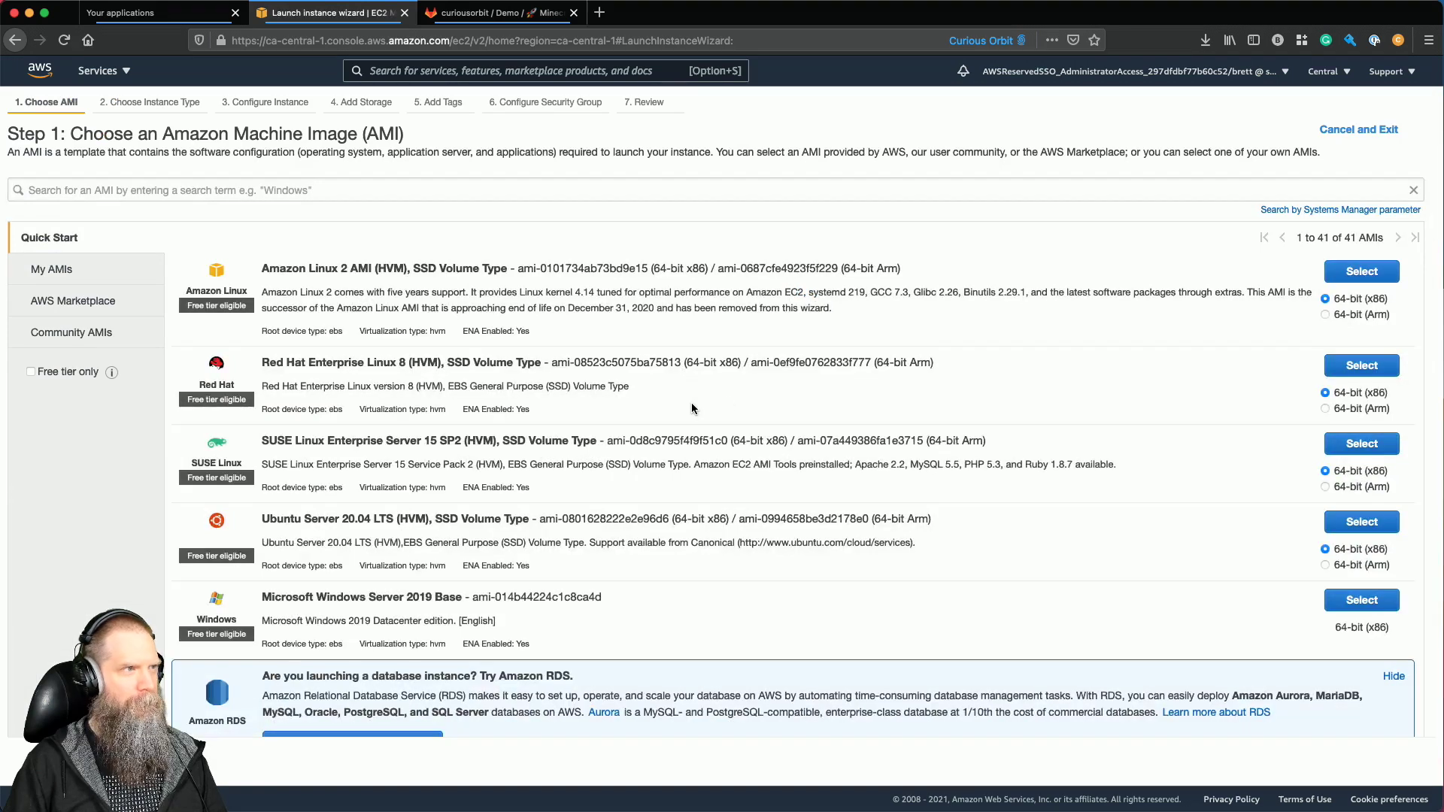
Choose the 64-bit (Arm) Amazon Linux 2 AMI with the t4g.large instance type and continue to the instance details.
left_click(1327, 314)
left_click(1354, 280)
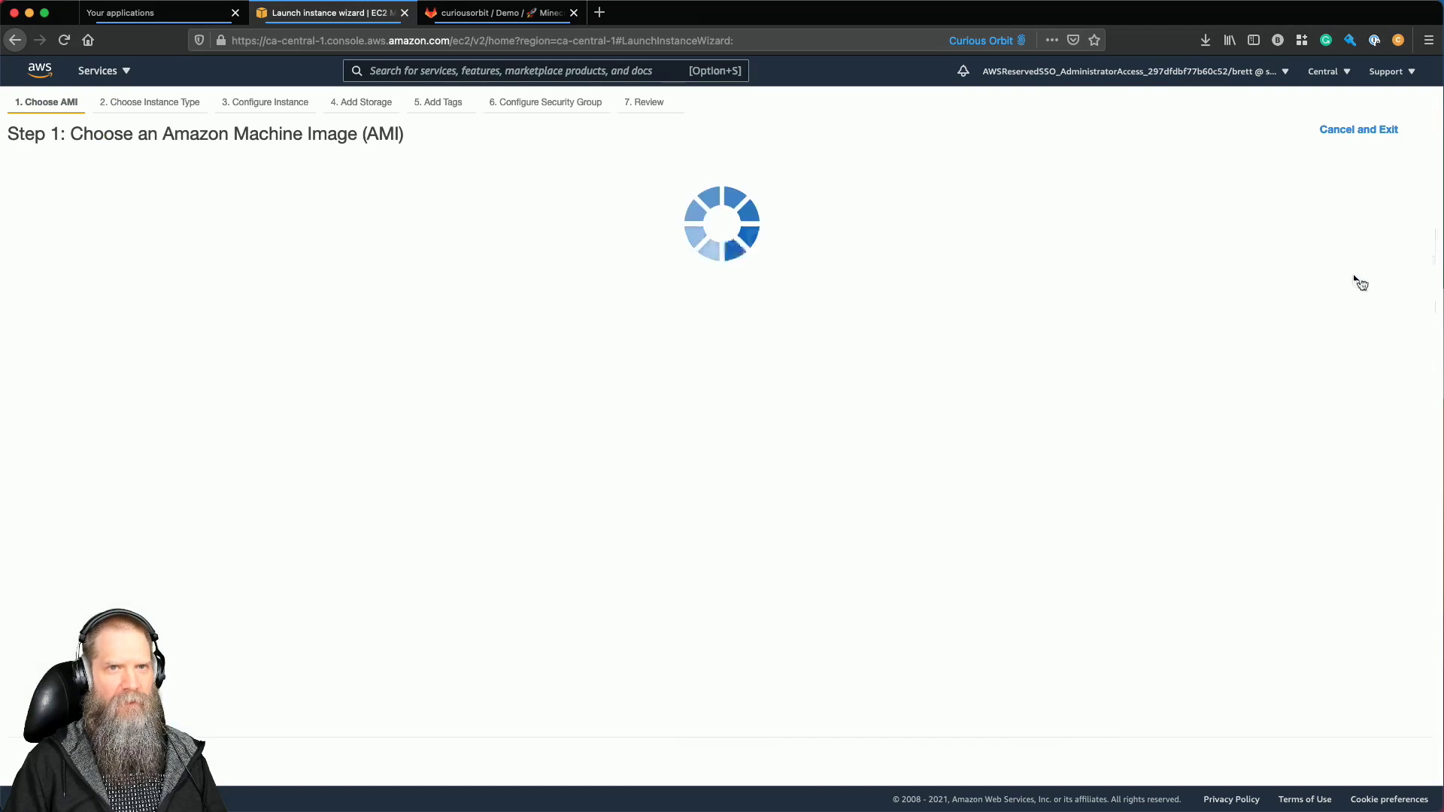
scroll(557, 490, "down", 1)
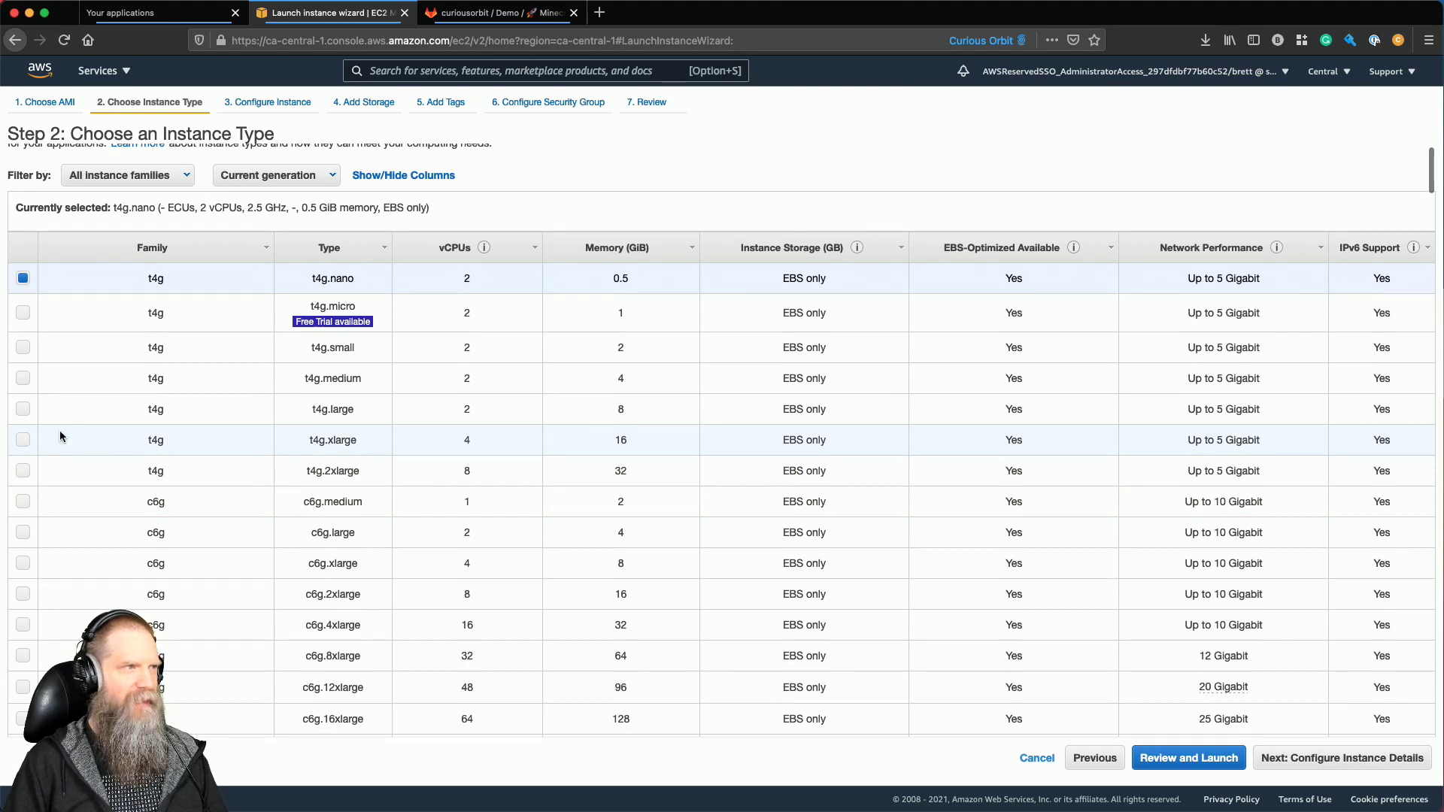
left_click(22, 409)
scroll(760, 634, "down", 3)
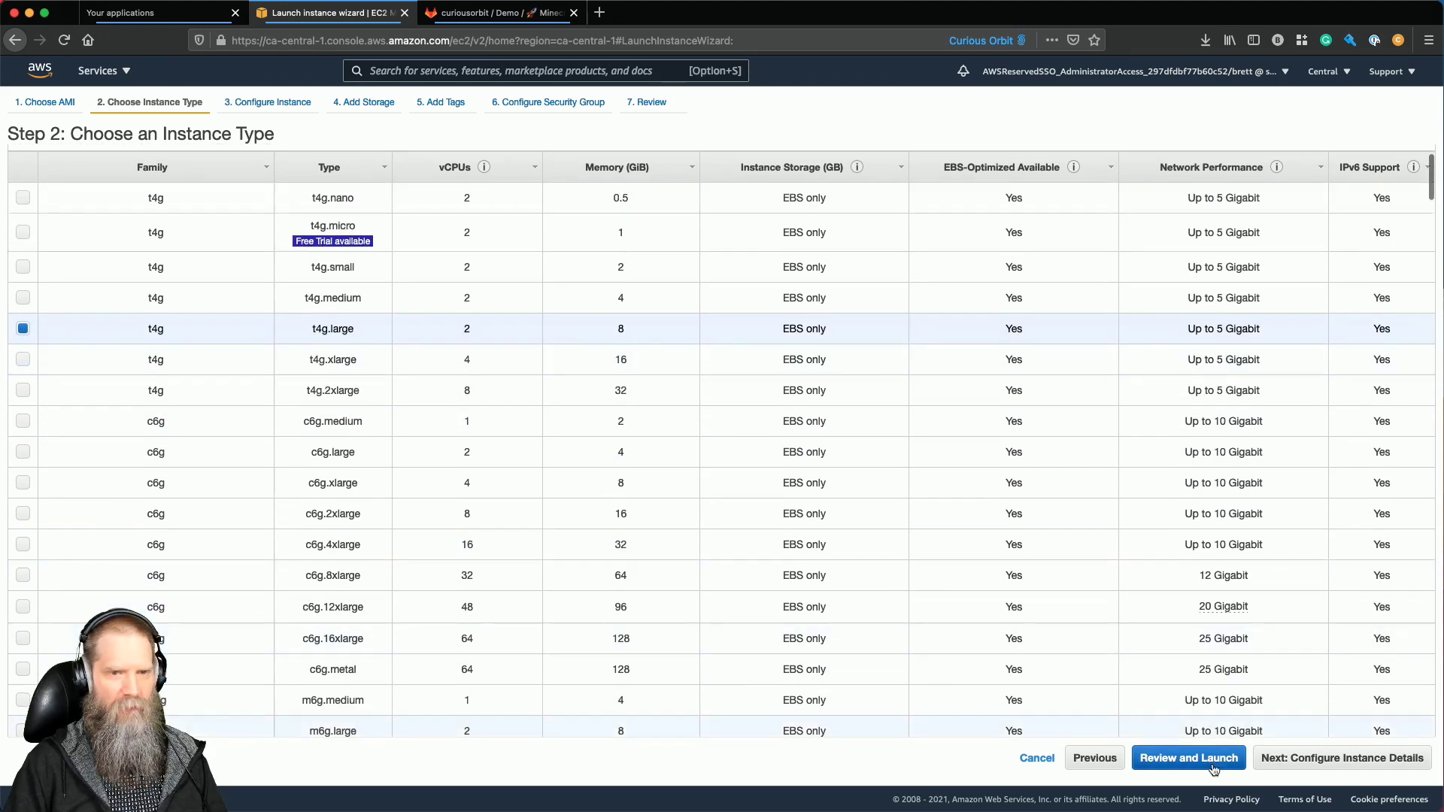
left_click(1295, 765)
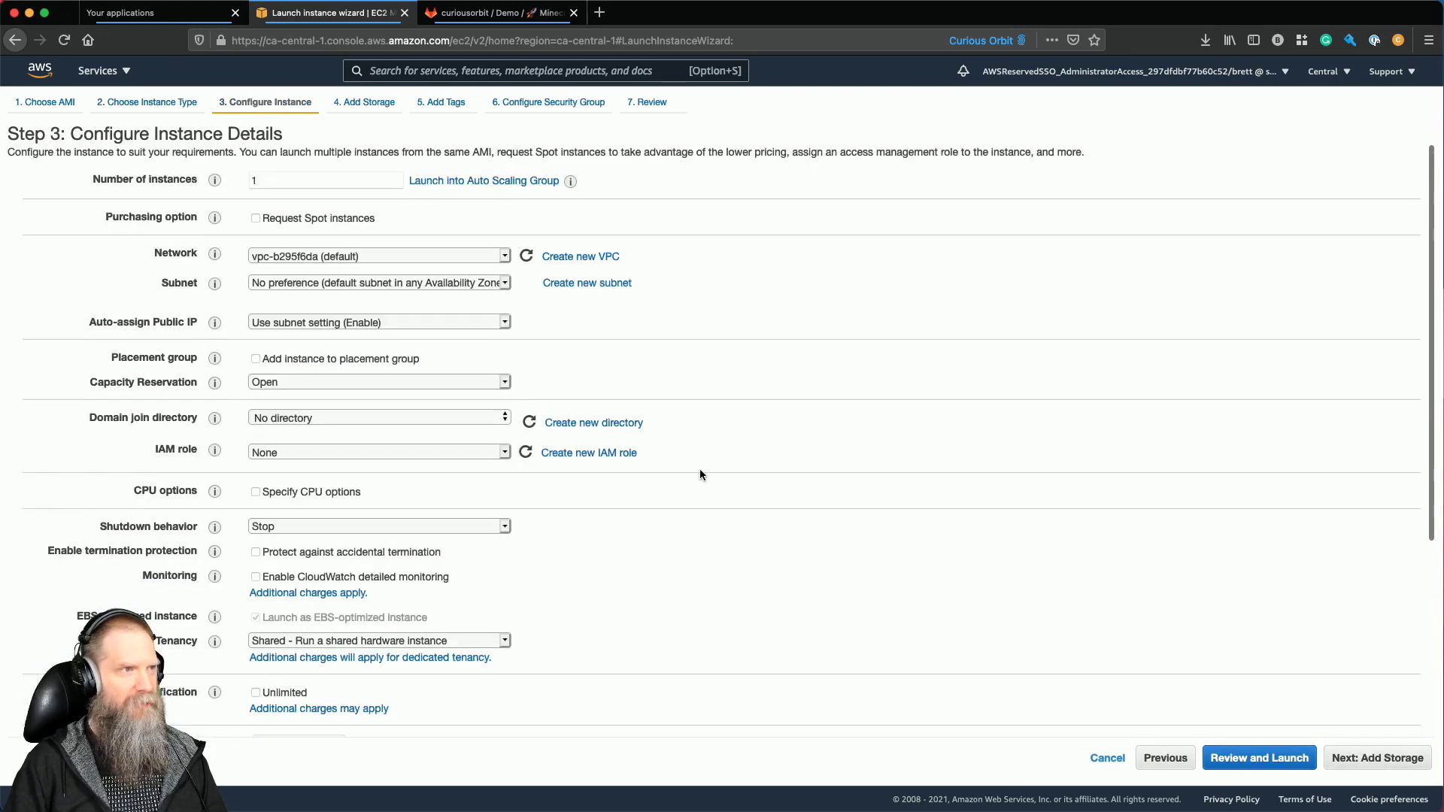
Set the instance's network to the vpc-minecraft VPC and its subnet to vpc-minecraft-private-ca-central-1a.
left_click(335, 257)
left_click(406, 273)
left_click(427, 284)
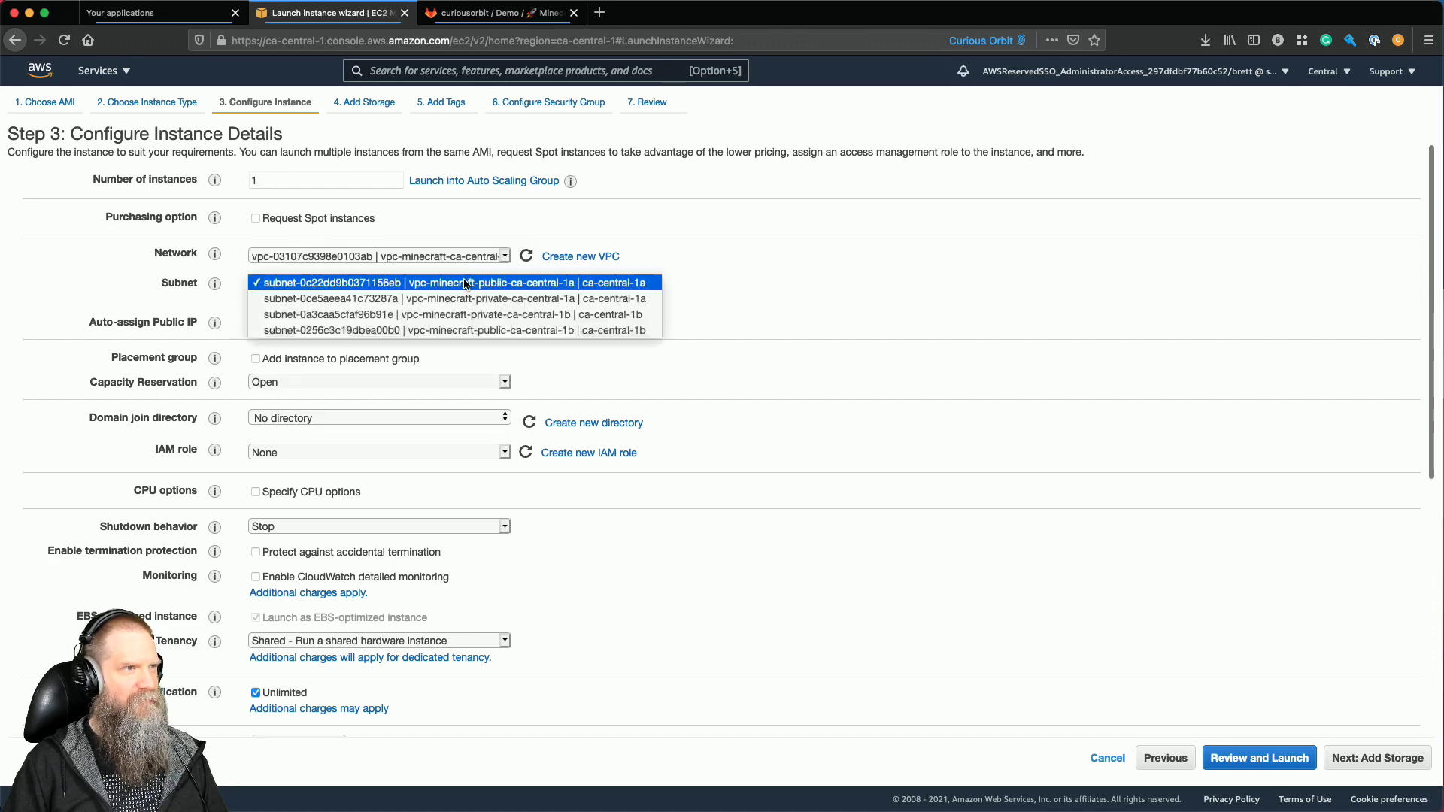
left_click(485, 299)
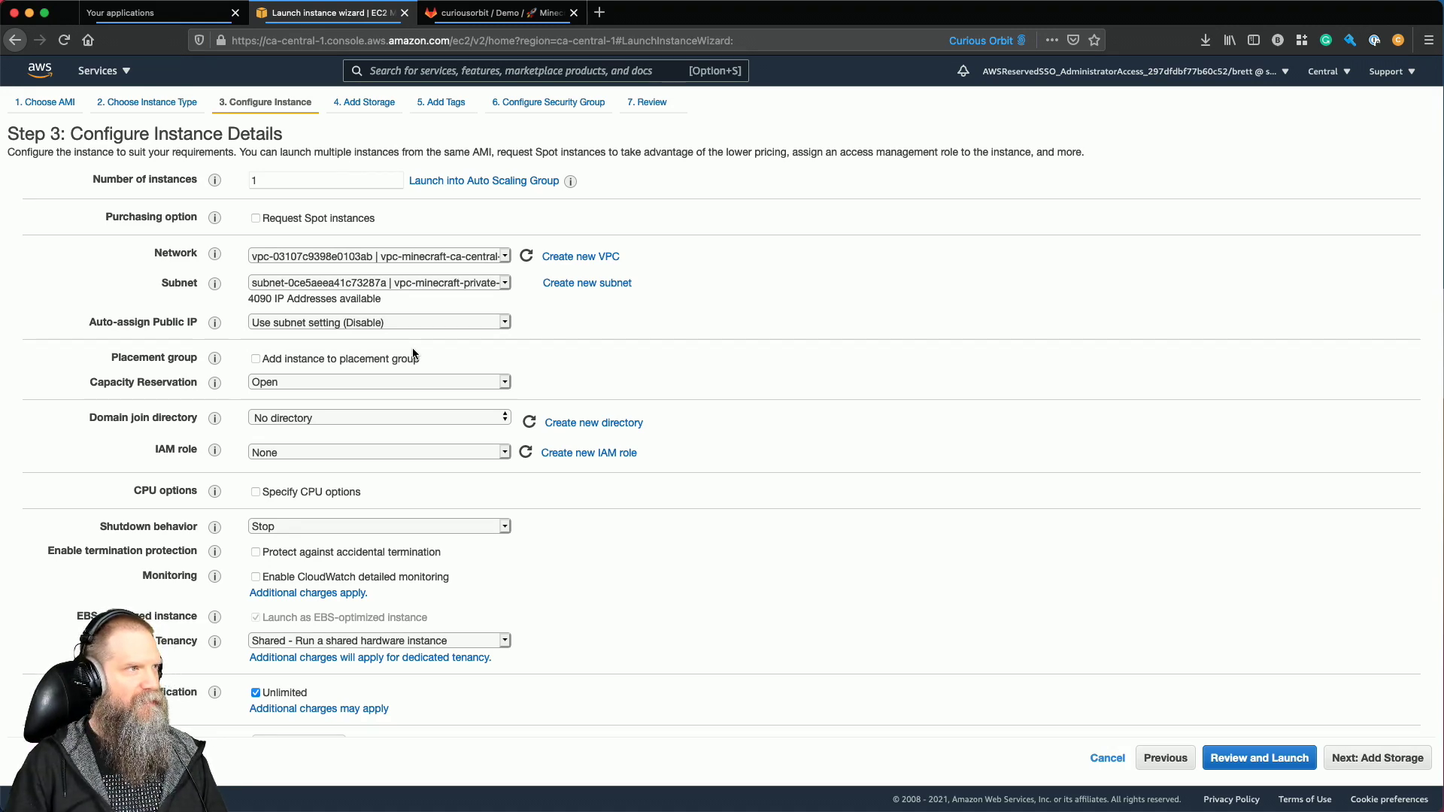
Assign the IAM role iam-minecraft-instanceProfile0-XYB43FNWVDDO to the instance and continue to the storage settings.
left_click(331, 454)
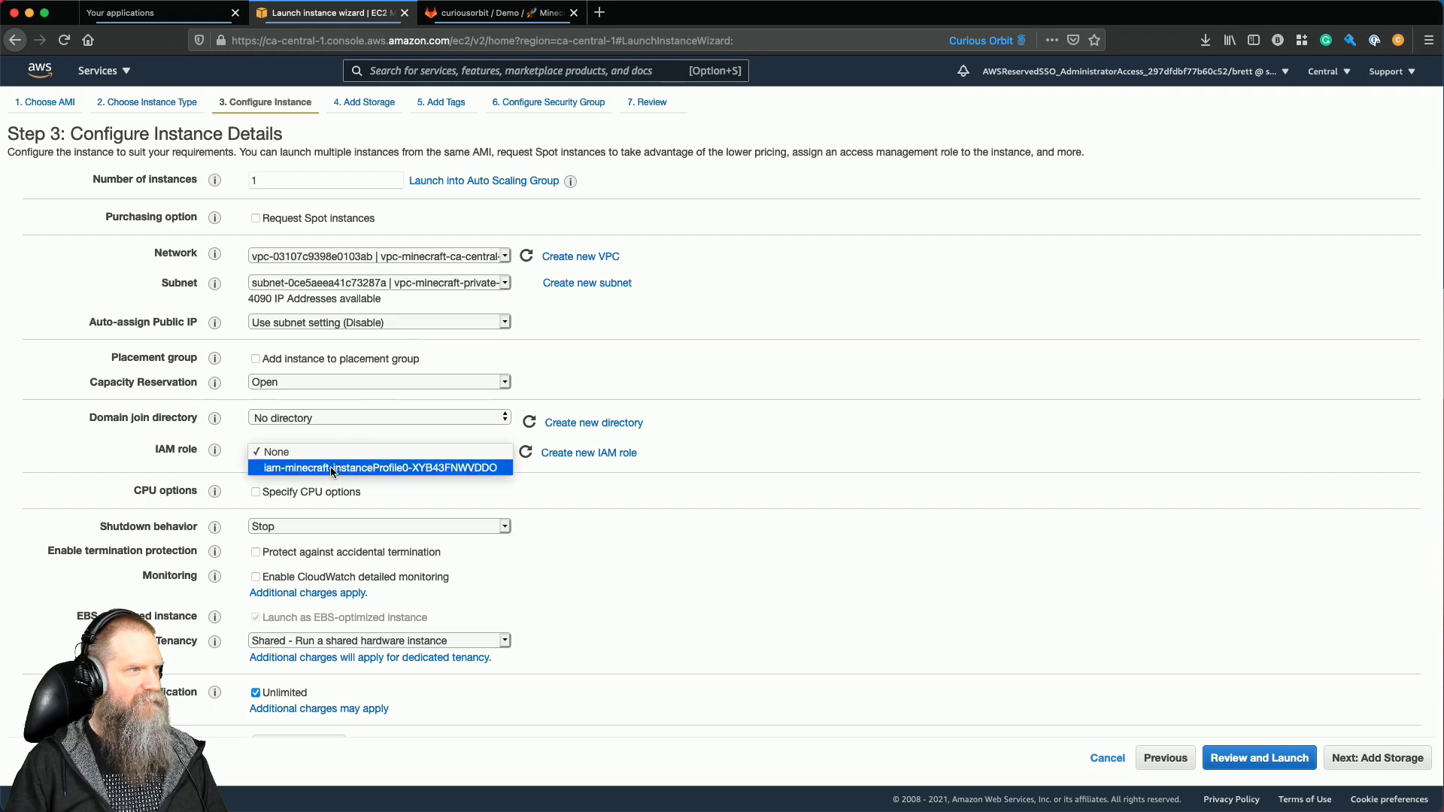
left_click(350, 466)
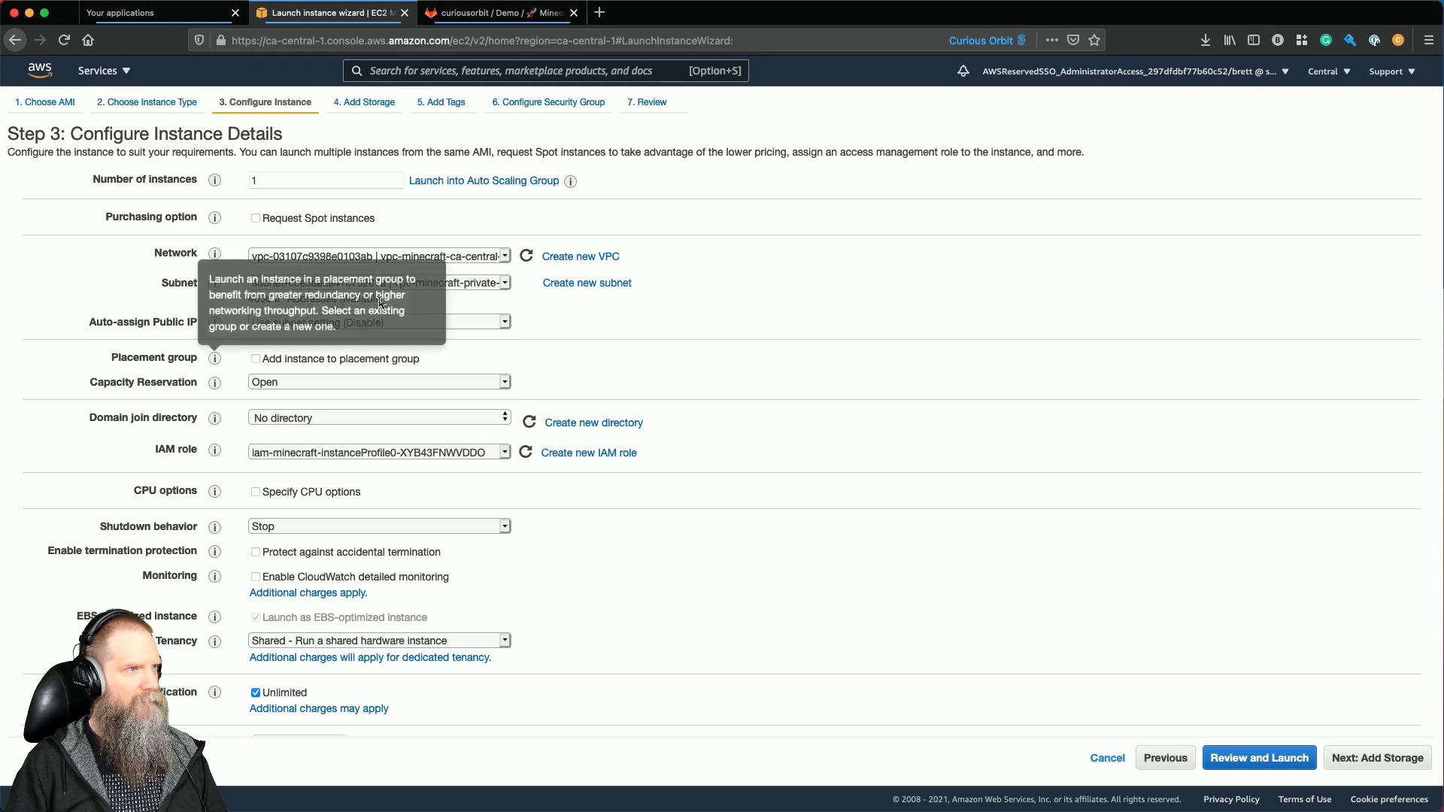
scroll(615, 567, "down", 5)
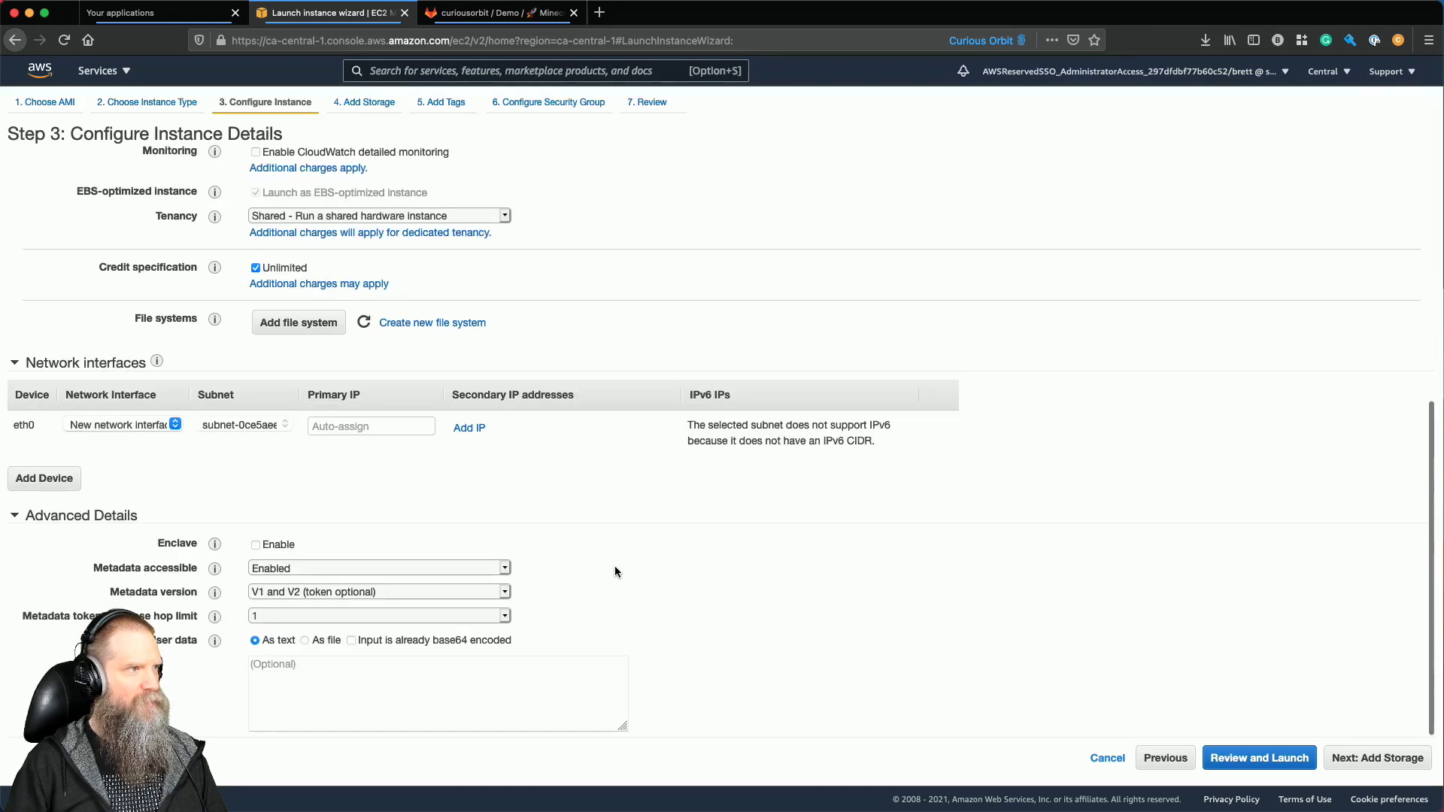
left_click(1370, 757)
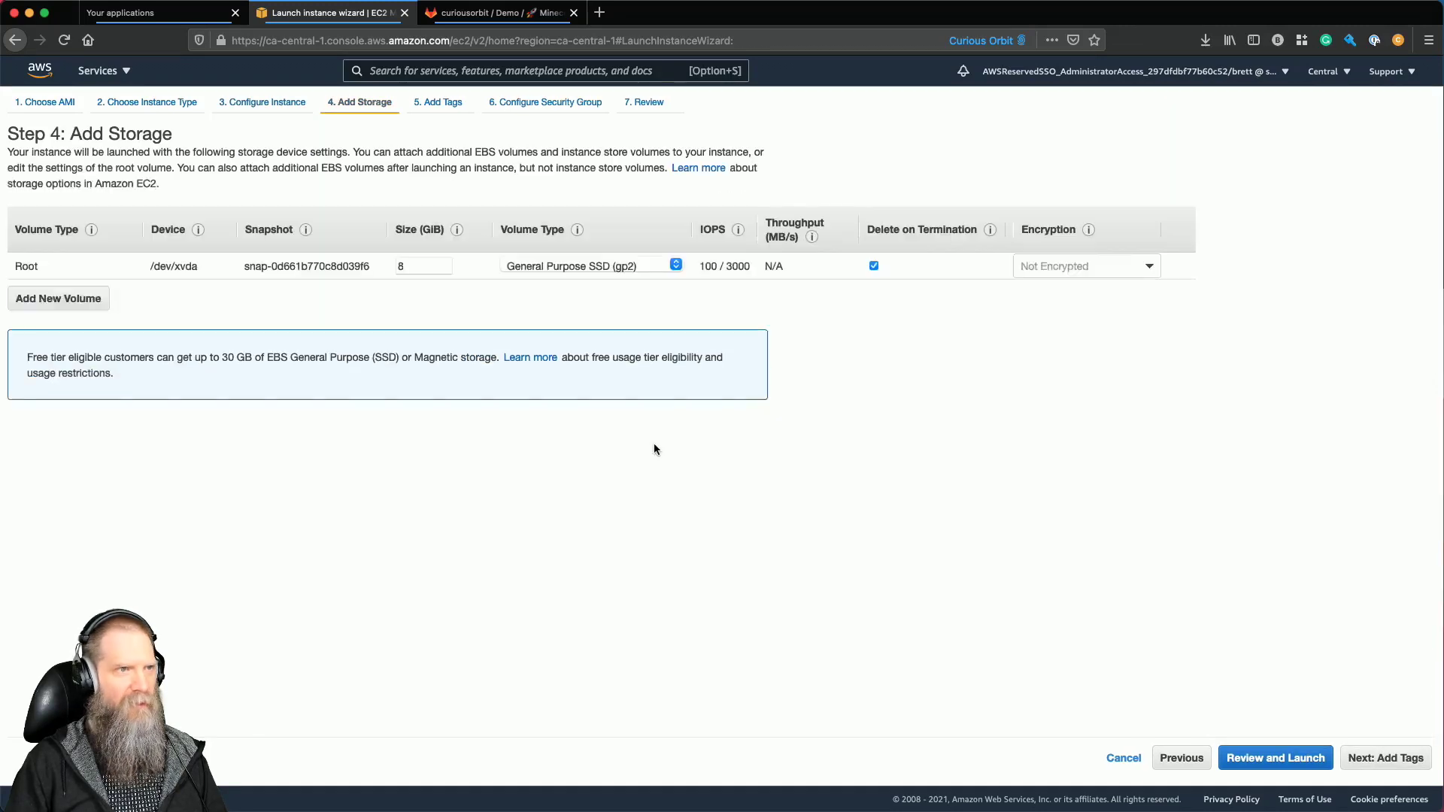
Set the root volume type to General Purpose SSD (gp3), encrypt it with the minecraft KMS key and continue to the tags.
left_click(570, 268)
left_click(570, 284)
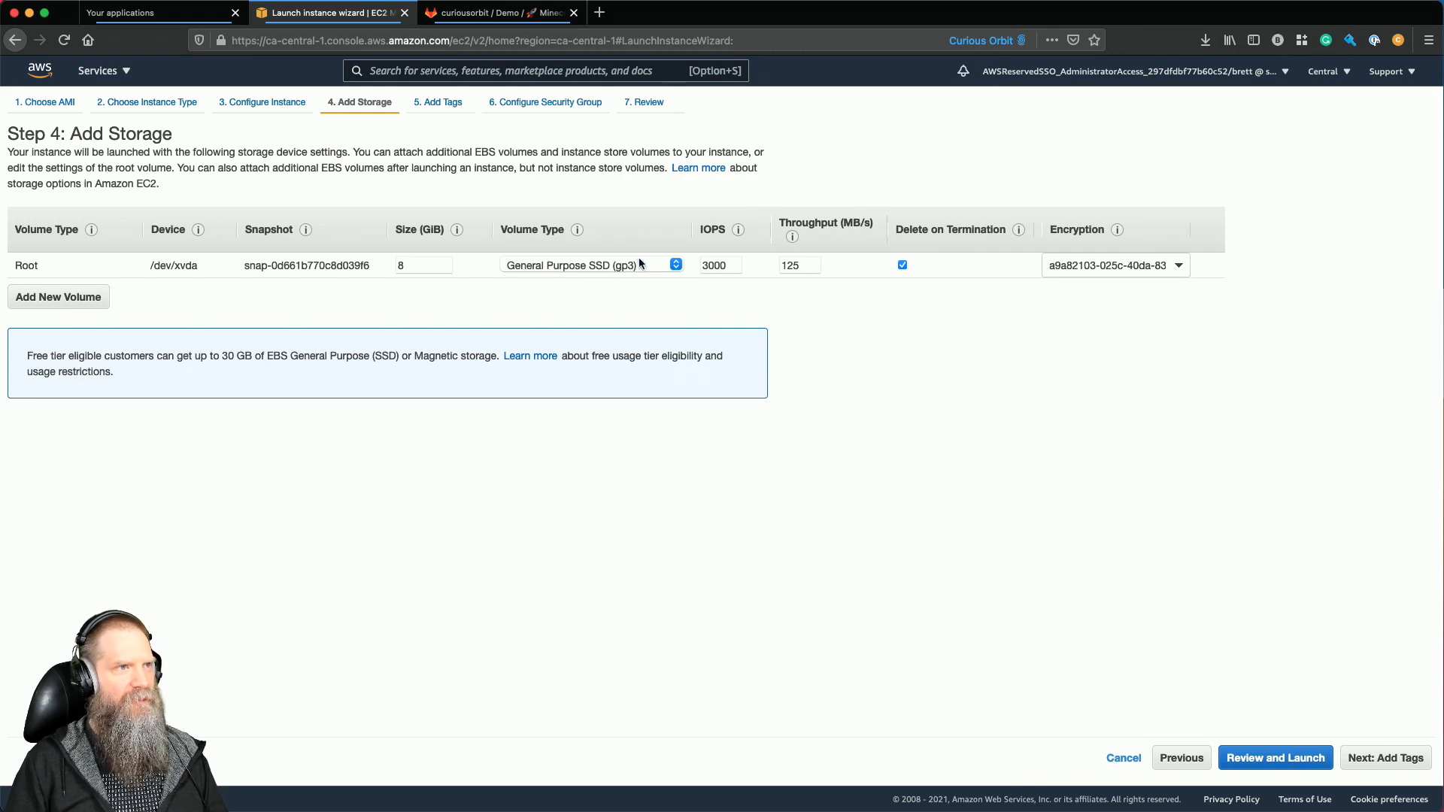
left_click(1100, 266)
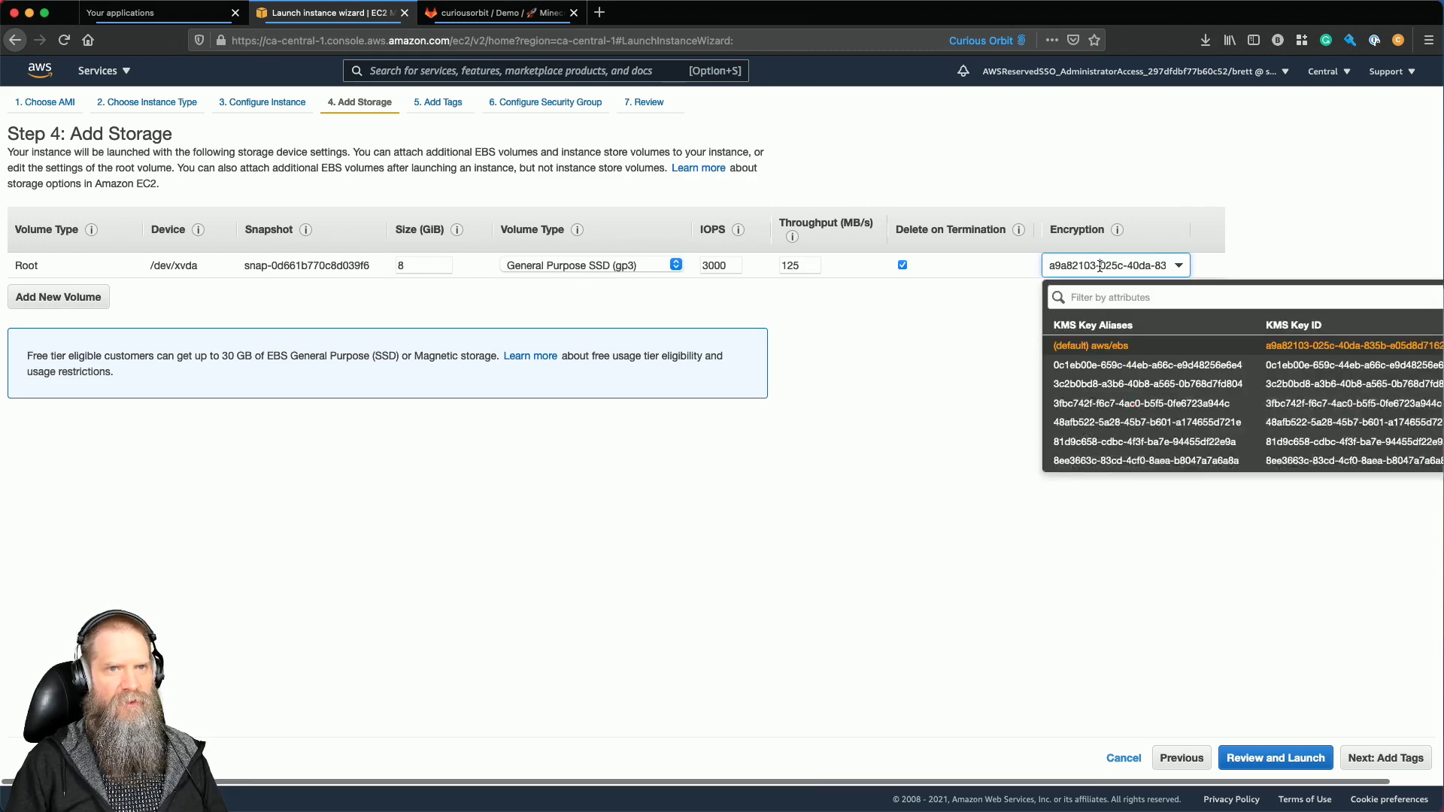
type("mi")
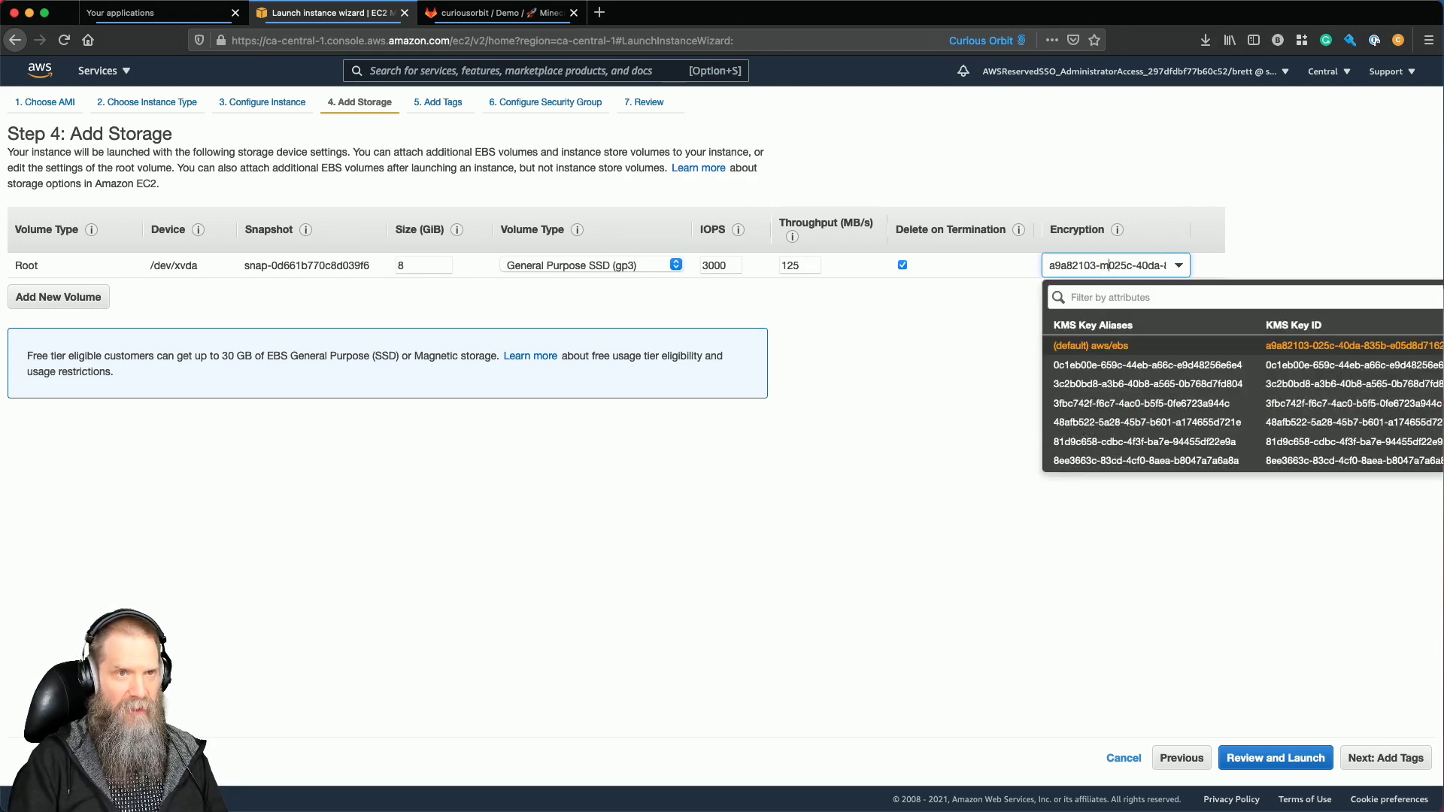
key("super+a")
type("minec")
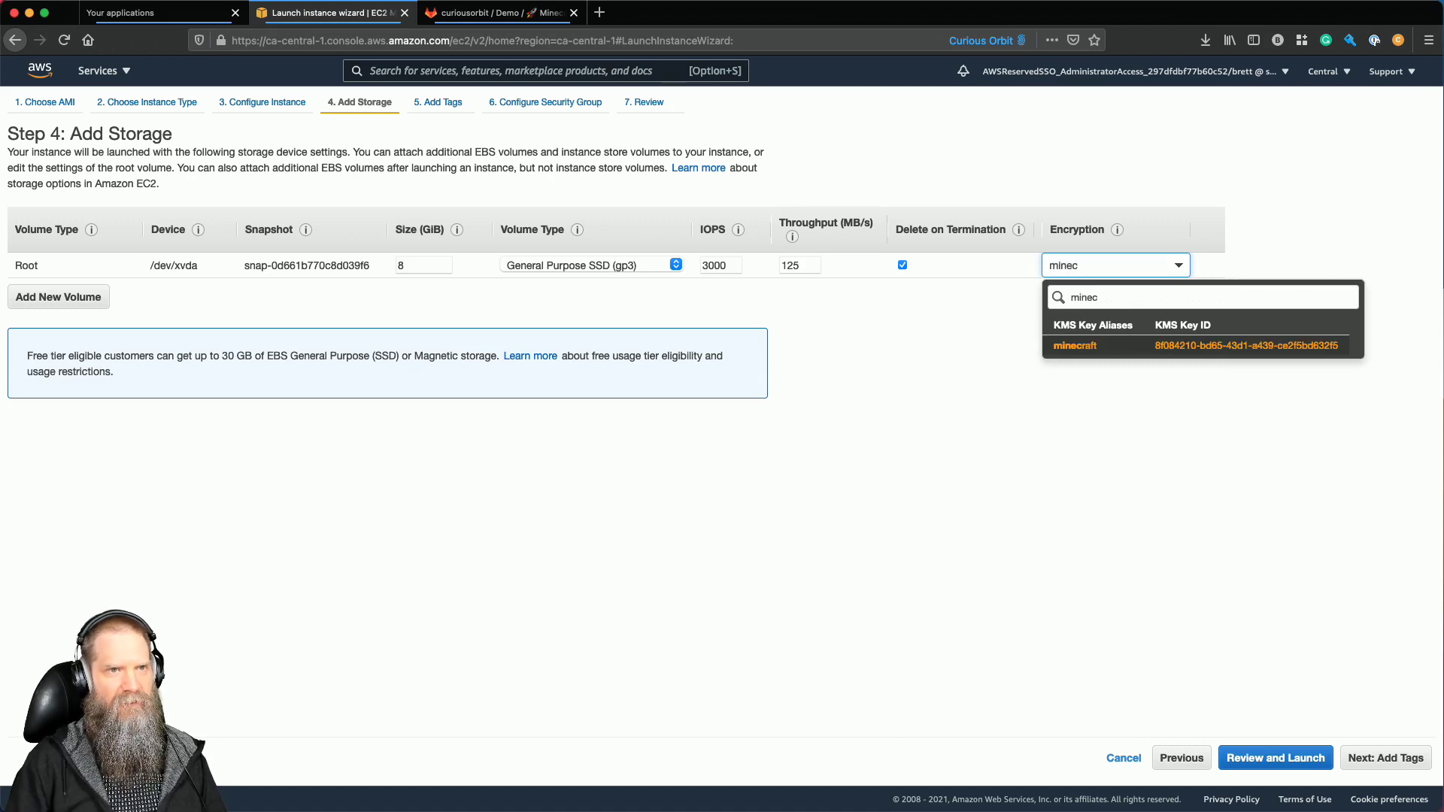
left_click(1086, 346)
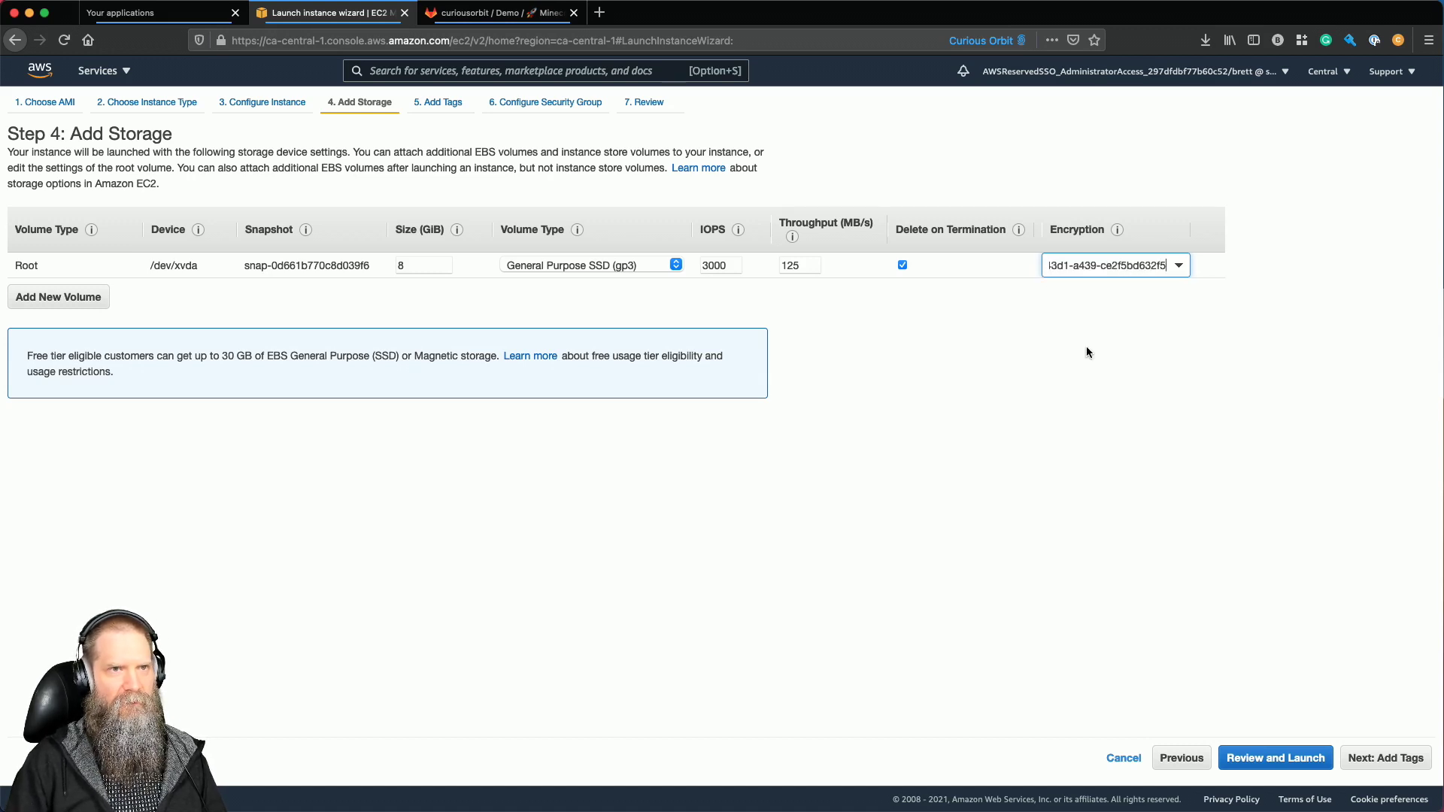
left_click(1385, 758)
Set the Name tag's value to ami-builder and continue to the security group settings.
left_click(521, 295)
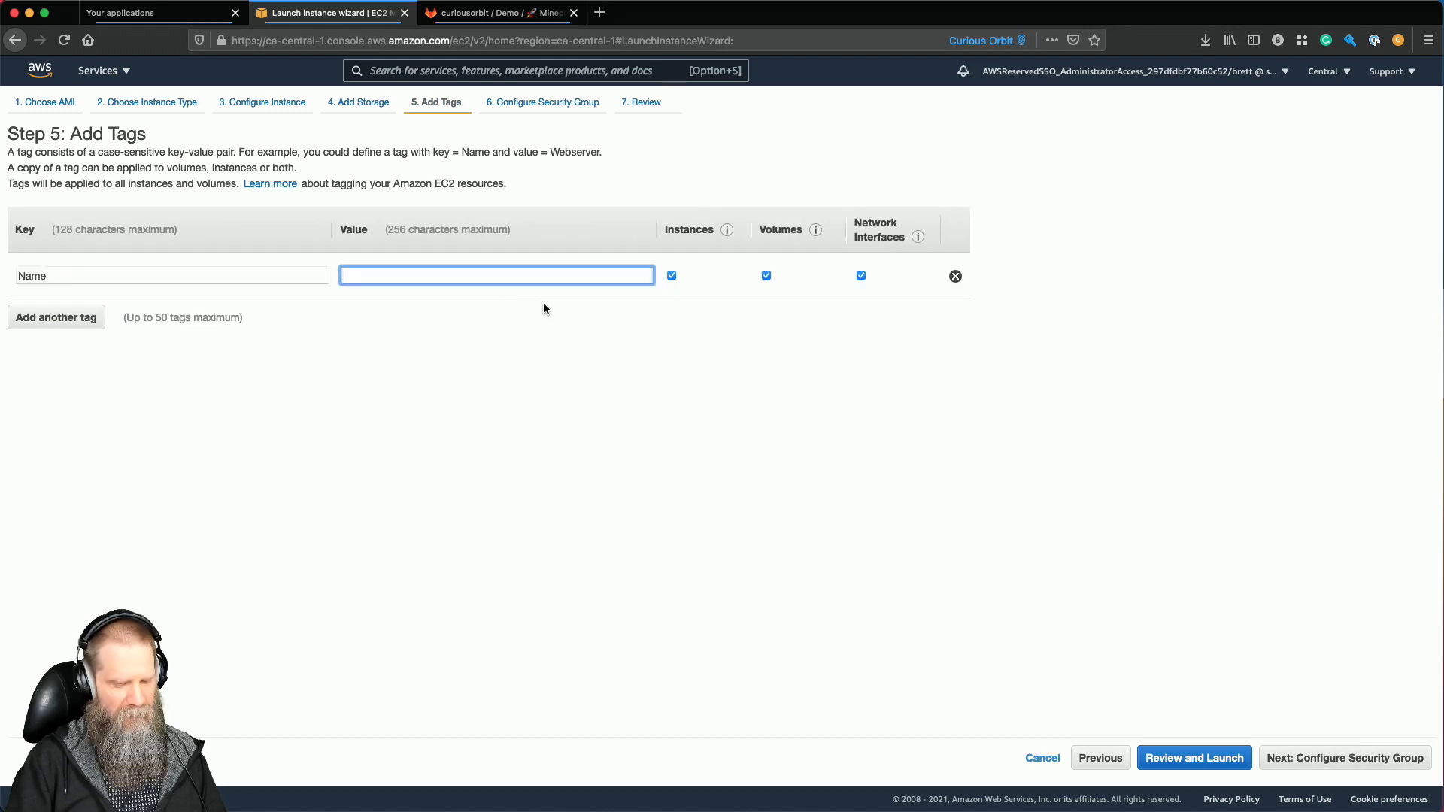
type("ami-builder")
left_click(566, 412)
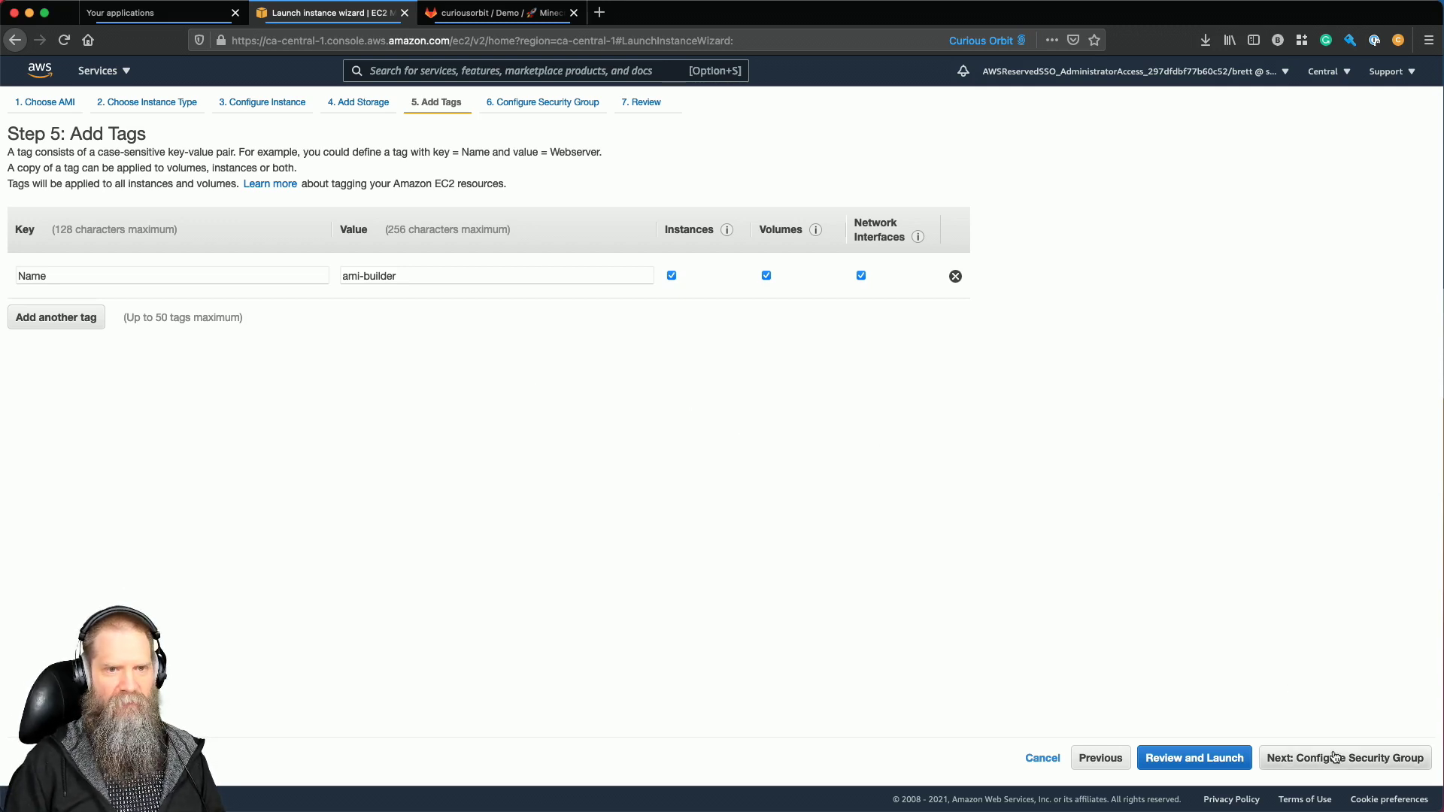
left_click(1301, 757)
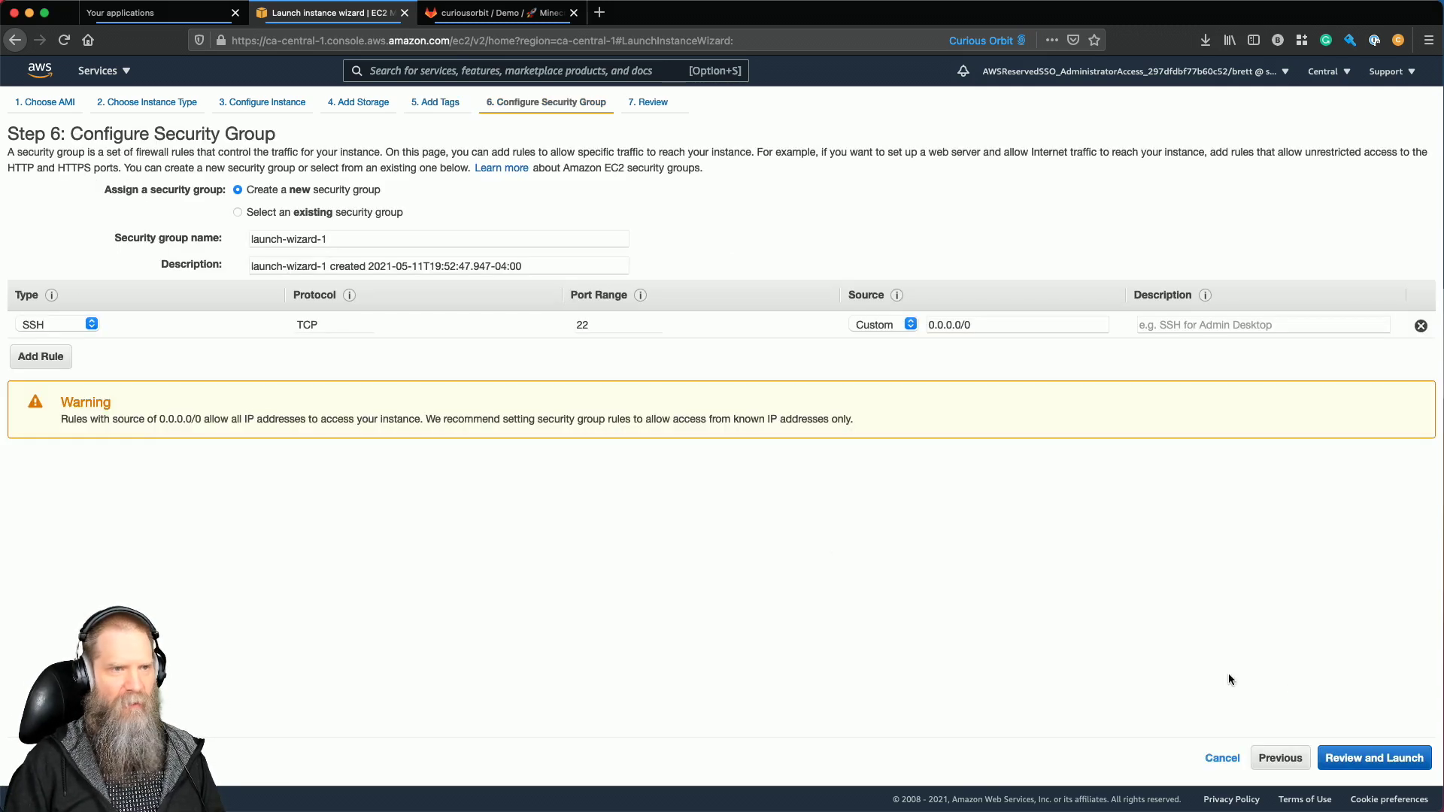
Name and describe the new security group as ami-builder, remove its SSH rule and continue to the launch review.
left_click(337, 239)
key("super+a")
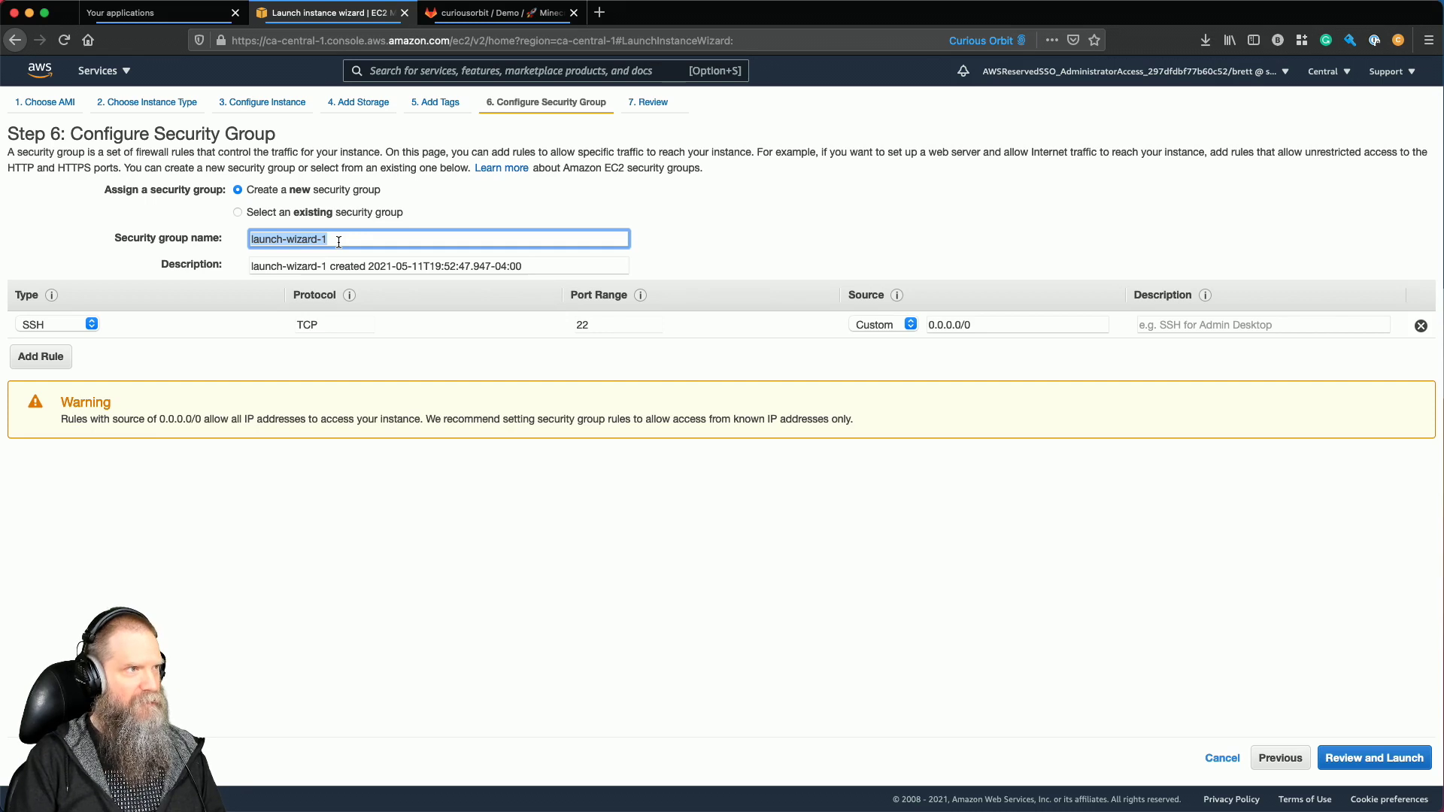
type("ami-b")
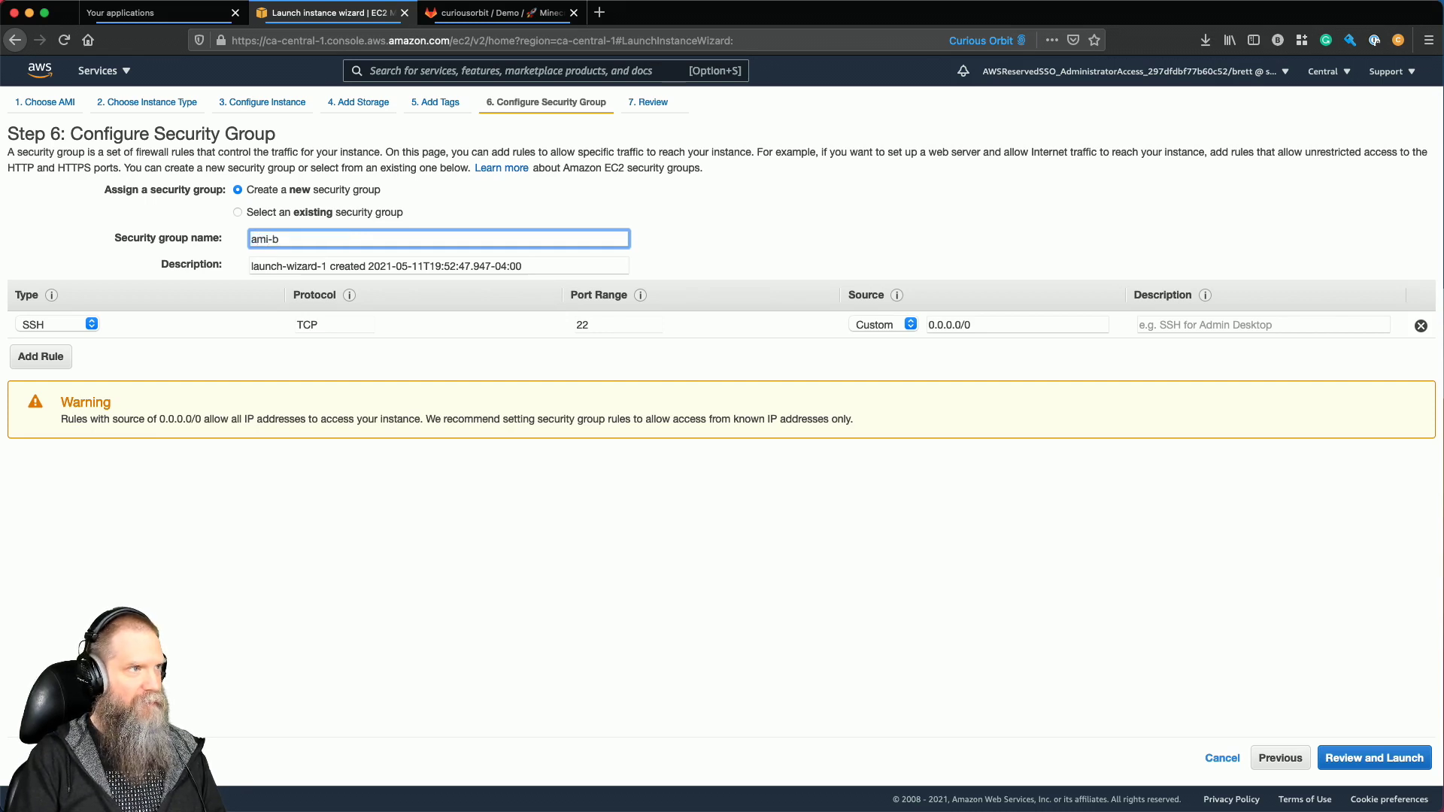
type("uilder")
key("Tab")
type("a")
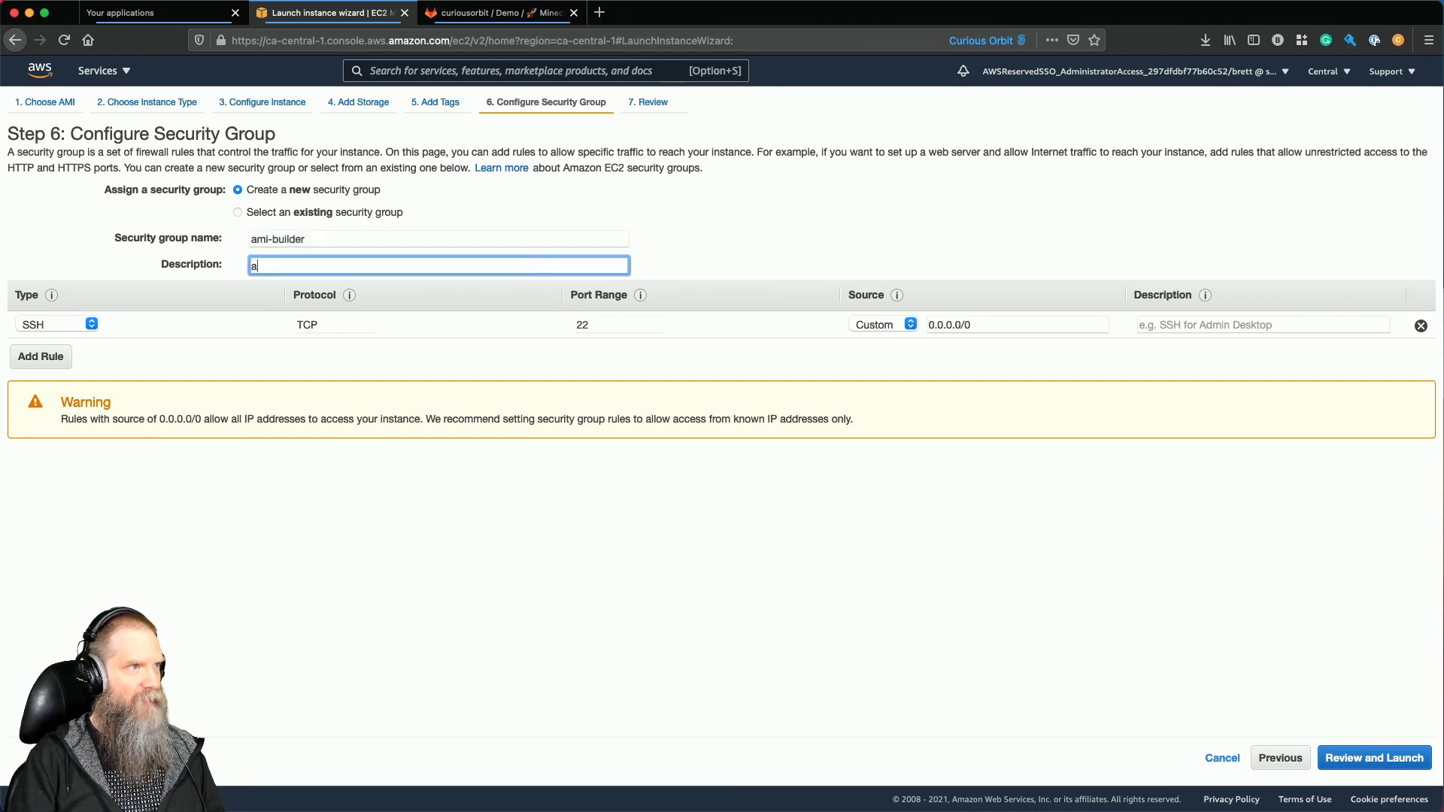
type("mi-builder")
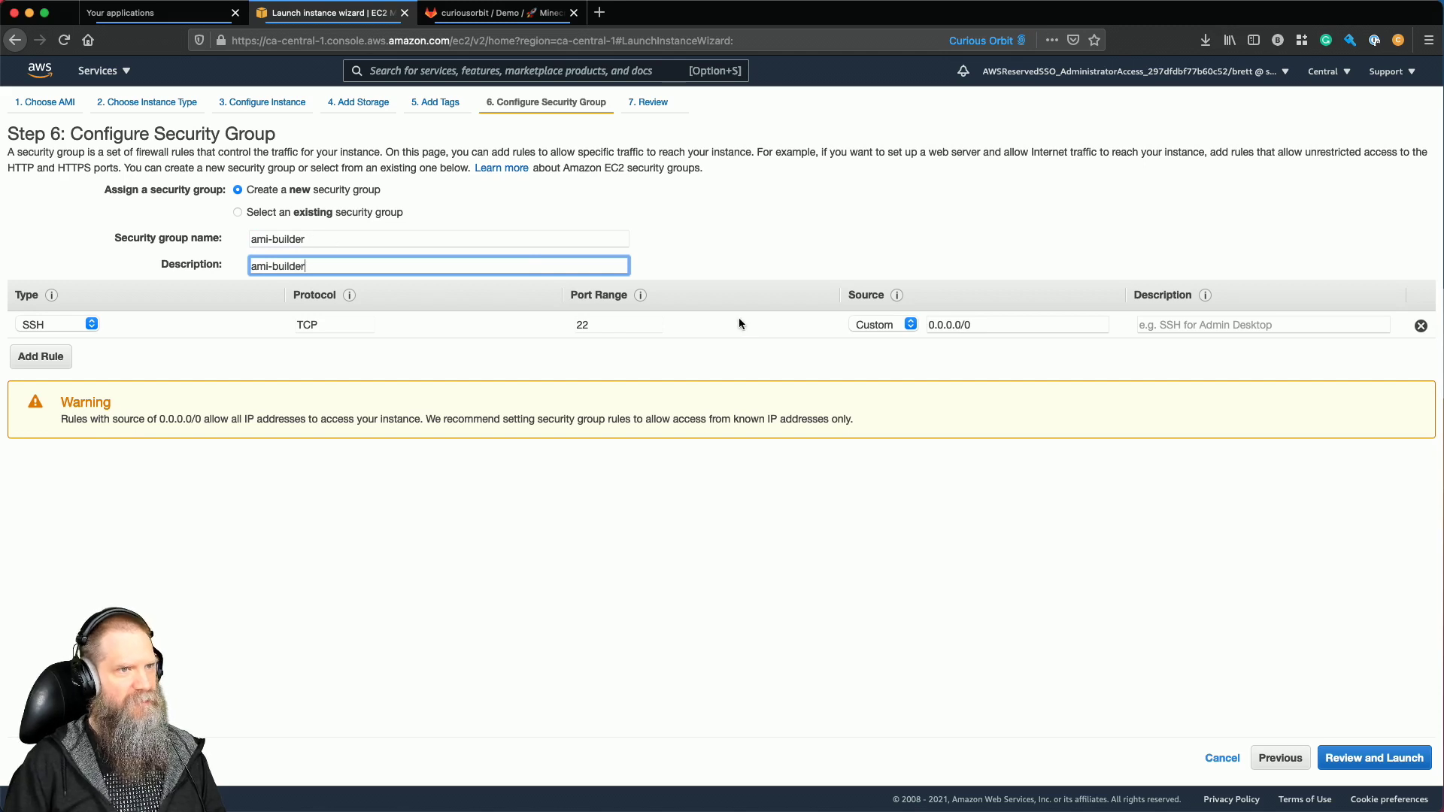
left_click(1421, 325)
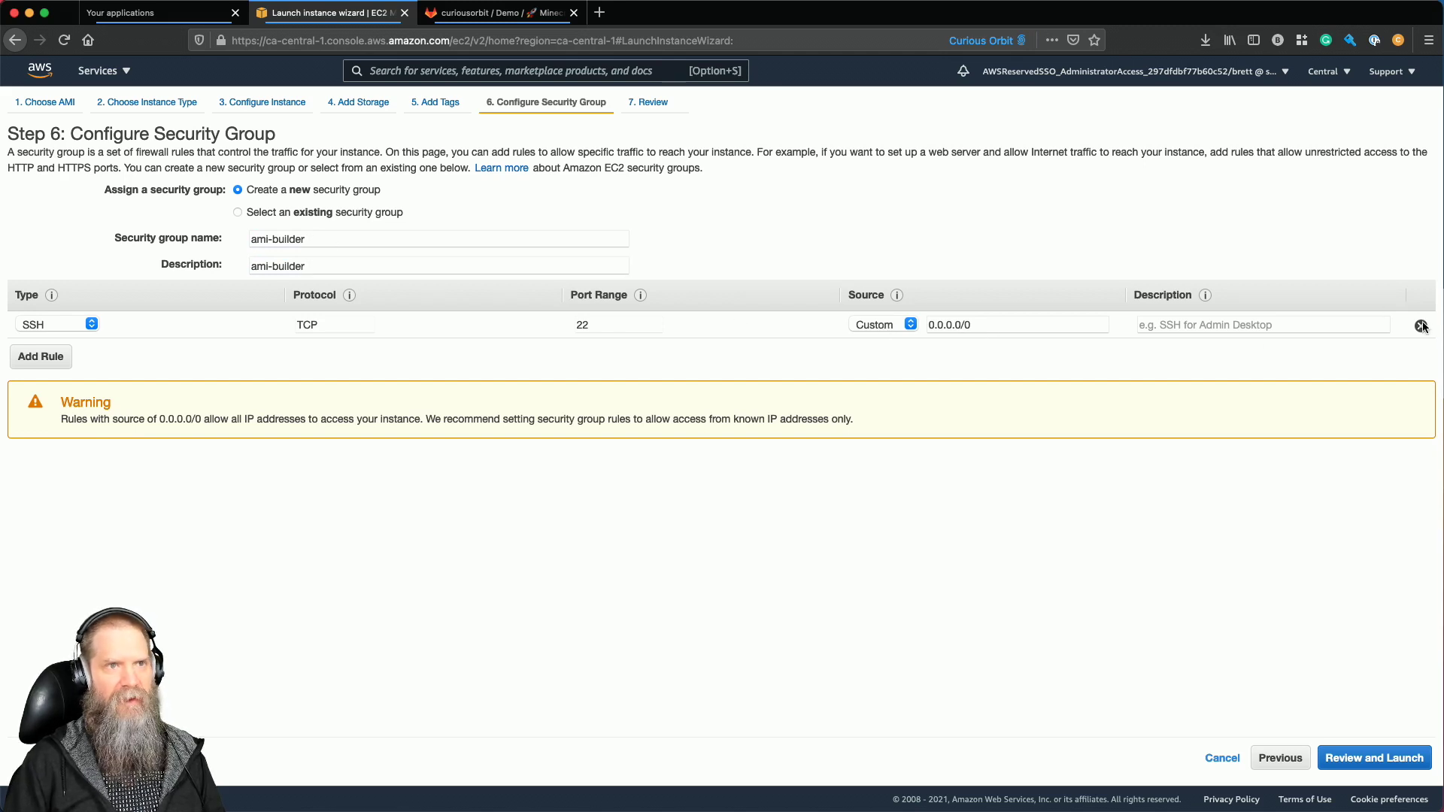
left_click(1398, 758)
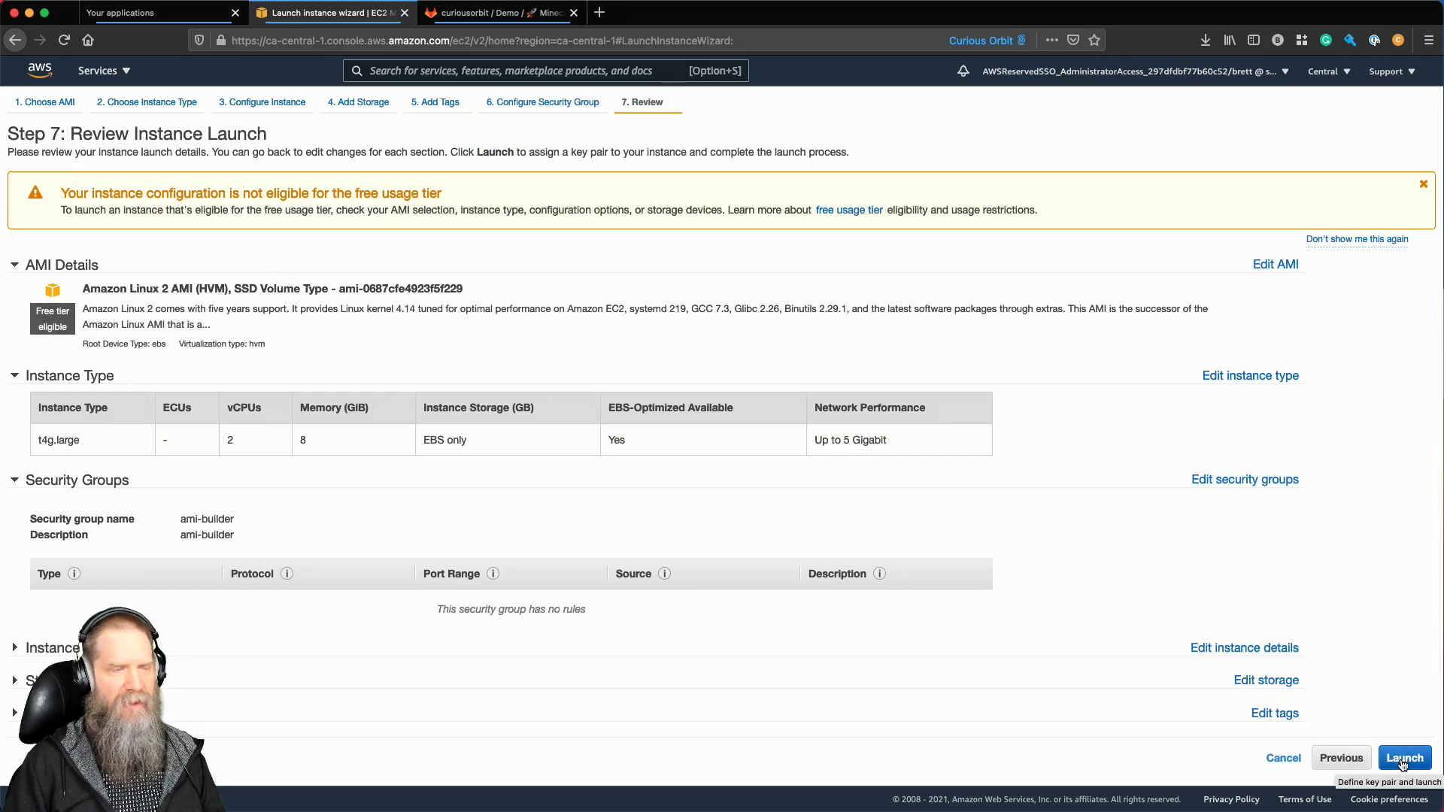
Launch the instance with the existing co-demo key pair, acknowledging access to the private key file, and open the instances list.
left_click(1403, 761)
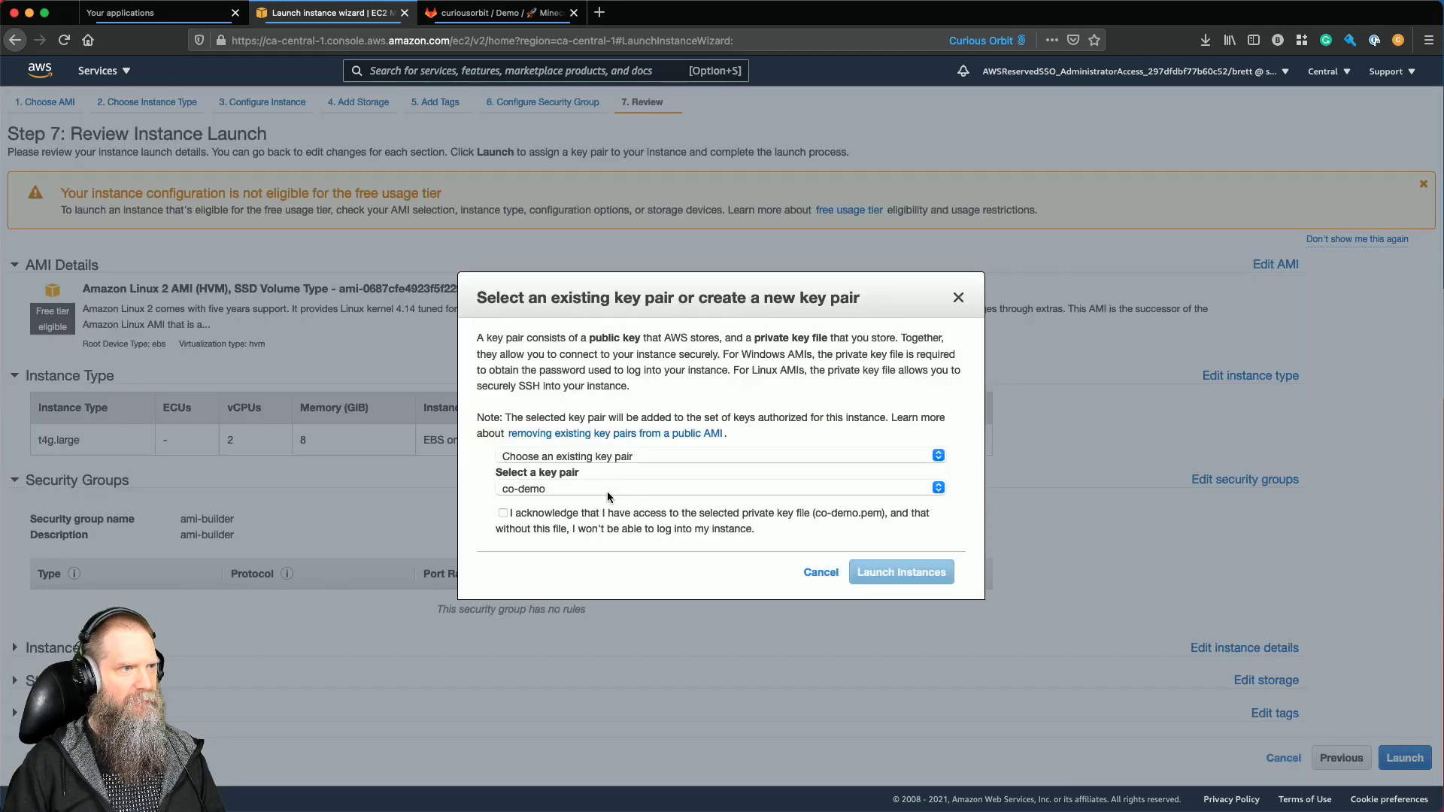
left_click(587, 511)
left_click(913, 569)
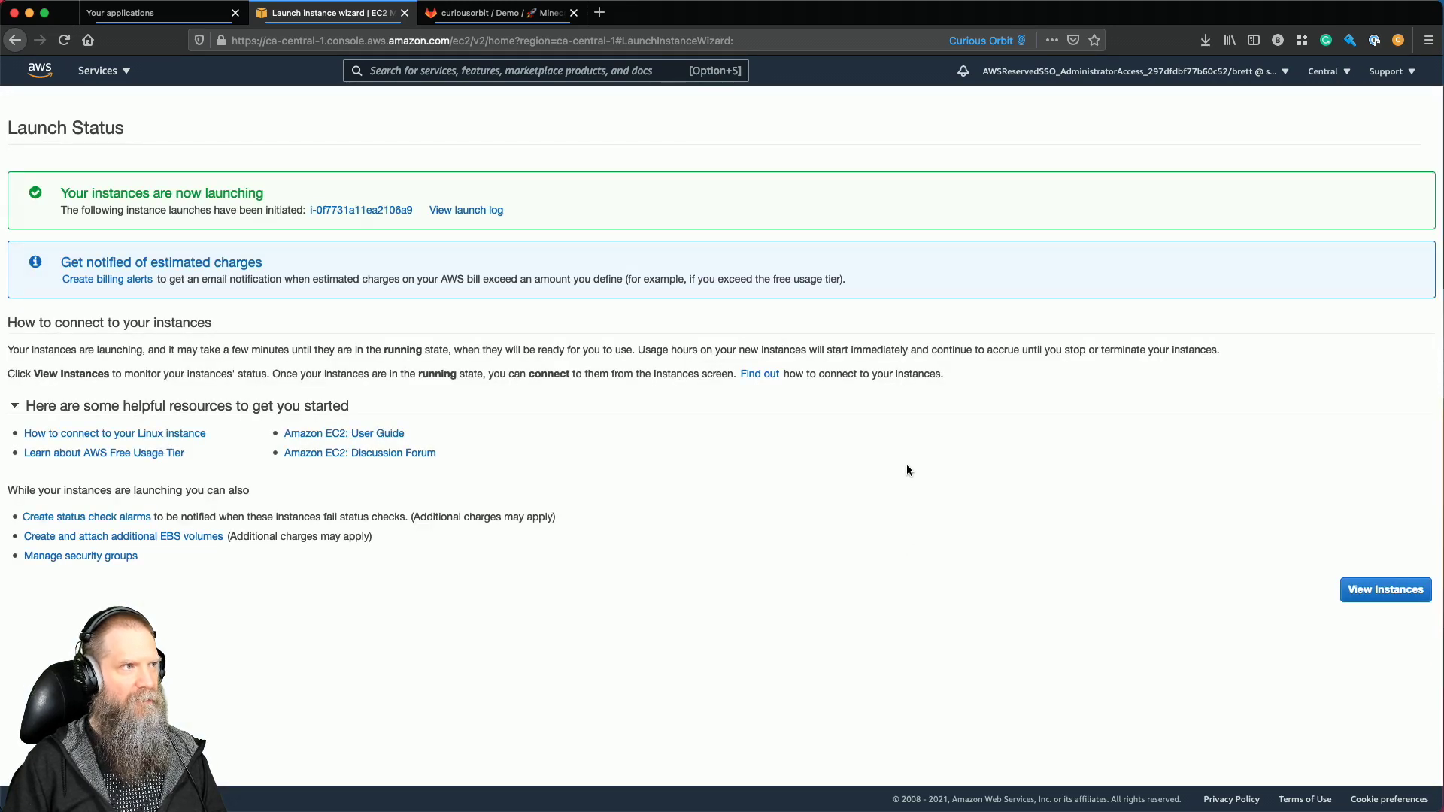
left_click(1381, 594)
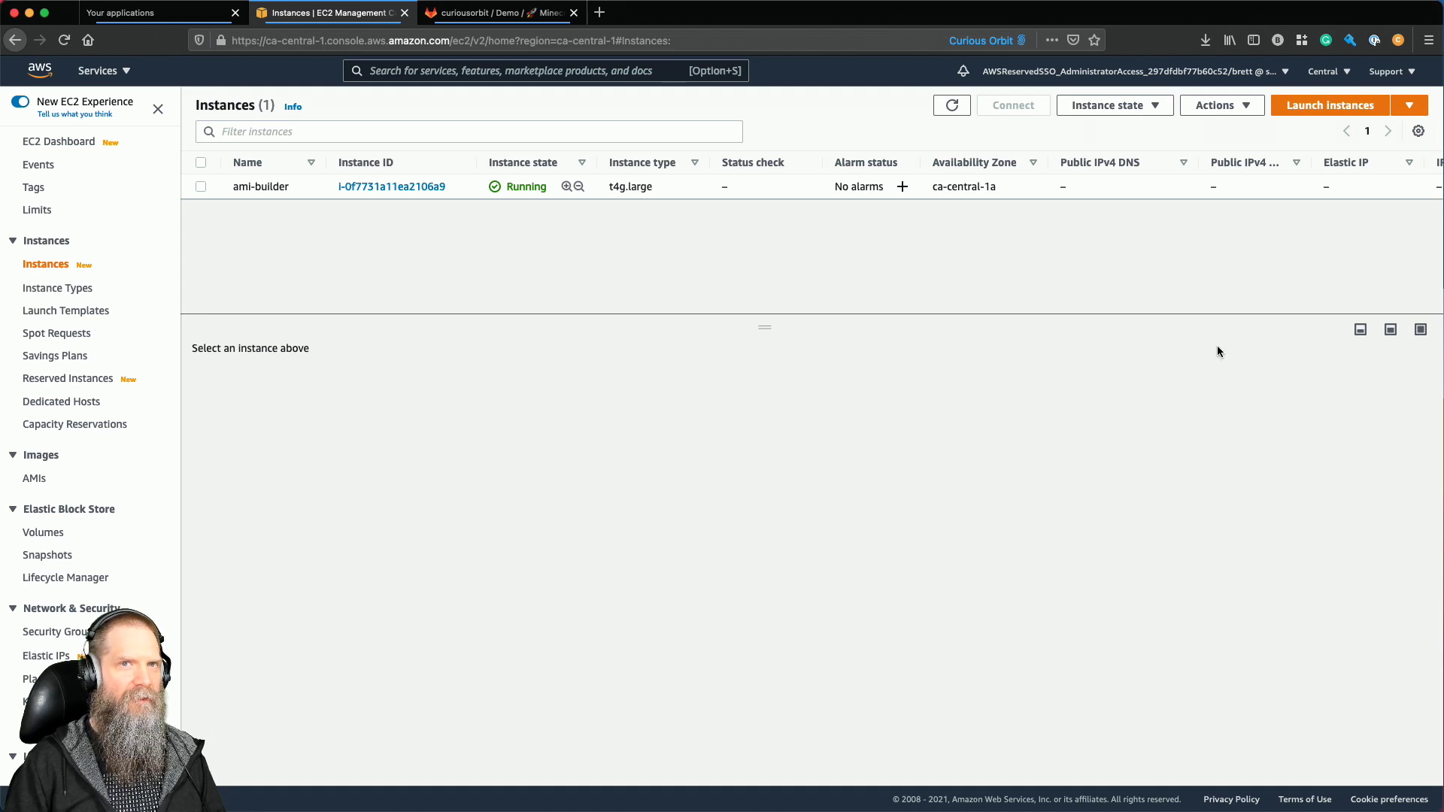
left_click_drag(1, 404, 80, 404)
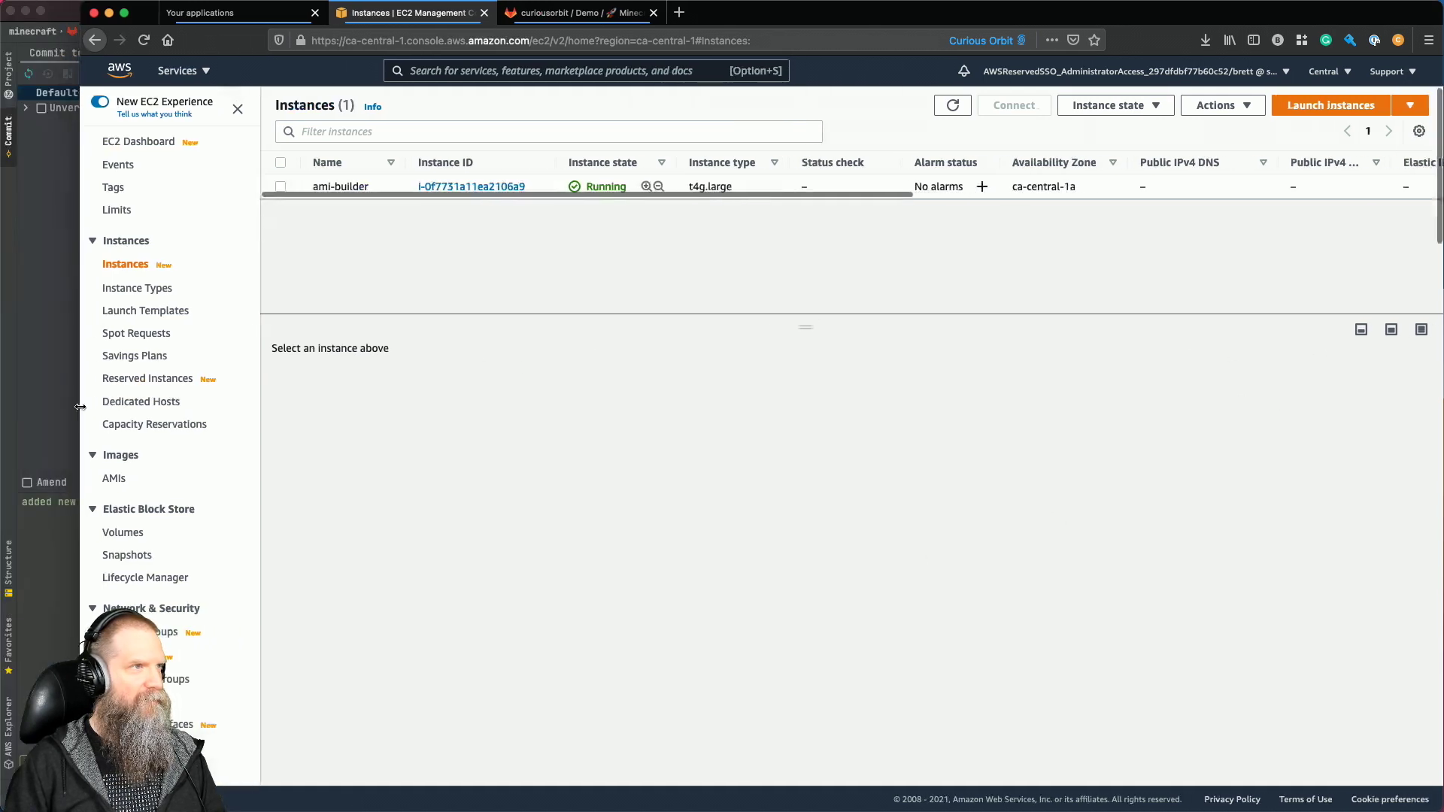
mouse_move(803, 12)
left_mouse_down()
mouse_move(718, 14)
mouse_move(806, 10)
left_mouse_up()
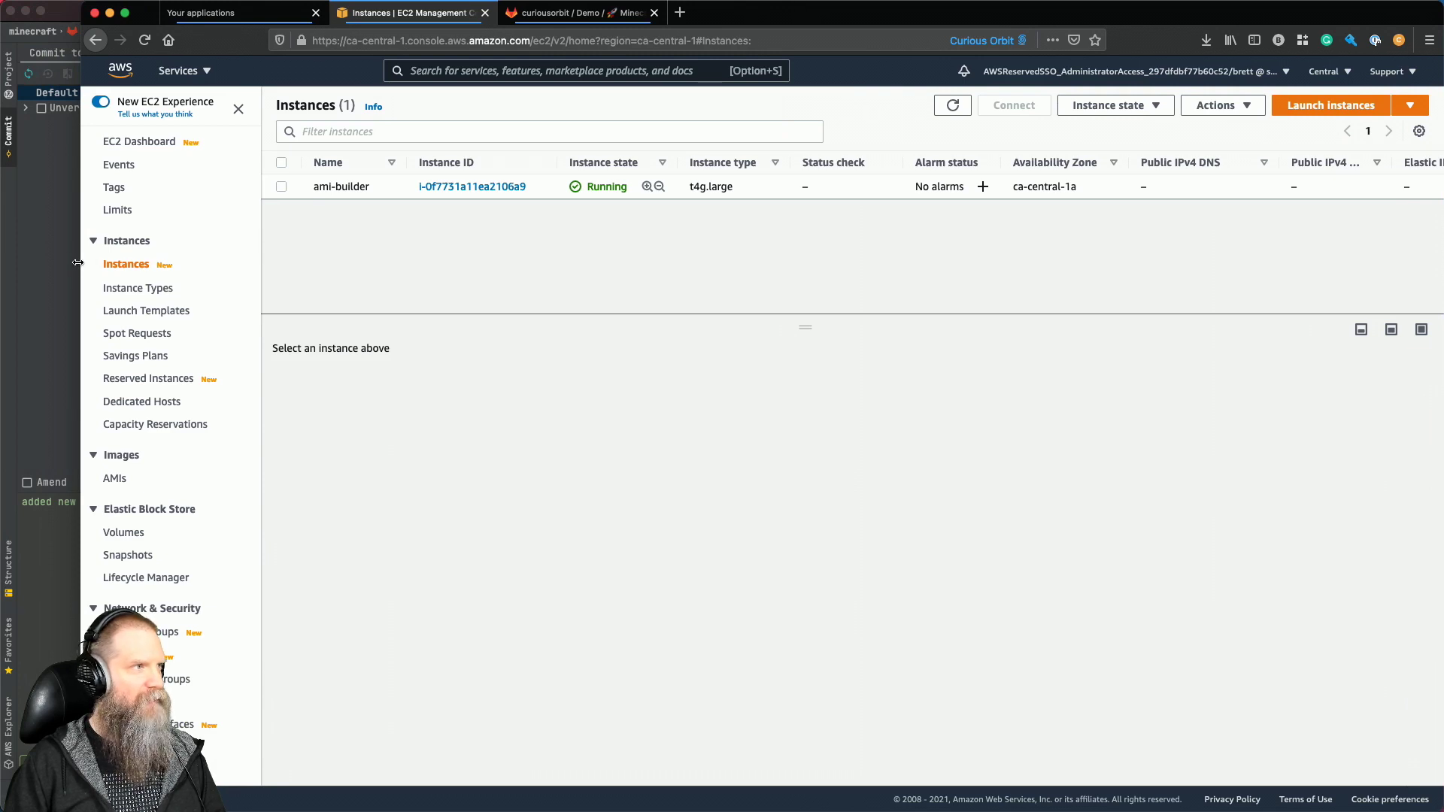
left_click_drag(68, 262, 0, 263)
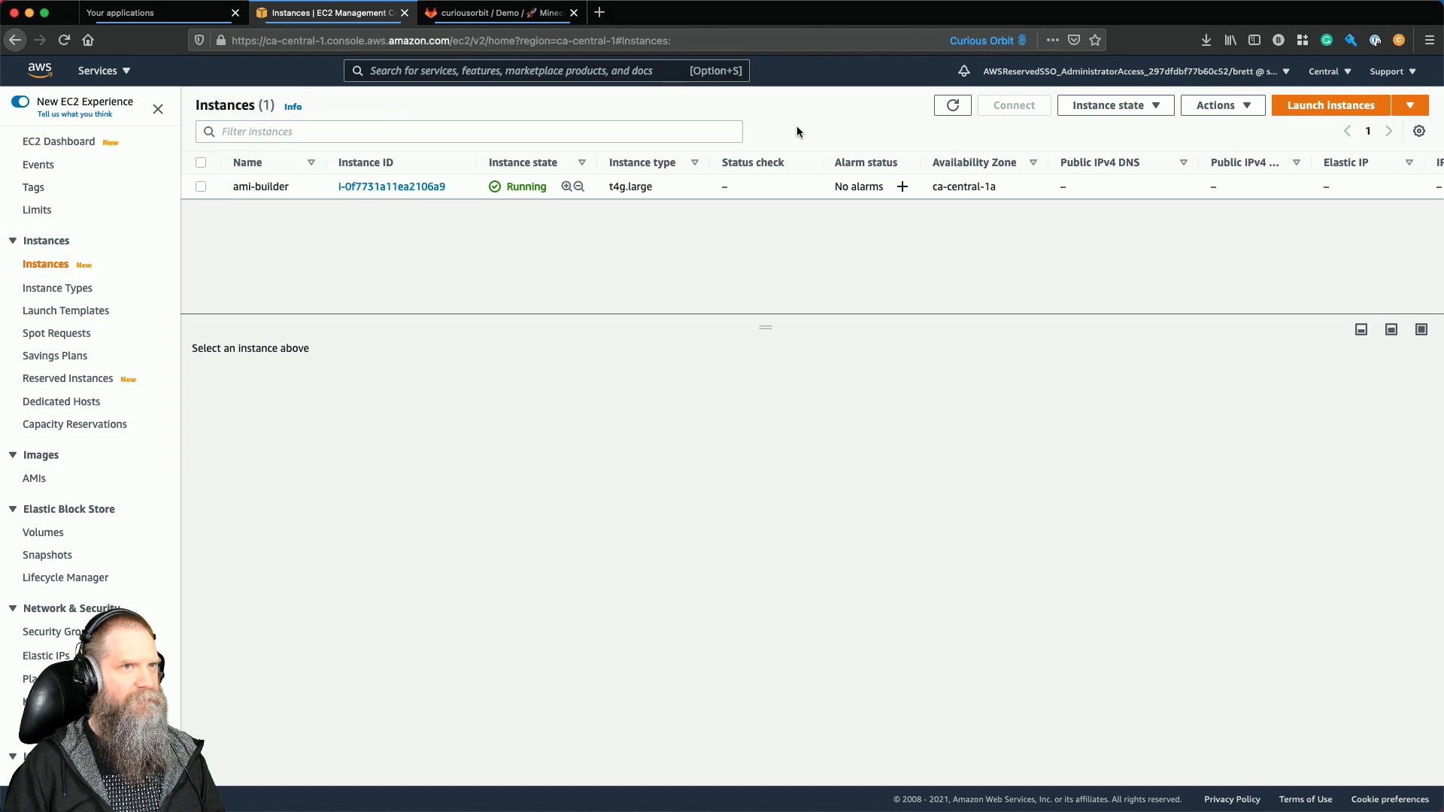
Refresh the EC2 instances list and open the CloudFormation stacks list in a new browser tab.
left_click(950, 105)
left_click(945, 105)
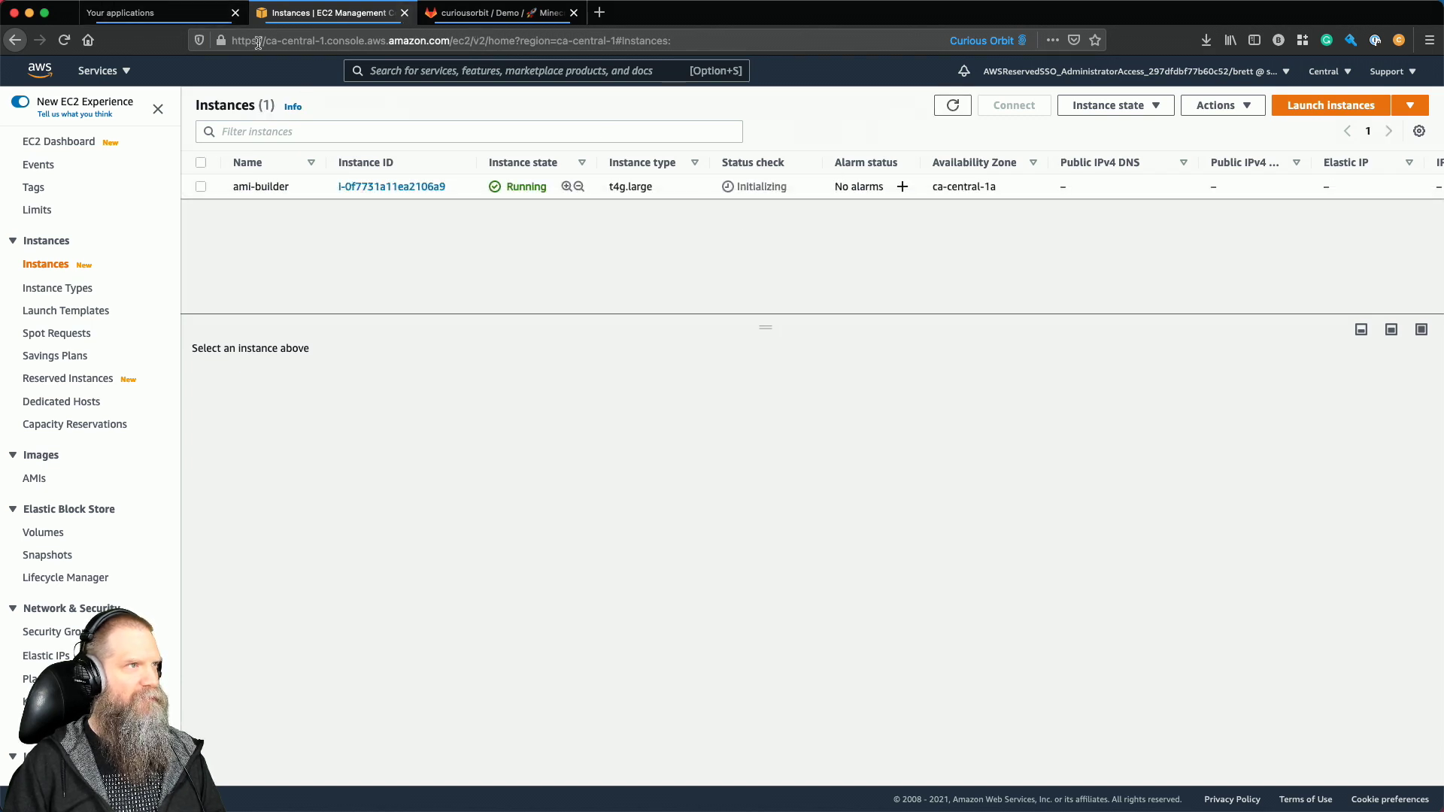
right_click(52, 76)
left_click(143, 78)
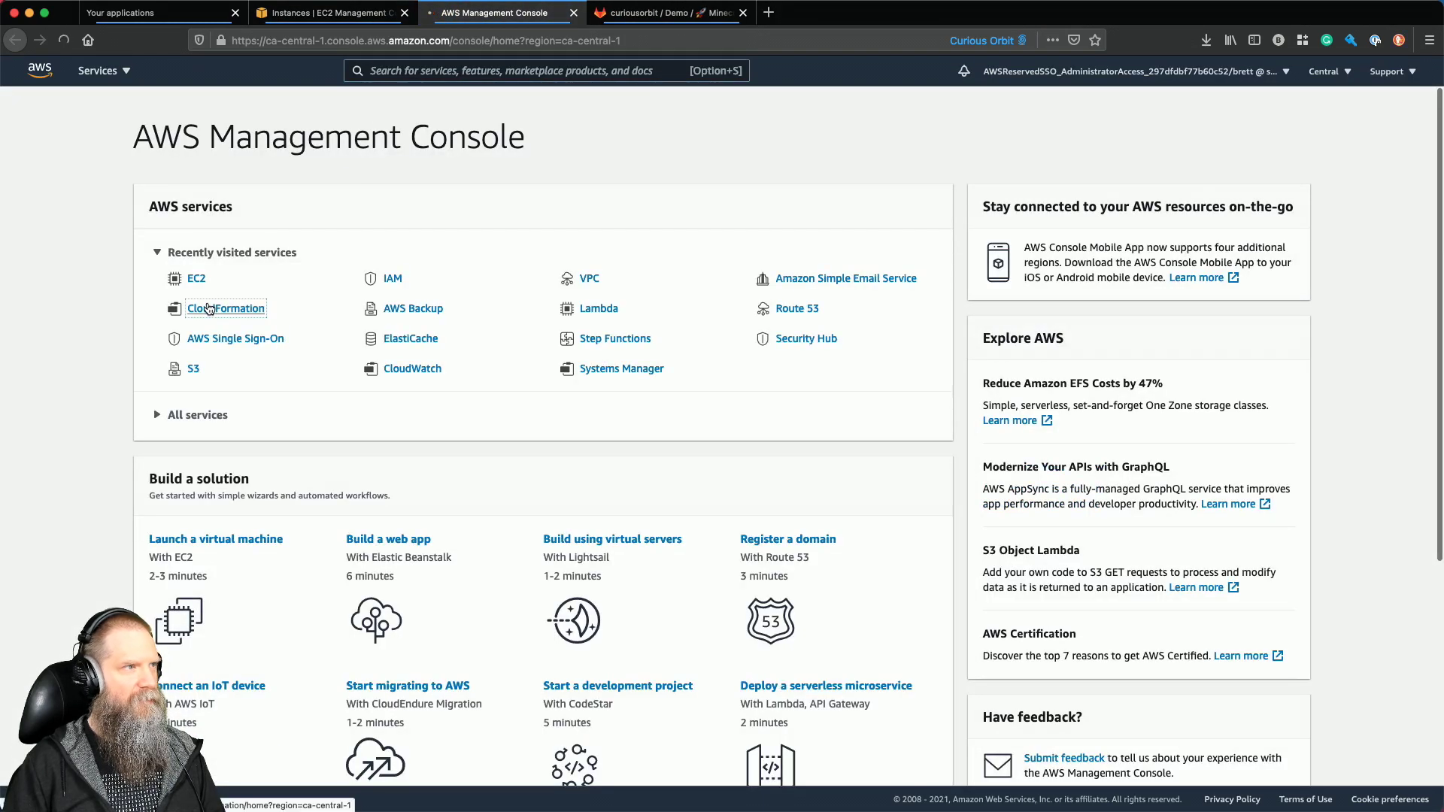
left_click(208, 308)
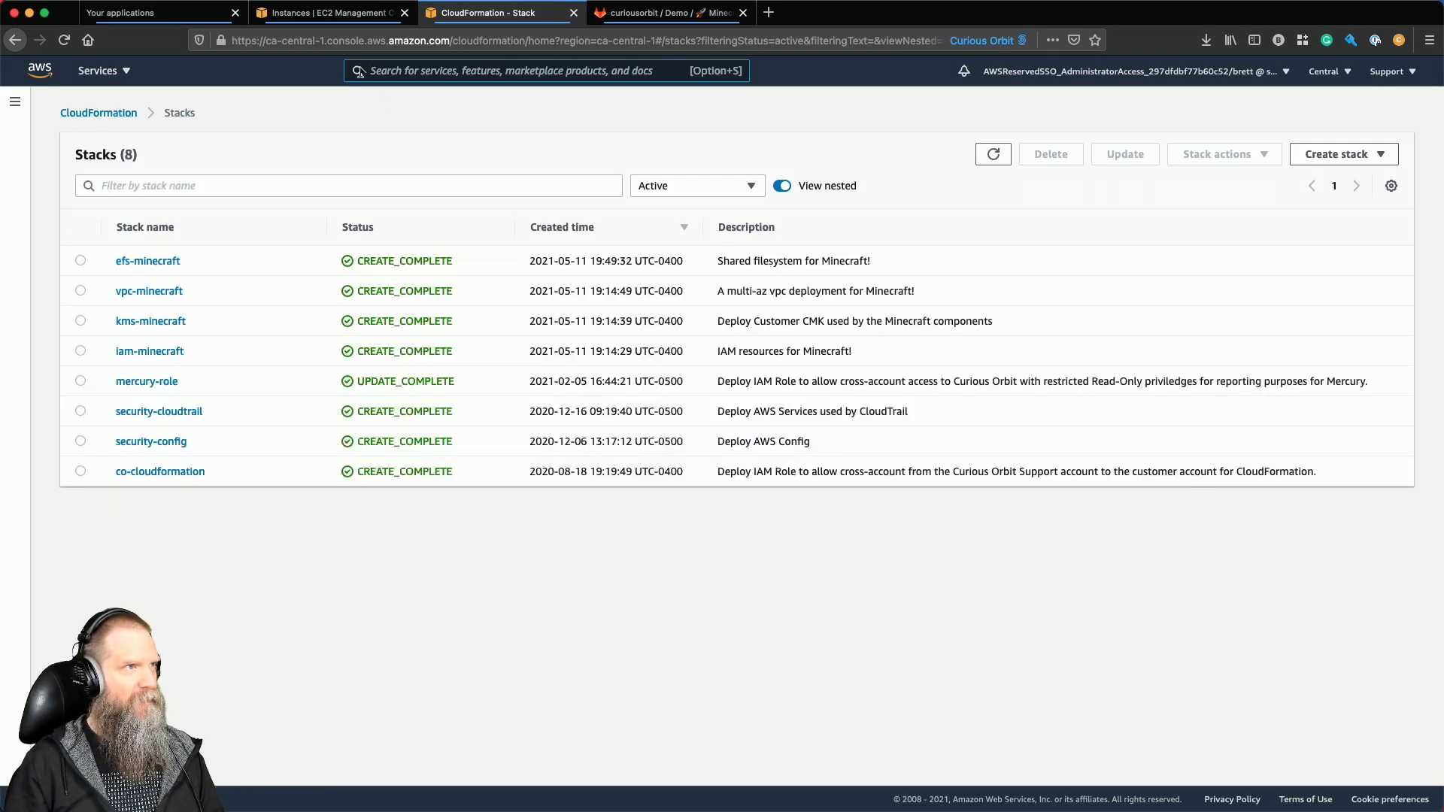
Return to the EC2 tab, search the AWS services for efs and open the EFS file systems list.
left_click(325, 18)
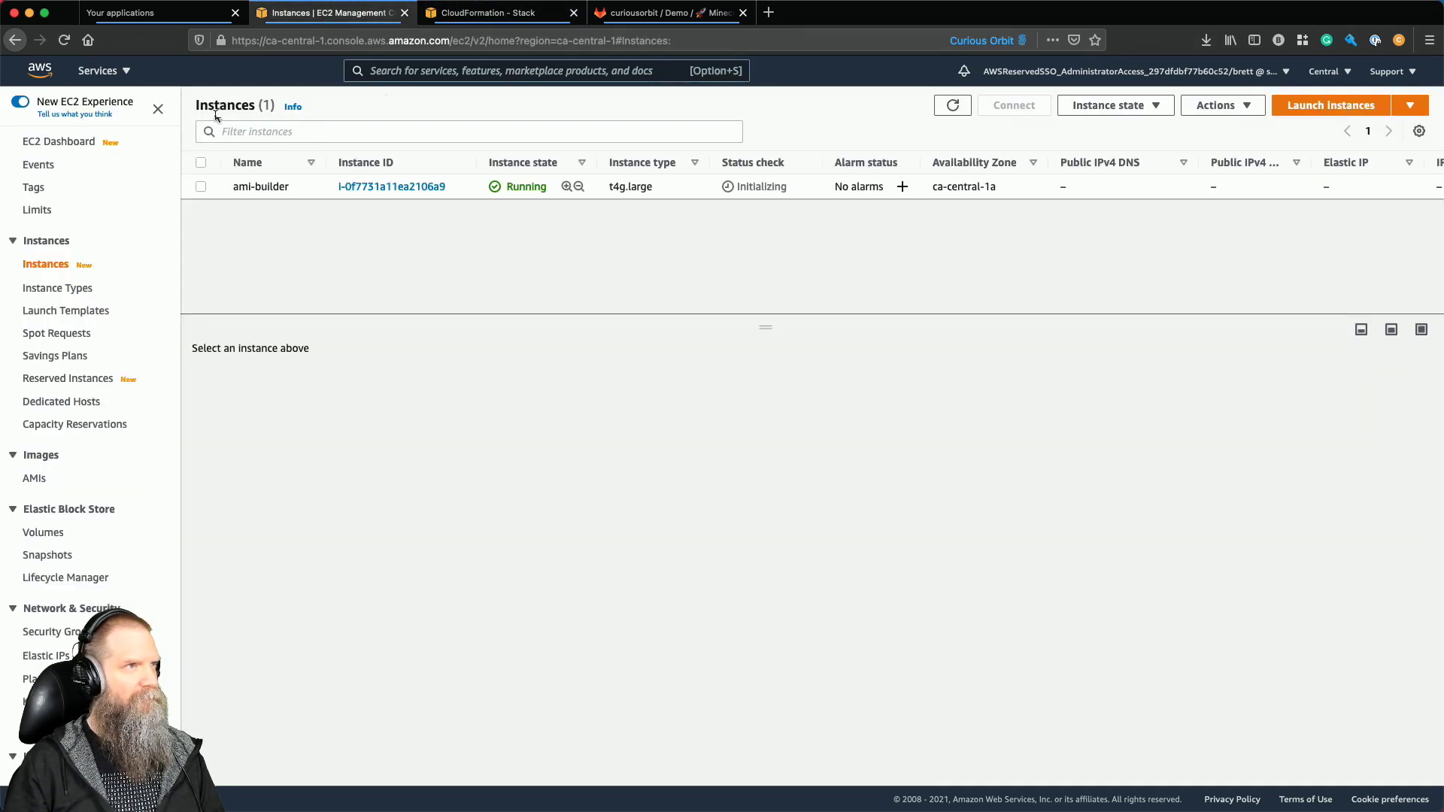
left_click(449, 66)
type("efs")
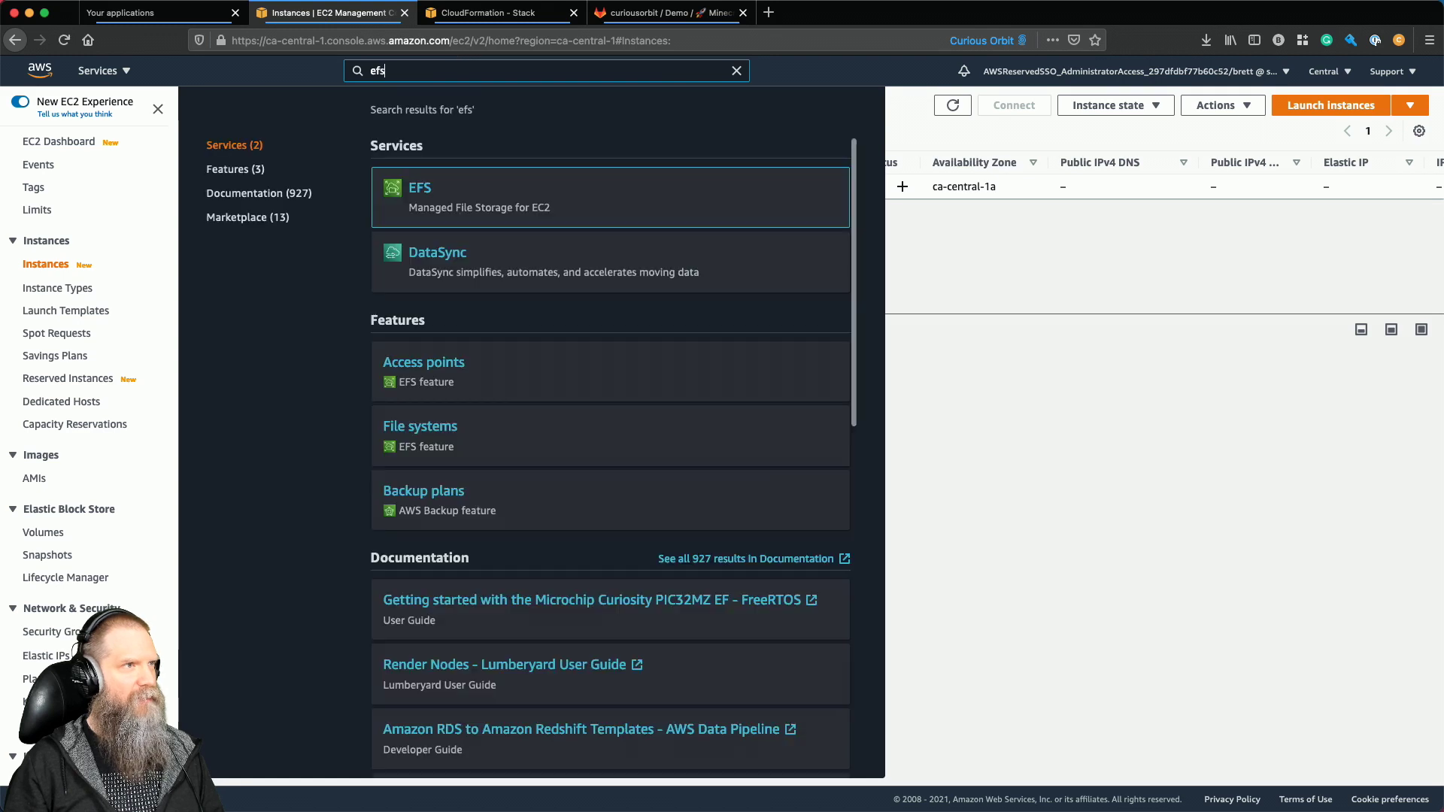
left_click(418, 188)
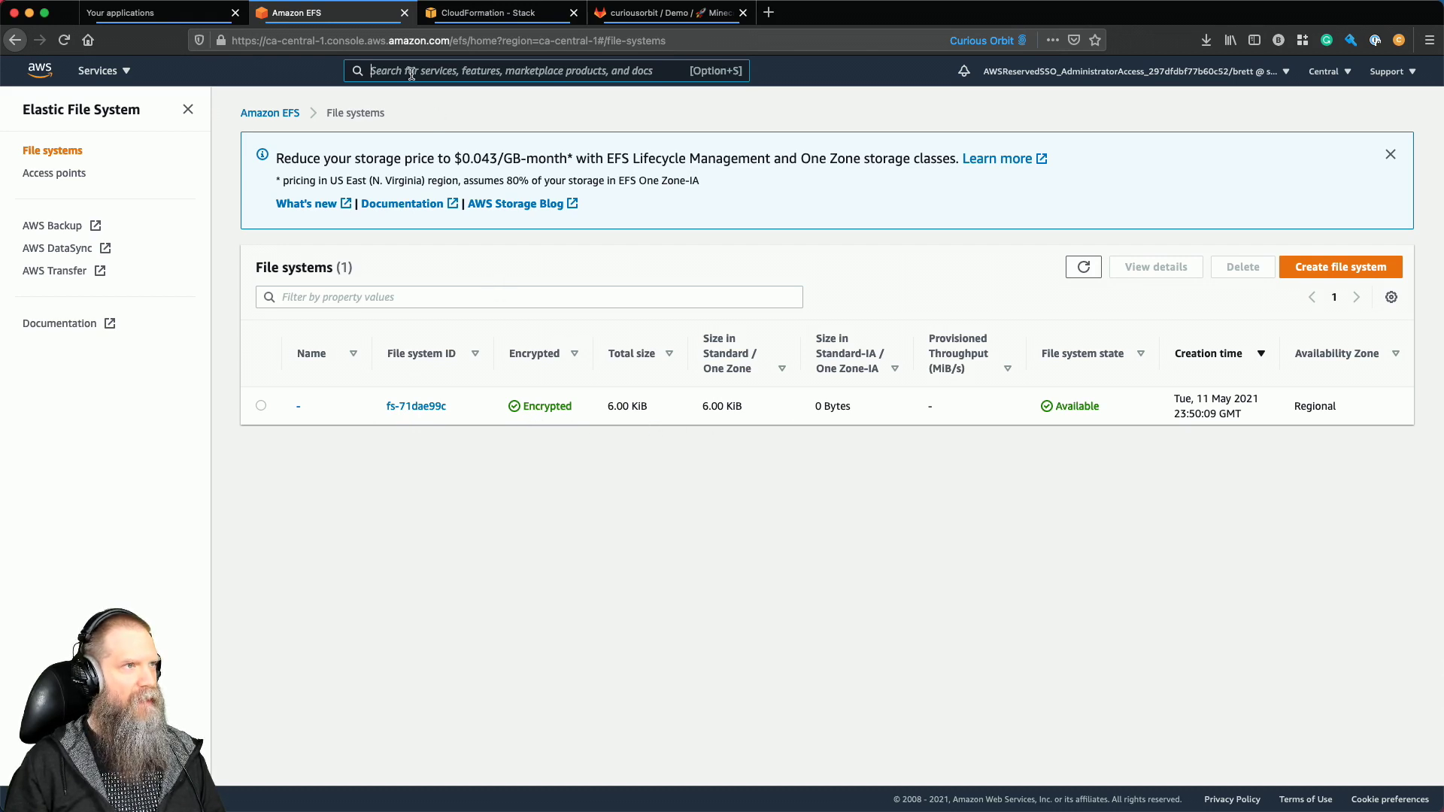
Search the AWS services for ec2 and open the list of running EC2 instances.
type("ec2")
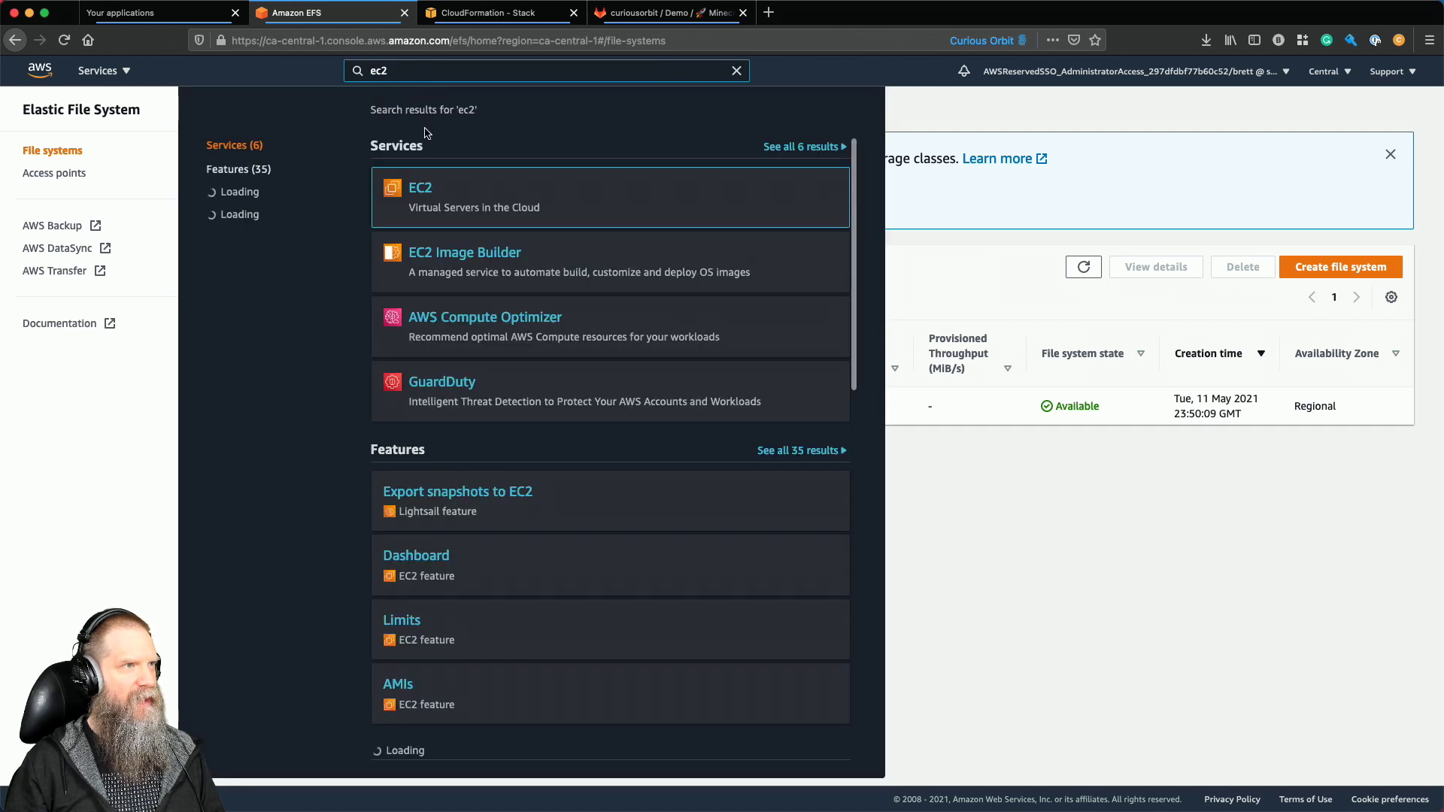
left_click(419, 190)
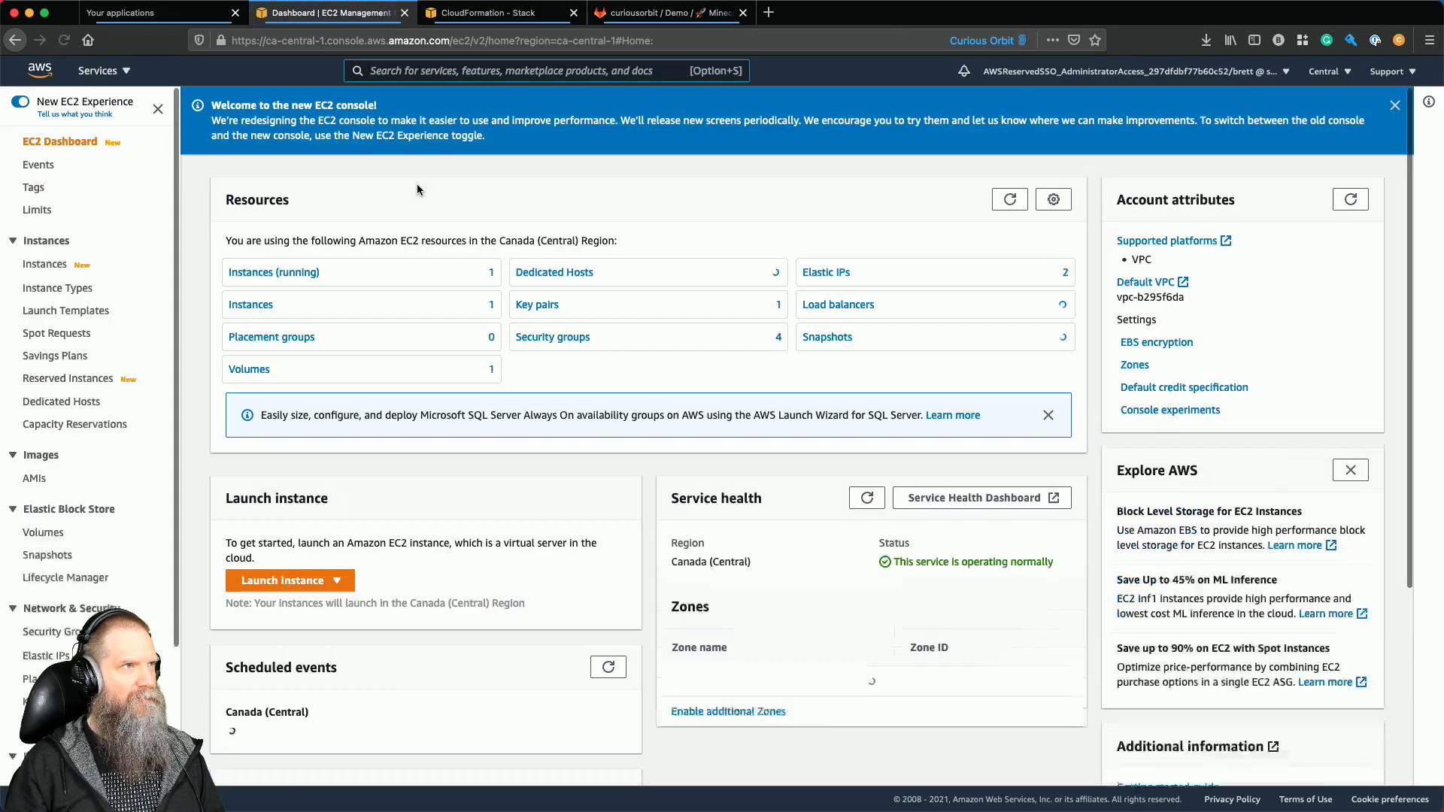
left_click(274, 272)
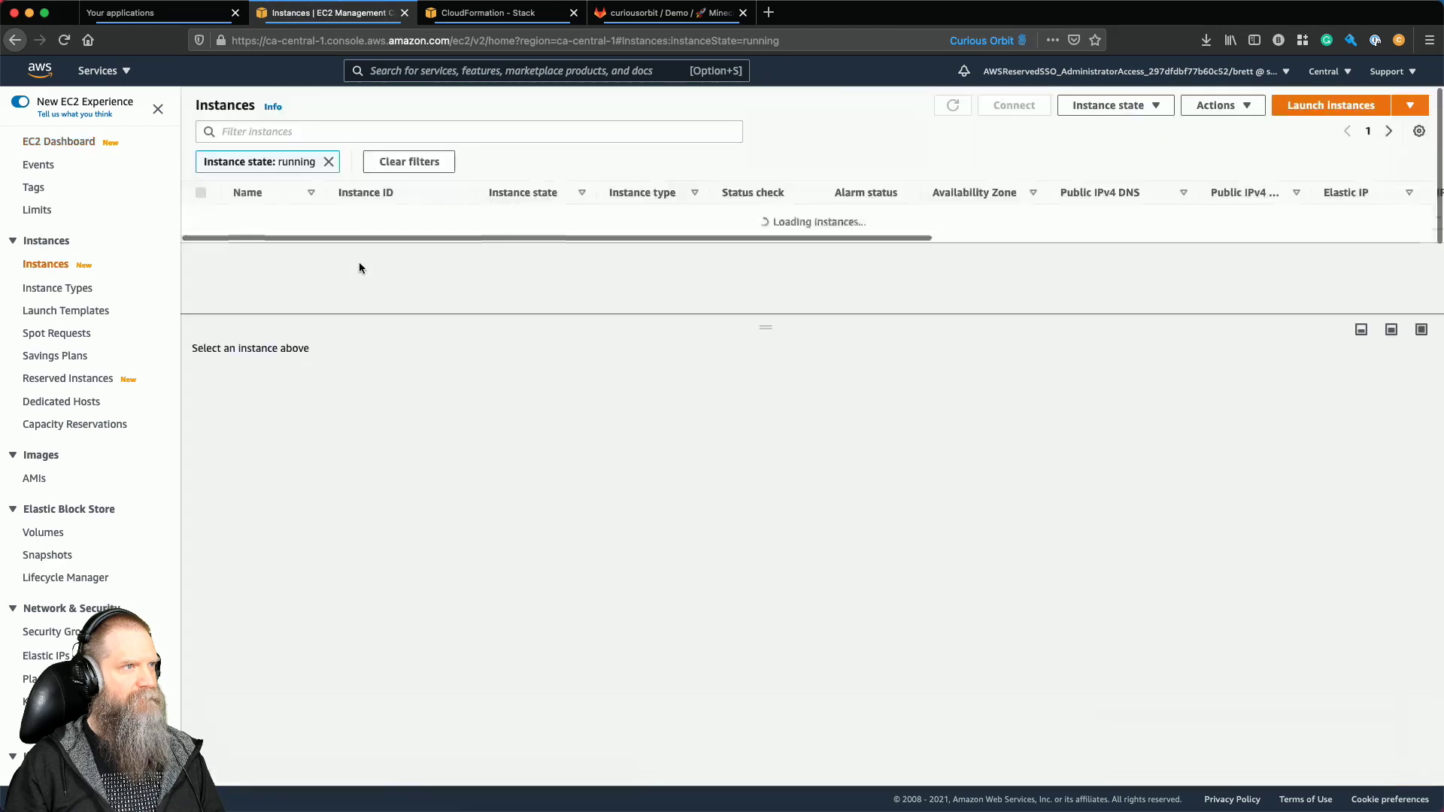
Search the web in a new tab for "aws mount efs linux2" and open the AWS documentation page on mounting EFS file systems.
left_click(768, 12)
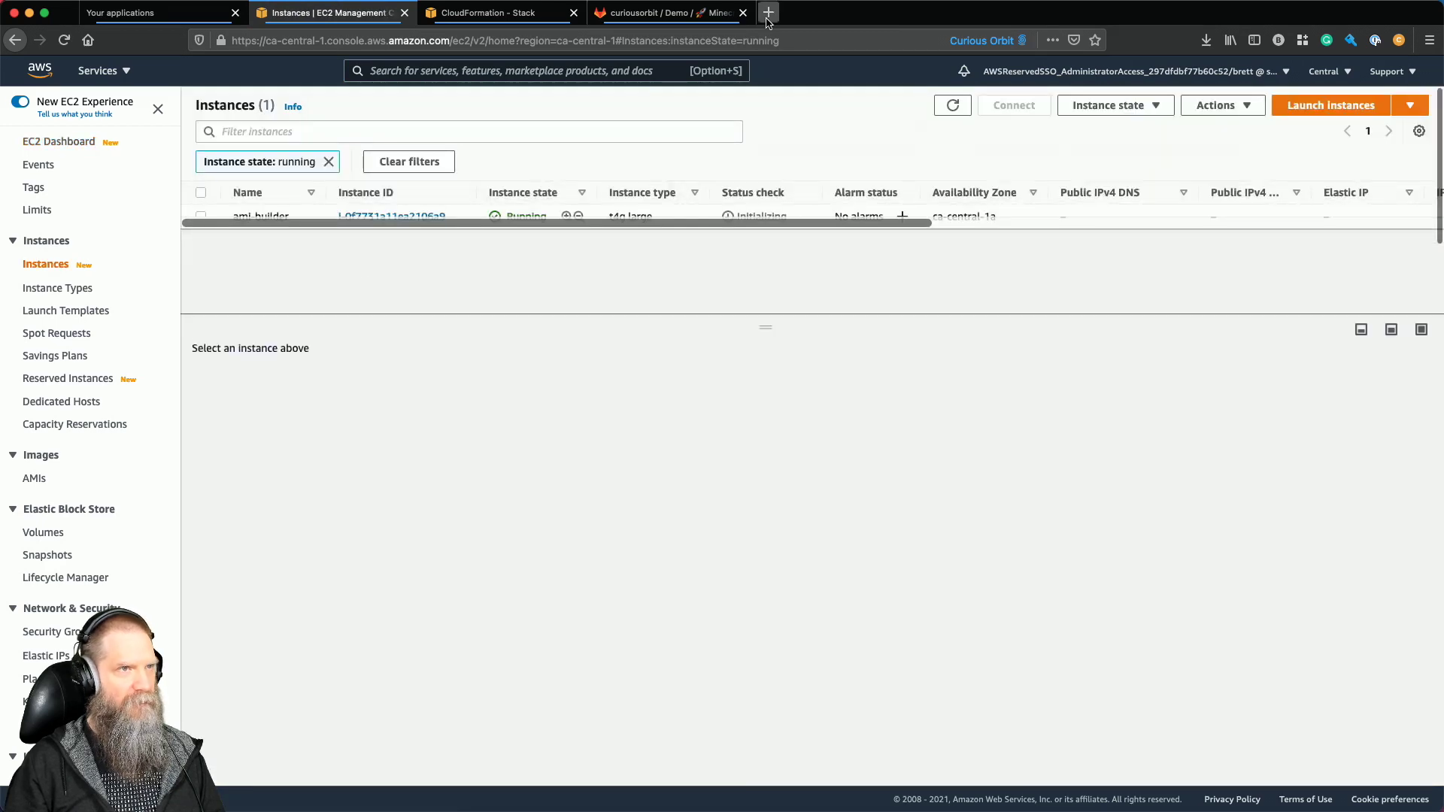
type("aws moun")
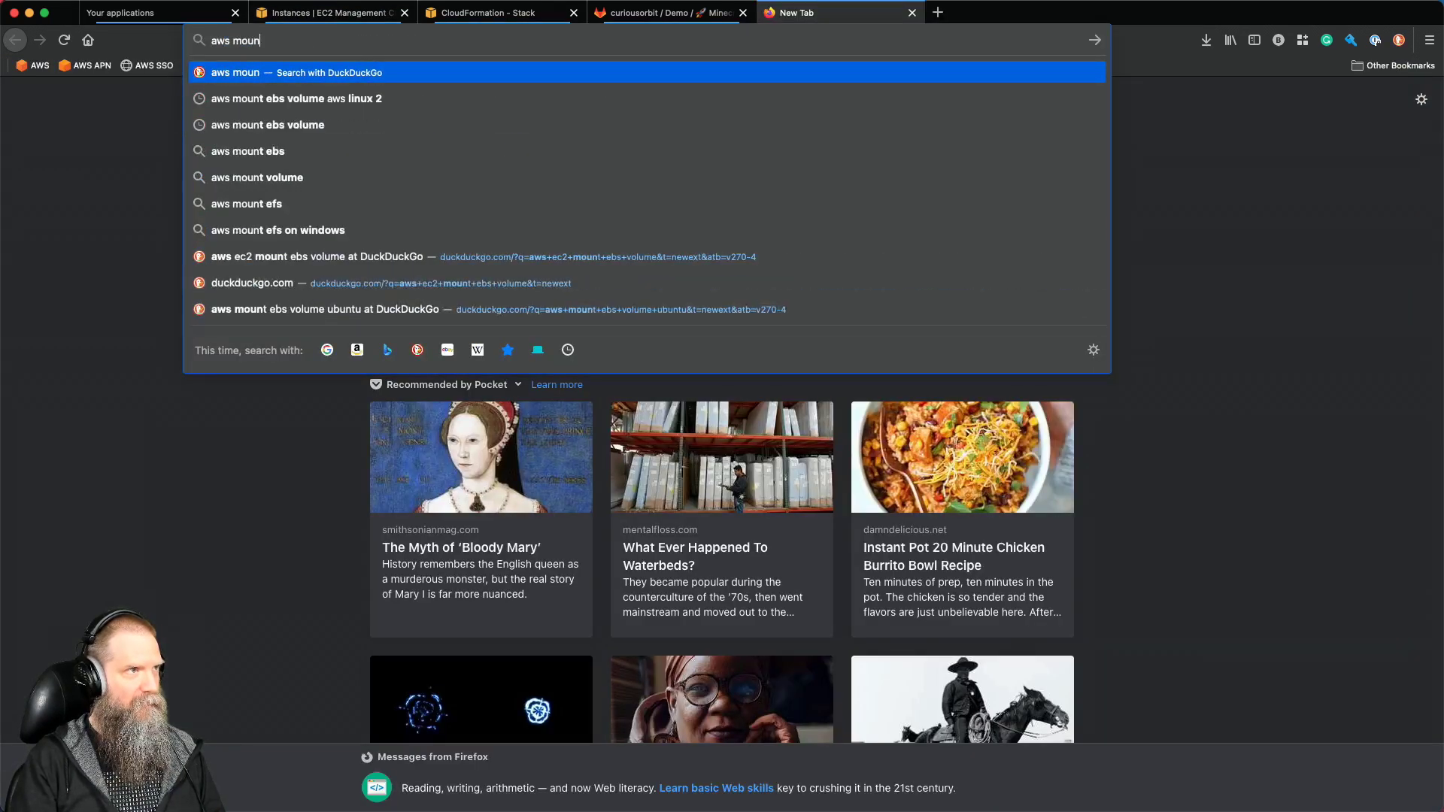
type("t efs")
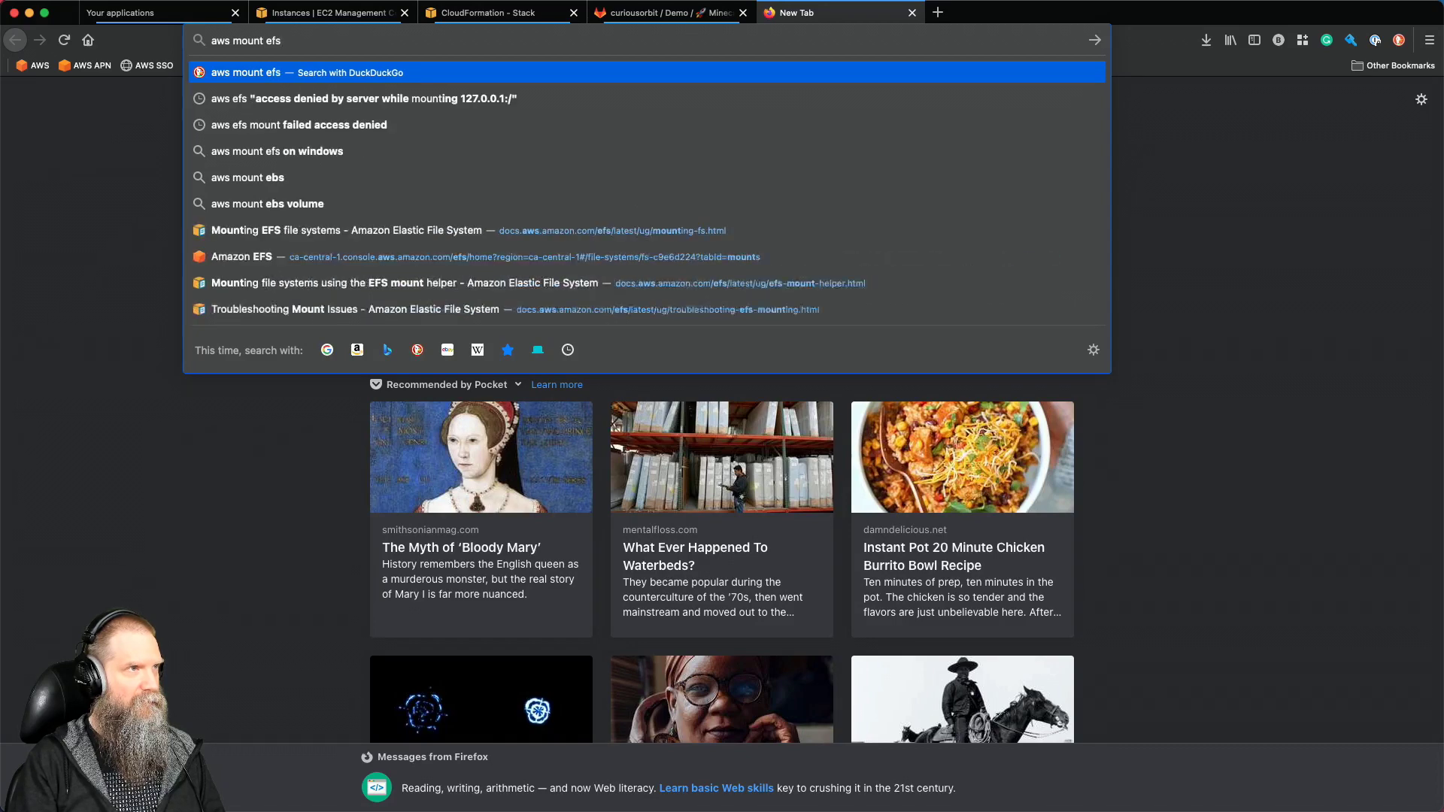
type(" linux2")
key("Return")
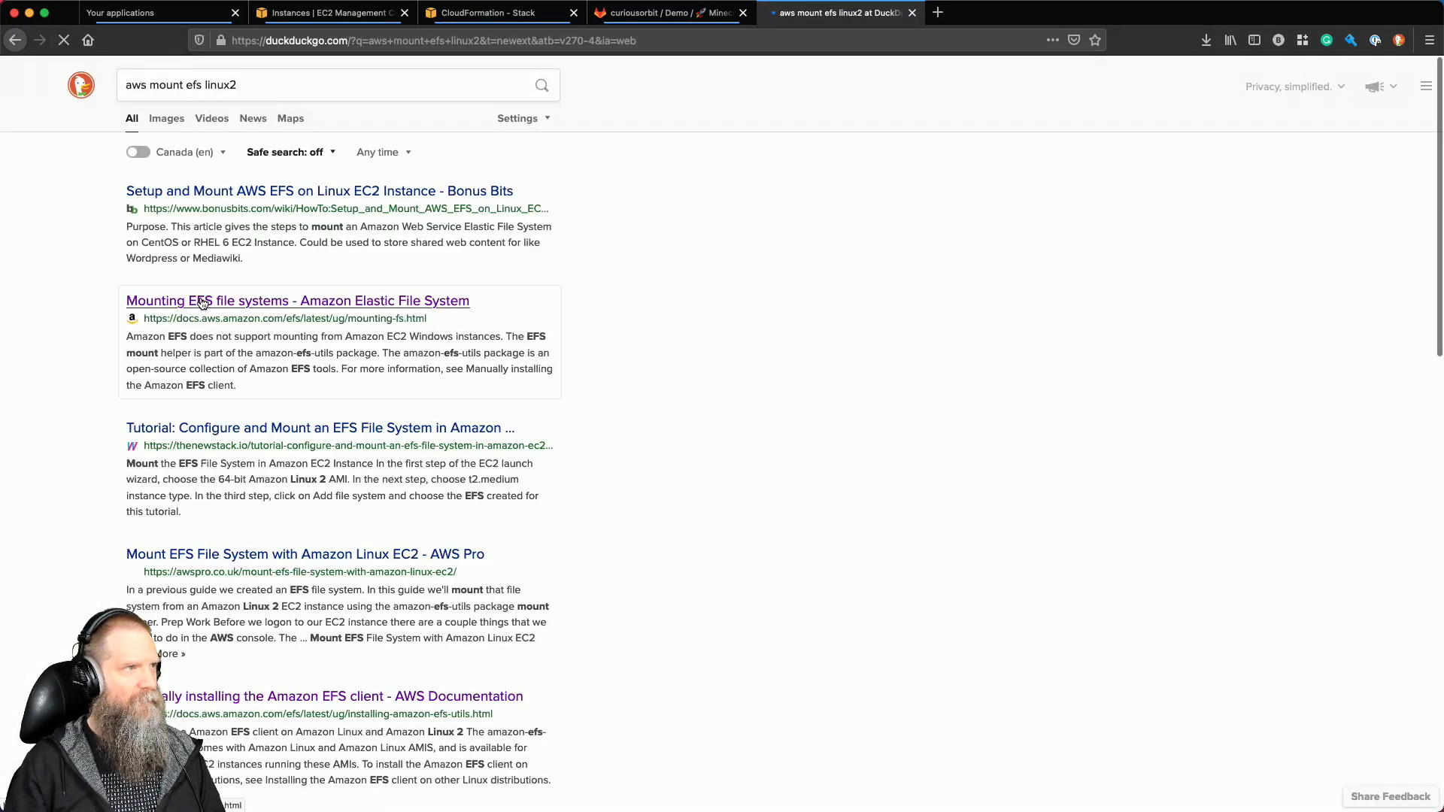
left_click(202, 301)
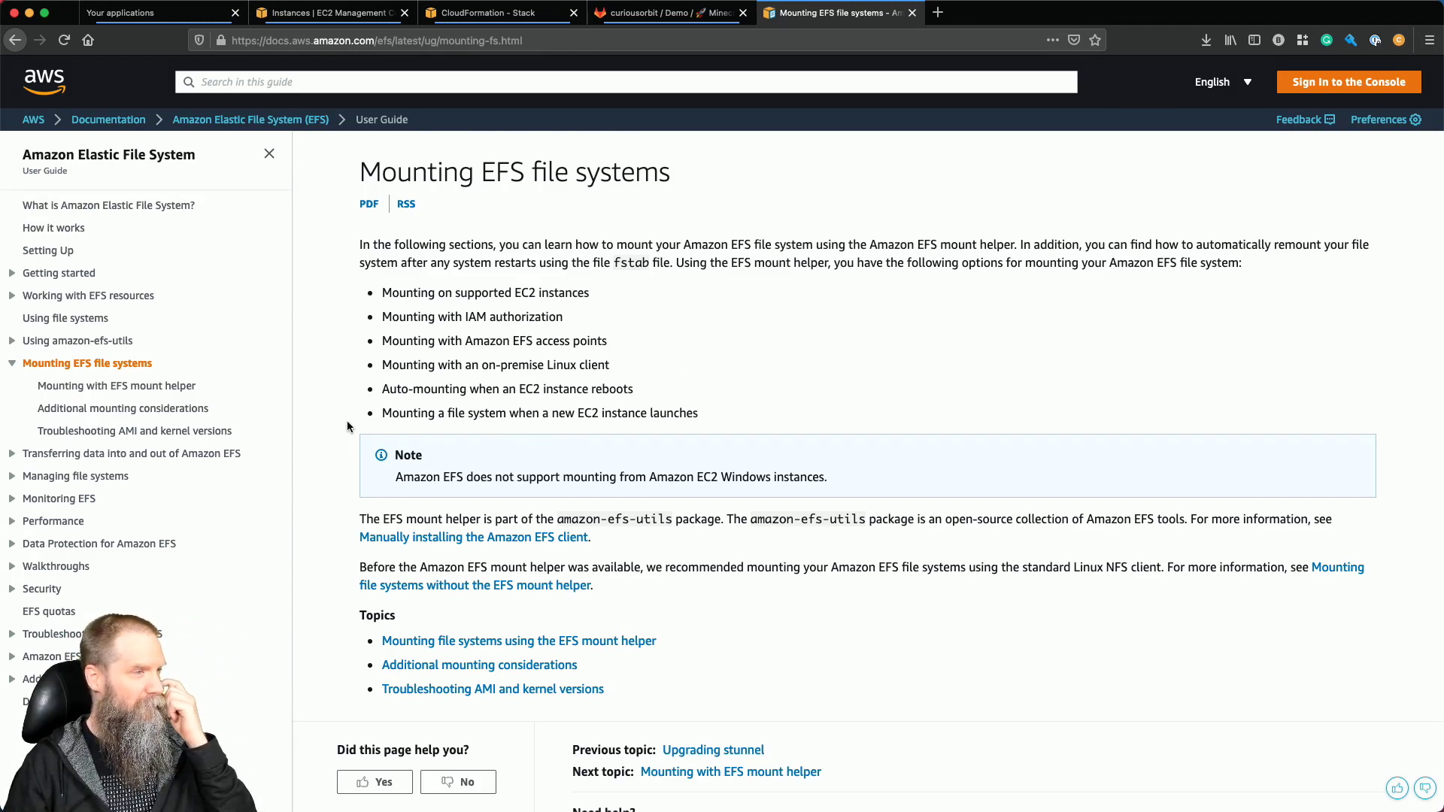
scroll(395, 507, "down", 1)
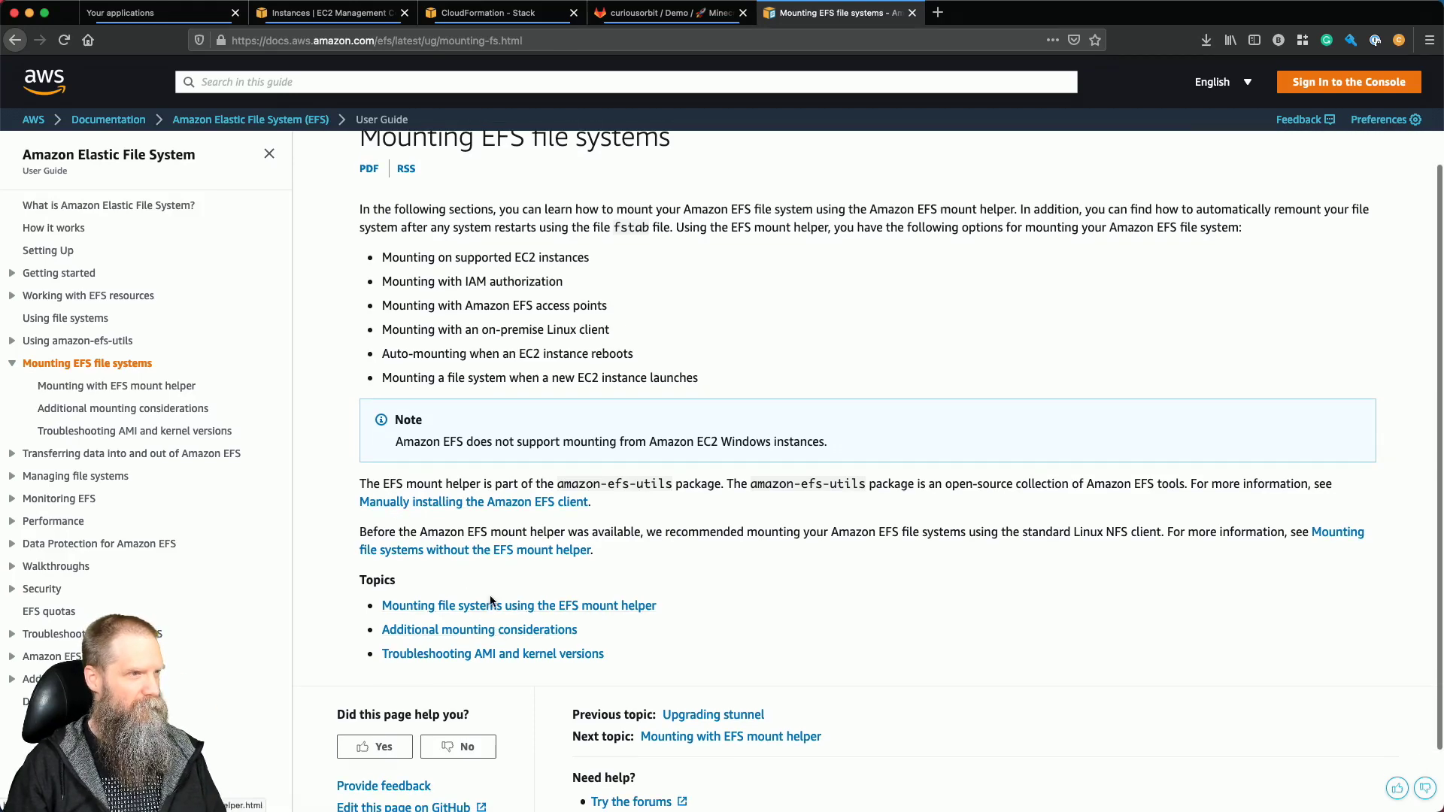
Open the EFS mount helper page and read the instructions and prerequisites for mounting on Amazon EC2 Linux instances.
left_click(490, 601)
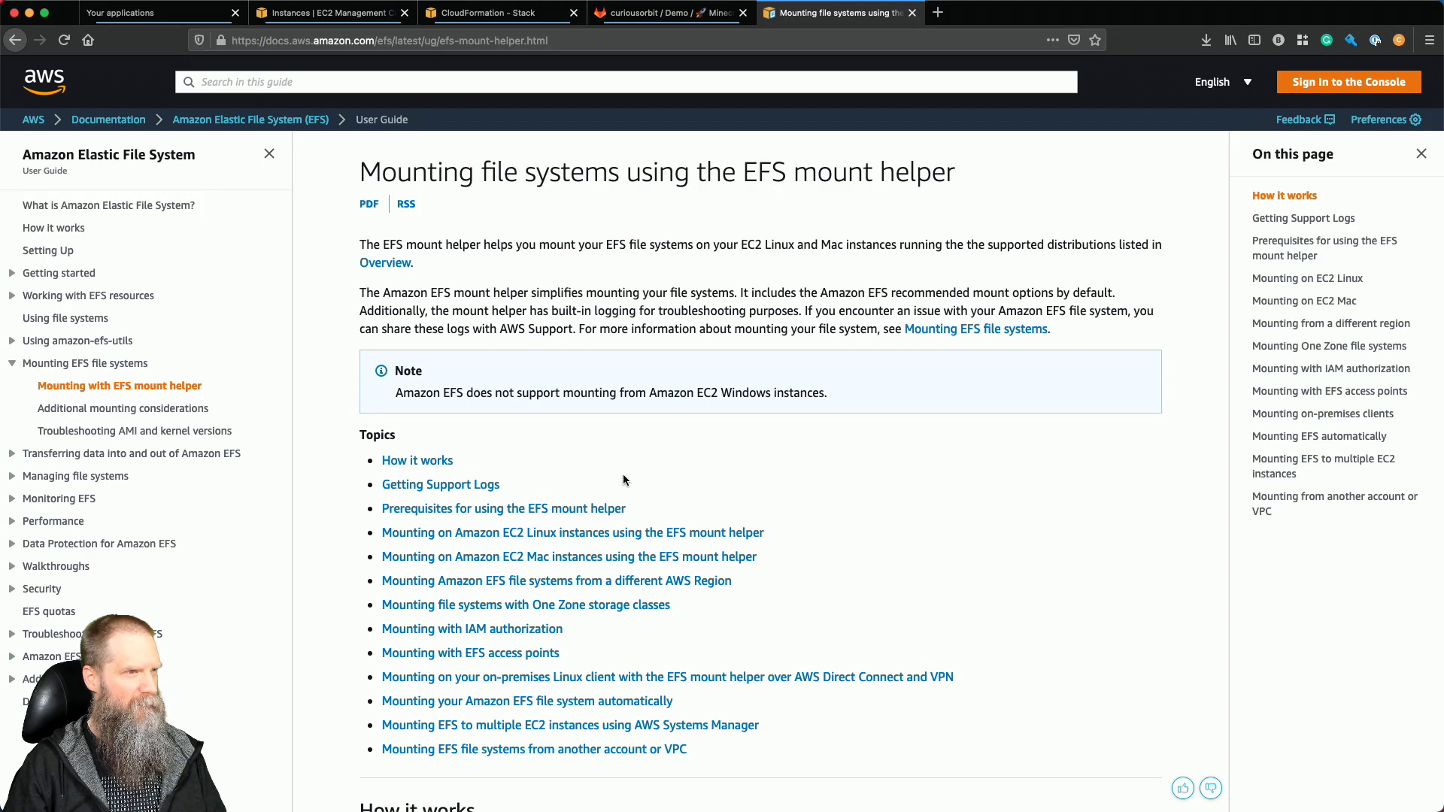
left_click(588, 538)
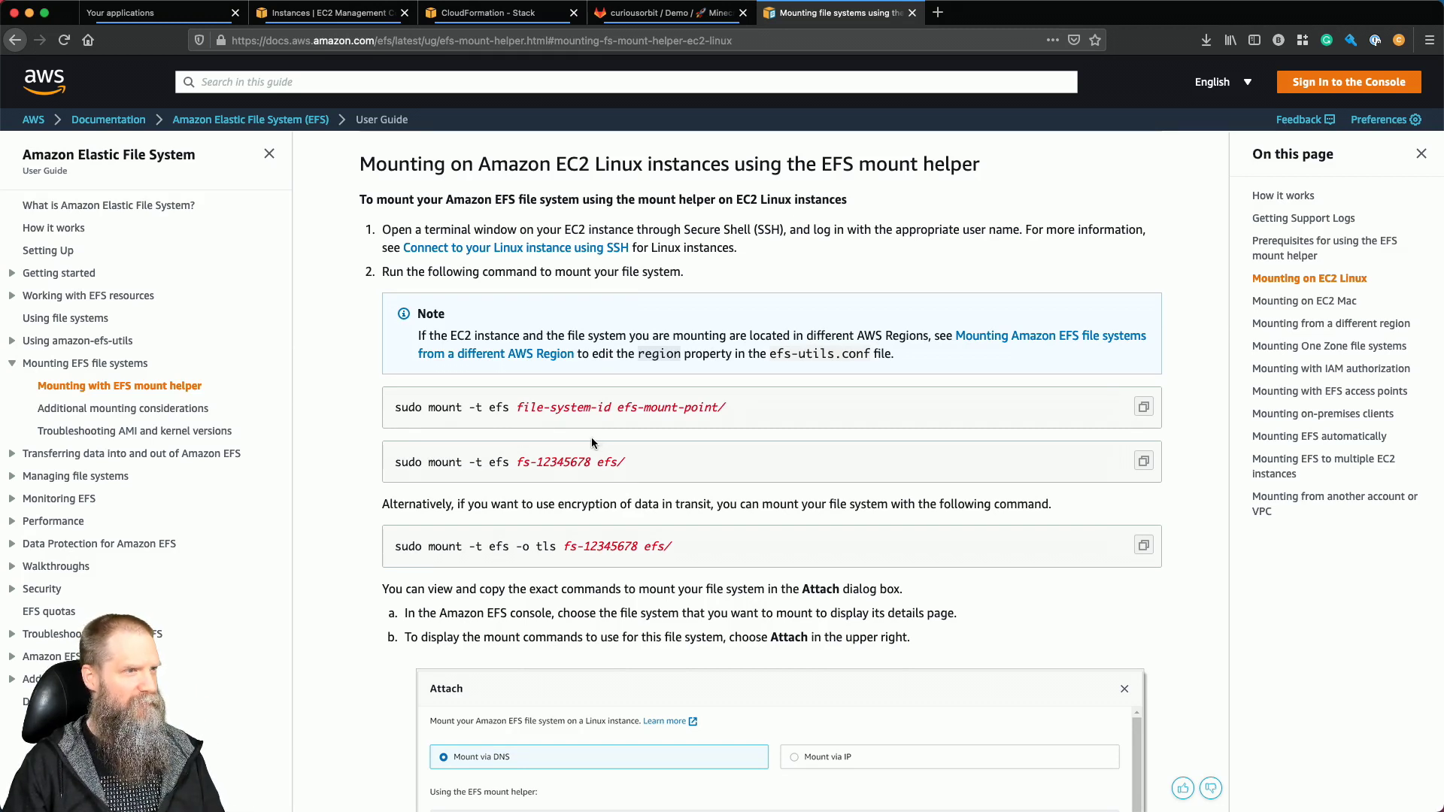
scroll(338, 577, "down", 1)
scroll(337, 577, "down", 2)
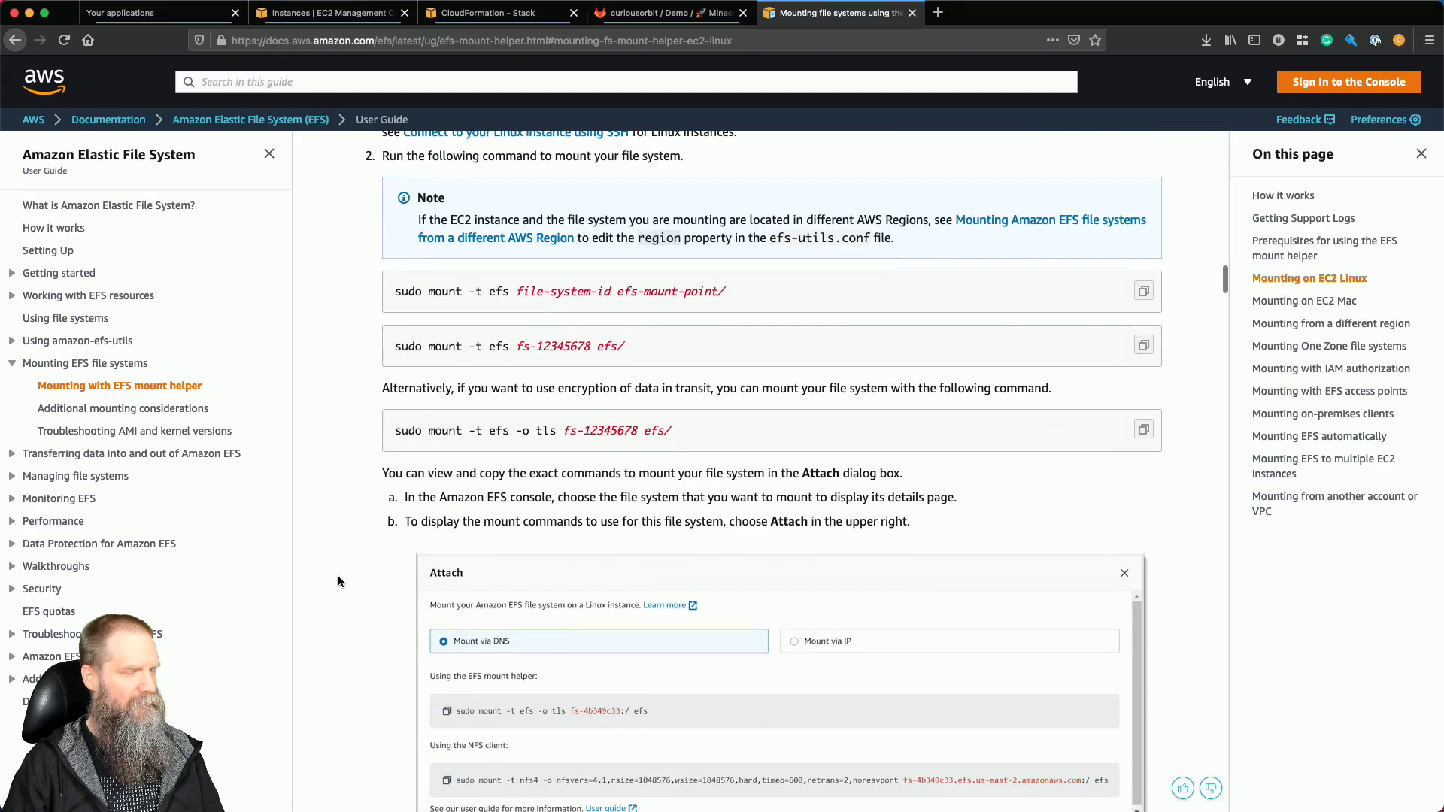
scroll(338, 577, "down", 2)
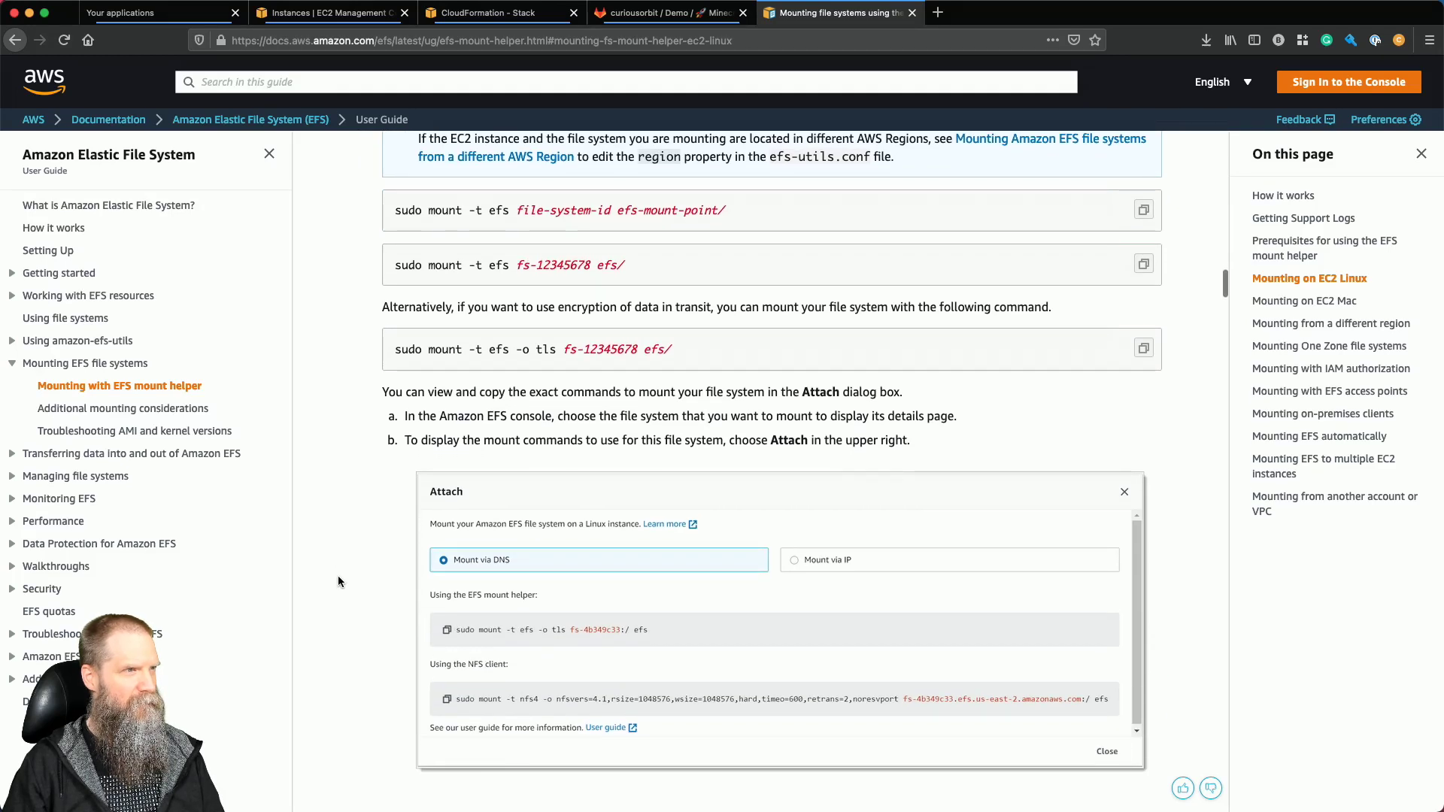
scroll(337, 580, "up", 4)
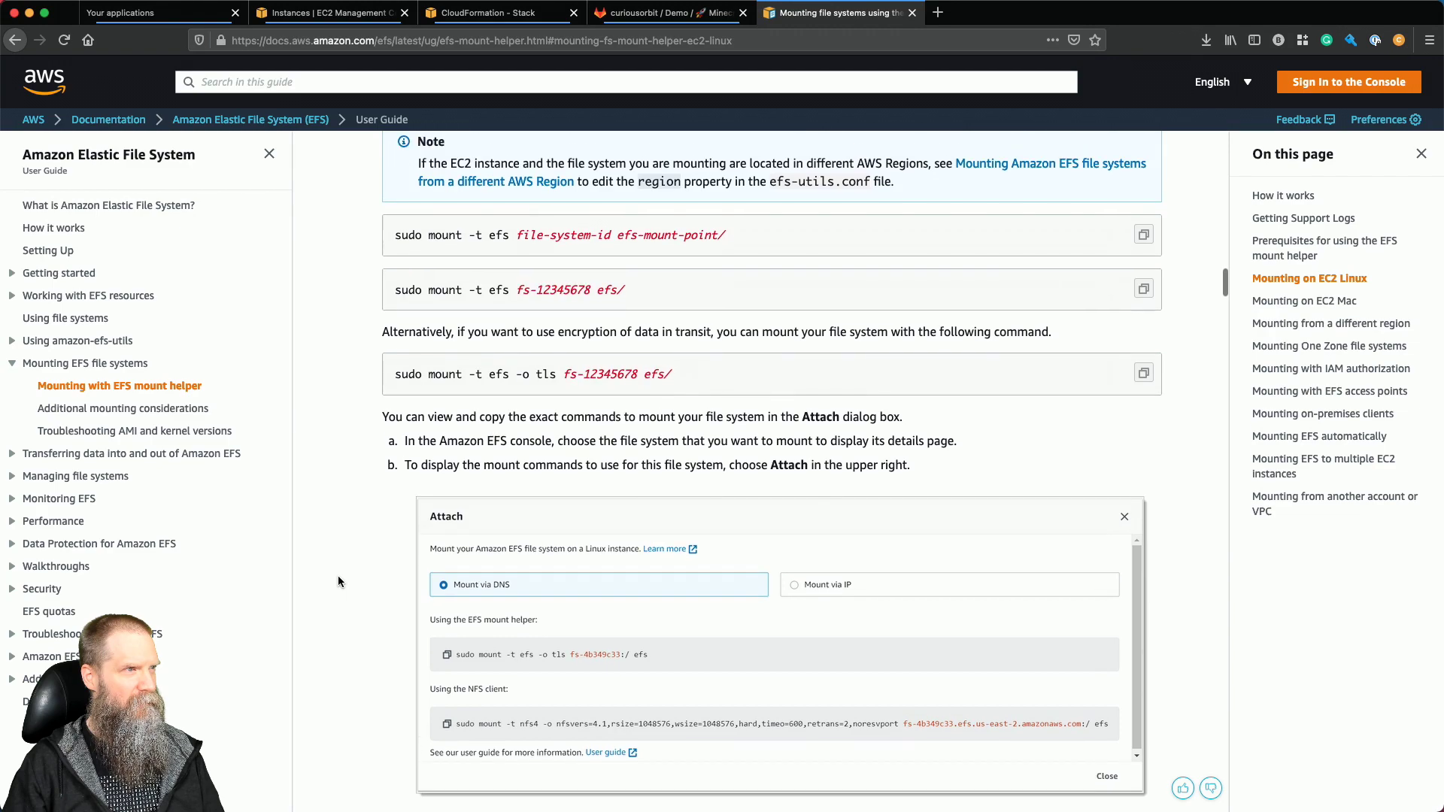
scroll(338, 581, "up", 6)
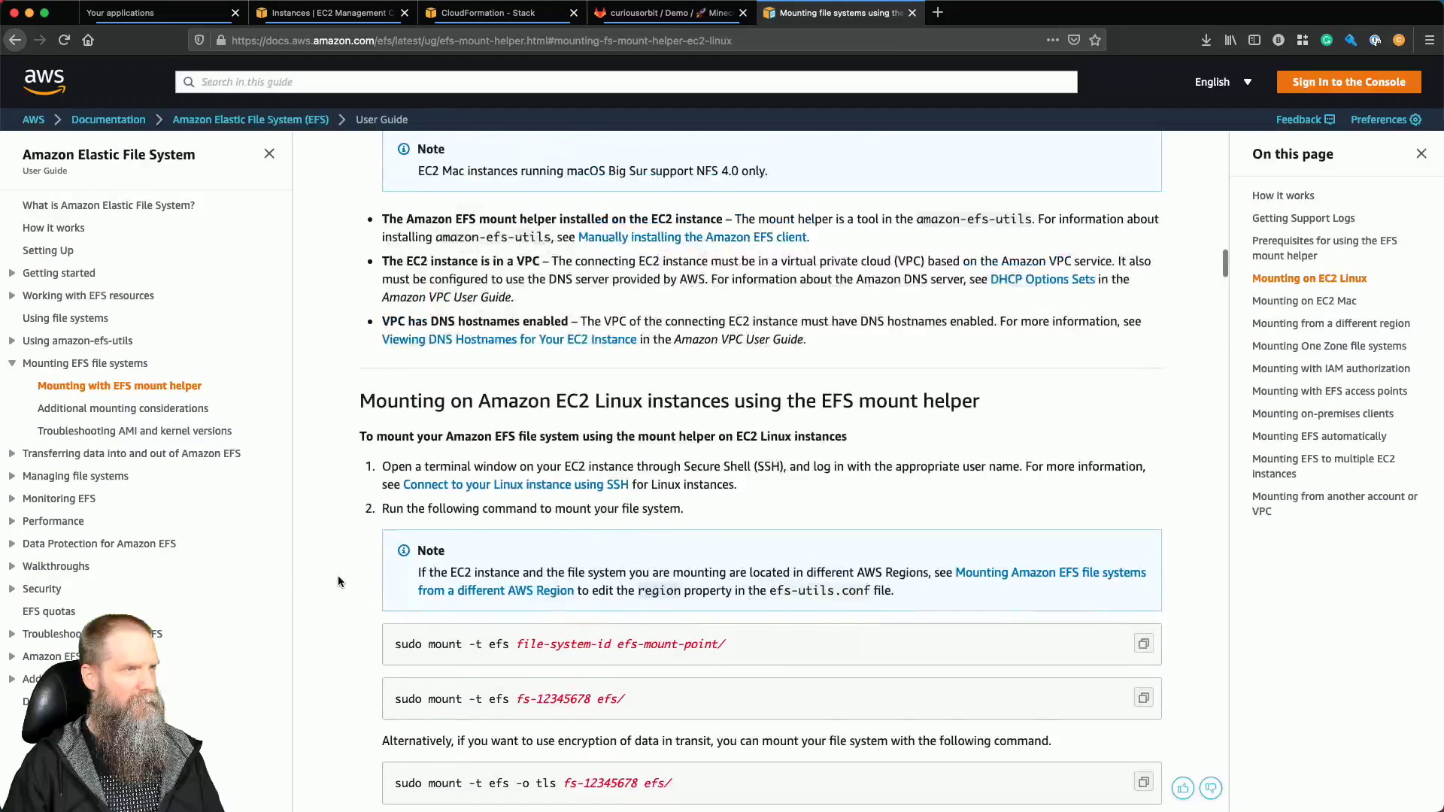
scroll(339, 581, "up", 3)
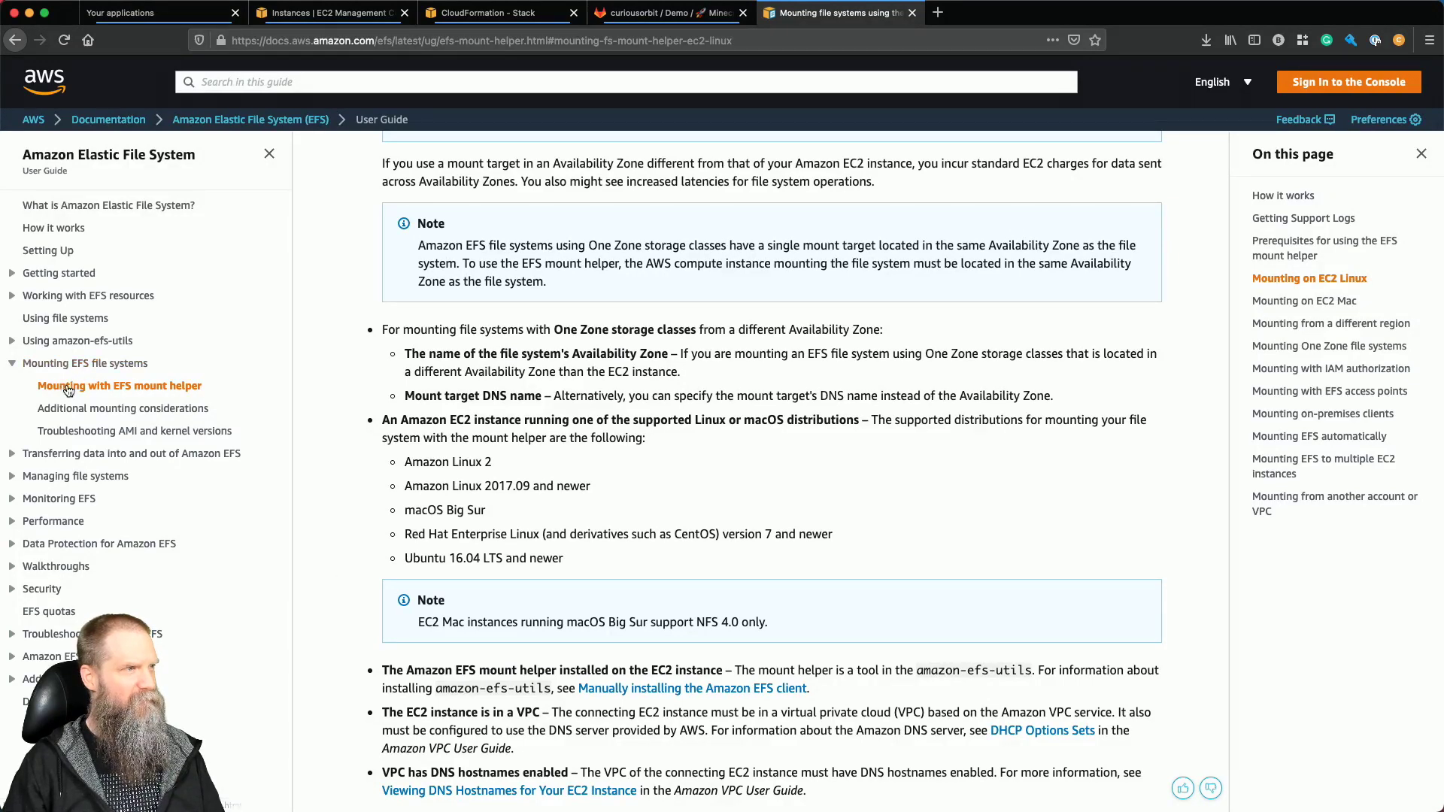
Look at the amazon-efs-utils documentation page and return to the EFS mount helper instructions for EC2 Linux instances.
left_click(149, 387)
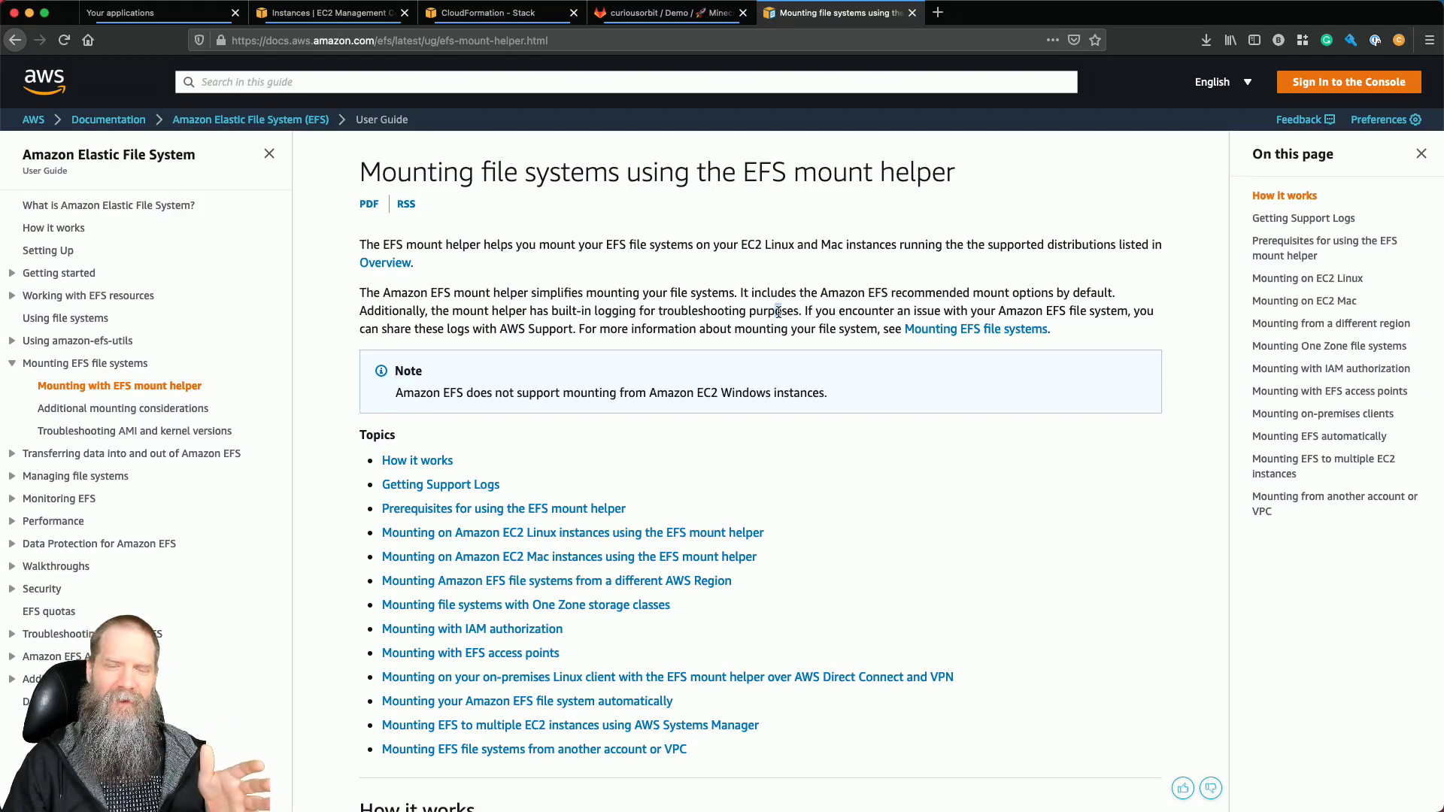
left_click(62, 342)
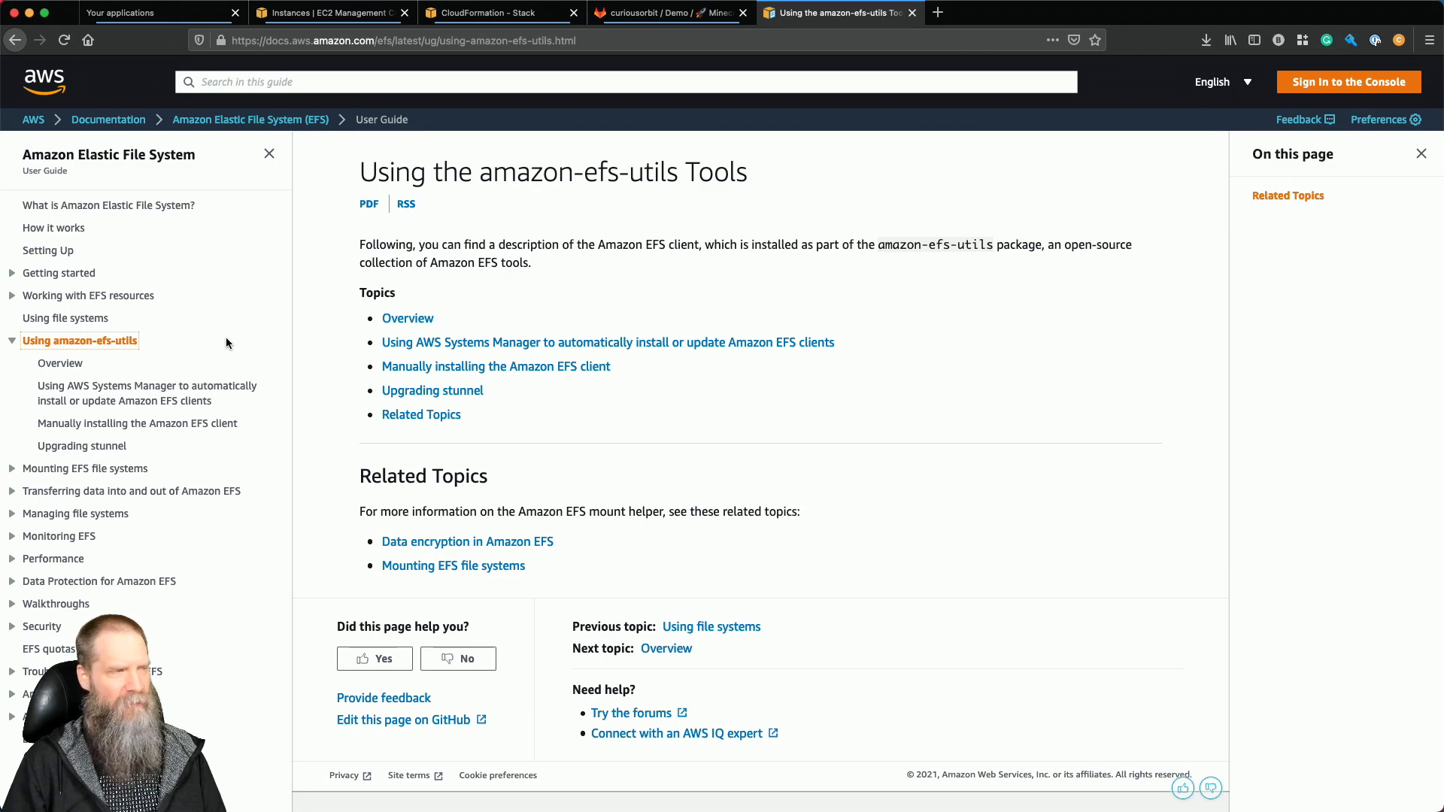
left_click(102, 468)
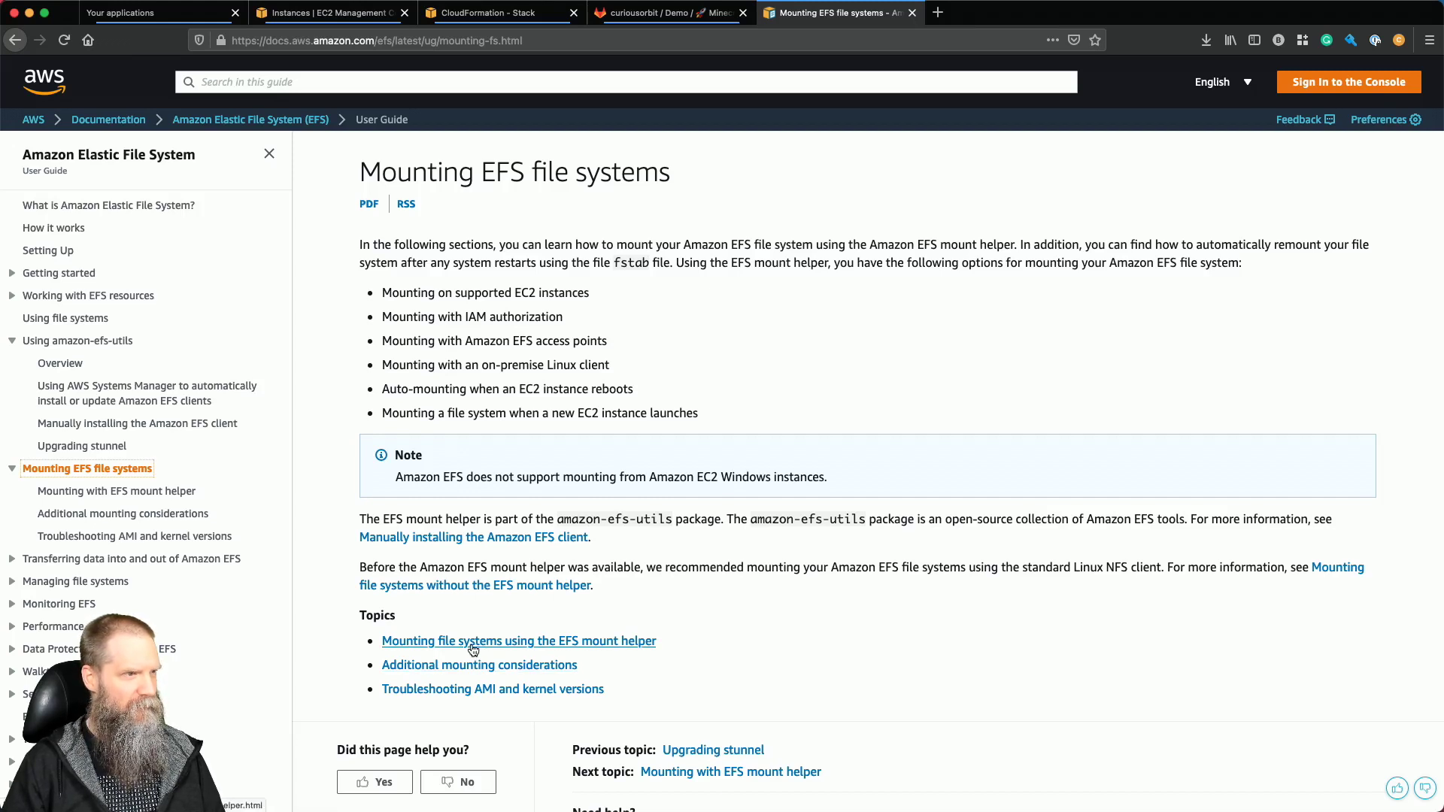
left_click(547, 641)
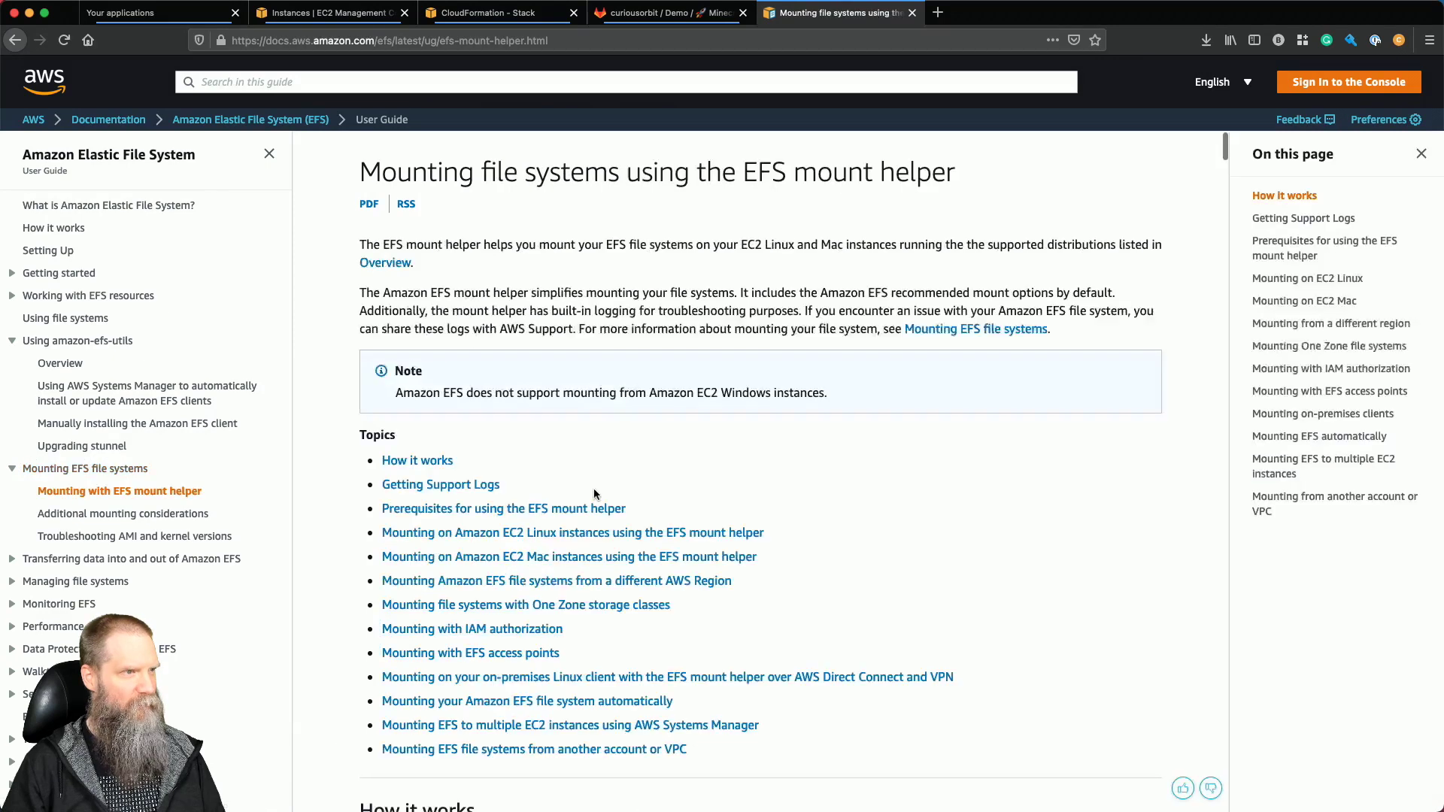
left_click(586, 534)
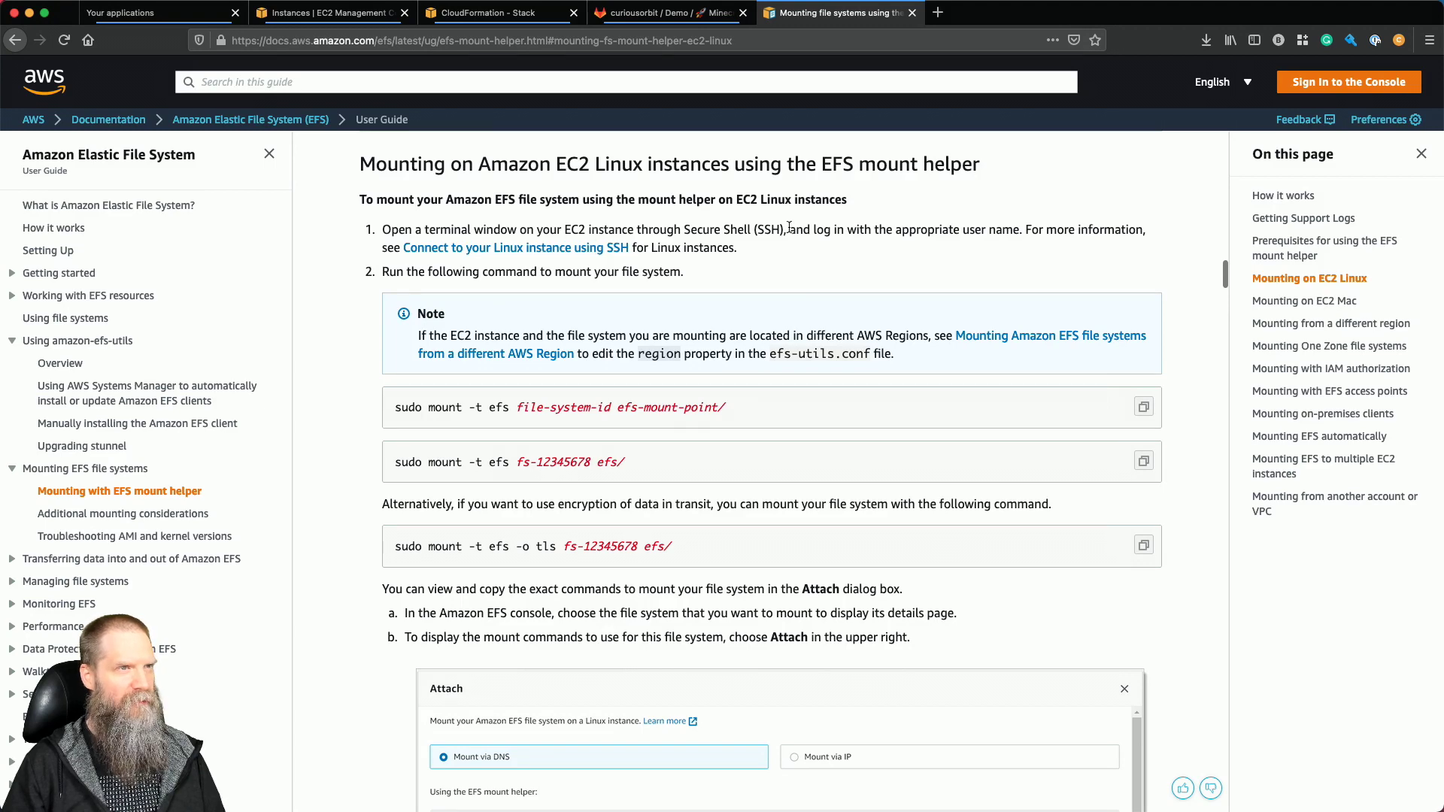
Return to the EC2 instances tab and connect to the ami-builder instance through Session Manager.
left_click(330, 13)
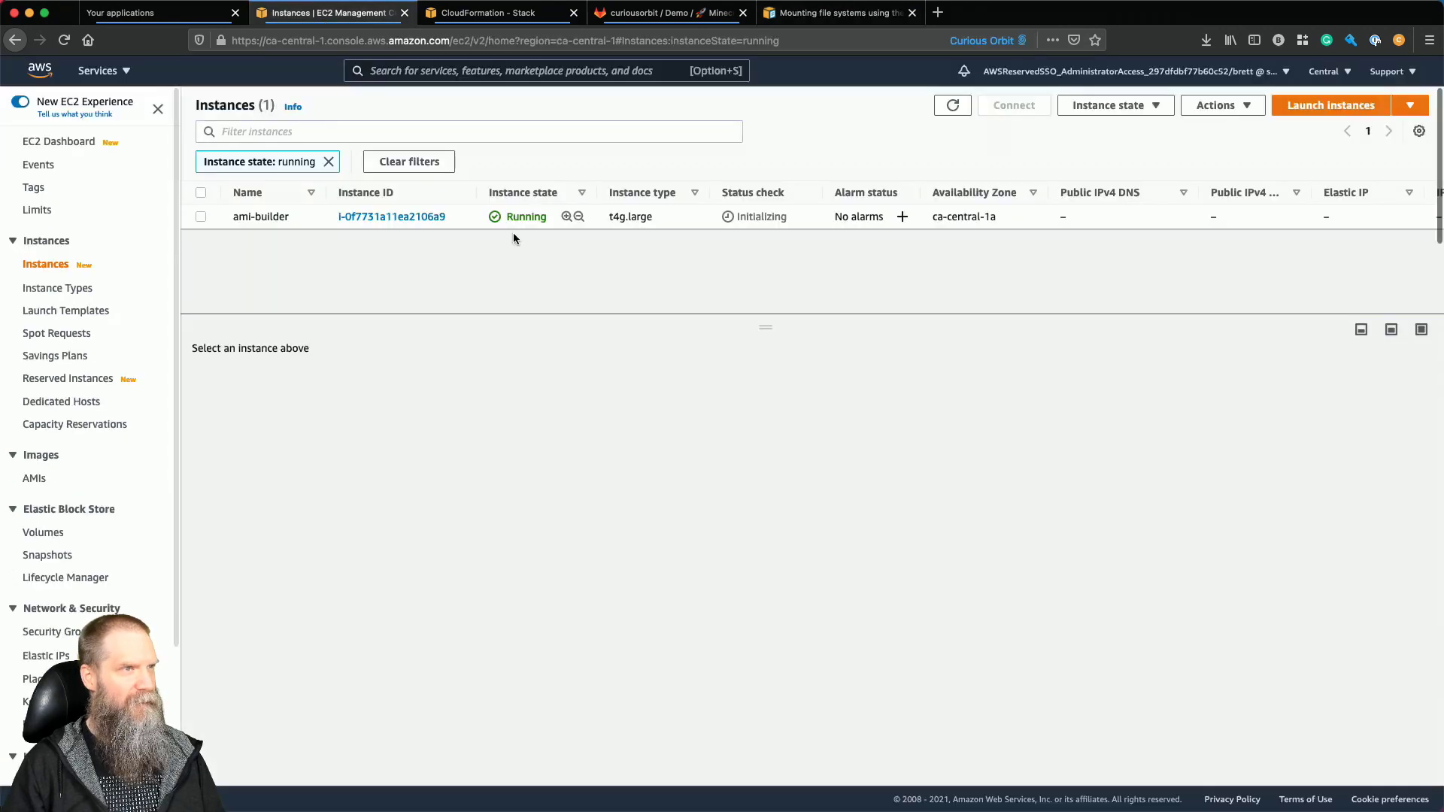
left_click(202, 217)
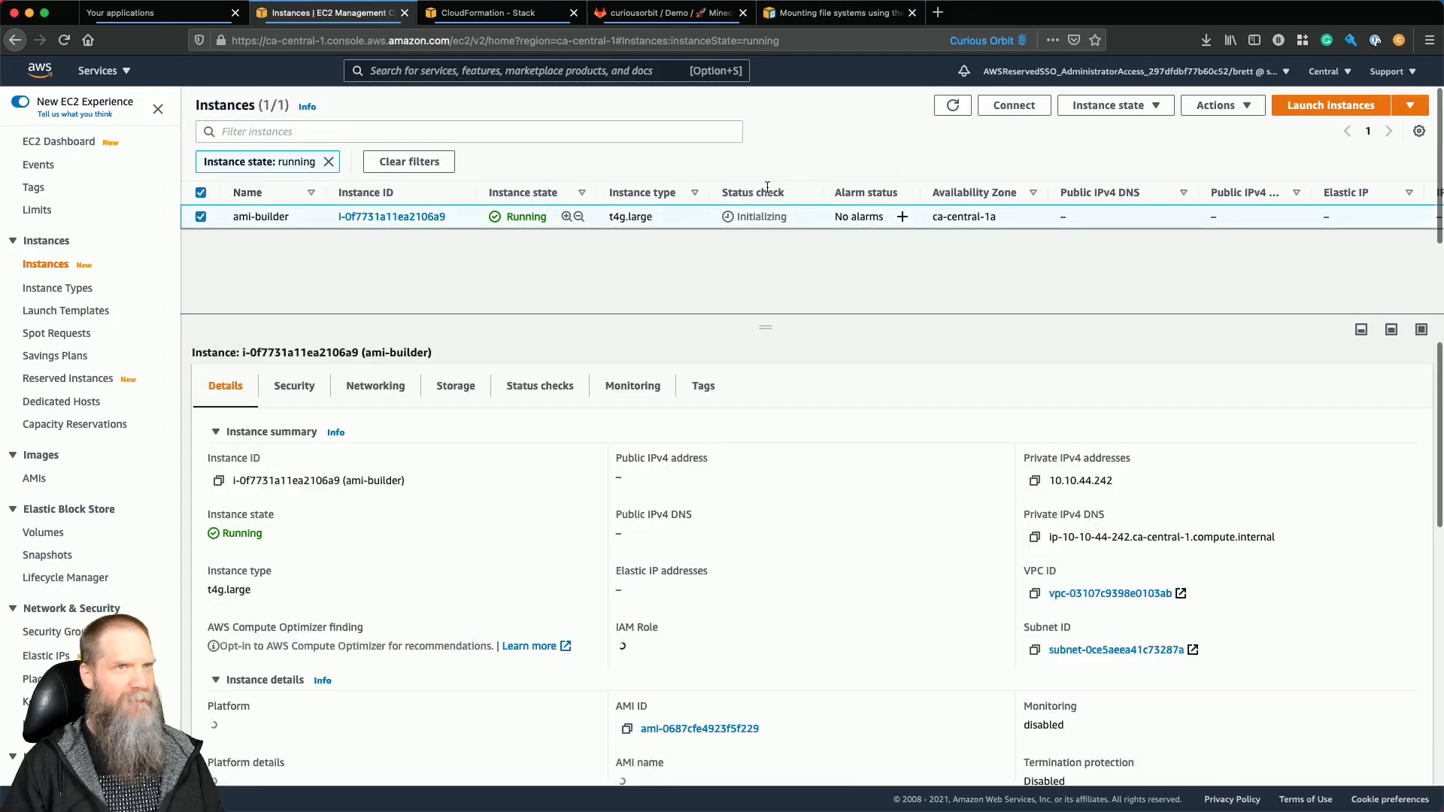
left_click(1015, 113)
left_click(601, 429)
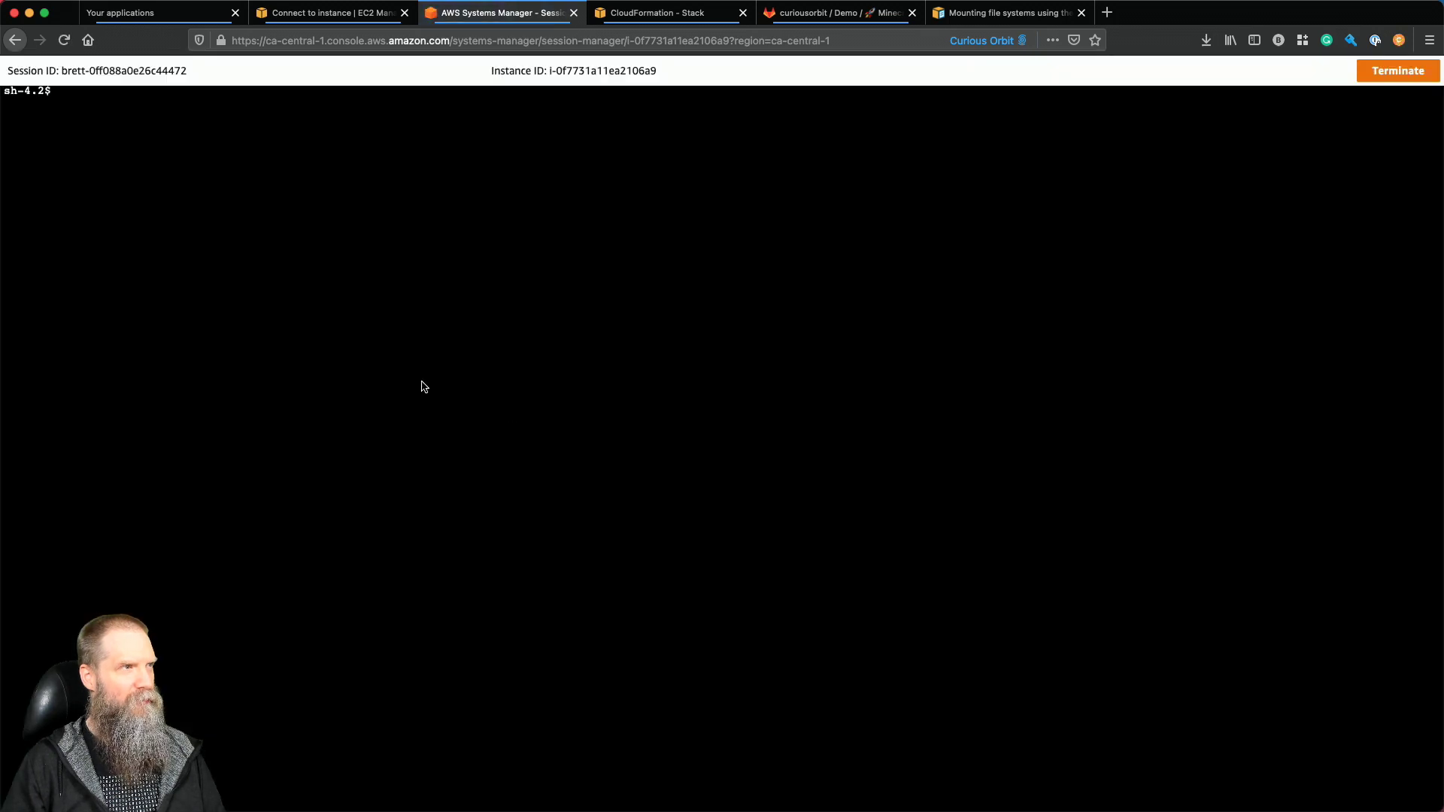
Check the EFS documentation and CloudFormation tabs, then list the instance's mounted file systems with df in the Session Manager terminal.
left_click(958, 22)
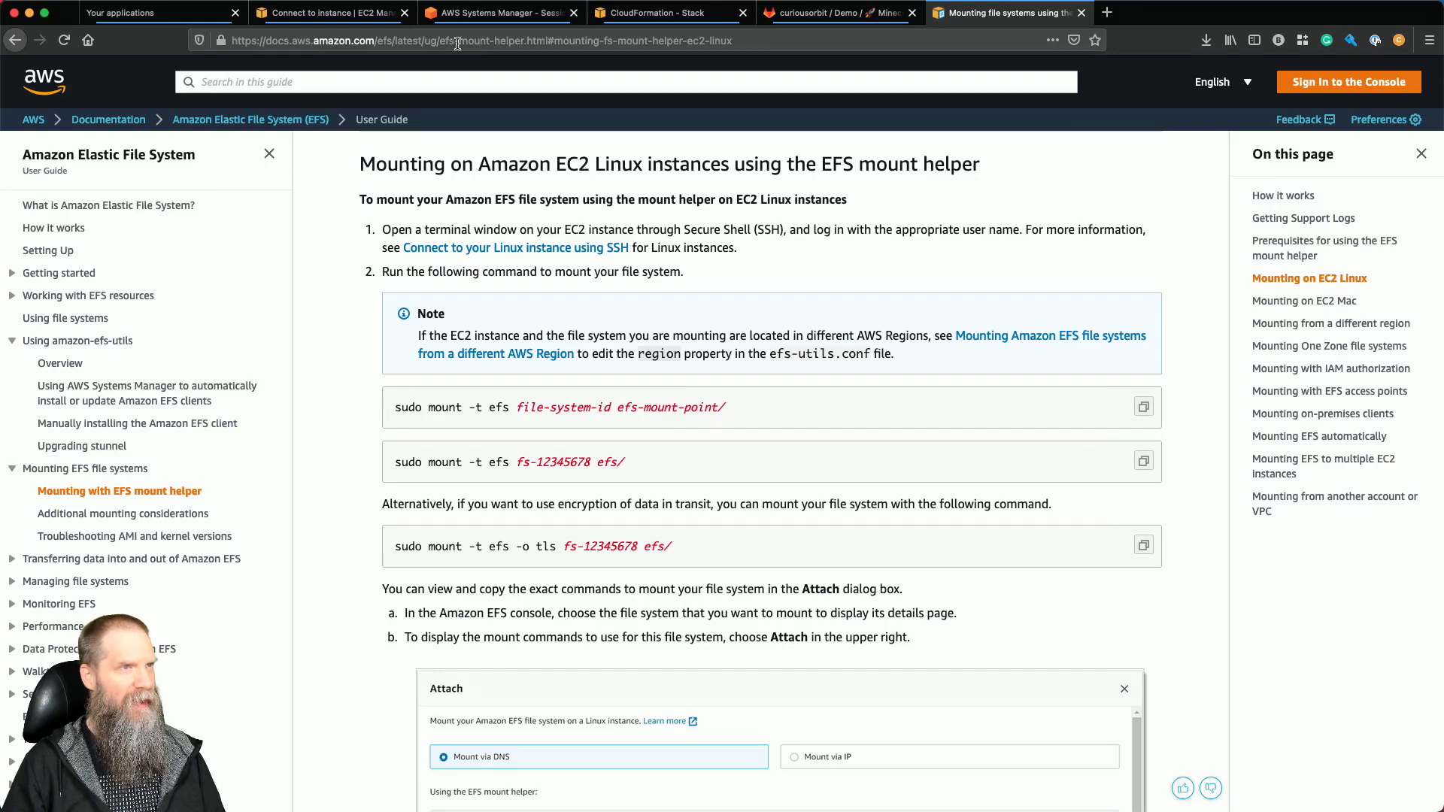
left_click(620, 15)
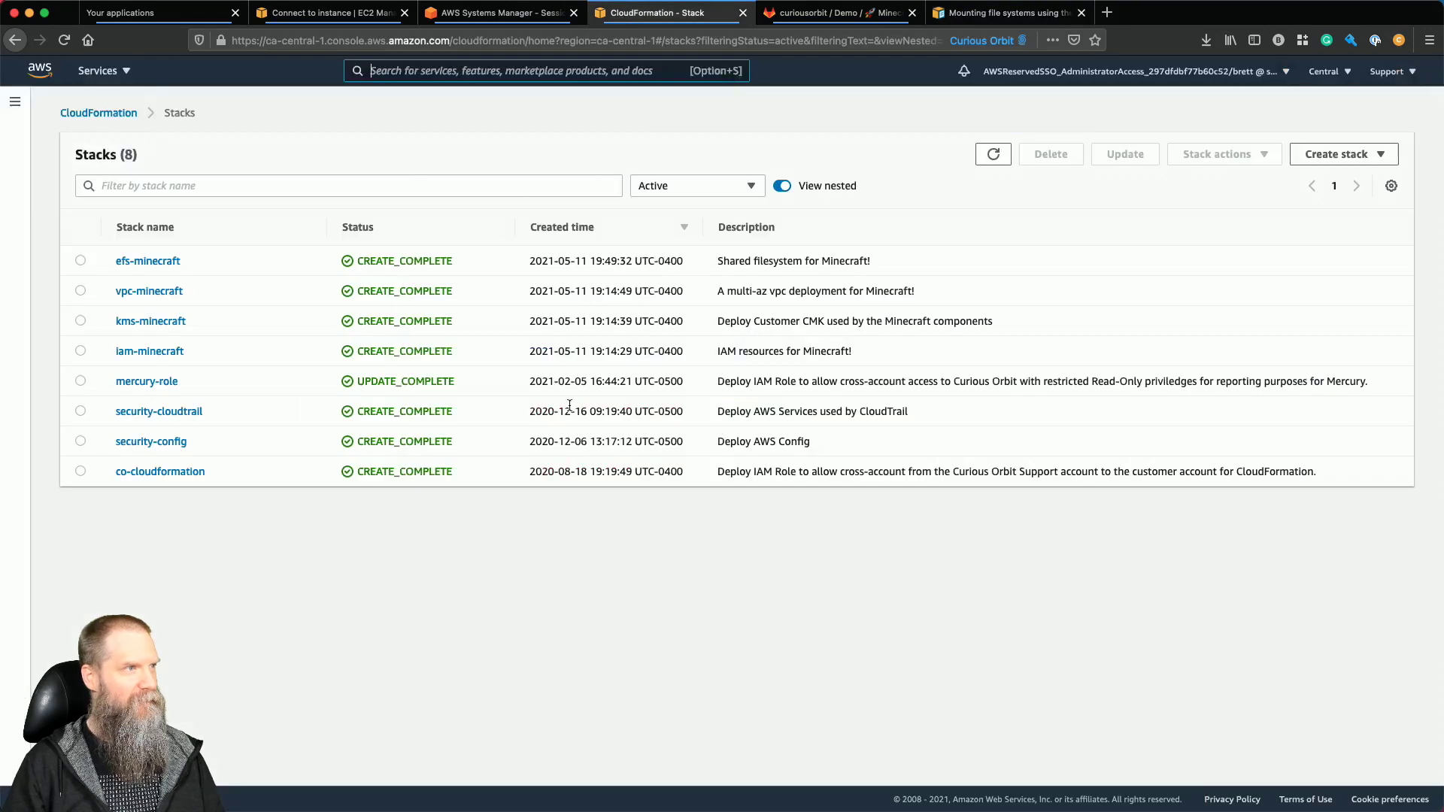
left_click(521, 15)
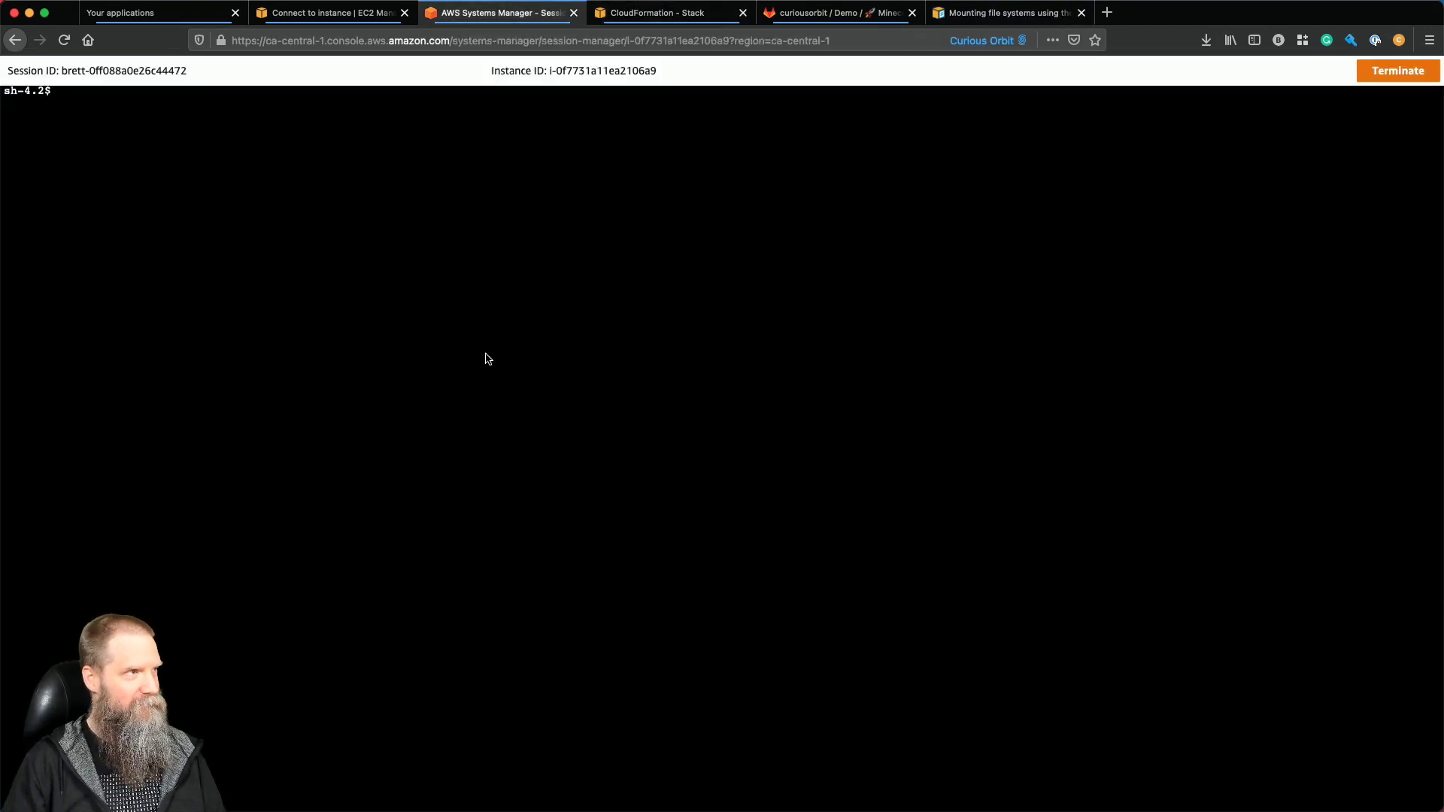
type("df")
key("Return")
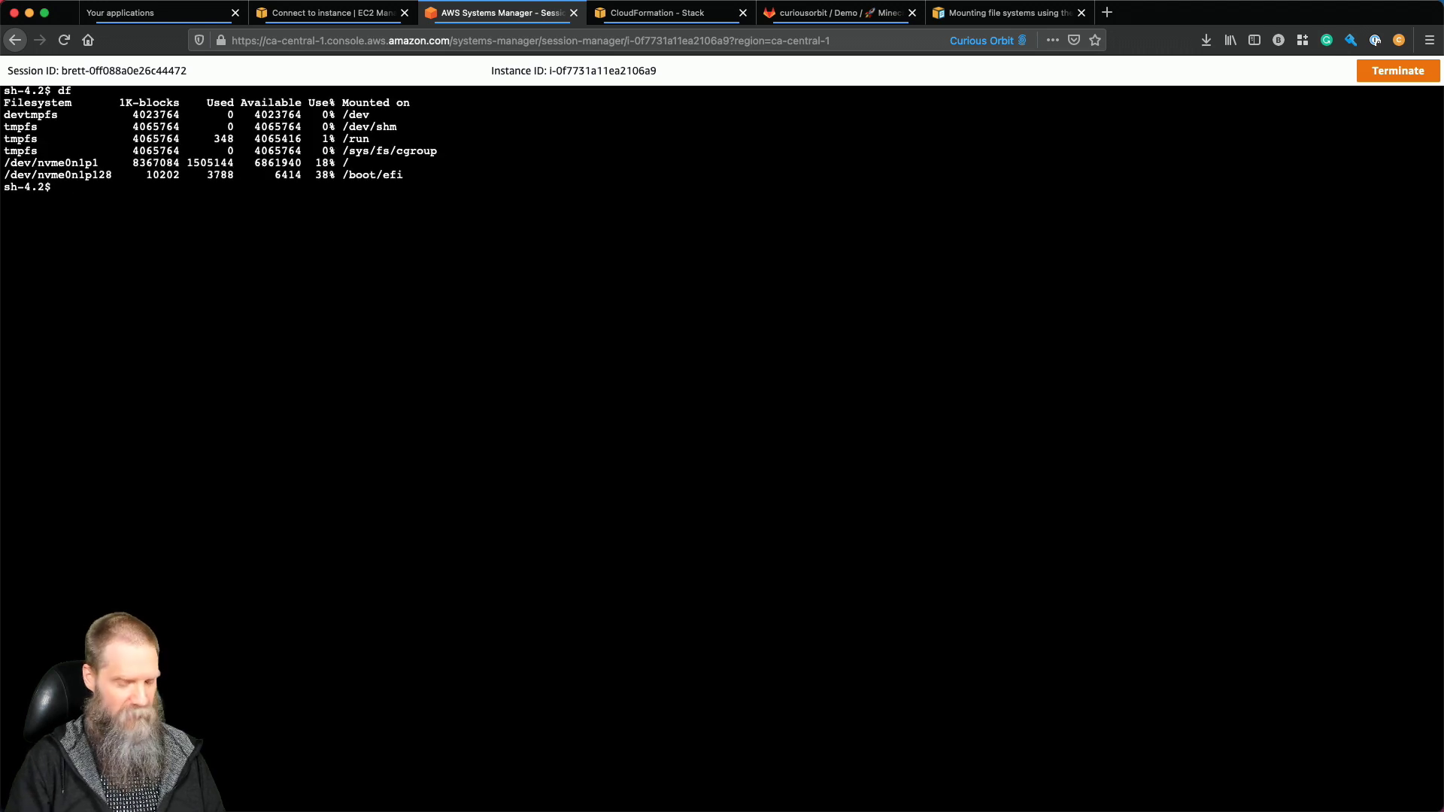
Create the /minecraft directory with sudo mkdir and list the mounted file systems again with df.
type("sudo")
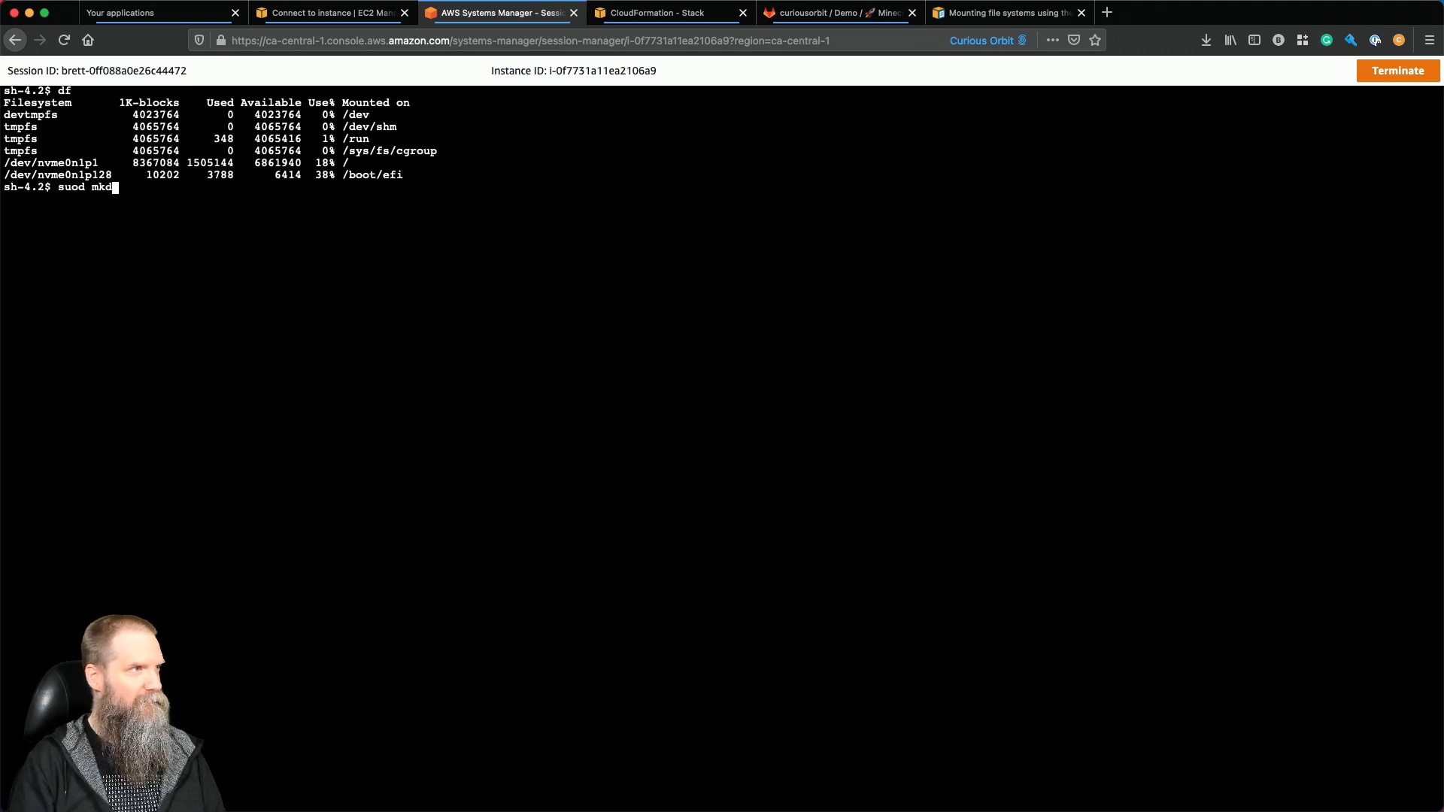
type(" mkdir mi")
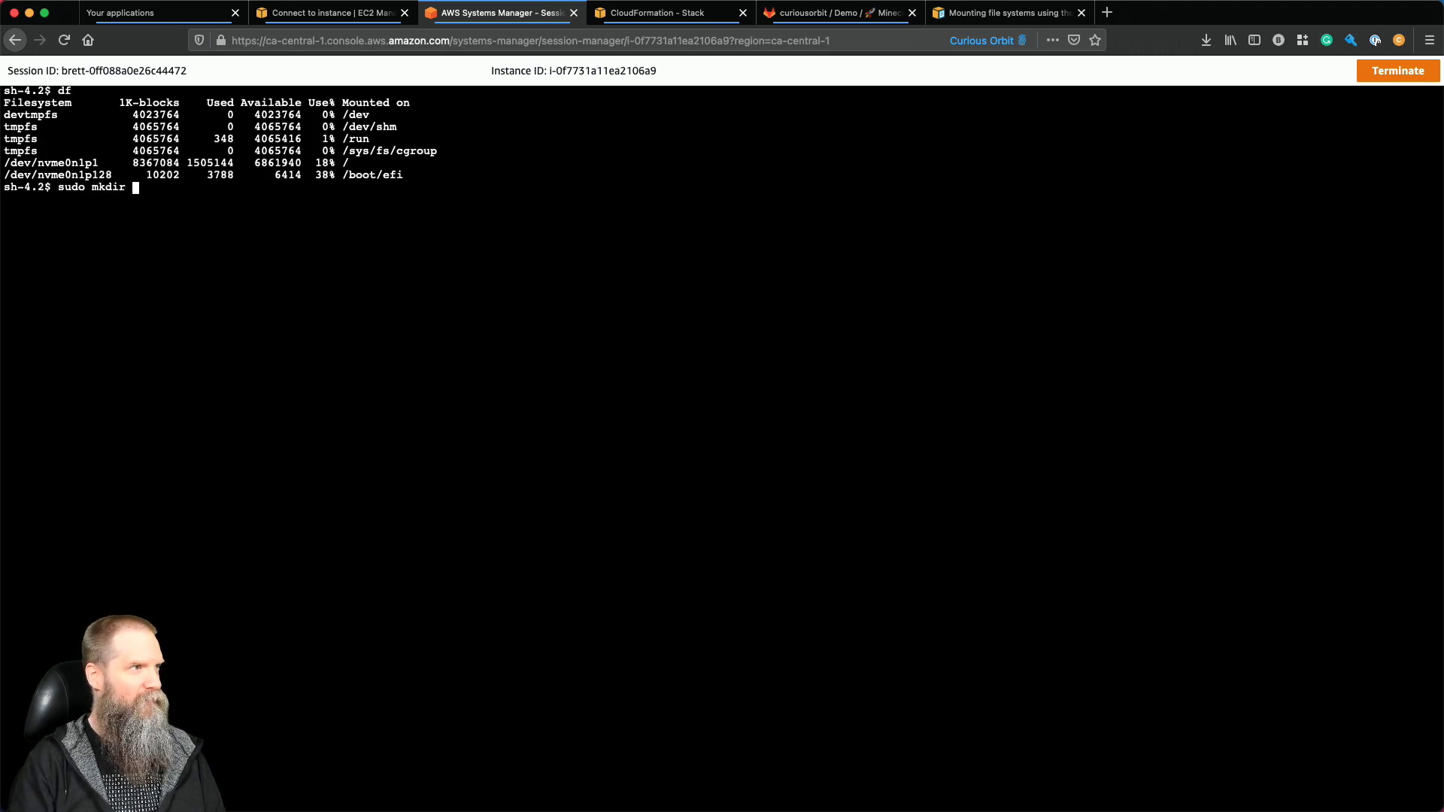
key("BackSpace")
key("BackSpace")
type("/m")
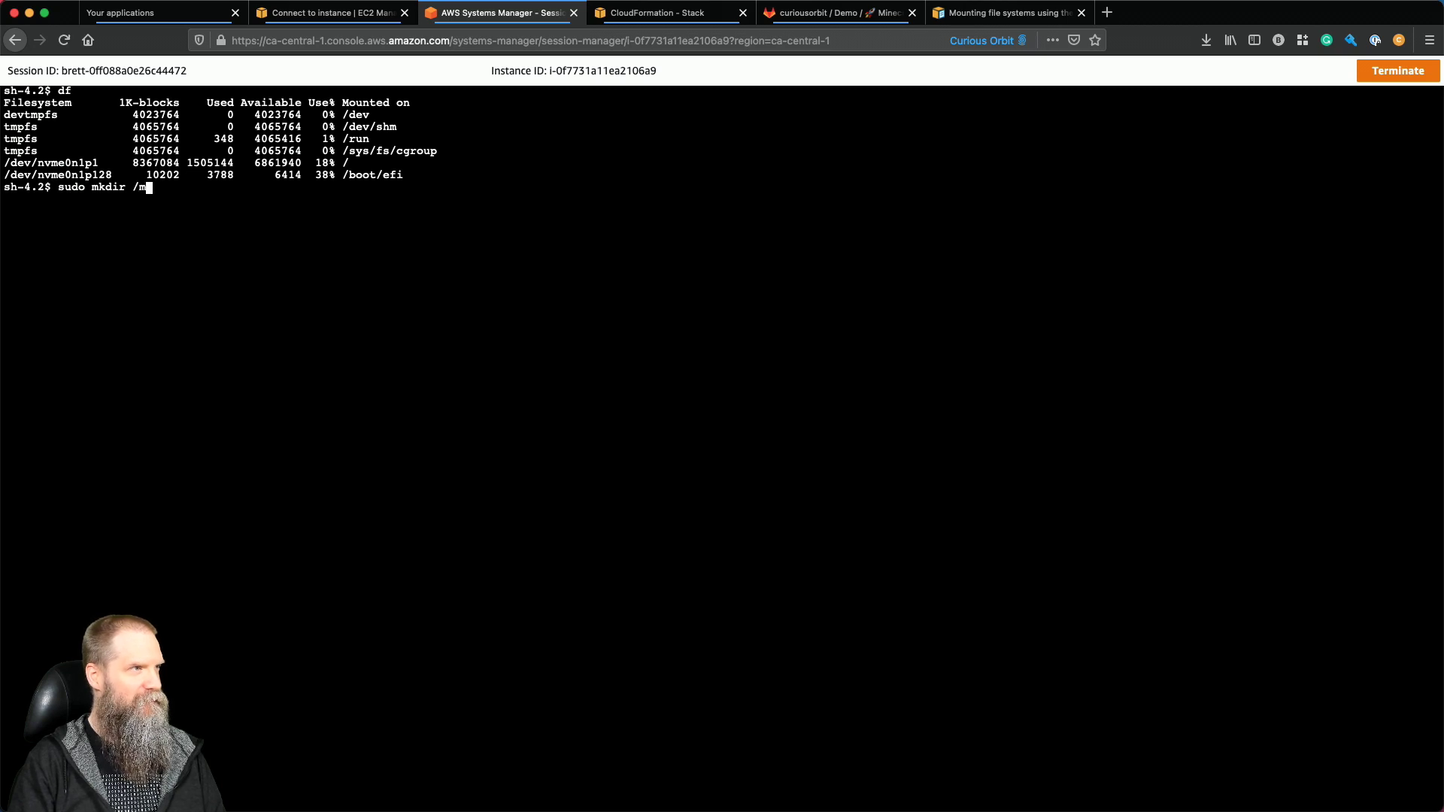
type("inecraft")
key("Return")
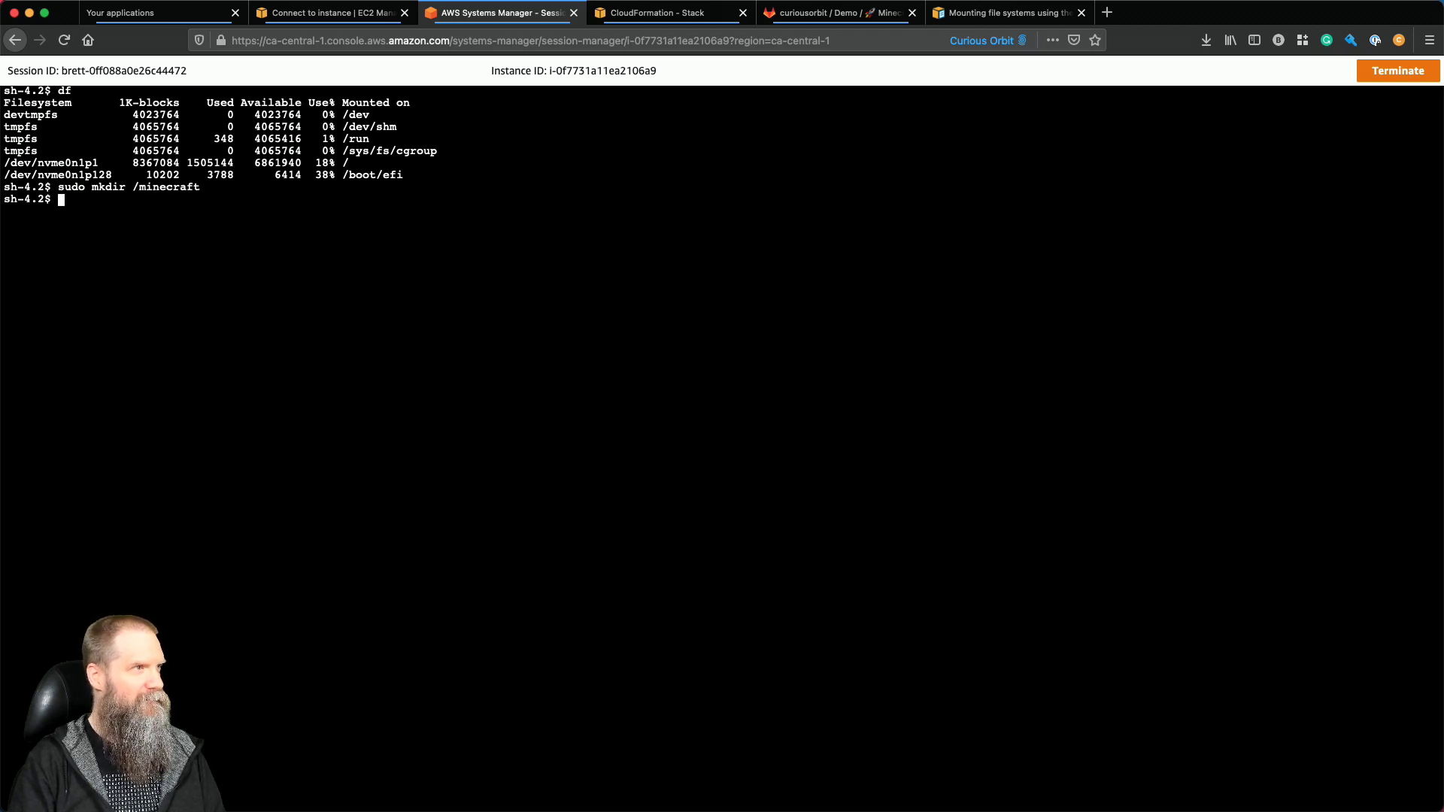
type("df")
key("Return")
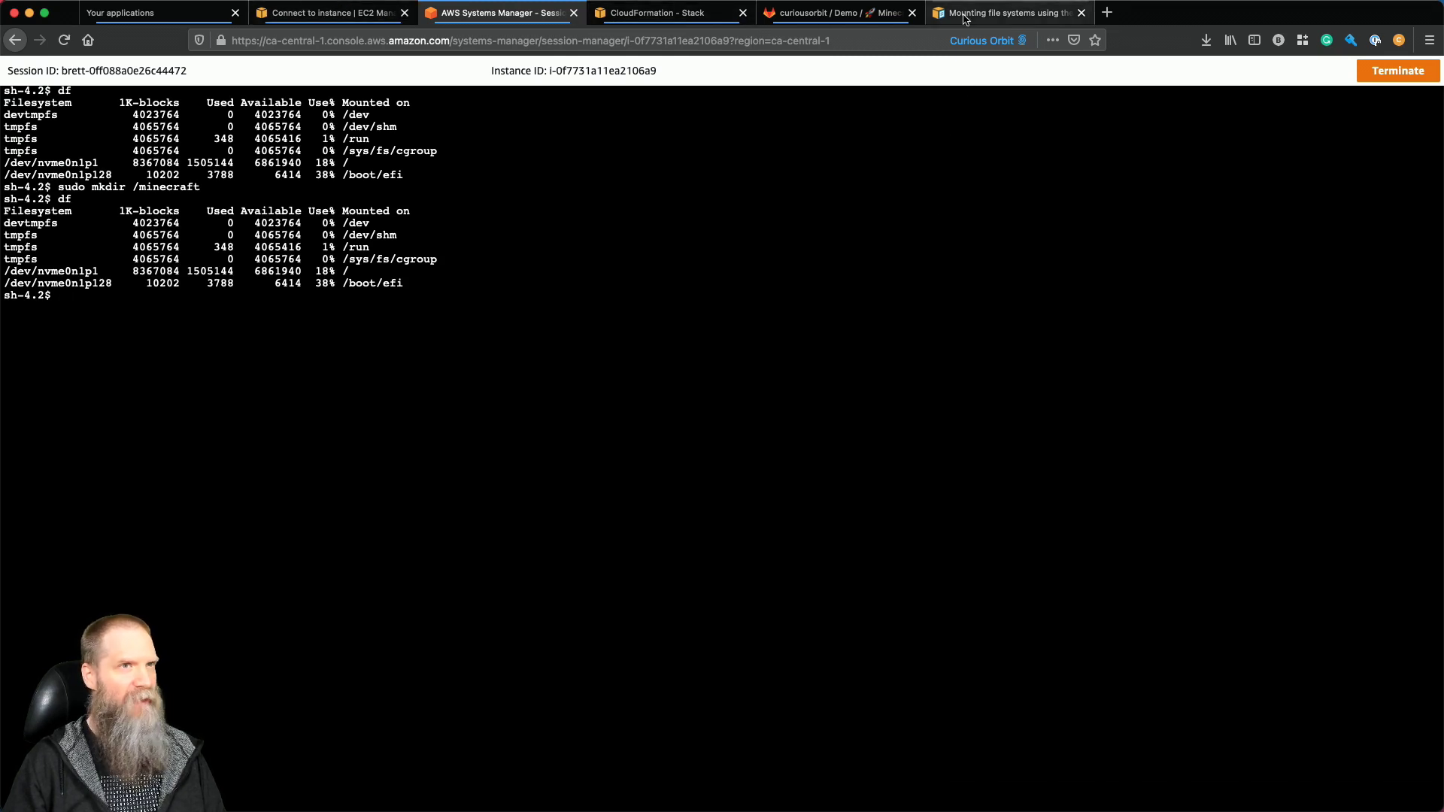
Check the mount command in the documentation, open the EFS file systems list in a new console tab and copy the file system ID fs-71dae99c.
left_click(1004, 13)
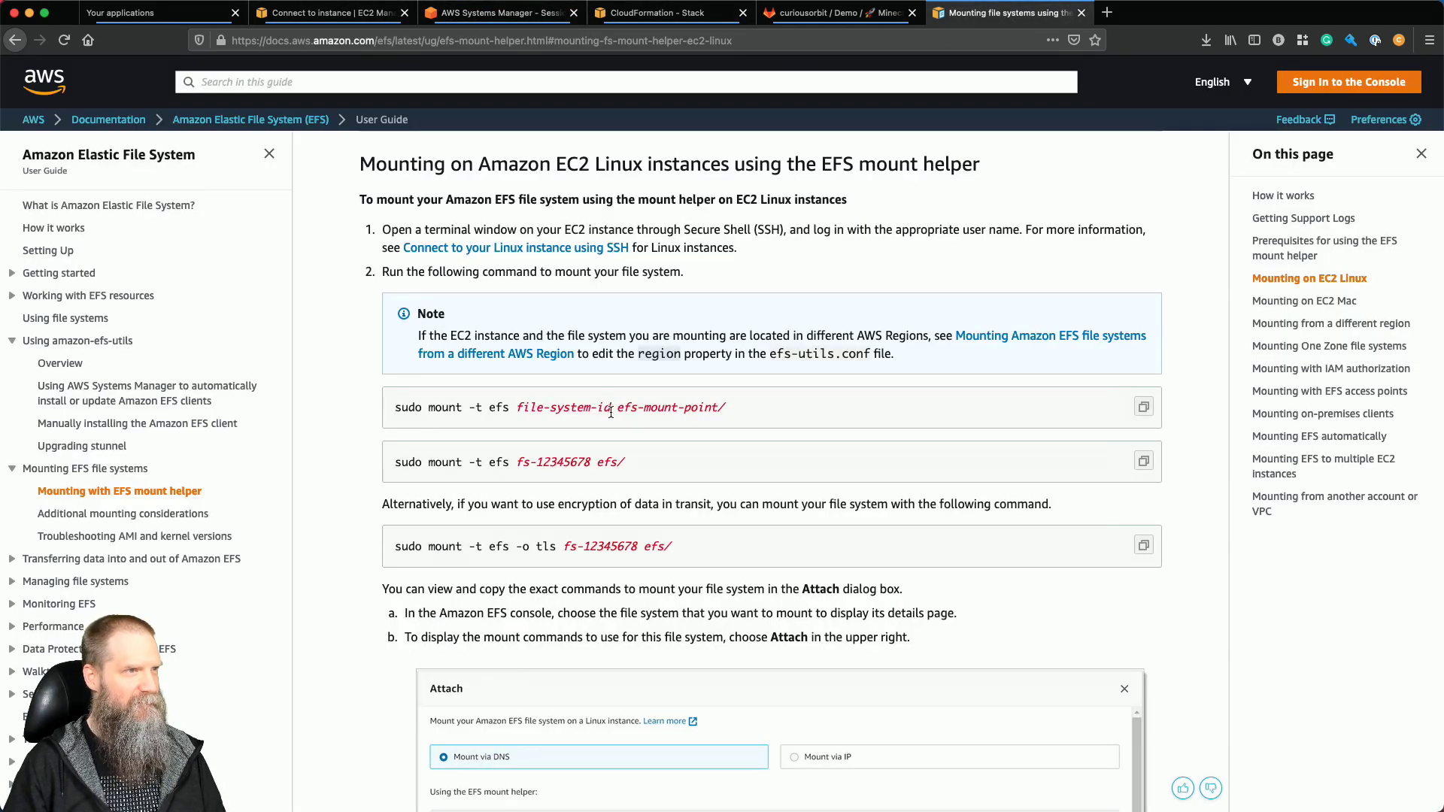
left_click(317, 21)
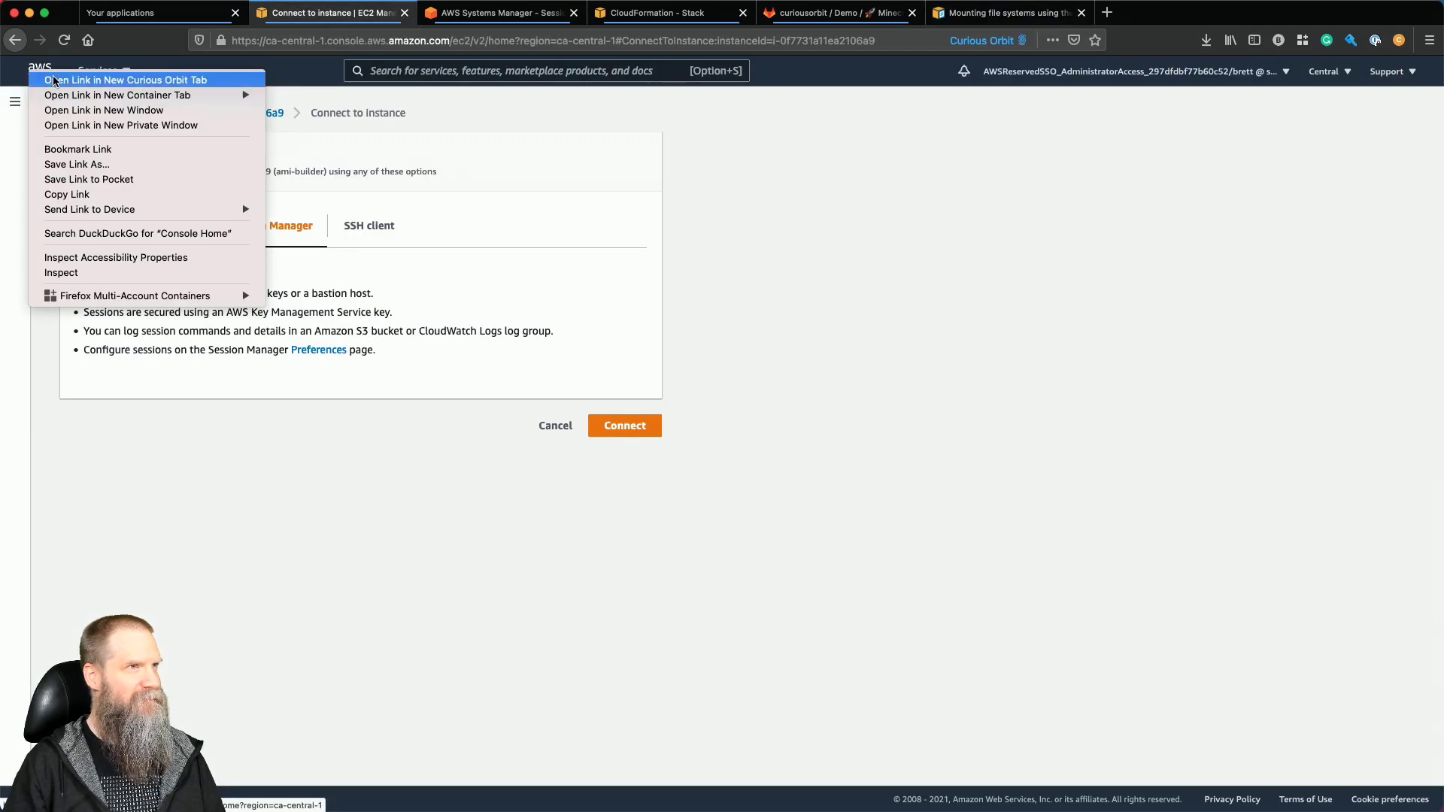
left_click(76, 80)
left_click(492, 13)
type("efs")
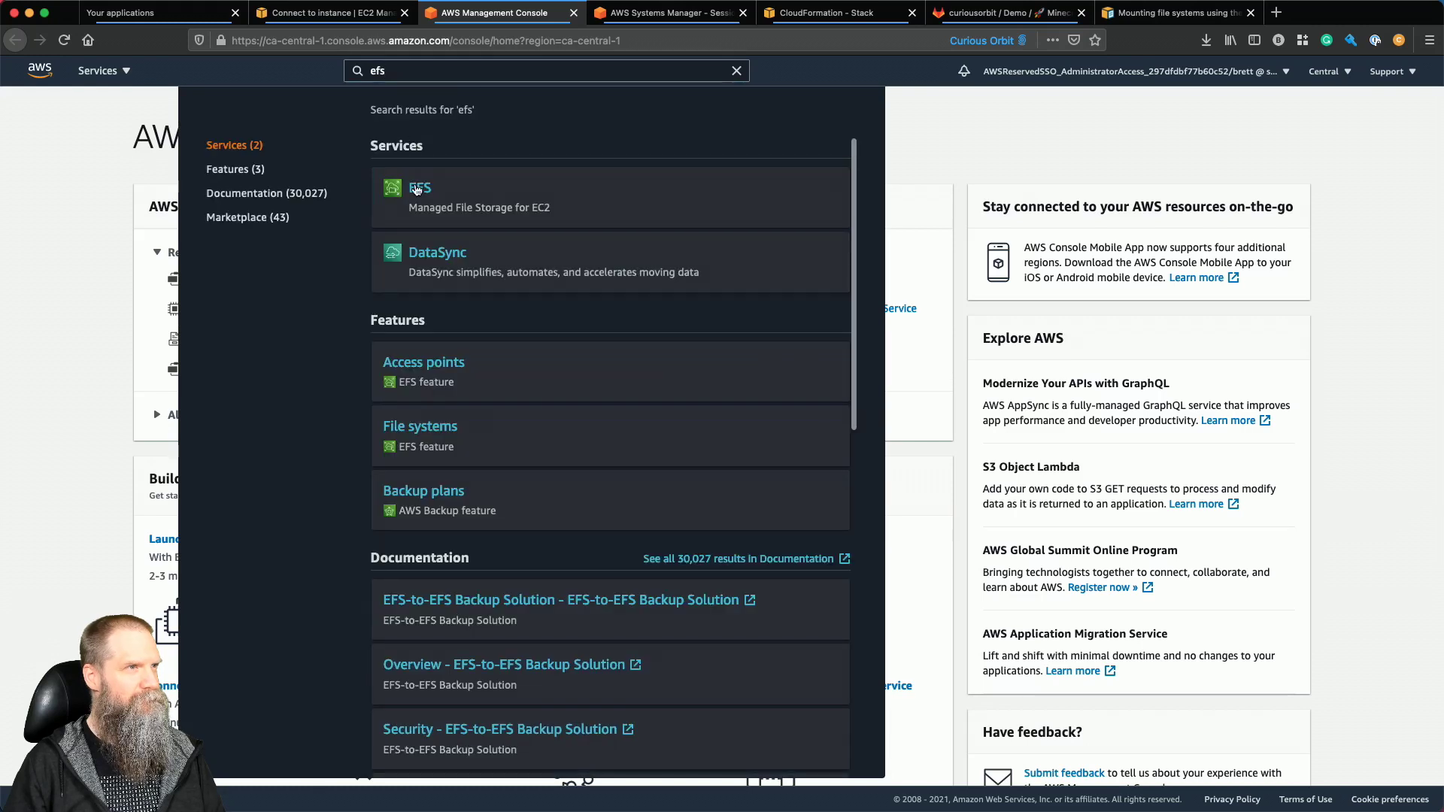
key("Return")
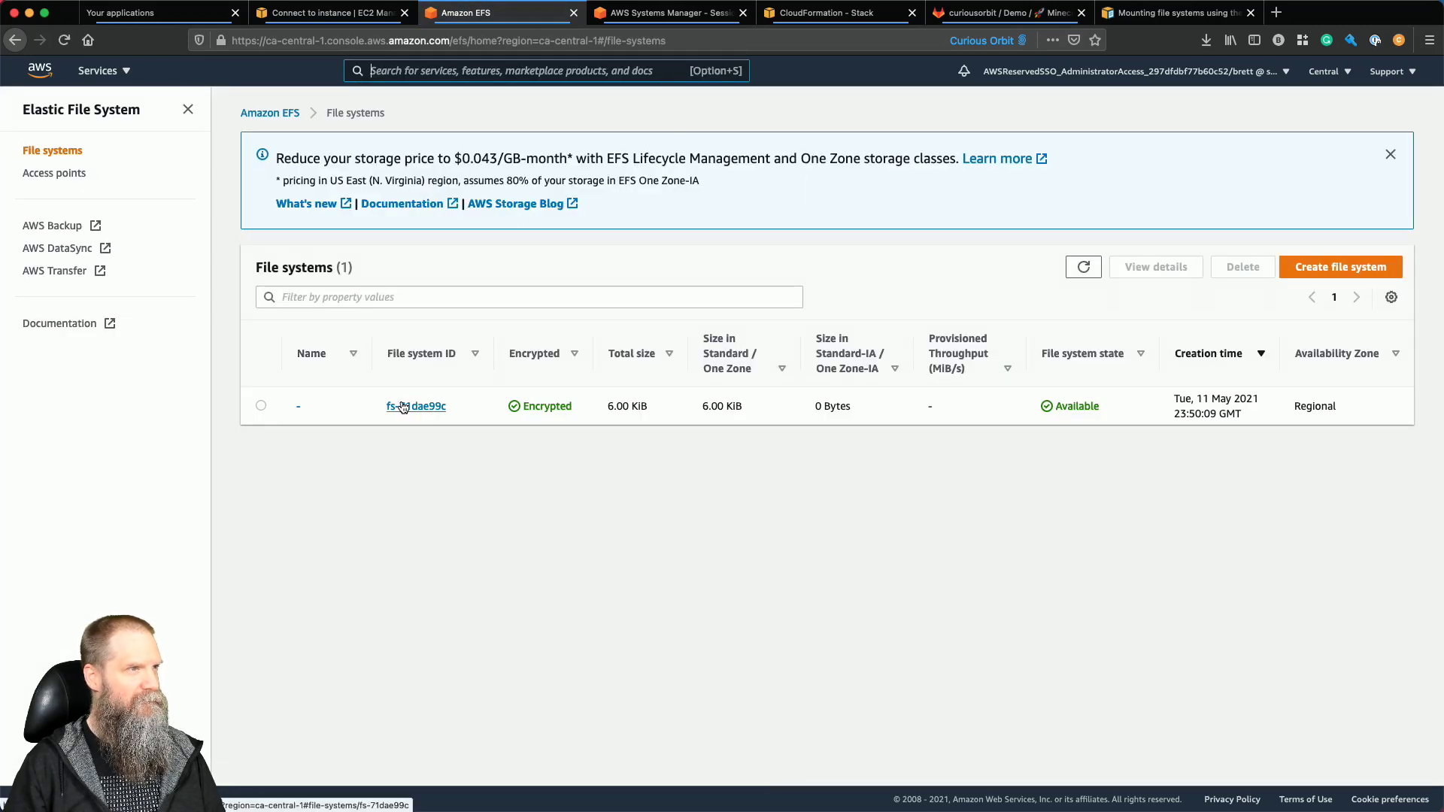
left_click_drag(457, 408, 392, 416)
key("super+c")
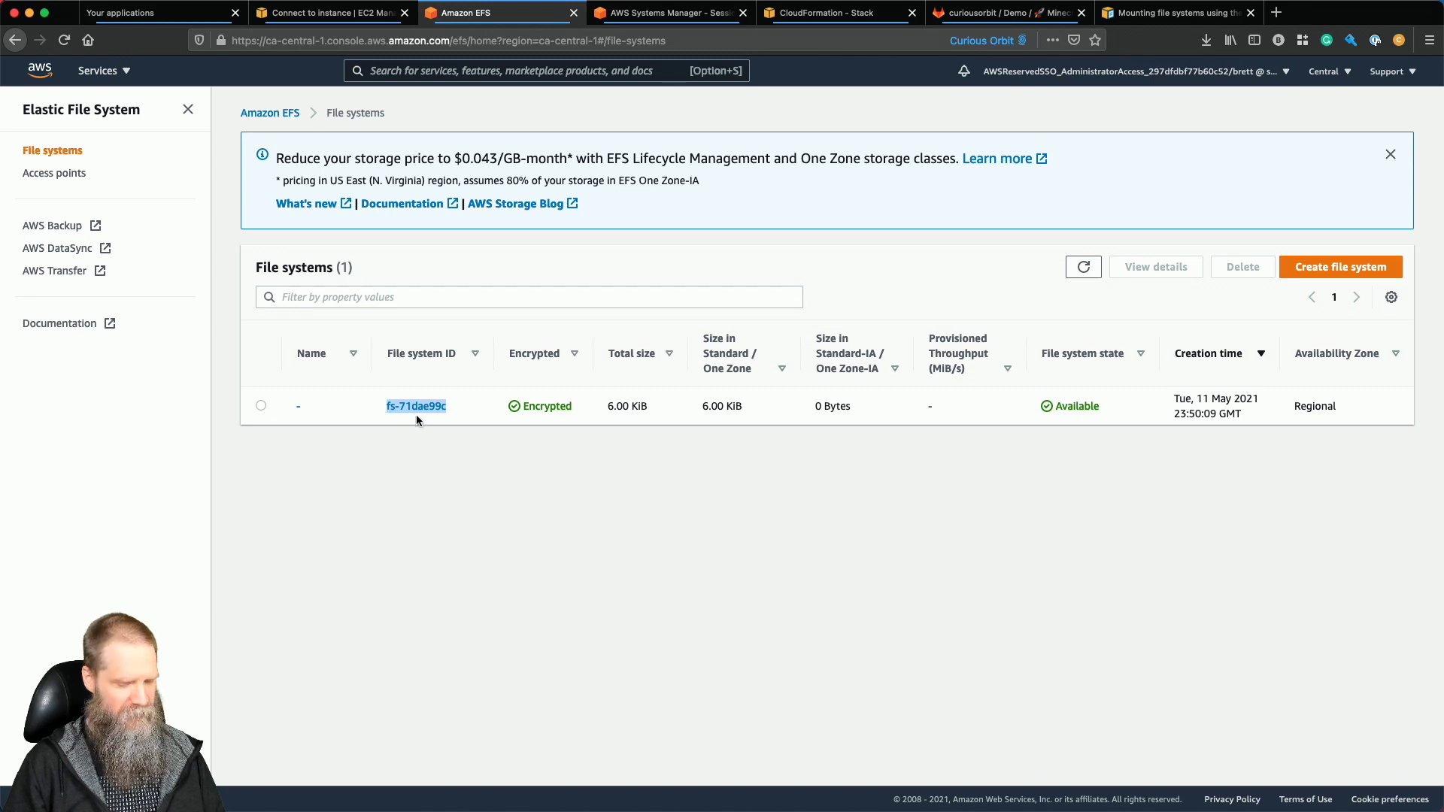
Check the mount syntax in the EFS documentation, then run sudo mount -t efs fs-71dae99c /minecraft in the Session Manager terminal.
left_click(1120, 15)
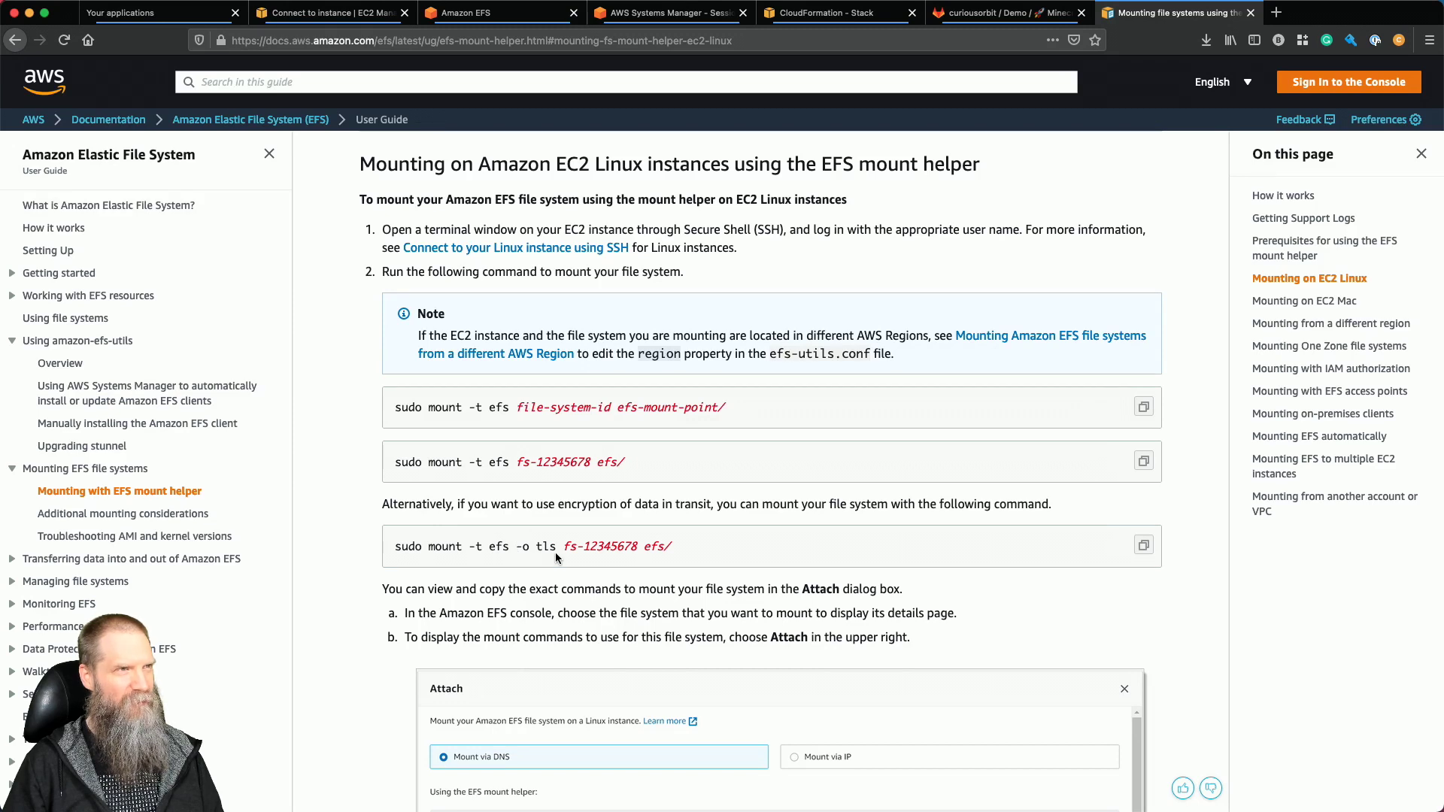
left_click(682, 19)
type("sudo")
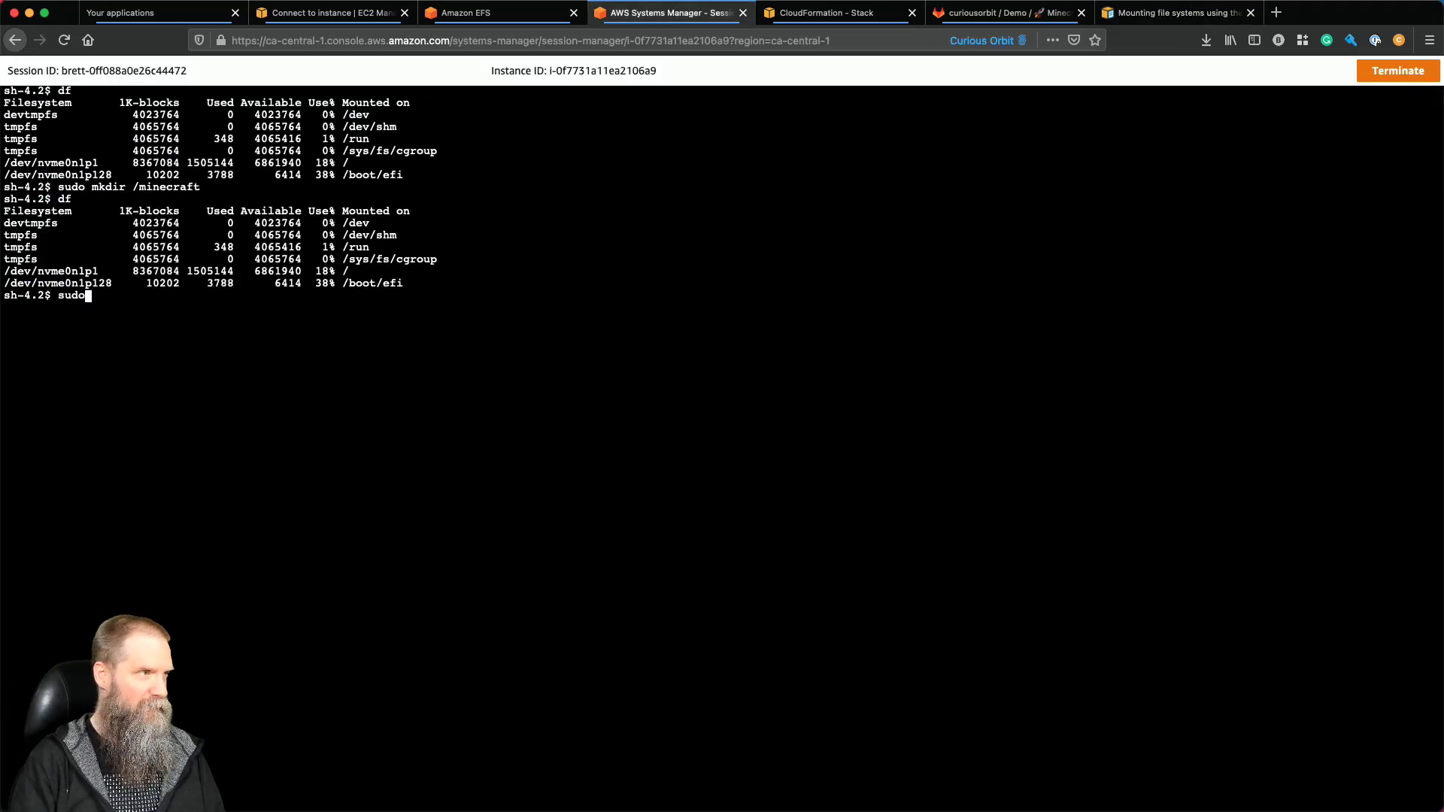
type(" mount ")
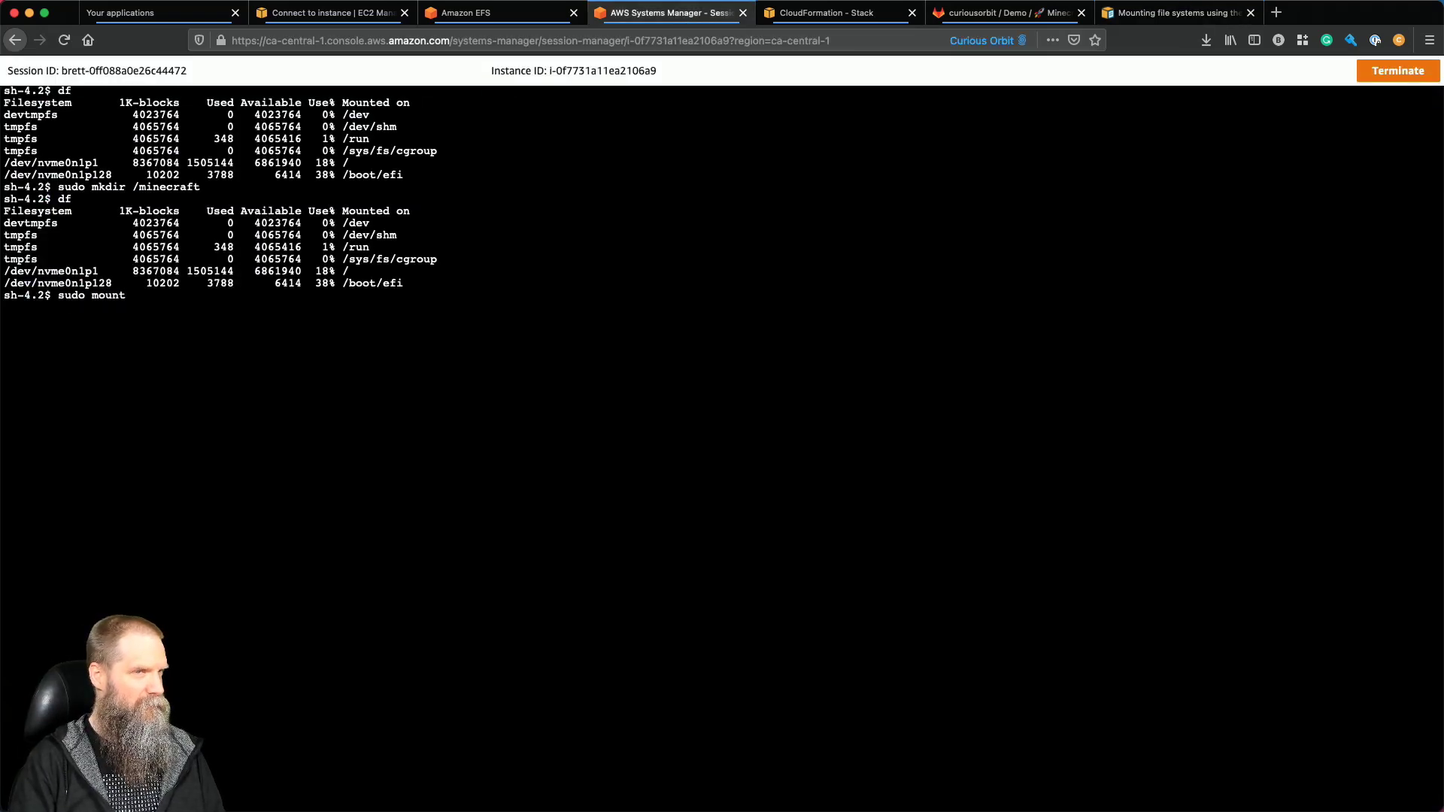
type("-t e")
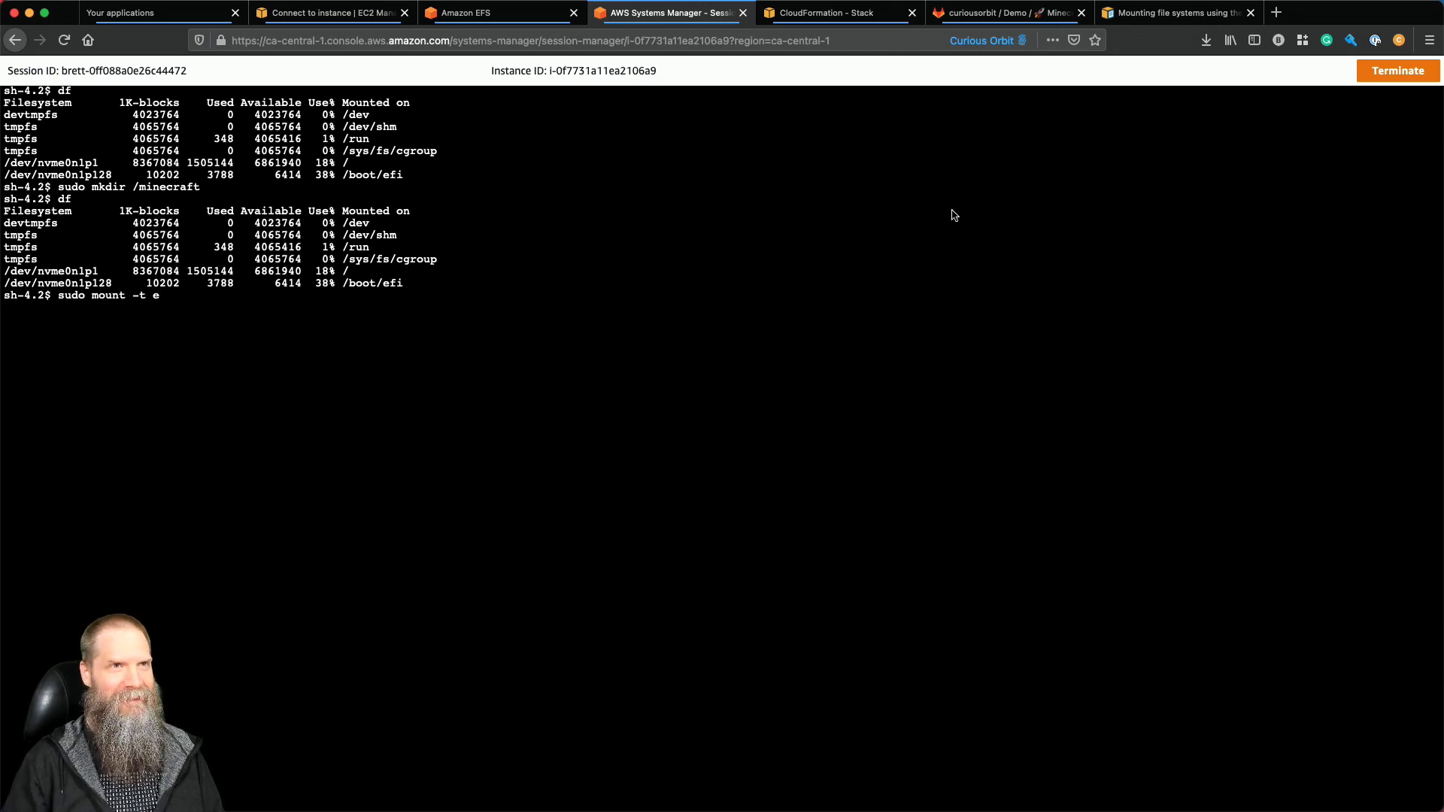
left_click(1173, 13)
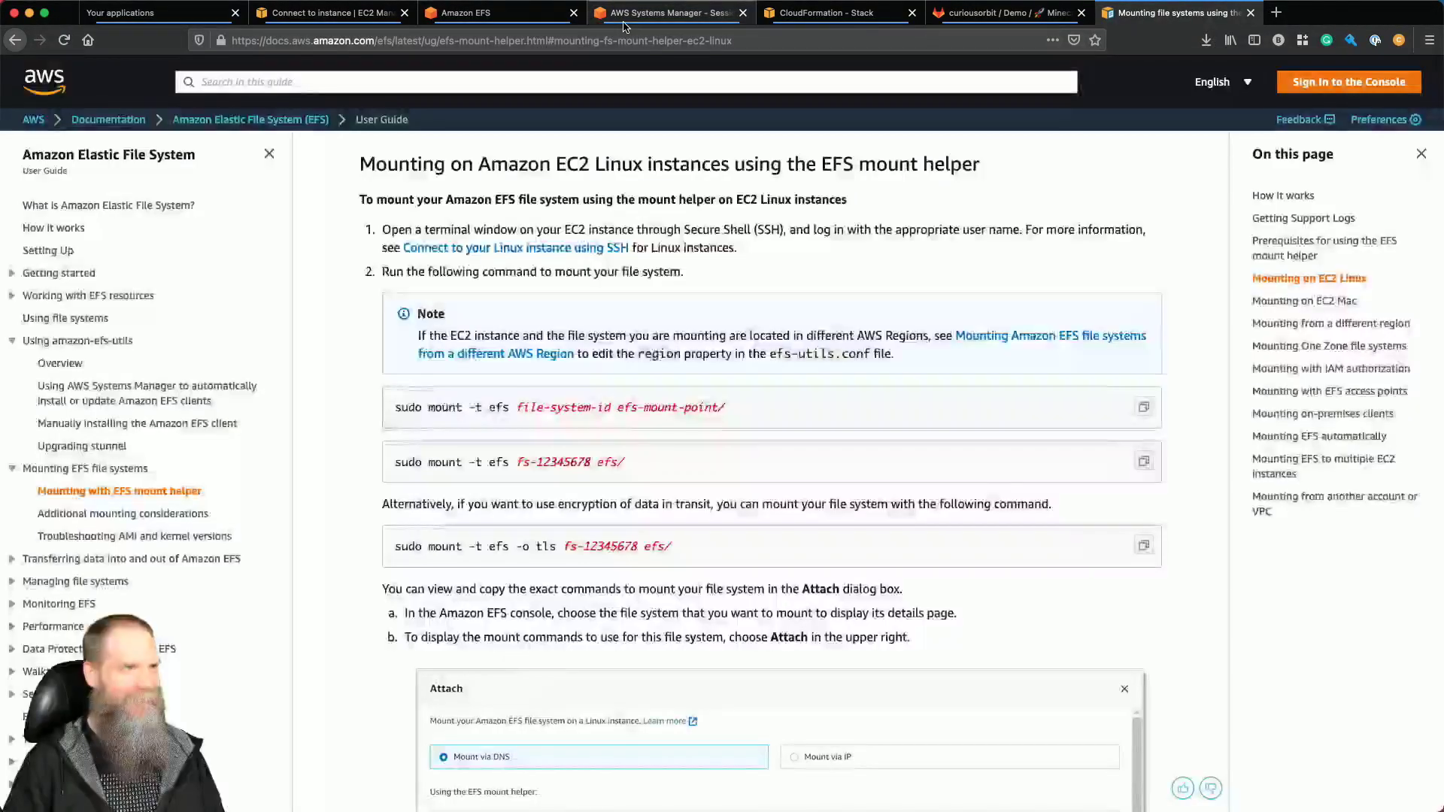
left_click(648, 14)
type("fs")
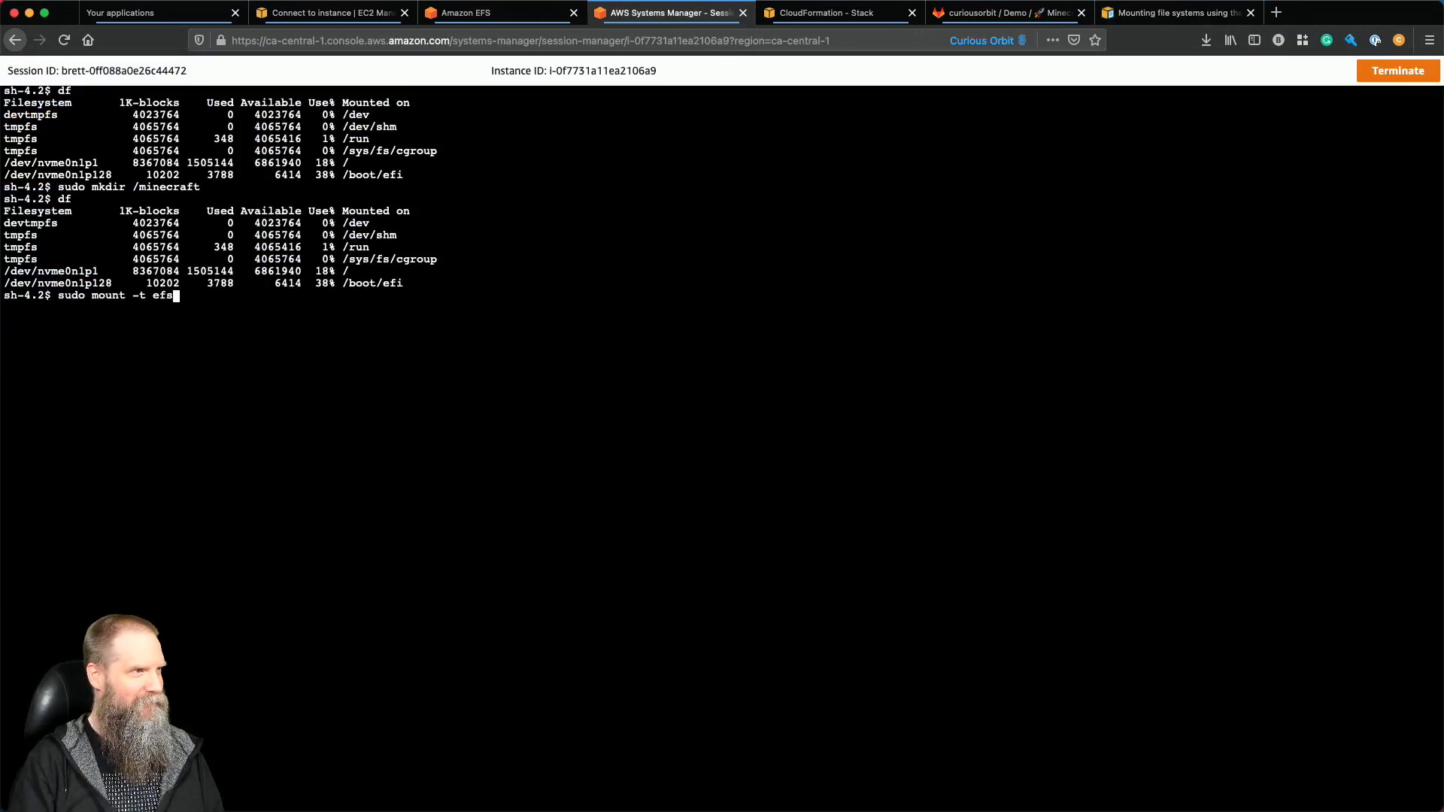
key("super+v")
type("/minecraft")
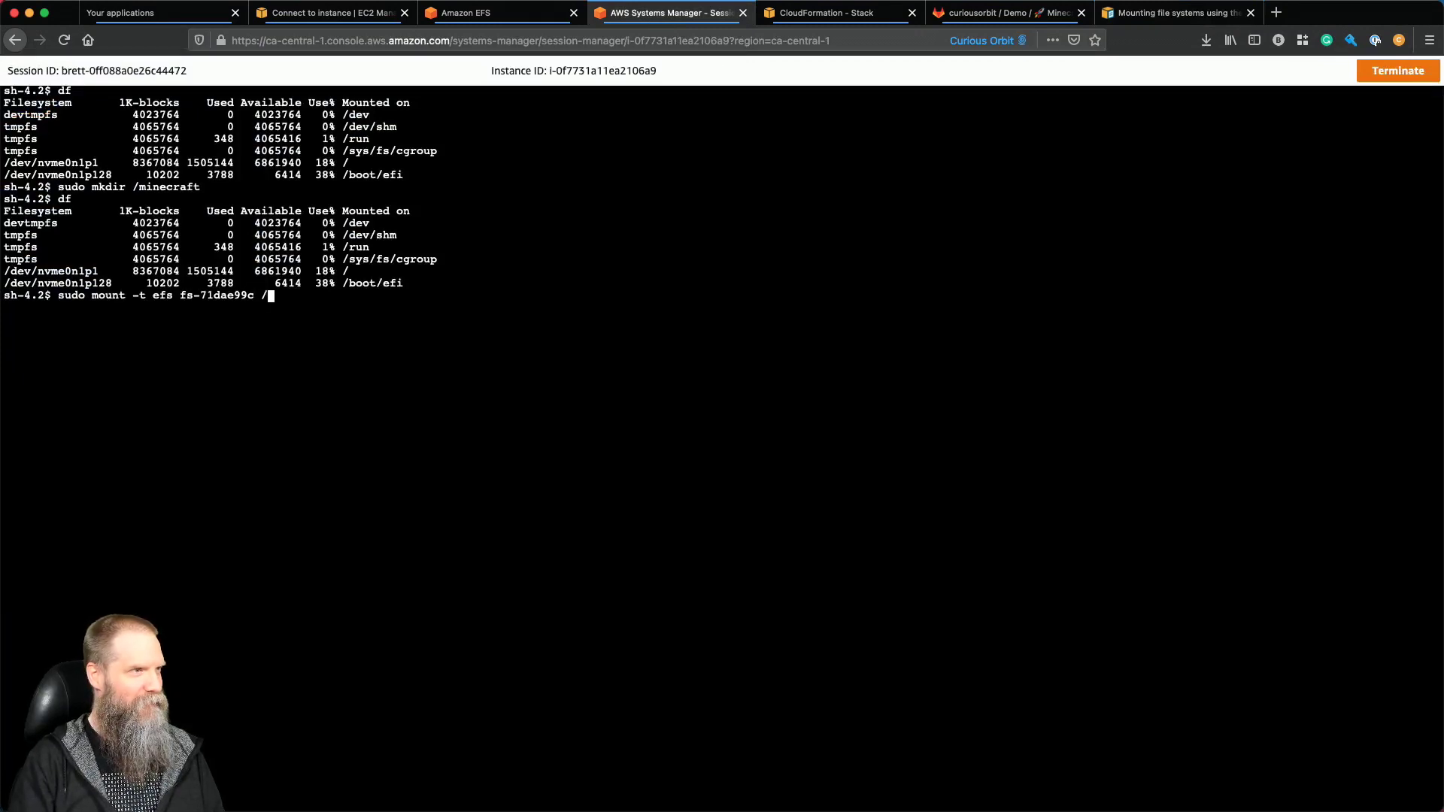
key("Return")
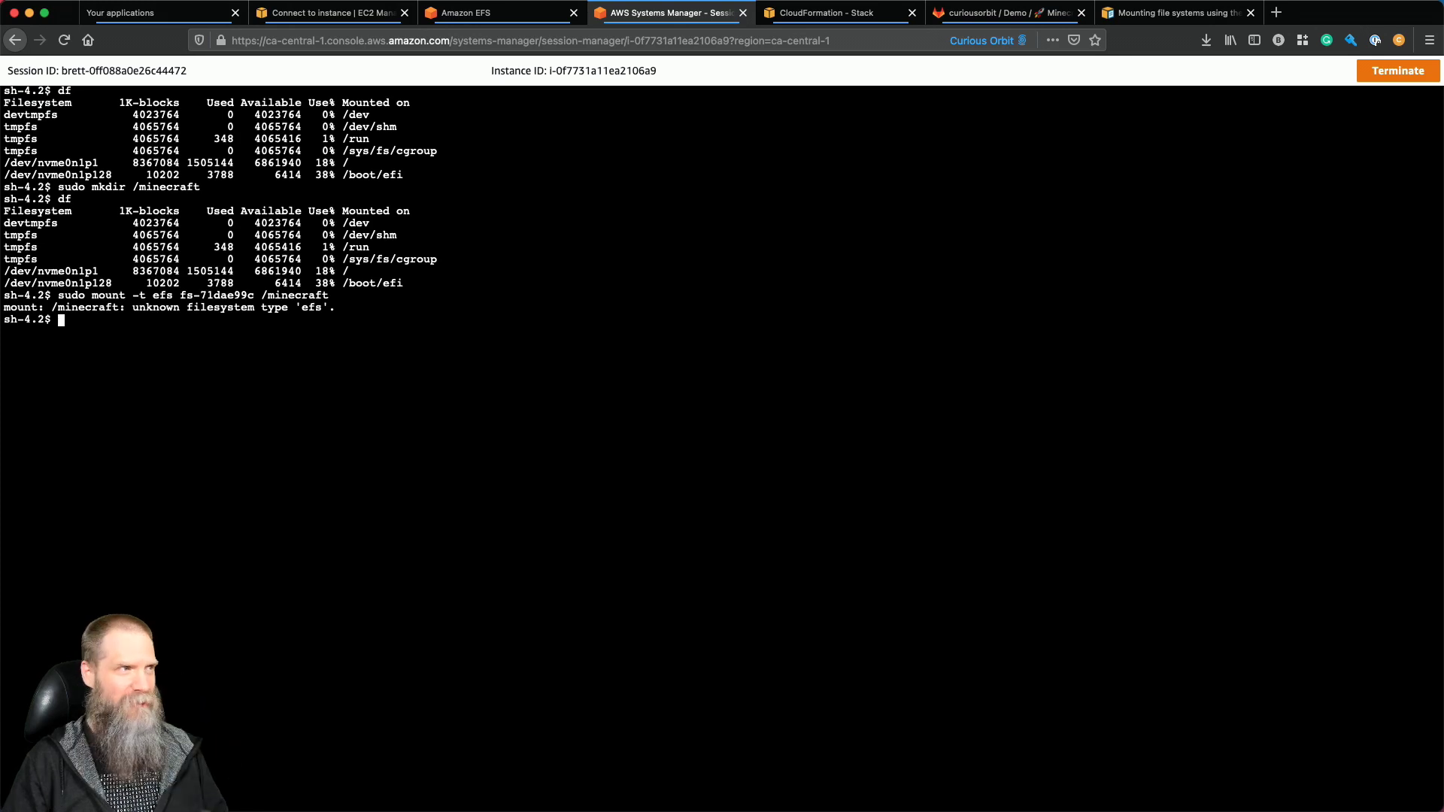
Open the manual EFS client installation guide in a new browser tab and copy the amazon-efs-utils install command for Amazon Linux.
left_click(1173, 13)
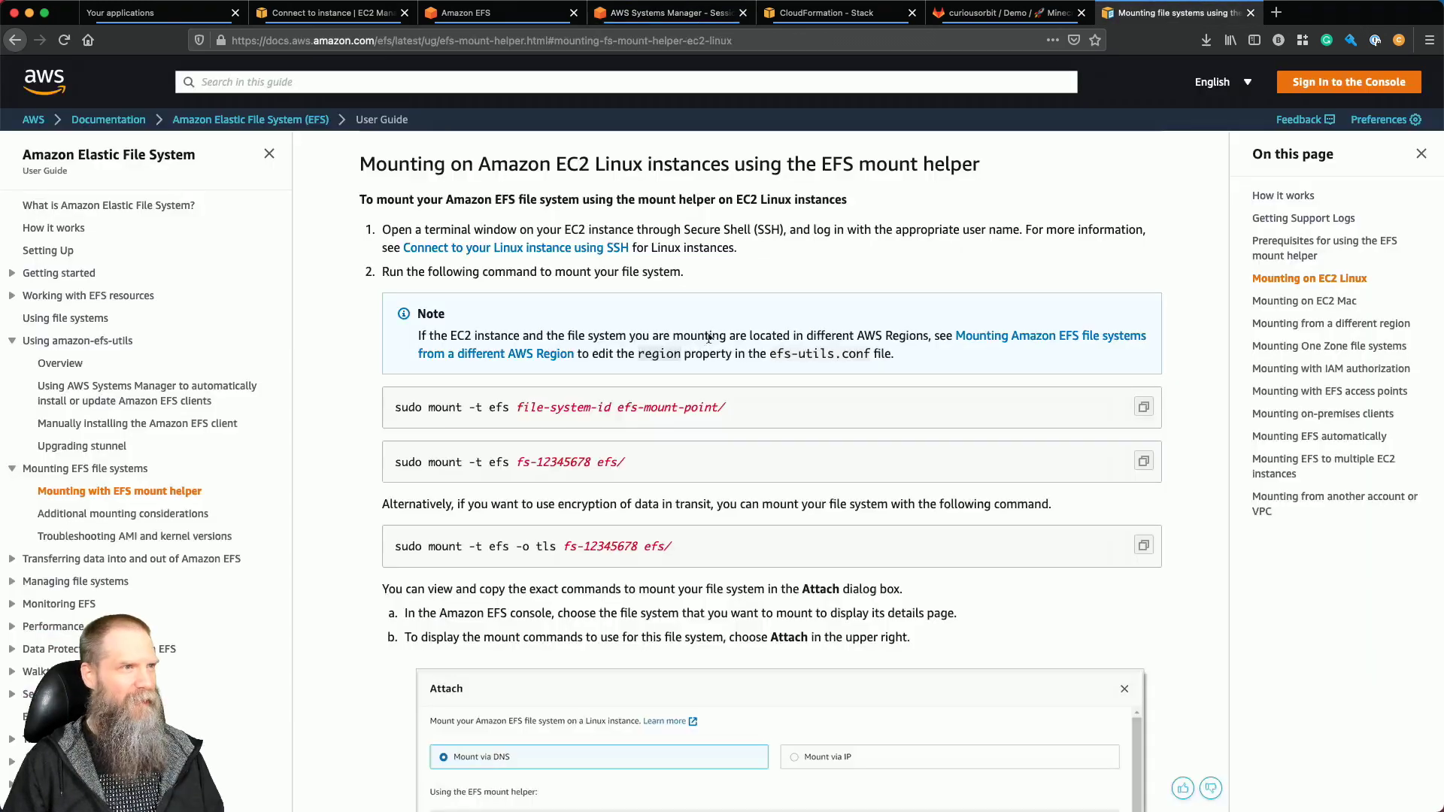
scroll(678, 361, "up", 1)
scroll(678, 360, "up", 5)
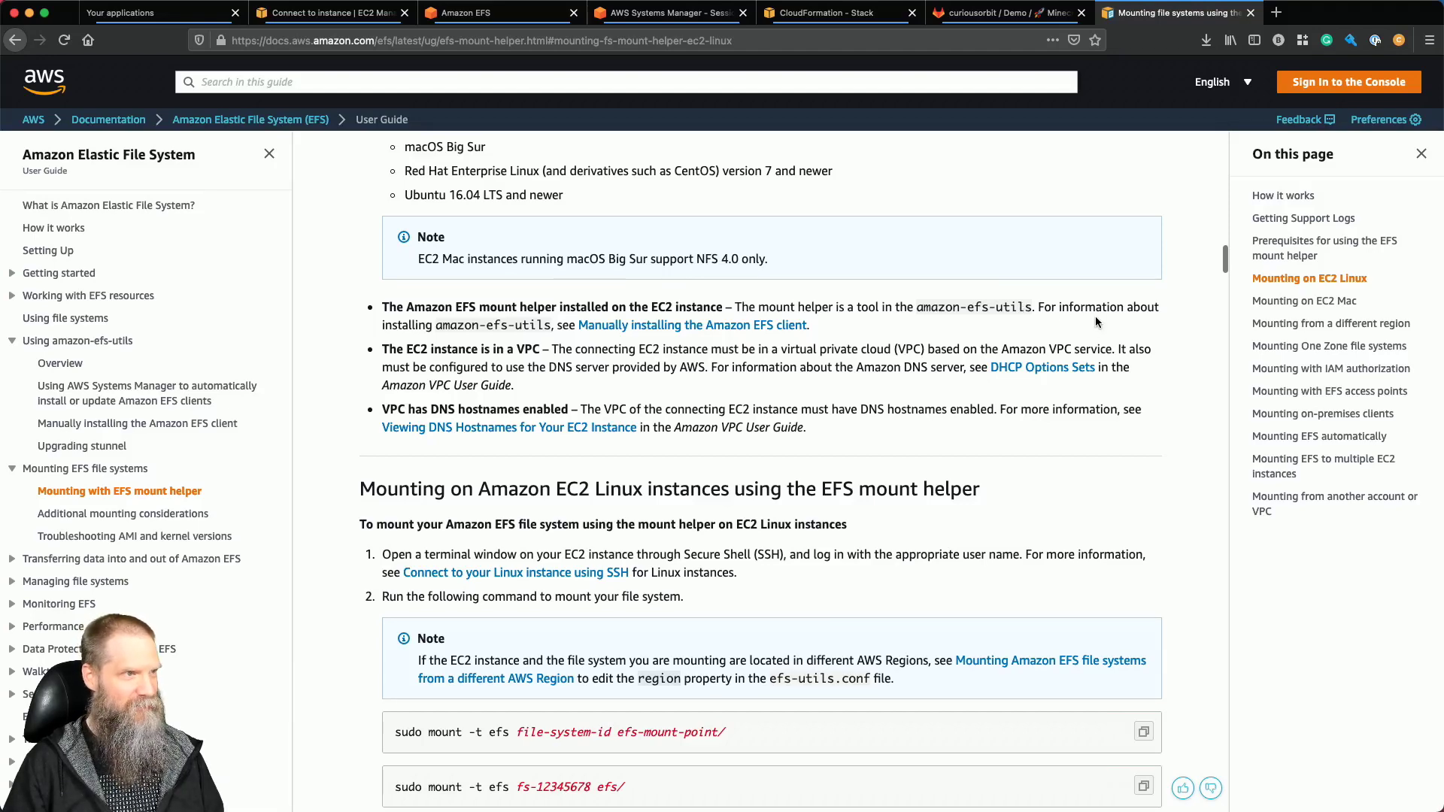
right_click(746, 324)
left_click(759, 332)
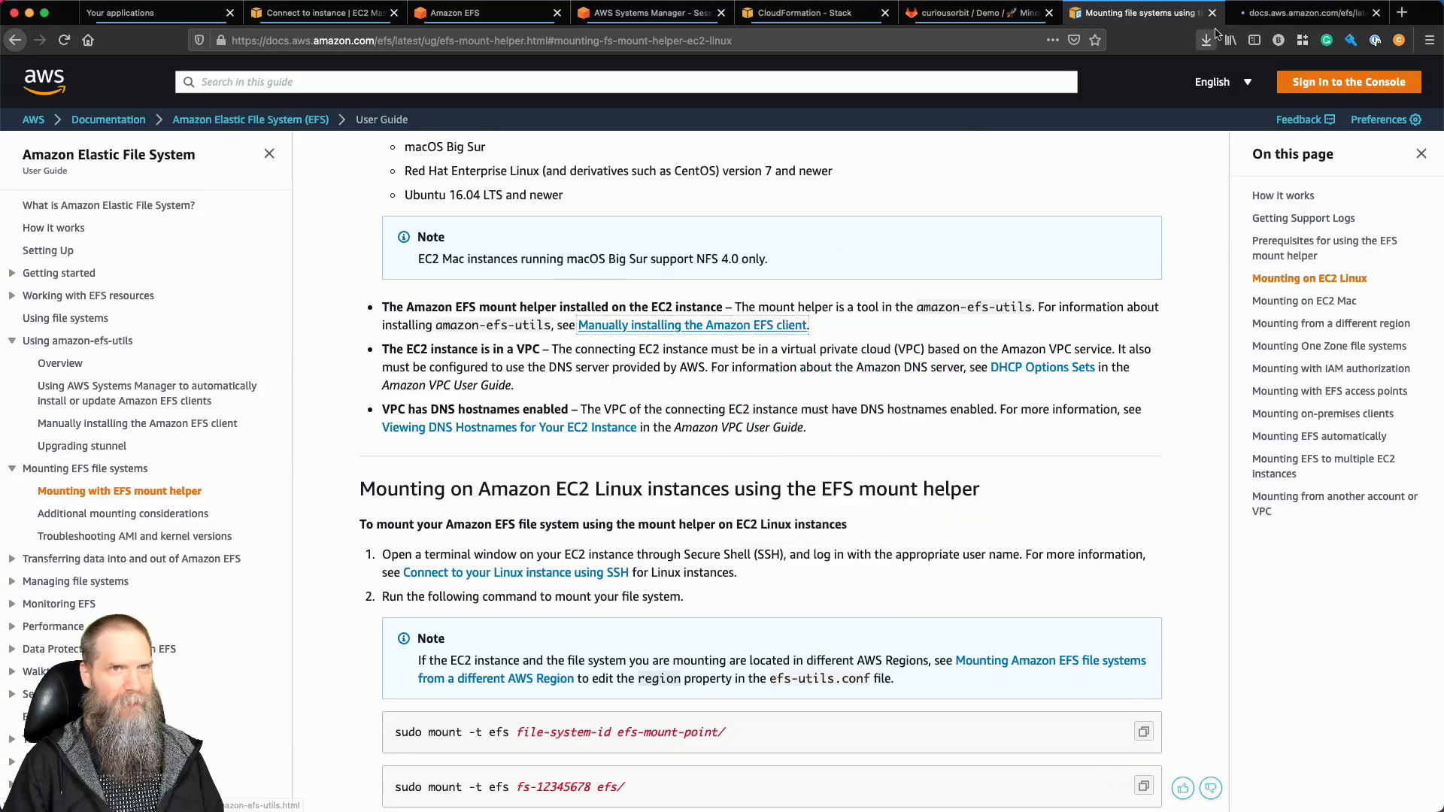
left_click(1266, 15)
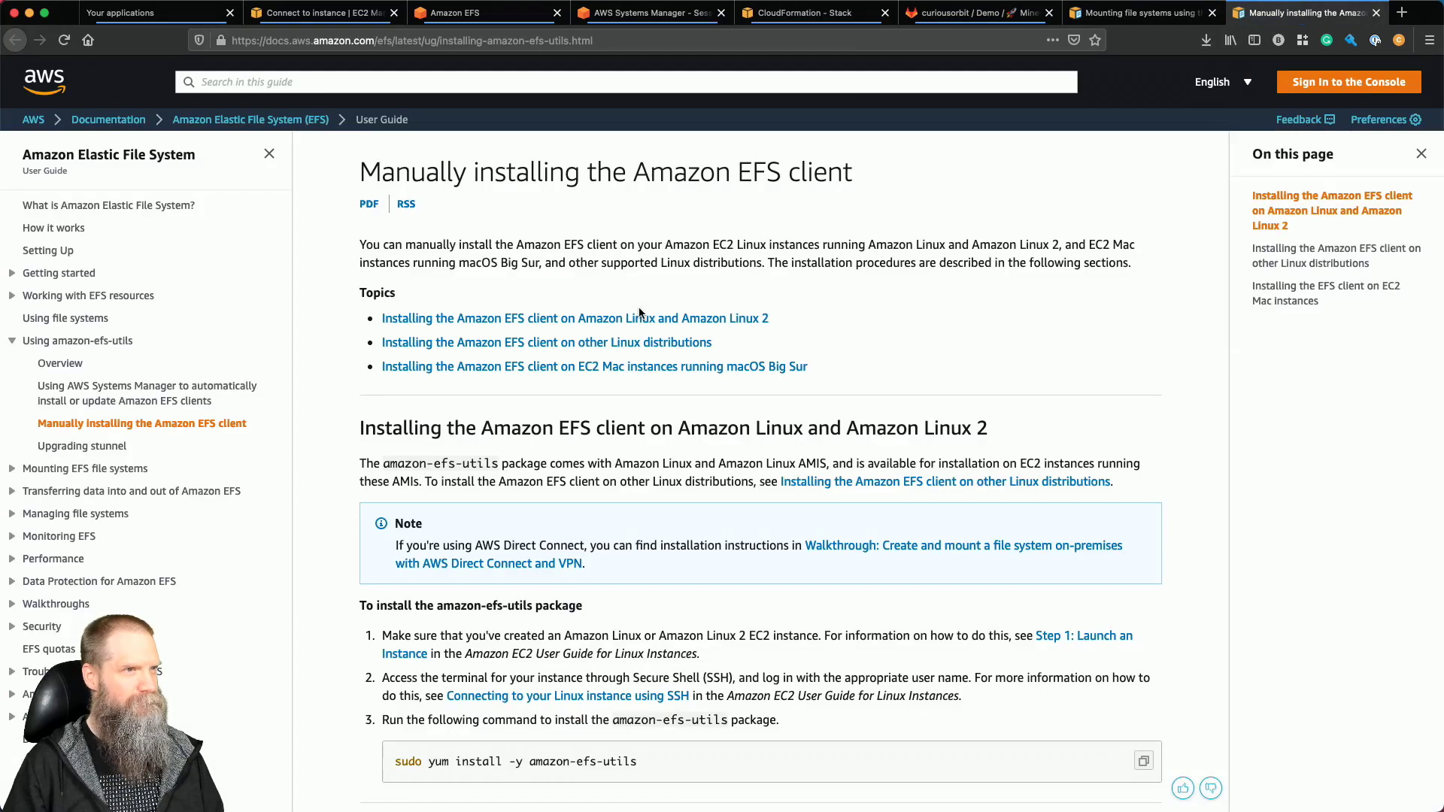
left_click(687, 319)
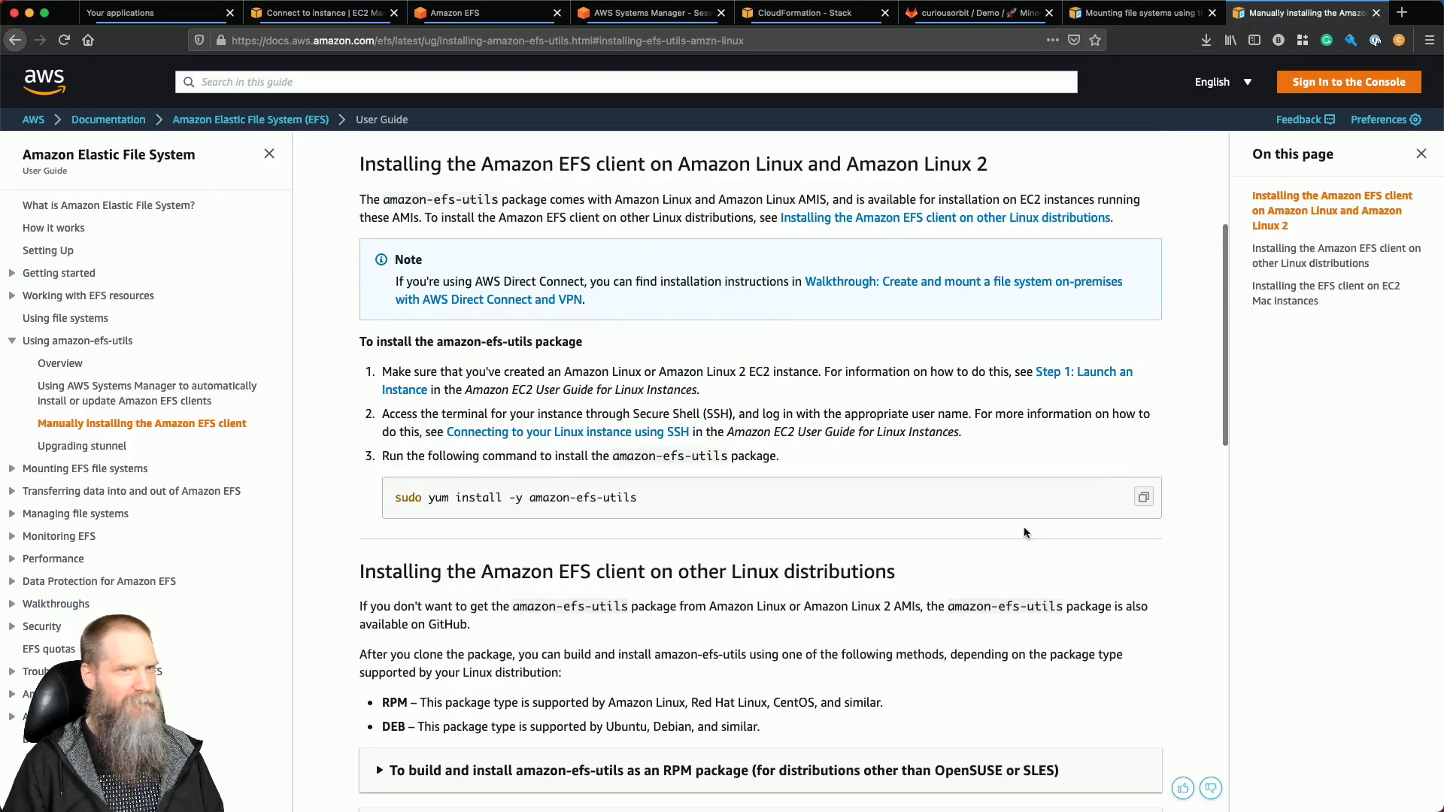
left_click(1143, 500)
Install the EFS client by running sudo yum install -y amazon-efs-utils in the Session Manager terminal.
left_click(631, 15)
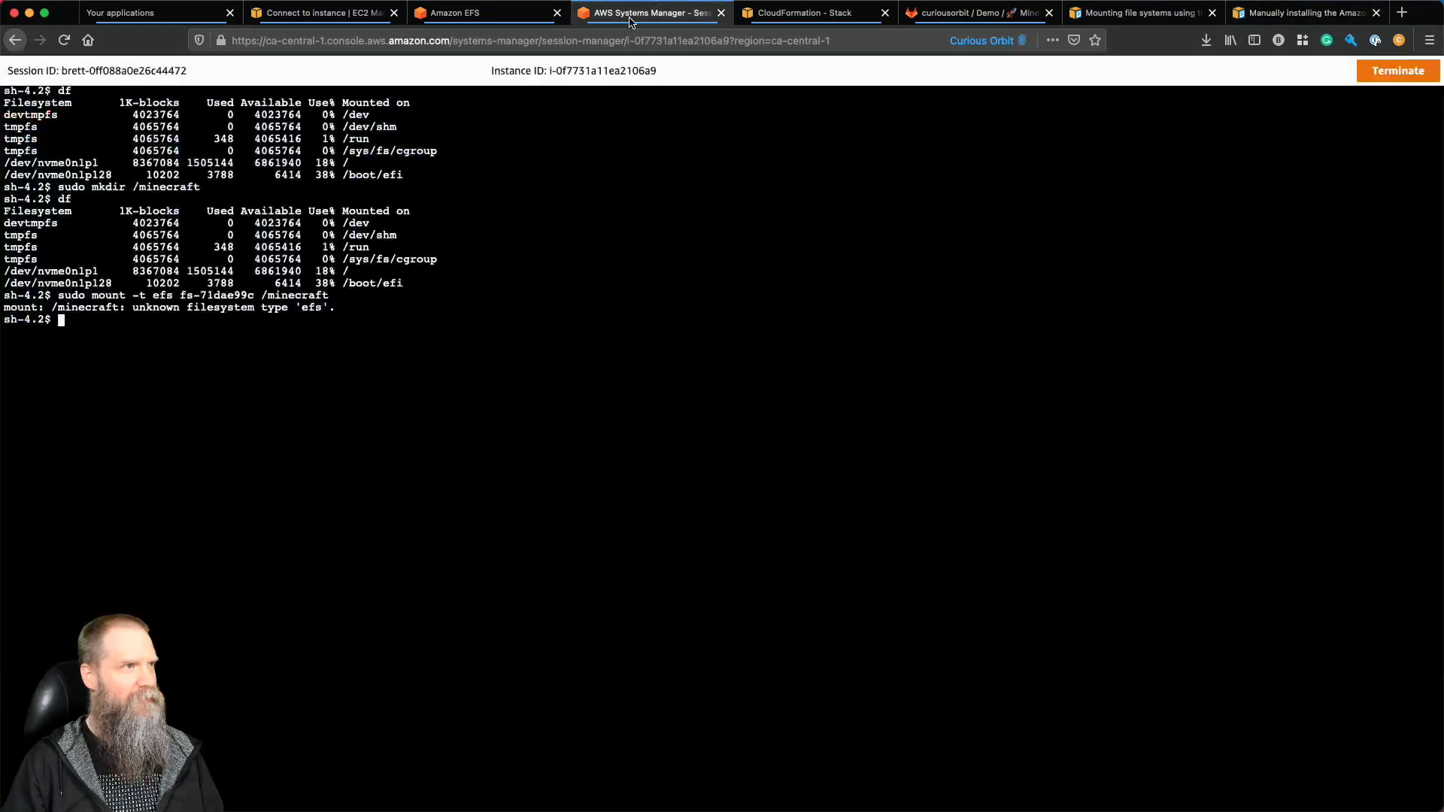
key("super+v")
key("Return")
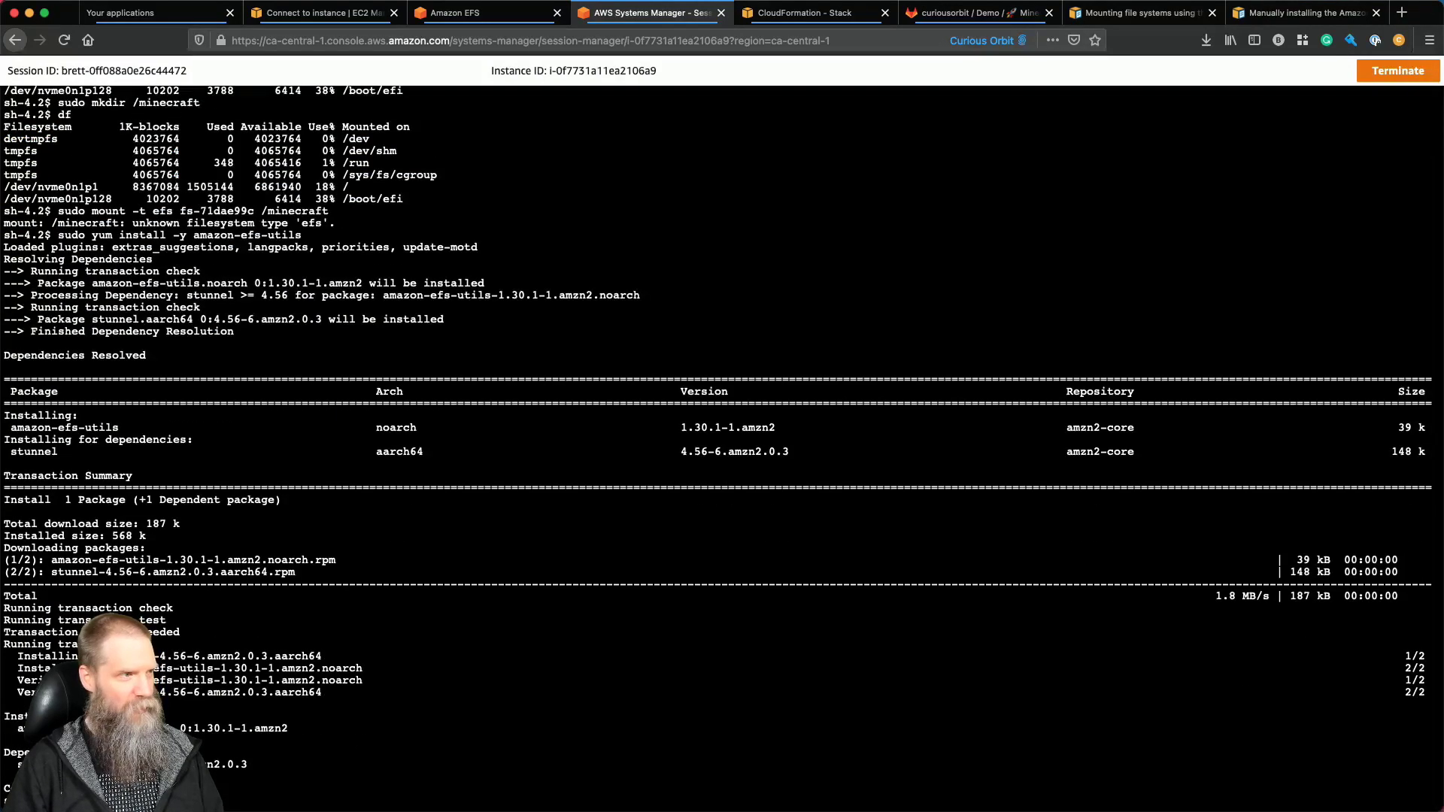
Try again to mount fs-71dae99c at /minecraft by rerunning the earlier sudo mount -t efs command.
key("Up")
key("Up")
key("Return")
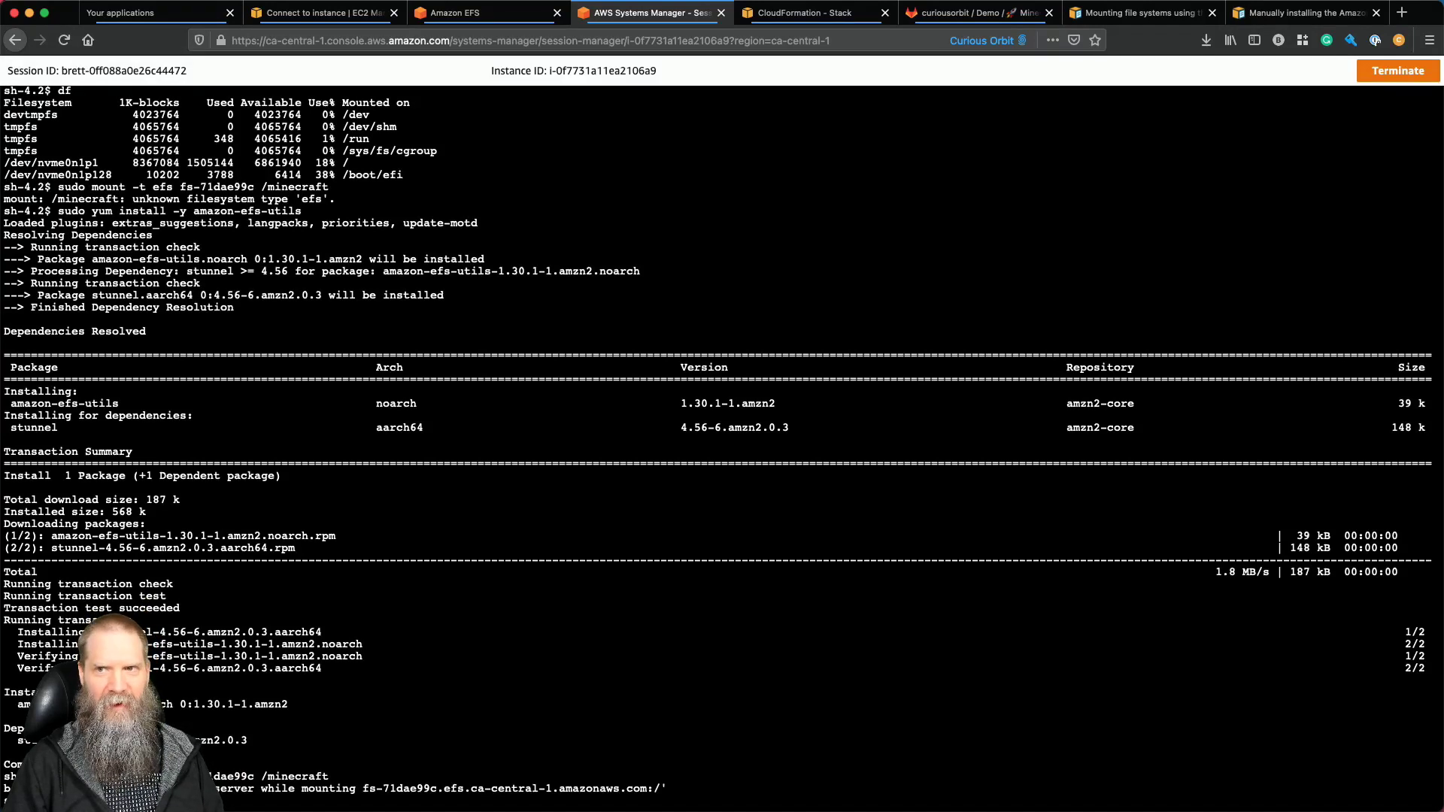
Add the -o tls option to the previous mount command and try mounting fs-71dae99c at /minecraft with encryption in transit.
key("Up")
key("Left")
key("Left")
key("Left")
key("Left")
key("Left")
key("Left")
key("Left")
key("Left")
key("Left")
key("Left")
key("Left")
key("Left")
key("Left")
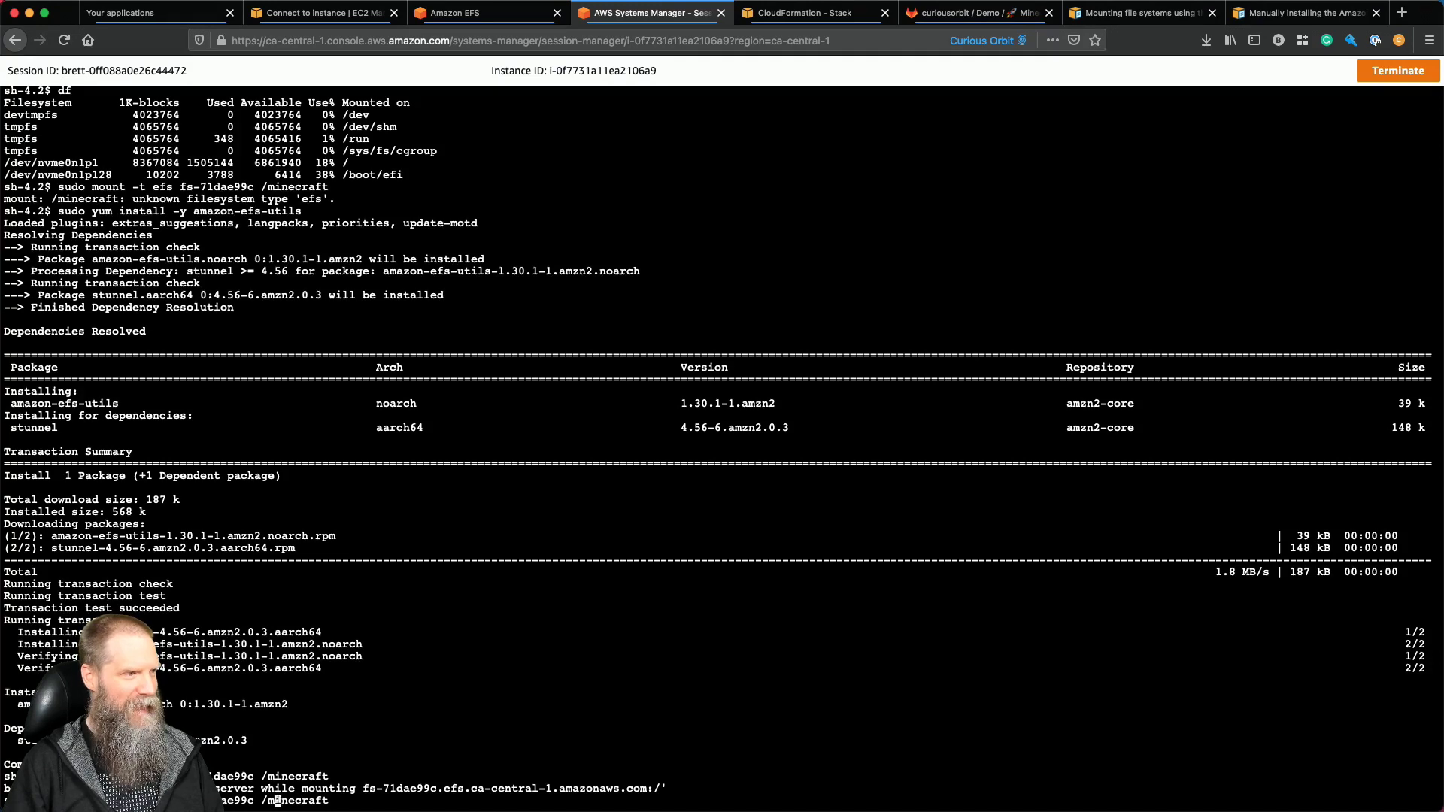
key("Left")
key("Left")
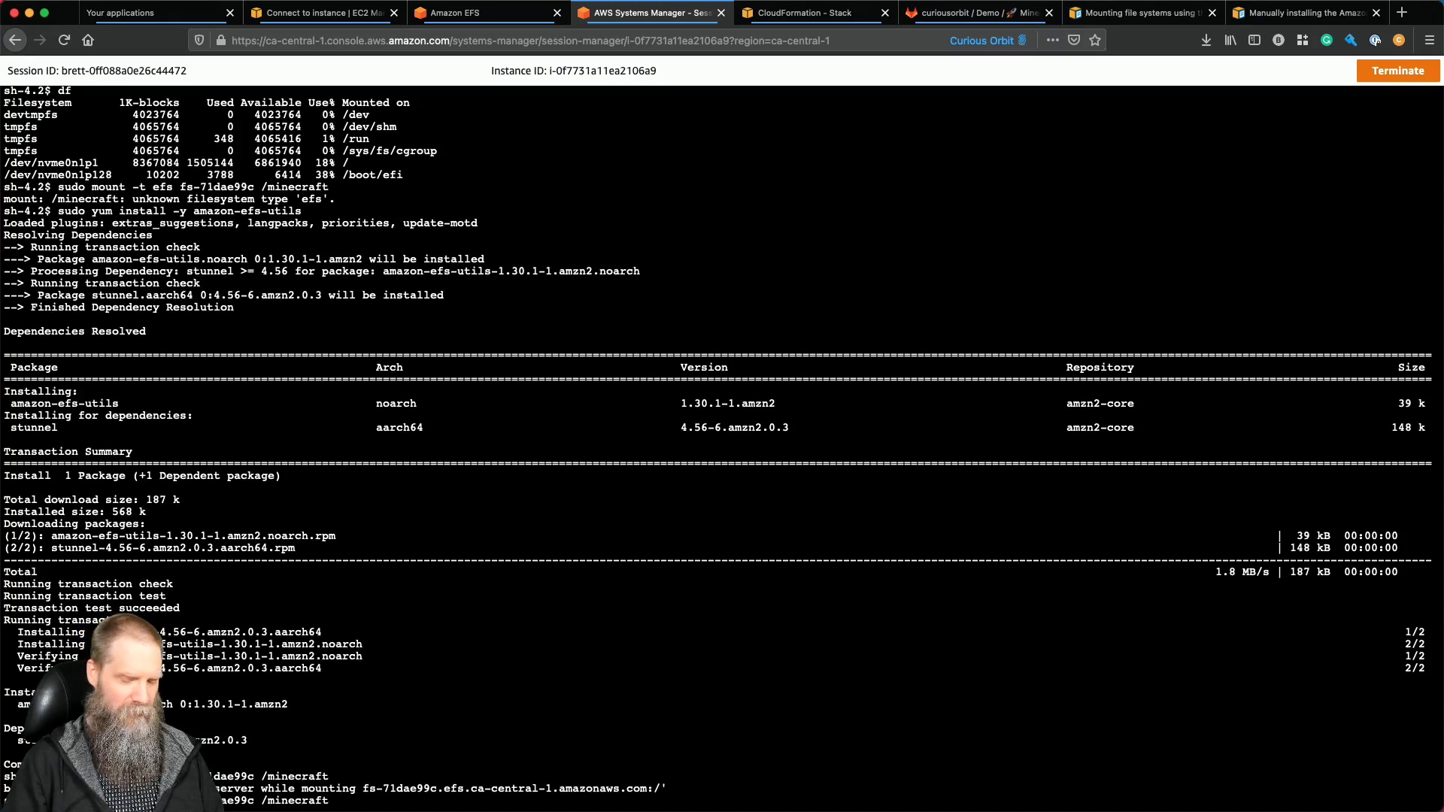
type("-o tls")
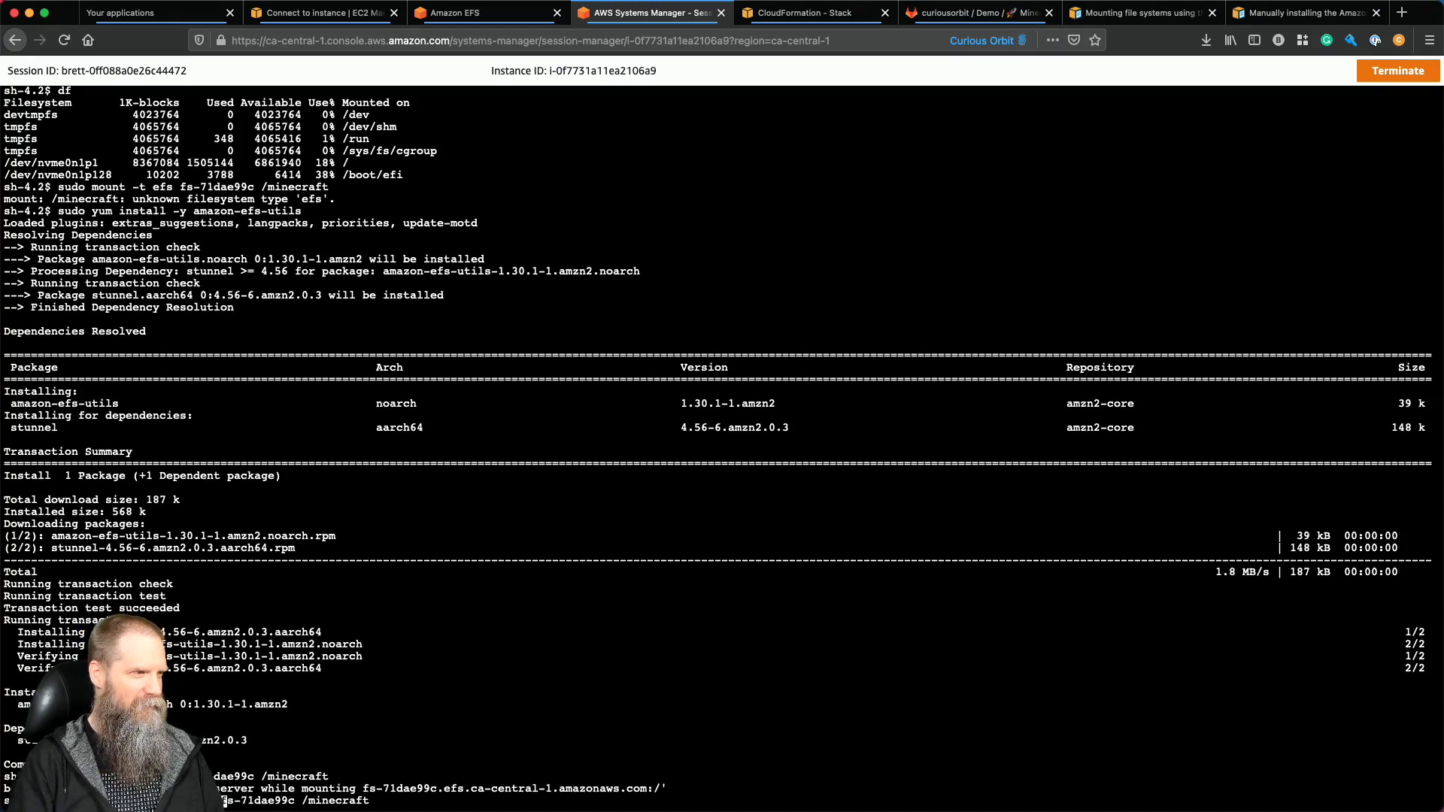
key("Return")
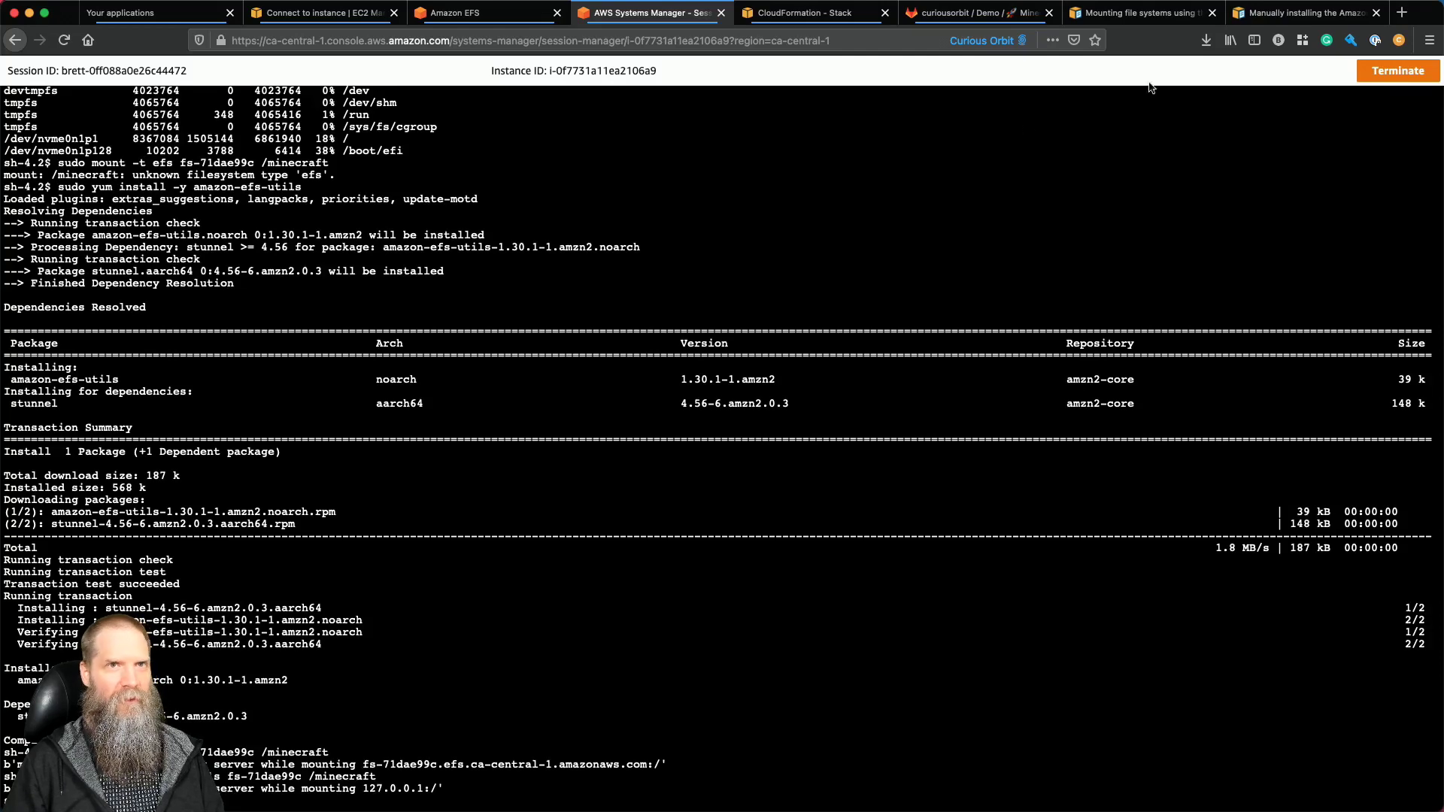
Review the EFS client installation and mount helper documentation for EC2 Linux, different-region and One Zone mounting instructions.
key("super+9")
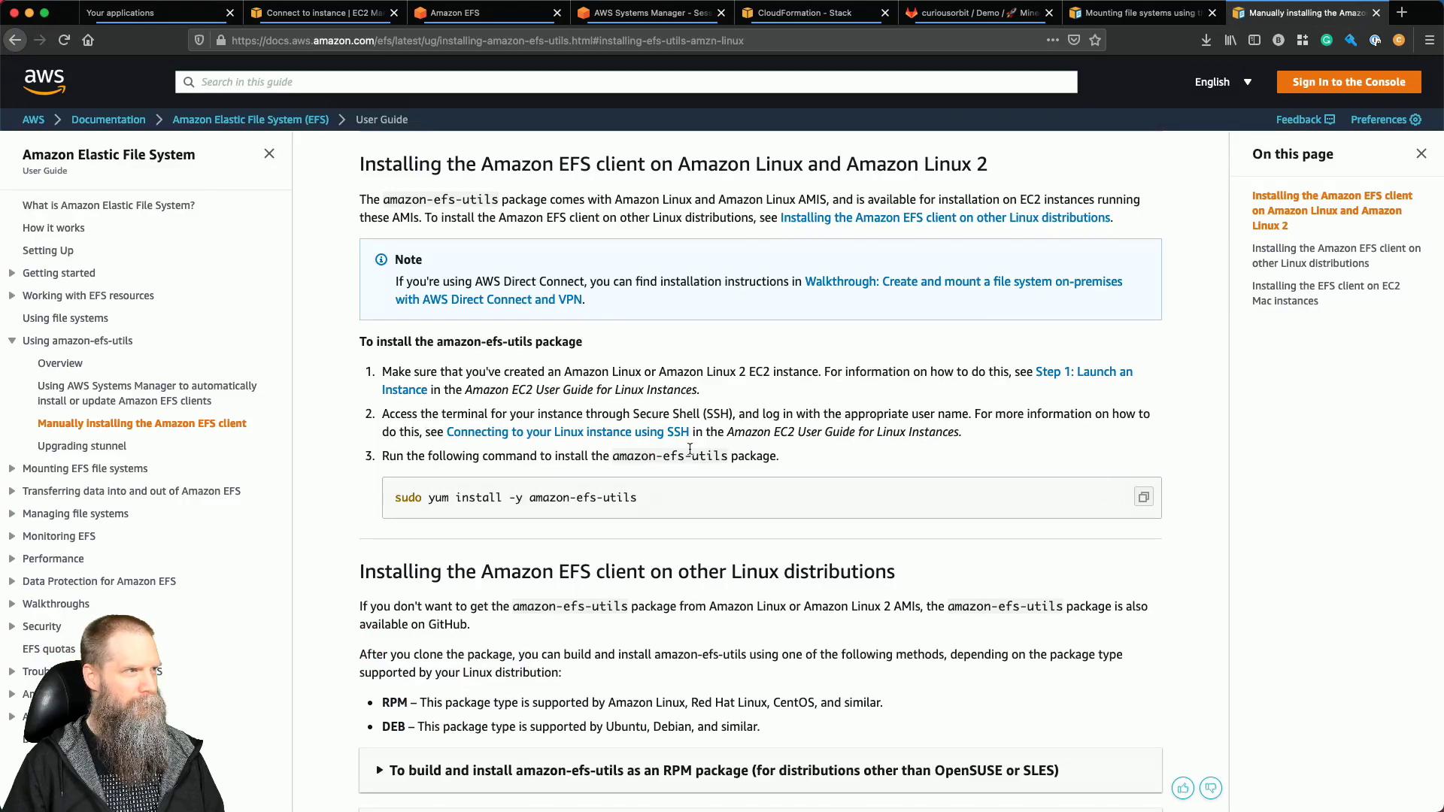
key("super+bracketleft")
scroll(658, 473, "down", 2)
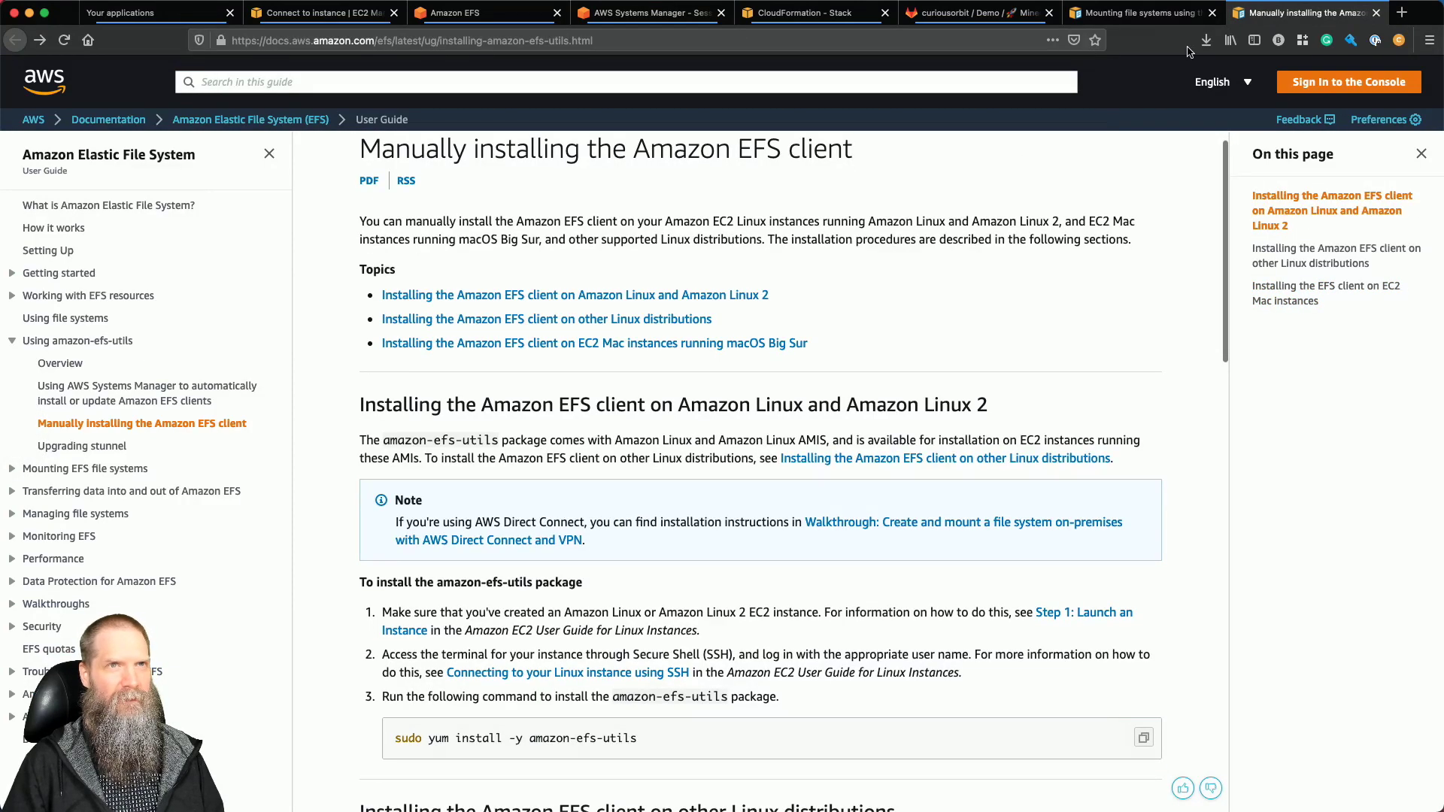
key("ctrl+shift+Tab")
scroll(643, 464, "down", 2)
scroll(643, 464, "down", 5)
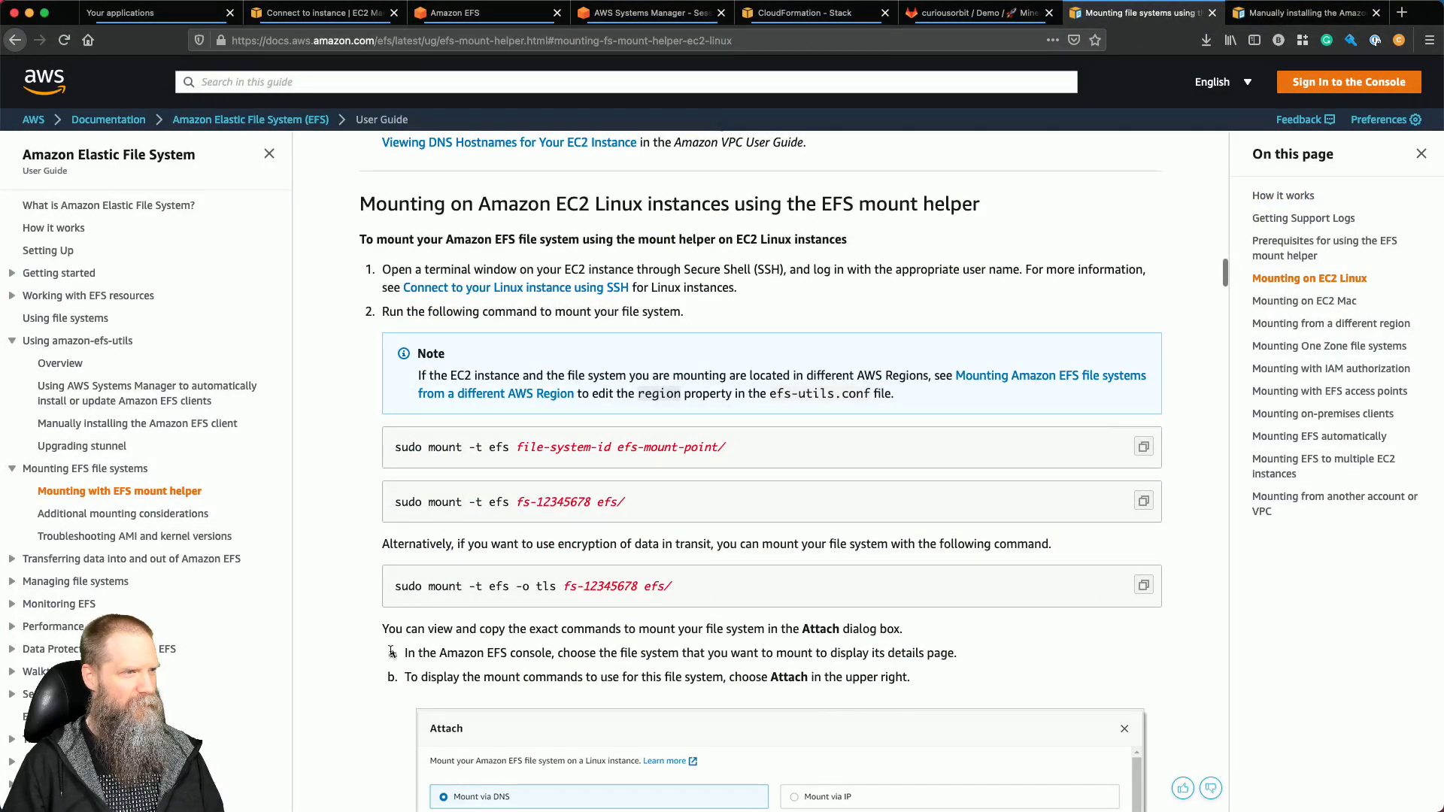
scroll(330, 688, "down", 10)
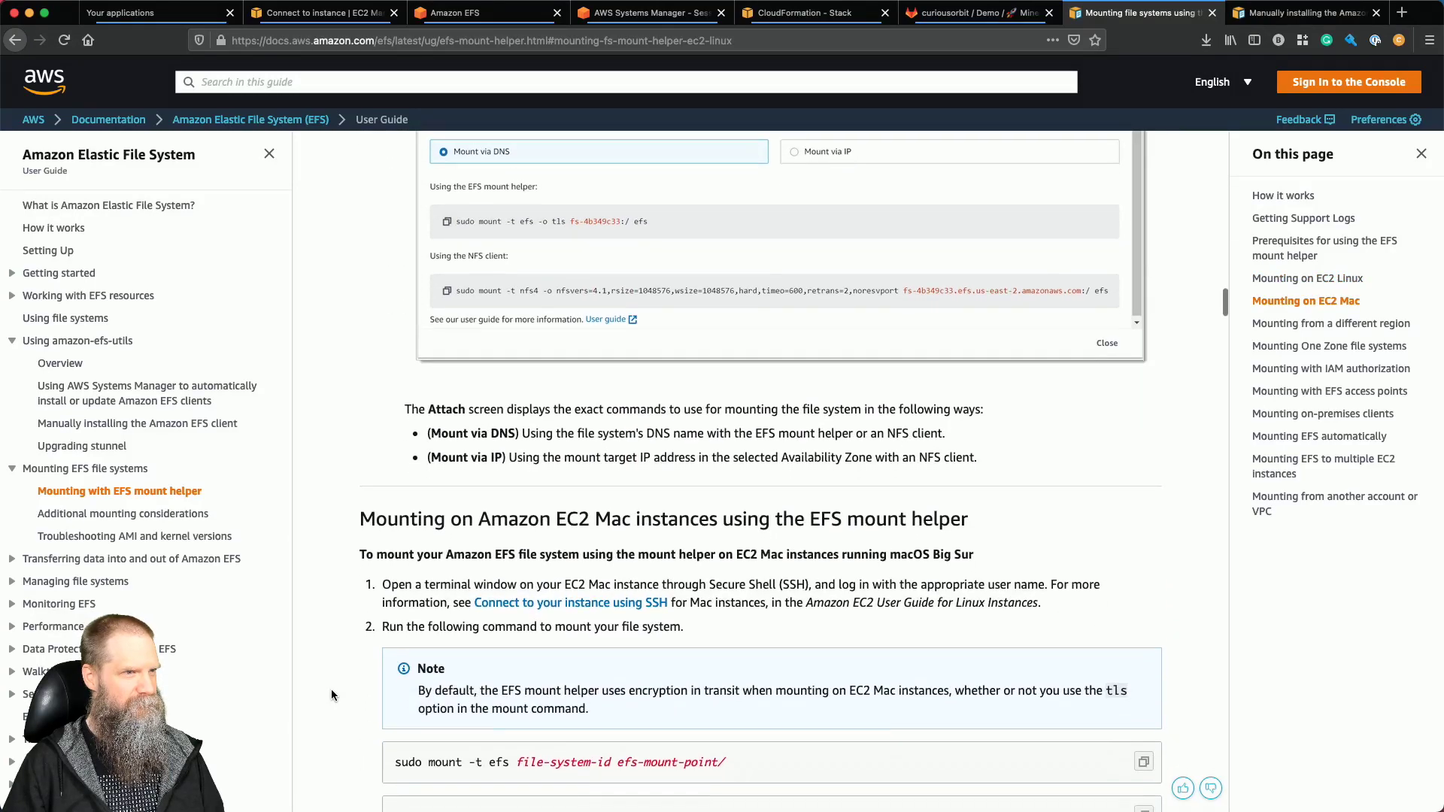
scroll(331, 689, "down", 6)
scroll(331, 689, "down", 6)
scroll(331, 694, "down", 9)
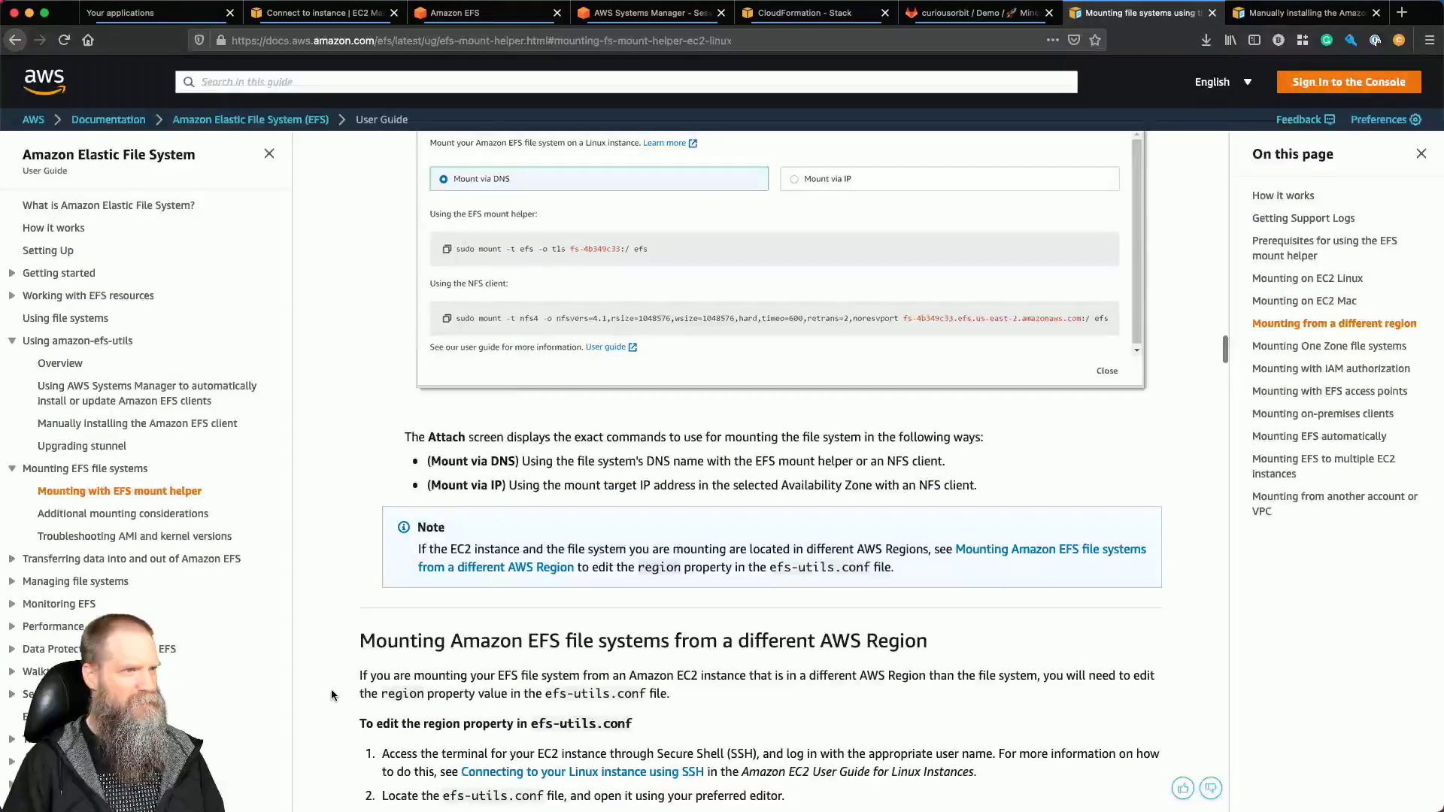
scroll(331, 688, "down", 8)
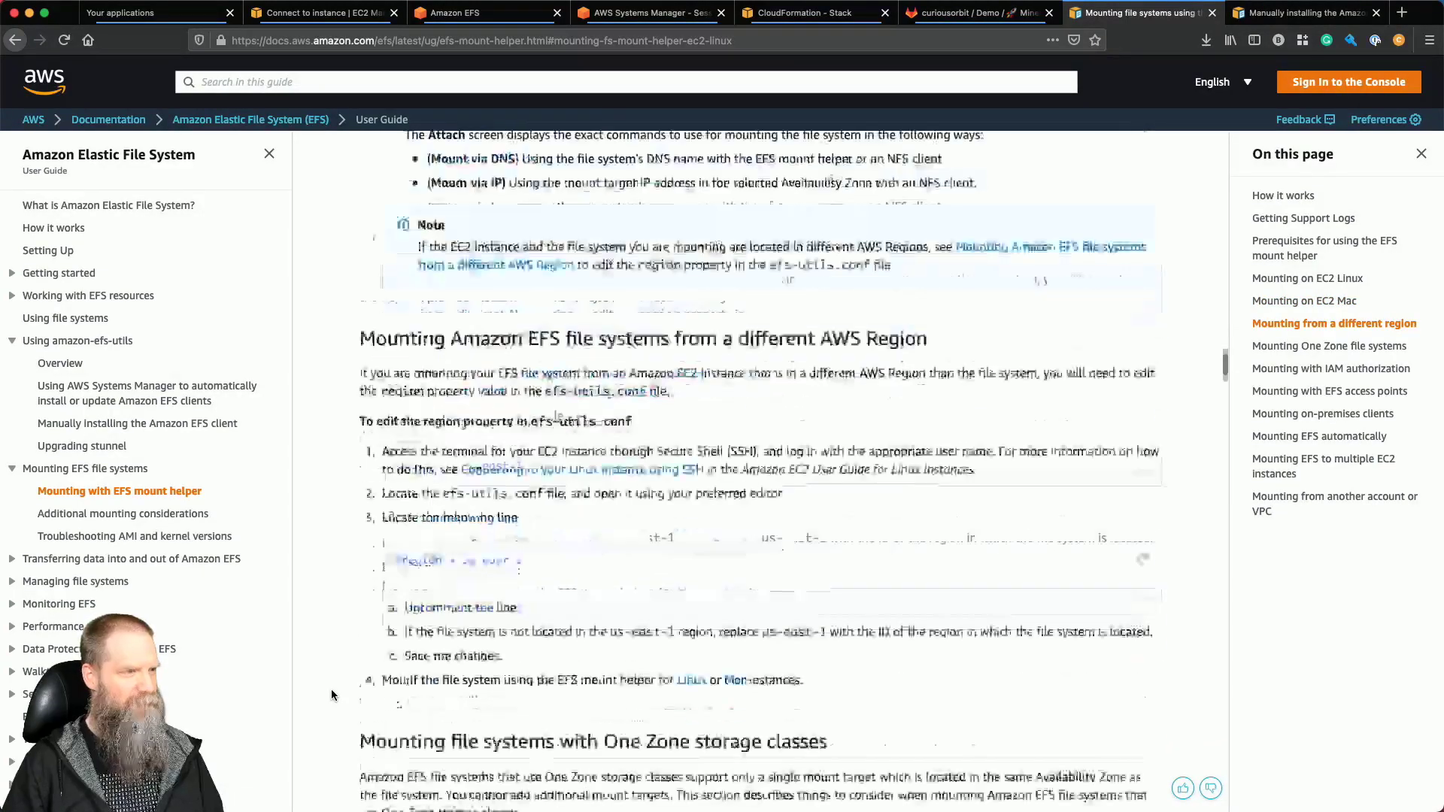
scroll(330, 689, "down", 3)
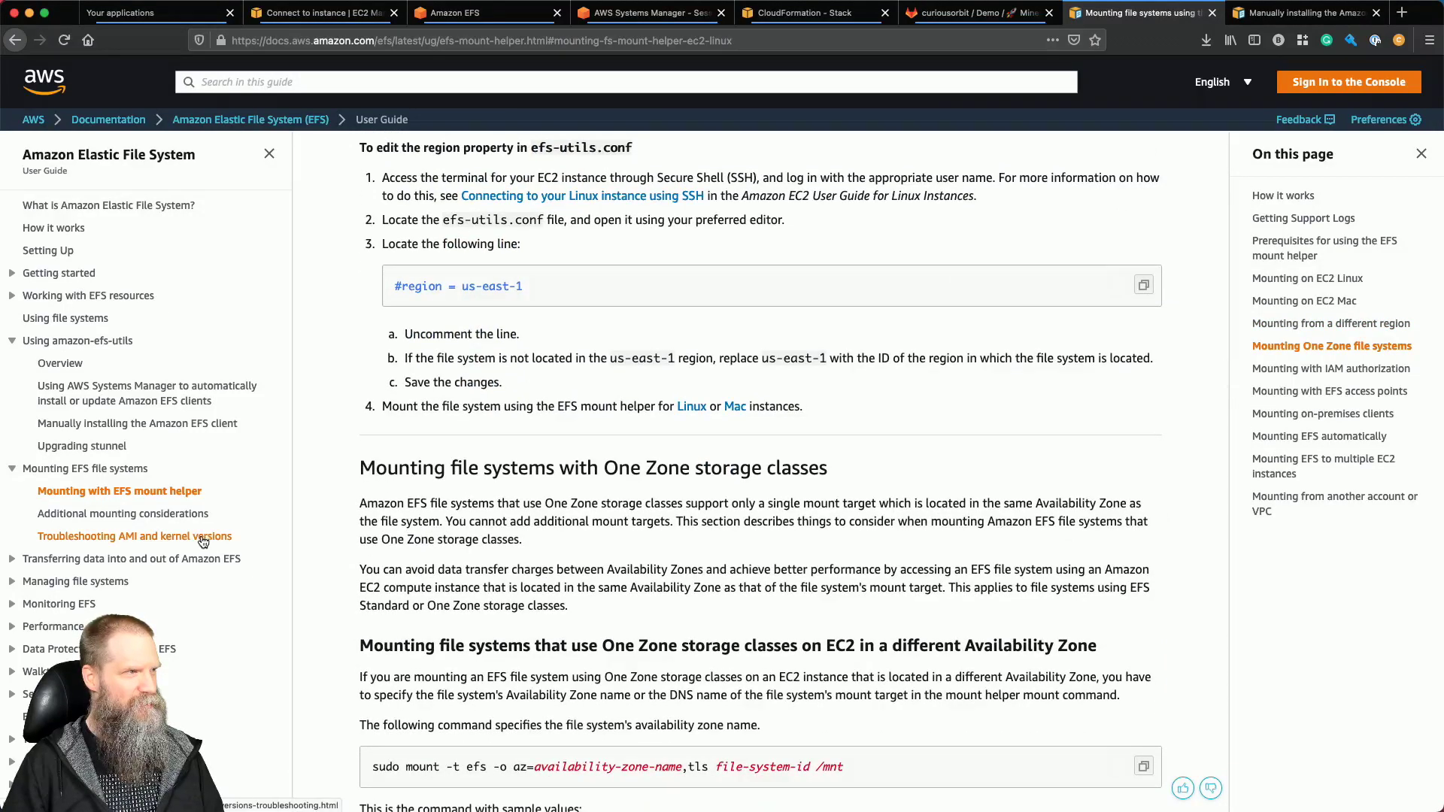
scroll(345, 612, "down", 10)
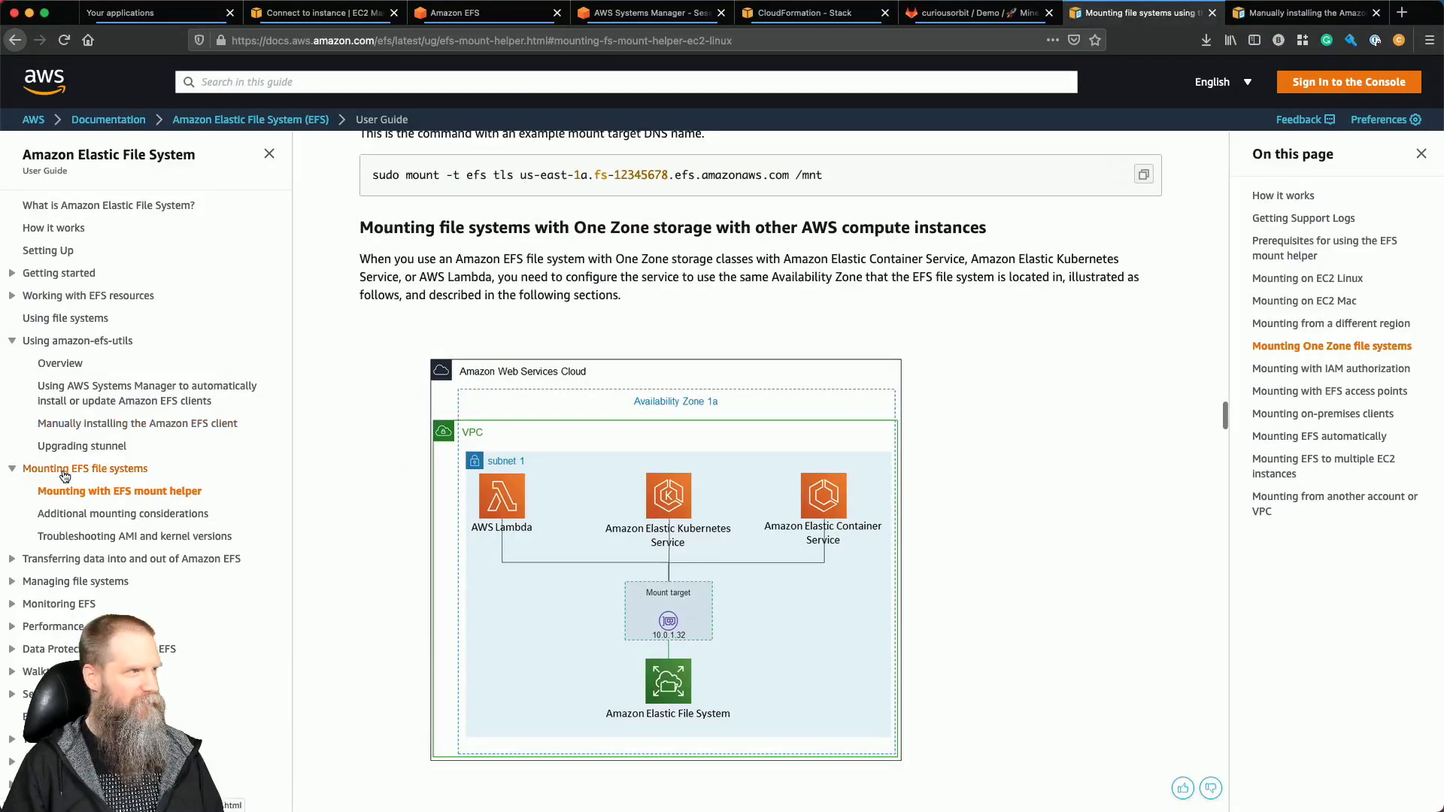
Check the EFS guide's pages on troubleshooting AMI and kernel versions and on additional mounting considerations.
left_click(98, 536)
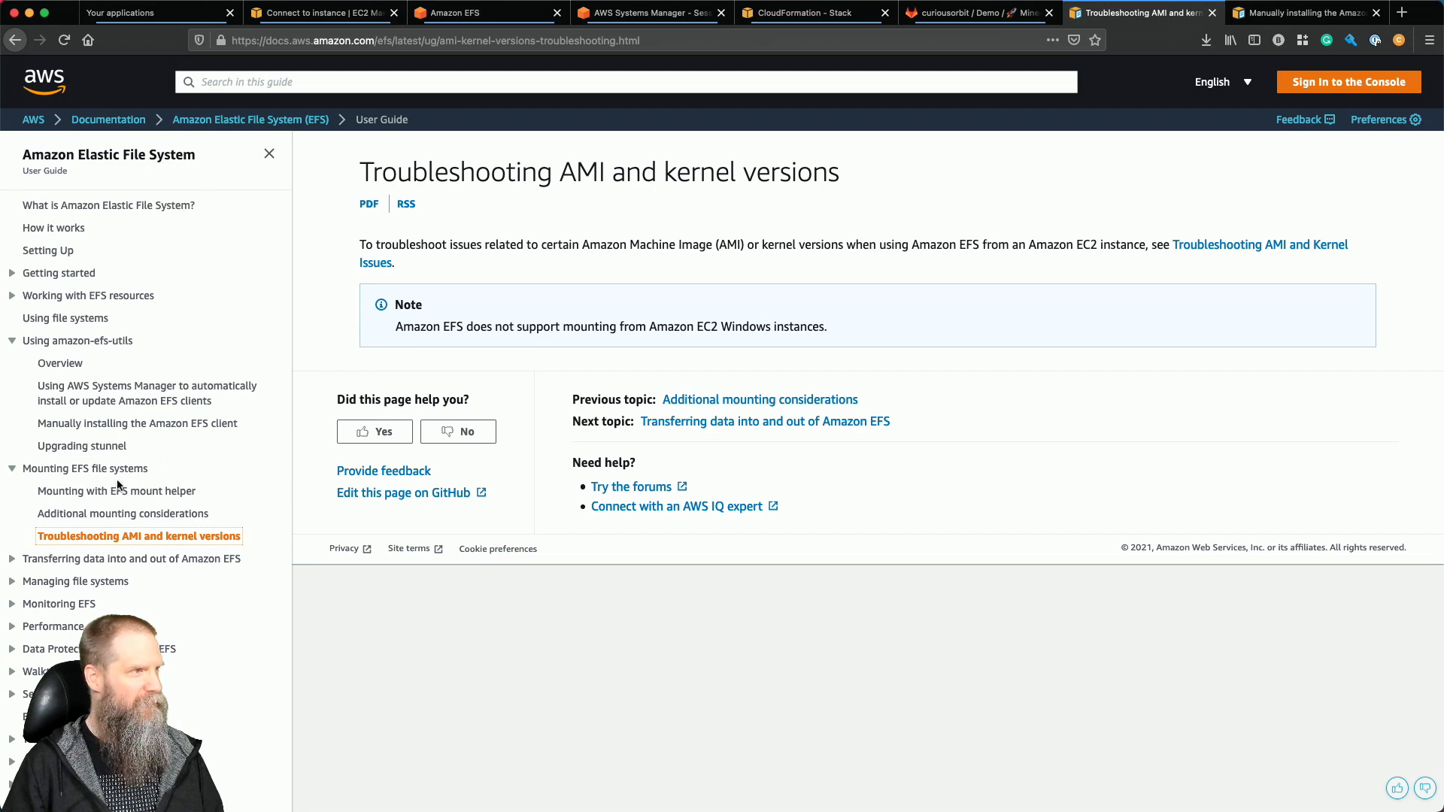
left_click(100, 511)
scroll(314, 515, "down", 1)
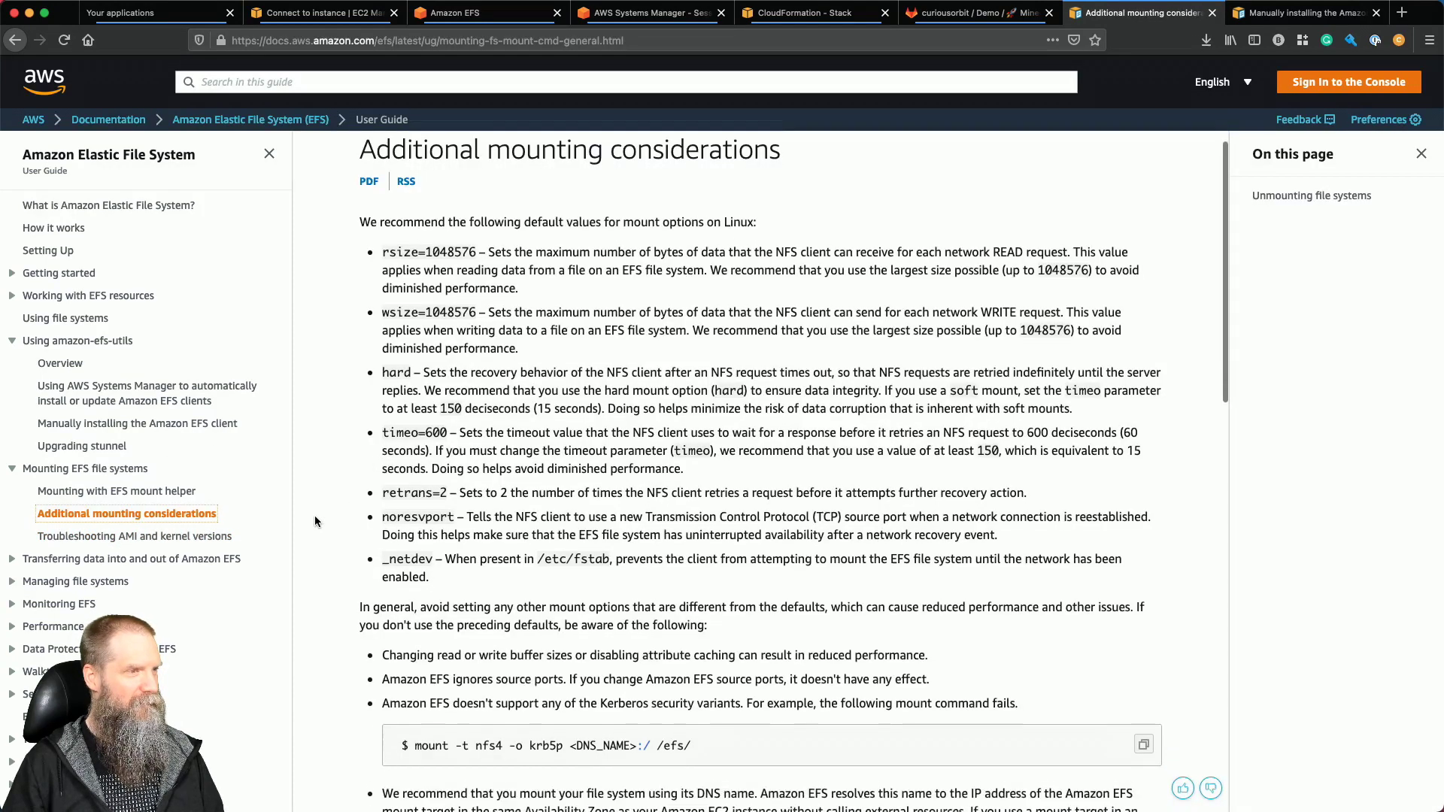
Open the Troubleshooting Mount Issues page of the EFS guide and read the Access Denied by Server section.
scroll(113, 661, "down", 2)
left_click(11, 701)
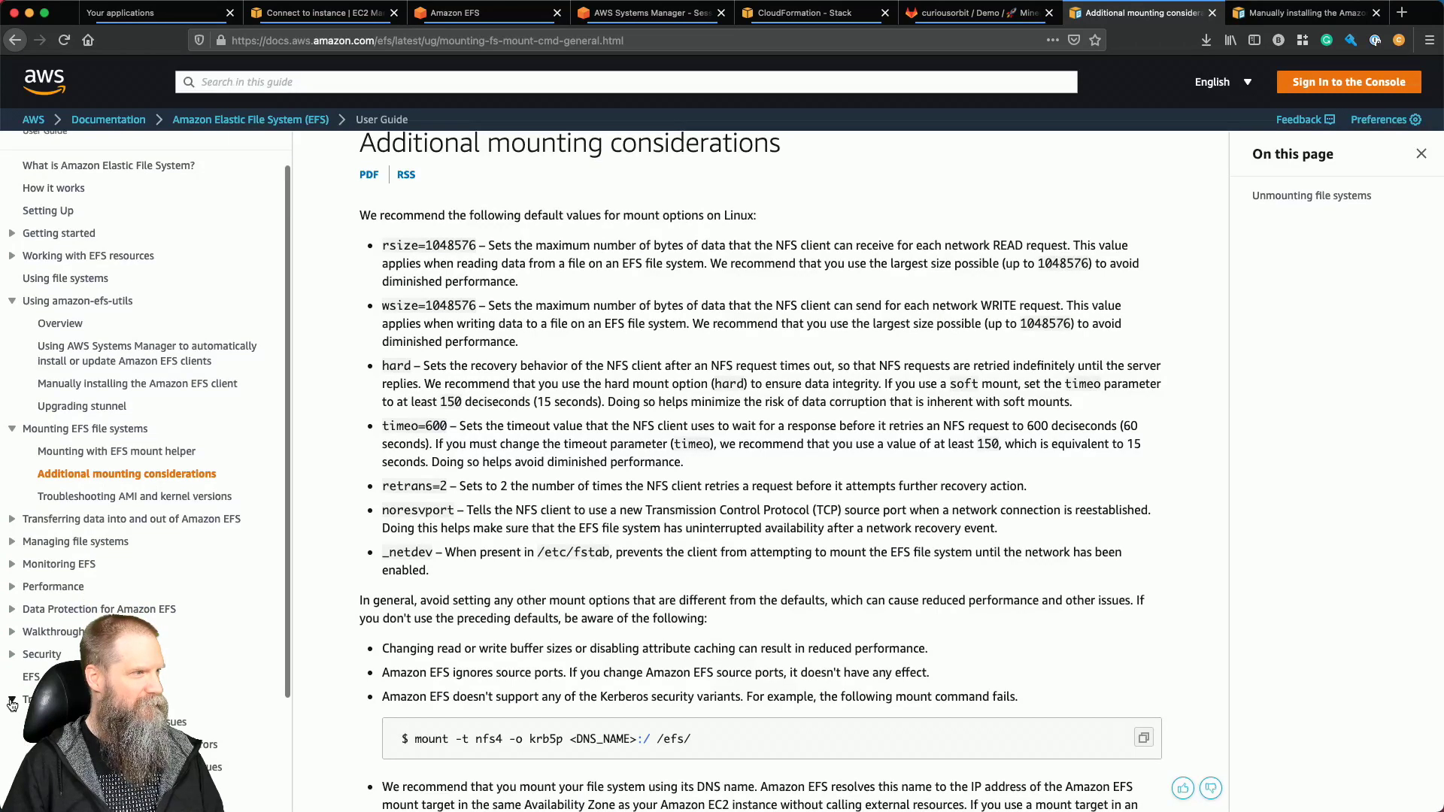
scroll(11, 703, "down", 3)
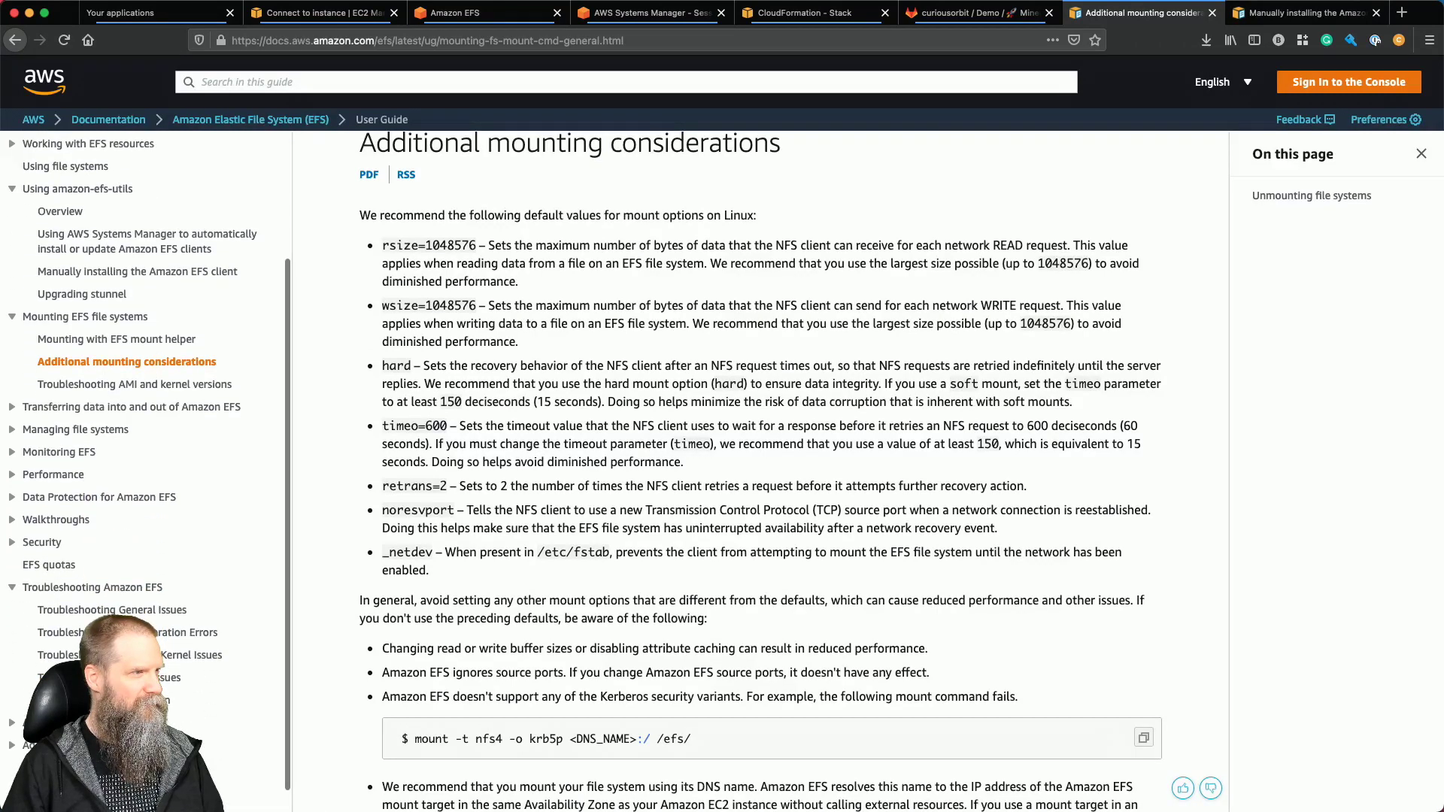
left_click(173, 677)
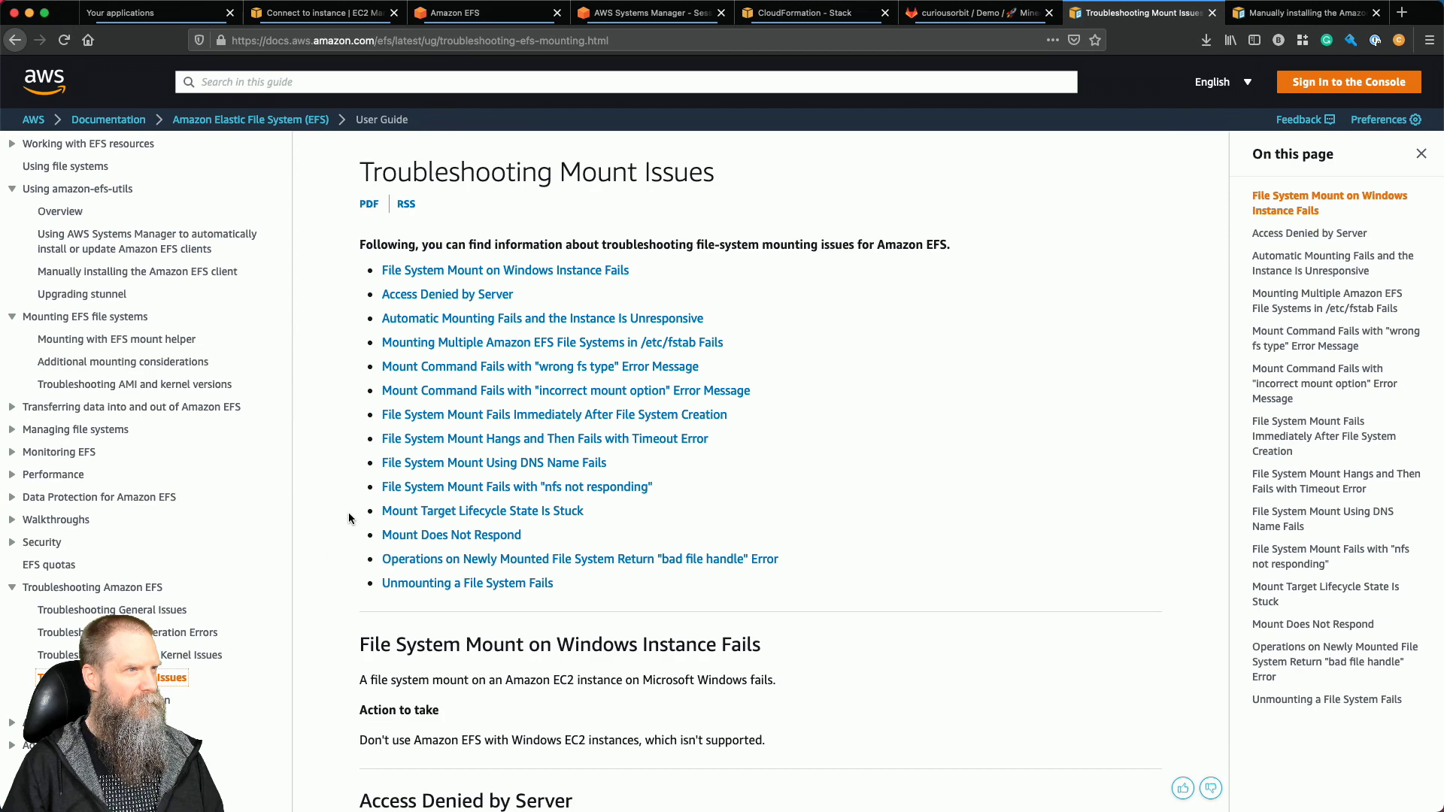
left_click(475, 295)
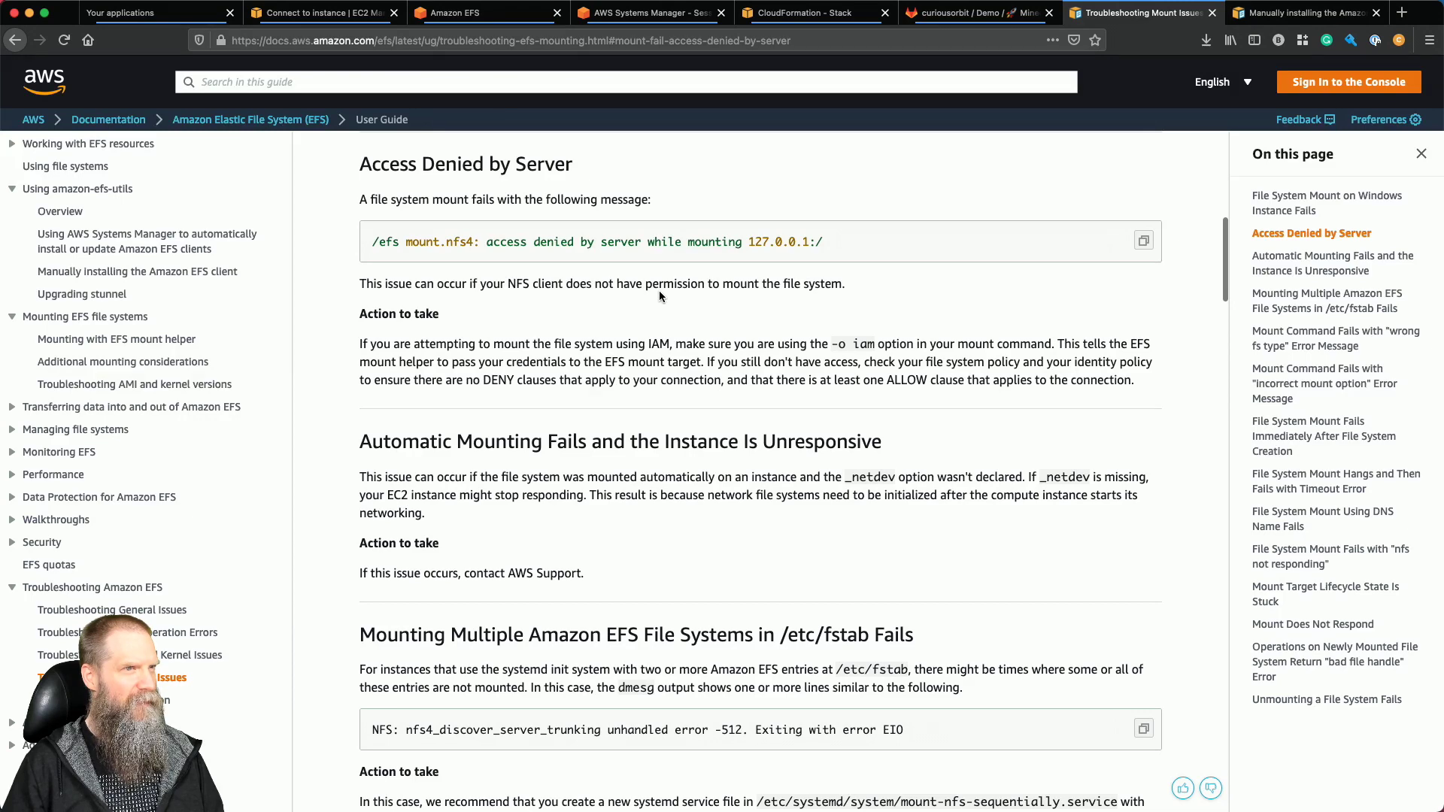
left_click_drag(662, 290, 770, 293)
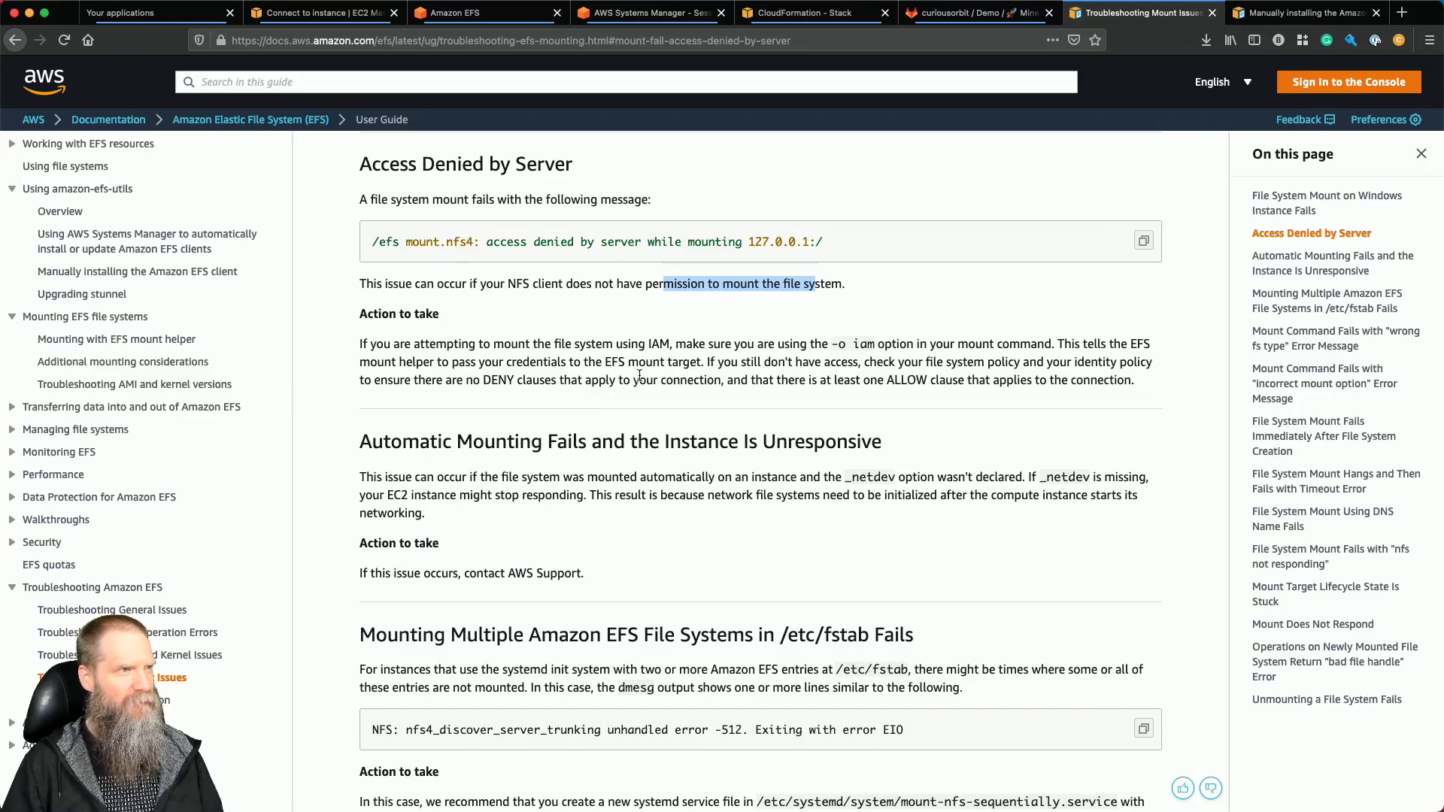
Review the DENY clause advice in the EFS guide, then search the AWS console for trail and open CloudTrail.
left_click_drag(457, 381, 595, 382)
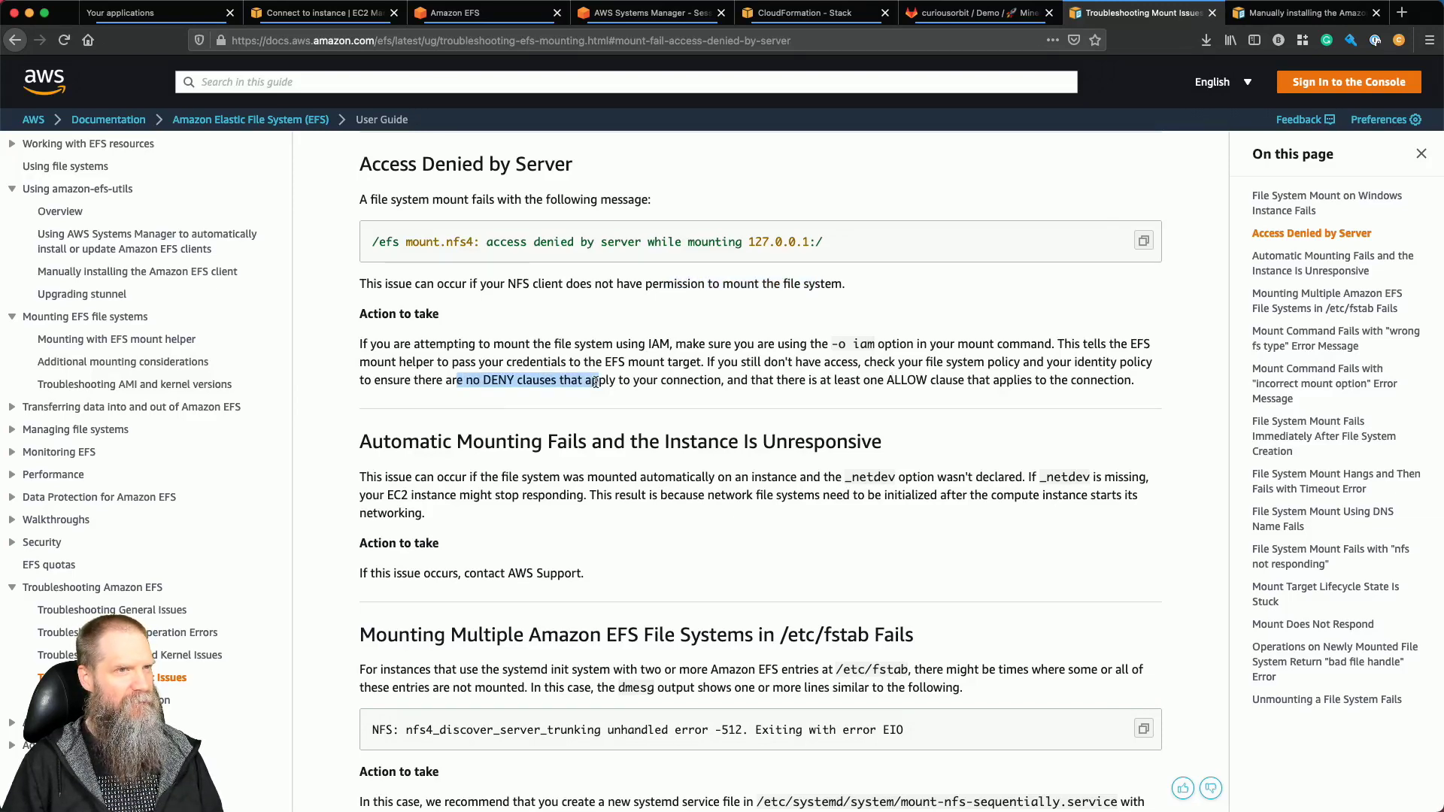
left_click(795, 17)
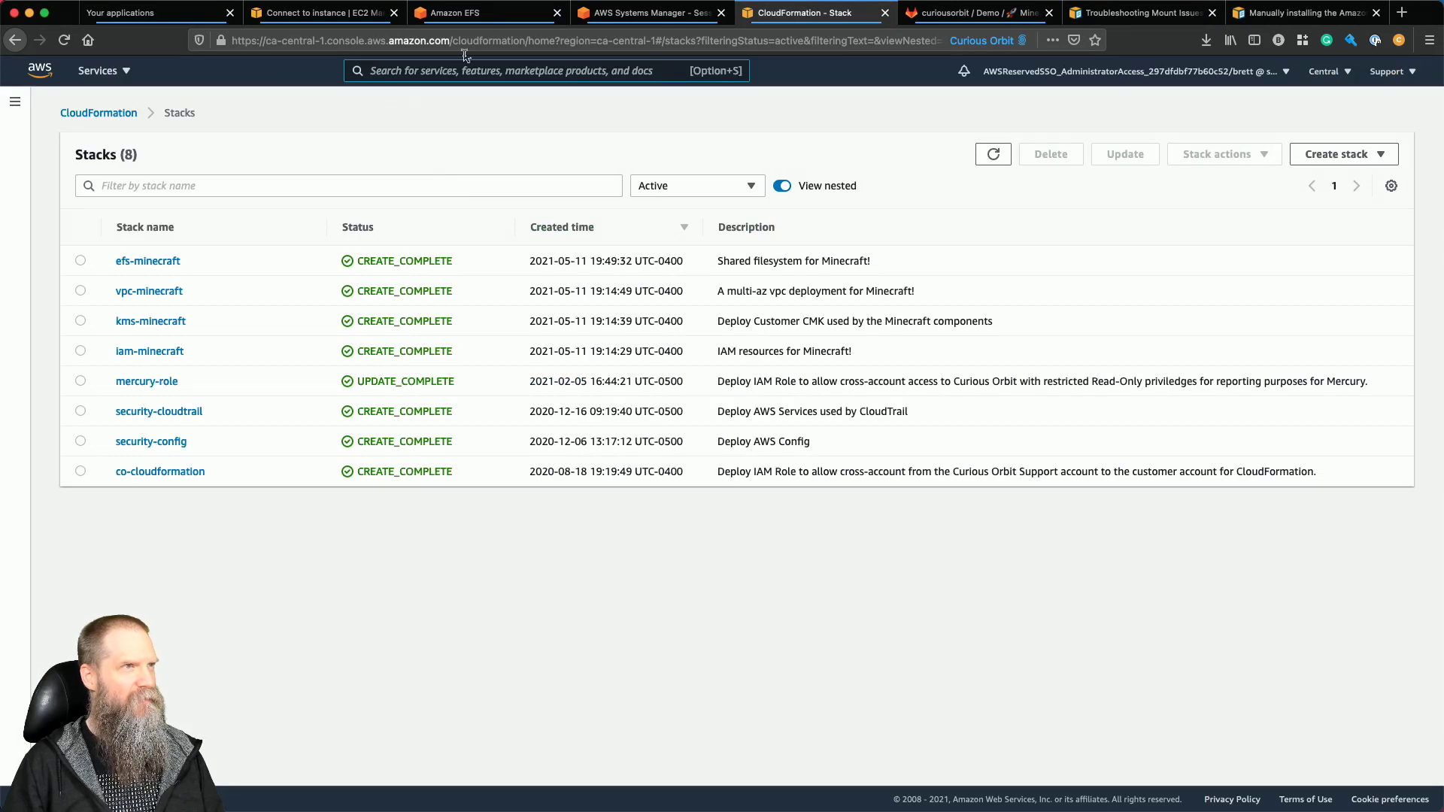
left_click(614, 23)
left_click(503, 28)
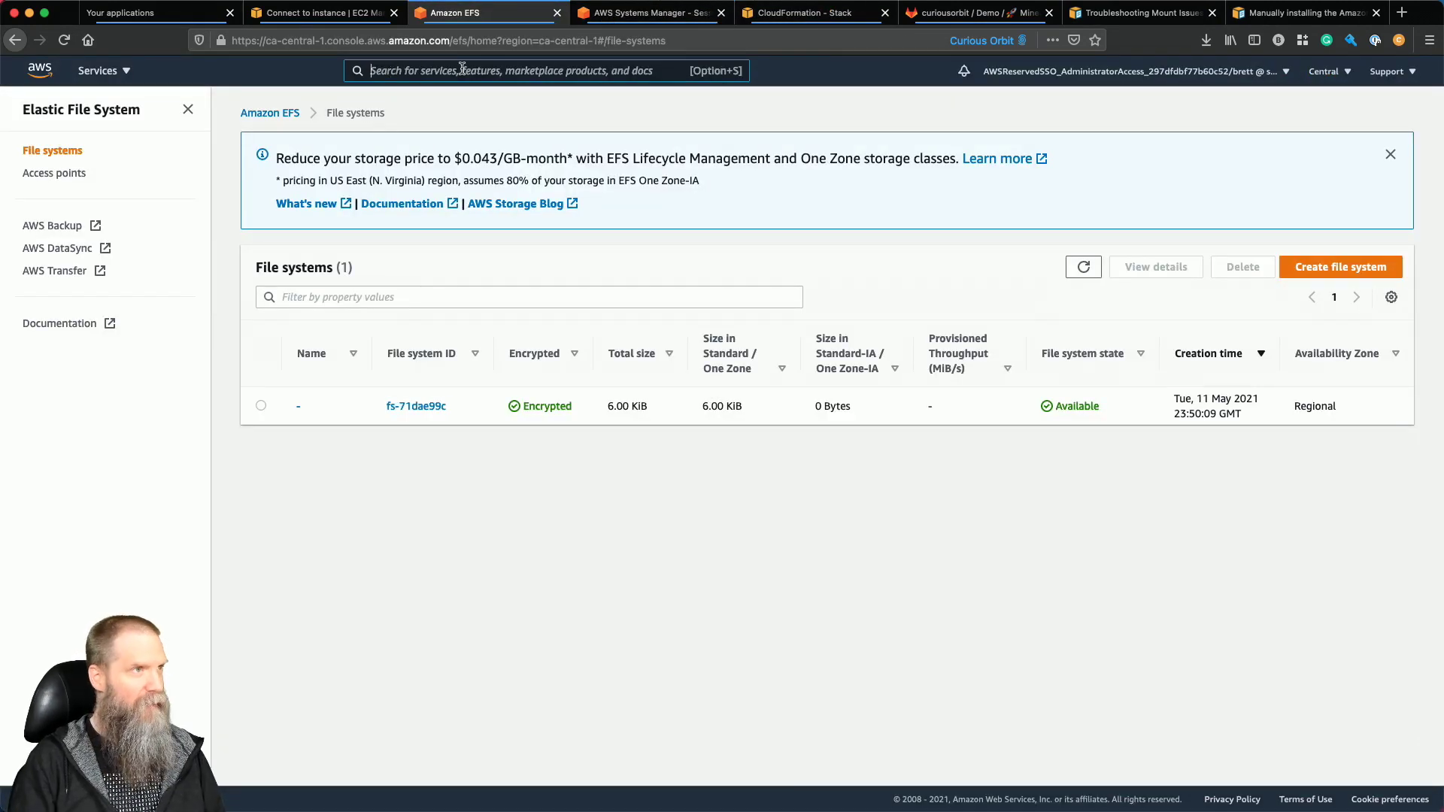
type("trail")
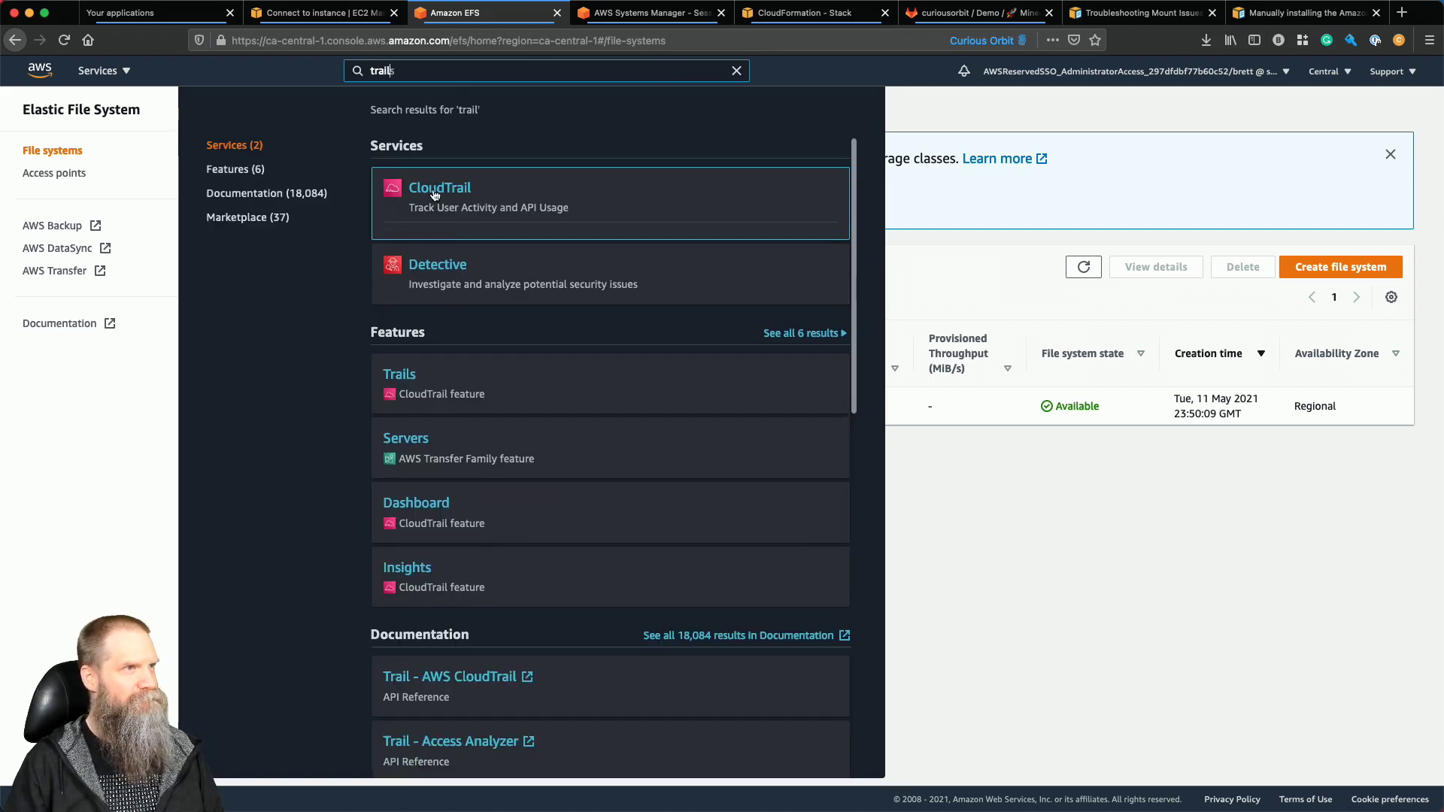
left_click(433, 197)
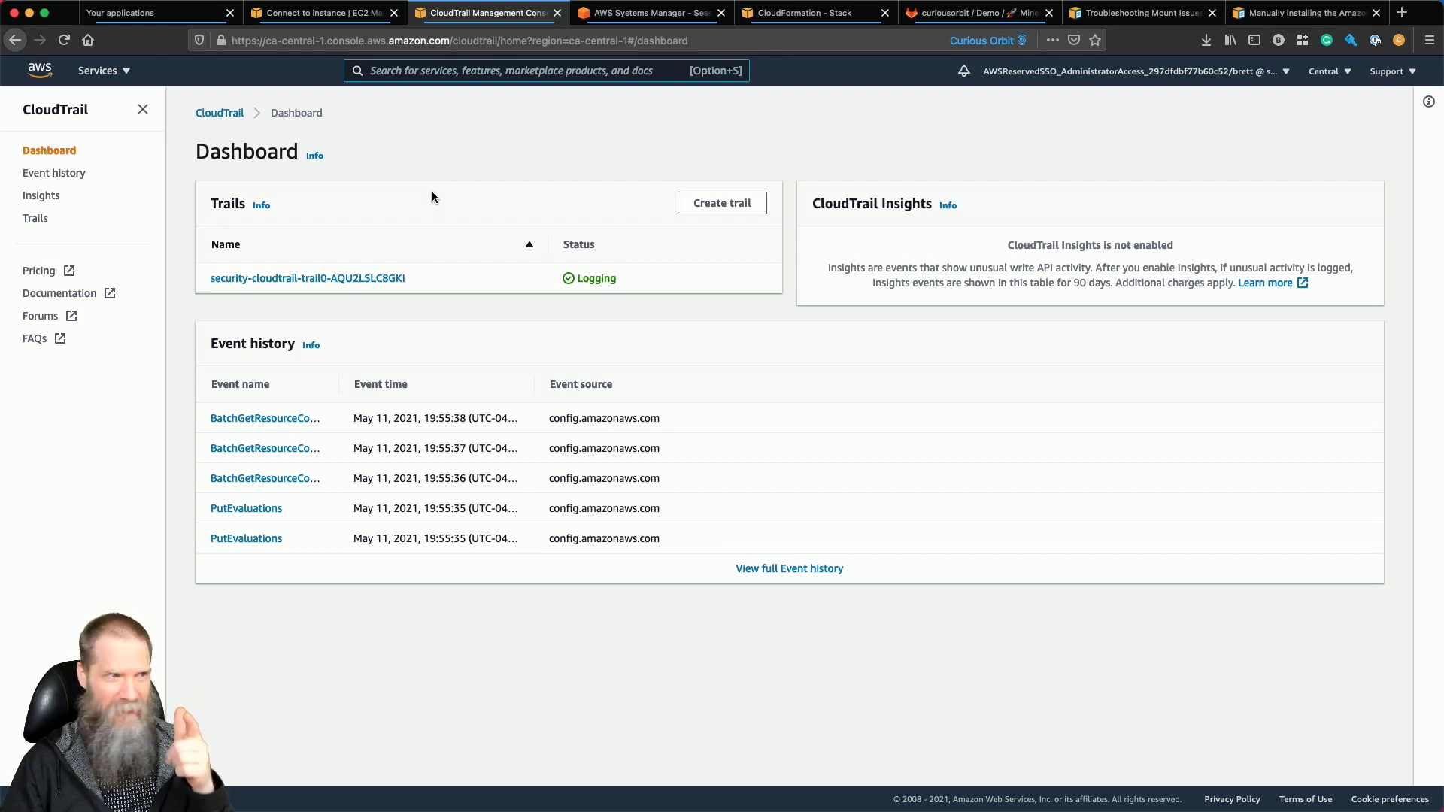
Open the CloudTrail event history, check its display preferences, and clear the Read-only filter's false value.
left_click(49, 173)
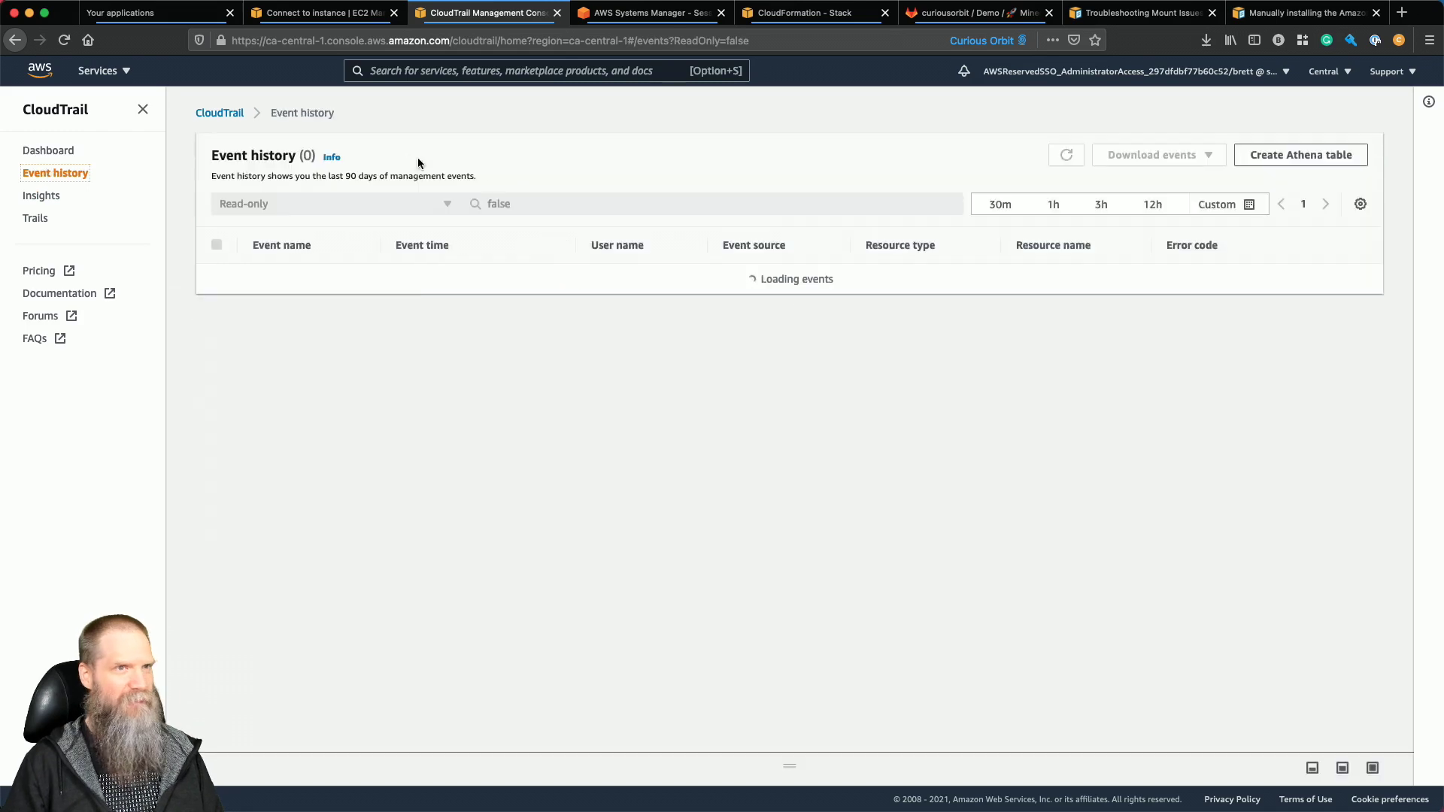
left_click(1360, 204)
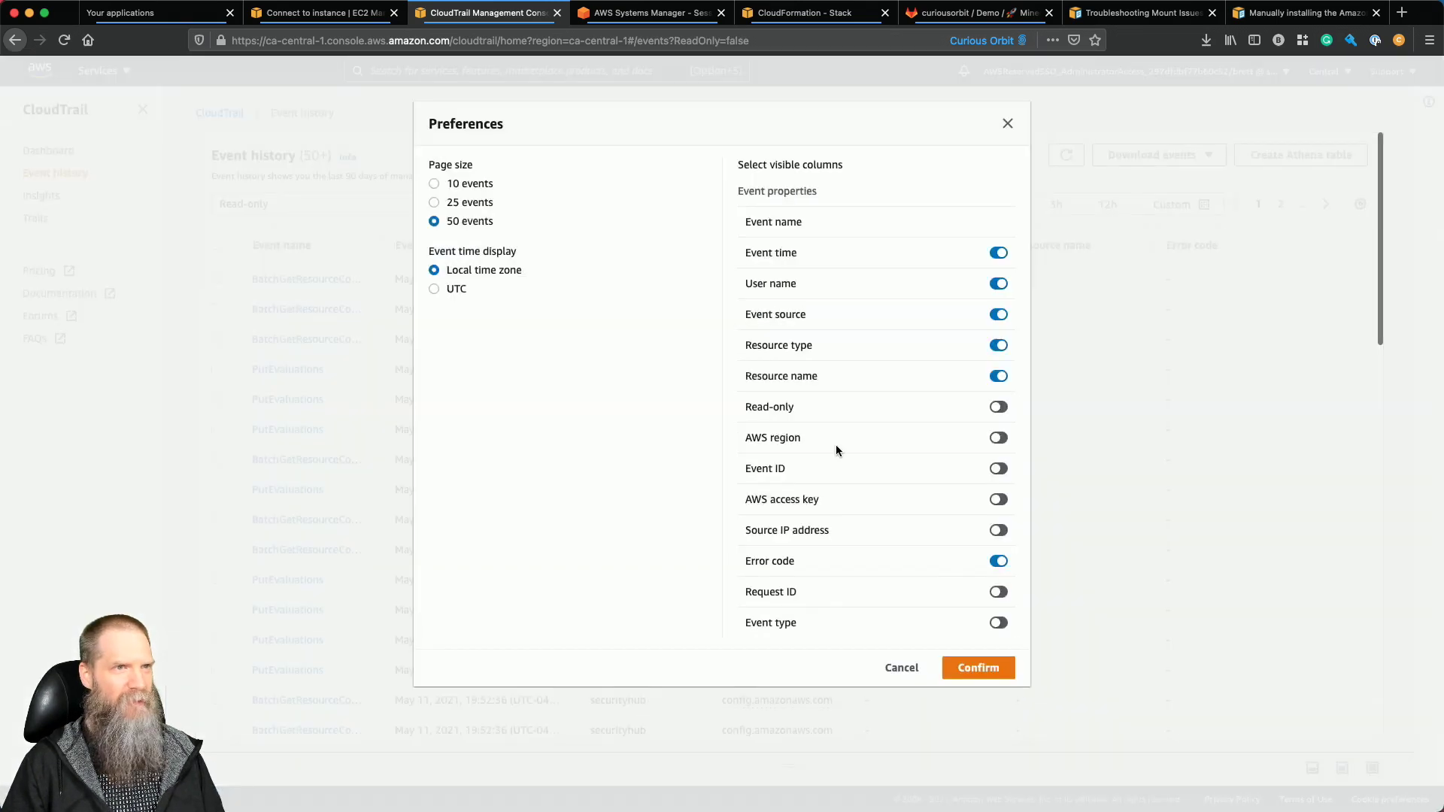
left_click(990, 676)
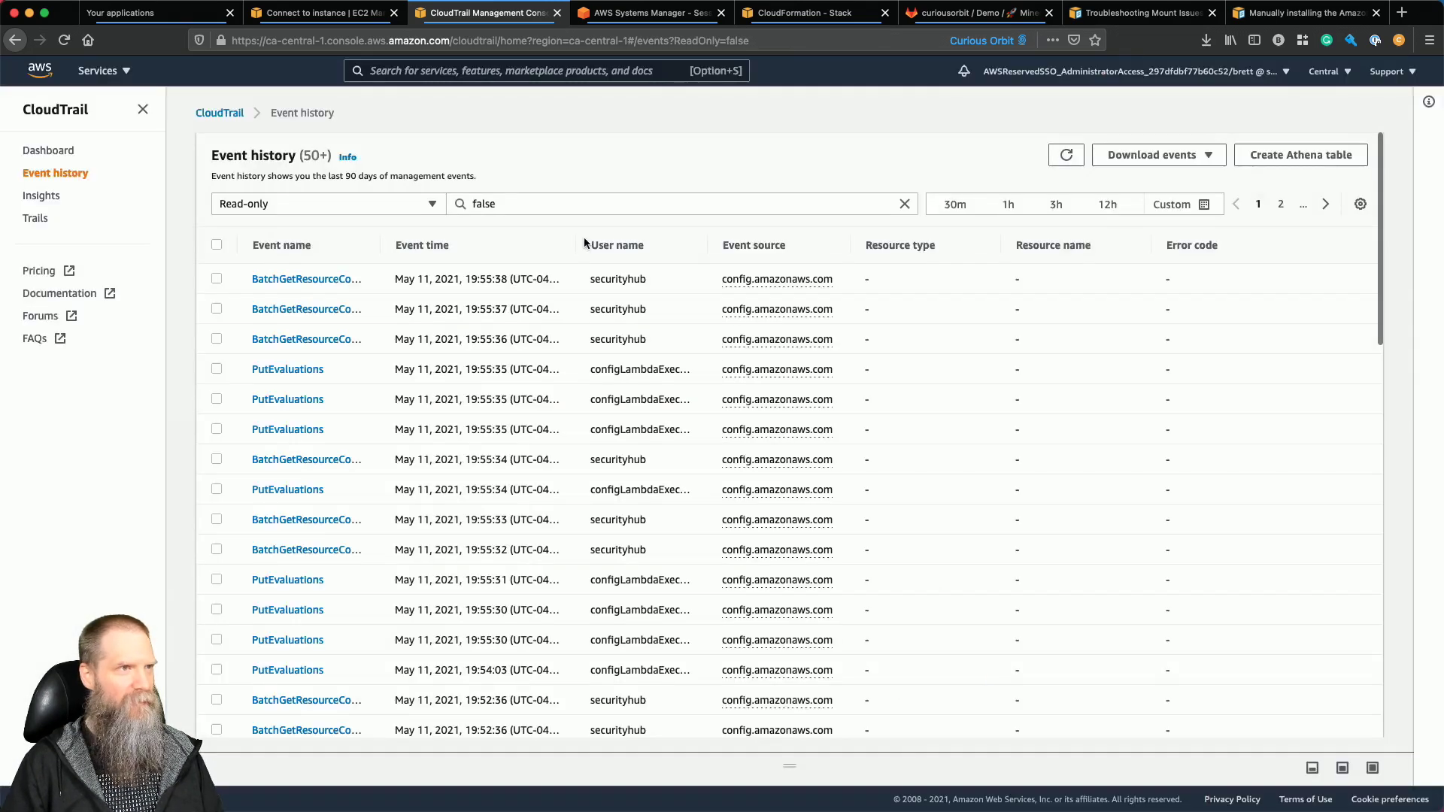
left_click(904, 205)
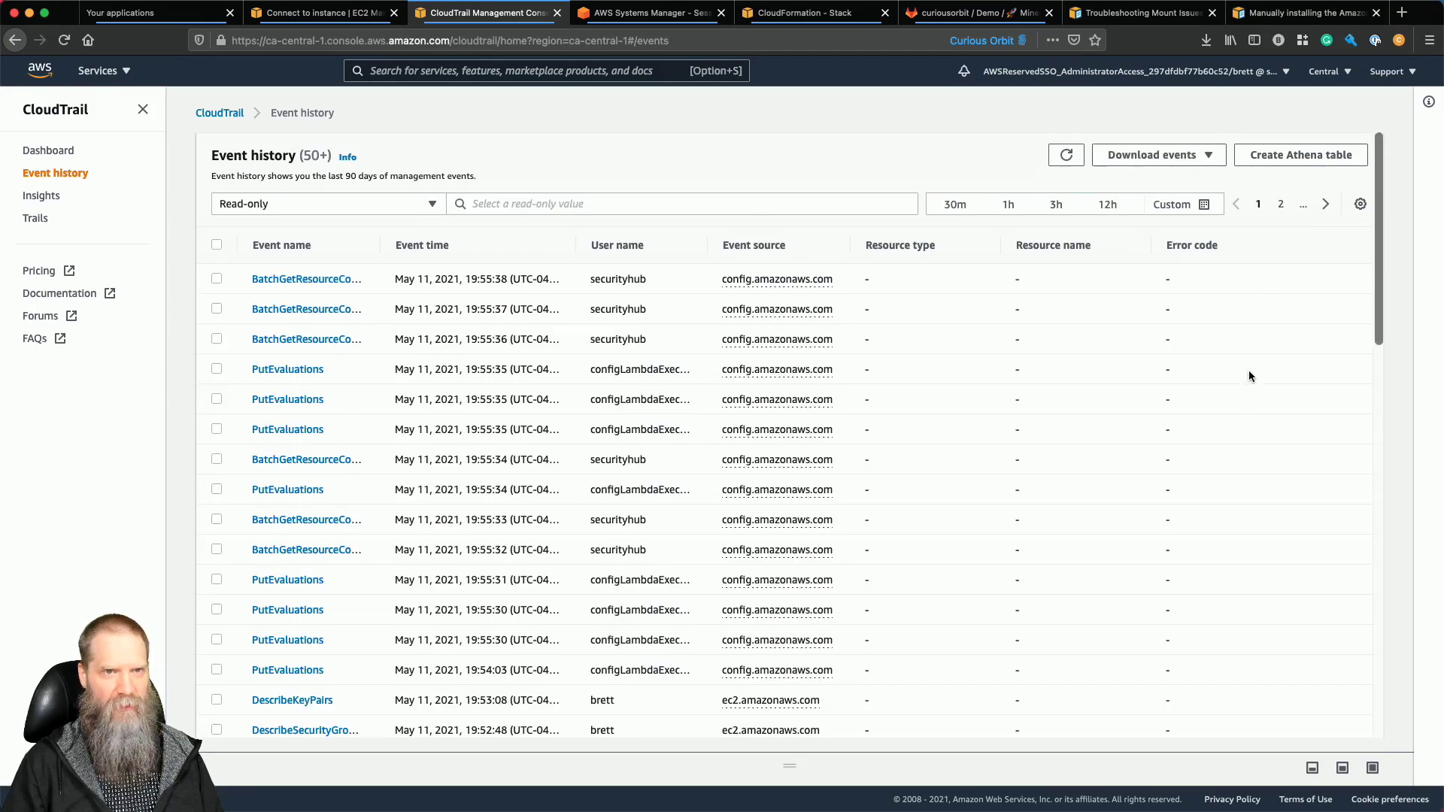
Examine the unfiltered CloudTrail event history for entries and error codes related to the denied EFS mount.
scroll(1236, 423, "down", 10)
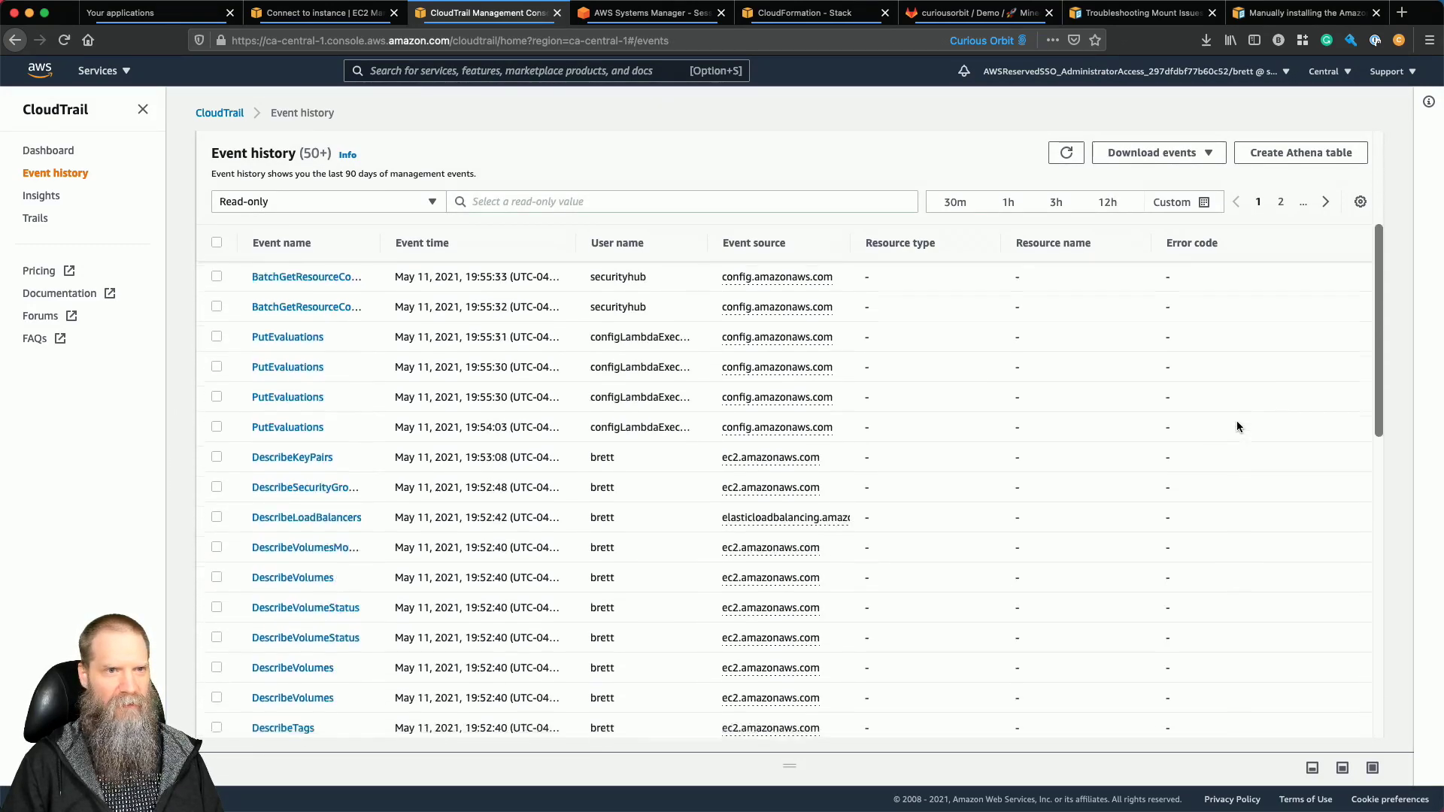
scroll(1237, 423, "down", 3)
scroll(1238, 423, "up", 15)
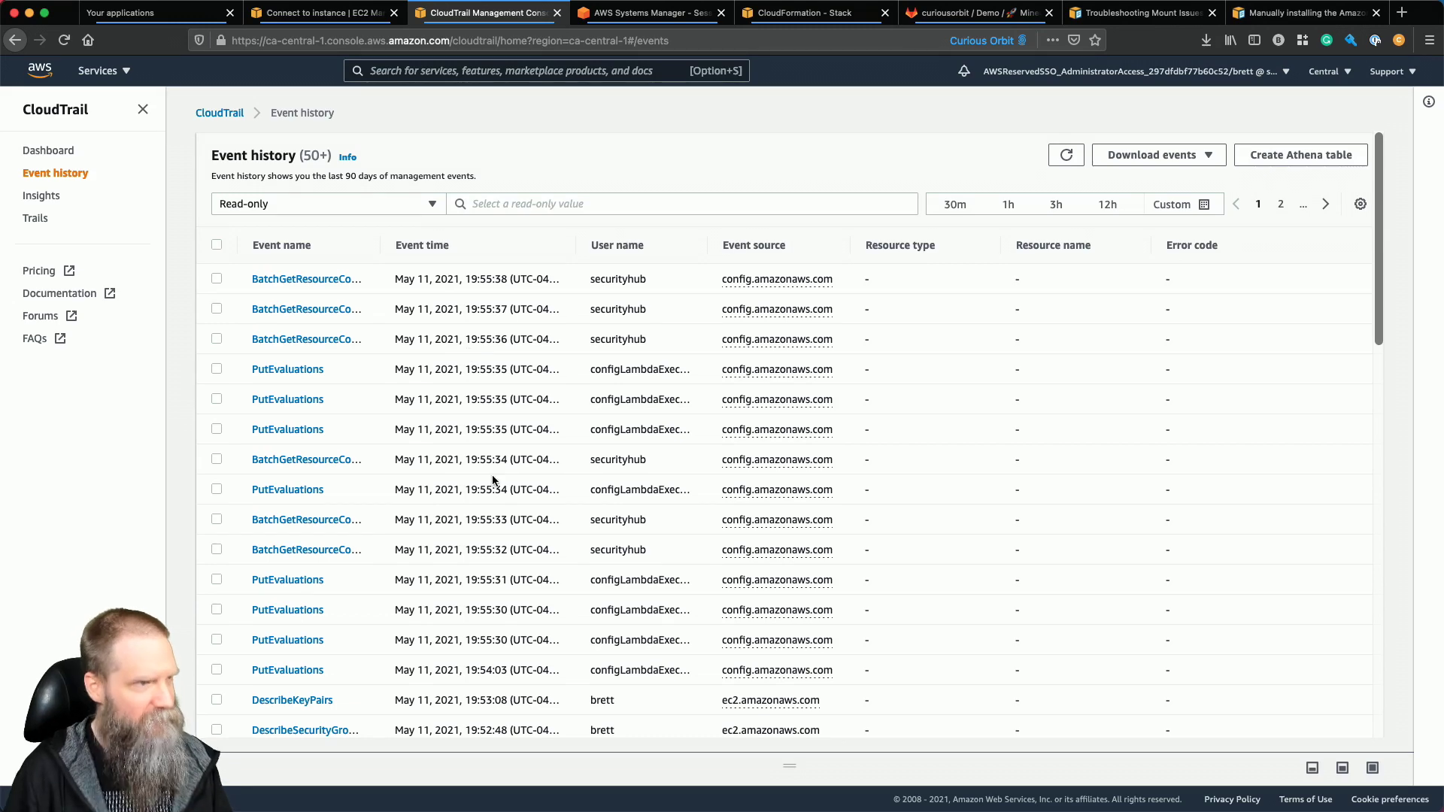
scroll(492, 479, "down", 10)
scroll(493, 479, "down", 10)
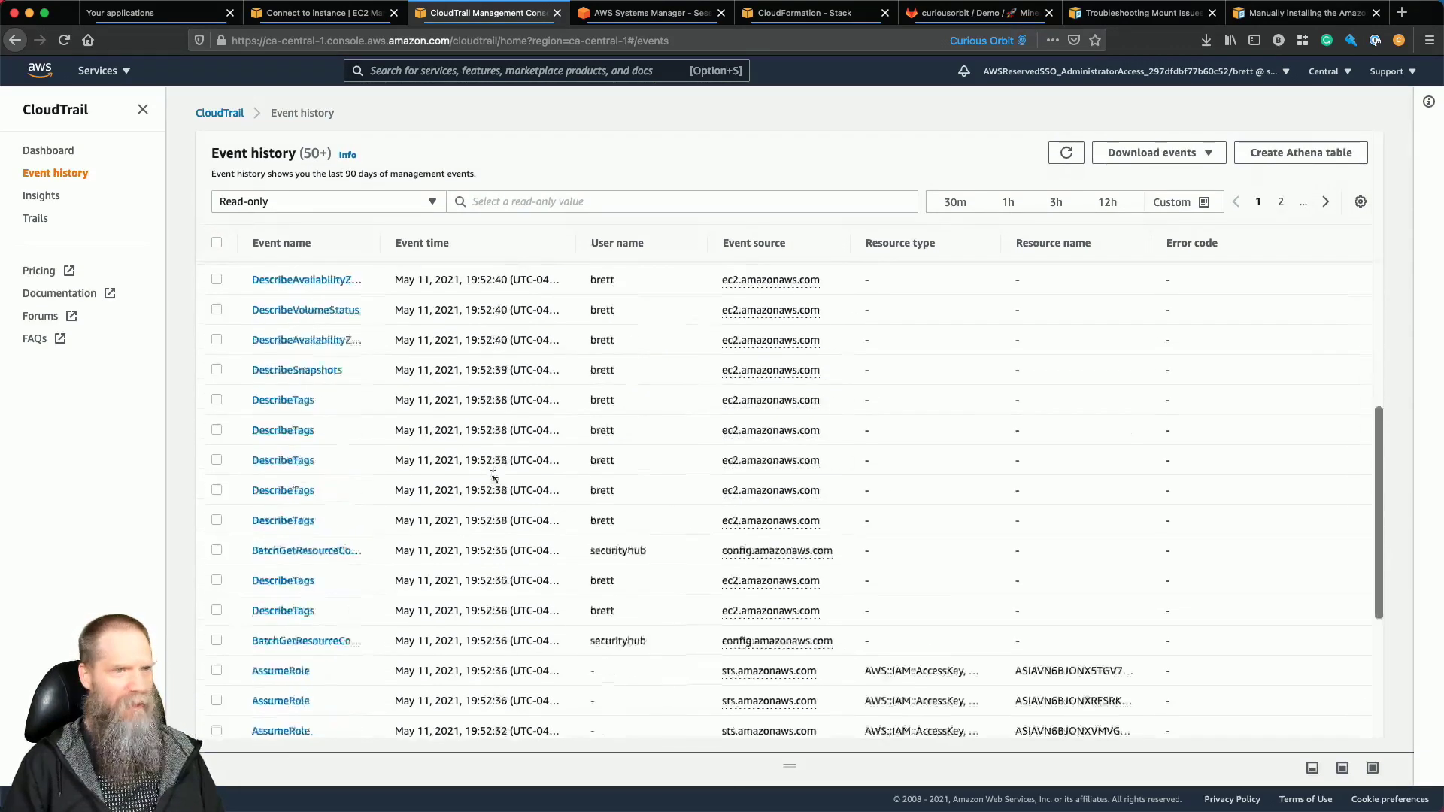
scroll(493, 475, "up", 20)
scroll(493, 475, "up", 5)
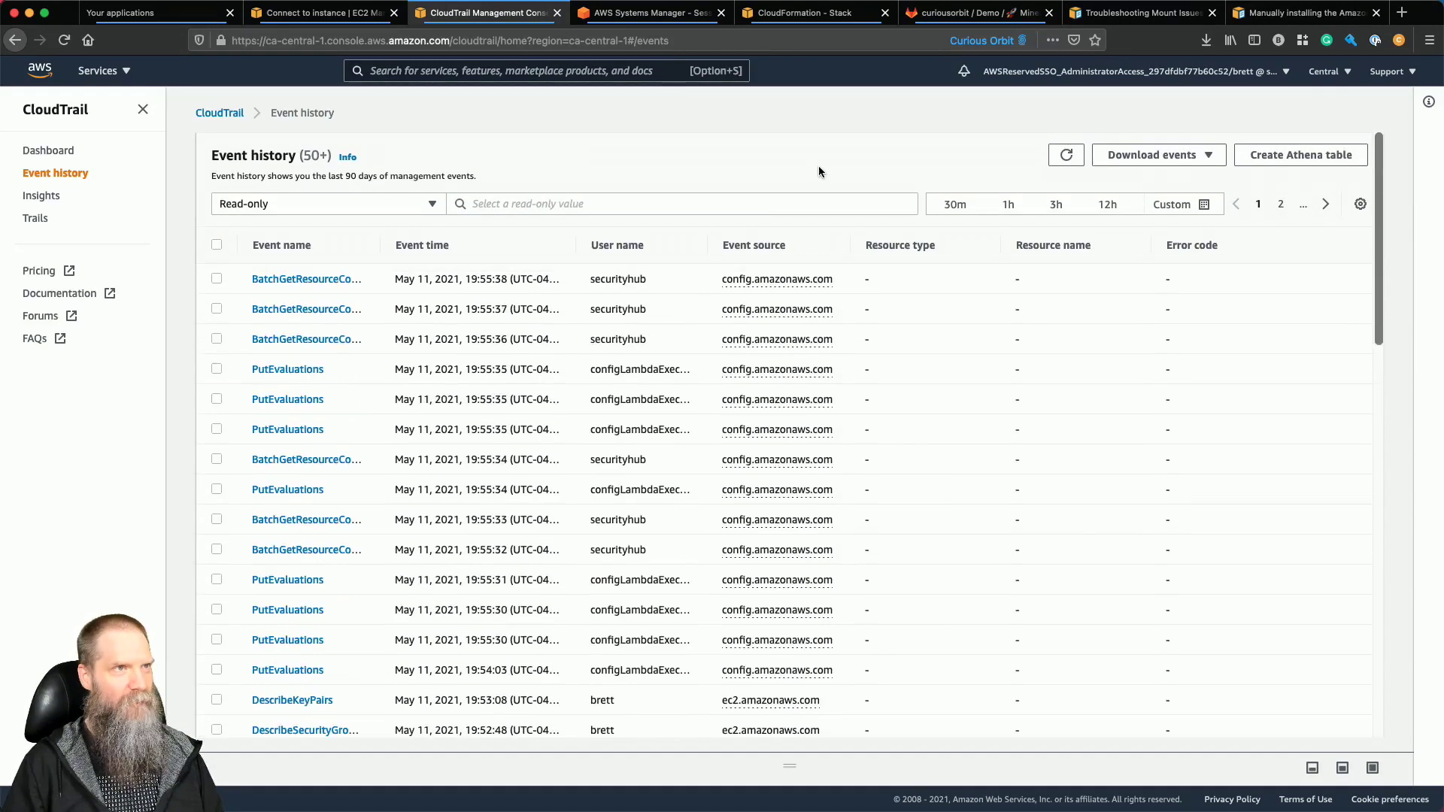
Check the mount output in the Session Manager terminal and open the IAM service in place of the CloudFormation stacks page.
left_click(643, 12)
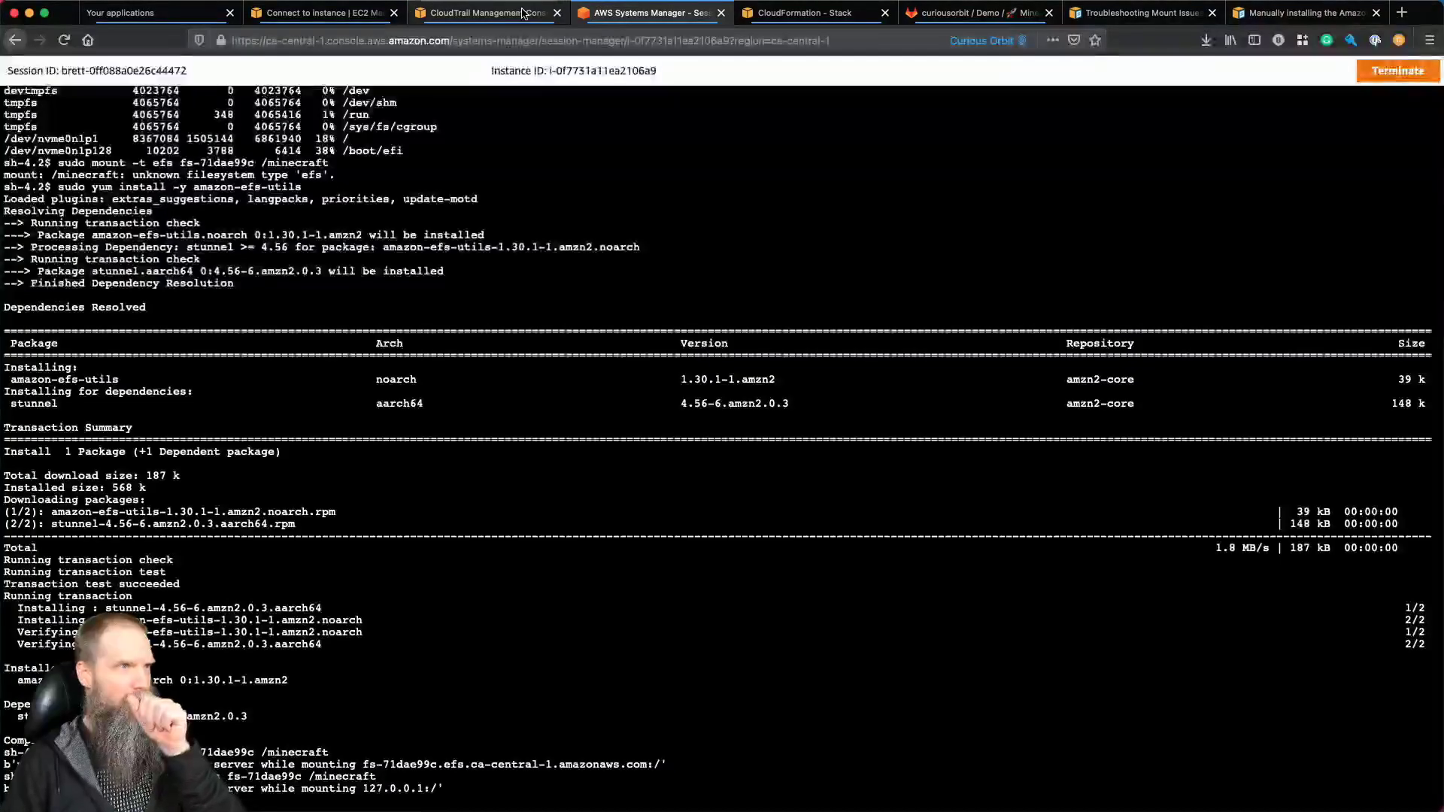
key("ctrl+Tab")
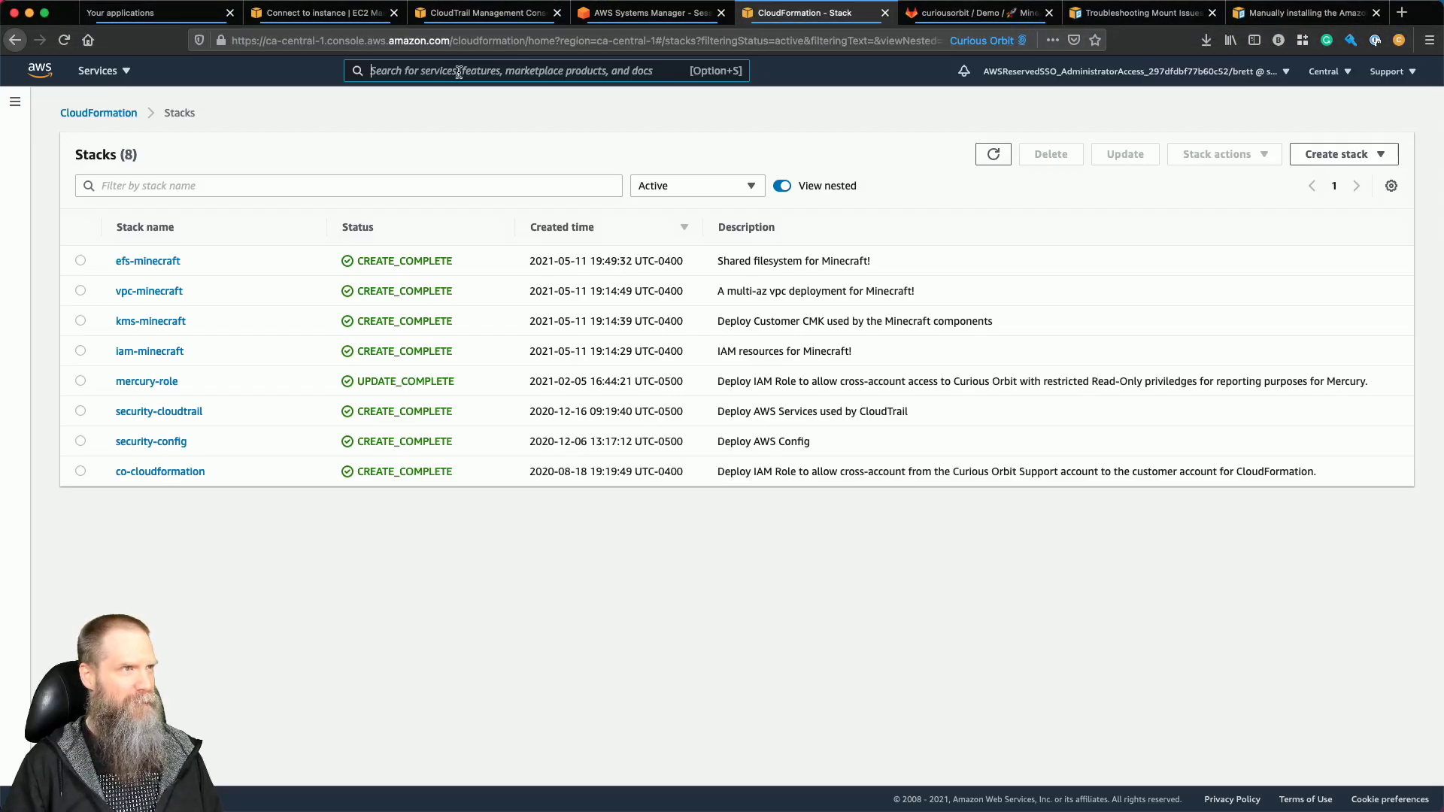
type("iam")
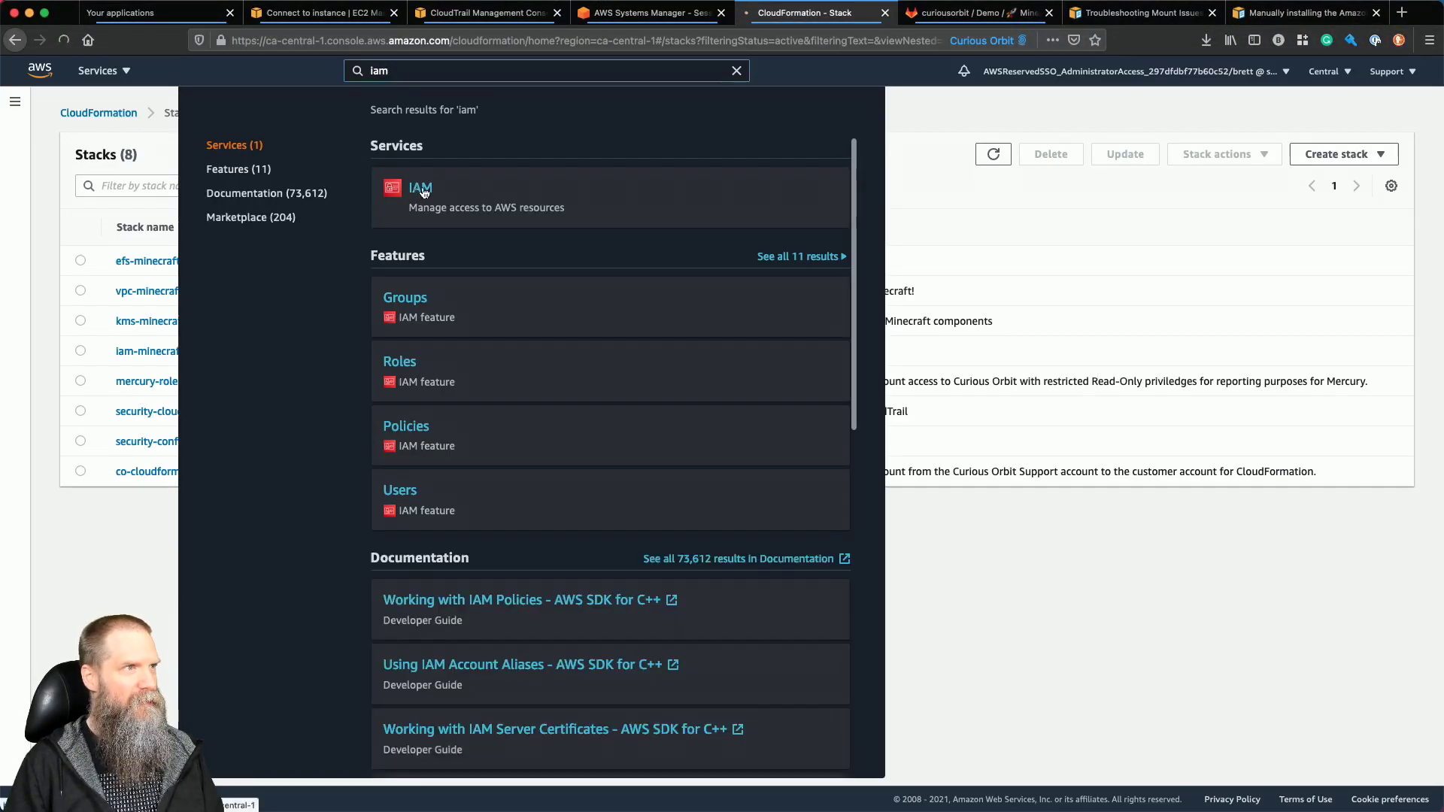
left_click(420, 191)
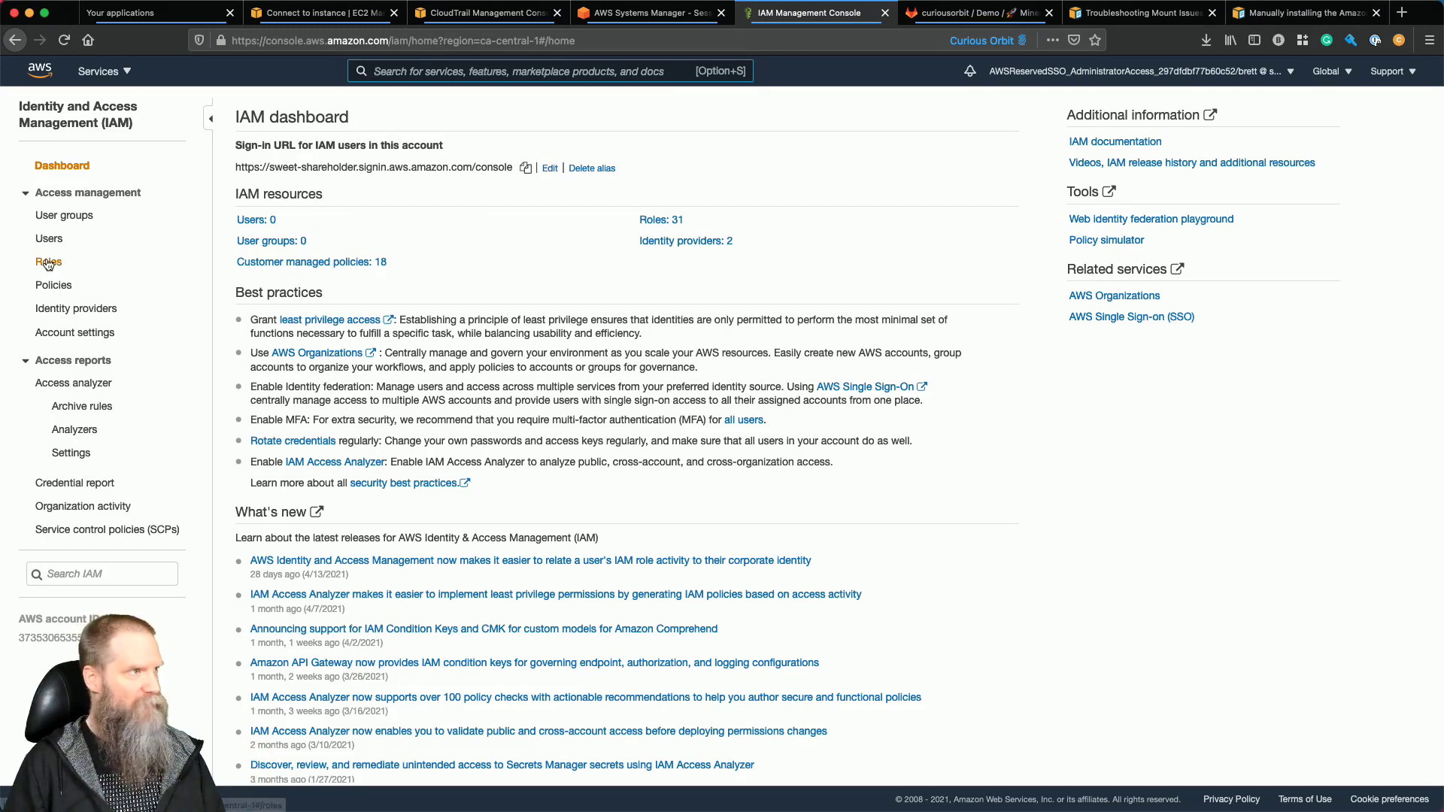
Open the IAM policies list and filter it to Customer managed policies.
left_click(62, 287)
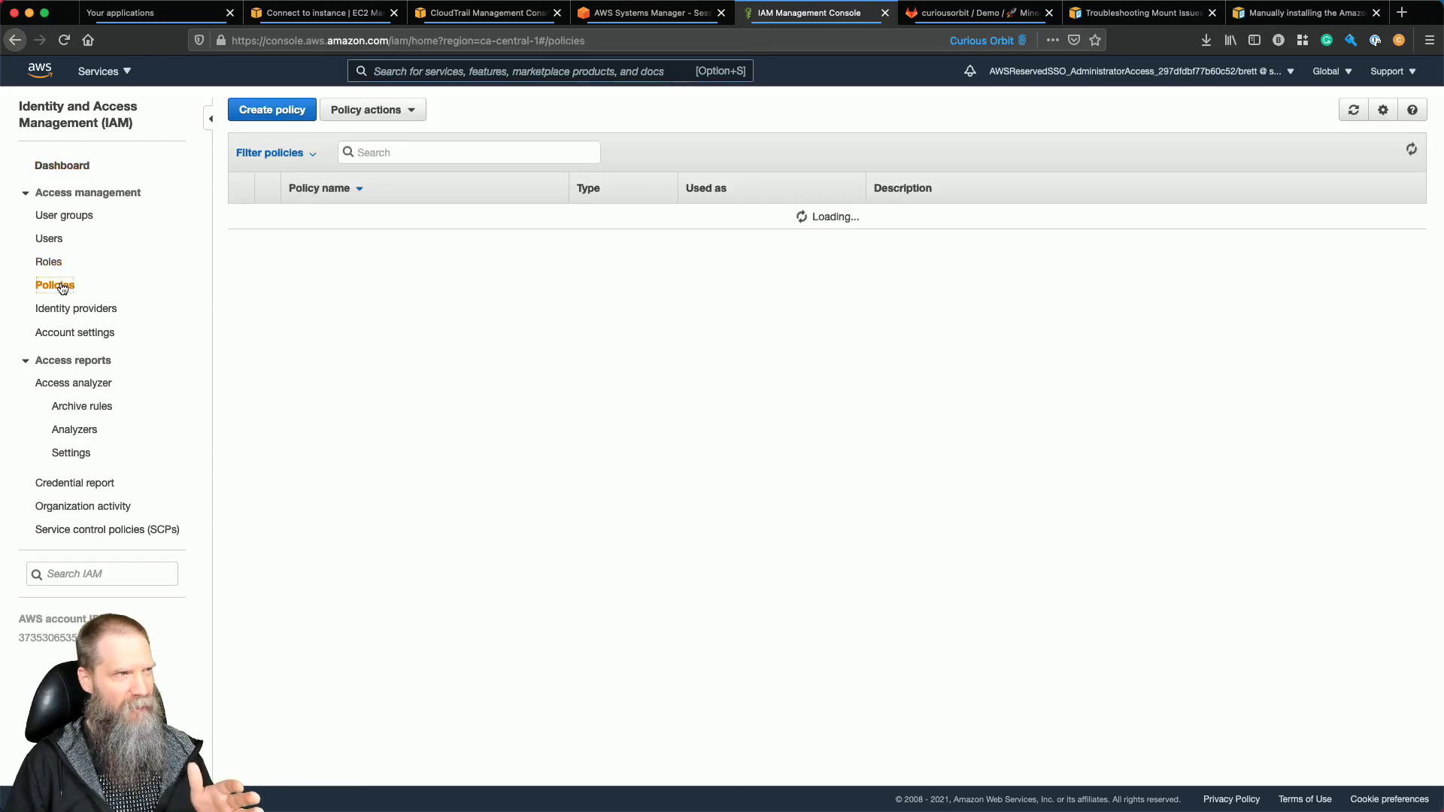
left_click(290, 152)
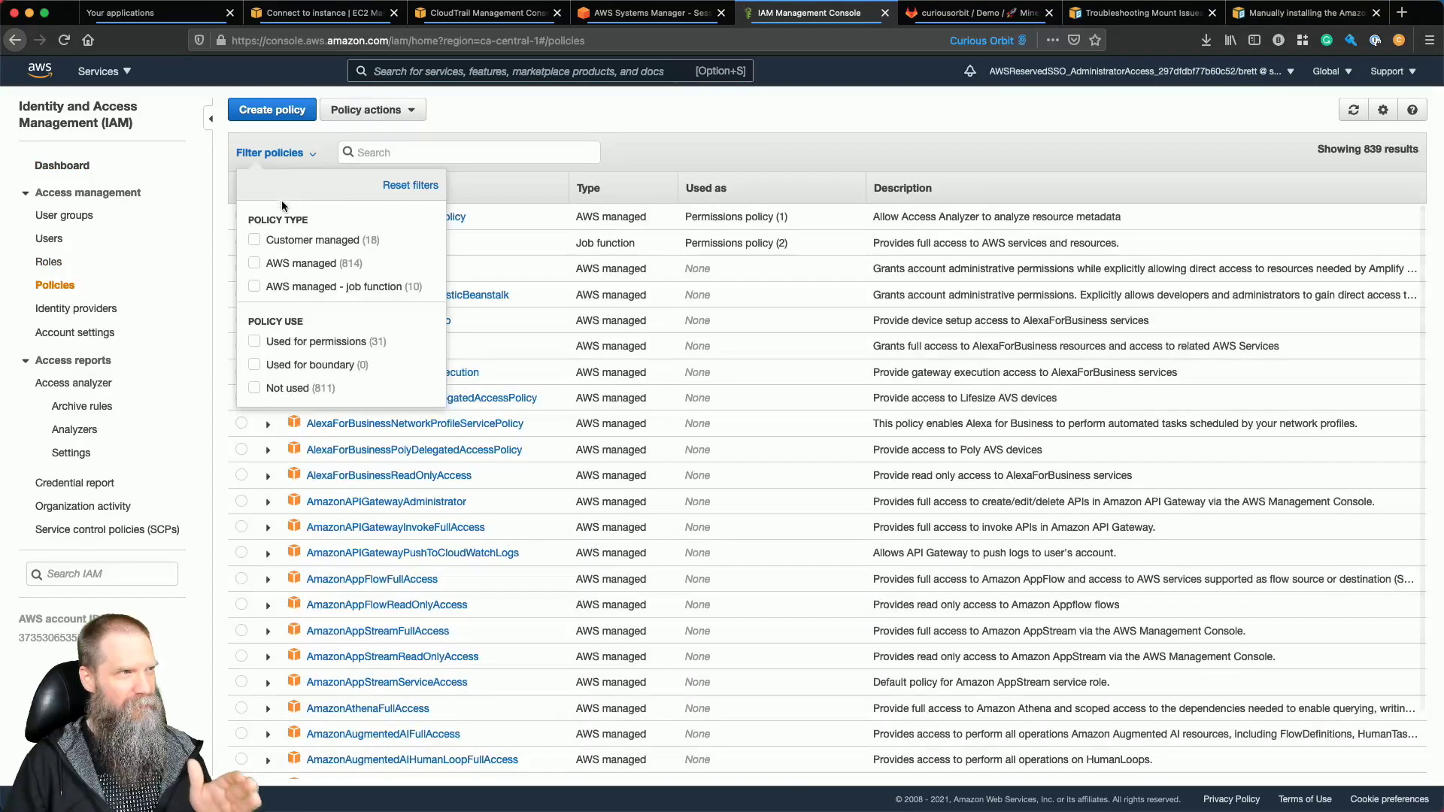
left_click(290, 240)
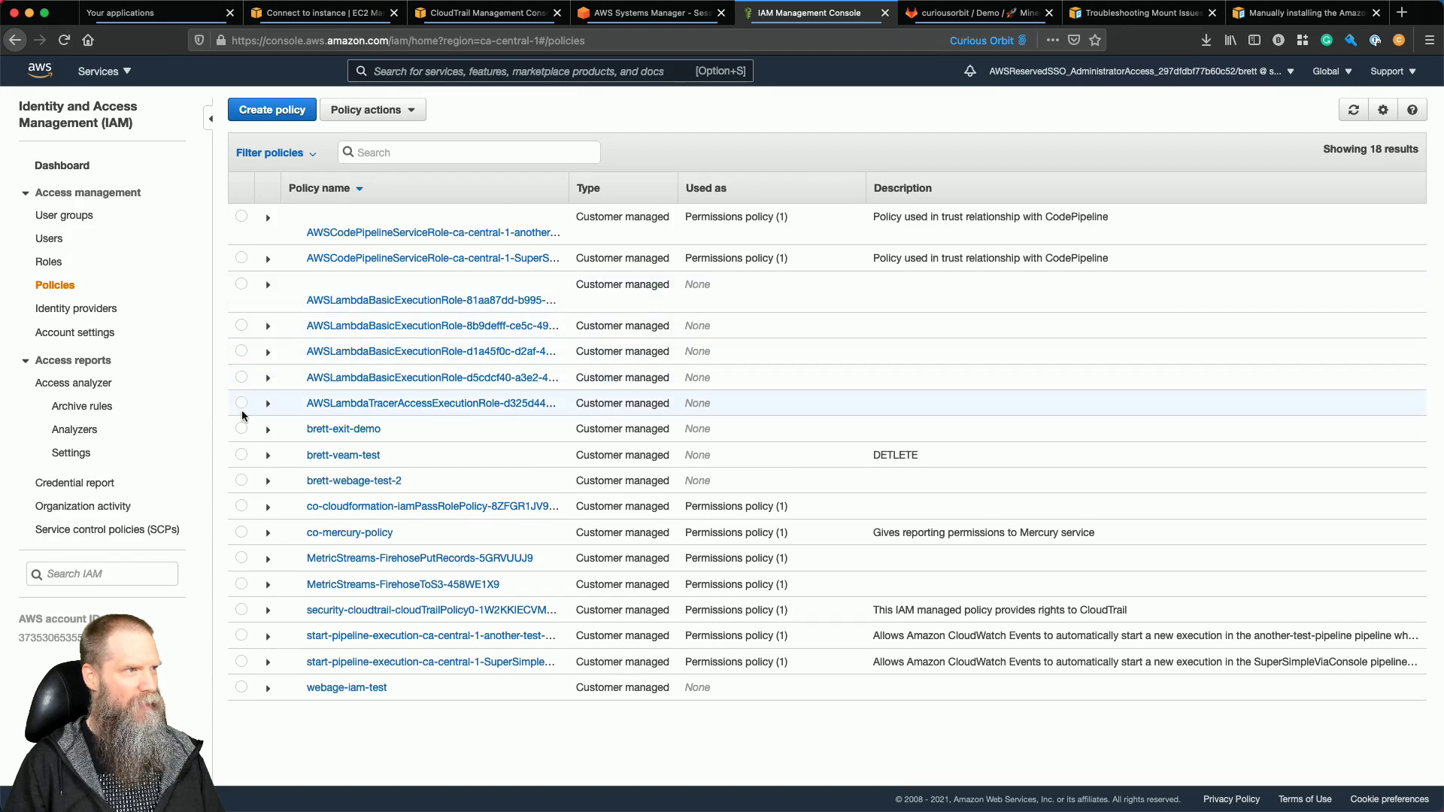
Delete the unused customer managed policy whose name ends in exit-demo.
left_click(241, 429)
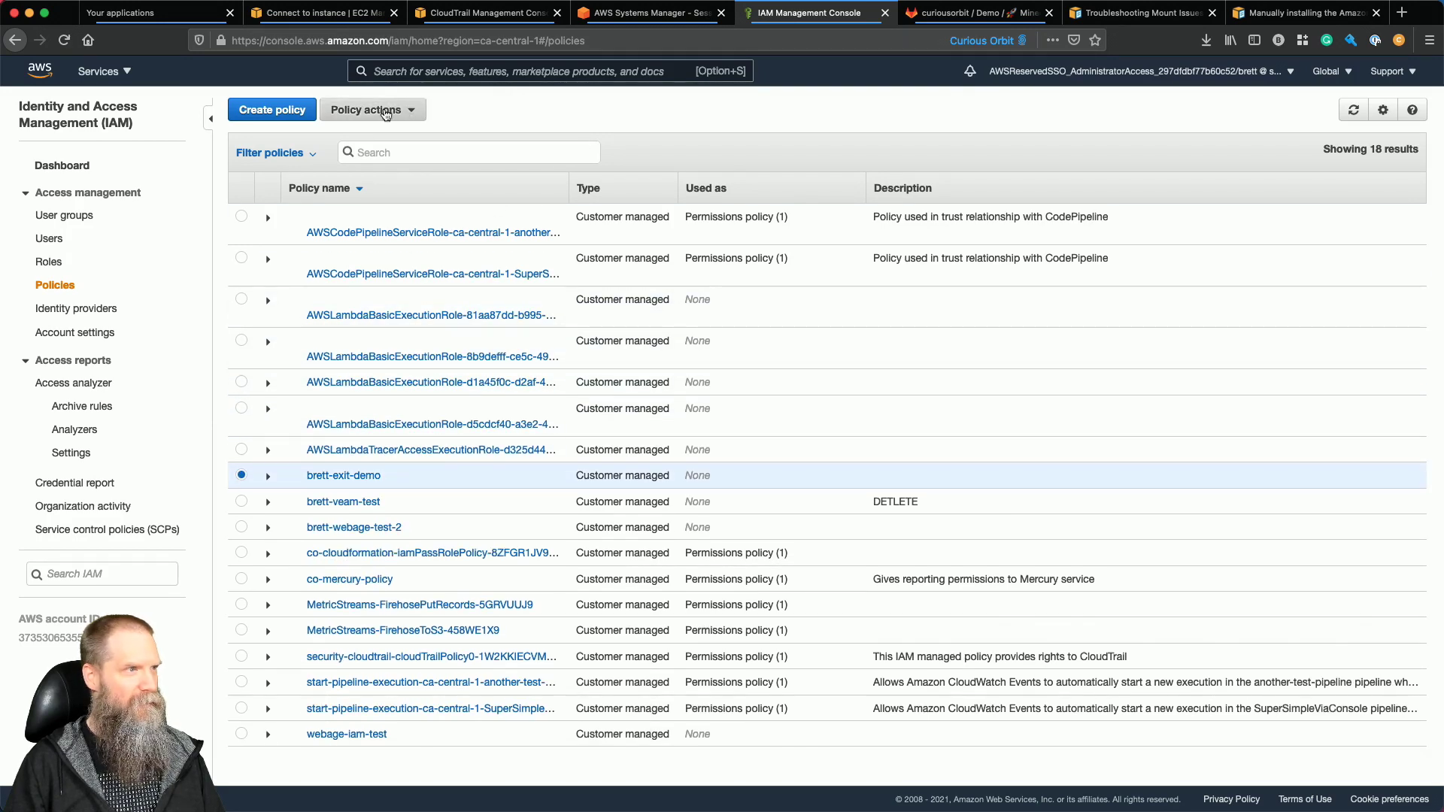
left_click(395, 111)
left_click(370, 195)
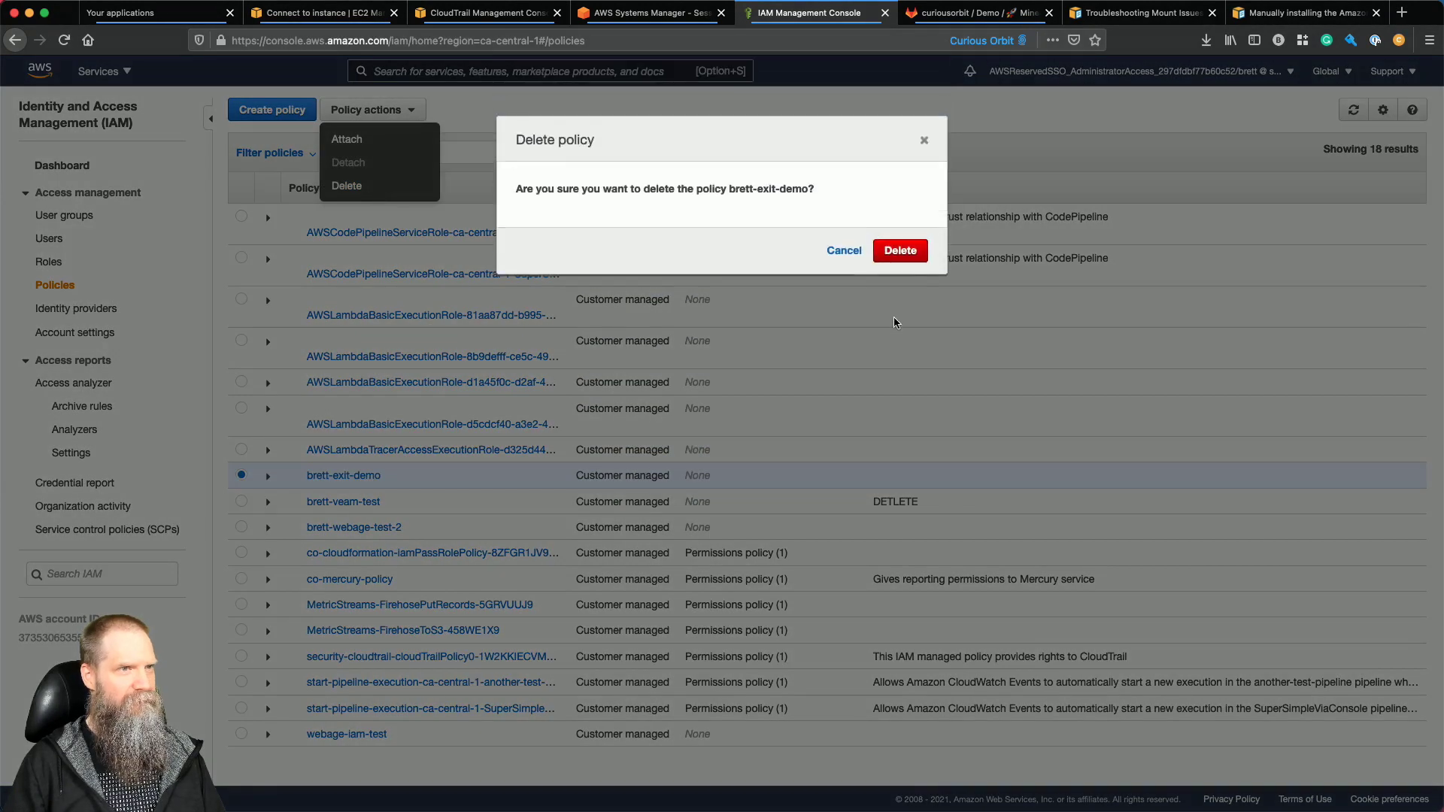
left_click(894, 250)
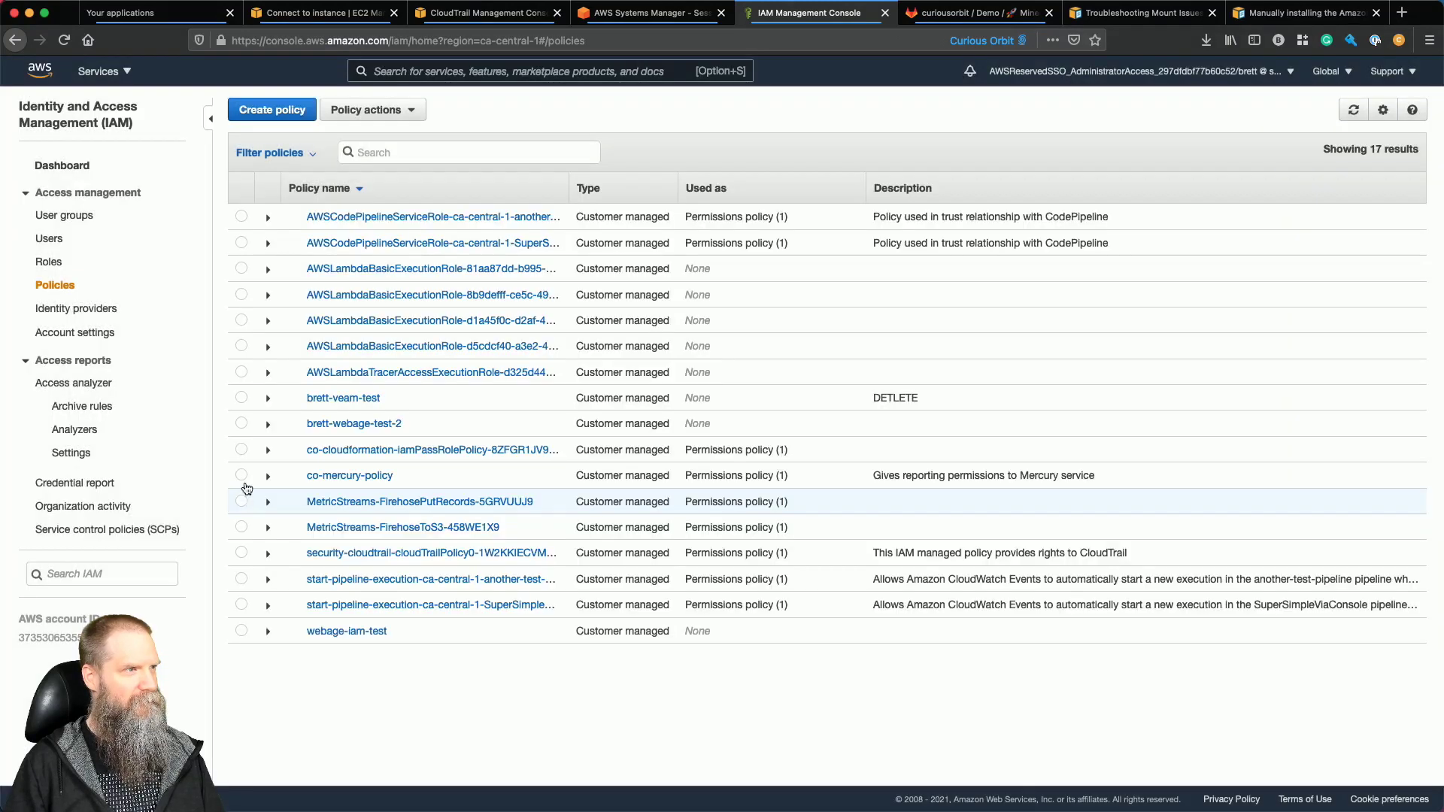
Delete the unused customer managed policy whose name ends in veam-test.
left_click(241, 398)
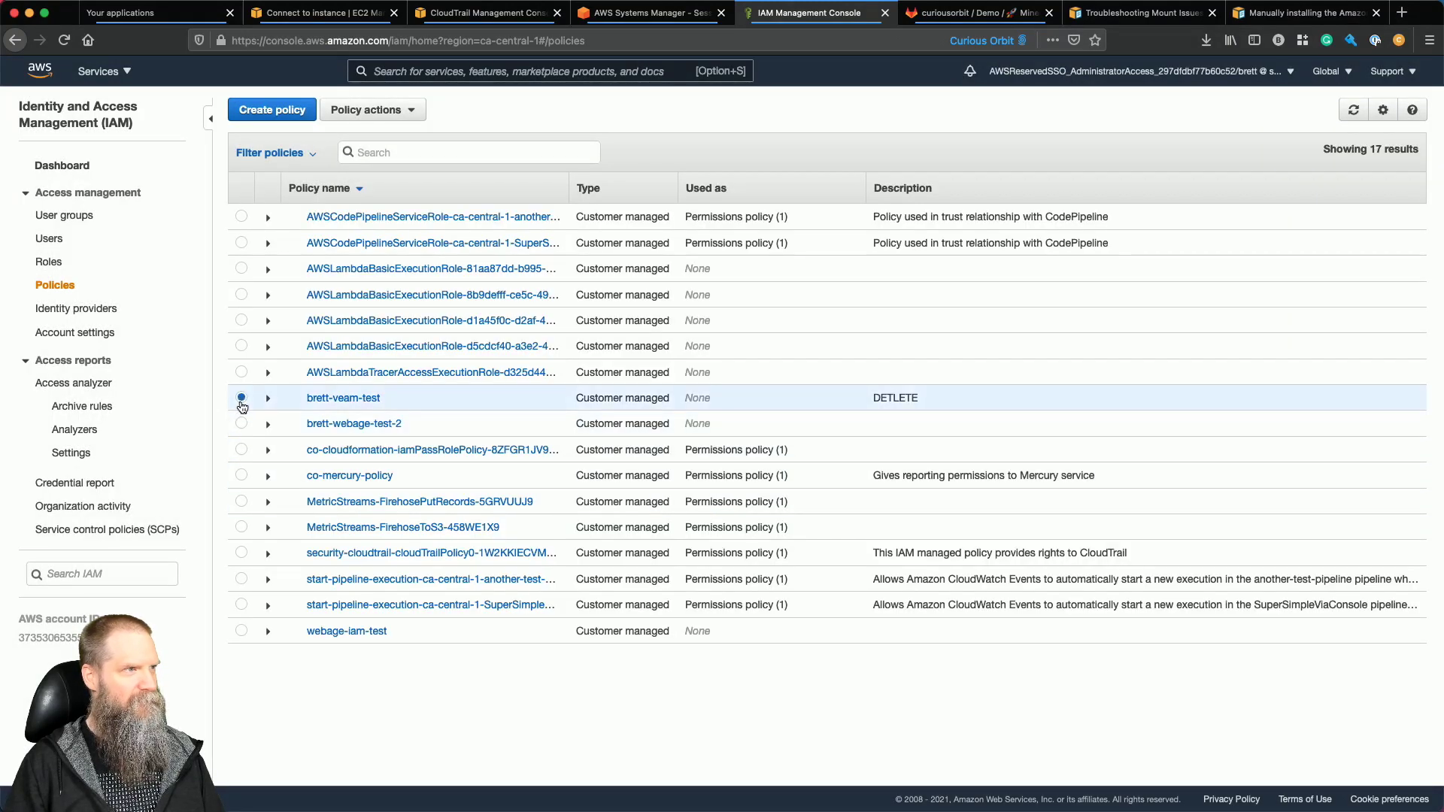
left_click(401, 111)
left_click(391, 188)
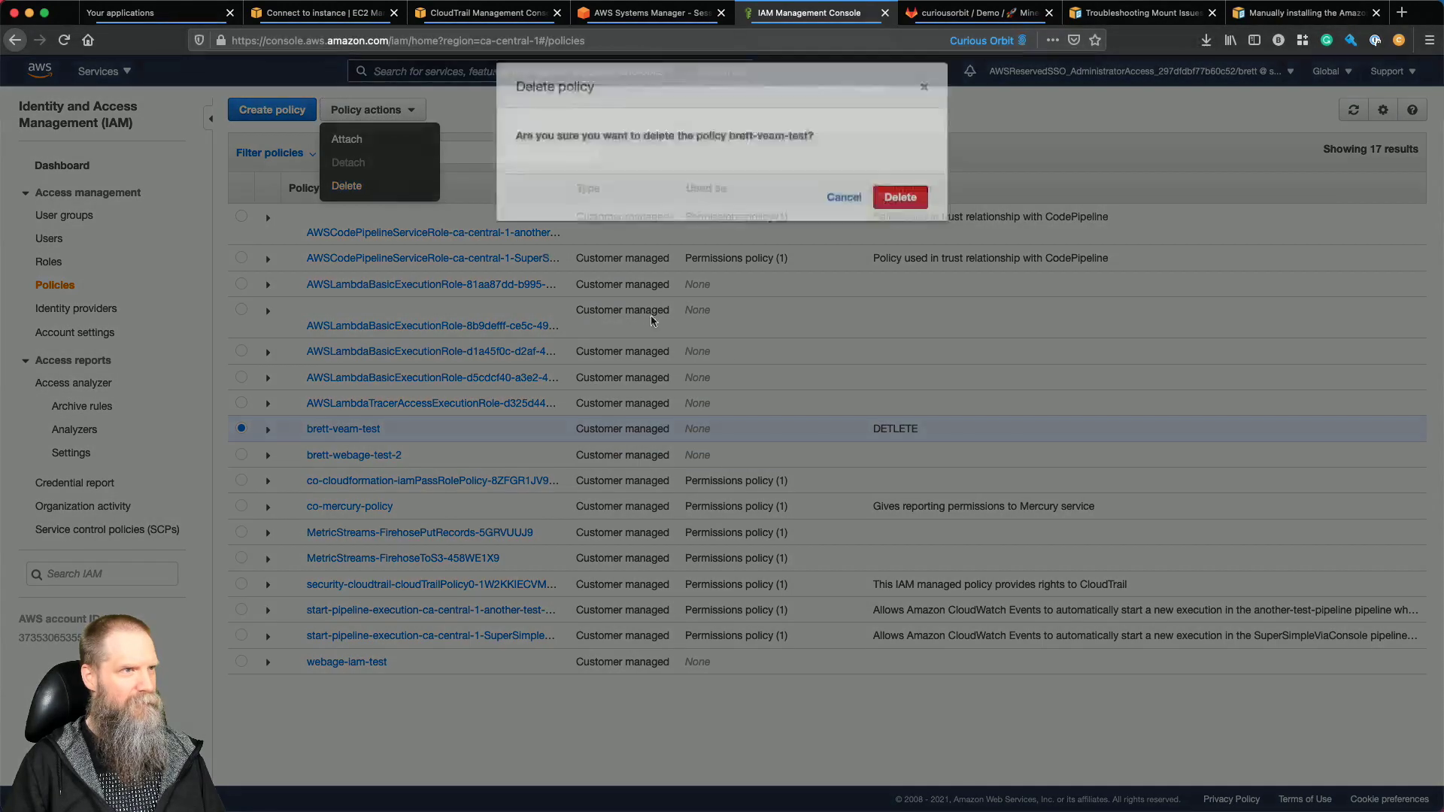
left_click(916, 250)
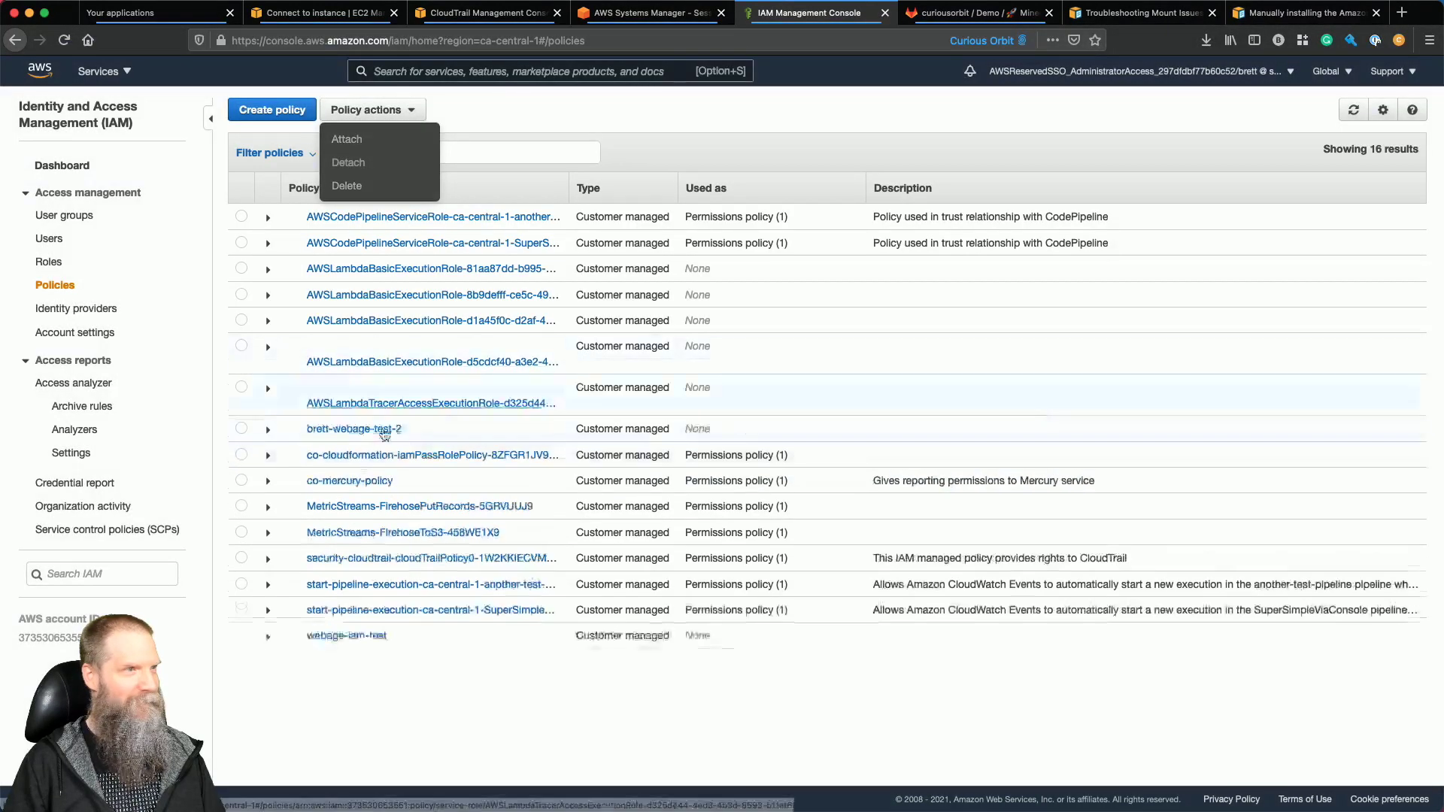
Delete the unused customer managed policy whose name ends in webage-test-2.
left_click(242, 430)
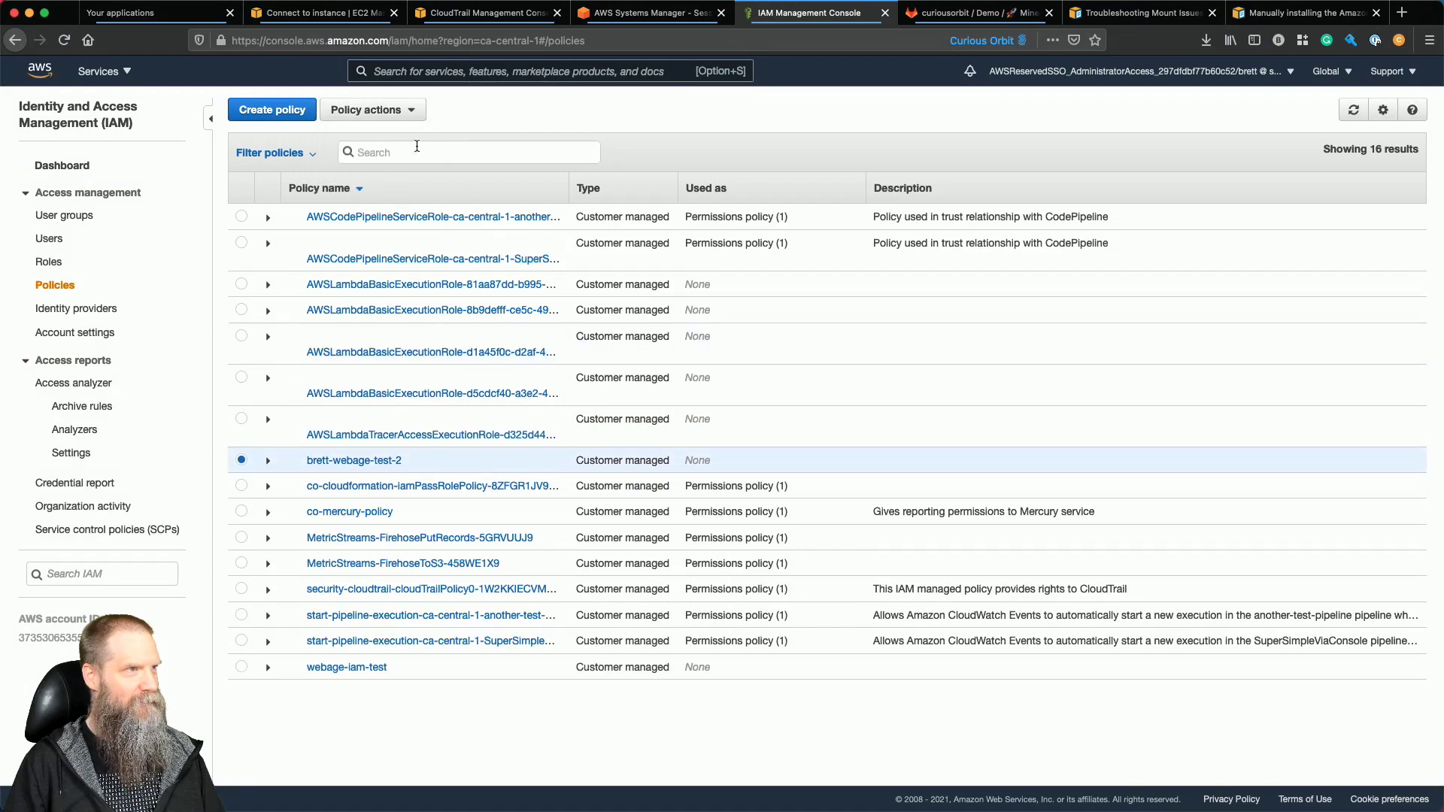
left_click(370, 110)
left_click(350, 186)
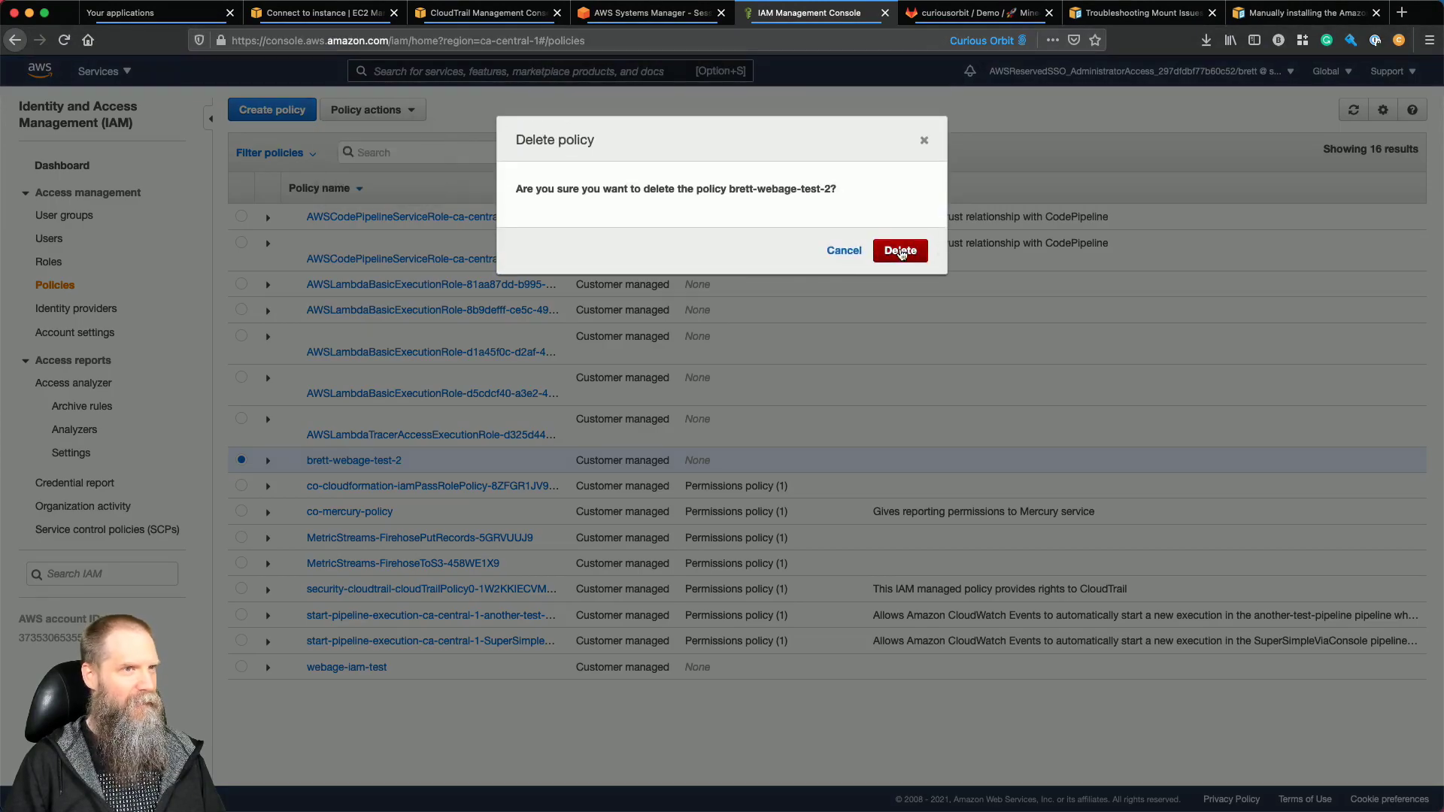
left_click(896, 223)
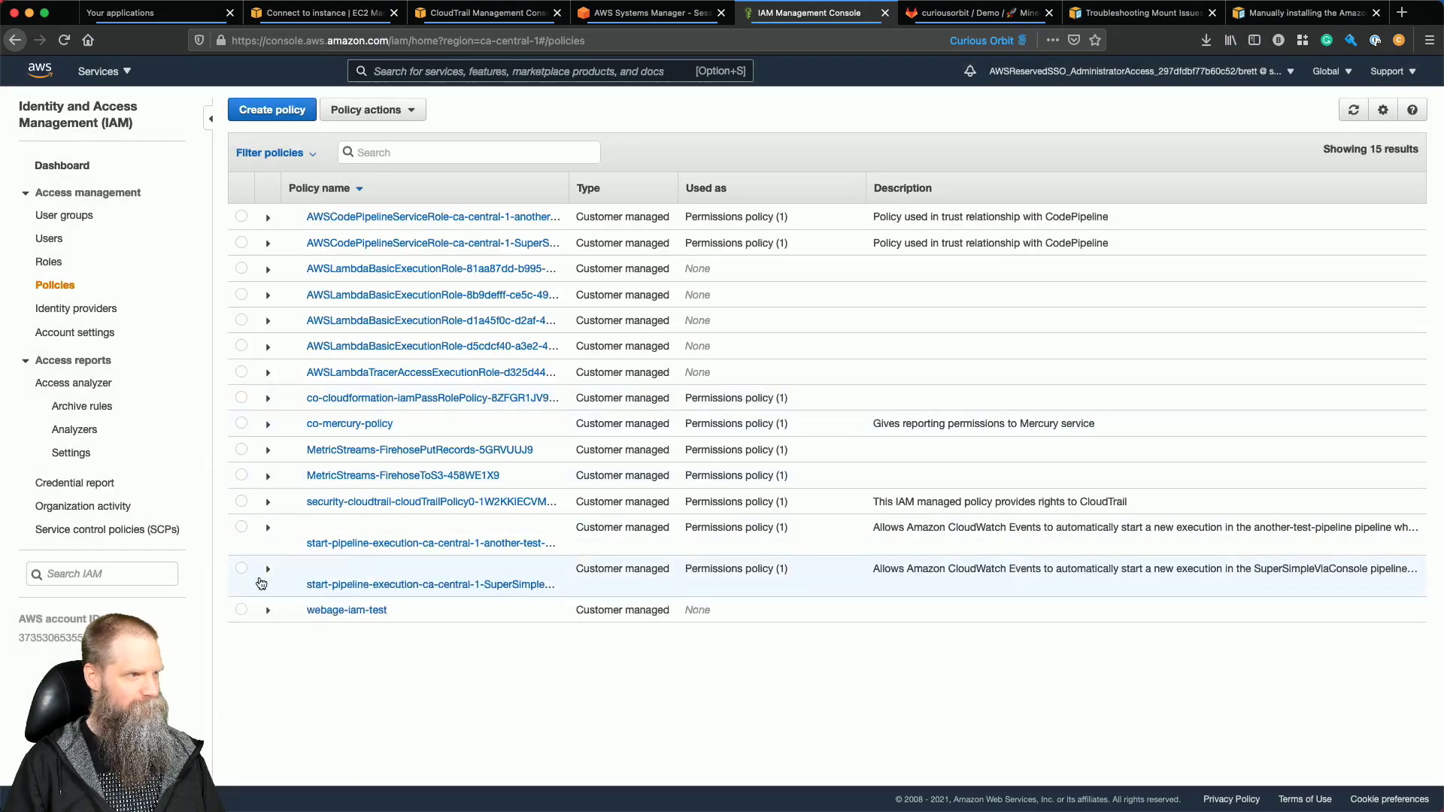
Delete the unused webage-iam-test customer managed policy.
left_click(241, 610)
left_click(376, 110)
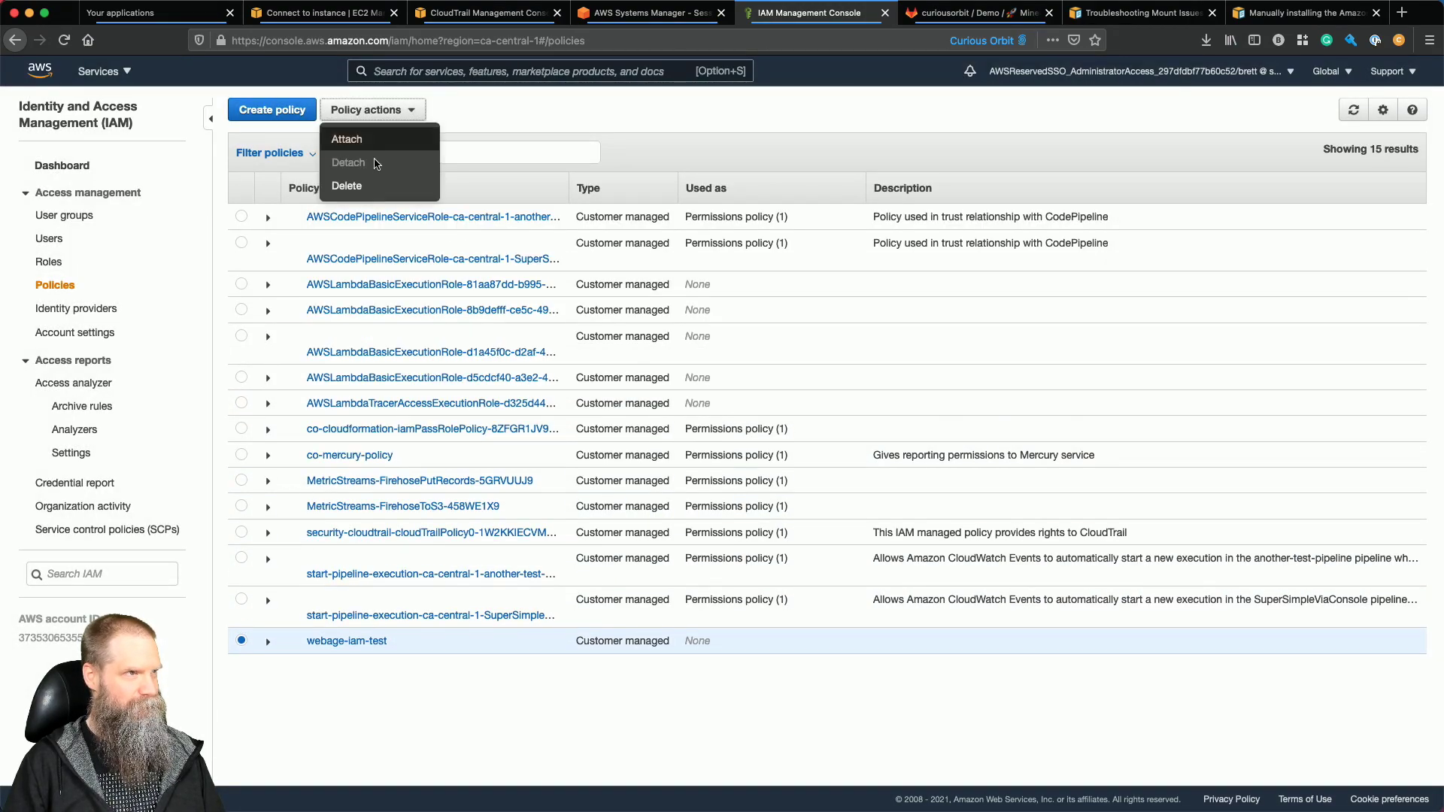
left_click(350, 185)
left_click(900, 251)
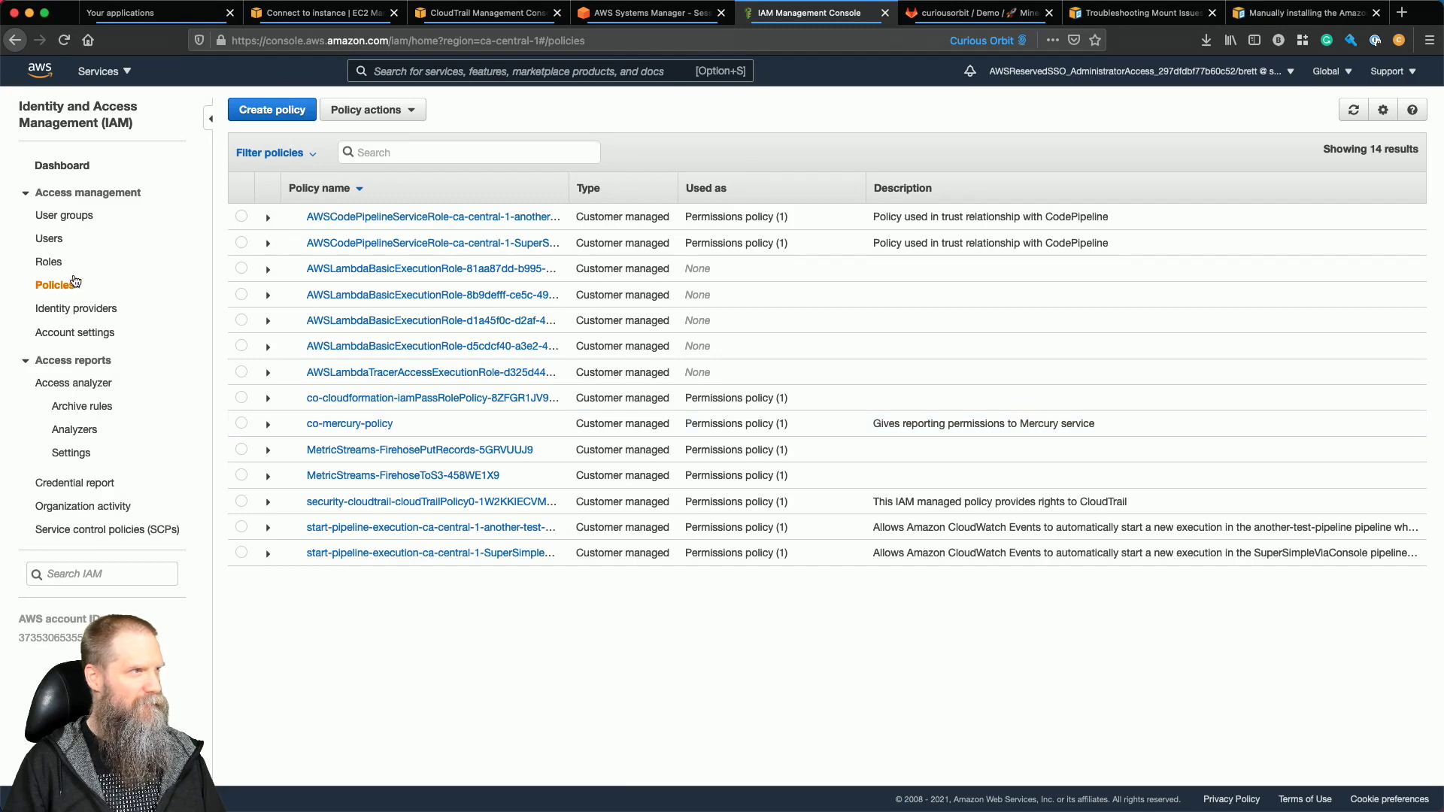
Open the list of IAM roles and briefly check back on the Session Manager terminal.
left_click(45, 265)
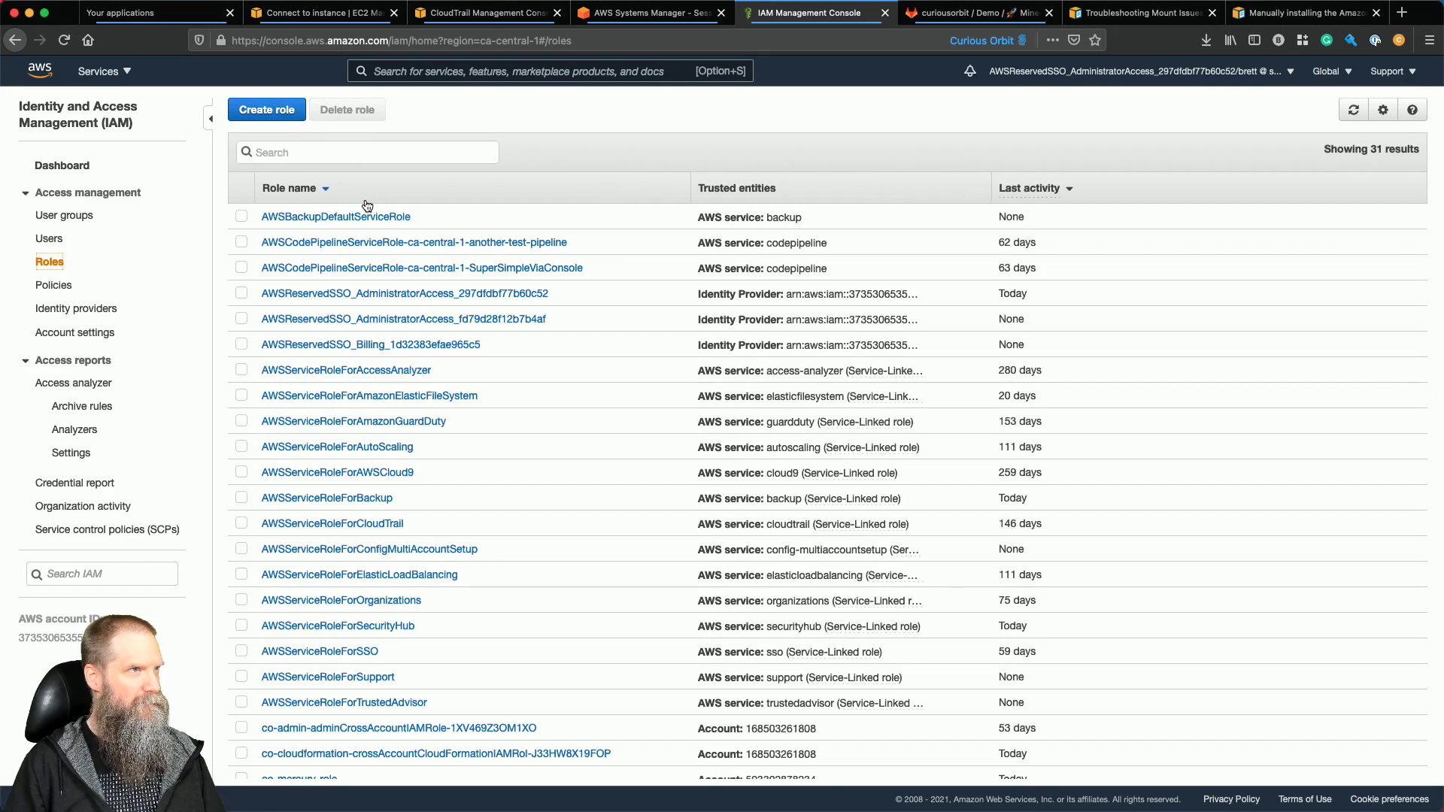
key("super+Tab")
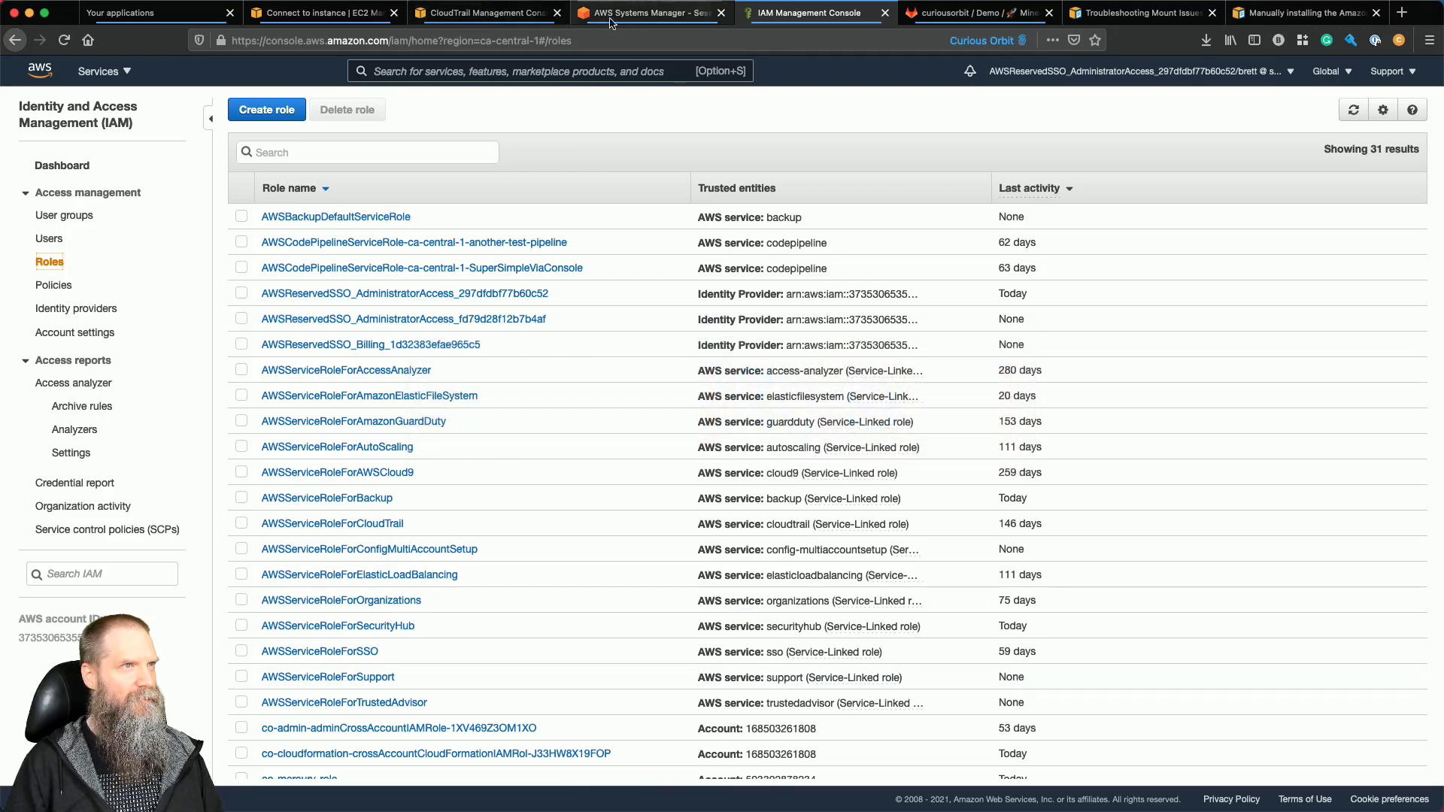
left_click(611, 13)
left_click(804, 13)
Open the list of CloudFormation stacks in the AWS console.
left_click(497, 41)
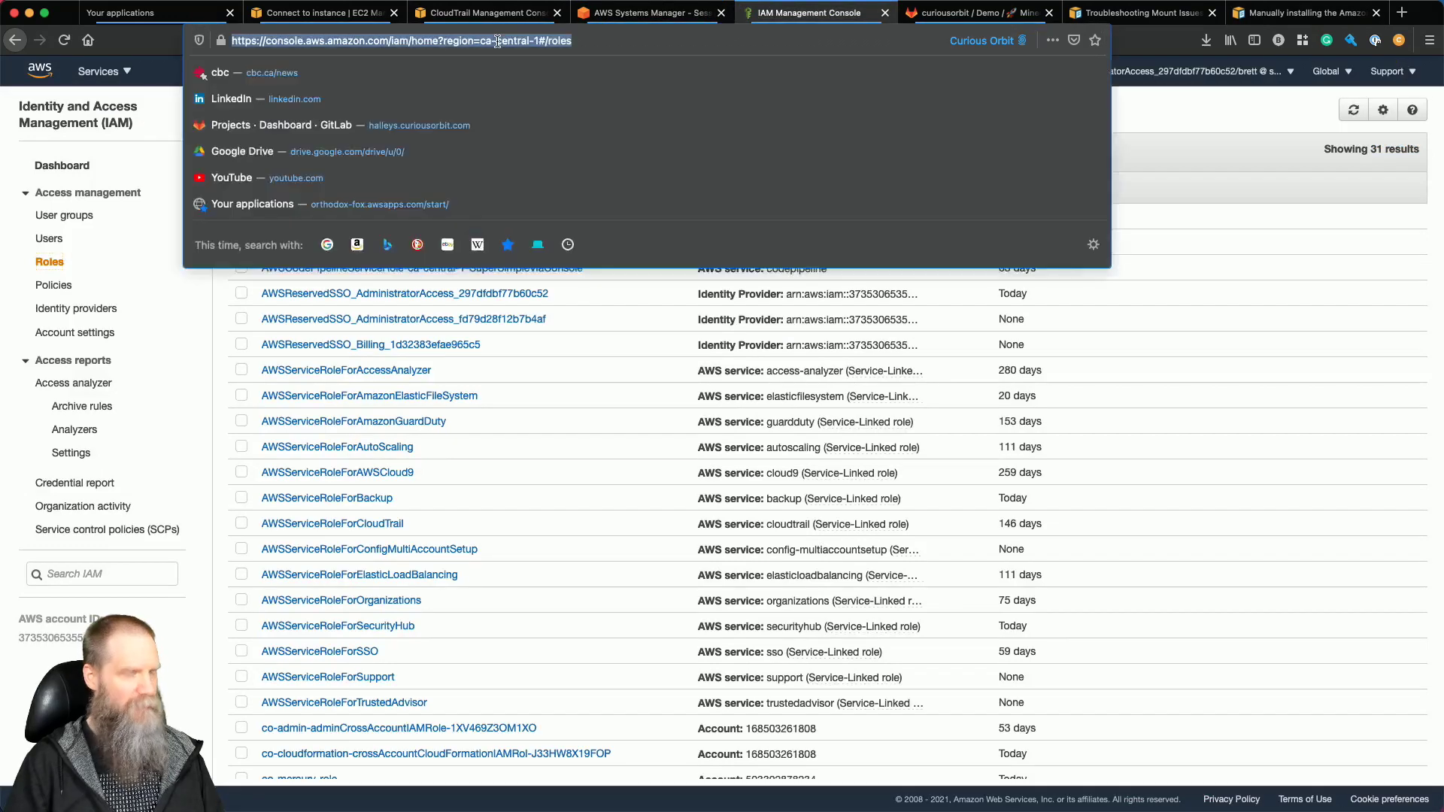
key("BackSpace")
left_click(448, 70)
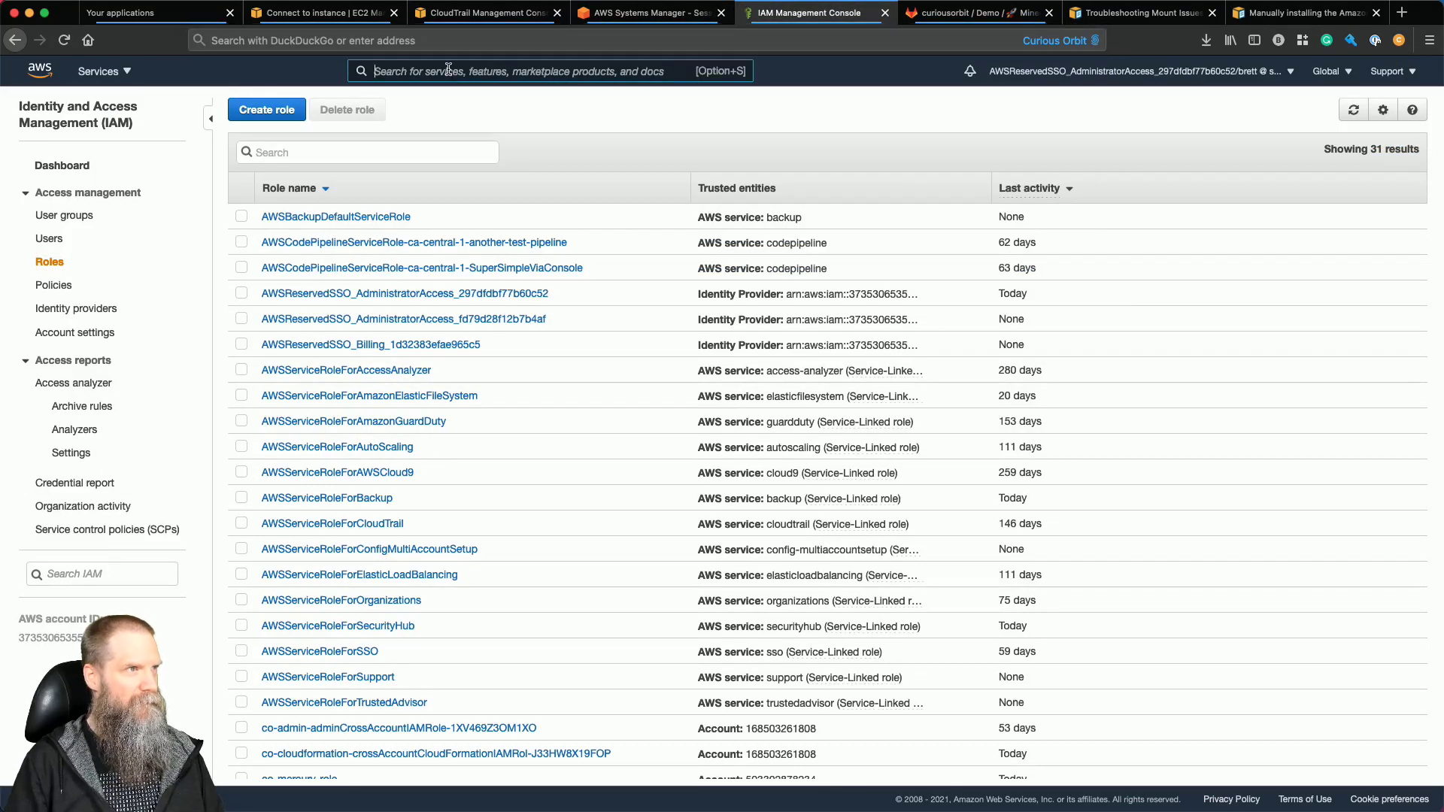
type("form data")
left_click(447, 191)
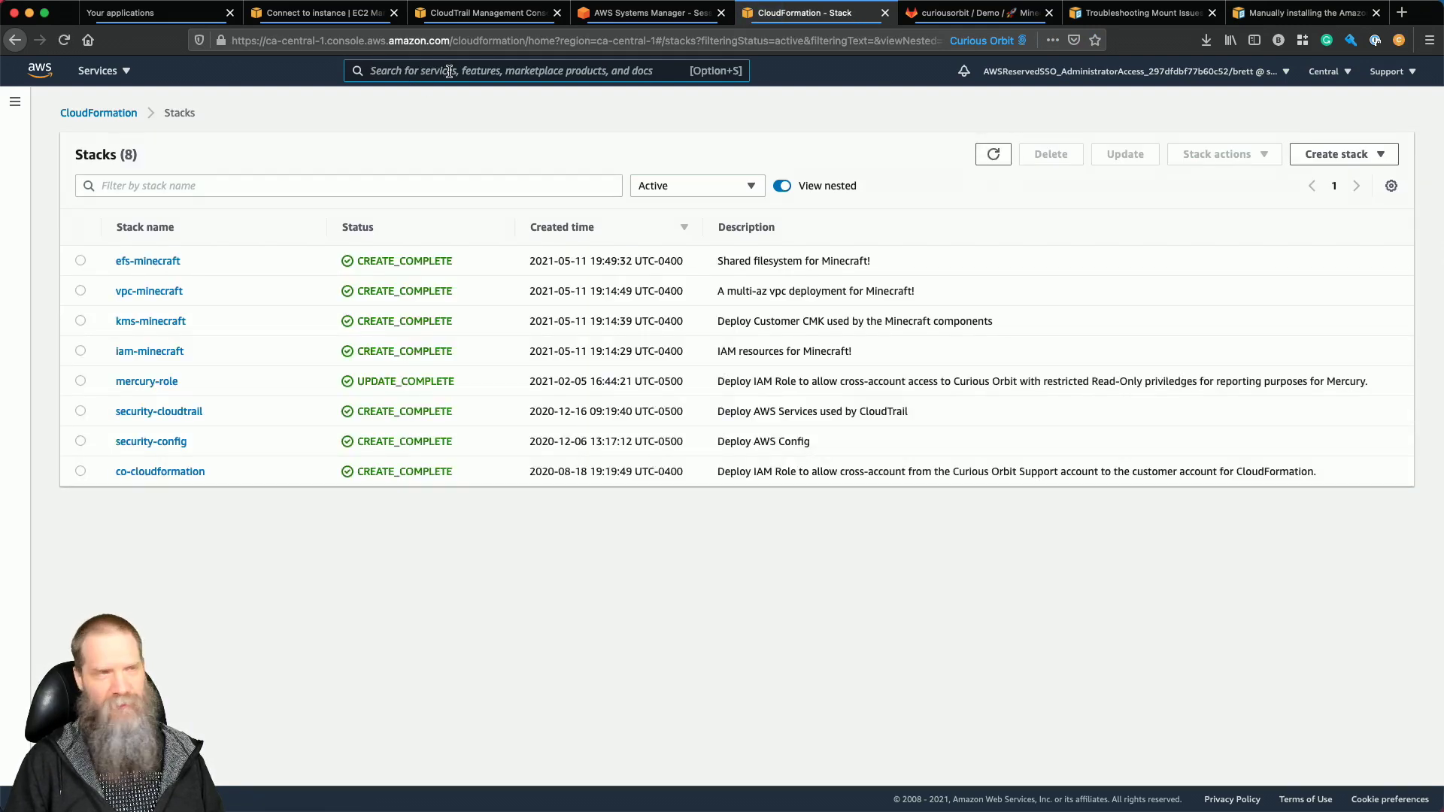
left_click(431, 49)
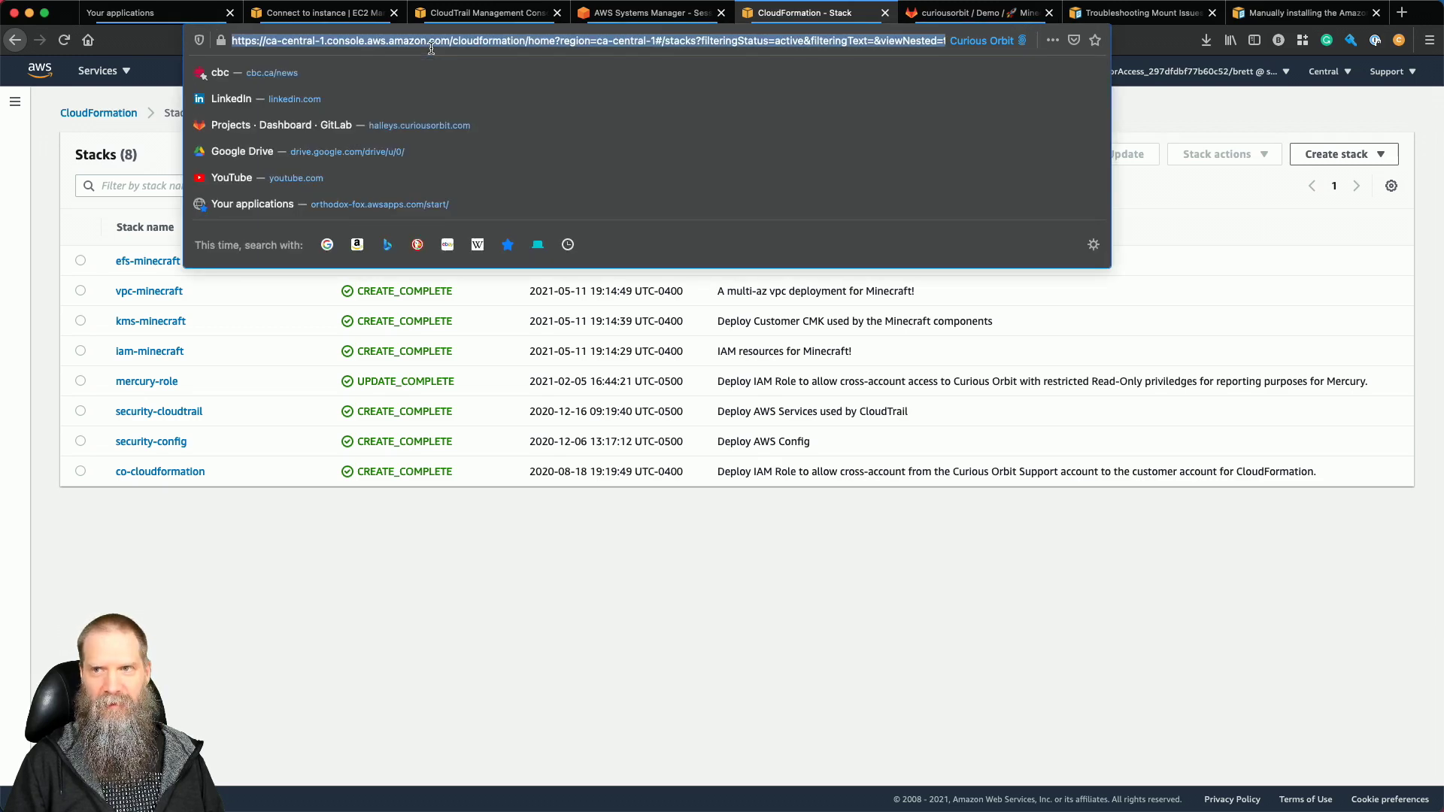
left_click(170, 73)
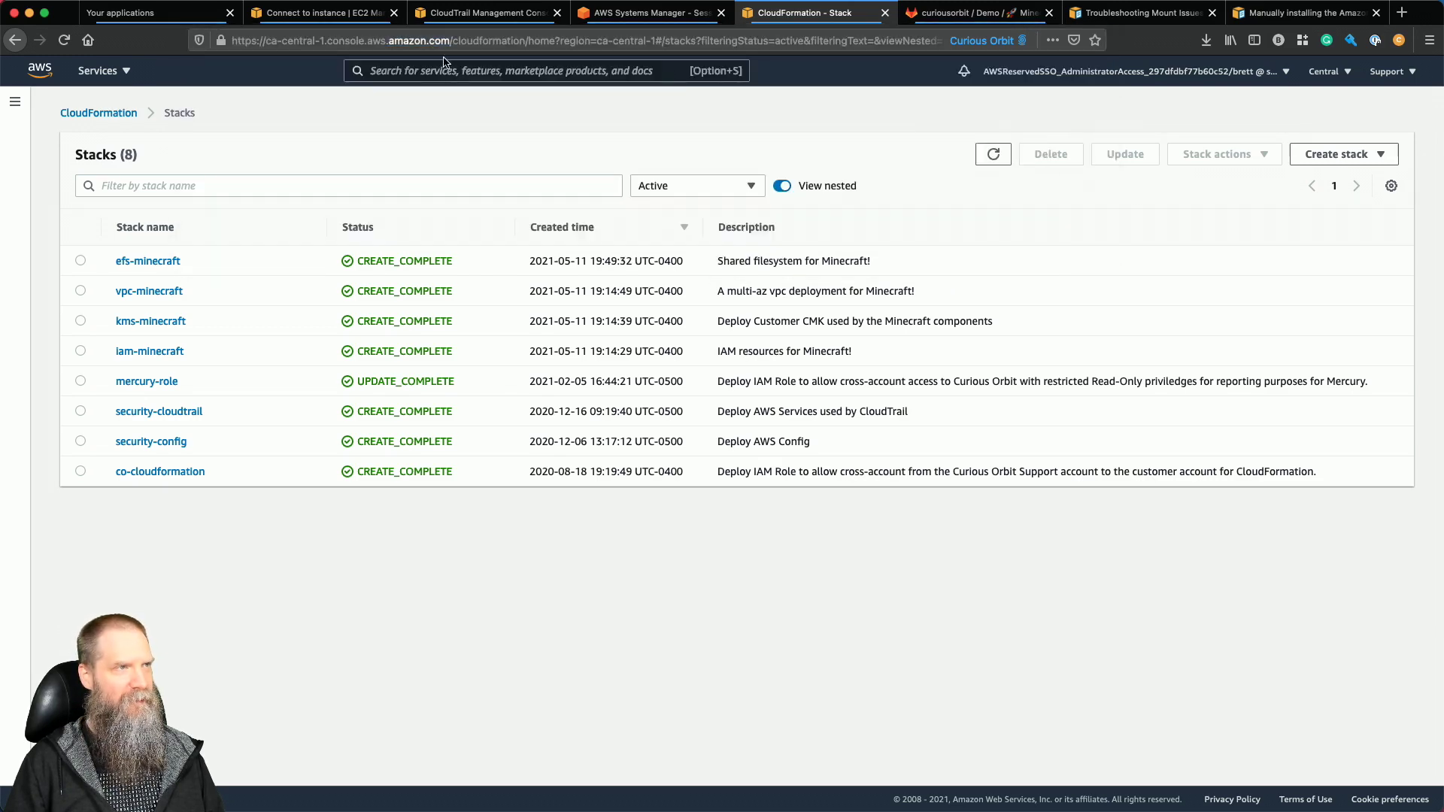
View the iam-minecraft stack's resources and open its role0 IAM role in the IAM console.
left_click(145, 353)
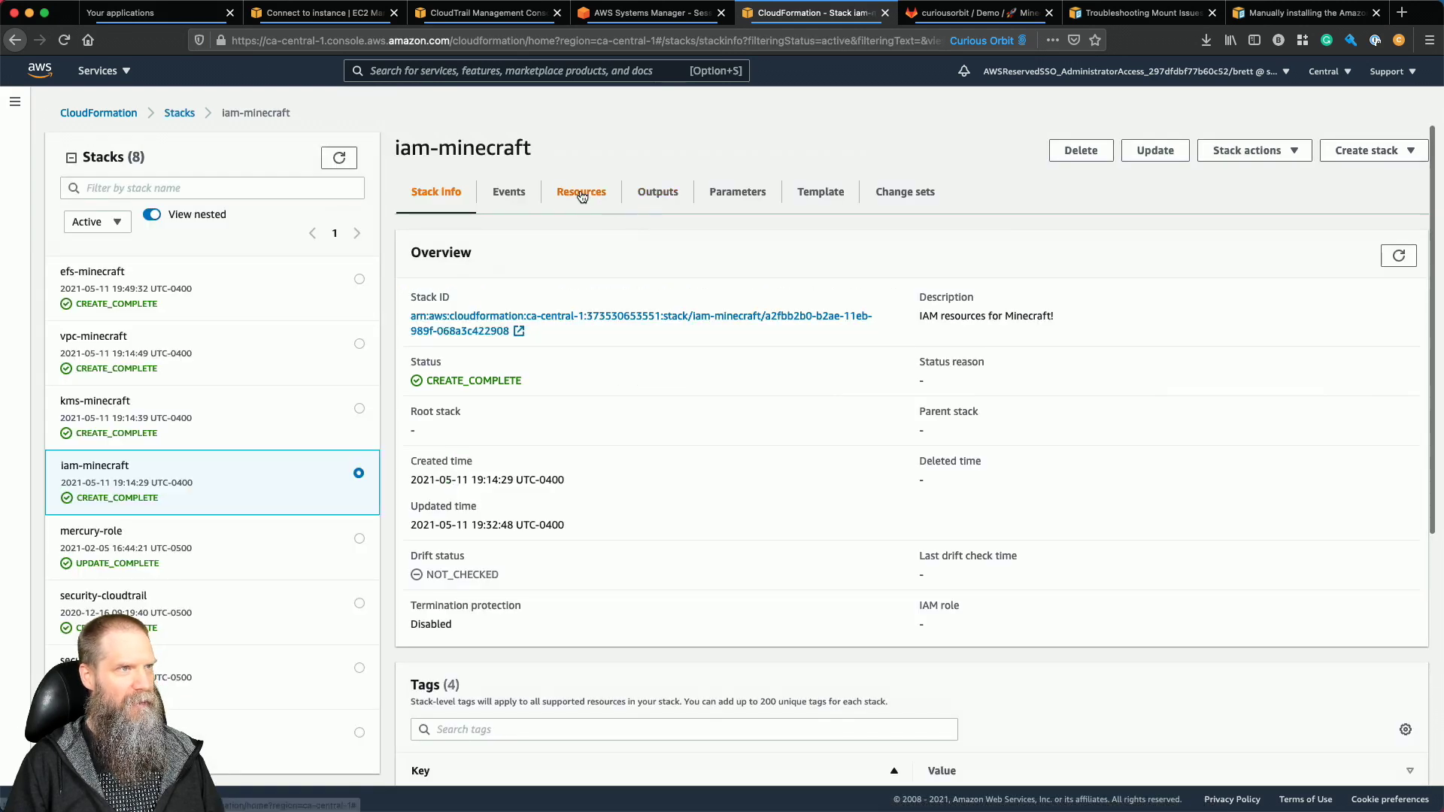
left_click(581, 193)
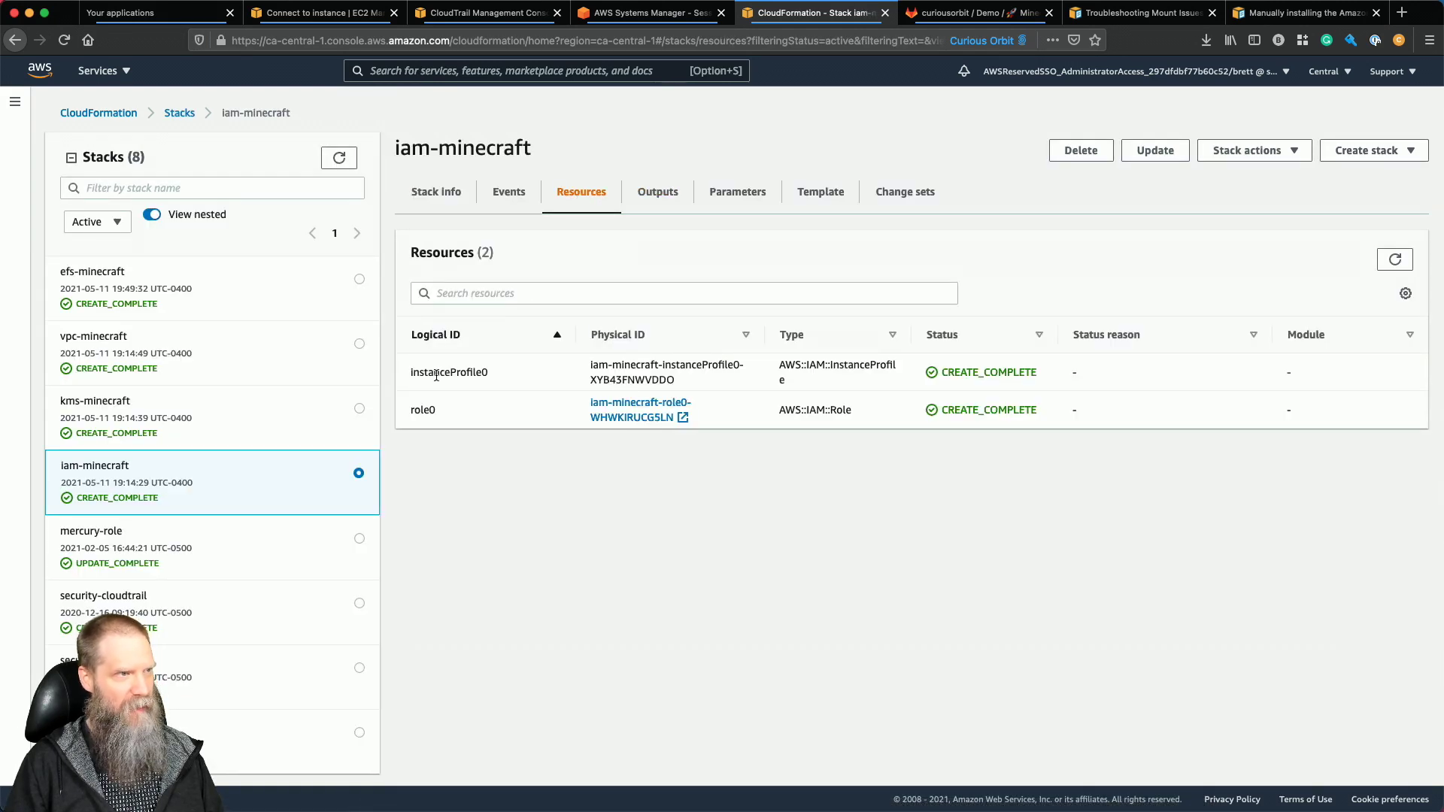
left_click_drag(436, 375, 519, 373)
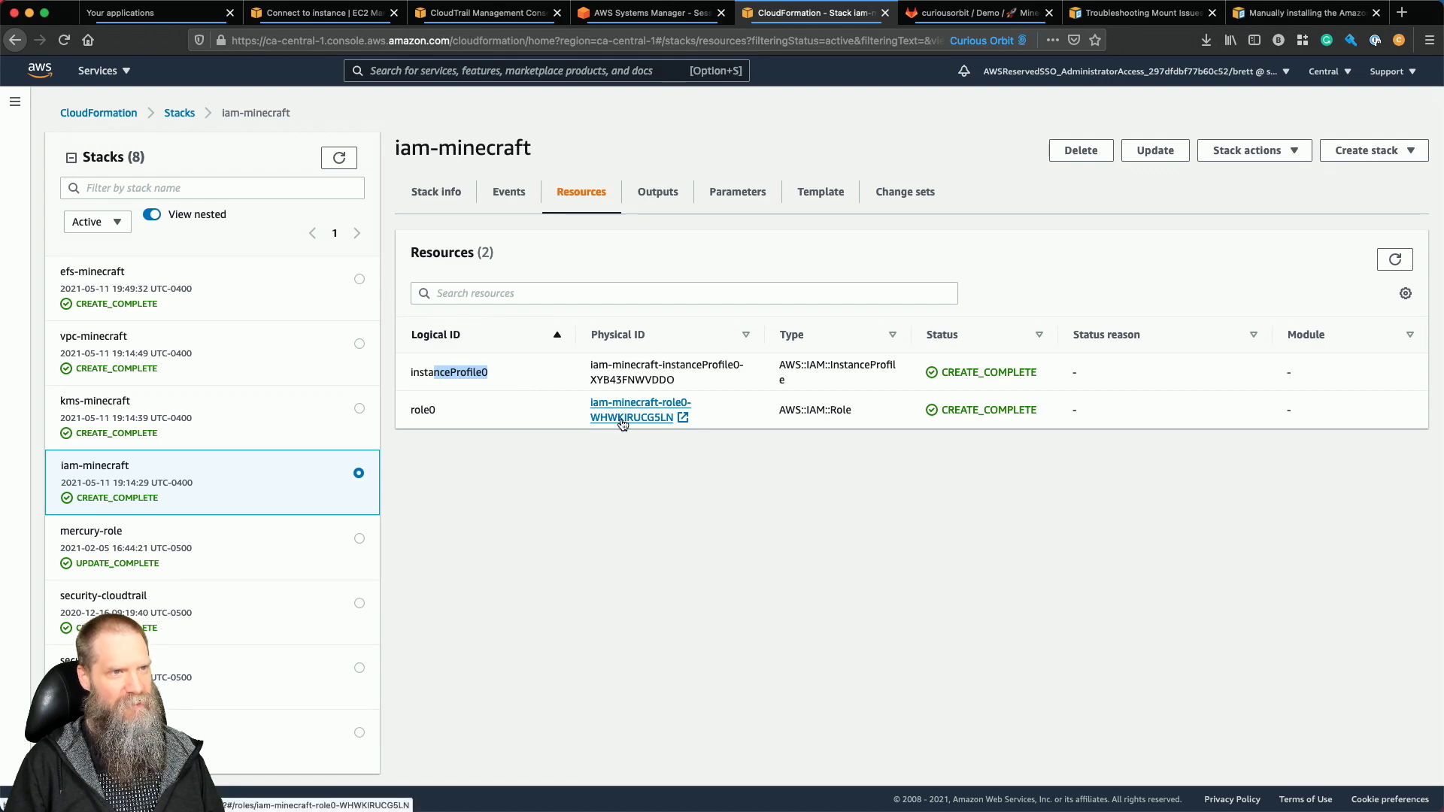
left_click(576, 371)
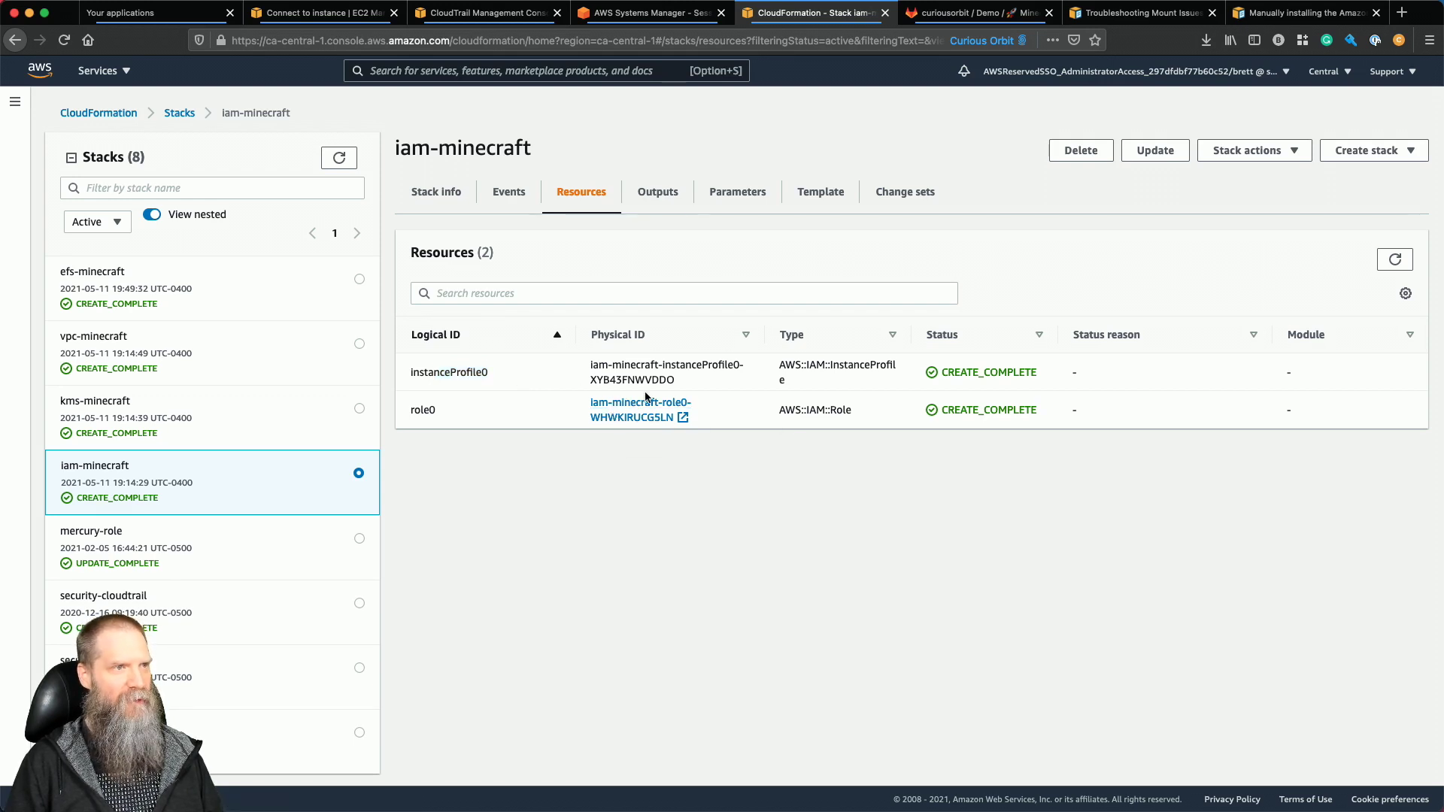
left_click(645, 398)
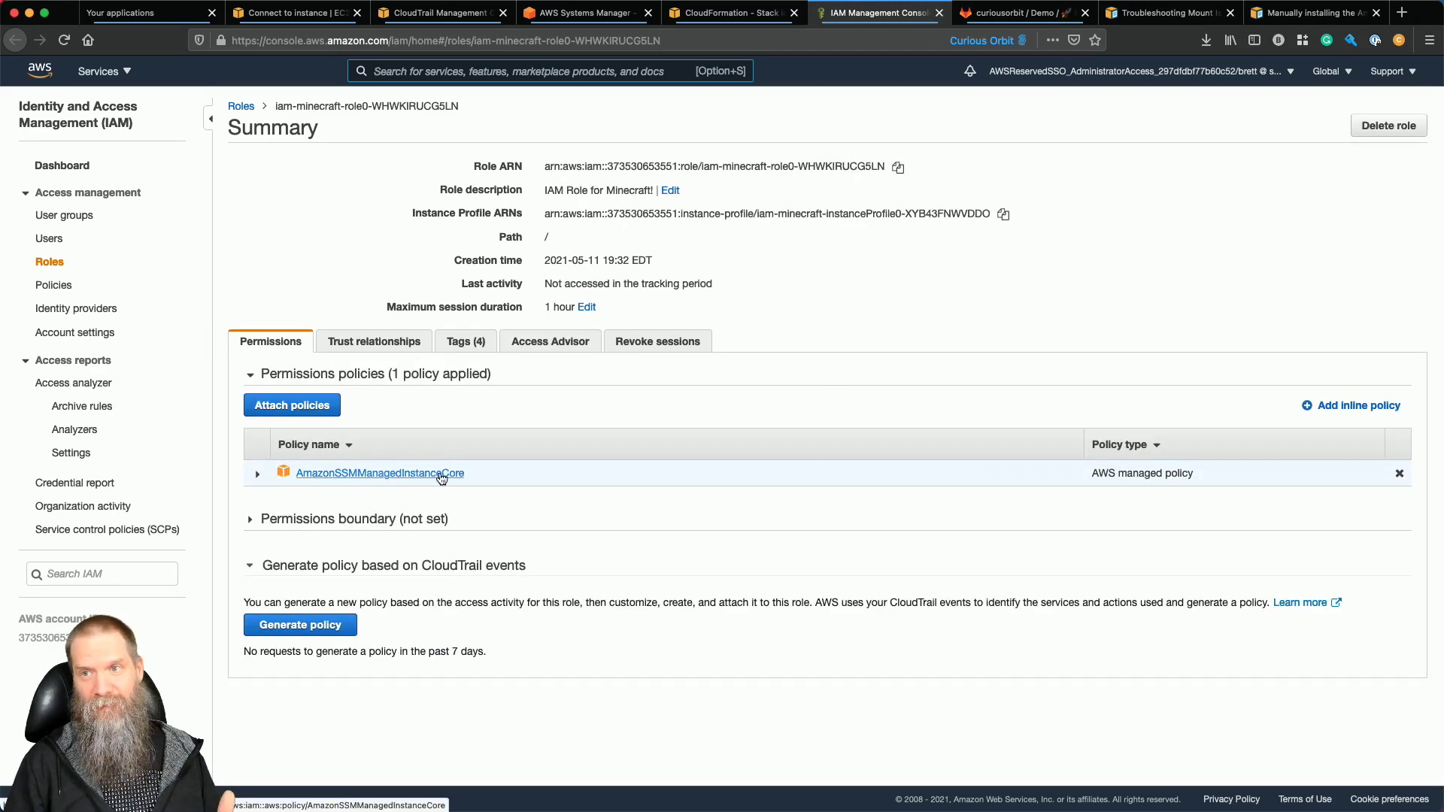
Start creating a new IAM policy and choose KMS as its service.
left_click(54, 285)
left_click(283, 106)
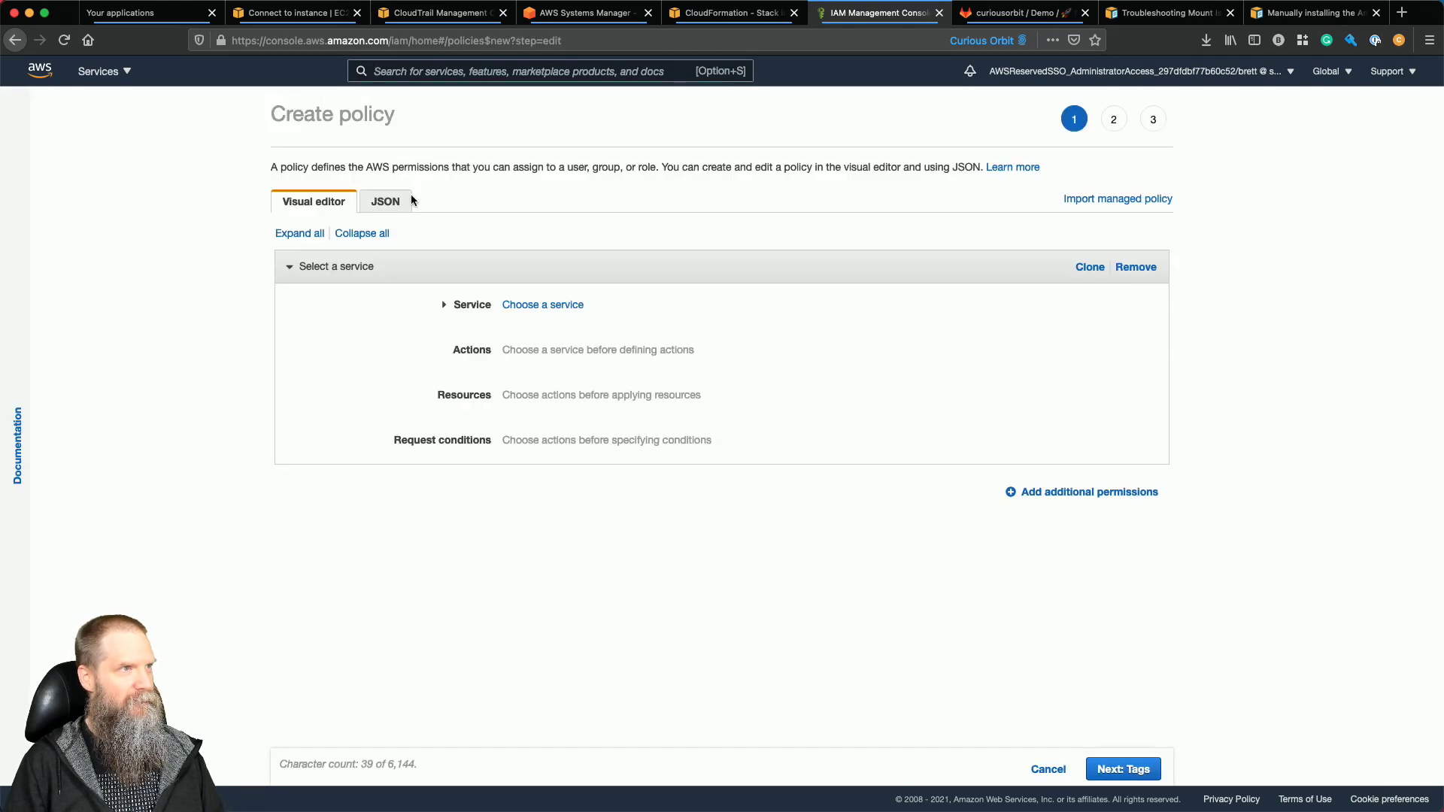
left_click(548, 305)
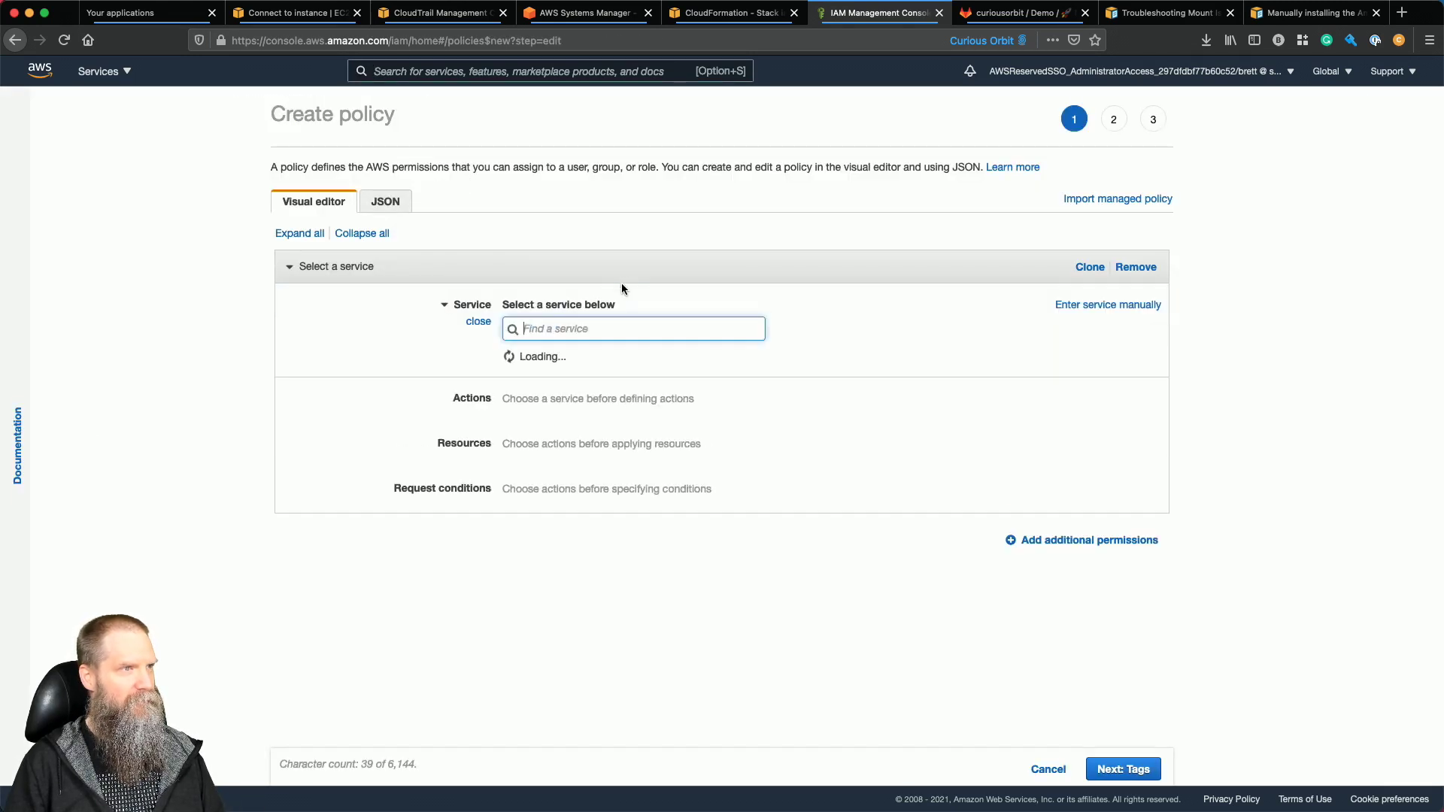
type("kms")
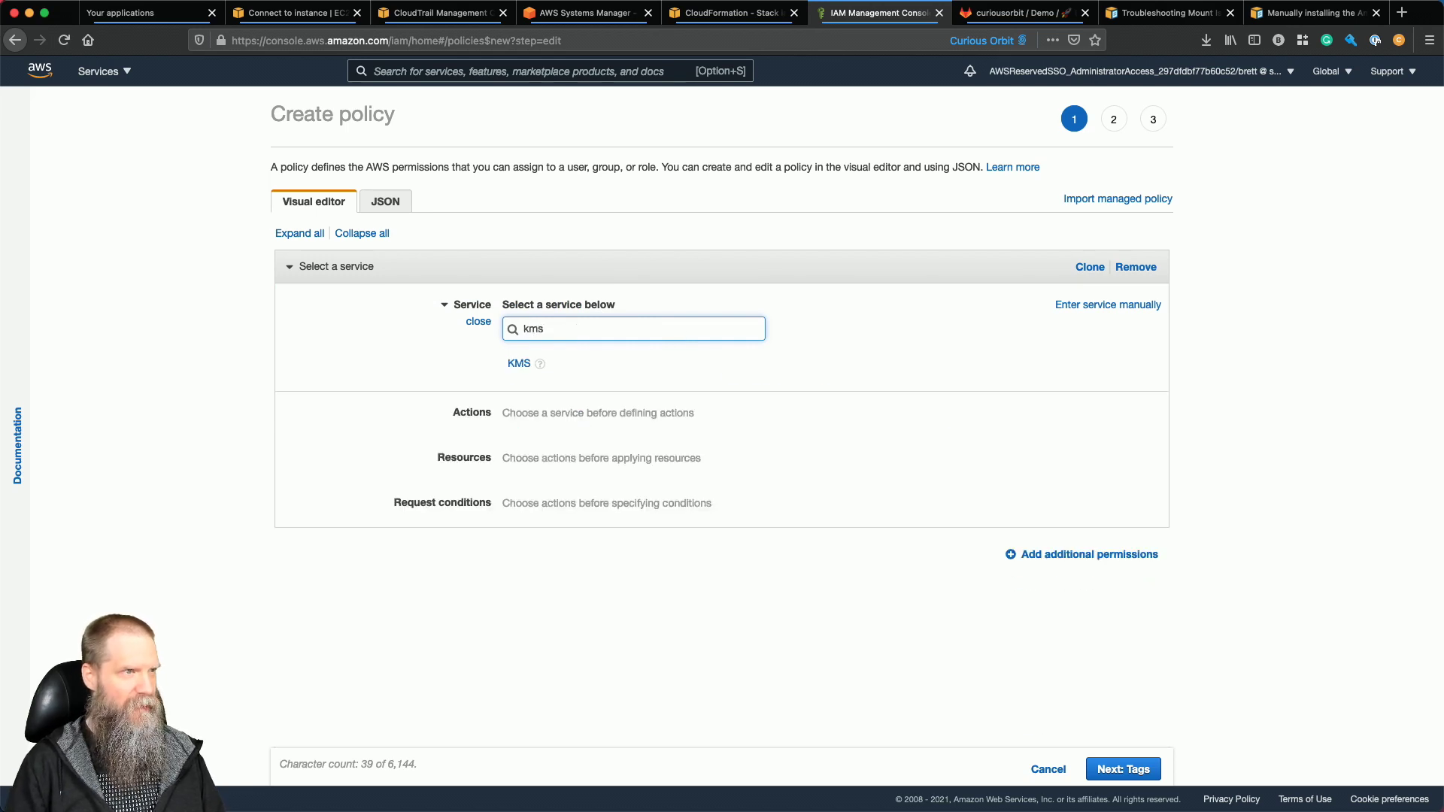
left_click(520, 365)
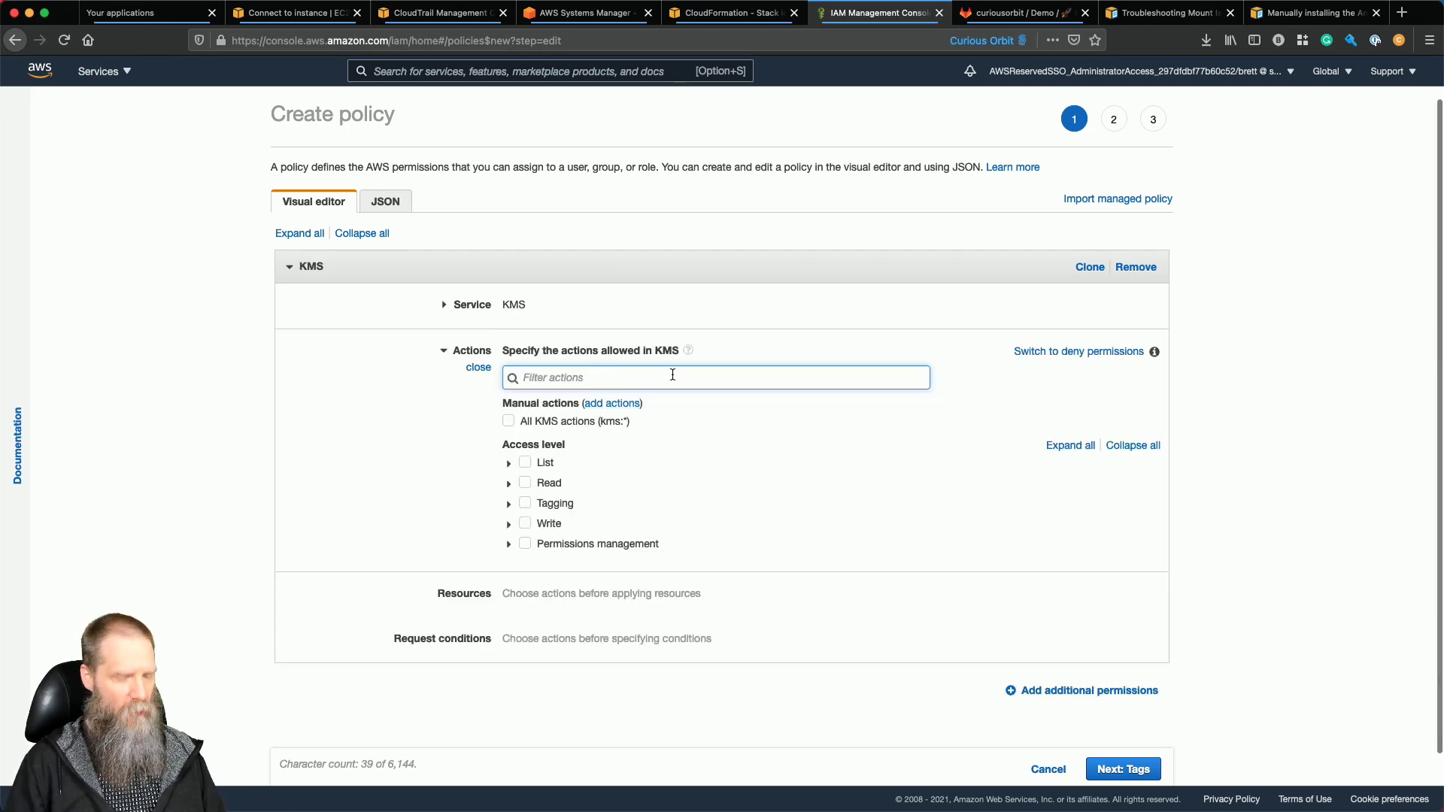
Allow the KMS actions GenerateDataKey, Decrypt and Encrypt in the new policy.
type("Generat")
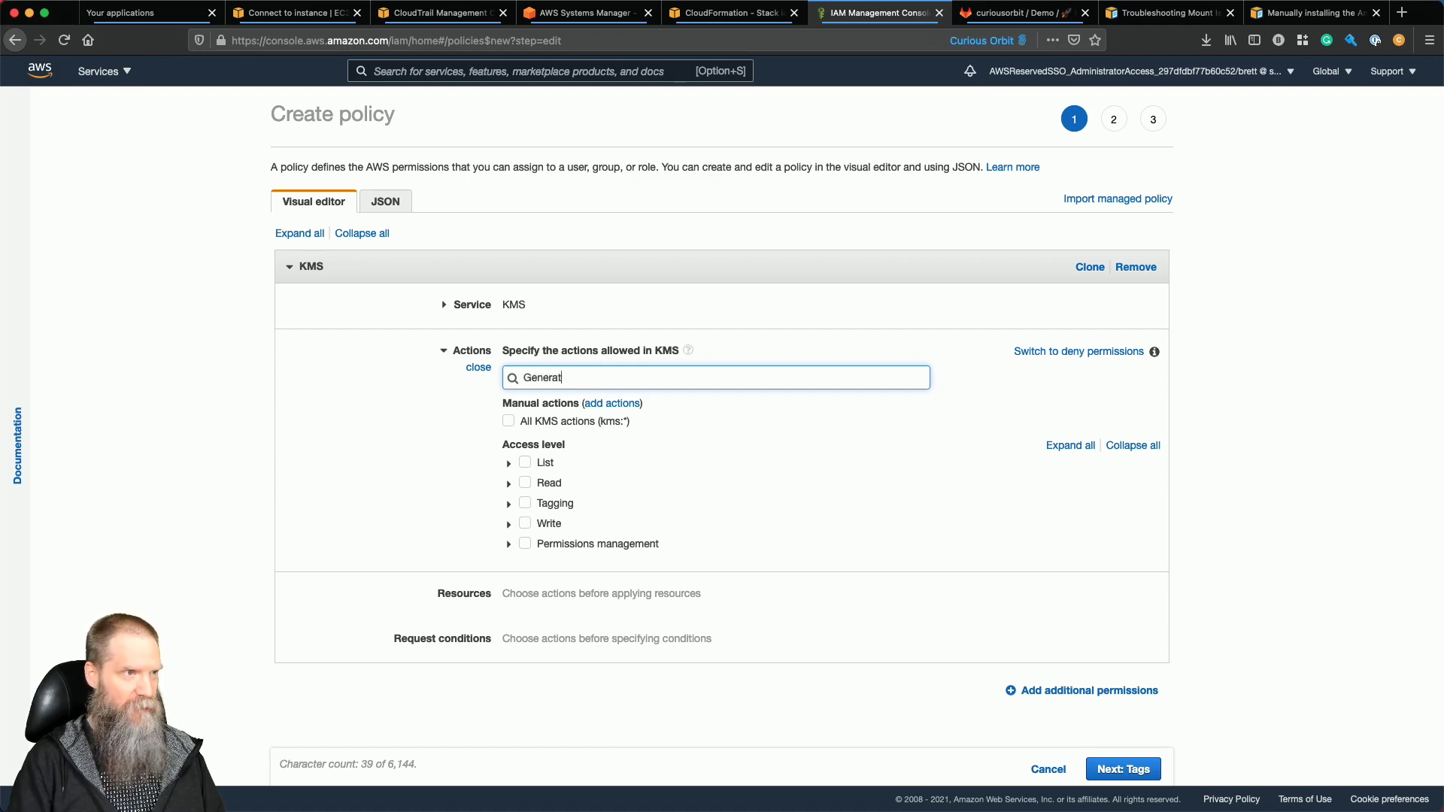
type("e")
left_click(525, 412)
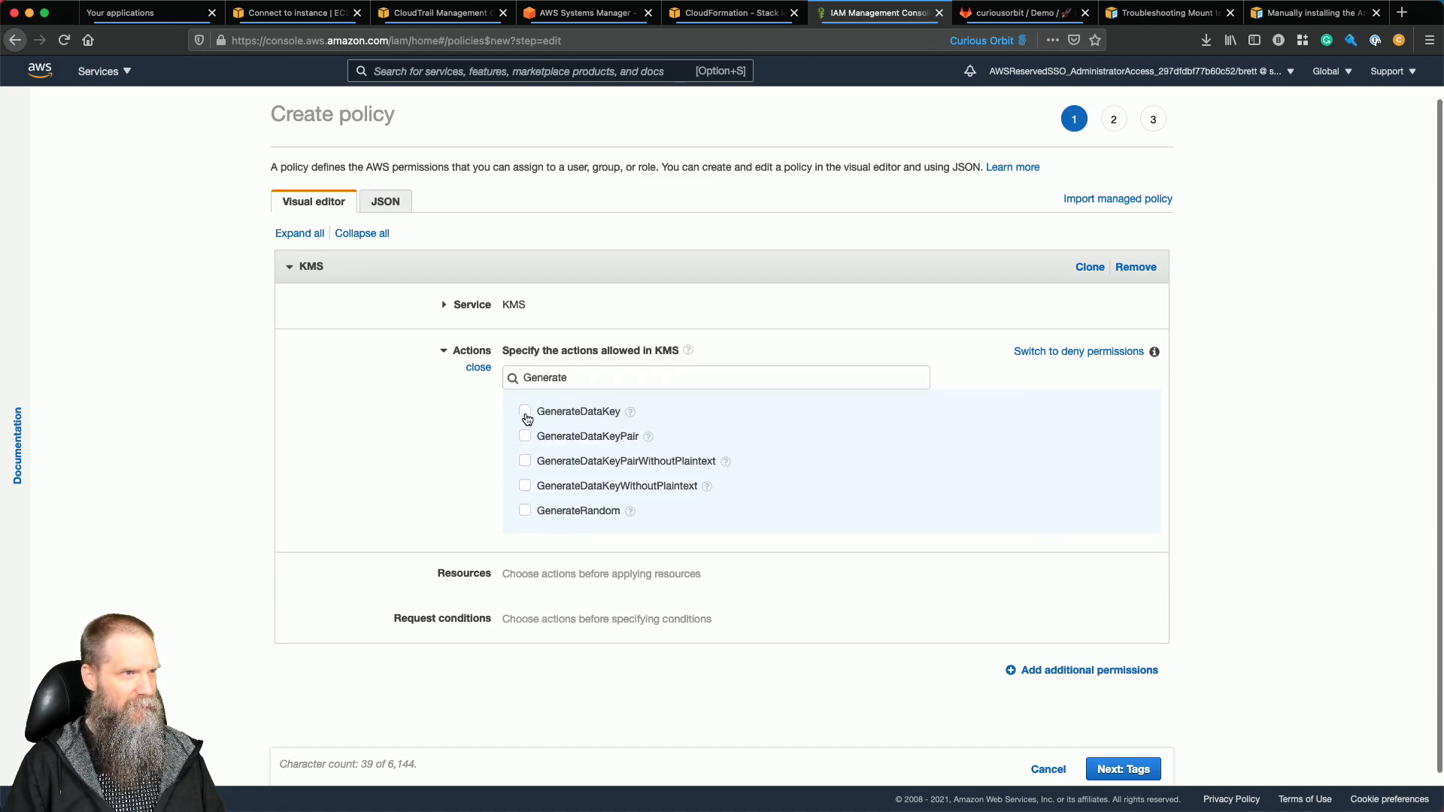
double_click(580, 378)
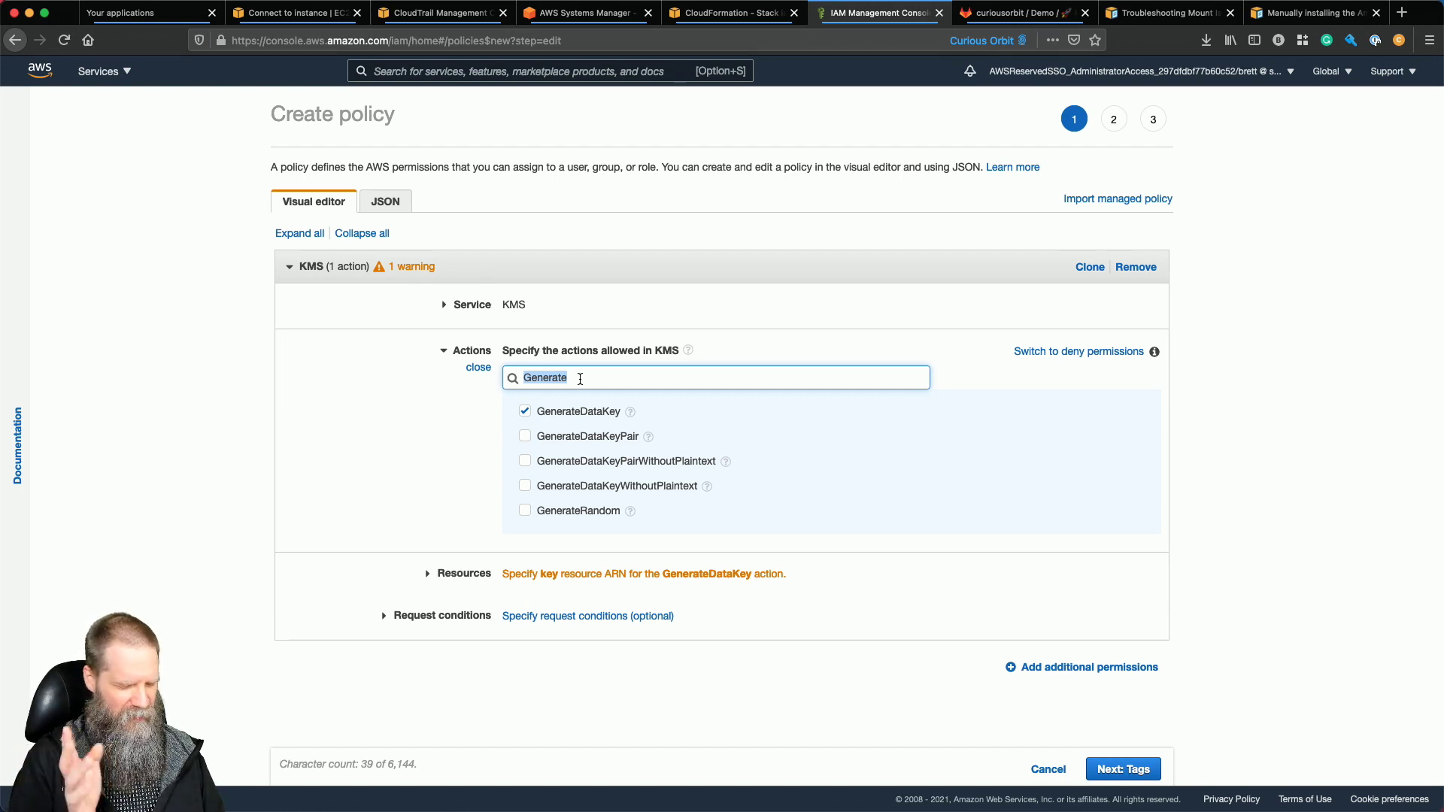
type("Decr")
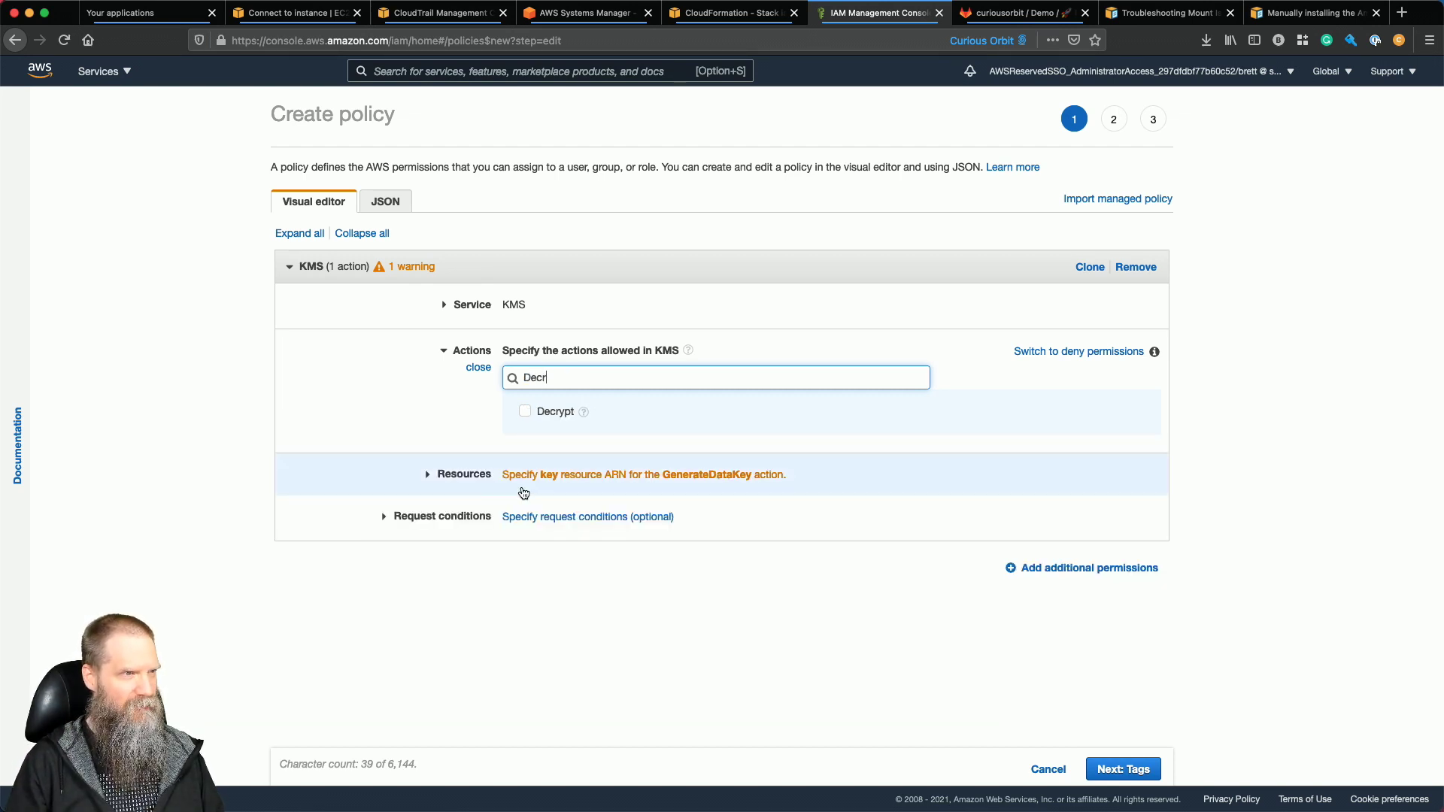
left_click(525, 412)
double_click(560, 383)
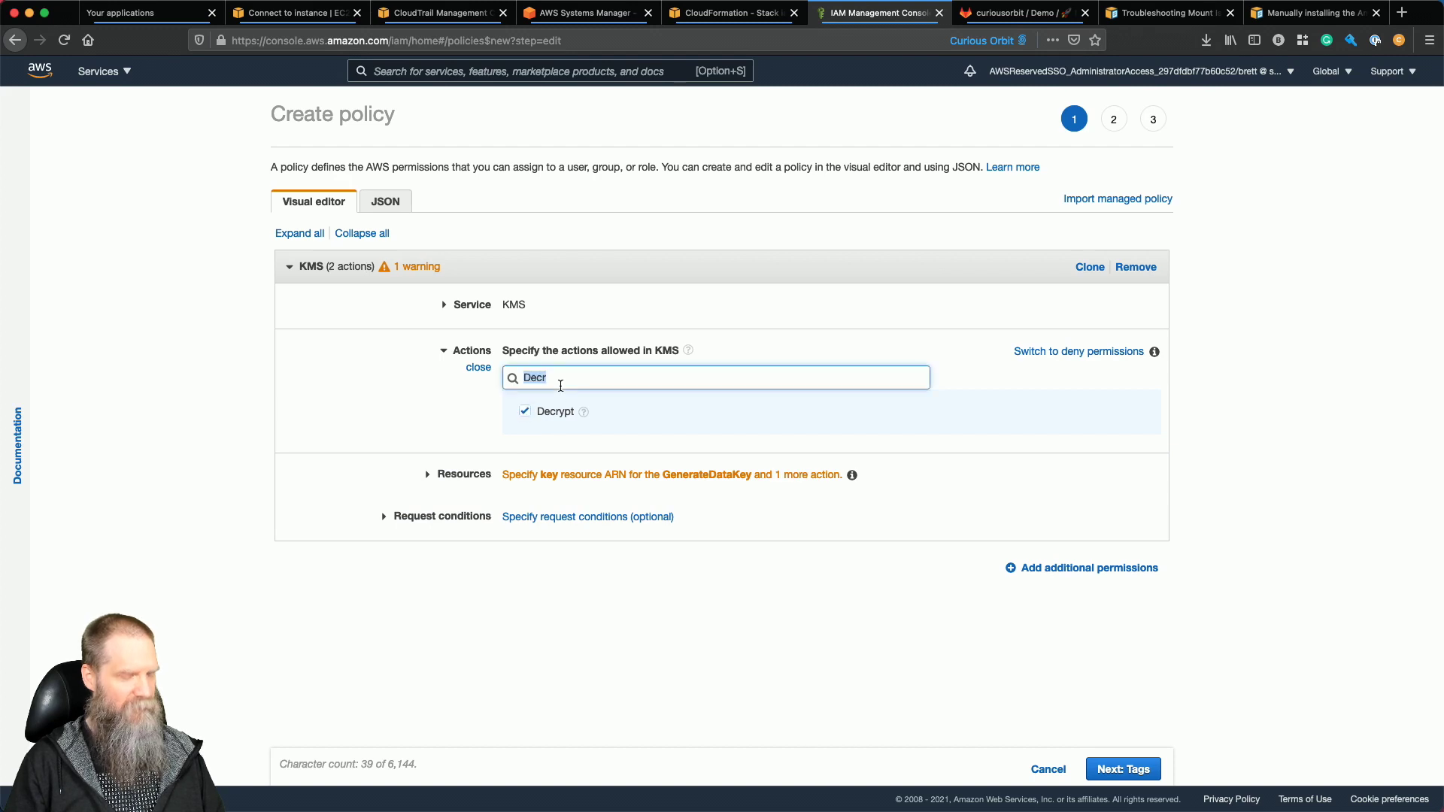
type("Encr")
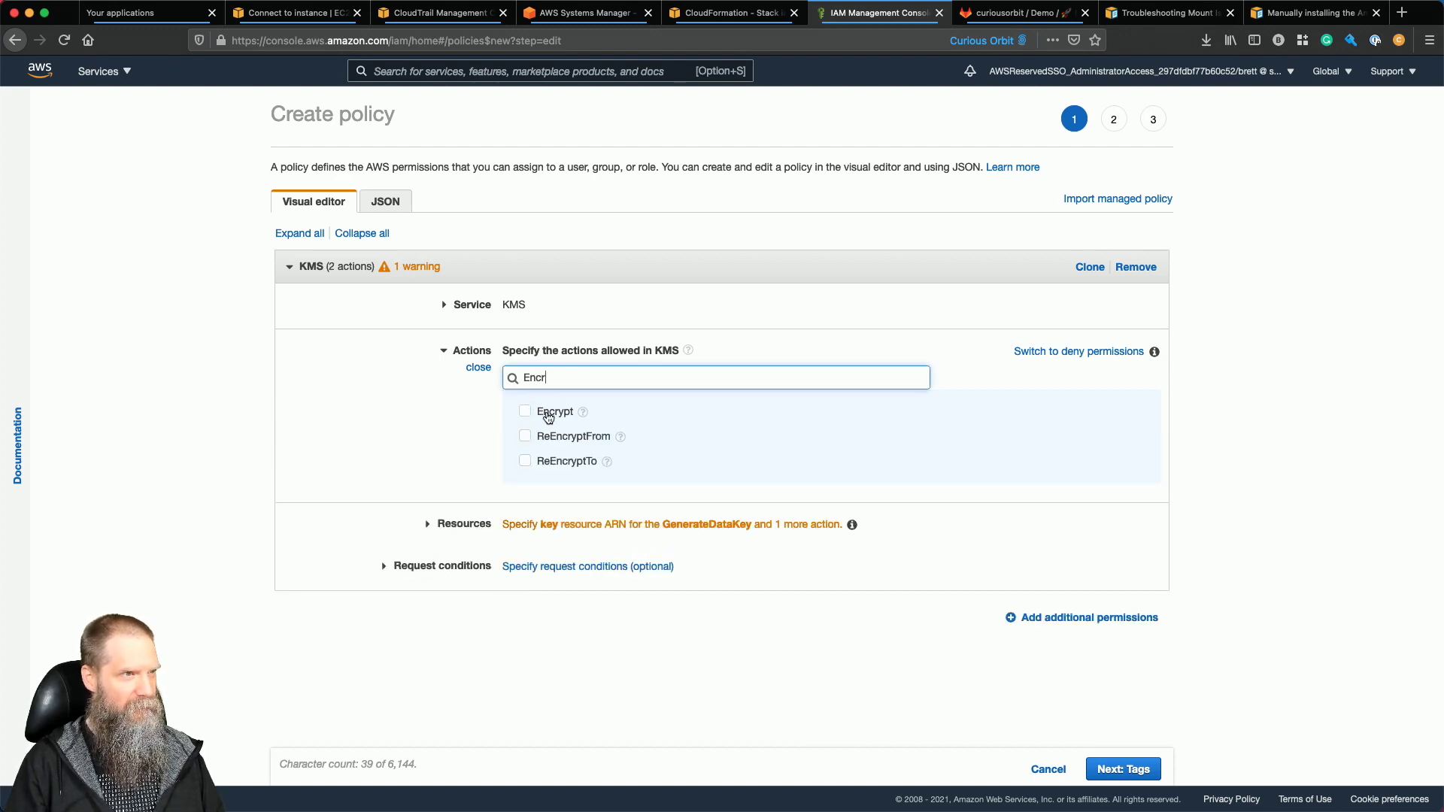
left_click(548, 415)
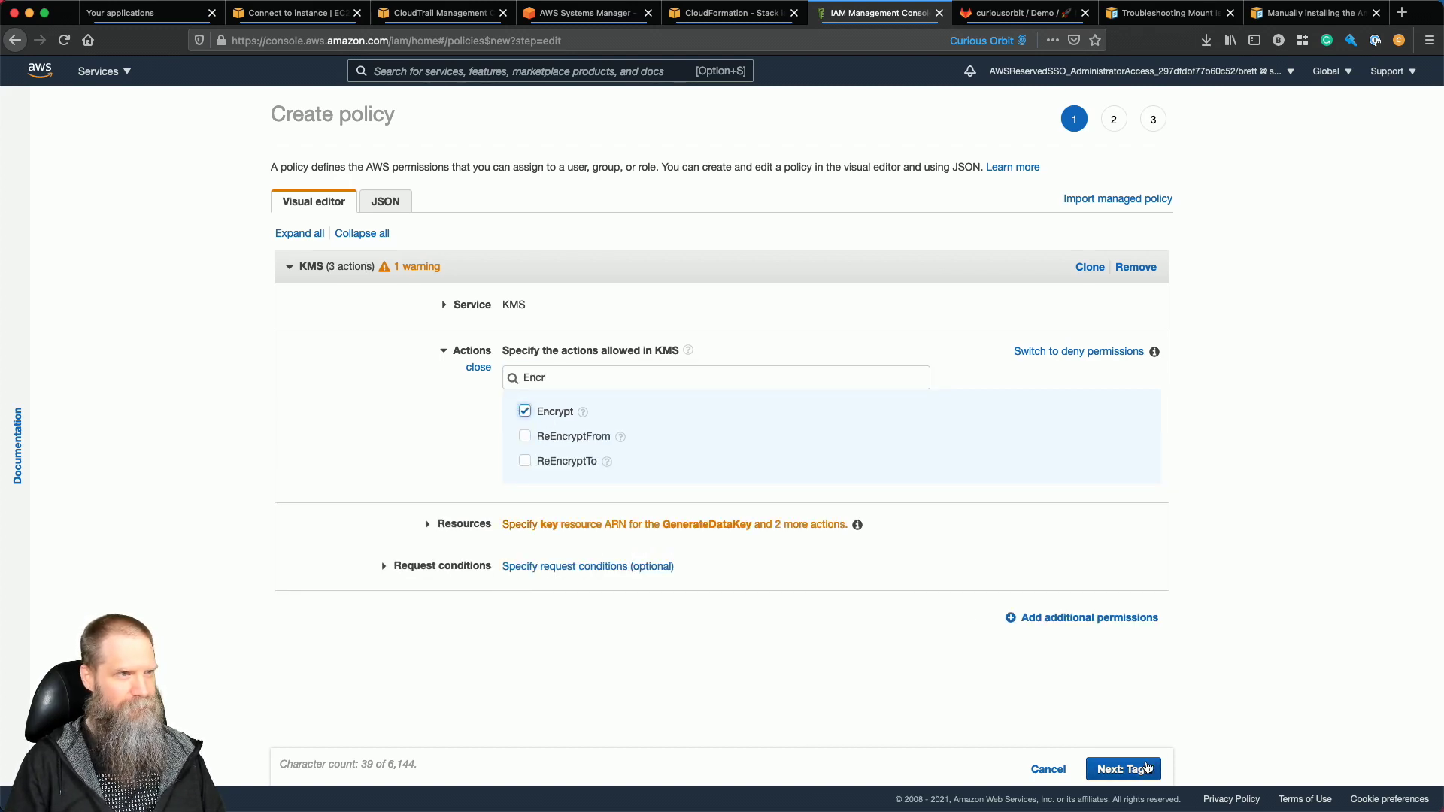
Expand the policy's resource settings and copy the KMS key ARN from the kms-minecraft CloudFormation stack's outputs.
left_click(613, 519)
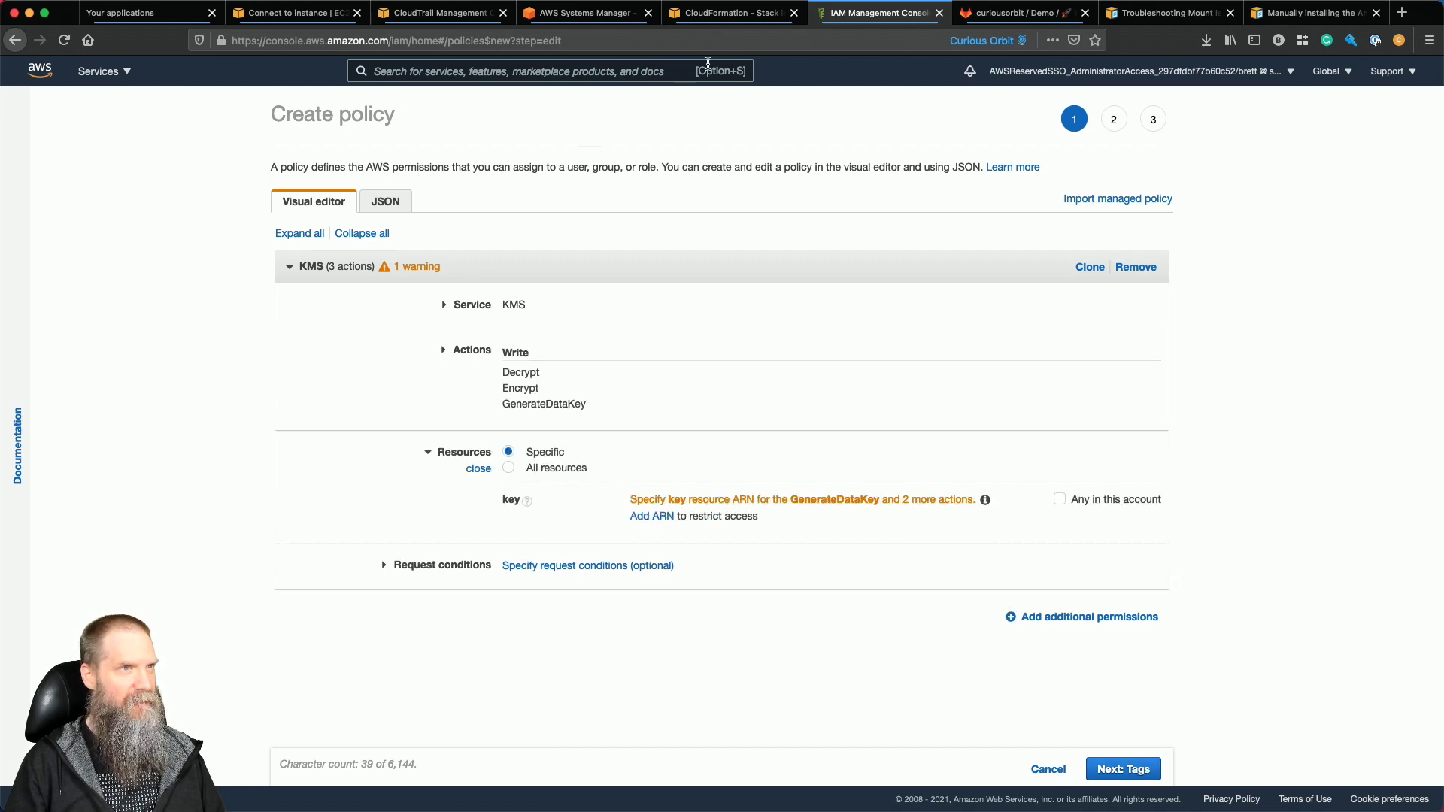
left_click(681, 13)
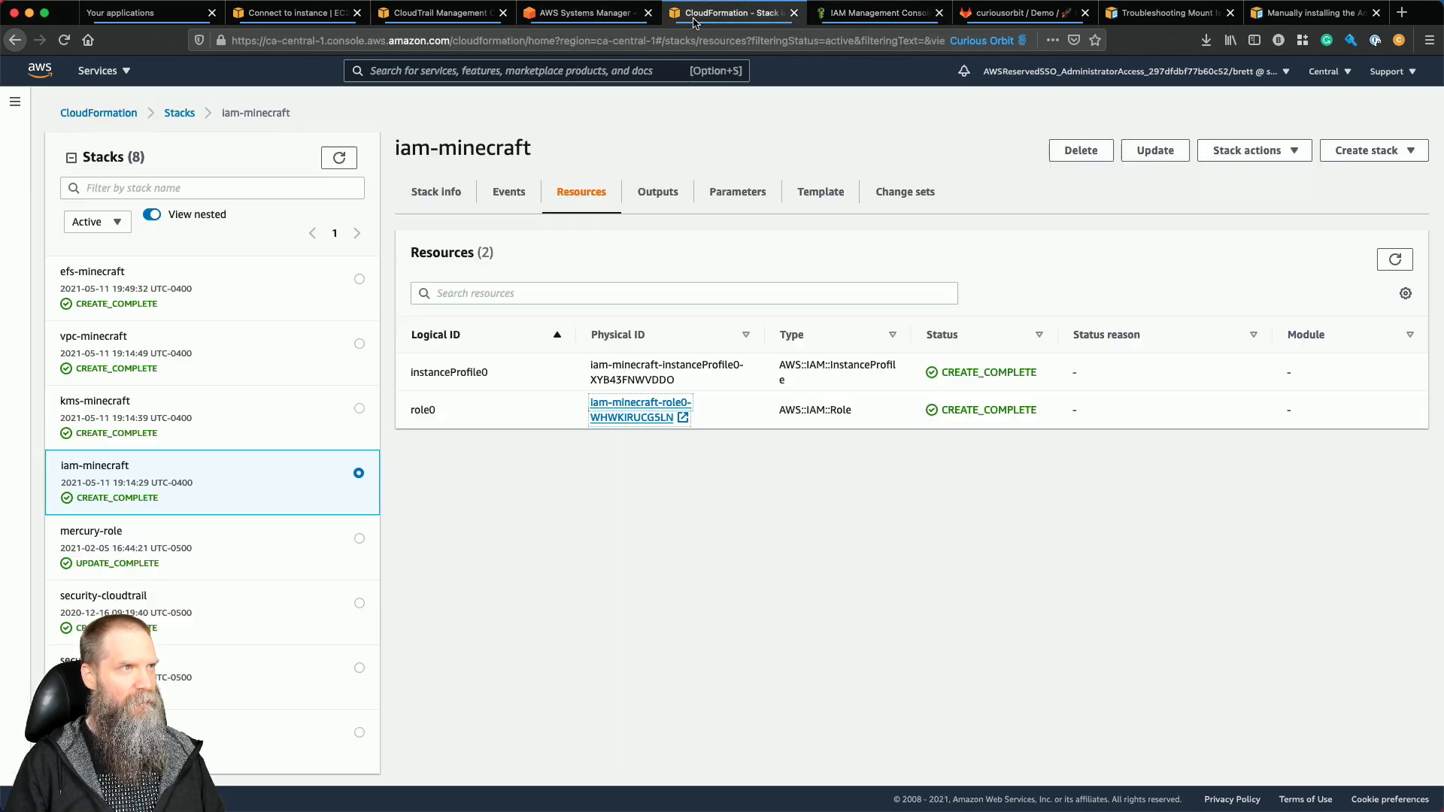
left_click(121, 421)
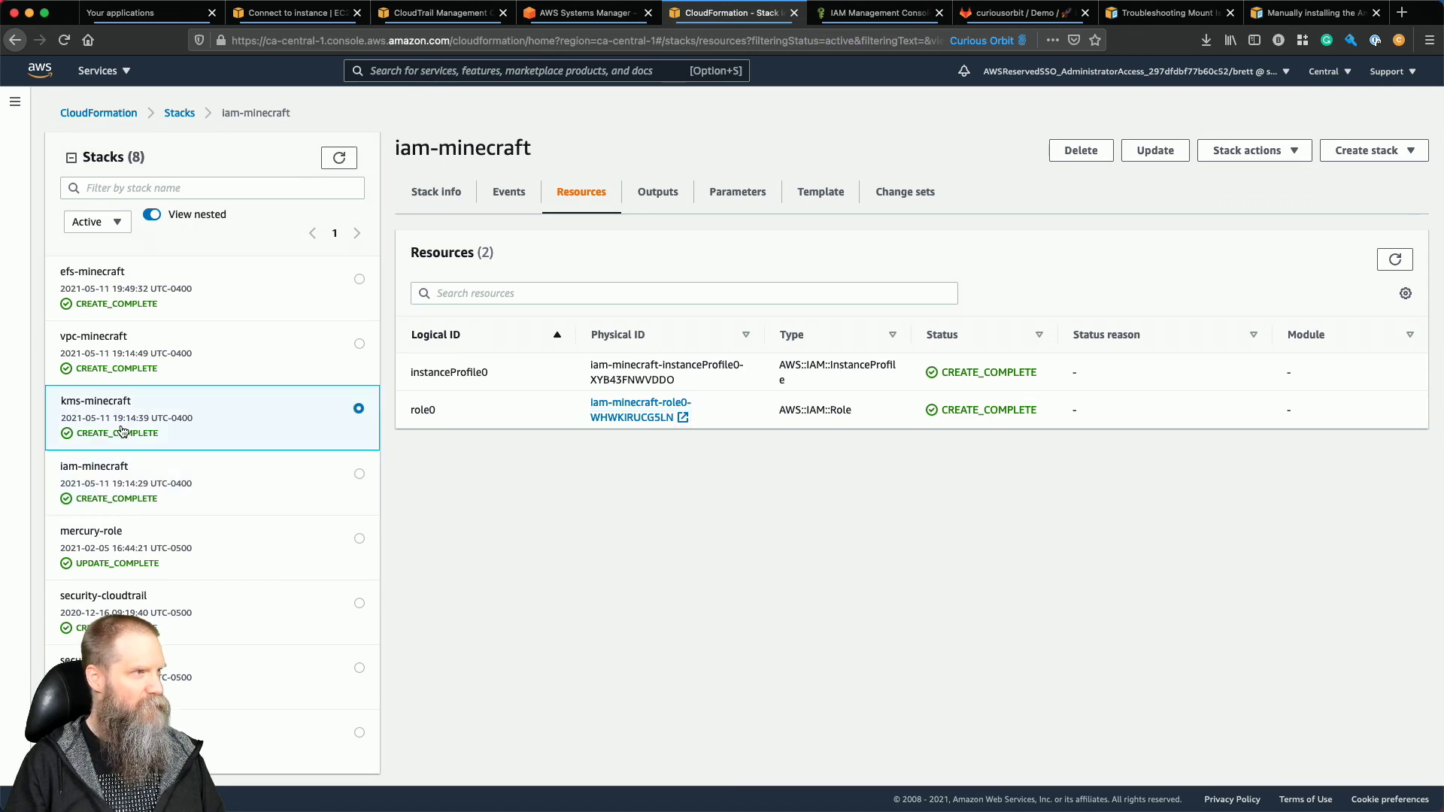
left_click(641, 199)
left_click_drag(515, 401, 969, 403)
key("super+c")
Restrict the new policy's KMS key resource to the copied Minecraft key ARN.
left_click(842, 14)
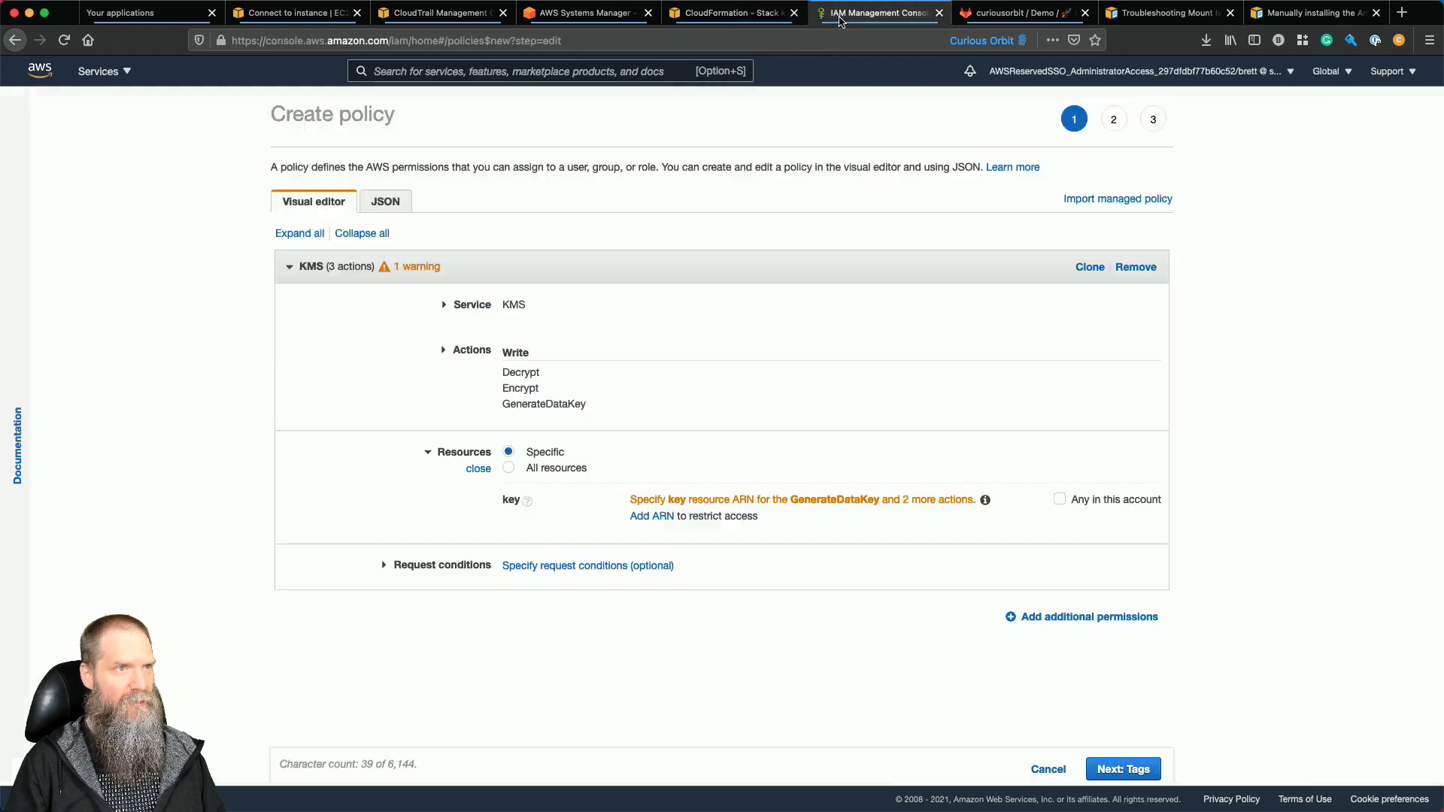
left_click(651, 516)
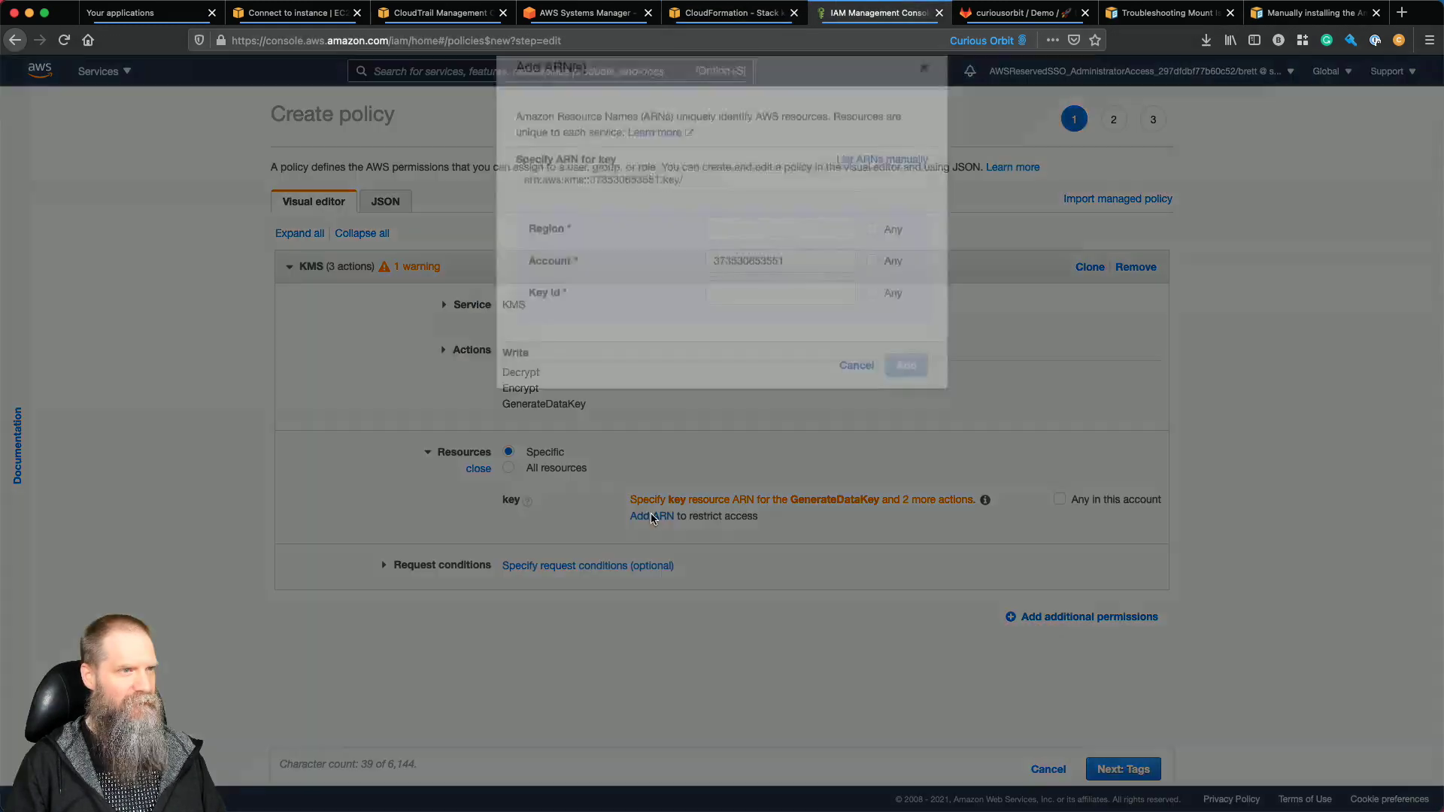
left_click(707, 260)
key("super+a")
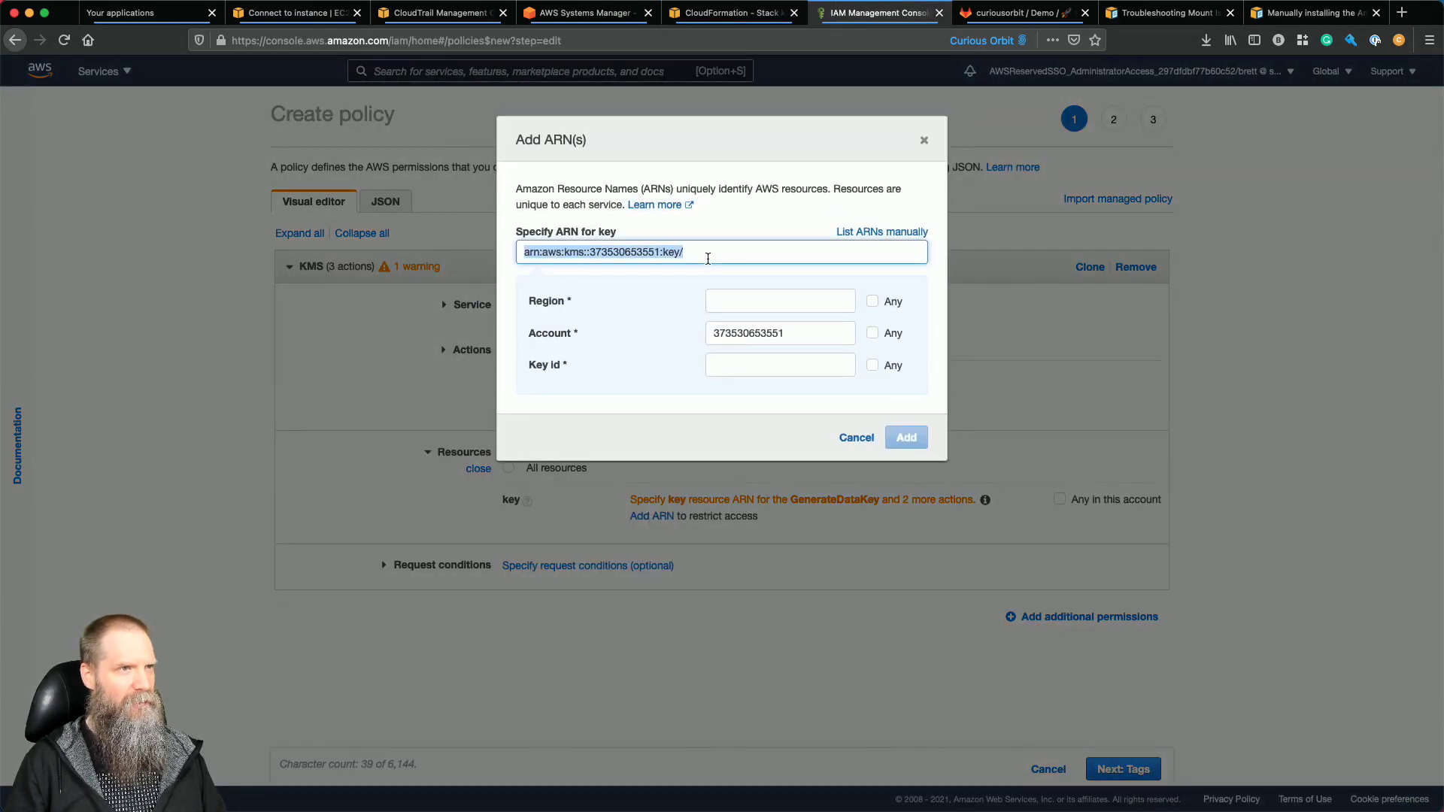
key("super+v")
left_click(907, 437)
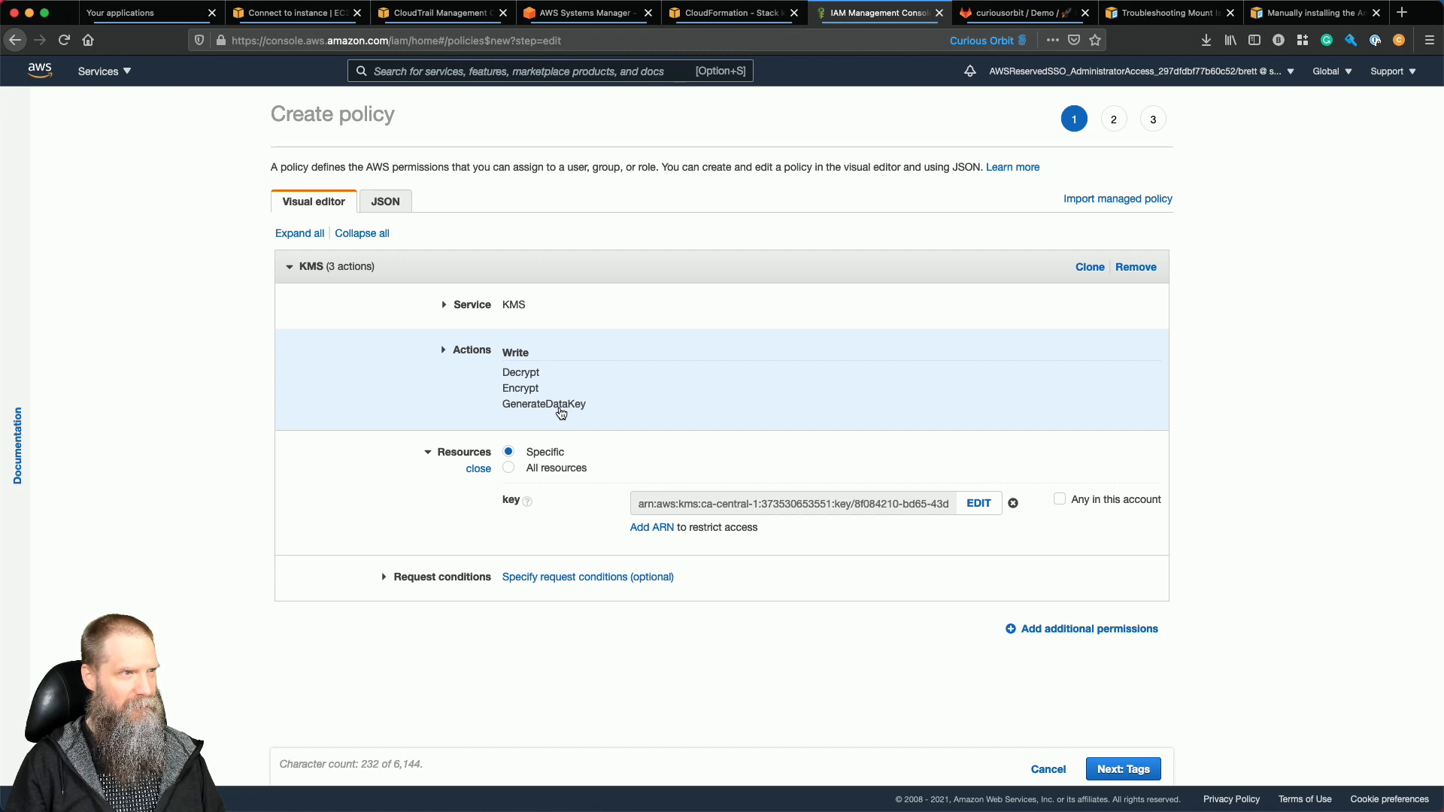
Clear the KMS action filter and examine the actions available under the List and Read access levels.
left_click(513, 350)
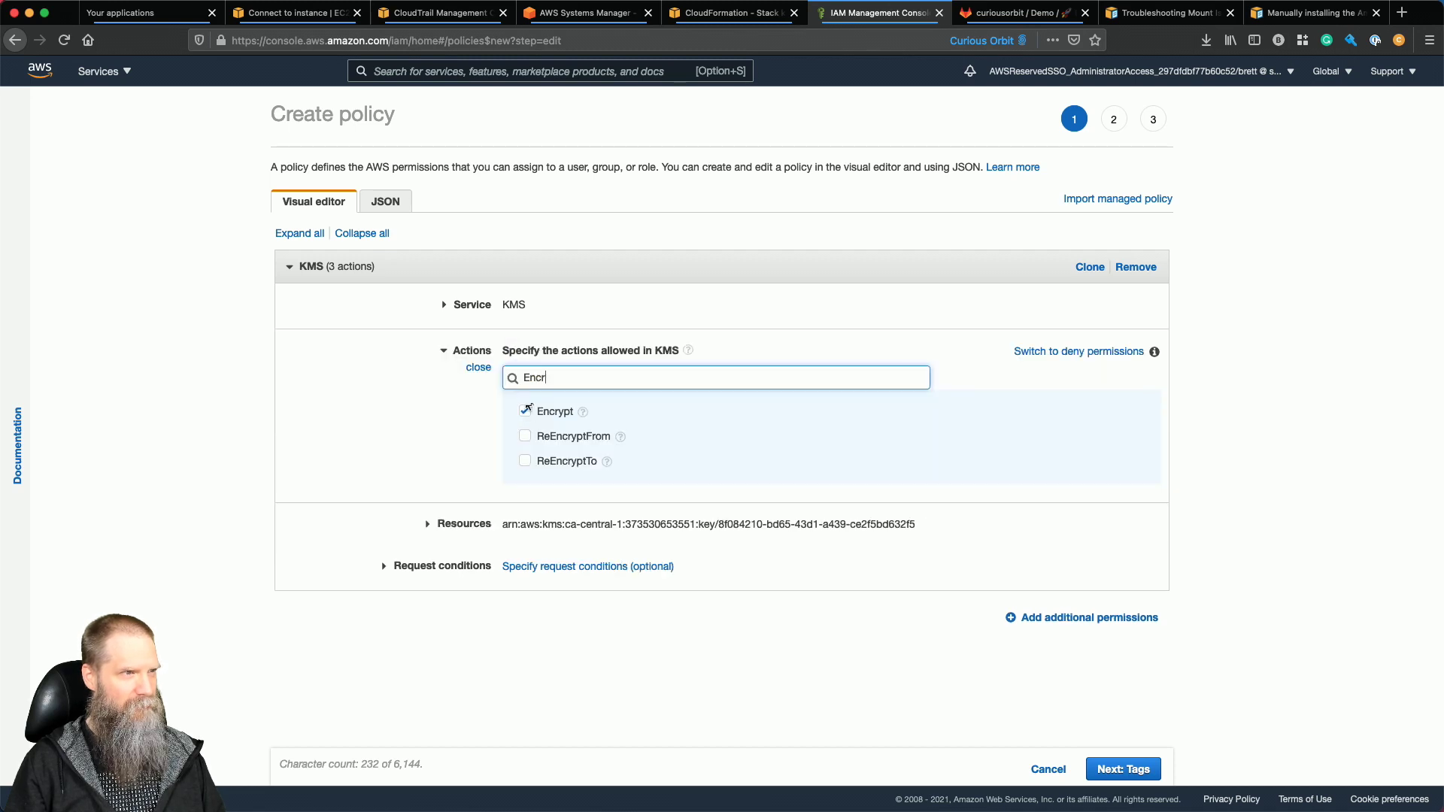
double_click(558, 376)
key("BackSpace")
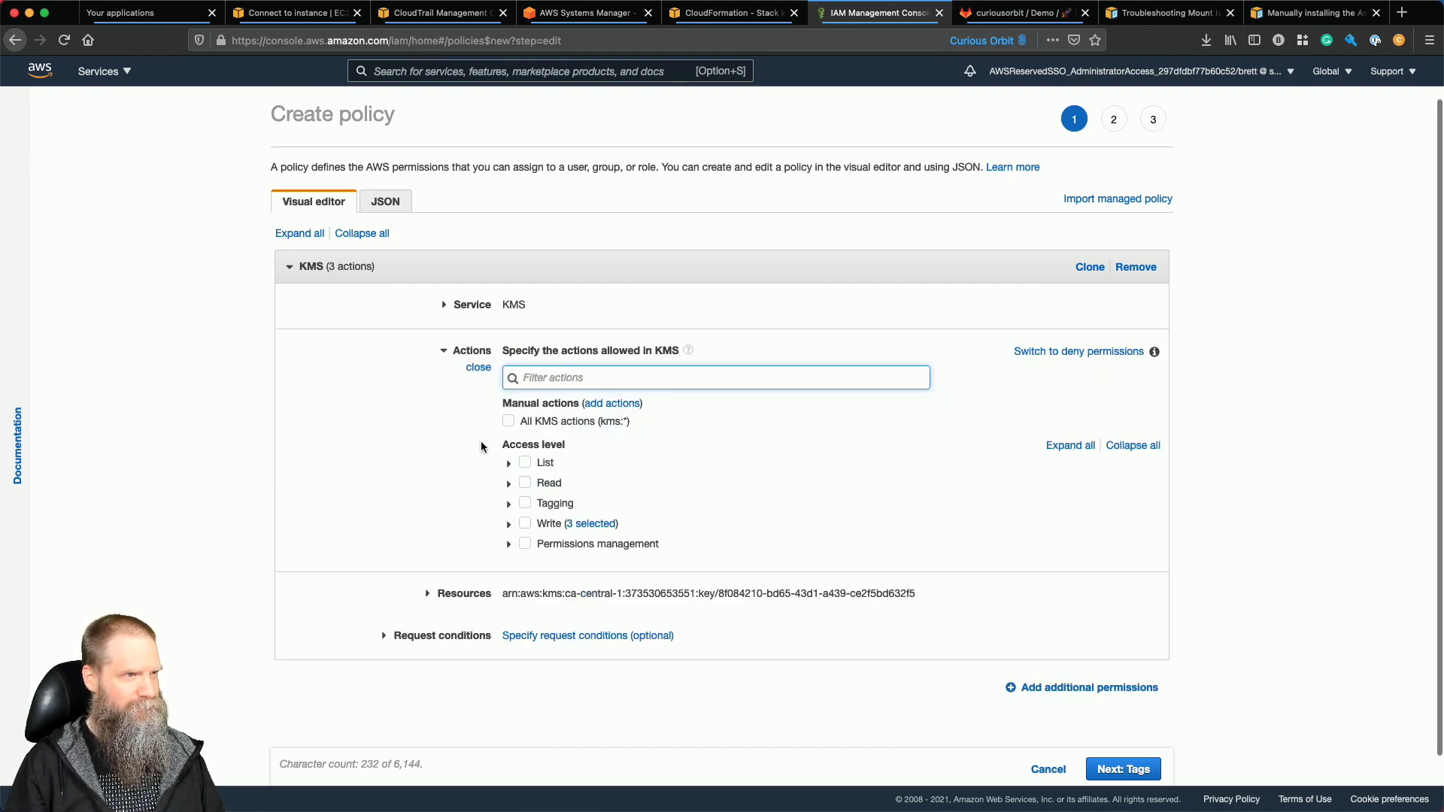
left_click(509, 464)
scroll(477, 498, "down", 1)
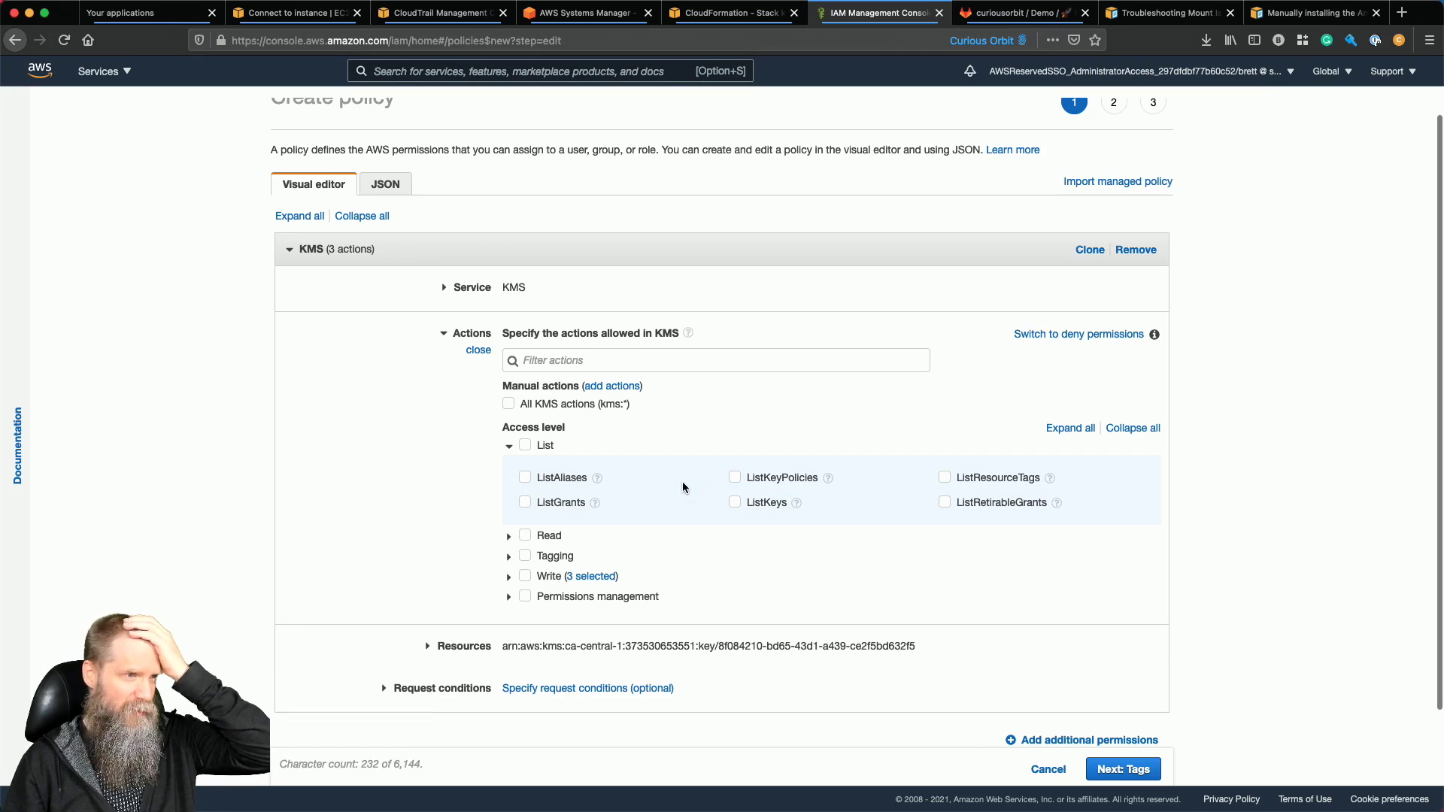
left_click(508, 446)
left_click(509, 467)
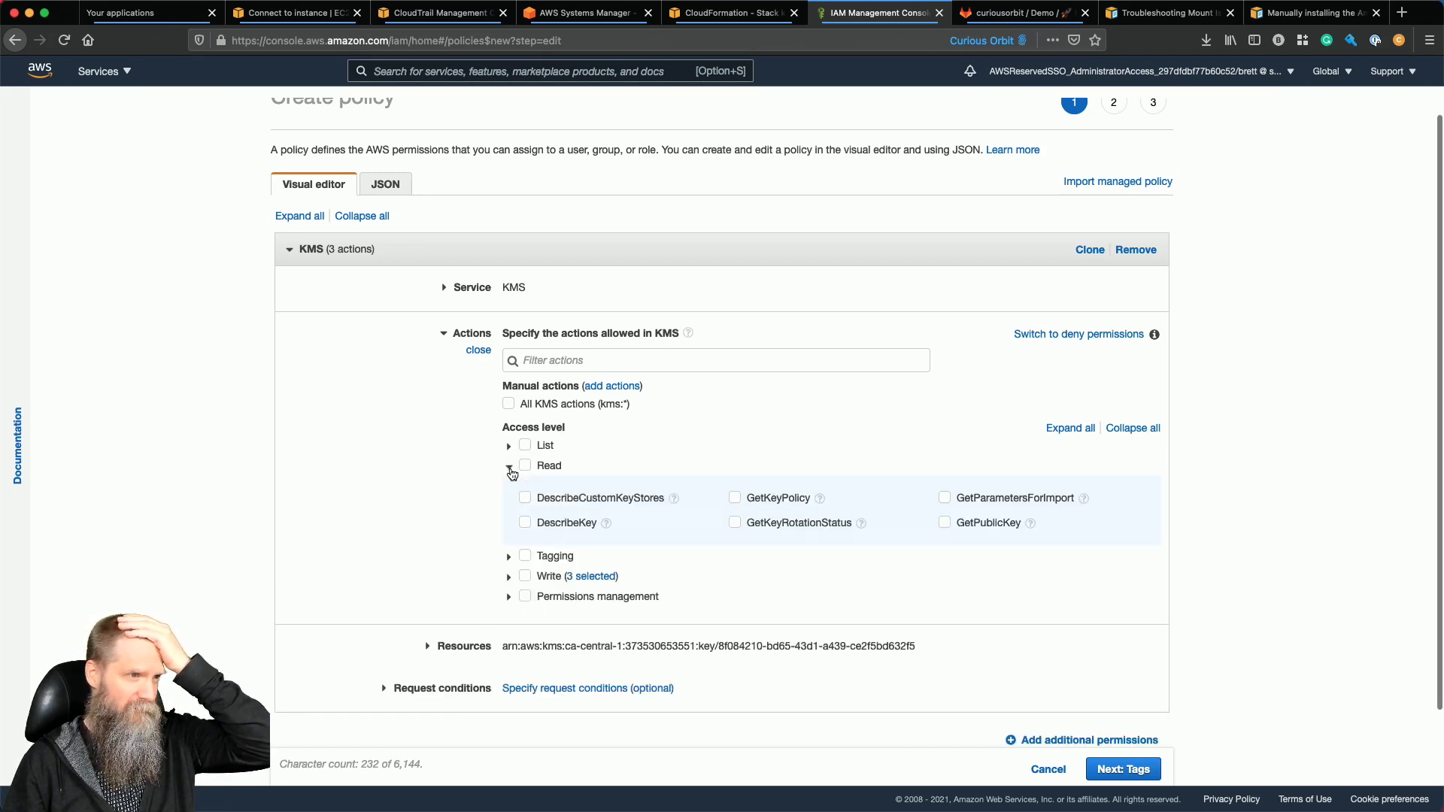
left_click(525, 523)
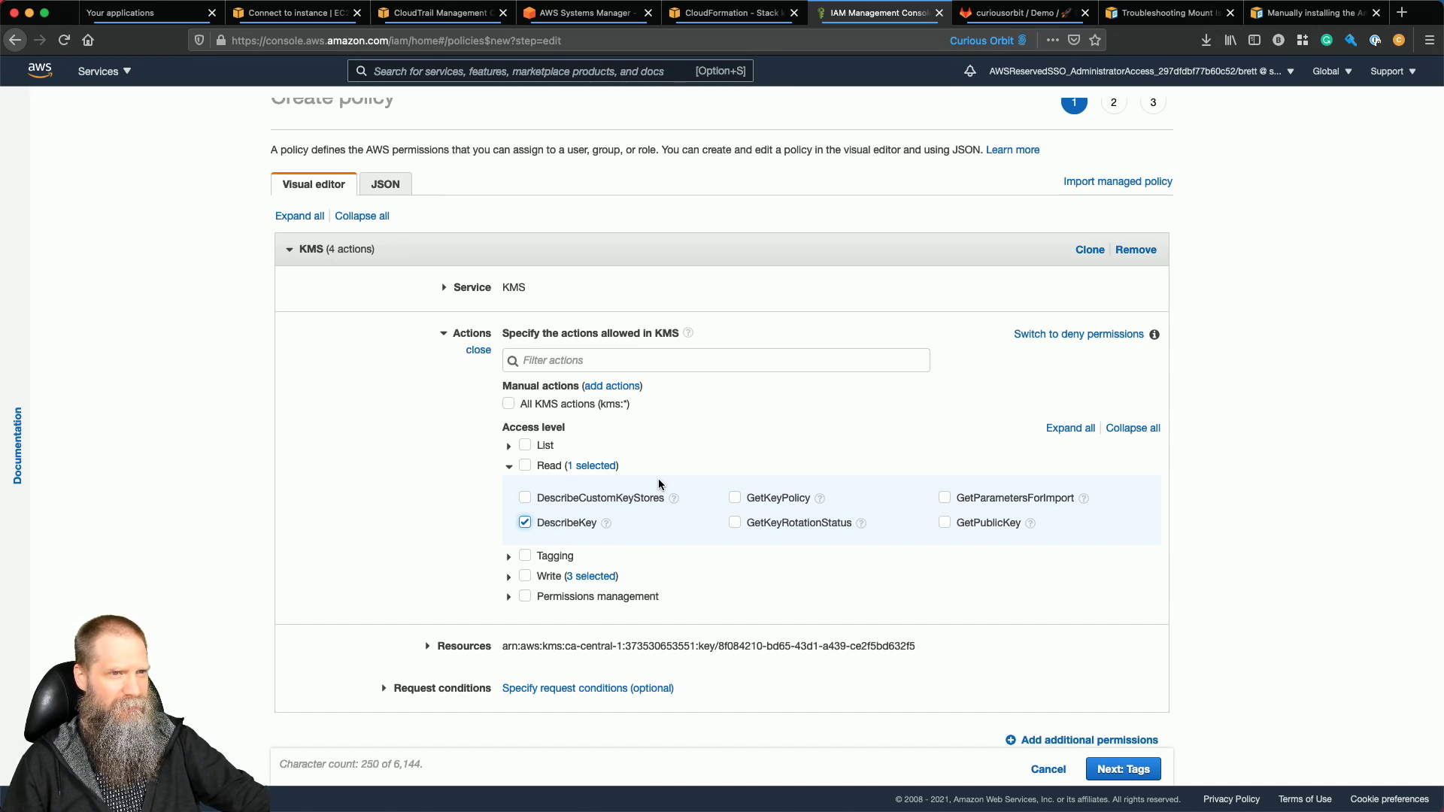
left_click(524, 523)
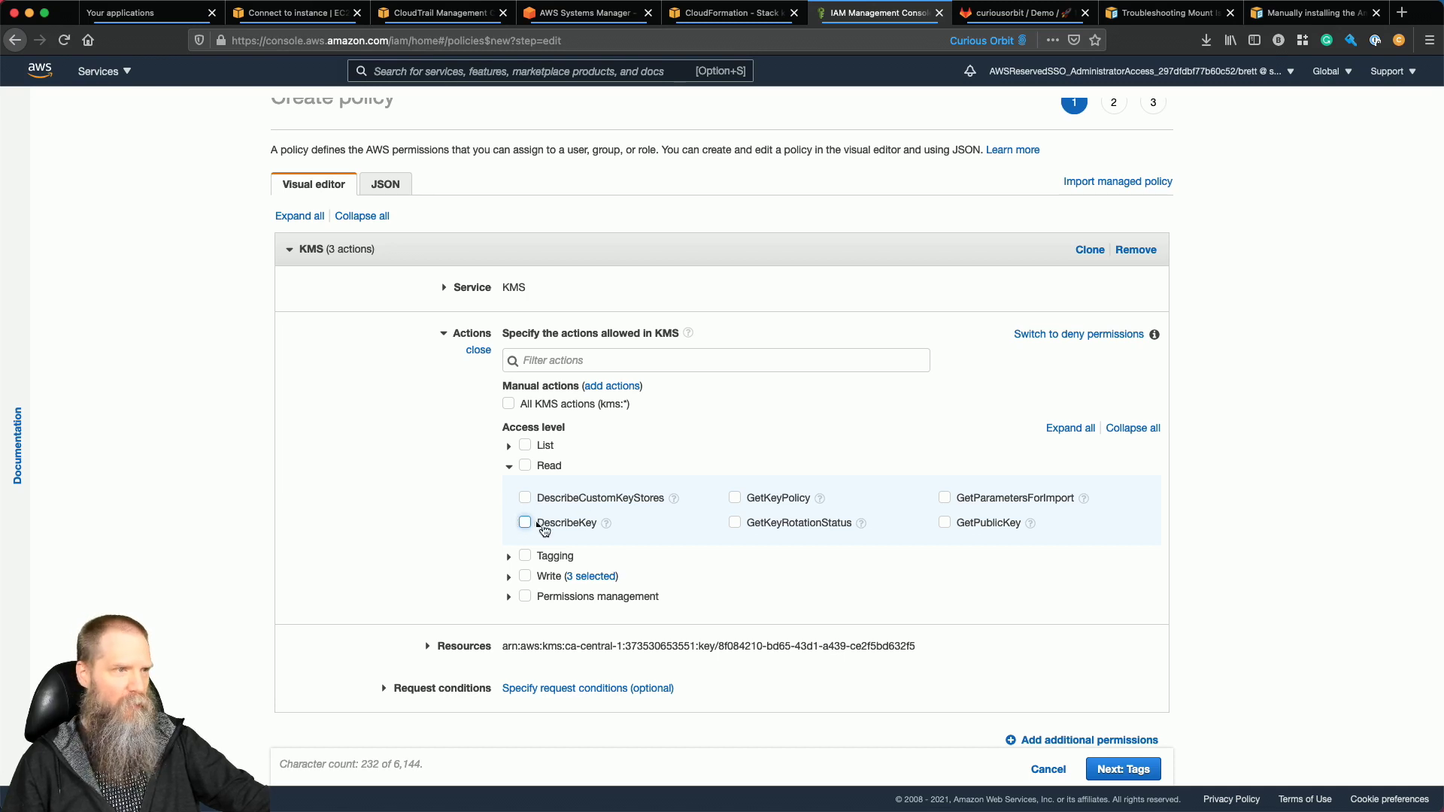
left_click(509, 466)
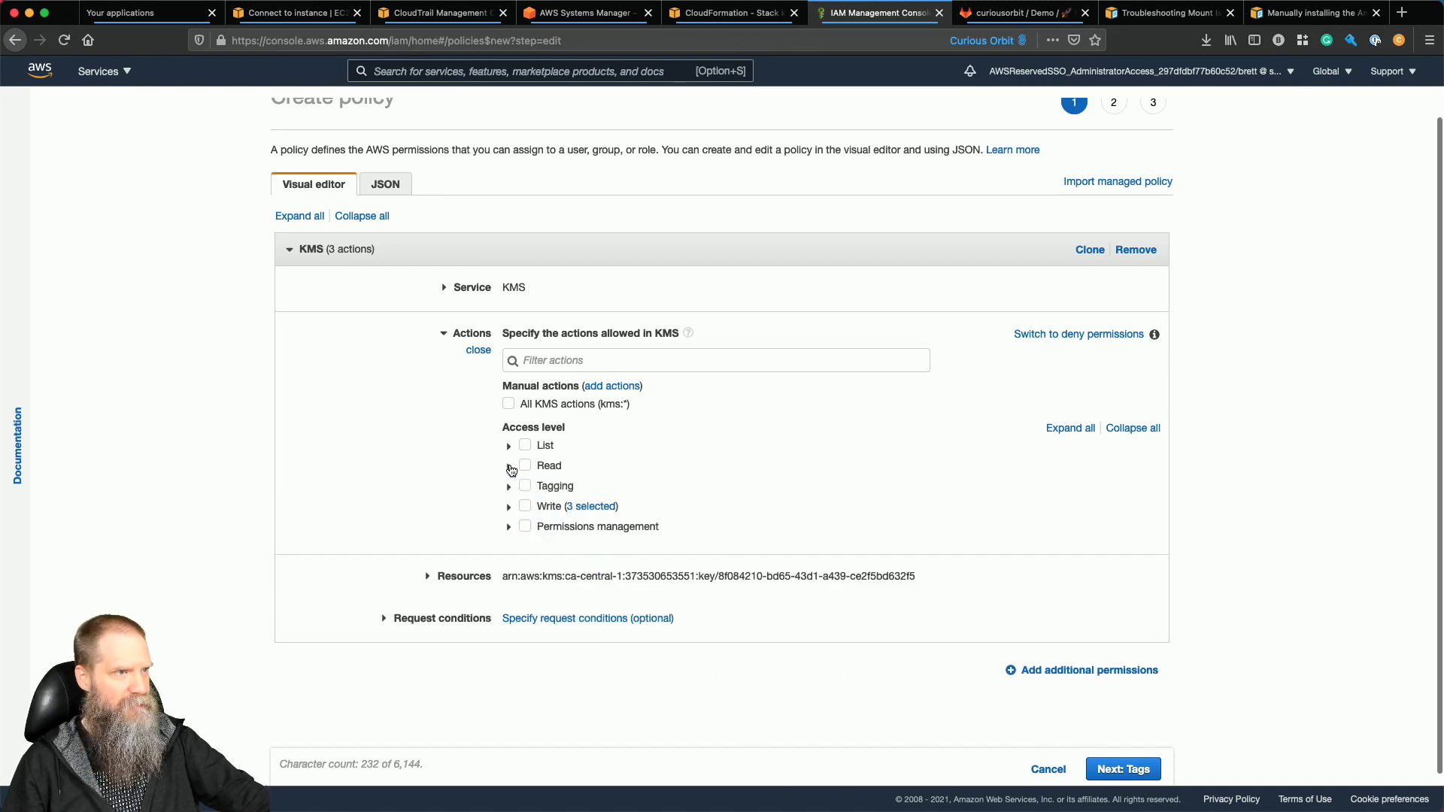
Review the KMS actions selected under the Write access level in the new policy.
left_click(508, 508)
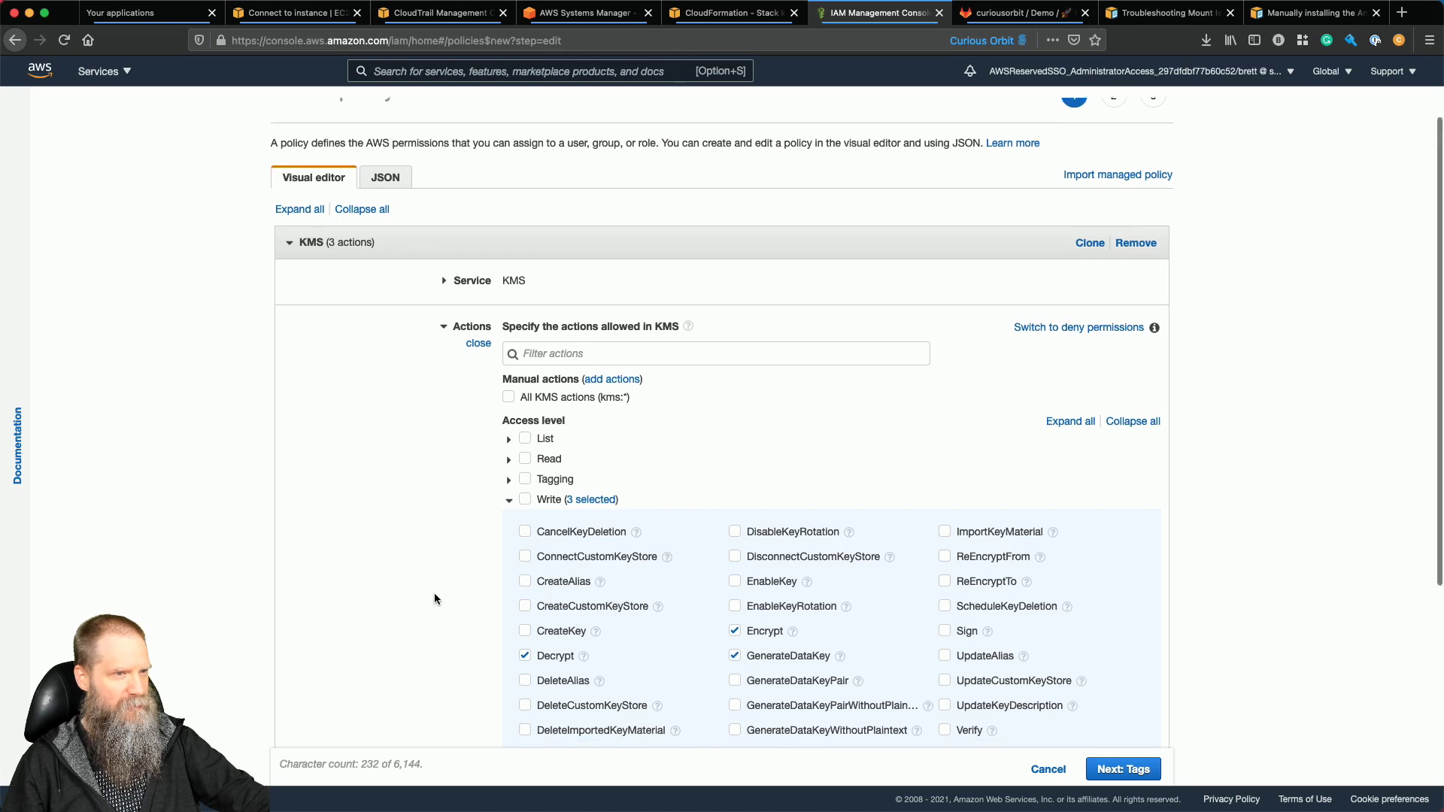
scroll(642, 594, "down", 2)
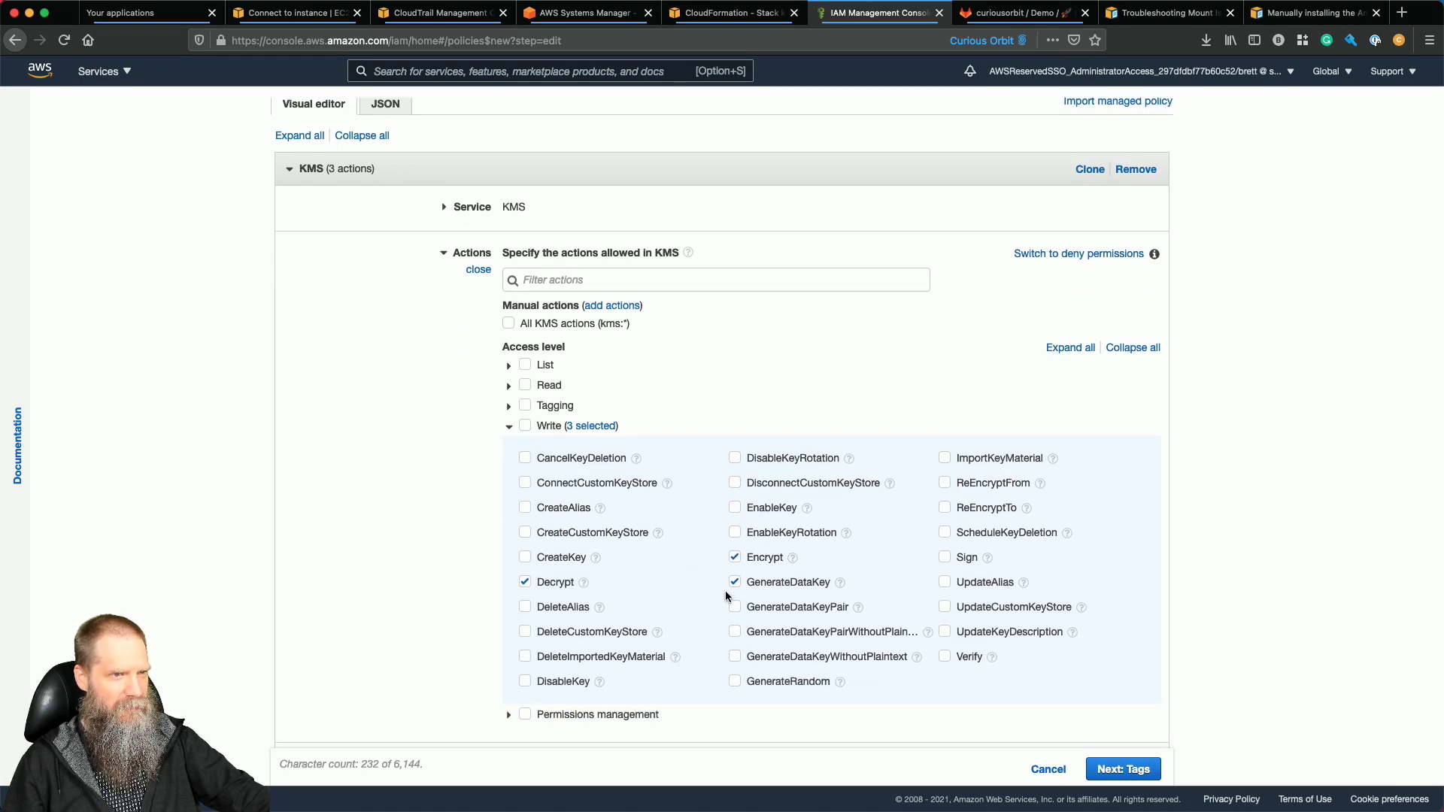
left_click(510, 429)
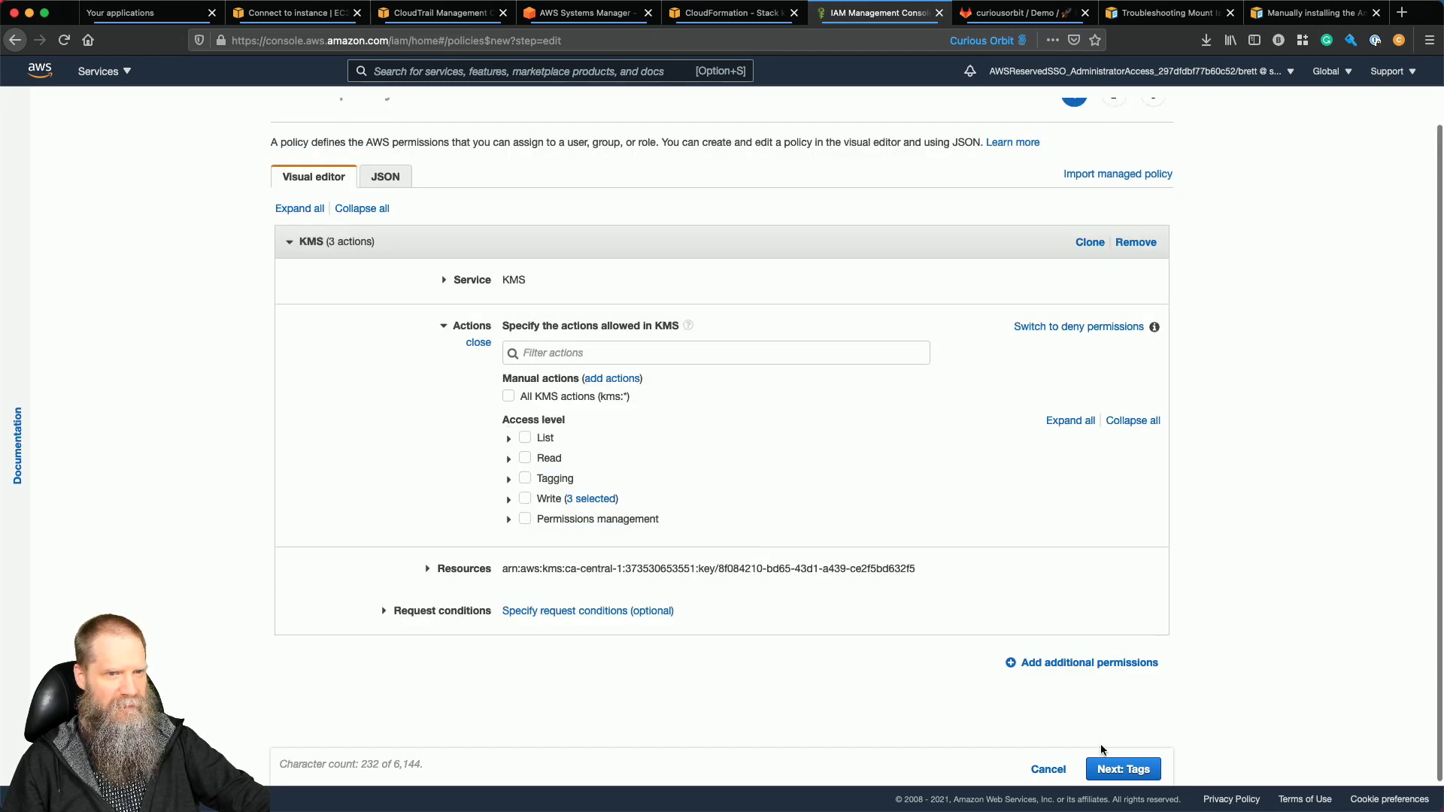
Create the policy without tags and name it minecraft-temp-policy.
left_click(1111, 767)
left_click(1117, 768)
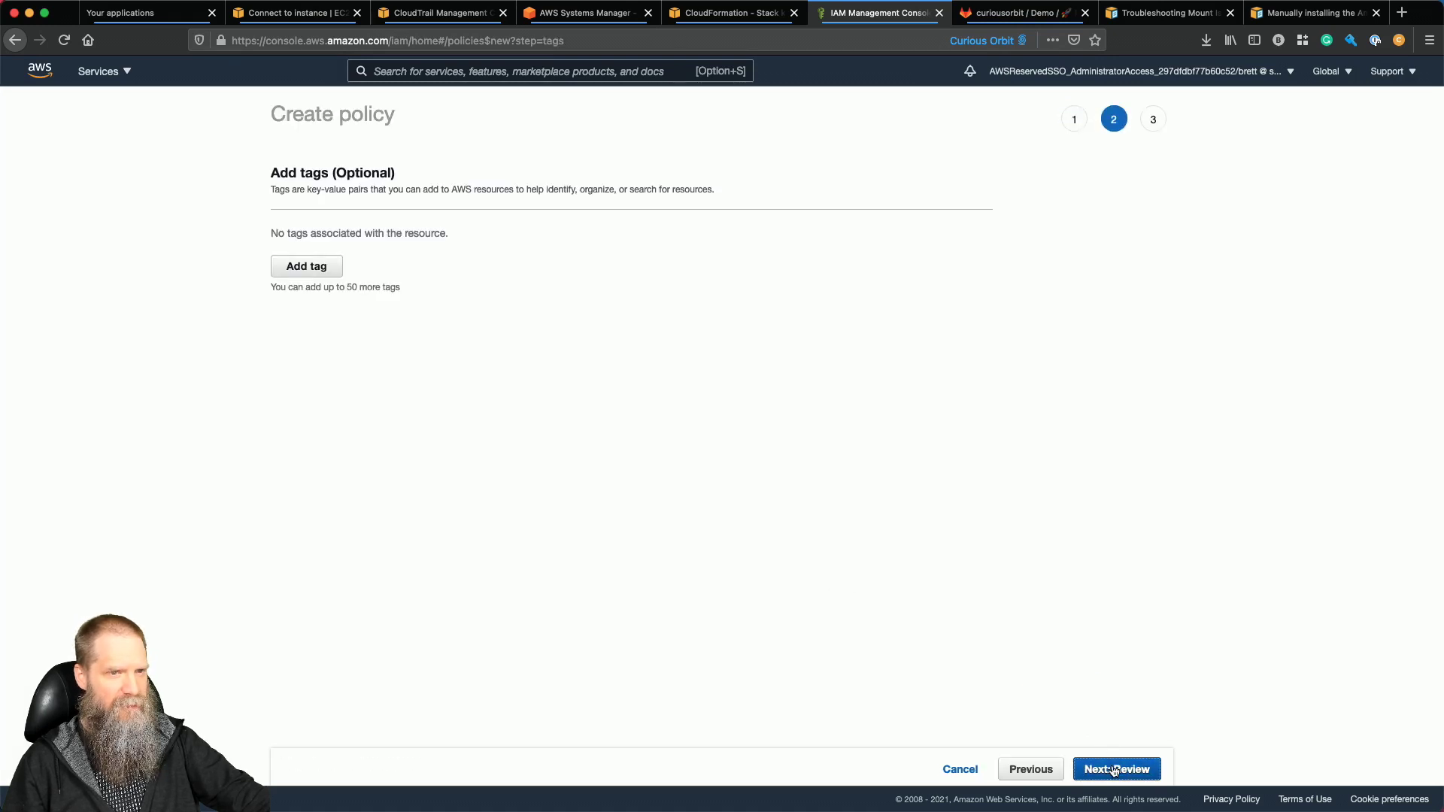
left_click(677, 217)
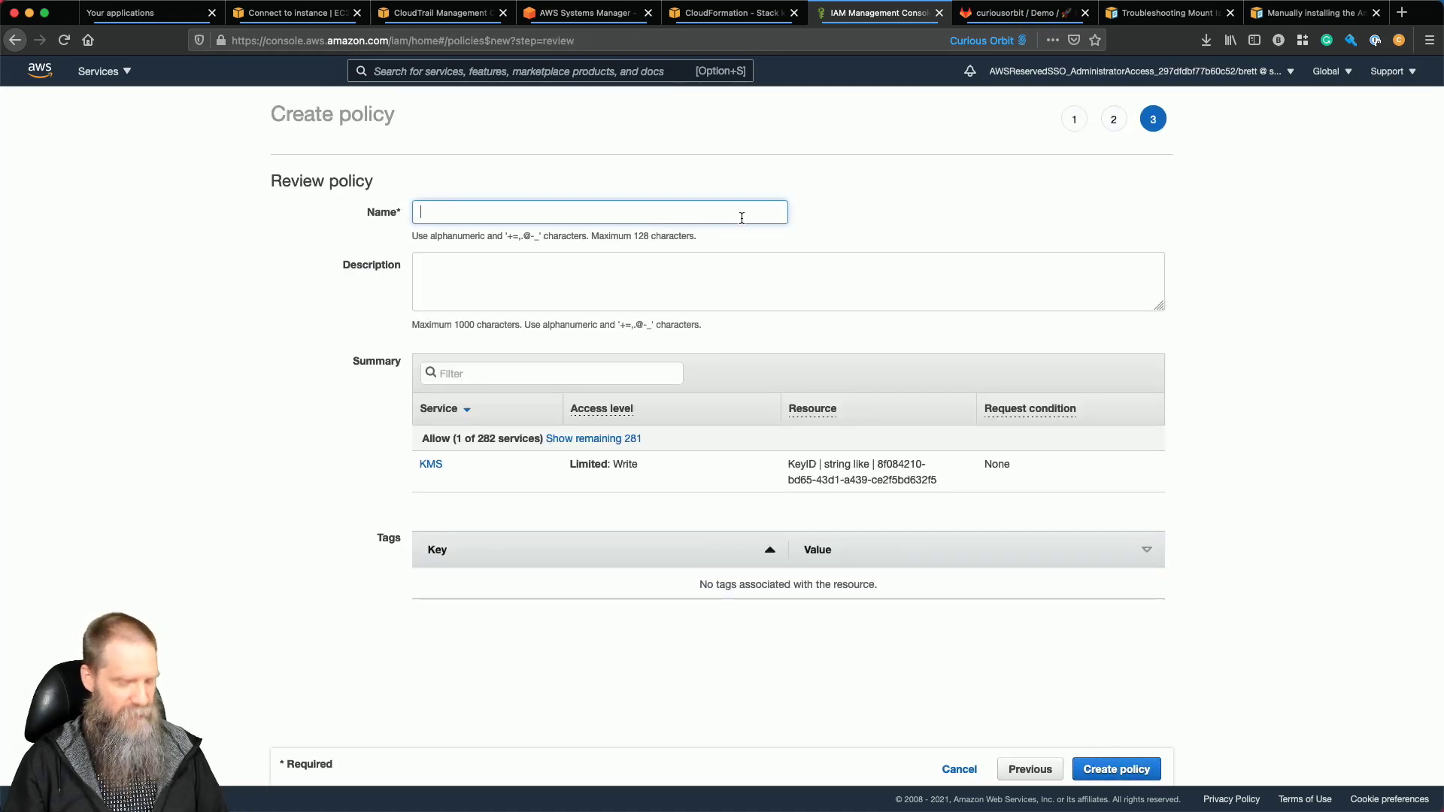
type("minecraft-temp")
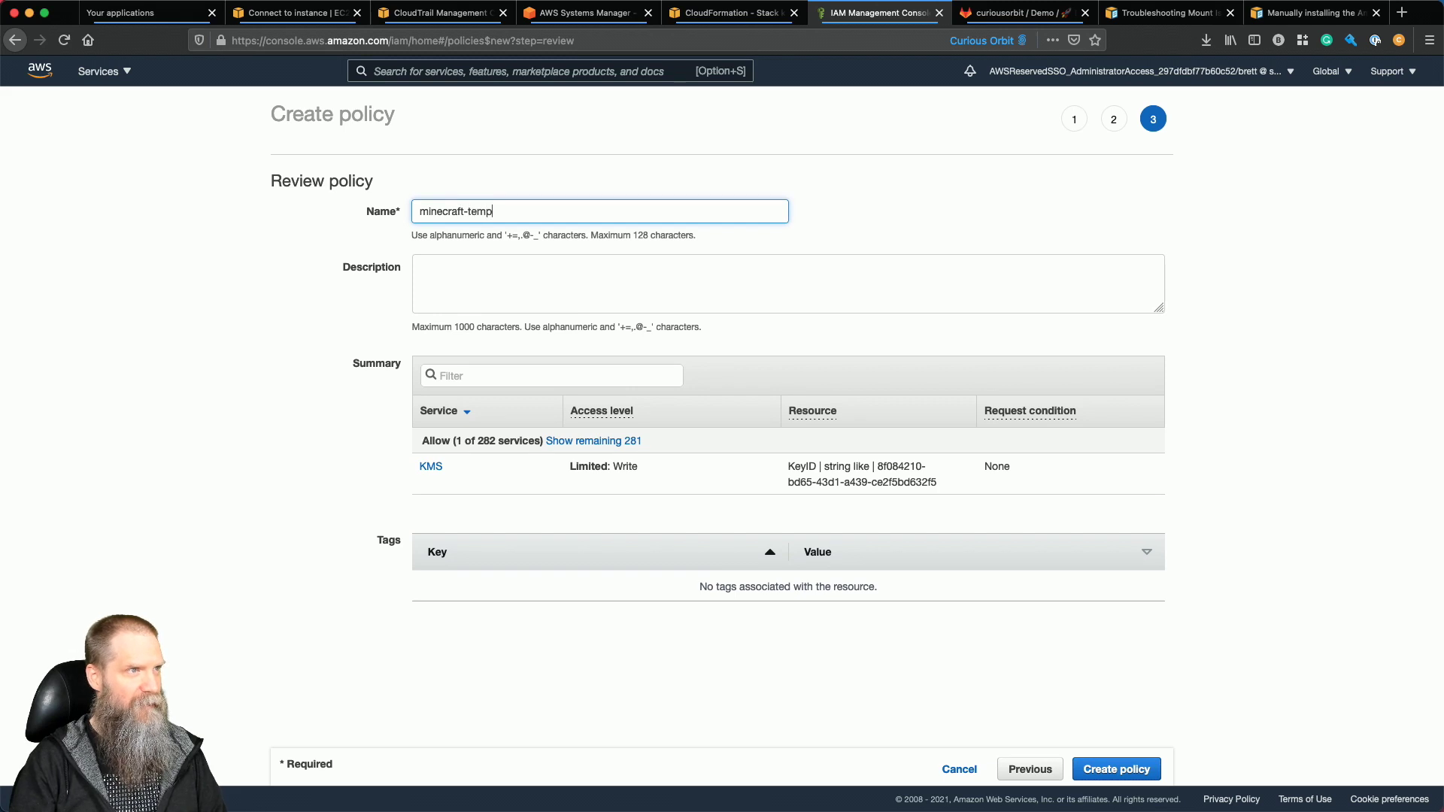
type("-policy")
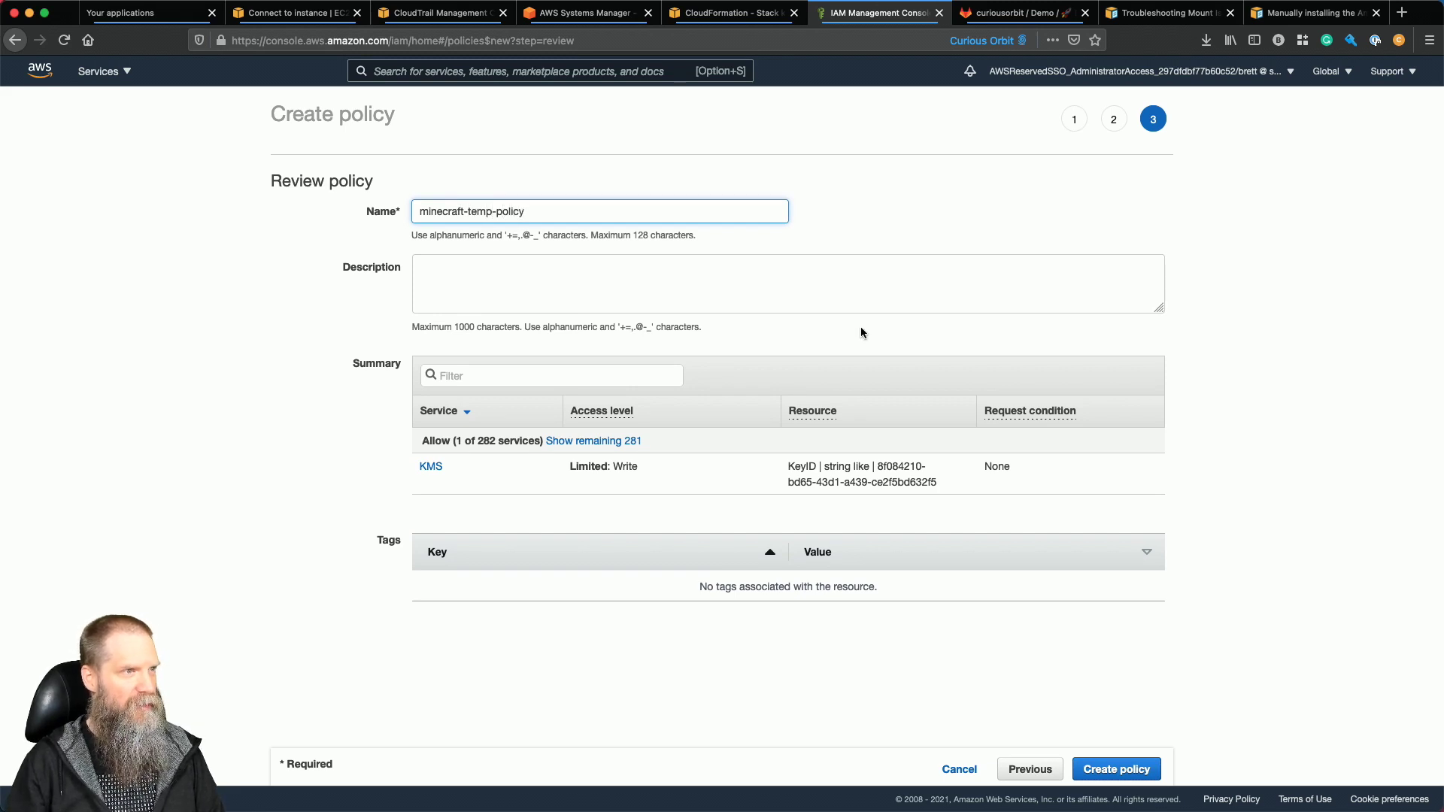
left_click(1098, 766)
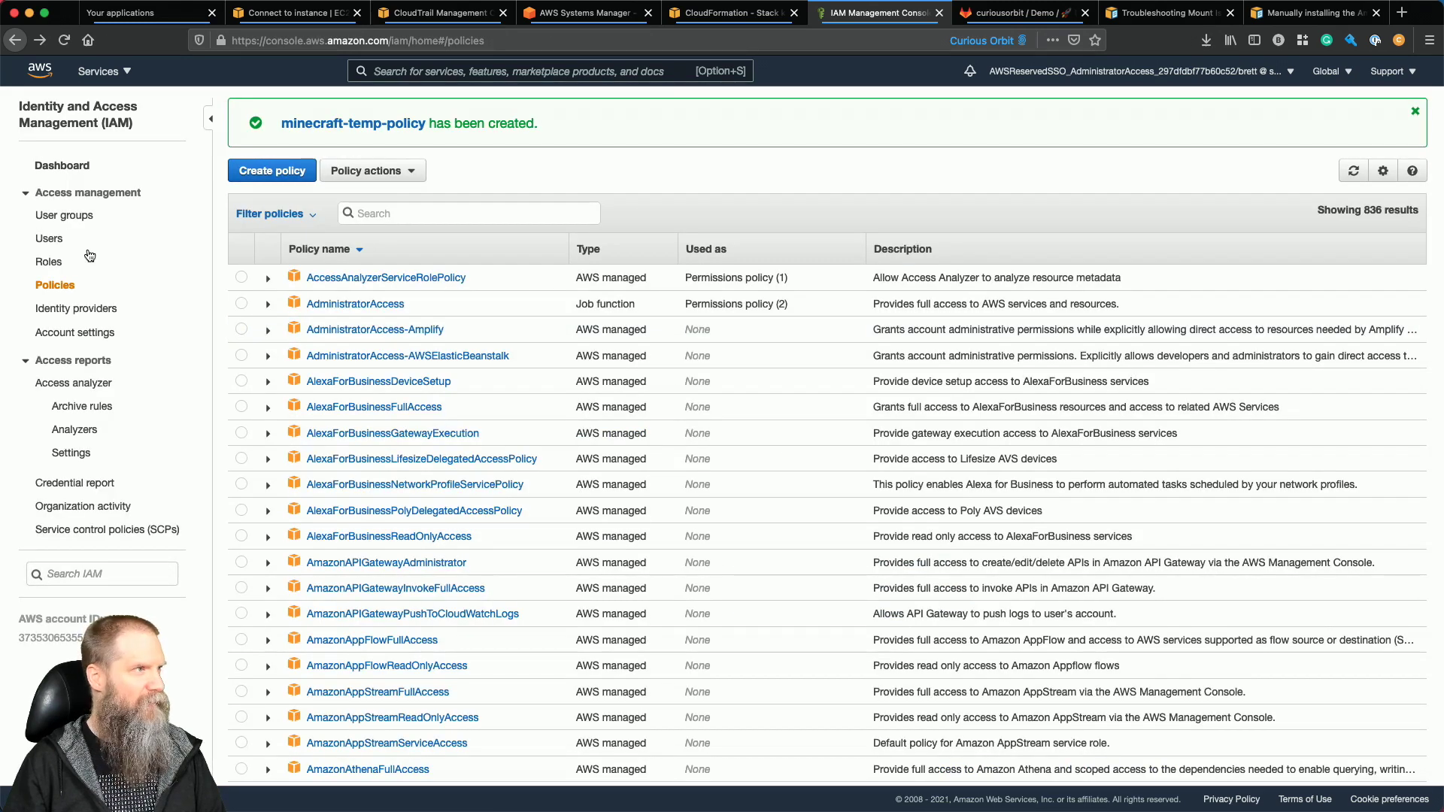
Open the Minecraft IAM role, role0, from the resources of the iam-minecraft CloudFormation stack.
left_click(53, 262)
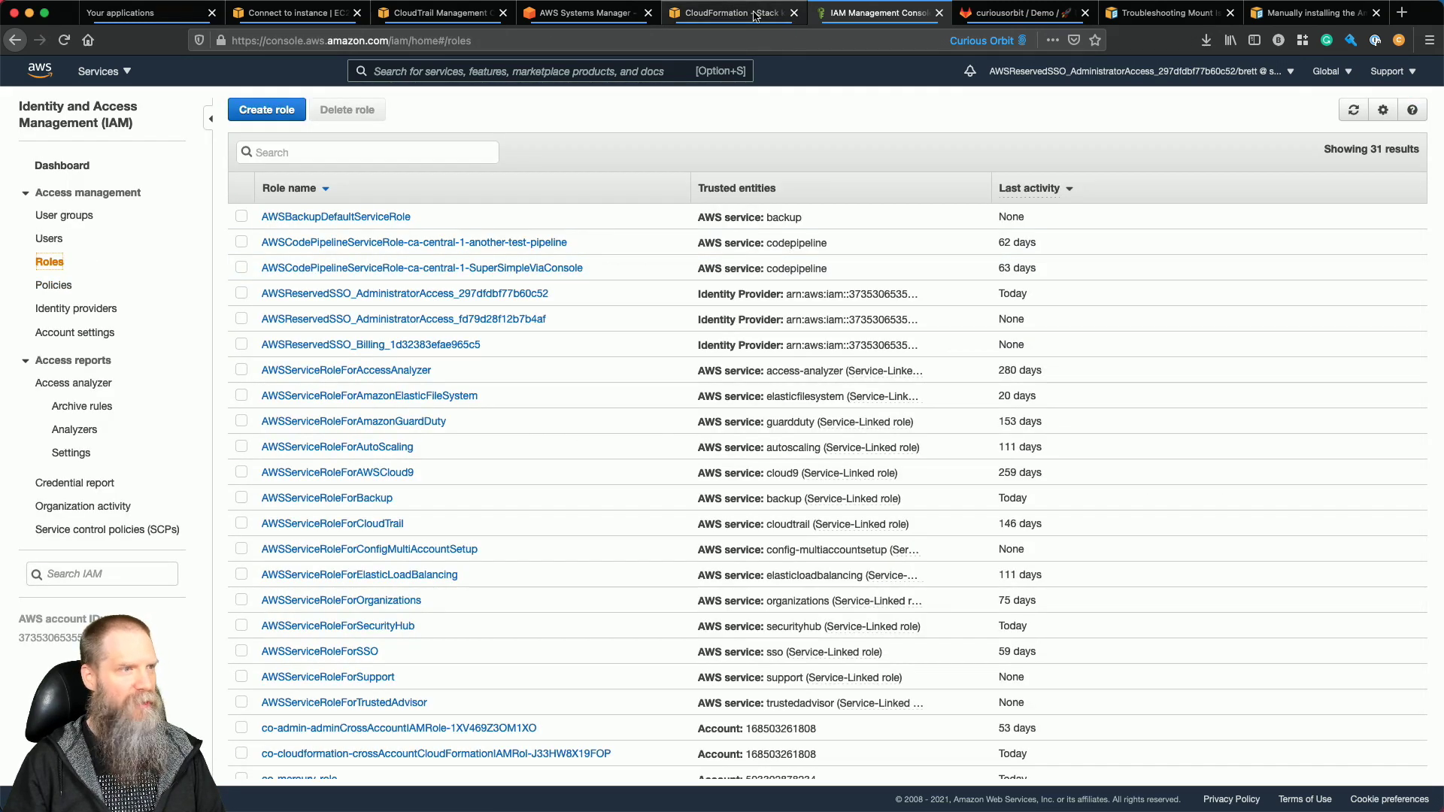
left_click(753, 17)
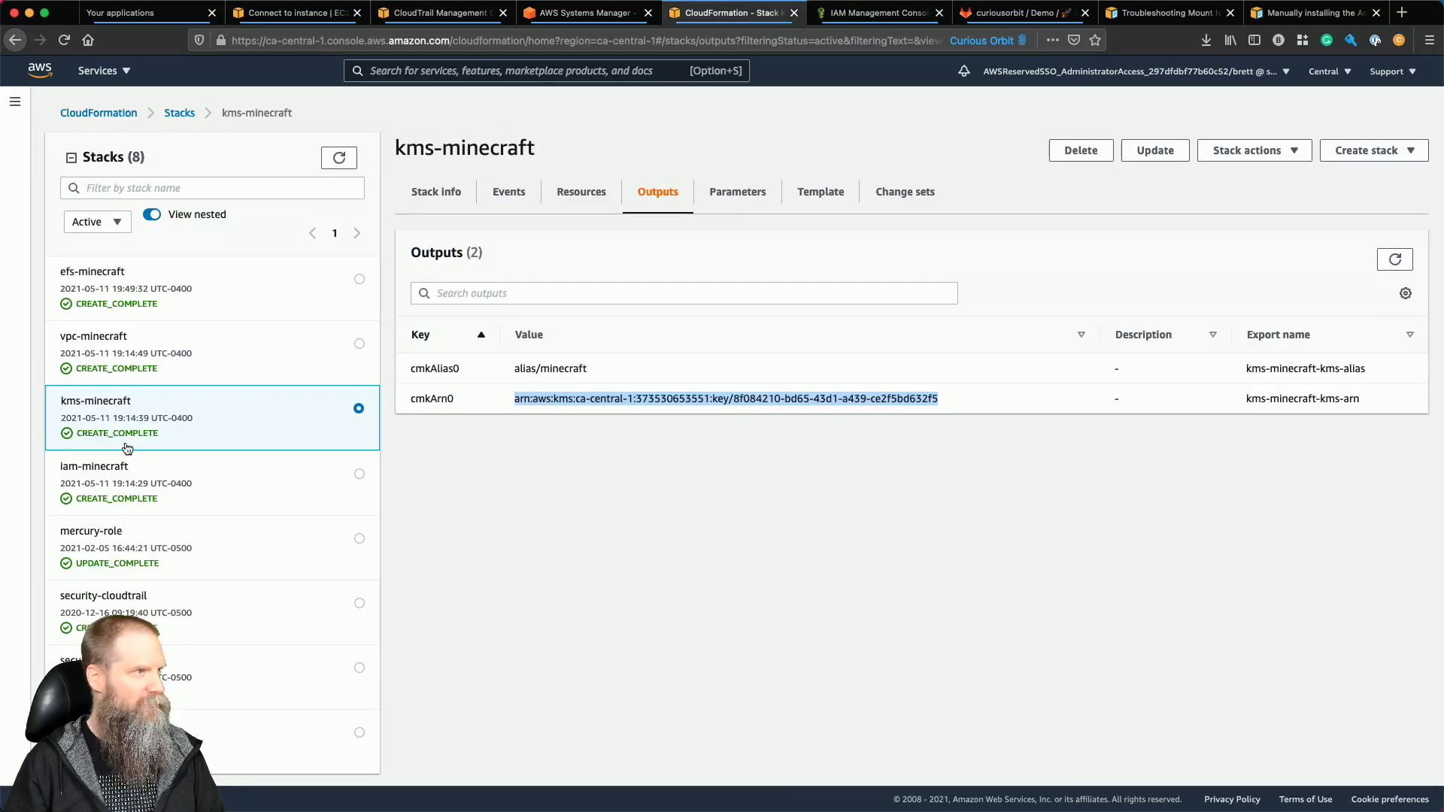
left_click(134, 487)
left_click(589, 197)
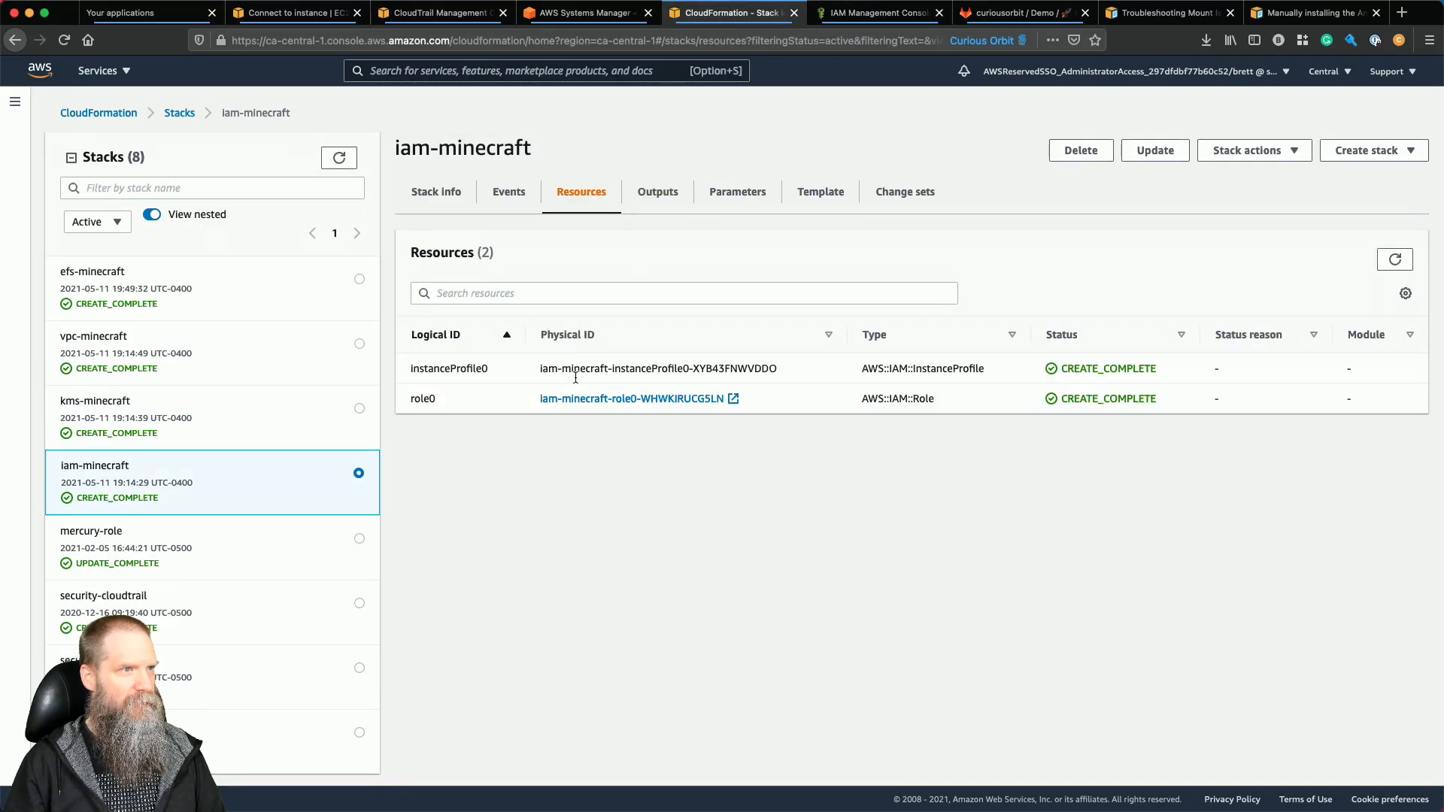
left_click(632, 398)
left_click(982, 13)
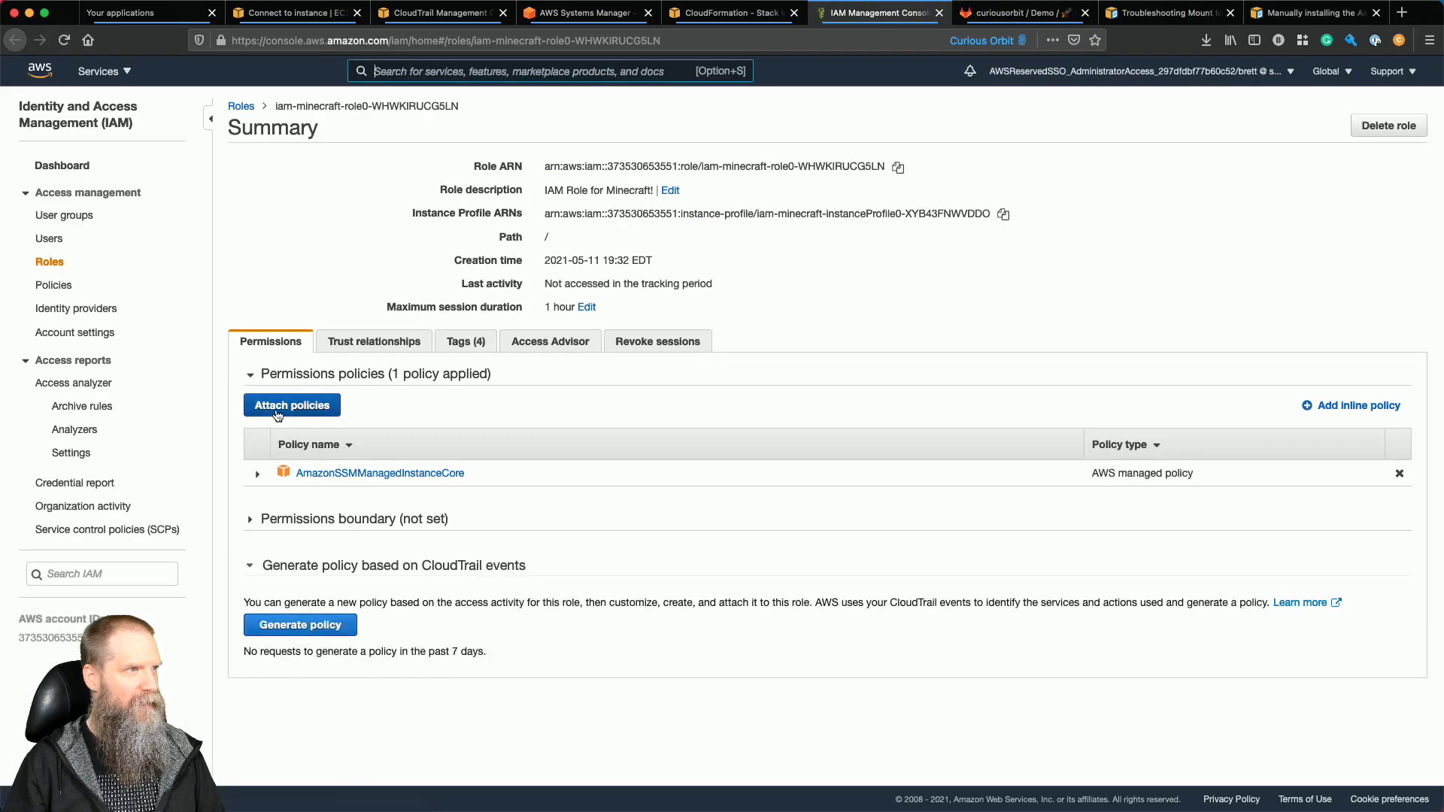
Find minecraft-temp-policy by searching for "minec" and attach it to the Minecraft role.
left_click(277, 405)
left_click(354, 218)
type("m")
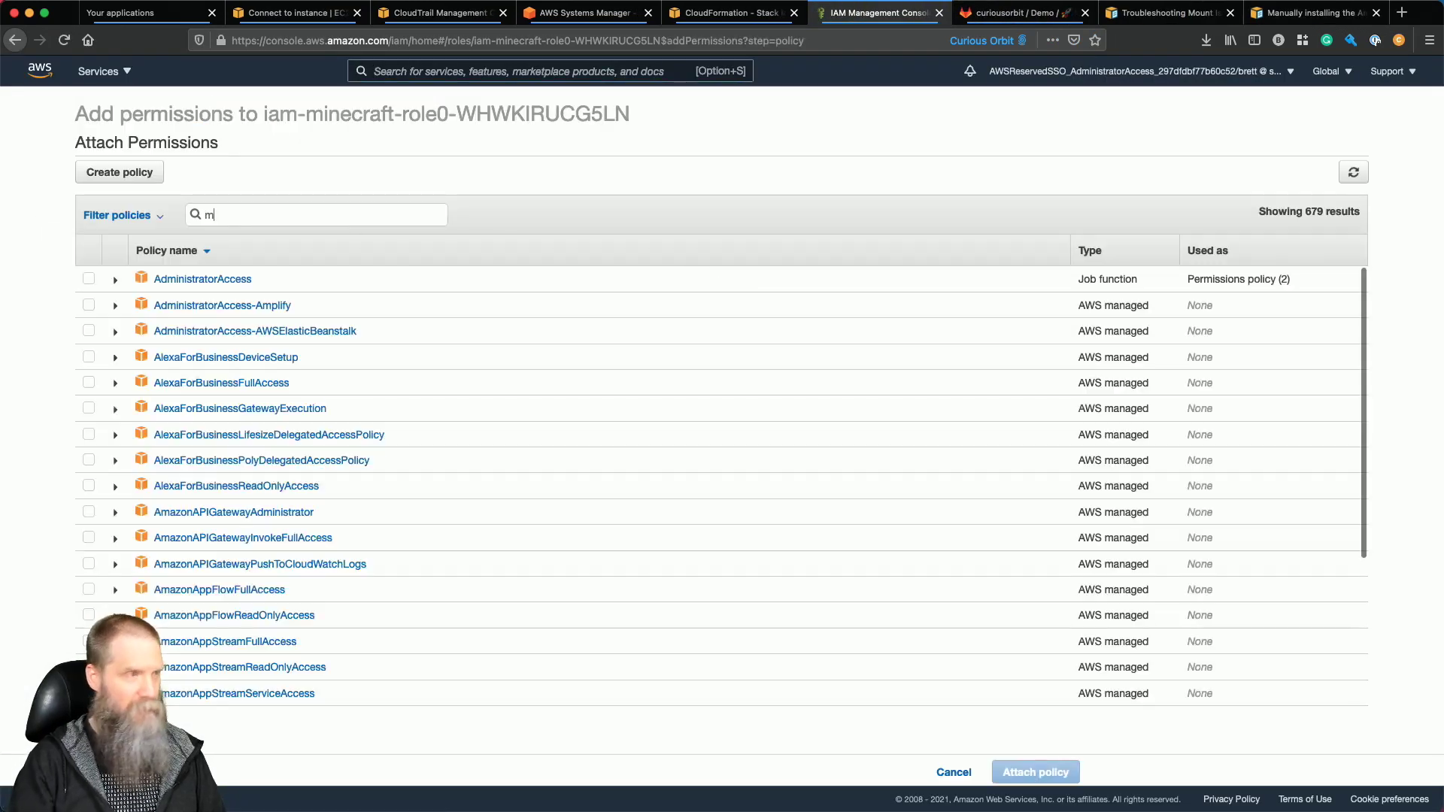
type("inec")
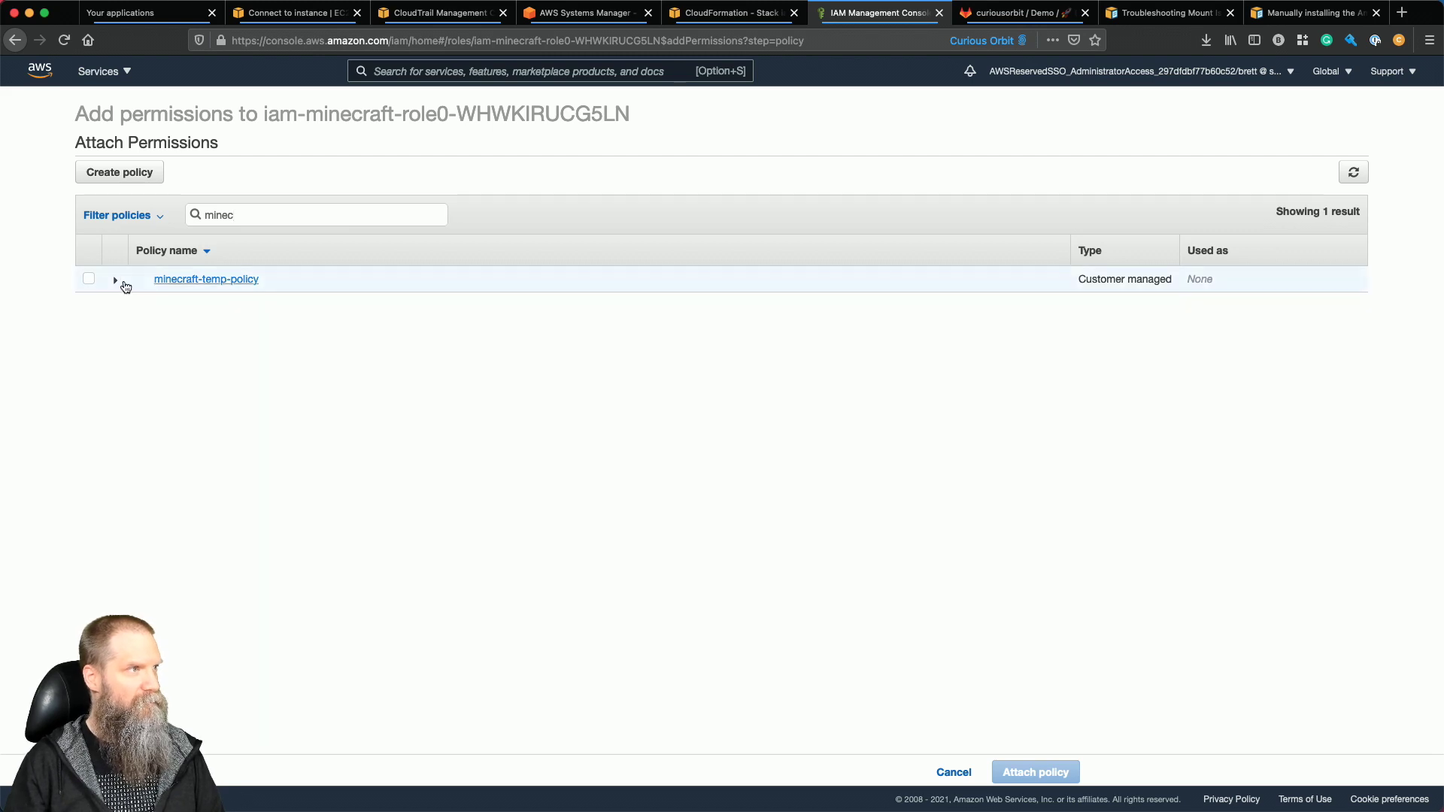
left_click(89, 279)
left_click(1032, 771)
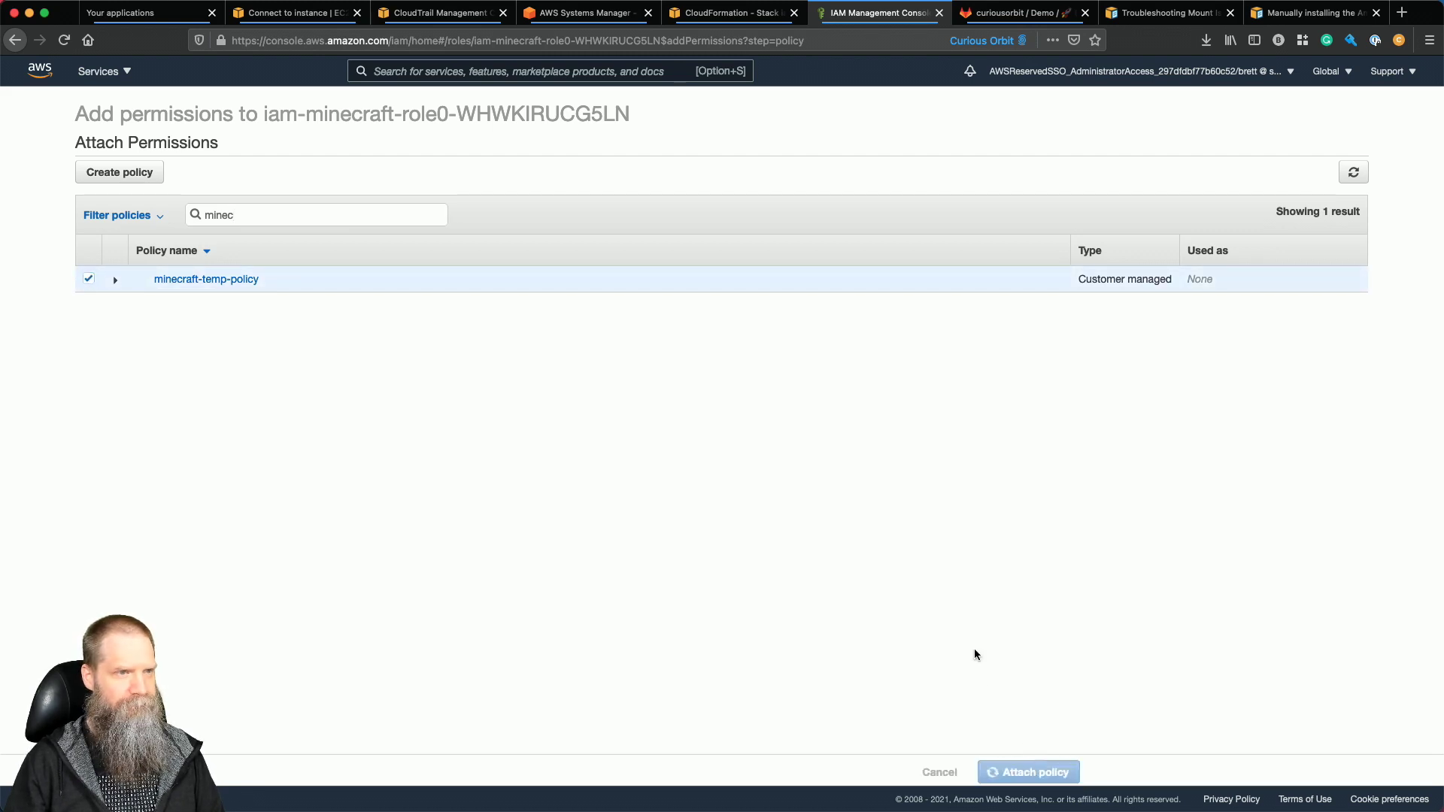
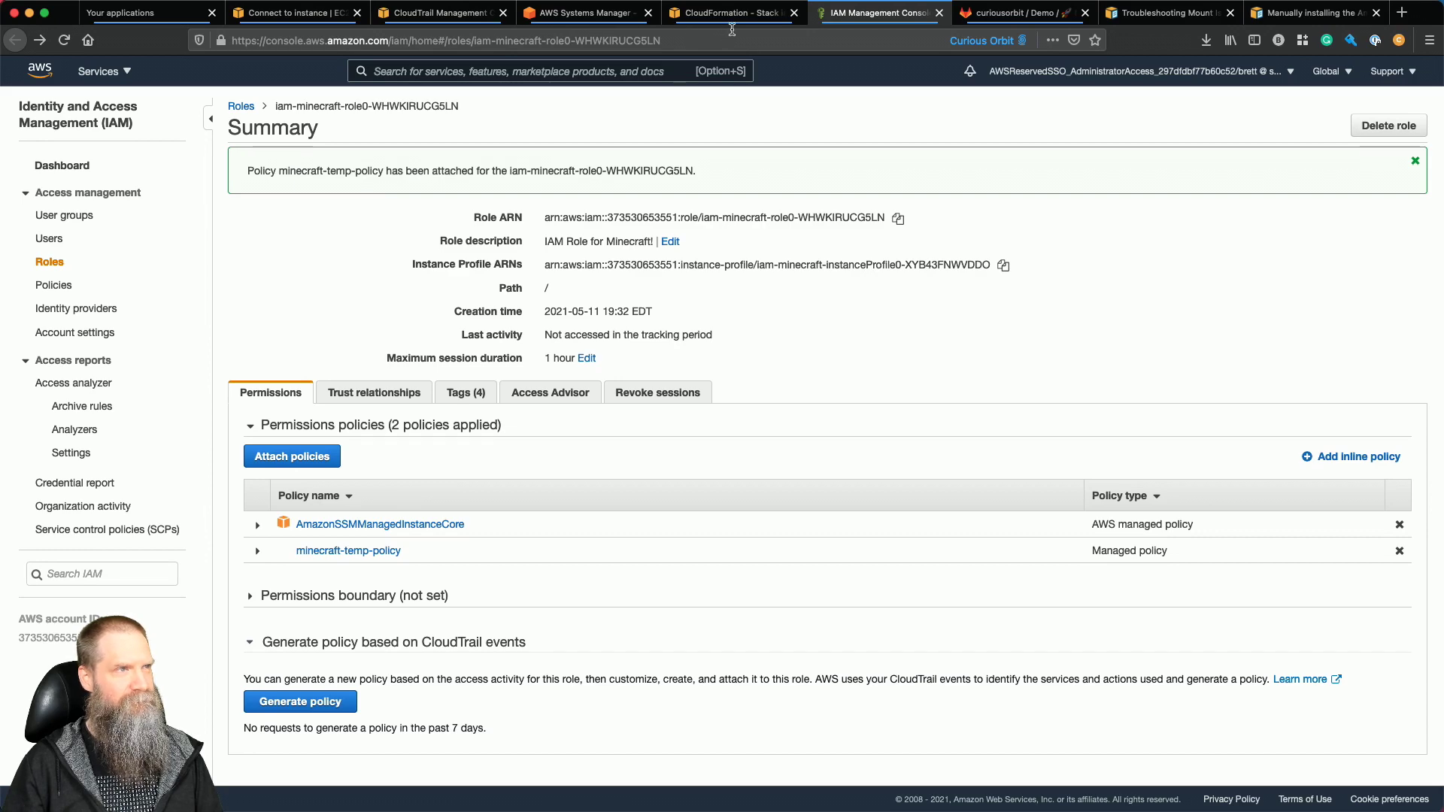
In the Session Manager terminal, retry mounting EFS file system fs-71dae99c on /minecraft, first without and then with the tls option.
left_click(573, 15)
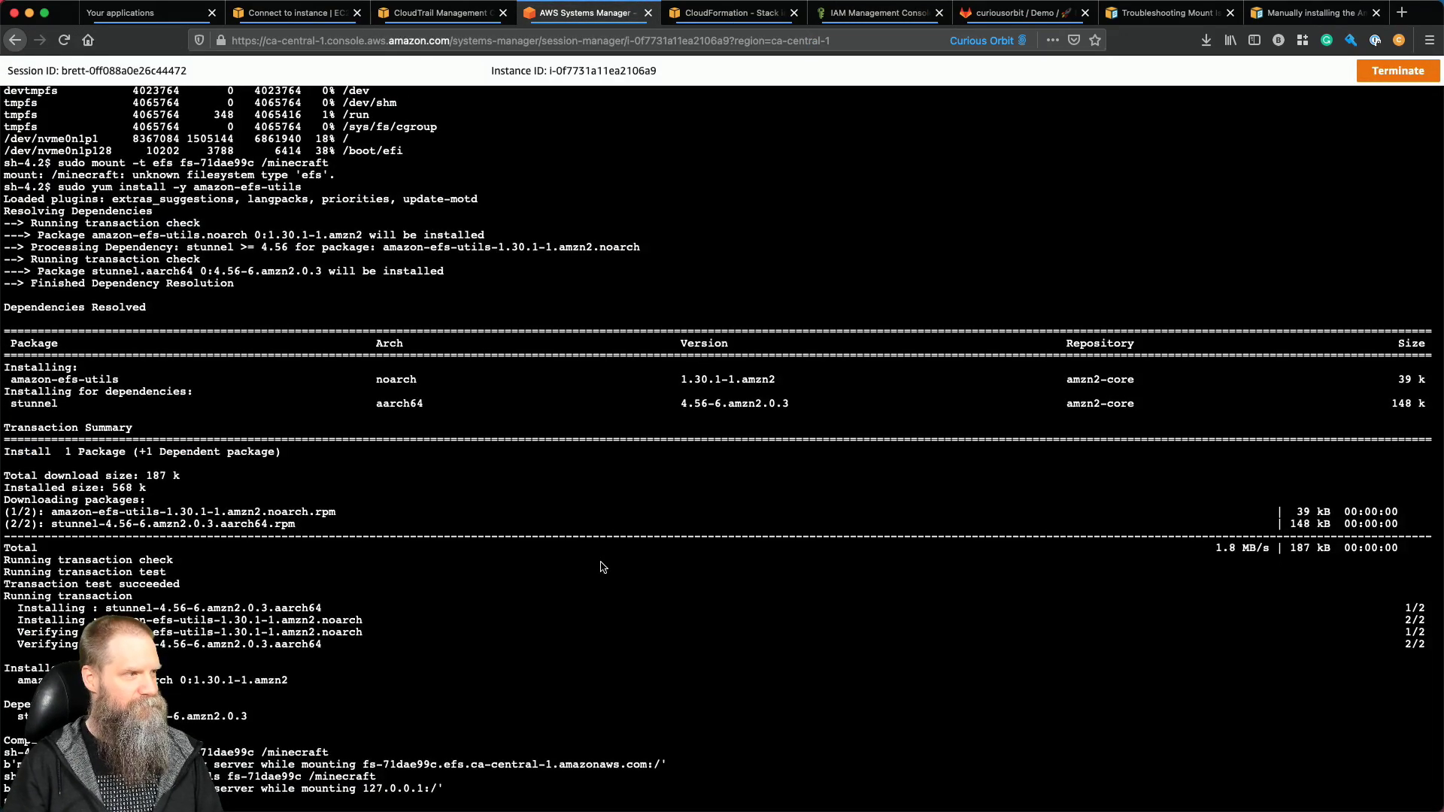
key("Up")
key("Up")
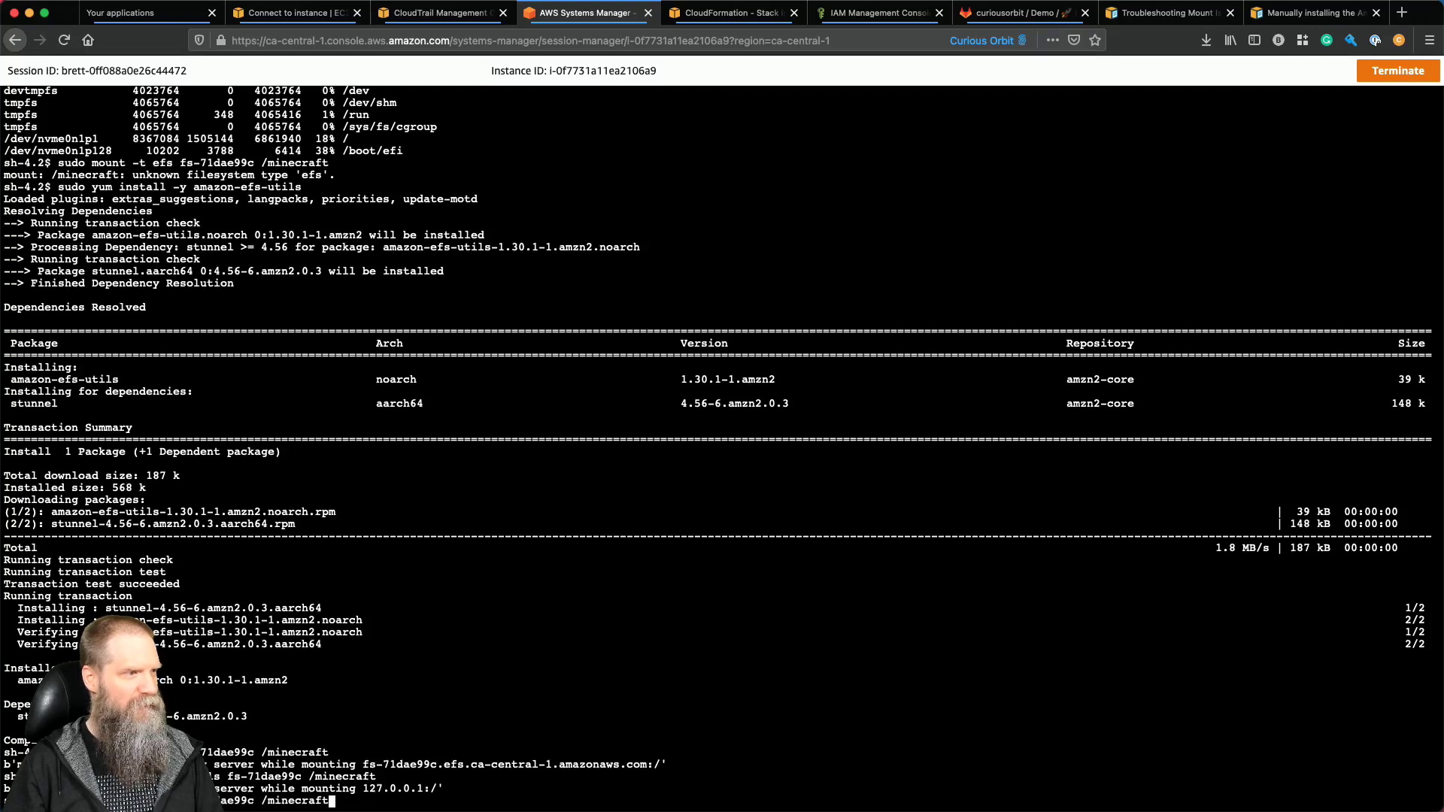
key("Return")
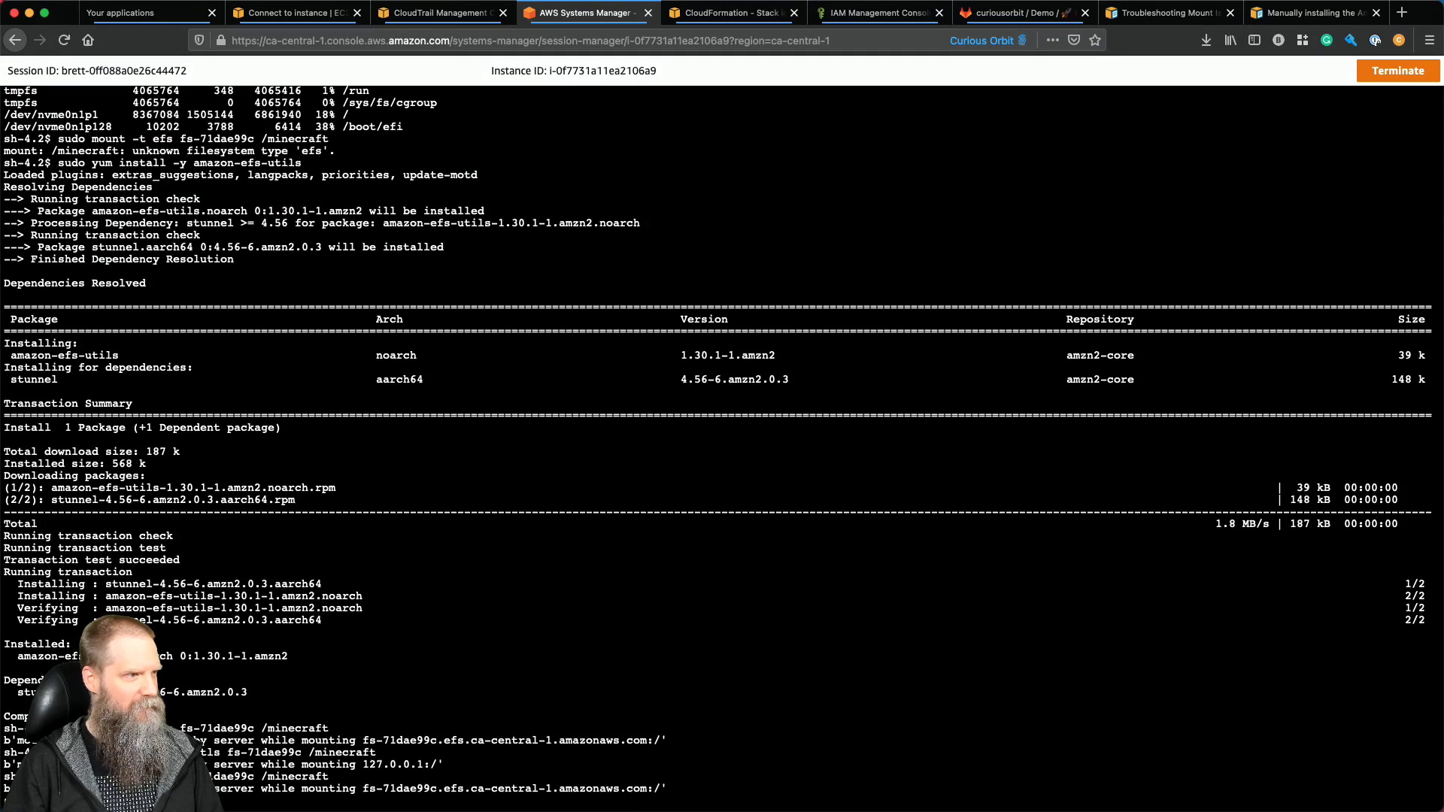
key("Up")
key("Up")
key("Return")
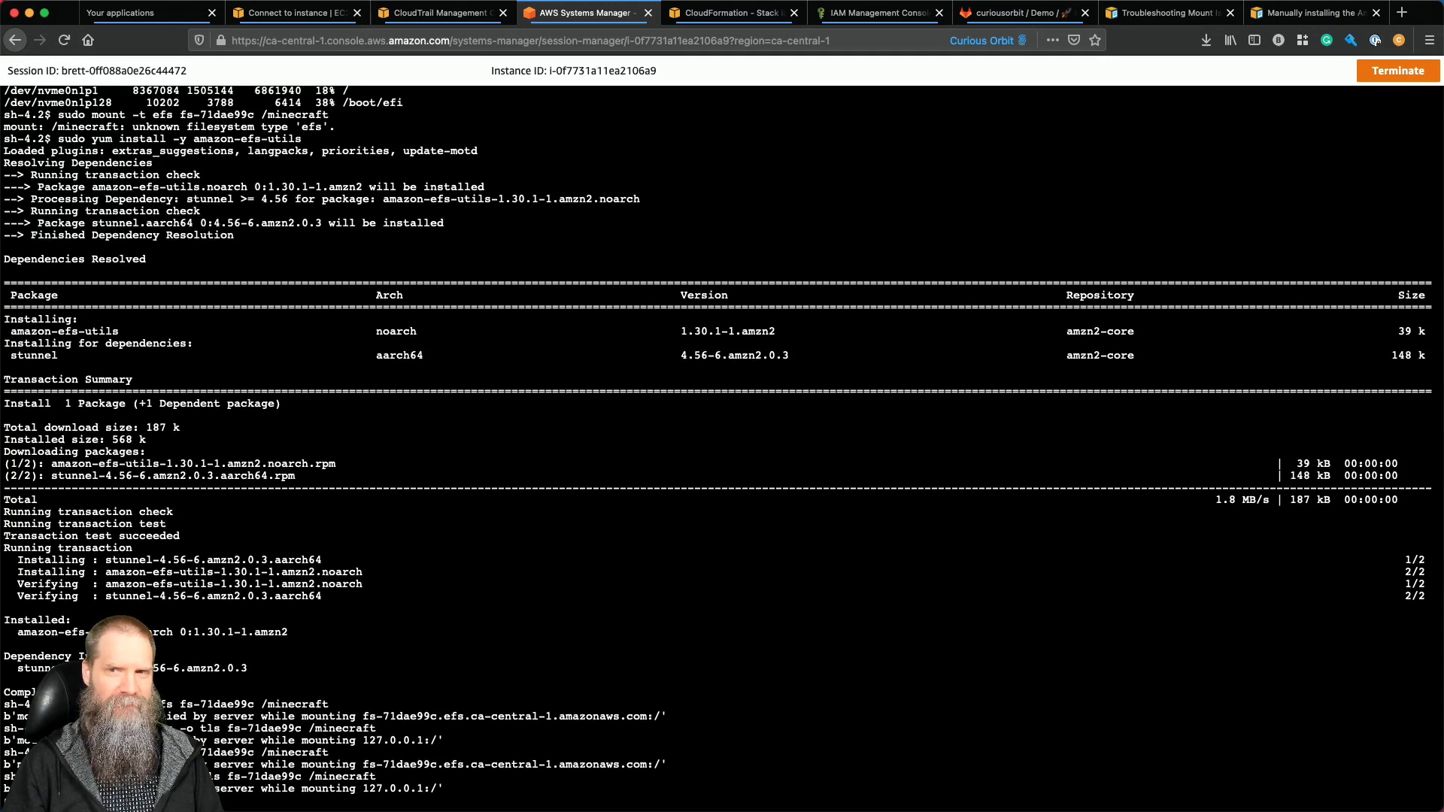
Refresh the CloudTrail event history and look through the latest events for traces of the mount attempts.
left_click(440, 12)
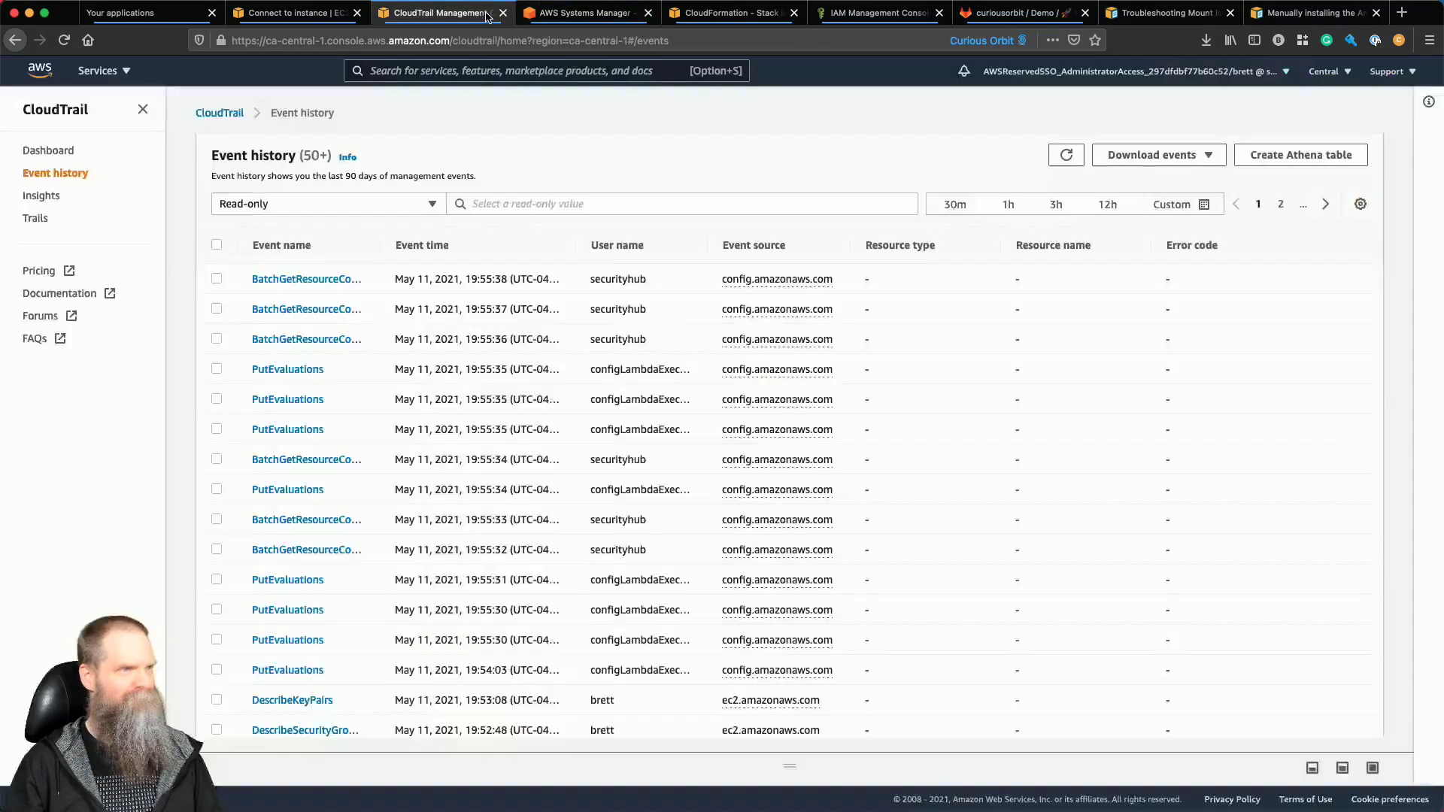
left_click(1066, 155)
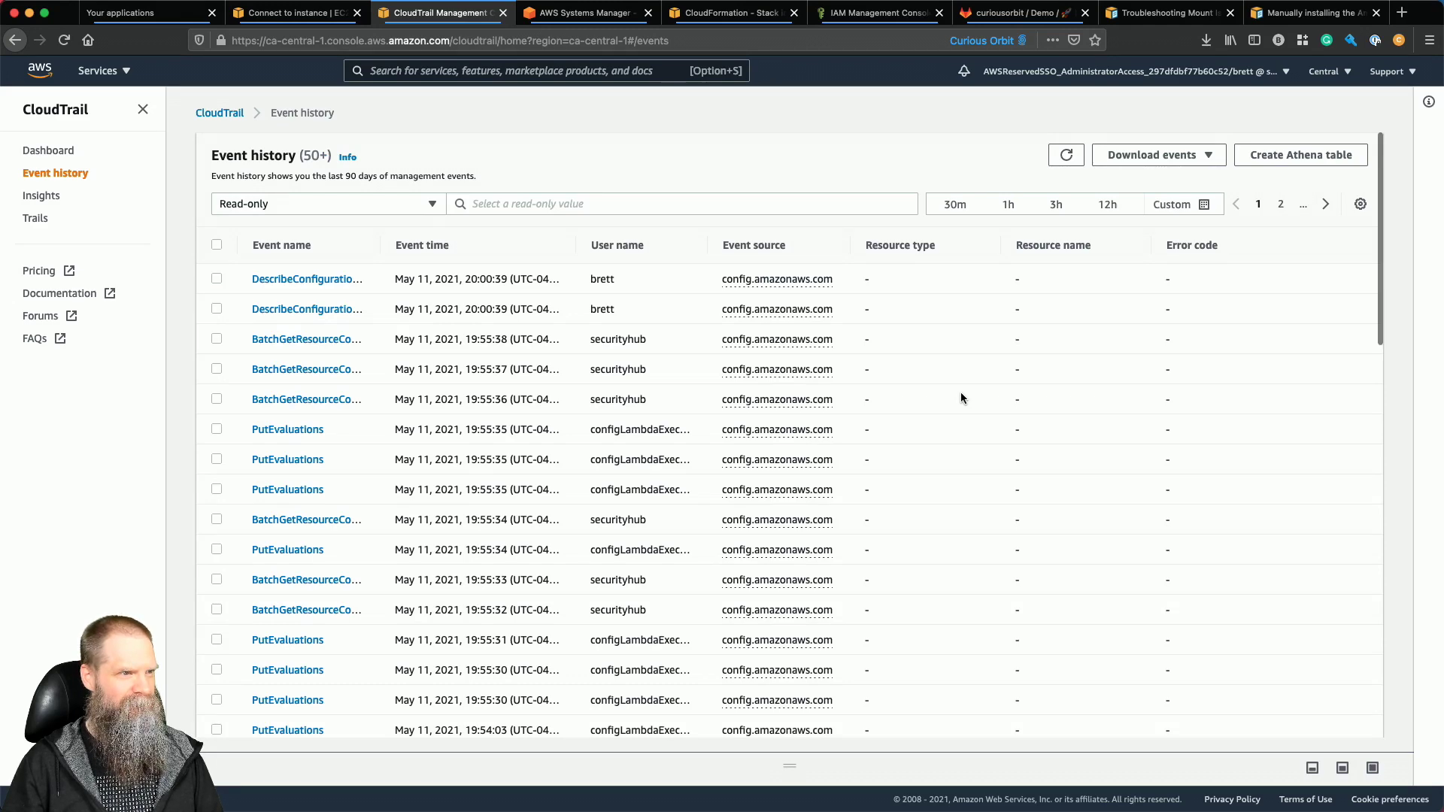
scroll(960, 394, "down", 10)
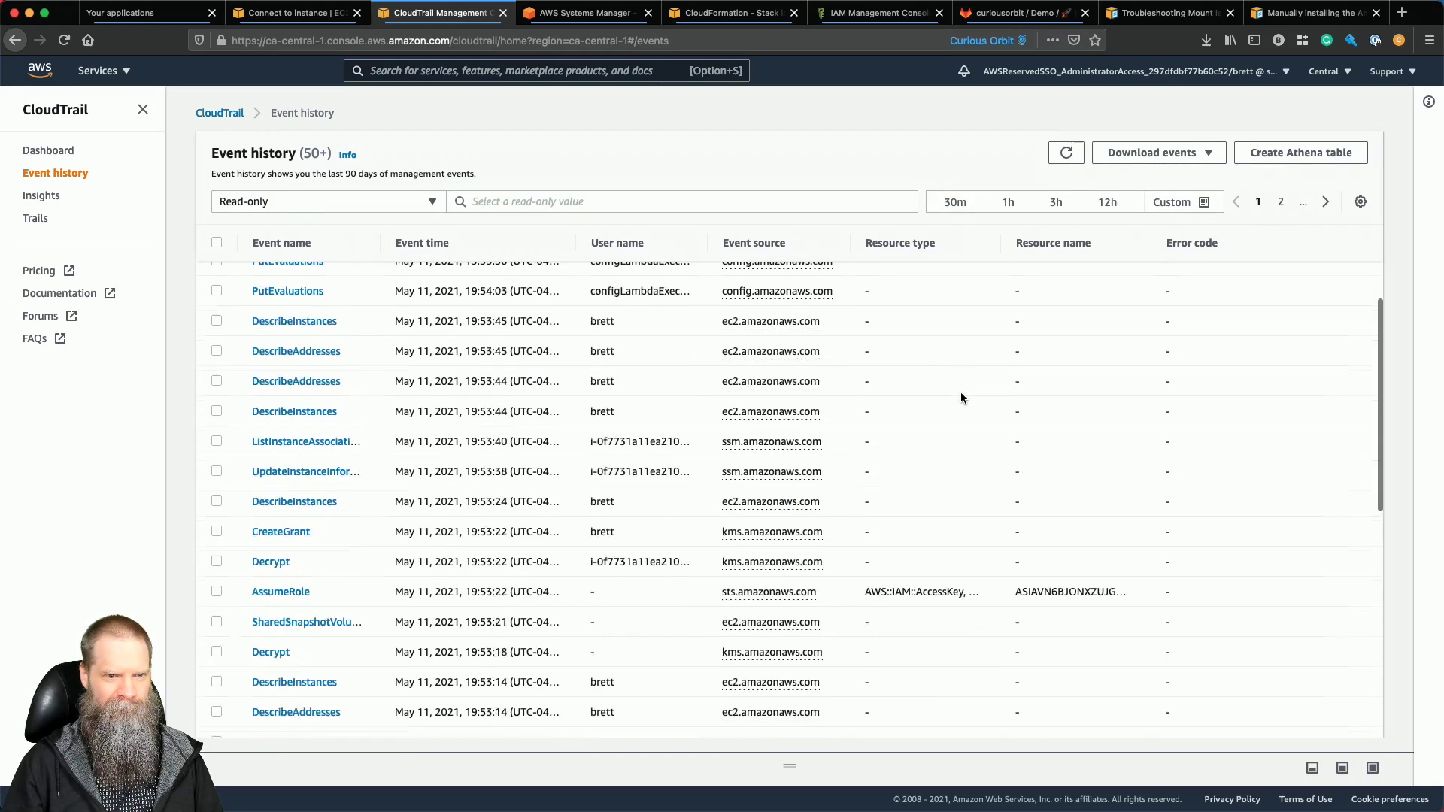
scroll(960, 391, "up", 10)
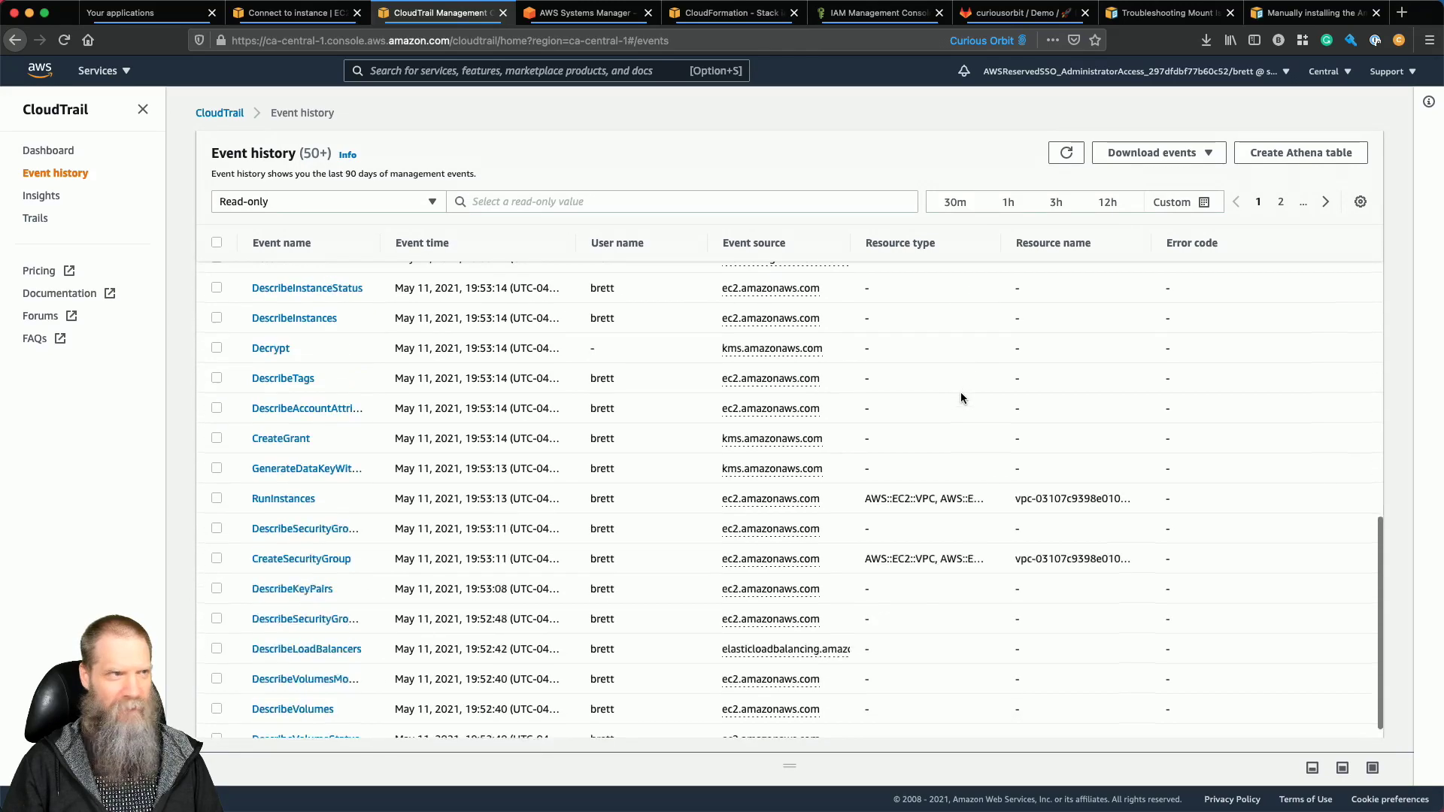
left_click(1065, 151)
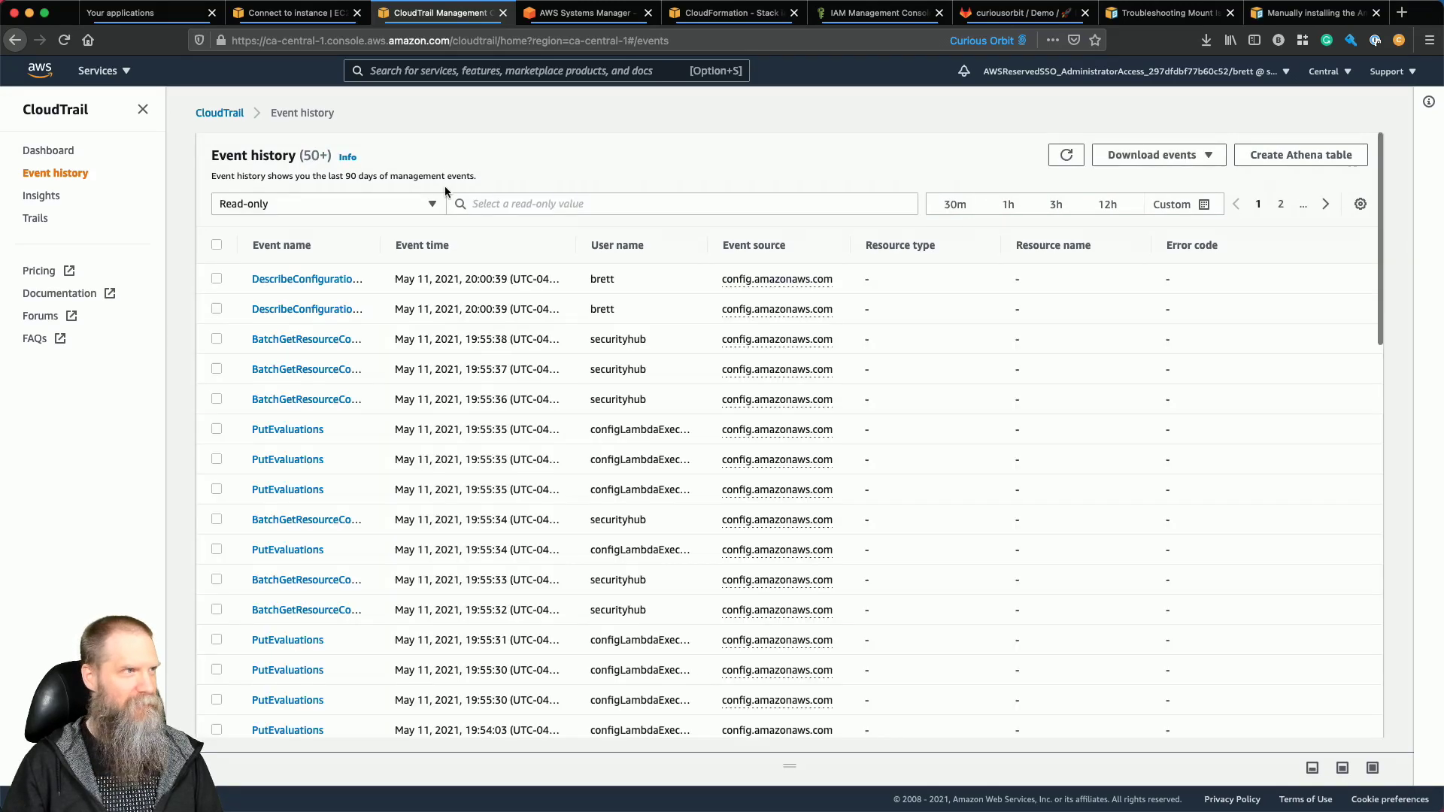
Filter the CloudTrail event history by event source kms.amazonaws.com and widen the User name column.
left_click(418, 206)
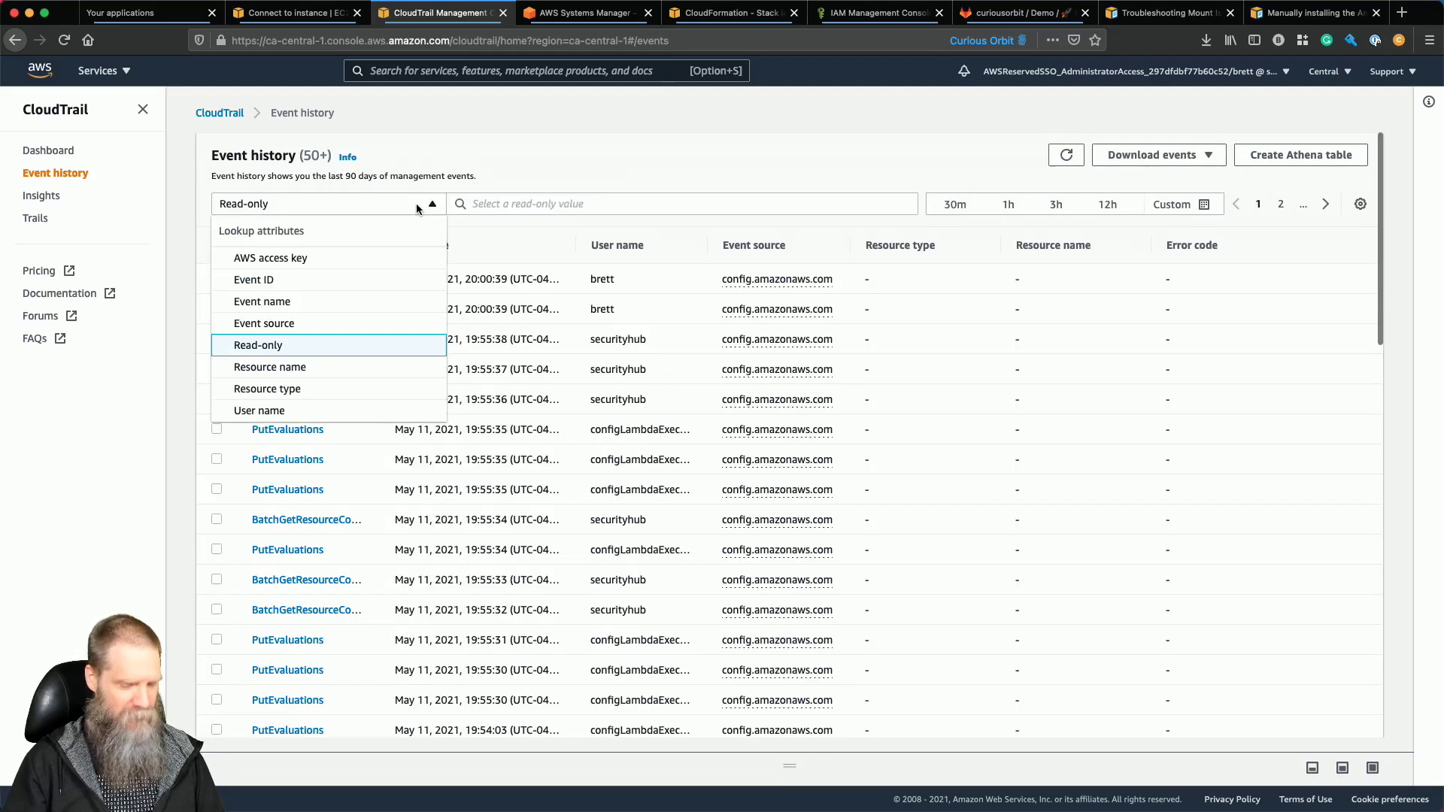
left_click(290, 321)
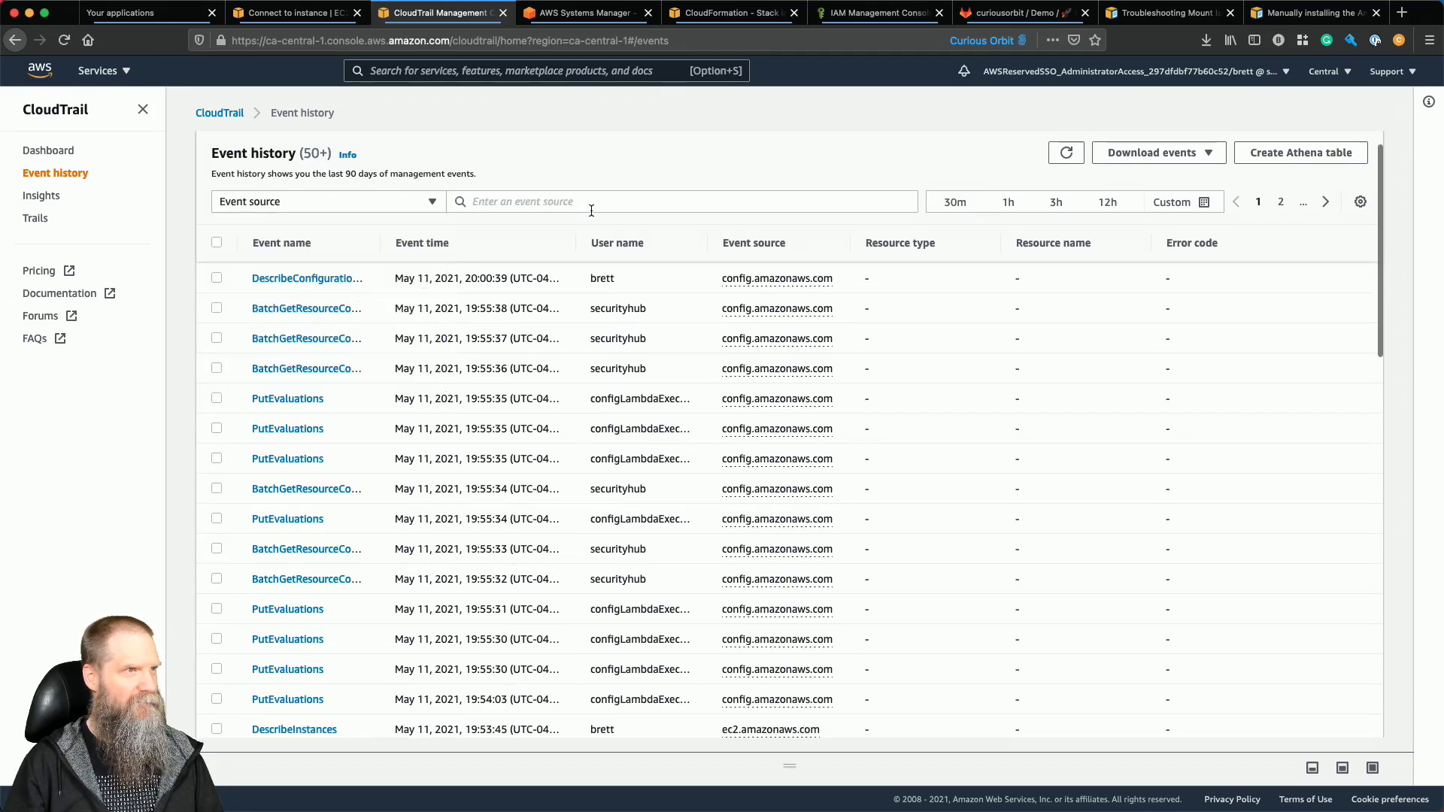
left_click(595, 205)
type("kms")
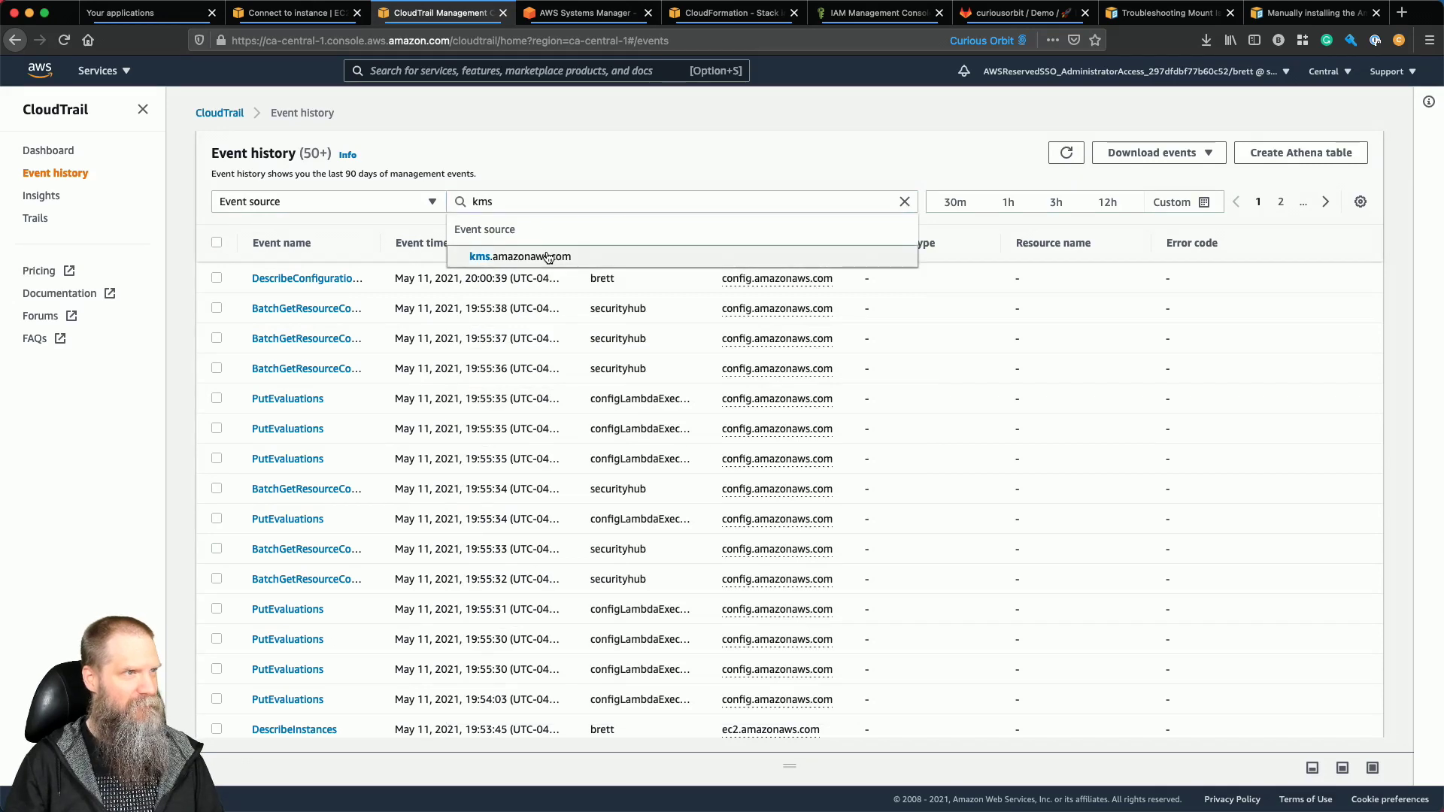
left_click(602, 256)
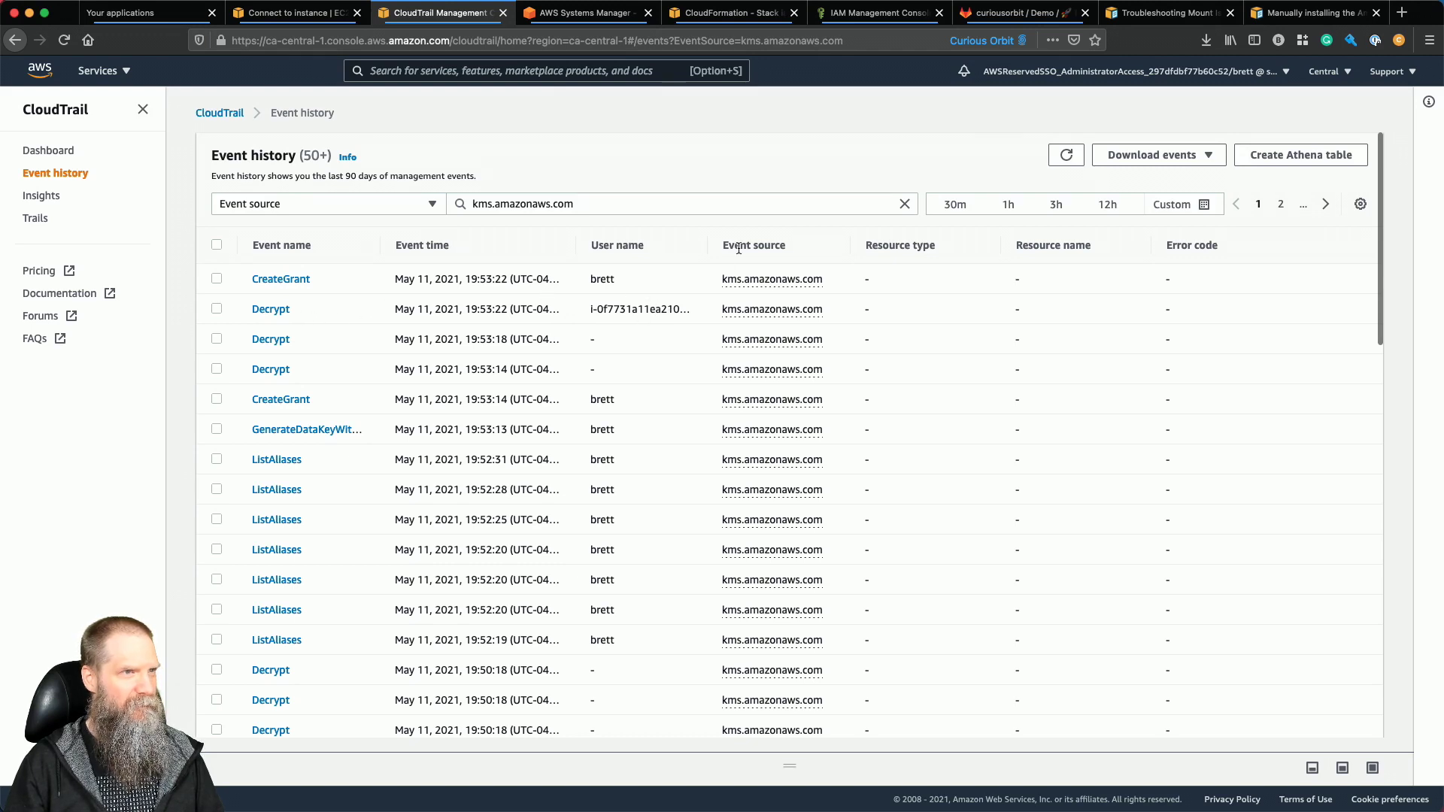
left_click_drag(703, 246, 778, 250)
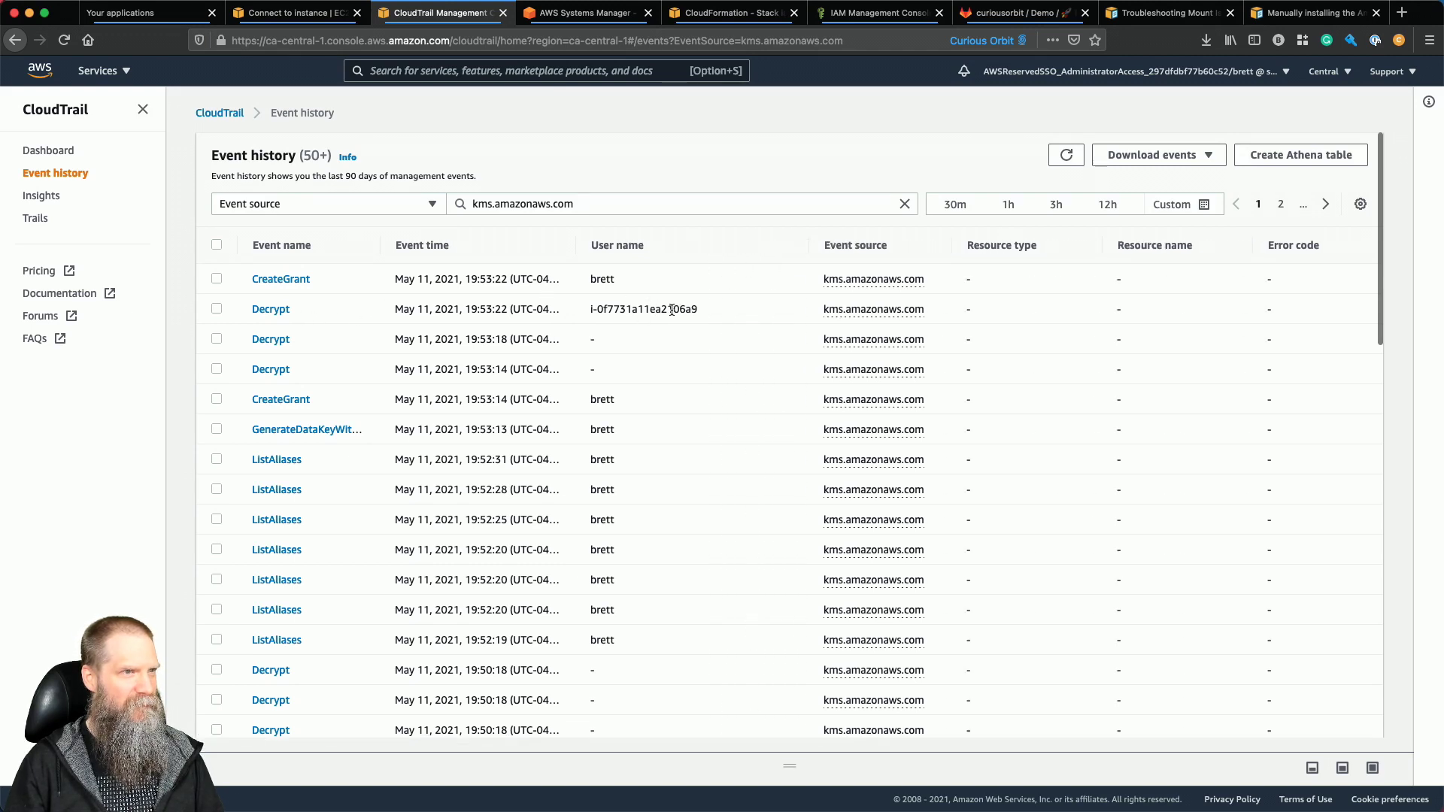
Compare the Session Manager instance ID with the user name of the latest KMS Decrypt event in CloudTrail.
left_click(541, 19)
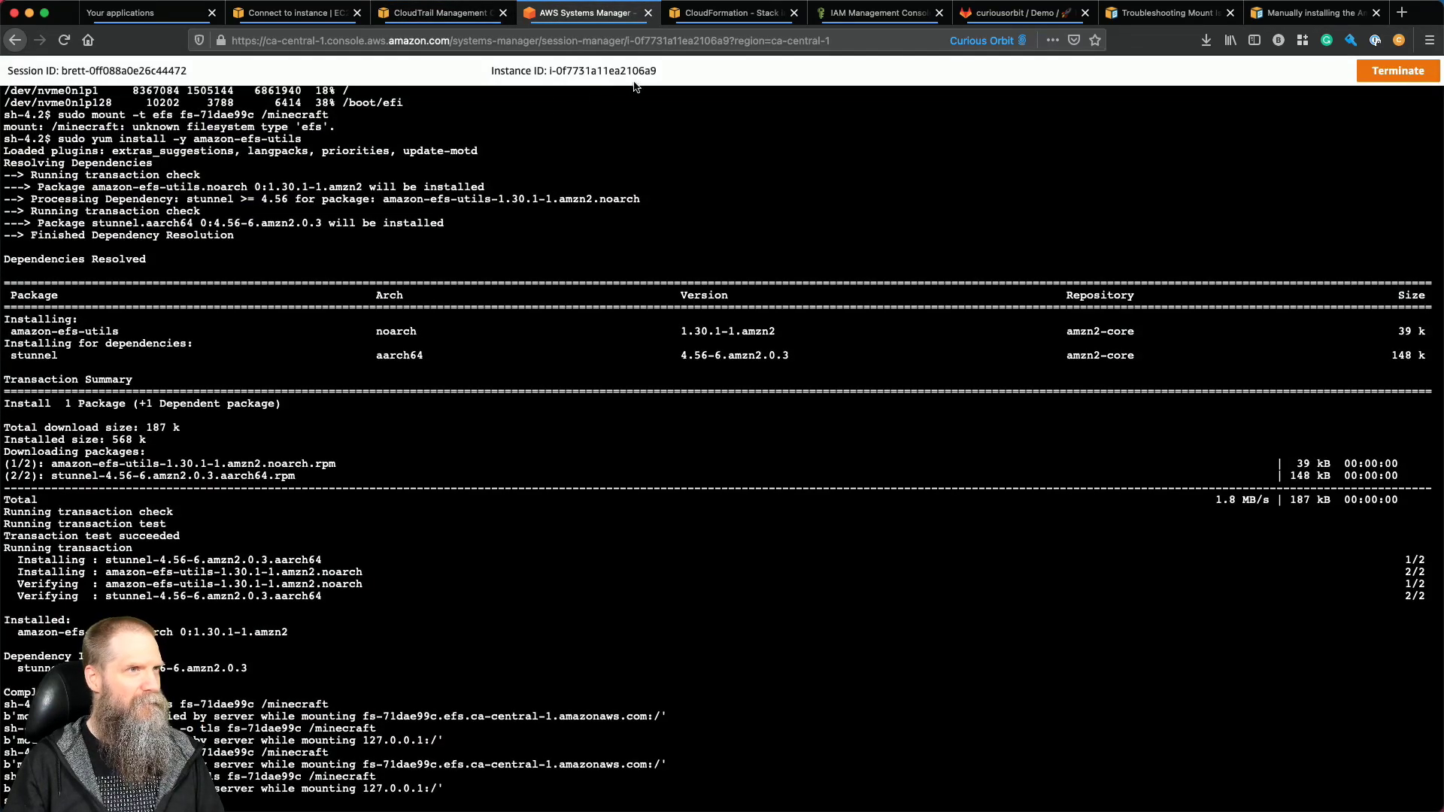
left_click_drag(638, 70, 669, 71)
left_click(449, 16)
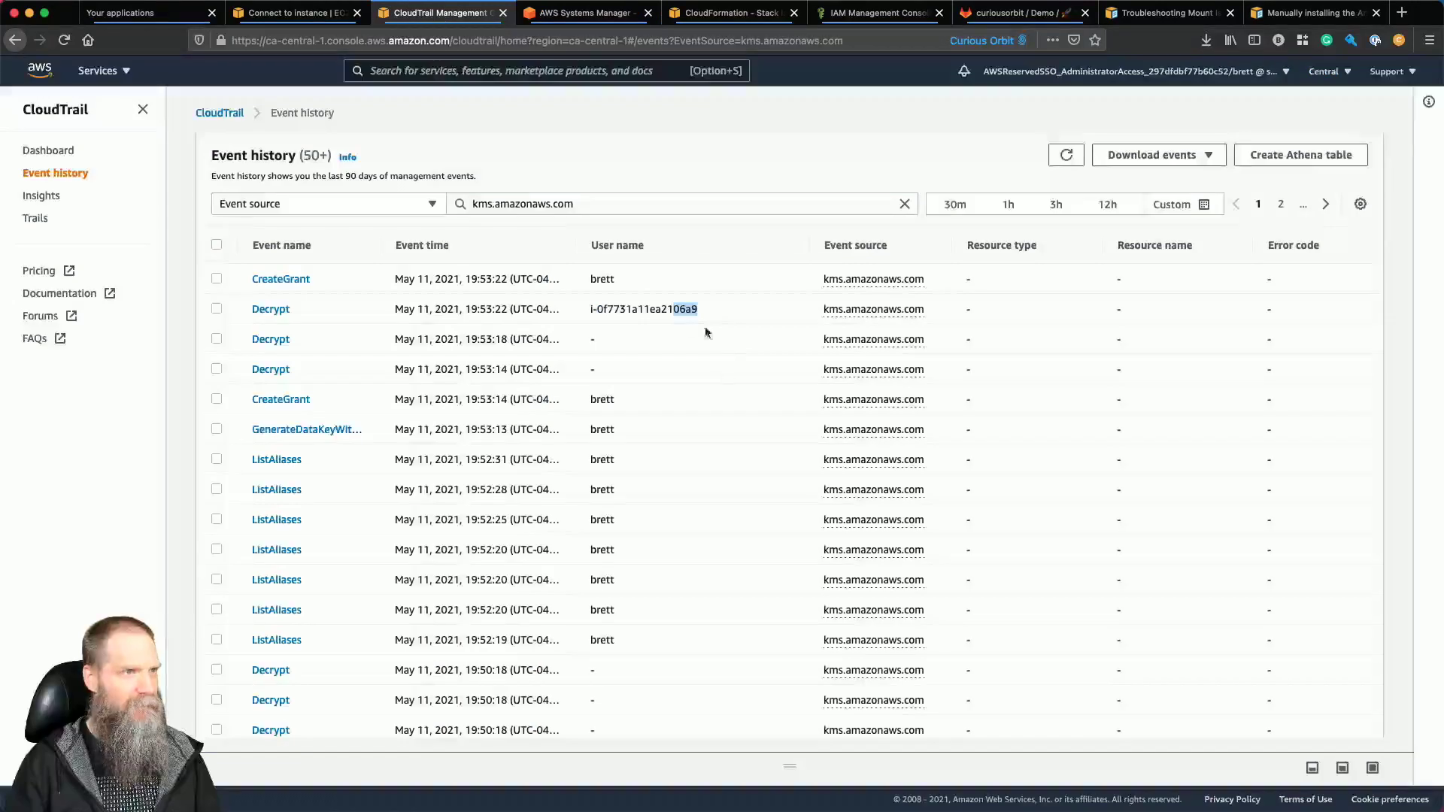
left_click_drag(673, 310, 680, 312)
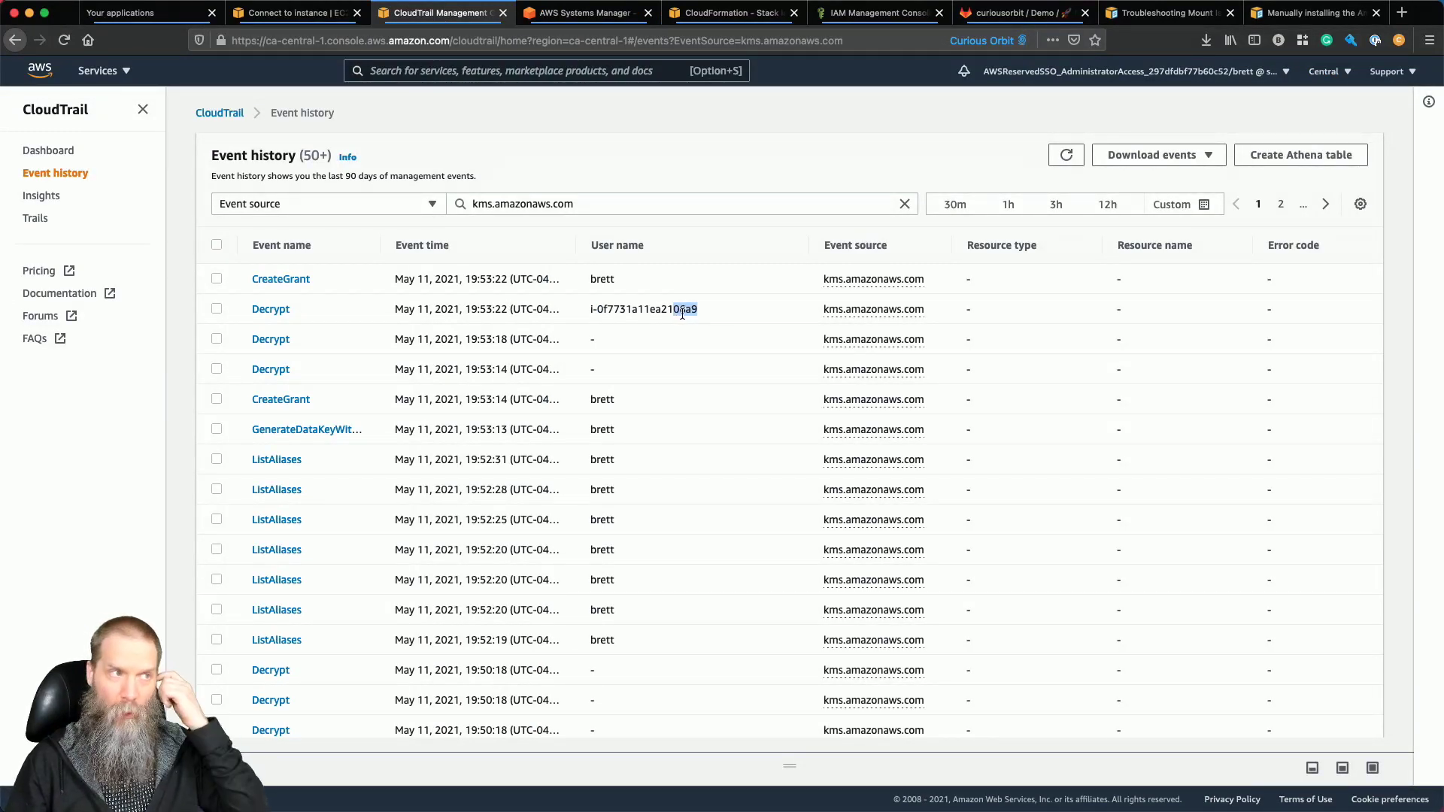
Open the latest KMS Decrypt event made by the EC2 instance, read its full event record, and return to the event history.
left_click(261, 311)
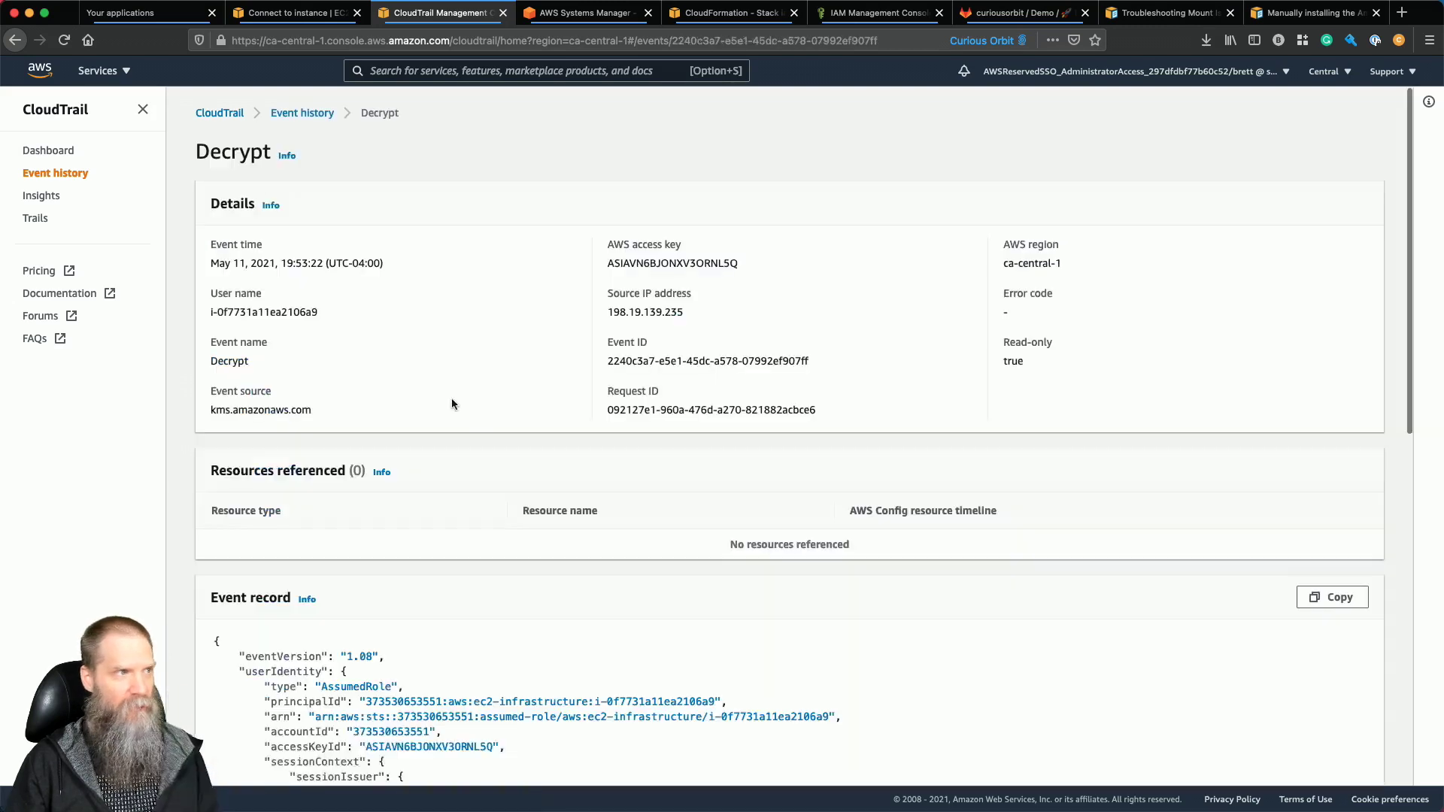
scroll(509, 520, "down", 5)
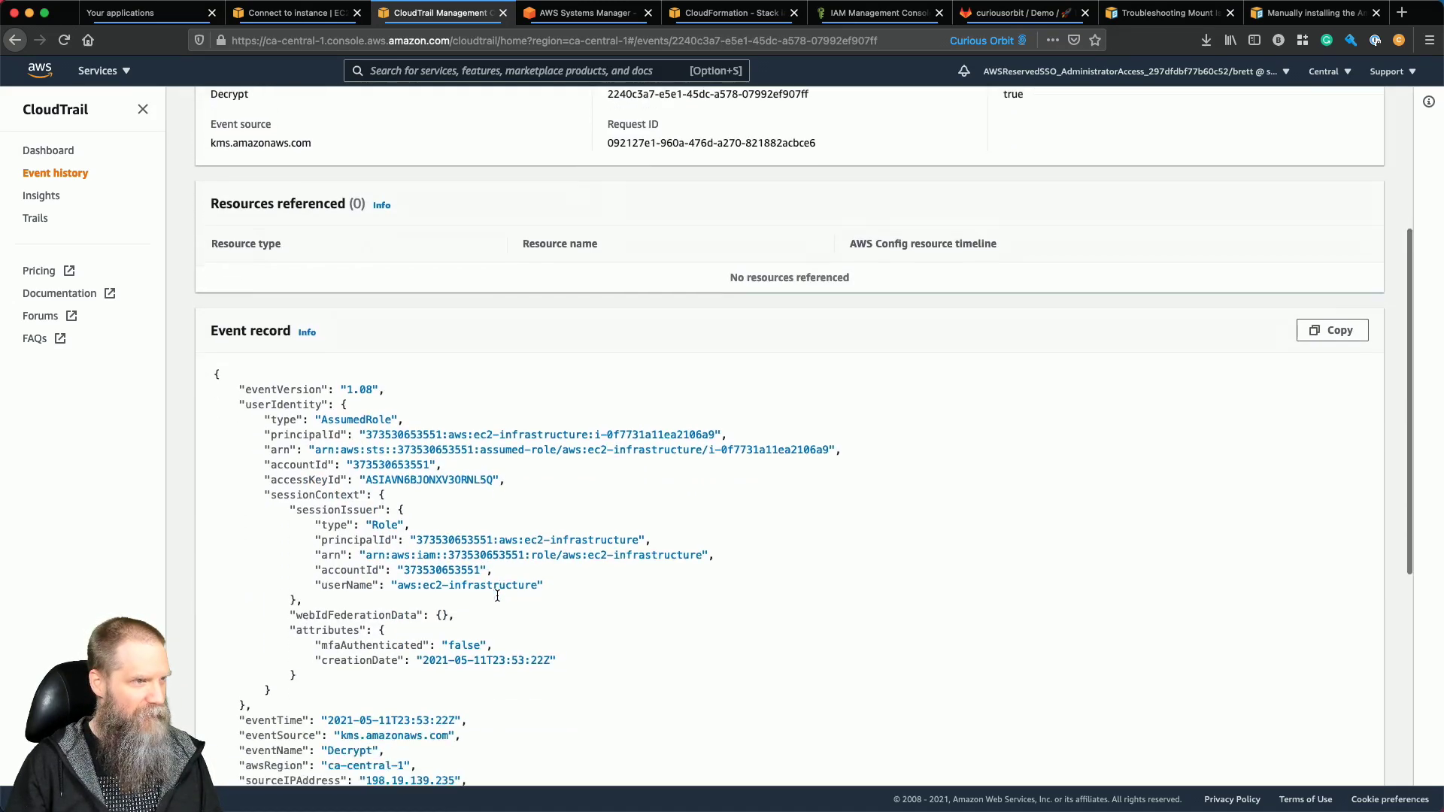
scroll(497, 596, "down", 5)
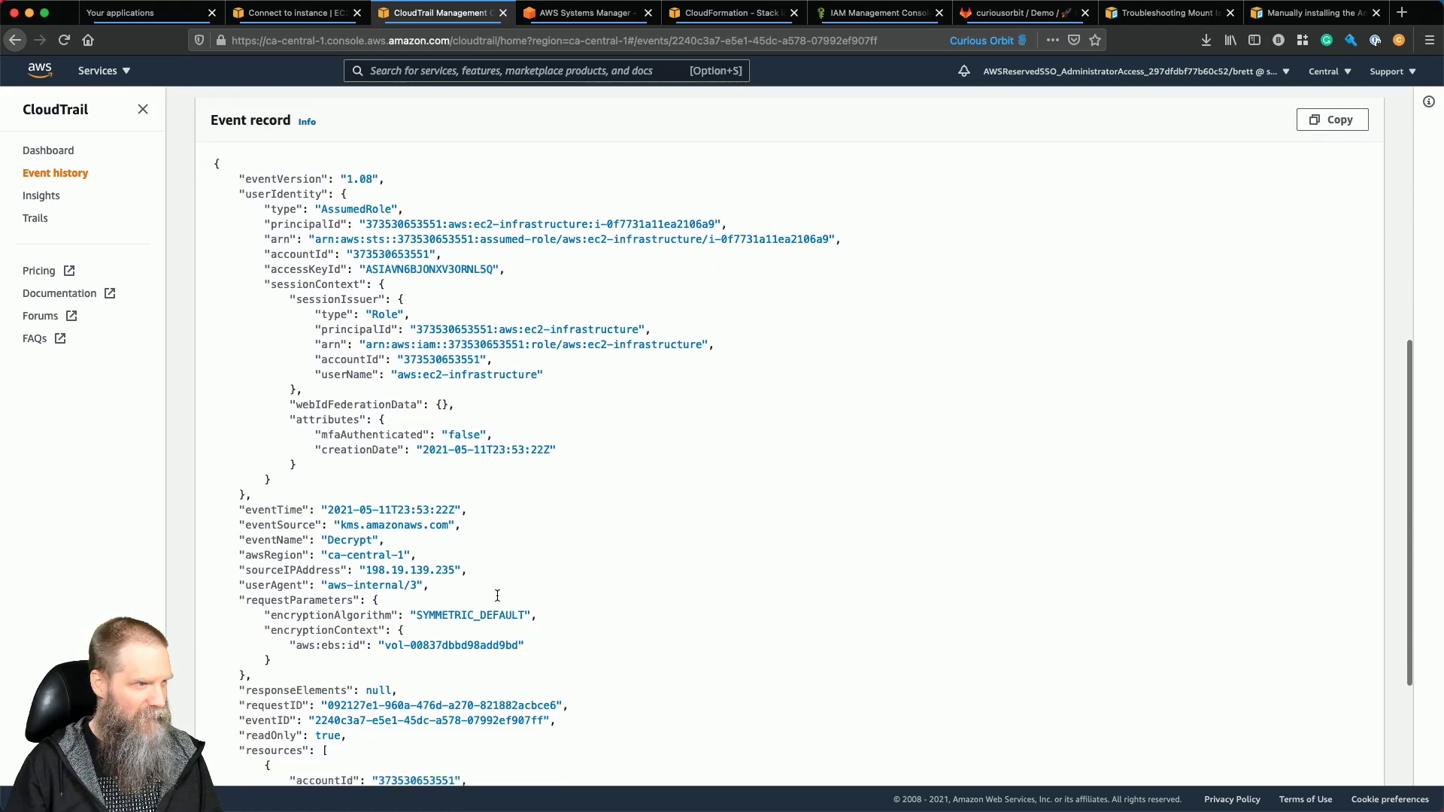
scroll(497, 596, "down", 3)
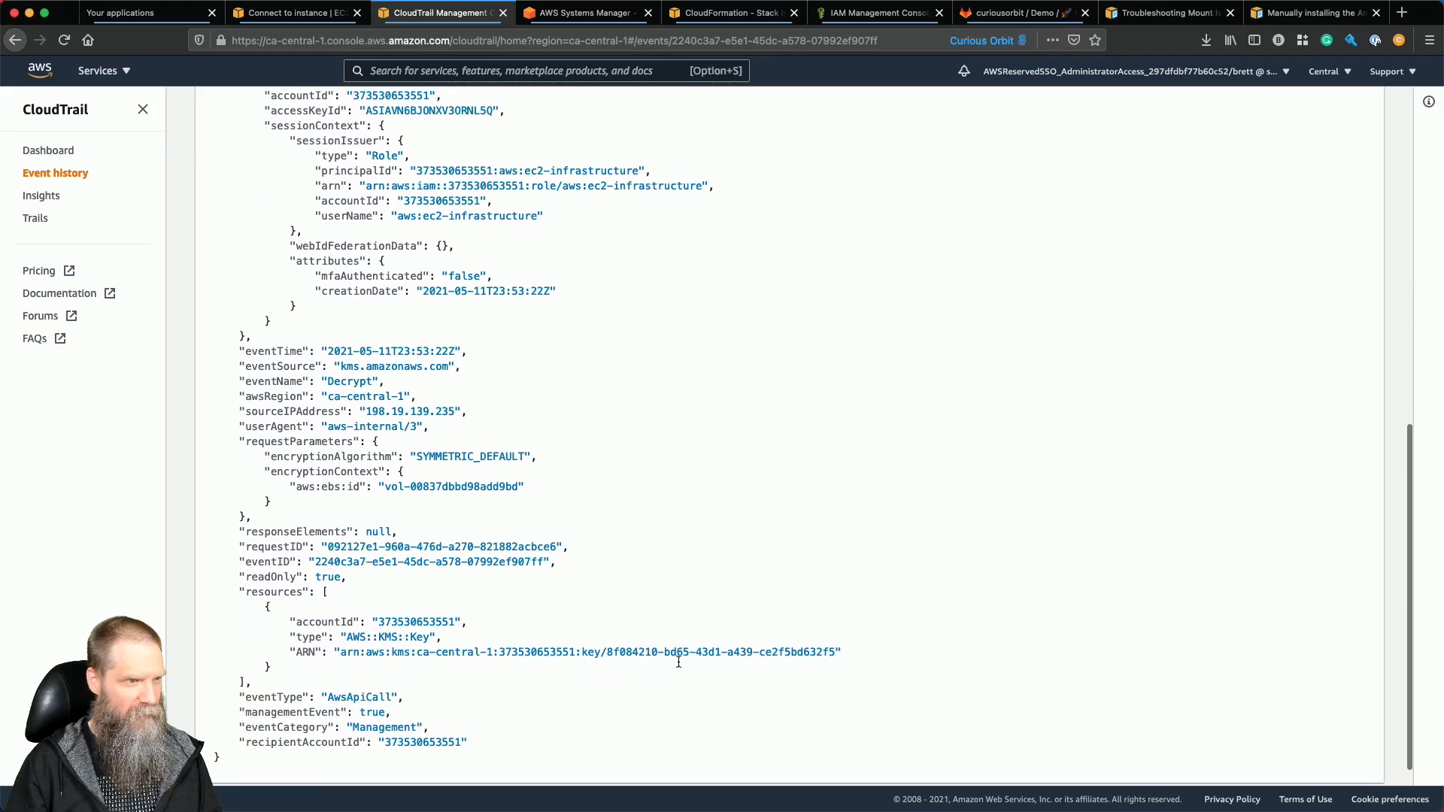
key("super+bracketleft")
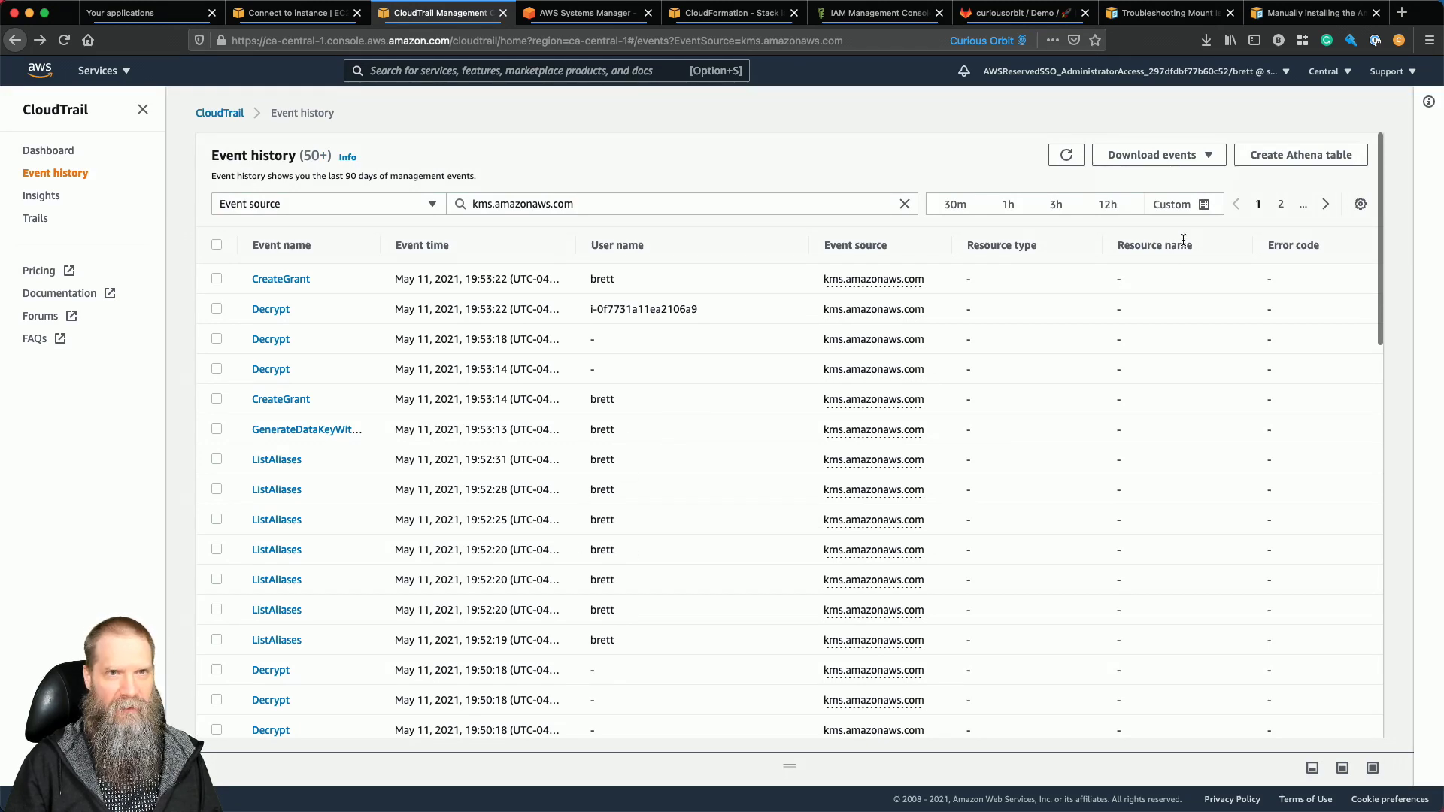
Look through the first three pages of kms.amazonaws.com events for error codes and compare their event times with the mount attempts.
scroll(1202, 340, "down", 10)
scroll(1180, 389, "down", 5)
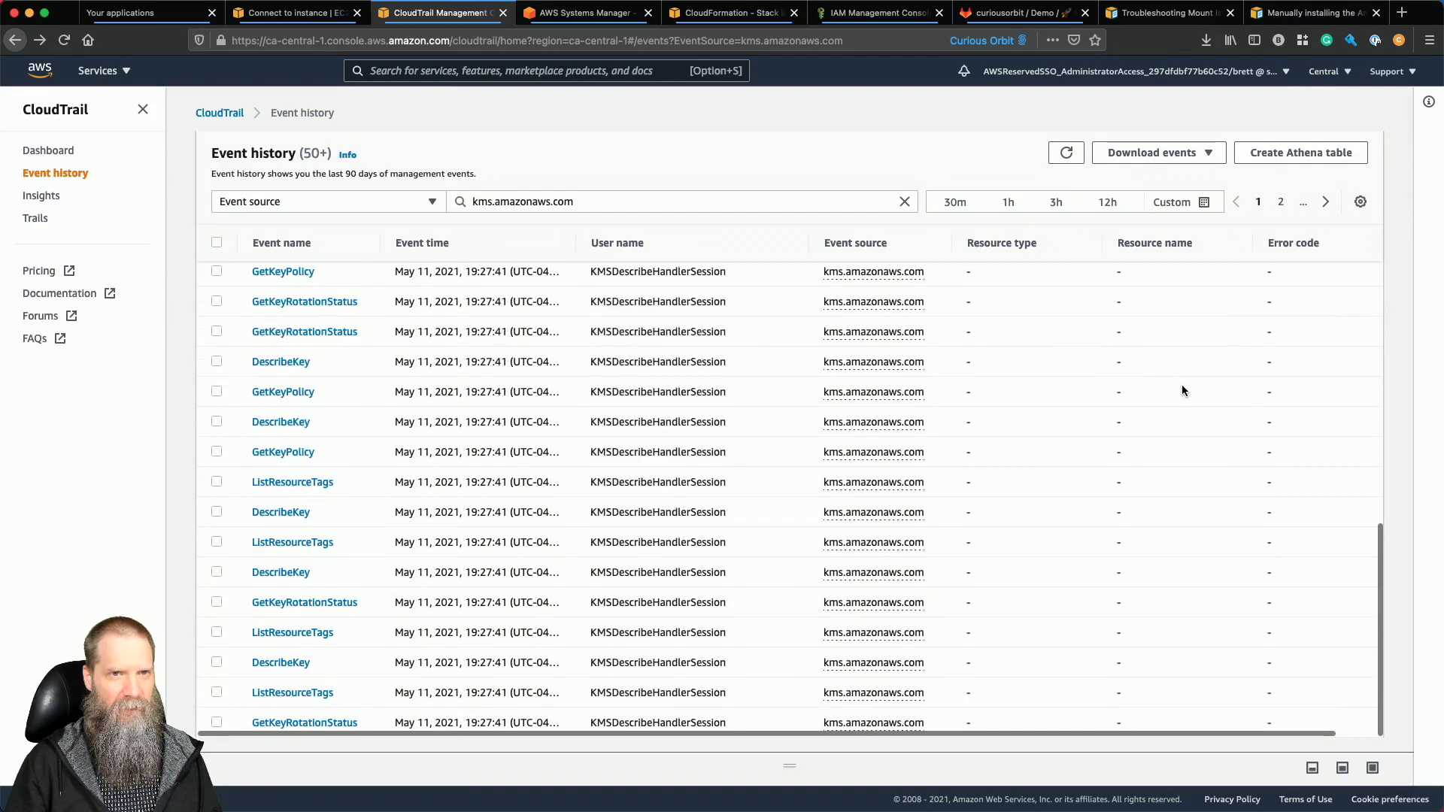
left_click(1324, 203)
scroll(1080, 500, "down", 5)
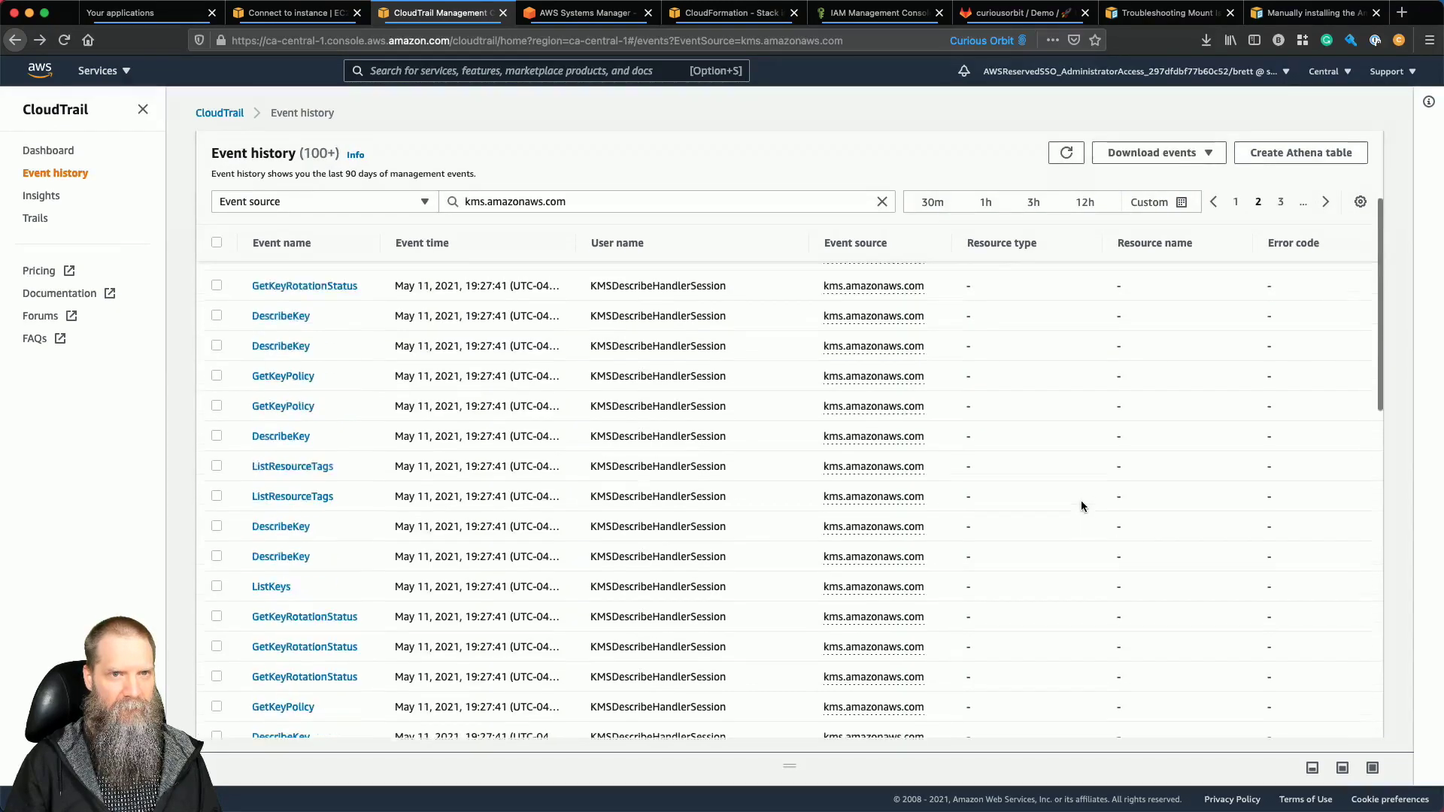
scroll(1080, 502, "down", 5)
left_click(1326, 203)
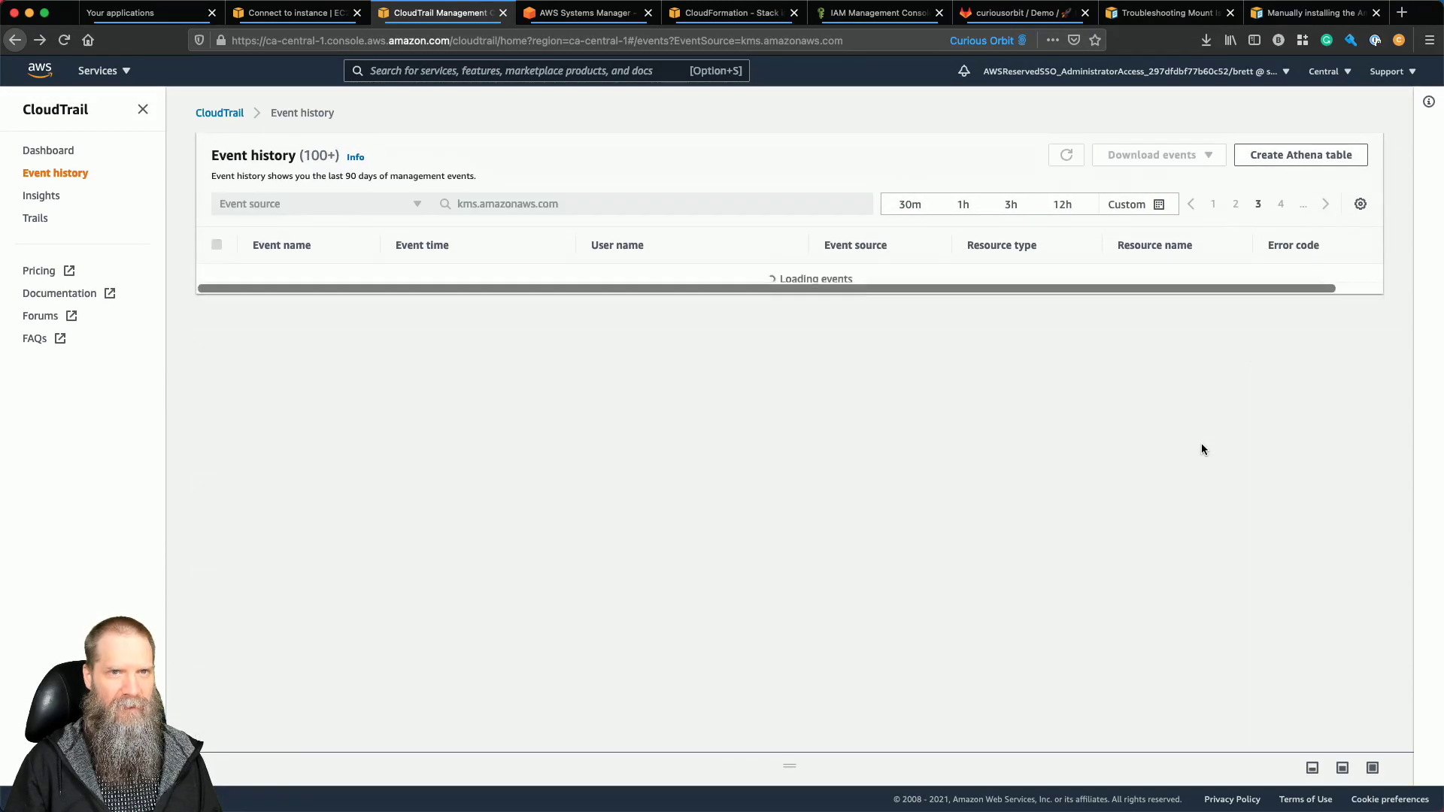
scroll(1197, 452, "down", 5)
scroll(1197, 458, "down", 5)
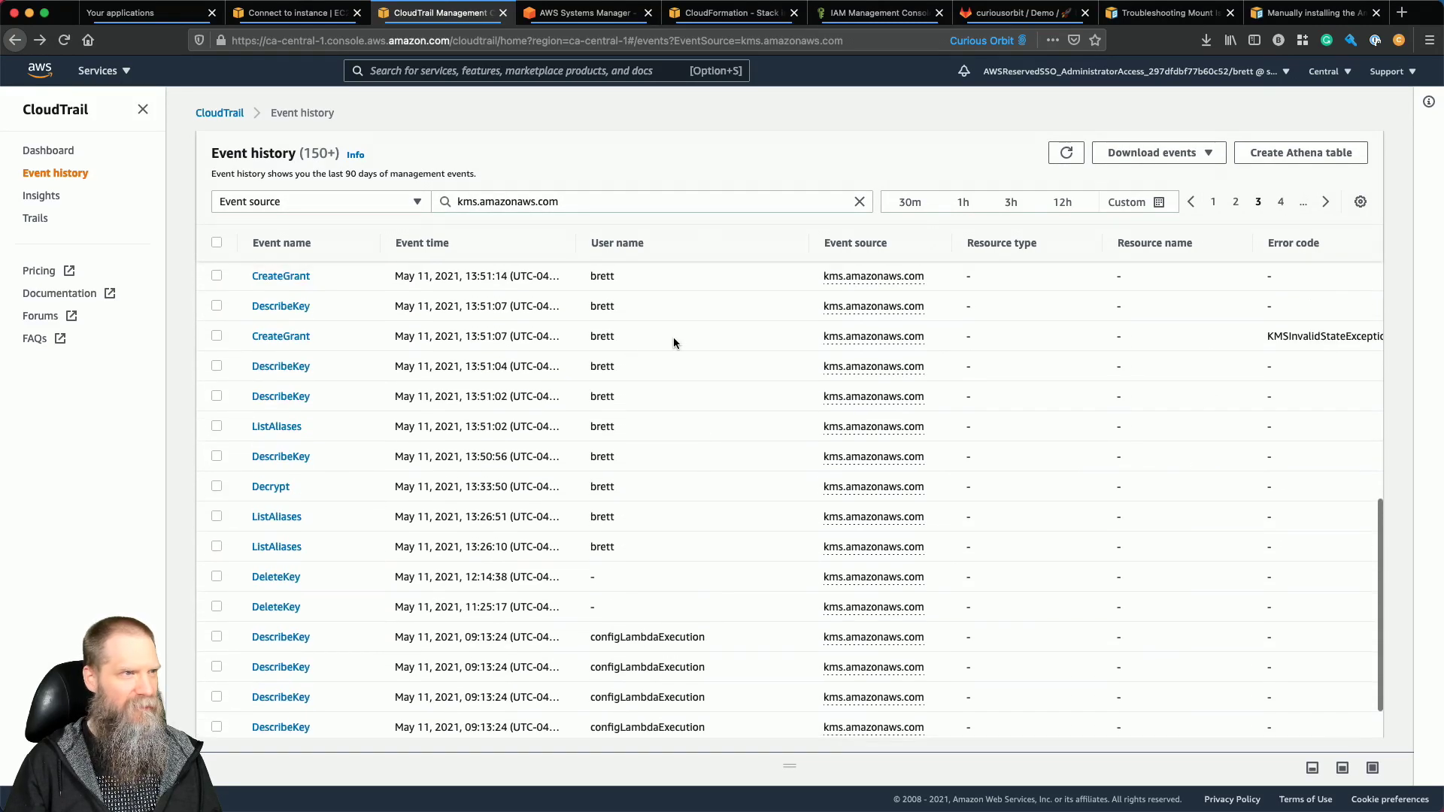
left_click_drag(471, 337, 547, 336)
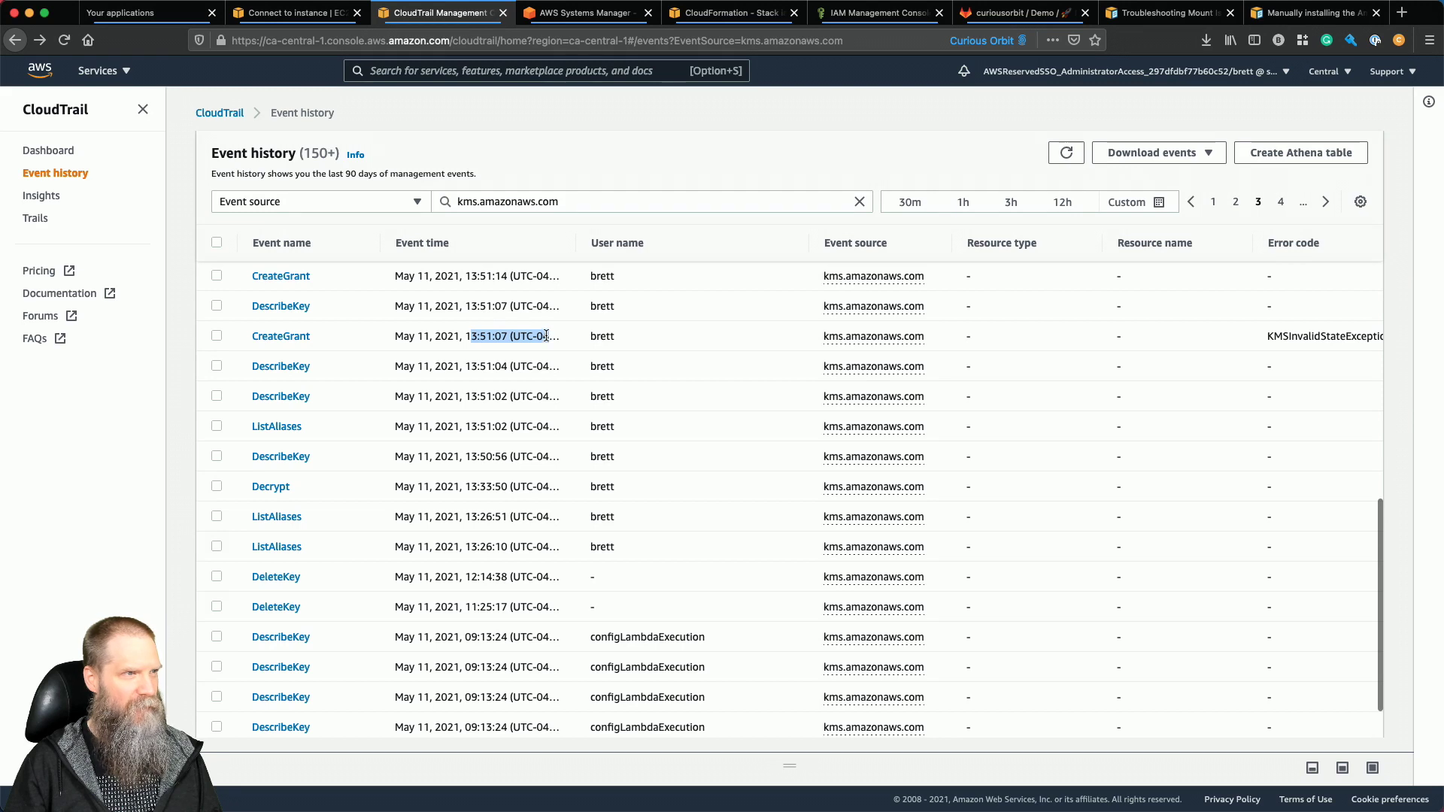
scroll(600, 337, "up", 10)
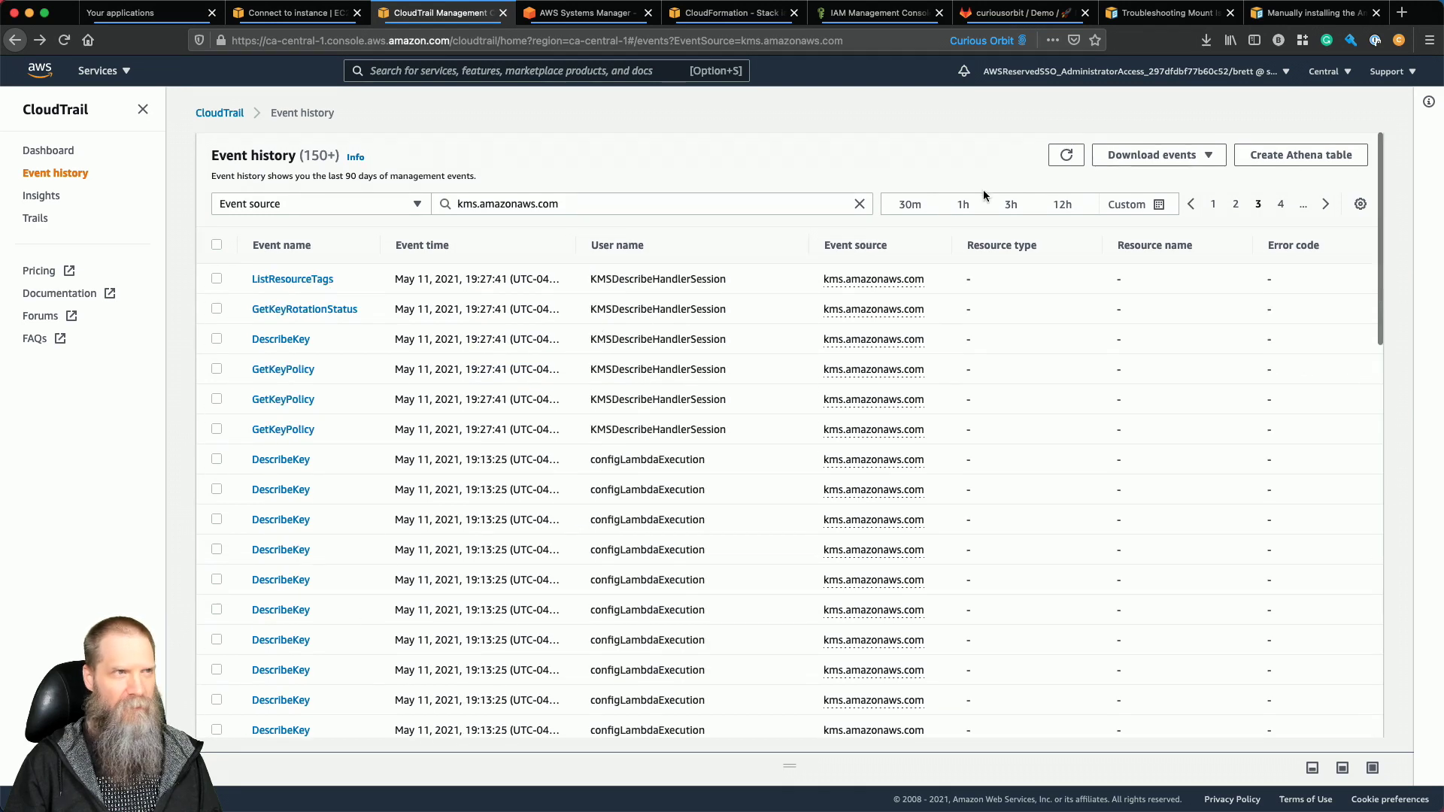
Filter the CloudTrail event history by event source elasticfilesystem.amazonaws.com and look through the listed EFS events.
triple_click(544, 201)
type("e")
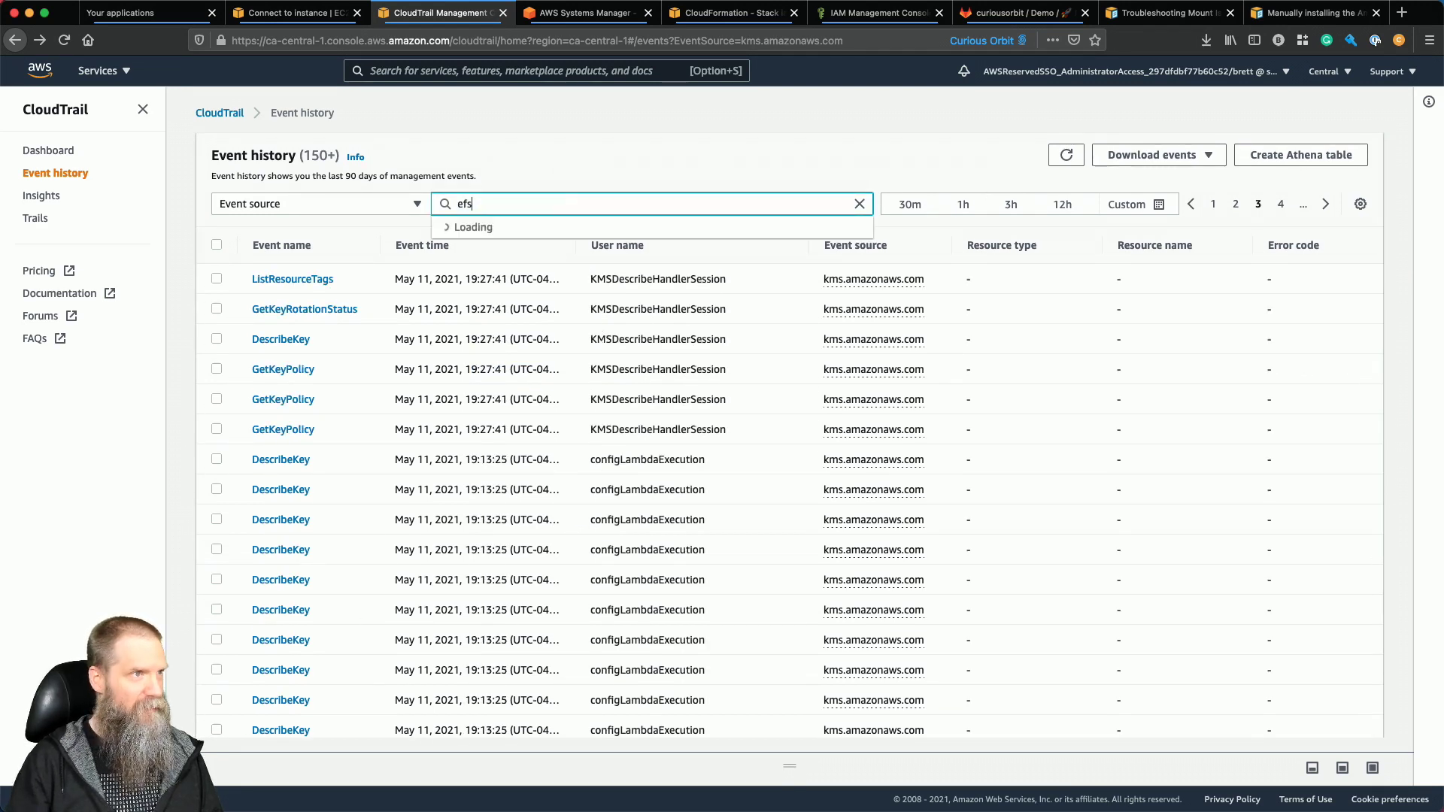
key("BackSpace")
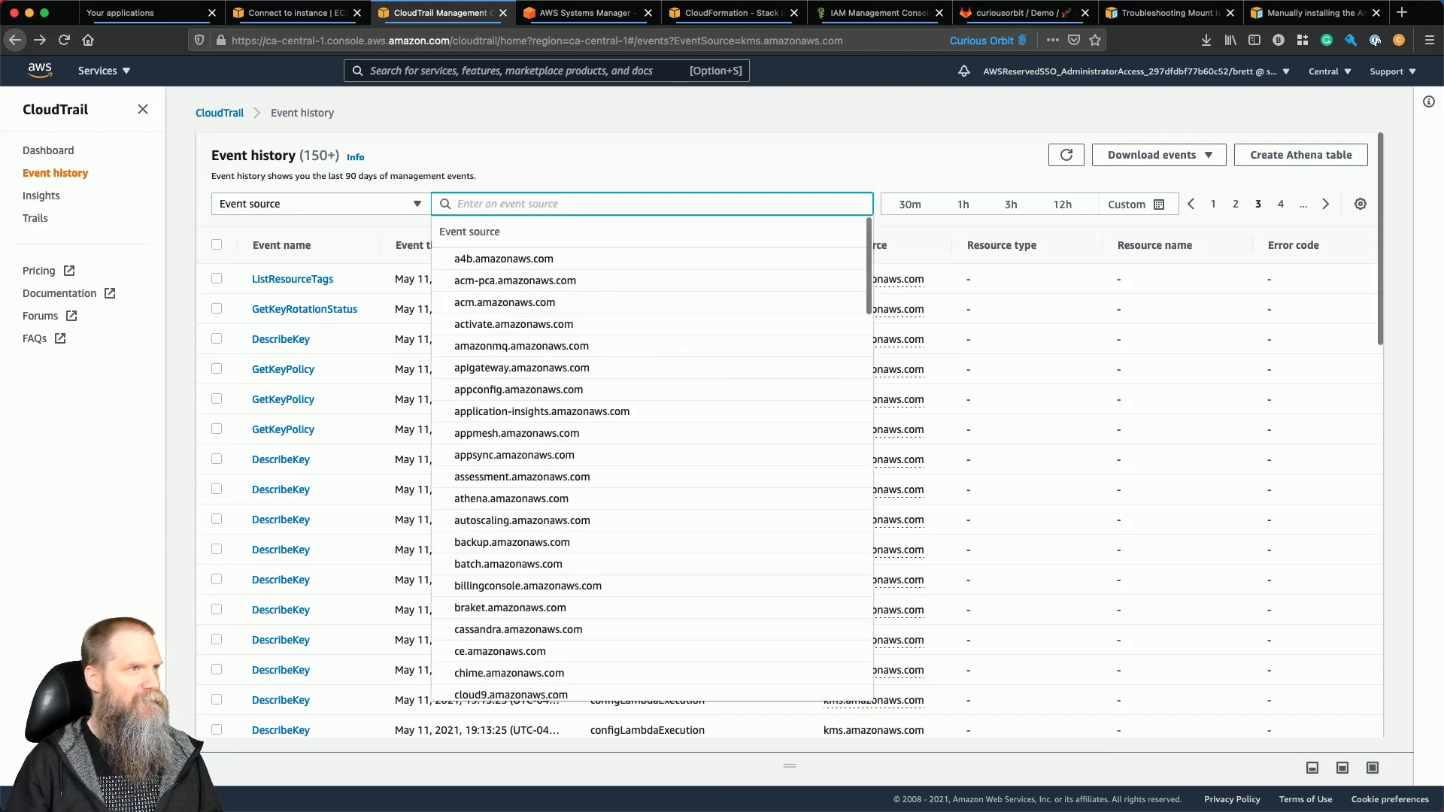
scroll(540, 392, "down", 5)
scroll(540, 391, "down", 10)
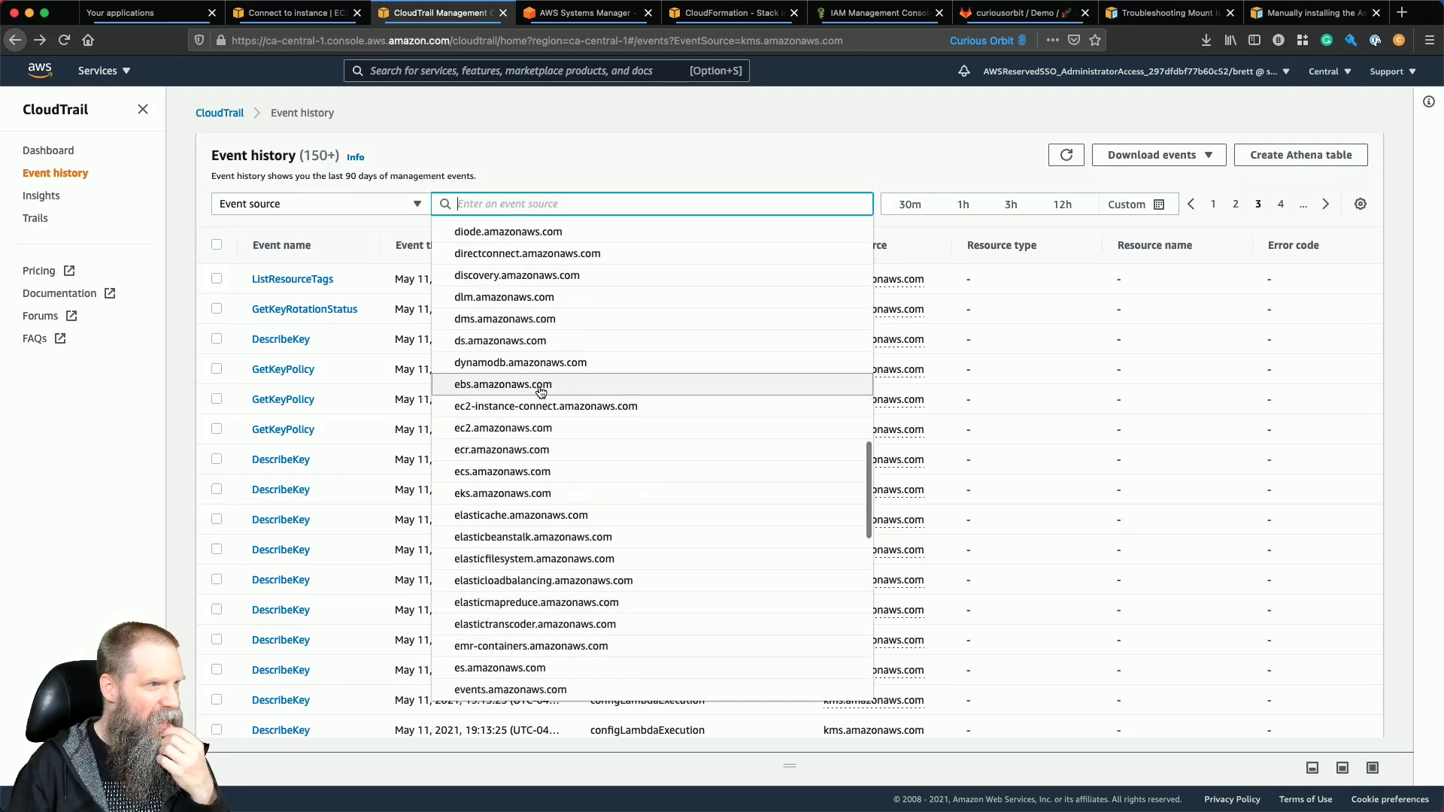
left_click(526, 558)
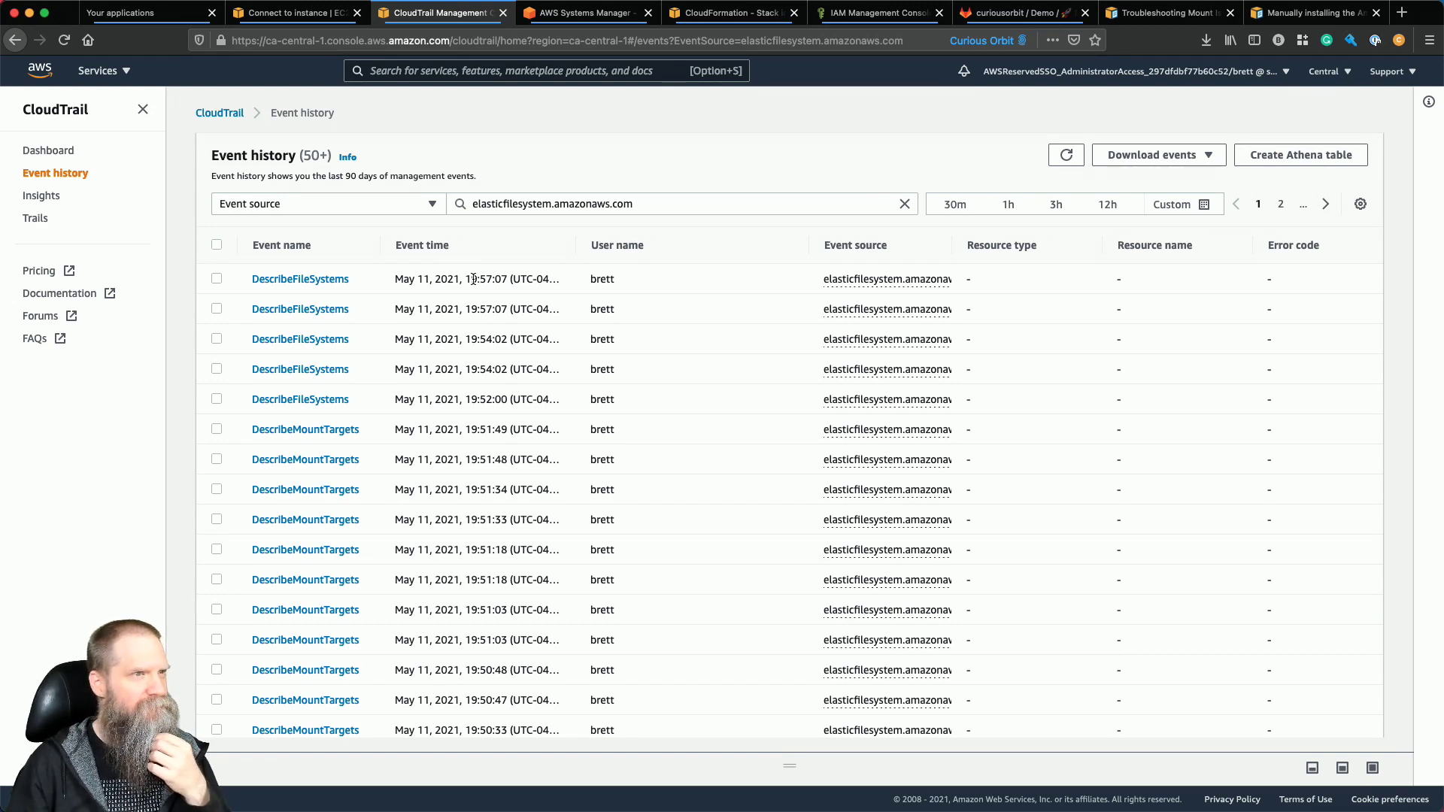
scroll(488, 372, "down", 6)
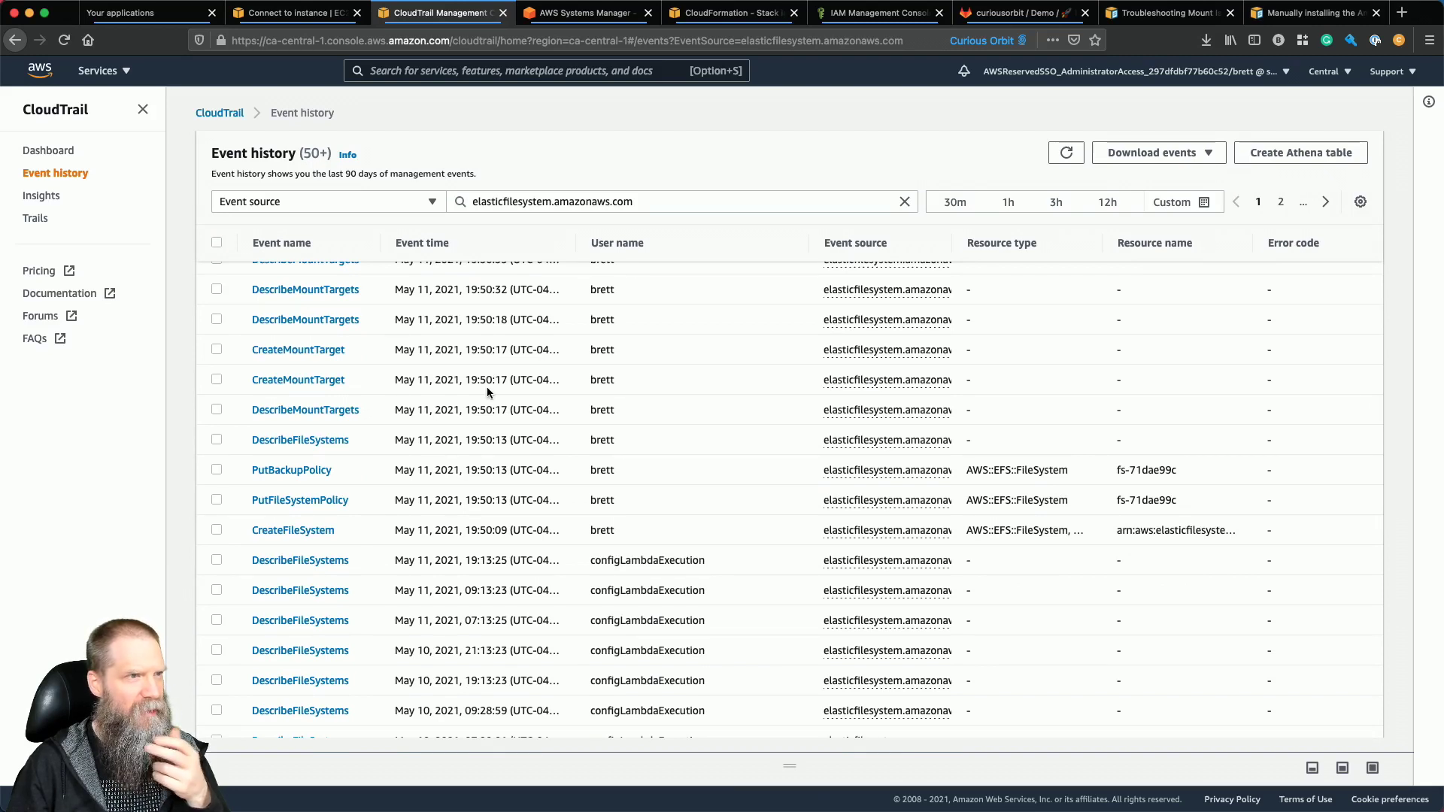
scroll(487, 392, "down", 3)
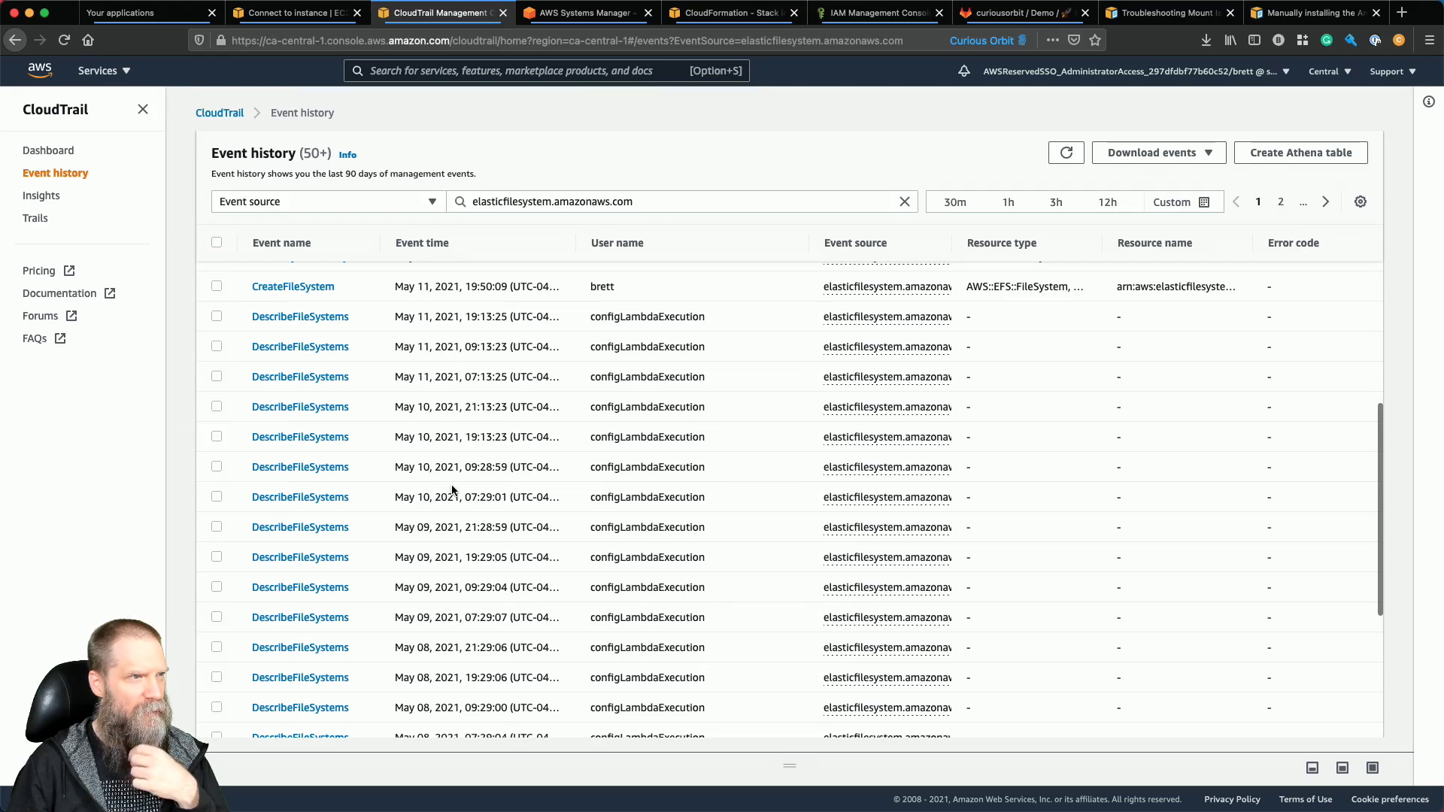
scroll(452, 487, "up", 6)
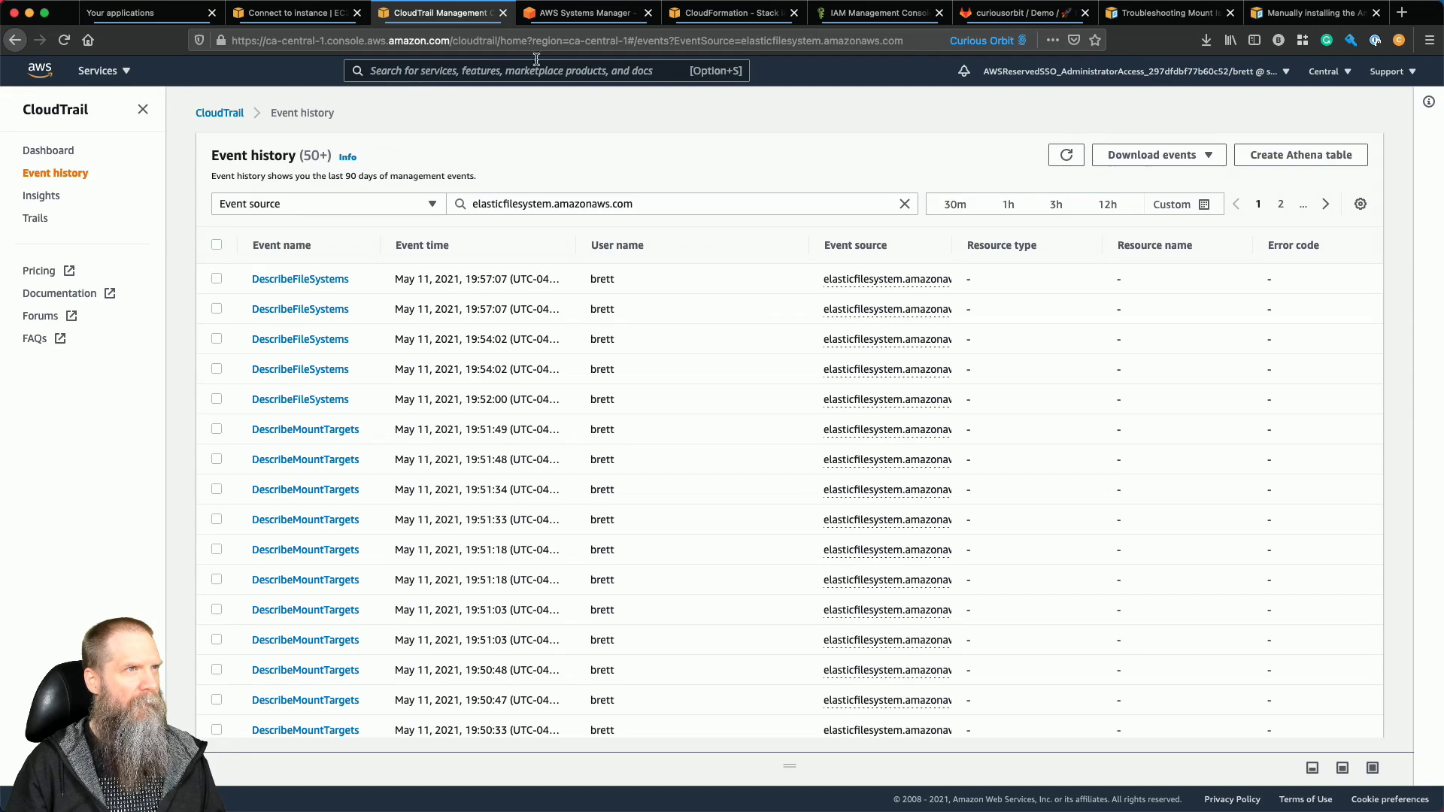
In the Session Manager terminal, change to /var/log/ and list its files in long format by reverse modification time.
left_click(549, 25)
left_click(641, 562)
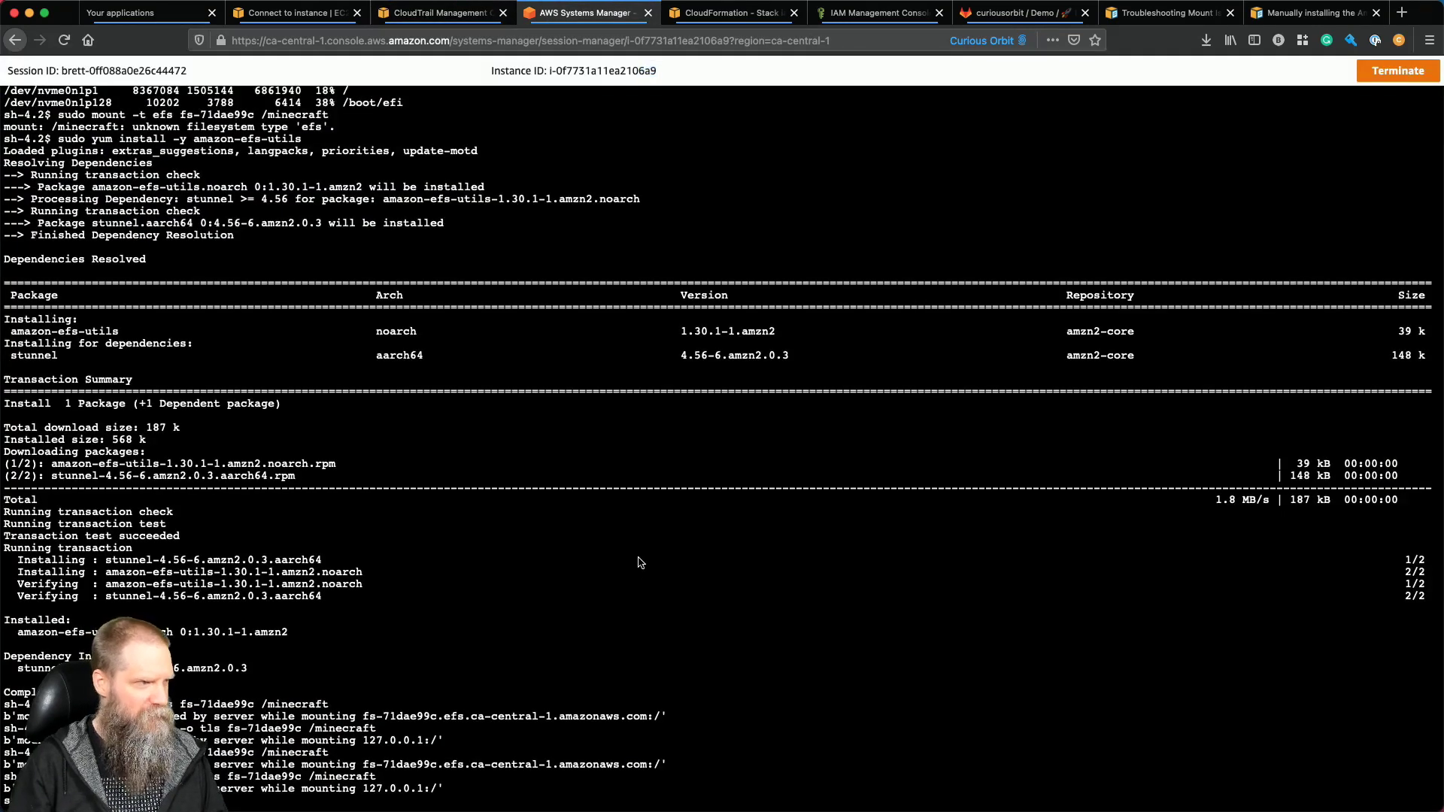
type("cd /var/log/")
key("Return")
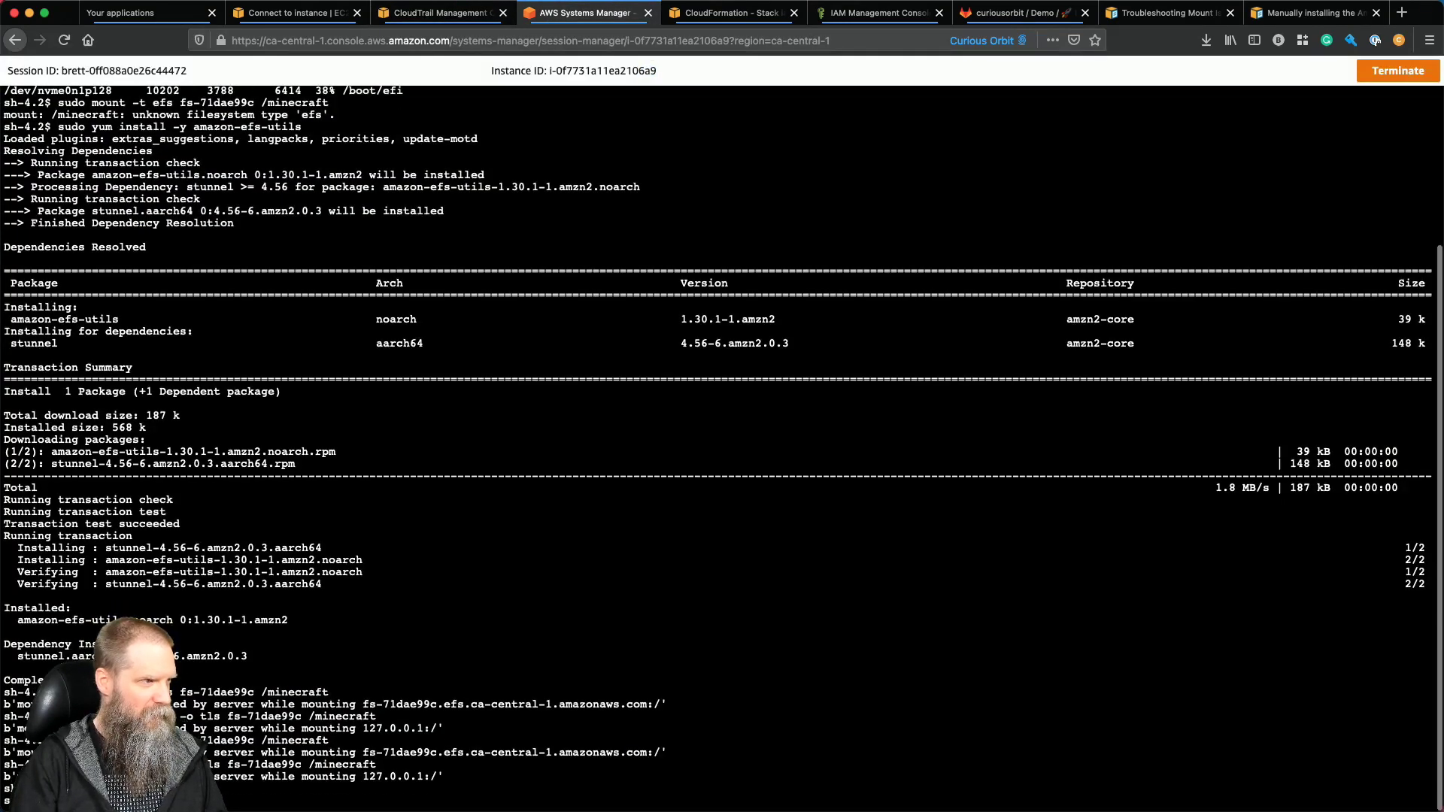
type("ls -ltr")
key("Return")
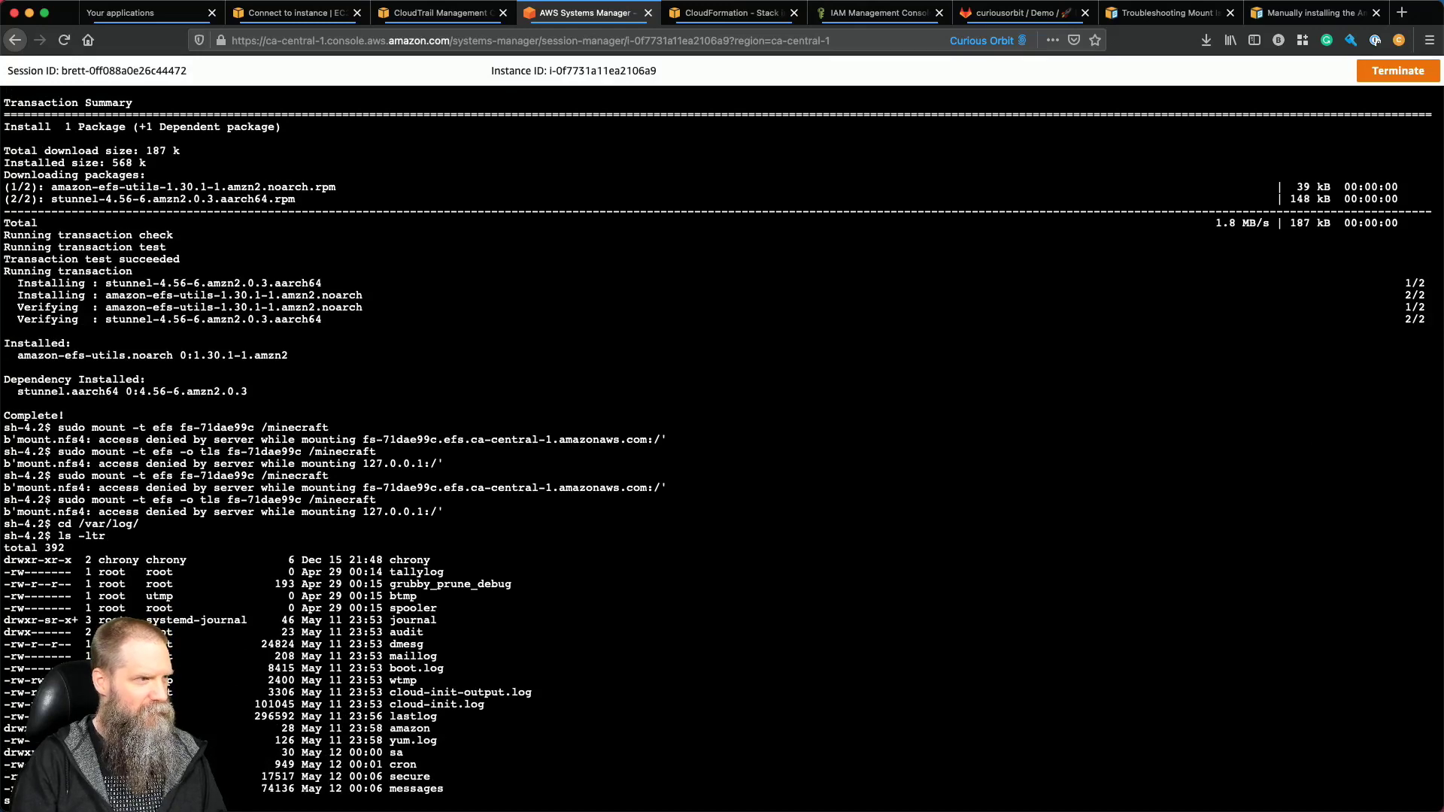
Change into the amazon/ log directory and its efs/ subdirectory, listing the contents of each with ls -ltr.
type("cd amazon/")
key("Return")
type("ls -ltr")
key("Return")
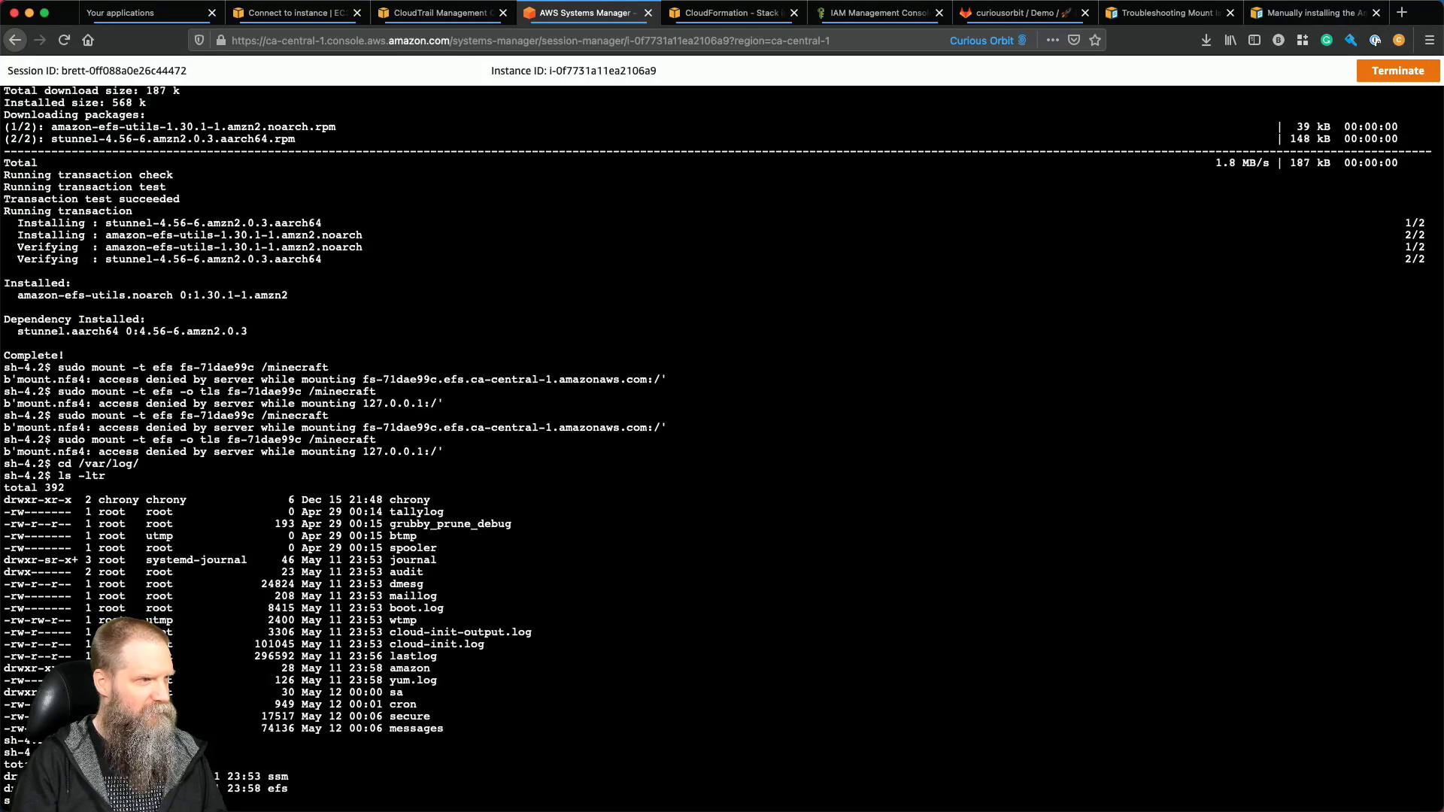
type("cd efs/")
key("Return")
type("ls -ltr")
key("Return")
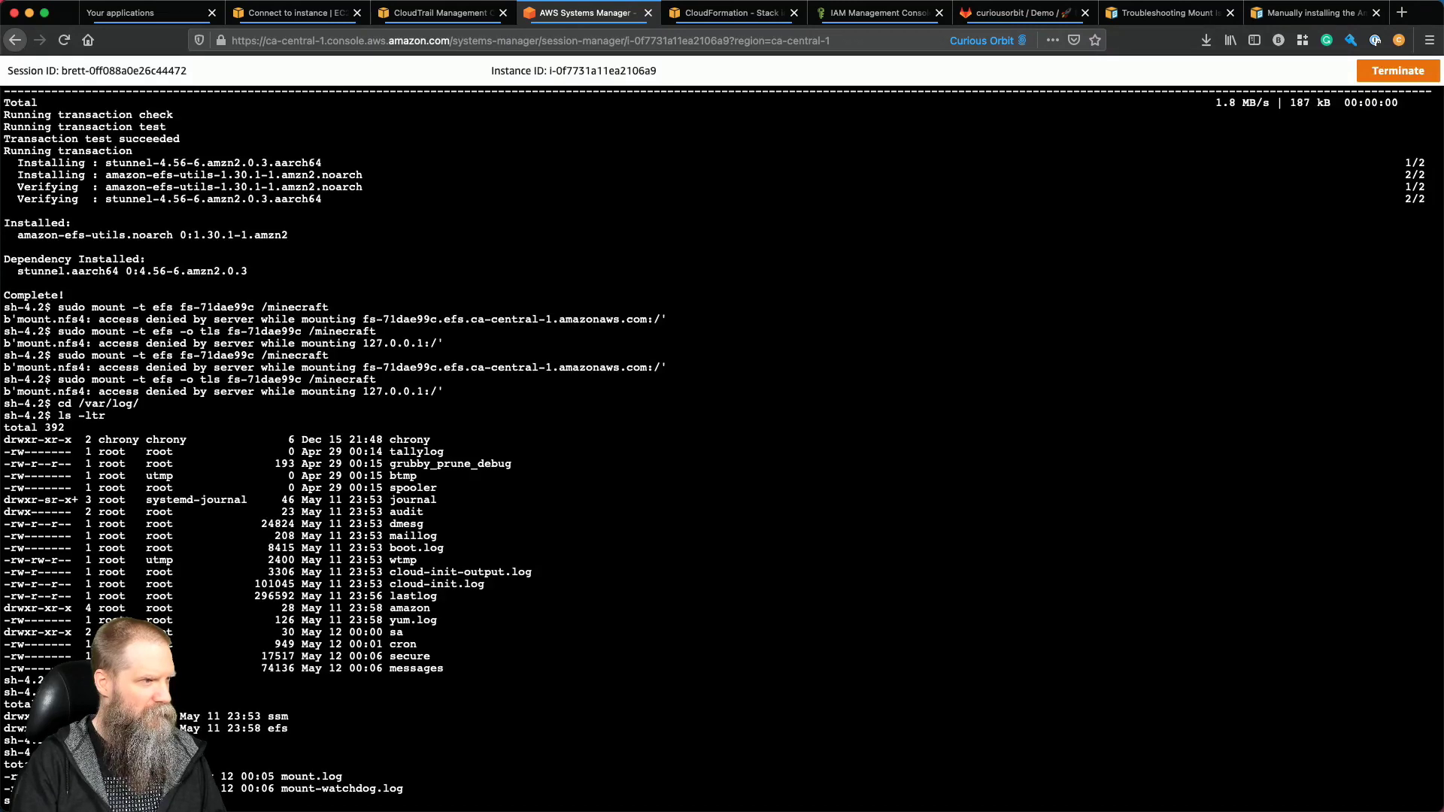
Read mount.log and mount-watchdog.log, retrying the mount of fs-71dae99c on /minecraft between the two.
type("more mount.log")
key("Return")
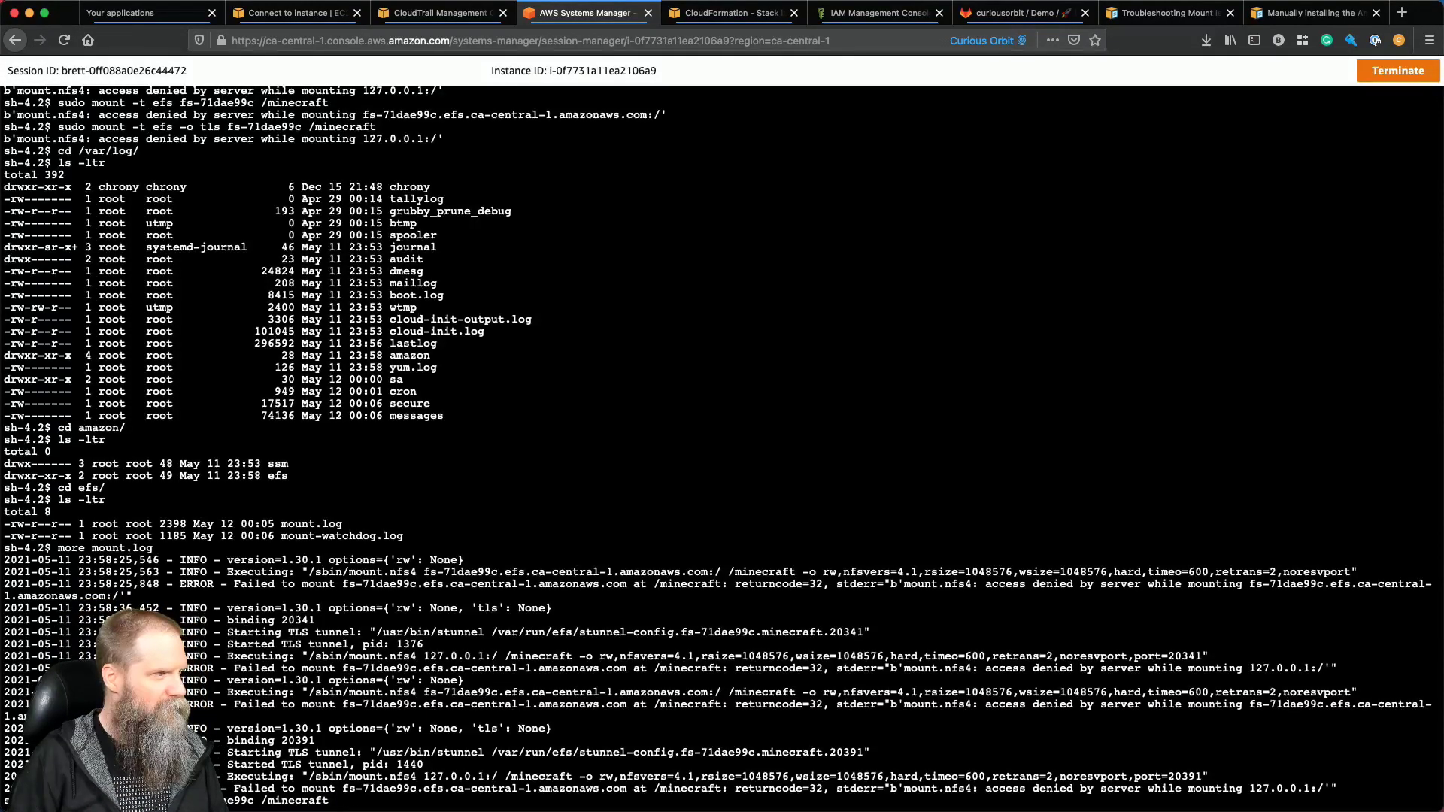
scroll(722, 447, "down", 1)
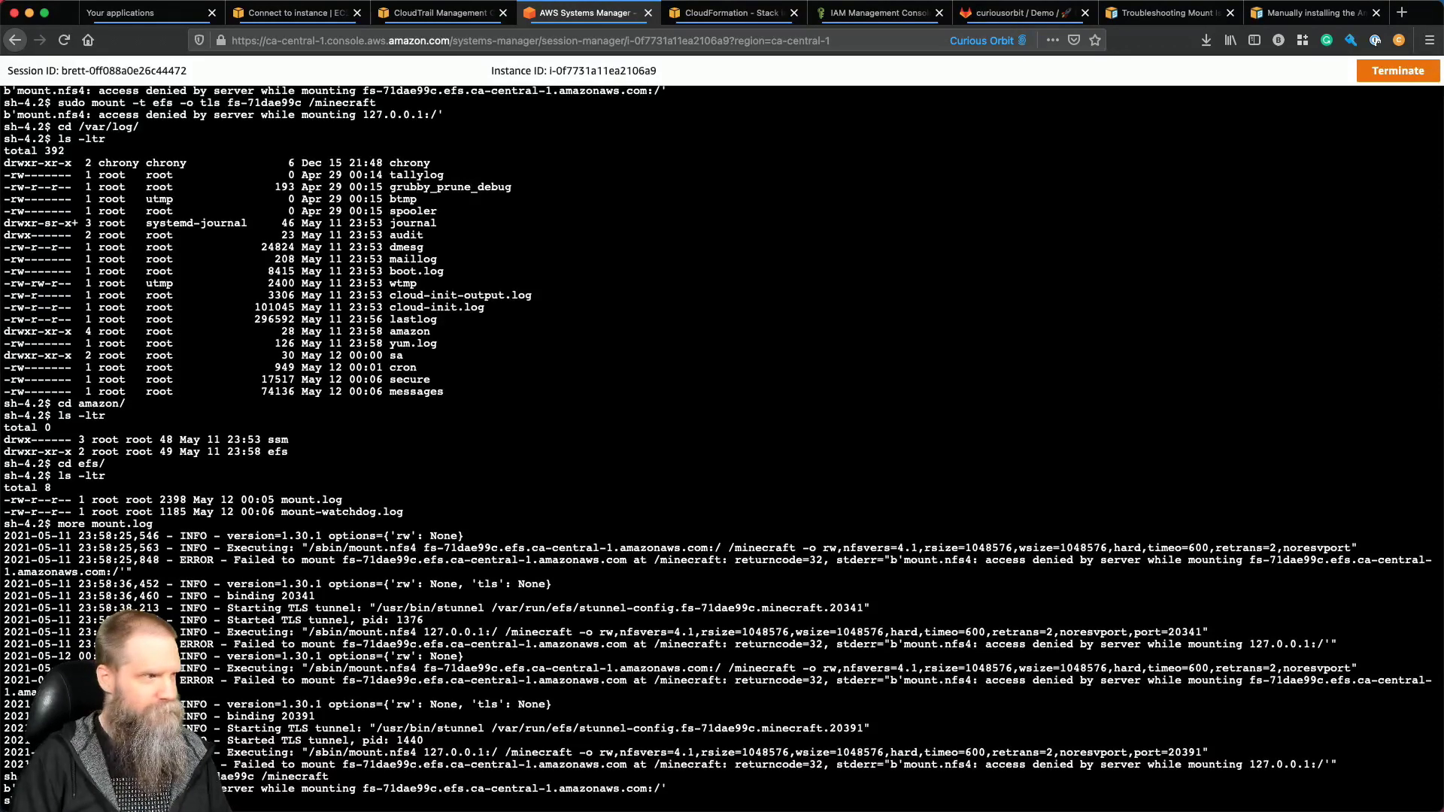
key("Return")
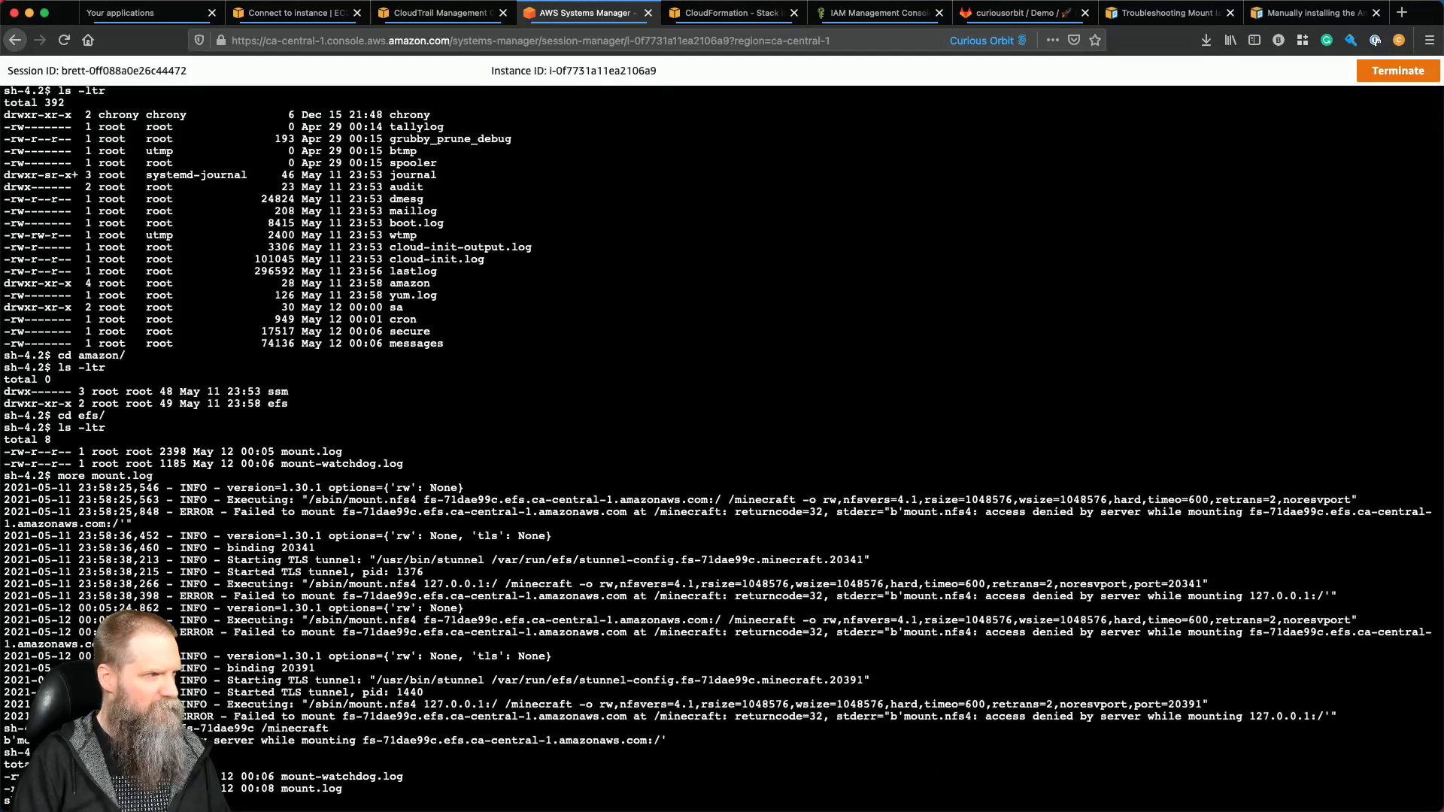
key("Return")
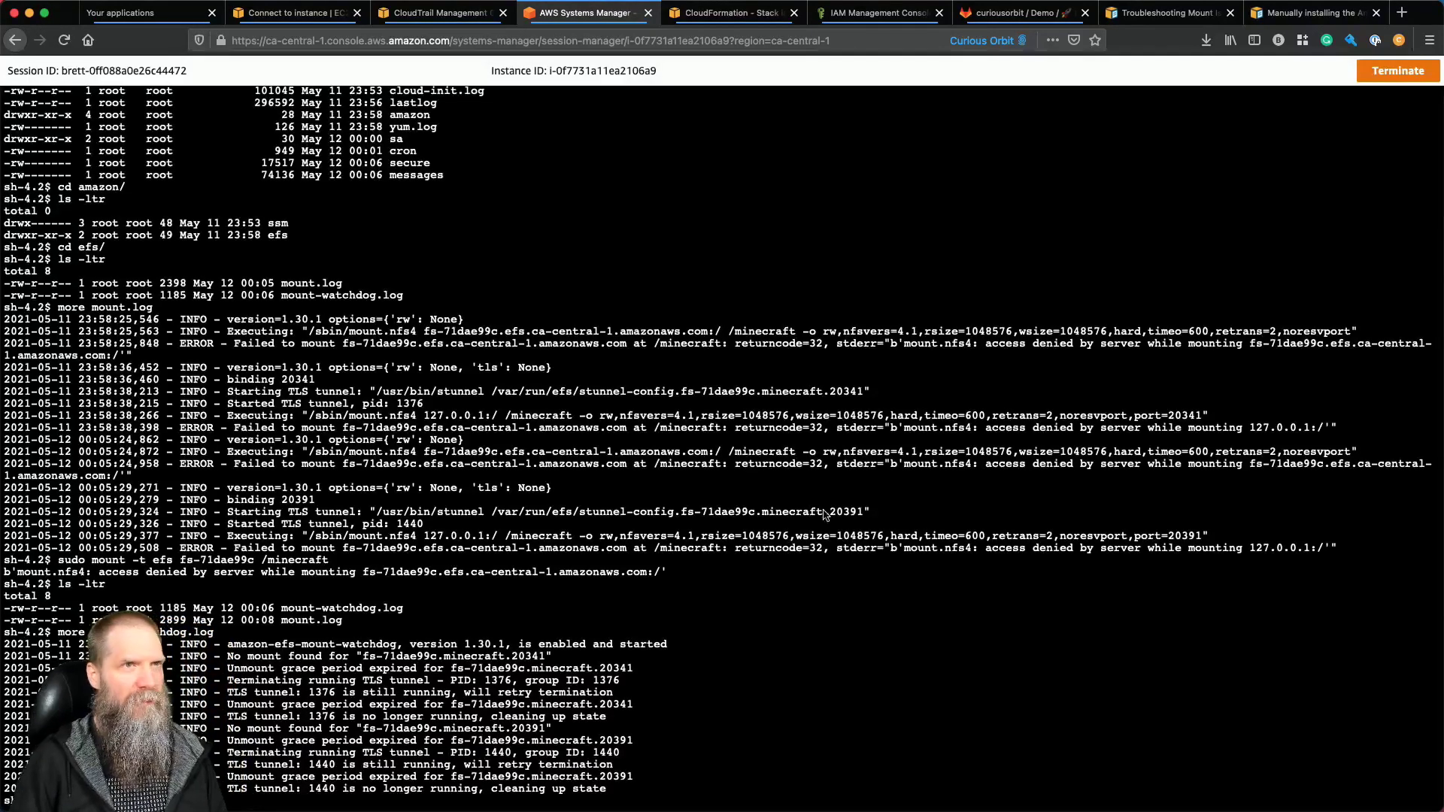
Check the Access Denied by Server section of the EFS mount troubleshooting guide and return to the Session Manager terminal.
left_click(1284, 22)
left_click(1165, 13)
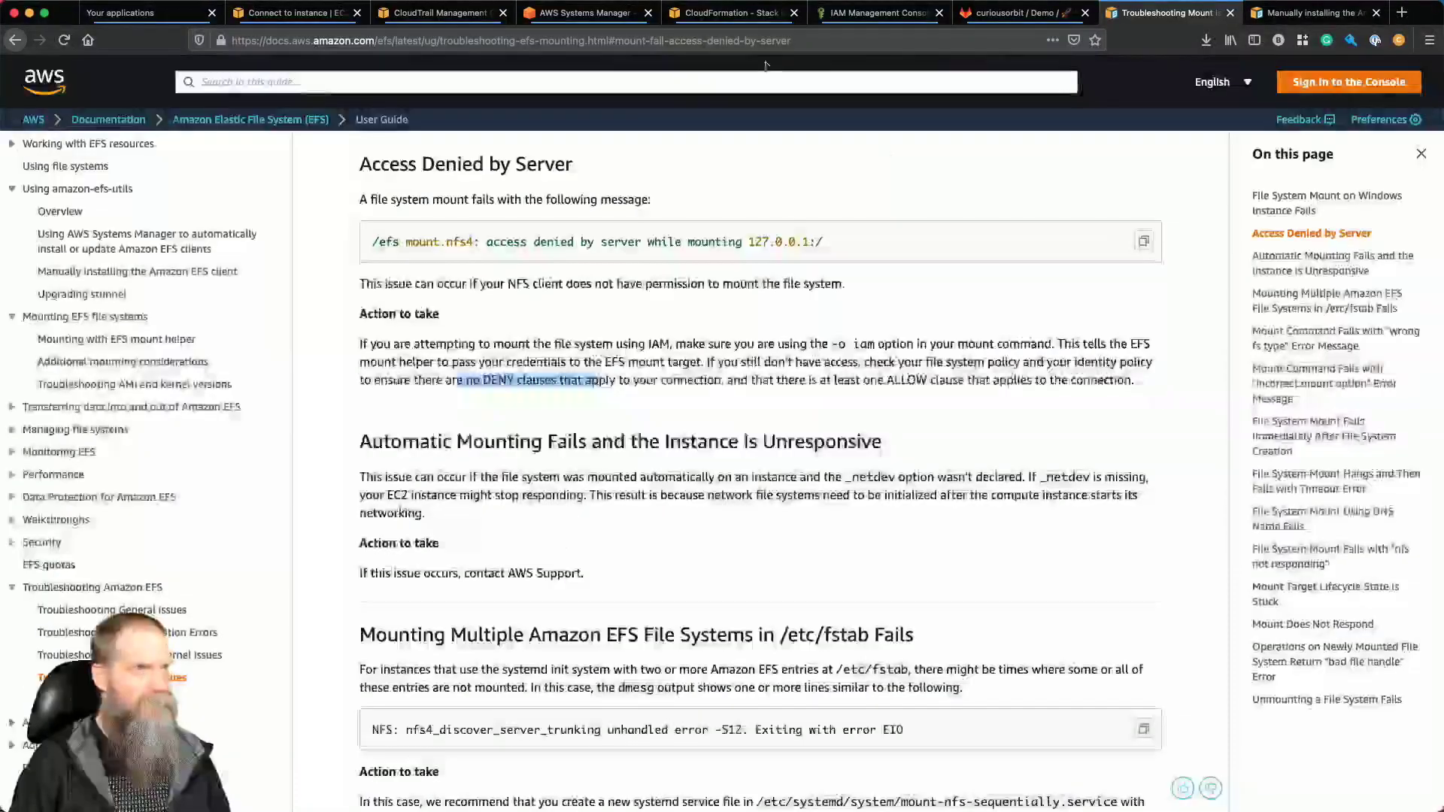
key("super+5")
key("super+4")
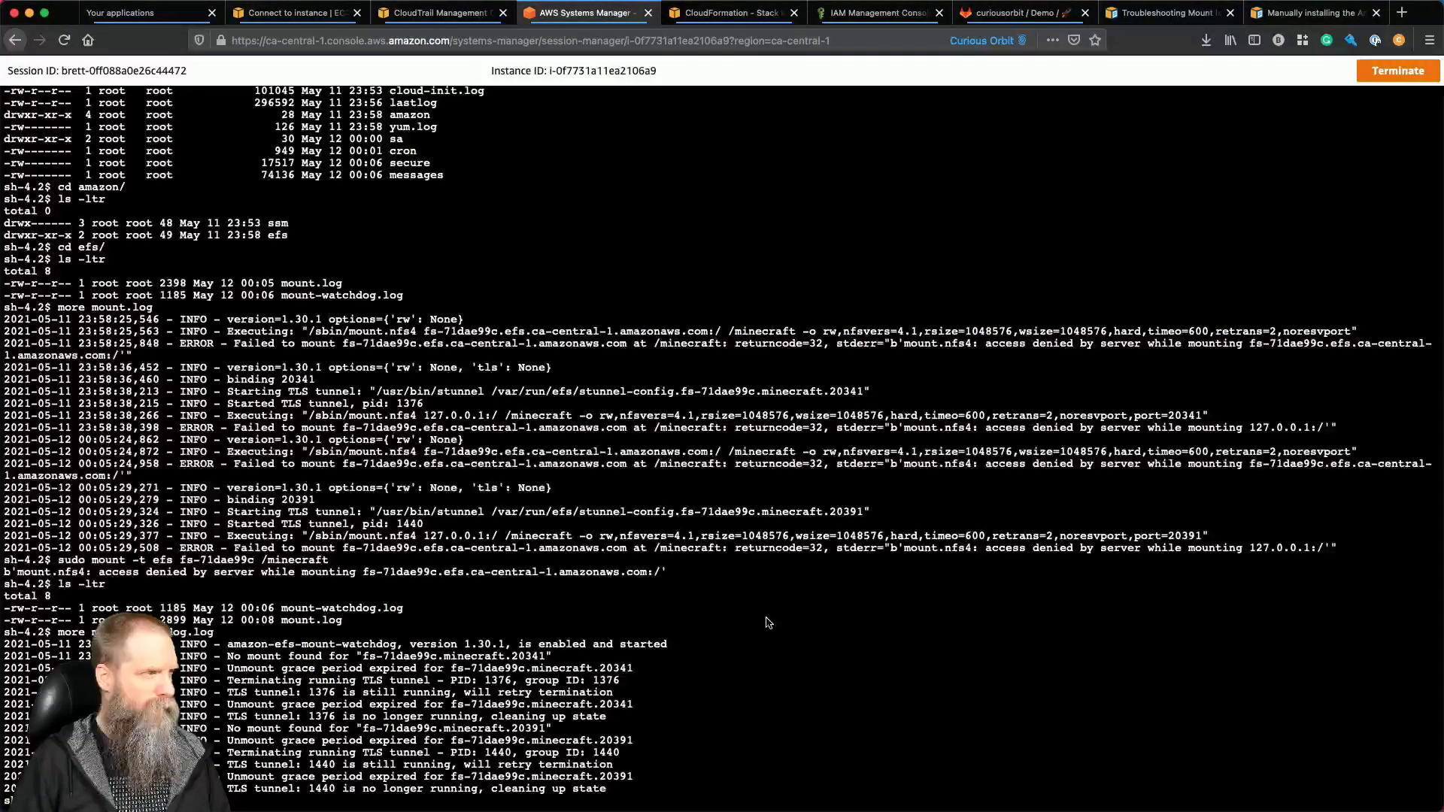
Retry mounting EFS file system fs-71dae99c on /minecraft by rerunning the earlier mount command without the tls option.
key("Up")
key("Up")
key("Up")
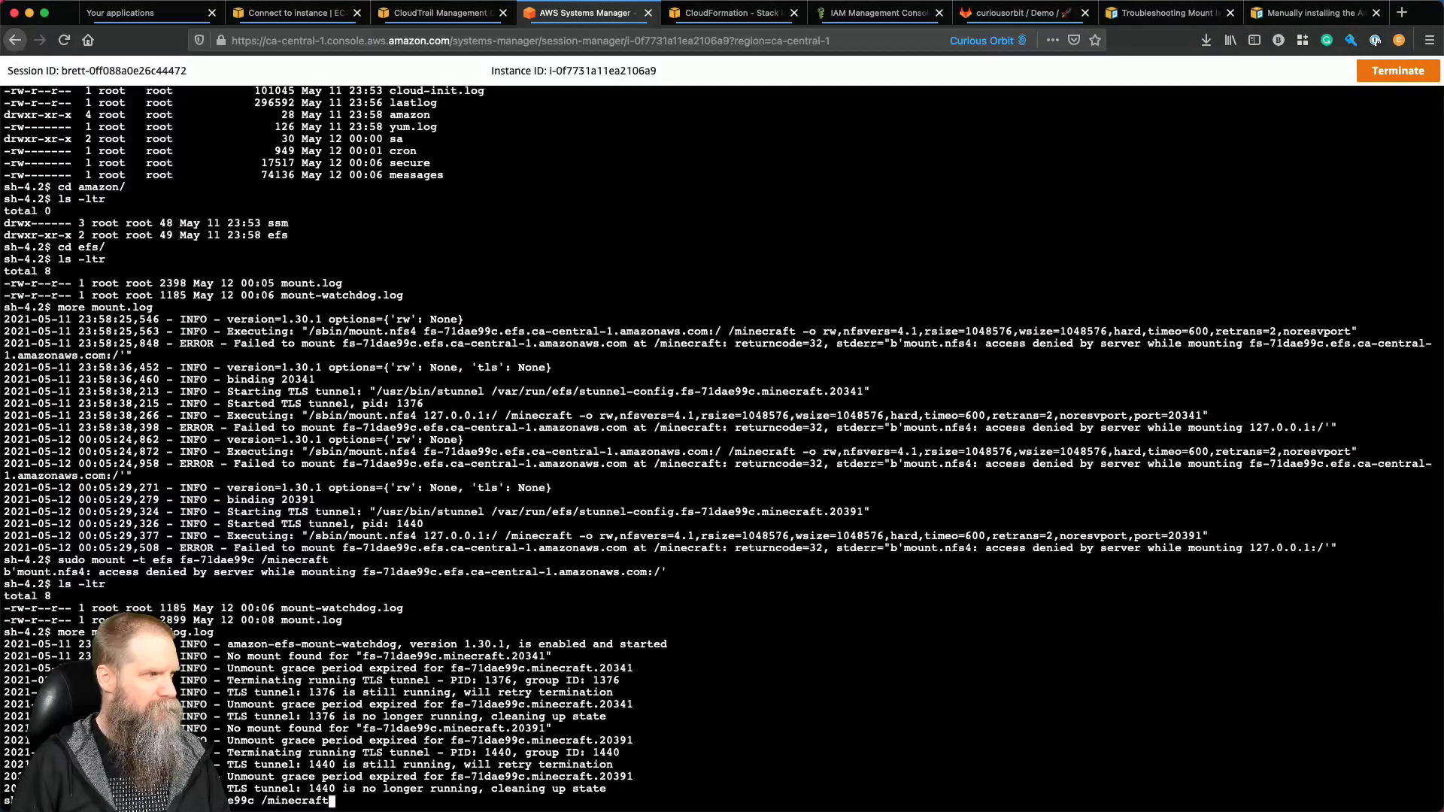
key("Return")
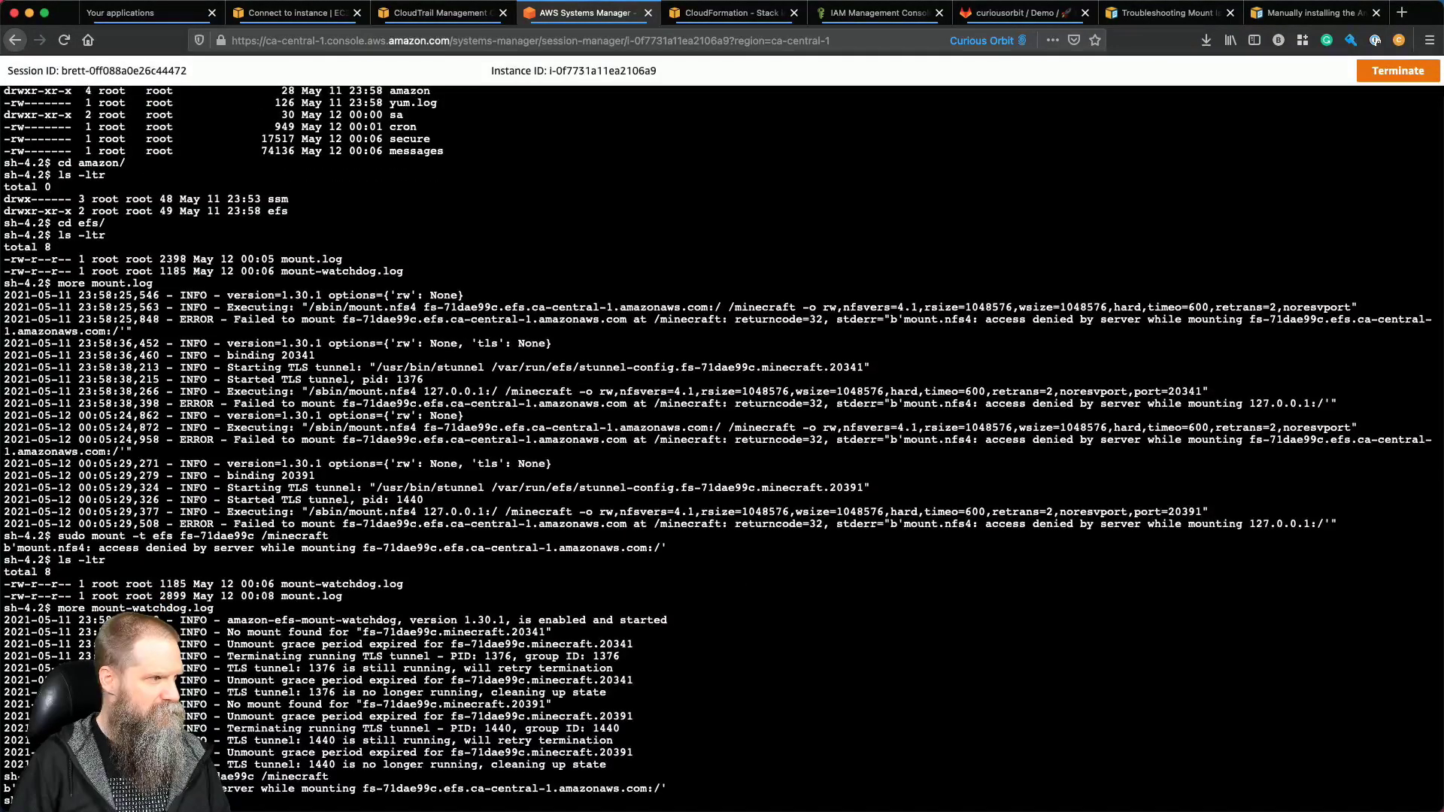
Search the web for aws efs kms "access denied by server while mounting" in place of the EFS client installation guide.
left_click_drag(215, 789, 356, 797)
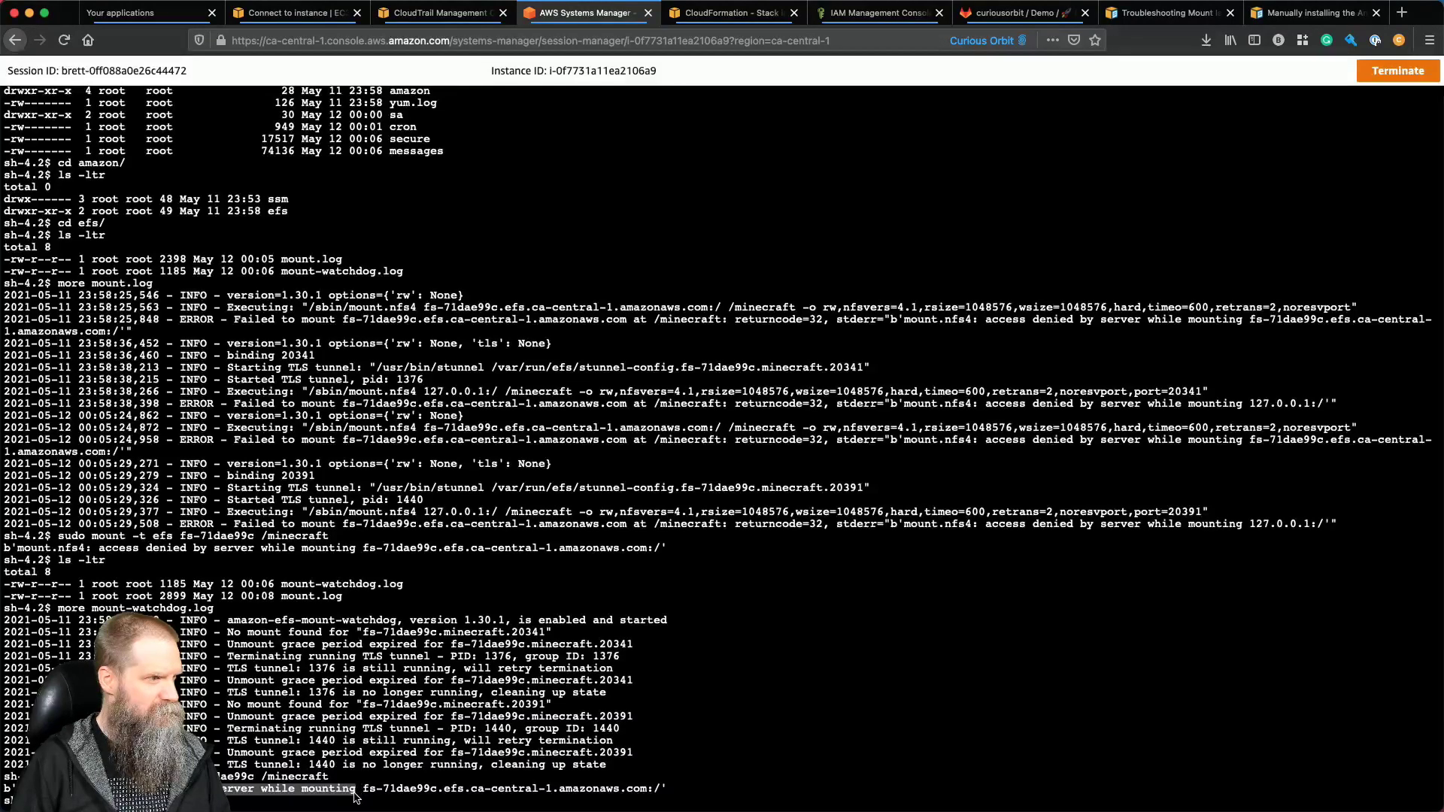
left_click(1302, 13)
left_click(856, 42)
type("aws e")
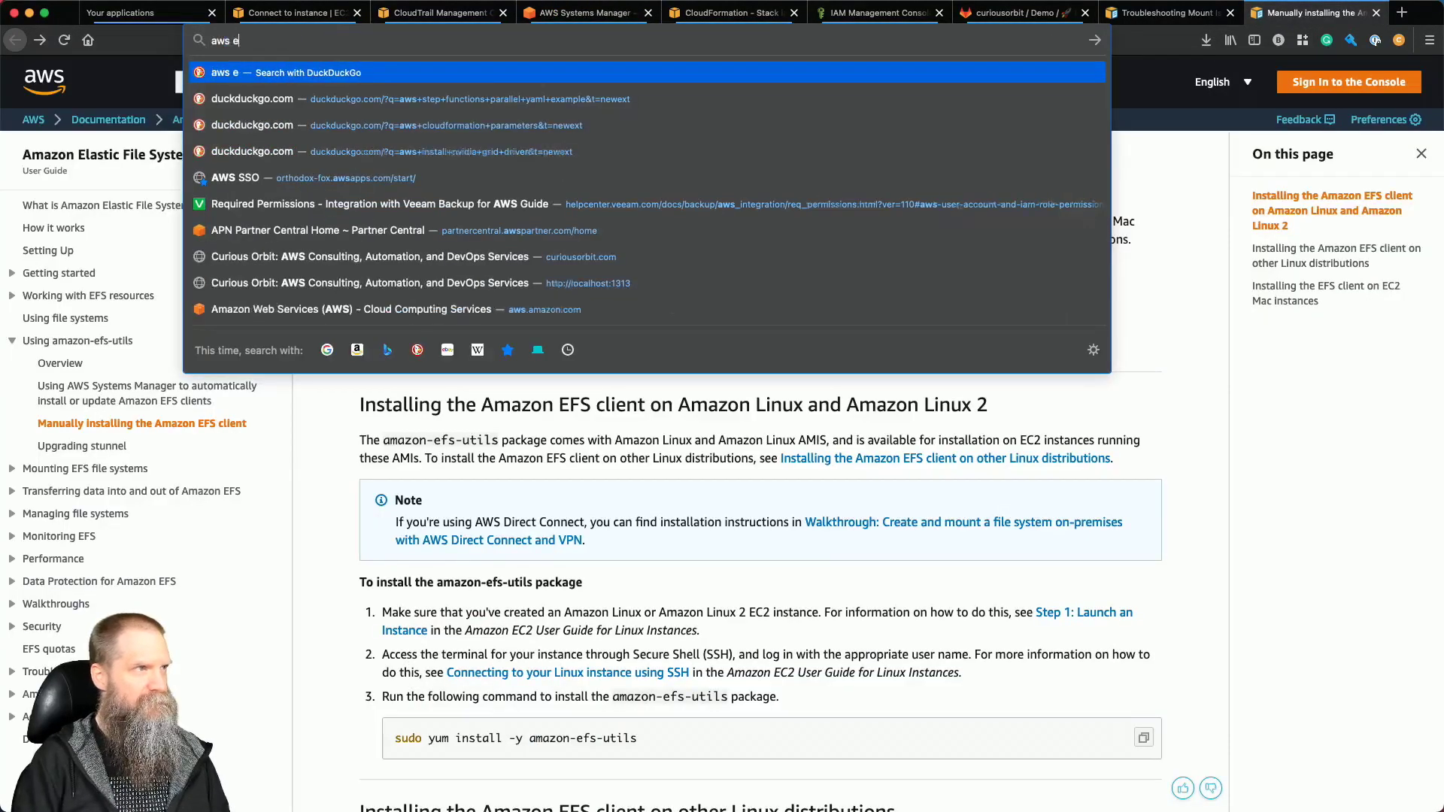
type("ks kms \"")
type("access denied by server while mounting")
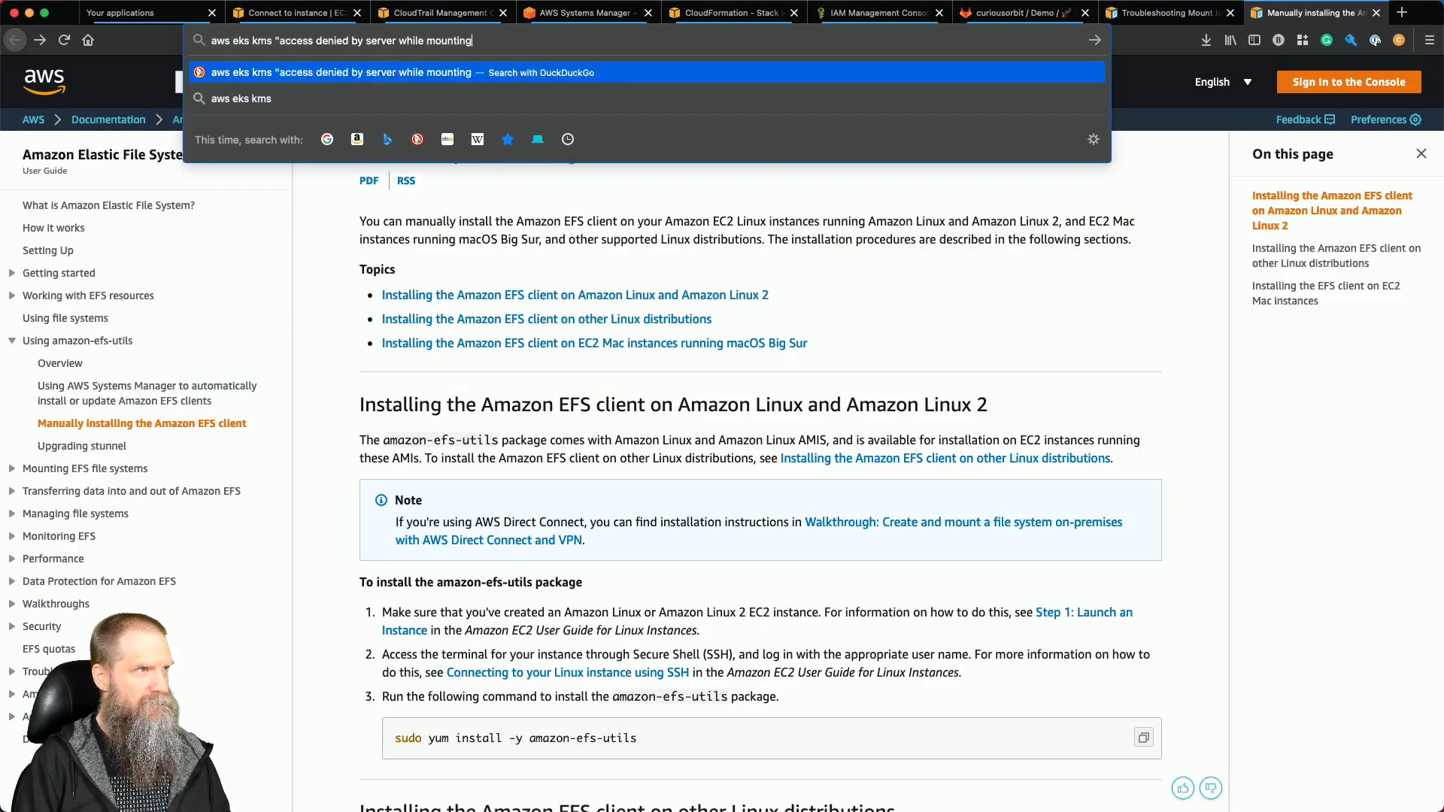
type("\"")
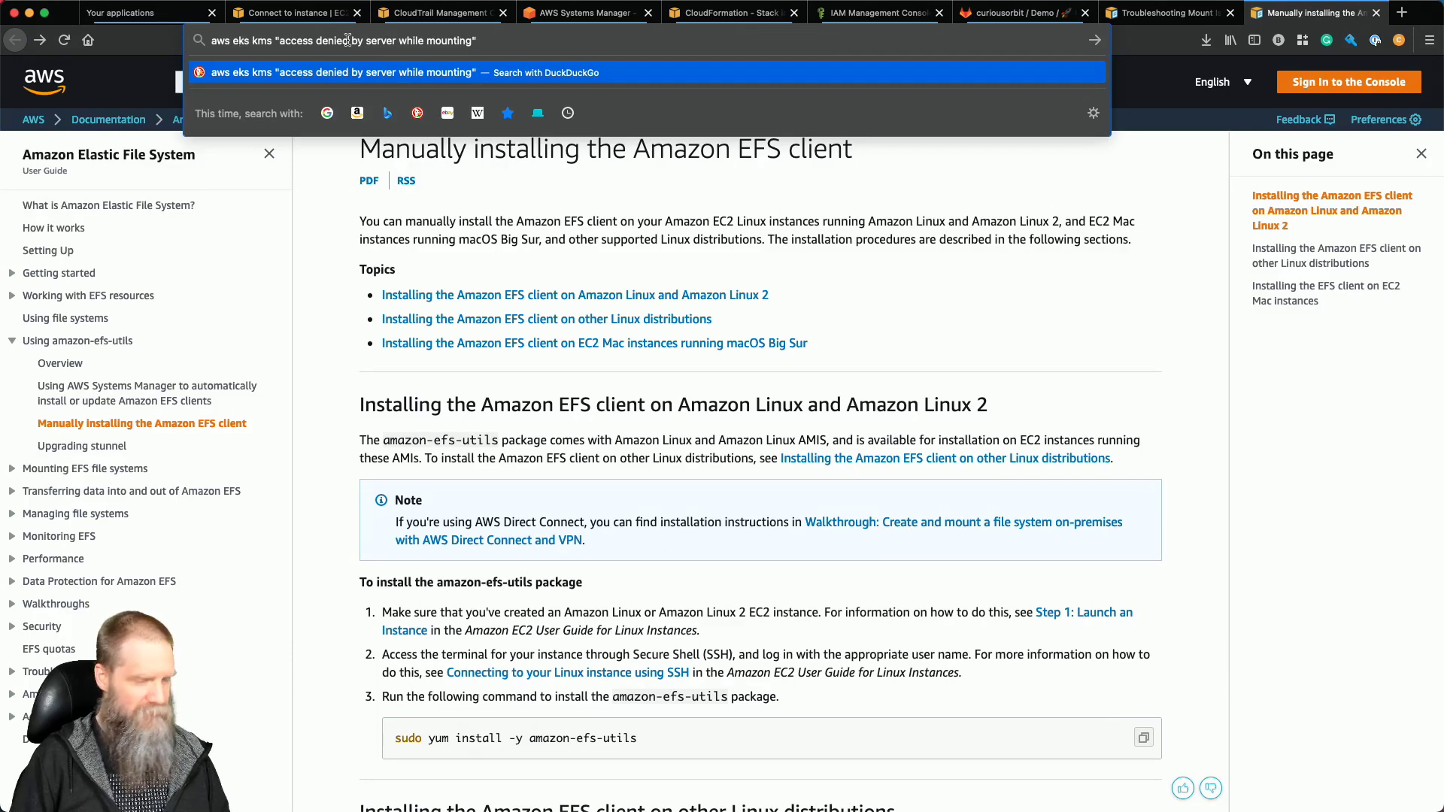
left_click(245, 41)
key("BackSpace")
type("f")
key("Return")
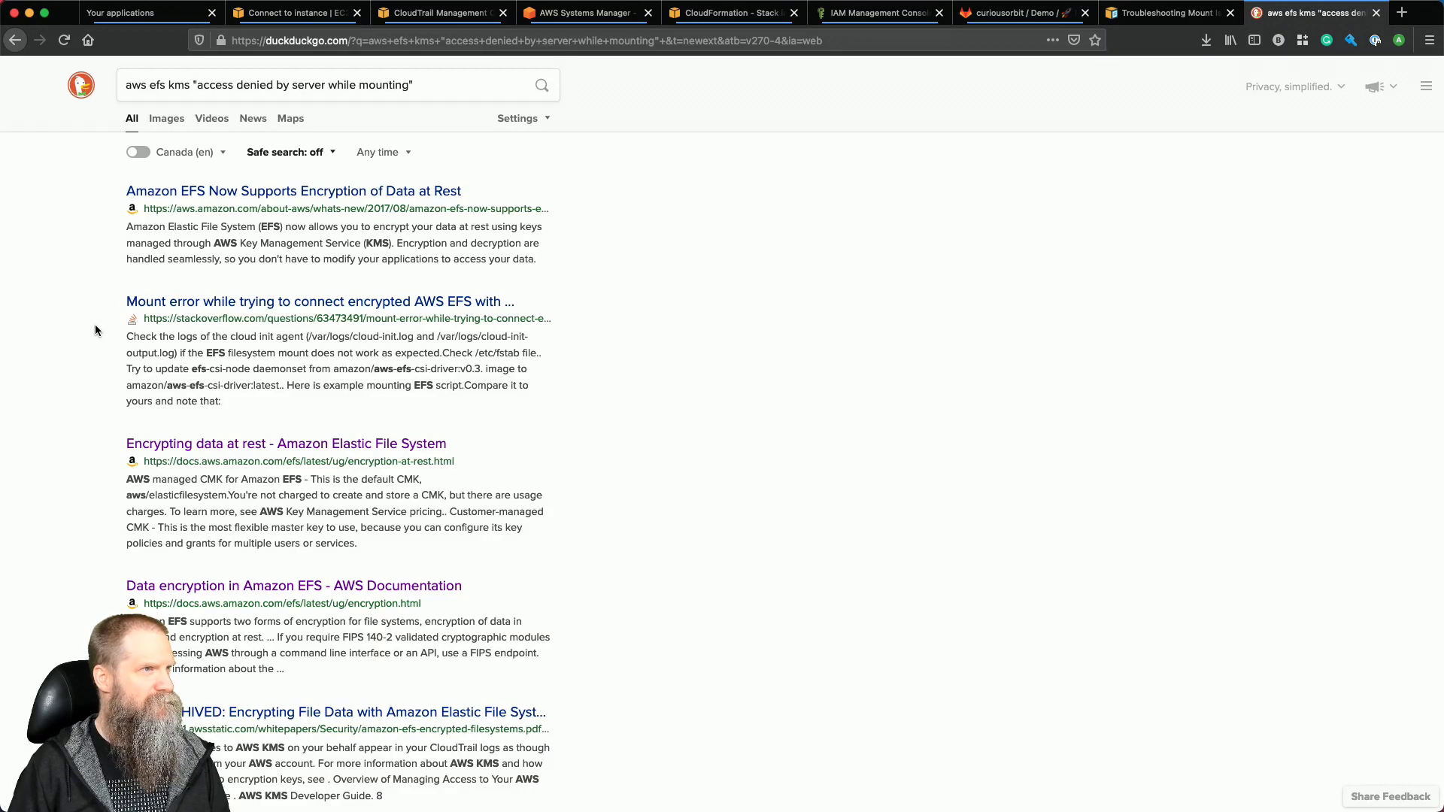
Check the Amazon EFS encryption-at-rest announcement and read the answers to the Stack Overflow question on mount errors with encrypted AWS EFS.
left_click(307, 193)
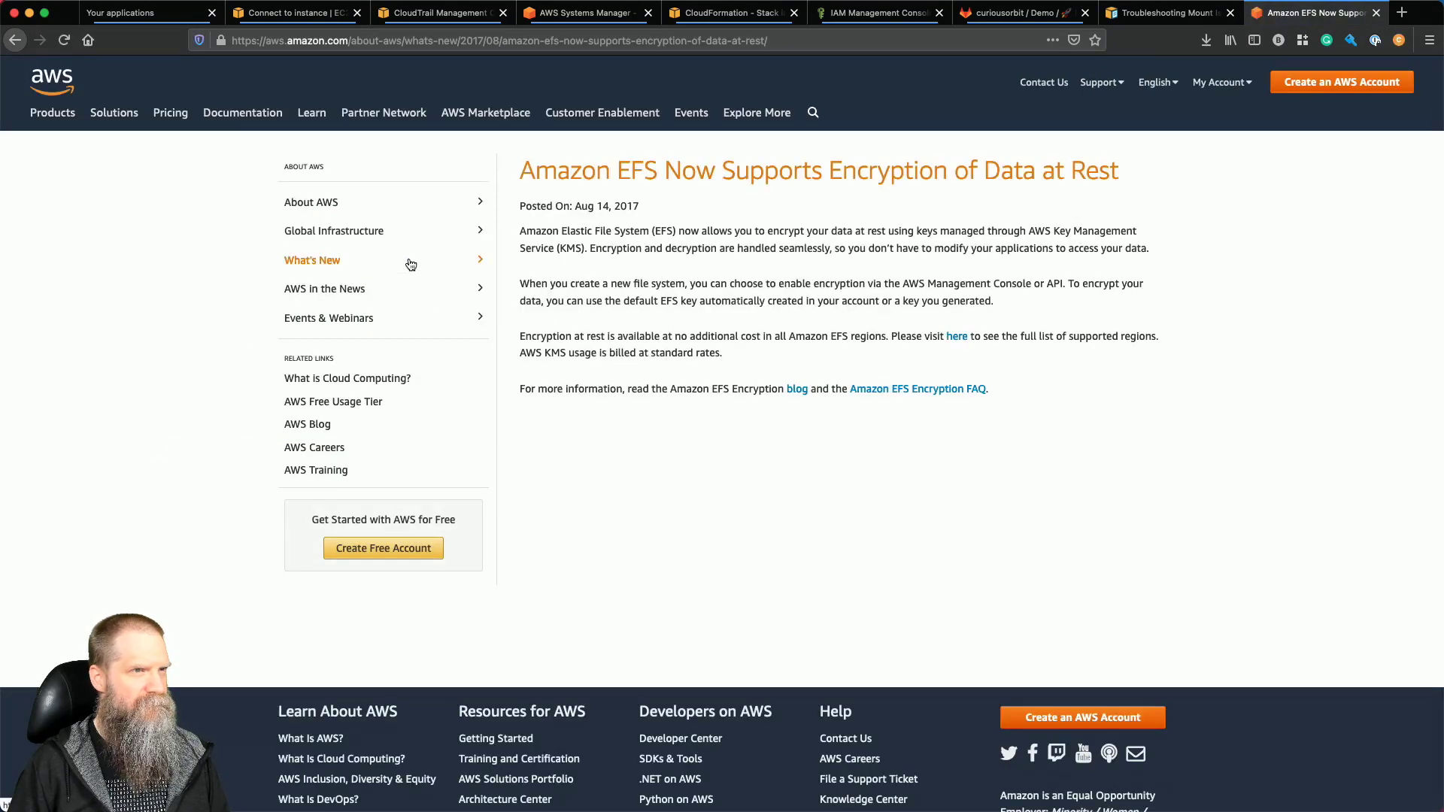
key("super+Left")
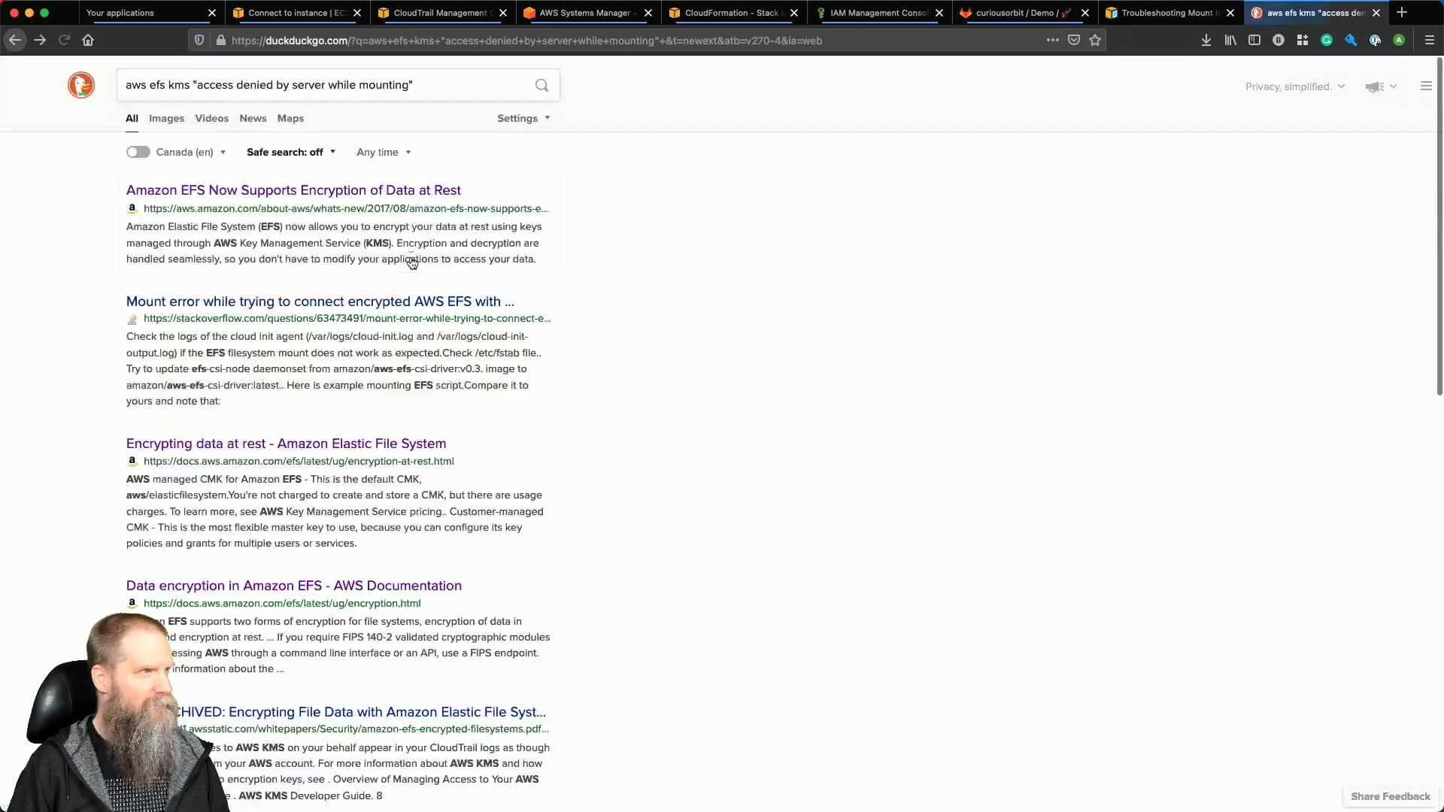
left_click(361, 301)
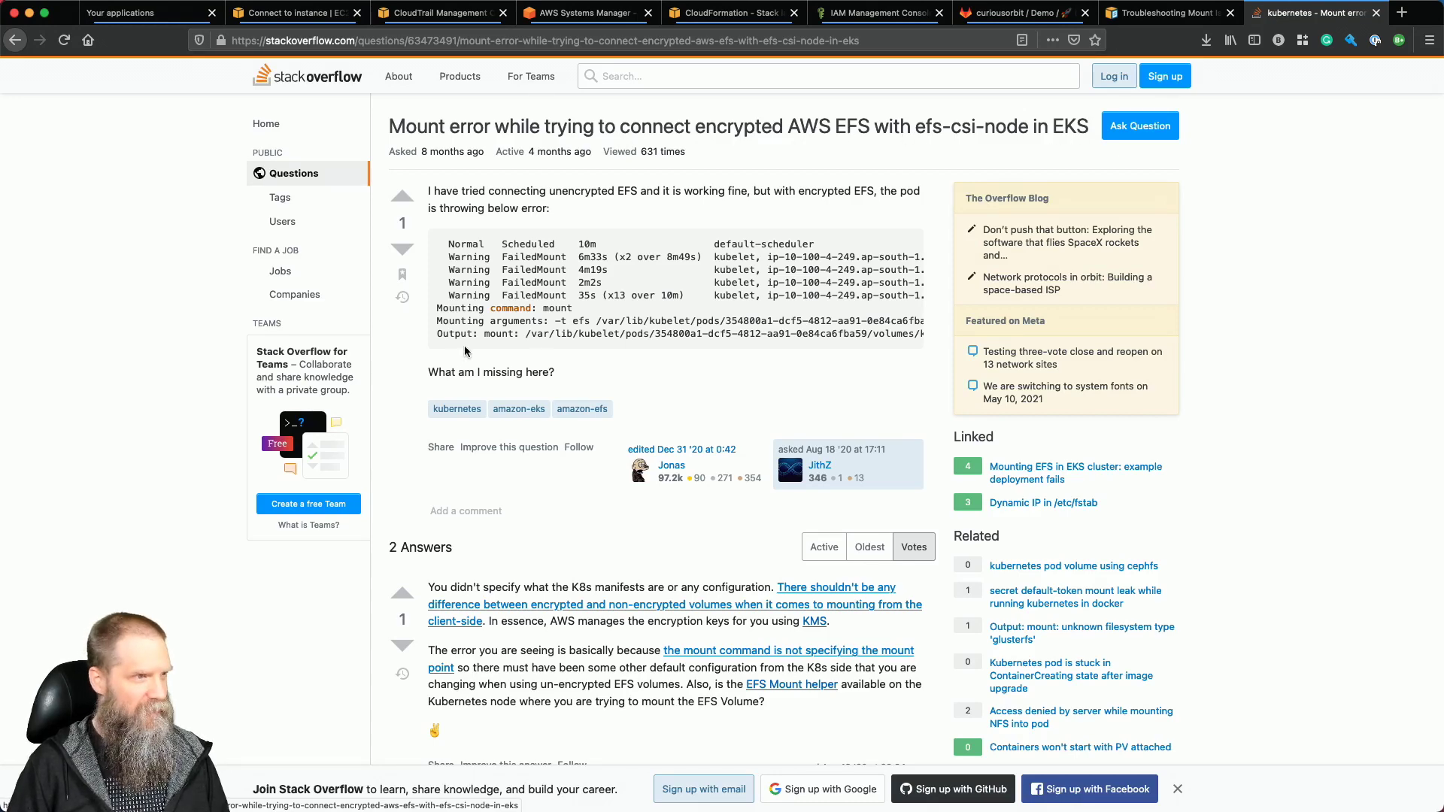
scroll(383, 515, "down", 1)
scroll(383, 516, "down", 5)
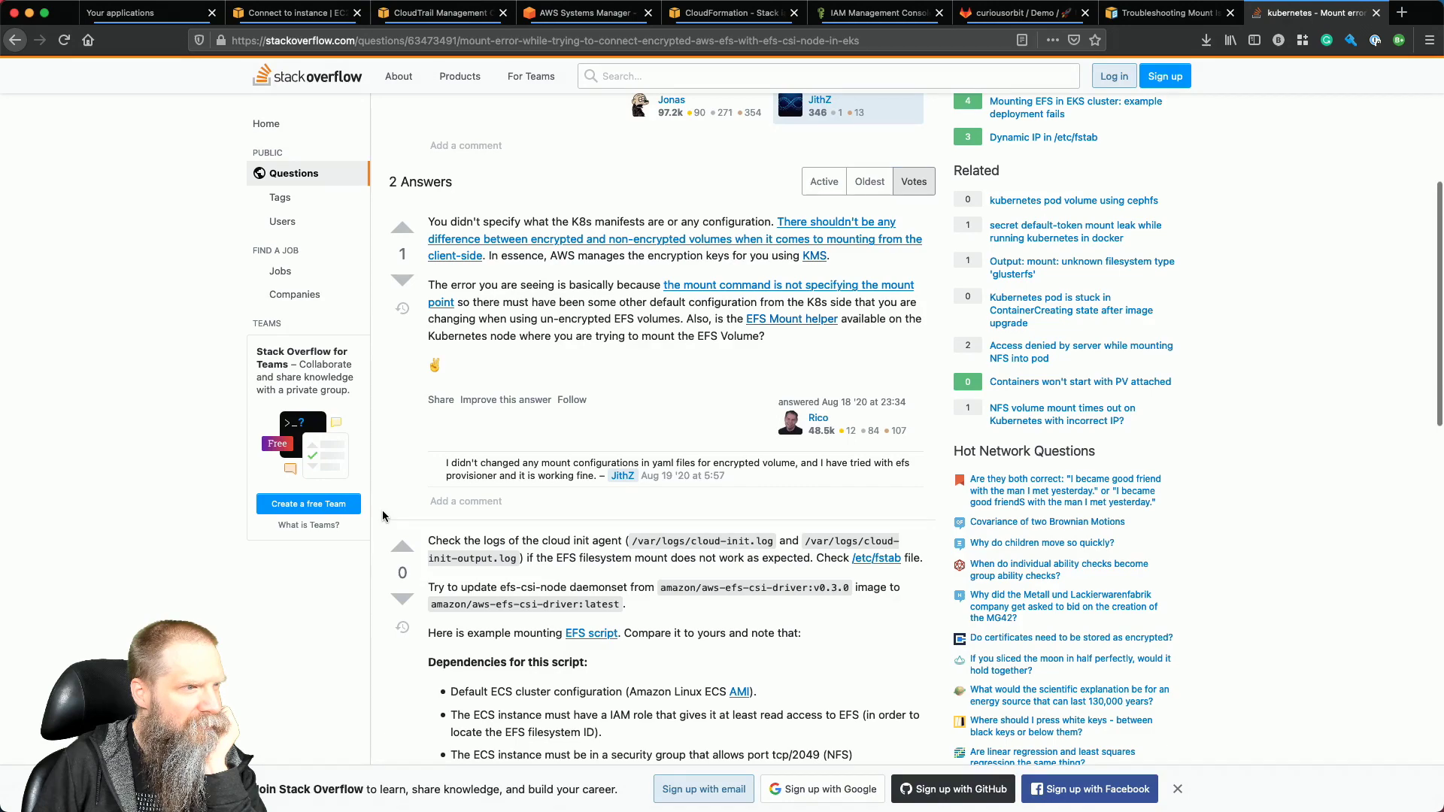
scroll(382, 516, "down", 1)
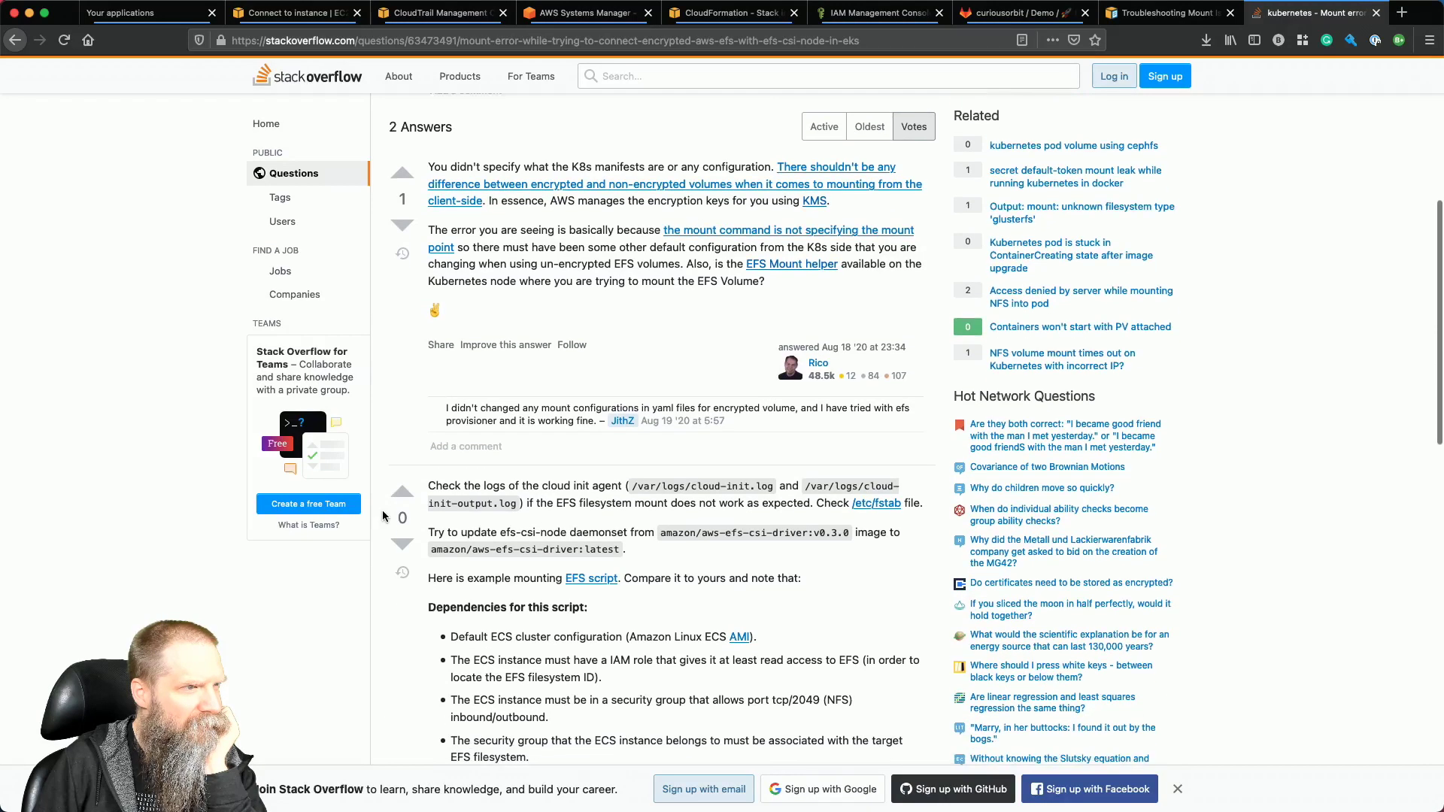
scroll(382, 516, "down", 3)
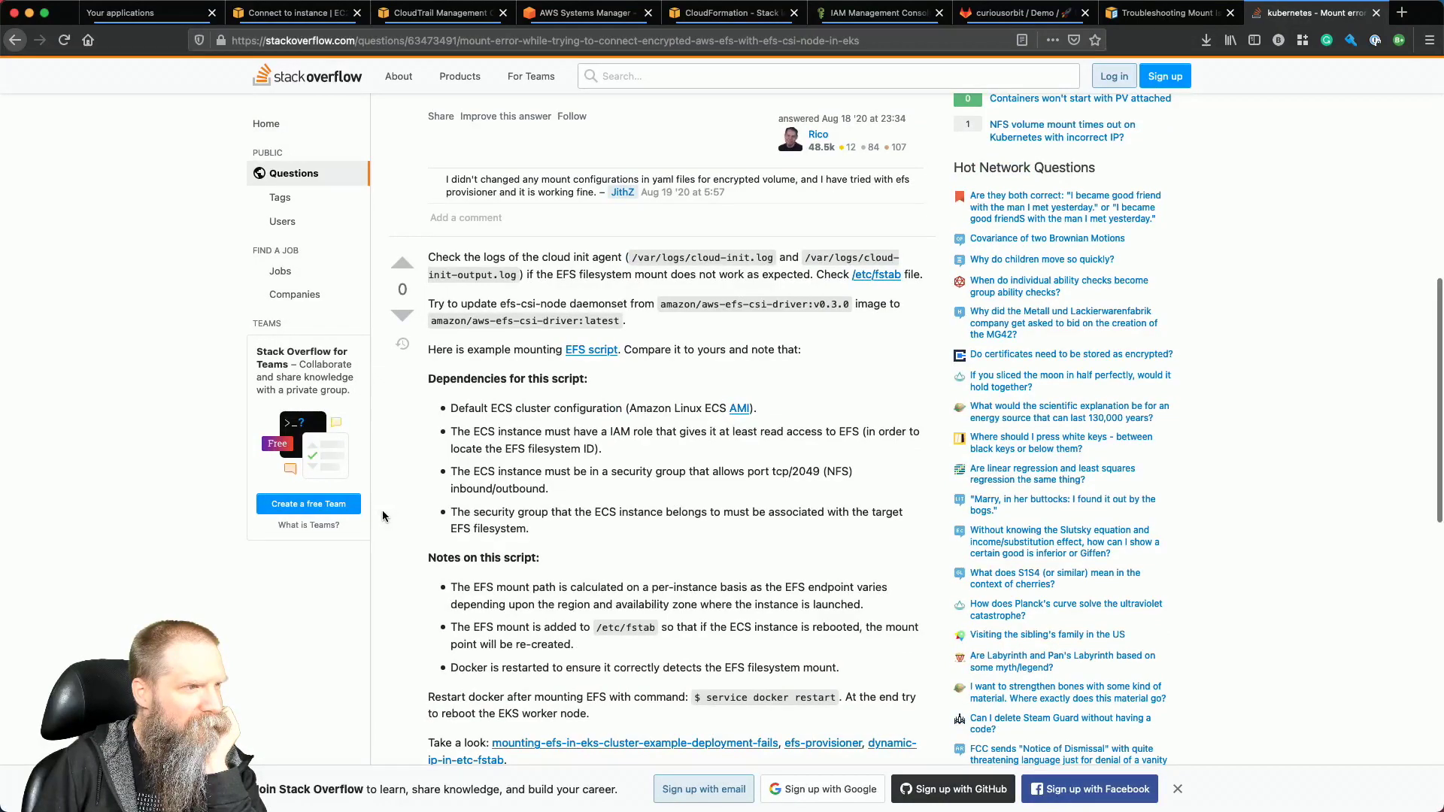
scroll(382, 516, "down", 5)
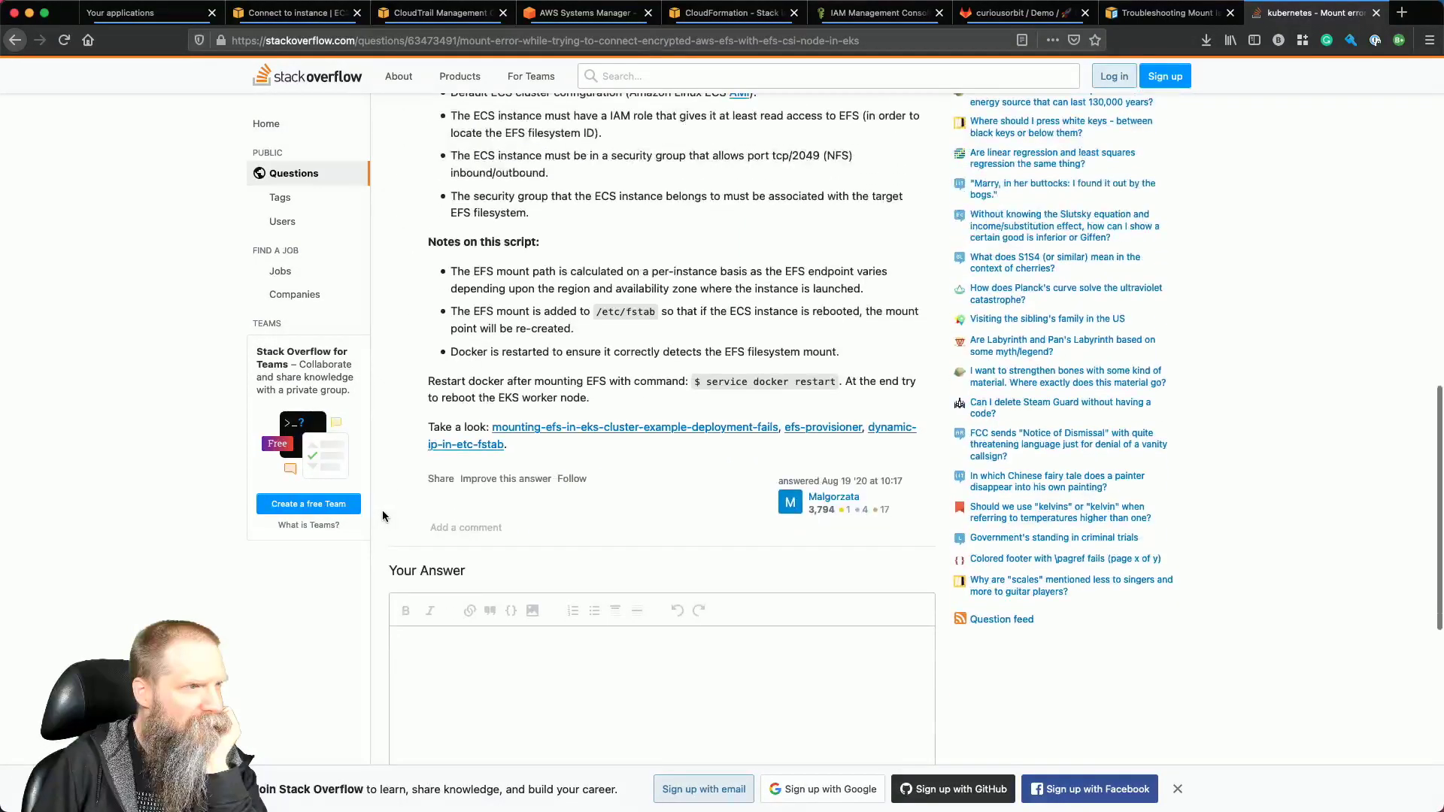
scroll(382, 516, "up", 5)
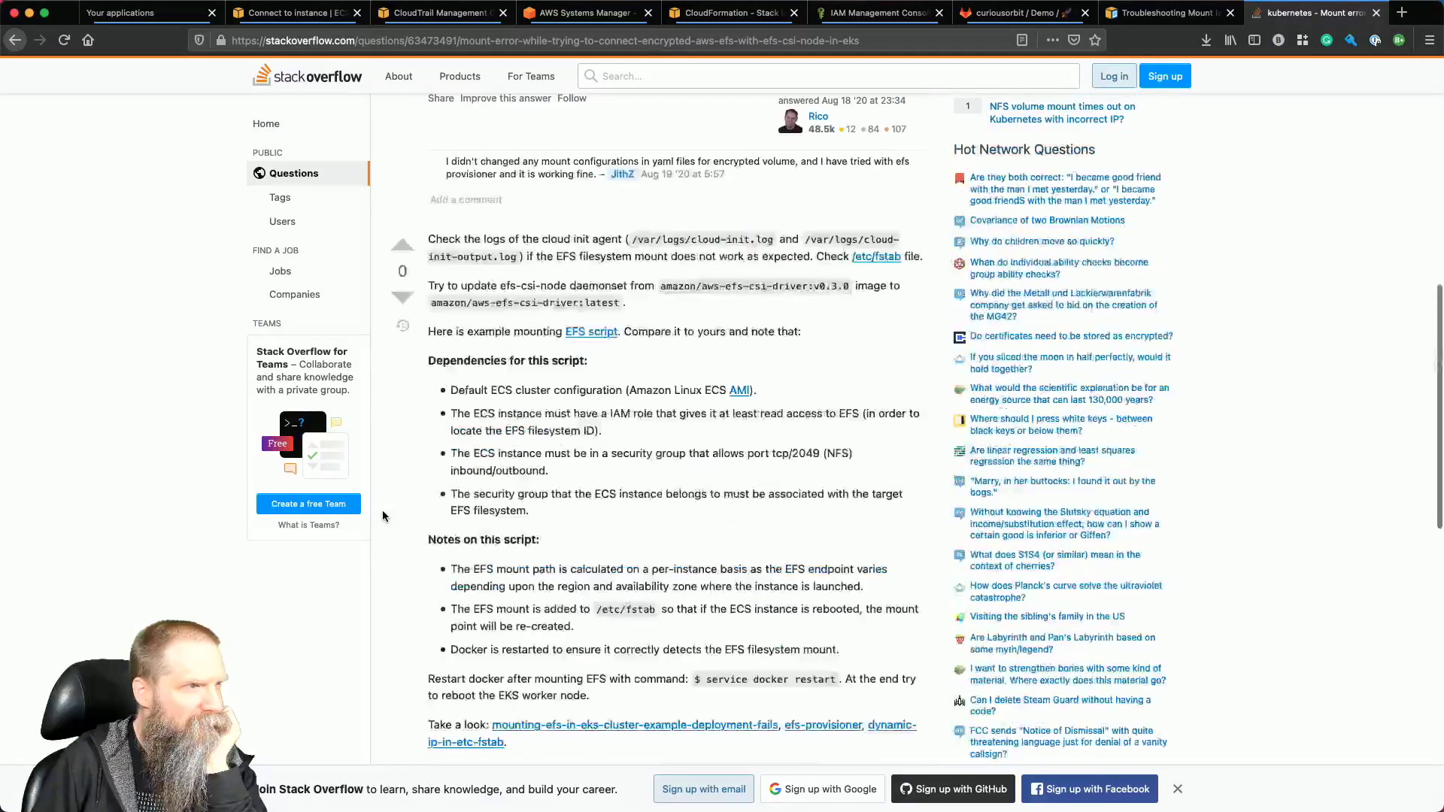
Open the example EFS script linked in the Stack Overflow answer and read its mount script, including the long lines.
left_click(582, 331)
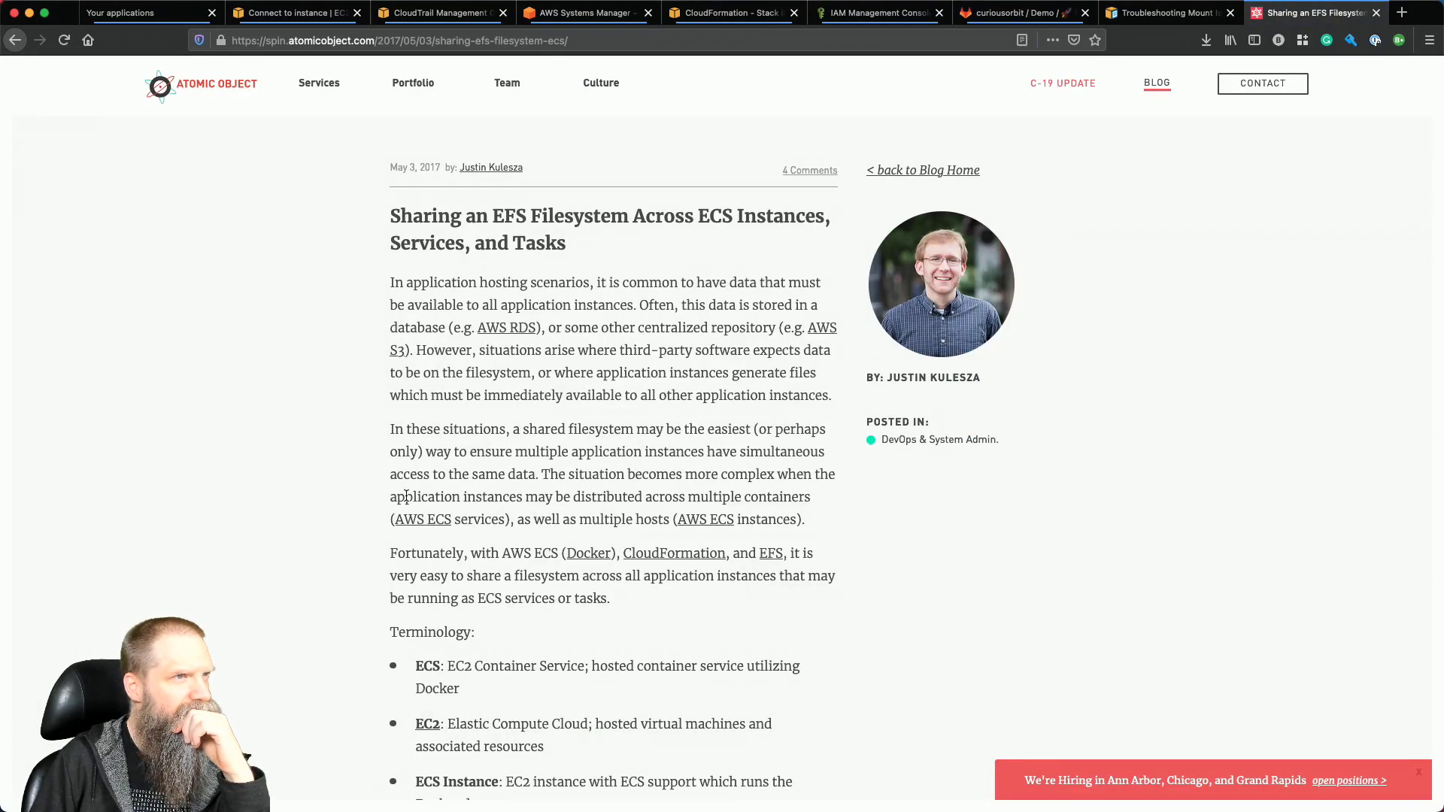
scroll(406, 497, "down", 10)
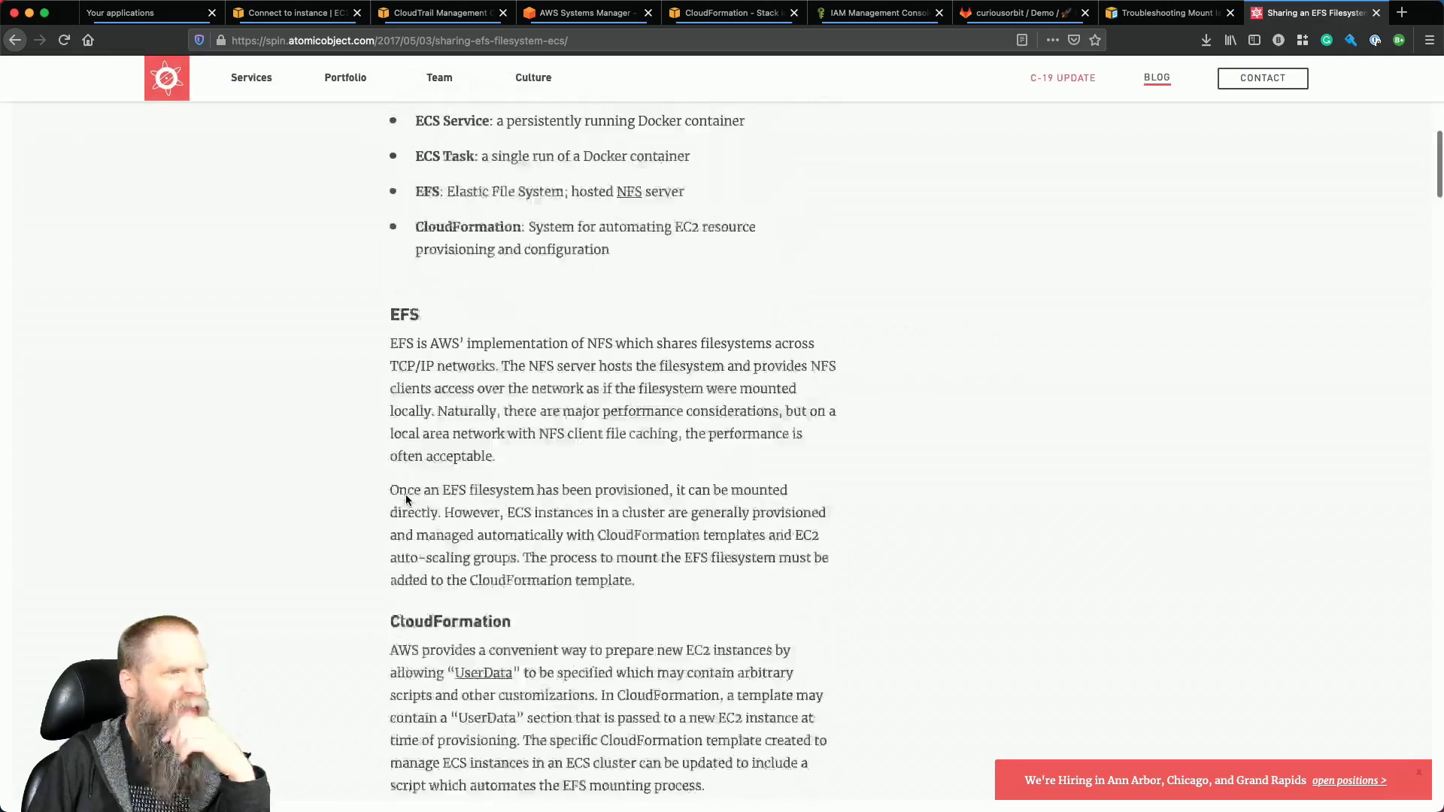
scroll(406, 498, "down", 8)
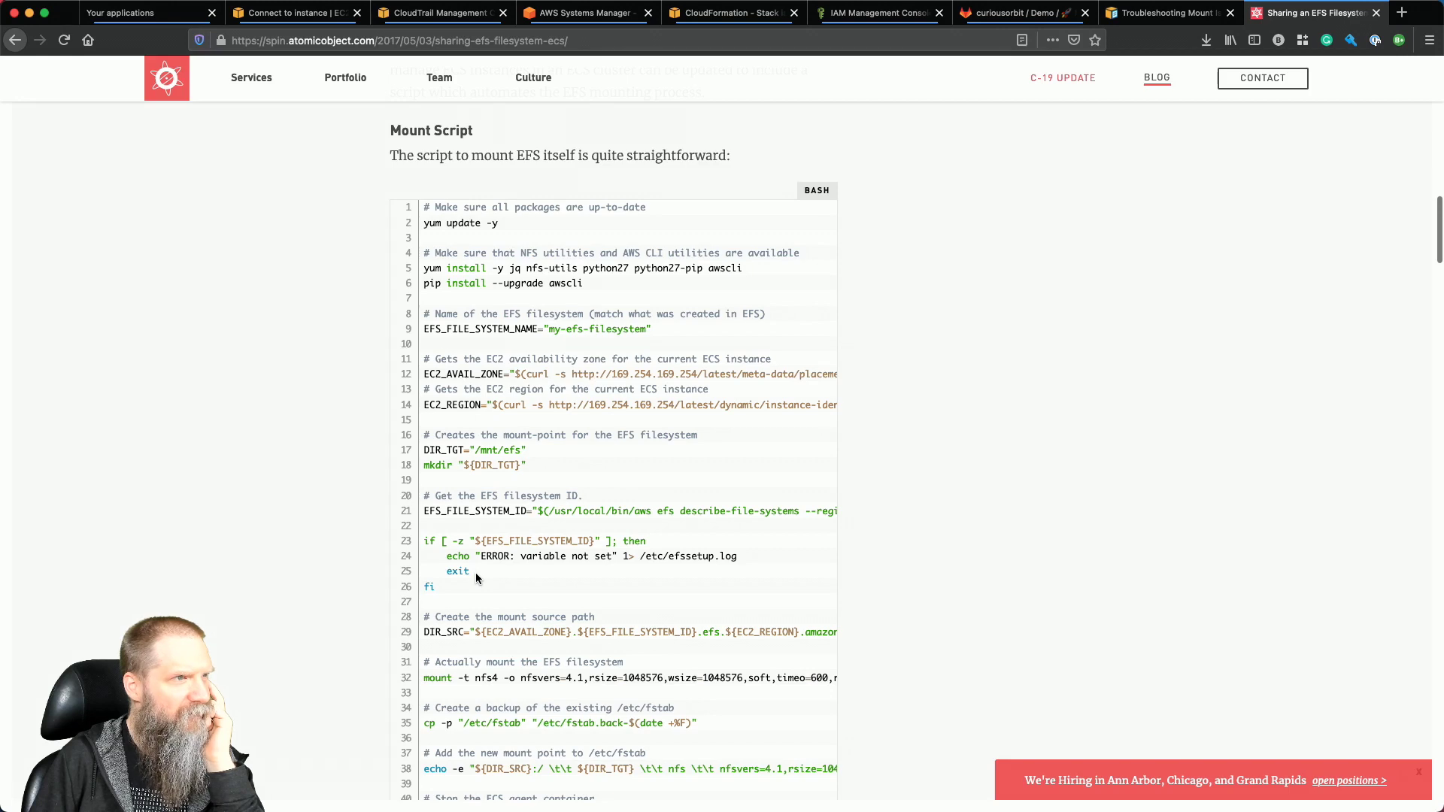
scroll(476, 575, "down", 2)
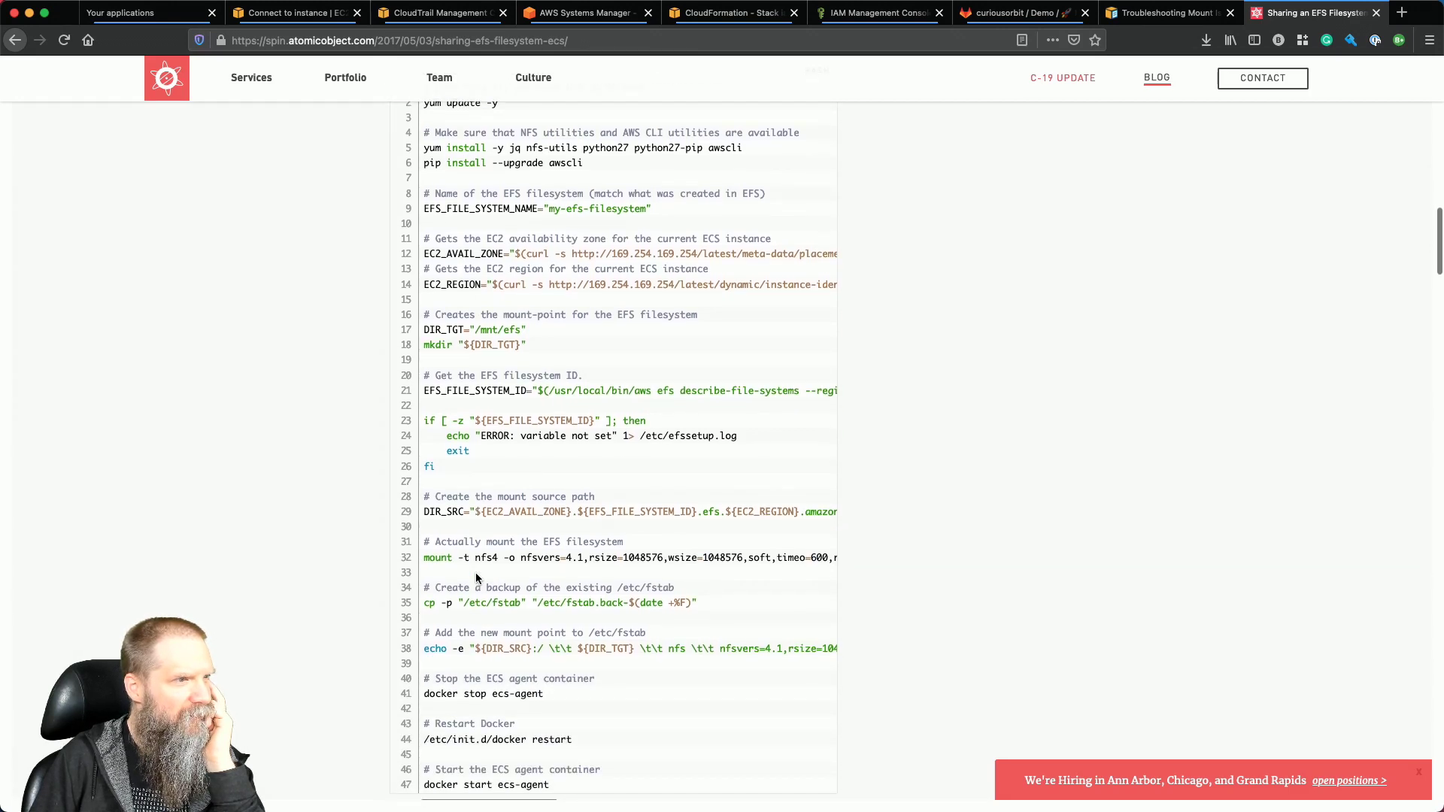
scroll(520, 575, "right", 3)
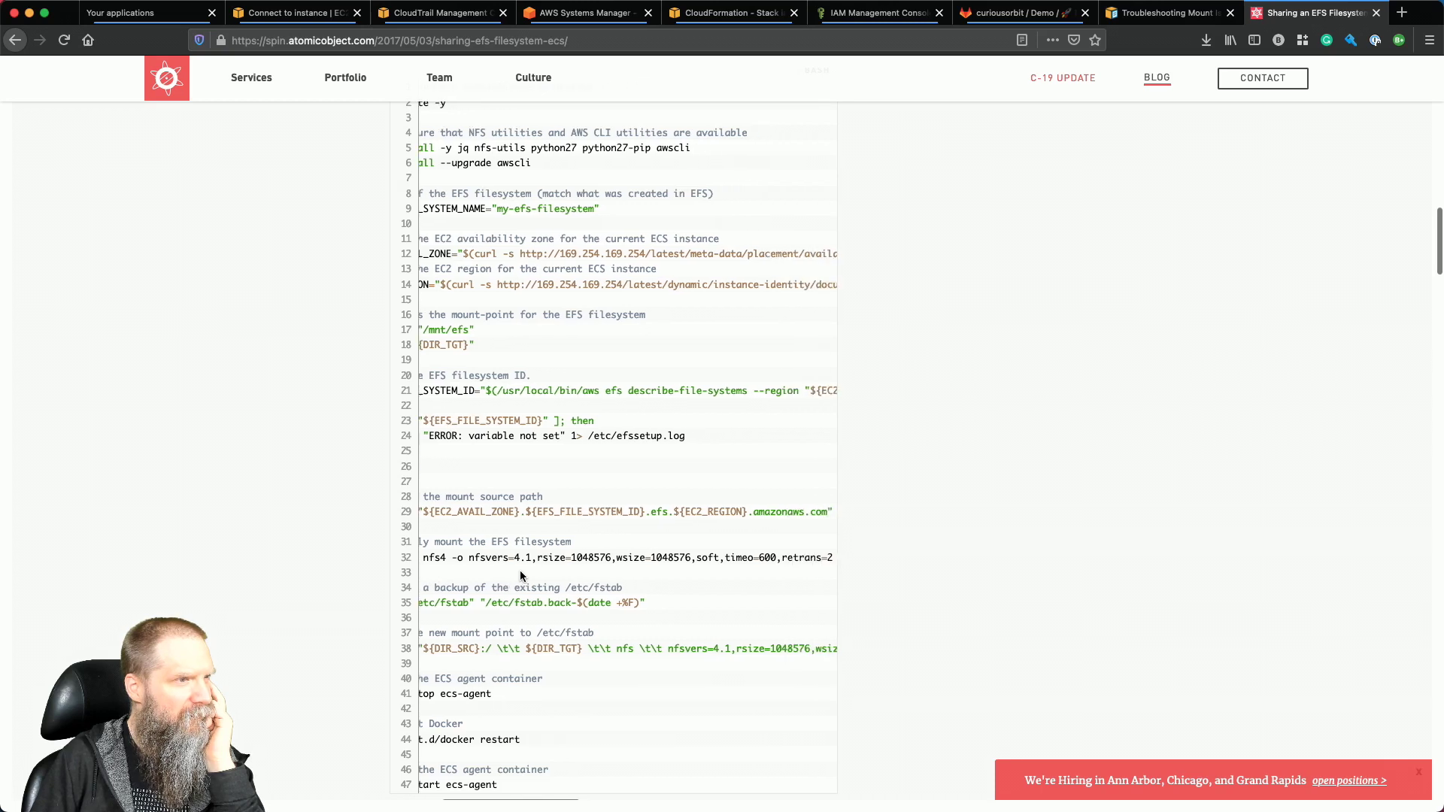
scroll(520, 576, "right", 8)
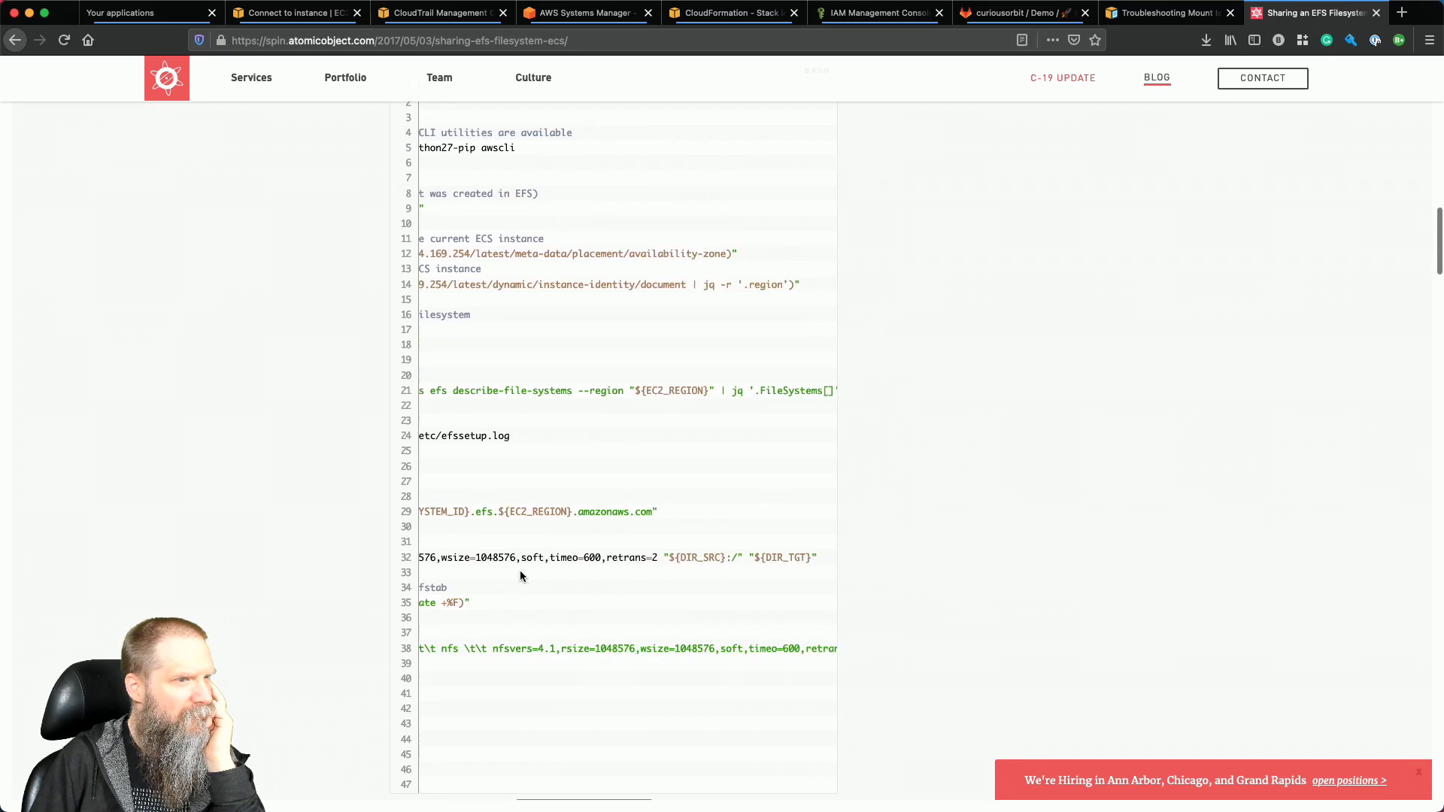
scroll(520, 576, "left", 10)
scroll(520, 576, "left", 10)
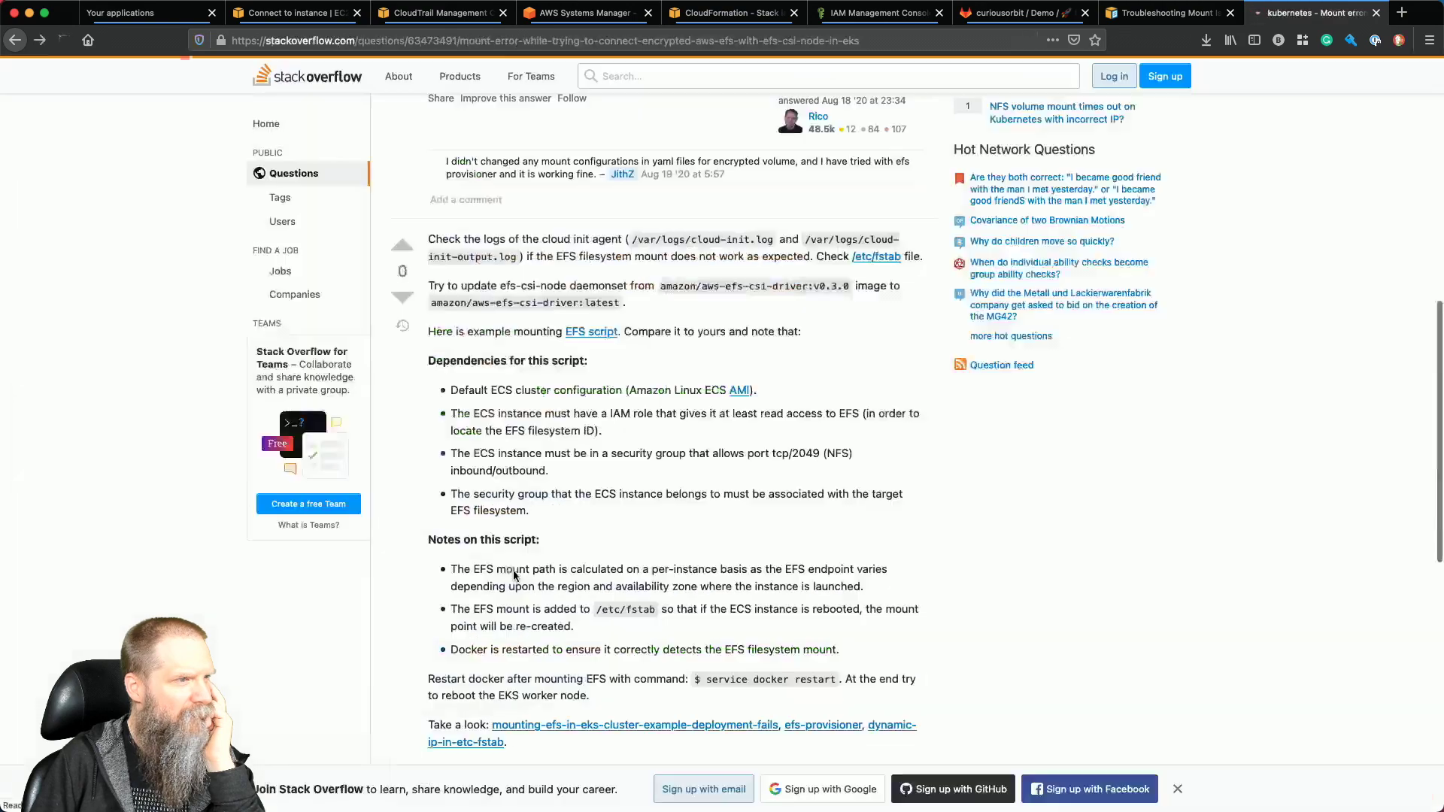
Go back to the DuckDuckGo results for the EFS KMS mounting error and look through the whole list.
scroll(504, 571, "left", 10)
scroll(467, 572, "down", 5)
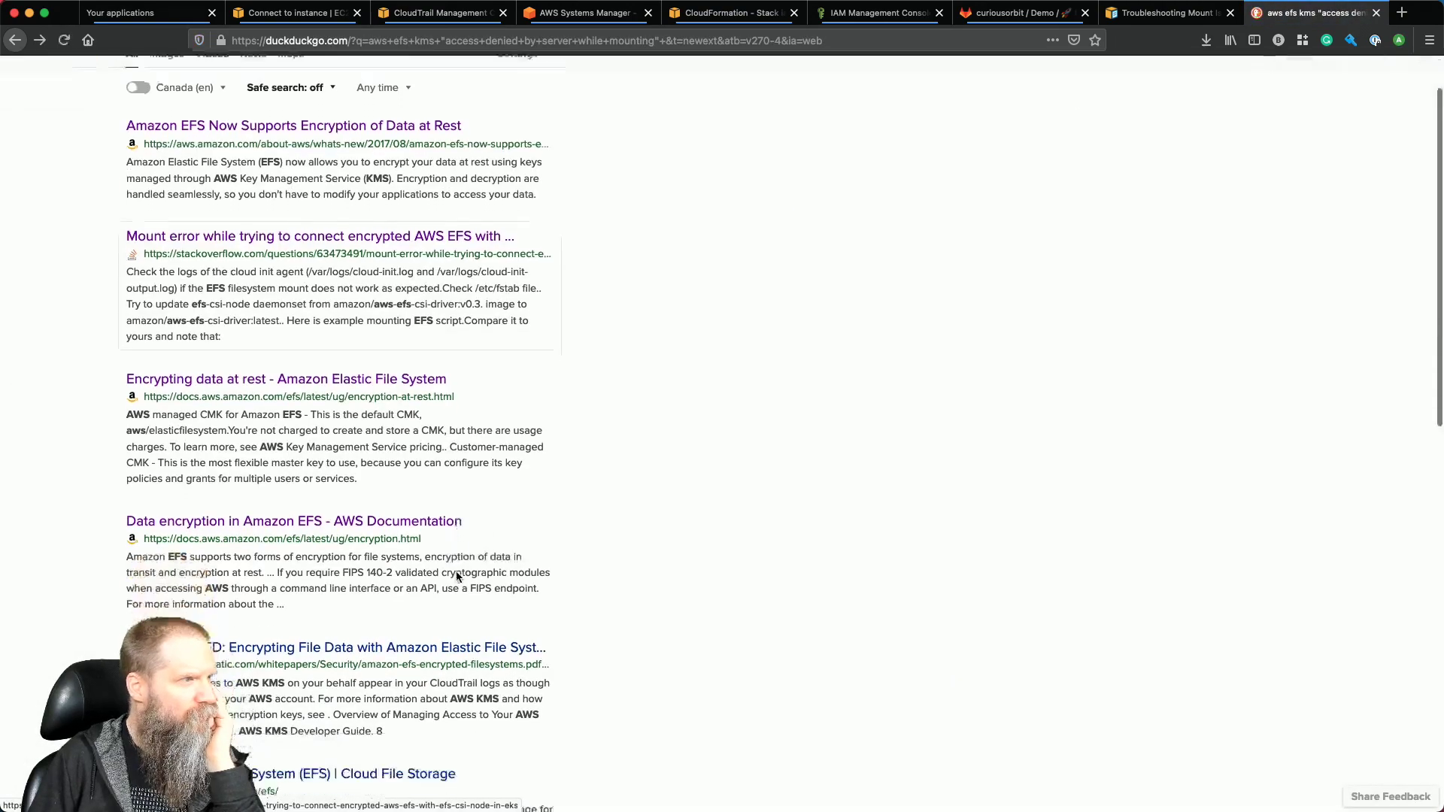
scroll(458, 578, "down", 3)
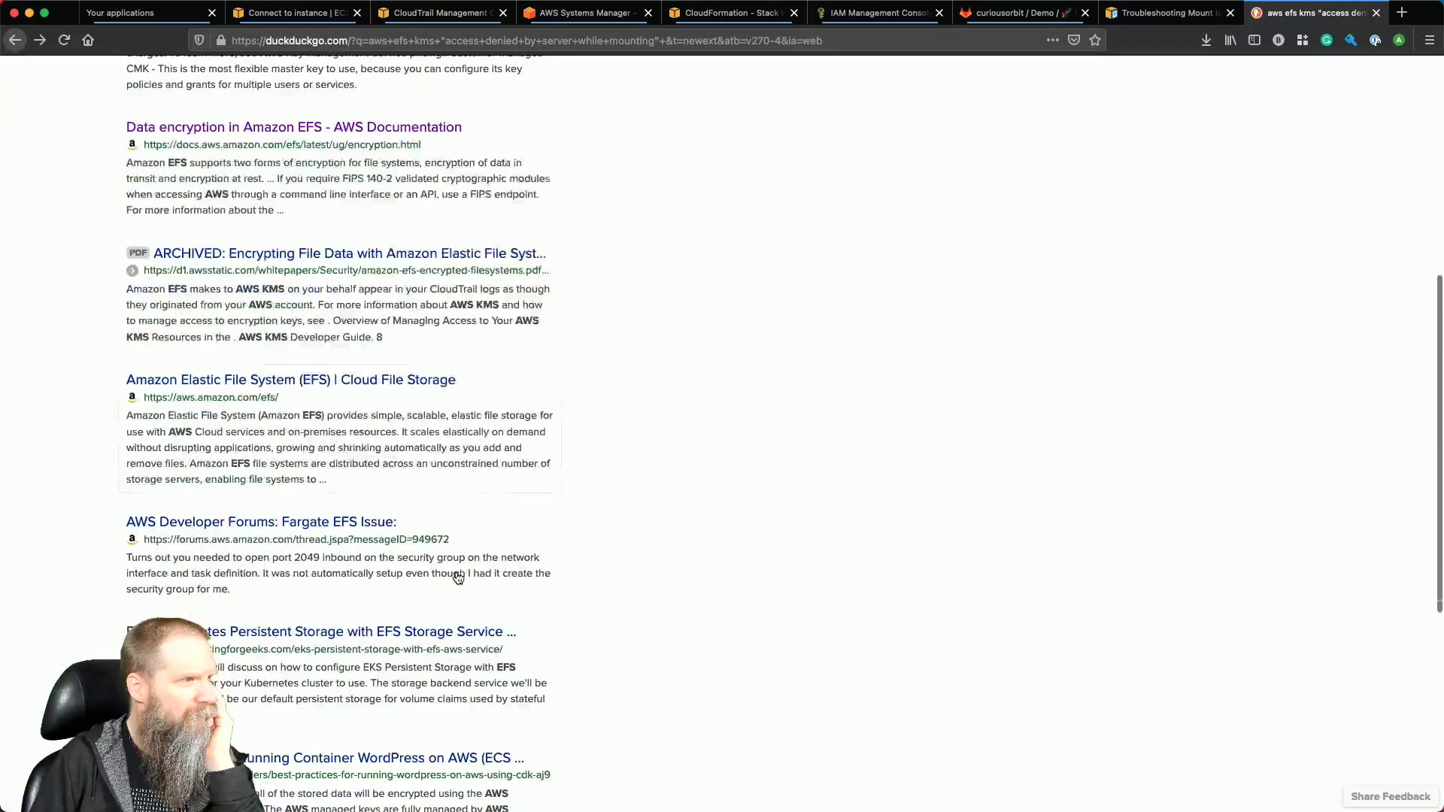
scroll(607, 601, "down", 4)
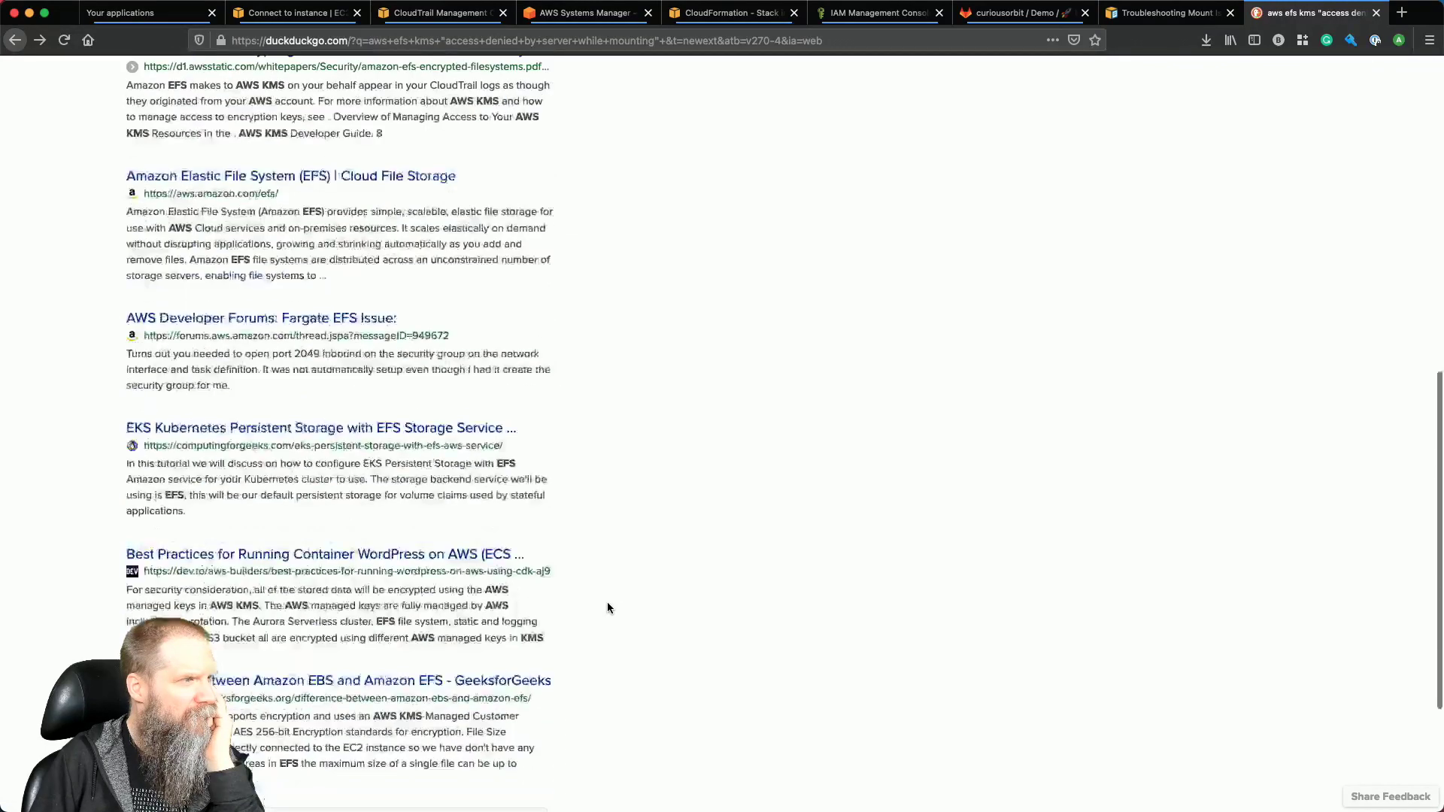
scroll(607, 602, "down", 5)
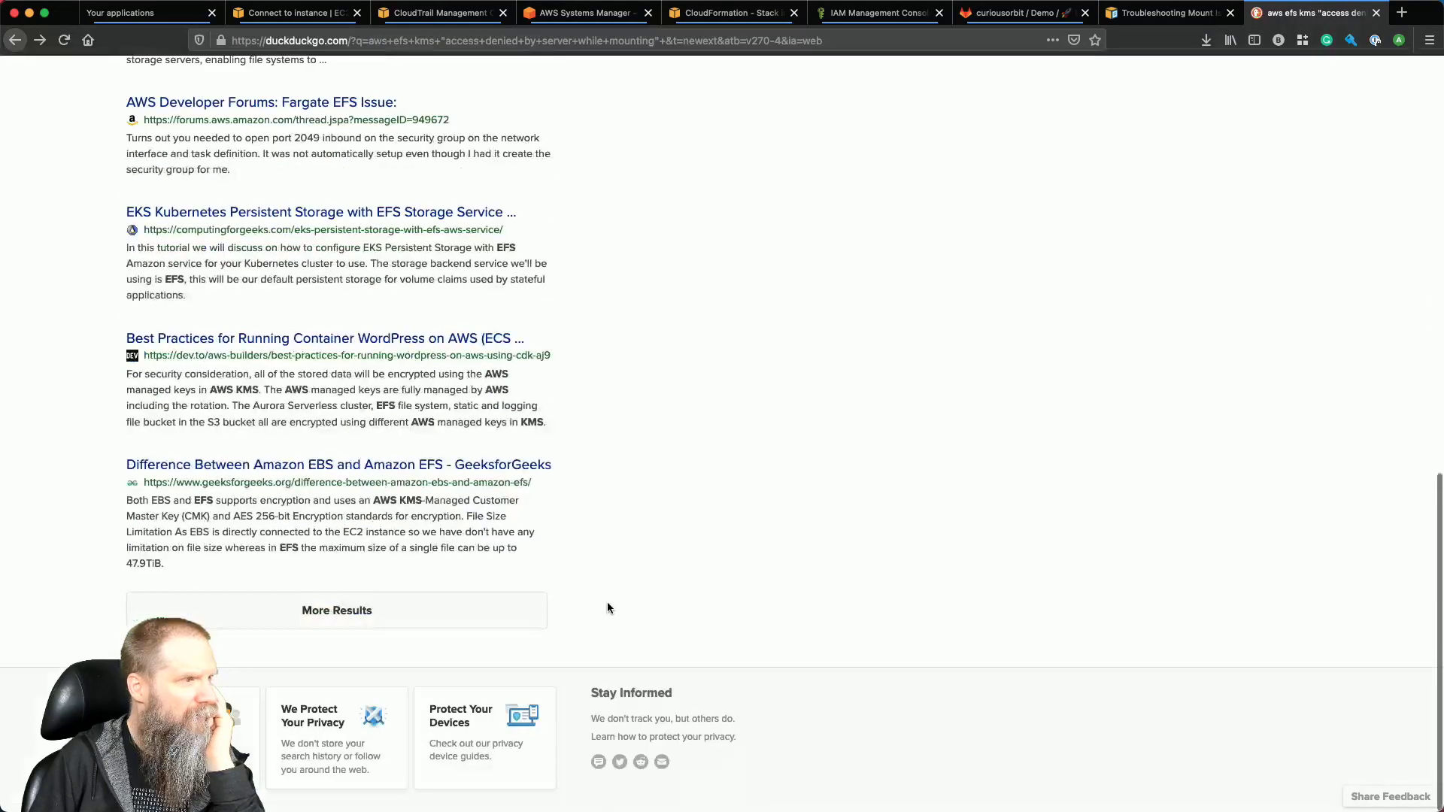
scroll(607, 603, "up", 15)
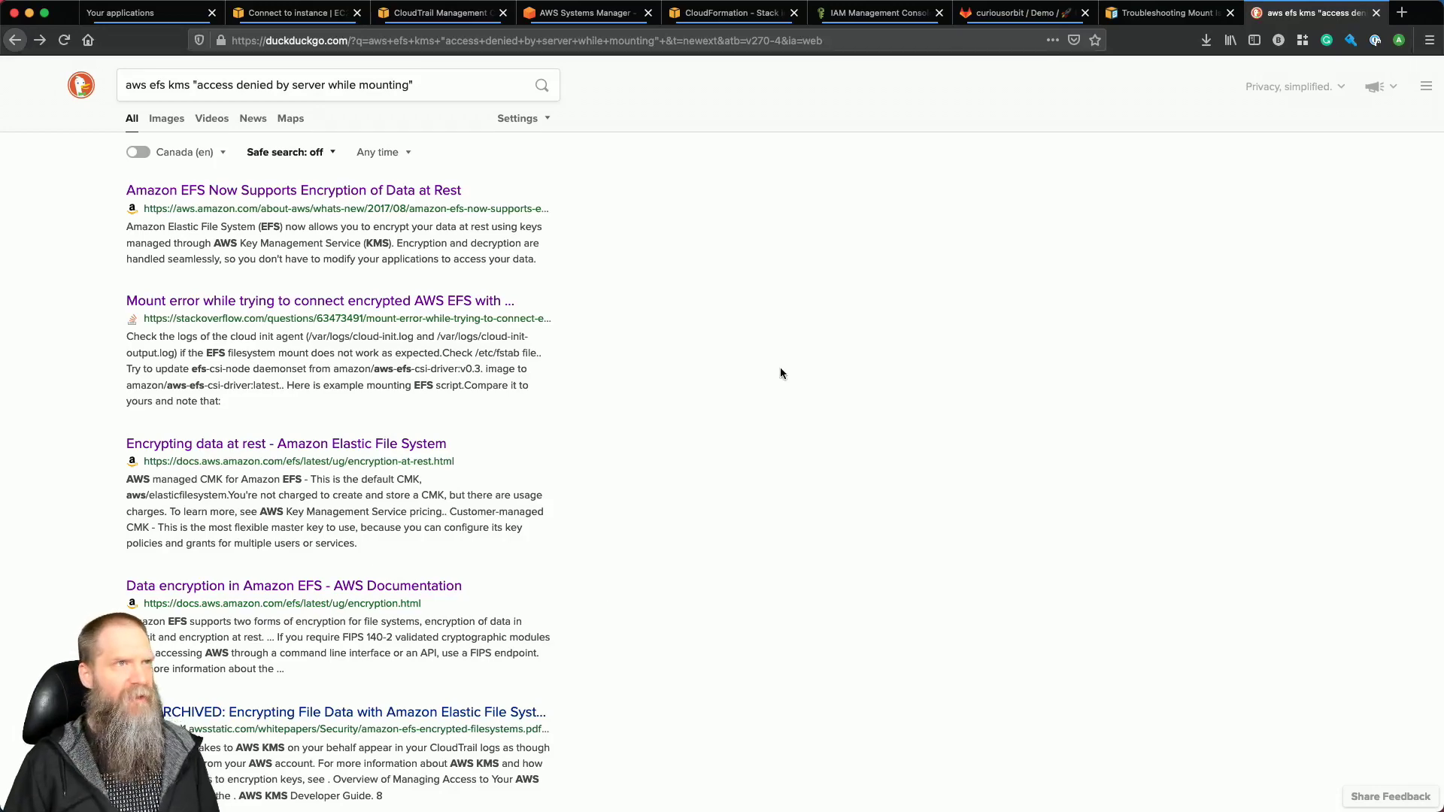
In the AWS EFS documentation, go through amazon-efs-utils and Data encryption in Amazon EFS to the Troubleshooting Encryption page.
left_click(1151, 12)
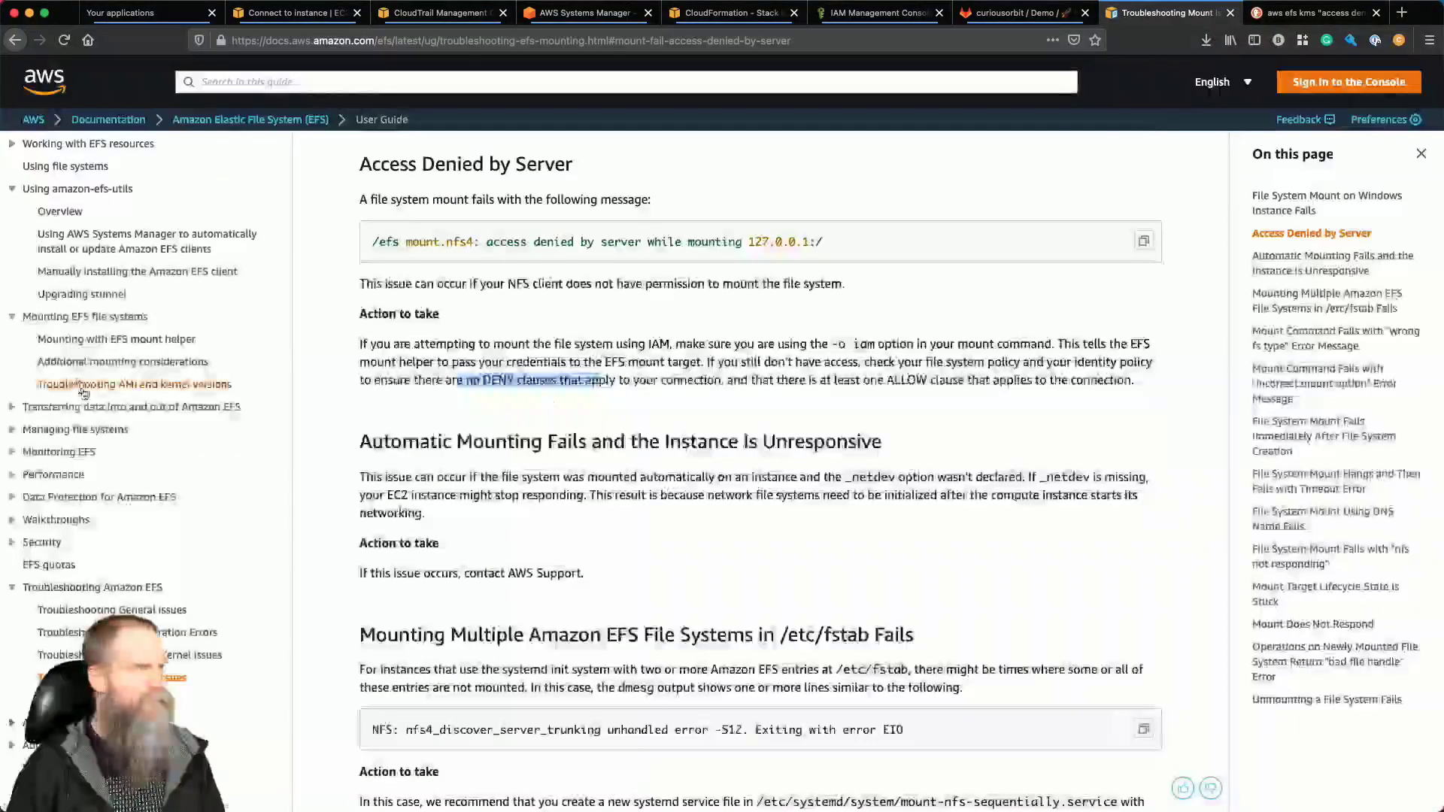
left_click(70, 190)
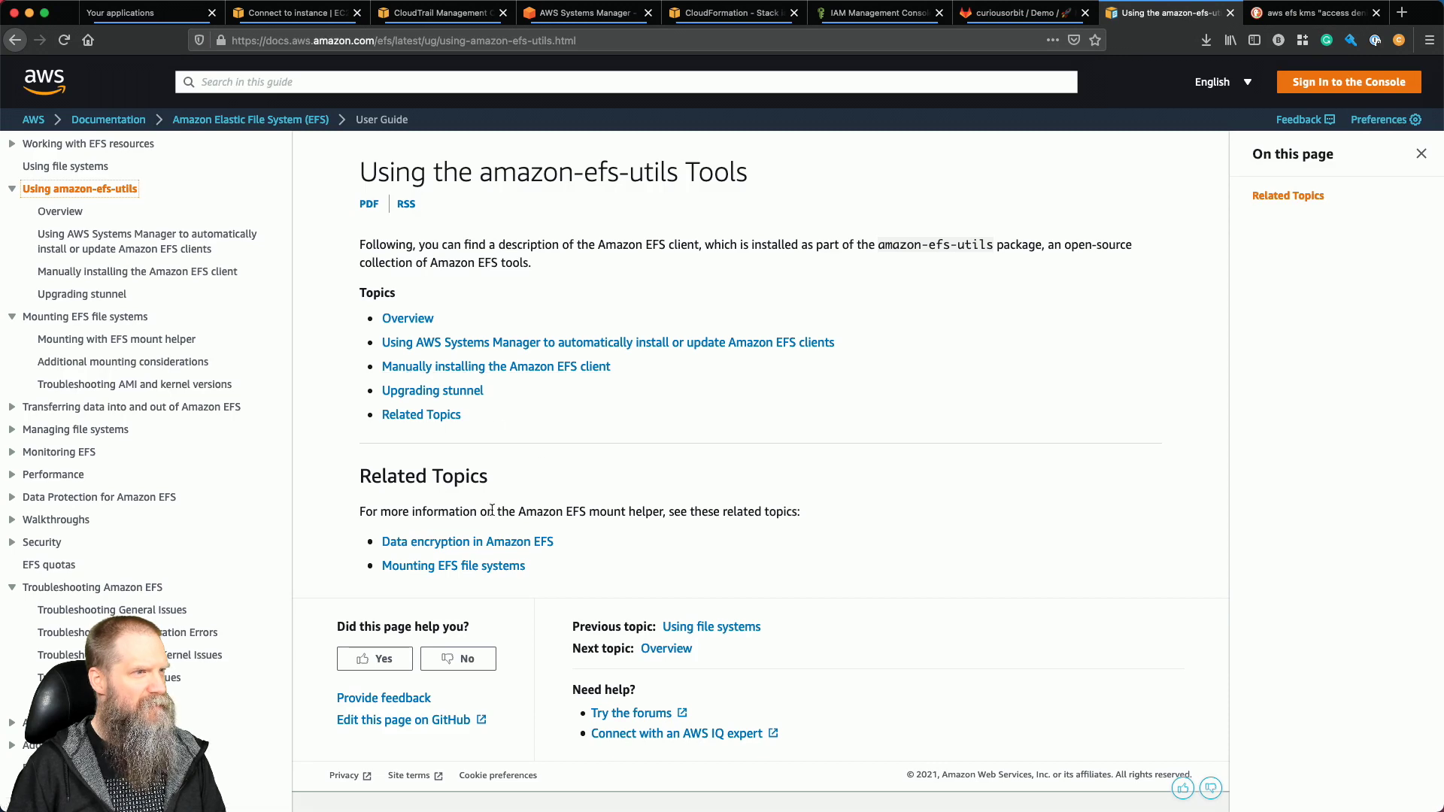
left_click(485, 550)
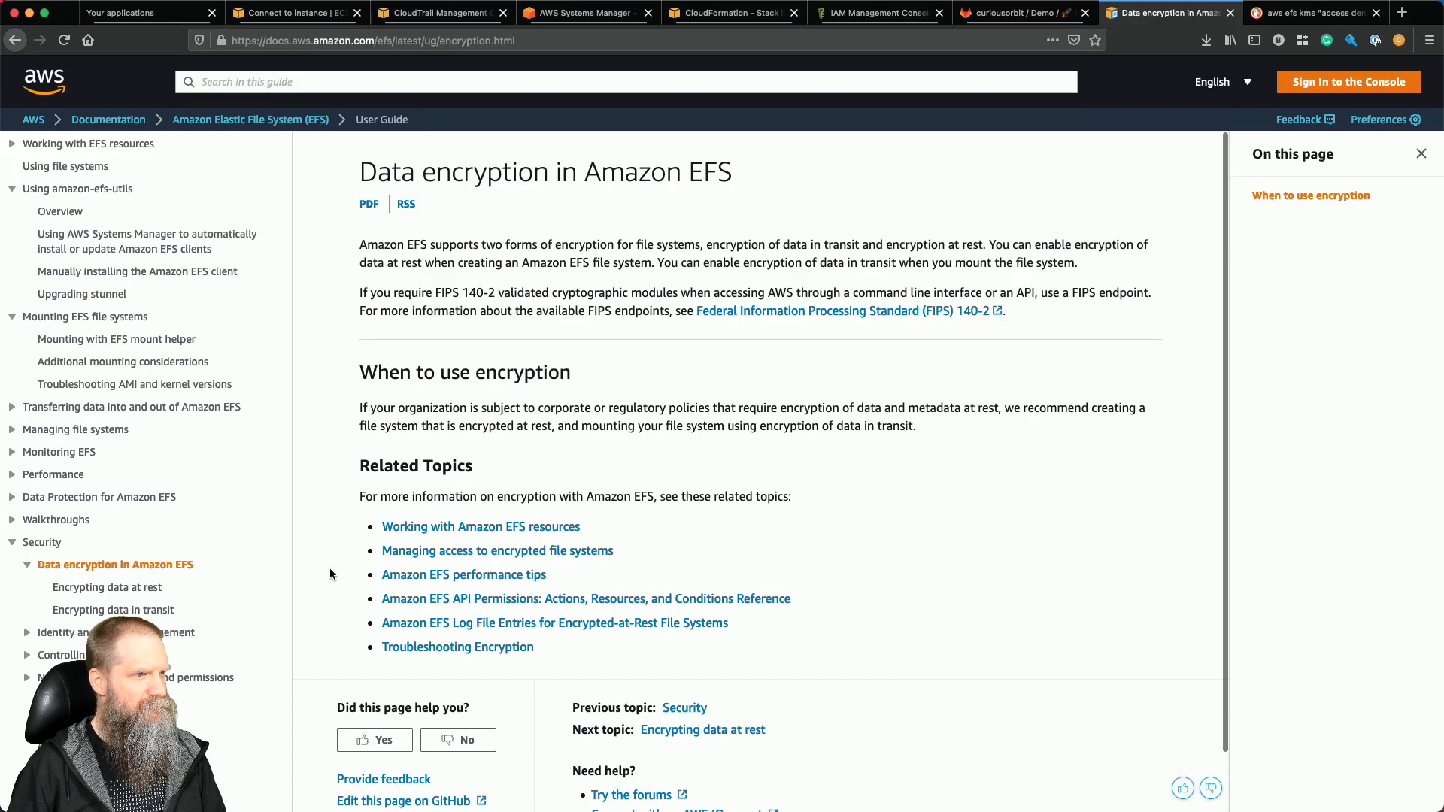
left_click(421, 646)
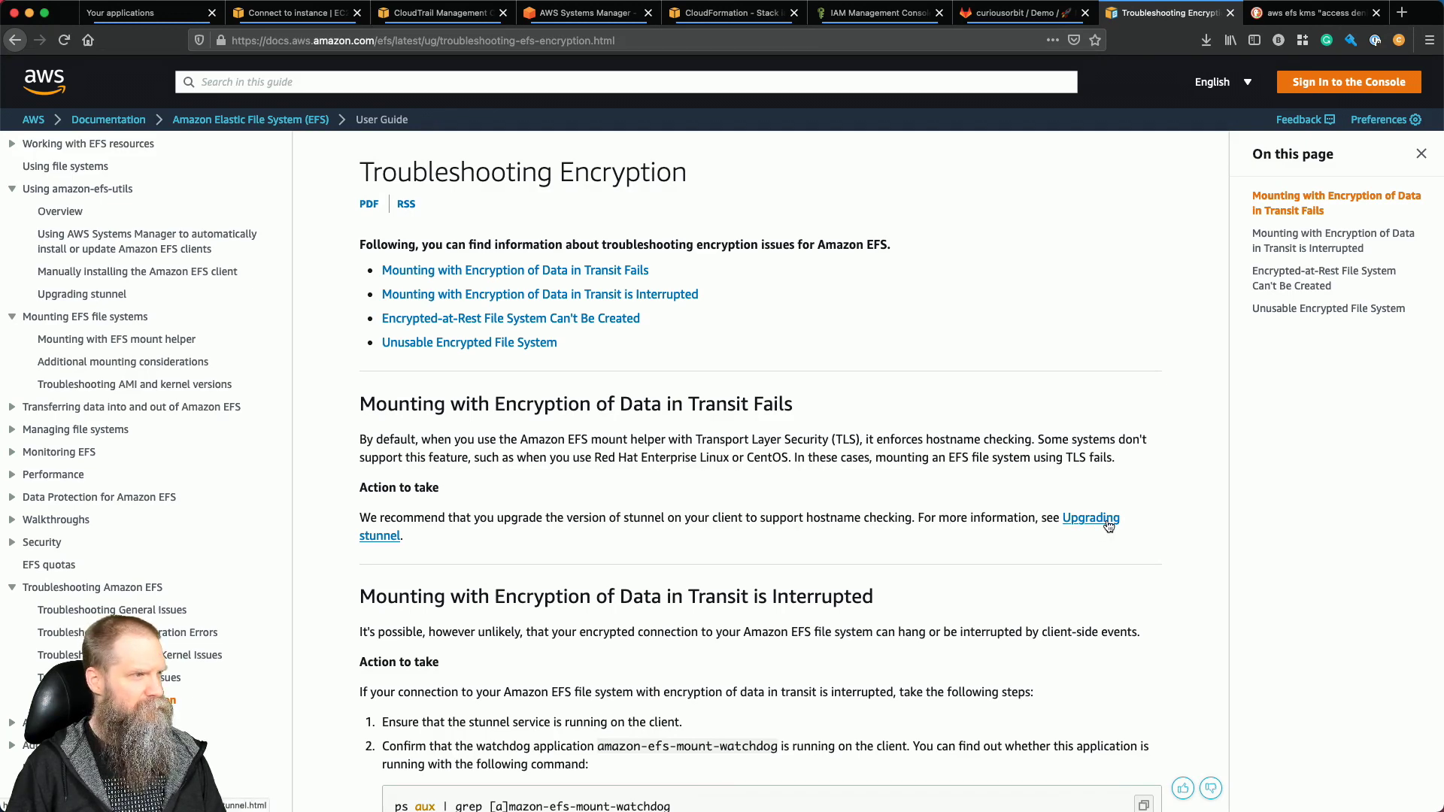
Read the advice on failing mounts with encryption in transit and open the linked Upgrading stunnel instructions.
scroll(981, 535, "down", 3)
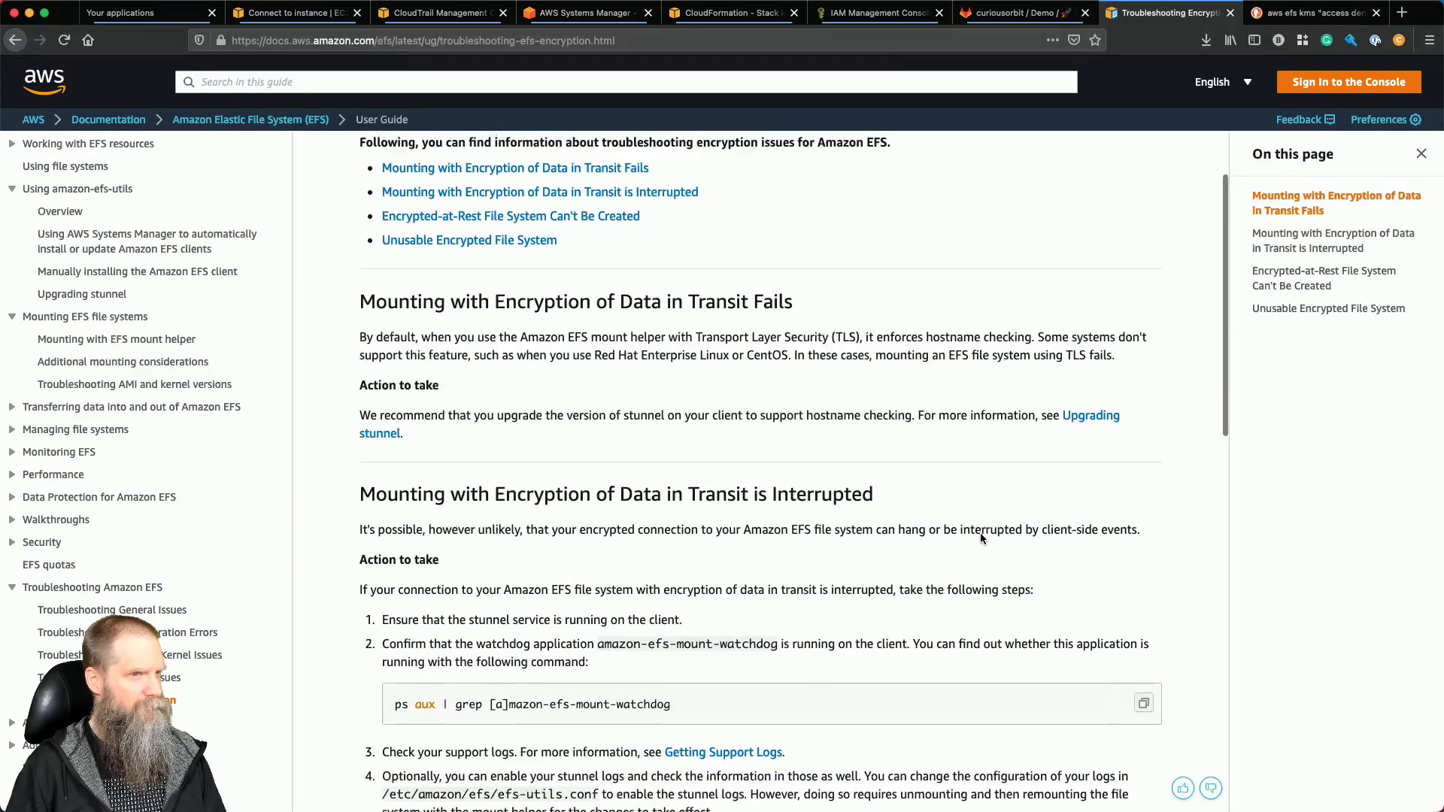
scroll(1072, 492, "up", 2)
left_click(1080, 475)
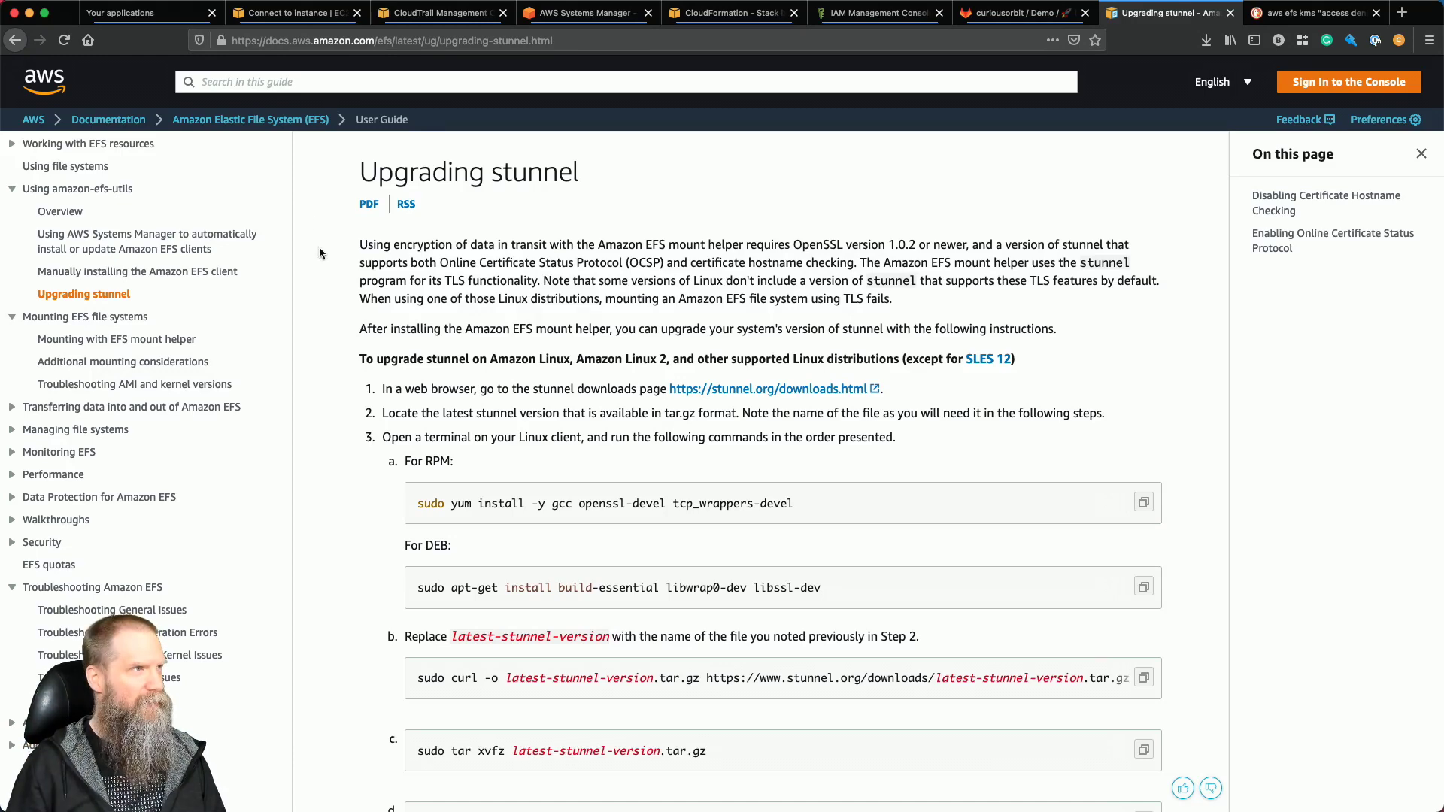
Return to the AWS console's CloudFormation page, search the services for "efs" and open EFS.
left_click(598, 19)
left_click(730, 12)
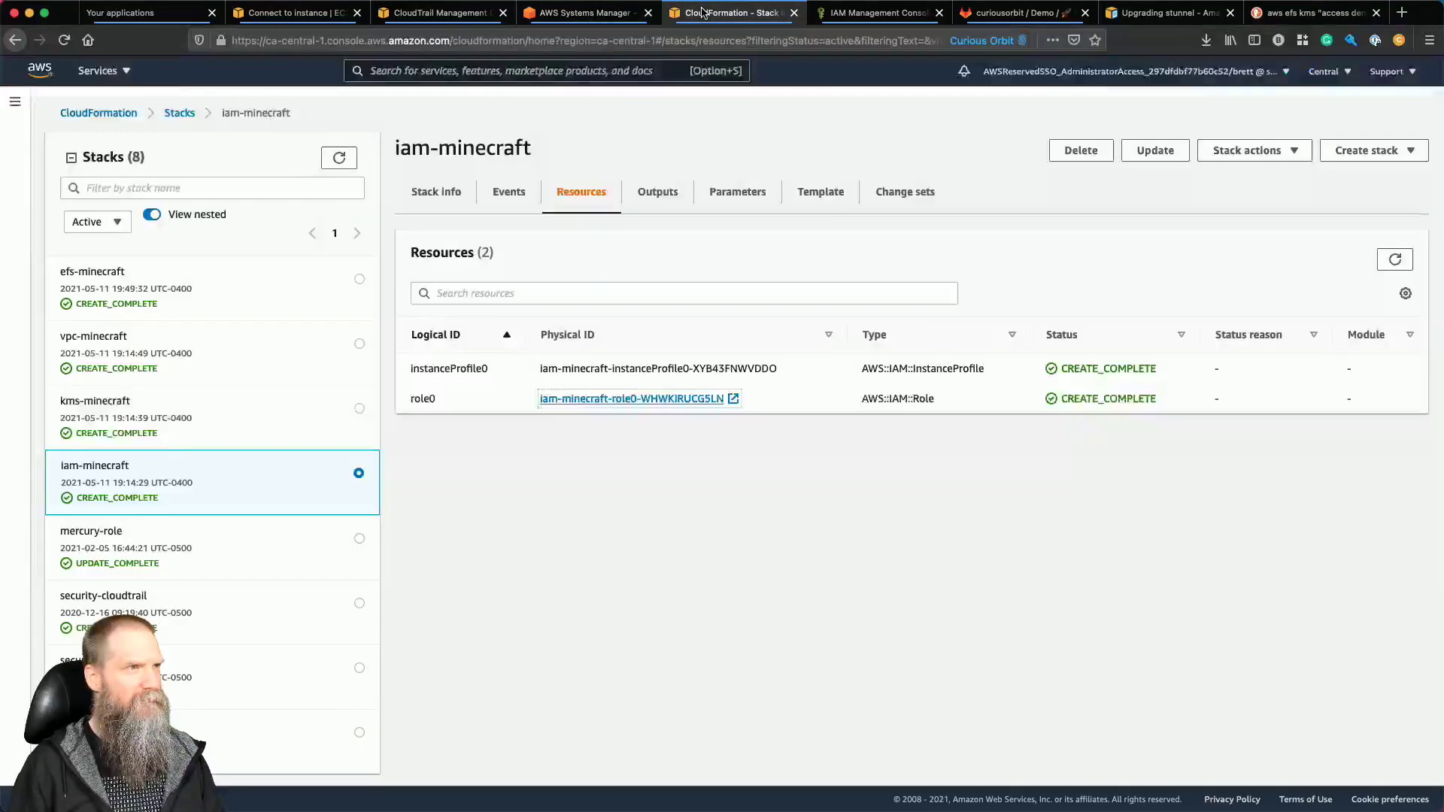
left_click(460, 70)
type("efs")
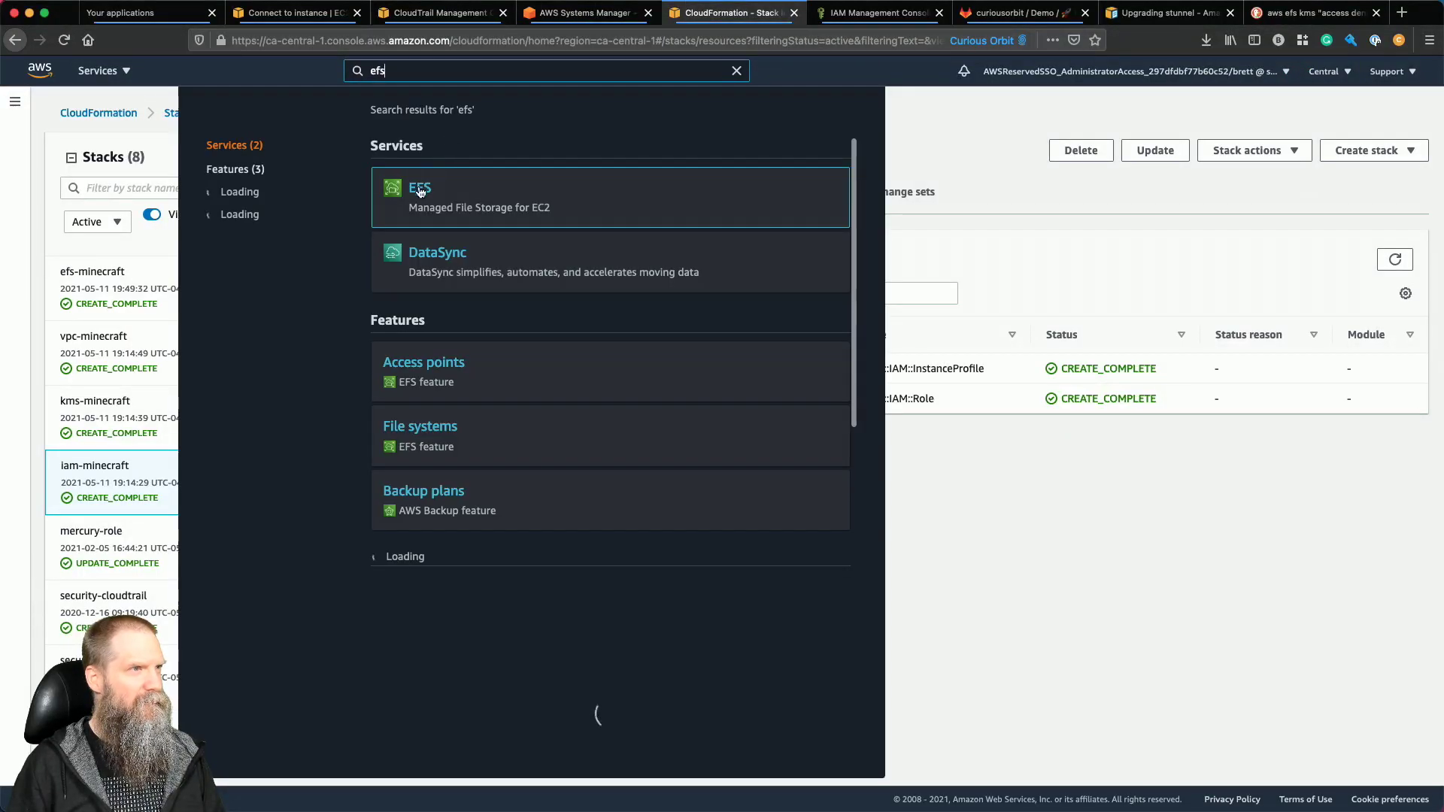
left_click(556, 192)
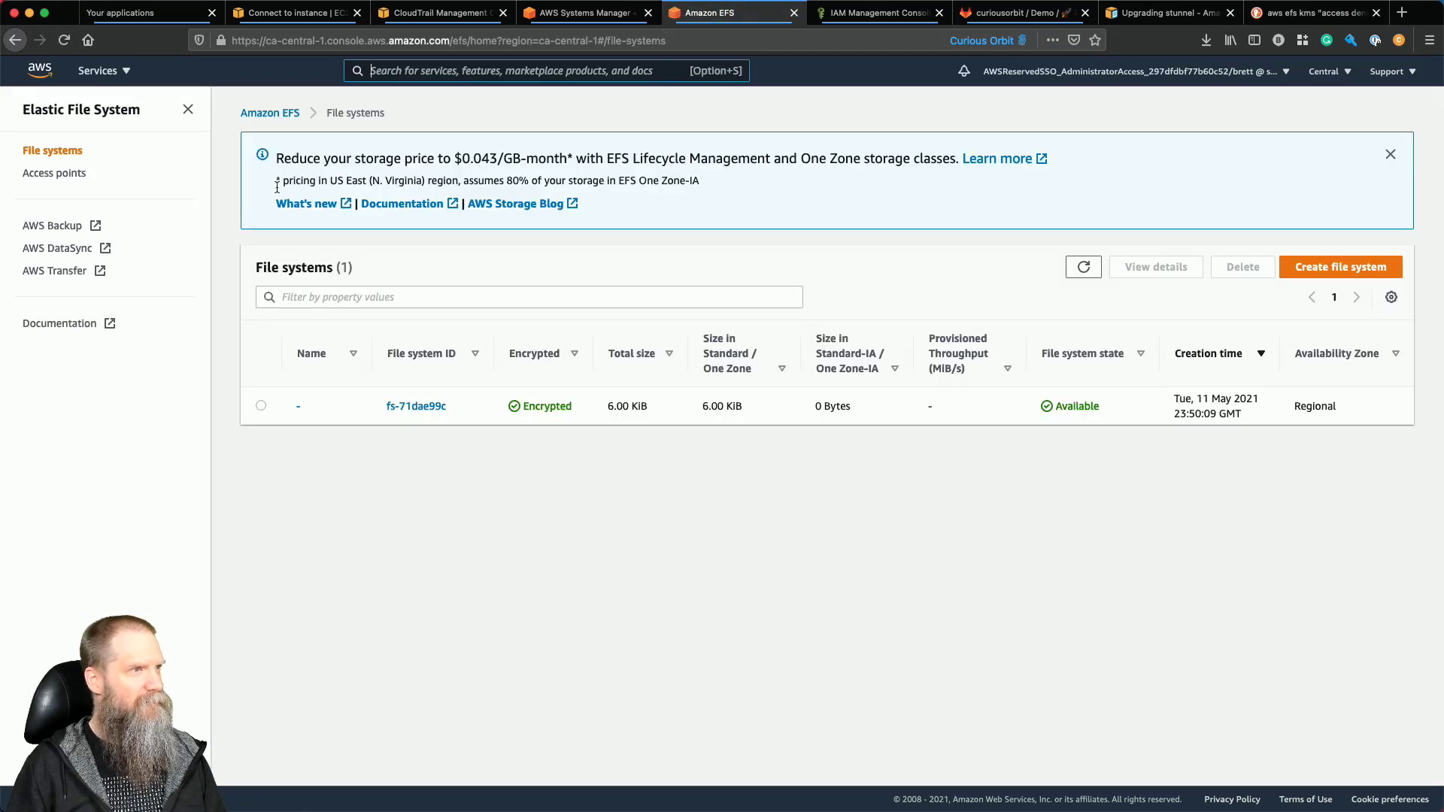
Create a file system named test-efs in the vpc-minecraft-ca-central-1 VPC.
left_click(1341, 267)
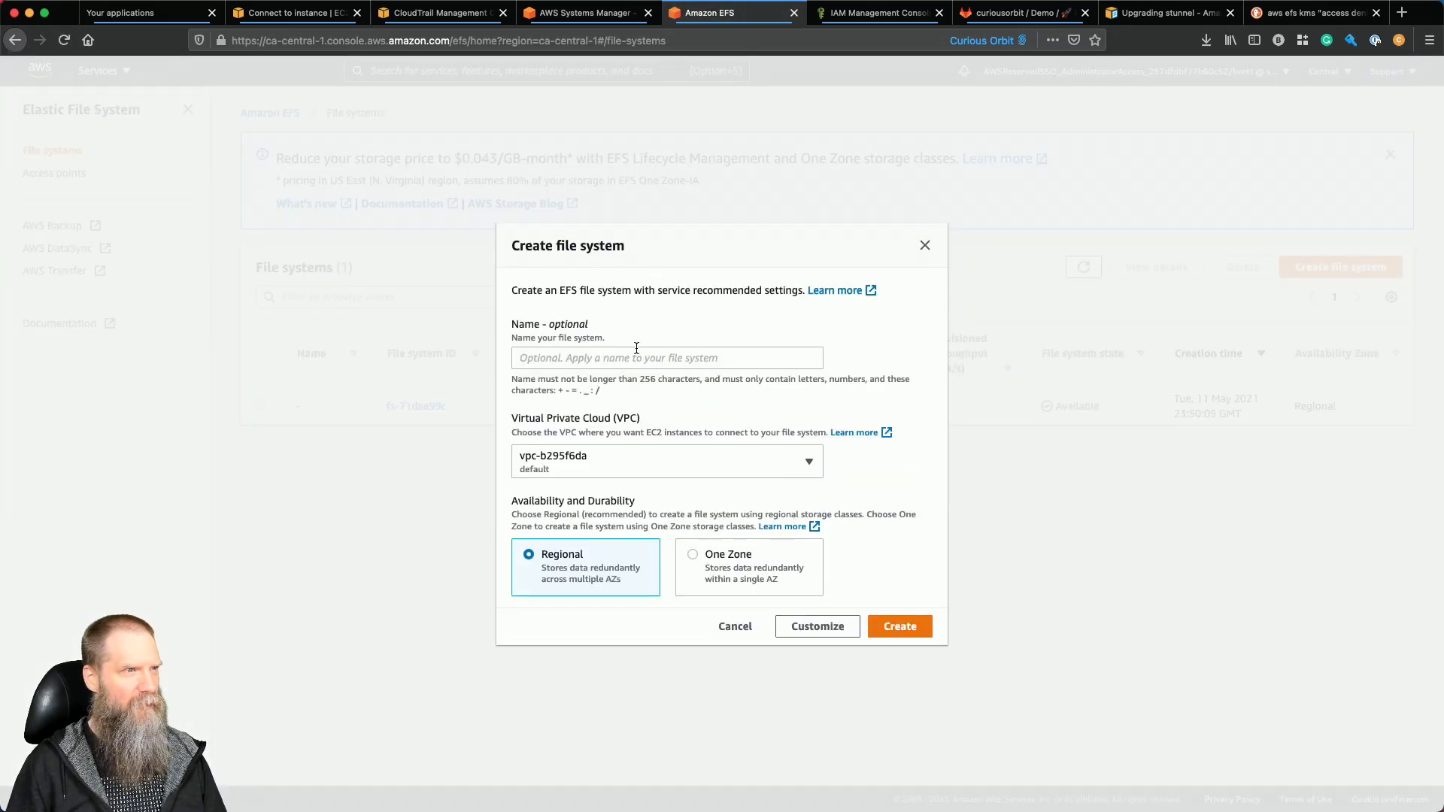
left_click(637, 354)
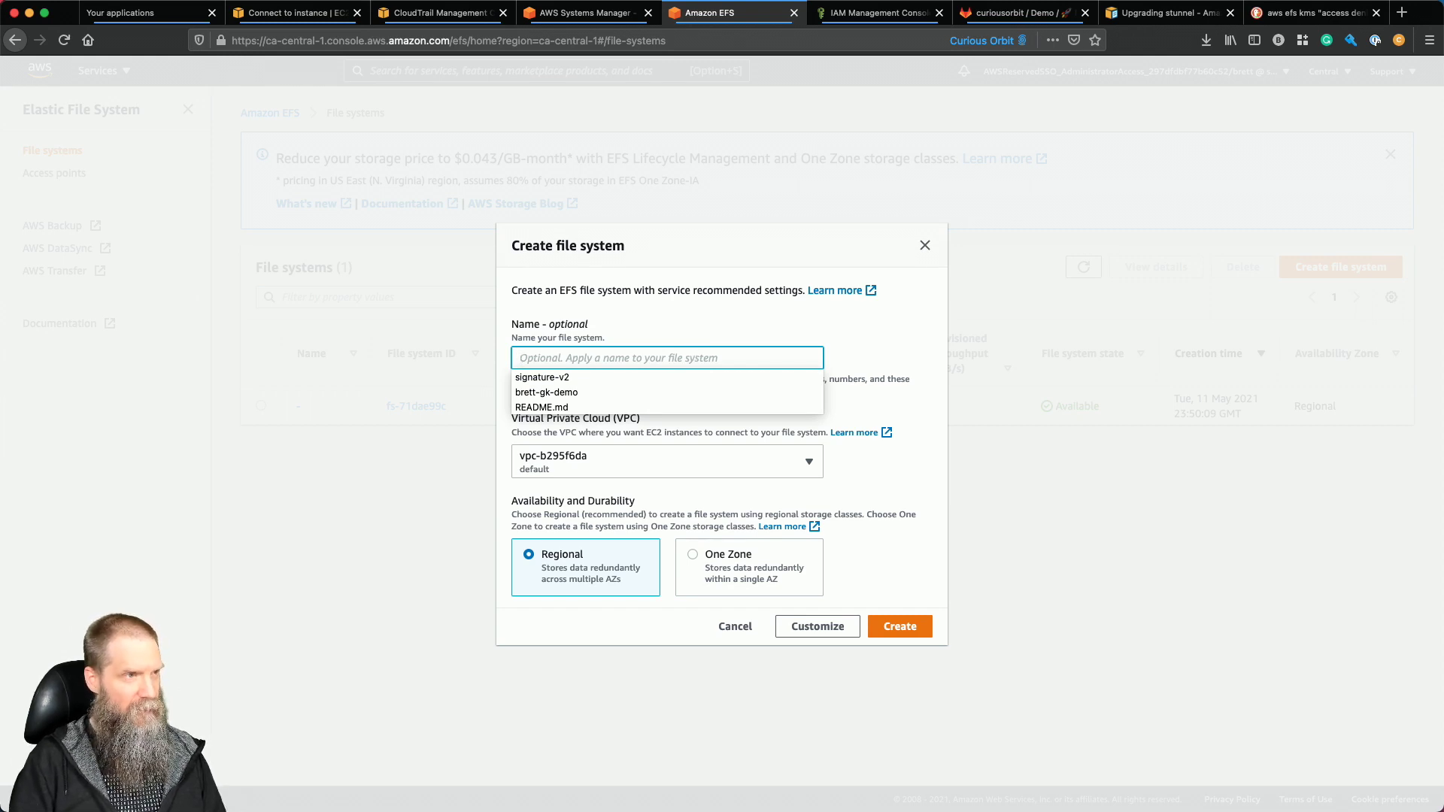
type("test-ef")
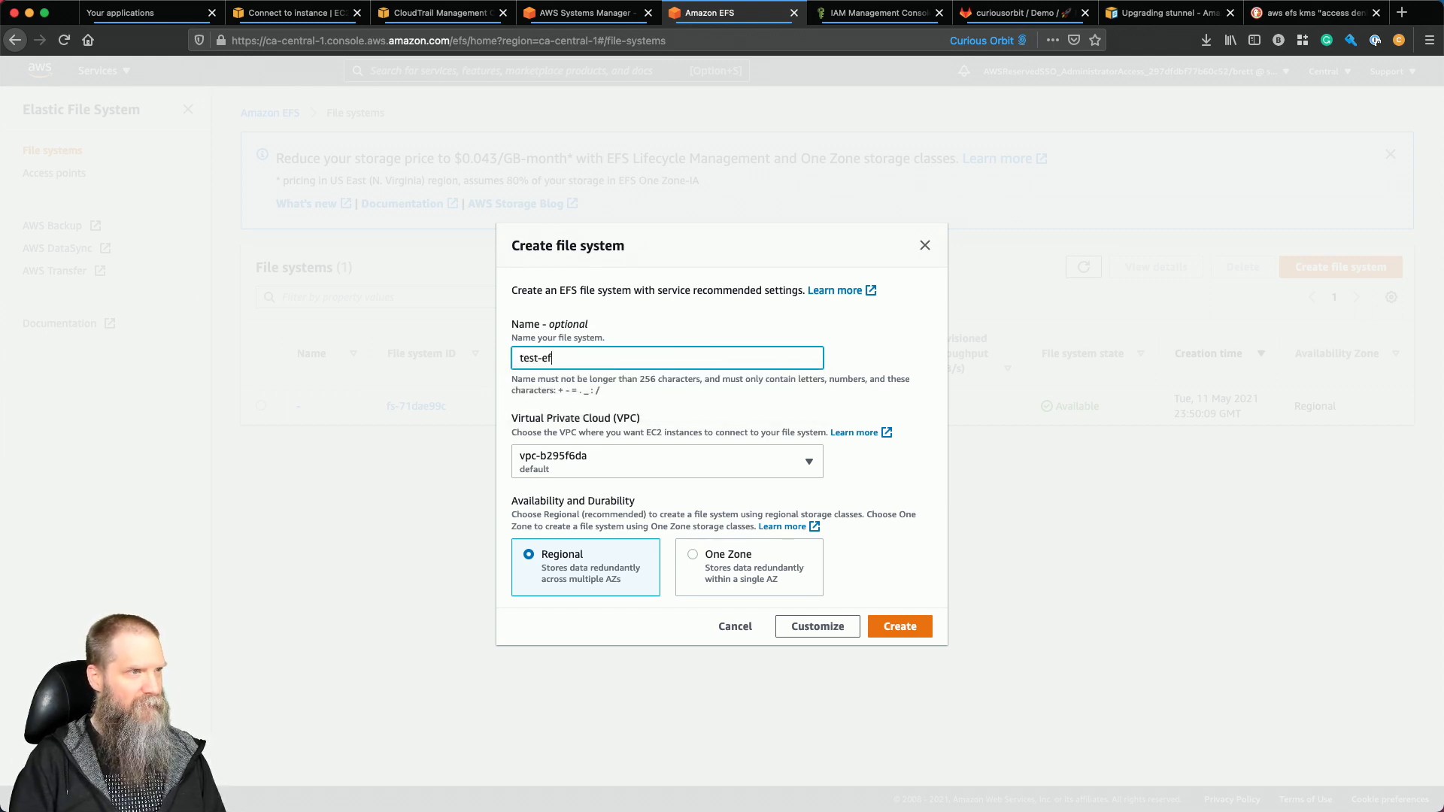
type("s")
left_click(597, 460)
left_click(625, 522)
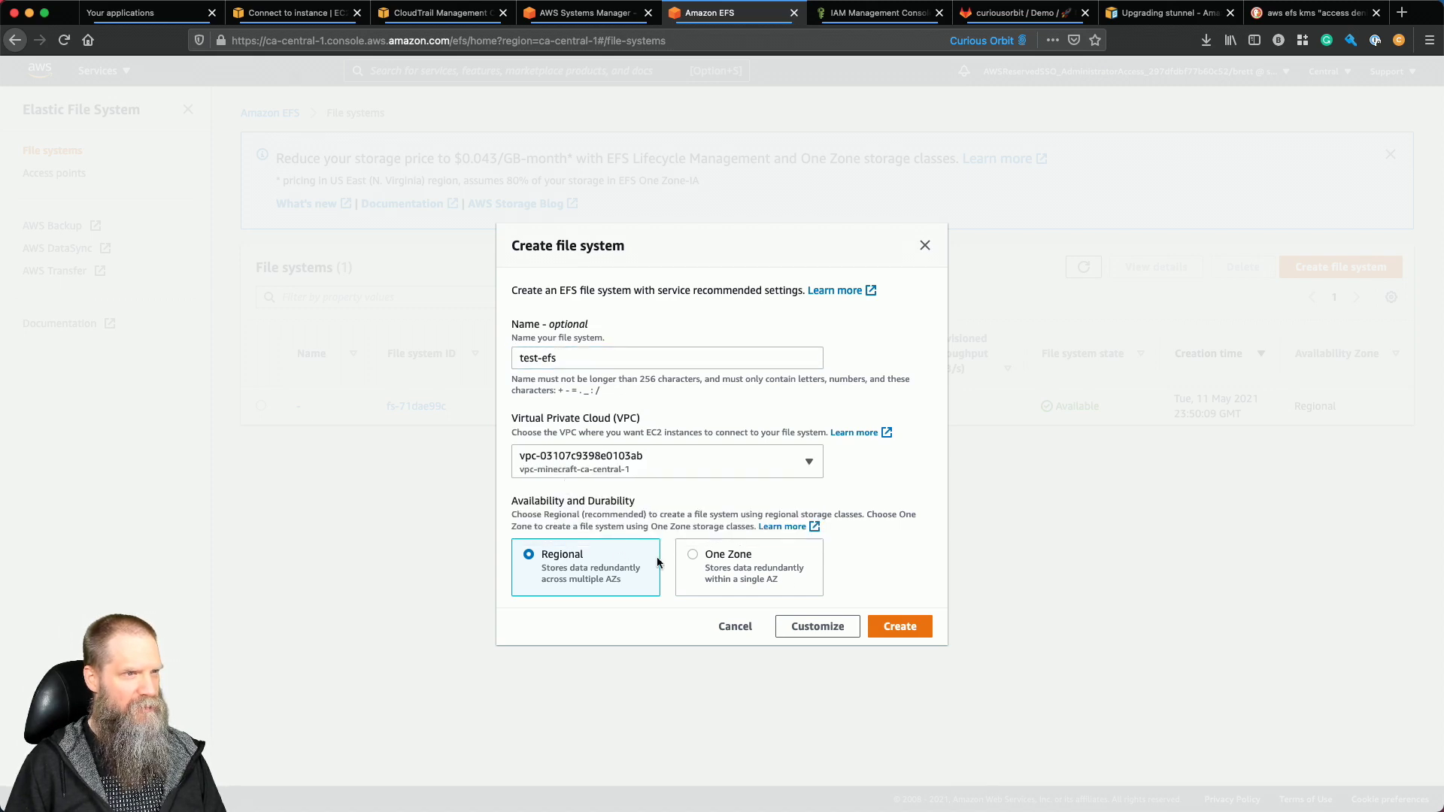
left_click(898, 626)
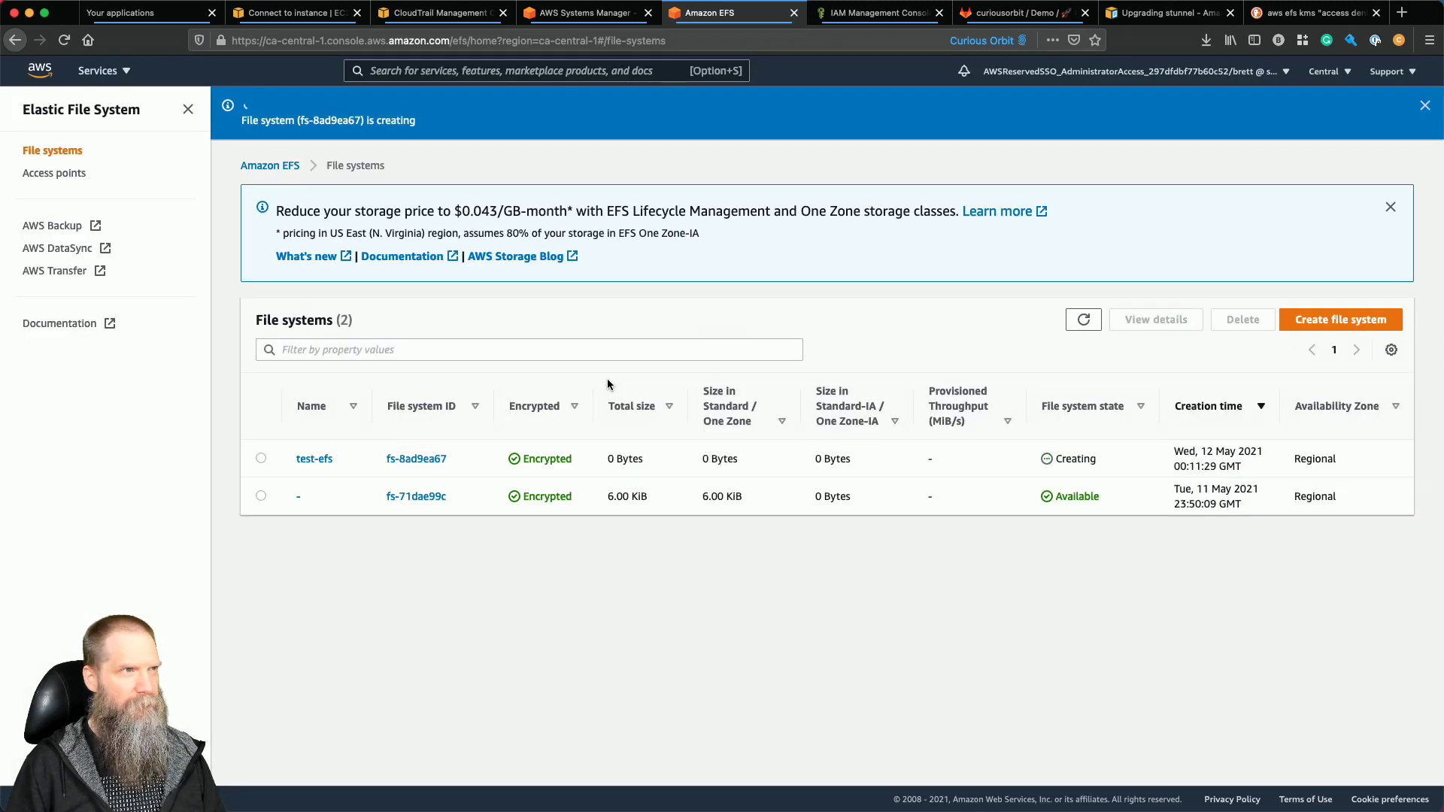
Refresh the file systems list to check the state of test-efs, and view its details.
left_click(1082, 322)
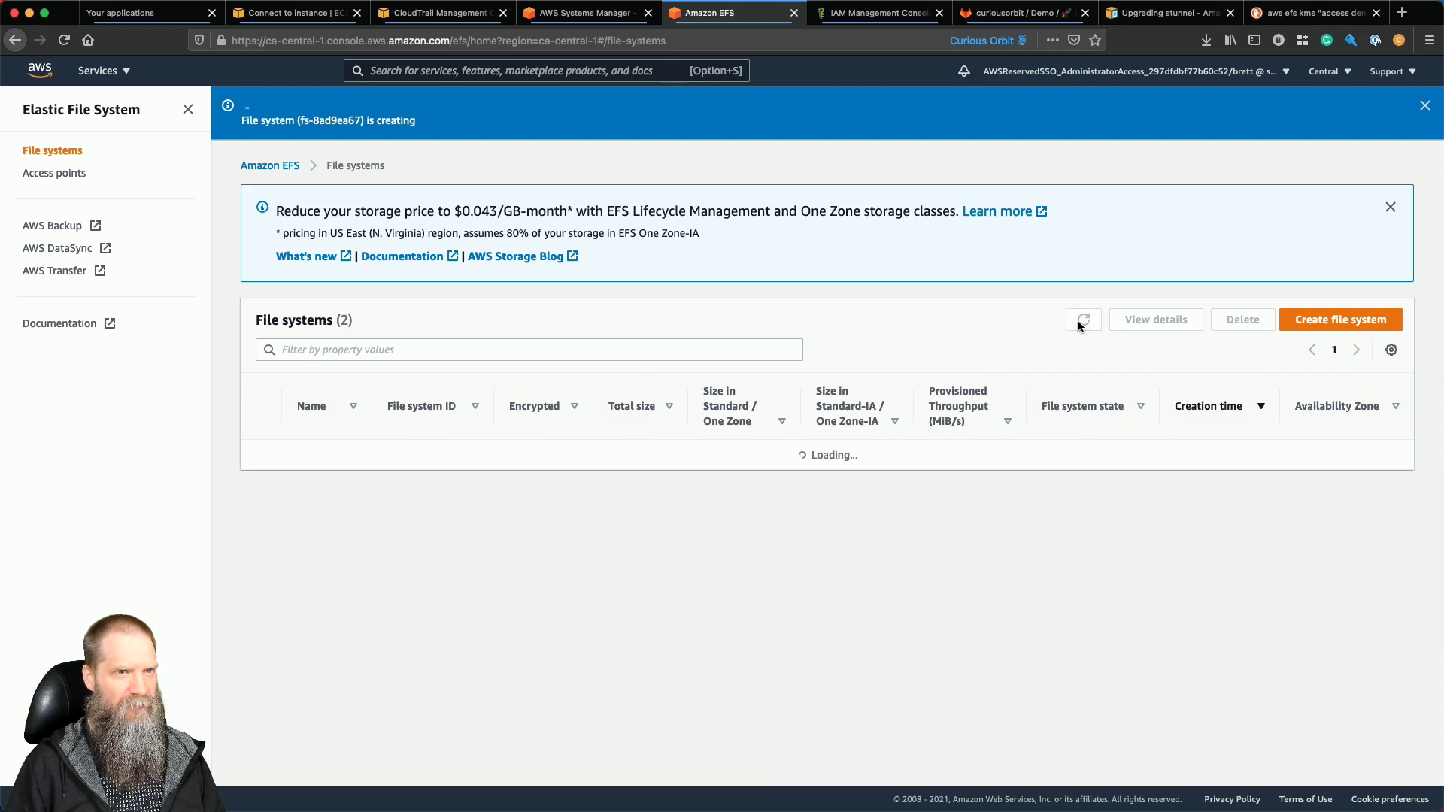
left_click(1082, 323)
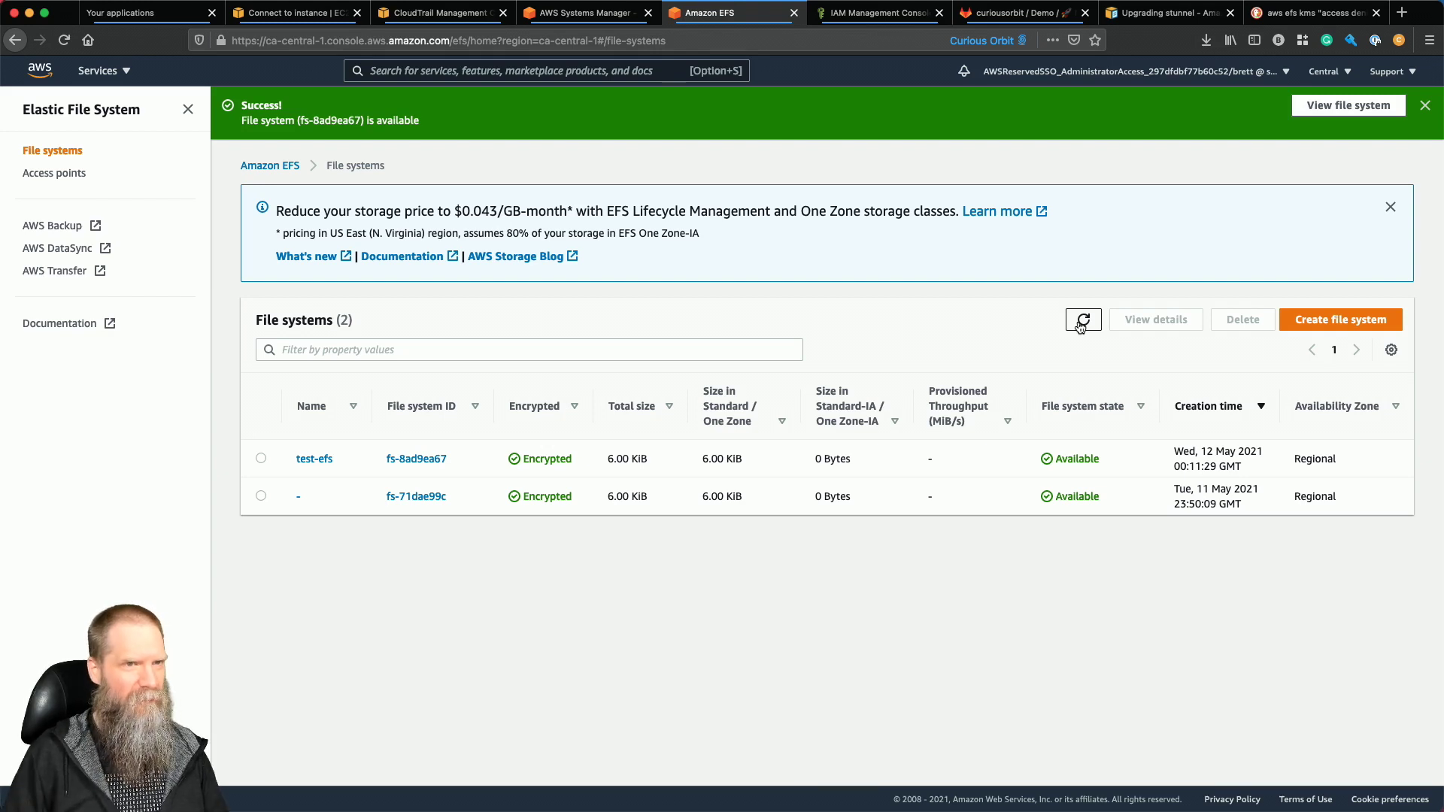
left_click(1083, 320)
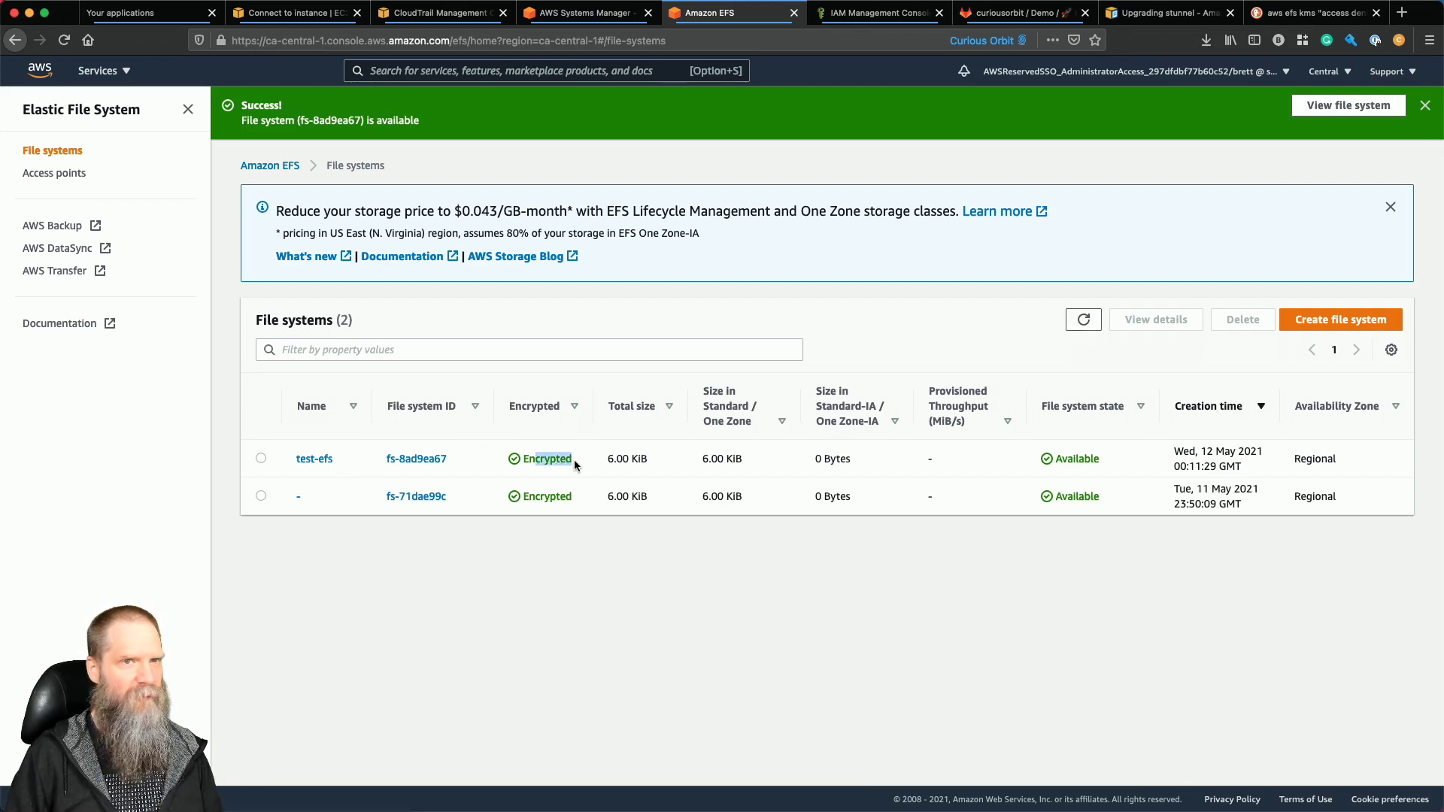
left_click(260, 457)
left_click(1122, 321)
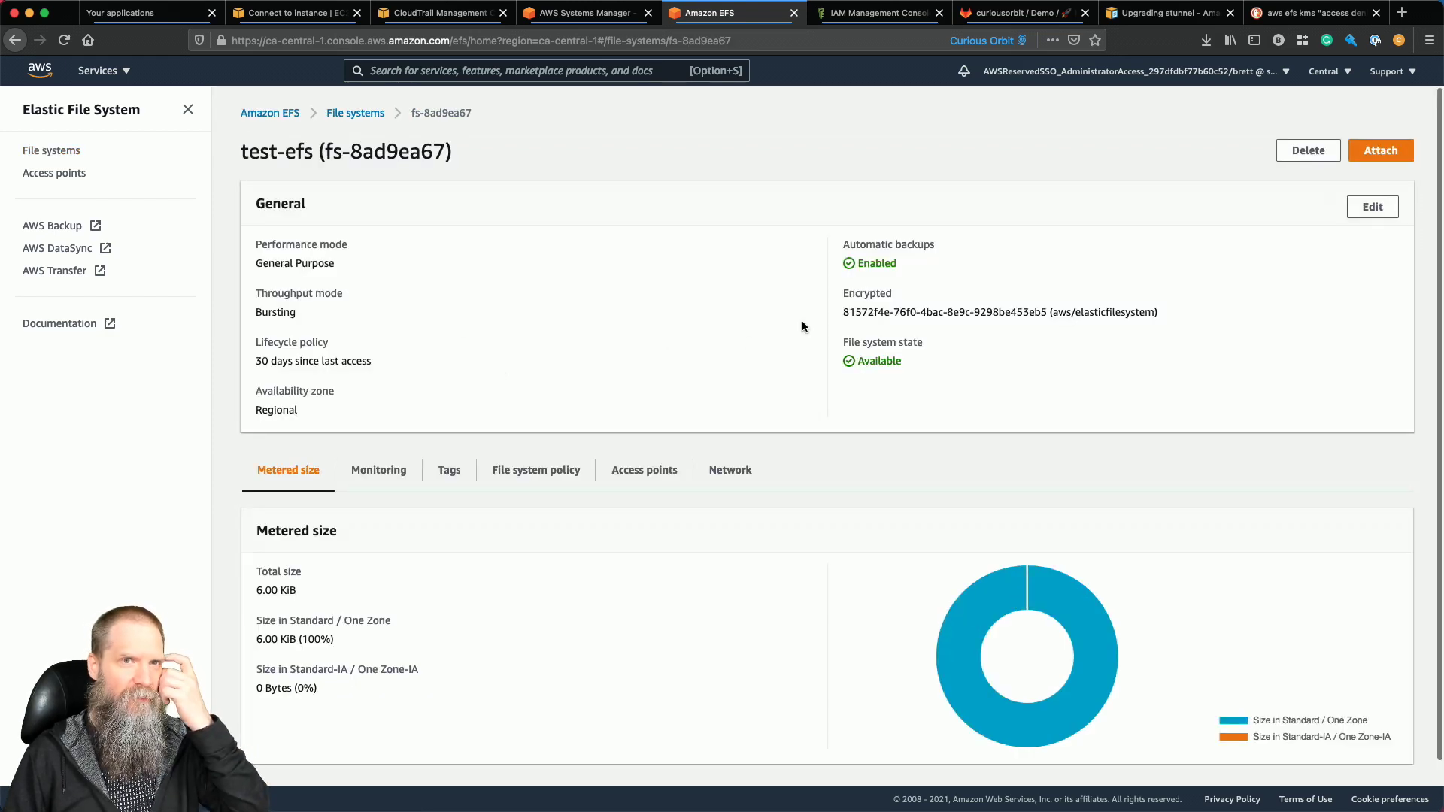
Check the editable general settings of test-efs without changing them, and examine its encryption key and file system policy.
left_click(1364, 209)
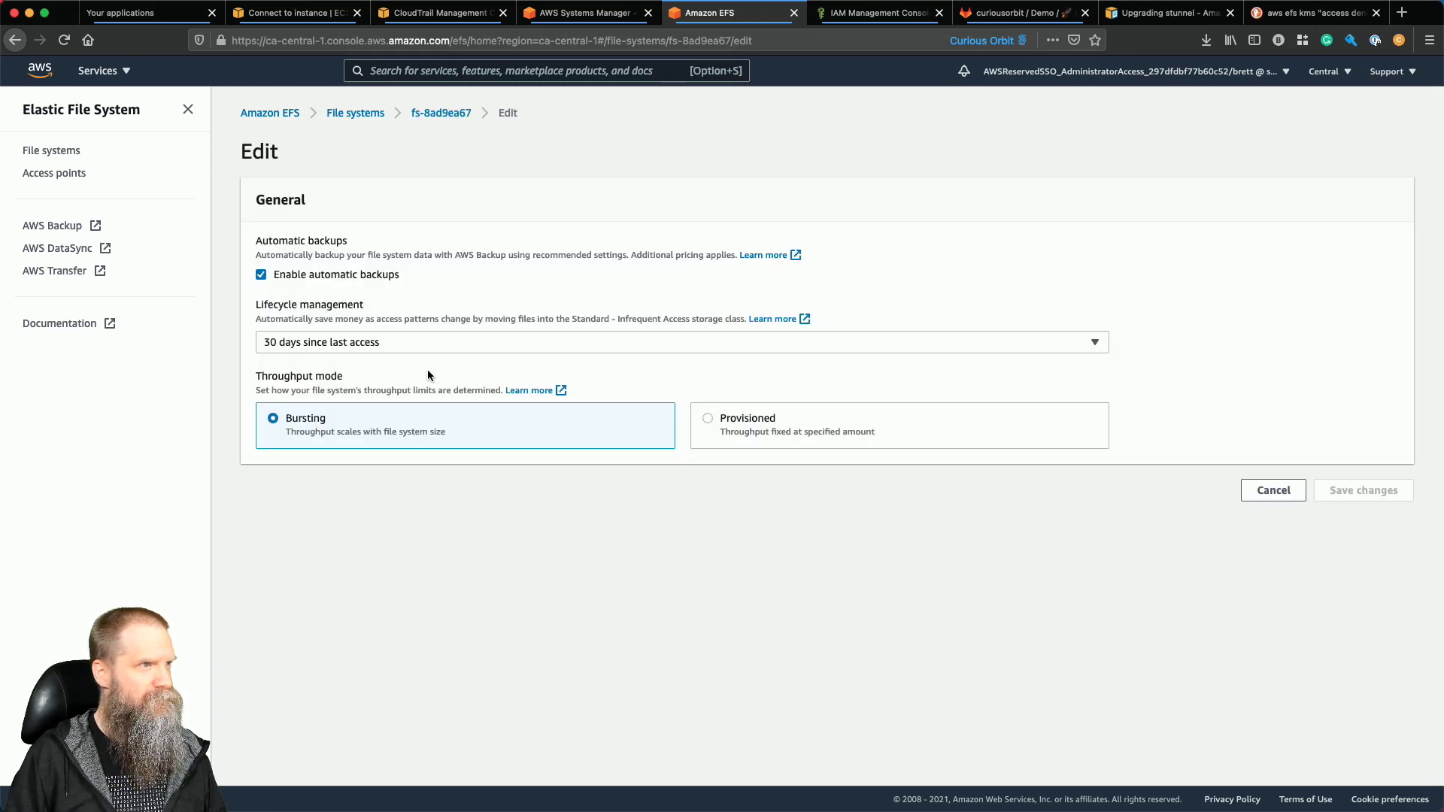
left_click(1273, 489)
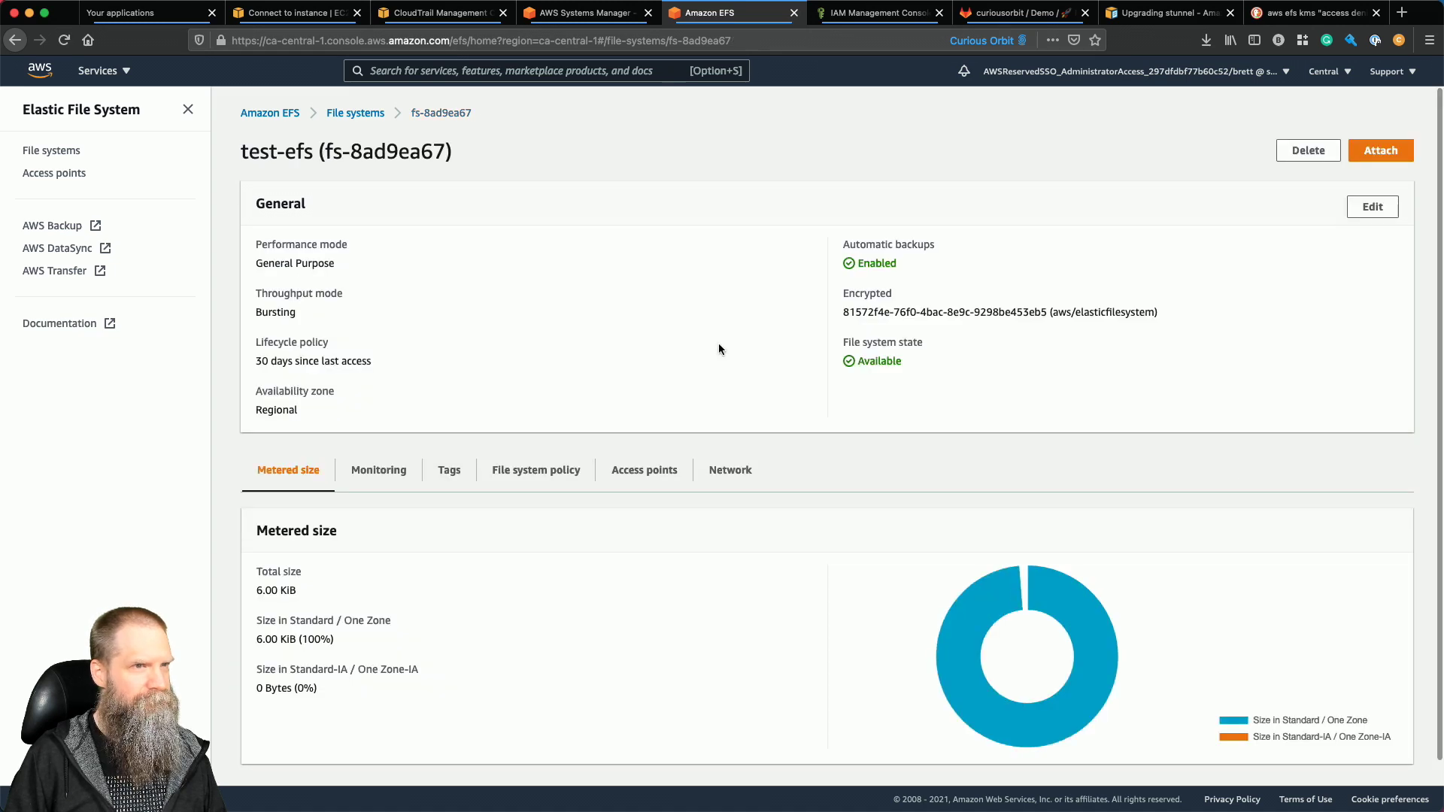
left_click_drag(1053, 312, 1148, 316)
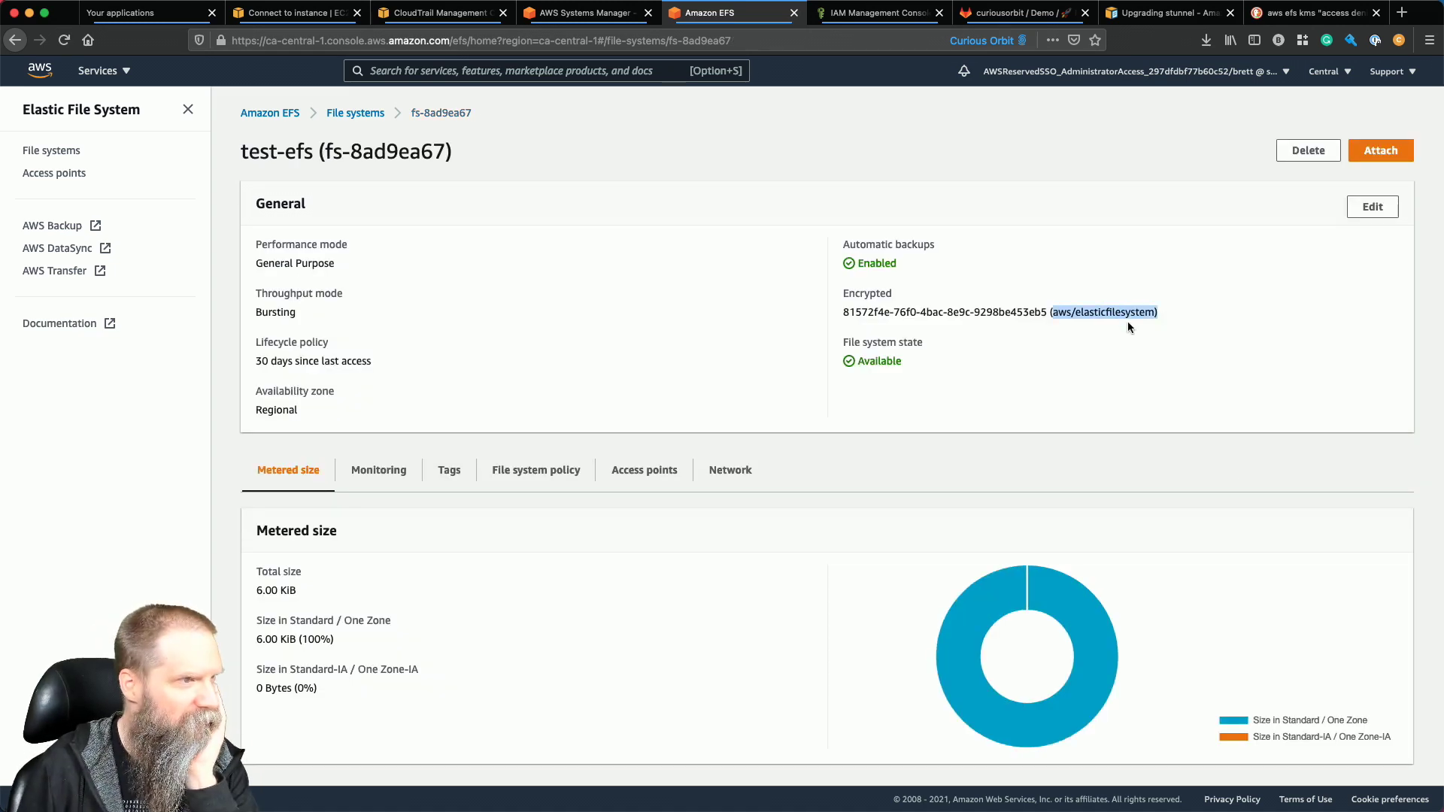
left_click(534, 481)
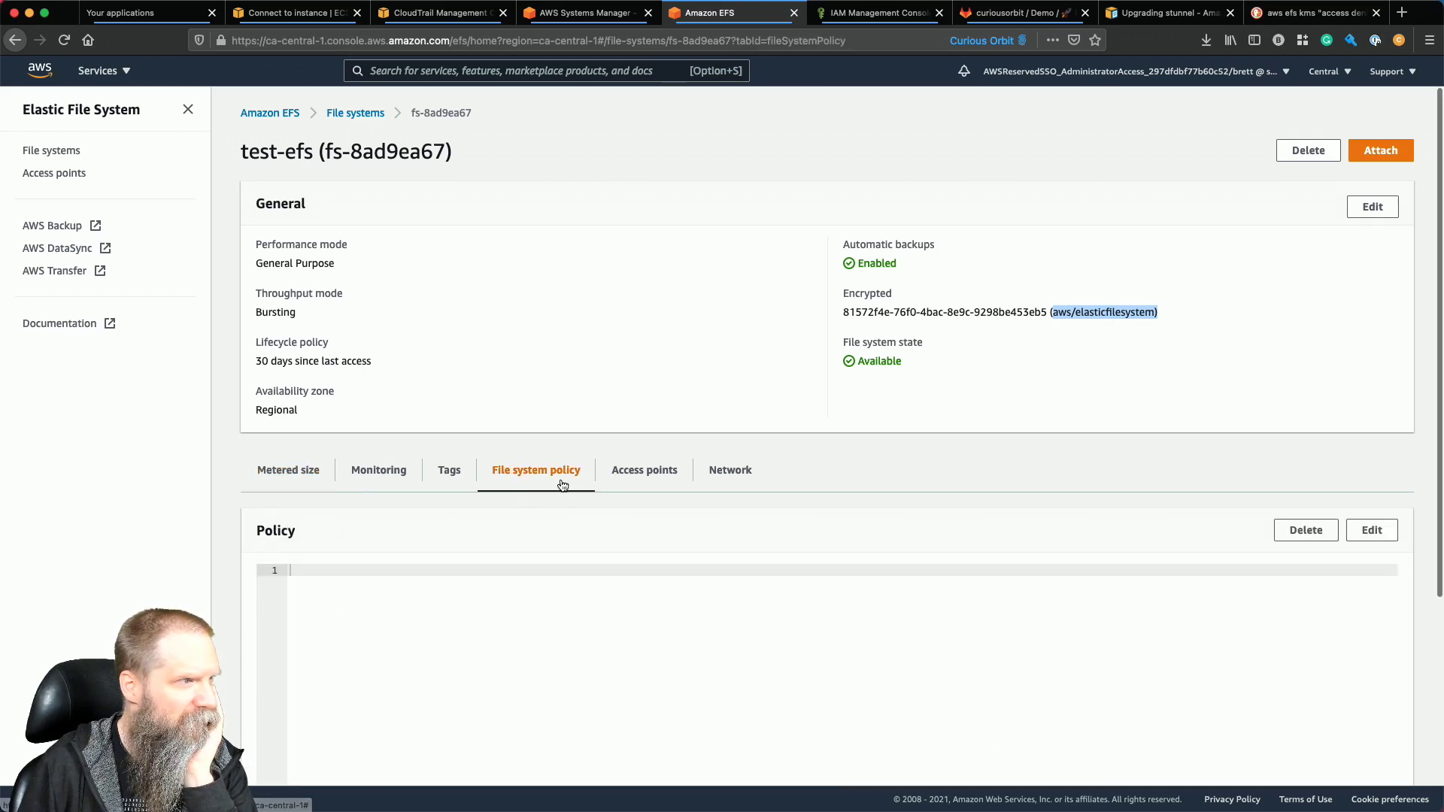
scroll(557, 484, "down", 1)
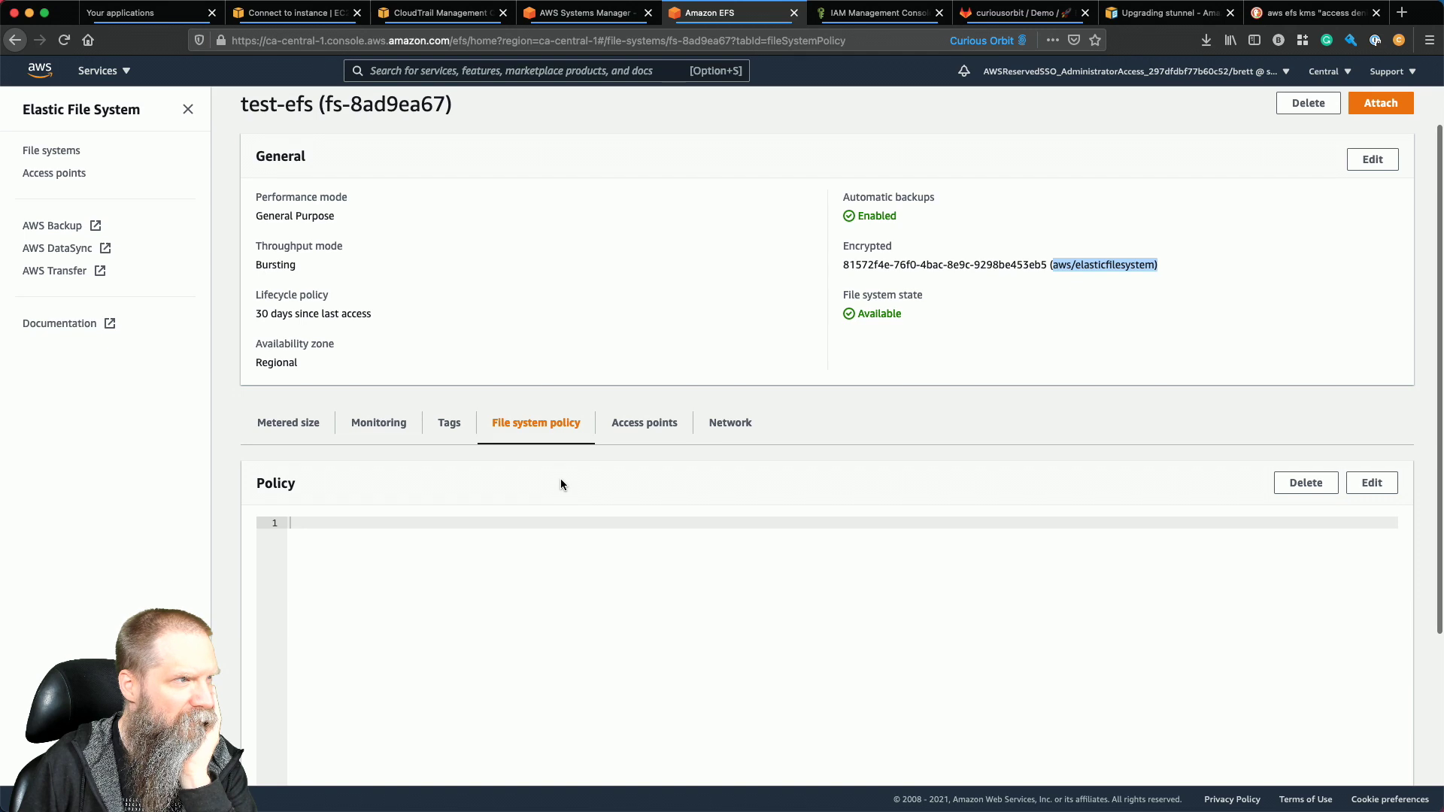
View the network details of test-efs and refresh them repeatedly to check the mount target states.
left_click(712, 437)
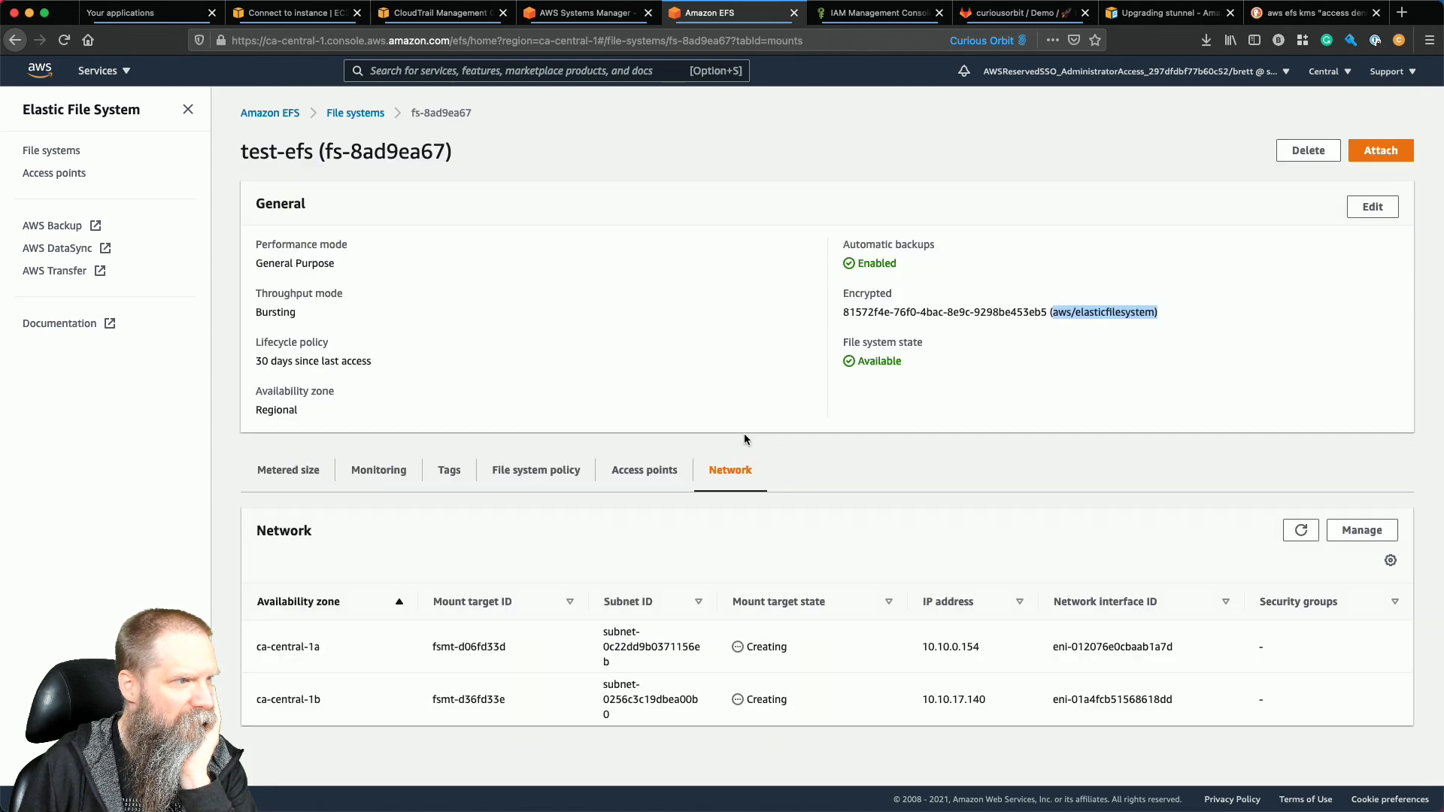
left_click(1300, 530)
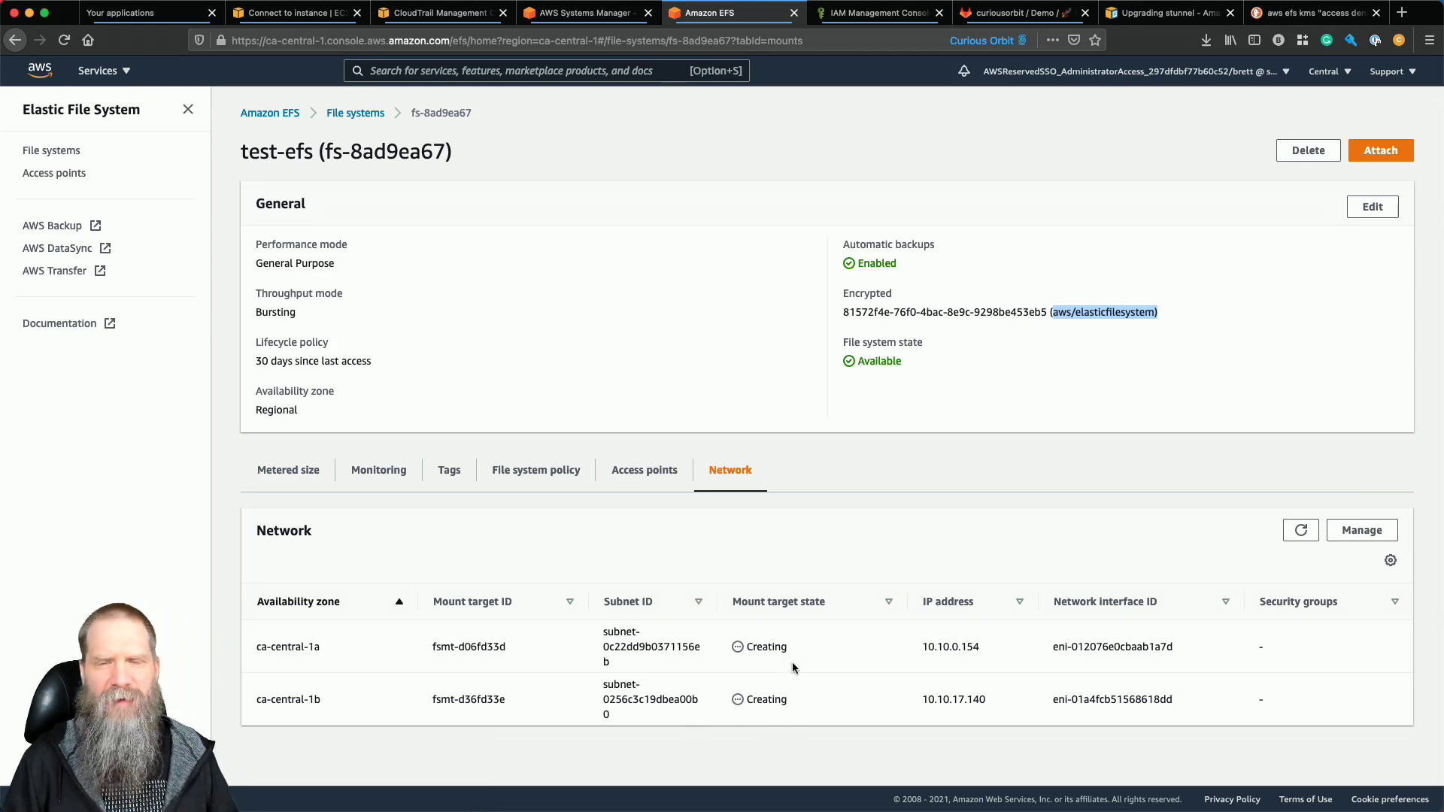
left_click(1304, 532)
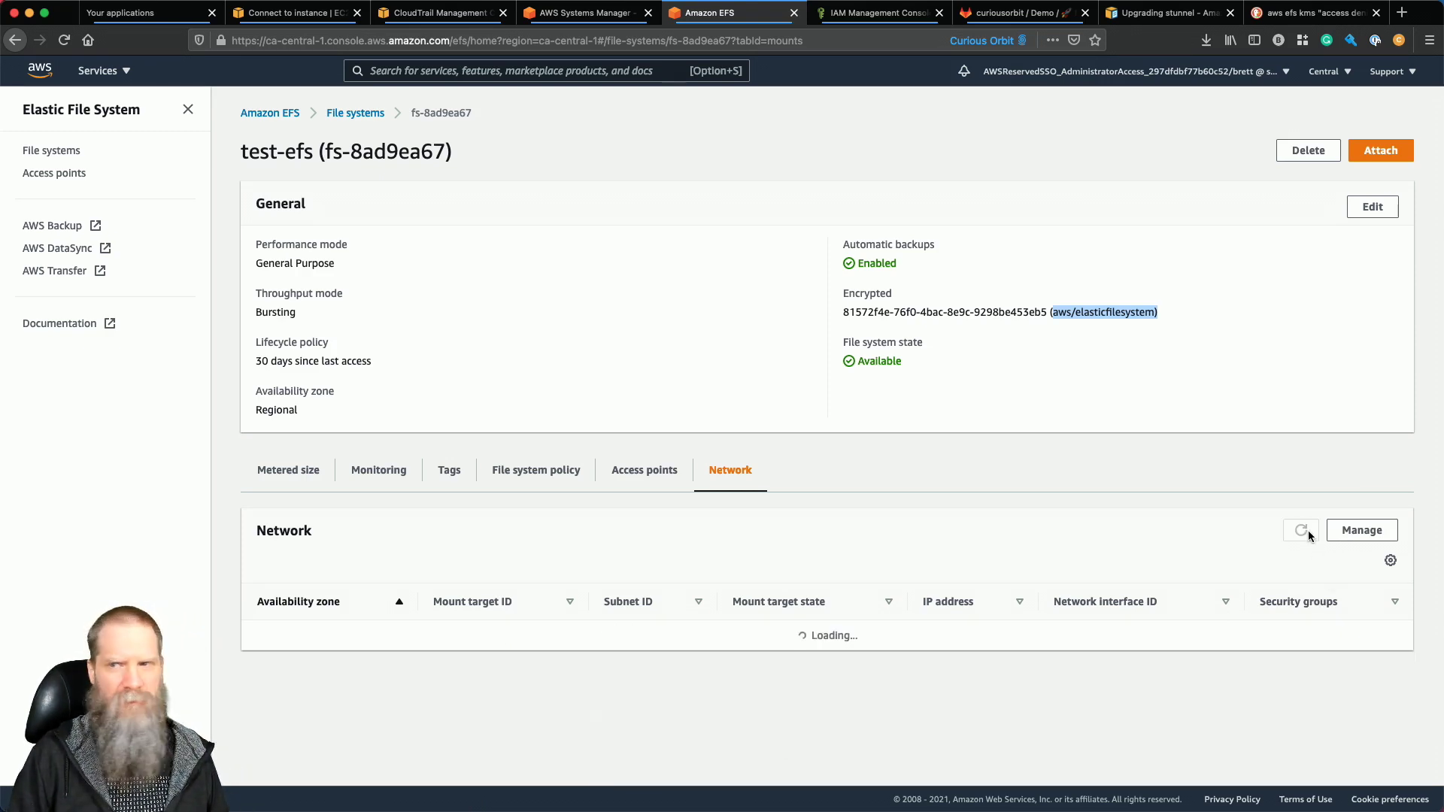
left_click(1307, 534)
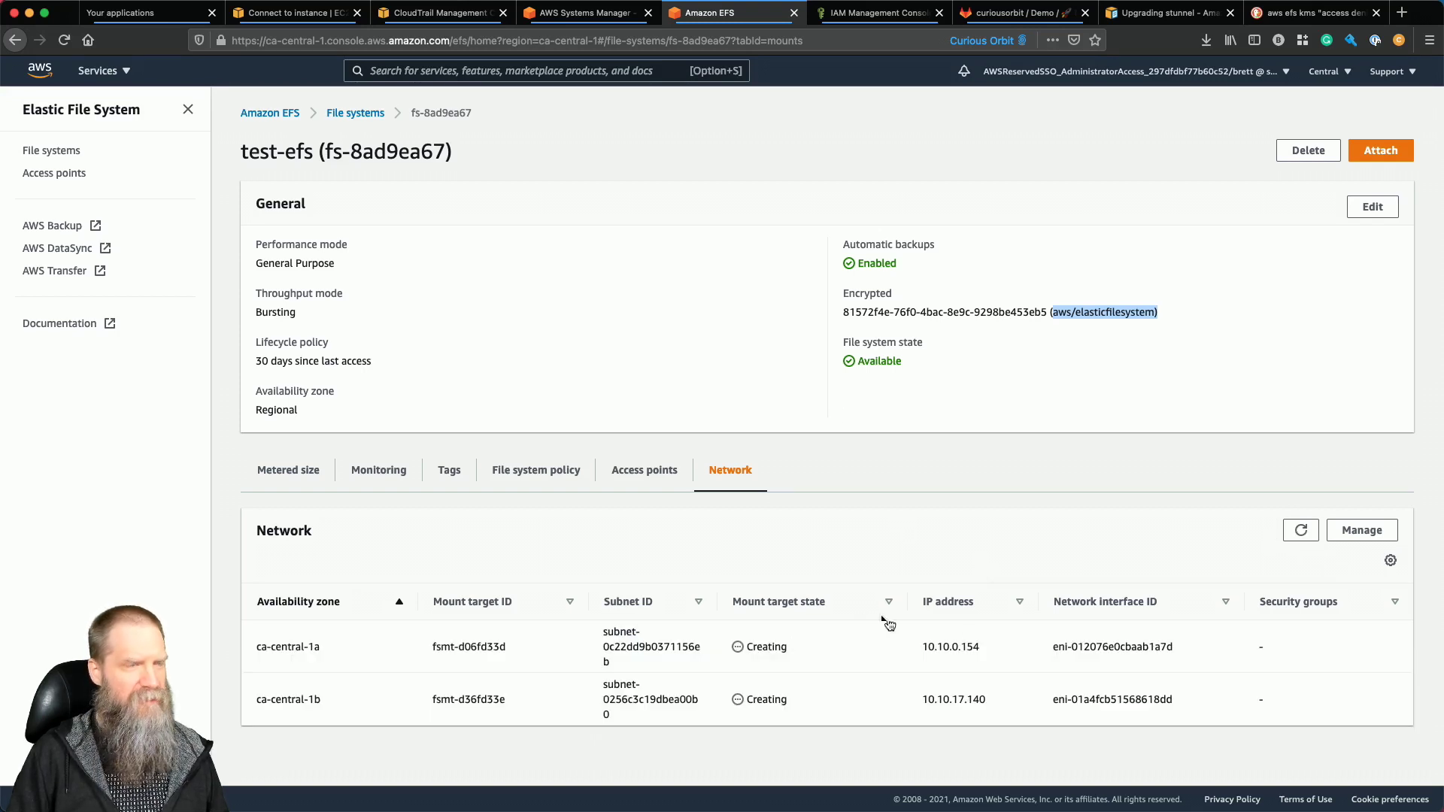
Switch to the CloudTrail event history and clear the elasticfilesystem.amazonaws.com event source filter.
left_click(312, 15)
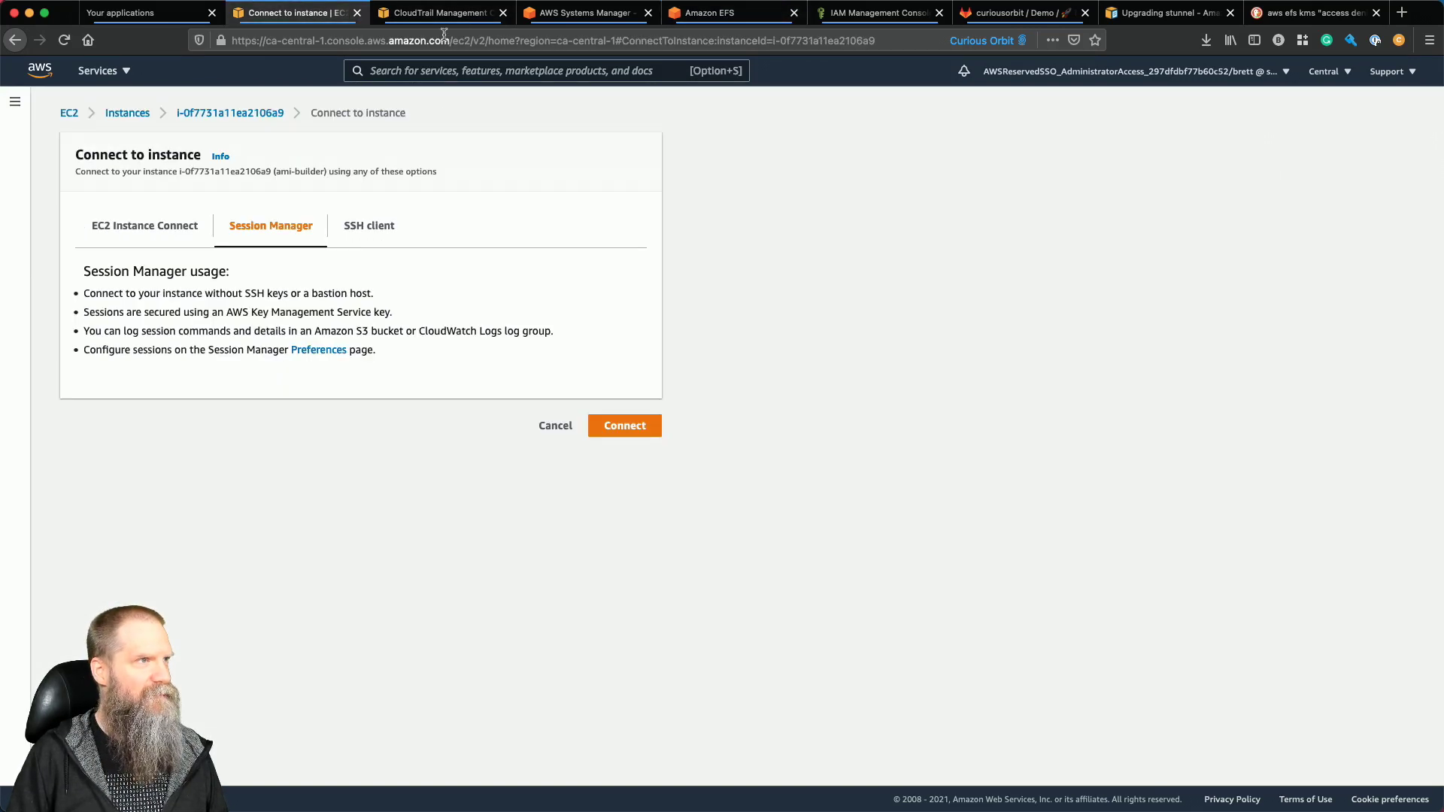
left_click(429, 17)
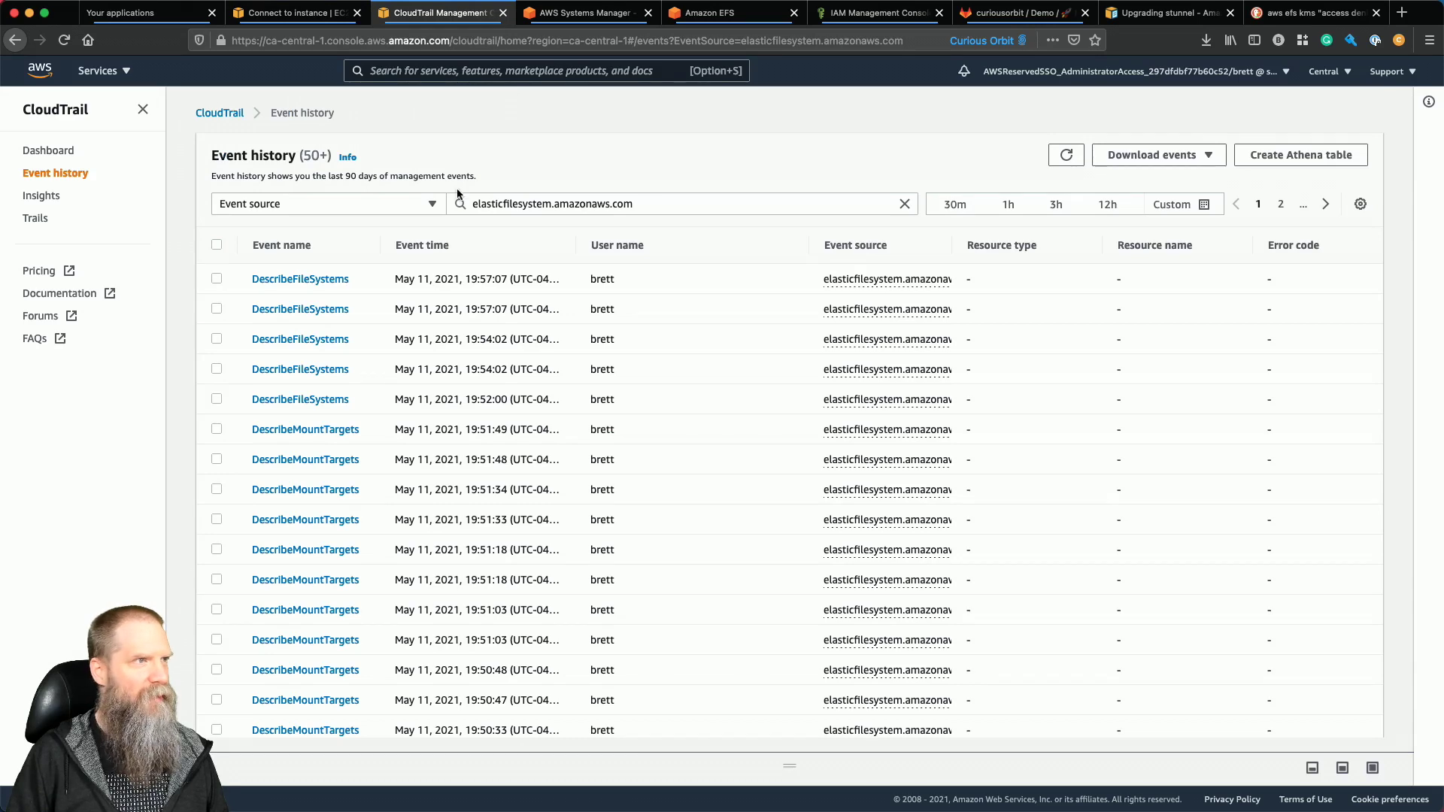
left_click(905, 204)
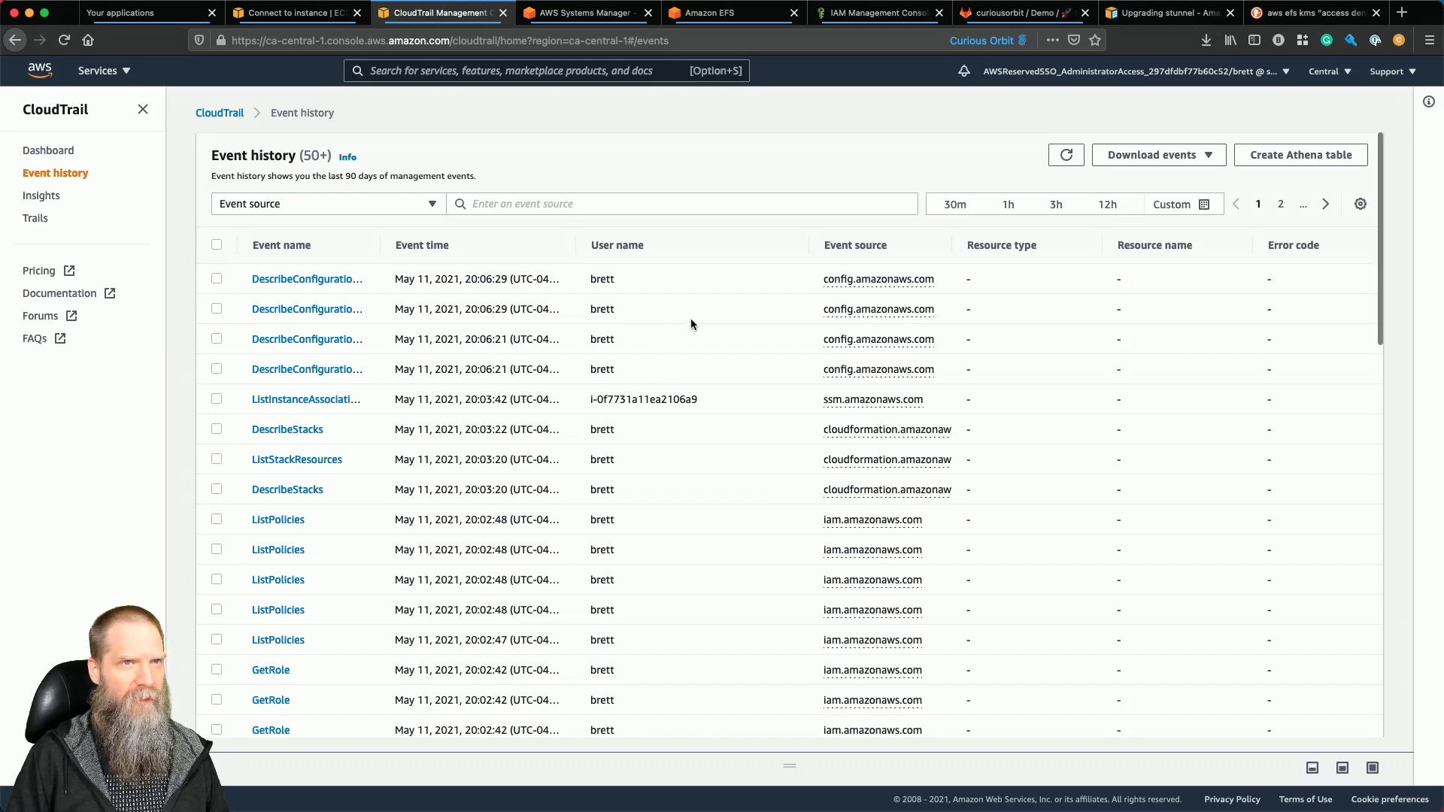
Examine the unfiltered event history through page 5, checking the event sources and error codes, and return to page 4.
scroll(711, 361, "down", 10)
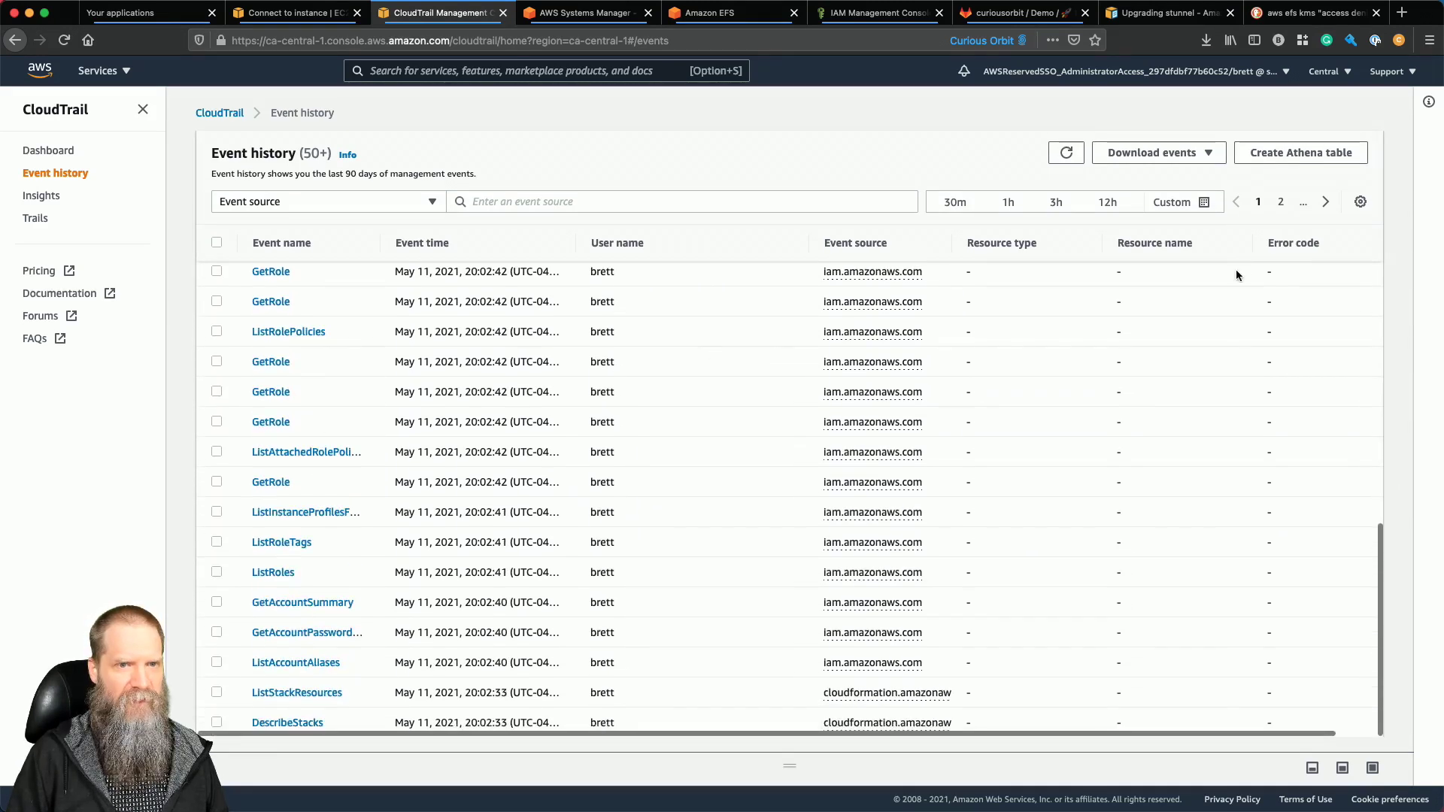
left_click(1325, 203)
scroll(1132, 407, "down", 10)
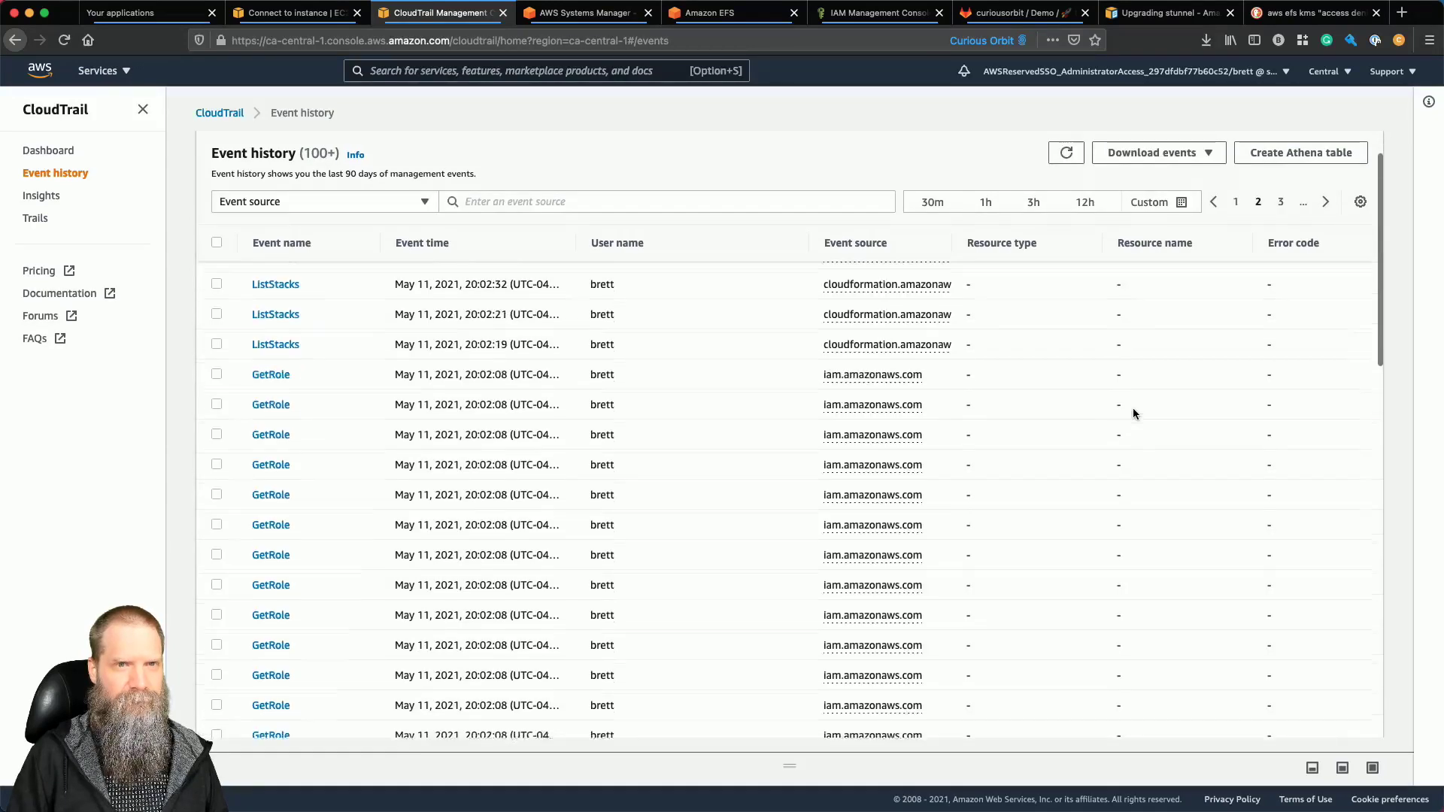
scroll(1132, 408, "down", 2)
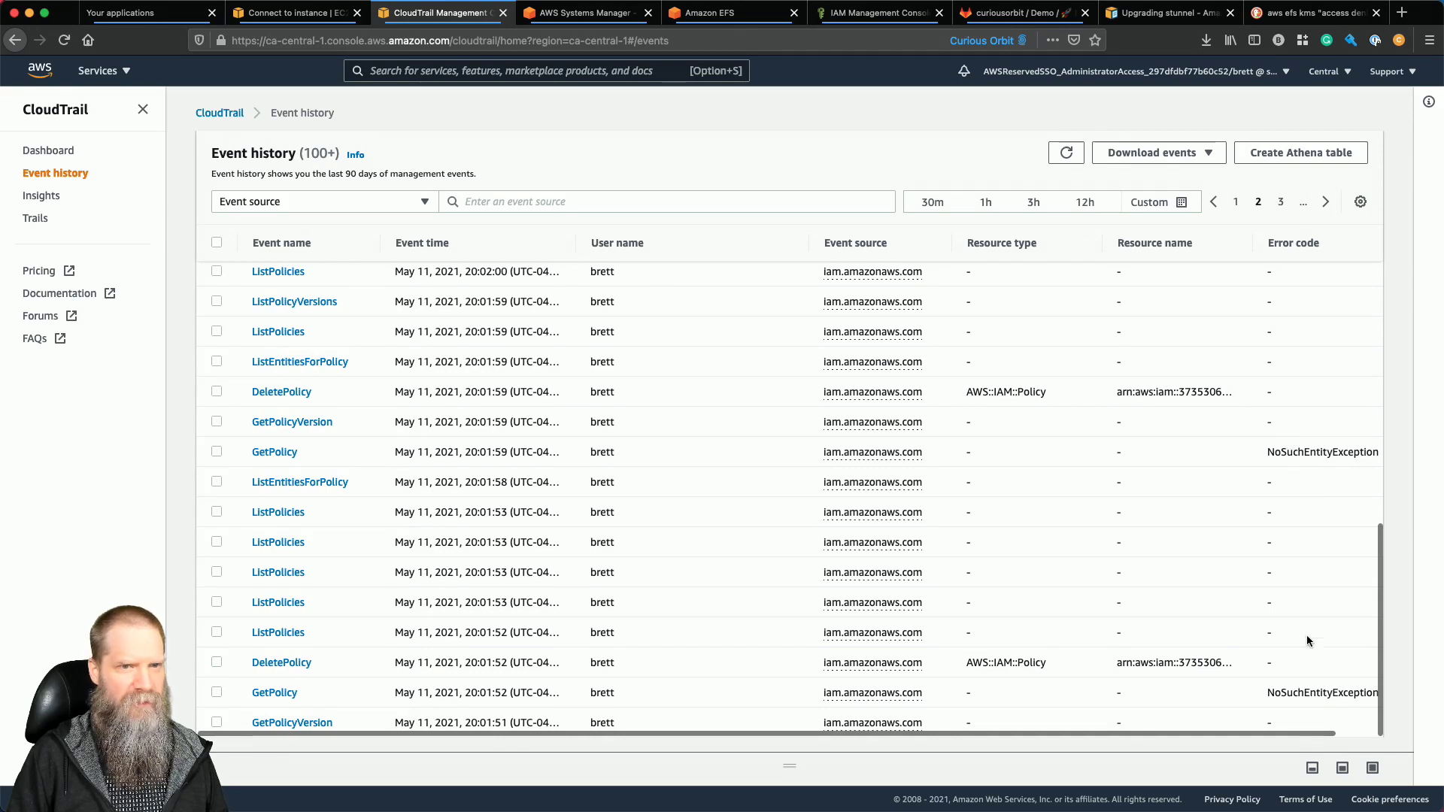
left_click(1321, 202)
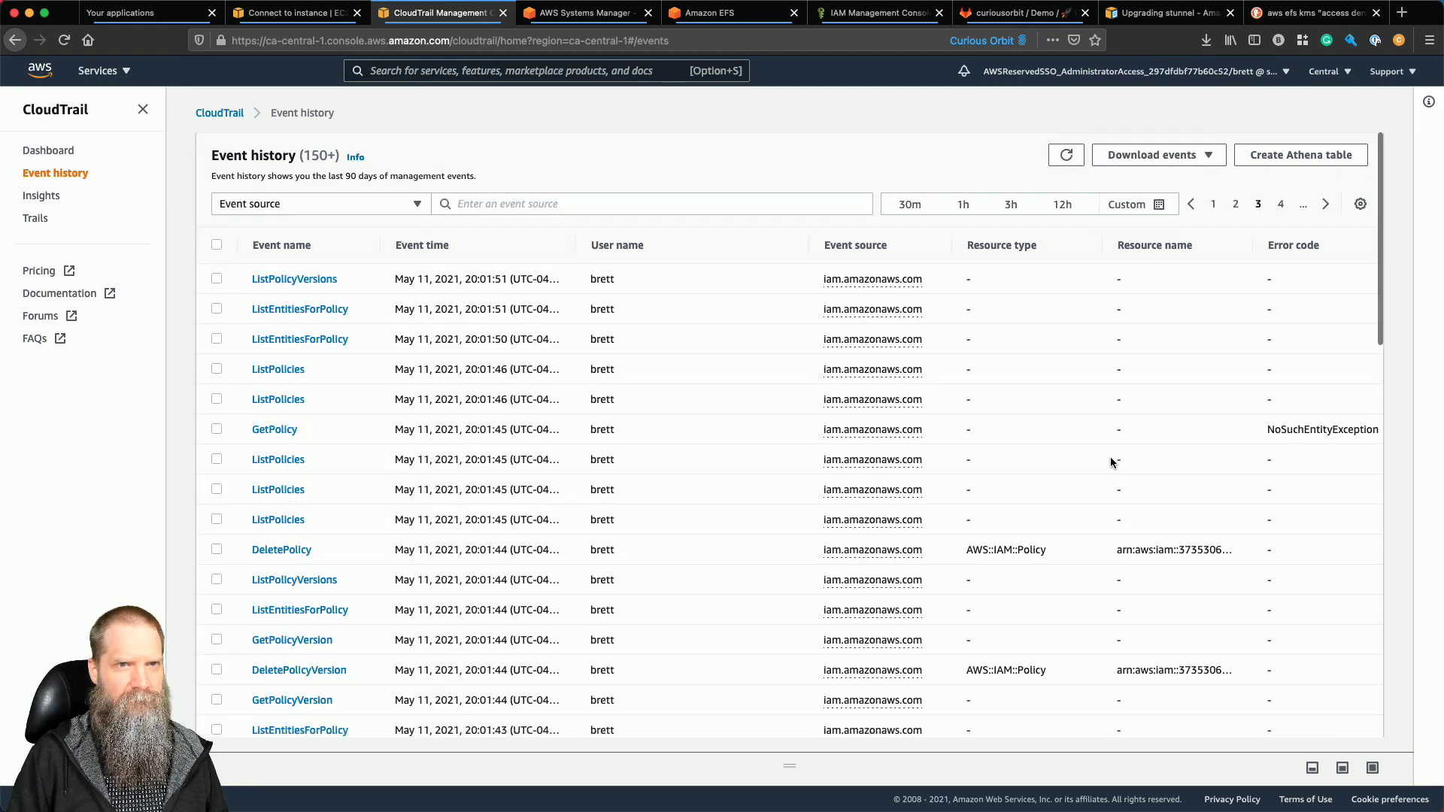
scroll(1110, 458, "down", 5)
scroll(1110, 458, "down", 5)
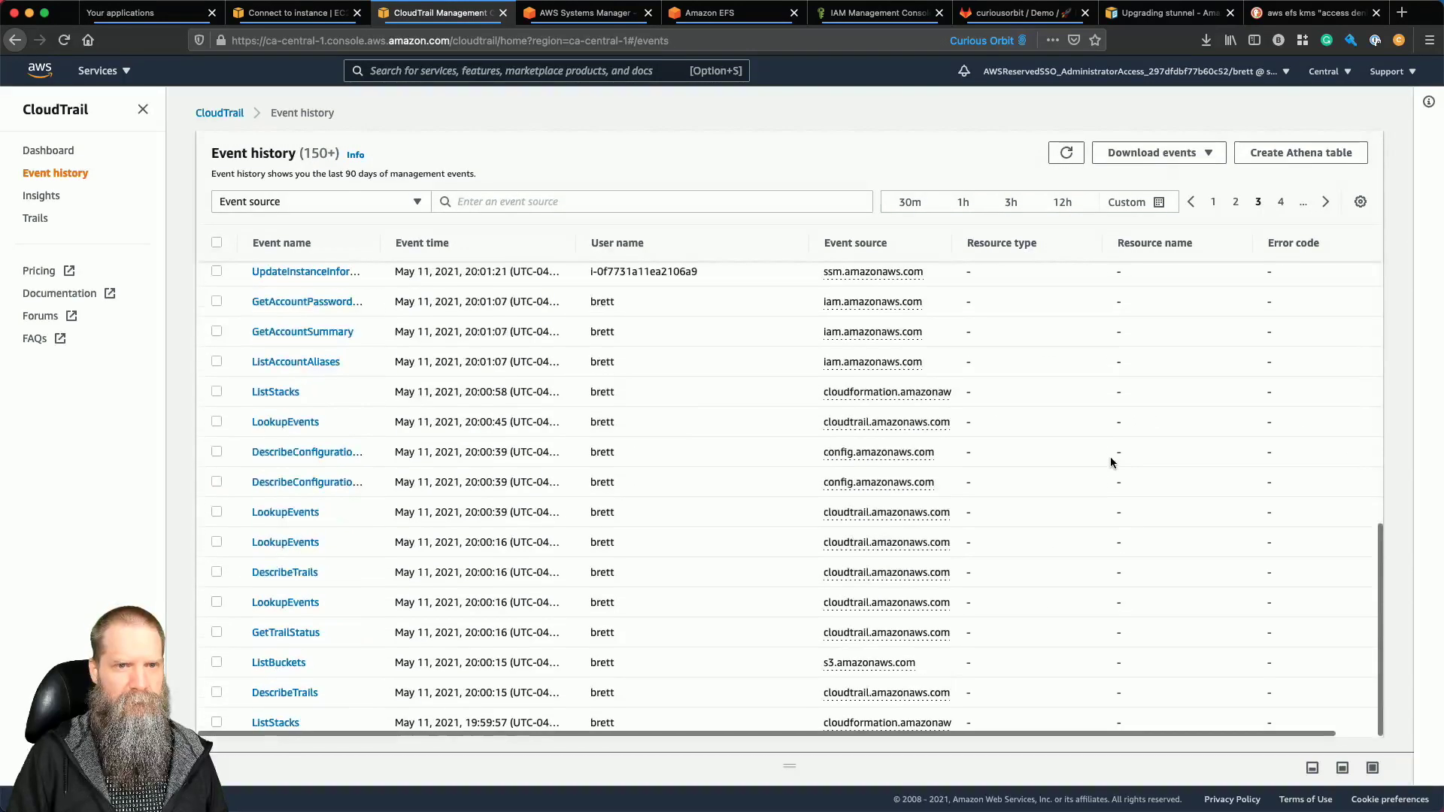
scroll(1218, 331, "up", 8)
left_click(1324, 203)
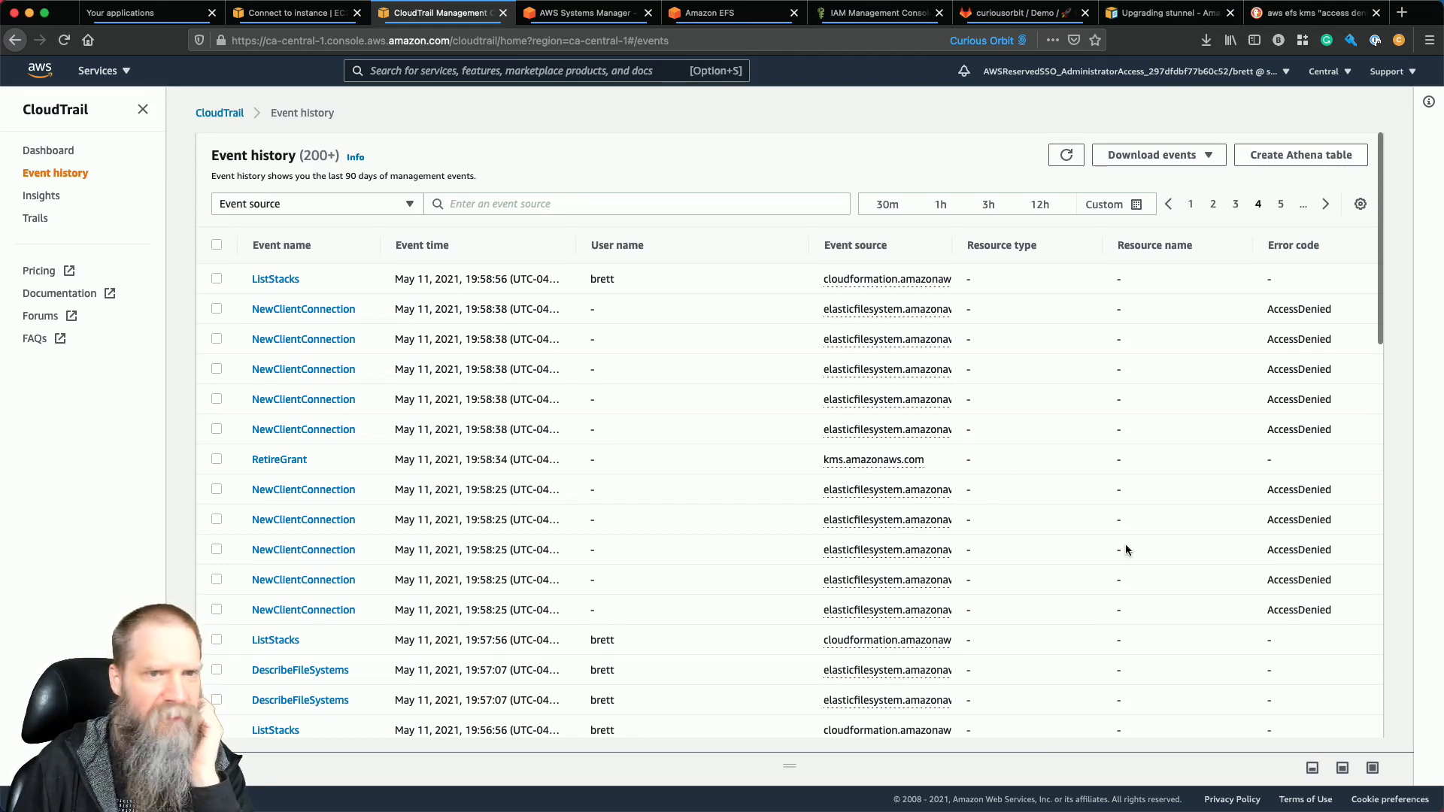
scroll(1143, 575, "down", 10)
scroll(1143, 575, "down", 5)
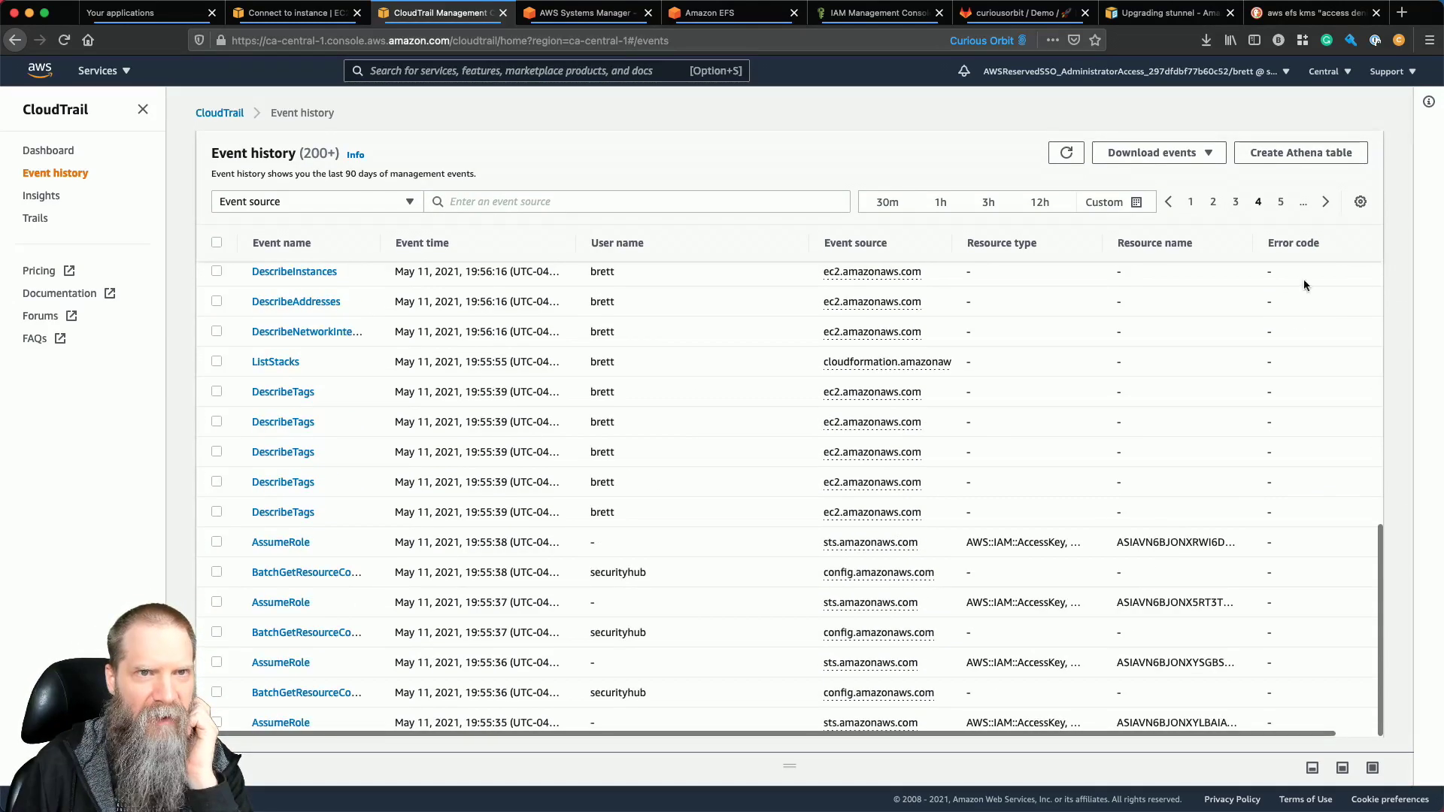
left_click(1325, 201)
scroll(1147, 458, "down", 15)
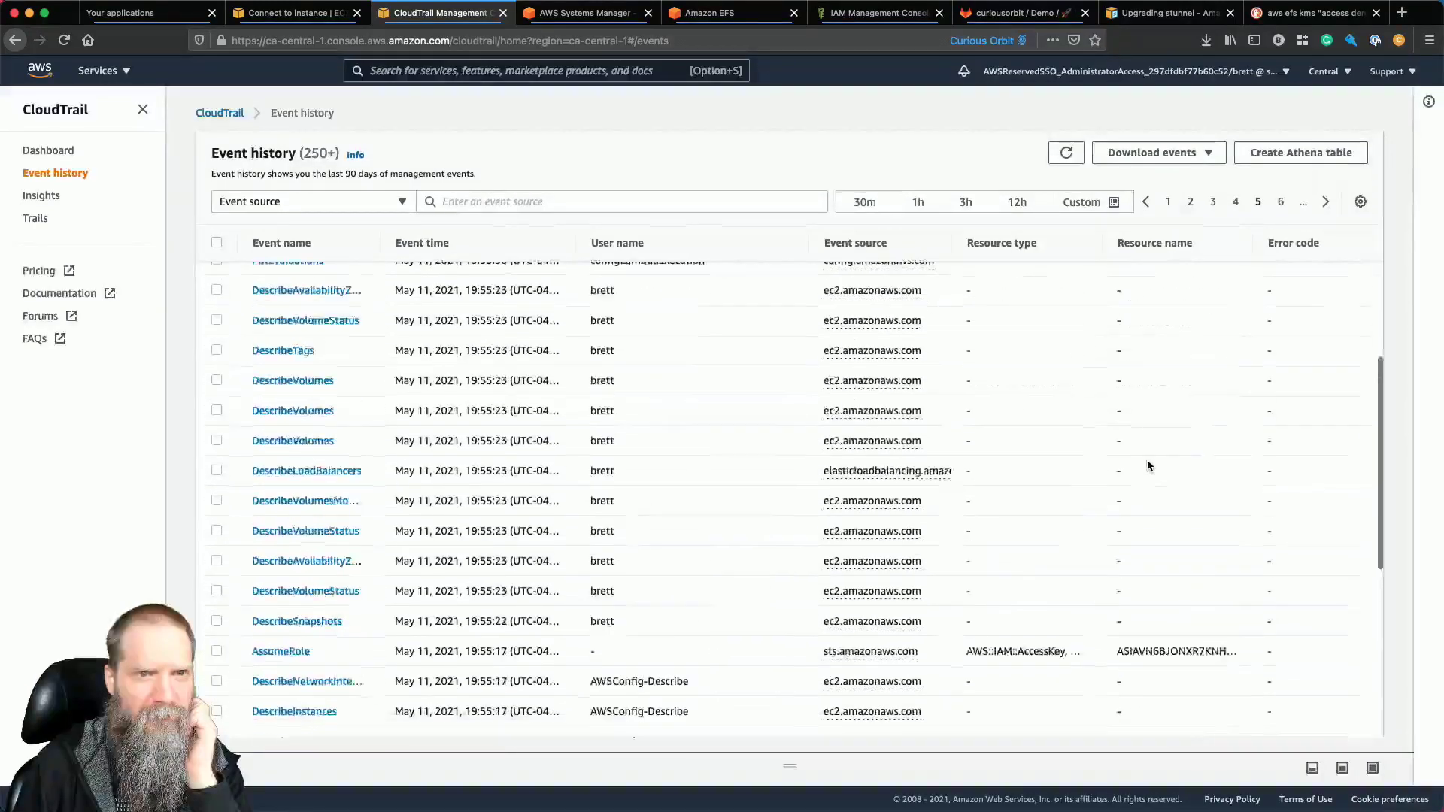
scroll(1147, 458, "up", 15)
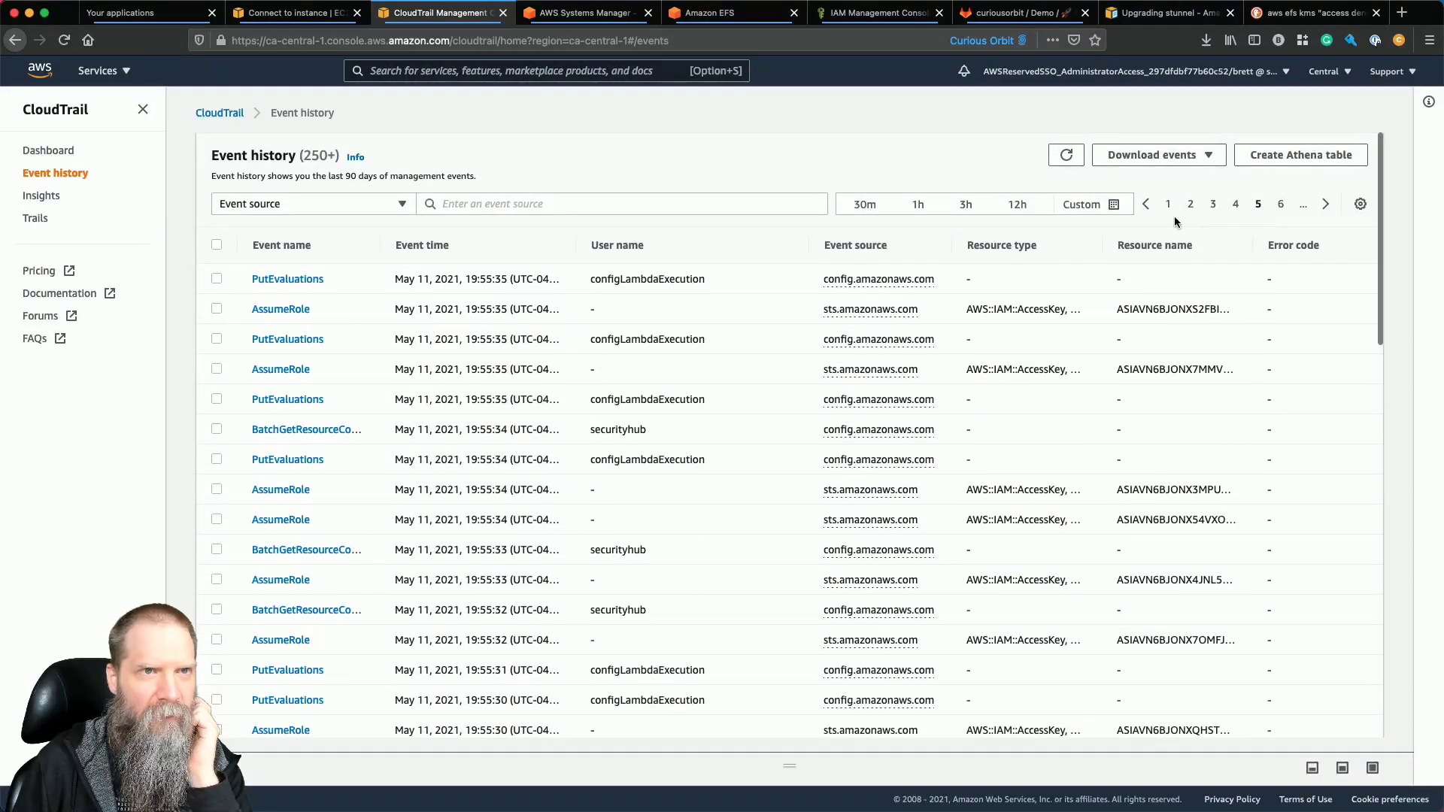
left_click(1147, 206)
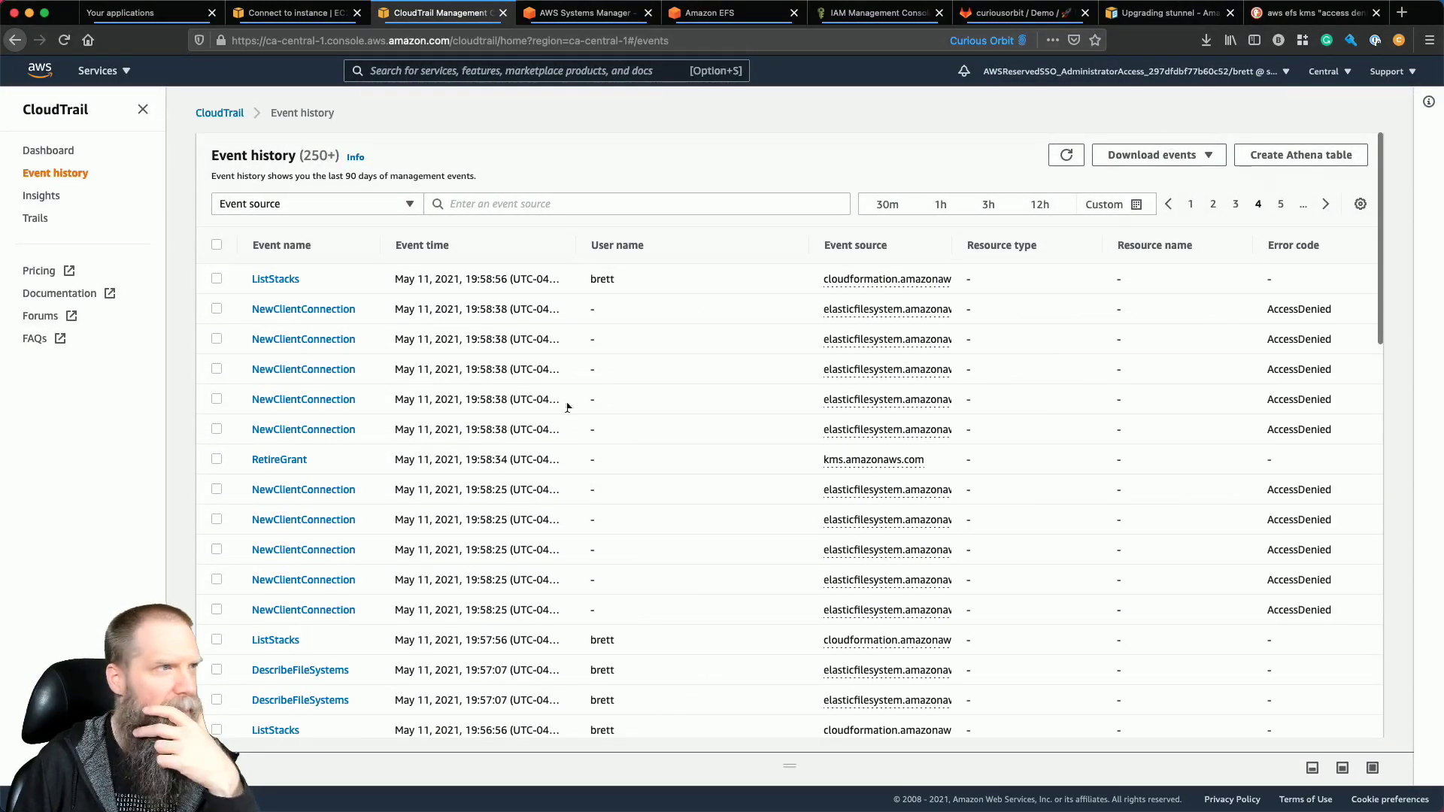
Open the most recent NewClientConnection event on the page and examine its full event record down to the service event details.
left_click(313, 315)
scroll(572, 531, "down", 3)
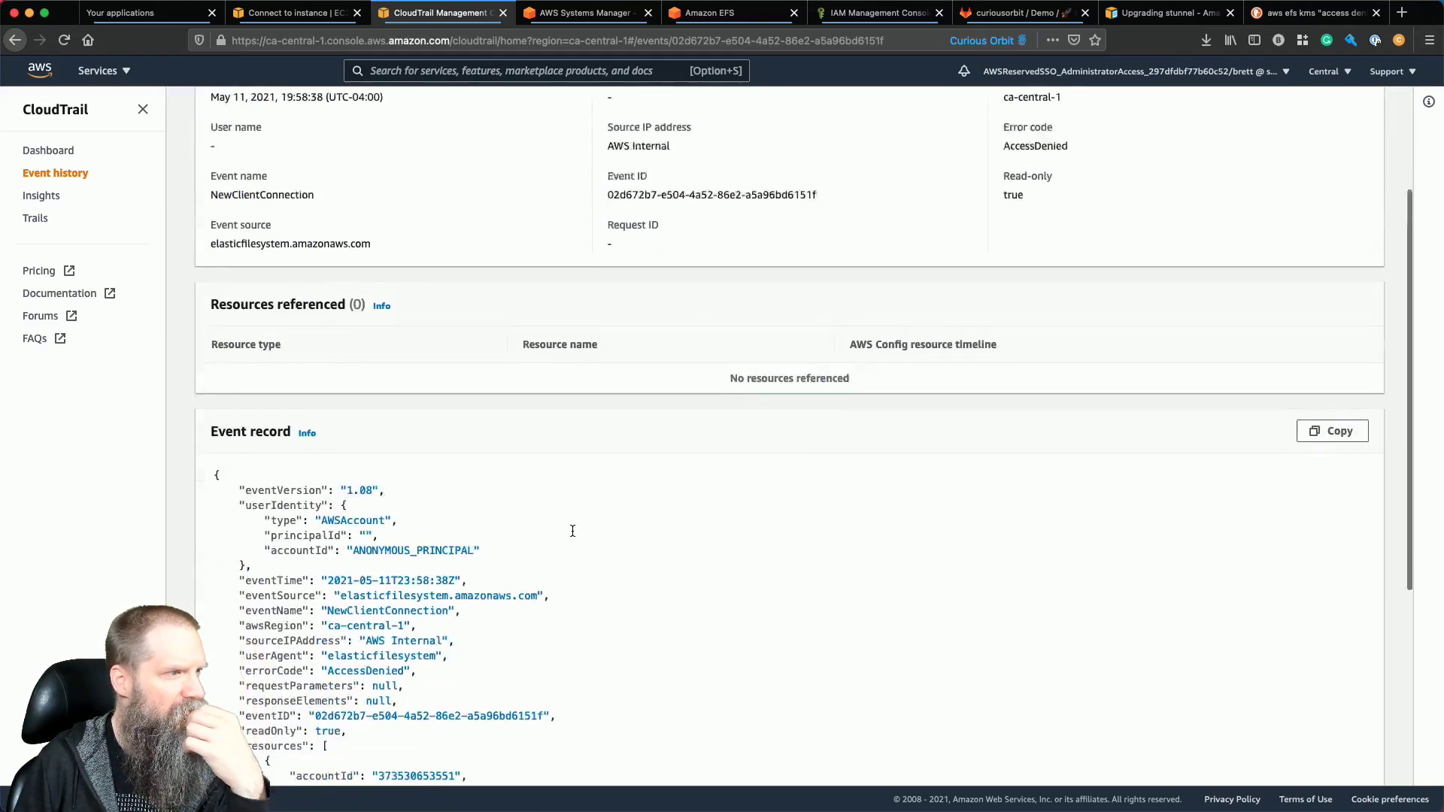
scroll(572, 531, "down", 2)
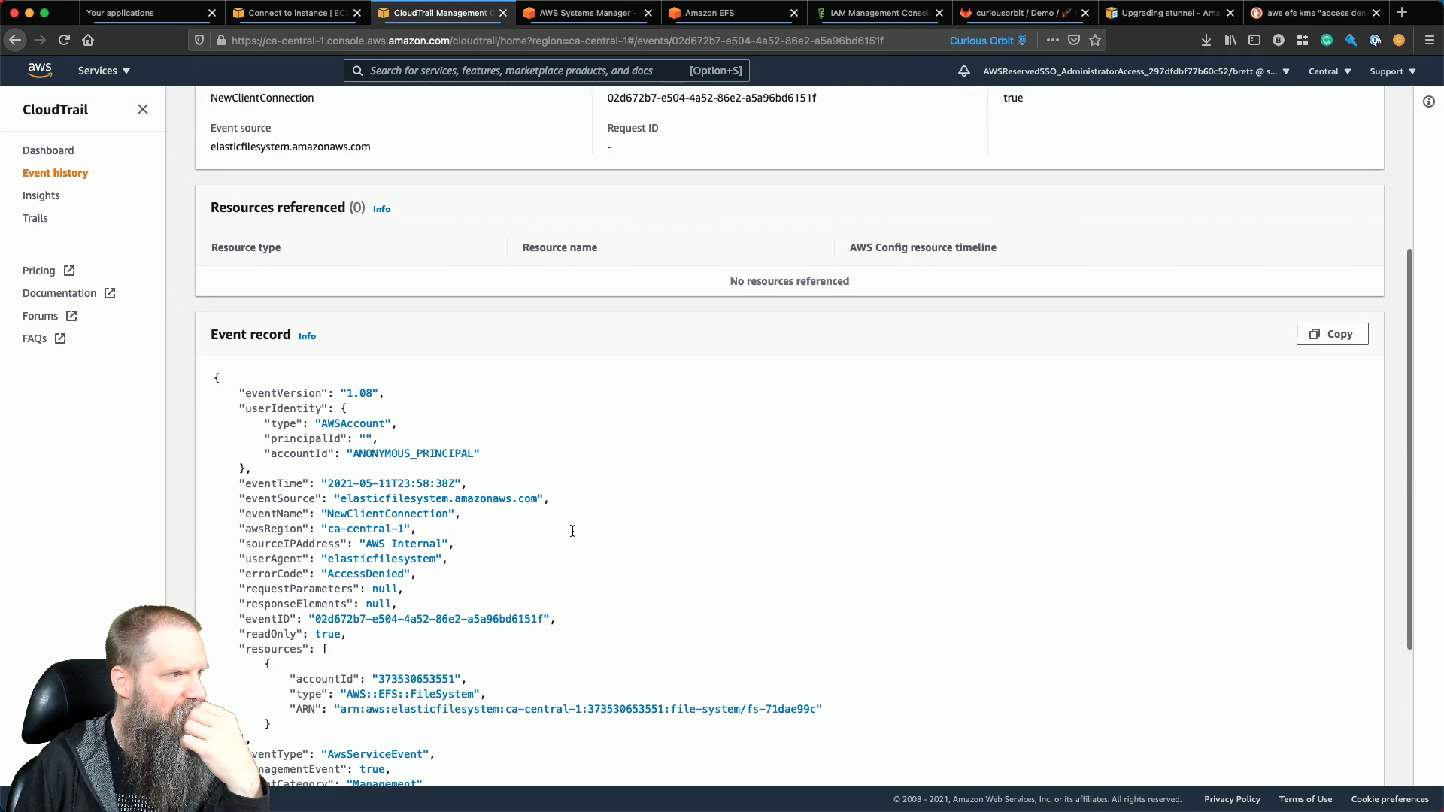
scroll(572, 530, "down", 3)
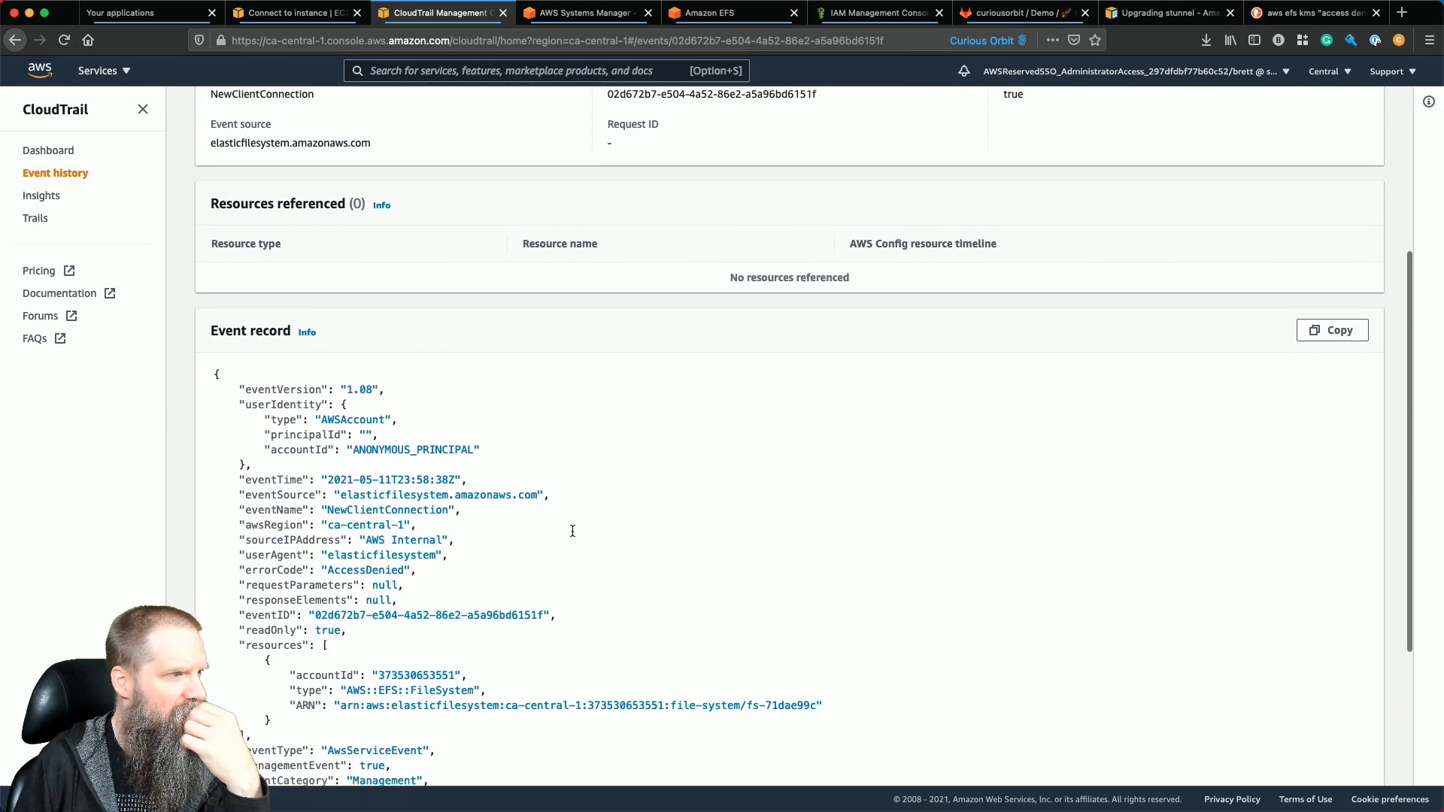
scroll(572, 531, "down", 1)
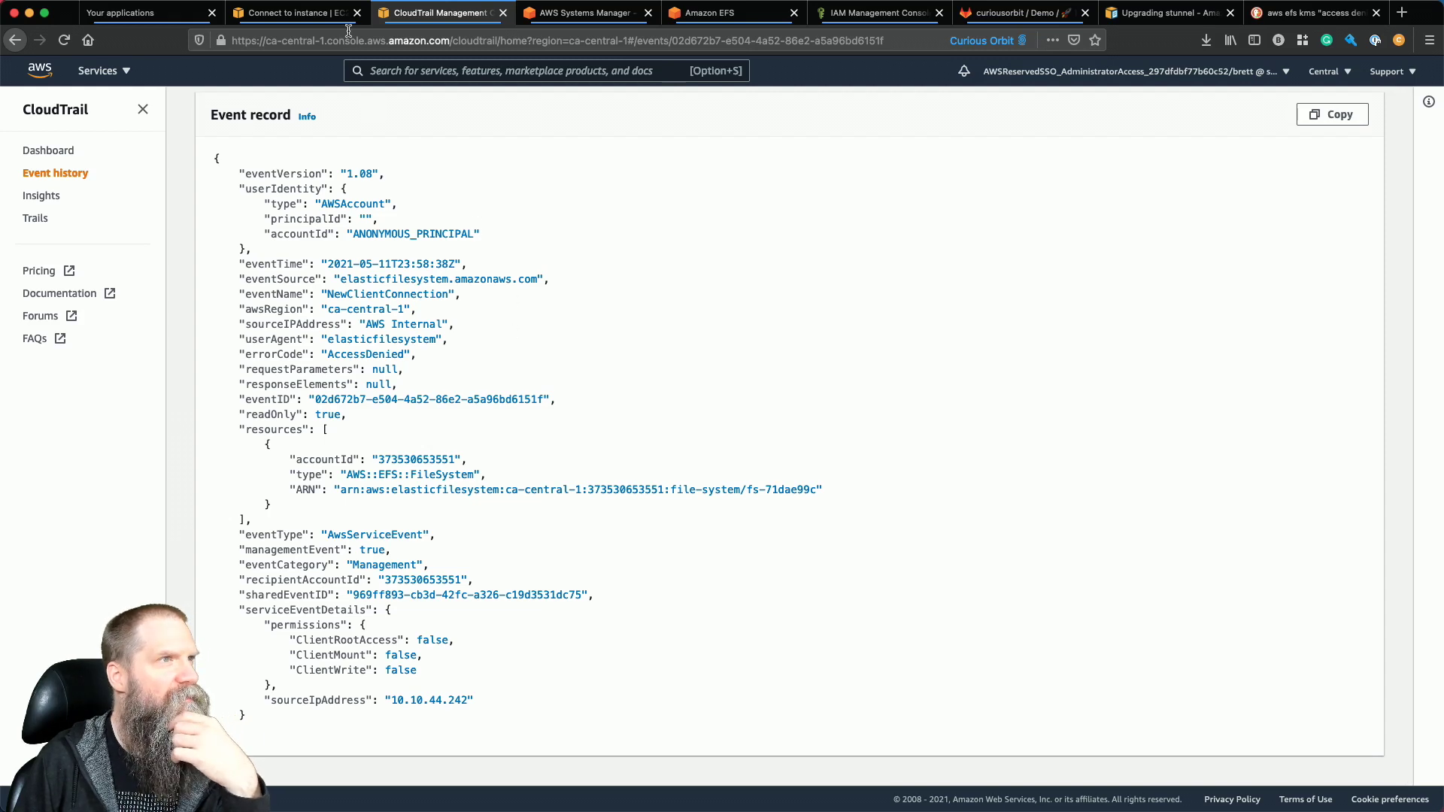
Try to open the ami-builder instance's details from its connection page, check the CloudTrail session, and return to the AWS sign-in page.
left_click(292, 15)
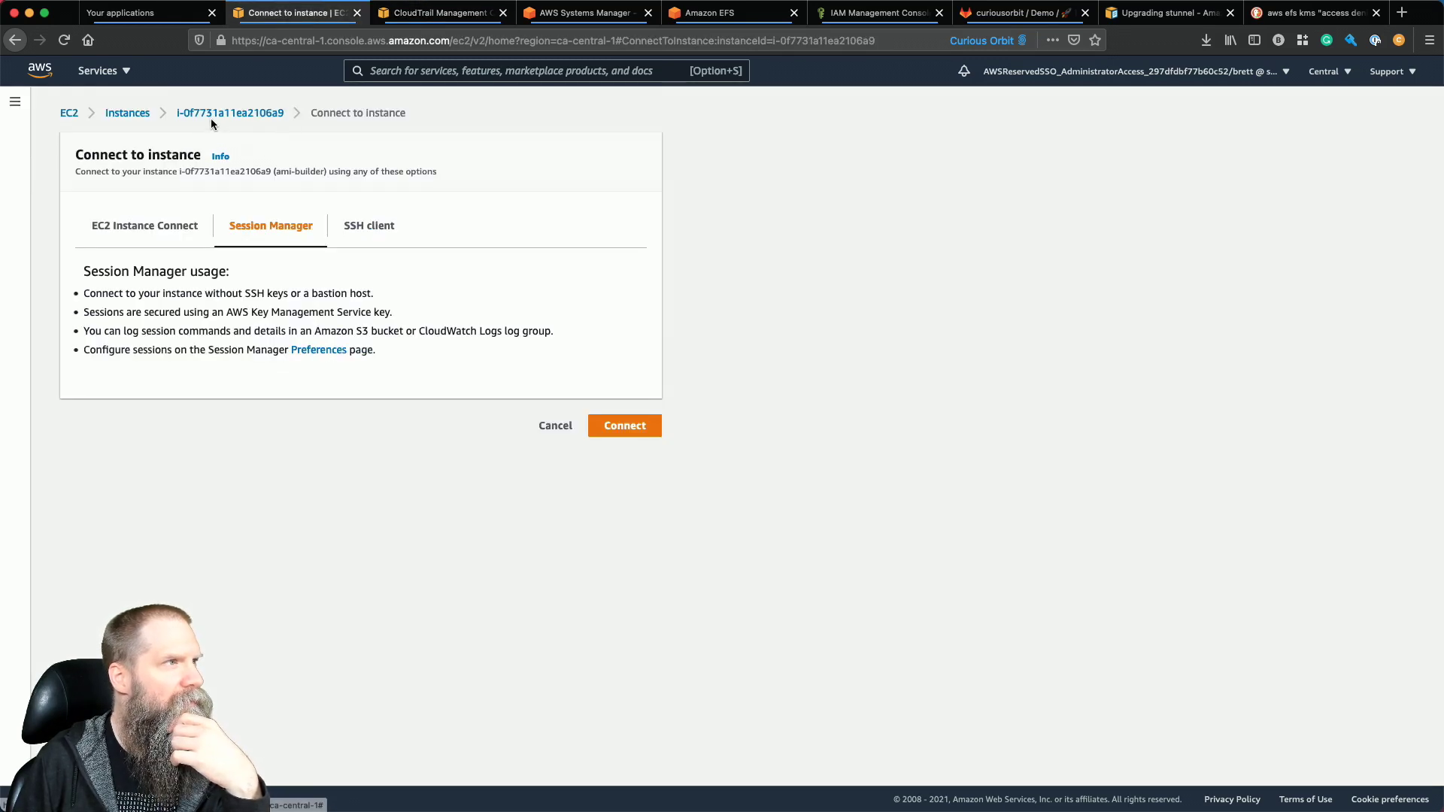
left_click_drag(211, 119, 454, 209)
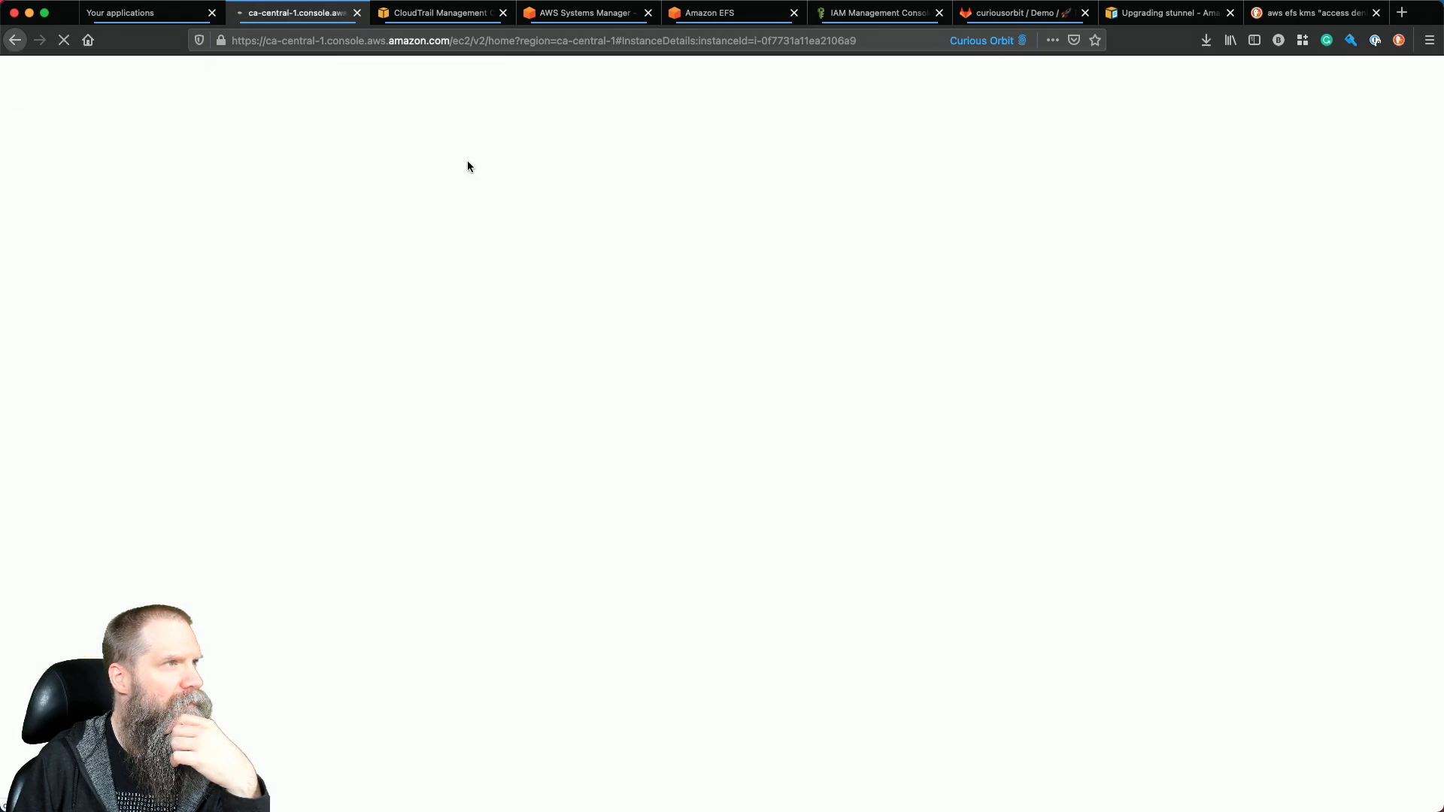
left_click(479, 215)
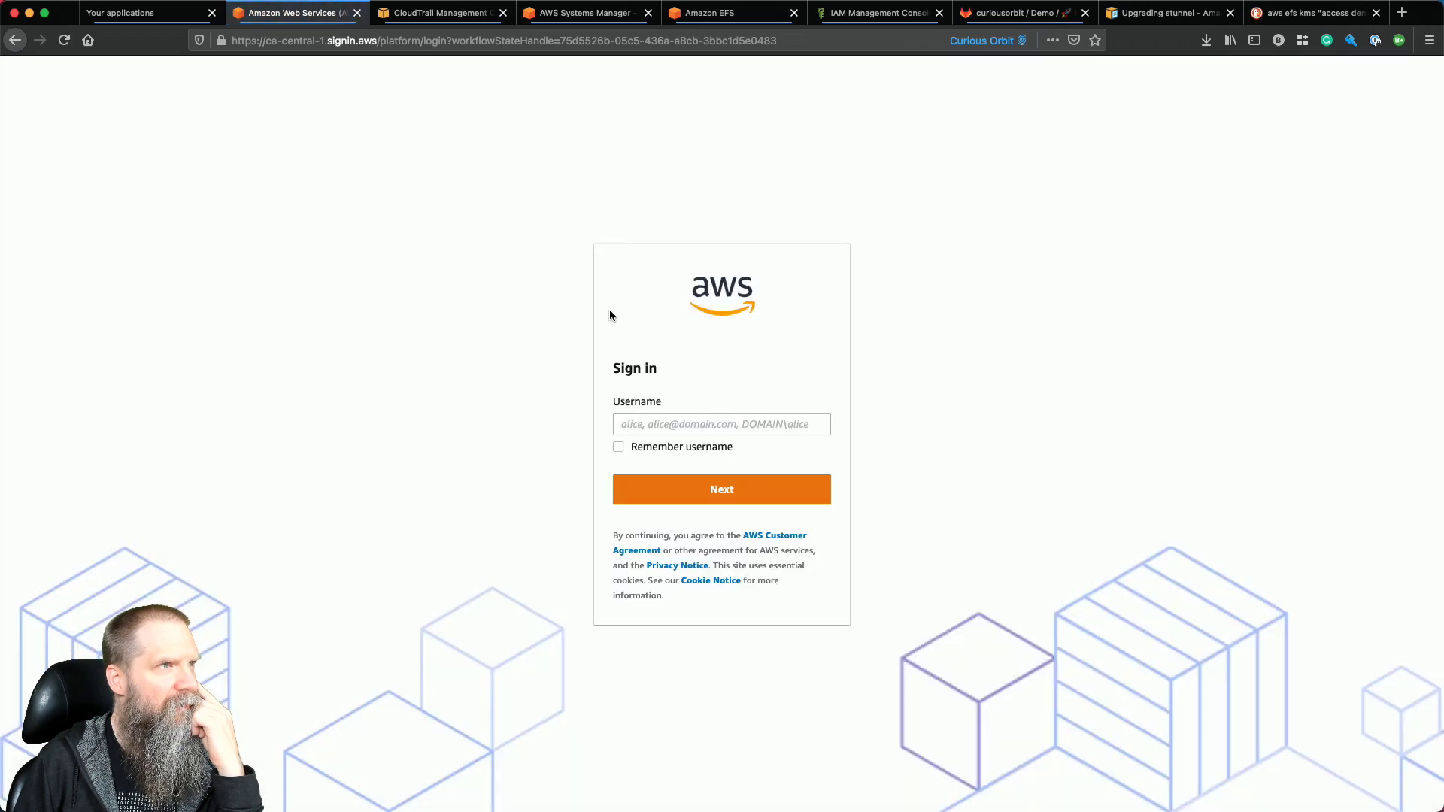
left_click(435, 15)
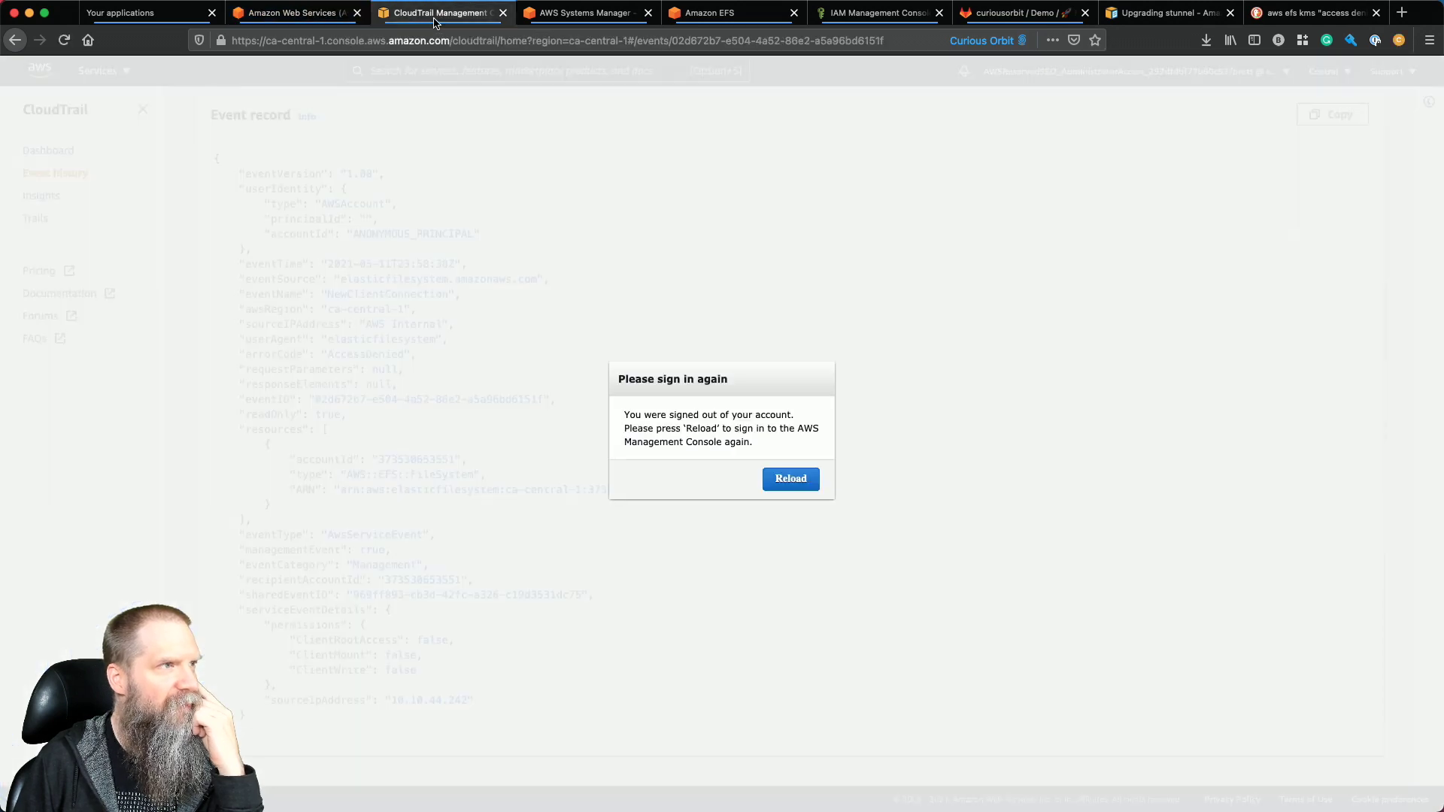
left_click(316, 15)
mouse_move(817, 811)
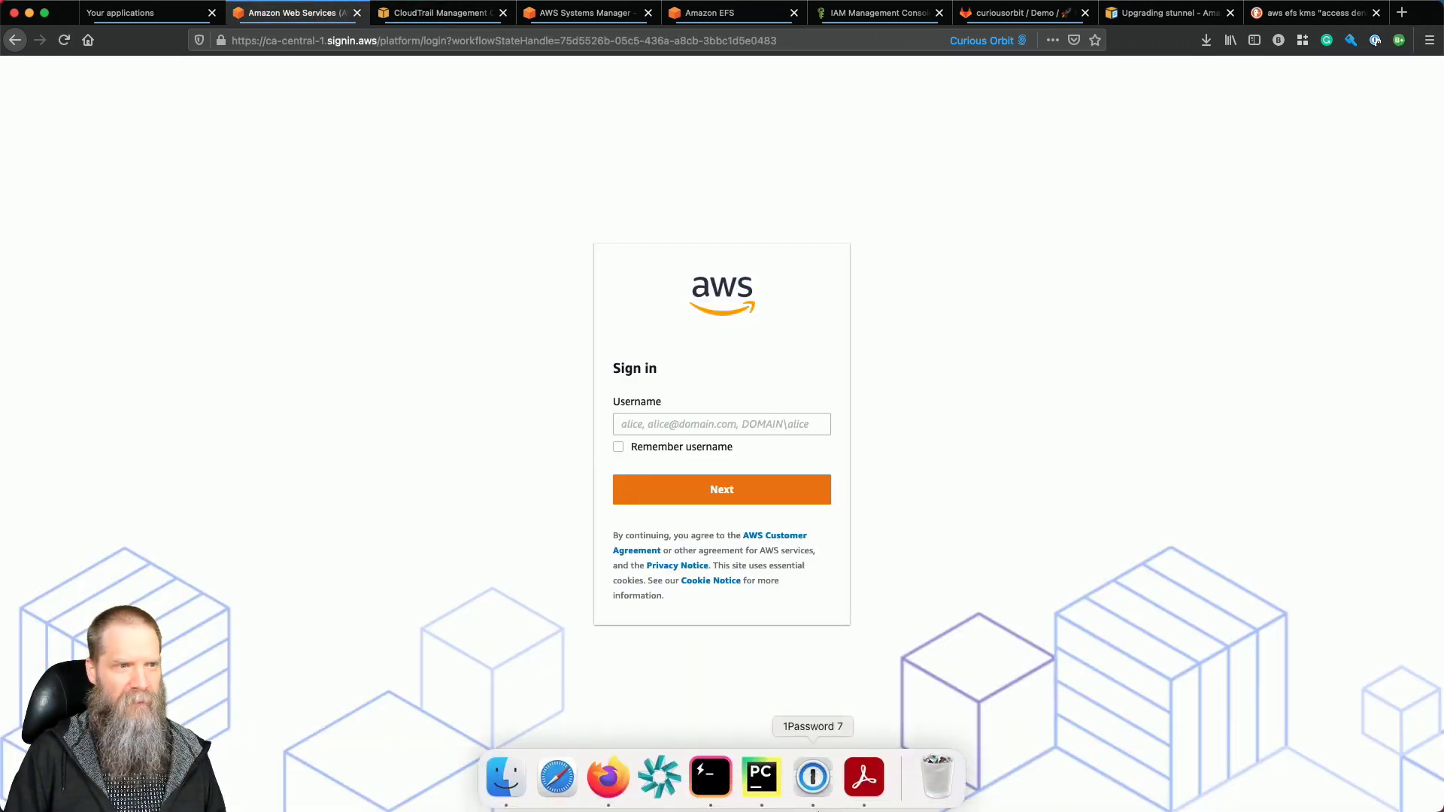
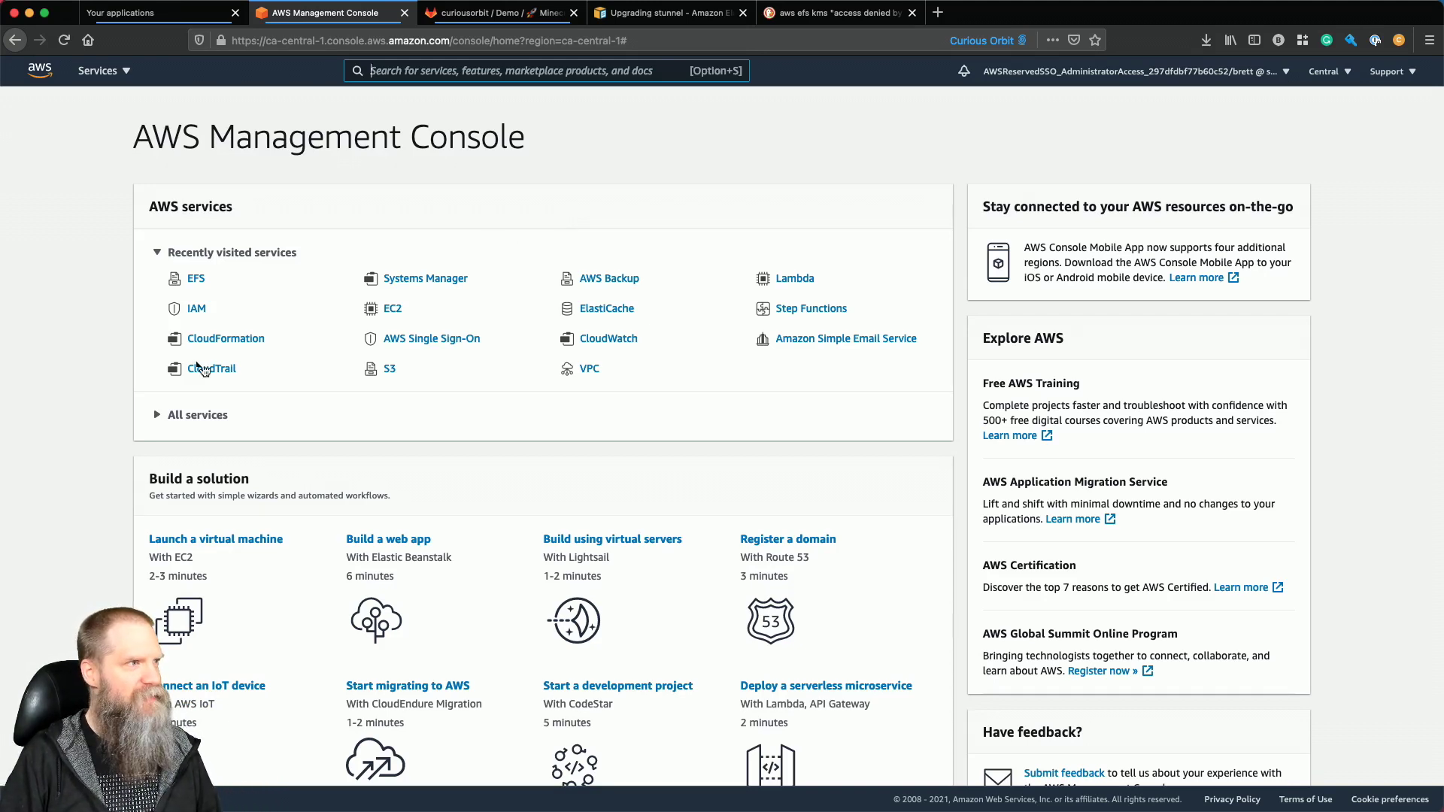
Open the running EC2 instances and start launching a new instance from the 64-bit (x86) Amazon Linux 2 AMI.
left_click(391, 310)
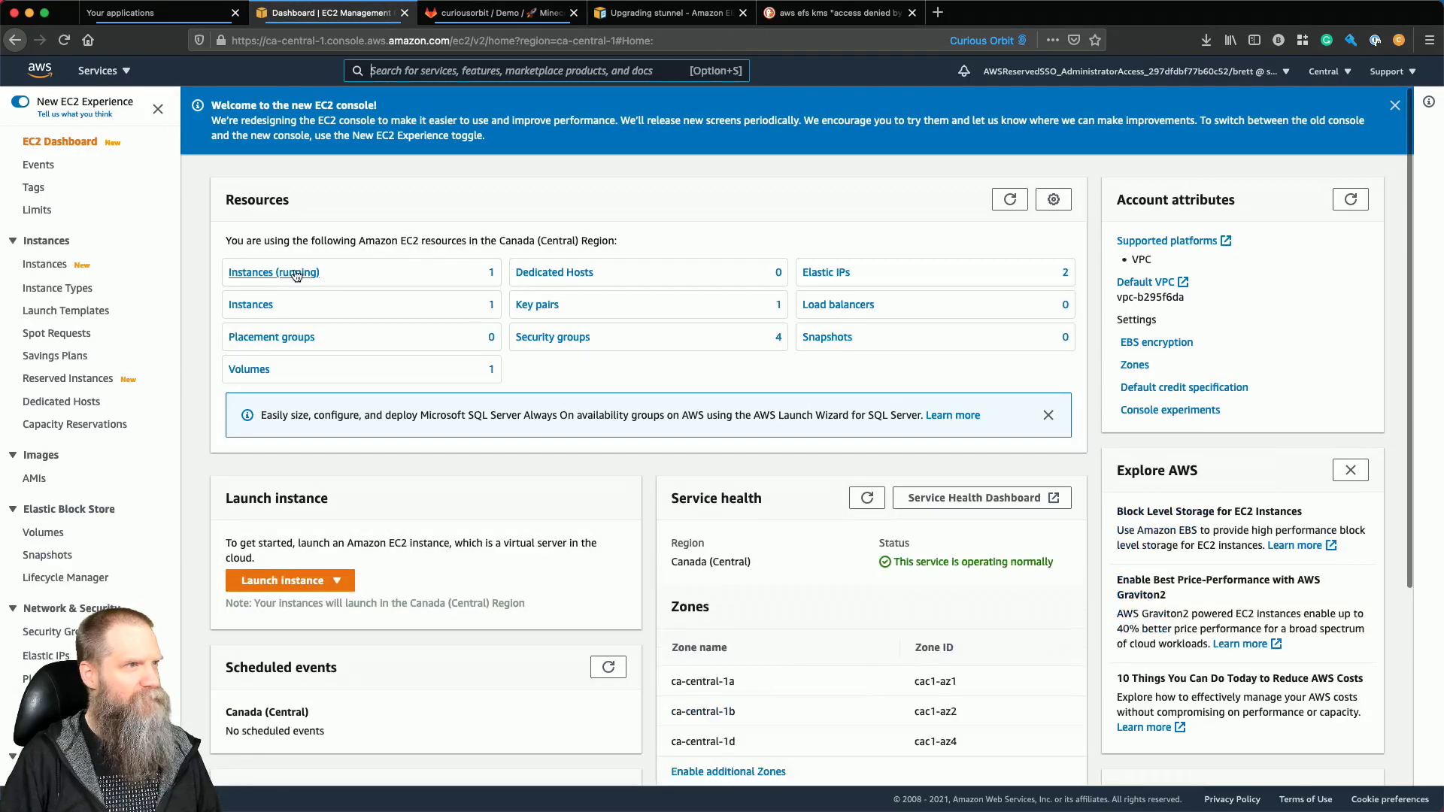
left_click(296, 276)
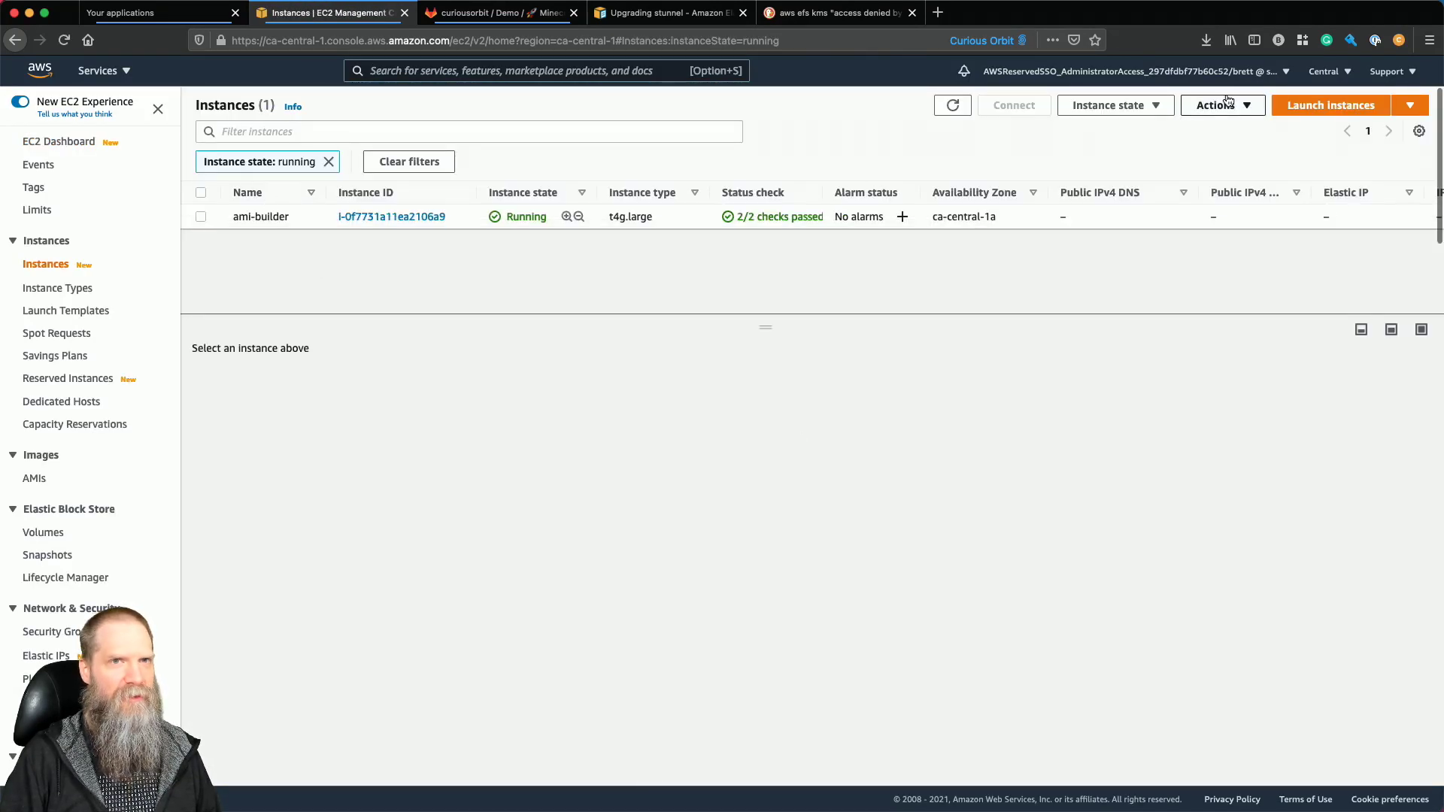
left_click(1330, 106)
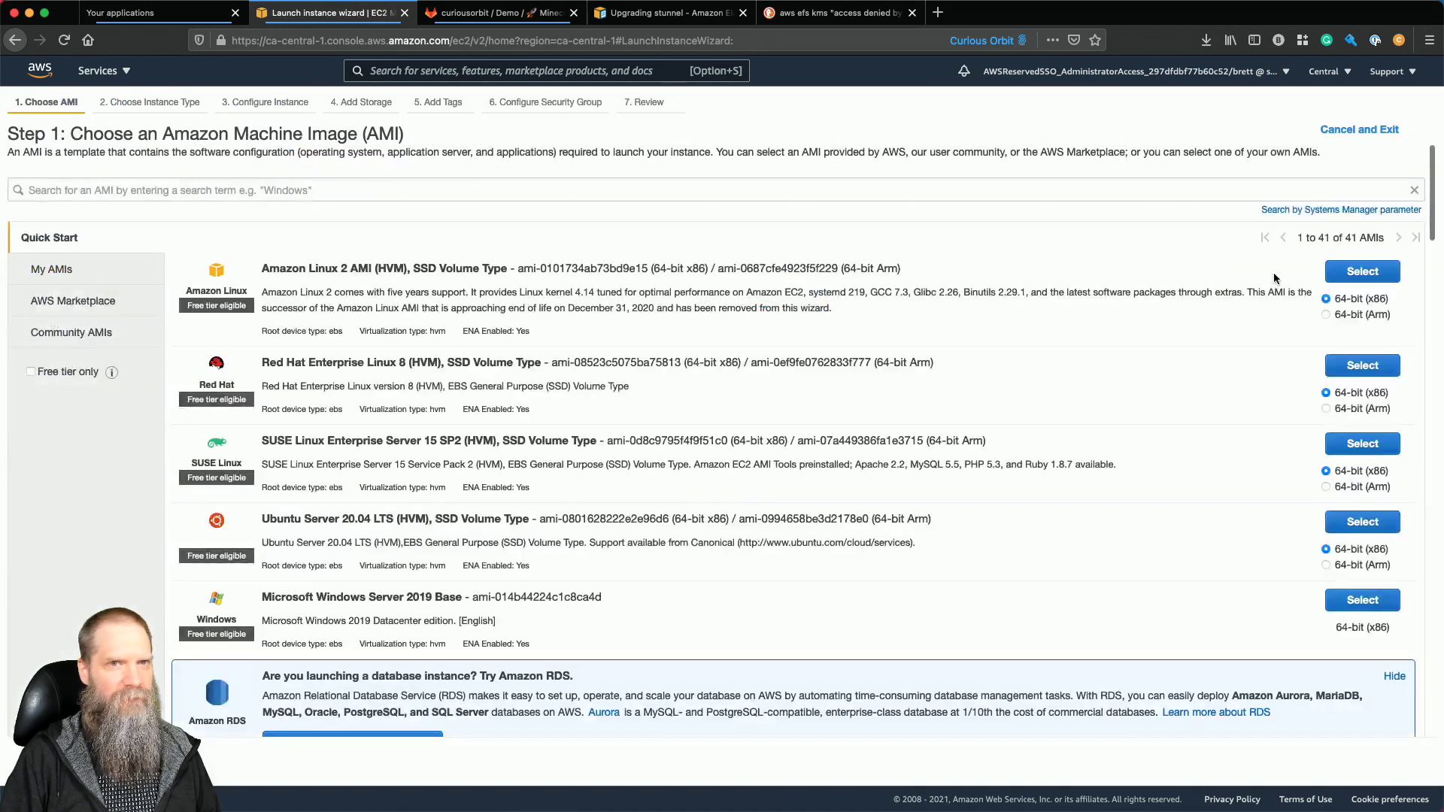
left_click(1382, 277)
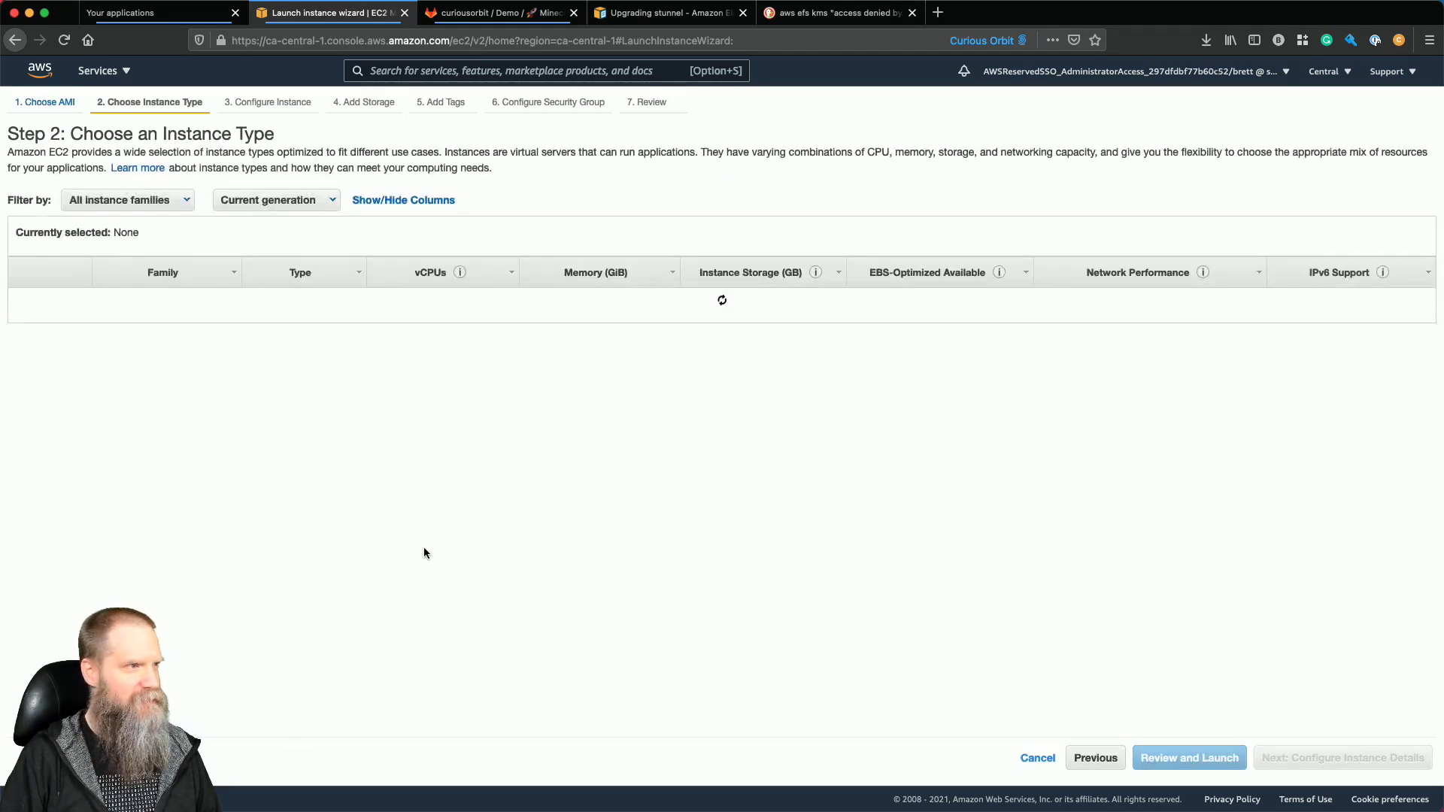
Choose t3a.large as the instance type for the new instance.
scroll(423, 552, "down", 5)
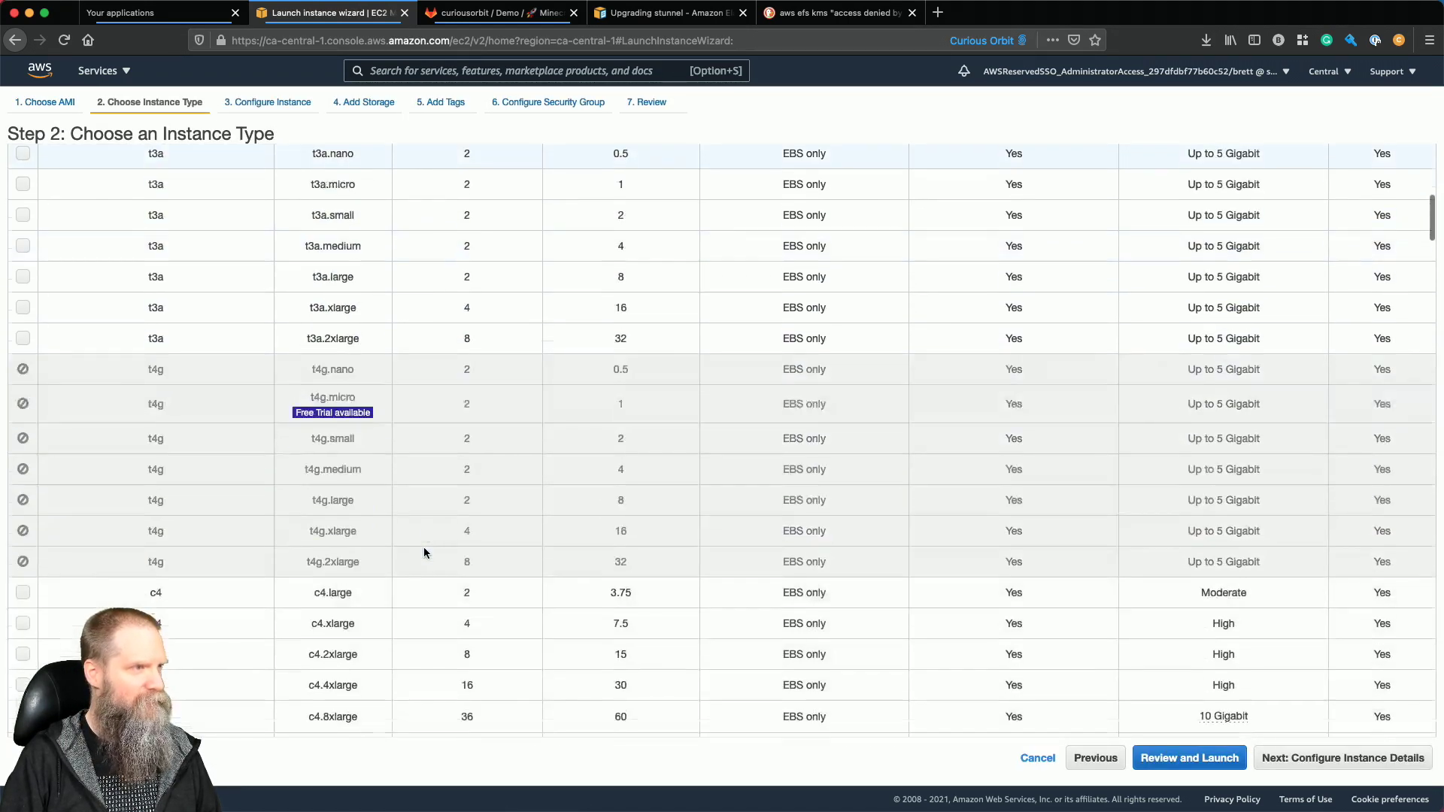
scroll(423, 547, "up", 2)
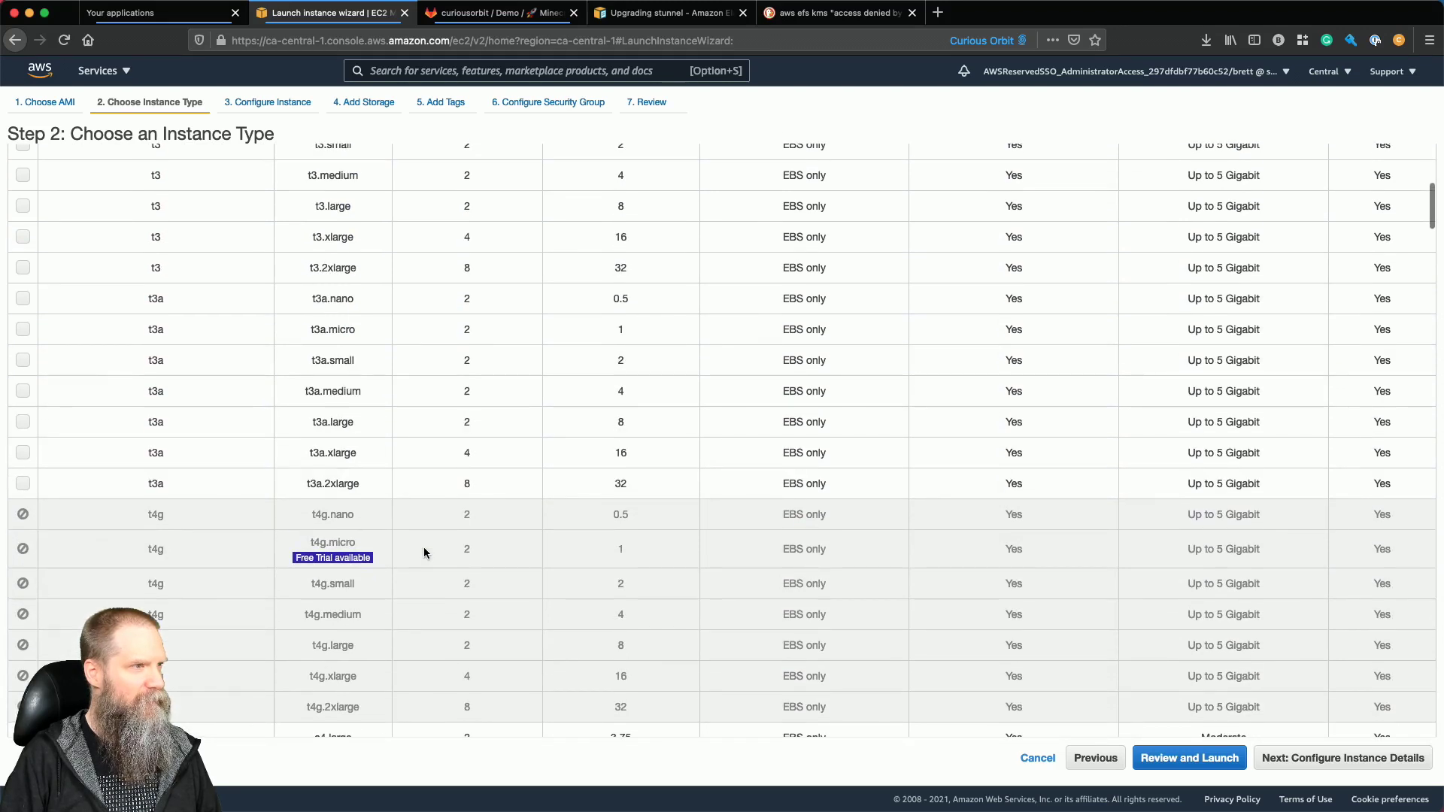
scroll(141, 466, "up", 1)
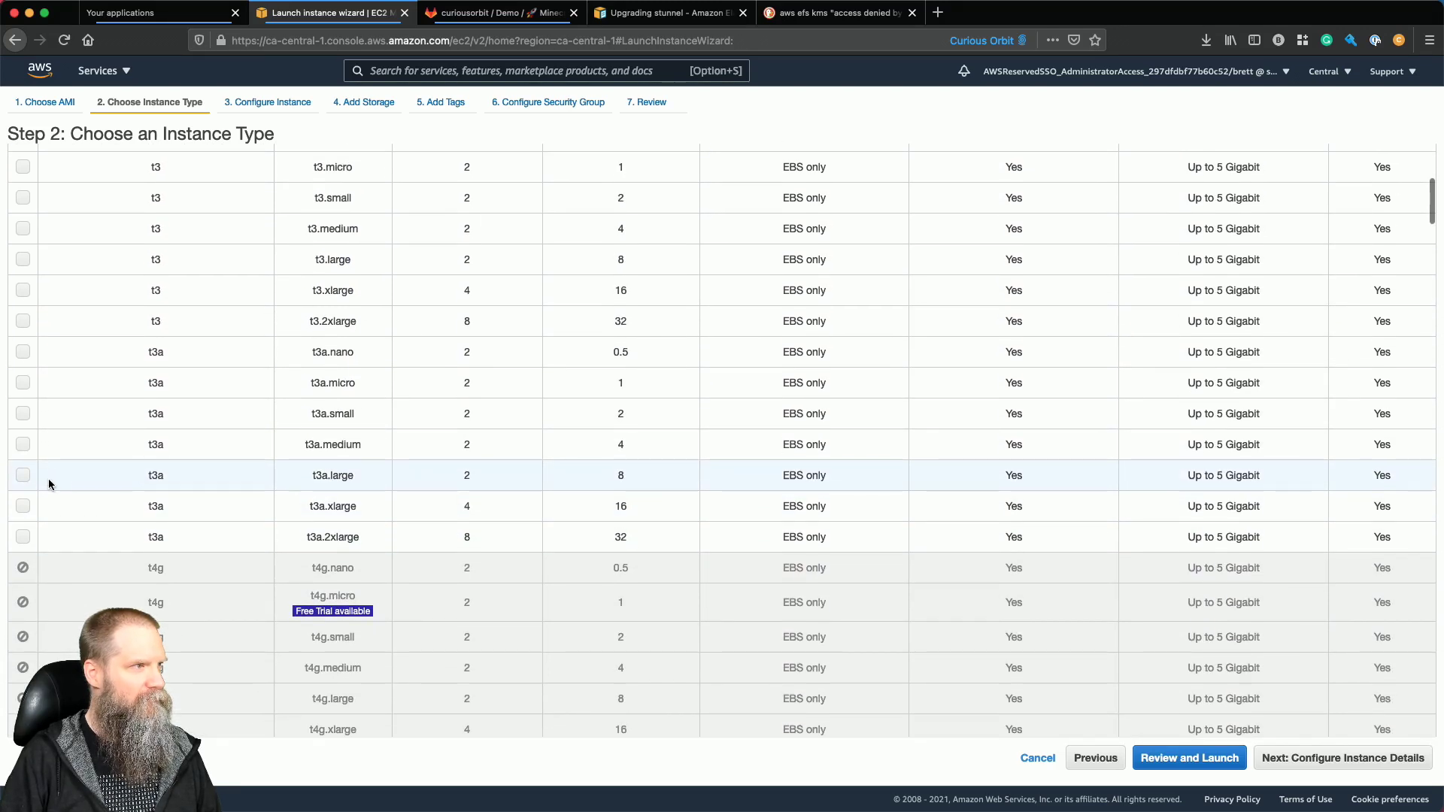
left_click(22, 475)
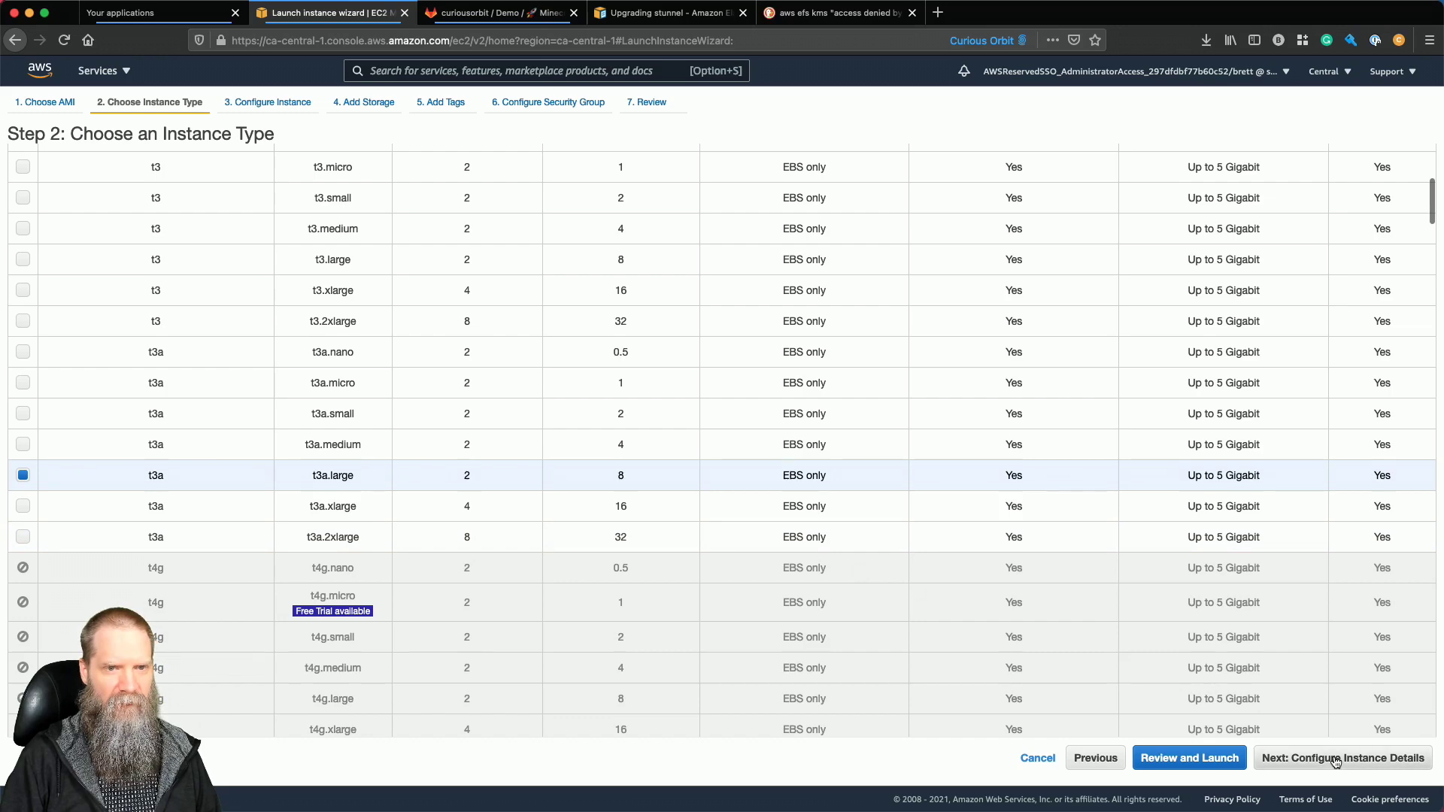
Place the new instance in the vpc-minecraft-ca-central-1 network and the vpc-minecraft-private-ca-central-1a subnet.
scroll(947, 503, "up", 5)
scroll(946, 502, "down", 10)
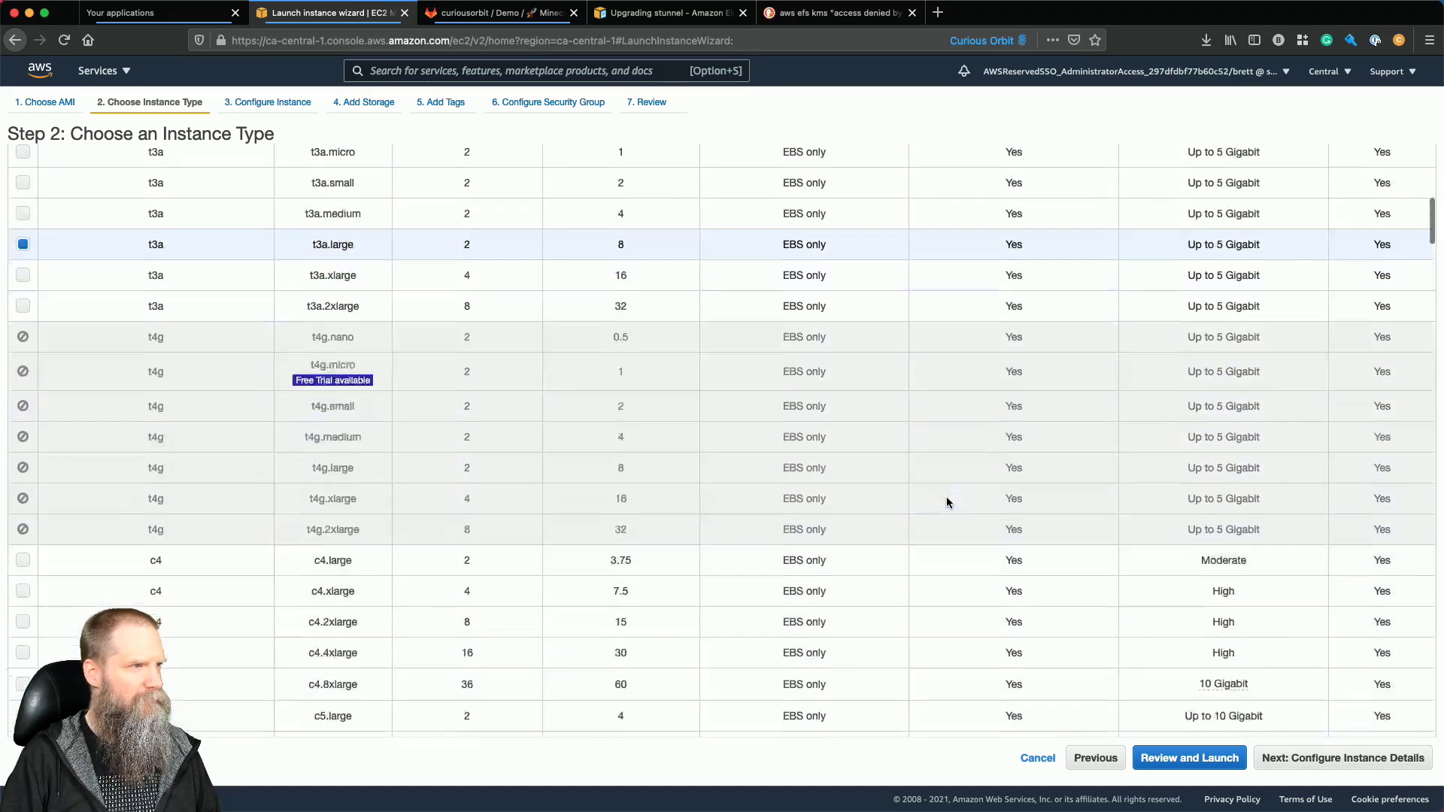
scroll(946, 502, "up", 10)
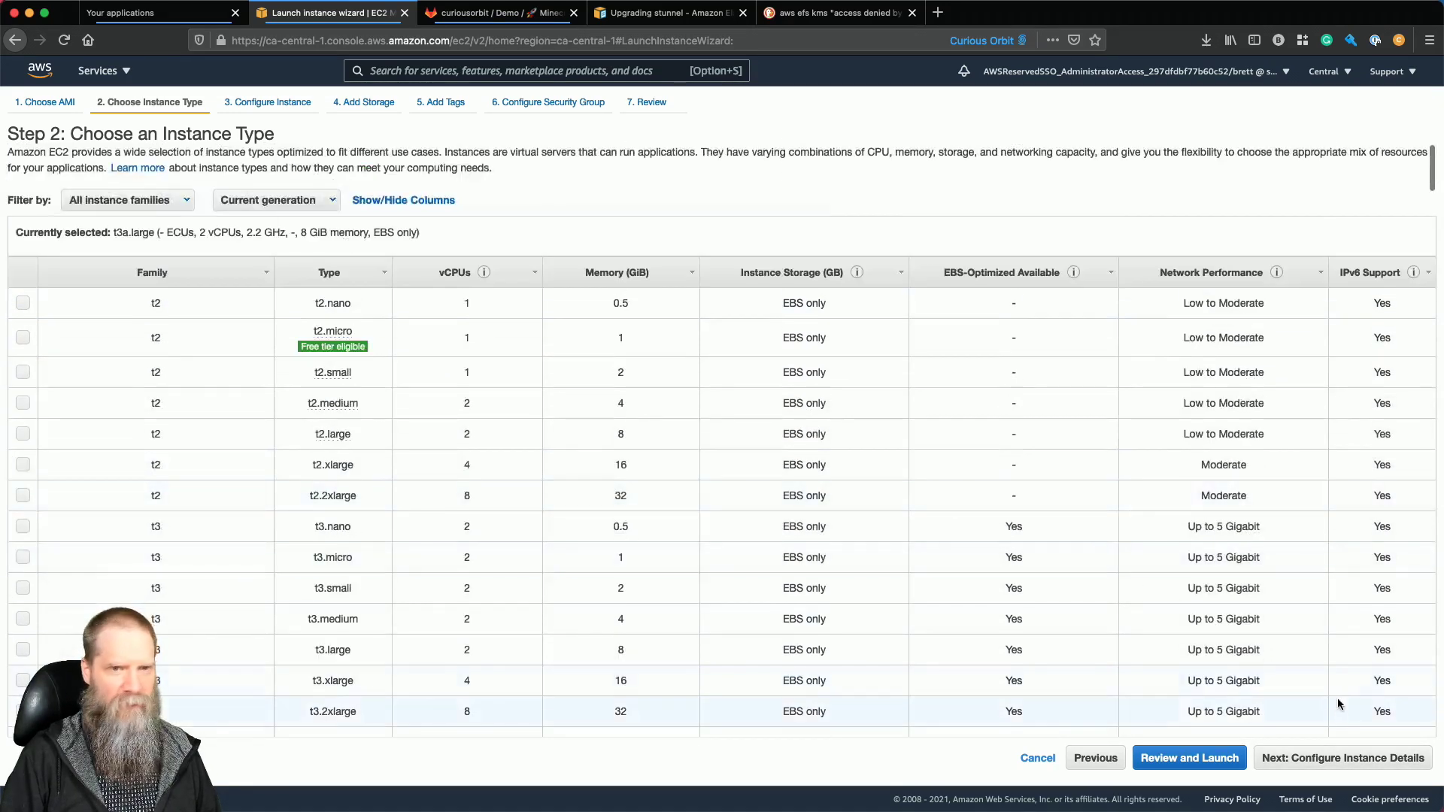
left_click(1342, 757)
left_click(331, 257)
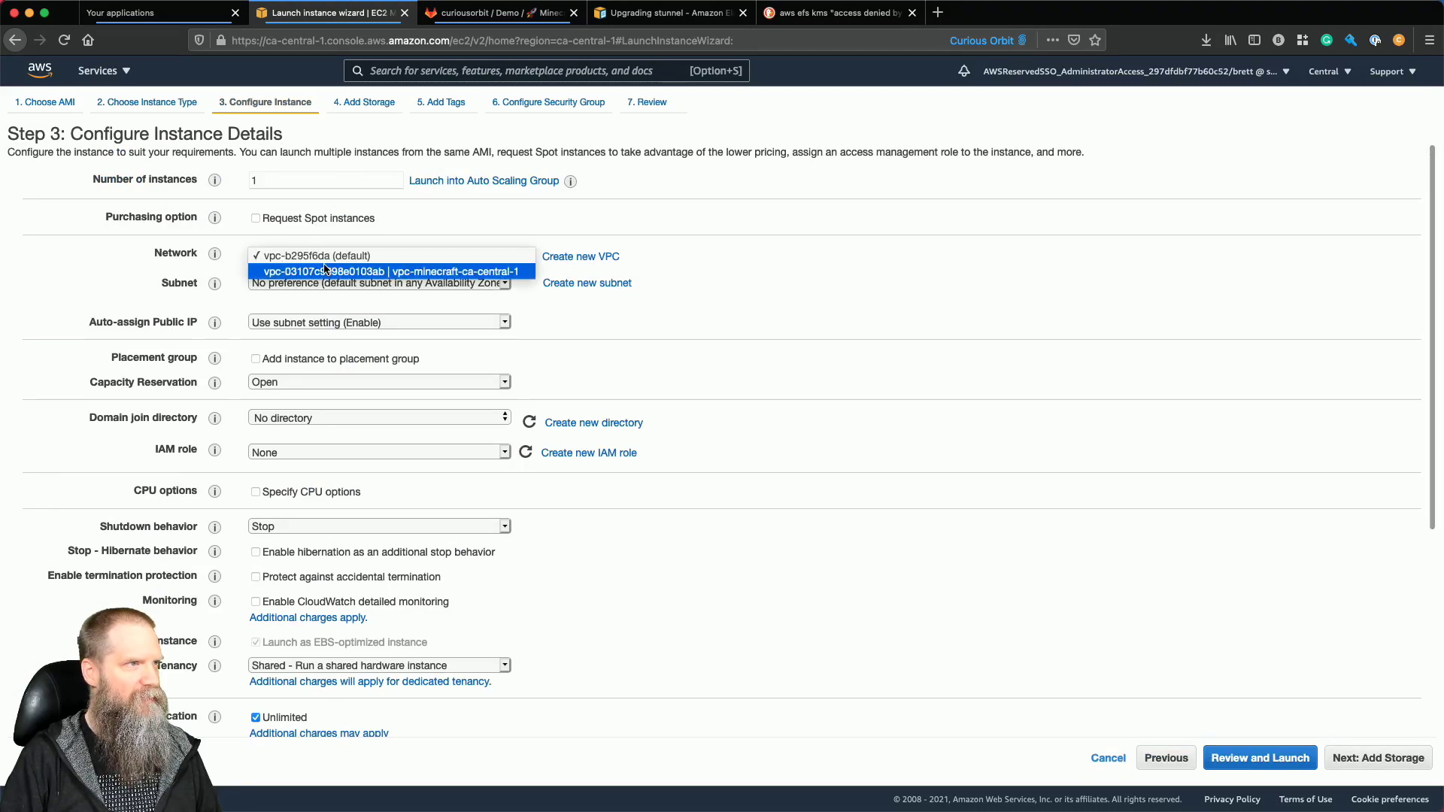
left_click(395, 271)
left_click(397, 283)
left_click(397, 298)
Assign the iam-minecraft-instanceProfile0-XYB43FNWVDDO IAM role to the instance and look over the remaining instance details.
scroll(438, 404, "down", 3)
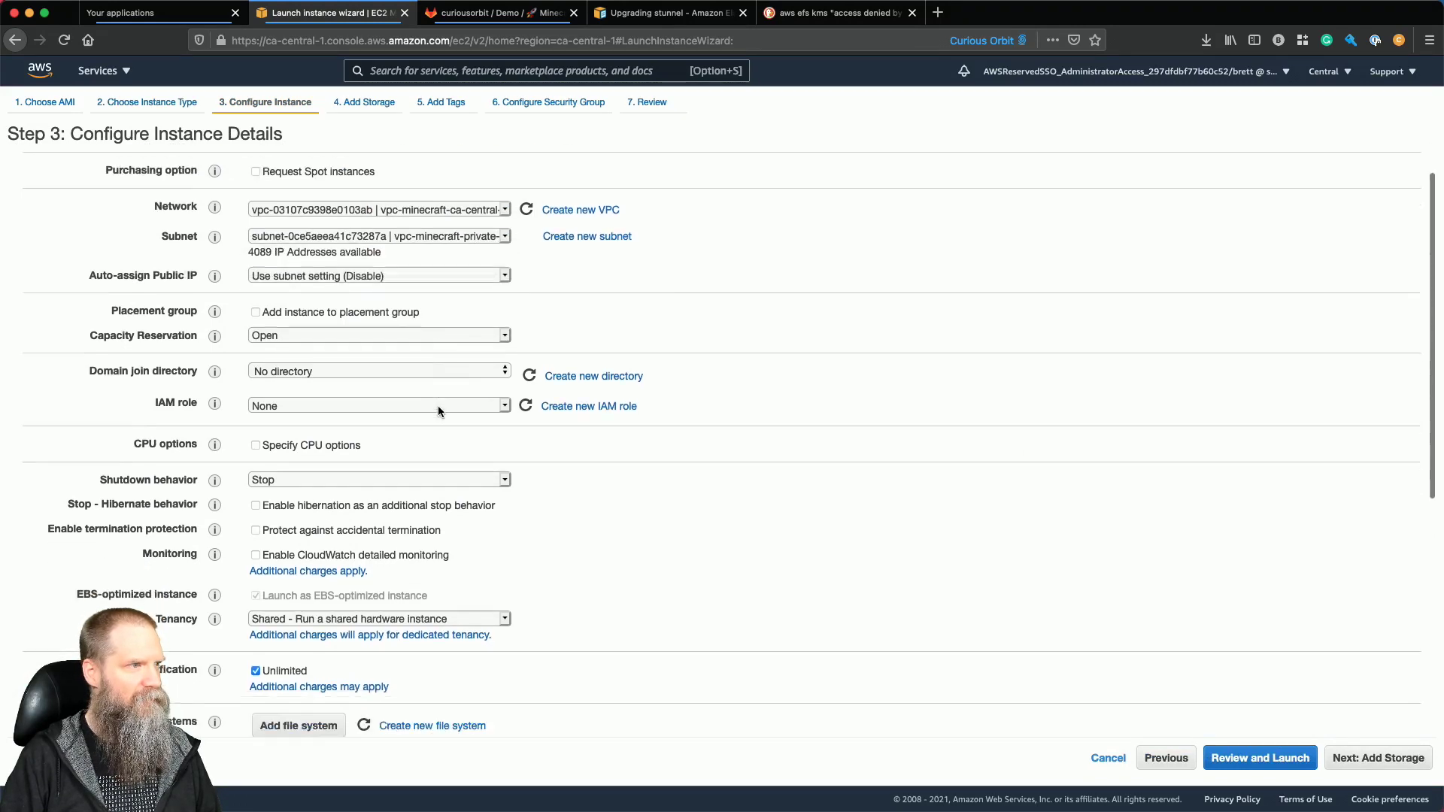
left_click(378, 352)
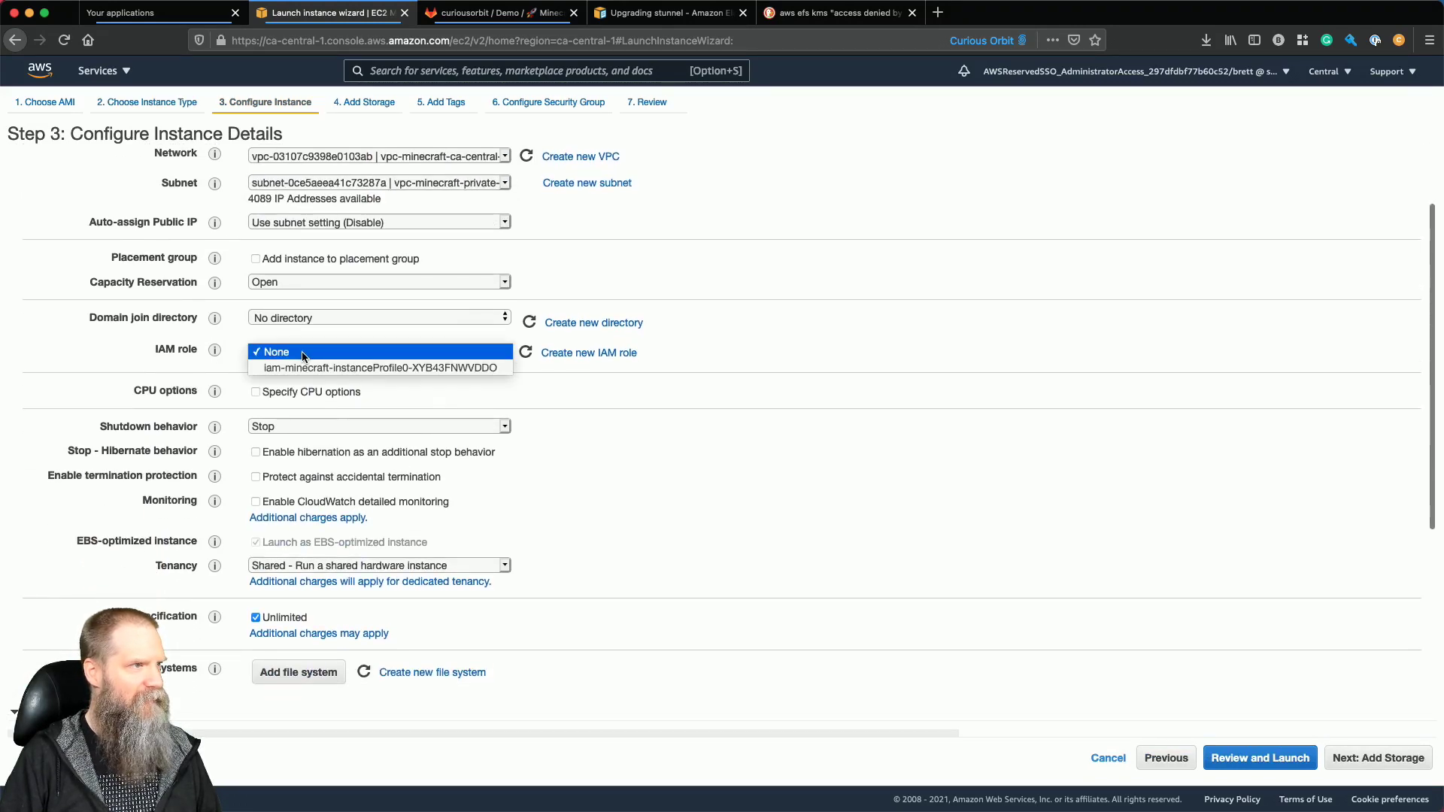
left_click(361, 374)
scroll(621, 522, "down", 8)
scroll(622, 527, "up", 5)
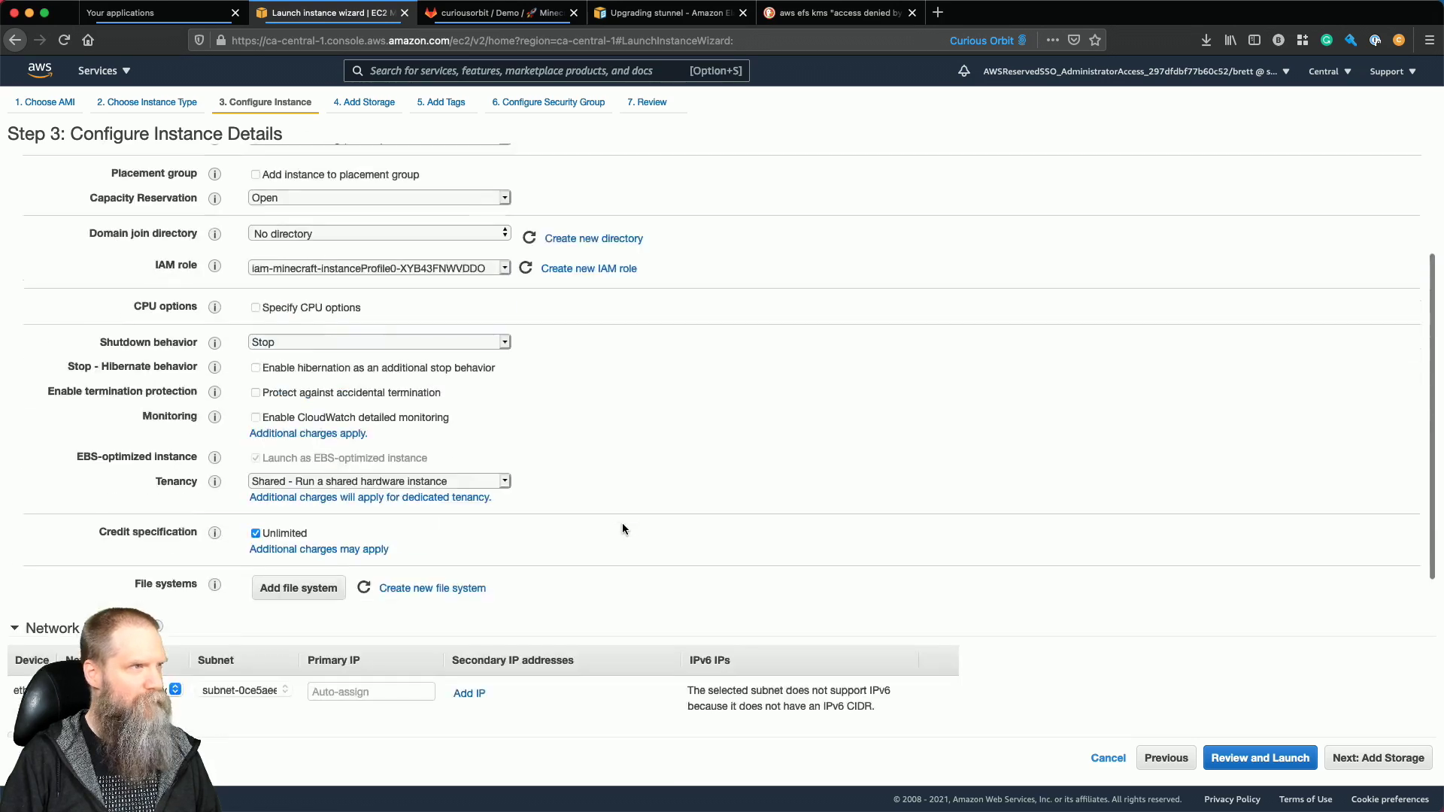
scroll(621, 522, "down", 8)
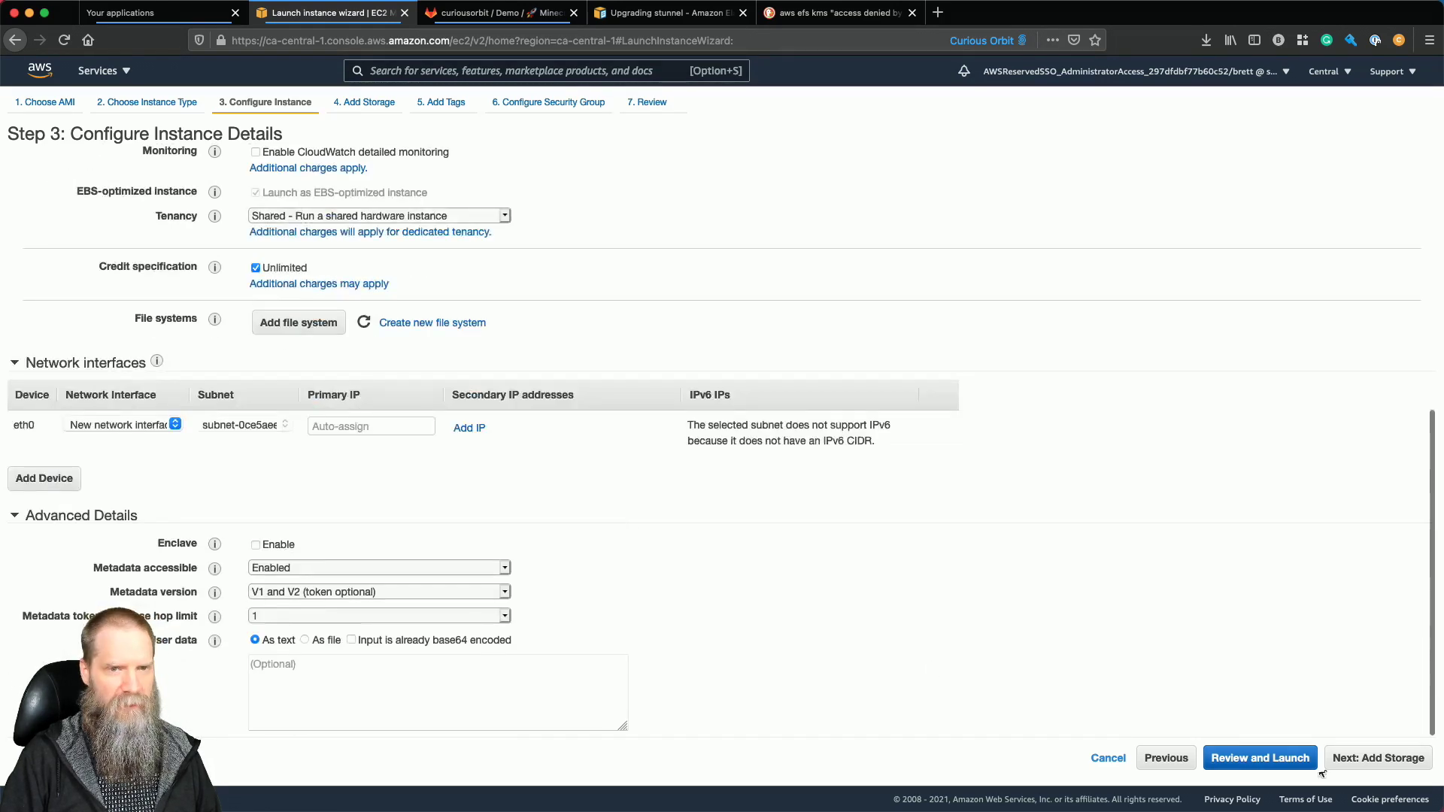
Set the root volume's type to General Purpose SSD (gp3) and encrypt it with the KMS key found by filtering for "minecr".
left_click(1427, 759)
left_click_drag(599, 239, 573, 251)
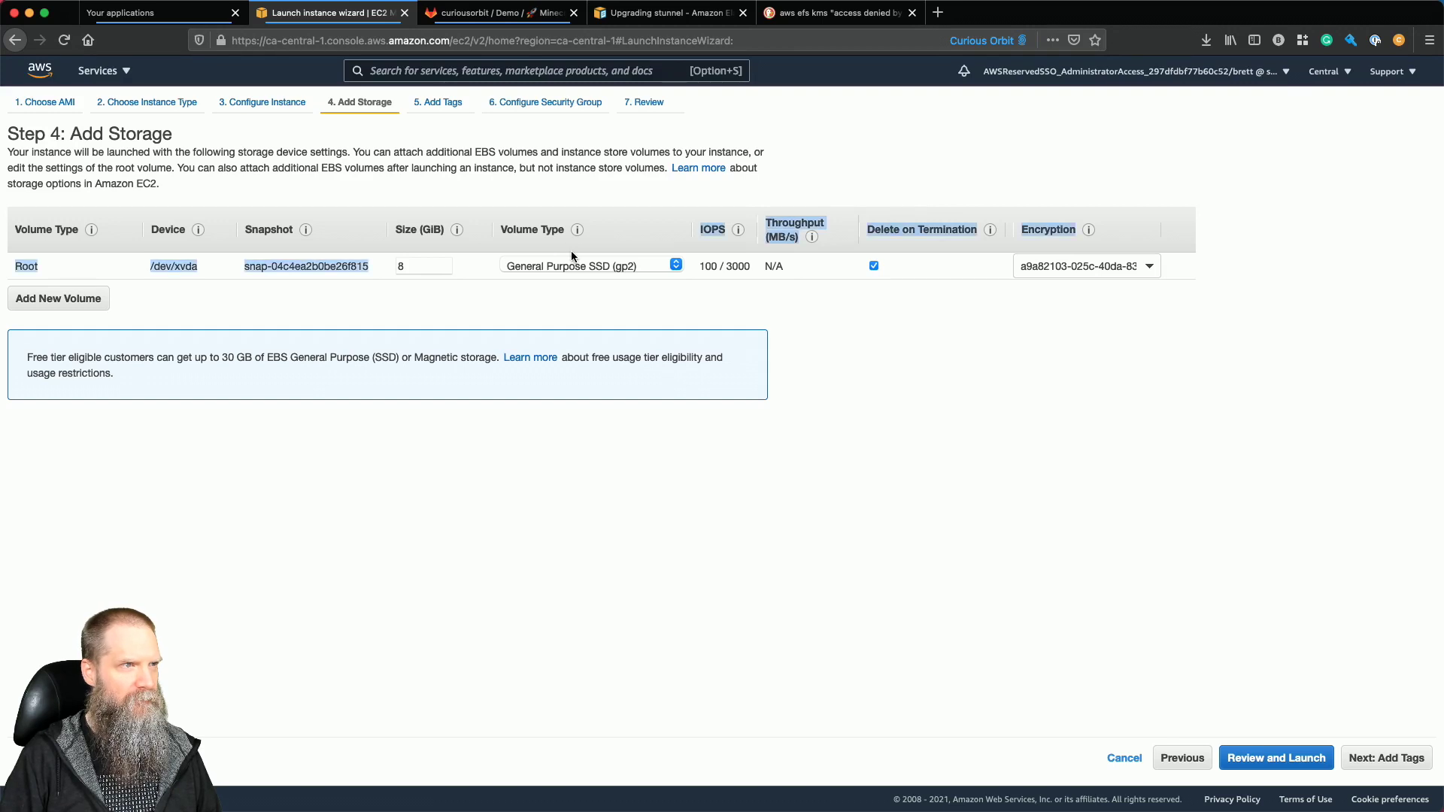
left_click(573, 266)
left_click(584, 281)
left_click(1160, 265)
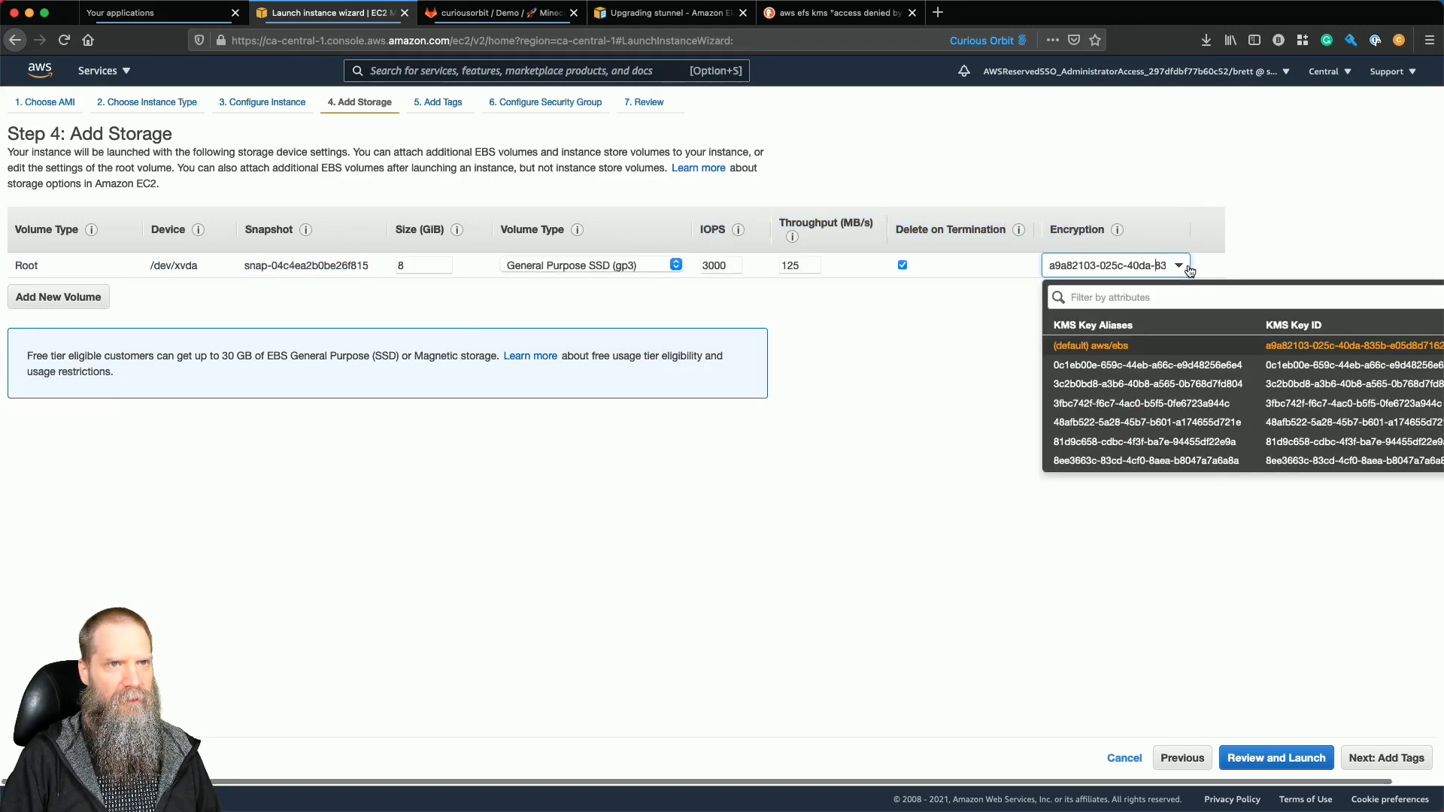
left_click(1135, 296)
type("minecr")
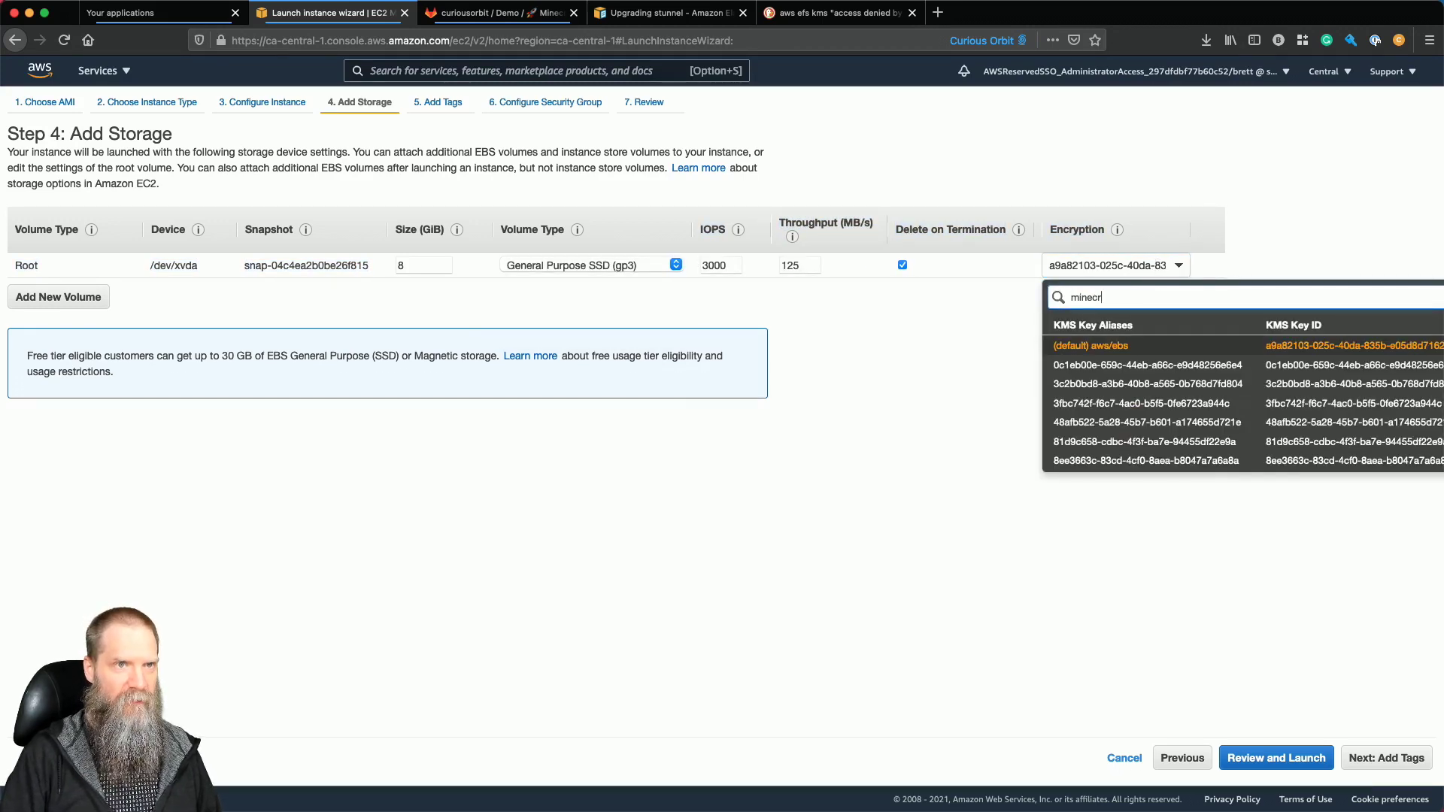
left_click(1126, 346)
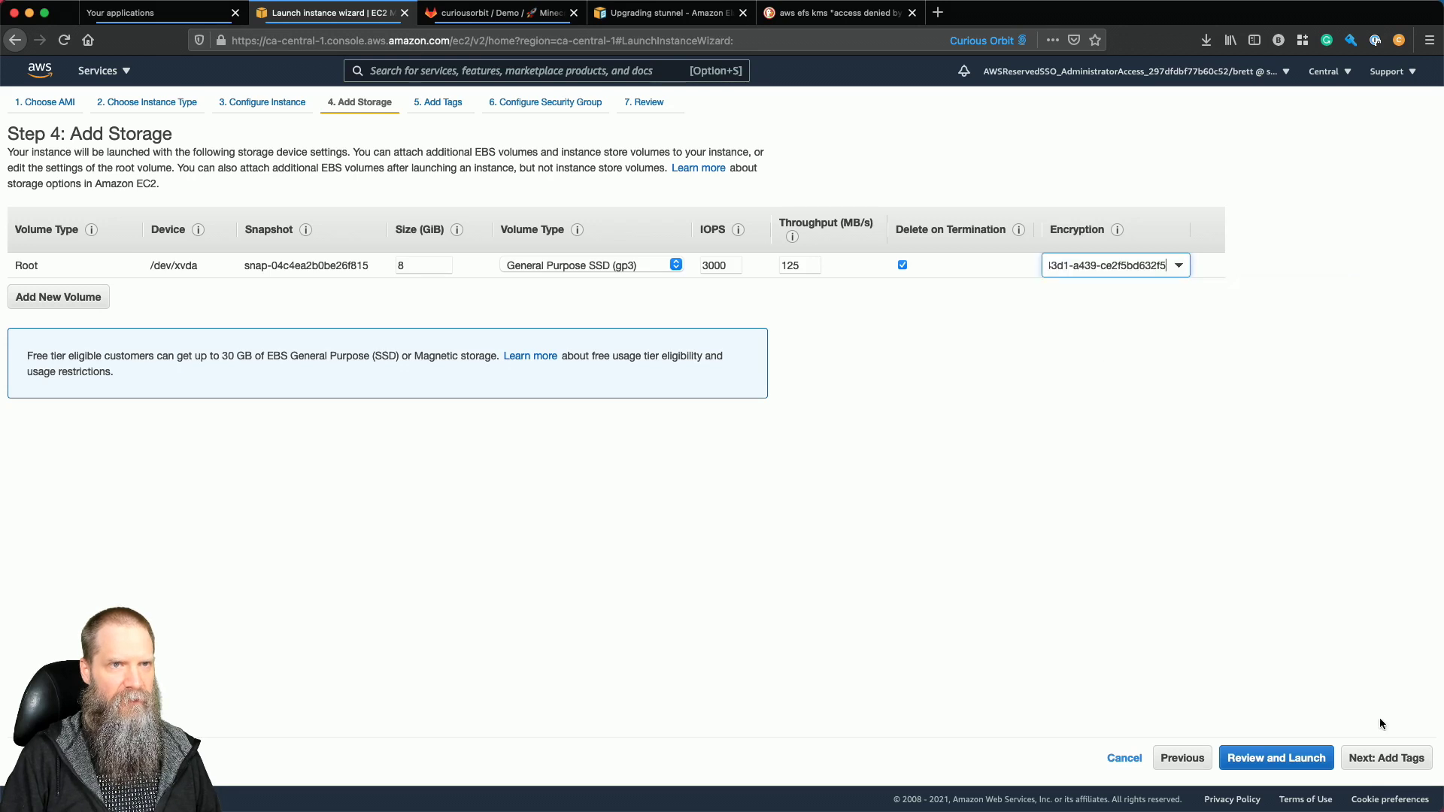
Give the instance a Name tag with the value ami-builder-x86.
left_click(1406, 758)
left_click(516, 299)
type("a")
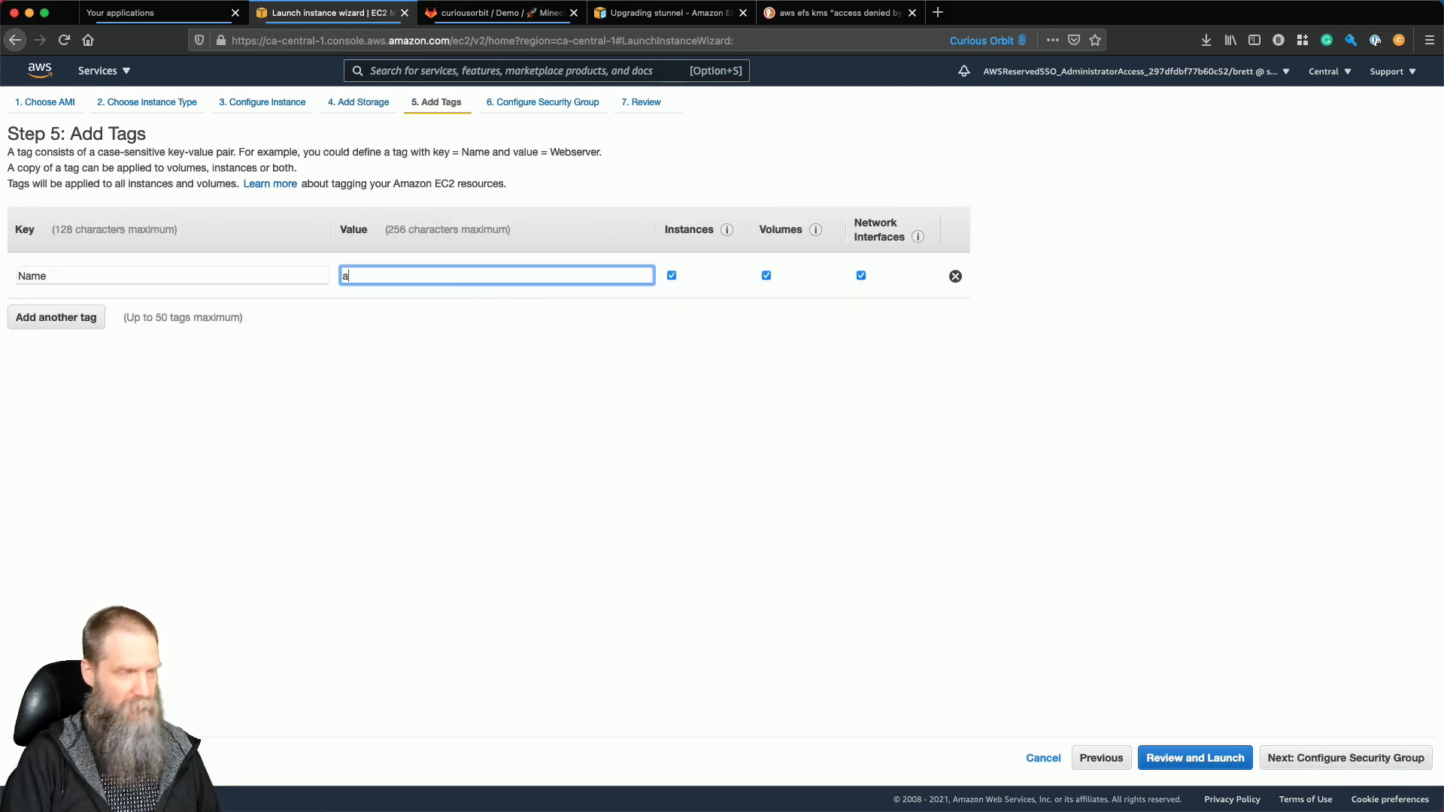
type("mi-builder-")
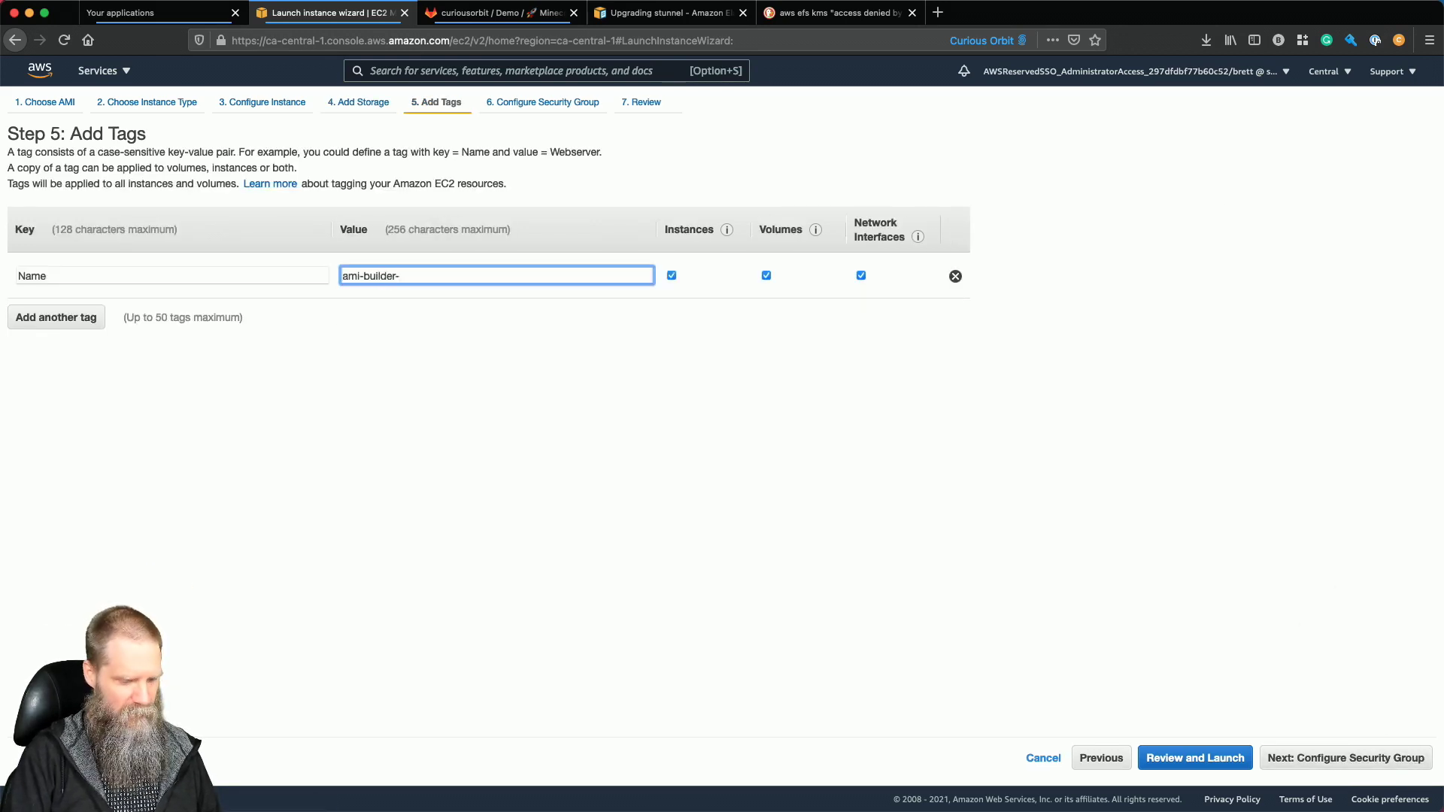
type("x86")
left_click(500, 317)
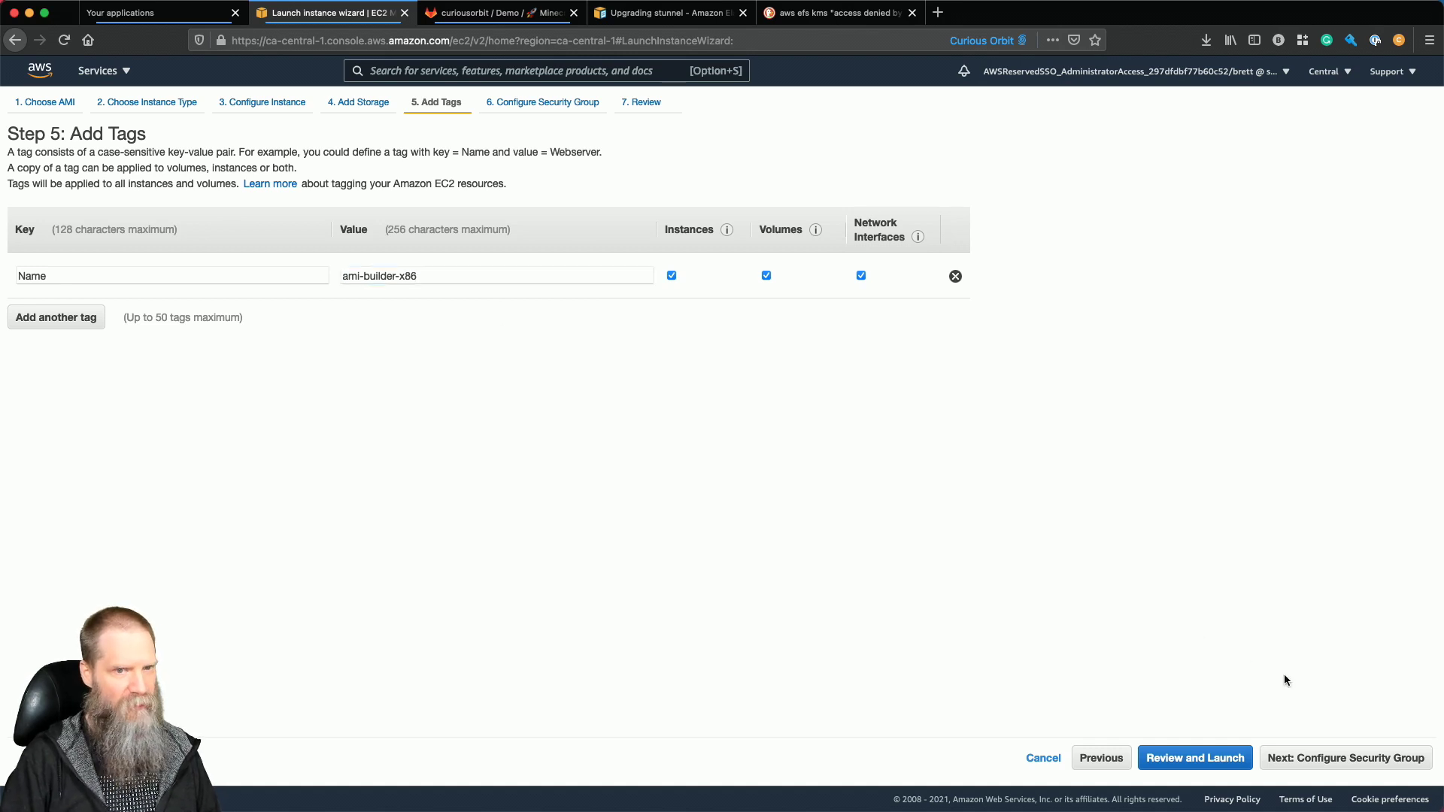
Assign the existing ami-builder security group and continue to the launch review without opening port 22.
left_click(1340, 757)
left_click(299, 213)
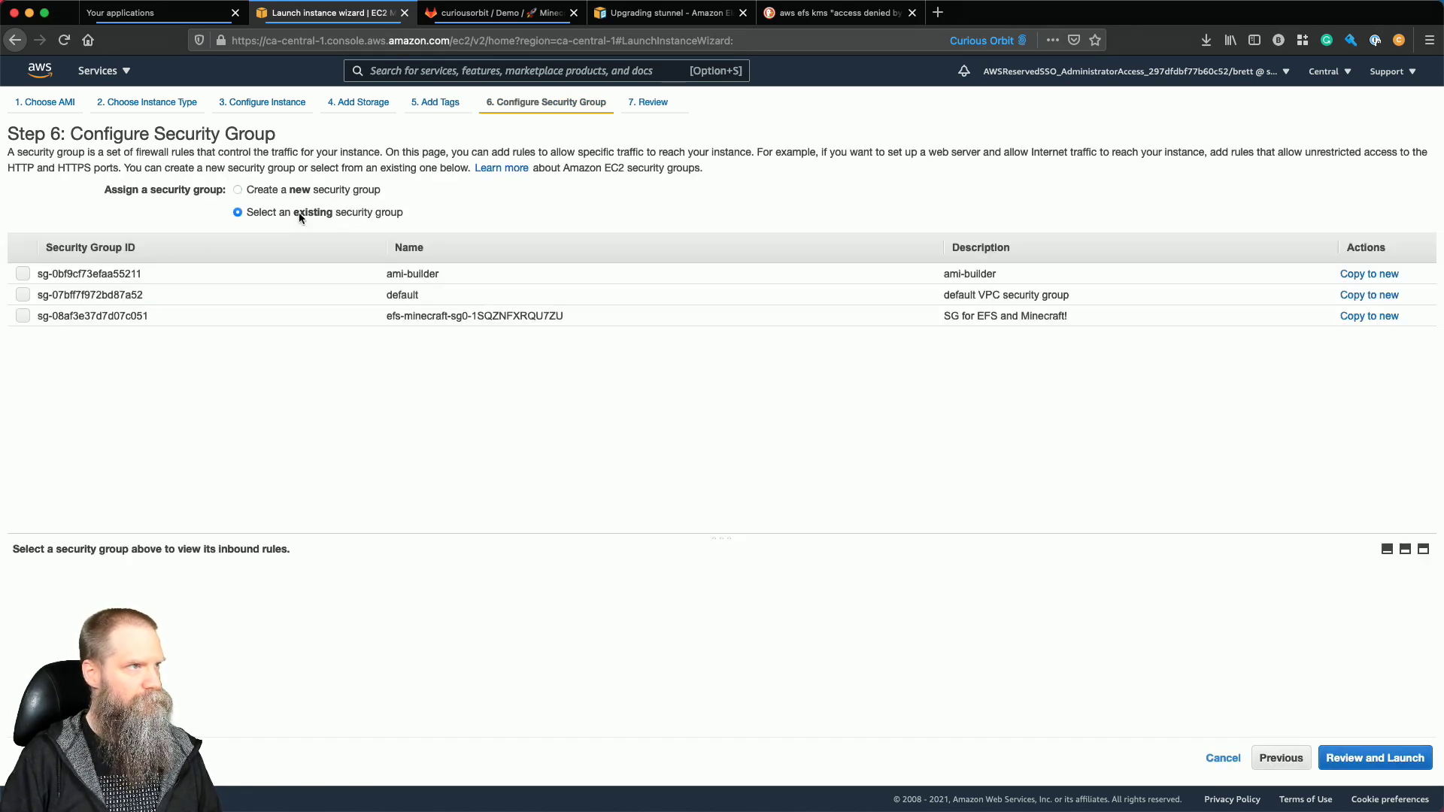
left_click(226, 274)
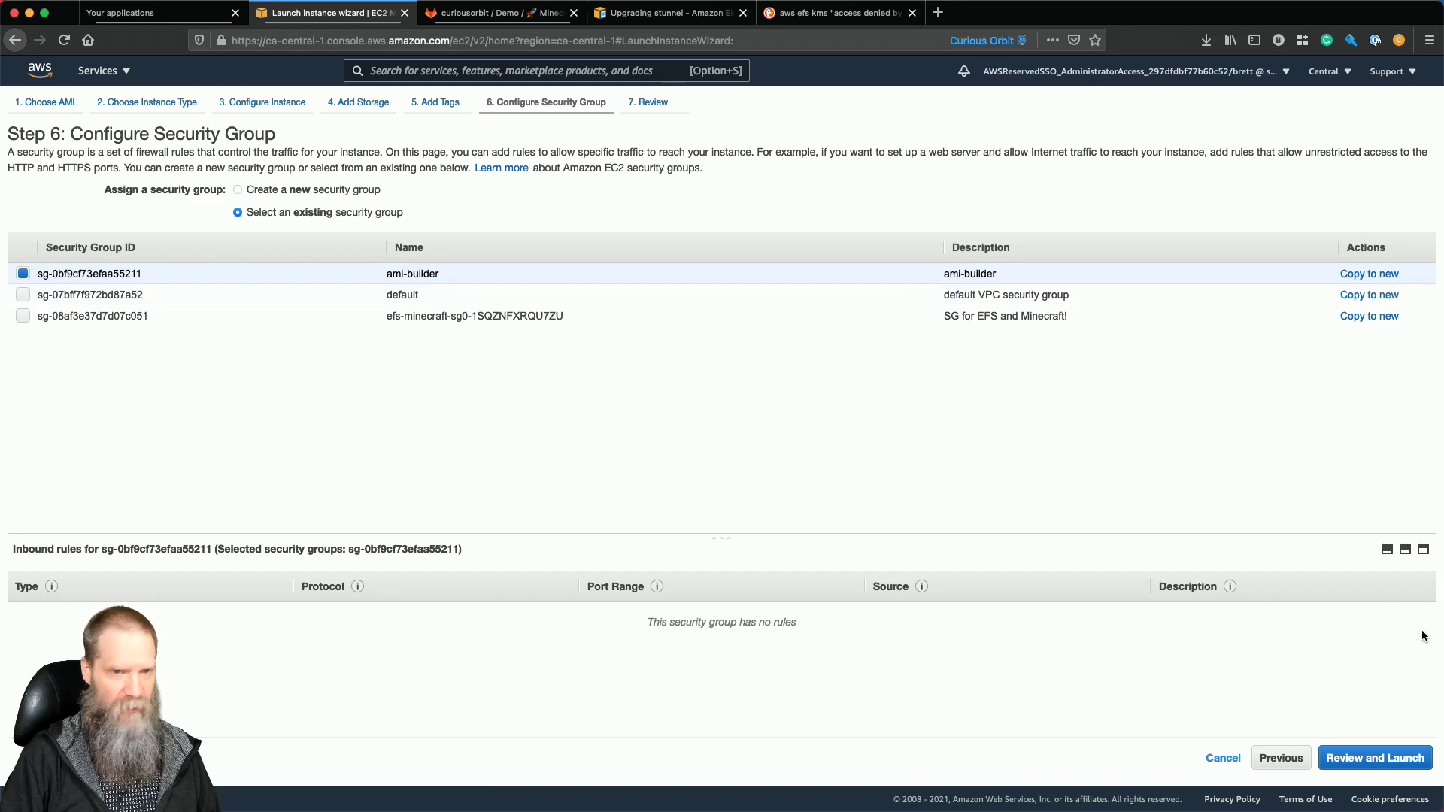
left_click(1408, 754)
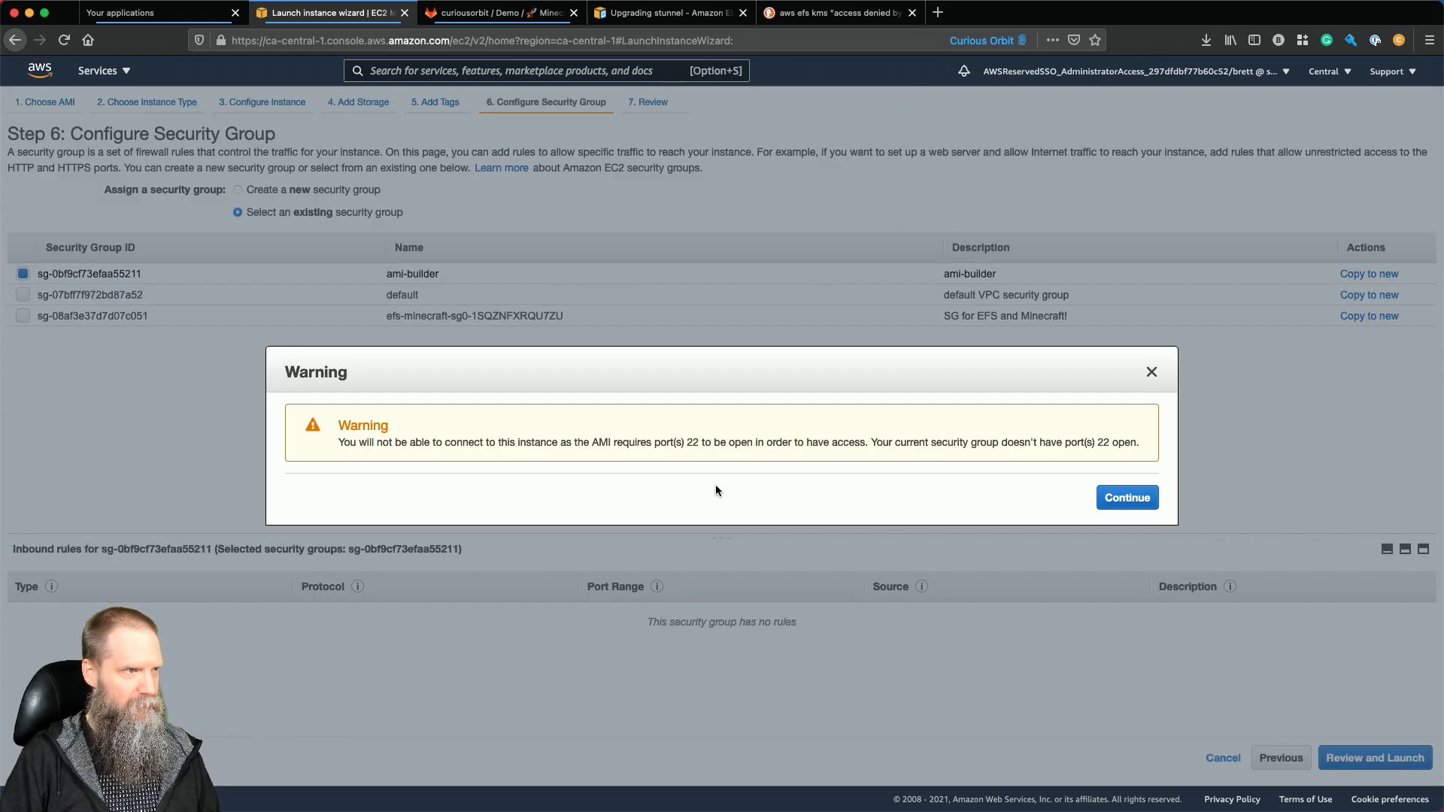
left_click(1113, 497)
Launch the instance with the existing co-demo key pair, acknowledging access to its private key file, and open the instances list.
left_click(1405, 758)
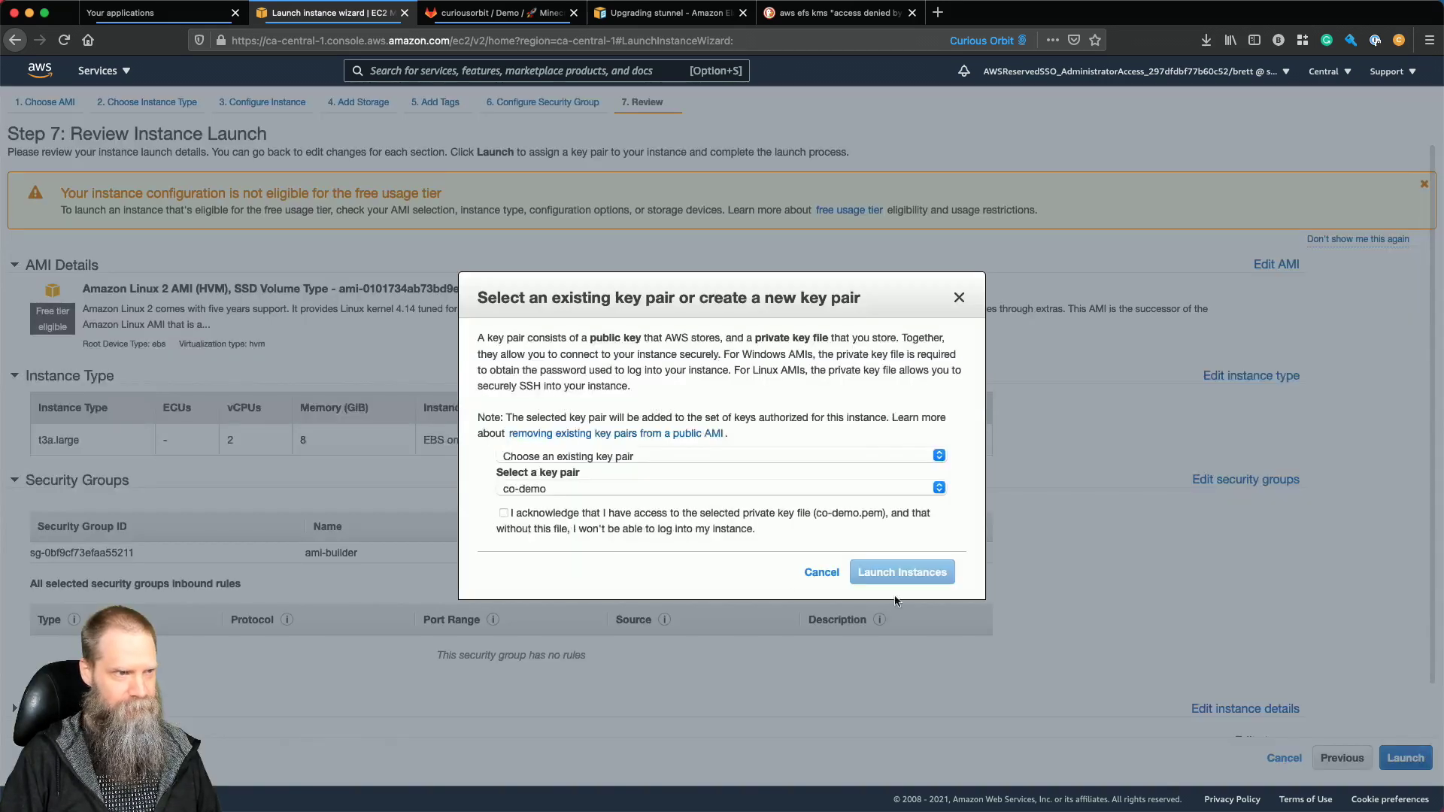
left_click(677, 518)
left_click(895, 572)
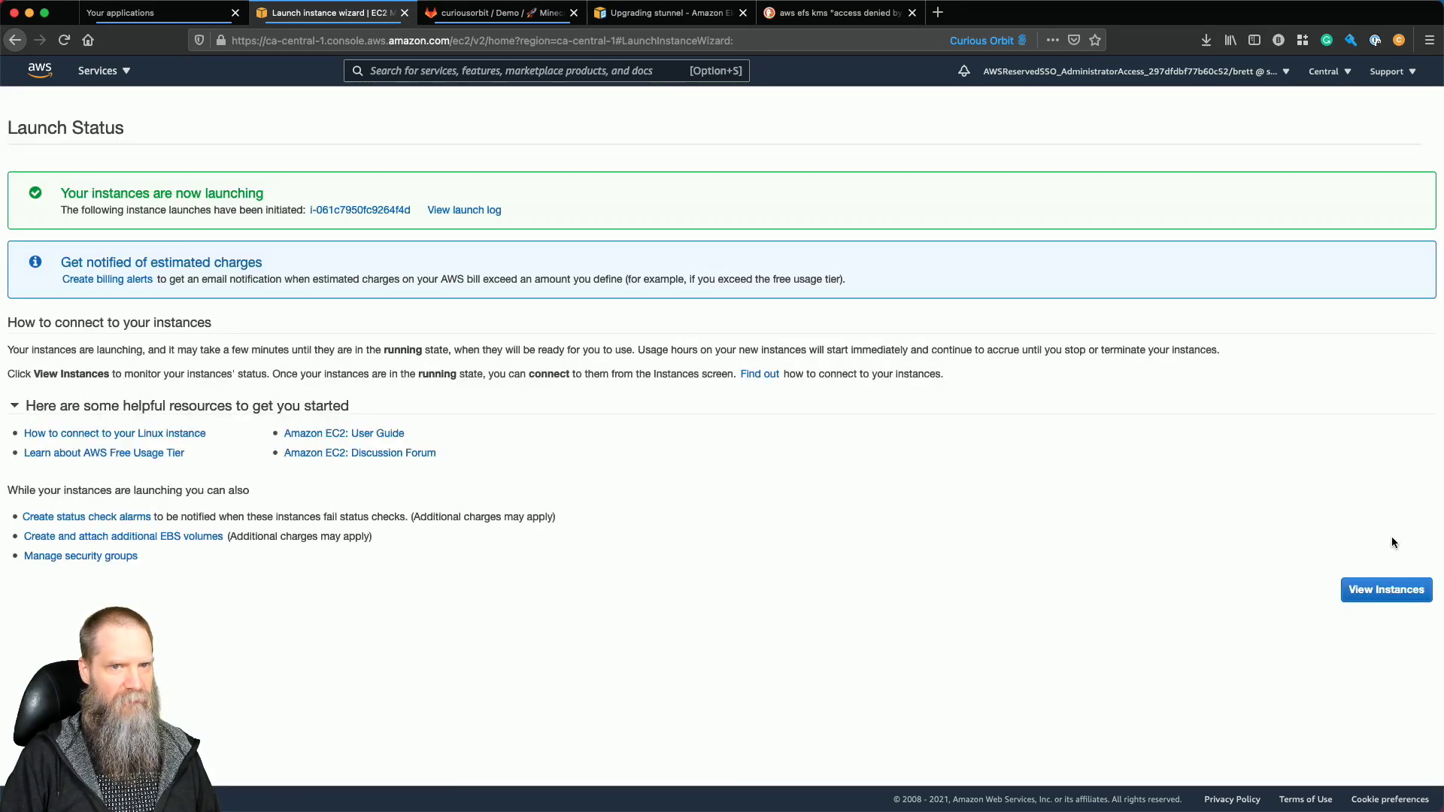
left_click(1386, 590)
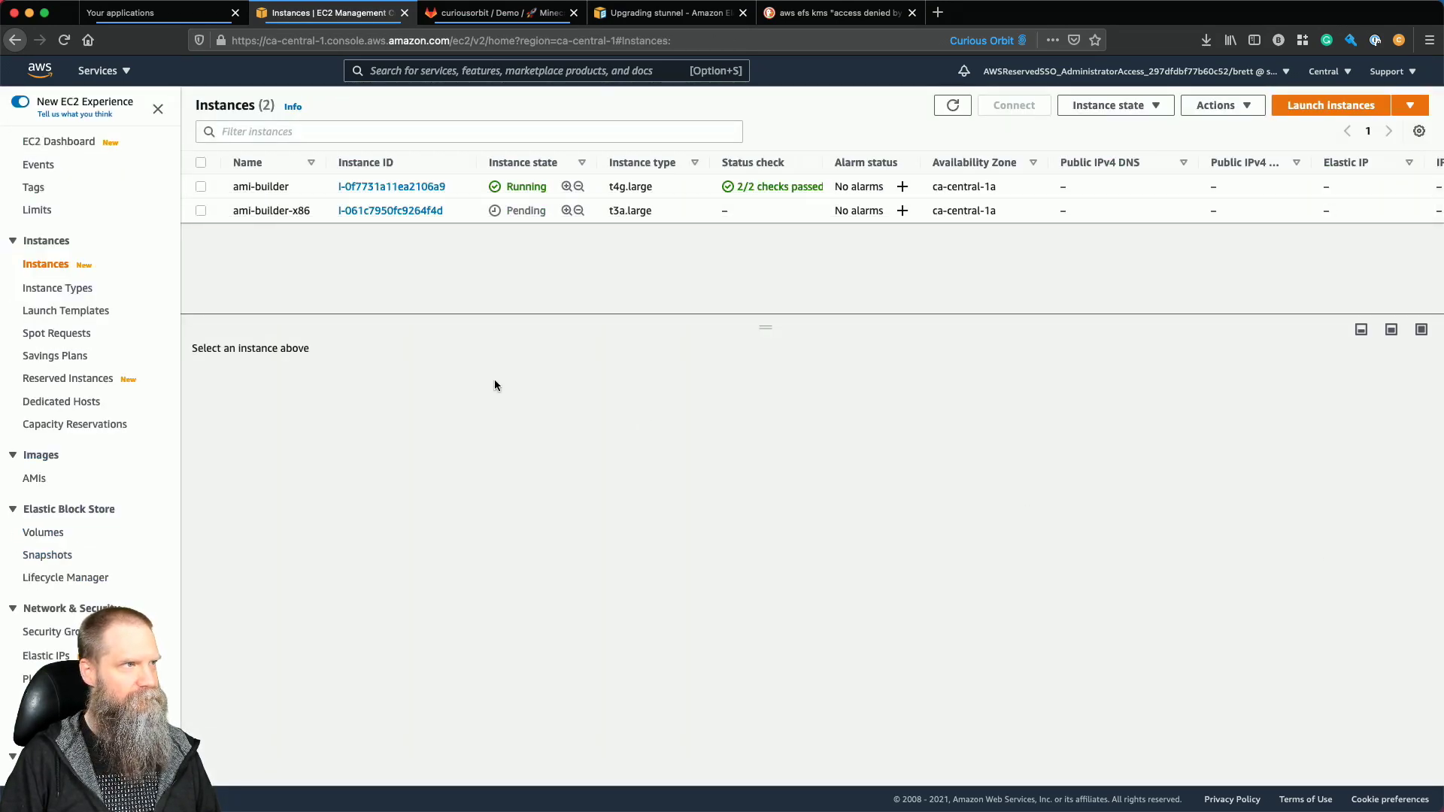
Rename the existing ami-builder instance as ami-builder-arm.
left_click(263, 186)
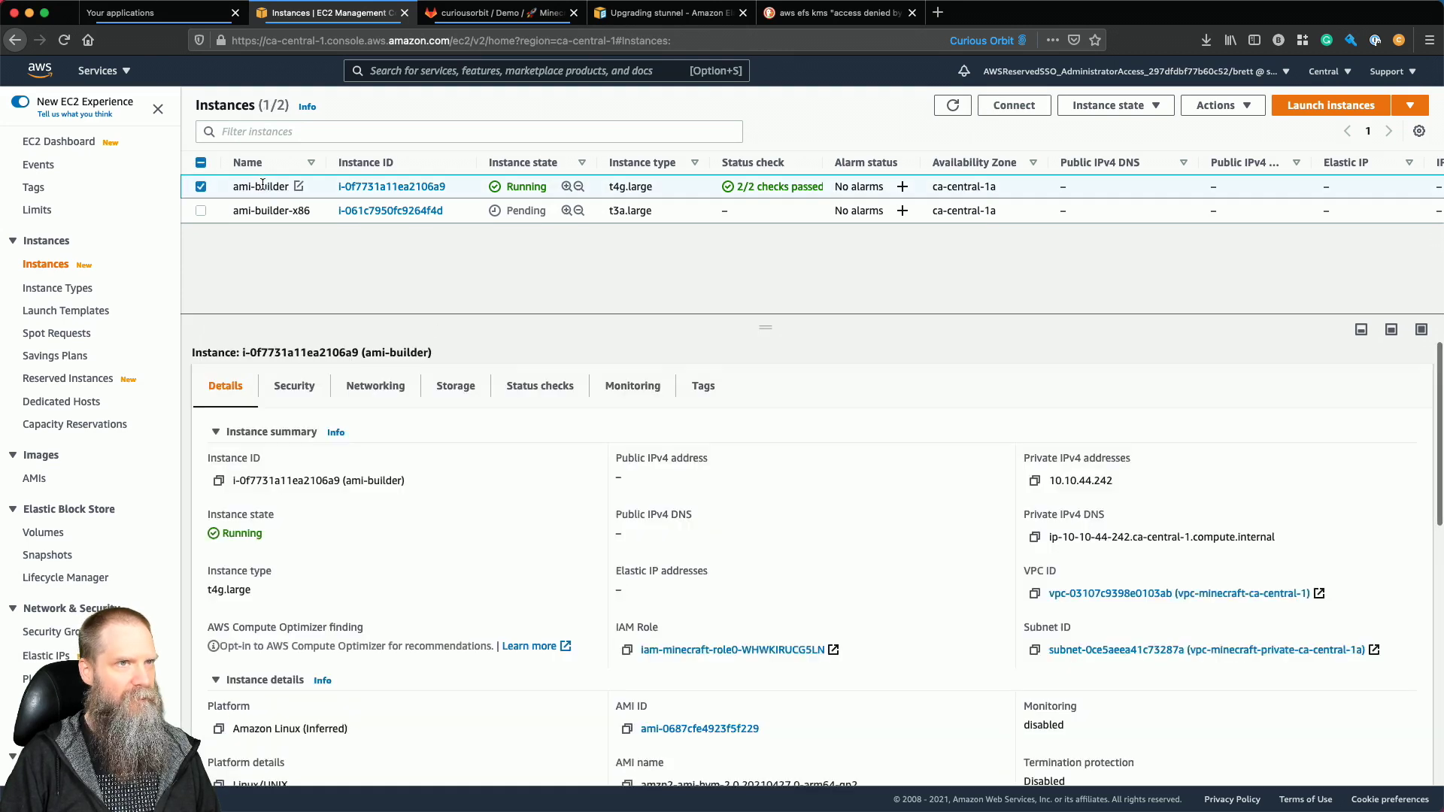
left_click(299, 186)
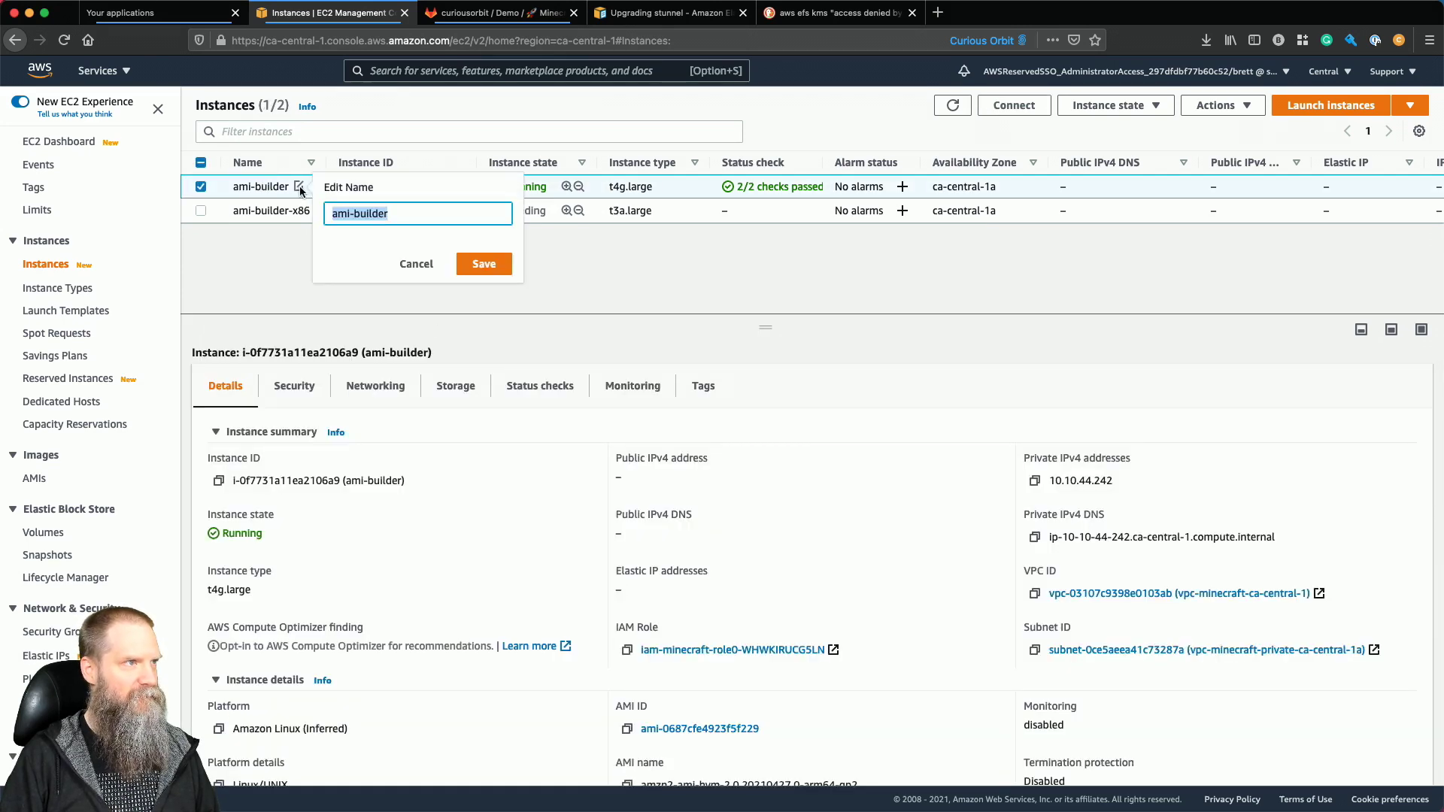
left_click(398, 214)
type("-")
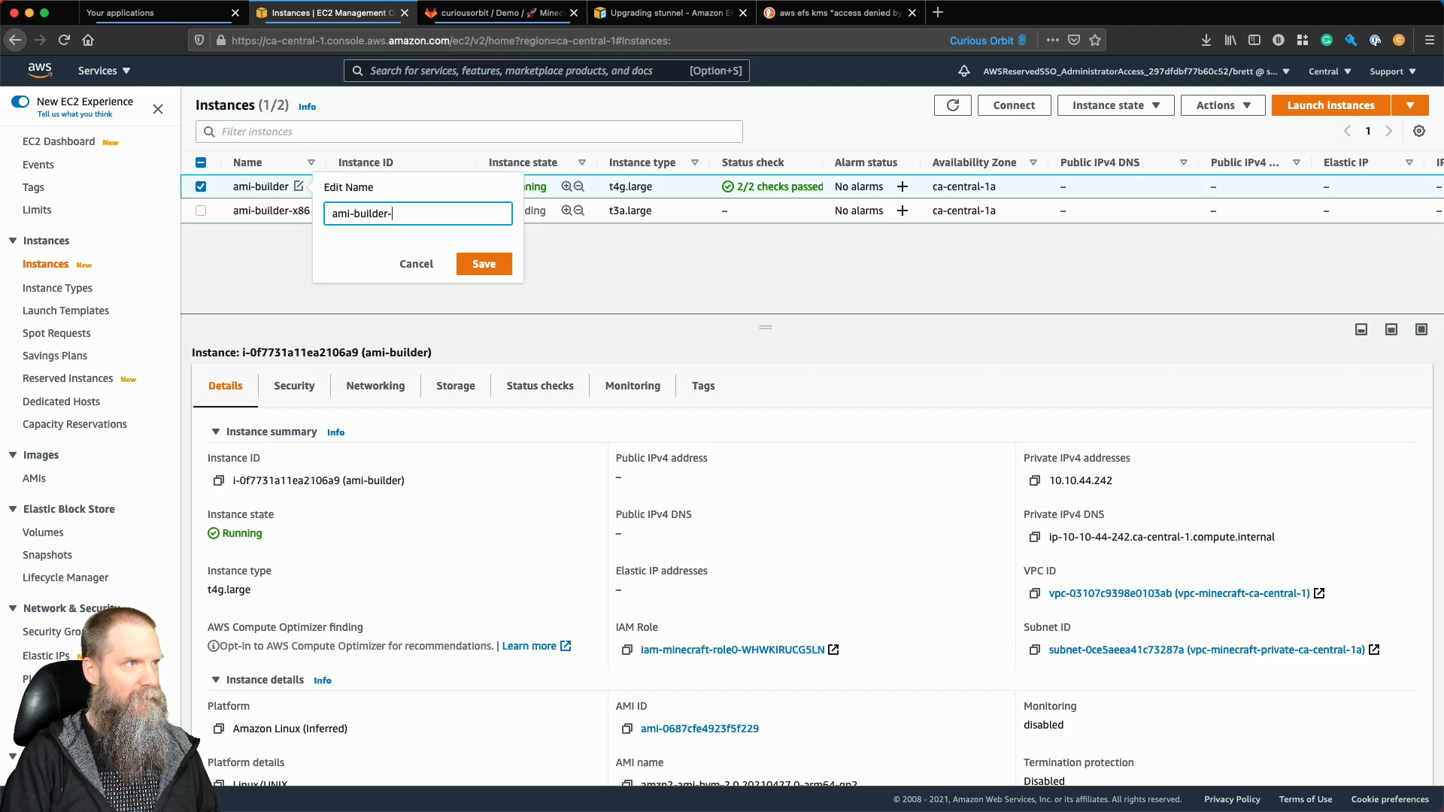
type("arm")
key("Return")
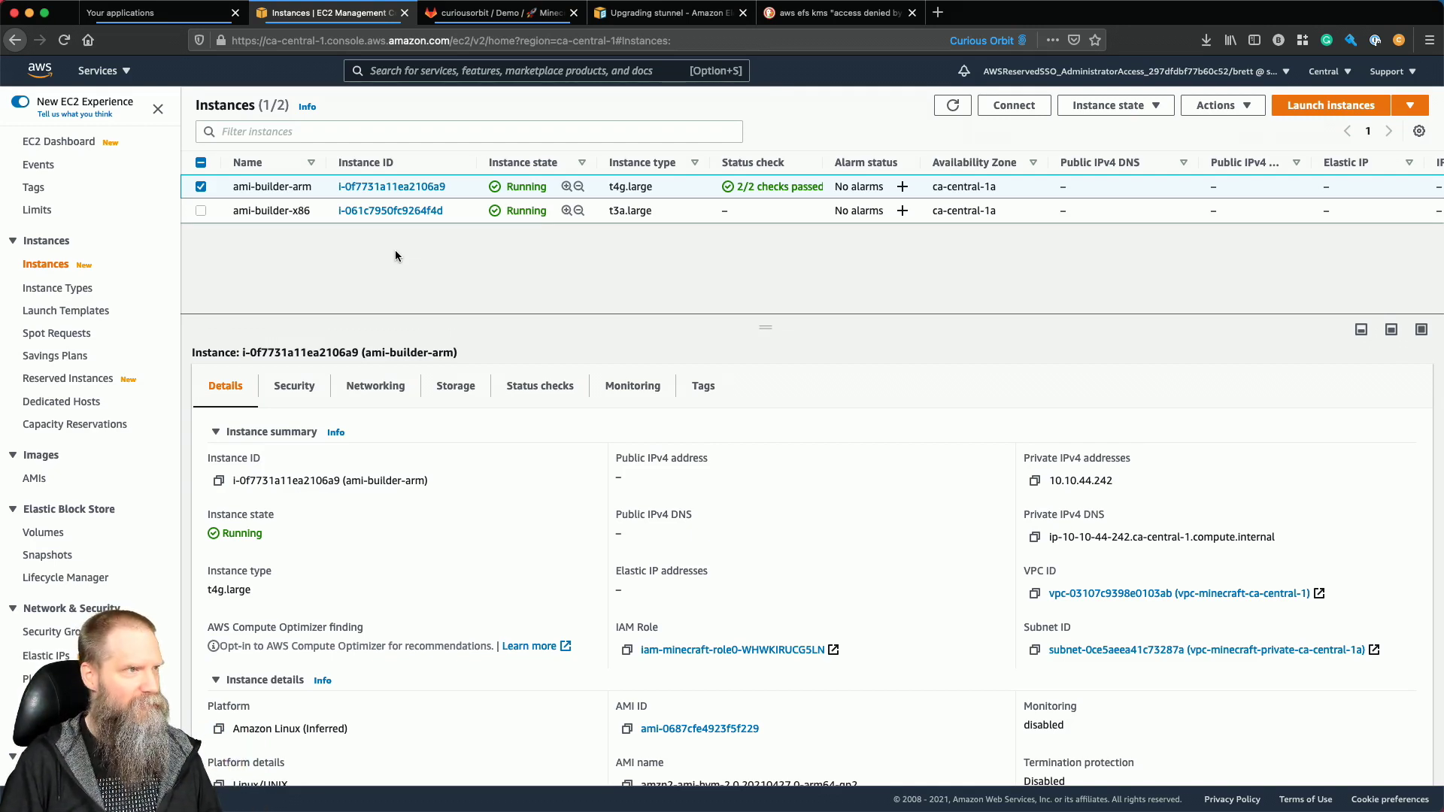
Refresh the instances list repeatedly to check the status of ami-builder-x86.
left_click(952, 108)
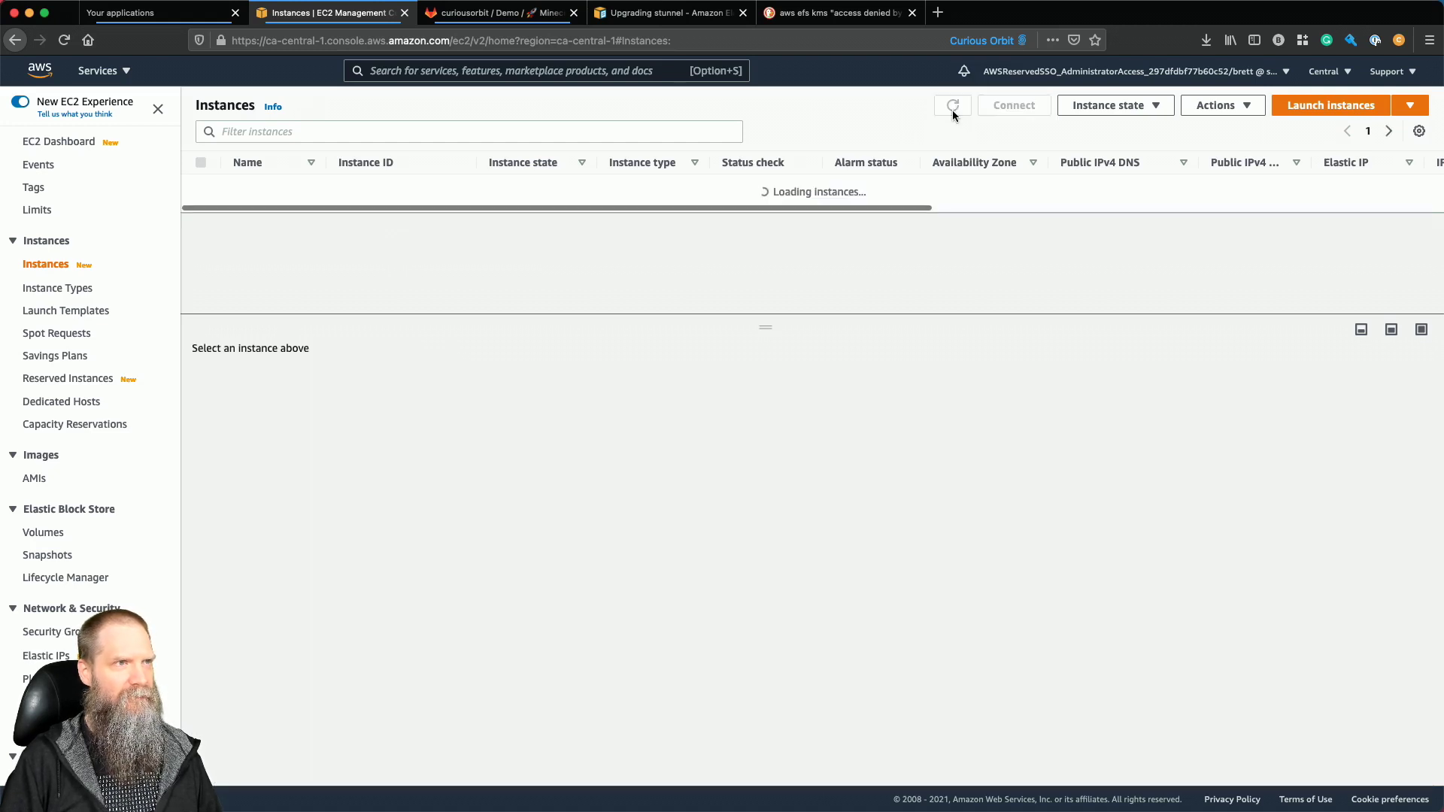
left_click(954, 115)
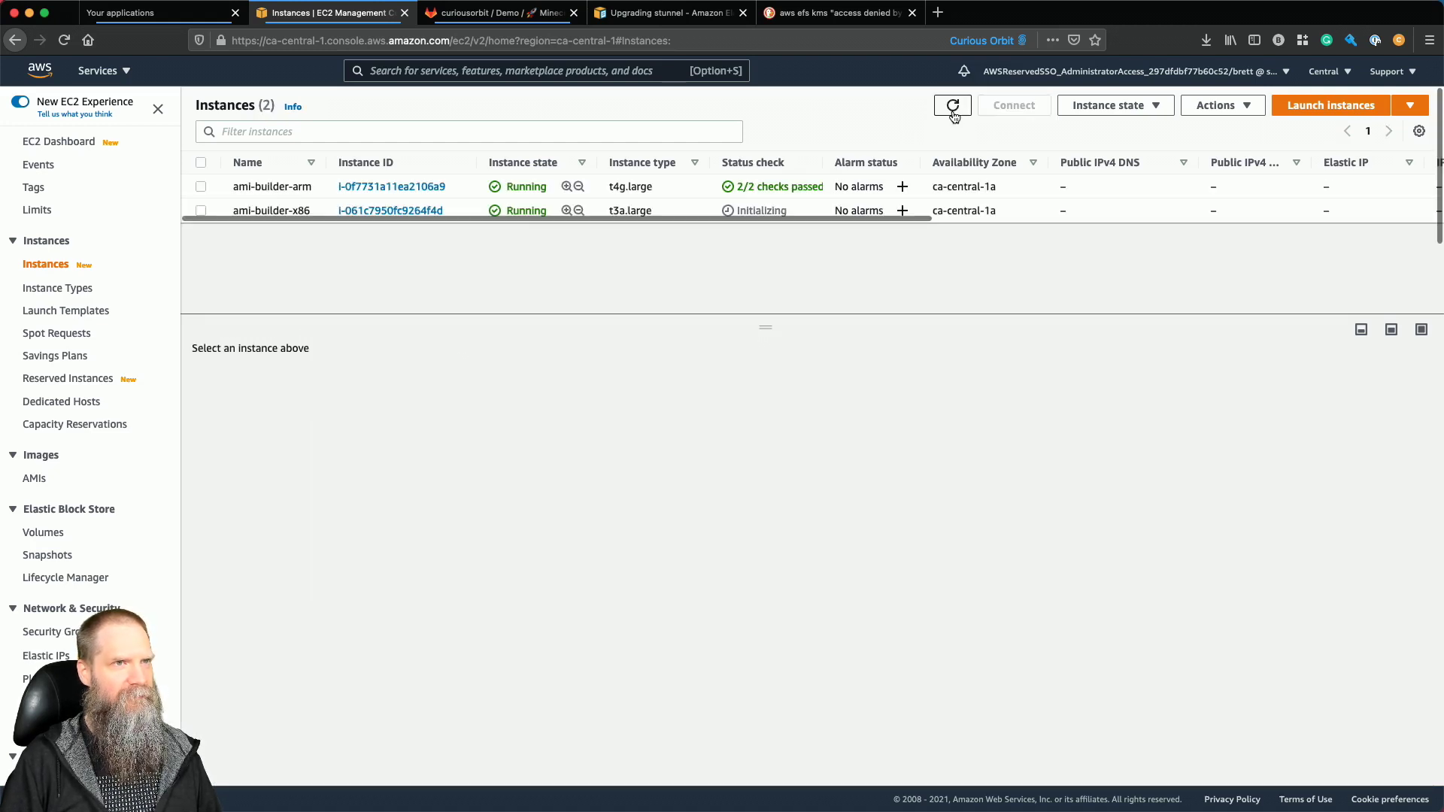
left_click(954, 116)
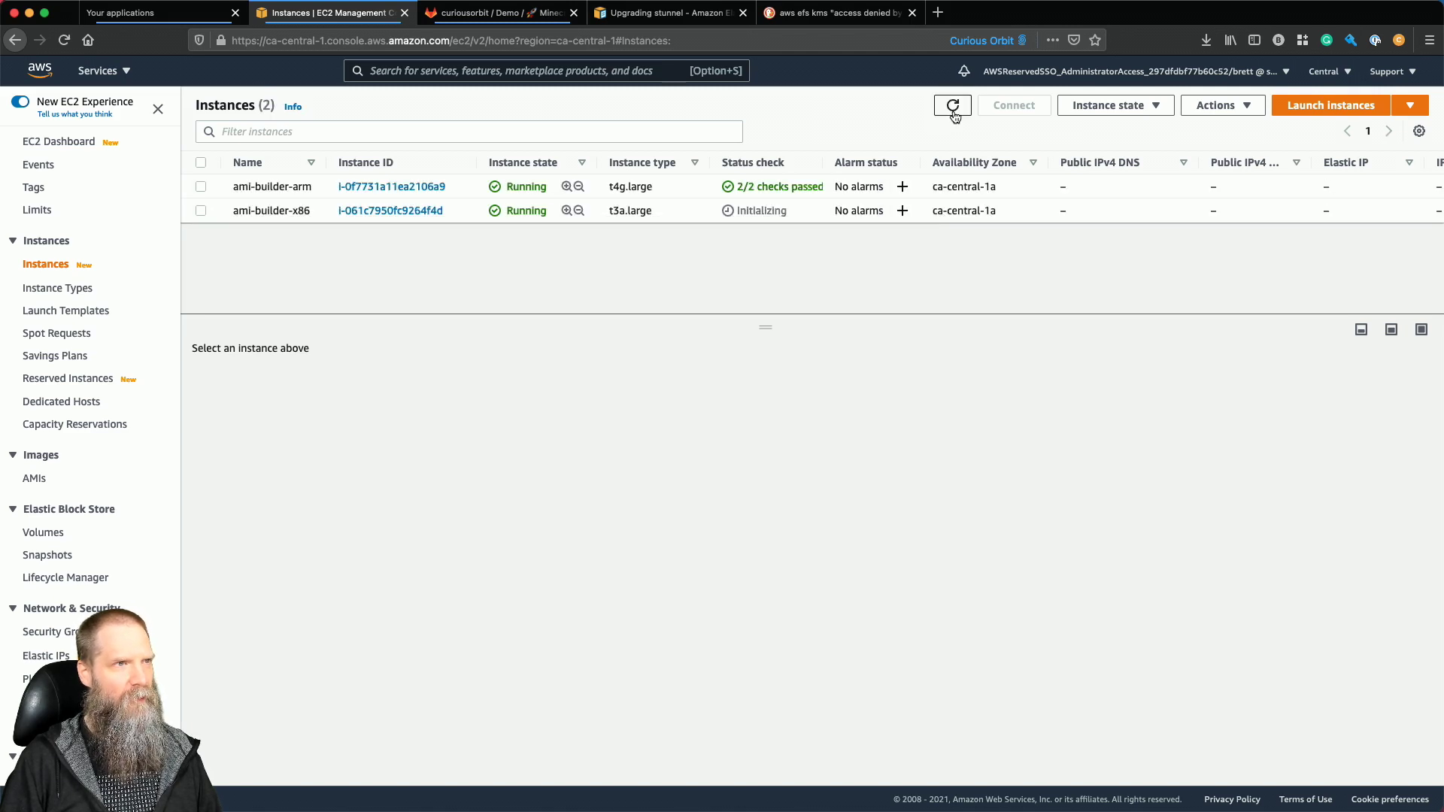
left_click(953, 115)
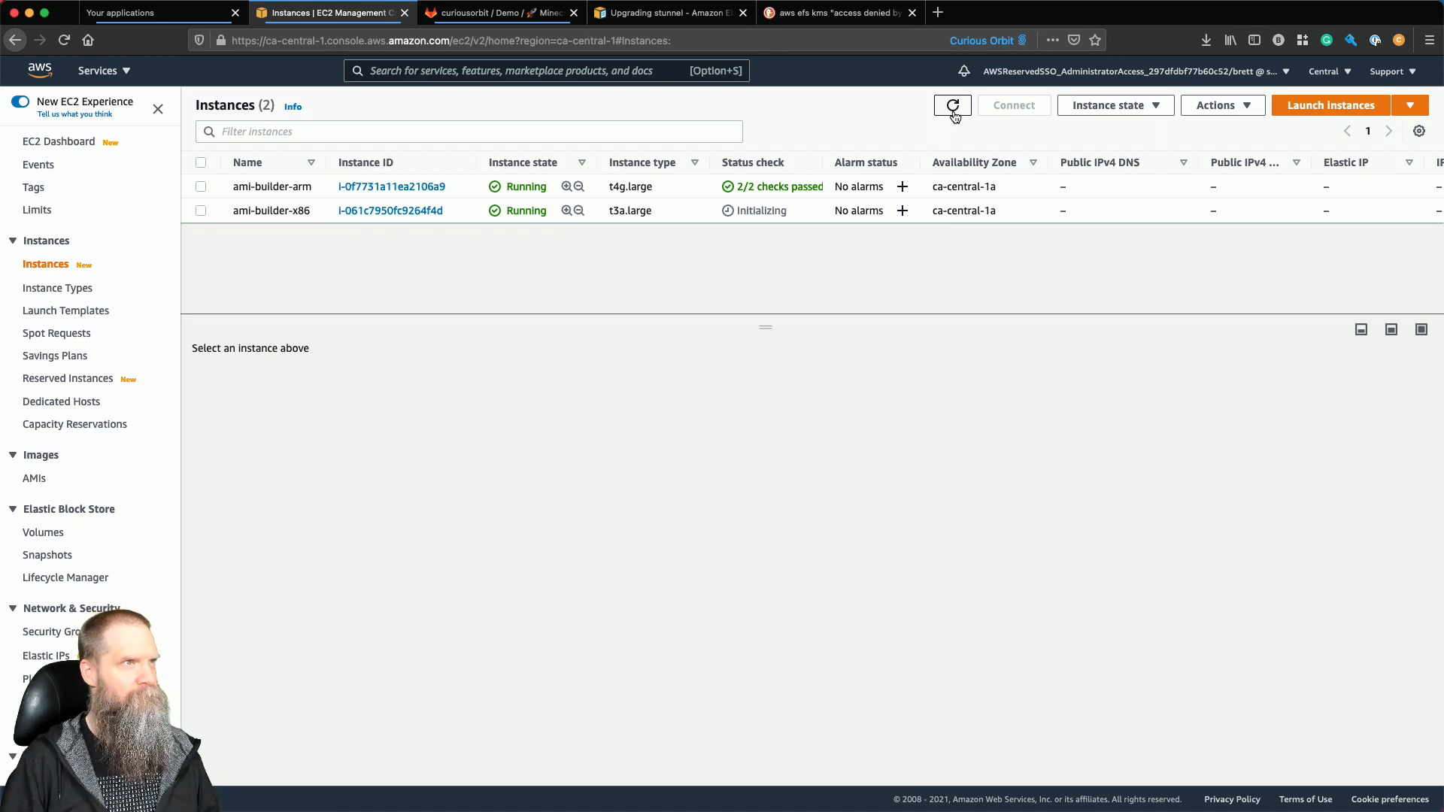
Connect to the ami-builder-x86 instance through Session Manager and return to its terminal session.
left_click(199, 210)
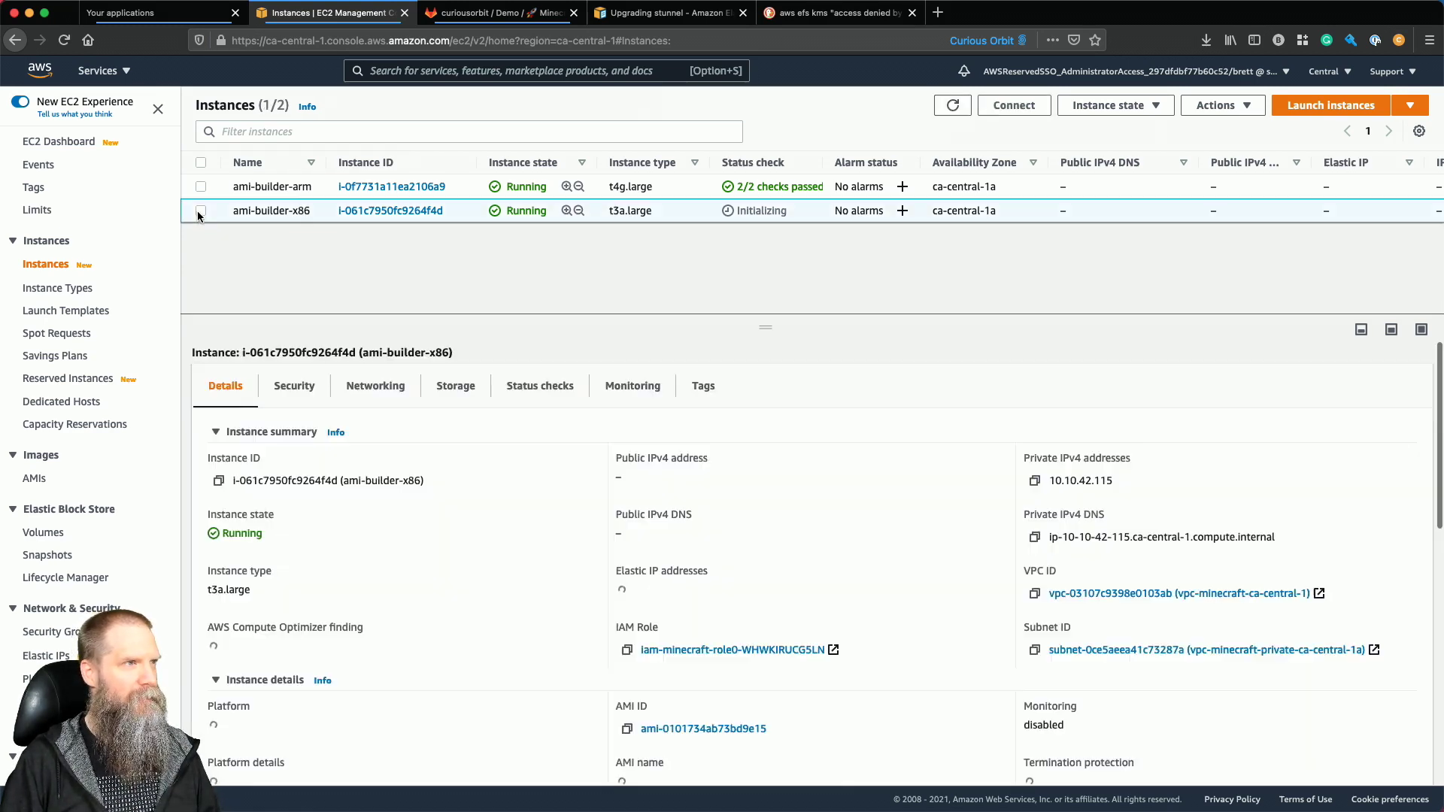
left_click(1015, 105)
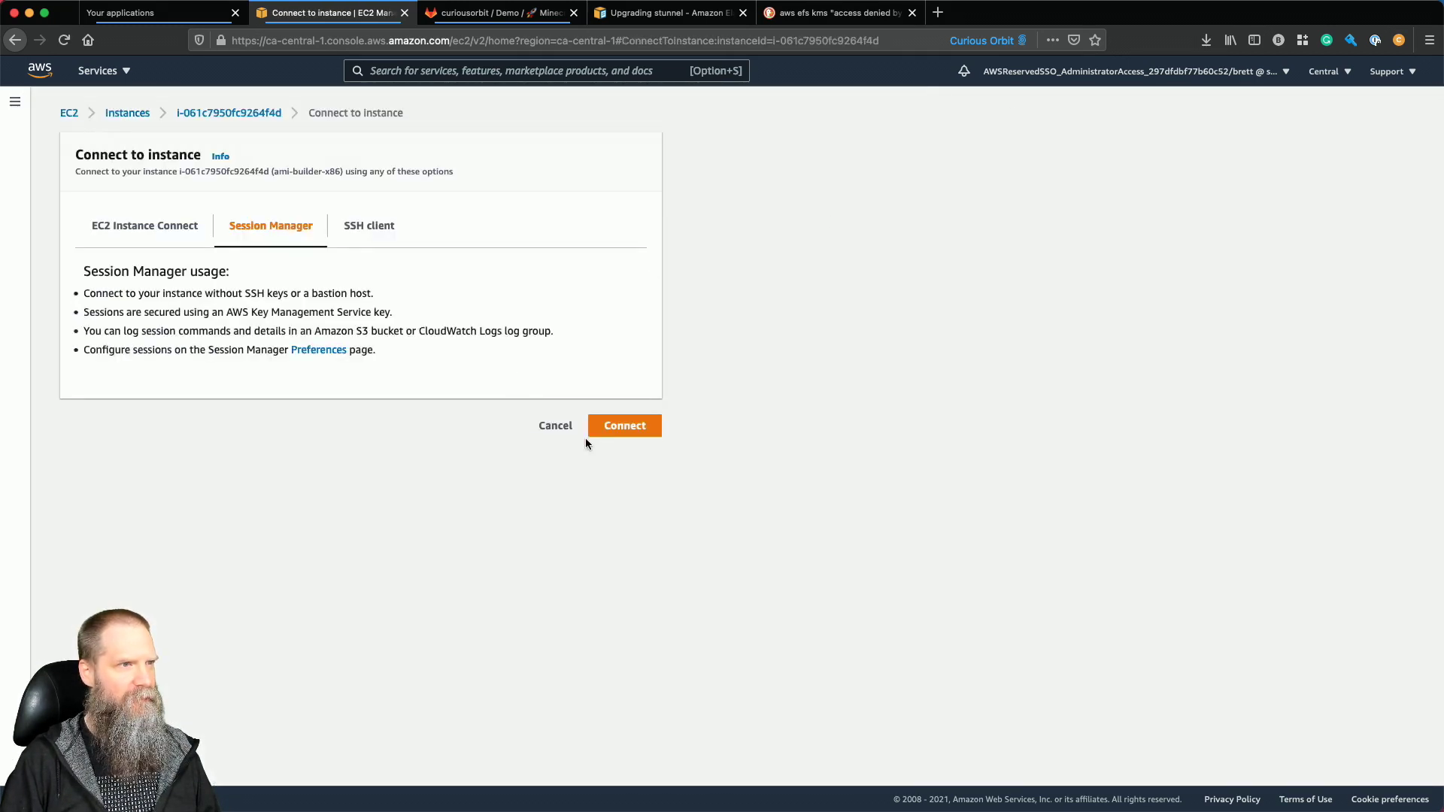
left_click(591, 433)
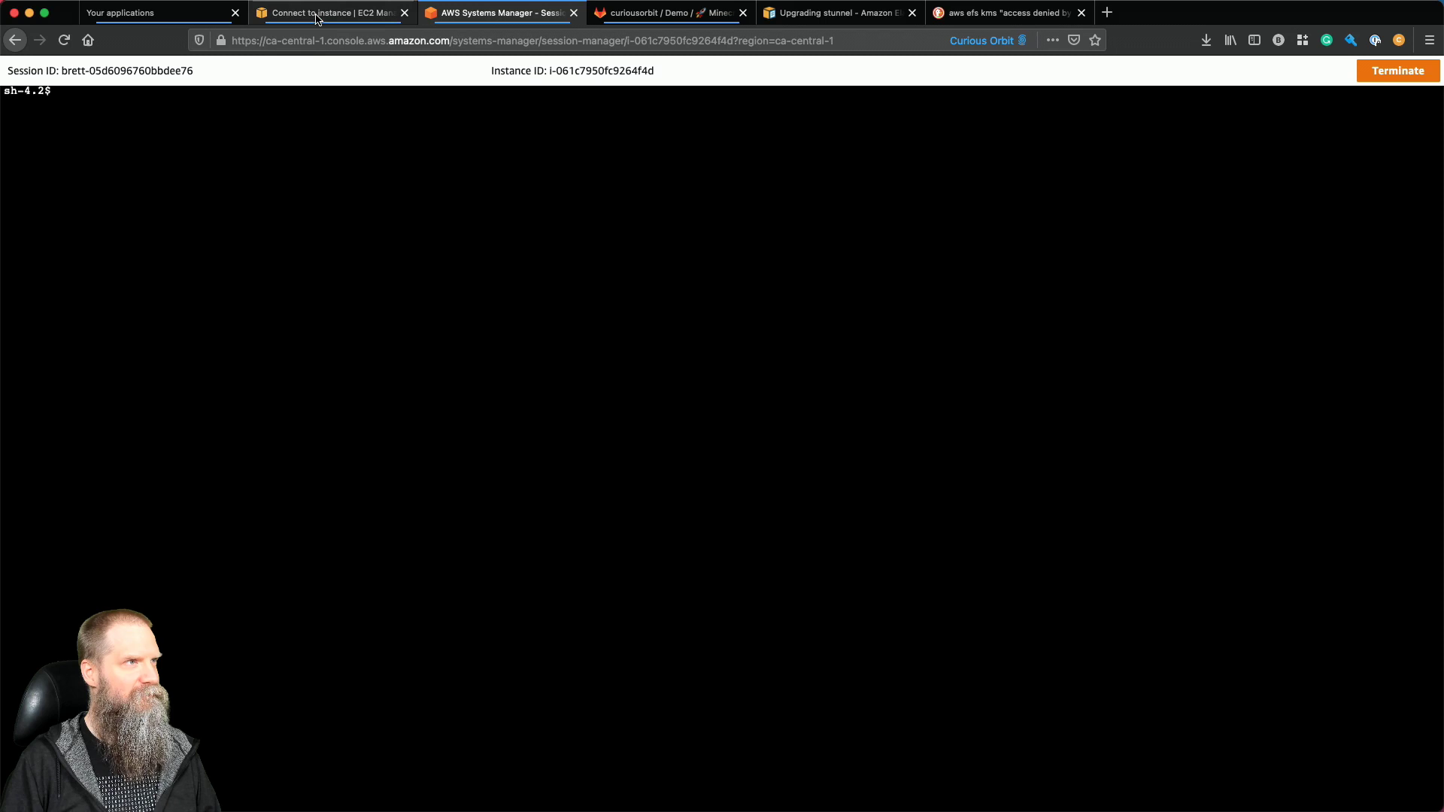
left_click(339, 13)
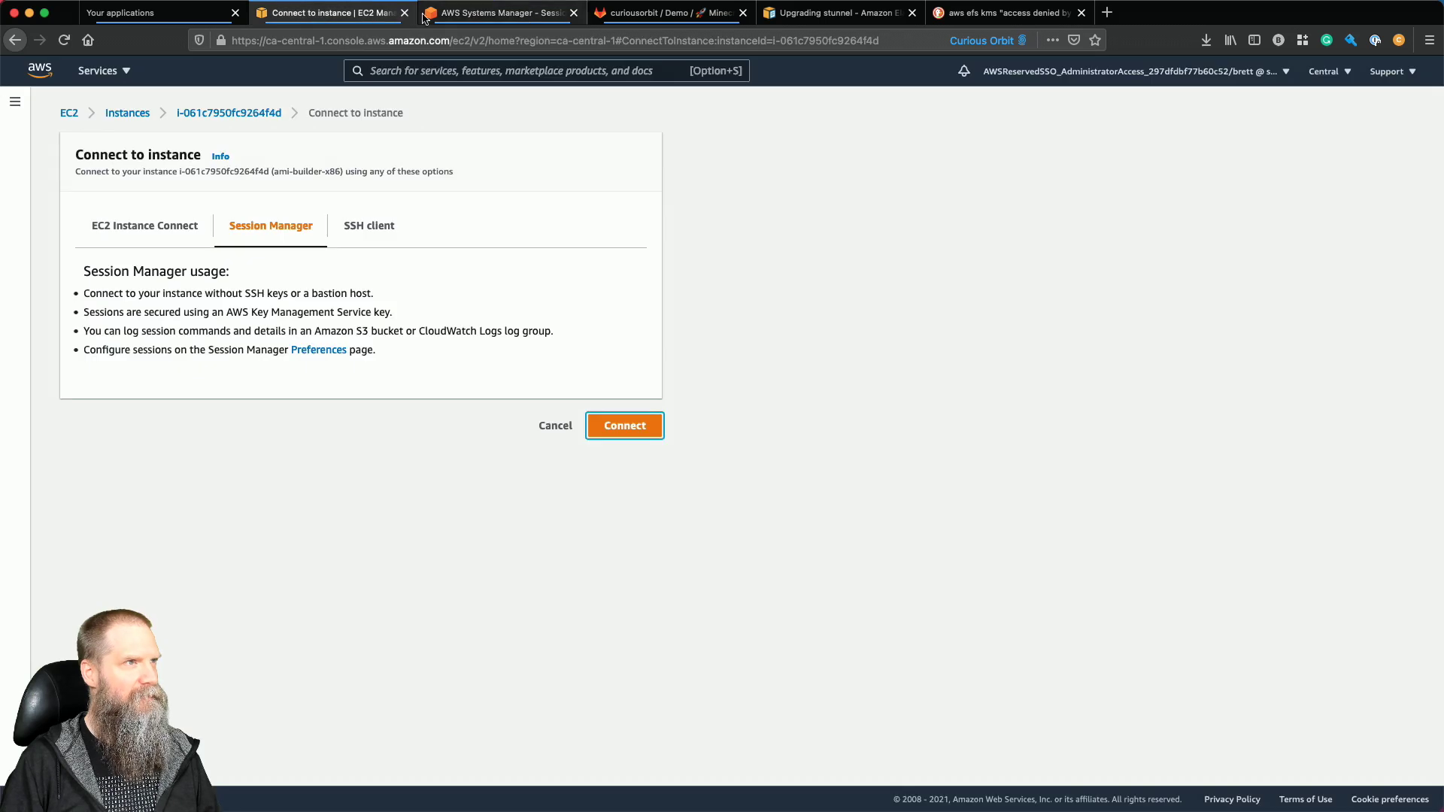
left_click(423, 18)
Try to install the EFS utilities on the instance by running "sudo yum -y amazon-efs-utils".
type("sudo yu")
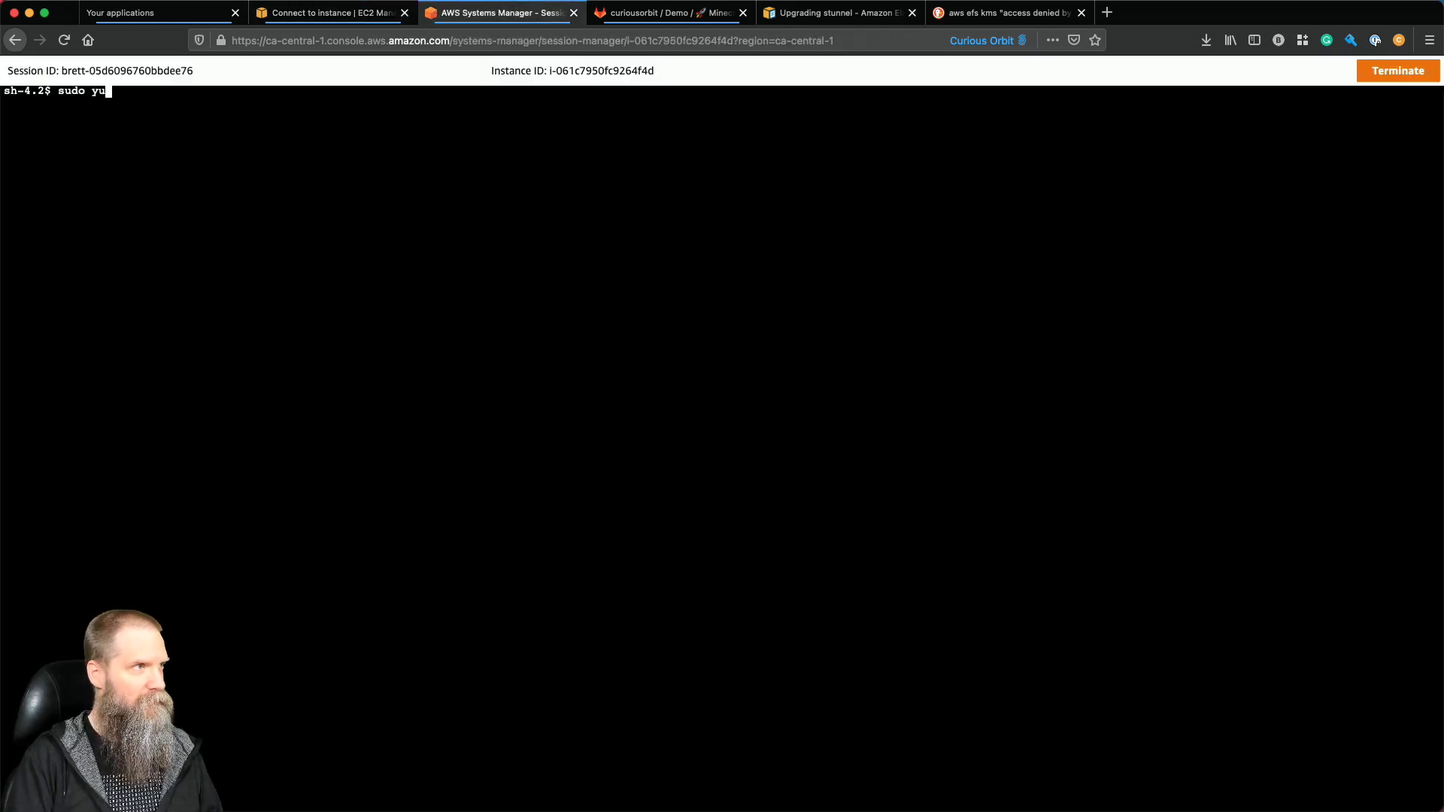
type("m -y ")
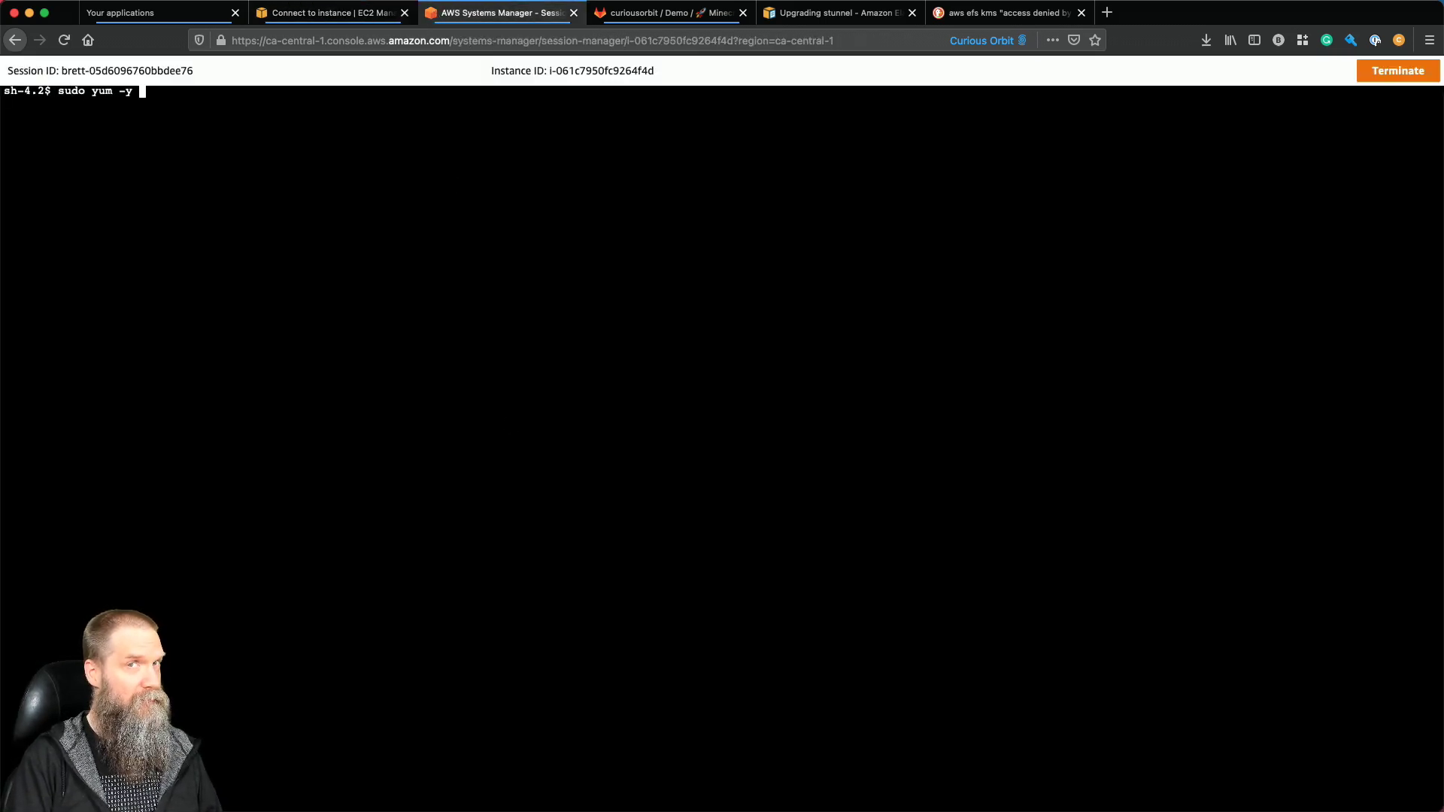
type("amazon-efs-u")
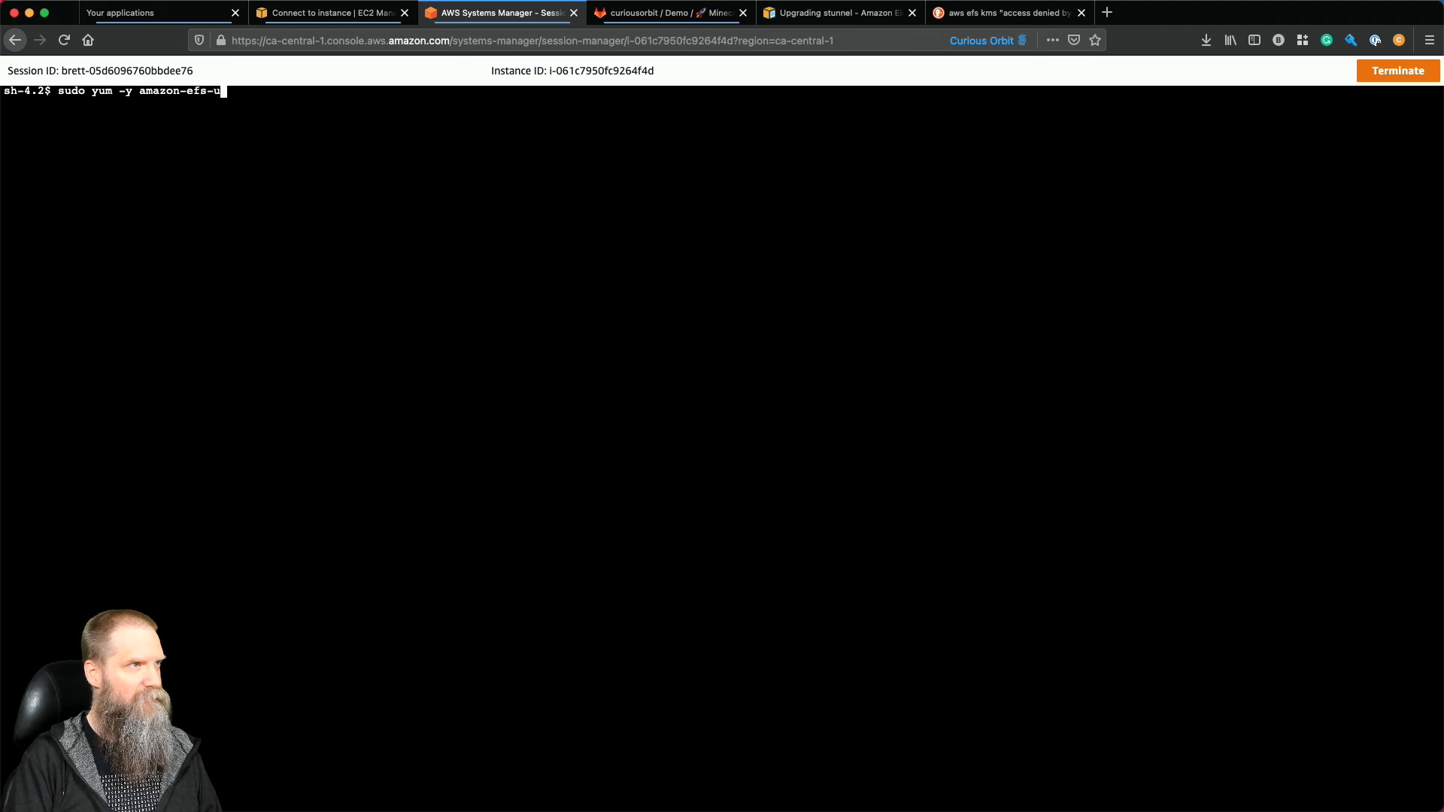
type("tili")
key("Return")
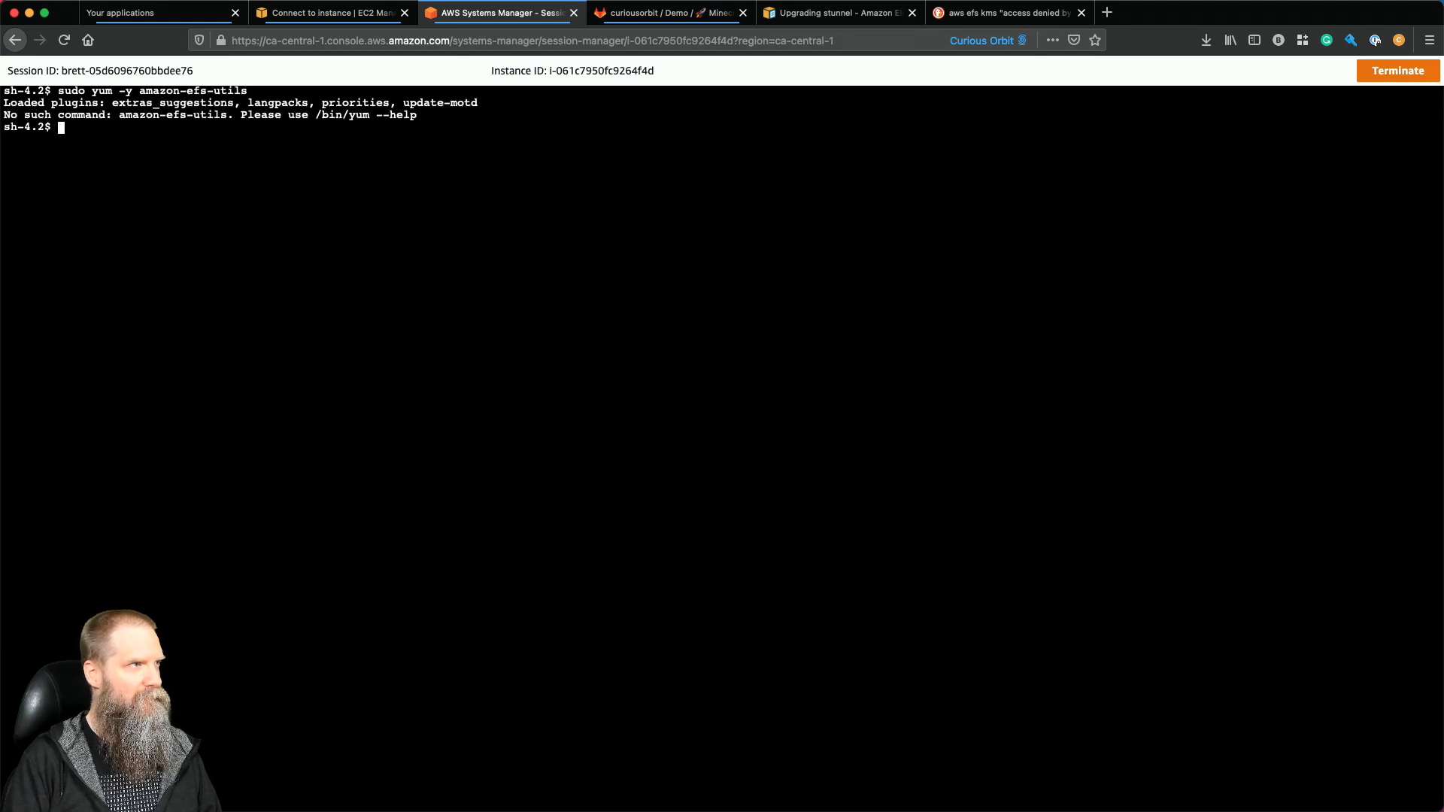
Find the manual EFS client installation instructions for Amazon Linux 2 in the AWS documentation and copy the install command.
left_click(858, 13)
scroll(116, 319, "up", 1)
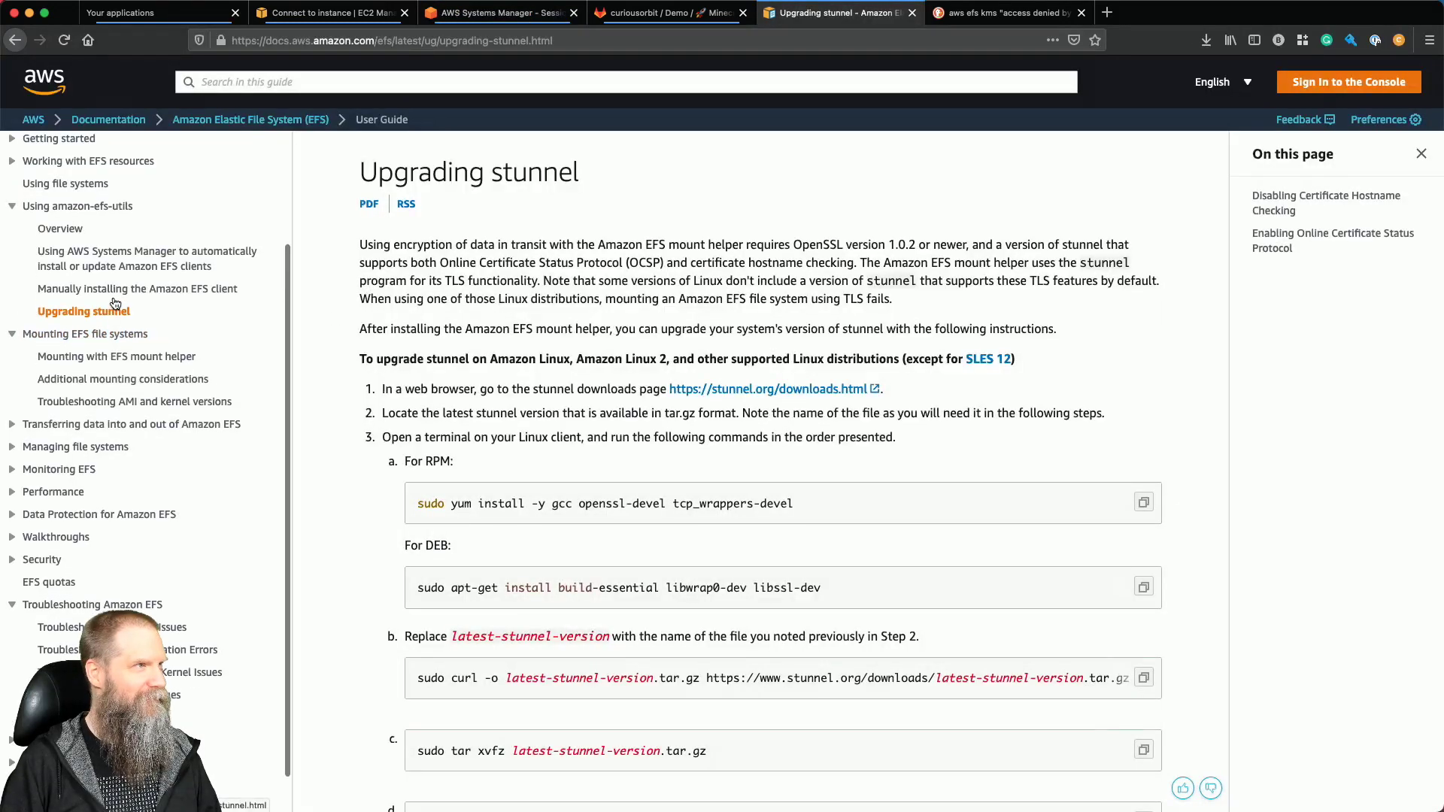
left_click(93, 208)
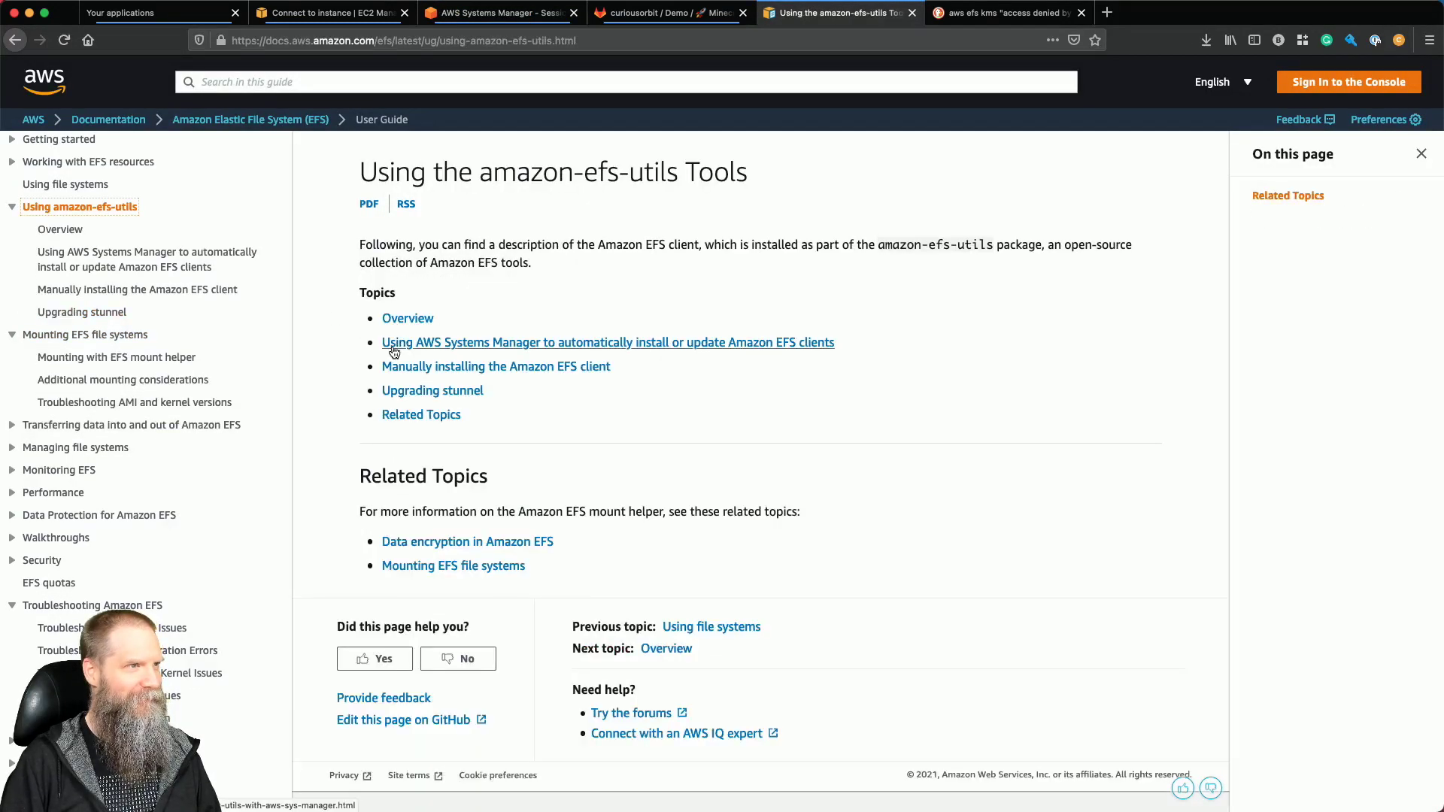
left_click(543, 363)
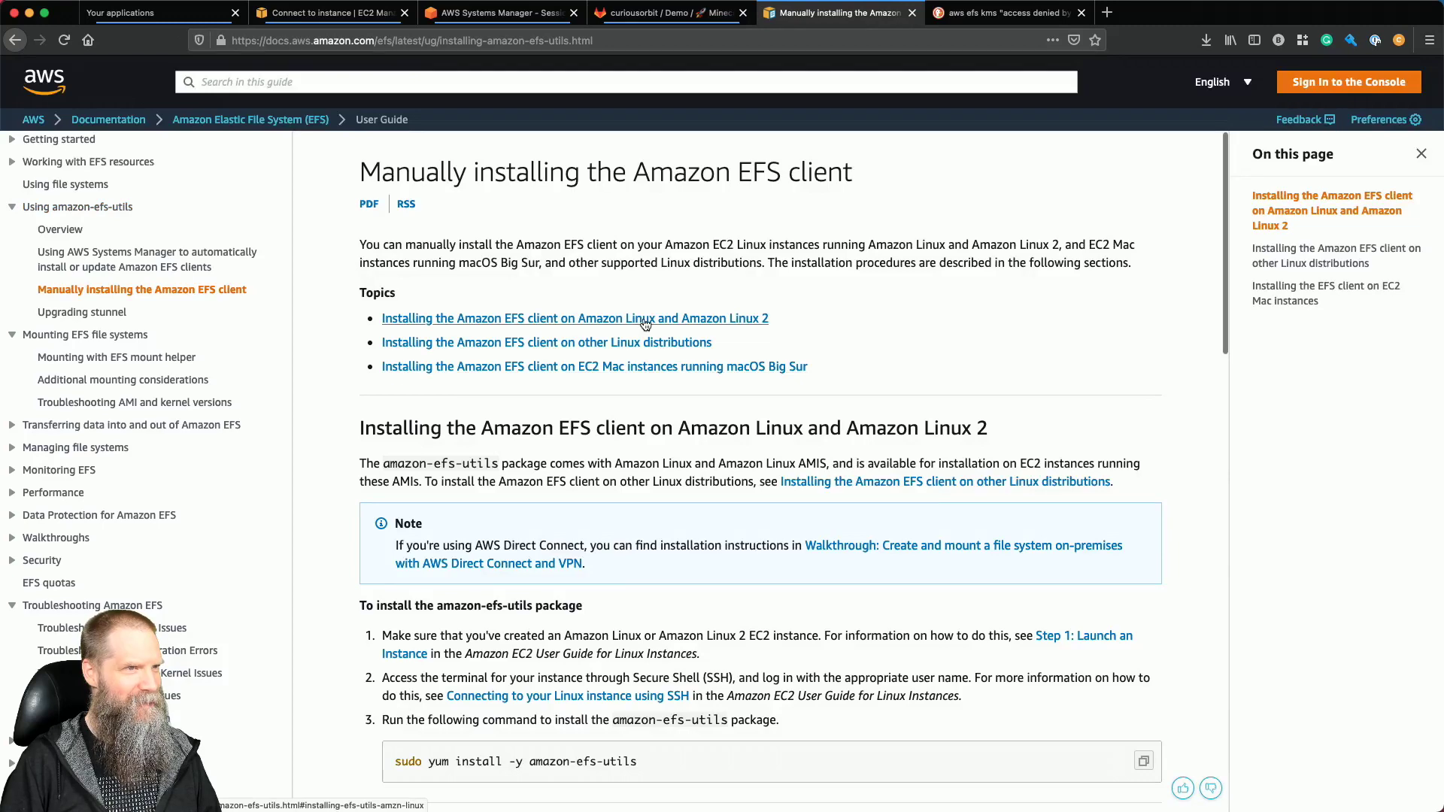
left_click(733, 319)
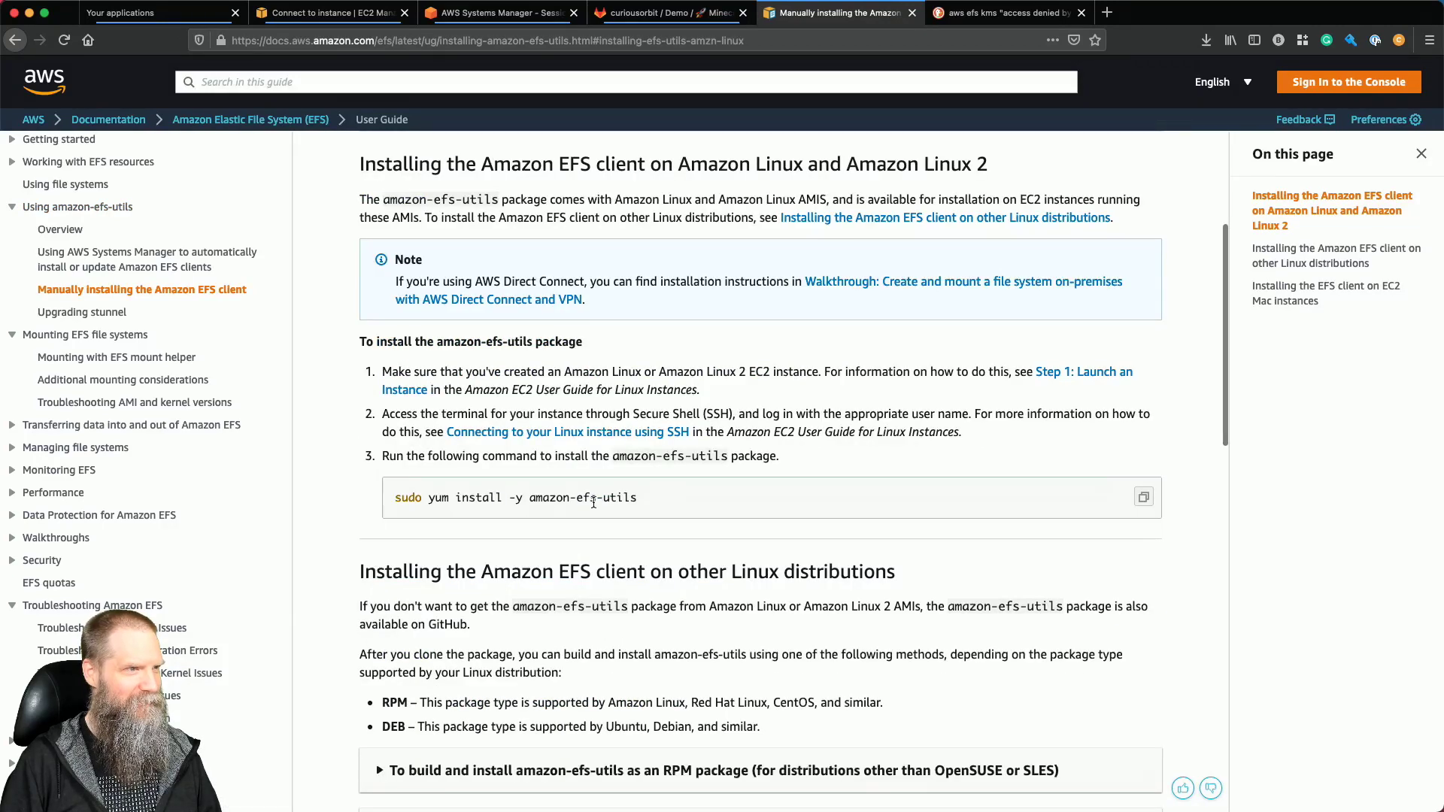
left_click(1143, 497)
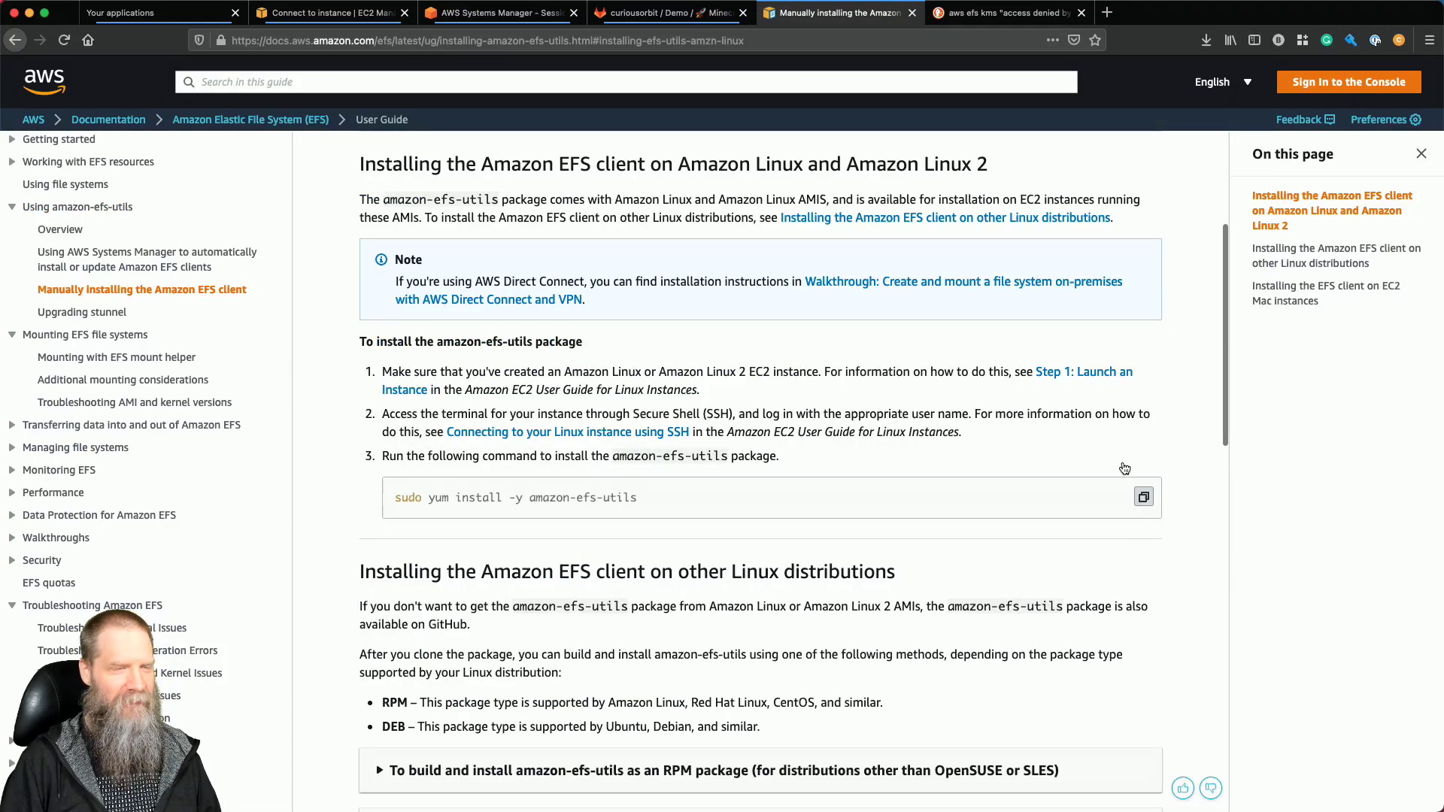
Run the copied command "sudo yum install -y amazon-efs-utils" in the ami-builder-x86 session.
left_click(500, 12)
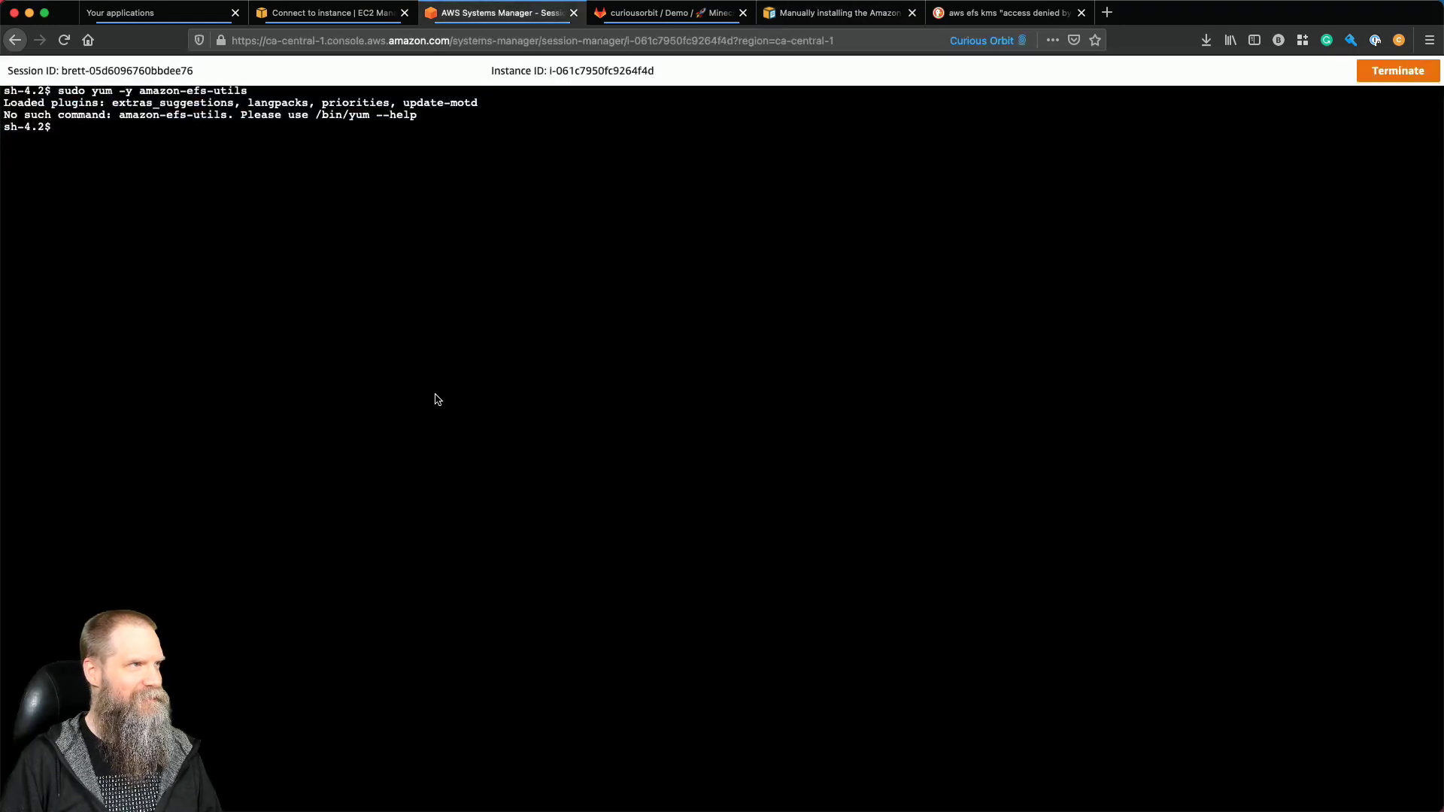
key("super+v")
key("Return")
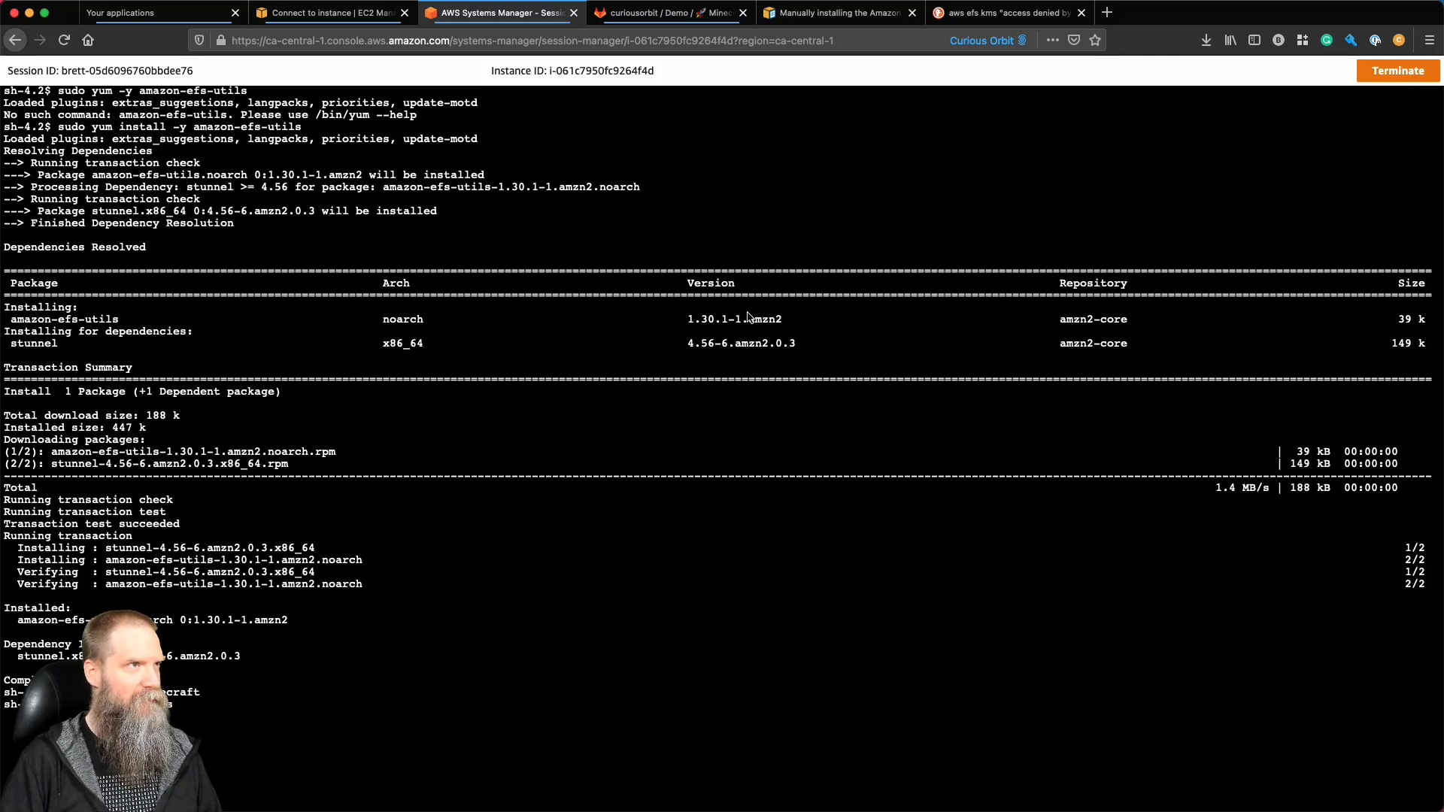
Open the EFS file systems list in the AWS console and copy the ID of the unnamed file system, fs-71dae99c.
left_click(303, 22)
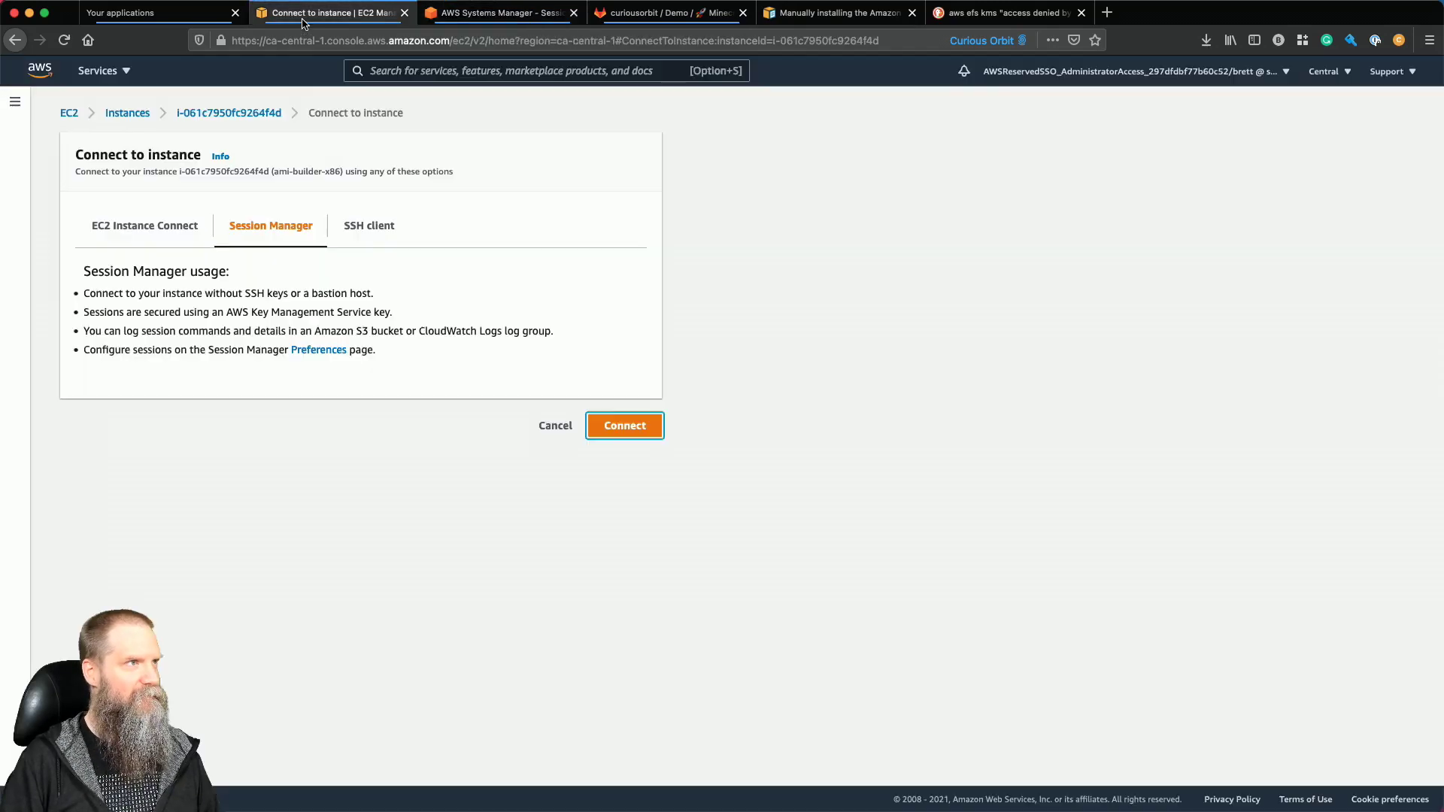
left_click(409, 75)
type("efs")
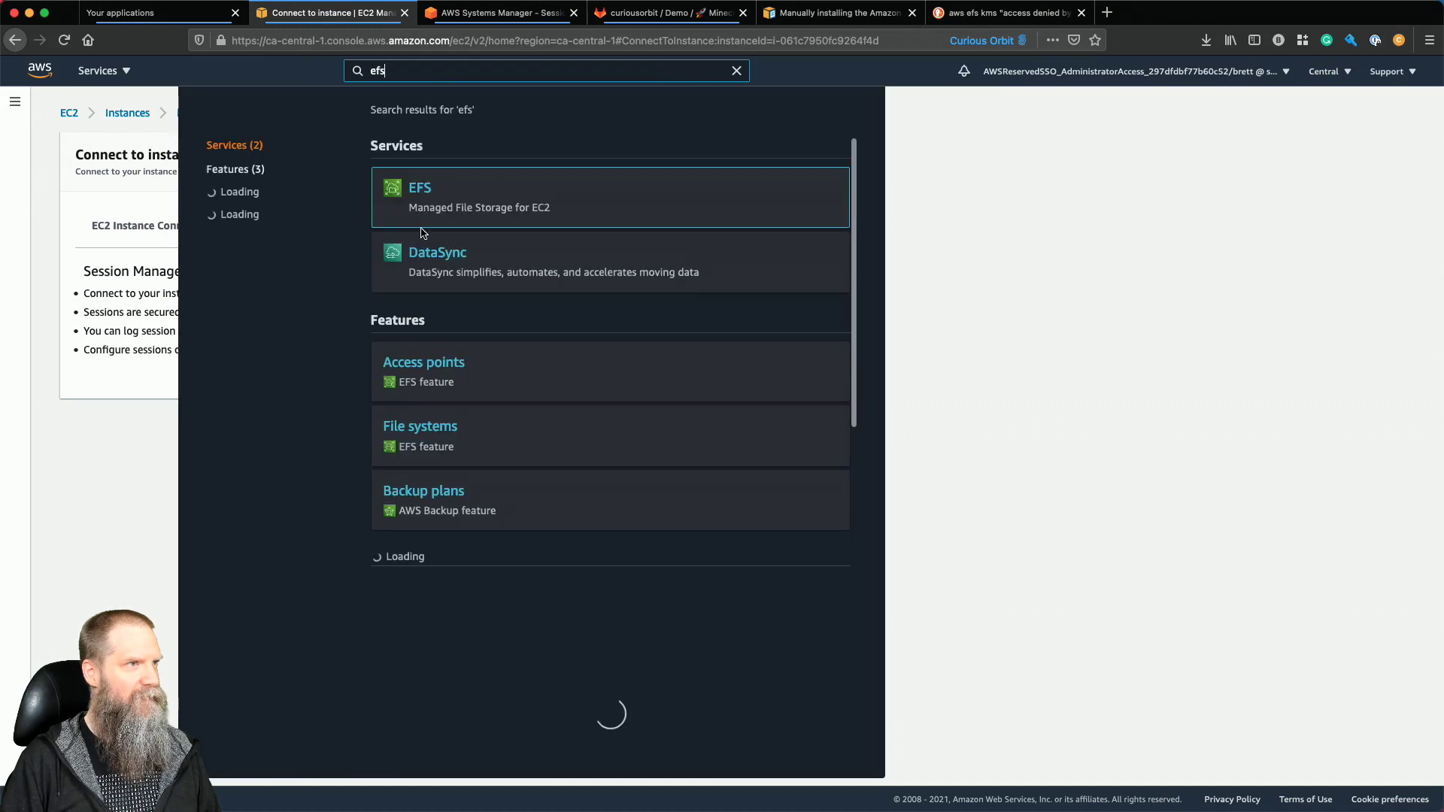
left_click(485, 189)
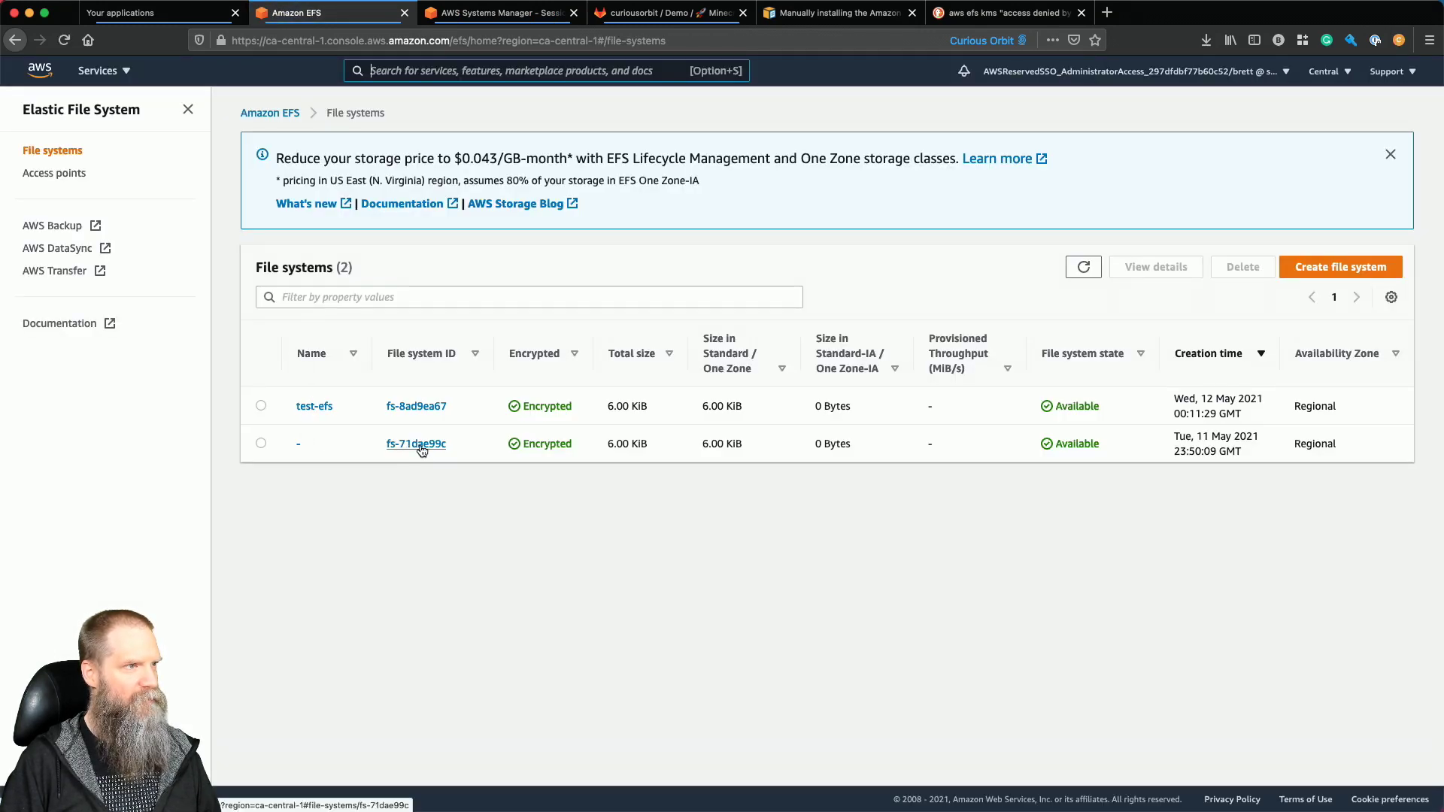
left_click_drag(455, 444, 386, 444)
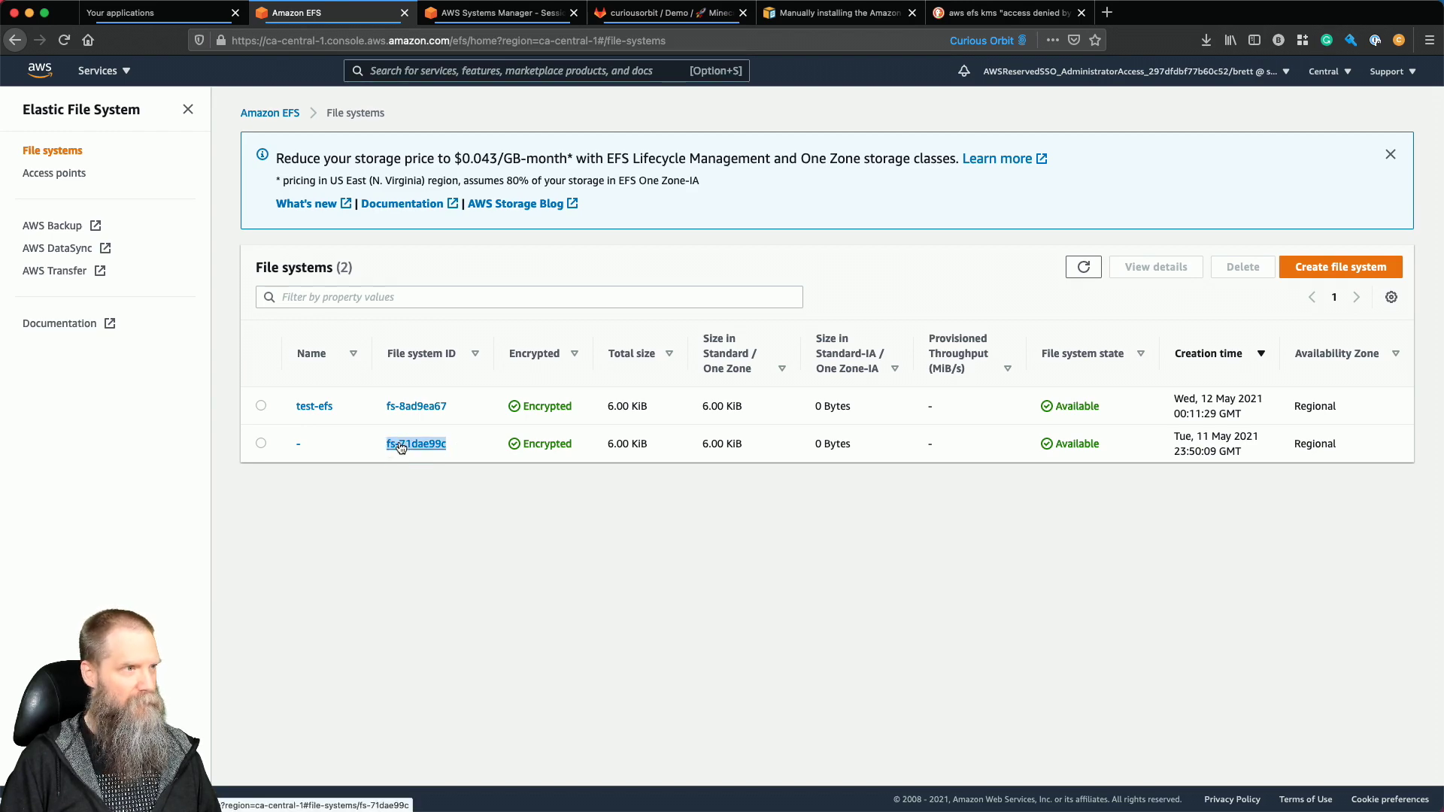
key("super+Tab")
key("super+Tab")
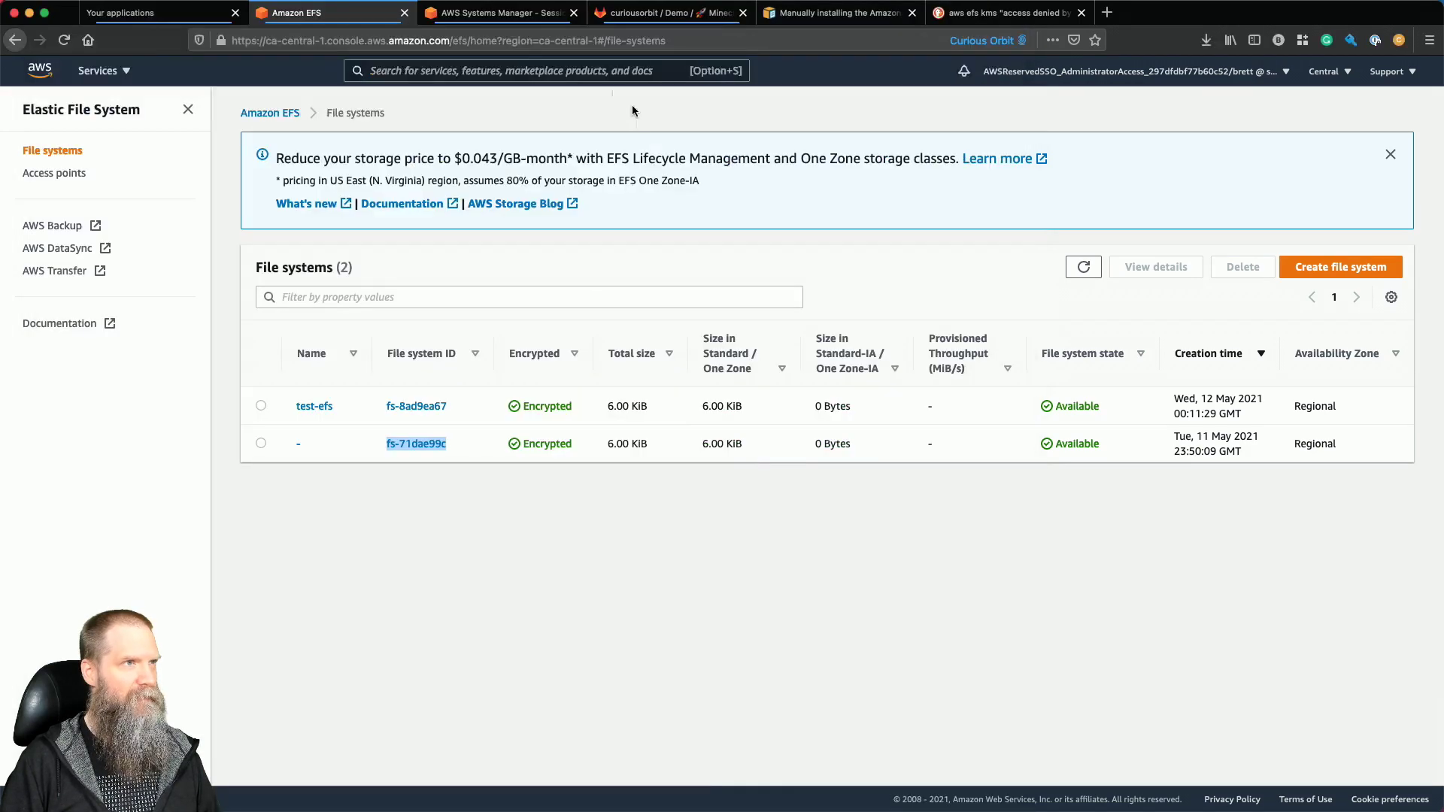
Complete the pending mount command in the instance session with fs-71dae99c and the /minecraft mount point, and run it.
left_click(499, 17)
key("super+v")
type("/mine")
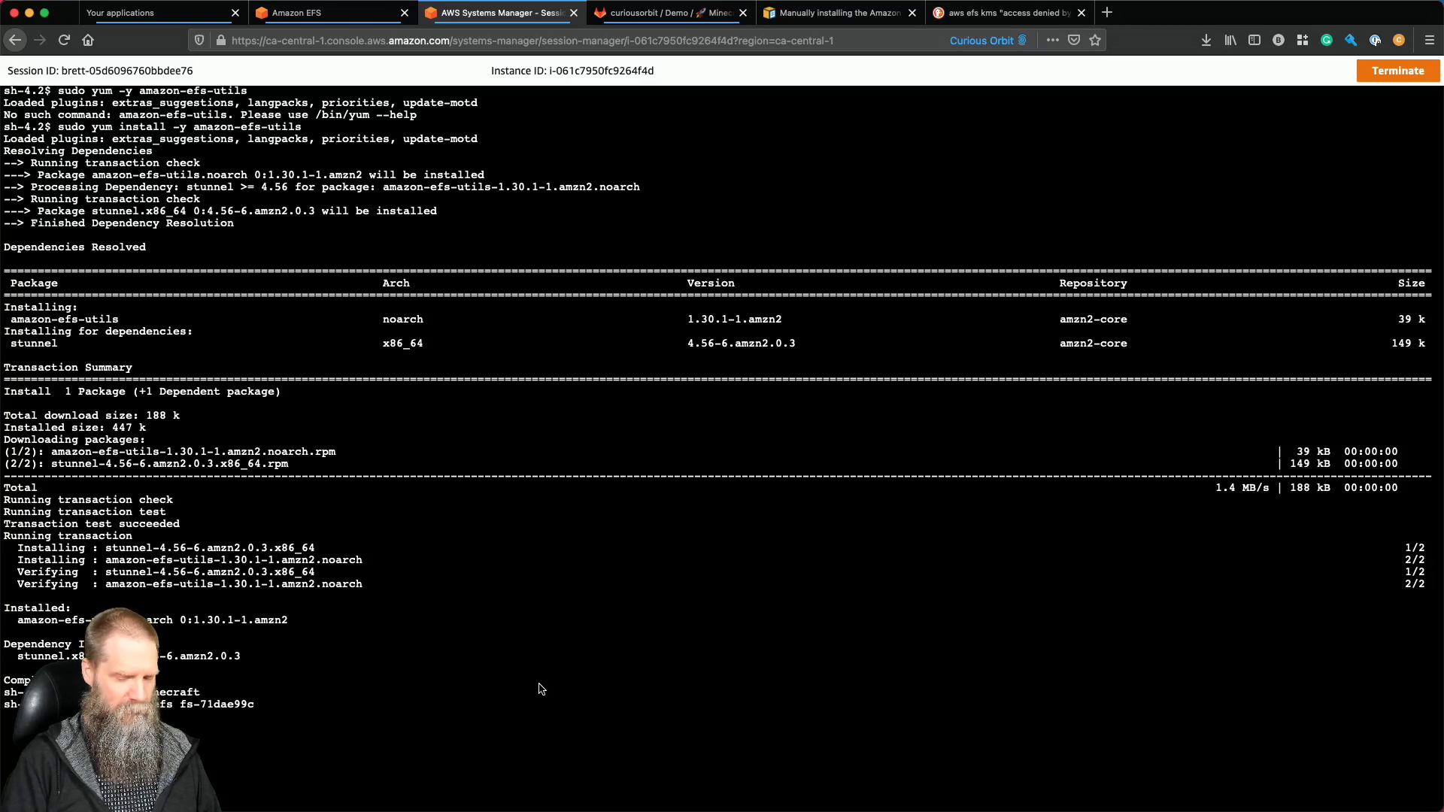
type("craft")
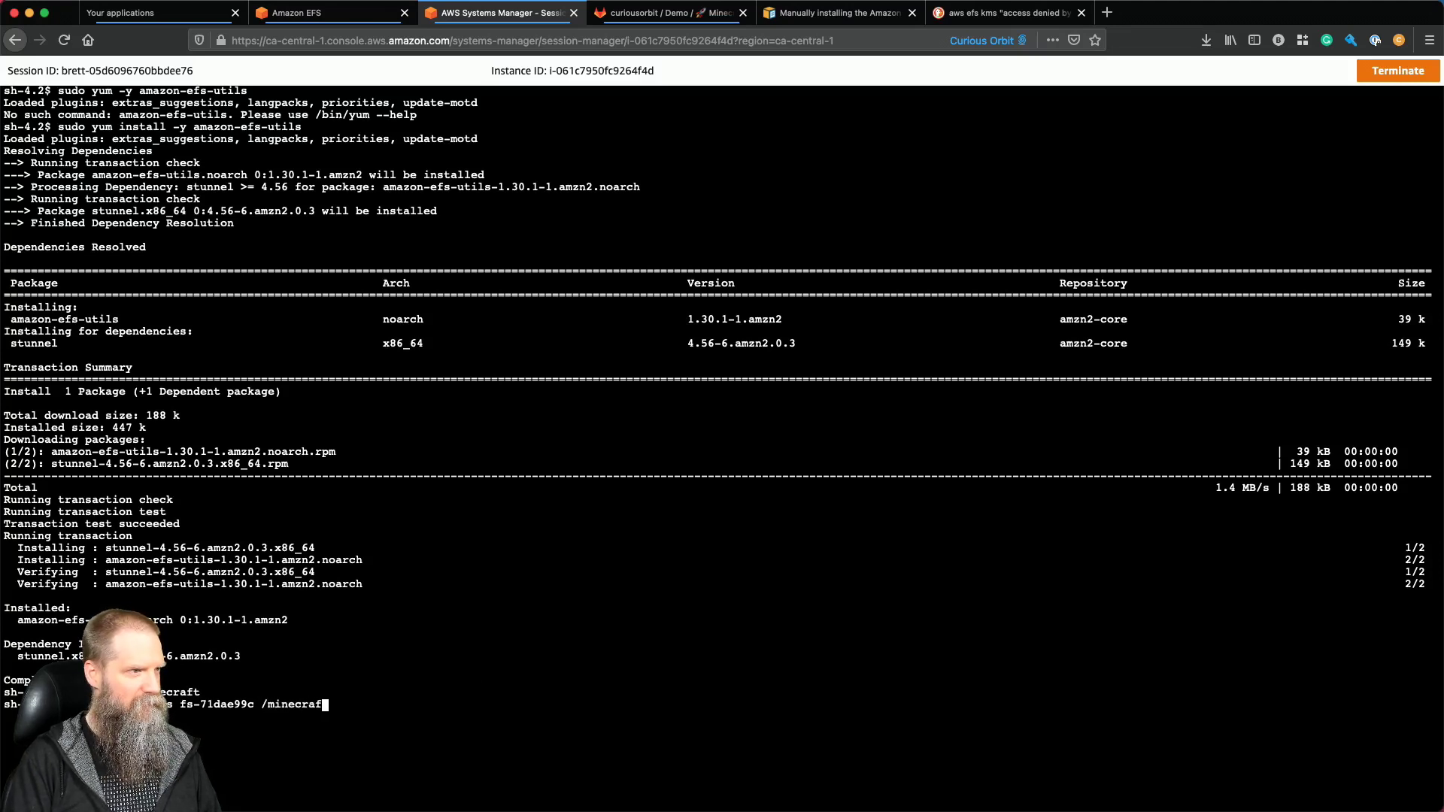
key("Return")
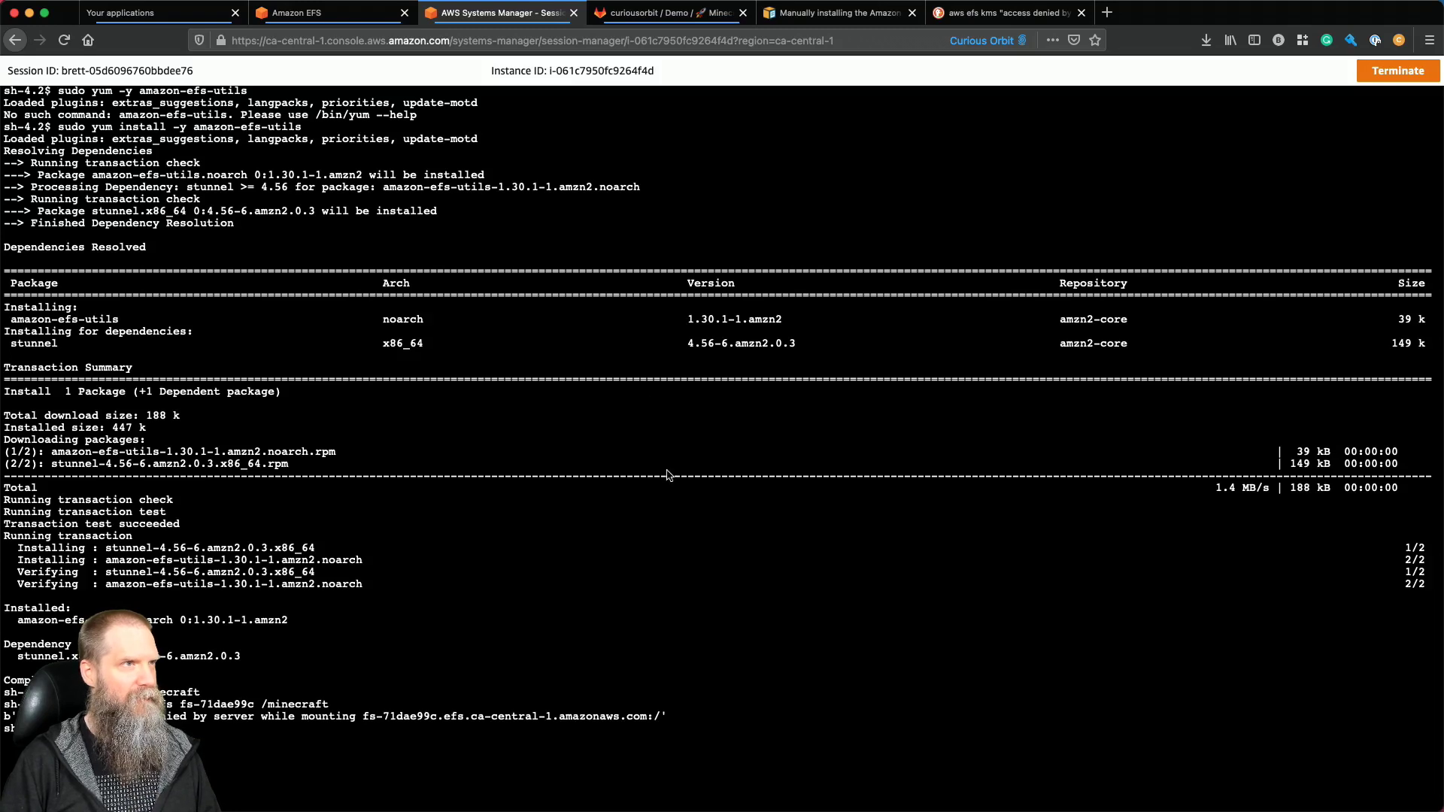
Return to the EFS file systems list and select the ID of the test-efs file system.
left_click(331, 15)
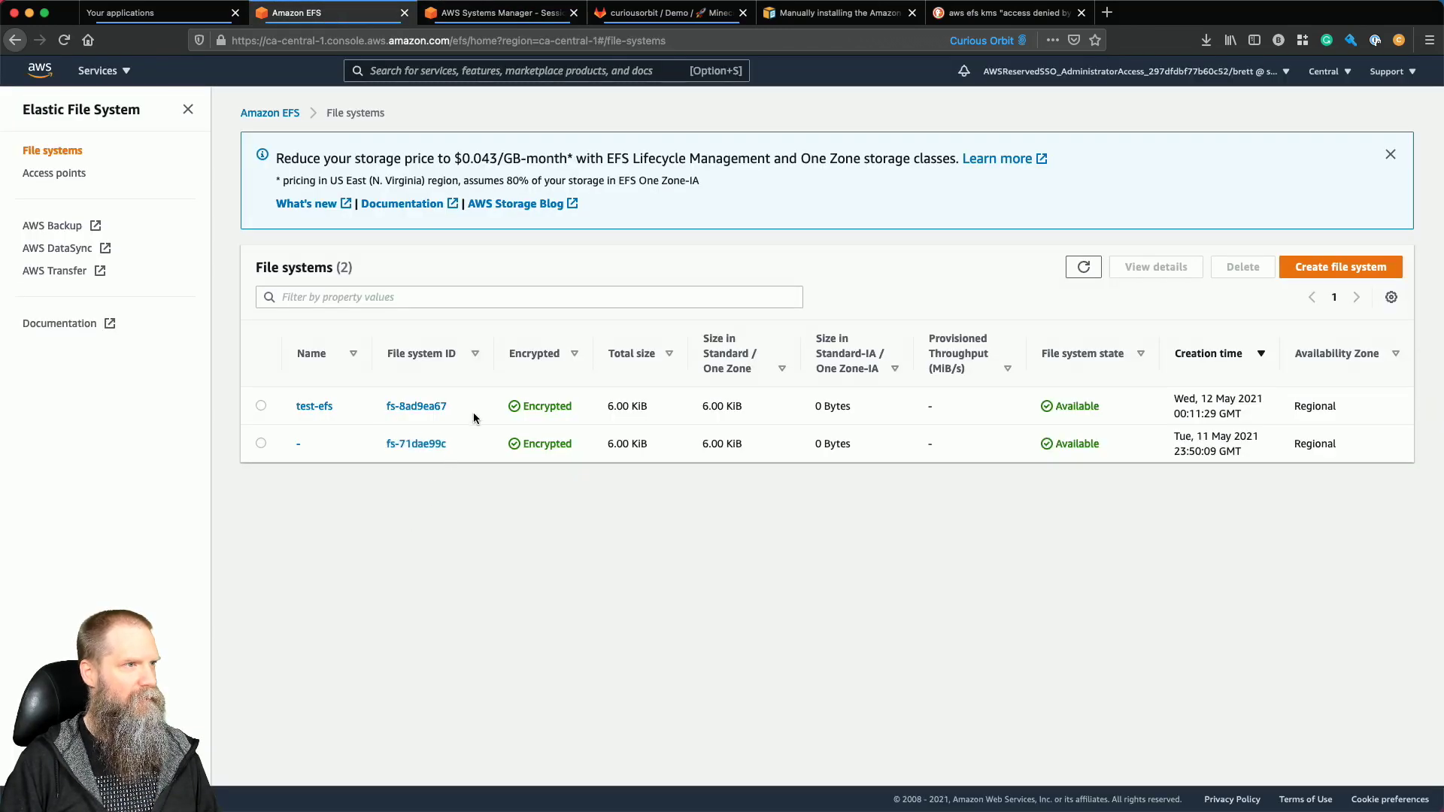
left_click_drag(477, 413, 400, 416)
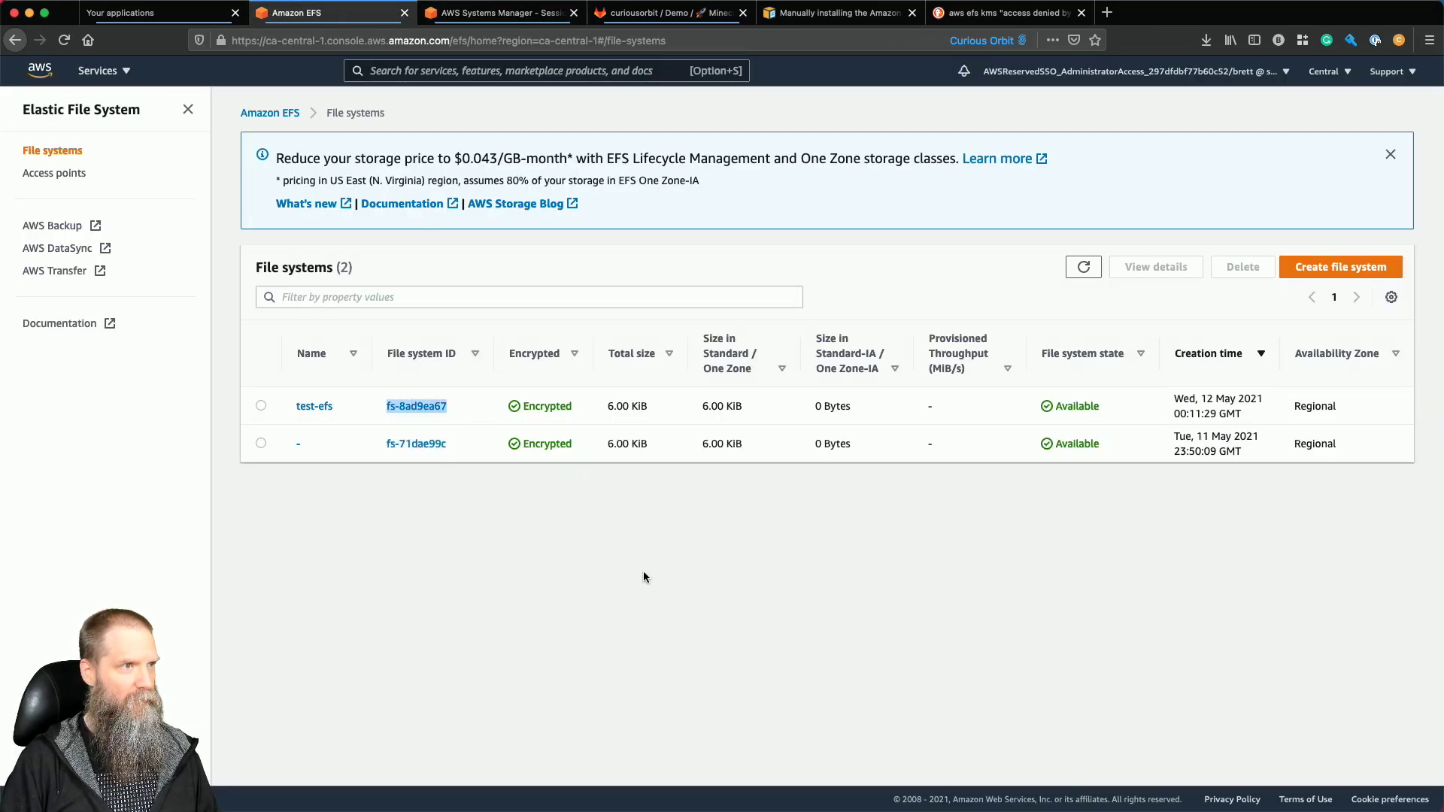
key("super+Tab")
key("super+Tab")
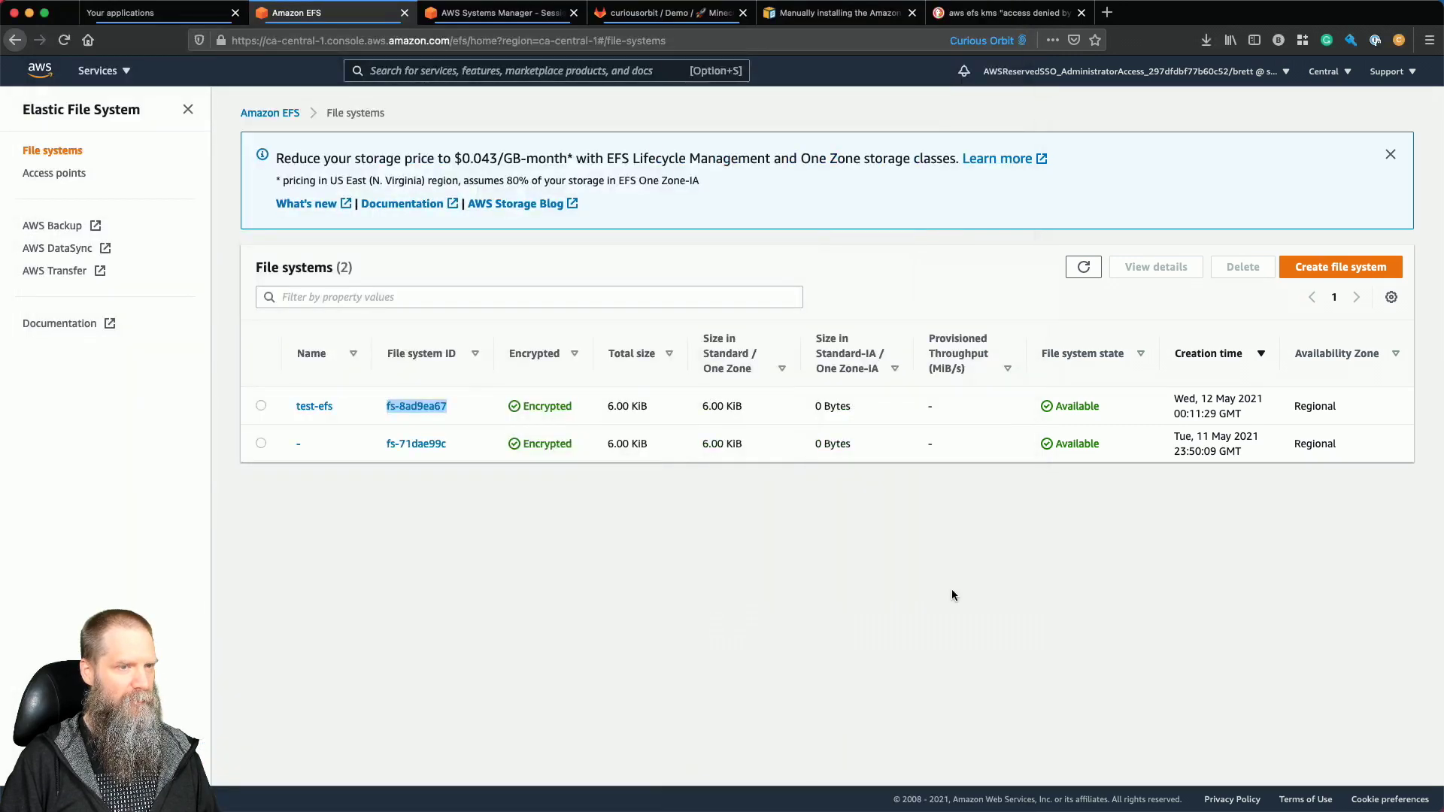
mouse_move(677, 789)
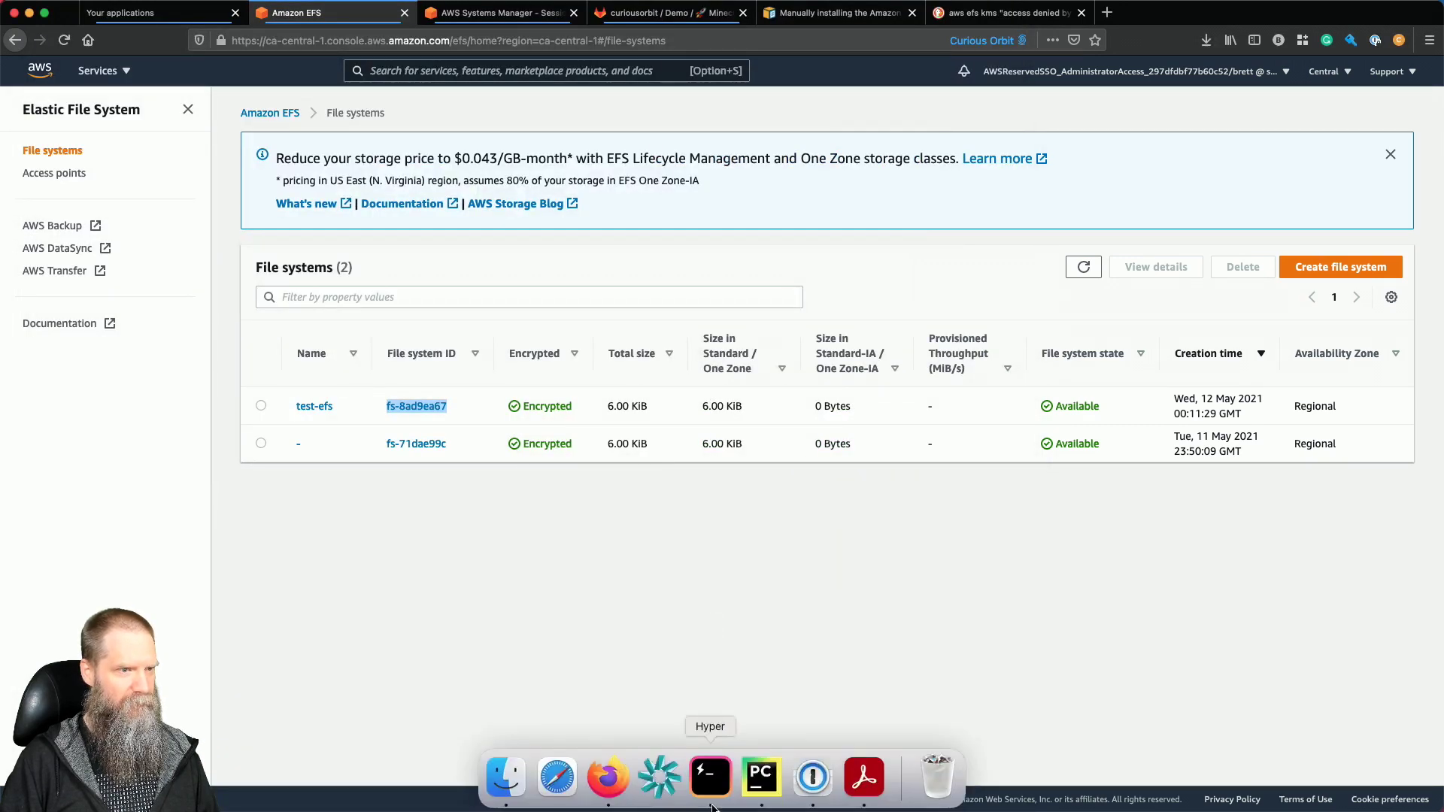
right_click(813, 789)
left_click(815, 716)
left_click(707, 659)
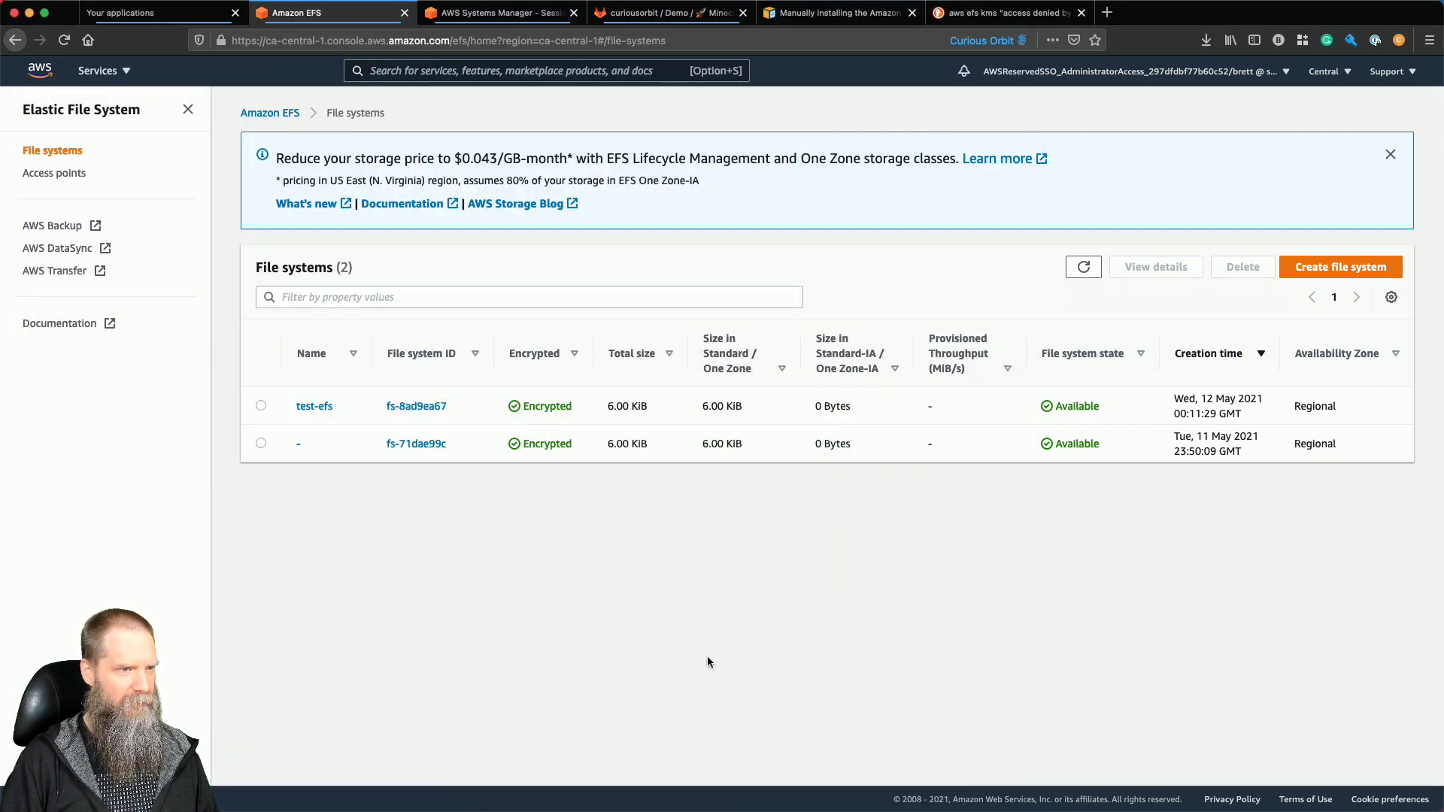
key("super+Tab")
key("super+Tab")
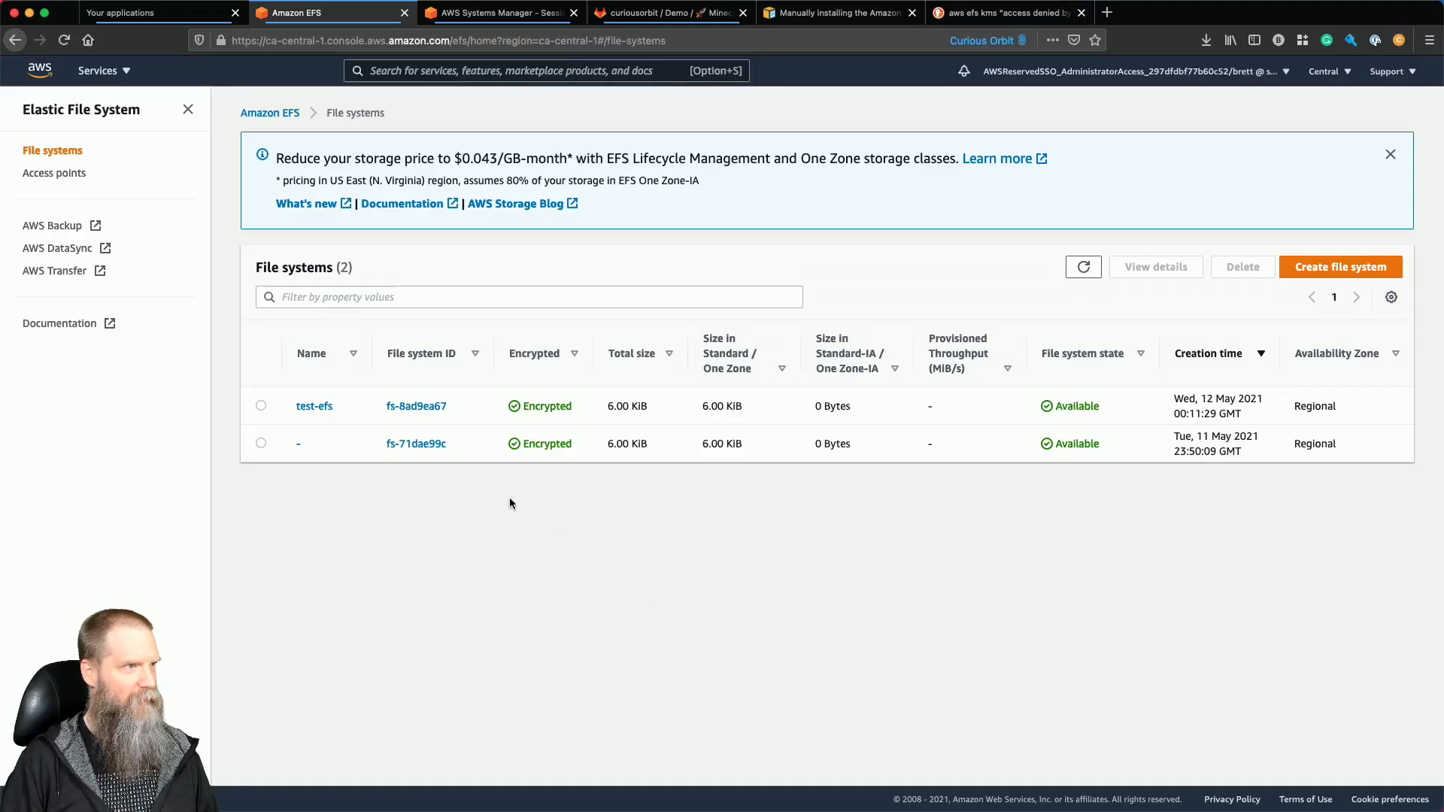
Copy the test-efs file system ID, fs-8ad9ea67, from the file systems list.
left_click_drag(494, 415, 385, 413)
left_click(454, 413)
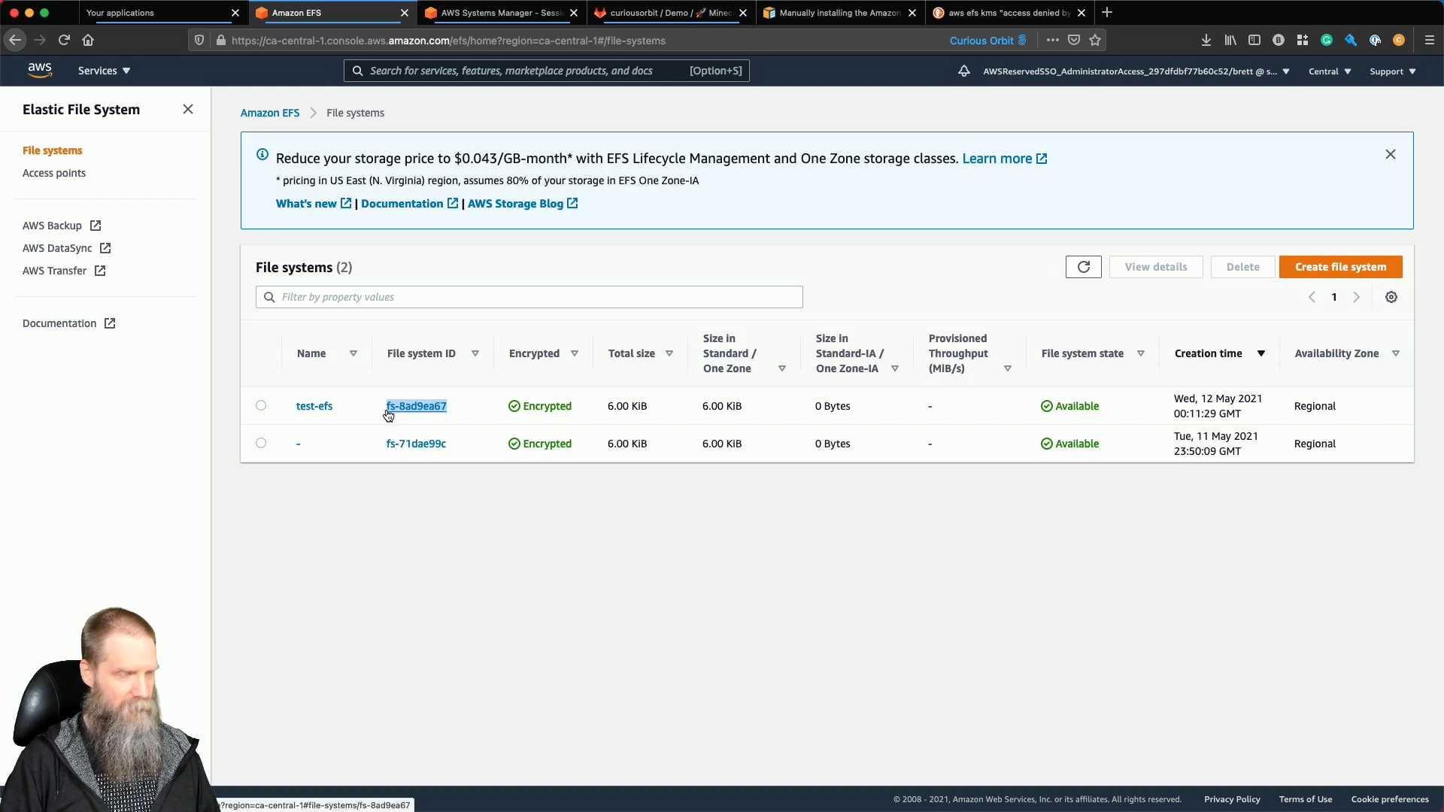
left_click(458, 445)
left_click_drag(450, 410, 380, 410)
key("super+c")
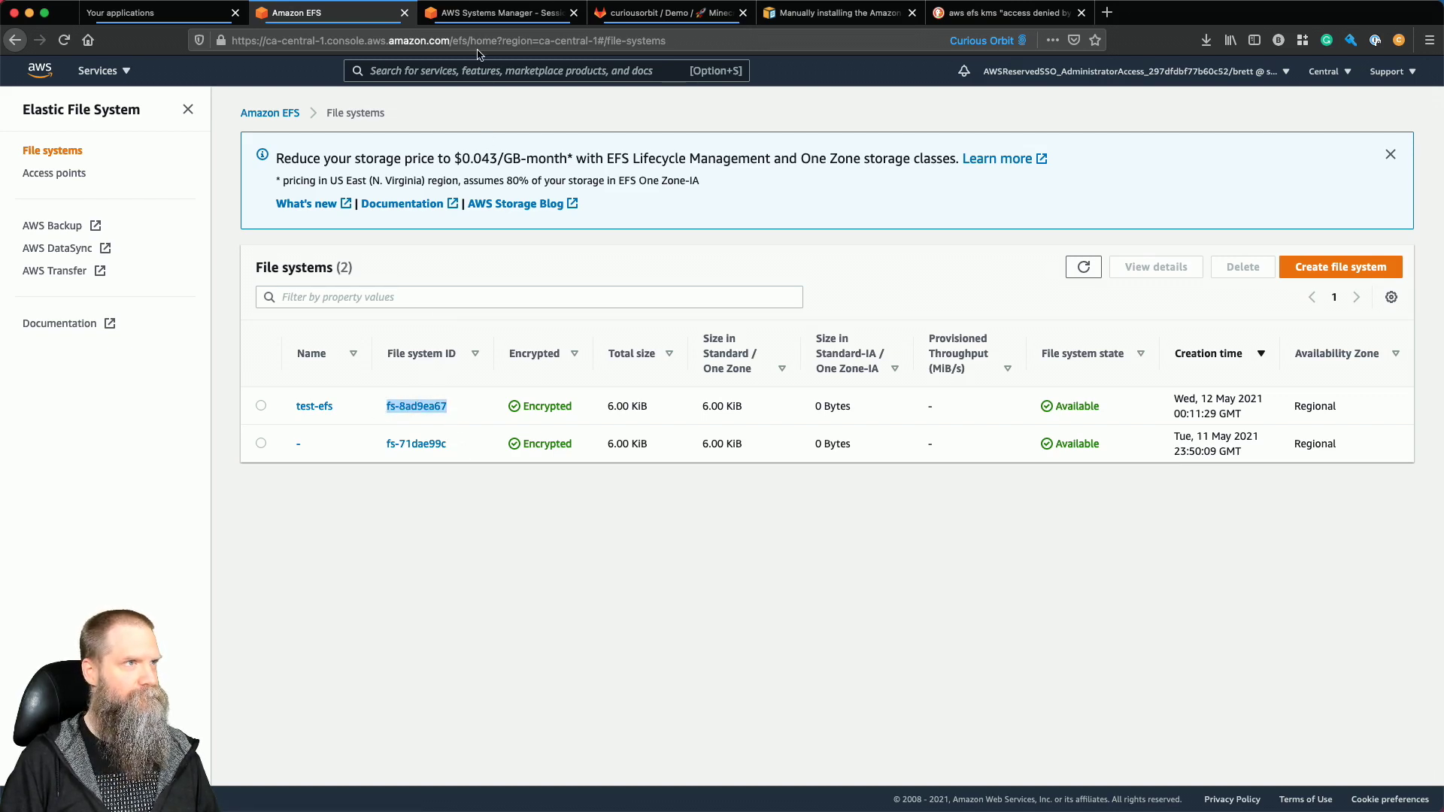
Try to mount fs-8ad9ea67 at /minecraft from the instance session, using "eft" as the filesystem type.
left_click(476, 17)
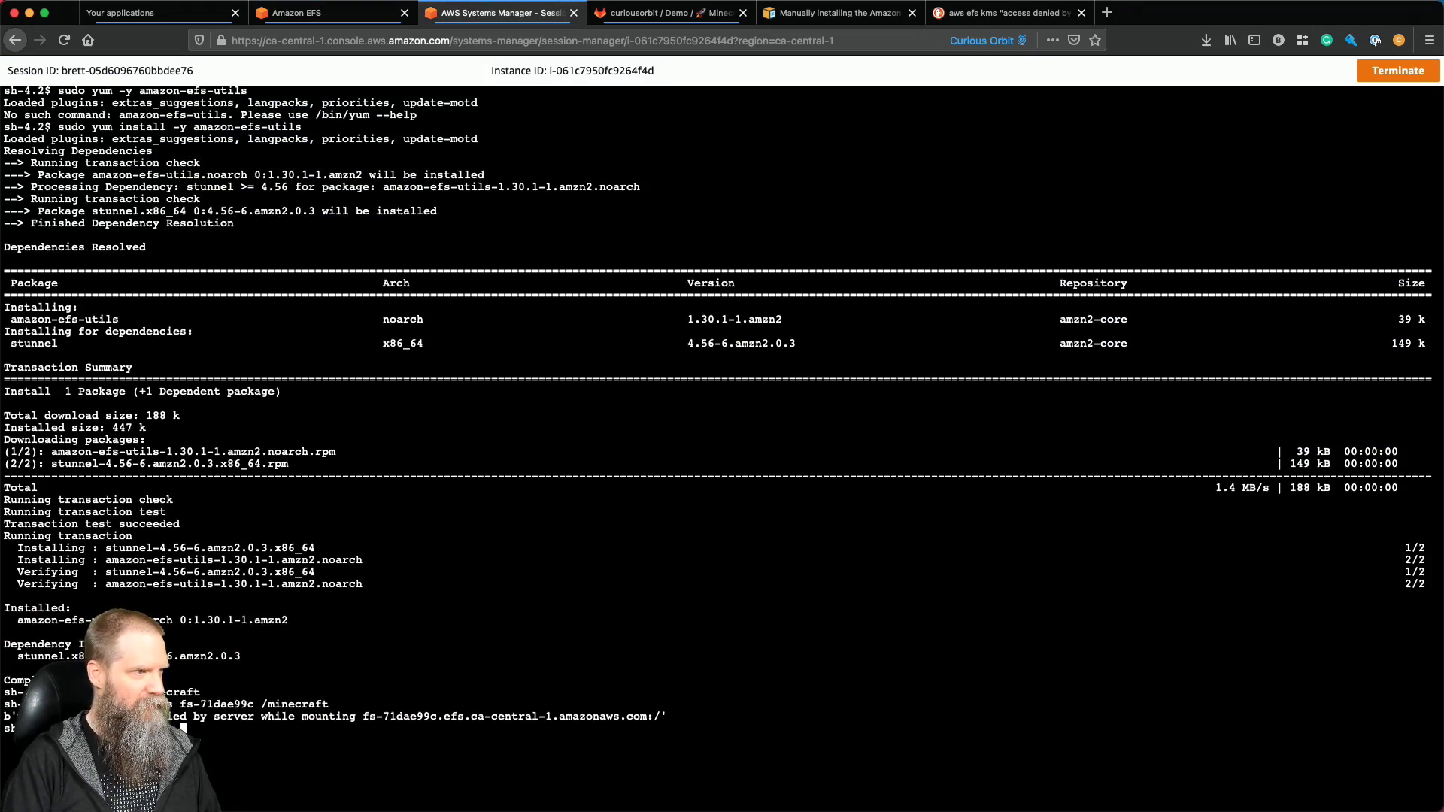
key("super+v")
type("/mine")
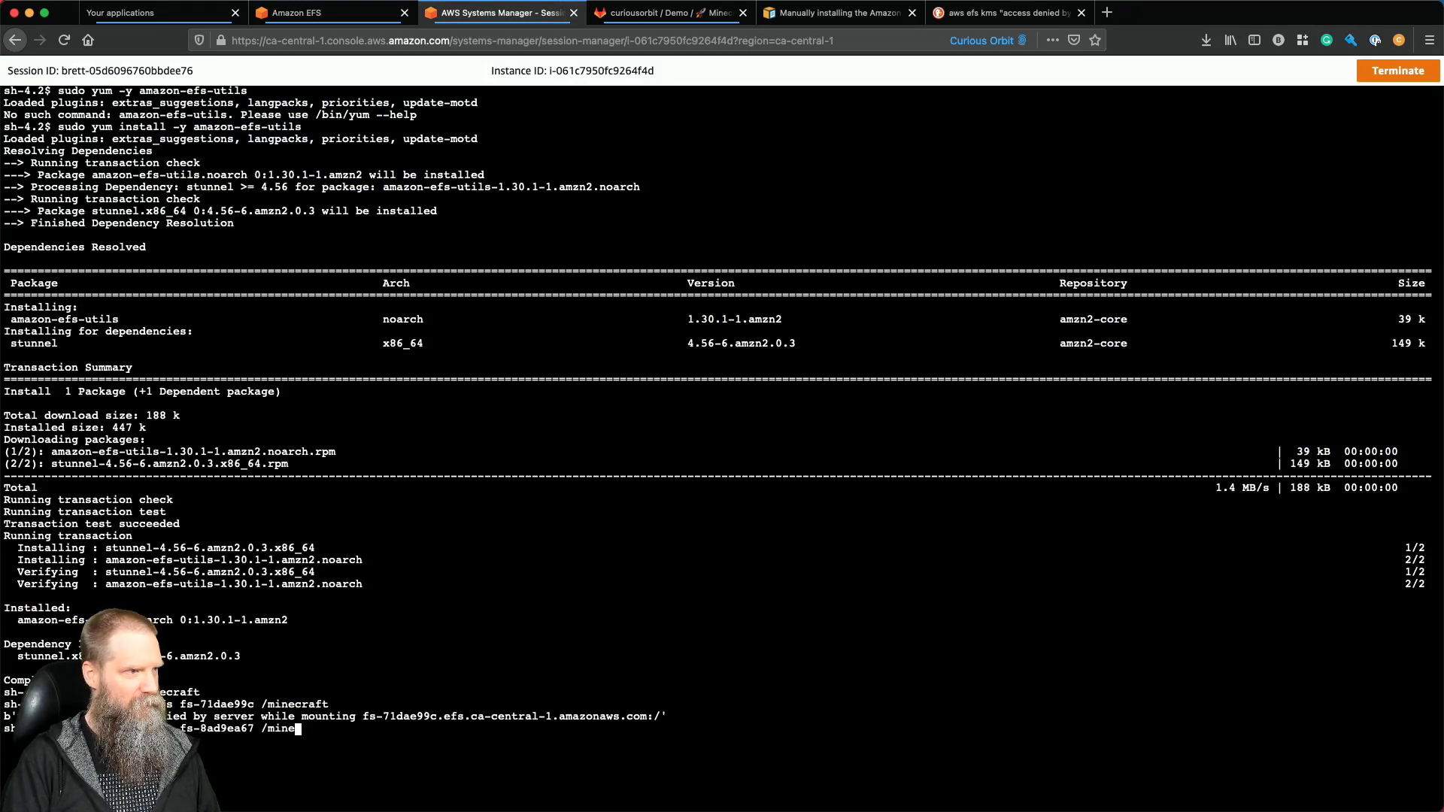
type("craft")
key("Return")
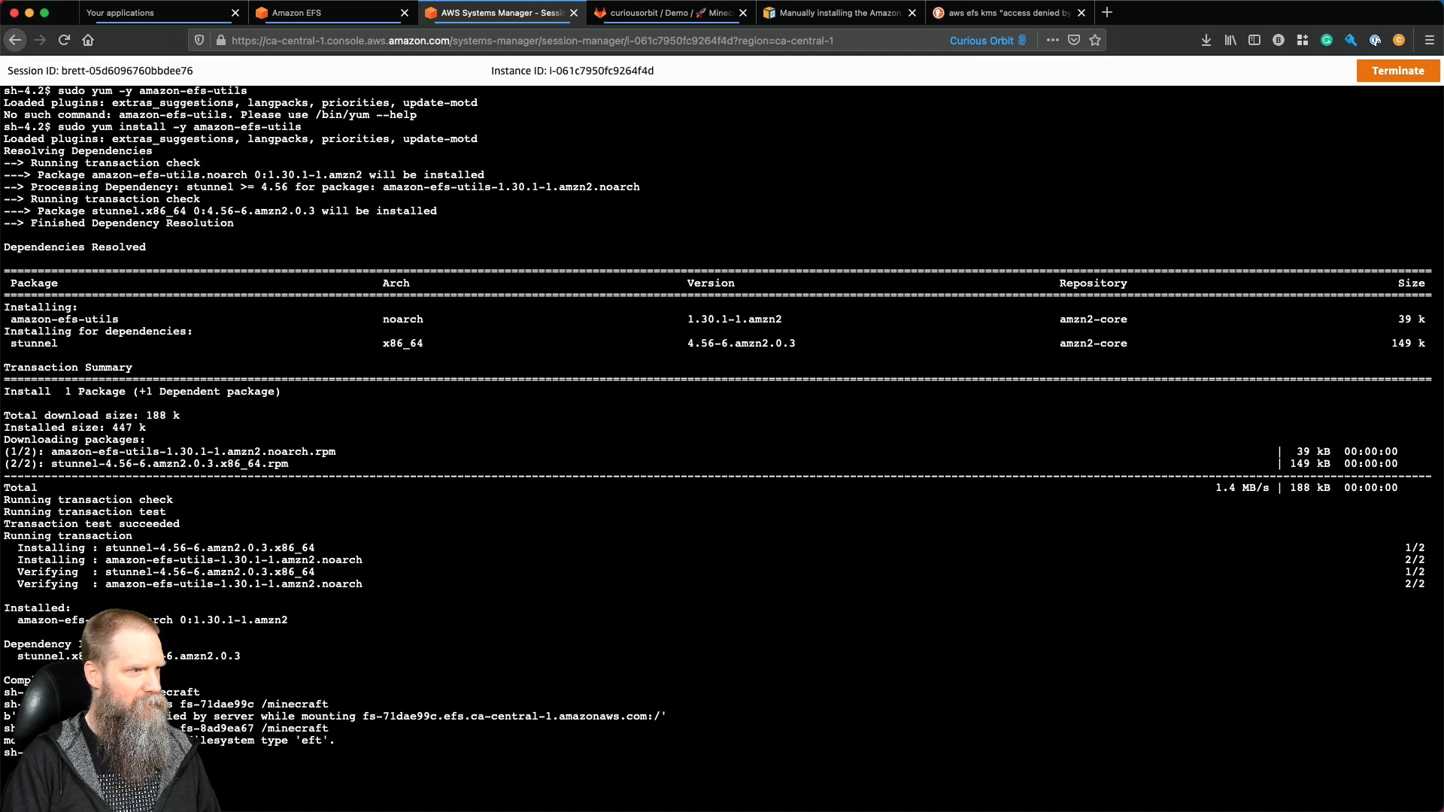
Recall the fs-8ad9ea67 mount command, correct its filesystem type to efs, and run it again.
key("Up")
key("Left")
key("Left")
key("Left")
key("Left")
key("Left")
key("Left")
key("Left")
key("Left")
key("Left")
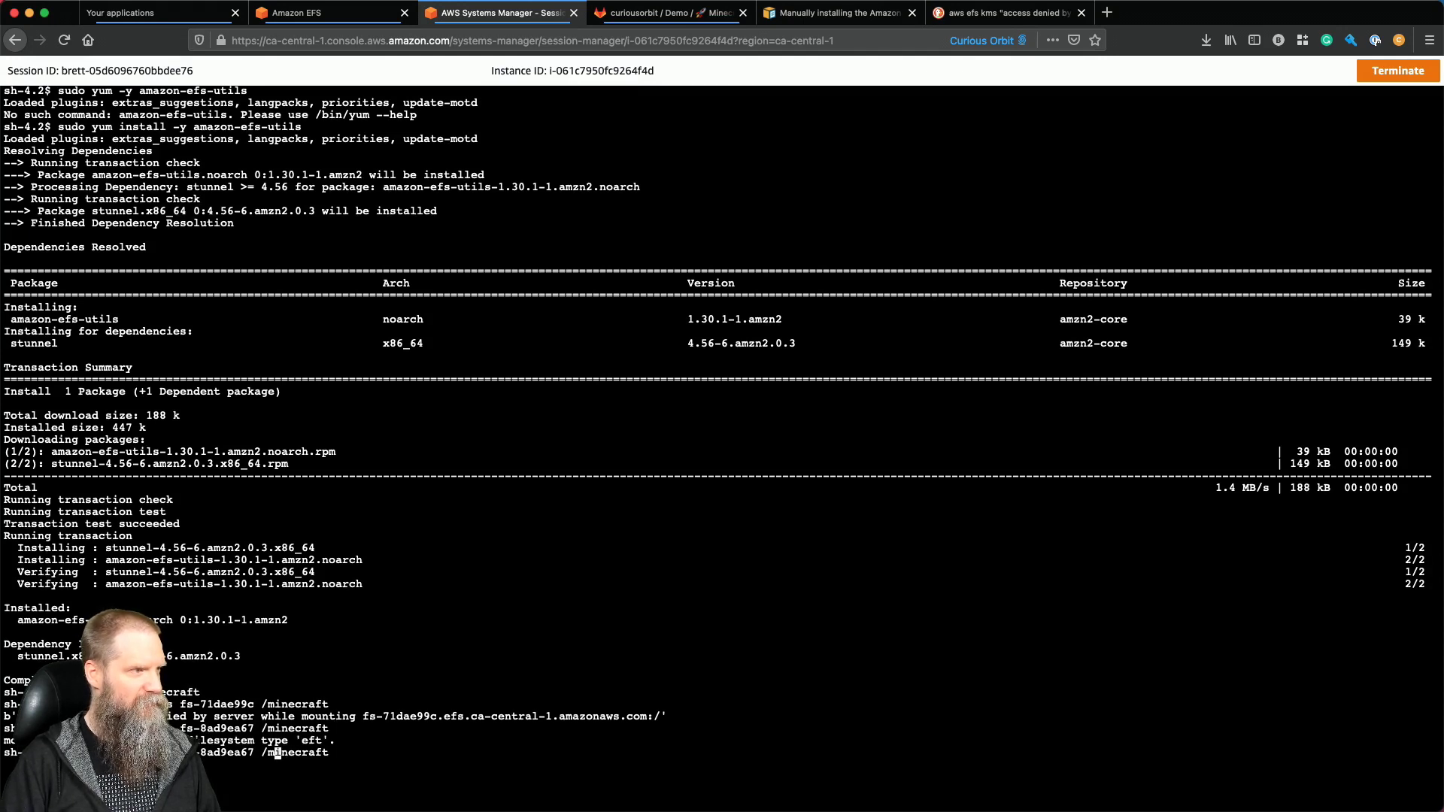
key("Left")
key("Left")
key("Left")
key("Left")
key("Left")
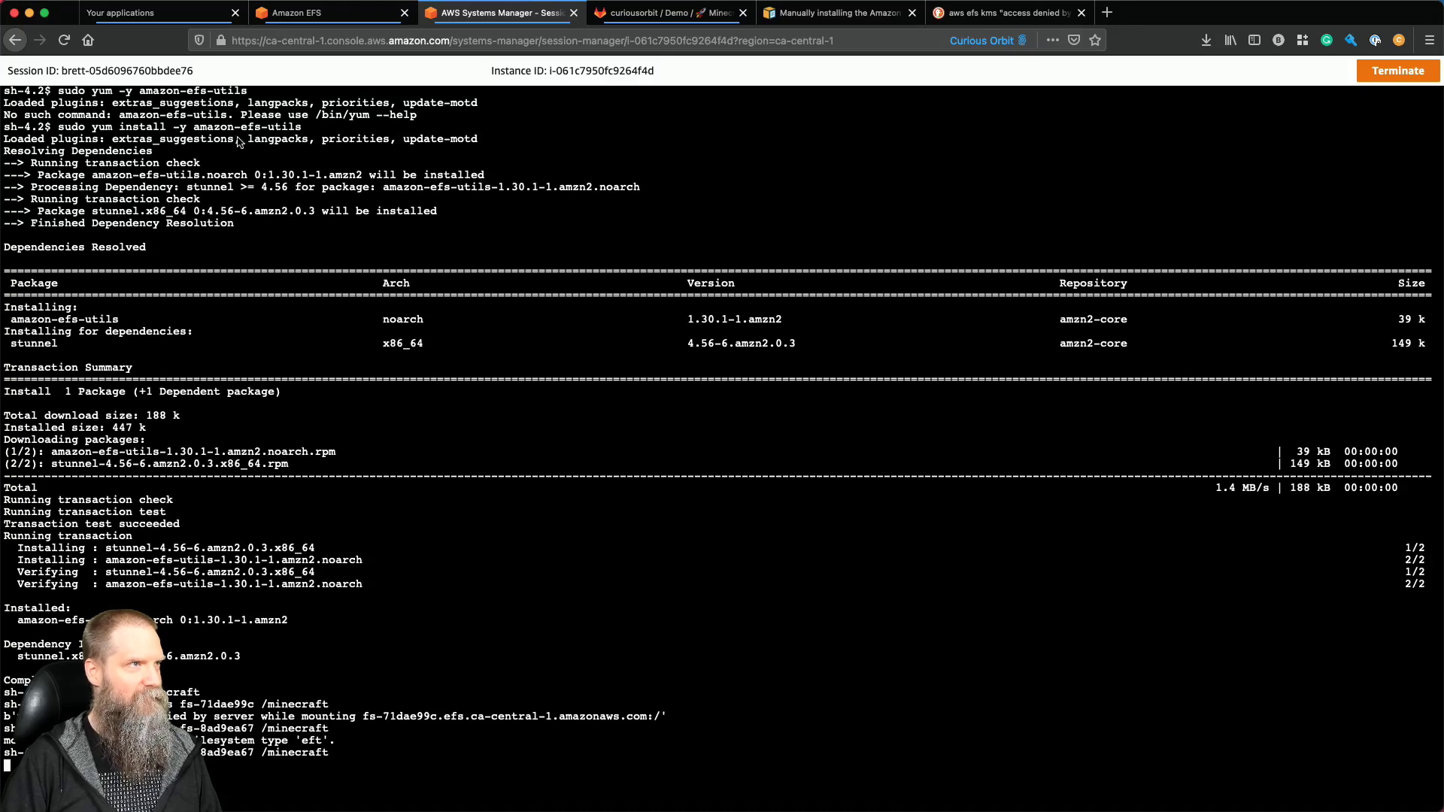
Open the details page of file system fs-71dae99c in the EFS console and examine its general settings.
left_click(328, 13)
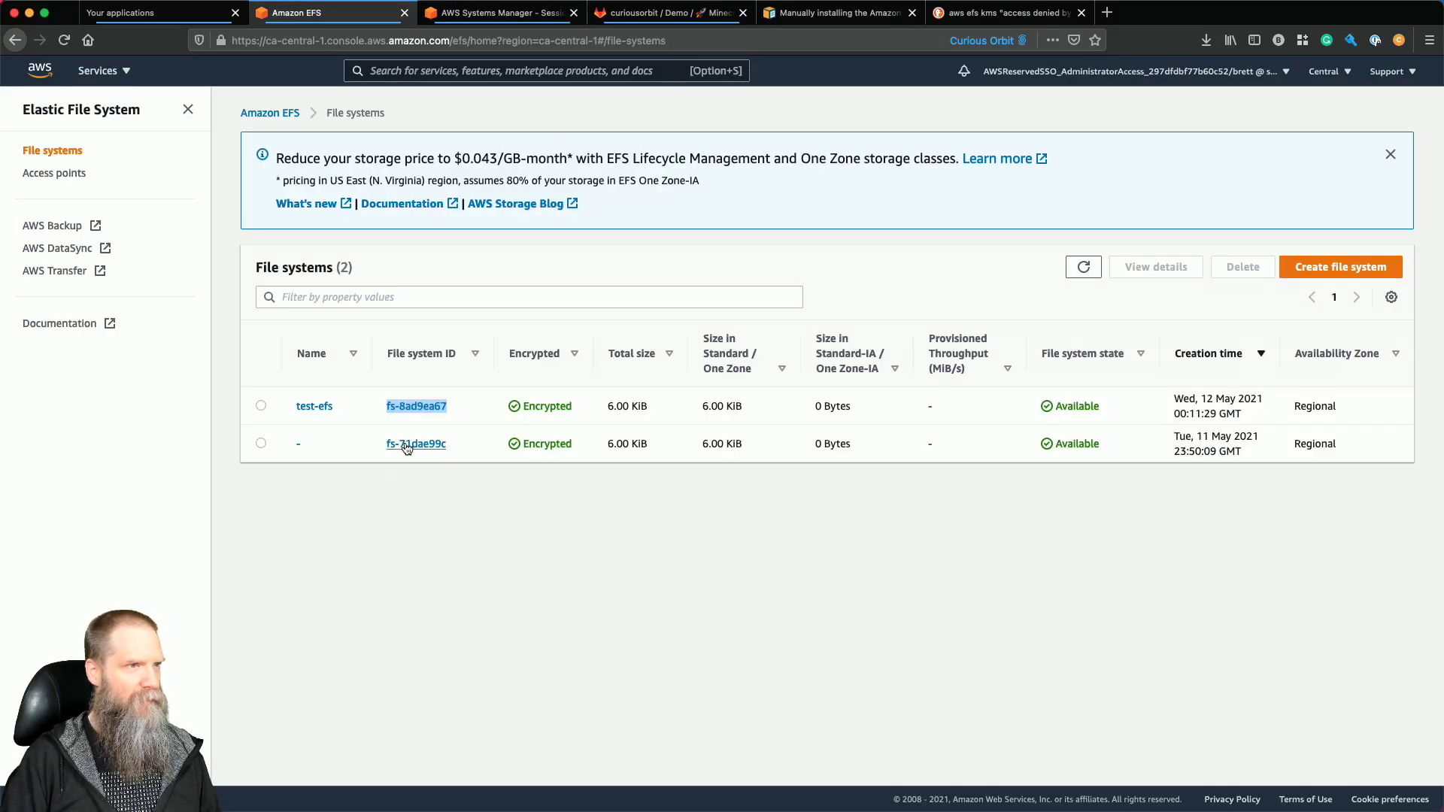
left_click(406, 445)
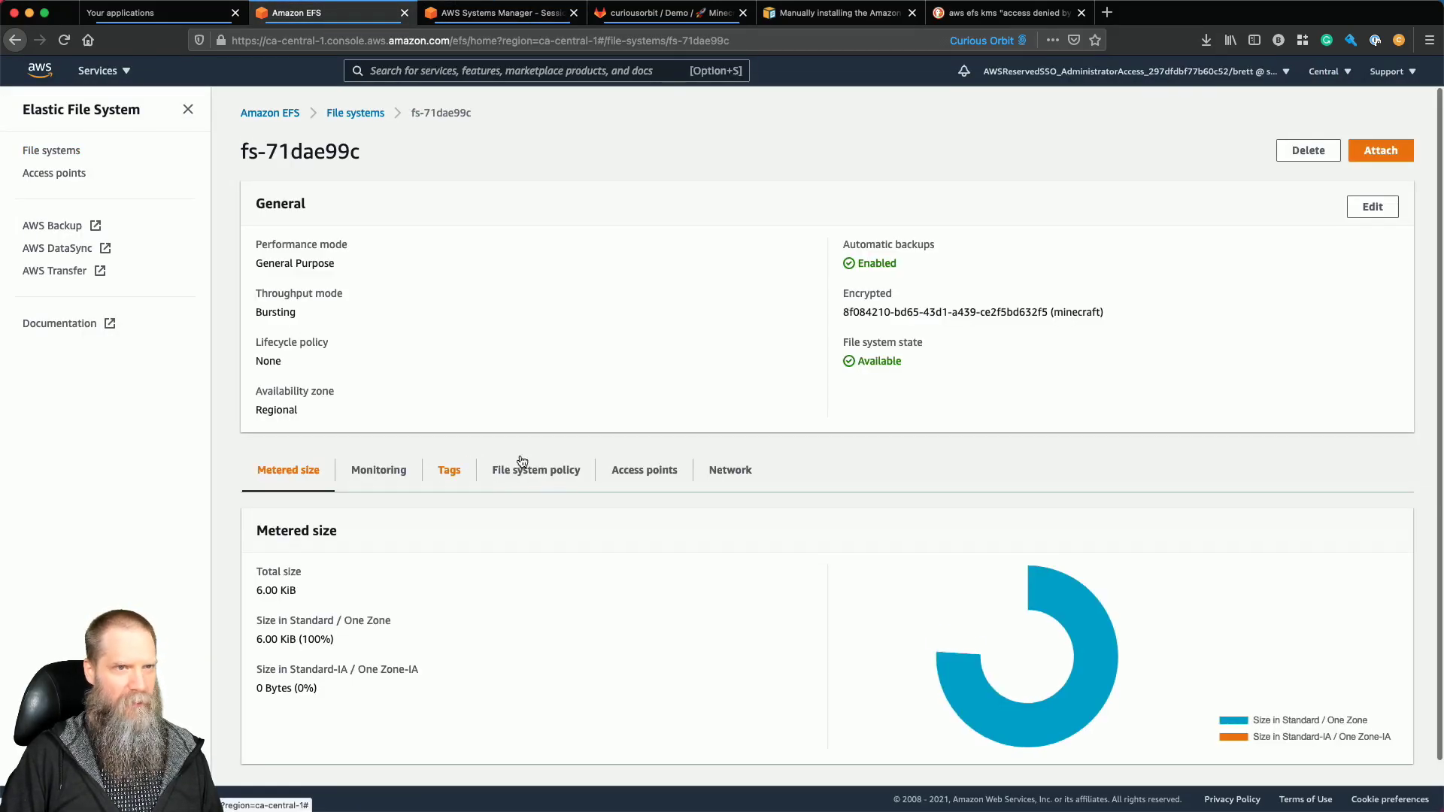
scroll(805, 510, "down", 1)
scroll(802, 514, "down", 1)
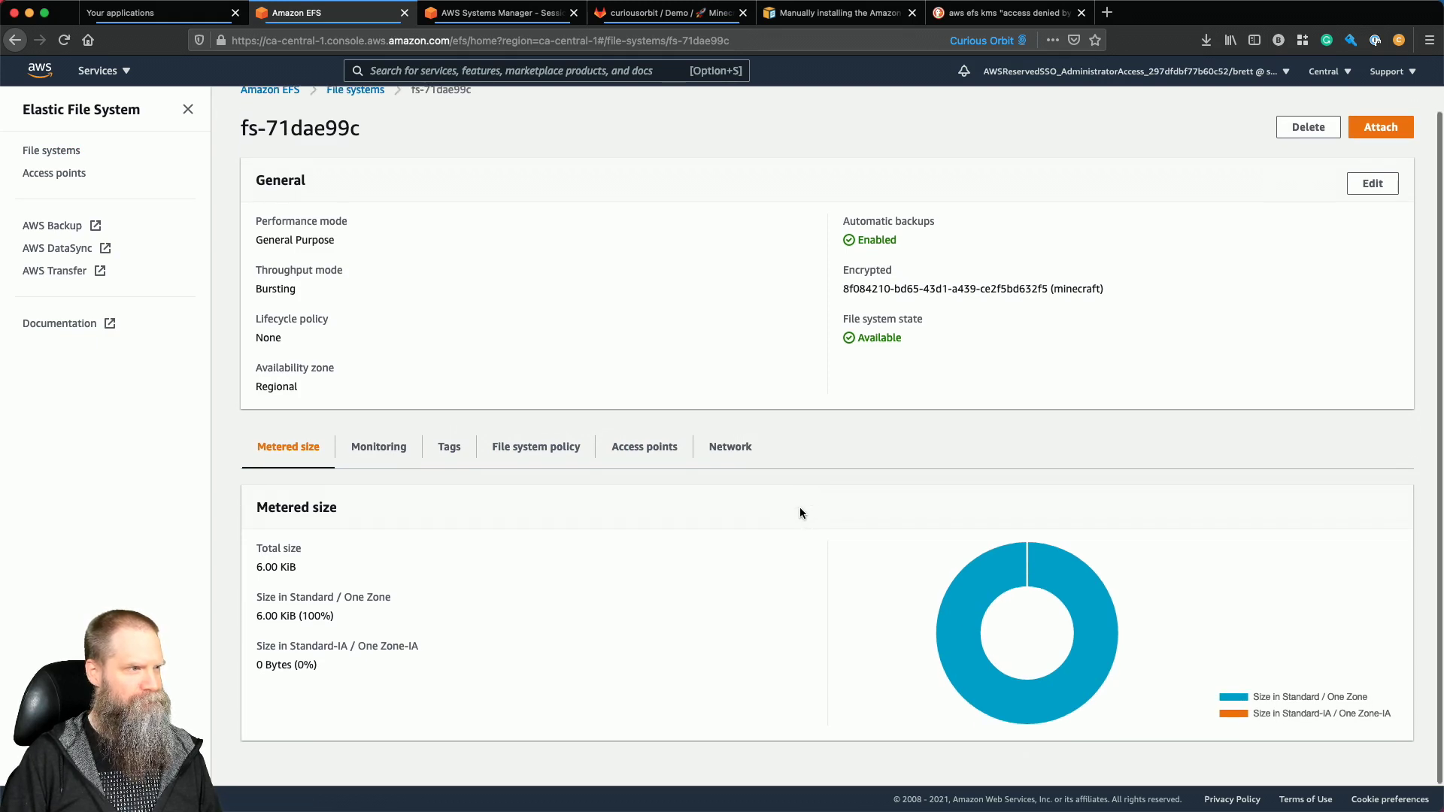
Compare the security groups on the network mount targets of fs-71dae99c with those of test-efs.
left_click(730, 448)
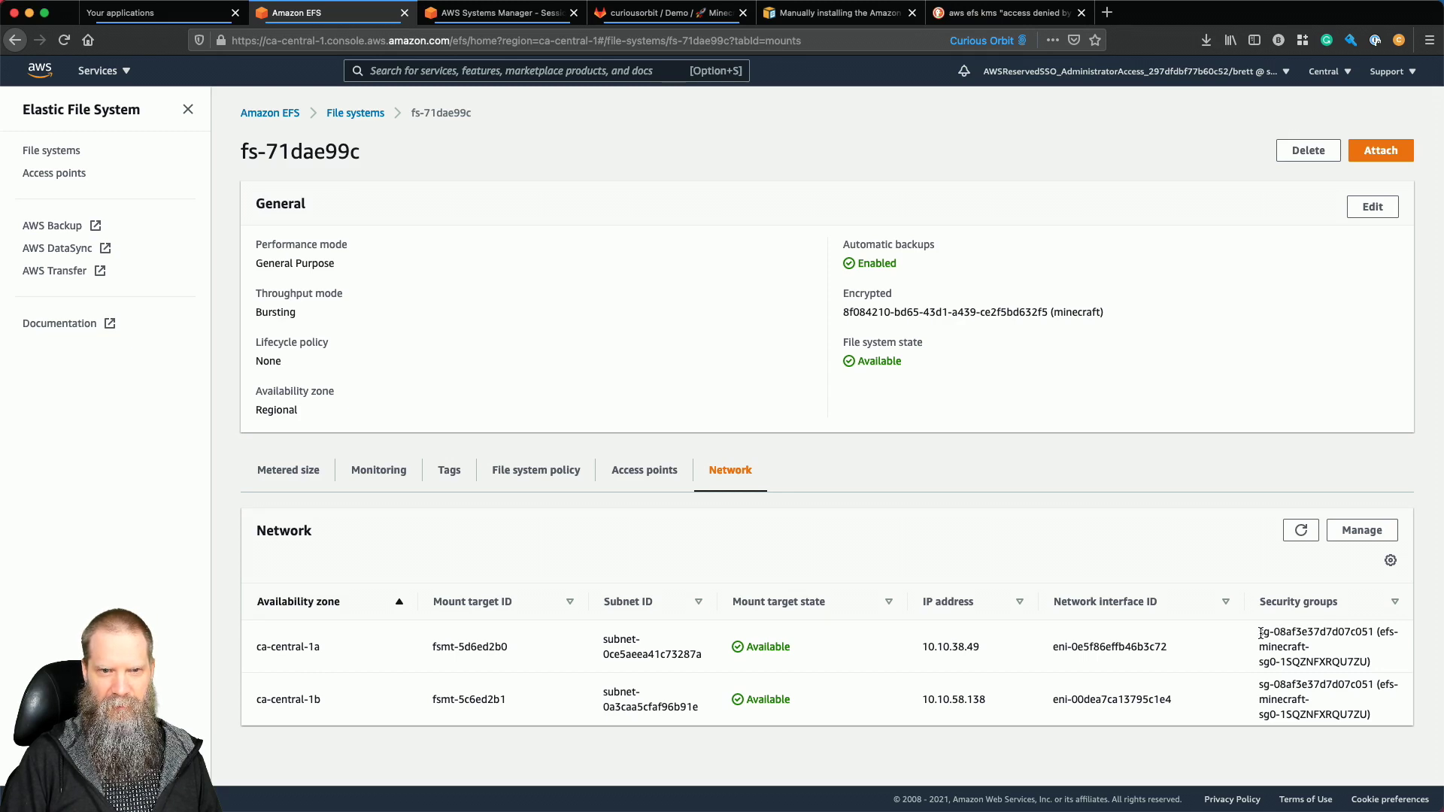
left_click_drag(1261, 633, 1322, 644)
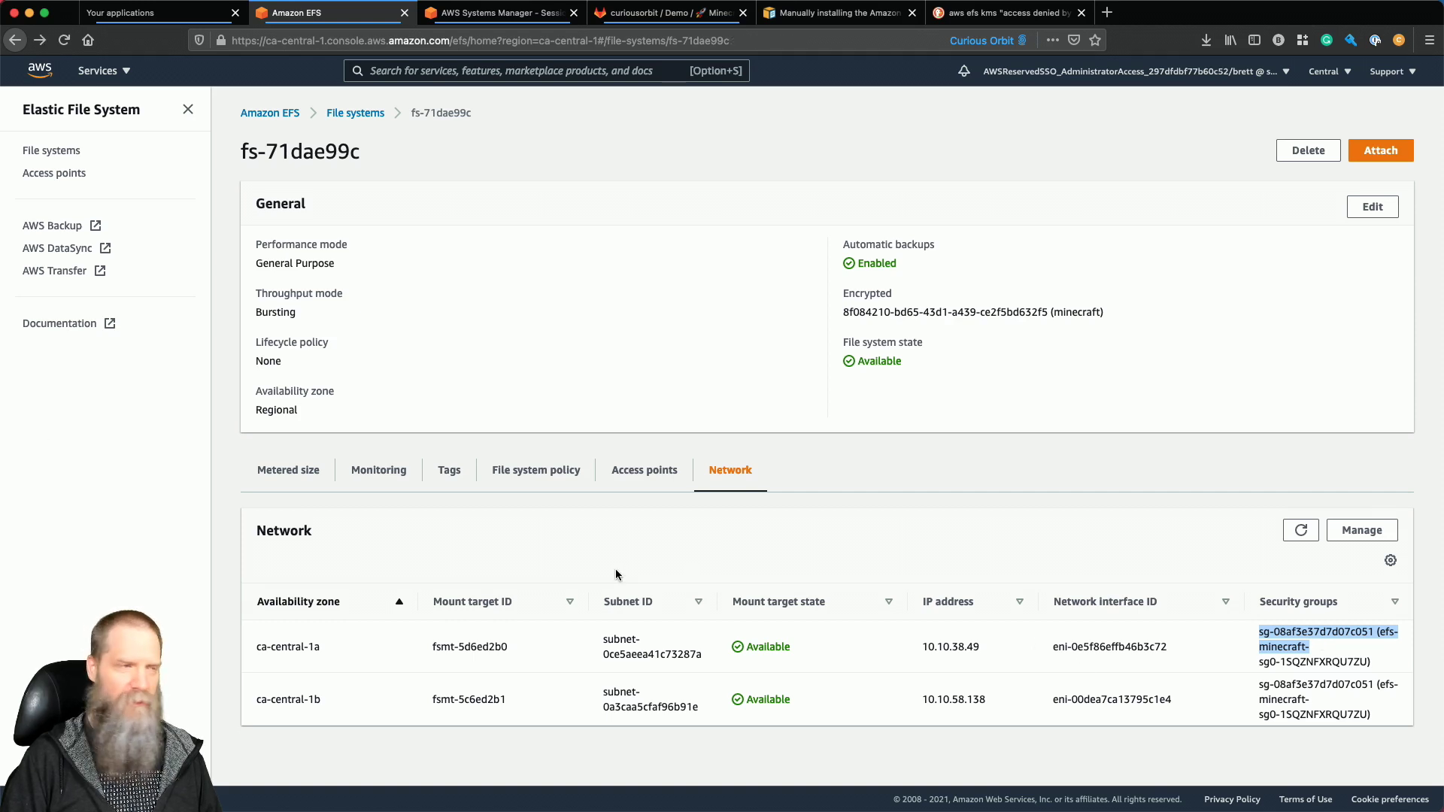
left_click(353, 113)
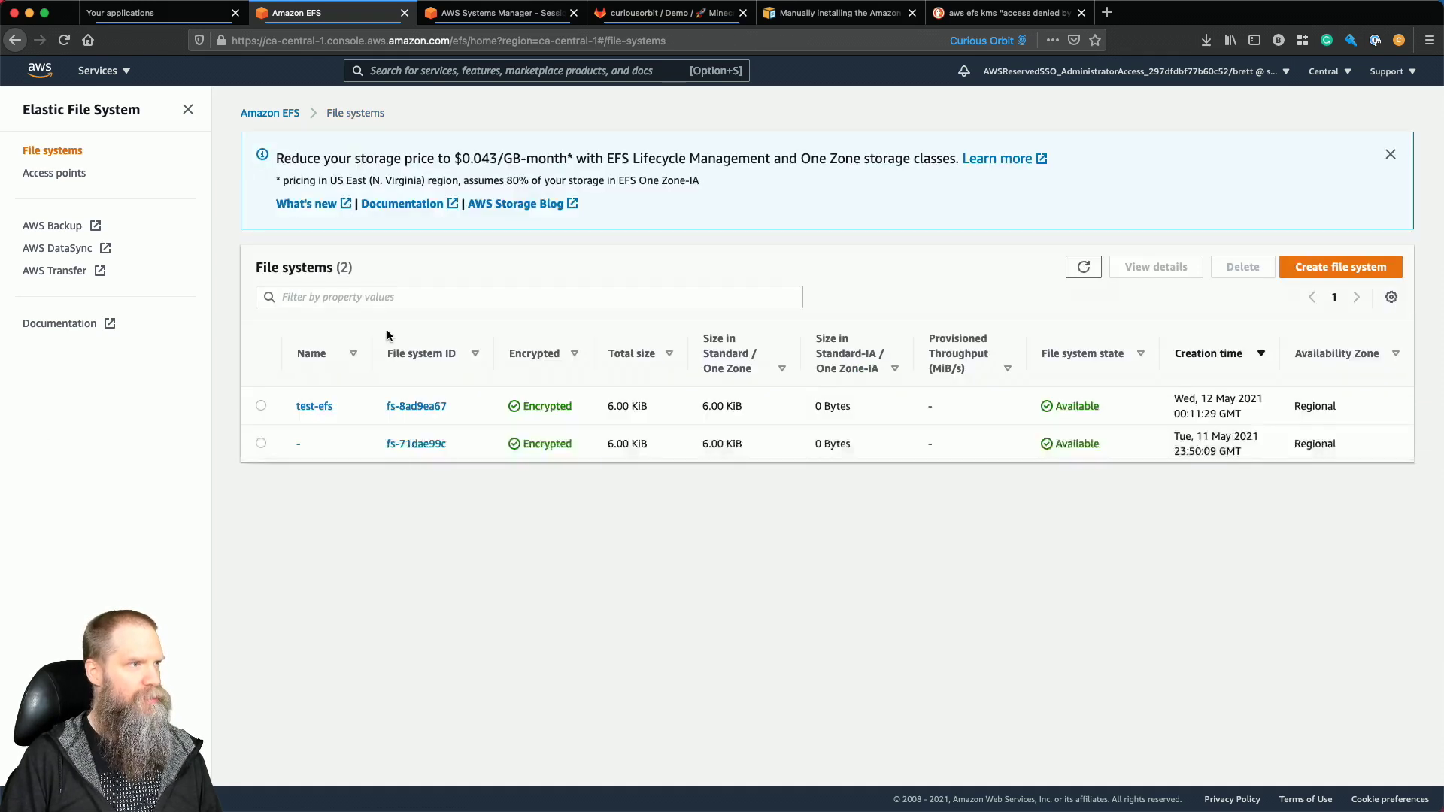
left_click(314, 406)
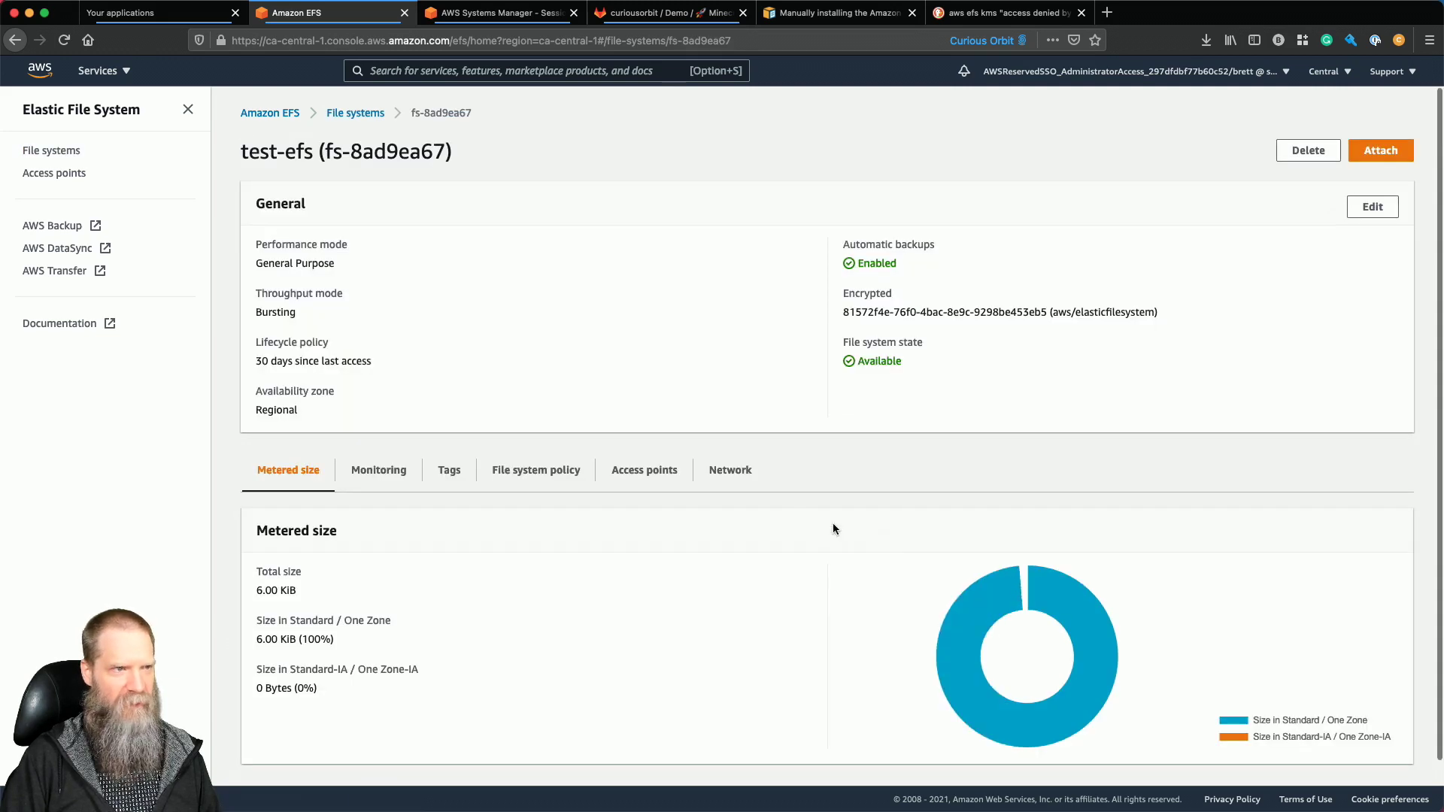
left_click(727, 471)
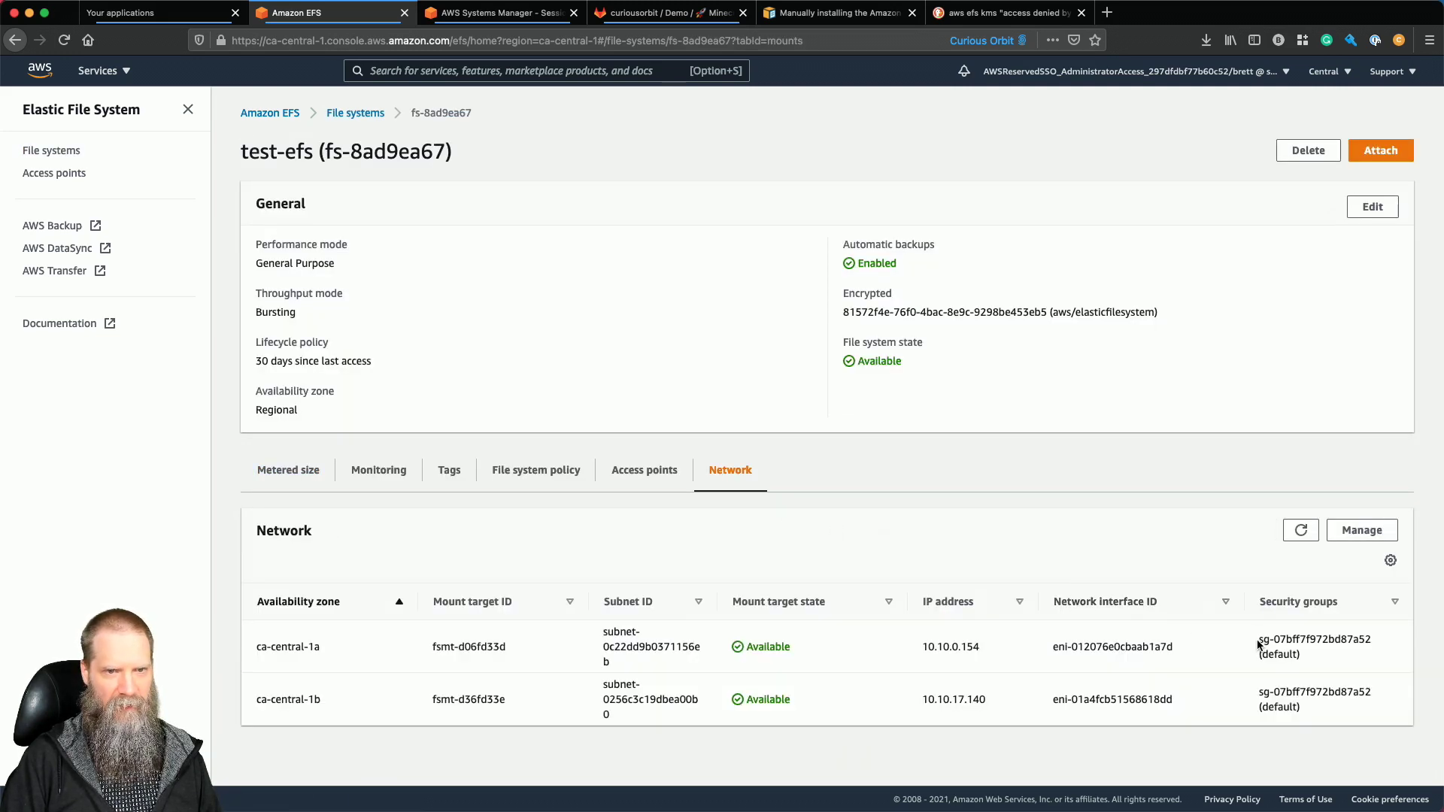
left_click_drag(1257, 639, 1378, 644)
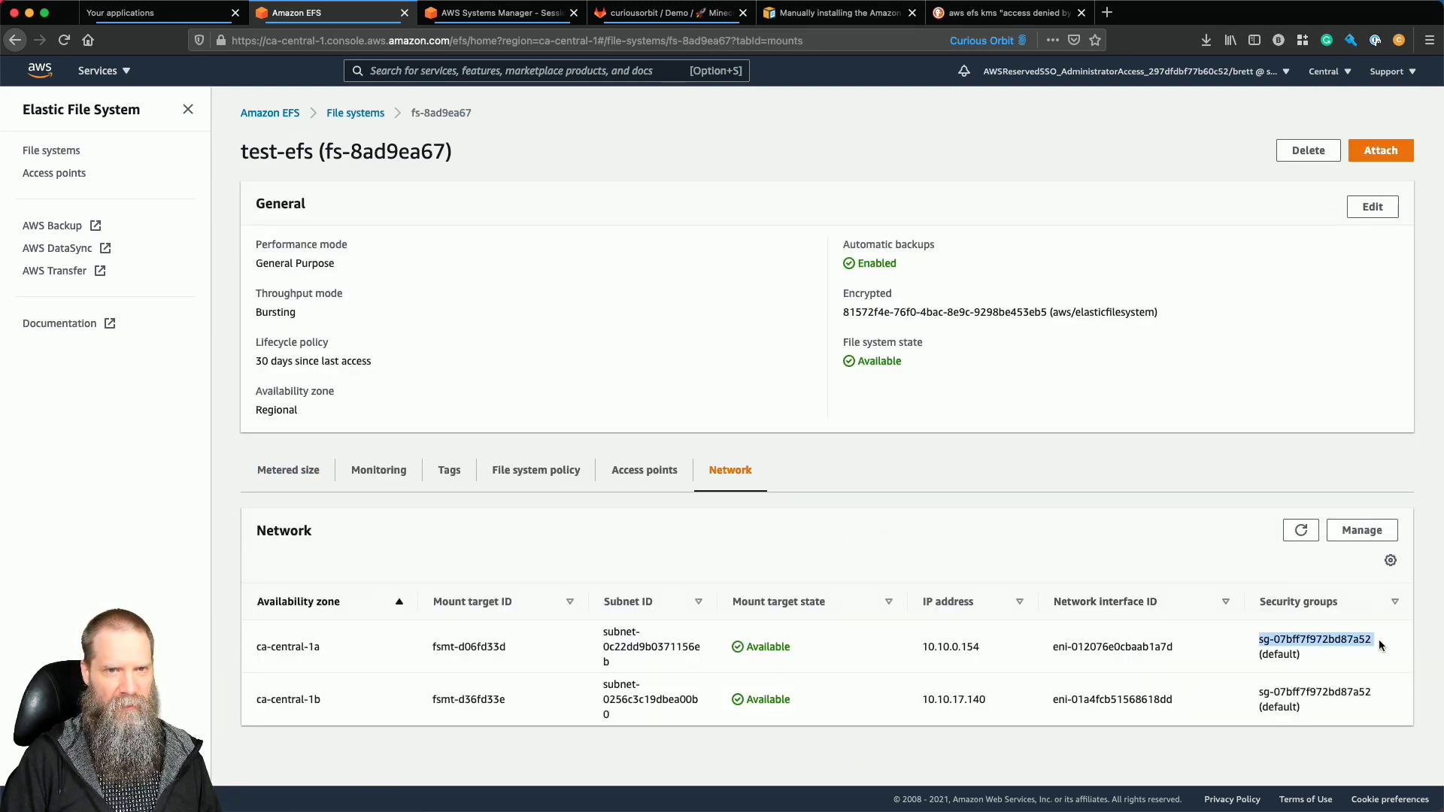
left_click(458, 69)
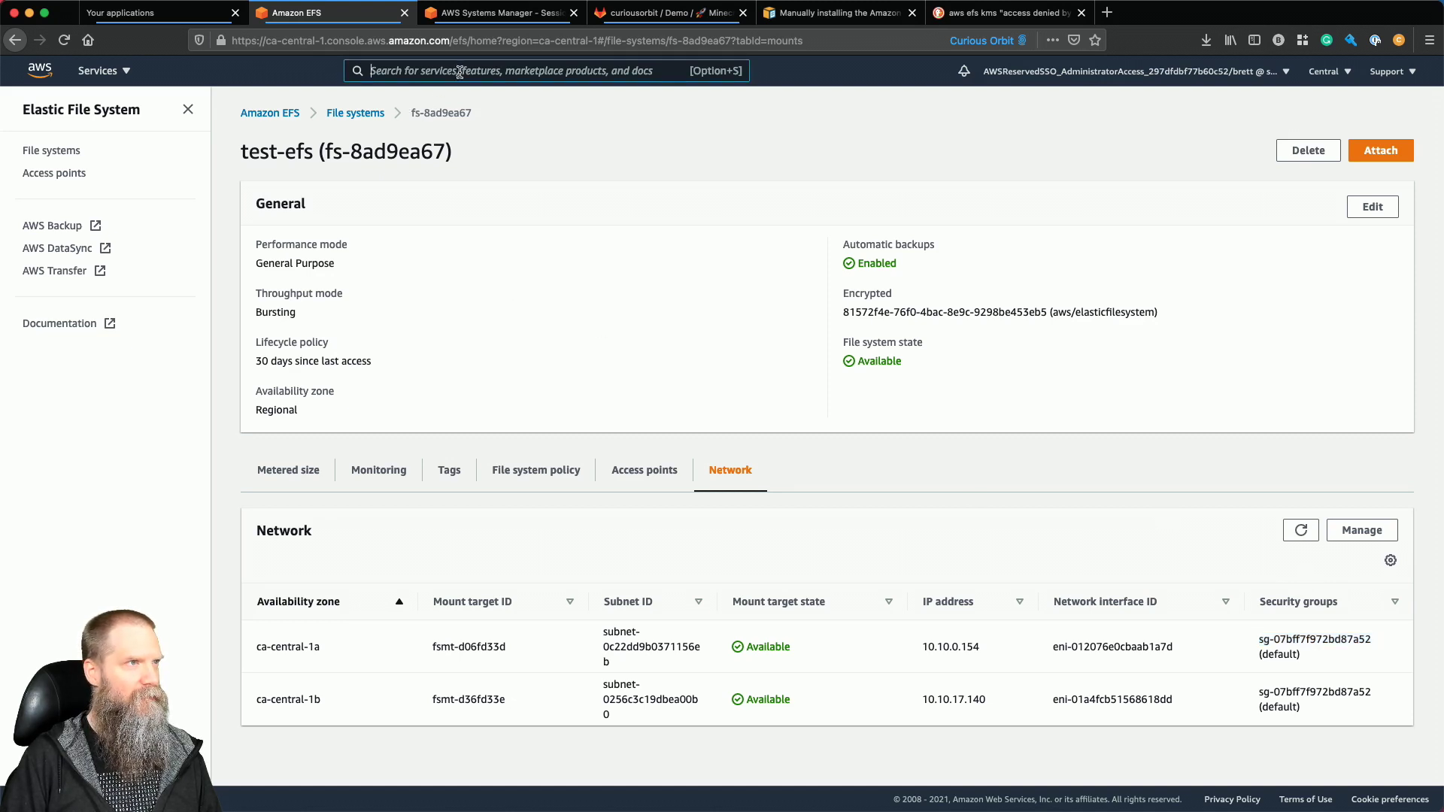
type("ec2")
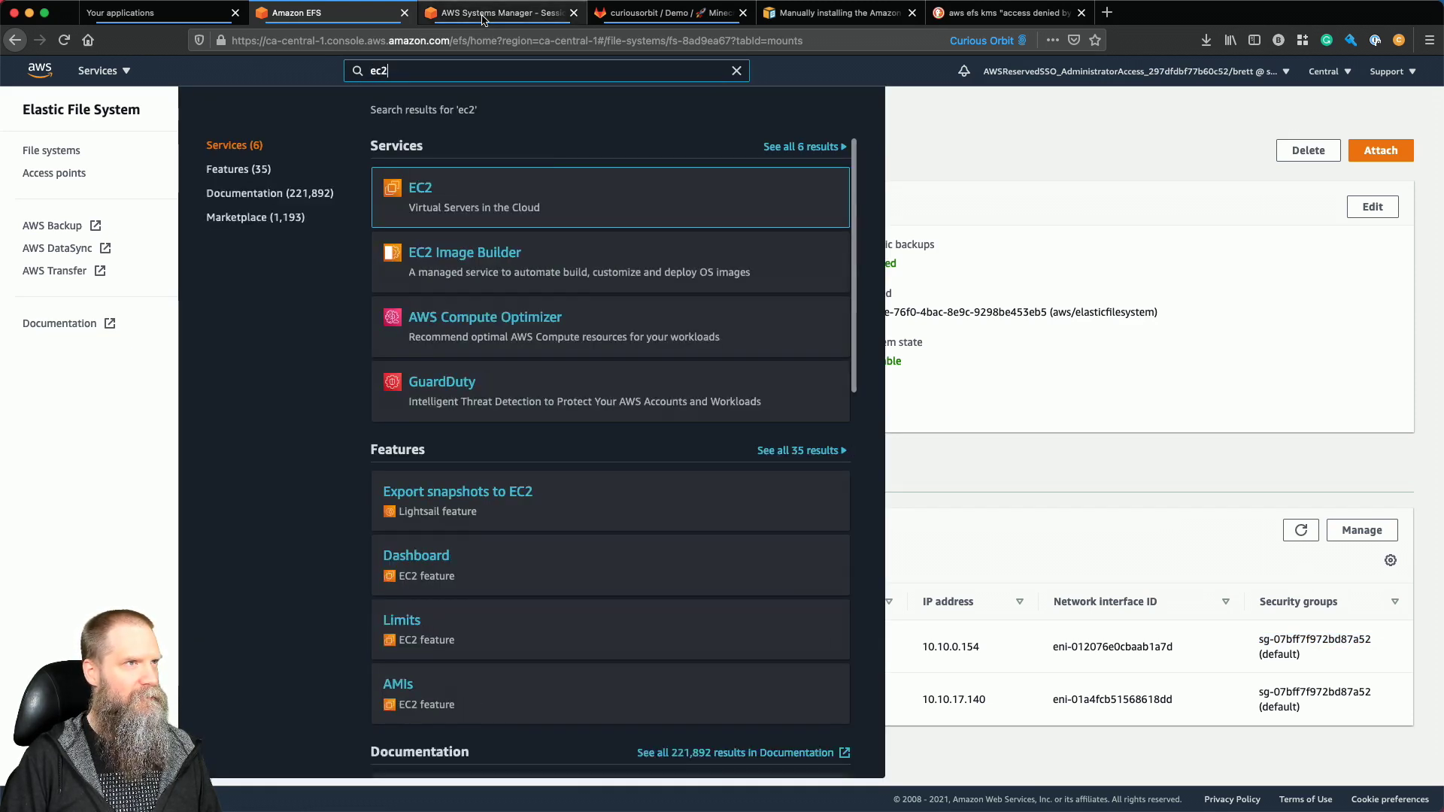
key("ctrl+Tab")
key("ctrl+shift+Tab")
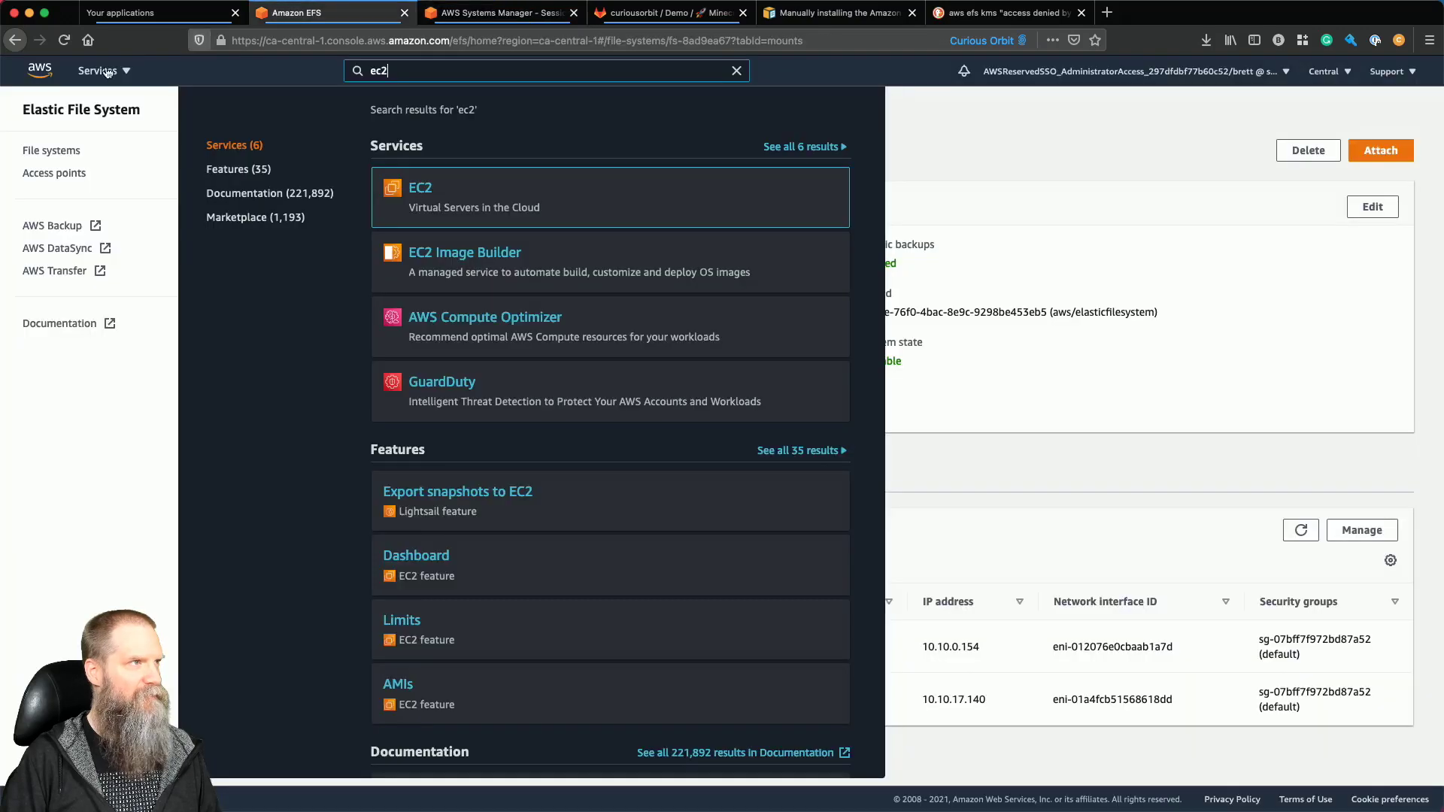
Open the EC2 console in a separate browser tab and display its list of security groups.
right_click(39, 73)
left_click(113, 75)
left_click(481, 15)
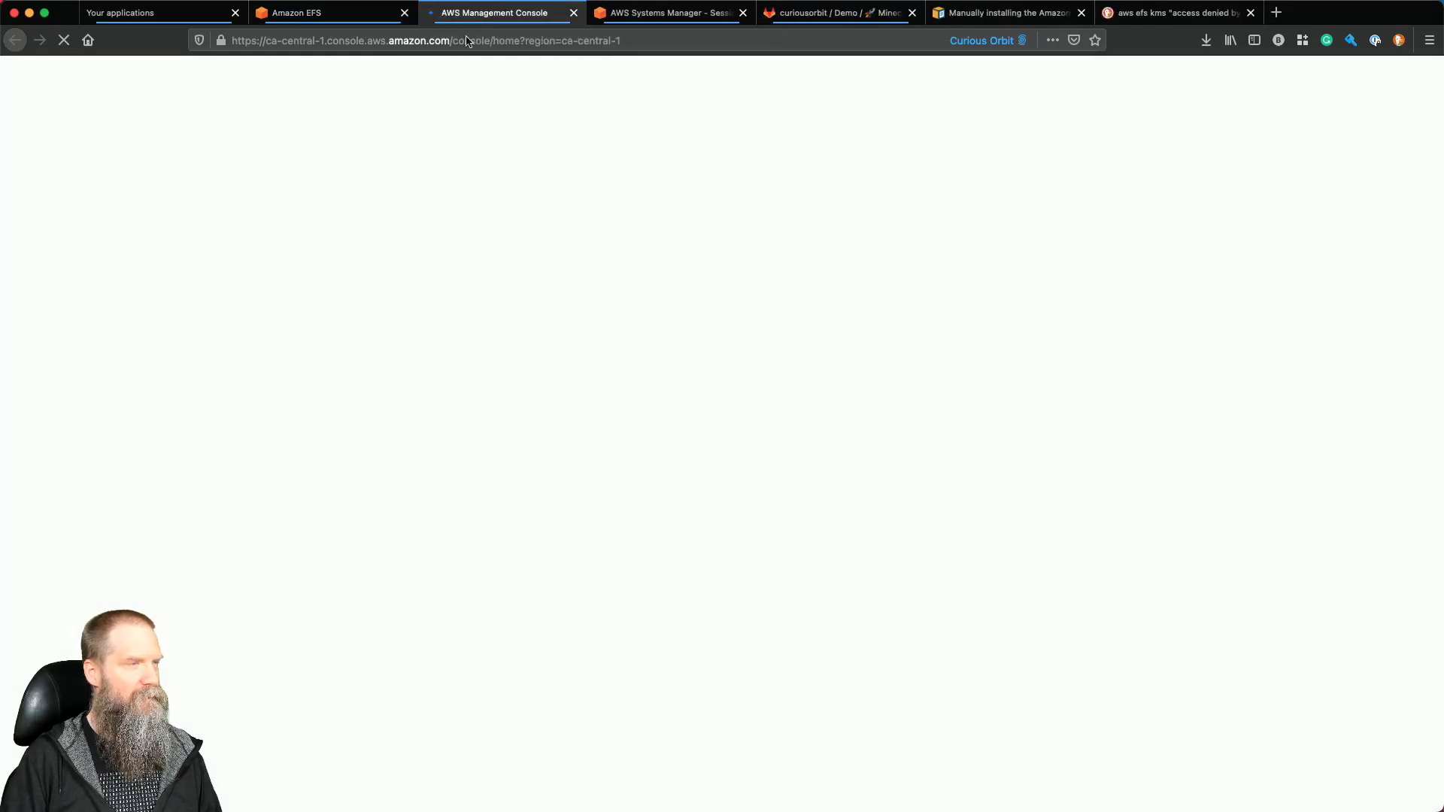
type("ec2")
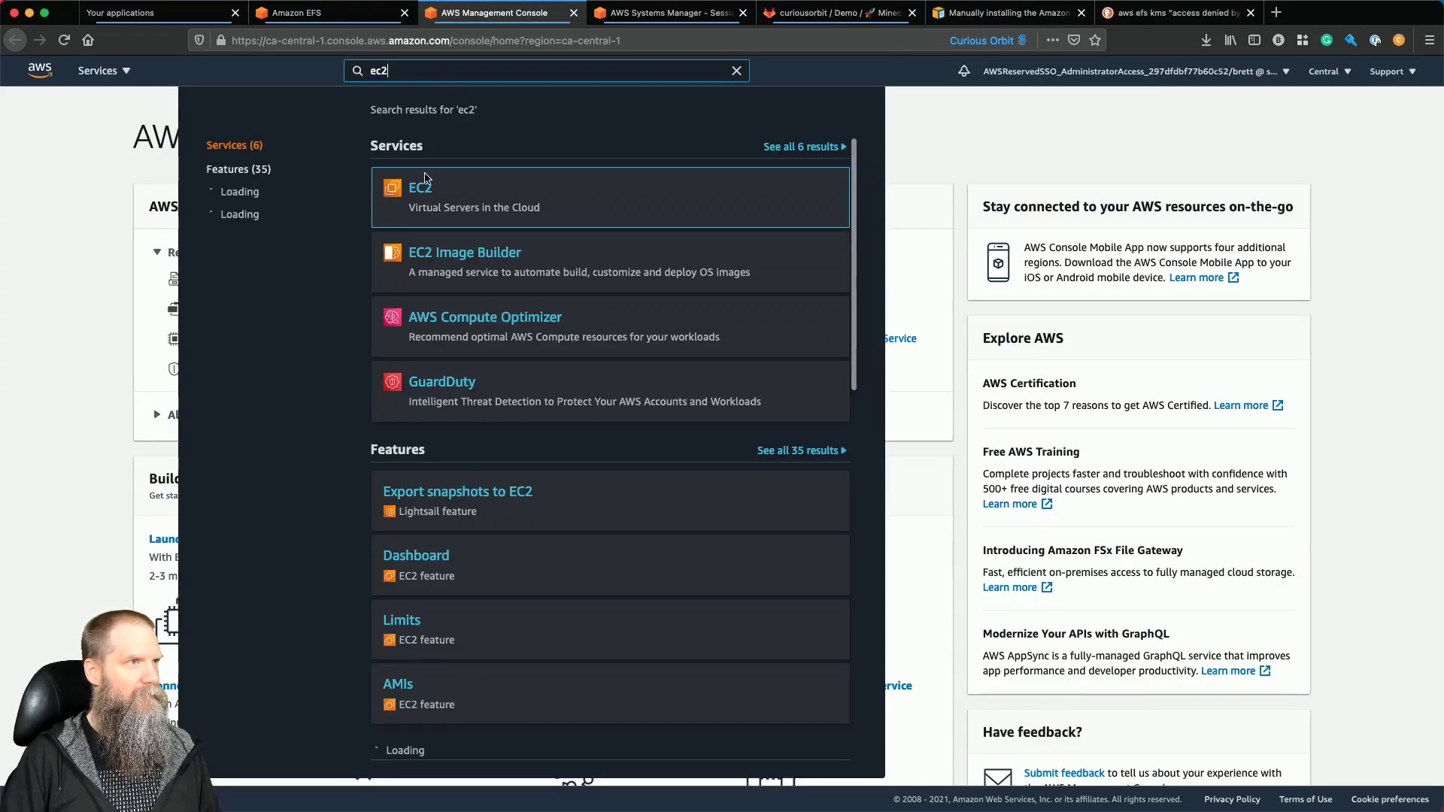
left_click(537, 175)
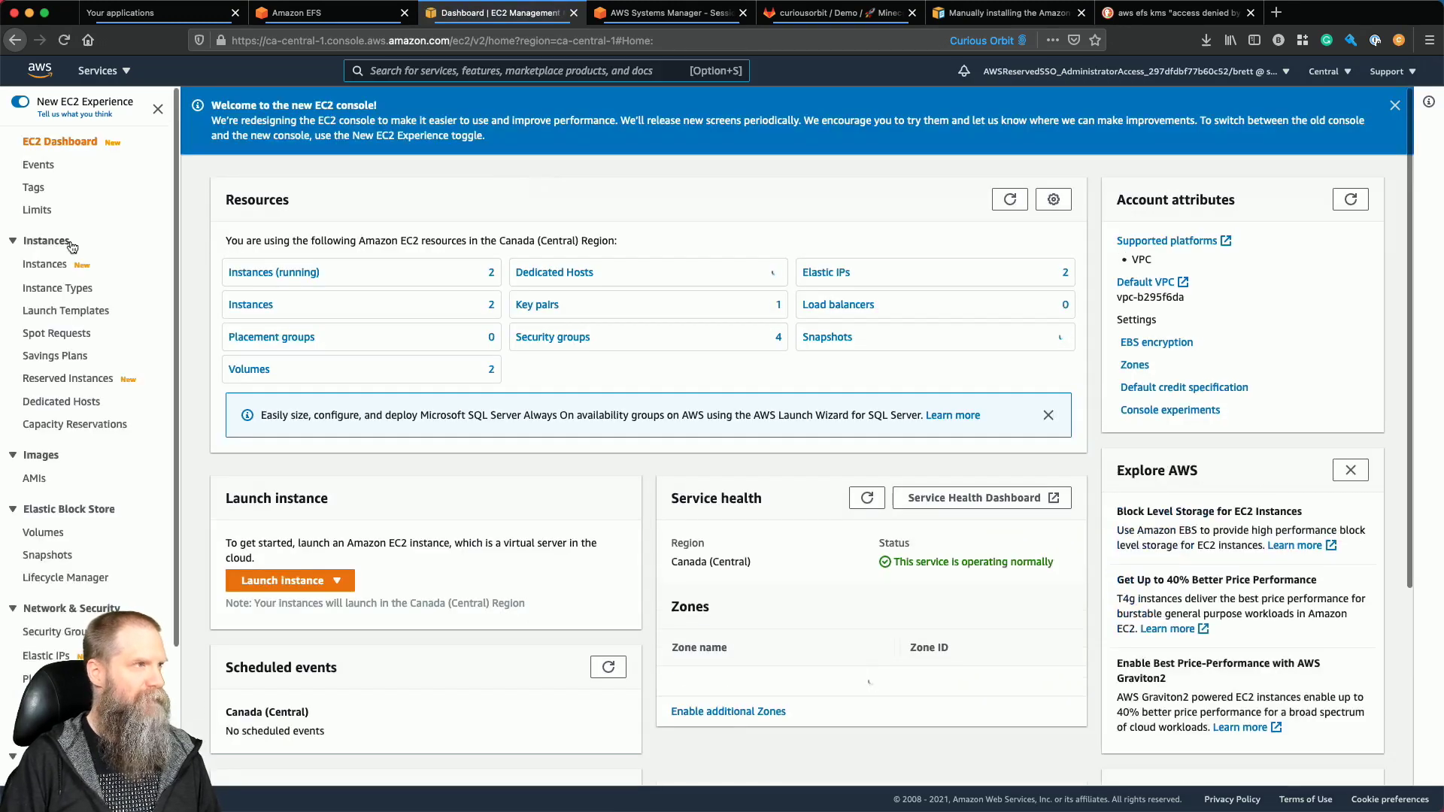
left_click(53, 631)
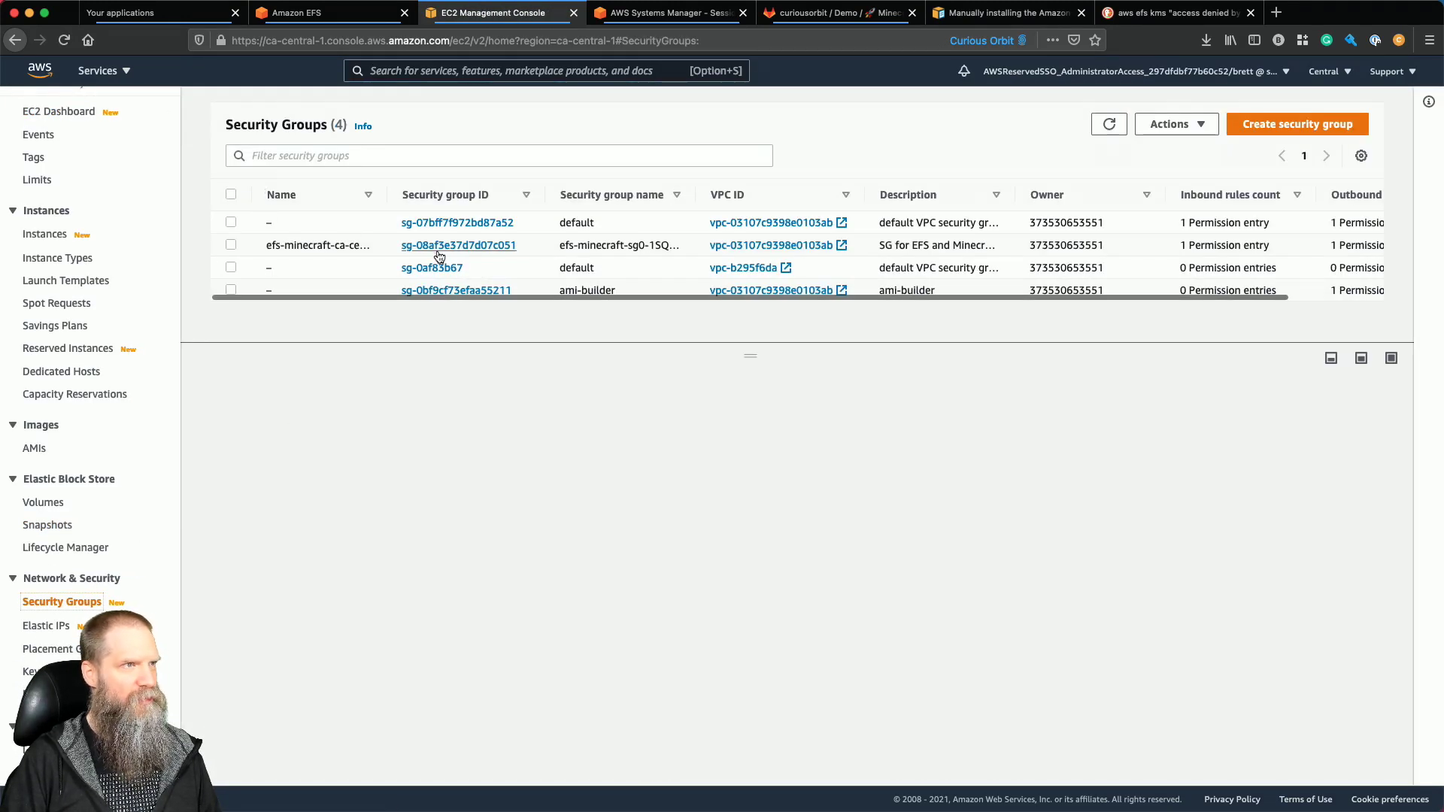
Examine the inbound and outbound rules of sg-0af83b67, the default security group of vpc-b295f6da.
left_click(231, 268)
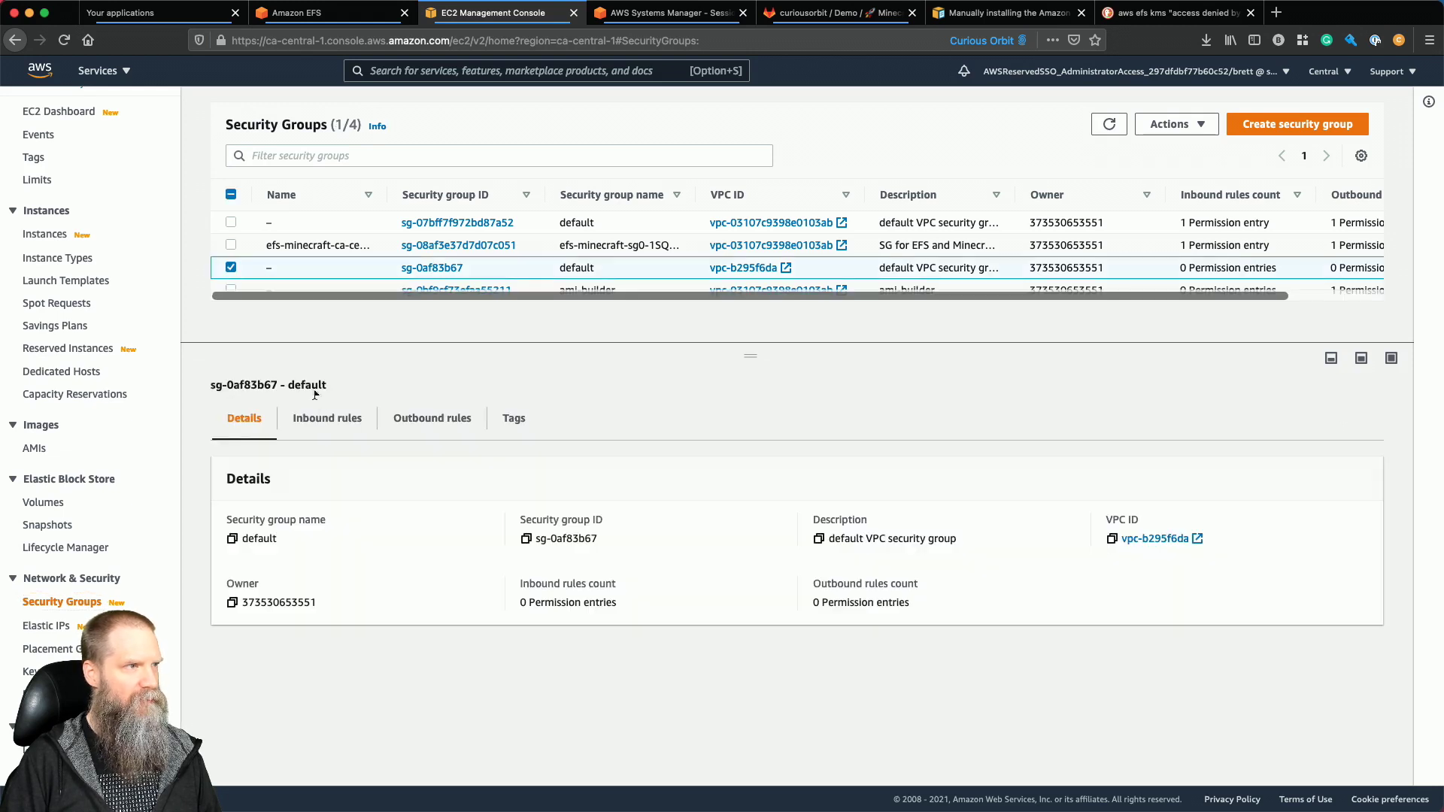
left_click(317, 420)
left_click(415, 419)
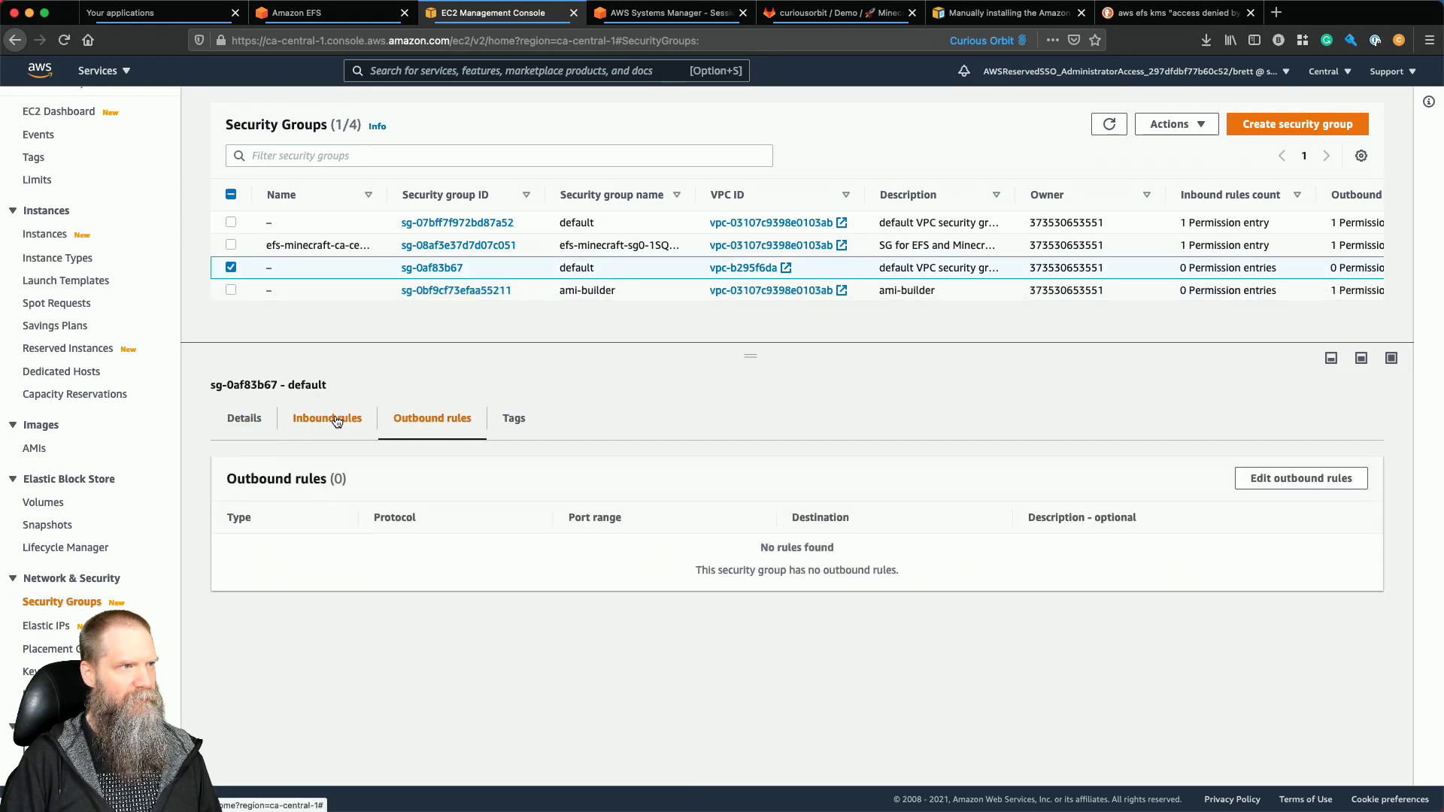
left_click(331, 419)
left_click(419, 419)
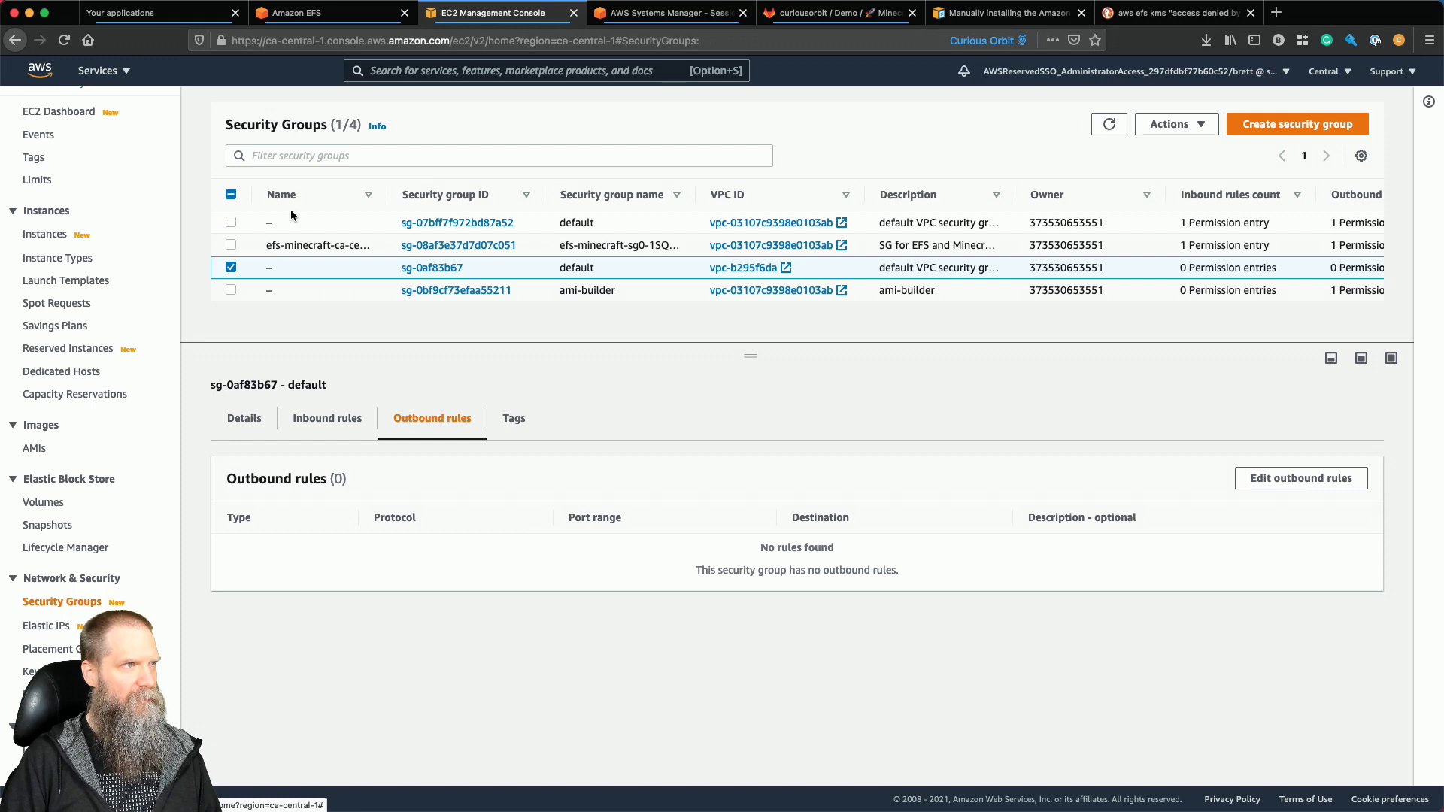
Review the rules of default security group sg-07bff7f972bd87a52 and delete its all-traffic inbound rule, saving the change.
left_click(231, 223)
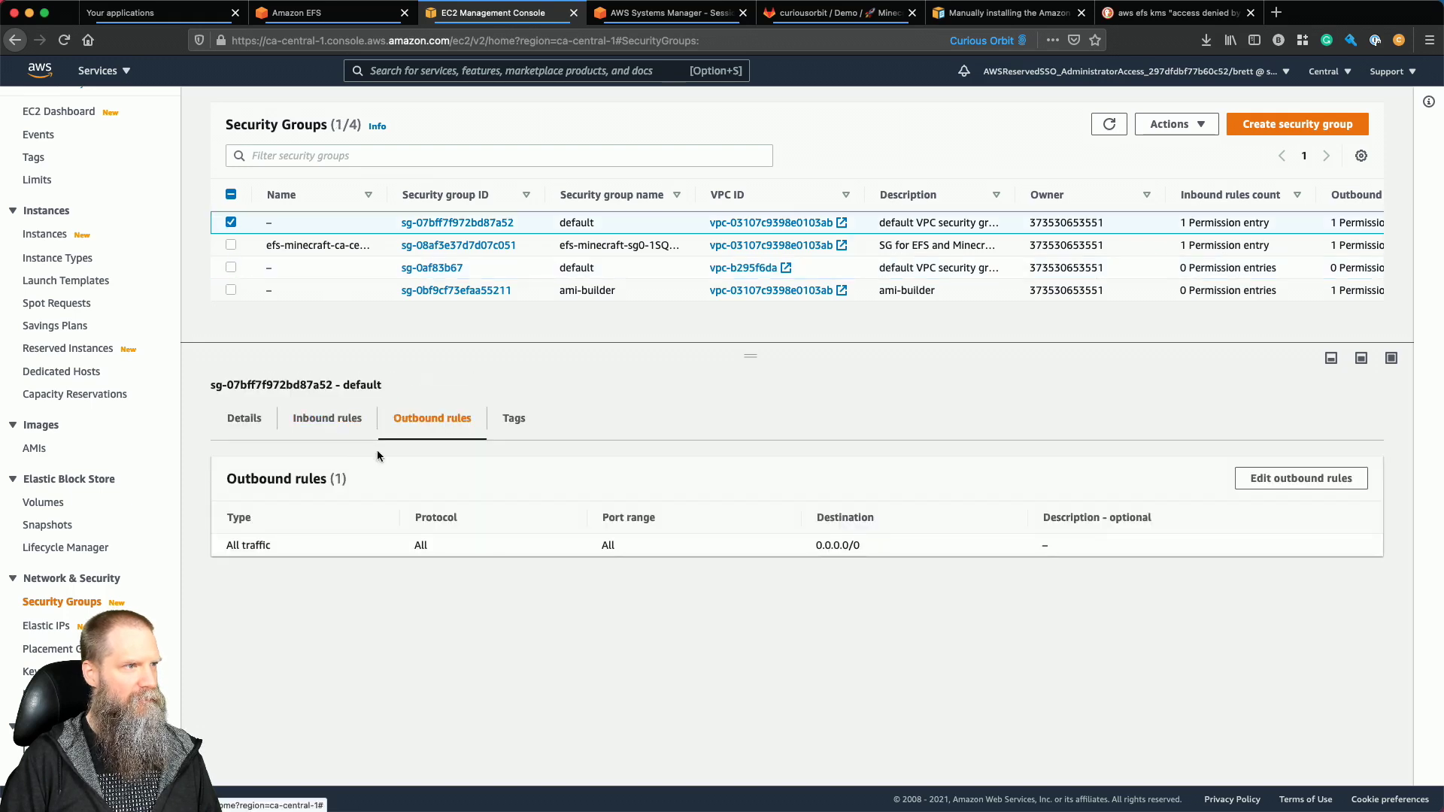
left_click(342, 421)
left_click(418, 419)
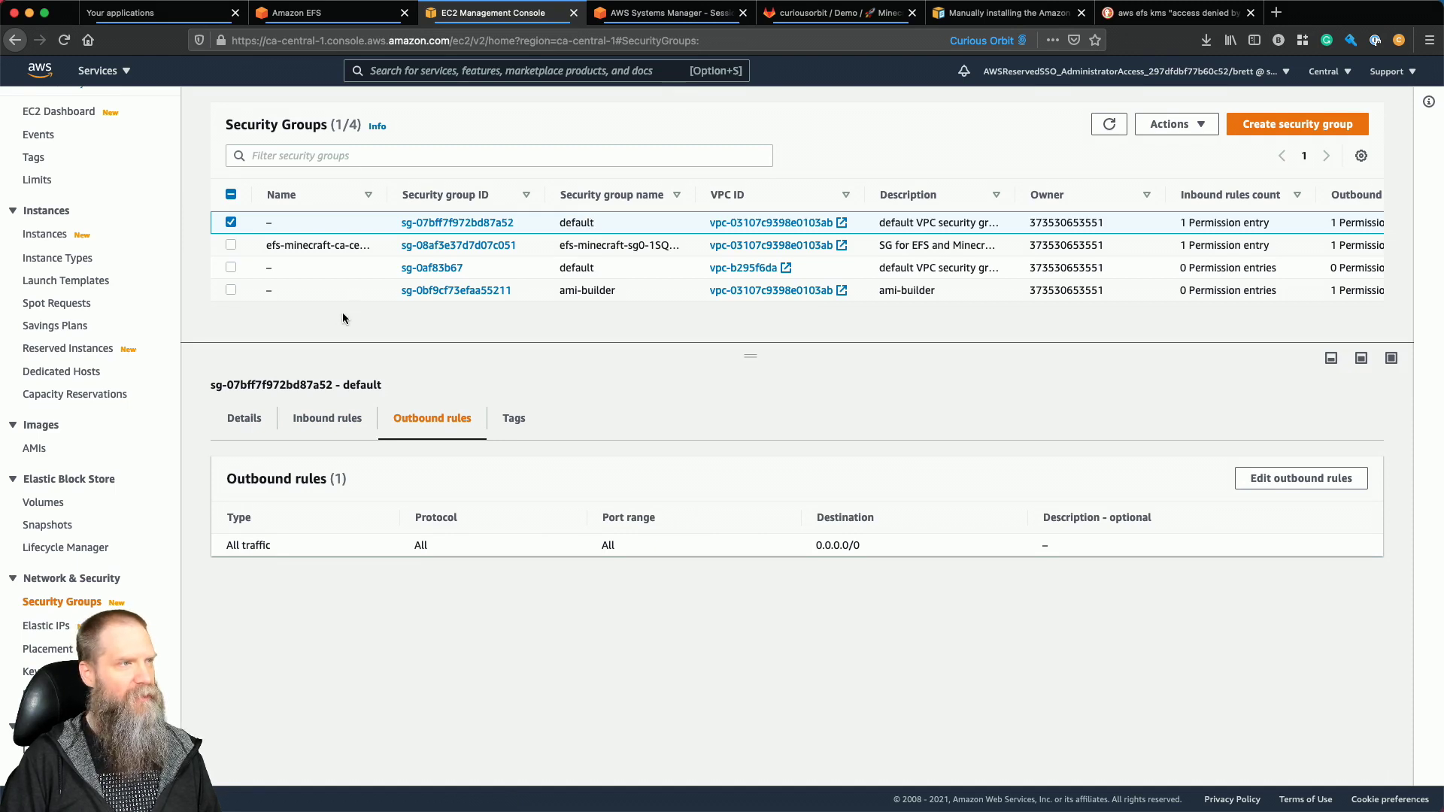
left_click(328, 418)
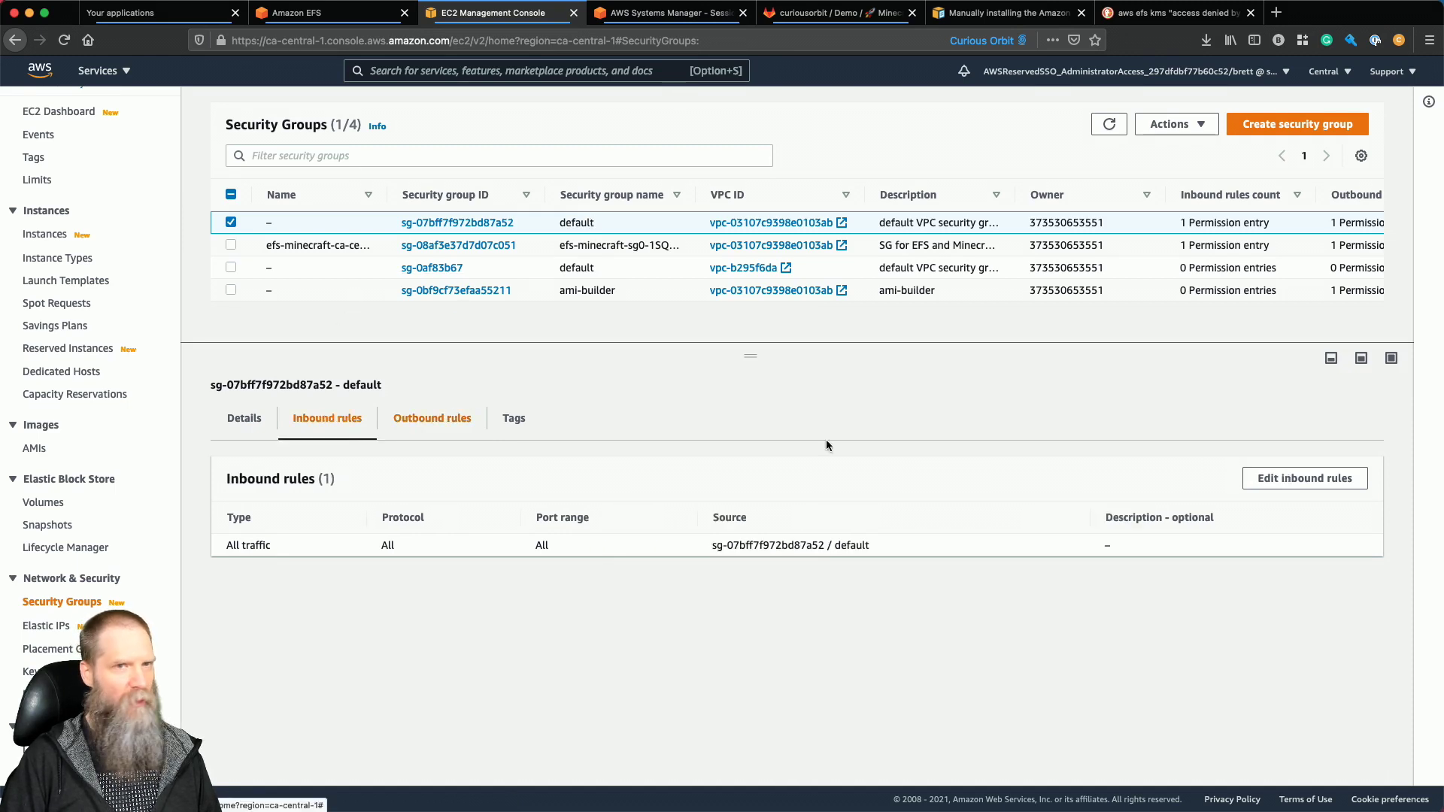
left_click(1275, 489)
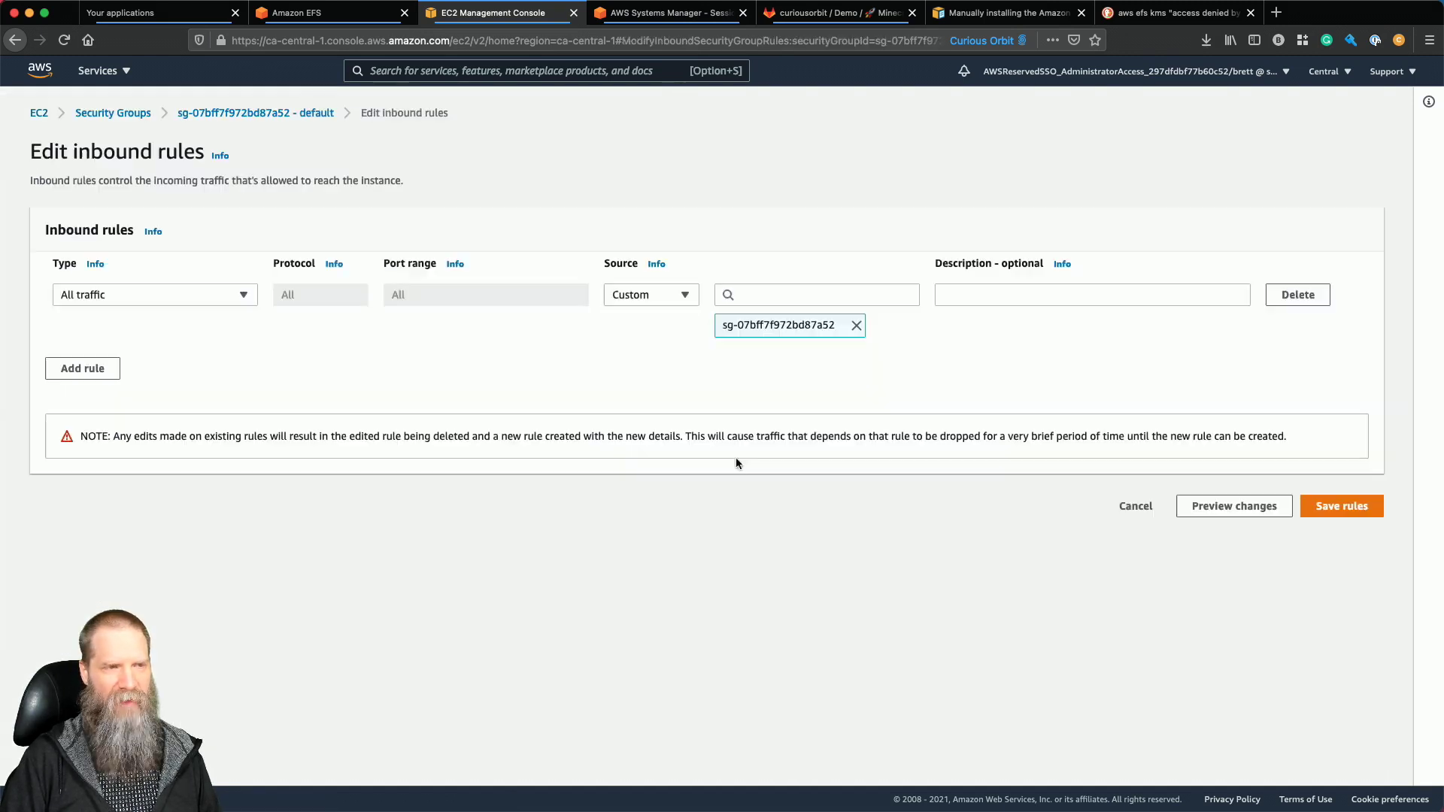
left_click(1300, 297)
left_click(1323, 465)
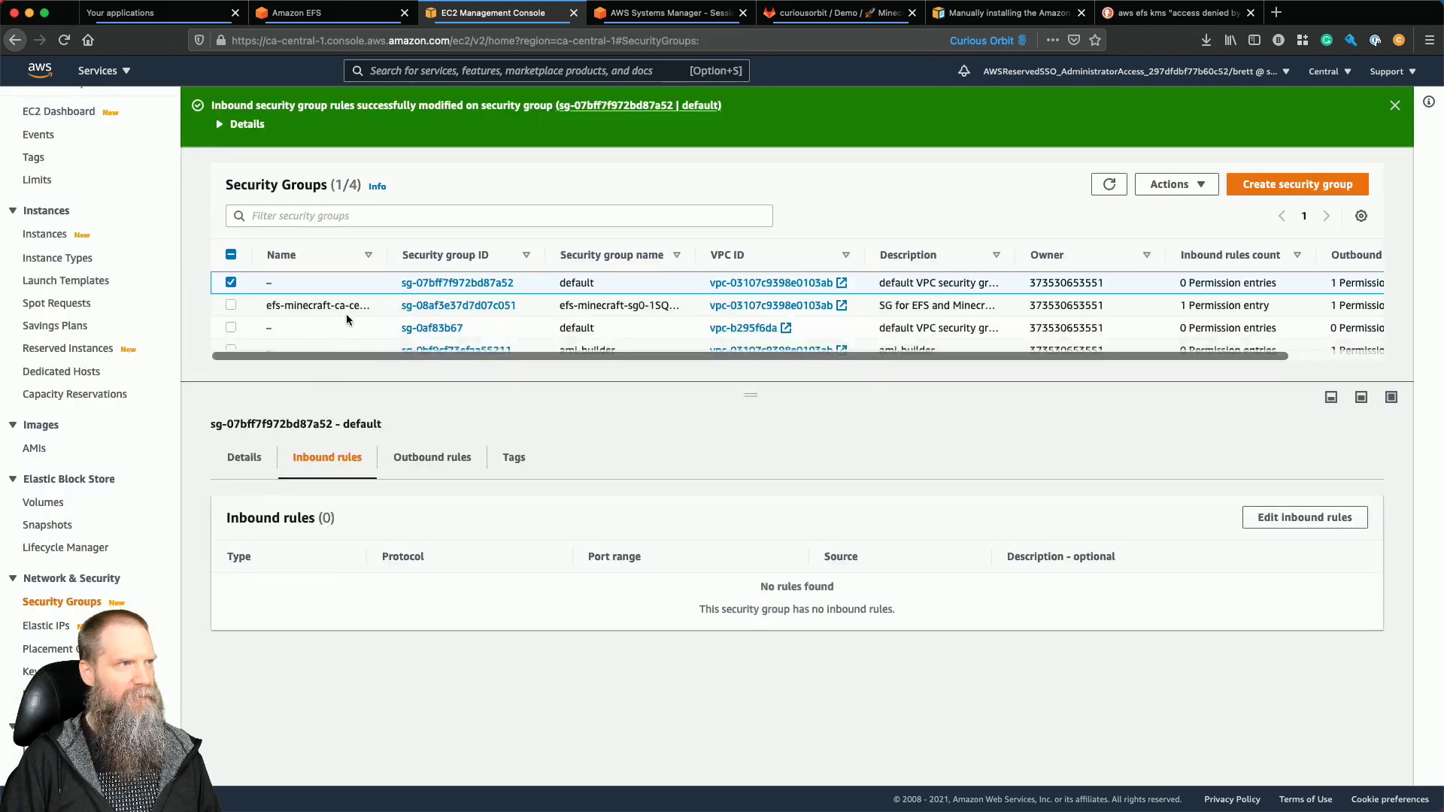
Delete the outbound rule of default security group sg-07bff7f972bd87a52 and save the rules.
left_click(430, 458)
left_click(1260, 517)
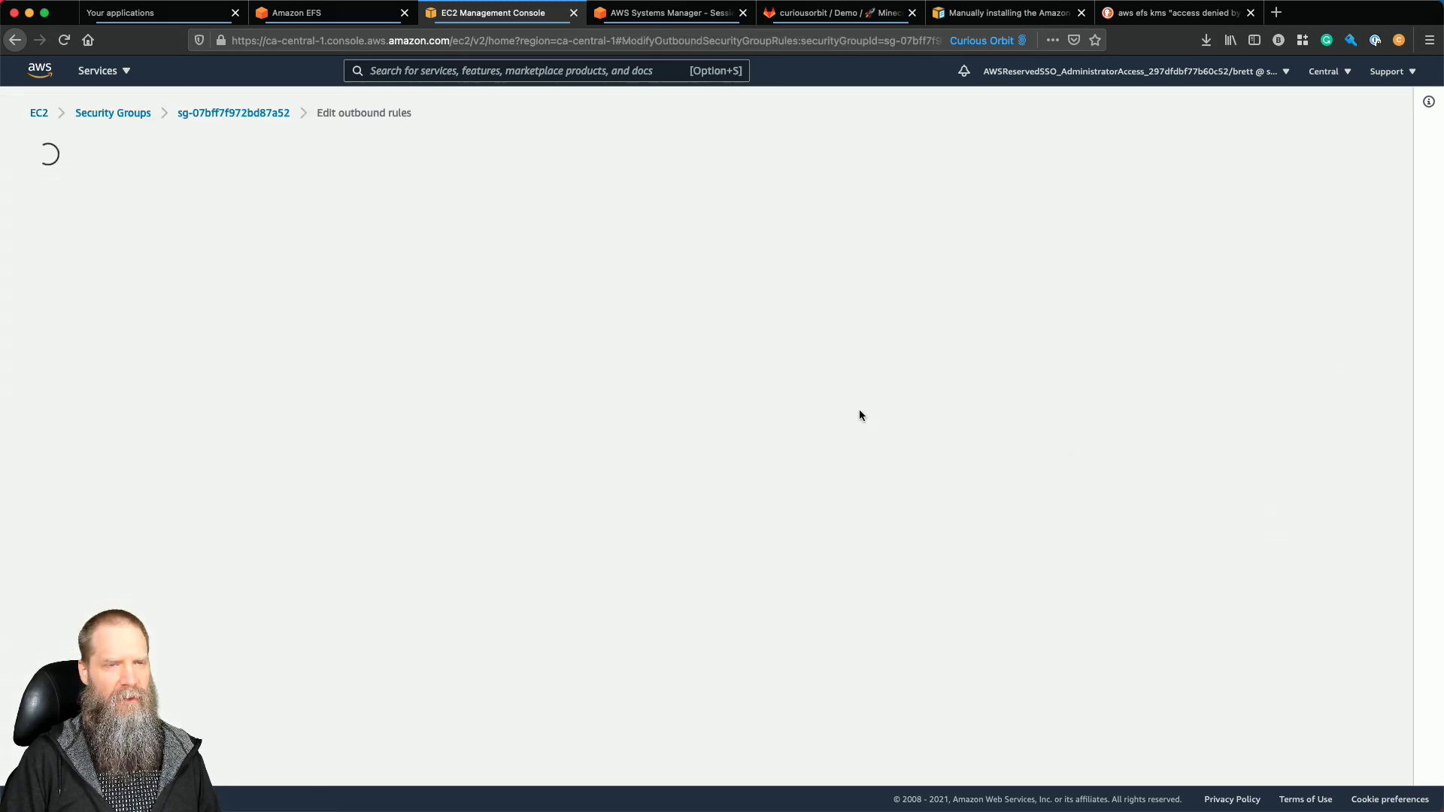
left_click(1293, 295)
left_click(1341, 465)
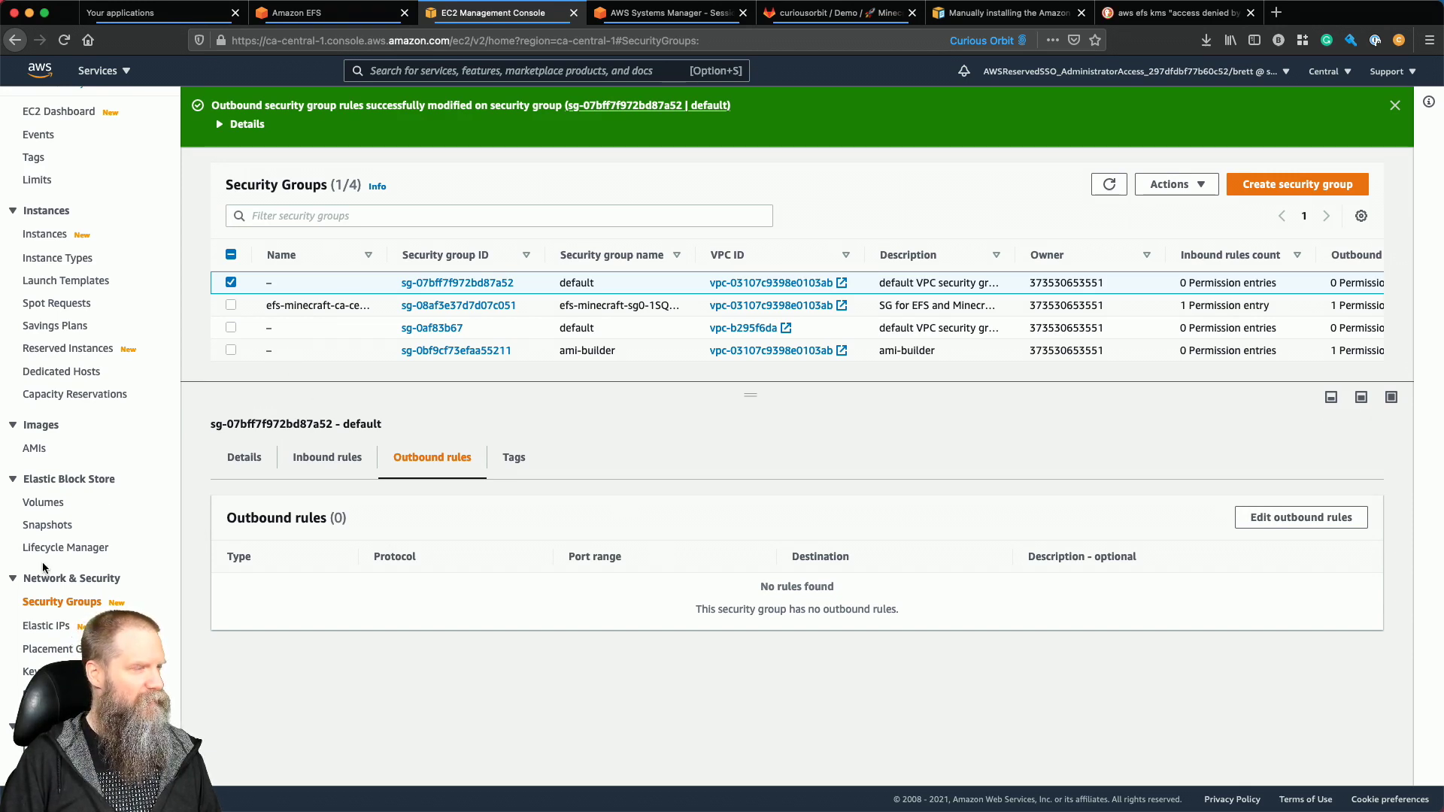
Start a new security group with name and description test-efs in VPC vpc-03107c9398e0103ab (vpc-minecraft-ca-central-1).
left_click(1293, 186)
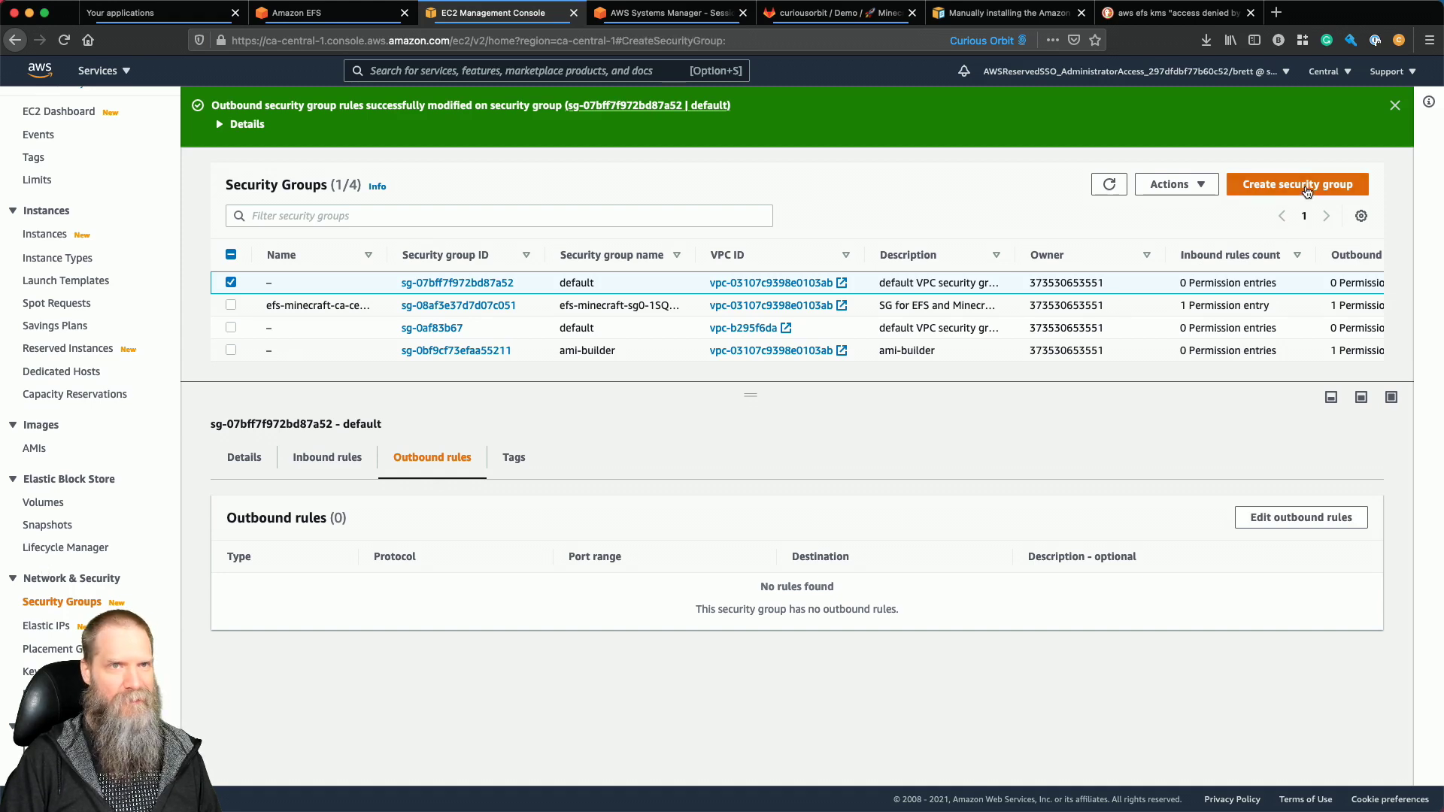
left_click(404, 287)
type("test-efs")
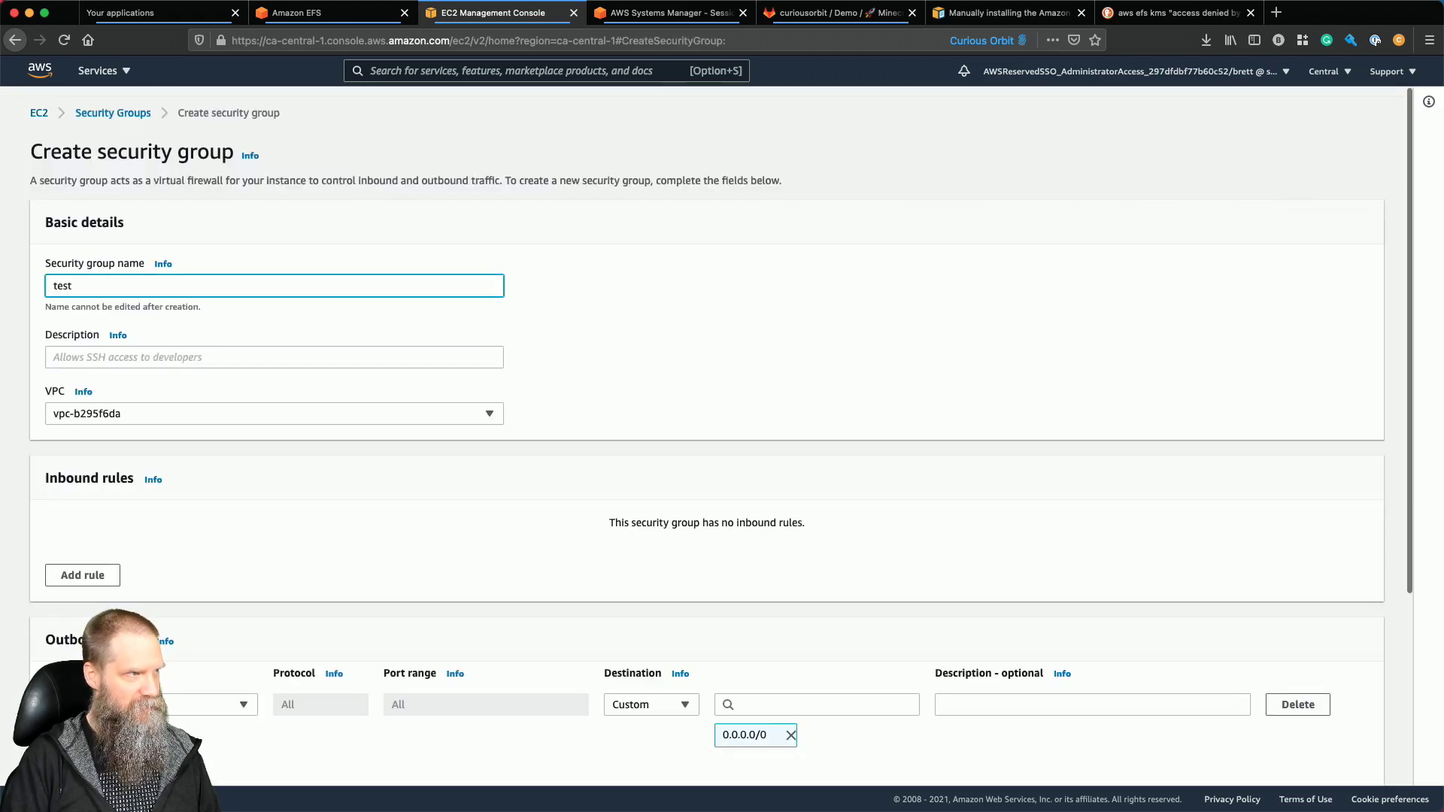
key("Tab")
type("test-ef")
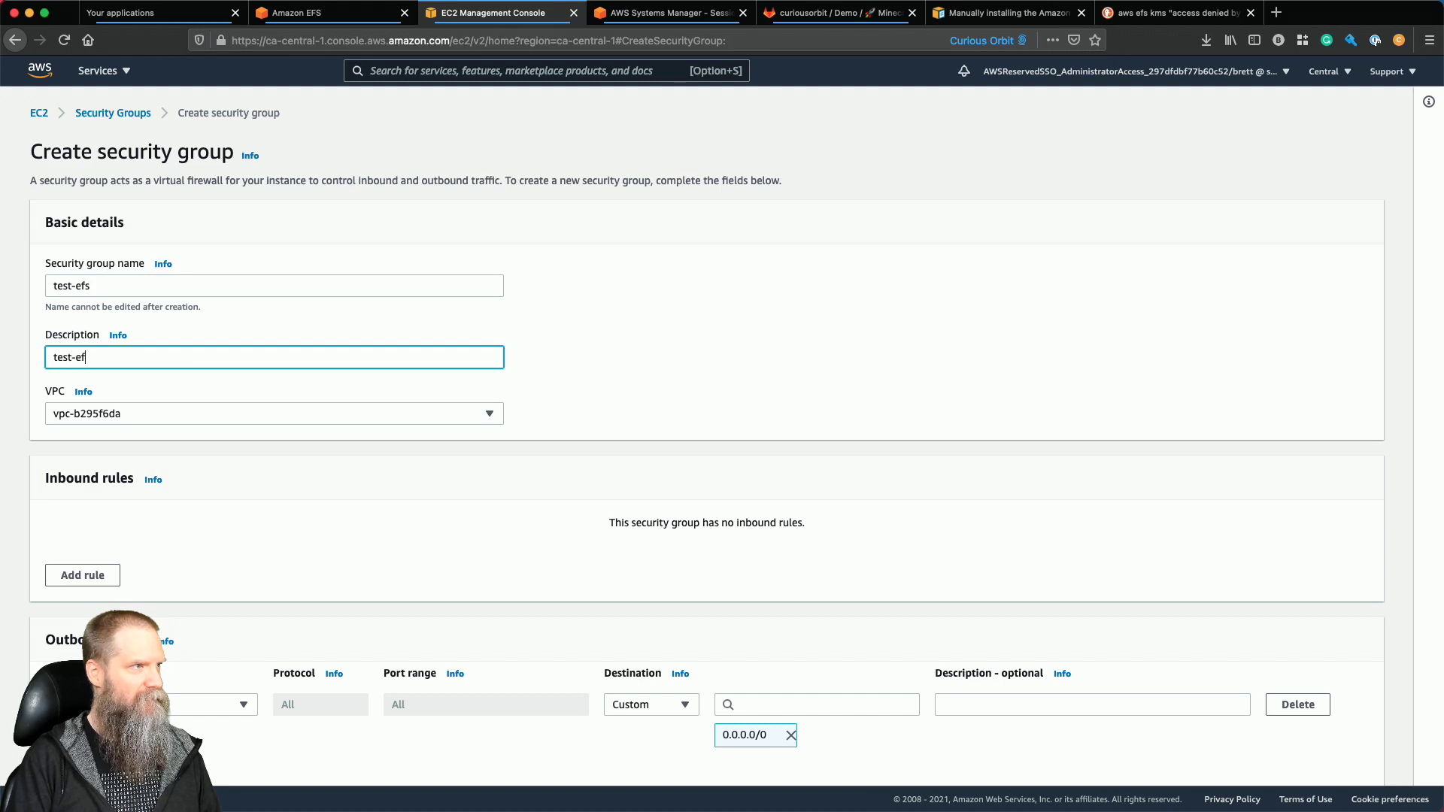
left_click(248, 412)
left_click(225, 483)
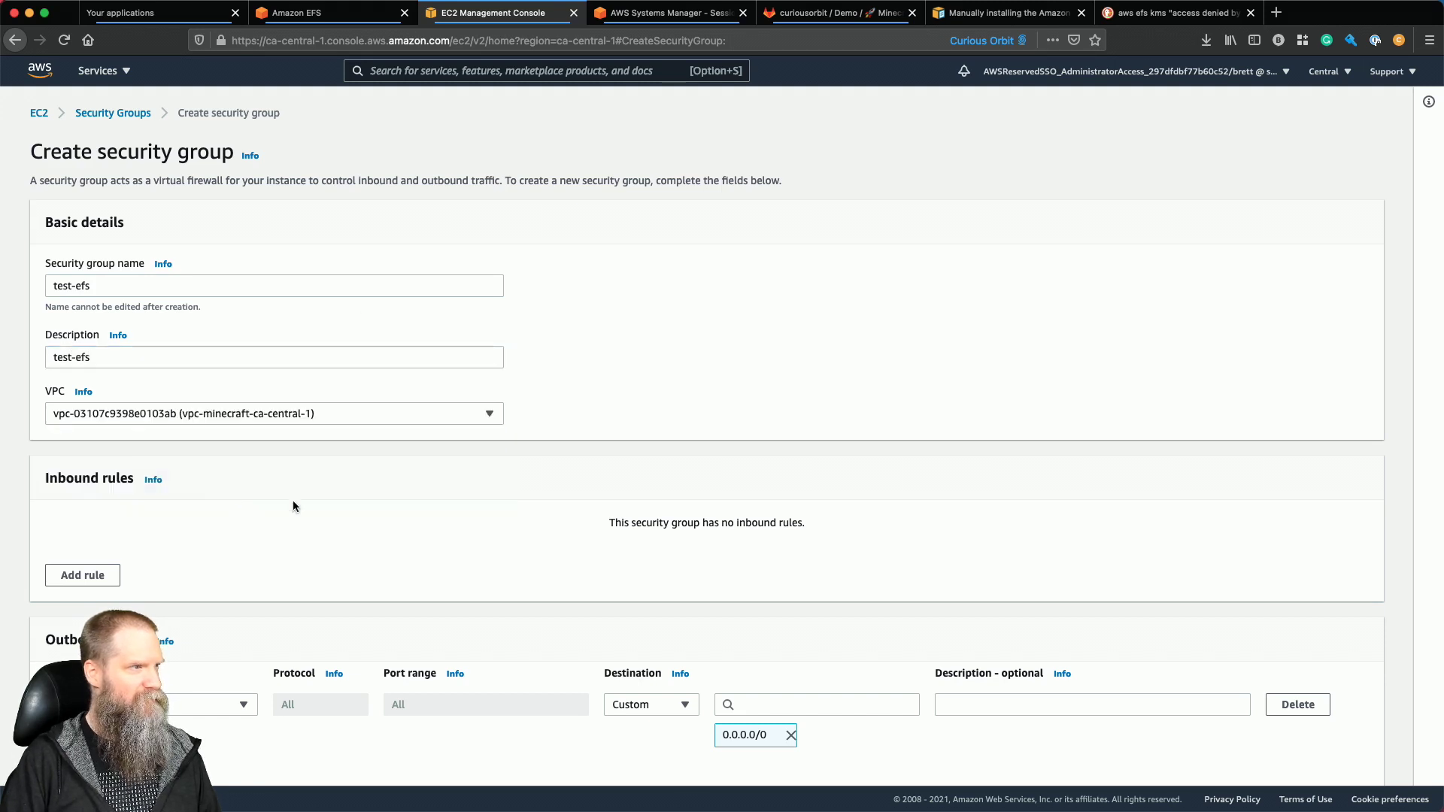
Add an inbound rule of type NFS to the new test-efs security group.
scroll(292, 501, "down", 4)
left_click(86, 424)
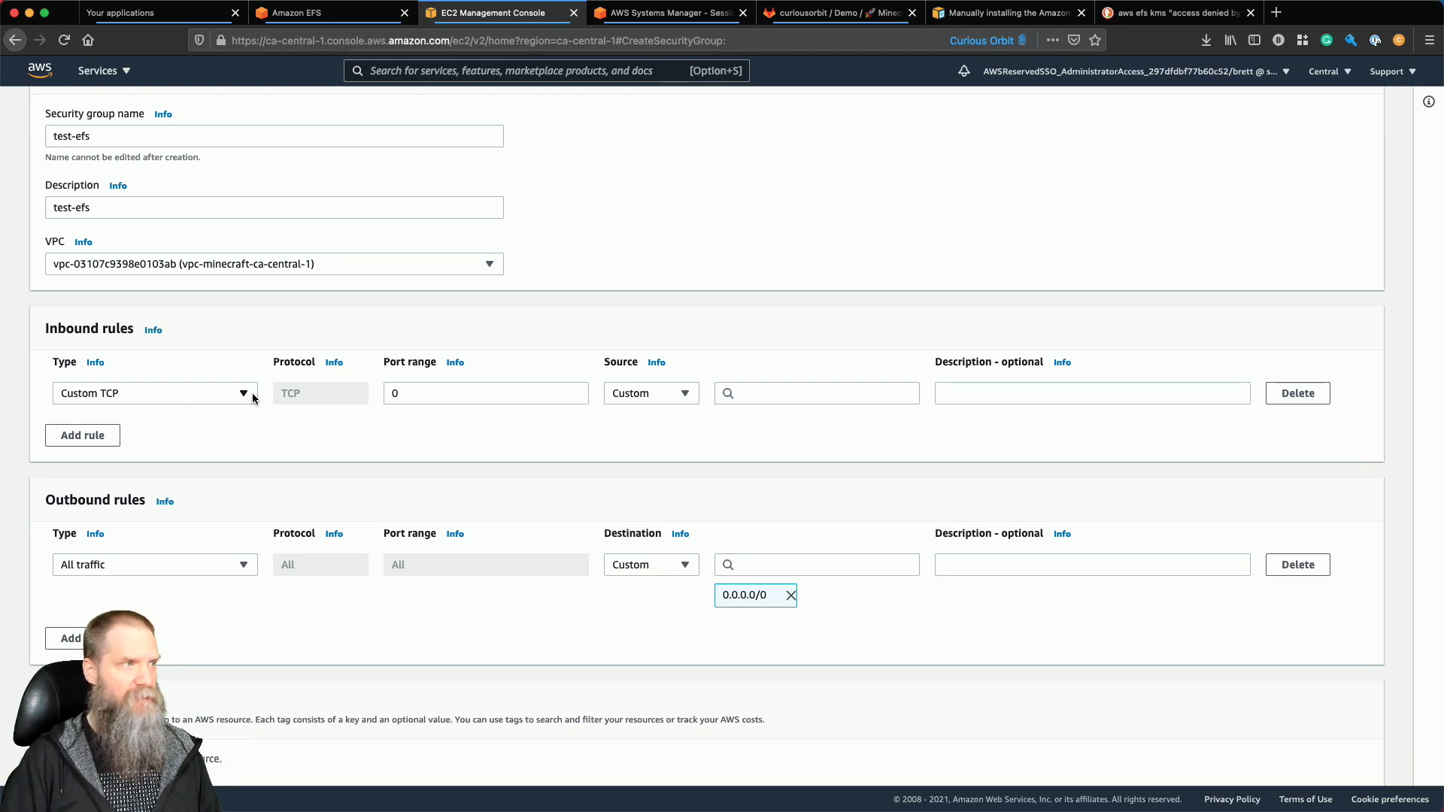
left_click(251, 396)
type("nfs")
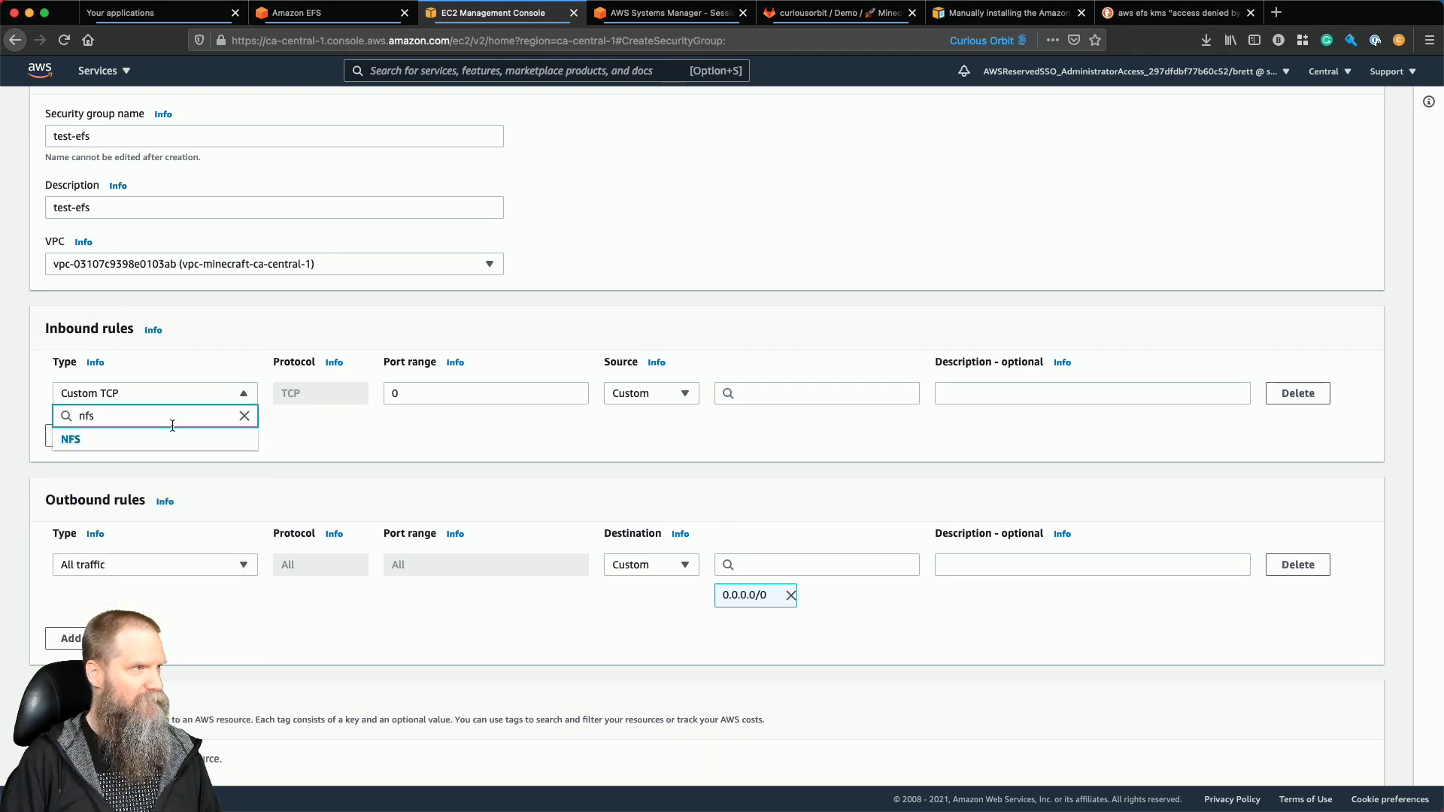
left_click(248, 430)
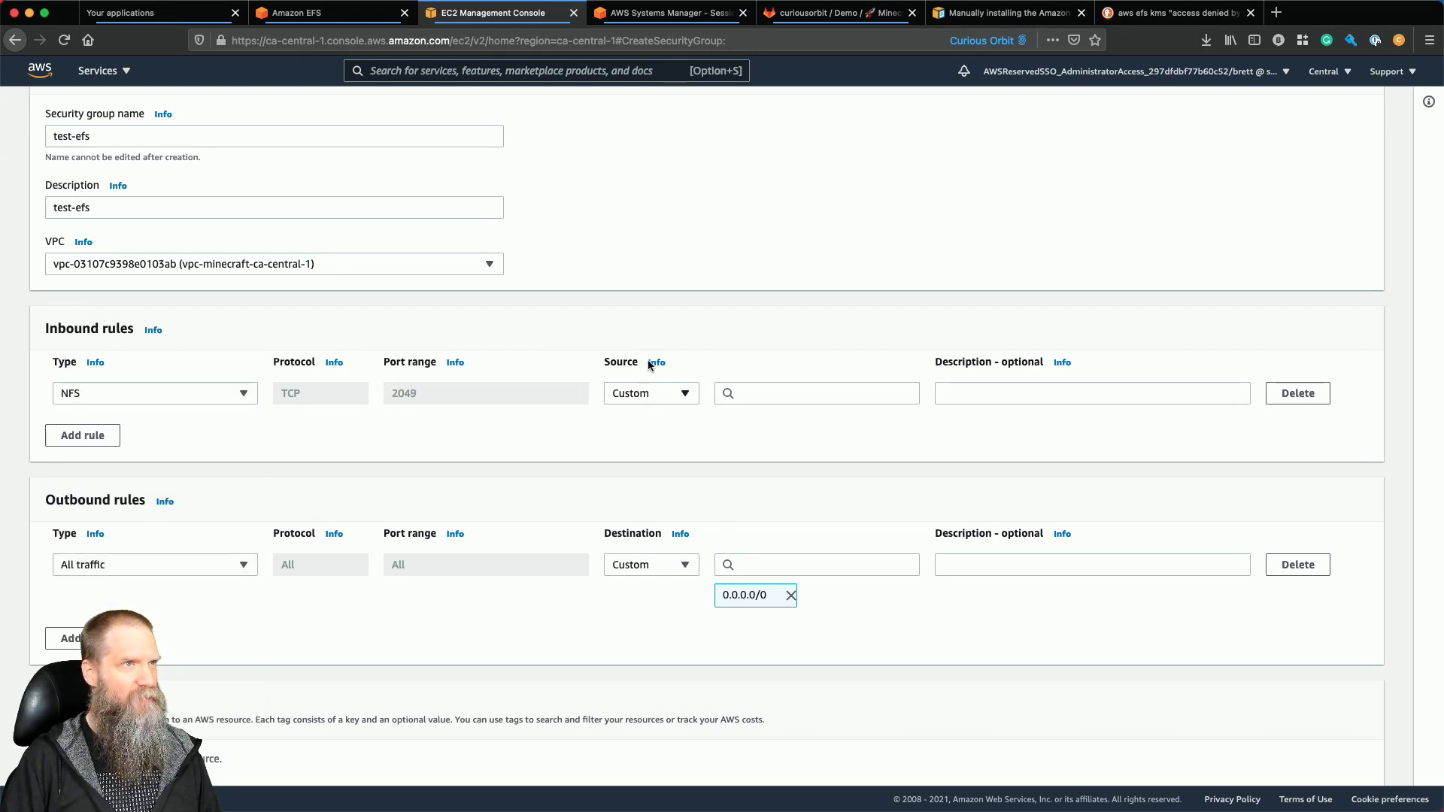
Open the VPC console in a separate browser tab and display the list of VPCs with their IPv4 CIDRs.
left_click(670, 13)
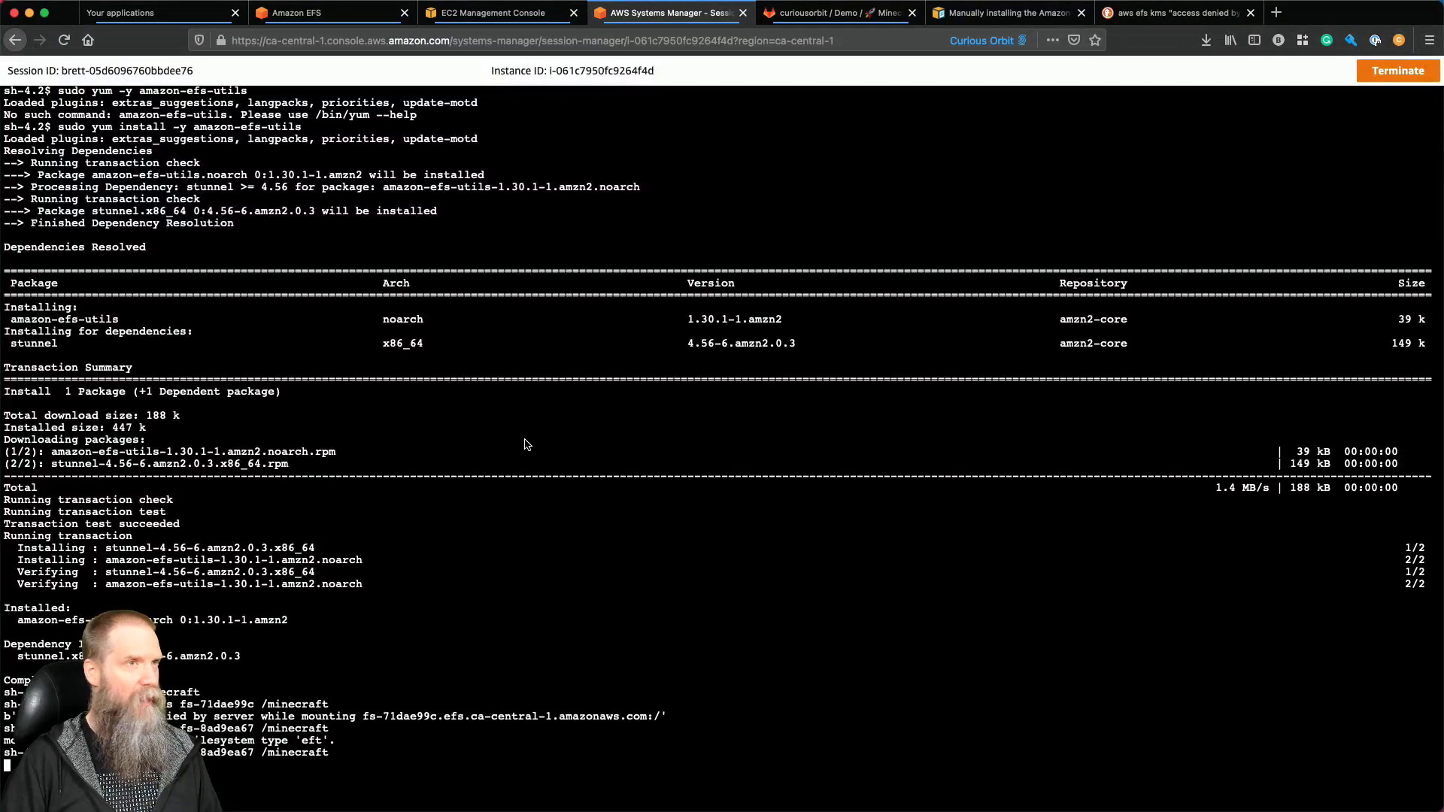
left_click(519, 13)
left_click(349, 13)
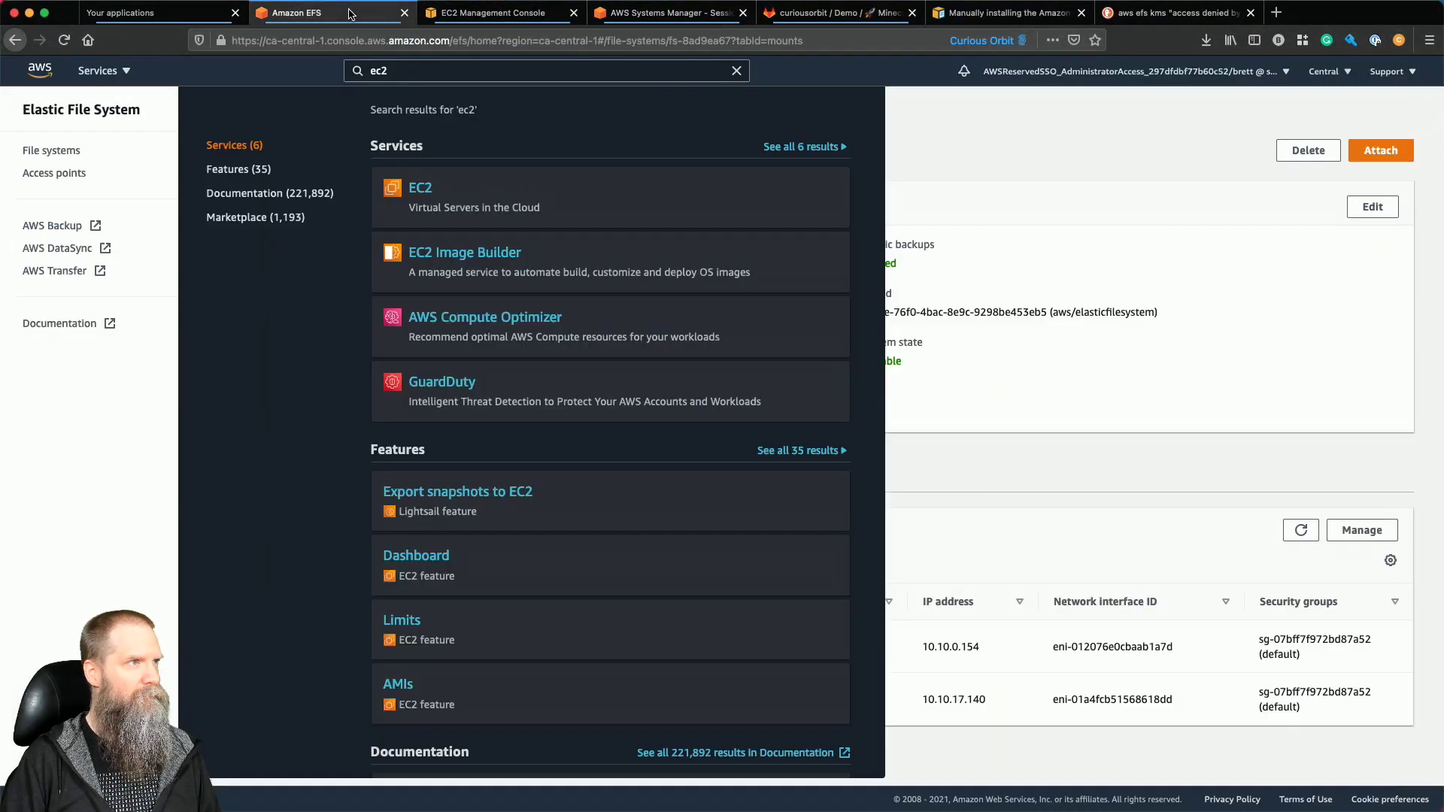
right_click(39, 70)
left_click(90, 88)
left_click(450, 13)
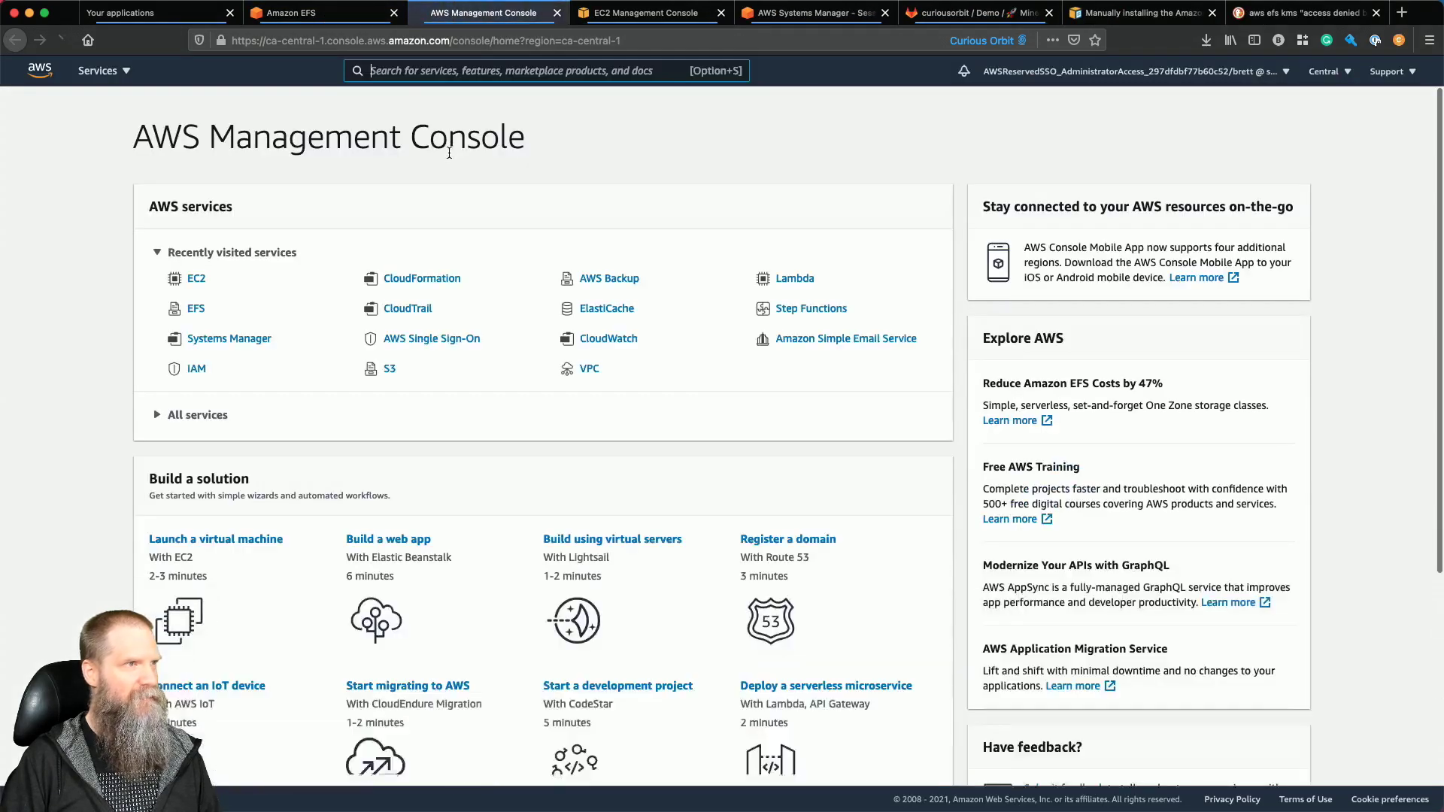
left_click(586, 370)
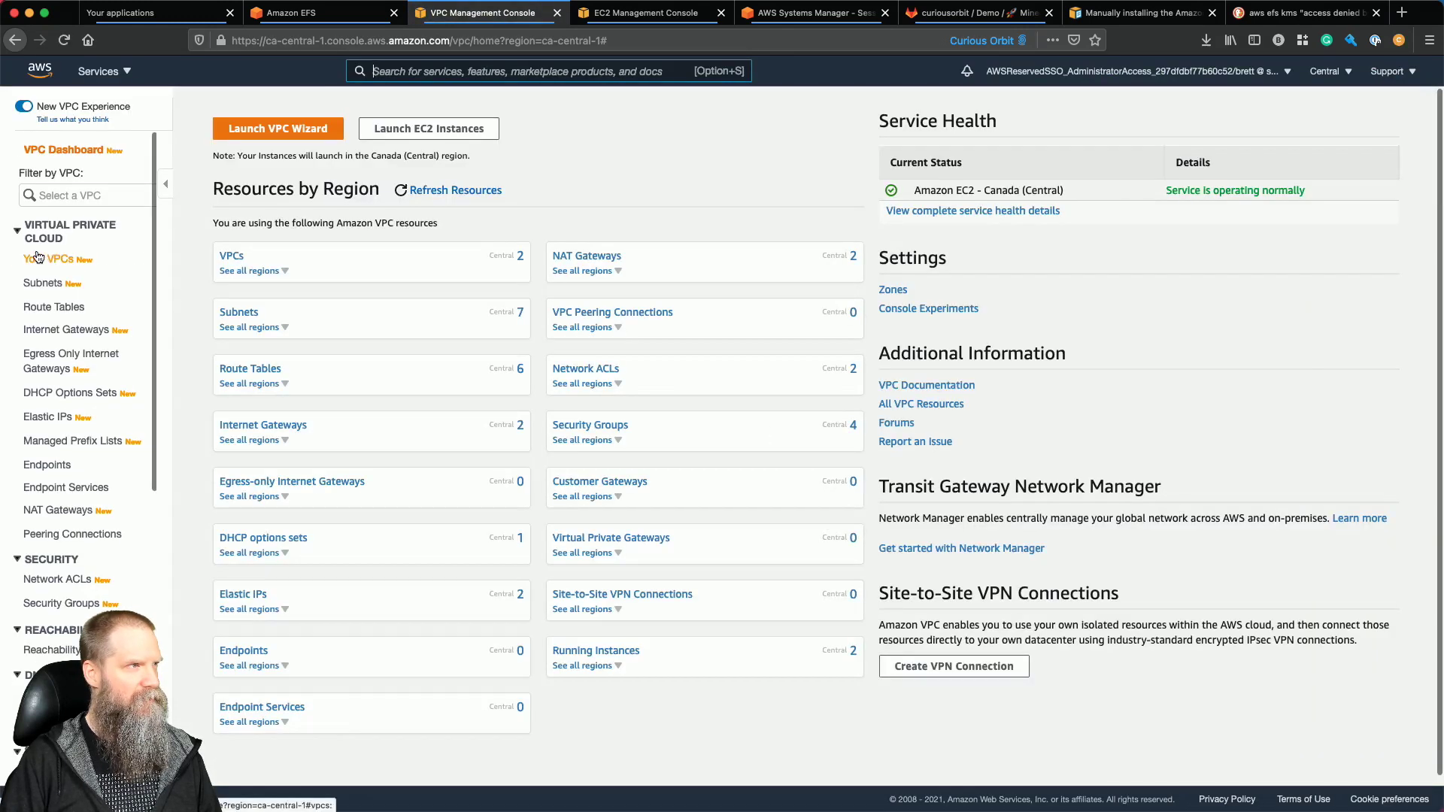
left_click(250, 251)
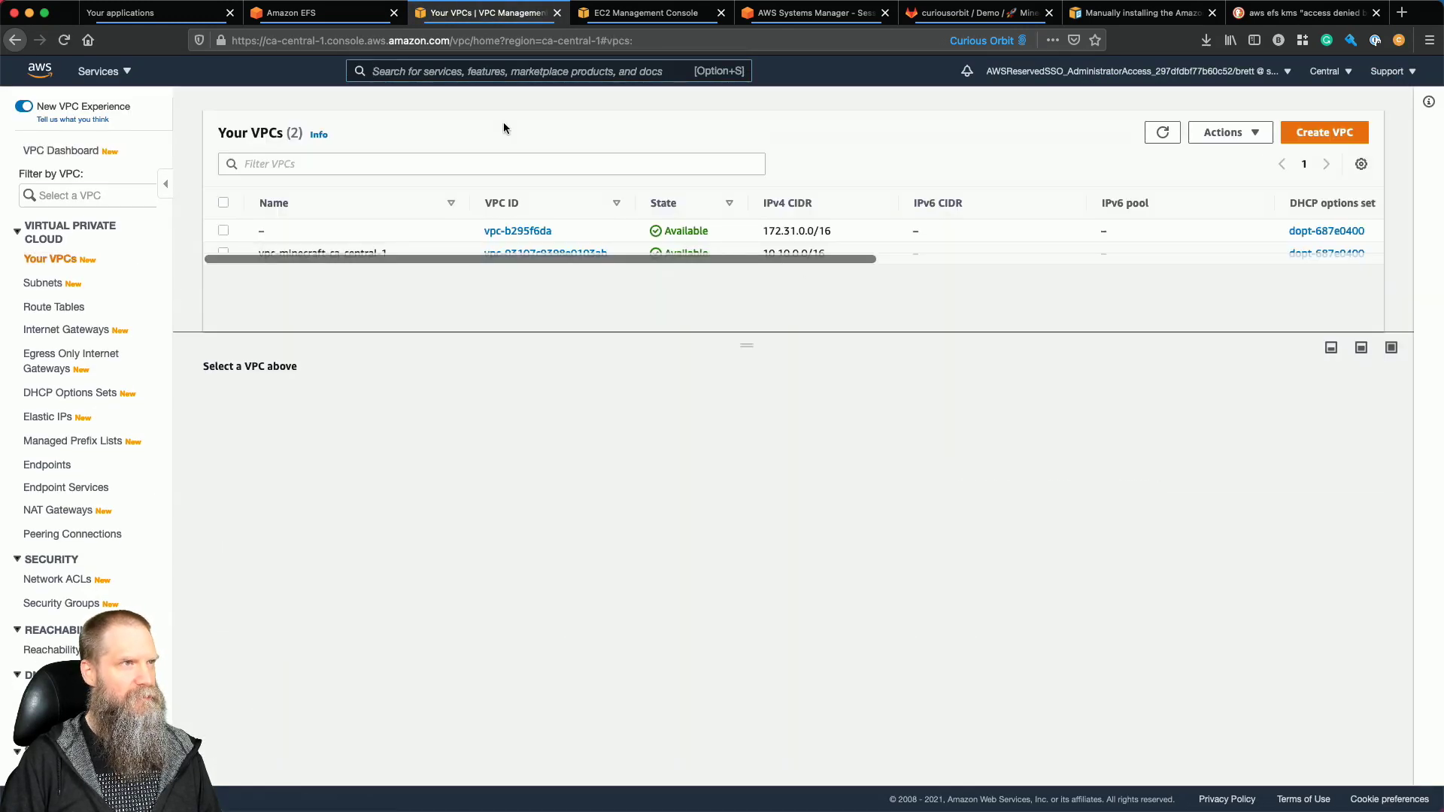
Set the inbound NFS rule's source to 10.10.0.0/16 and create the test-efs security group.
left_click(659, 15)
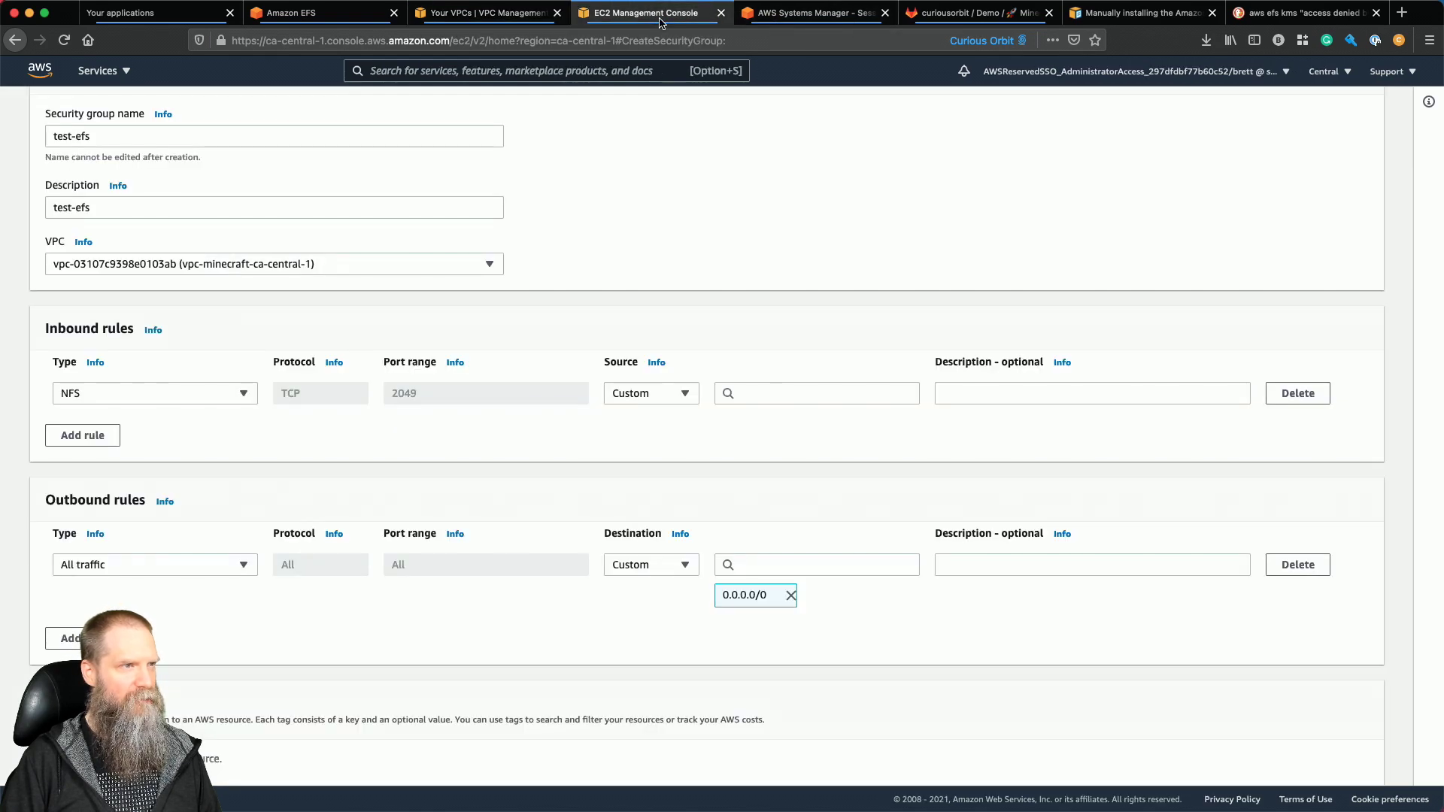
left_click(829, 397)
type("10.0.")
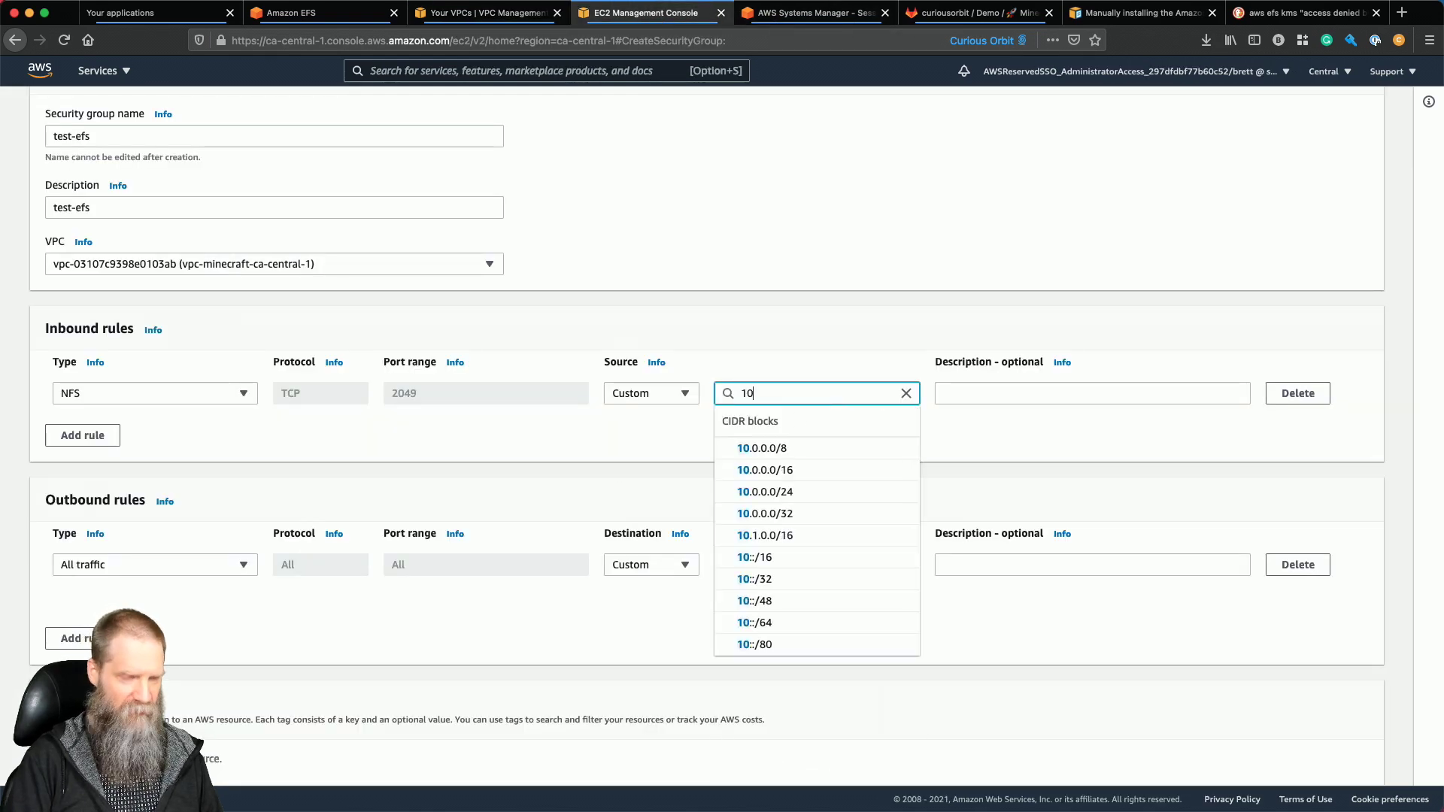
key("BackSpace")
key("BackSpace")
type("10.0.")
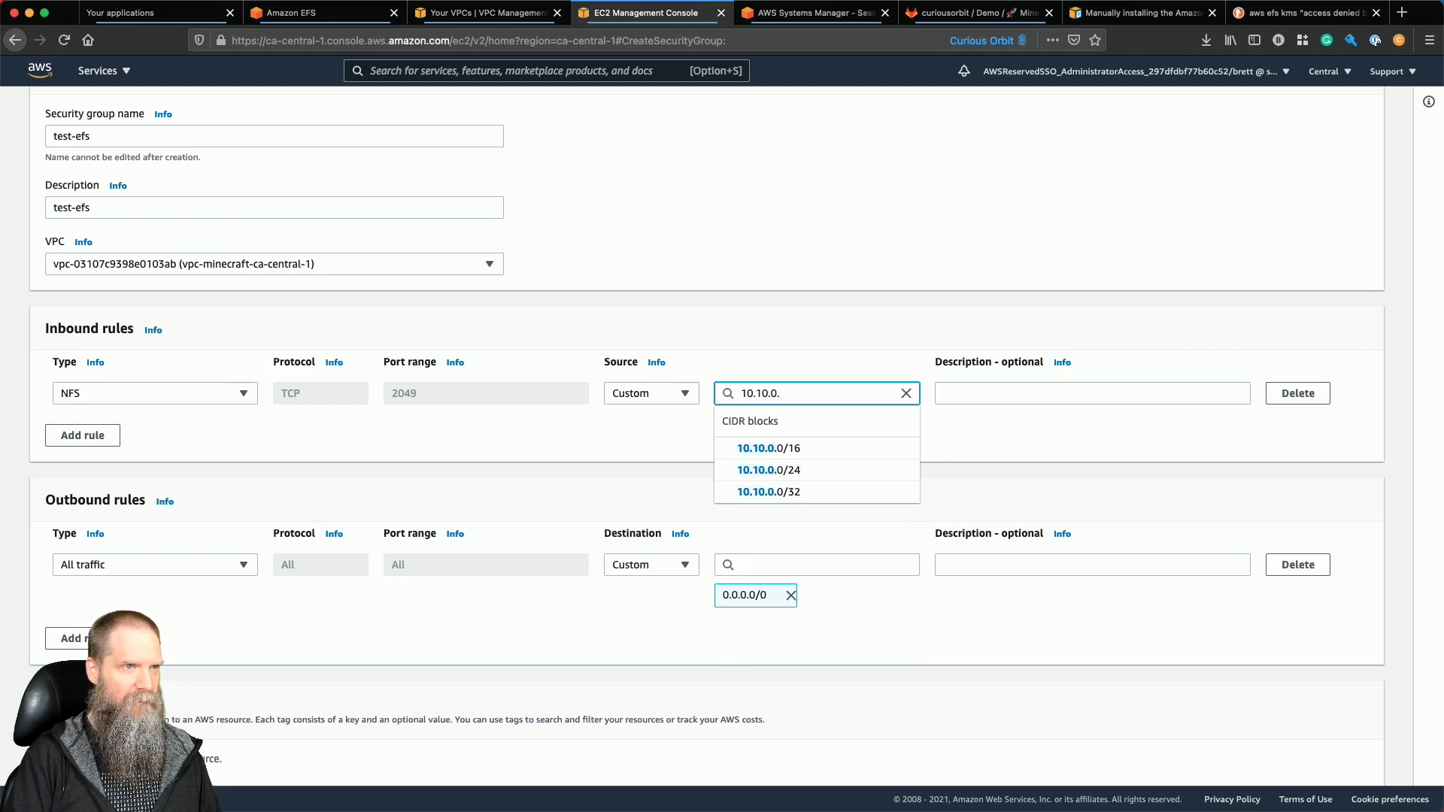
type("0/16")
key("Return")
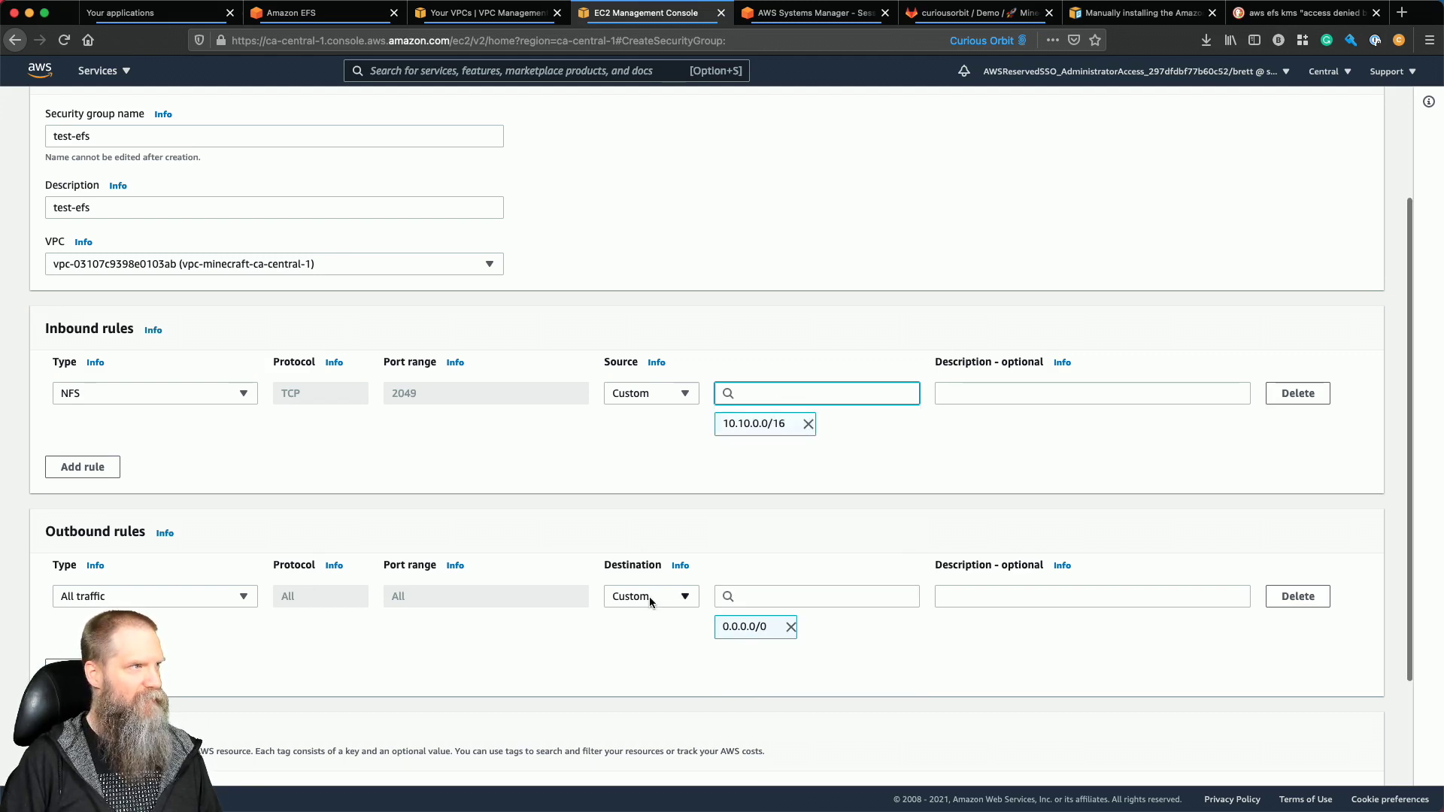
scroll(648, 597, "down", 3)
left_click(1284, 759)
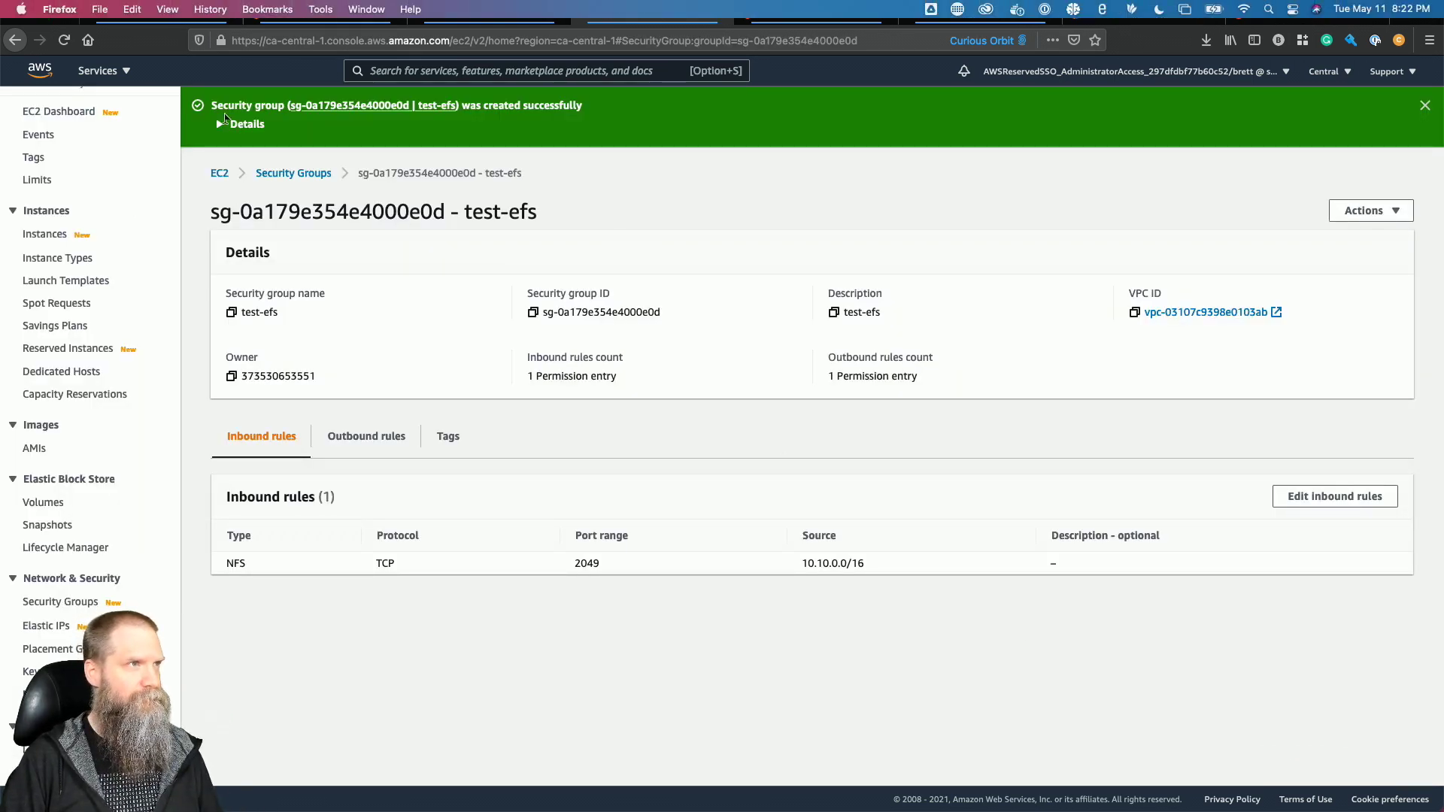
In the network settings of file system test-efs, replace the ca-central-1a mount target's default security group with test-efs.
left_click(304, 15)
left_click(1298, 540)
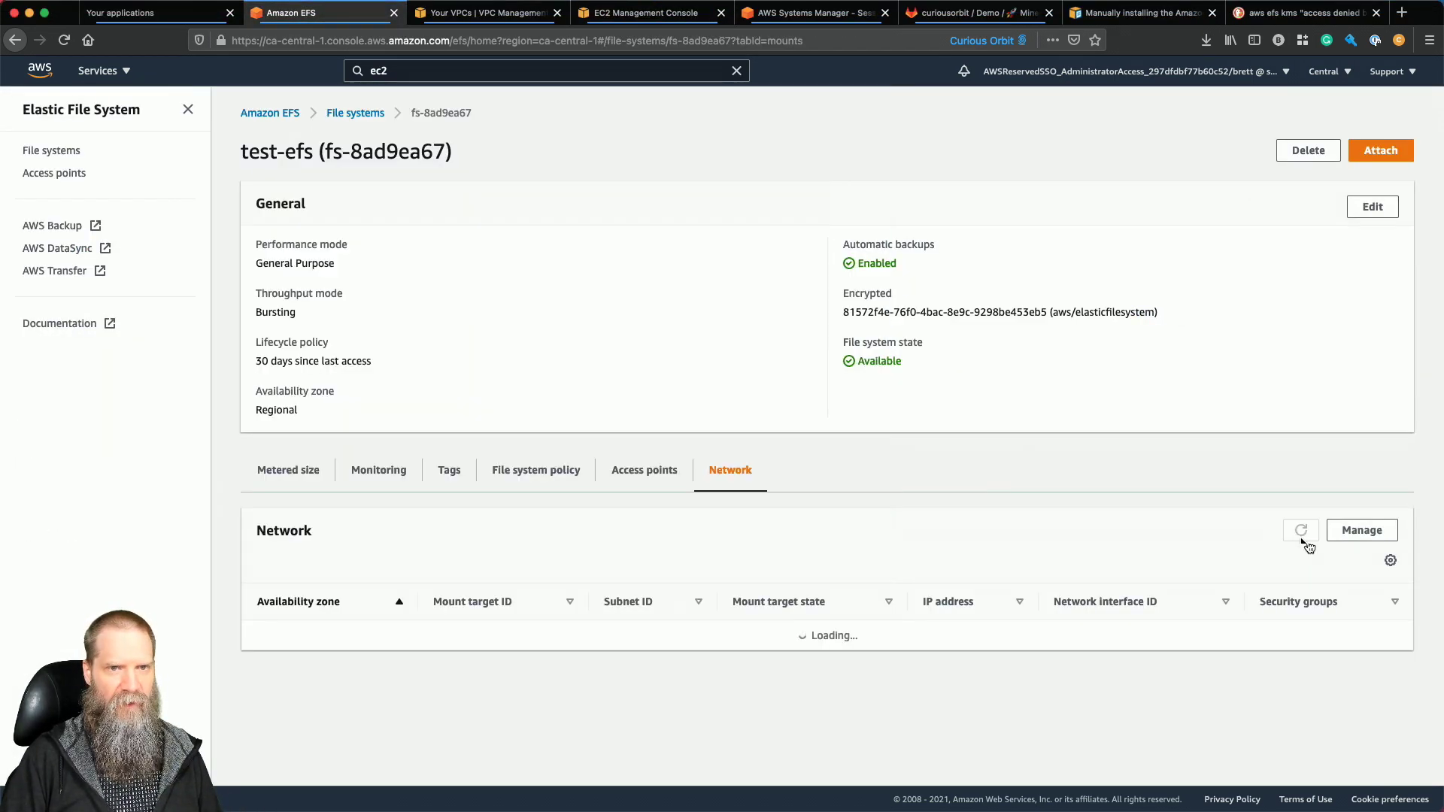
left_click(1344, 540)
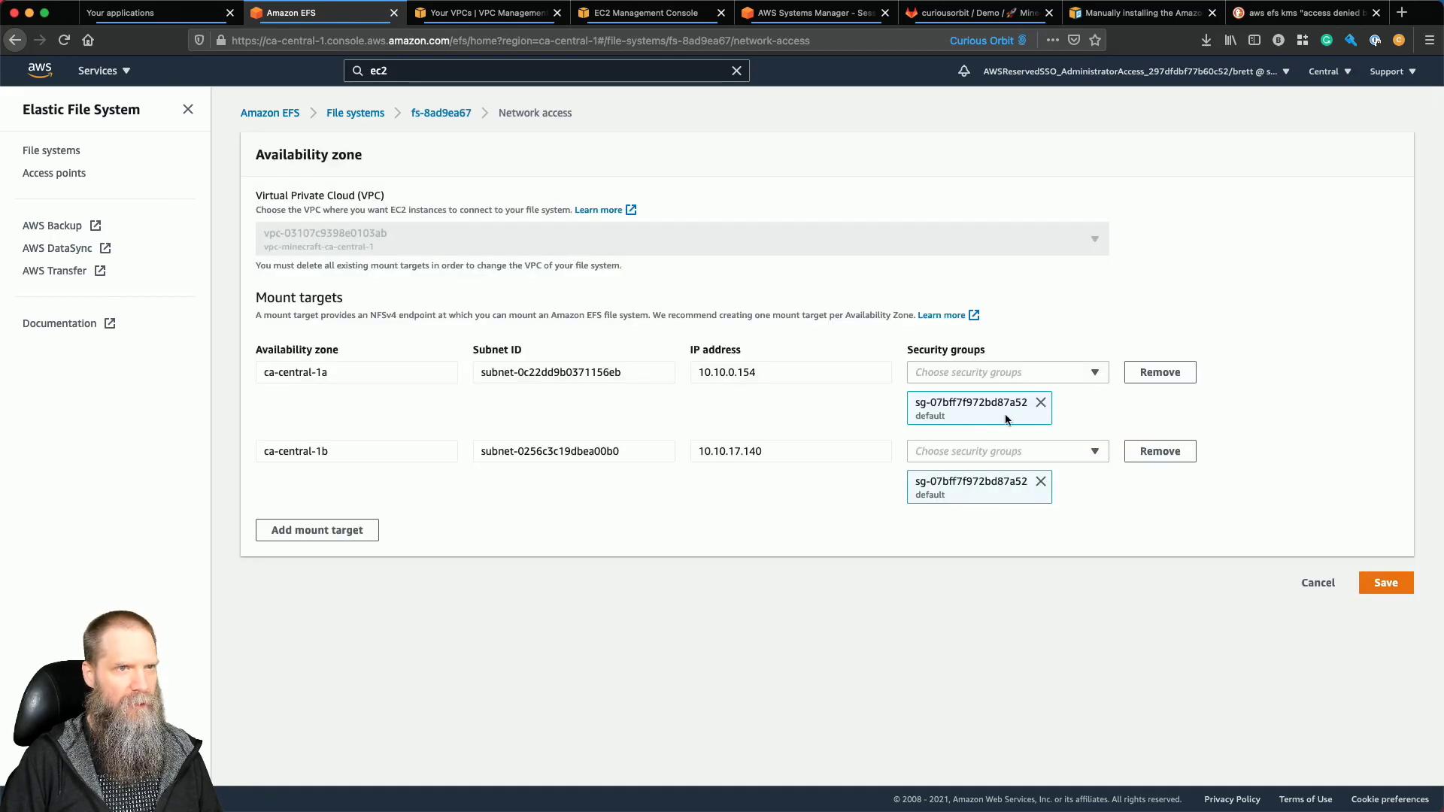
left_click(1041, 402)
left_click(1016, 370)
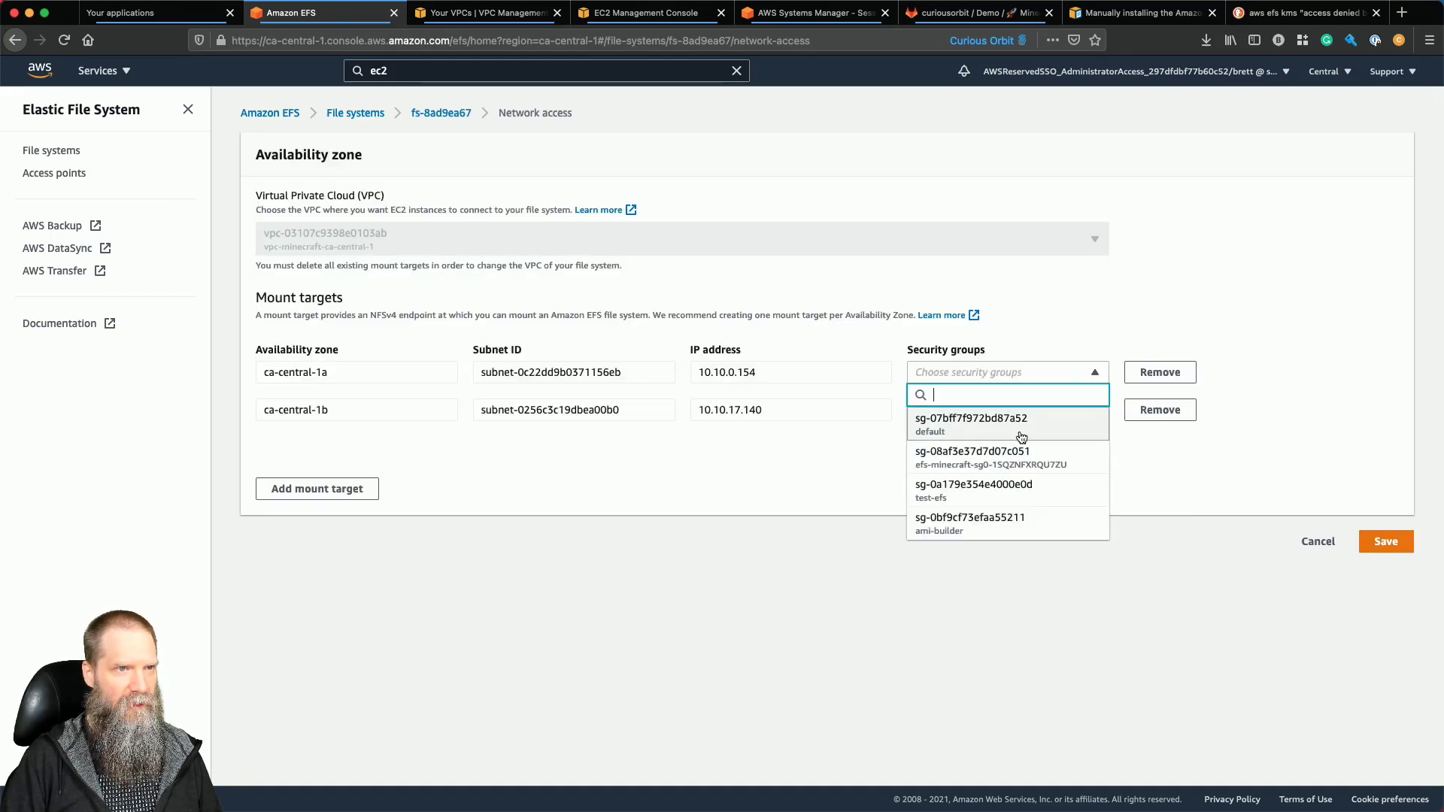
left_click(1007, 489)
left_click(1180, 416)
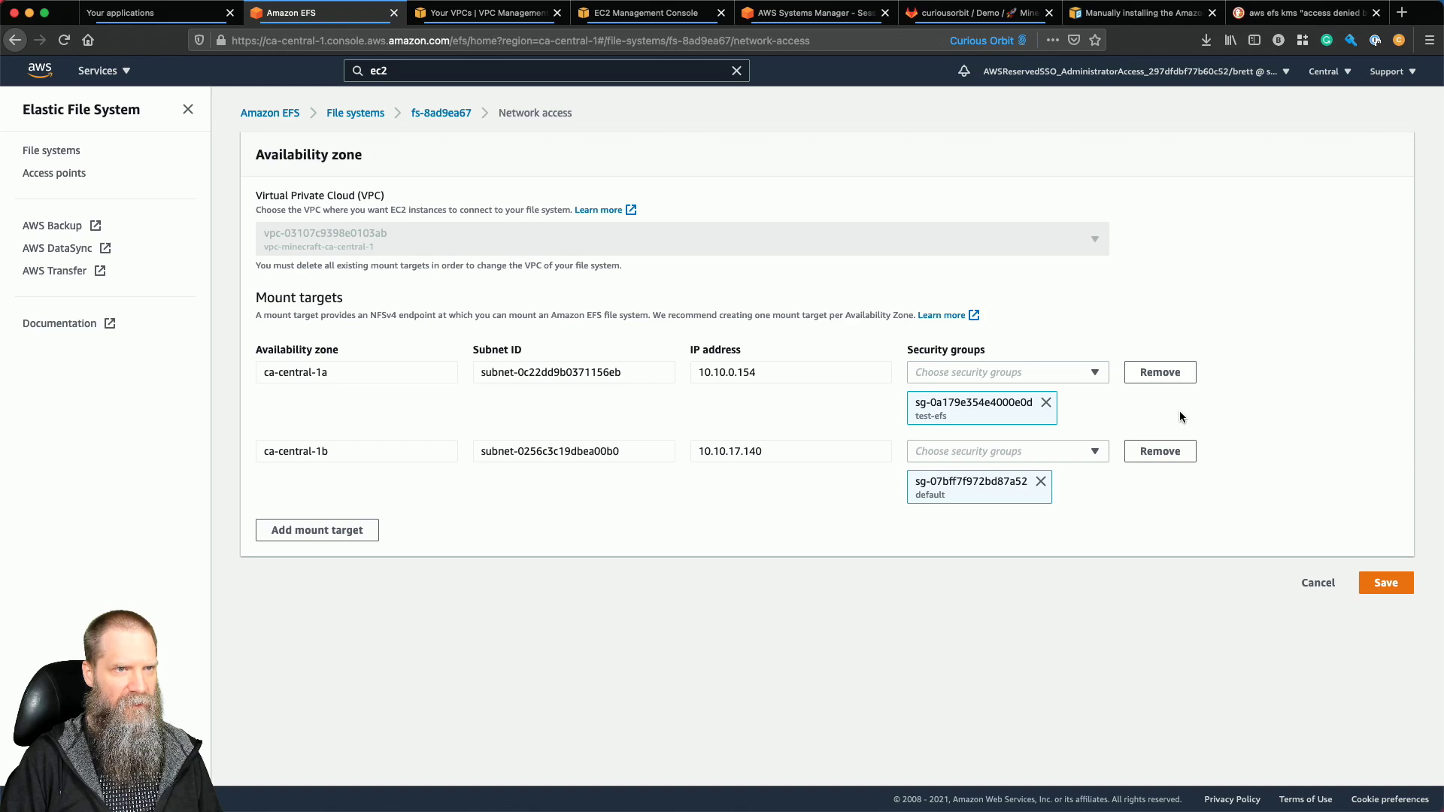
Replace the ca-central-1b mount target's default security group with test-efs, save the mount target changes and refresh the network list.
left_click(1040, 481)
left_click(1028, 454)
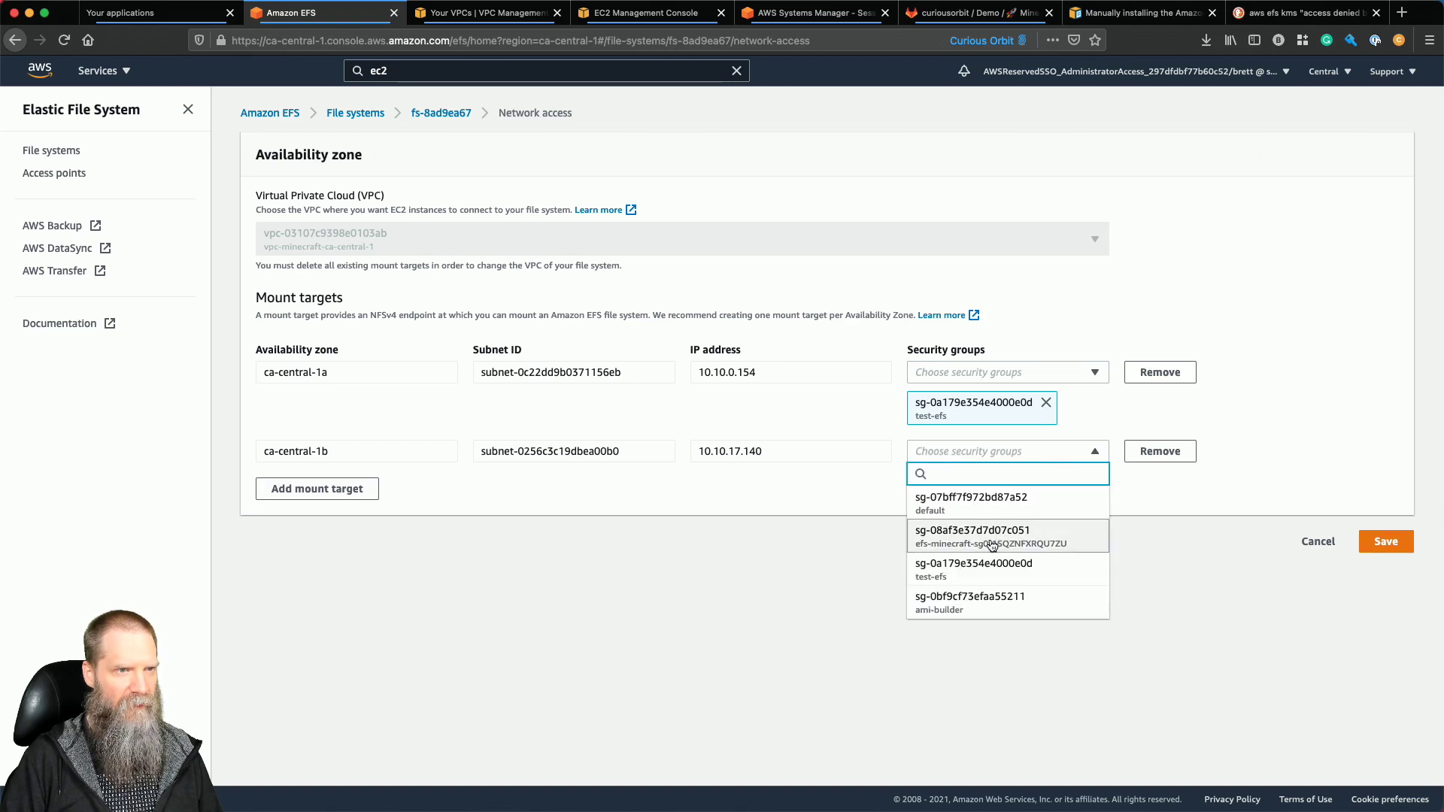
left_click(985, 566)
left_click(1182, 510)
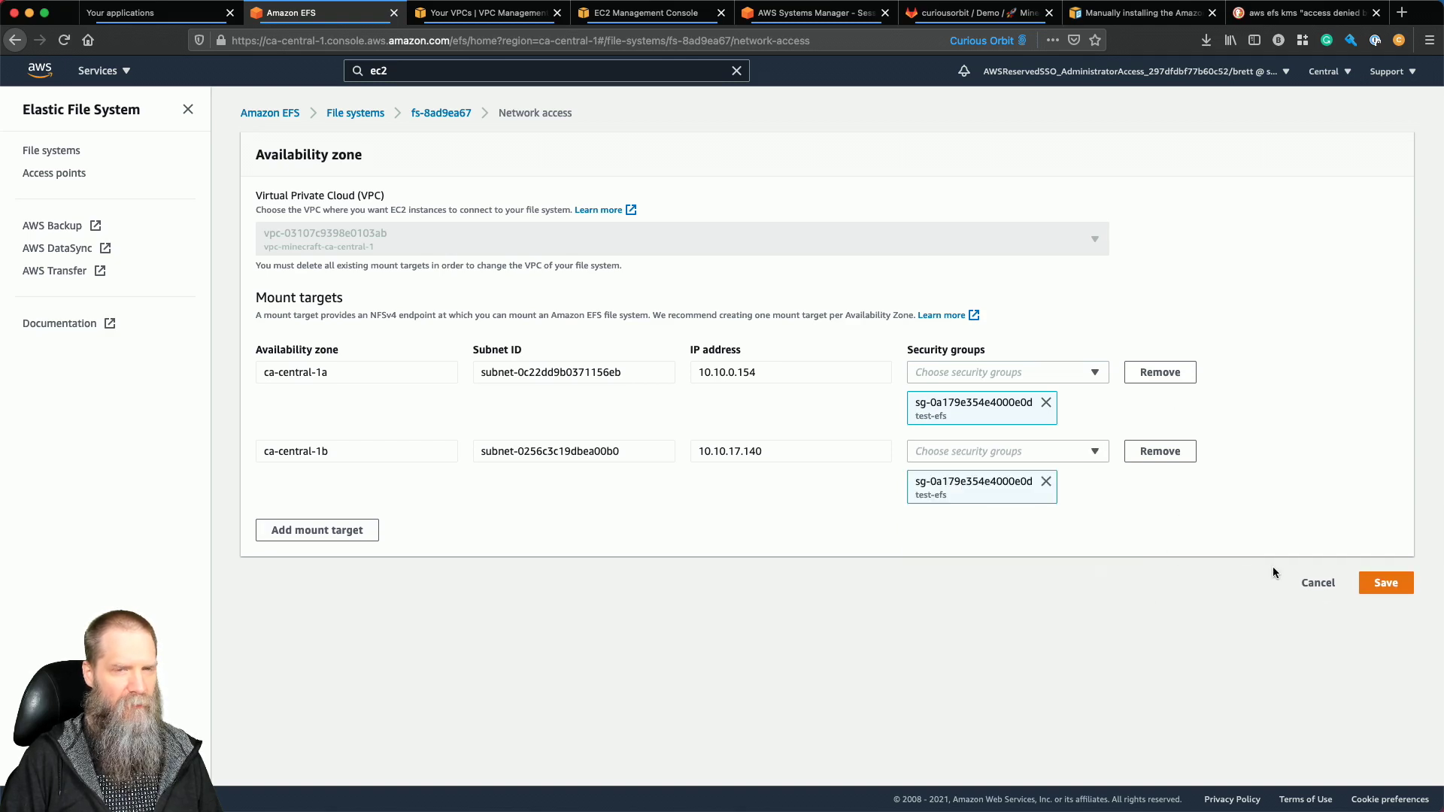
left_click(1379, 585)
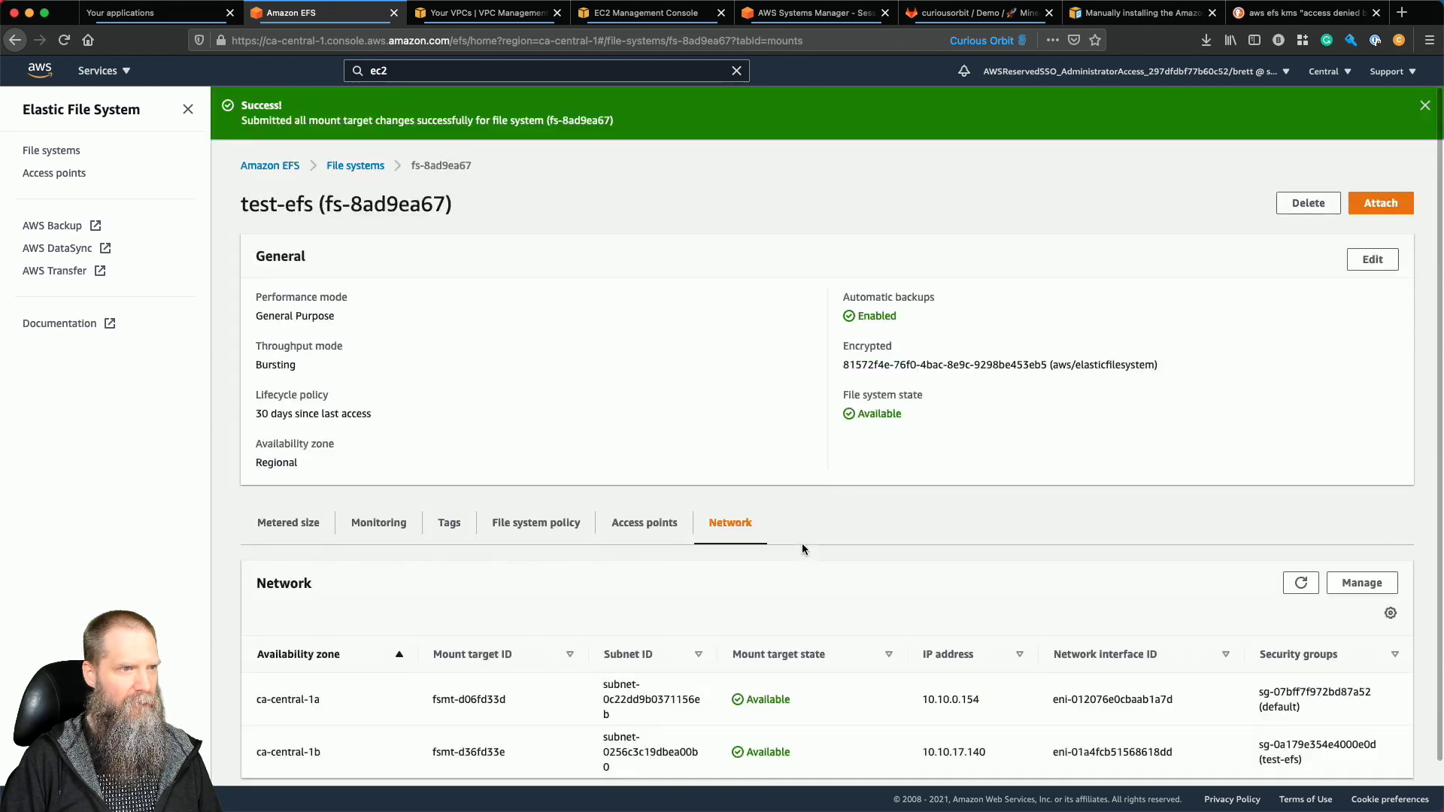
left_click(1300, 583)
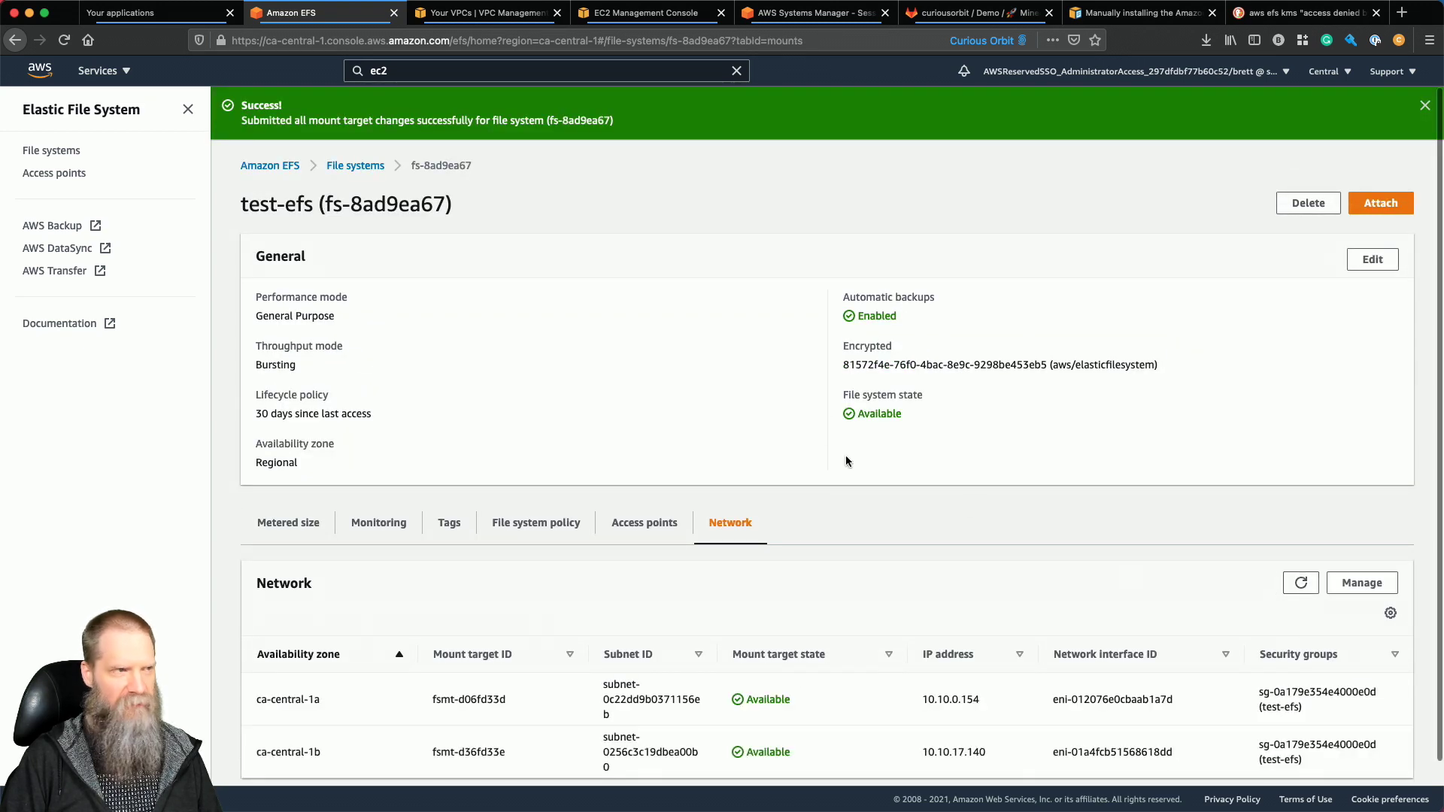
In the instance's Session Manager terminal, interrupt the hanging mount, mount fs-8ad9ea67 on /minecraft again and check it with df.
left_click(773, 21)
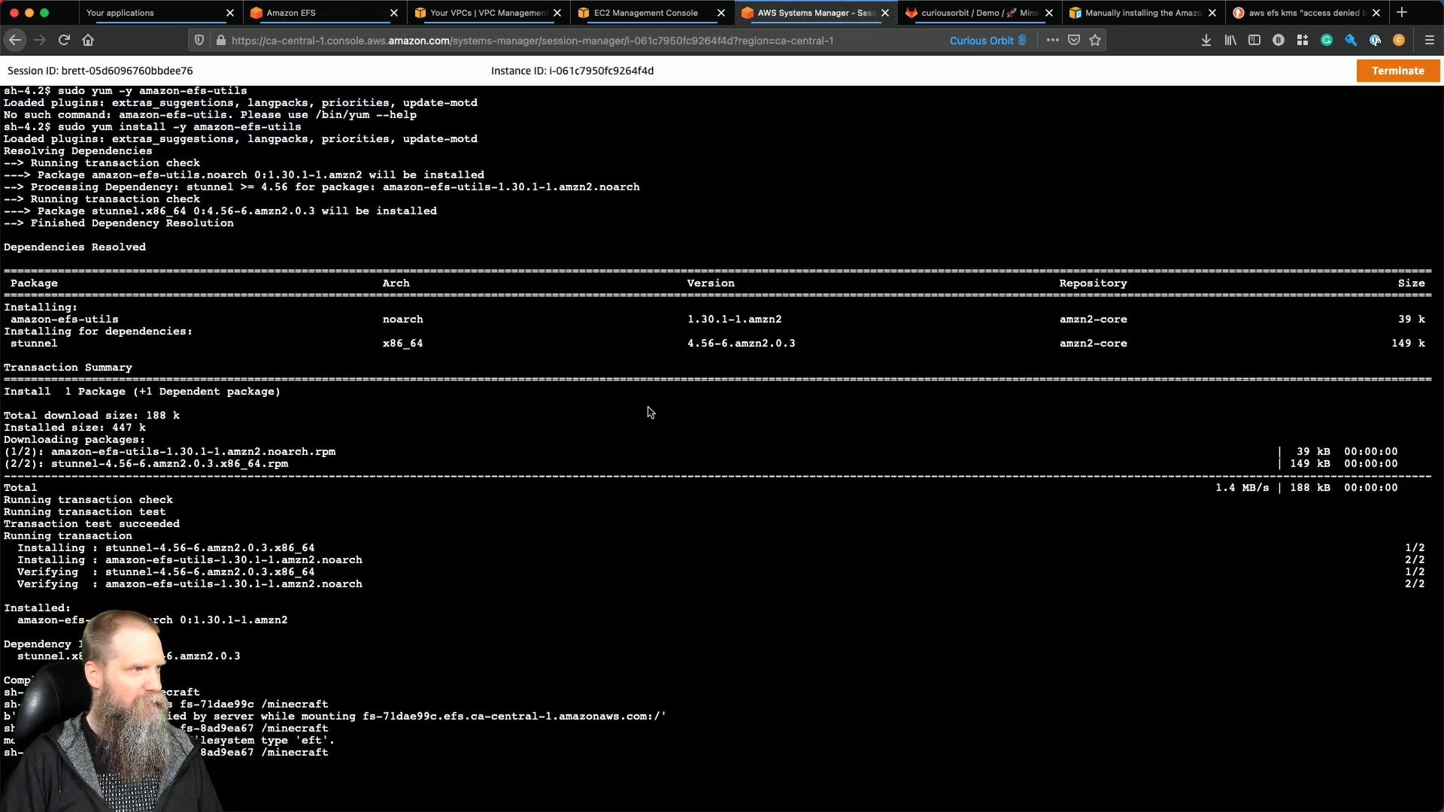
key("ctrl+c")
key("ctrl+c")
key("Up")
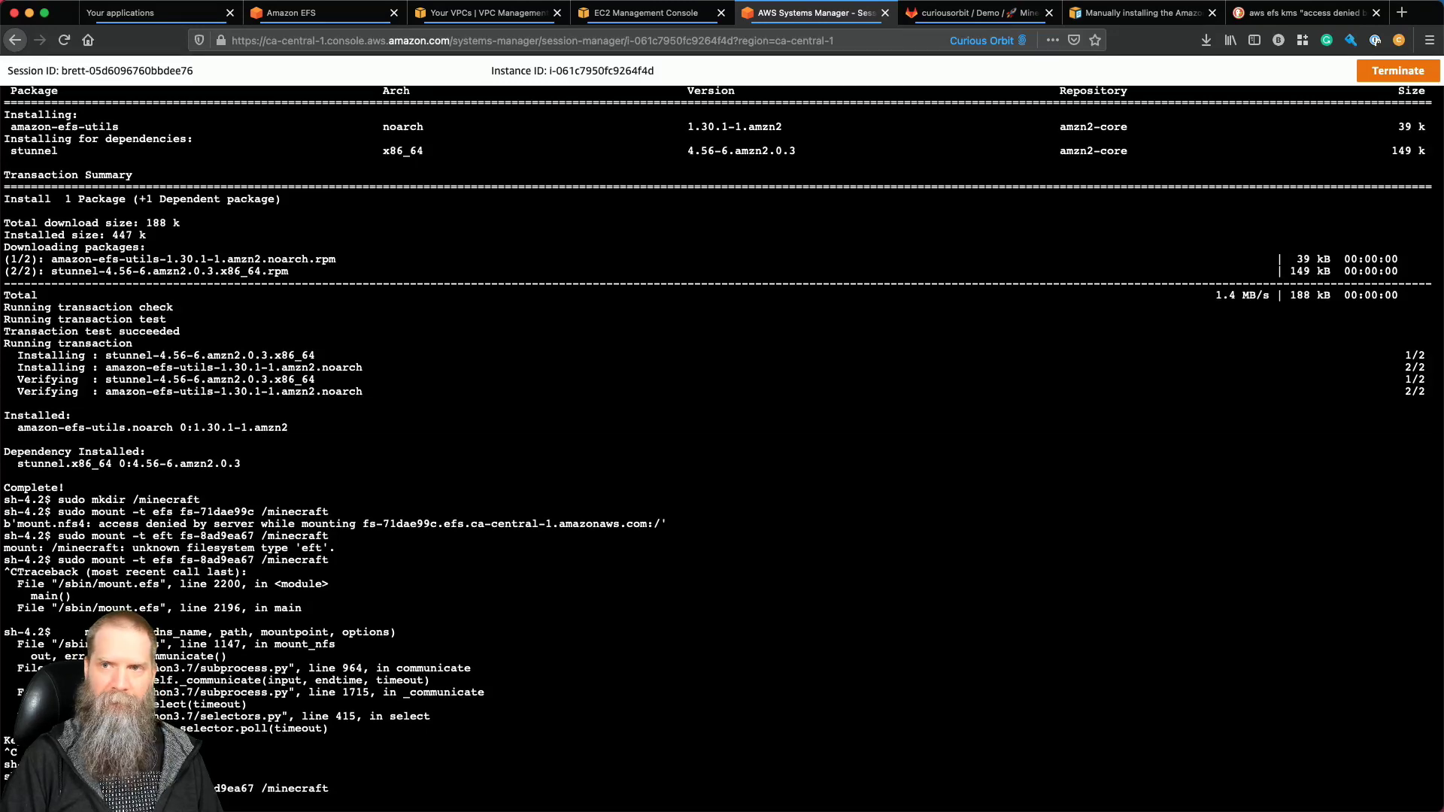
type("df")
key("Return")
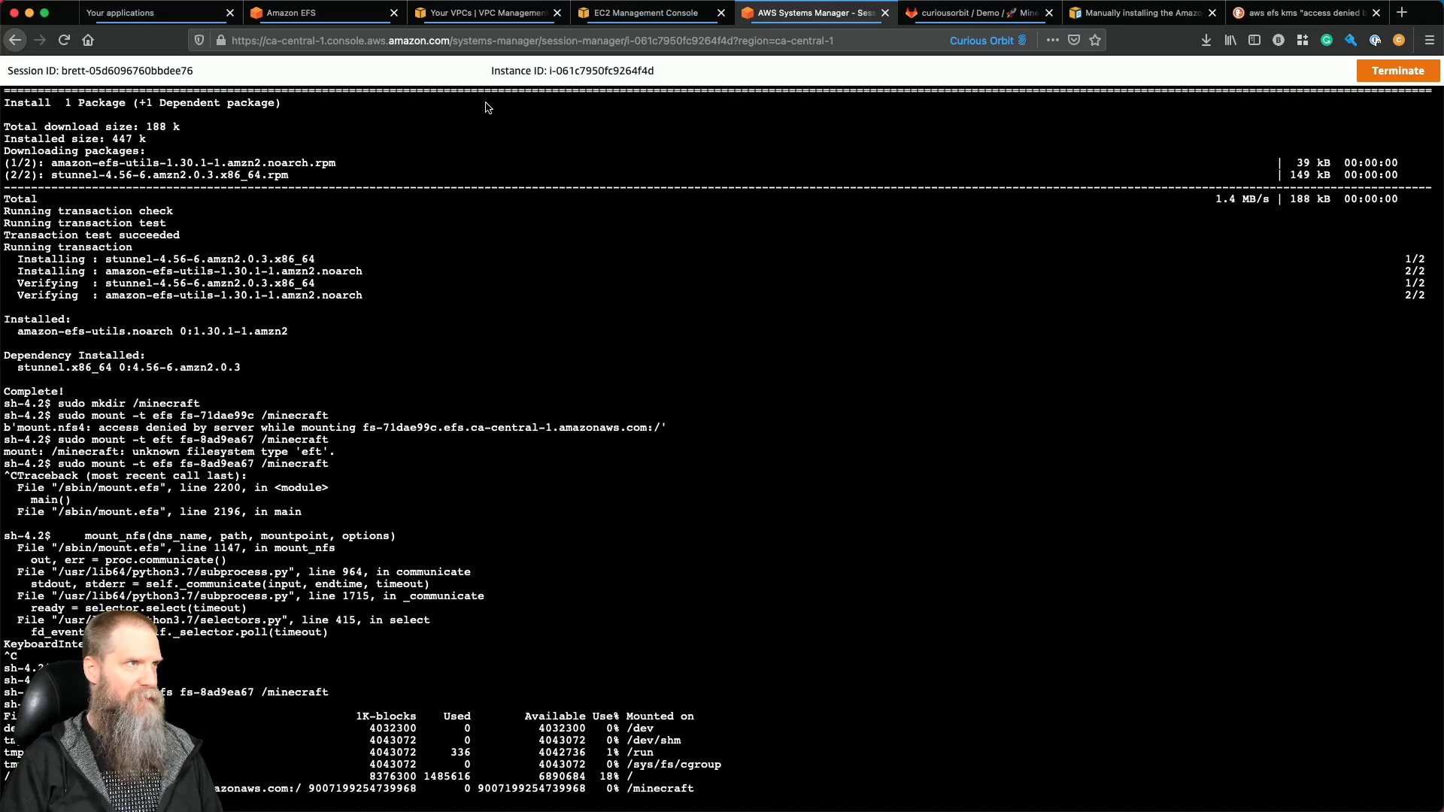
Compare the encryption keys used by the test-efs and fs-71dae99c file systems.
left_click(338, 17)
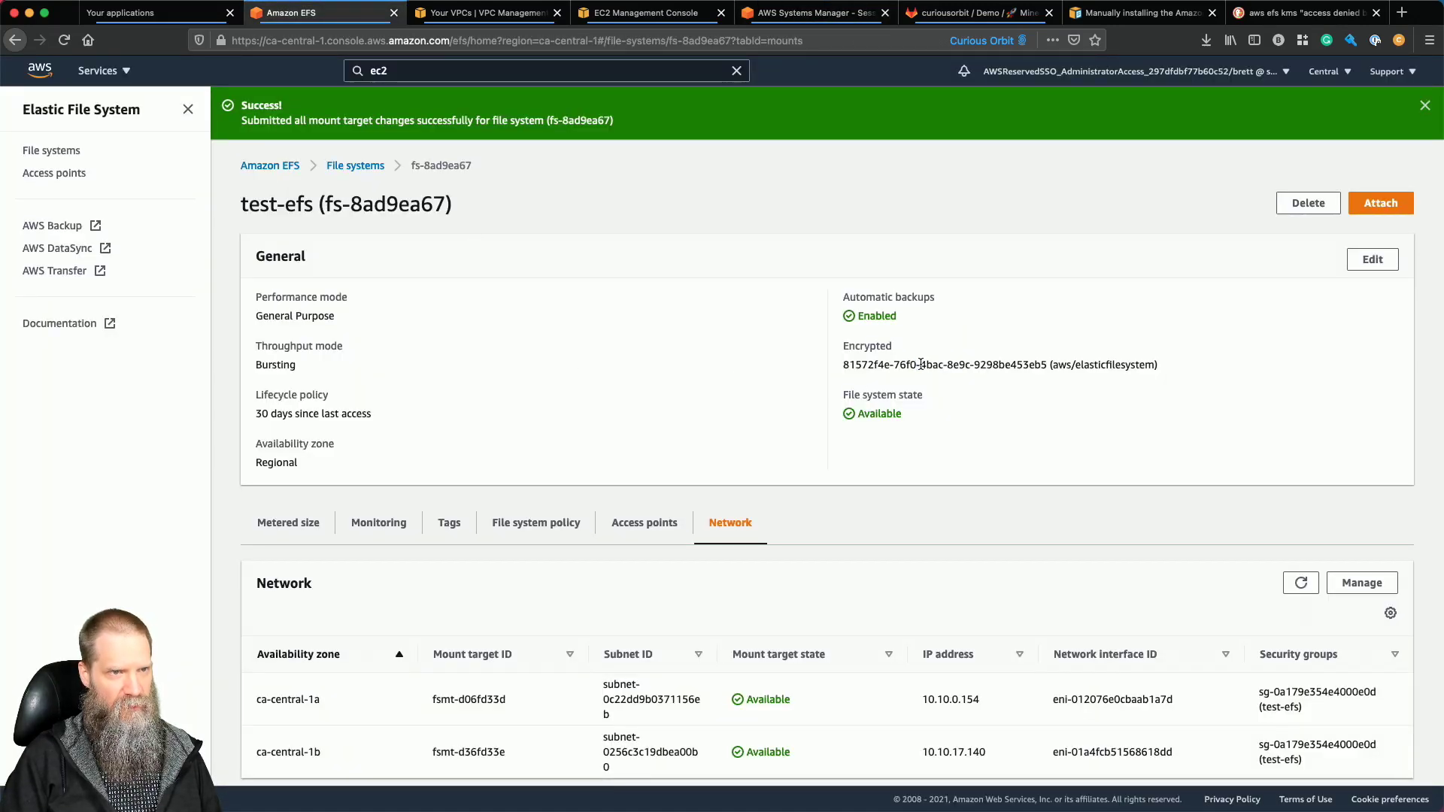
left_click_drag(917, 365, 933, 364)
left_click_drag(1051, 365, 1155, 366)
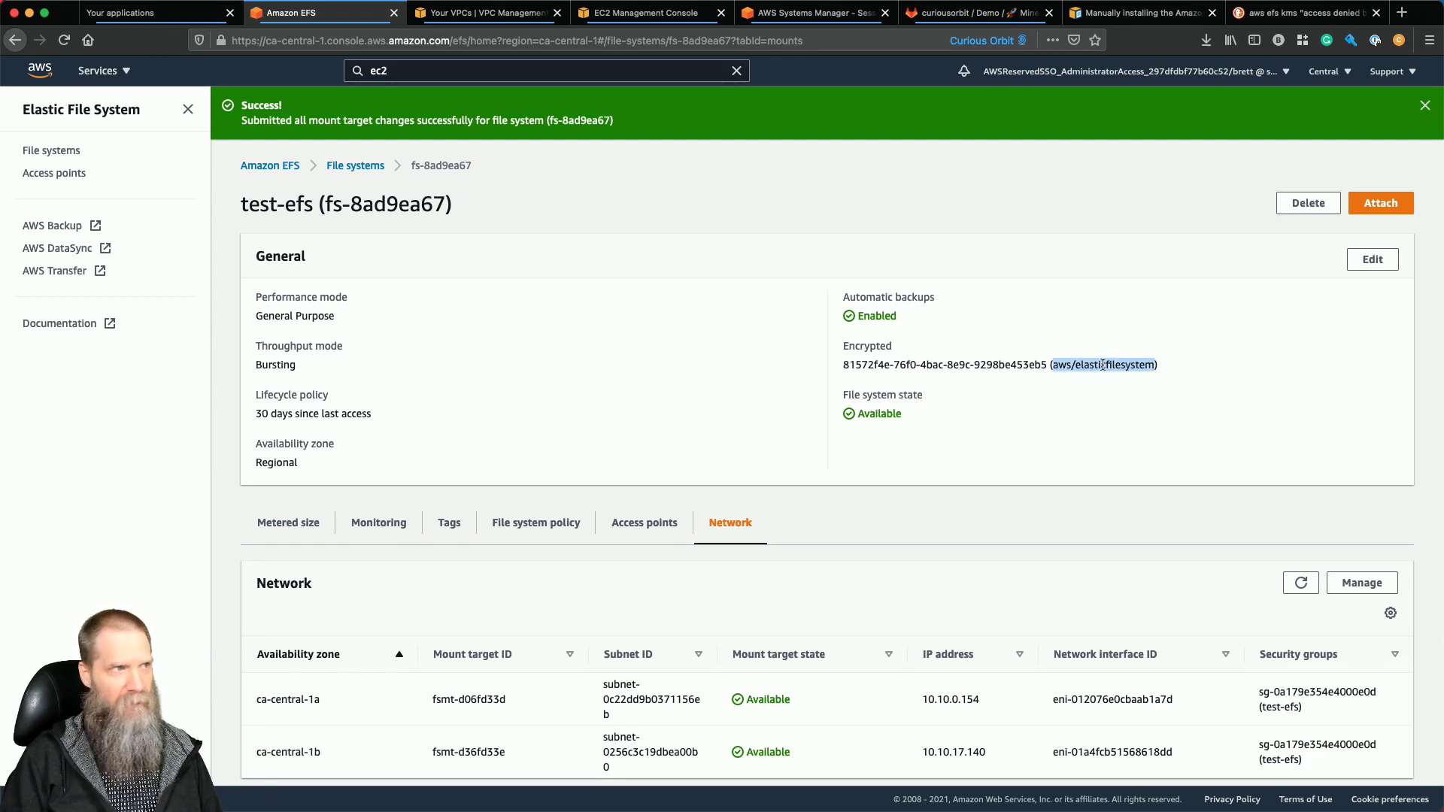
left_click(354, 165)
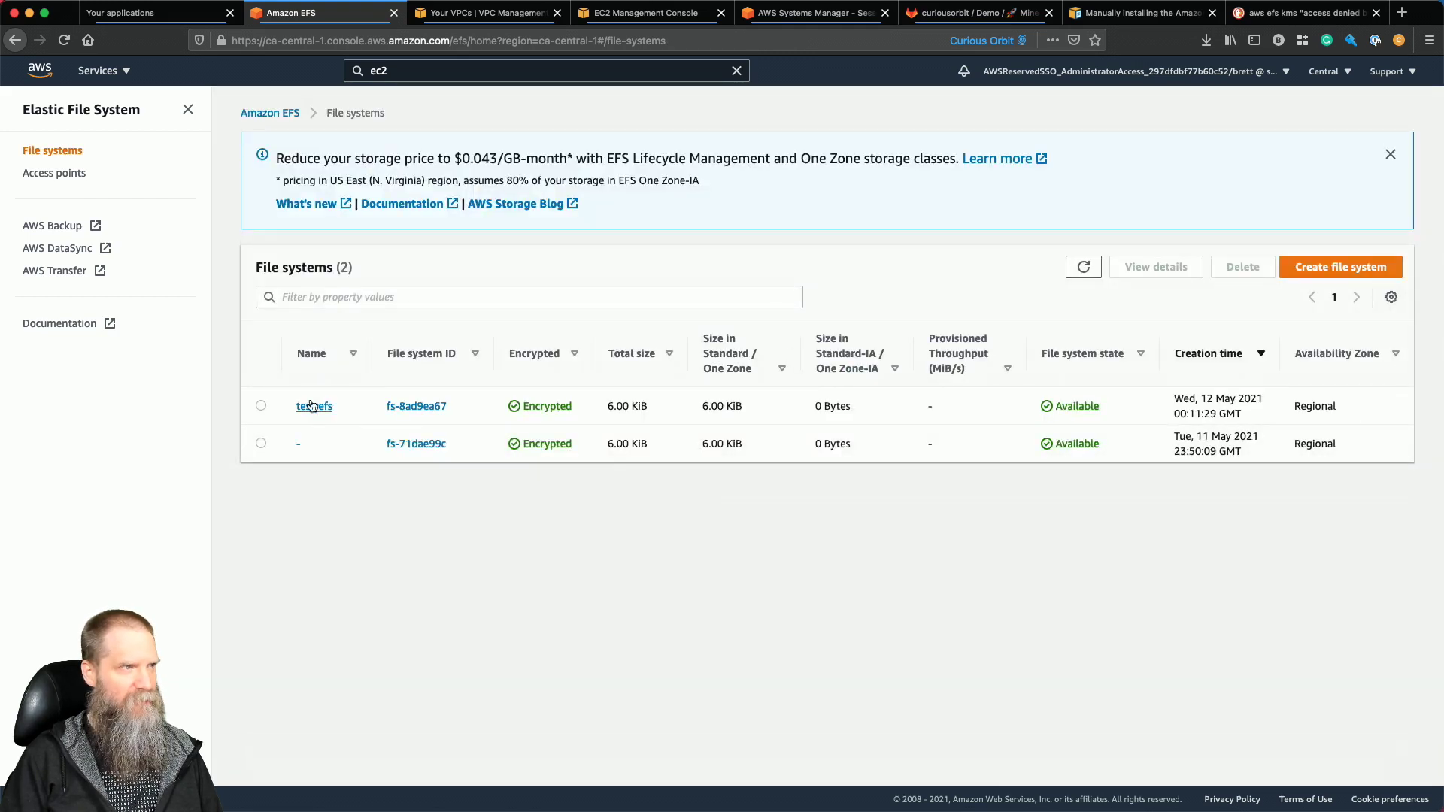
left_click(299, 447)
double_click(1077, 312)
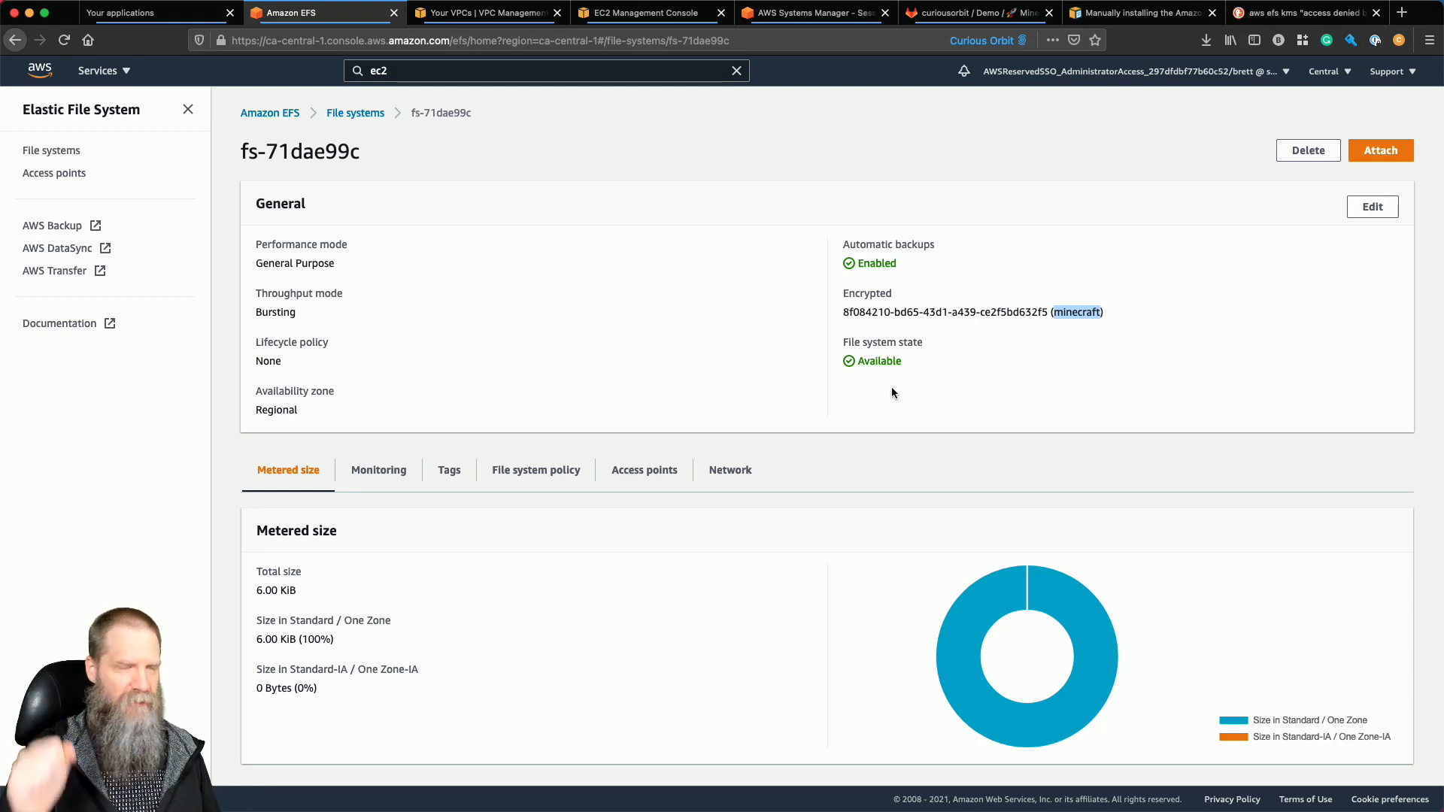
left_click(590, 20)
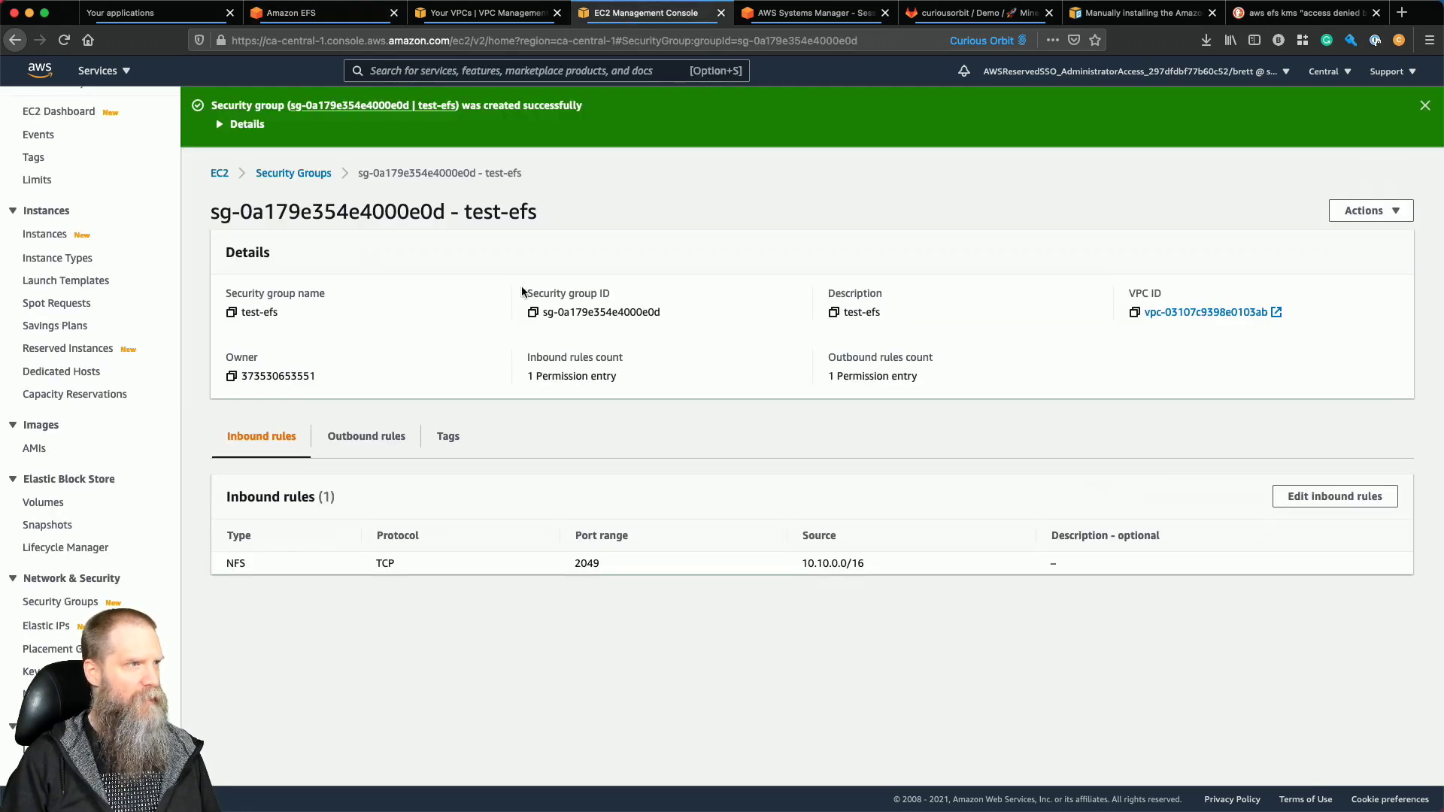
In the session terminal, mount fs-8ad9ea67 on /minecraft with the -o tls option.
left_click(812, 13)
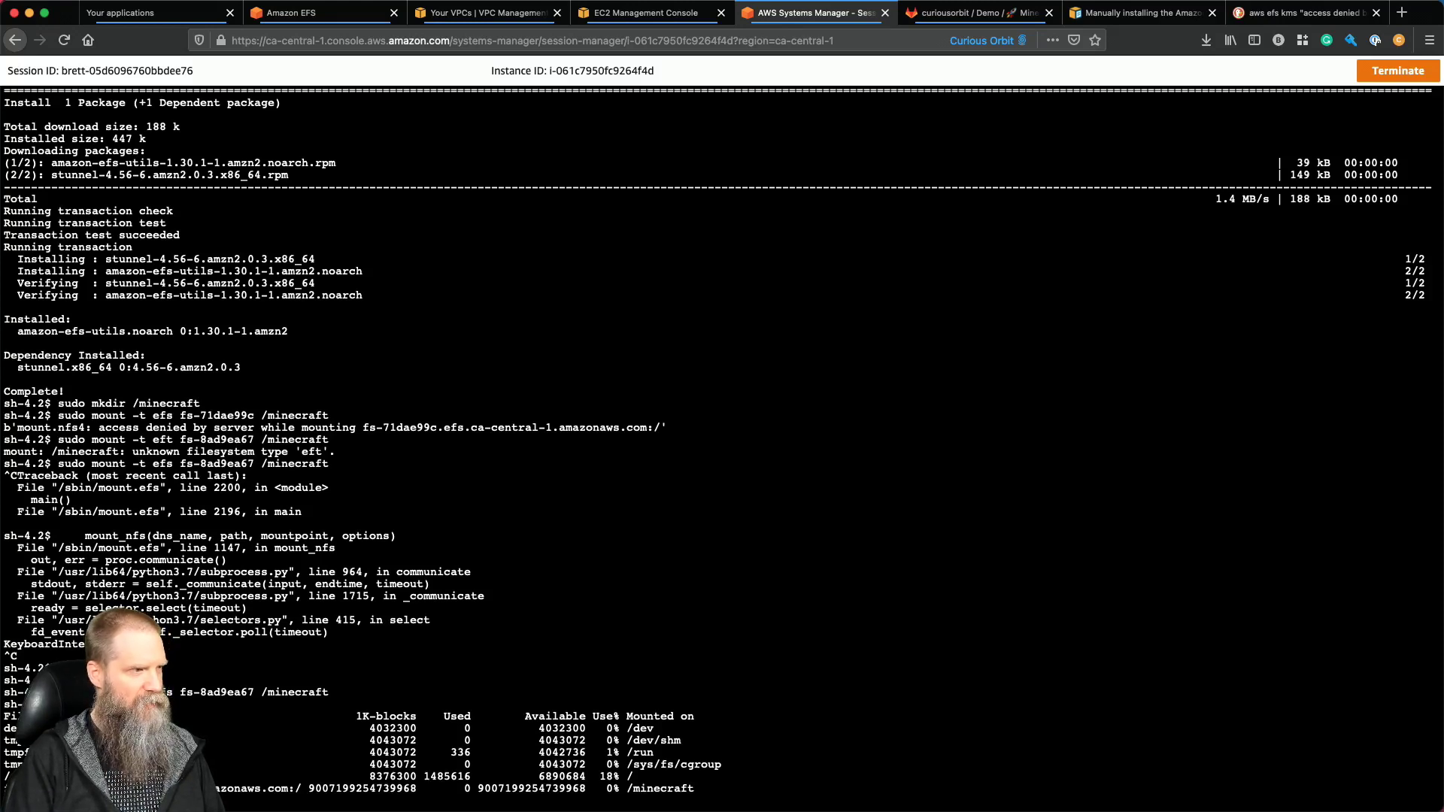
key("Return")
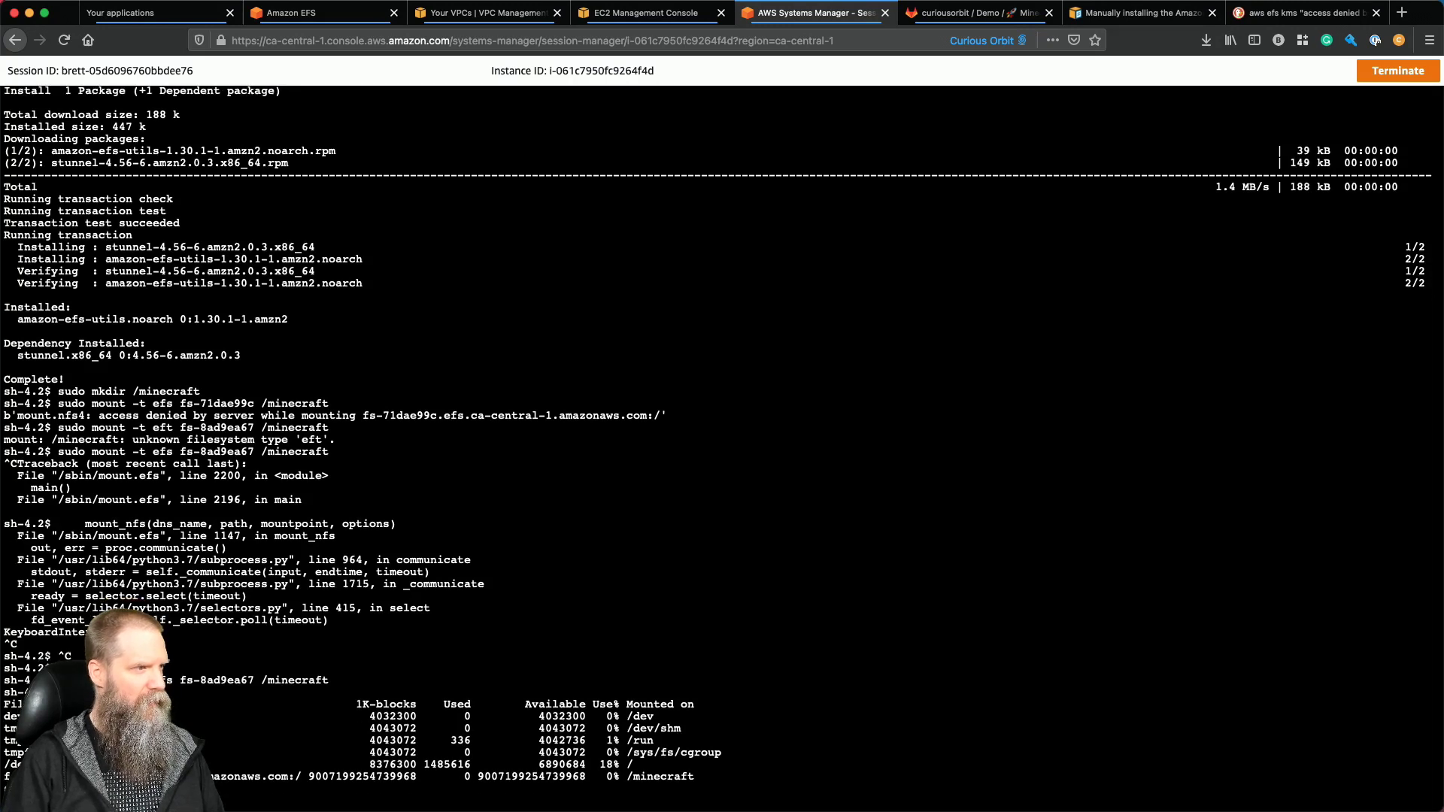
key("Up")
key("Left")
key("Left")
key("Left")
key("Left")
key("Left")
key("Left")
key("Left")
key("Left")
key("Left")
key("Left")
key("Left")
key("Left")
key("Left")
key("Left")
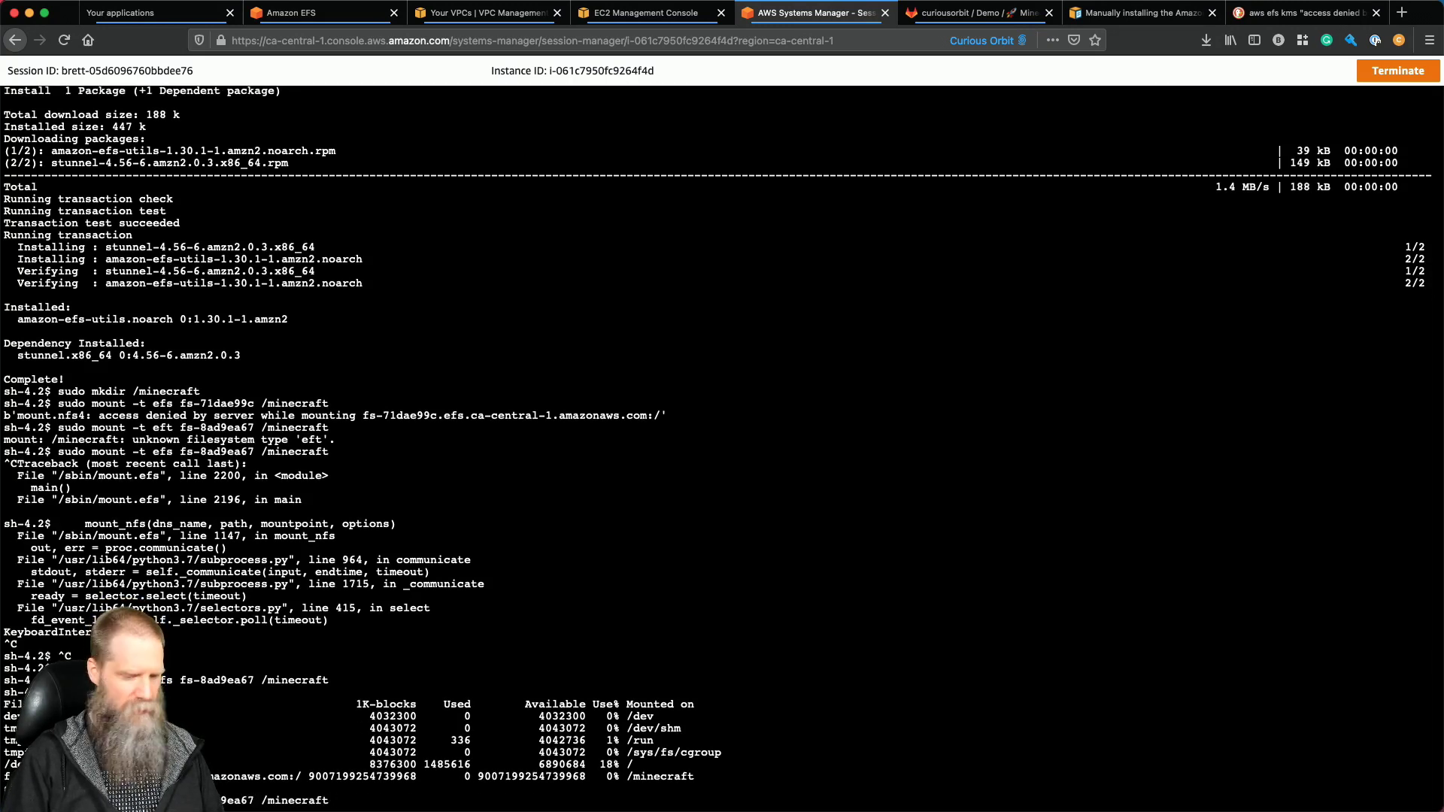
type("-o tls")
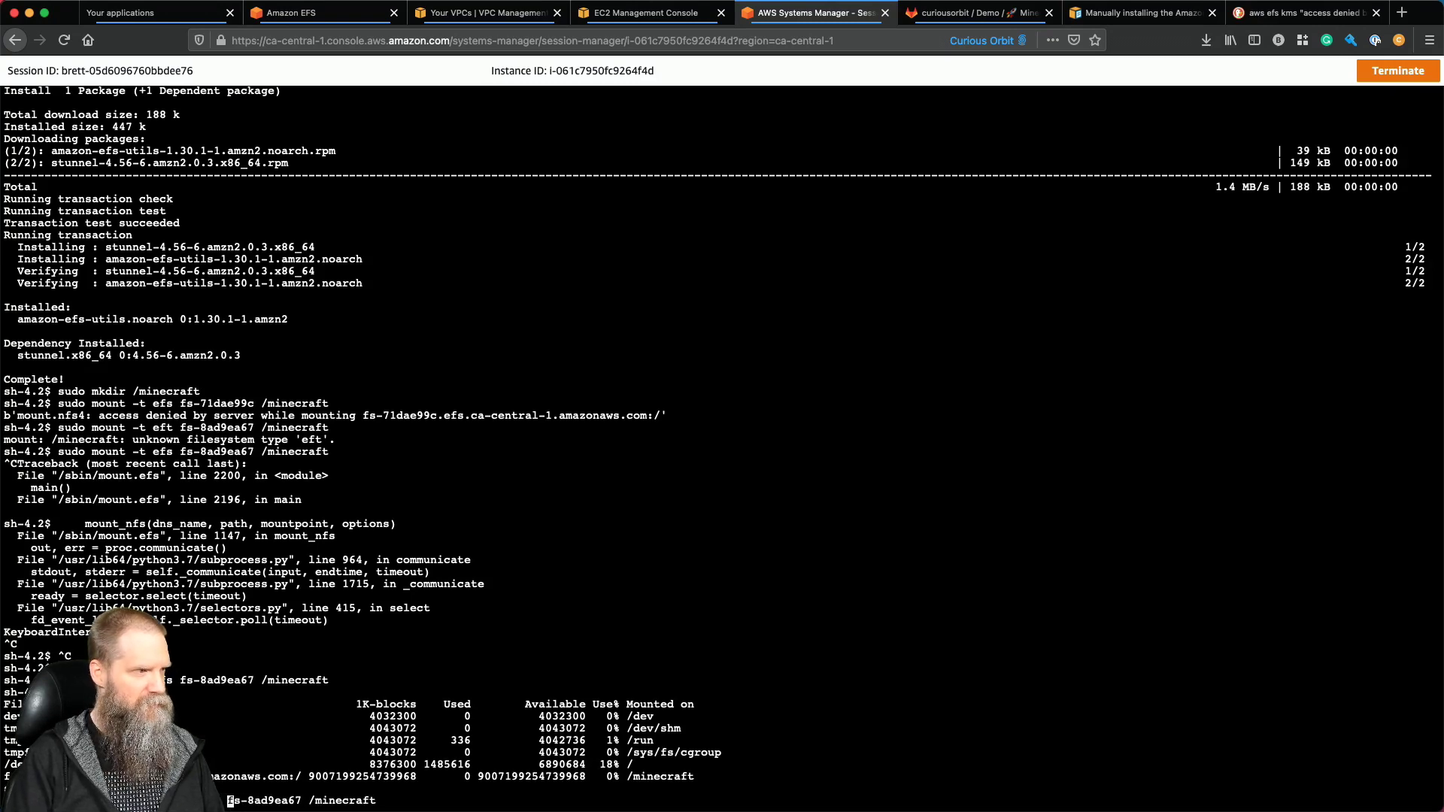
key("Return")
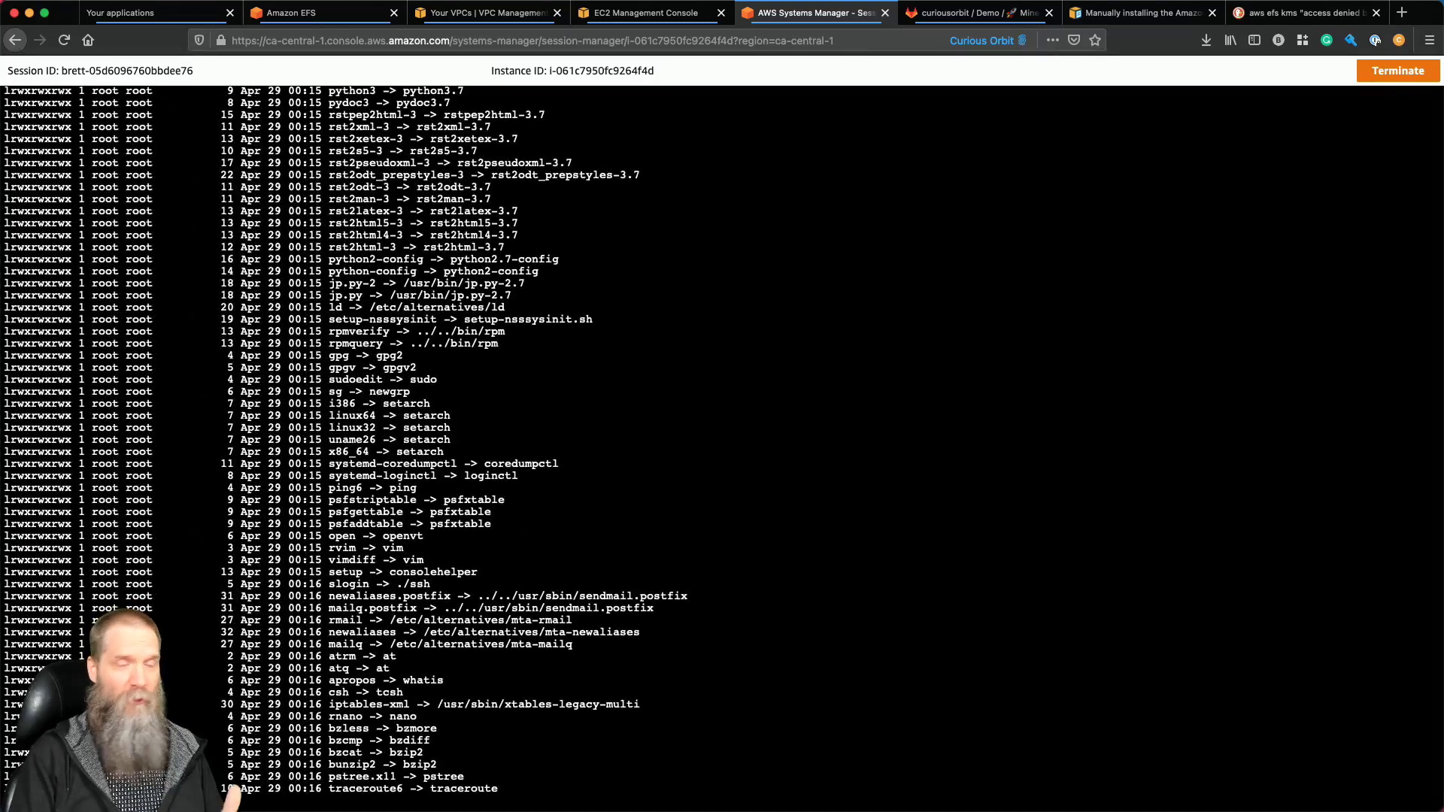
Change to the /minecraft directory and create test.txt there with touch, using sudo.
scroll(722, 444, "up", 10)
scroll(722, 444, "down", 10)
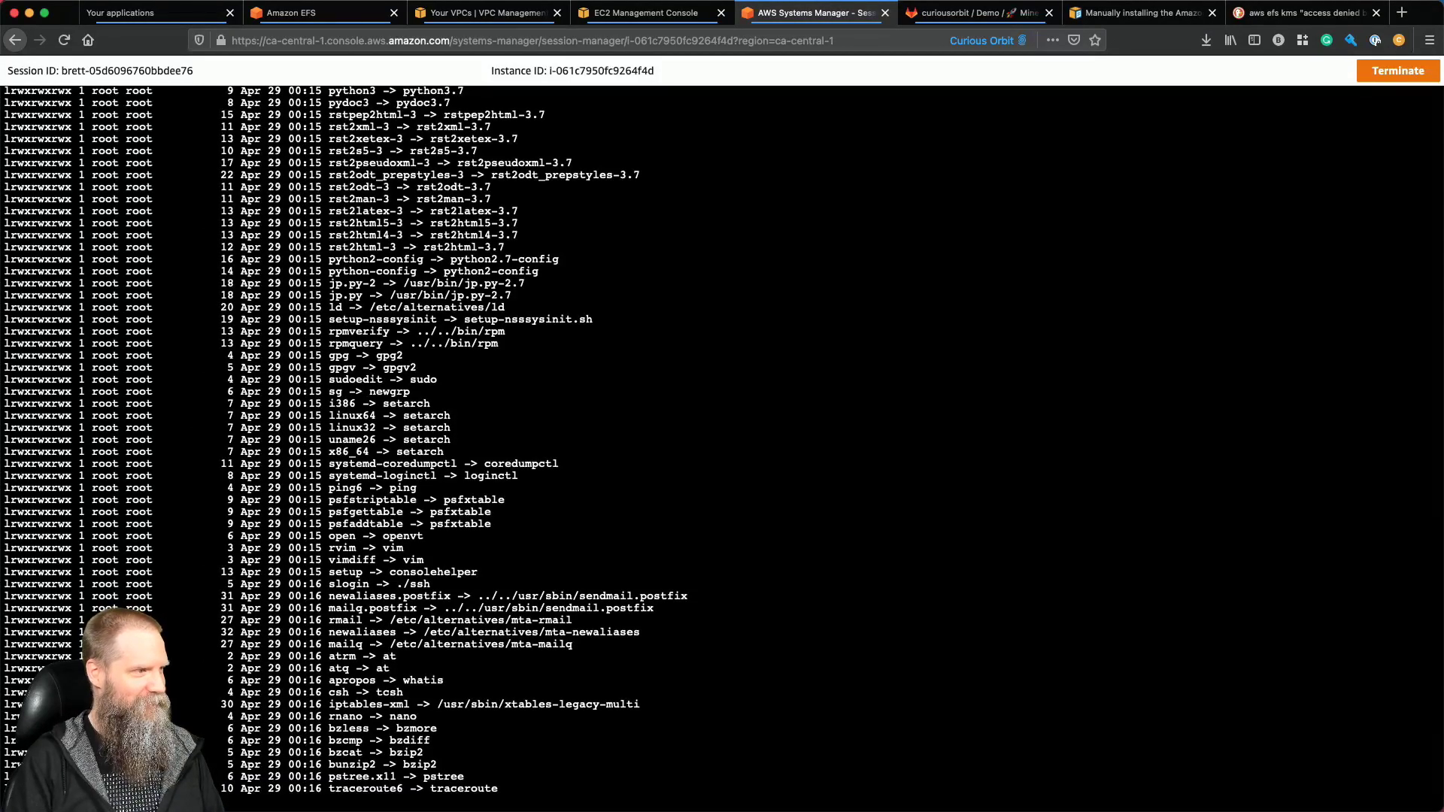
key("Return")
key("Return")
key("Return")
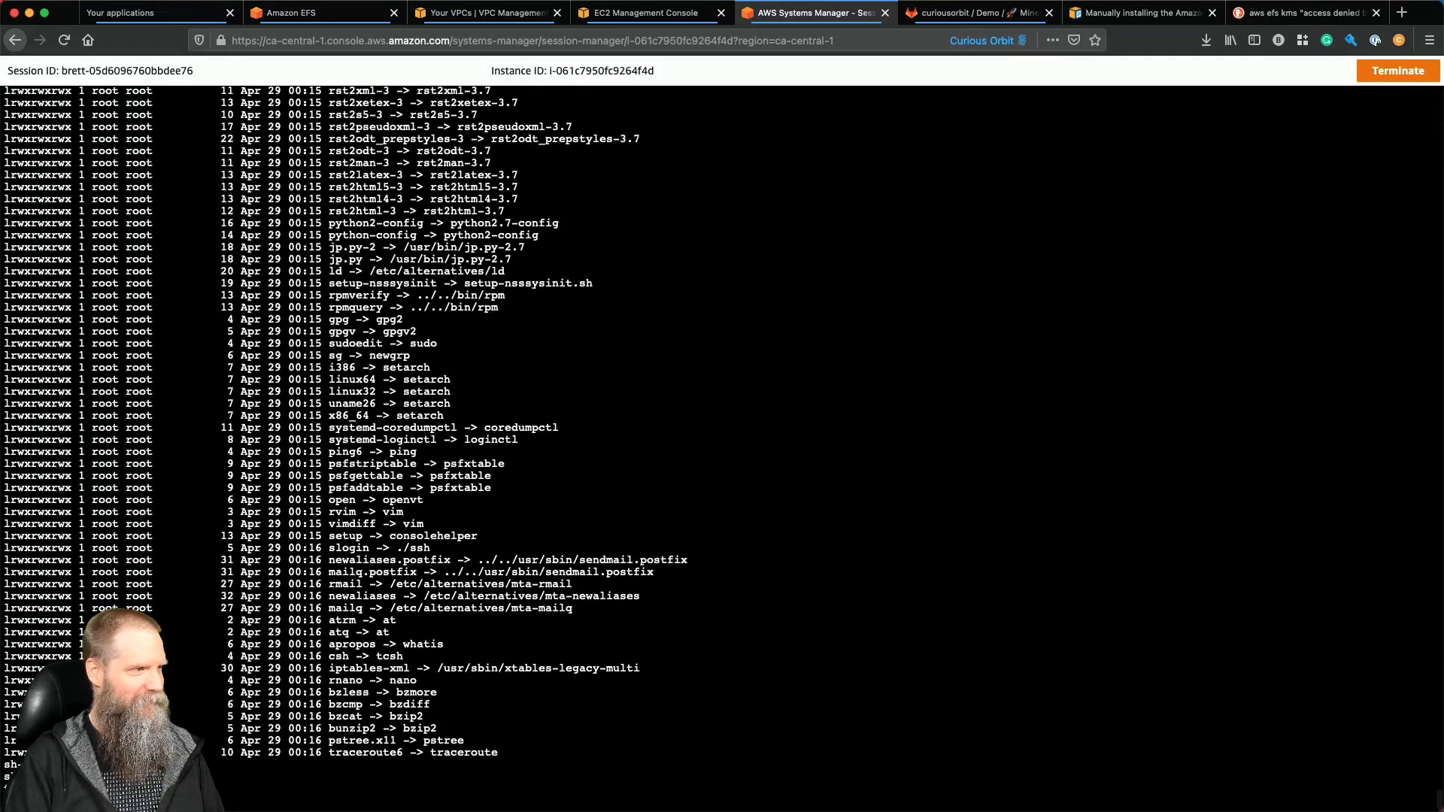
key("Return")
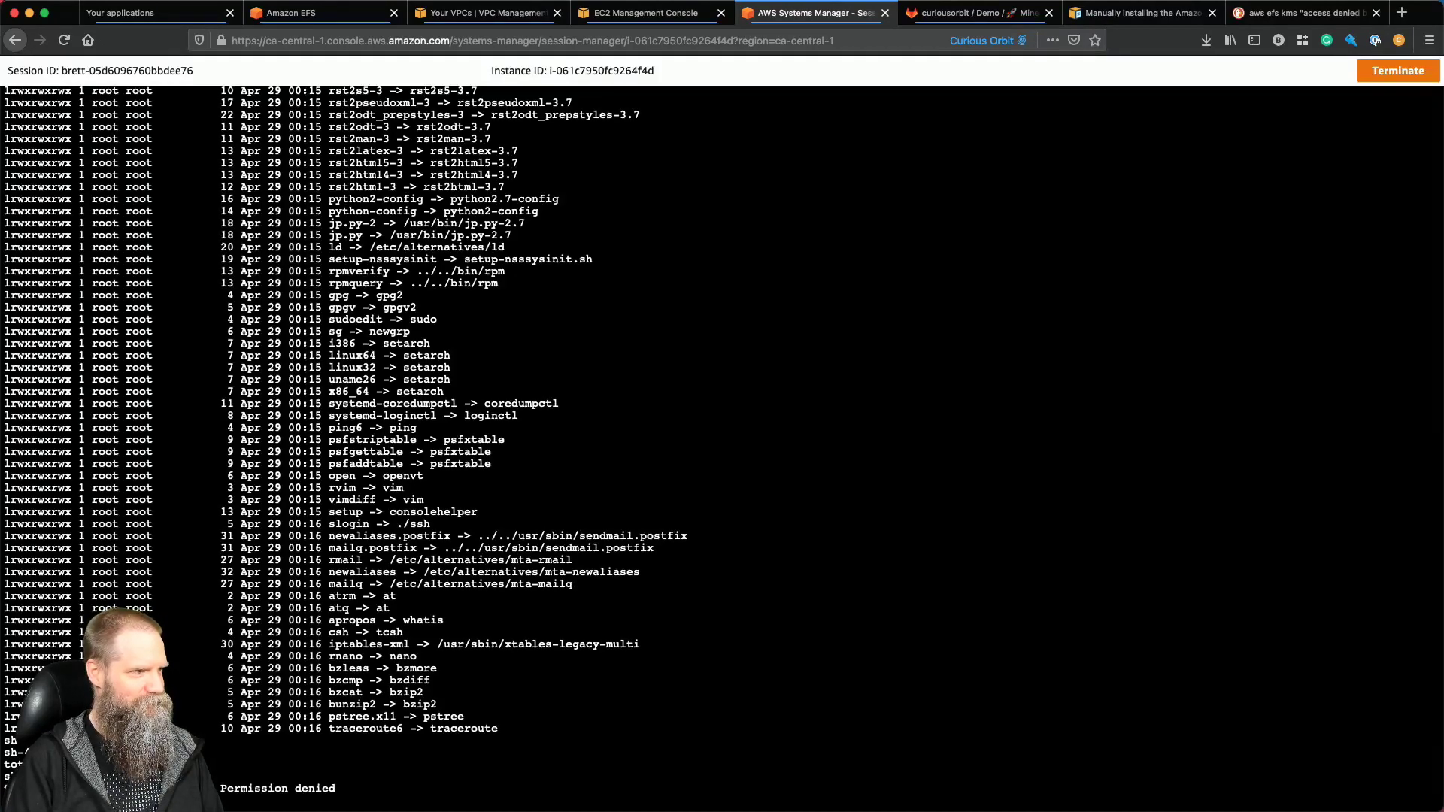
key("Return")
Check the mounted file systems with df and list the contents of /minecraft.
type("df")
key("Return")
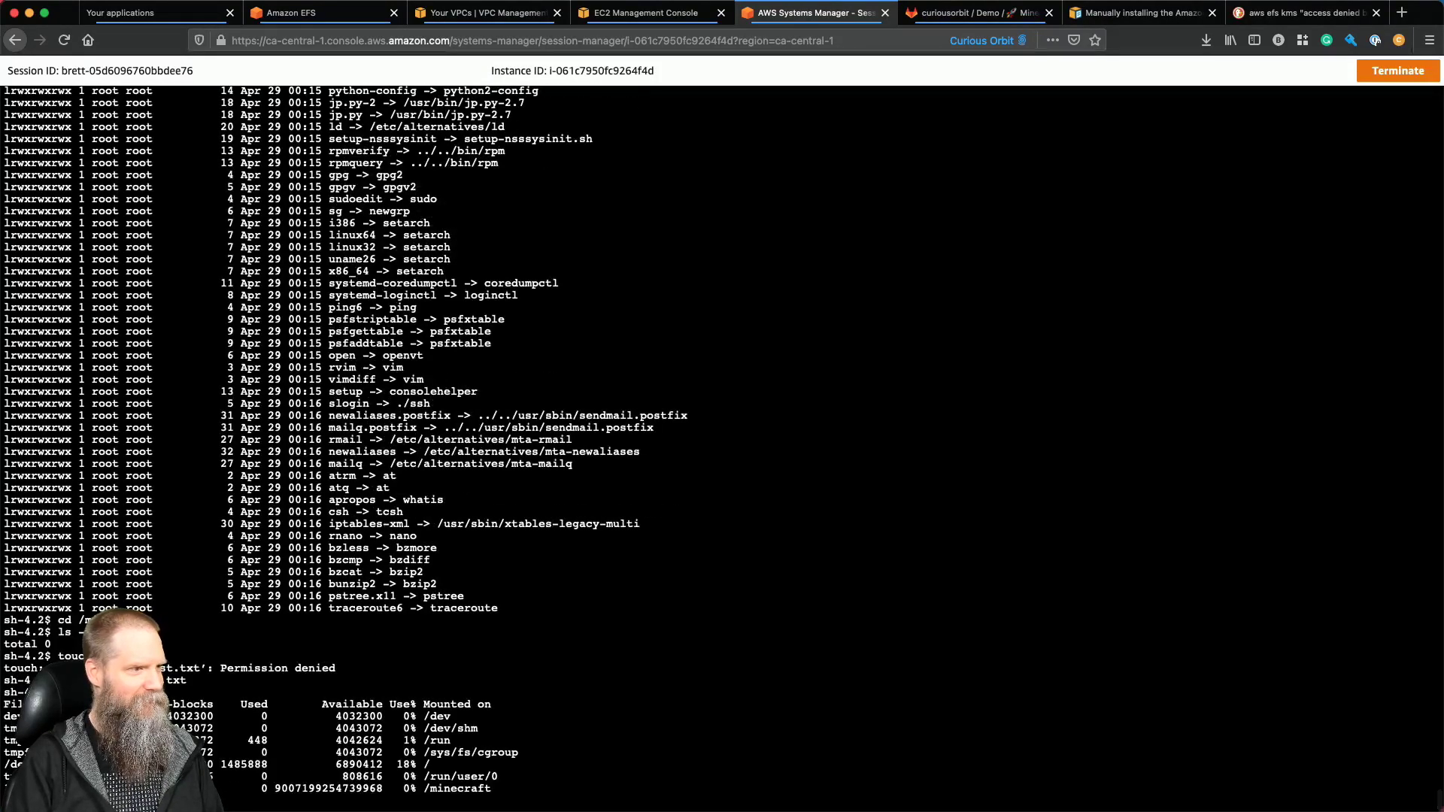
key("Return")
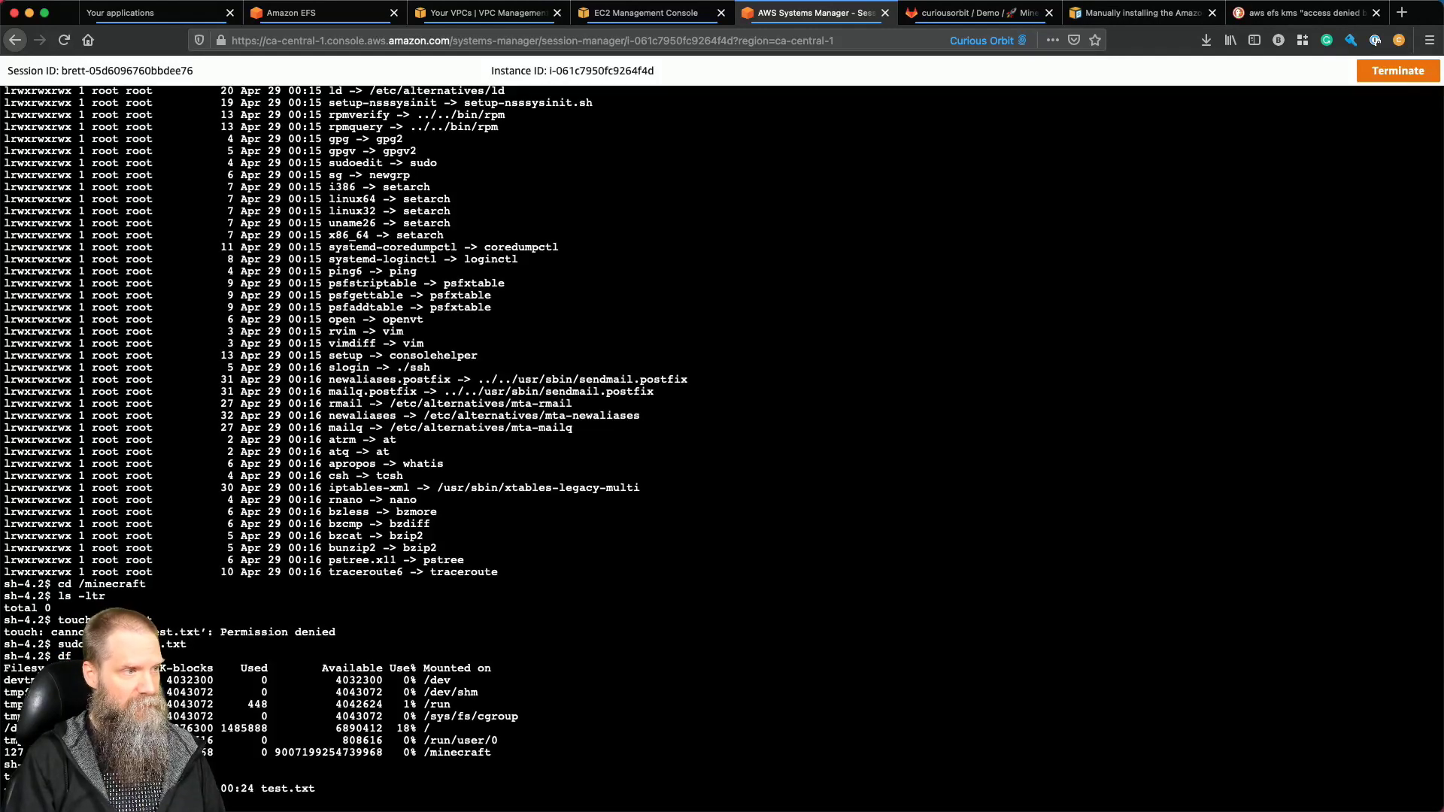
key("Return")
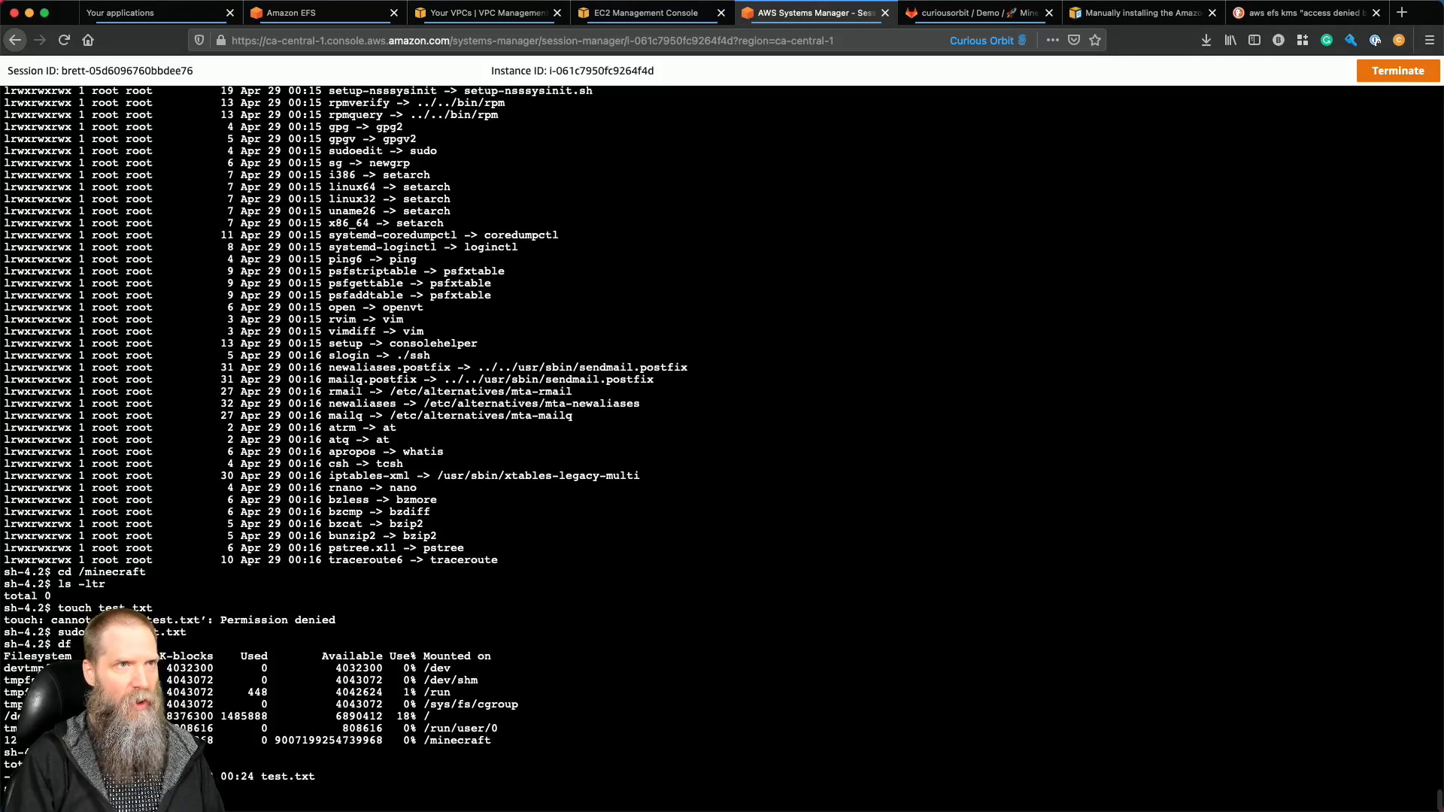
Search the web for "aws kms cmk key policy for efs", replacing the earlier search results.
left_click(1158, 17)
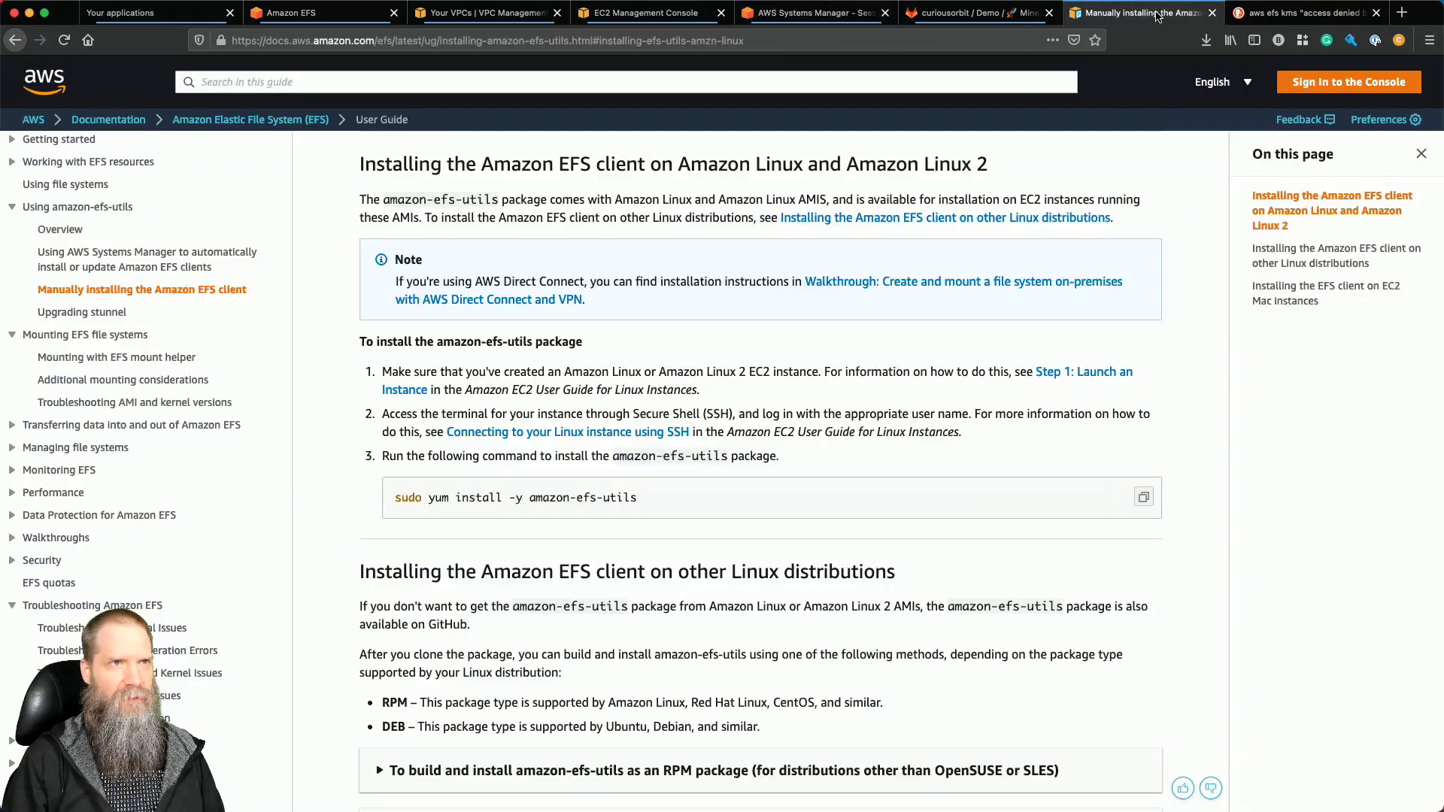
left_click(785, 43)
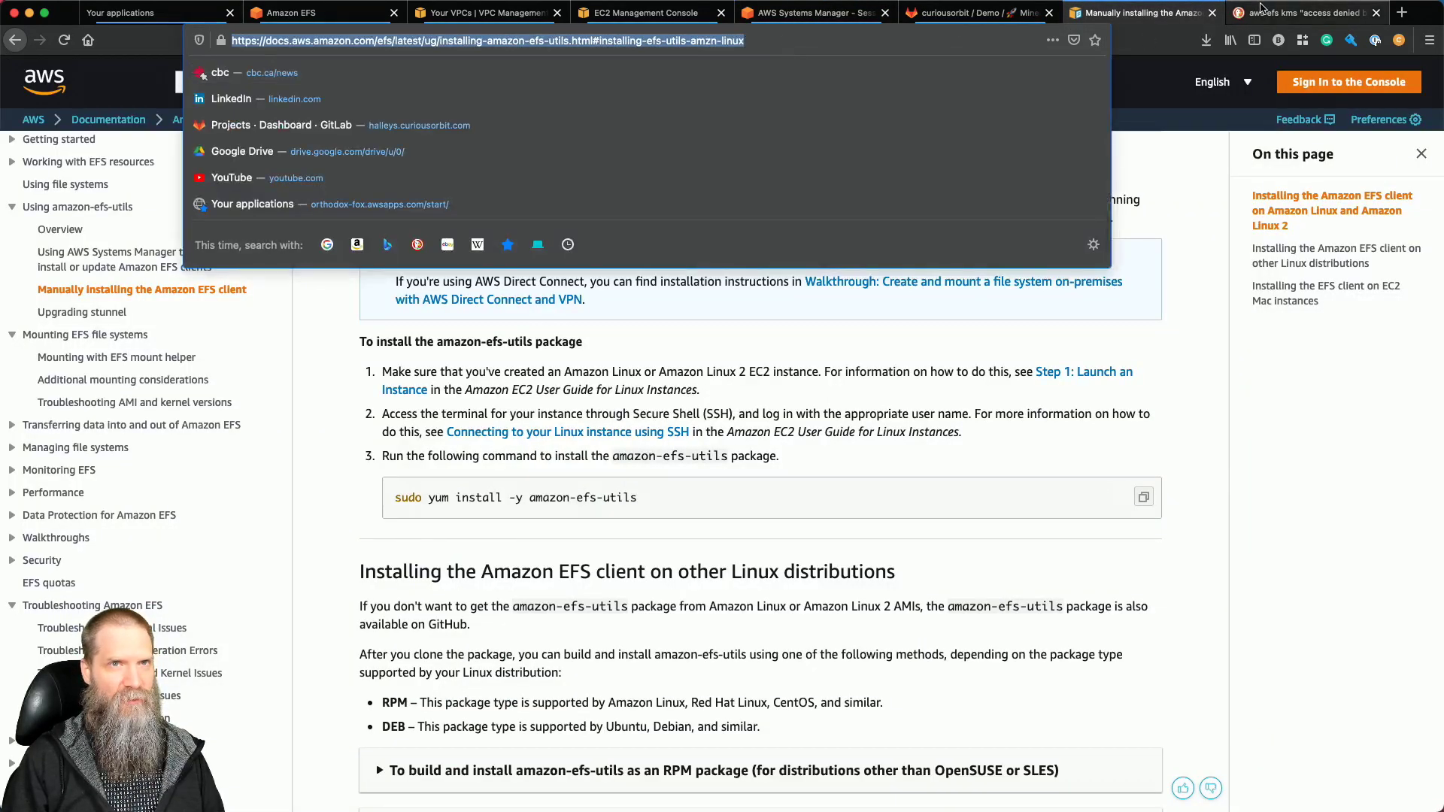
left_click(1305, 13)
left_click(710, 46)
type("aws")
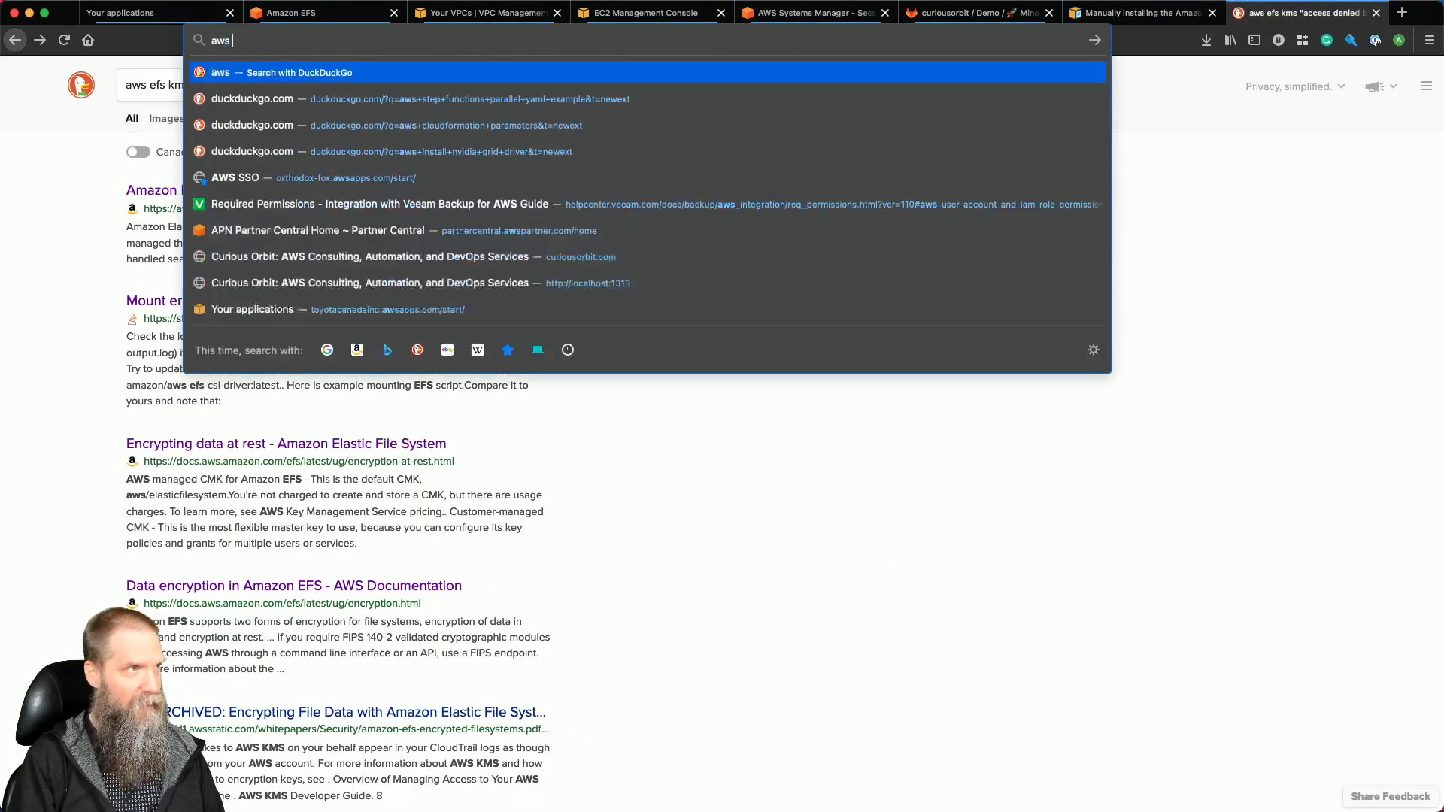
type(" km")
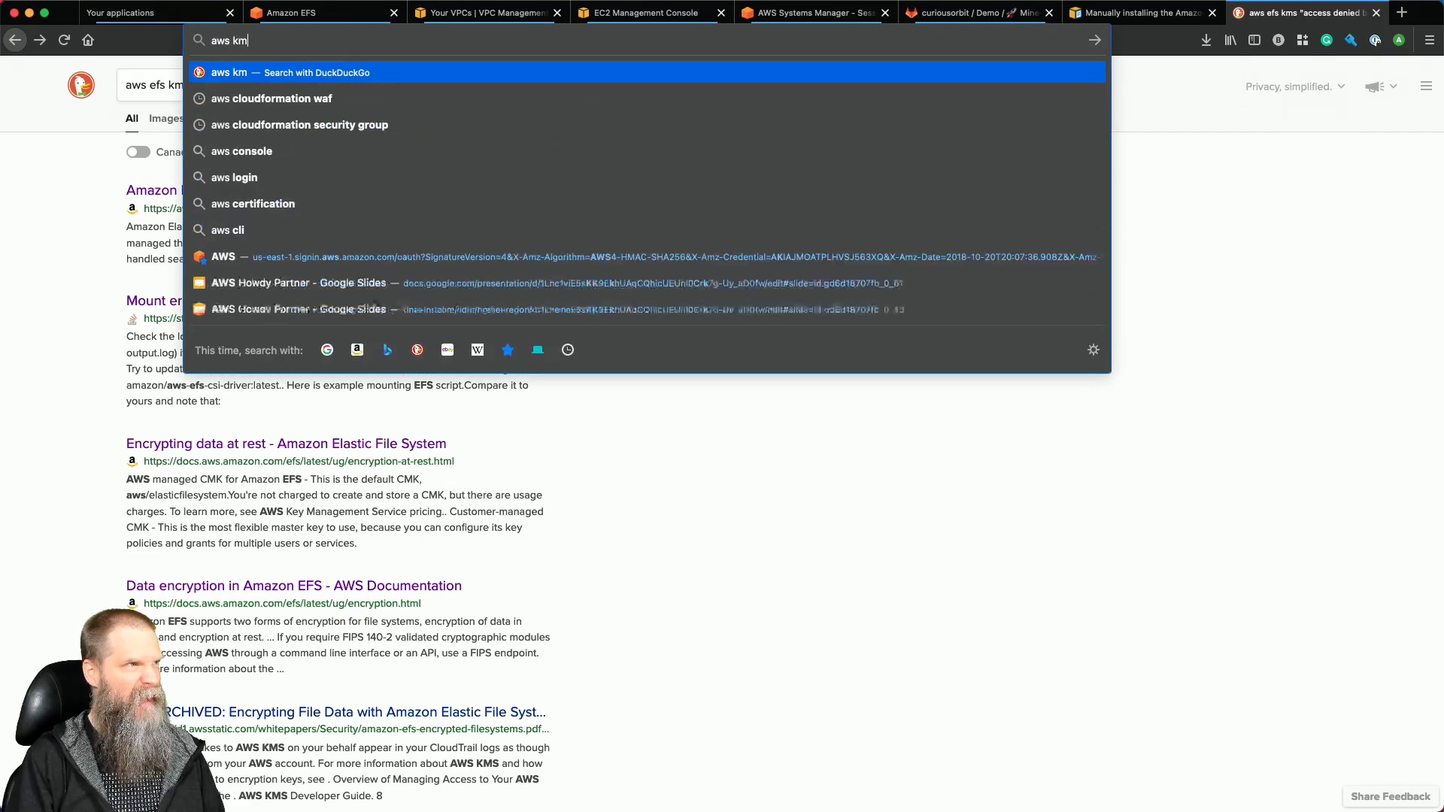
type("s cmk k")
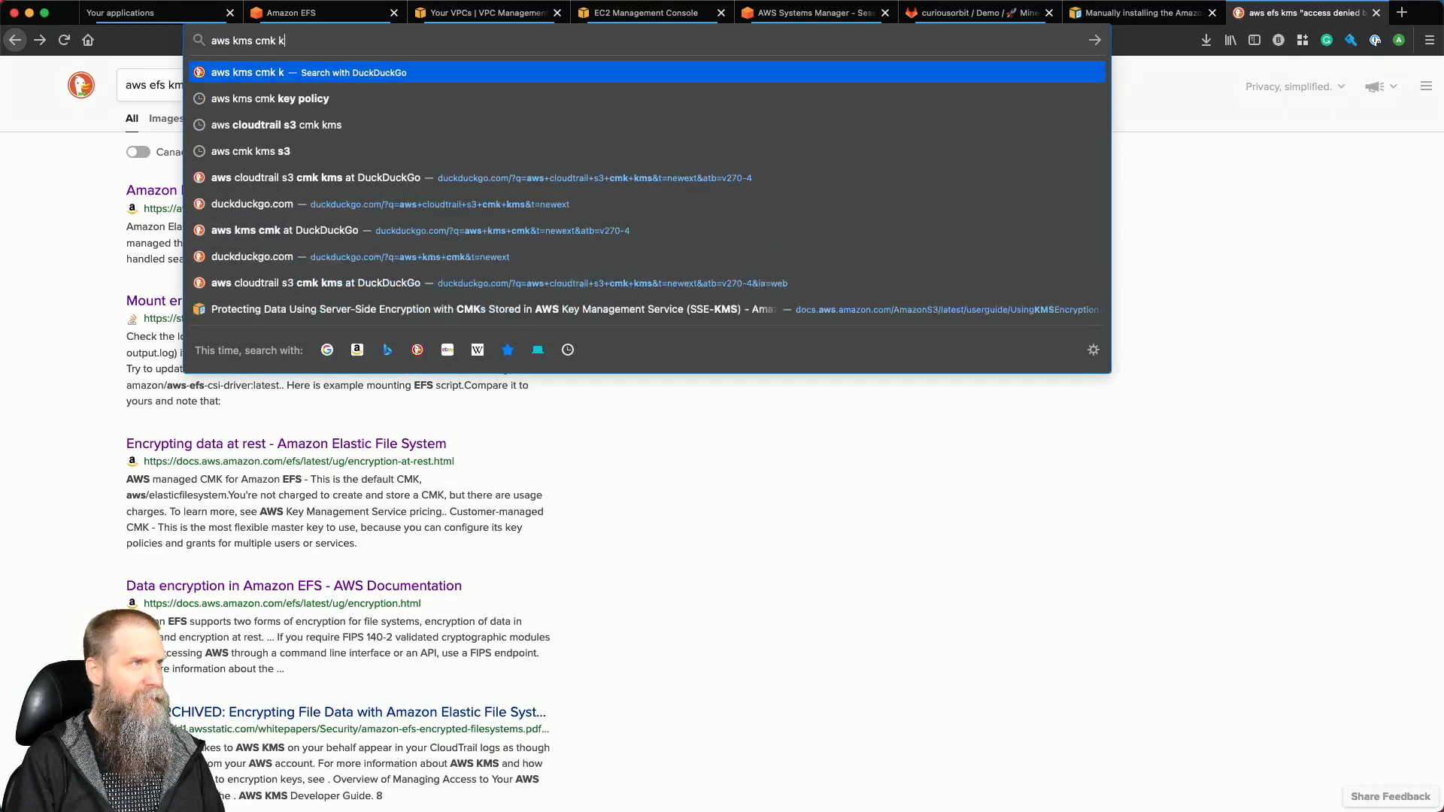
type("ey policy for efs")
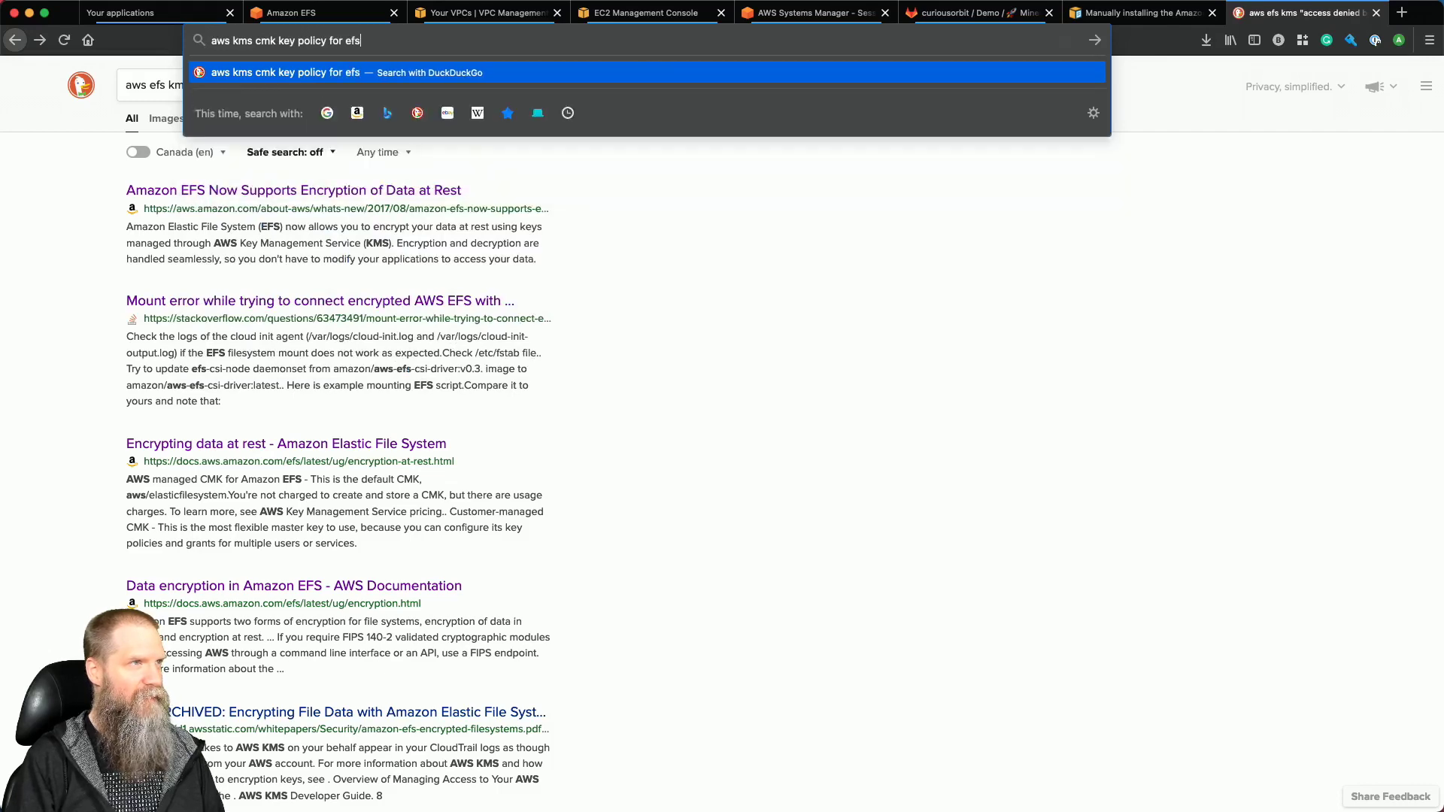
key("Return")
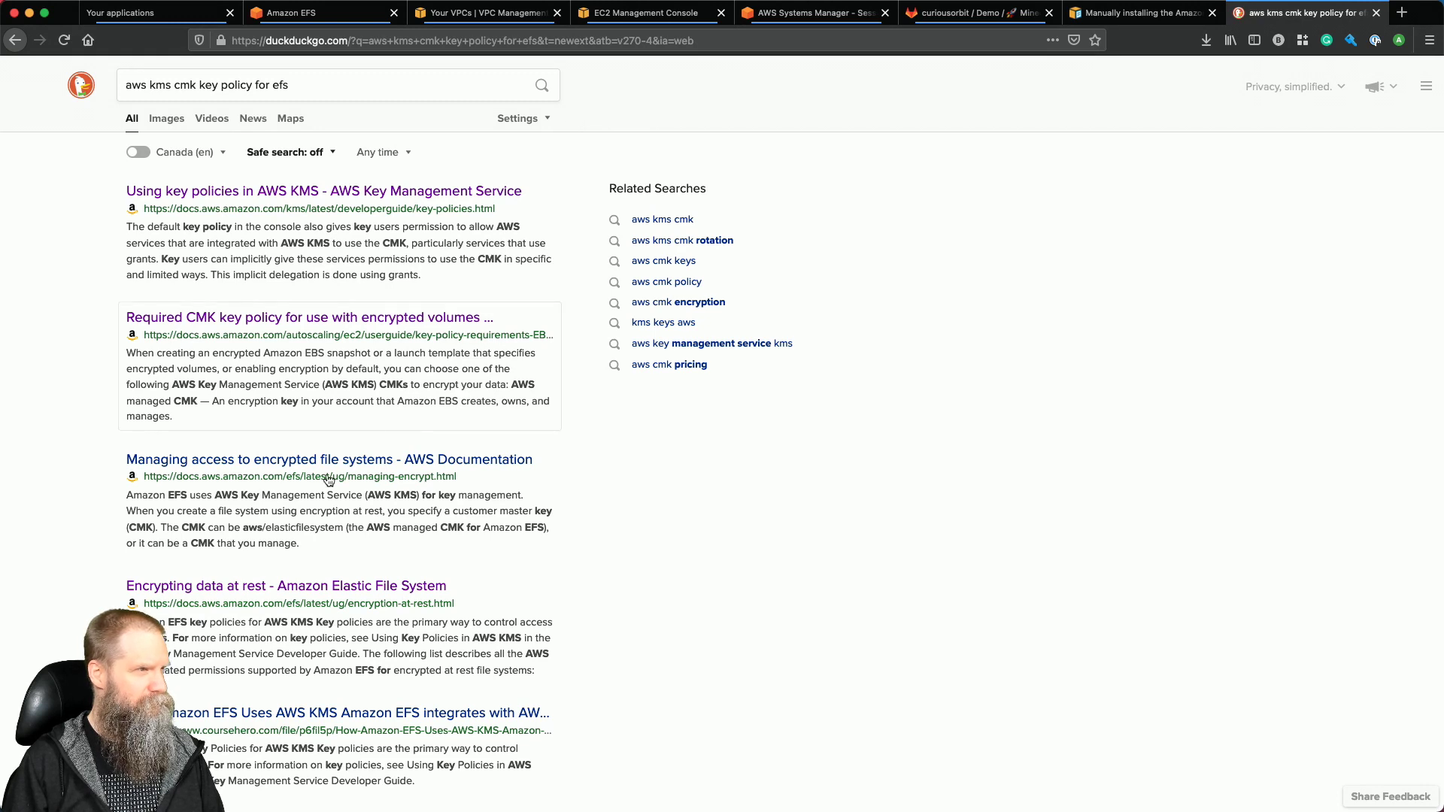
Read the "Managing access to encrypted file systems" guide and follow its link to the Amazon EFS key policies for AWS KMS.
left_click(378, 462)
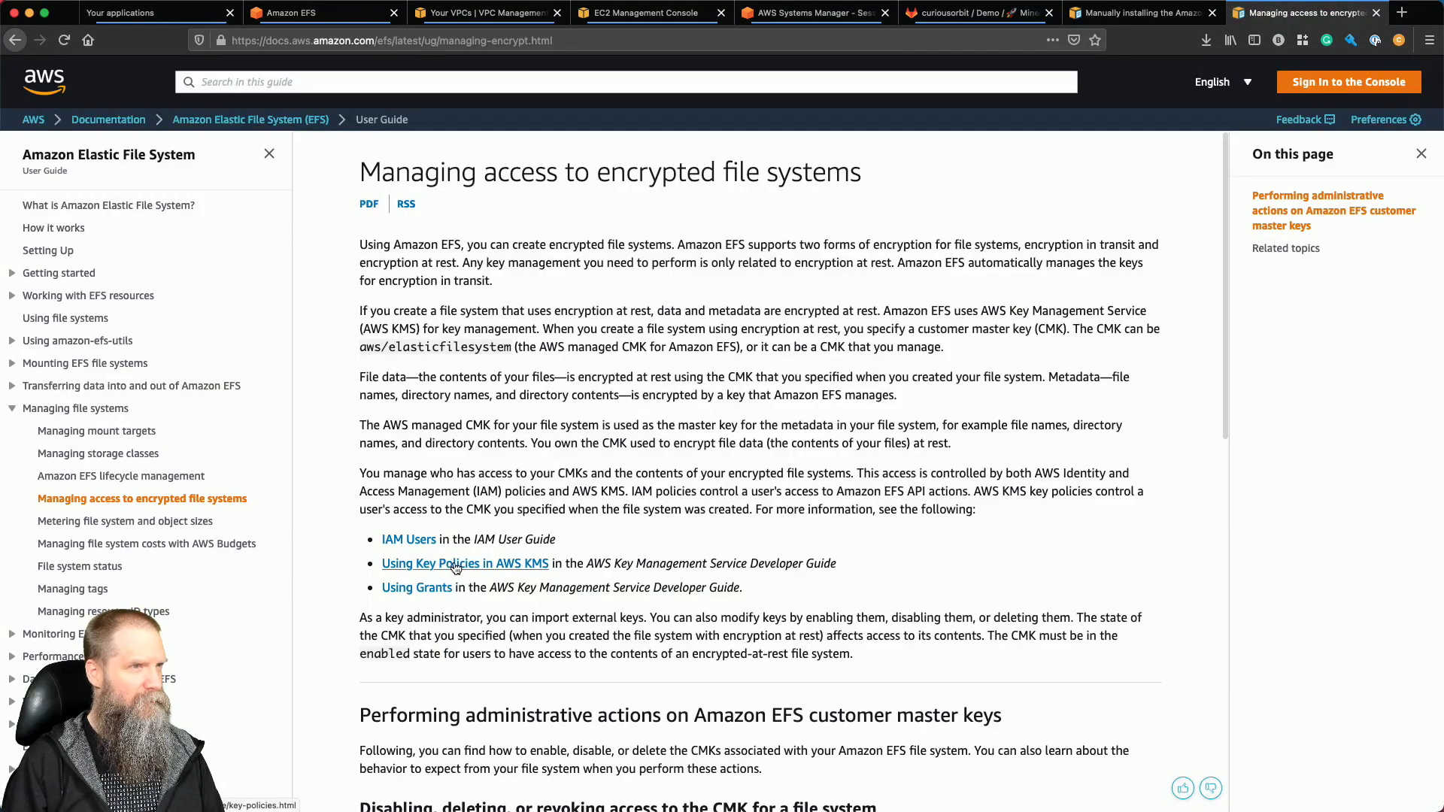
scroll(344, 616, "down", 5)
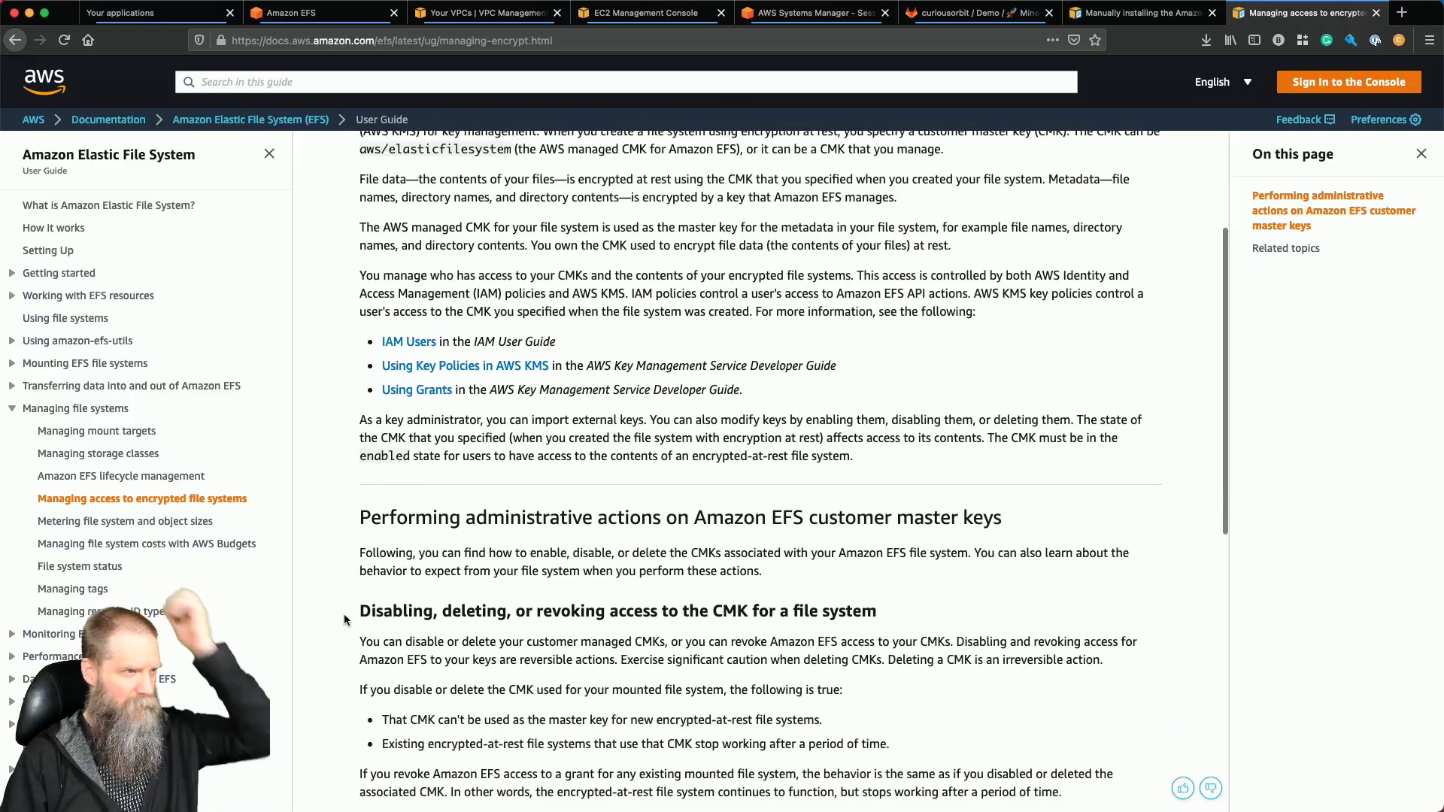
scroll(344, 617, "down", 8)
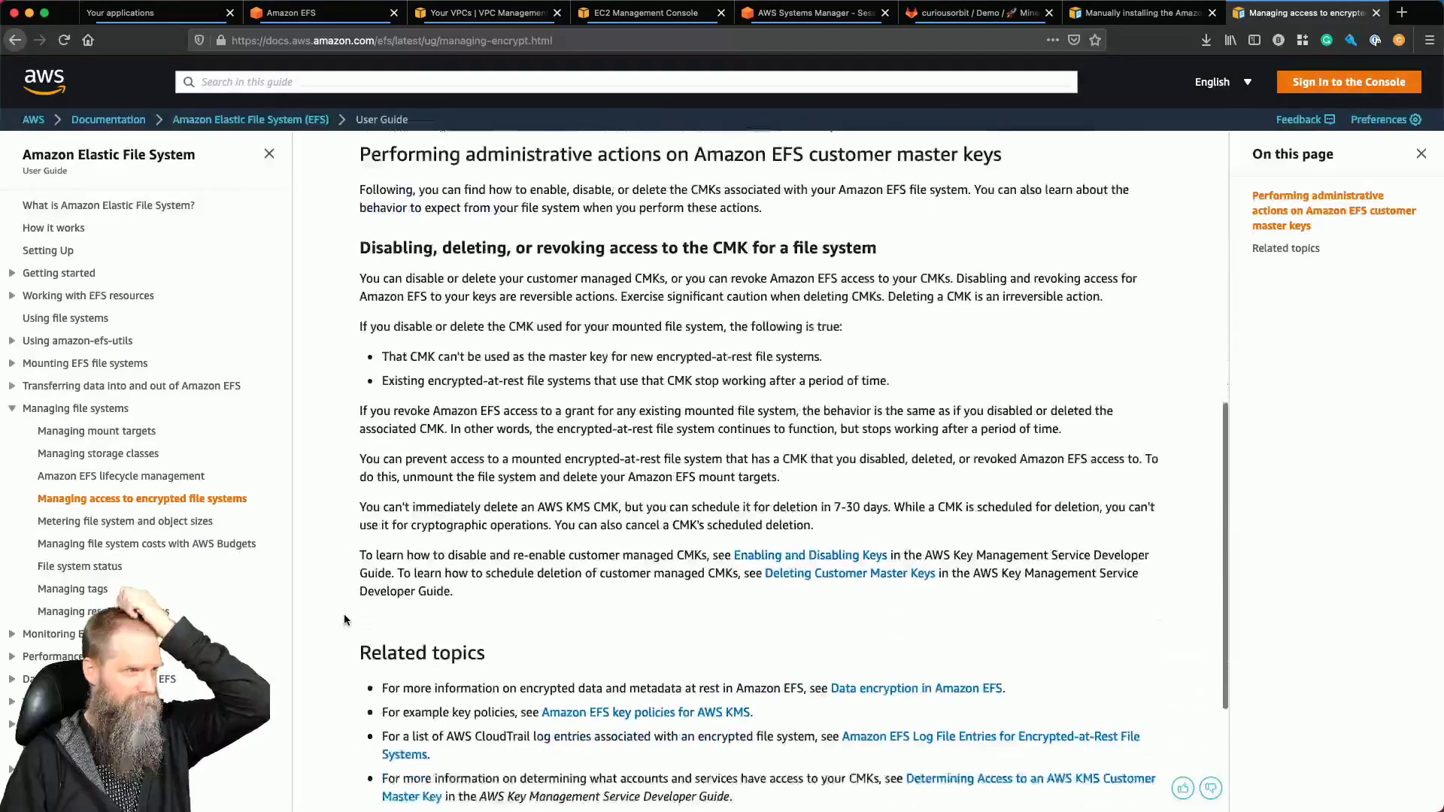
scroll(345, 618, "down", 5)
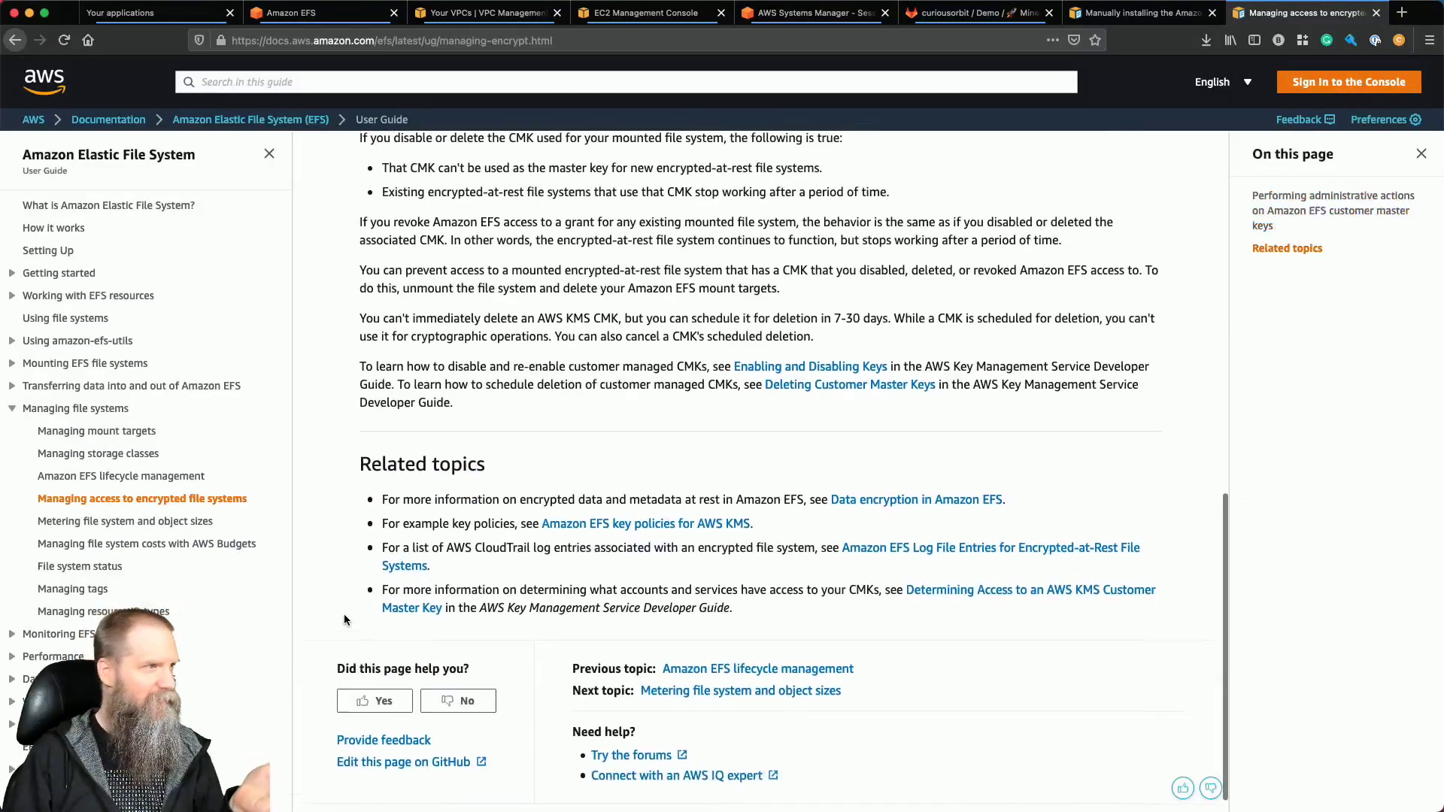
scroll(345, 619, "up", 5)
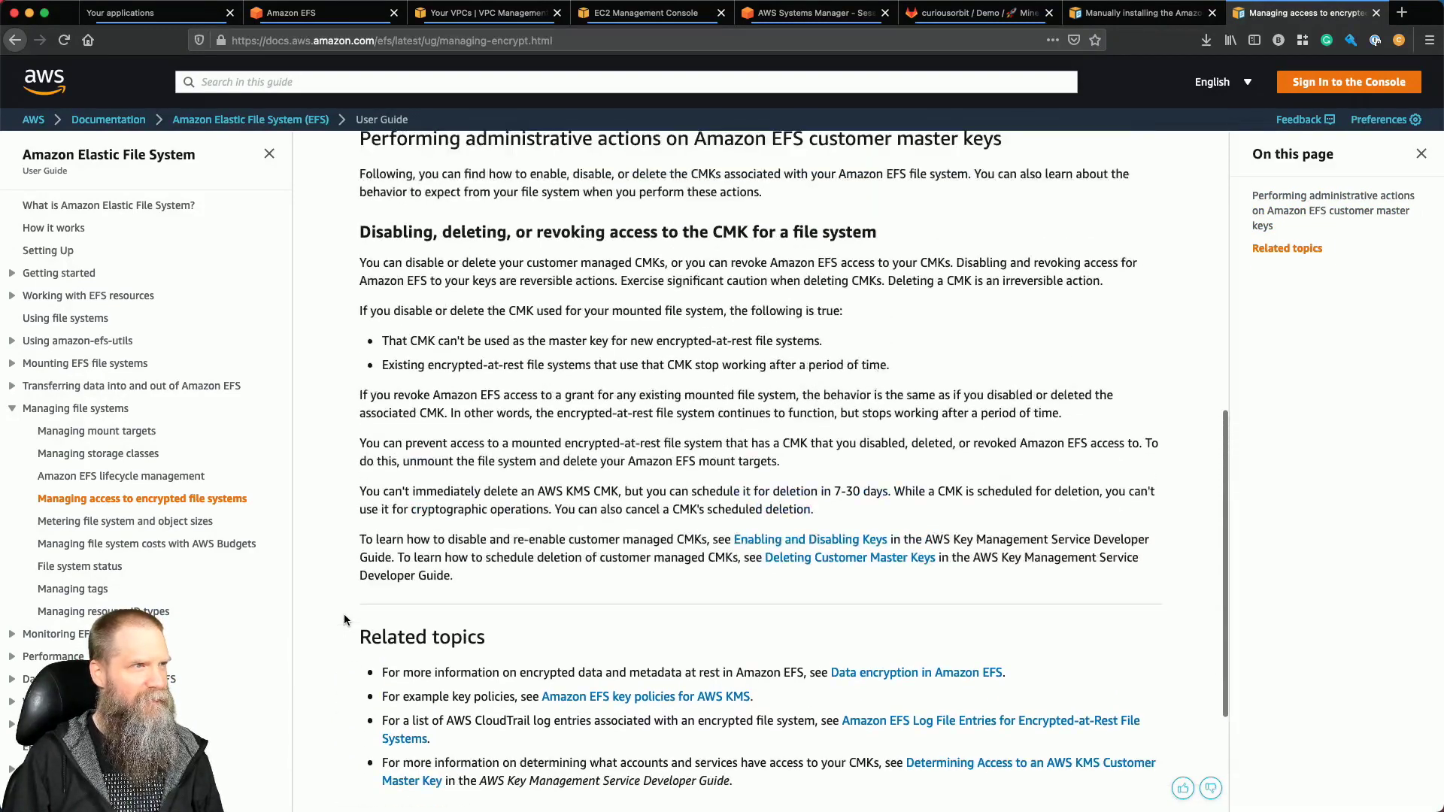
scroll(344, 619, "down", 2)
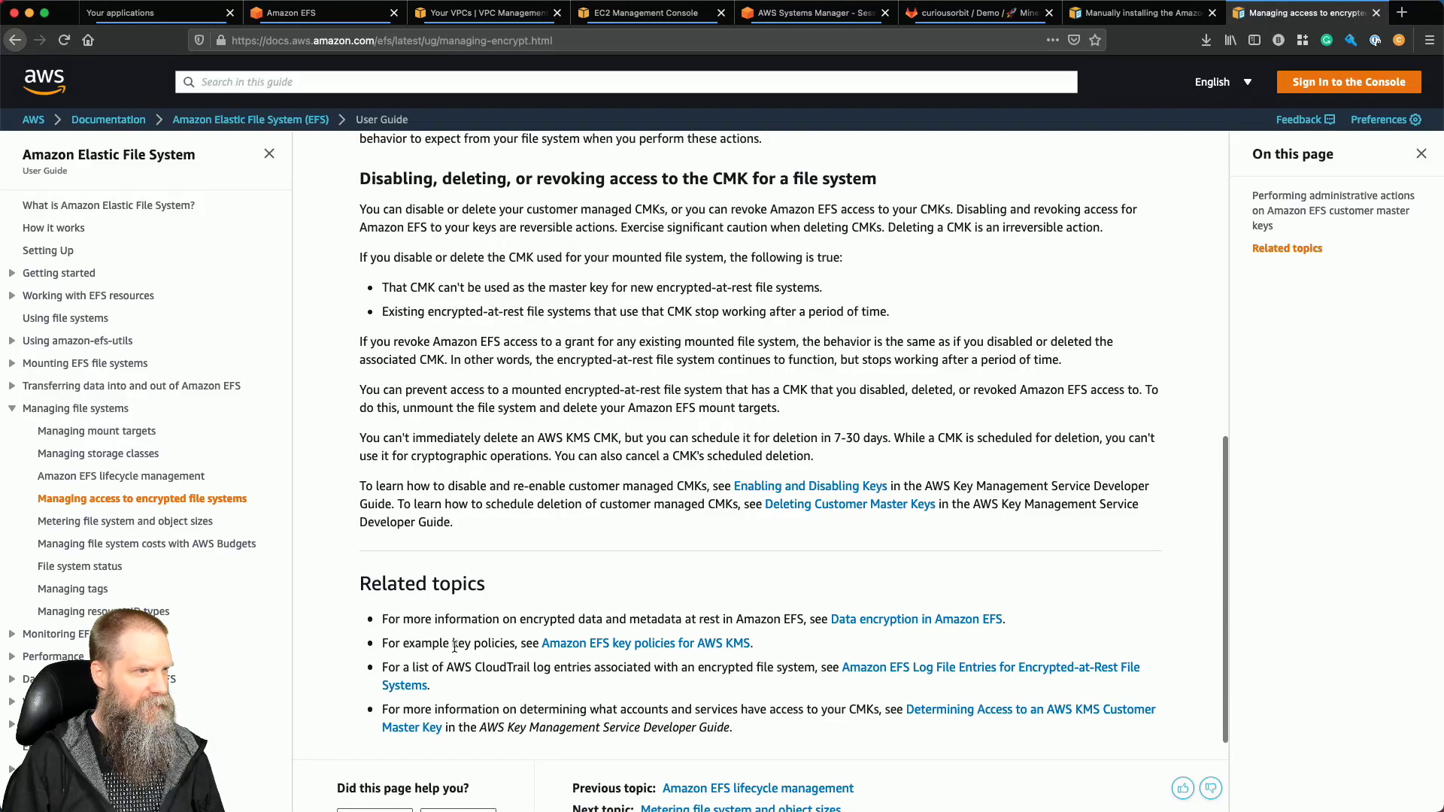
left_click(623, 645)
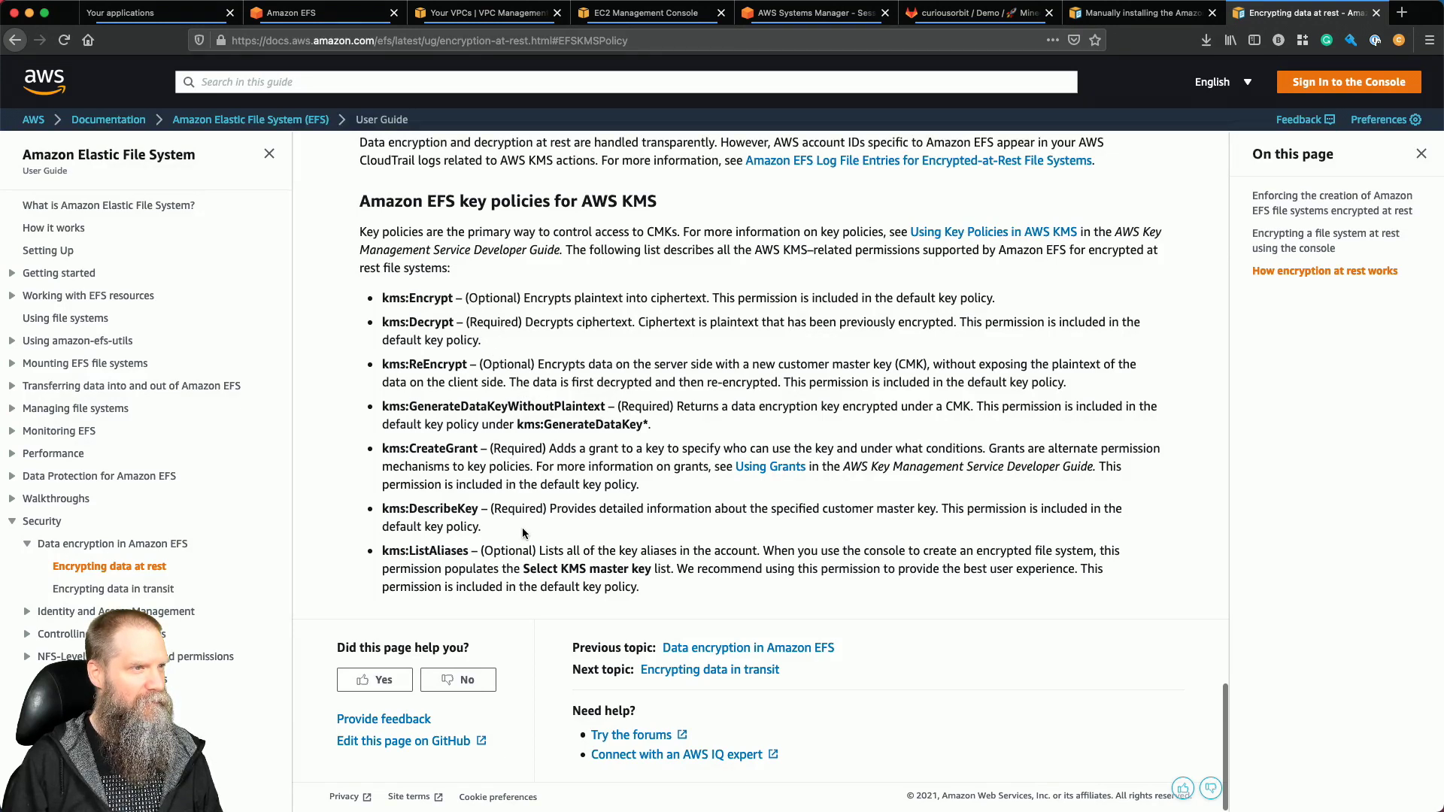
scroll(549, 519, "up", 1)
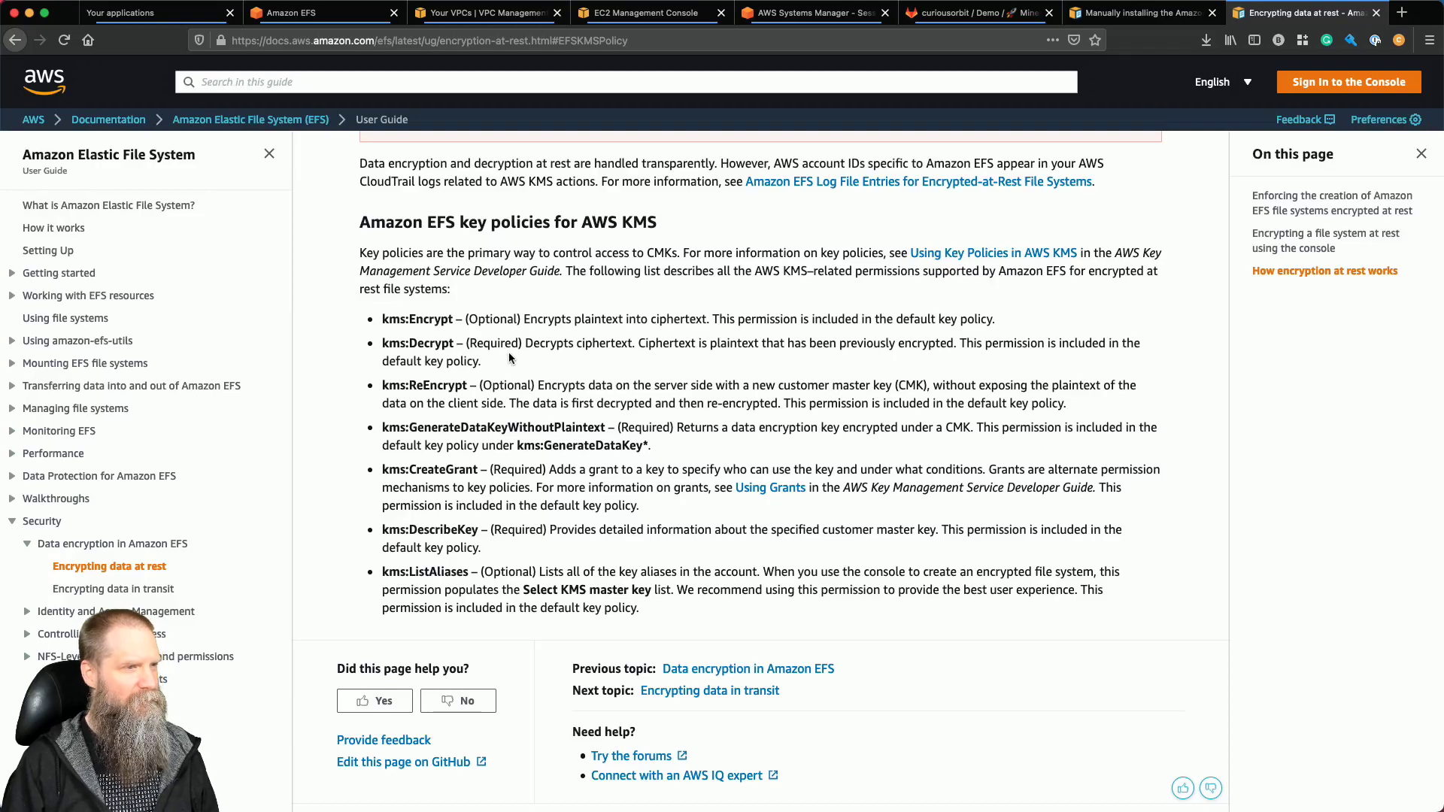
Switch to the code editor, close .gitlab-ci.yml and open kms.yml from the minecraft project.
key("super+Tab")
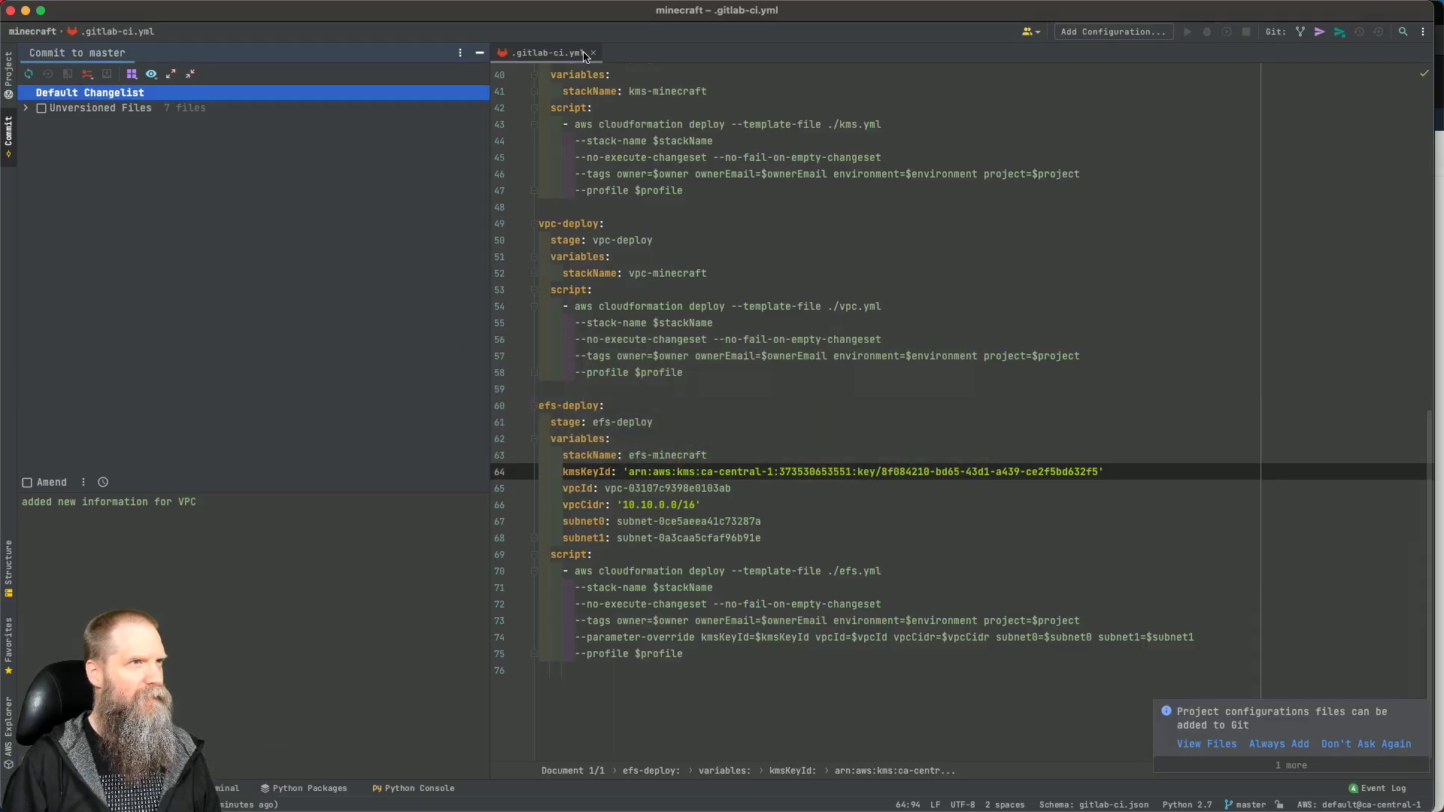
left_click(591, 57)
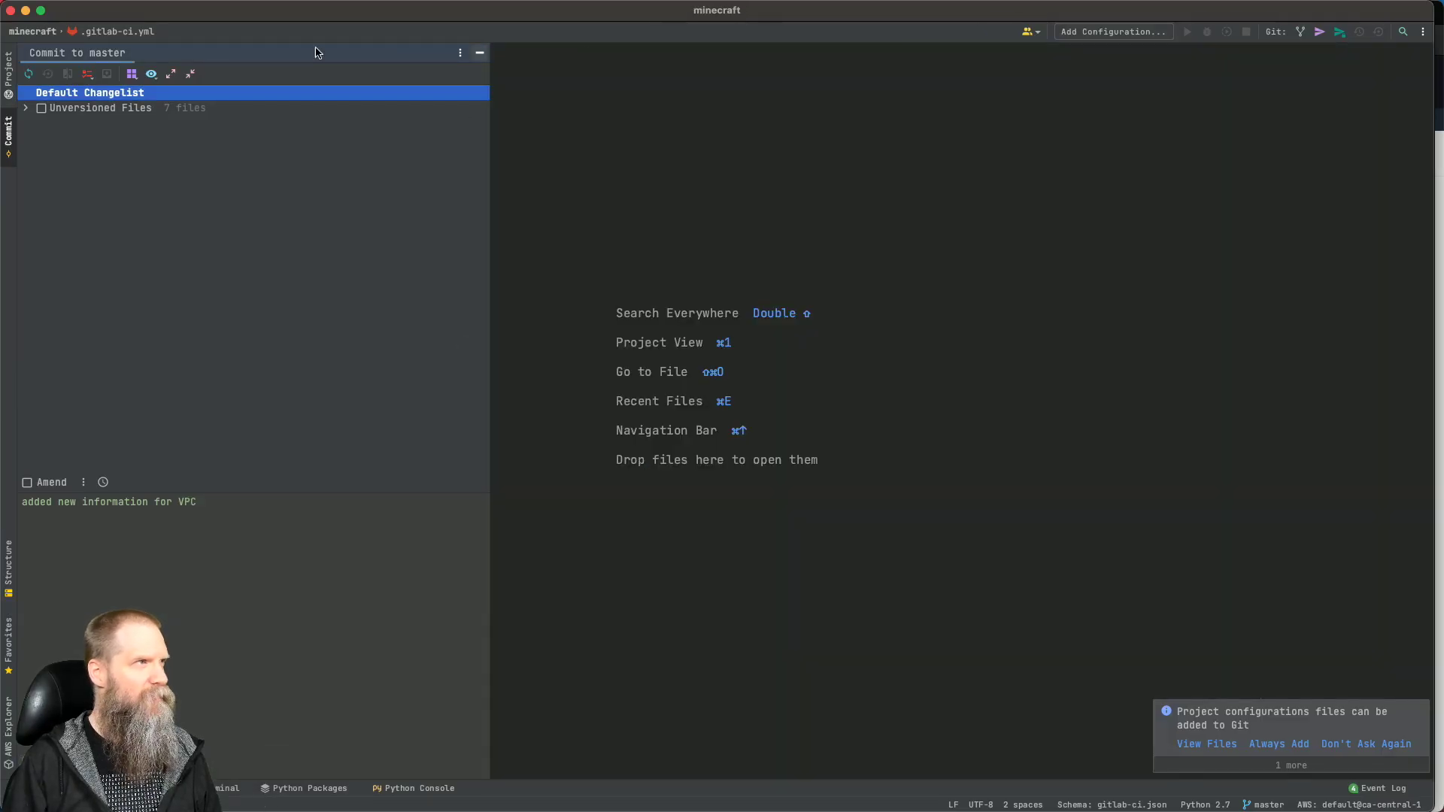
left_click(9, 73)
left_click(83, 146)
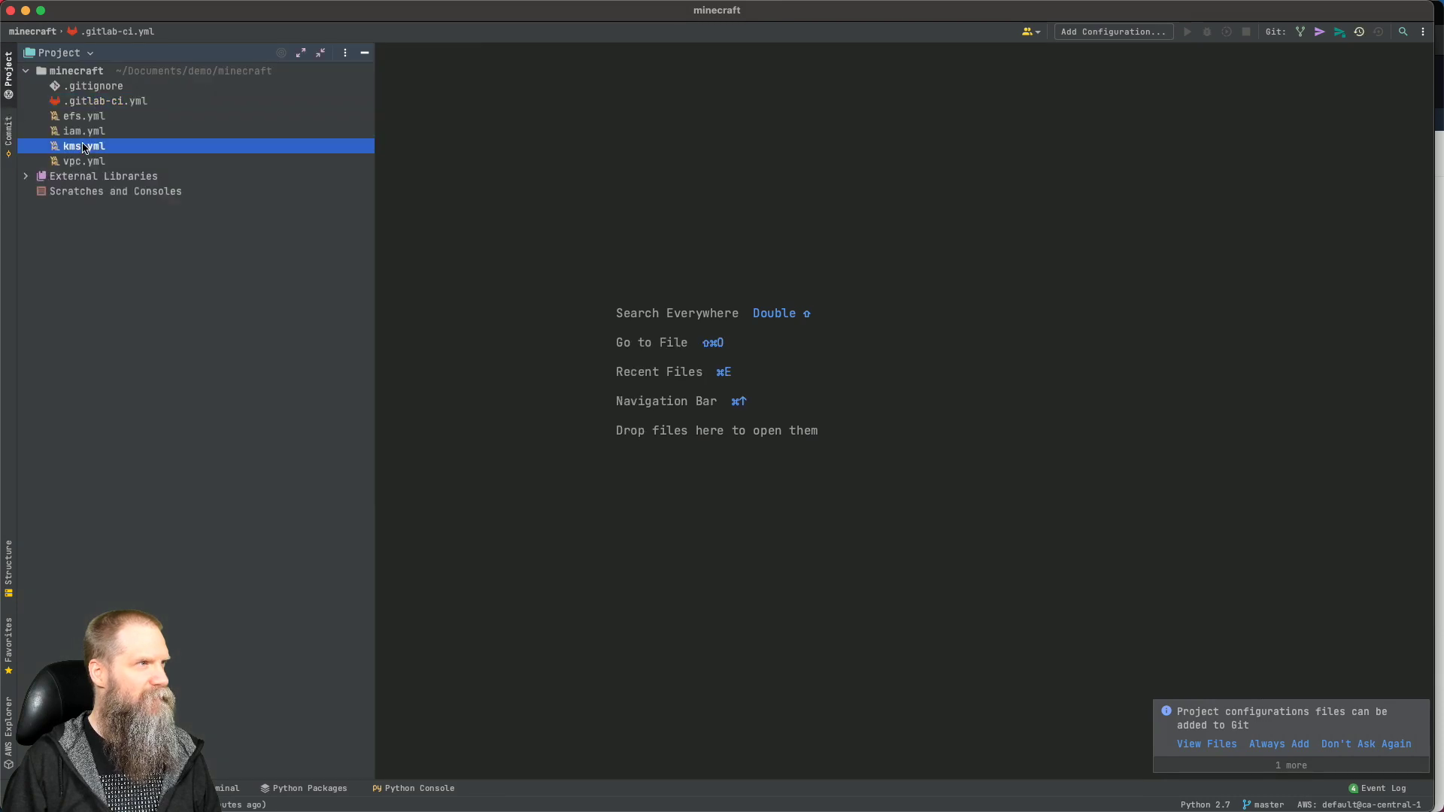
double_click(83, 146)
Below the IAM user statement in cmk0's KeyPolicy, add an "# EFS" comment and a new statement with Effect: Allow.
scroll(631, 475, "down", 5)
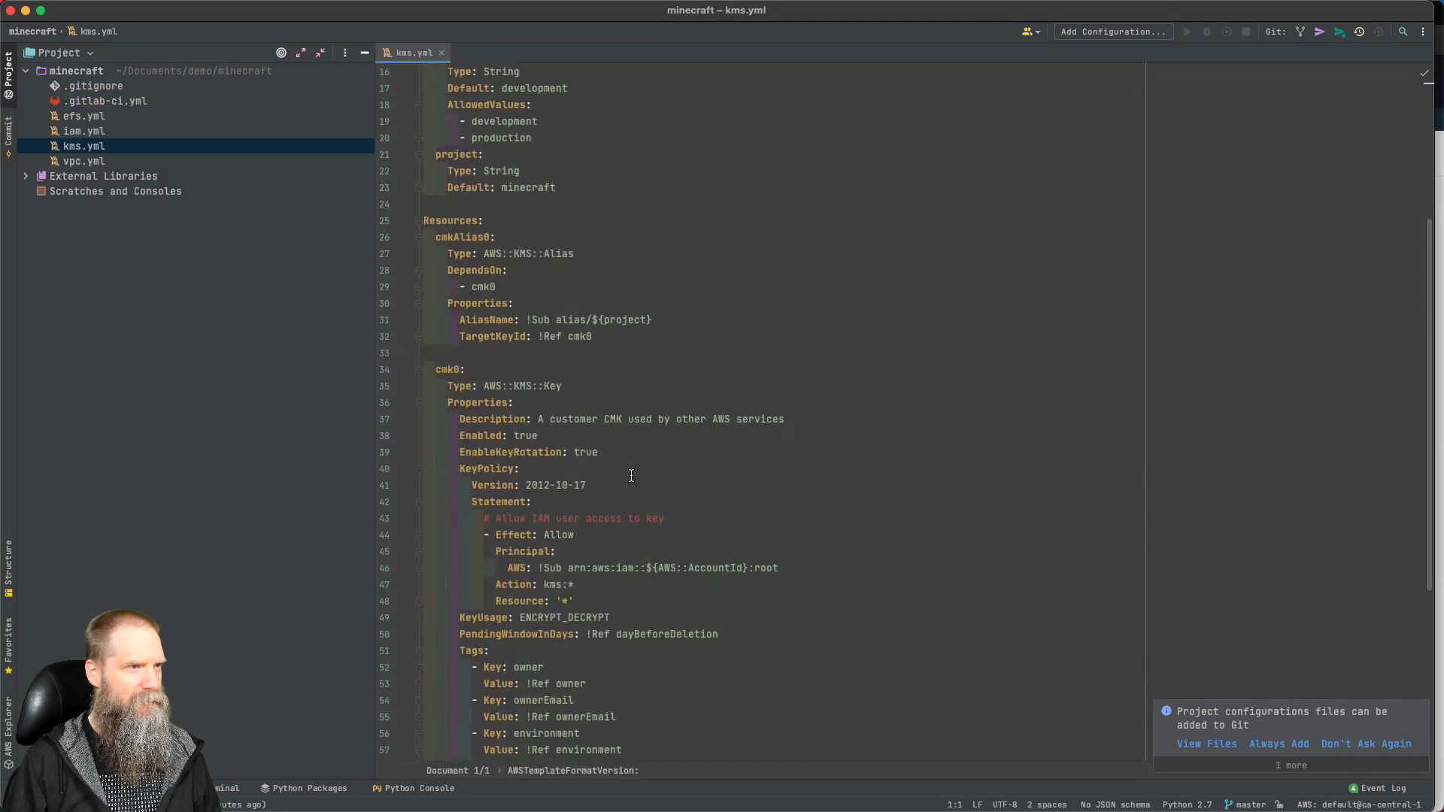
scroll(630, 475, "down", 1)
left_click(610, 557)
key("Return")
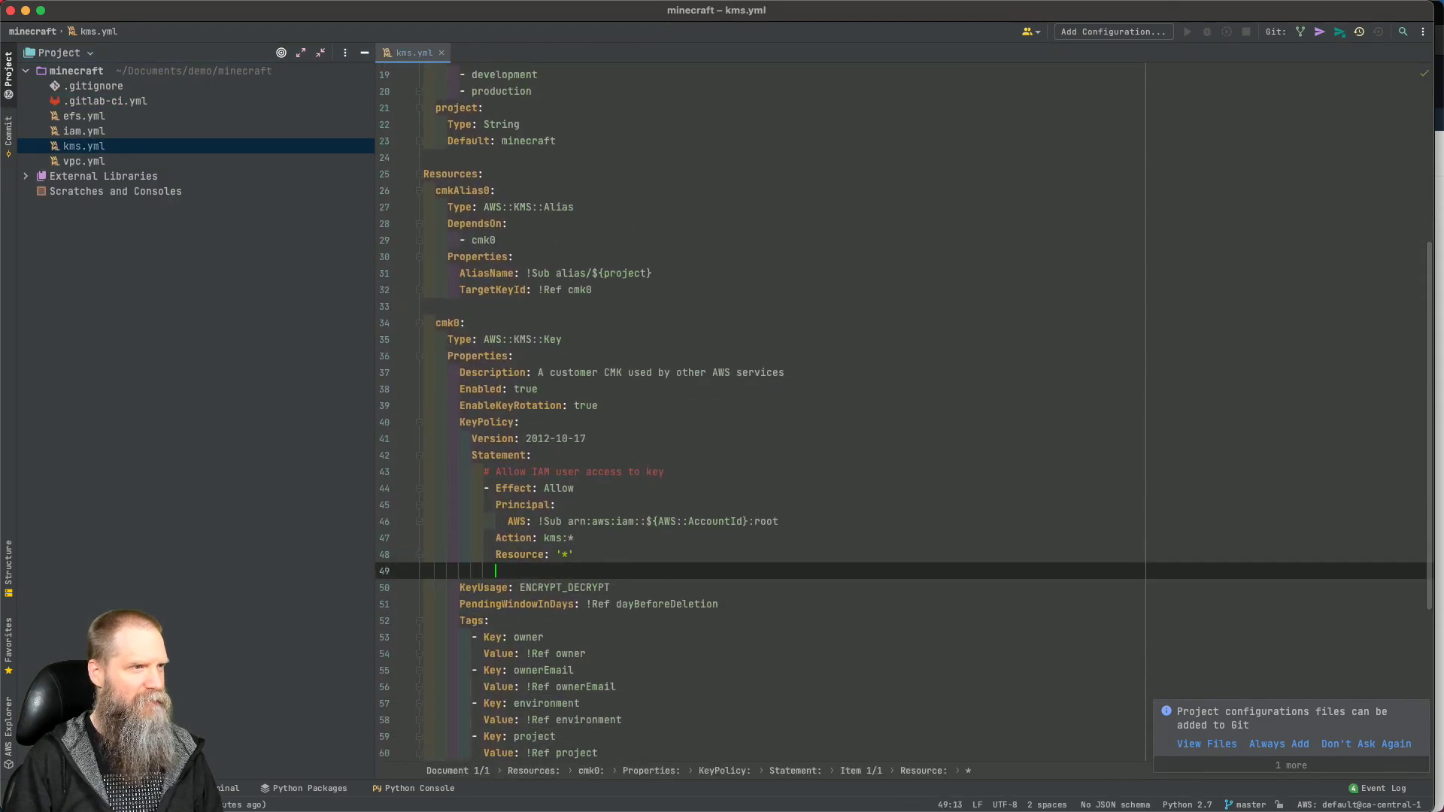
key("BackSpace")
type("# ")
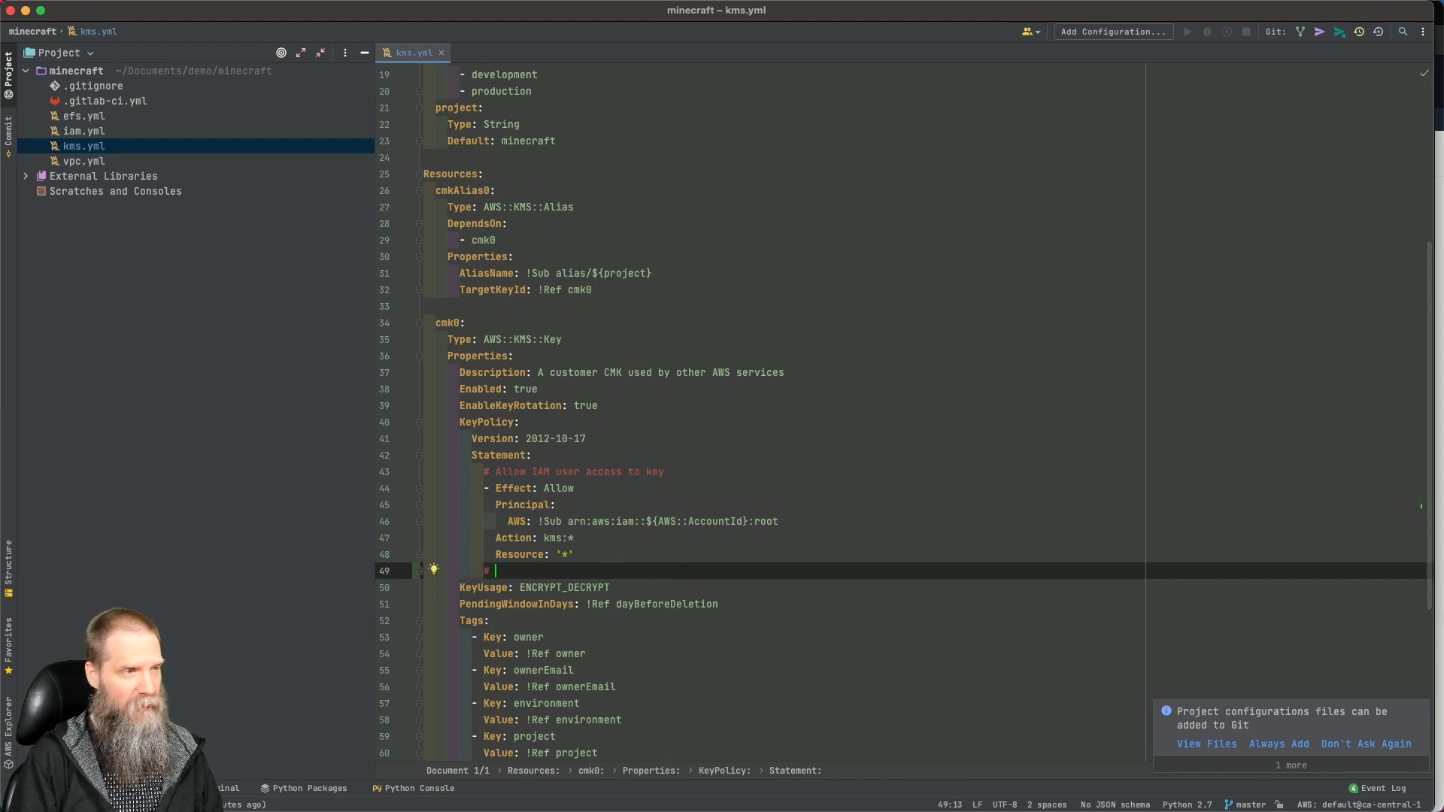
type("EFS")
key("Return")
type("- Ef")
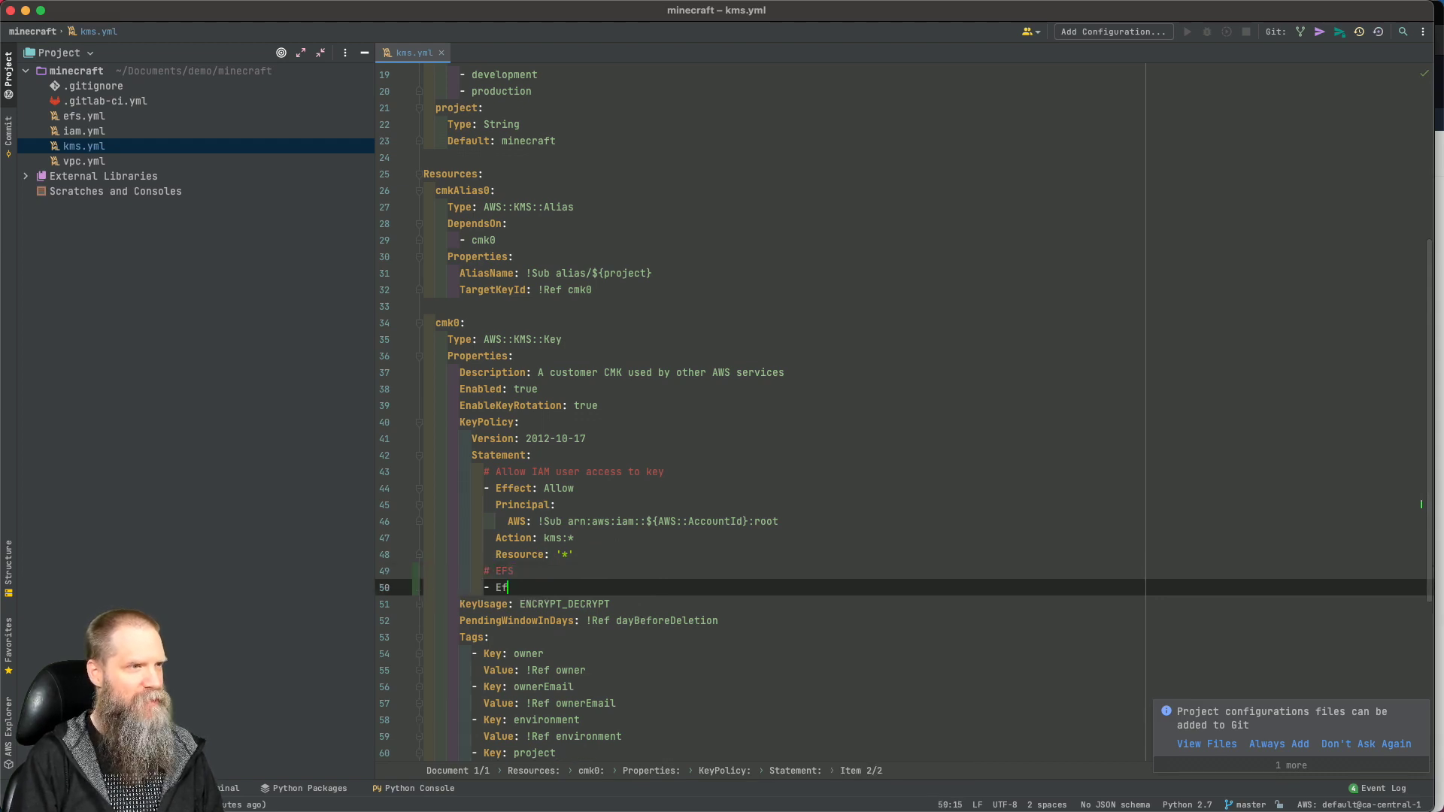
type("fect: Allow")
key("Return")
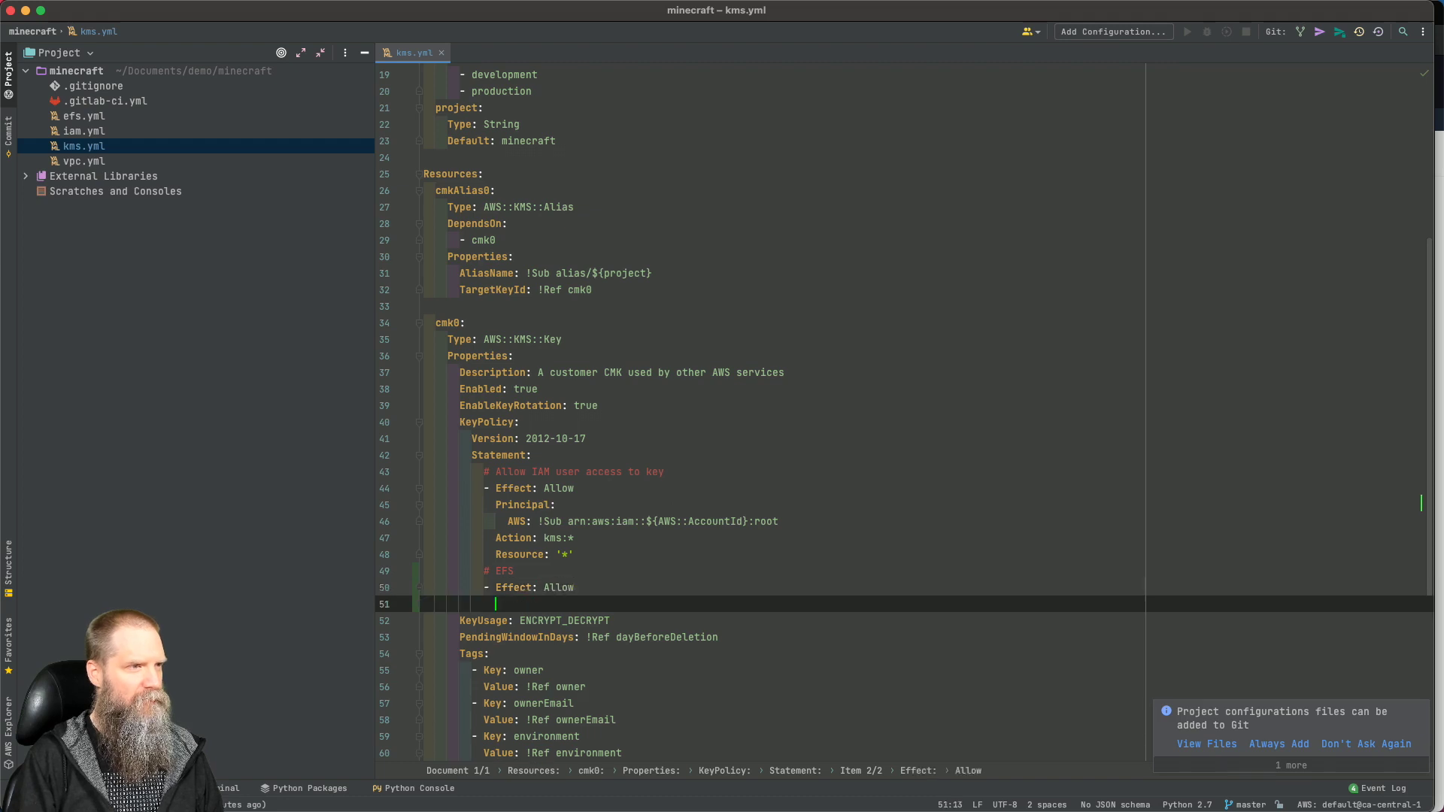
Add a Principal key to the EFS statement with a "# TODO" comment as its placeholder.
type("Princia")
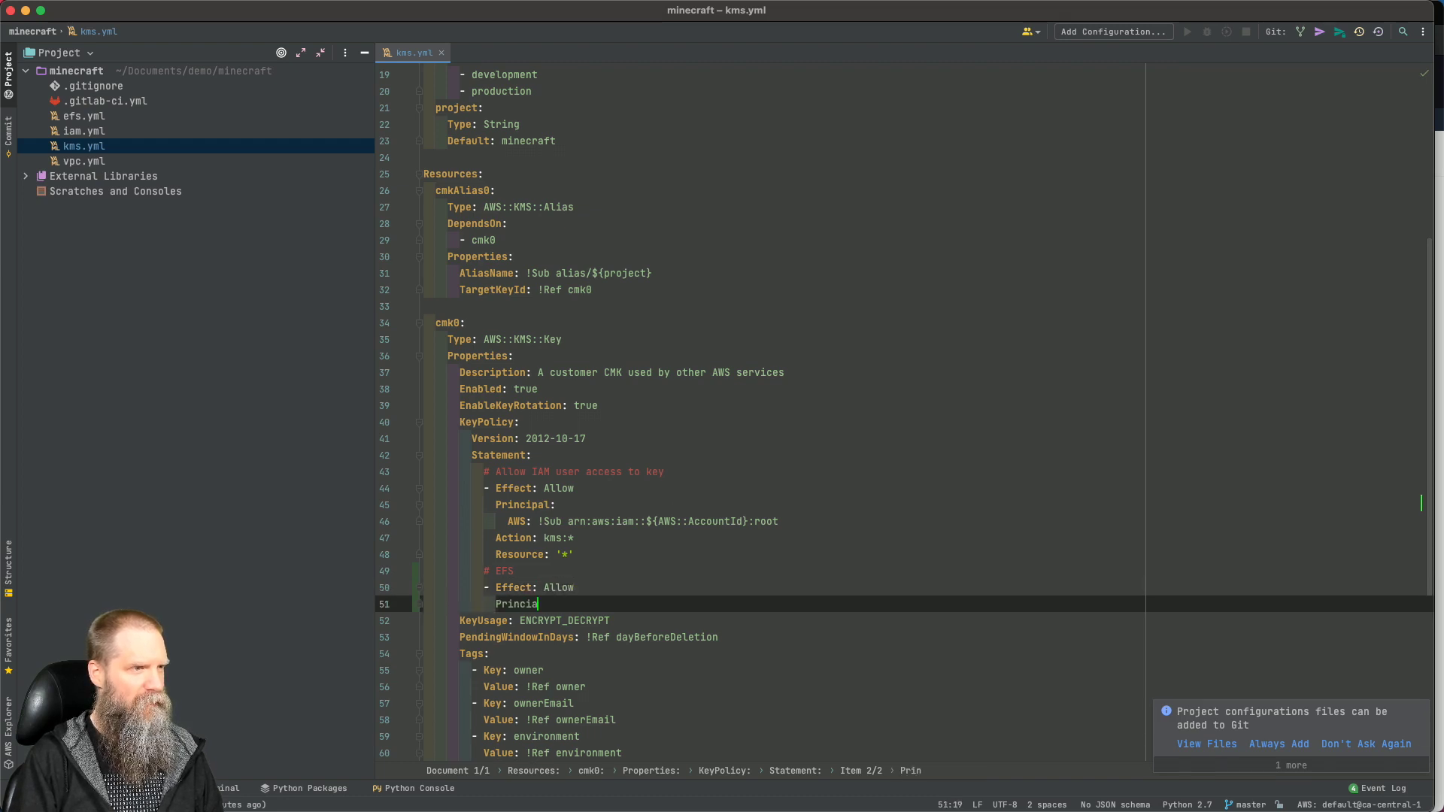
type("p")
key("BackSpace")
key("BackSpace")
type("pa")
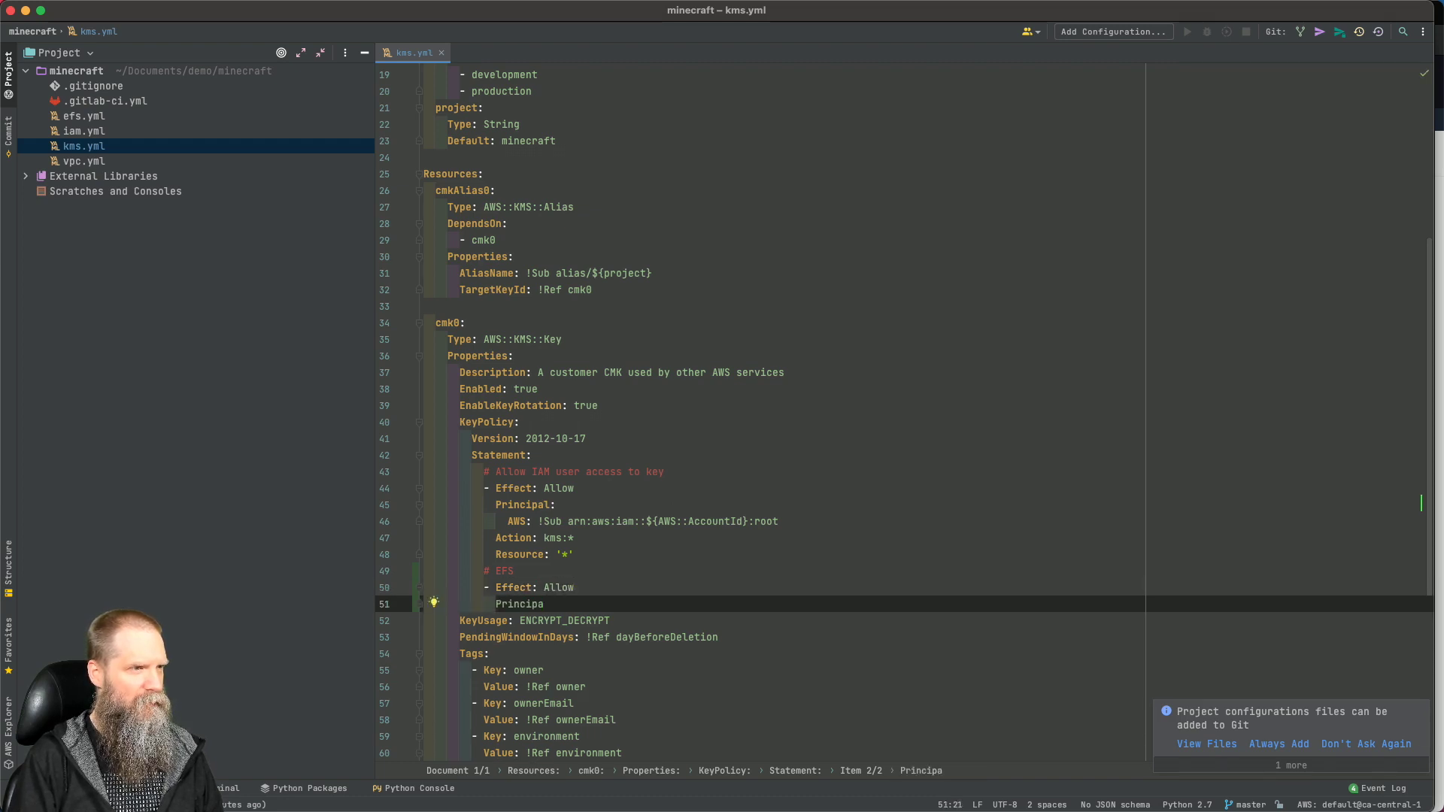
type("L")
type("l:")
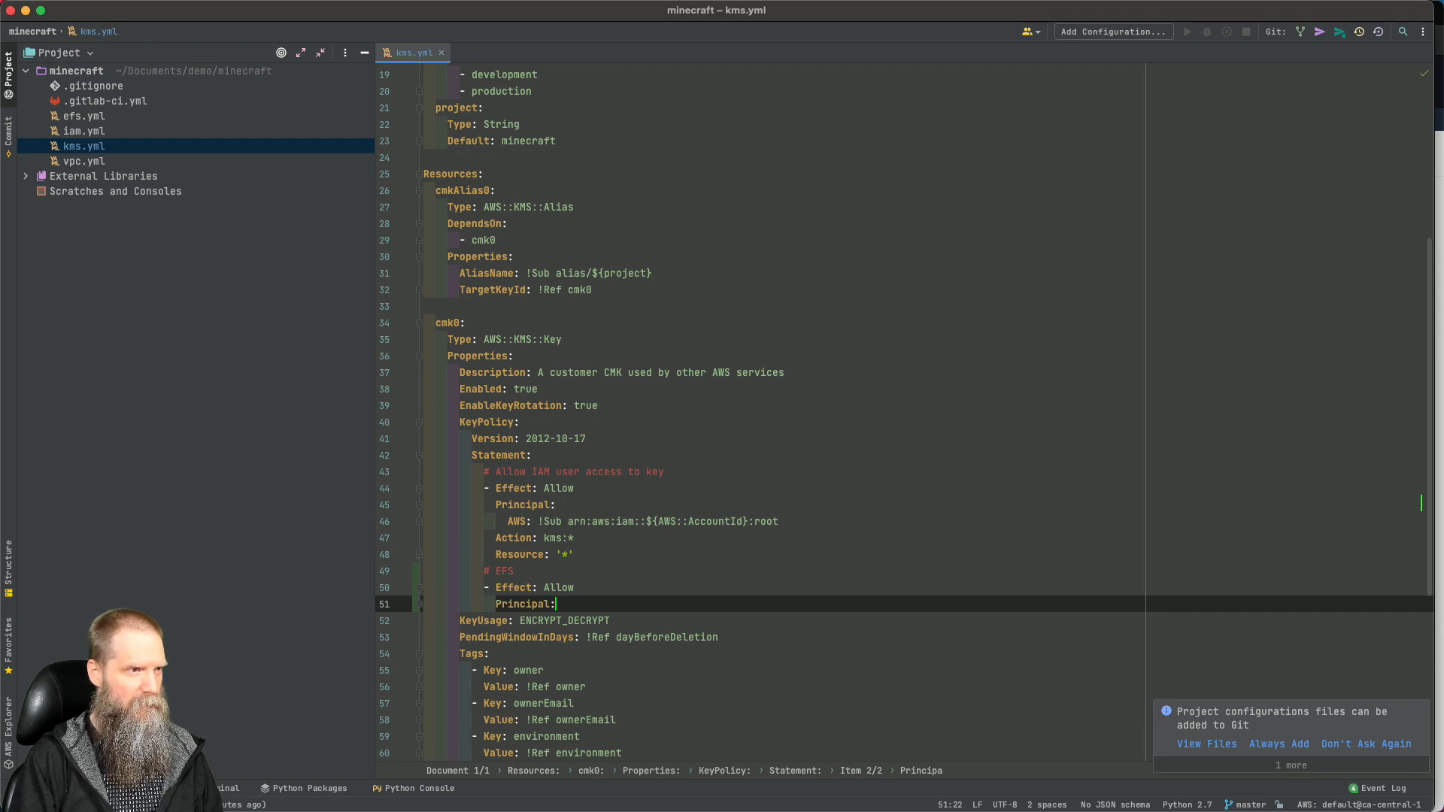
key("Return")
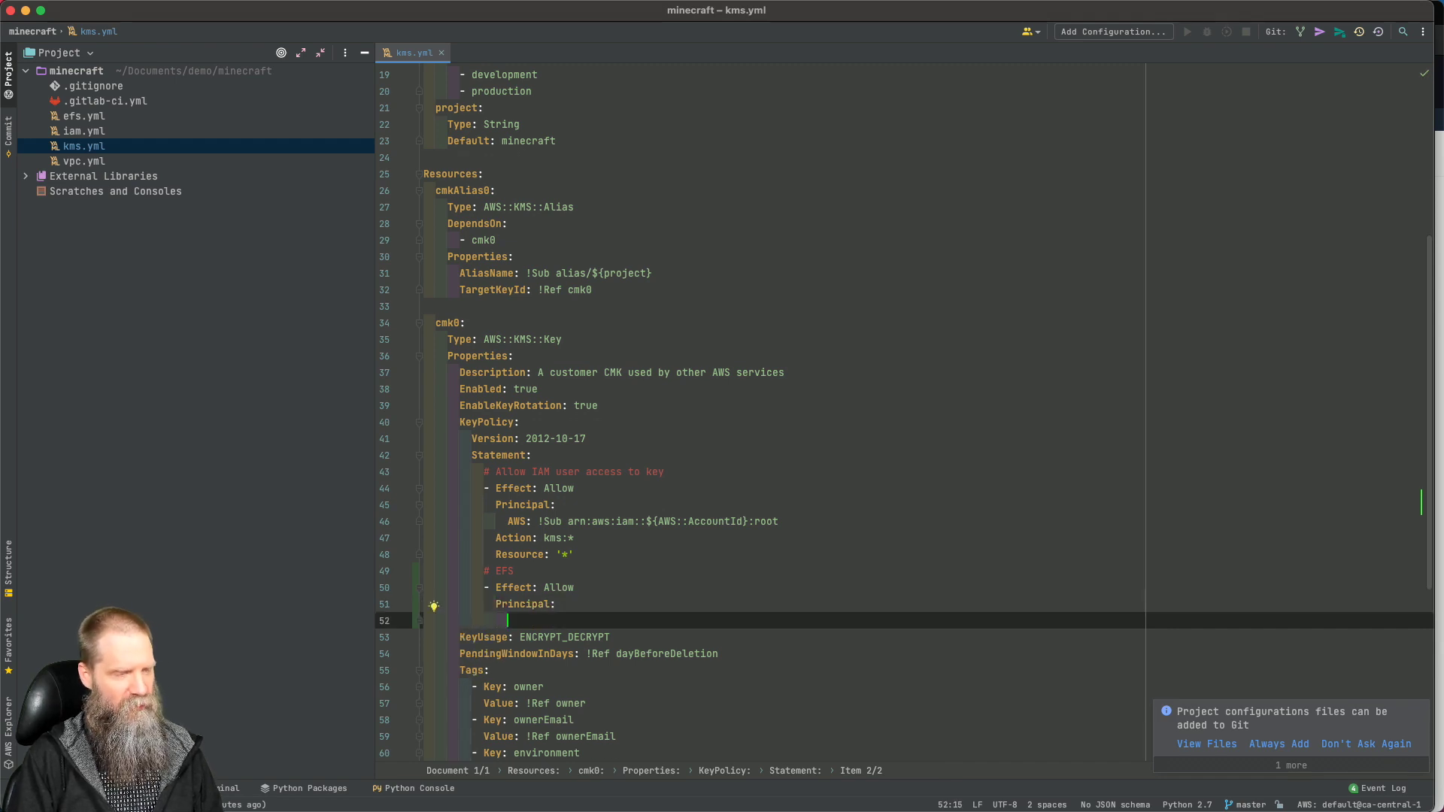
type("# TODO")
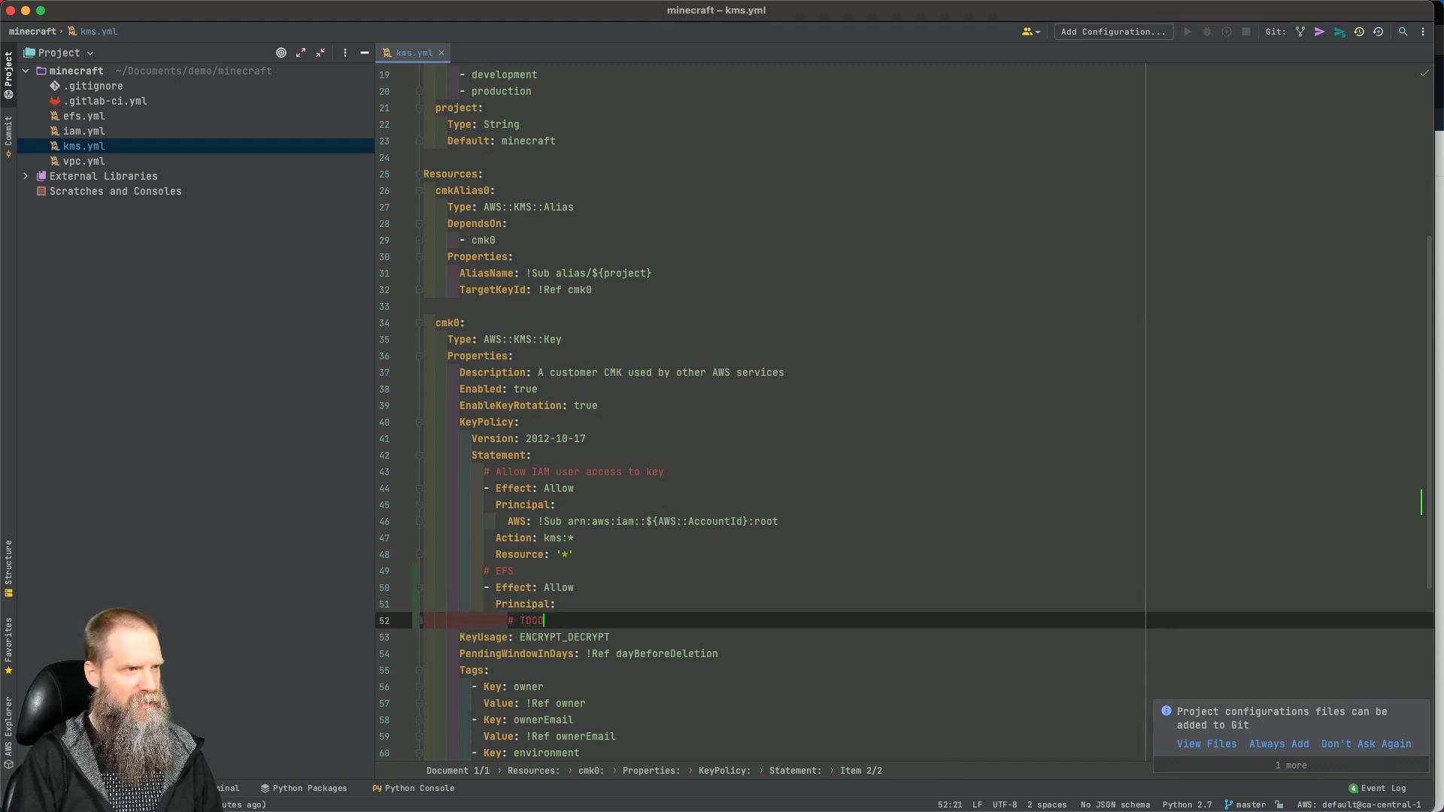
key("BackSpace")
key("BackSpace")
key("BackSpace")
type("ODO")
key("Return")
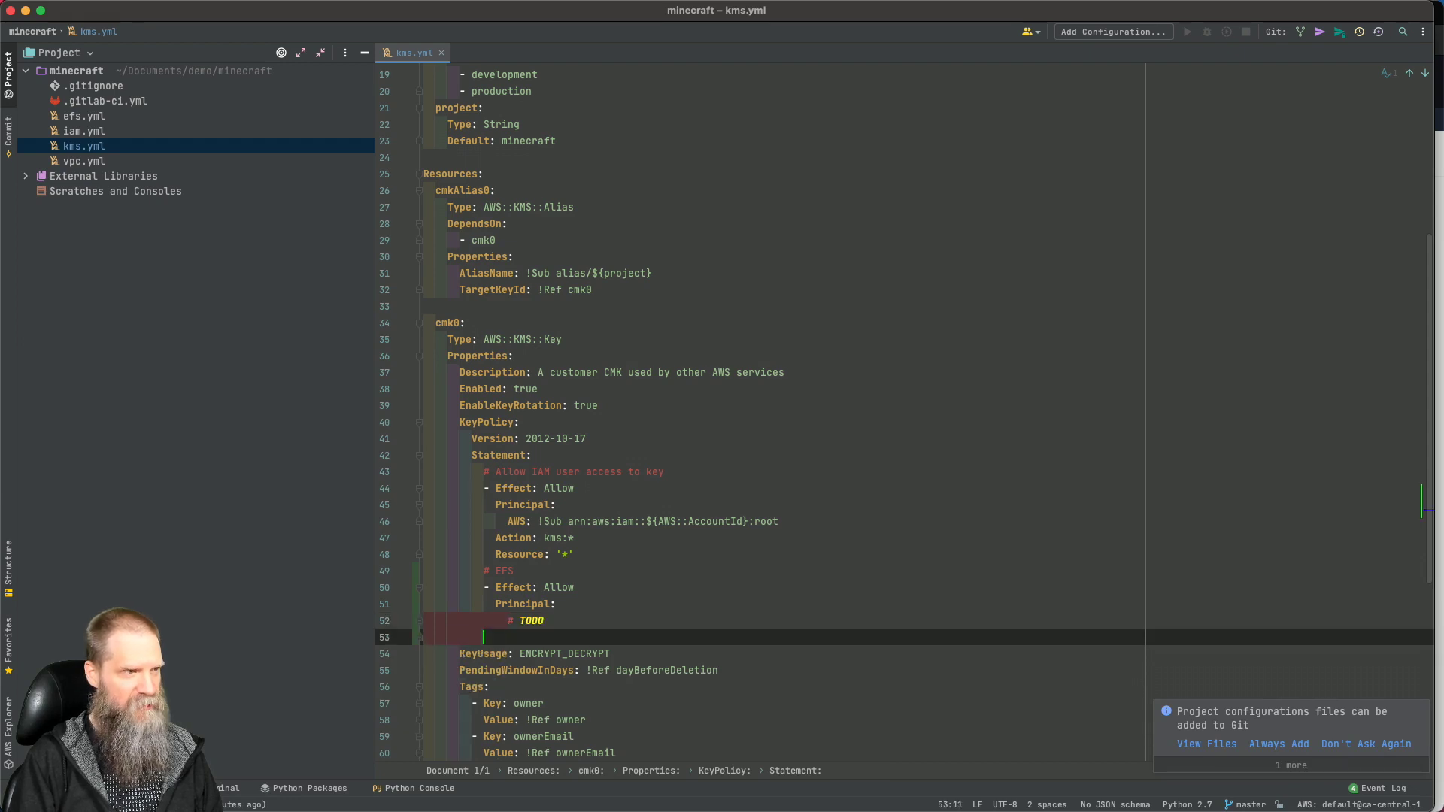
Add an Action list to the EFS statement with kms:Encrypt as its first entry, per the Amazon EFS key policies documentation.
type("Action:")
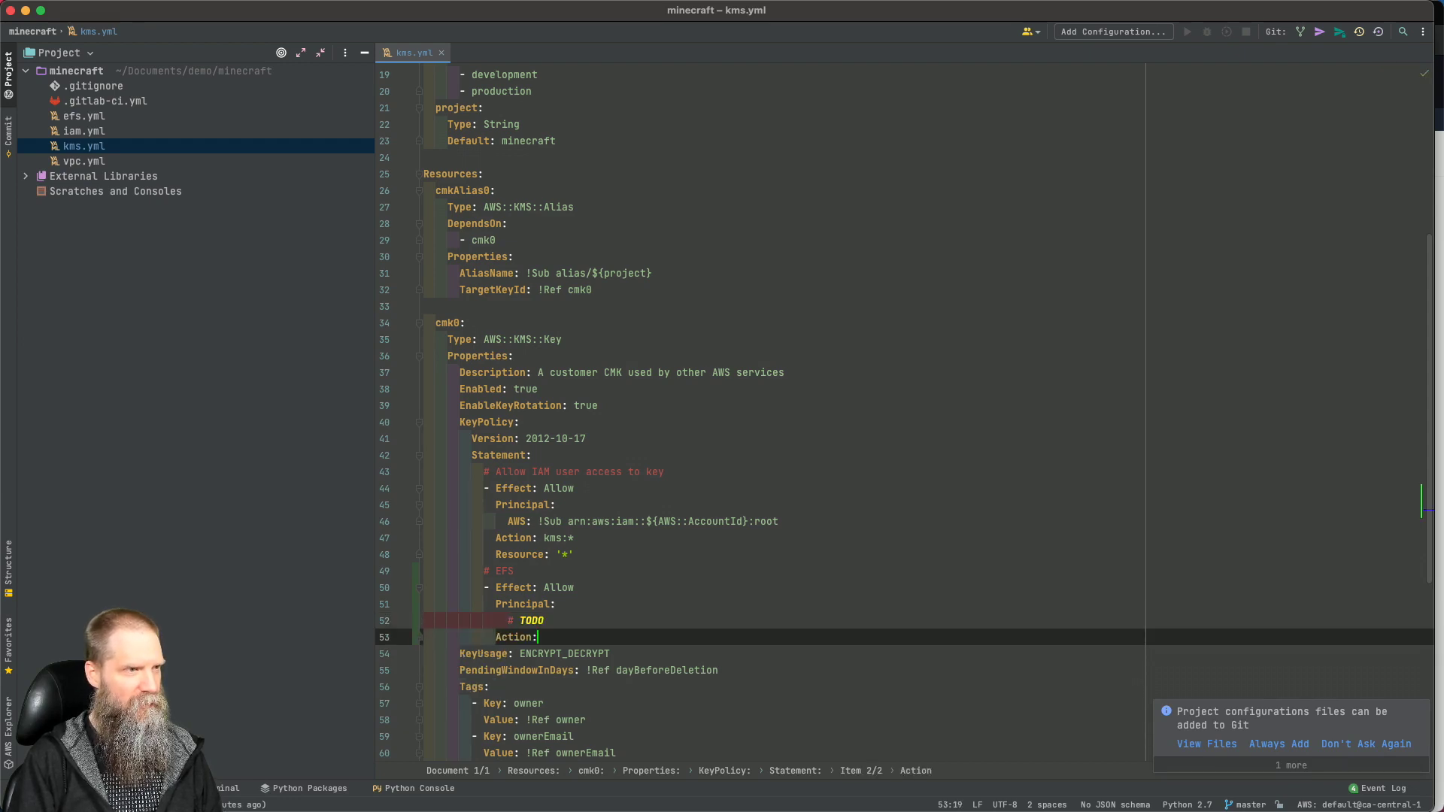
key("Return")
type("- kms:")
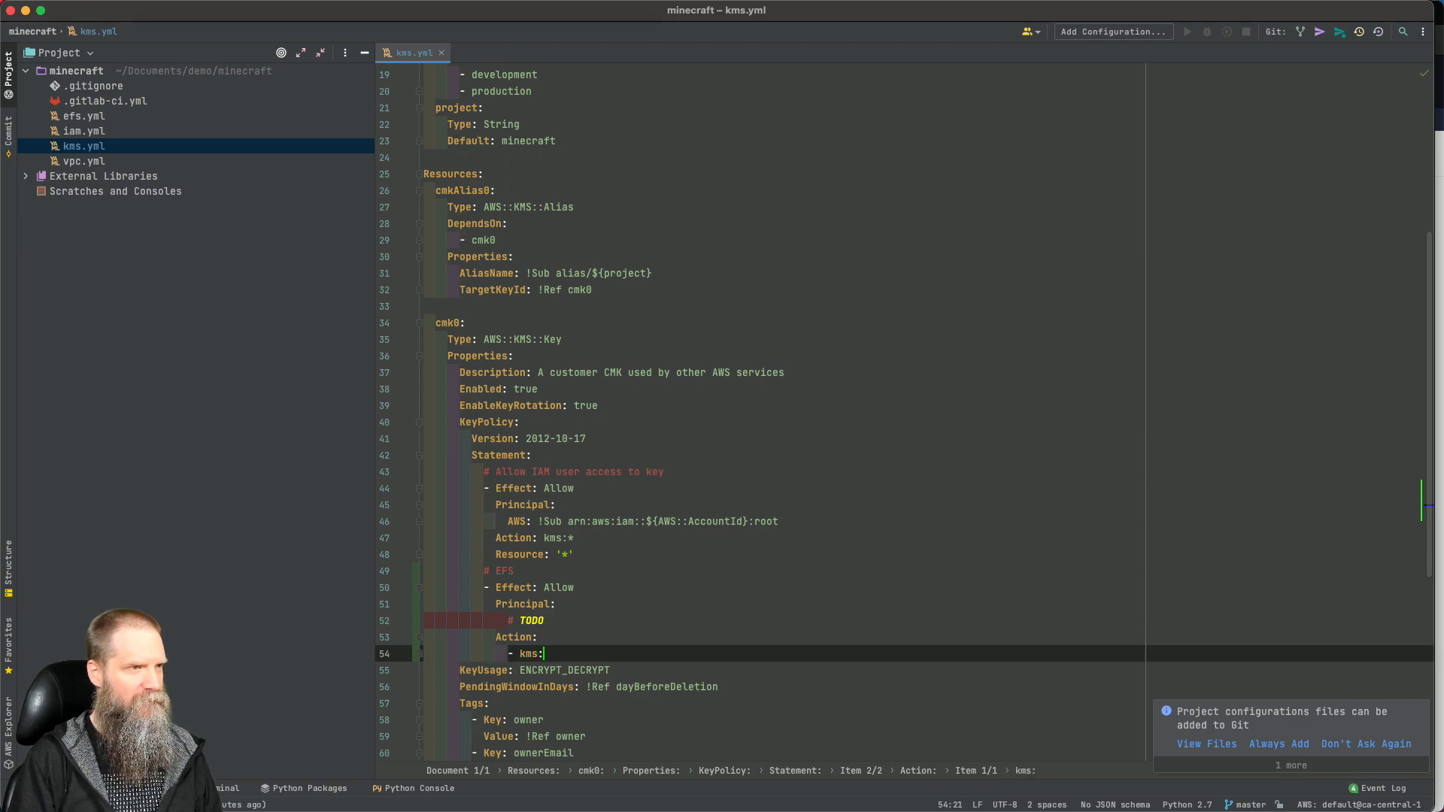
key("super+Tab")
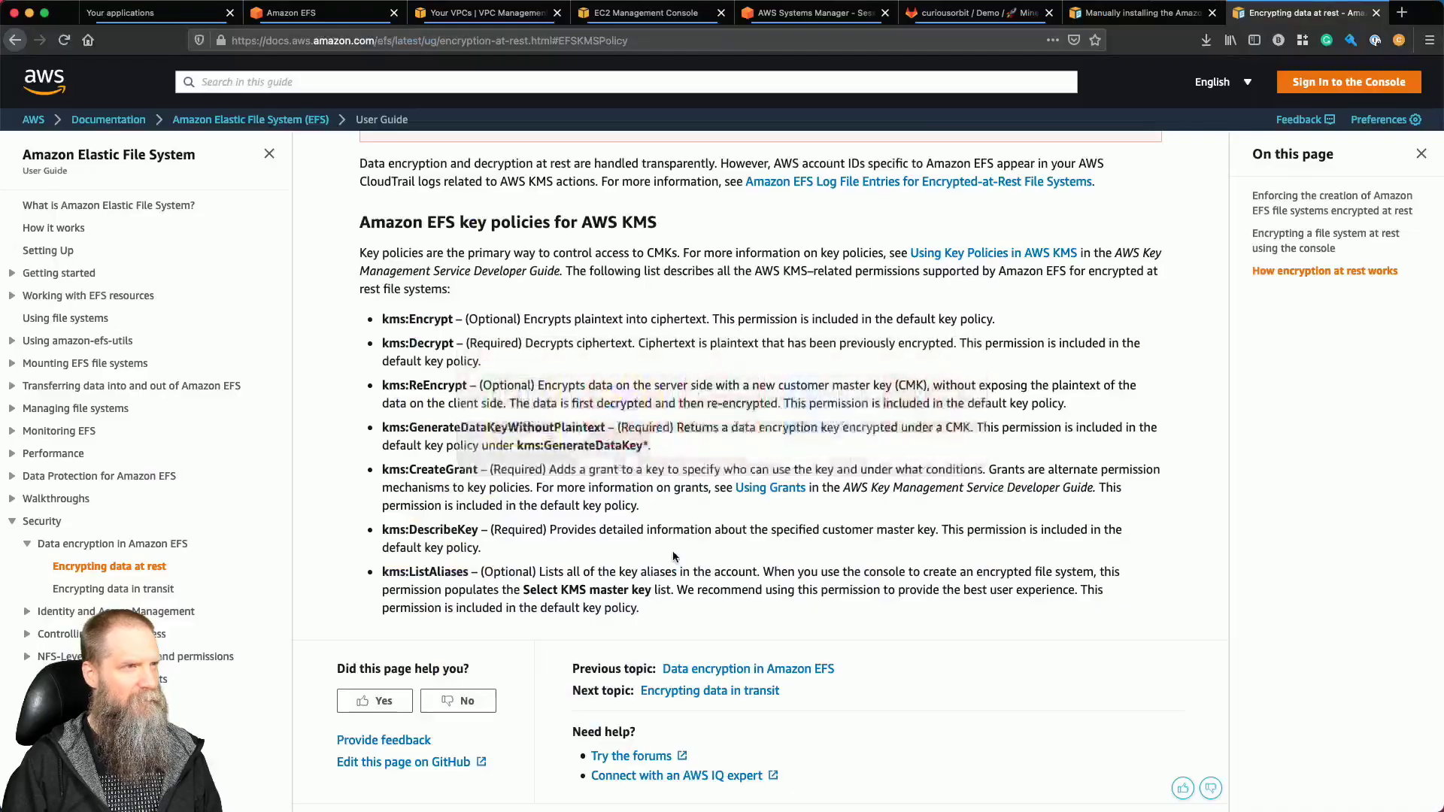
key("super+Tab")
type(":Encryp")
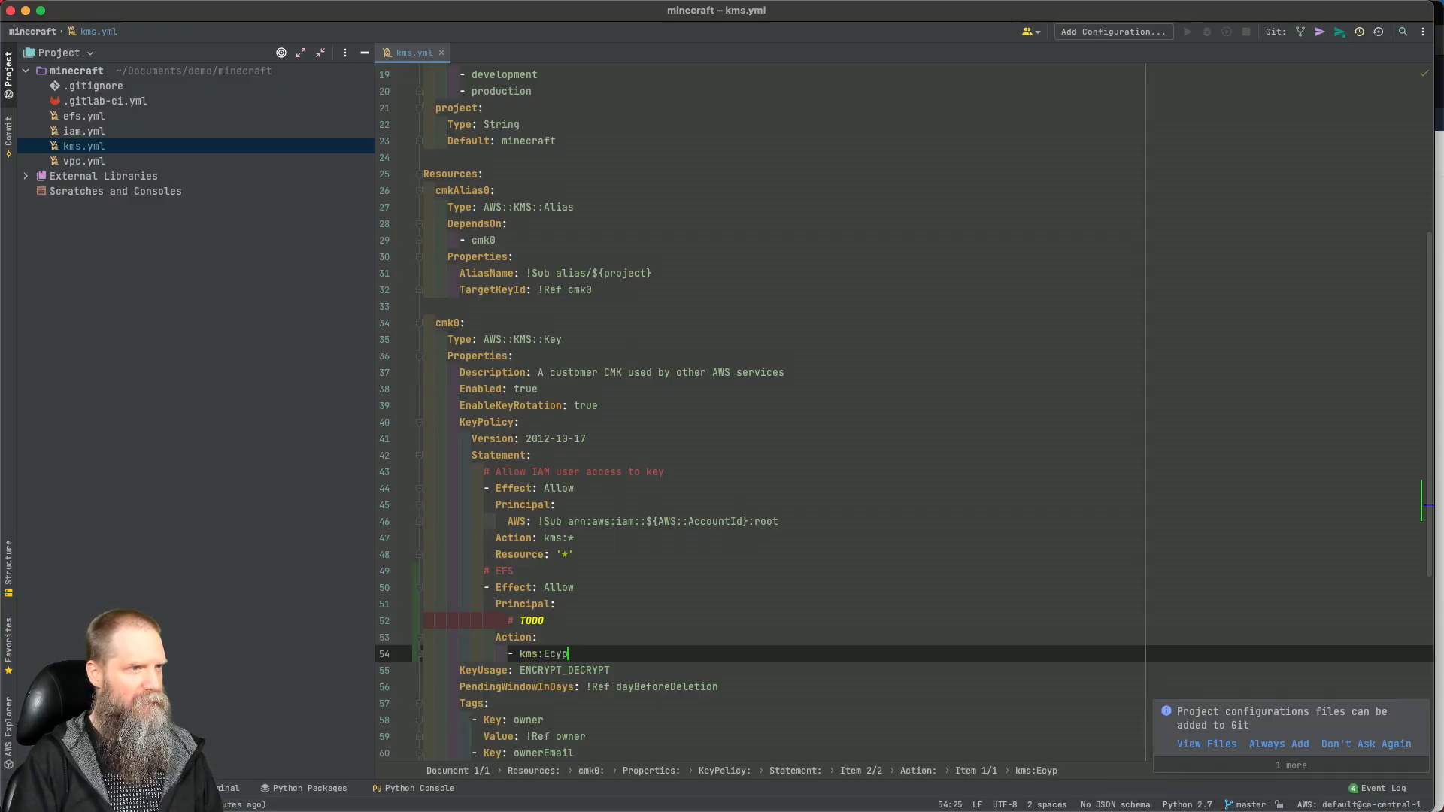
type("t")
key("Return")
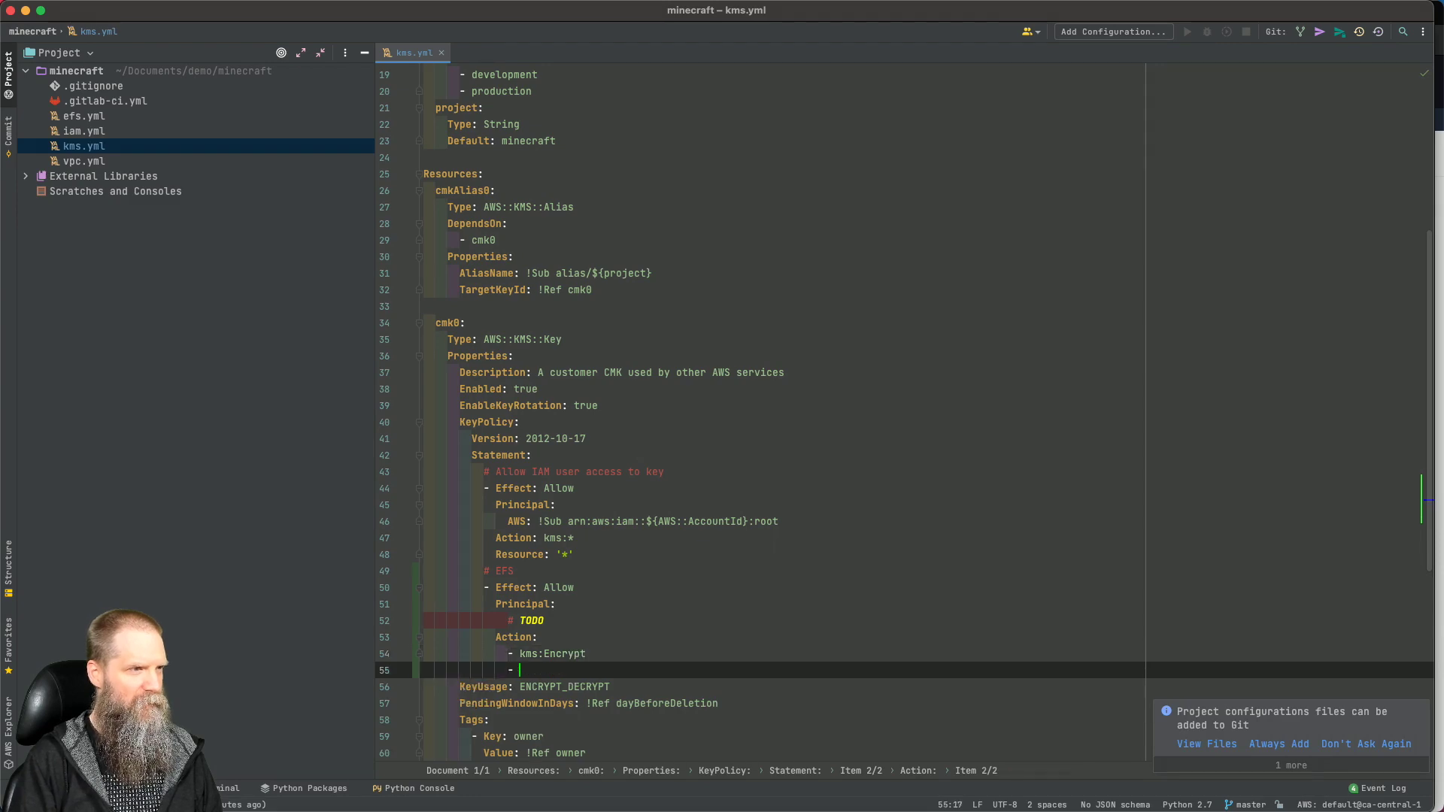
Add kms:Decrypt to the EFS statement's Action list, checking the permission name in the AWS documentation.
type("- kms:")
key("super+Tab")
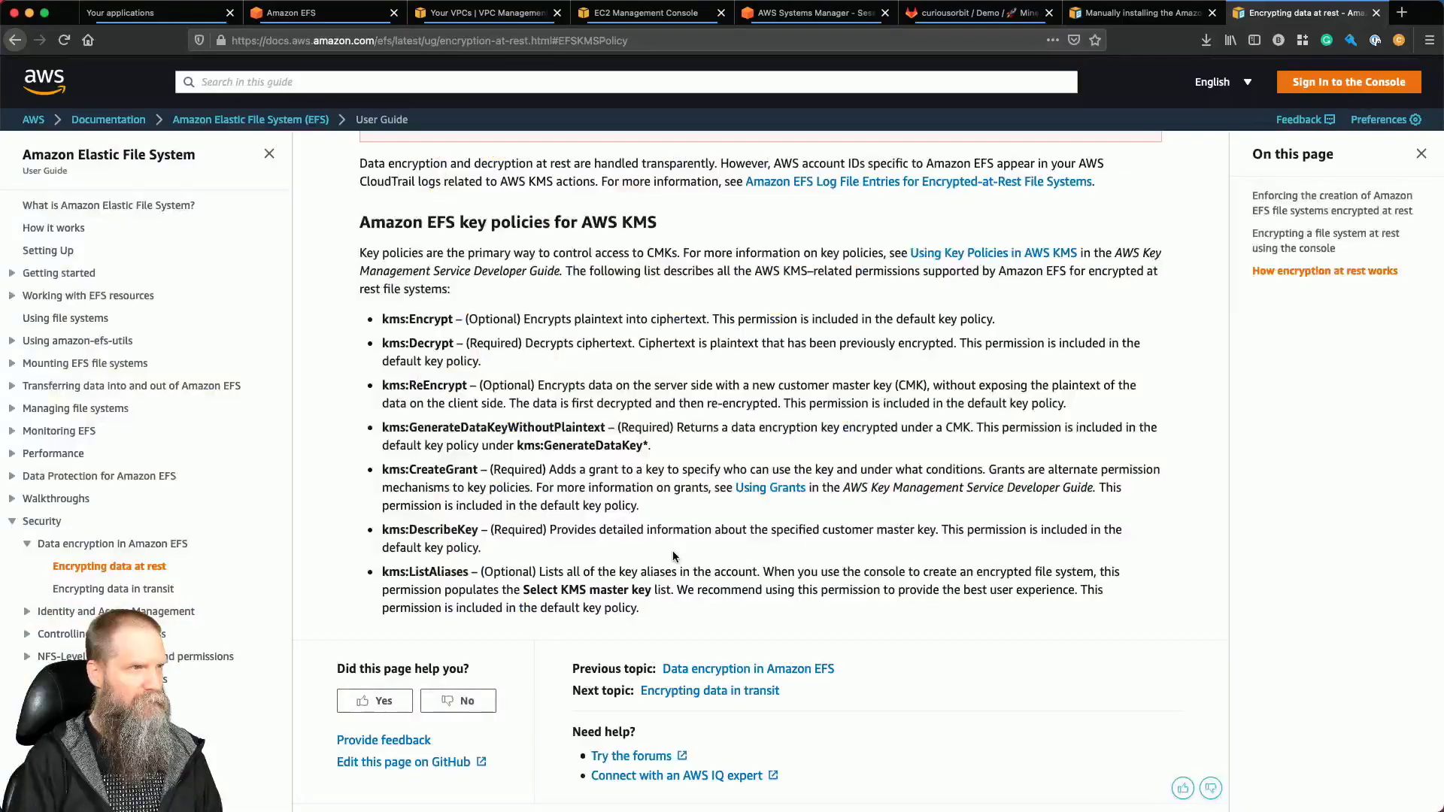
key("super+Tab")
type("Dec")
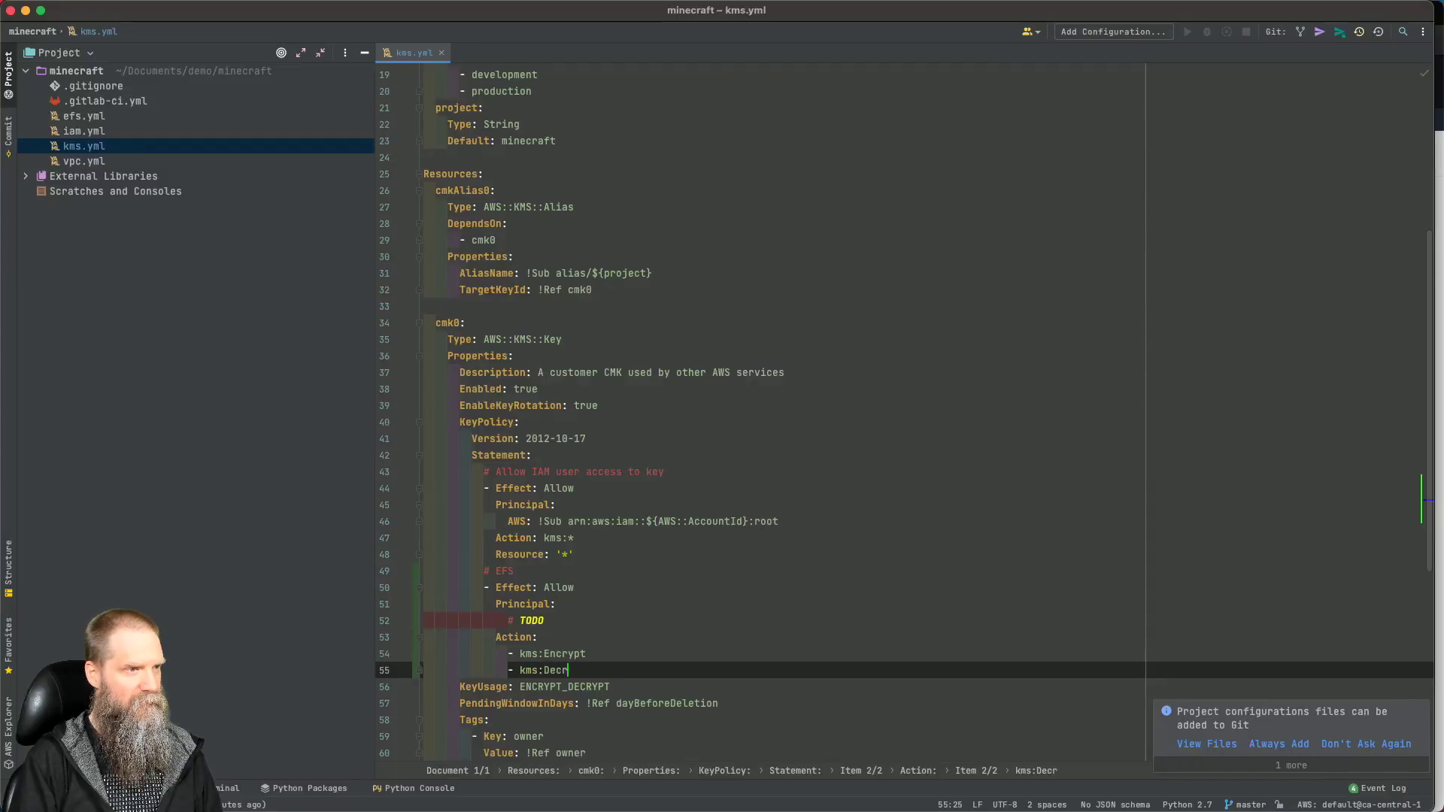
type("rypt")
key("Return")
Add kms:ReEncrypt to the EFS statement's Action list, checking the permission name in the AWS documentation.
type("- kms")
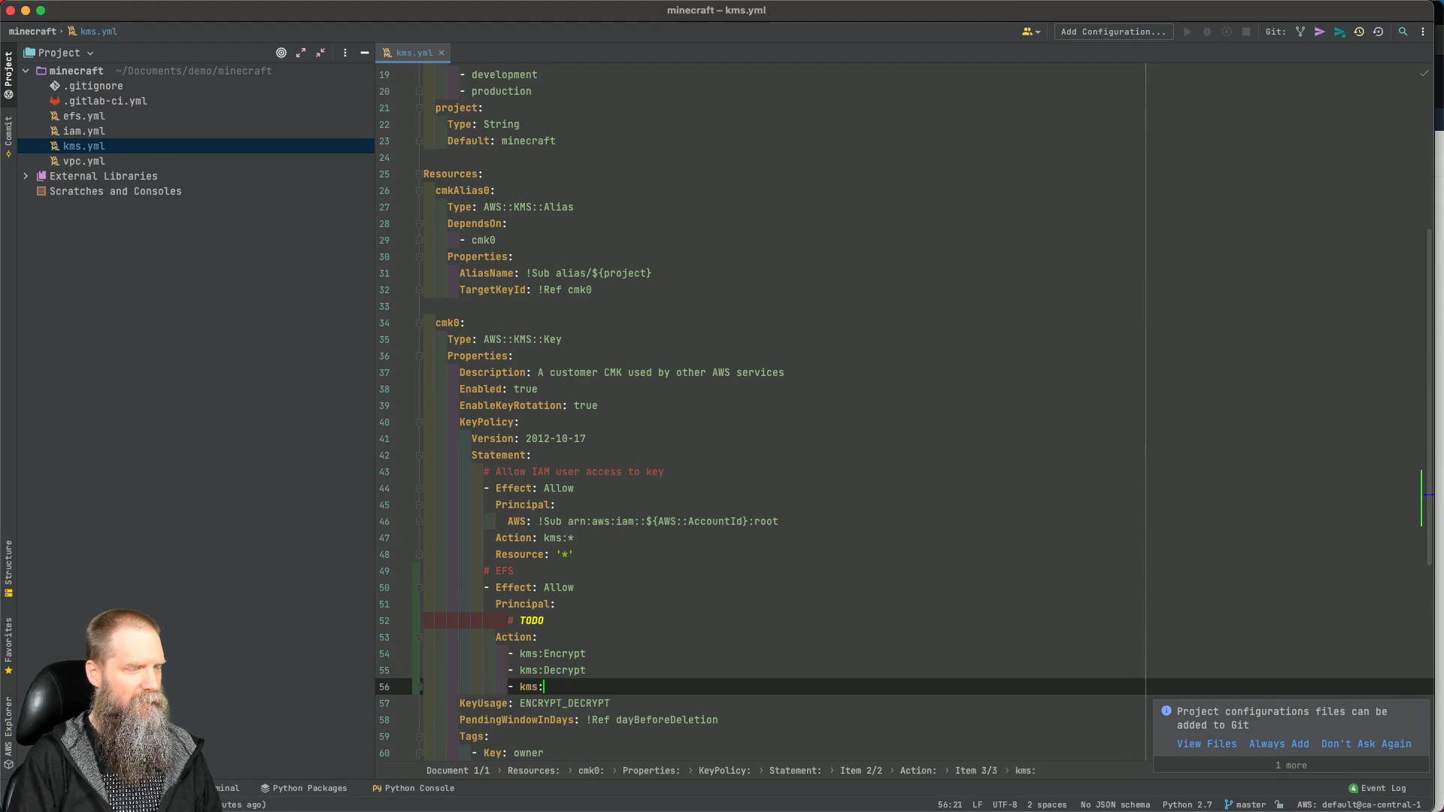
type(":")
key("super+Tab")
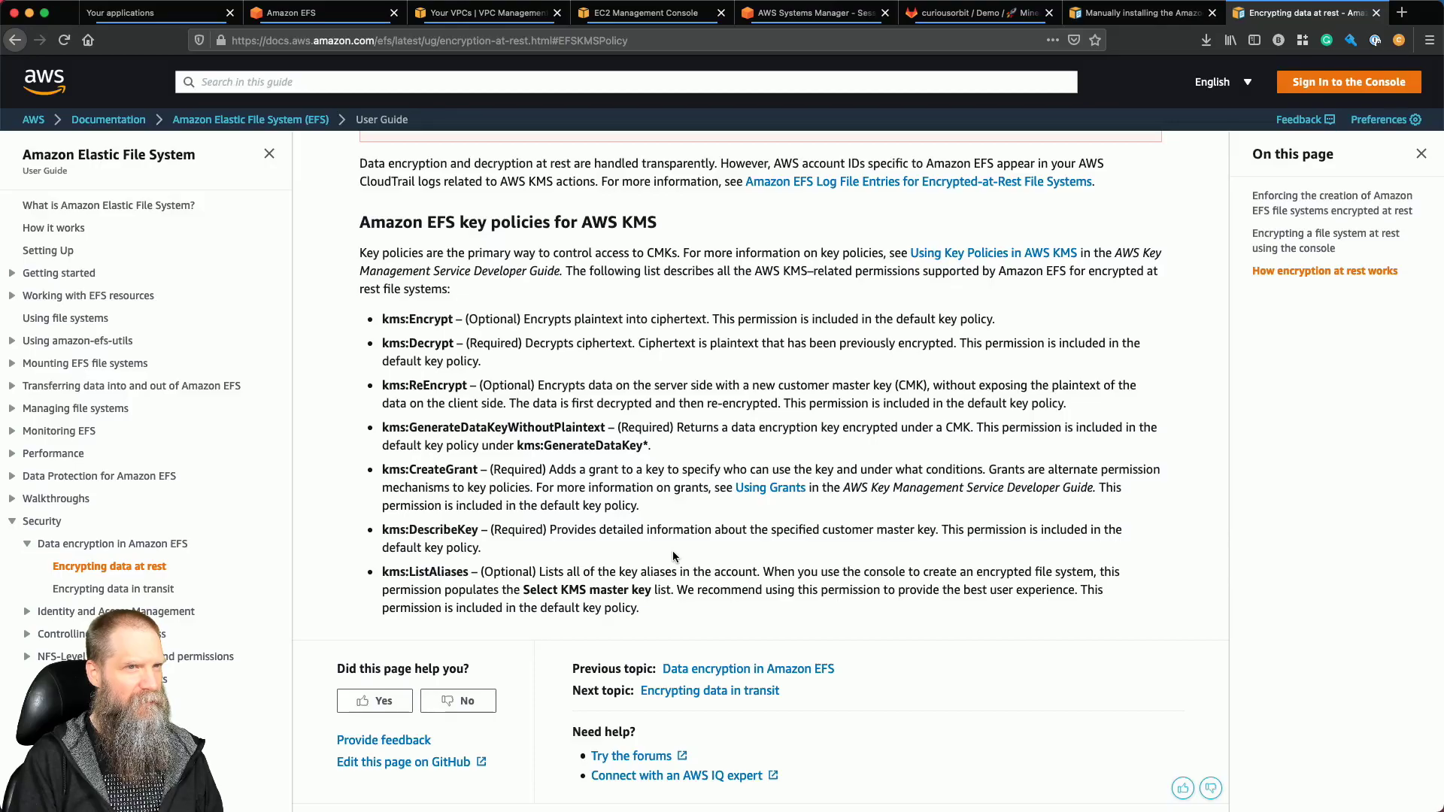
key("super+Tab")
type("ReEncrypt")
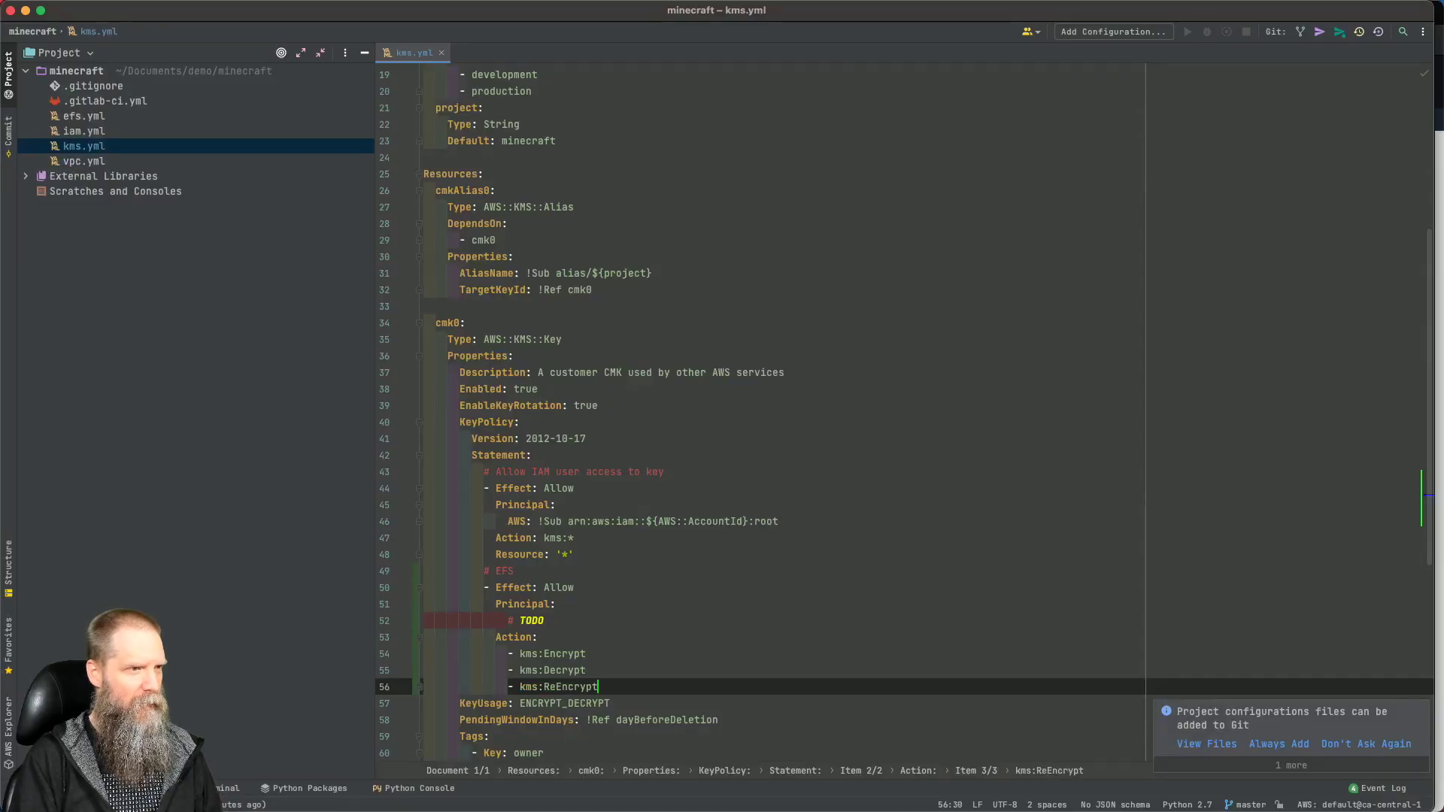
key("Return")
Copy GenerateDataKeyWithoutPlaintext from the AWS documentation and add it with the kms: prefix to the EFS statement's Action list.
key("super+Tab")
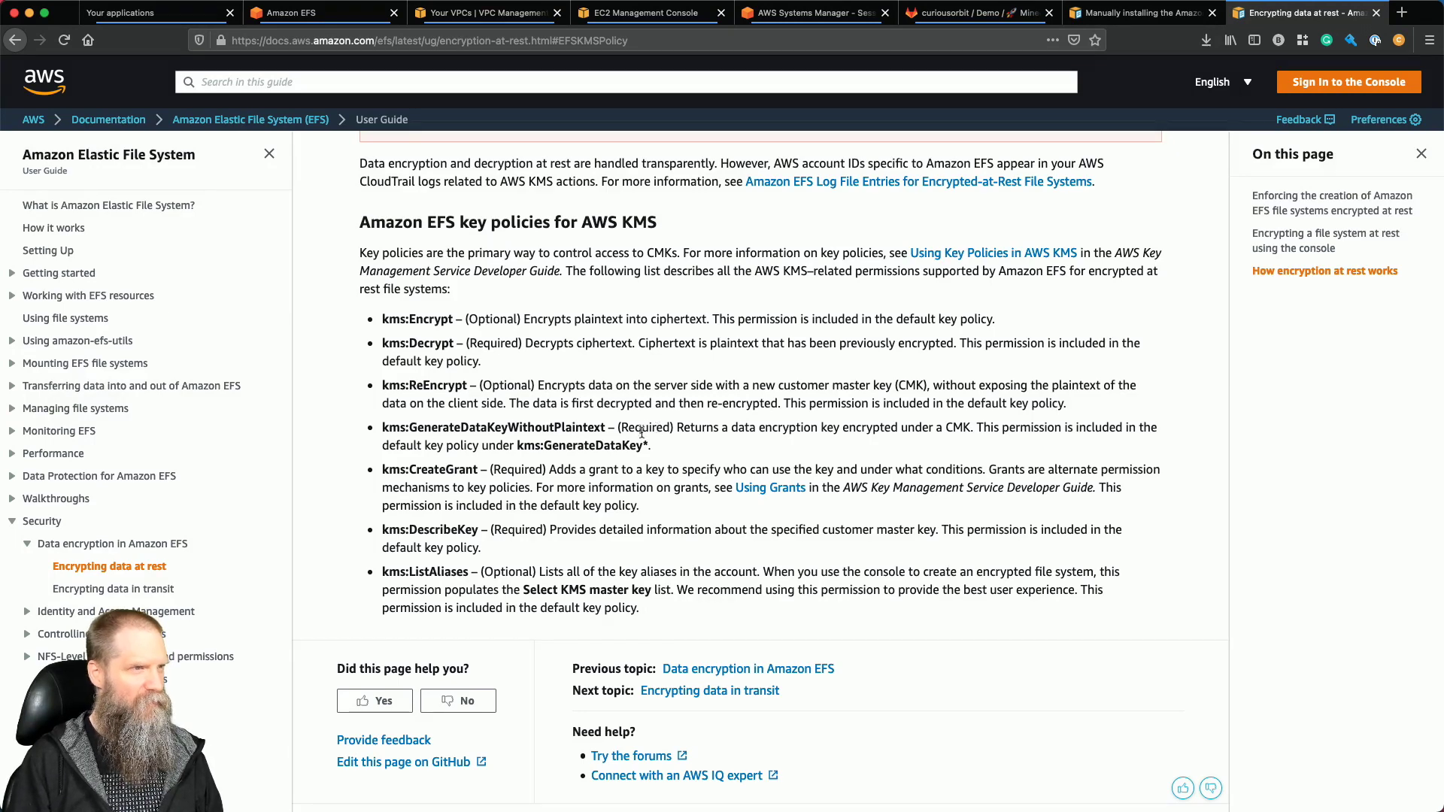
double_click(541, 427)
key("super+c")
key("super+Tab")
type("ksm:")
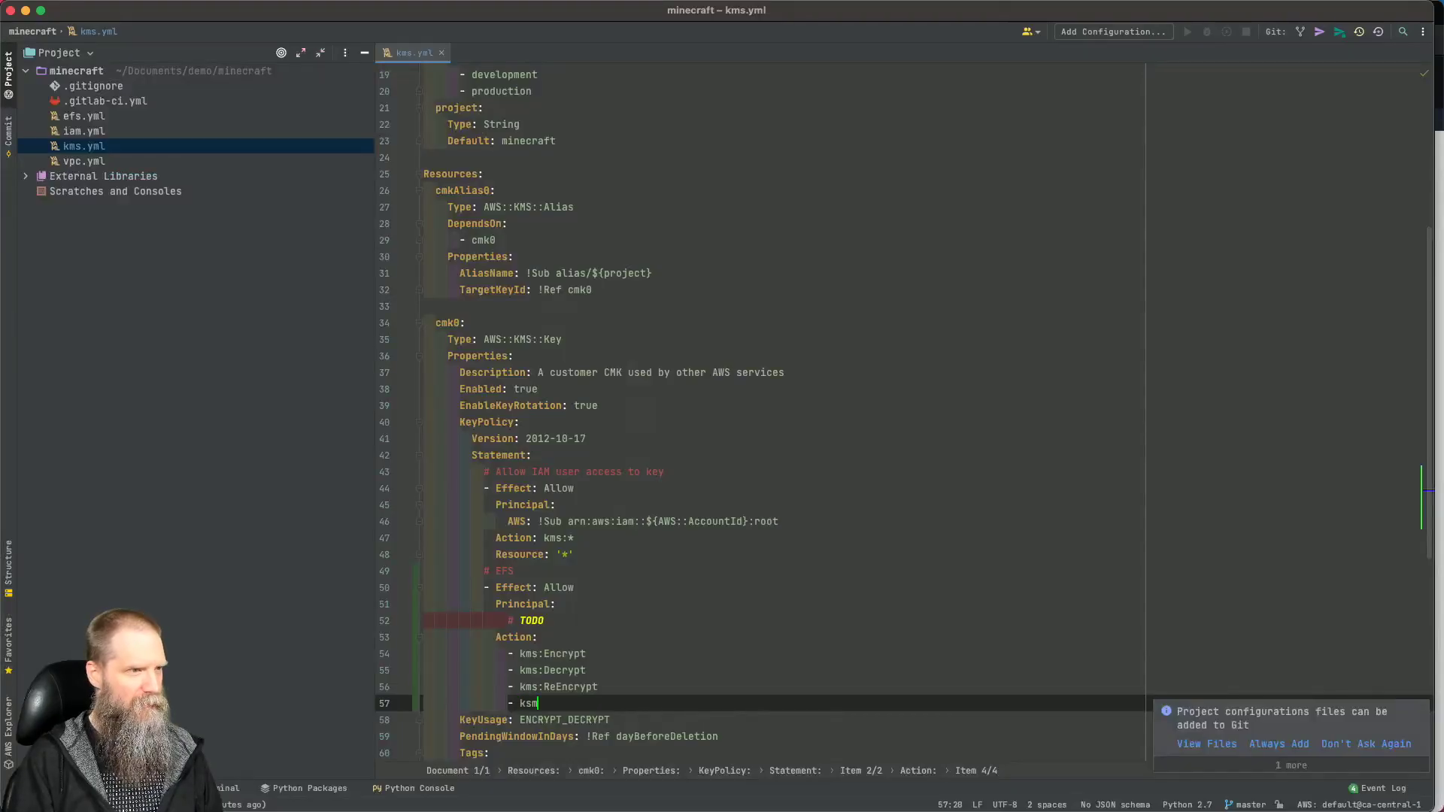
key("super+v")
key("BackSpace")
key("BackSpace")
key("BackSpace")
key("alt+BackSpace")
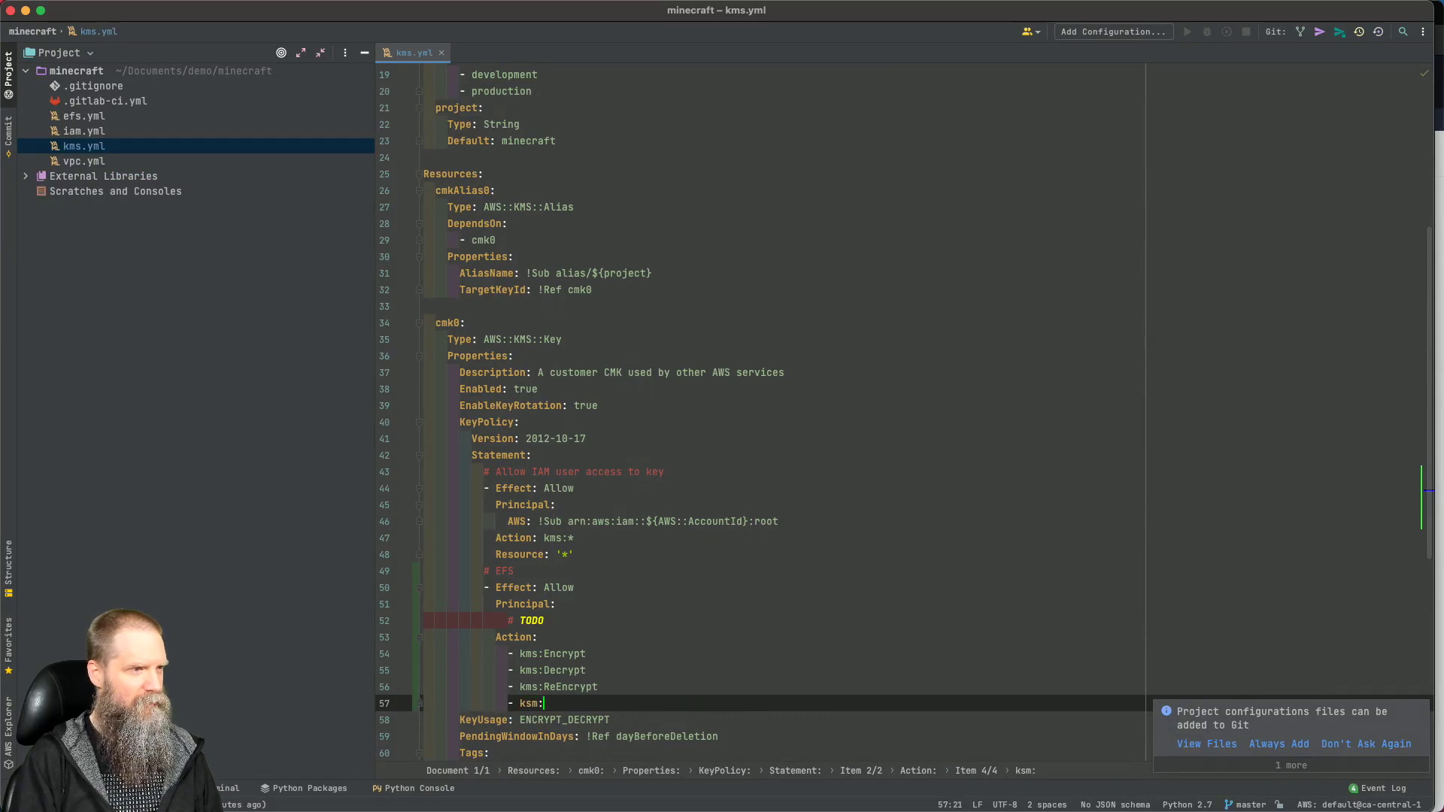
key("BackSpace")
key("BackSpace")
key("BackSpace")
type("ms:")
key("super+v")
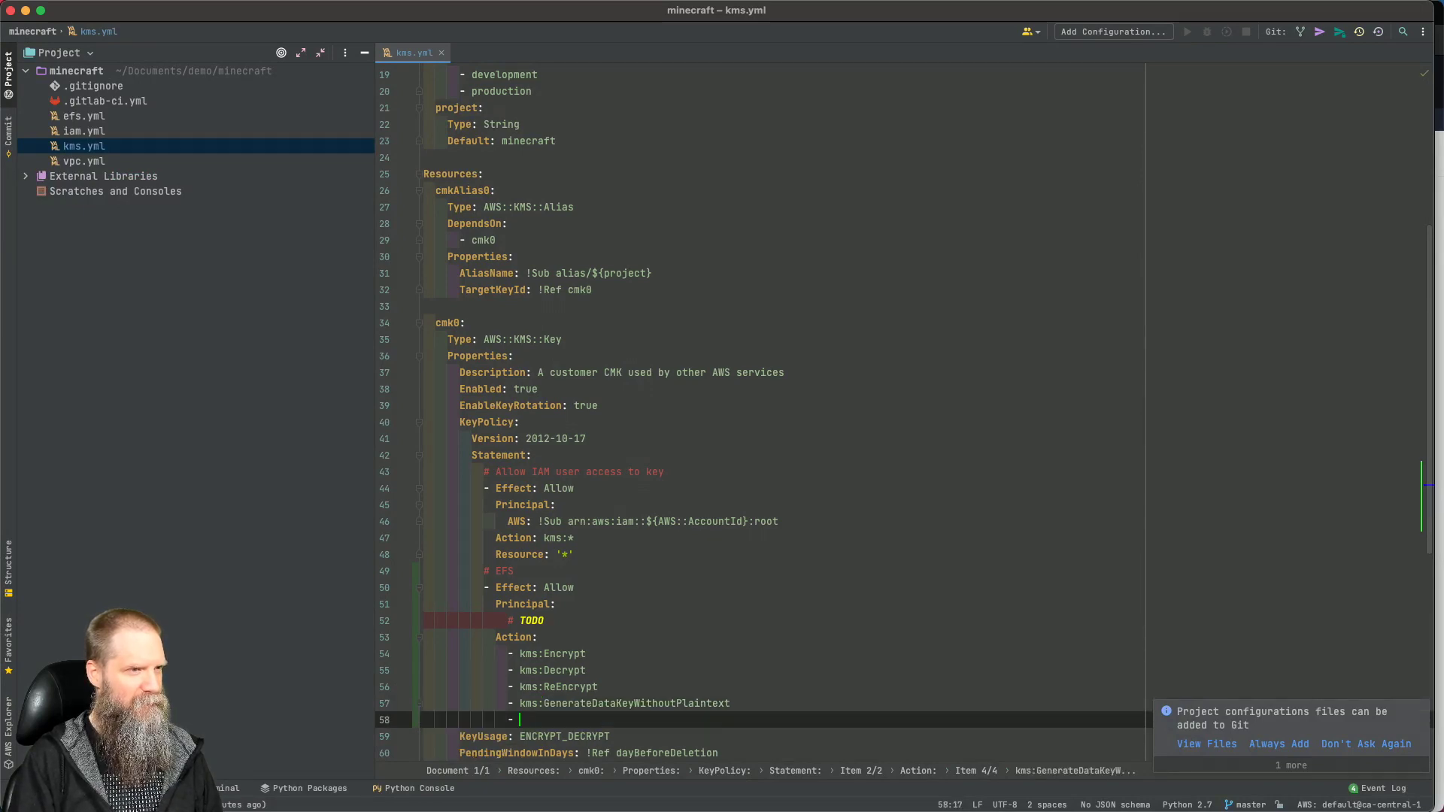
Add kms:CreateGrant below kms:GenerateDataKeyWithoutPlaintext in the EFS statement's Action list.
key("super+Tab")
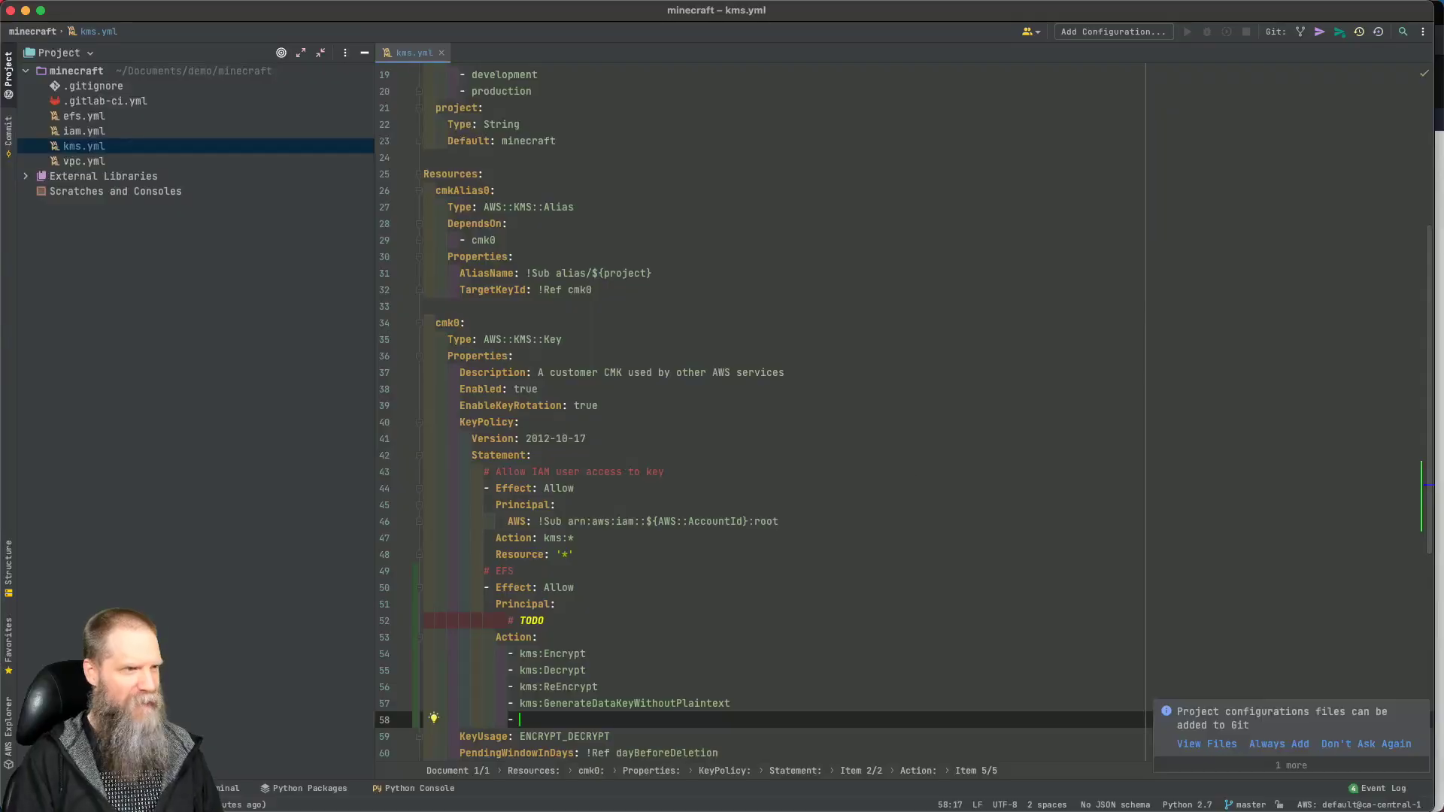
type("kms:")
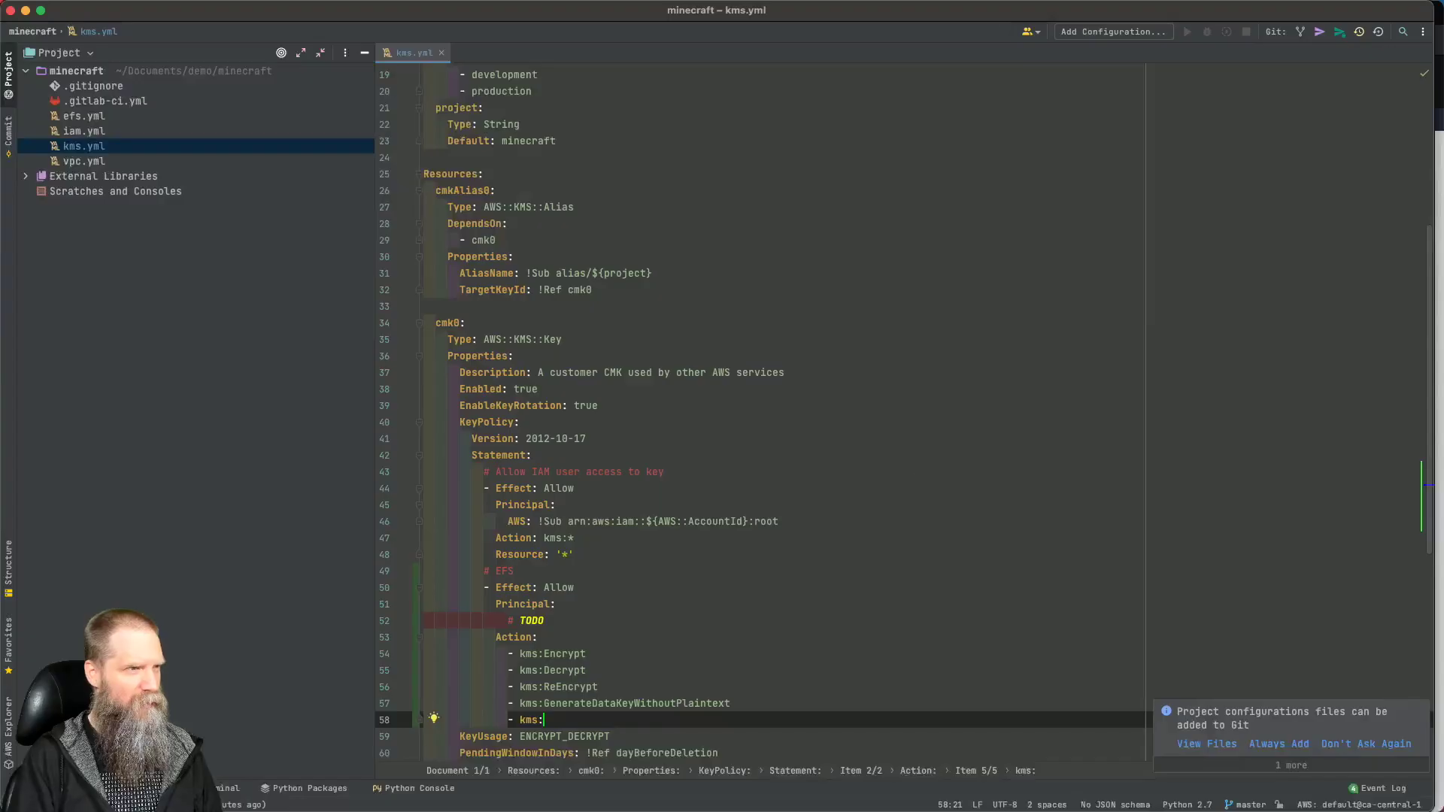
type("Cre")
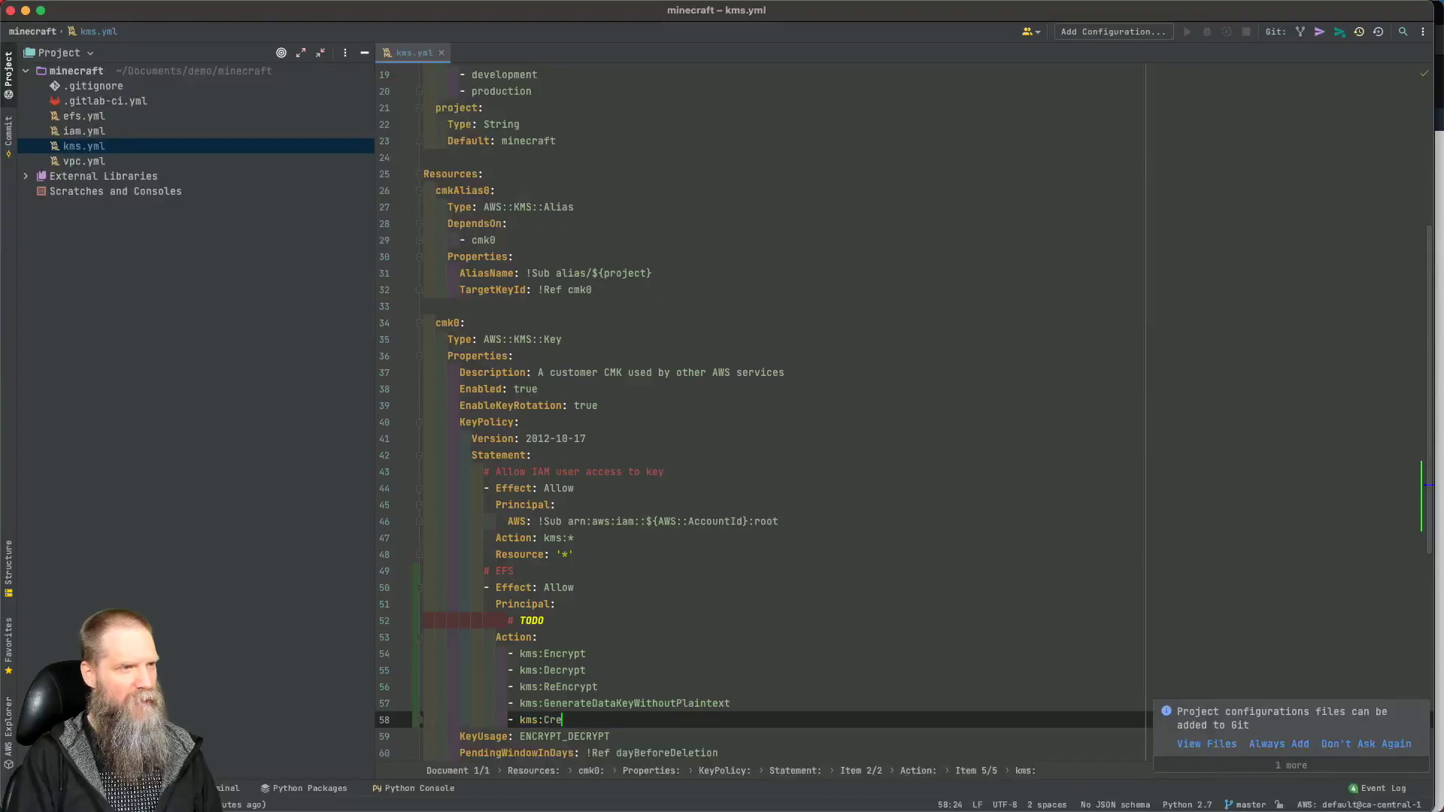
type("ateGrant")
key("Return")
Add kms:DescribeKey below kms:CreateGrant in the EFS statement's Action list.
key("super+Tab")
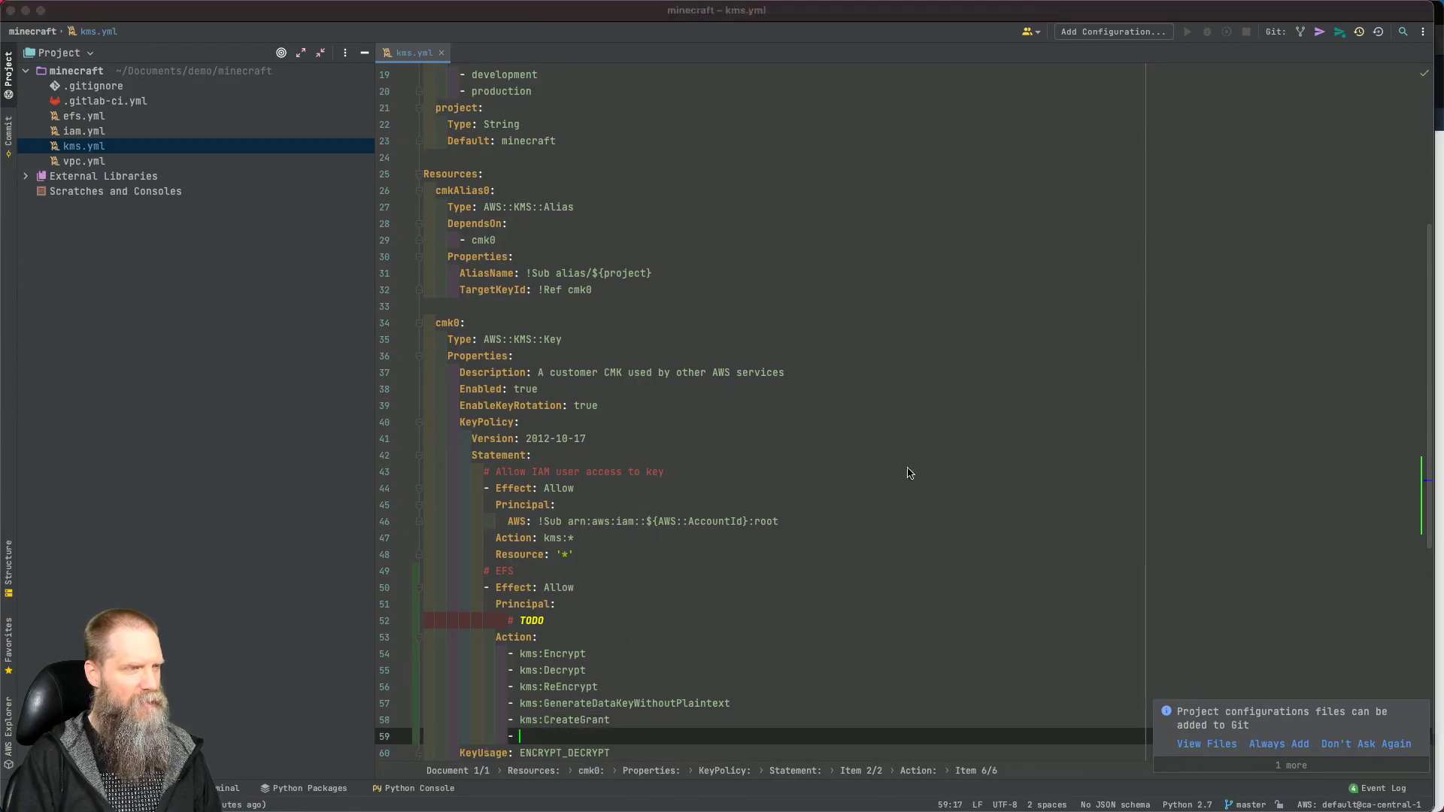
key("super+Tab")
type("ksm")
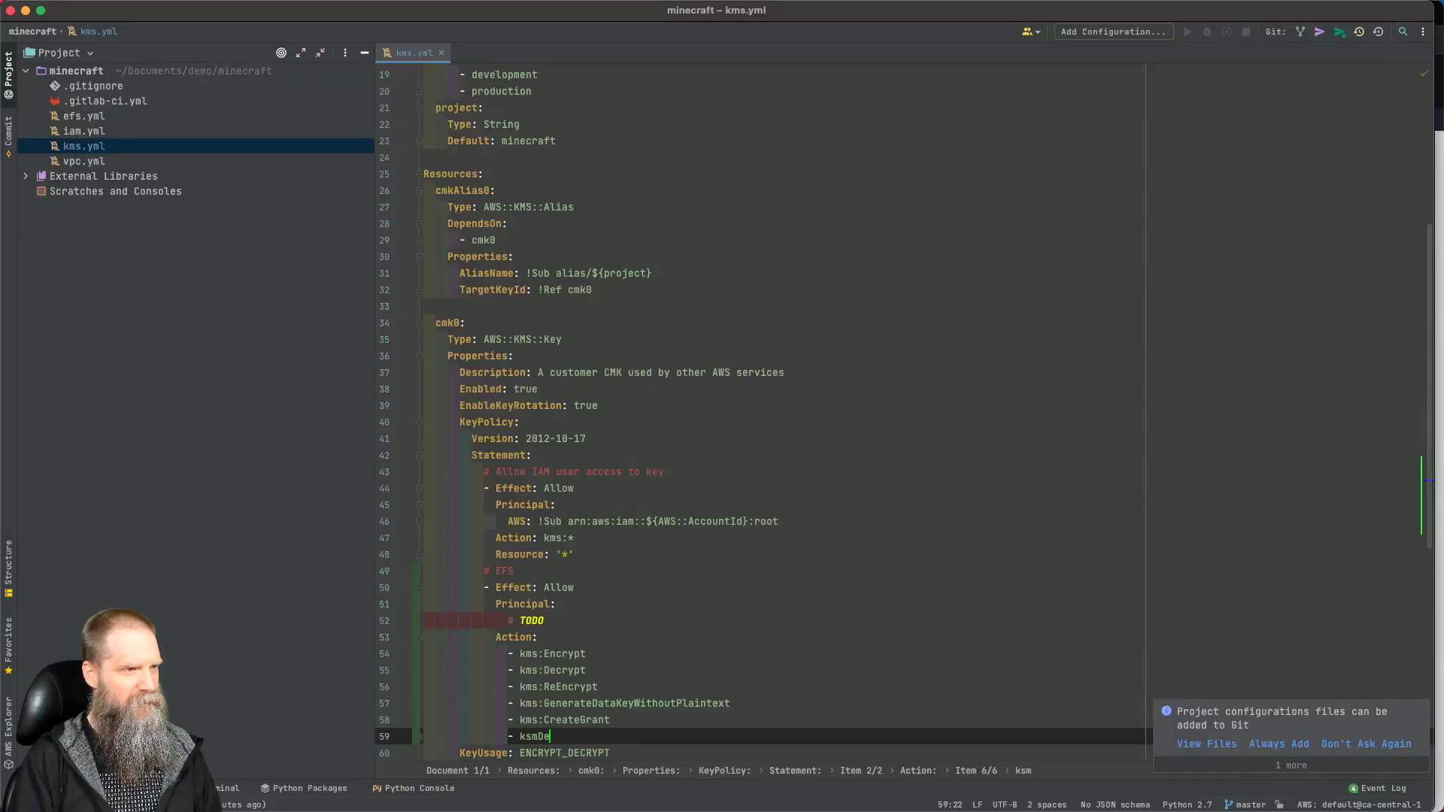
key("BackSpace")
key("BackSpace")
type("ms")
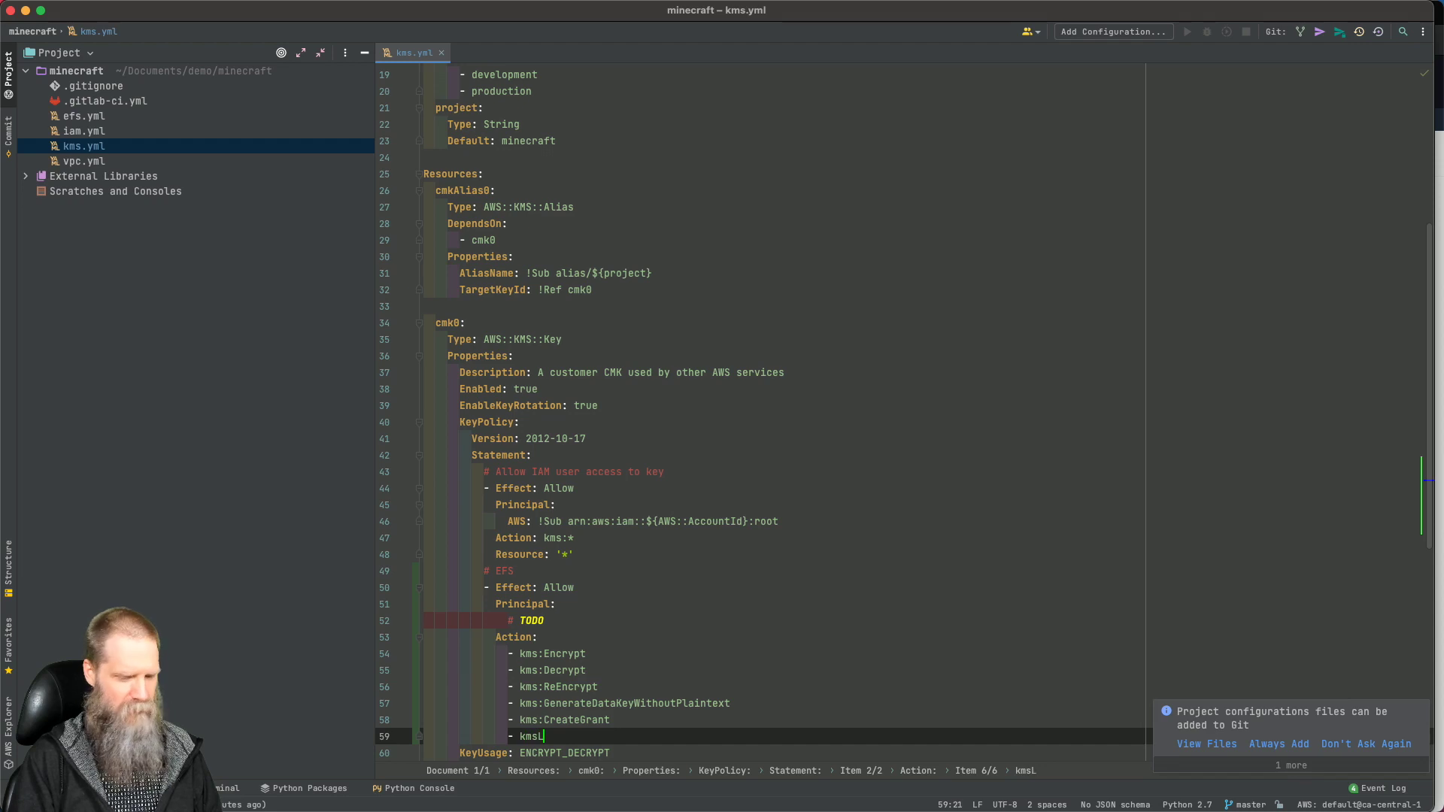
type(":Describ")
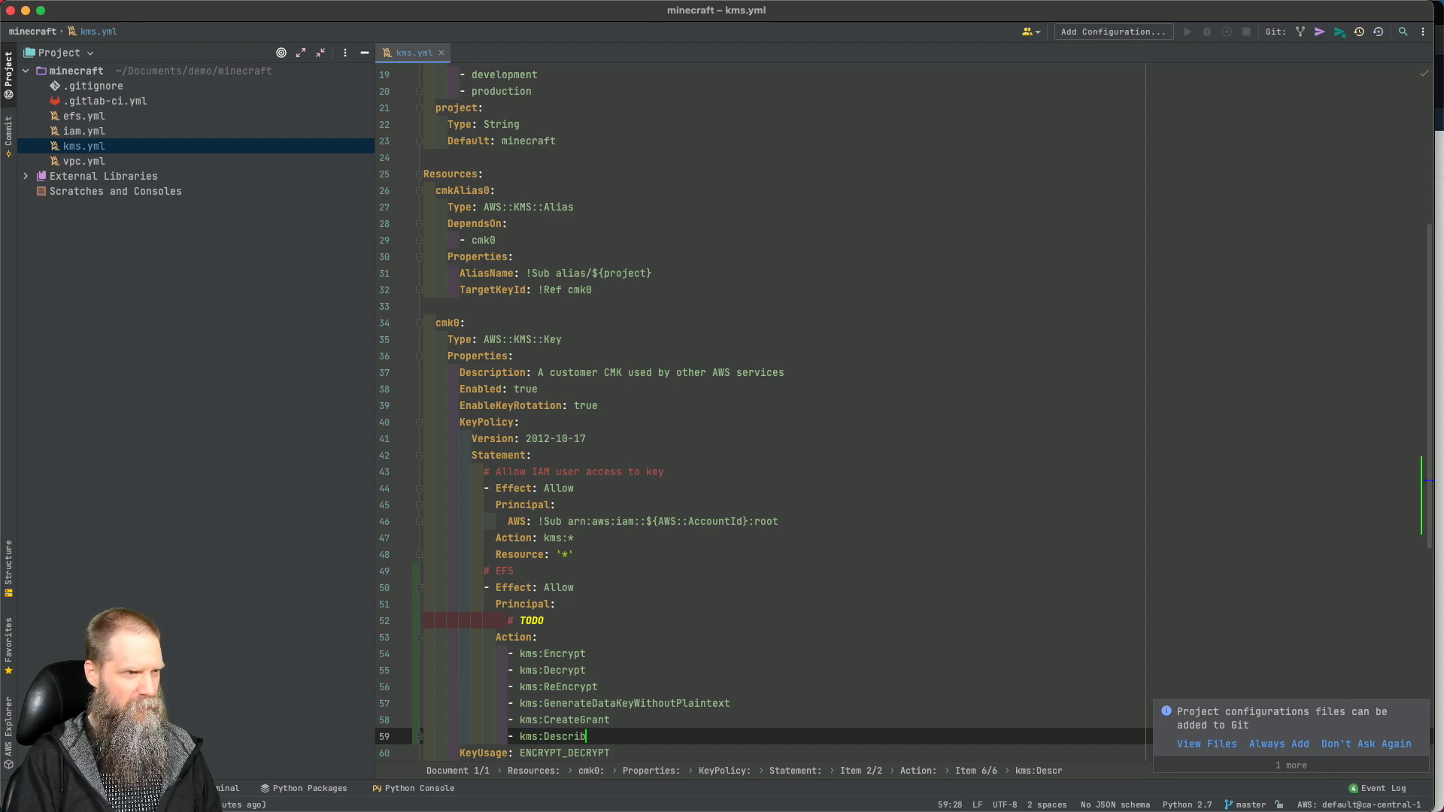
type("eKey")
key("Return")
Check the last permission in the AWS documentation and add kms:ListAliases to the end of the EFS statement's Action list.
key("super+Tab")
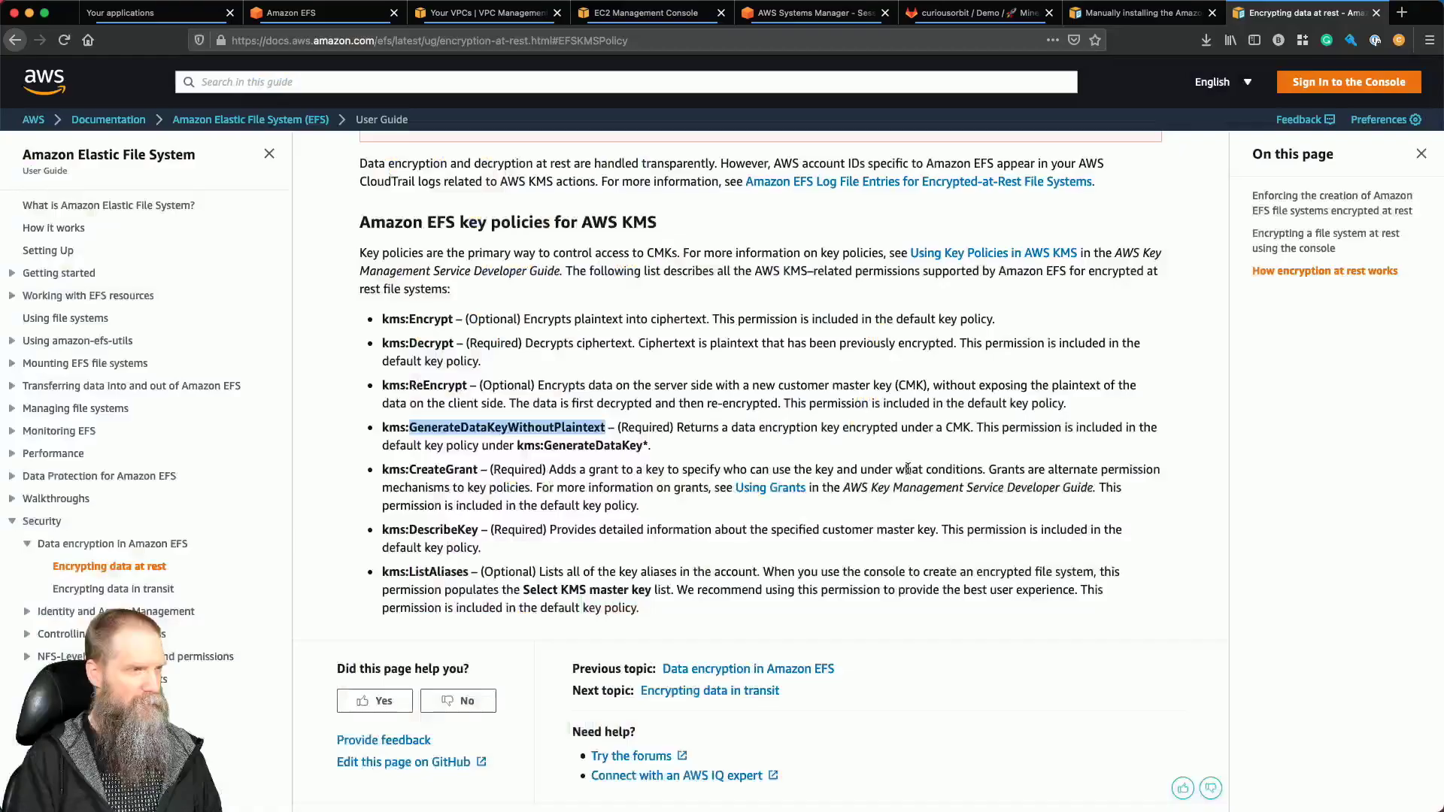
key("super+Tab")
type("k")
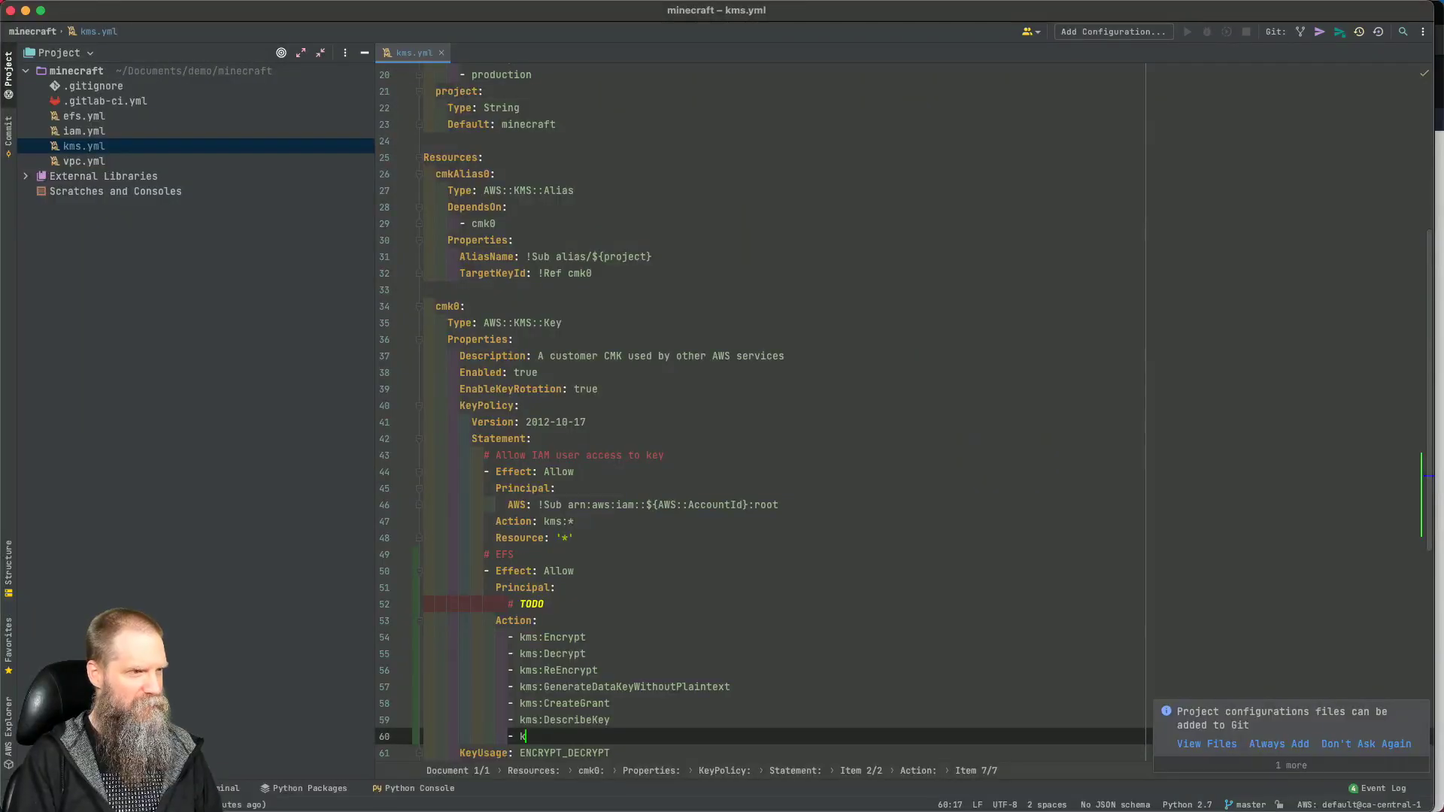
type("ms:ListAliase")
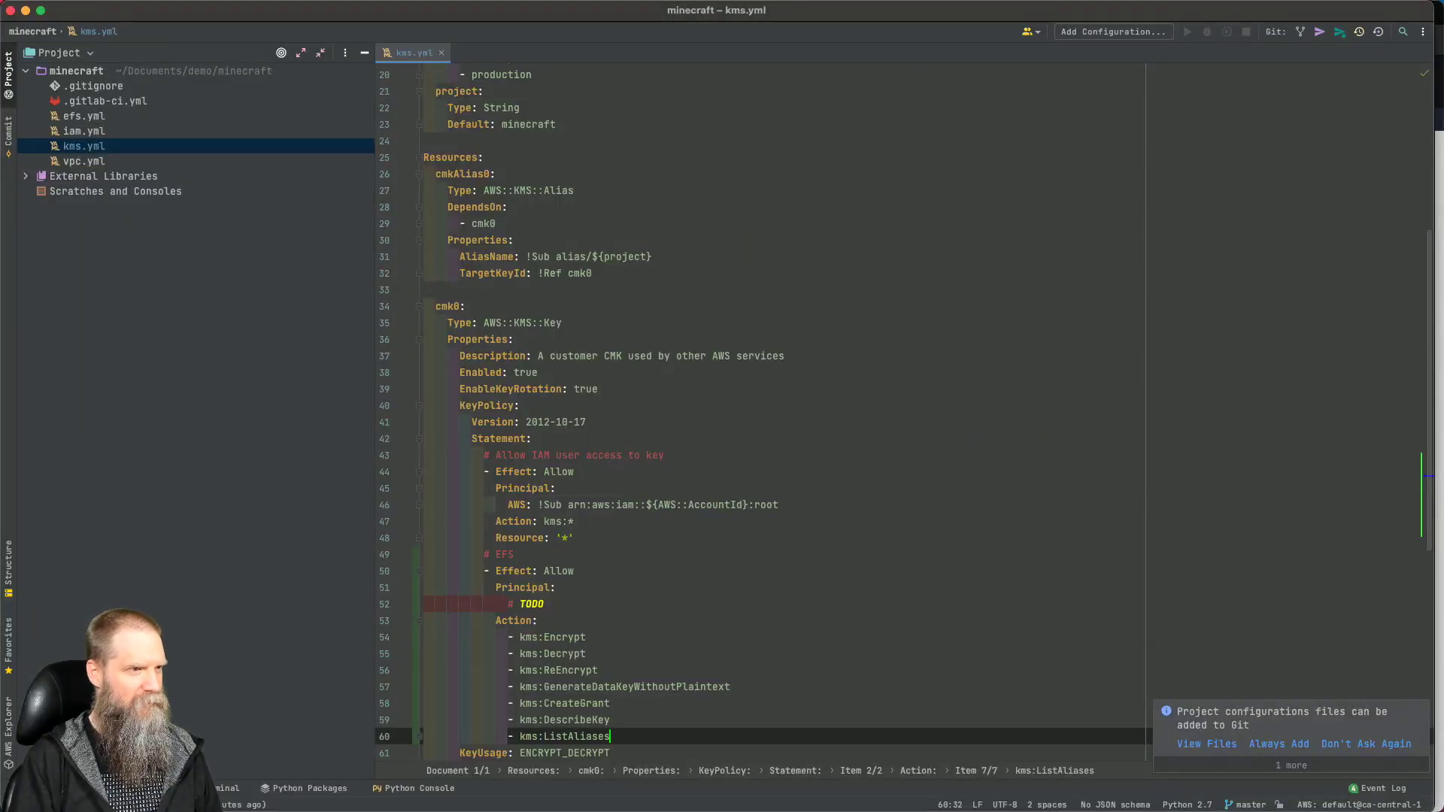
type("s")
scroll(900, 459, "down", 3)
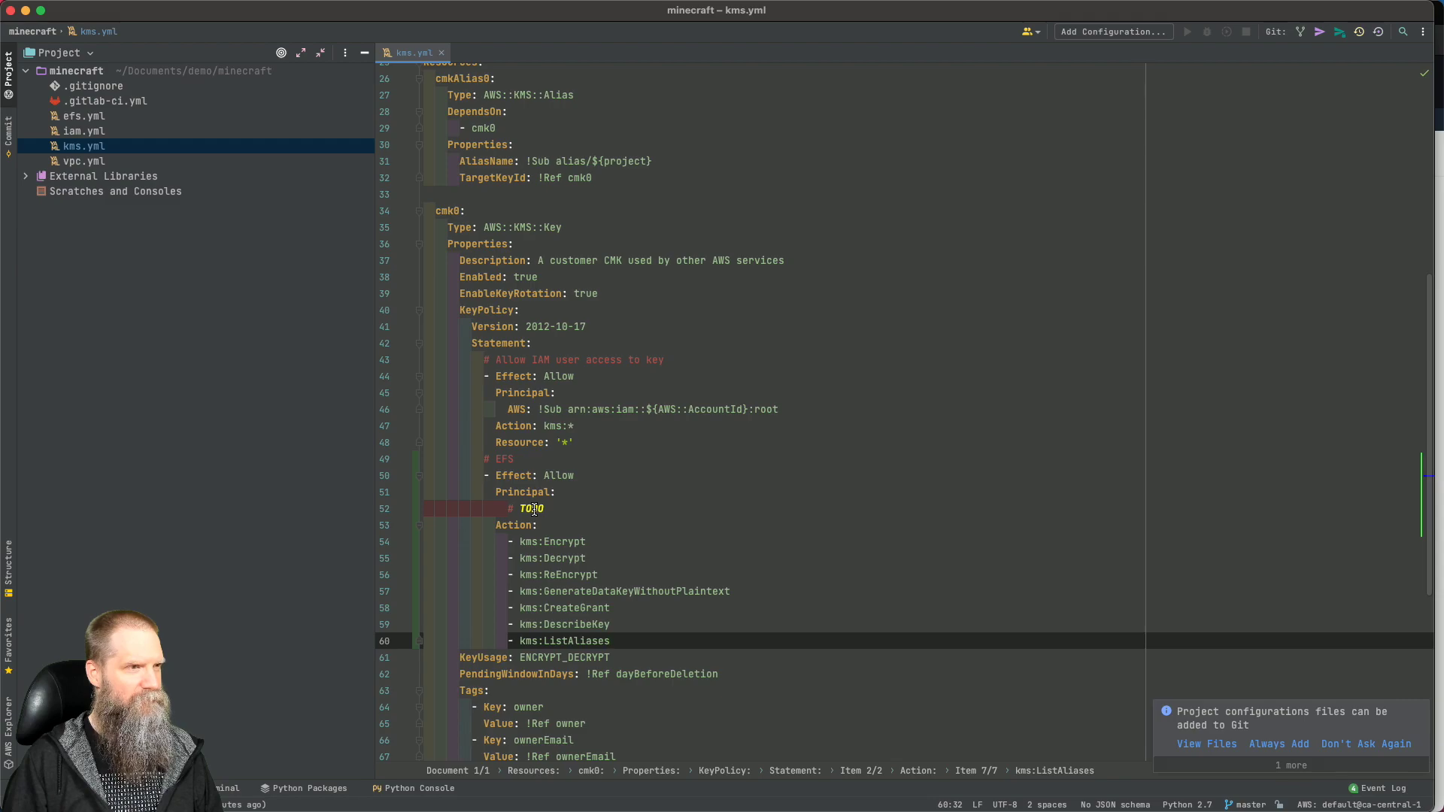
Switch to the AWS console in the browser, find the IAM service and open its account settings.
key("super+Tab")
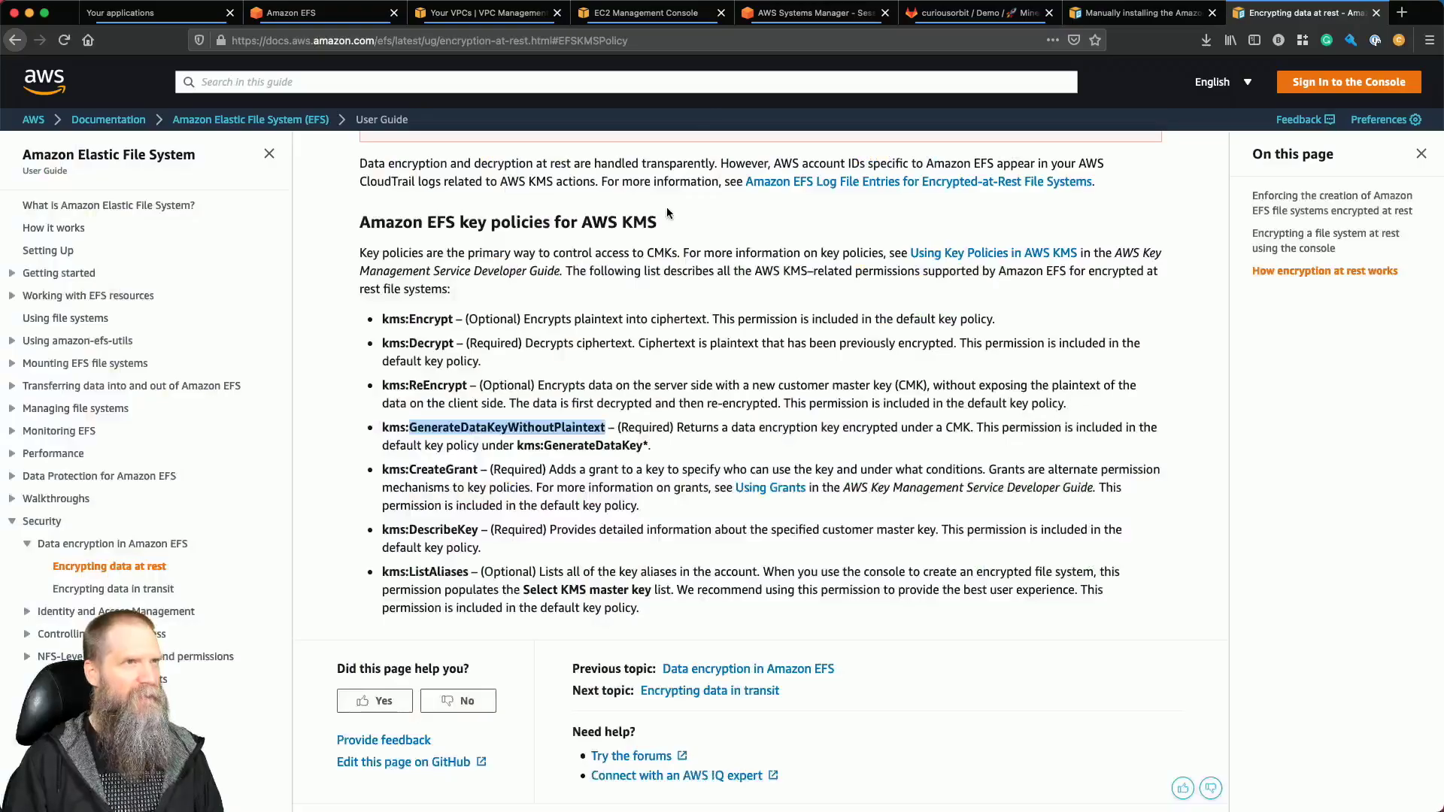
left_click(487, 15)
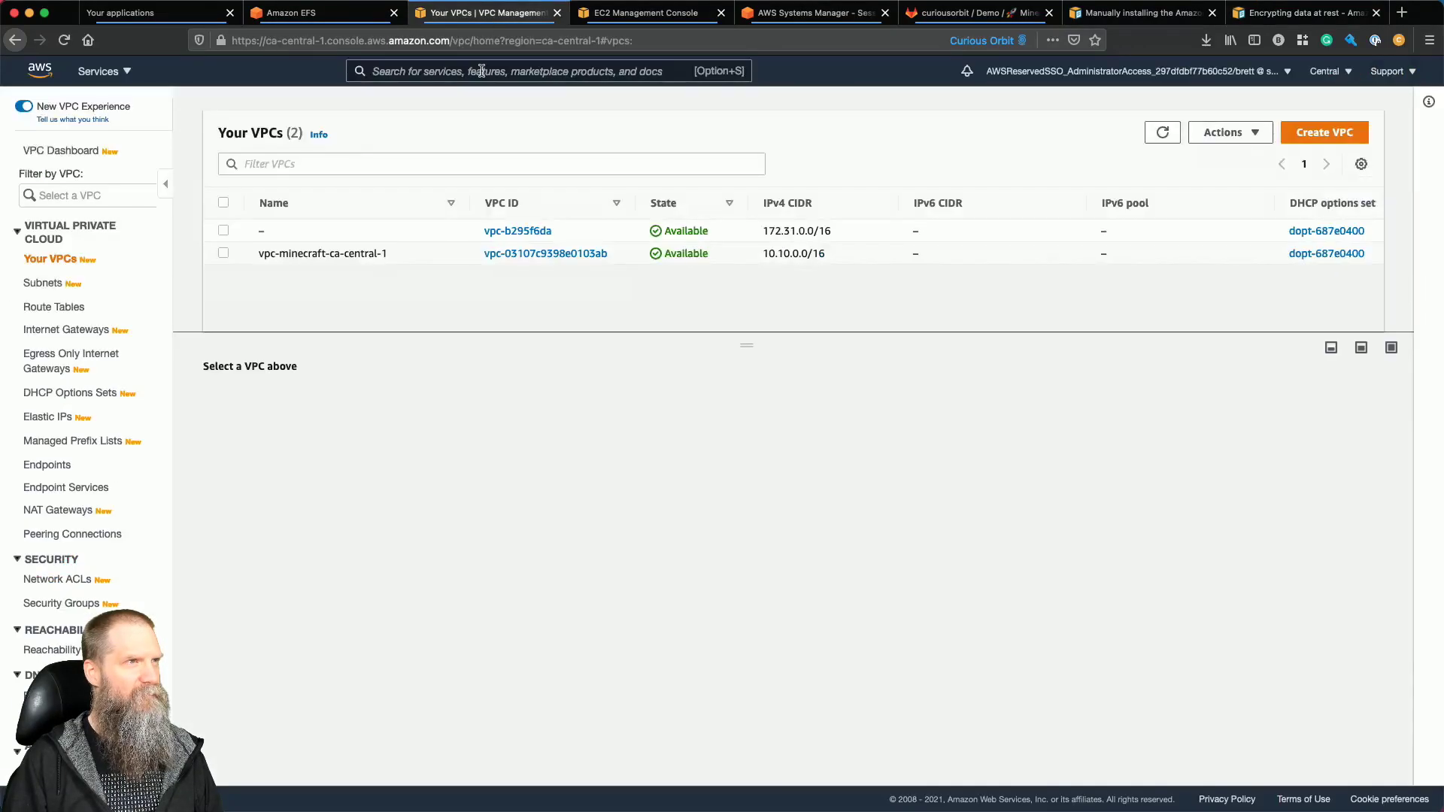
type("iam")
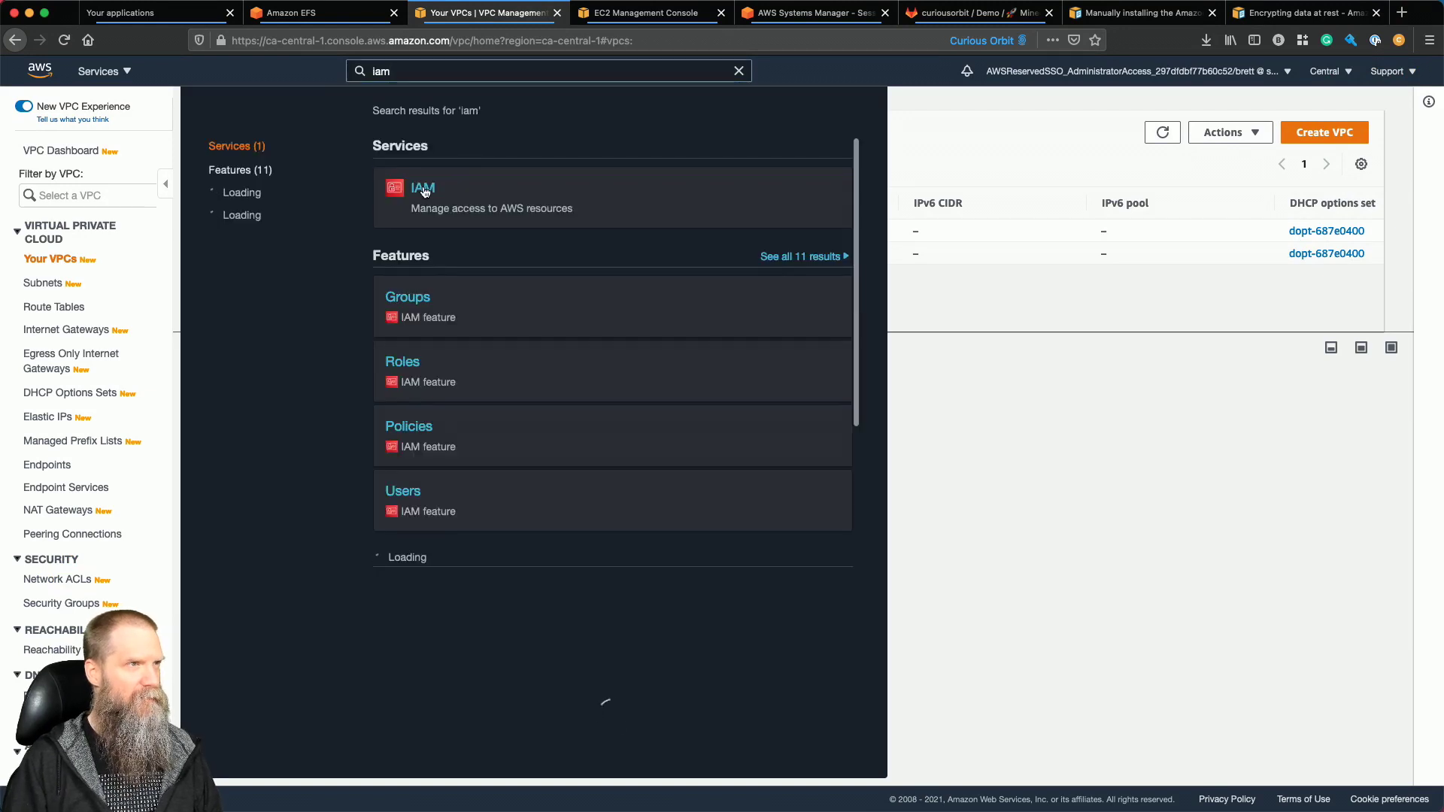
left_click(451, 106)
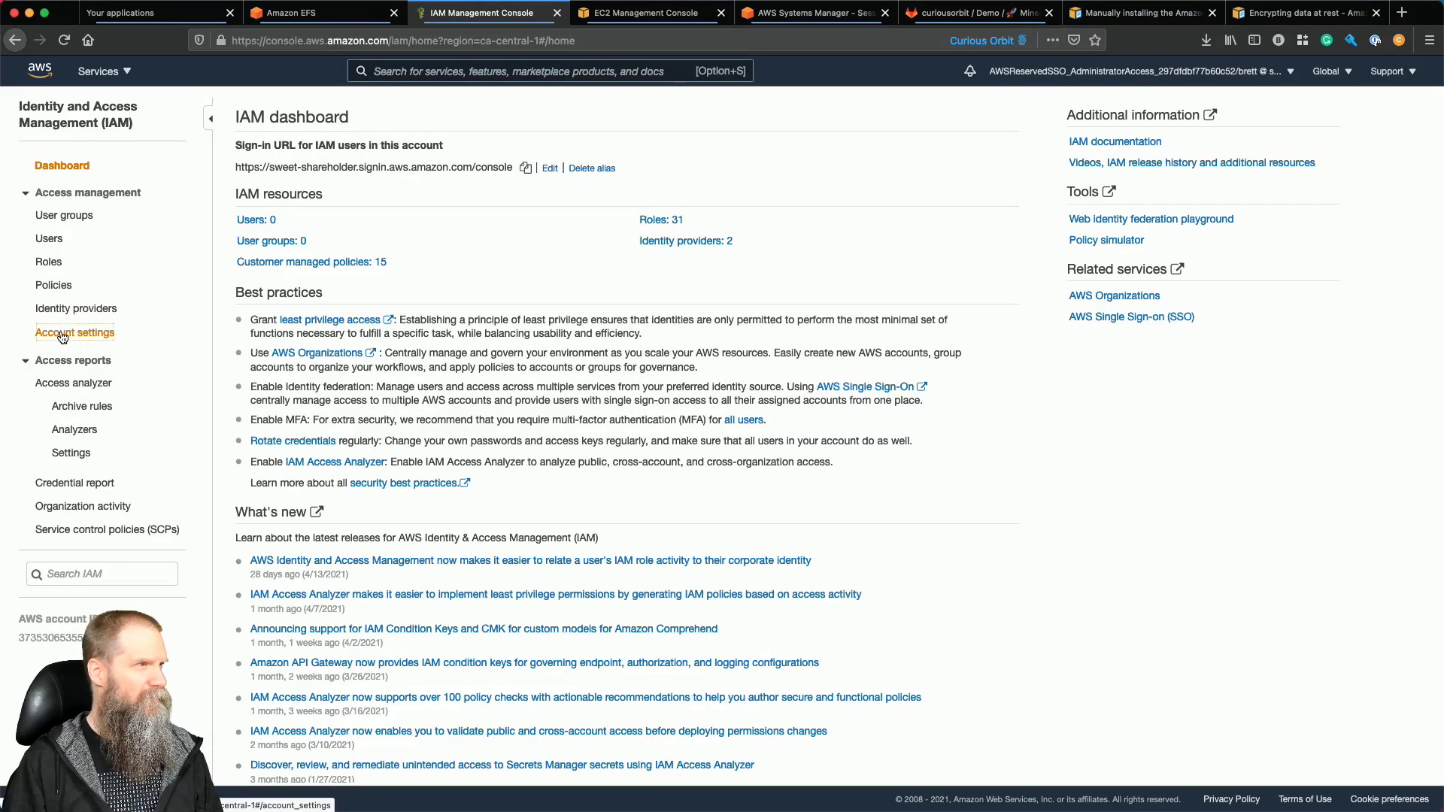
left_click(63, 338)
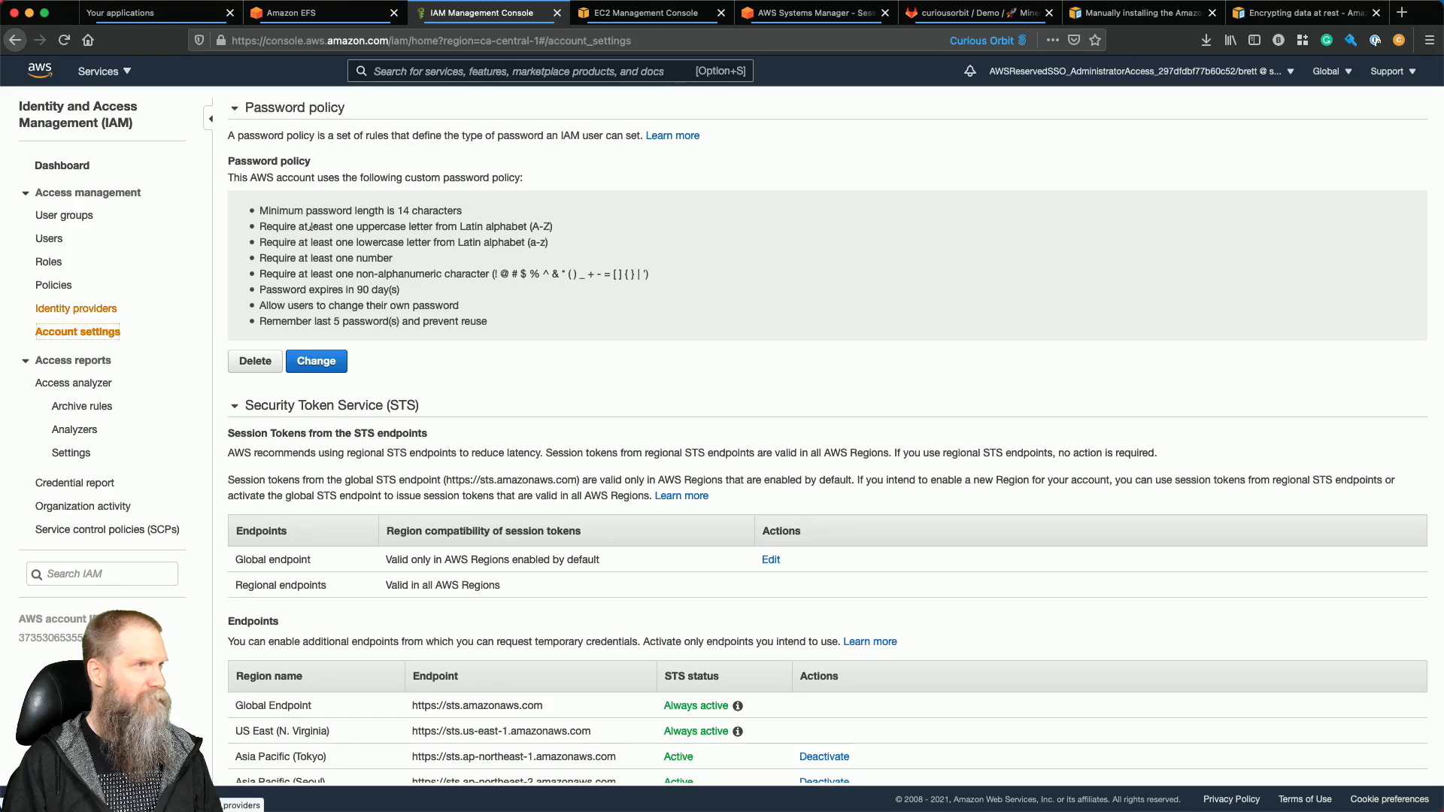
Search the AWS services for "key" and open the Key Management Service.
key("alt+s")
type("key")
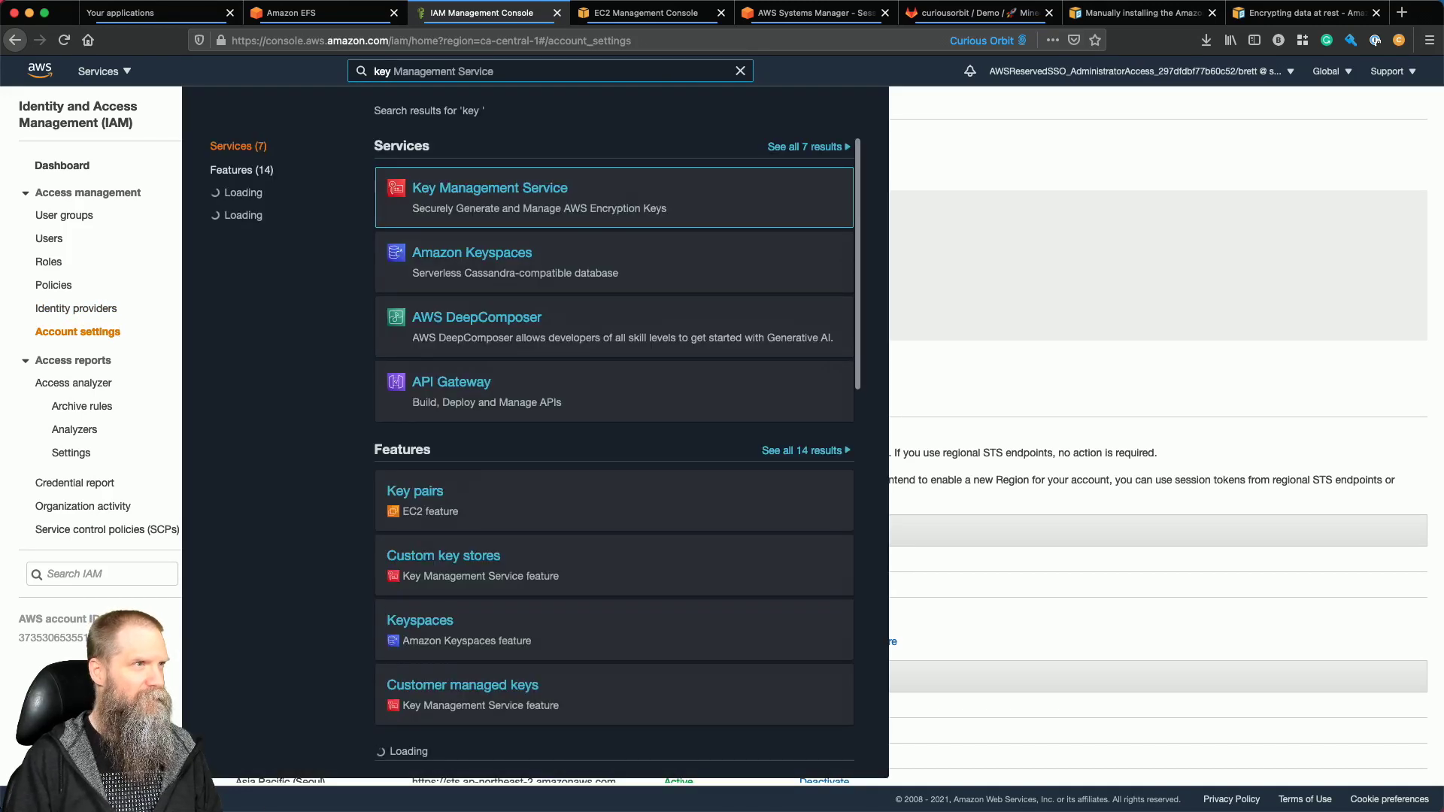
left_click(578, 186)
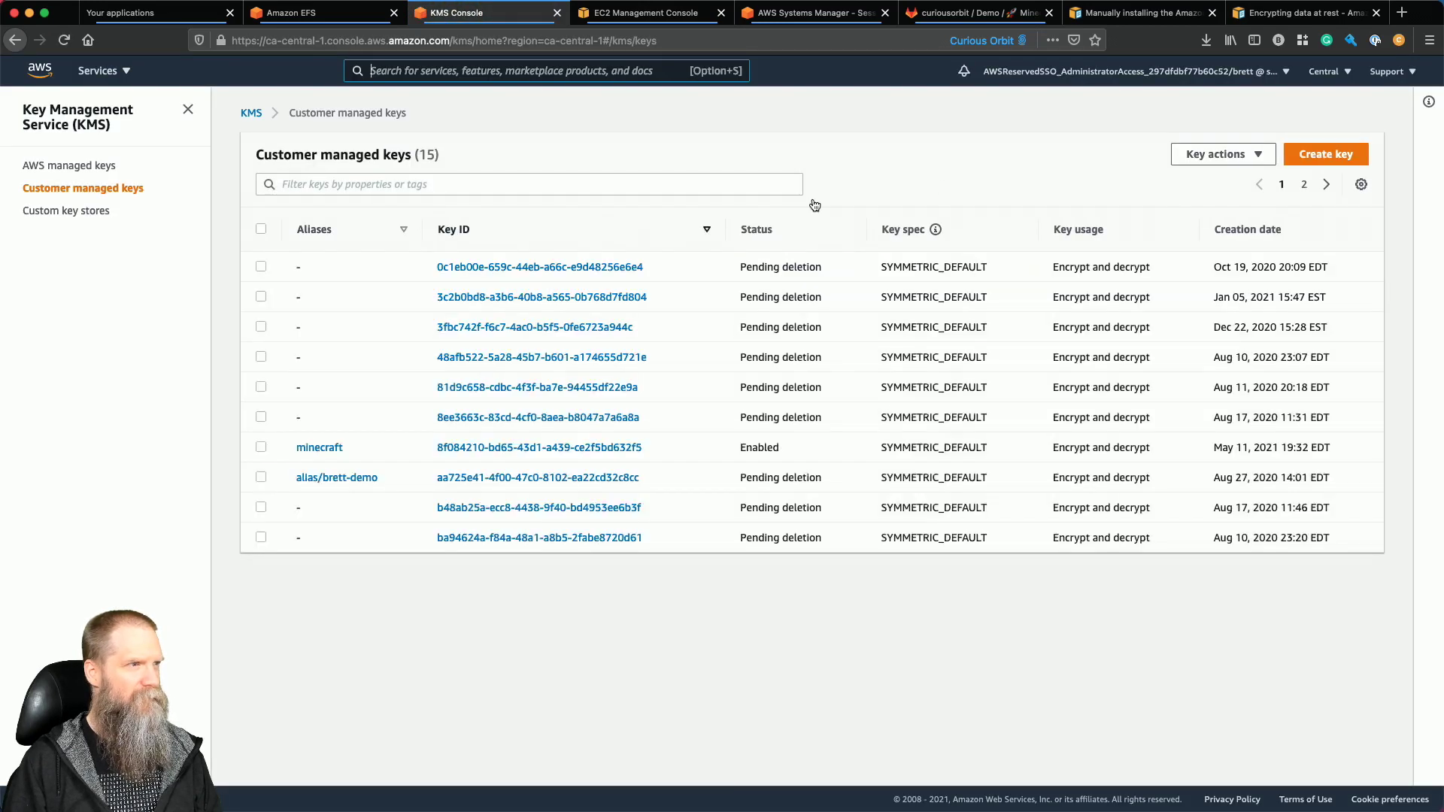
Start creating a customer managed key, keep the Symmetric type with KMS as key material origin, and continue to its labels.
left_click(1323, 155)
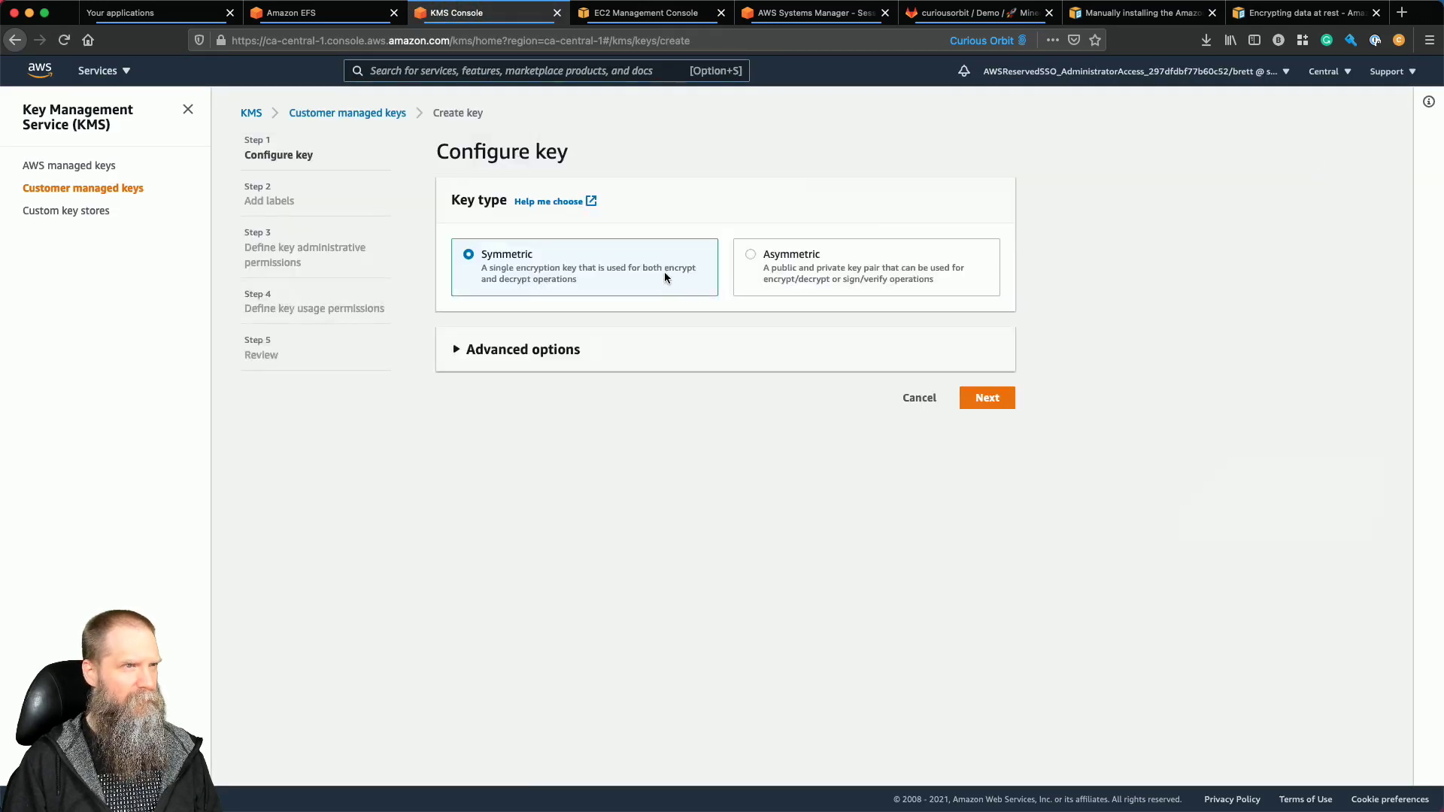
left_click(558, 351)
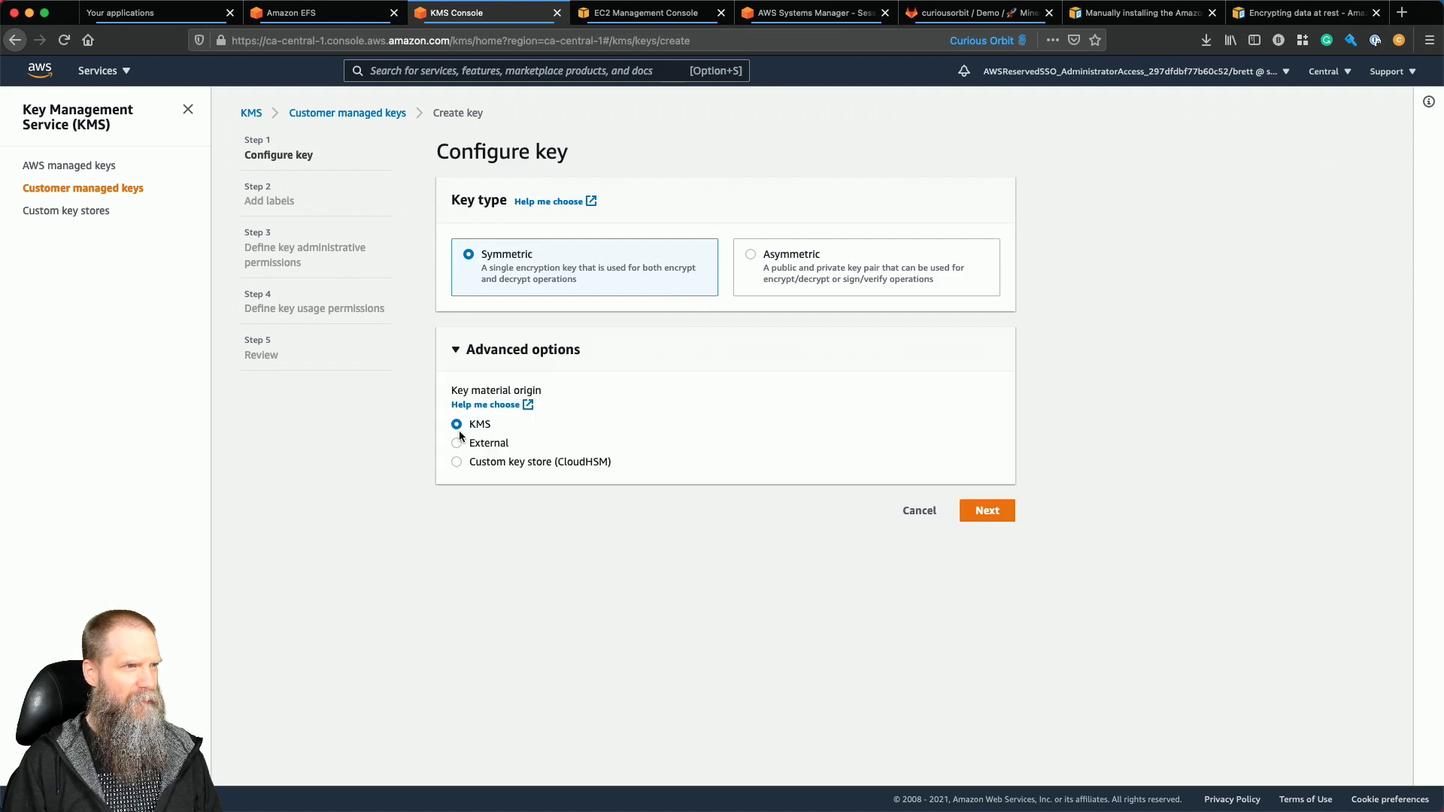
left_click(980, 512)
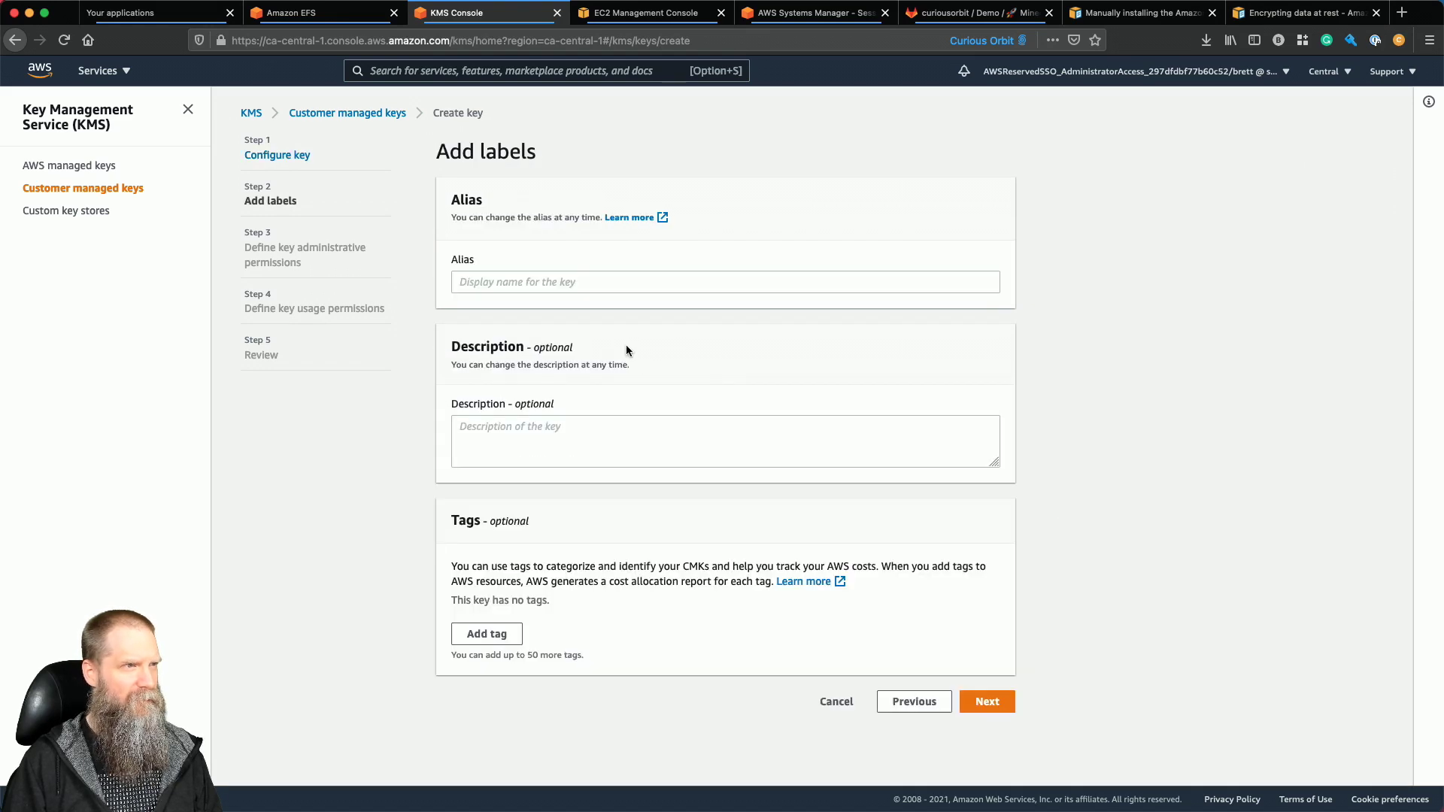
Enter a test alias for the new key, leave the description and tags empty, and continue to the administrative permissions.
left_click(600, 280)
type("brett-test")
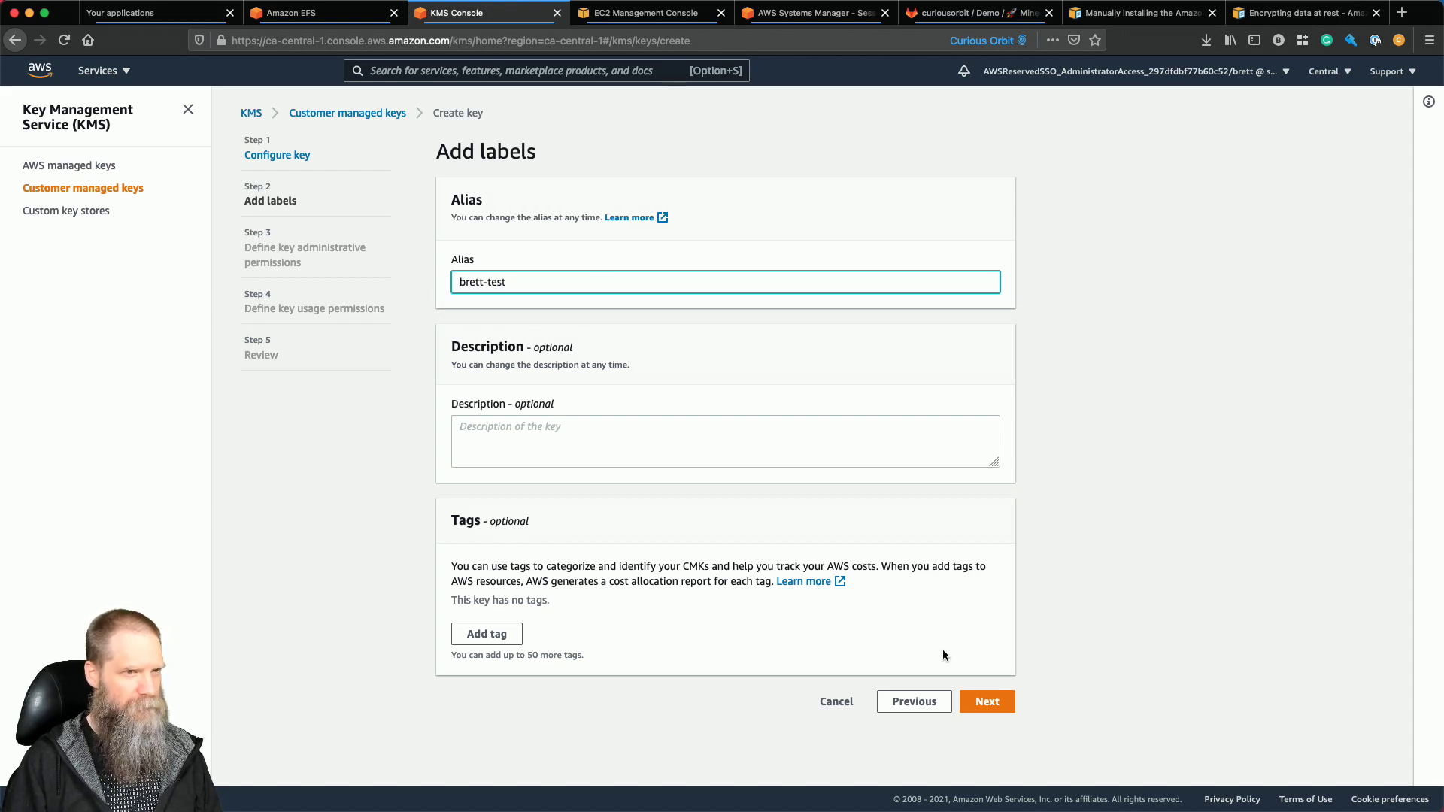
left_click(986, 701)
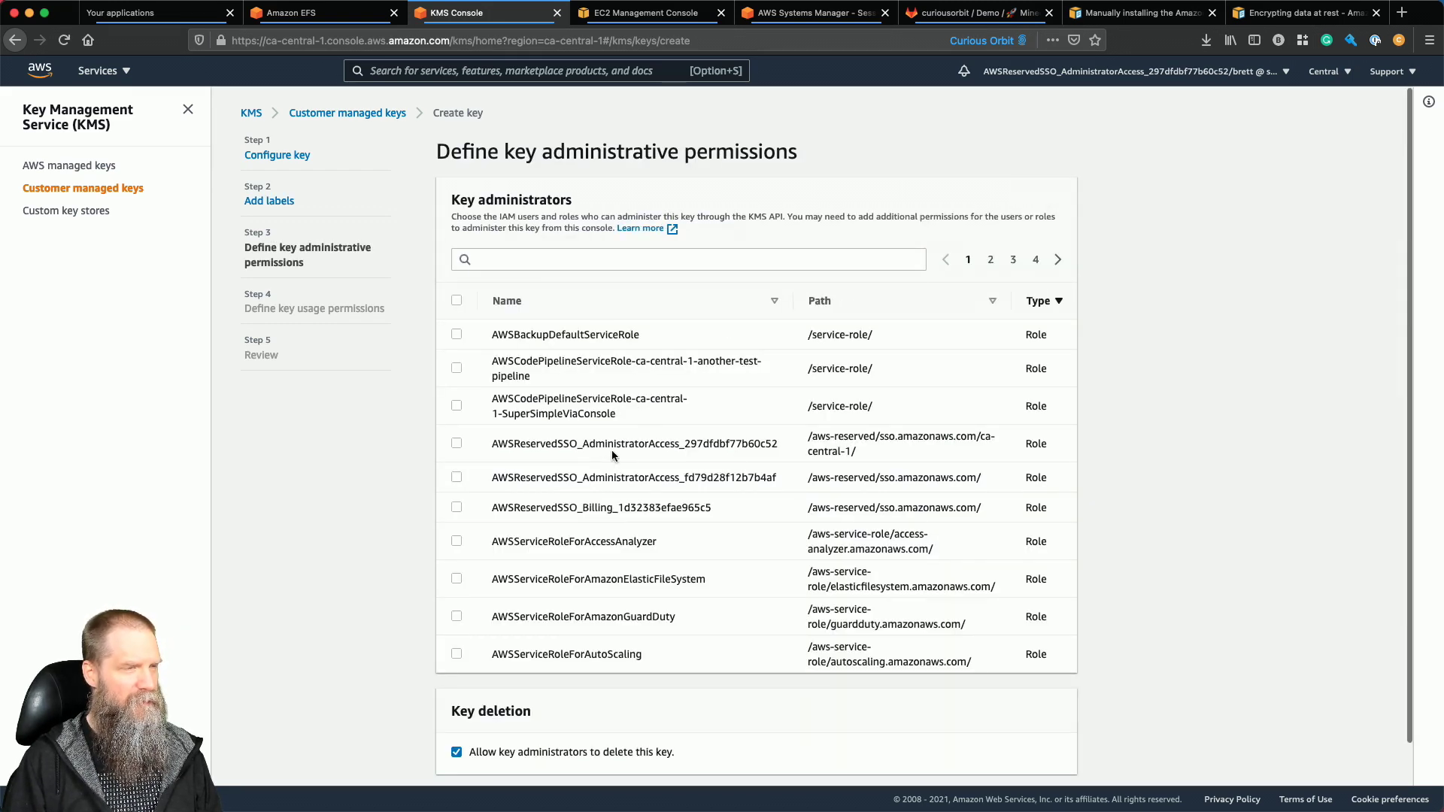
Choose the co-admin-adminCrossAccountIAMRole role on the third page of roles as key administrator and continue to the usage permissions.
scroll(615, 461, "down", 1)
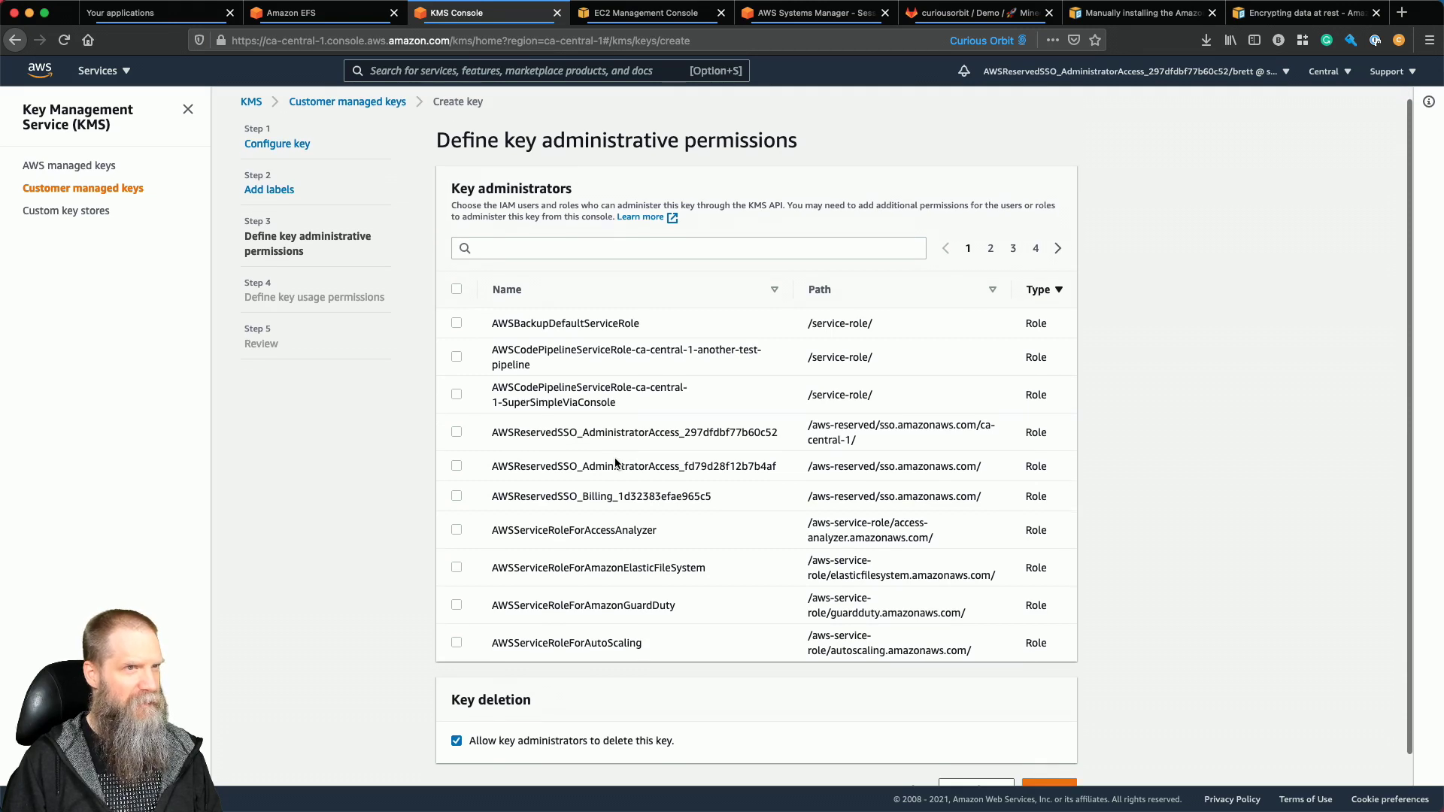
scroll(615, 461, "down", 1)
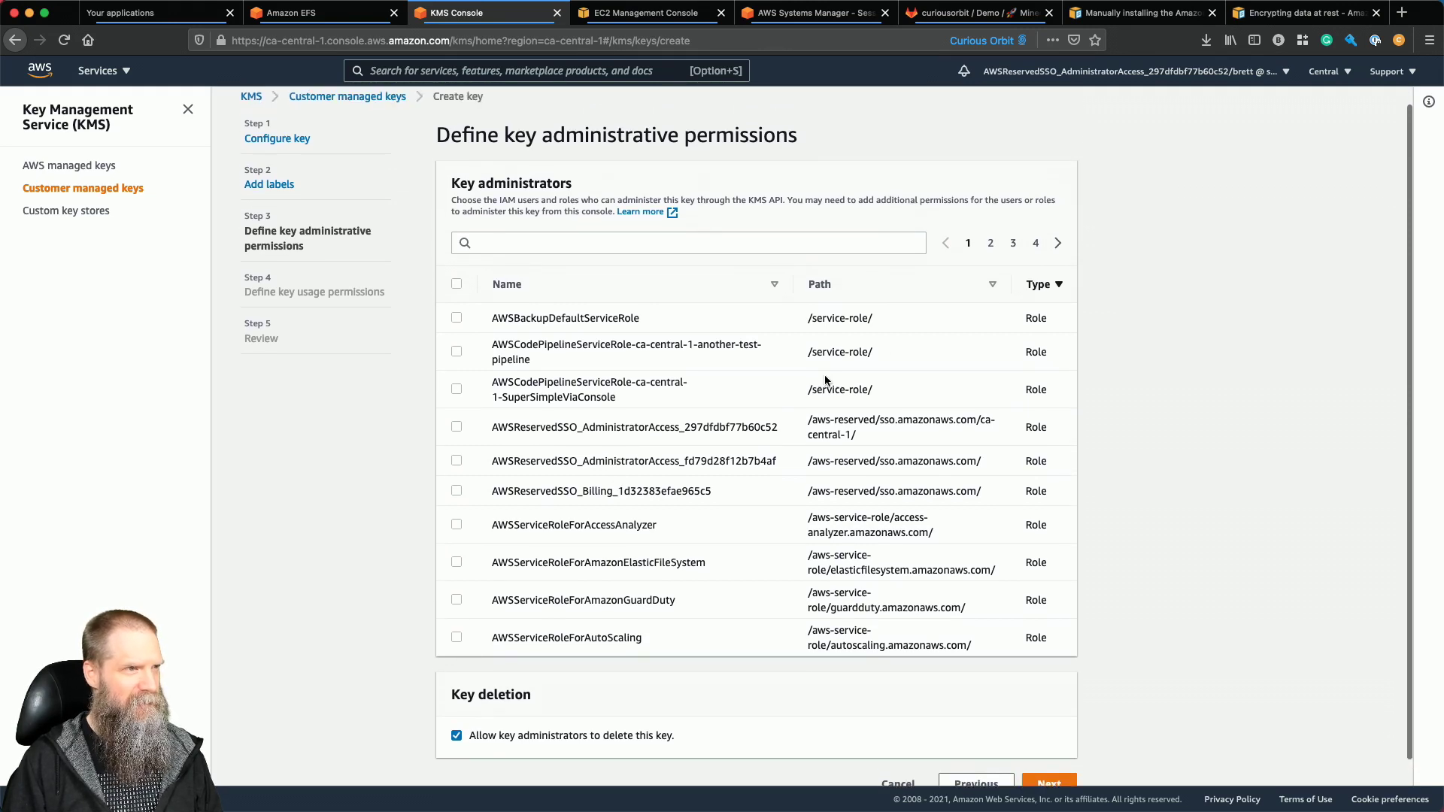
left_click(1057, 245)
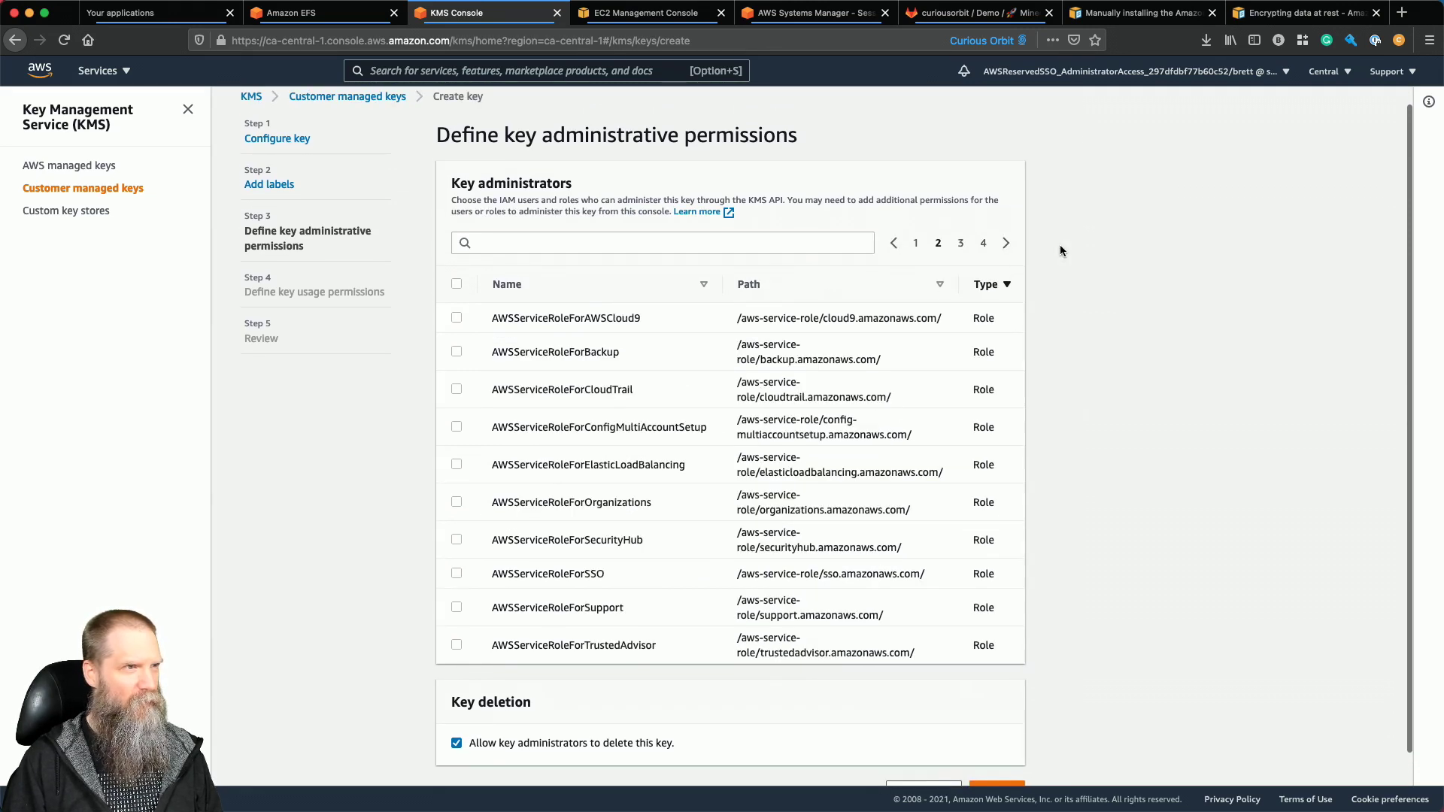
left_click(1006, 245)
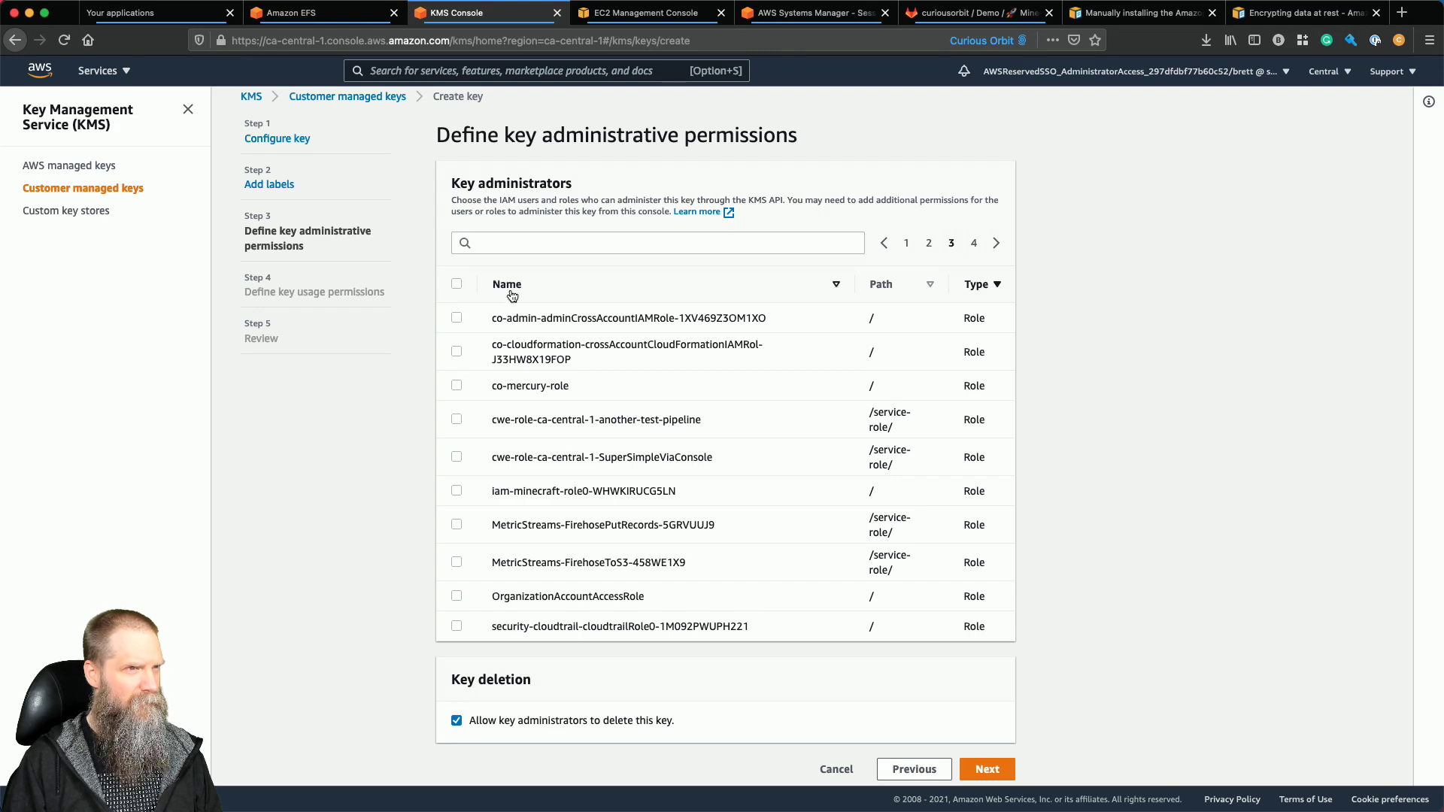
left_click(457, 317)
scroll(750, 512, "down", 1)
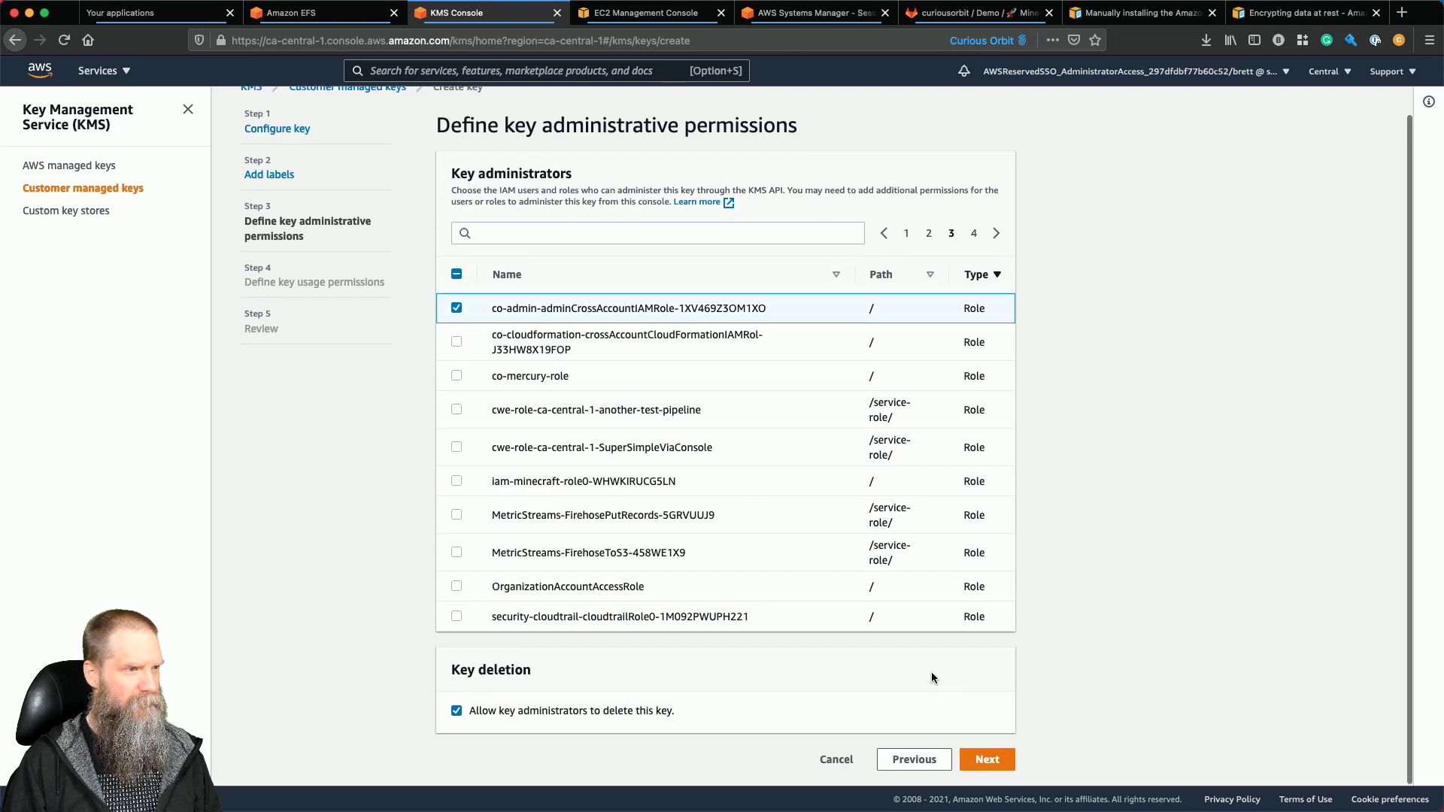
left_click(985, 758)
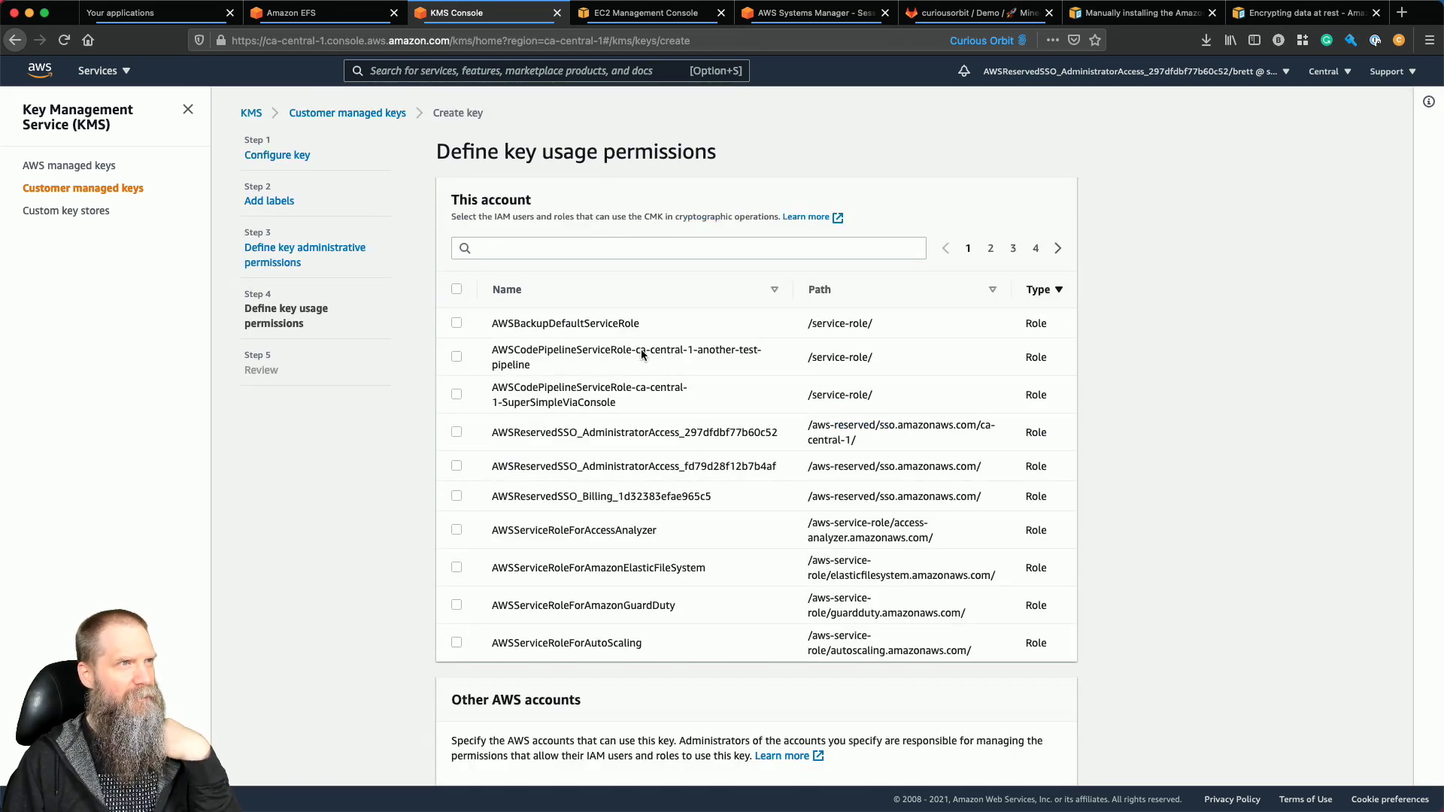
Search the account's users and roles for "Key" and "KM", and clear the search.
left_click(558, 248)
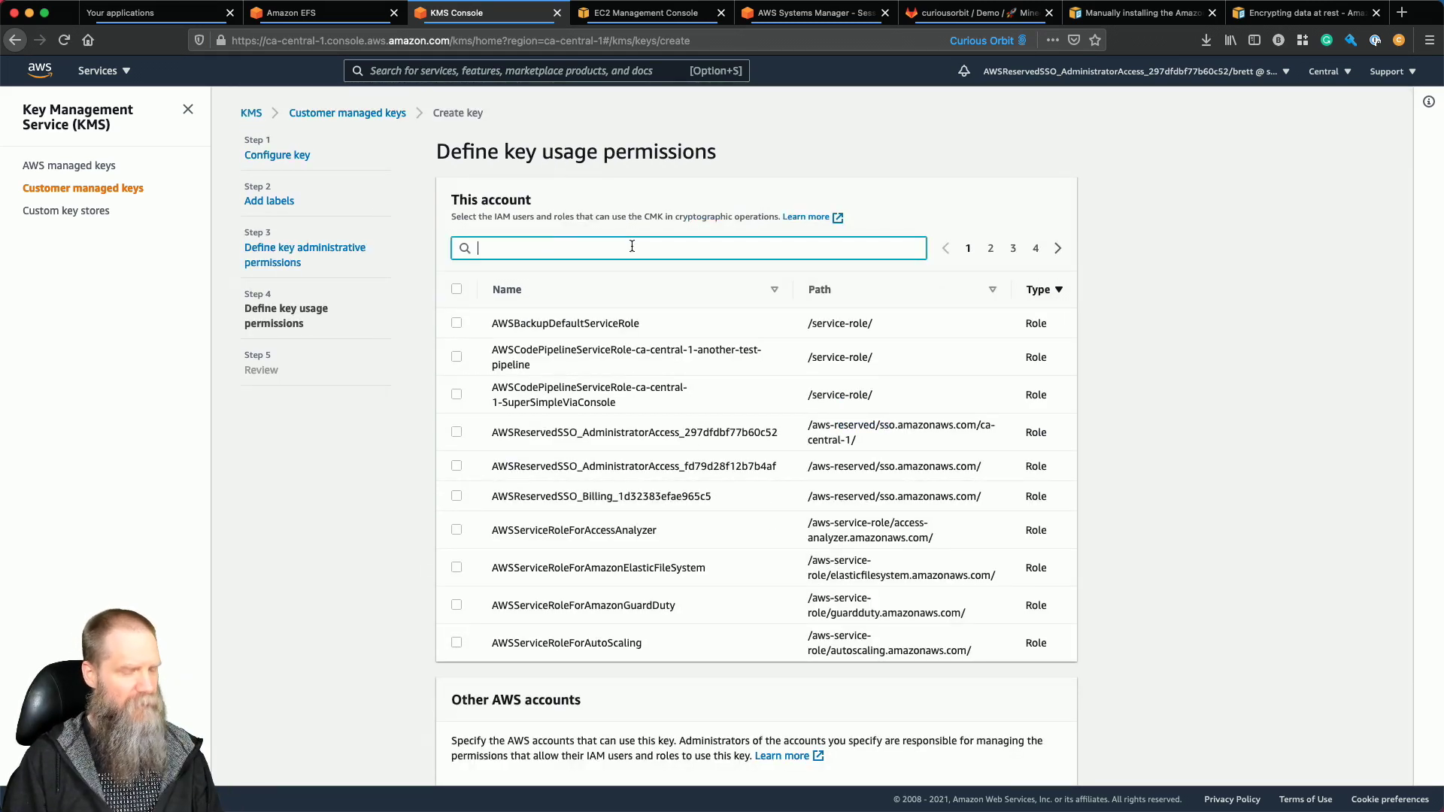
type("Key")
key("BackSpace")
key("BackSpace")
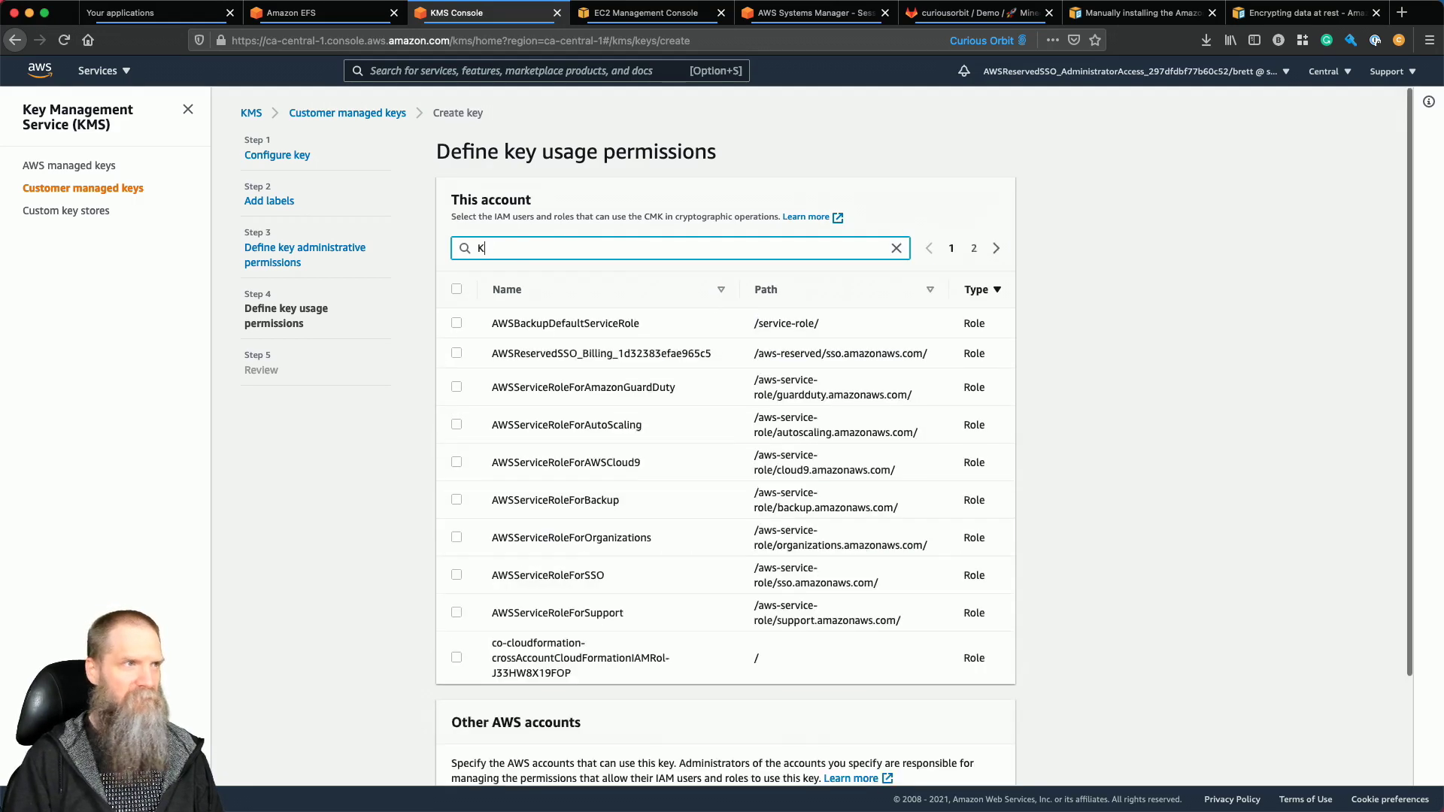
type("M")
key("BackSpace")
key("BackSpace")
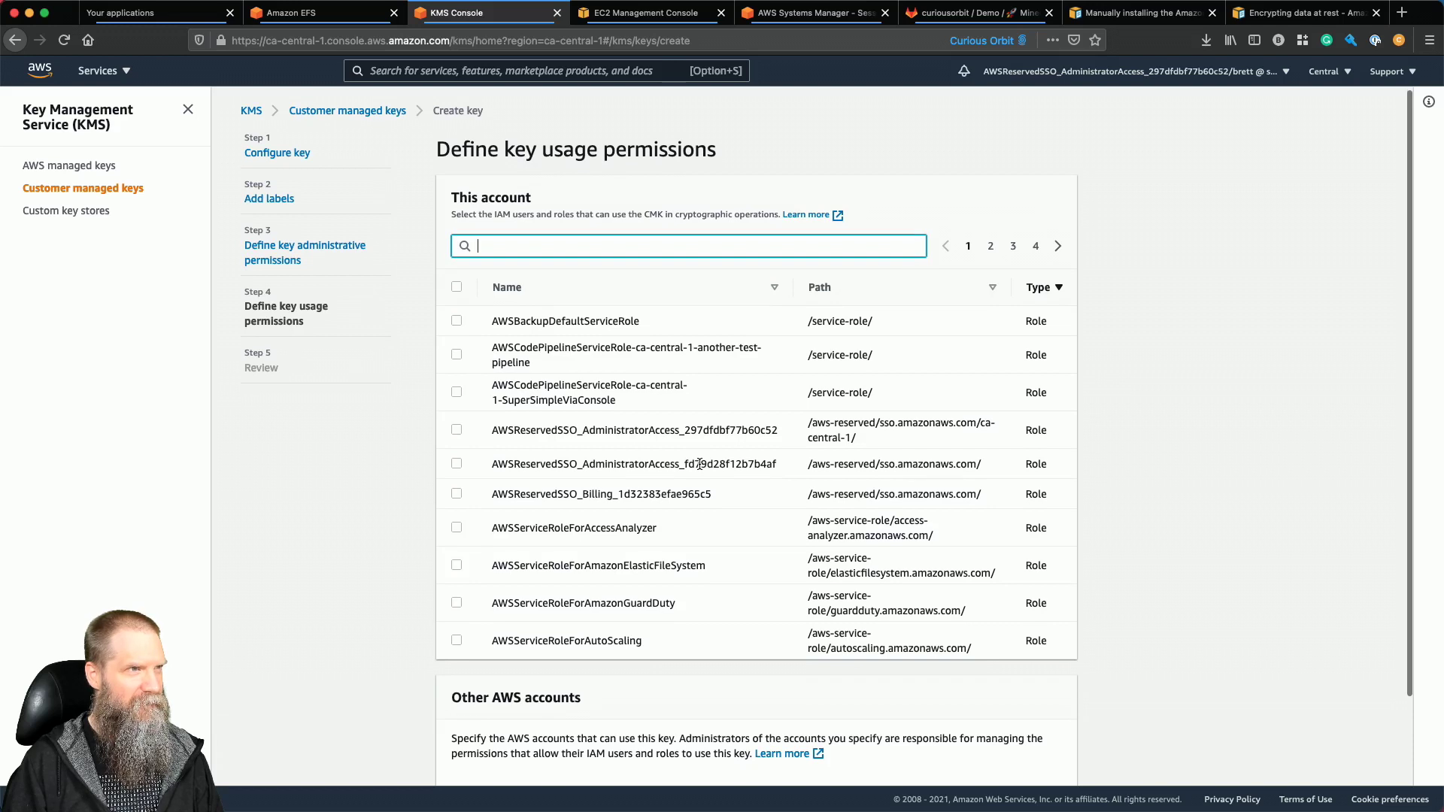
Continue to the review without granting usage permissions and examine the principals and actions in the generated key policy.
scroll(699, 464, "down", 3)
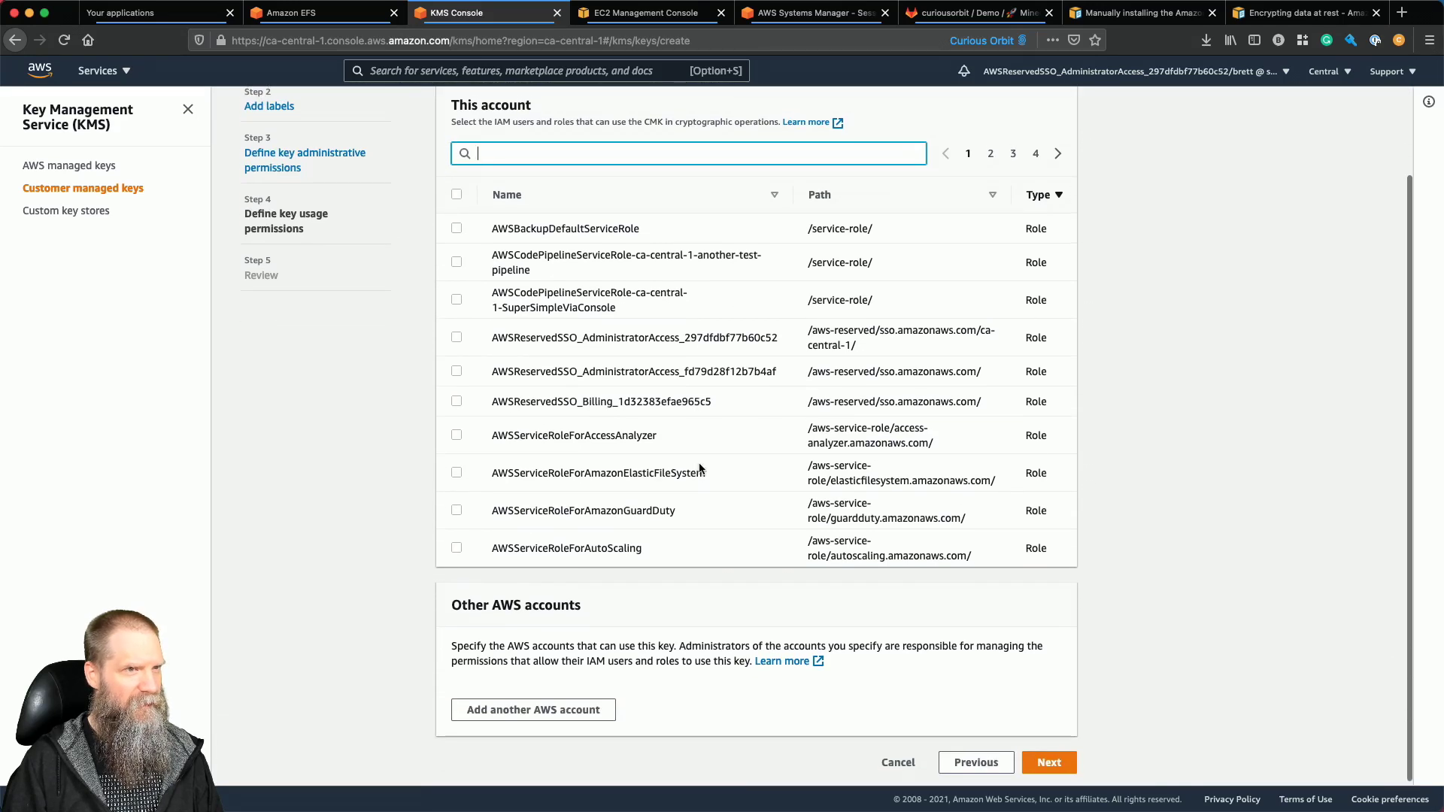
left_click(1049, 763)
scroll(797, 647, "down", 5)
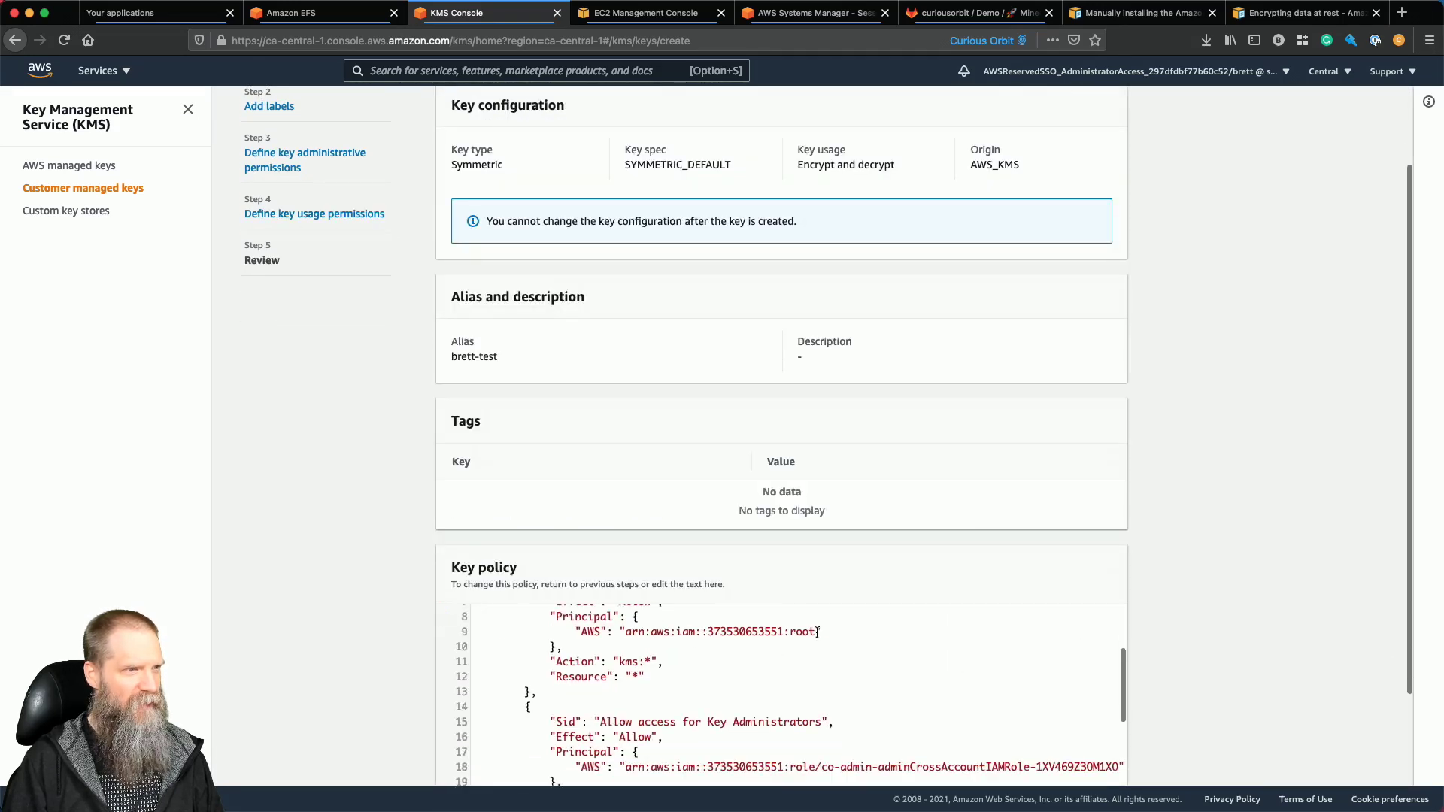
scroll(782, 661, "down", 5)
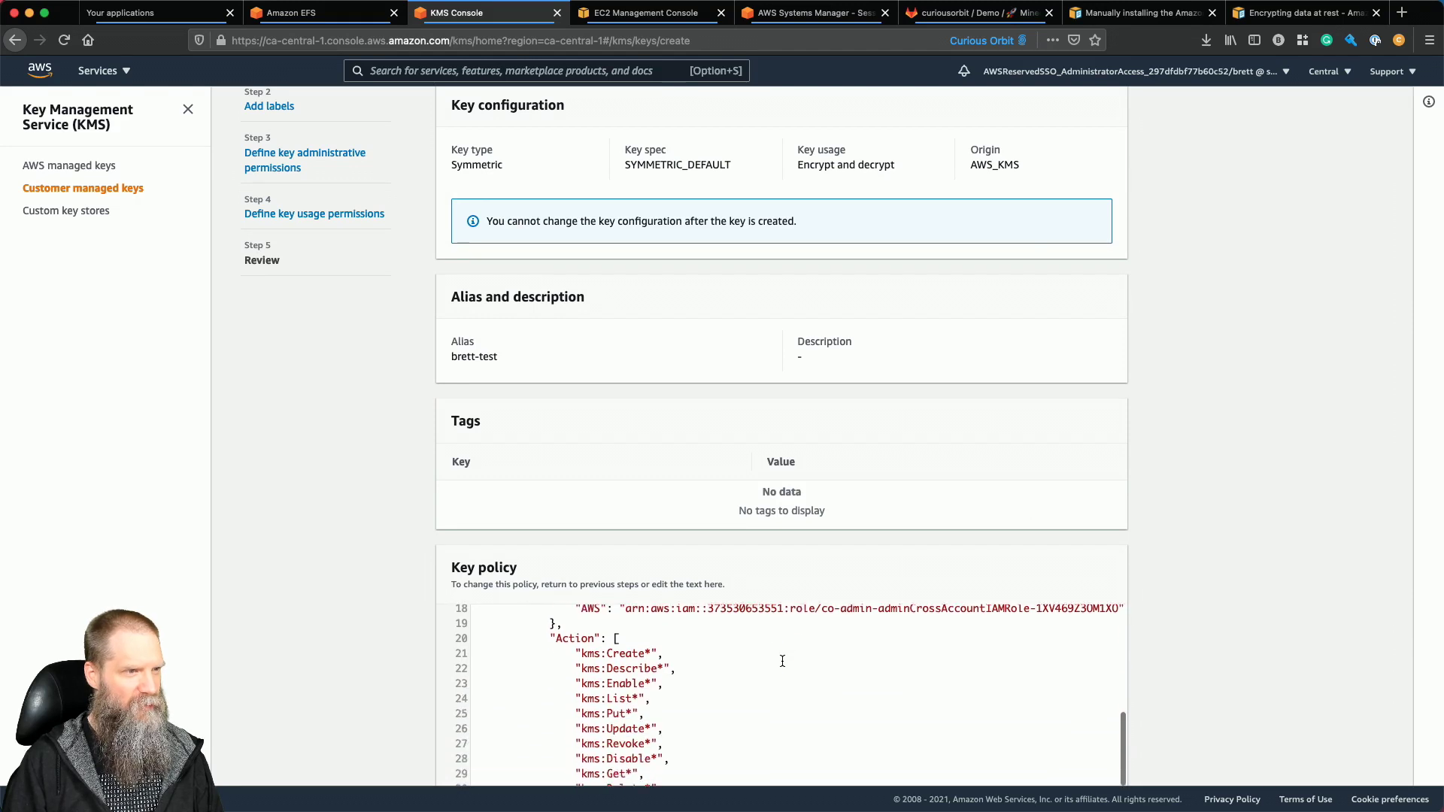
scroll(782, 661, "up", 2)
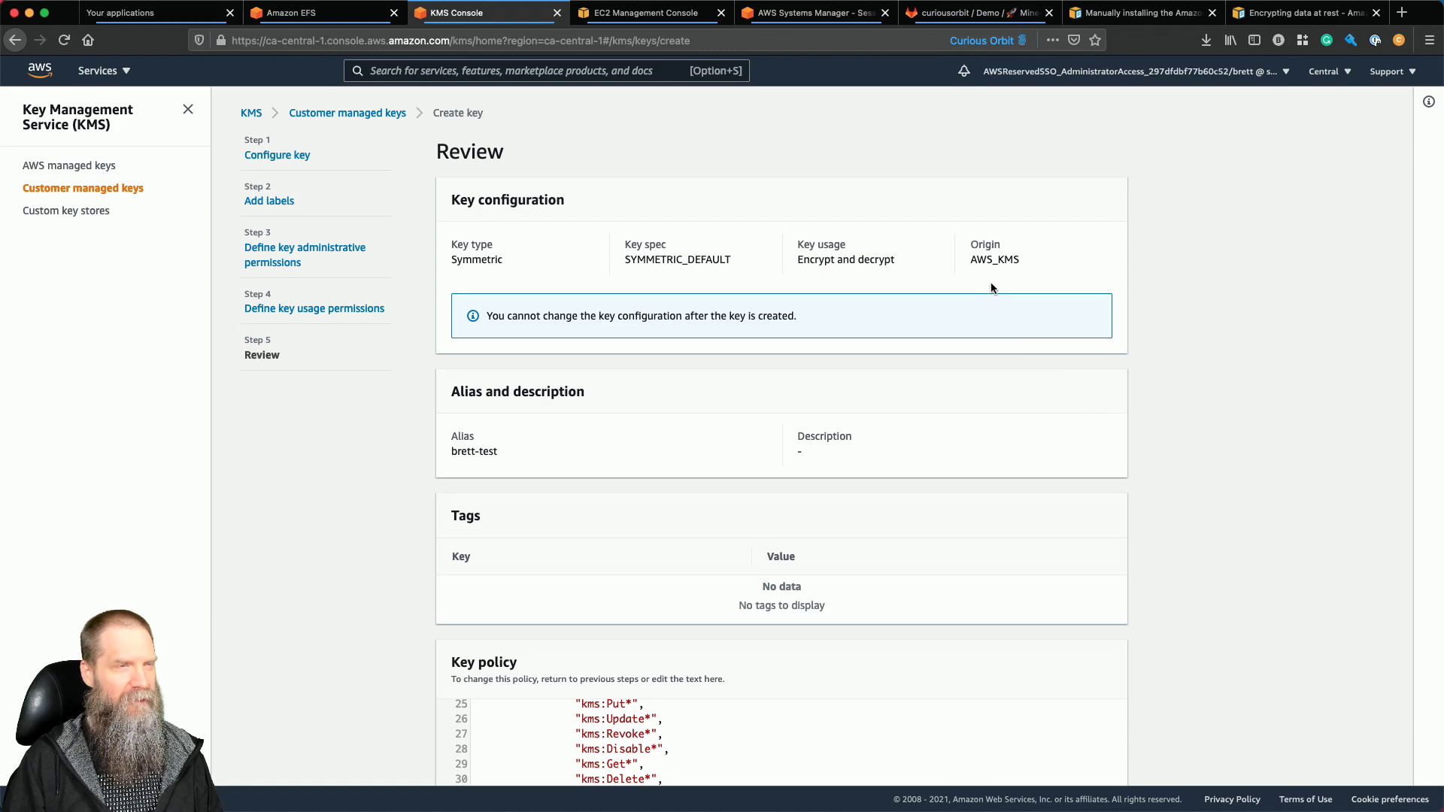
Switch to kms.yml in the code editor and replace the TODO under the EFS statement's Principal with "Service:".
key("super+Tab")
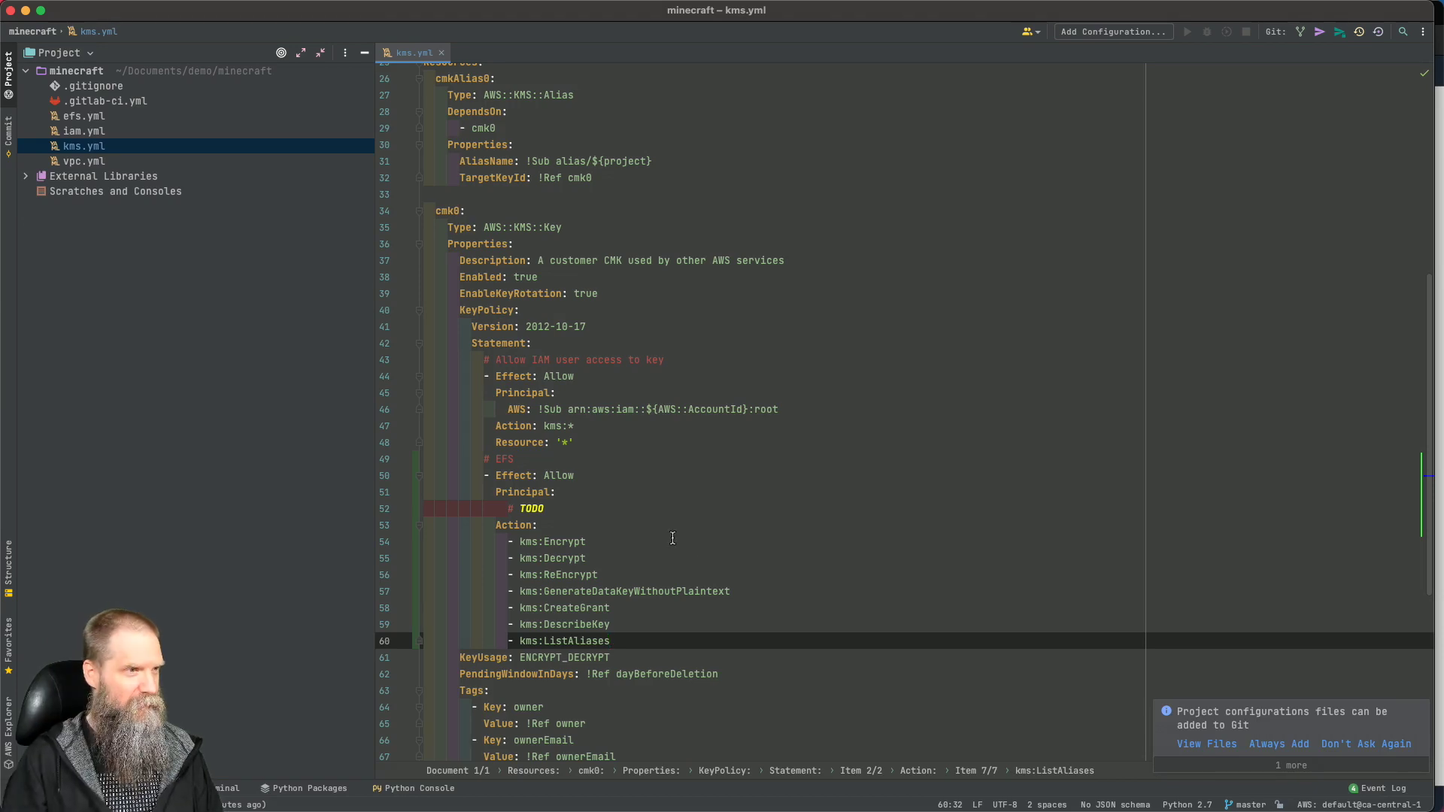
left_click(508, 511)
key("shift+End")
type("Service:")
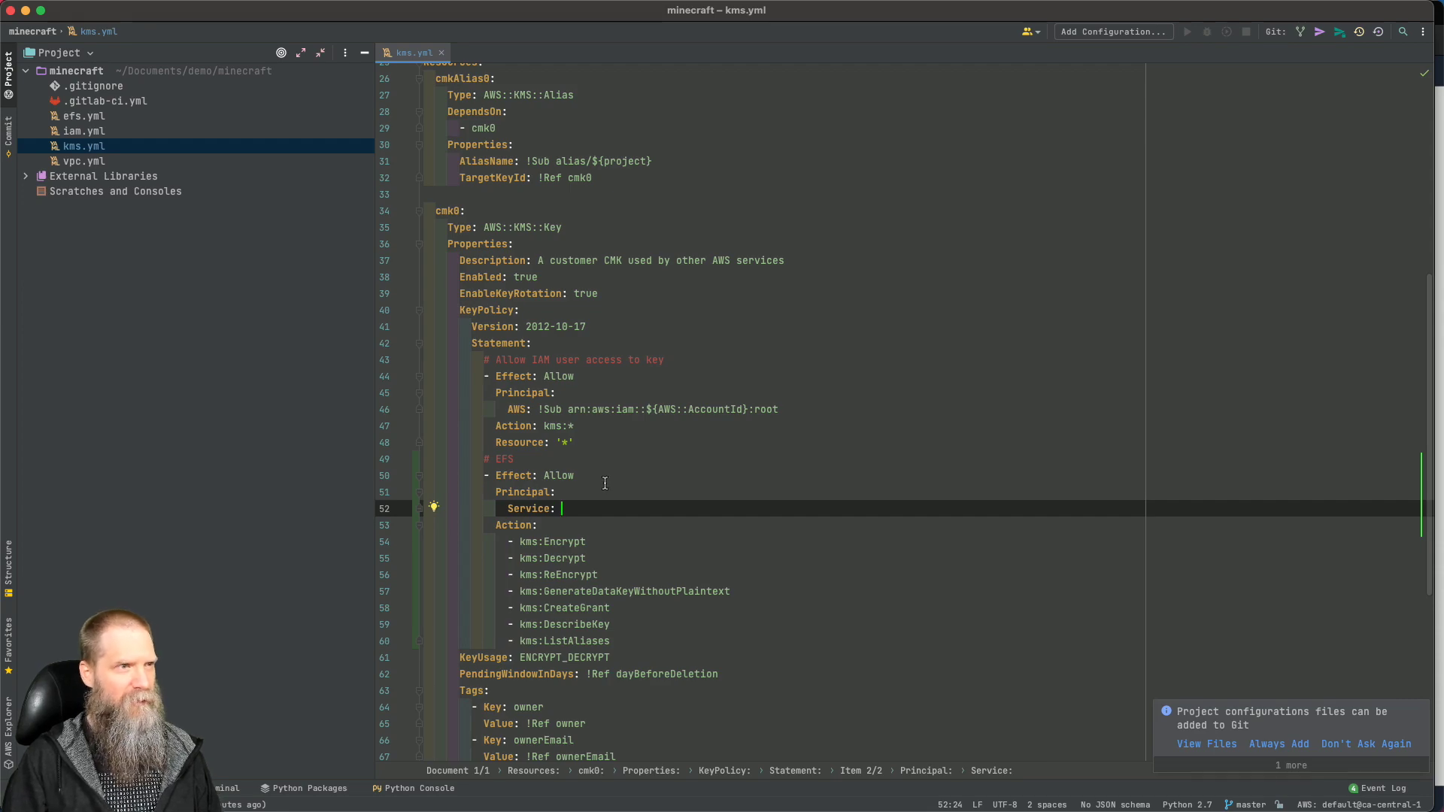
Switch back to the browser and search the web for "aws iam kms" in a new tab.
key("super+Tab")
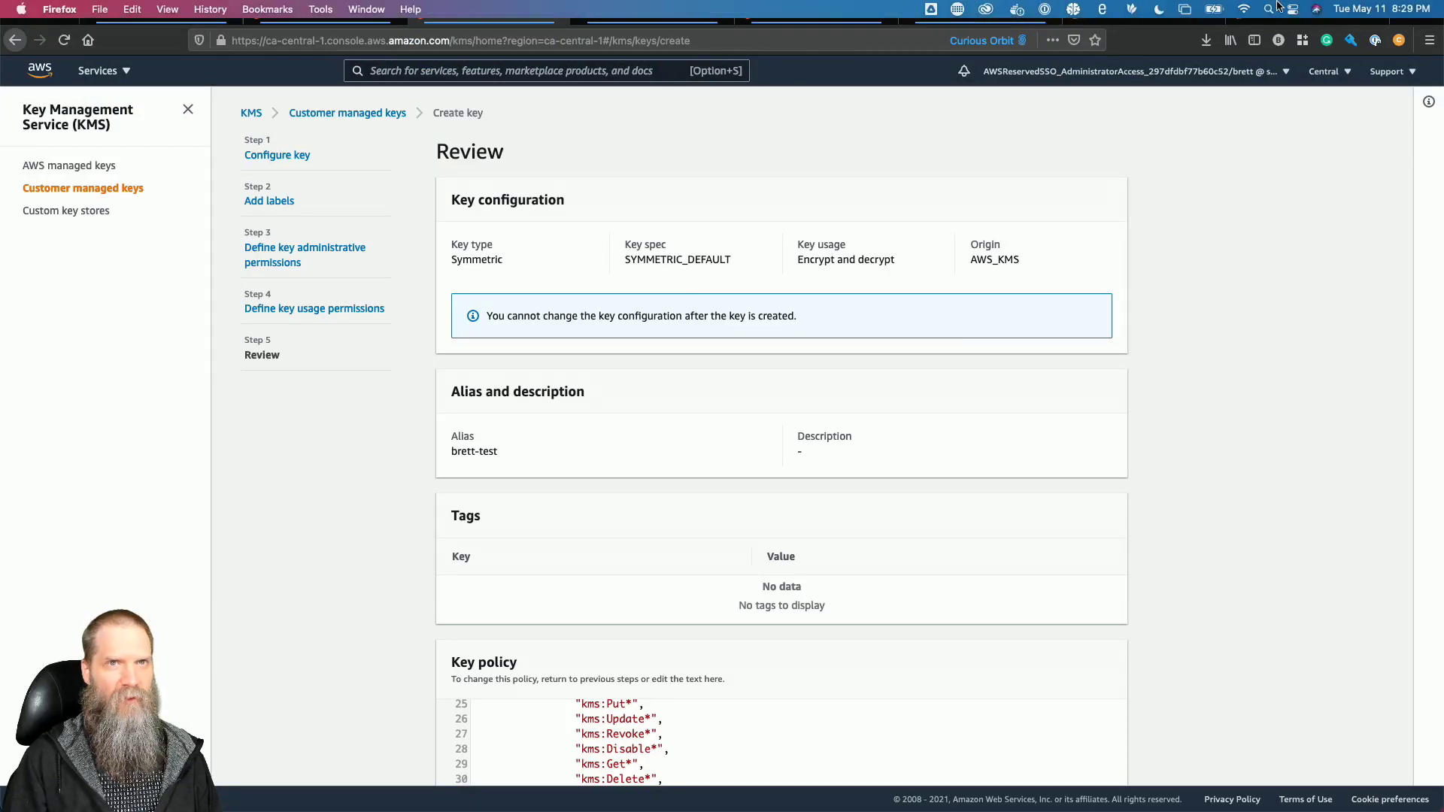
left_click(1400, 12)
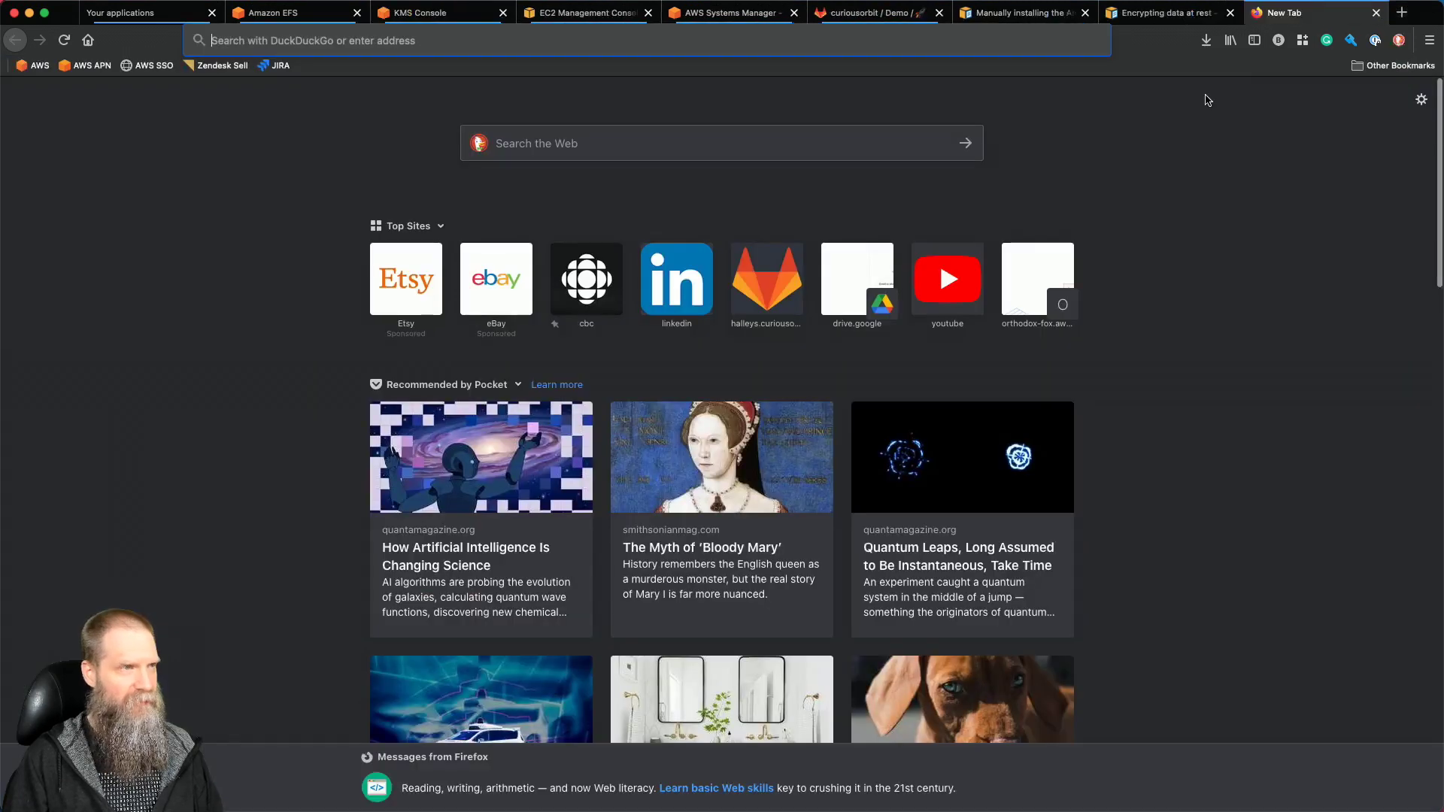
type("aws iam ")
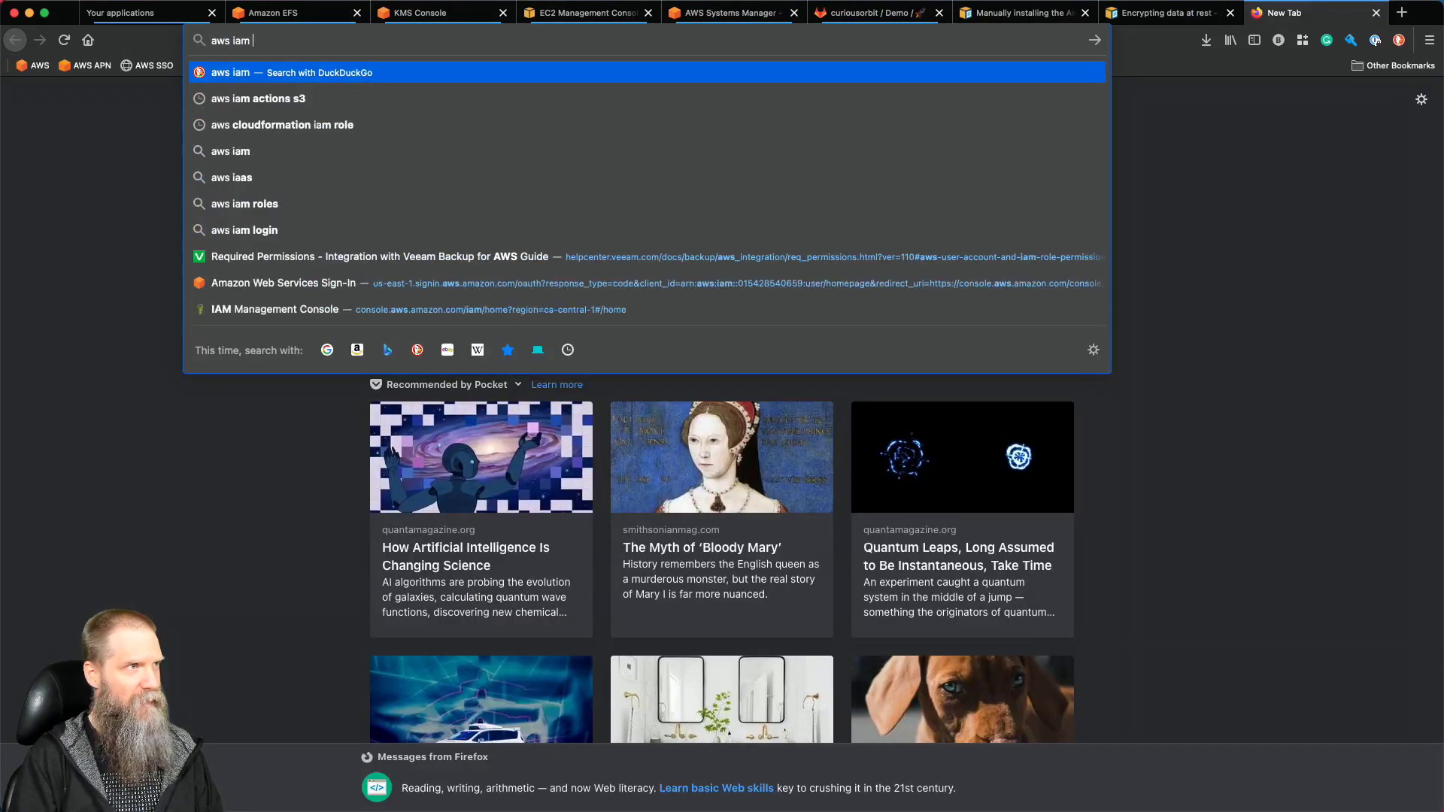
type("kms")
key("Return")
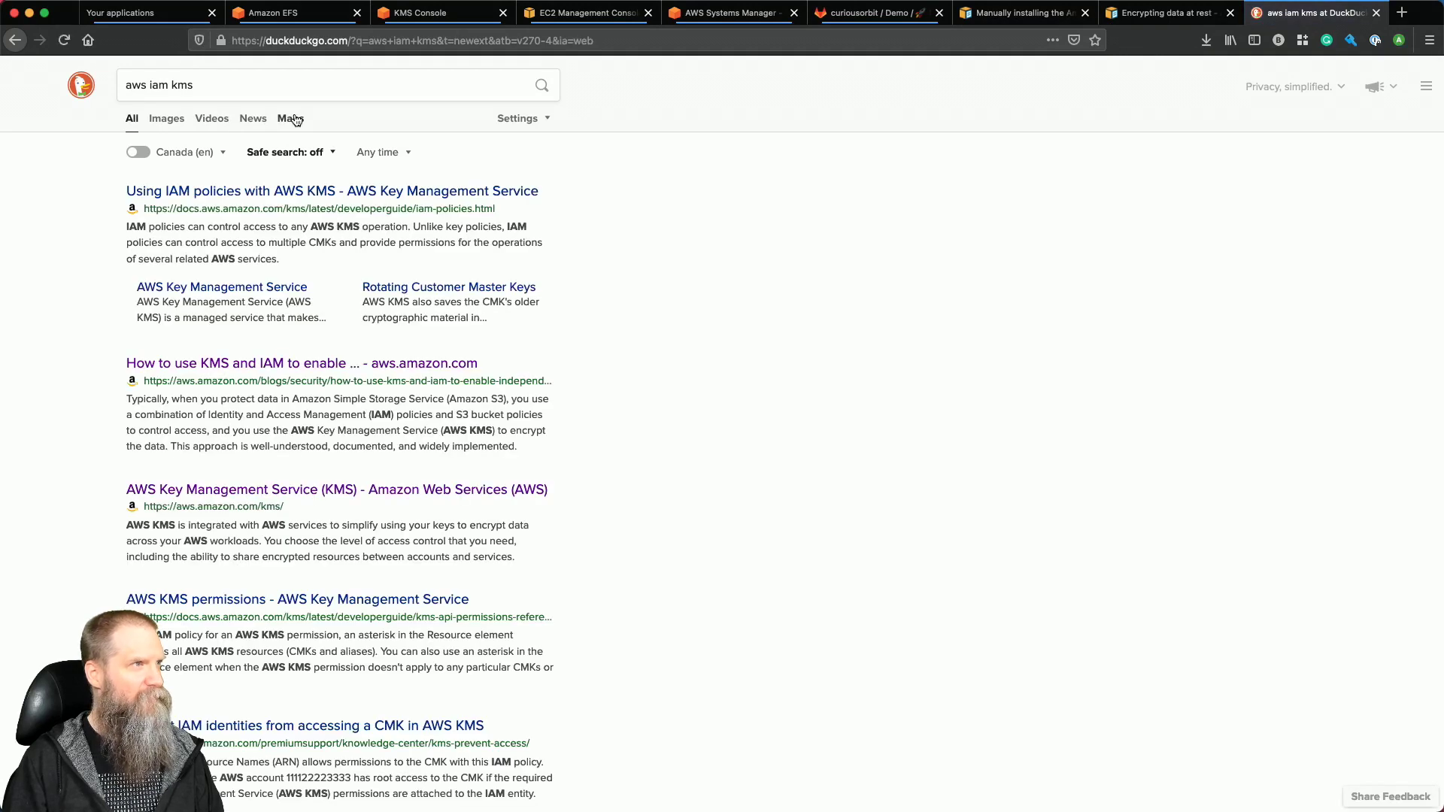
Change the web search to "aws iam efs" and open the Identity and Access Management for Amazon EFS page.
left_click(187, 85)
key("BackSpace")
key("BackSpace")
key("BackSpace")
type("efs")
key("Return")
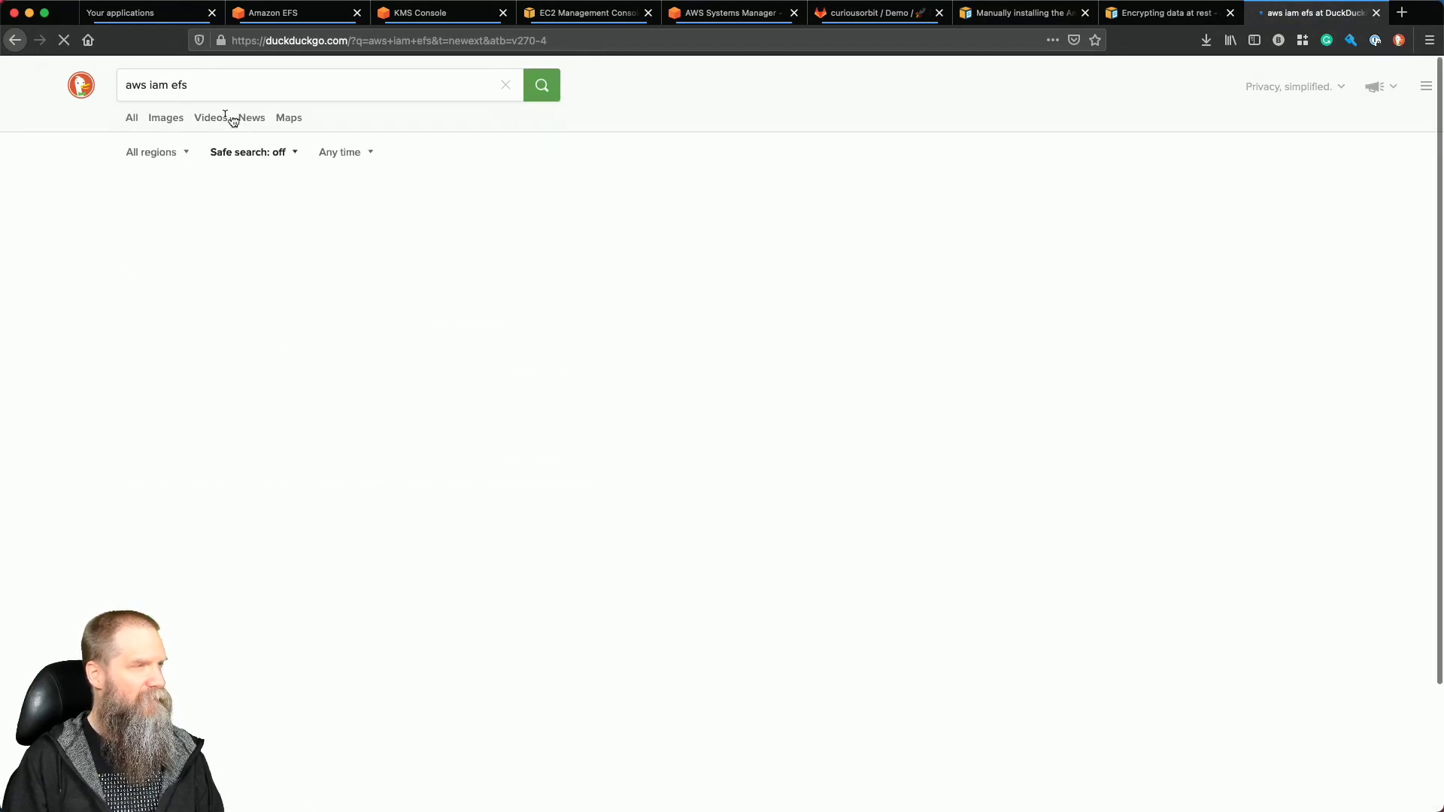
left_click(237, 192)
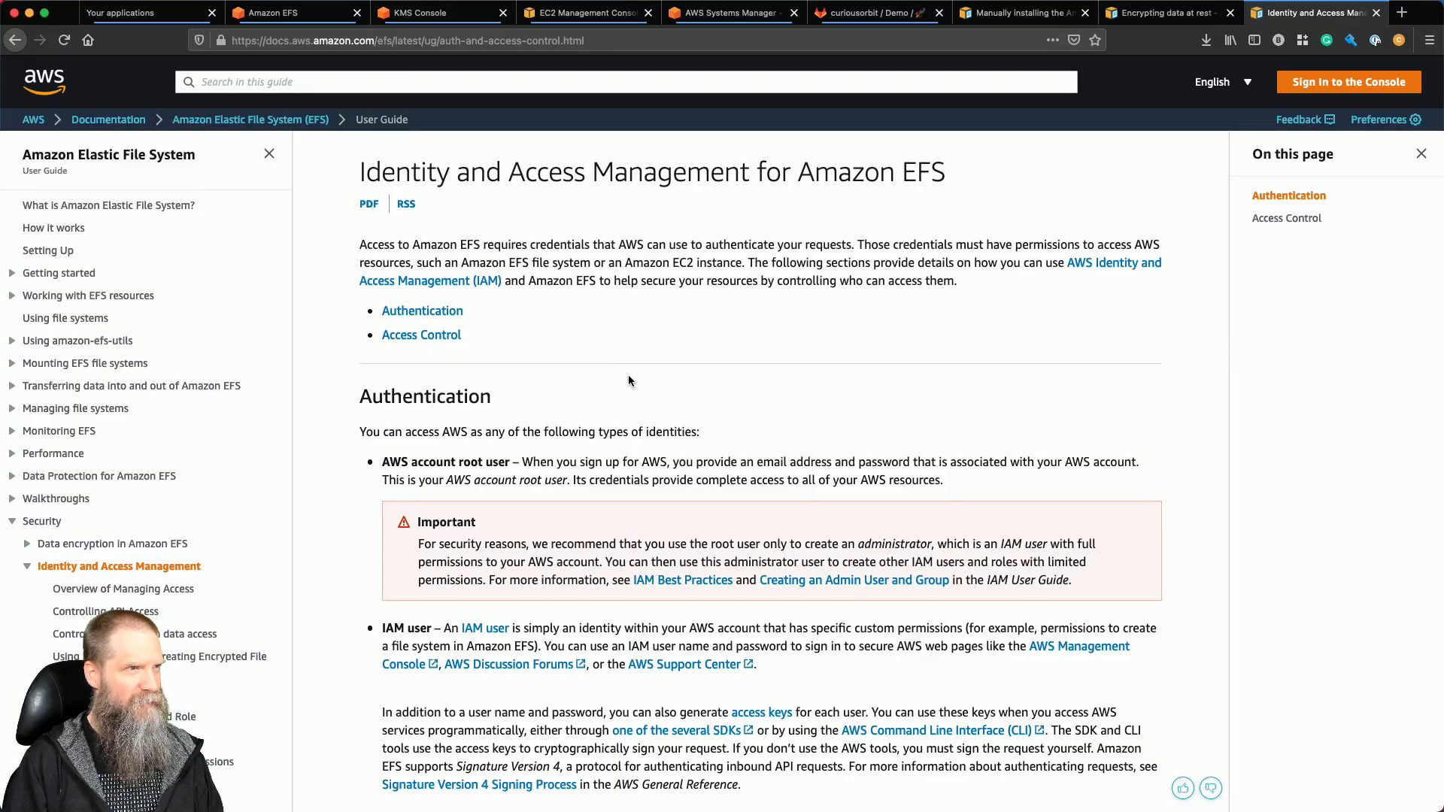
Look through the EFS authentication and access control page for the service principal and return to the search results.
scroll(629, 376, "down", 5)
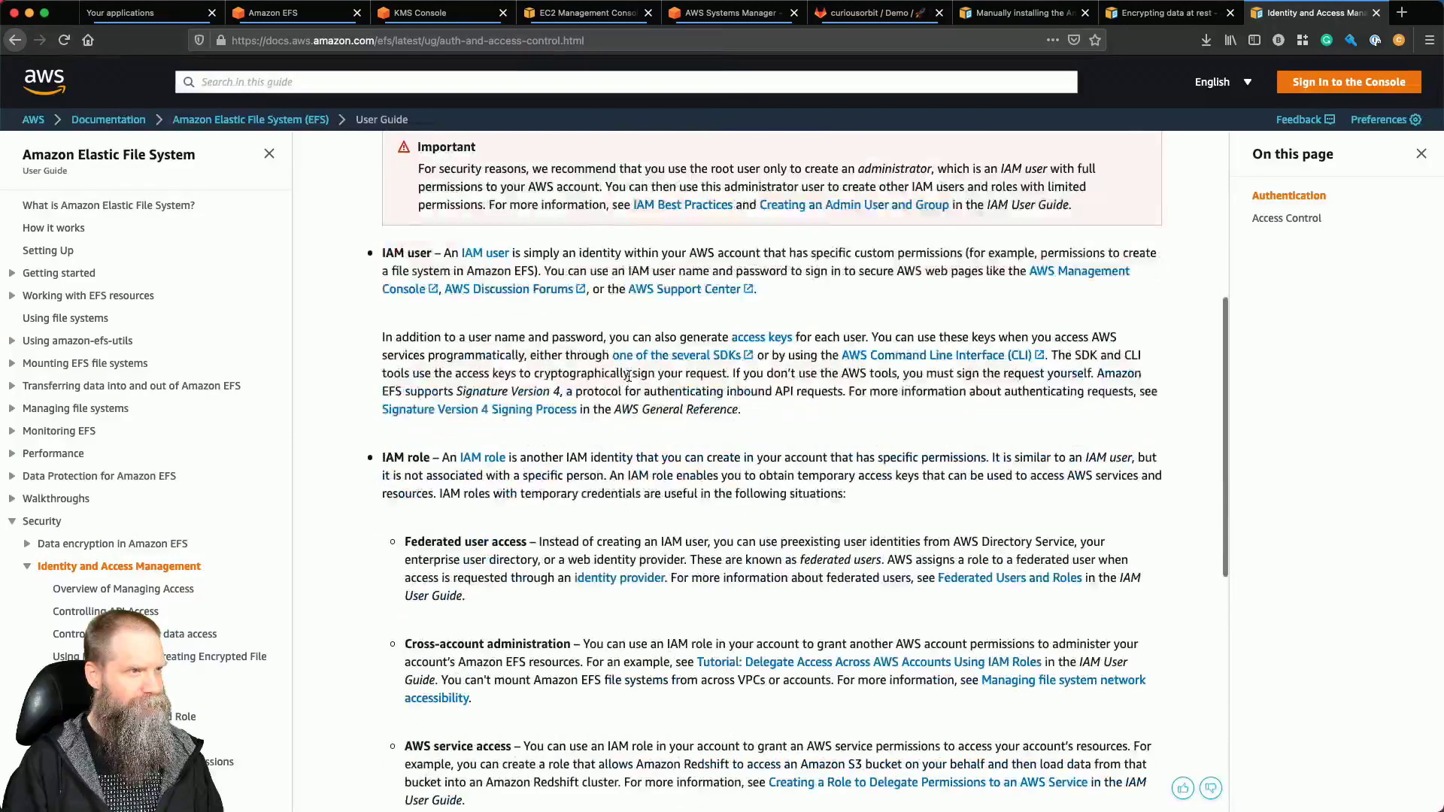
scroll(628, 376, "down", 6)
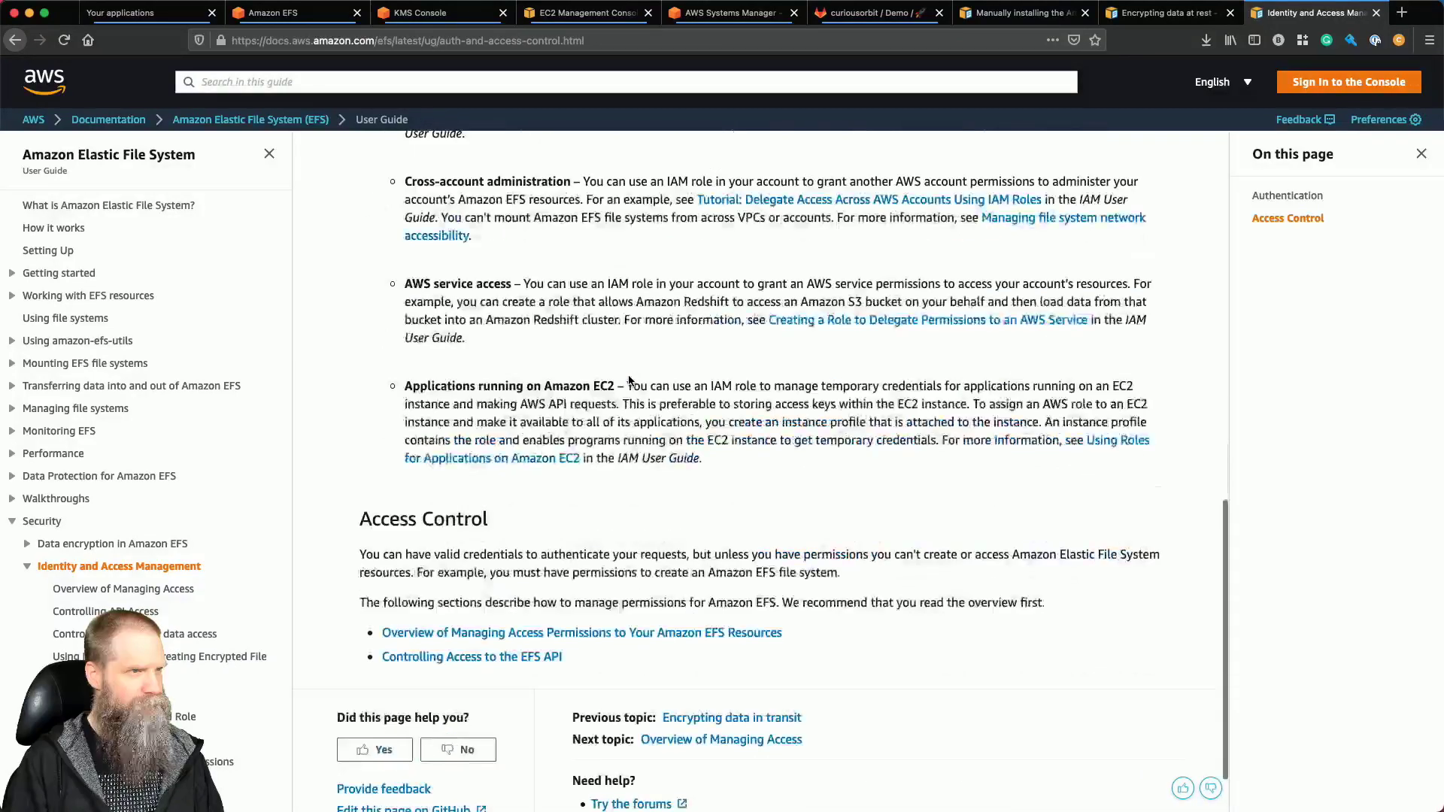
scroll(629, 376, "down", 1)
scroll(629, 375, "up", 13)
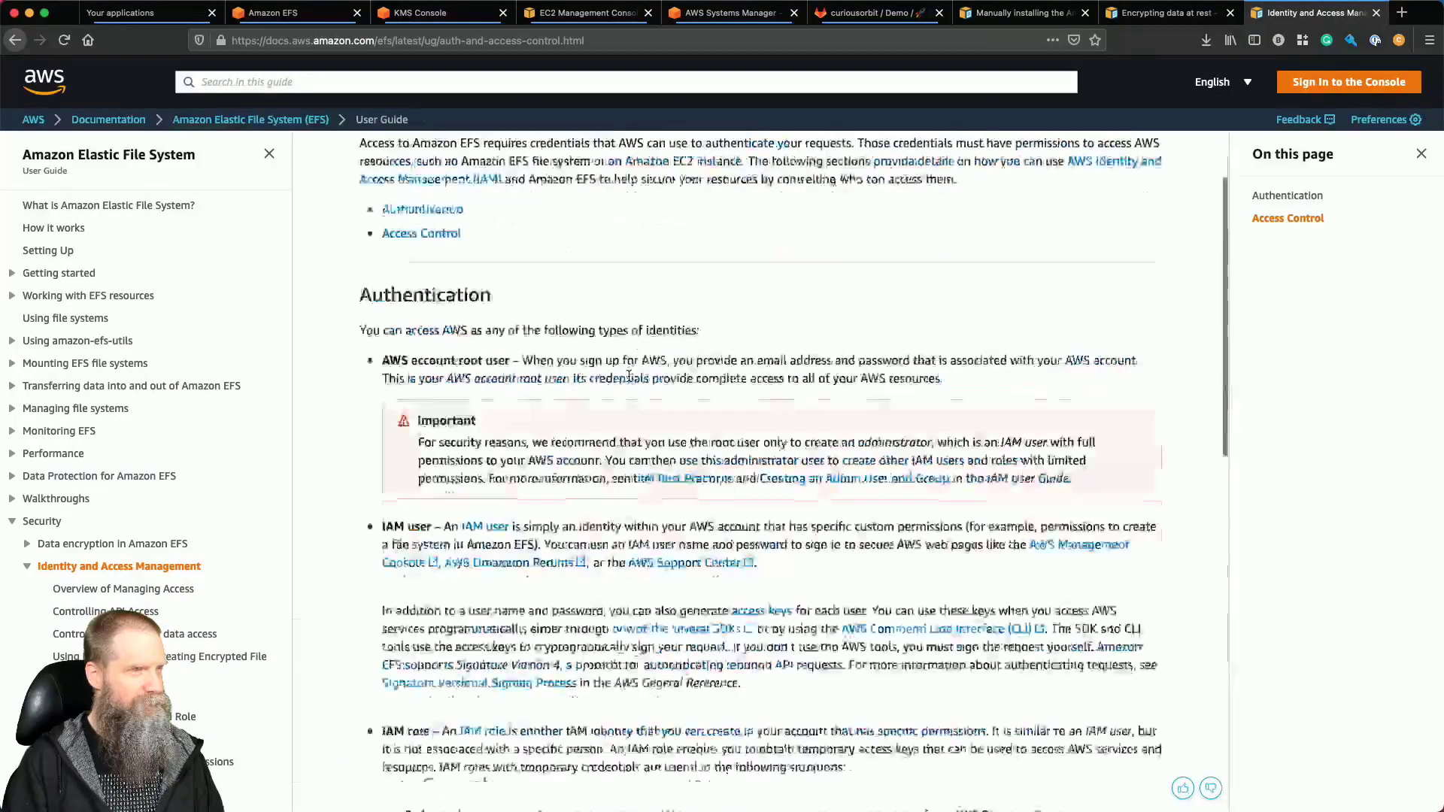
key("super+Left")
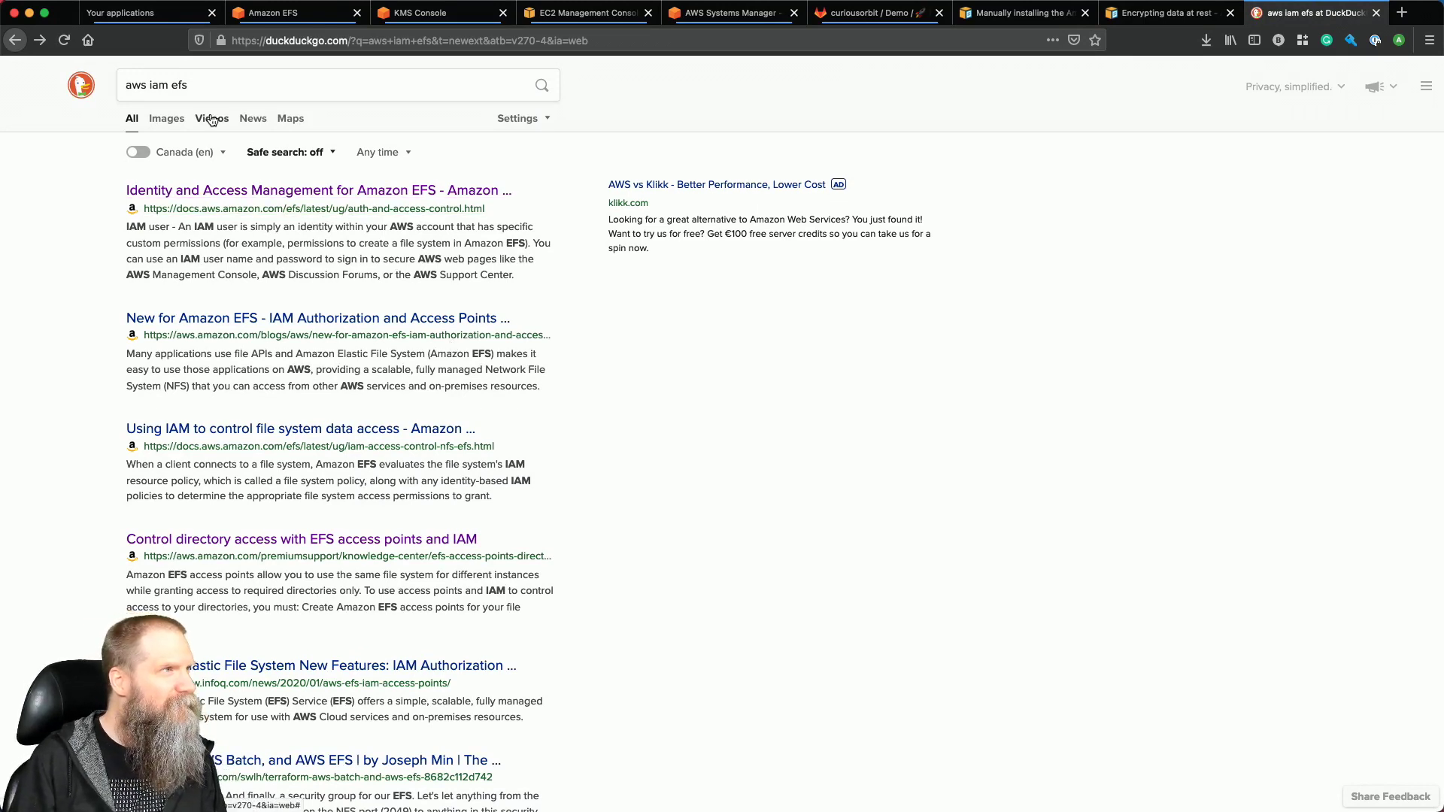
Refine the web search to "aws iam action efs".
left_click(173, 85)
type("action")
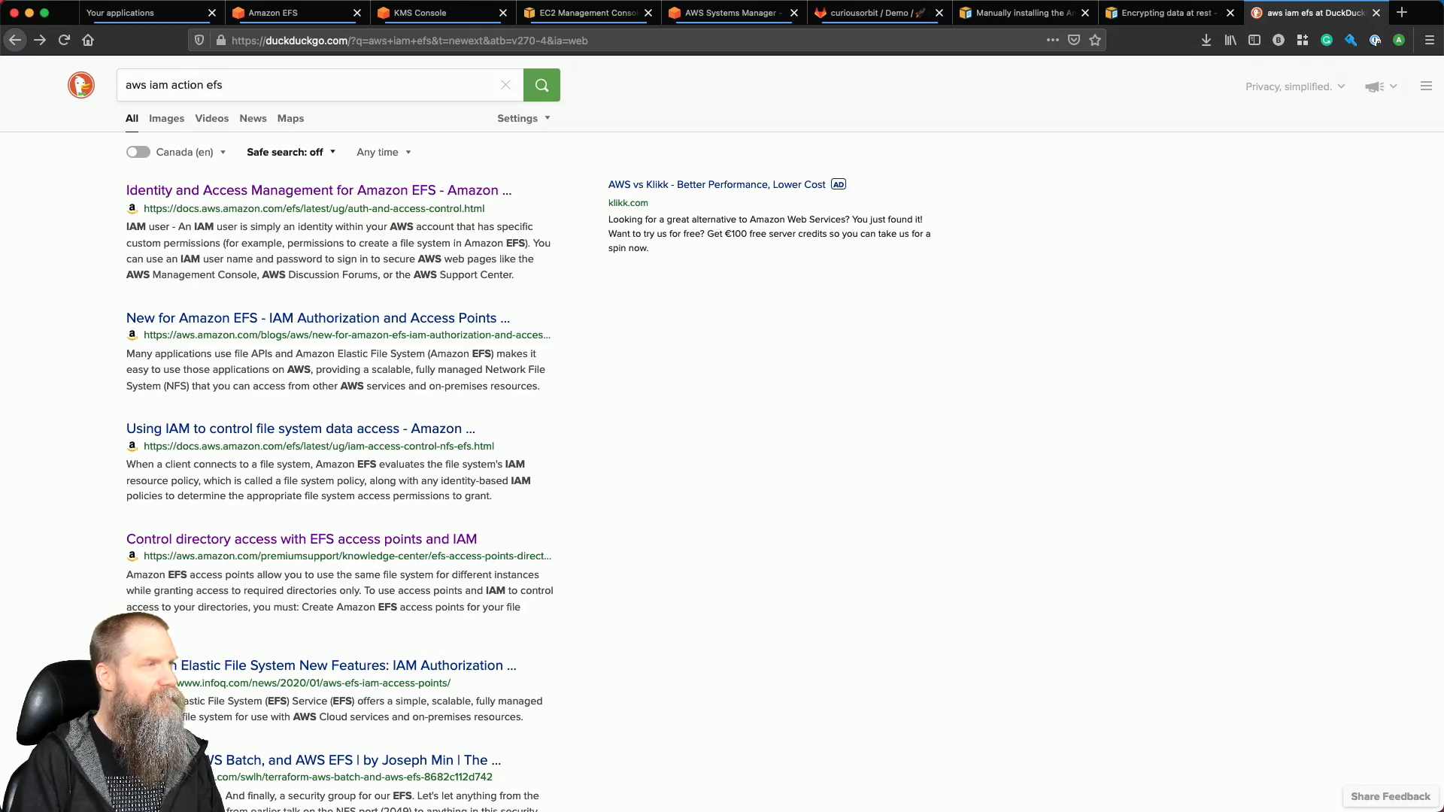
key("Return")
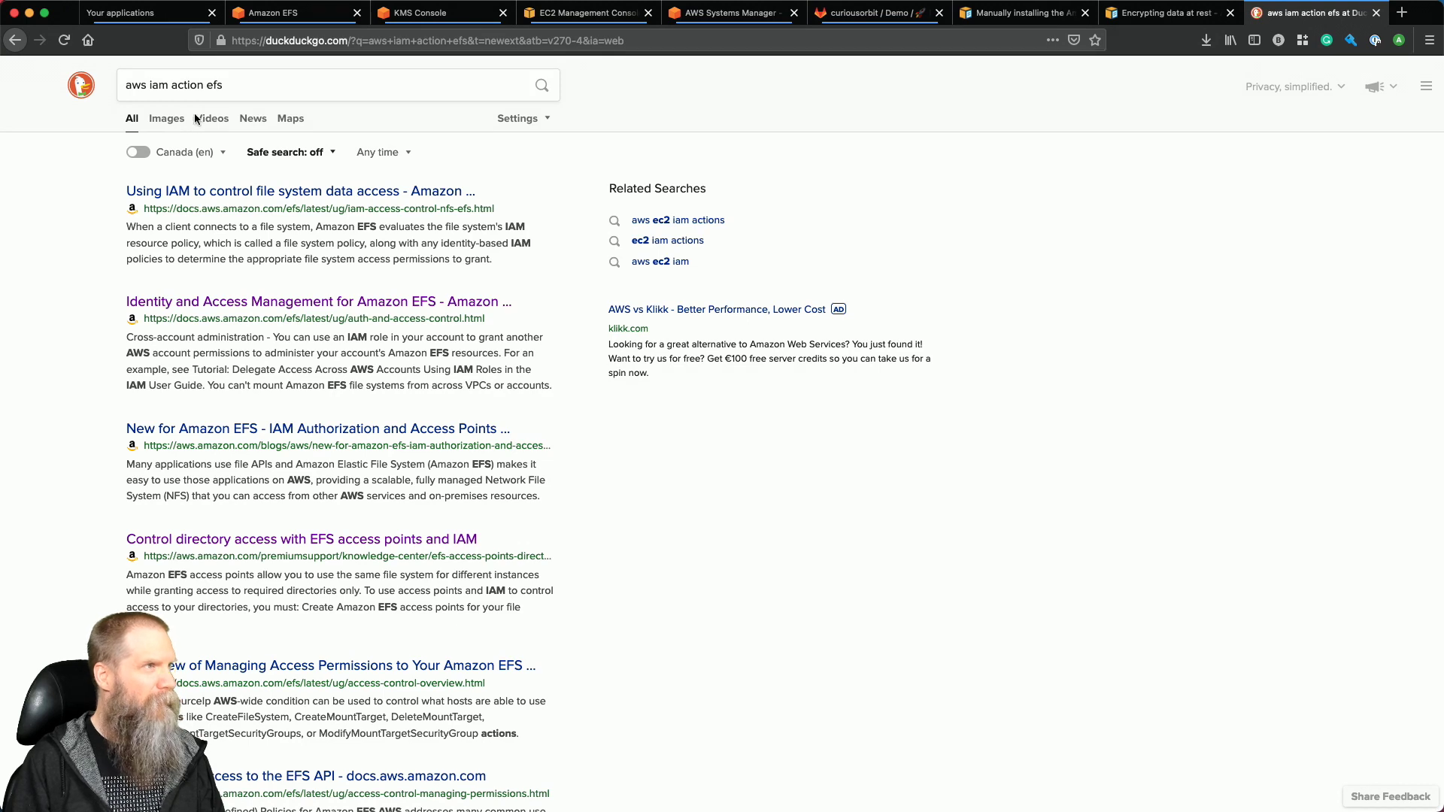
Search for "aws iam actions s3" instead and open the actions, resources and condition keys page for Amazon S3.
left_click(203, 86)
type("s")
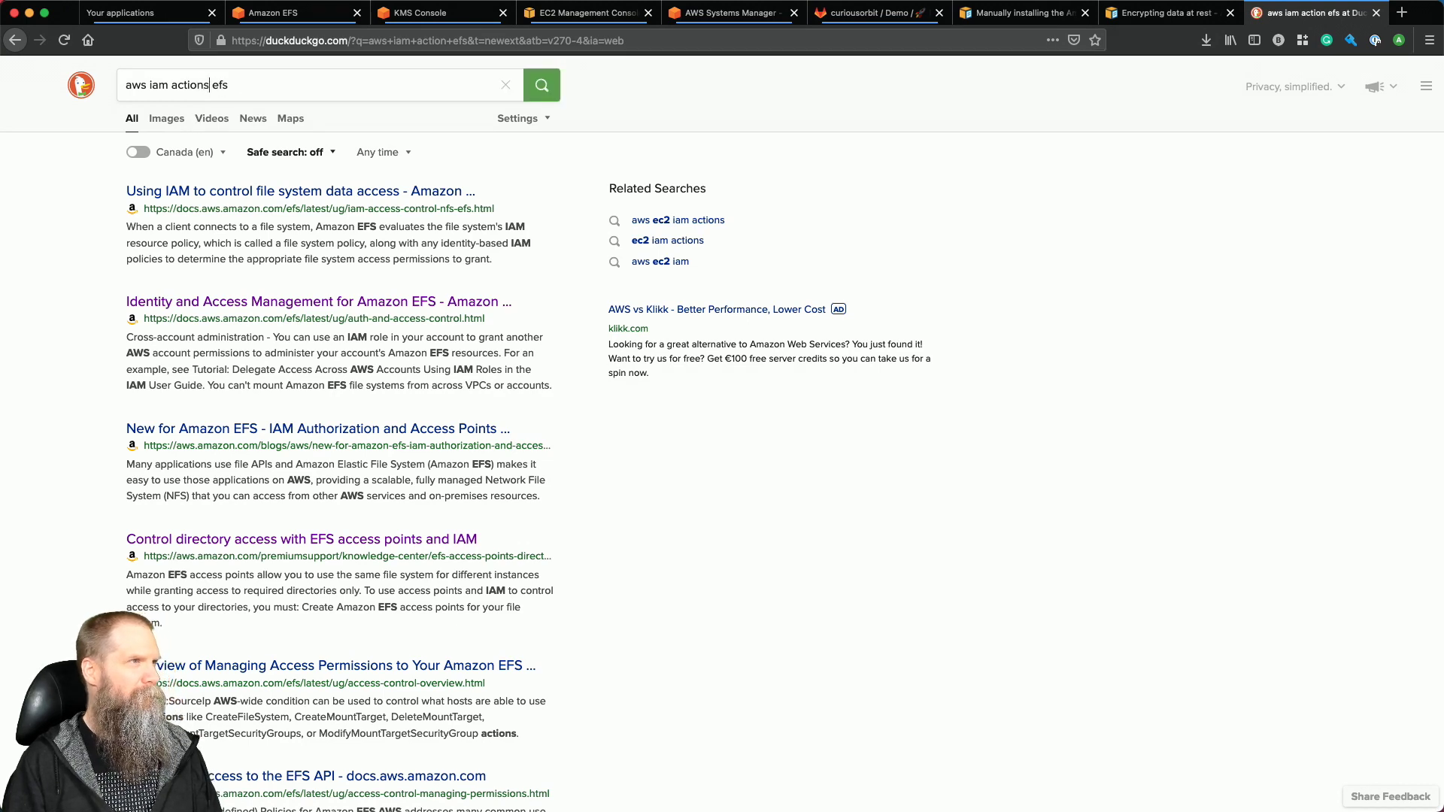
double_click(219, 85)
type("s3")
key("Return")
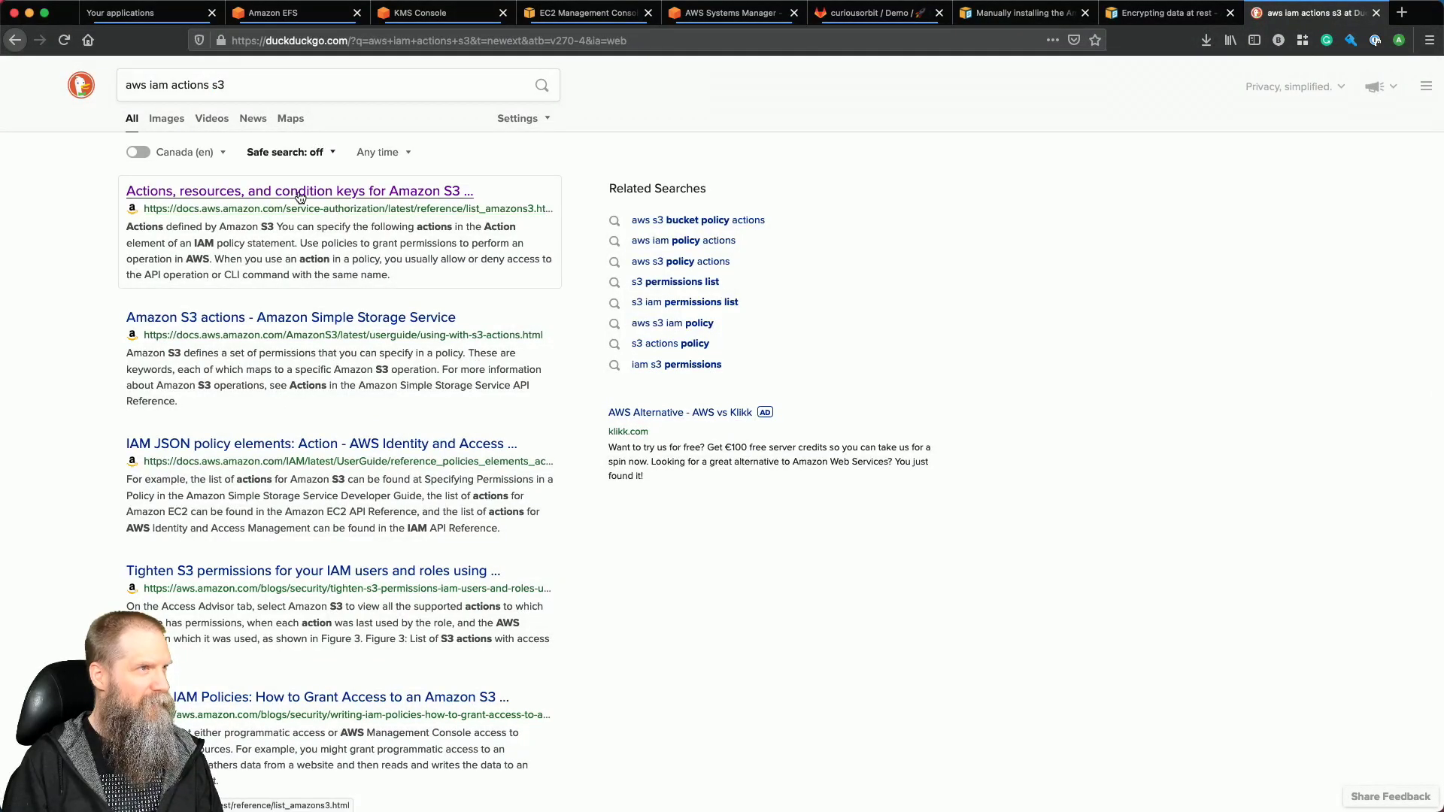
left_click(303, 194)
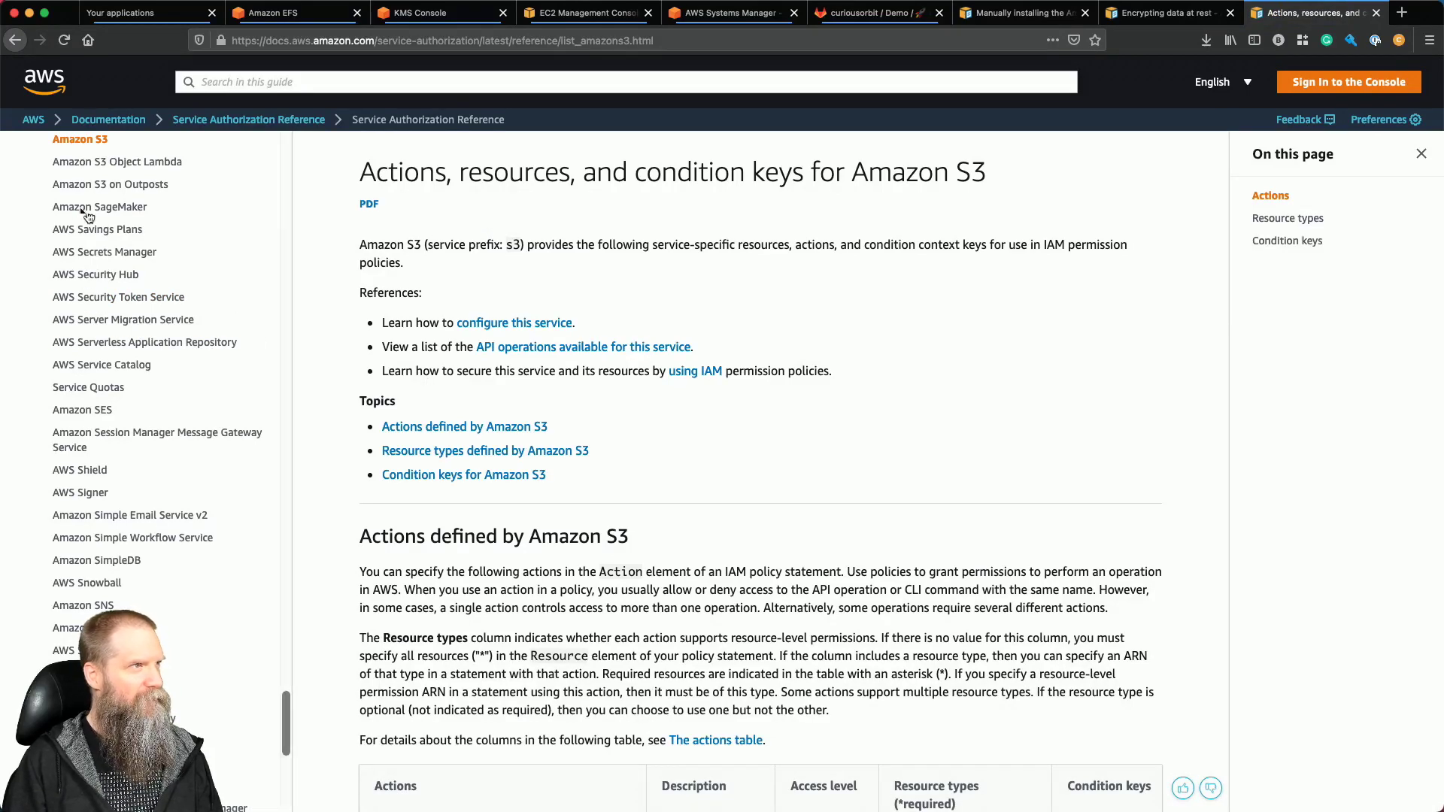
Check the service prefix on the Amazon S3 page and look through the documentation's service list for the Elastic File System entry.
scroll(87, 211, "up", 5)
scroll(83, 199, "up", 15)
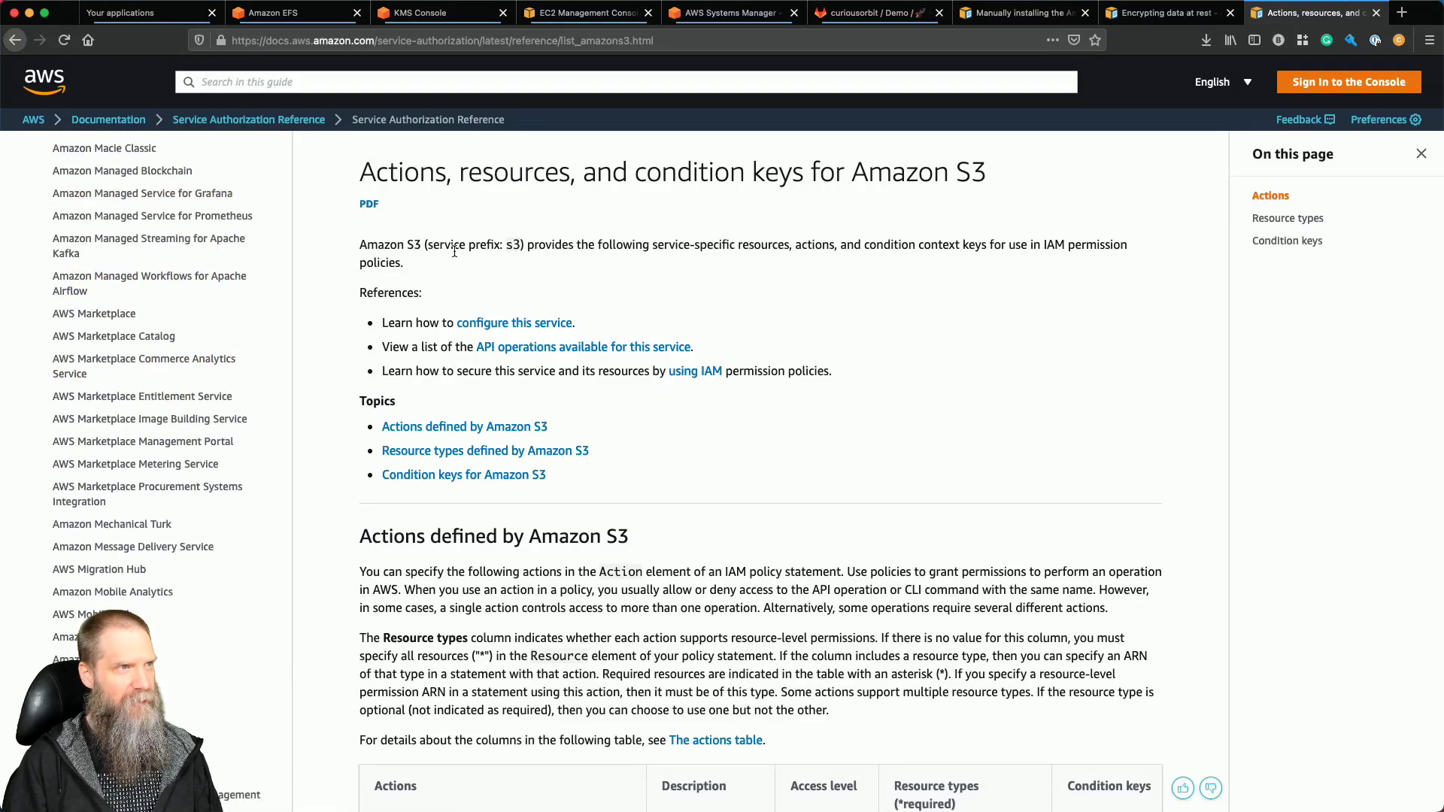
left_click_drag(506, 242, 522, 243)
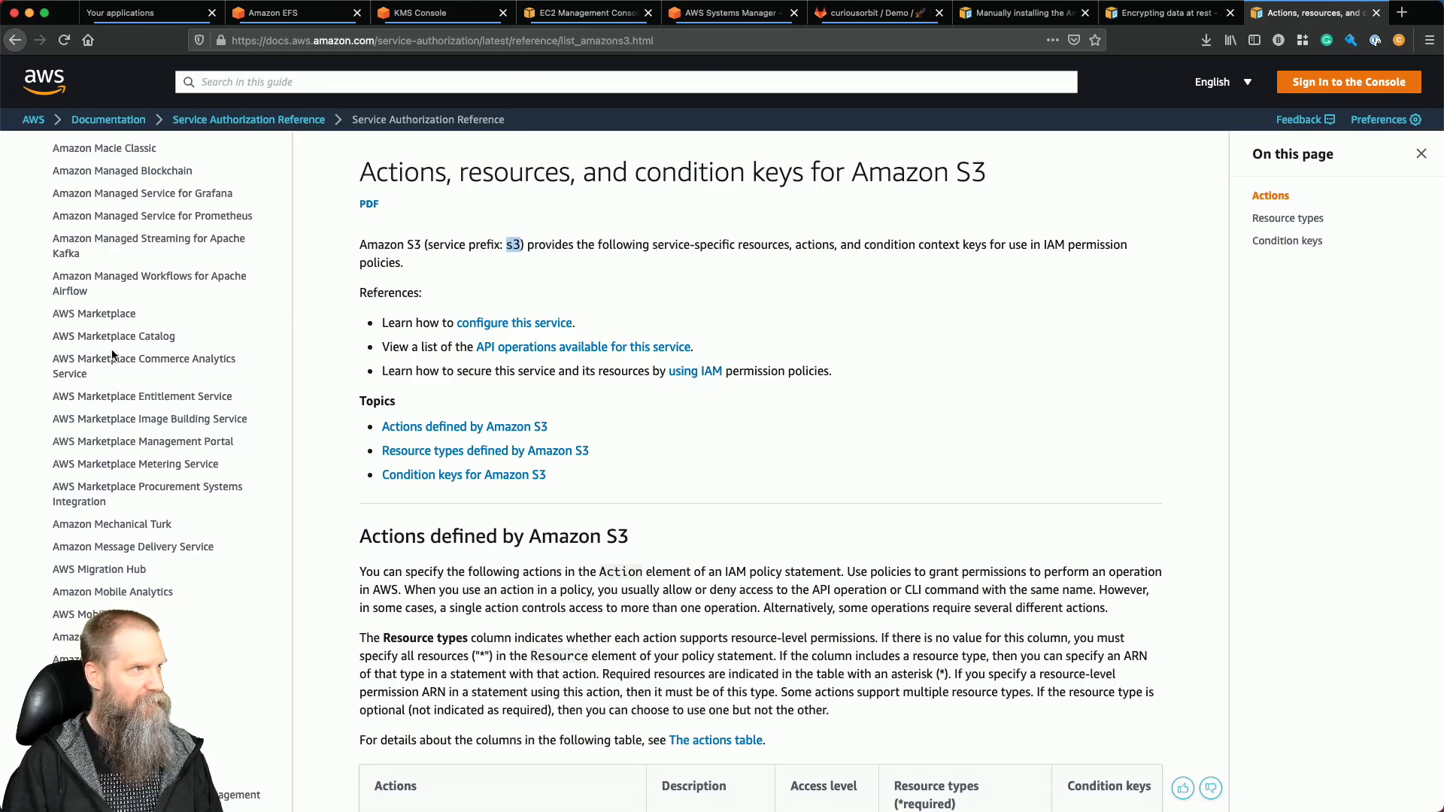
scroll(112, 346, "down", 10)
scroll(111, 349, "down", 6)
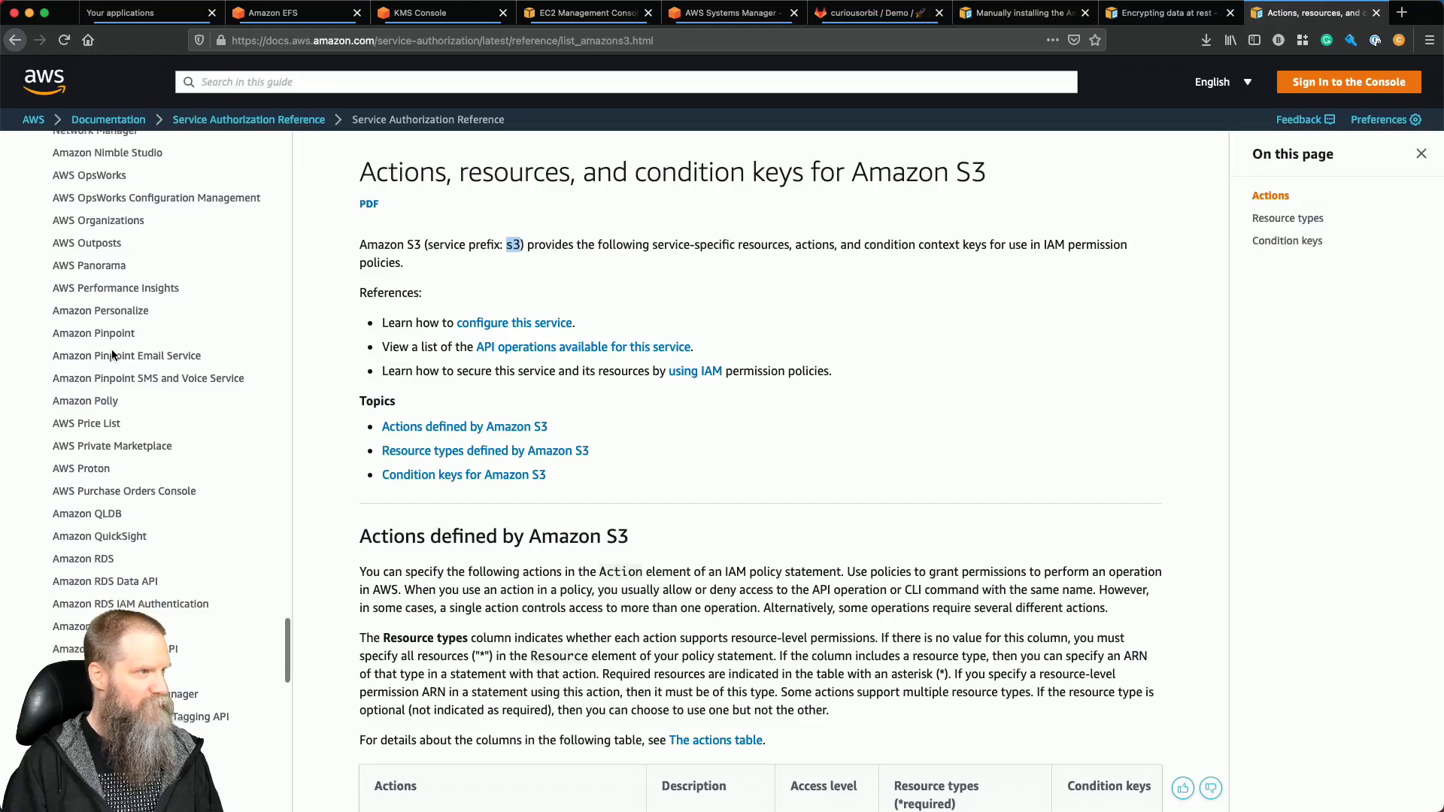
scroll(113, 355, "up", 10)
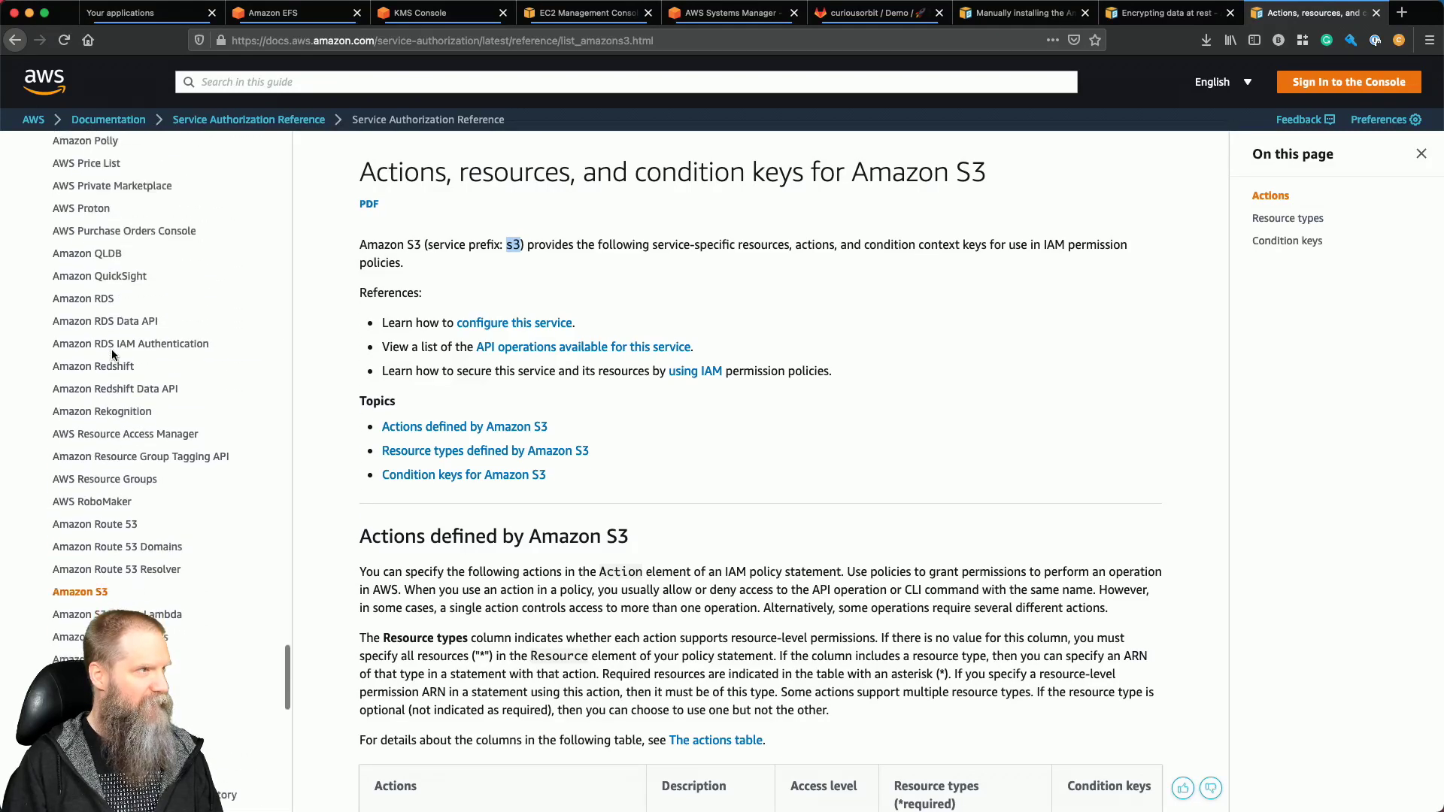
scroll(112, 353, "up", 12)
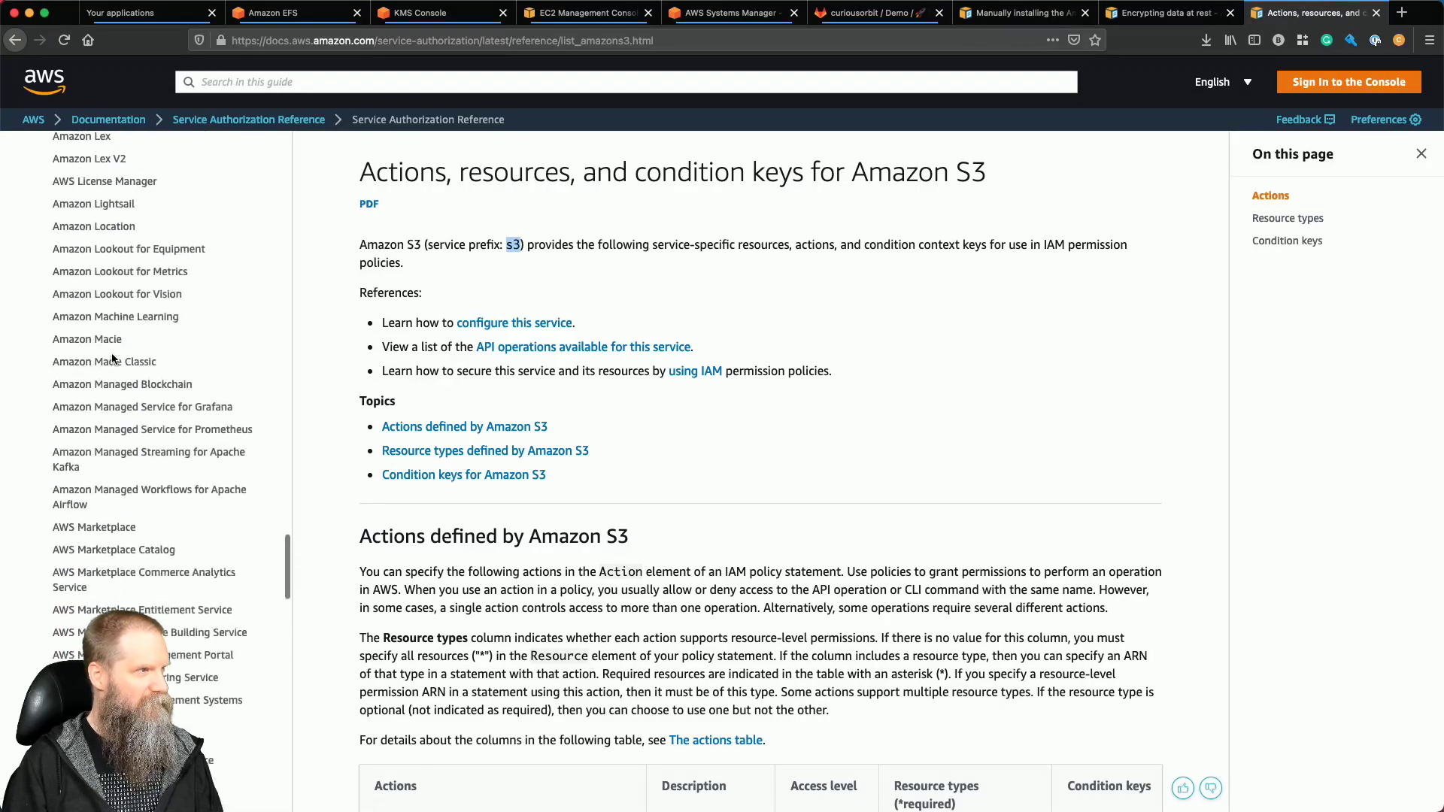
scroll(113, 358, "up", 10)
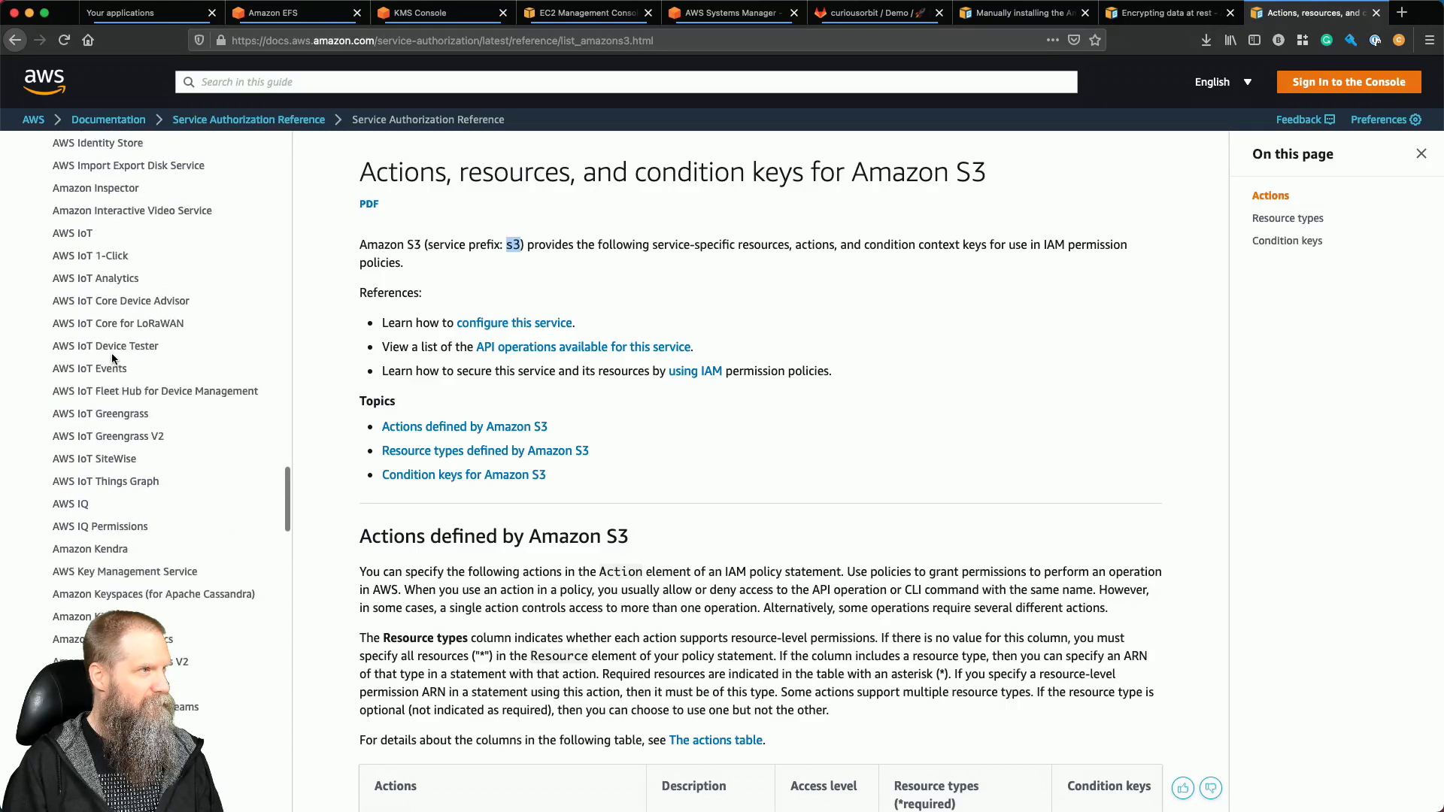
scroll(111, 353, "up", 5)
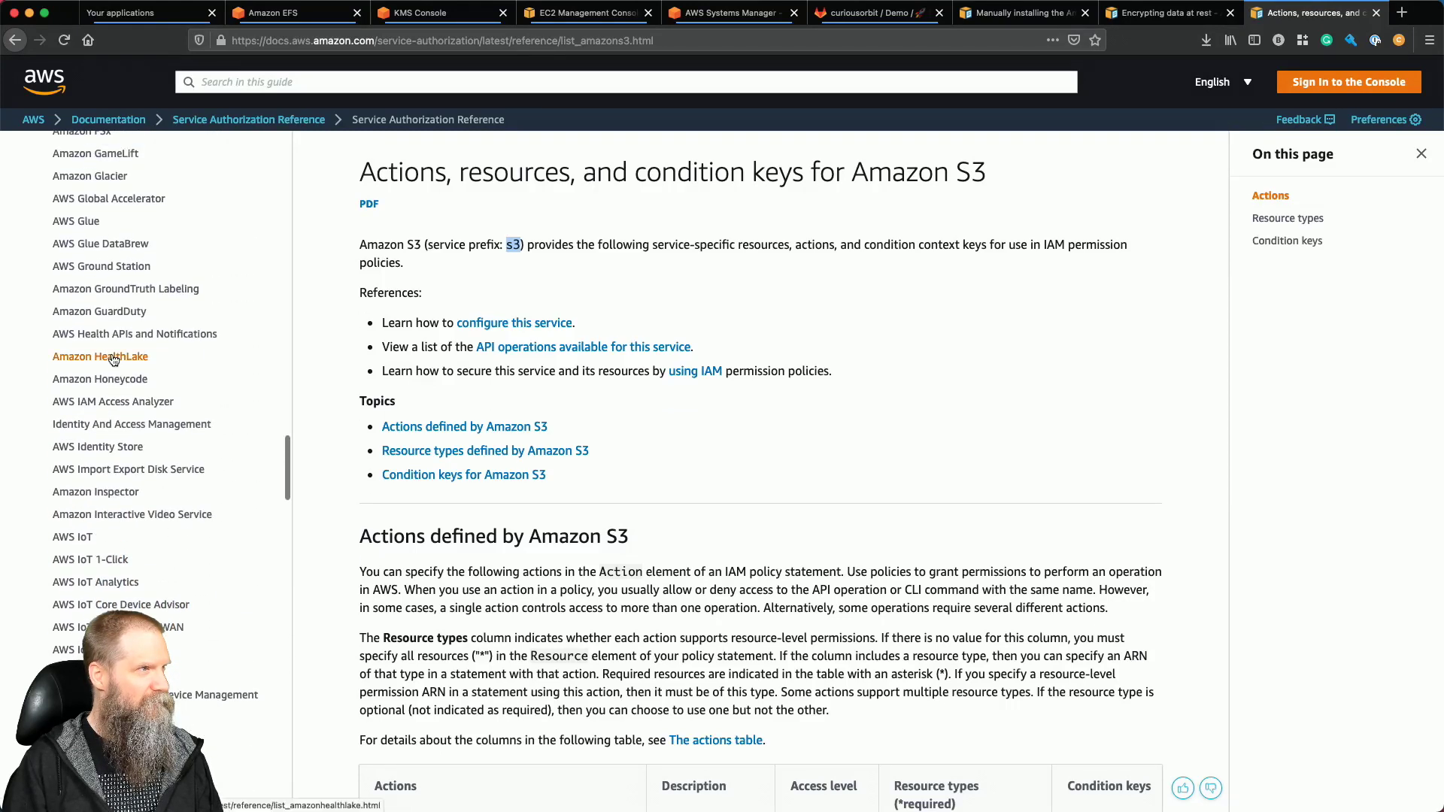
scroll(143, 336, "up", 1)
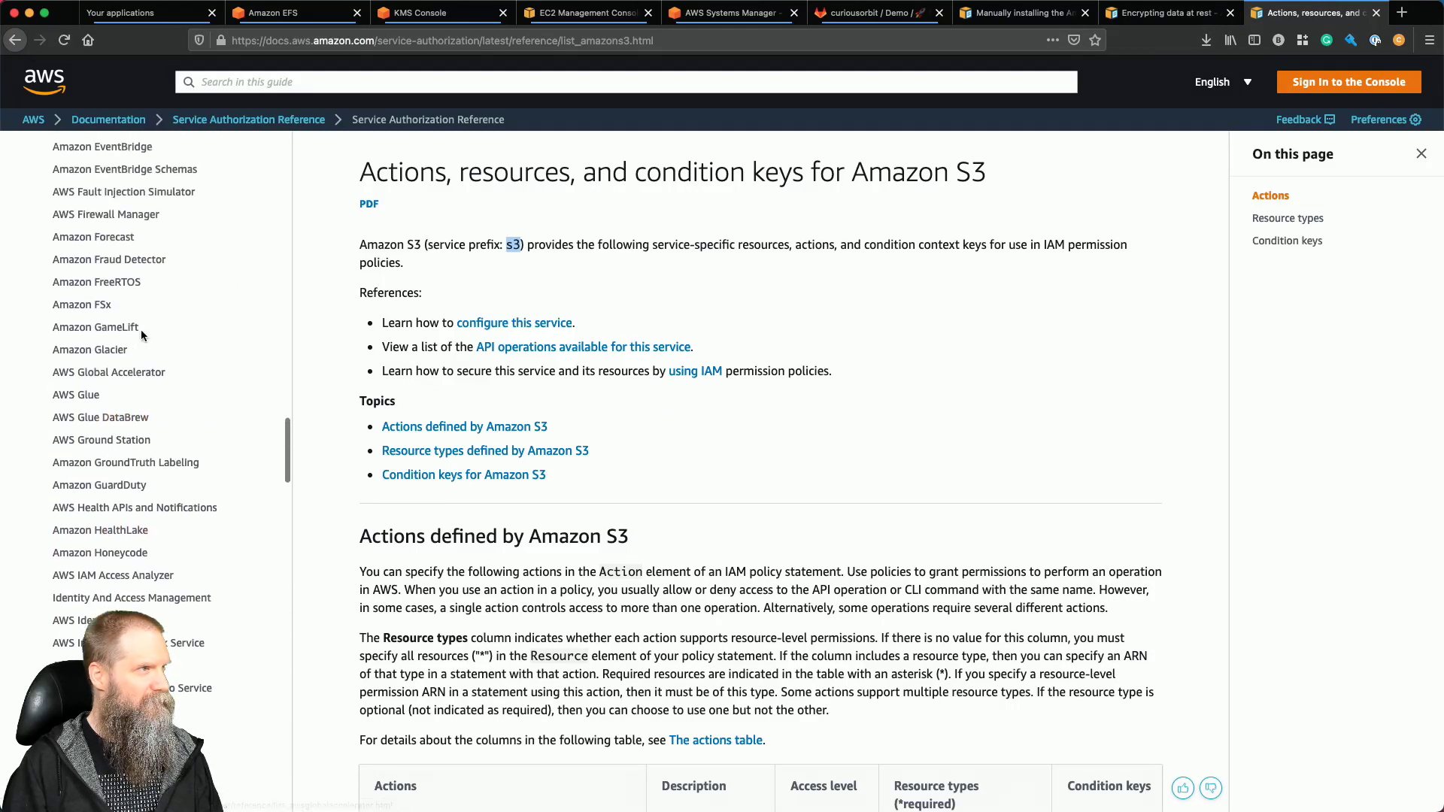
scroll(191, 344, "down", 1)
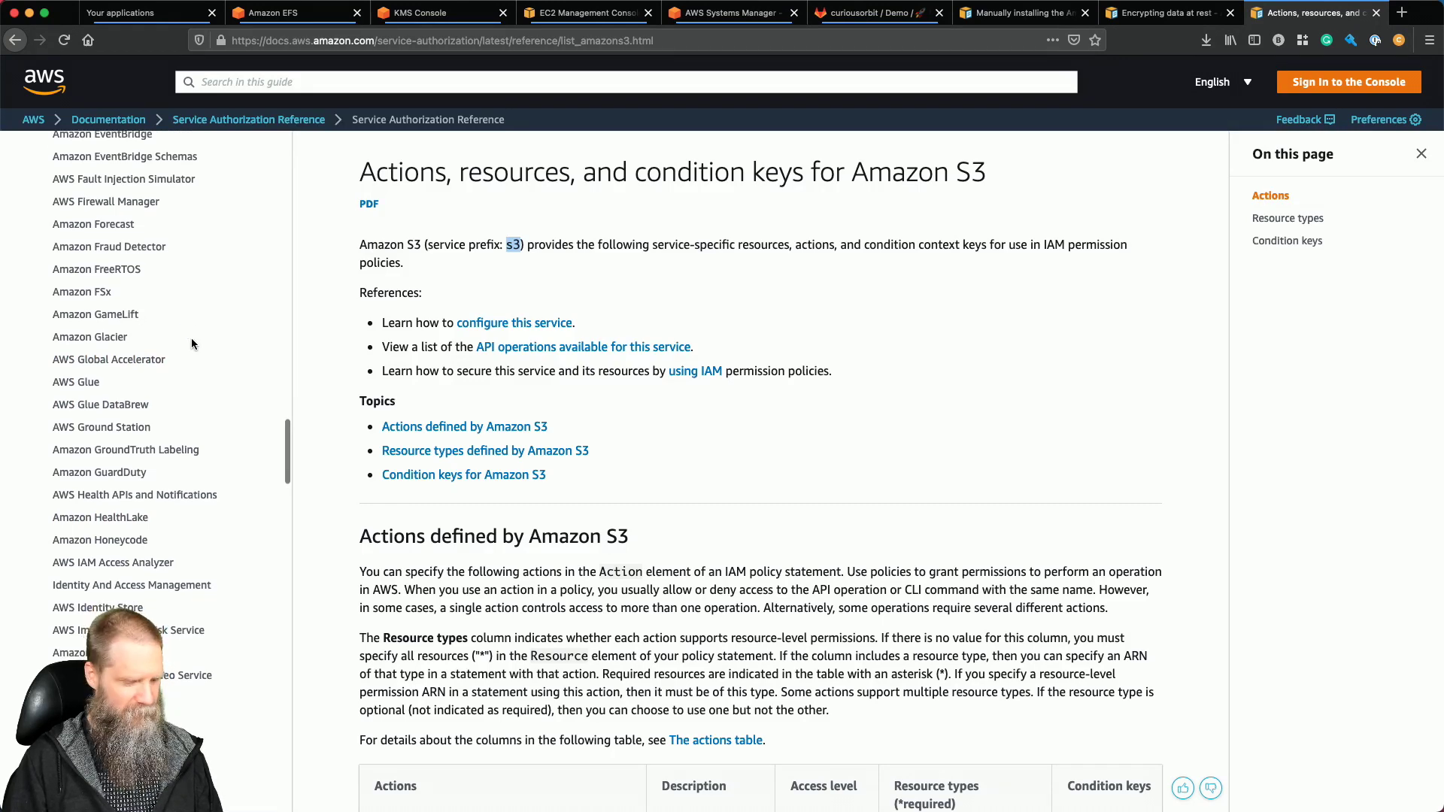
Search within the page for "file s" to locate the Amazon Elastic File System entry.
key("super+f")
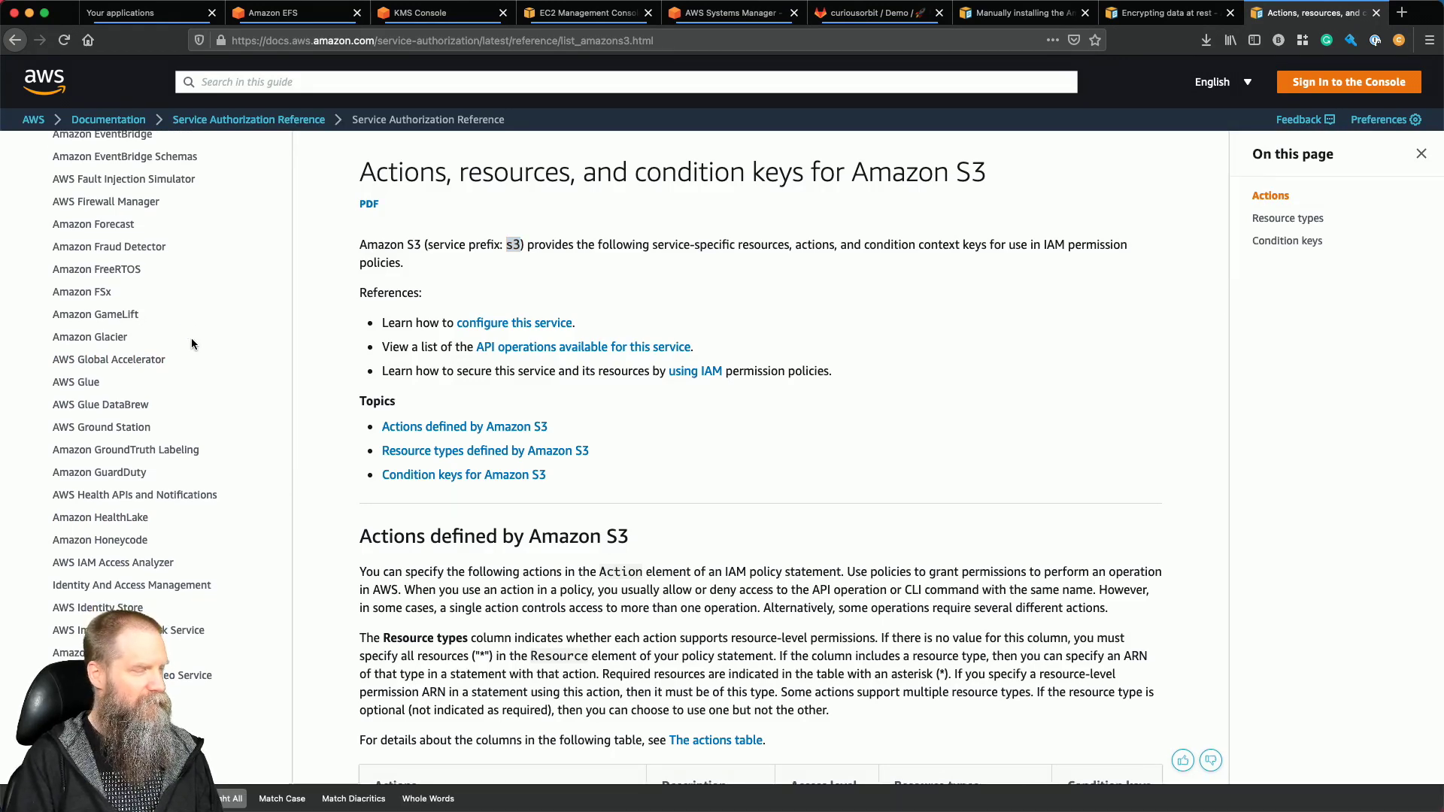
type("file s")
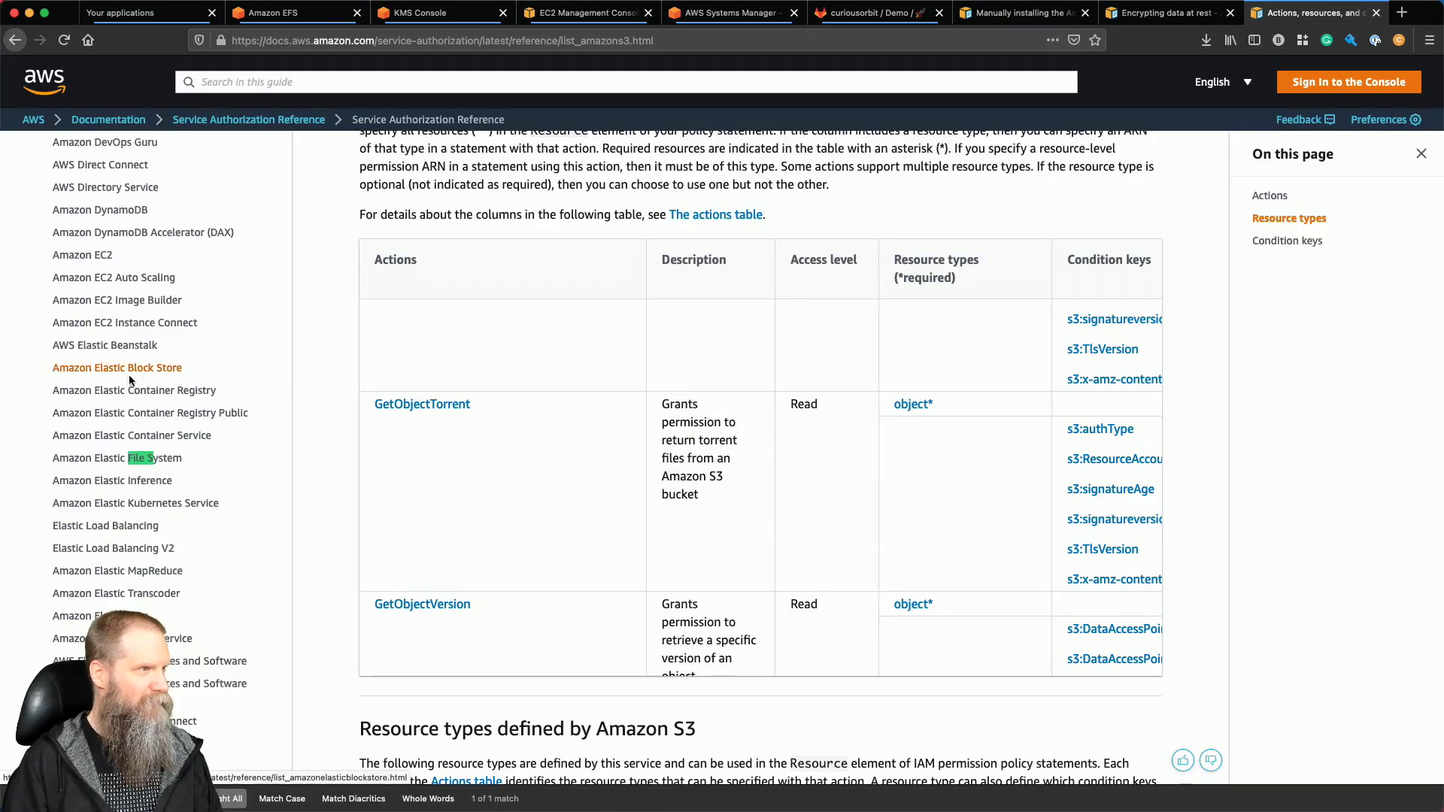
Look up the Amazon Elastic File System service prefix, and in PyCharm set the EFS statement's Service principal in kms.yml to elasticfilesystem.amazonaws.com.
left_click(99, 458)
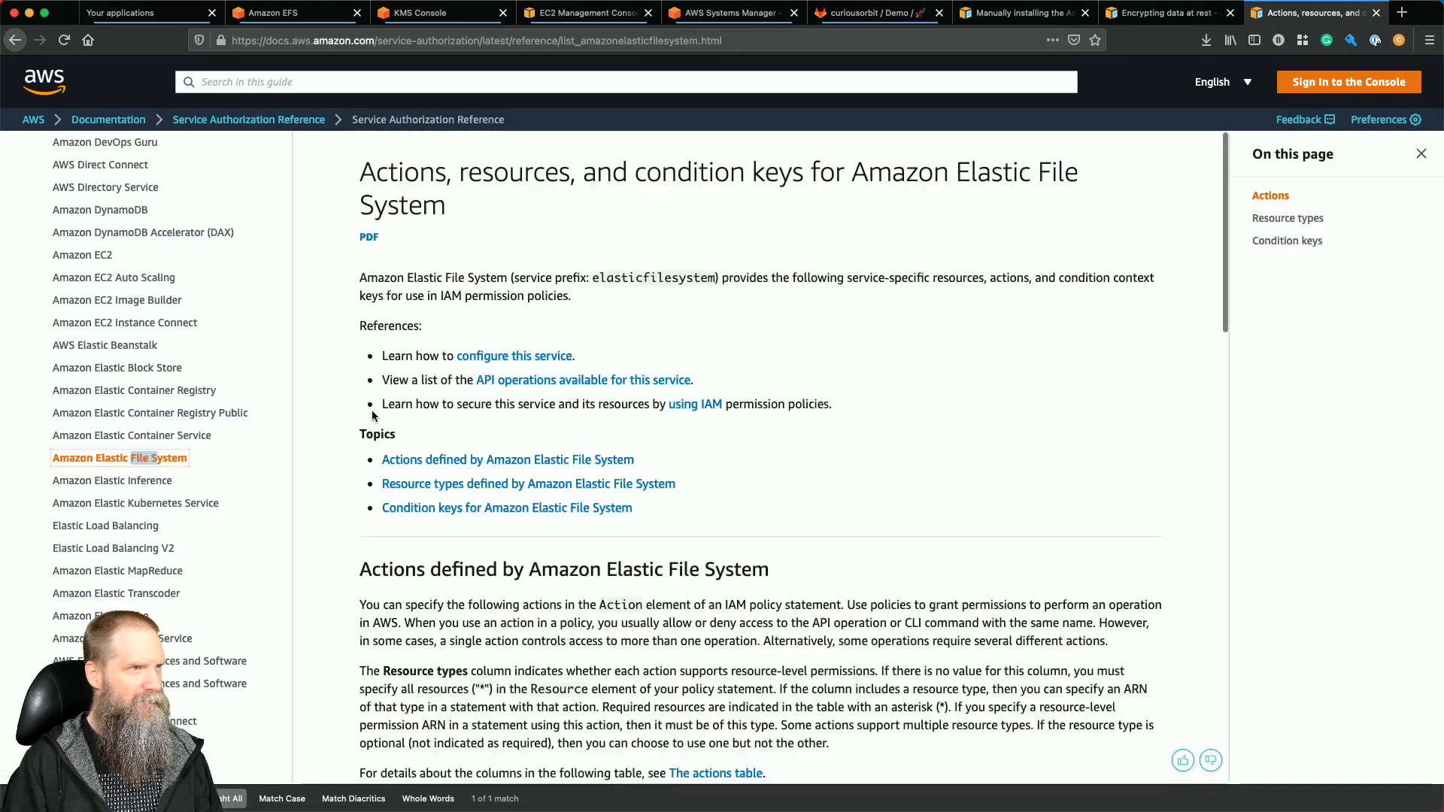
double_click(664, 279)
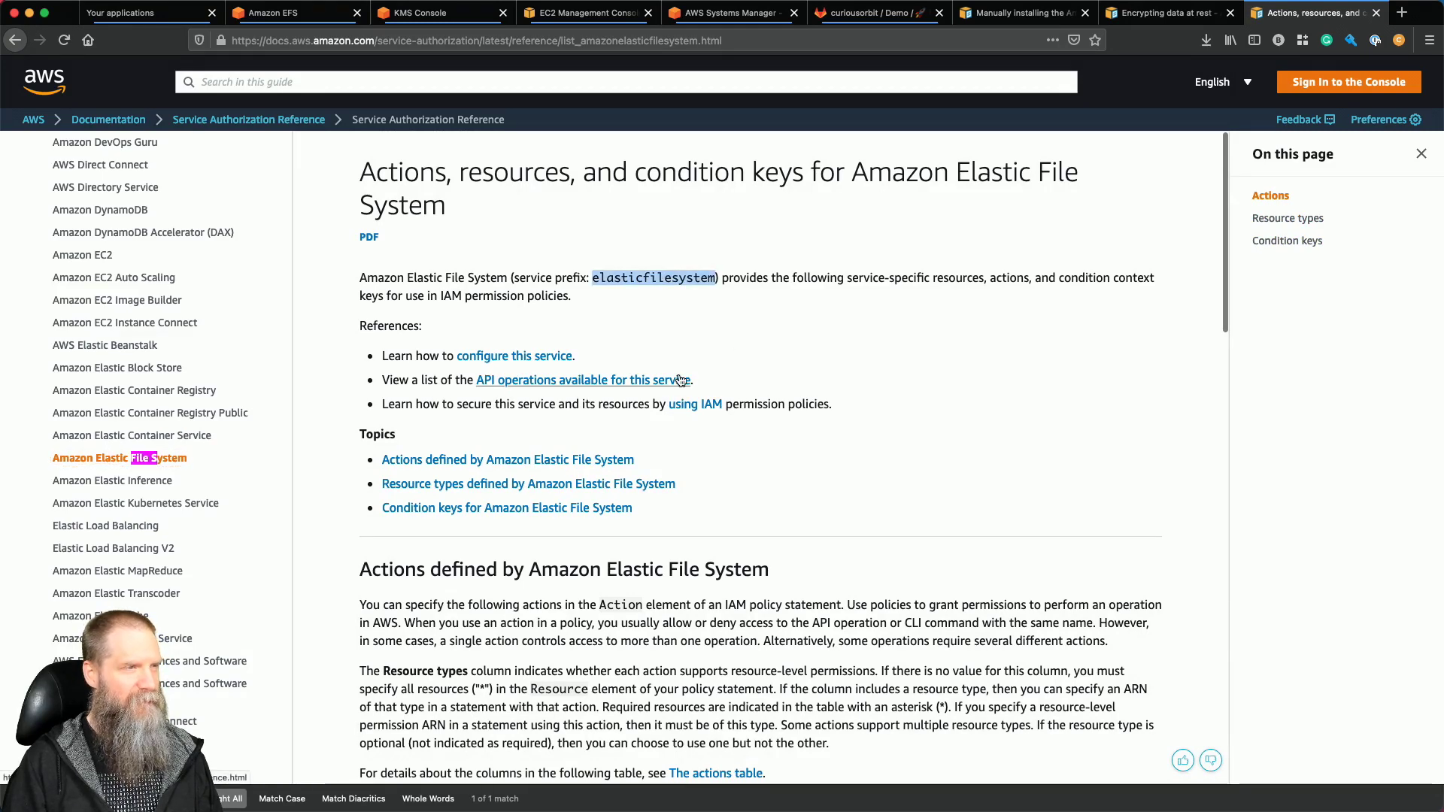
key("super+Tab")
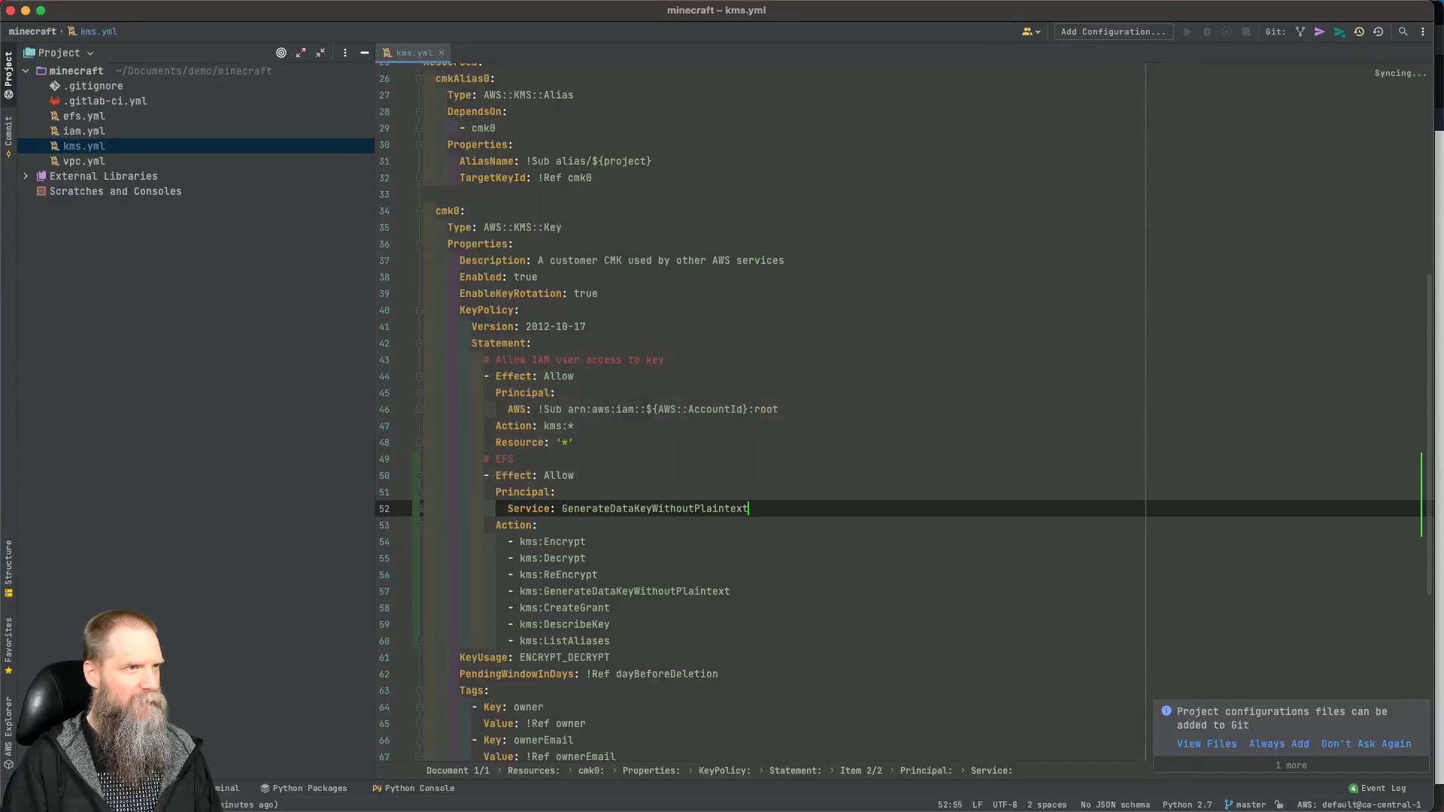
type(".")
key("alt+BackSpace")
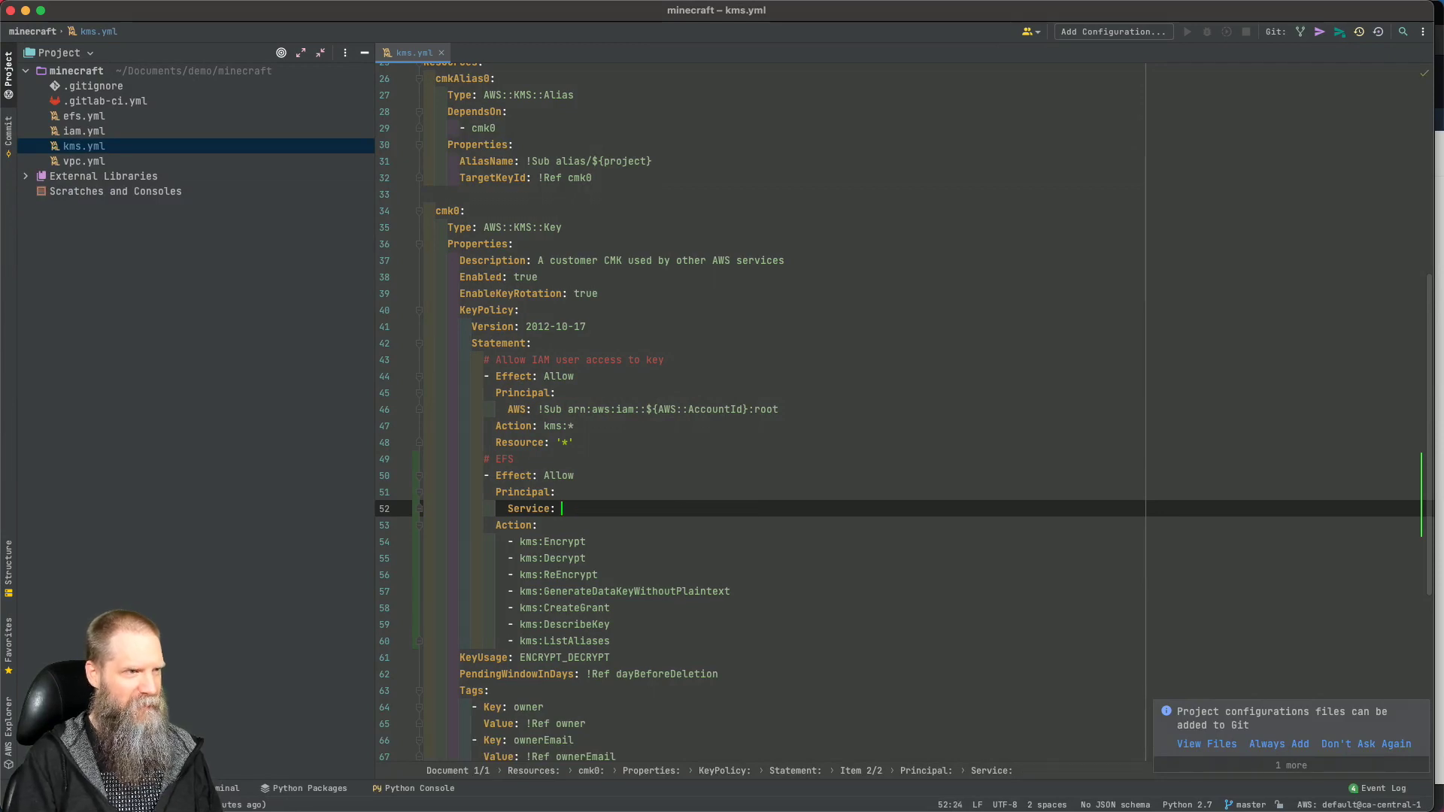
type("elasticfiles")
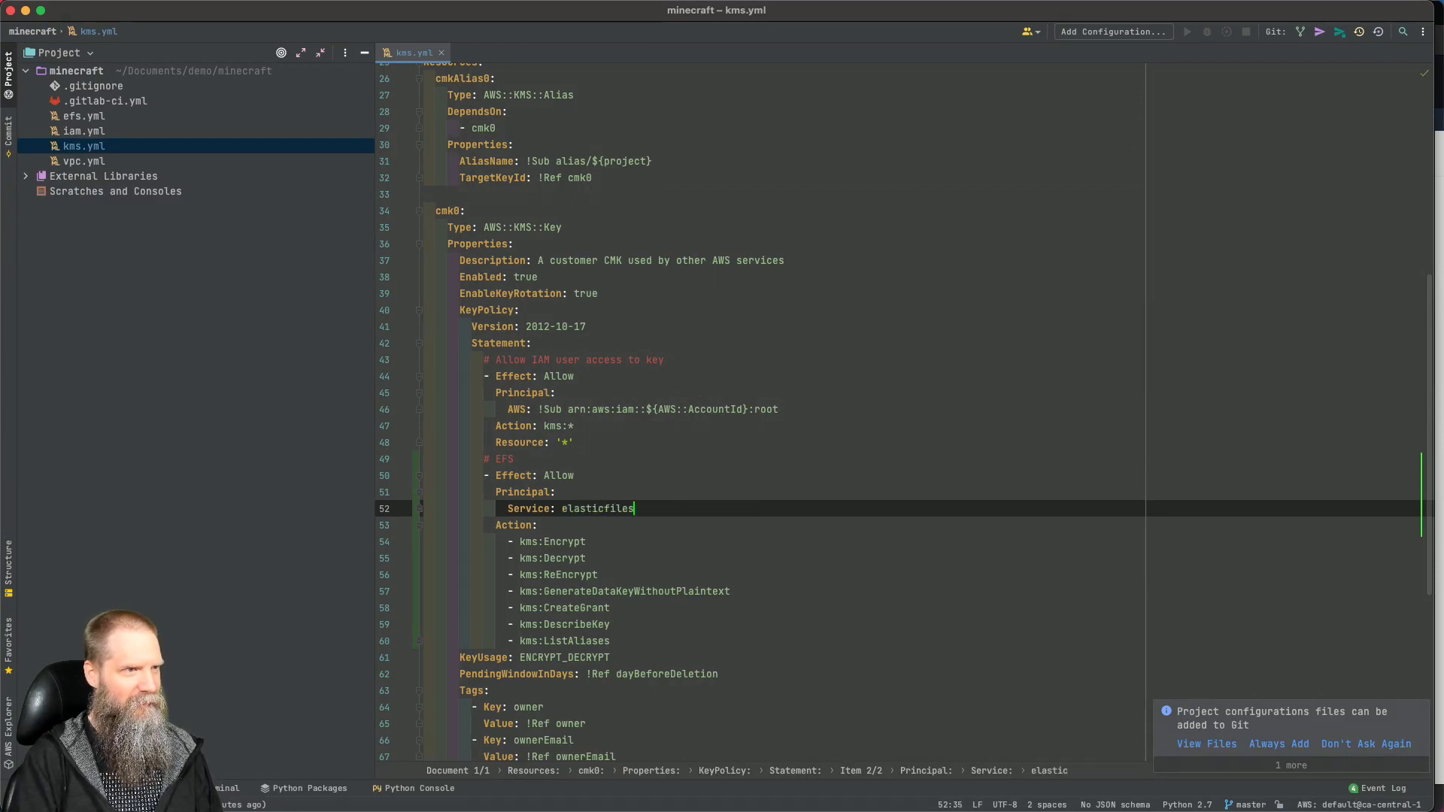
type("ystem.amazonaws.com")
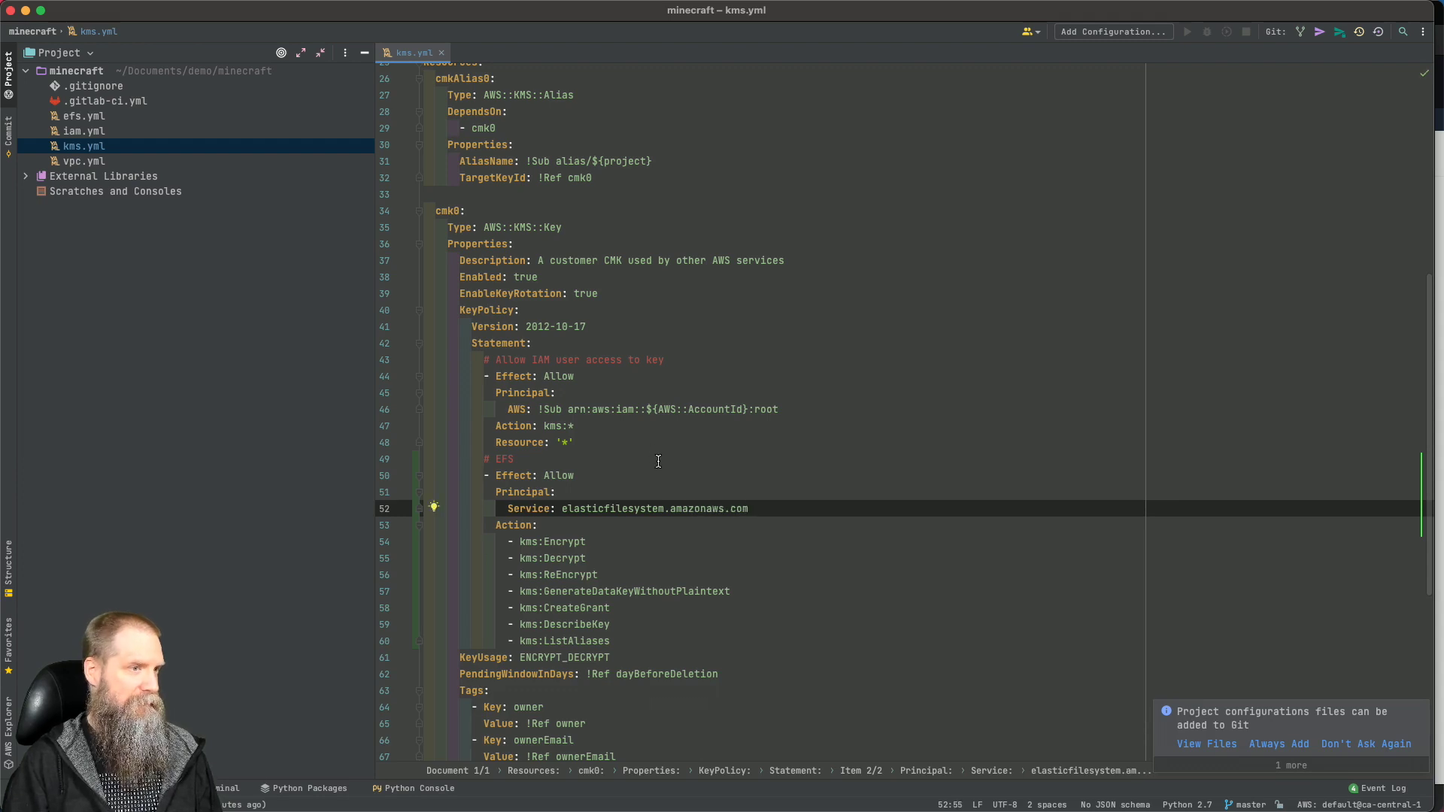
Switch to Firefox and read the AWS KMS Using grants page linked from the kms:CreateGrant entry in the EFS encryption guide.
scroll(658, 460, "down", 2)
key("super+Tab")
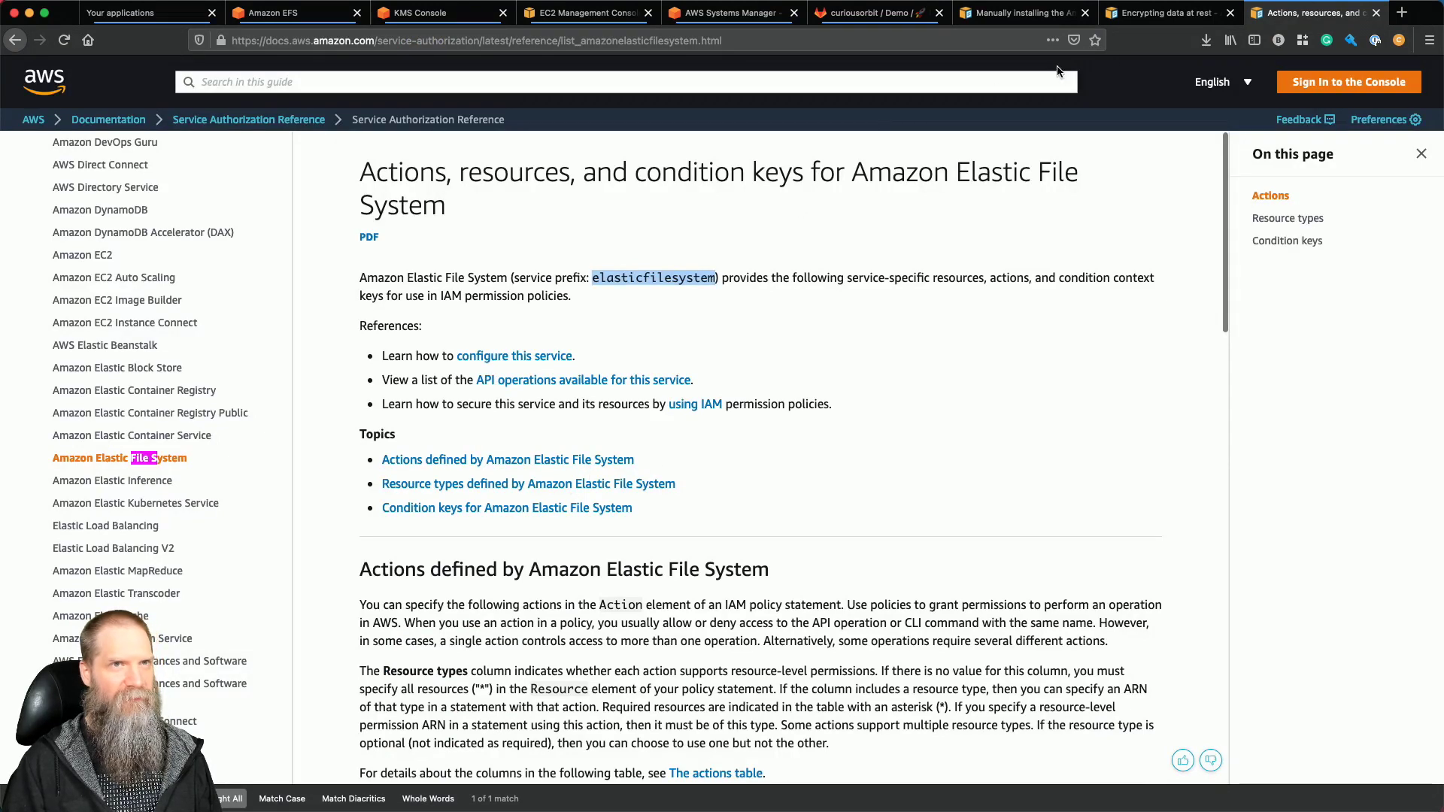
left_click(1147, 18)
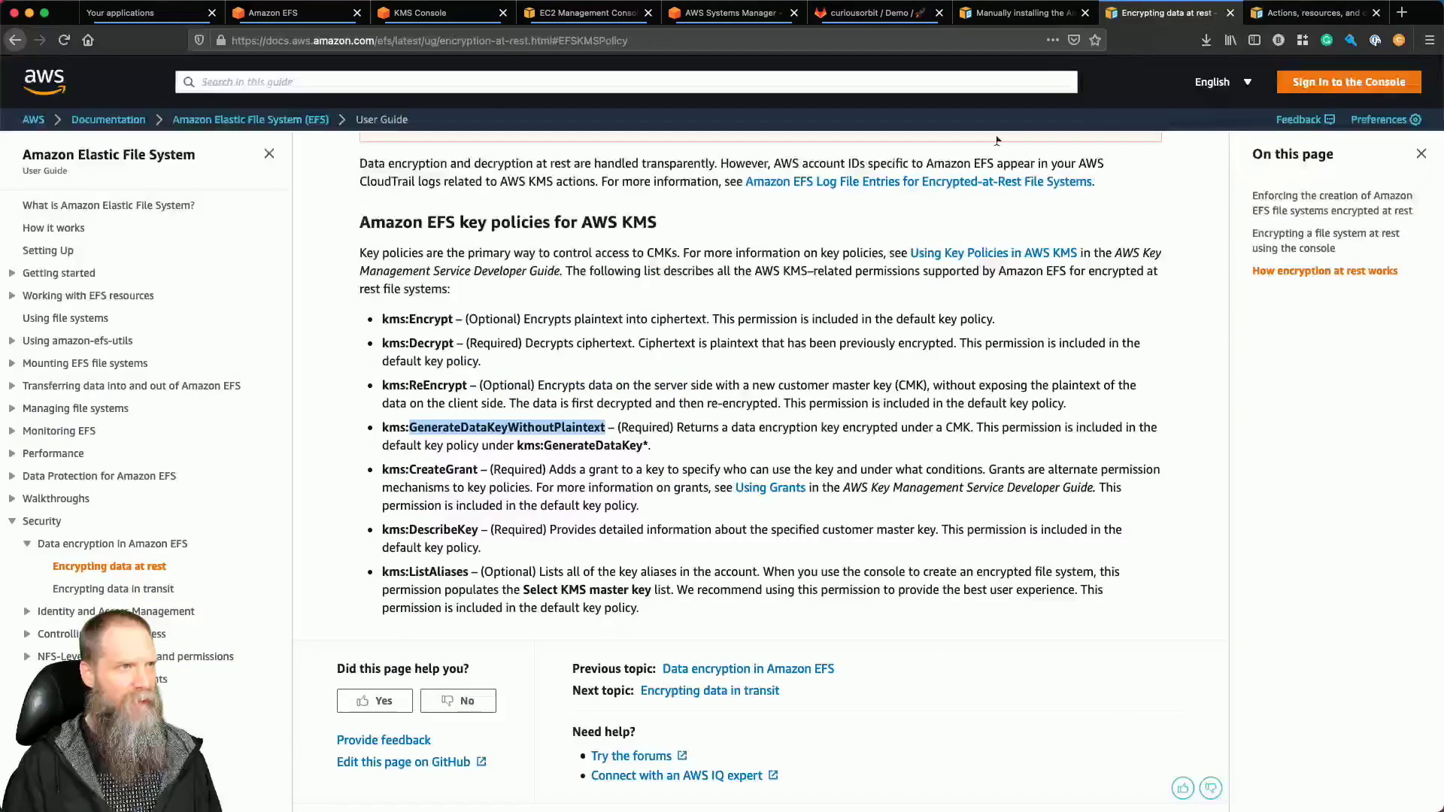
left_click(768, 491)
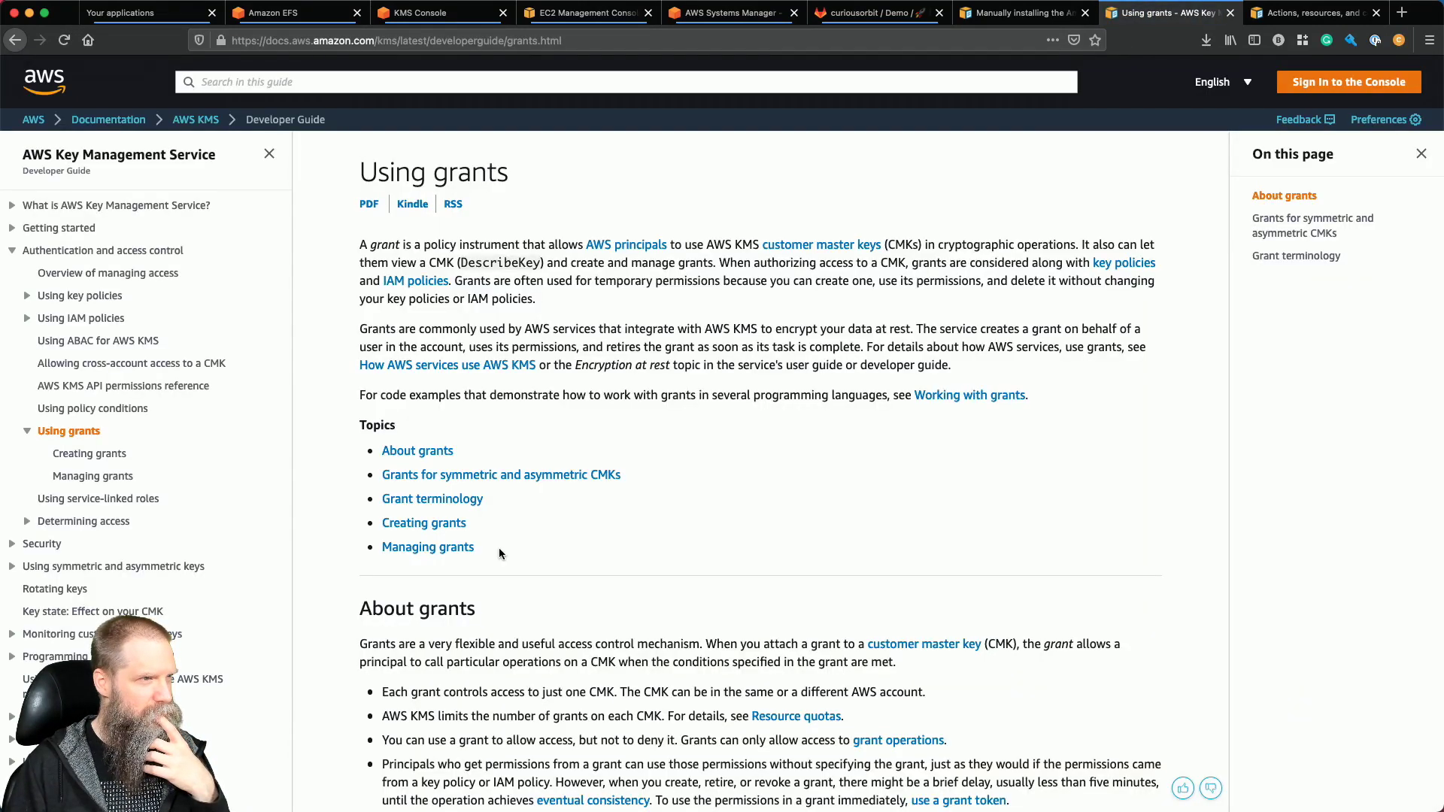
scroll(340, 628, "down", 1)
scroll(340, 630, "down", 2)
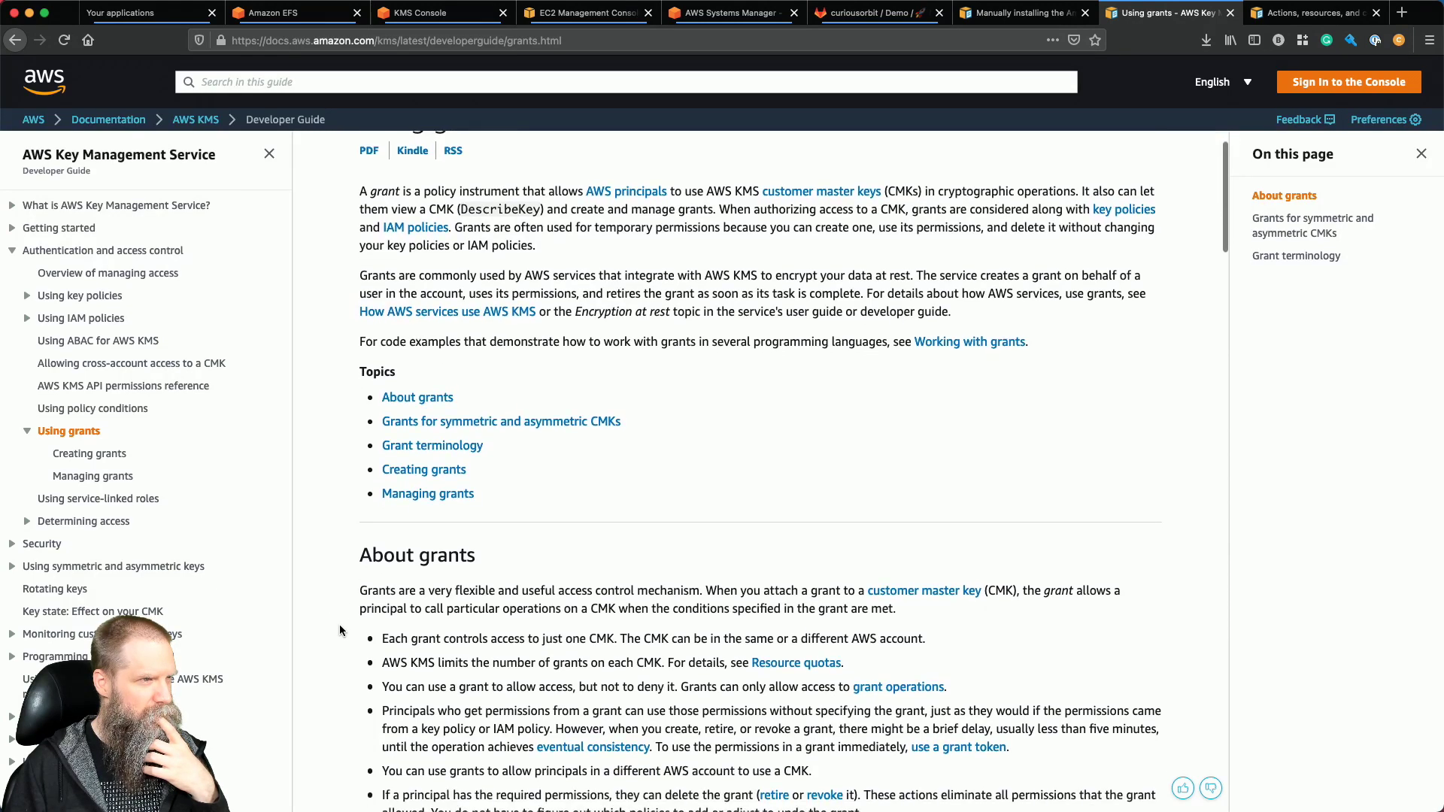
scroll(340, 630, "down", 3)
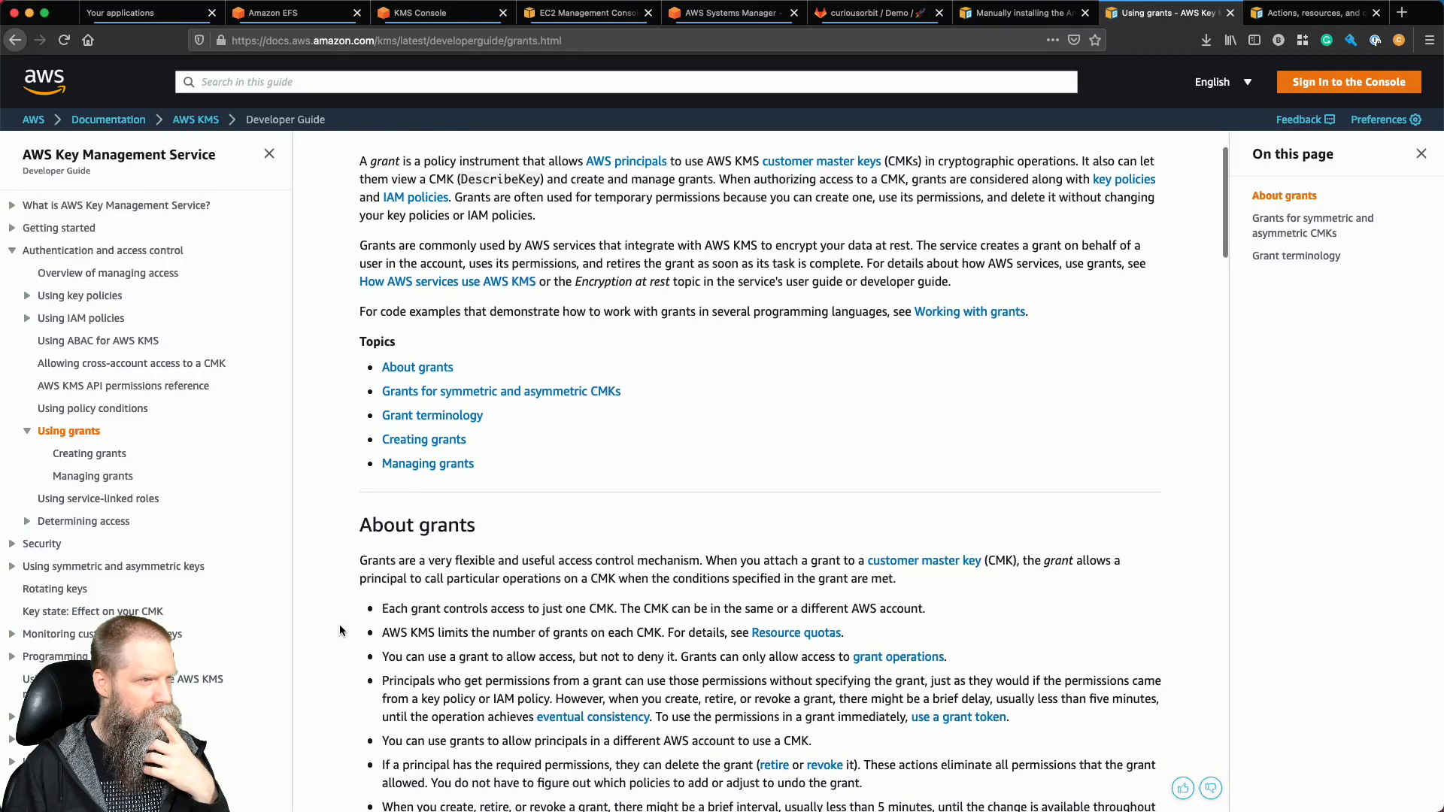
scroll(340, 630, "down", 2)
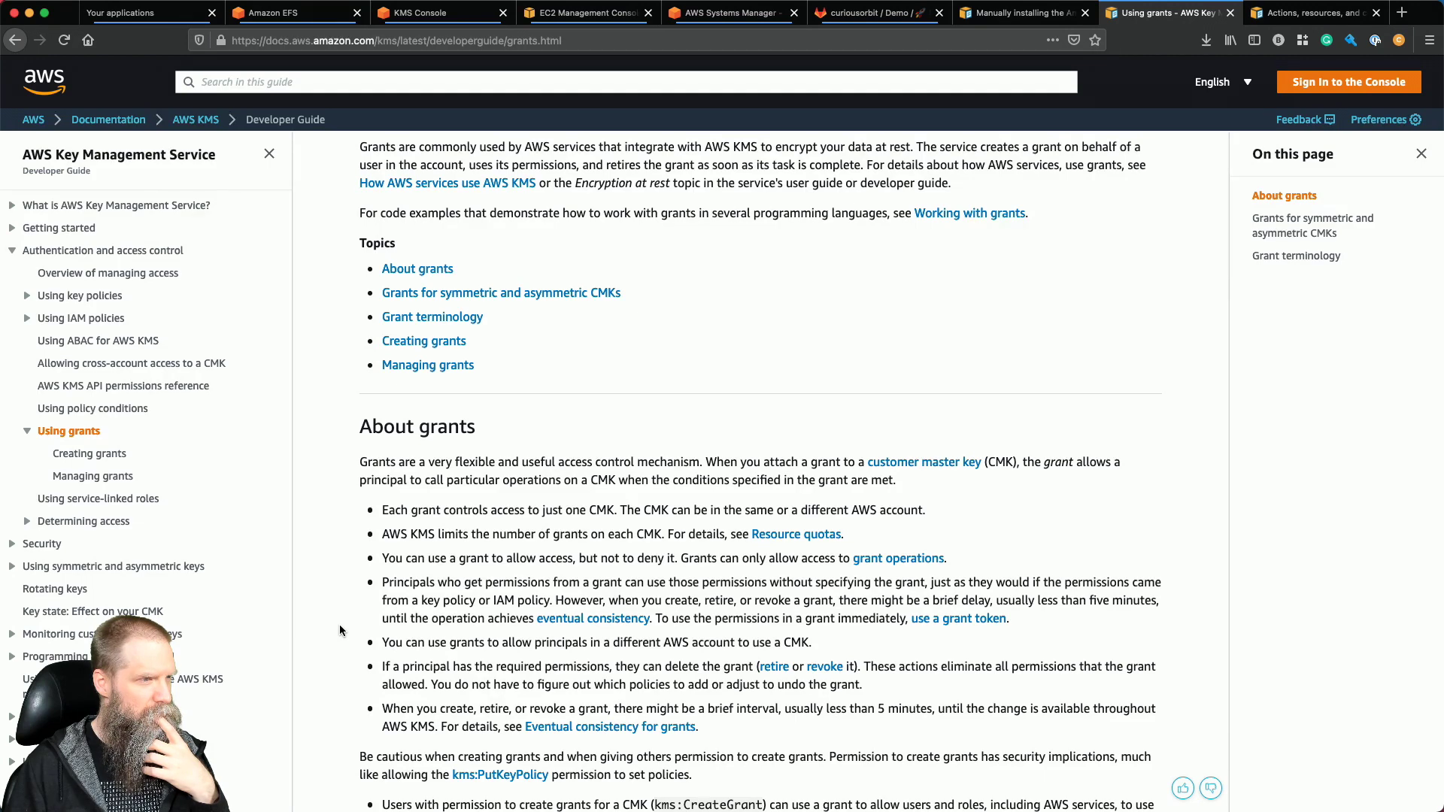
scroll(340, 630, "down", 5)
scroll(340, 631, "down", 1)
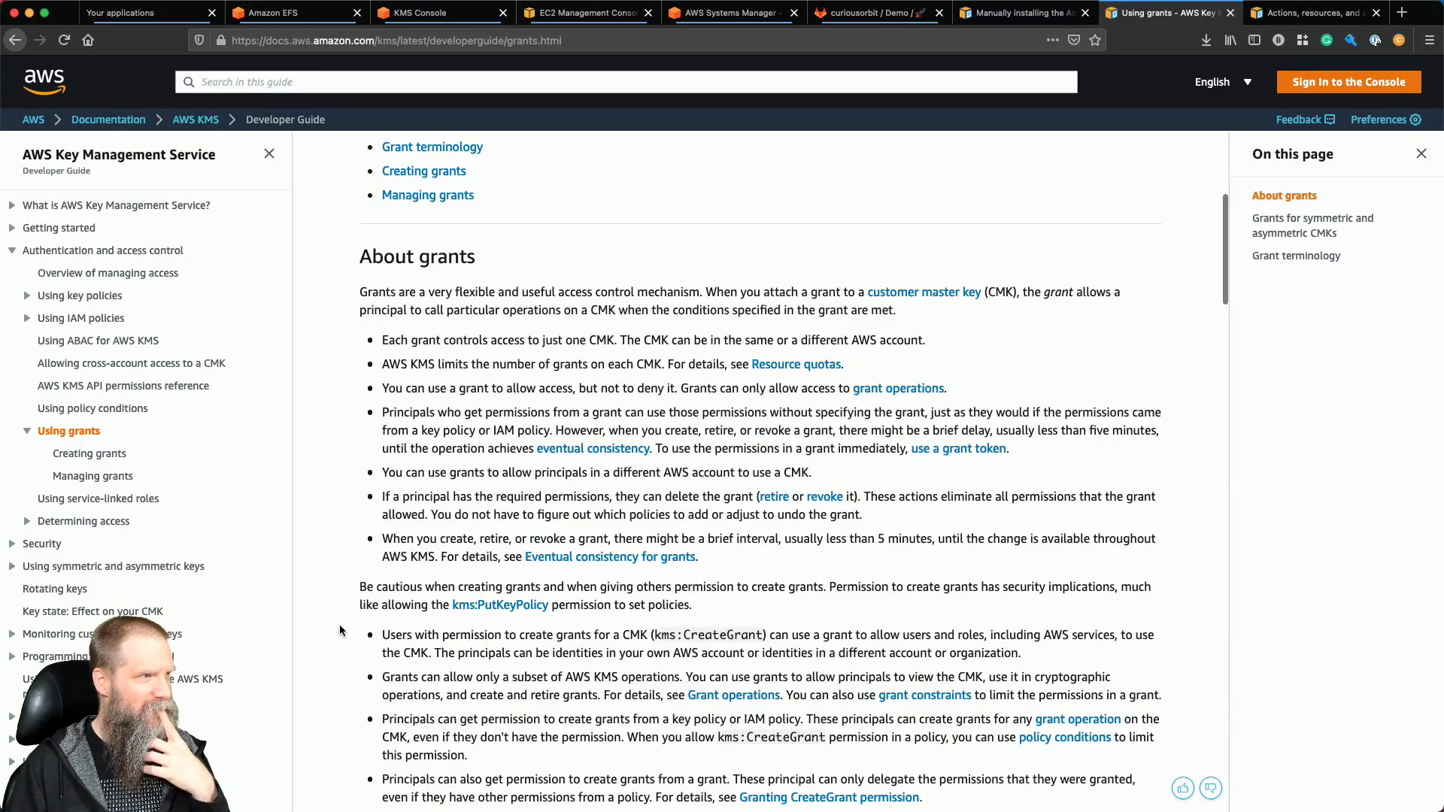
scroll(340, 630, "down", 15)
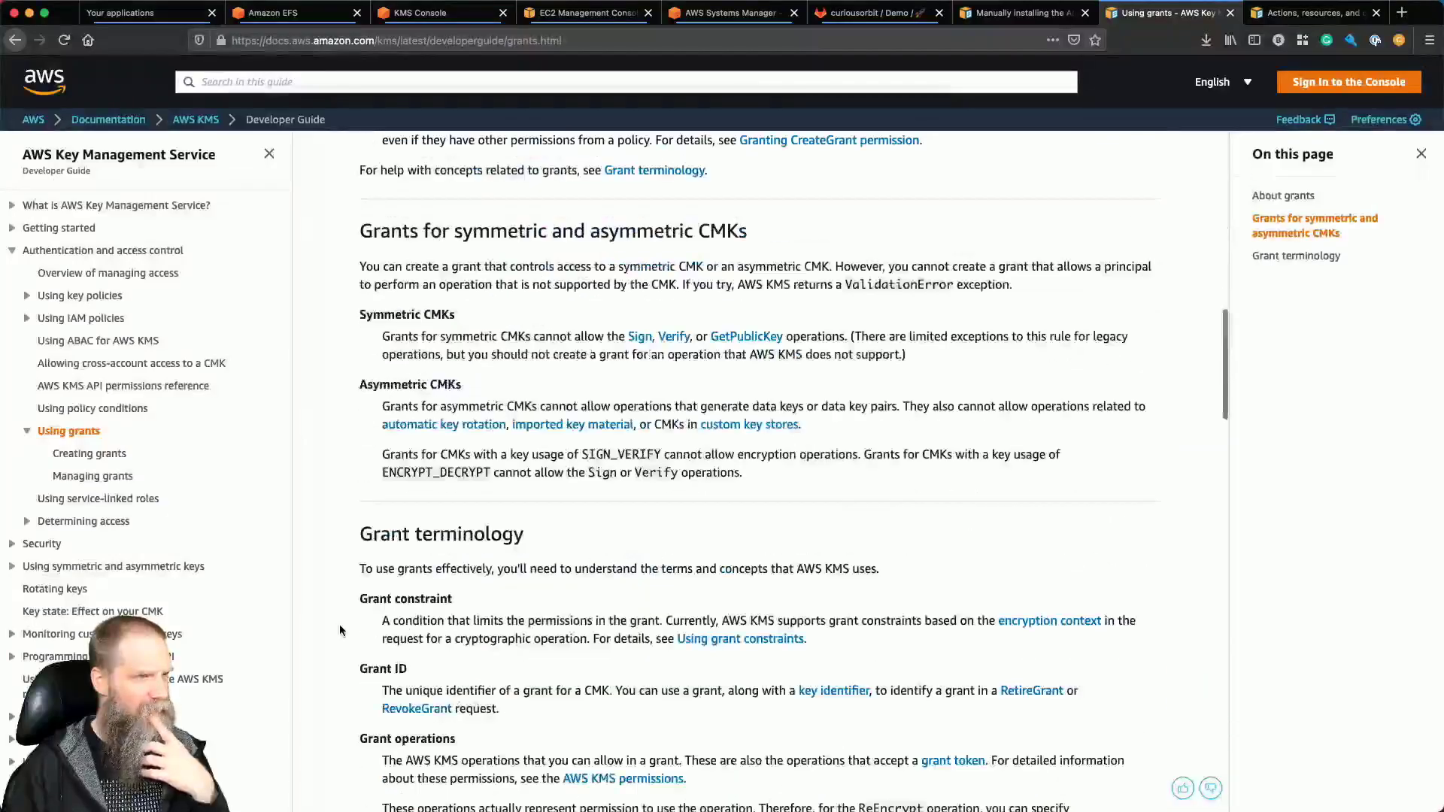
Return to the EFS Encrypting data at rest page and review how EFS uses AWS KMS and its key policies.
scroll(340, 630, "left", 5)
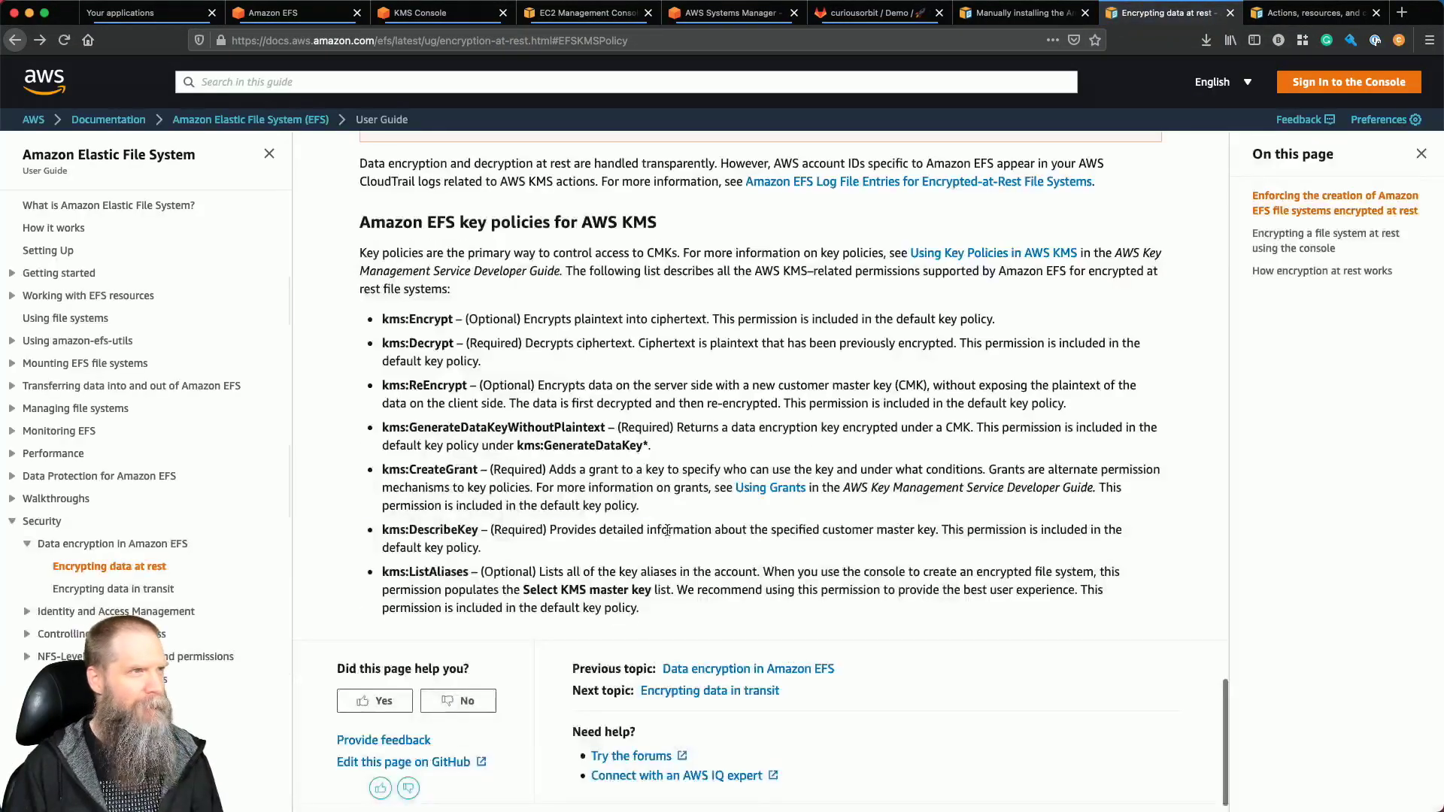
scroll(666, 530, "up", 5)
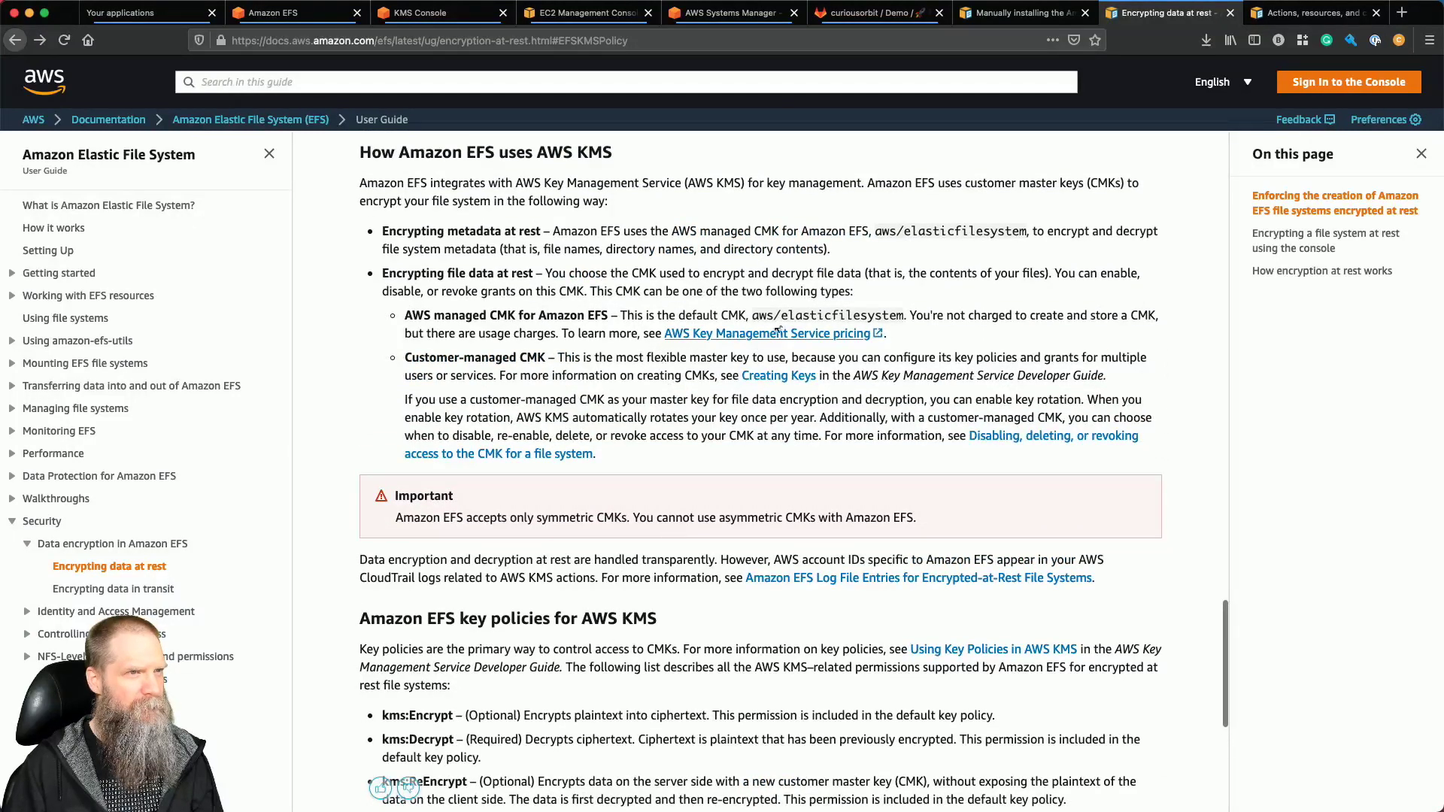
left_click_drag(758, 316, 889, 317)
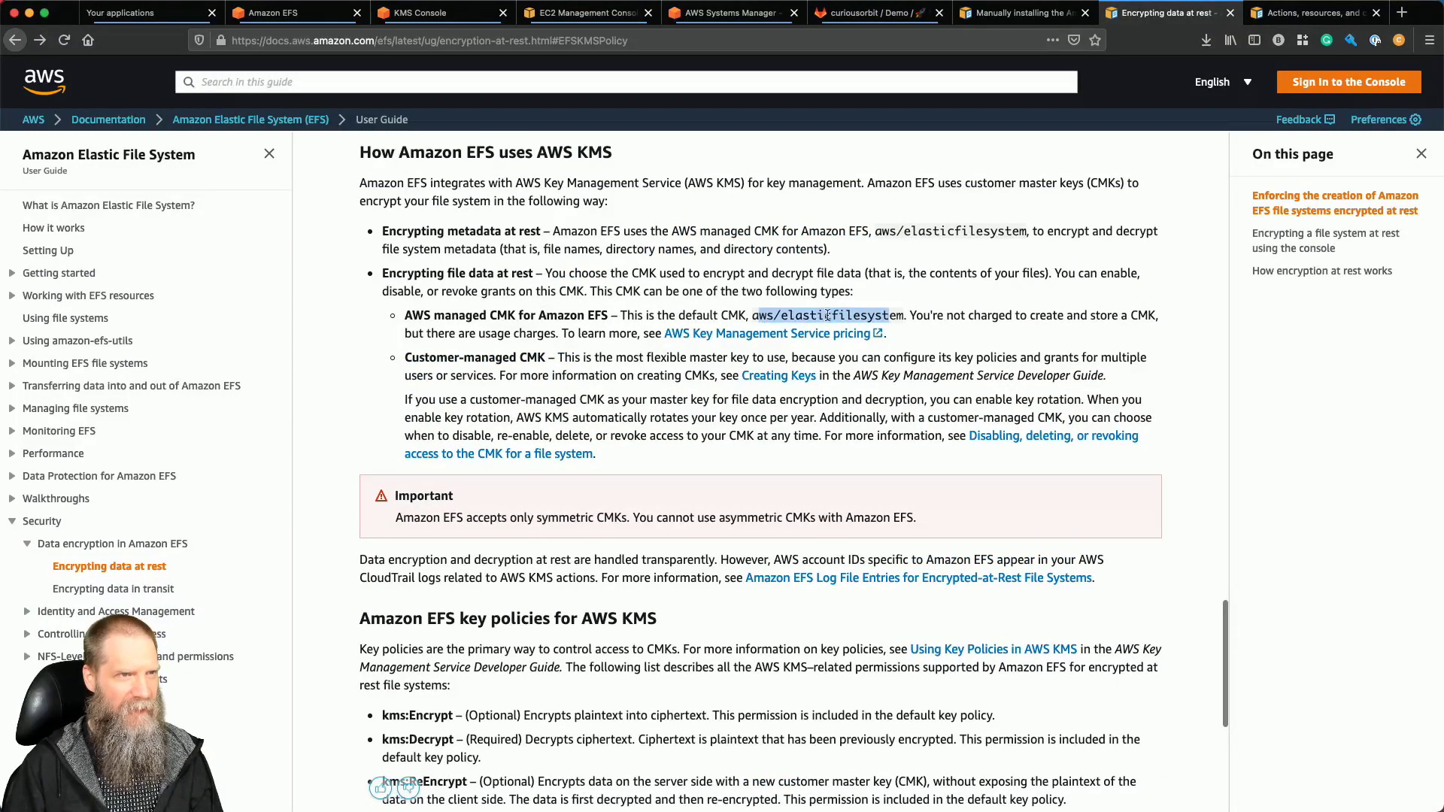
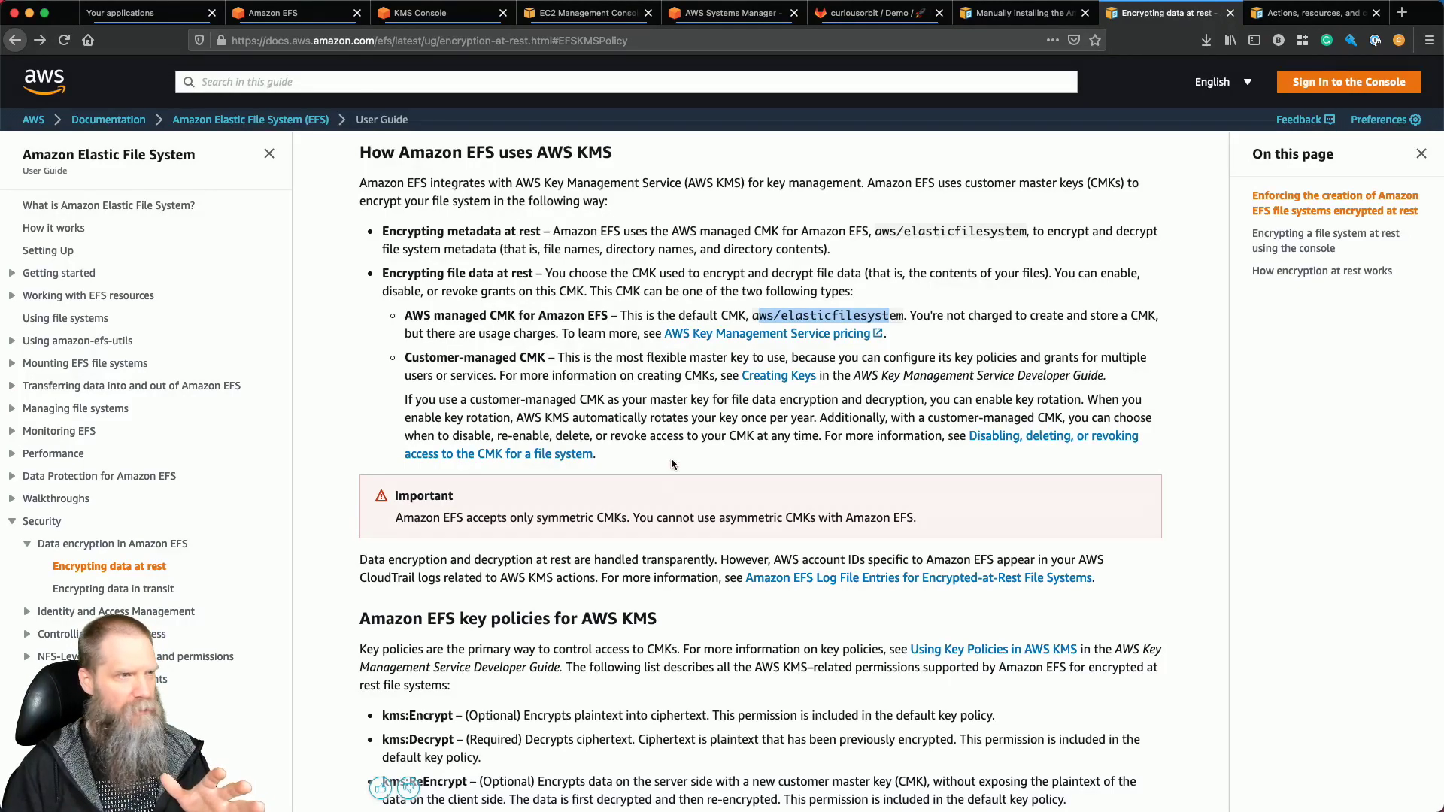
scroll(648, 480, "up", 3)
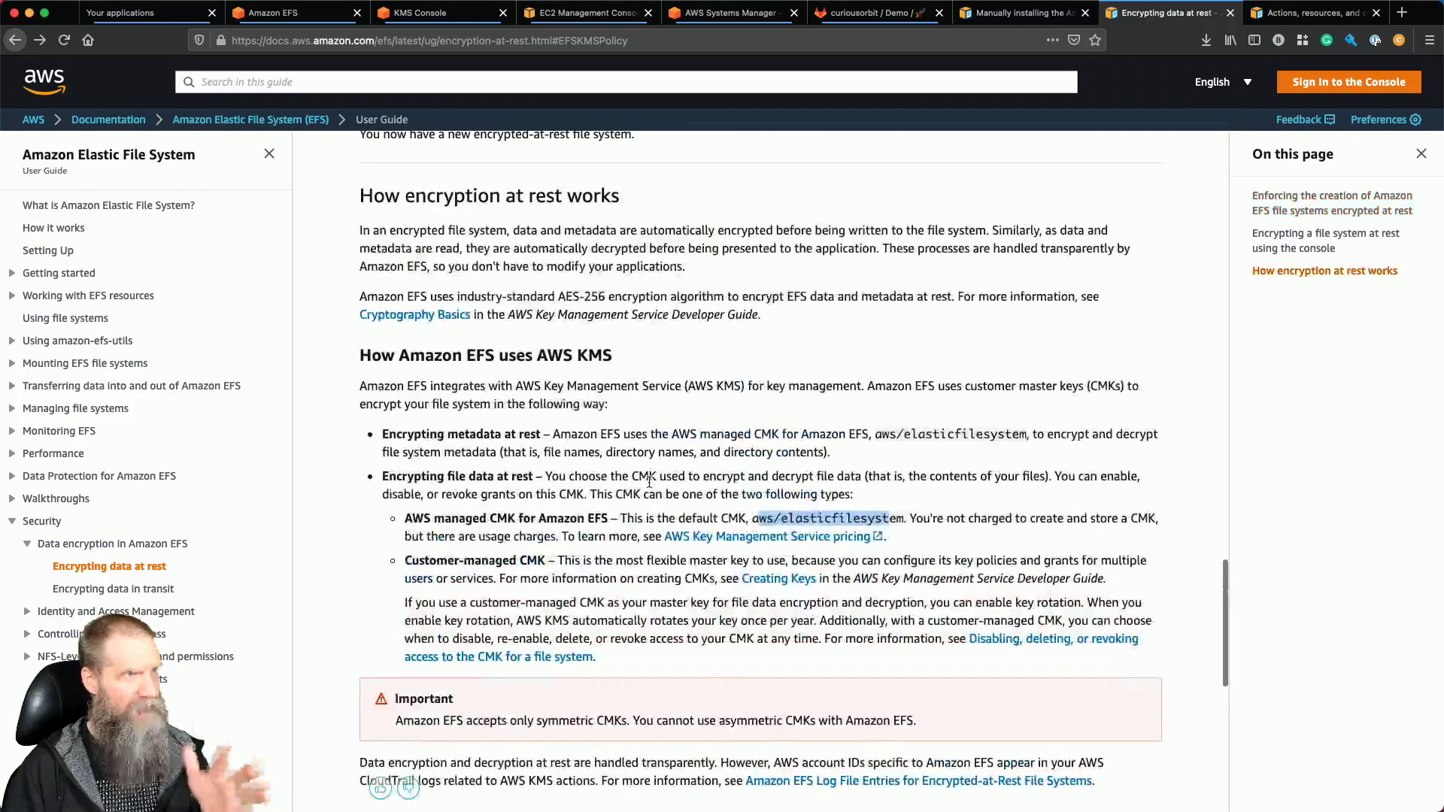
scroll(649, 482, "down", 9)
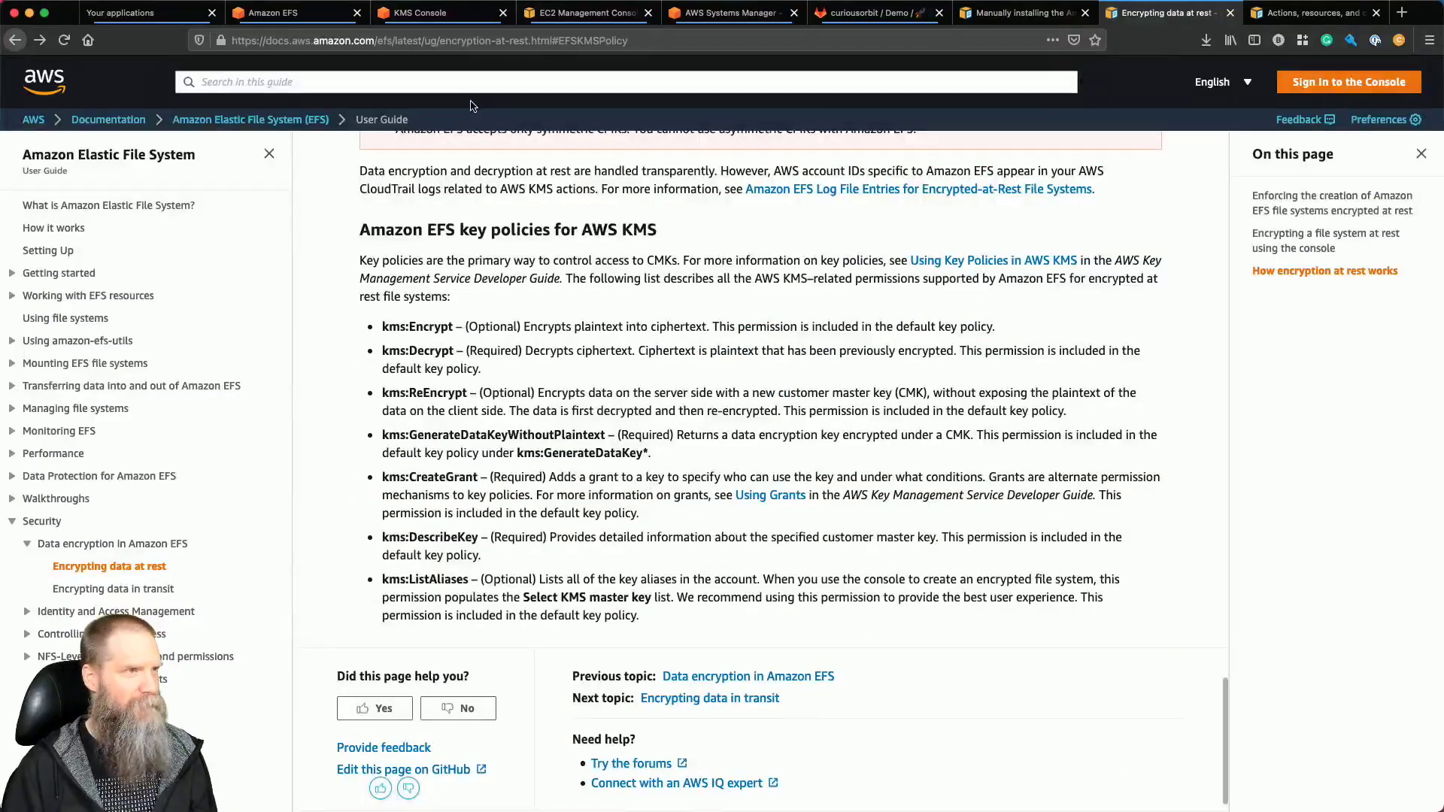
Switch to PyCharm and add Resource: '*' below the kms:ListAliases action in the EFS statement of kms.yml.
key("super+Tab")
left_click(650, 606)
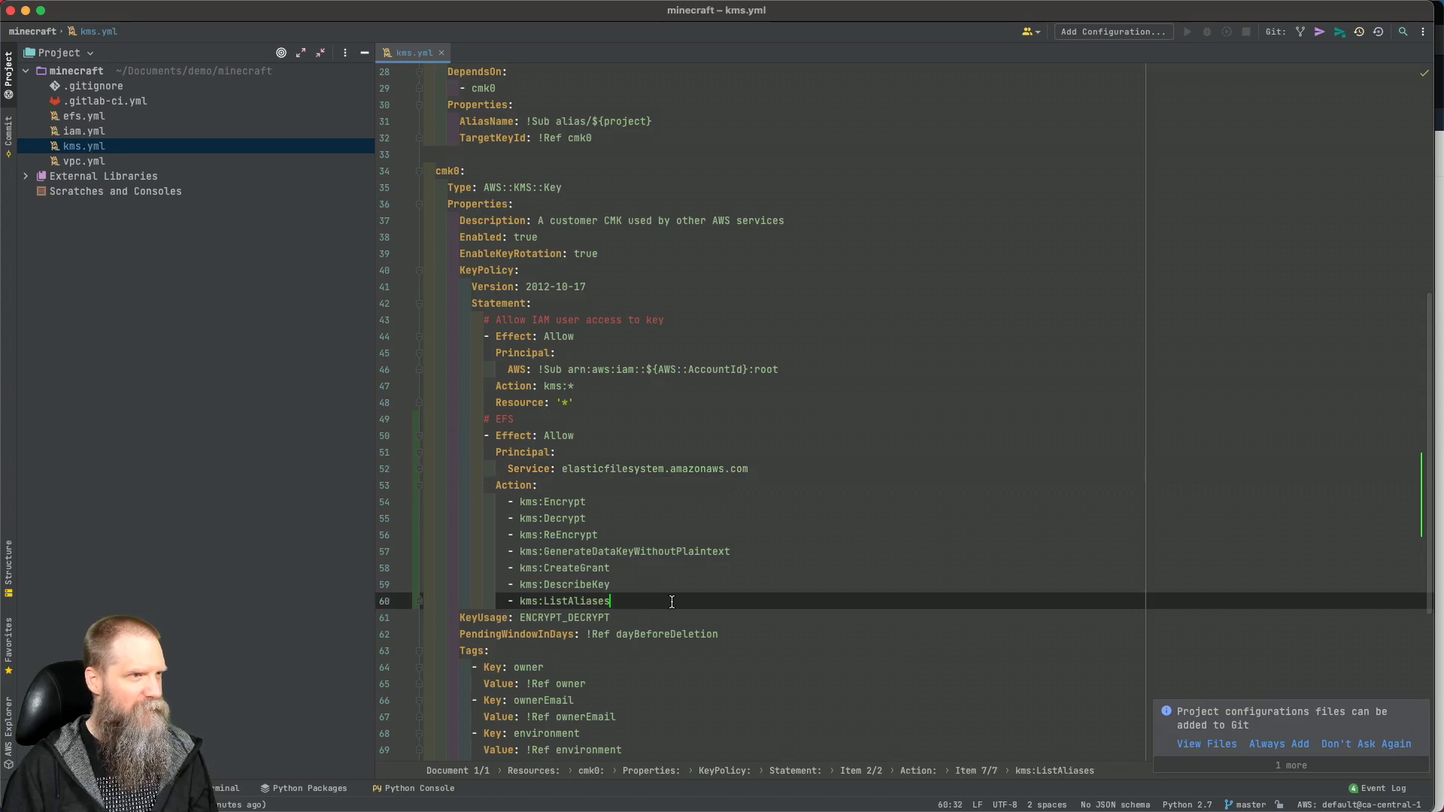
key("Return")
key("BackSpace")
type("Resour")
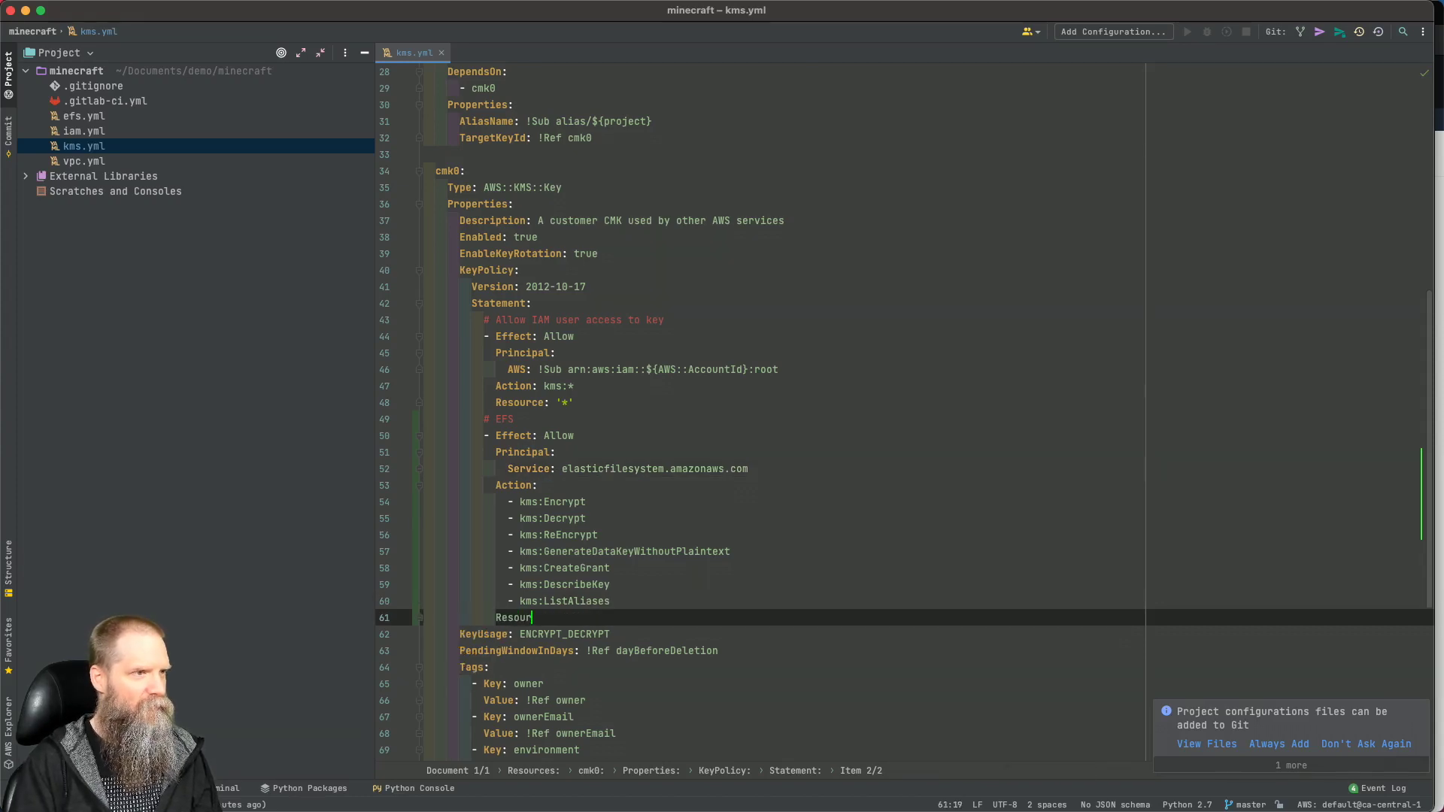
type("ce: '*'")
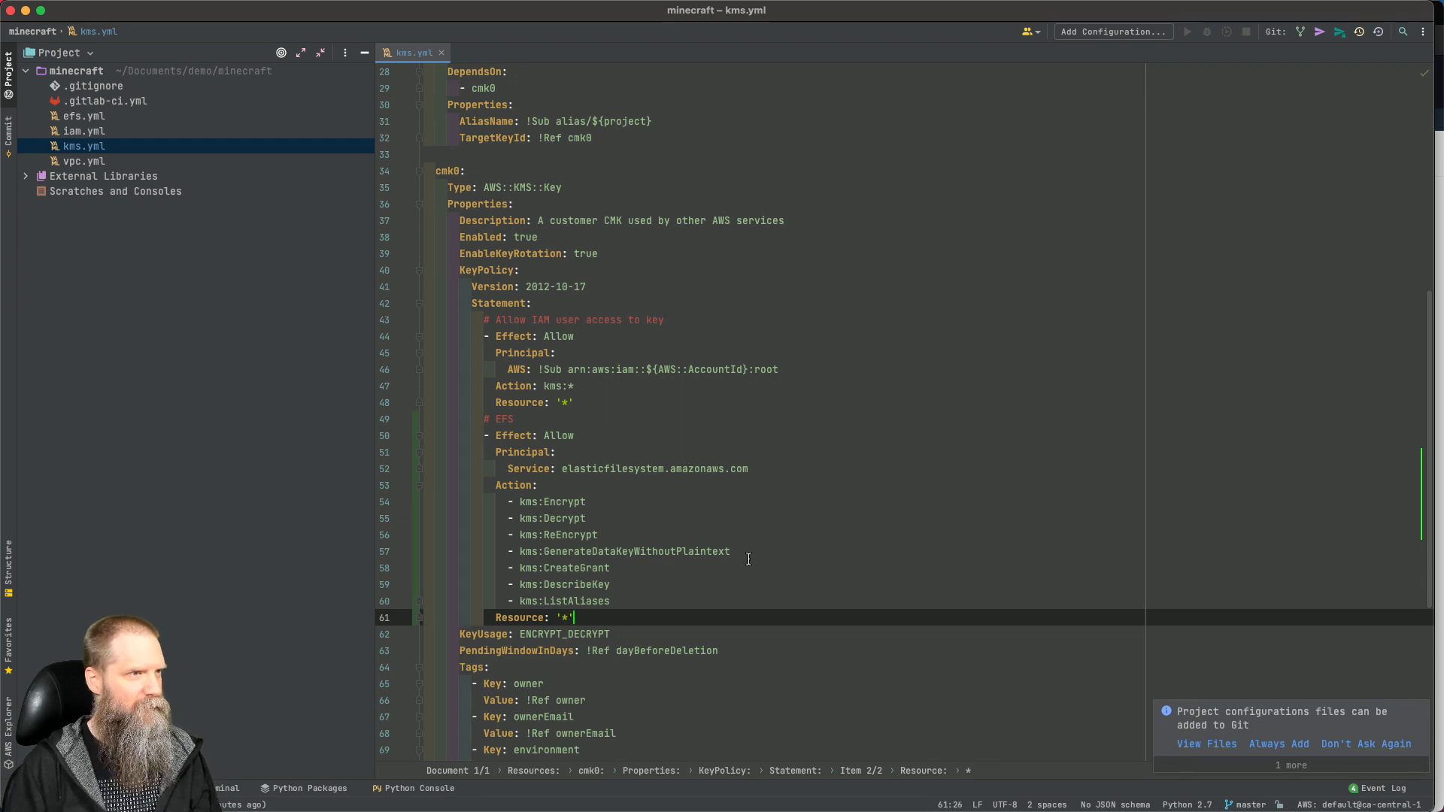
Review the comments of the IAM user and EFS statements and the EFS service principal in the key policy.
left_click_drag(518, 319, 773, 321)
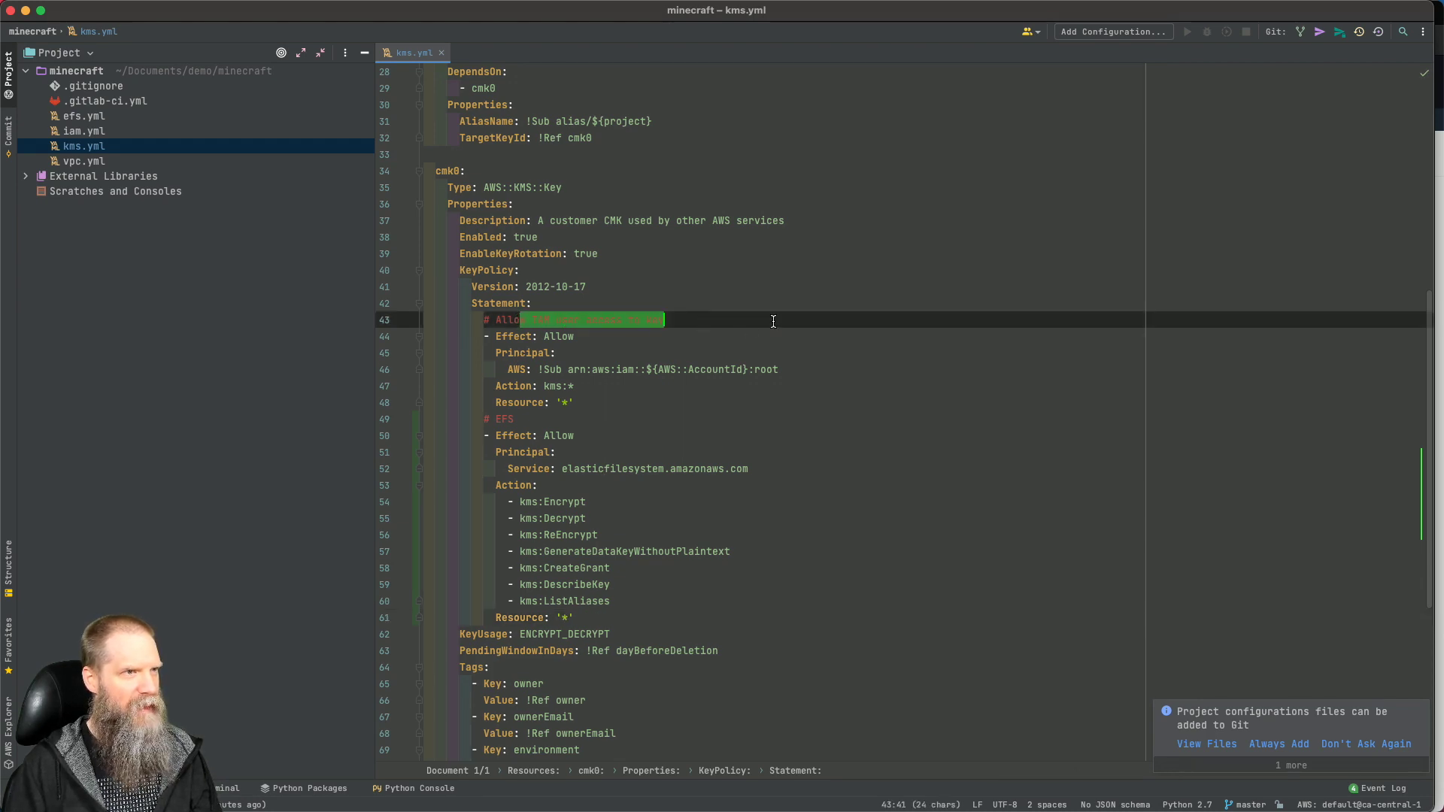
left_click_drag(489, 418, 531, 418)
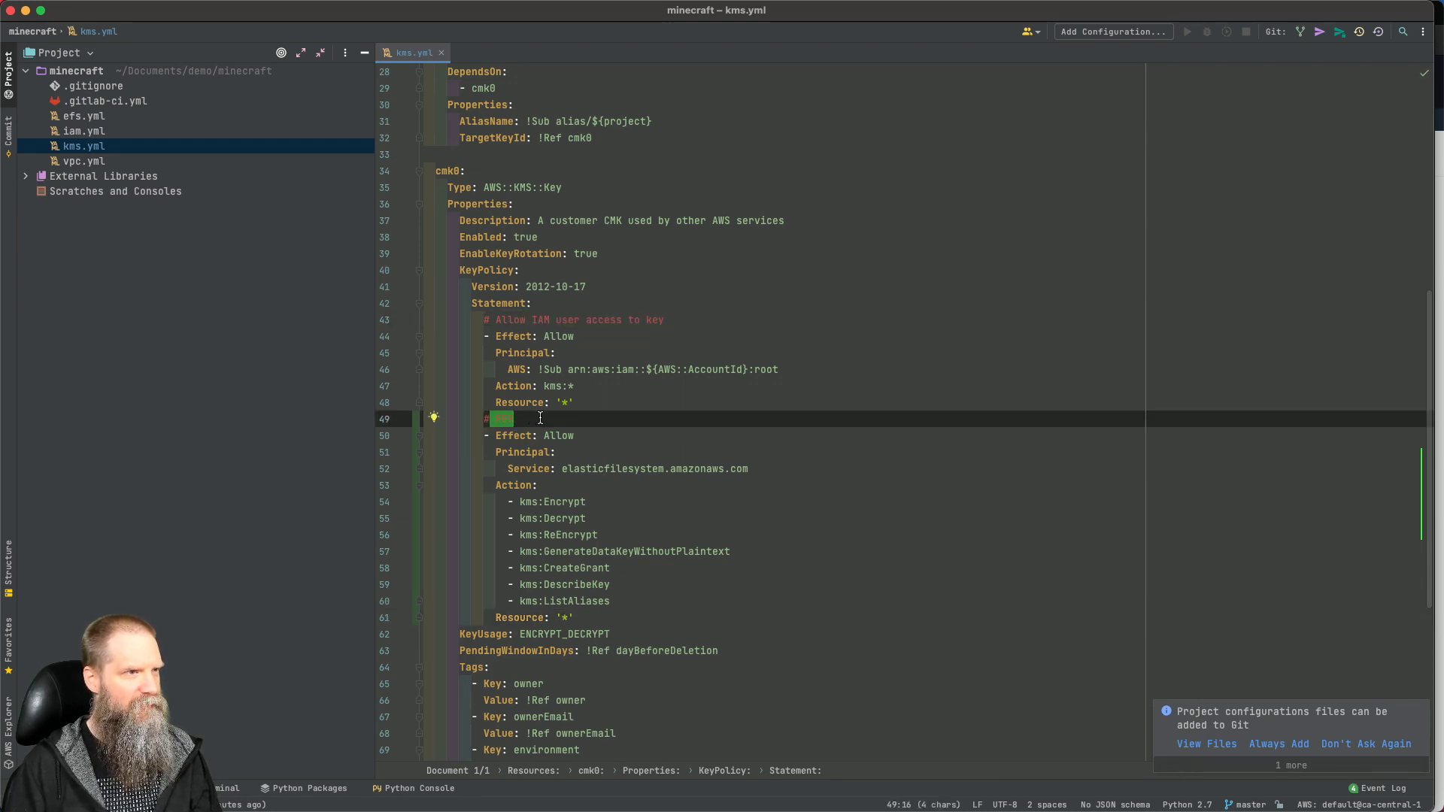
left_click_drag(557, 468, 830, 469)
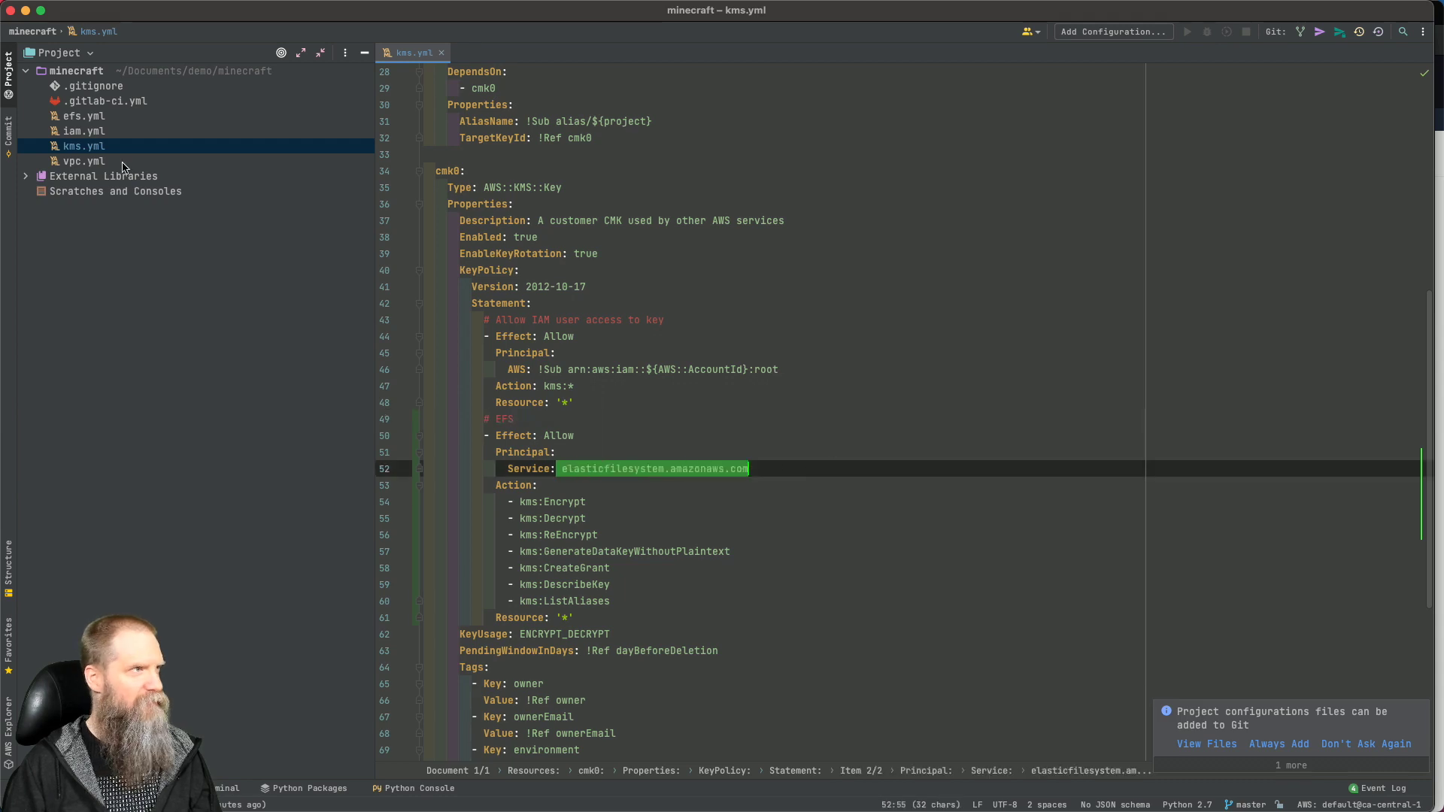
Commit the Default Changelist with the message "updated key policy" and push it to origin/master.
left_click(9, 138)
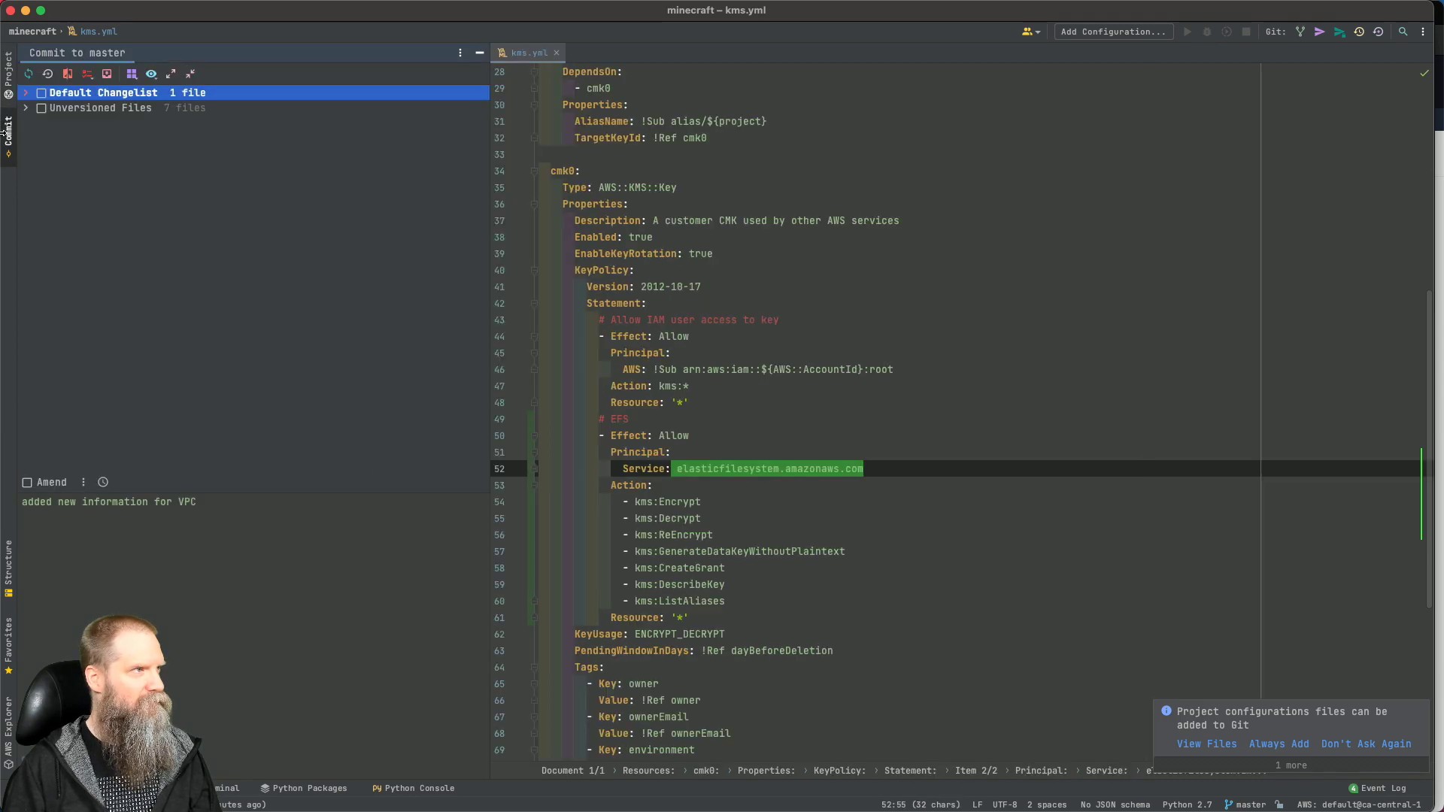
left_click(41, 92)
double_click(145, 521)
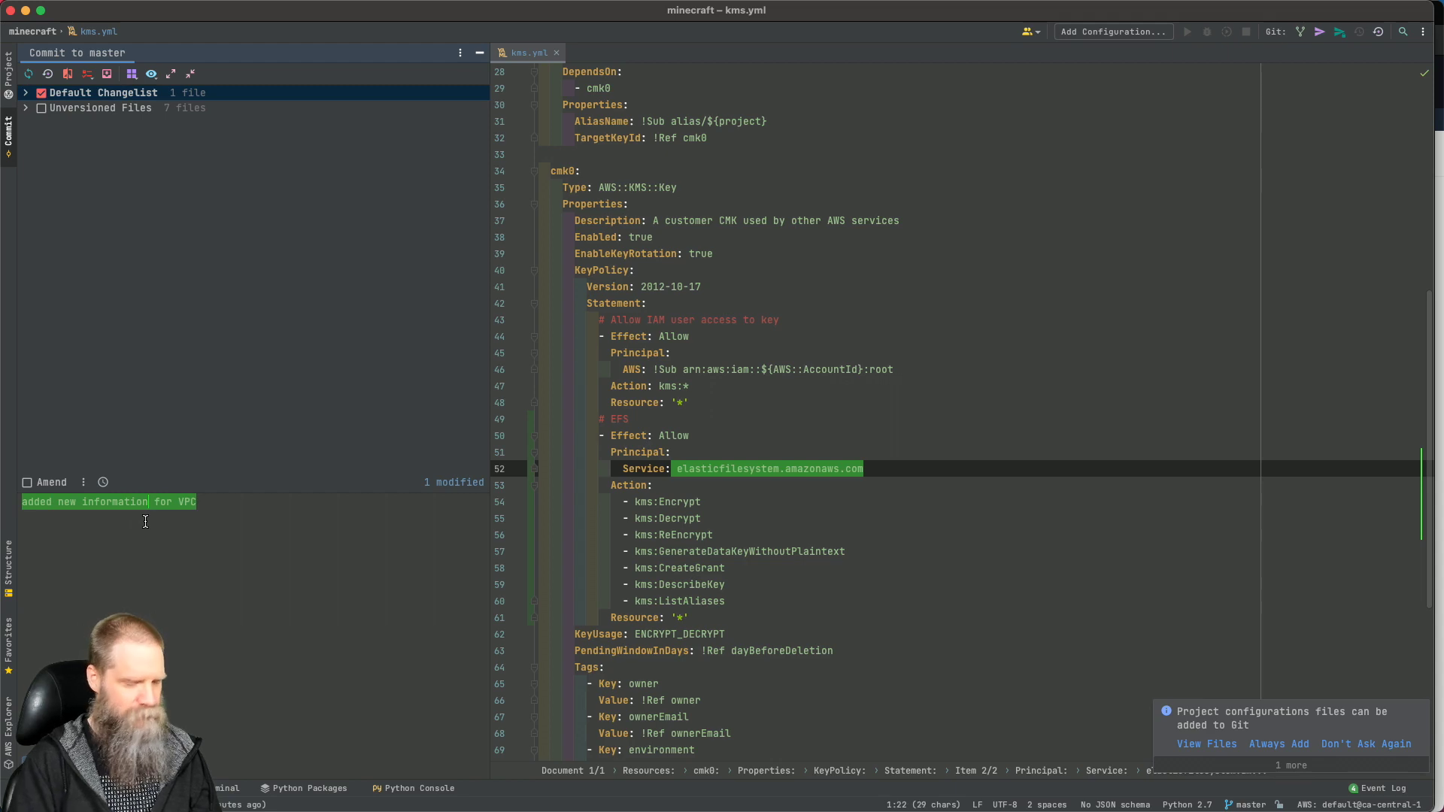
type("updated key policy")
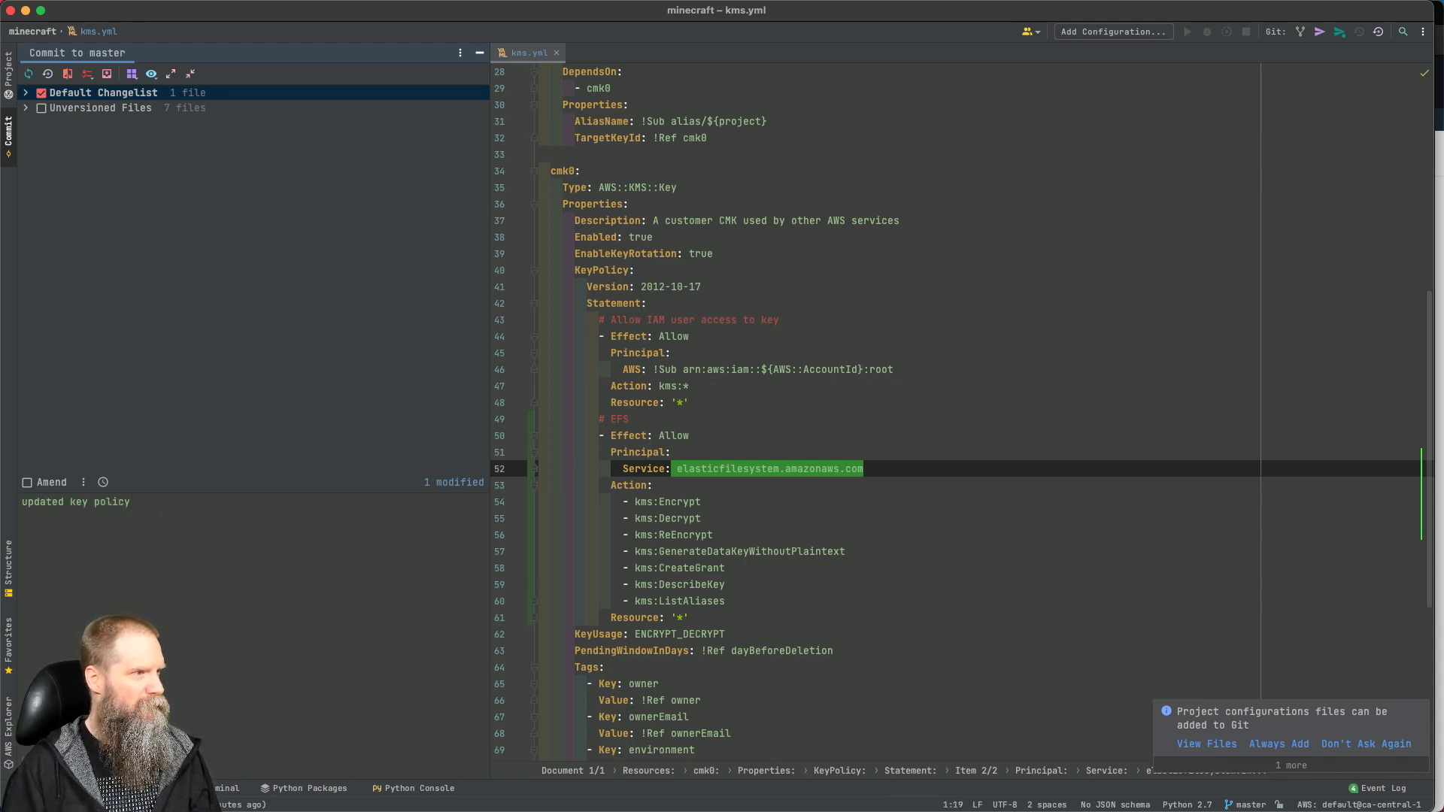
left_click(148, 765)
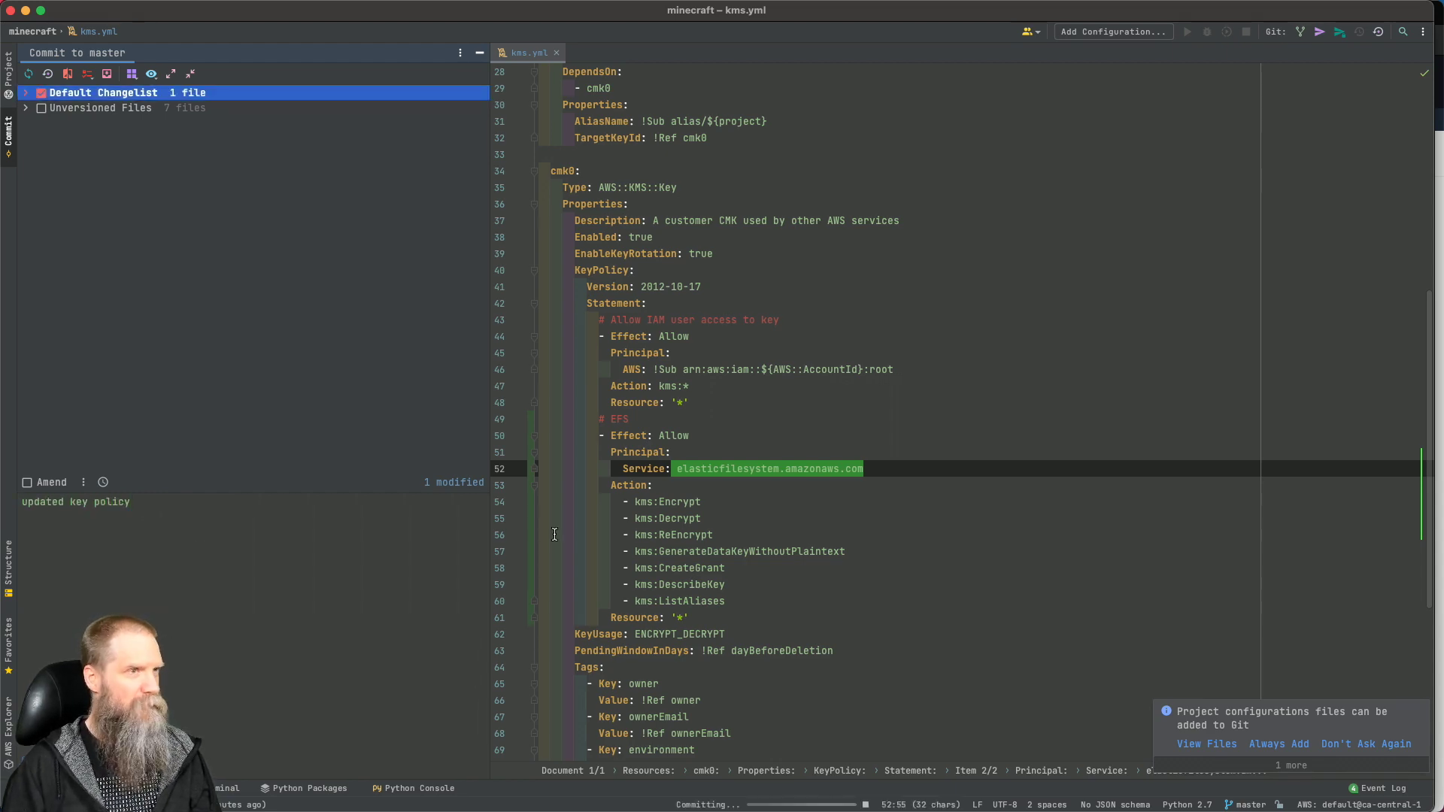
left_click(960, 586)
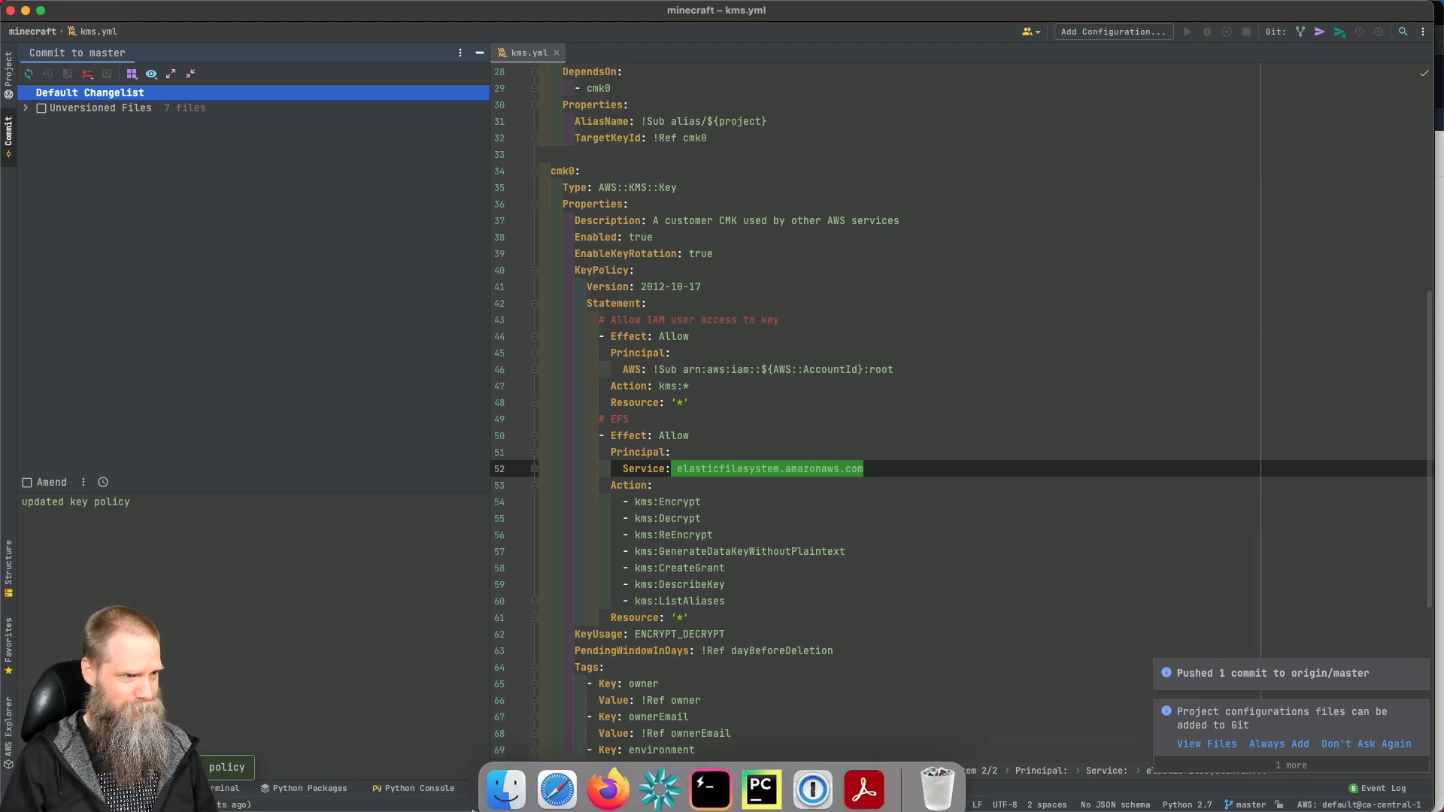
Switch to Firefox, move the GitLab Minecraft project tab ahead of the Amazon EFS tab, and refresh the project page.
left_click(601, 787)
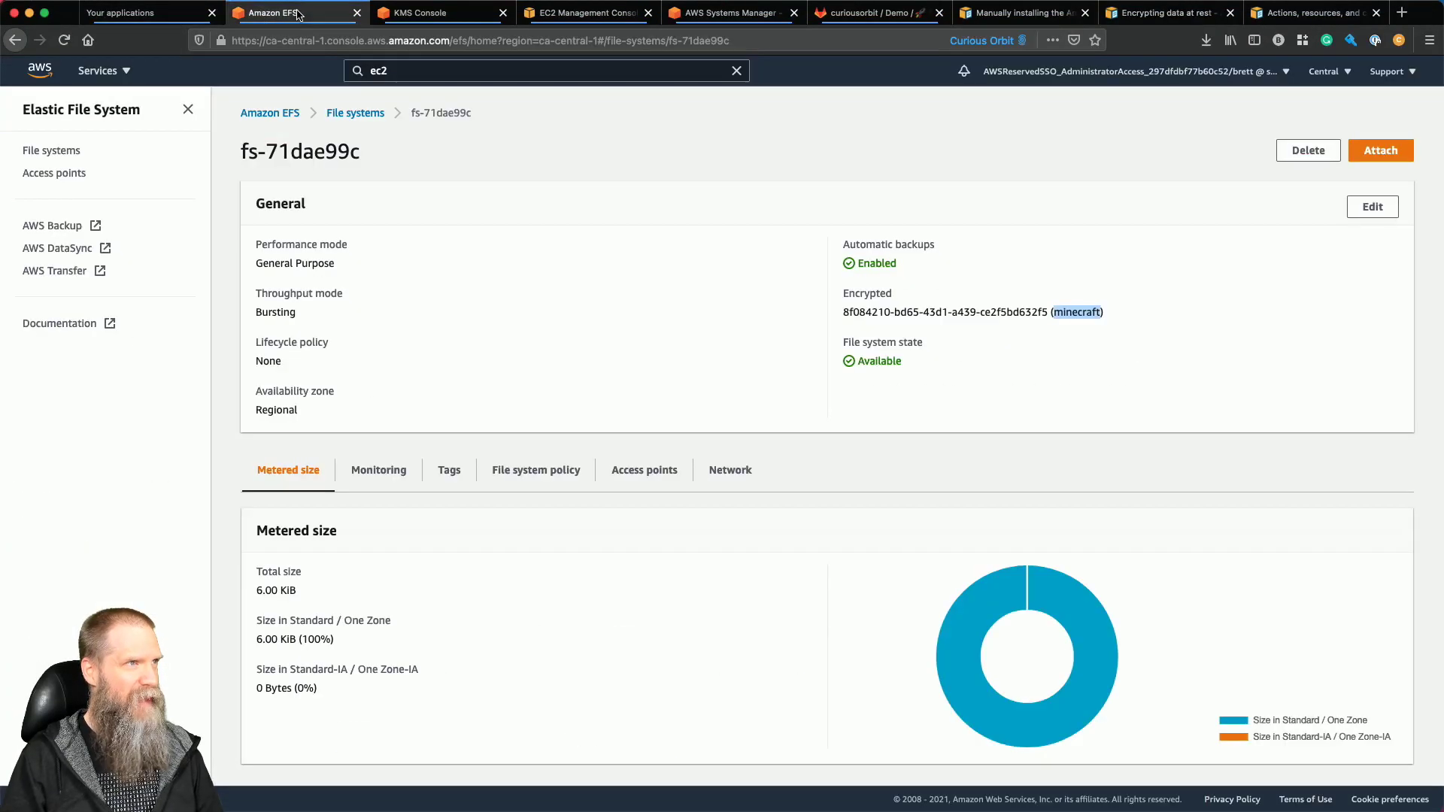
left_click(301, 13)
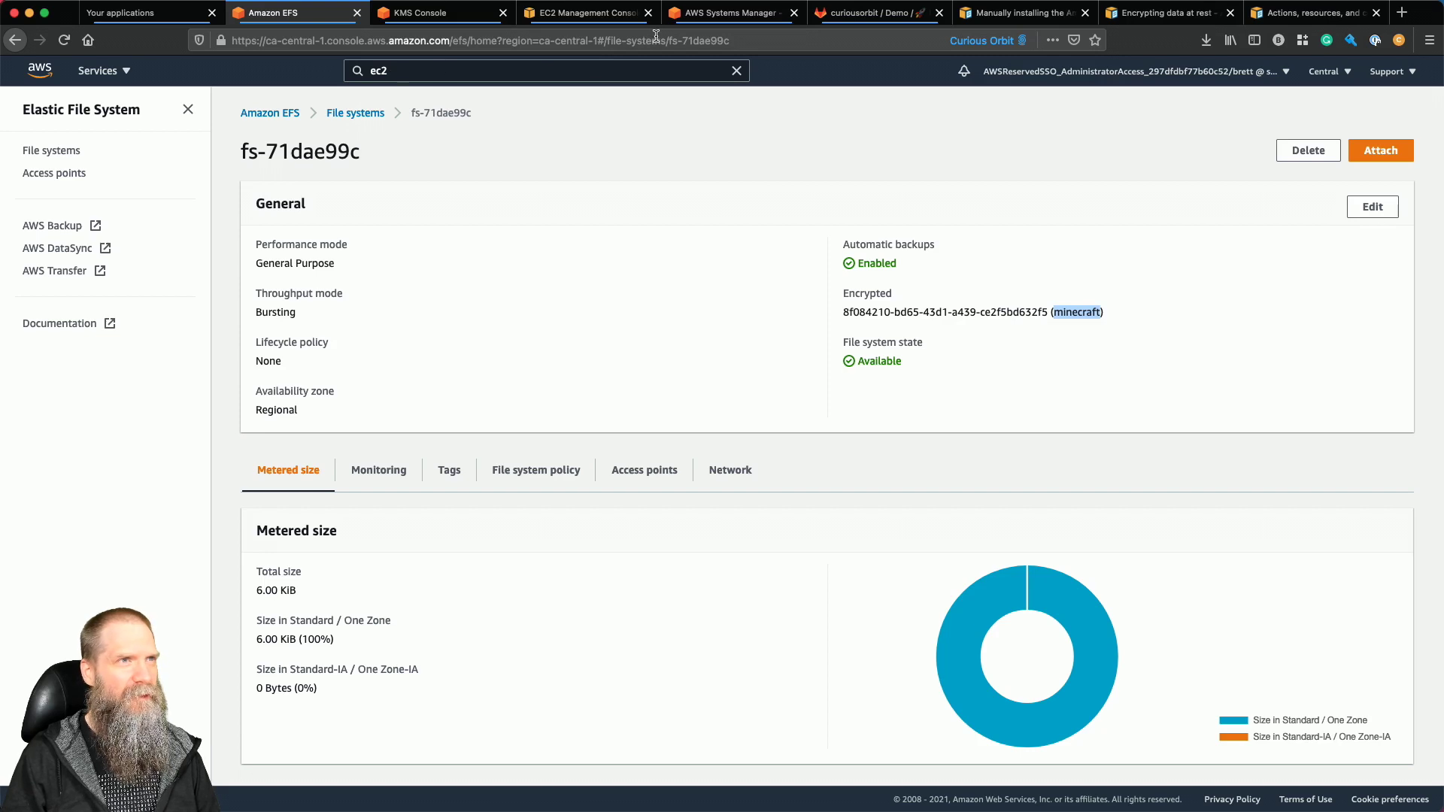
left_click_drag(872, 13, 293, 15)
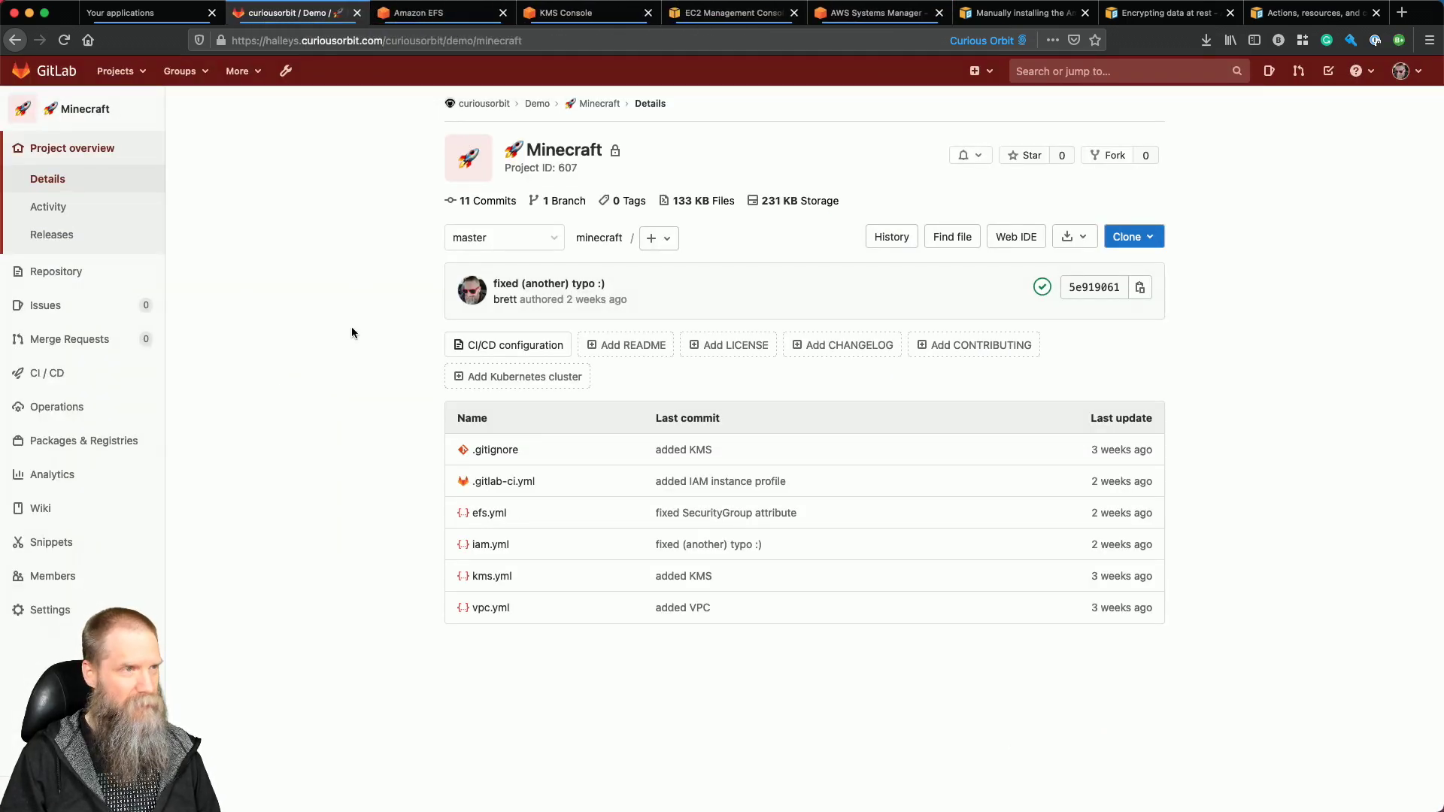
key("super+r")
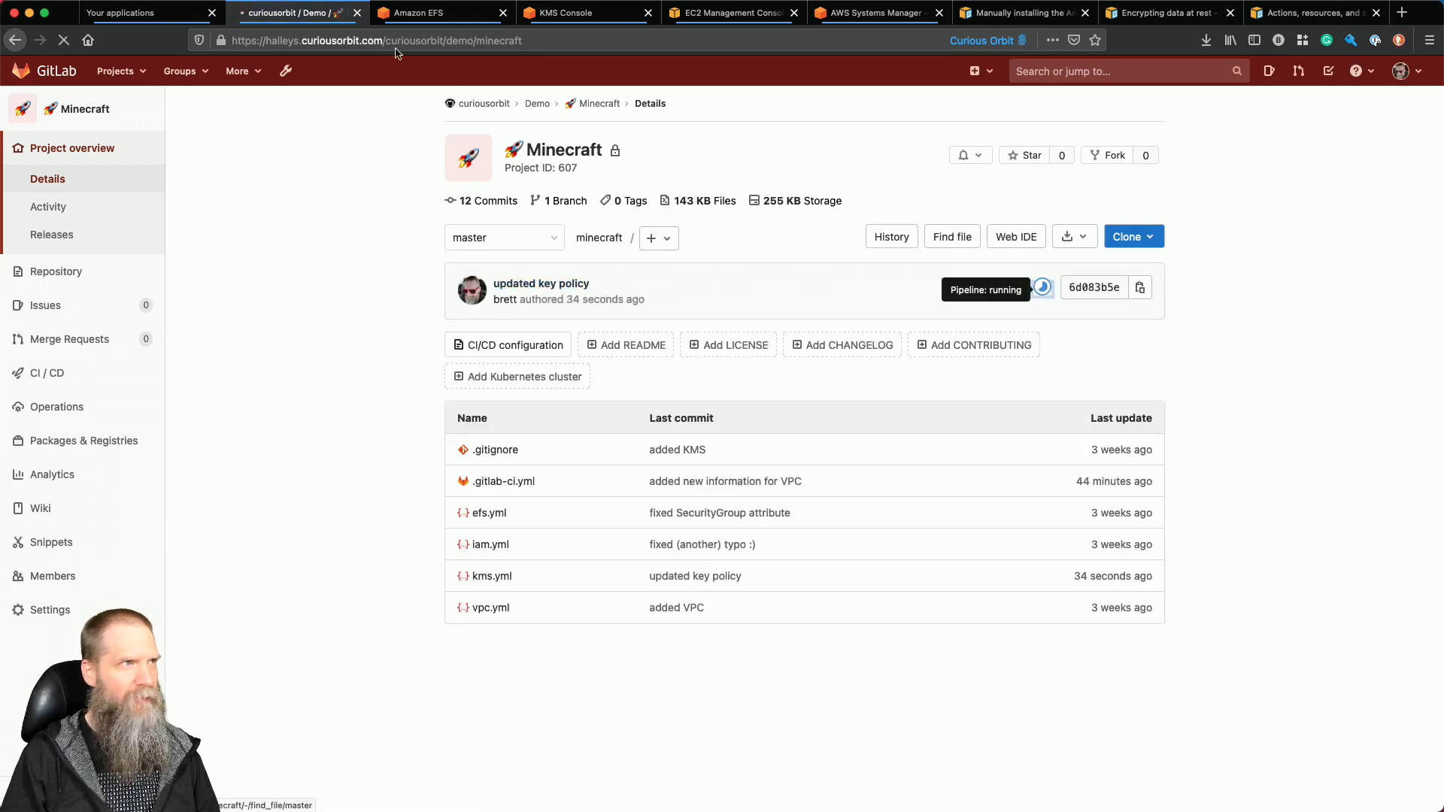
Switch the Amazon EFS tab to CloudFormation by searching for "formation", and open the kms-minecraft stack.
left_click(418, 13)
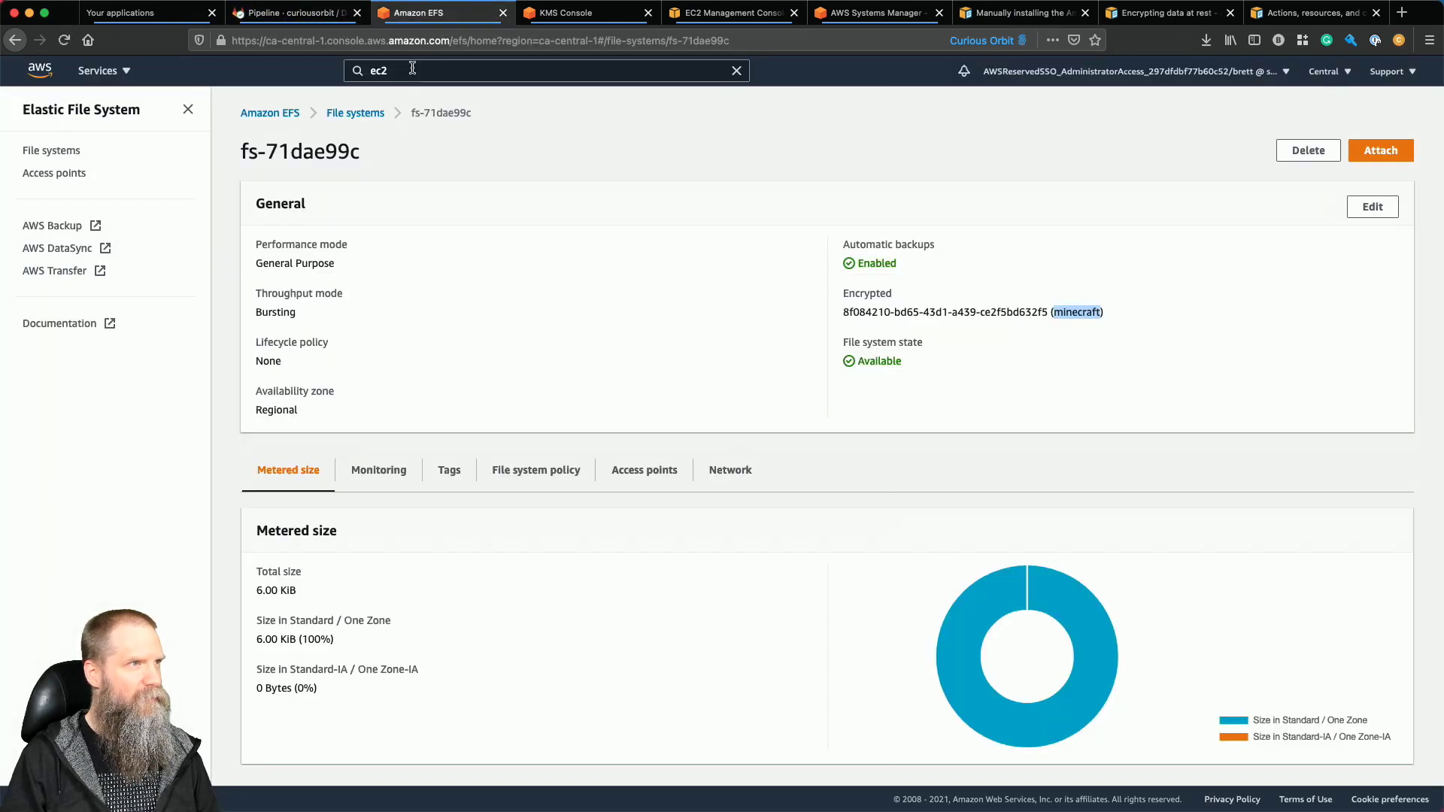
left_click(412, 69)
type("formation")
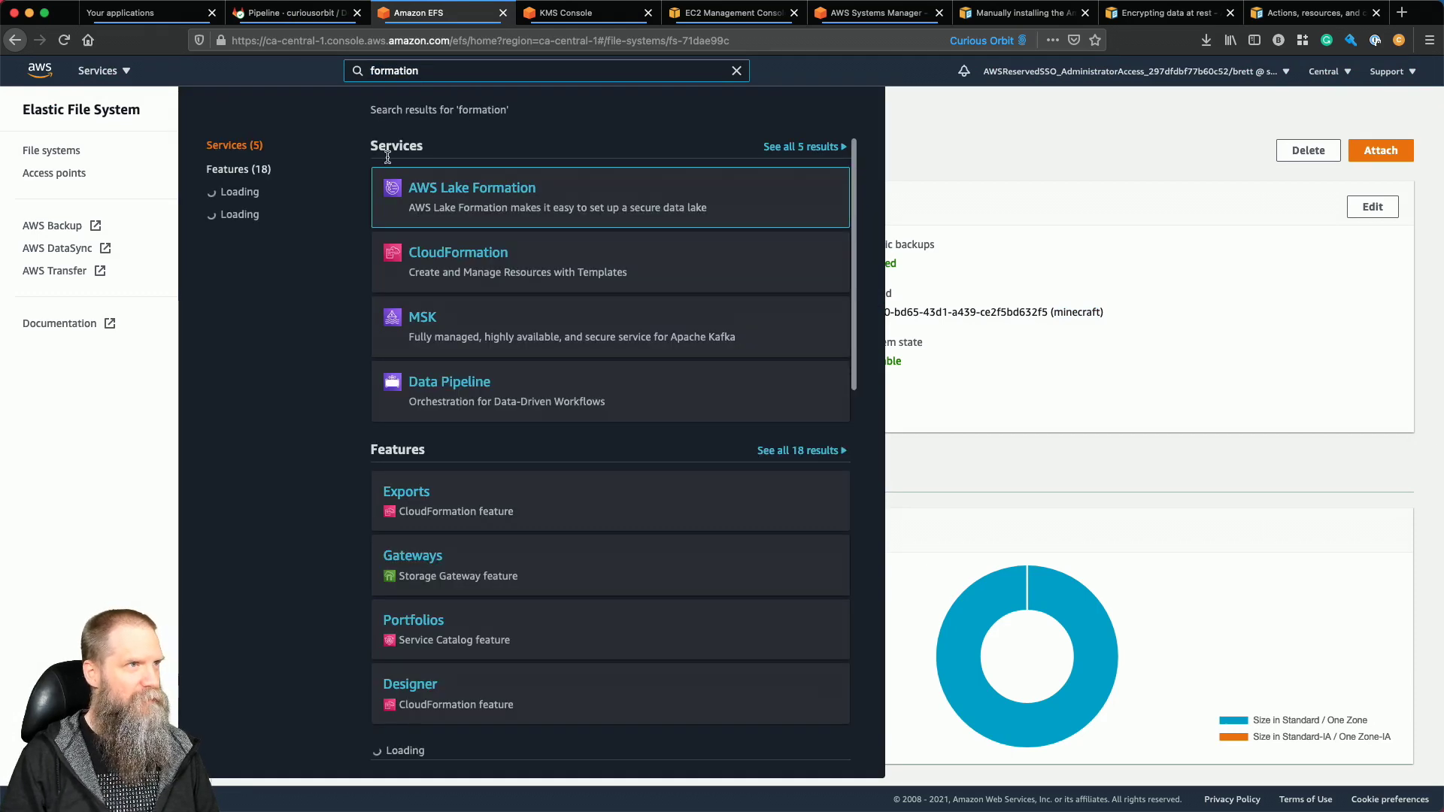
left_click(431, 248)
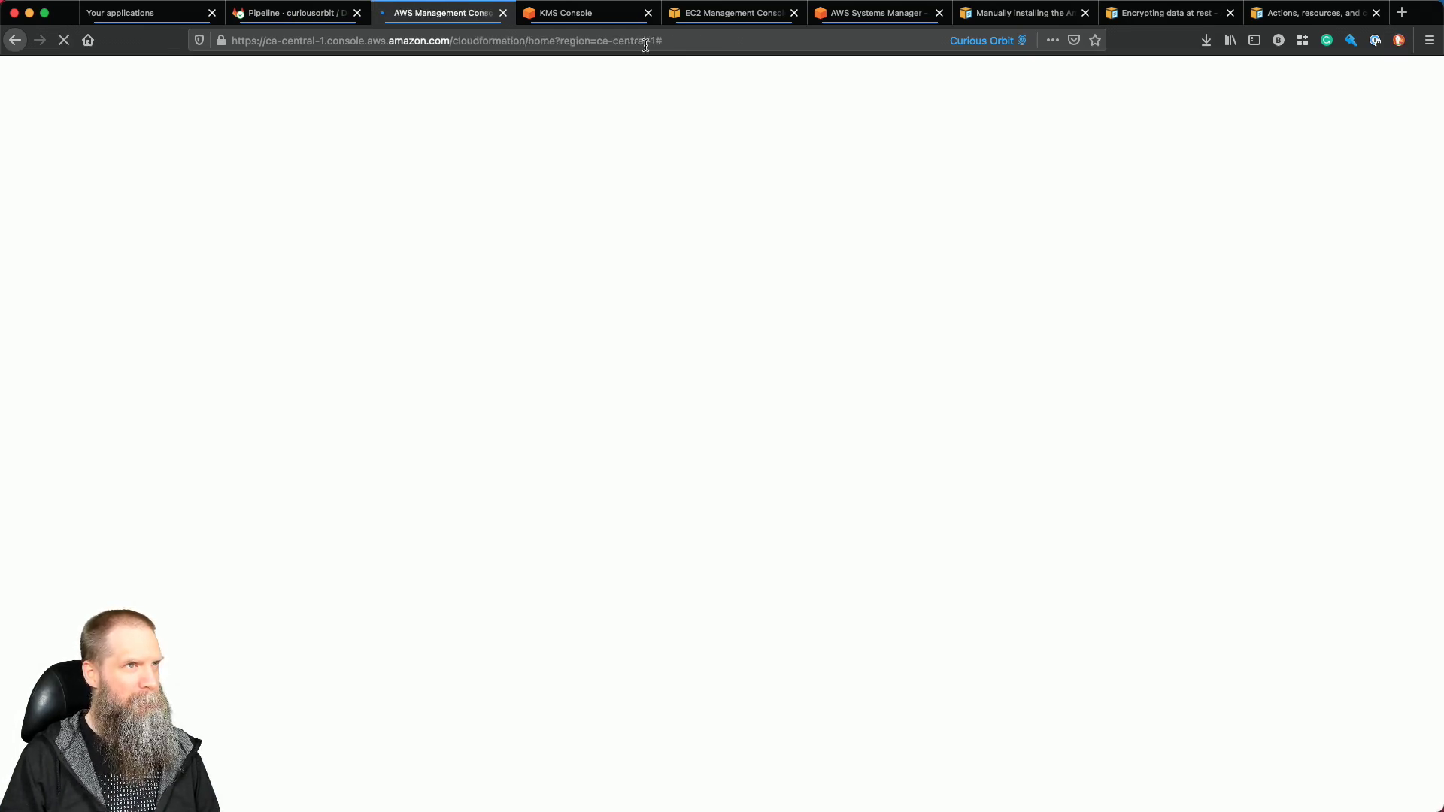
left_click(611, 16)
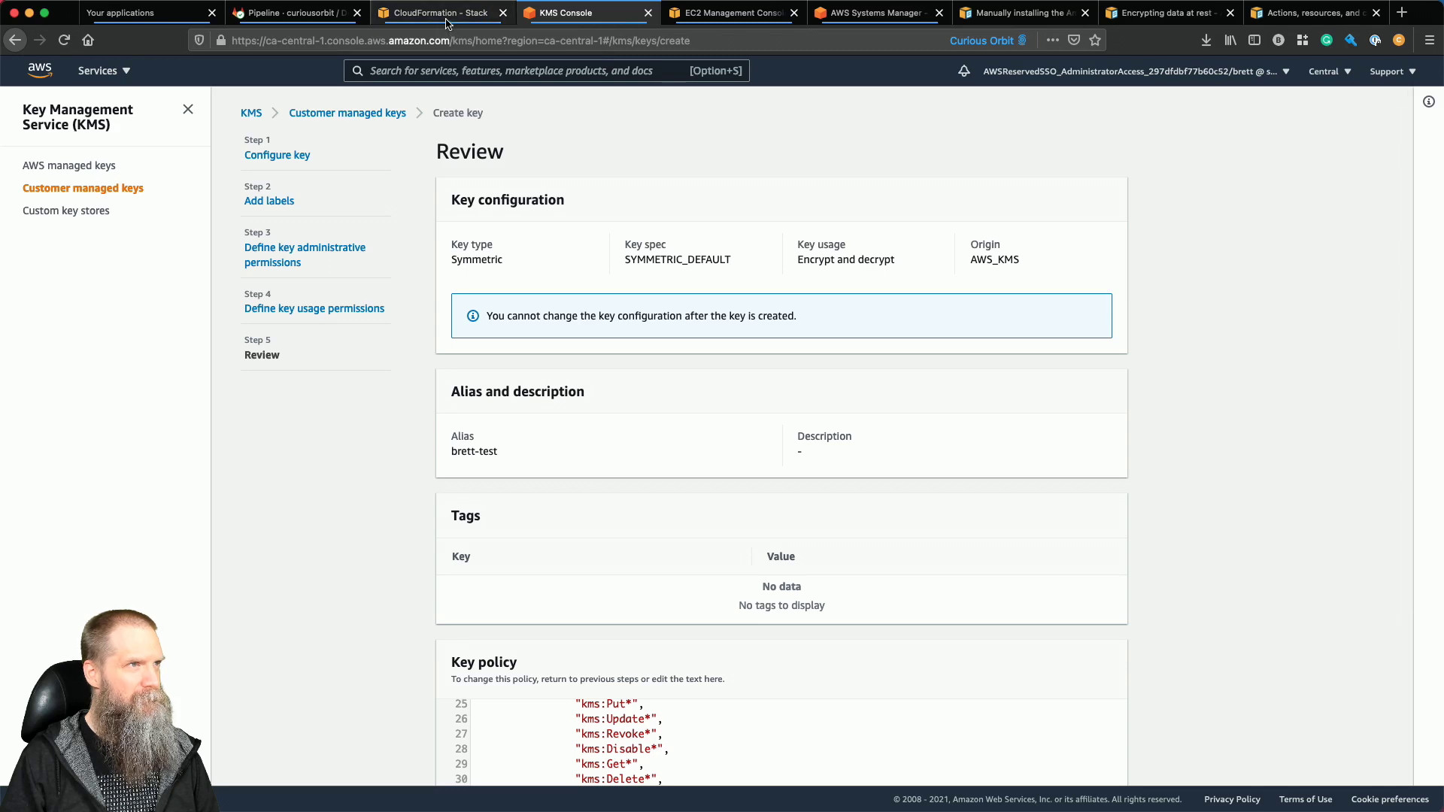
left_click(447, 17)
left_click(148, 322)
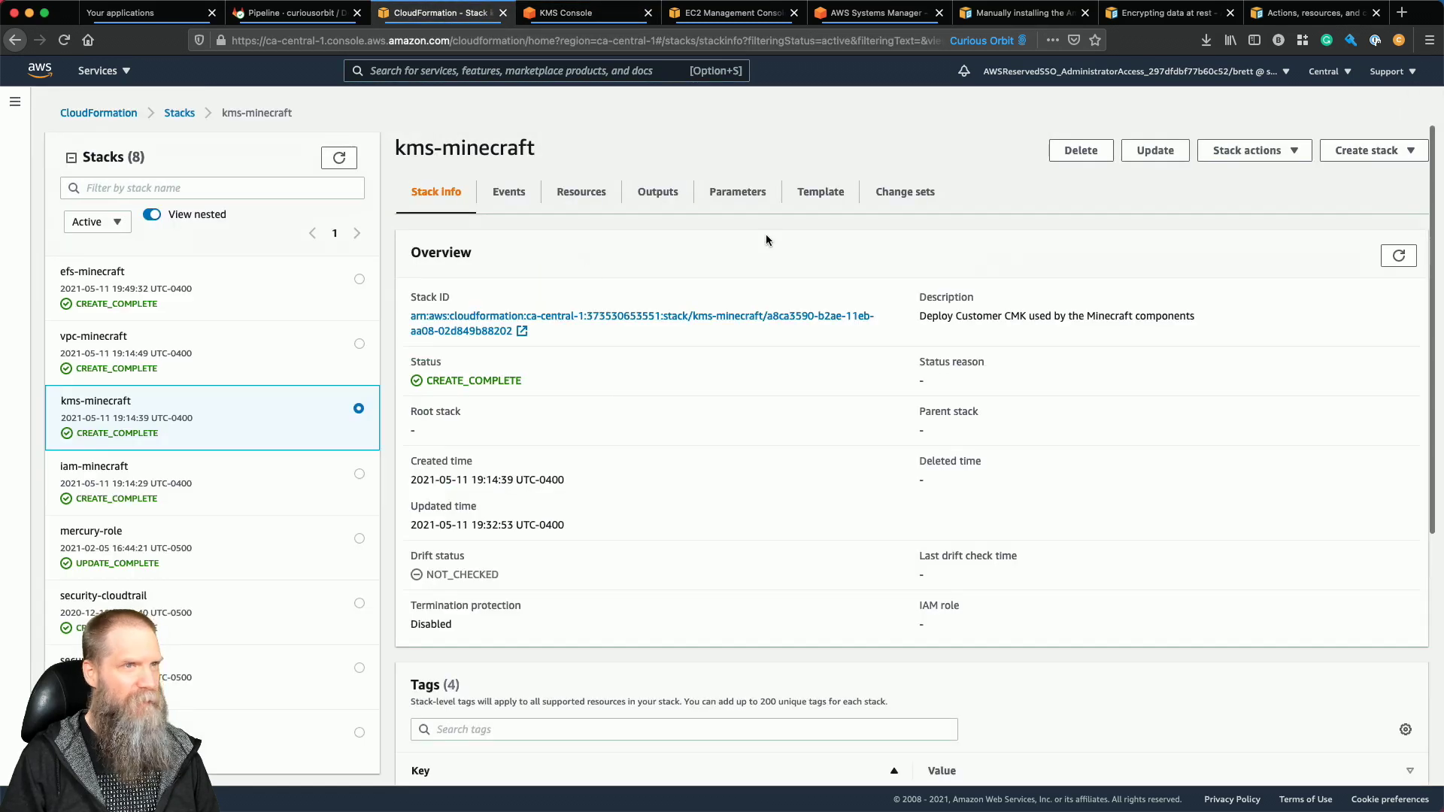
left_click(899, 193)
left_click(592, 373)
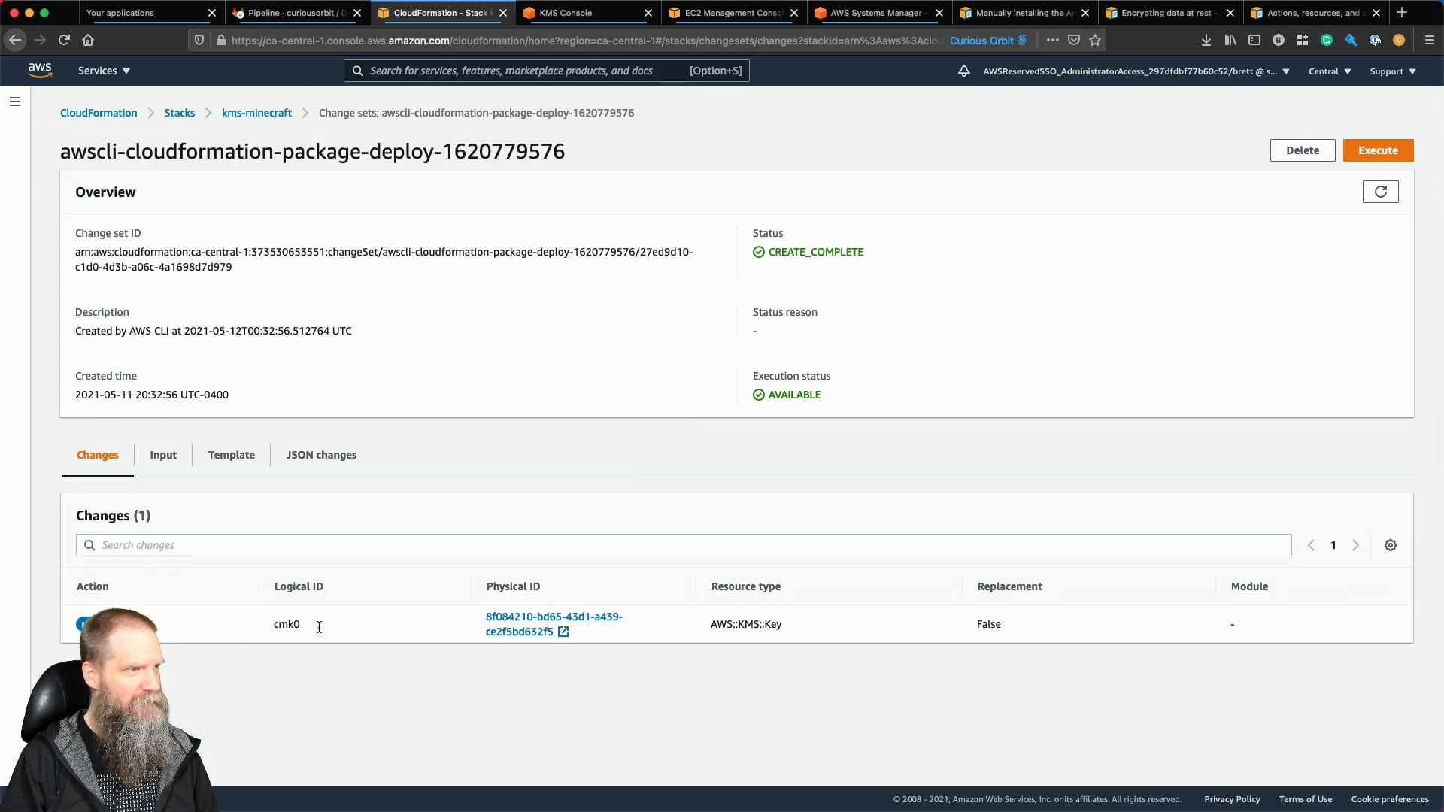
double_click(287, 624)
double_click(989, 624)
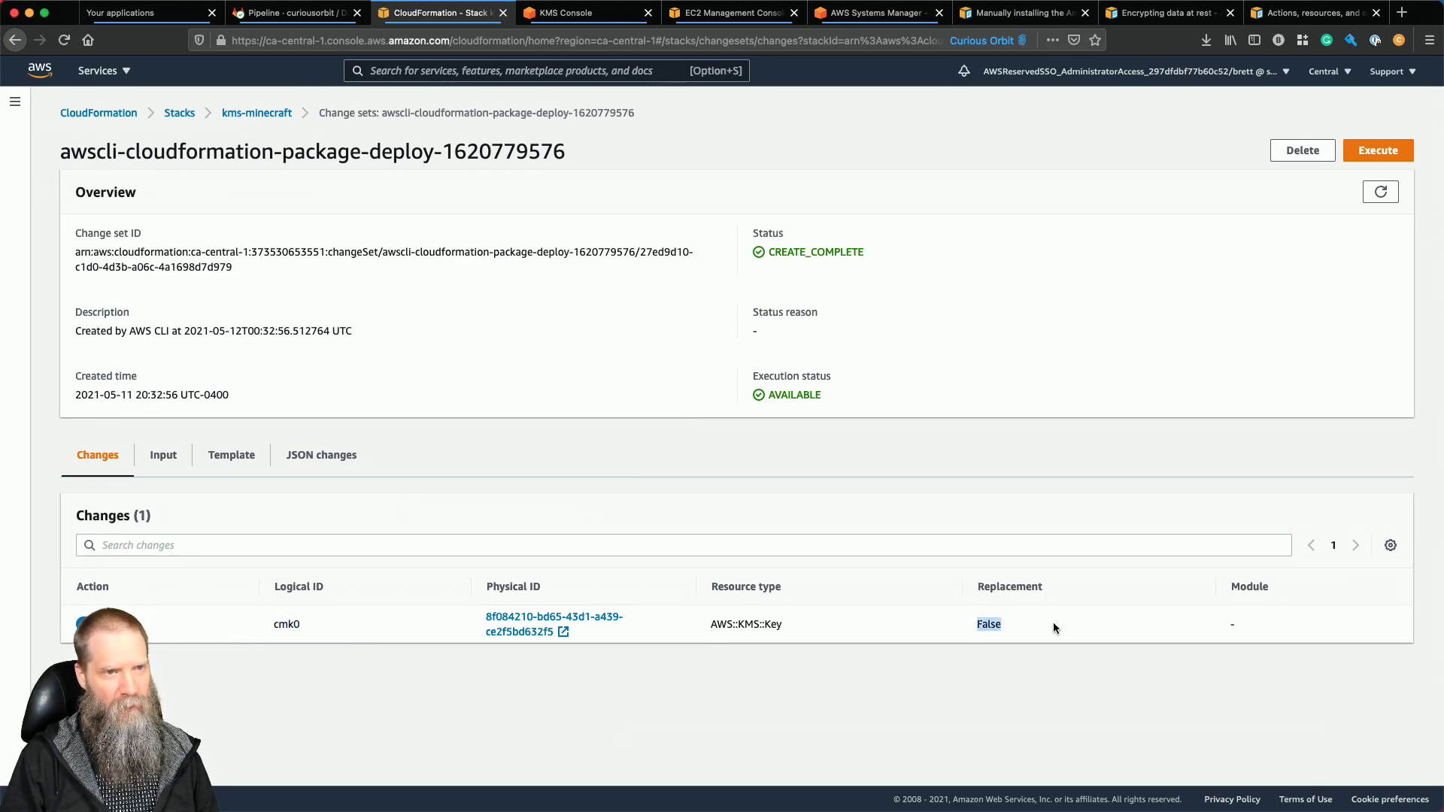
left_click(1386, 151)
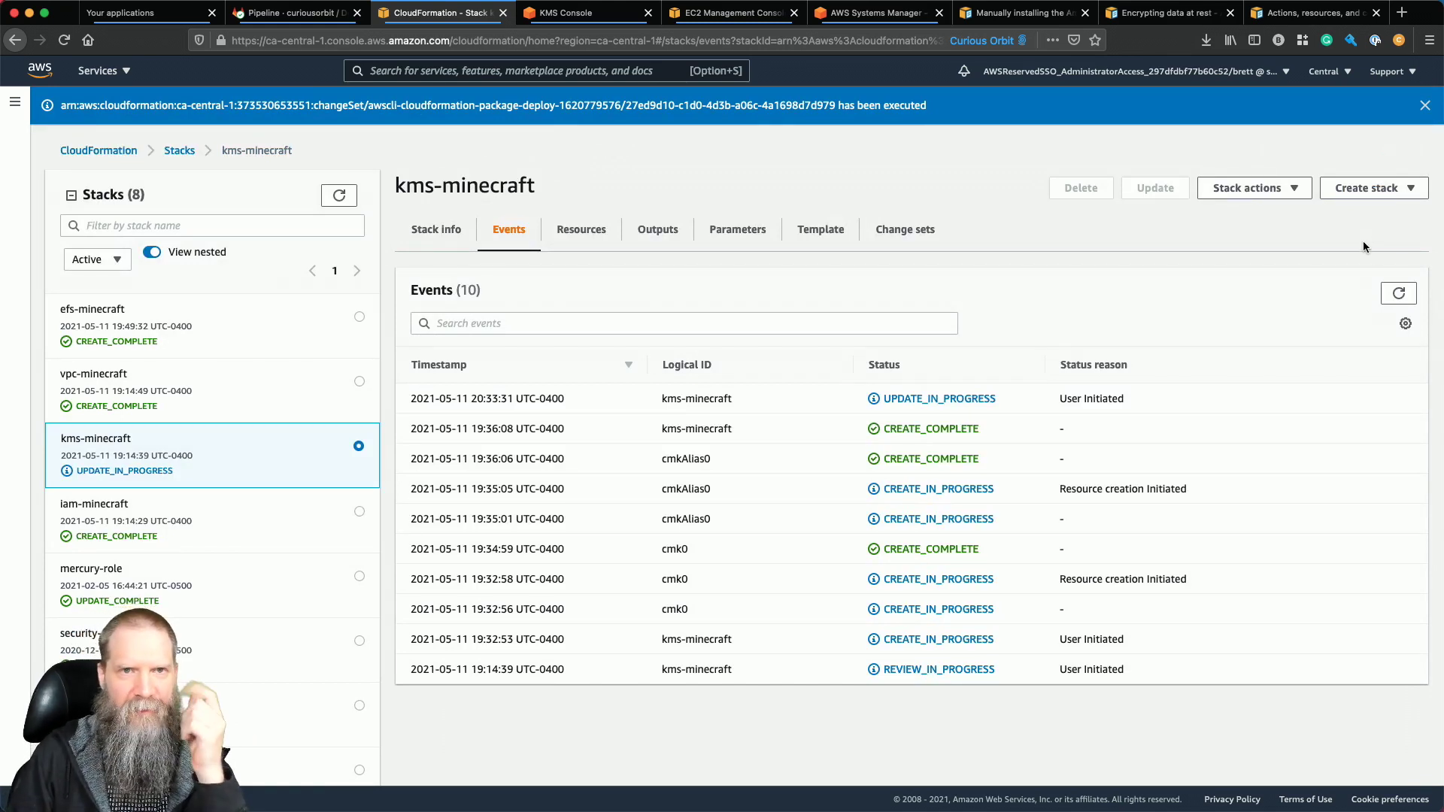
Refresh the kms-minecraft stack events to follow the update's progress.
left_click(1400, 295)
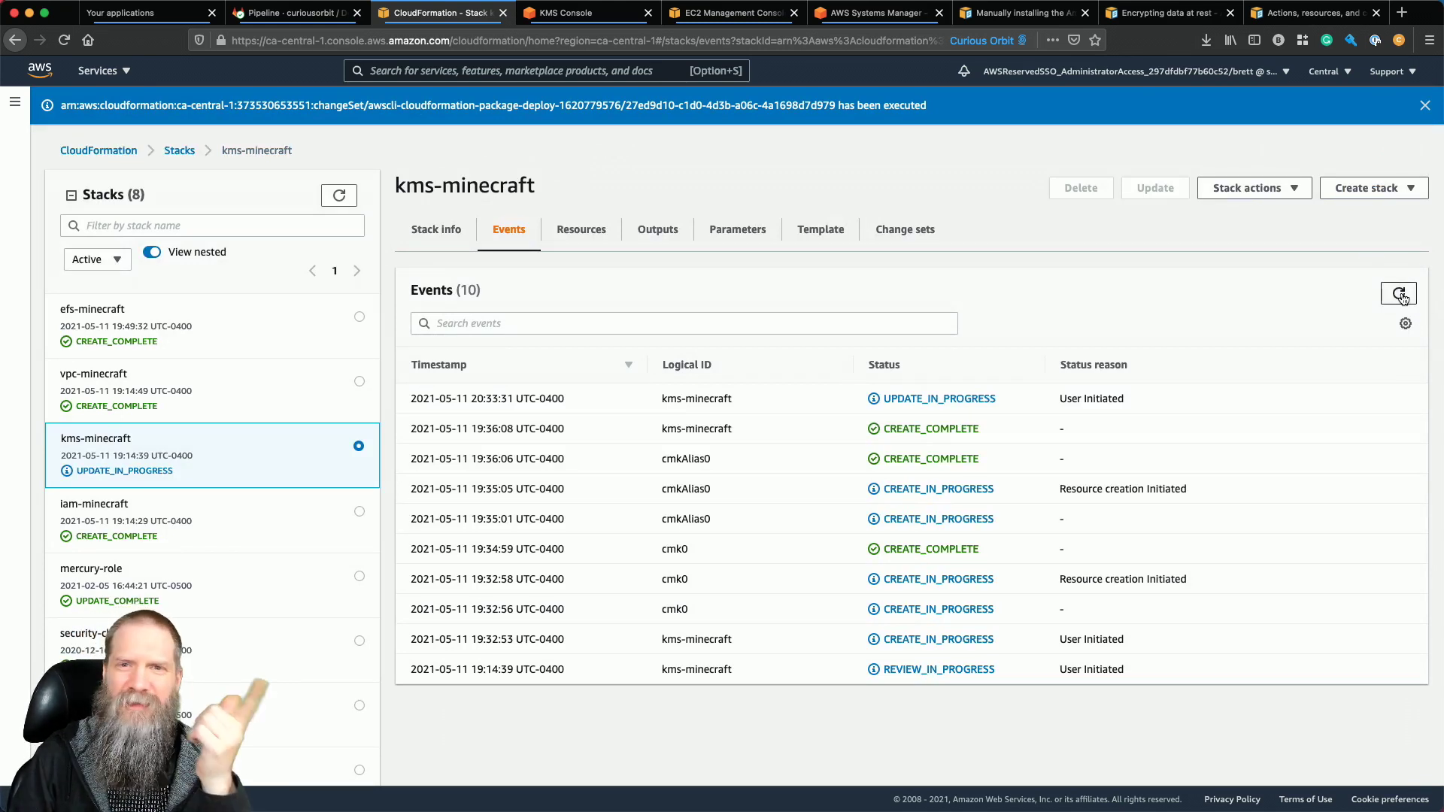
left_click(1399, 294)
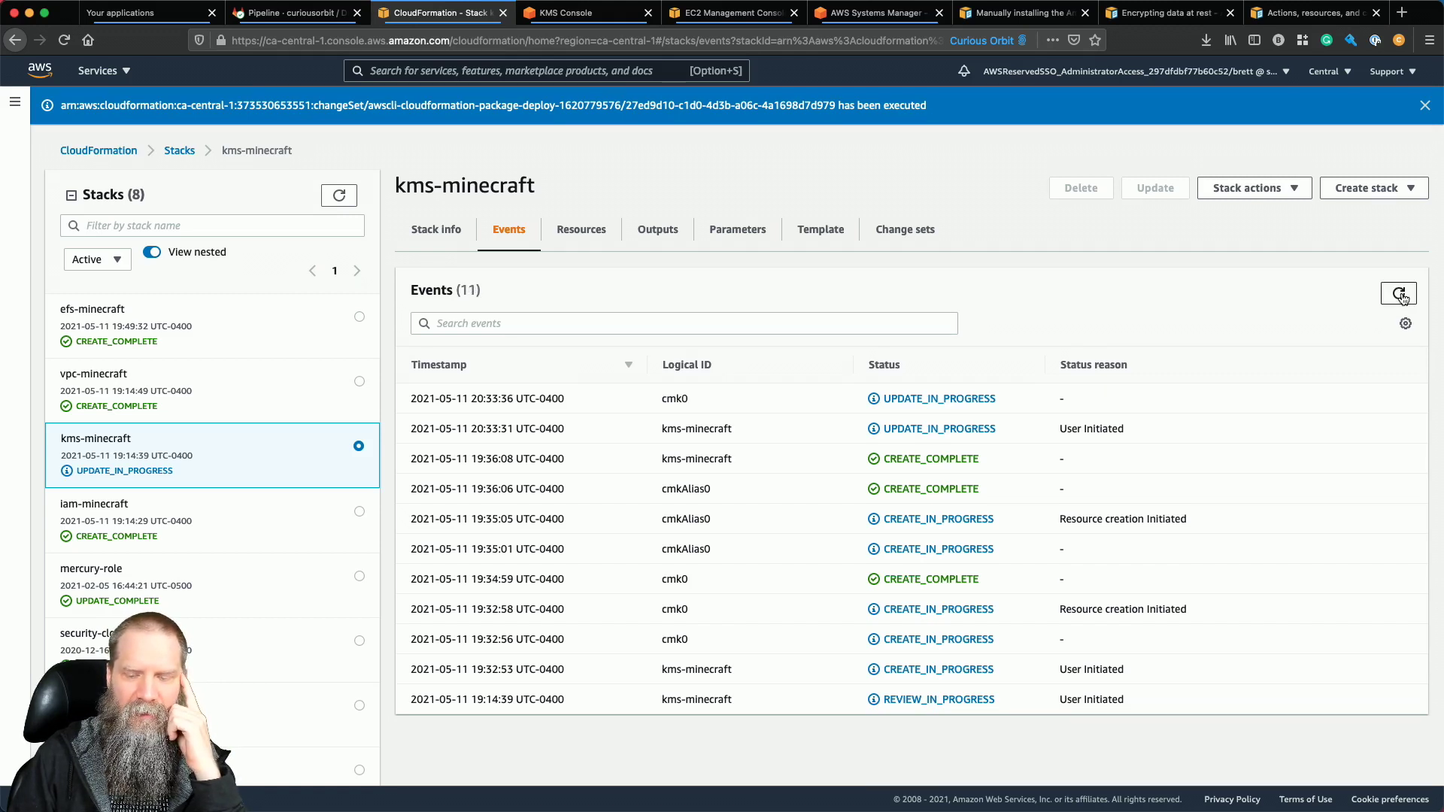
left_click(1399, 295)
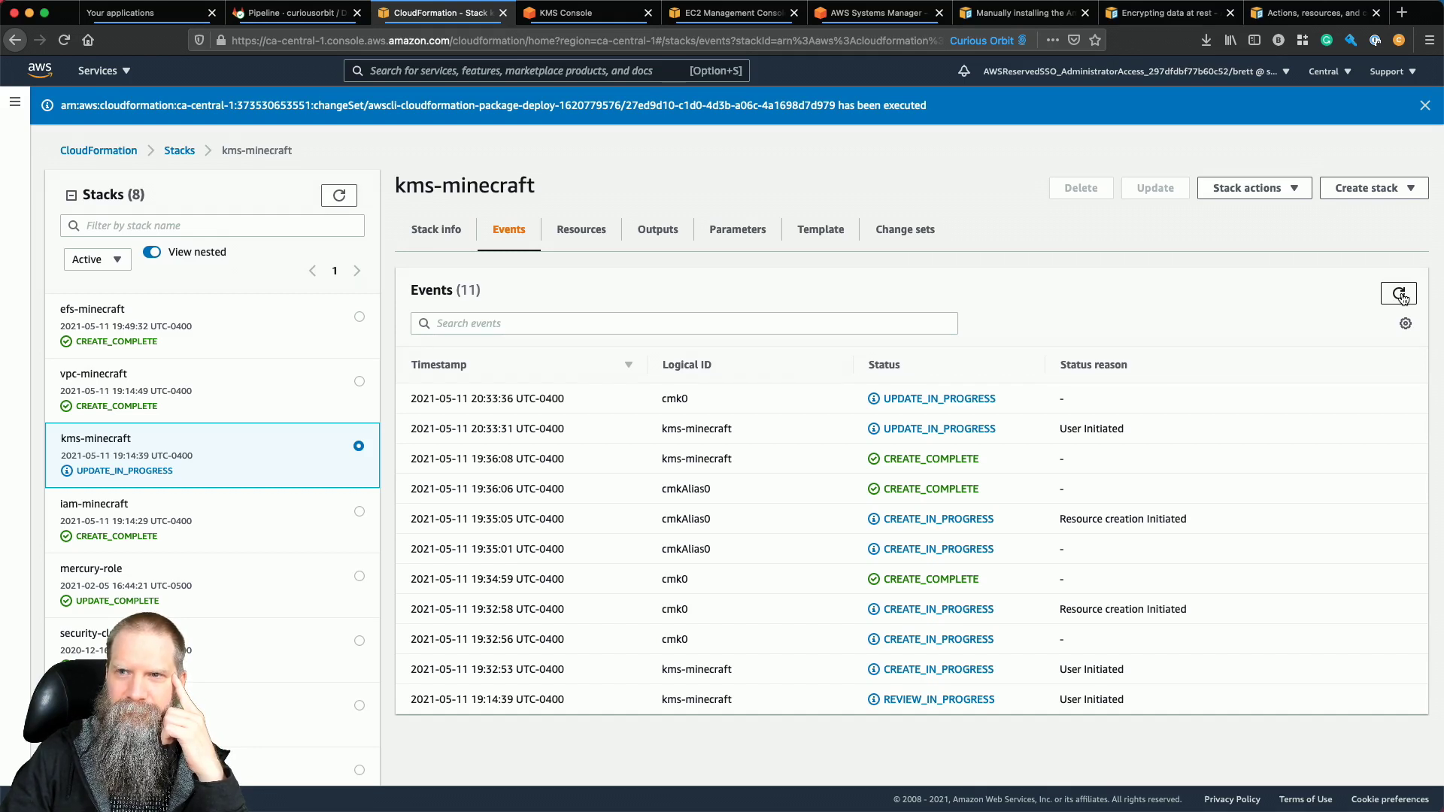
left_click(1400, 294)
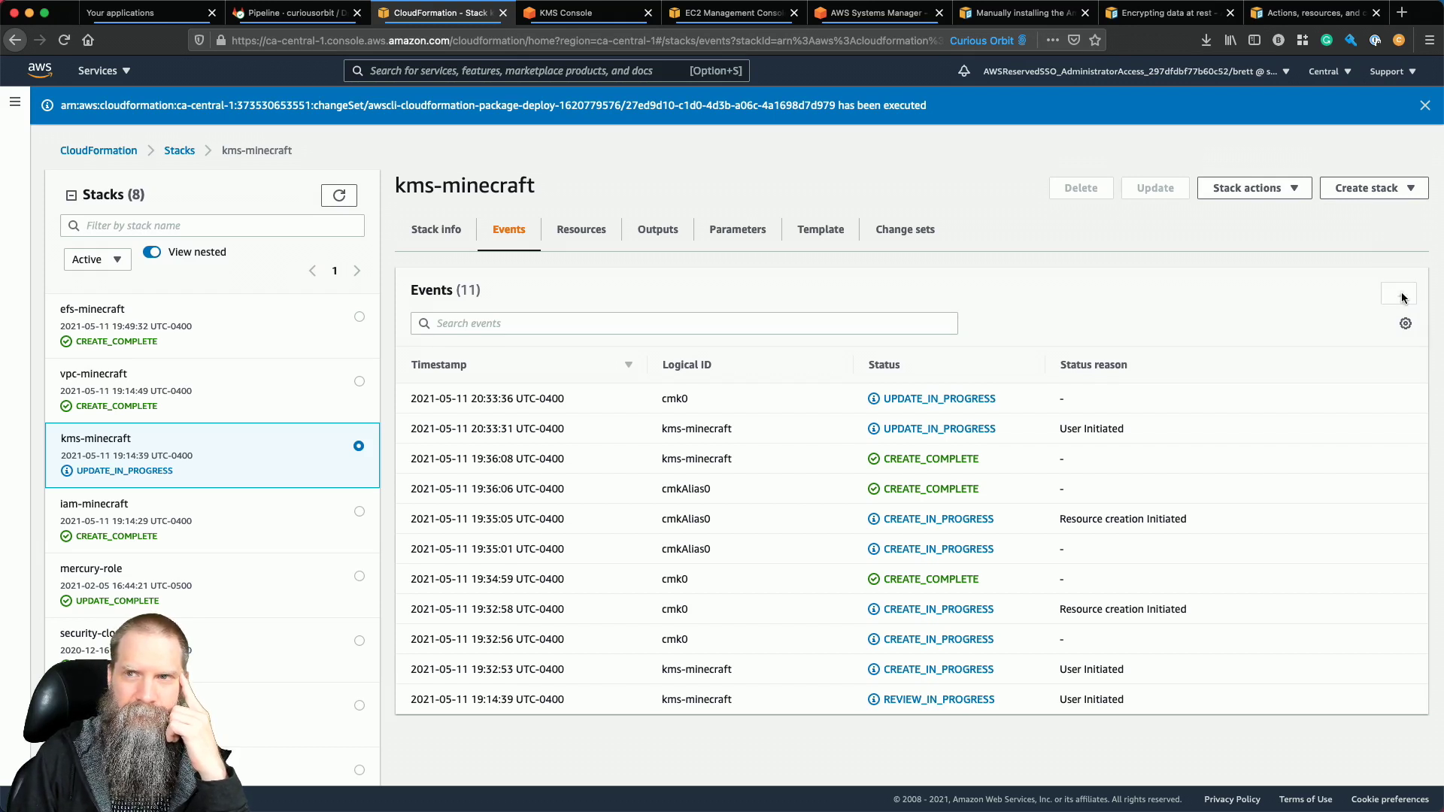
left_click(1400, 294)
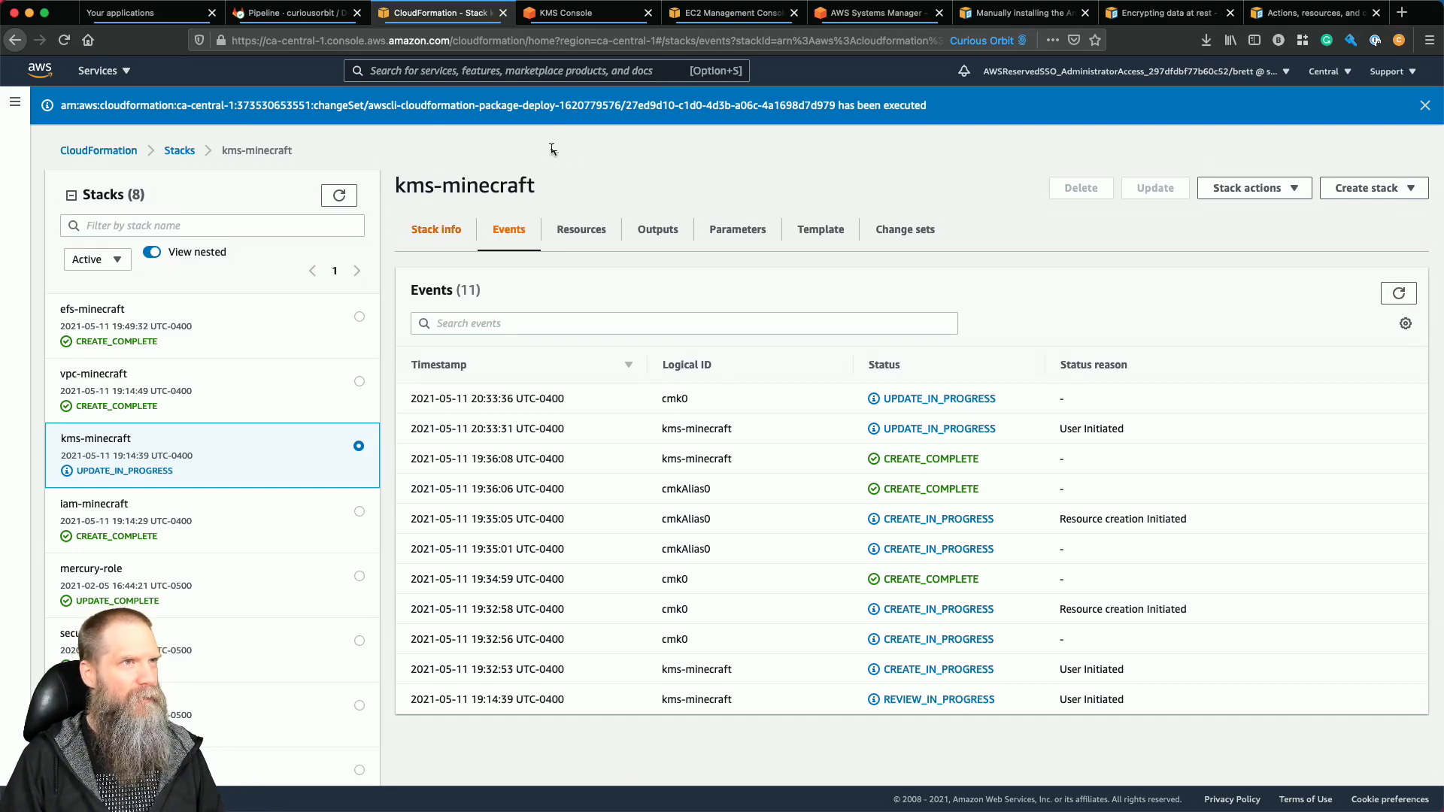
Terminate the ami-builder-x86 instance in EC2 and close its Session Manager tab.
left_click(712, 16)
left_click(53, 234)
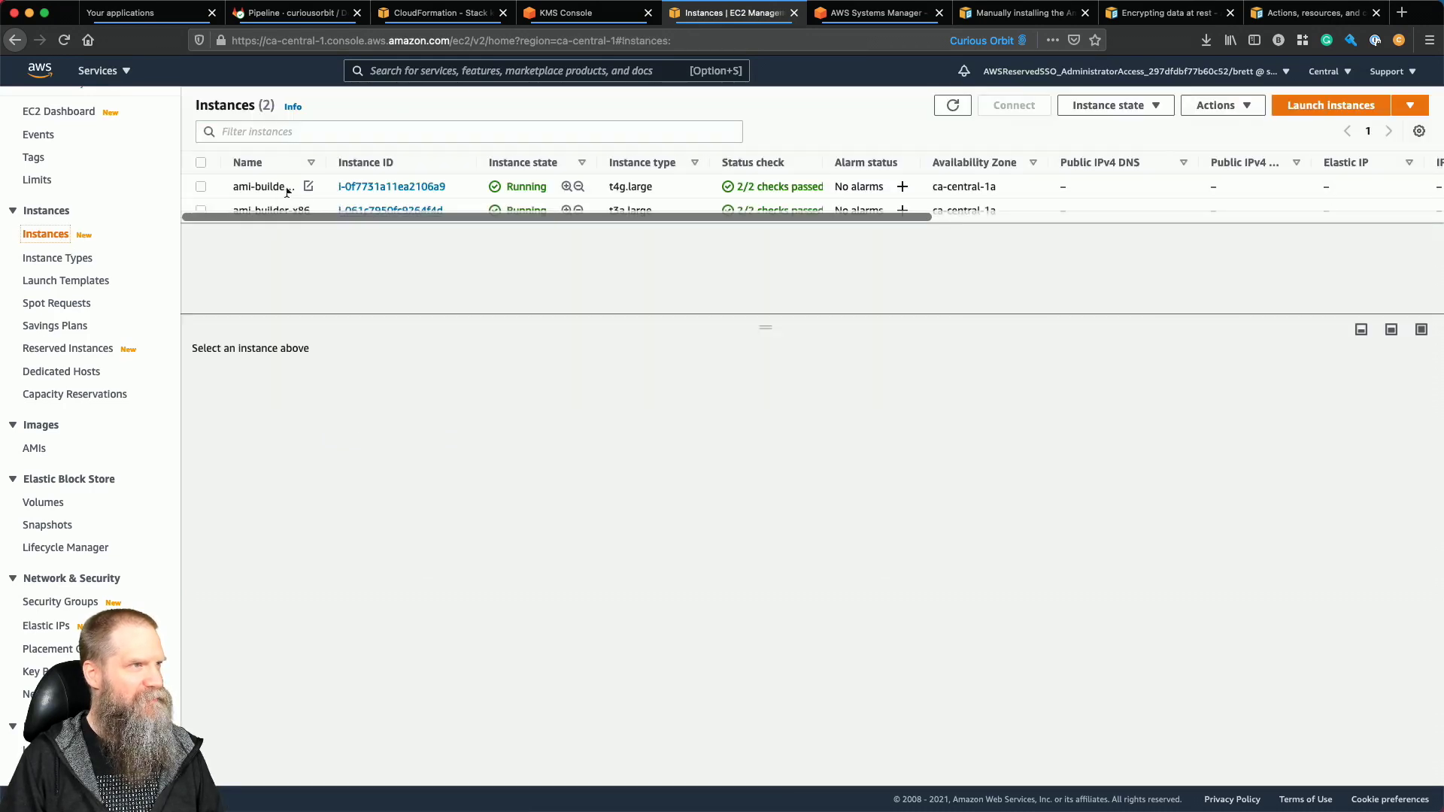
left_click(201, 210)
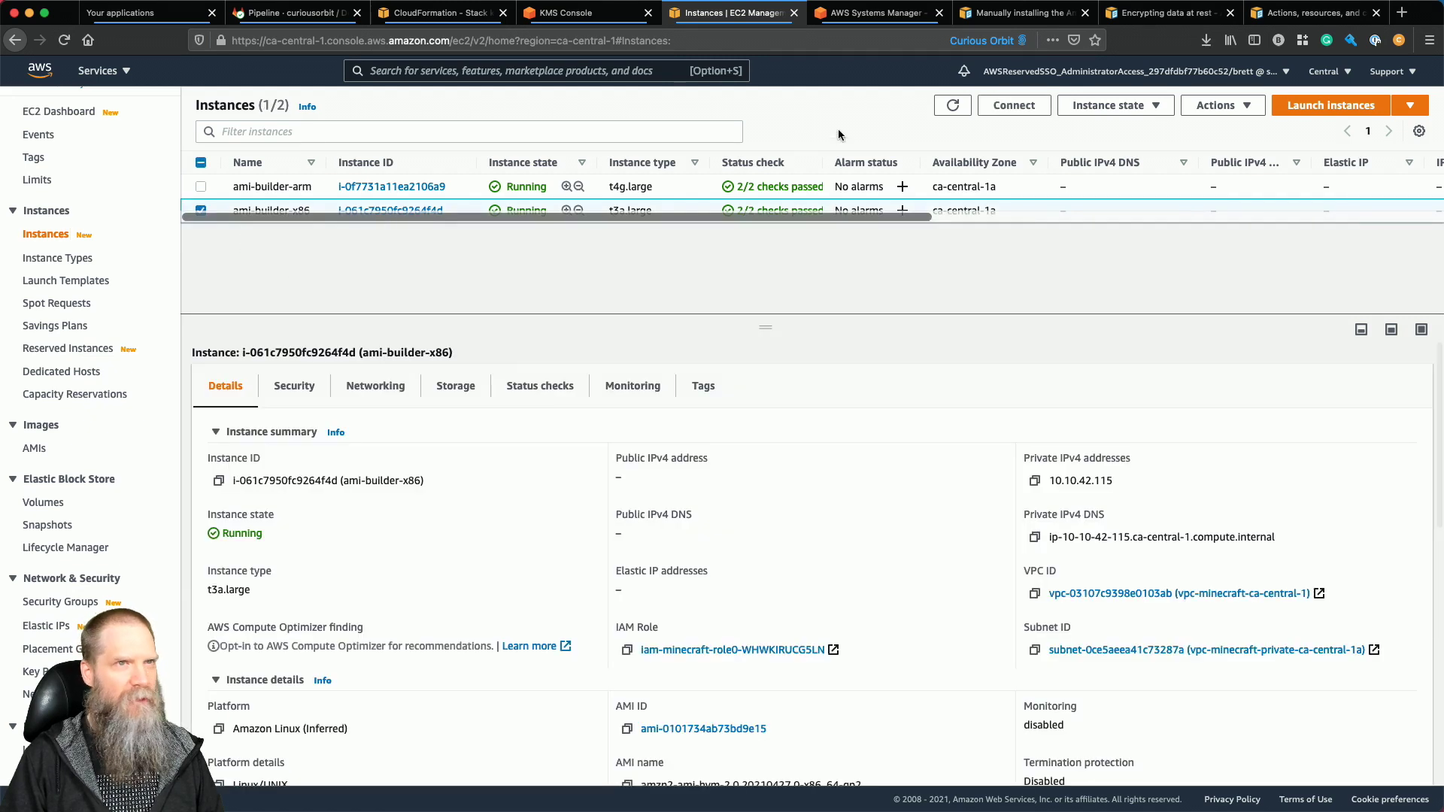
left_click(1111, 106)
left_click(1117, 221)
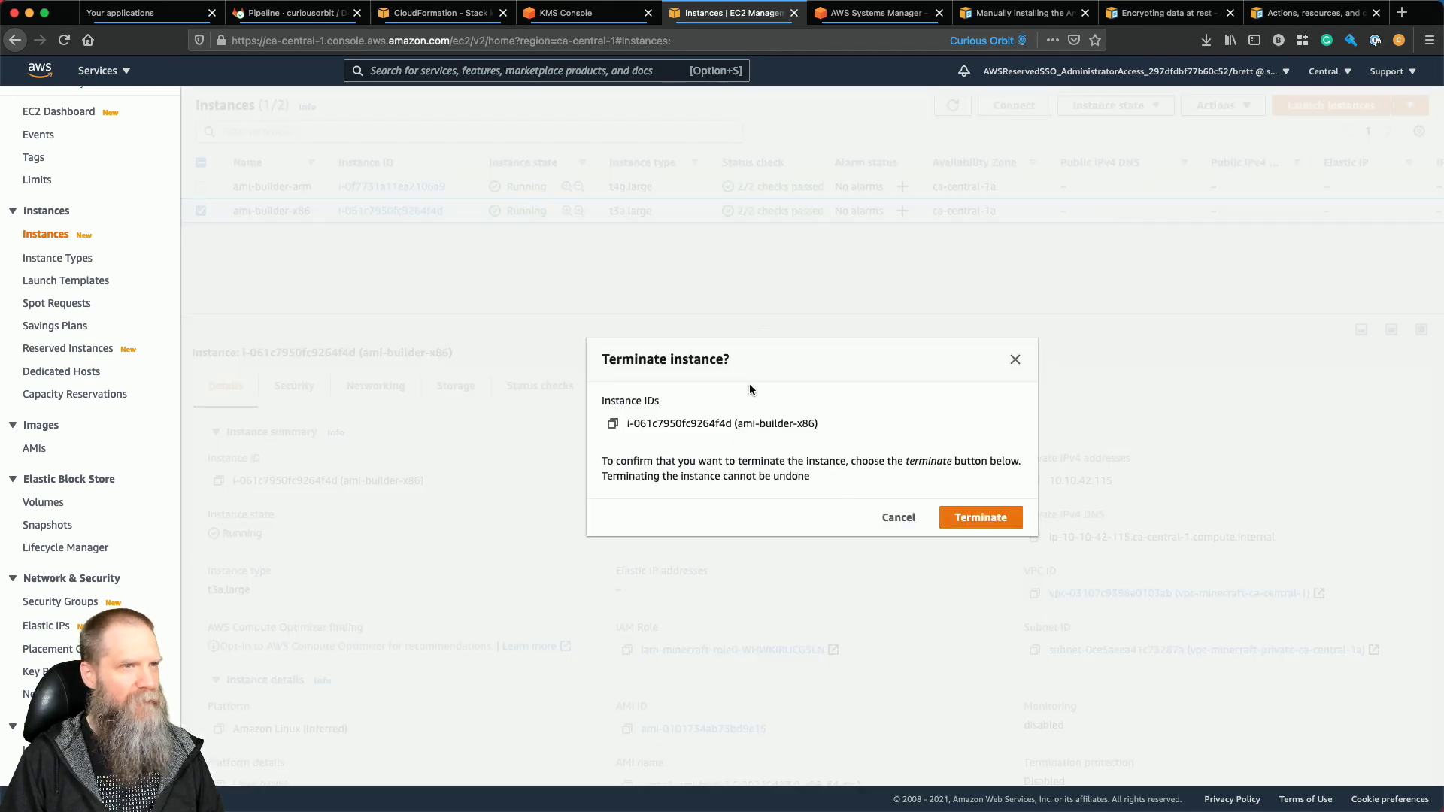
left_click(991, 516)
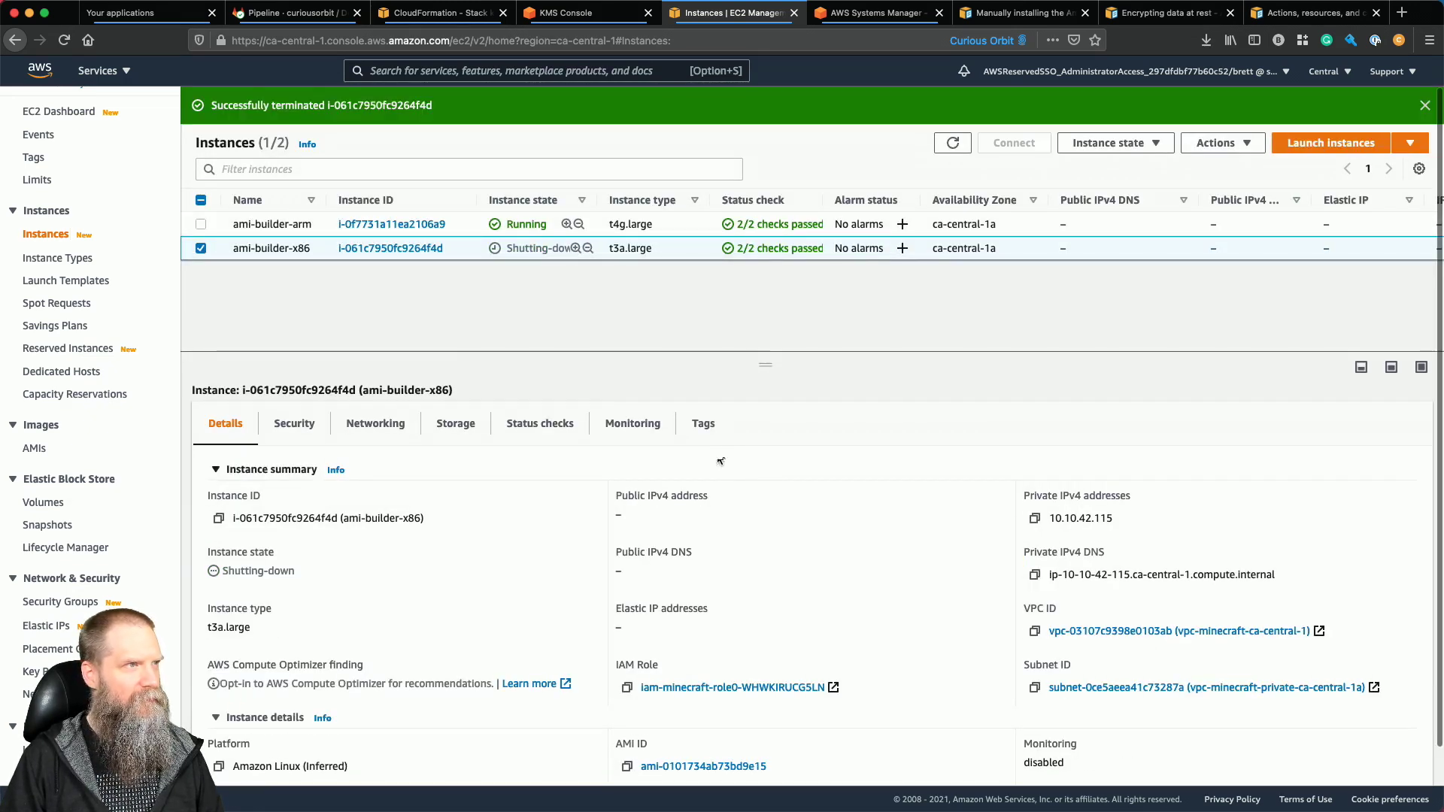
left_click(875, 21)
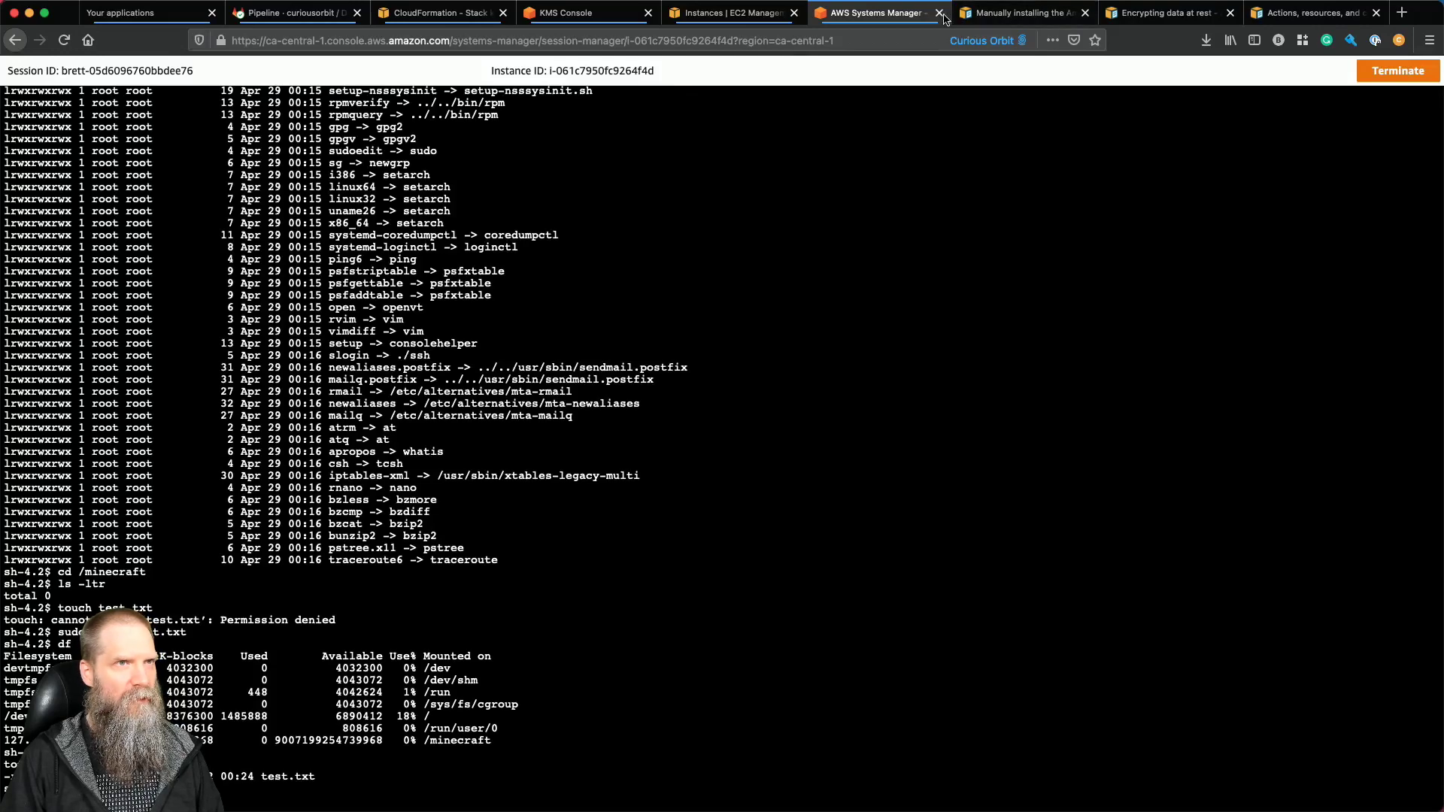
left_click(938, 14)
Return to the CloudFormation events of kms-minecraft and keep refreshing until the stack update finishes.
left_click(489, 13)
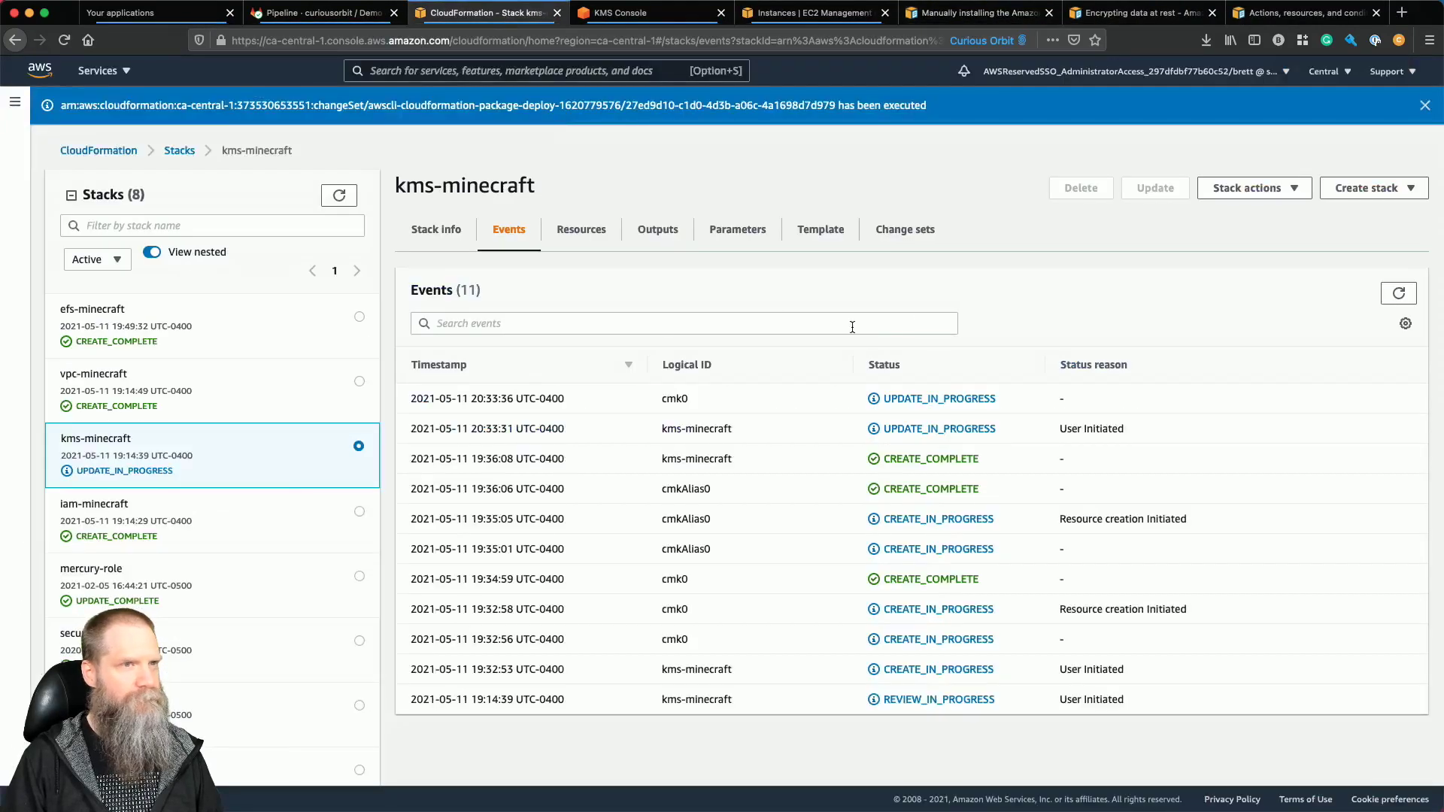
left_click(1400, 294)
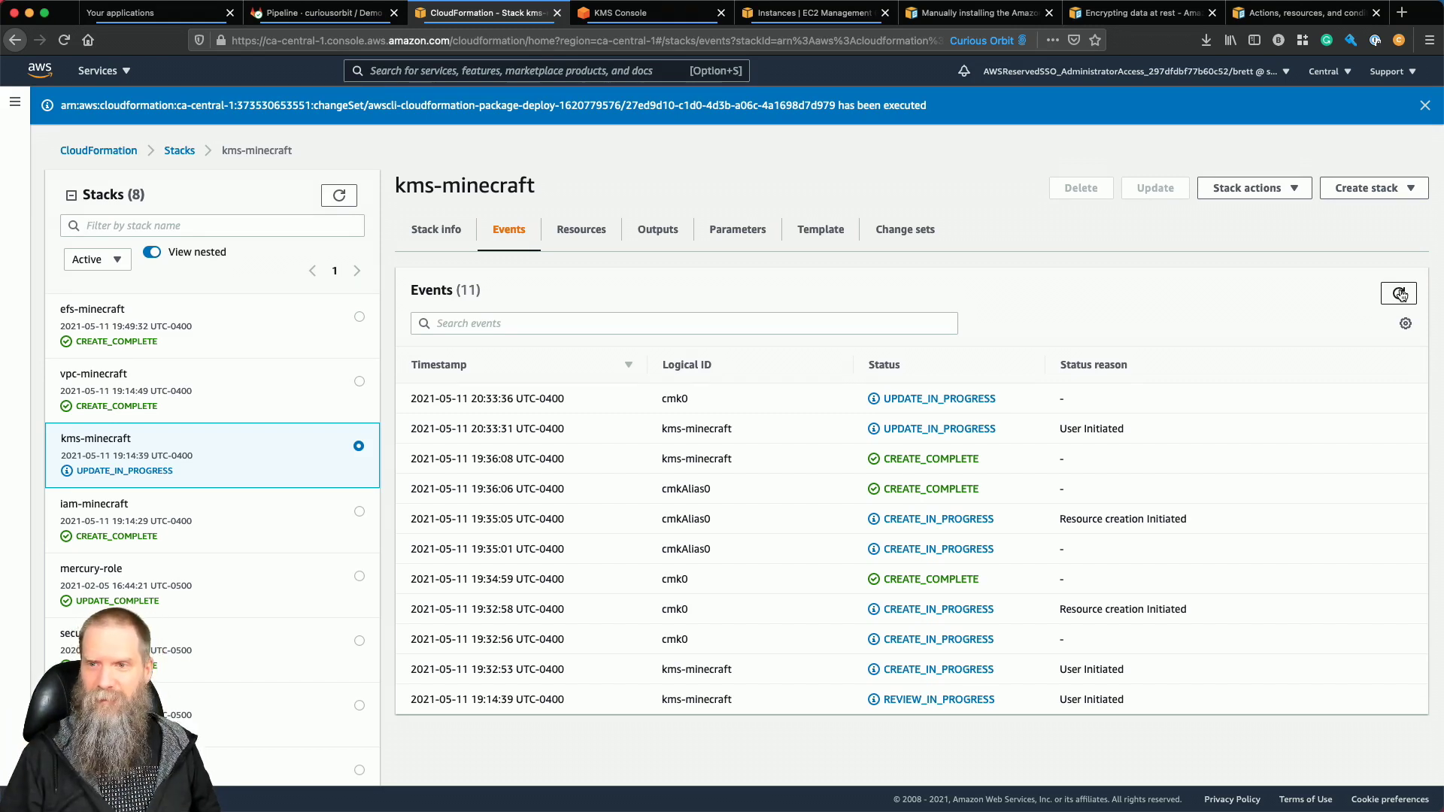
left_click(1400, 294)
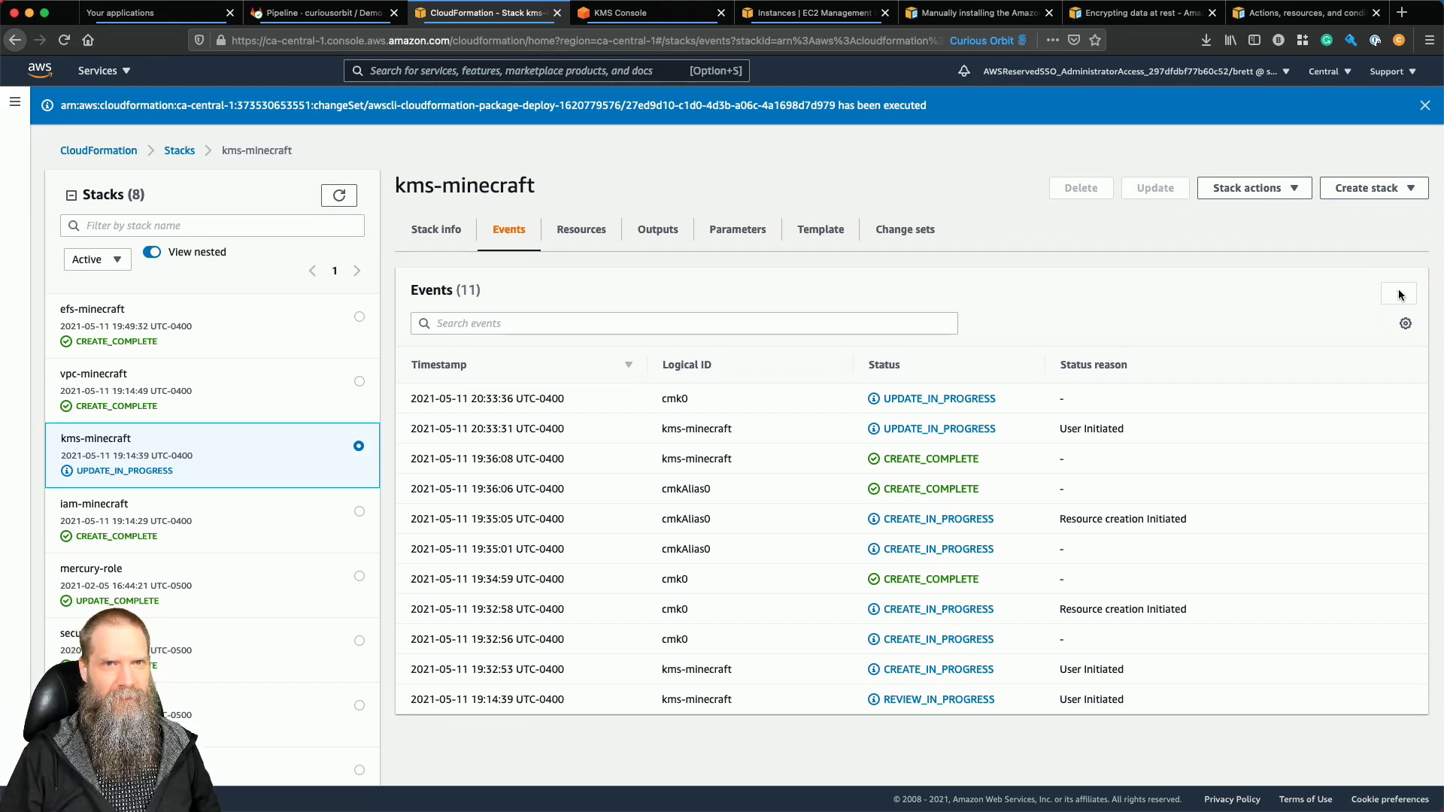
left_click(1400, 293)
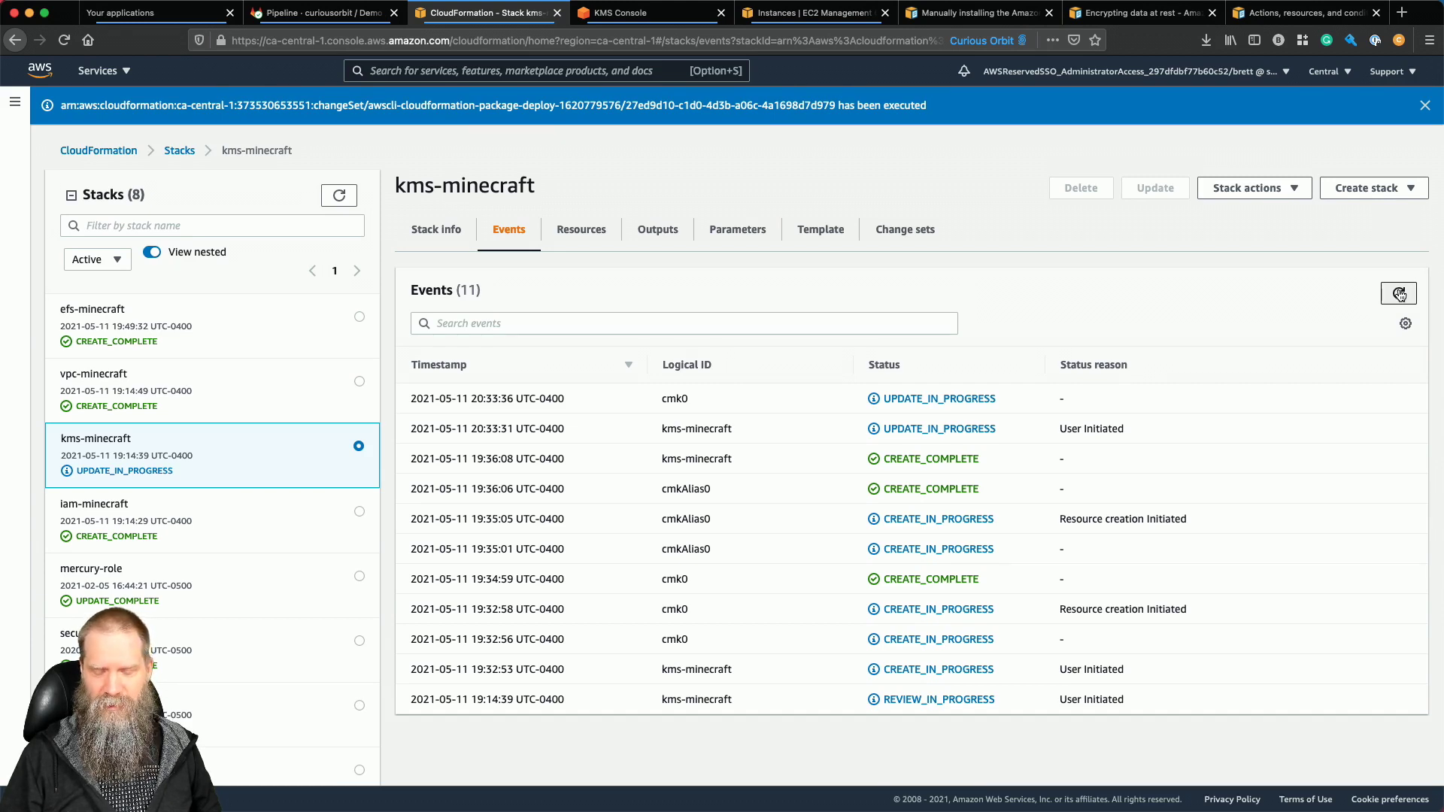
left_click(1400, 294)
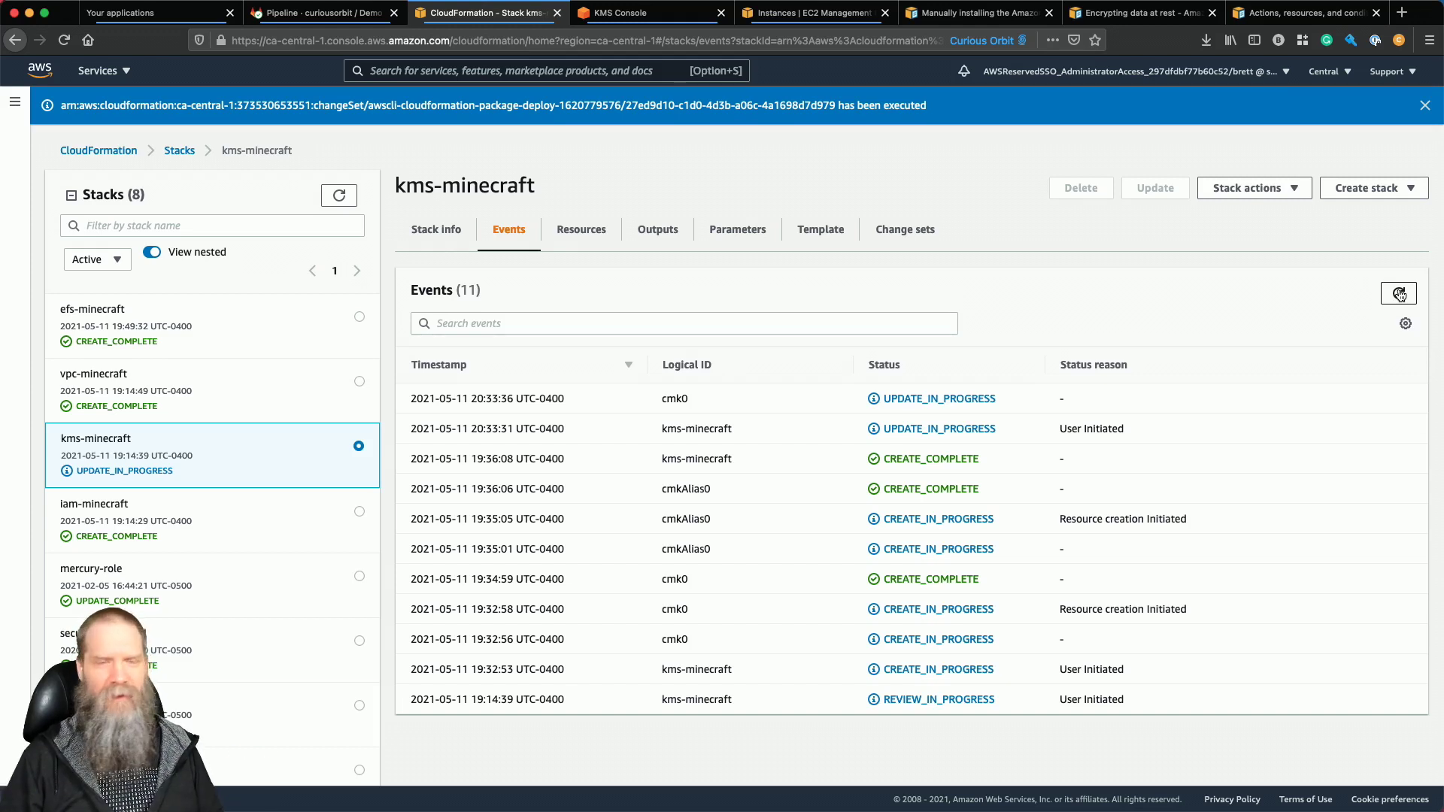
left_click(1400, 294)
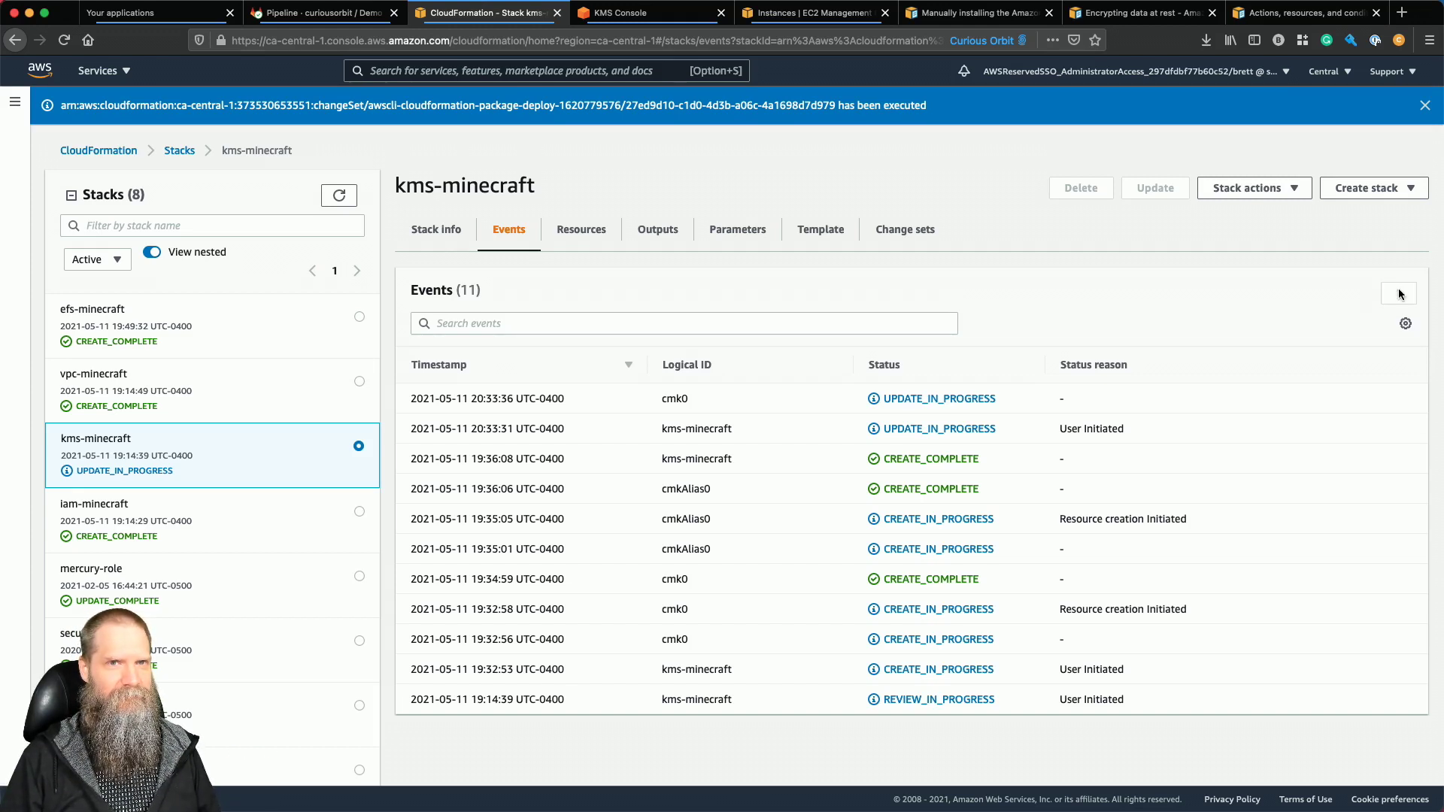
left_click(1400, 294)
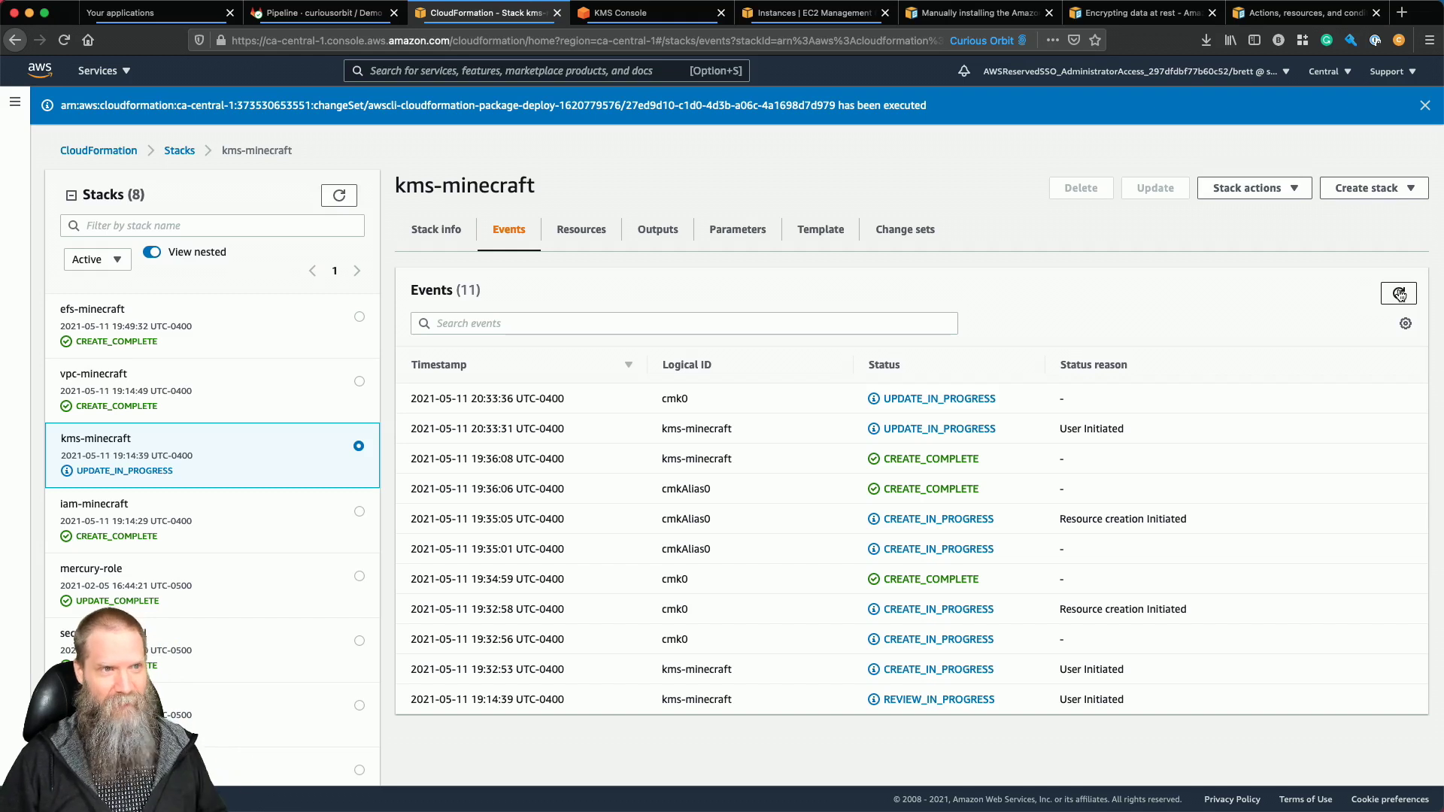
left_click(1400, 294)
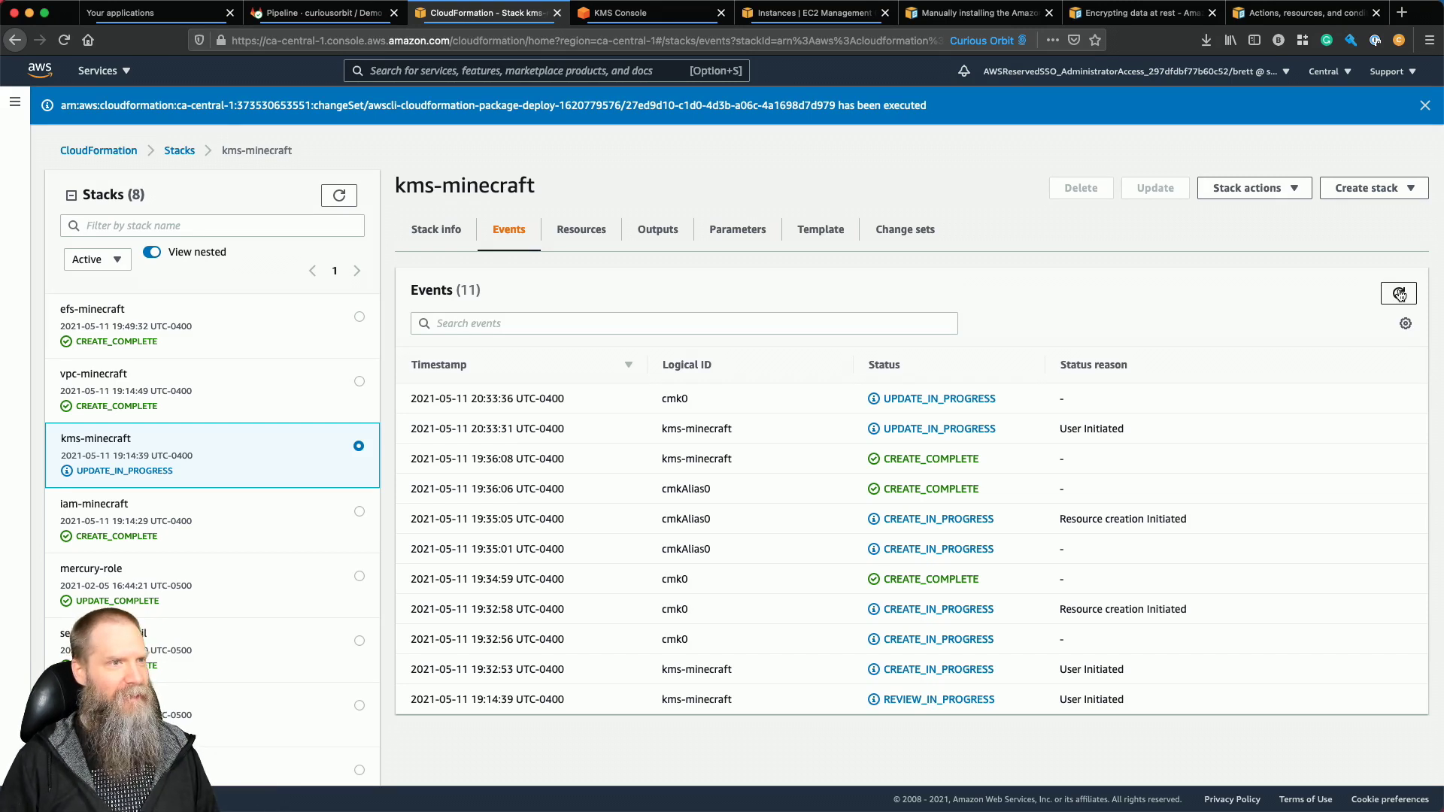
left_click(1398, 295)
left_click(1400, 294)
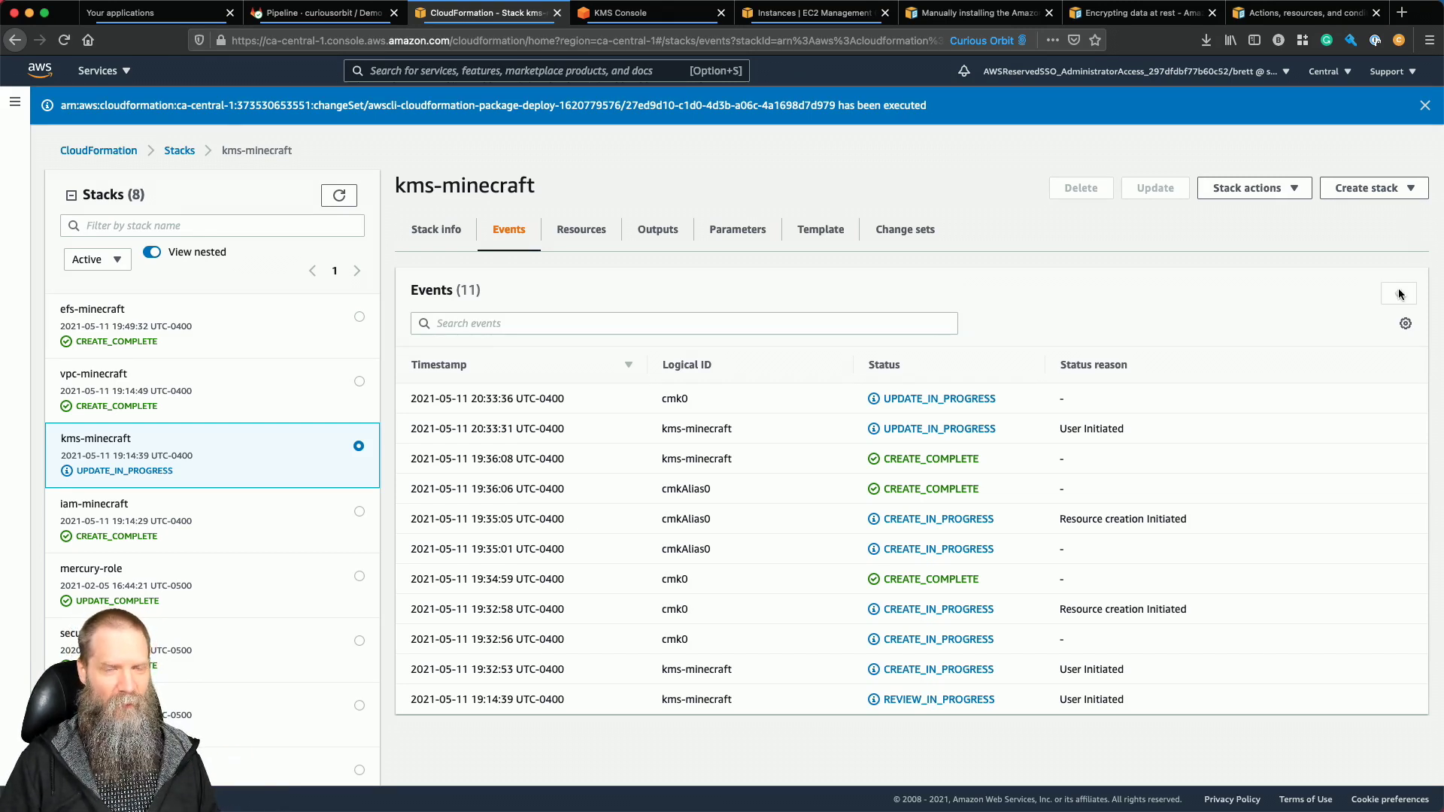
left_click(1400, 294)
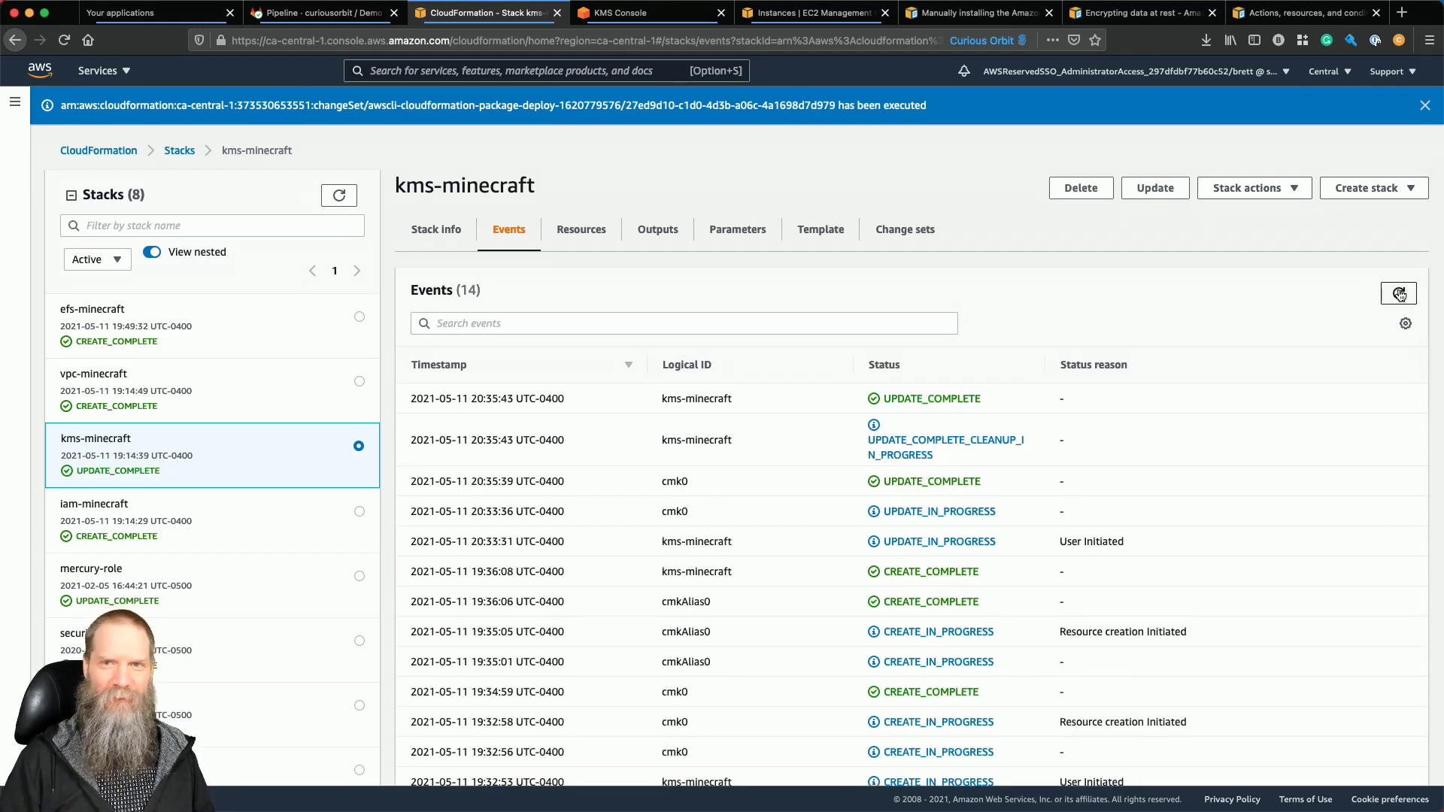
left_click(1399, 294)
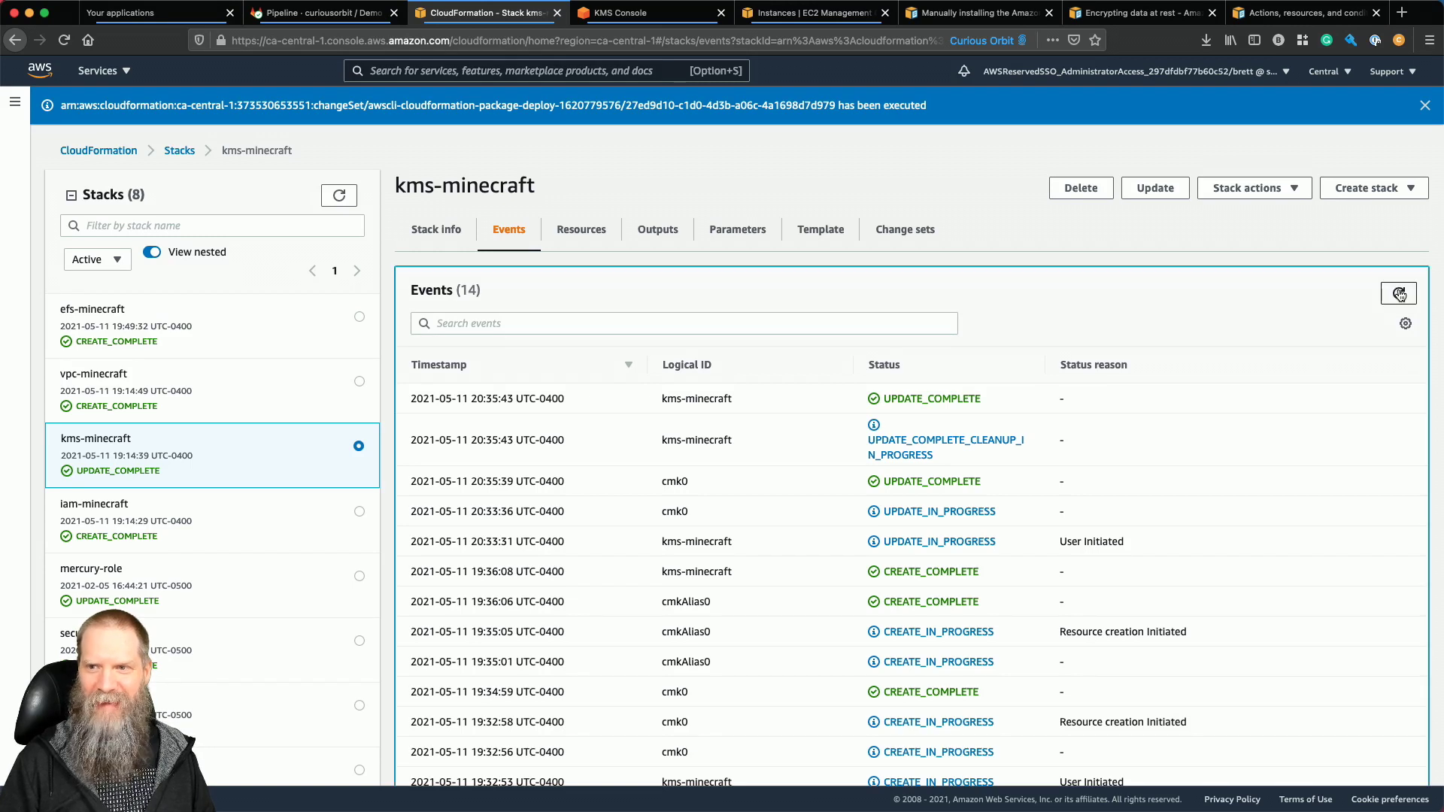
left_click(1399, 294)
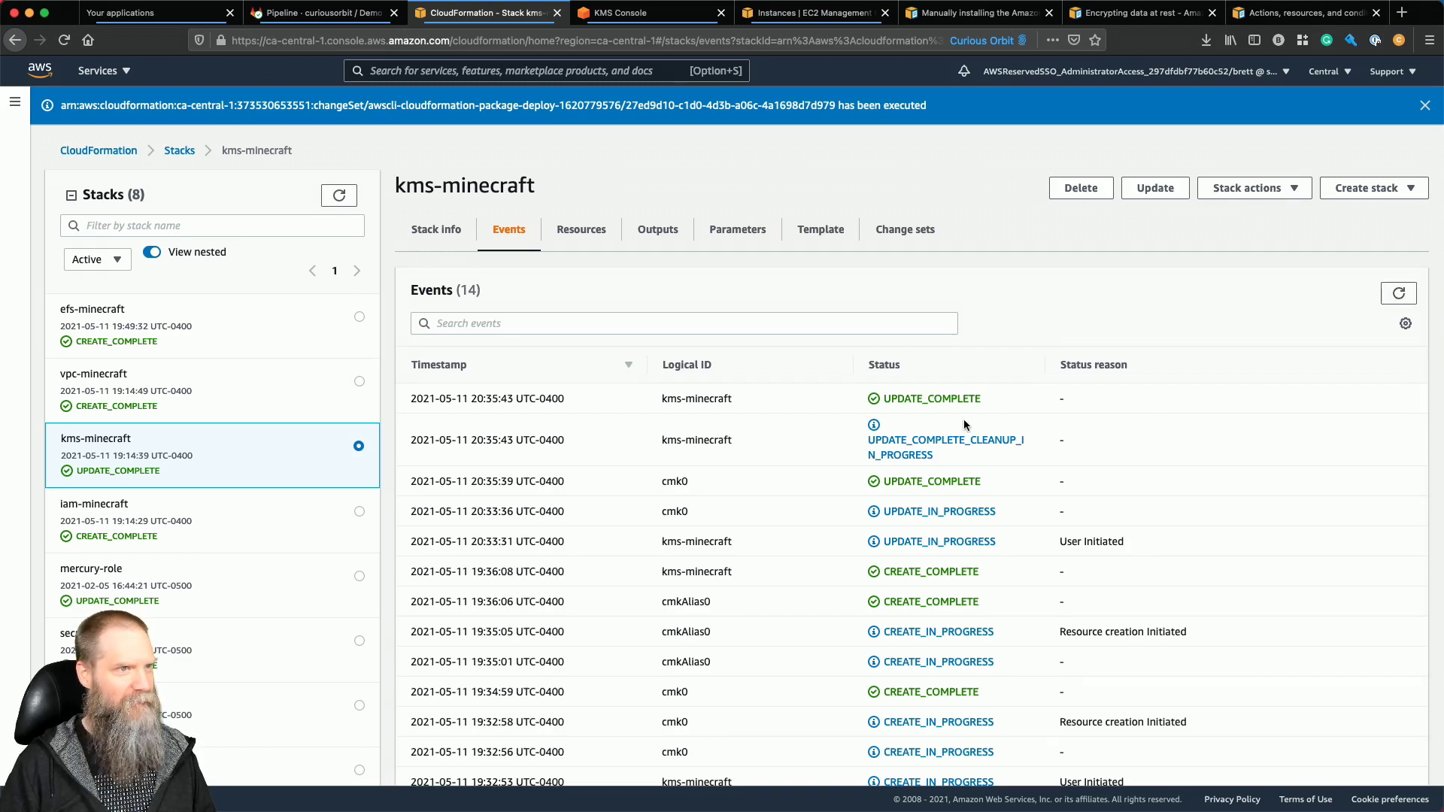
Connect to the ami-builder-arm instance in EC2 through Session Manager.
left_click(767, 20)
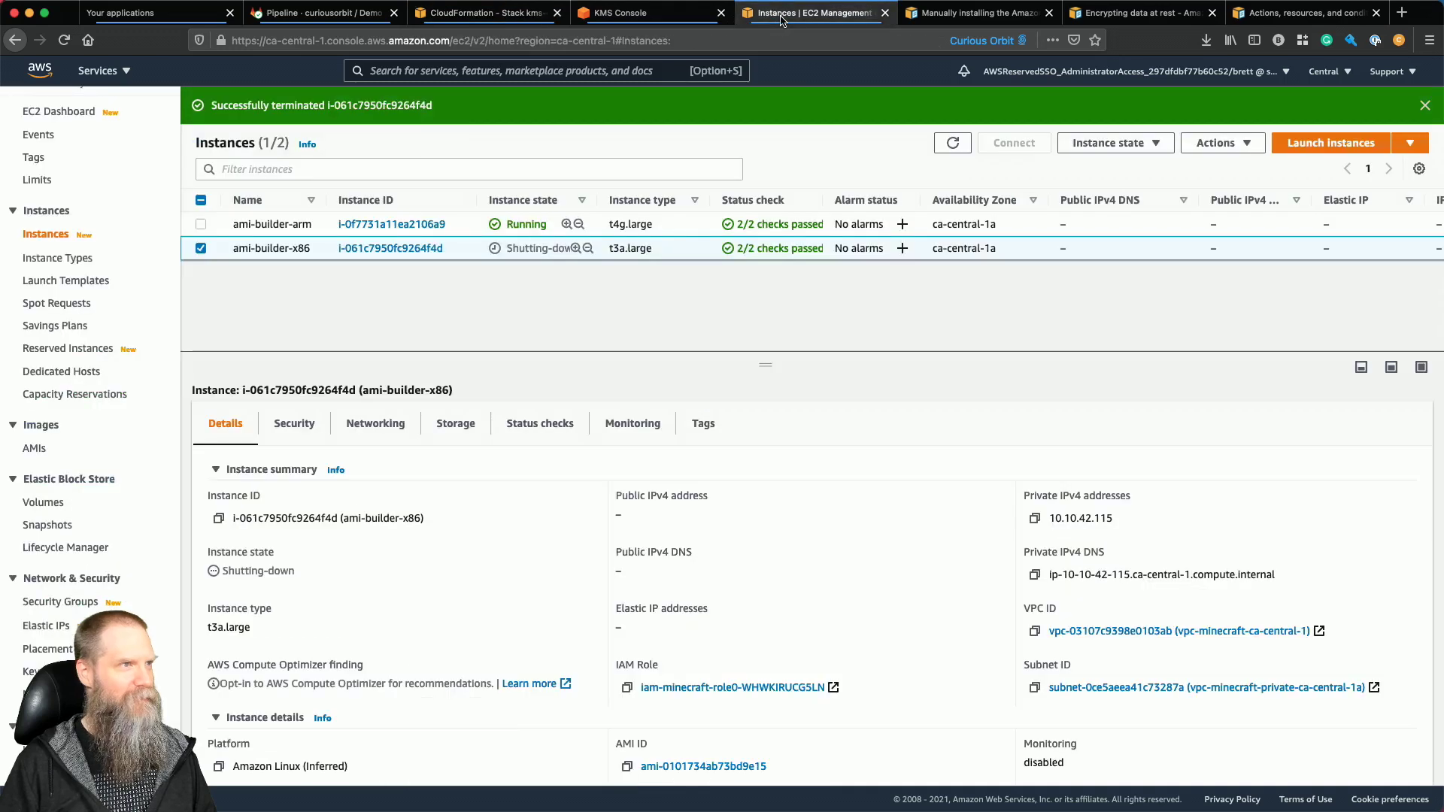
left_click(286, 224)
left_click(1045, 145)
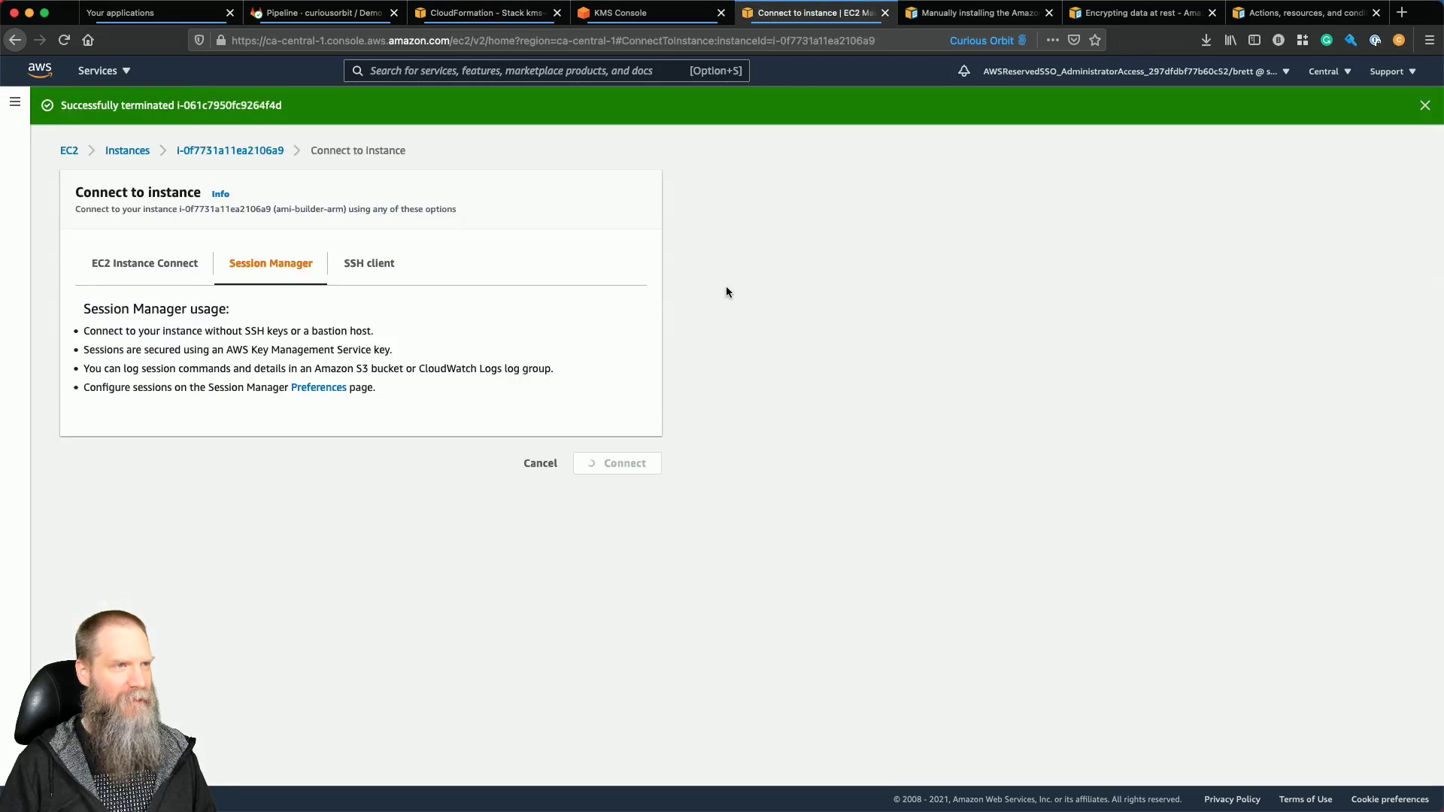
left_click(622, 462)
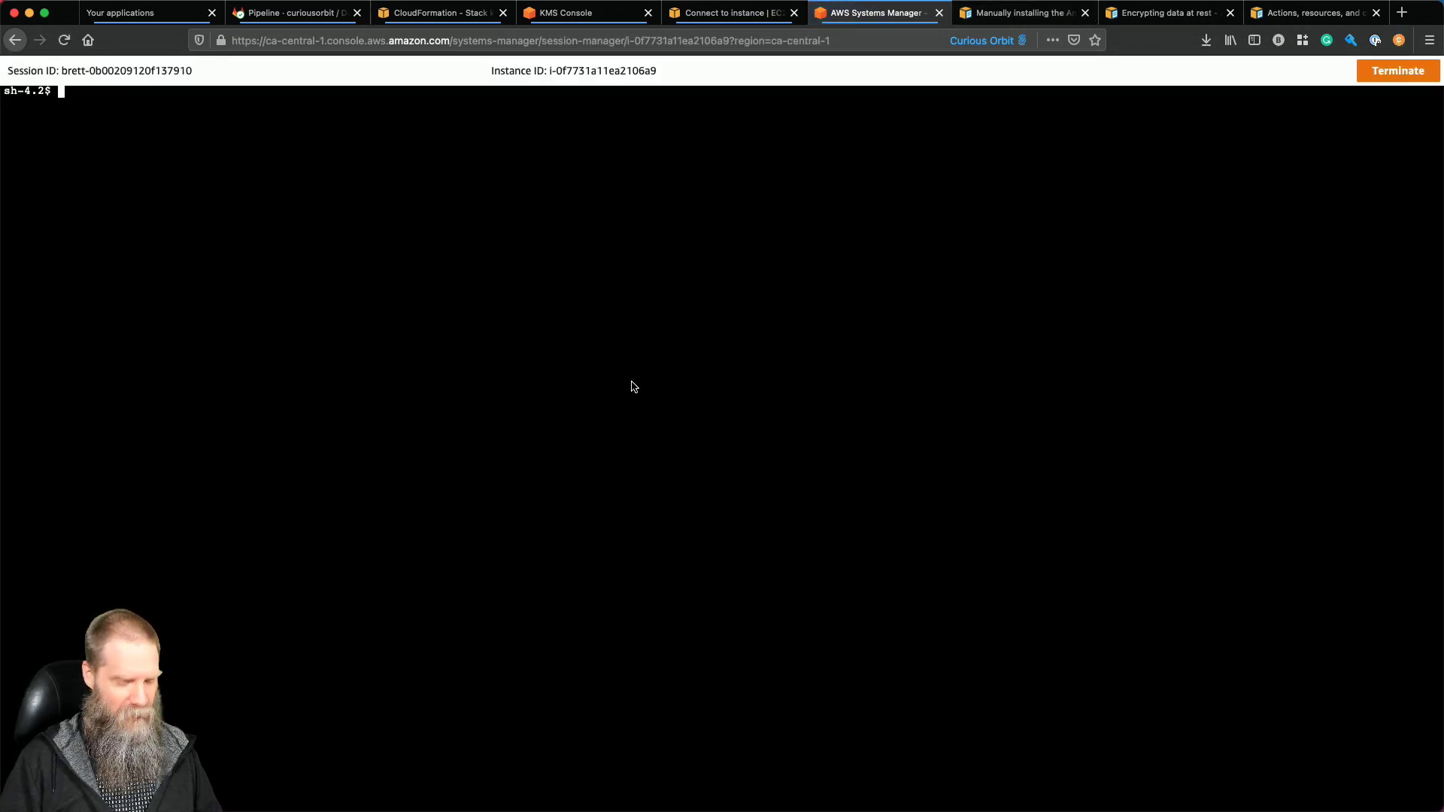
List the instance's file systems with df and begin the command "sudo mount -t efs" without running it.
type("df")
key("Return")
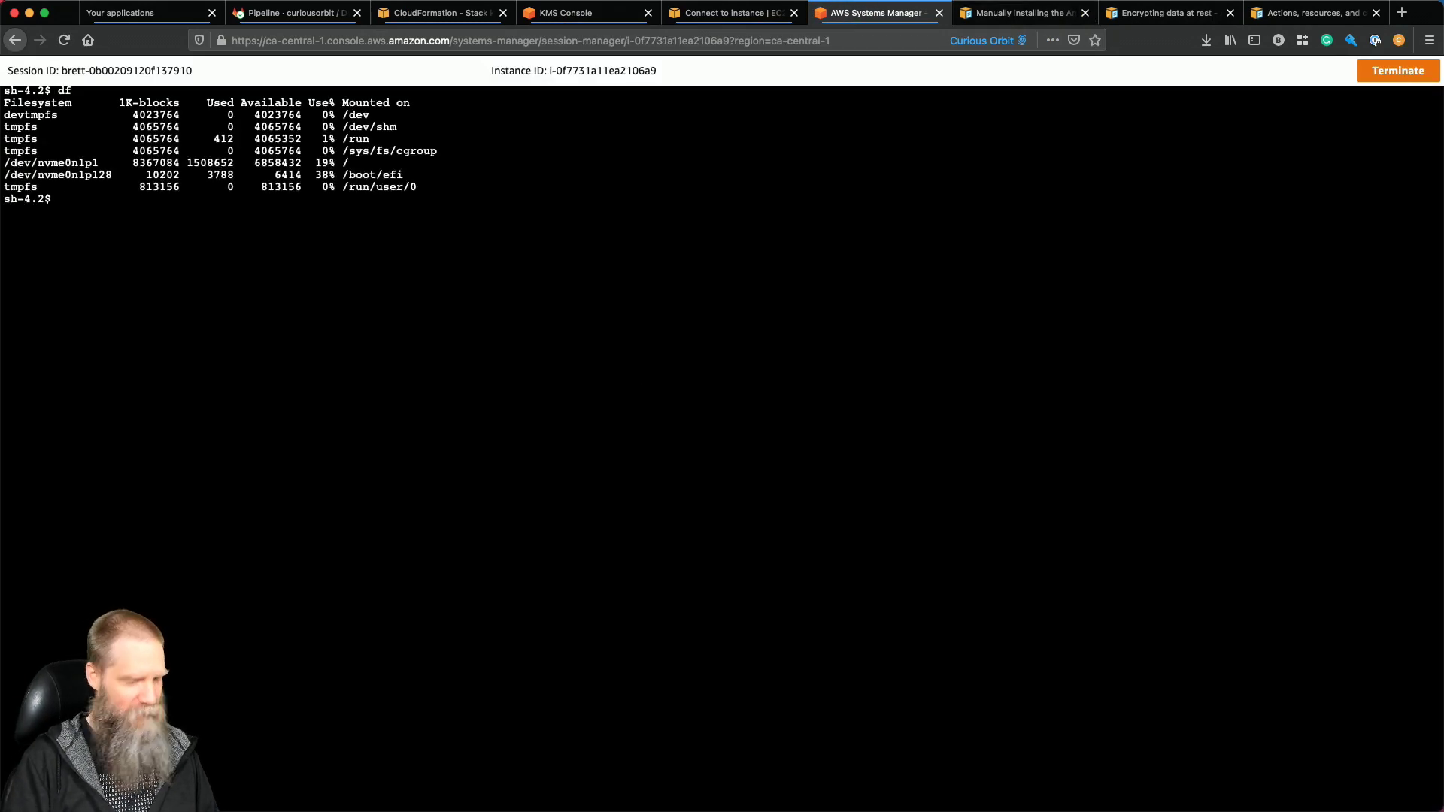
type("sudo mount -t efs")
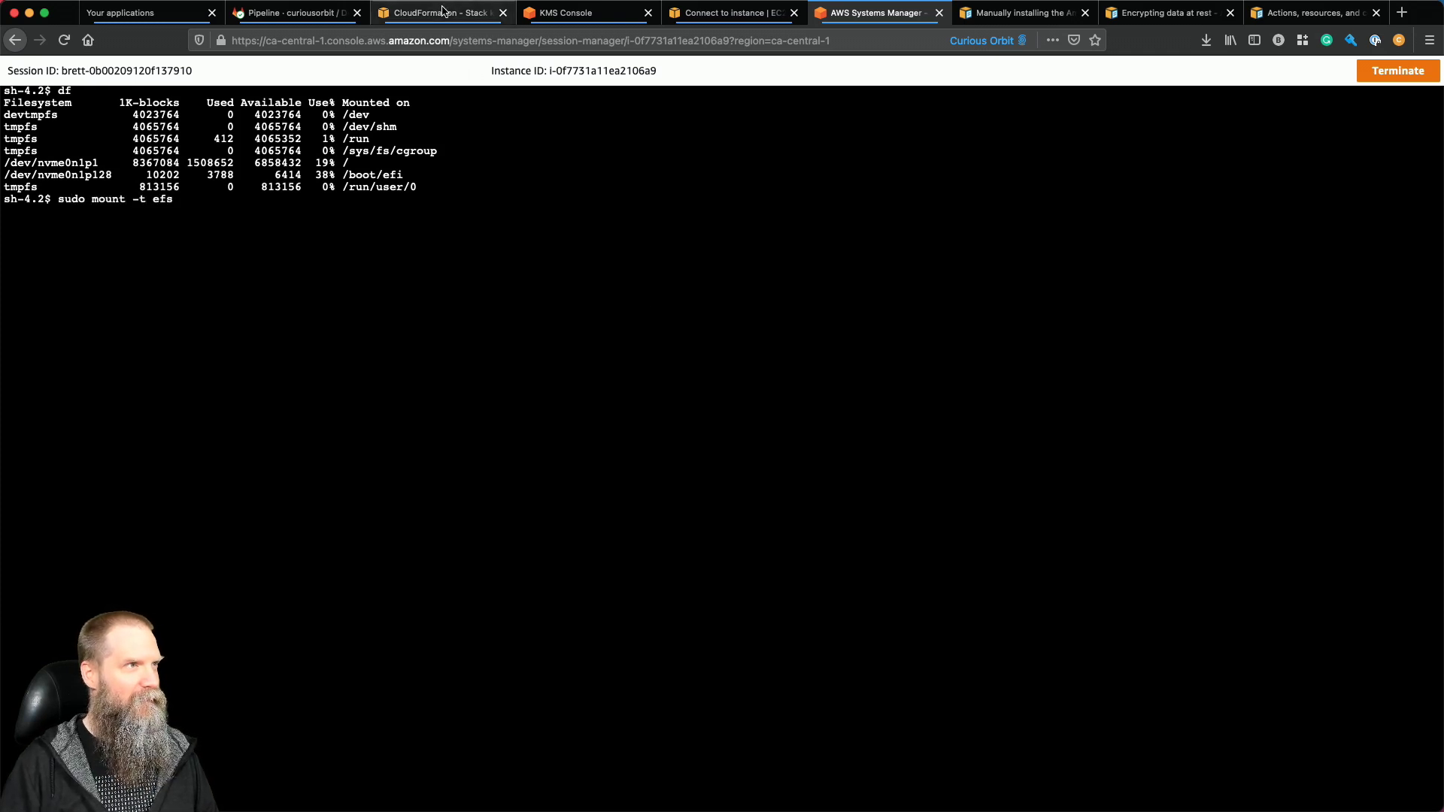
Open the EFS console in the browser tab holding the KMS console, searching the services for efs.
left_click(561, 13)
left_click(398, 68)
type("efs")
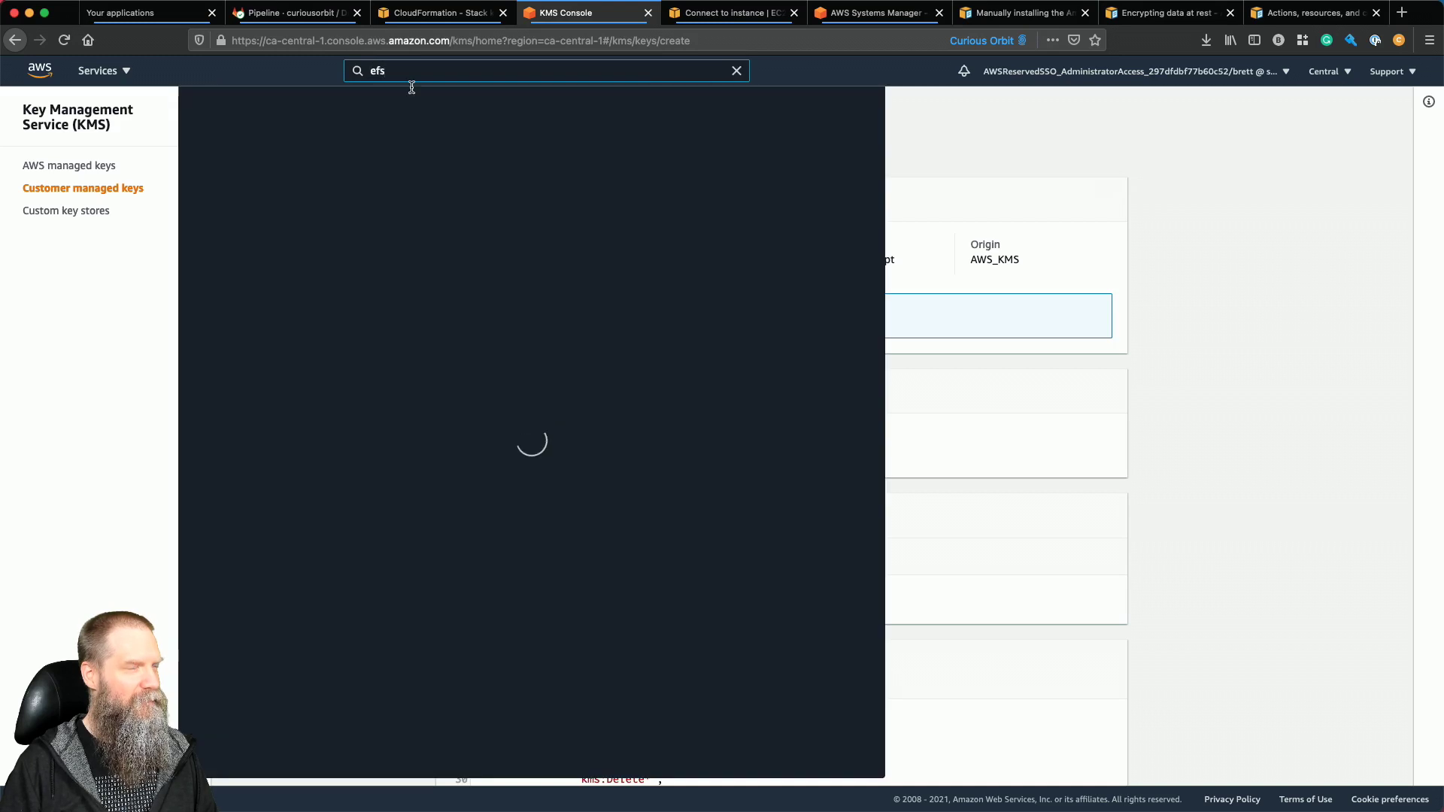
left_click(421, 187)
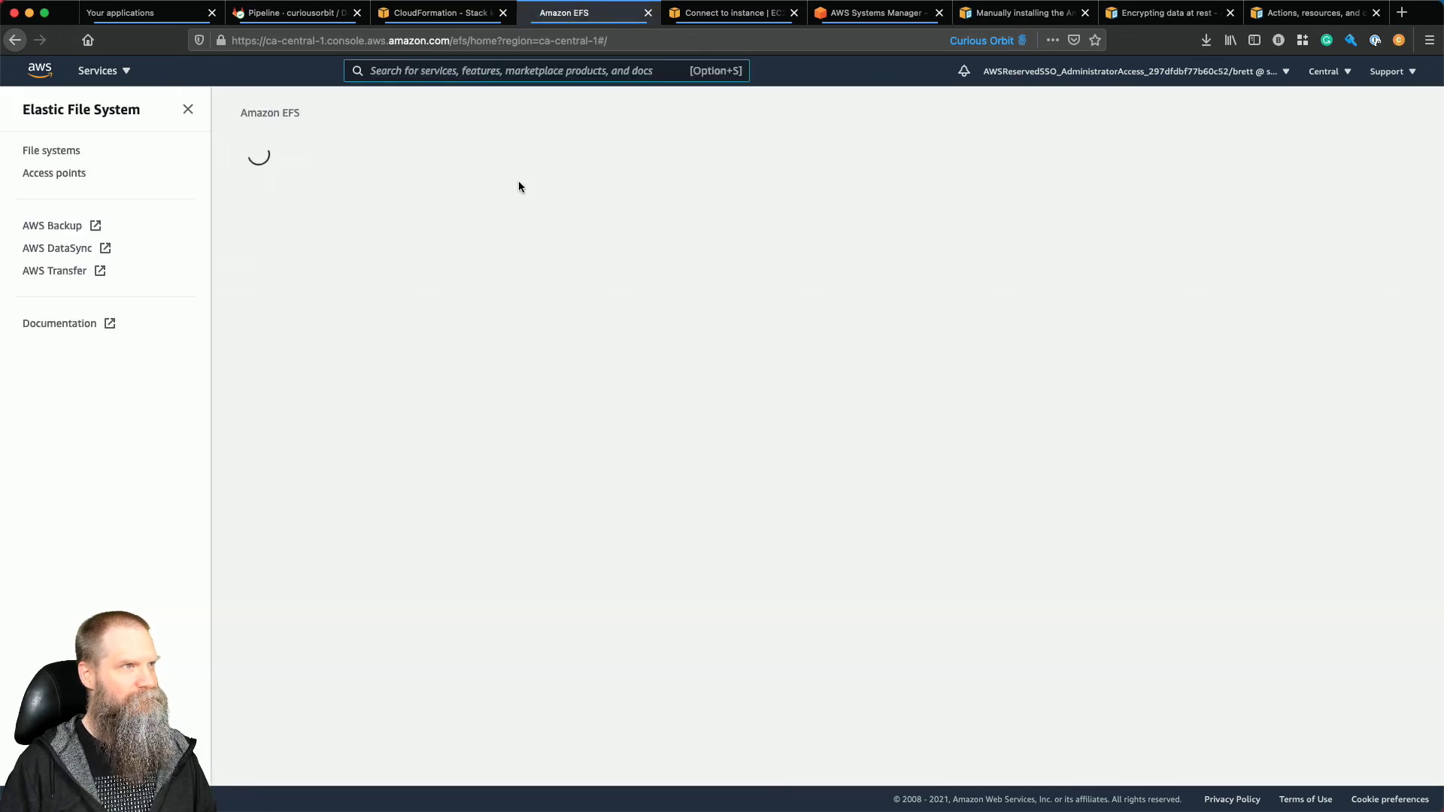
Delete the test-efs file system, confirming the deletion with its ID fs-8ad9ea67.
left_click(261, 407)
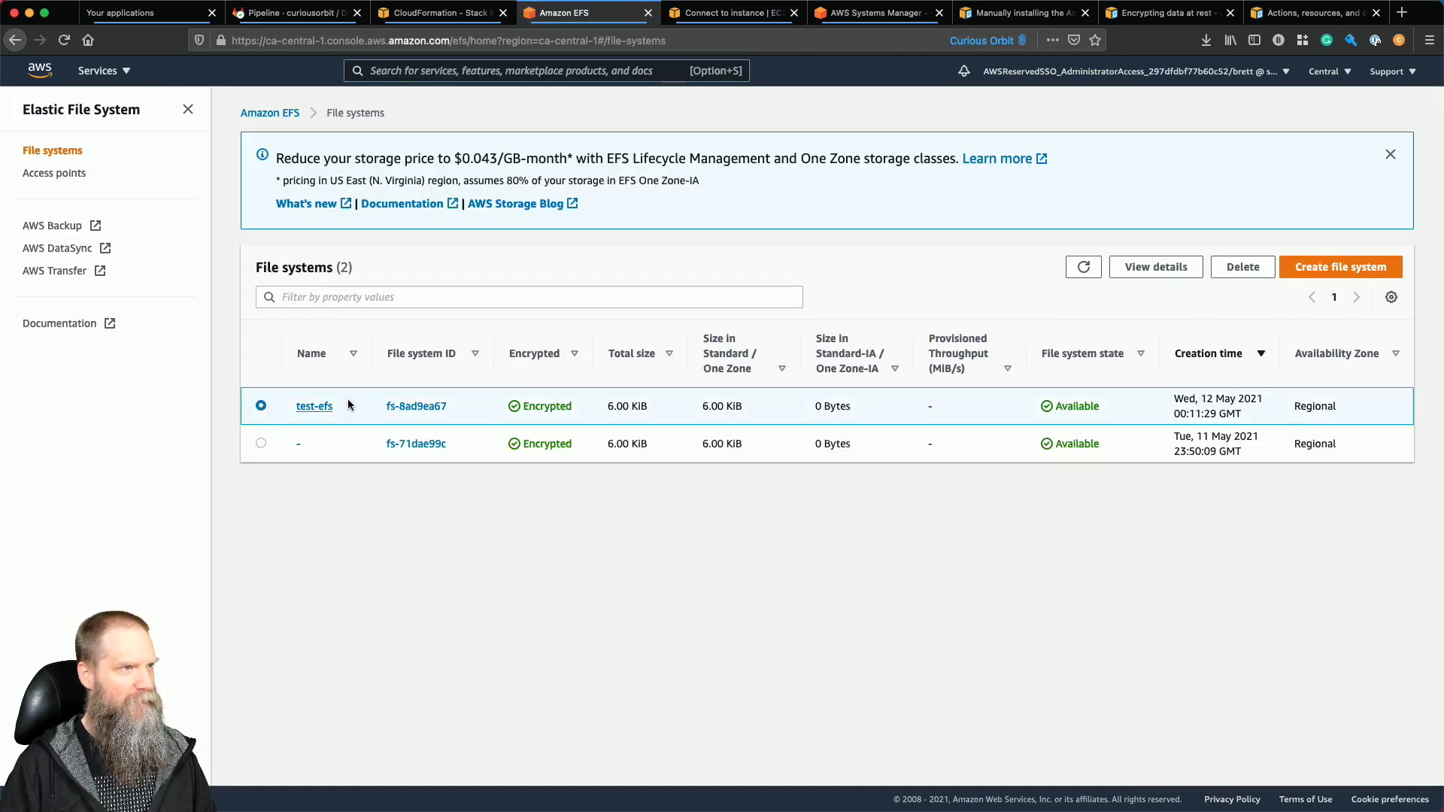
left_click(1229, 270)
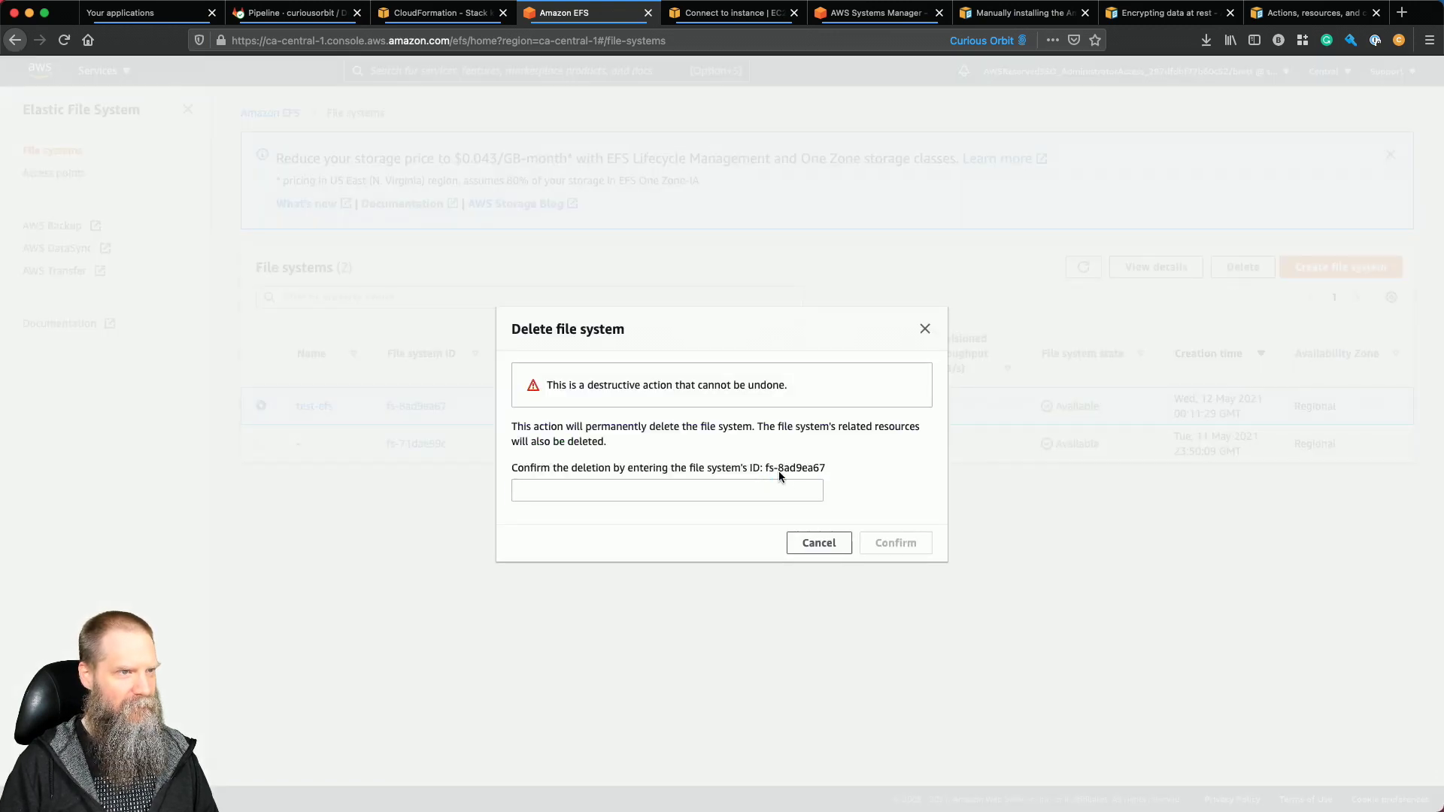
left_click_drag(765, 468, 825, 470)
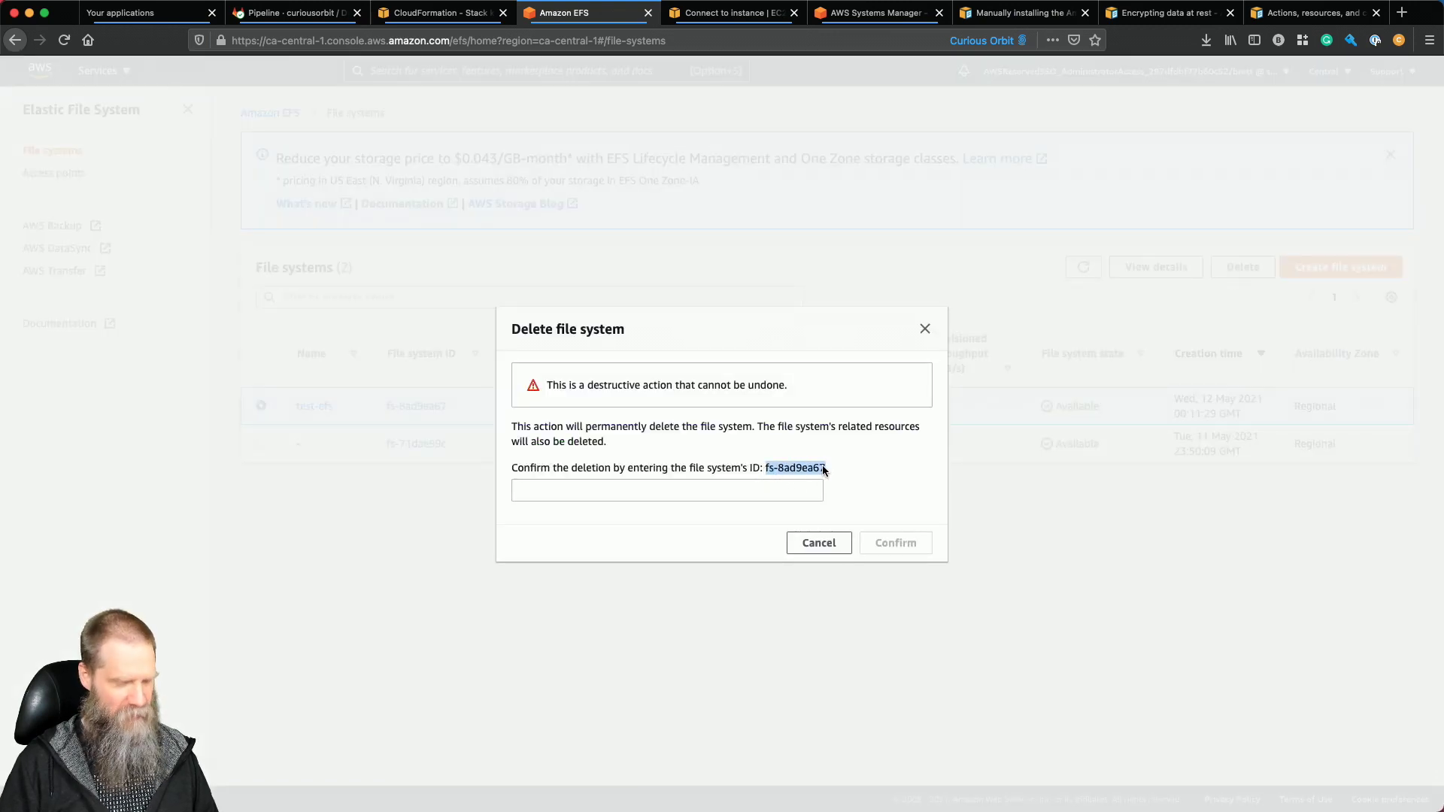
key("super+c")
left_click(815, 490)
key("super+v")
left_click(896, 543)
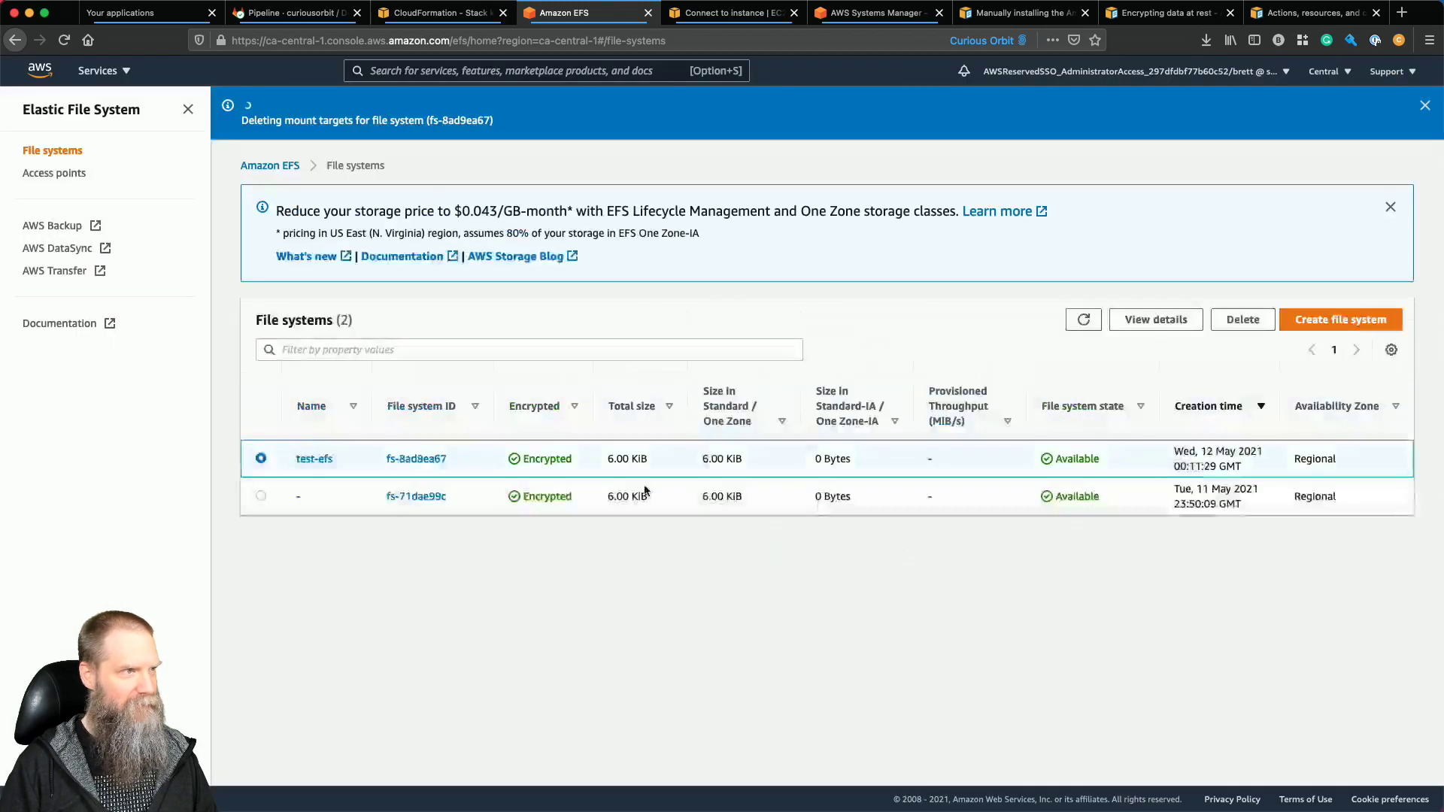
Copy the unnamed file system's ID and try to mount it in the instance session with "sudo mount -t efs fs-71dae99c /minecraft".
left_click_drag(367, 495, 456, 495)
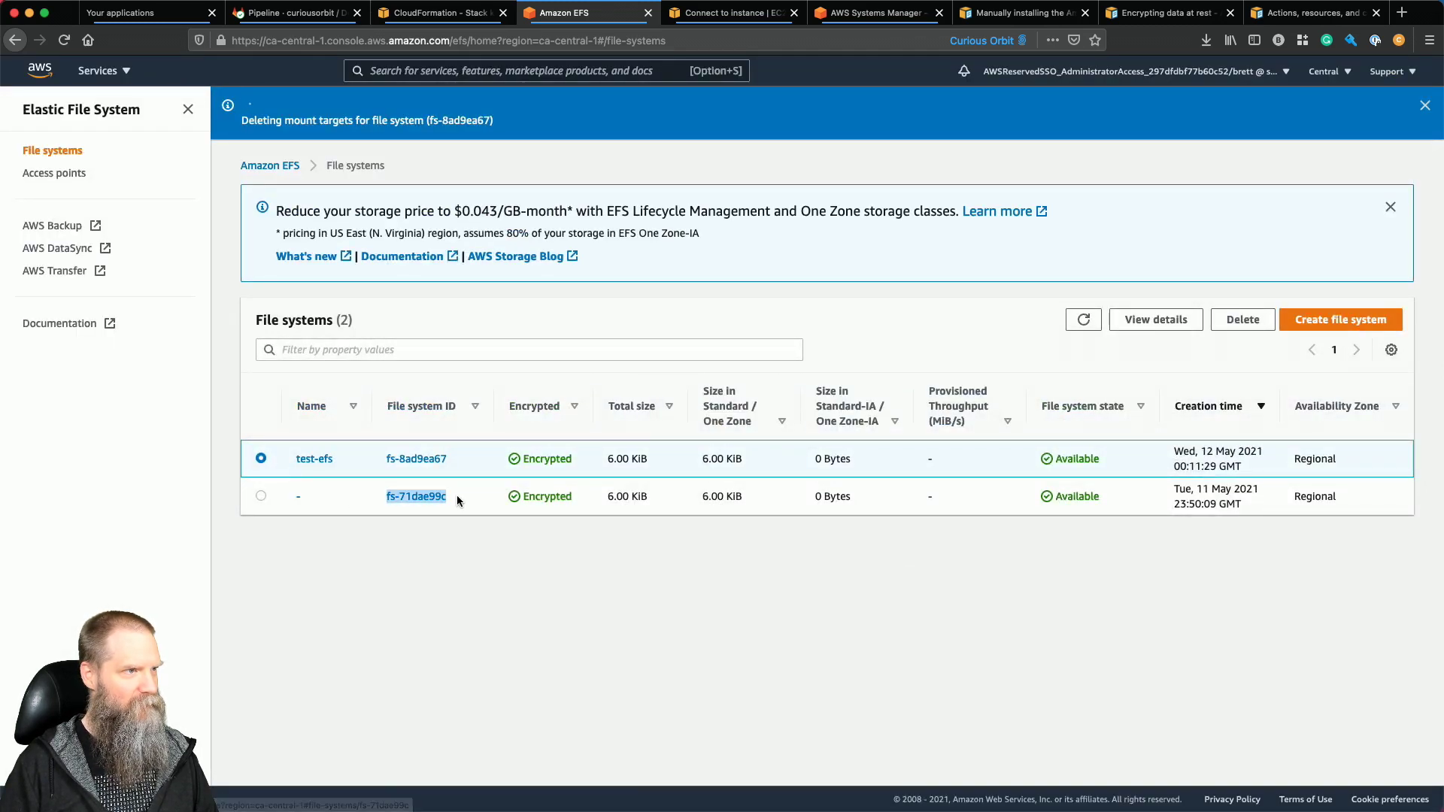
left_click(872, 13)
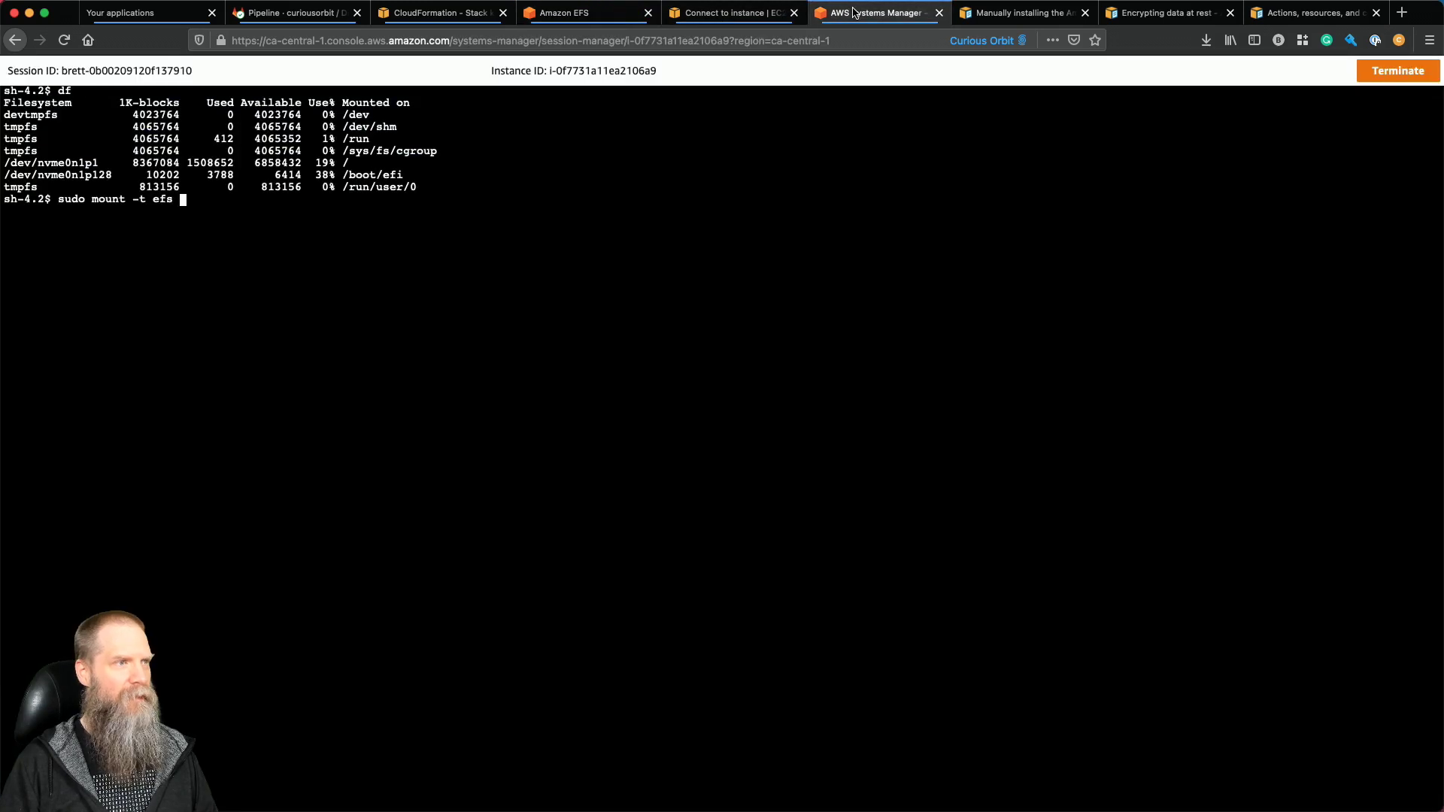
key("super+v")
type("/minecarf")
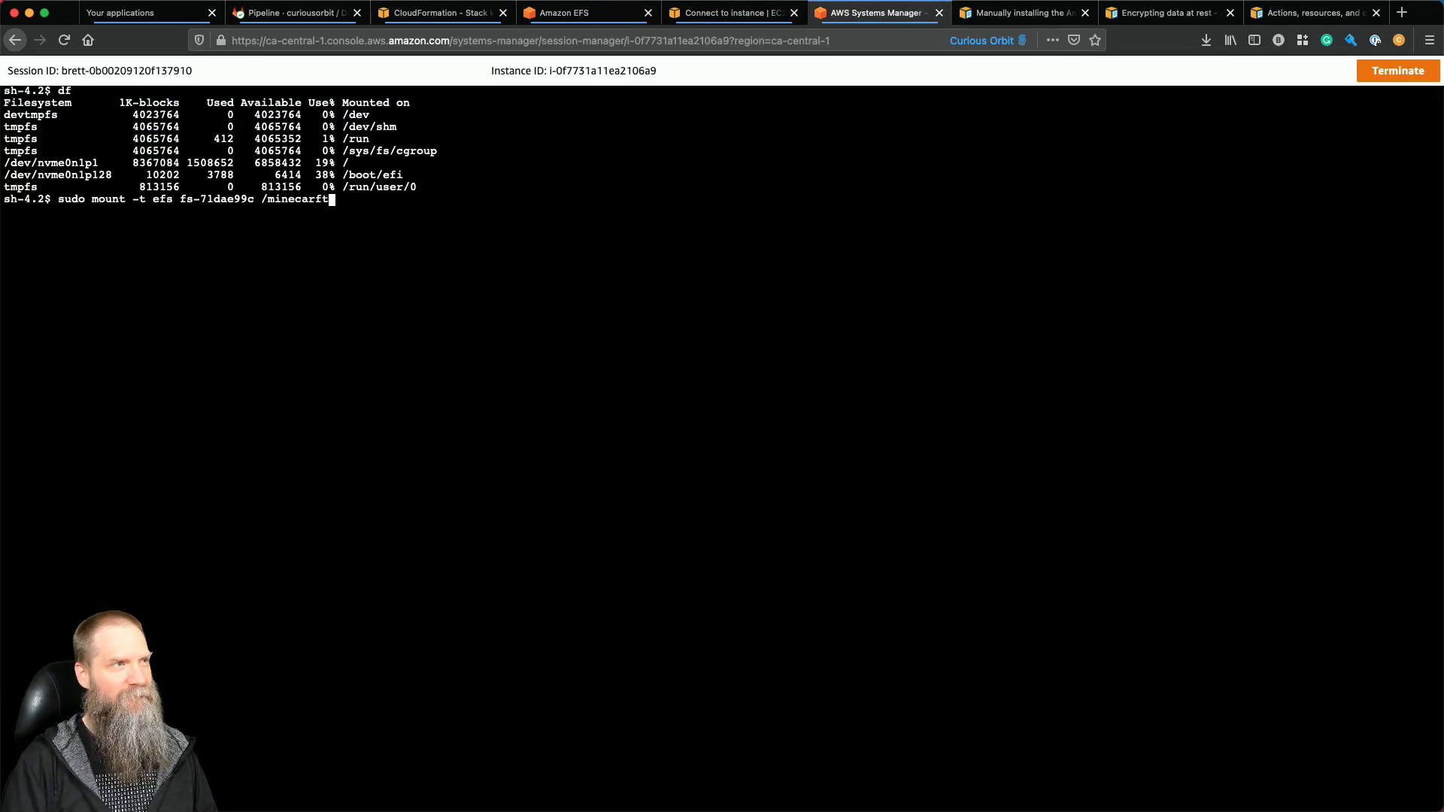
key("BackSpace")
key("BackSpace")
key("BackSpace")
type("raft")
key("Return")
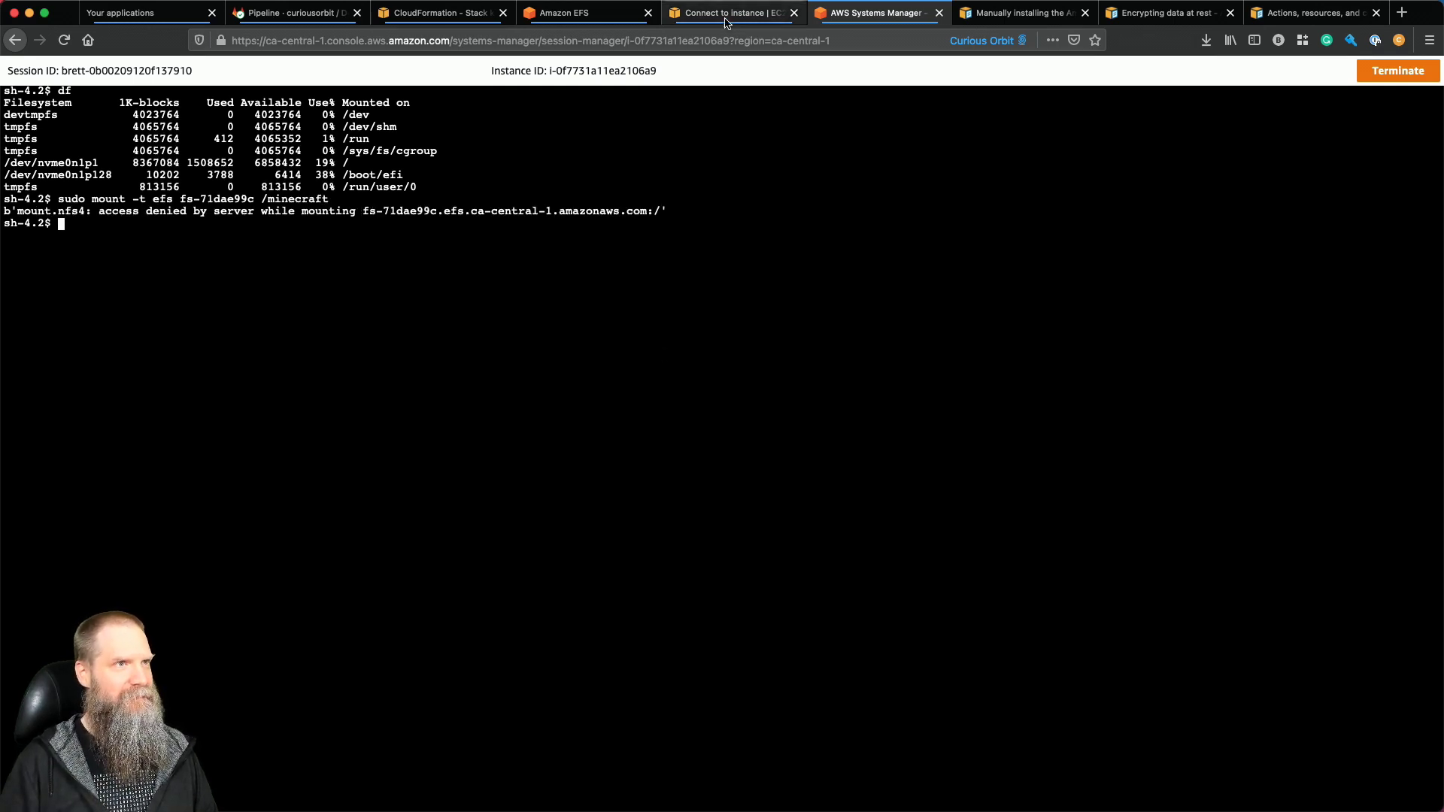
Switch to the CloudFormation tab, find CloudTrail by searching for trails, and open its event history.
left_click(451, 17)
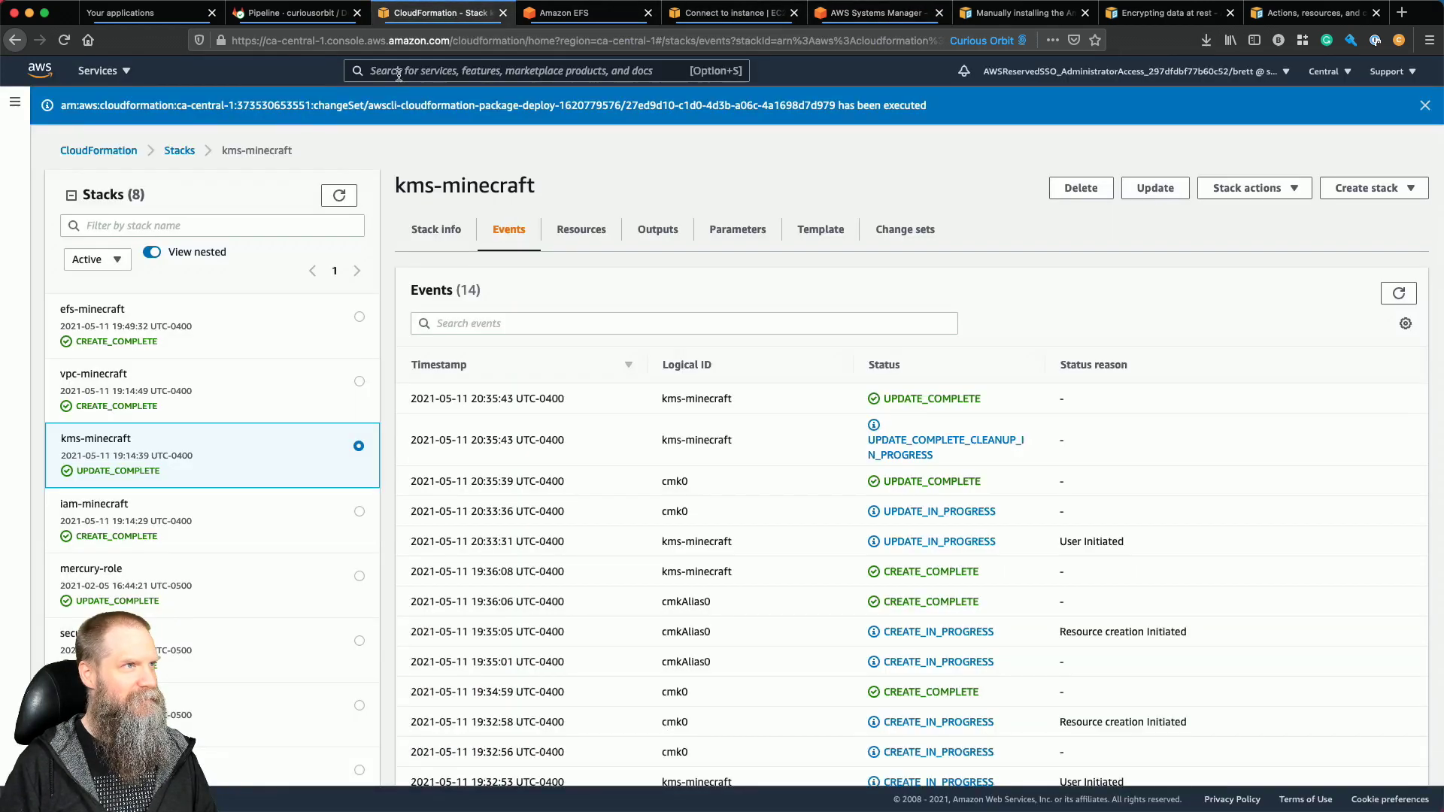
type("efs")
key("BackSpace")
key("BackSpace")
key("BackSpace")
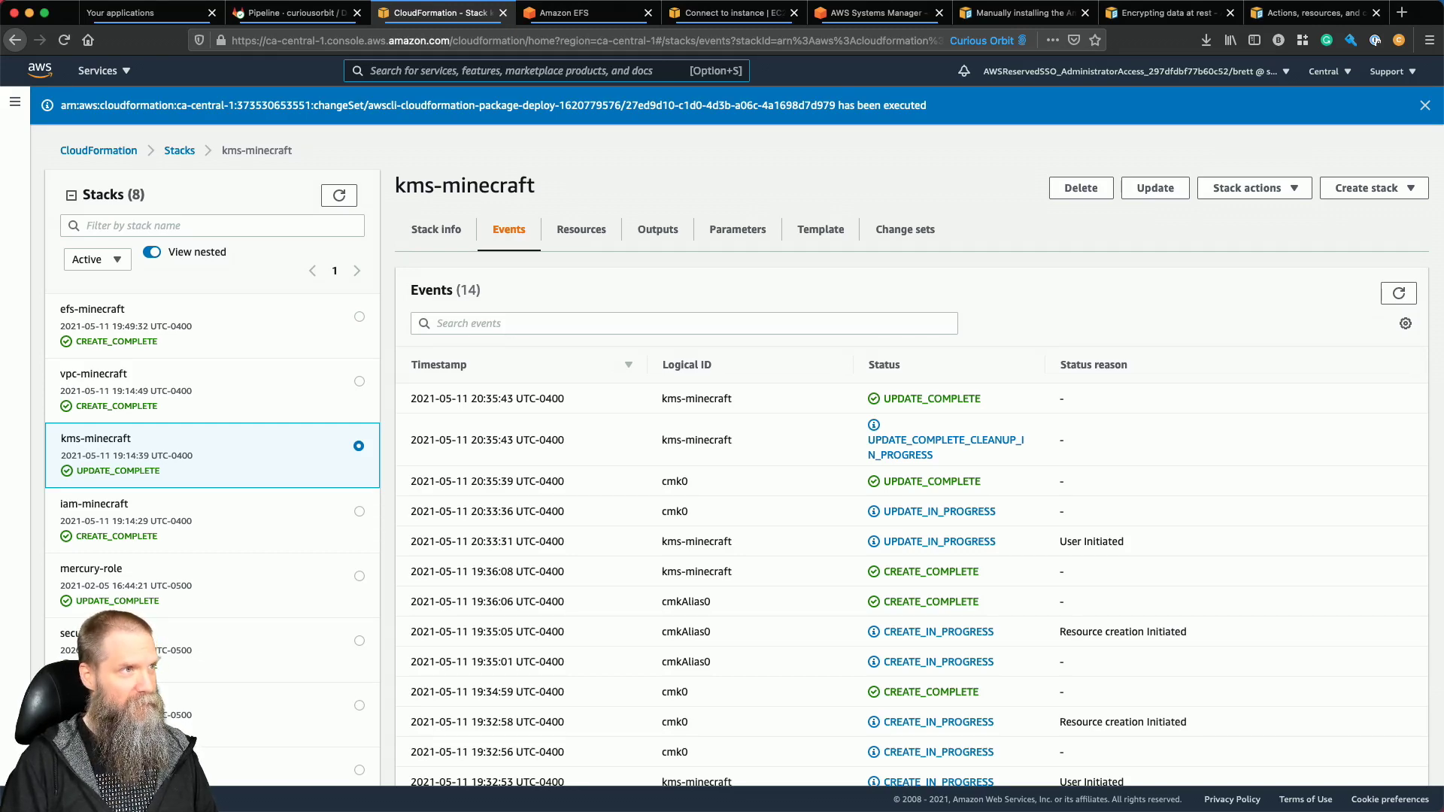
type("trails")
left_click(419, 238)
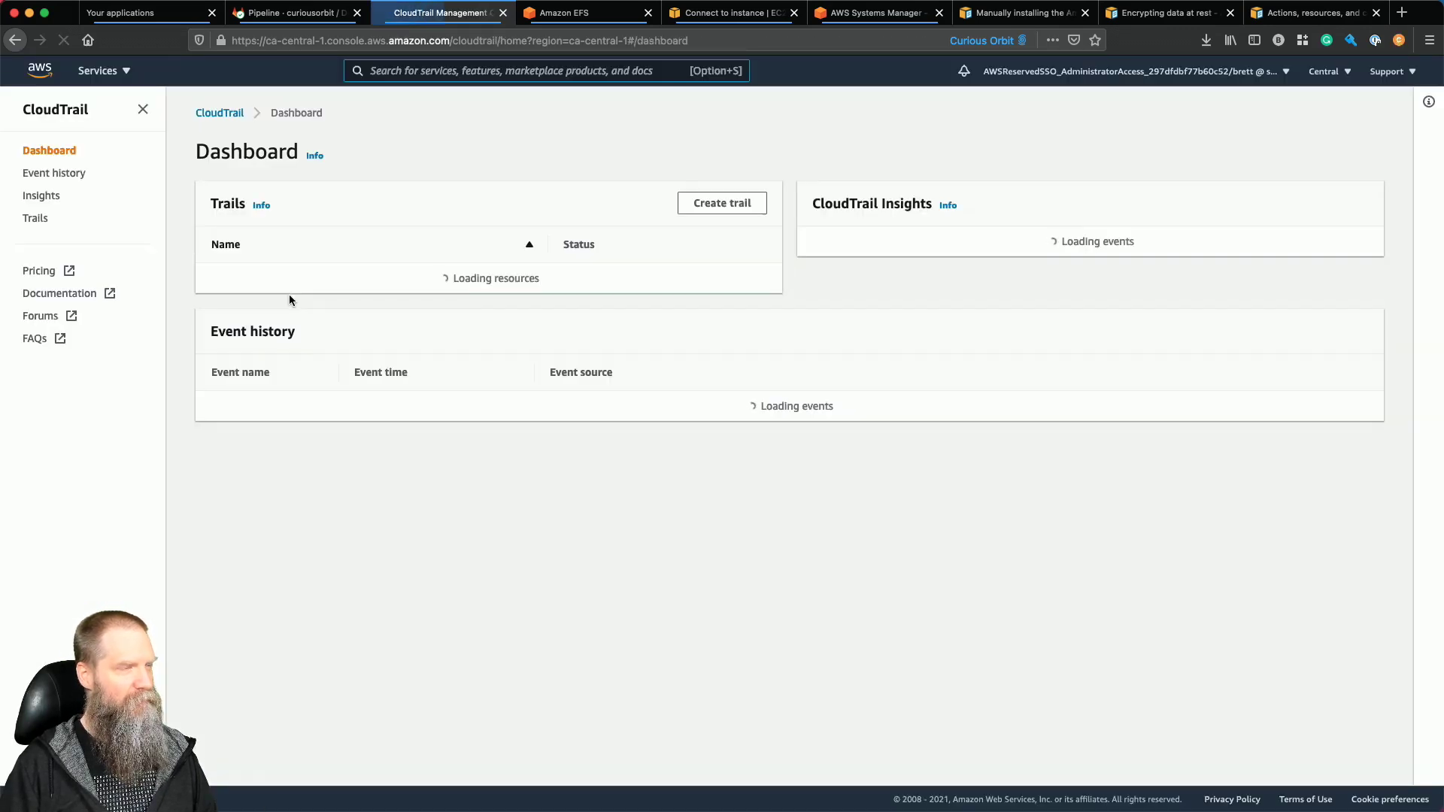
left_click(51, 174)
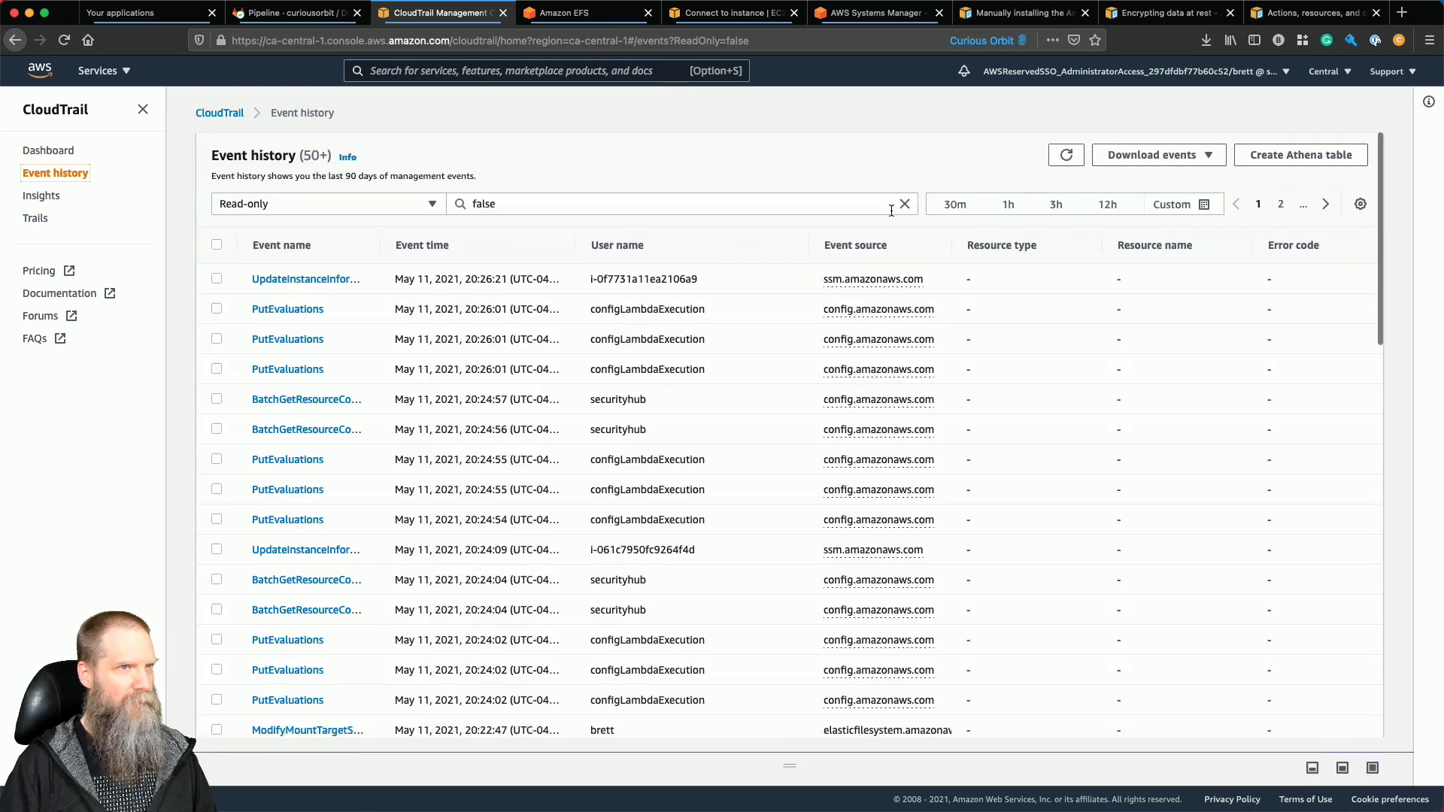
Clear the read-only filter and filter the event history by event source kms.amazonaws.com.
left_click(904, 204)
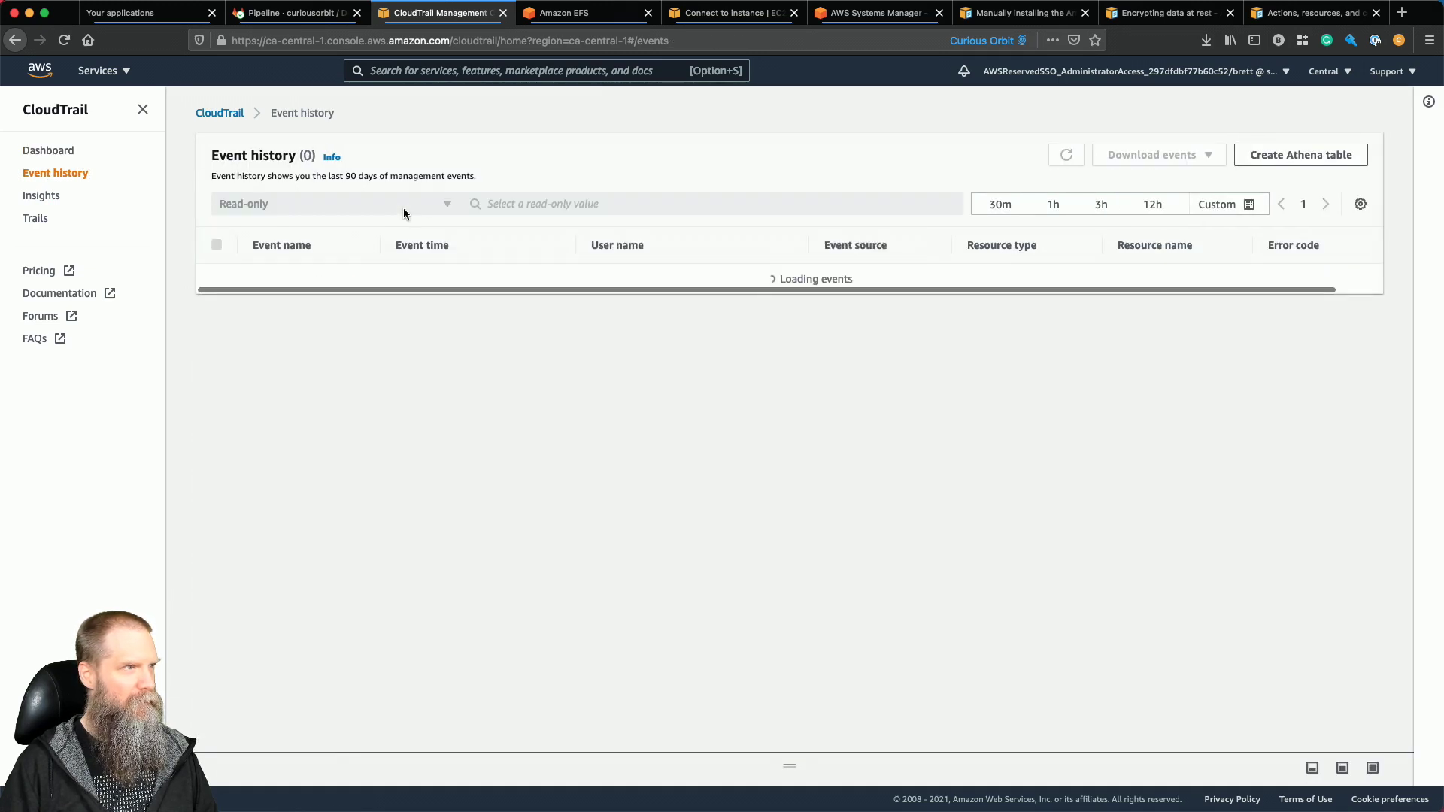
left_click(403, 205)
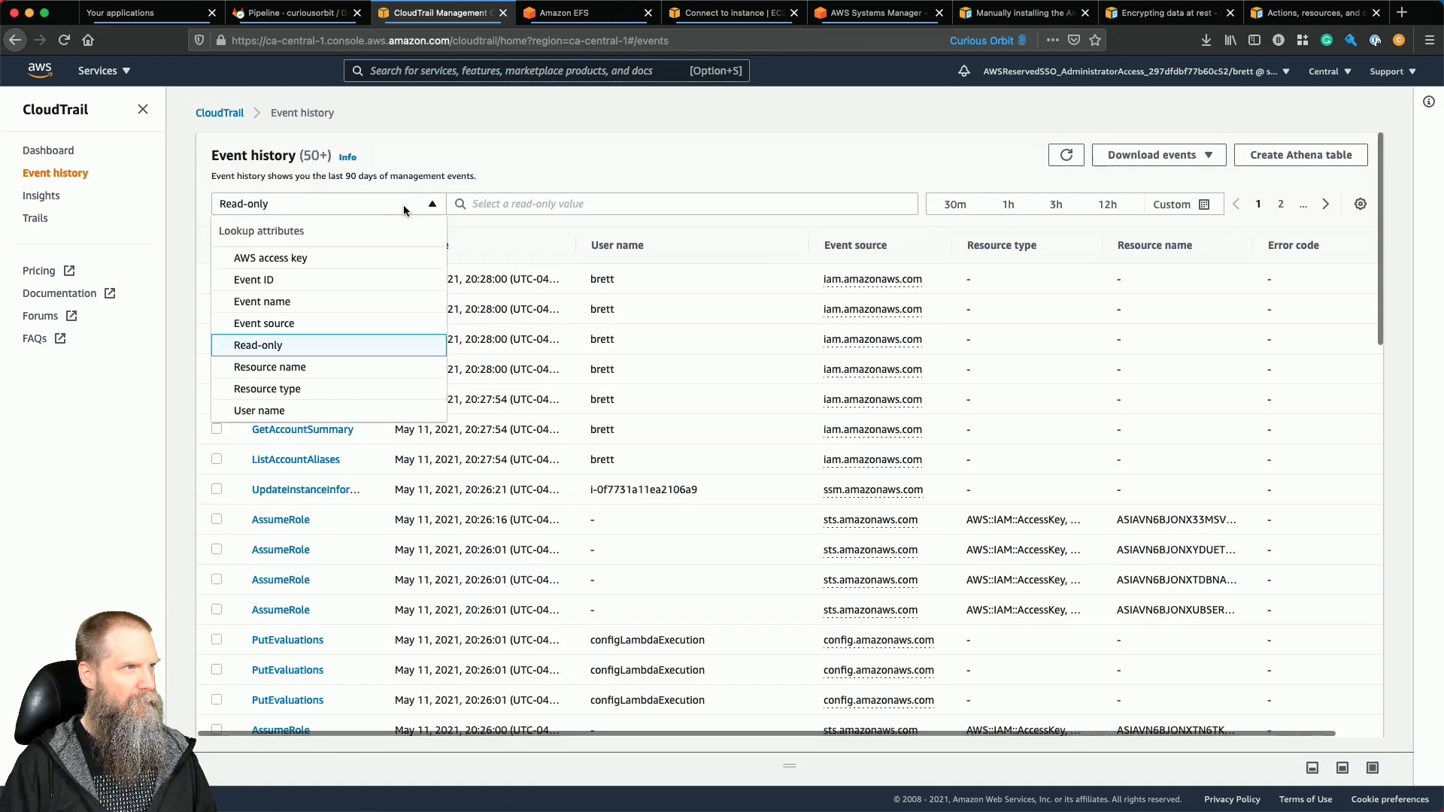
left_click(332, 321)
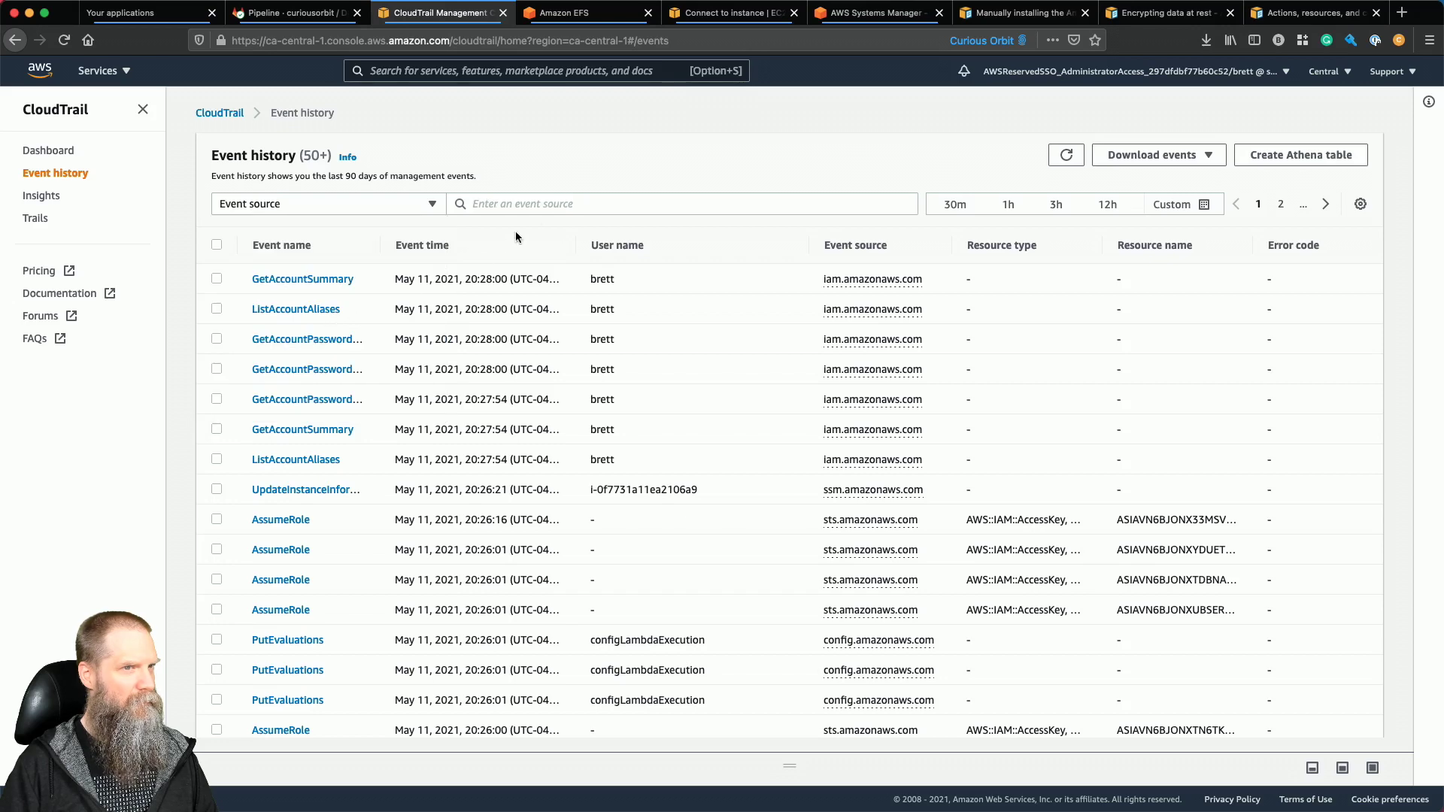
left_click(585, 204)
type("kms")
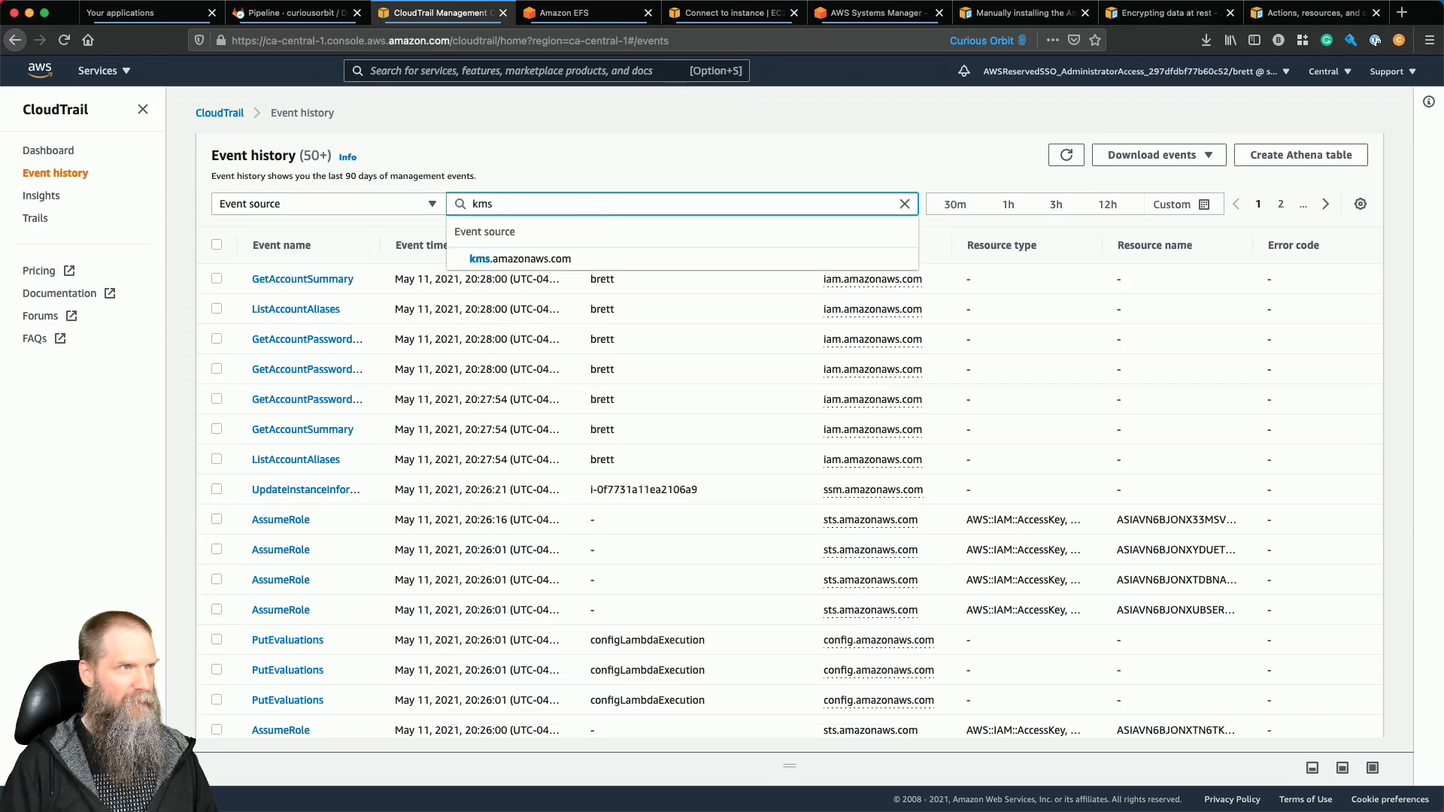
left_click(529, 259)
Examine the KMS events on the first two pages of the event history, including their error codes.
scroll(1212, 413, "down", 2)
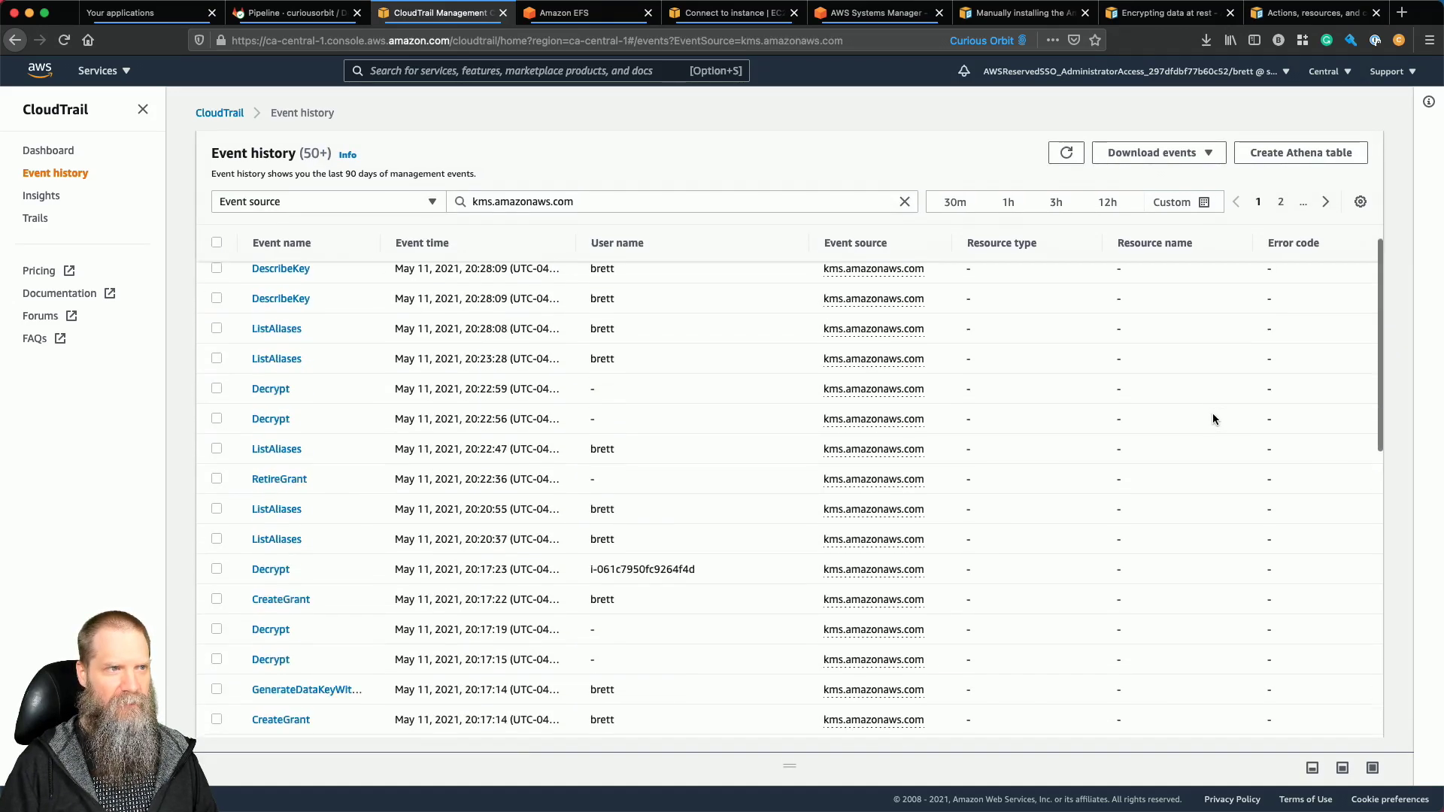
scroll(1212, 418, "down", 10)
scroll(1216, 410, "right", 1)
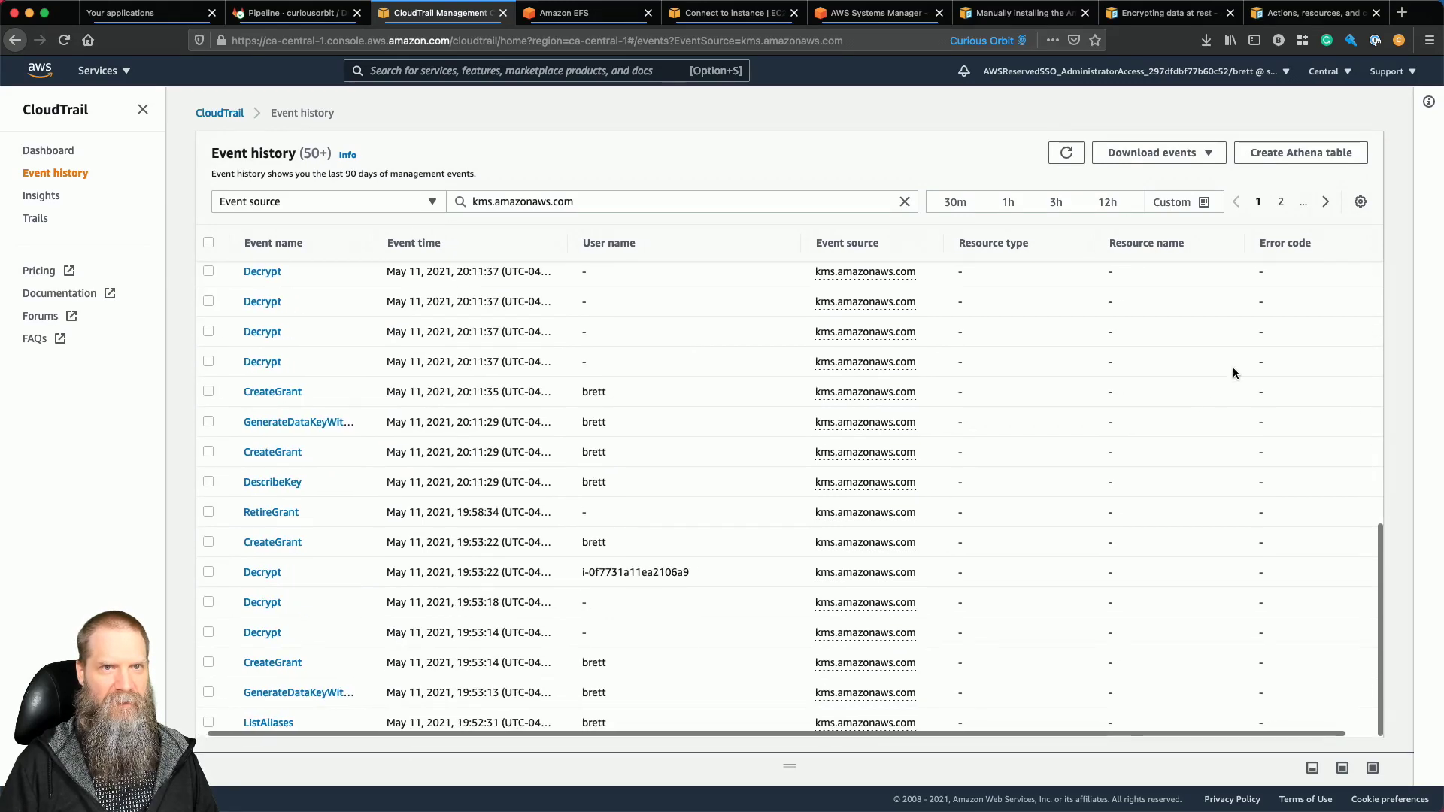
scroll(1233, 373, "up", 5)
scroll(1233, 373, "right", 1)
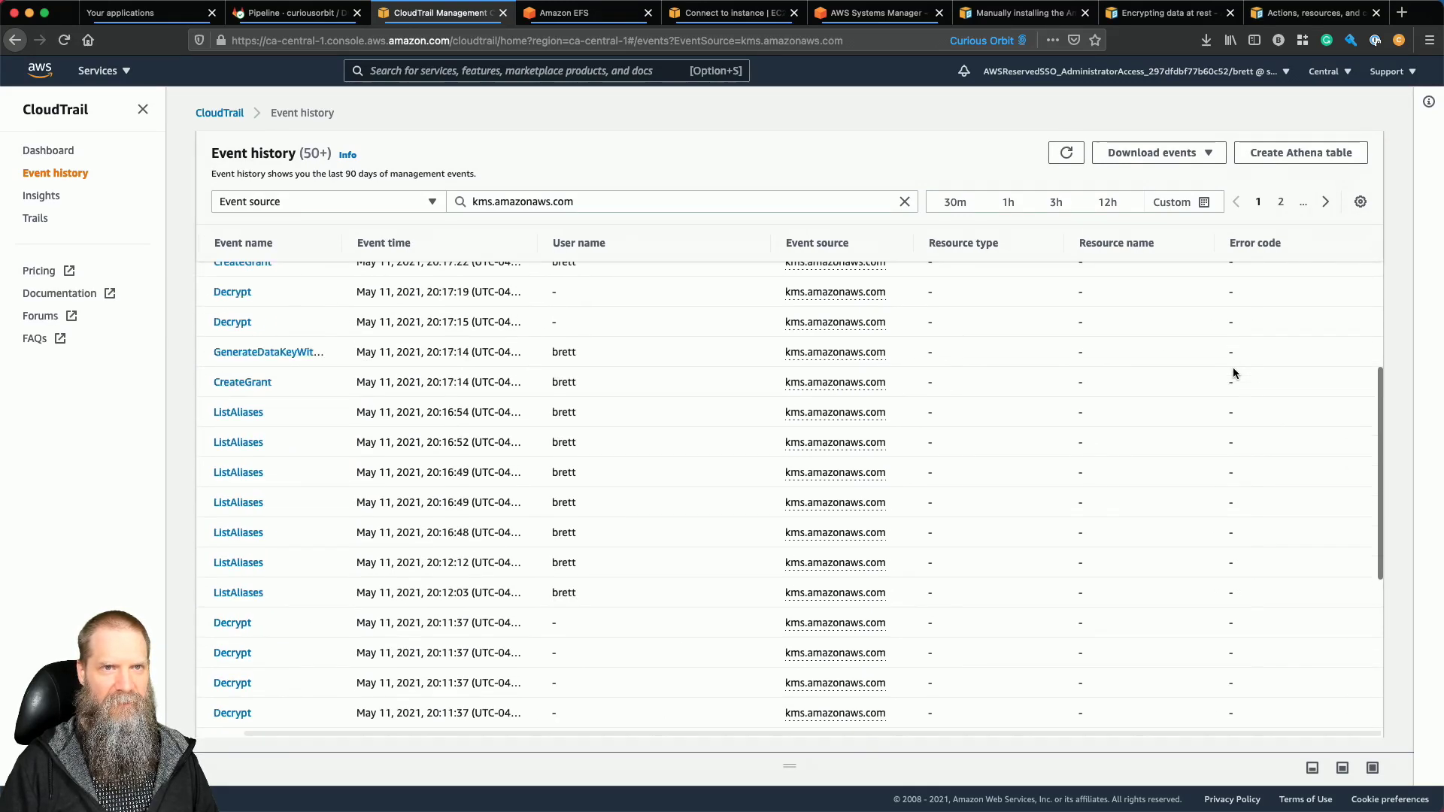
left_click(1325, 201)
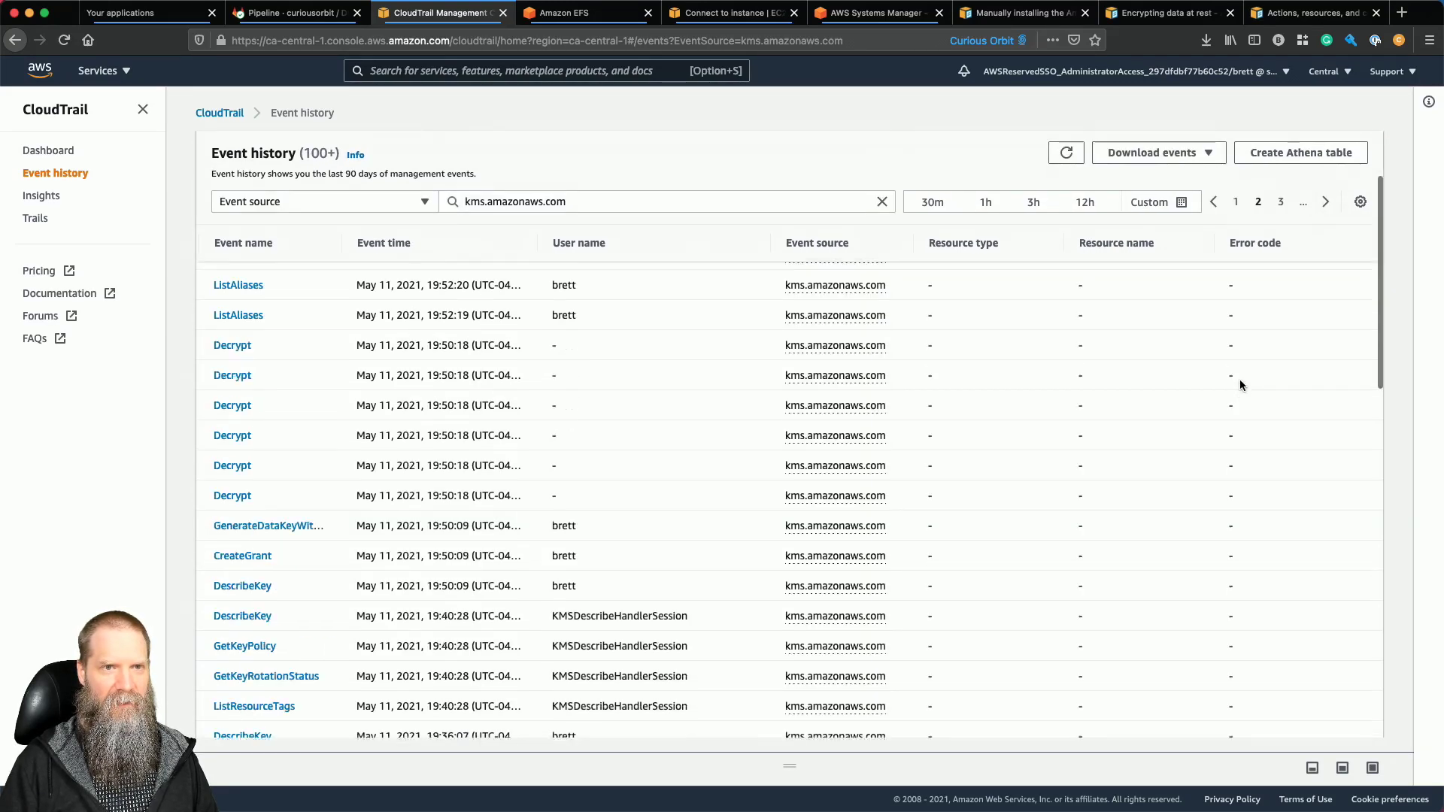
scroll(1239, 379, "down", 5)
Change the event source filter to elasticfilesystem.amazonaws.com and look through the EFS events for errors.
triple_click(519, 193)
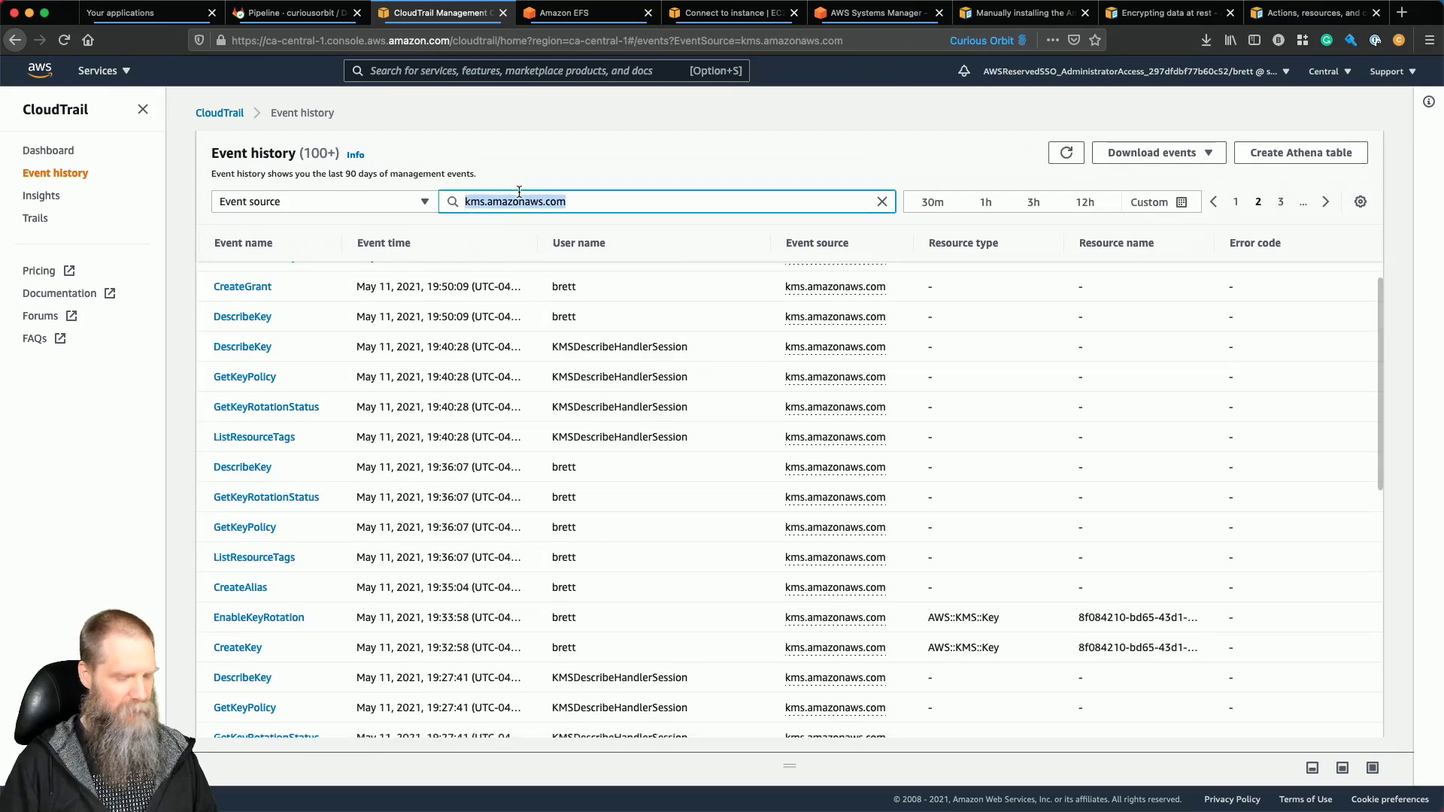
type("file")
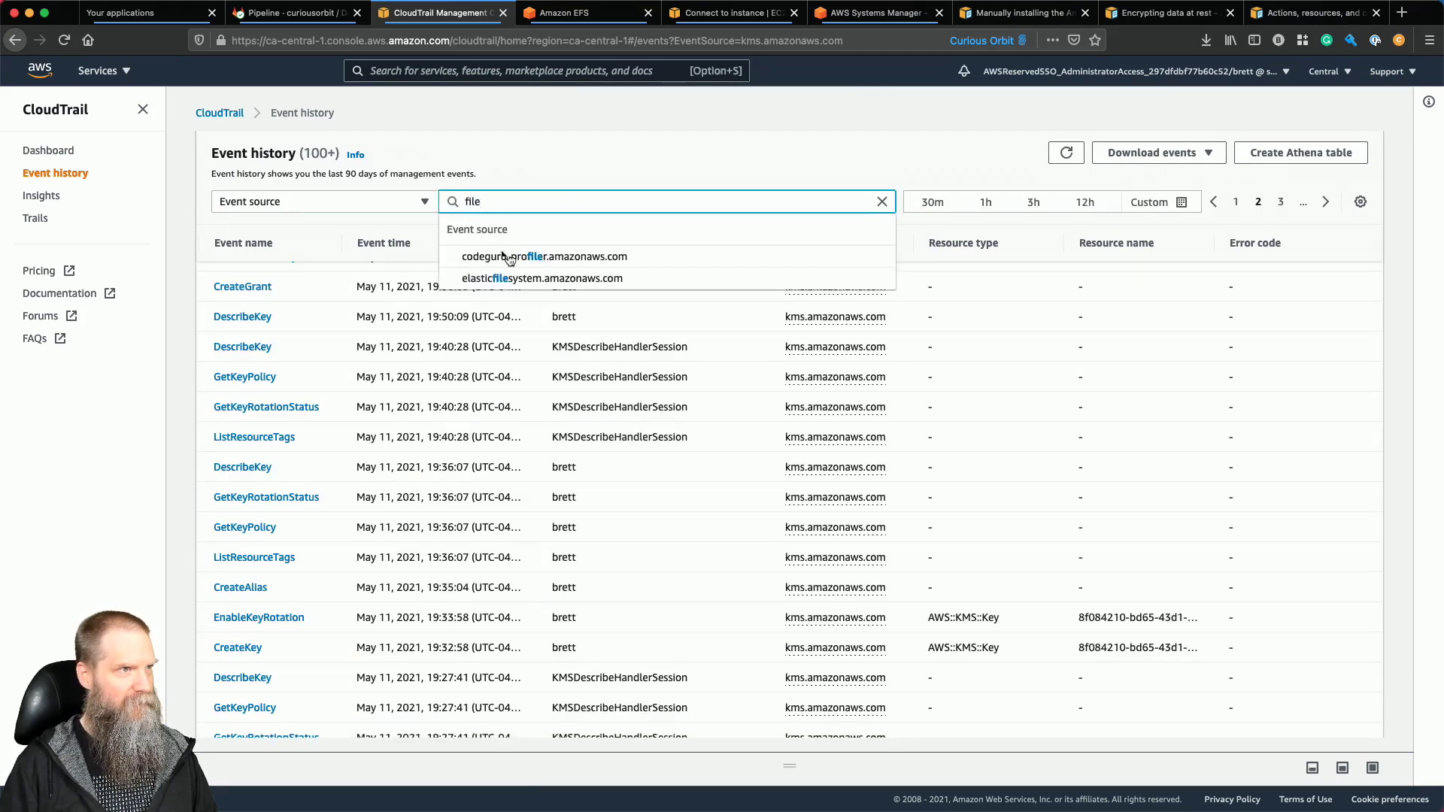
left_click(511, 278)
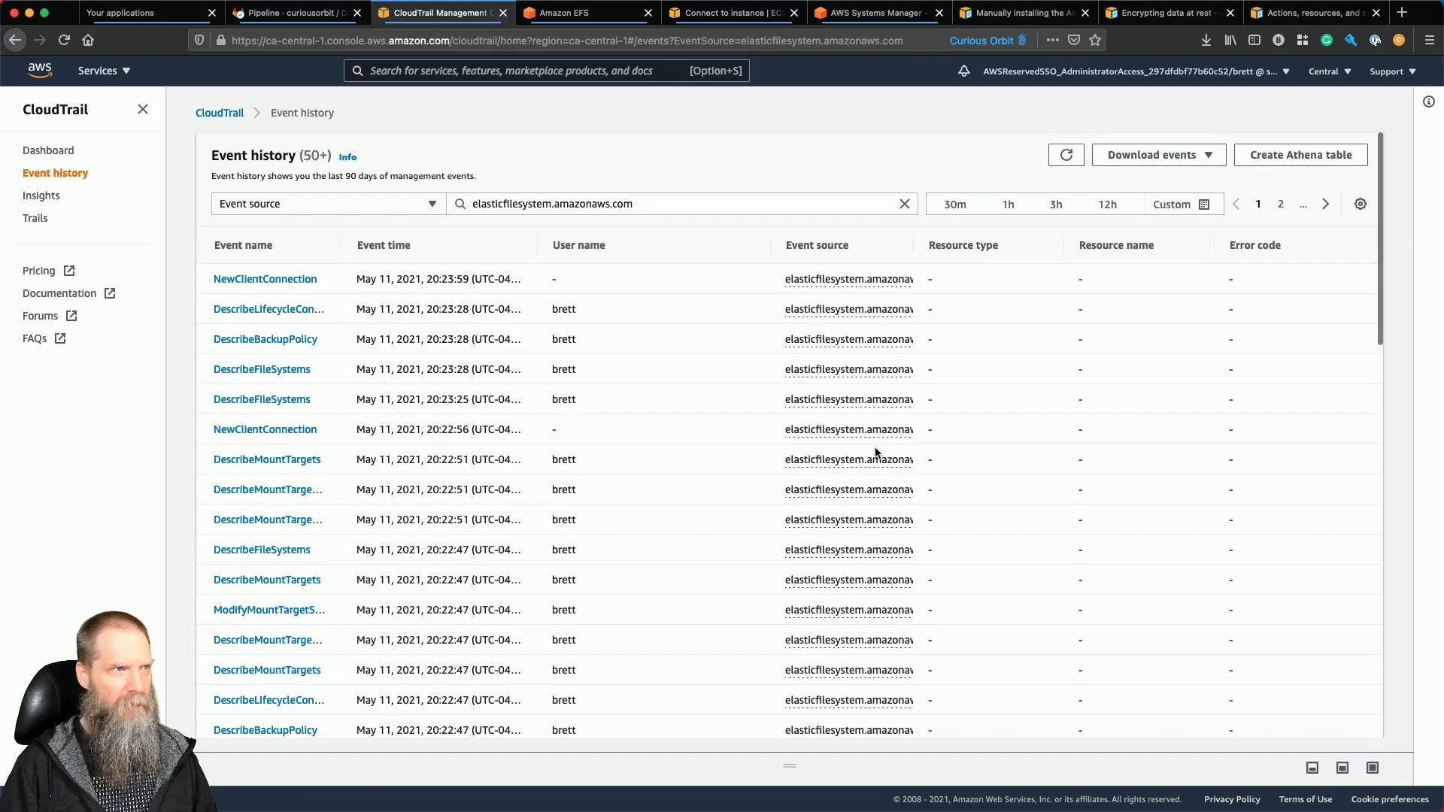
scroll(876, 452, "down", 8)
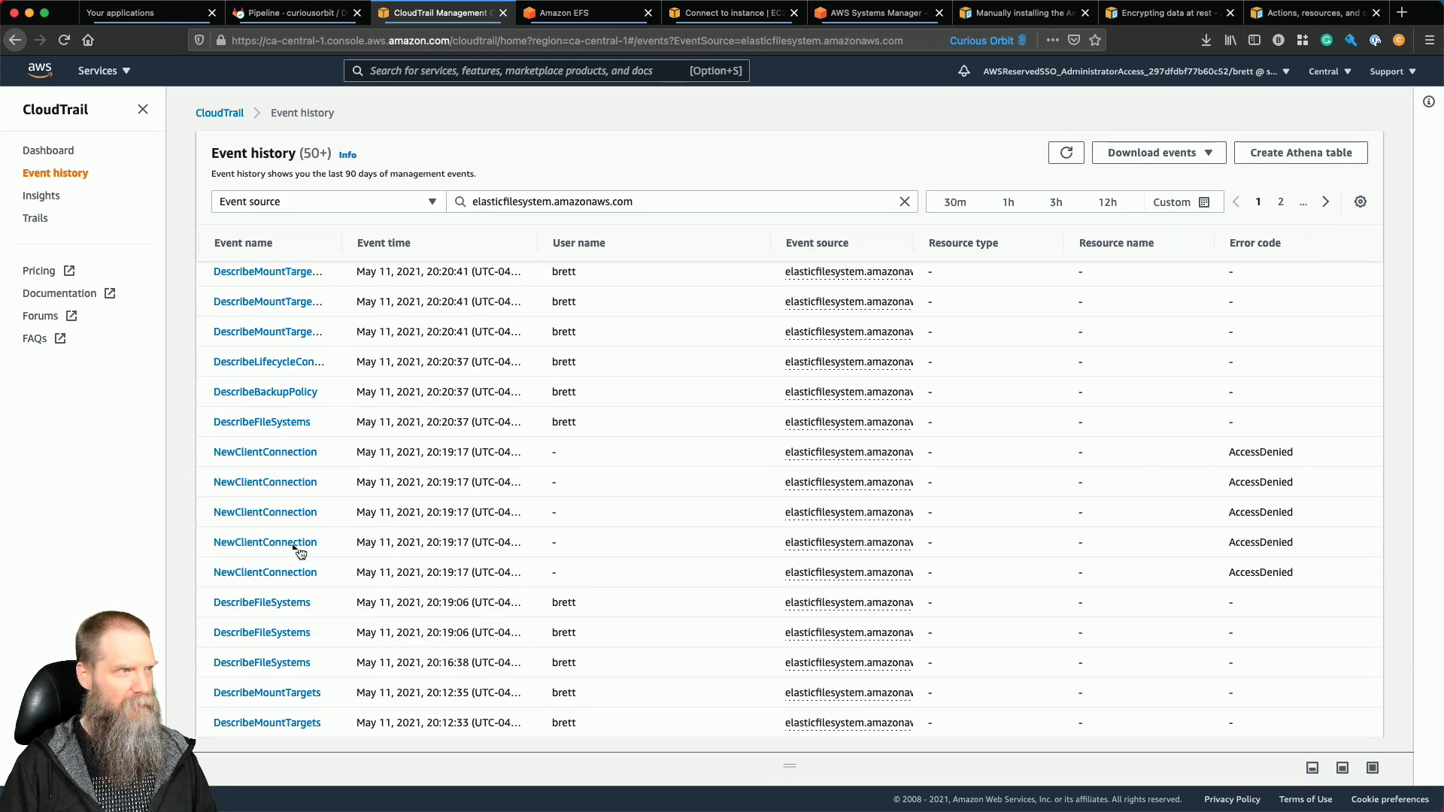
Open the uppermost AccessDenied NewClientConnection event from 20:19:17 and read its full event record, including the client permissions.
left_click(275, 455)
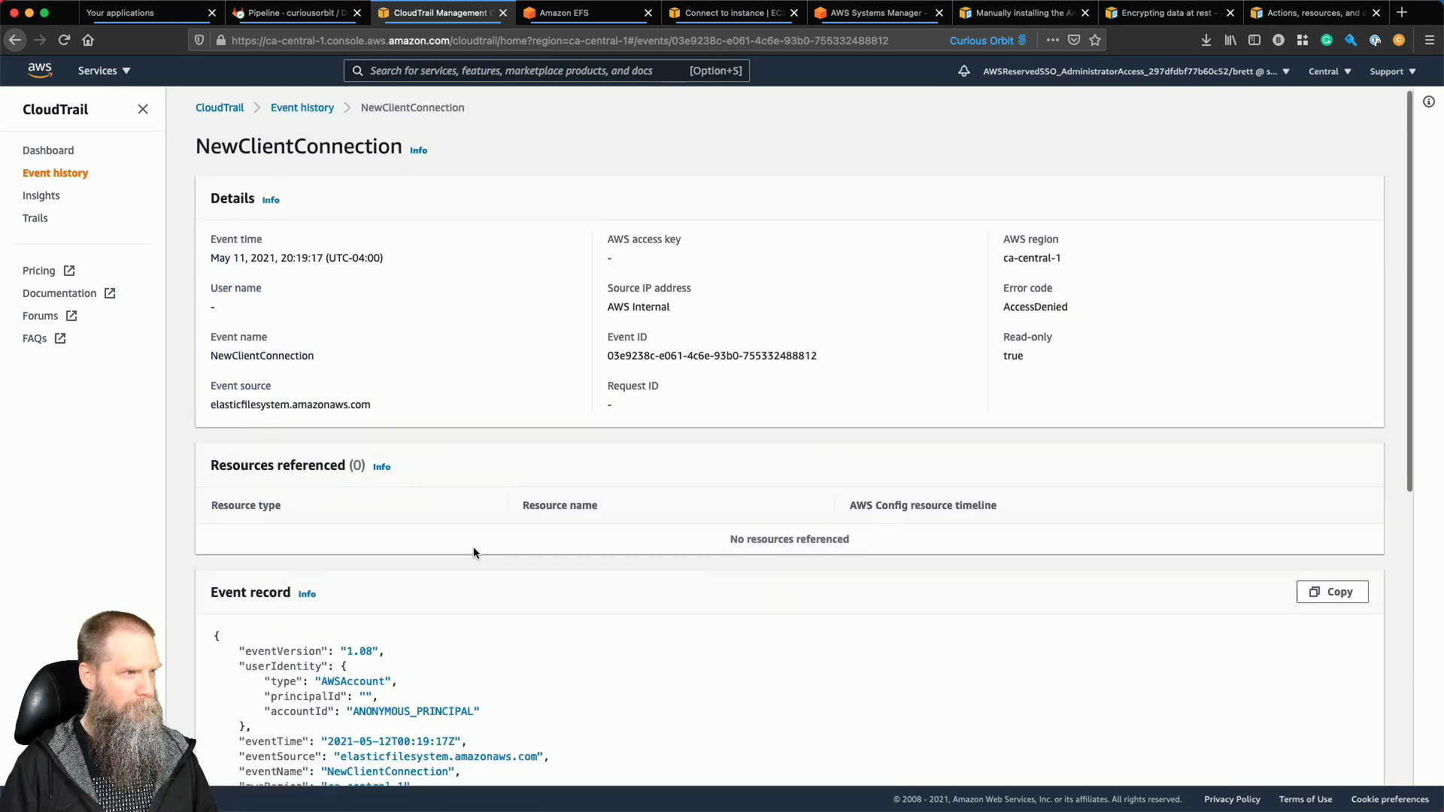
scroll(473, 547, "down", 2)
scroll(472, 553, "down", 5)
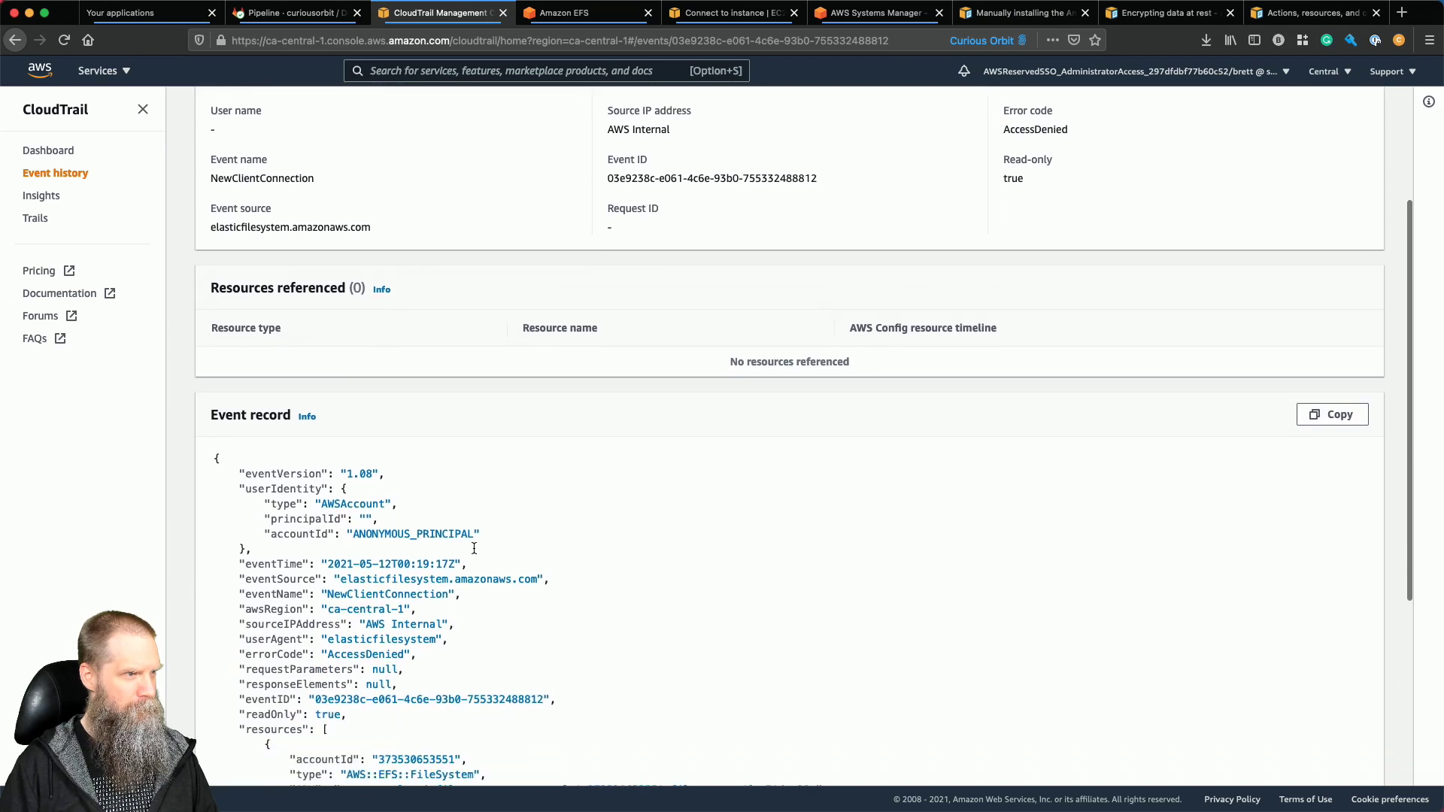
scroll(474, 548, "down", 5)
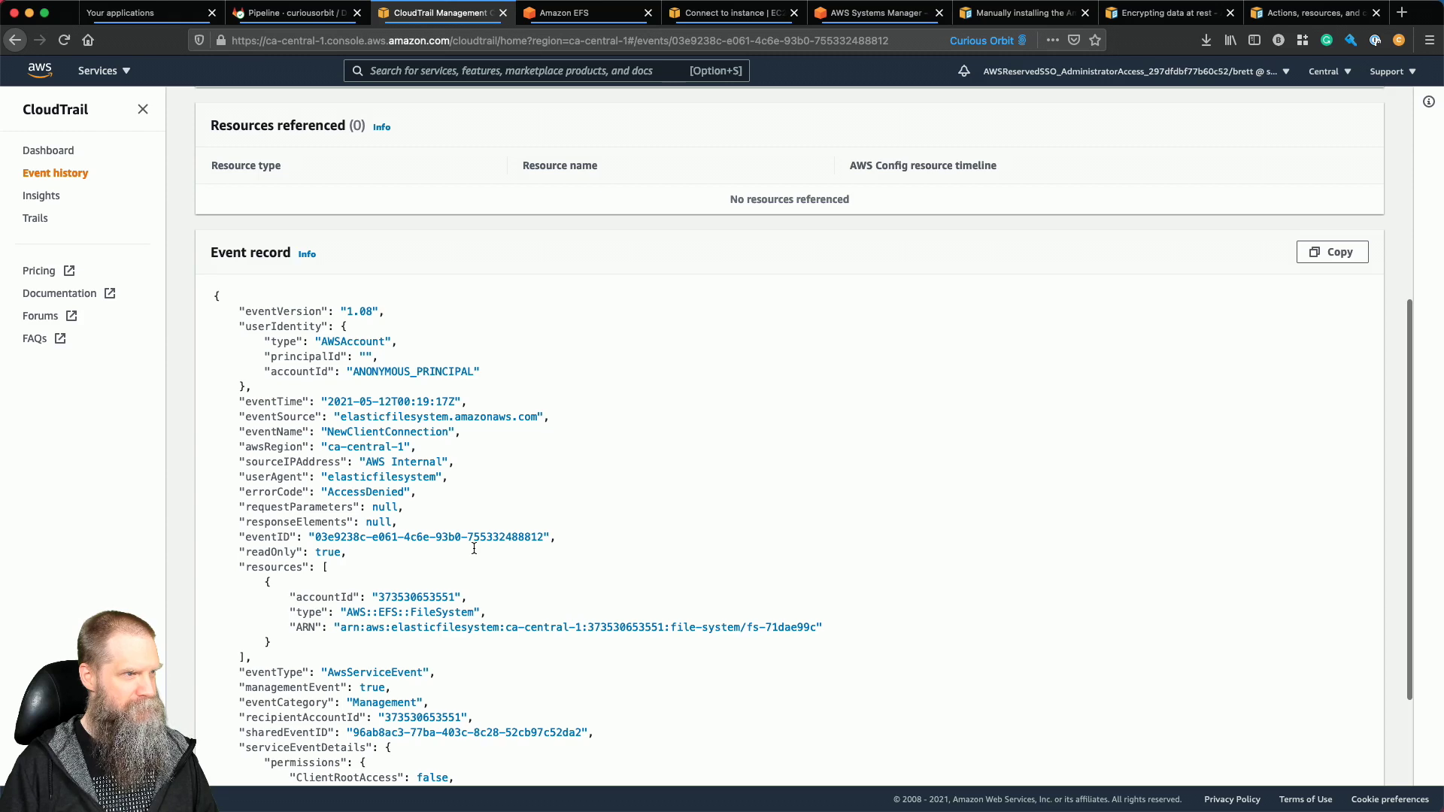
scroll(474, 549, "down", 5)
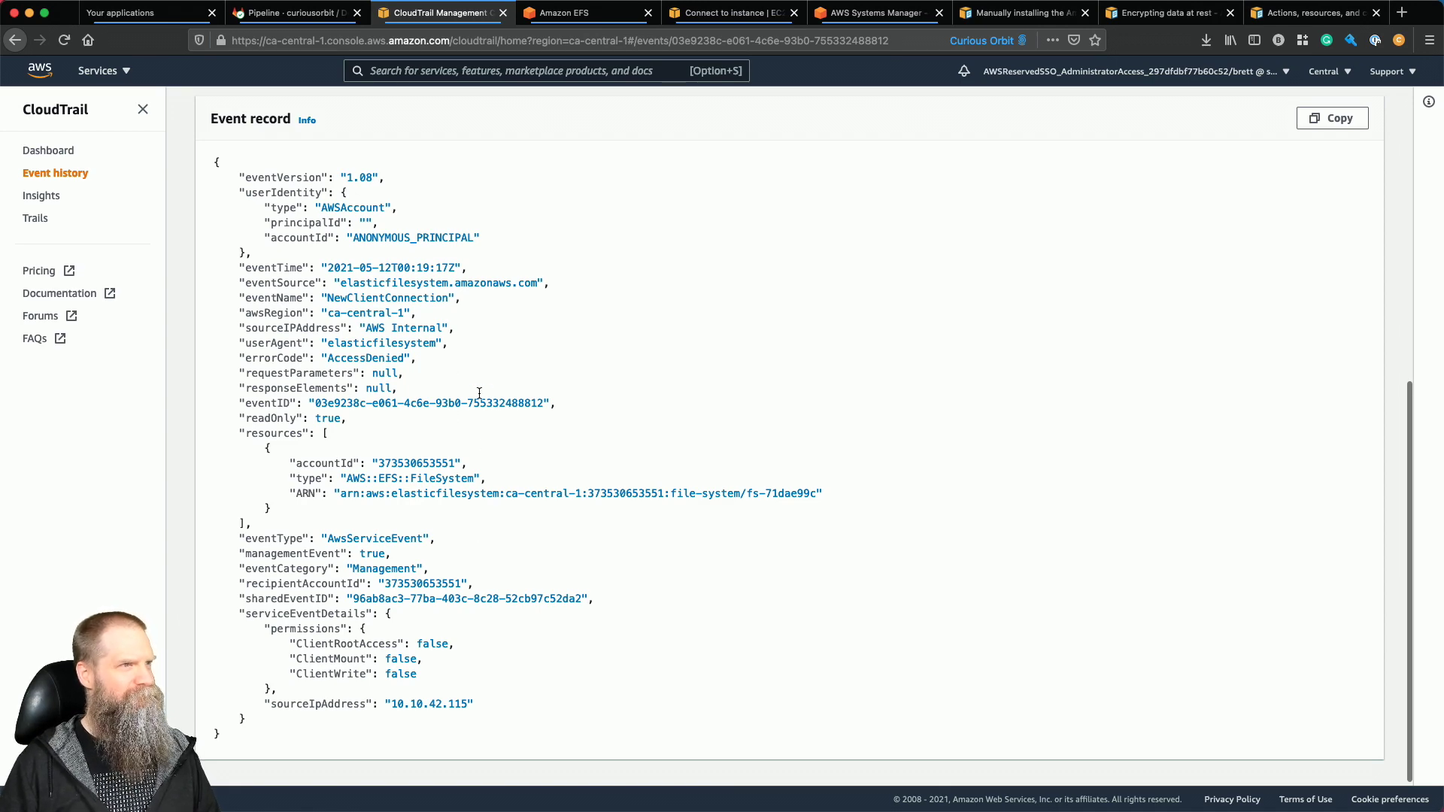
scroll(479, 393, "up", 10)
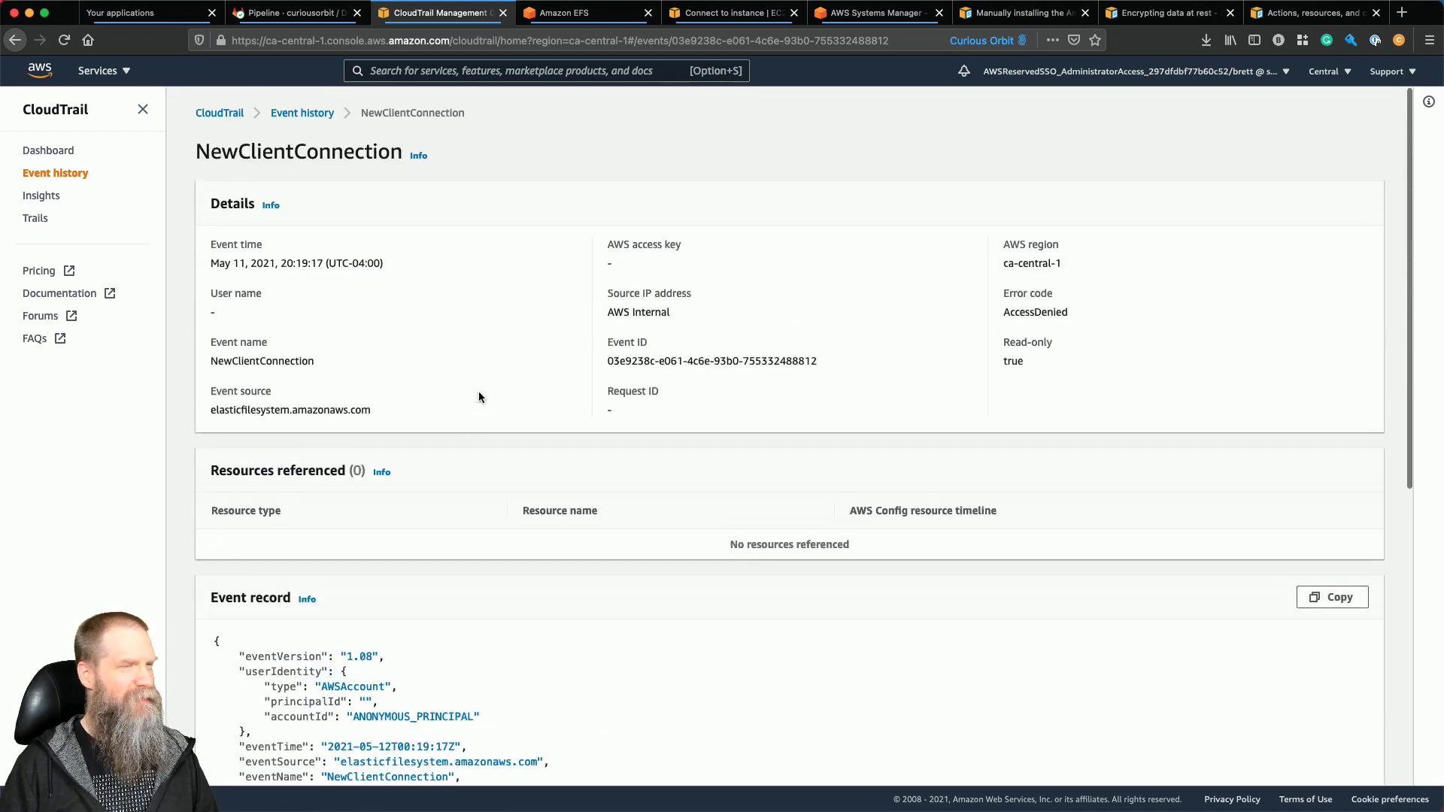
Search the web for "aws efs access policy", replacing the EFS client installation page.
left_click(1318, 11)
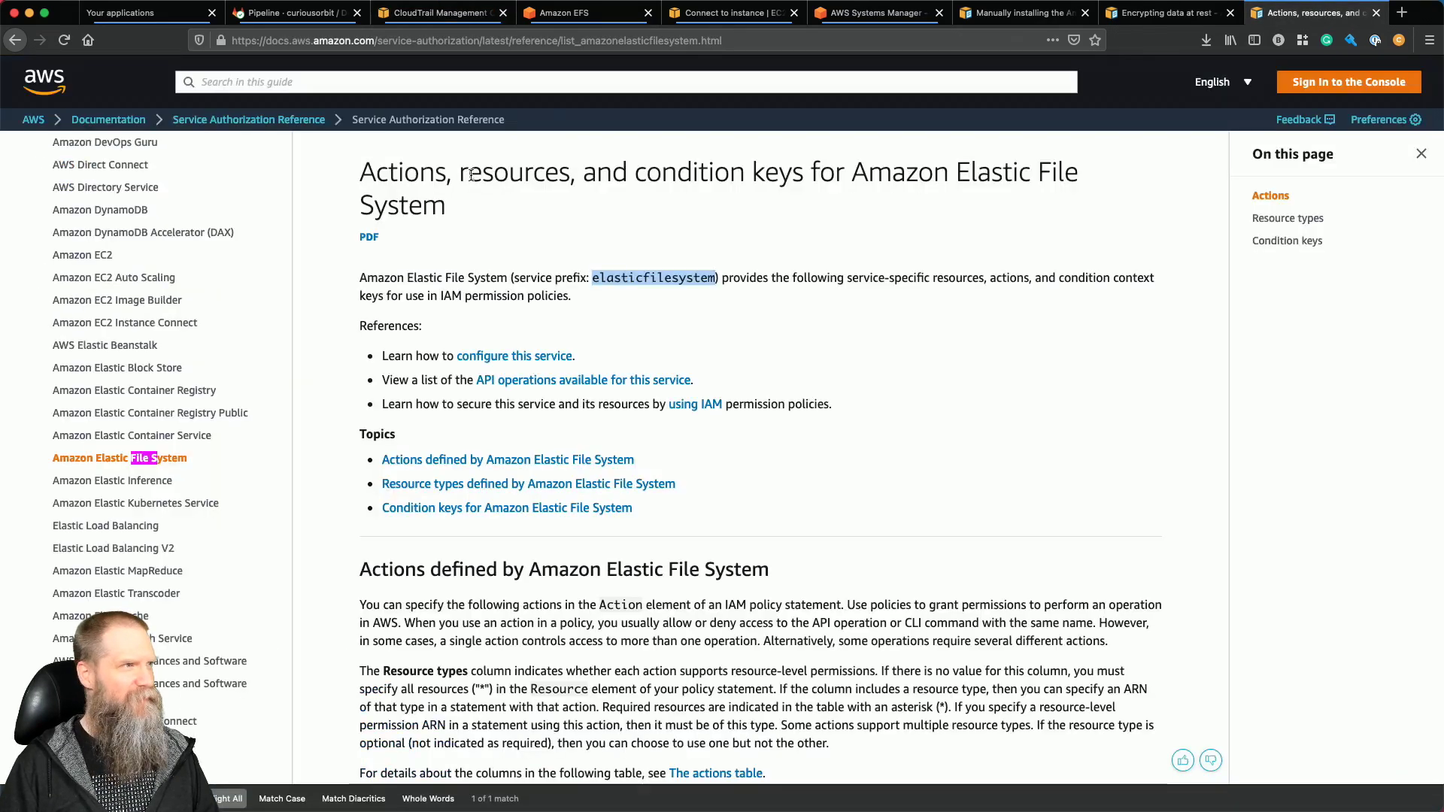
left_click(997, 23)
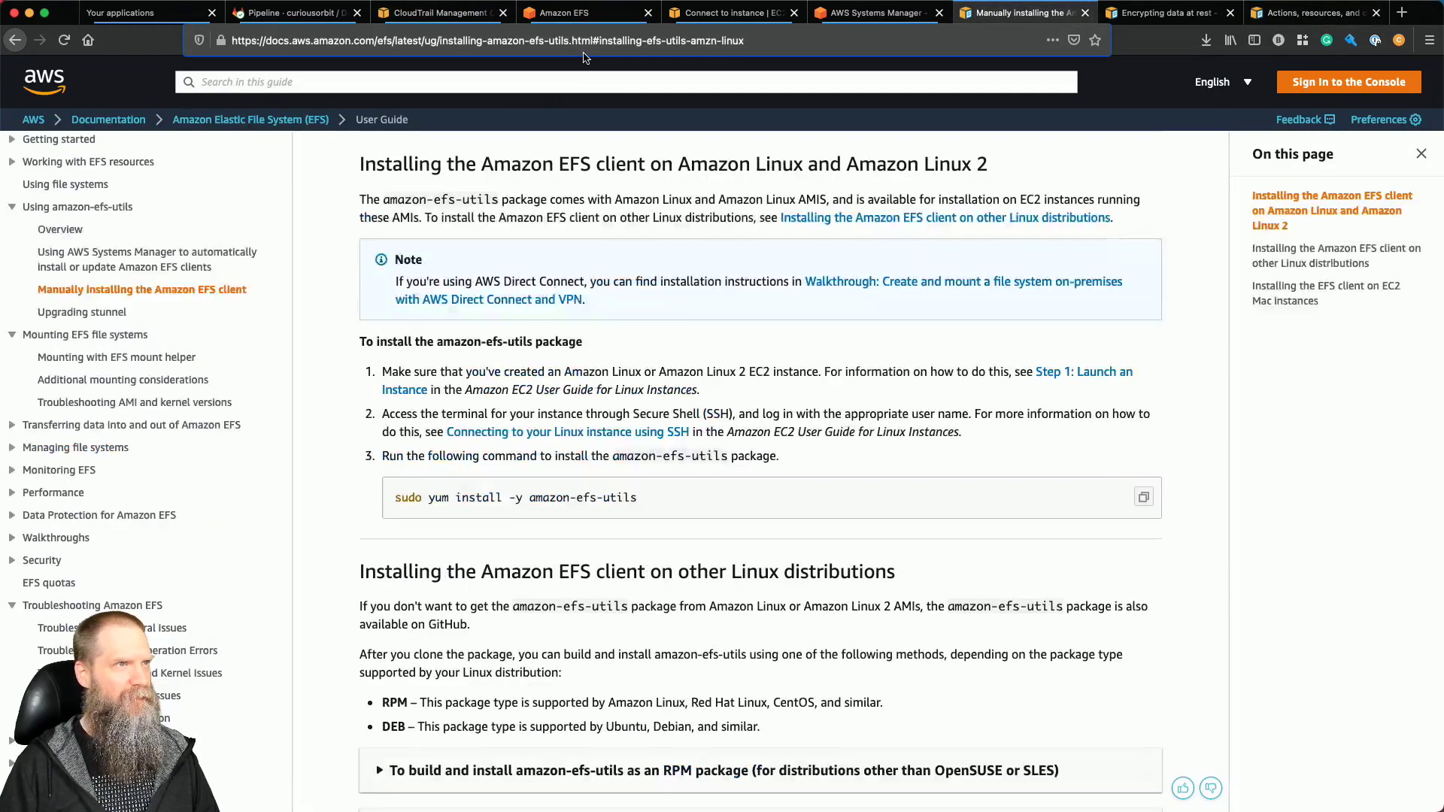
left_click(666, 41)
key("super+a")
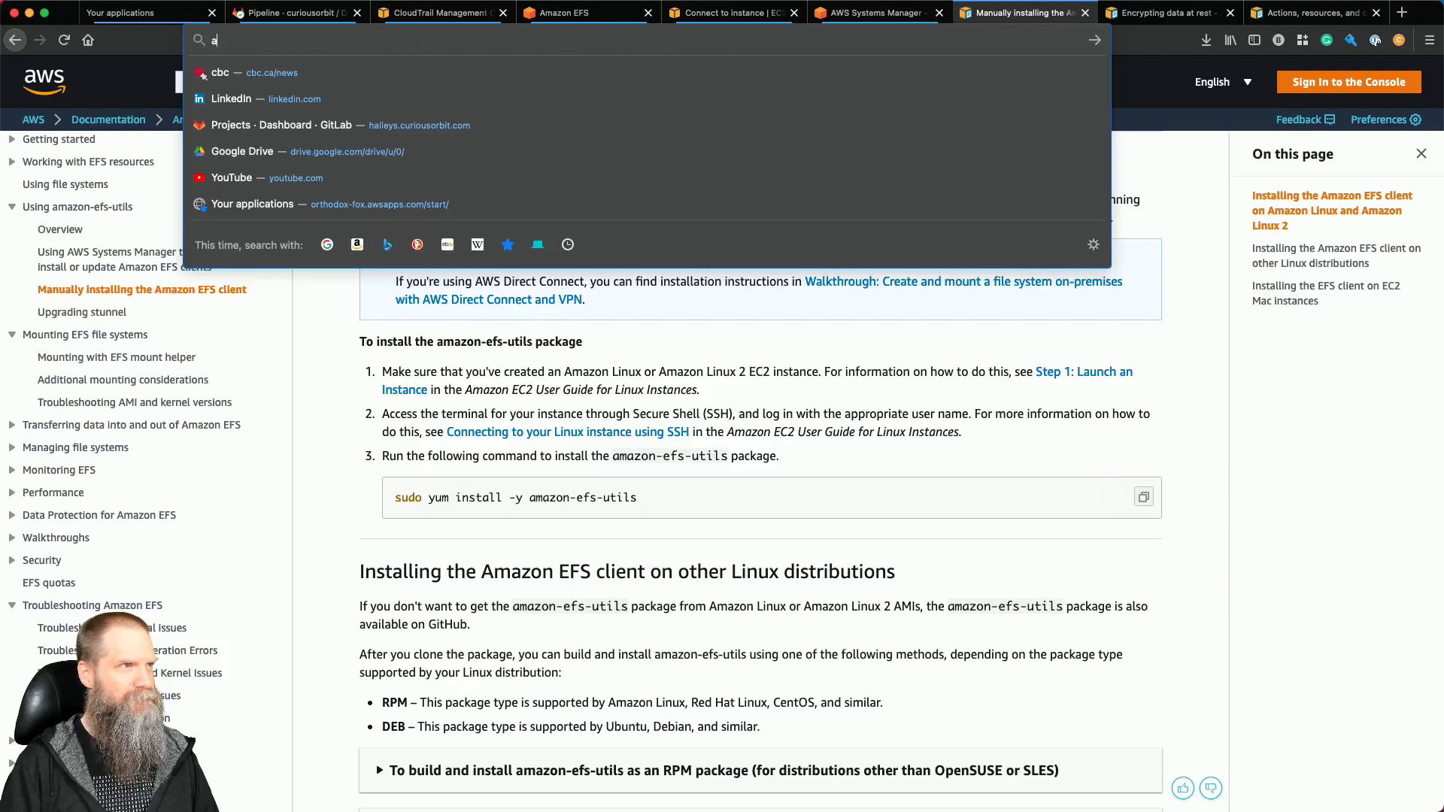
type("aws efs ccess")
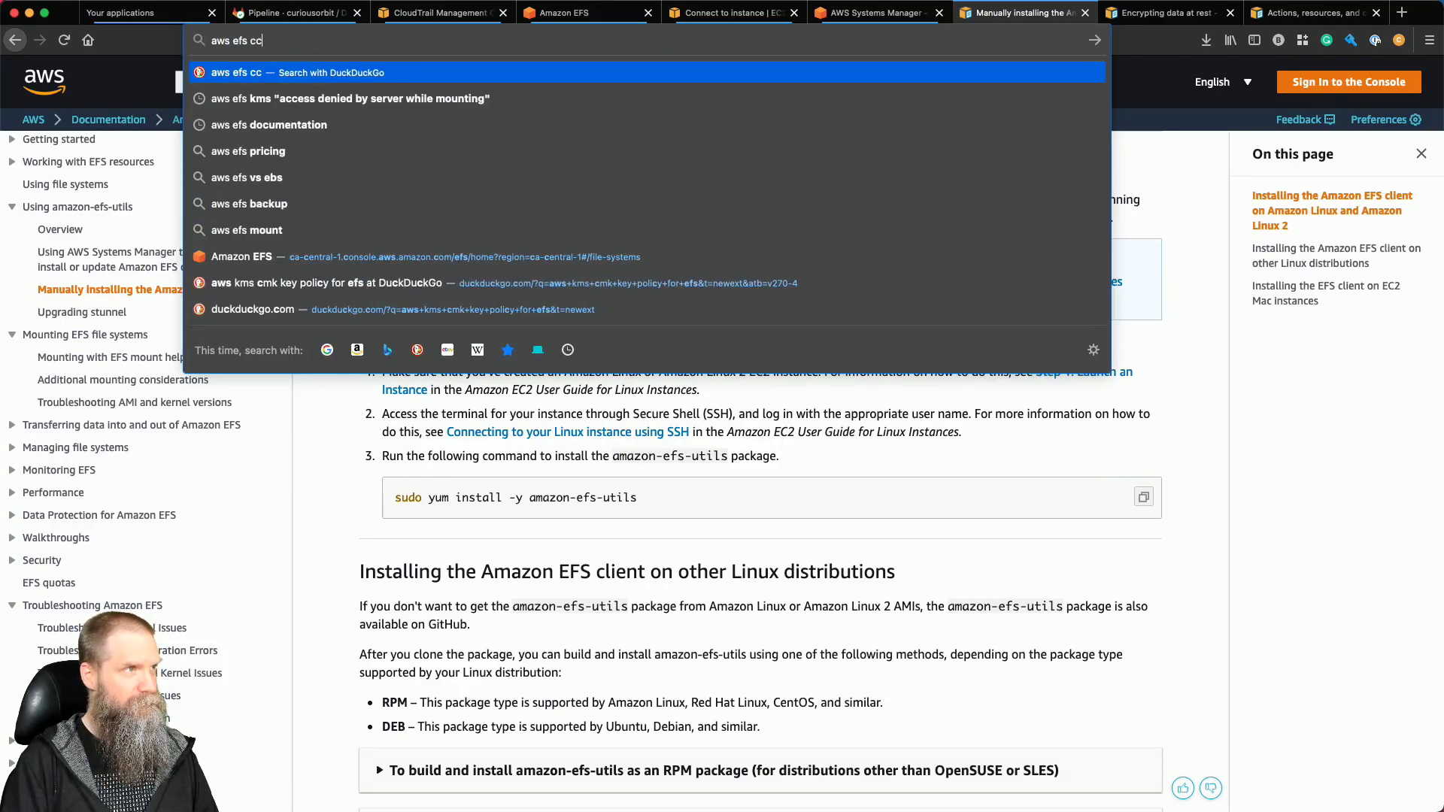
key("BackSpace")
key("BackSpace")
key("BackSpace")
key("BackSpace")
key("BackSpace")
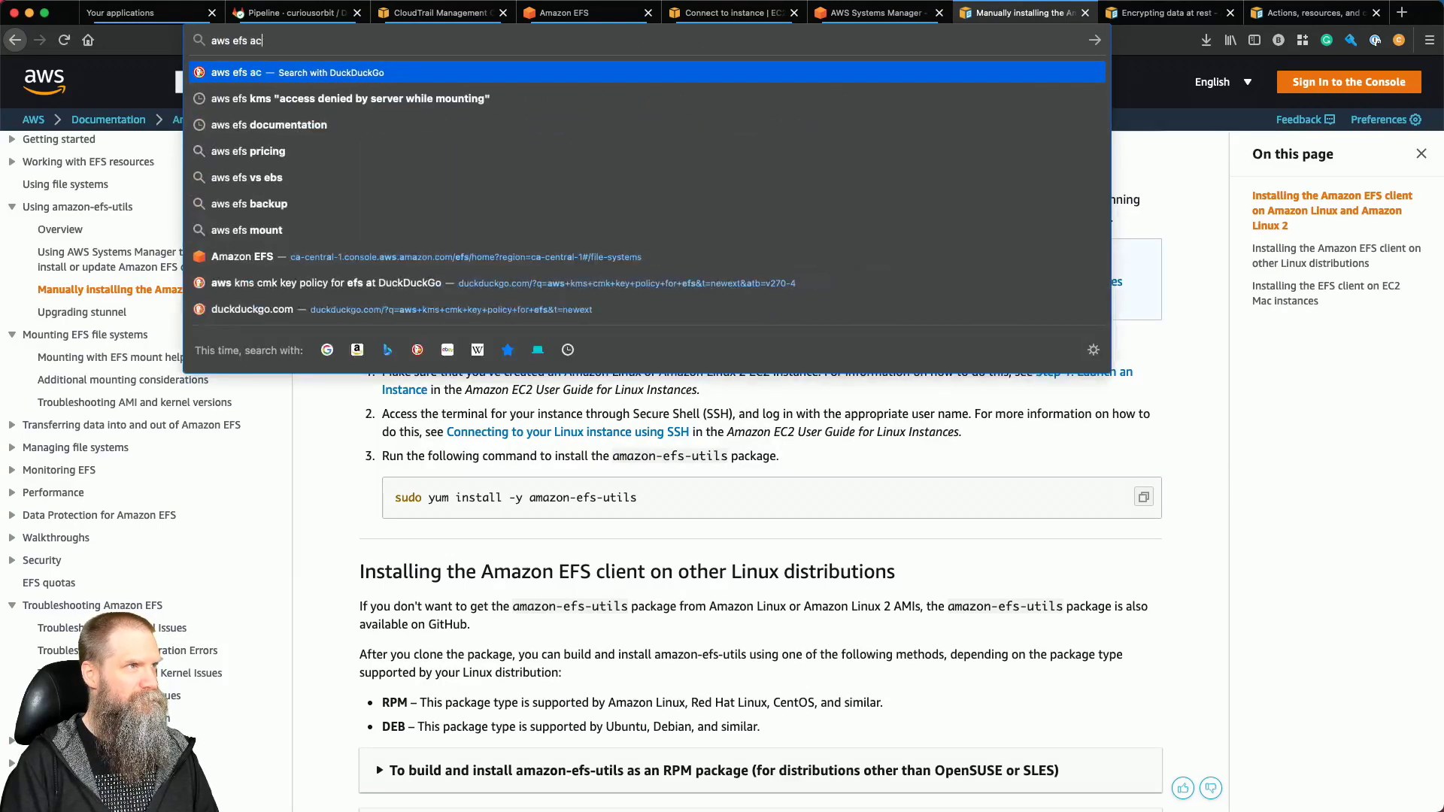
type("accessp")
key("BackSpace")
type("p")
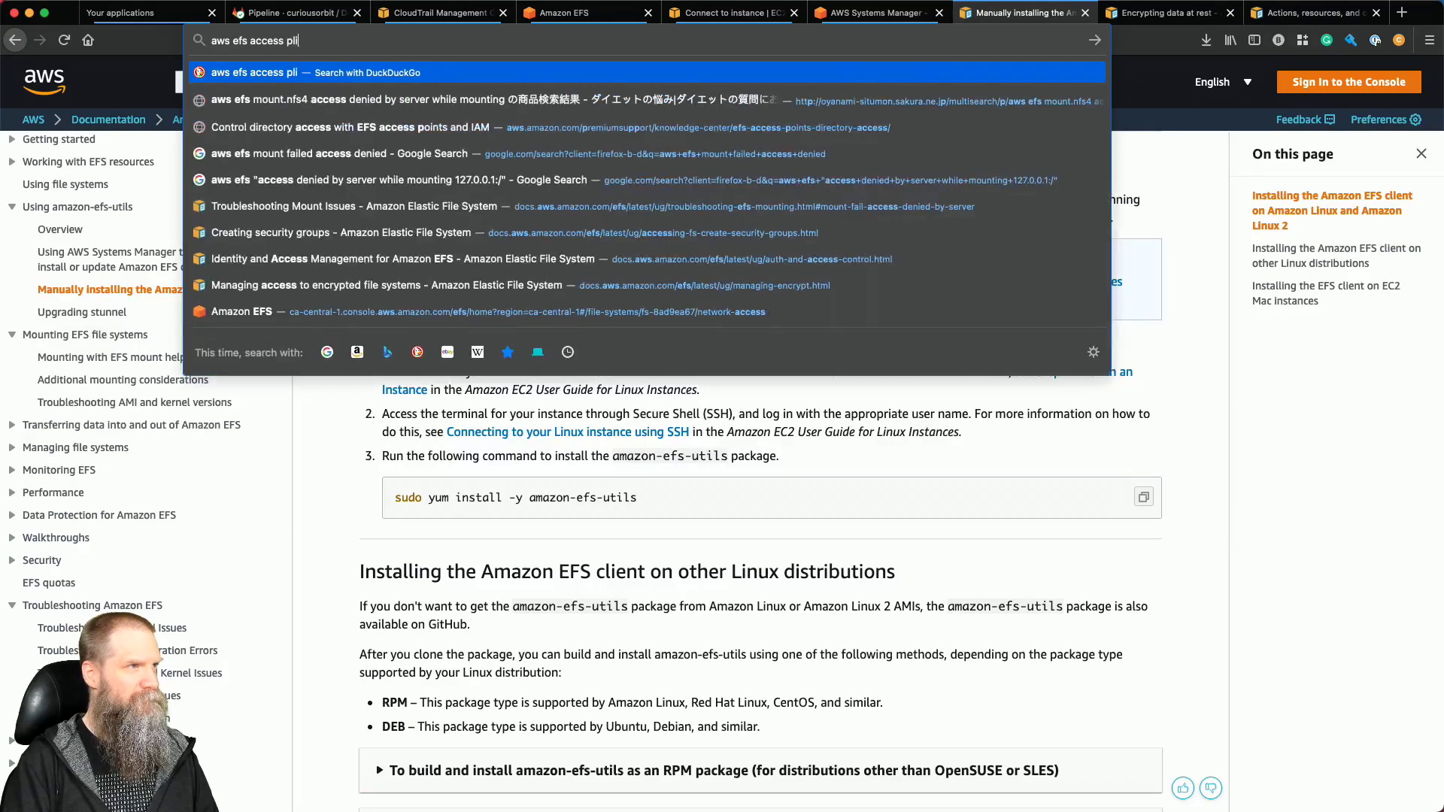
type("olicy")
key("Return")
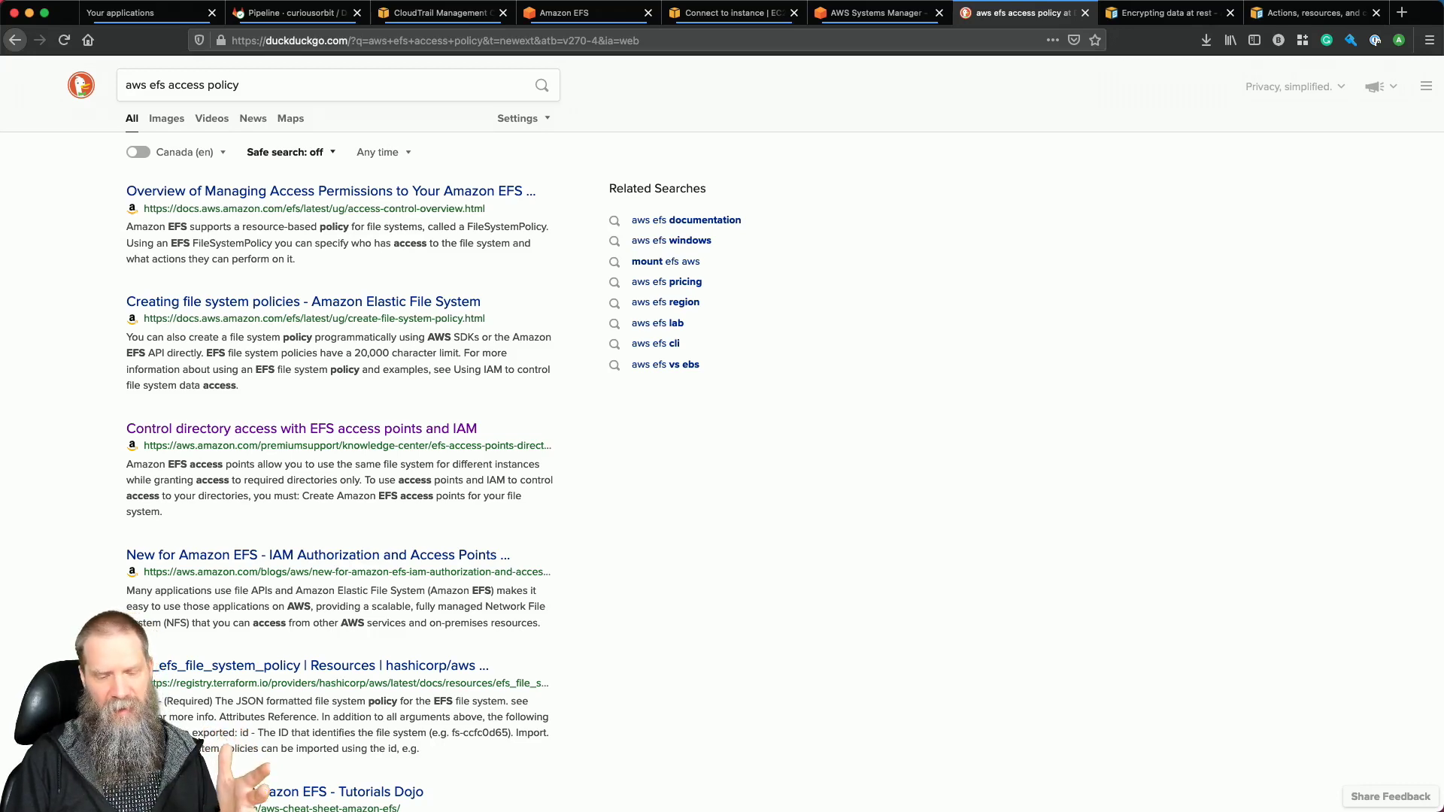
Open the AWS overview of managing access permissions to EFS resources and read through to the resource-based policies example.
left_click(489, 194)
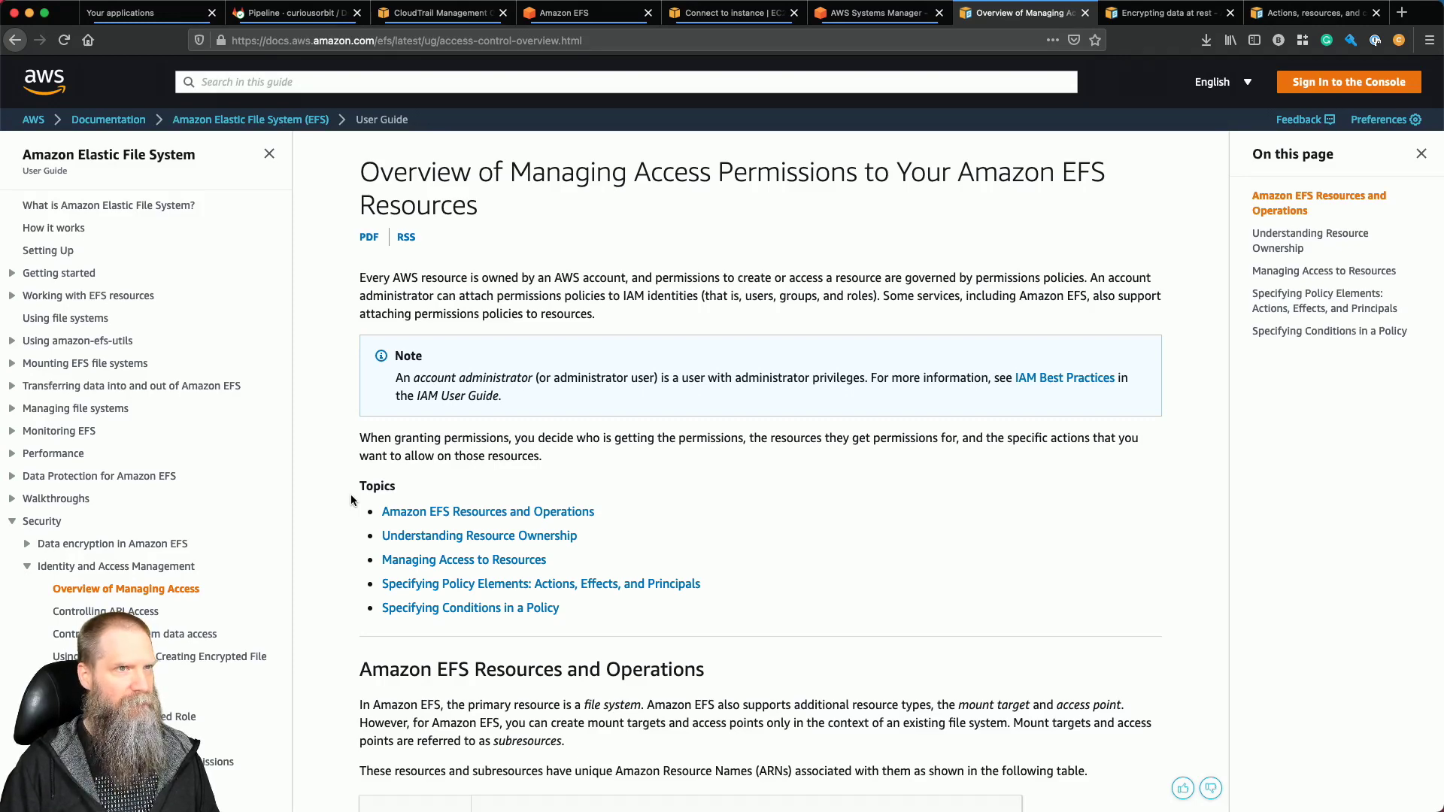
scroll(351, 494, "down", 4)
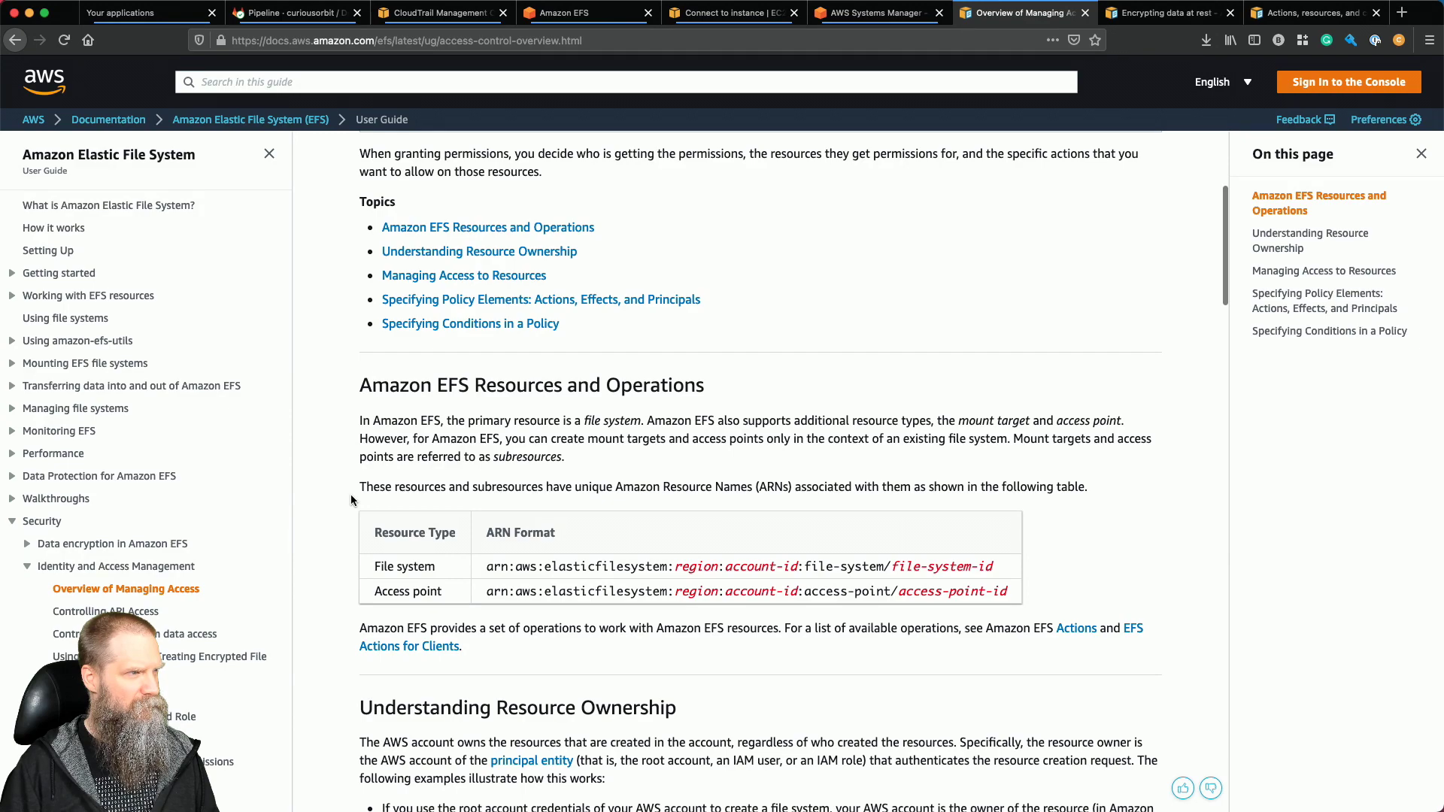
scroll(351, 494, "down", 6)
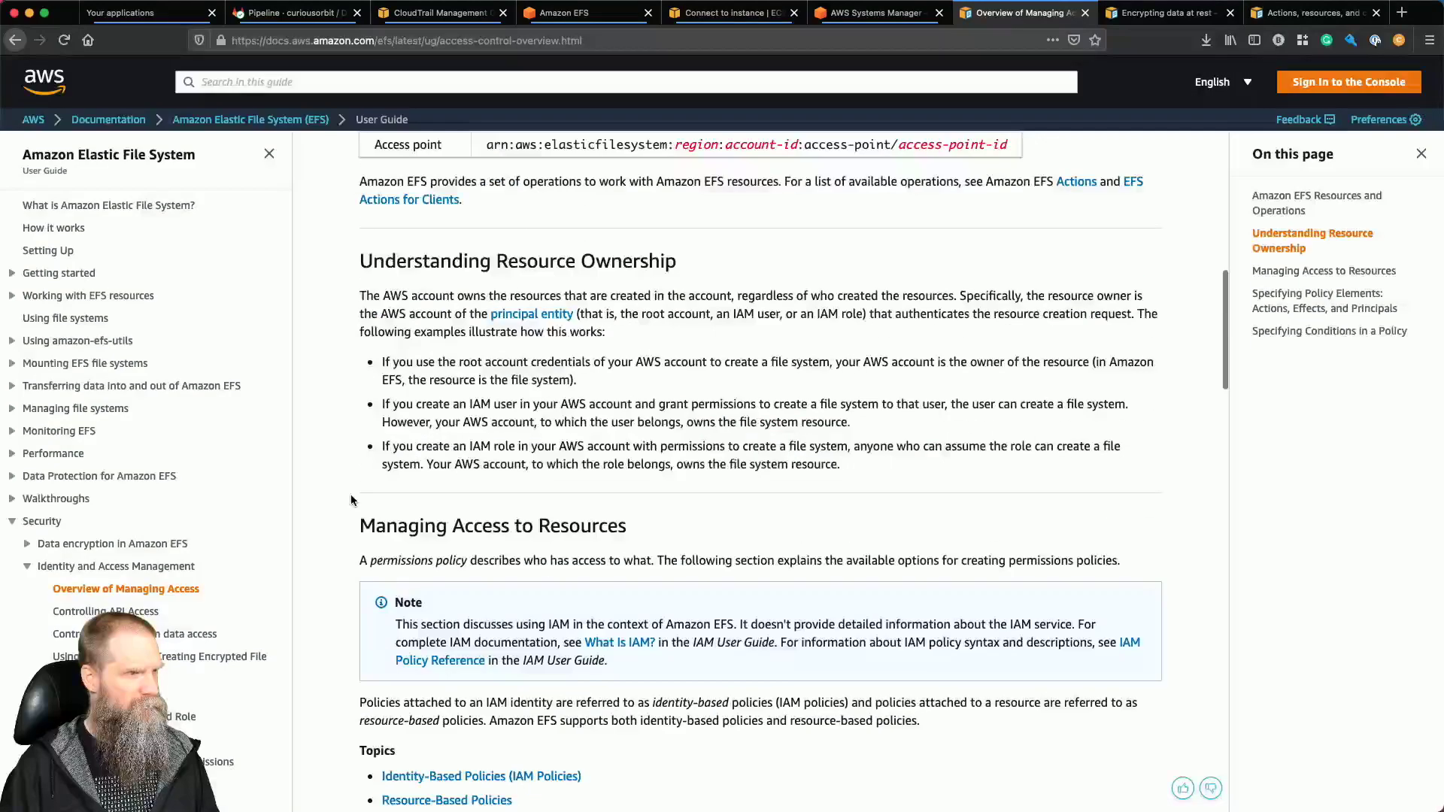
scroll(350, 500, "down", 4)
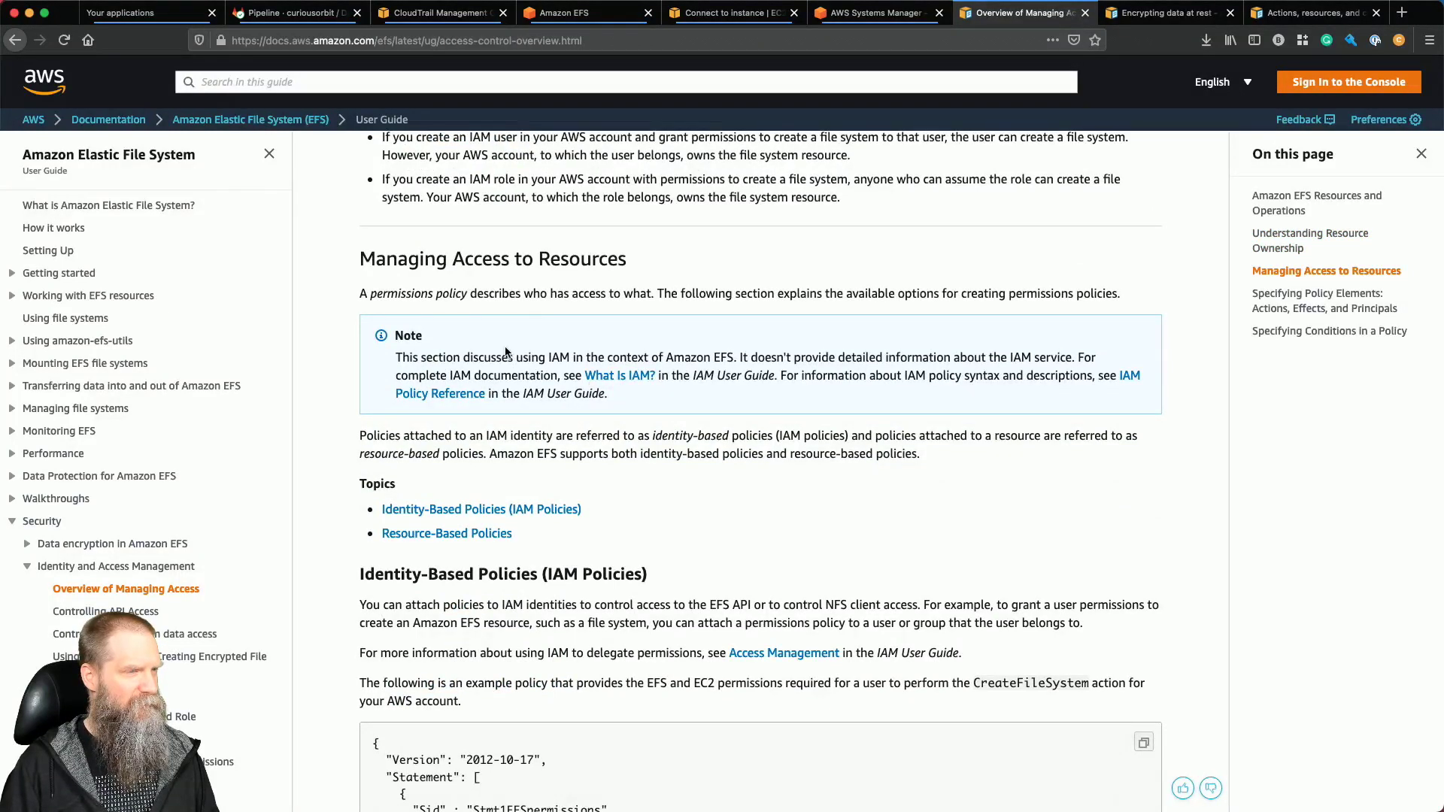
scroll(355, 538, "down", 2)
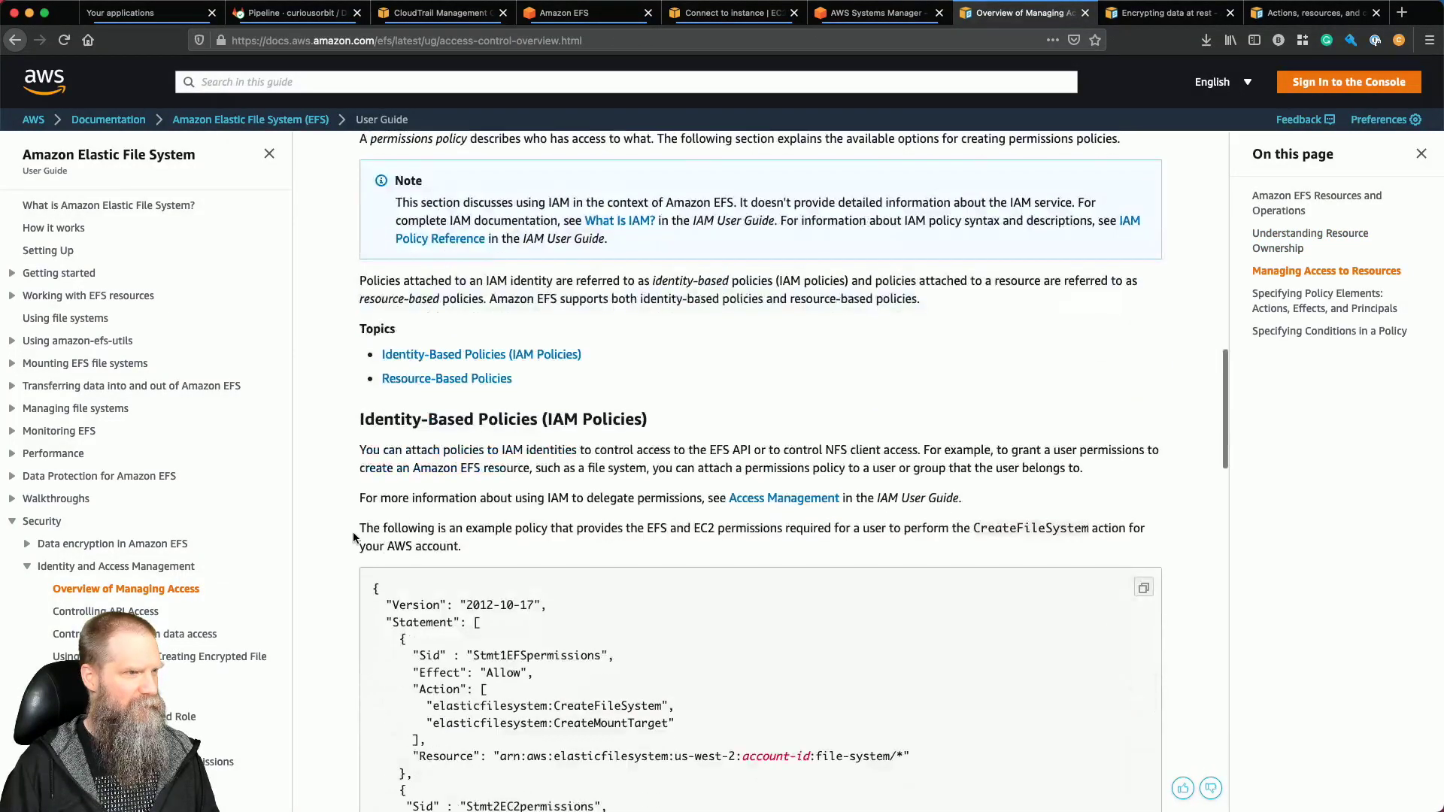
scroll(355, 538, "down", 1)
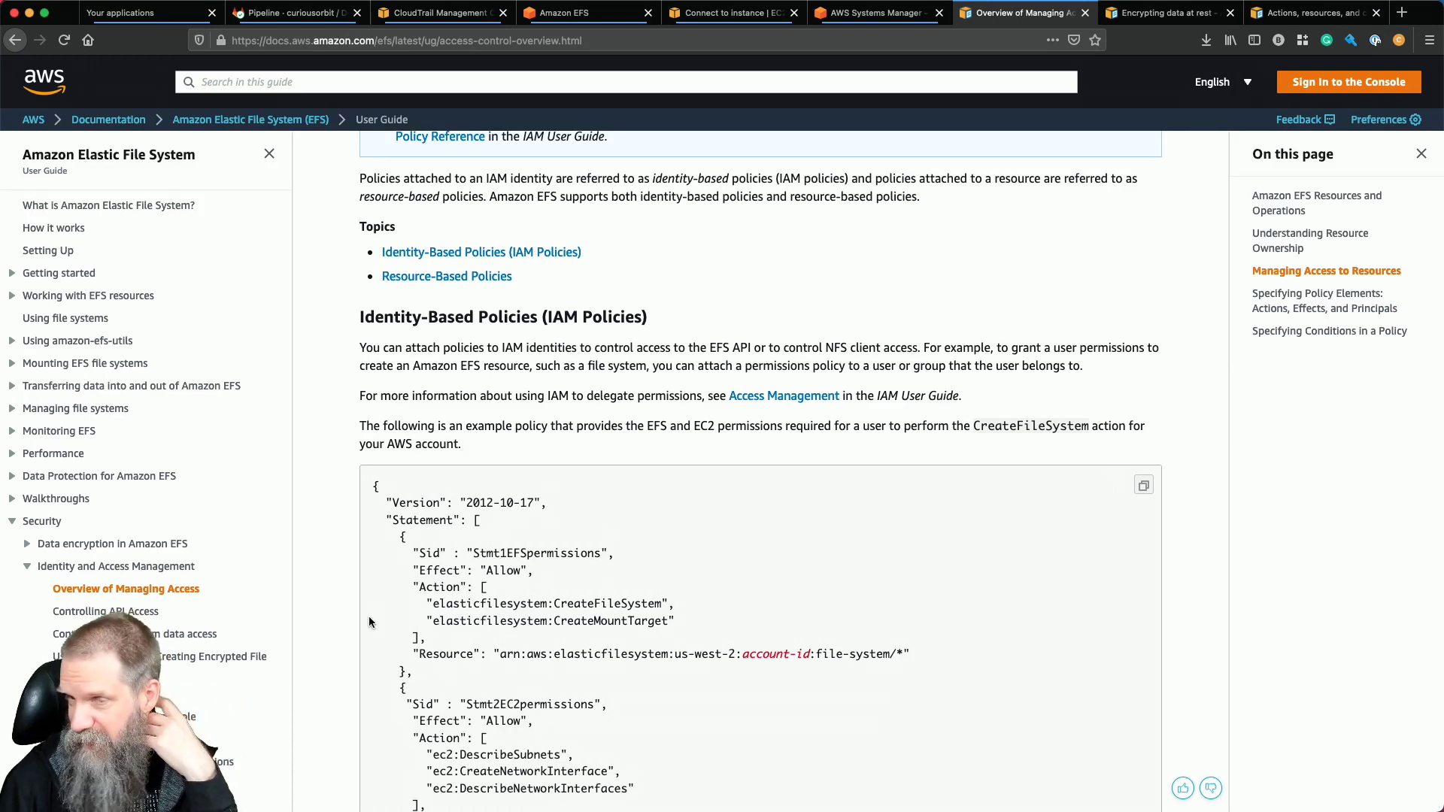
scroll(368, 621, "down", 6)
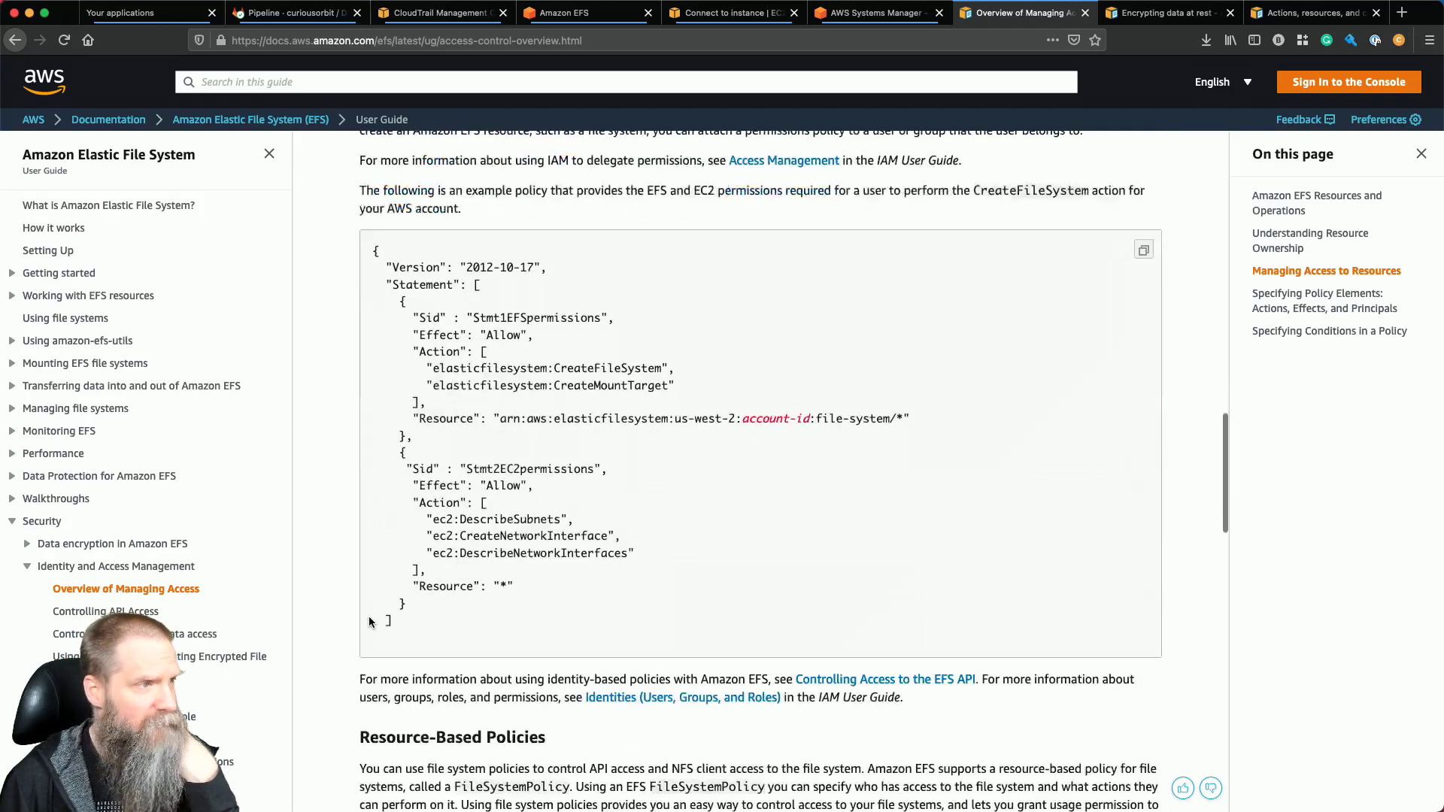
scroll(316, 627, "down", 3)
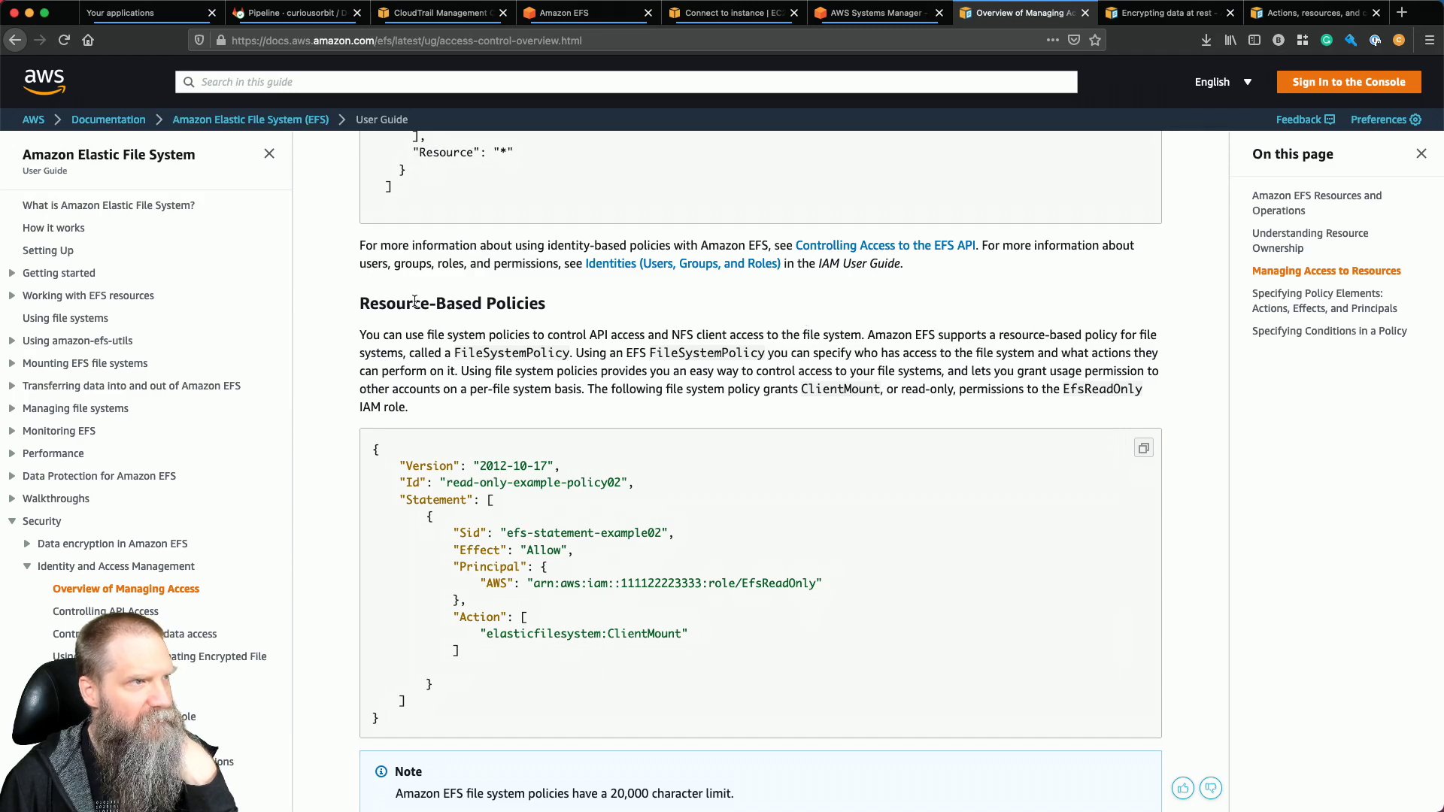
left_click_drag(414, 302, 524, 302)
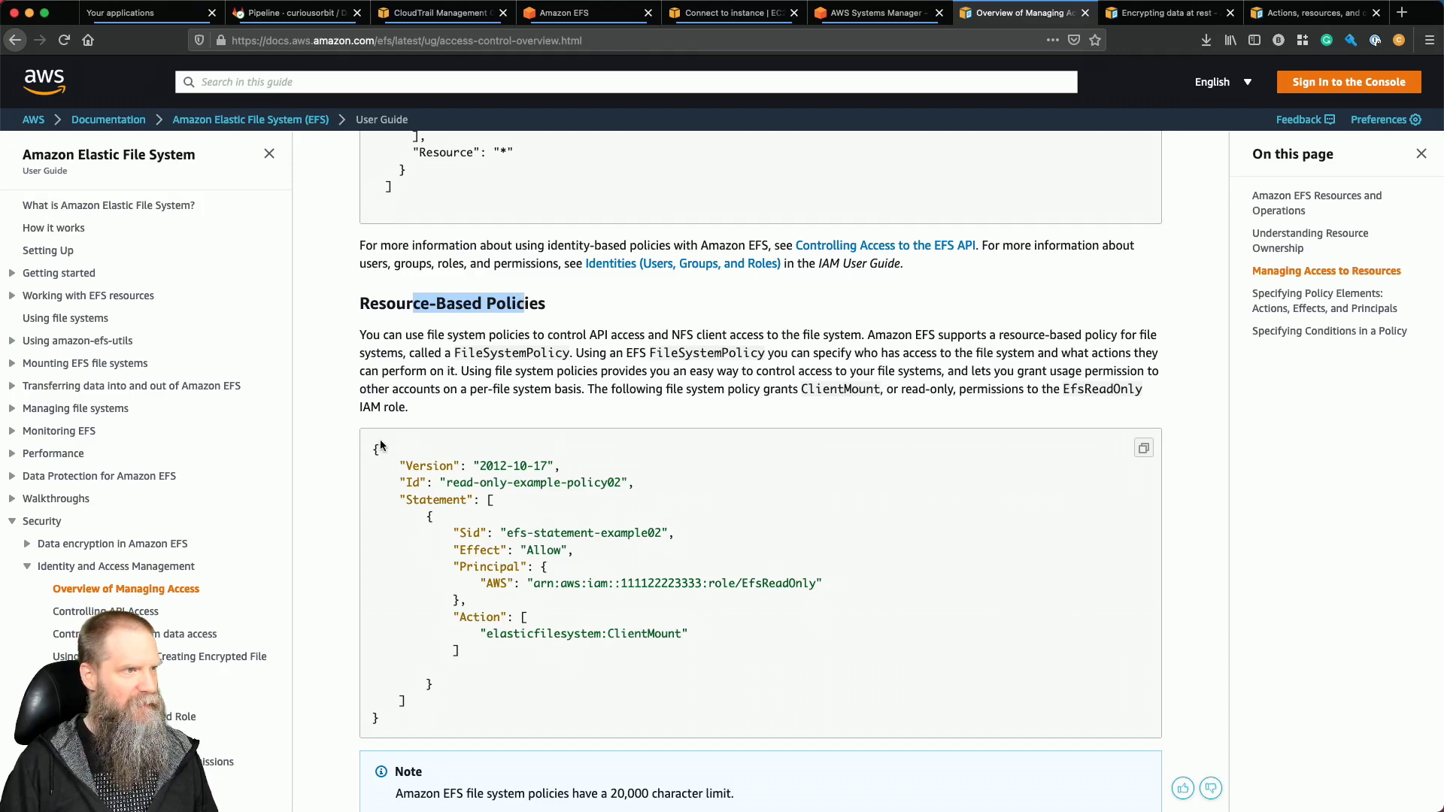
scroll(344, 499, "down", 2)
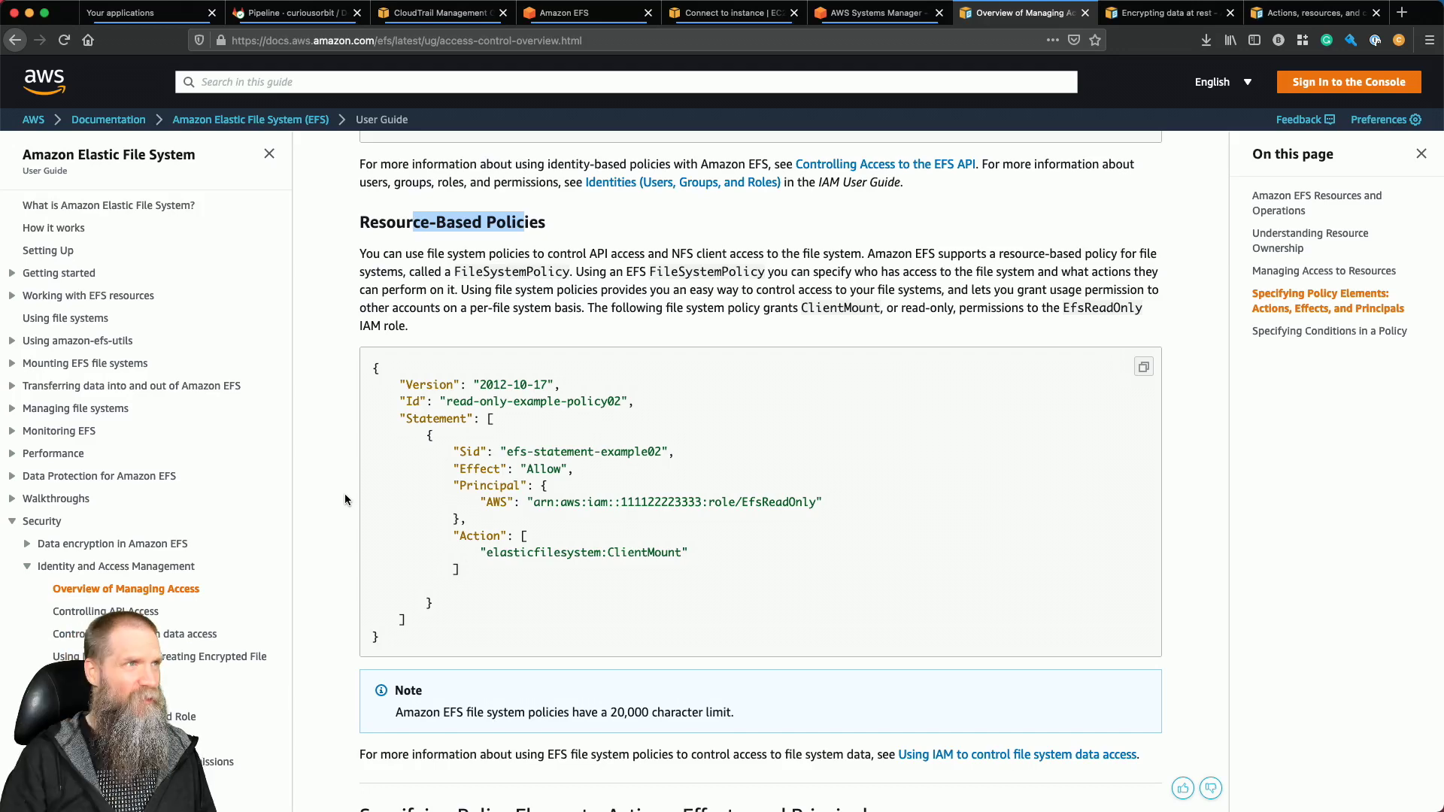
Create a regional EFS file system named another-test in the vpc-minecraft-ca-central-1 VPC.
left_click(560, 17)
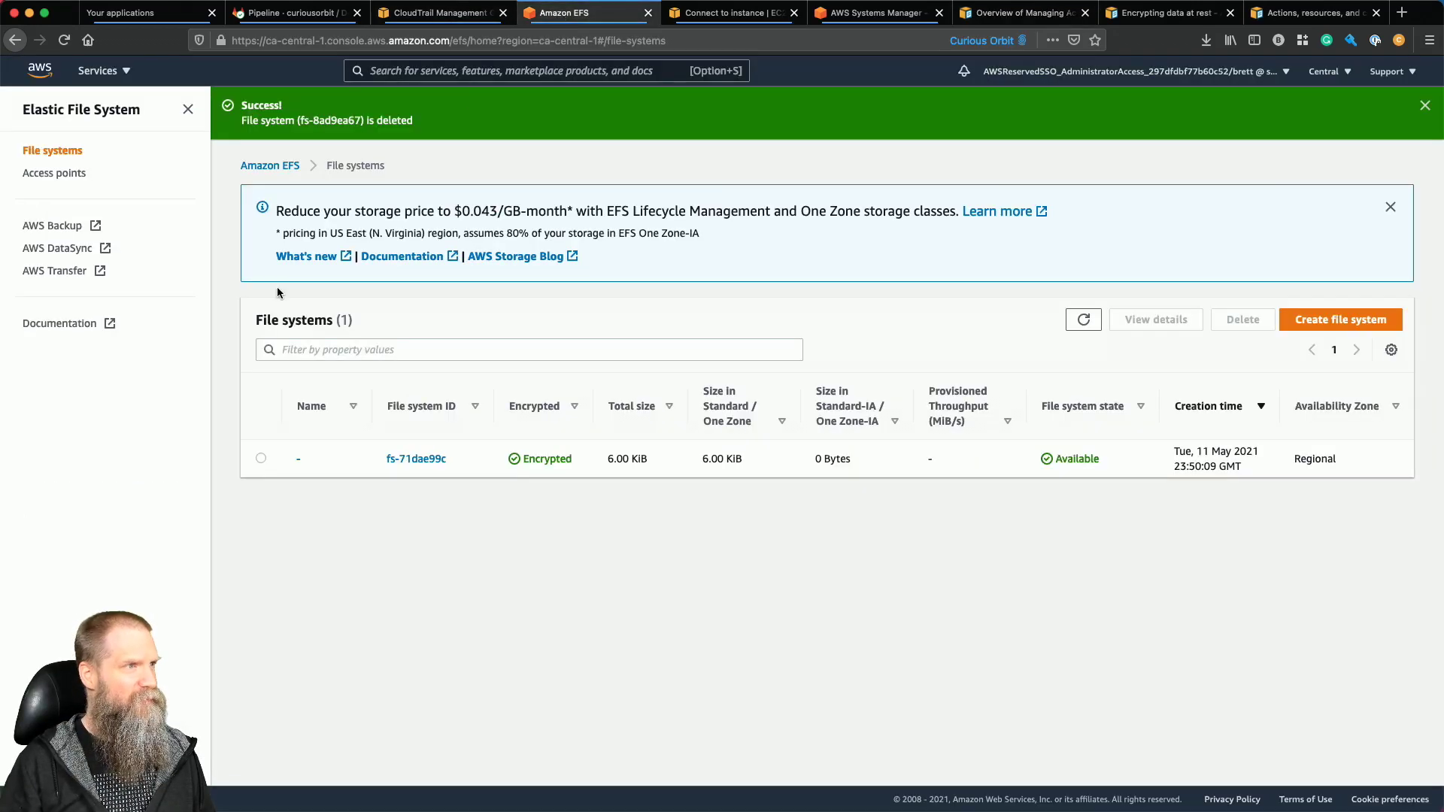
left_click(1347, 321)
left_click(724, 363)
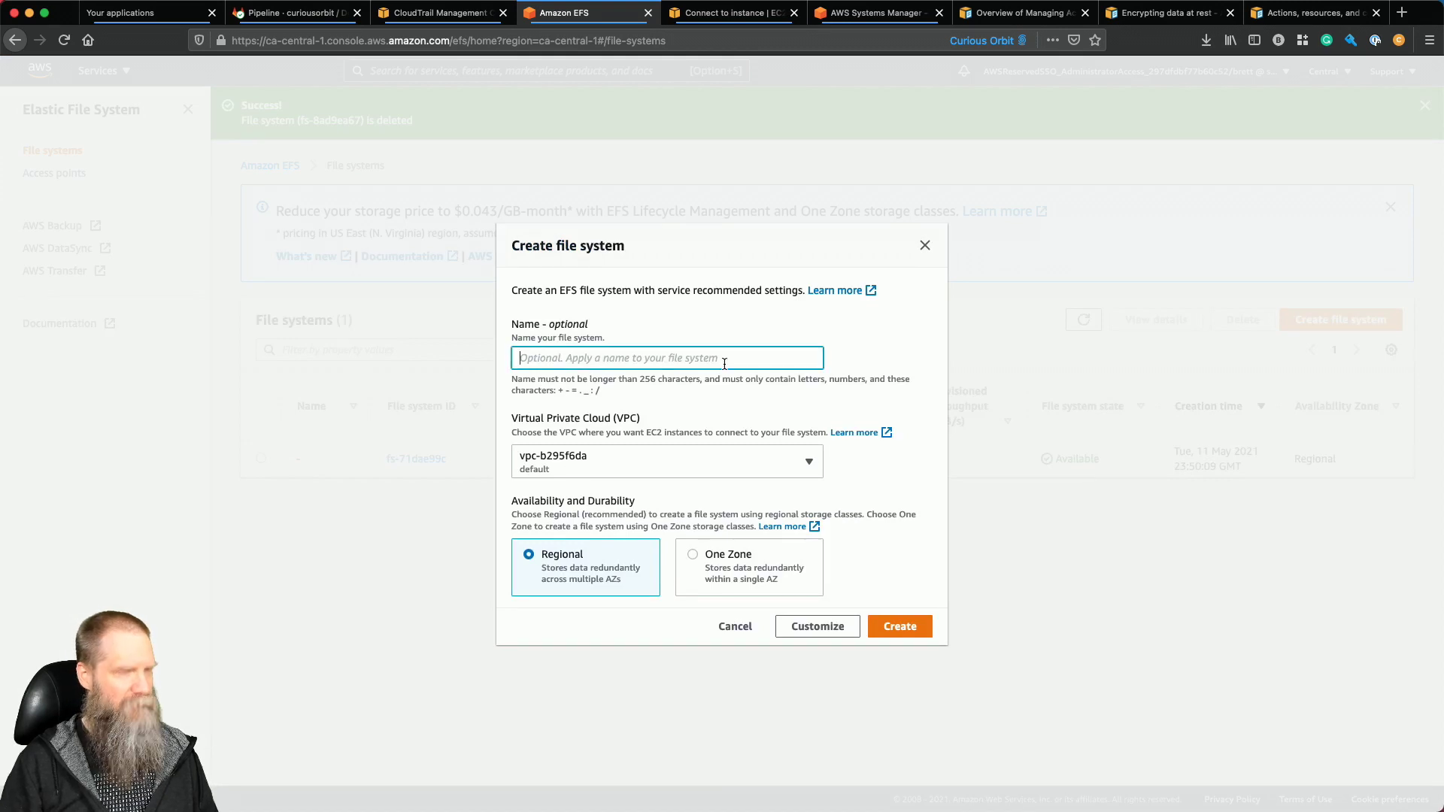
type("another-test")
left_click(691, 456)
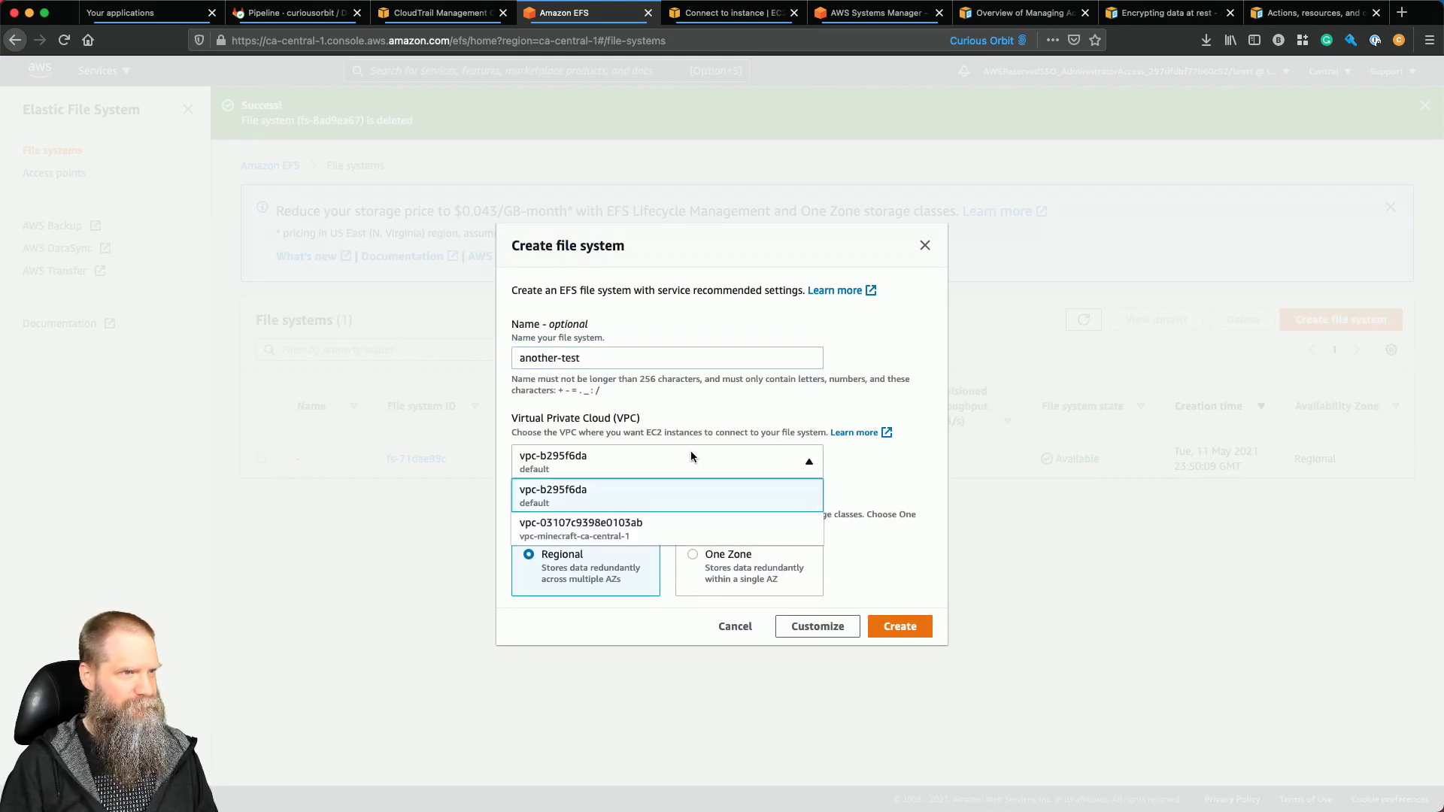
left_click(610, 525)
left_click(913, 624)
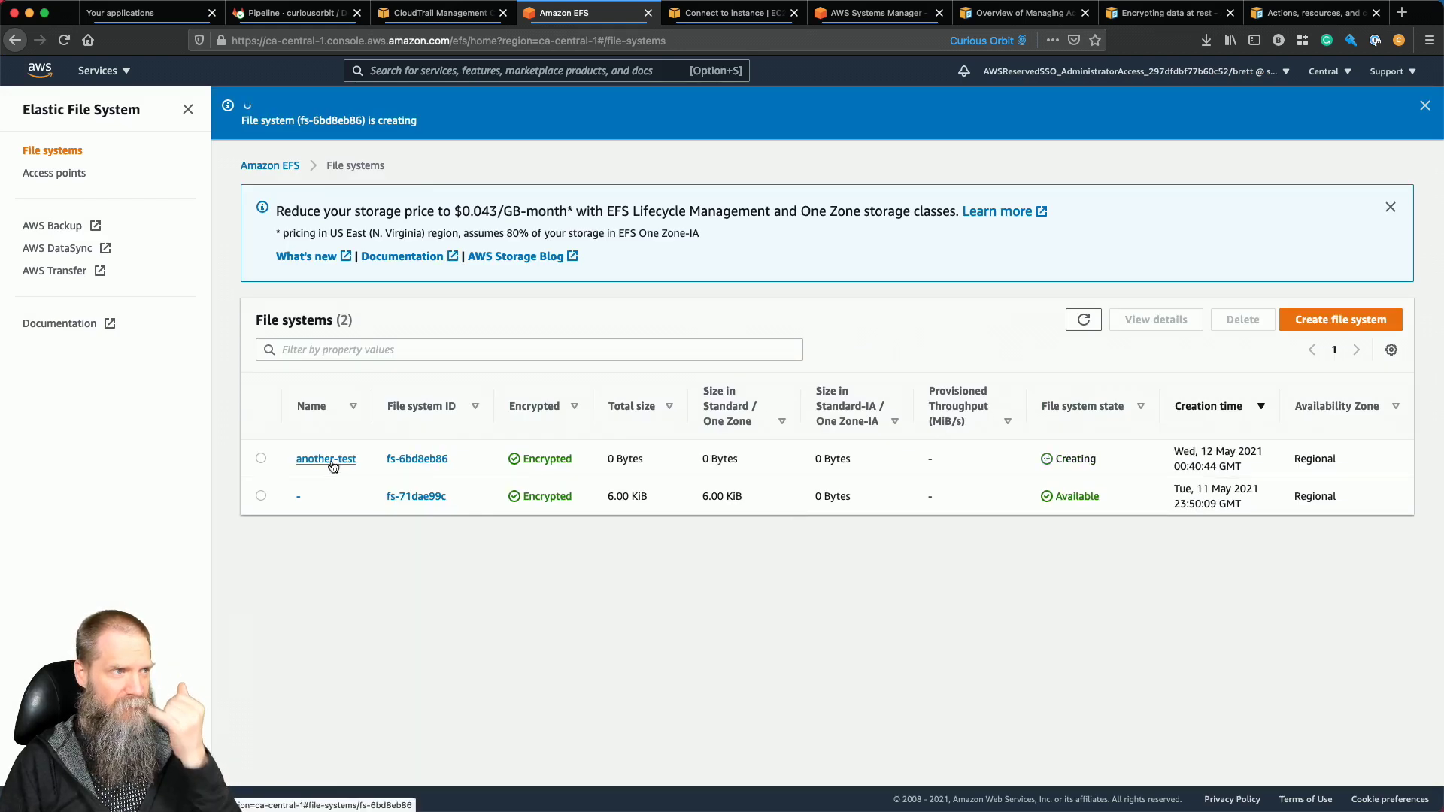
Open the another-test file system and check the VPC and mount targets in its network access settings.
left_click(331, 460)
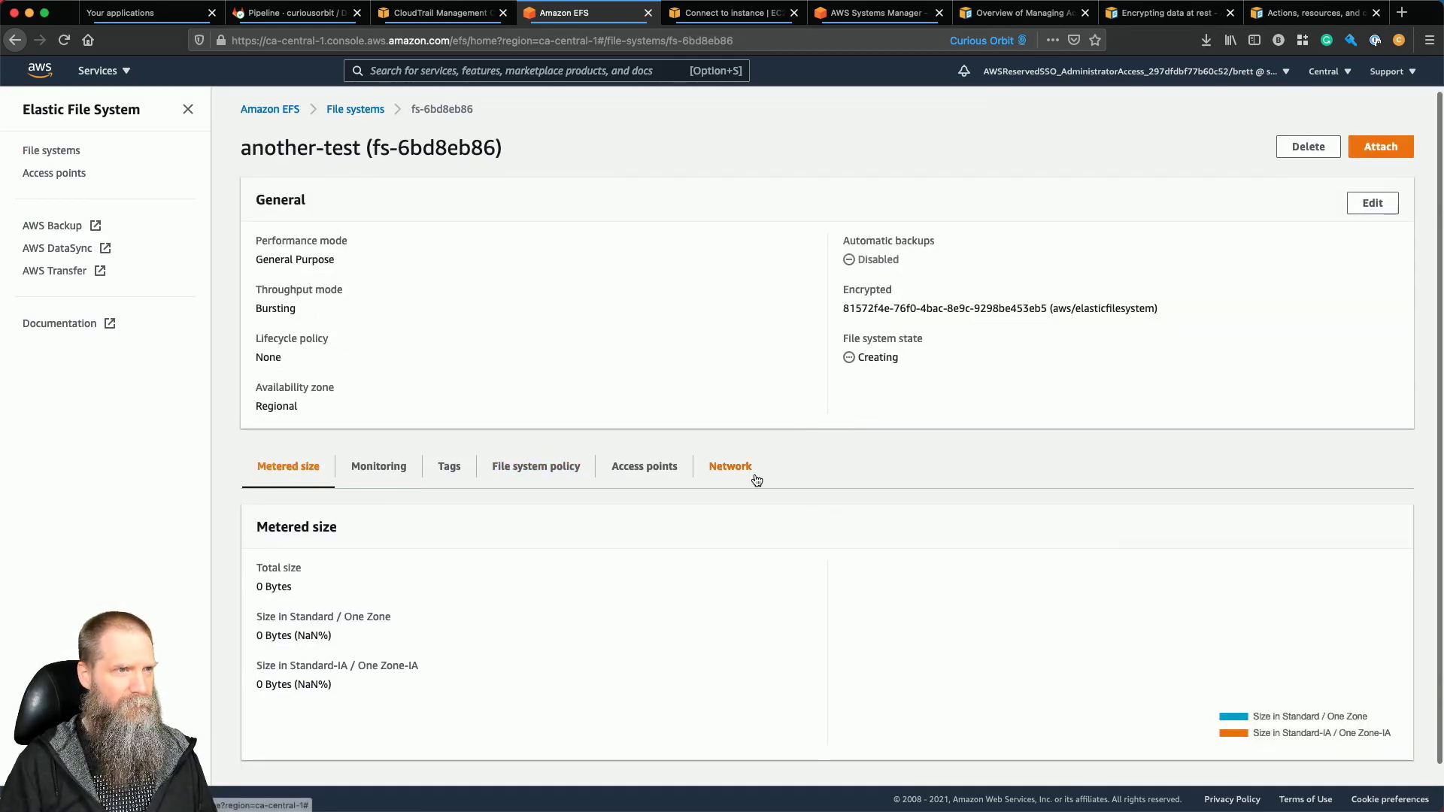
left_click(755, 476)
left_click(1363, 529)
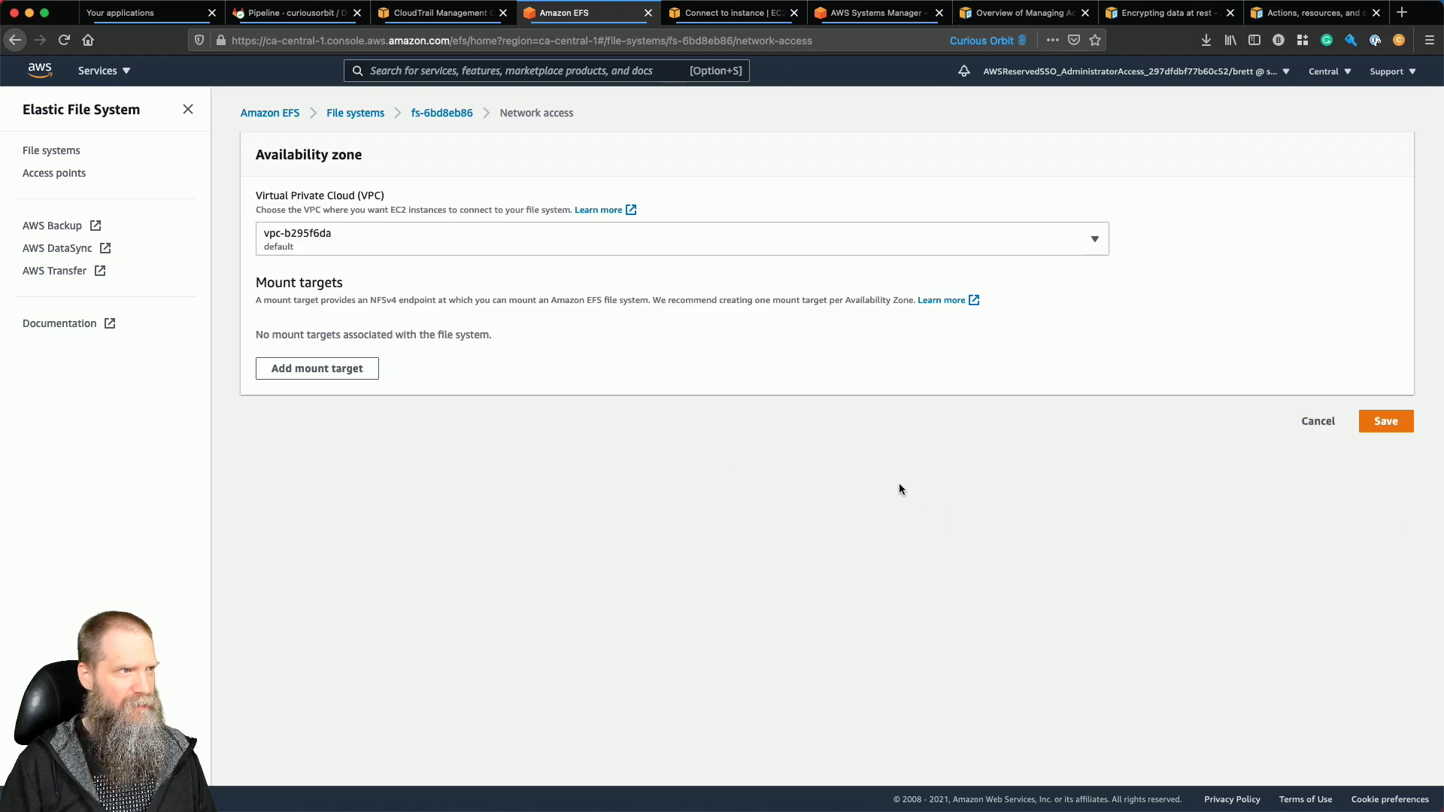
left_click(1320, 473)
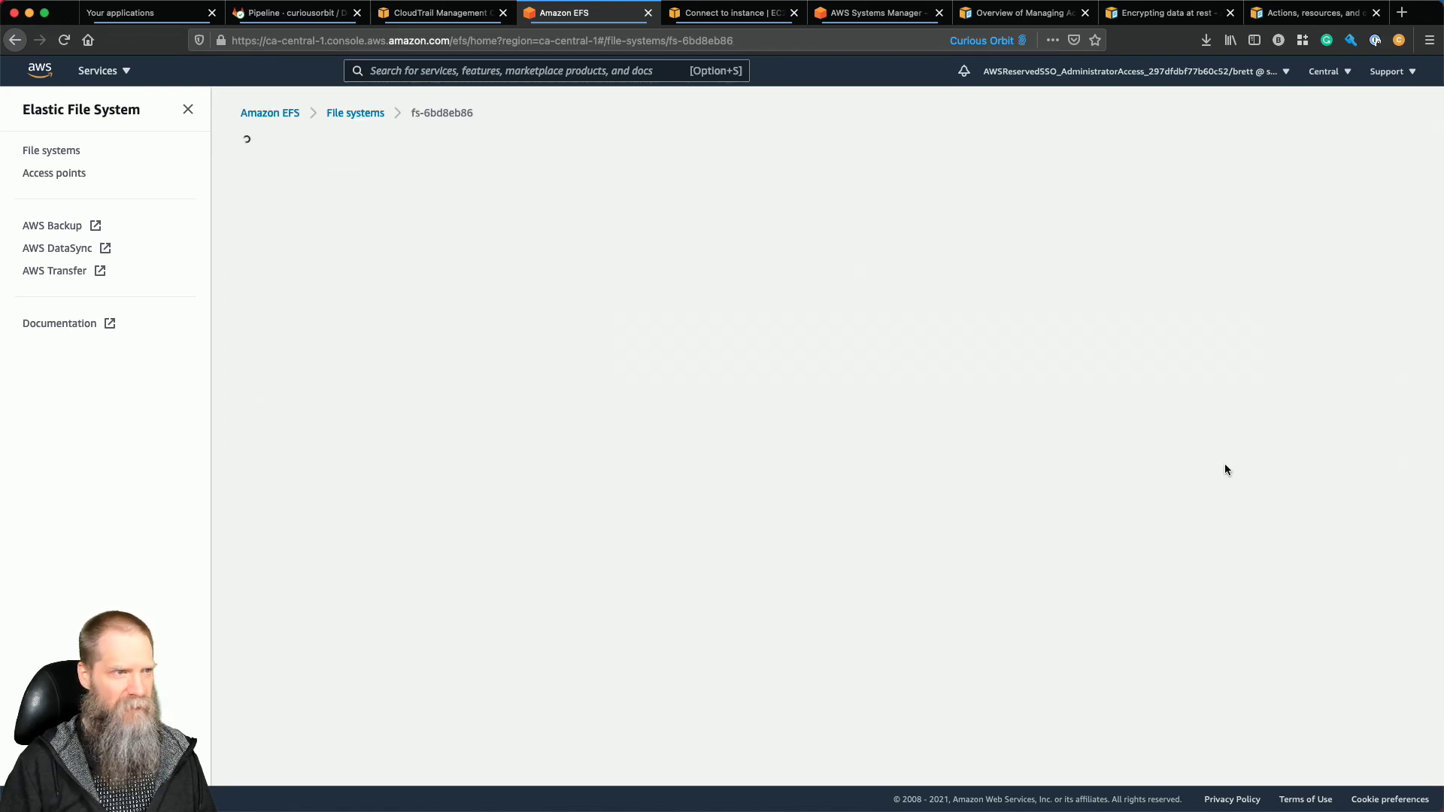
Recheck the security group settings of another-test's ca-central-1a and ca-central-1b mount targets, then return to the file systems list.
left_click(726, 474)
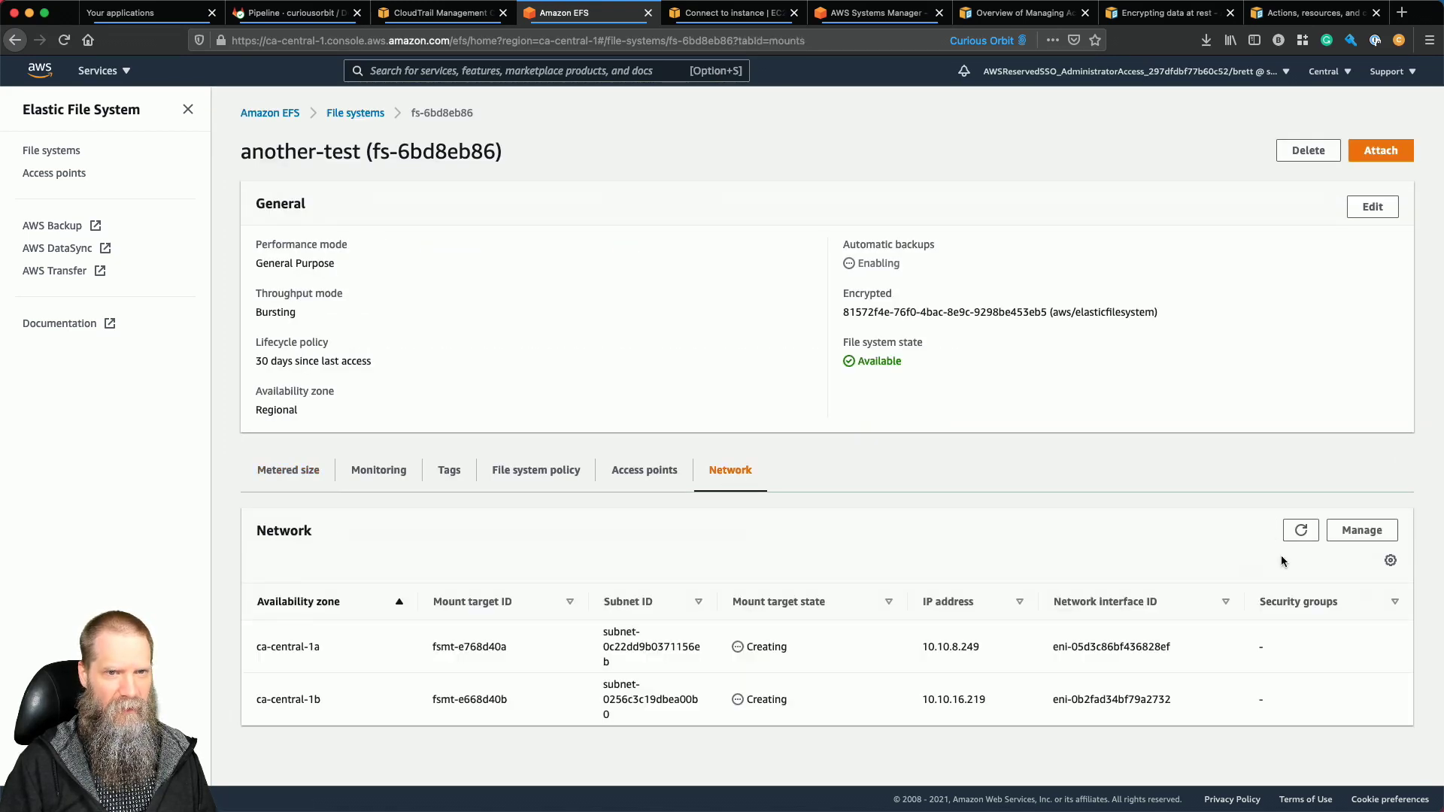
left_click(1361, 530)
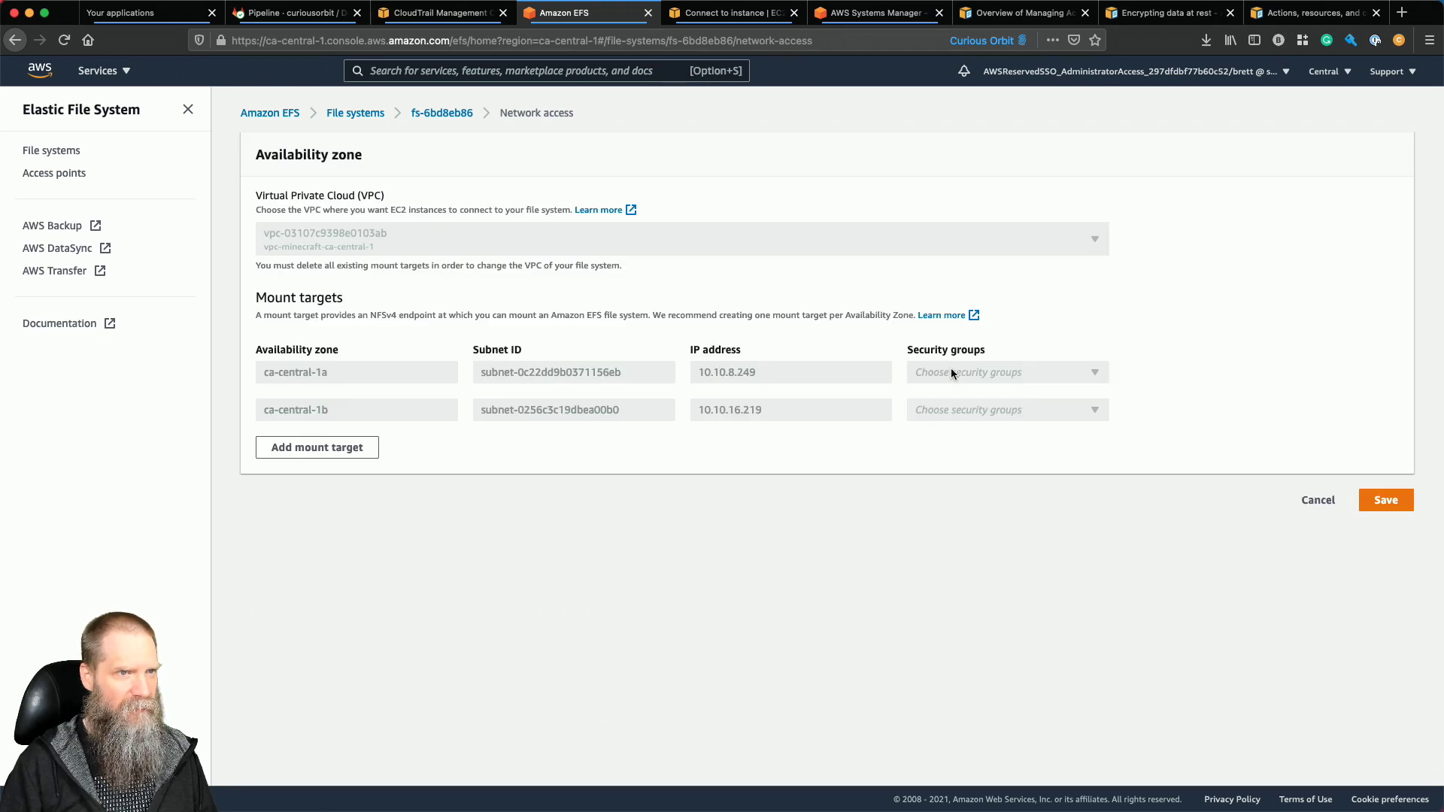
left_click(1320, 500)
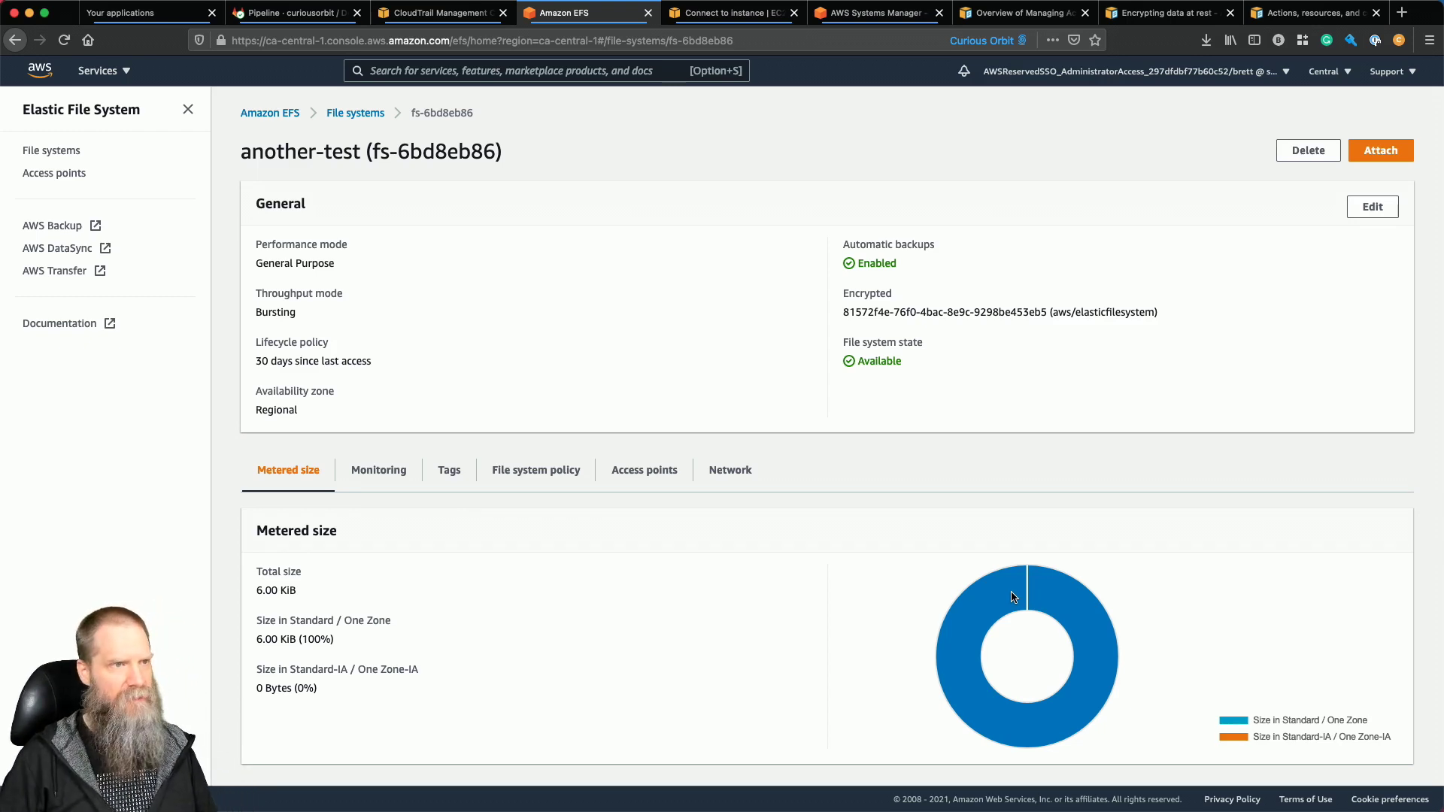
left_click(730, 472)
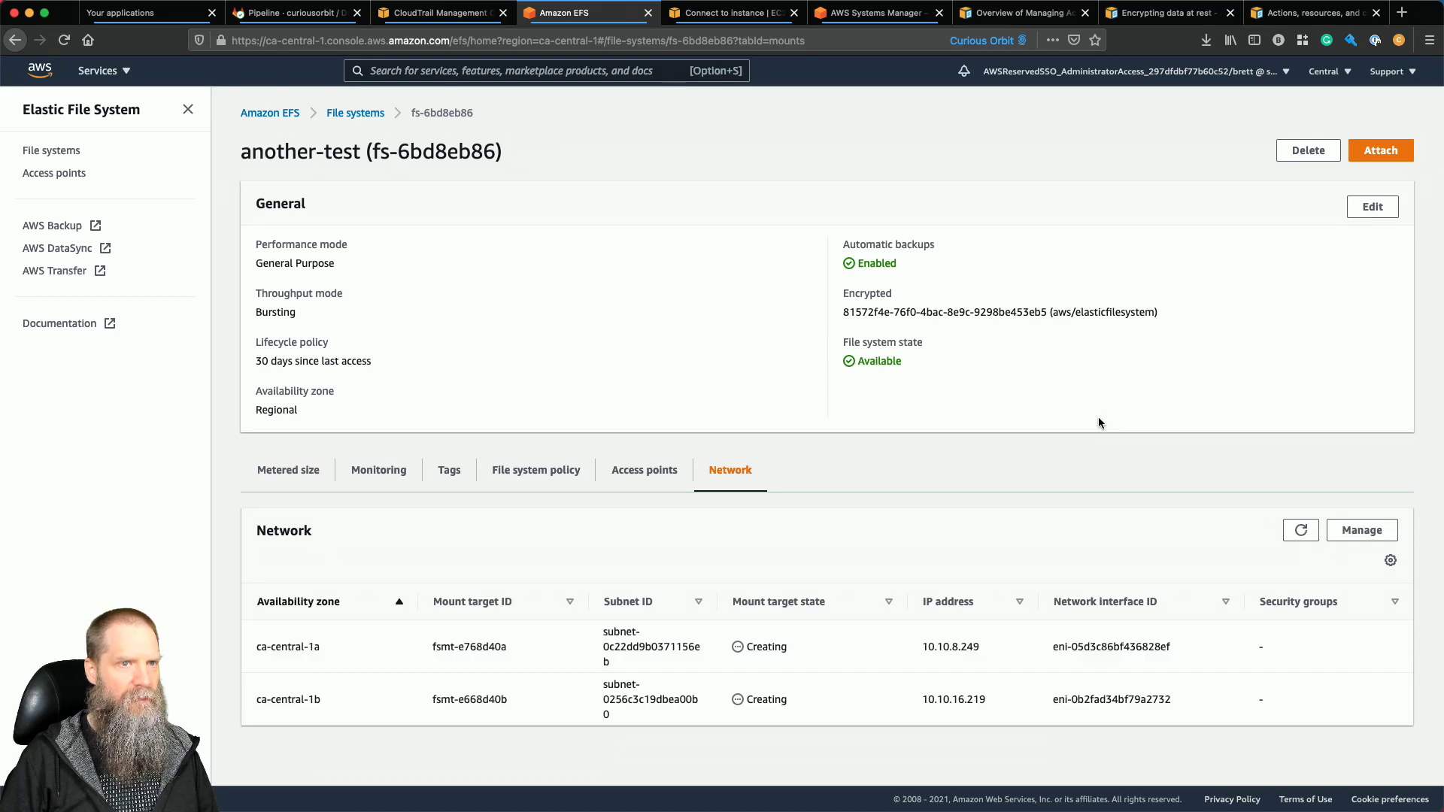
left_click(1363, 531)
left_click(1316, 500)
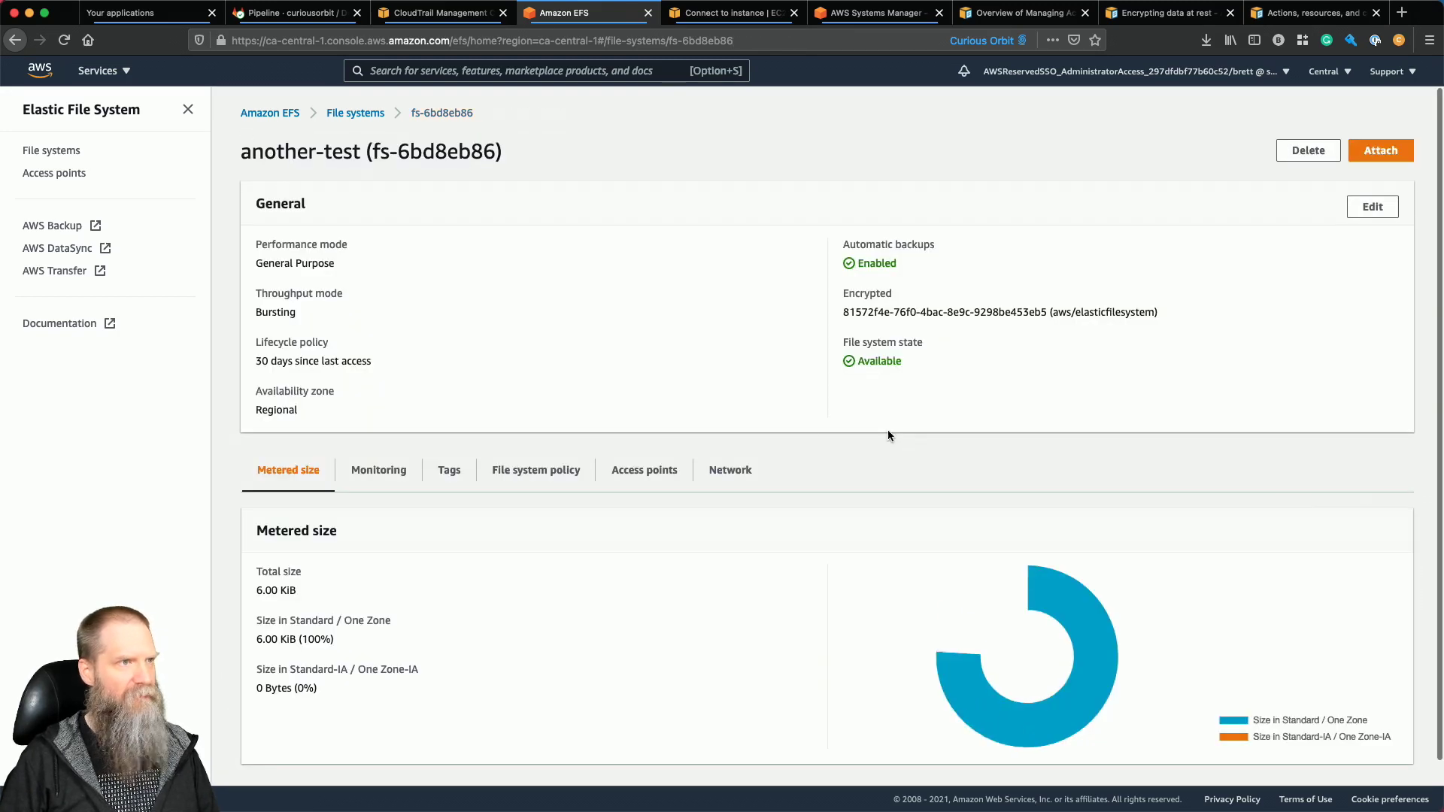
left_click(355, 113)
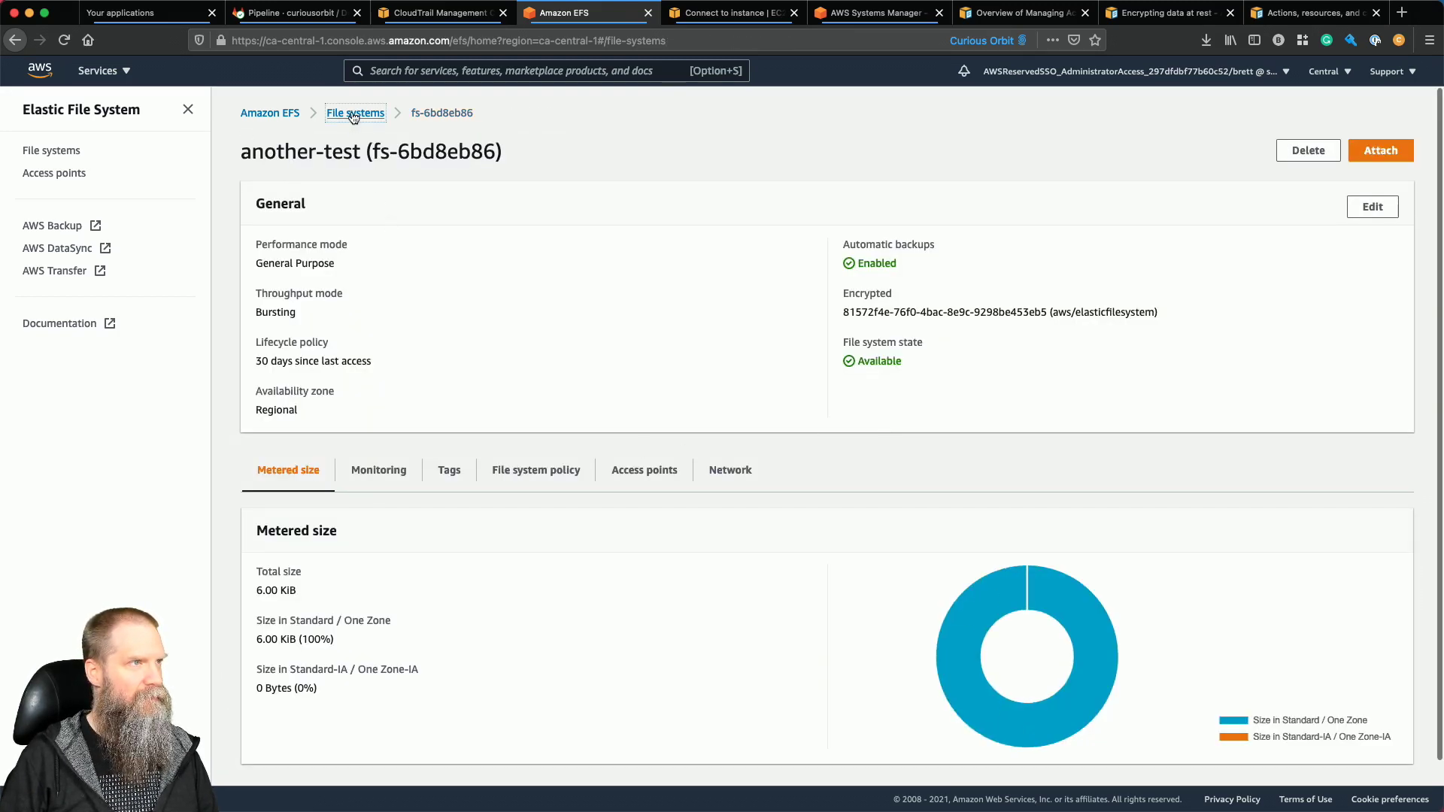
Return to the CloudTrail event history and clear the elasticfilesystem.amazonaws.com event source filter.
left_click(405, 15)
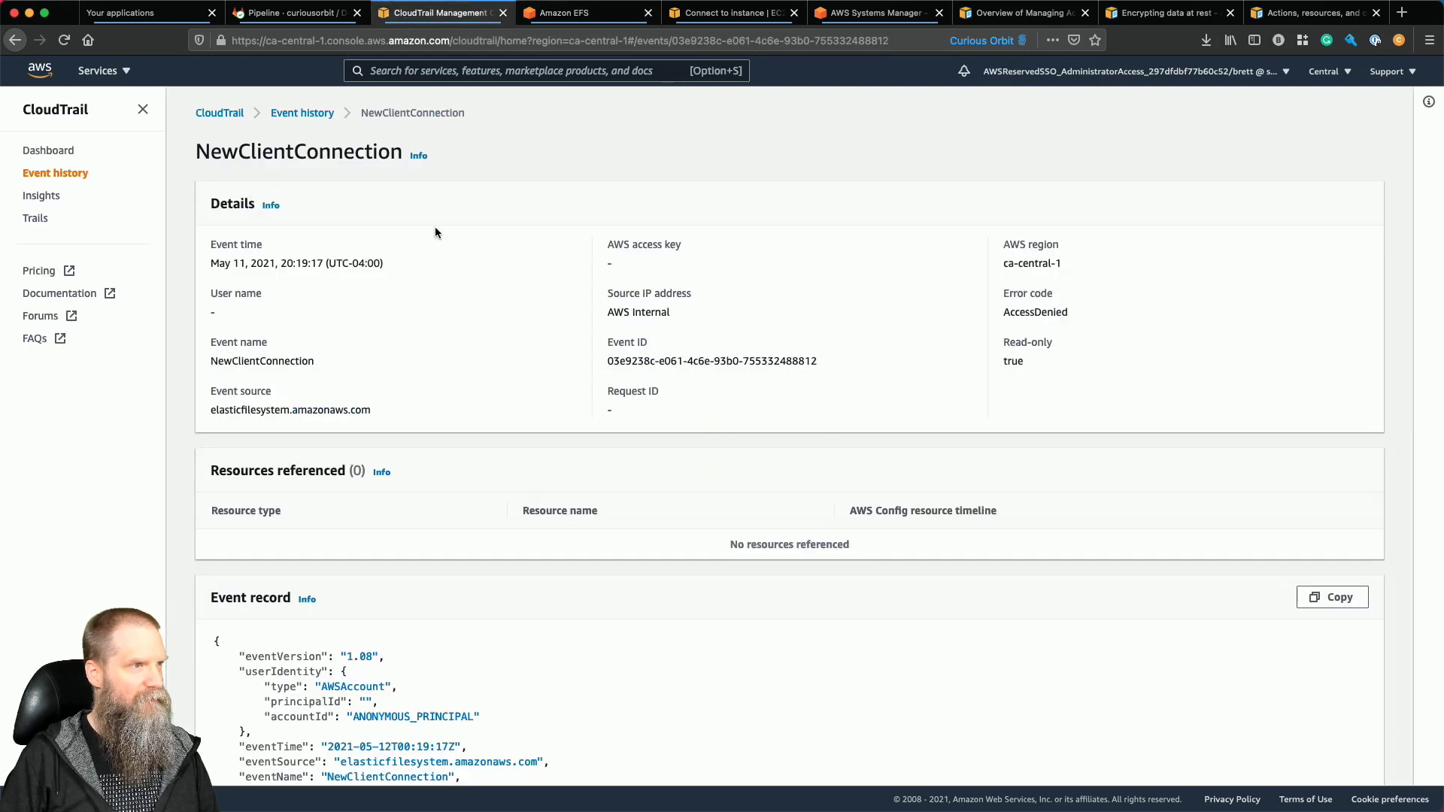
left_click(49, 150)
left_click(54, 173)
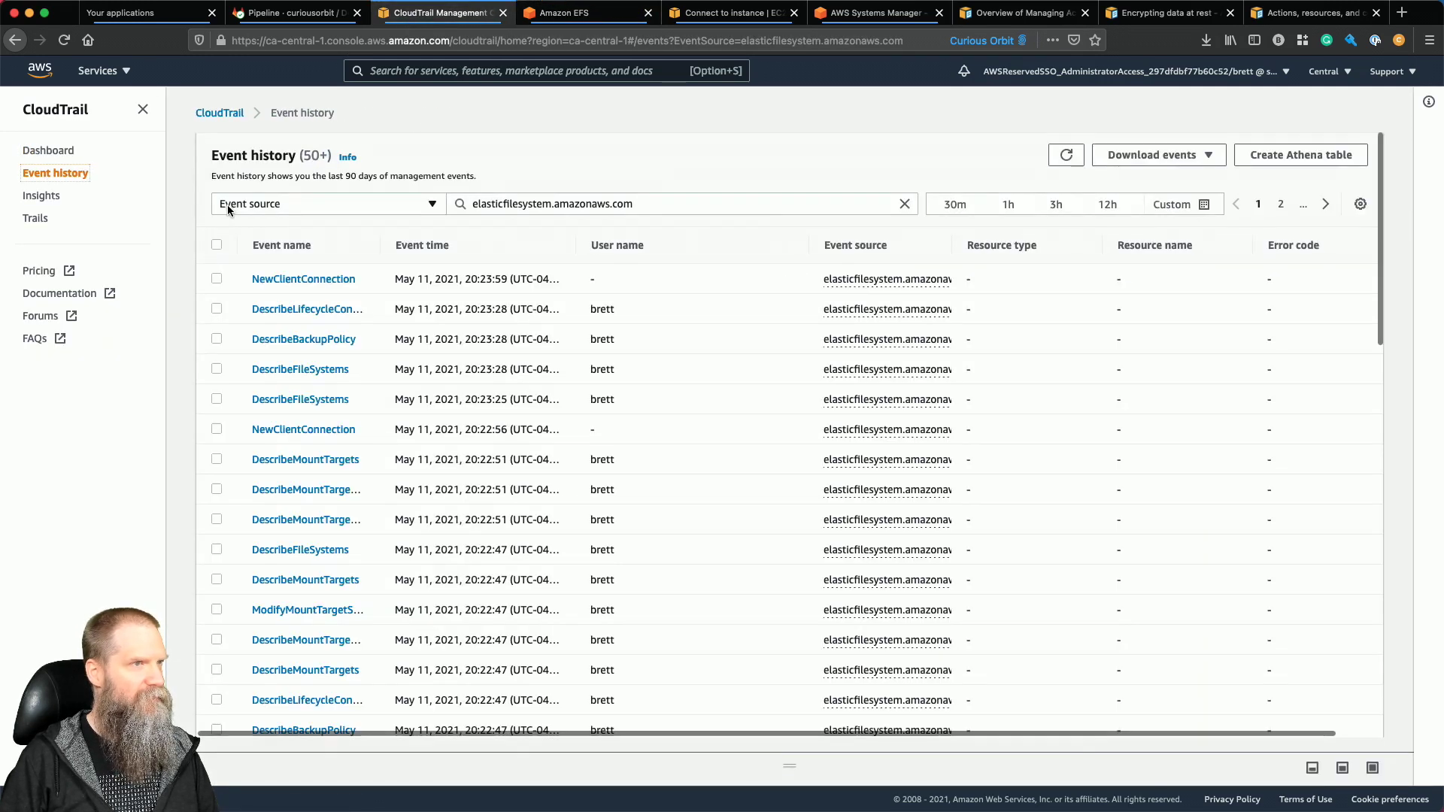
left_click(903, 203)
left_click(721, 156)
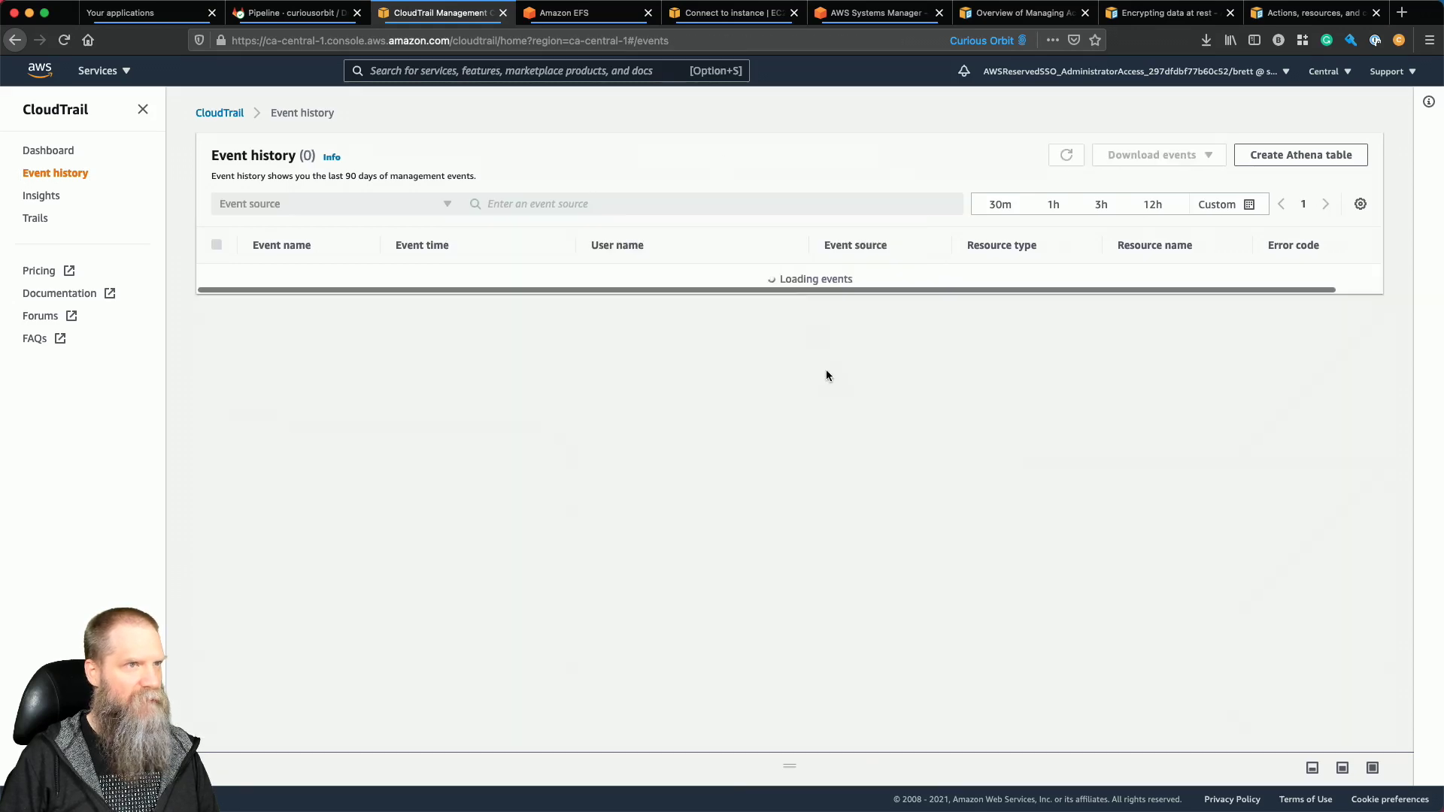
Look through the first seven pages of unfiltered events for entries with an error code, then return to the first page.
scroll(1018, 515, "down", 10)
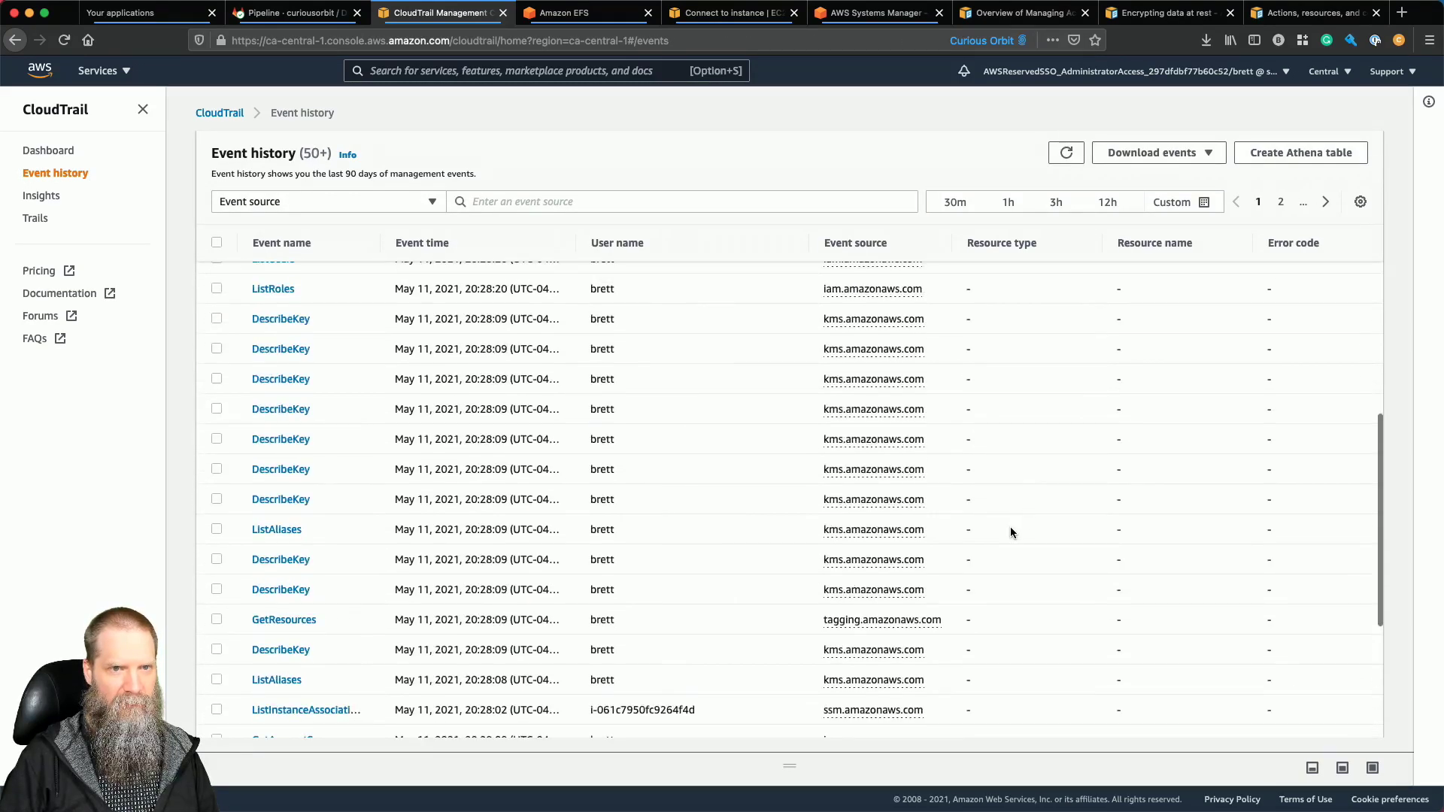
left_click(1327, 200)
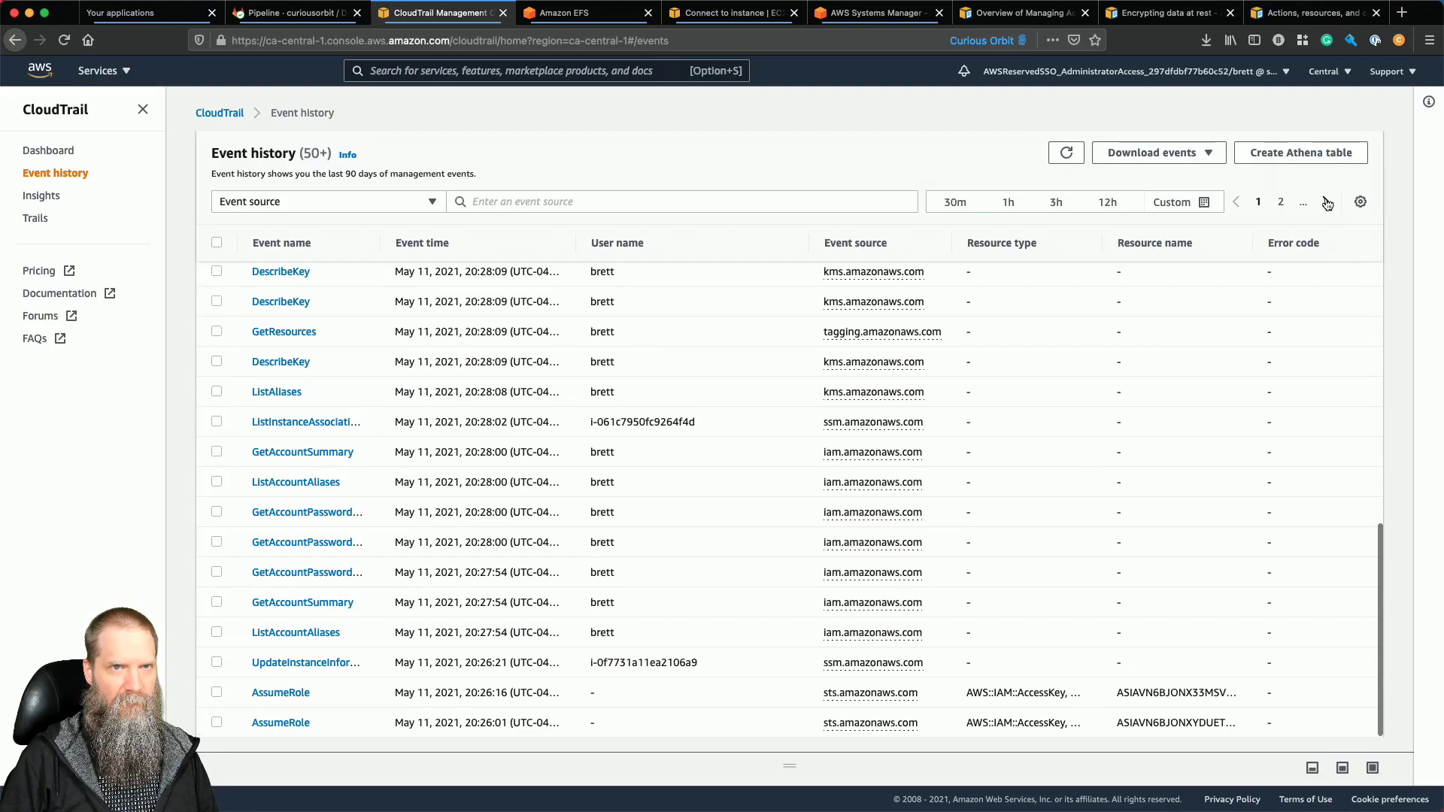
scroll(1087, 500, "down", 8)
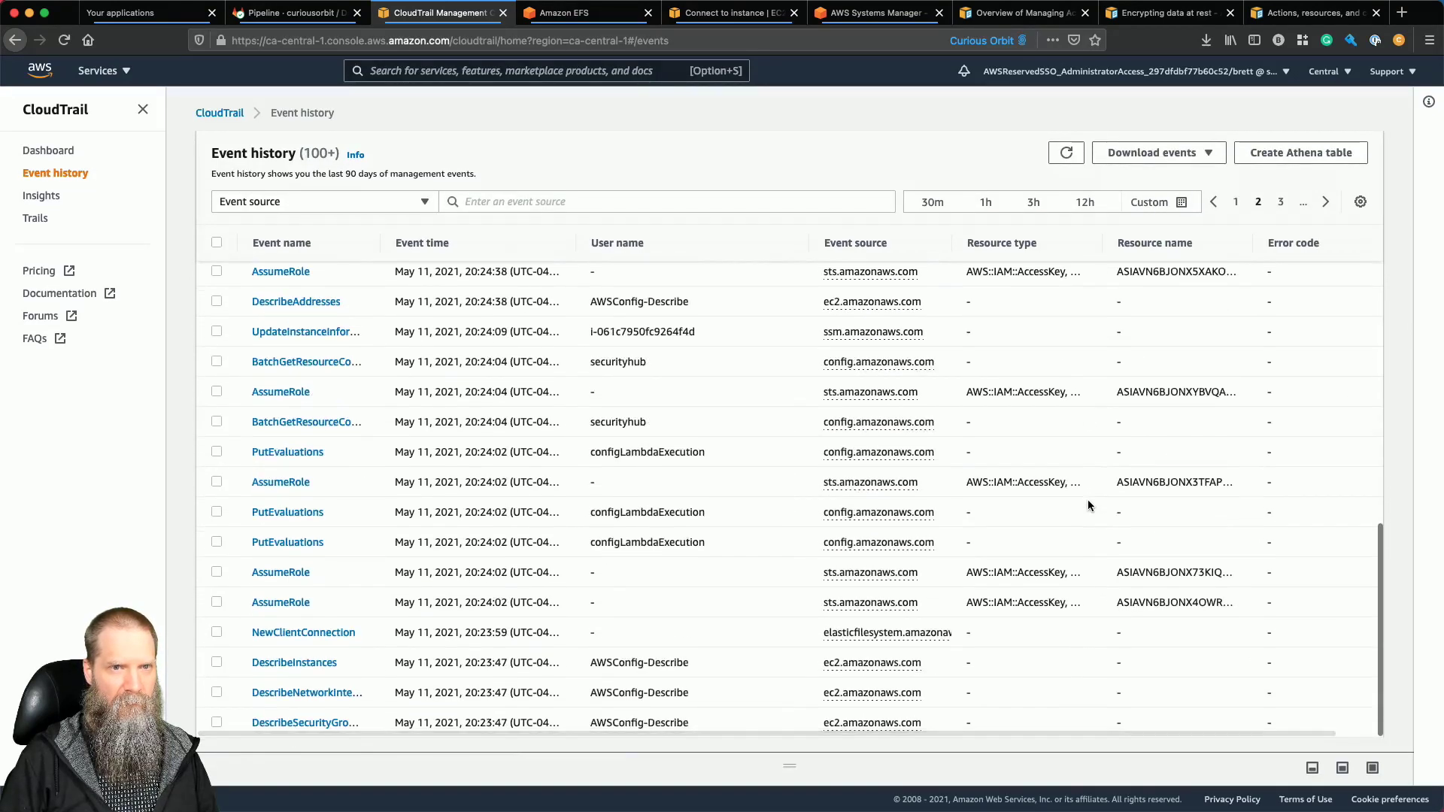
left_click(1325, 200)
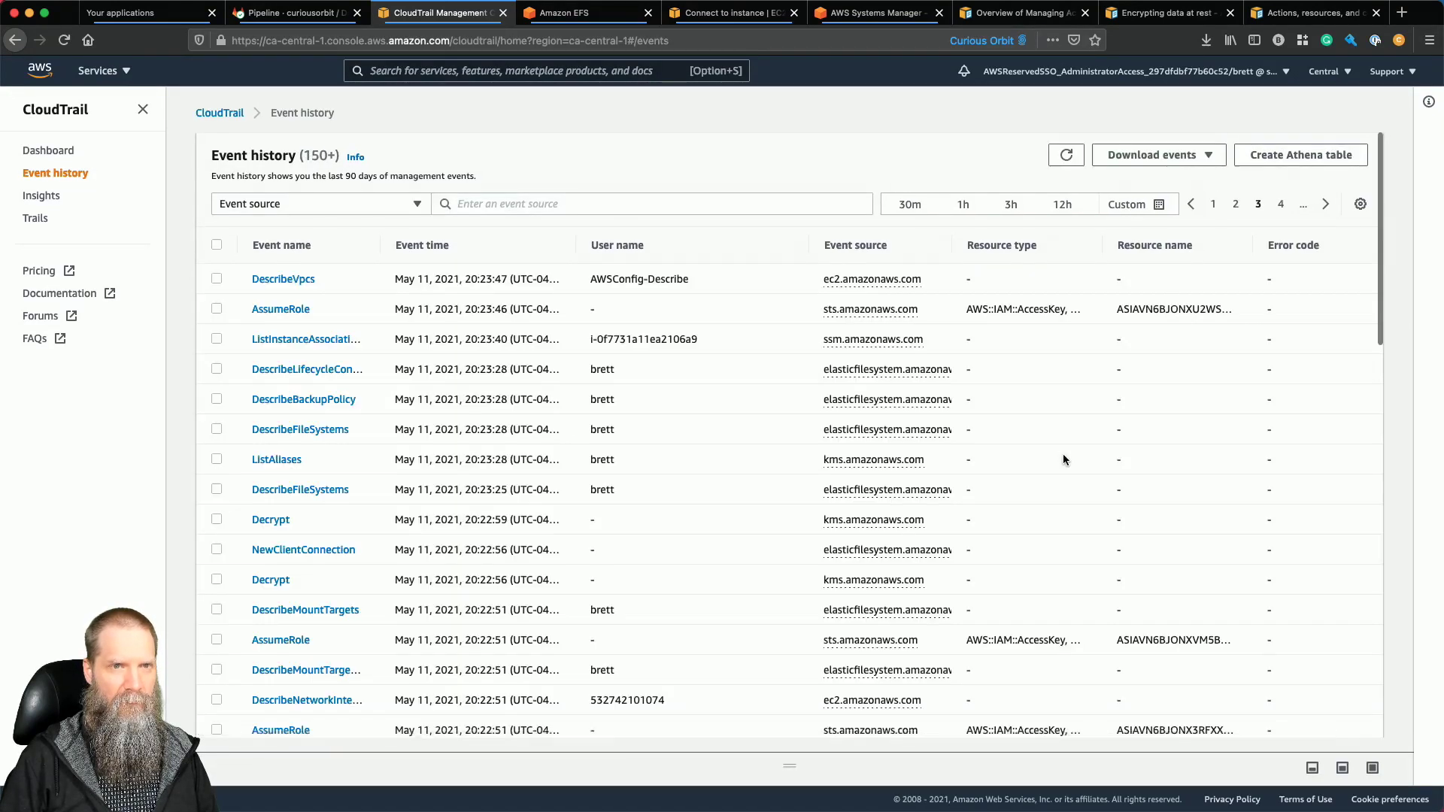
scroll(1062, 455, "down", 3)
left_click(1323, 202)
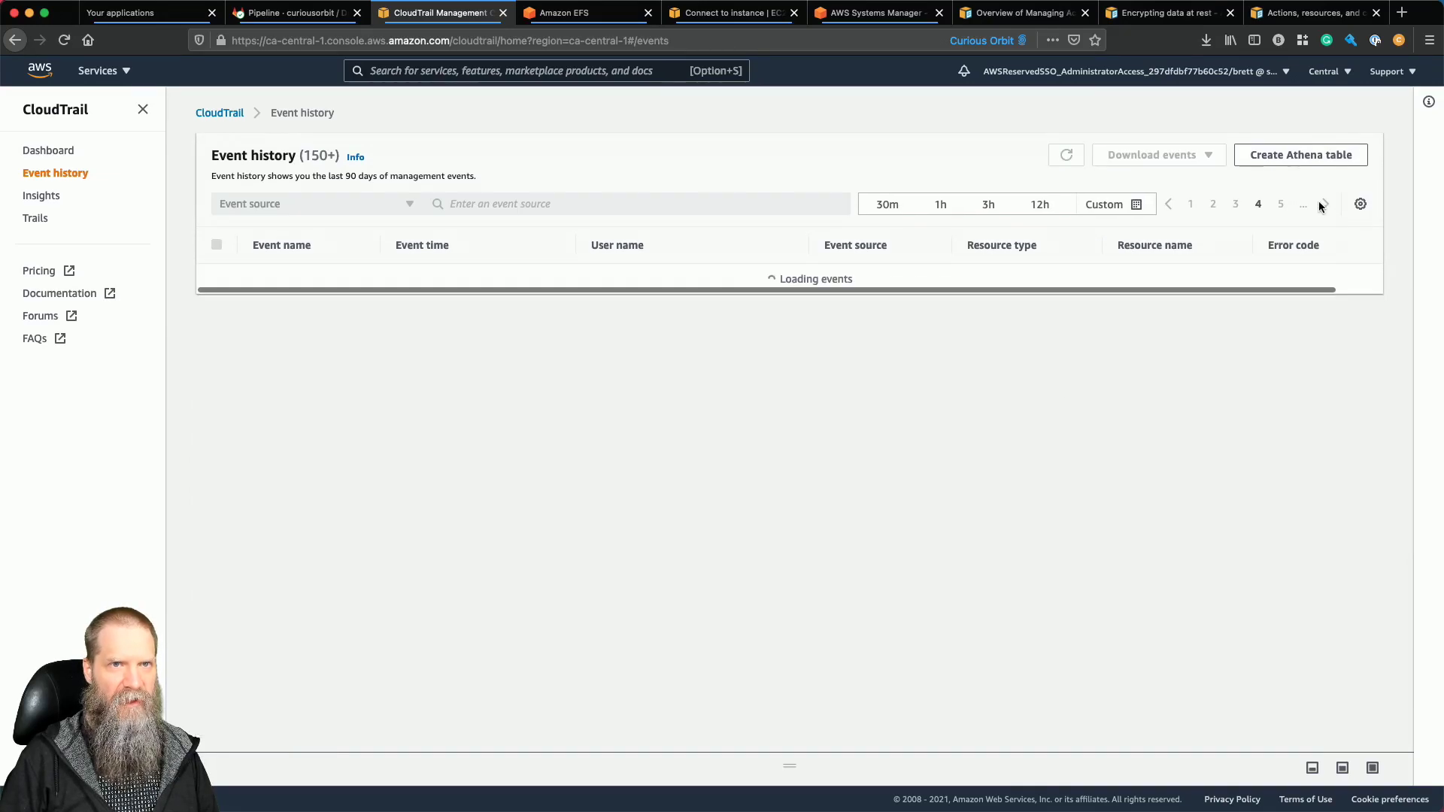
scroll(985, 511, "down", 10)
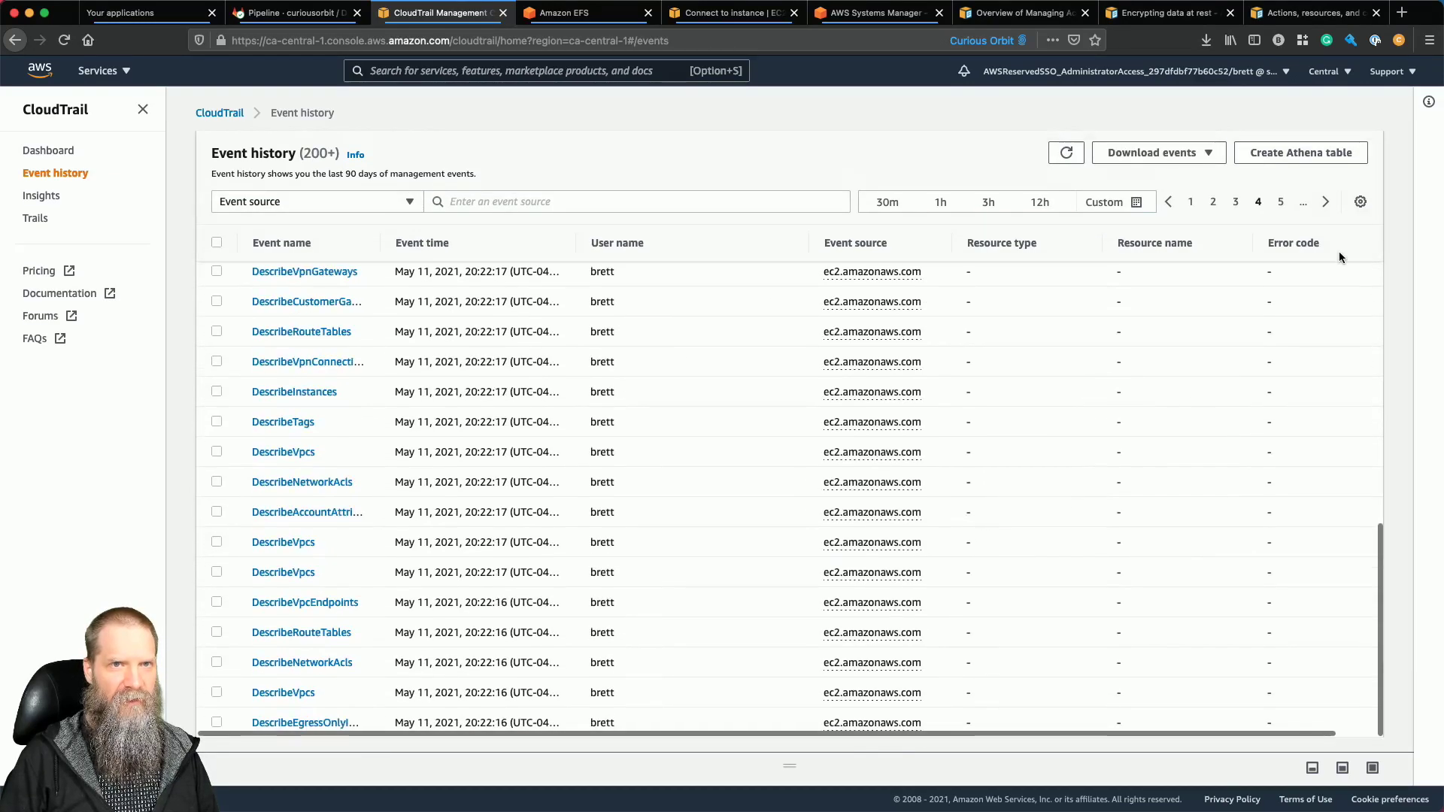
left_click(1326, 205)
scroll(1015, 515, "down", 5)
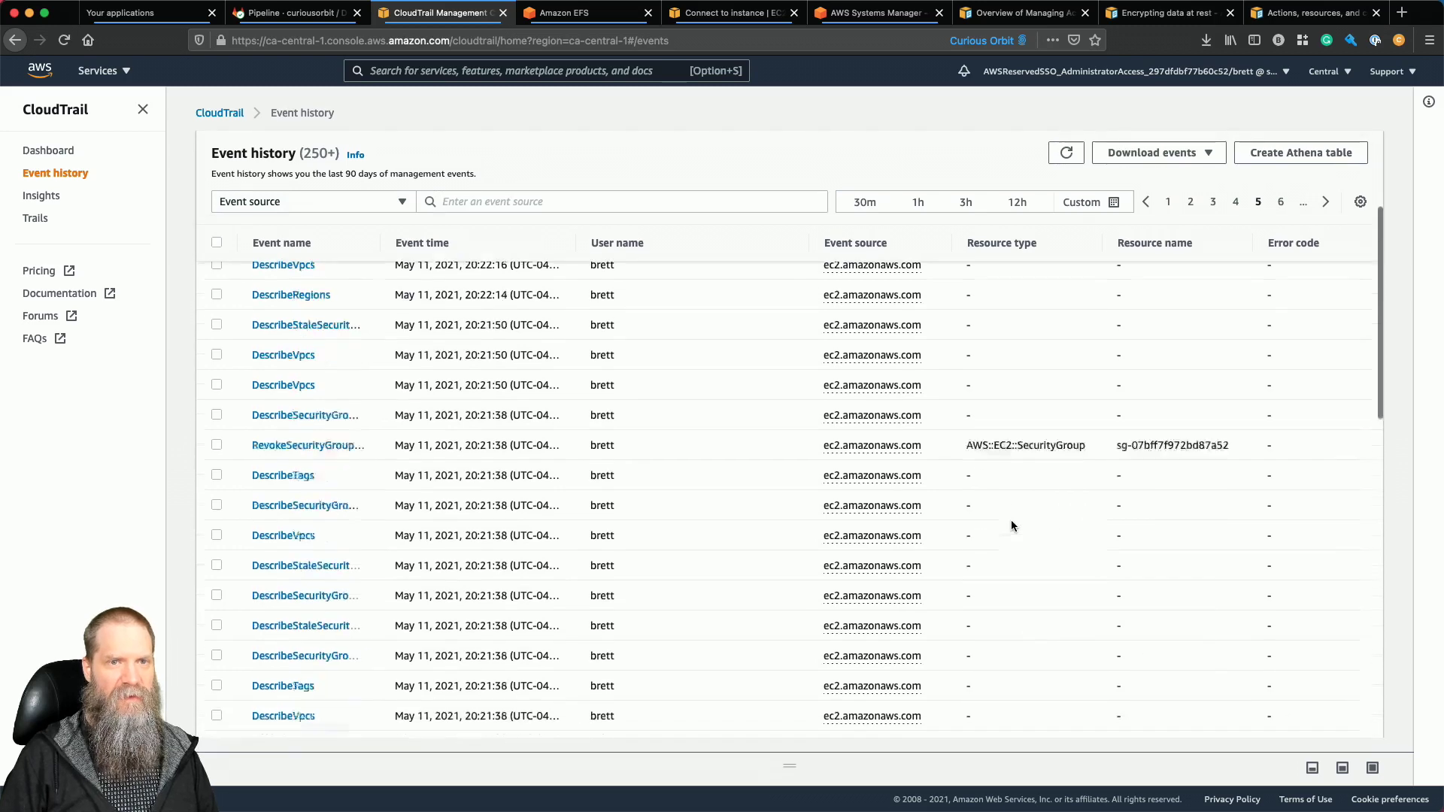
scroll(1011, 525, "down", 4)
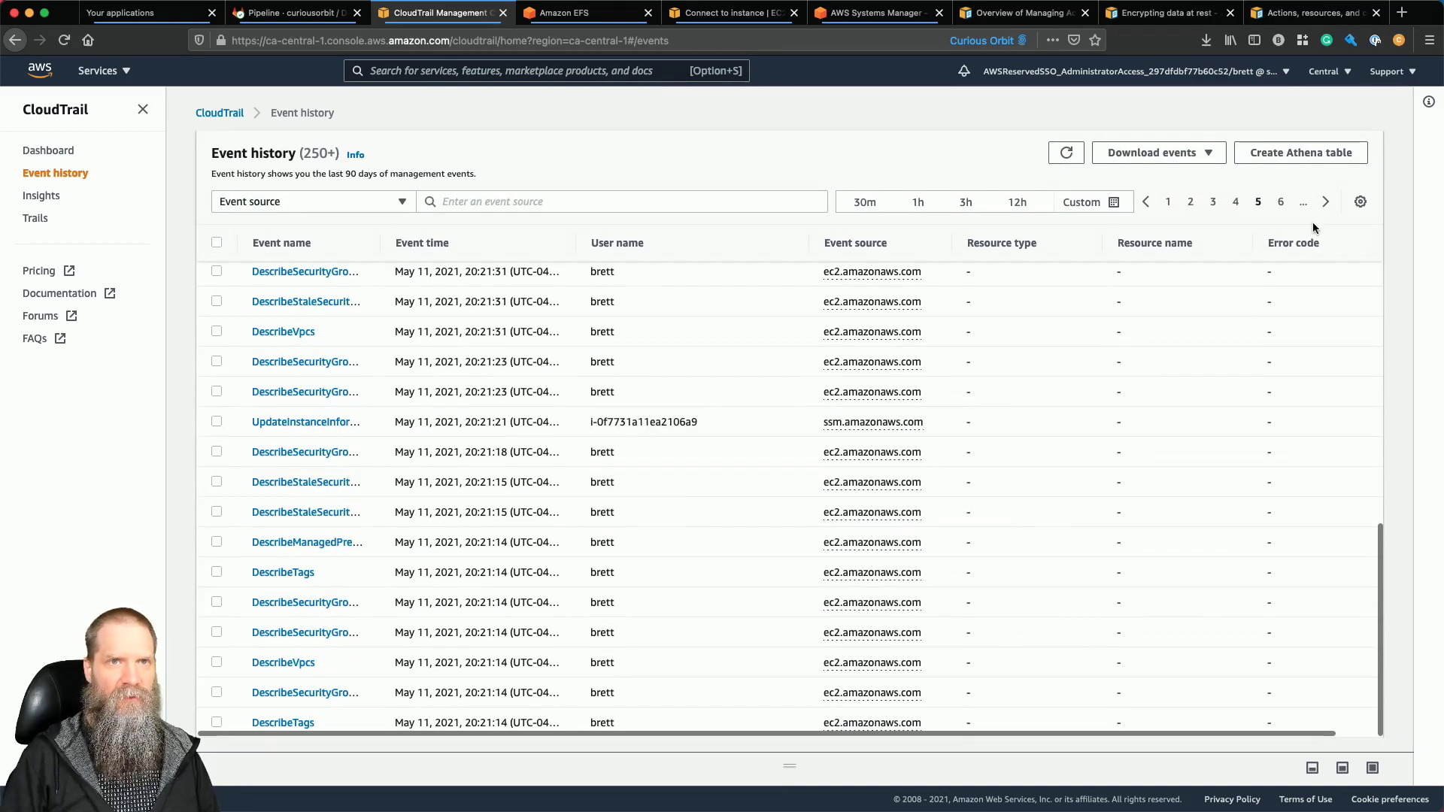
left_click(1325, 204)
scroll(982, 581, "down", 5)
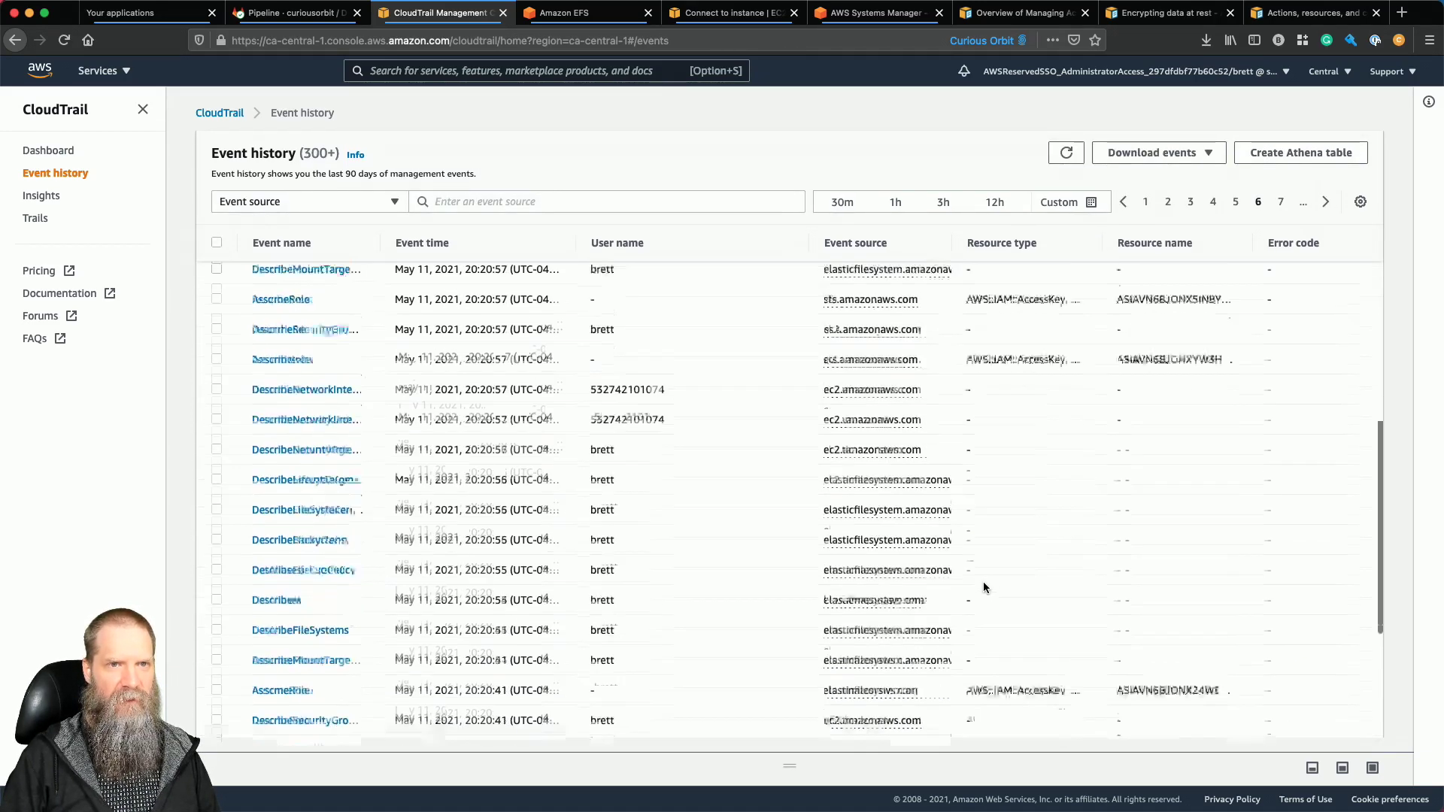
scroll(982, 586, "down", 2)
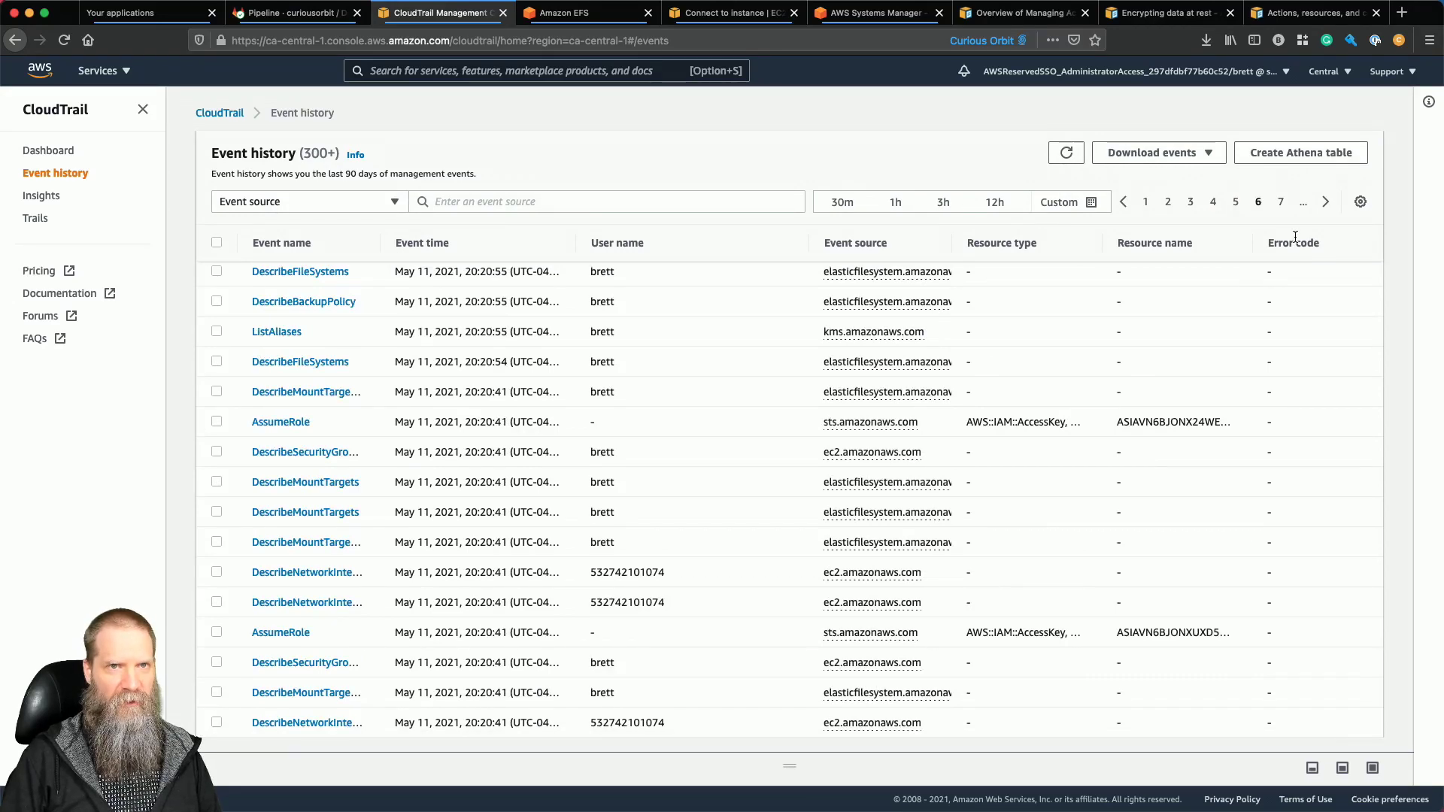
left_click(1326, 203)
scroll(970, 466, "down", 10)
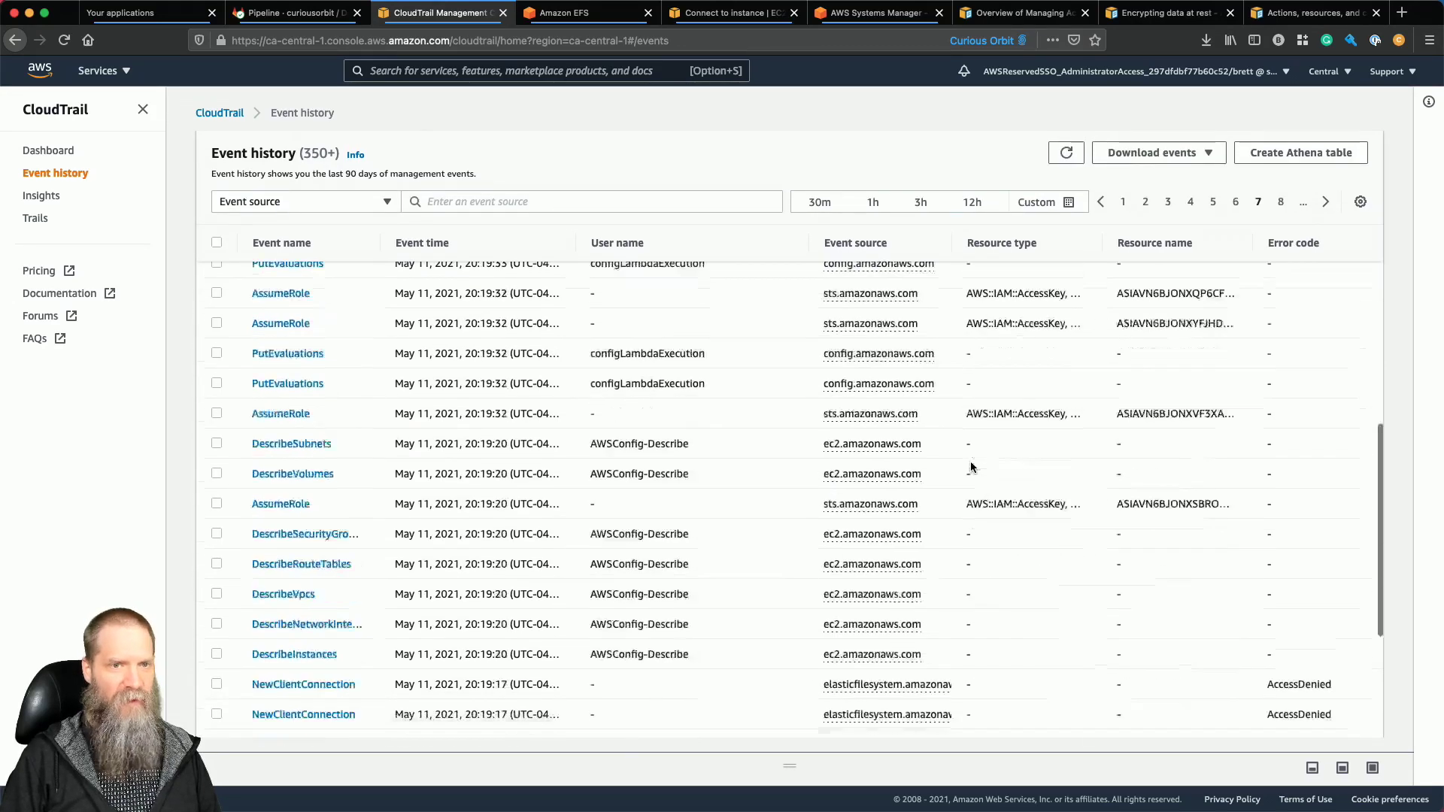
scroll(971, 466, "up", 10)
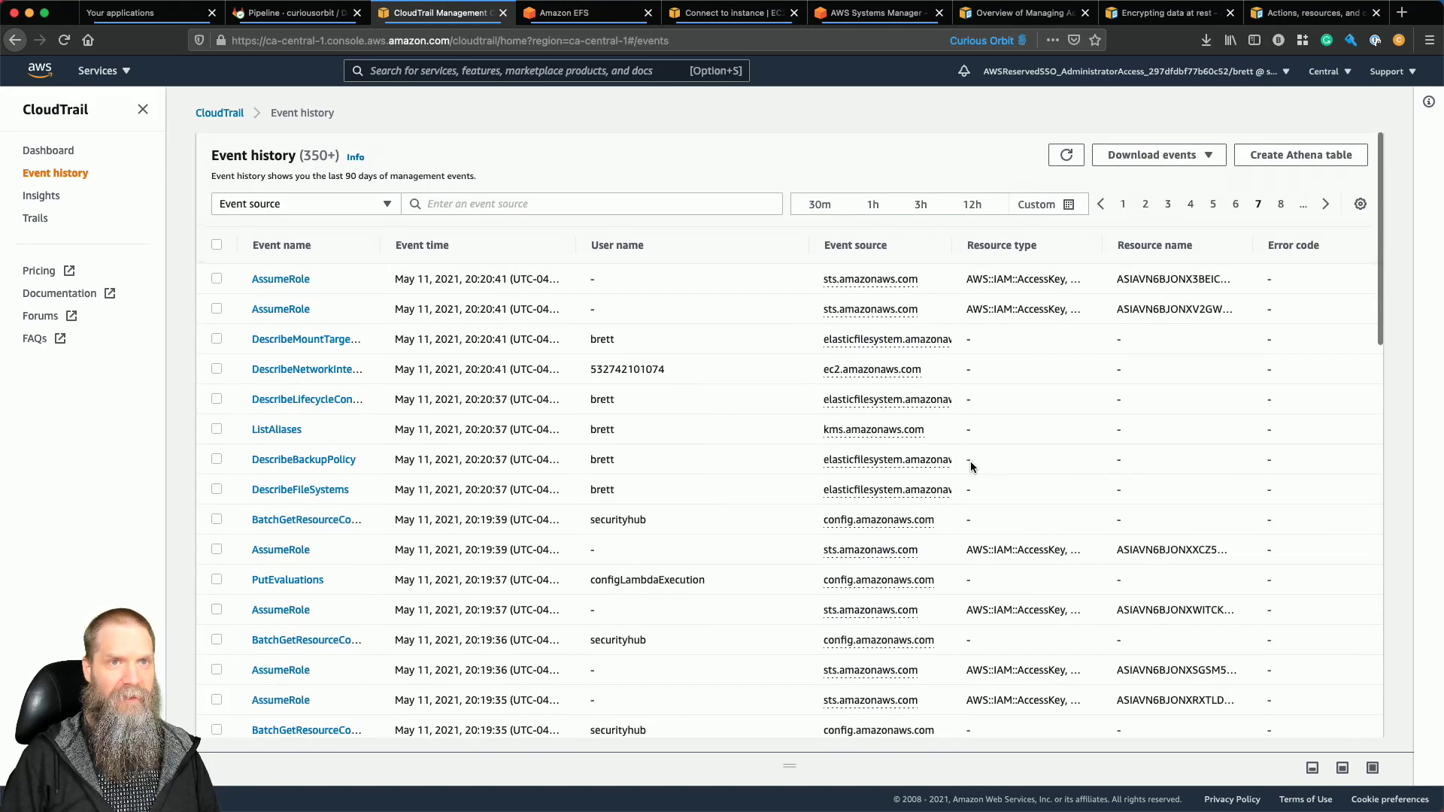
left_click(1124, 204)
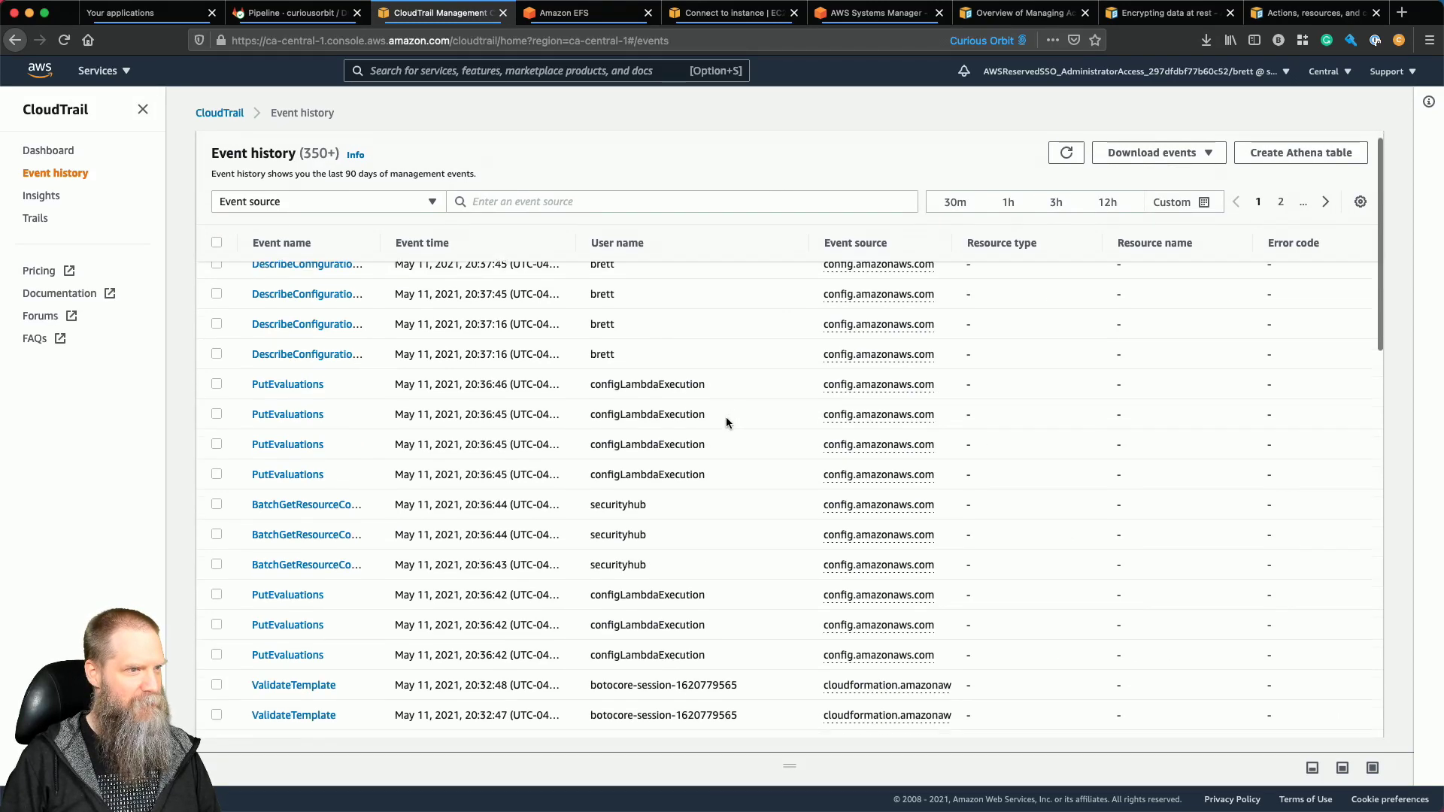
Filter the event history by event source elasticfilesystem.amazonaws.com and check the listed events for error codes.
left_click(609, 204)
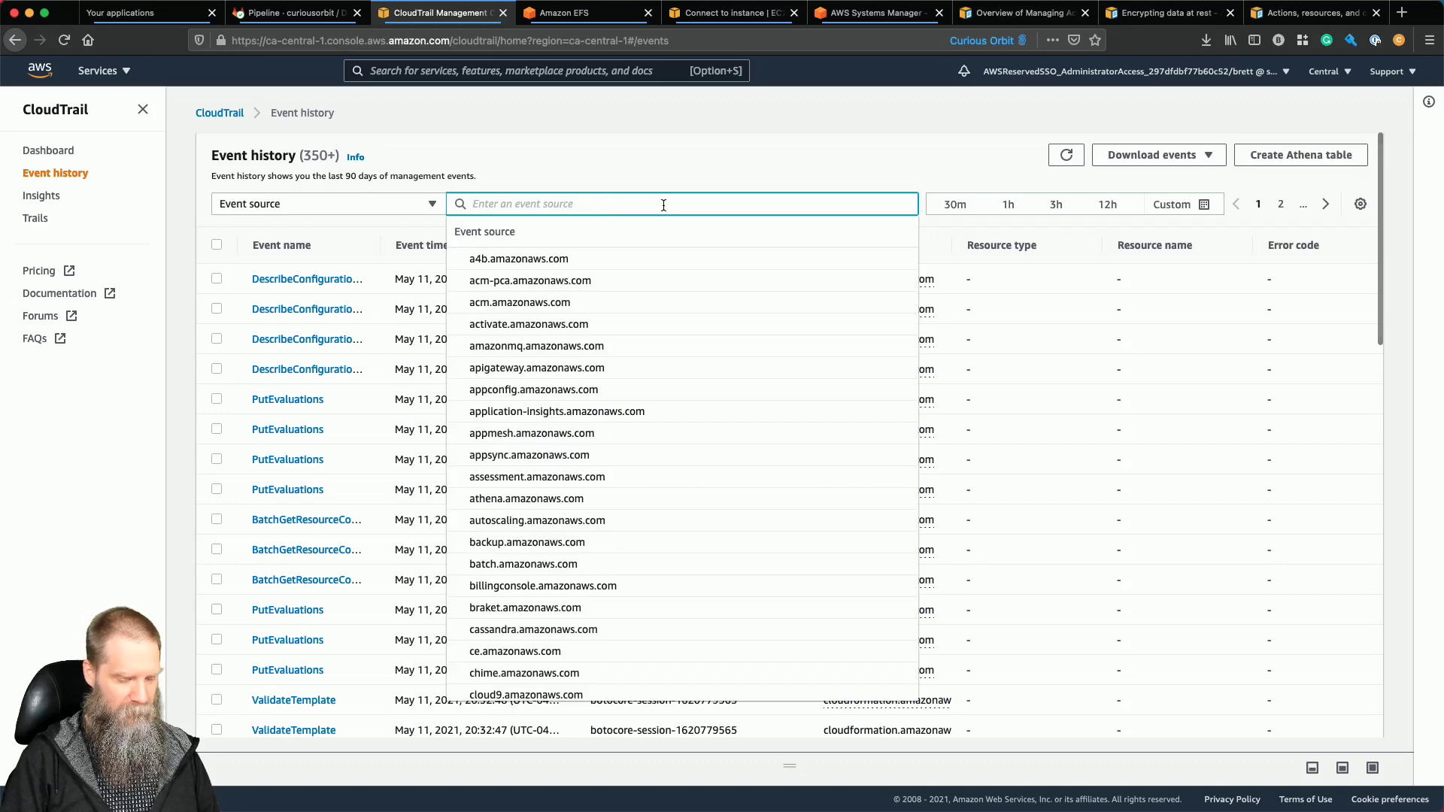
type("file")
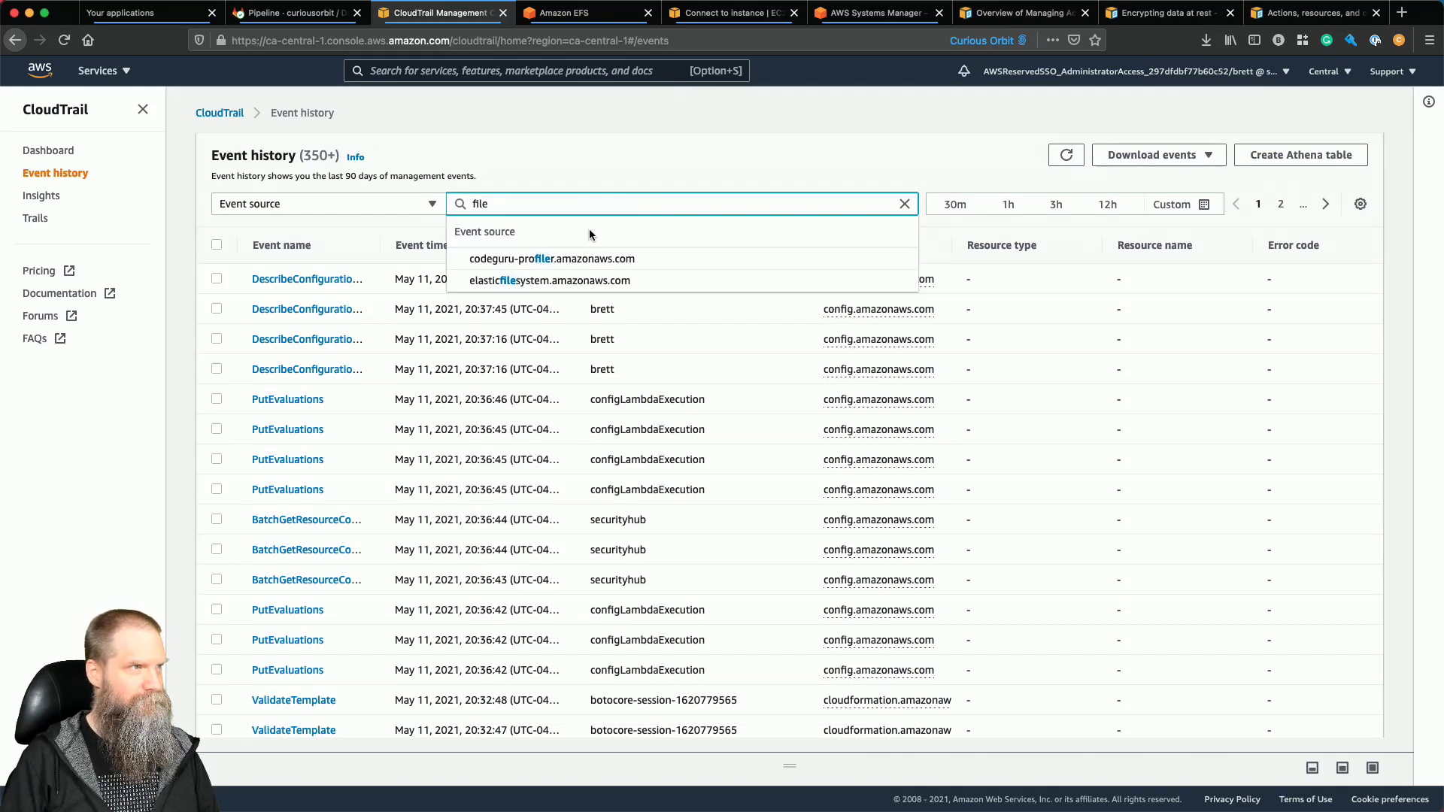
left_click(561, 280)
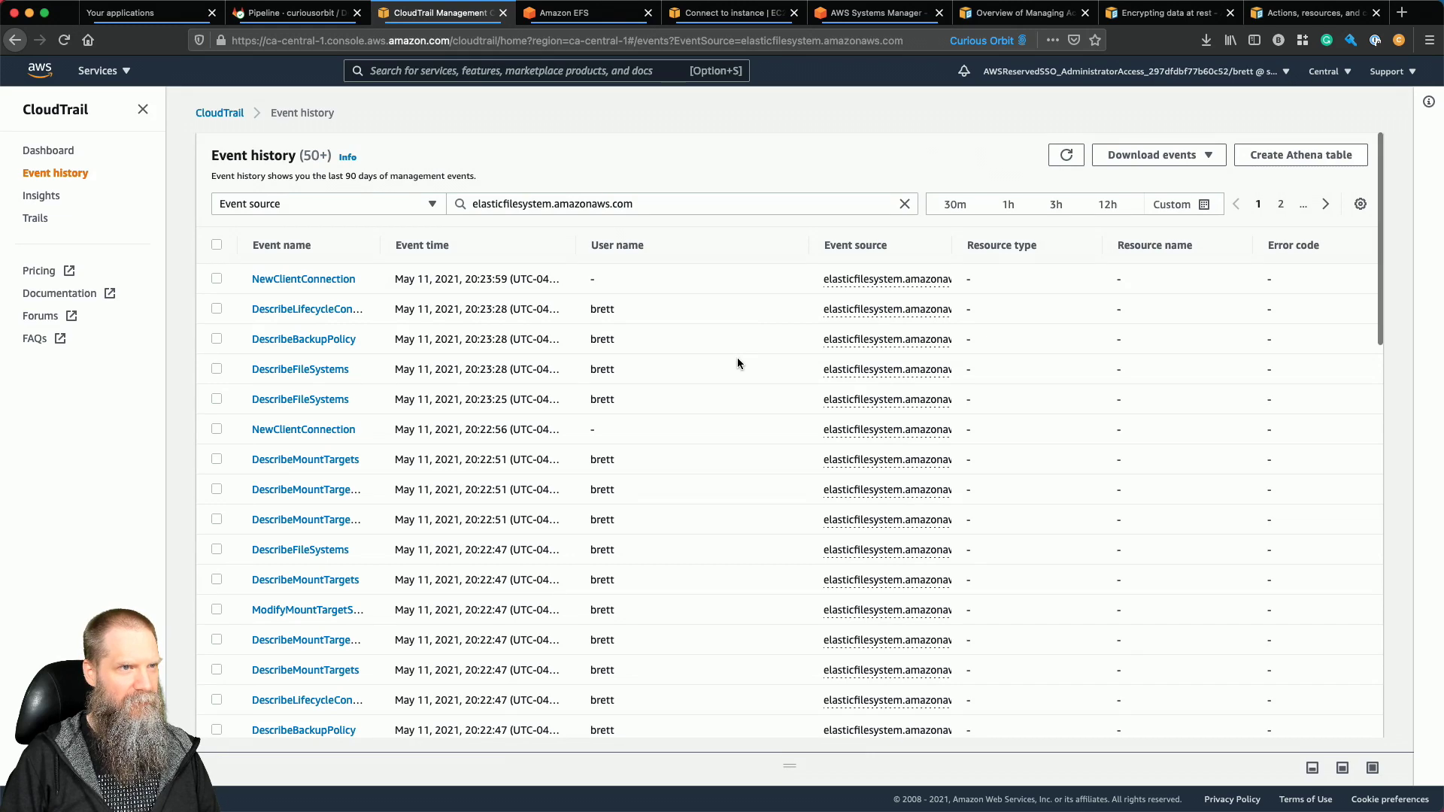
scroll(737, 361, "down", 10)
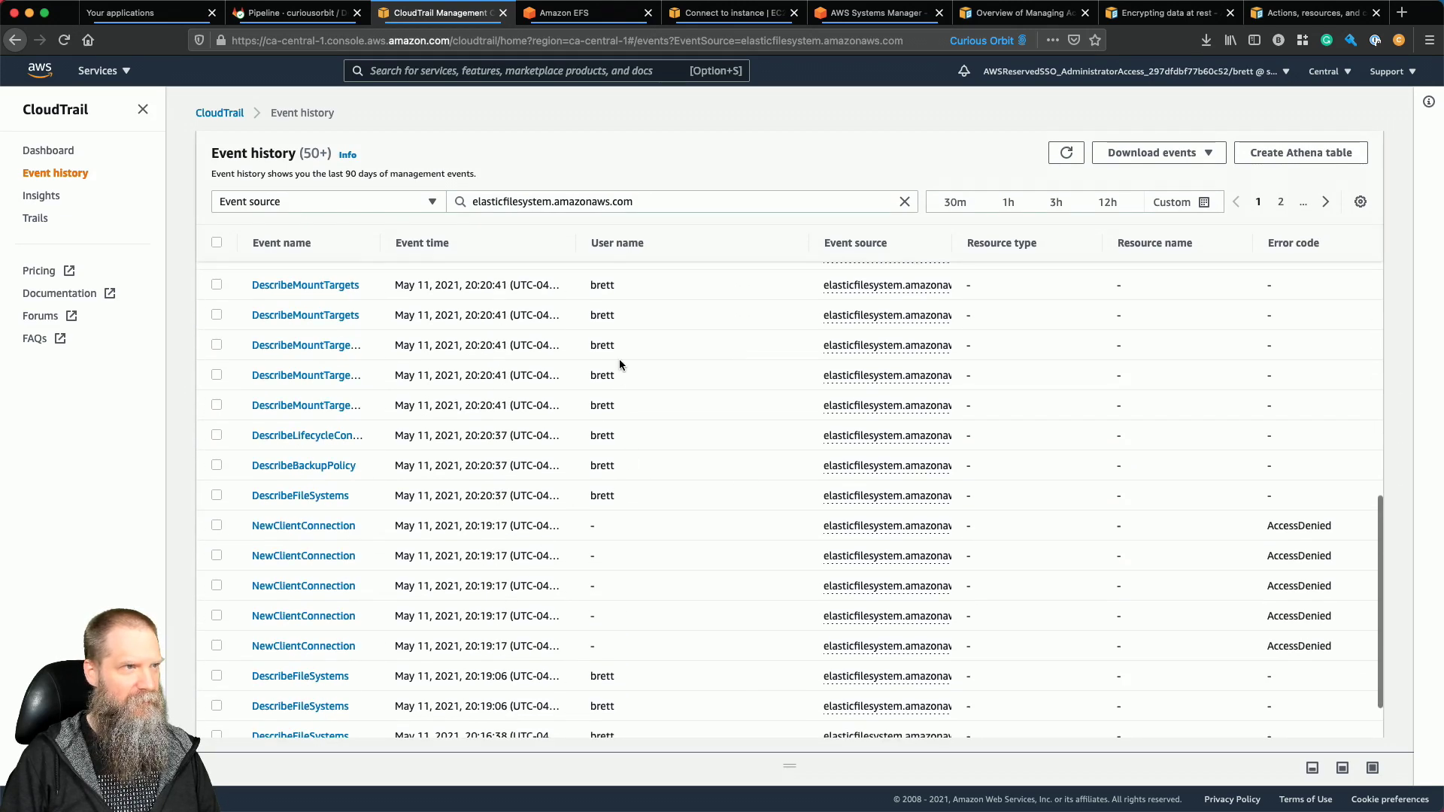
scroll(619, 358, "up", 10)
Filter the event history by event source kms.amazonaws.com and check the first three pages for error codes.
left_click(905, 202)
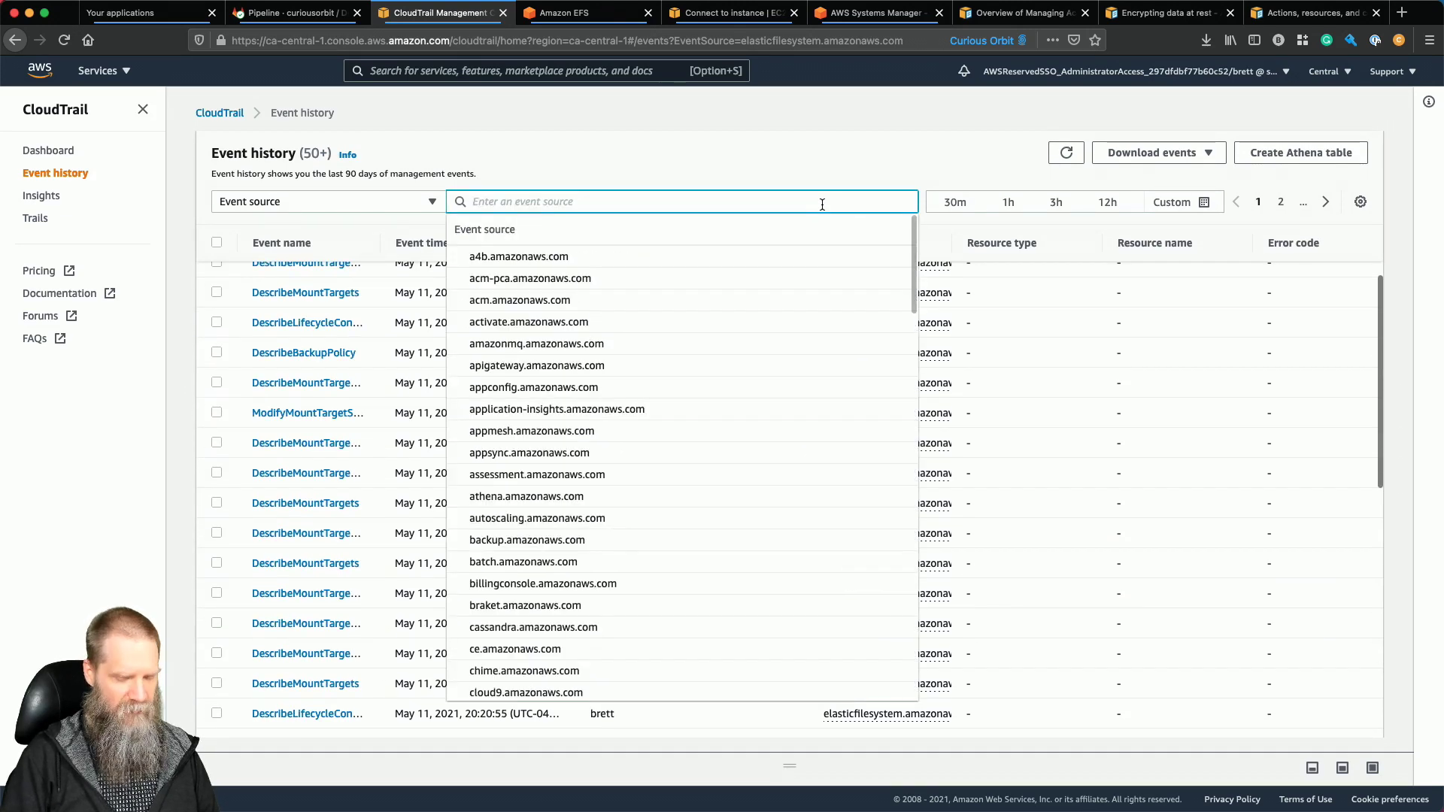
type("kms")
left_click(621, 263)
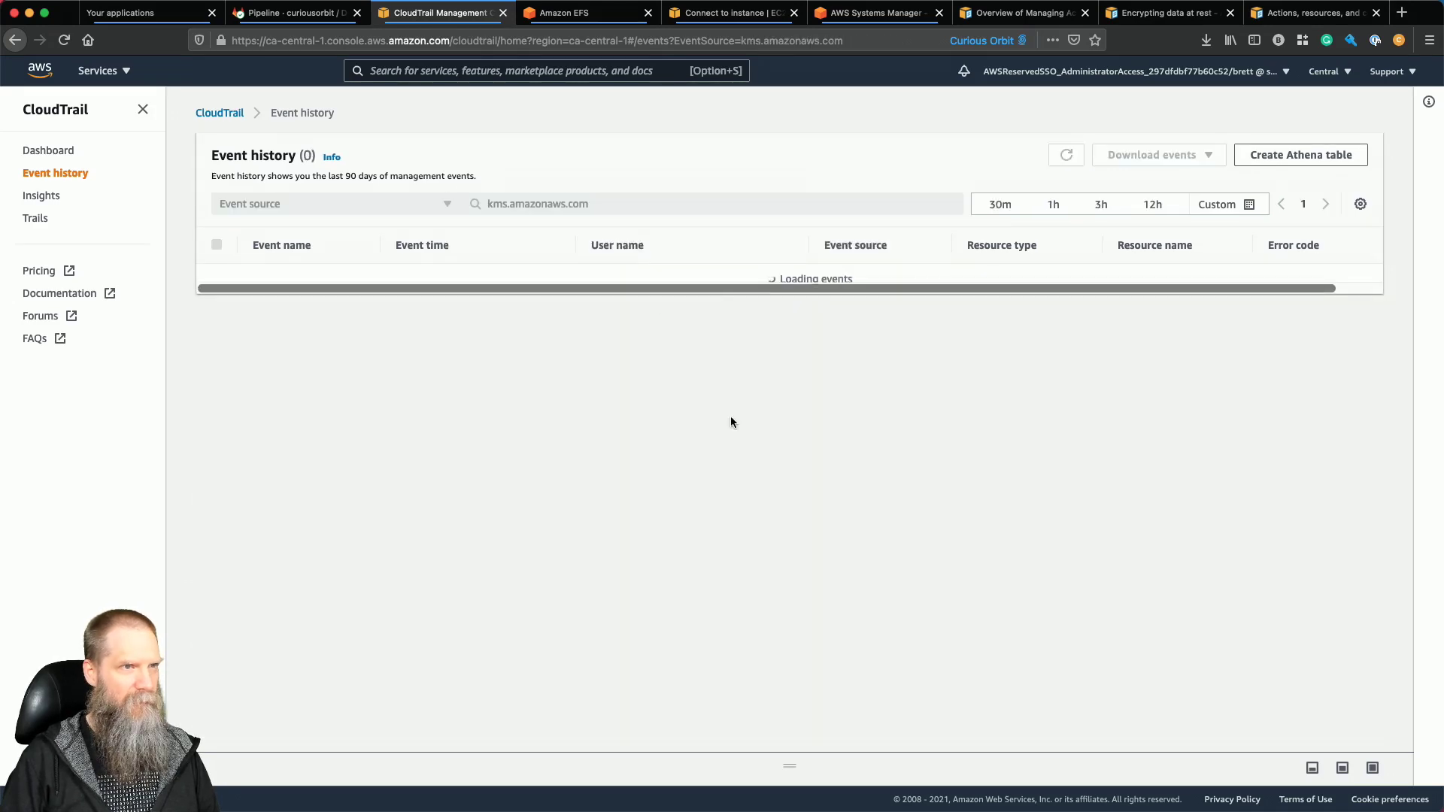
scroll(730, 445, "down", 5)
scroll(730, 445, "down", 5)
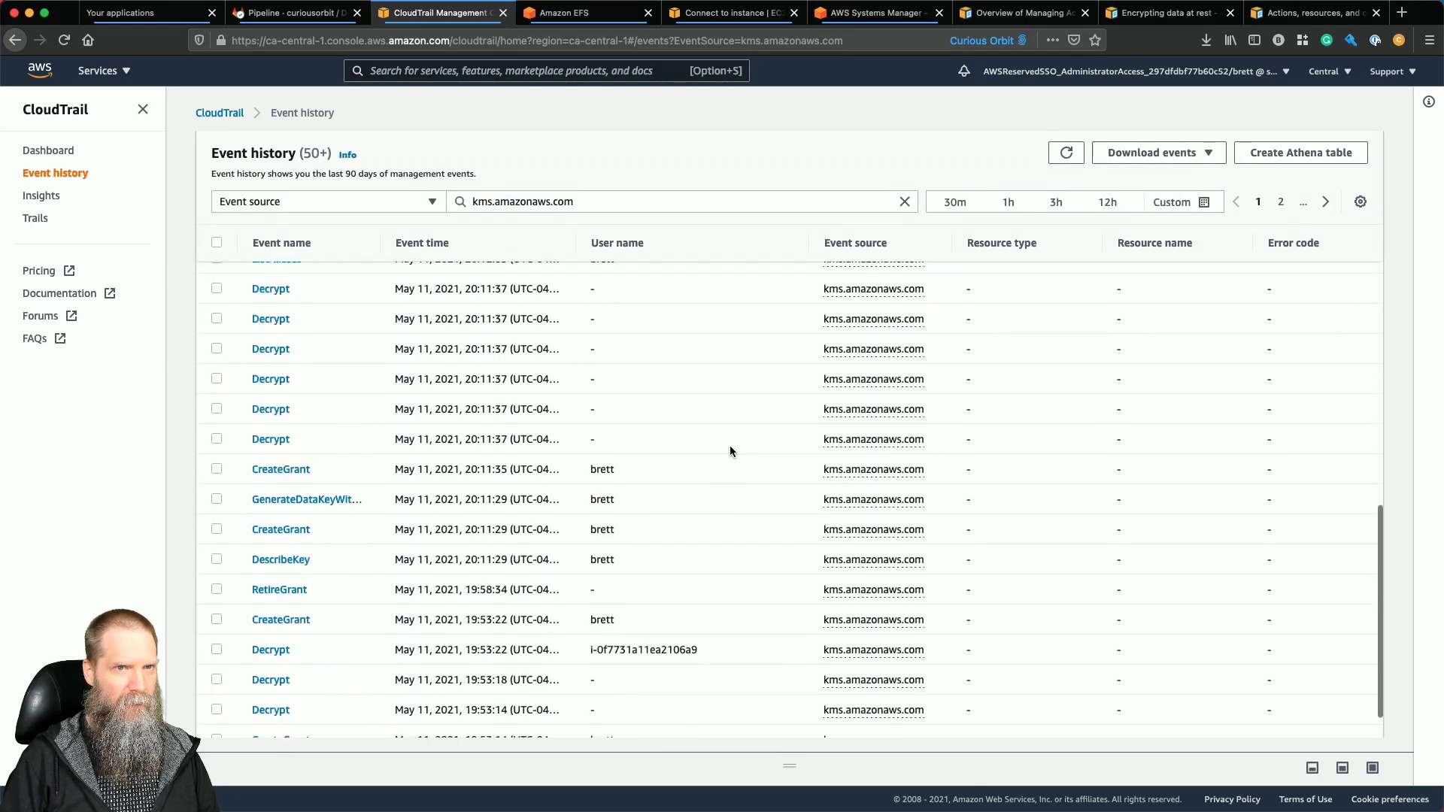
left_click(1325, 203)
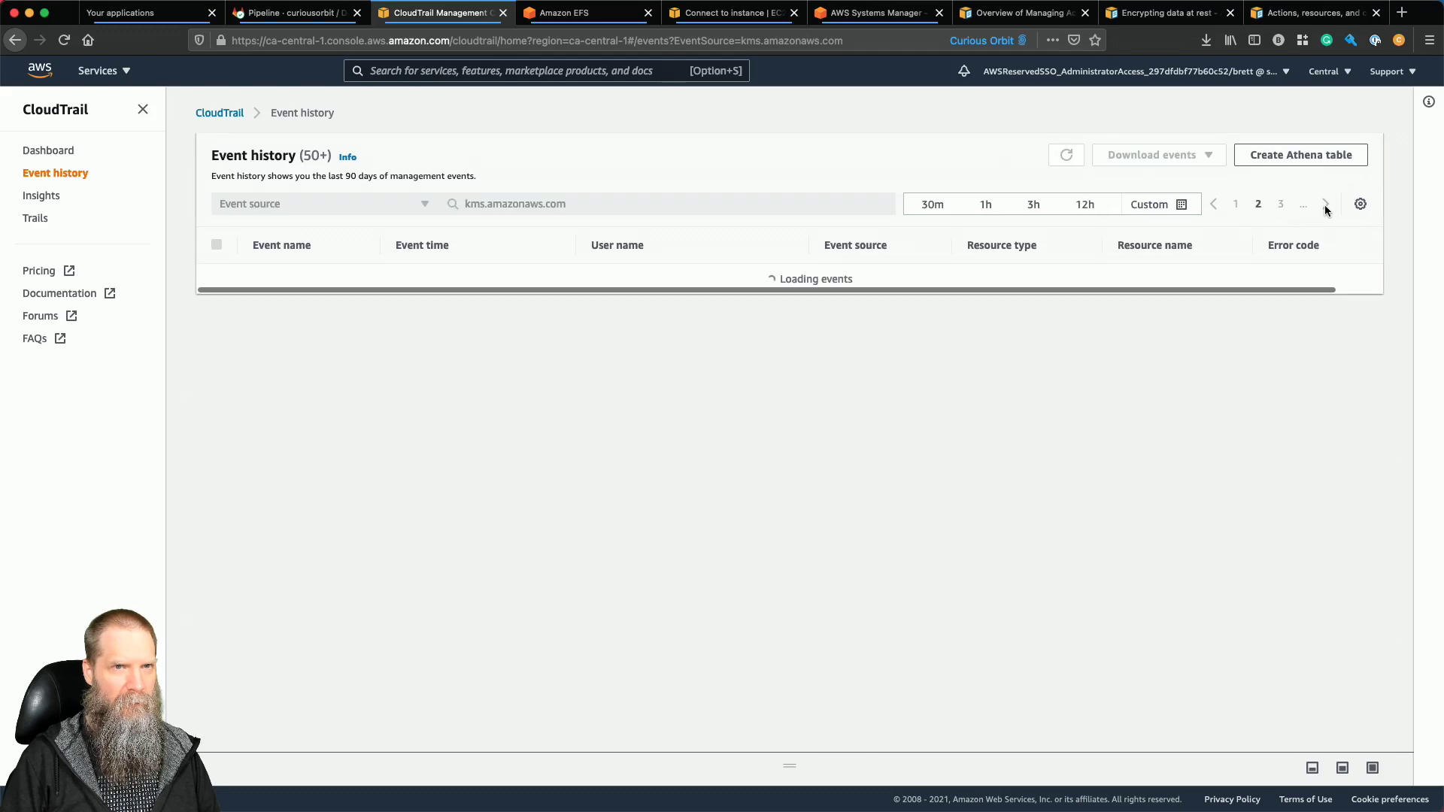
scroll(963, 463, "down", 10)
scroll(957, 470, "down", 5)
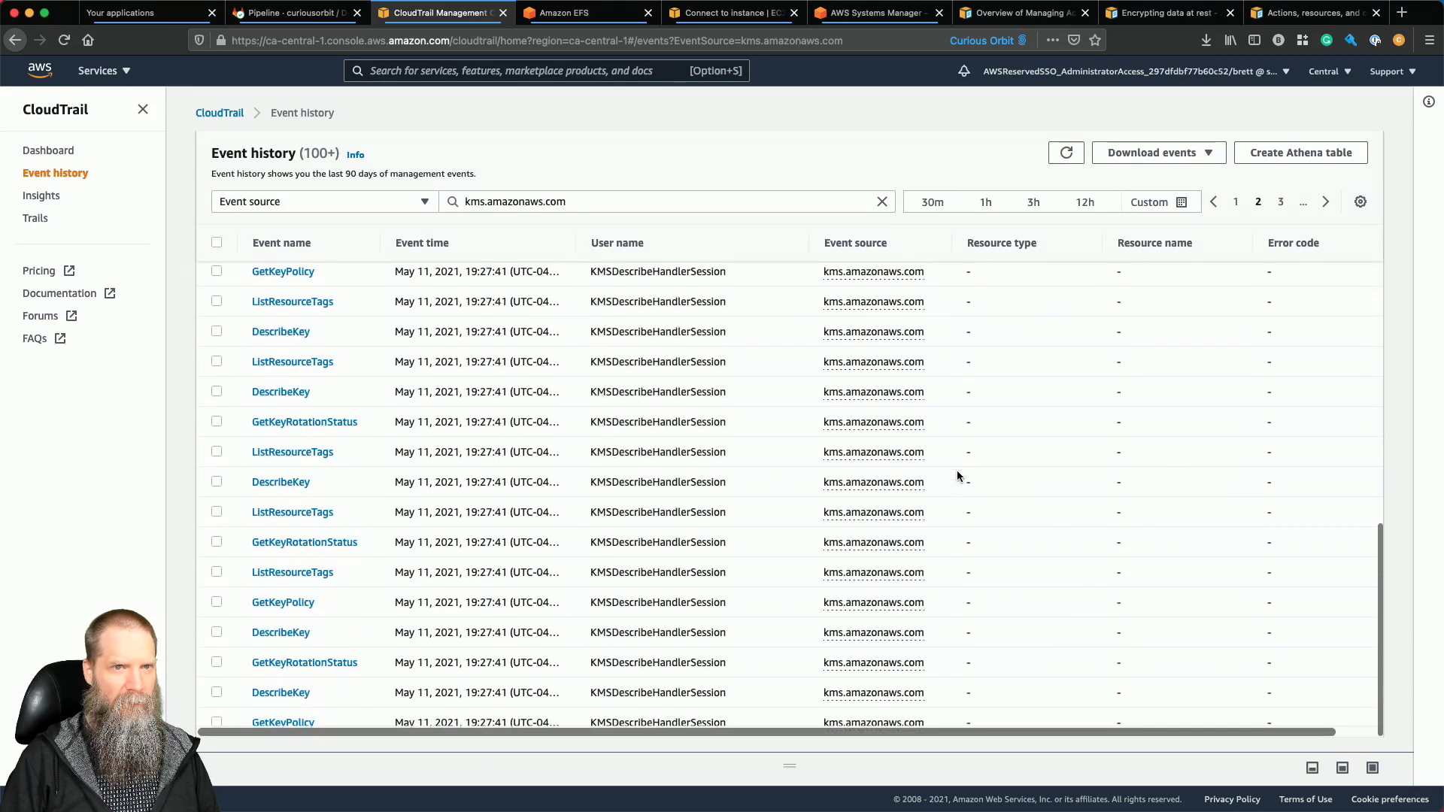
left_click(1325, 201)
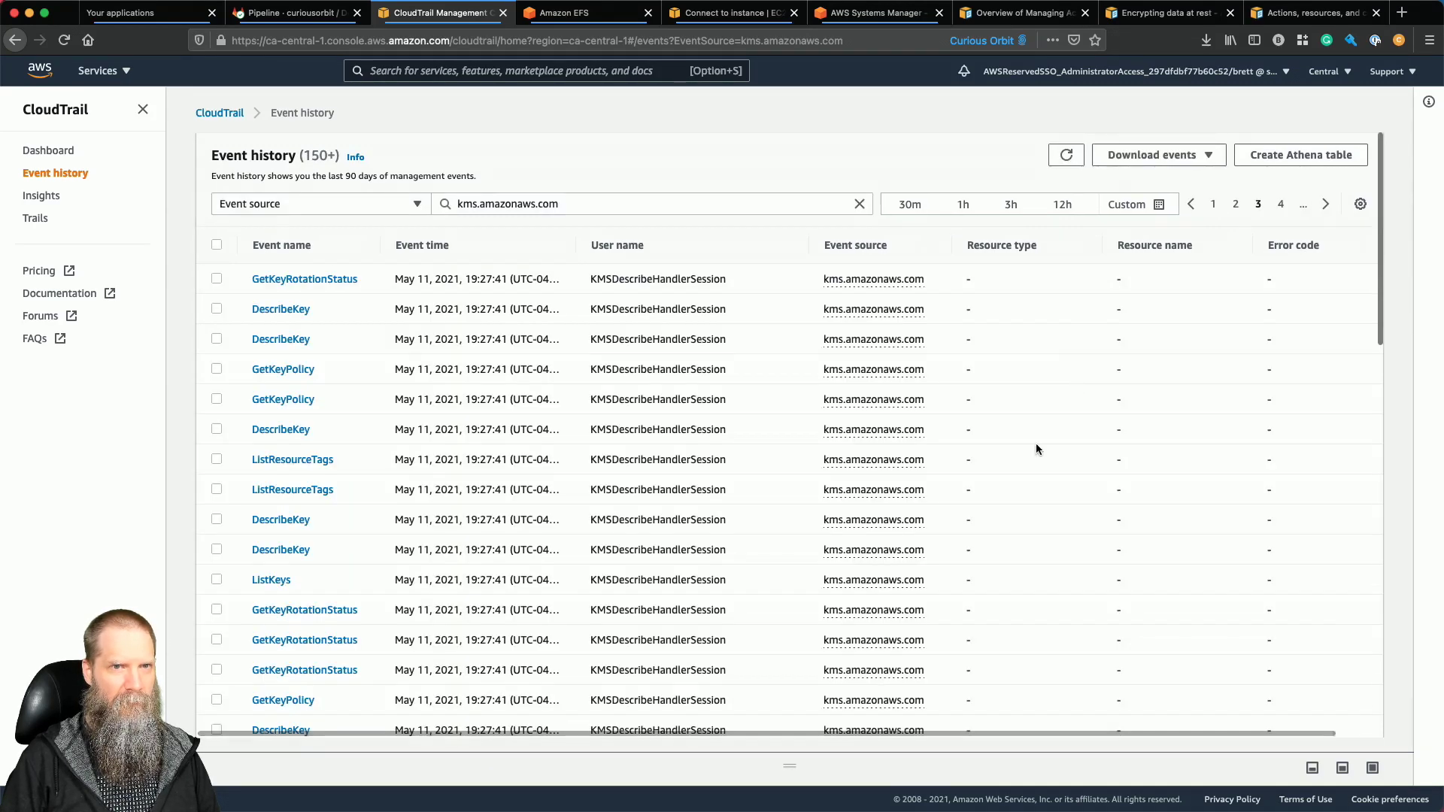
scroll(1036, 448, "down", 3)
scroll(1035, 449, "down", 3)
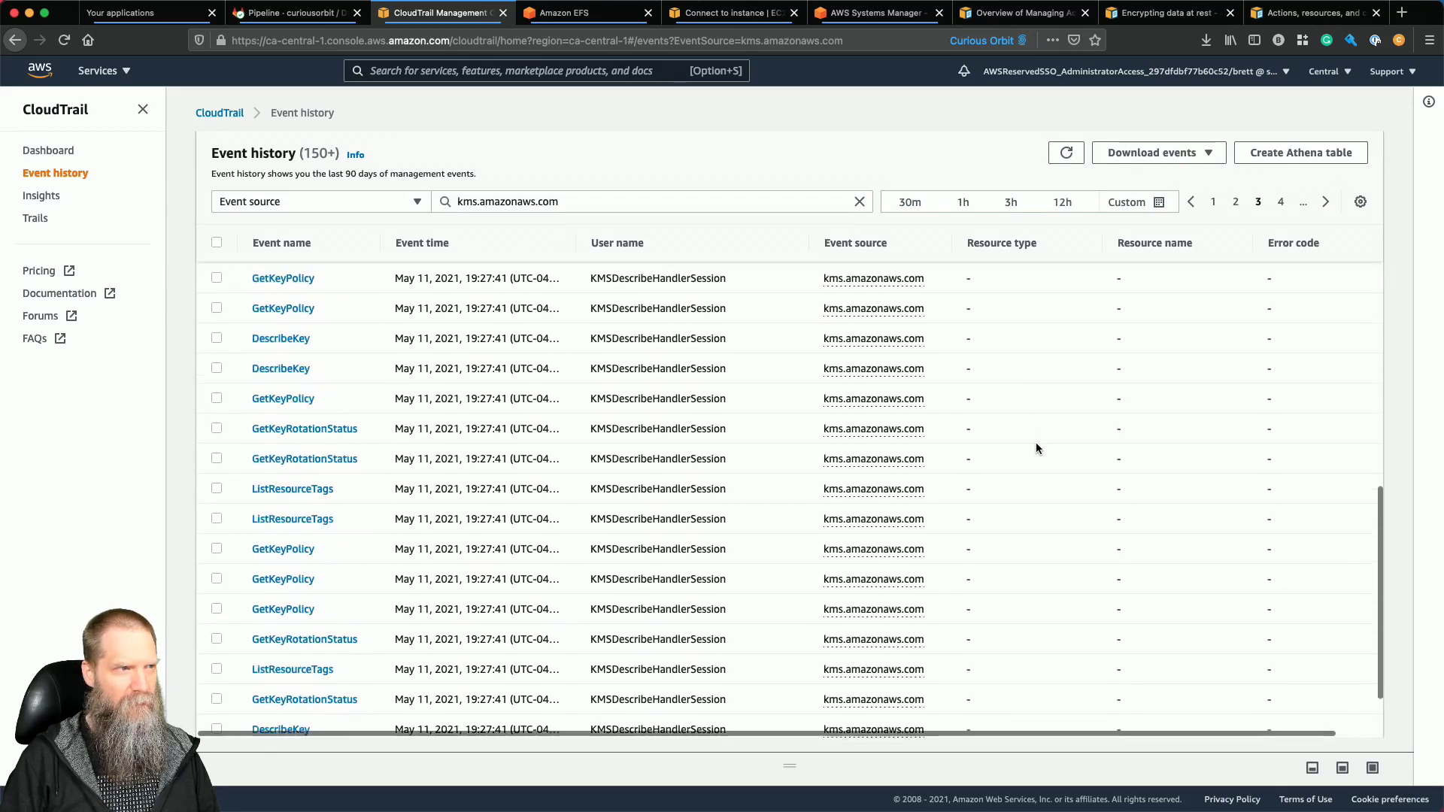
scroll(1035, 448, "up", 3)
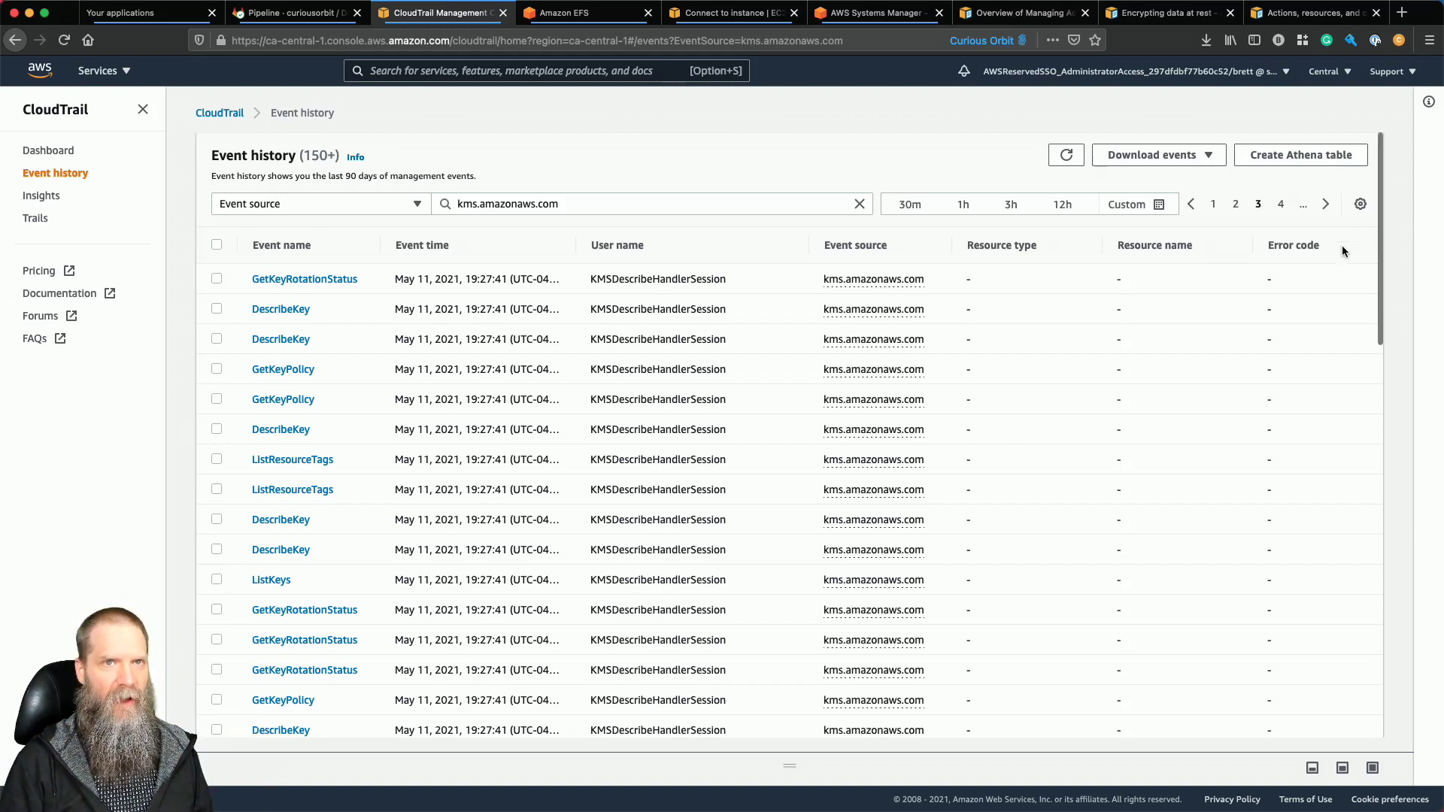
Go back to the first page of KMS events, narrow the User name column, and recheck the error codes through page three.
left_click(1210, 204)
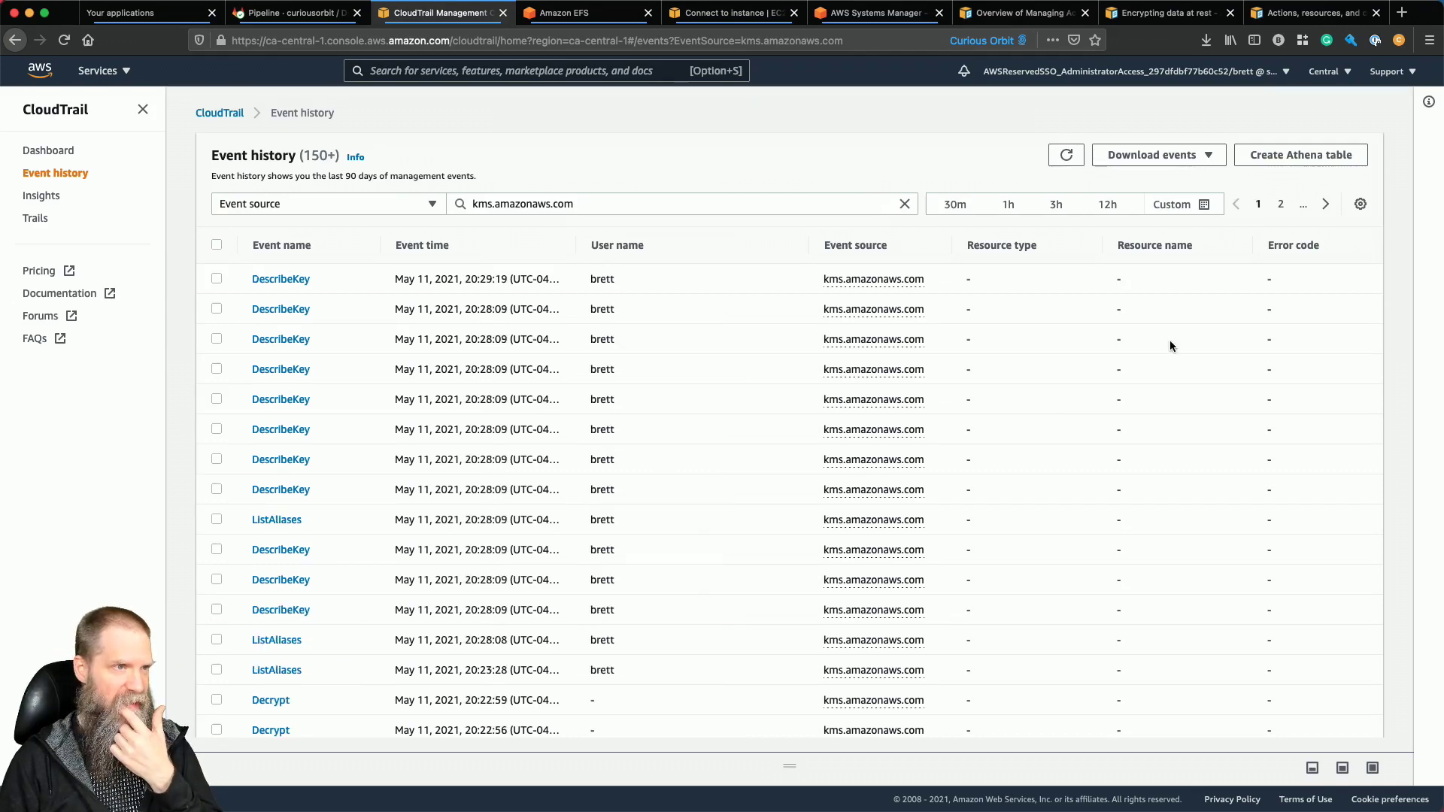
left_click_drag(805, 242, 666, 242)
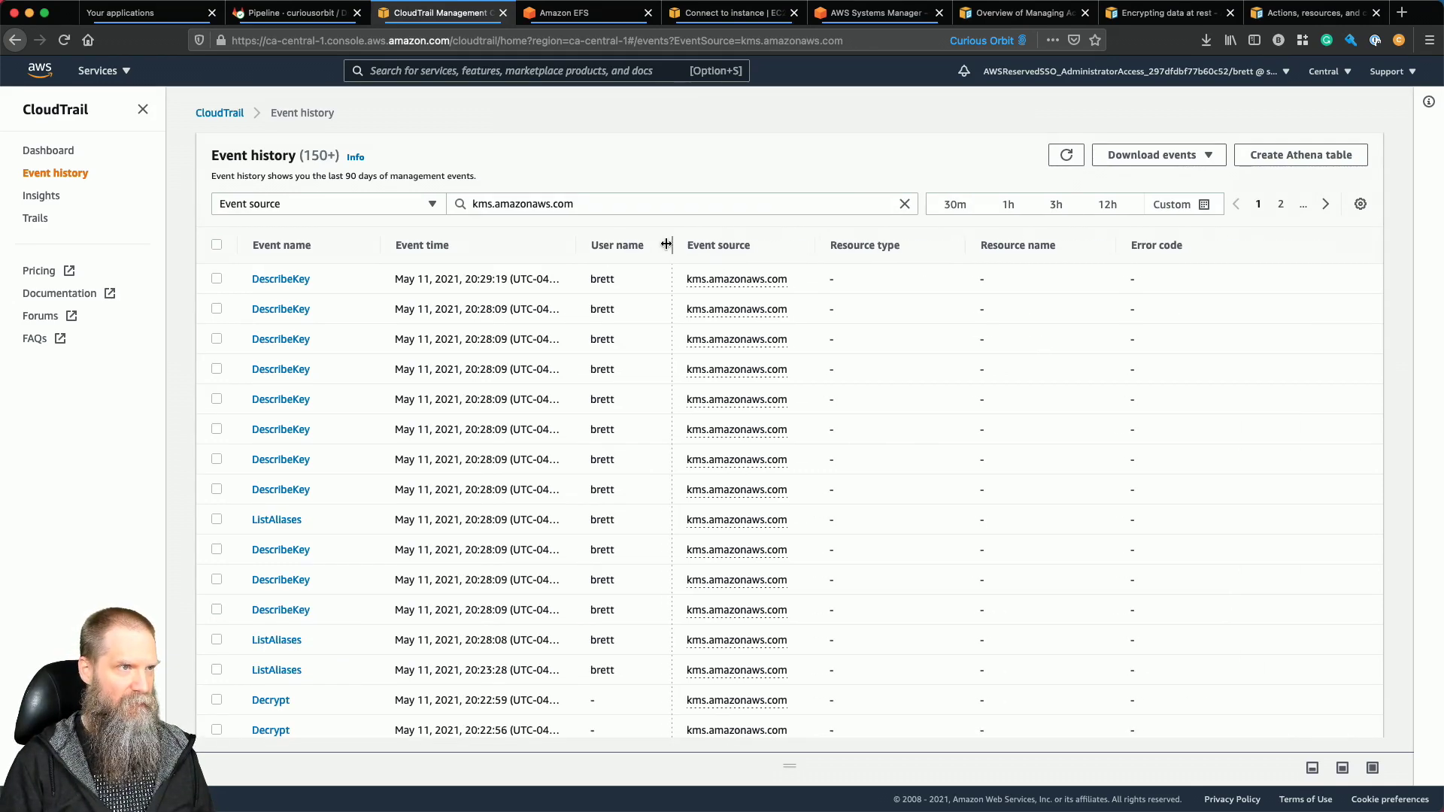
scroll(999, 425, "down", 10)
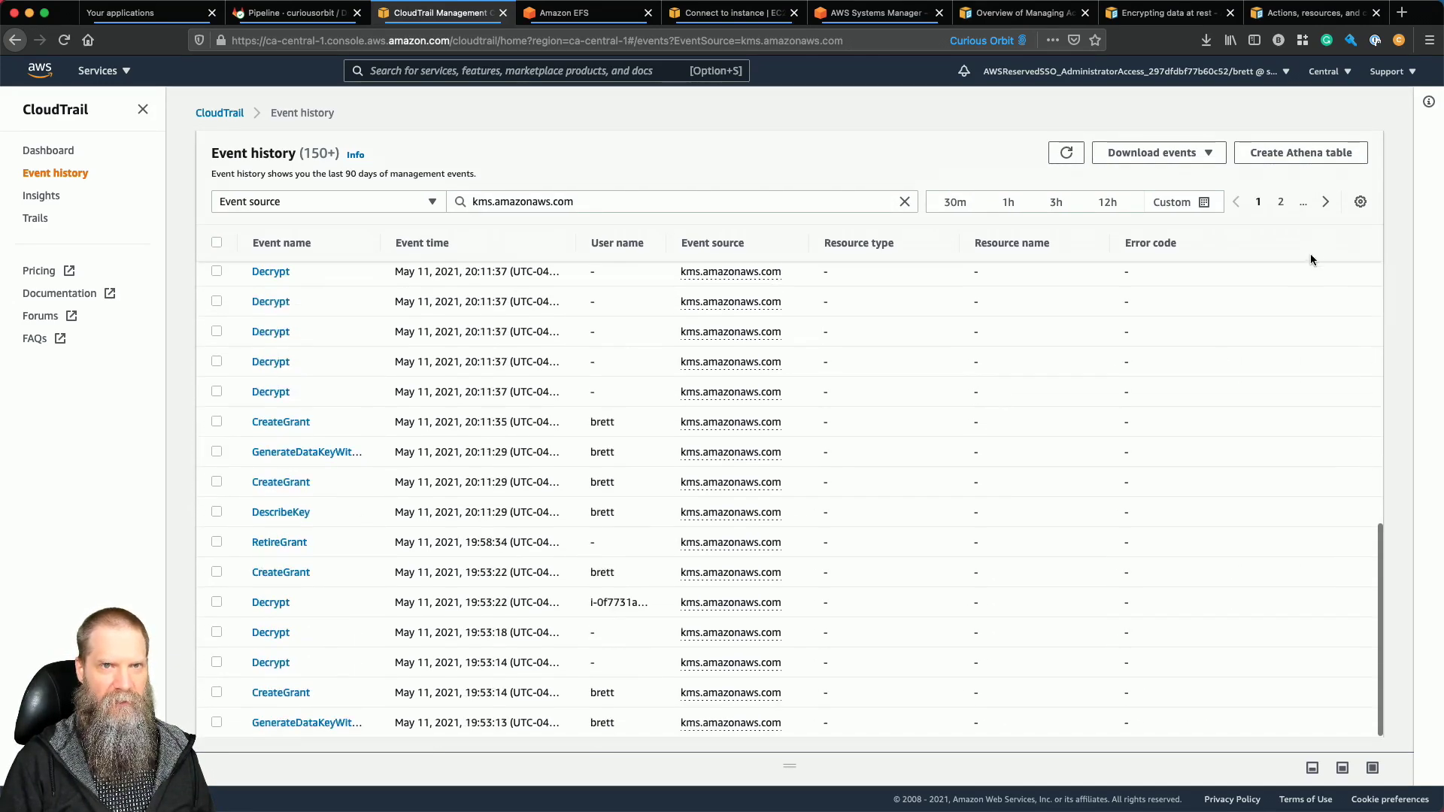
left_click(1325, 203)
scroll(1164, 451, "down", 10)
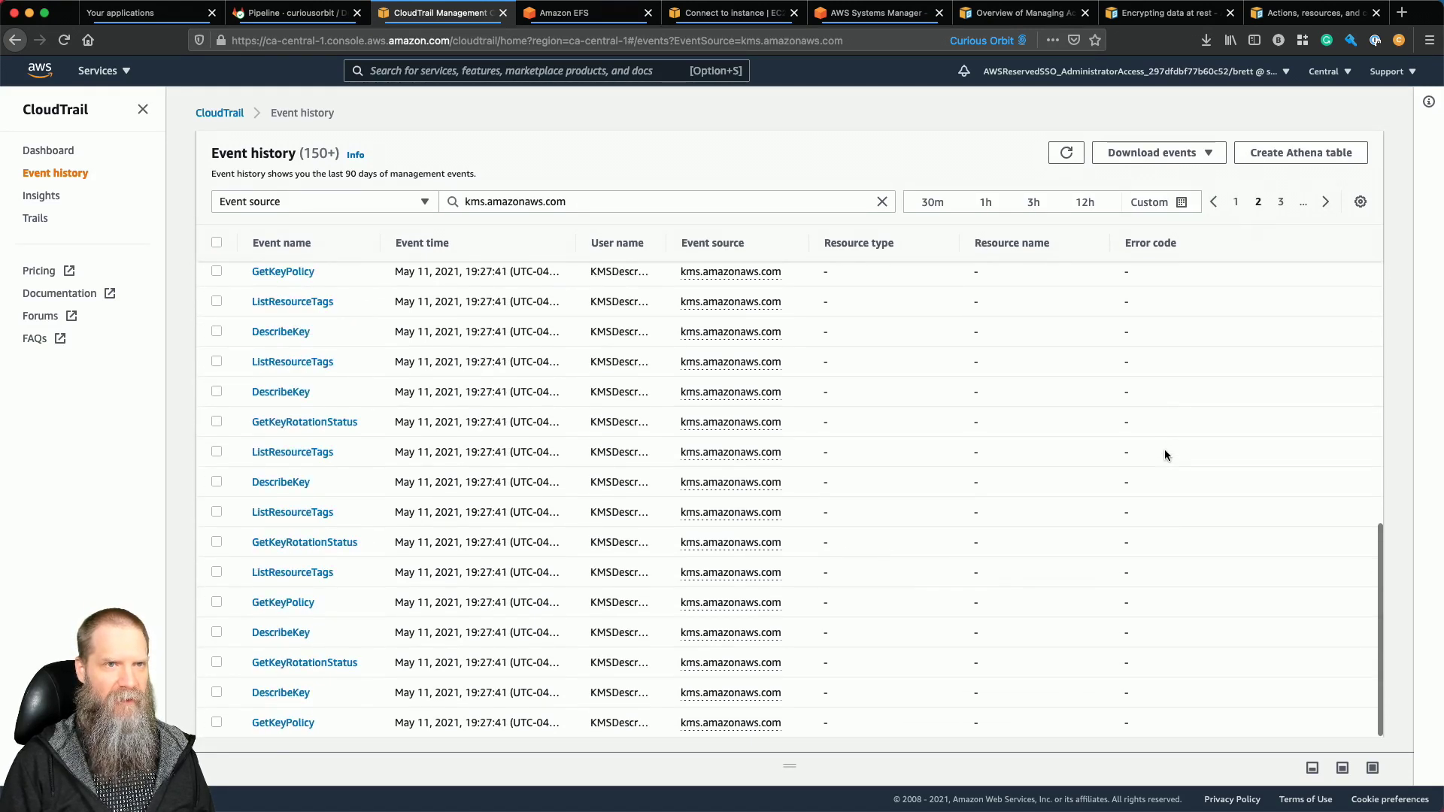
left_click(1325, 203)
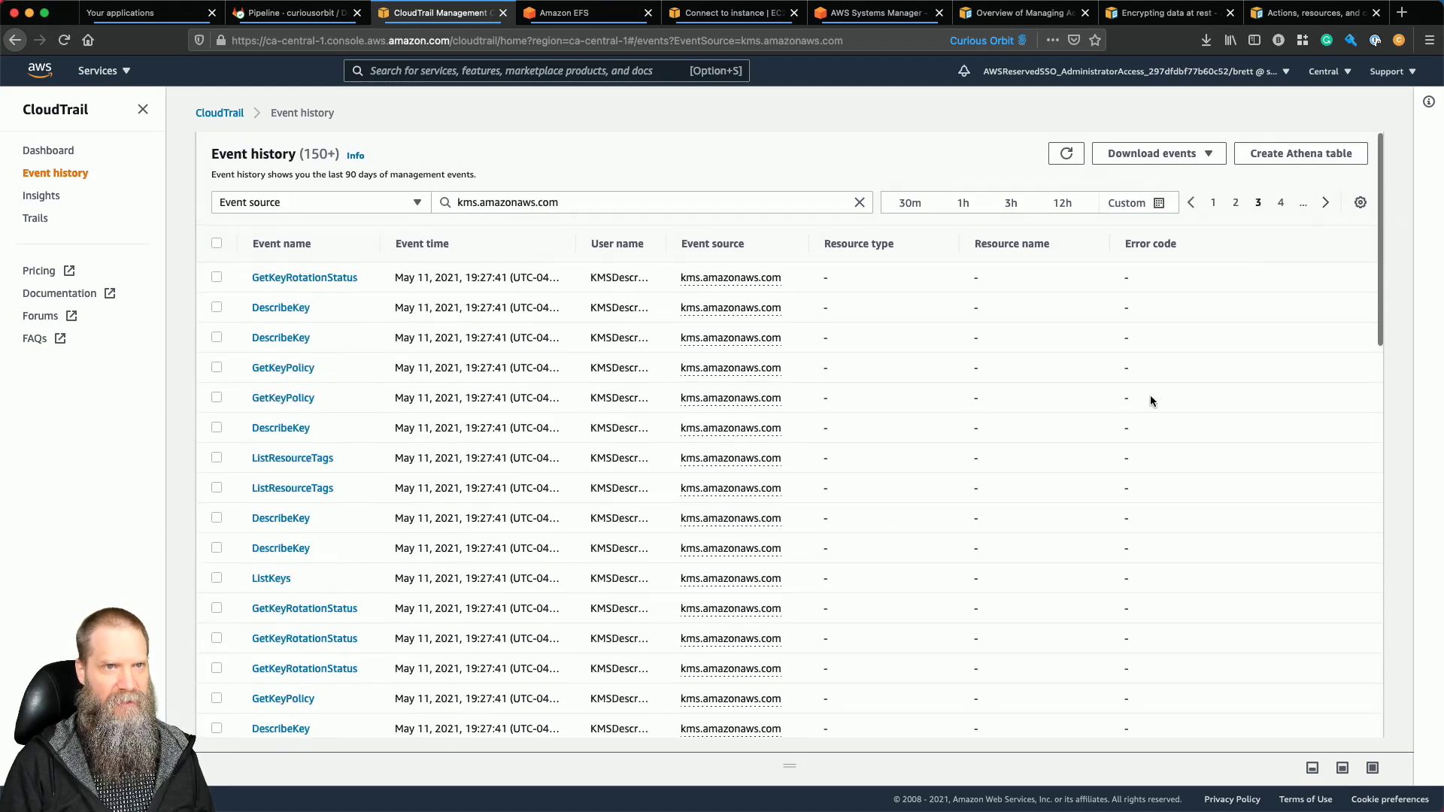
Clear the event source filter and check the first four pages of the event history for error codes.
left_click(860, 202)
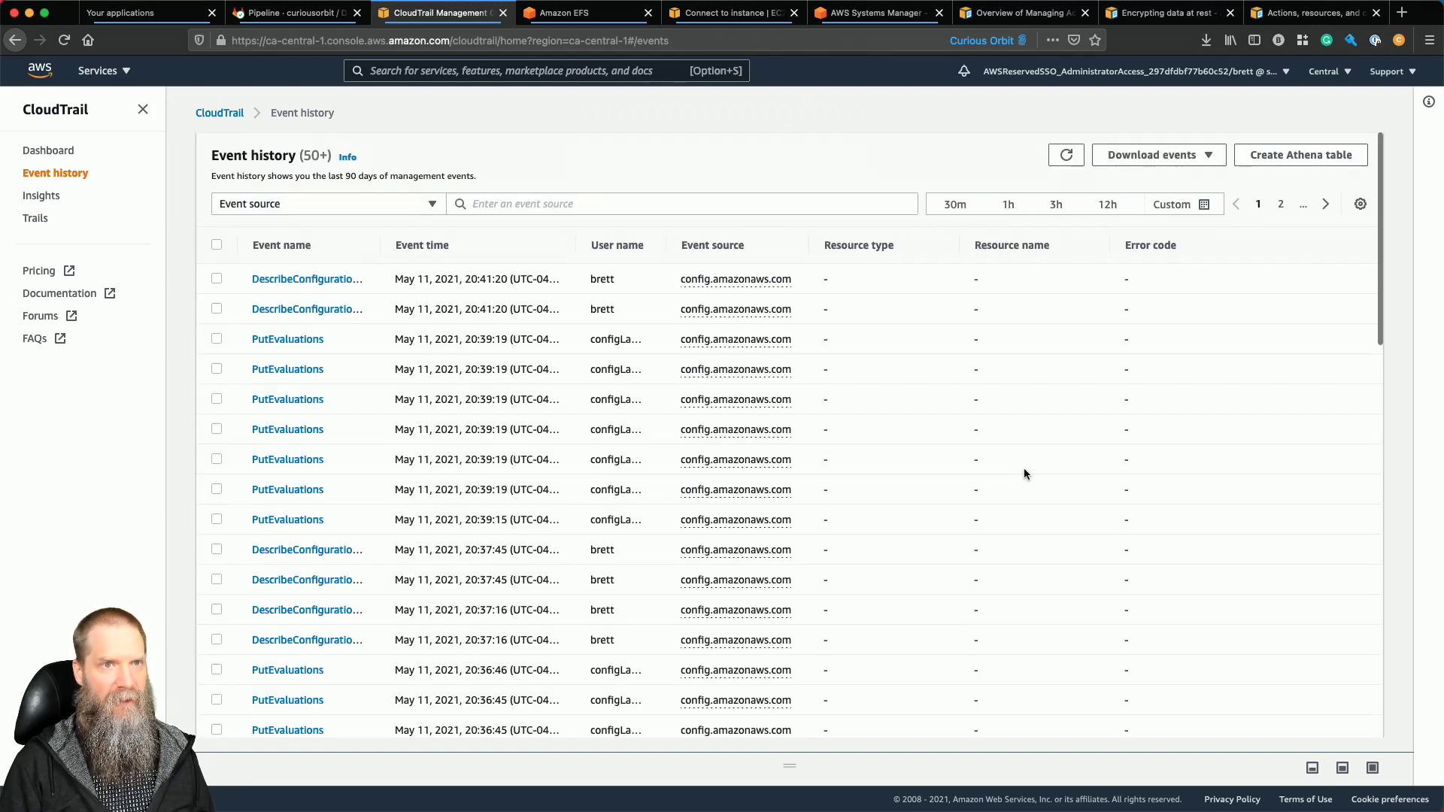
scroll(1095, 502, "down", 10)
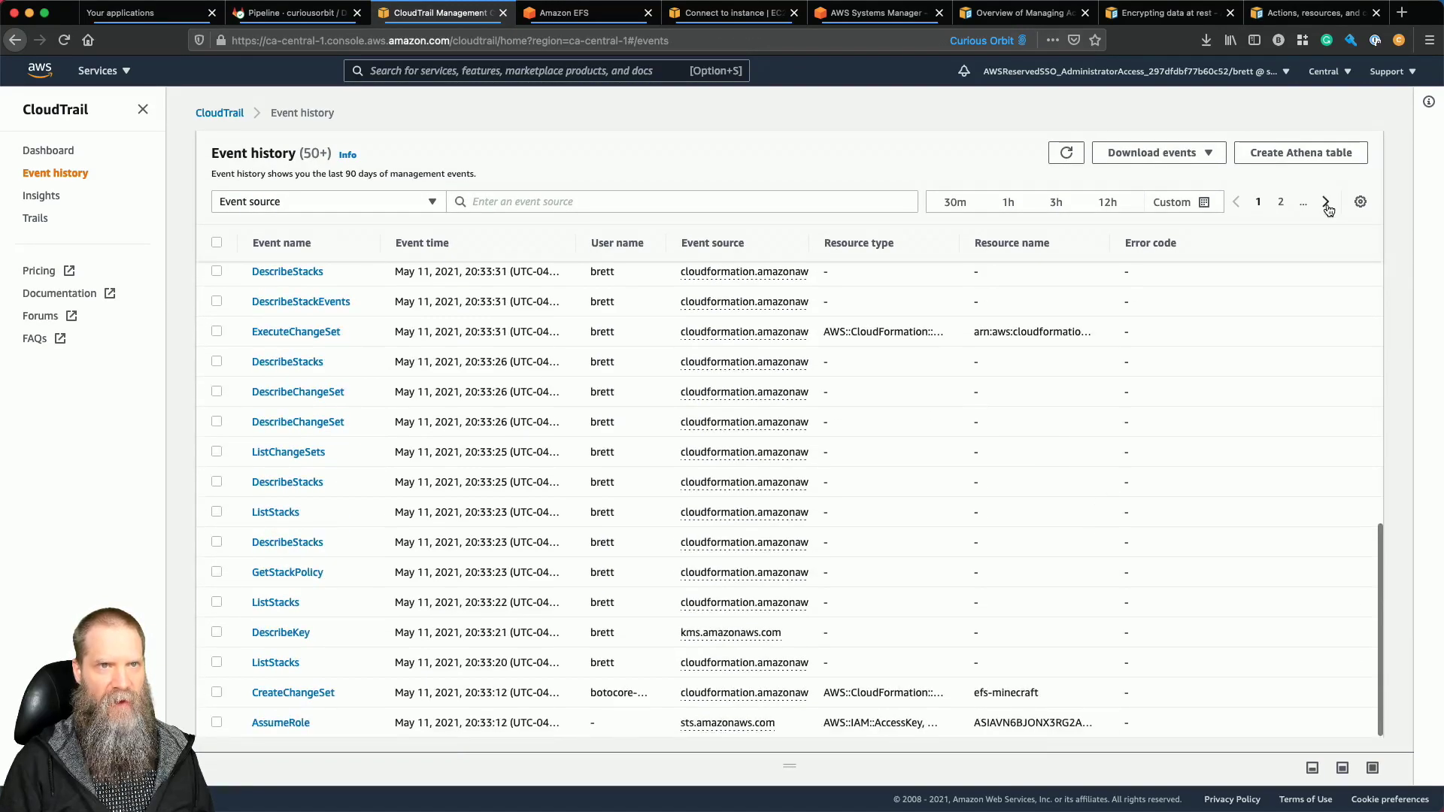
left_click(1328, 206)
scroll(1058, 417, "down", 10)
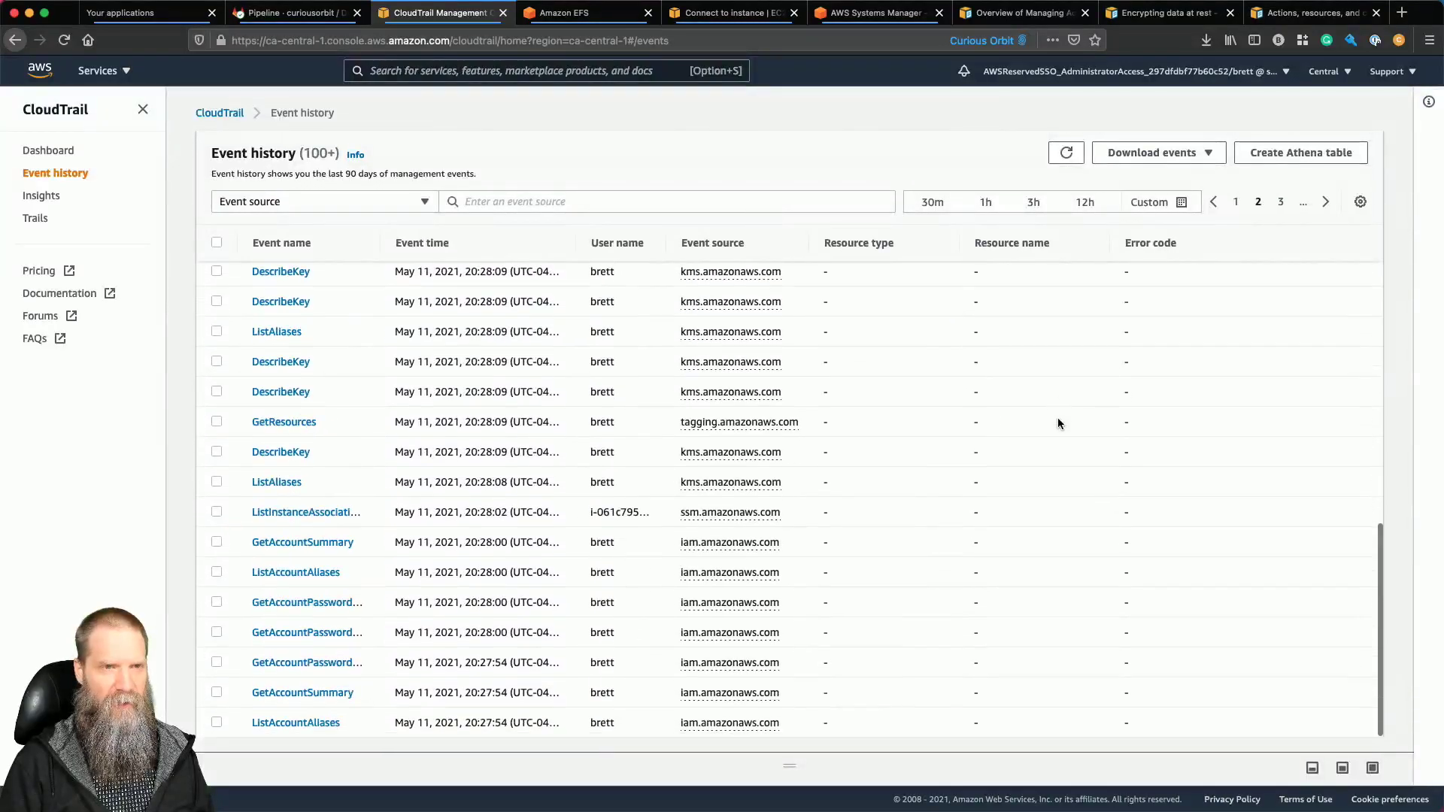
left_click(1325, 202)
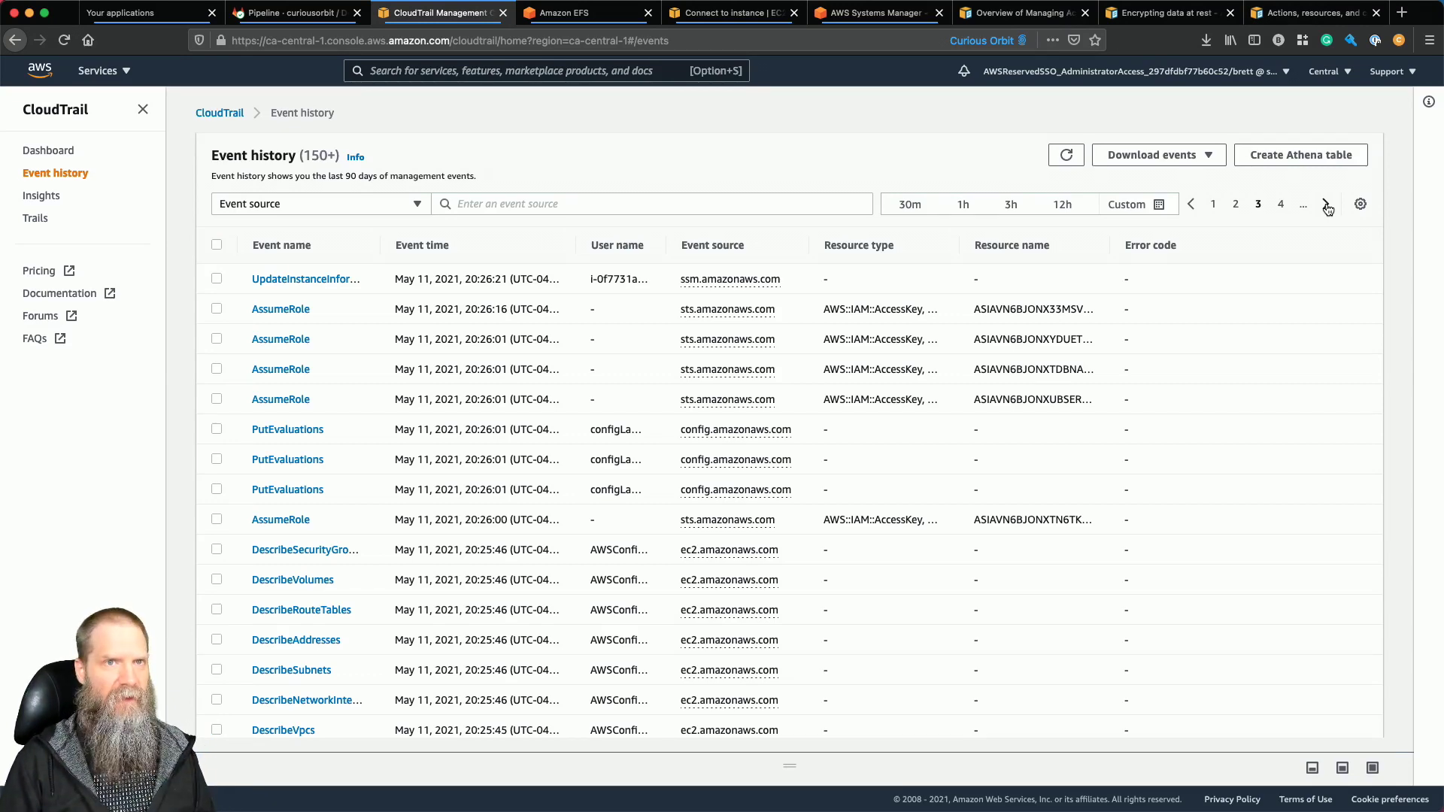
left_click(1327, 207)
scroll(1116, 418, "down", 10)
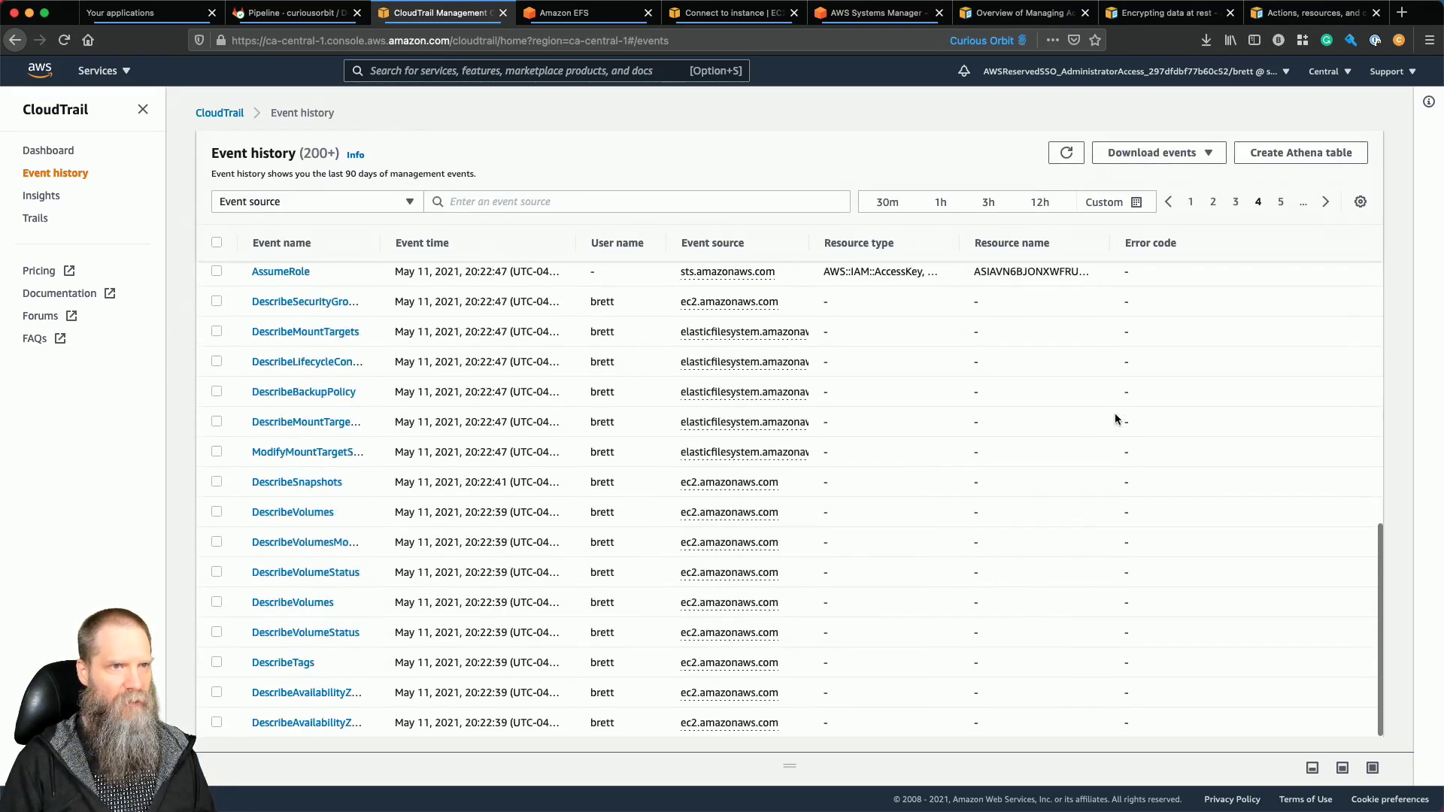
scroll(1116, 418, "up", 10)
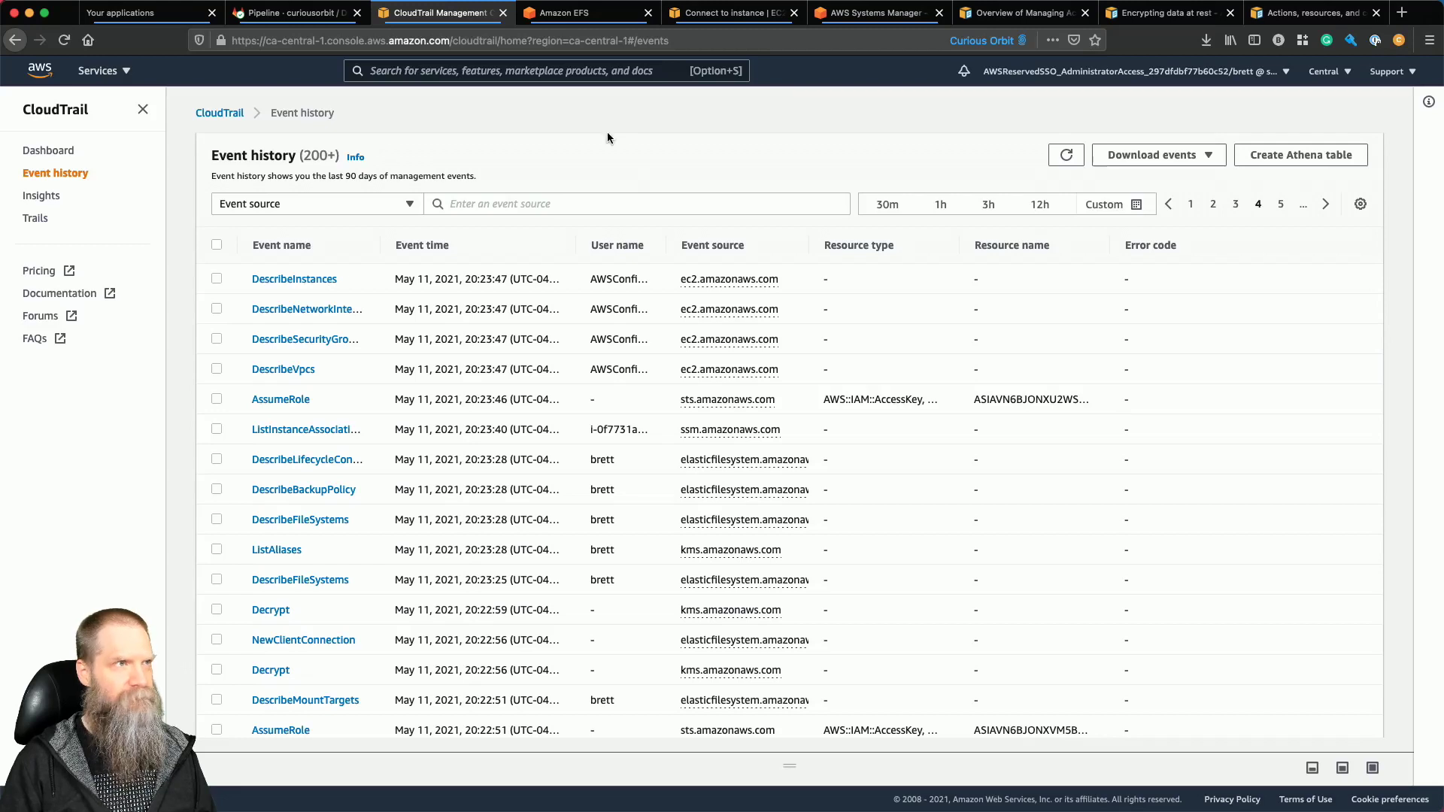
Switch to Amazon EFS, open another-test's network access settings, and remove the default security group from both mount targets.
left_click(556, 17)
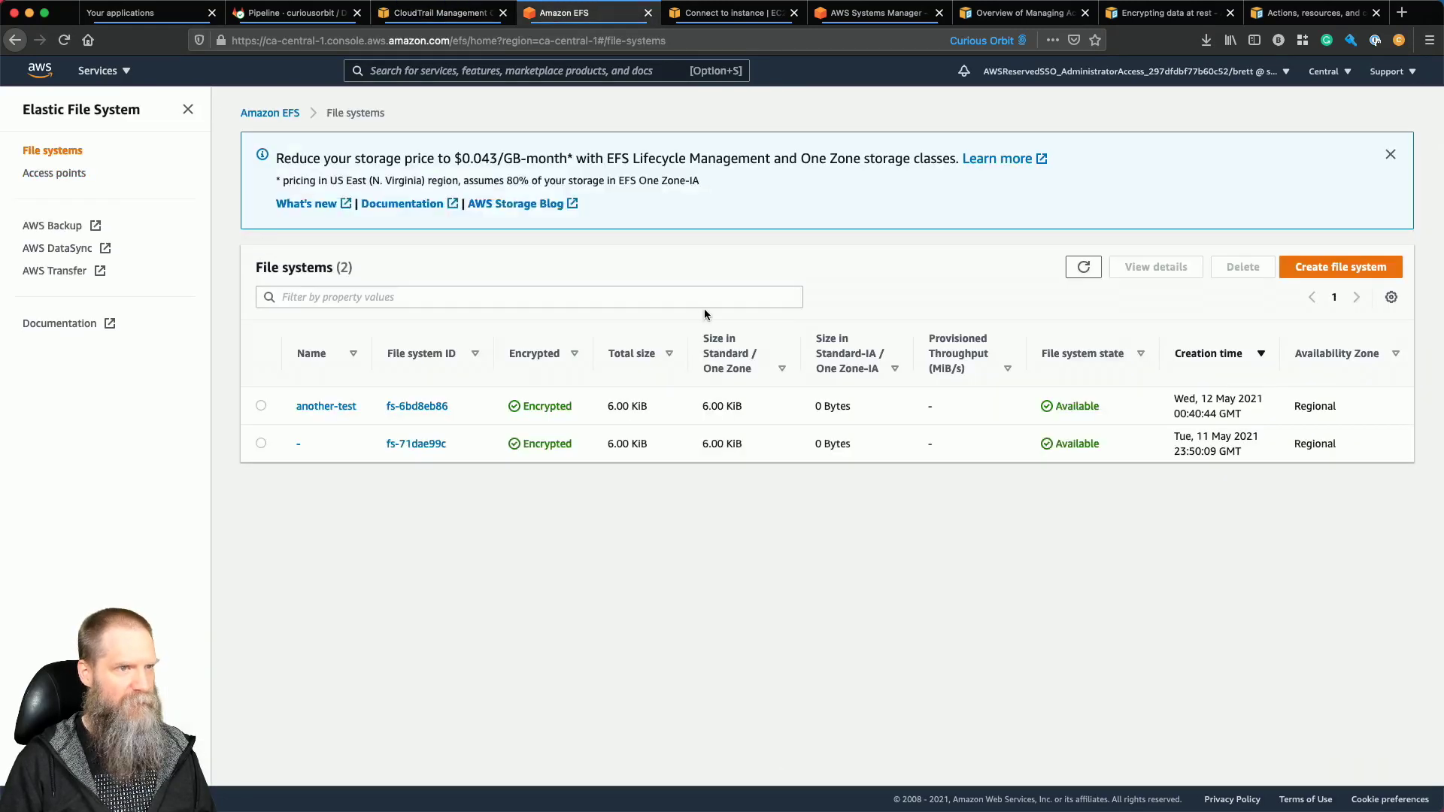
left_click(331, 406)
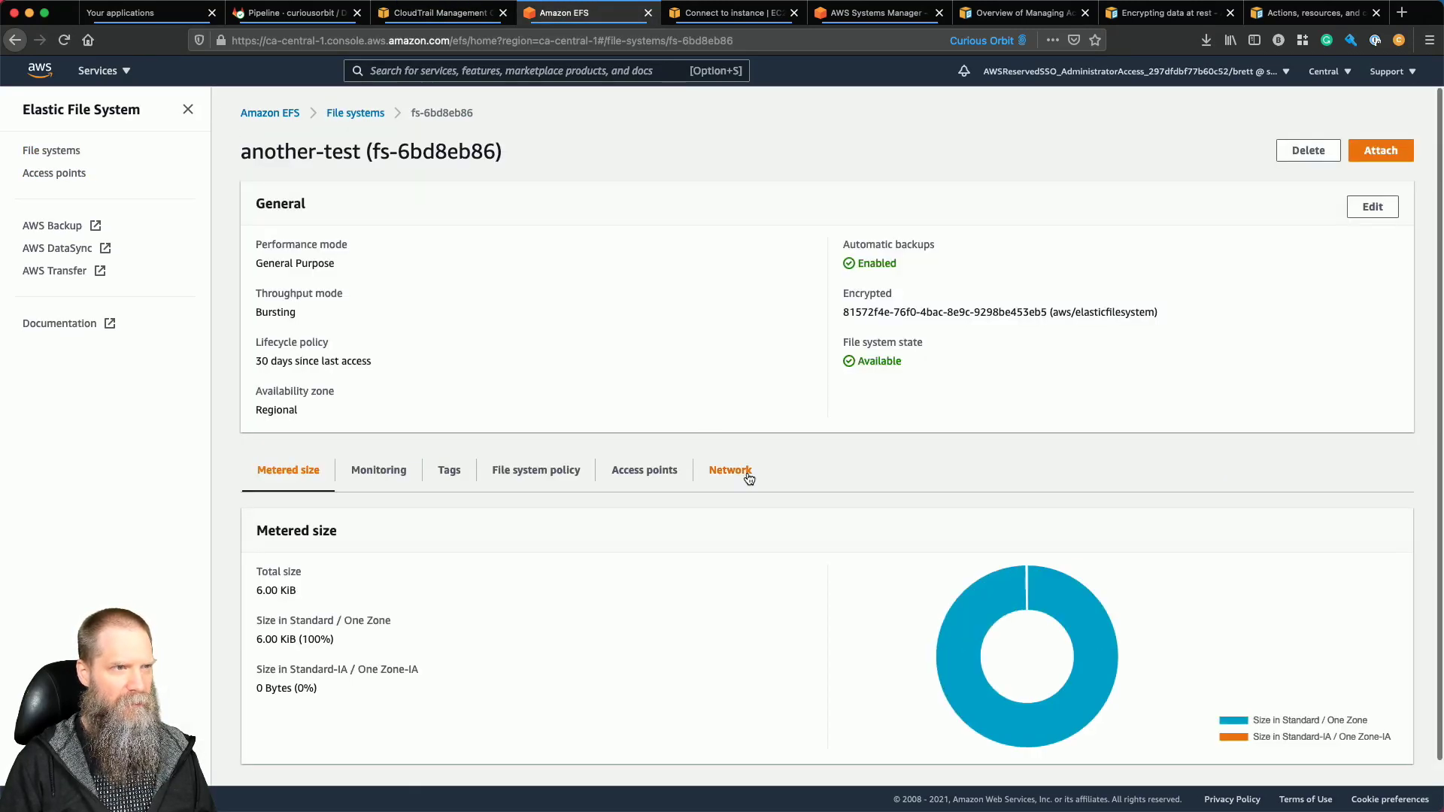
left_click(749, 479)
left_click(1339, 531)
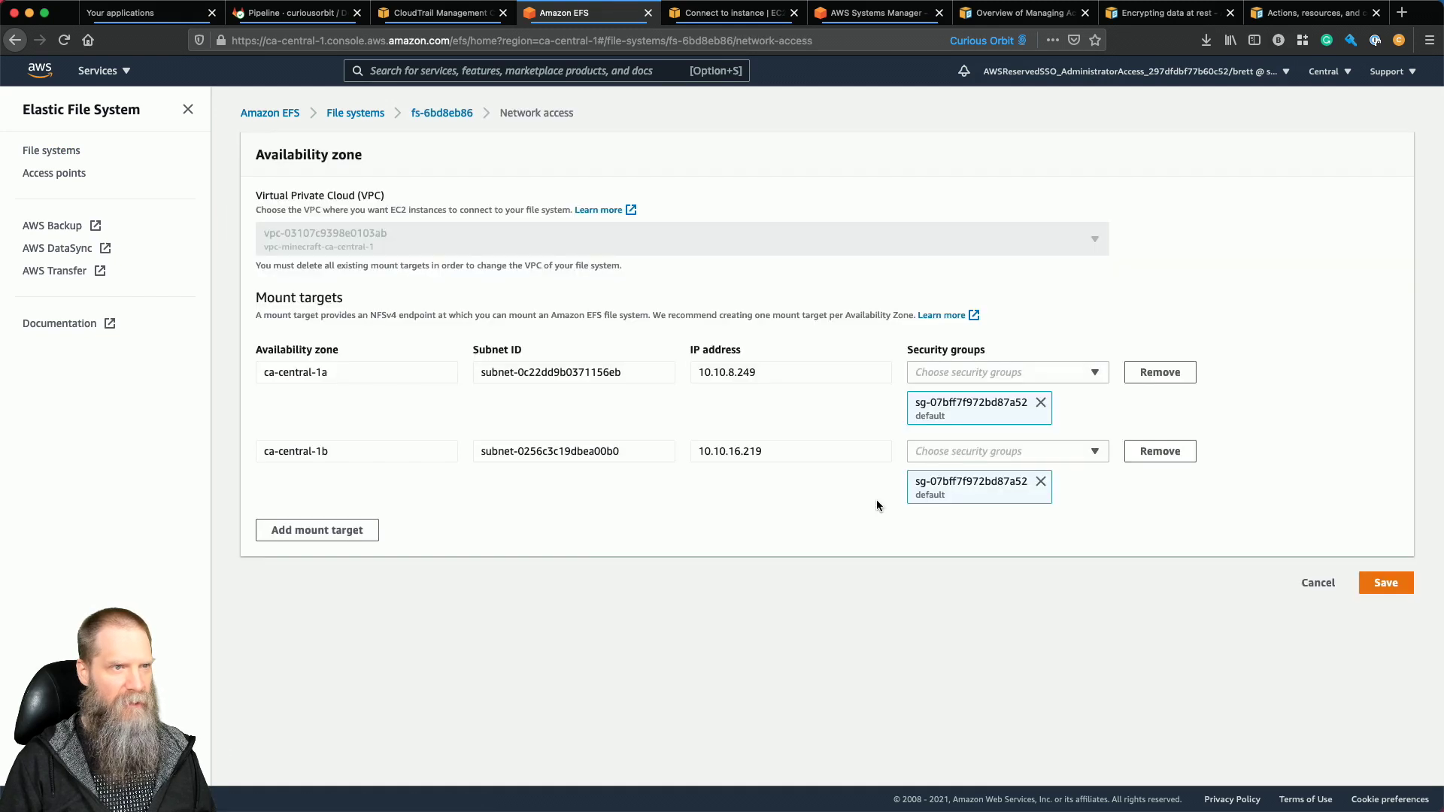
left_click(1039, 403)
left_click(1041, 441)
Assign the test-efs security group to the ca-central-1a and ca-central-1b mount targets and save the network changes.
left_click(1029, 374)
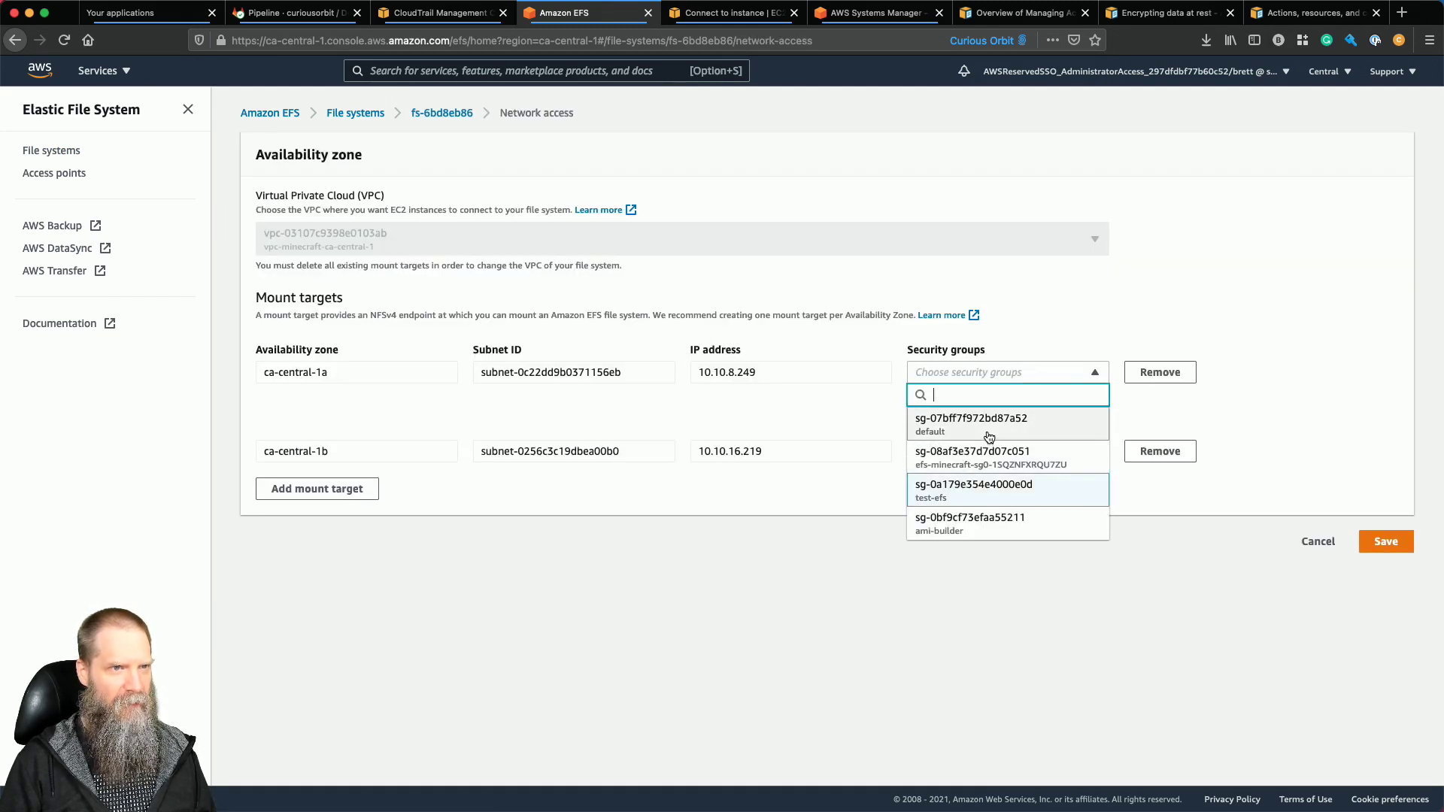
key("Return")
left_click(1028, 451)
key("Down")
key("Down")
key("Down")
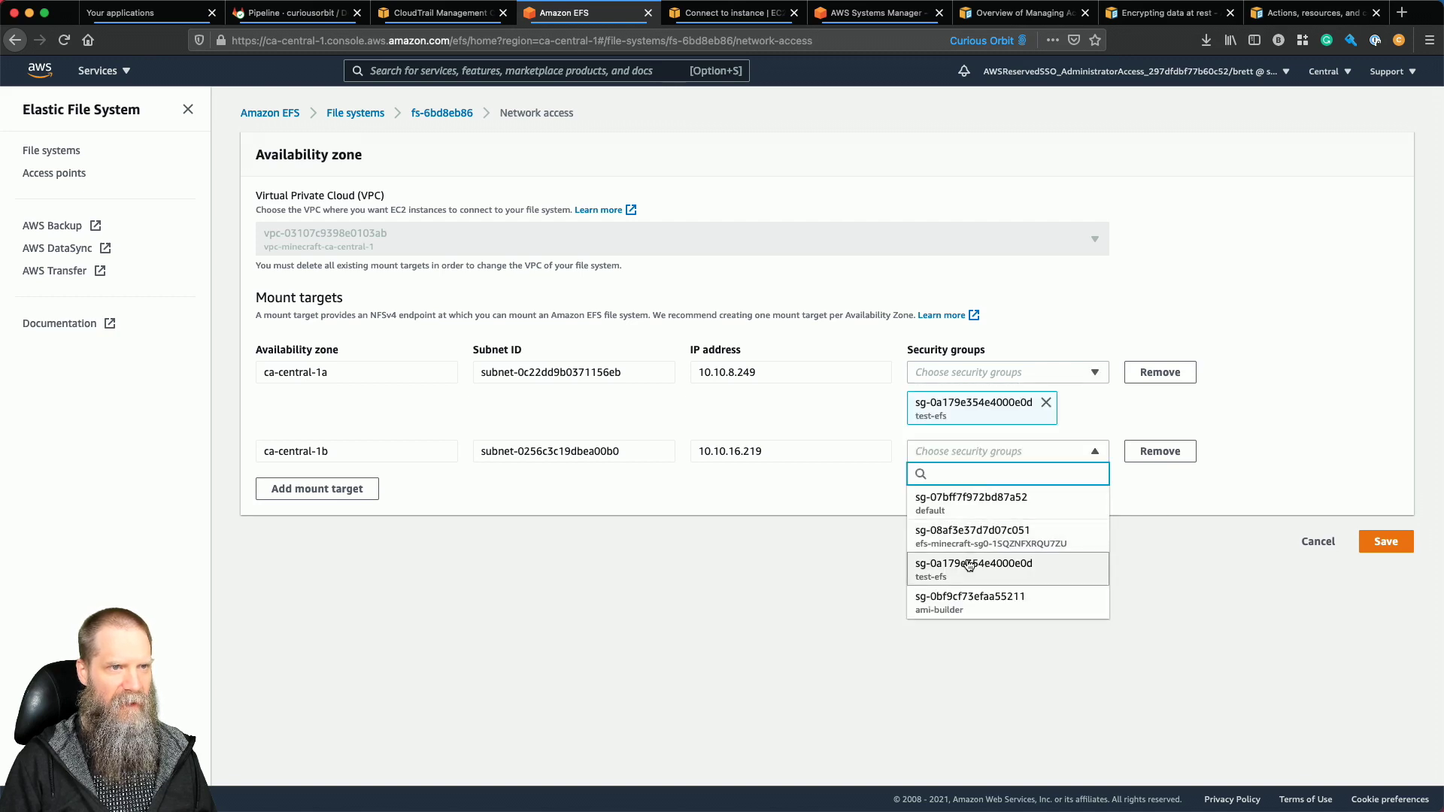
left_click(1390, 582)
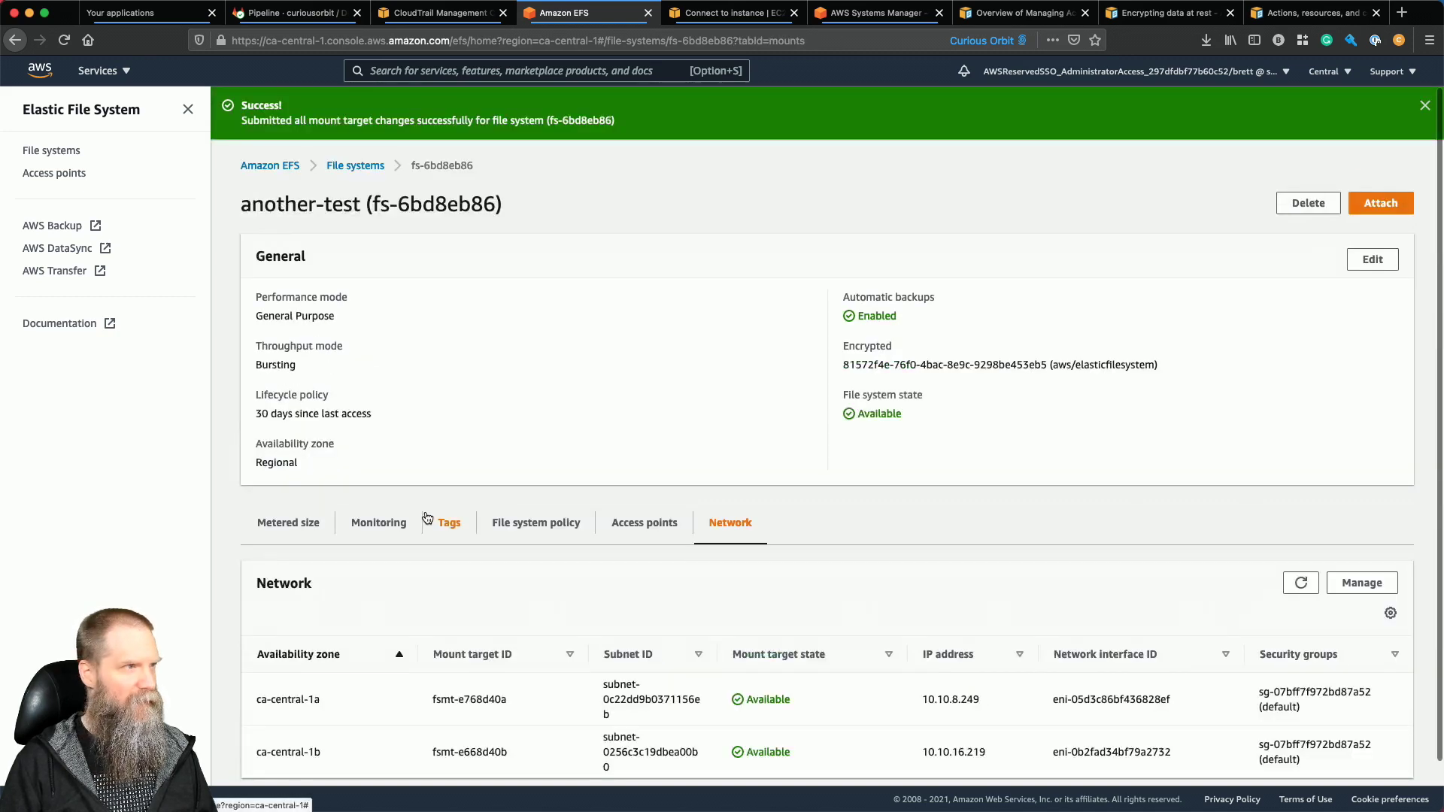
Copy another-test's file system ID and, in the Session Manager terminal, try to mount it with sudo mount -t eft fs-6bd8eb86 /minecraft.
left_click_drag(371, 203, 497, 206)
key("super+c")
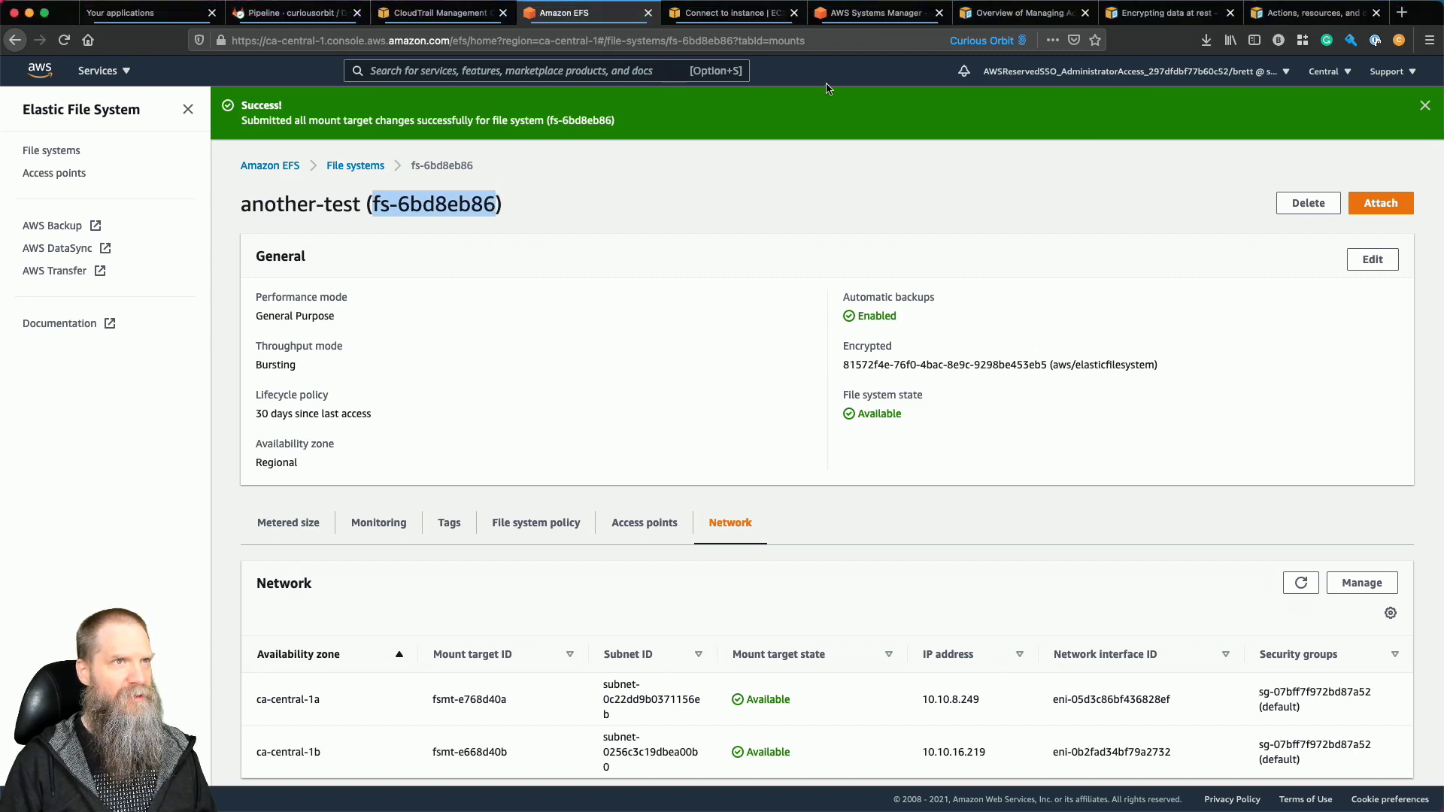
left_click(852, 15)
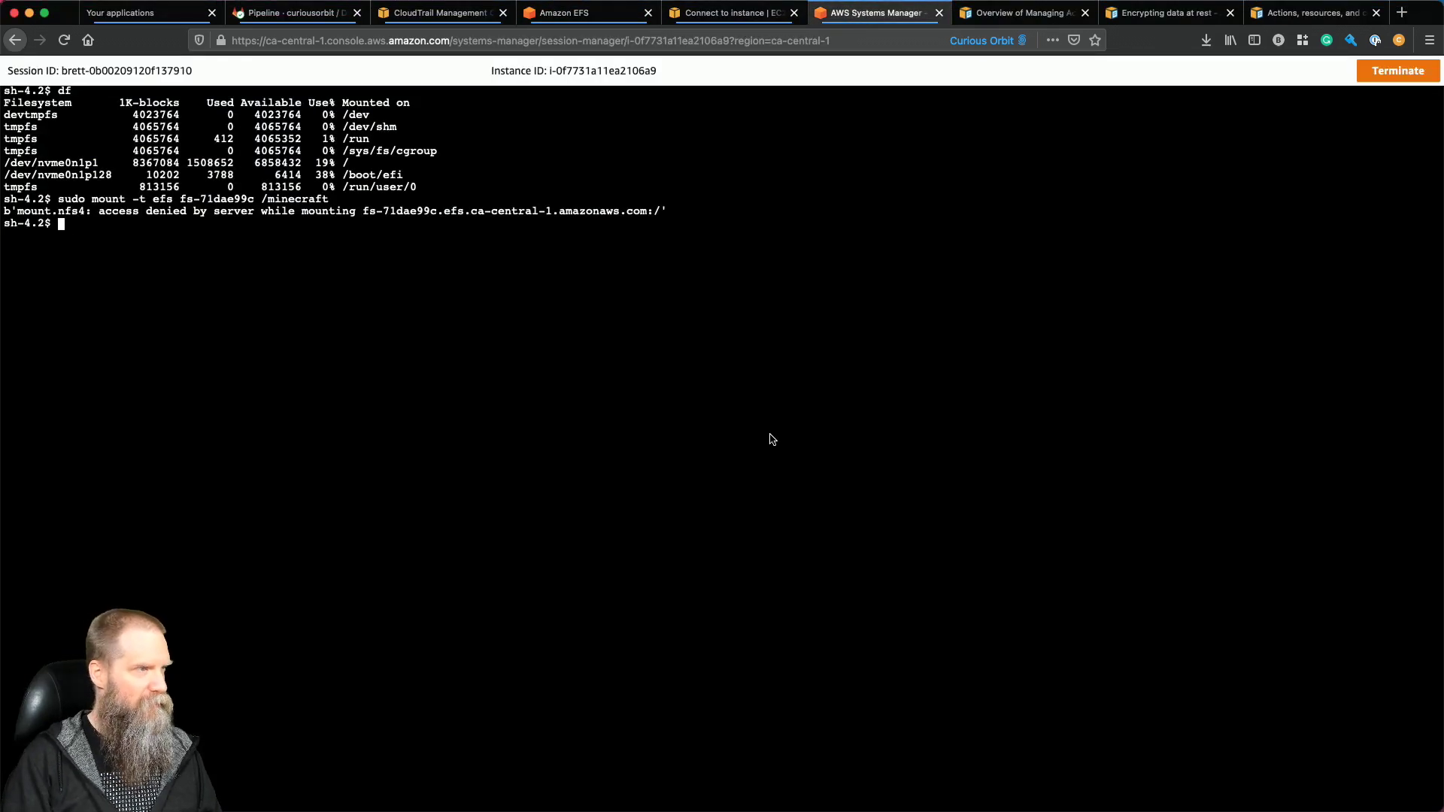
type("sudo")
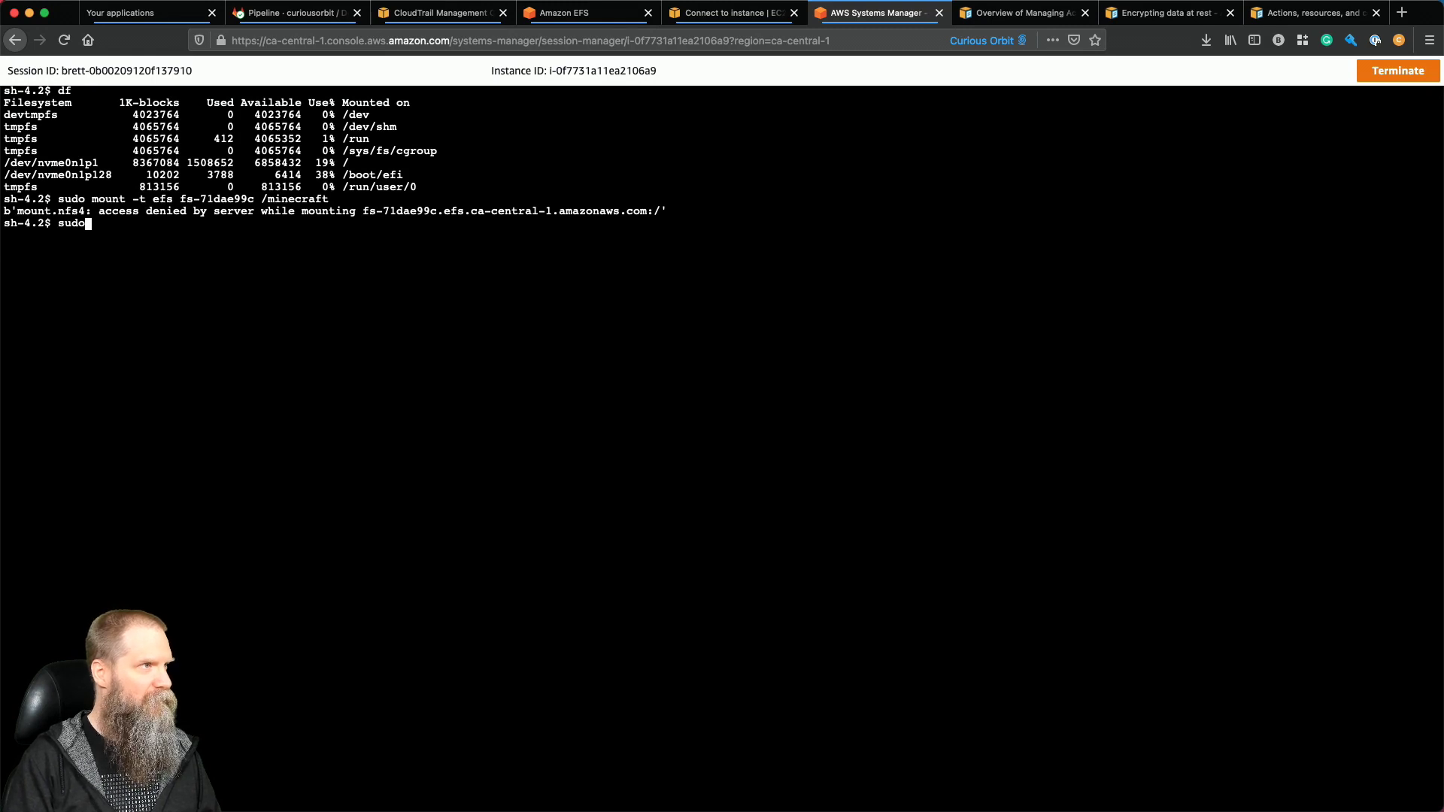
type(" mount -t")
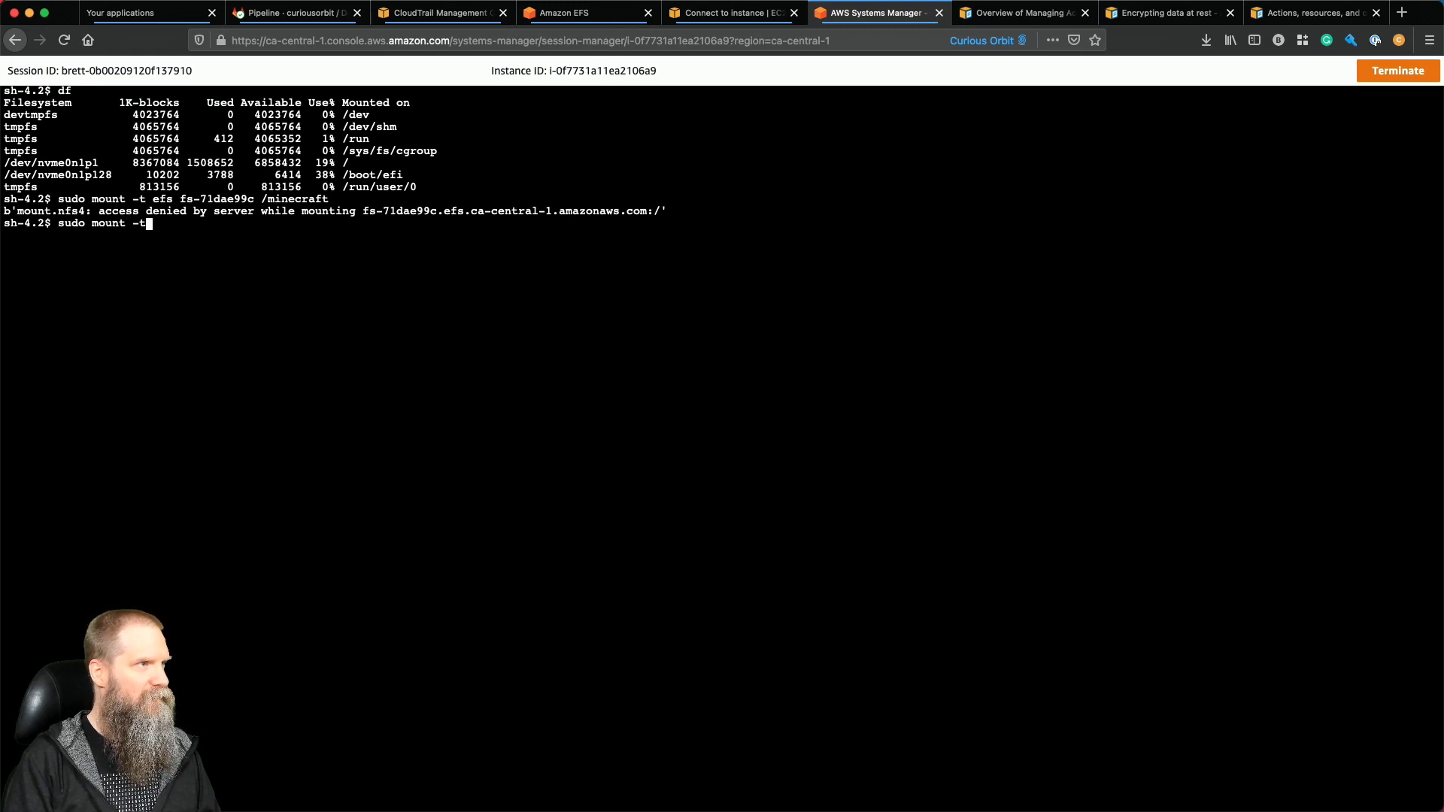
type(" eft")
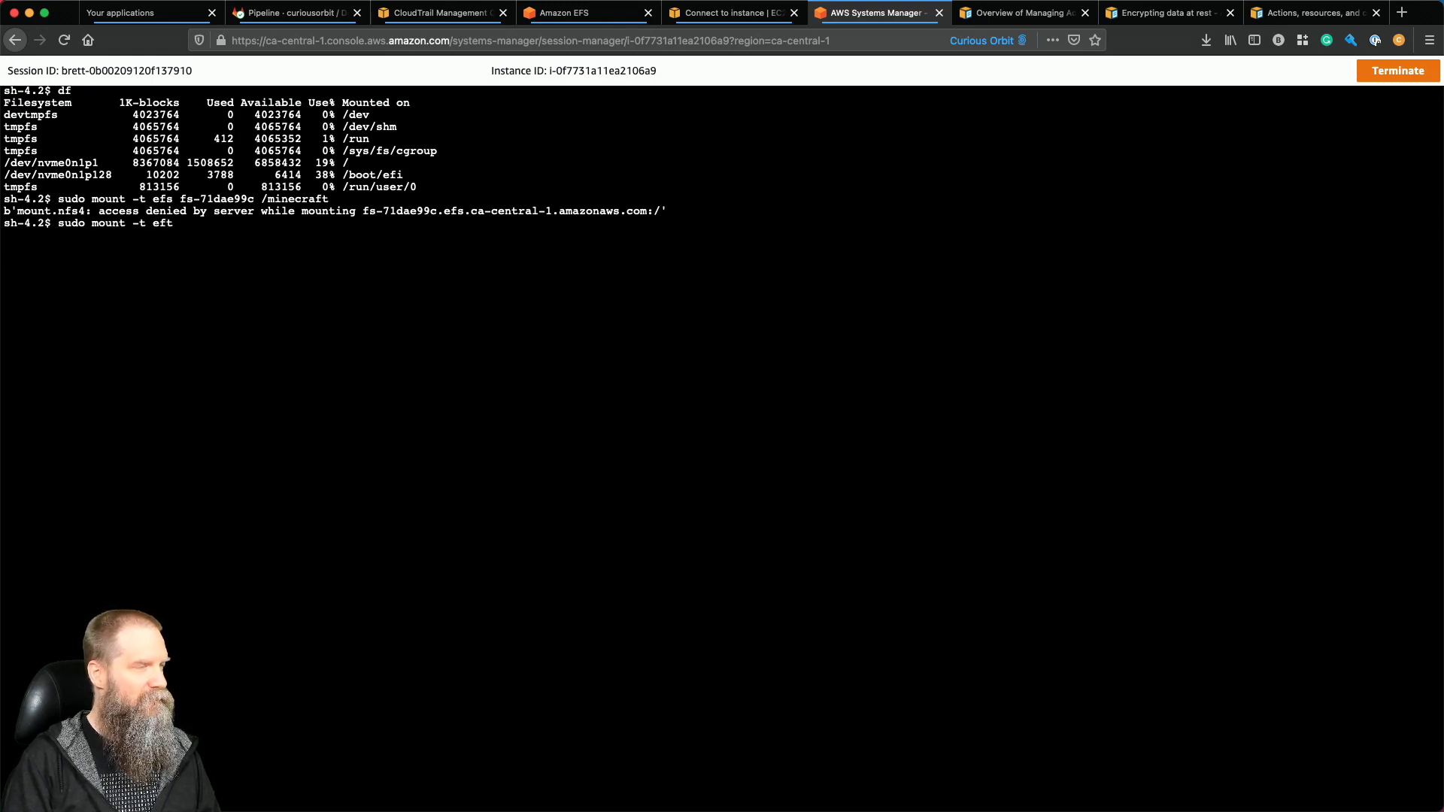
key("super+v")
type("/minecaft")
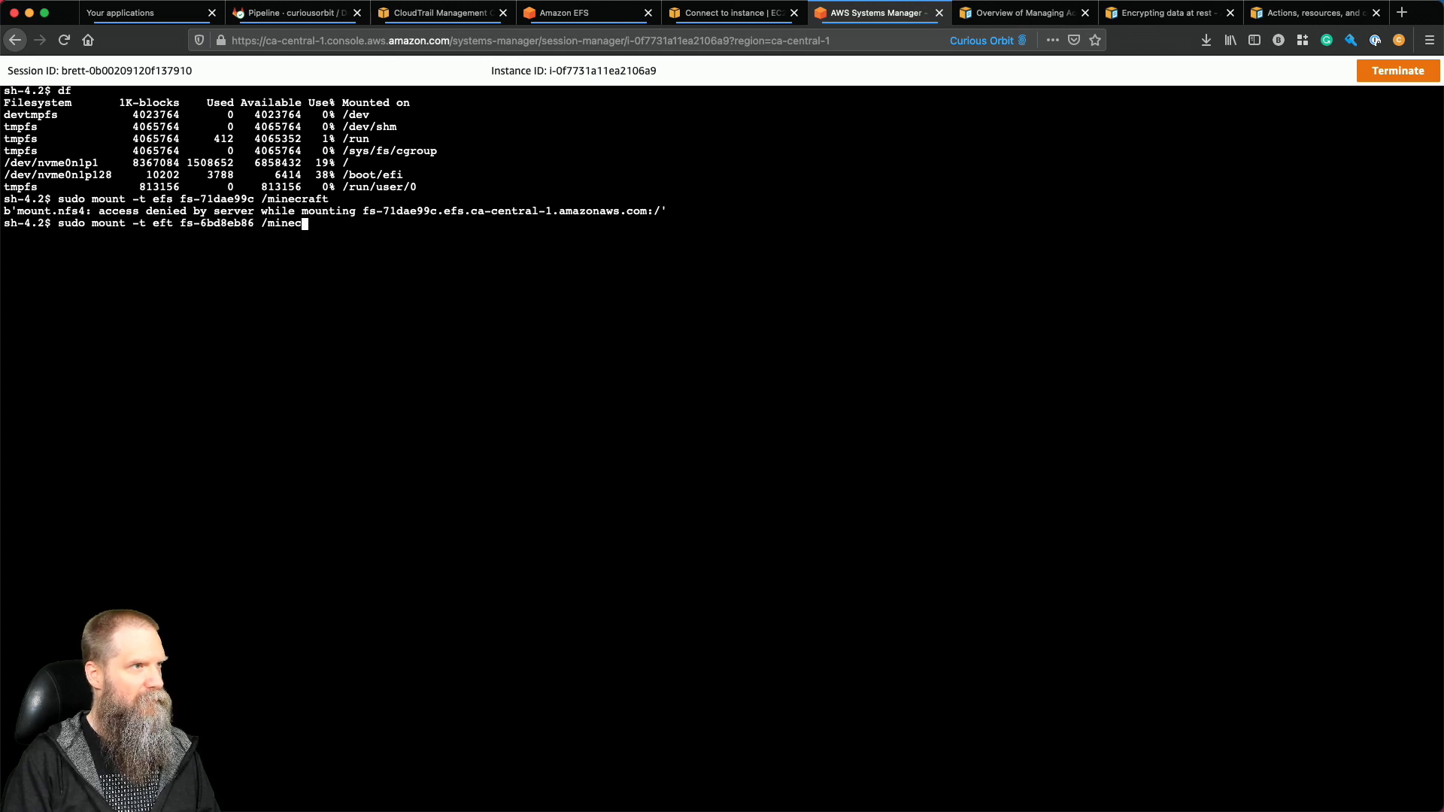
key("Left")
key("Left")
key("Left")
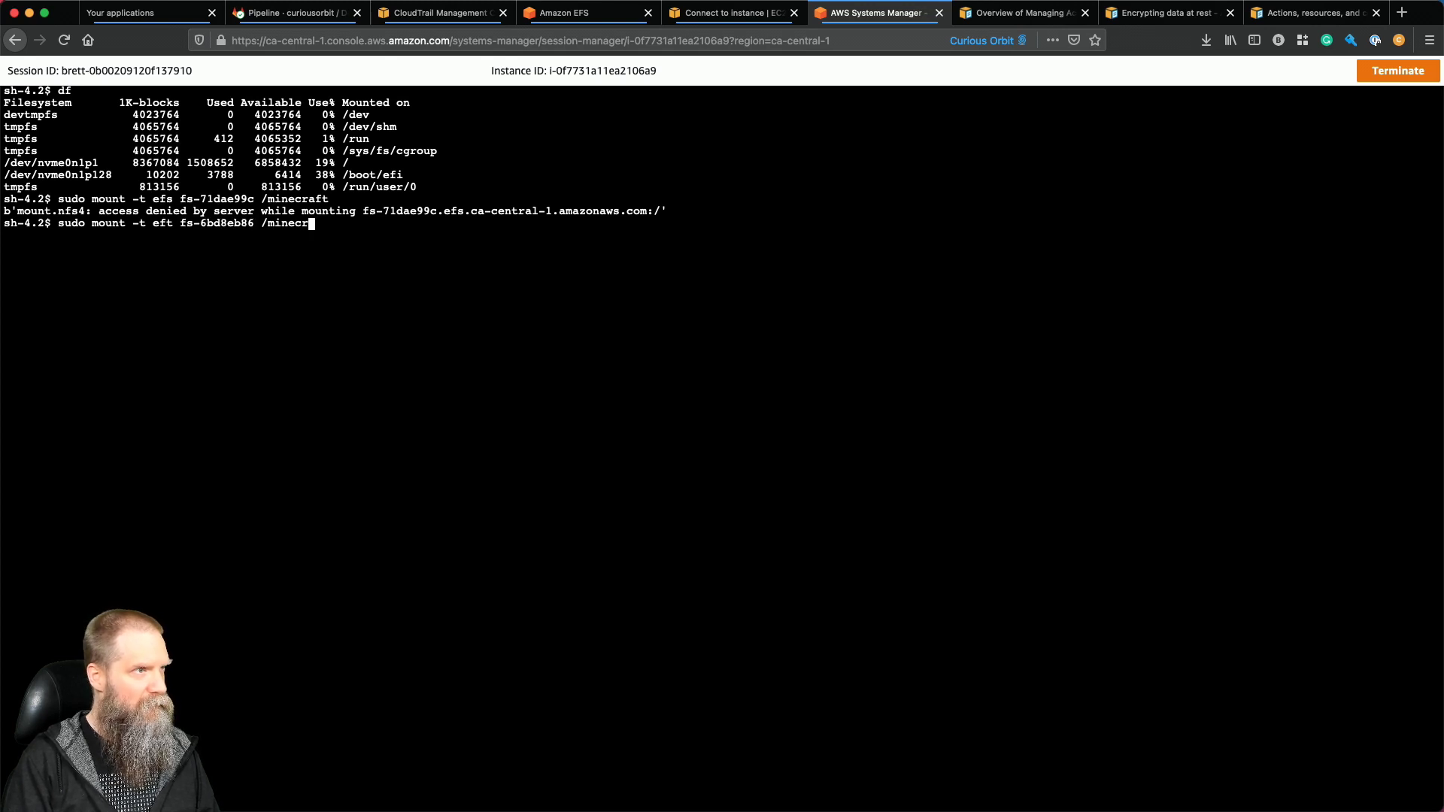
type("r")
key("End")
key("Return")
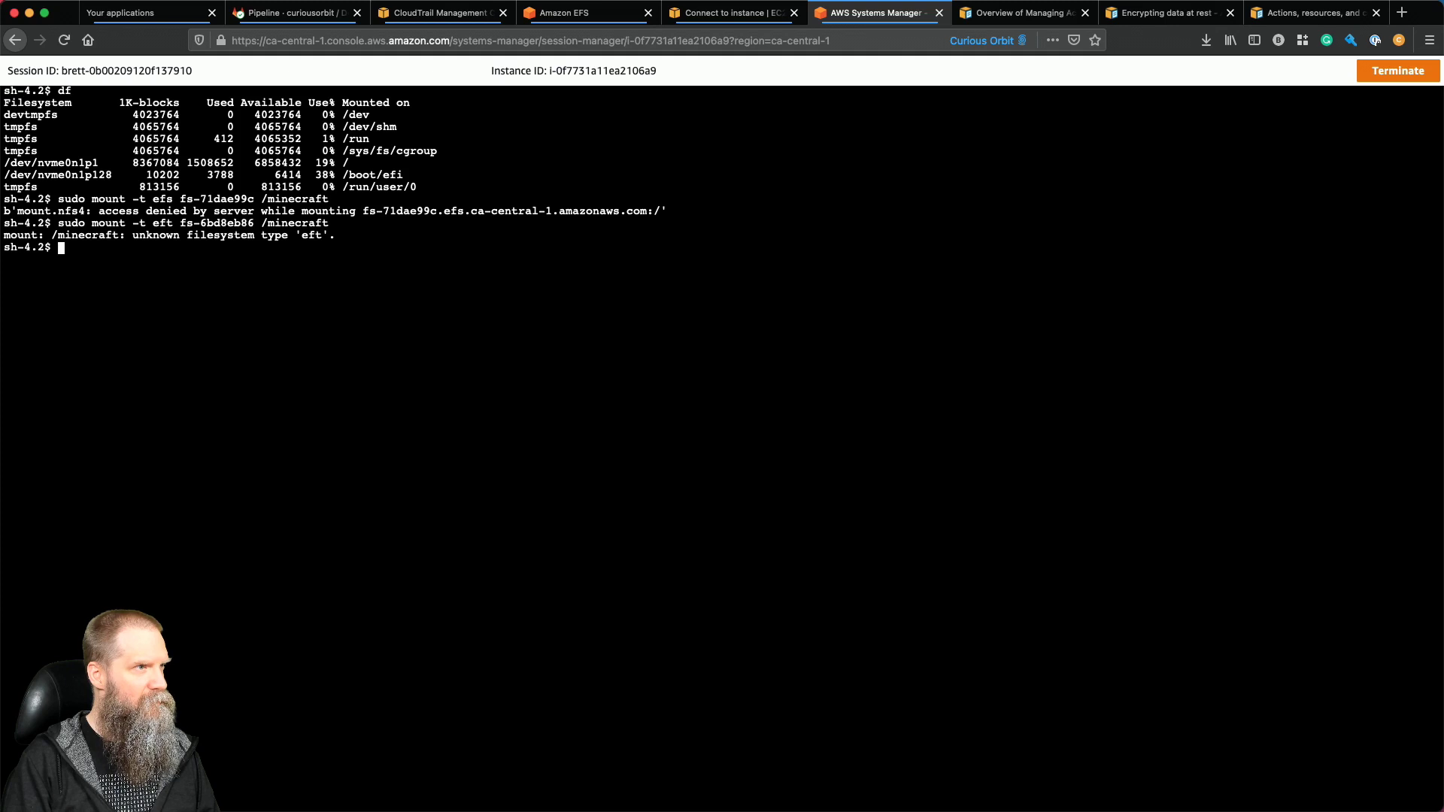
Correct the recalled command to sudo mount -t efs fs-6bd8eb86 /minecraft, run it, and check the mounted file systems with df.
key("Up")
key("Left")
key("Left")
key("Left")
key("Left")
key("Left")
key("Left")
key("Left")
key("Left")
key("Left")
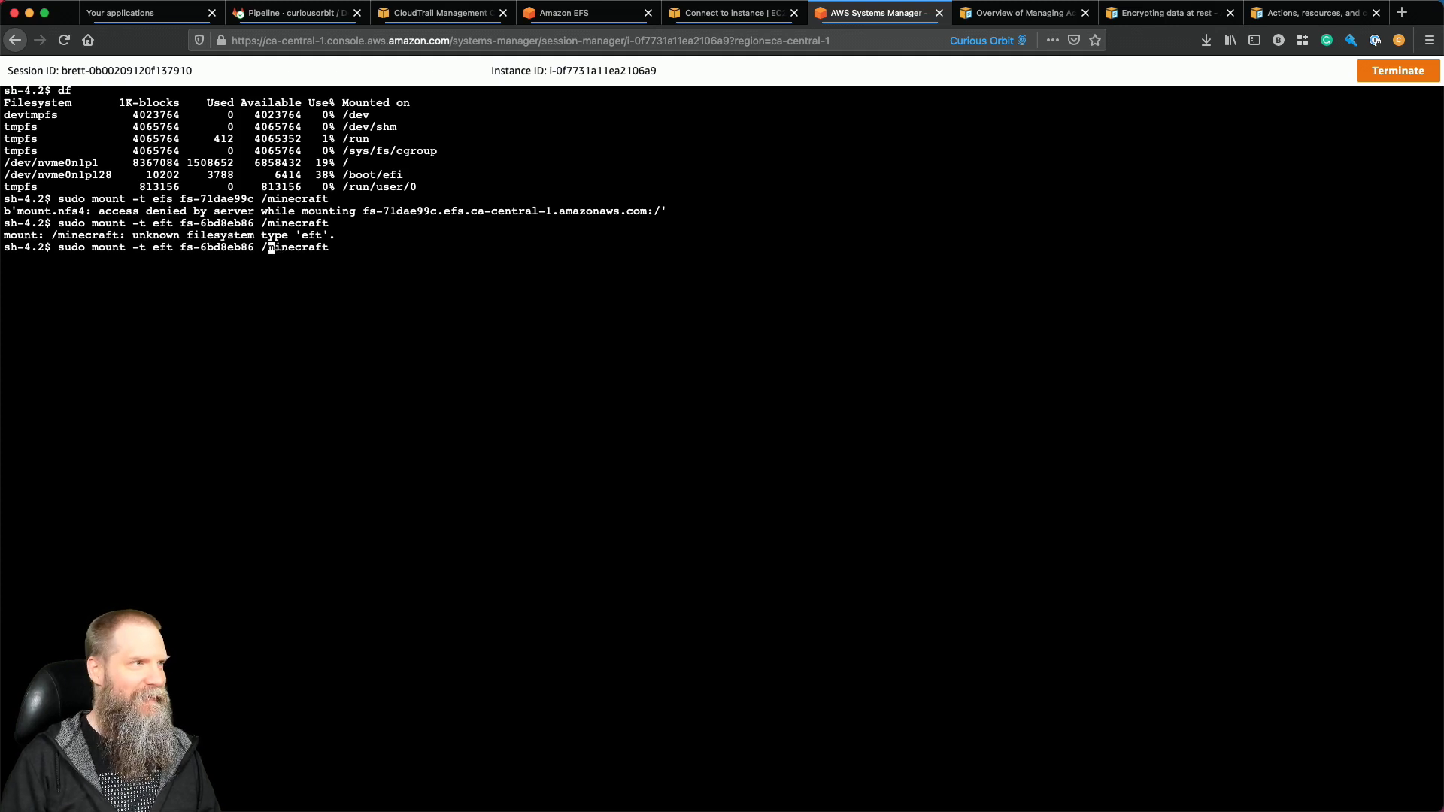
key("Left")
key("Left")
key("Left")
key("Left")
key("Left")
key("Left")
key("Left")
key("Left")
key("Left")
key("Left")
key("Left")
key("Left")
key("Left")
key("Left")
key("BackSpace")
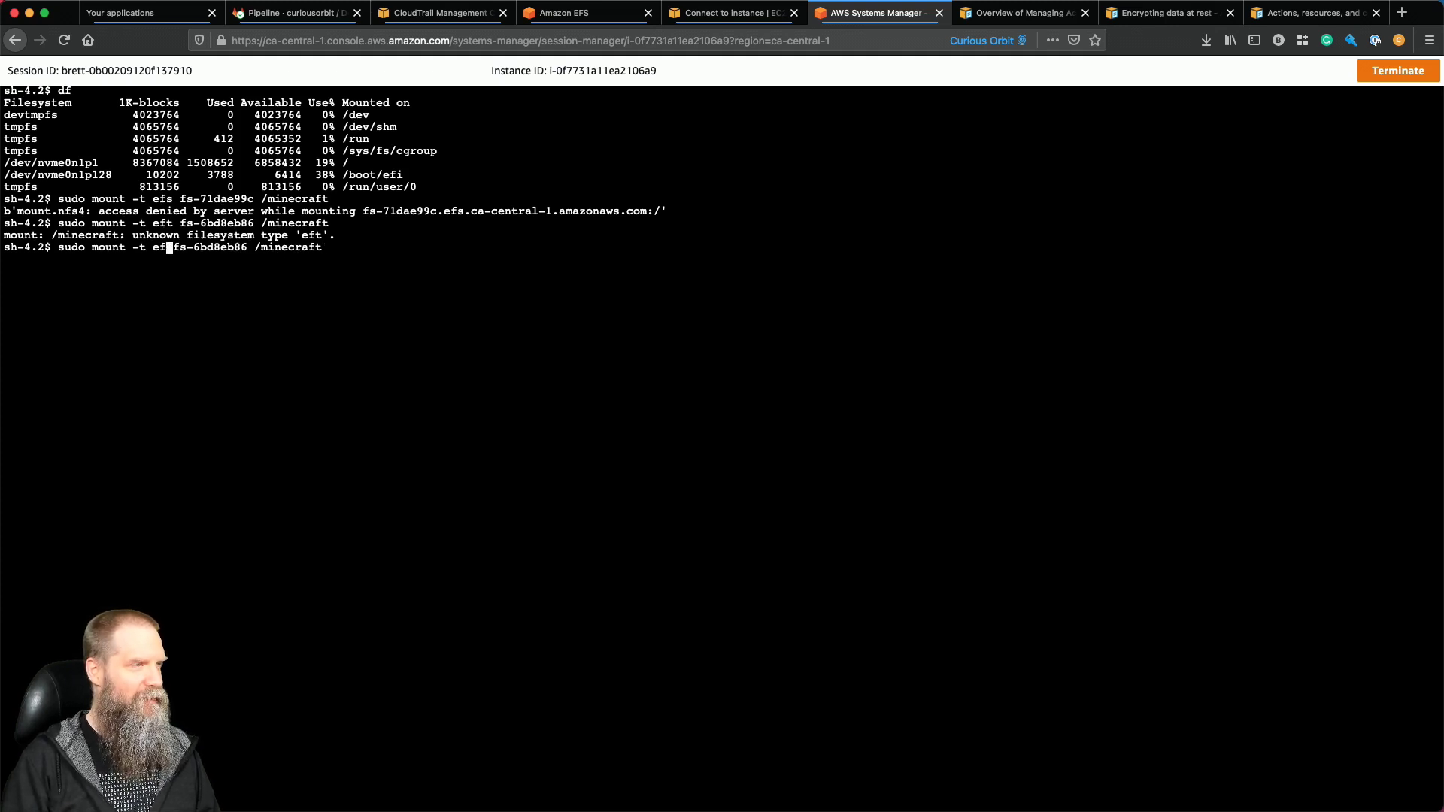
type("s")
key("Return")
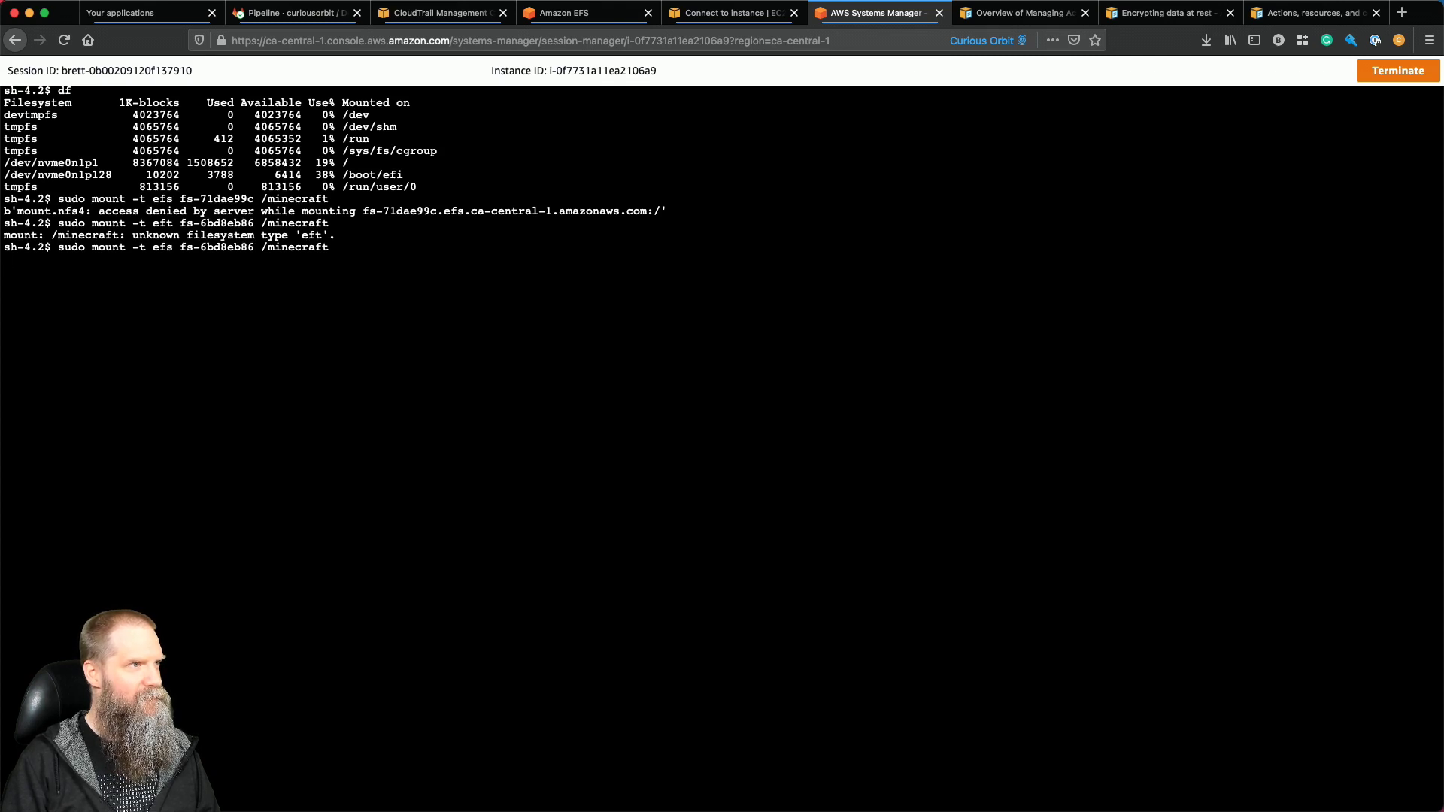
type("df")
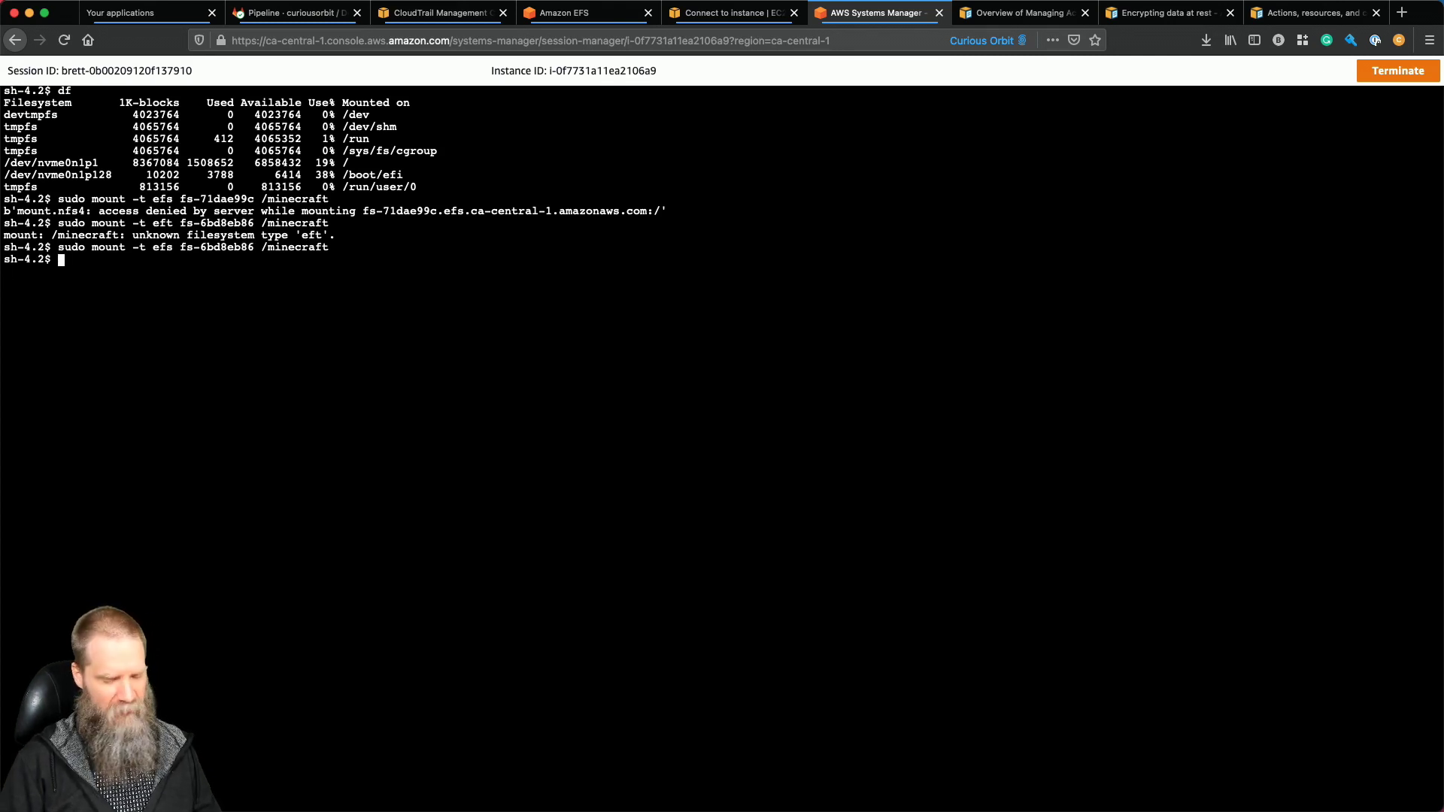
key("Return")
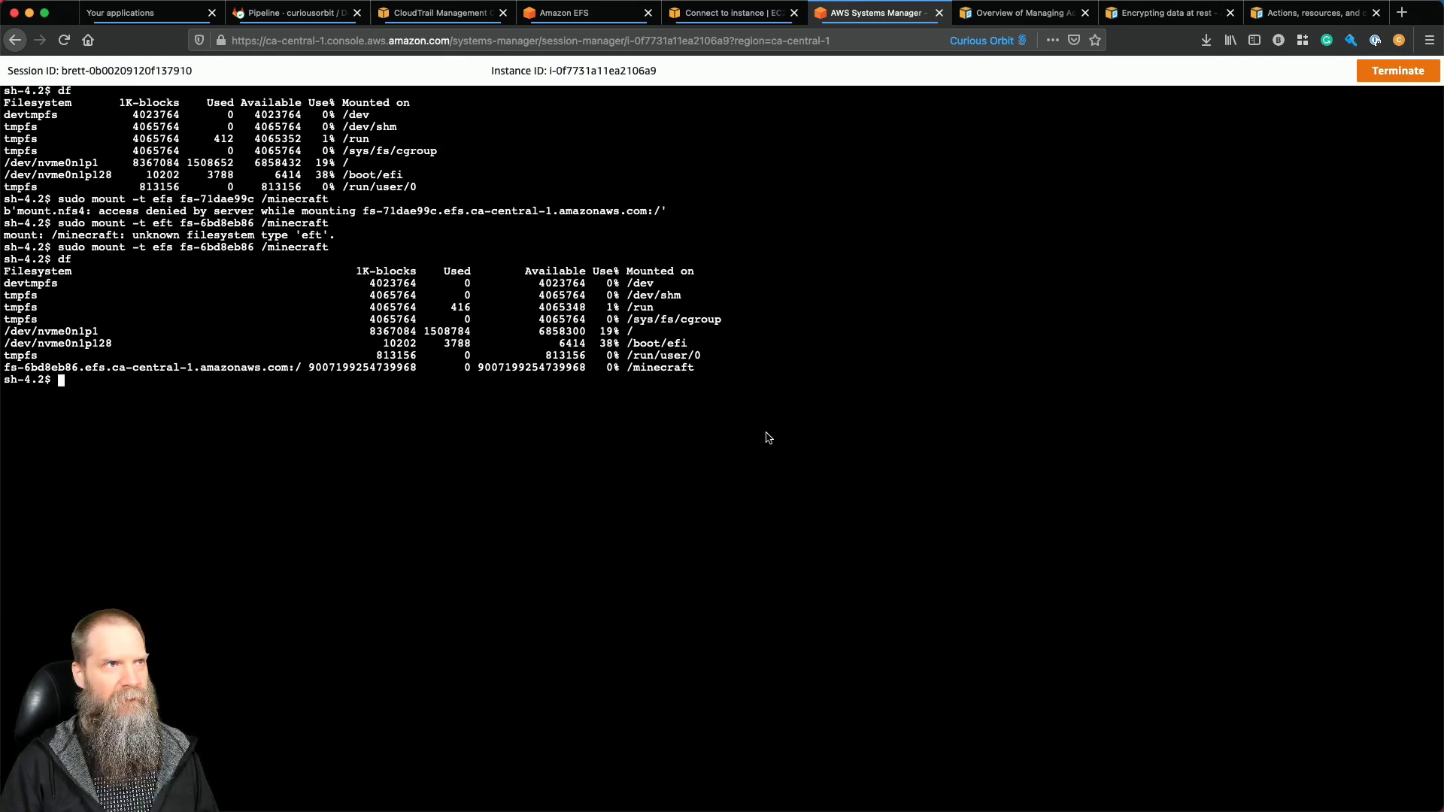
Return to Amazon EFS and review the access points and file system policy of another-test.
left_click(588, 11)
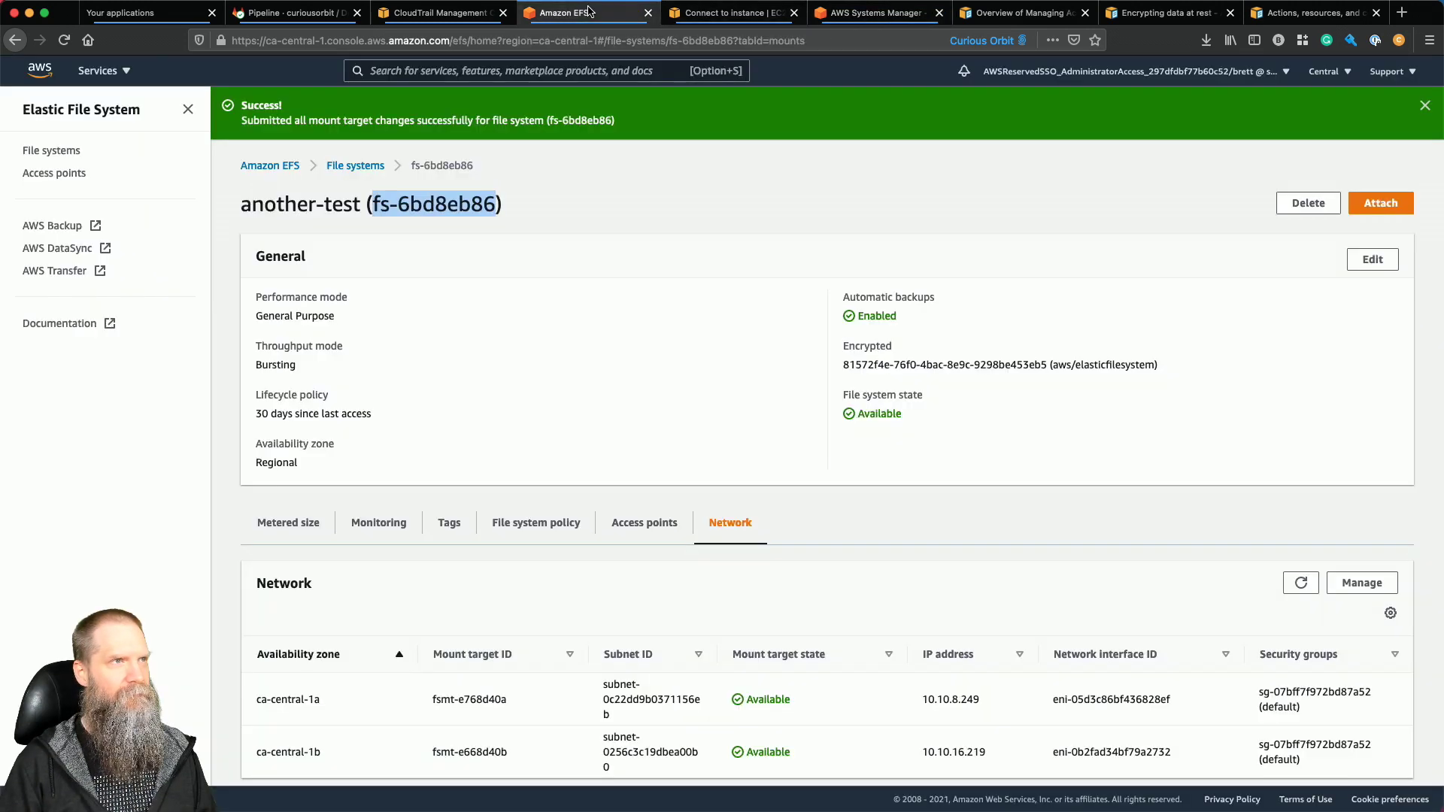
left_click(658, 524)
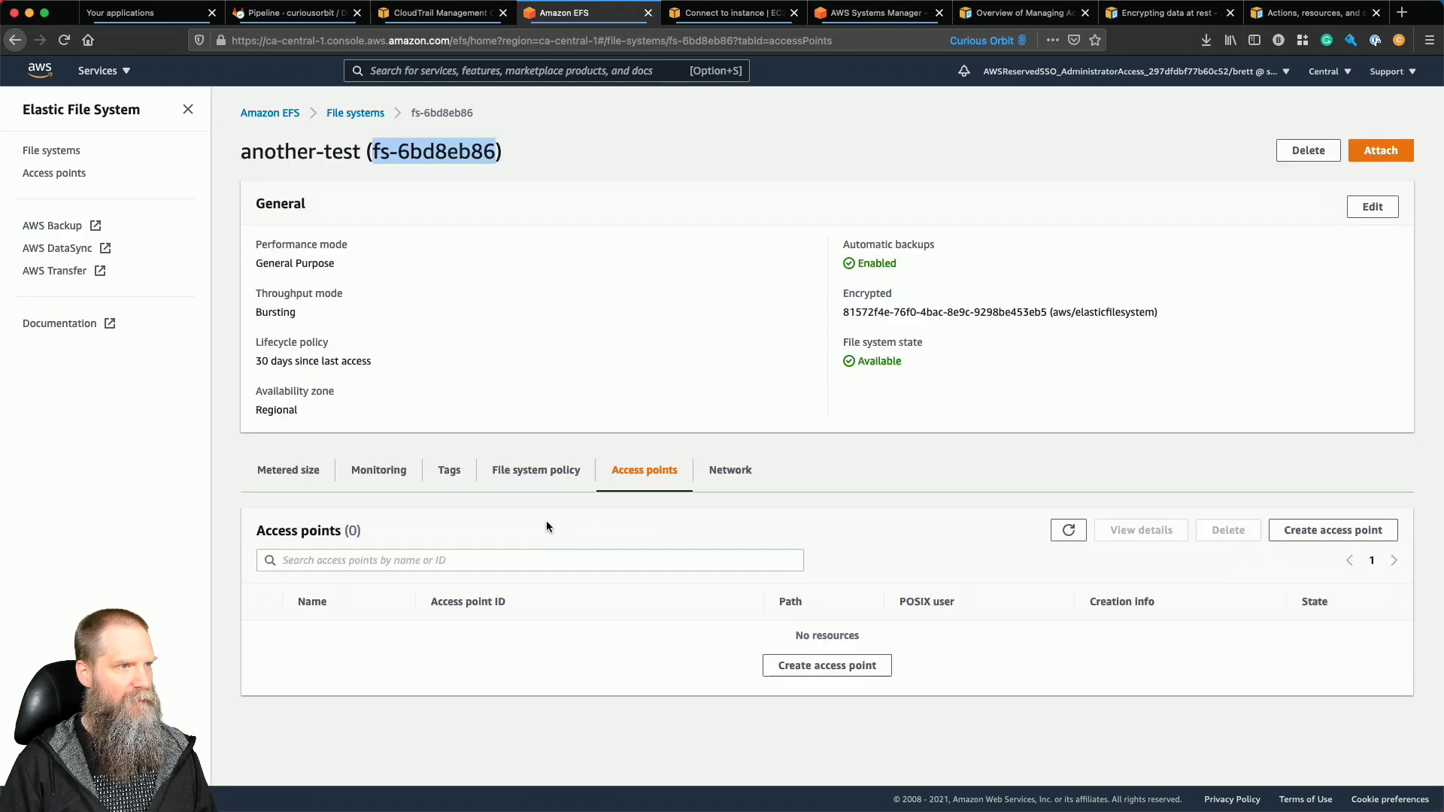
left_click(546, 523)
scroll(541, 676, "down", 3)
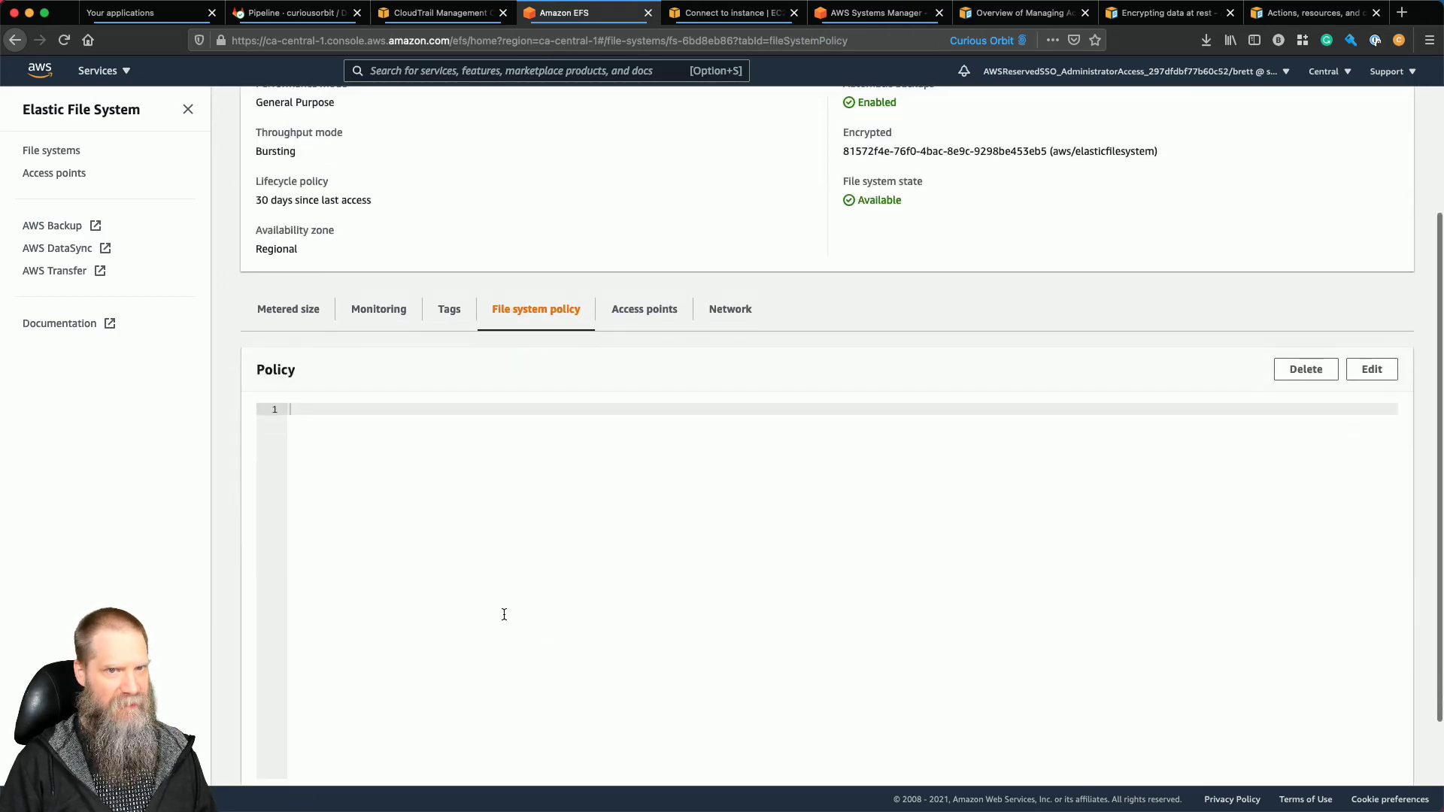
scroll(502, 612, "down", 2)
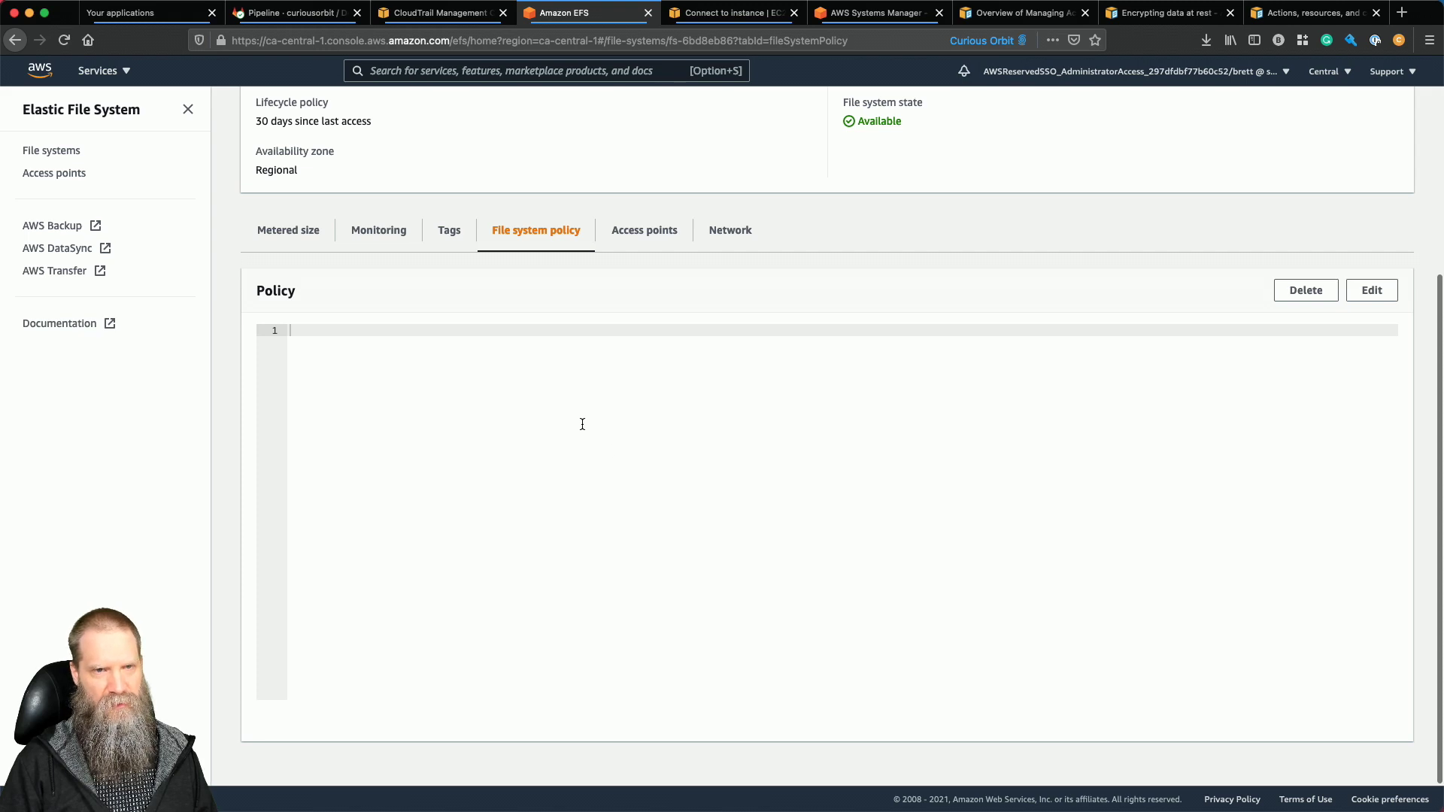
scroll(524, 458, "up", 3)
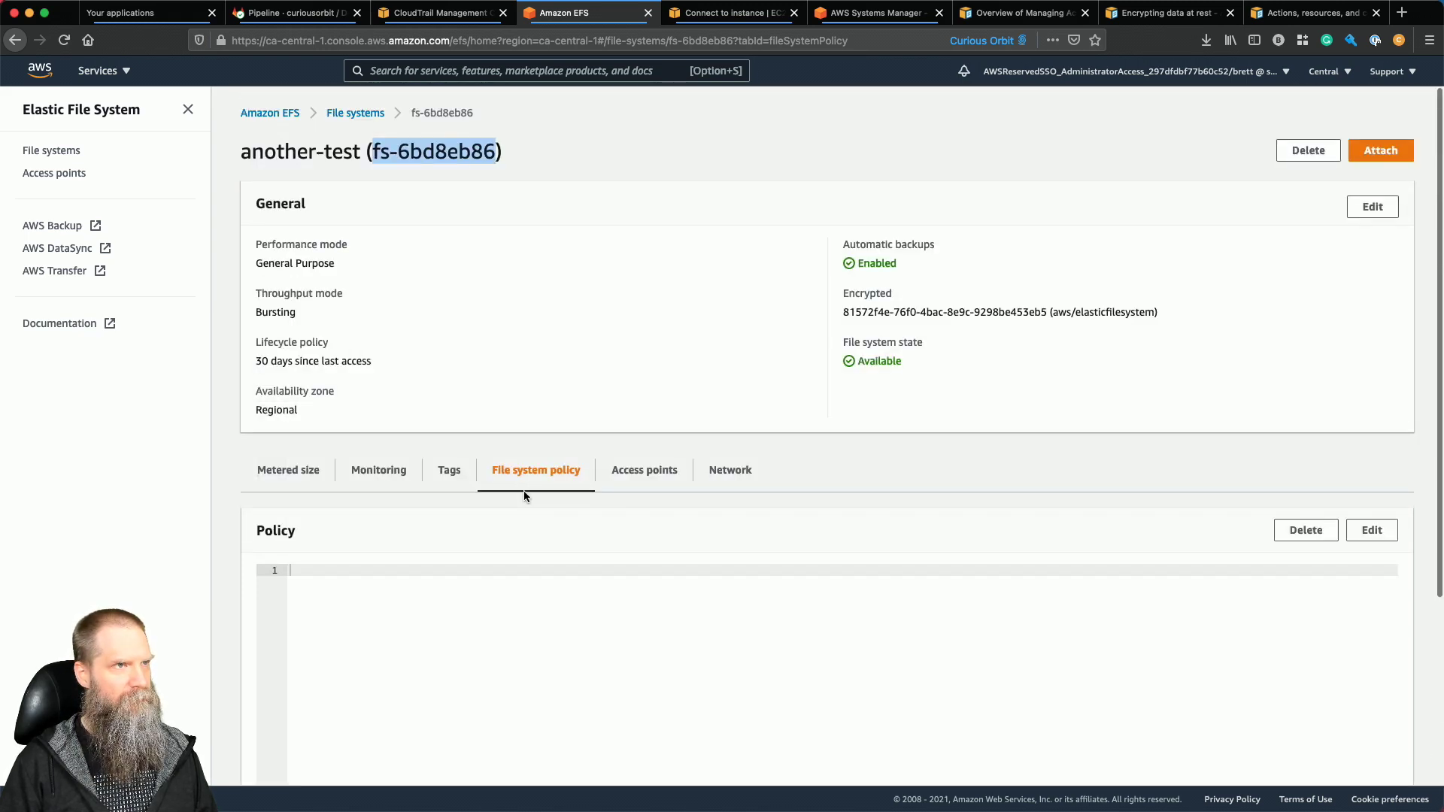
Go to Key Management Service and open the AWS managed key aws/elasticfilesystem to examine its key policy.
left_click(594, 71)
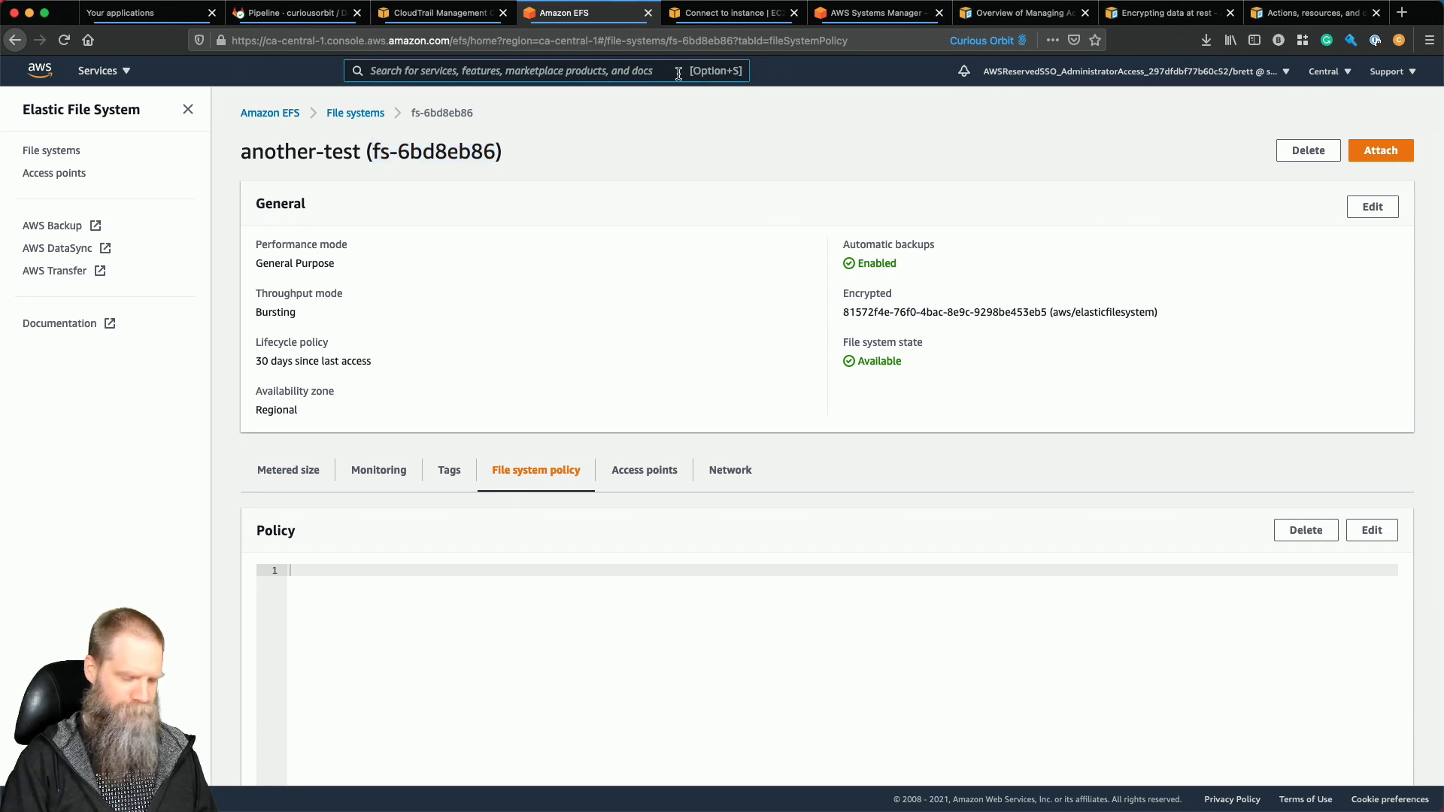
type("kms")
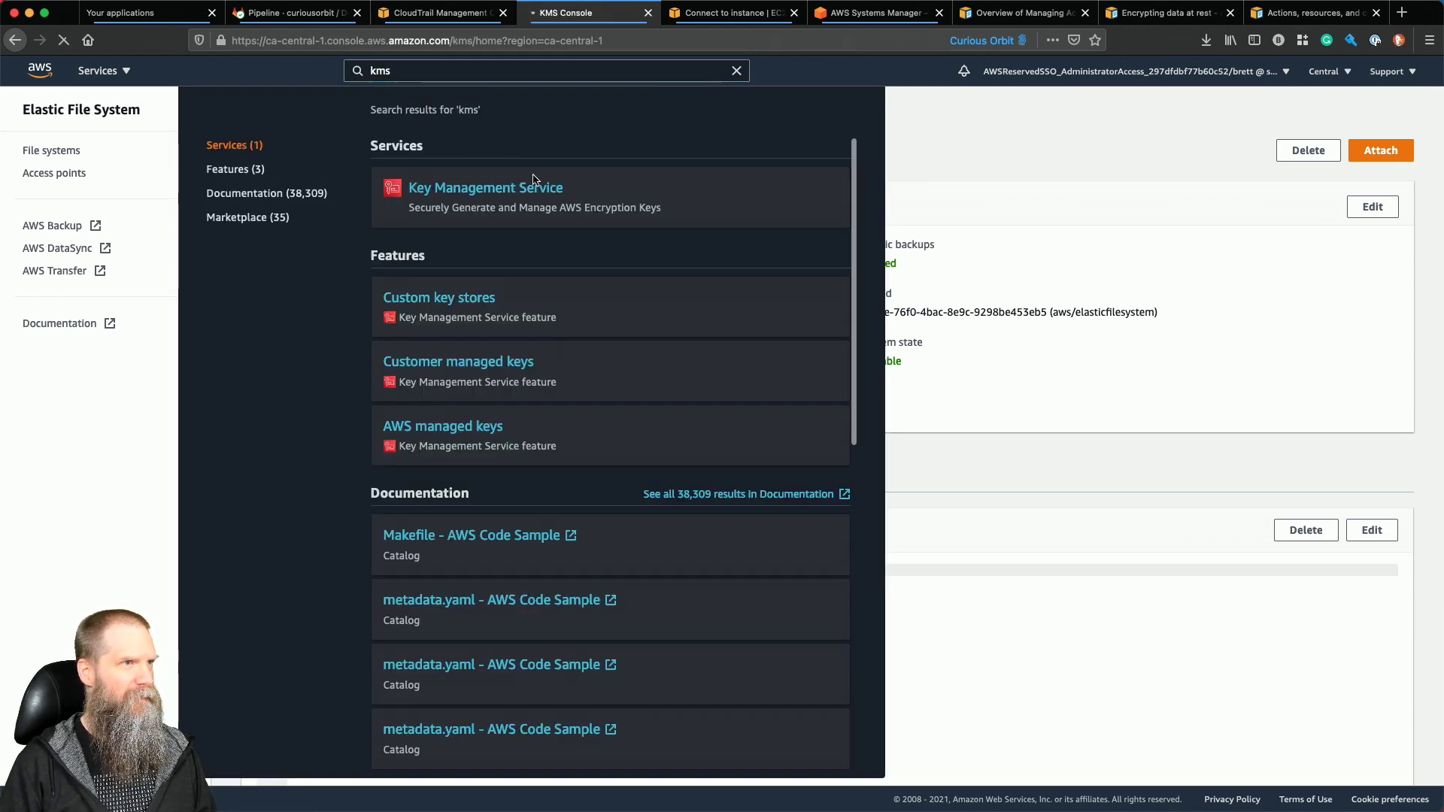
left_click(532, 182)
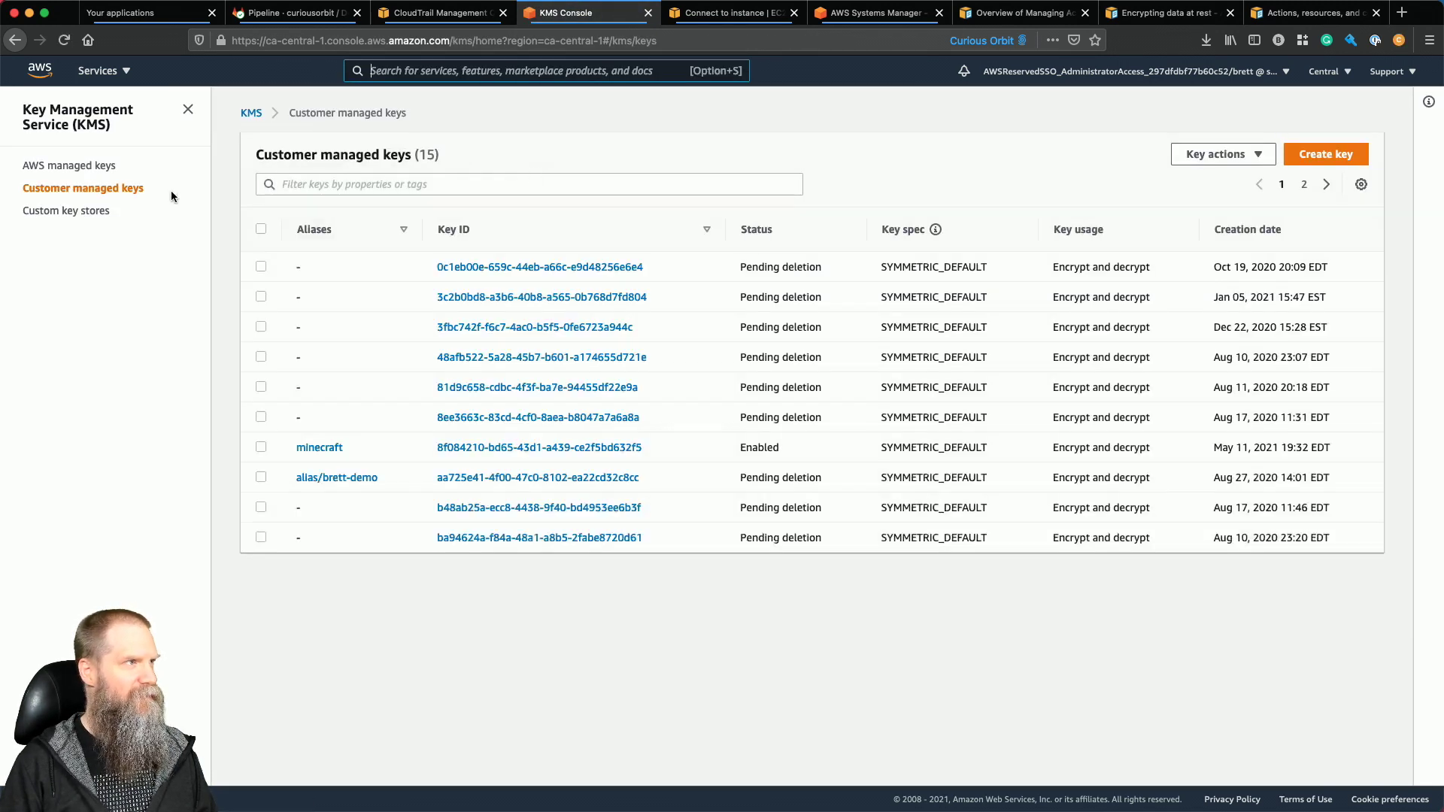
left_click(83, 165)
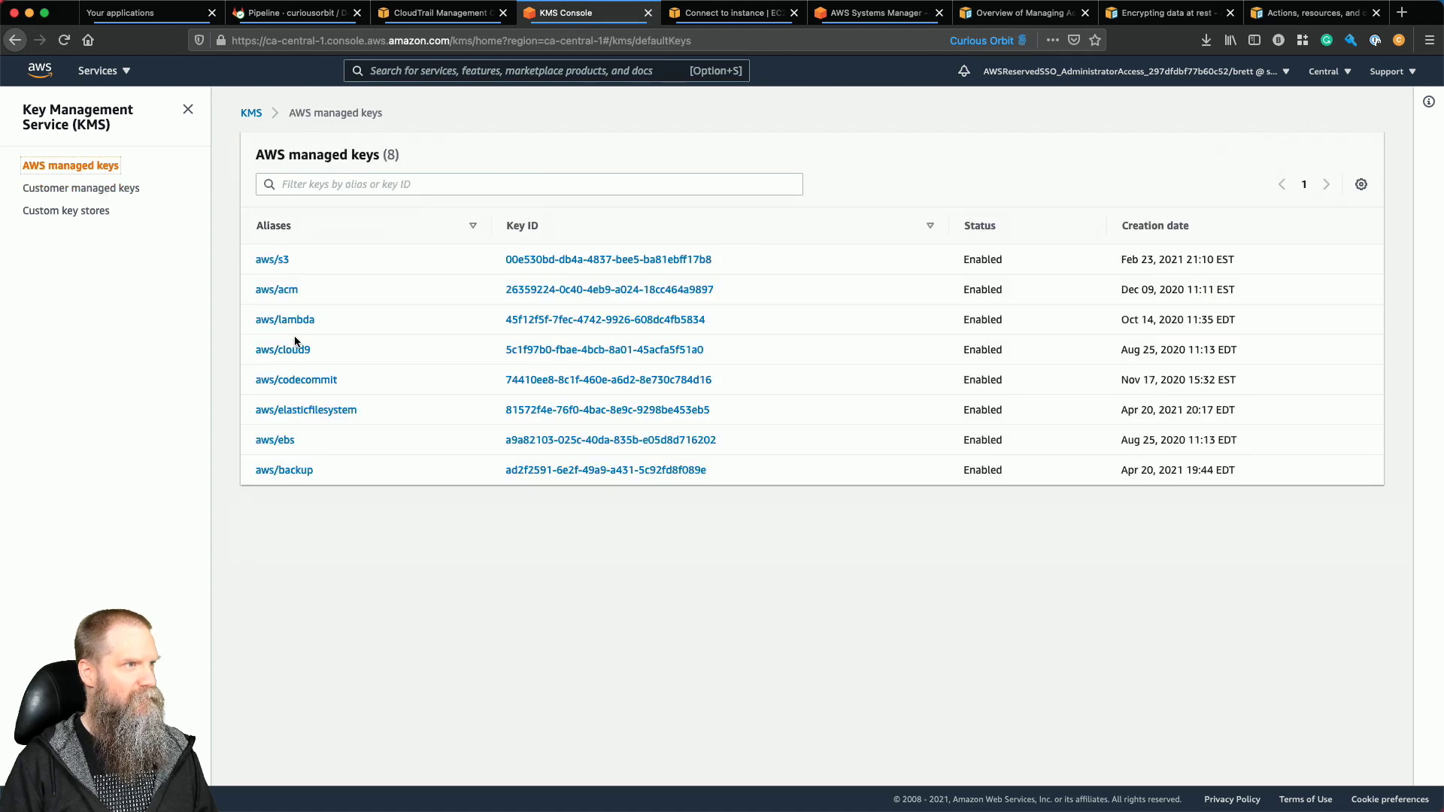
left_click(294, 412)
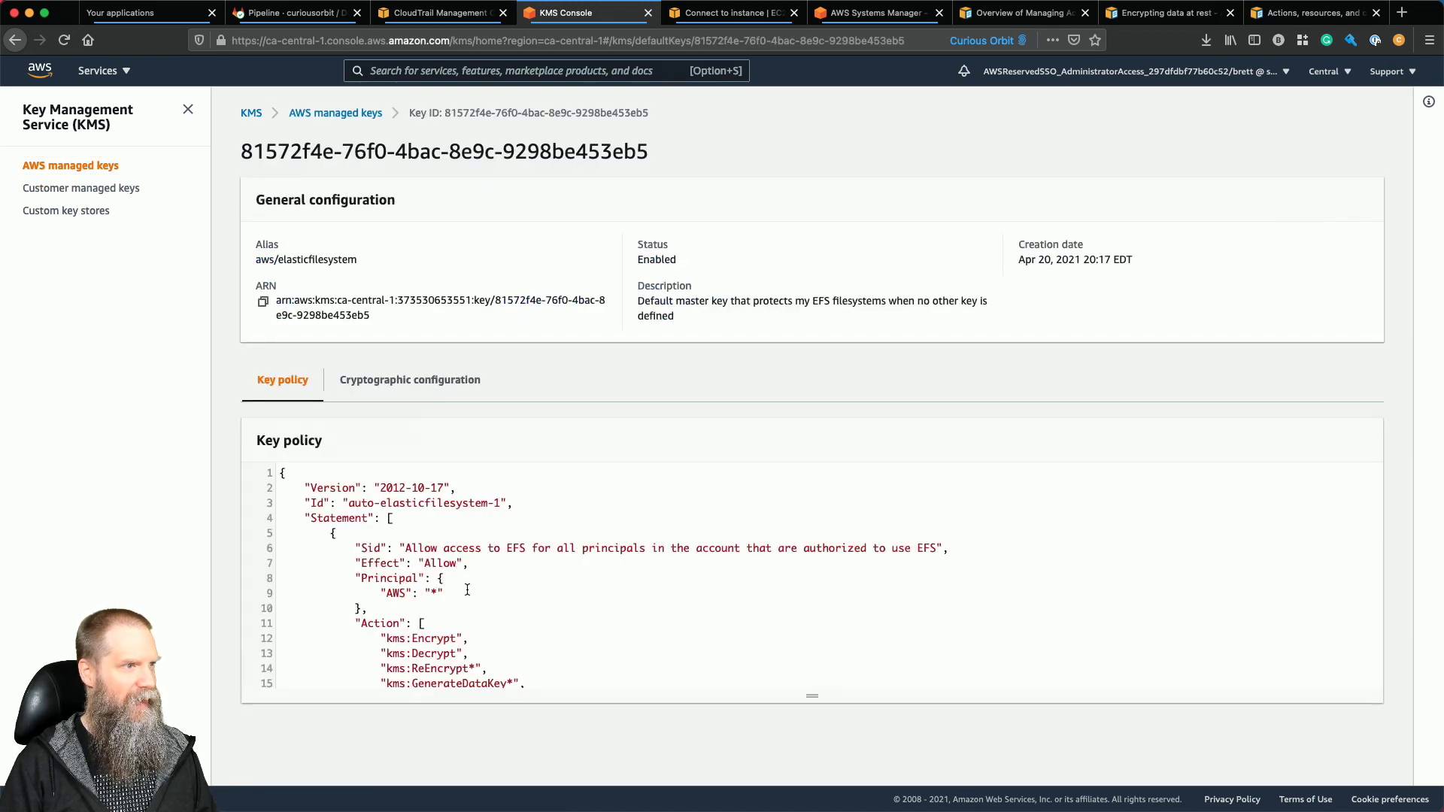
Examine the aws/elasticfilesystem key policy's first statement, including its Sid, principal, actions, resource and condition.
scroll(467, 590, "down", 1)
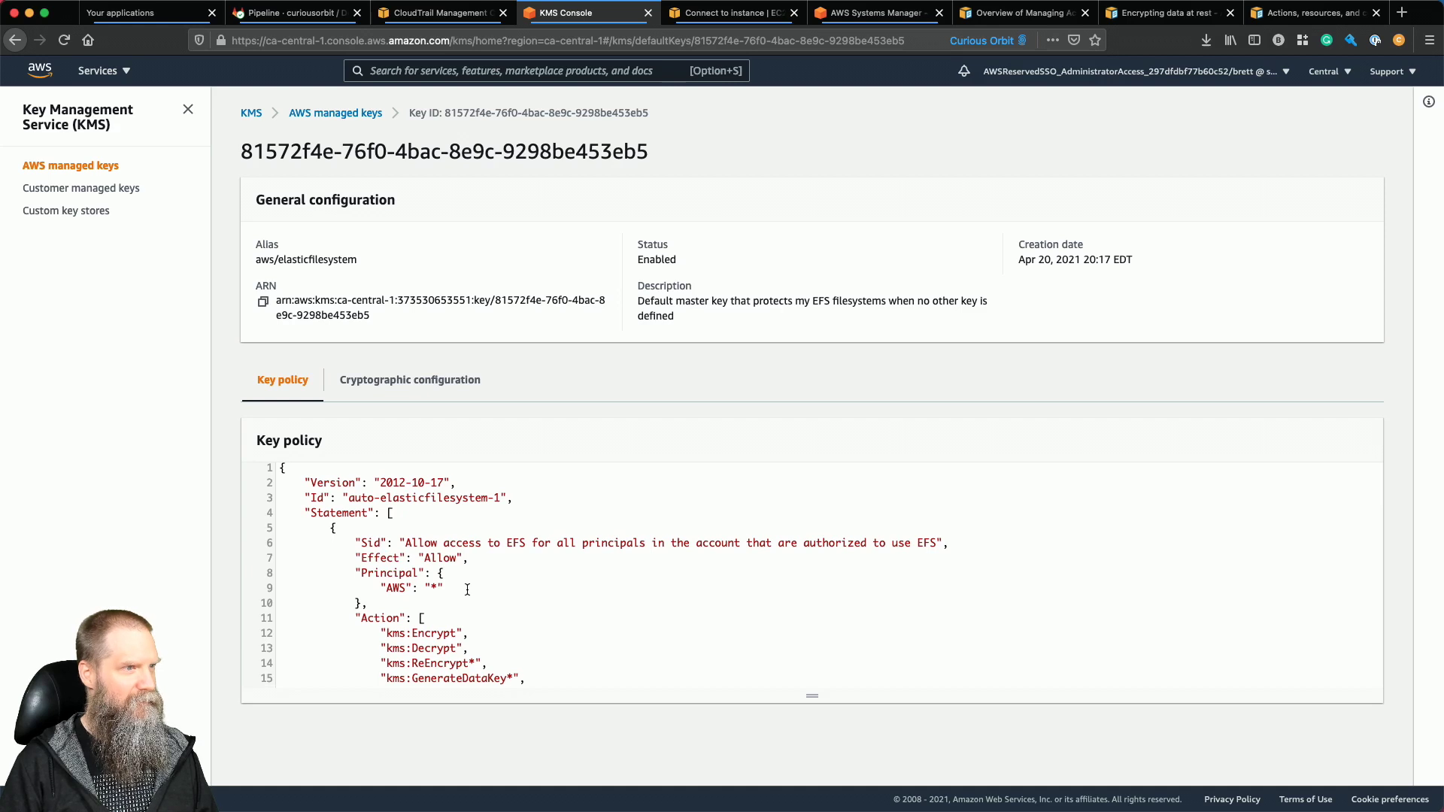
left_click_drag(559, 543, 933, 544)
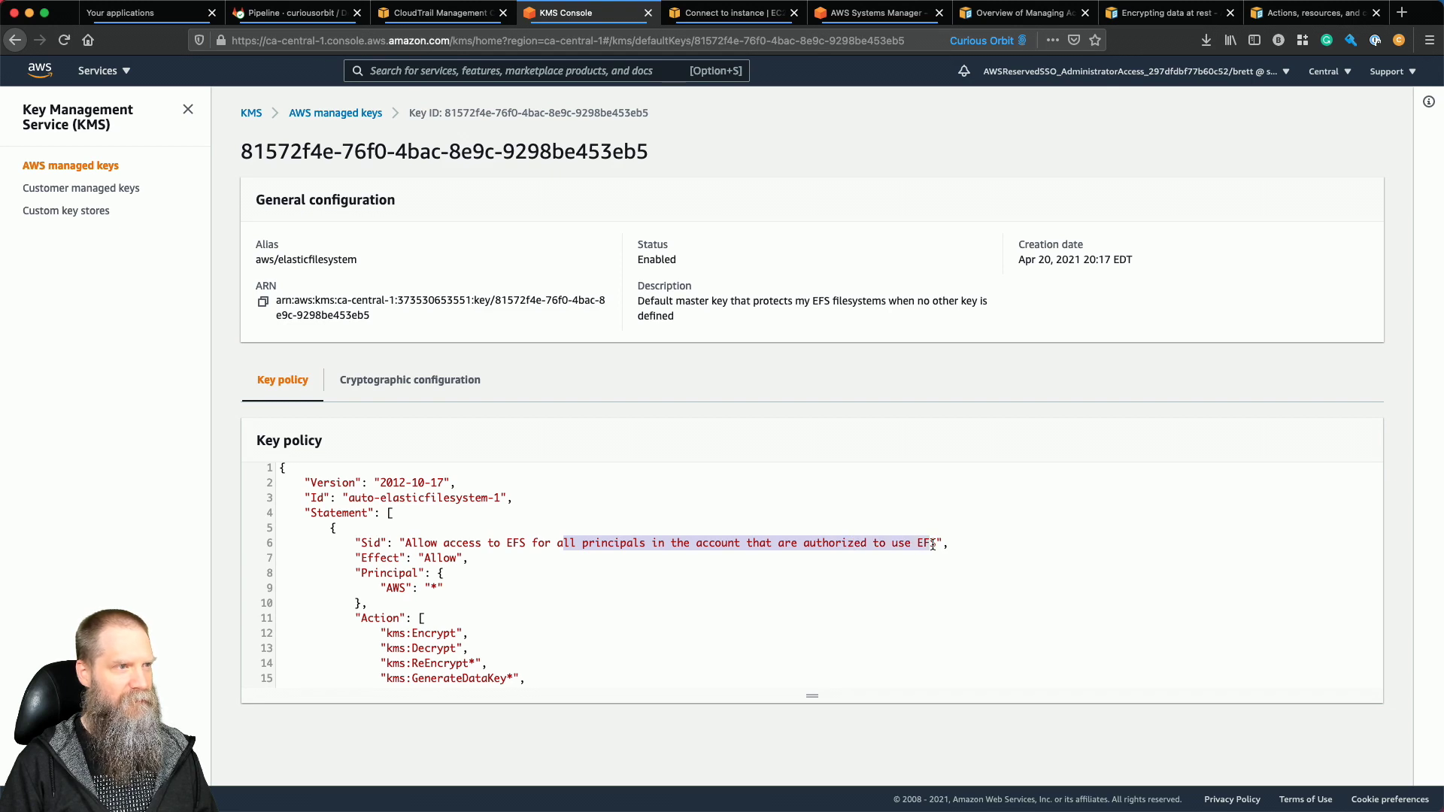
left_click_drag(406, 588, 444, 588)
scroll(502, 611, "down", 3)
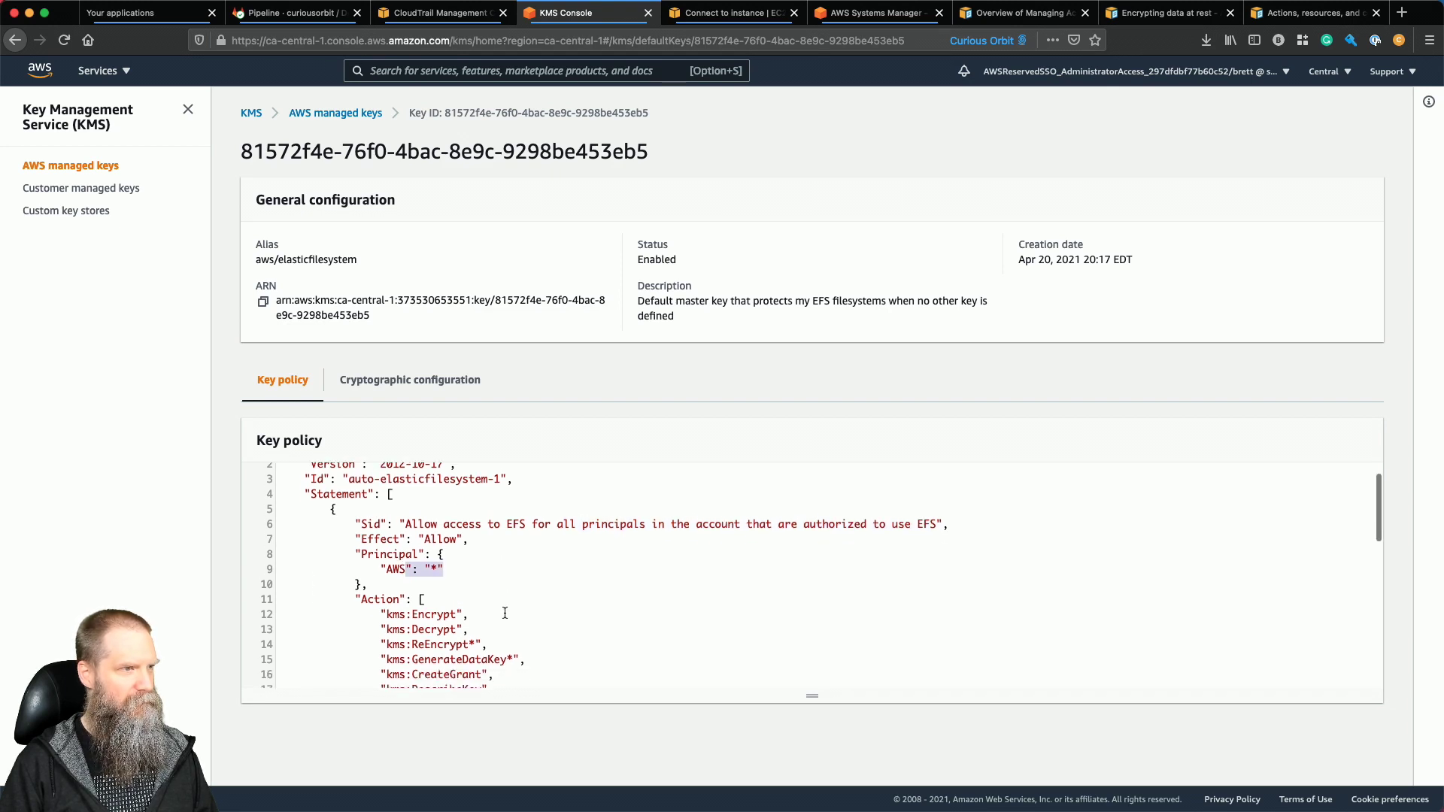
scroll(504, 613, "down", 5)
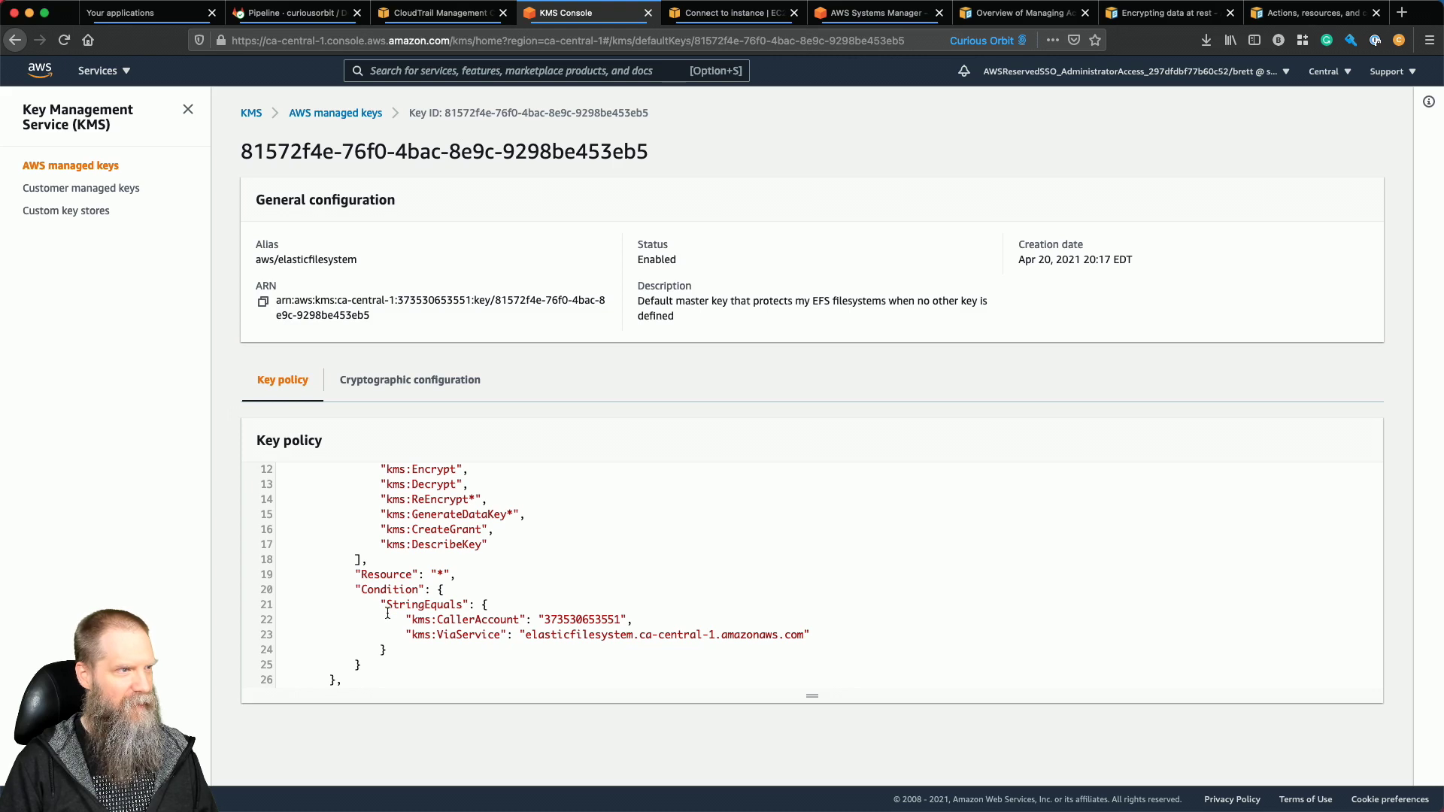
scroll(387, 613, "up", 3)
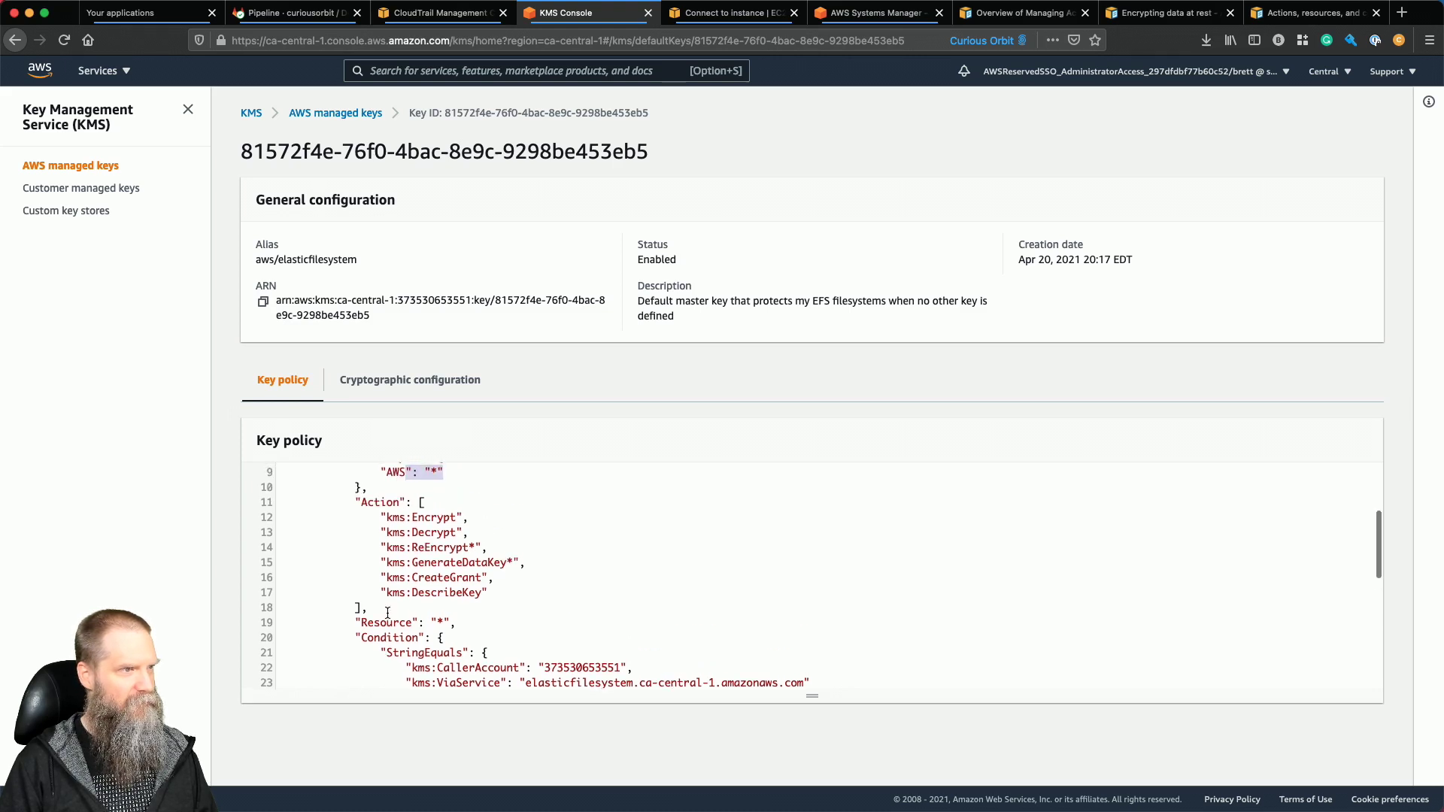
scroll(387, 613, "down", 1)
scroll(388, 614, "up", 2)
Switch to PyCharm and, in kms.yml, replace the EFS statement's Service principal with AWS: '*'.
mouse_move(704, 801)
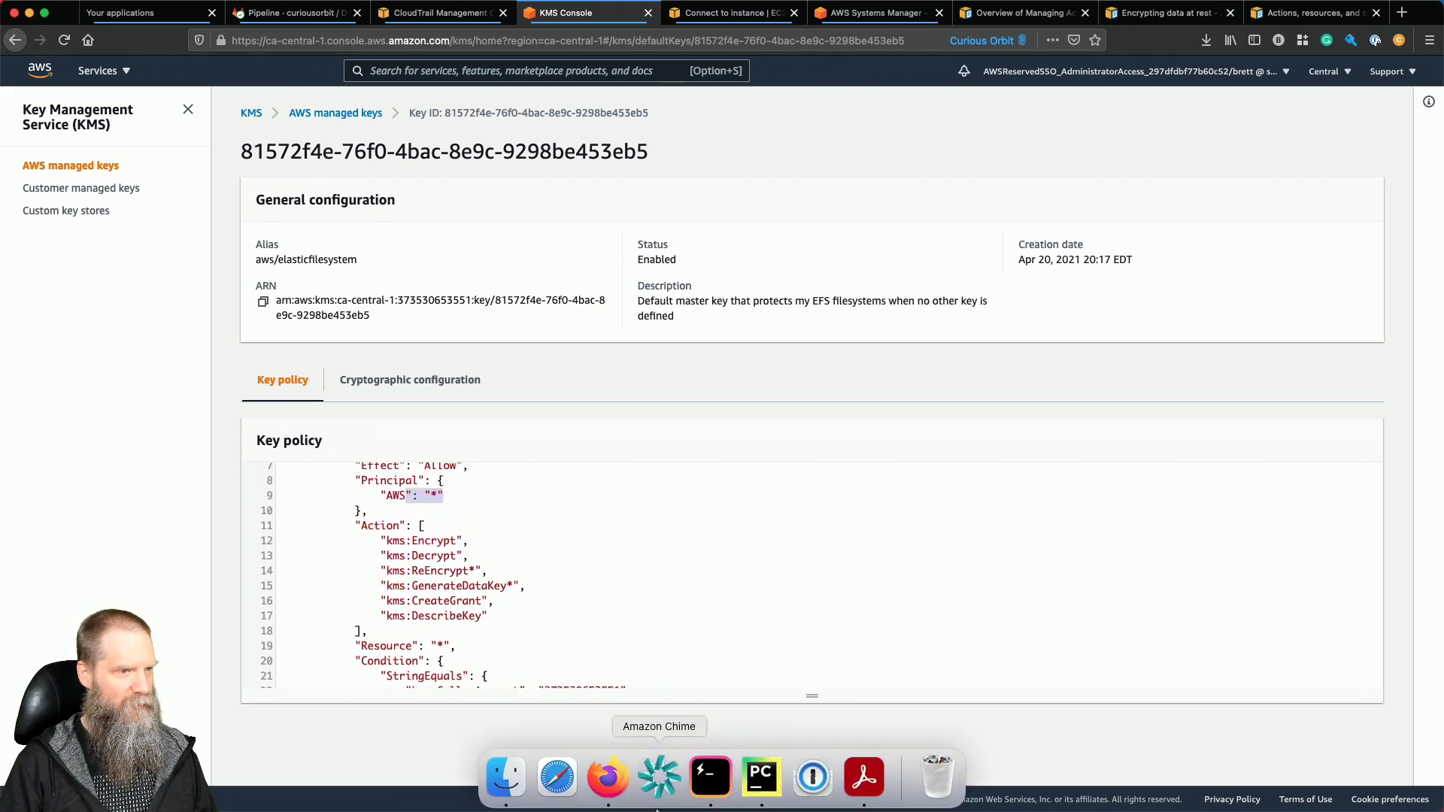
left_click(760, 779)
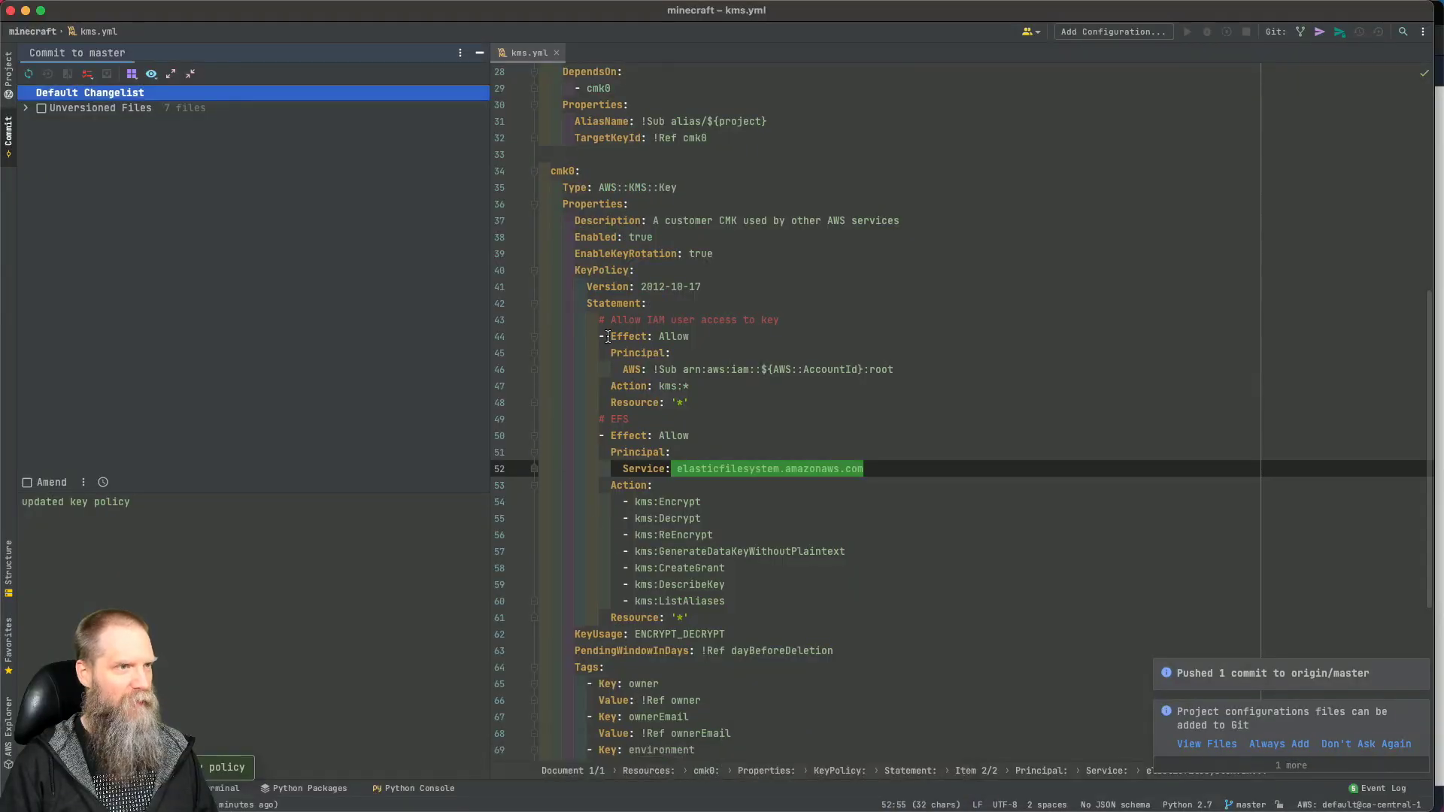
left_click(662, 457)
left_click_drag(676, 469, 923, 470)
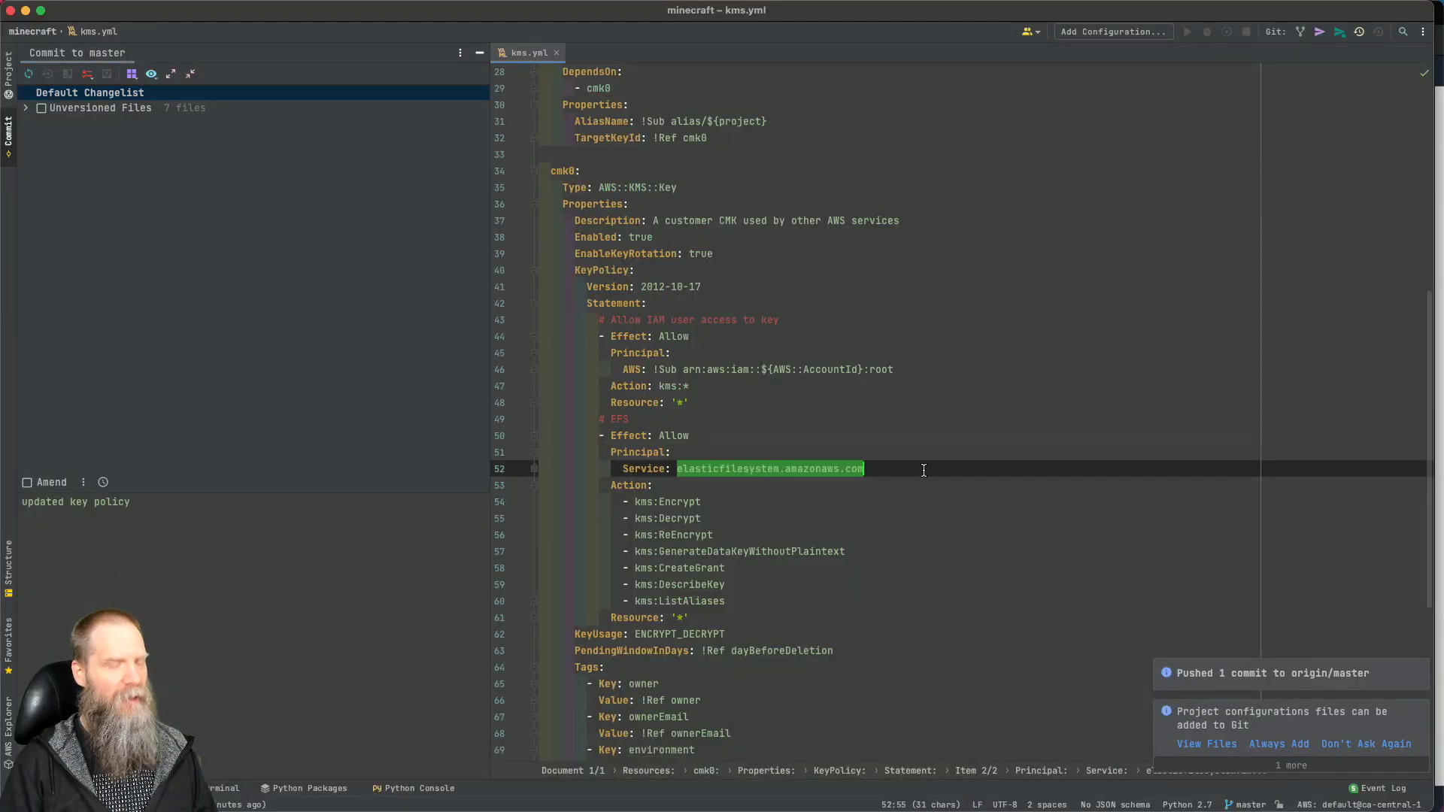
key("shift+super+Left")
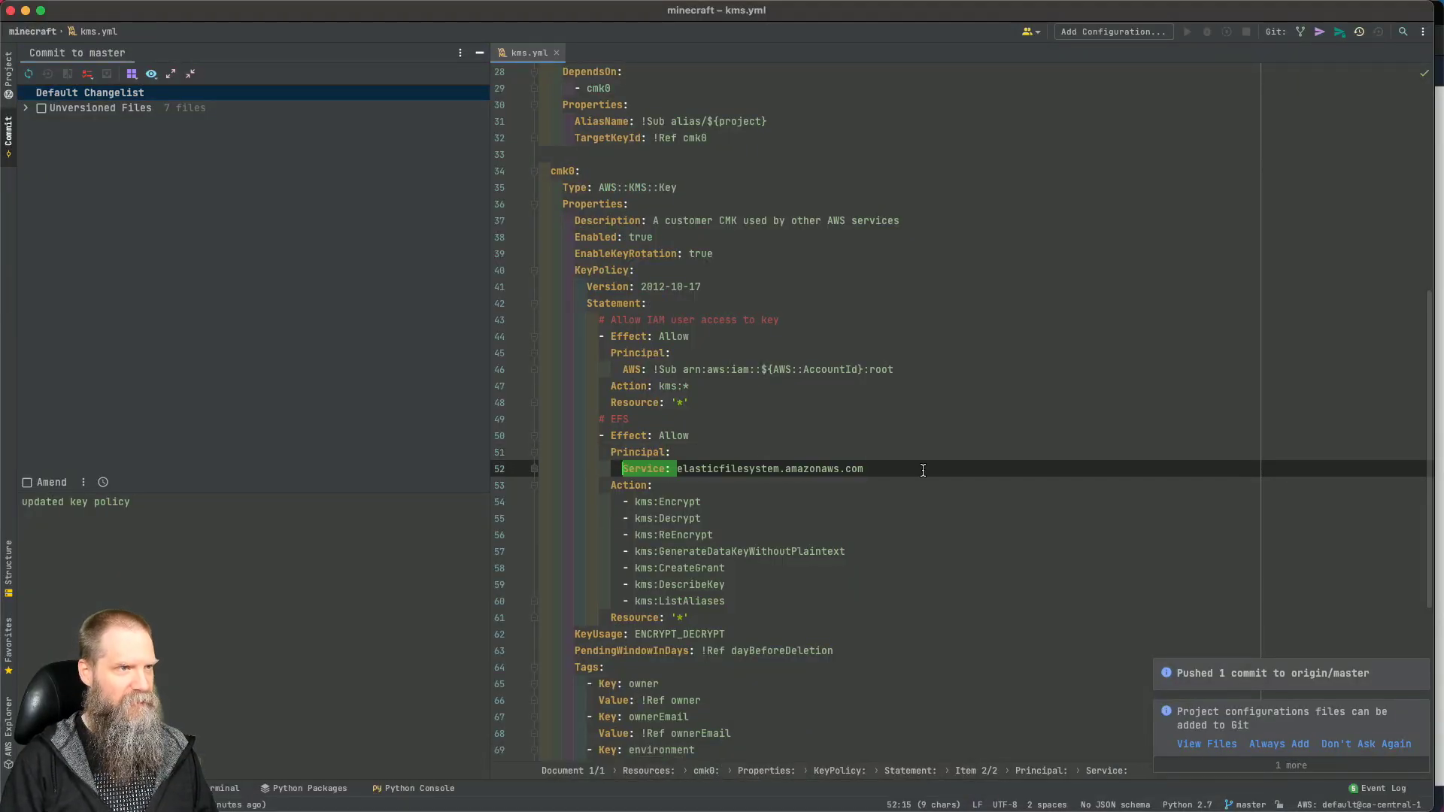
key("shift+End")
key("BackSpace")
type("A")
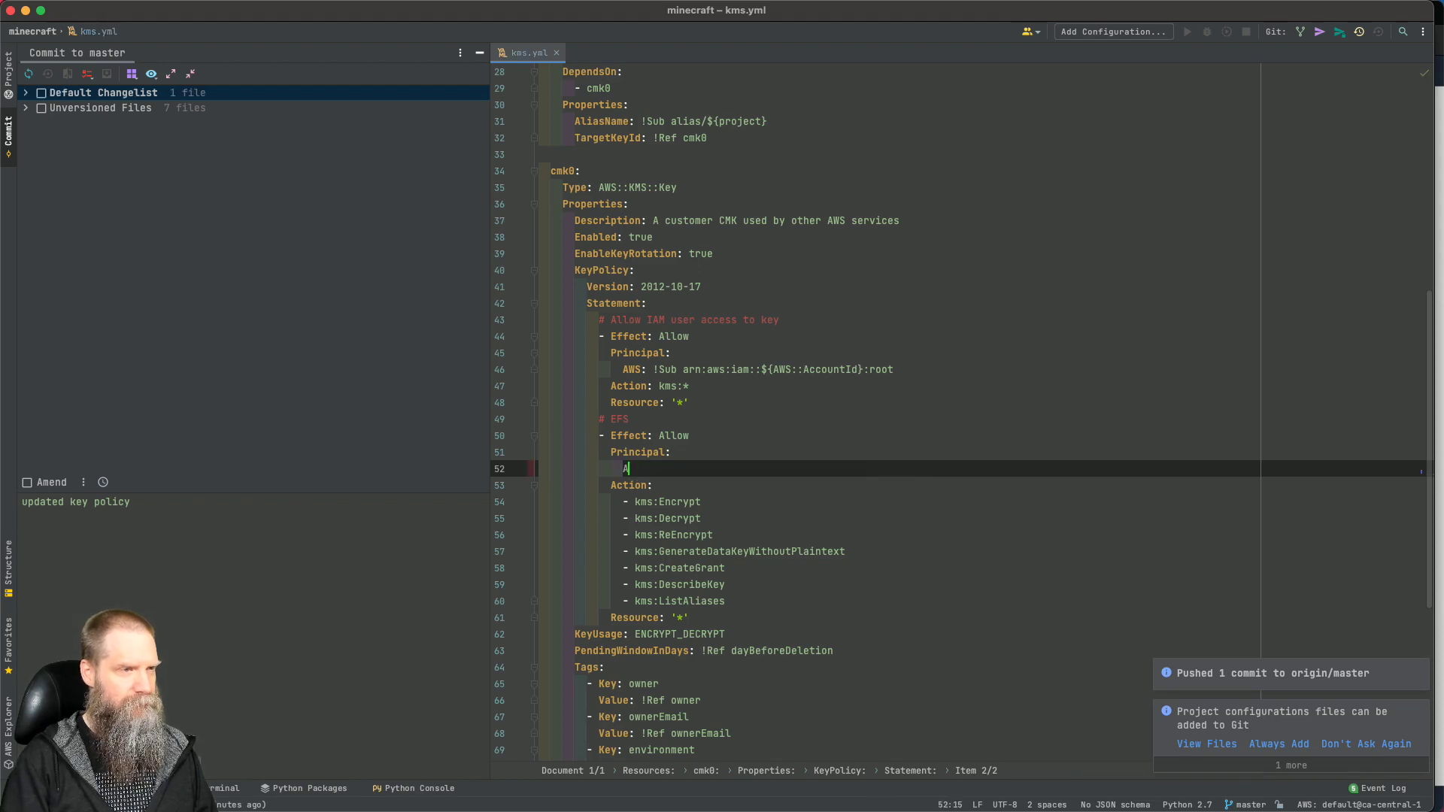
type("WS: '*'")
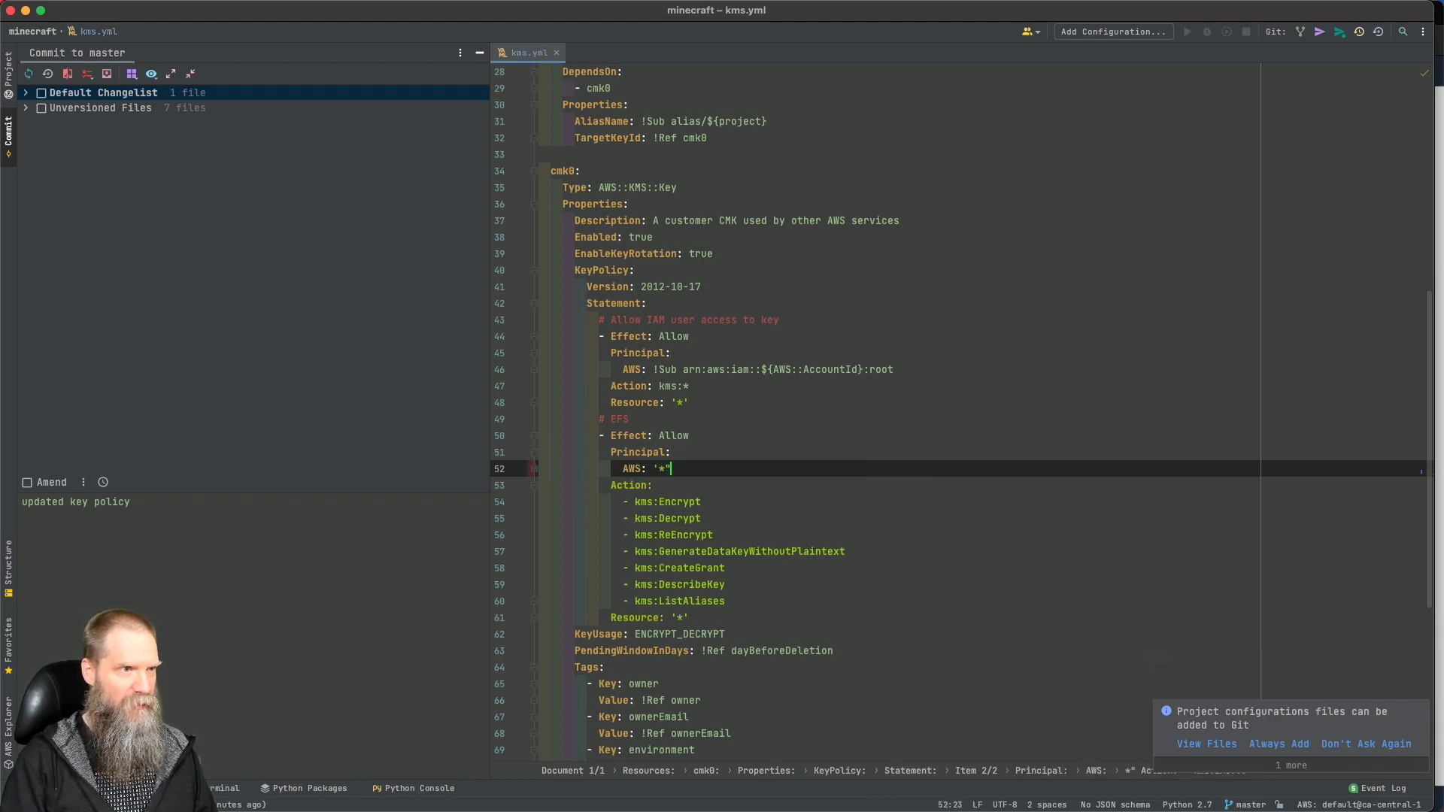
Match the EFS statement's actions to the AWS managed key policy by changing two entries to kms:ReEncrypt* and kms:GenerateDataKey*.
key("super+Tab")
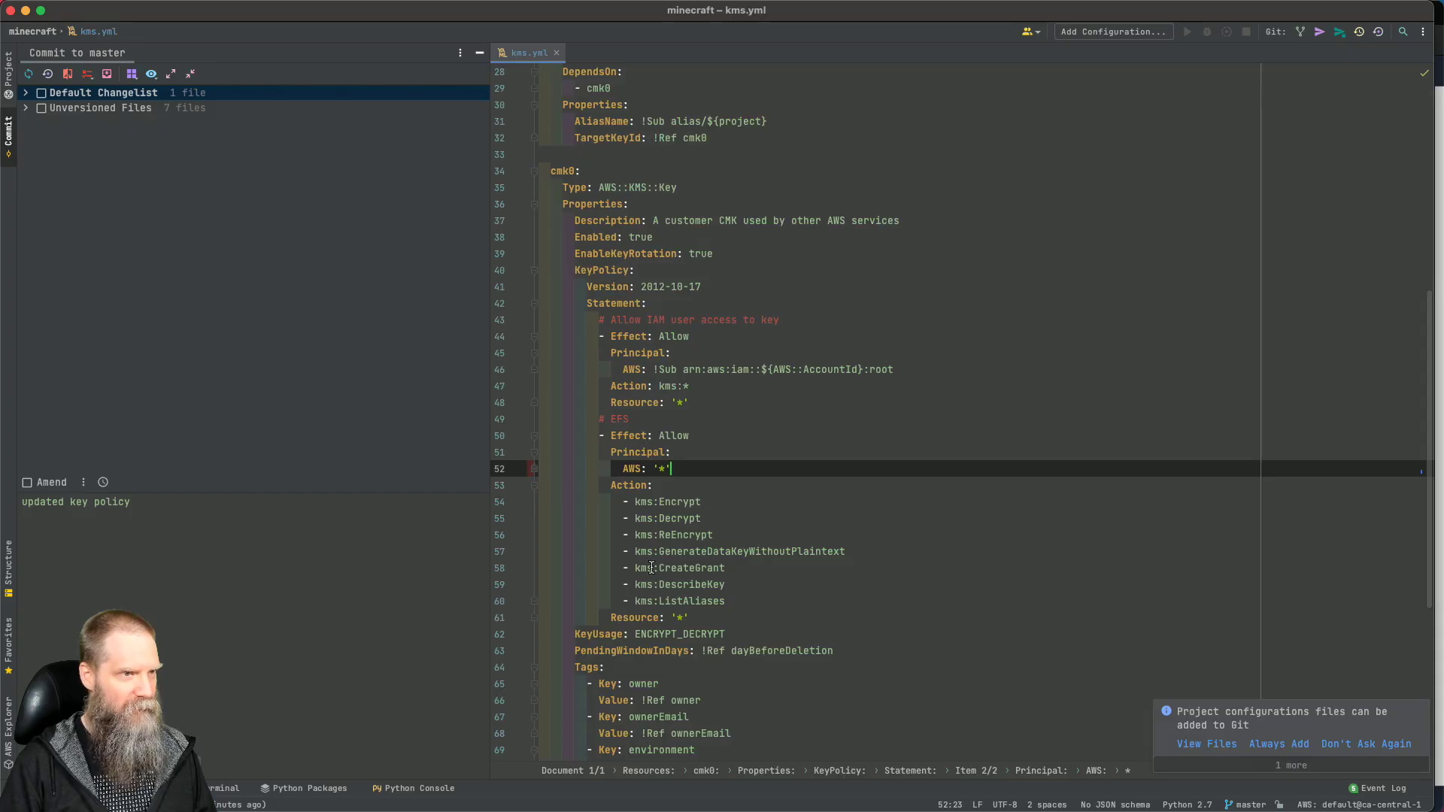
key("super+Tab")
left_click(720, 533)
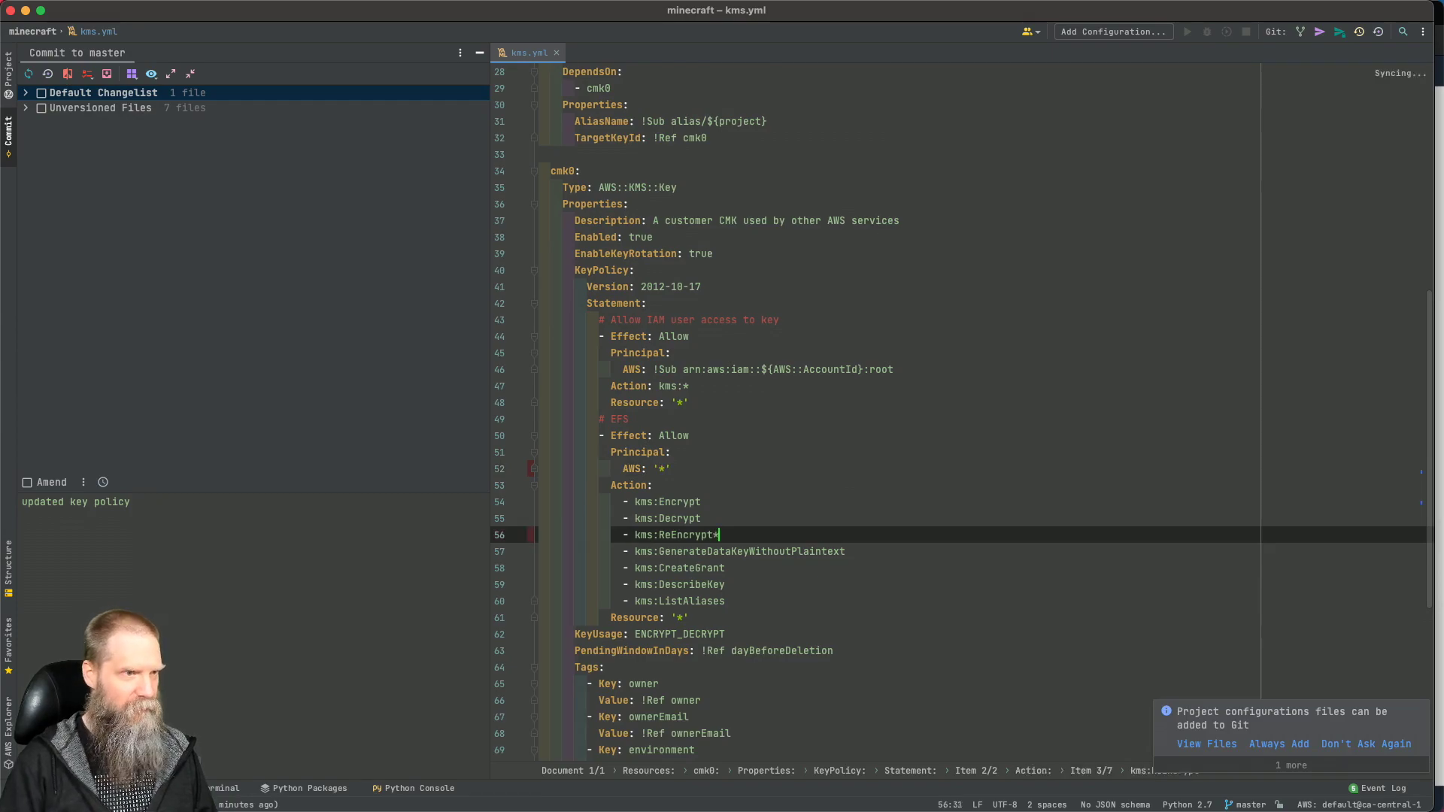
key("super+Tab")
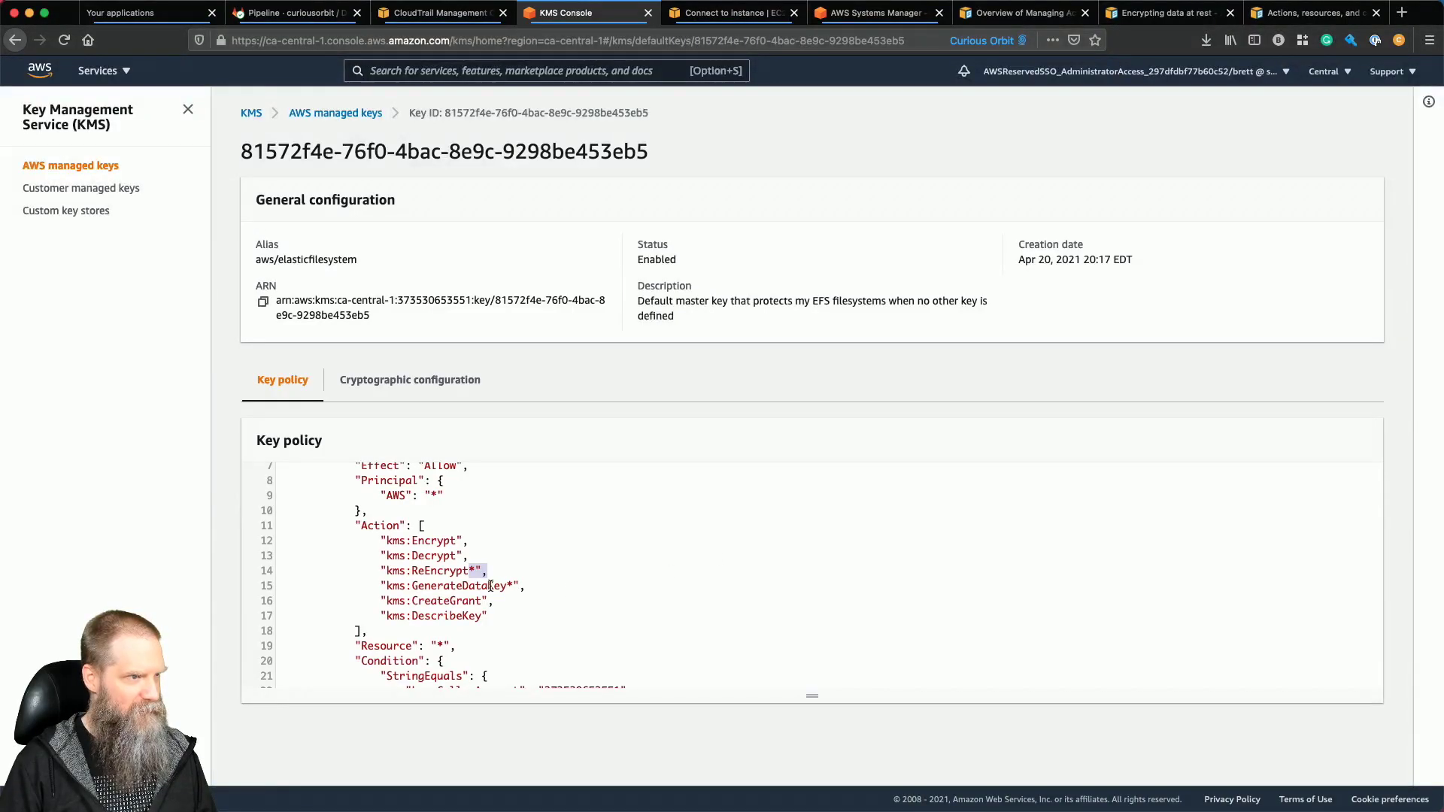
double_click(491, 585)
key("super+Tab")
left_click_drag(749, 552, 873, 551)
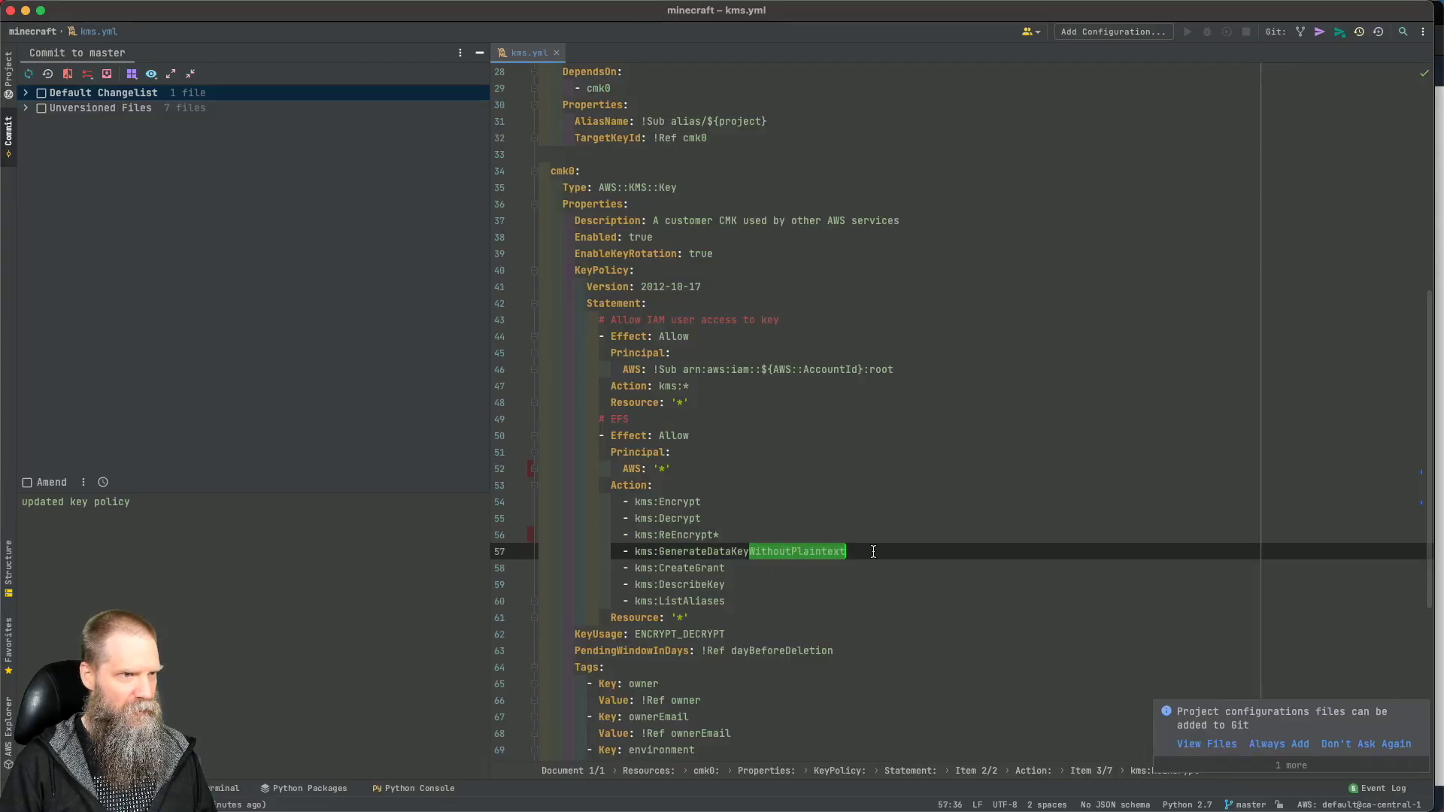
type("*")
Check the remaining actions in the AWS managed key policy and delete kms:ListAliases from the EFS statement in kms.yml.
key("super+Tab")
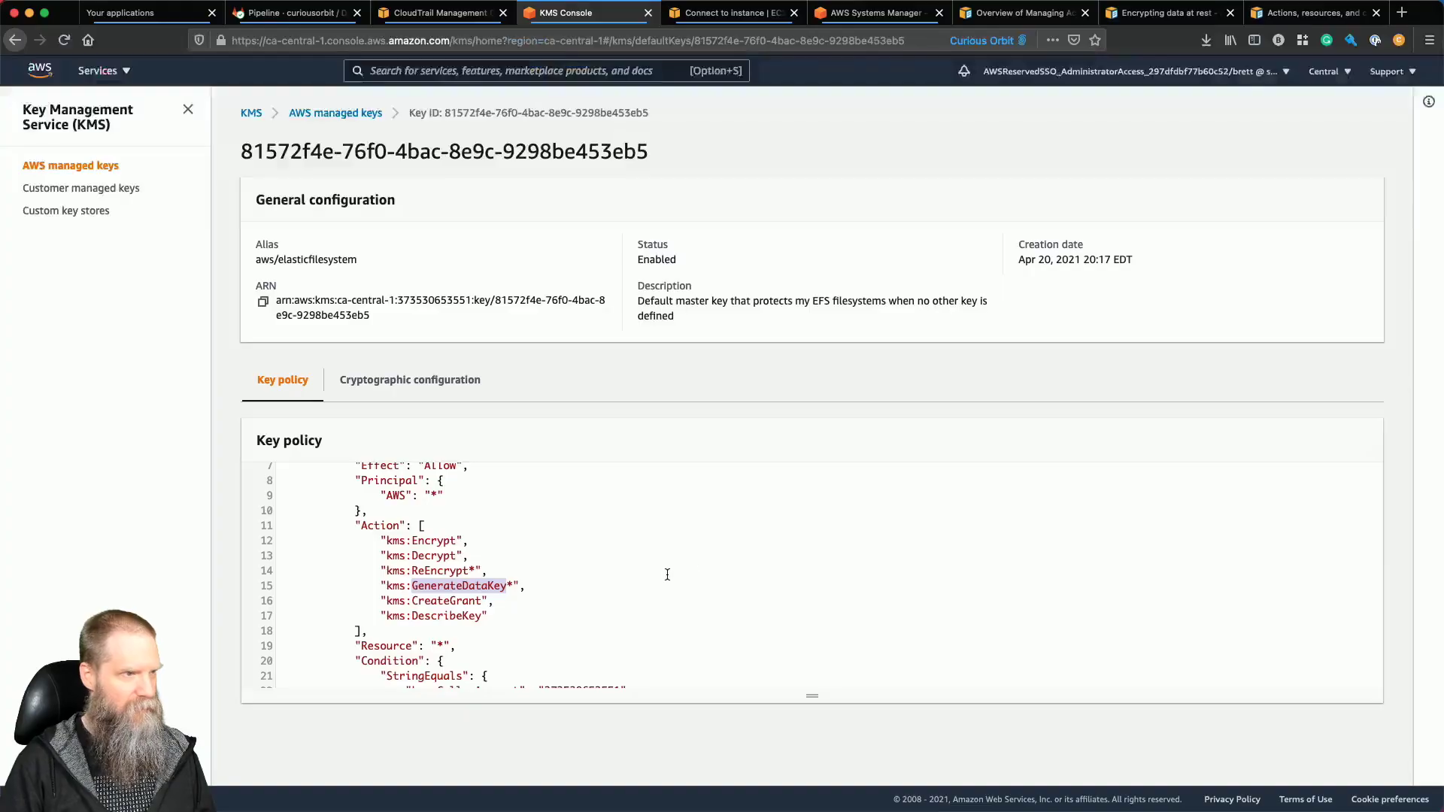
left_click(464, 596)
double_click(440, 616)
key("super+Tab")
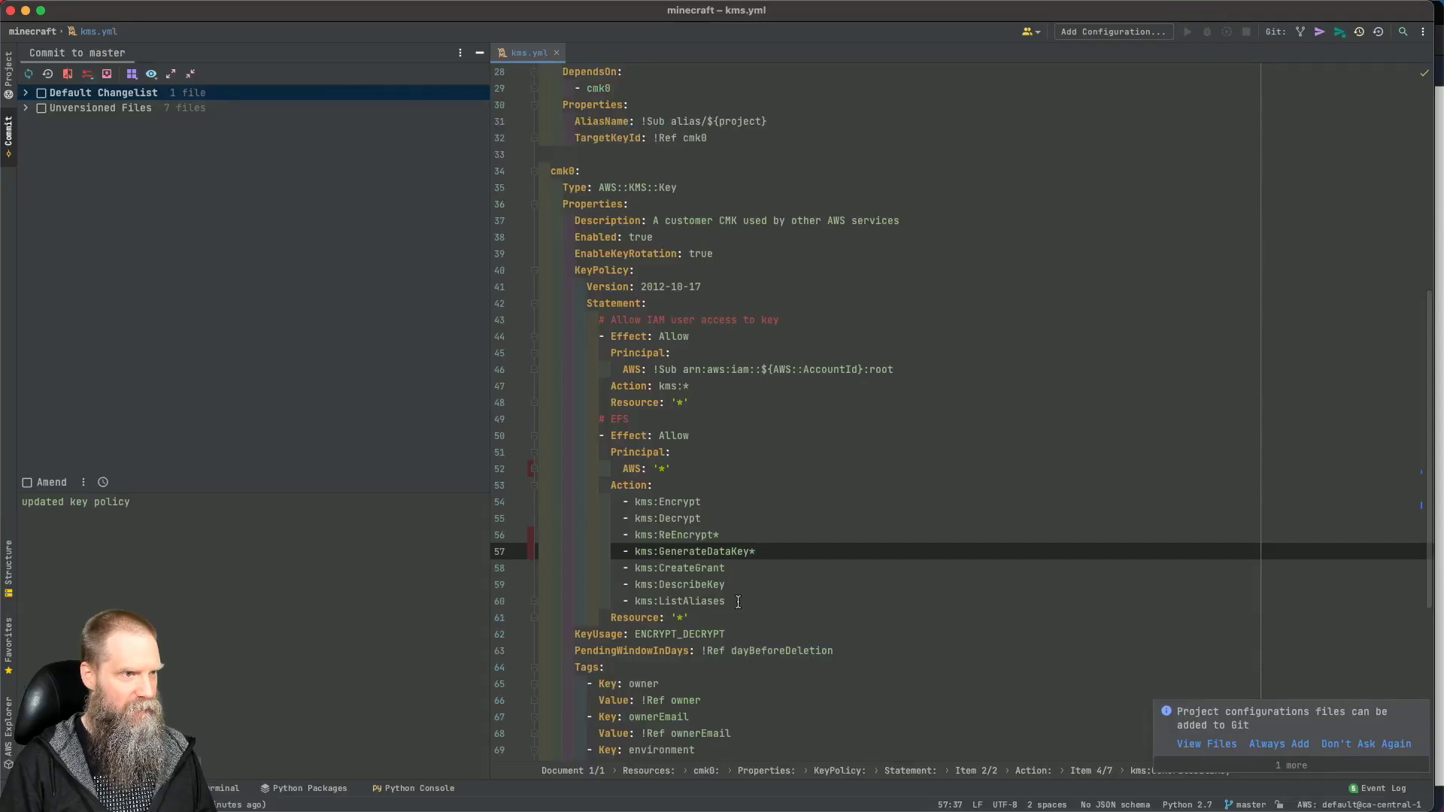
left_click_drag(737, 601, 467, 600)
key("BackSpace")
key("BackSpace")
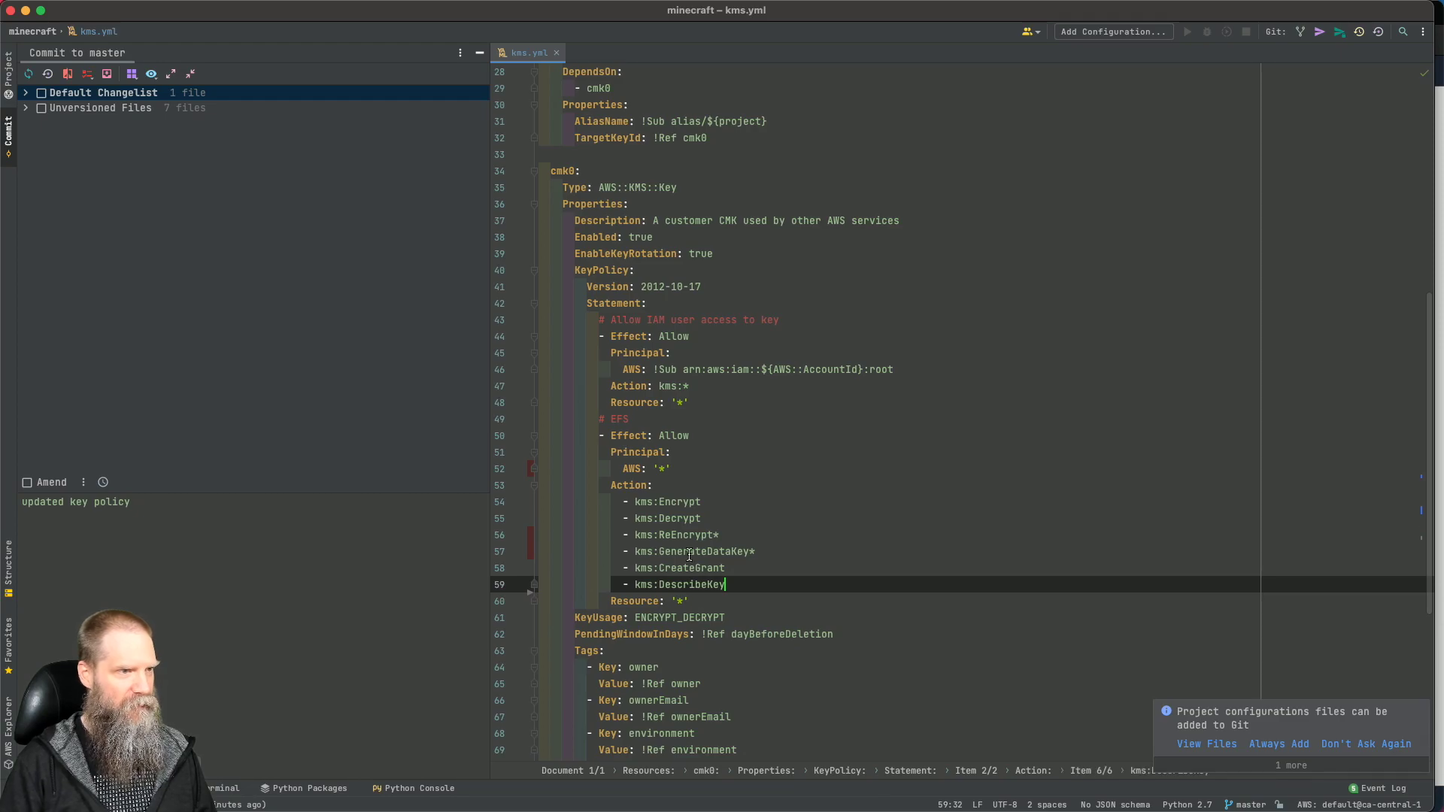
Return to the KMS console in the browser and copy the complete aws/elasticfilesystem key policy JSON.
key("super+Tab")
scroll(687, 551, "down", 3)
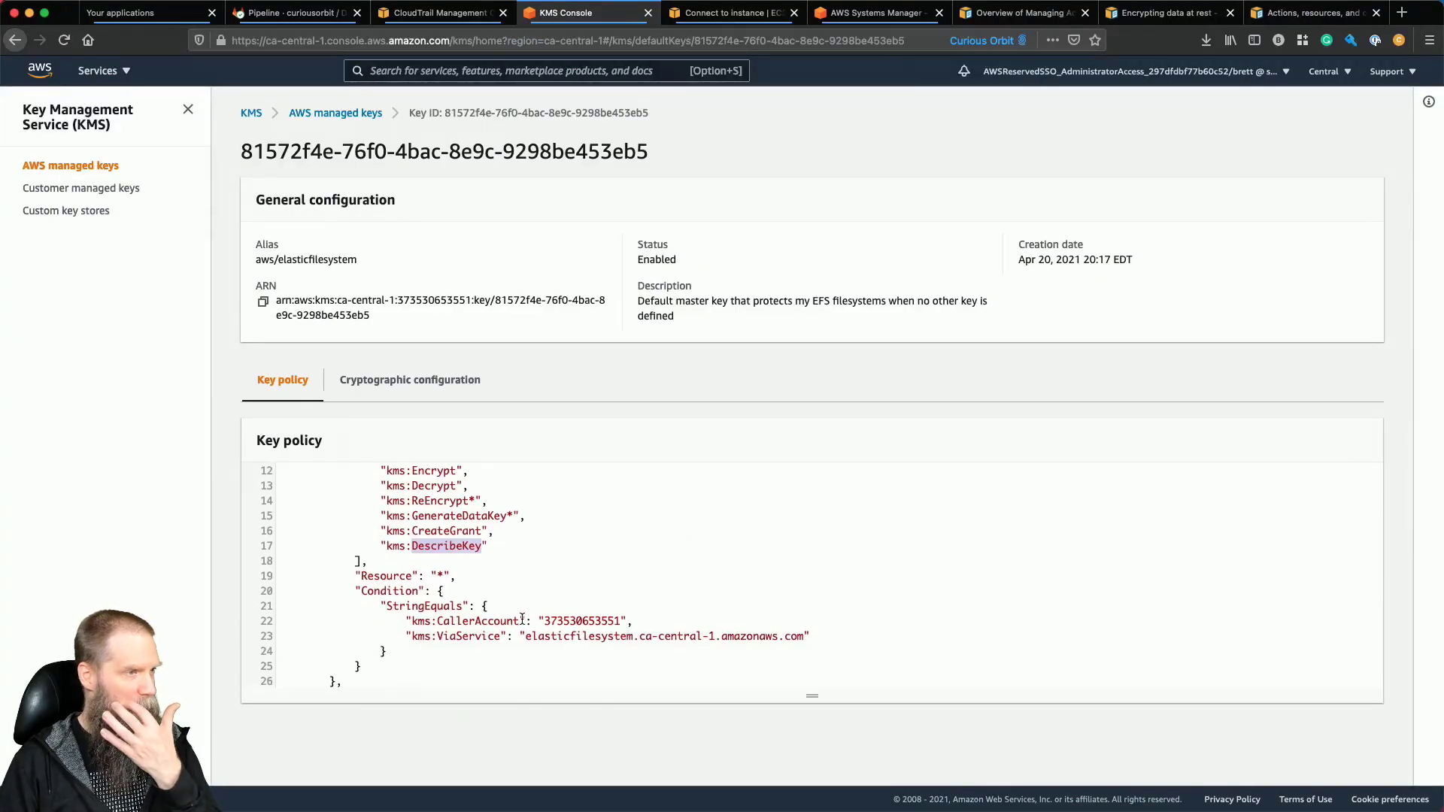
scroll(519, 619, "up", 5)
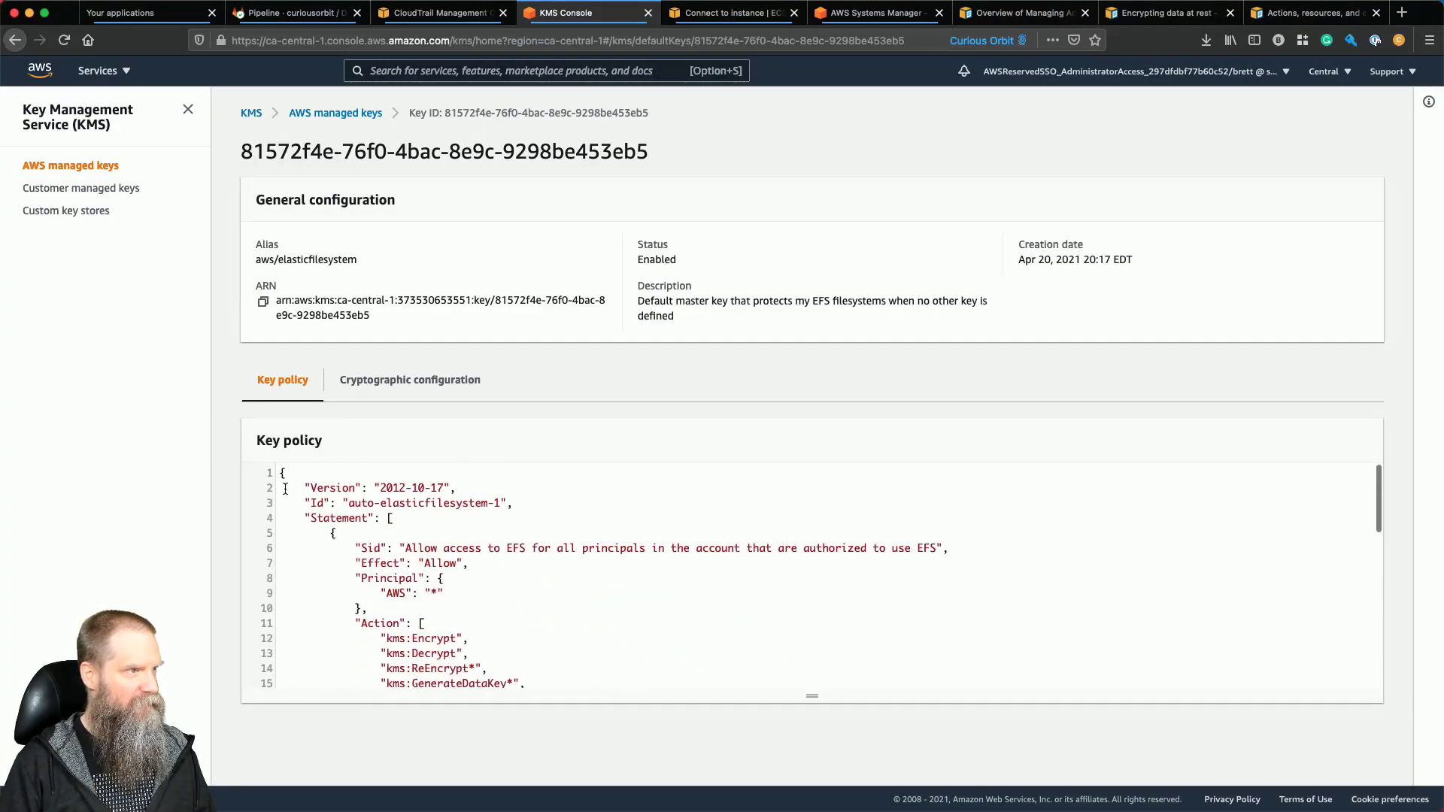
left_click_drag(281, 474, 309, 679)
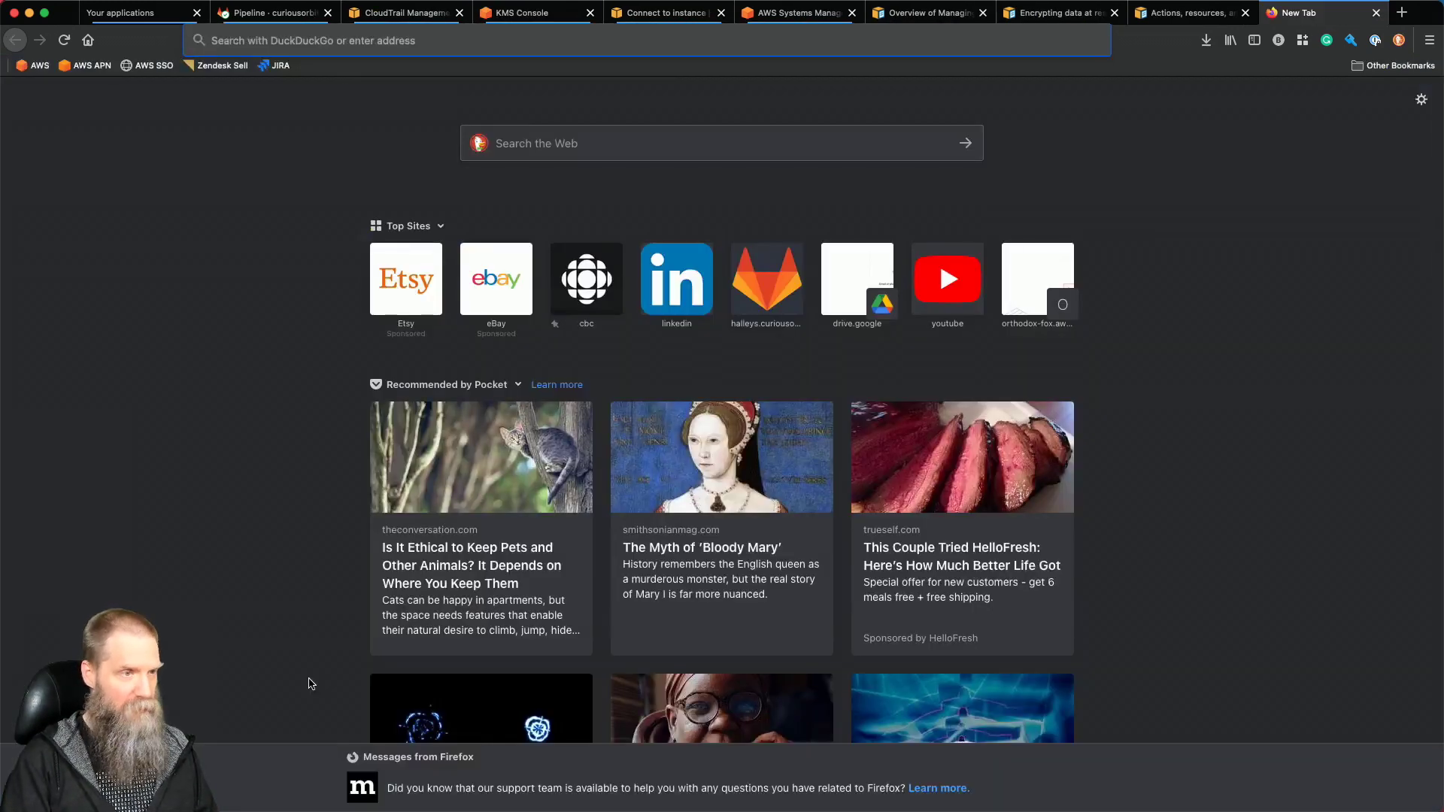
Search the web for "json to yaml", open json2yaml.com, and replace its sample JSON with the copied key policy.
type("json to yaml")
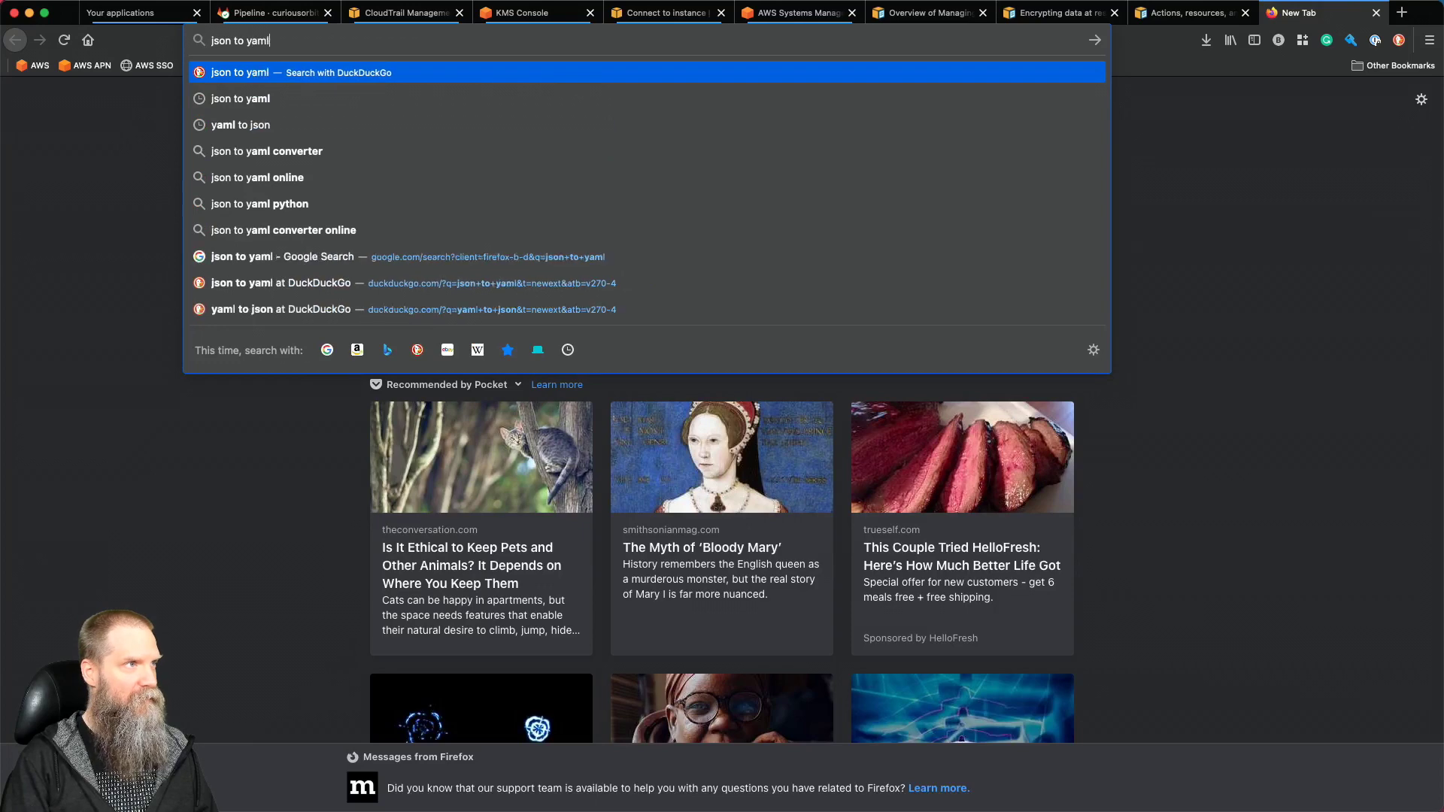
key("Return")
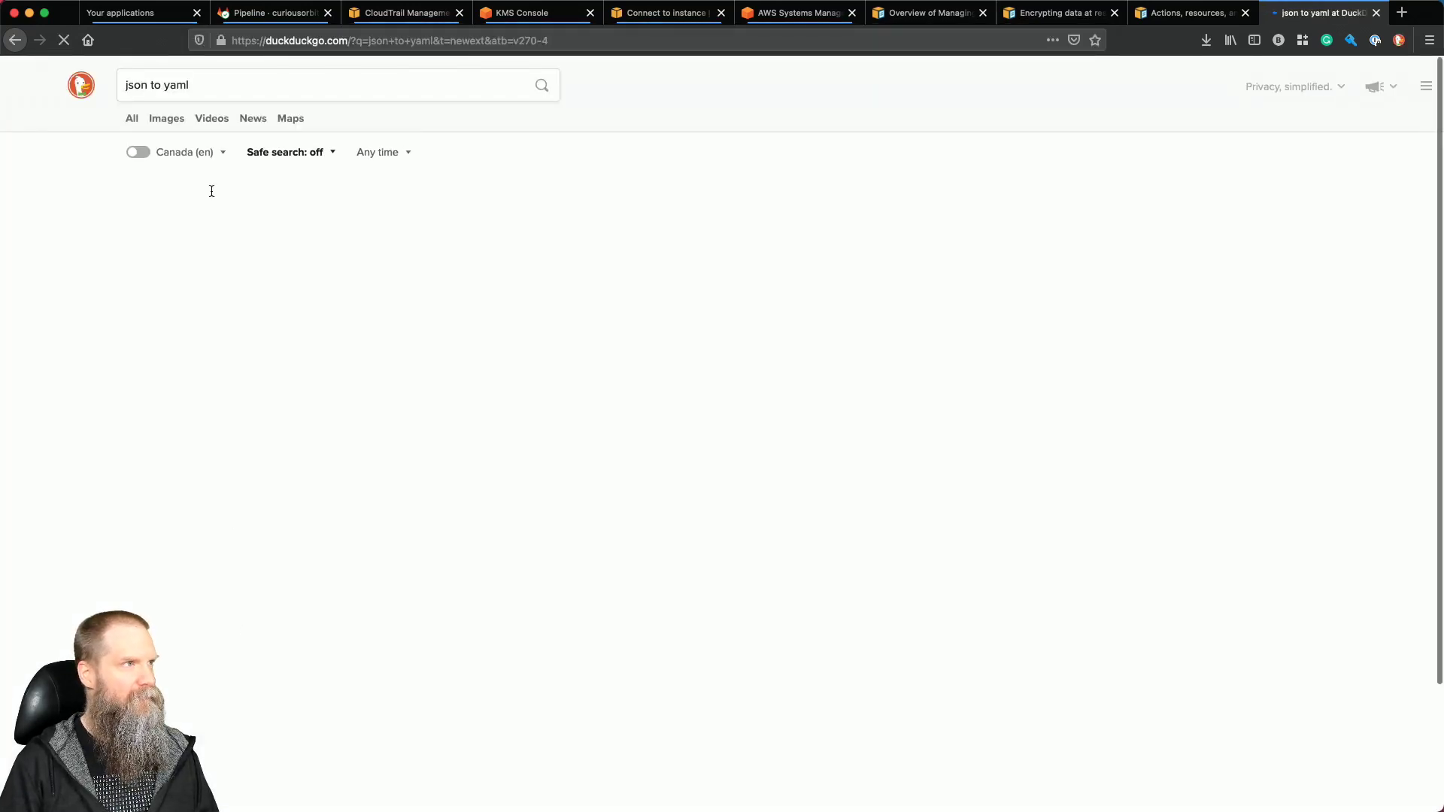
left_click(181, 193)
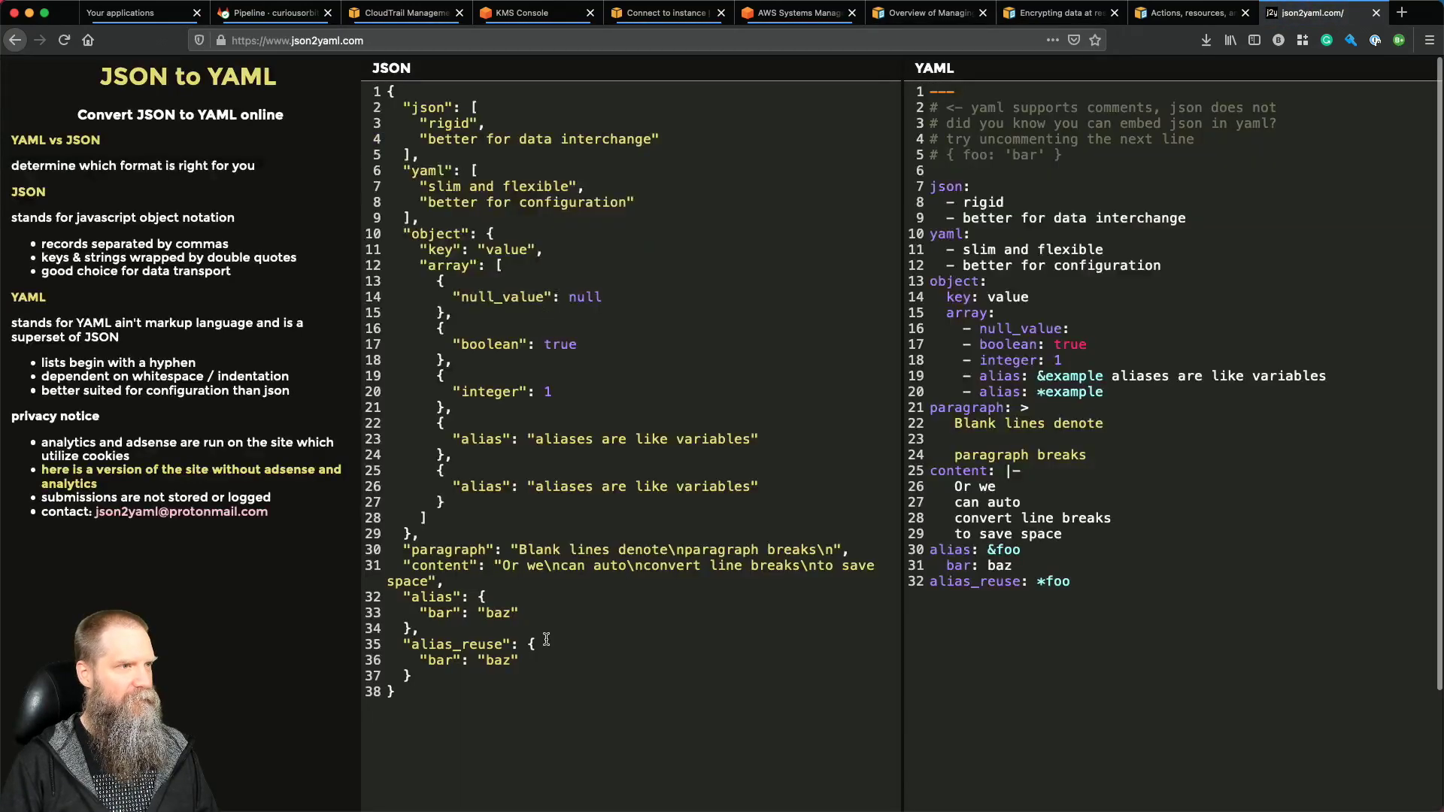
key("super+a")
key("super+v")
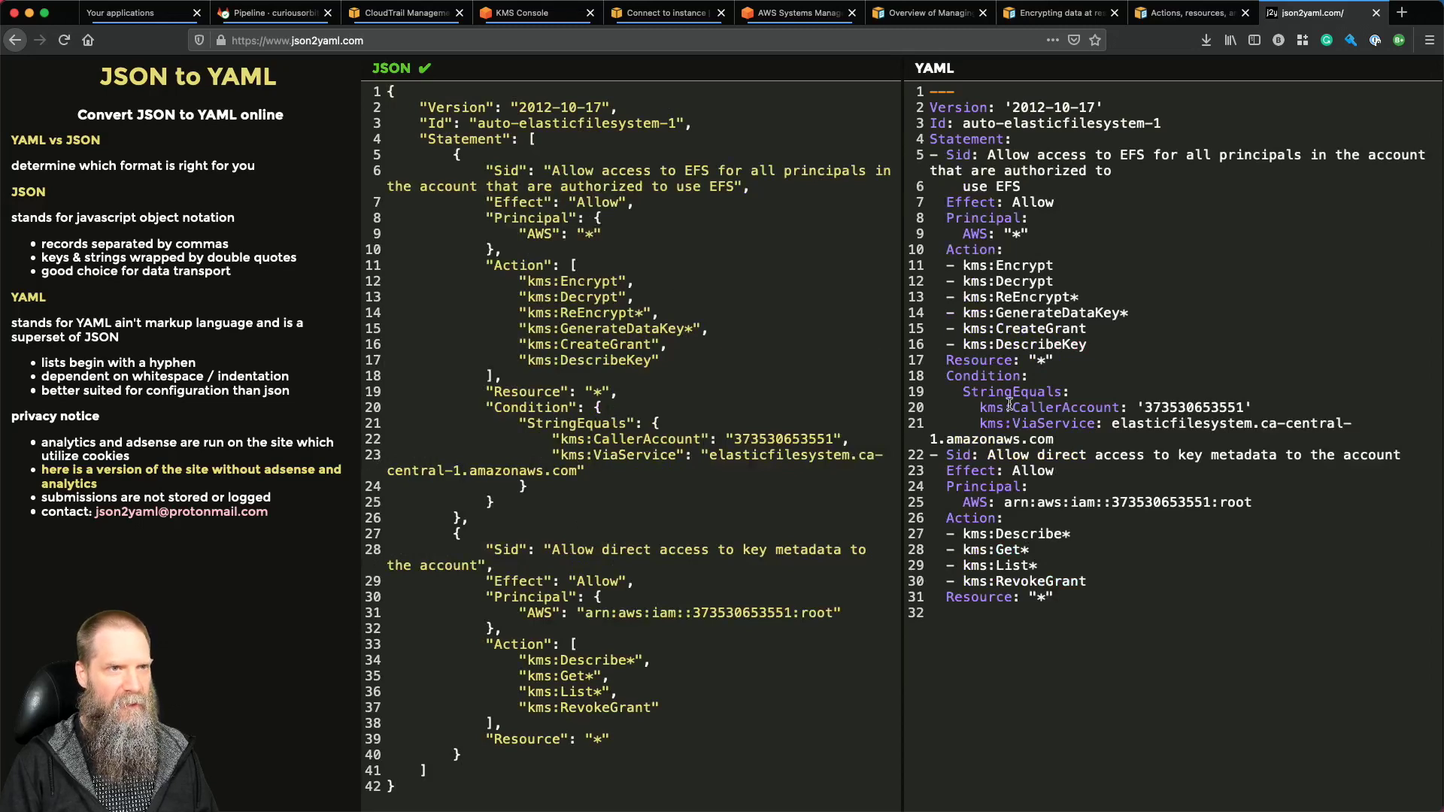
Copy the converted YAML from Condition through the final Resource line and paste it below the EFS statement's Resource in kms.yml.
left_click_drag(948, 375, 1081, 596)
key("super+c")
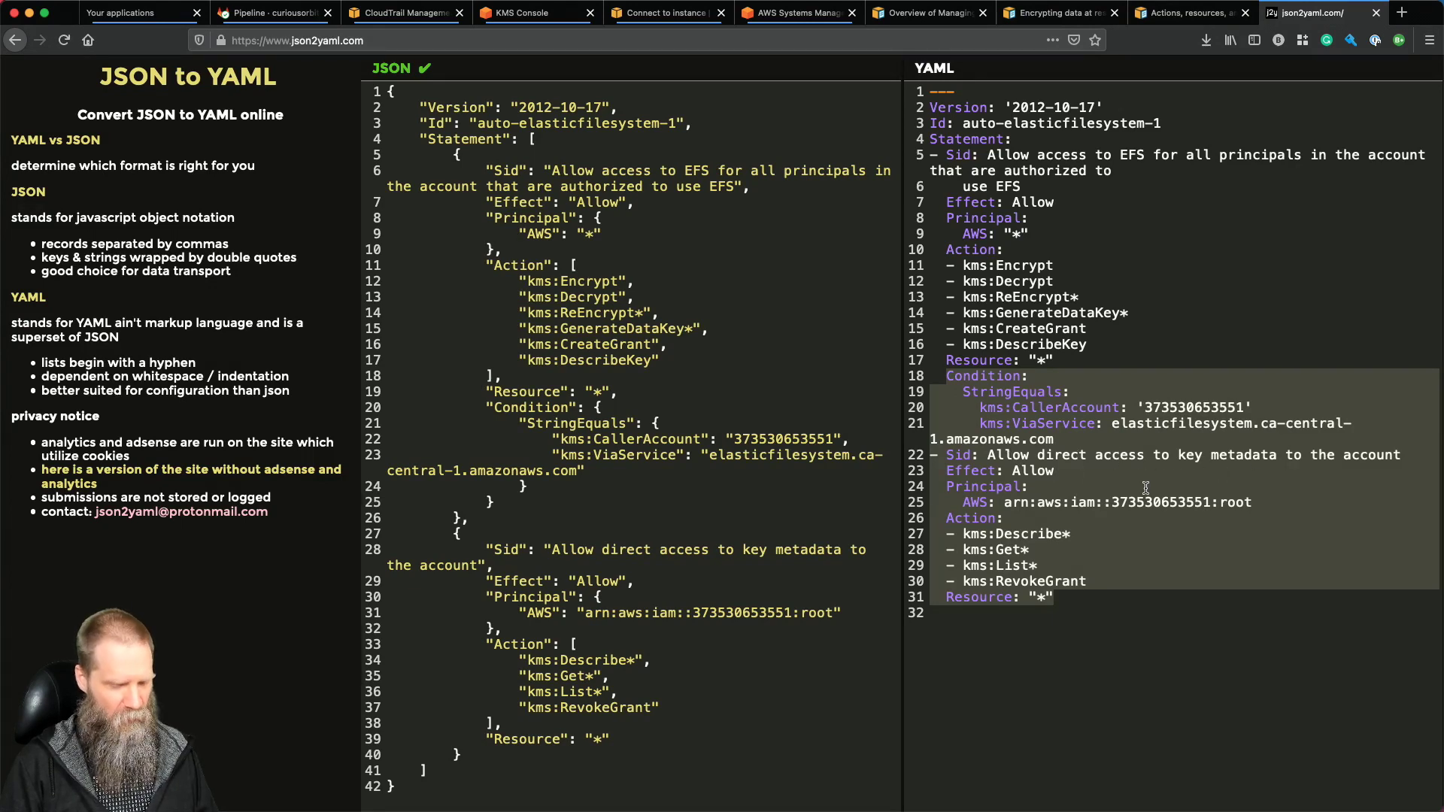
key("super+Tab")
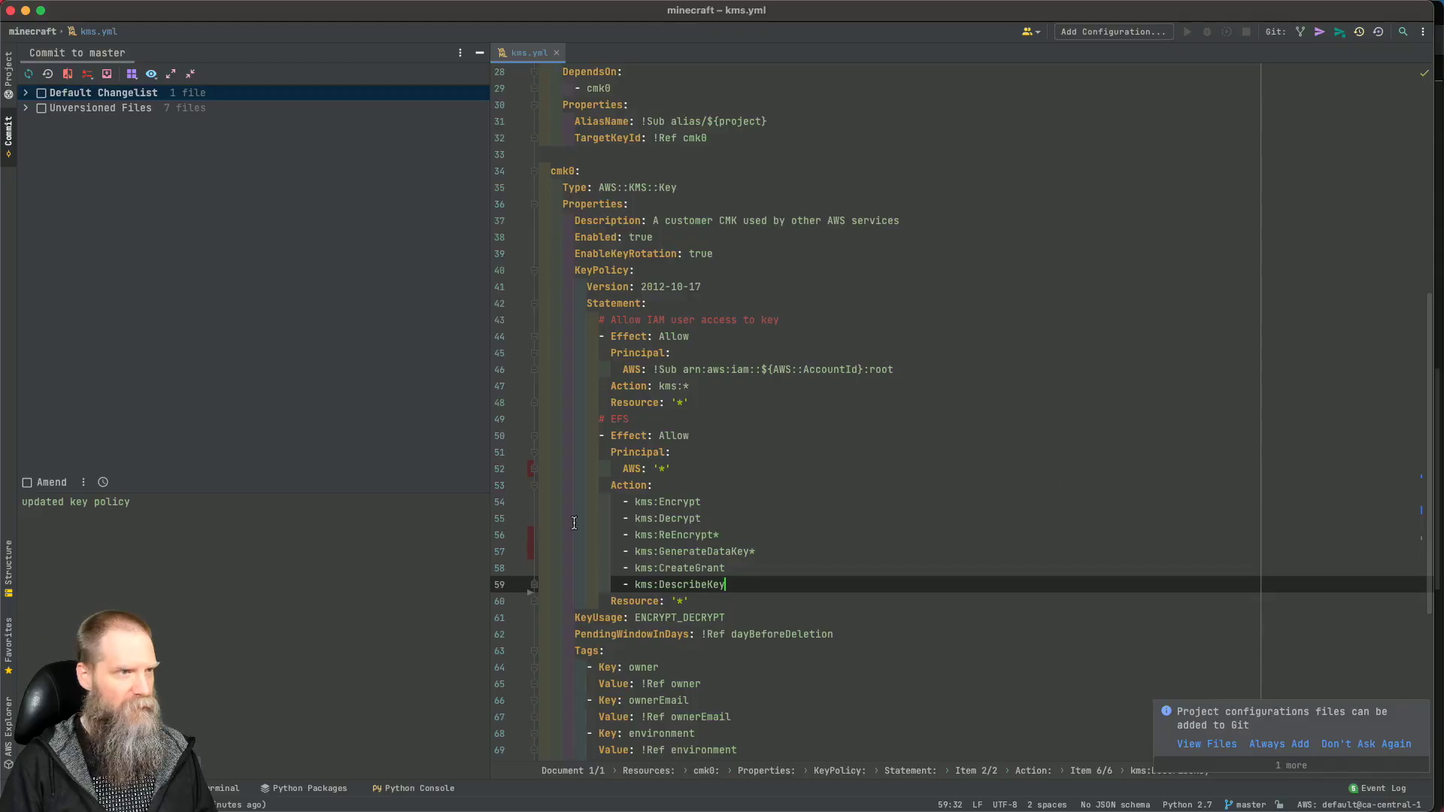
left_click(700, 580)
key("Return")
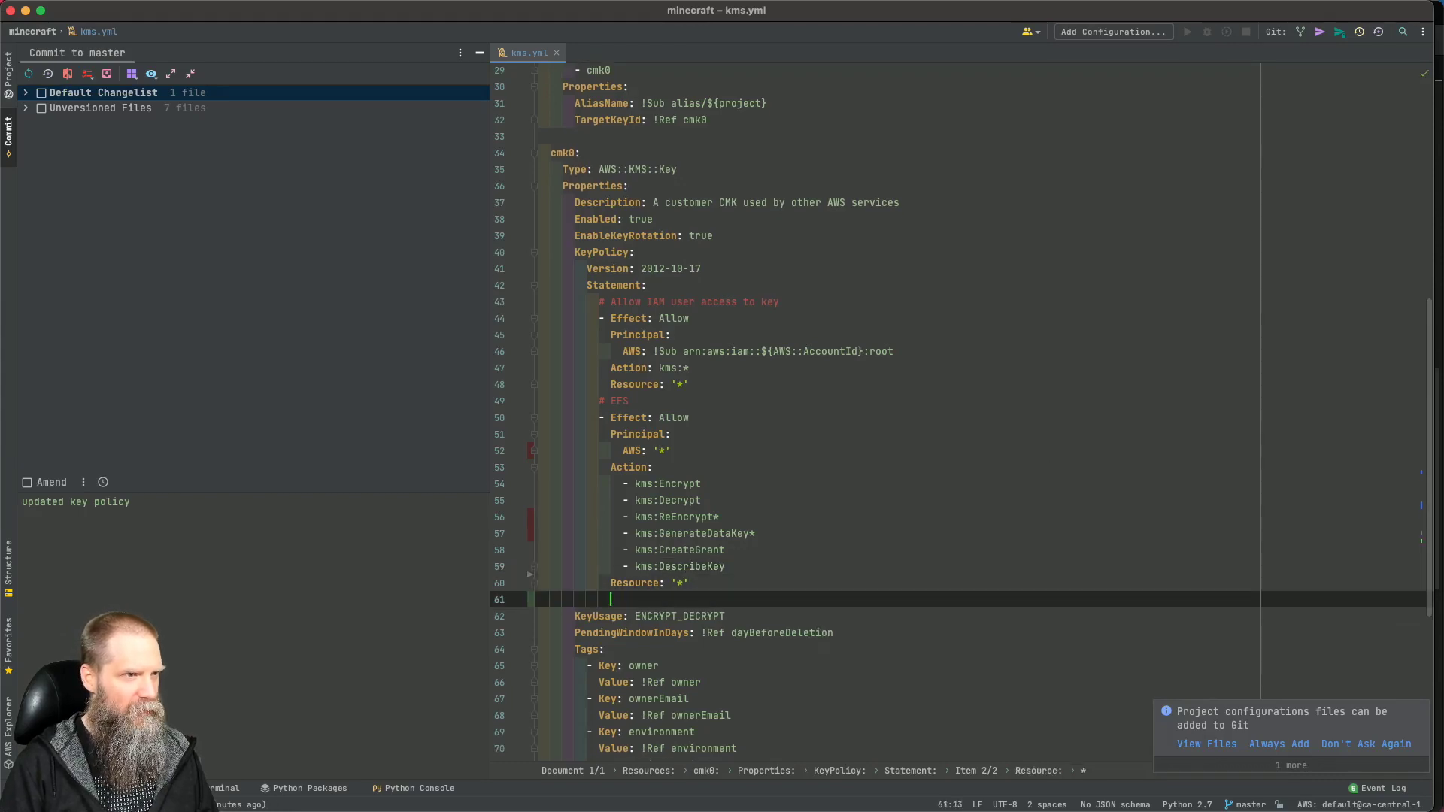
key("super+v")
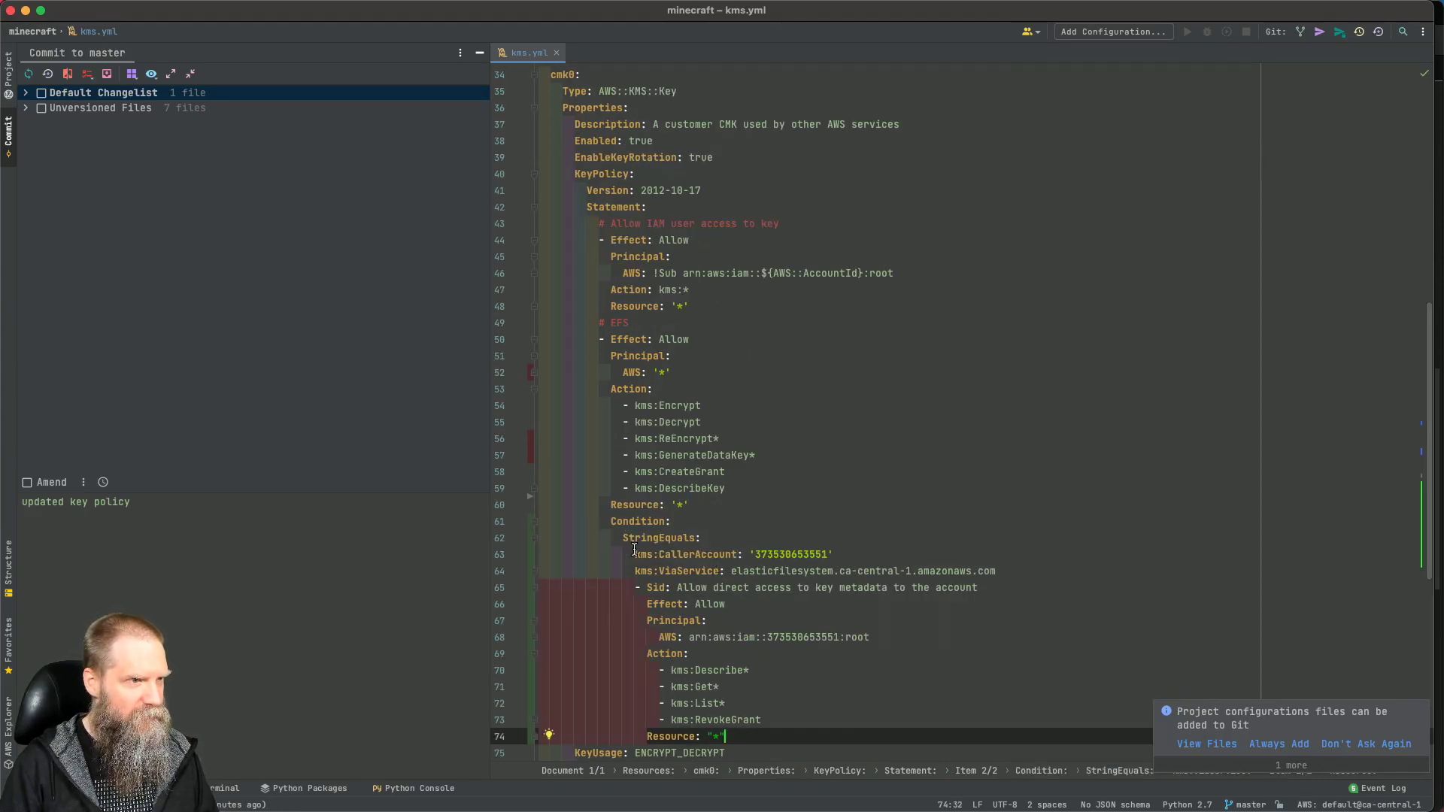
Replace the hard-coded kms:CallerAccount value in the pasted condition with !Sub '${AWS::AccountId}'.
left_click_drag(750, 554, 855, 554)
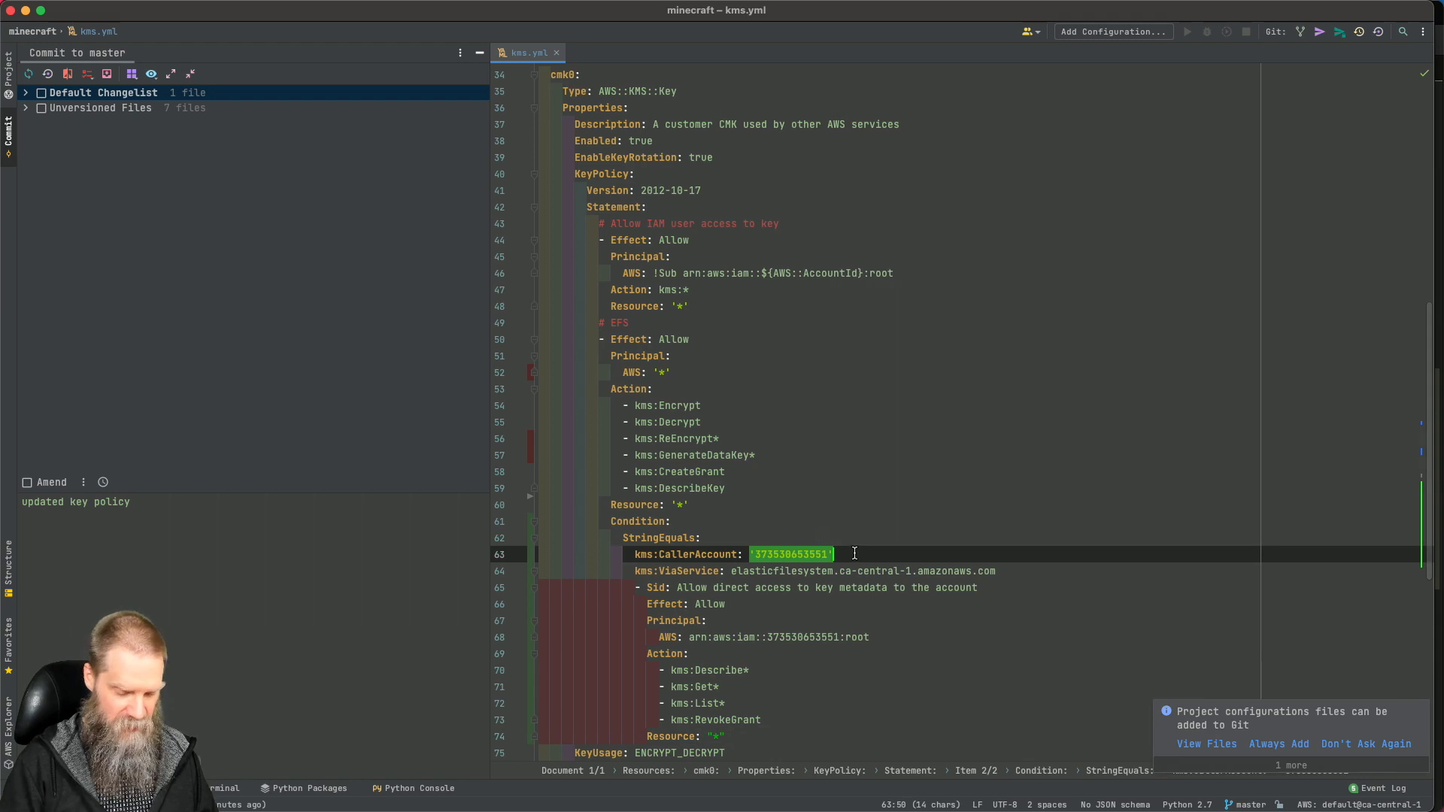
type("!")
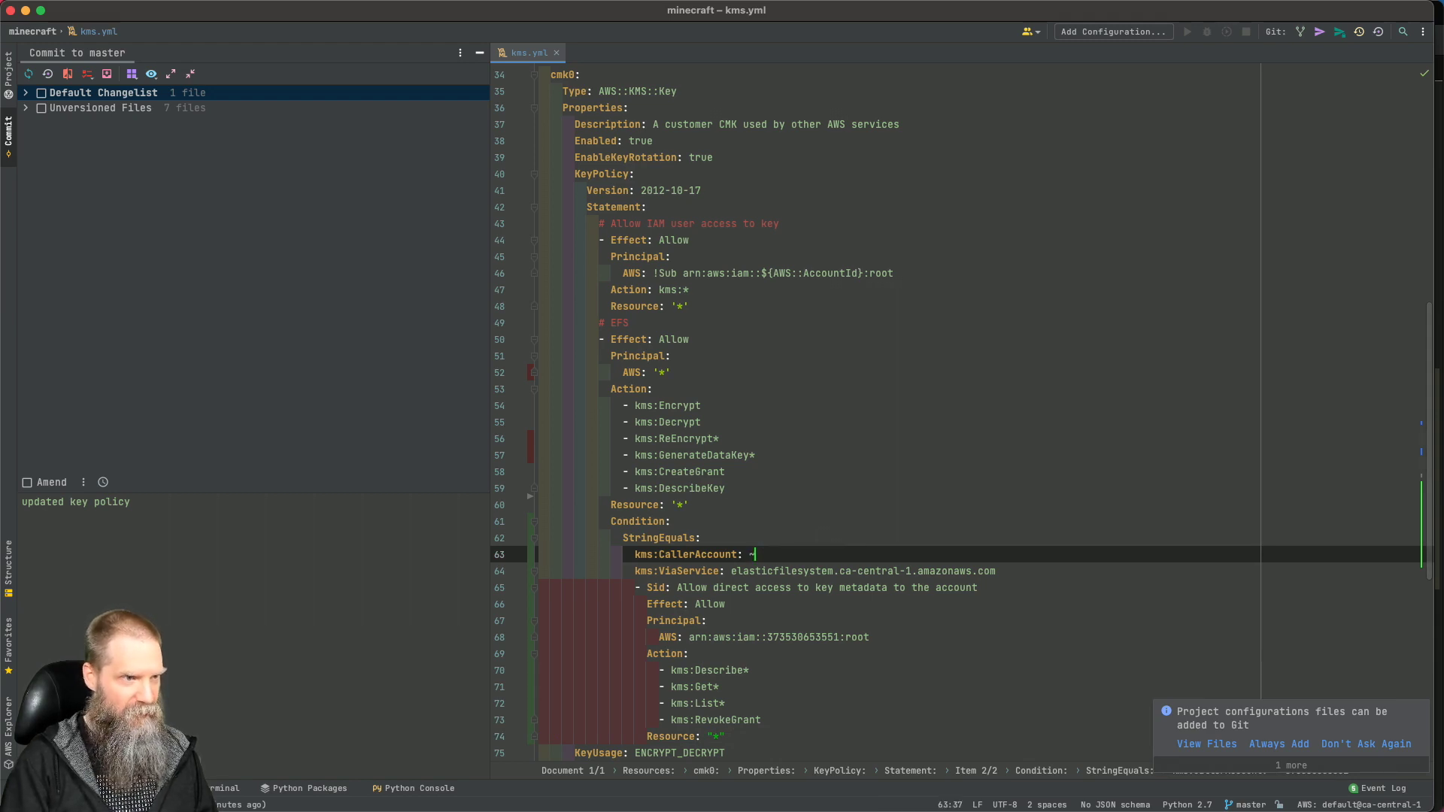
type("Sub ")
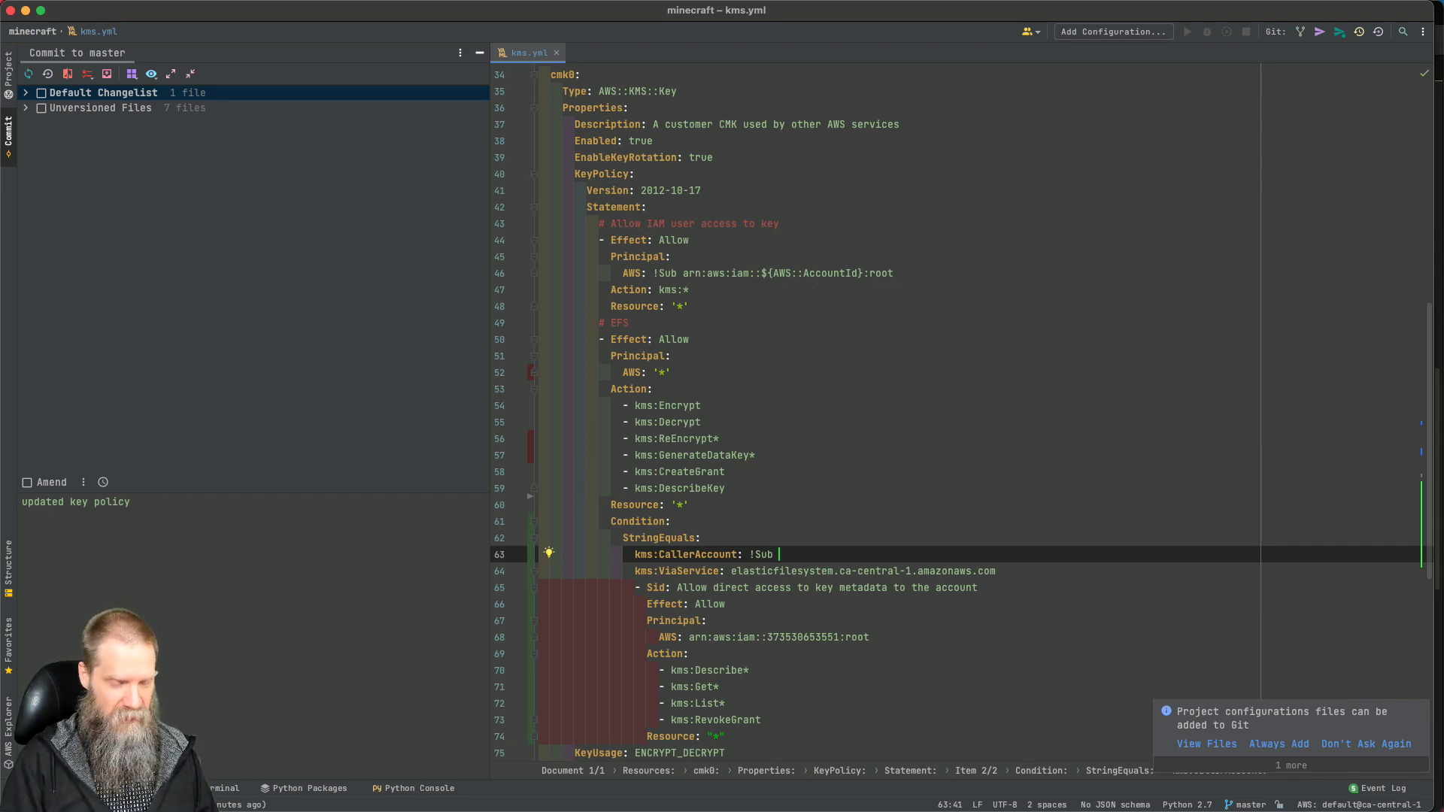
type("'${AWS::Accou")
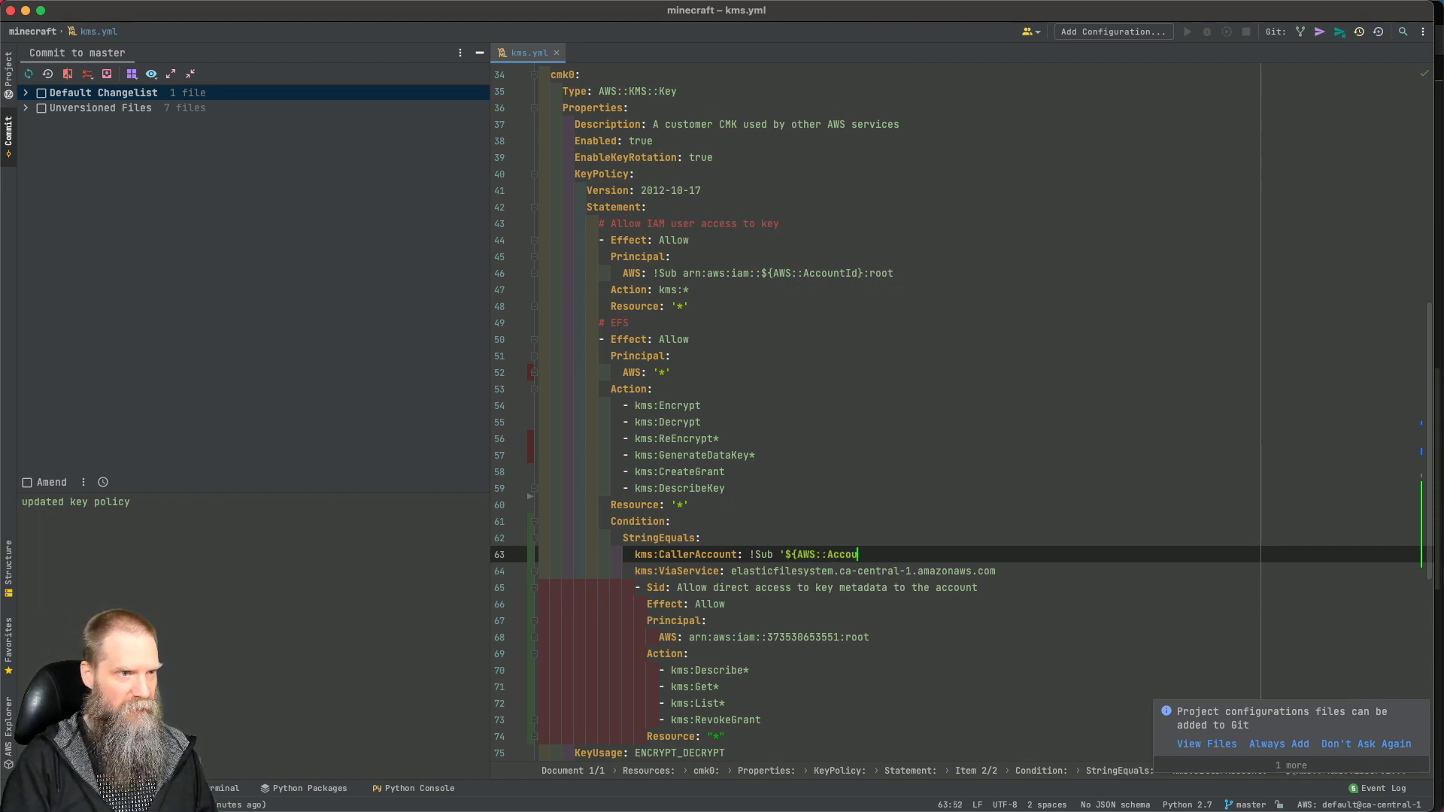
type("ntId}'")
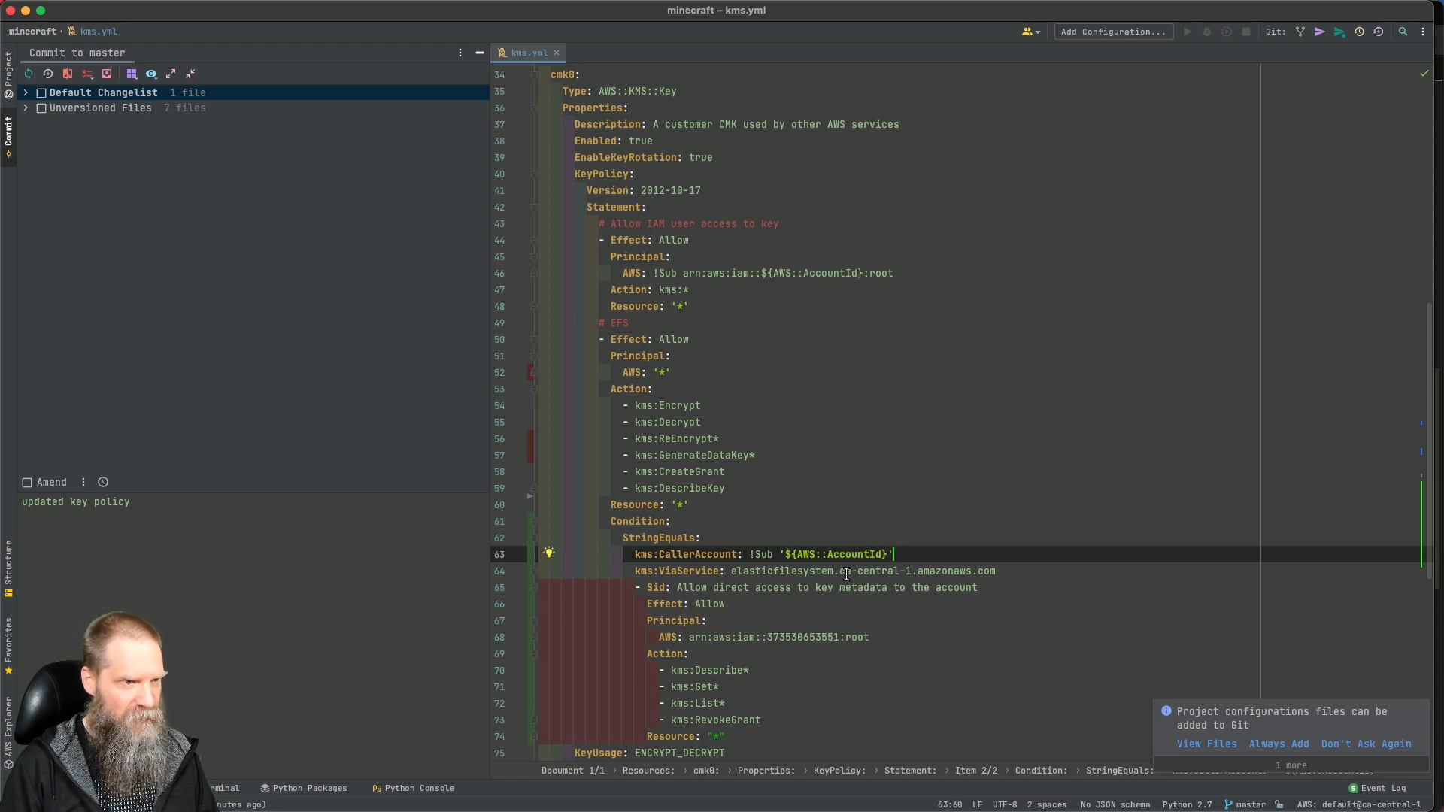
Make the kms:ViaService value region-independent by rewriting it as !Sub 'elasticfilesystem.${AWS::Region}.amazonaws.com'.
left_click(732, 571)
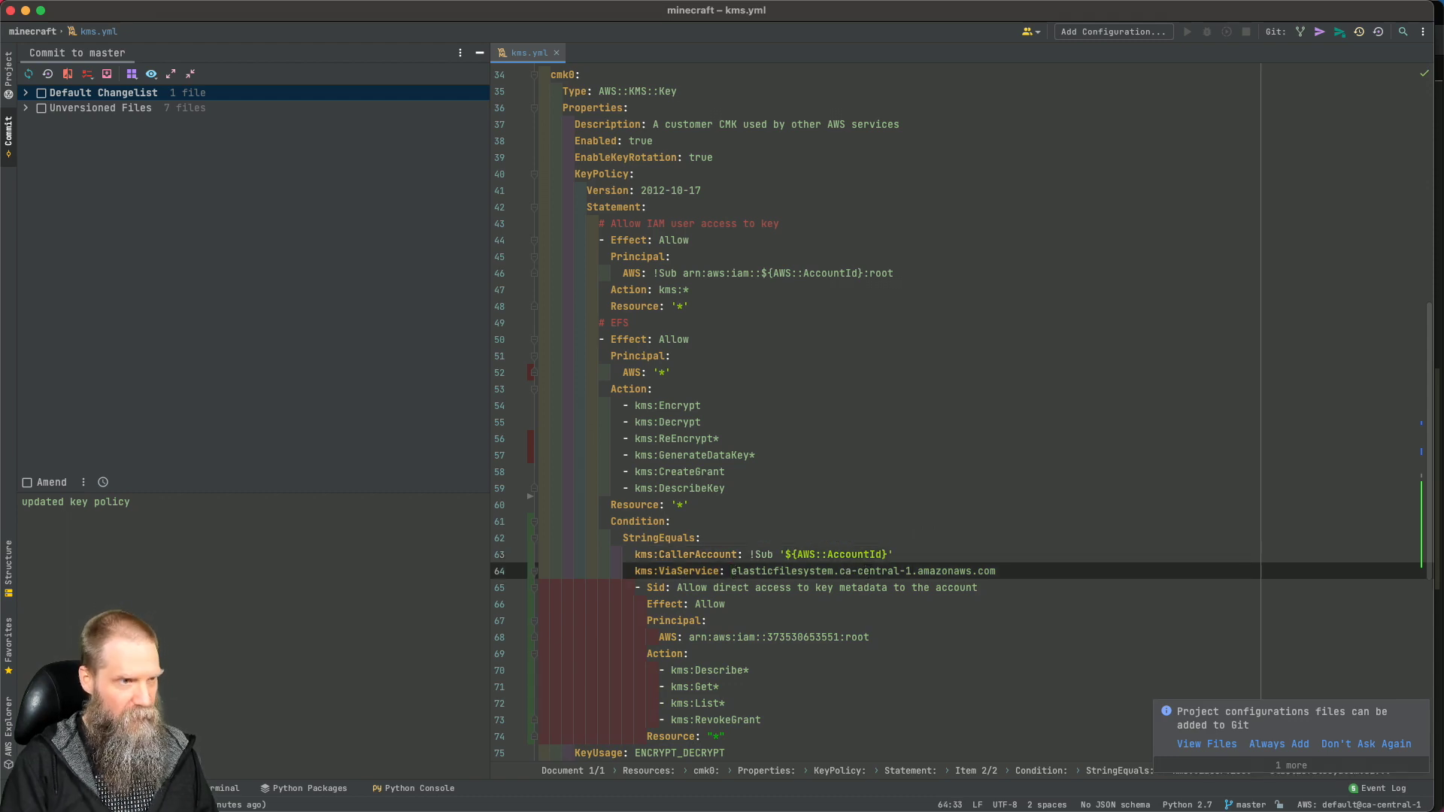
type("!Sub ")
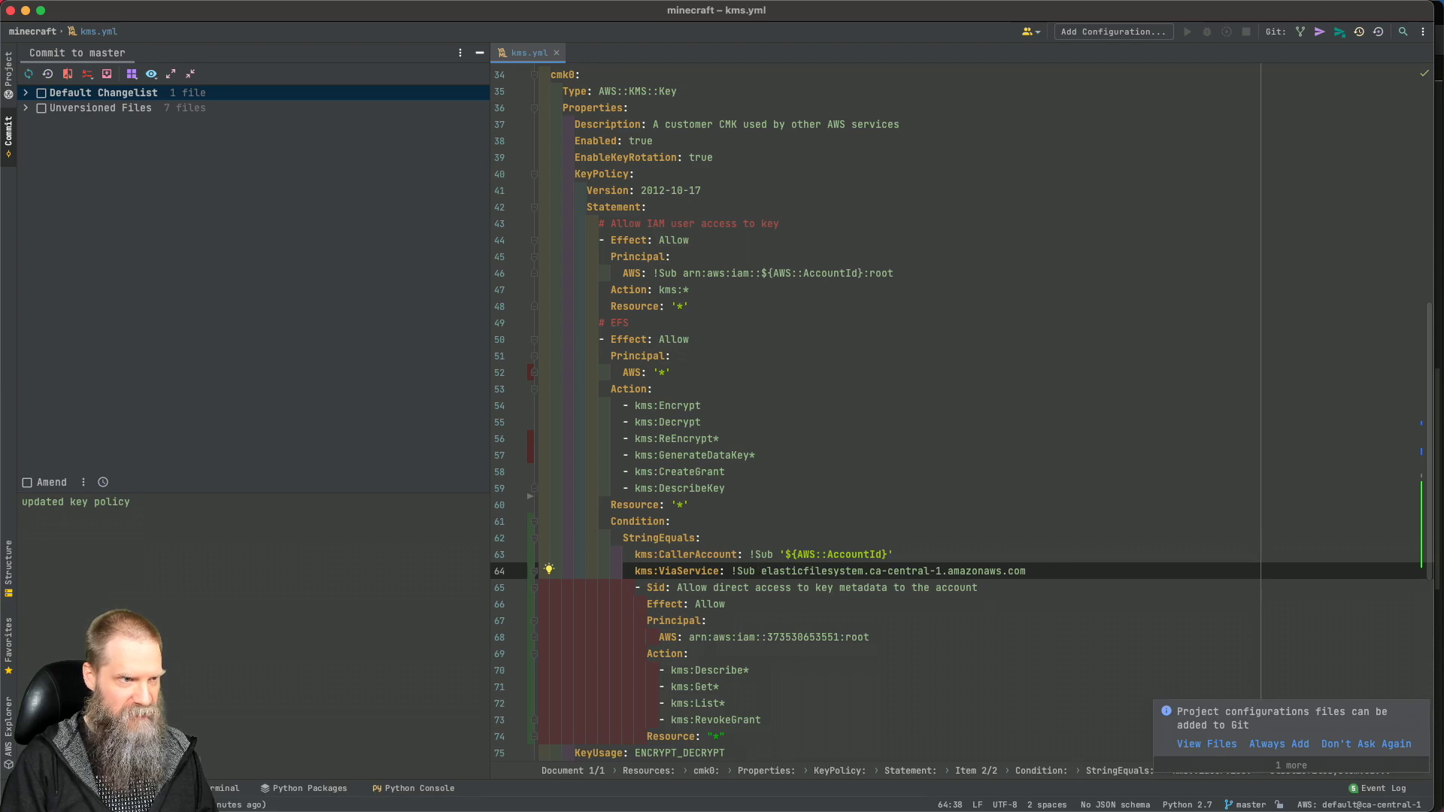
type("'")
key("End")
type("'")
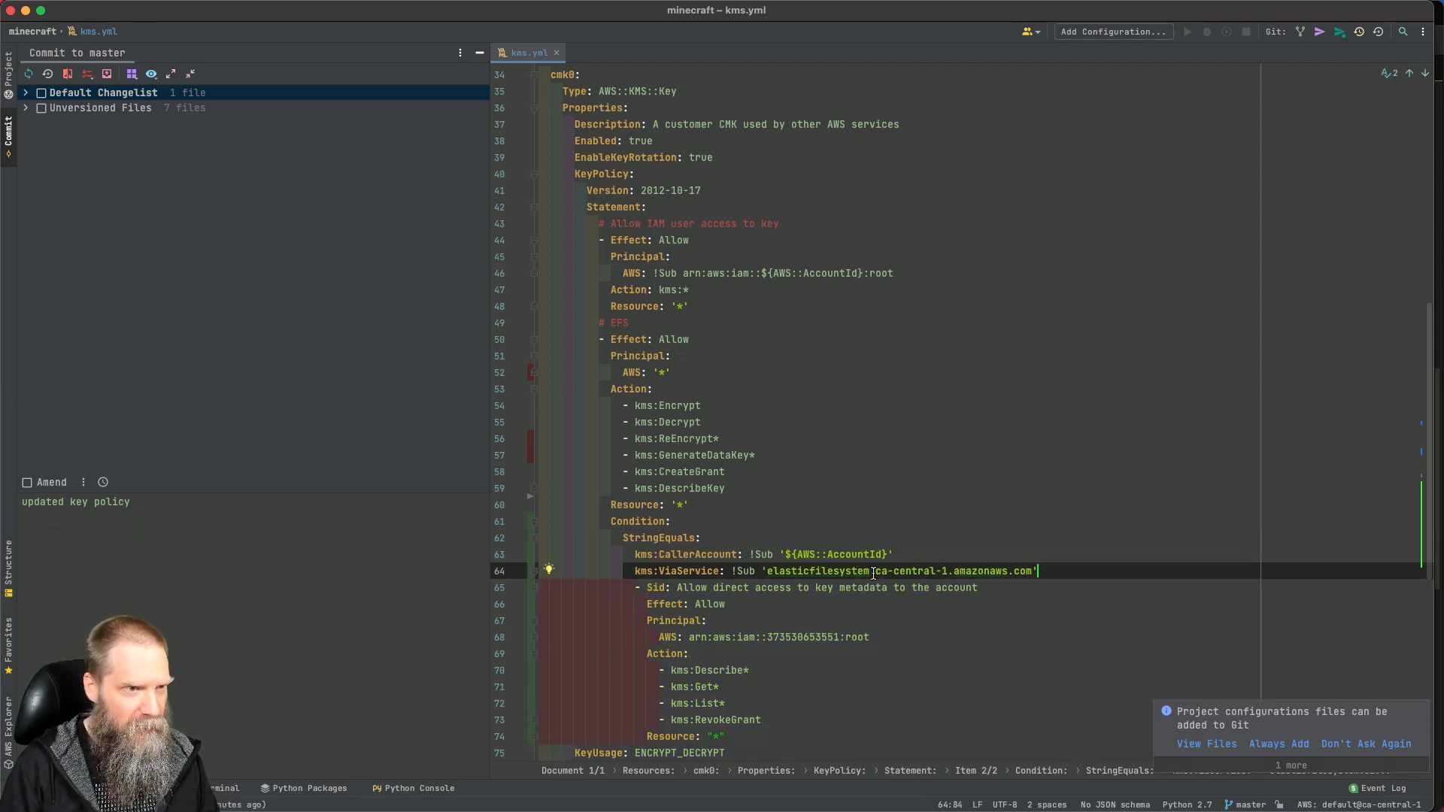
left_click_drag(873, 573, 947, 572)
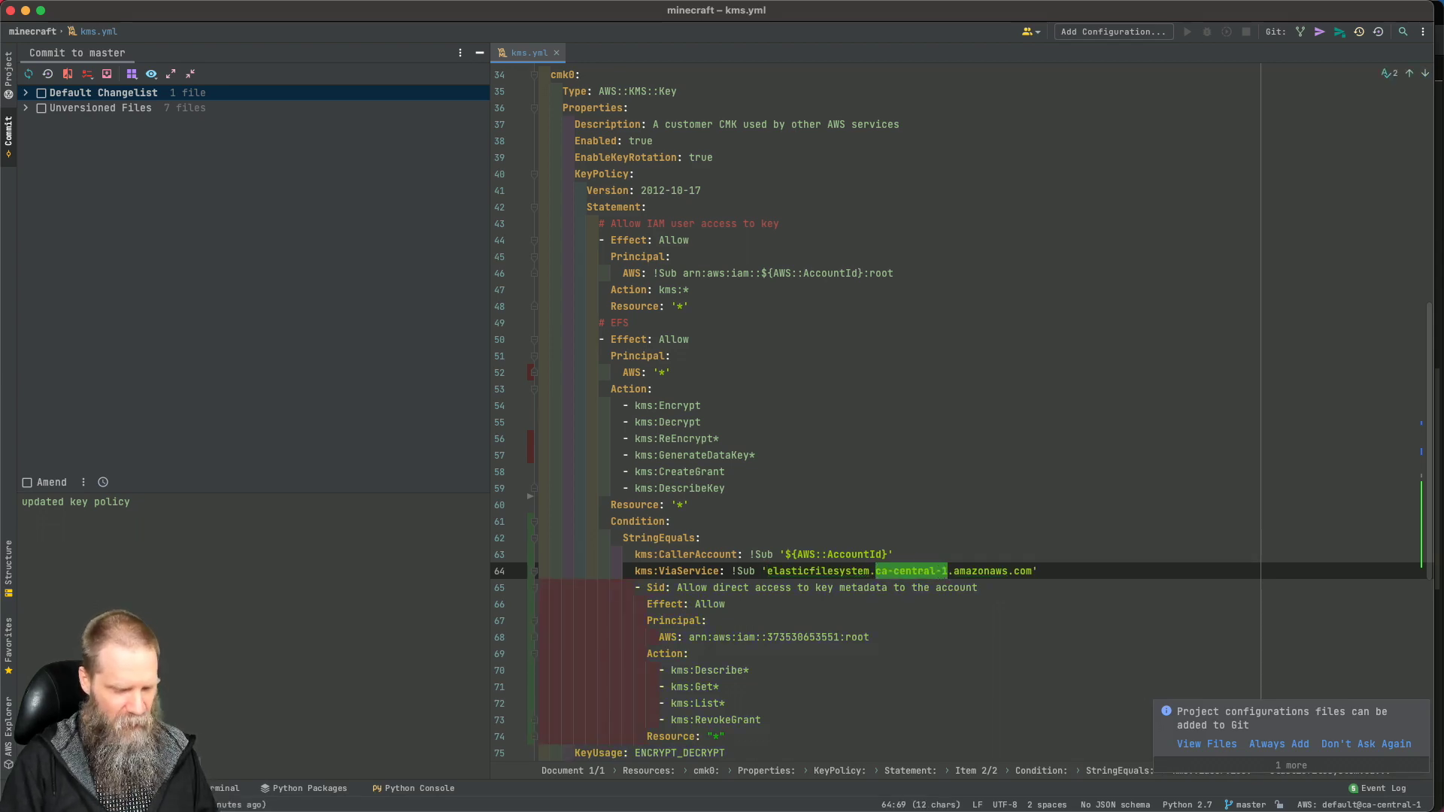
type("${AWS::Region")
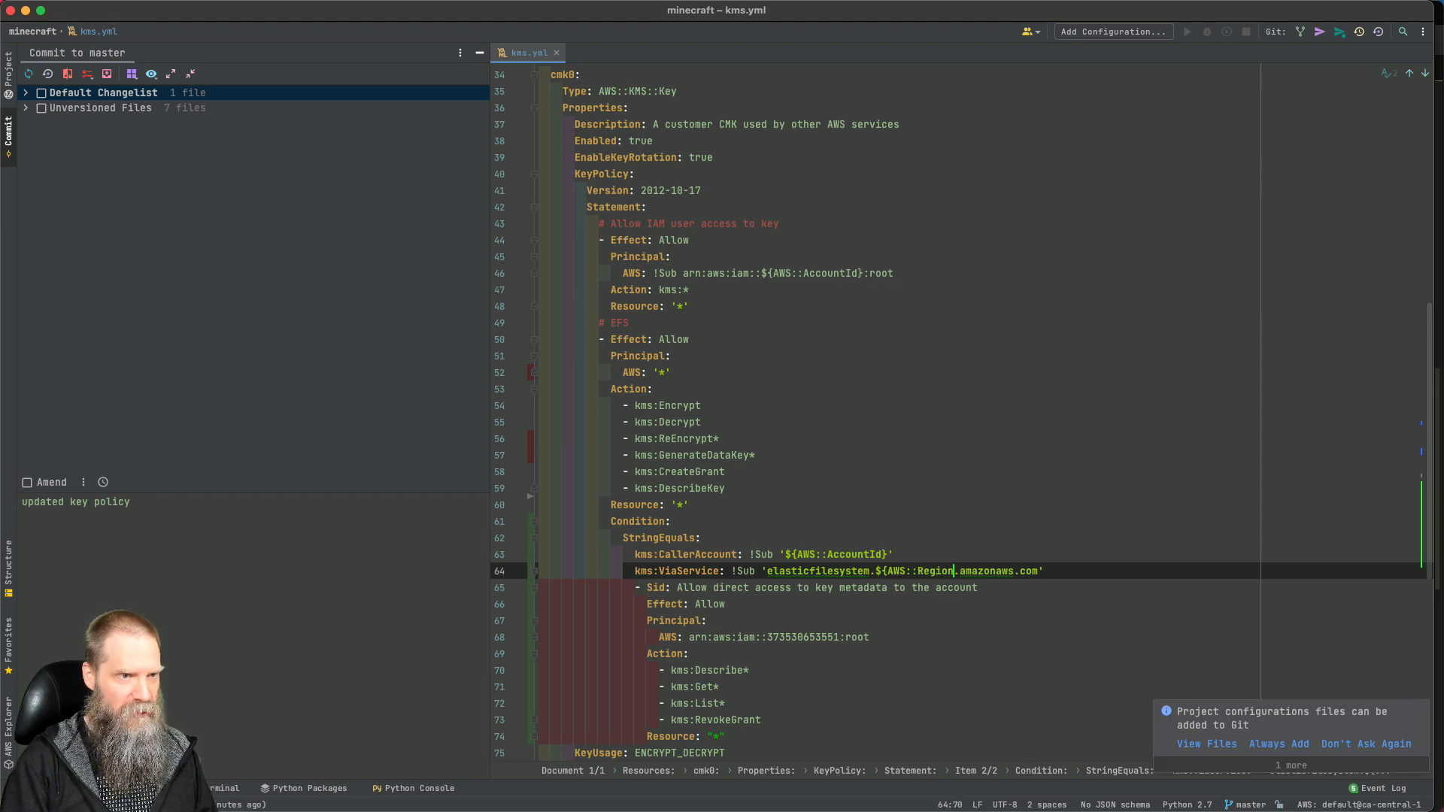
type("}")
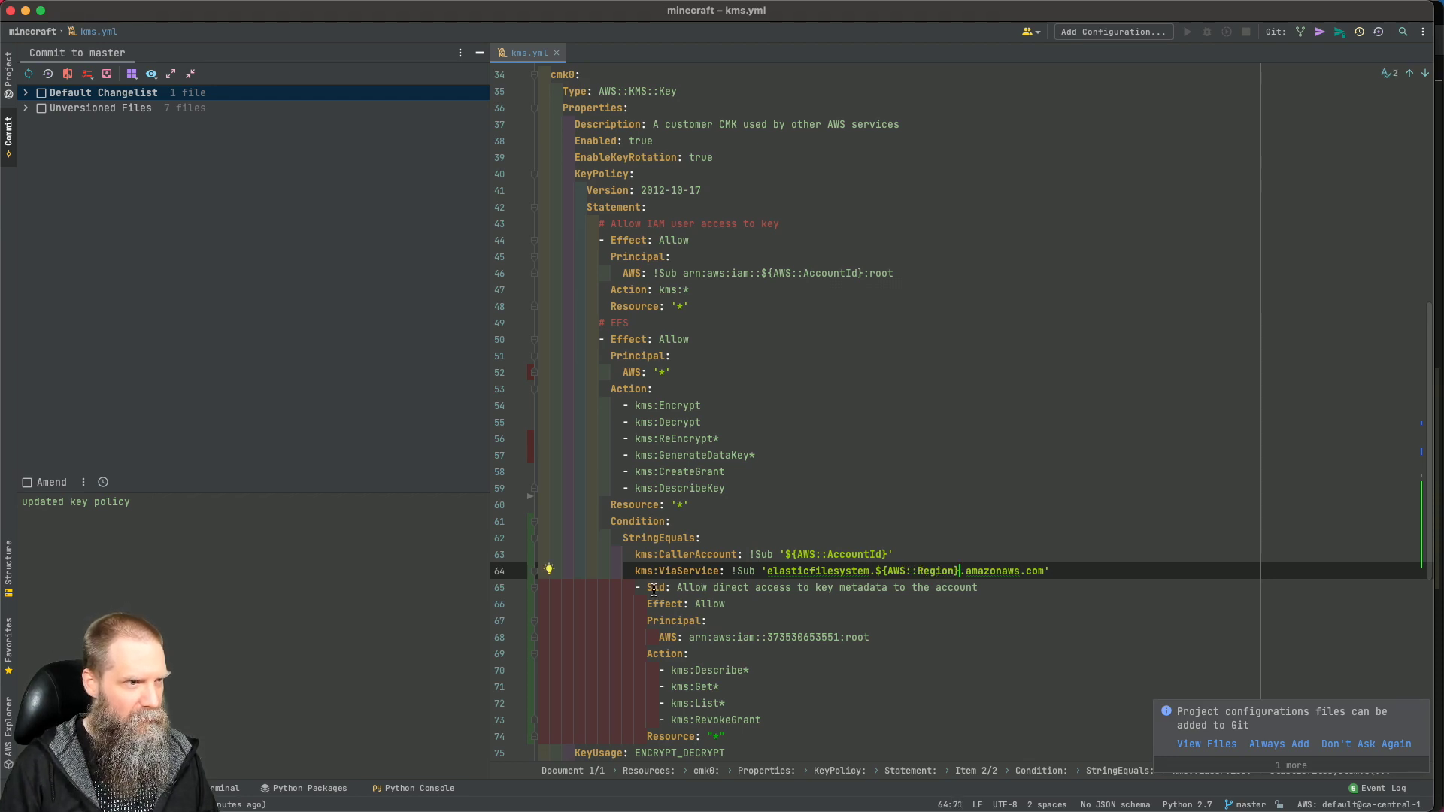
Remove the Sid entry from the last pasted key policy statement so its list item begins with Effect: Allow.
left_click_drag(646, 588, 979, 588)
key("BackSpace")
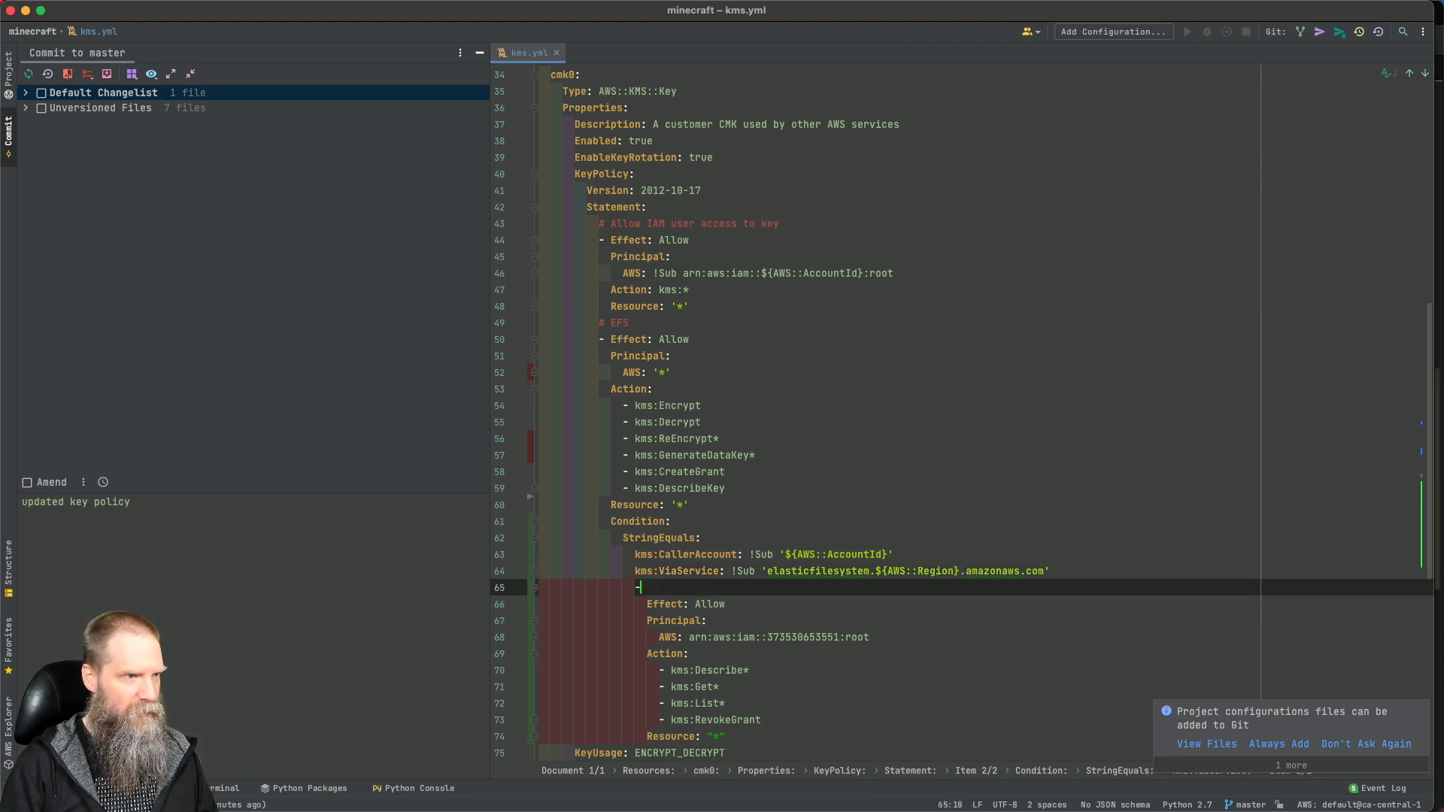
left_click_drag(646, 604, 538, 604)
key("BackSpace")
key("BackSpace")
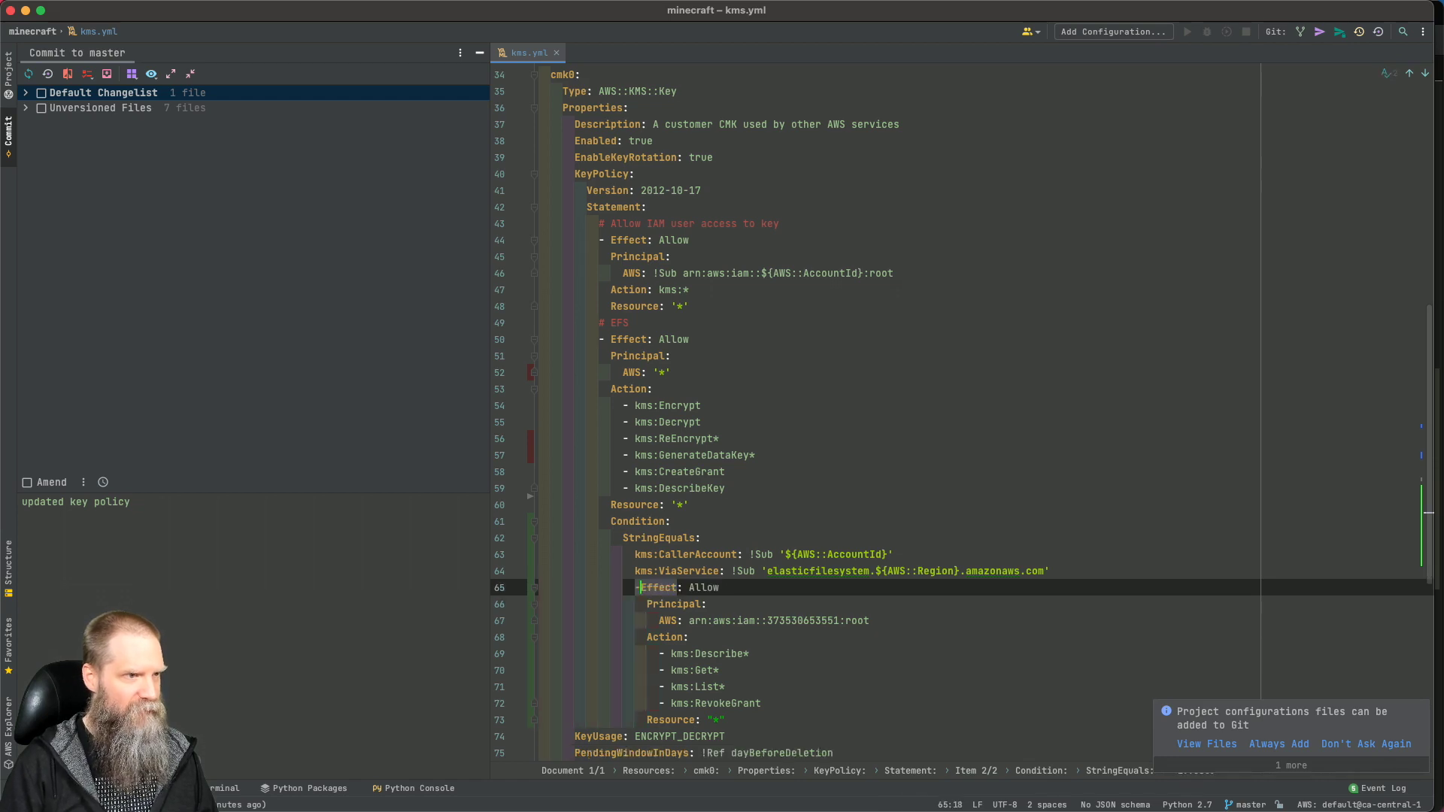
key("Home")
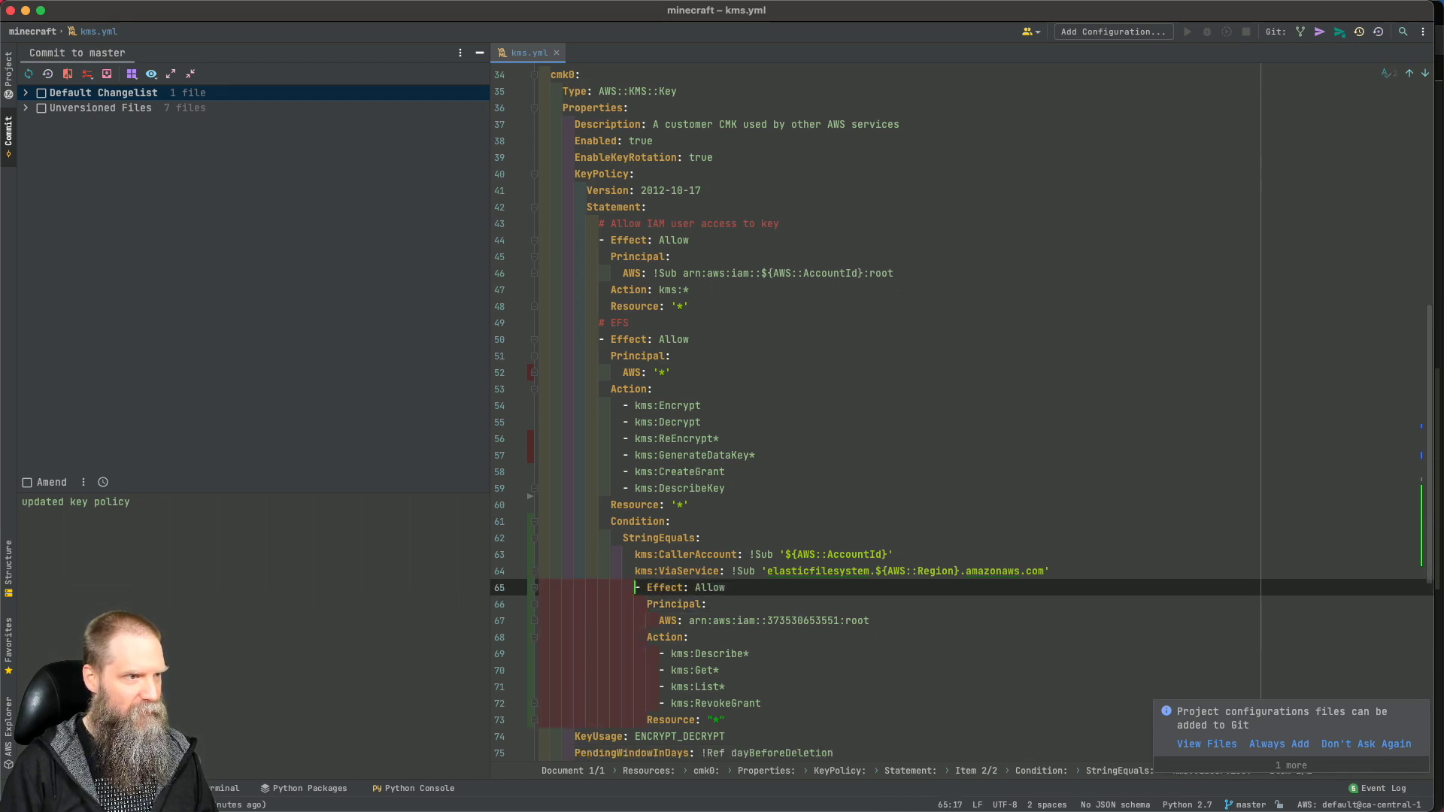
Outdent the last pasted statement by two indentation levels, from its Effect line through its Resource line.
key("shift+Down")
key("shift+Down")
key("shift+Down")
key("shift+Down")
key("shift+Down")
key("shift+Down")
key("shift+Down")
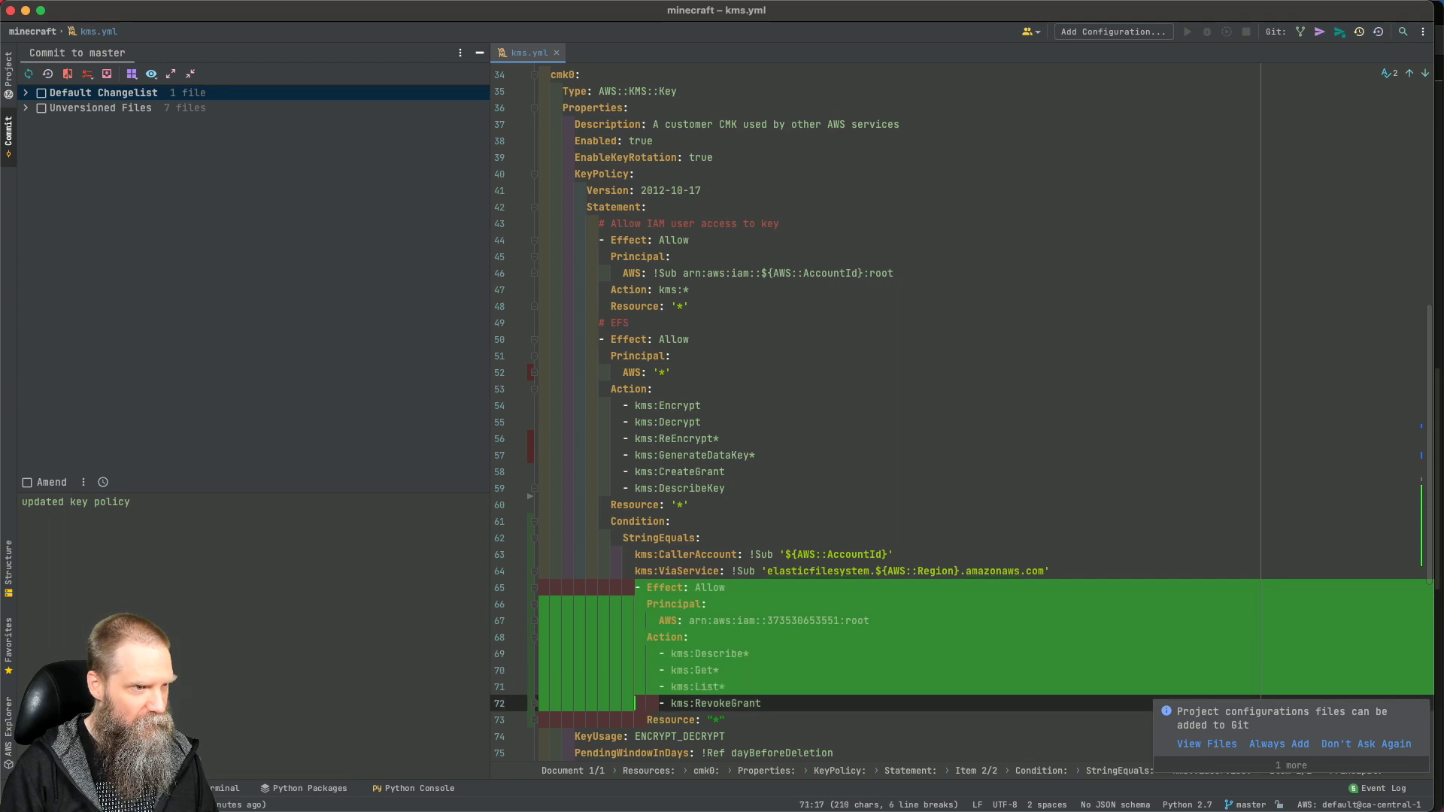
key("shift+Down")
key("shift+Tab")
key("shift+Tab")
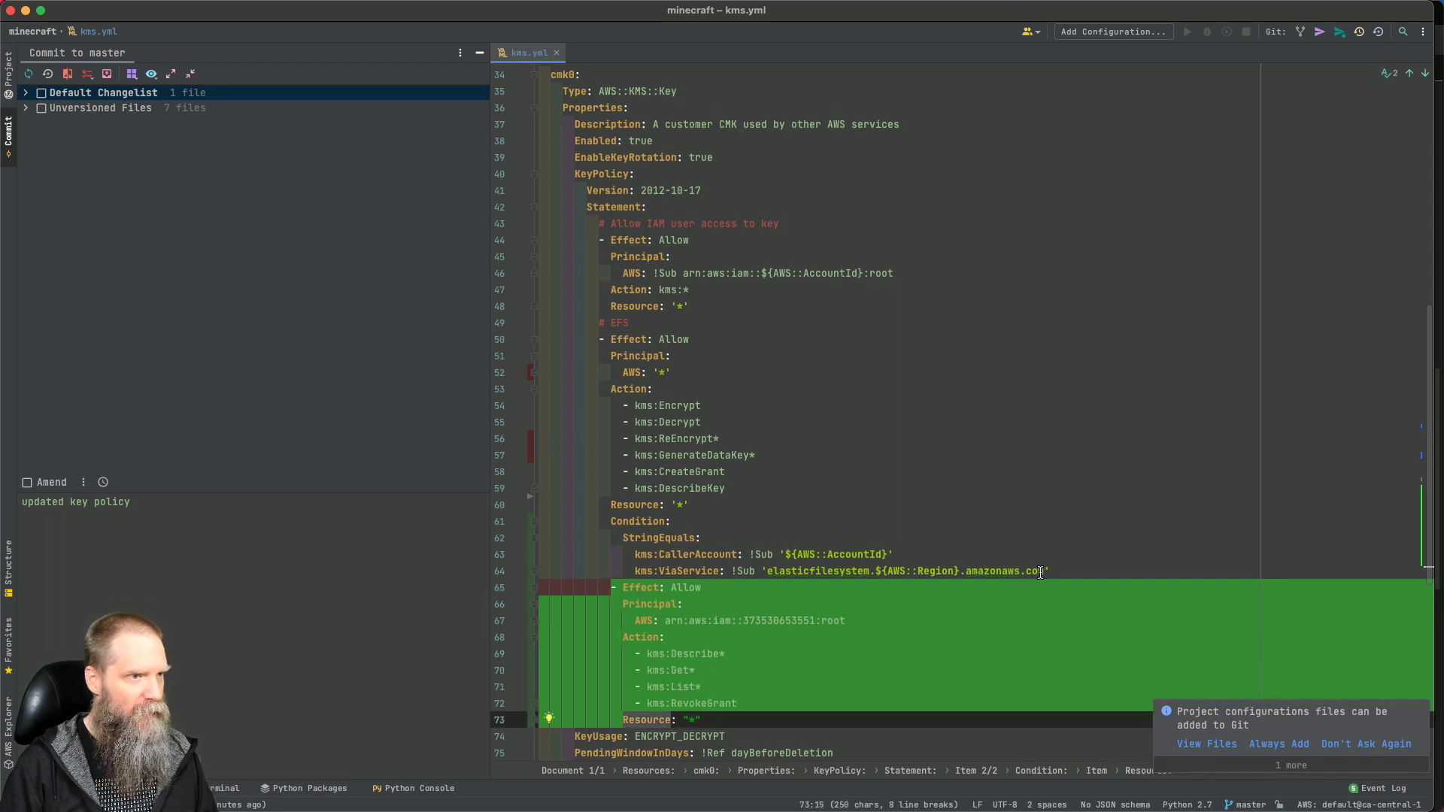
left_click(845, 653)
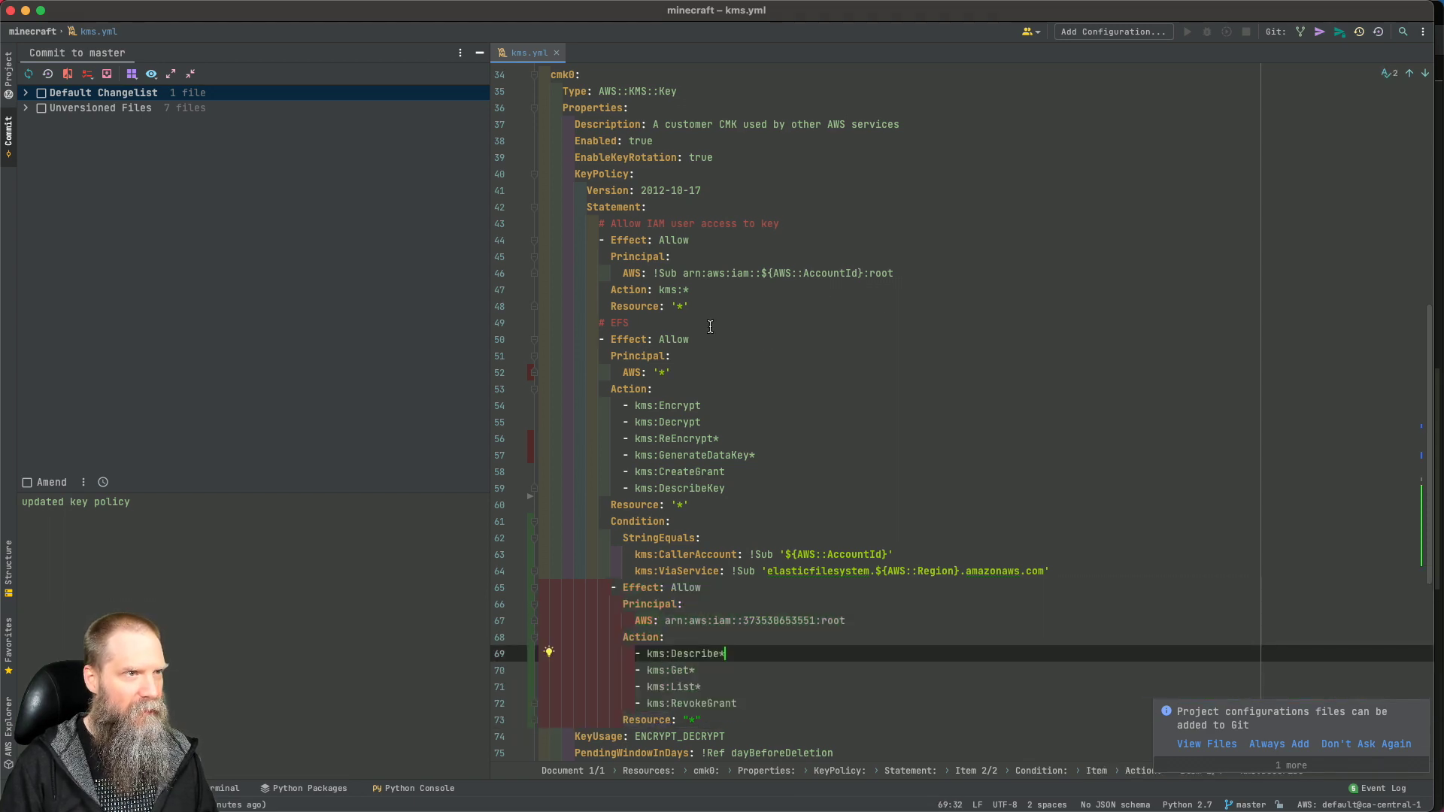
Copy !Sub arn:aws:iam::${AWS::AccountId}:root from the IAM user statement over the hard-coded AWS principal in the last statement.
left_click_drag(652, 273, 912, 273)
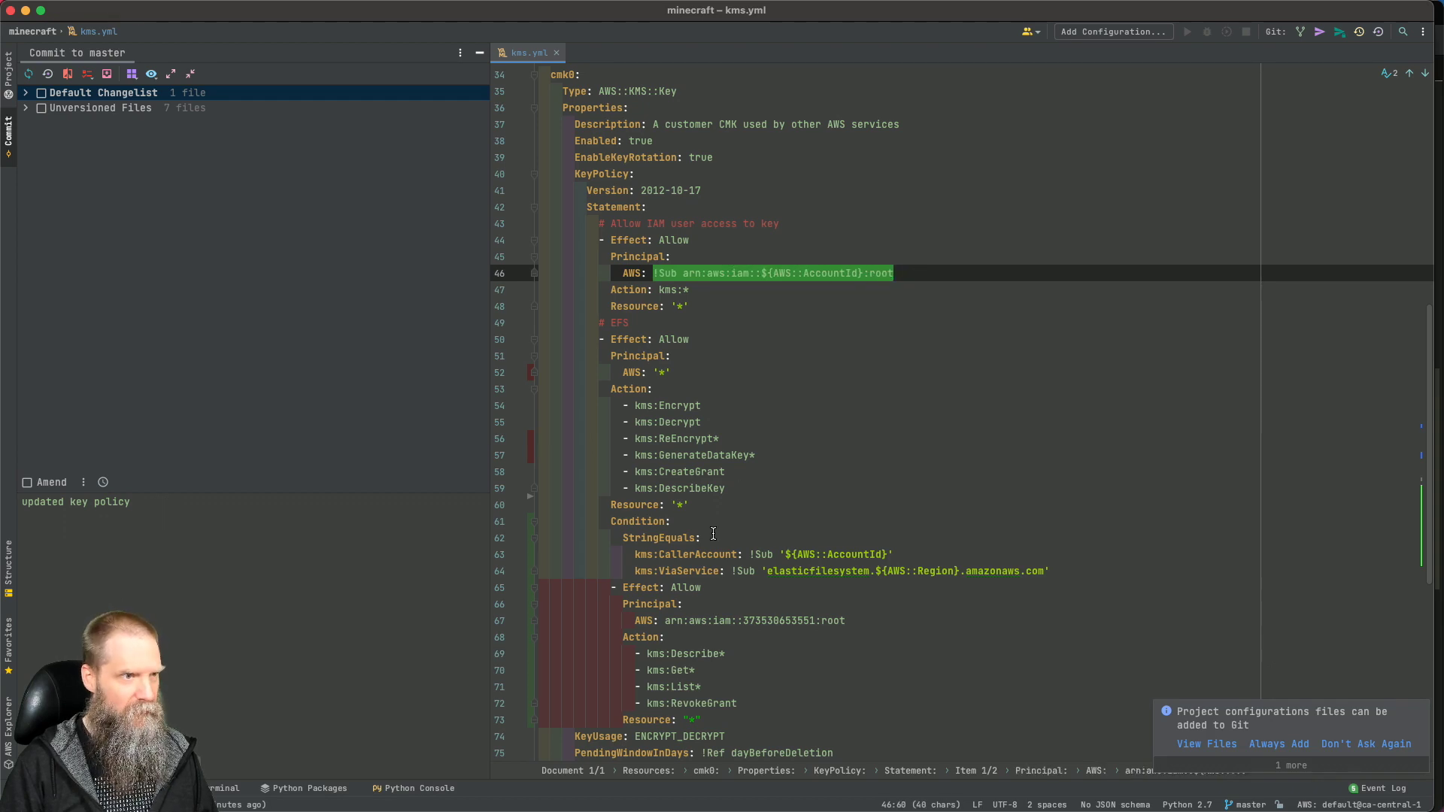
key("ctrl+c")
left_click_drag(659, 620, 846, 620)
key("ctrl+v")
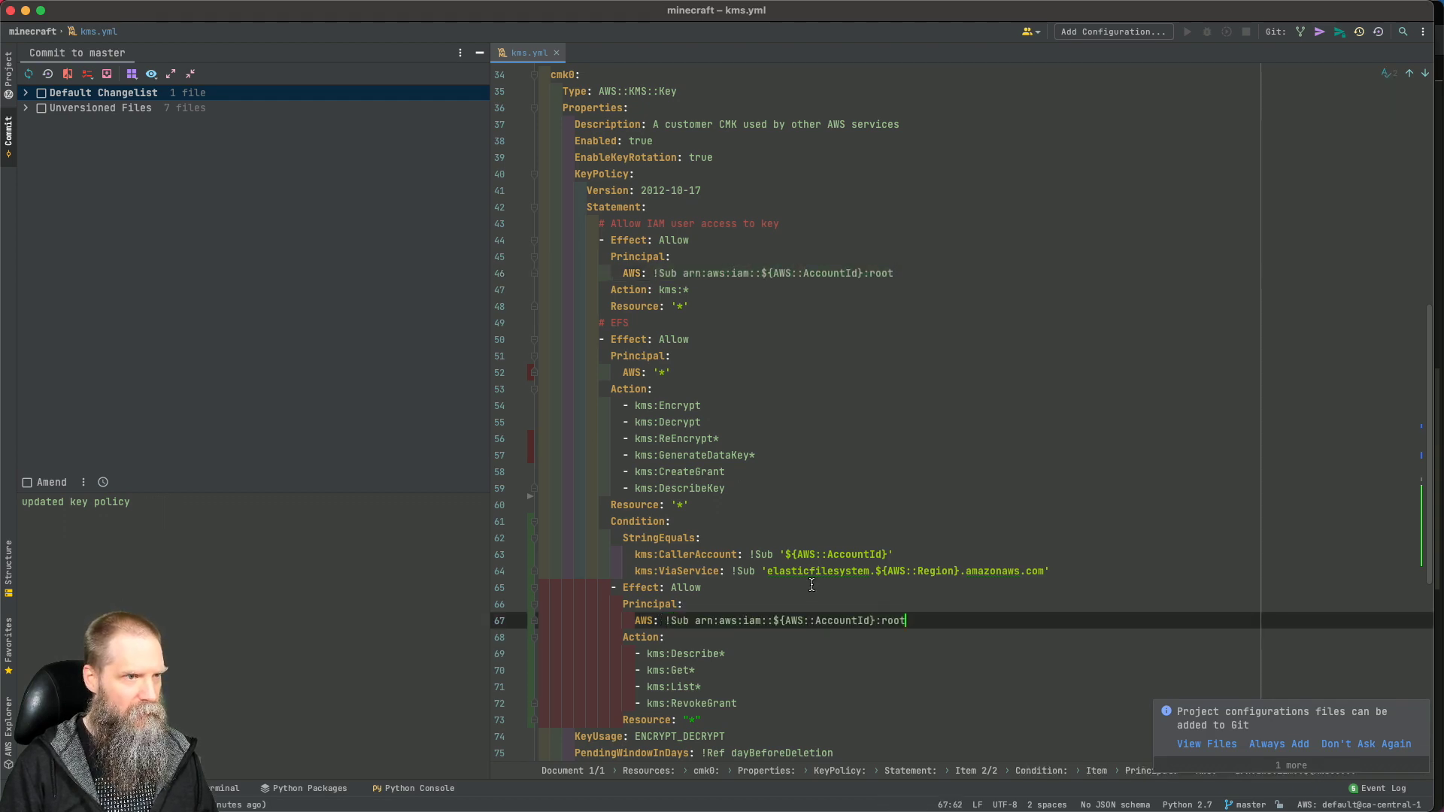
Remove the single quotes around the elasticfilesystem.${AWS::Region}.amazonaws.com value of kms:ViaService.
left_click(766, 572)
key("BackSpace")
left_click(1098, 569)
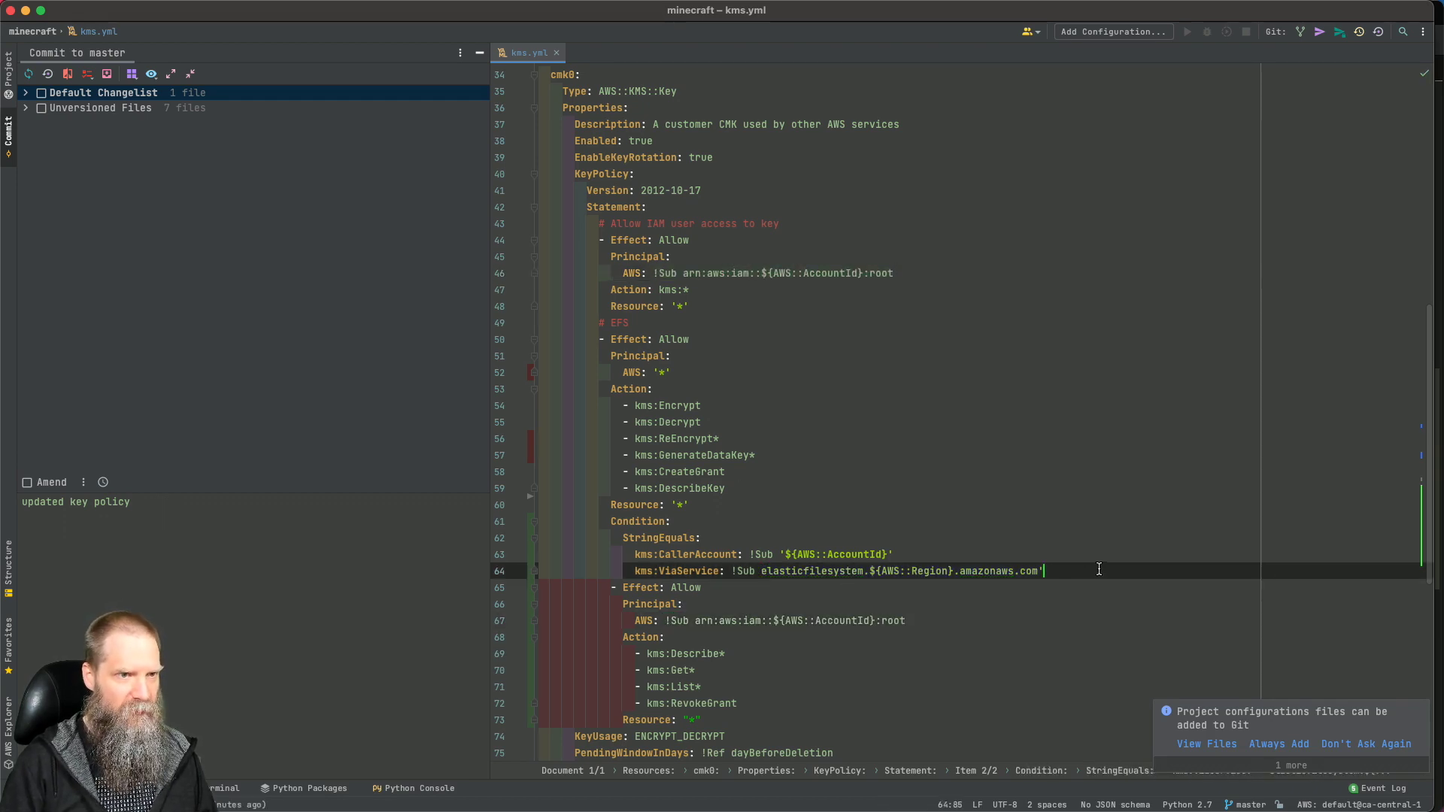
key("BackSpace")
Outdent the last statement one more level to align its list item with the other key policy statements.
scroll(677, 575, "down", 1)
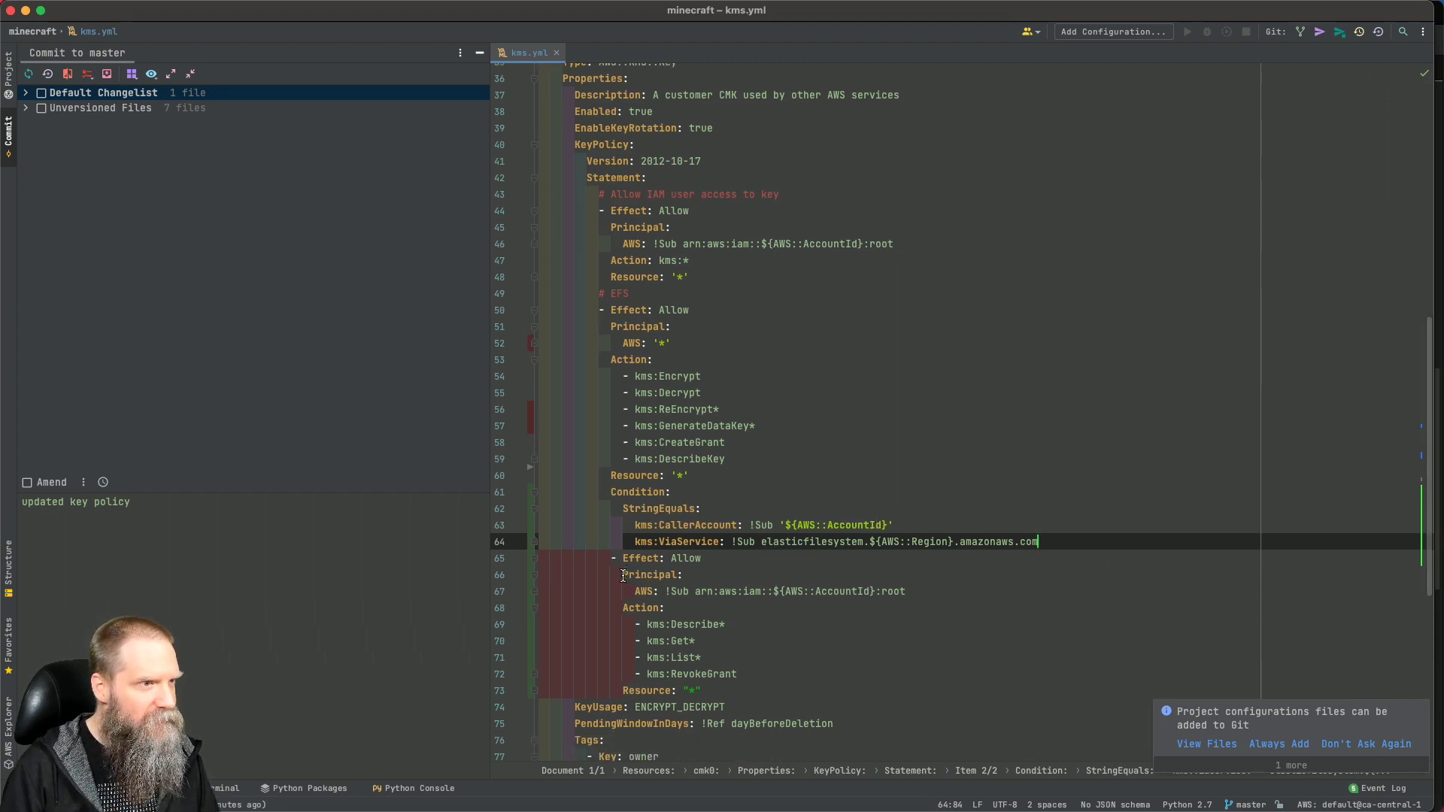
left_click_drag(610, 558, 752, 683)
key("shift+Tab")
left_click(747, 660)
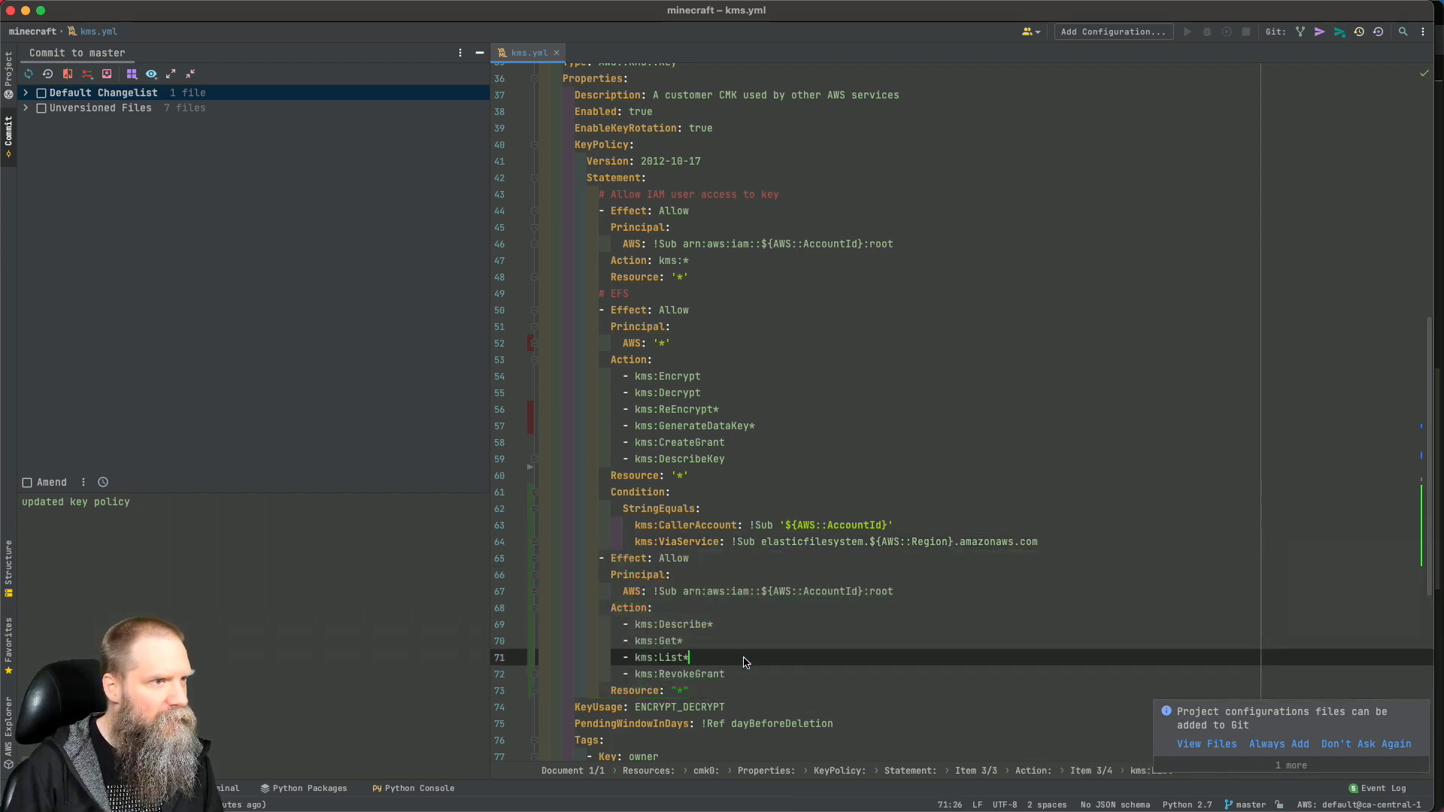
scroll(643, 638, "down", 1)
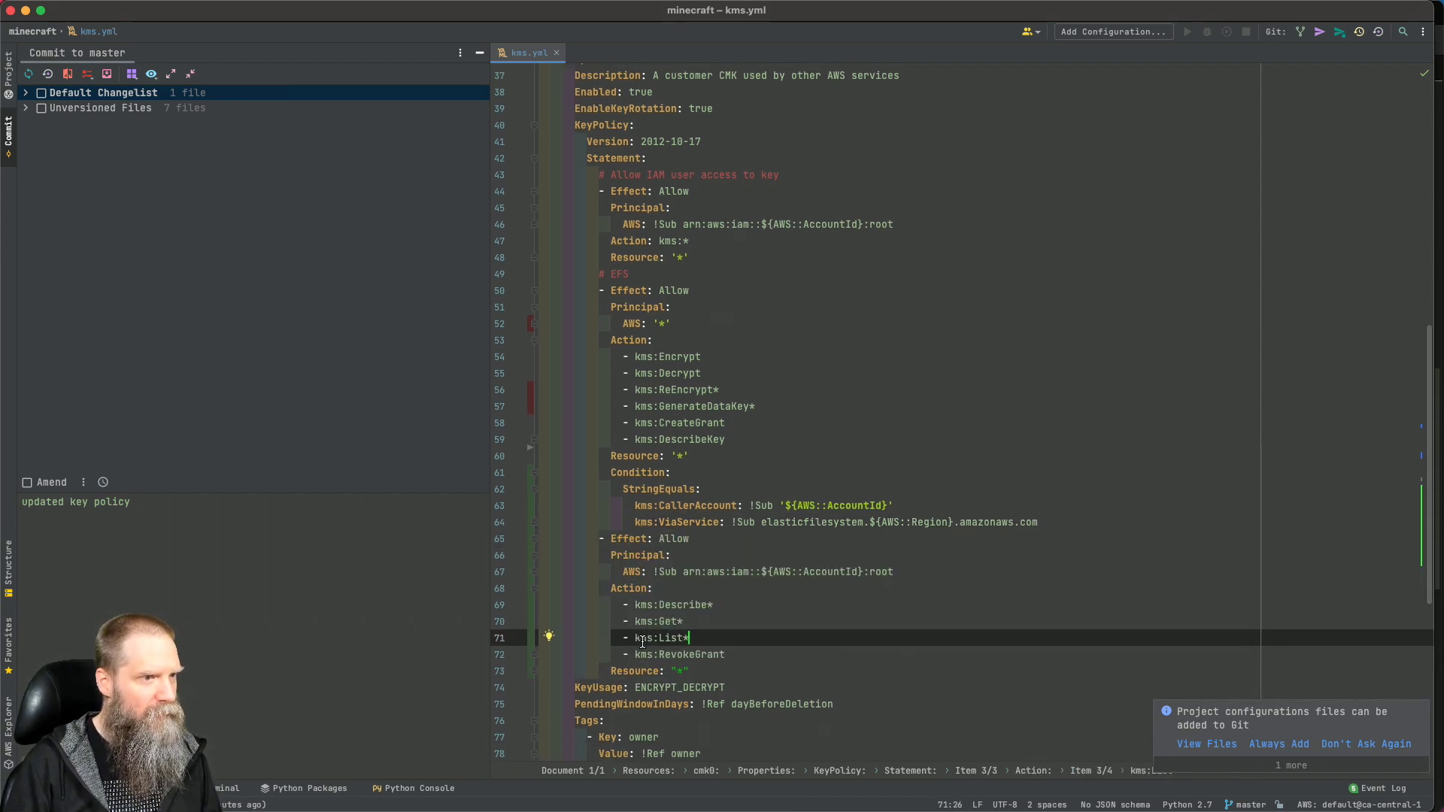
Replace the commit message with "matched key policy to aws kms".
triple_click(240, 515)
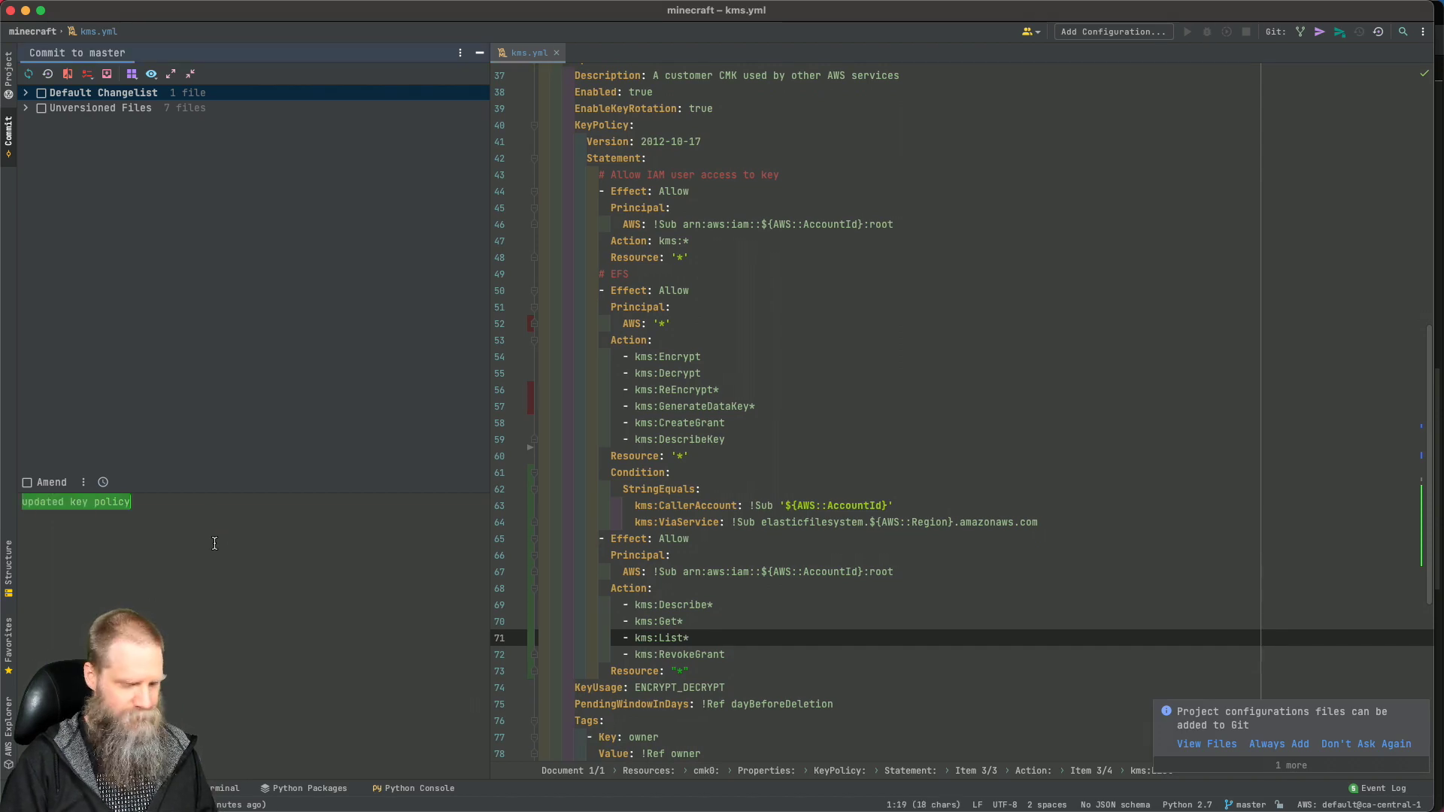
type("match")
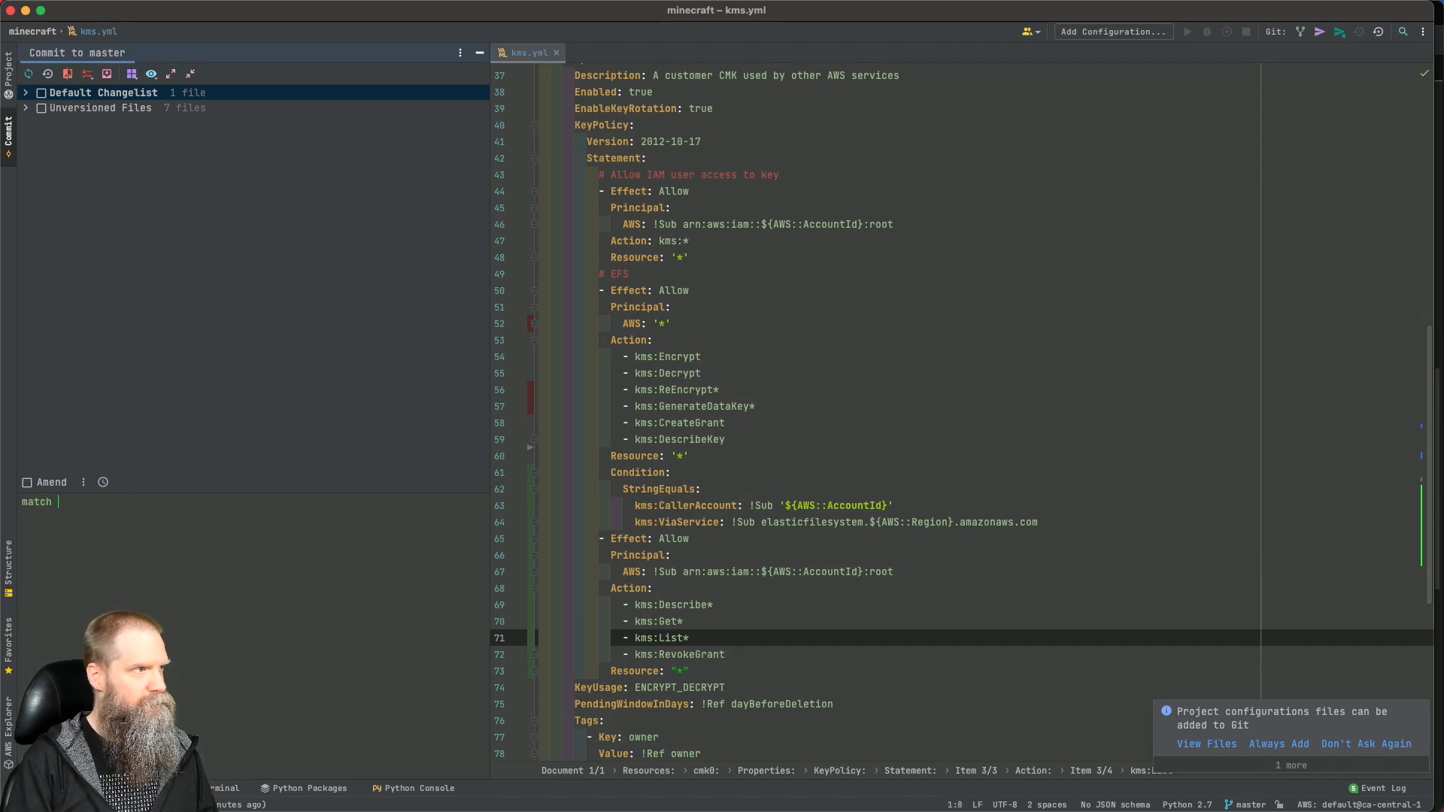
type("ed key policy to aws")
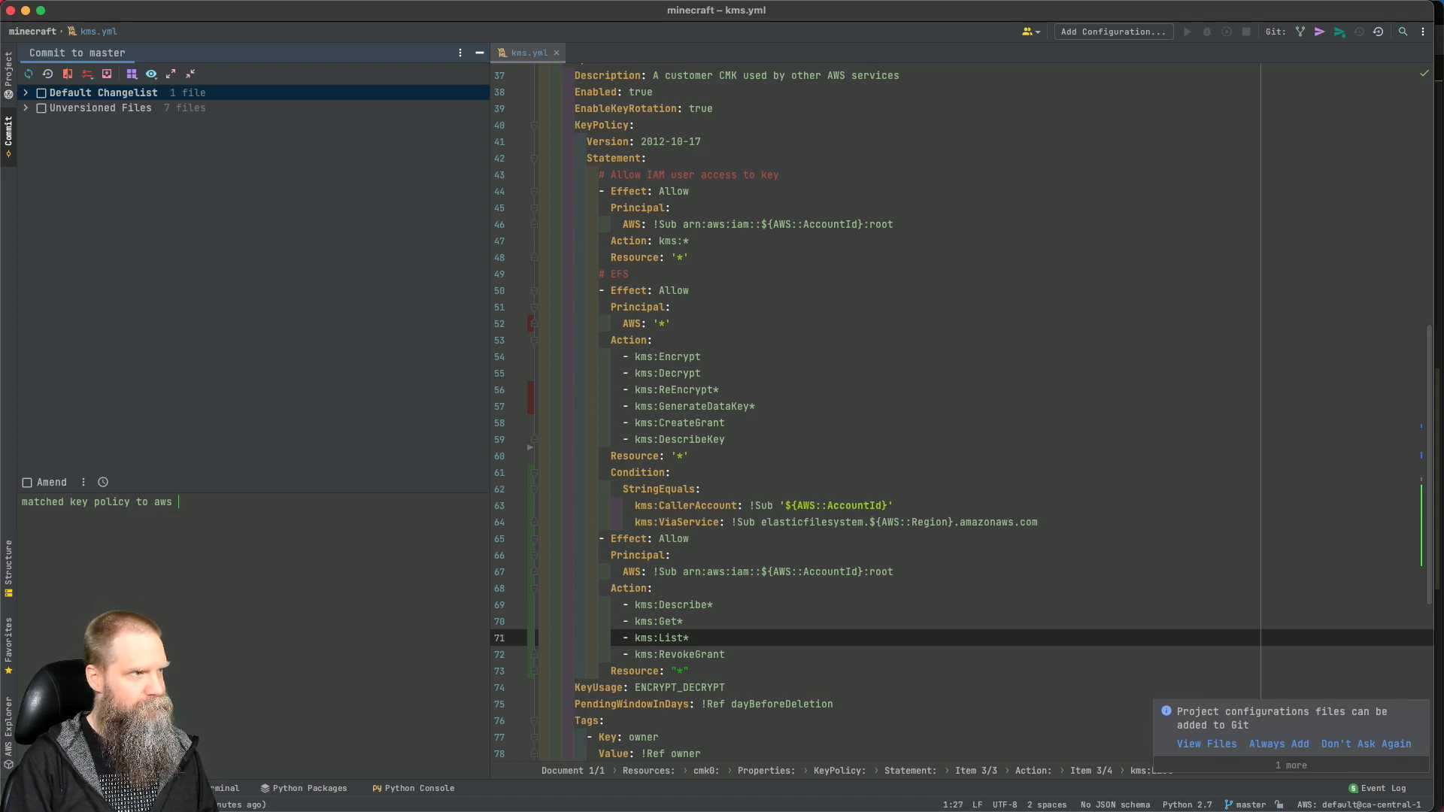
key("BackSpace")
key("BackSpace")
key("BackSpace")
type("a")
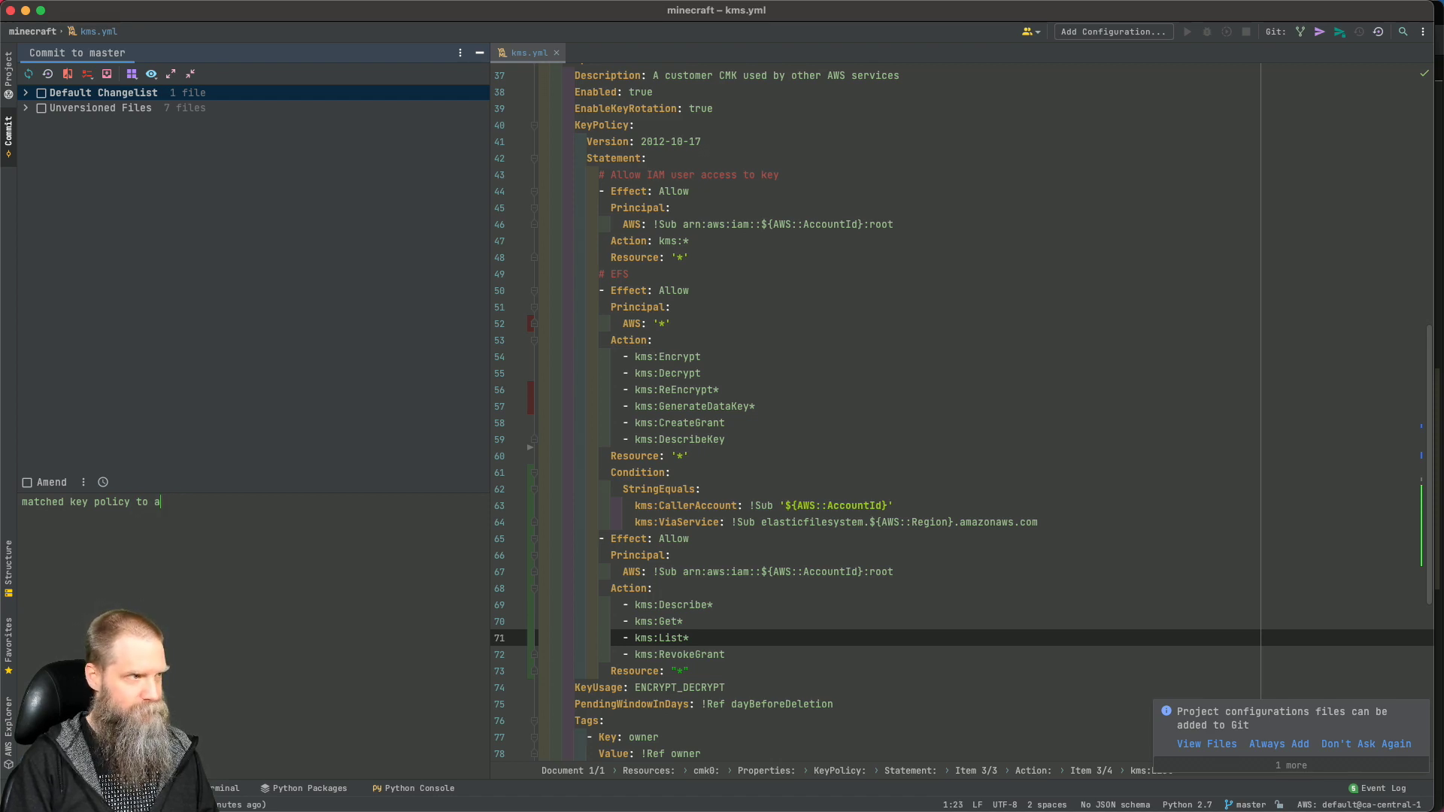
type("ws kms")
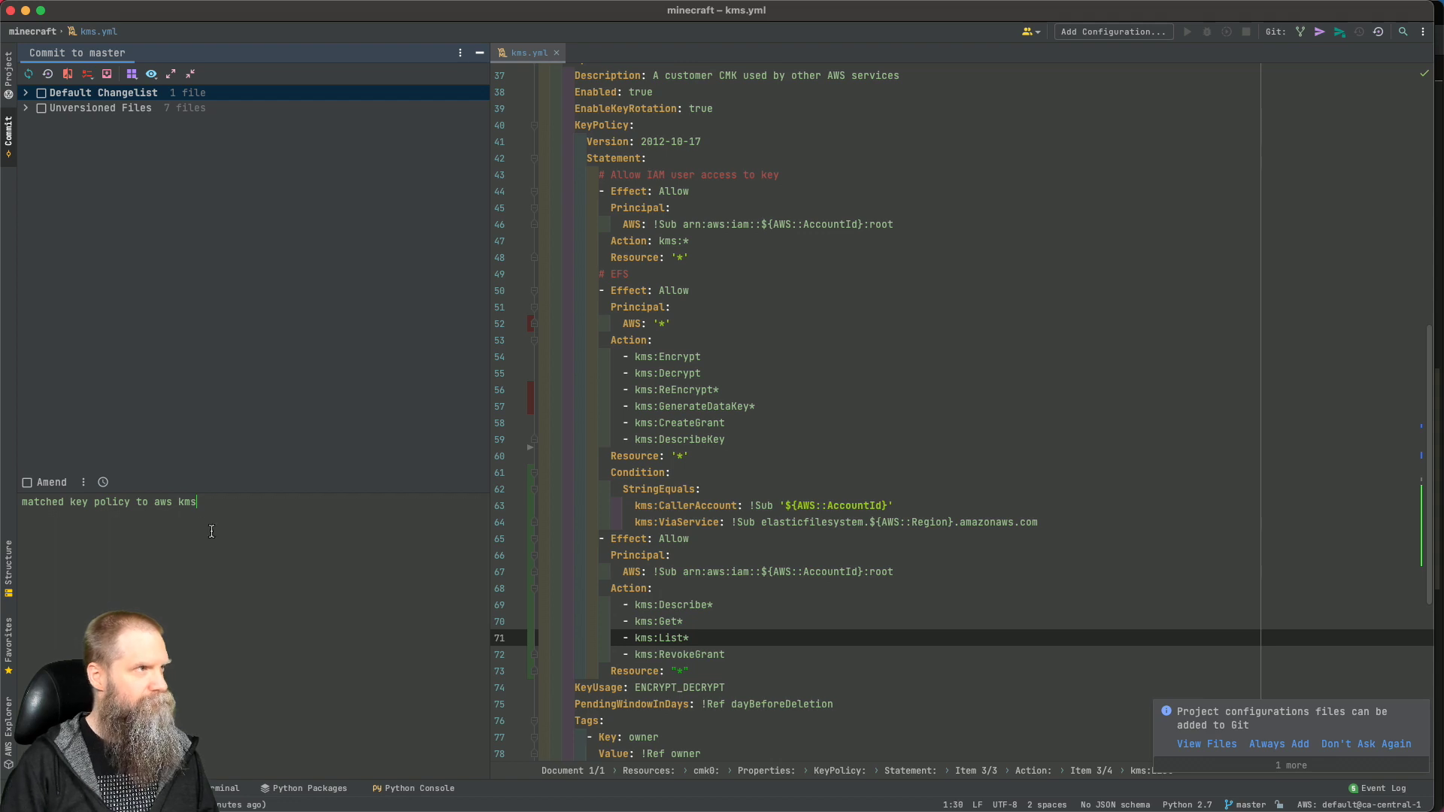
Include the Default Changelist in the commit, then commit and push it to origin/master.
left_click(41, 92)
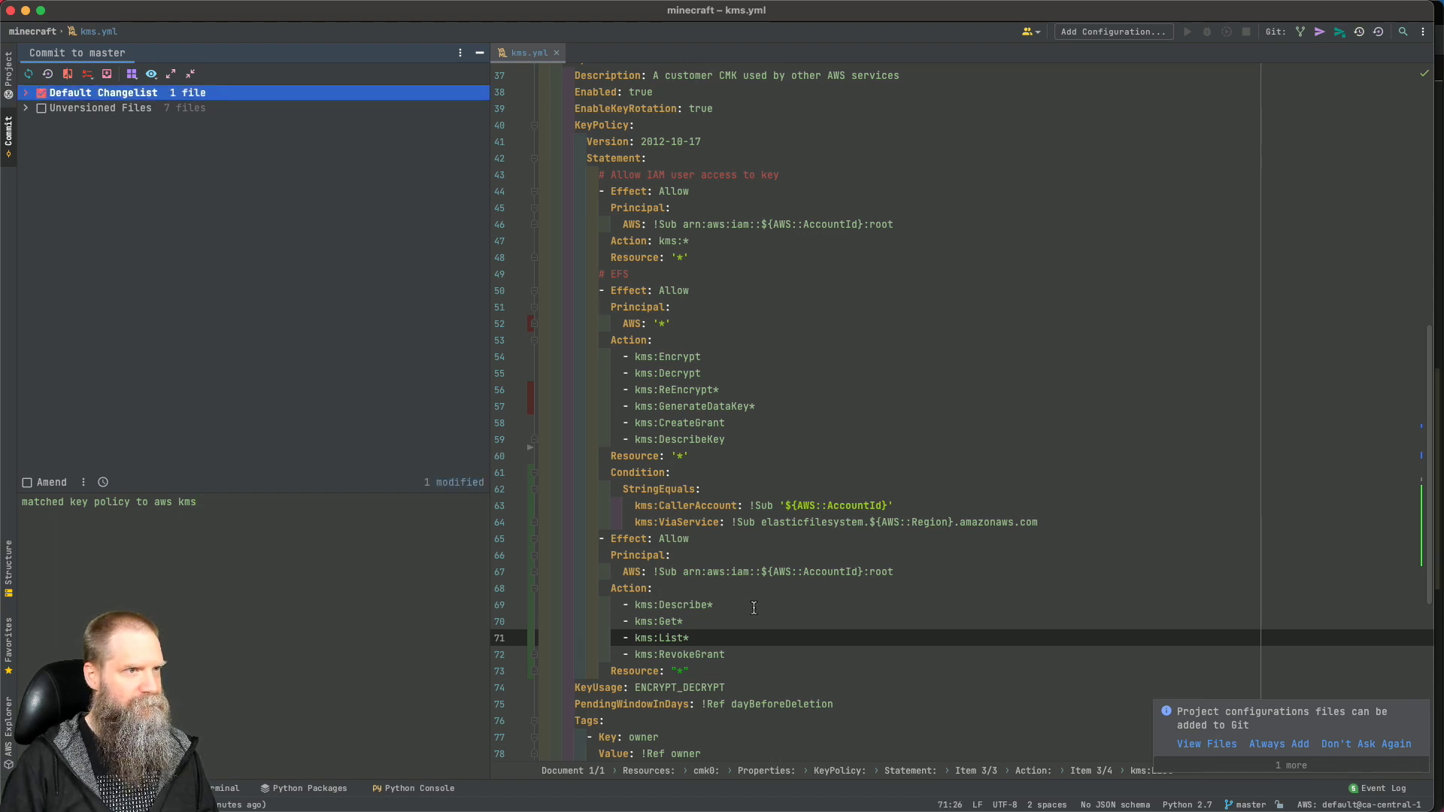
key("super+alt+k")
left_click(957, 584)
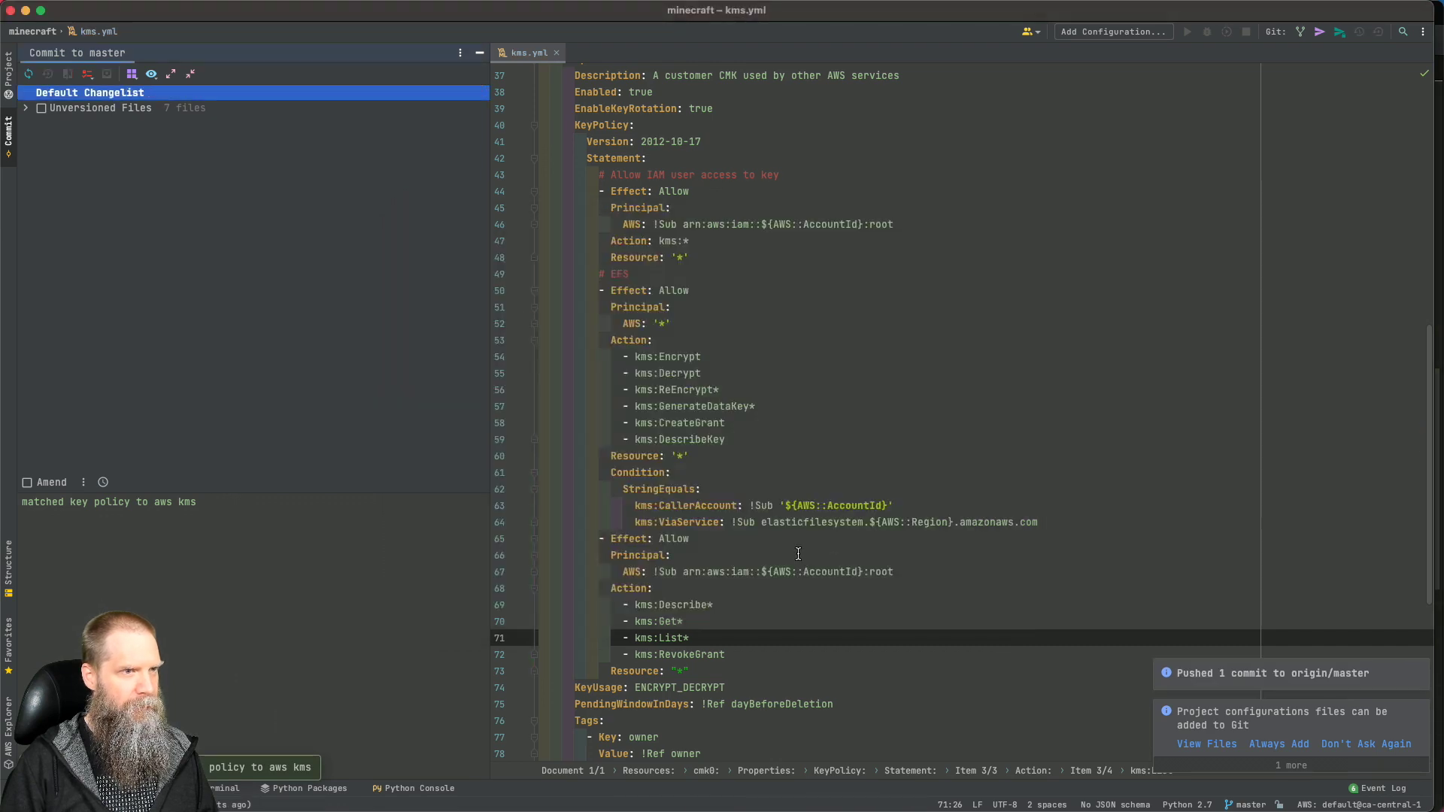
Switch to the browser and open the Minecraft project's pipelines list in GitLab to check the pipeline for the new commit.
key("super+Tab")
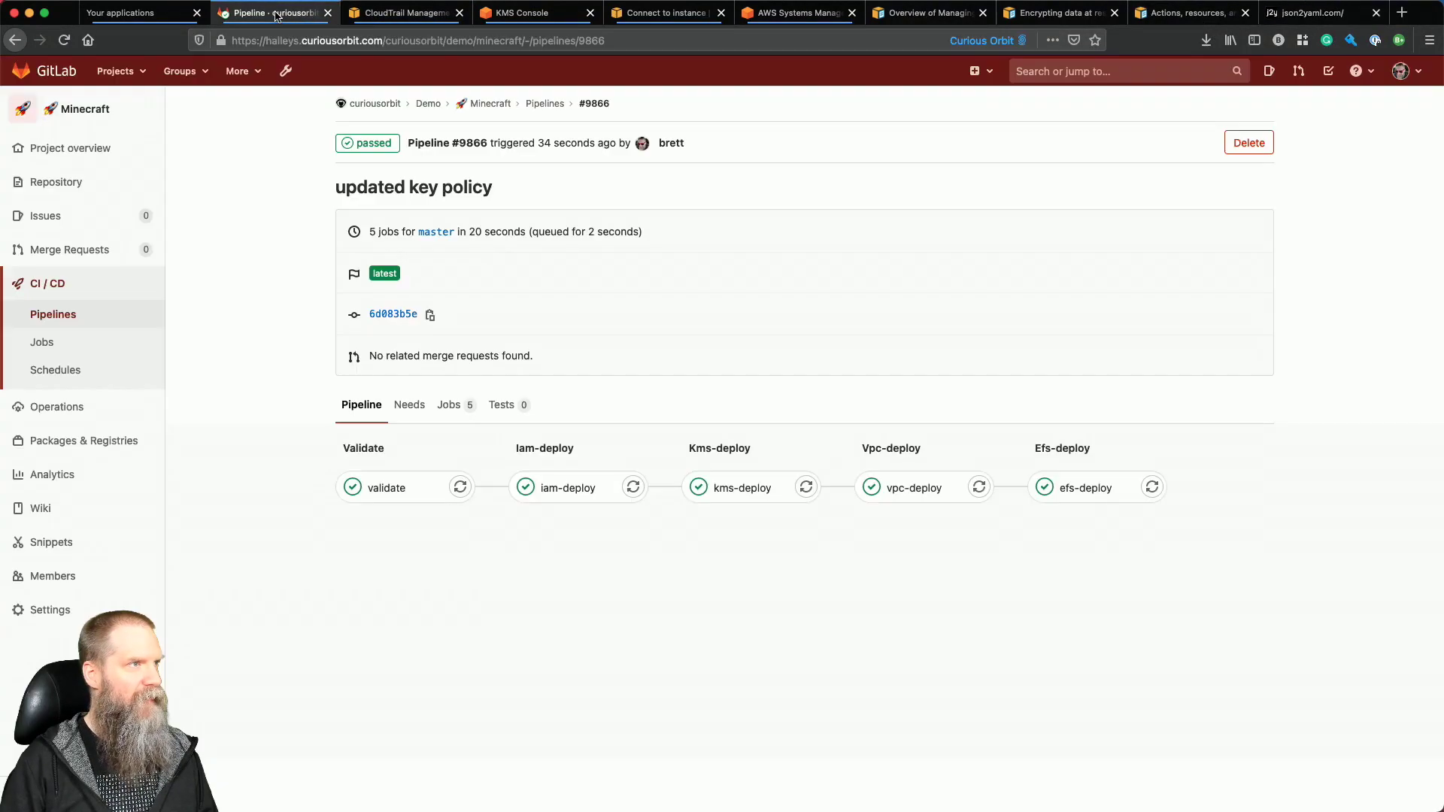
left_click(275, 13)
left_click(66, 295)
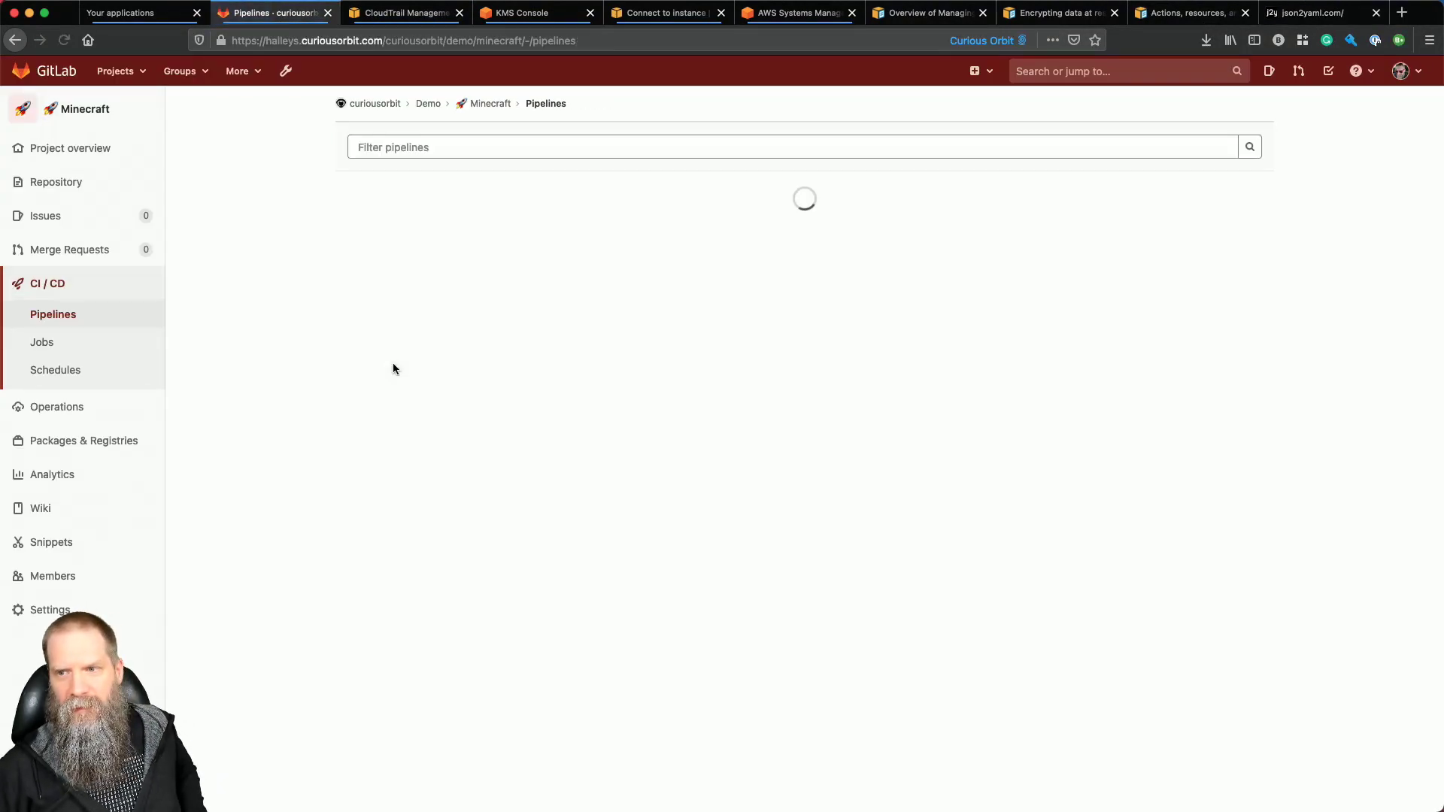
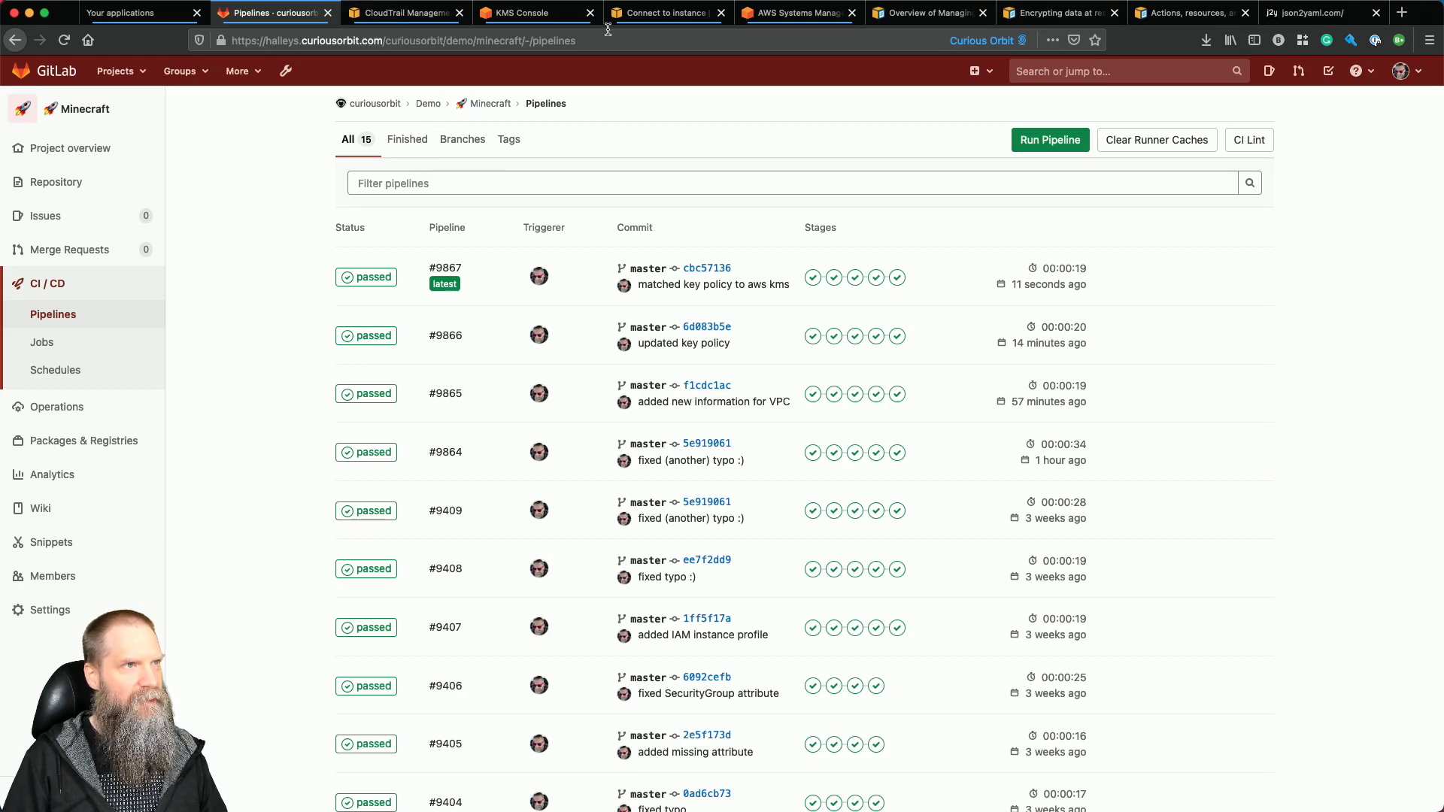
Go to the AWS console, search the services for "formation", and open the kms-minecraft stack in CloudFormation.
left_click(412, 13)
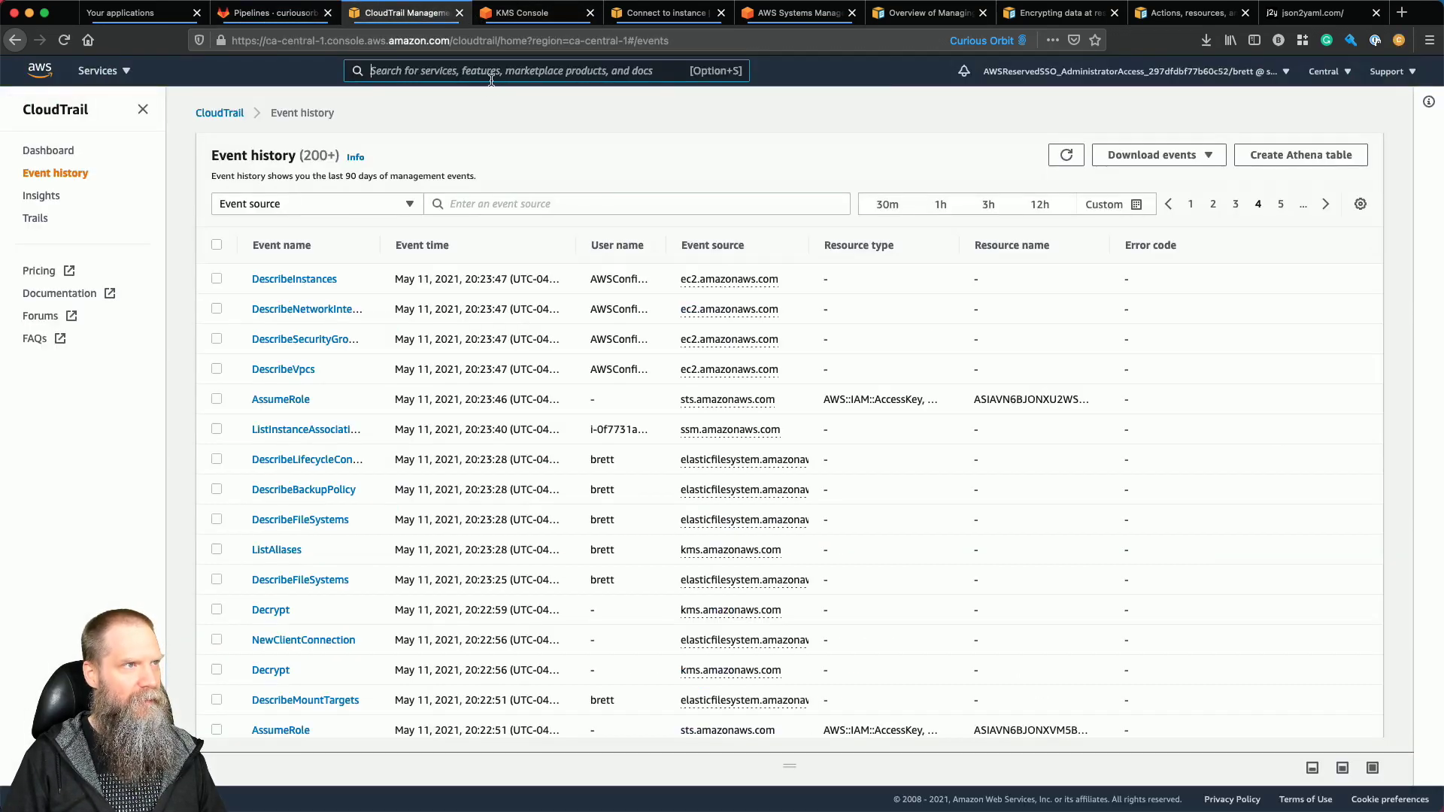
type("formation")
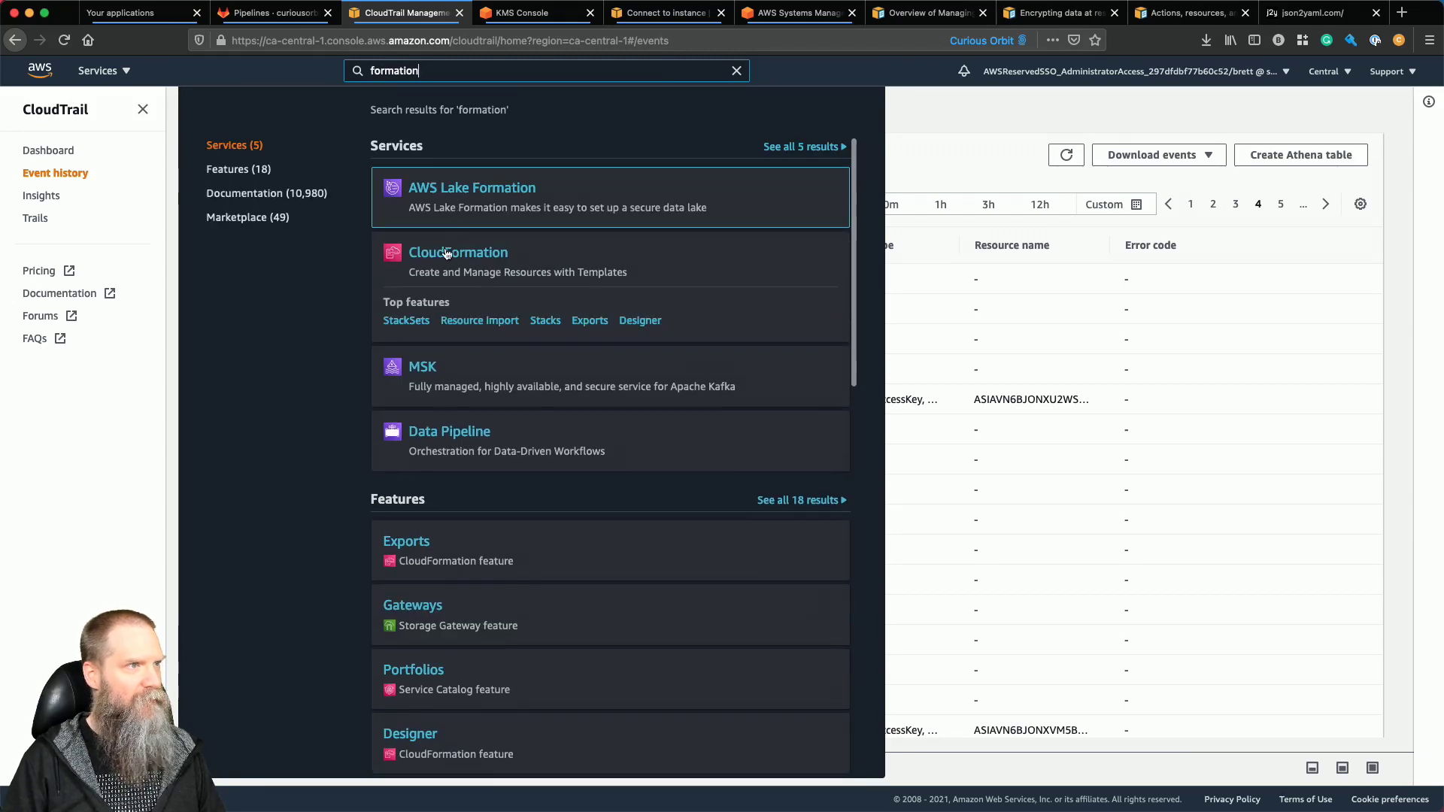
left_click(448, 253)
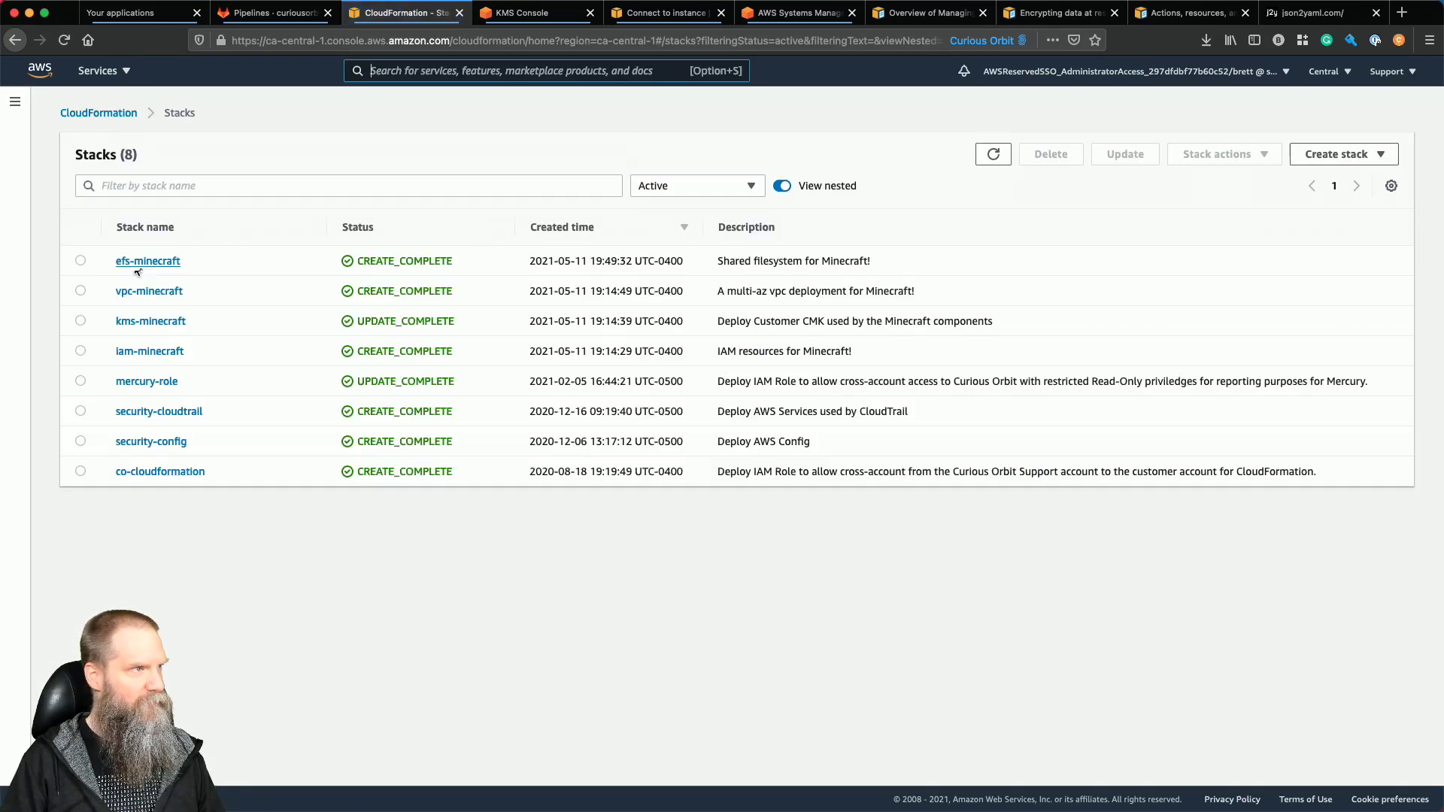
left_click(146, 325)
left_click(904, 192)
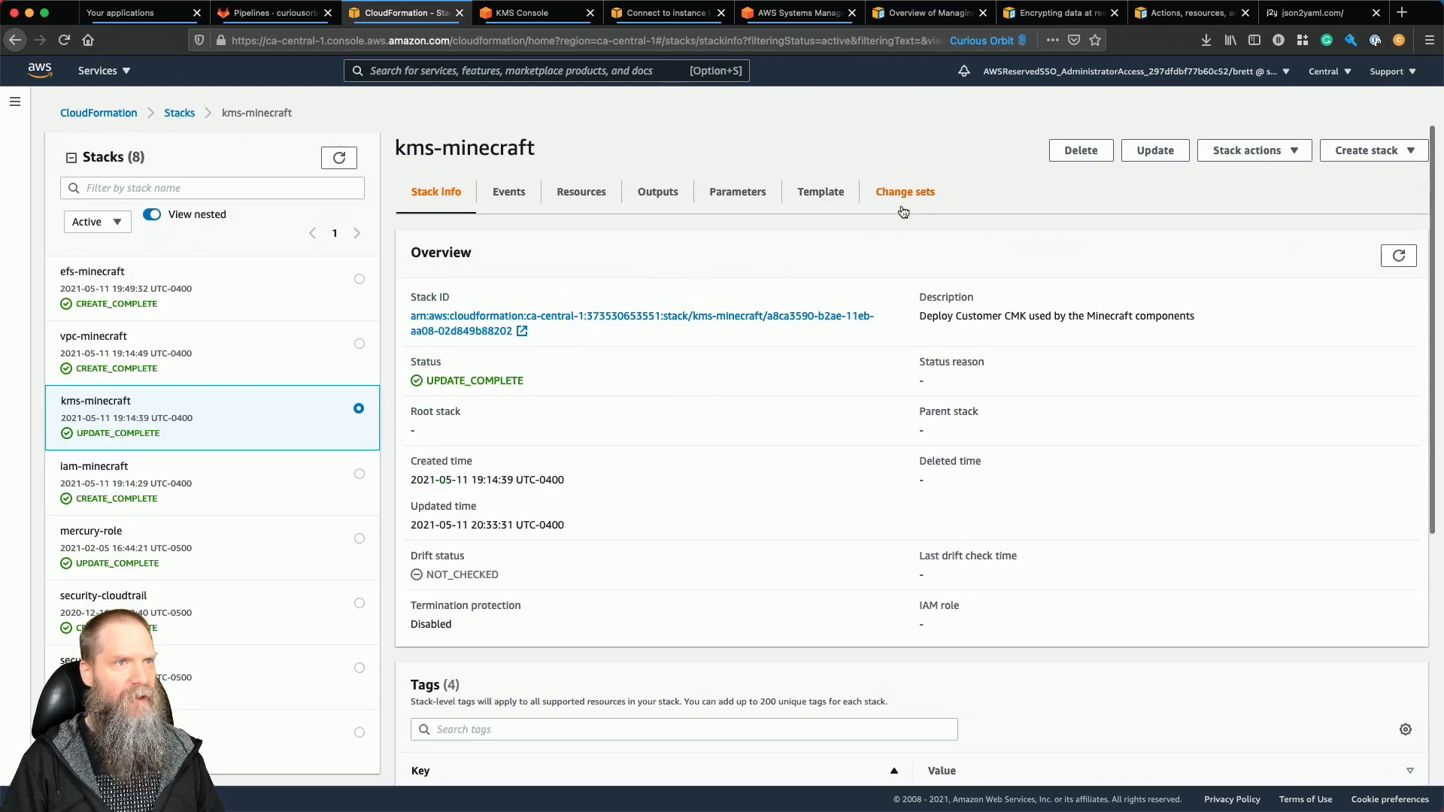
left_click(474, 382)
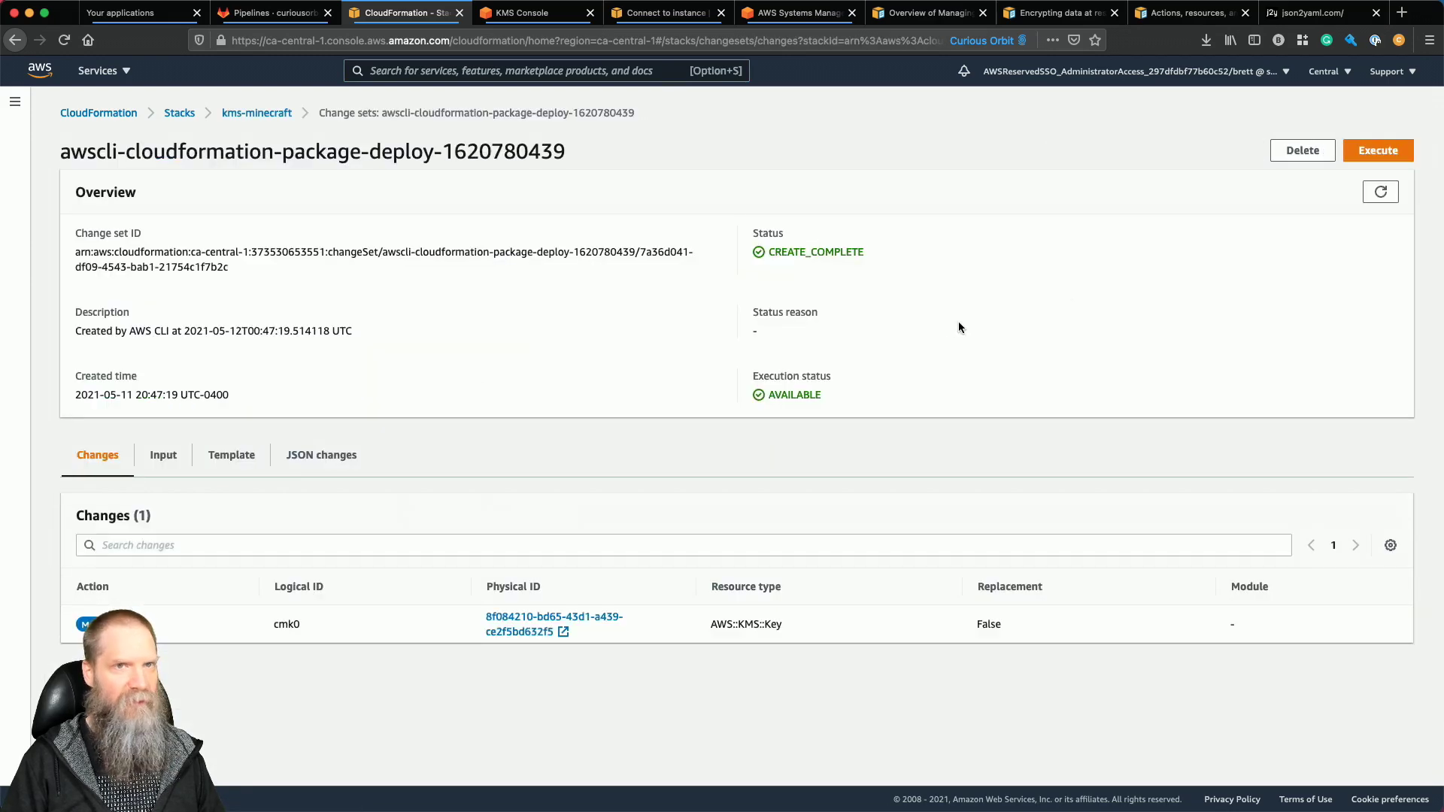
left_click(1370, 152)
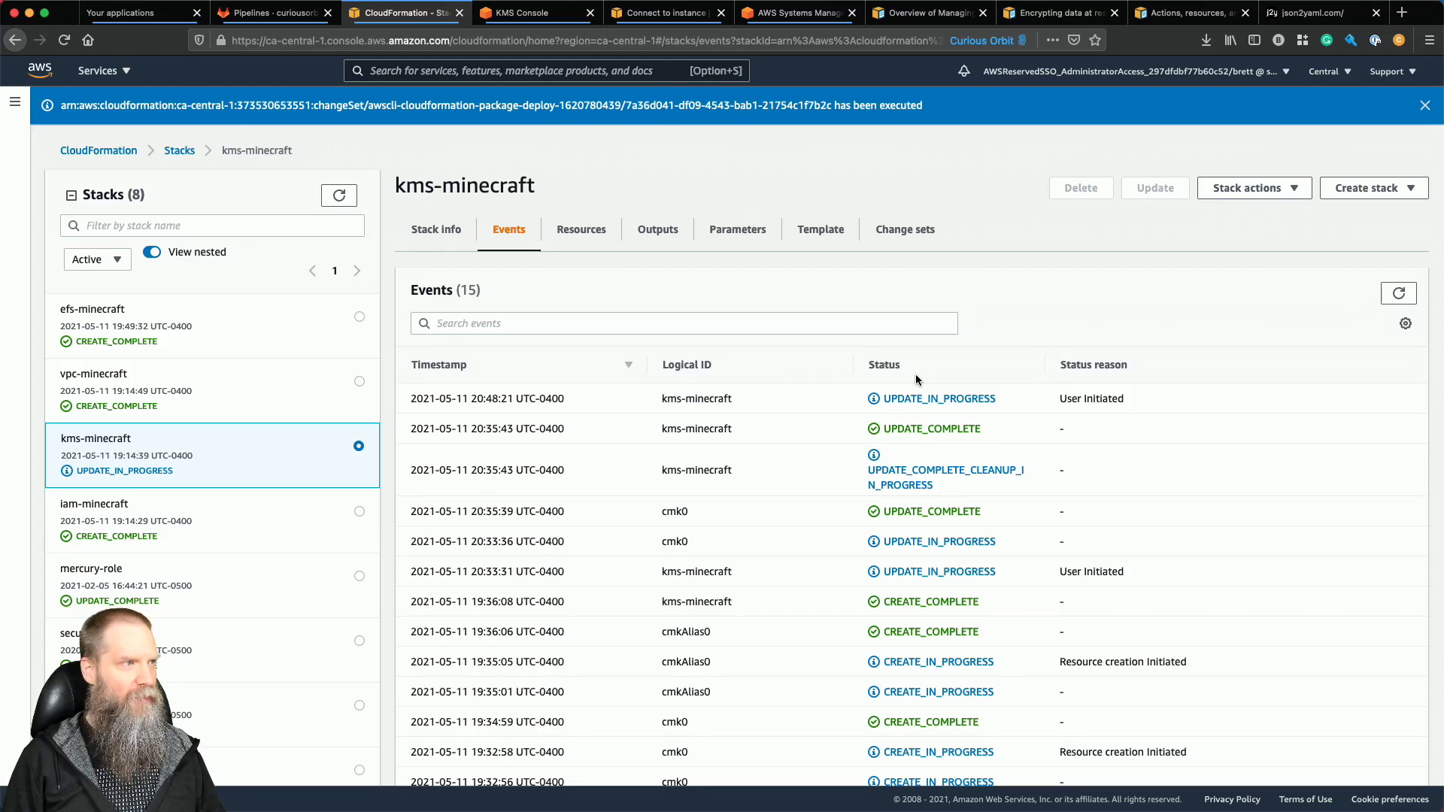
left_click(1398, 293)
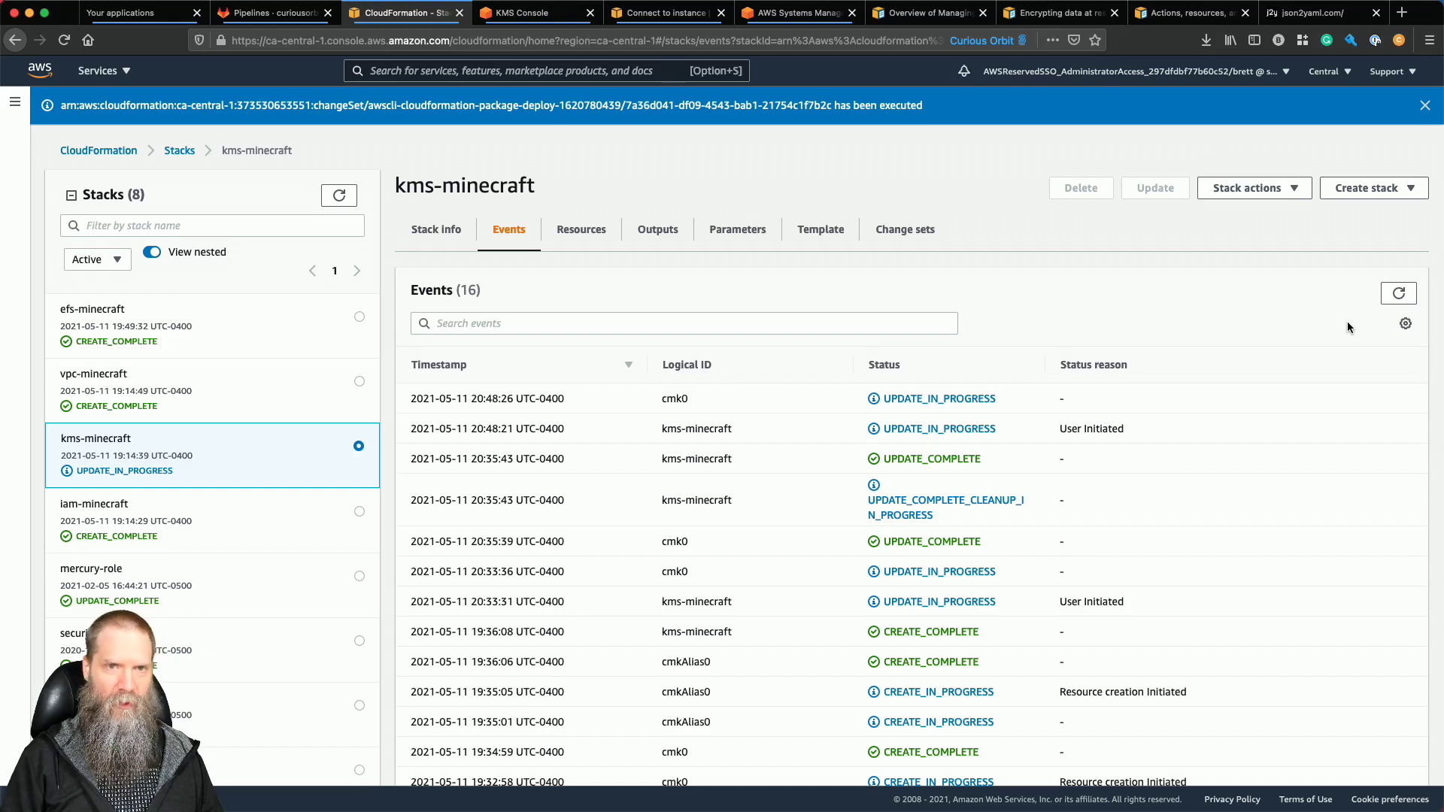
Refresh the kms-minecraft stack's events to follow the update until it finishes.
left_click(1397, 293)
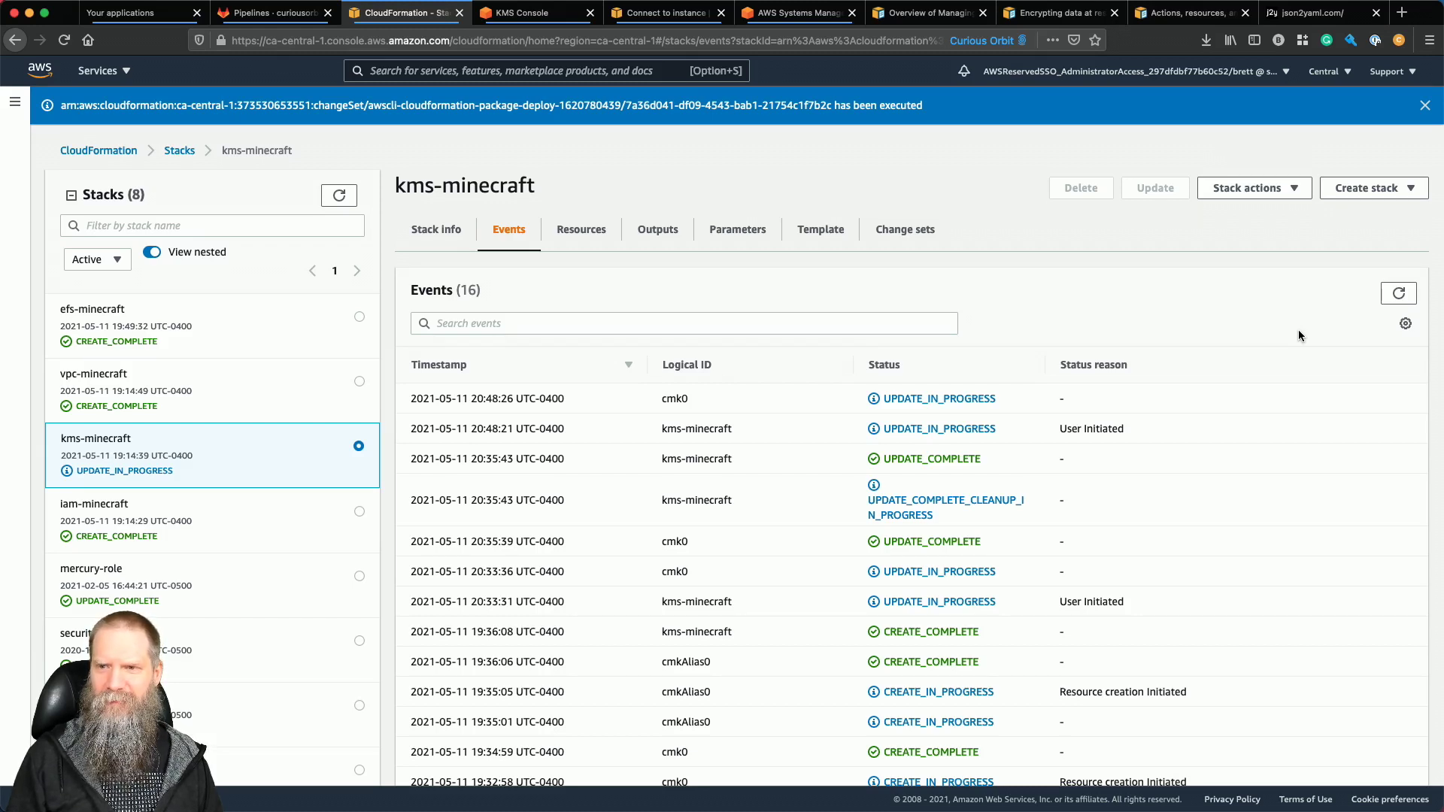
left_click(1398, 294)
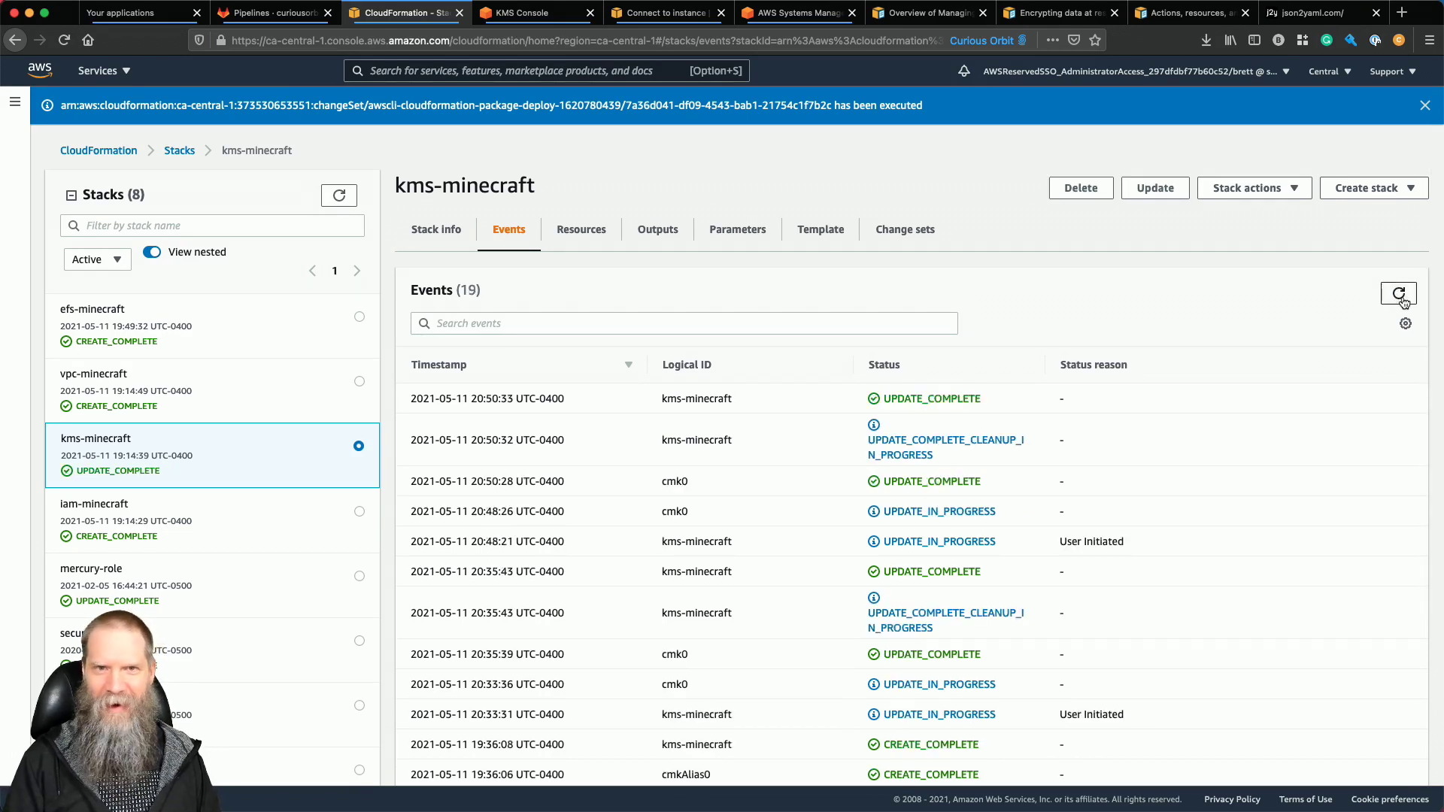
left_click(1400, 297)
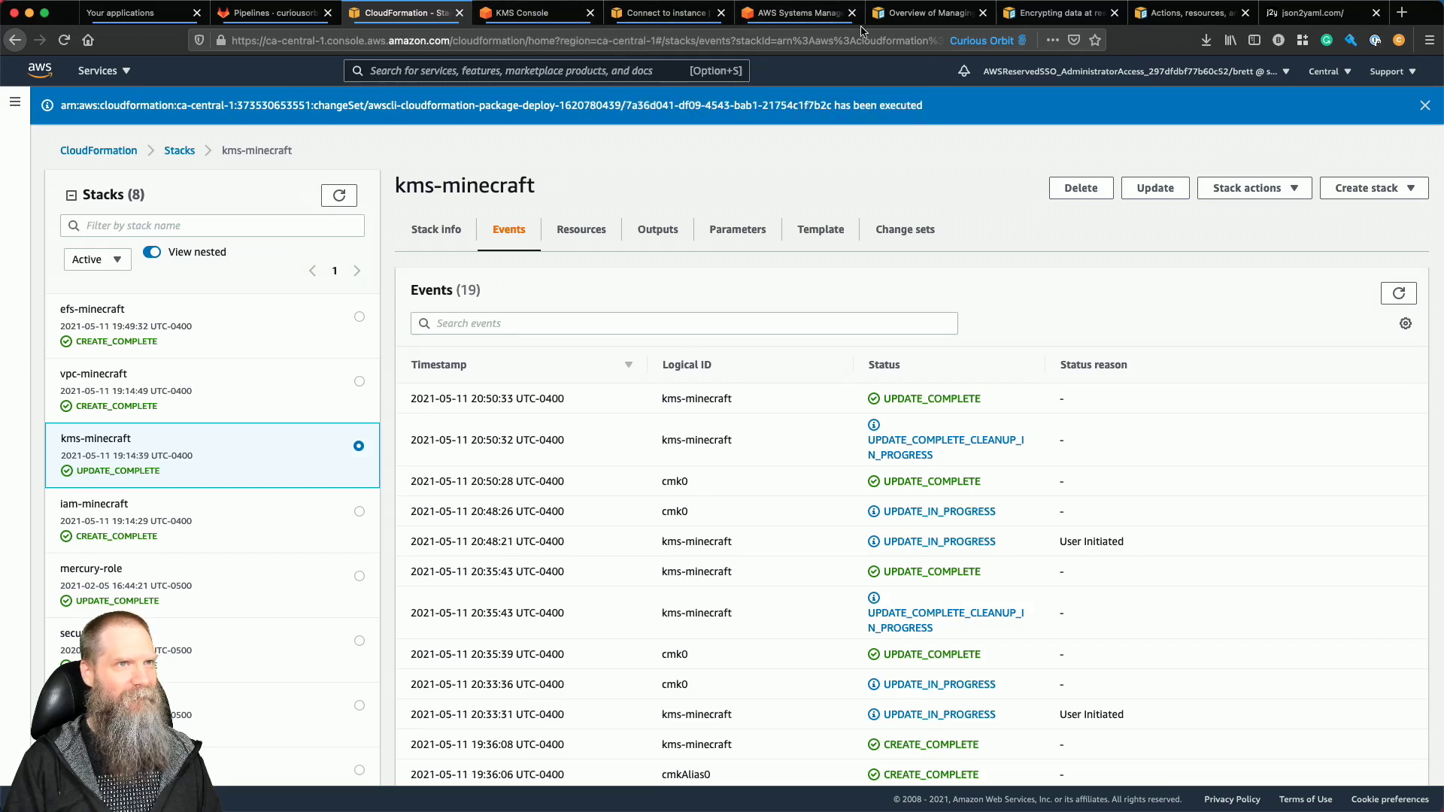
Search the AWS services for "efs", open the EFS file systems list, and copy the ID of the unnamed file system fs-71dae99c.
left_click(534, 12)
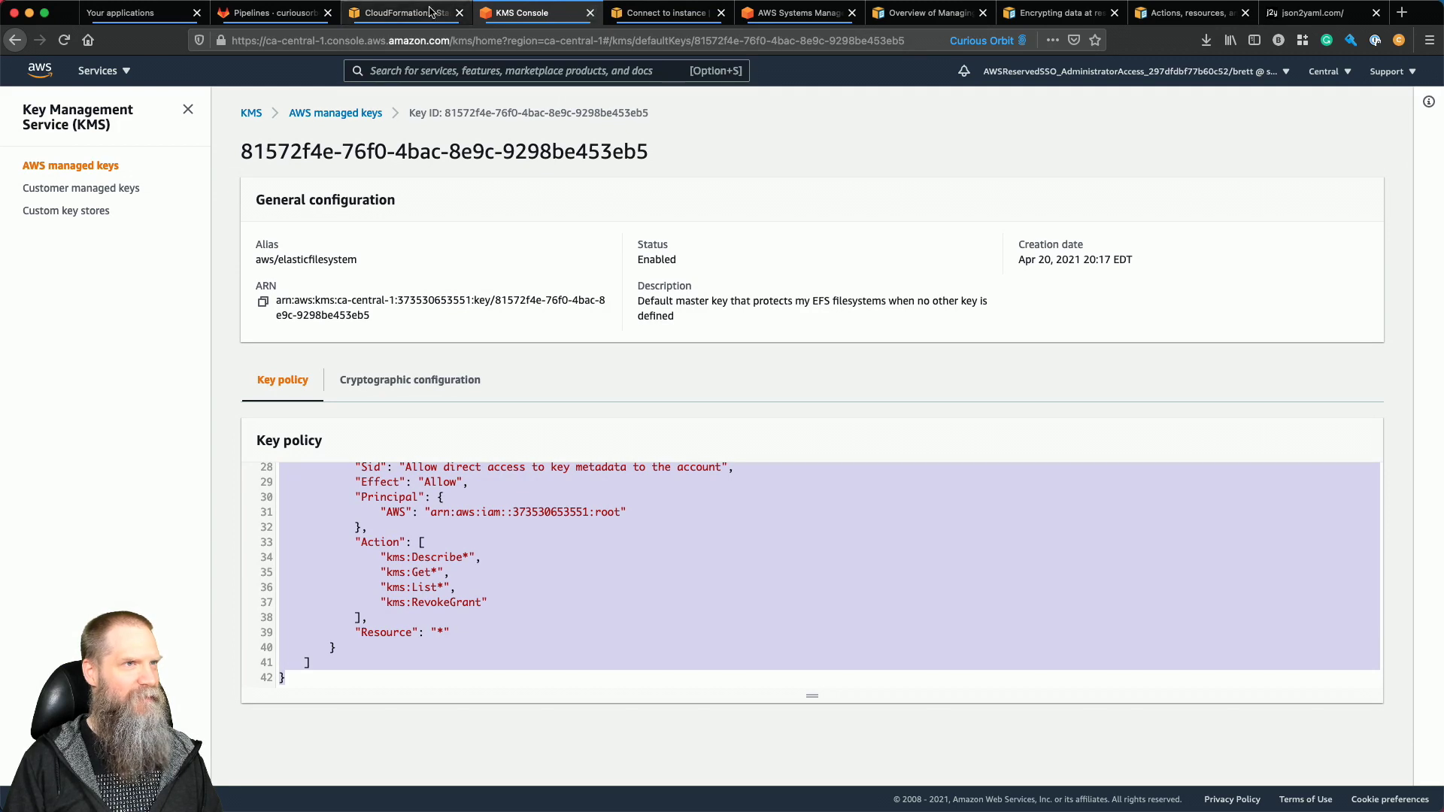
left_click(676, 15)
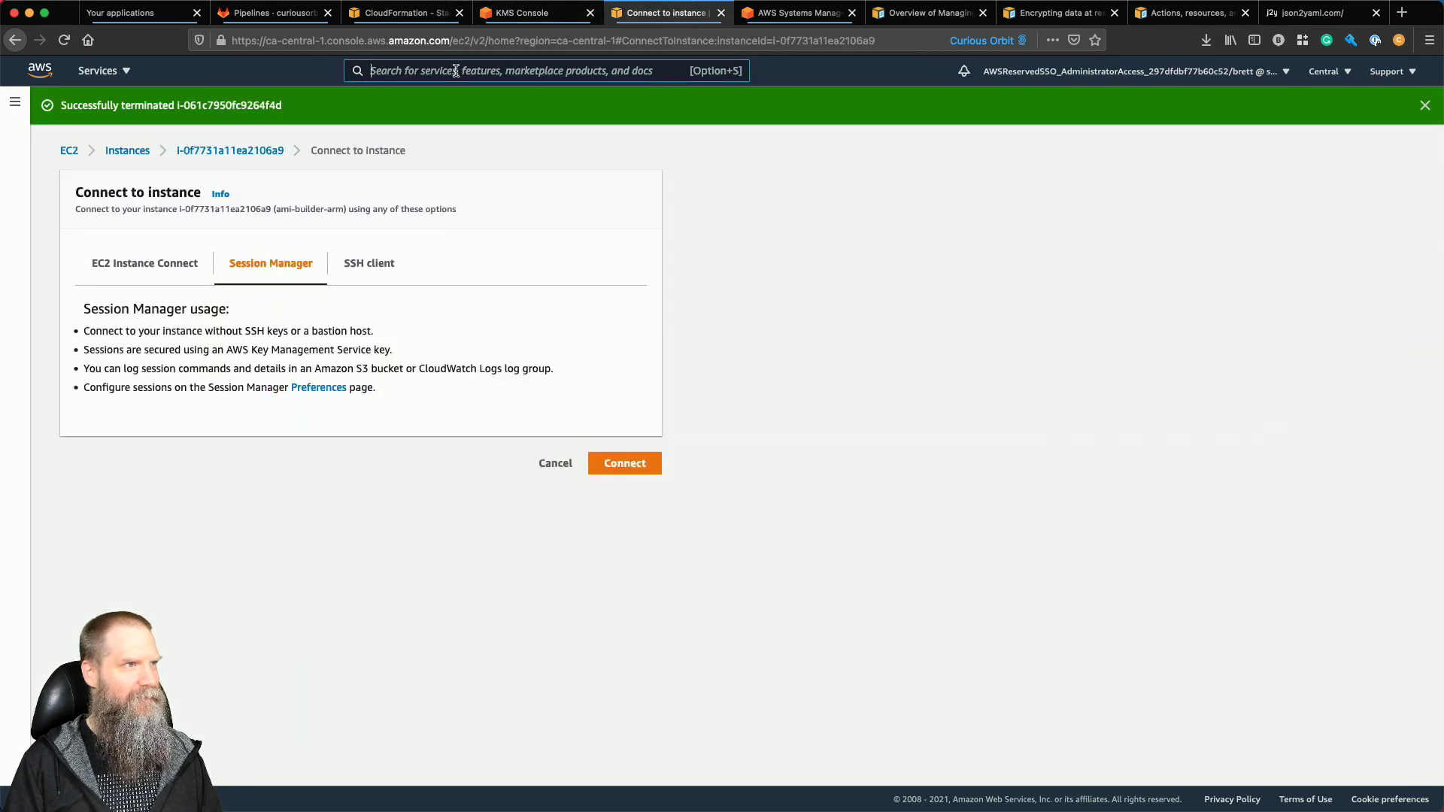
left_click(506, 70)
type("efs")
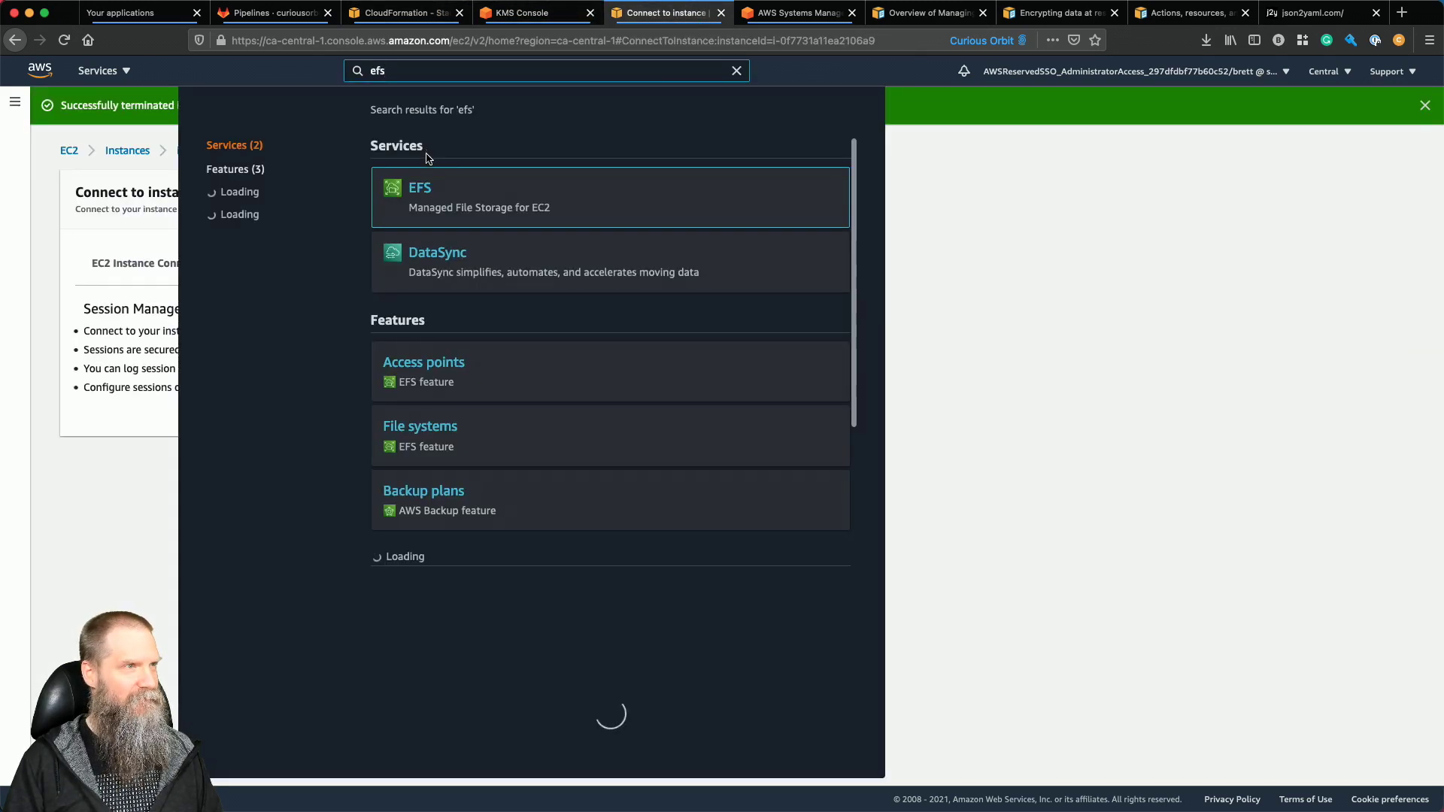
key("Return")
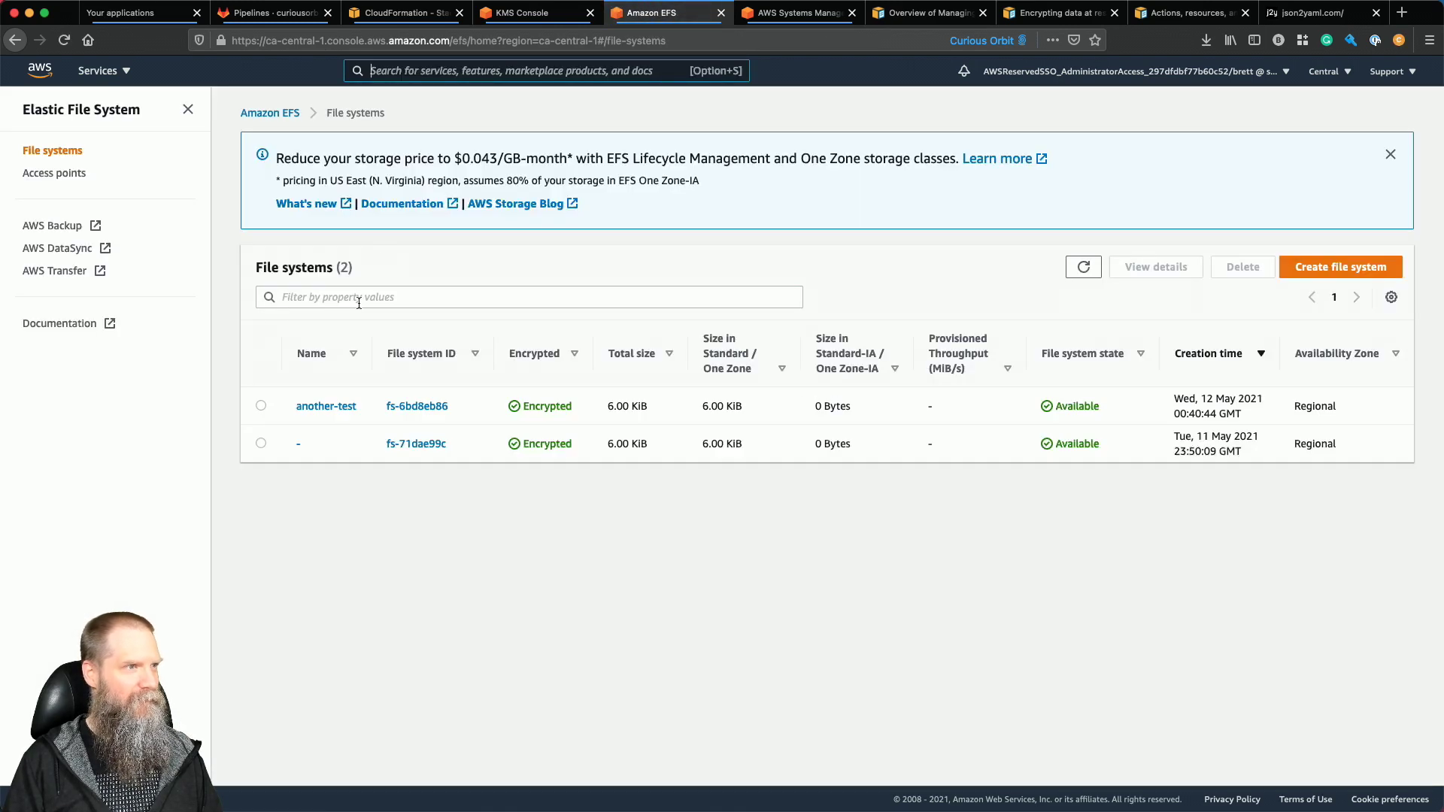
left_click_drag(382, 446, 453, 447)
key("super+c")
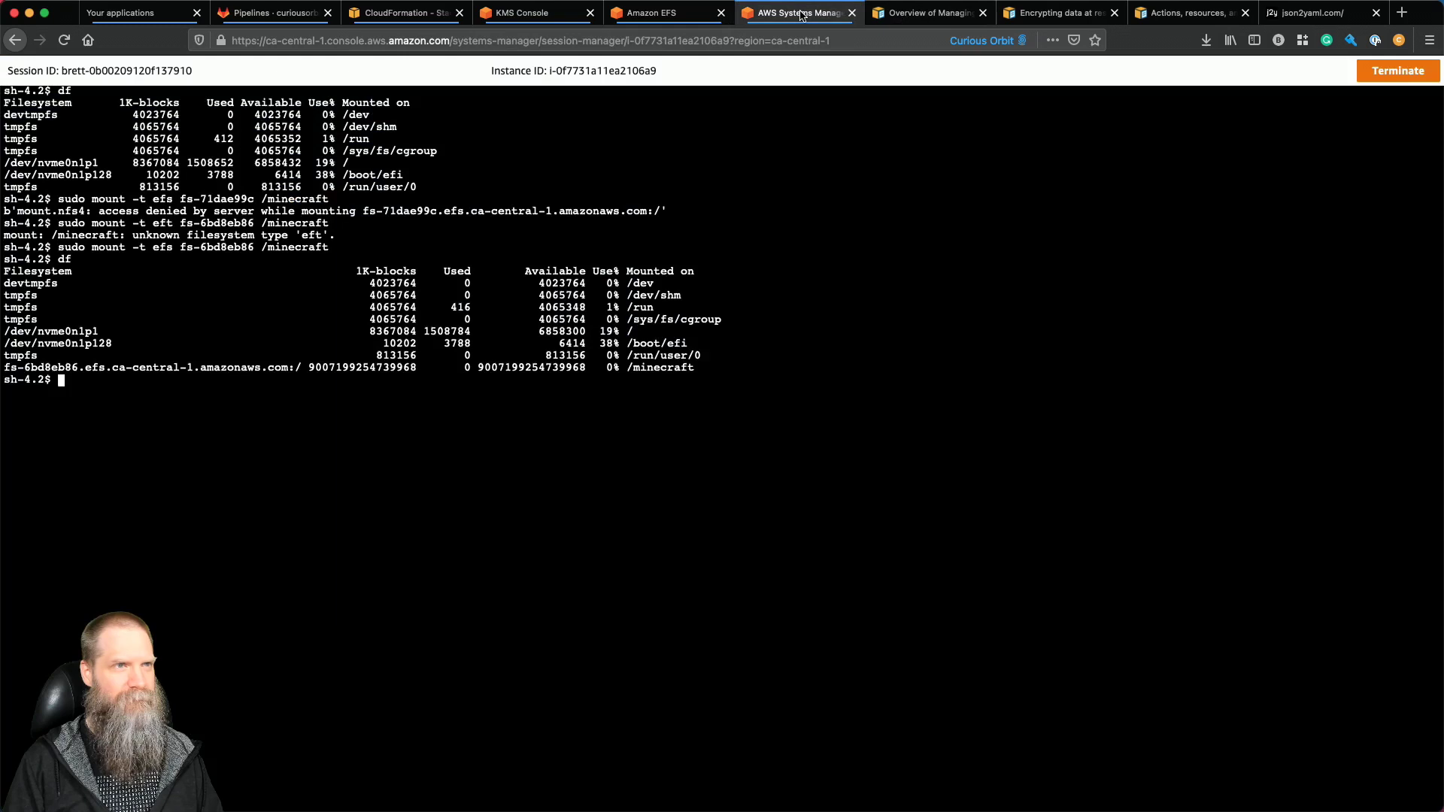
Switch to the Session Manager terminal and unmount /minecraft with sudo umount.
left_click(800, 13)
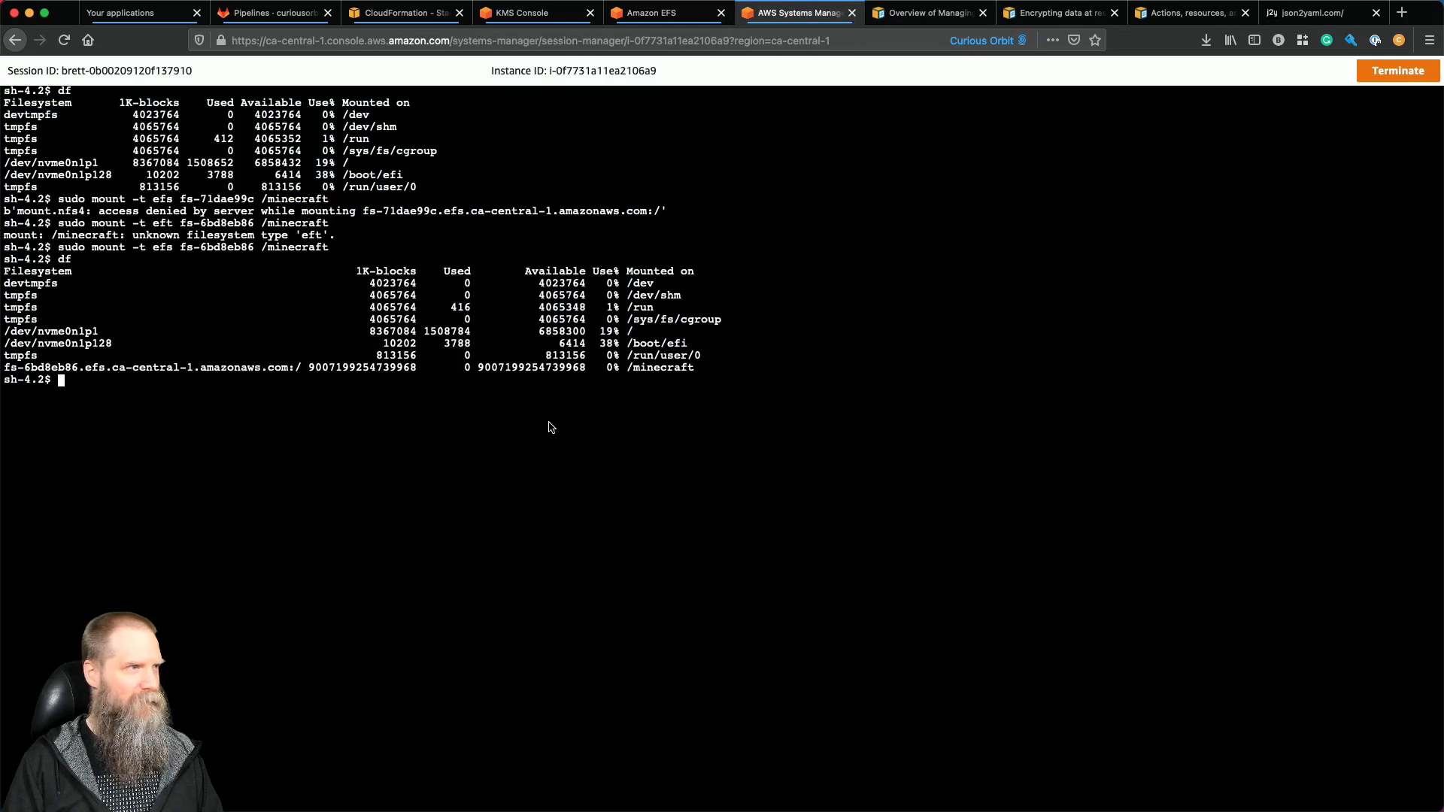
type("sudo umoun")
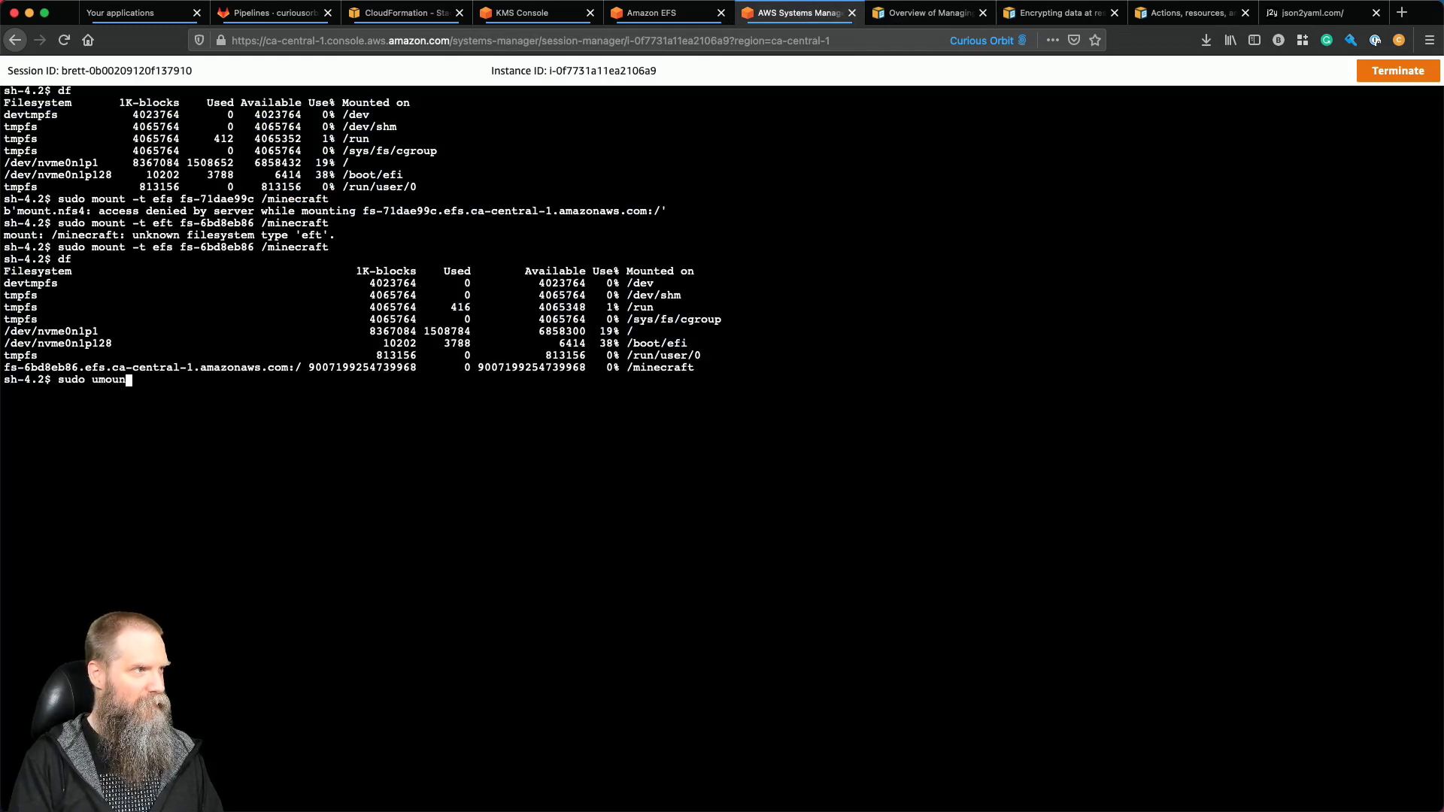
type("t /minecr")
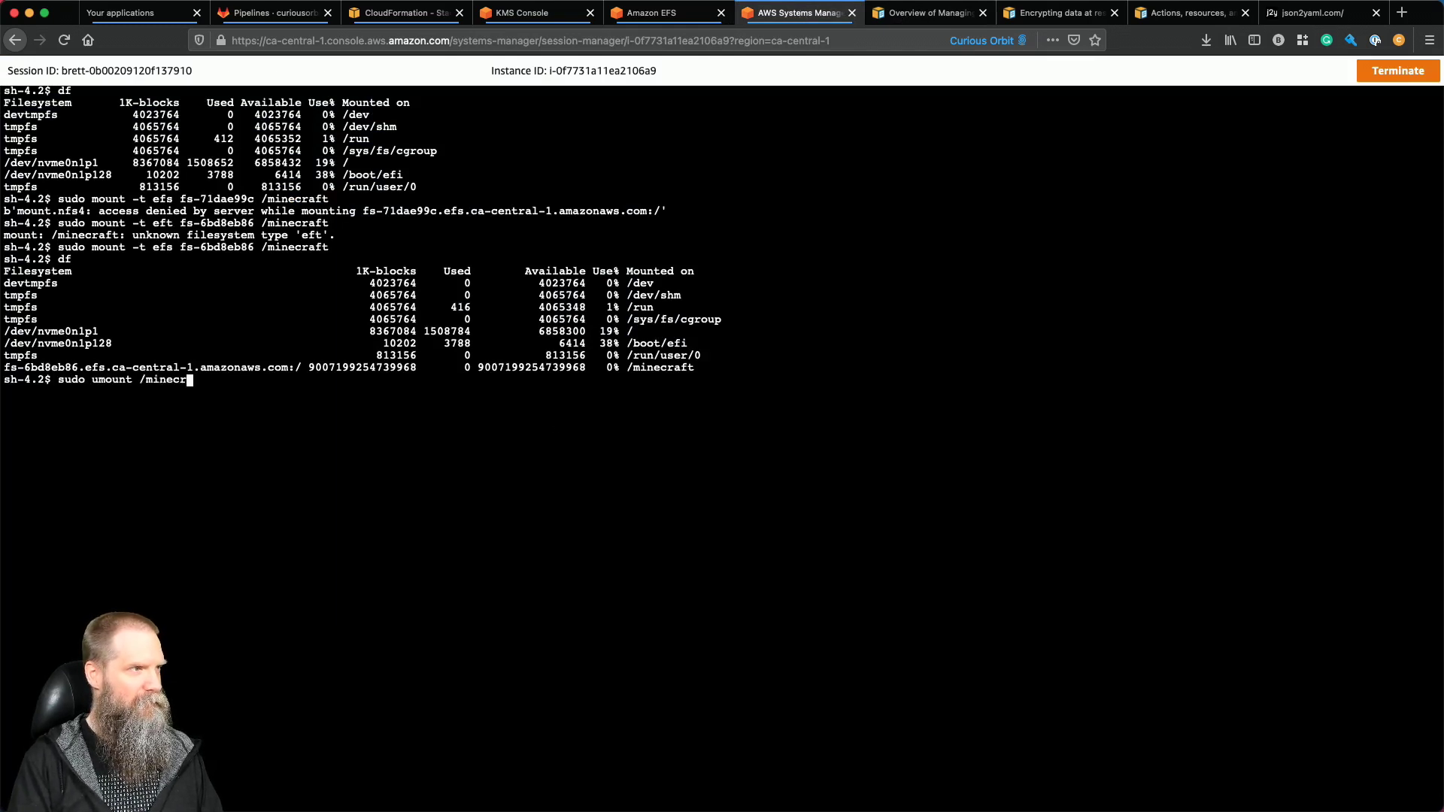
type("aft")
key("Return")
Try to mount the EFS file system fs-71dae99c on /minecraft with "sudo mount -t efs fs-71dae99c /minecraft".
type("sudo mo")
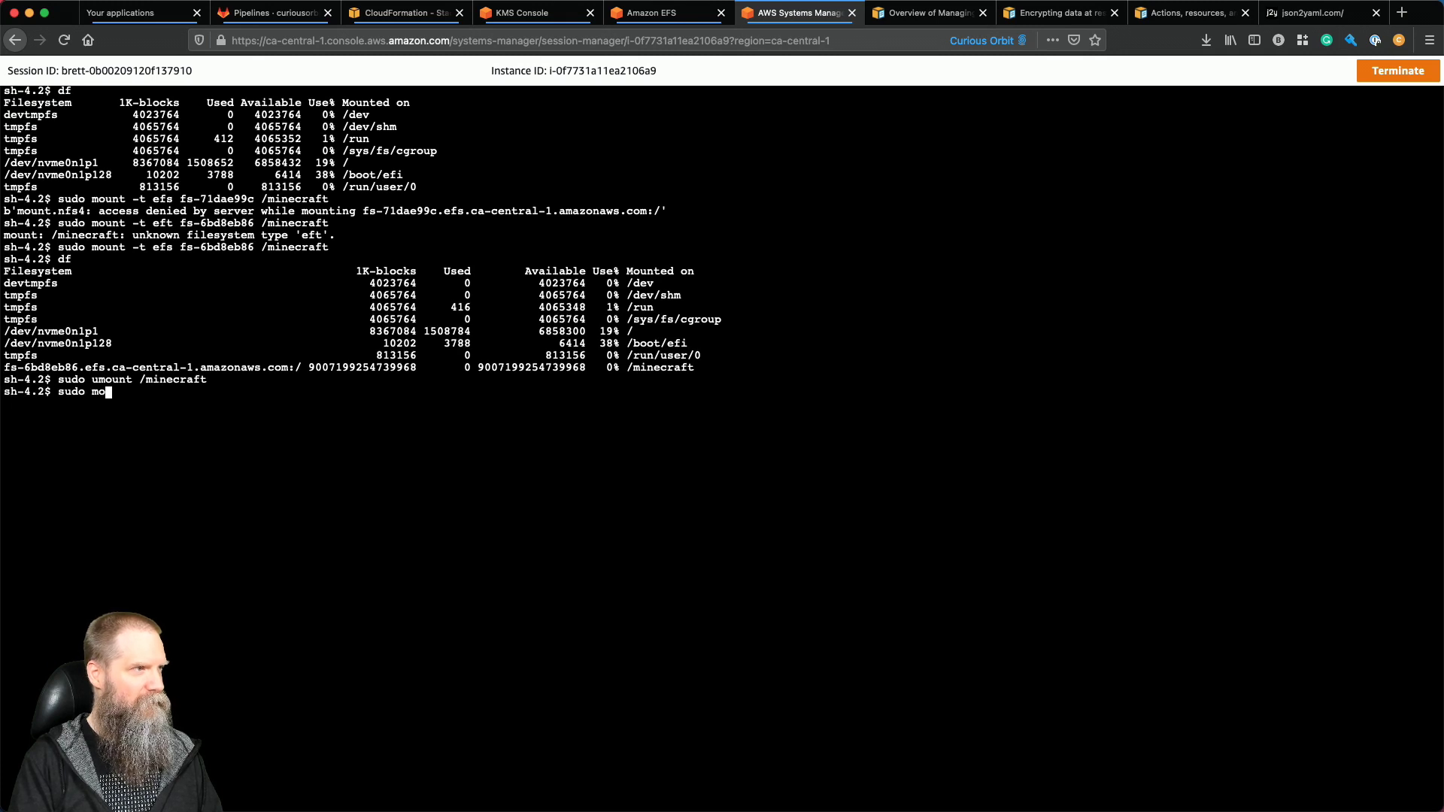
type("unt -t efs")
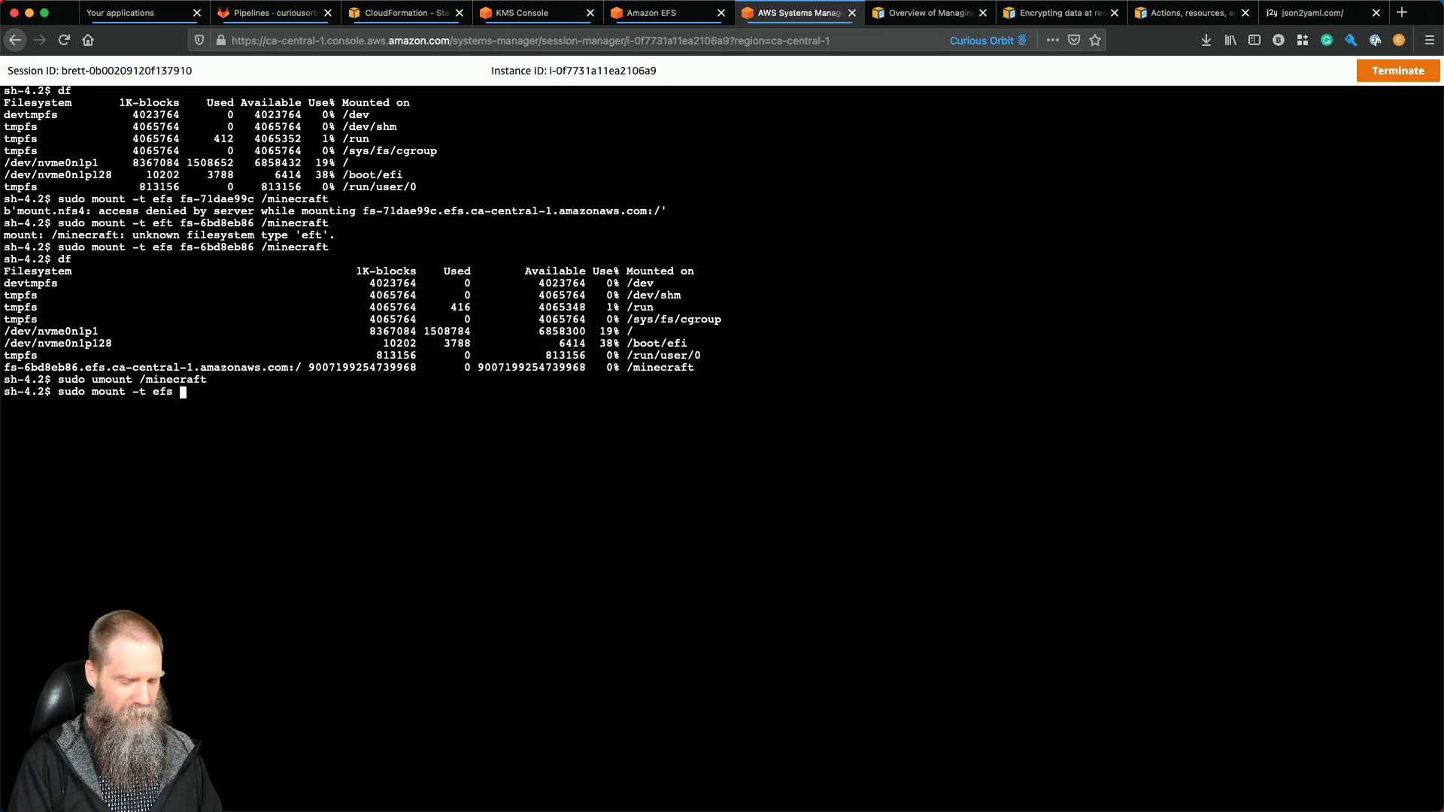
key("super+v")
type("/")
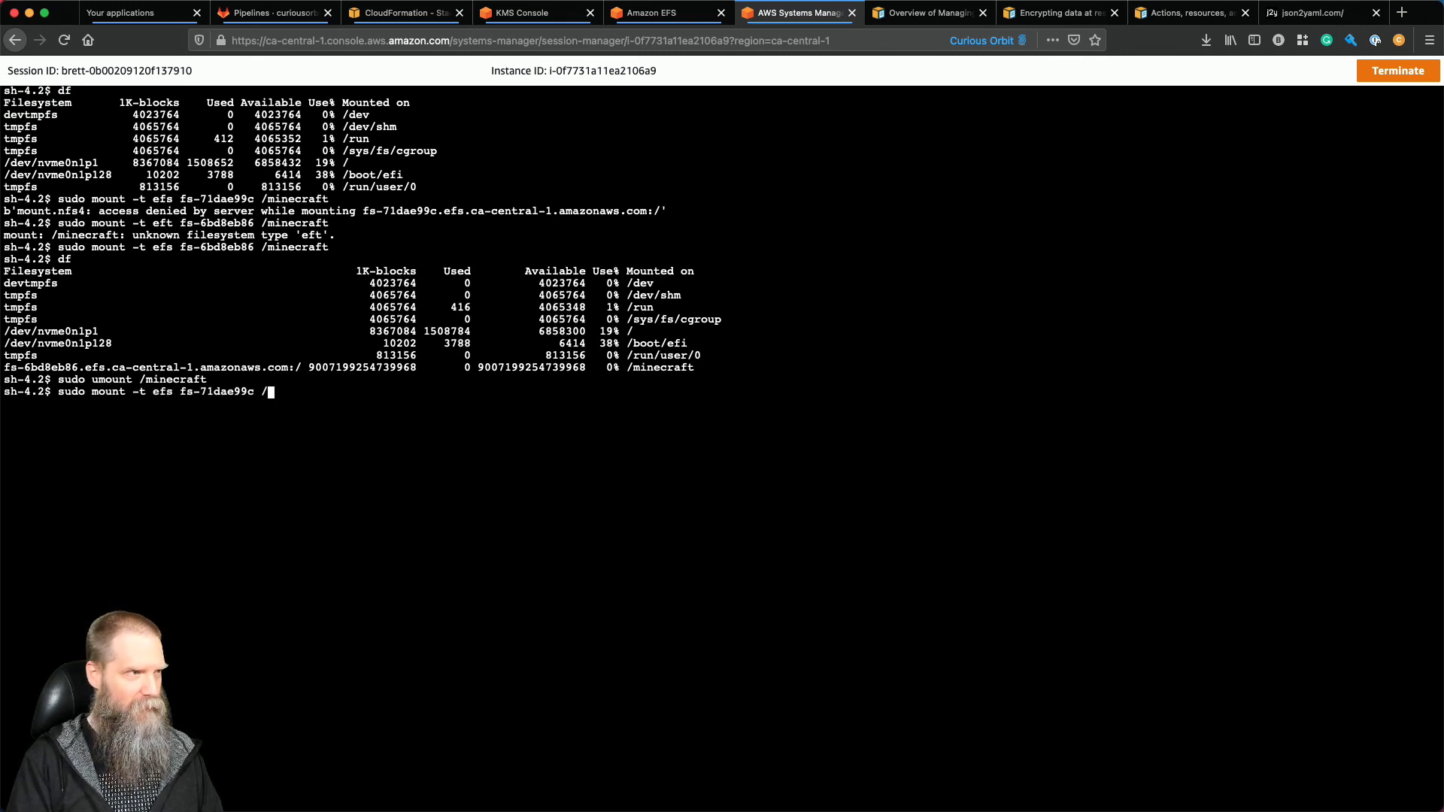
type("minecraft")
key("Return")
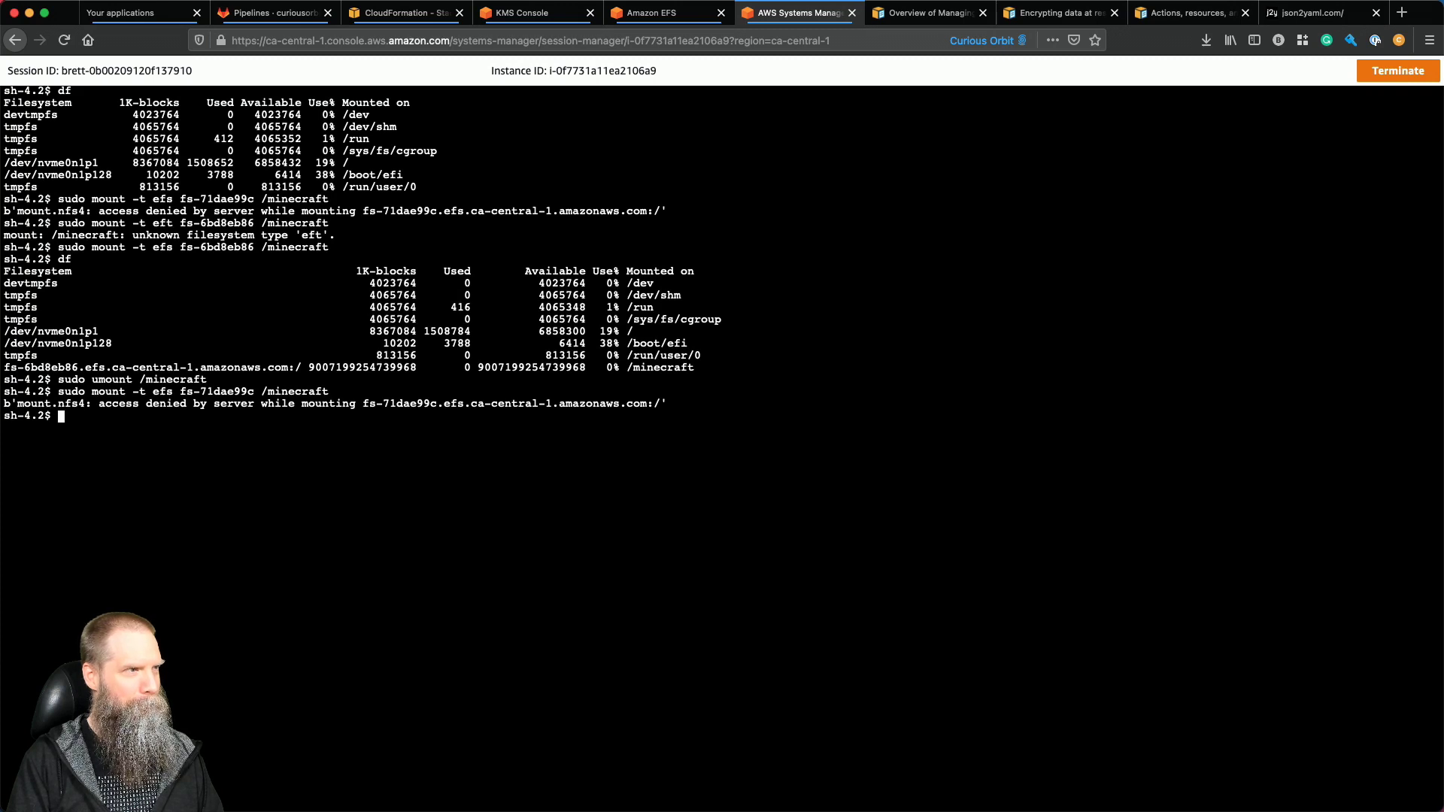
Return to the EFS console and open the network access settings of file system fs-71dae99c to check its mount targets.
left_click(664, 15)
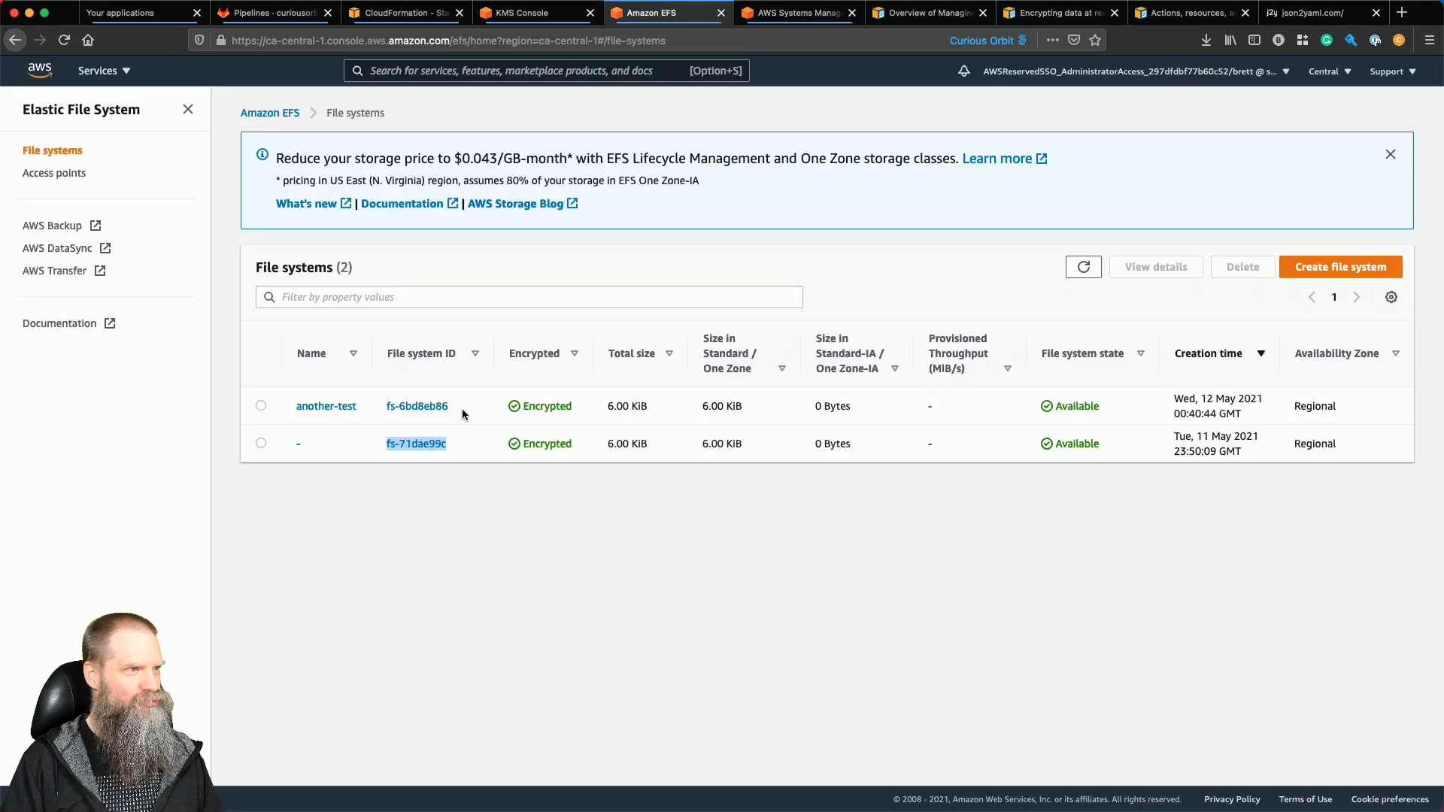
left_click(405, 447)
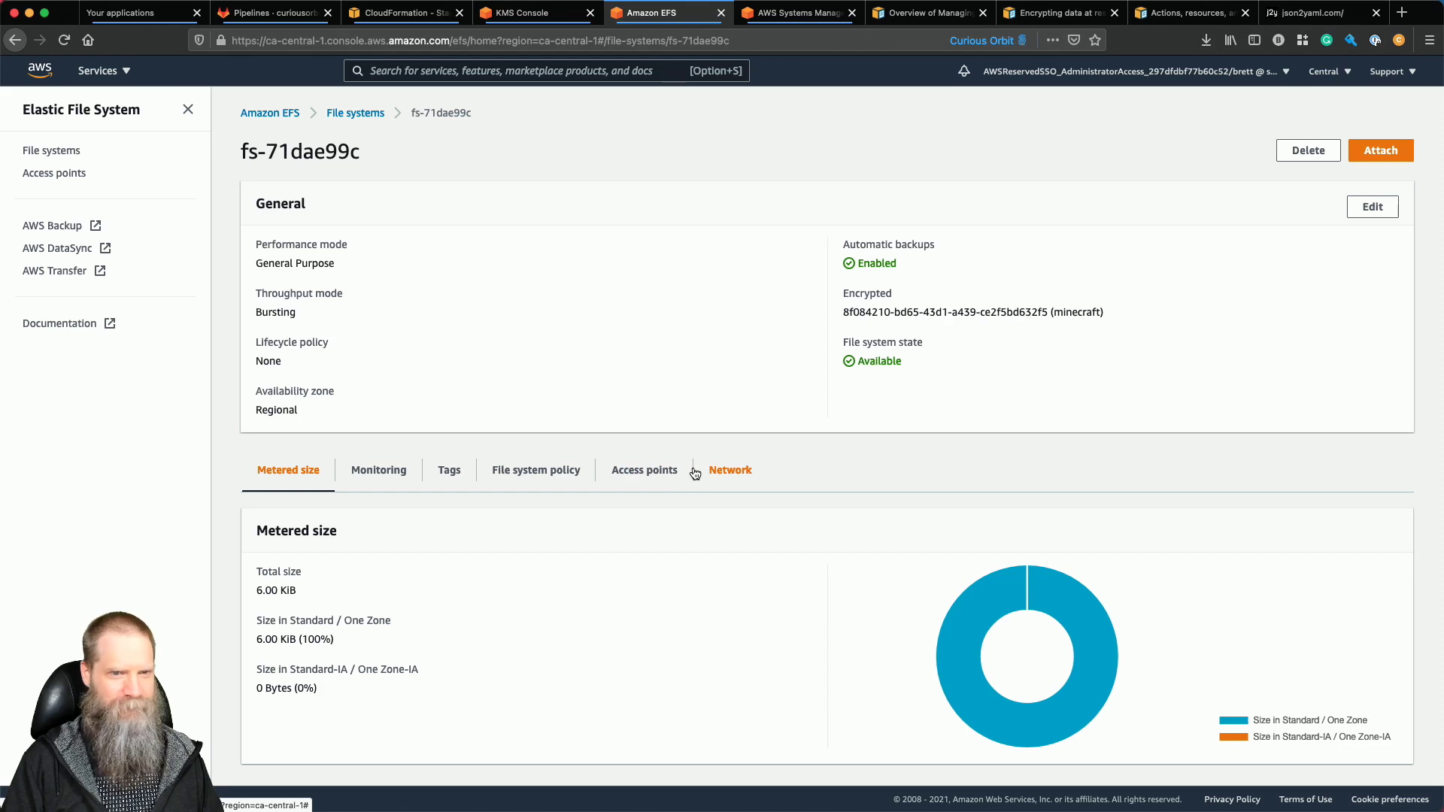
left_click(721, 471)
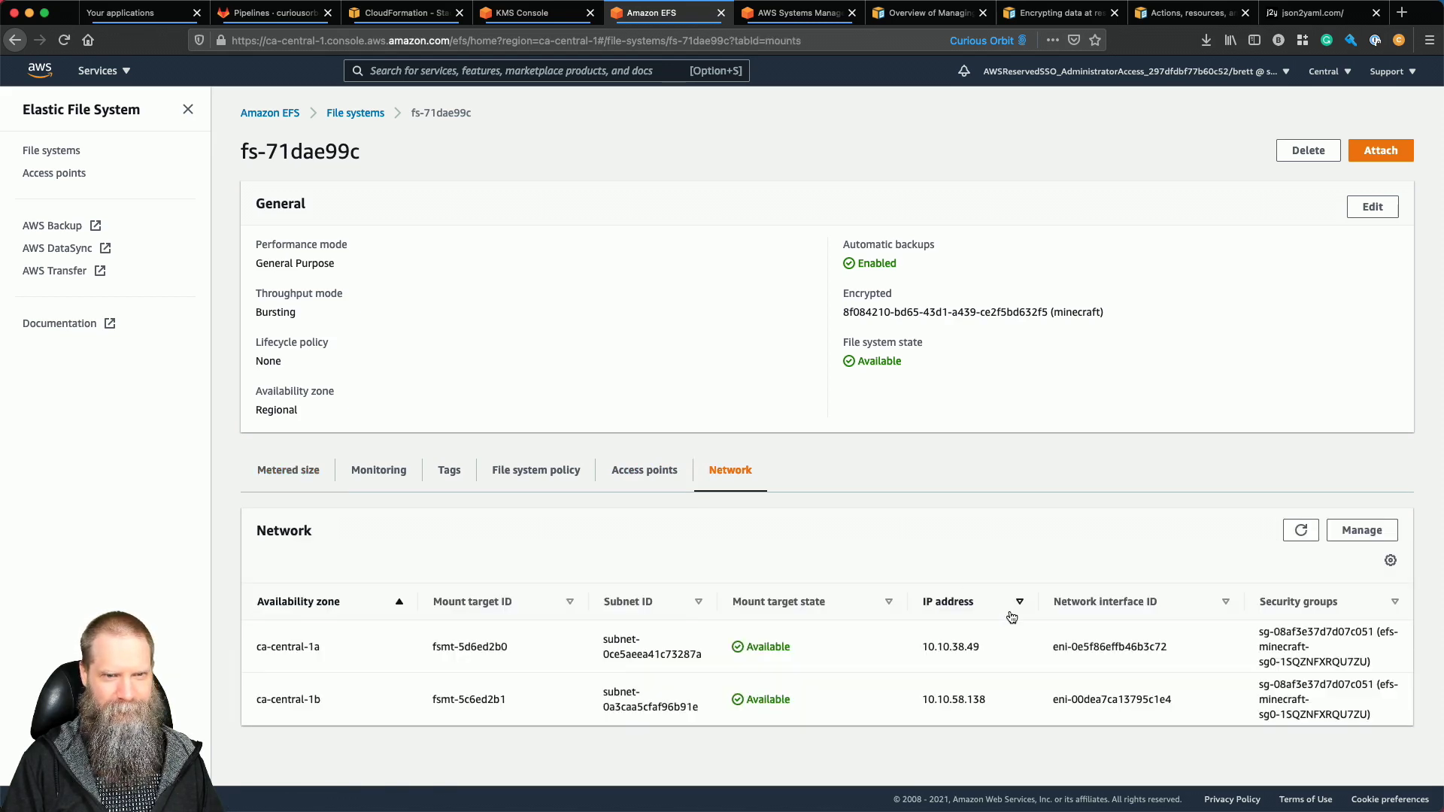
left_click(1361, 530)
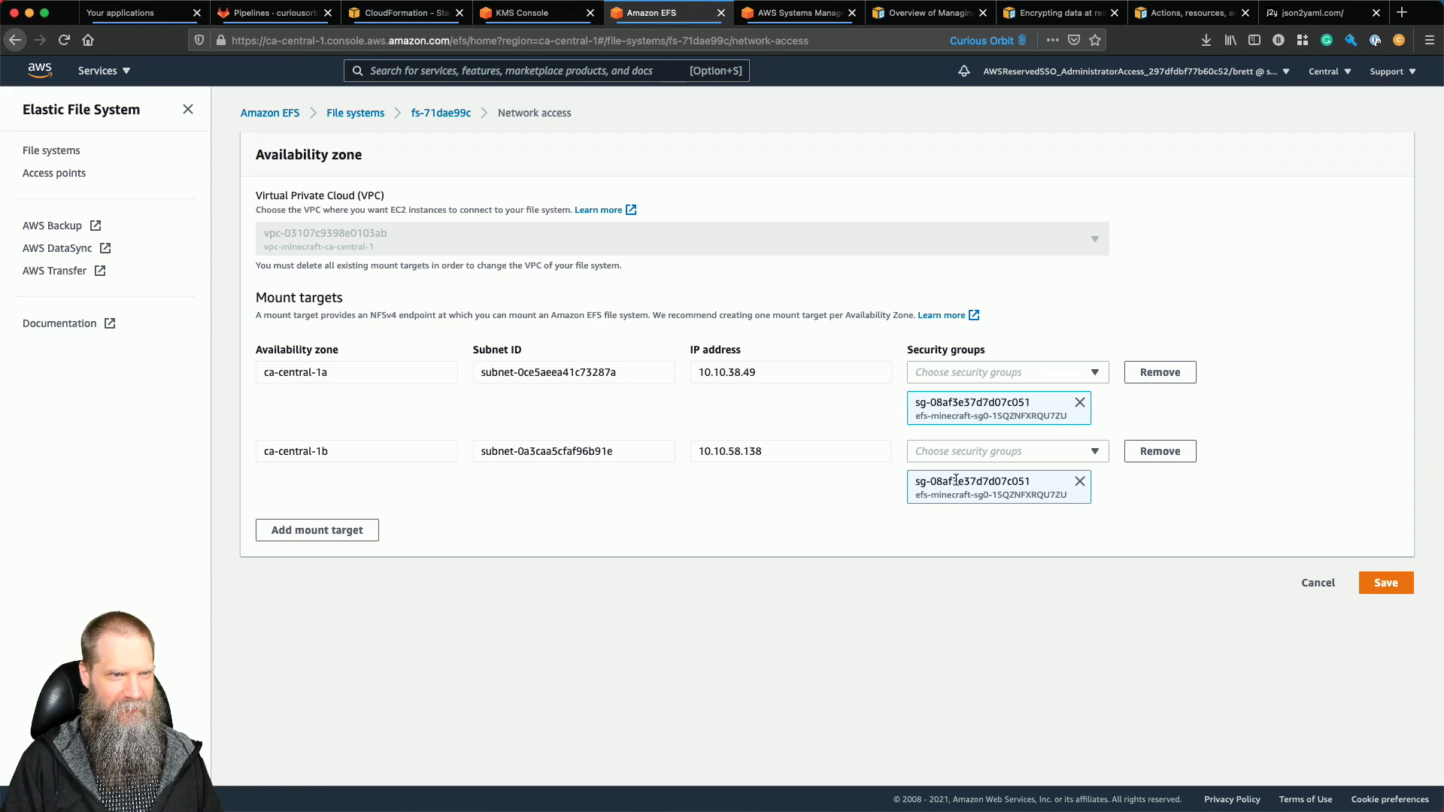
Copy the security group ID sg-08af3e37d7d07c051 from the ca-central-1b mount target and close the network access settings.
left_click_drag(918, 481, 1010, 481)
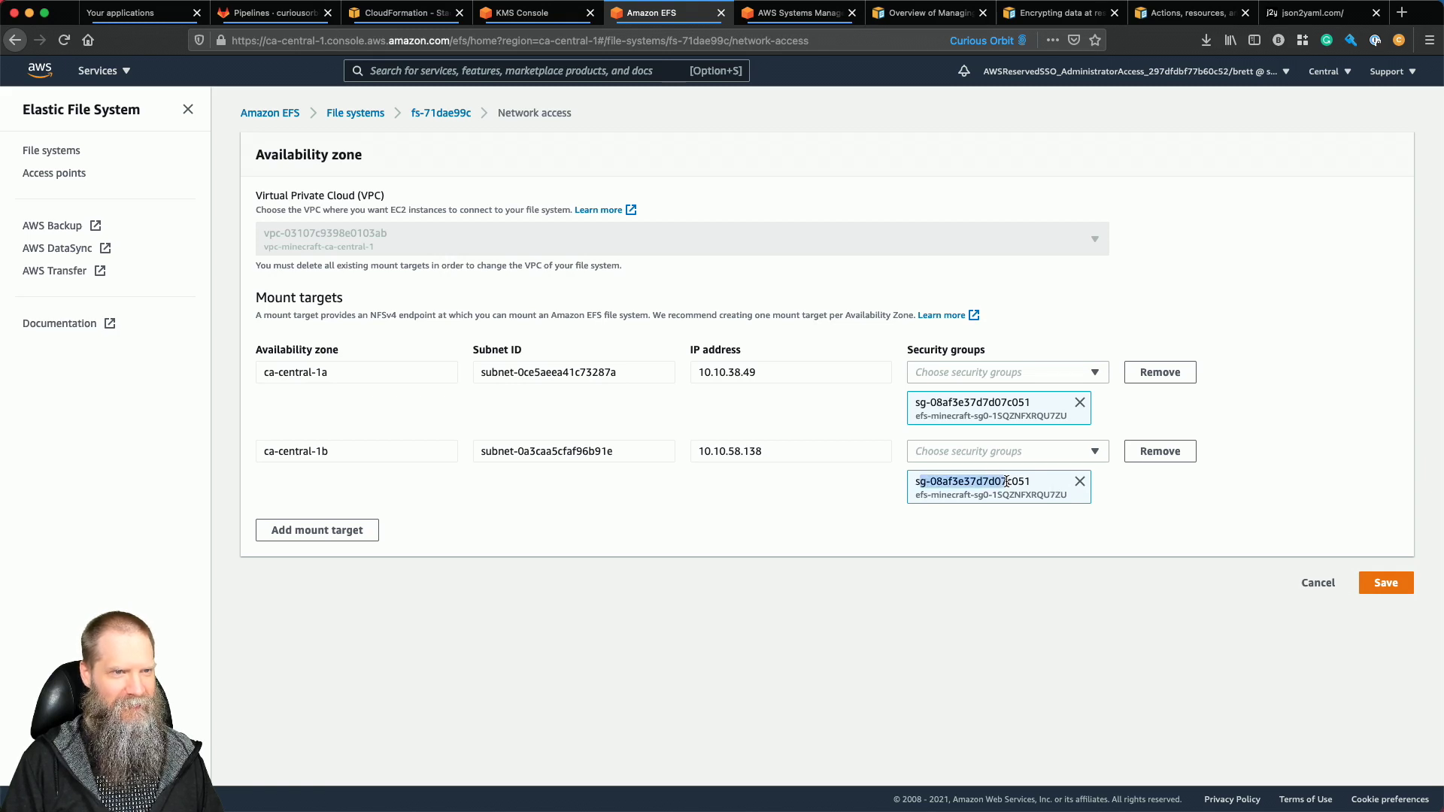
left_click(1008, 481)
left_click_drag(911, 482, 1038, 487)
key("super+c")
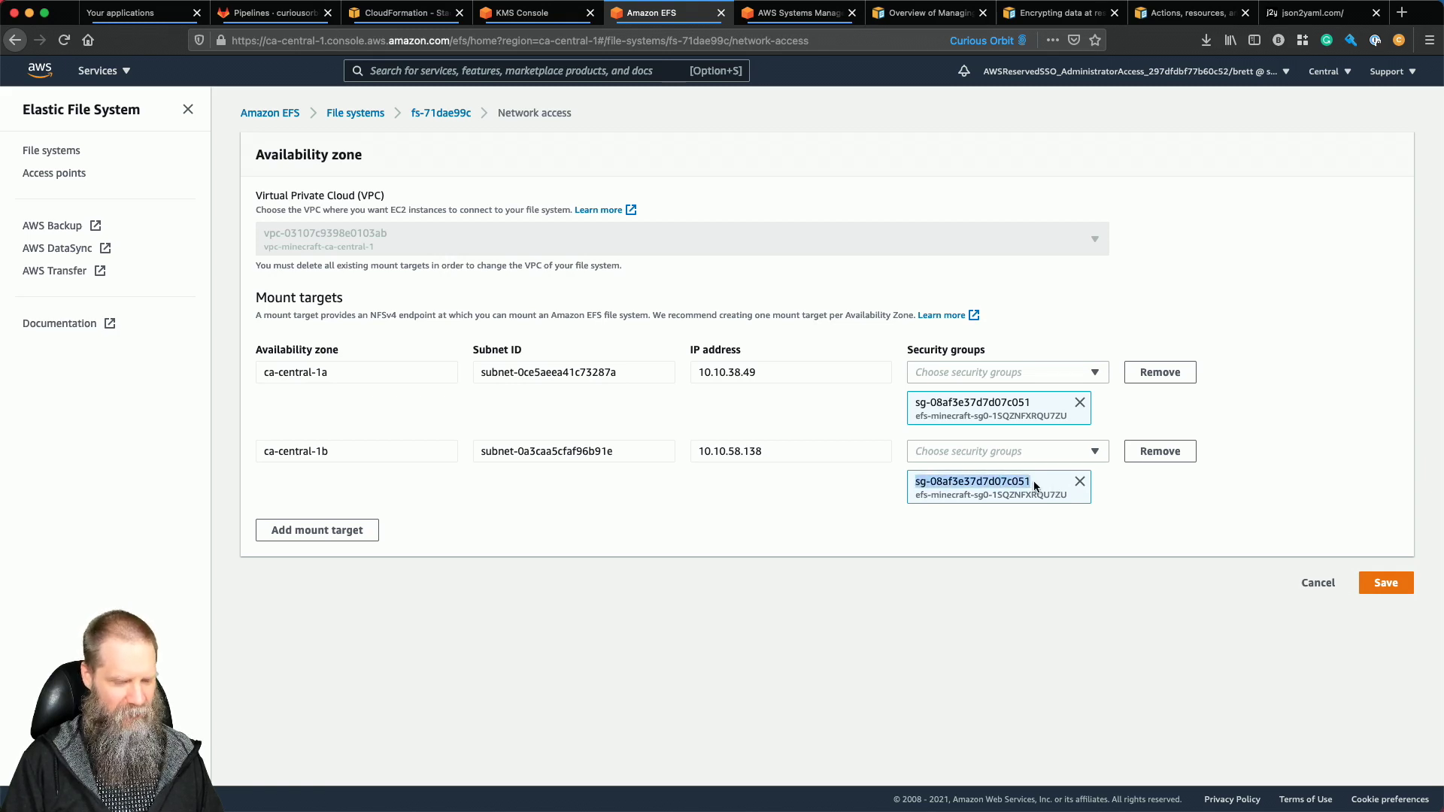
left_click(1387, 592)
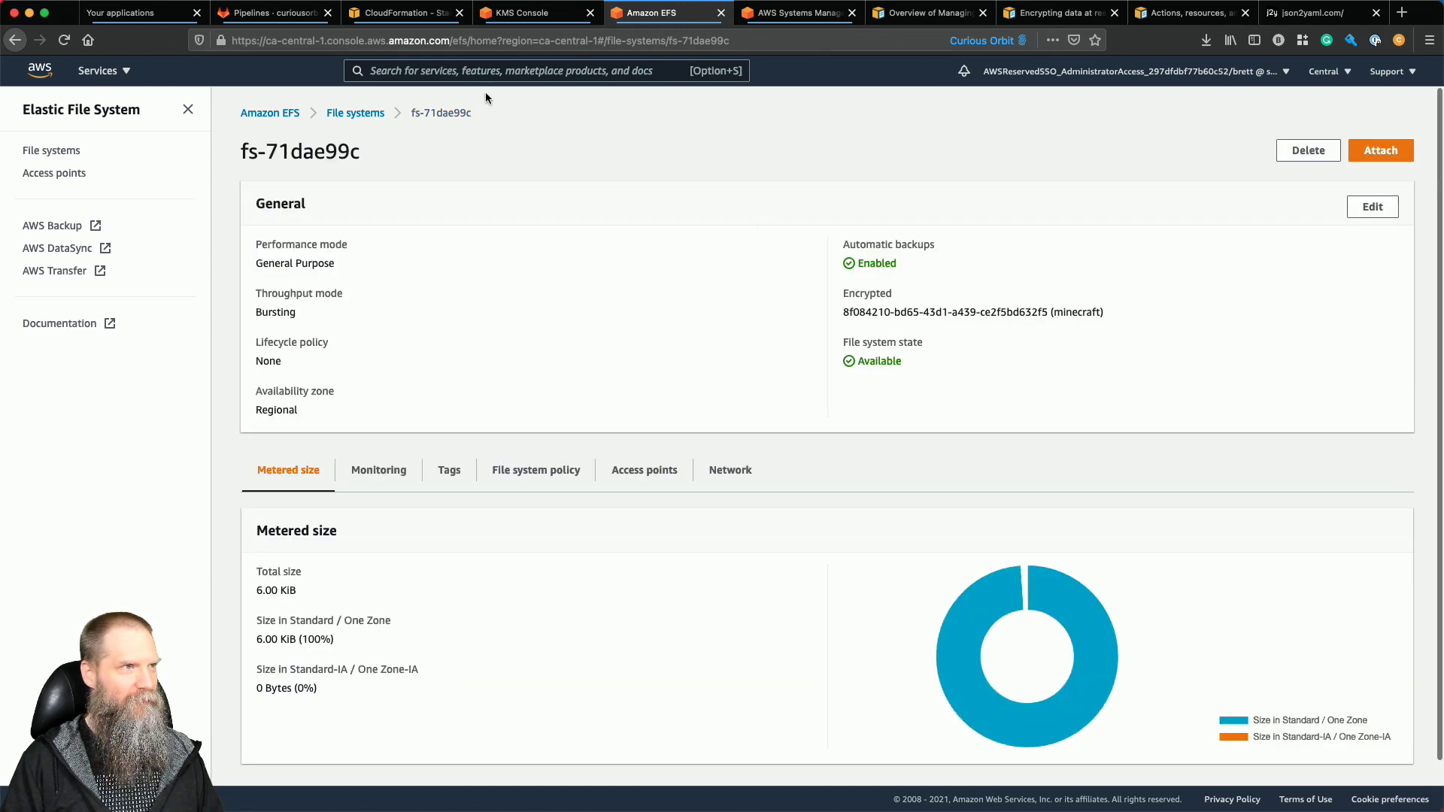
Search the services for "ec2", open the EC2 security groups list, and filter it by sg-08af3e37d7d07c051.
type("ec2")
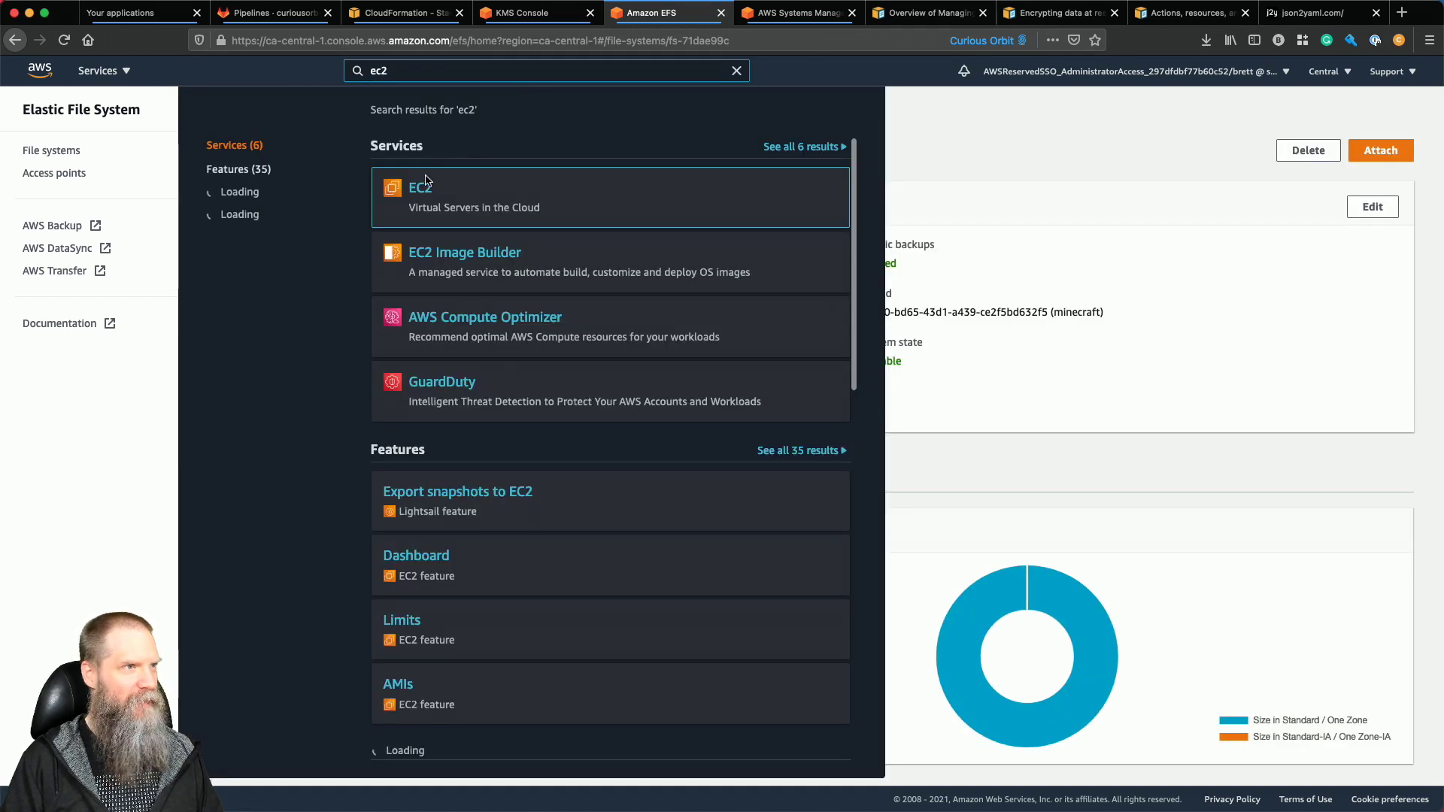
left_click(514, 174)
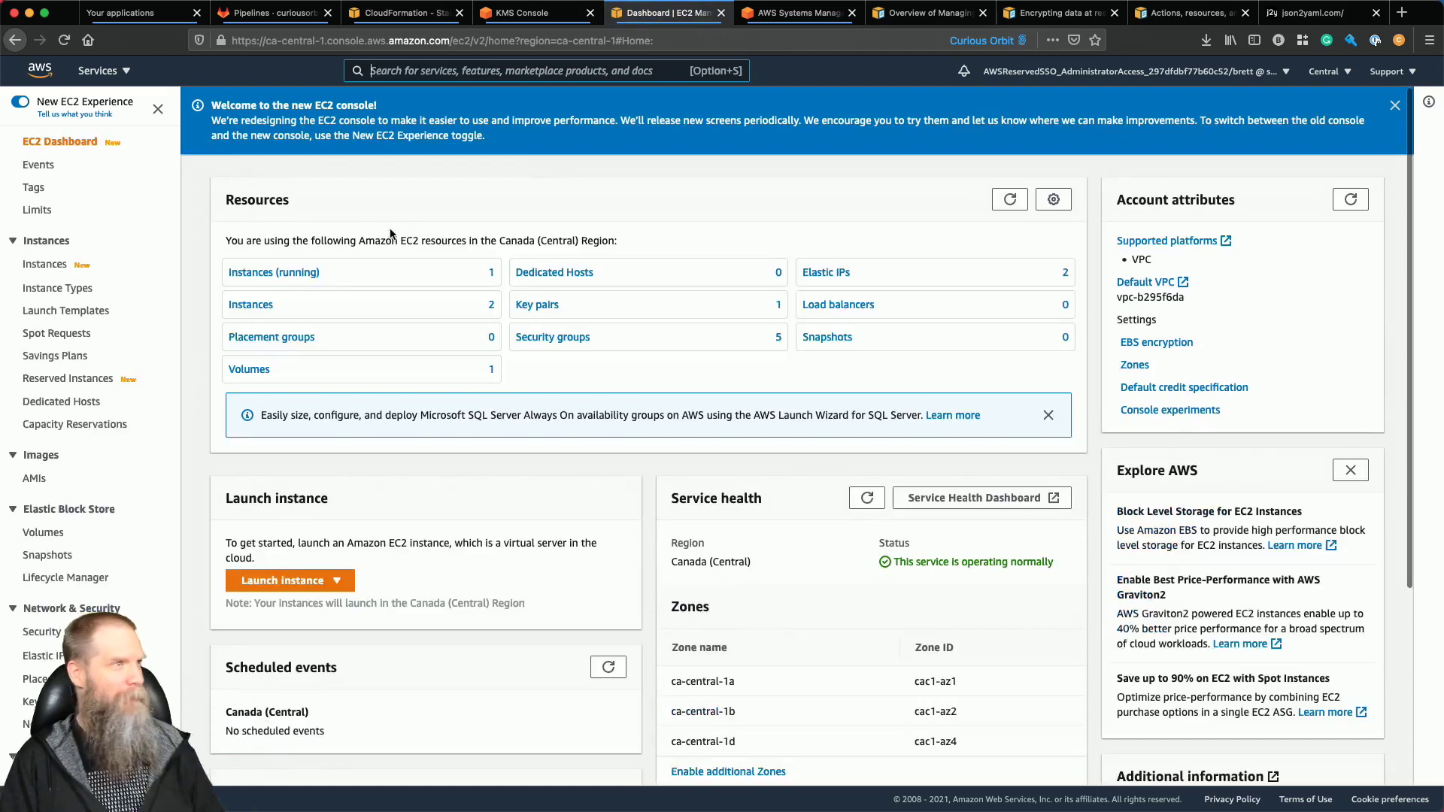
scroll(67, 466, "down", 3)
left_click(59, 470)
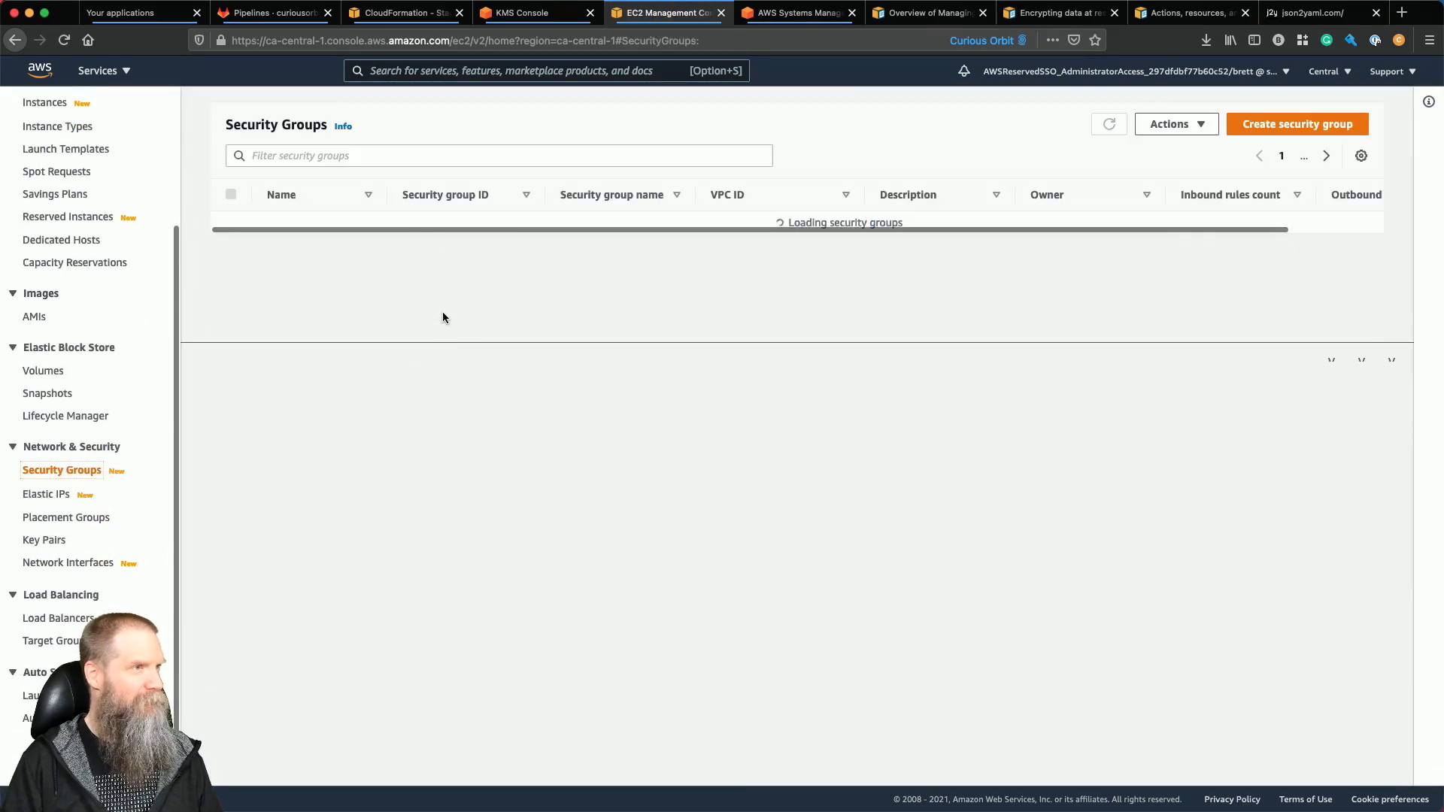
left_click(483, 154)
key("super+v")
key("Return")
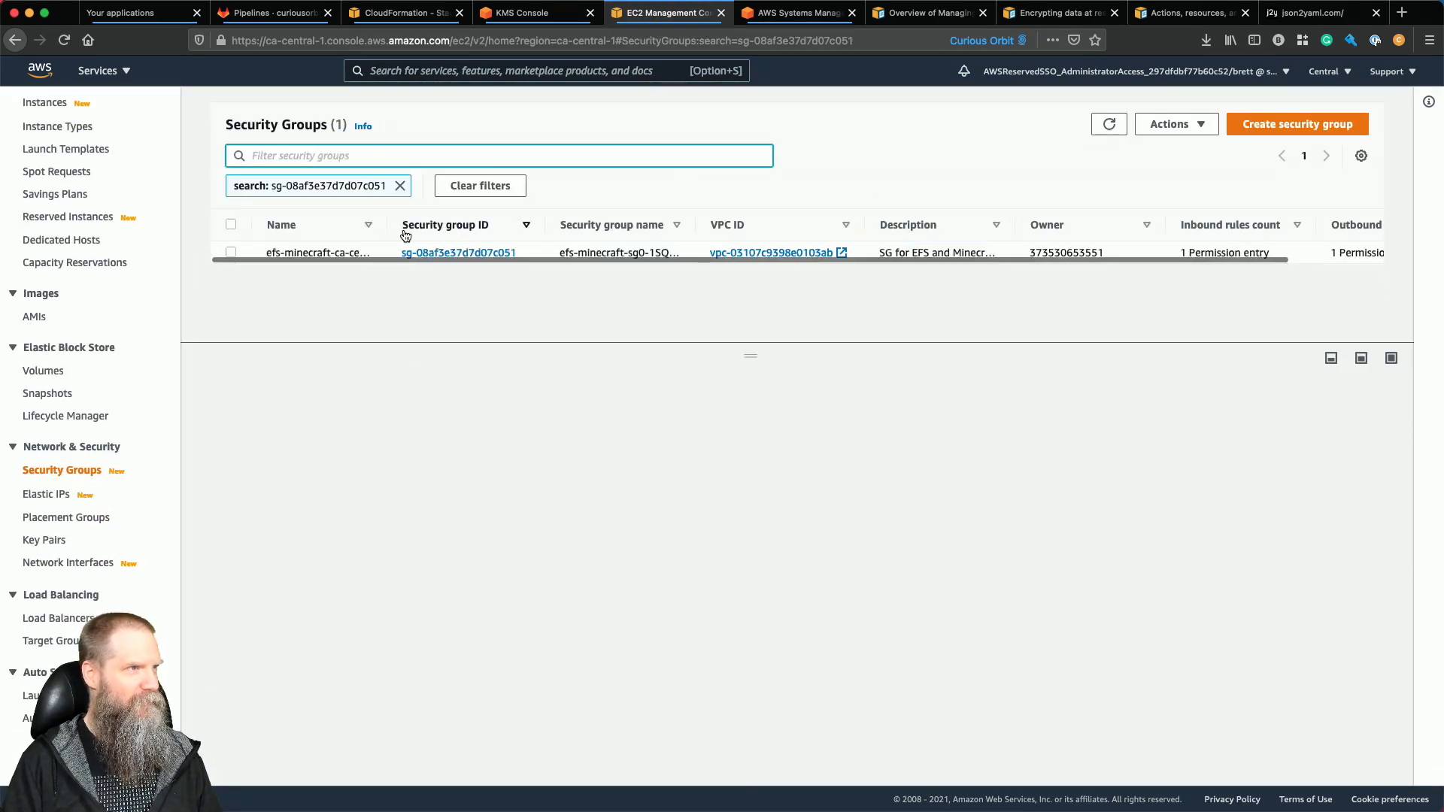
Select the efs-minecraft security group and review its inbound rule's protocol, port range and source, plus its outbound rules.
left_click(305, 247)
left_click(309, 420)
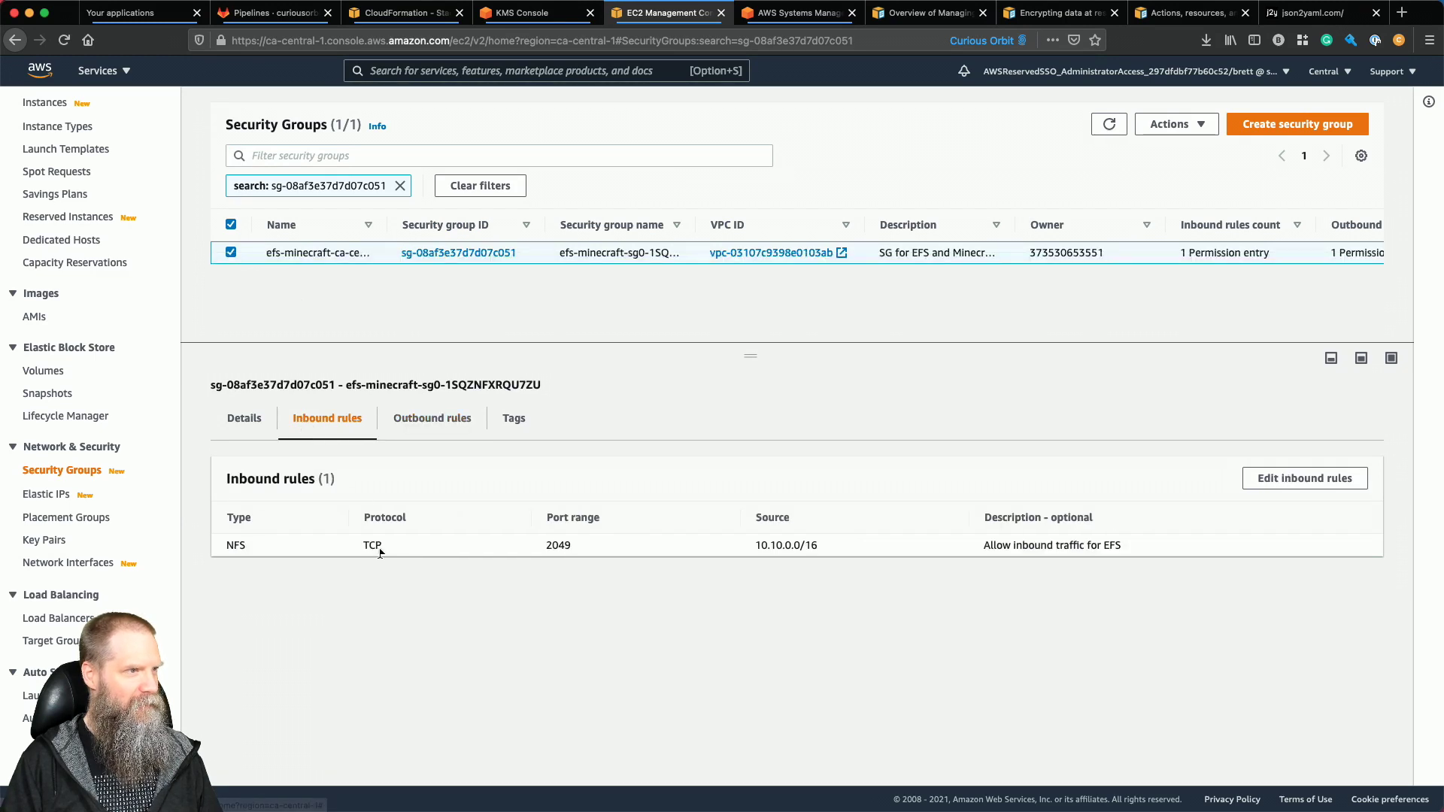
left_click_drag(368, 545, 396, 549)
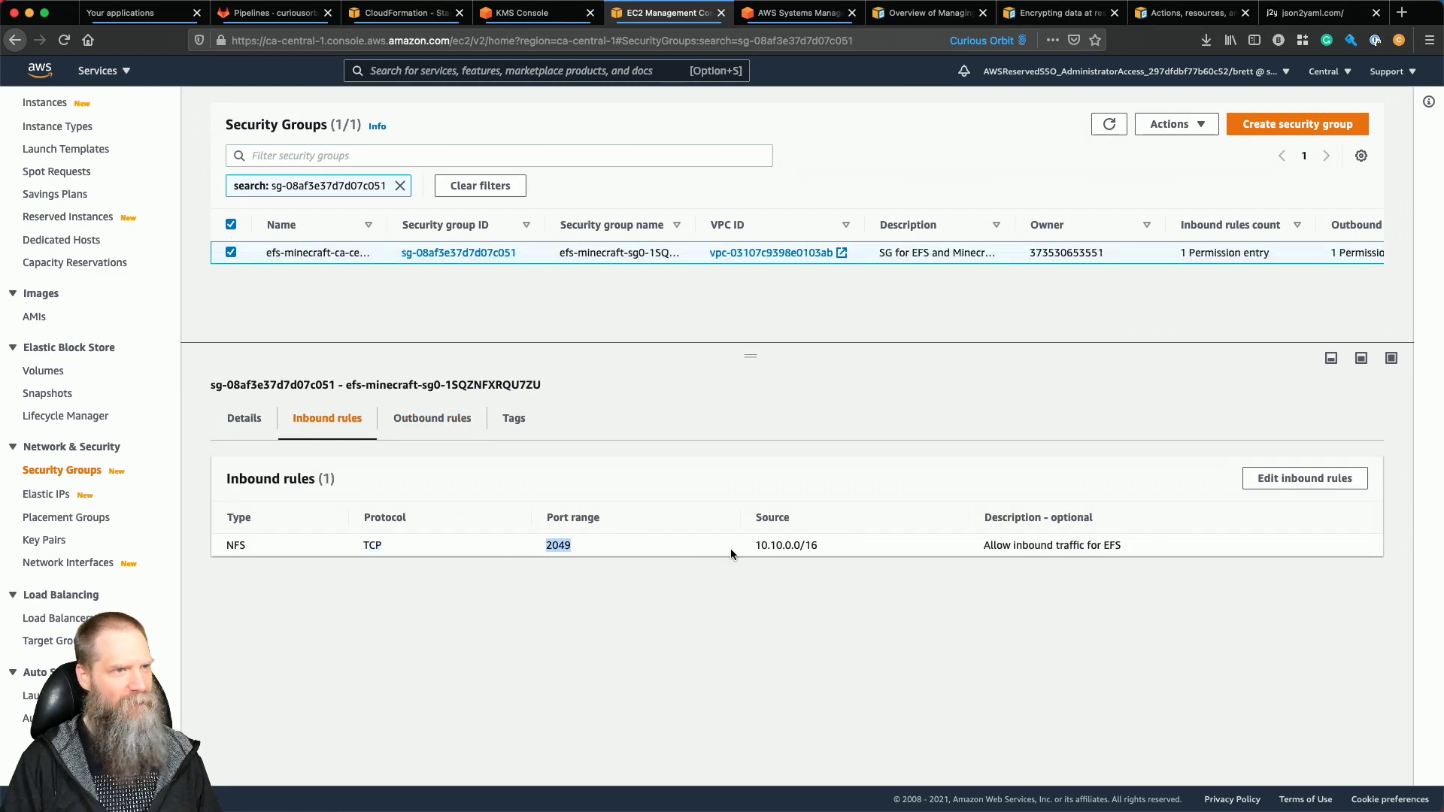
left_click_drag(872, 551, 734, 554)
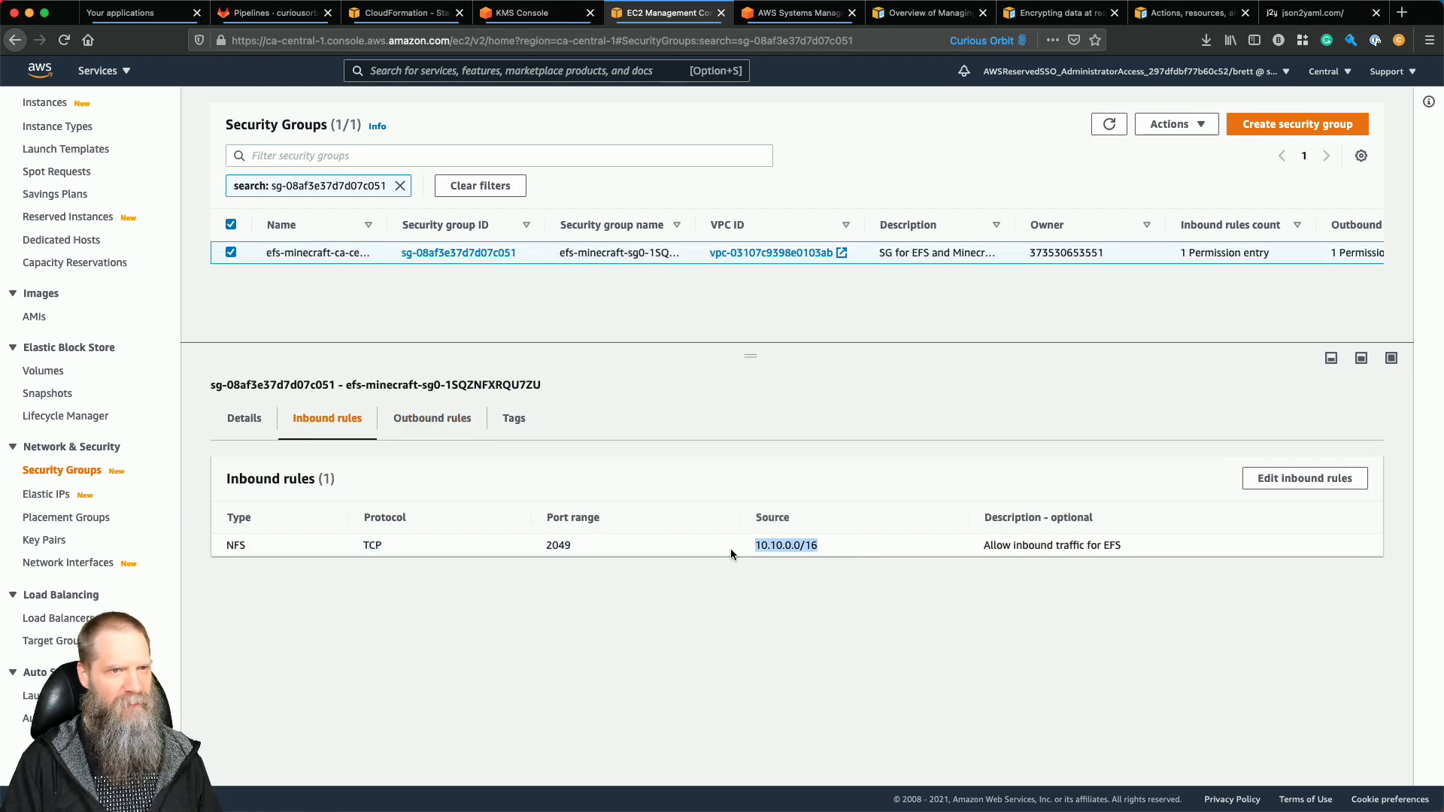
left_click(442, 428)
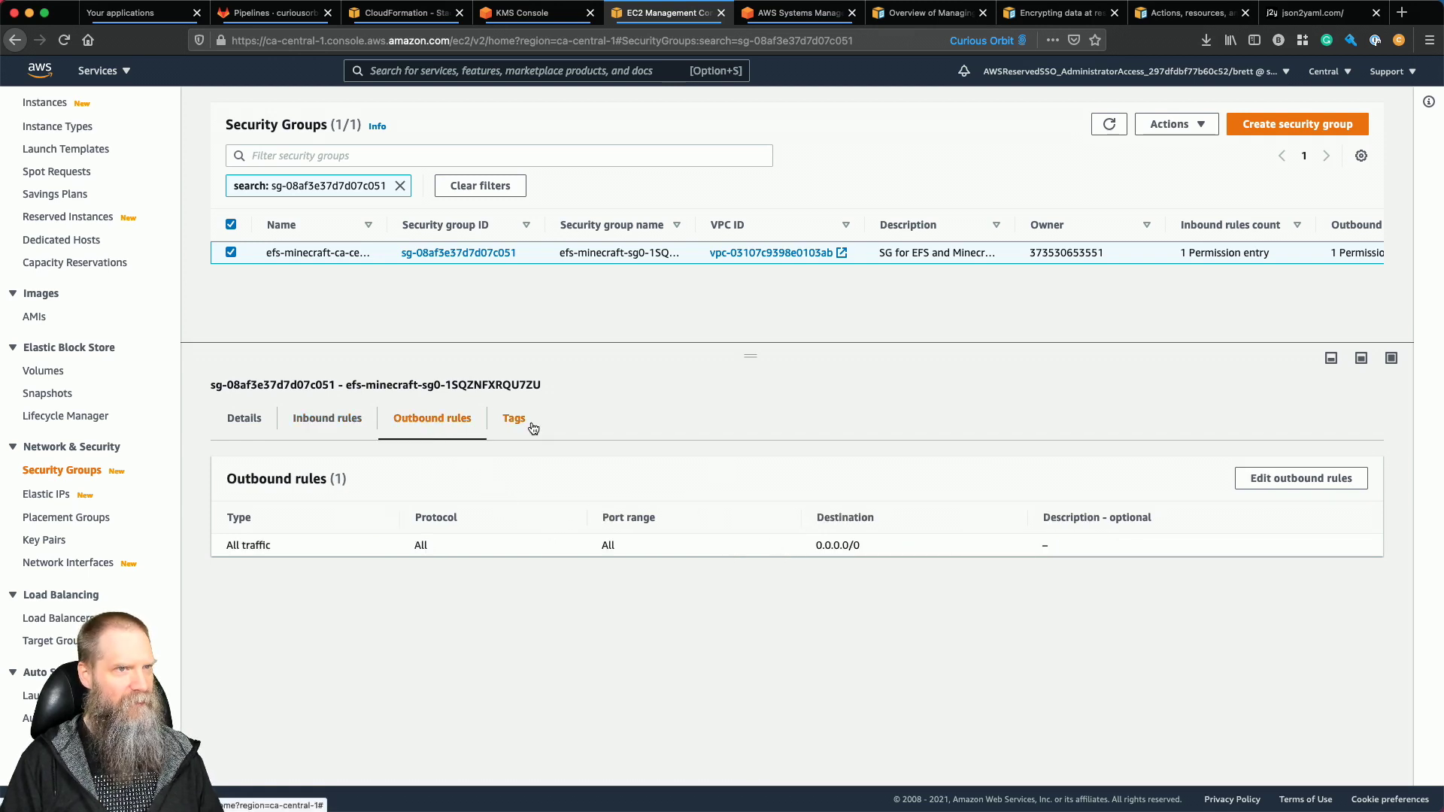
Go to the KMS console, open the customer managed key with alias minecraft, and read through its deployed key policy.
left_click(522, 13)
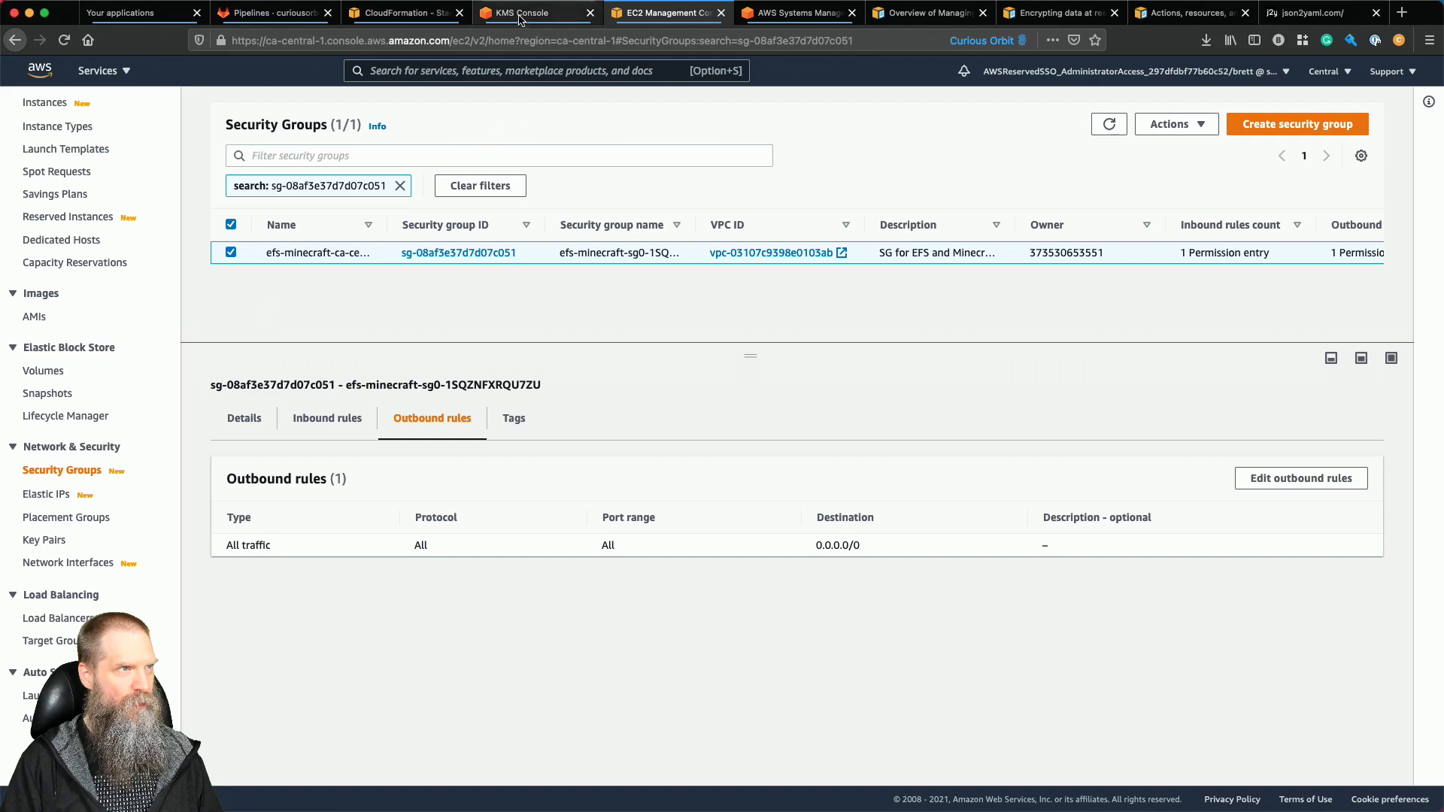
scroll(432, 564, "up", 10)
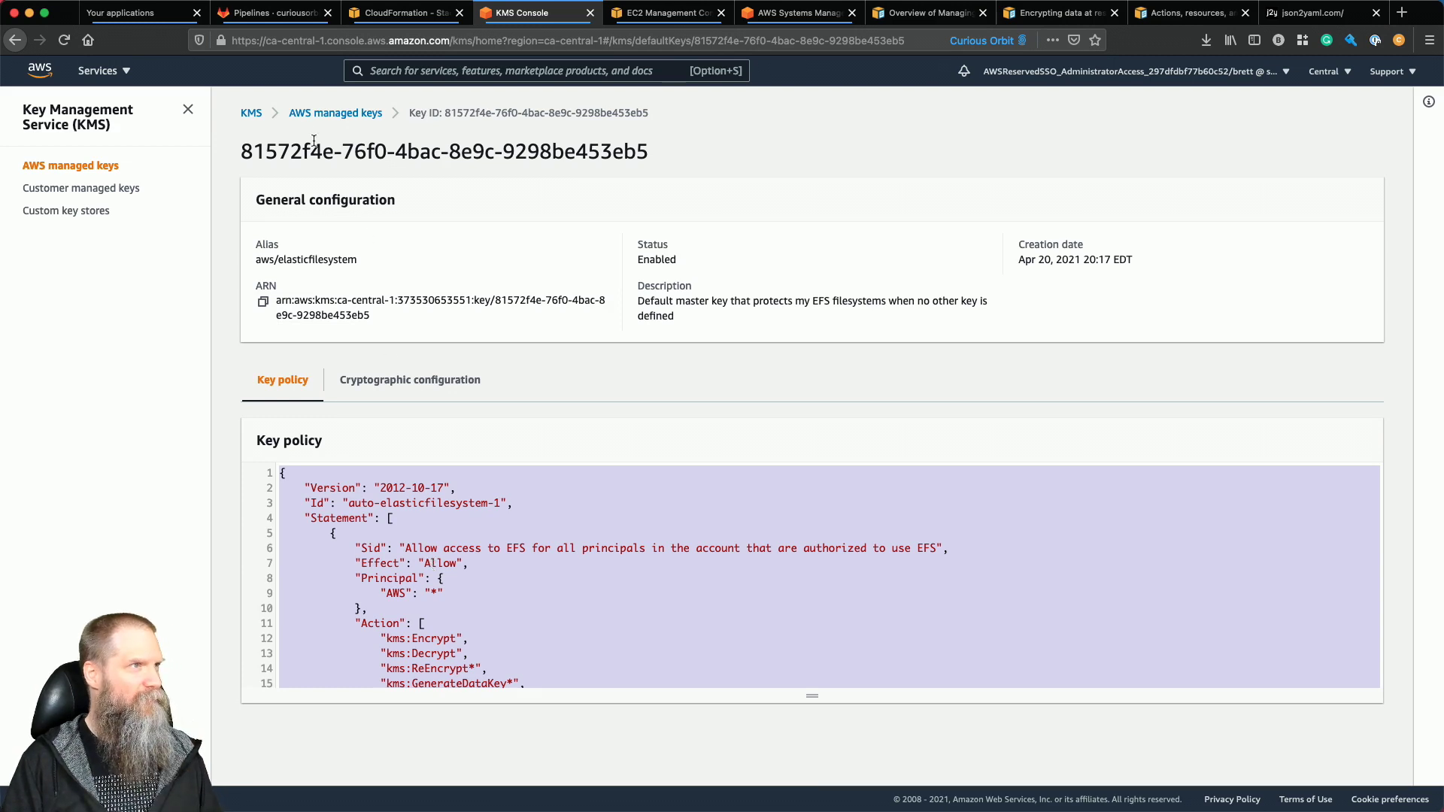
left_click(117, 189)
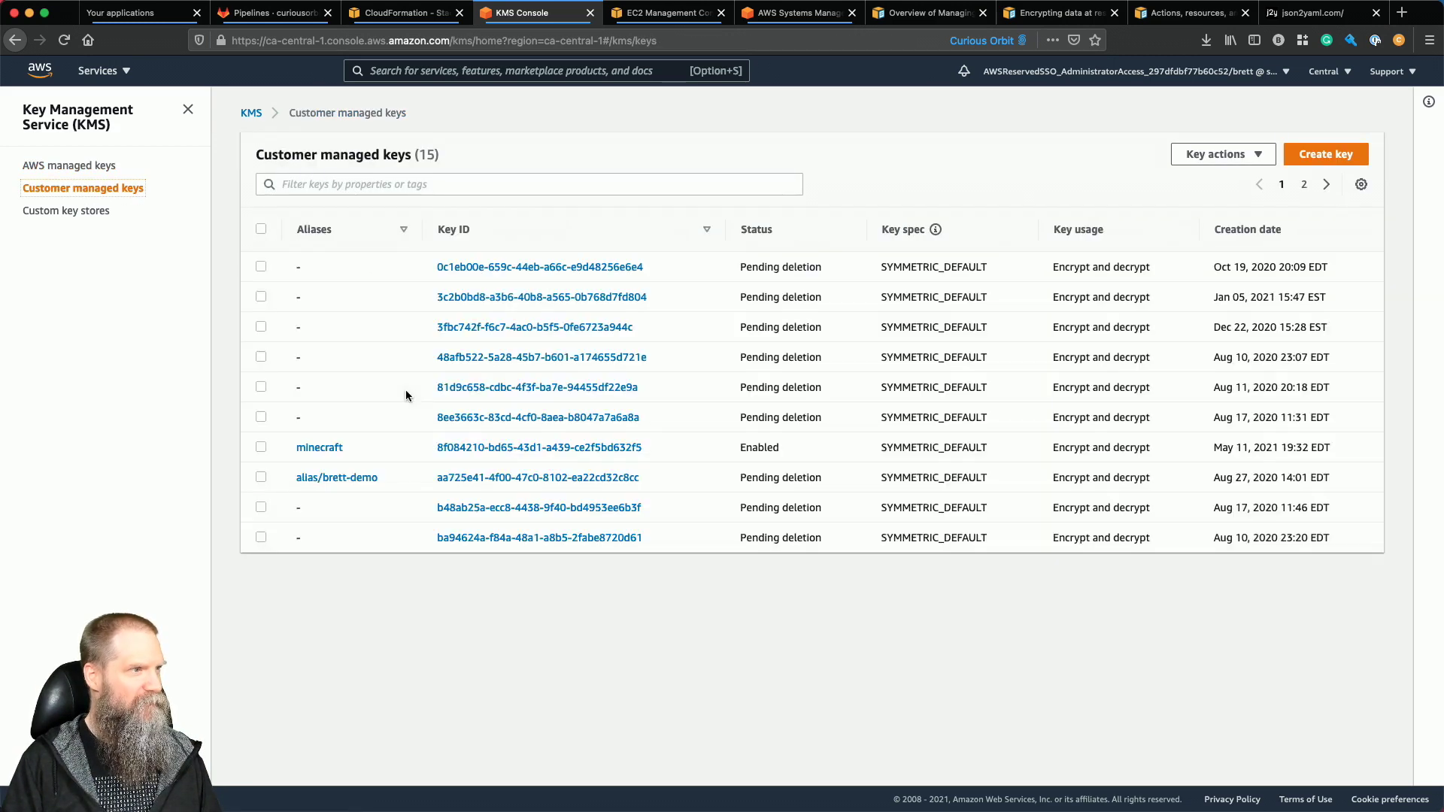
left_click(320, 448)
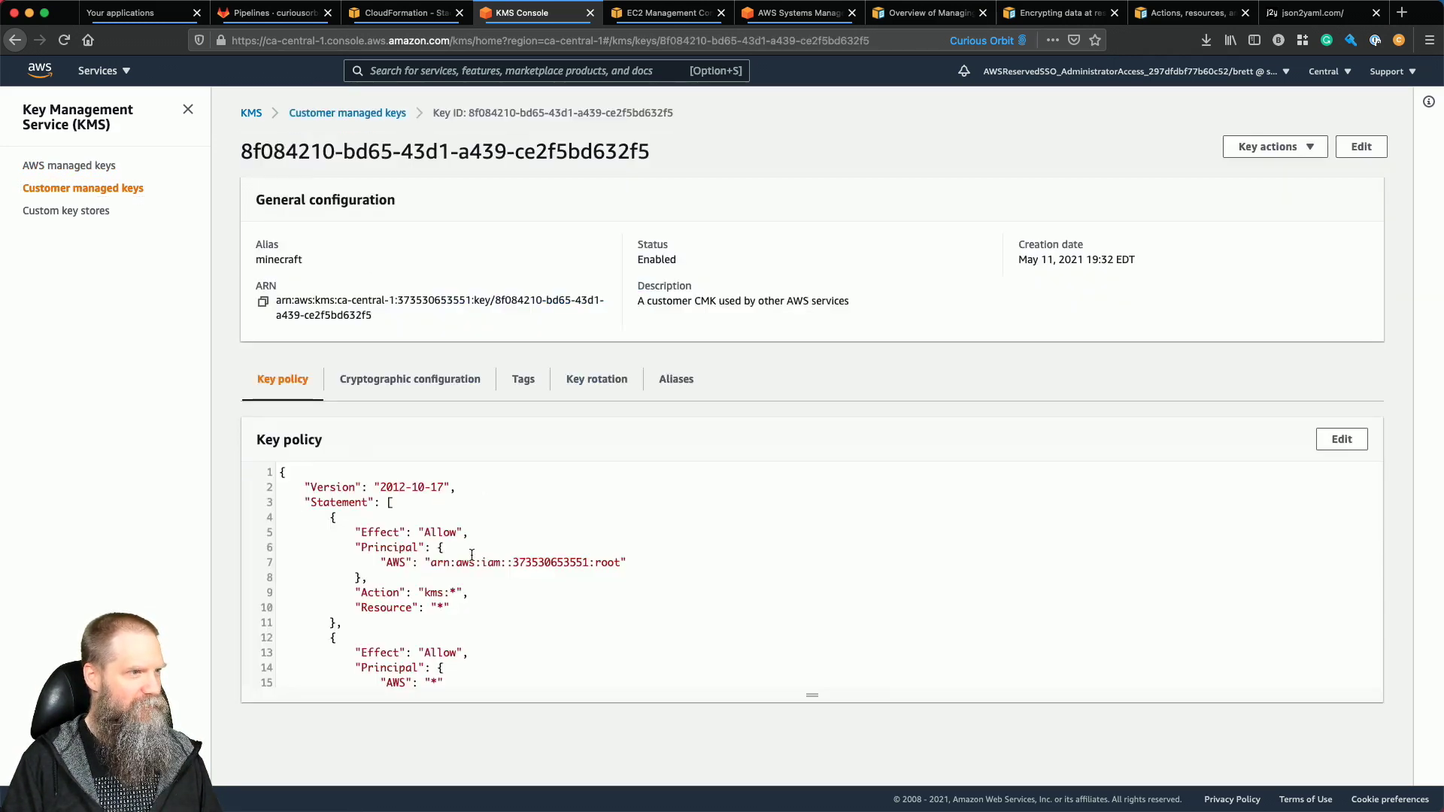
scroll(472, 555, "down", 1)
scroll(472, 555, "down", 5)
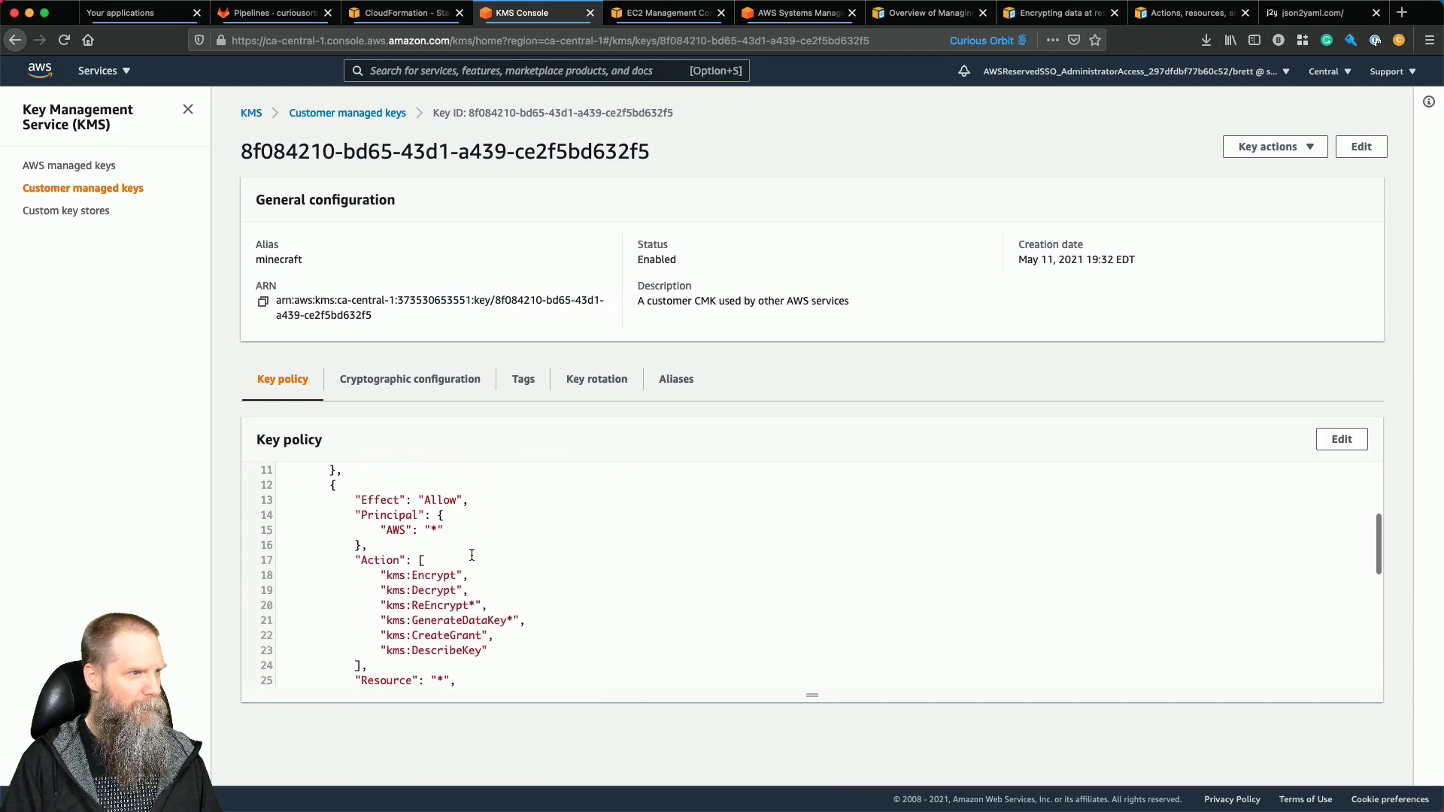
Check the minecraft key policy's wildcard-principal statement, examining its allowed actions and the kms:ViaService and kms:CallerAccount conditions.
scroll(472, 555, "down", 2)
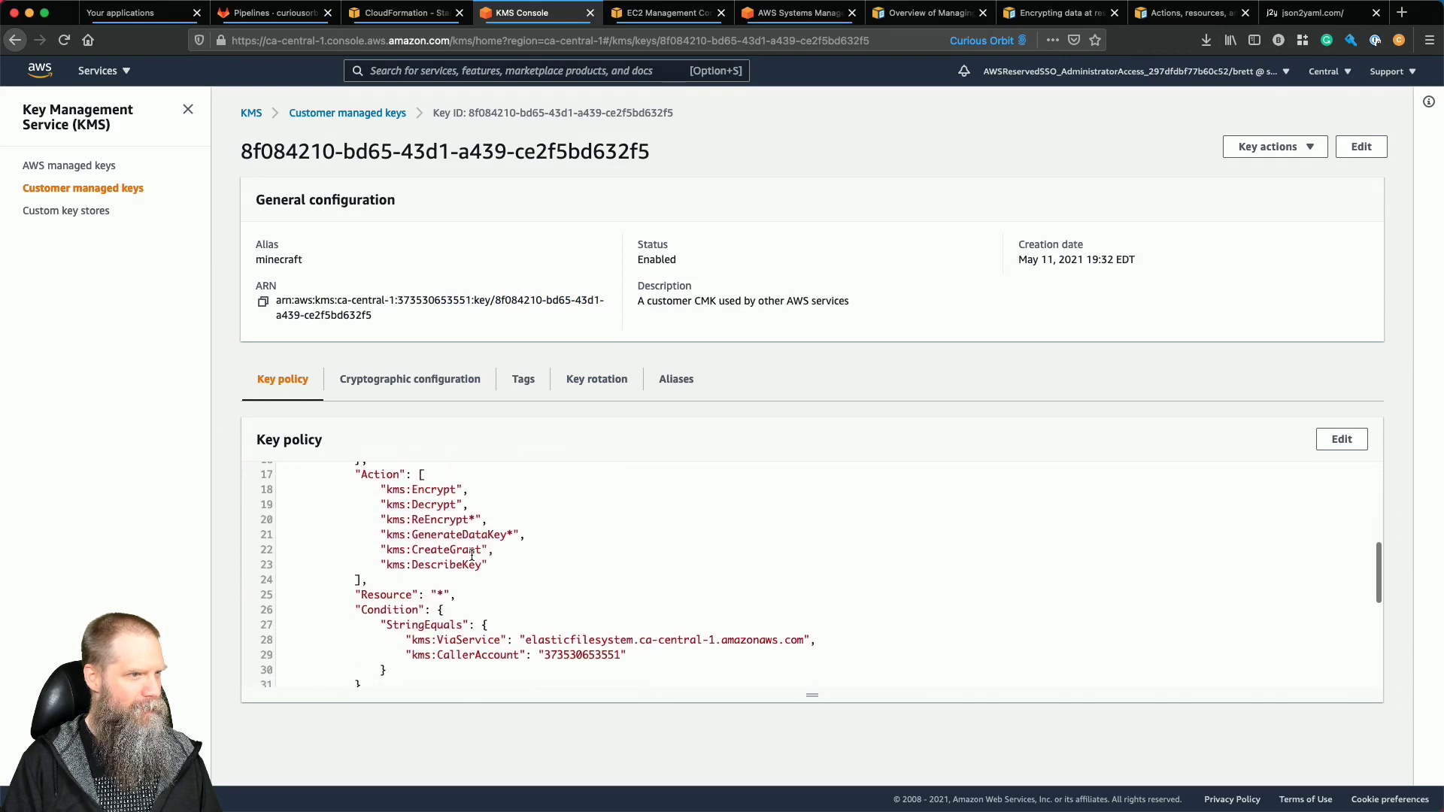
scroll(472, 555, "down", 1)
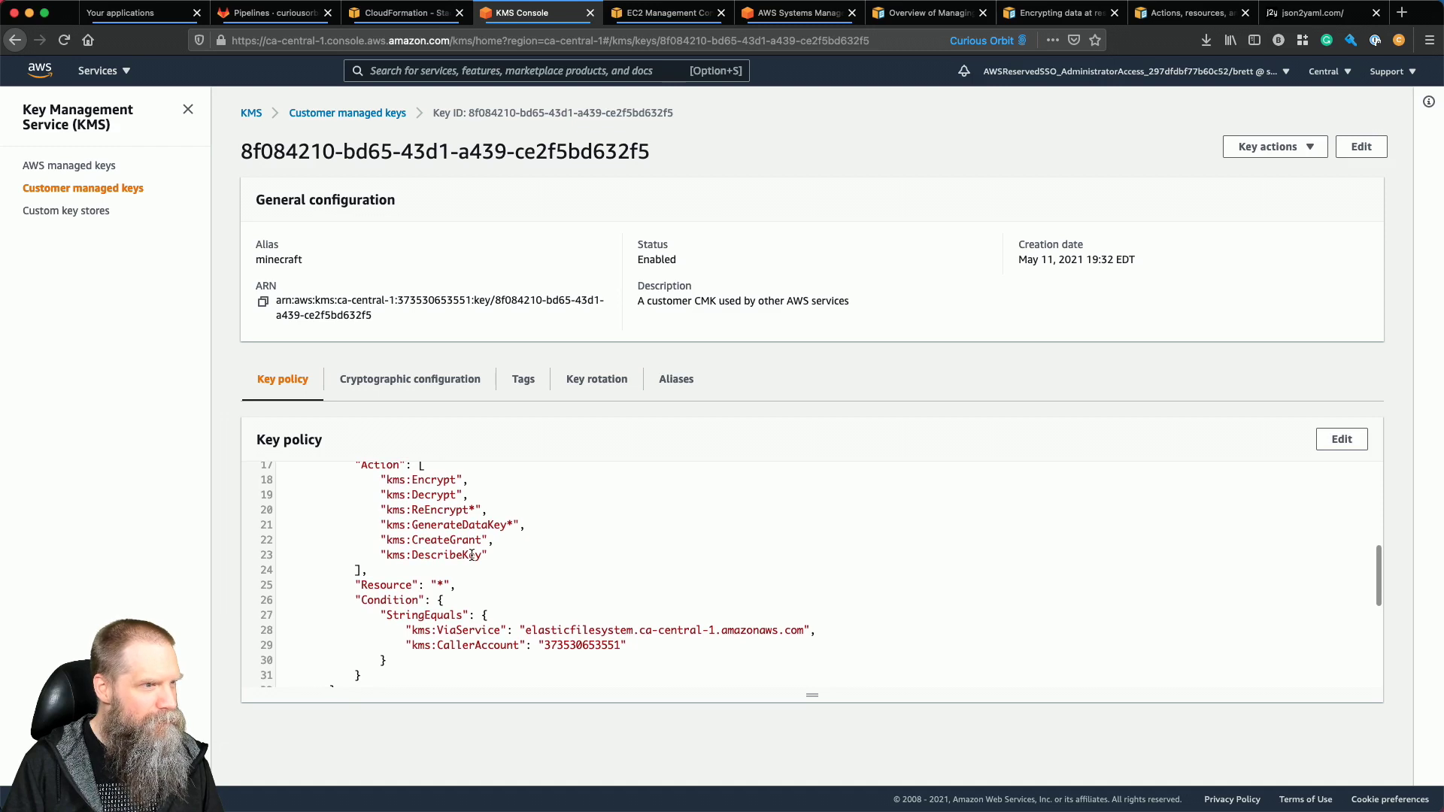
left_click_drag(639, 630, 712, 632)
double_click(582, 645)
scroll(636, 618, "down", 2)
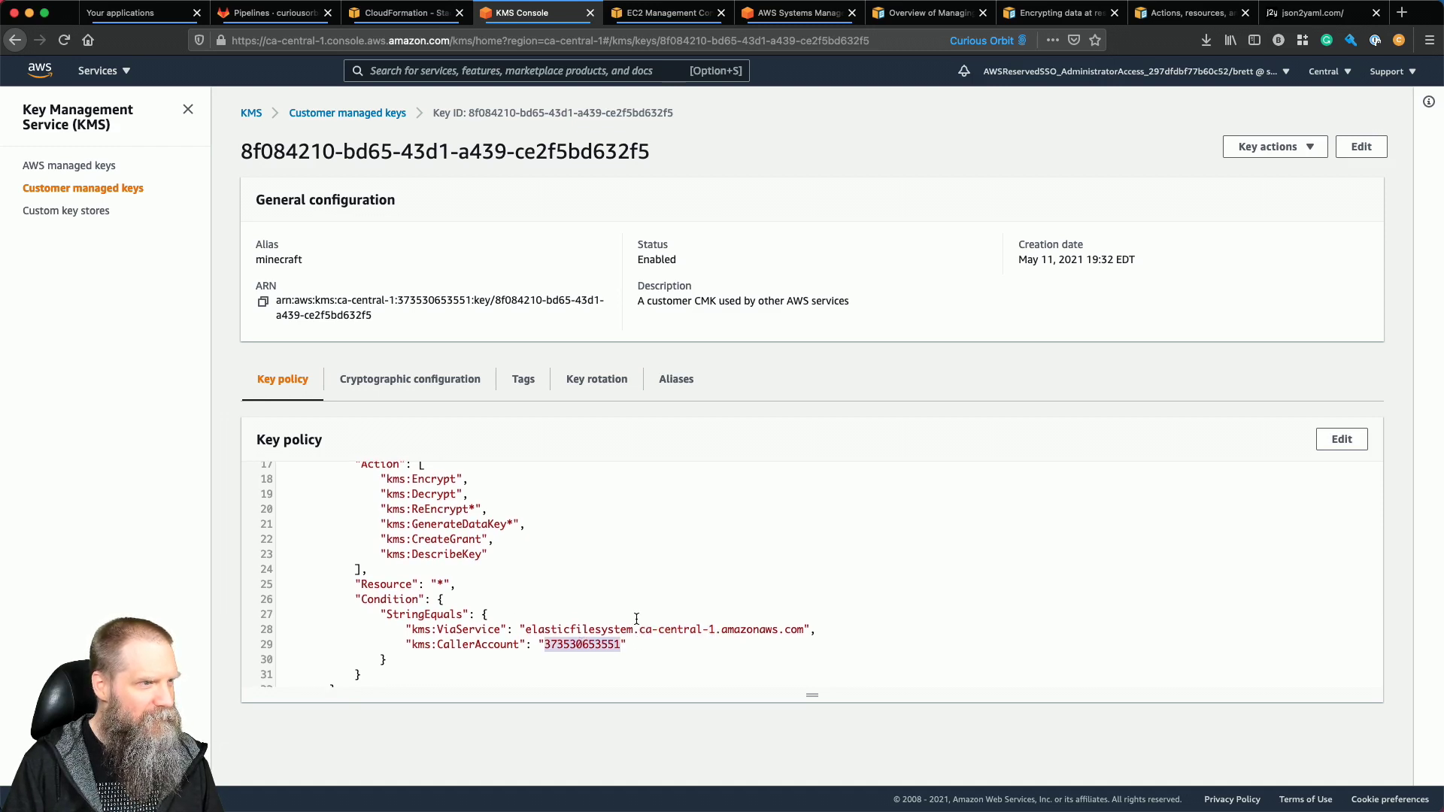
Examine the account root principal and allowed actions in the key policy's last statement, and compare them with the first statement.
scroll(636, 618, "down", 3)
double_click(554, 632)
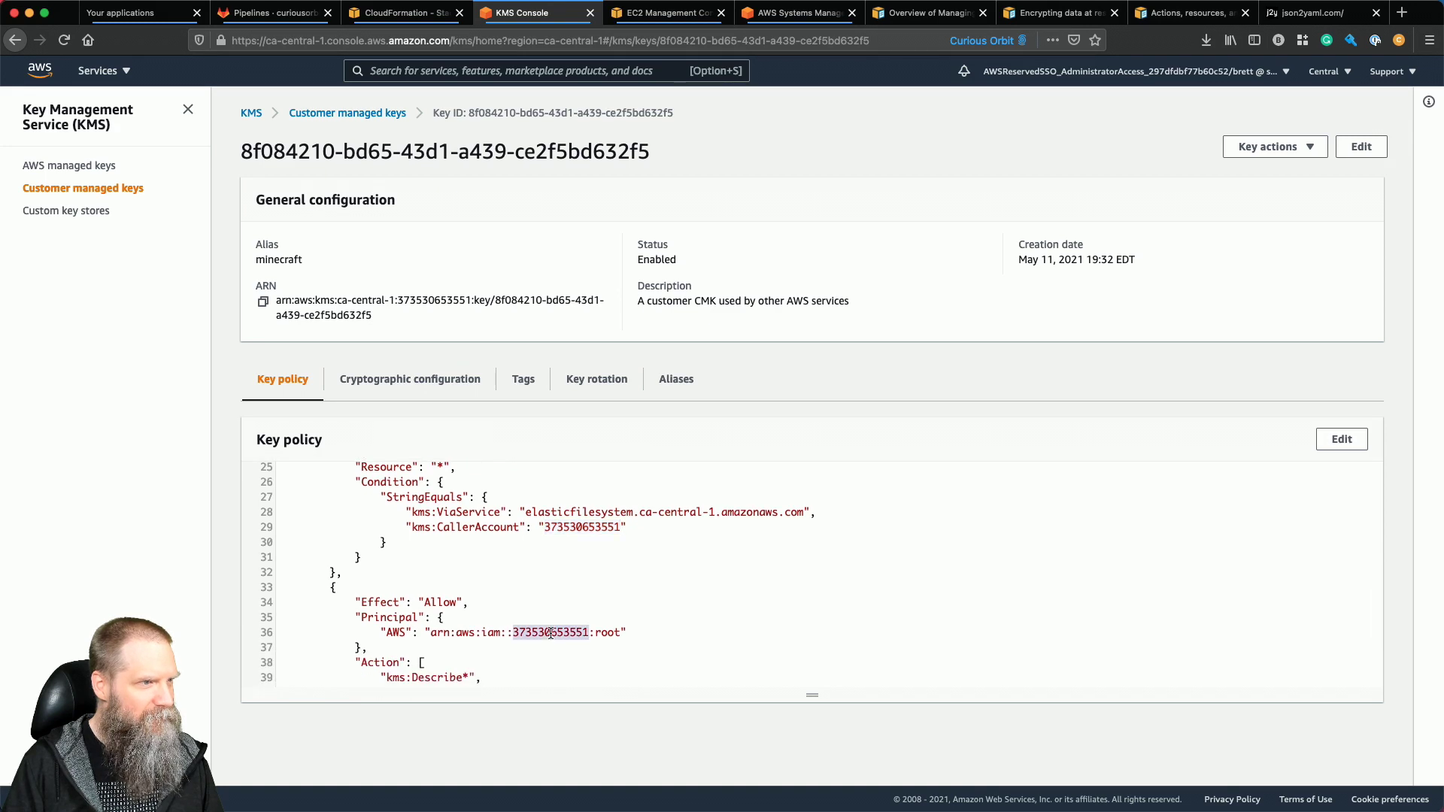
scroll(611, 630, "down", 1)
scroll(611, 630, "down", 4)
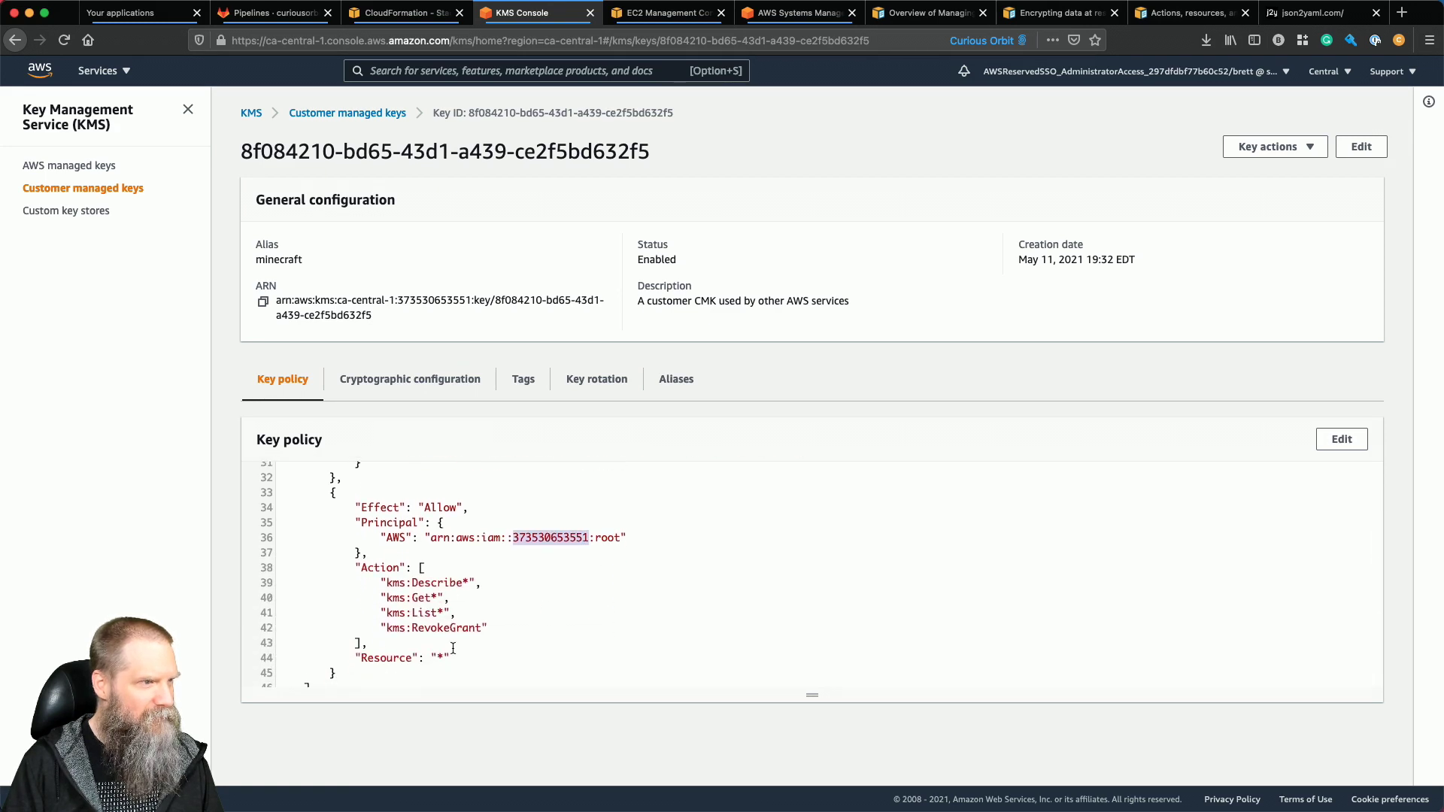
scroll(493, 615, "up", 1)
scroll(493, 615, "up", 10)
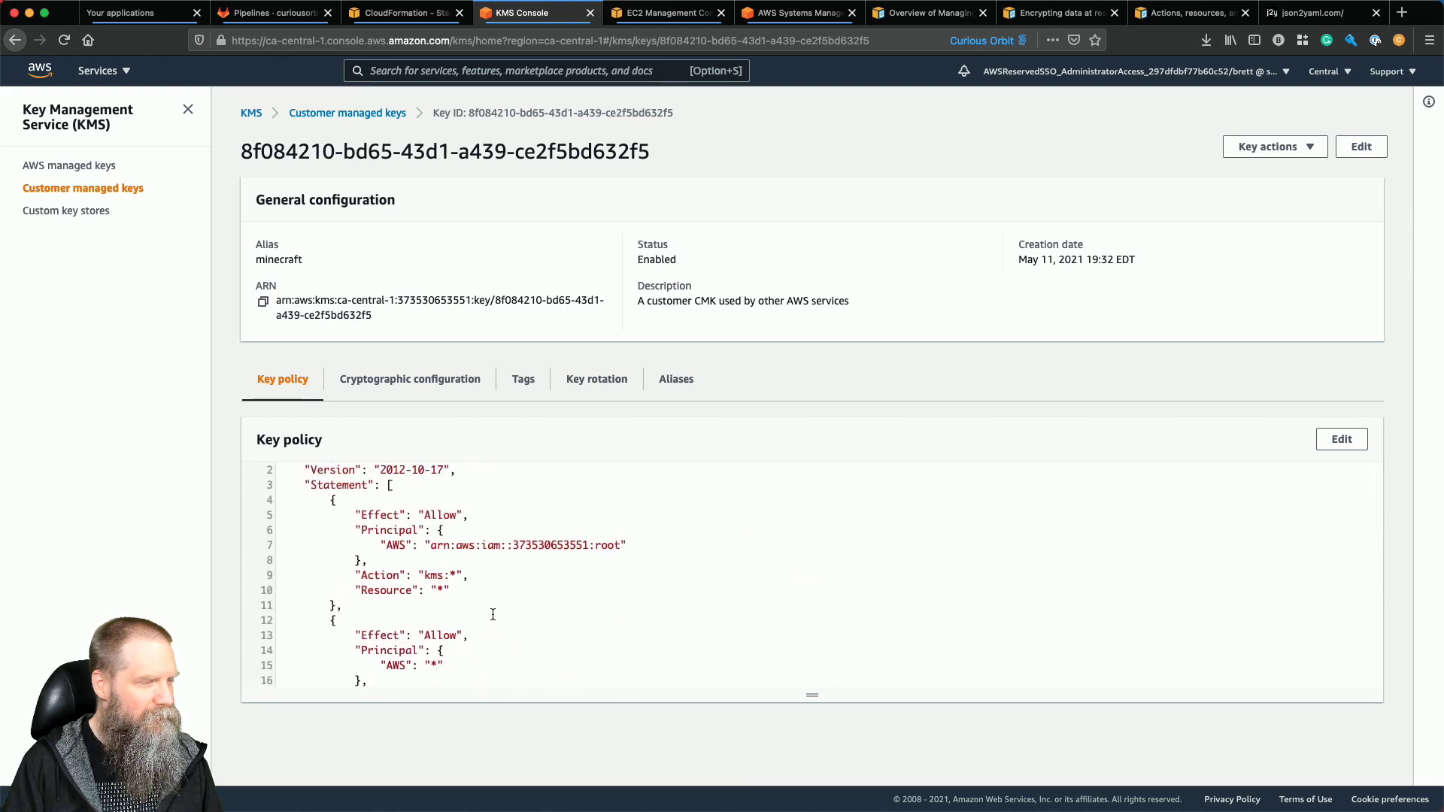
scroll(479, 544, "down", 10)
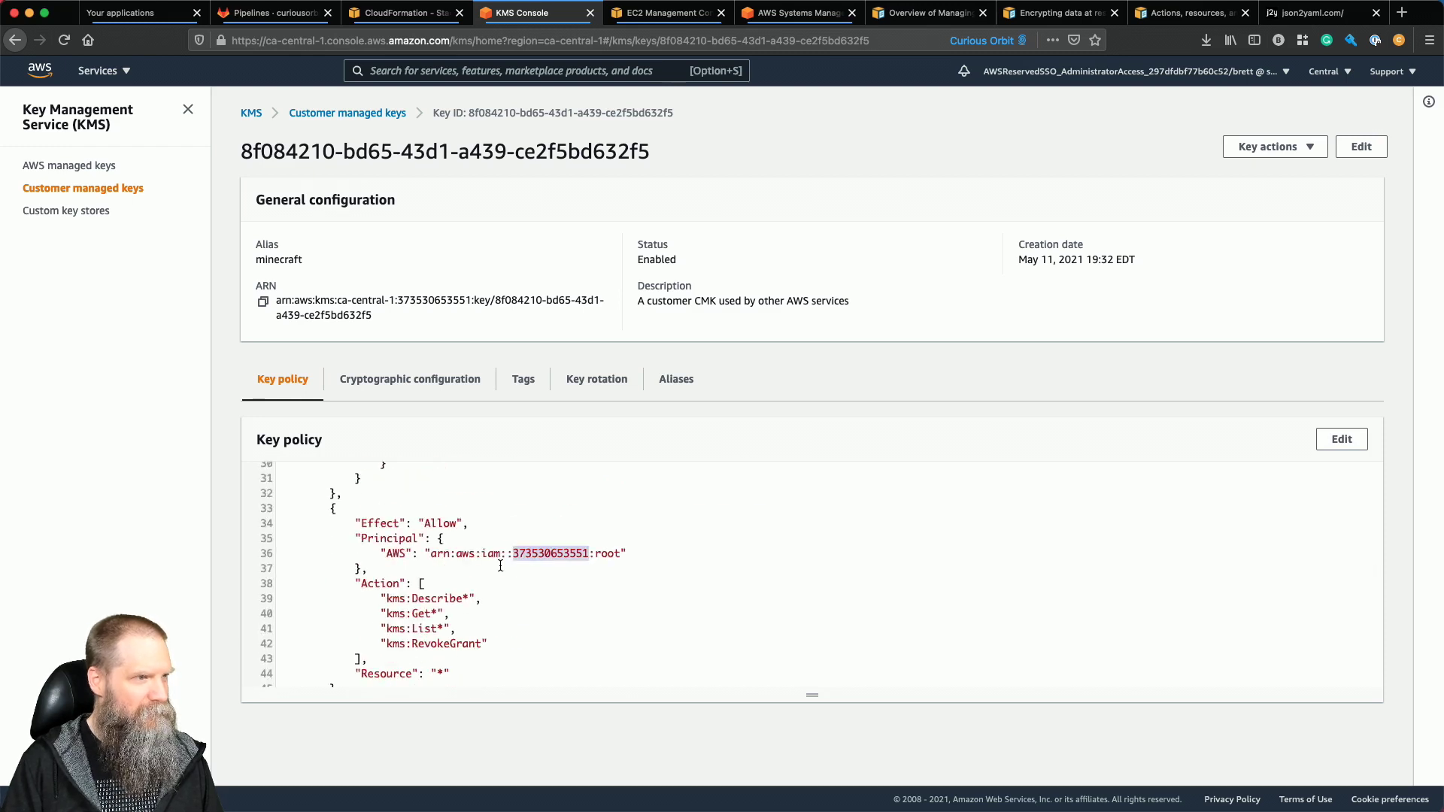
Open the list of AWS managed keys in KMS.
left_click(109, 167)
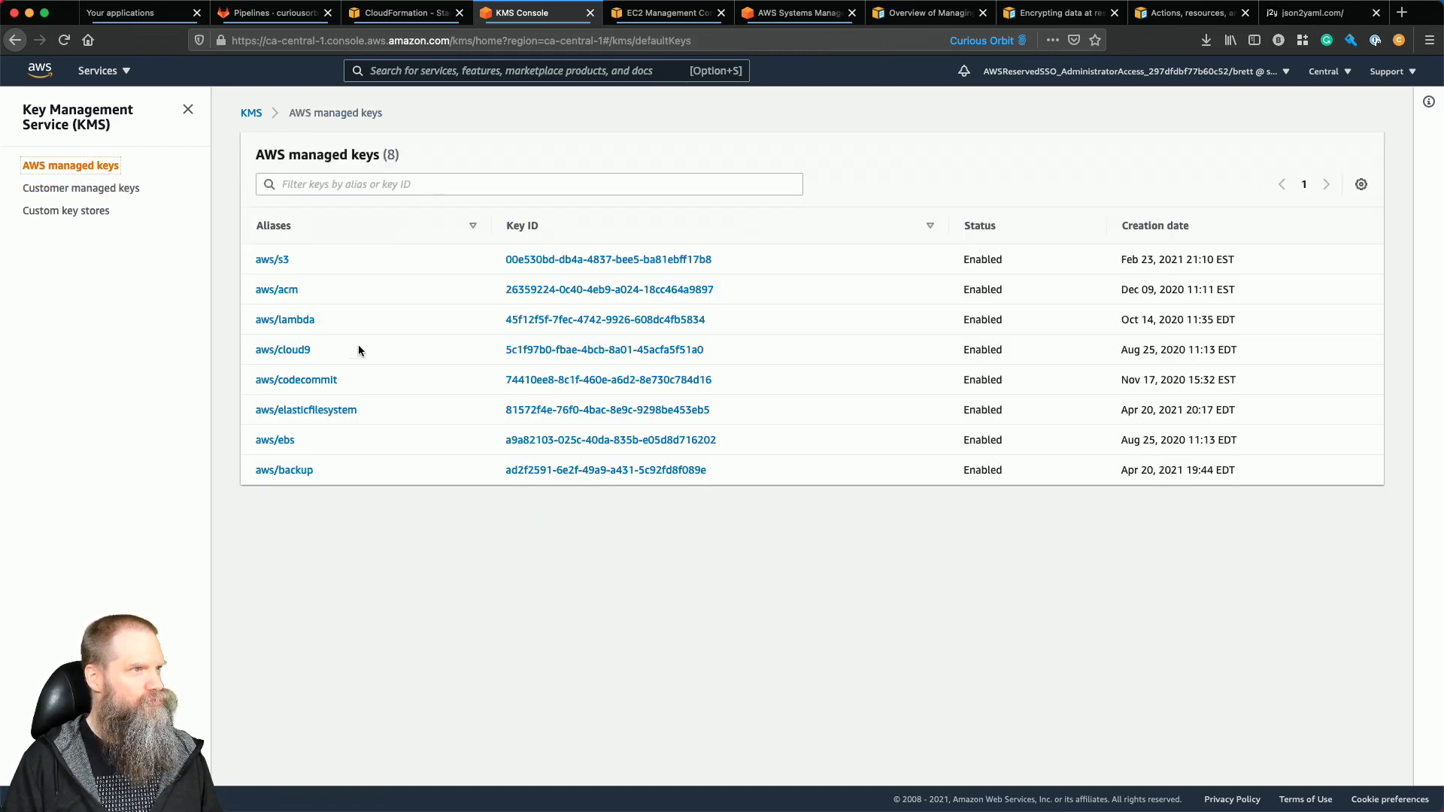
Open the aws/elasticfilesystem managed key and read through its key policy statements, including the one on key metadata access.
left_click(322, 411)
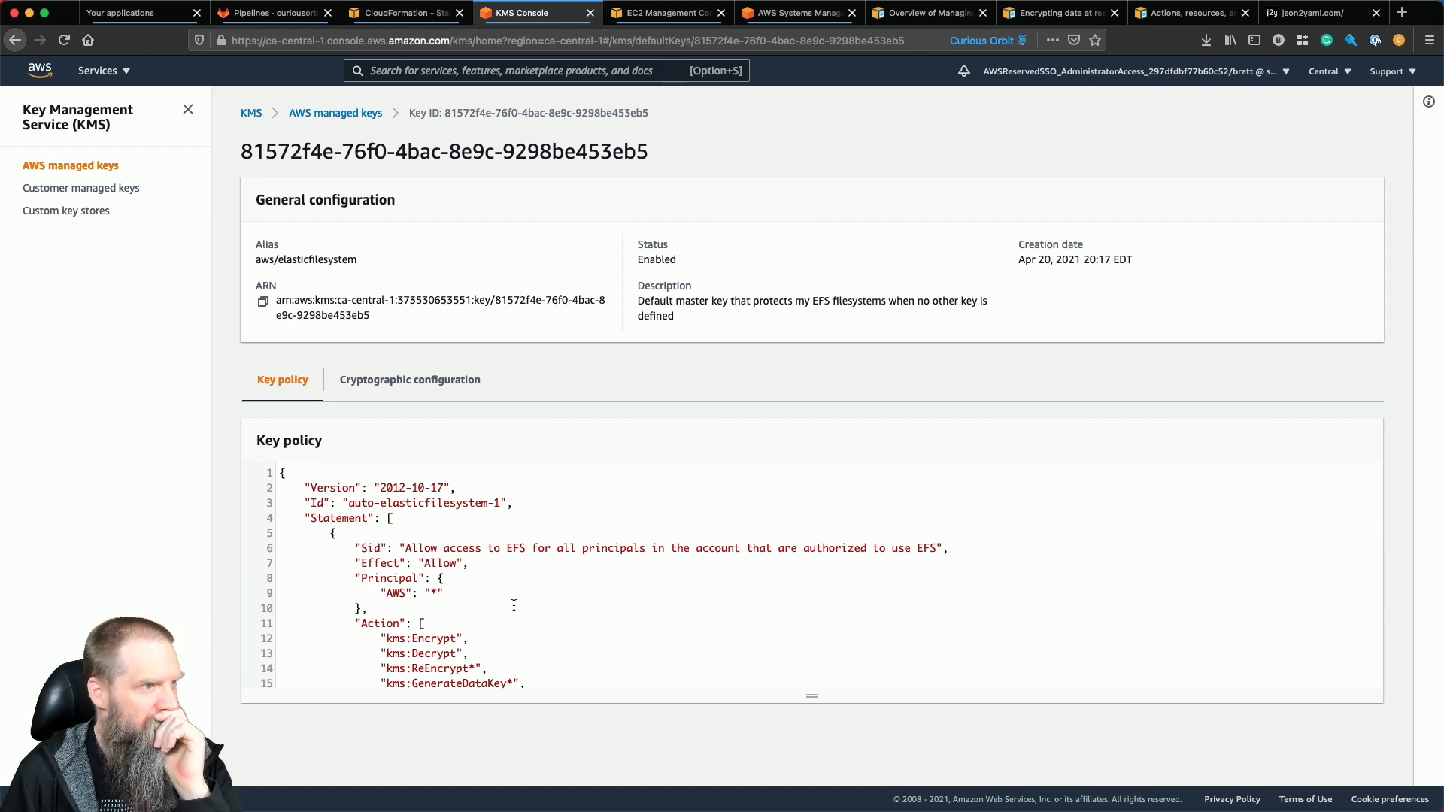
scroll(514, 605, "down", 3)
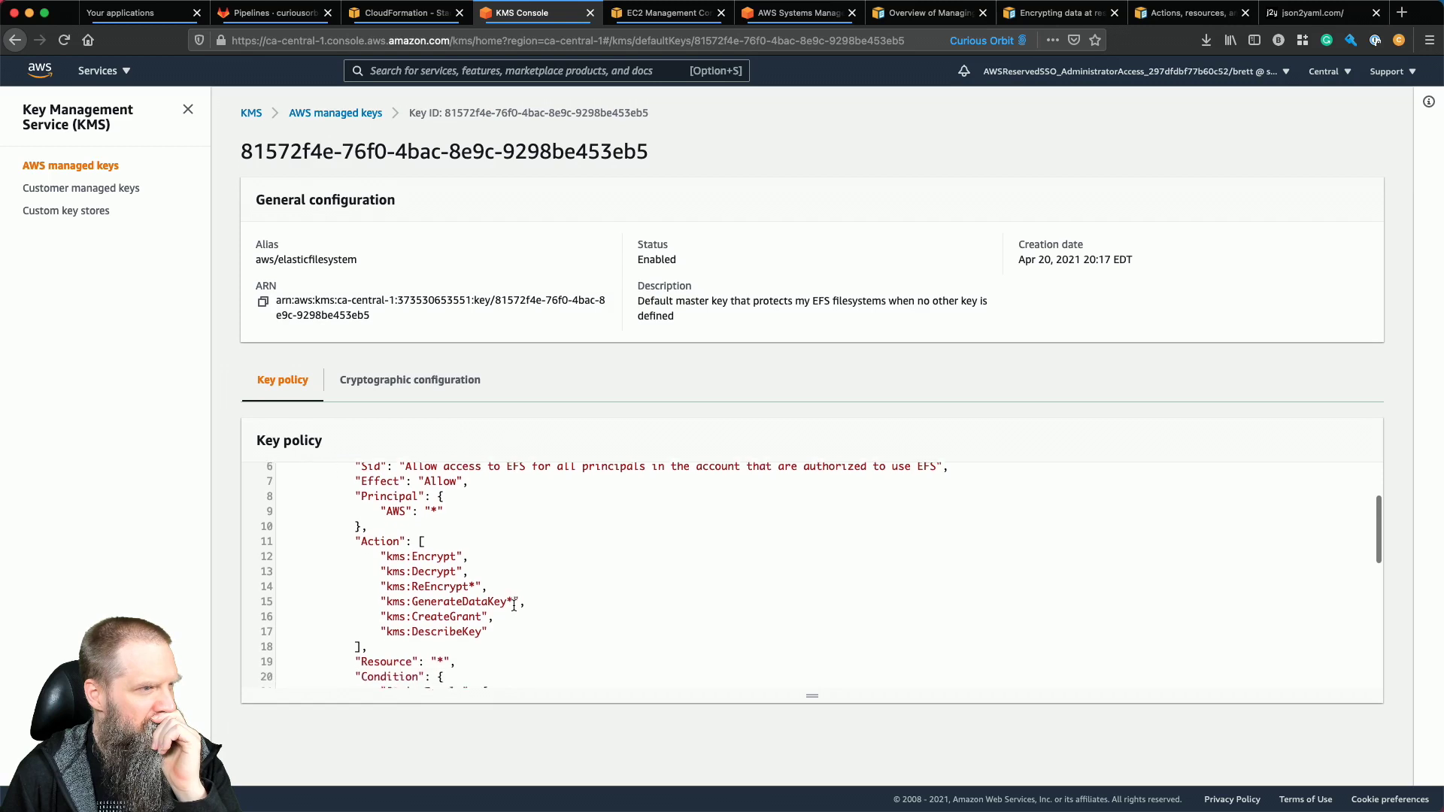
scroll(514, 605, "down", 1)
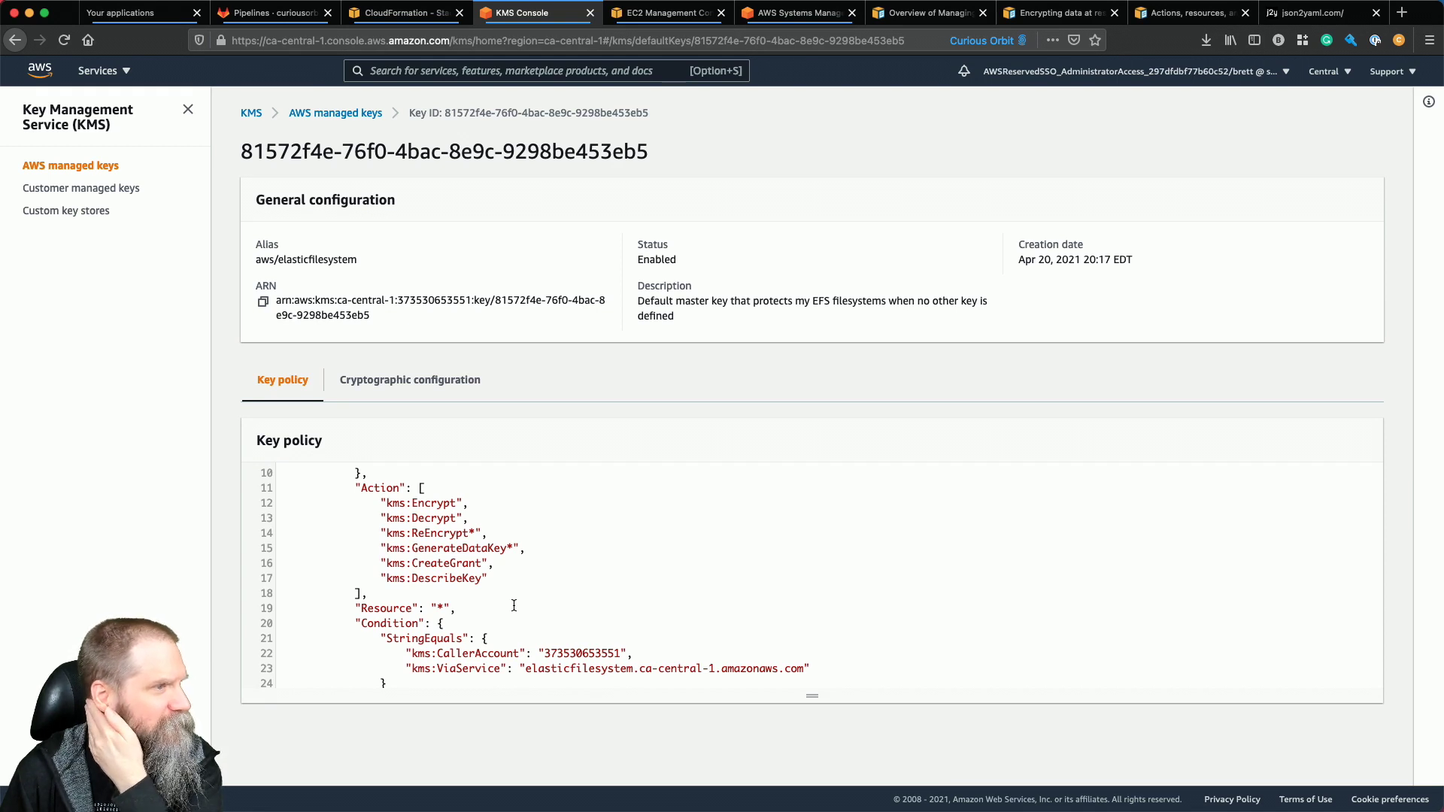
scroll(513, 605, "down", 3)
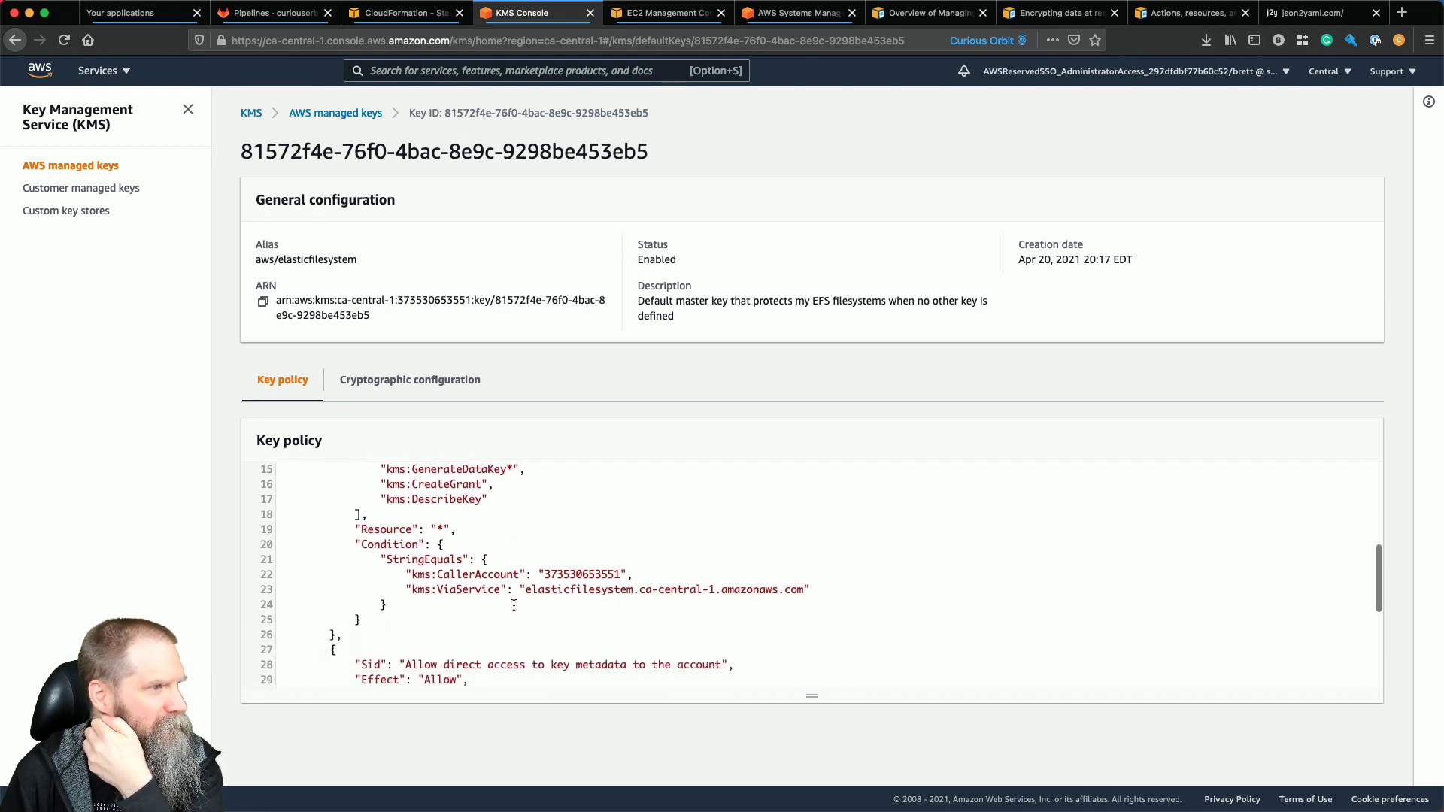
scroll(514, 605, "down", 2)
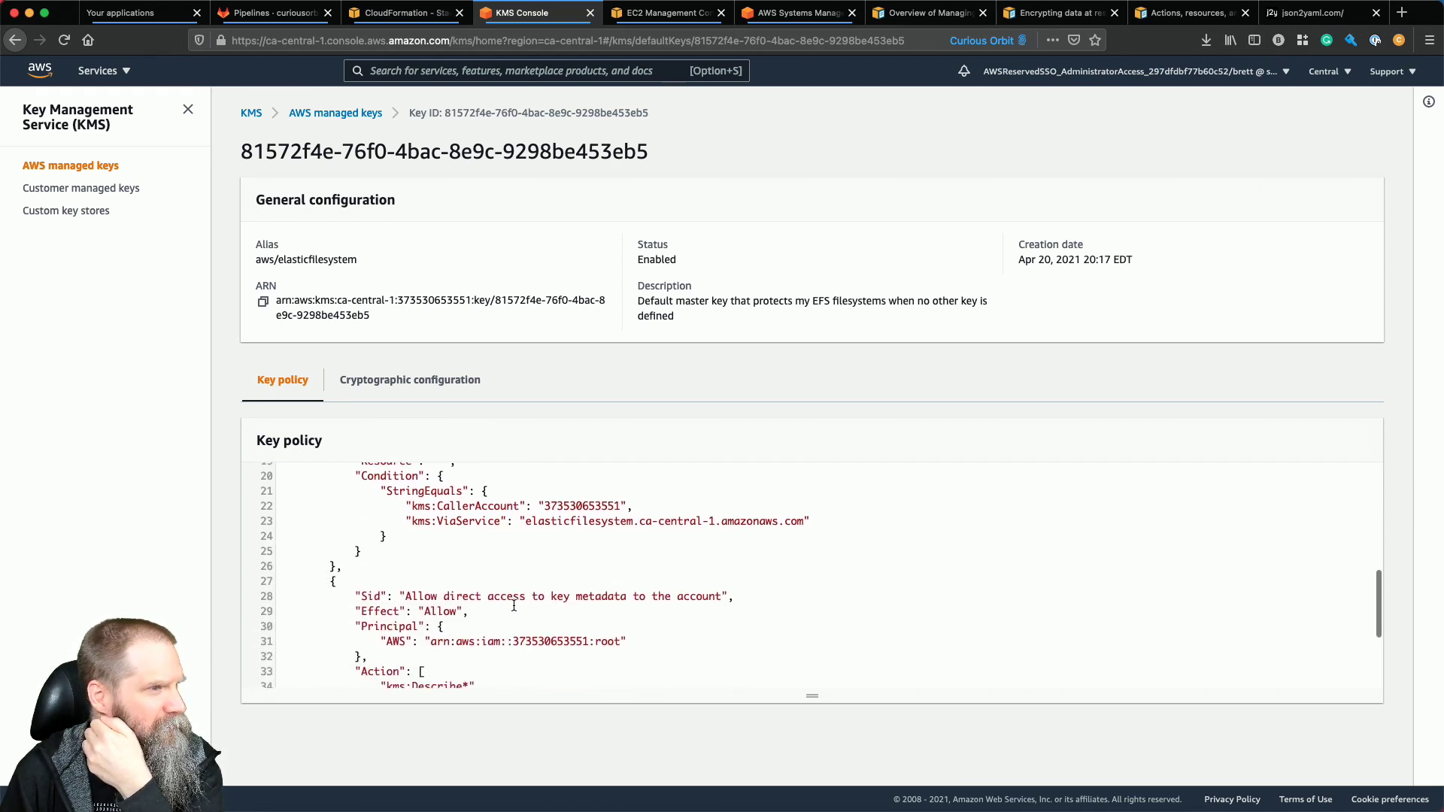
left_click_drag(412, 596, 557, 596)
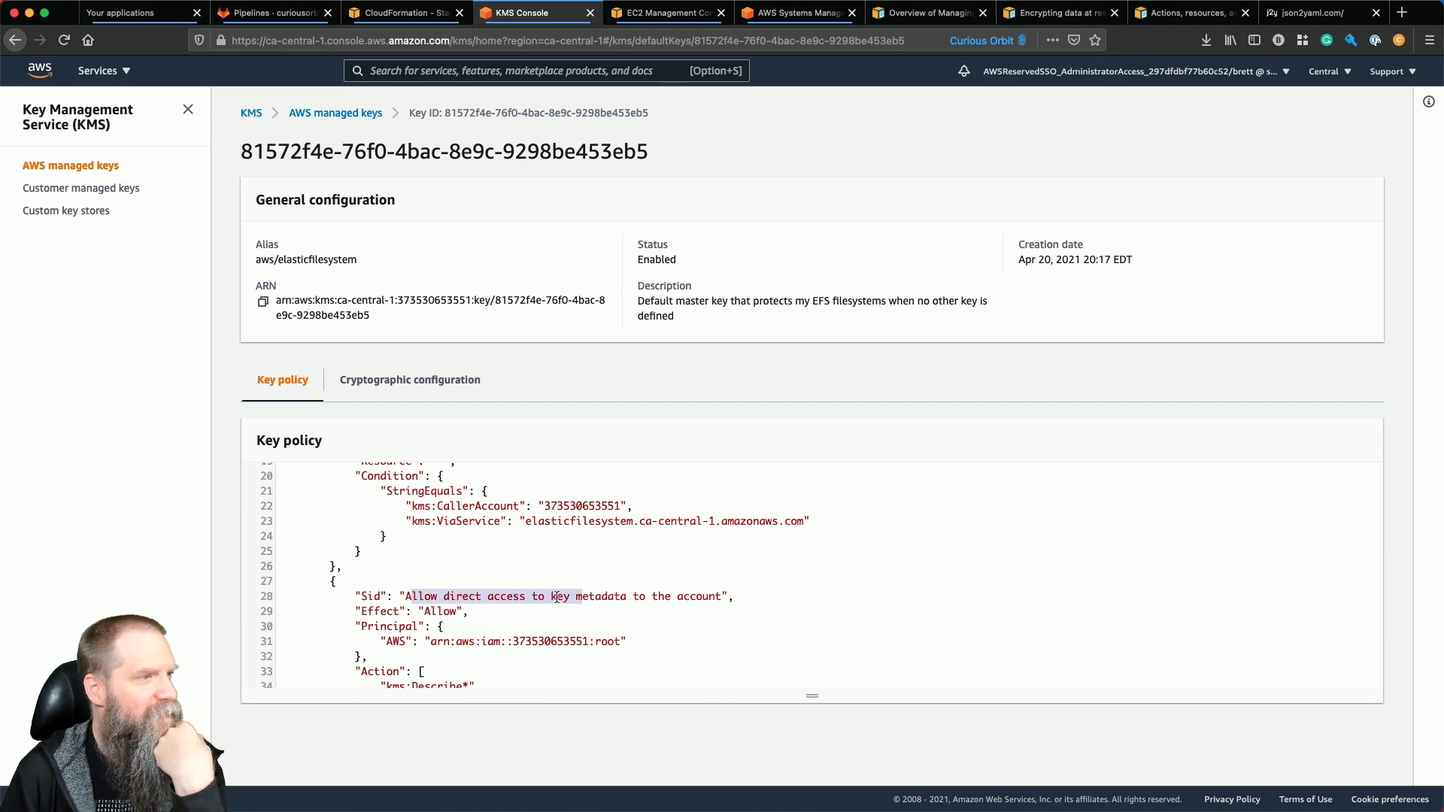
scroll(557, 596, "down", 4)
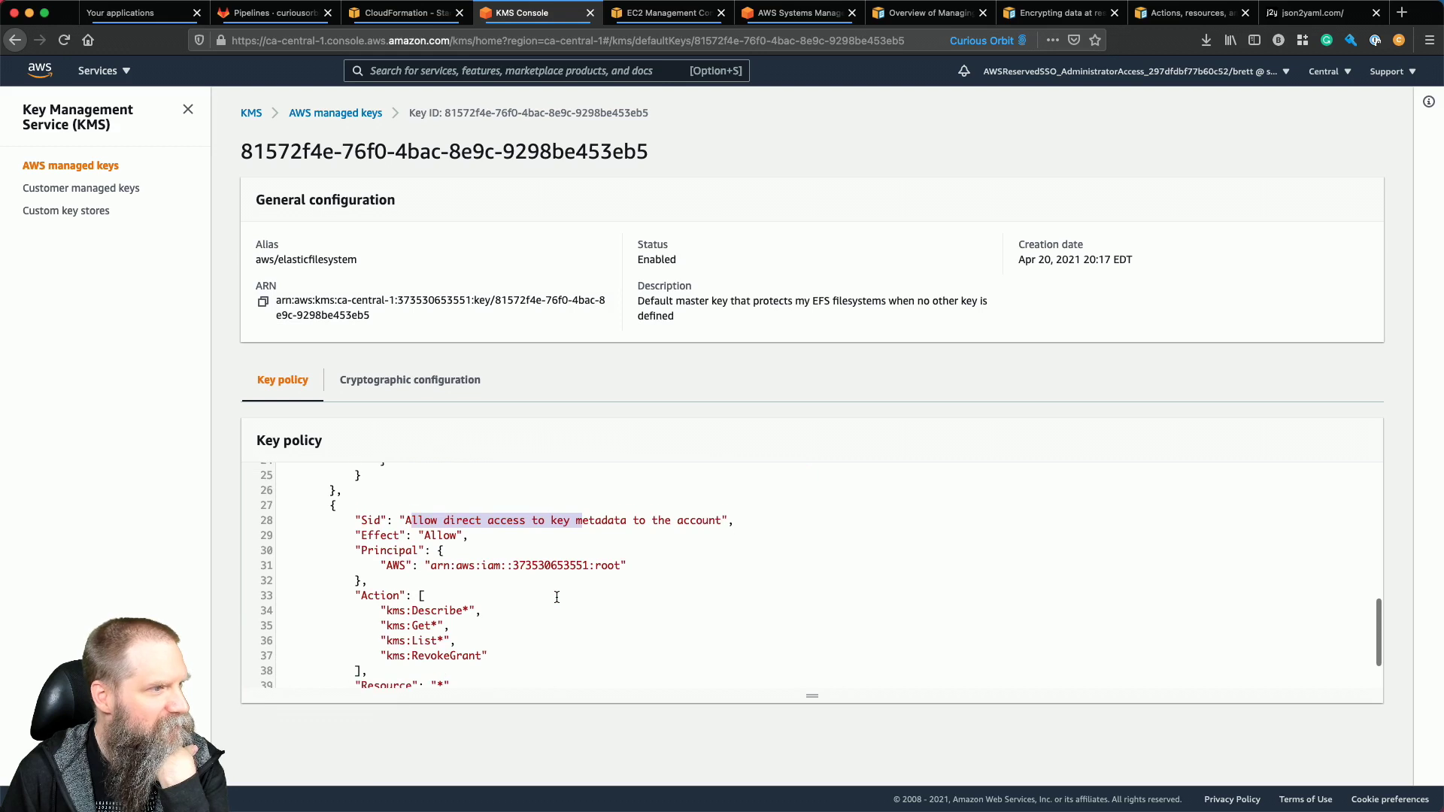
scroll(557, 596, "up", 1)
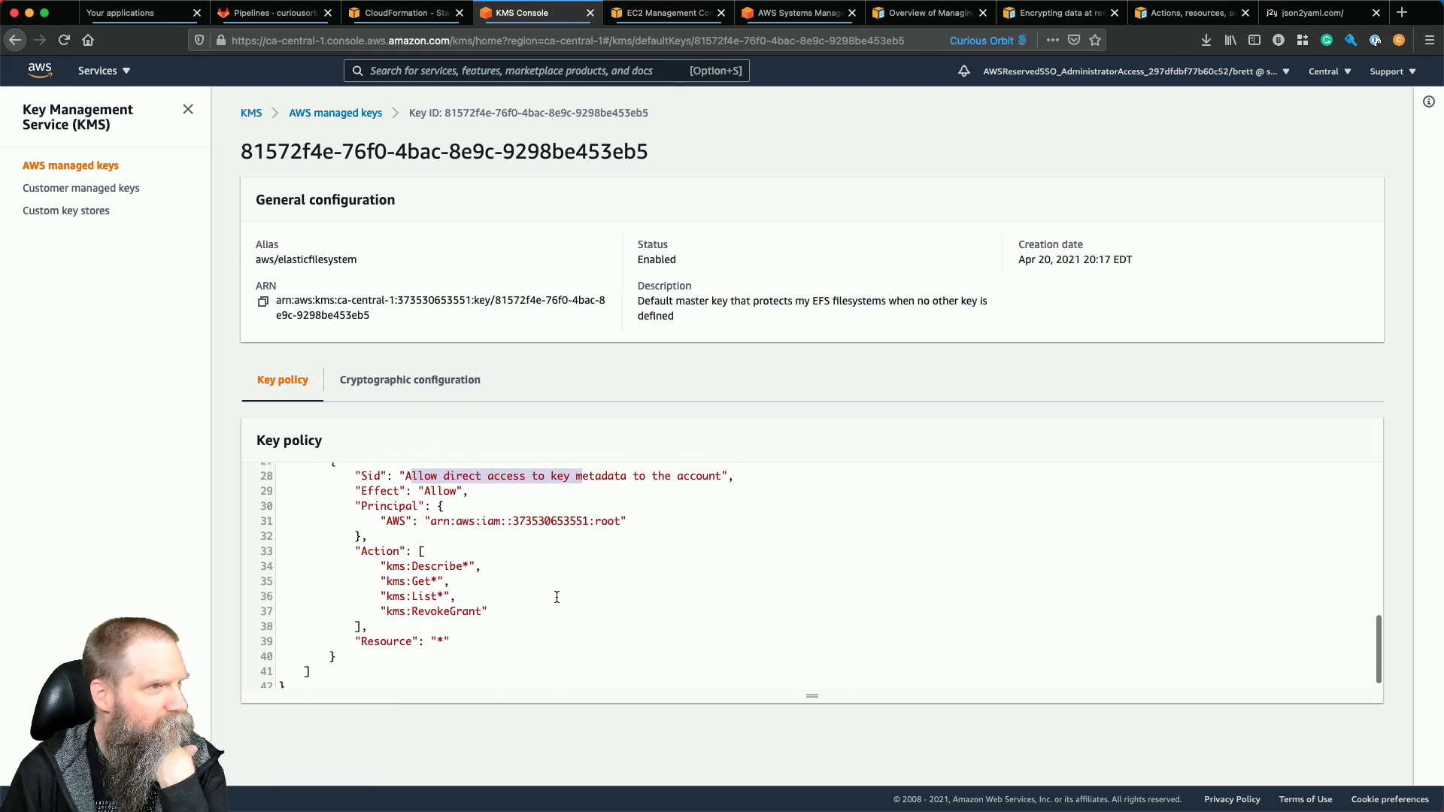
scroll(557, 596, "up", 10)
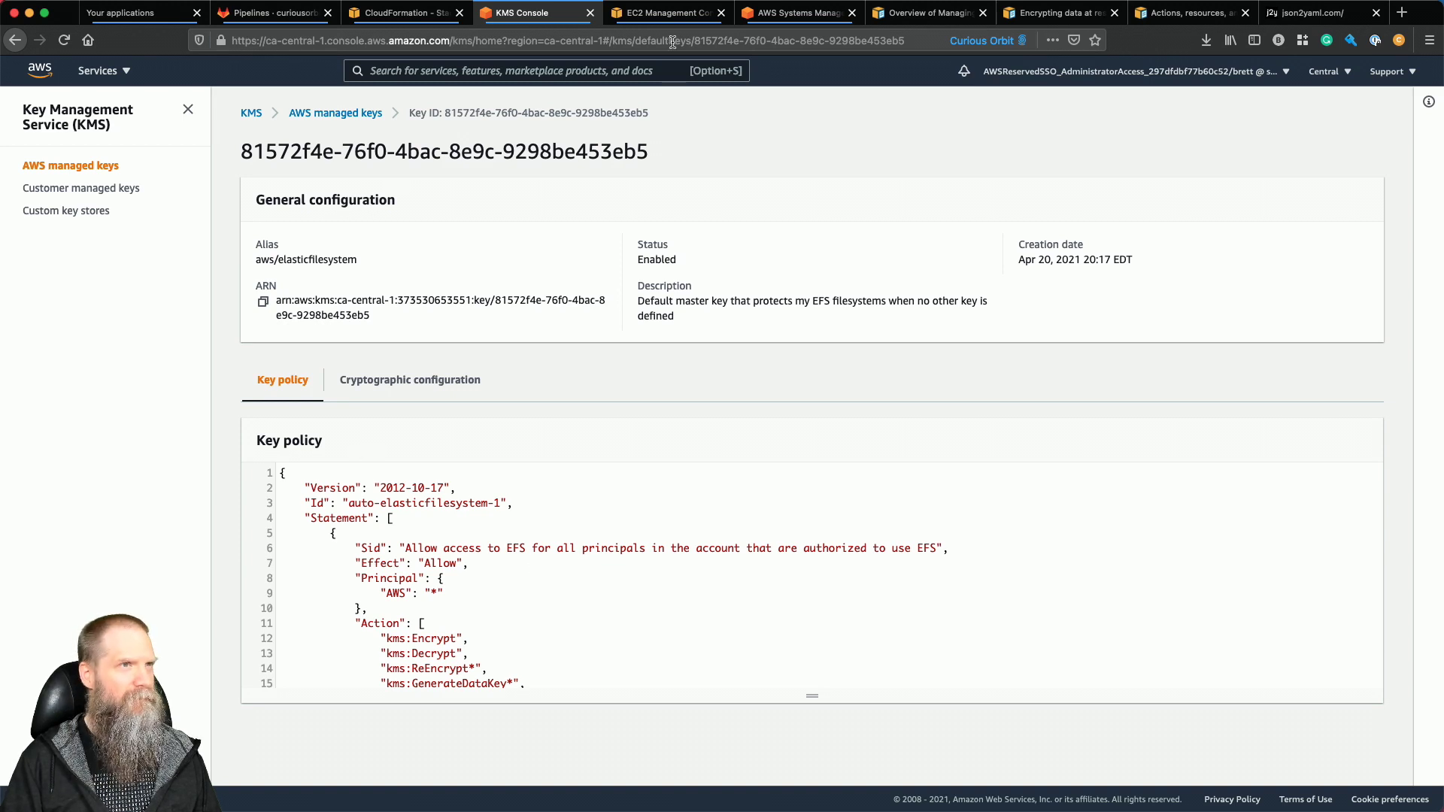
In the EFS user guide, look up the mount helper commands for mounting a file system on EC2 Linux instances.
left_click(775, 23)
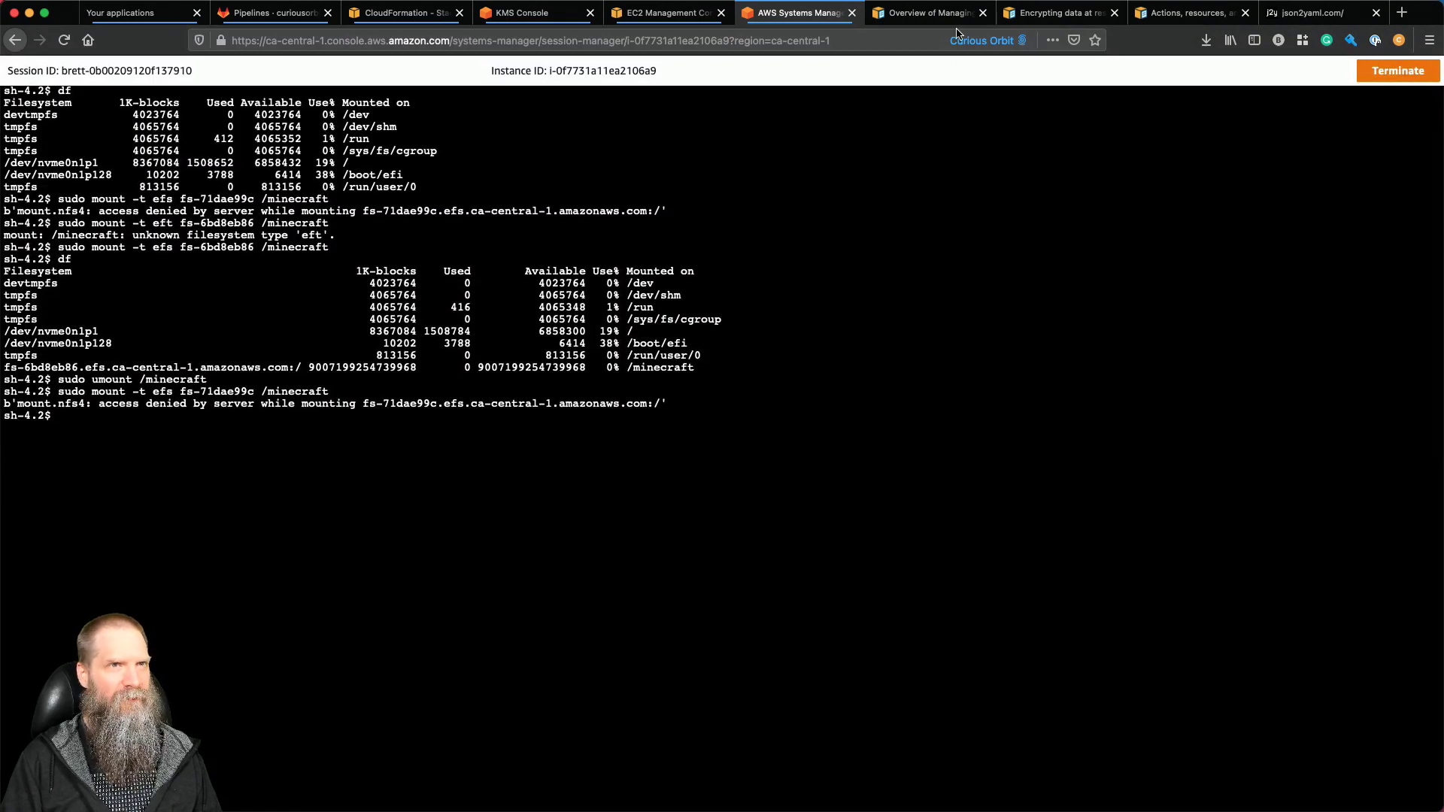
left_click(936, 13)
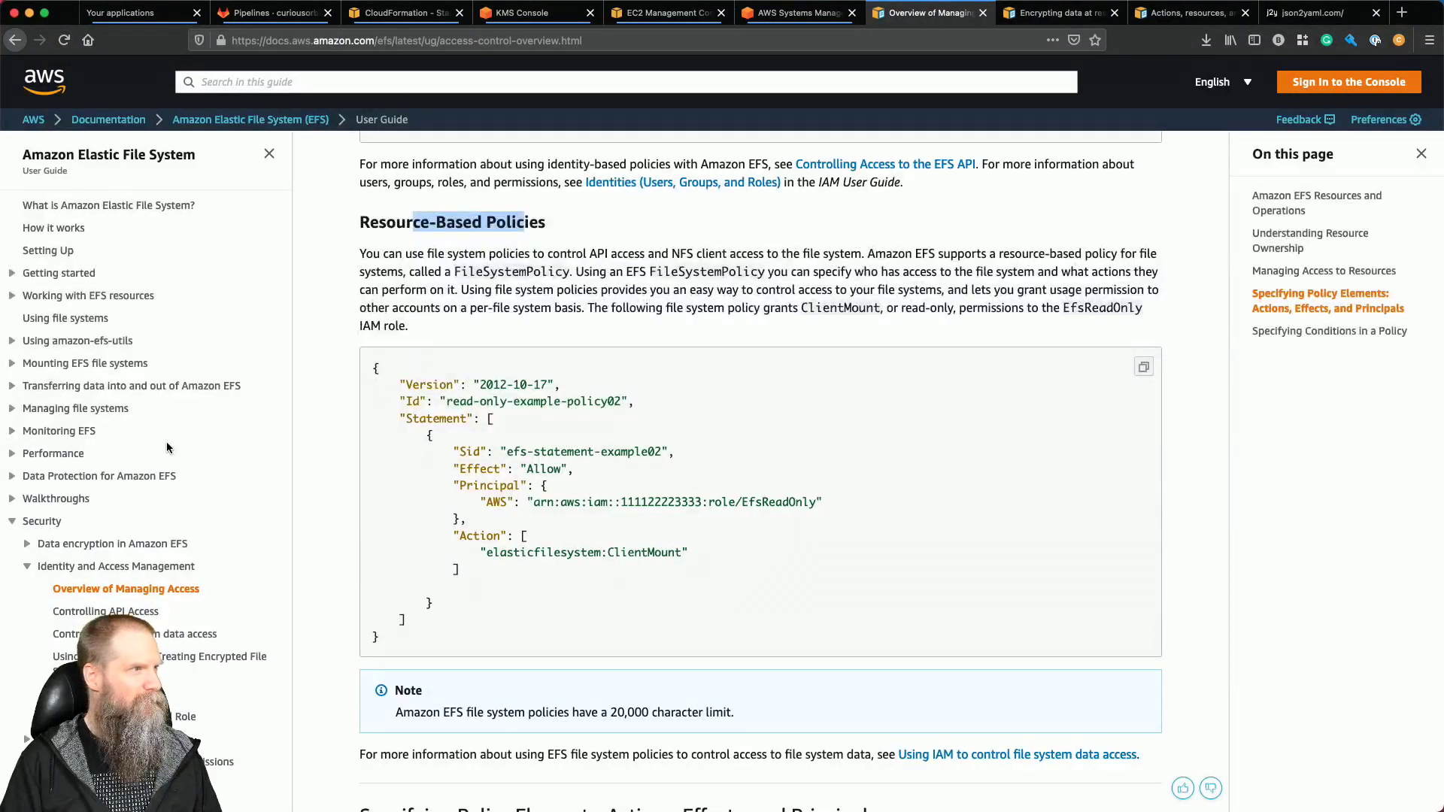
left_click(10, 523)
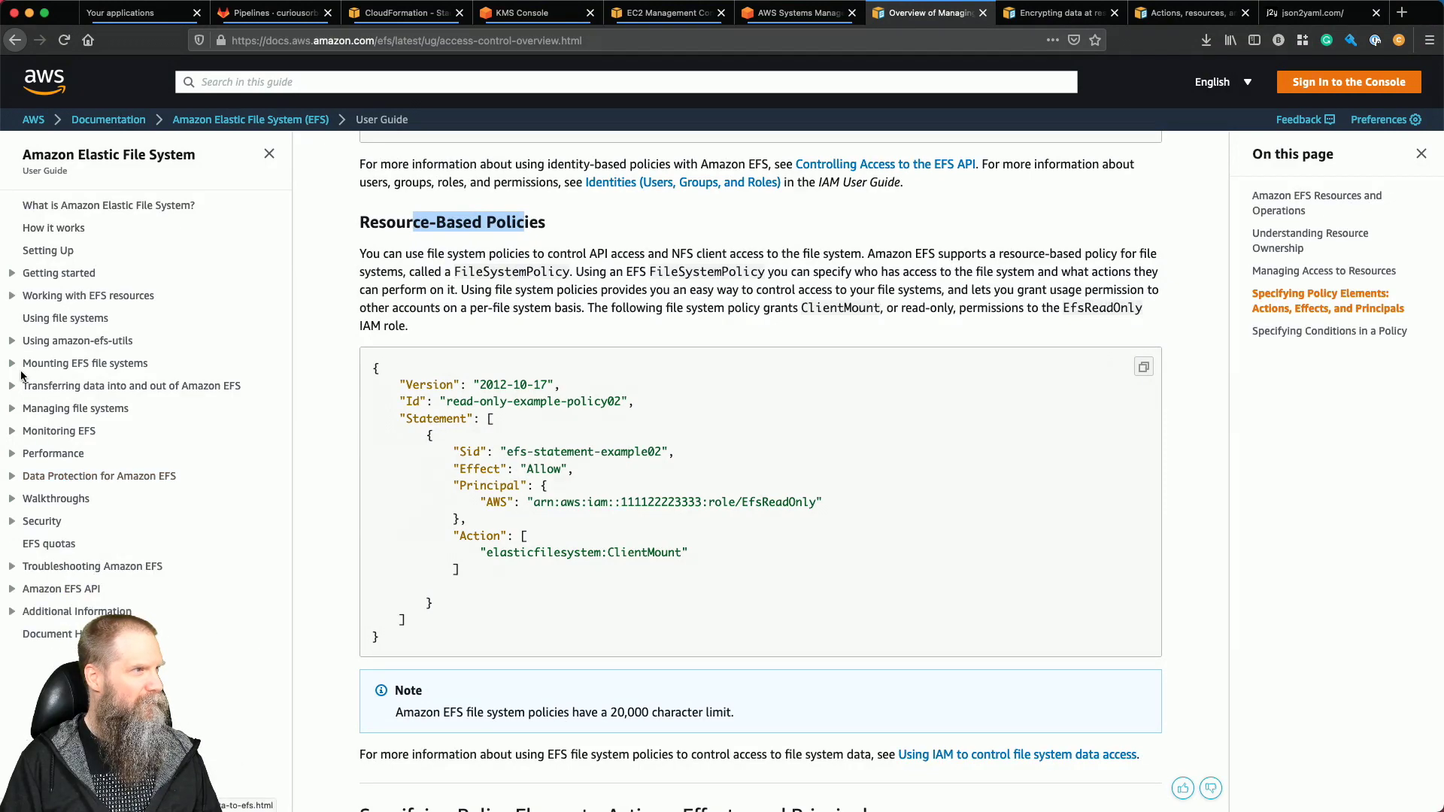
left_click(17, 363)
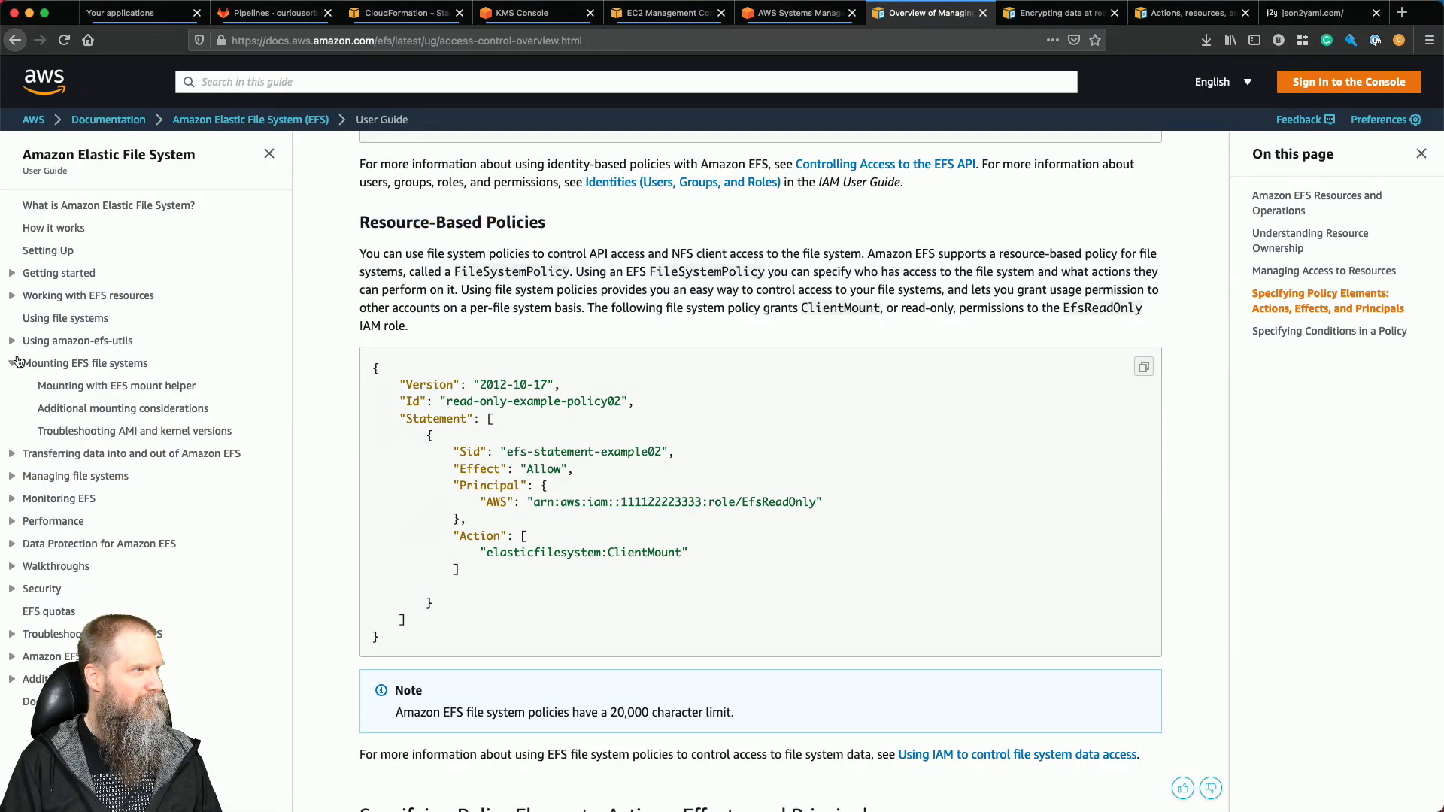
left_click(89, 387)
scroll(374, 533, "down", 1)
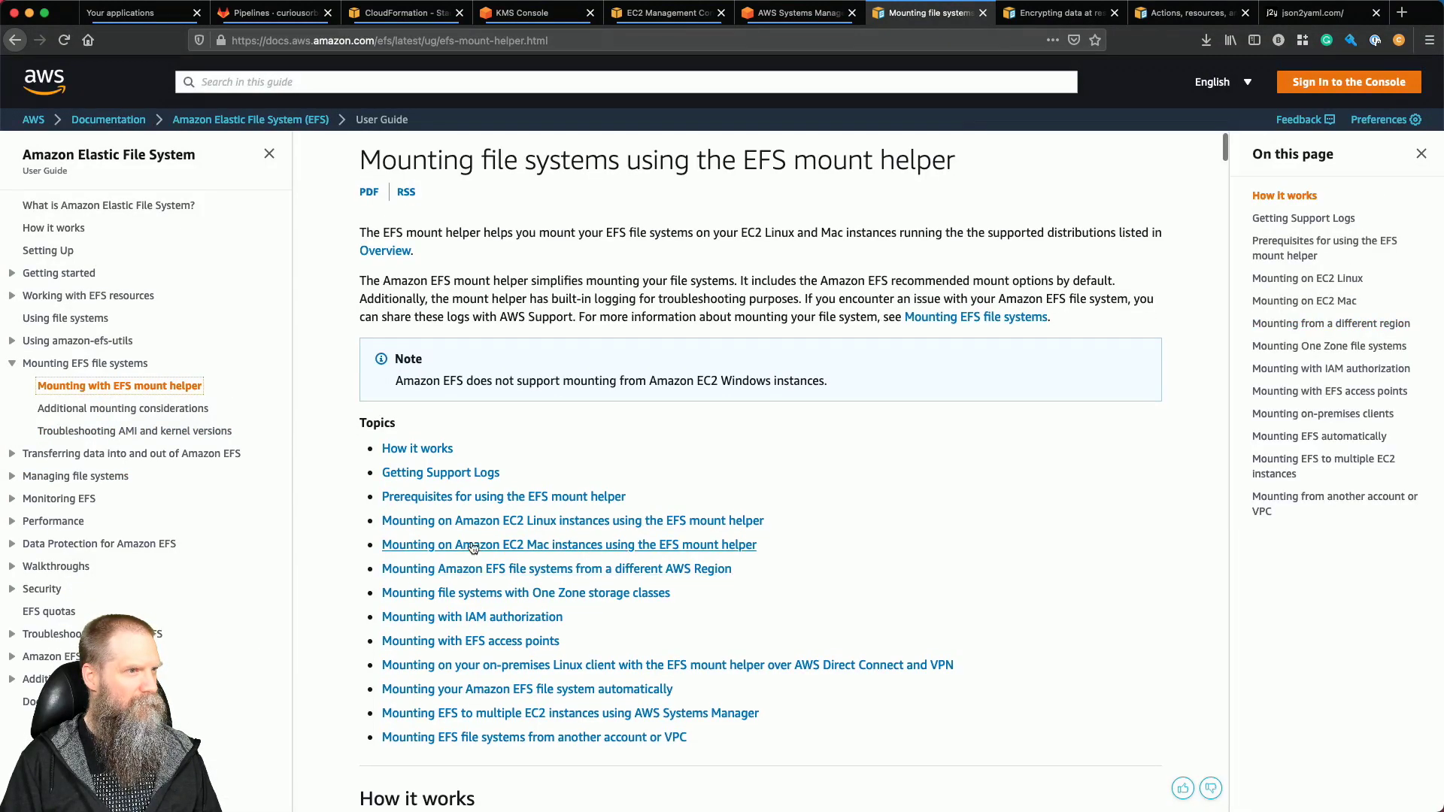
left_click(519, 525)
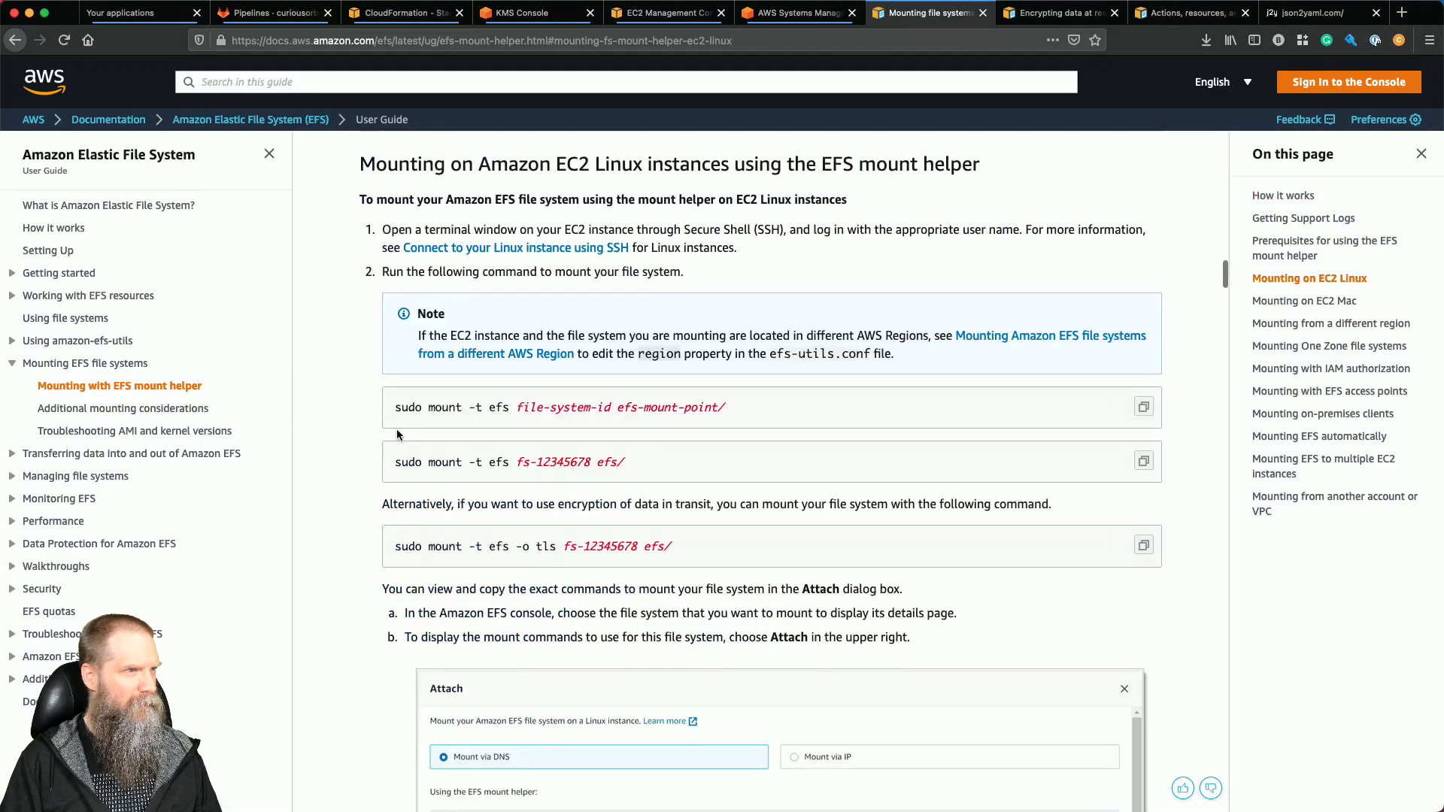
left_click_drag(394, 460, 662, 460)
left_click(665, 455)
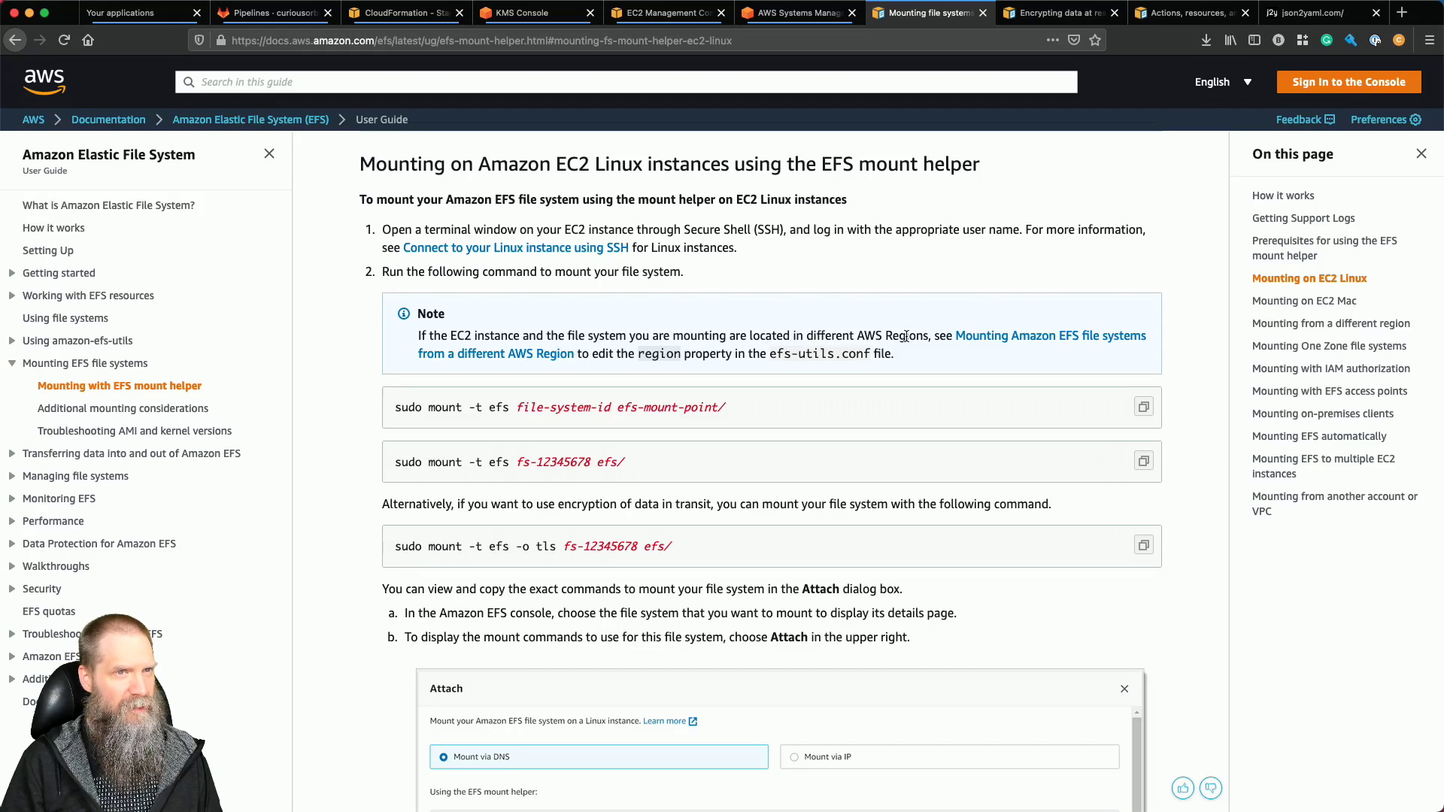
Find EFS in the AWS console, open file system fs-71dae99c and review its editable general settings without saving changes.
left_click(796, 14)
left_click(686, 15)
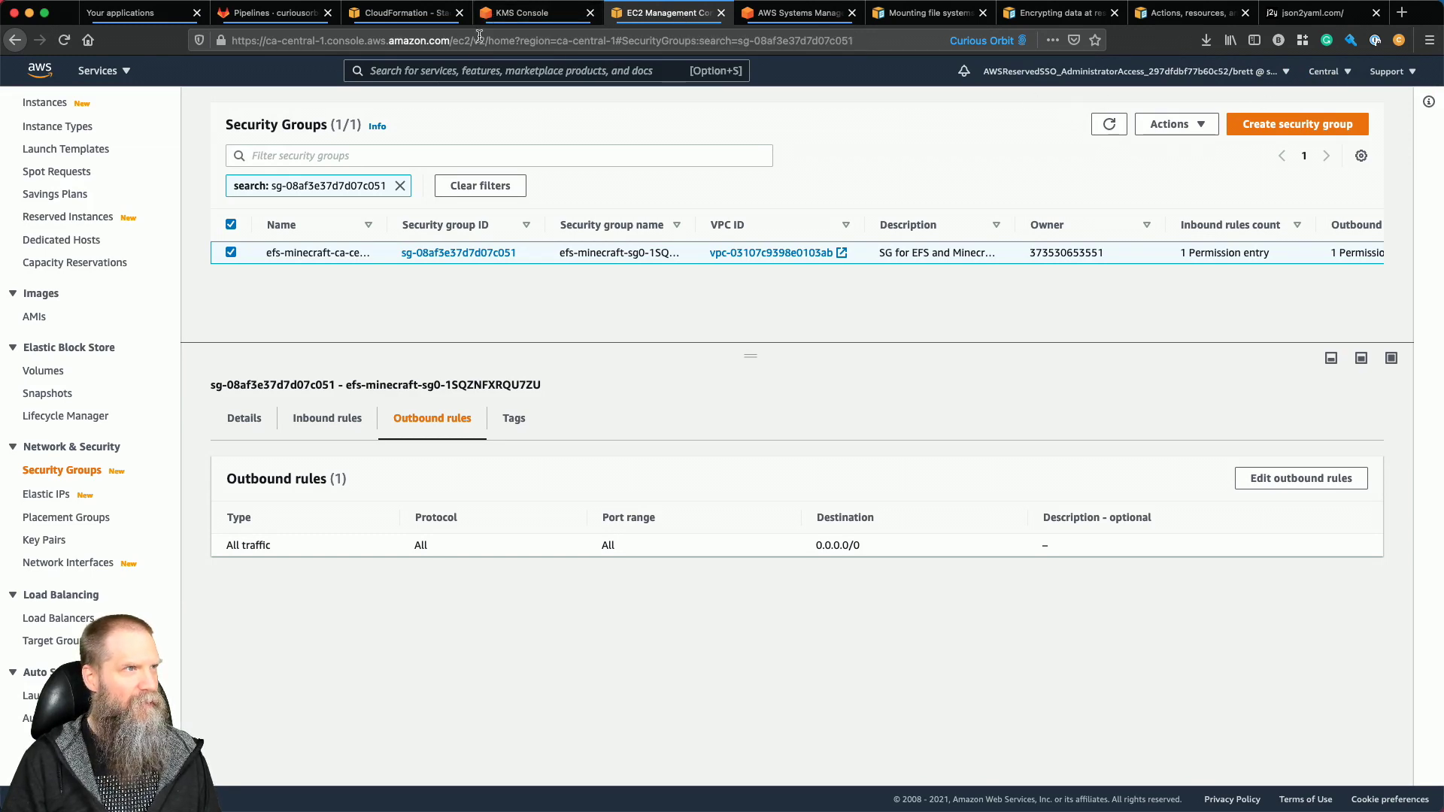
left_click(469, 66)
type("efs")
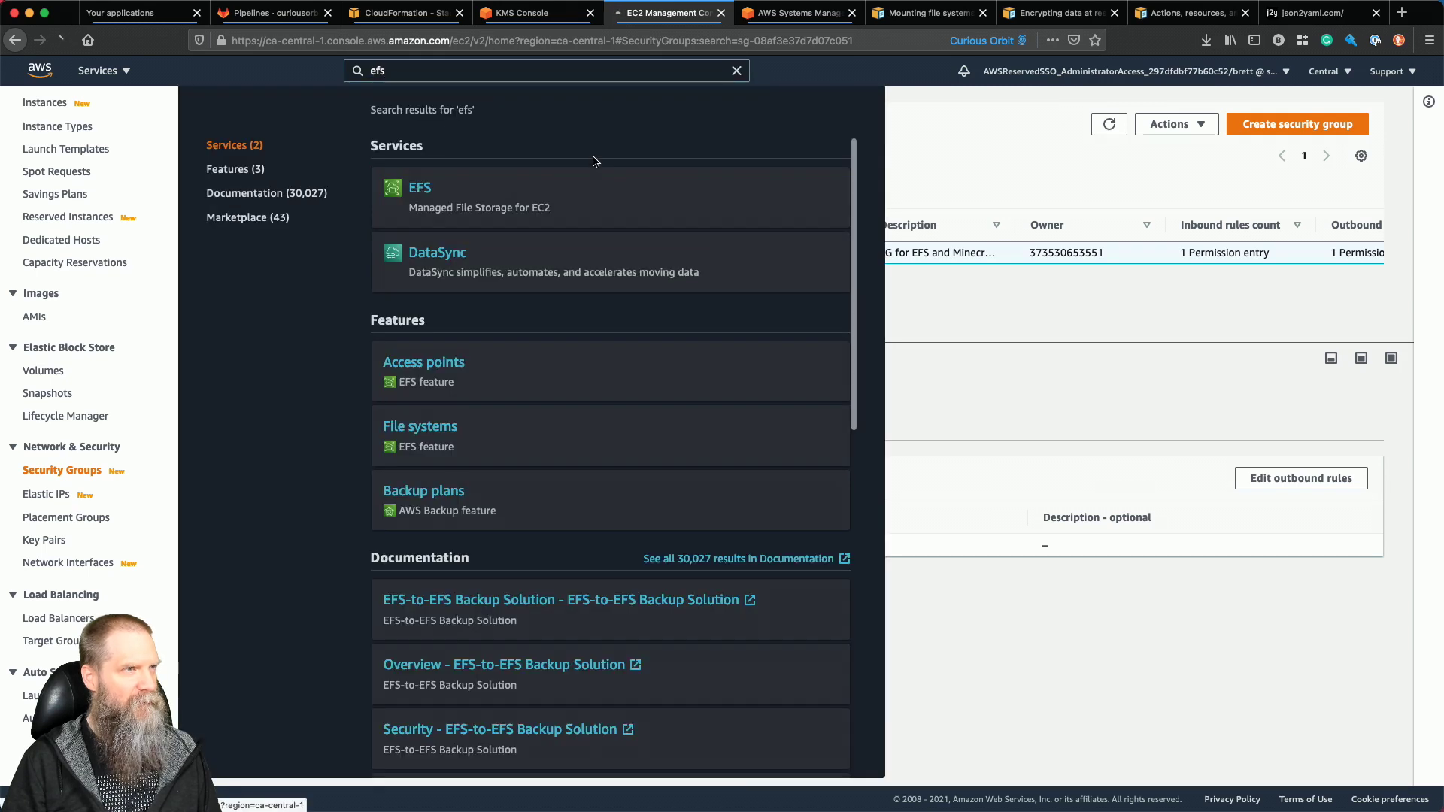
left_click(593, 162)
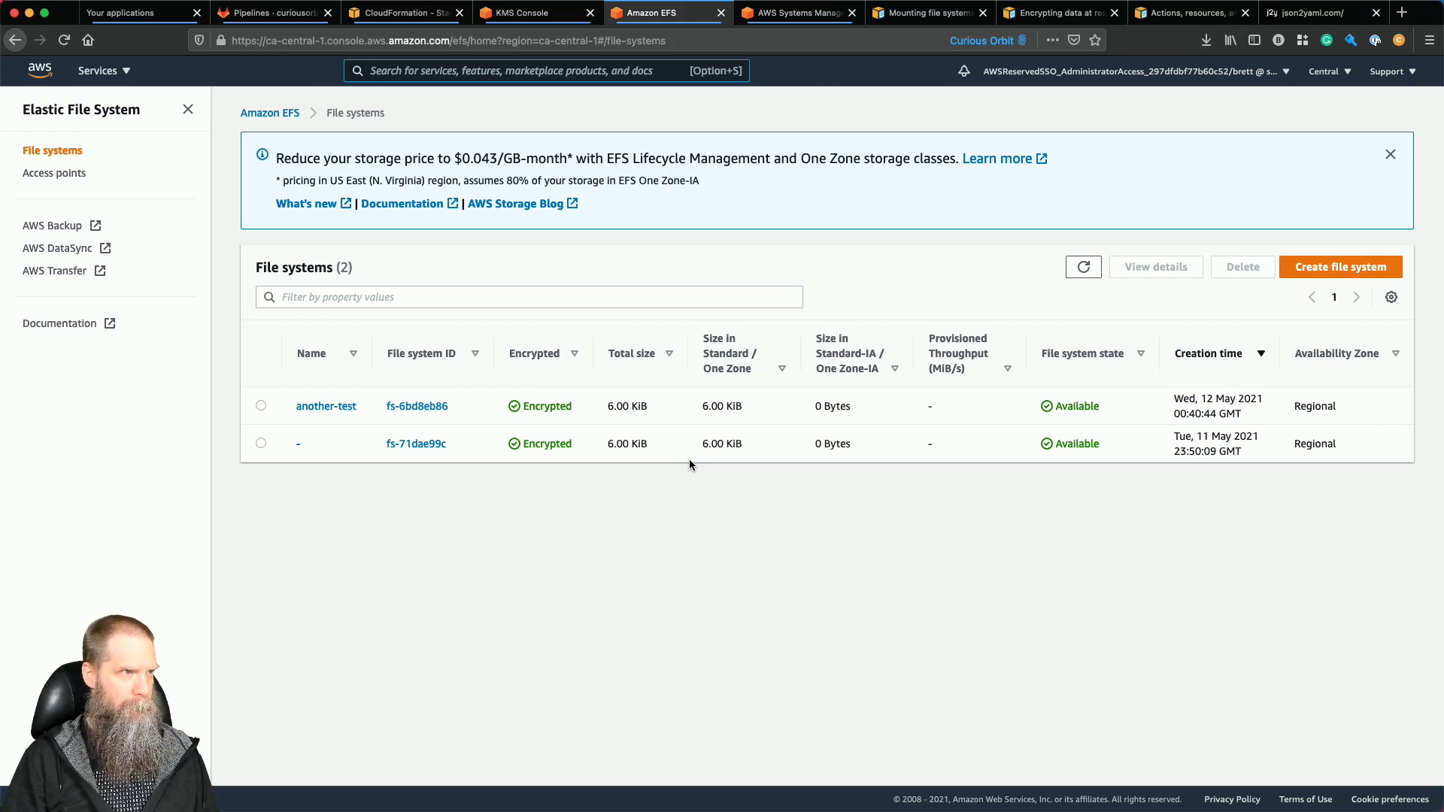
left_click(430, 443)
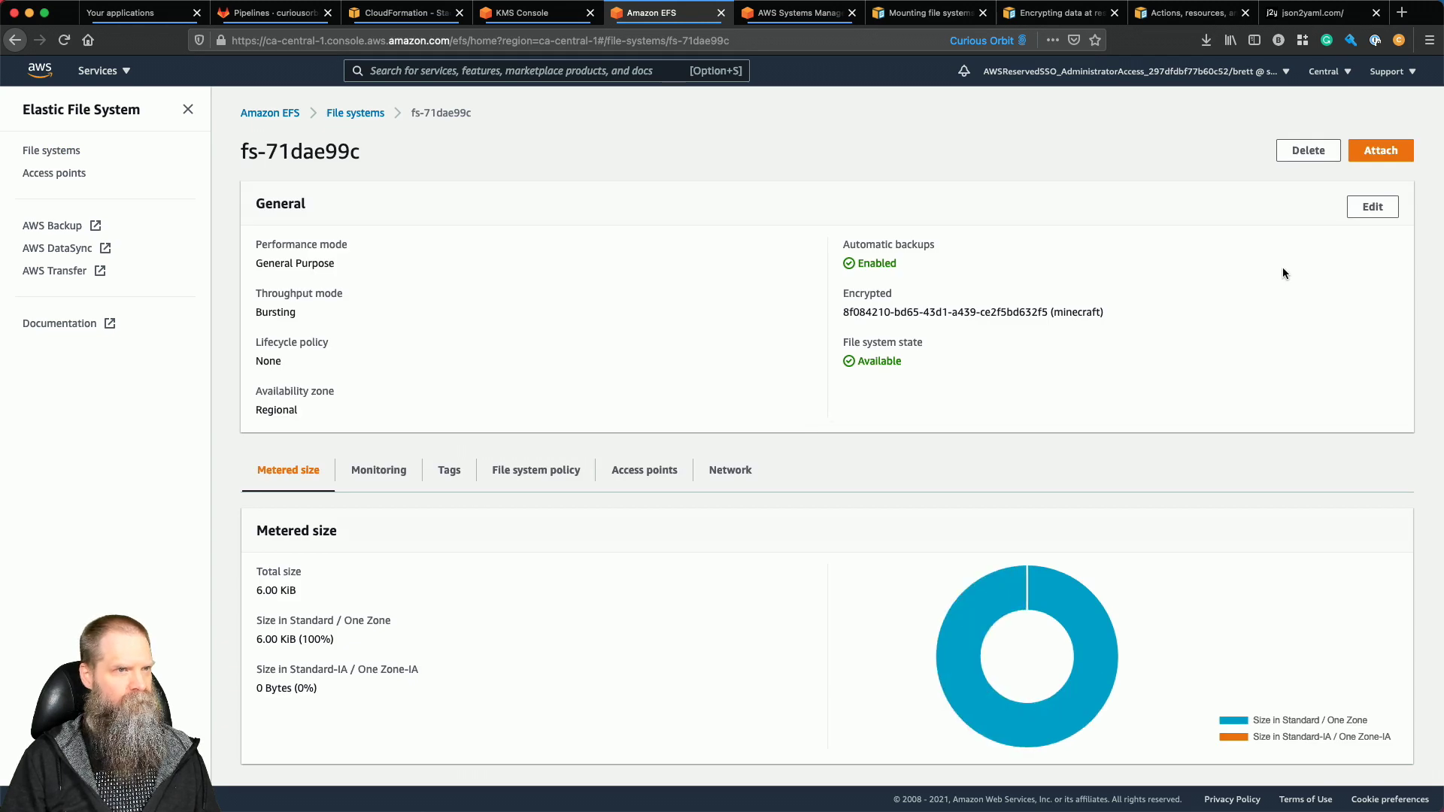
left_click(1372, 207)
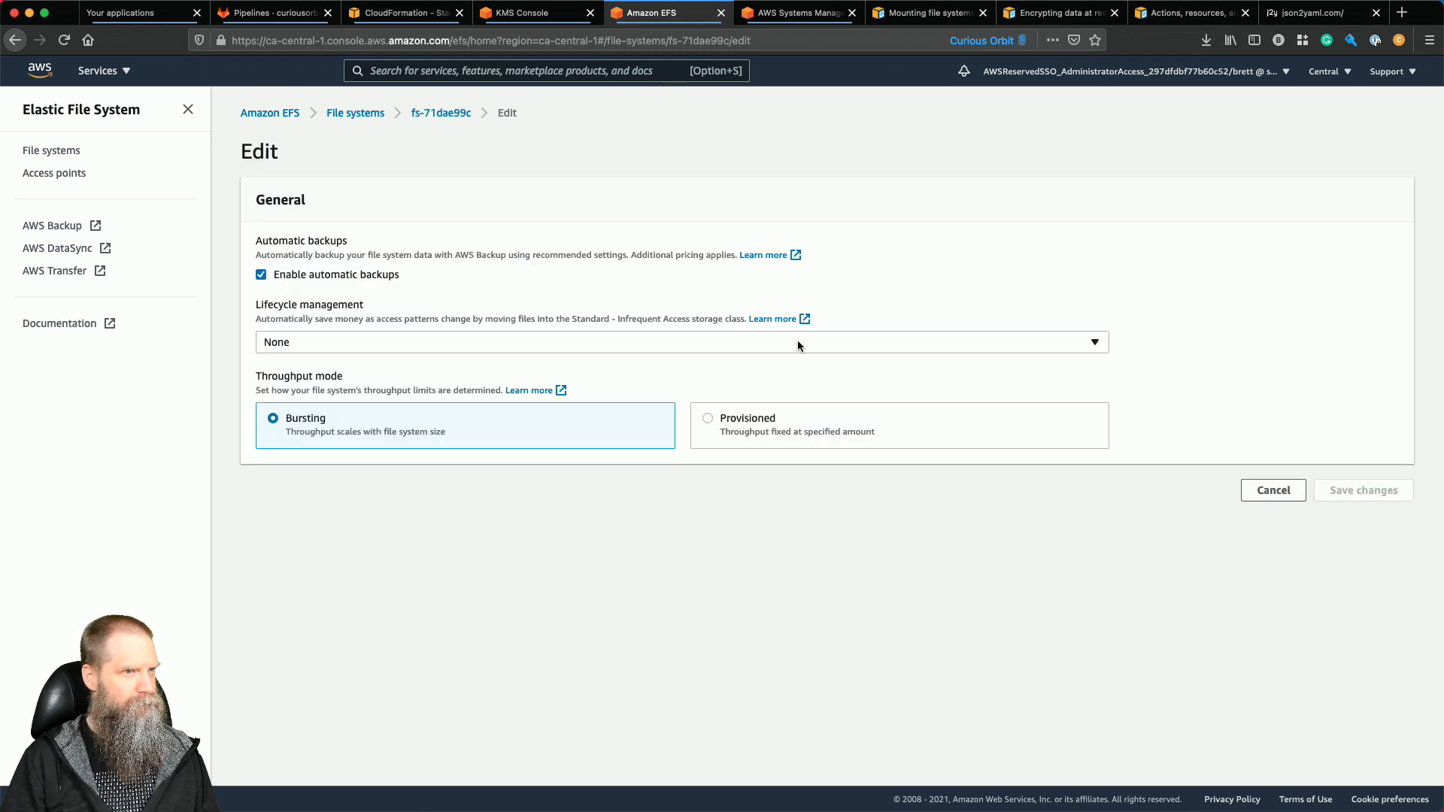
left_click(1272, 490)
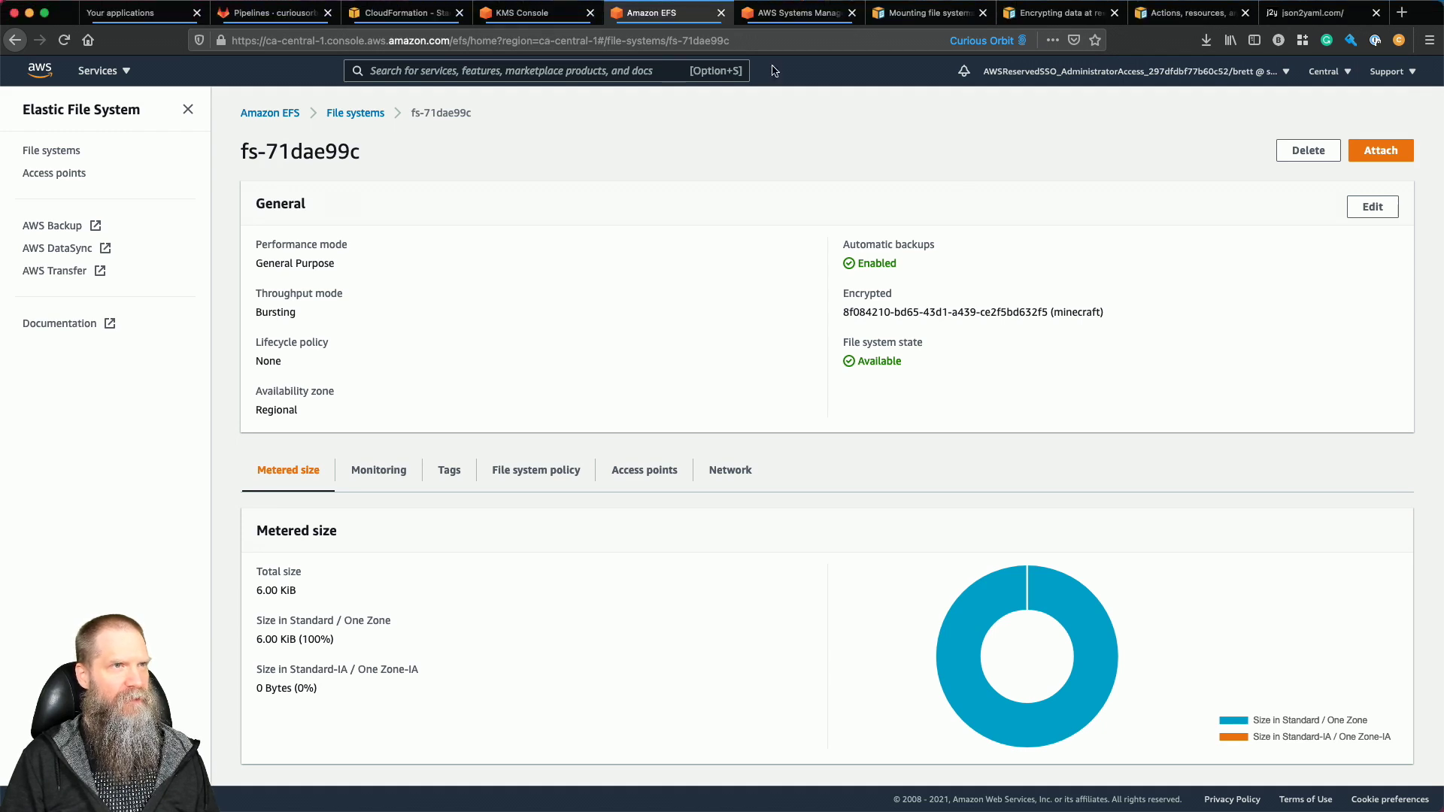
In the Session Manager terminal, try mounting fs-71dae99c at /minecraft with TLS: sudo mount -t efs -o tls fs-71dae99c /minecraft.
left_click(793, 14)
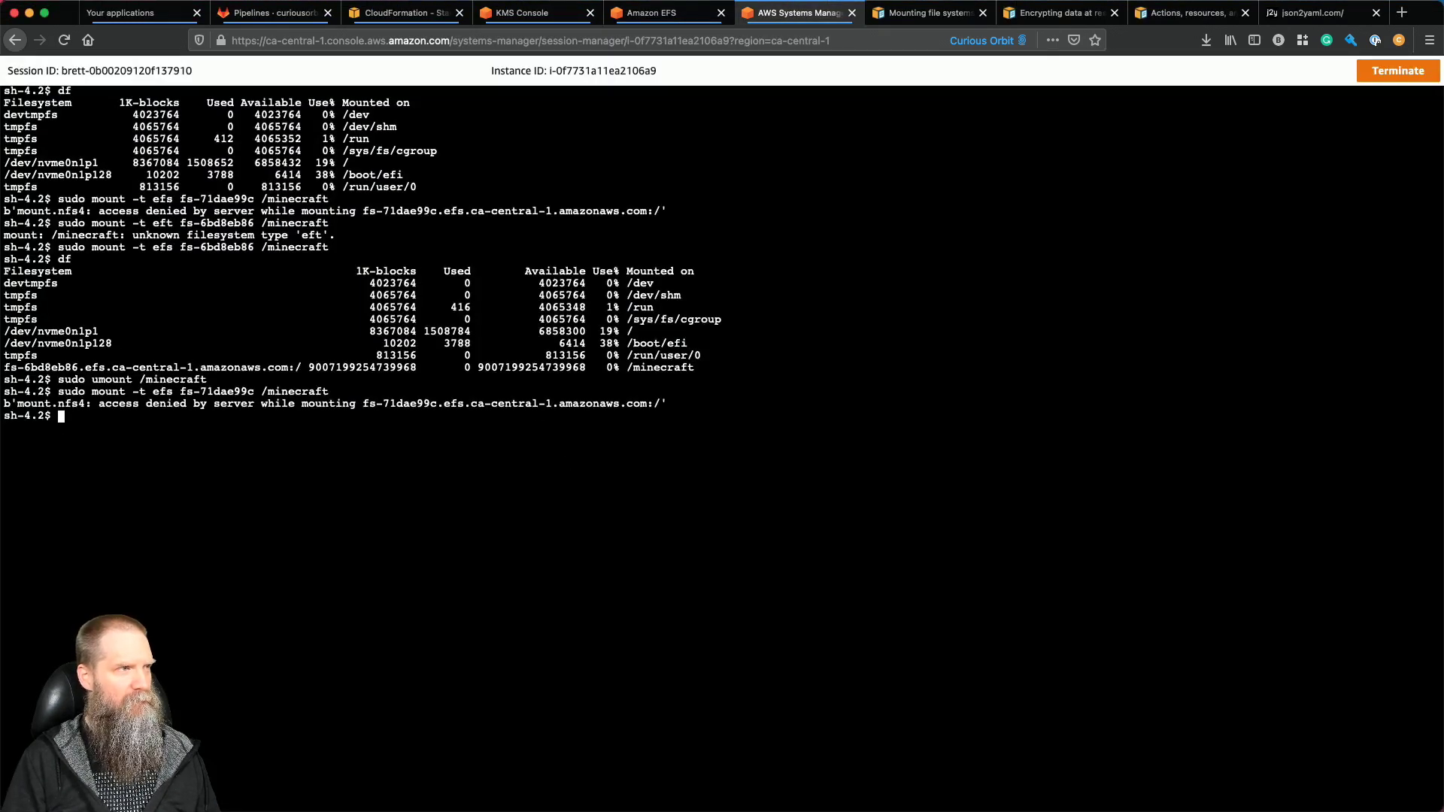
key("Up")
key("Left")
key("Left")
key("Left")
key("Left")
key("Left")
key("Left")
key("Left")
key("Left")
key("Left")
key("Left")
key("Left")
key("Left")
key("Left")
key("Left")
key("Left")
key("Left")
key("Left")
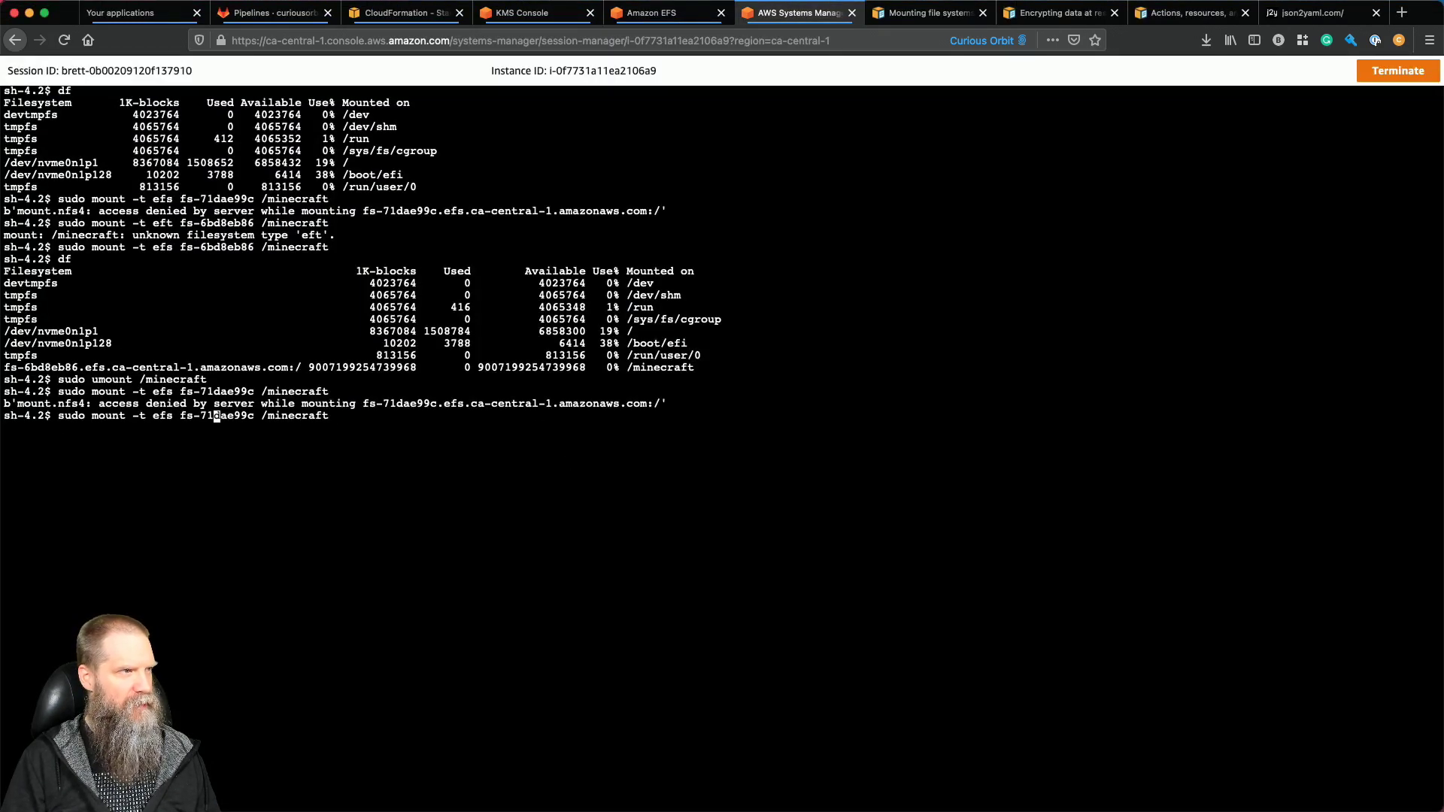
key("Left")
key("Left")
key("Left")
key("Left")
key("Left")
type("-o ")
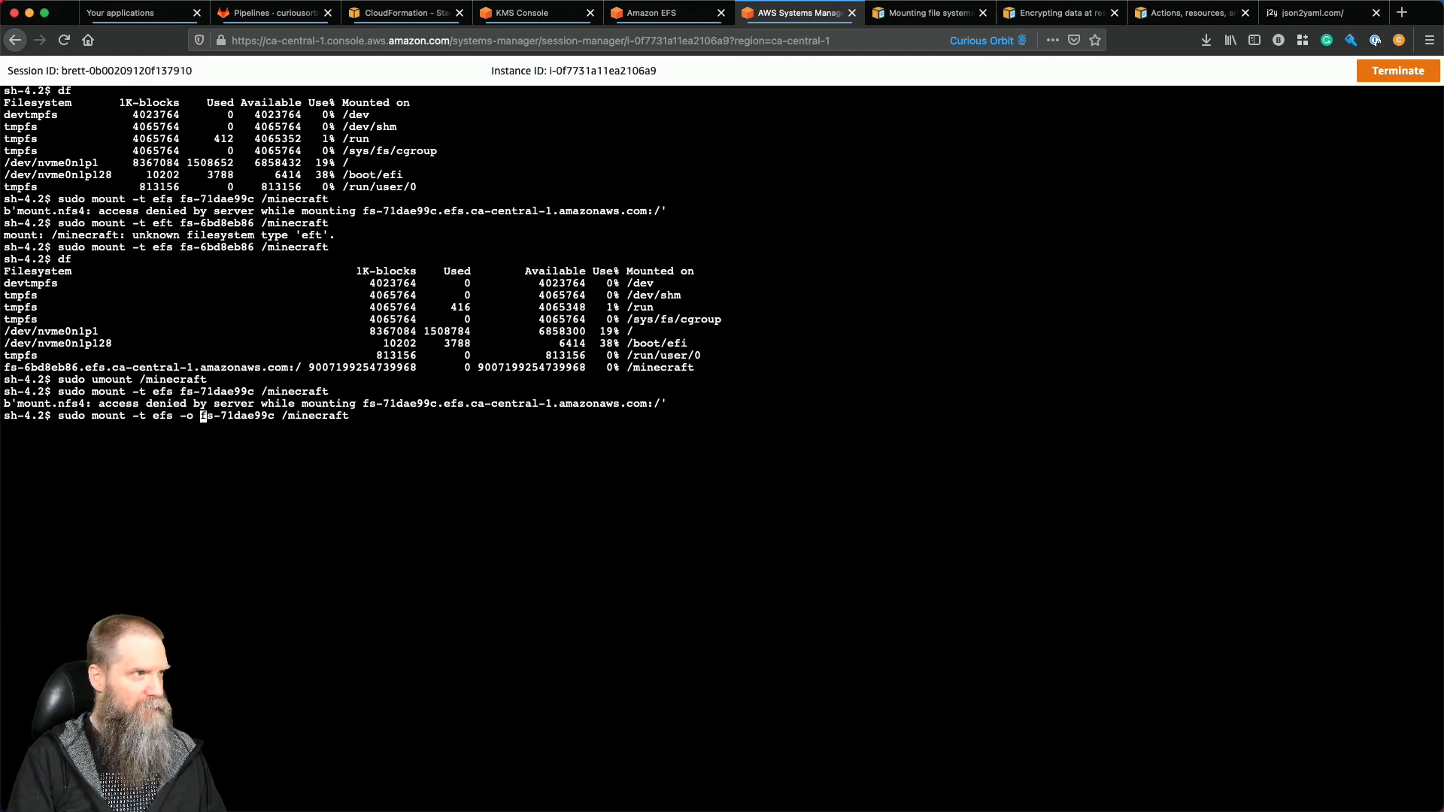
type("tls")
key("Return")
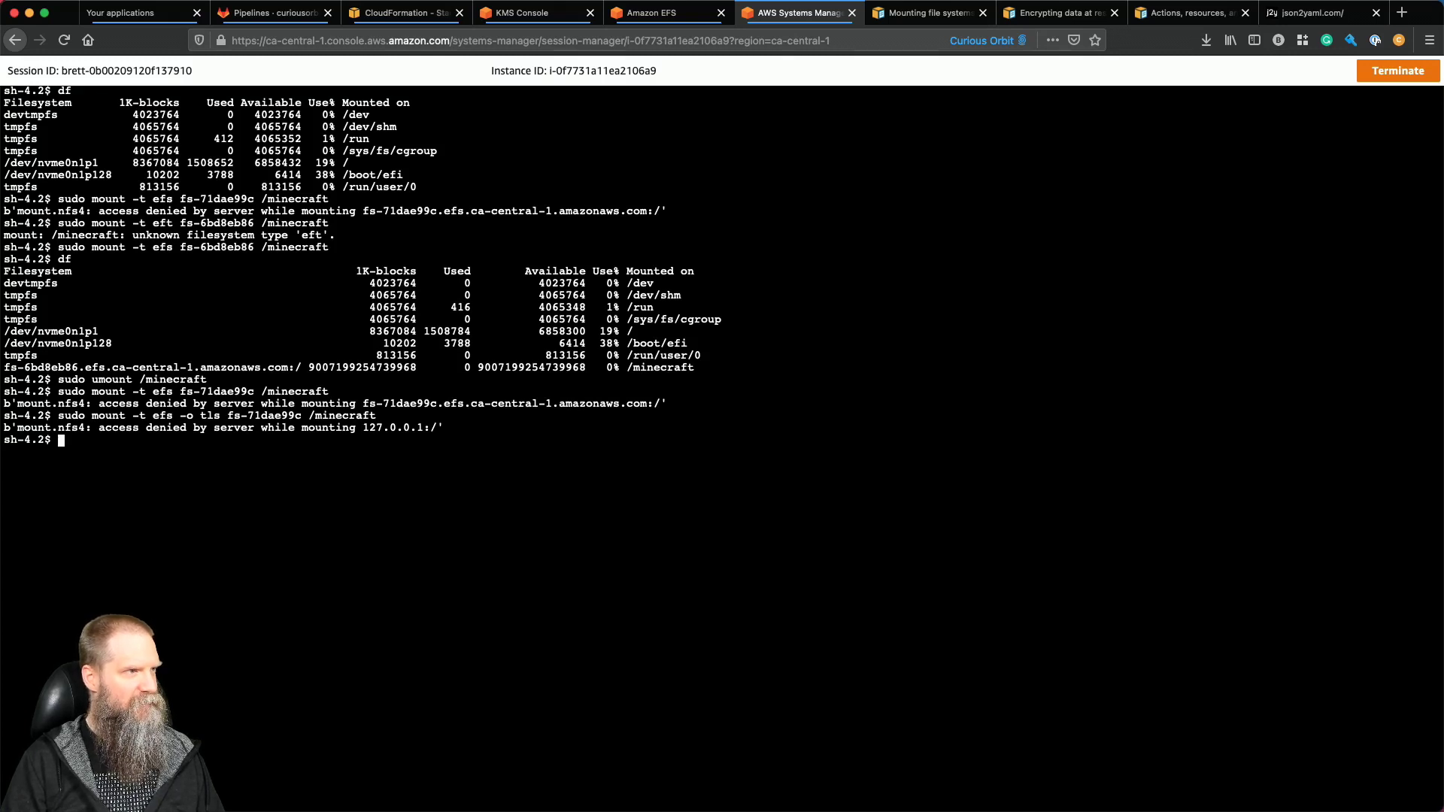
Retry the mount without the TLS option by rerunning sudo mount -t efs fs-71dae99c /minecraft.
key("Up")
key("Up")
key("Return")
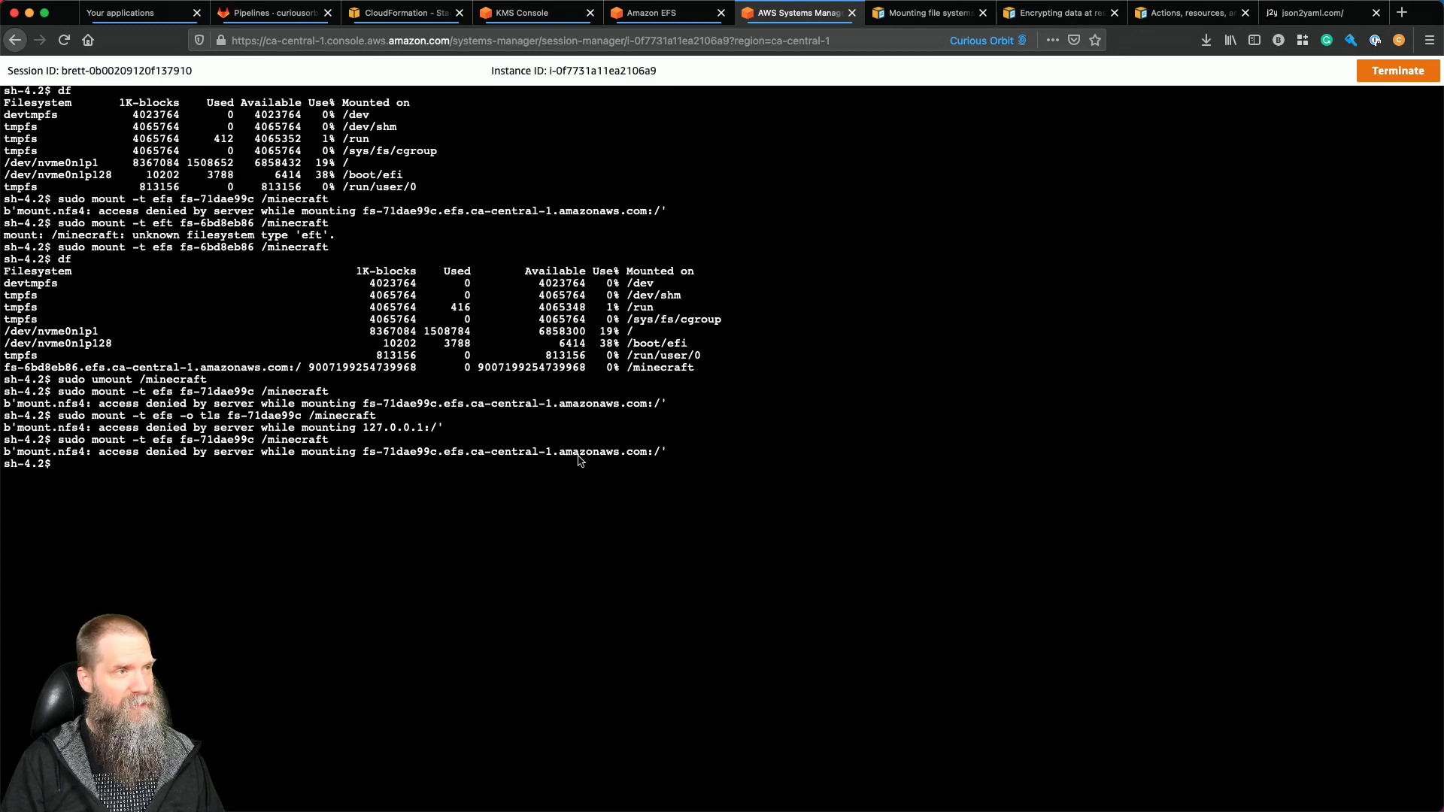
From the CloudFormation page, search the AWS services for trails and open the CloudTrail dashboard.
left_click(397, 18)
left_click(397, 70)
type("trails")
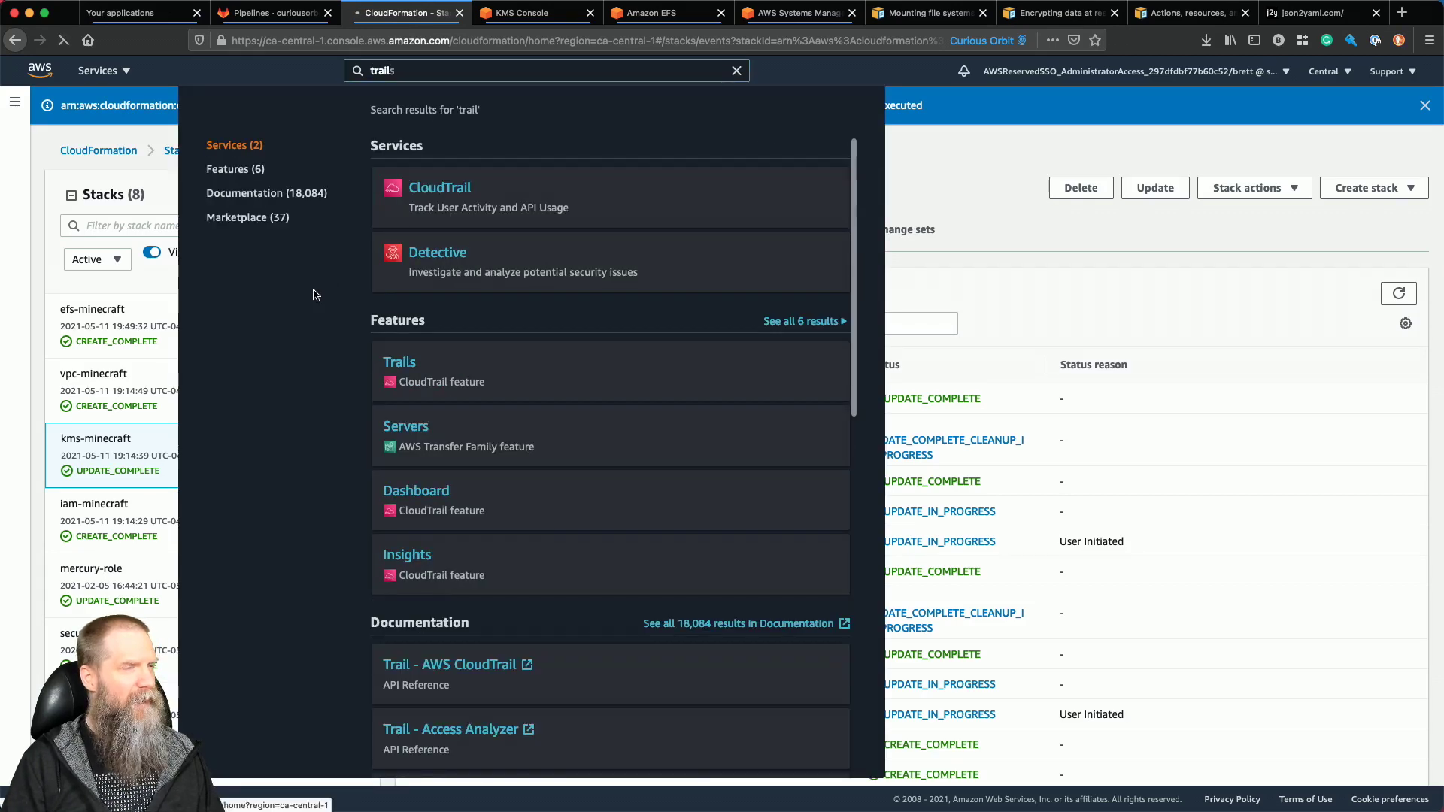
key("Return")
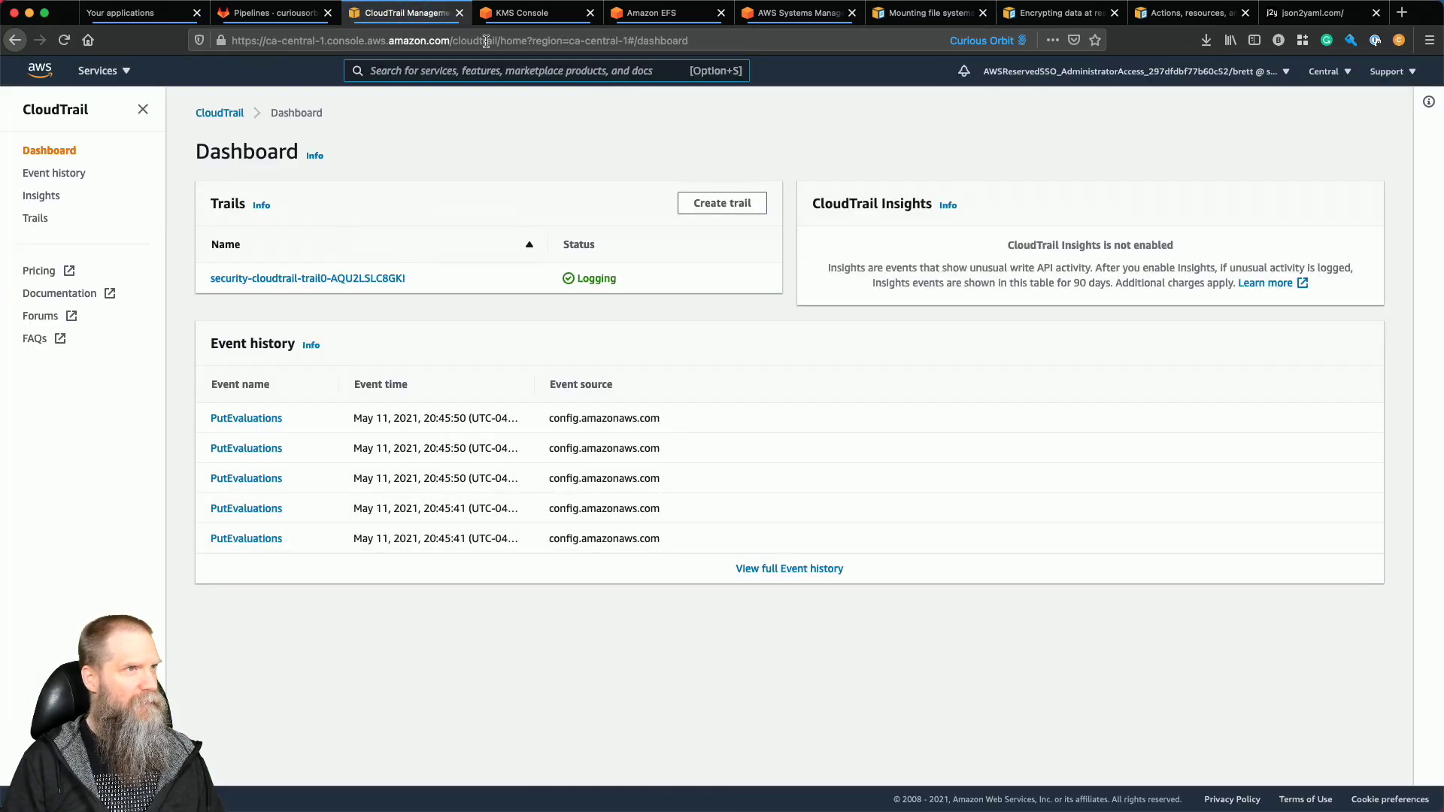
Open the minecraft customer managed key in KMS and examine the principals and actions its key policy allows.
left_click(520, 13)
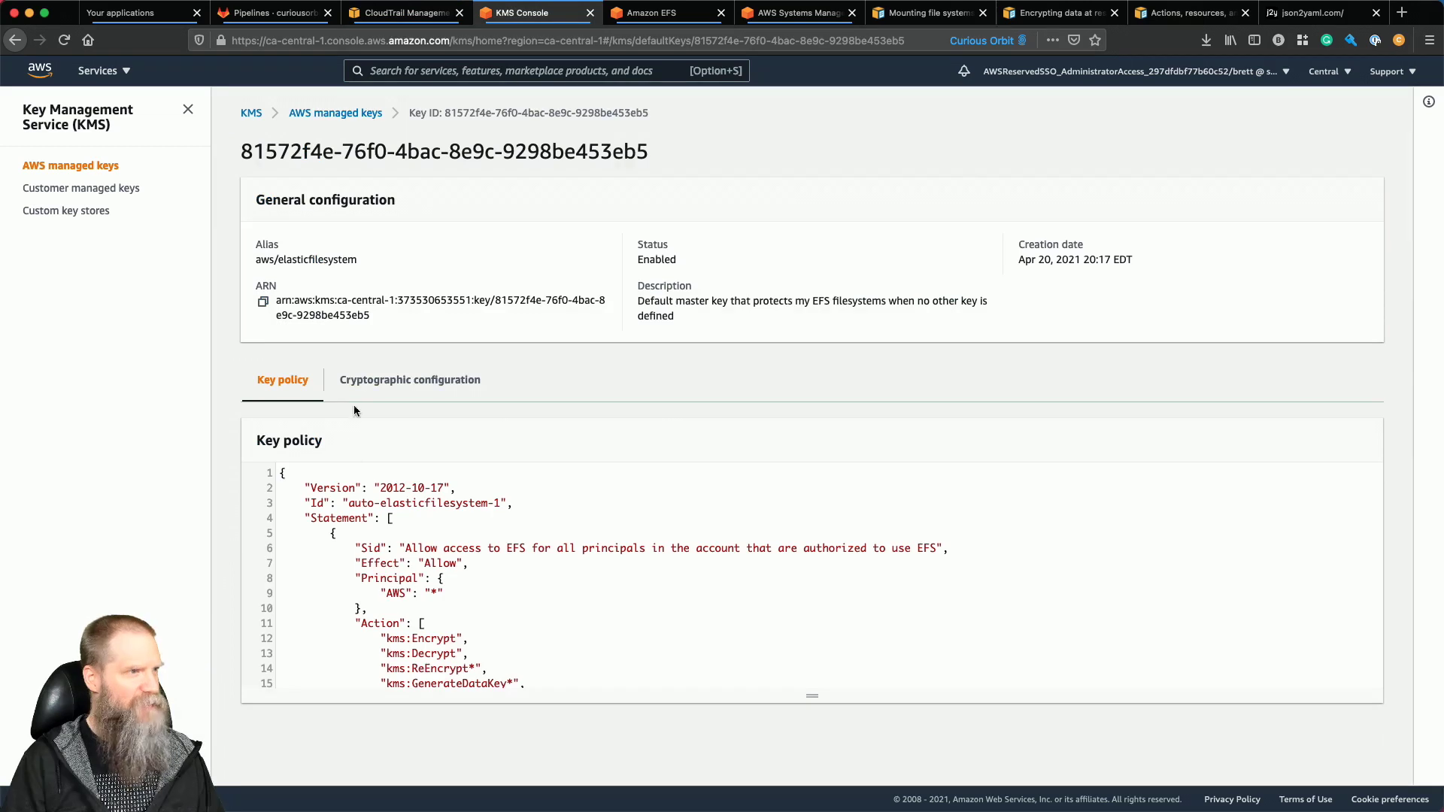
left_click(79, 188)
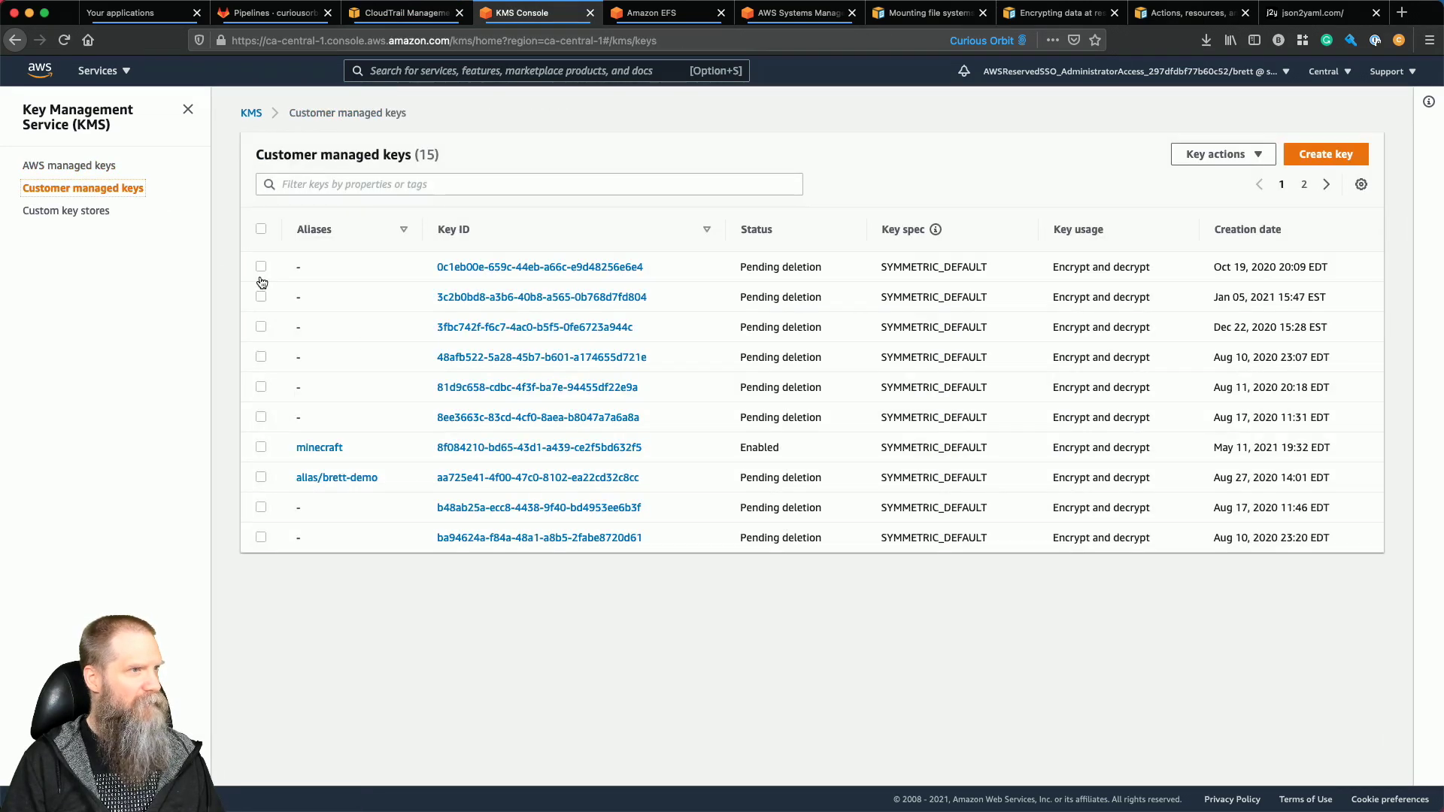
left_click(331, 449)
scroll(698, 506, "down", 3)
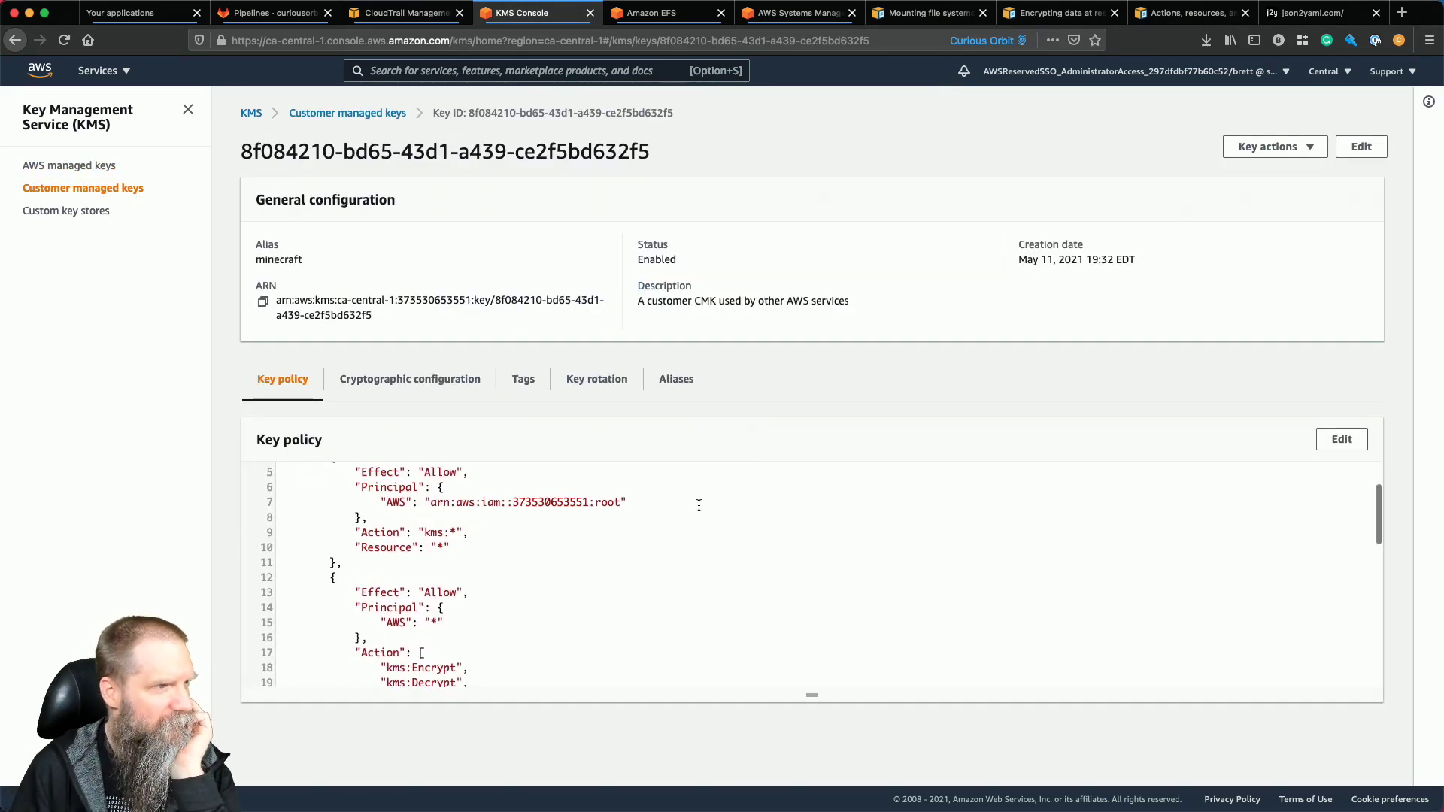
scroll(365, 648, "down", 1)
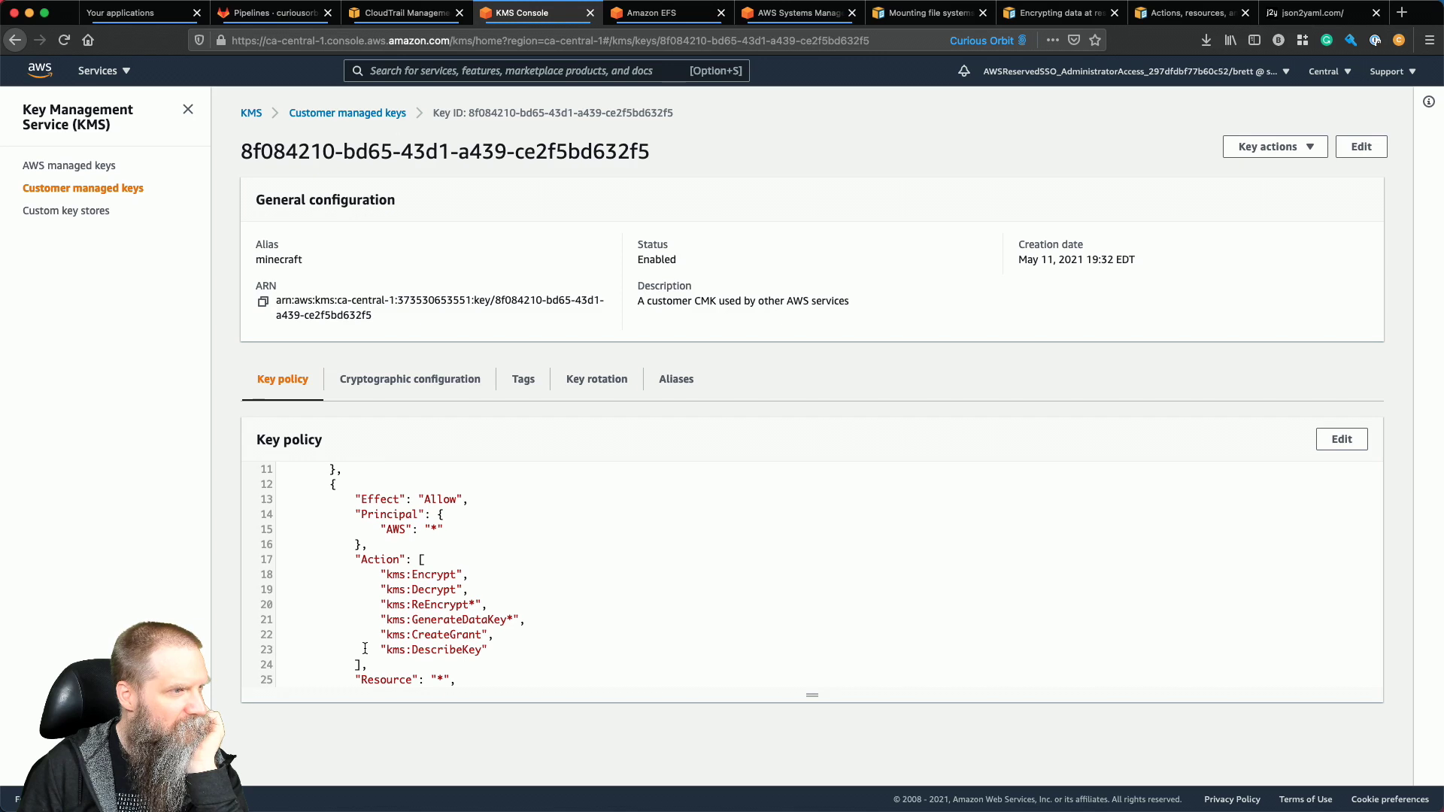
scroll(365, 648, "down", 1)
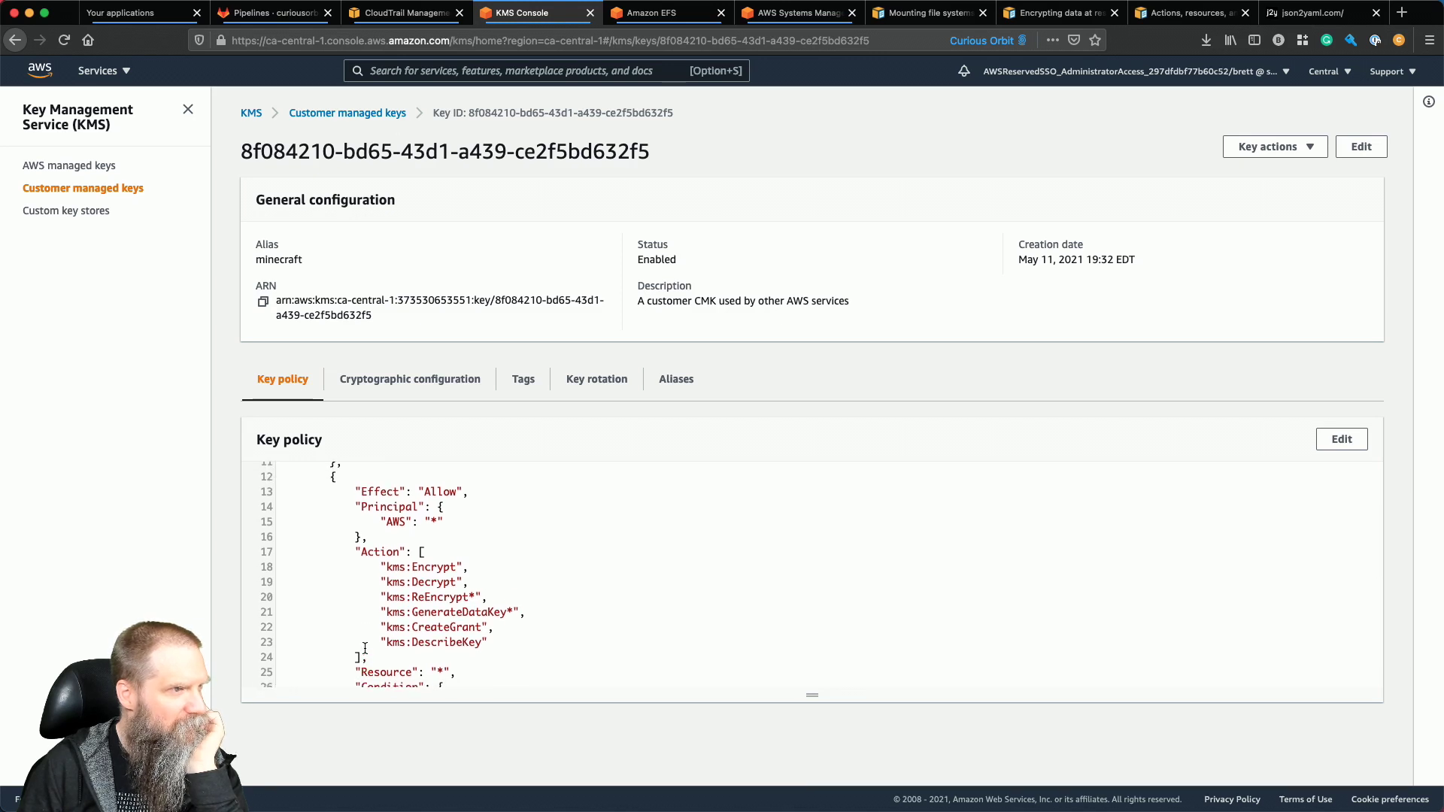
scroll(365, 648, "up", 1)
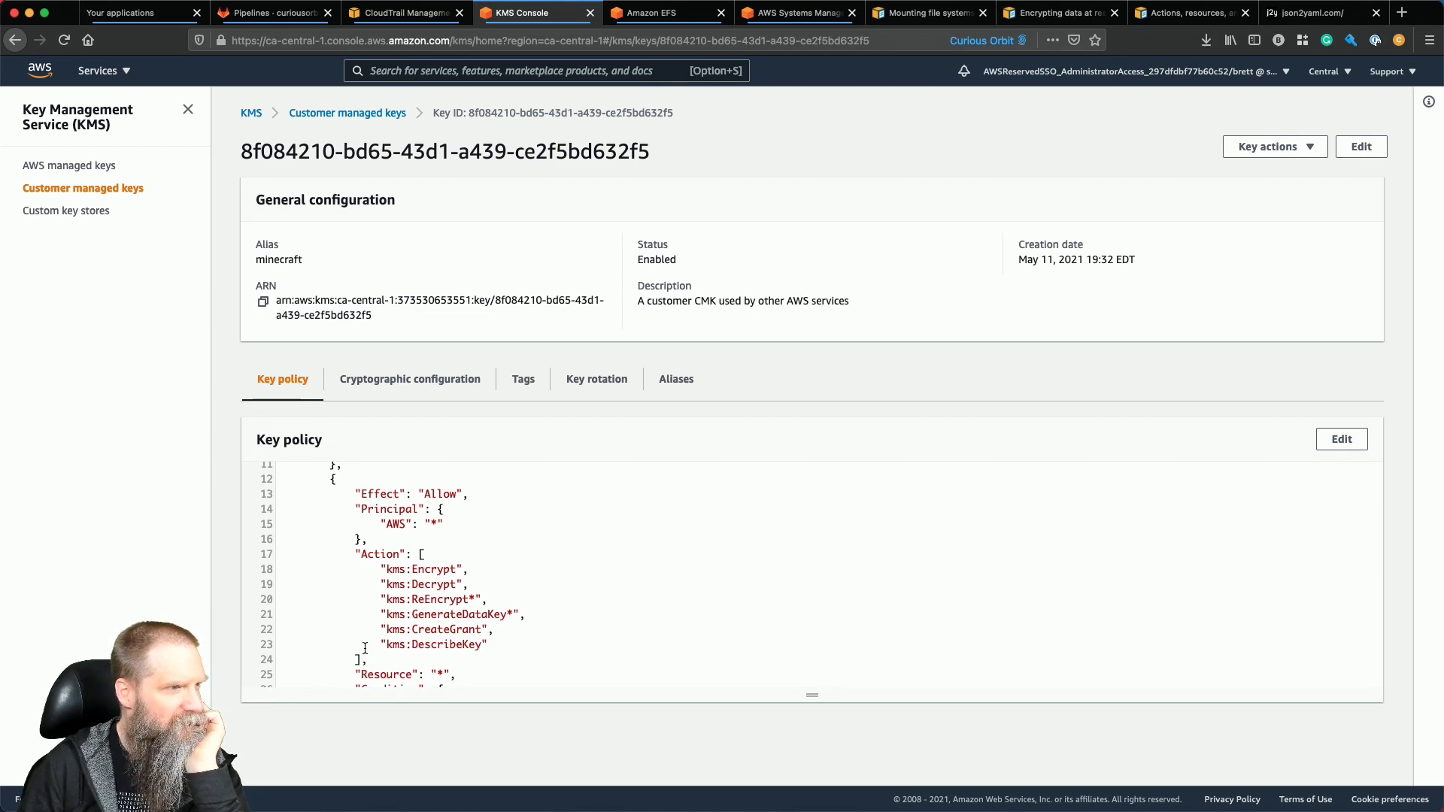
Open the AWS managed key aws/elasticfilesystem and examine its key policy's principals, actions and the CallerAccount and ViaService conditions.
left_click(107, 164)
left_click(307, 412)
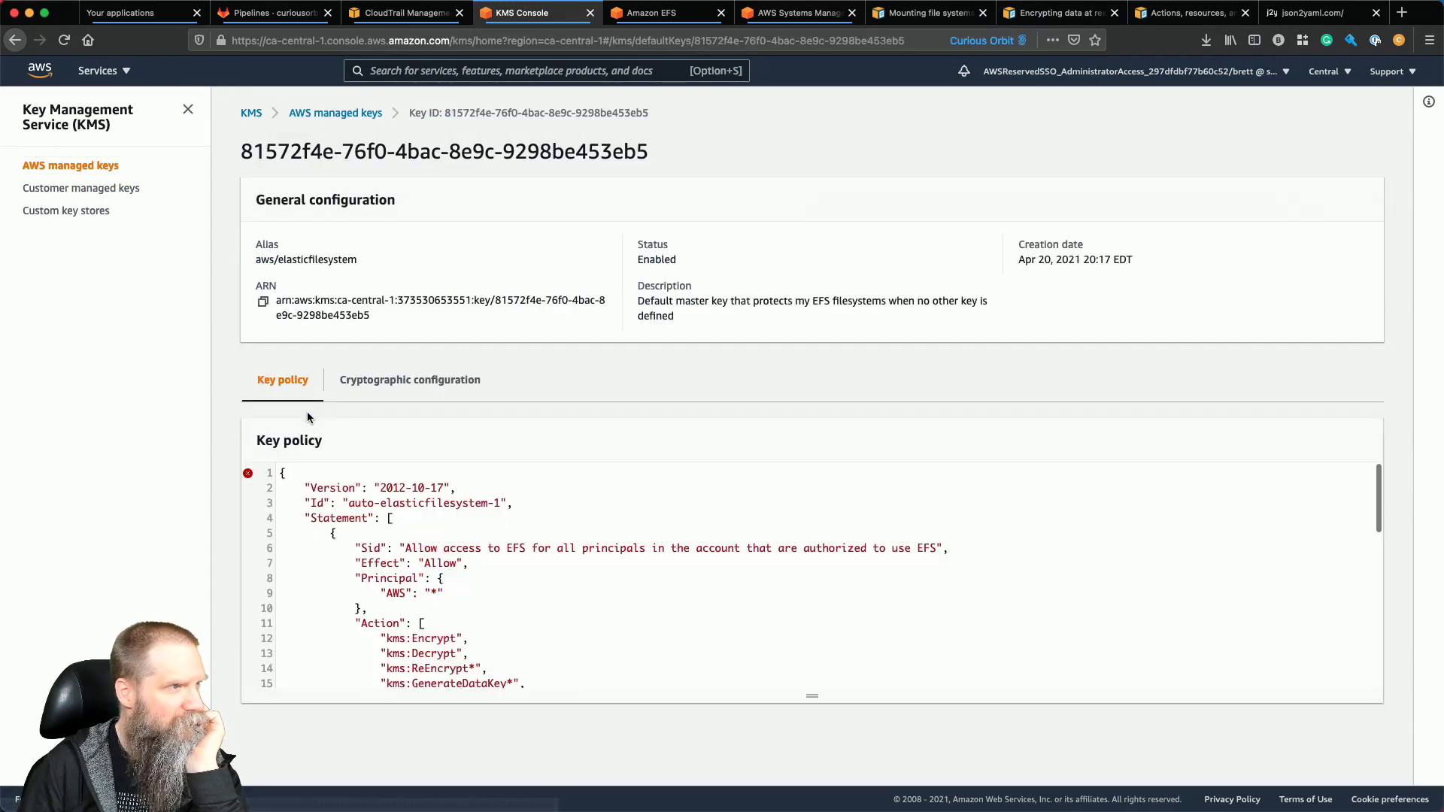
scroll(449, 546, "down", 1)
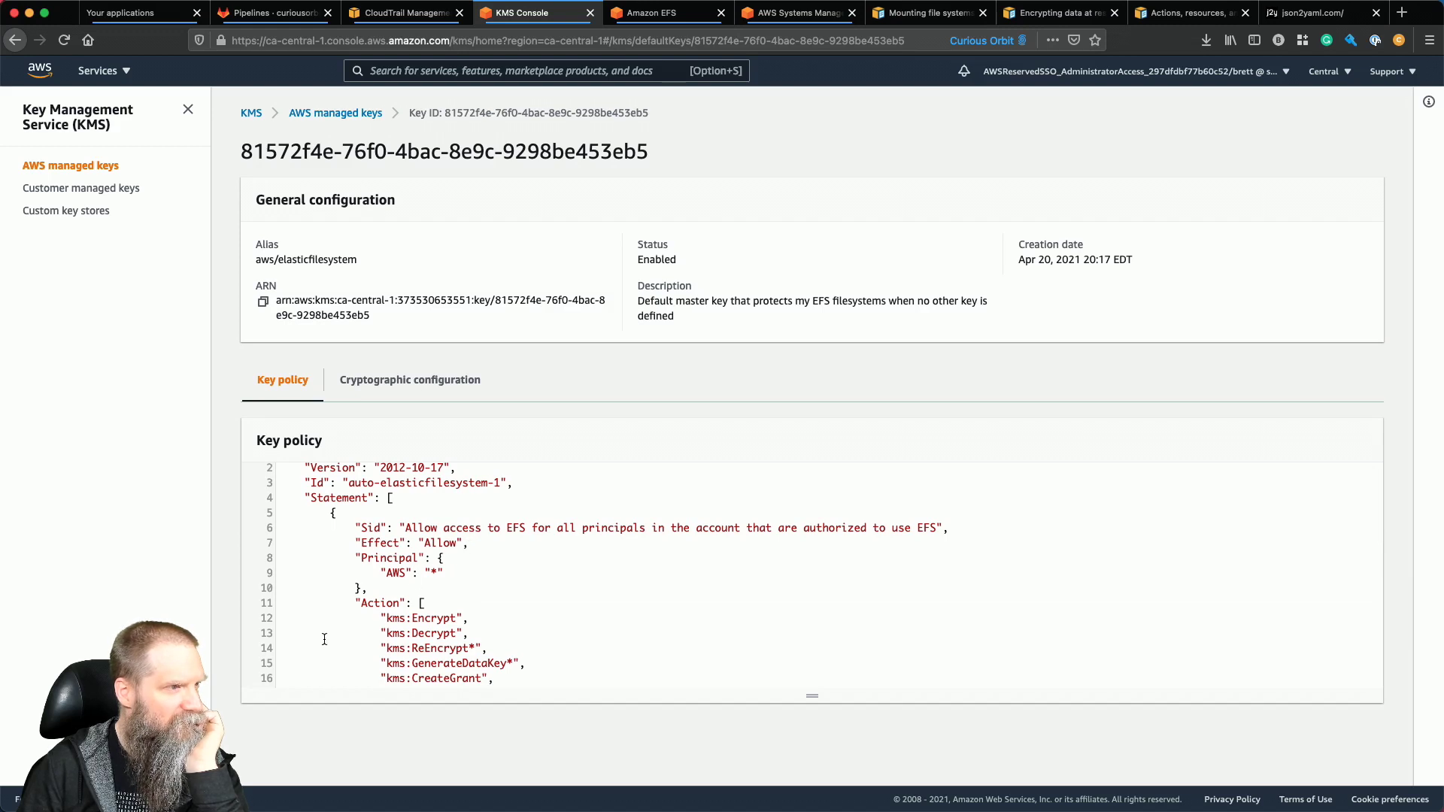
scroll(324, 639, "down", 4)
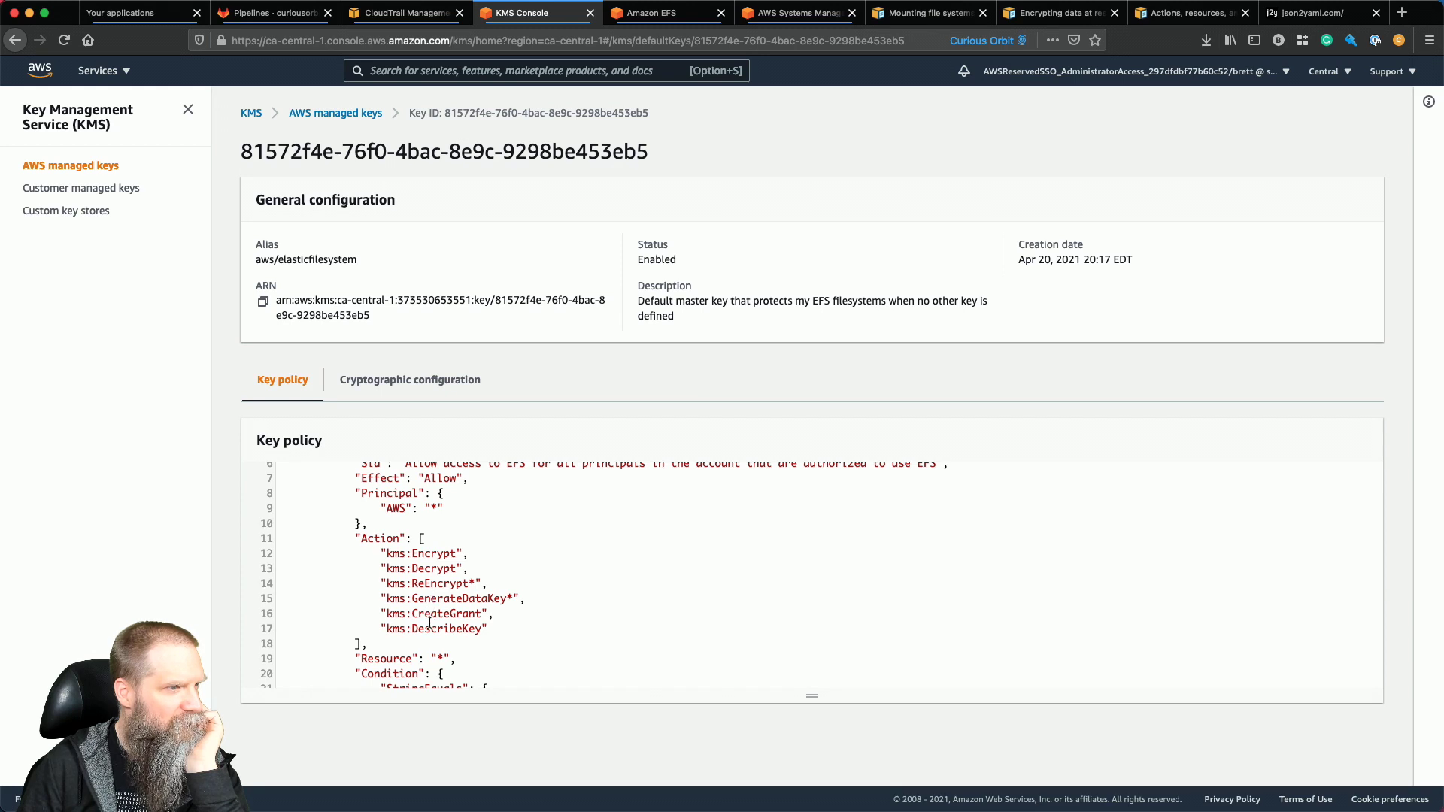
scroll(318, 613, "down", 3)
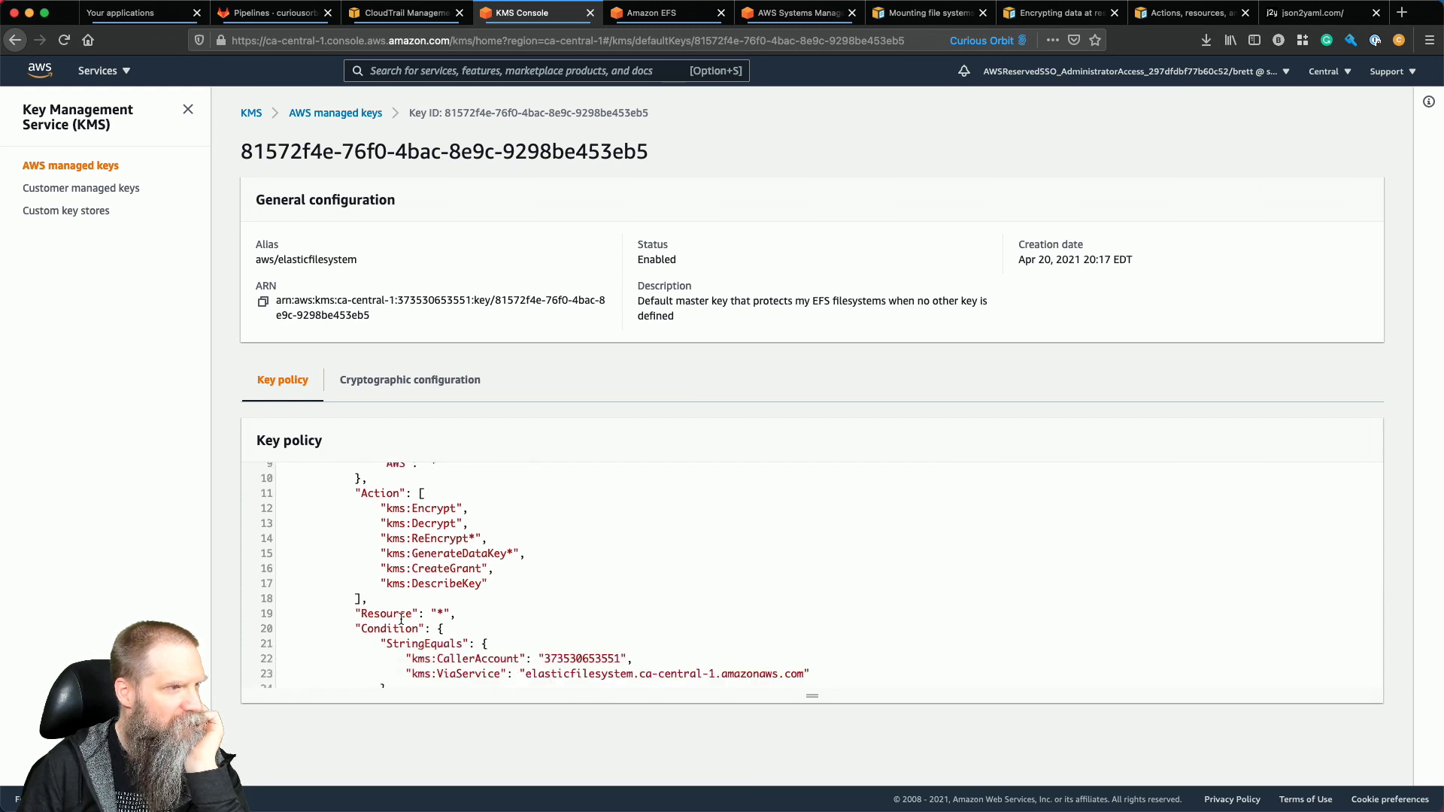
scroll(384, 639, "down", 1)
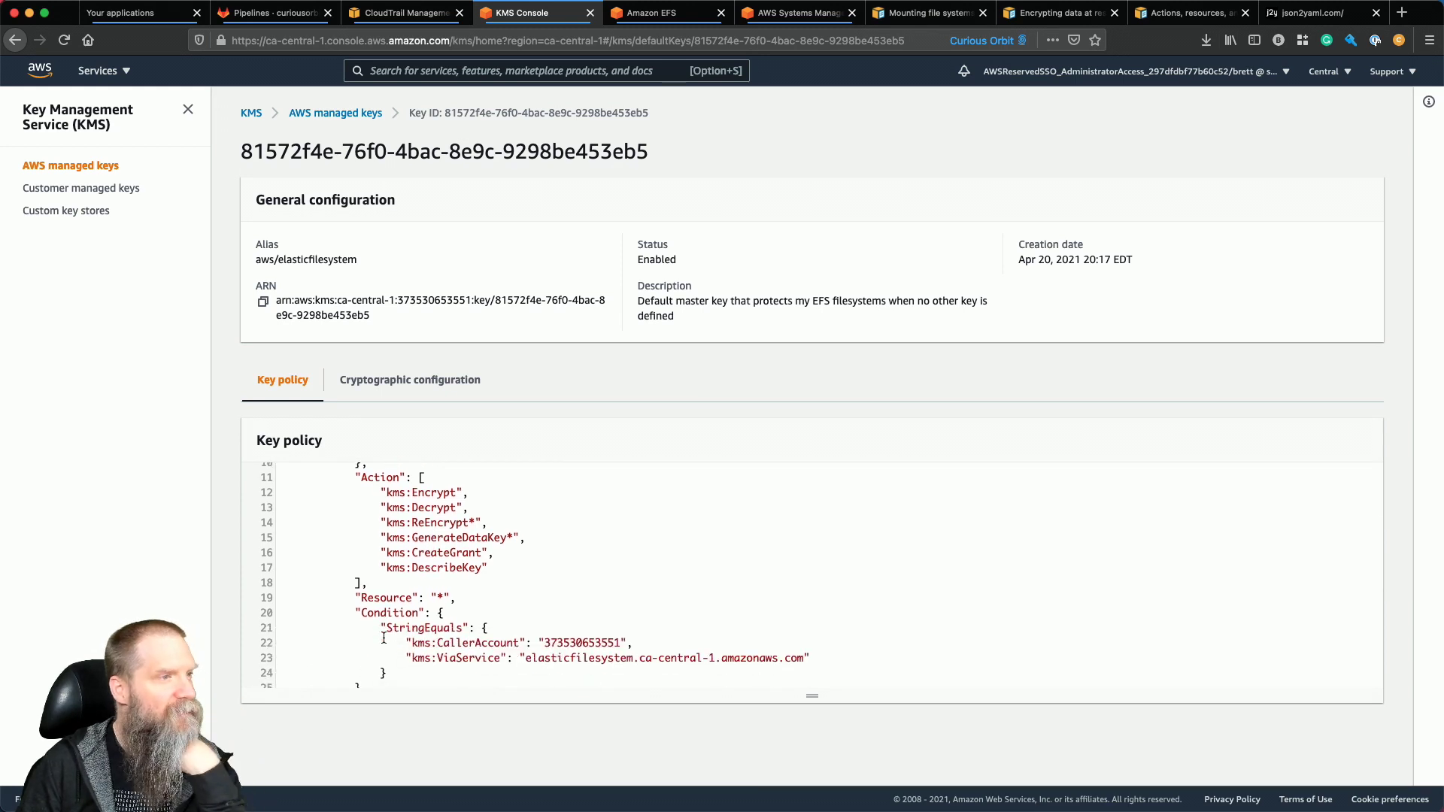
left_click_drag(456, 643, 659, 647)
left_click_drag(481, 658, 827, 662)
scroll(526, 563, "up", 2)
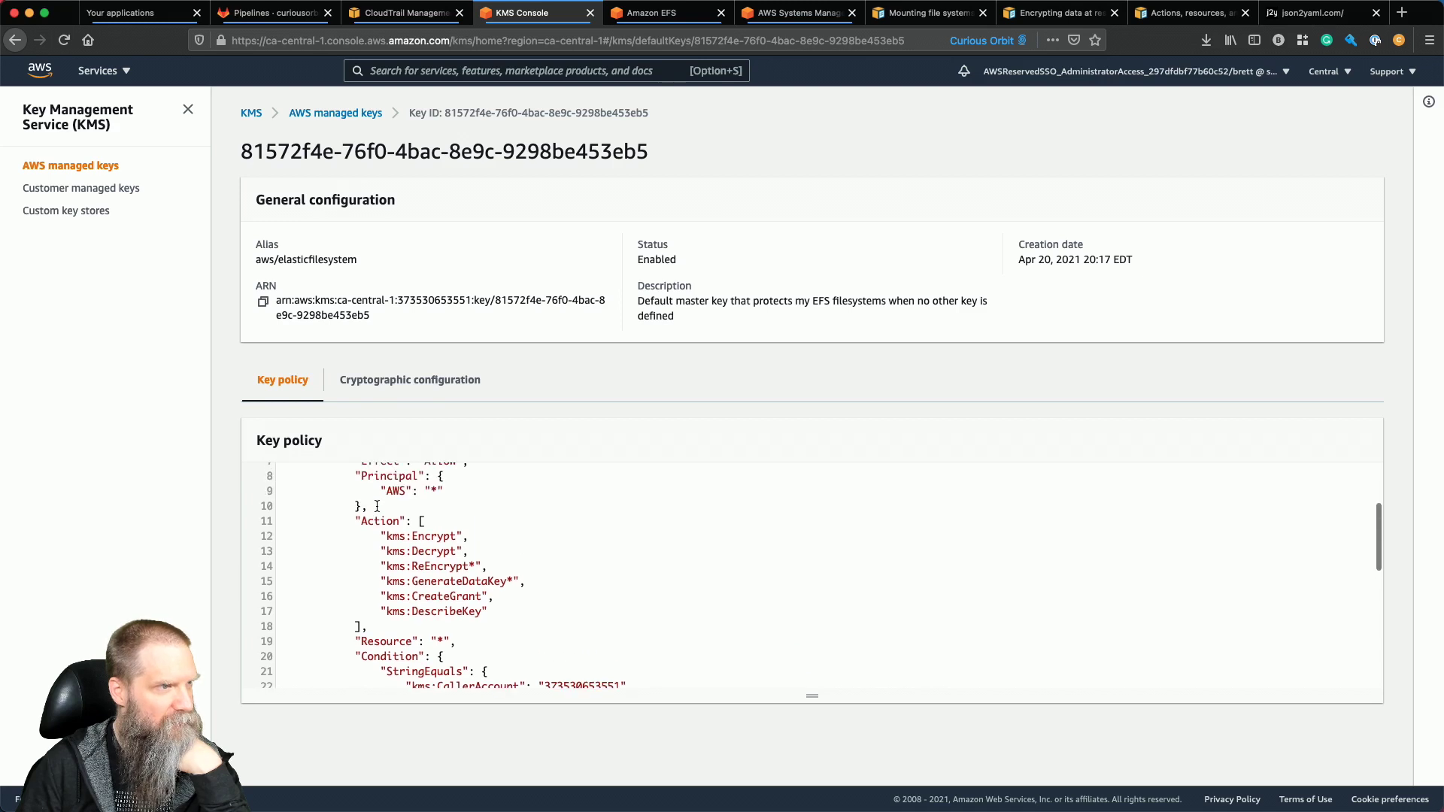
scroll(376, 506, "down", 5)
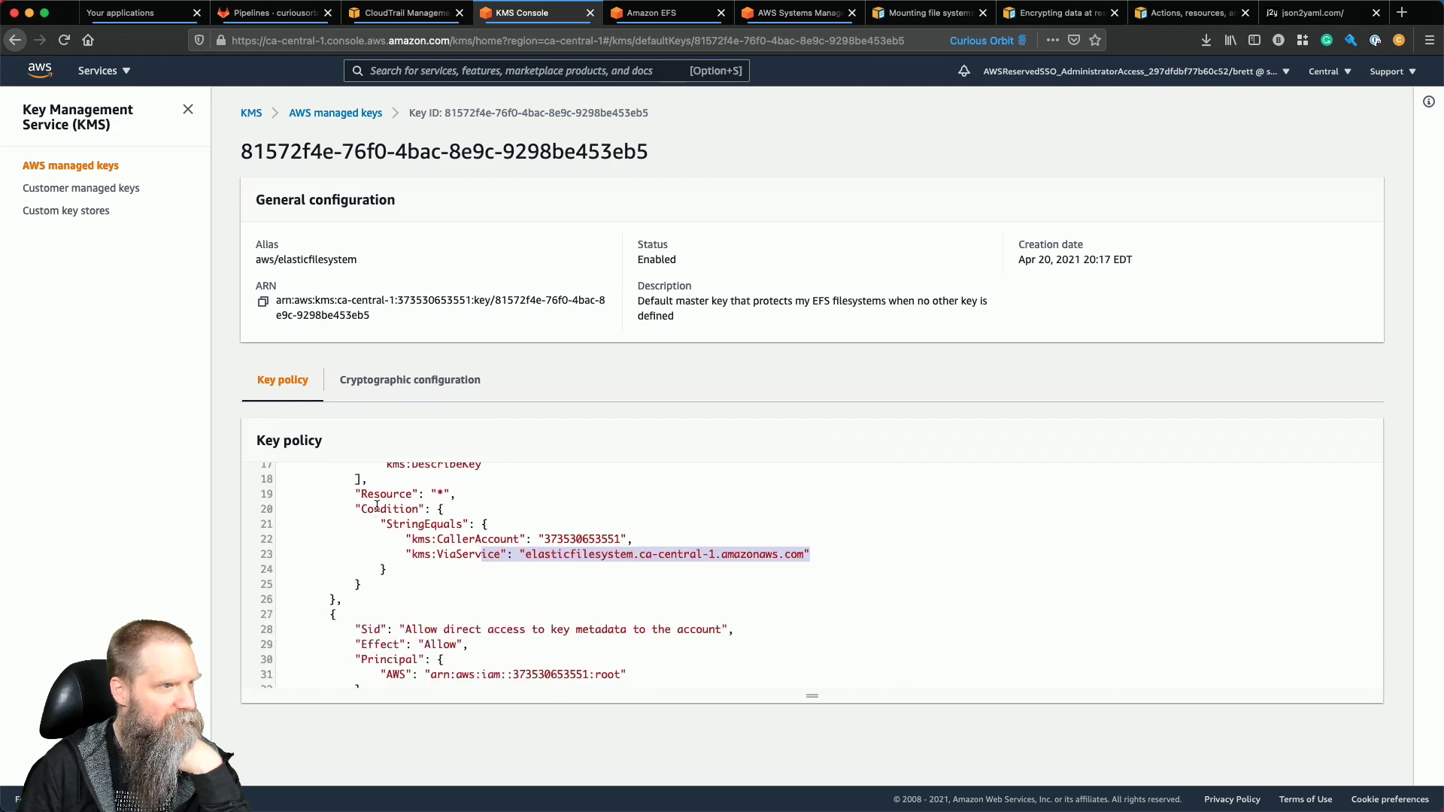
Reopen the minecraft customer managed key and compare its policy's allowed actions and ViaService and CallerAccount conditions with the AWS managed key's.
left_click(81, 188)
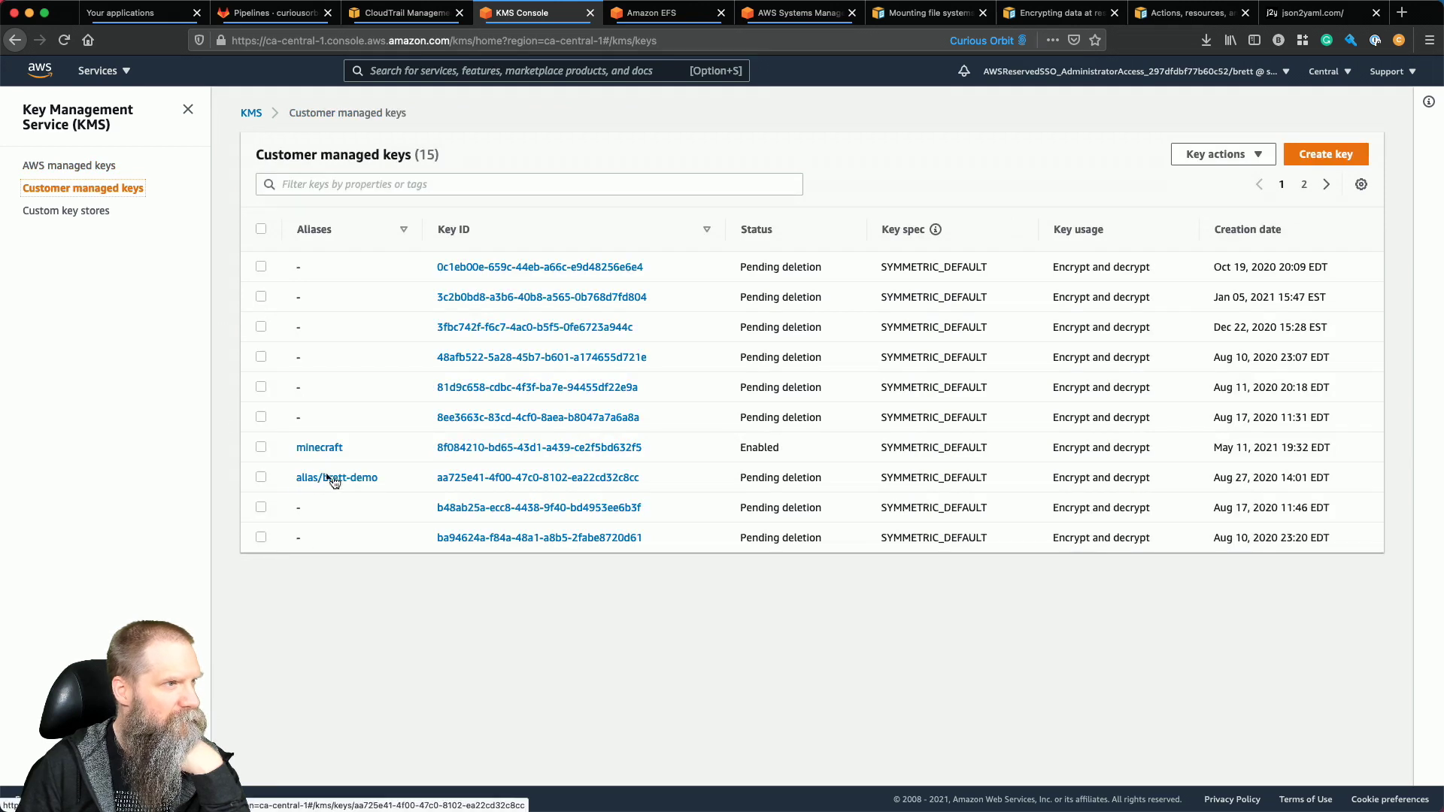
left_click(319, 447)
scroll(389, 578, "down", 5)
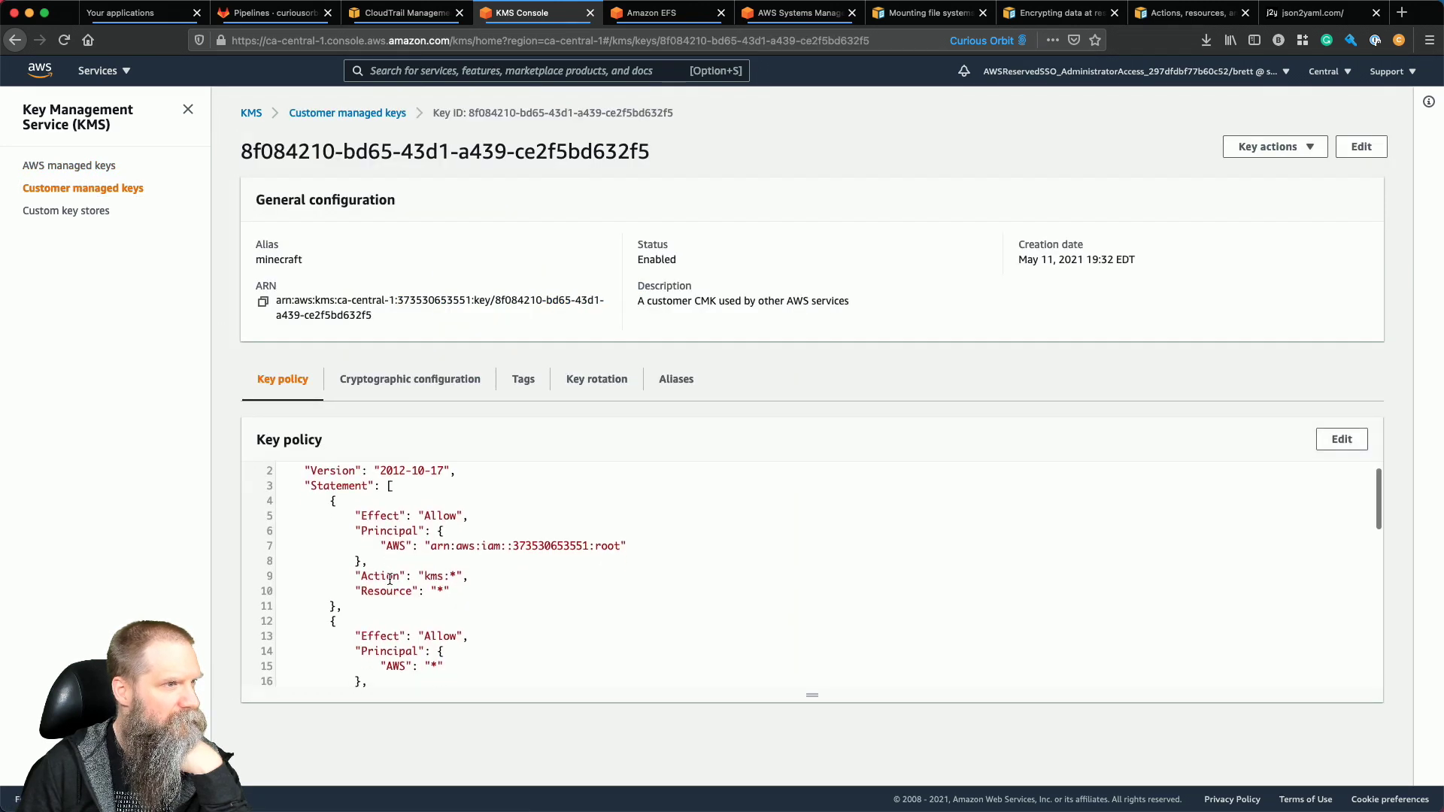
scroll(389, 579, "down", 5)
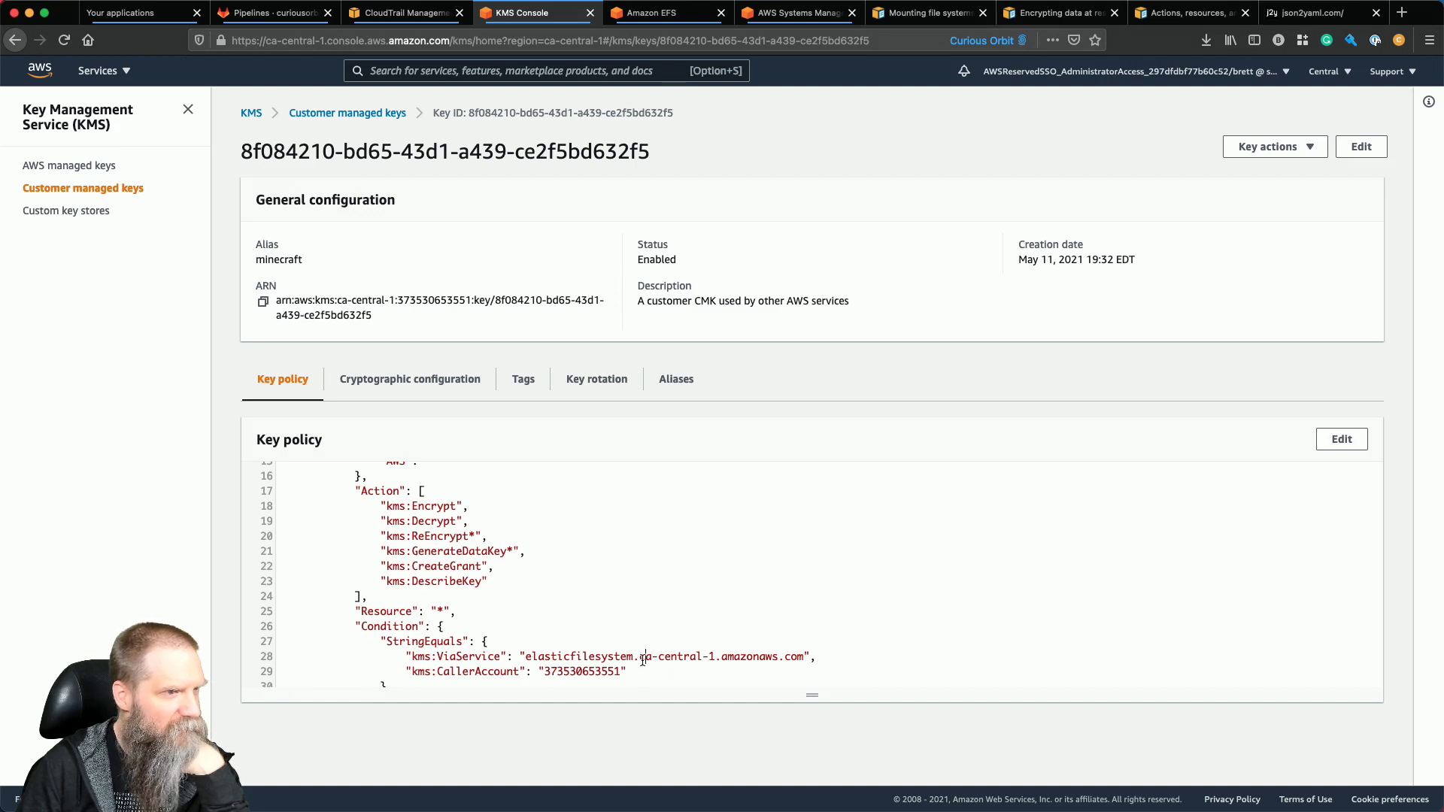
left_click_drag(638, 659, 699, 659)
left_click_drag(570, 672, 599, 673)
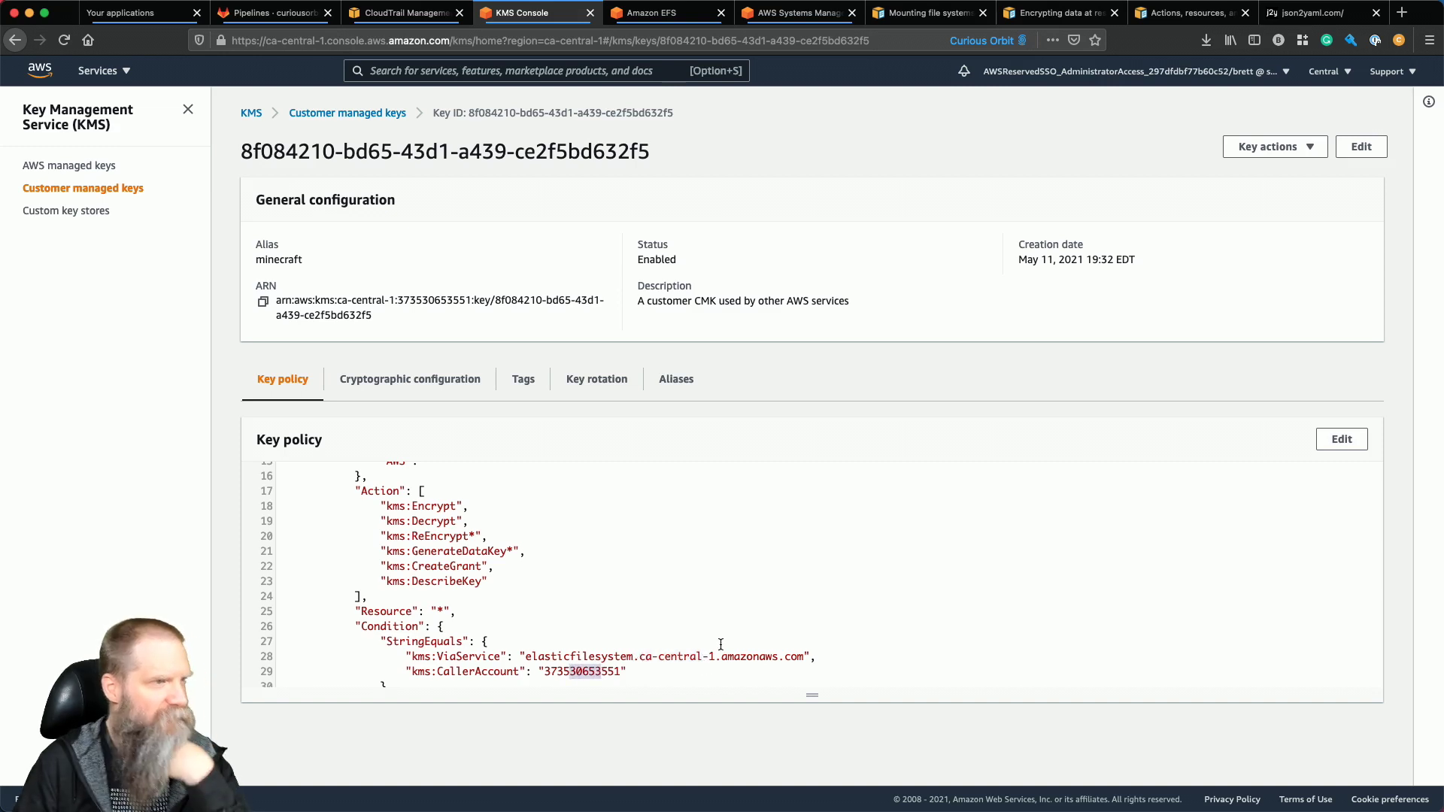
scroll(720, 644, "down", 1)
scroll(720, 644, "down", 5)
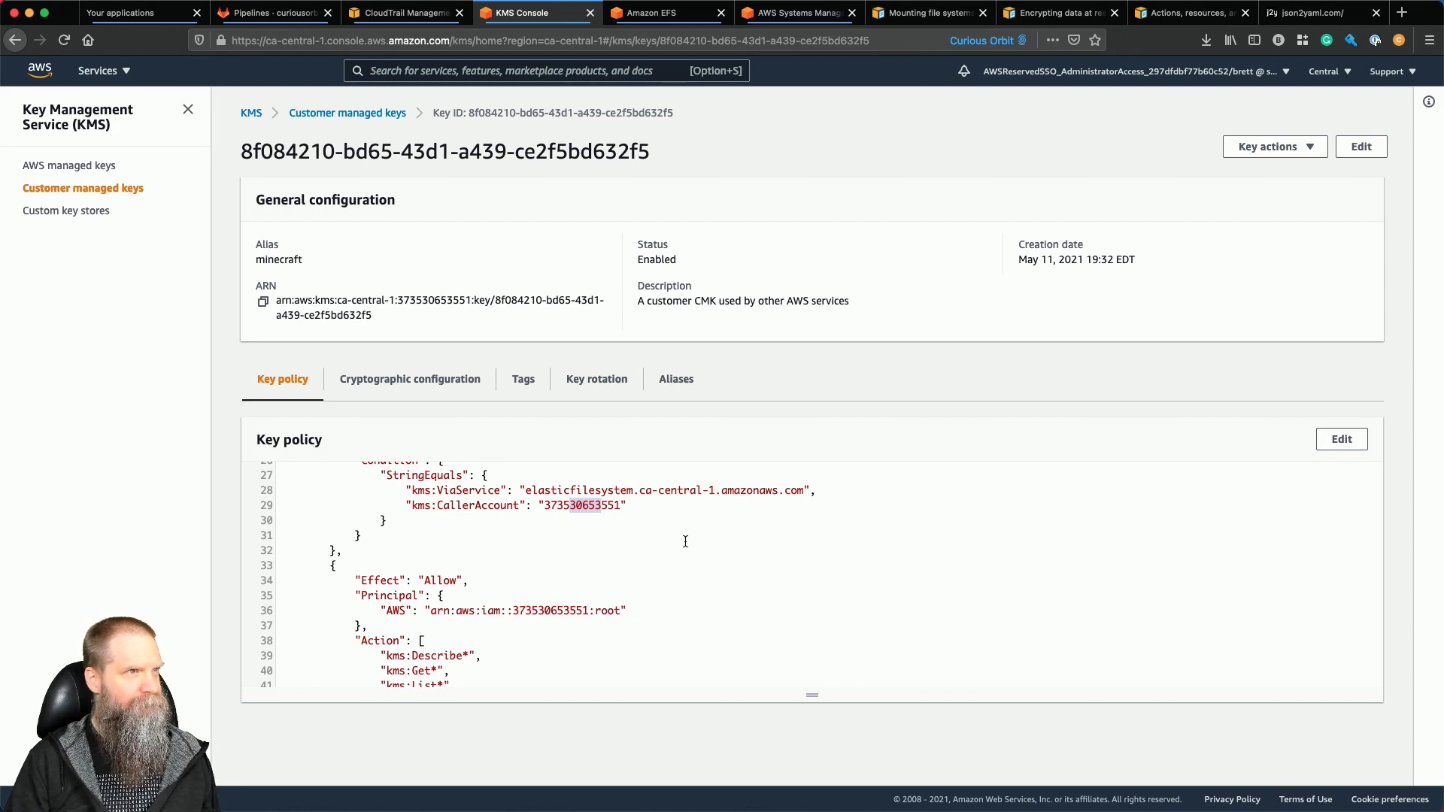
Return to the Session Manager terminal and rerun sudo mount -t efs fs-71dae99c /minecraft.
left_click(653, 20)
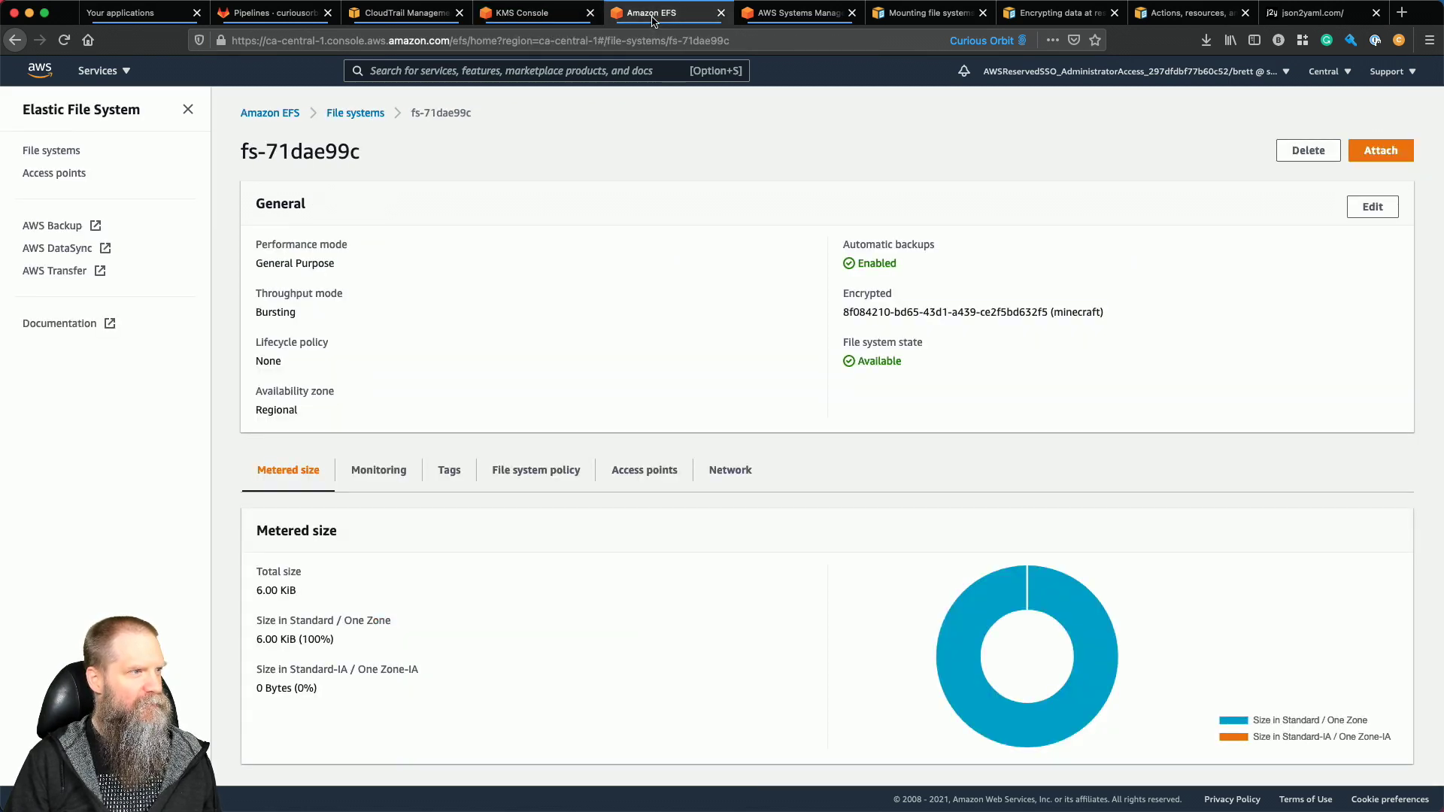
left_click(811, 13)
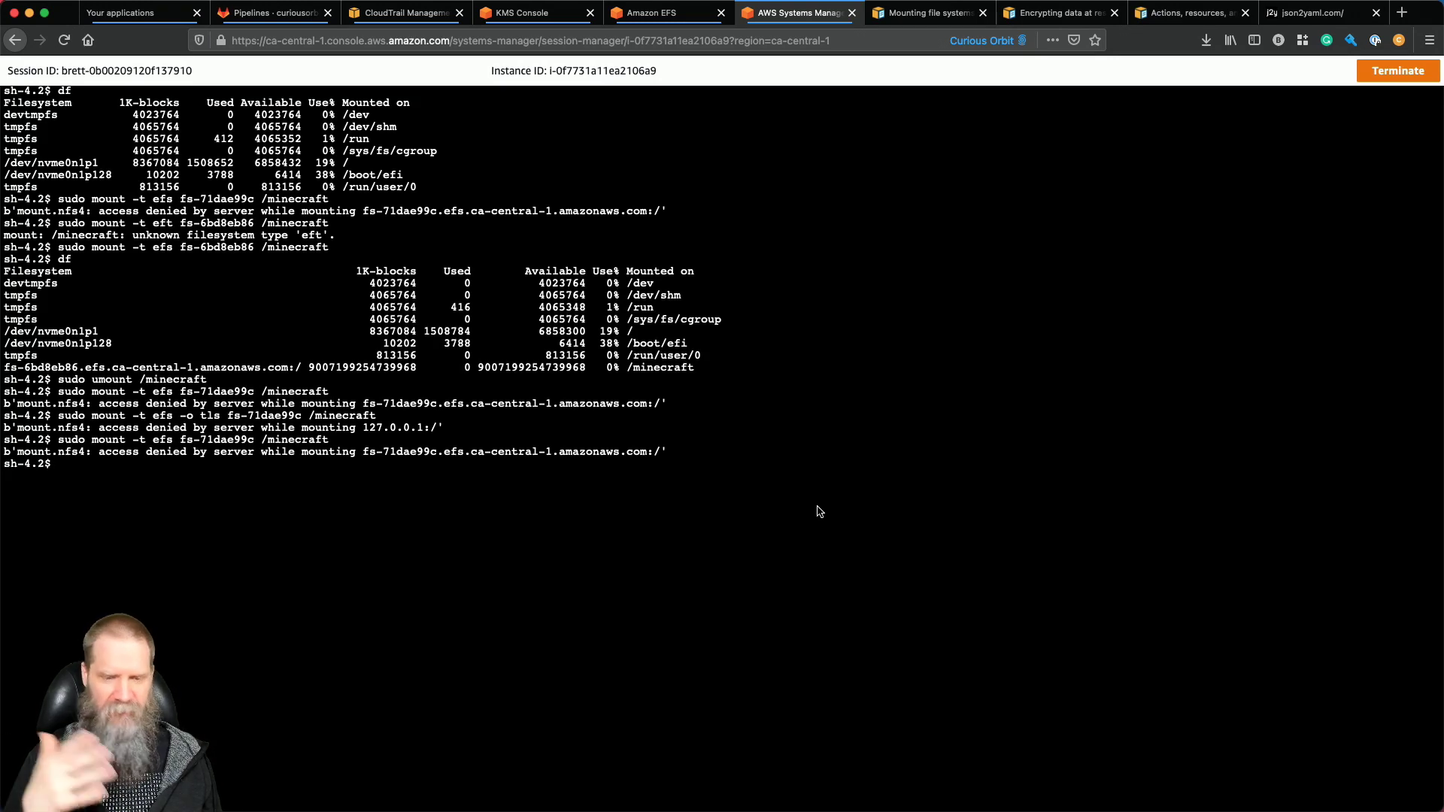
key("Up")
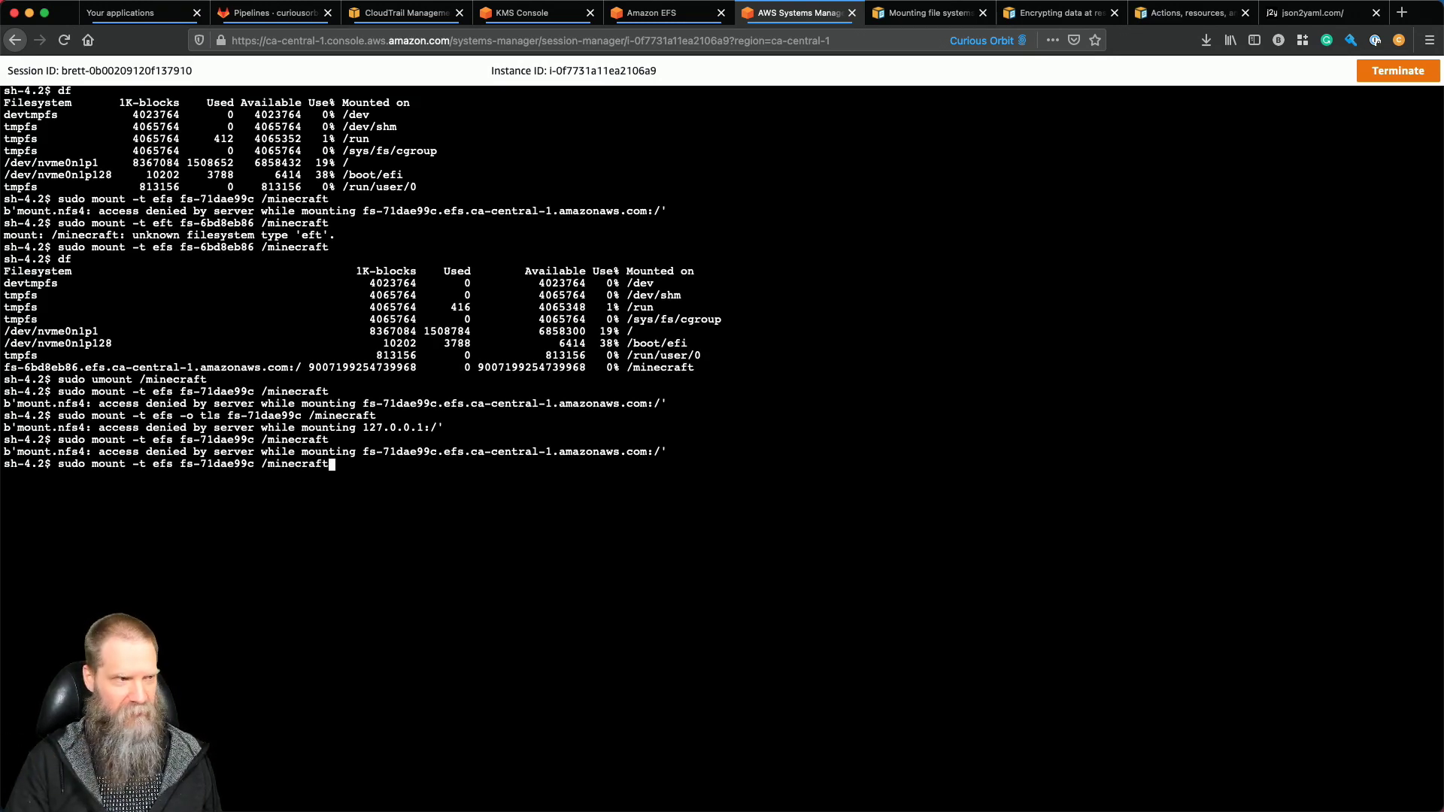
key("Return")
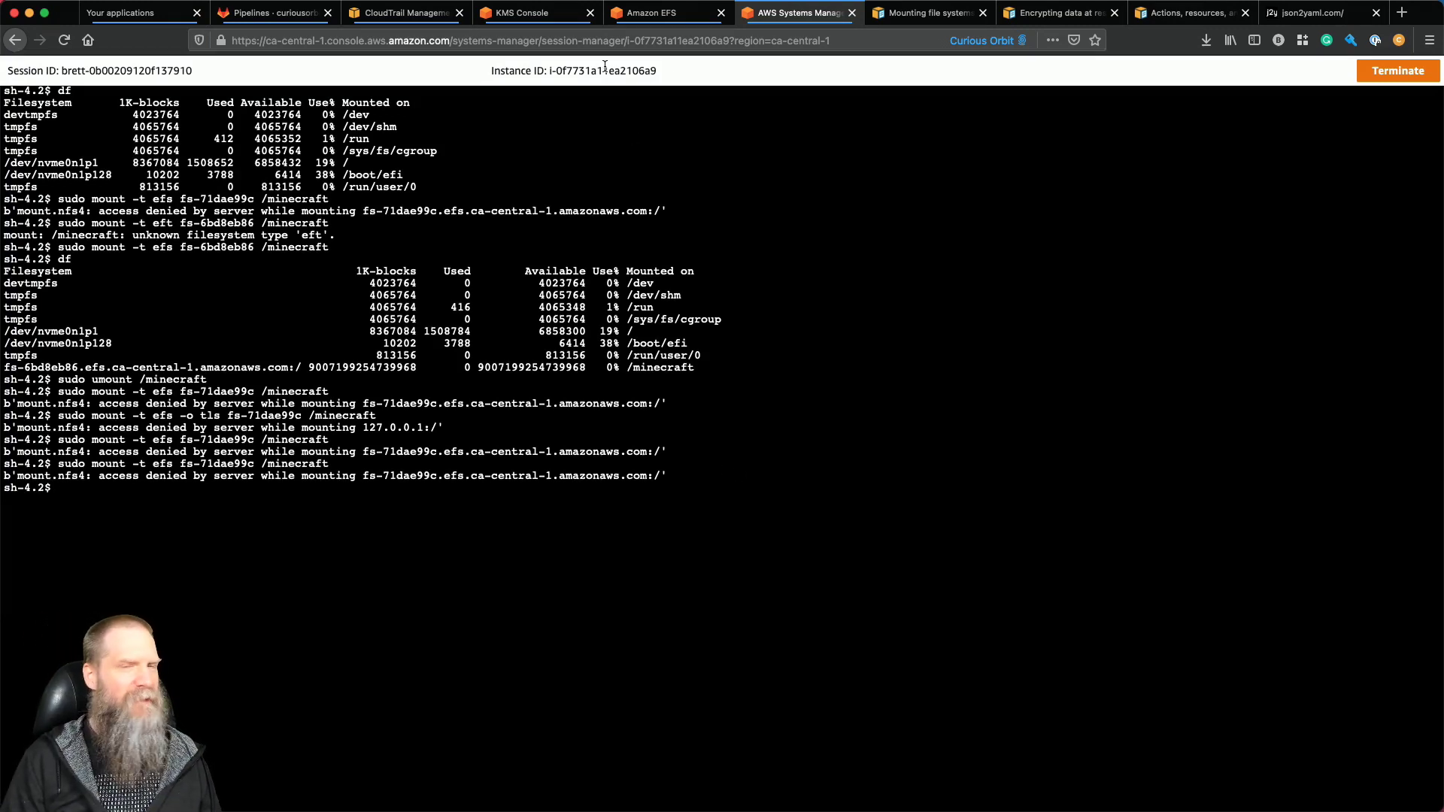
Edit the minecraft key's policy in KMS, adding "kms:ListAliases" after "kms:DescribeKey" in the second statement's actions.
left_click(539, 15)
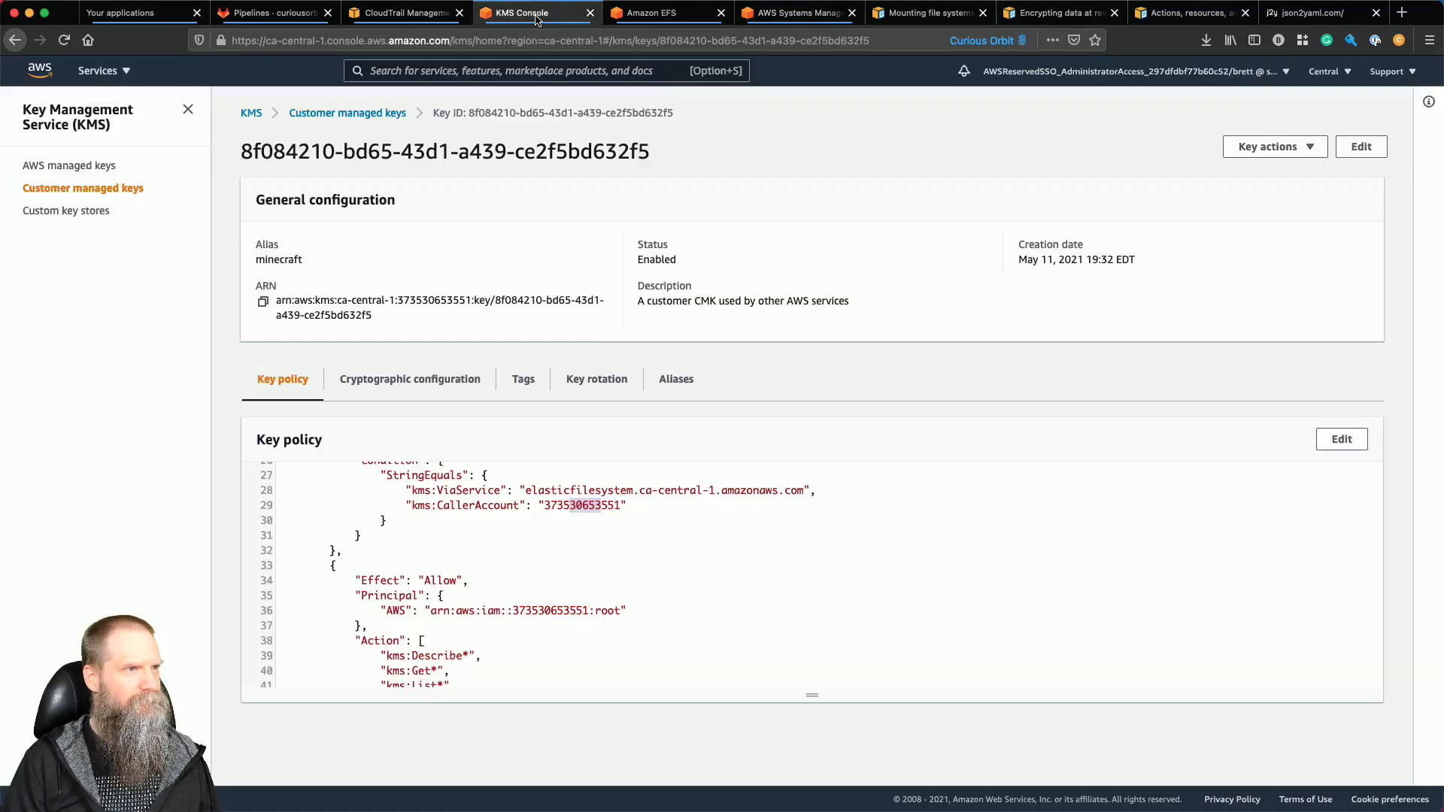
scroll(472, 613, "down", 2)
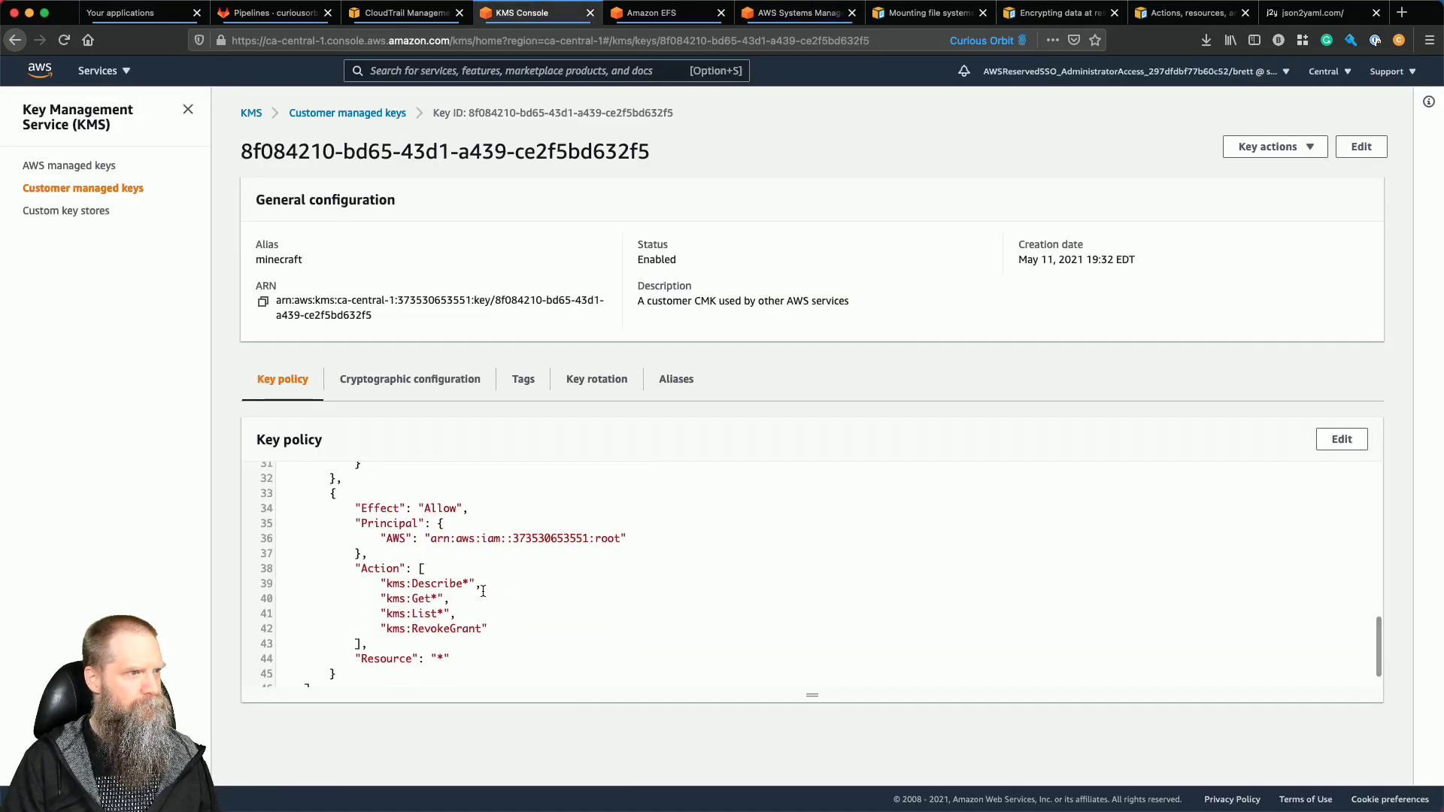
scroll(483, 591, "up", 5)
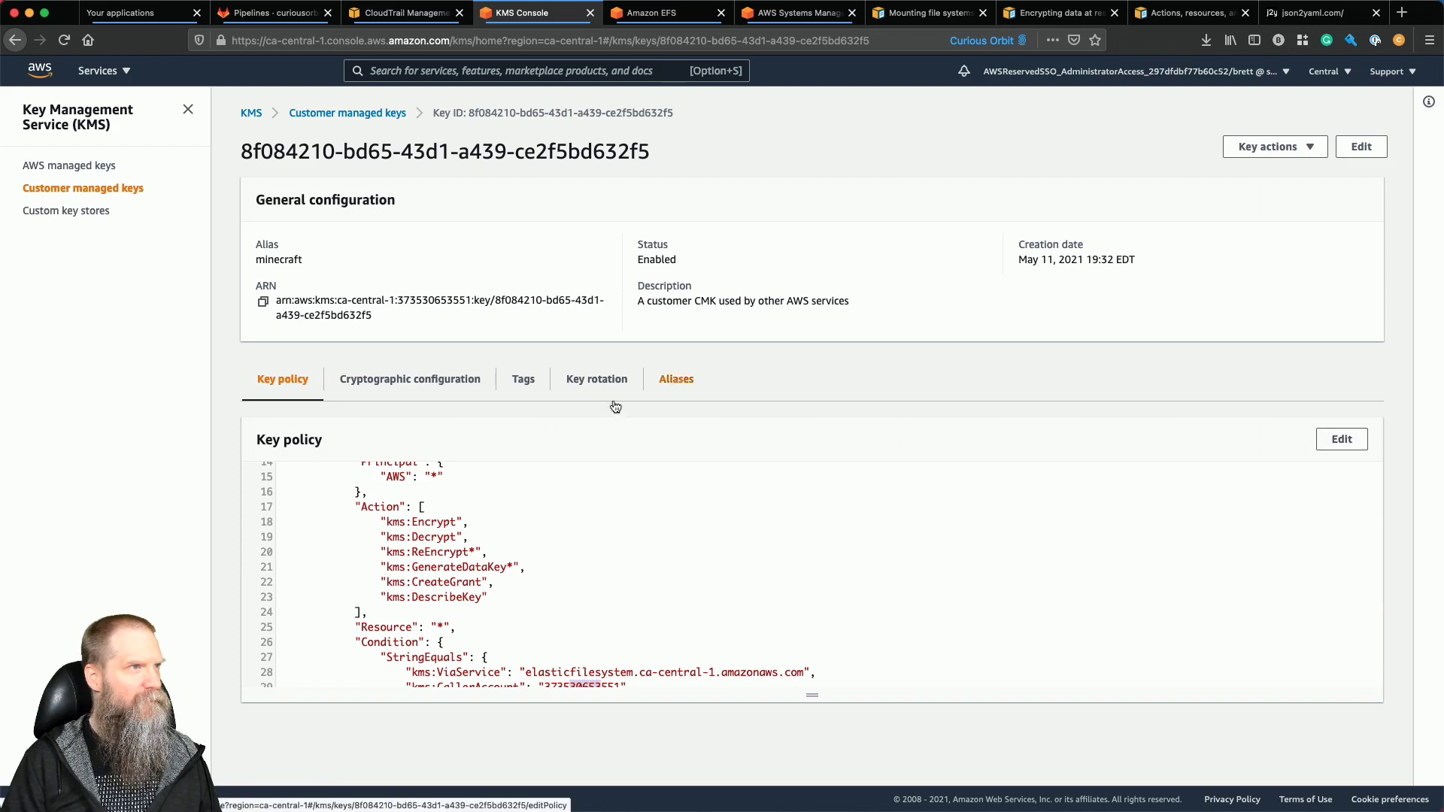
left_click(348, 113)
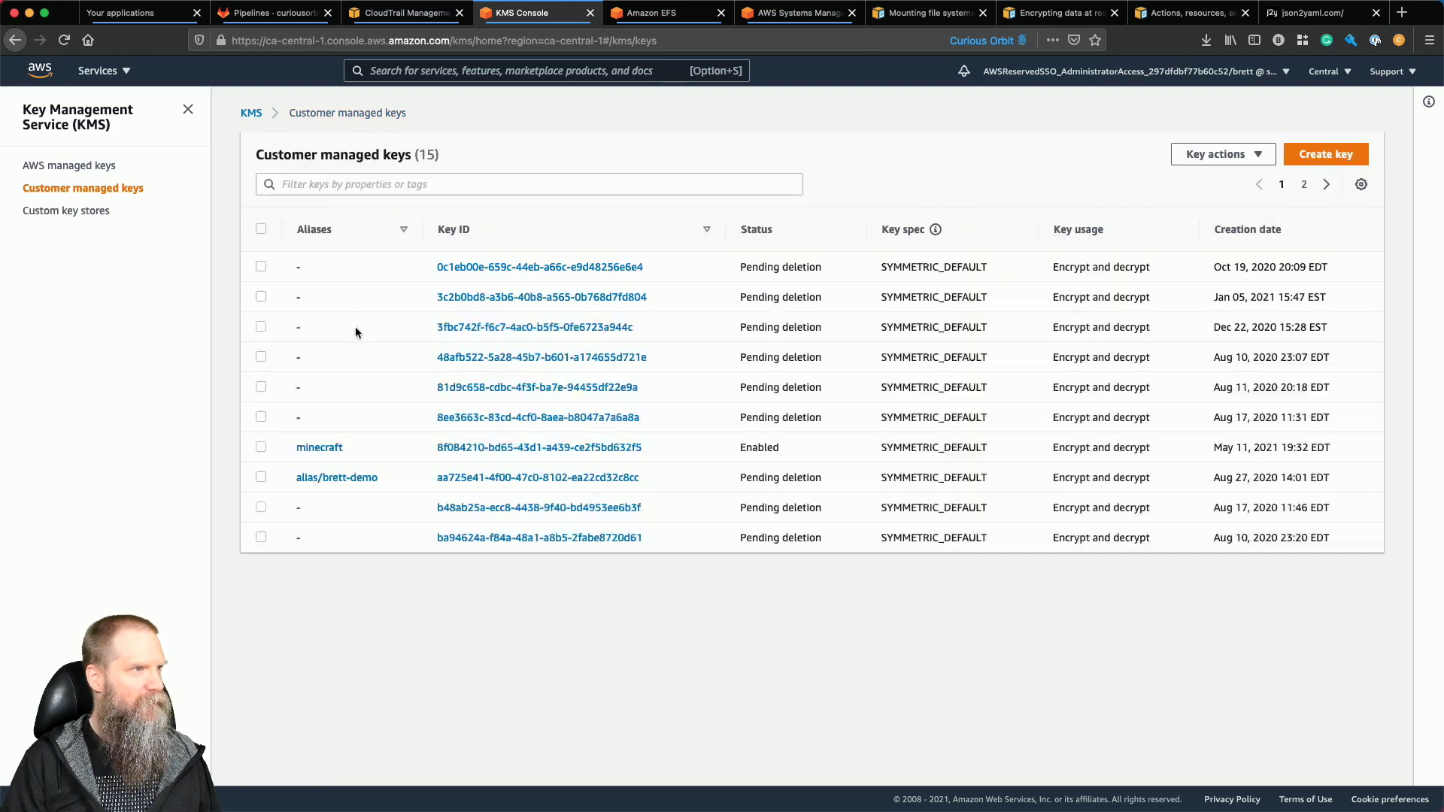
left_click(322, 450)
left_click(1342, 439)
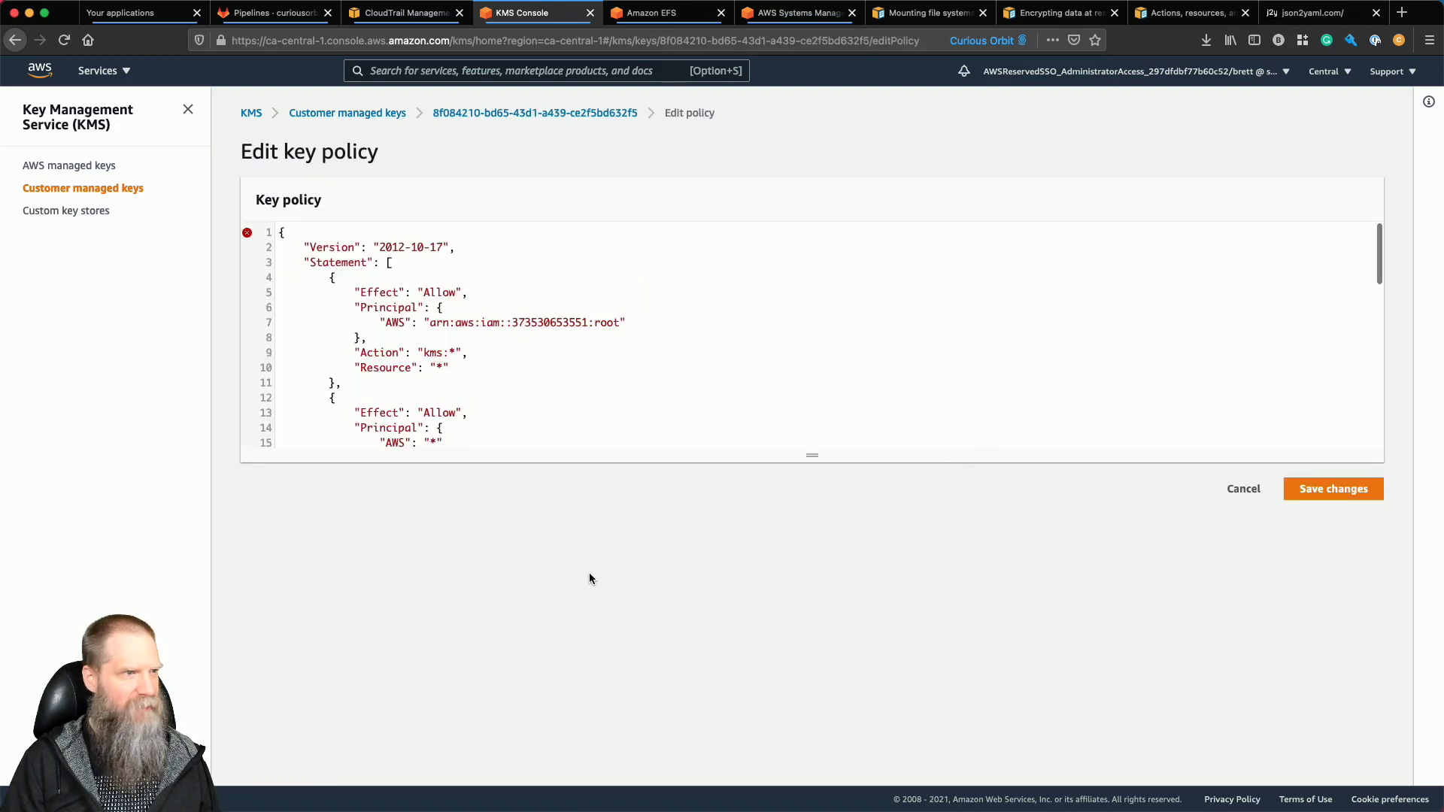
scroll(568, 386, "down", 5)
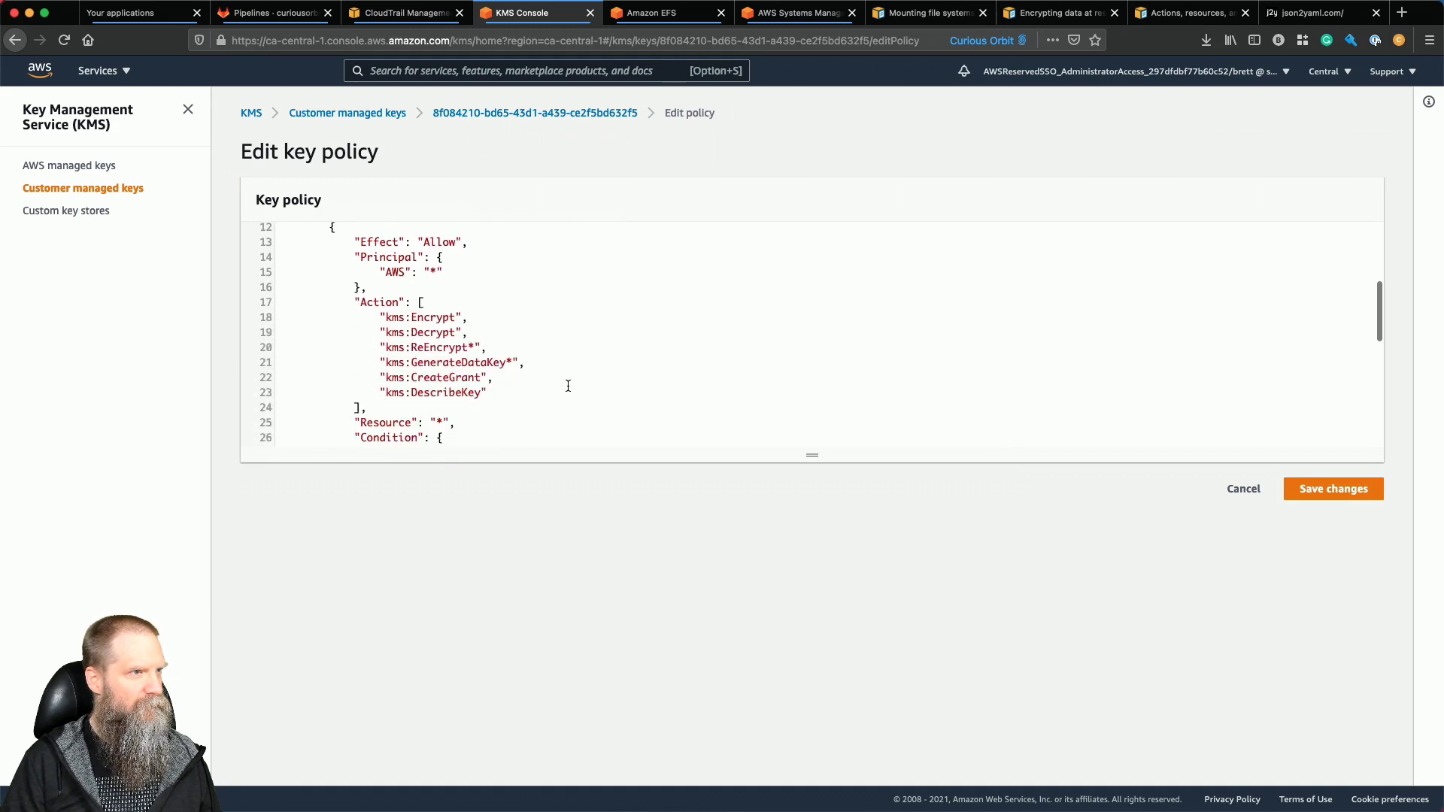
left_click(513, 377)
type(",")
key("Return")
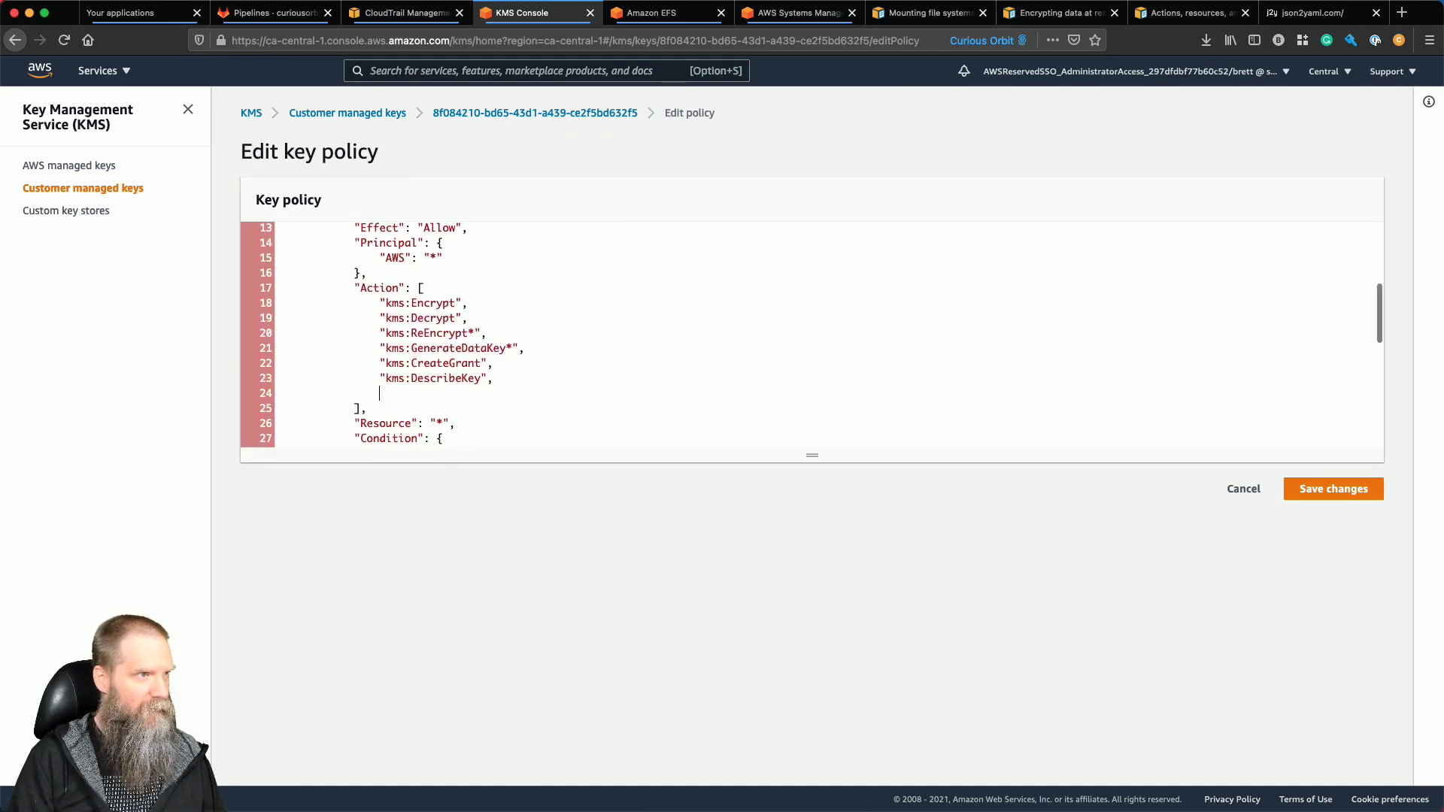
type("\"kms")
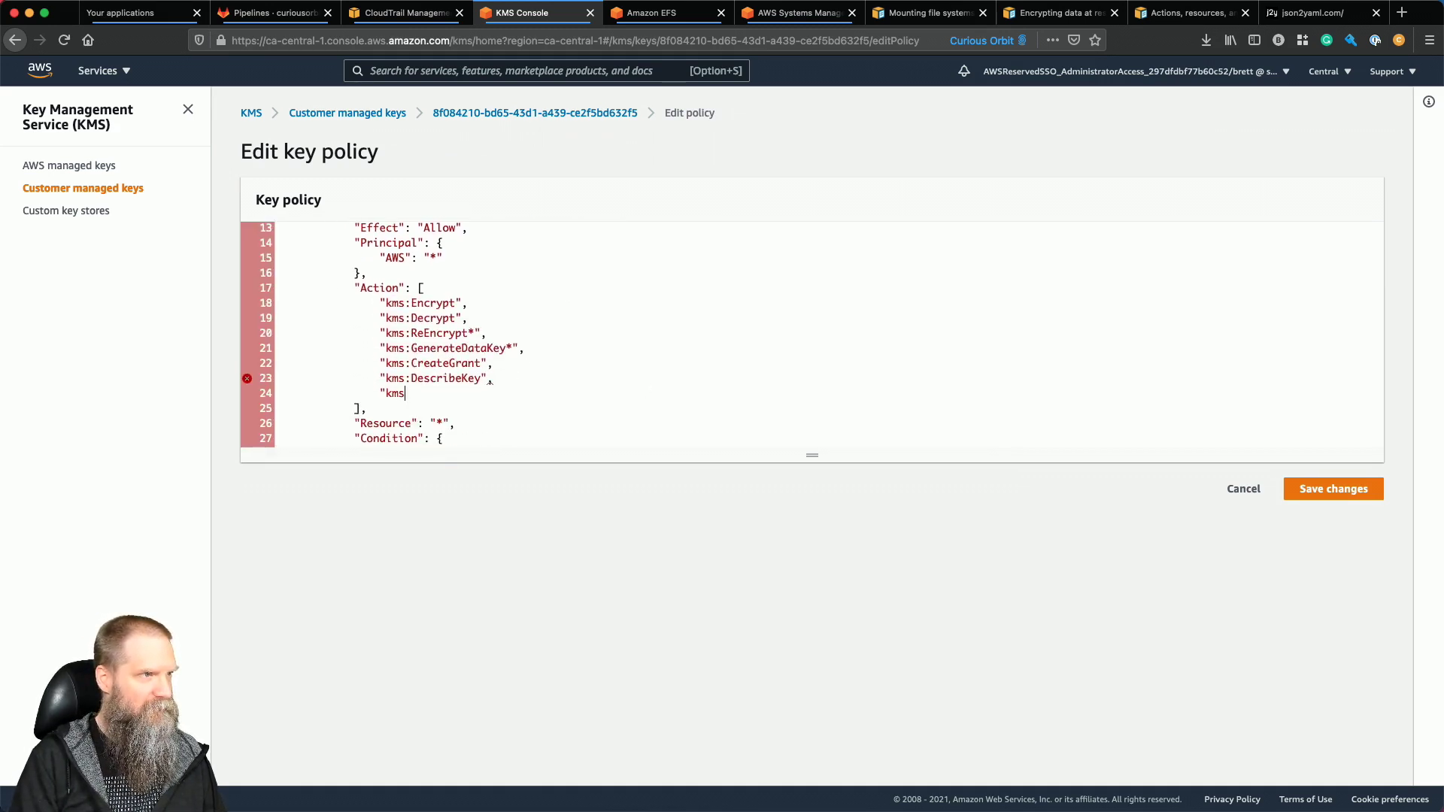
type(":ListAliases\"")
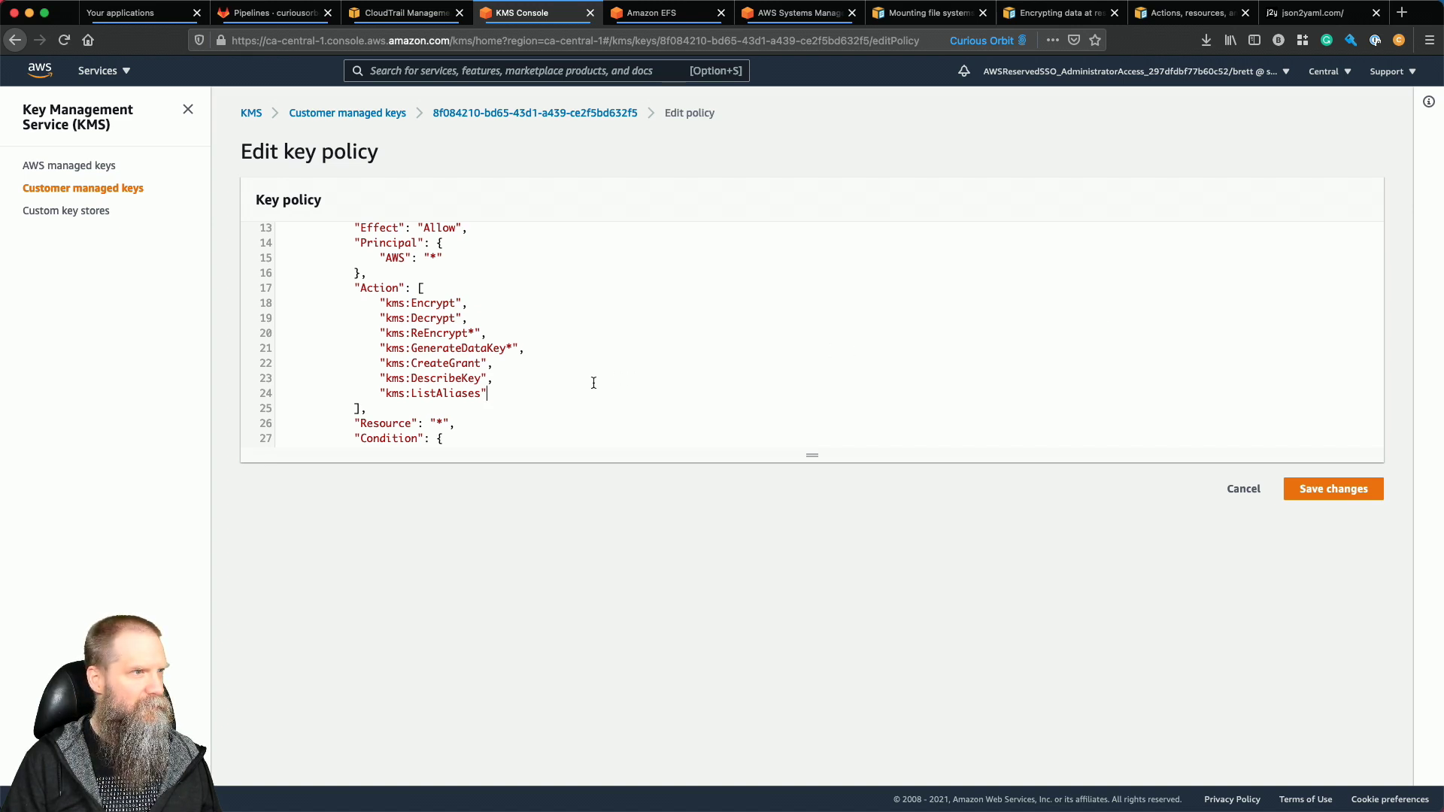
Add "kms:Describe*" after "kms:ListAliases" in the same action list and save the key policy.
type(",")
key("Return")
type("\"")
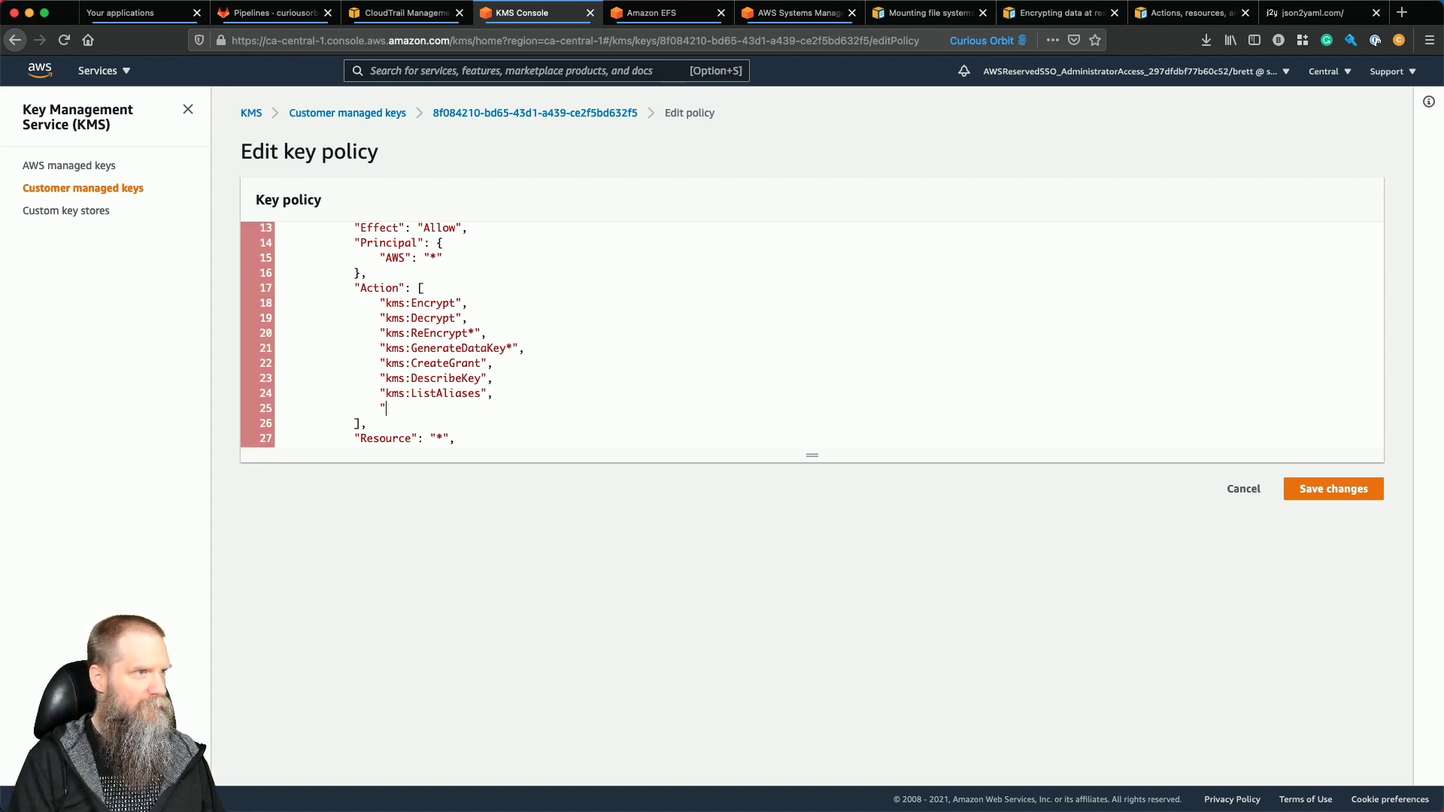
type("kms:Describe")
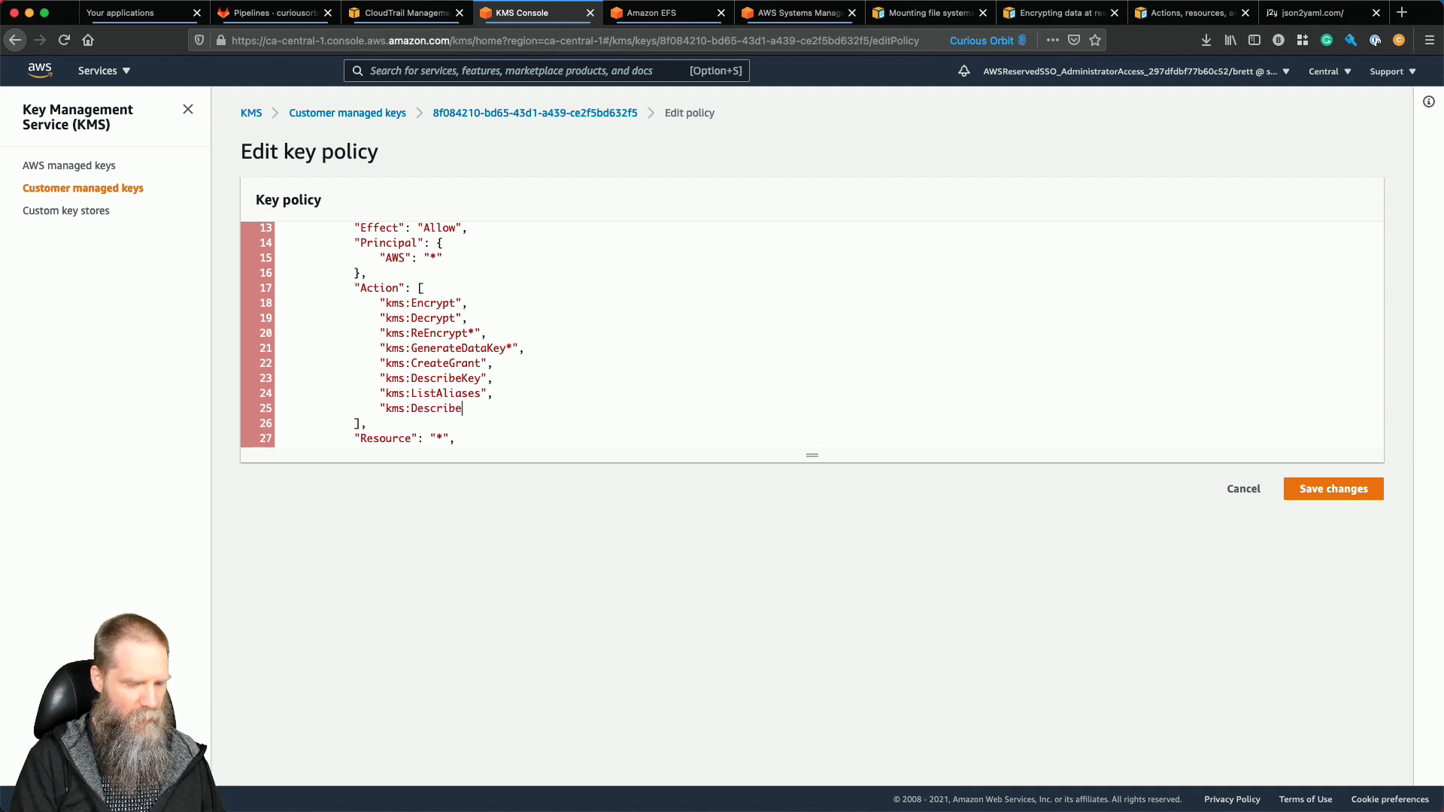
type("*\"")
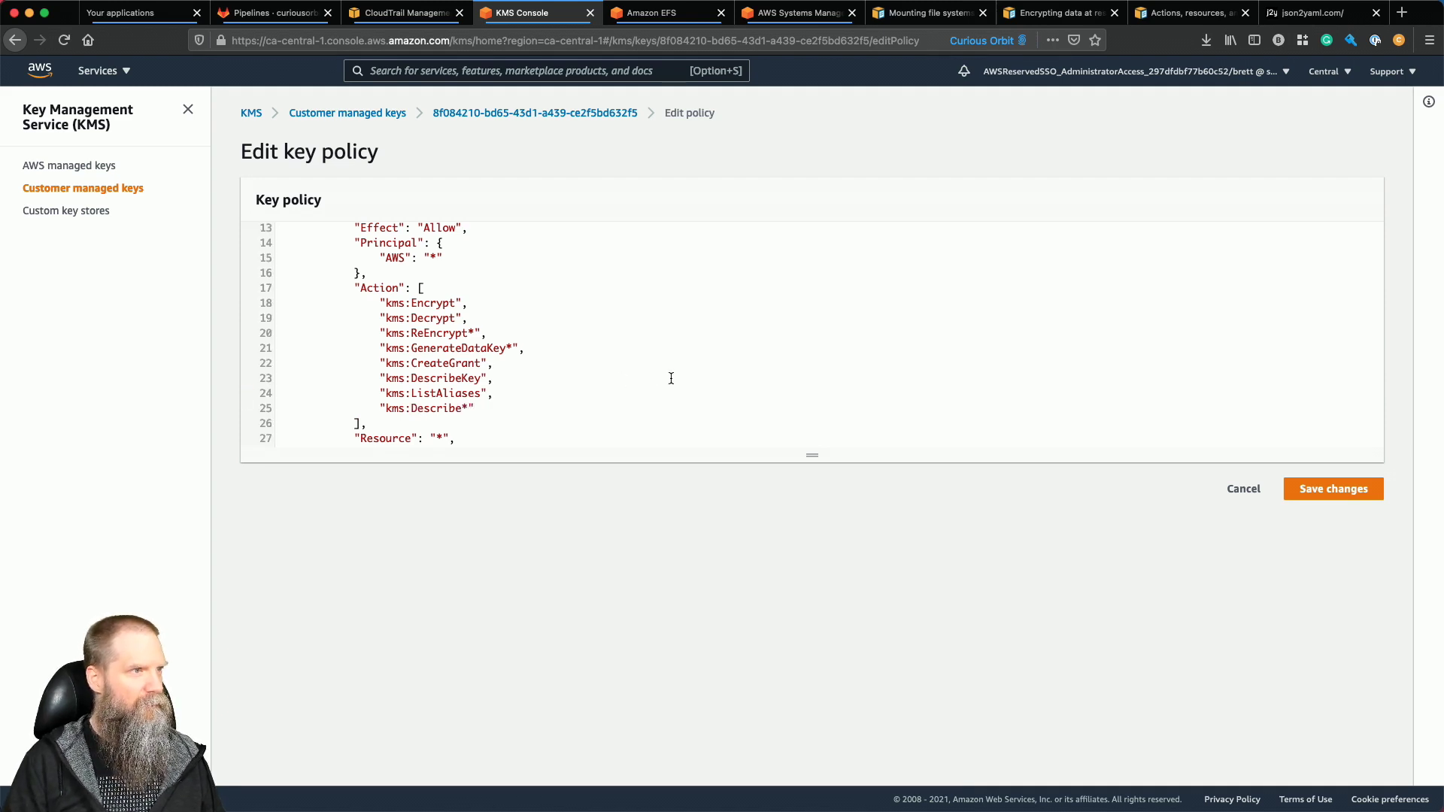
left_click(1316, 493)
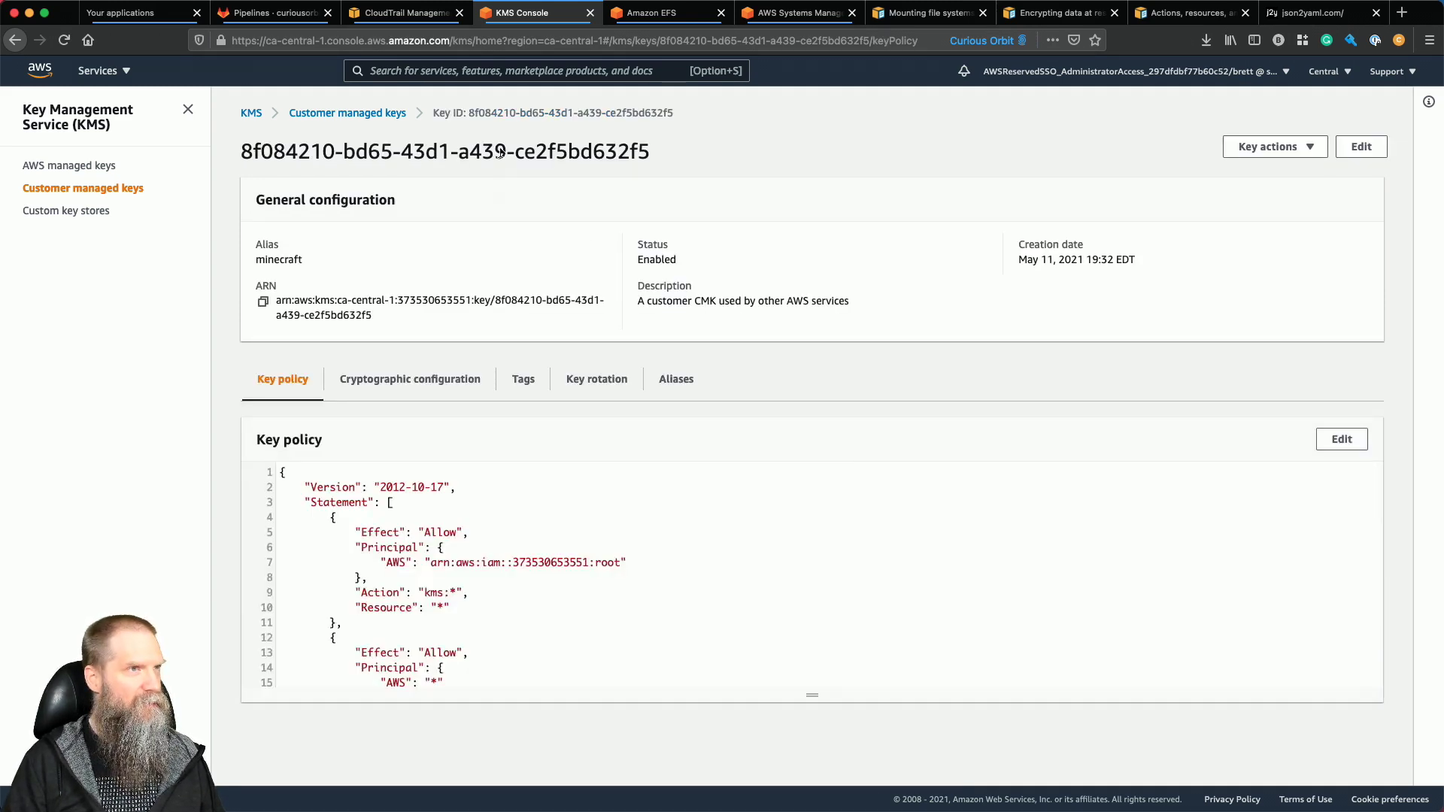
Test the updated key policy by running sudo mount -t efs fs-71dae99c /minecraft again in the Session Manager terminal.
left_click(799, 12)
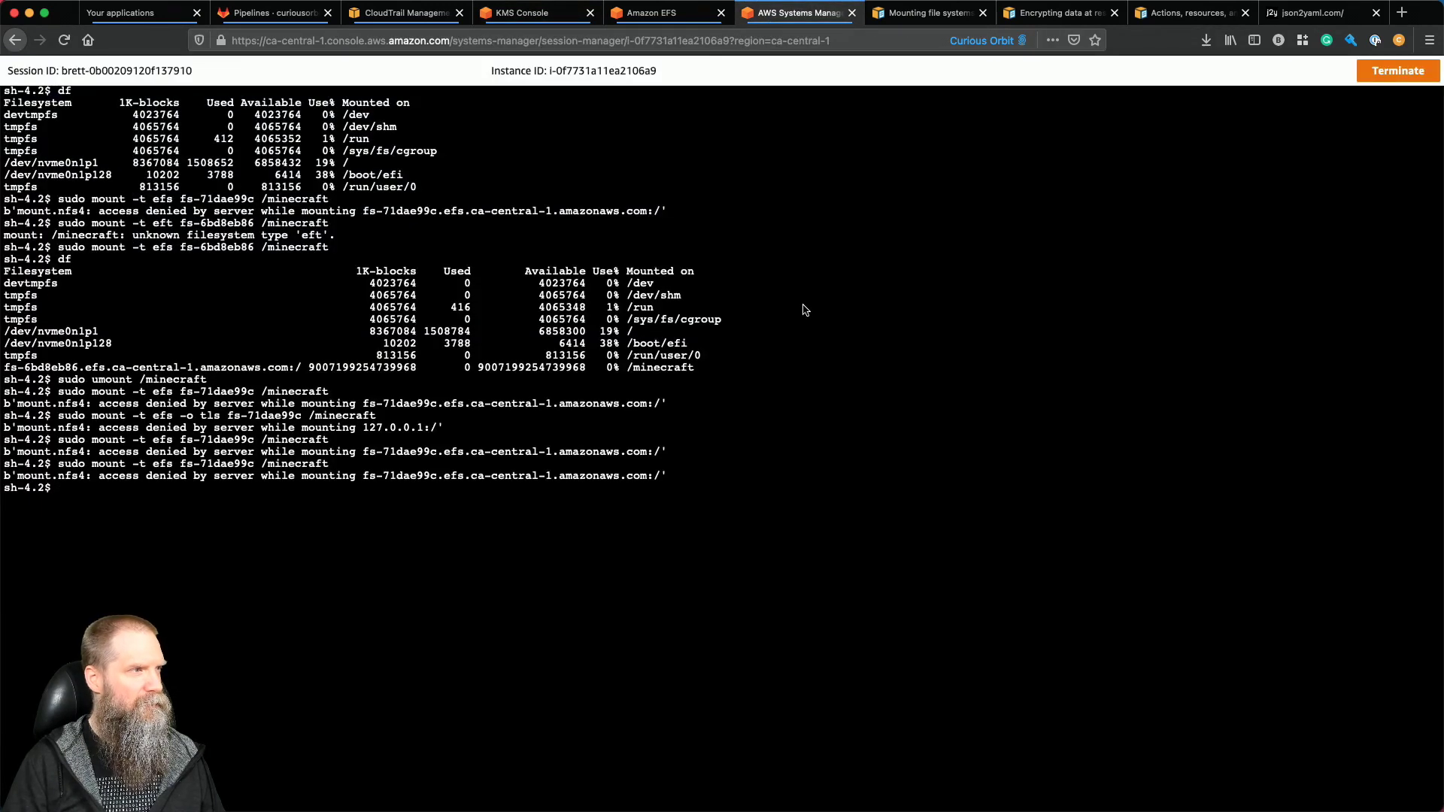
key("Up")
key("Return")
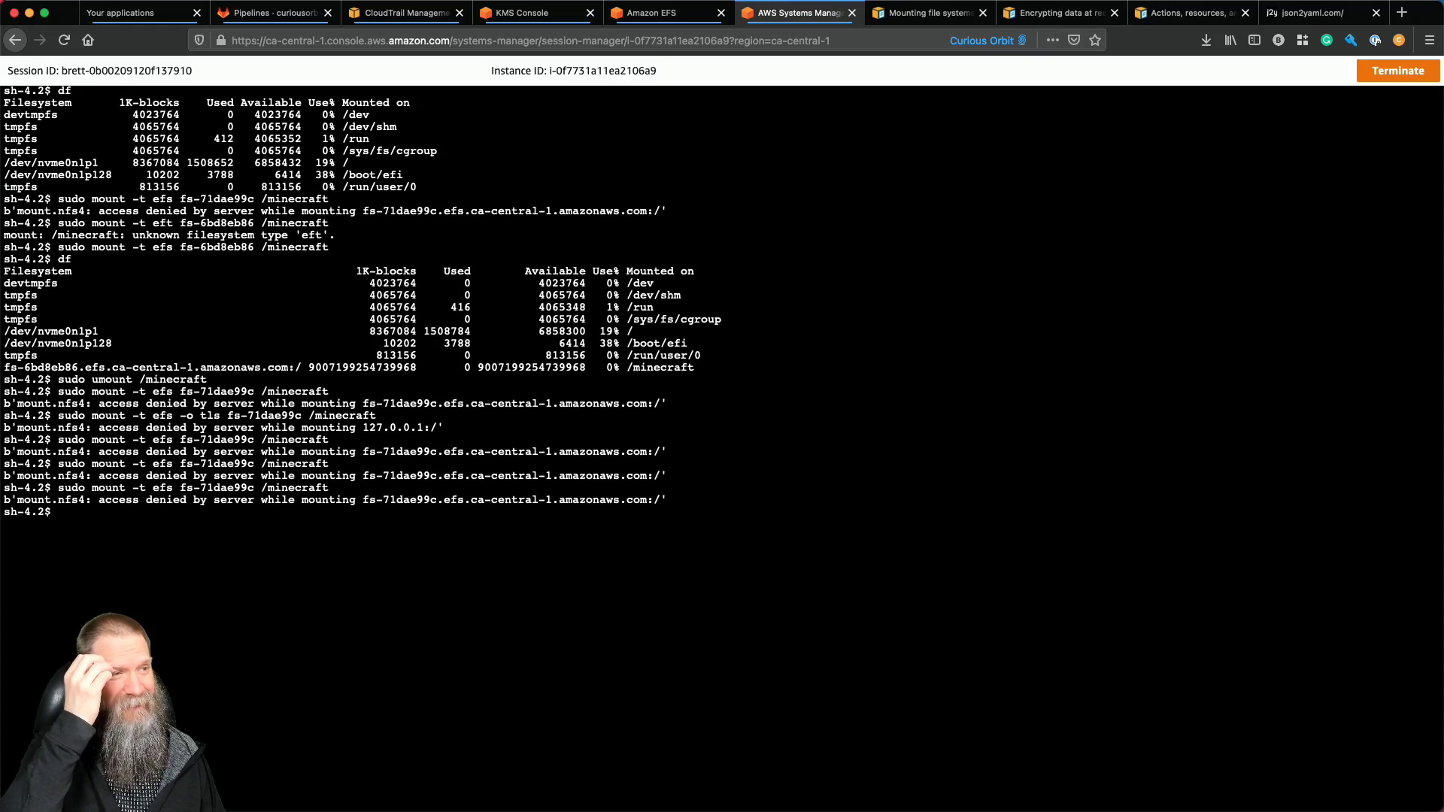
Change to the /var/log/amazon/efs/ directory and list its log files with ls -ltr.
type("cd /var/log/a")
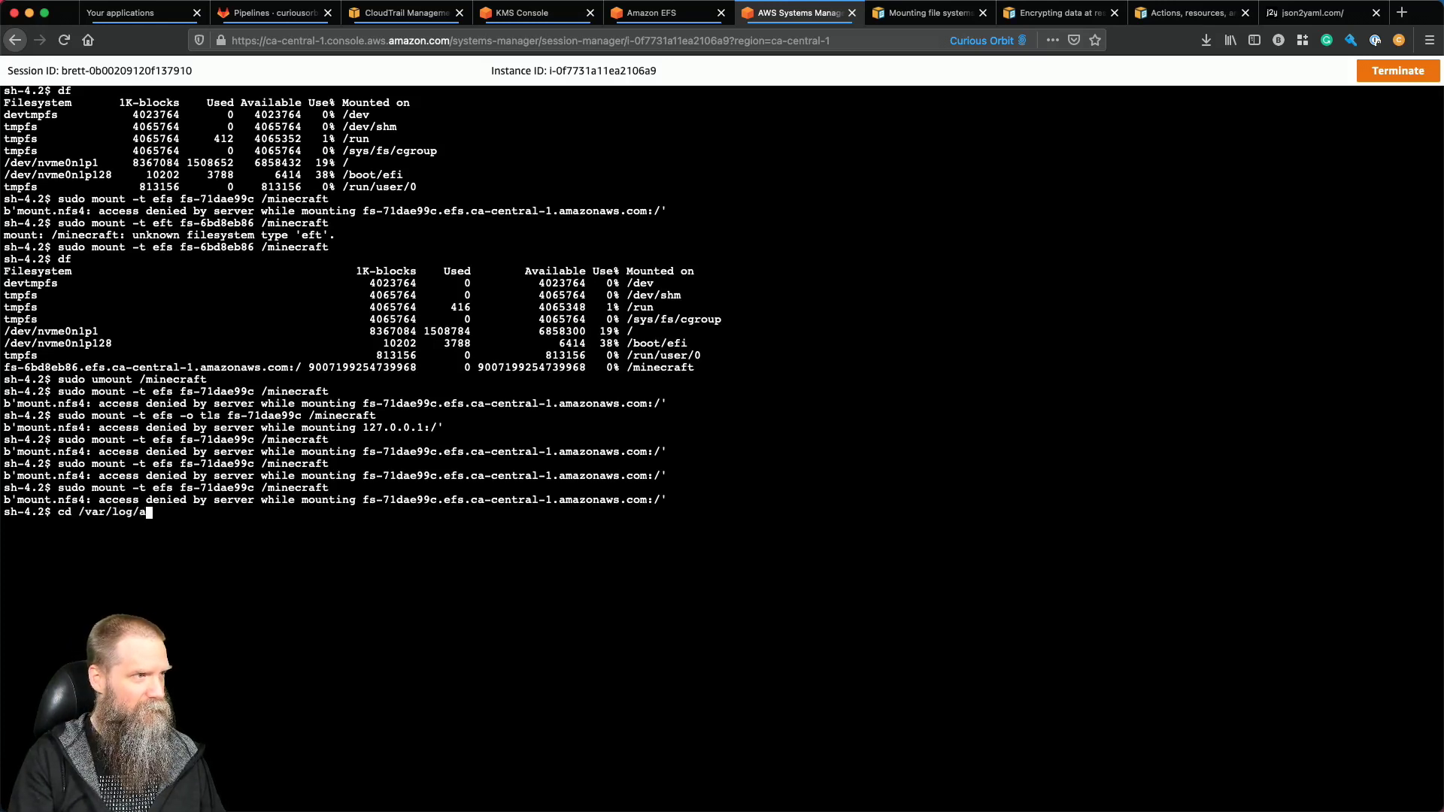
type("mazon/efs/")
key("Return")
type("ls -ltr")
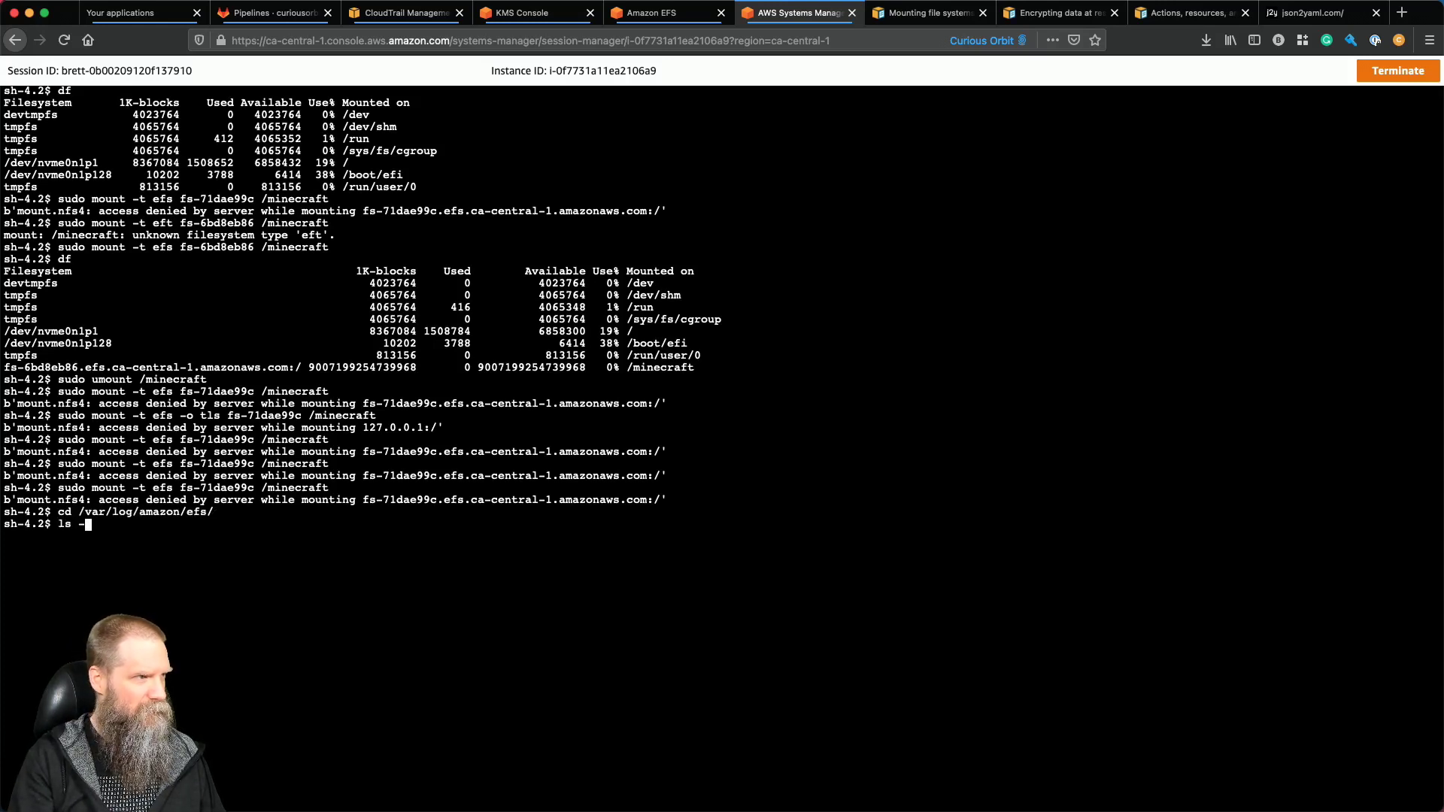
key("Return")
Print mount.log with cat and examine its entries for the failed fs-71dae99c mounts.
type("tail")
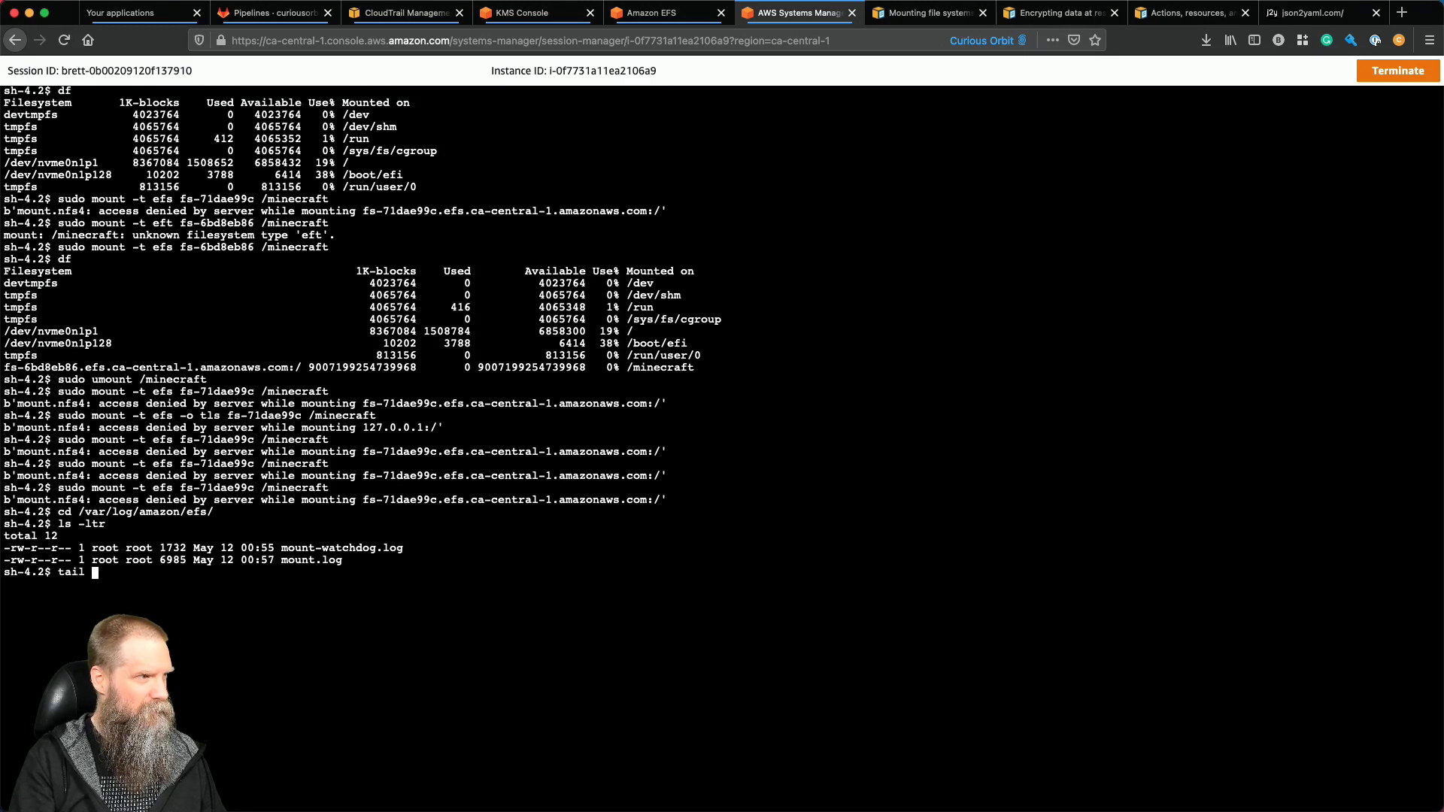
key("BackSpace")
key("BackSpace")
key("BackSpace")
type("cat mout")
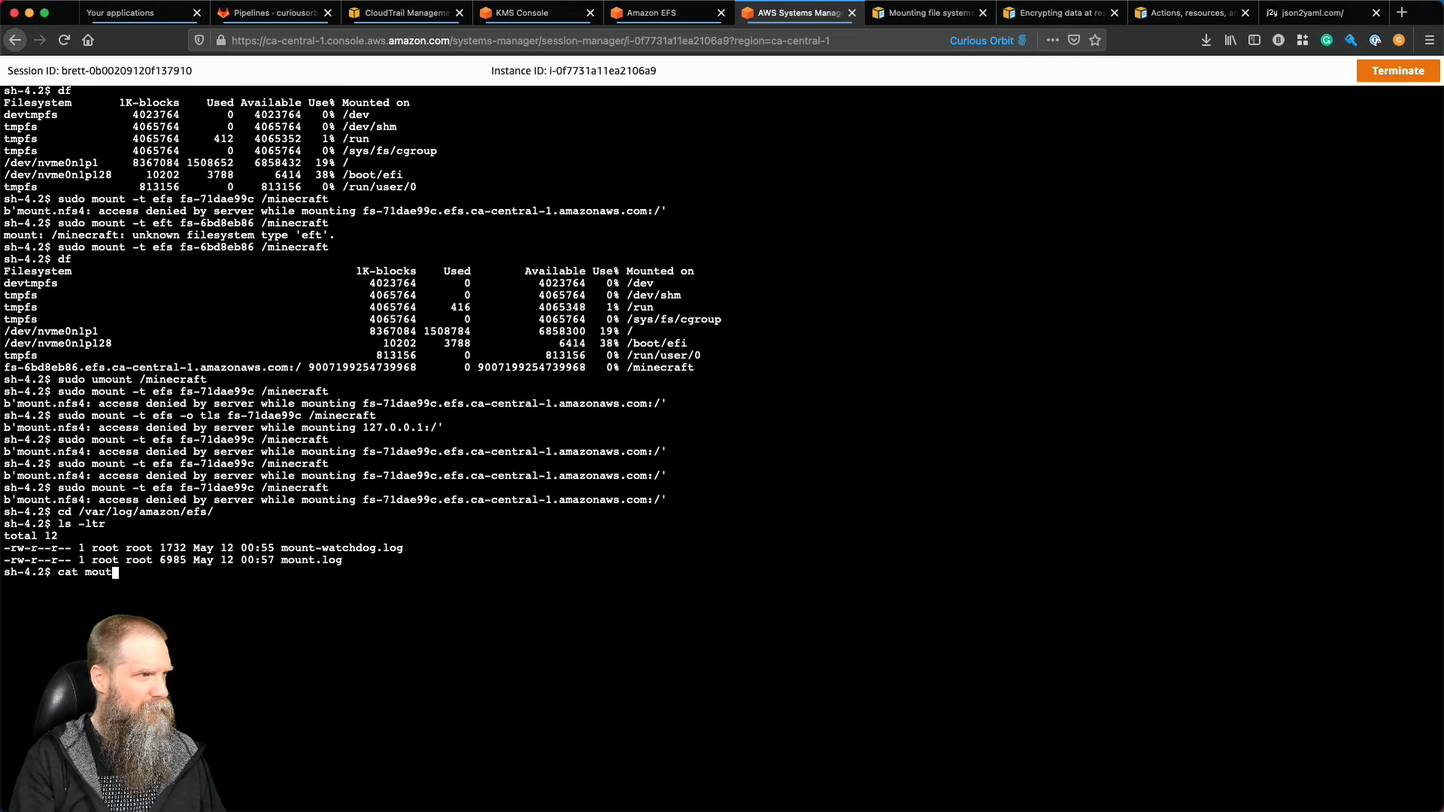
key("BackSpace")
type("nt.log")
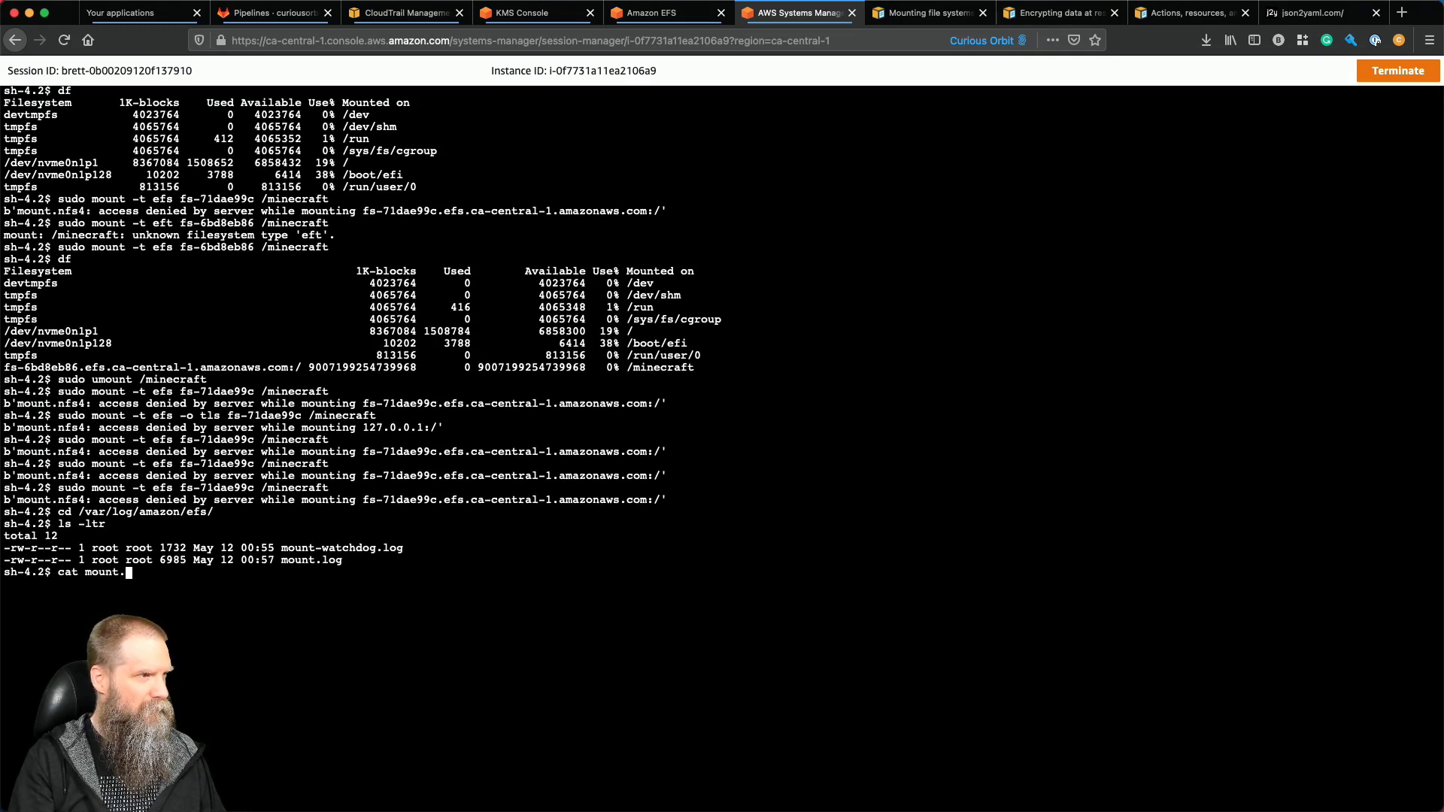
key("Return")
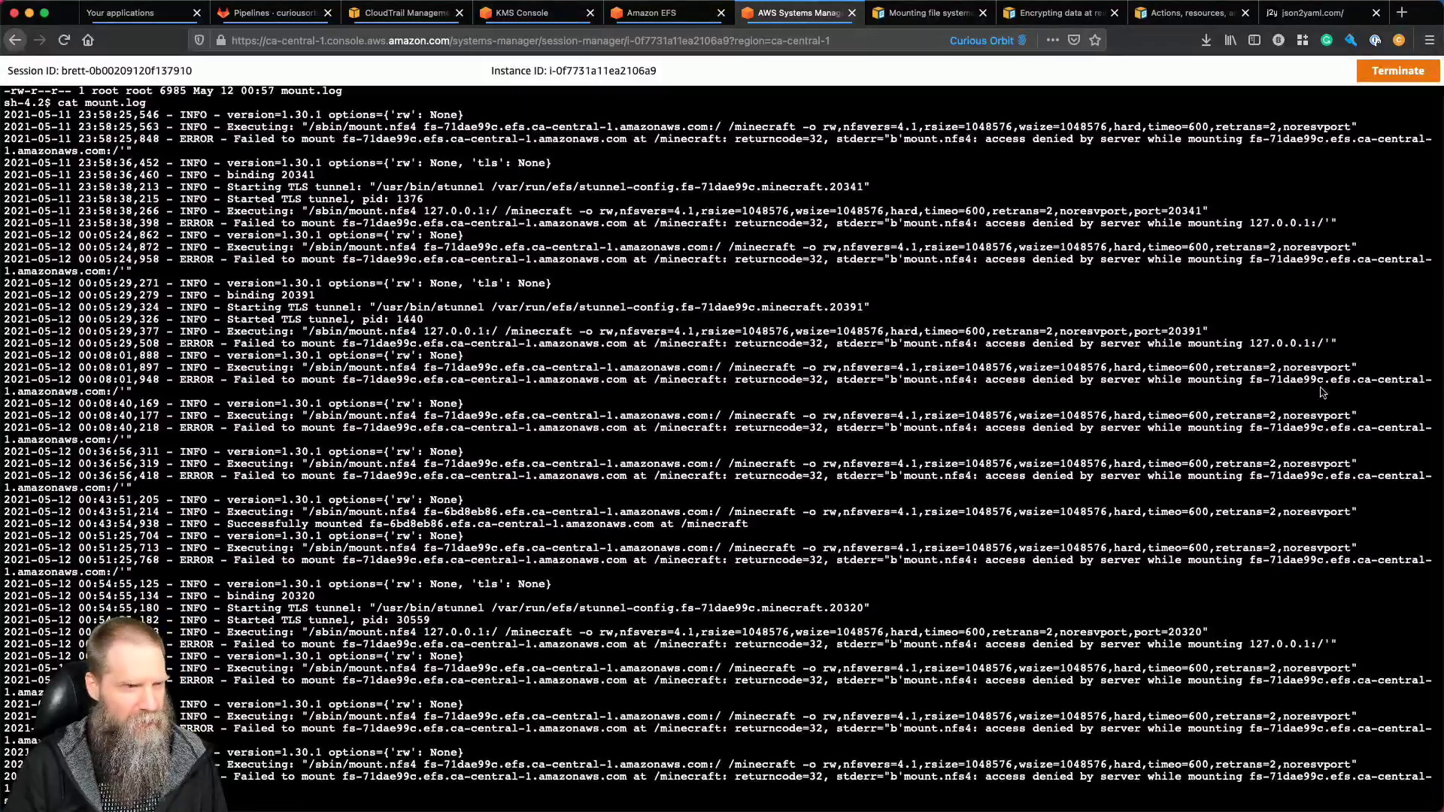
left_click_drag(735, 720, 1107, 722)
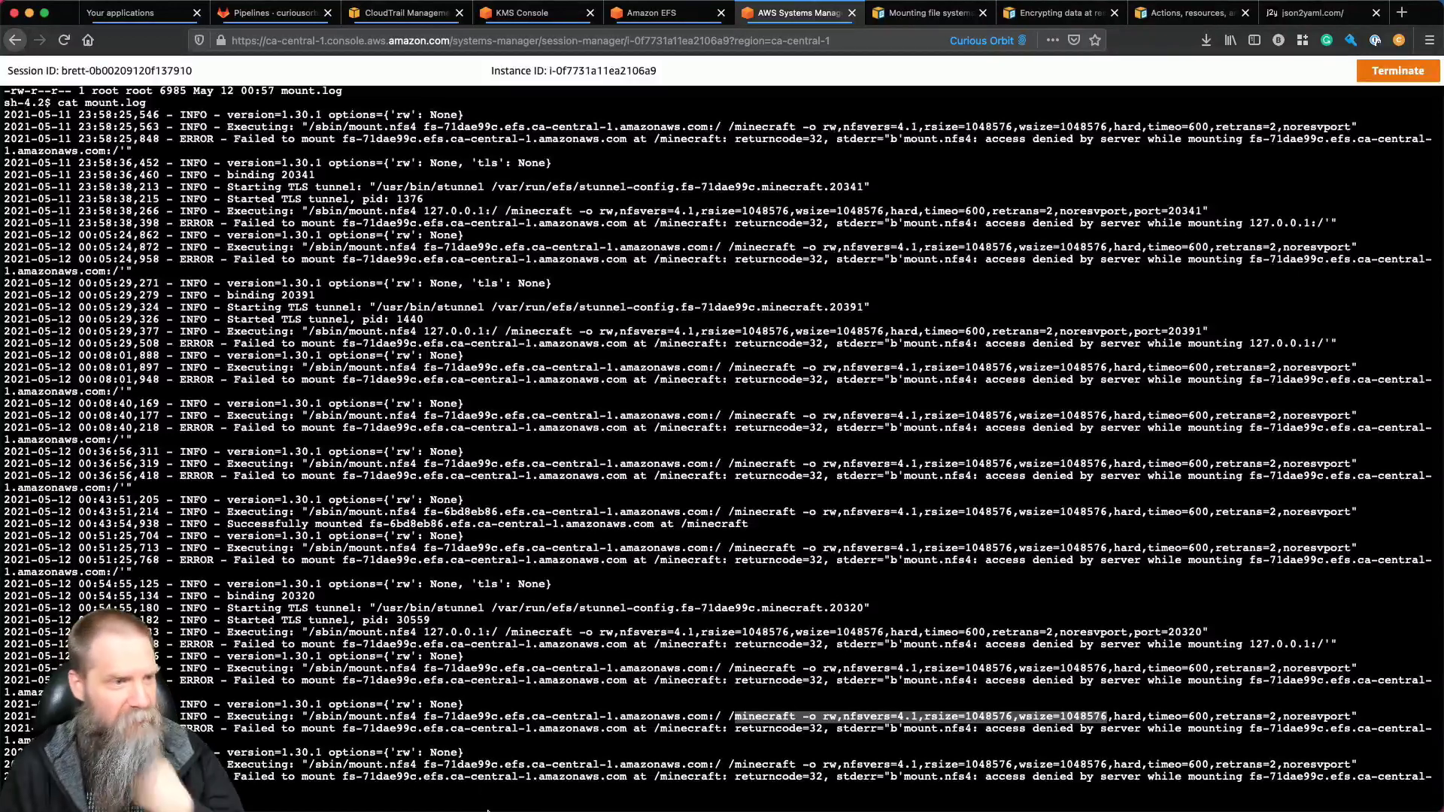
In the minecraft key's KMS policy, replace the second statement's listed actions with the single action "kms:*" and save the changes.
mouse_move(553, 11)
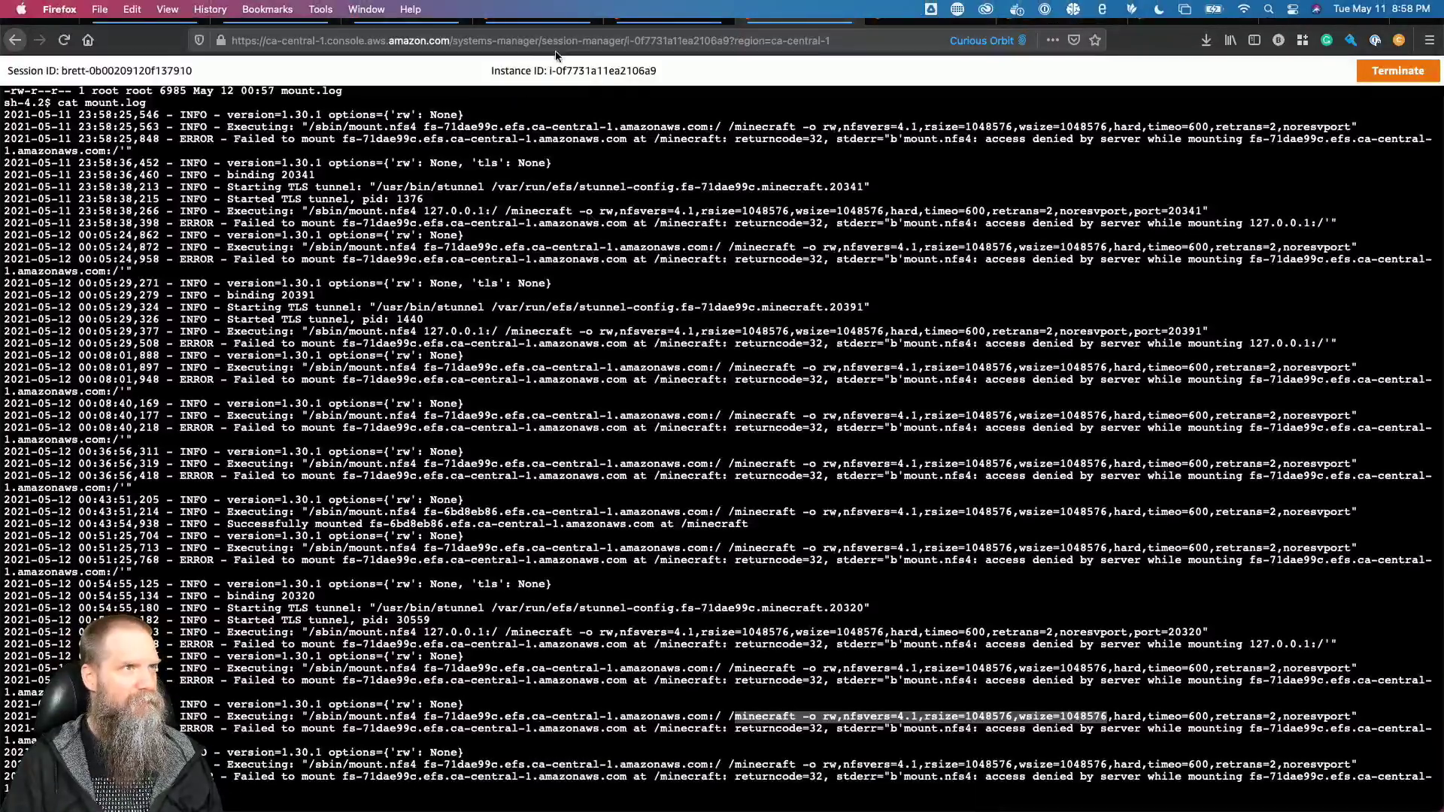
left_click(575, 20)
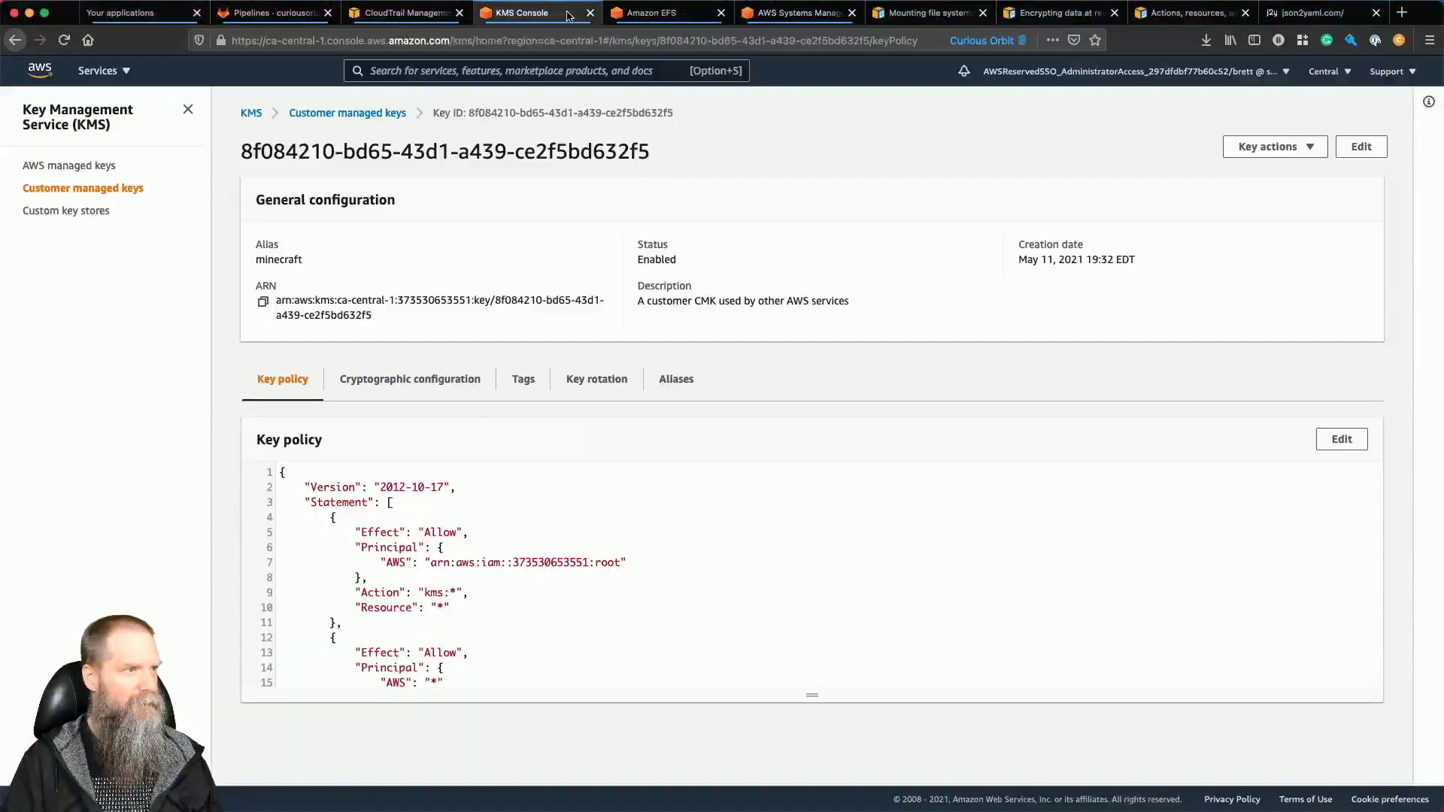
scroll(478, 474, "down", 3)
scroll(477, 474, "down", 1)
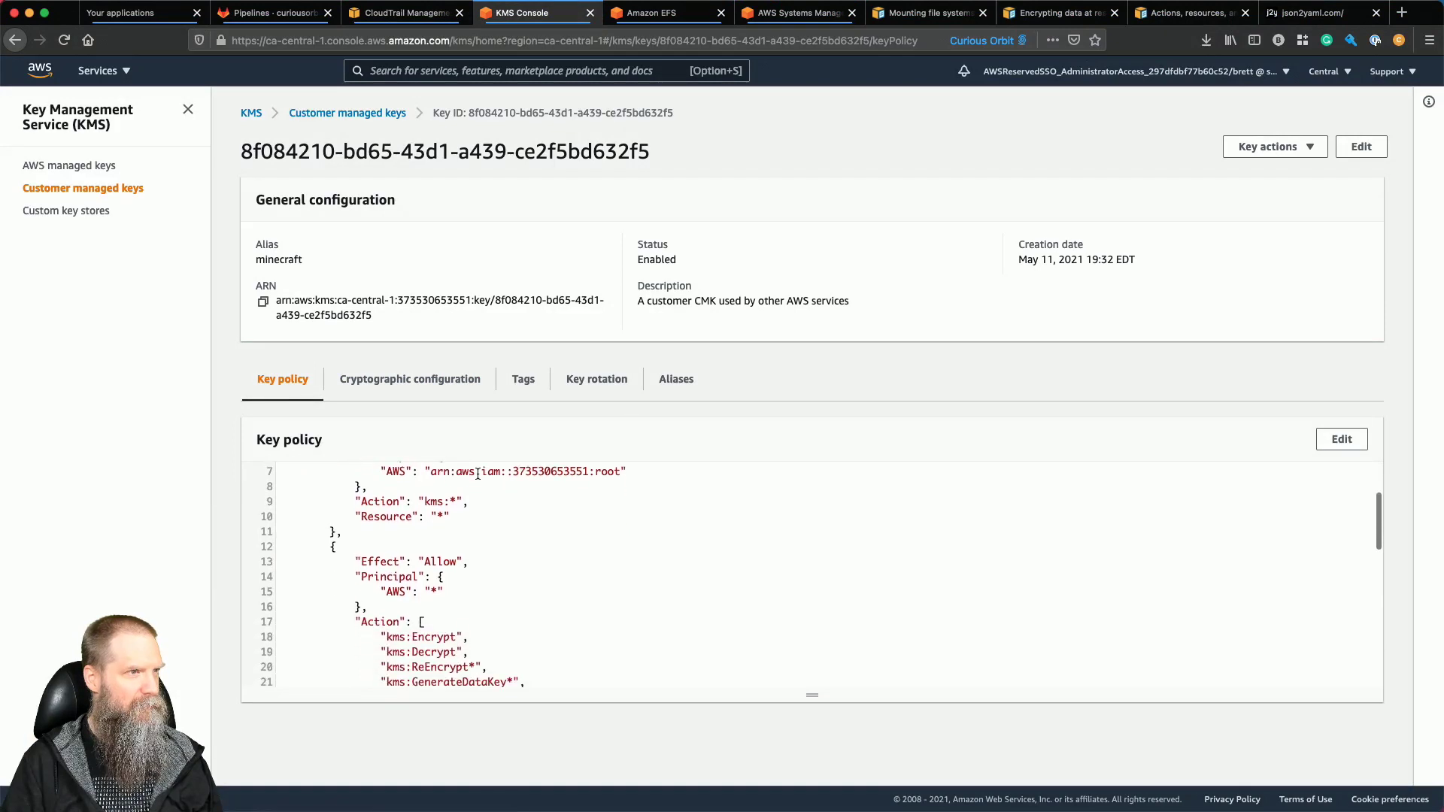
left_click(1340, 440)
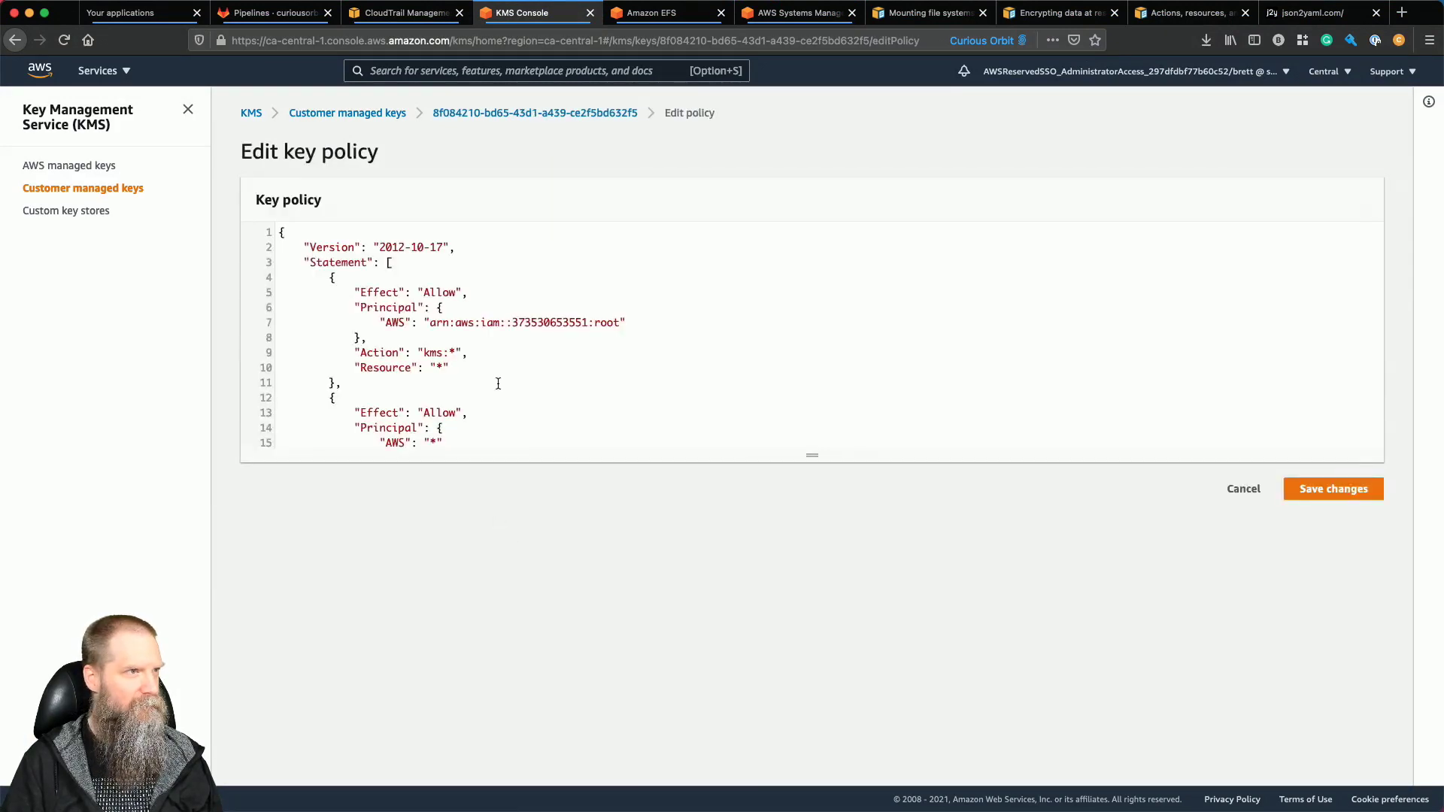
scroll(424, 398, "down", 5)
left_click_drag(468, 344, 483, 410)
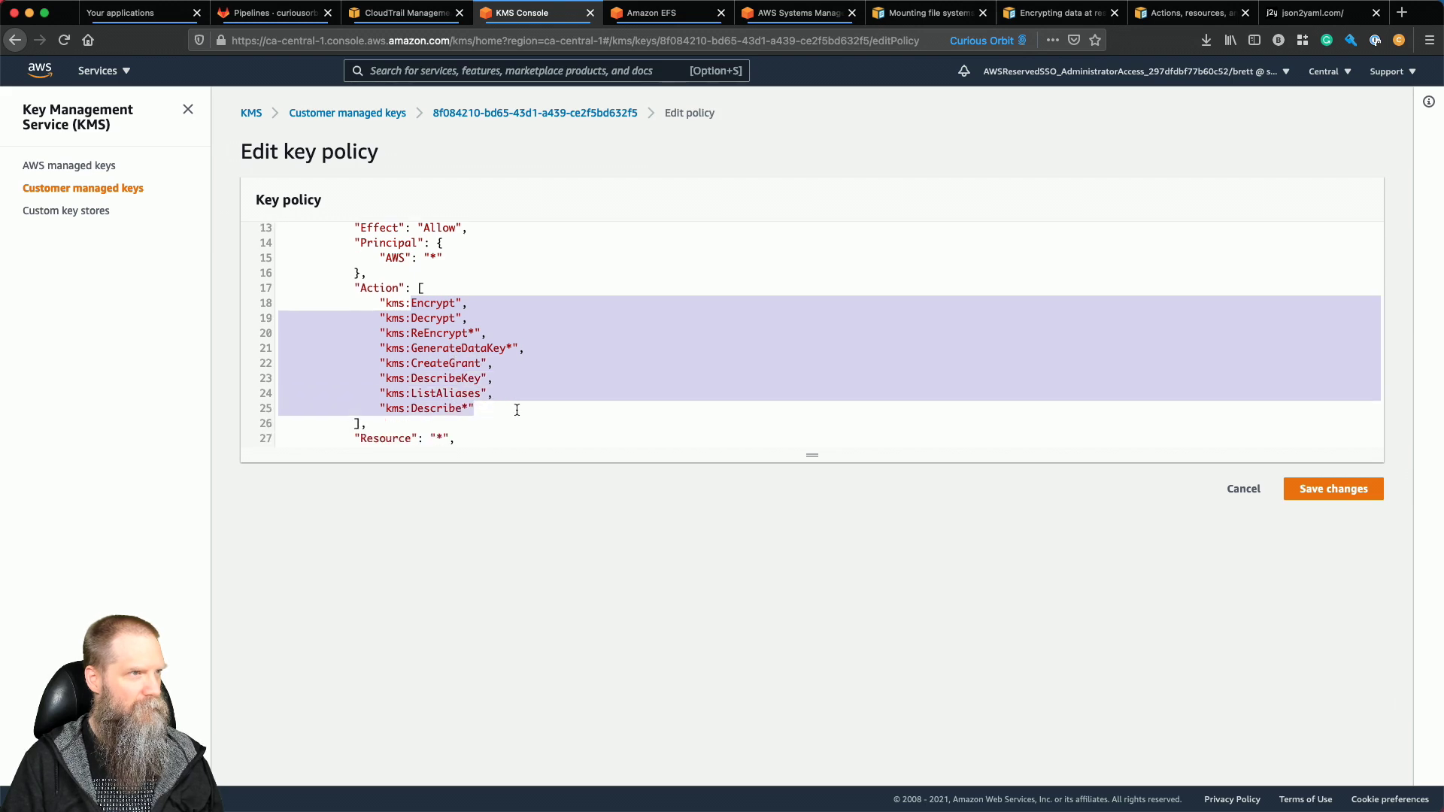
type("*\"")
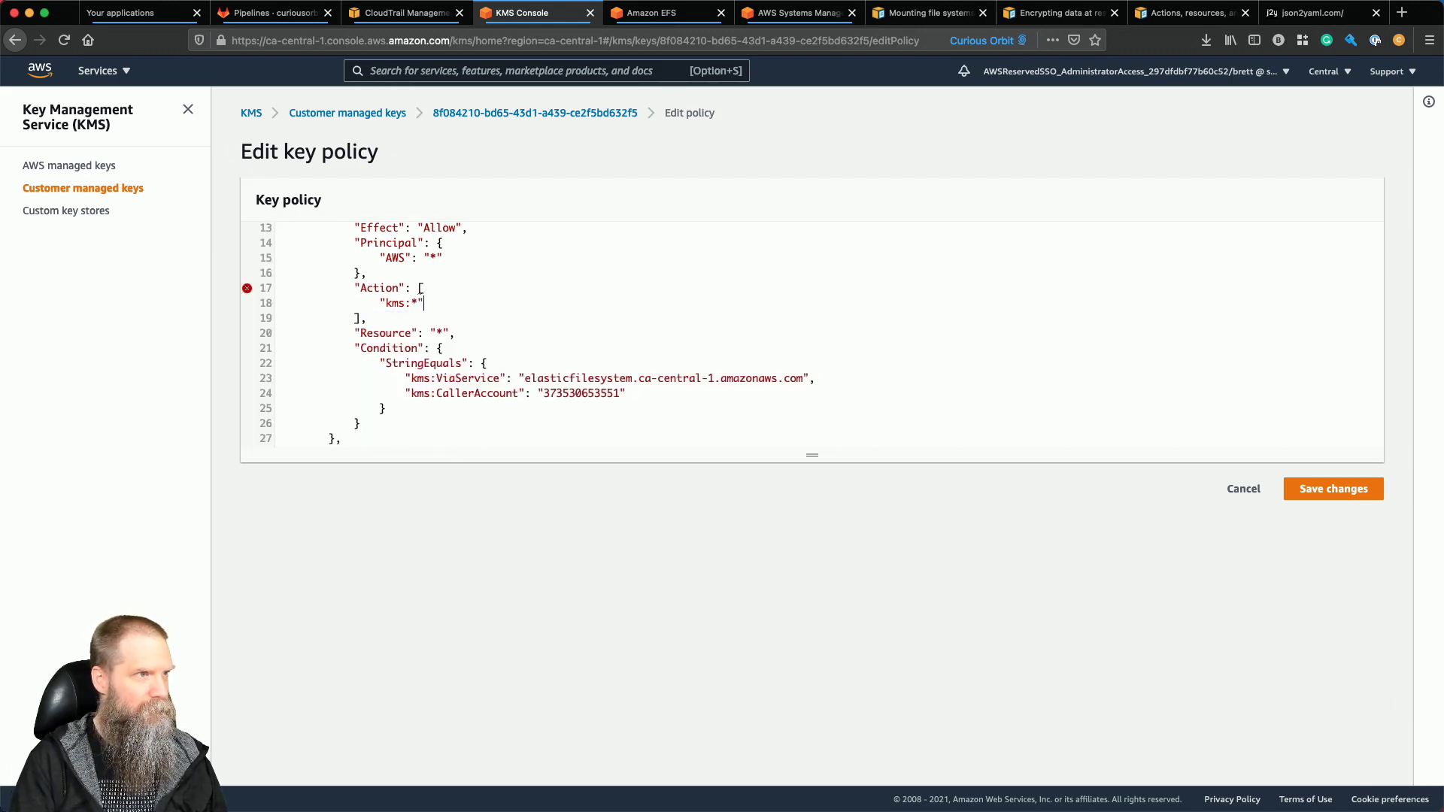
scroll(573, 330, "up", 2)
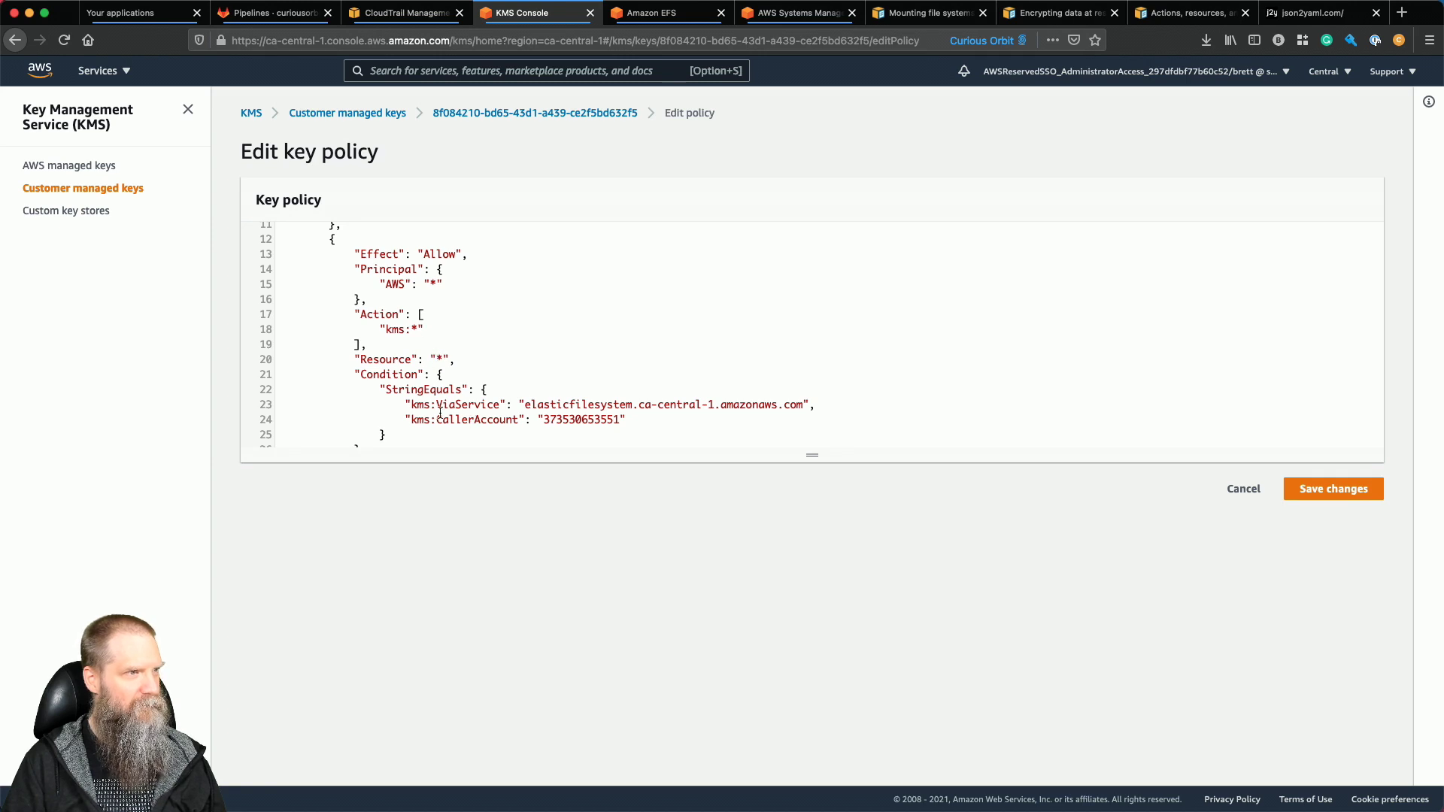
left_click_drag(436, 405, 630, 420)
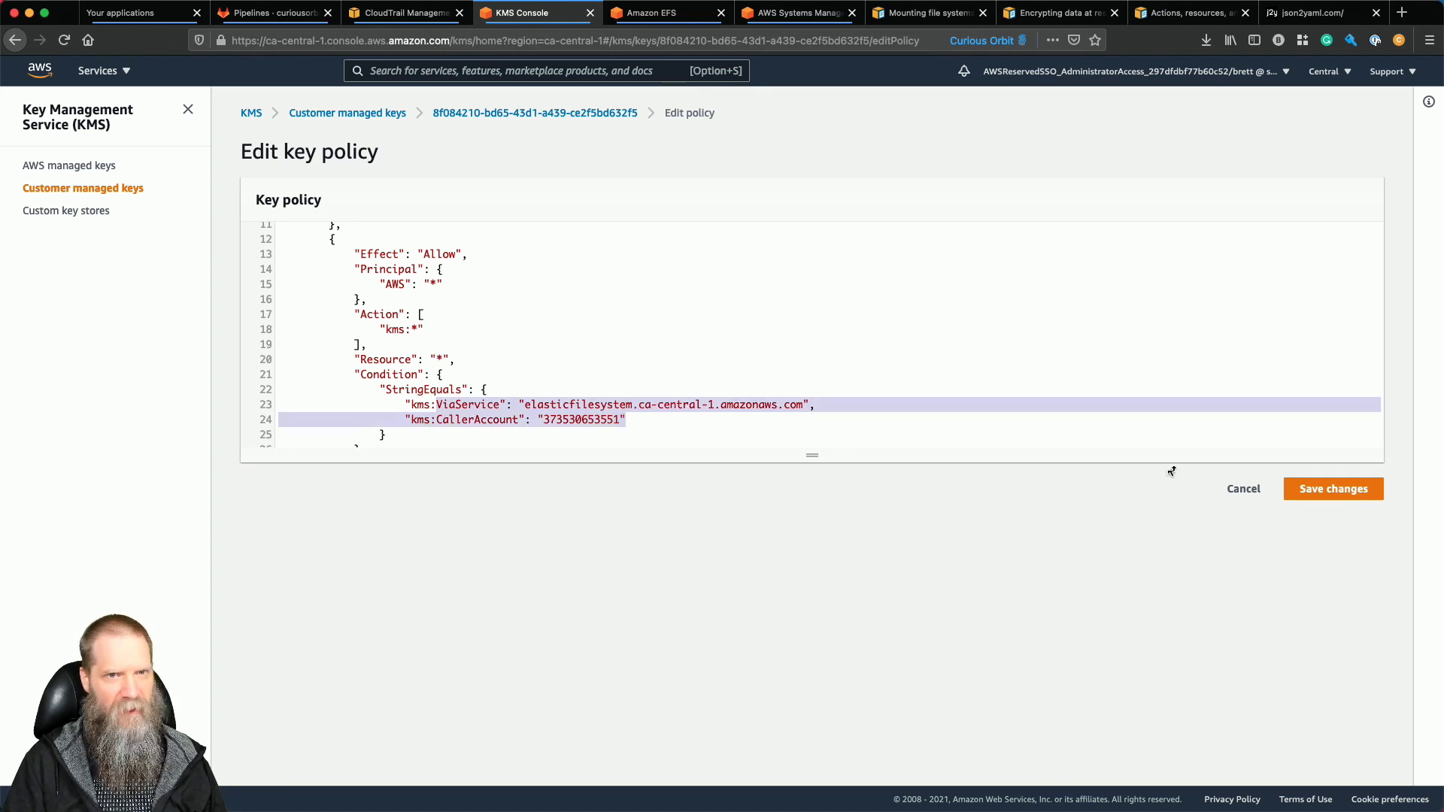
left_click(1321, 489)
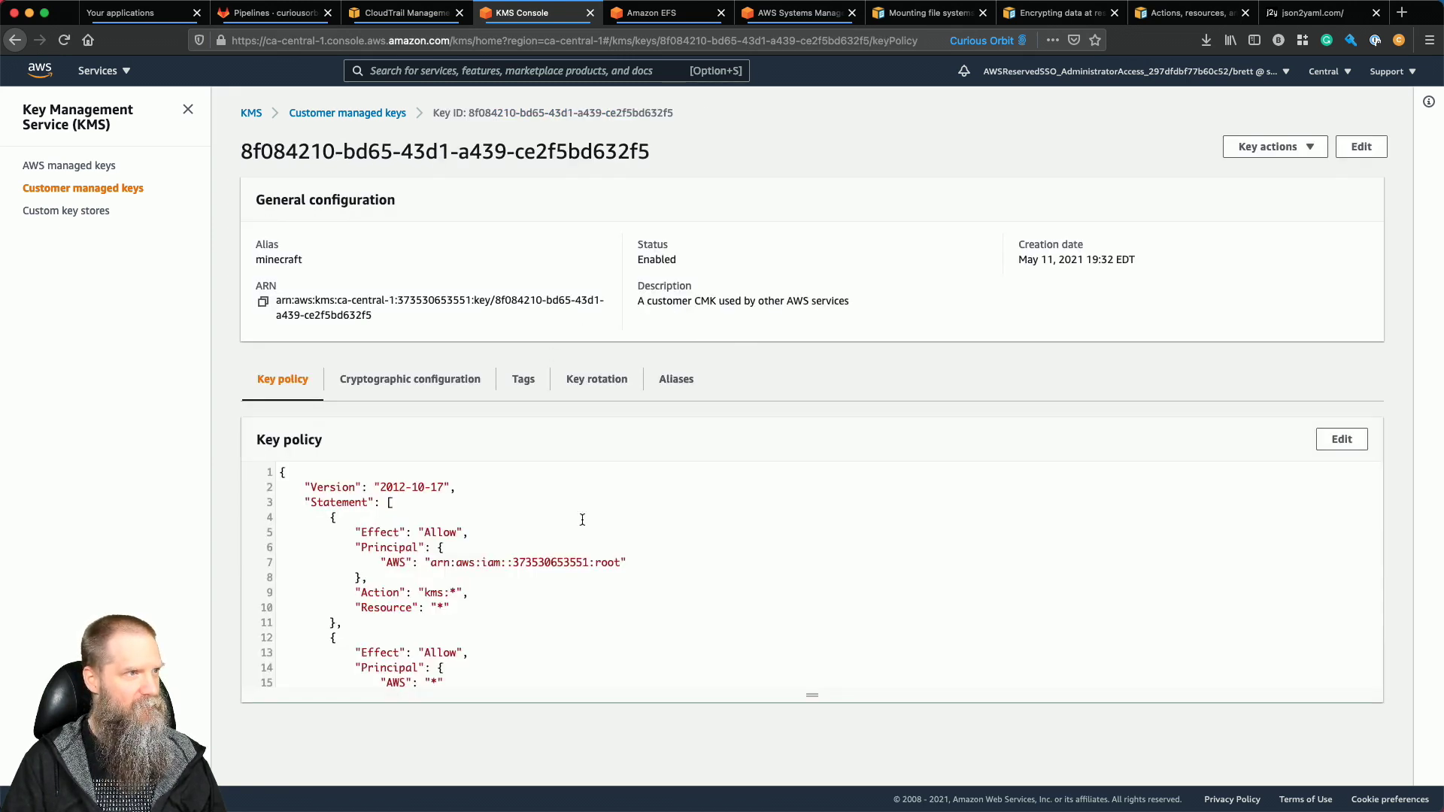
Reload the minecraft key's page and check the second statement of its saved policy.
scroll(585, 593, "down", 5)
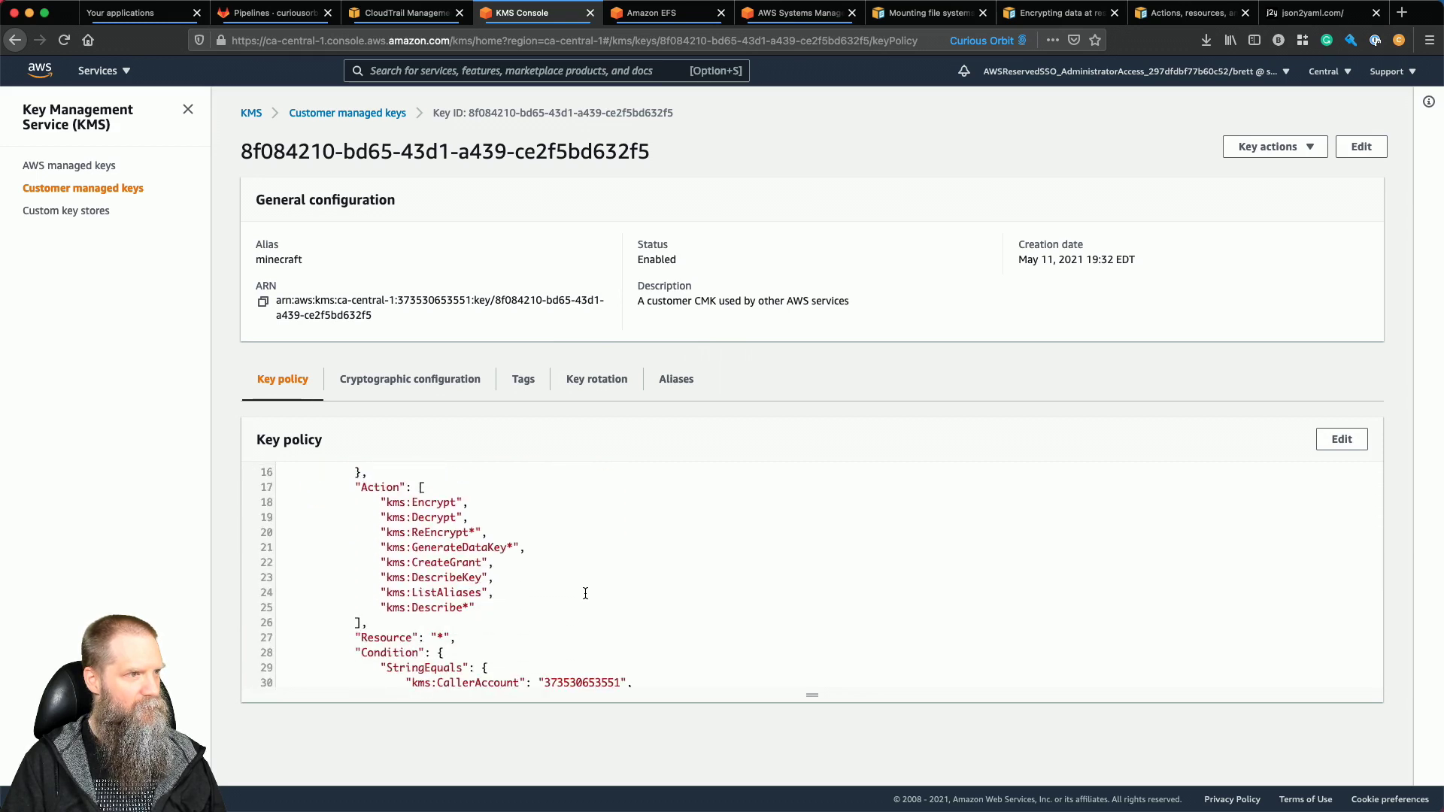
scroll(585, 593, "down", 2)
scroll(585, 593, "up", 7)
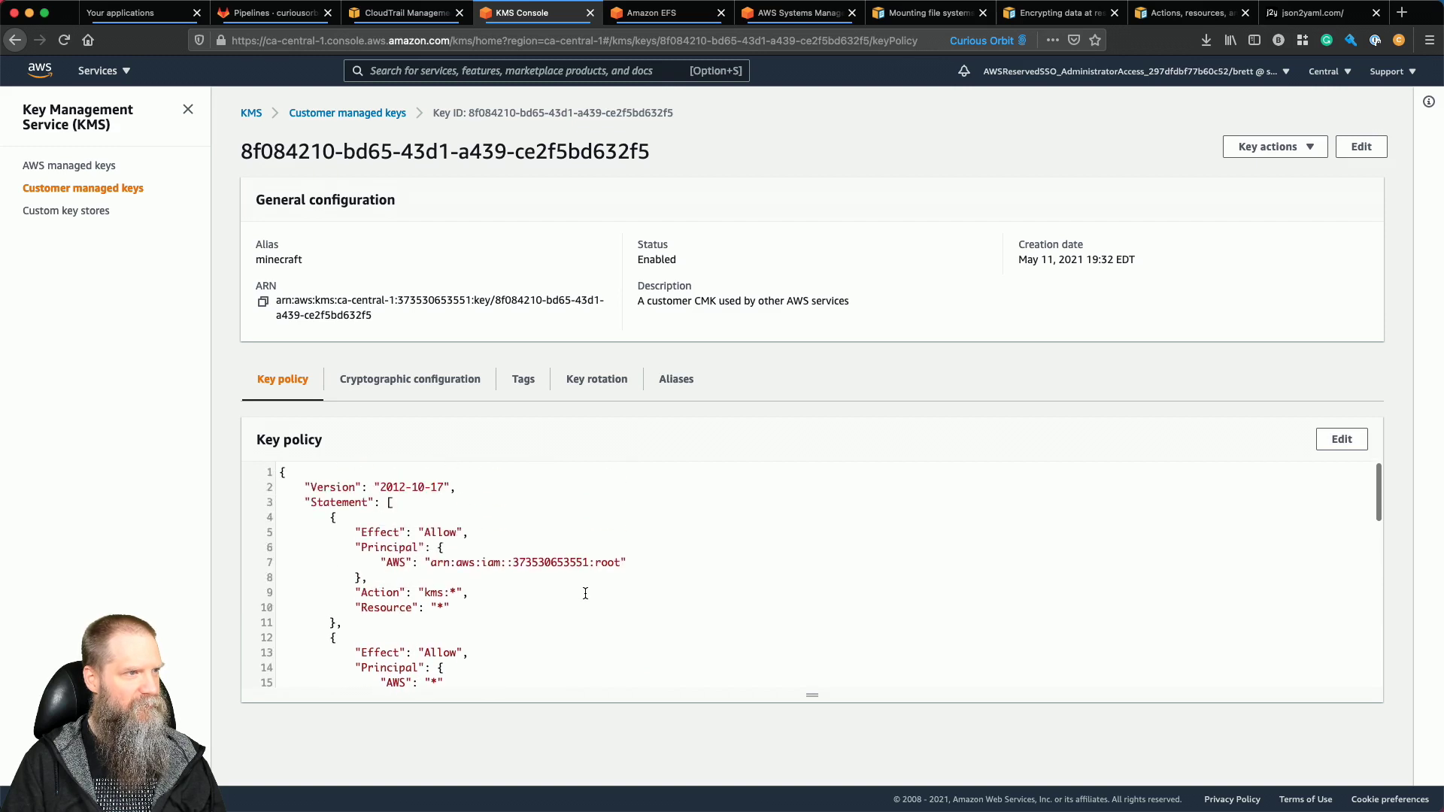
scroll(585, 593, "down", 2)
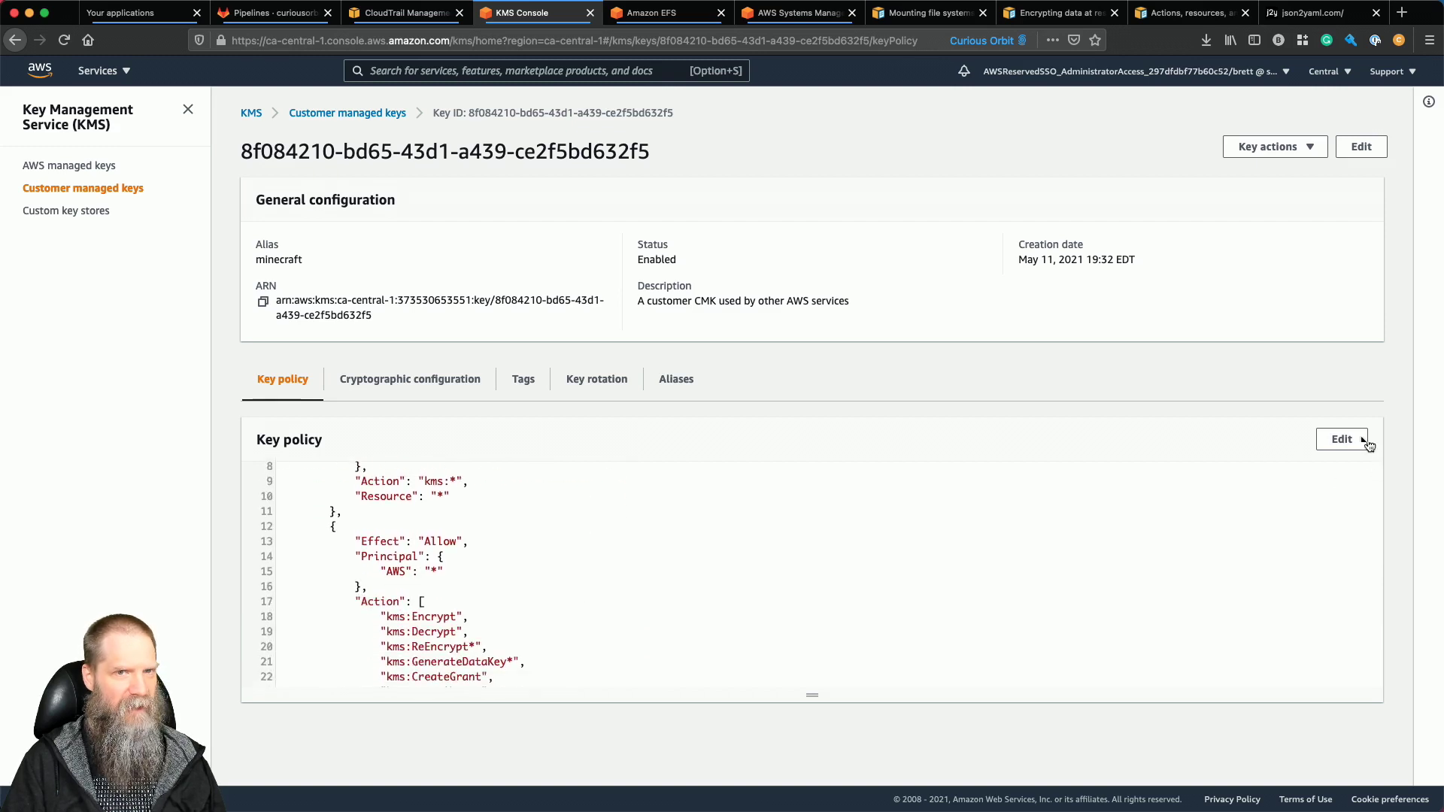
left_click(1342, 440)
scroll(504, 362, "down", 4)
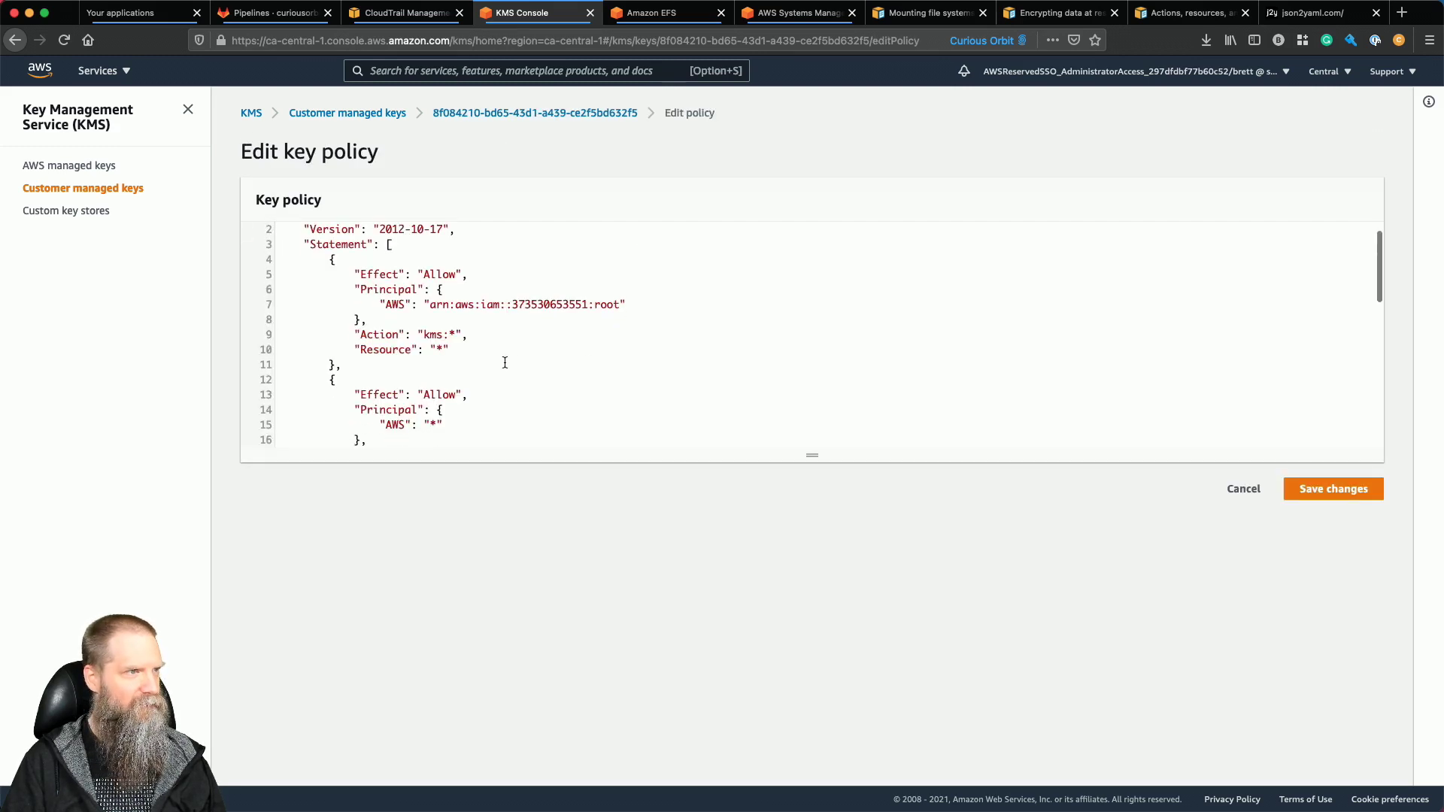
left_click(1240, 491)
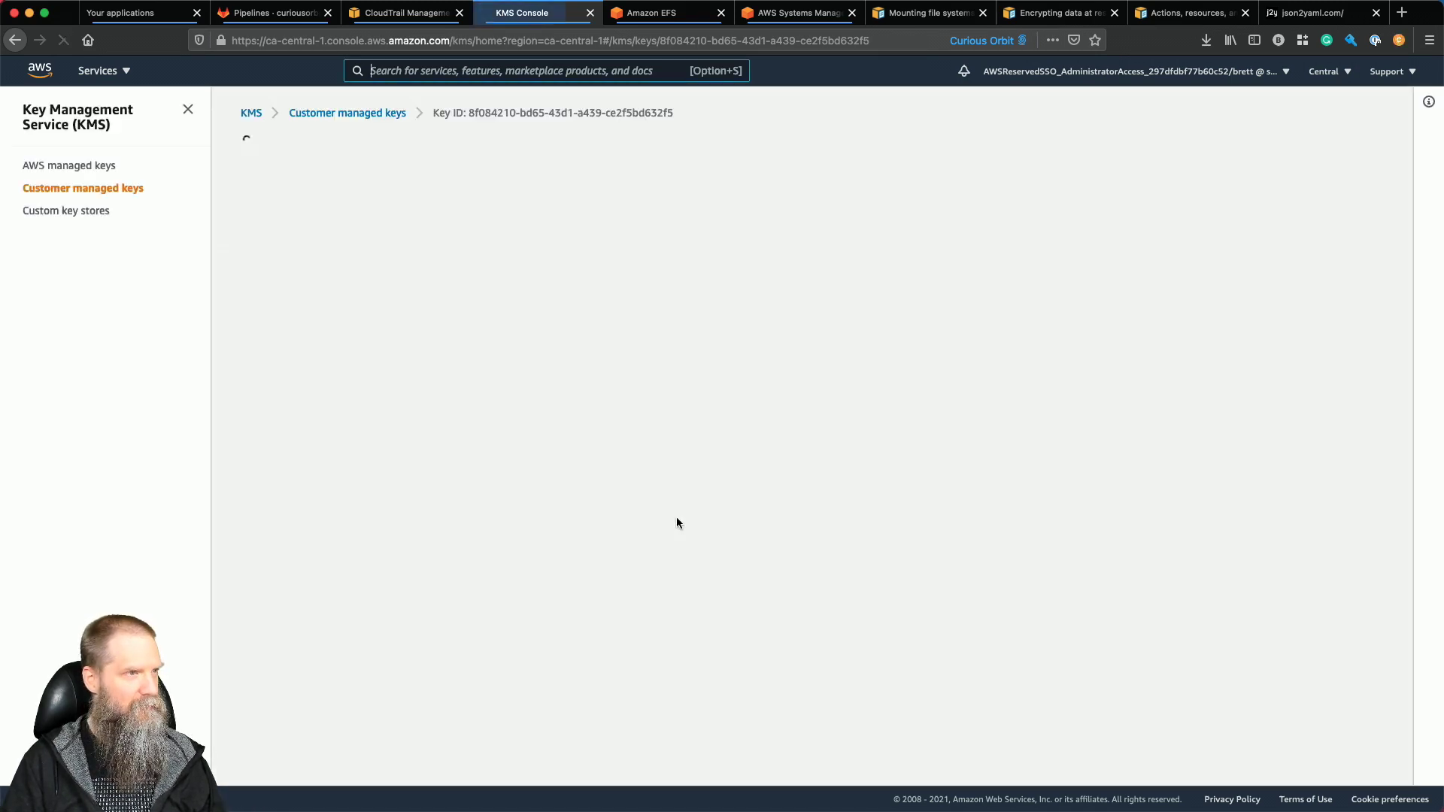
scroll(596, 579, "down", 3)
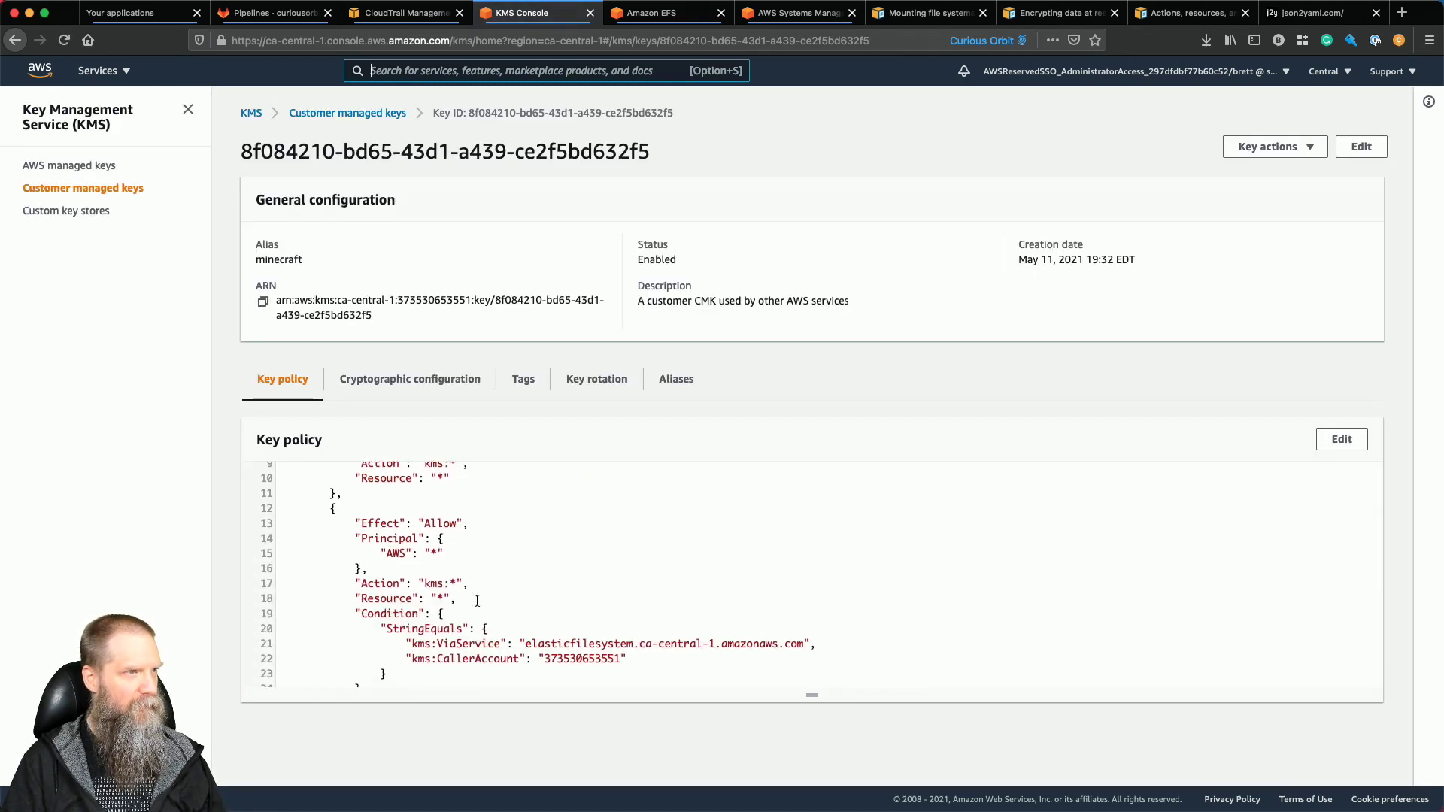
Clear the Session Manager terminal and run sudo mount -t efs fs-71dae99c /minecraft again to test the key policy.
left_click(662, 12)
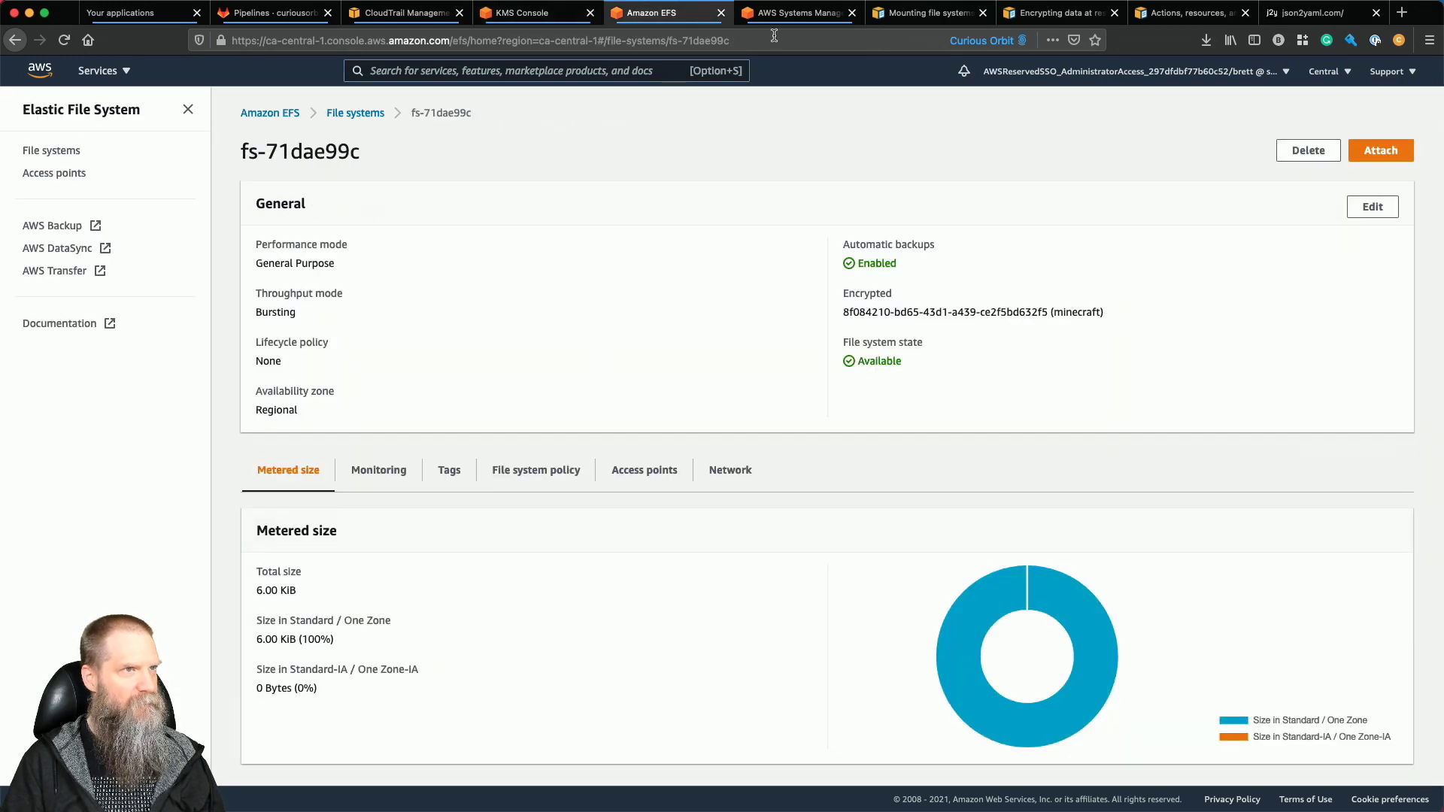
left_click(796, 13)
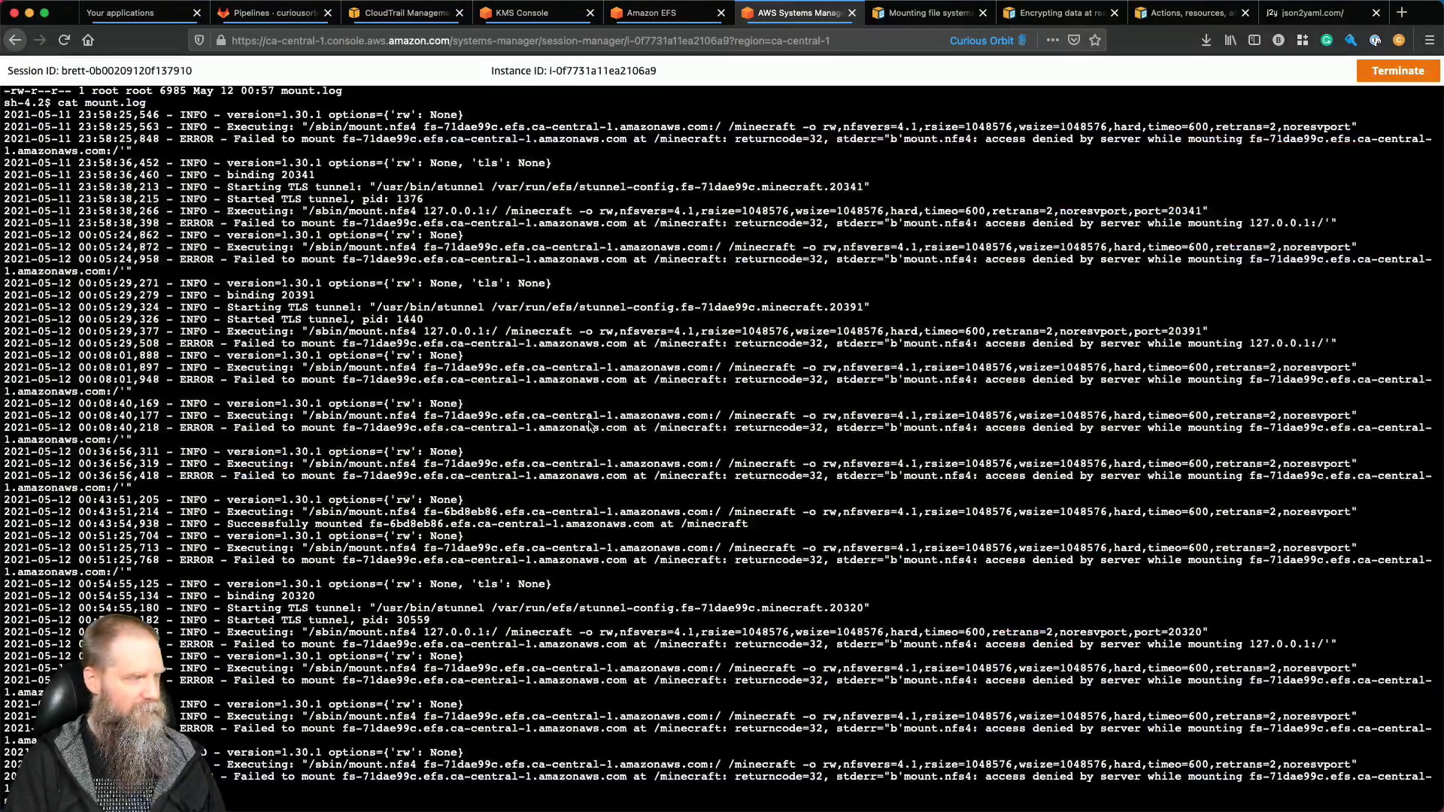
key("Return")
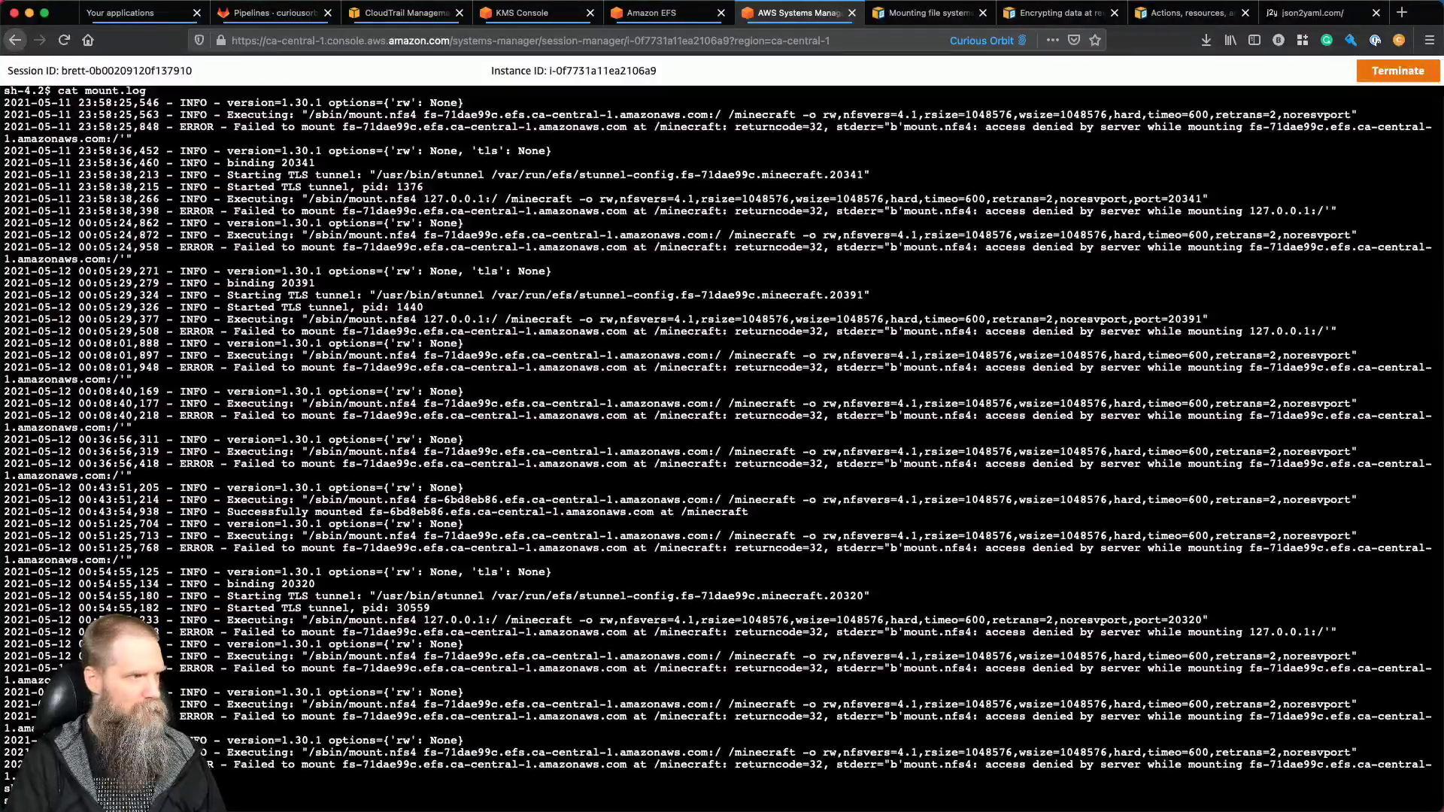
key("ctrl+l")
type("cd /var/log/amazon/efs/")
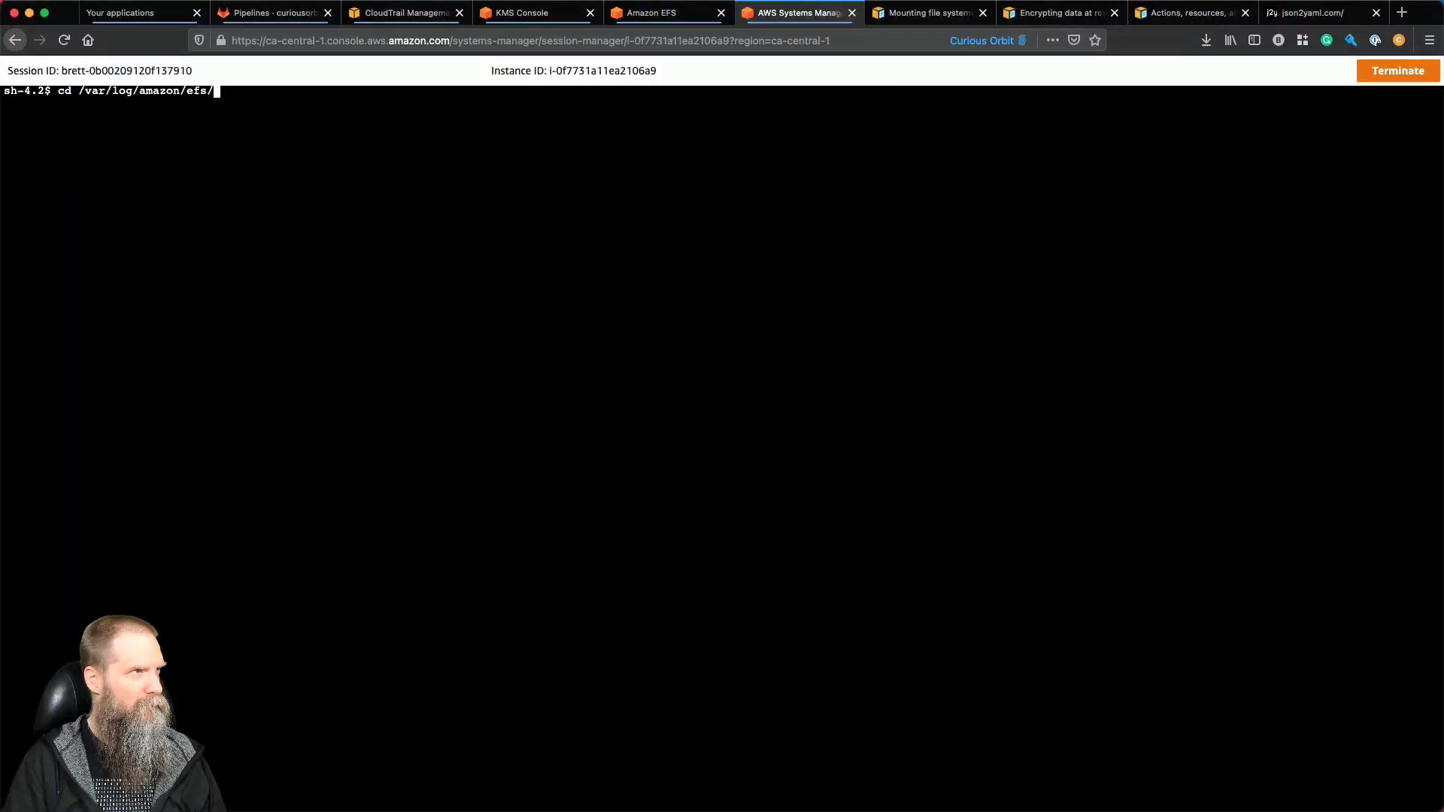
key("Up")
key("Return")
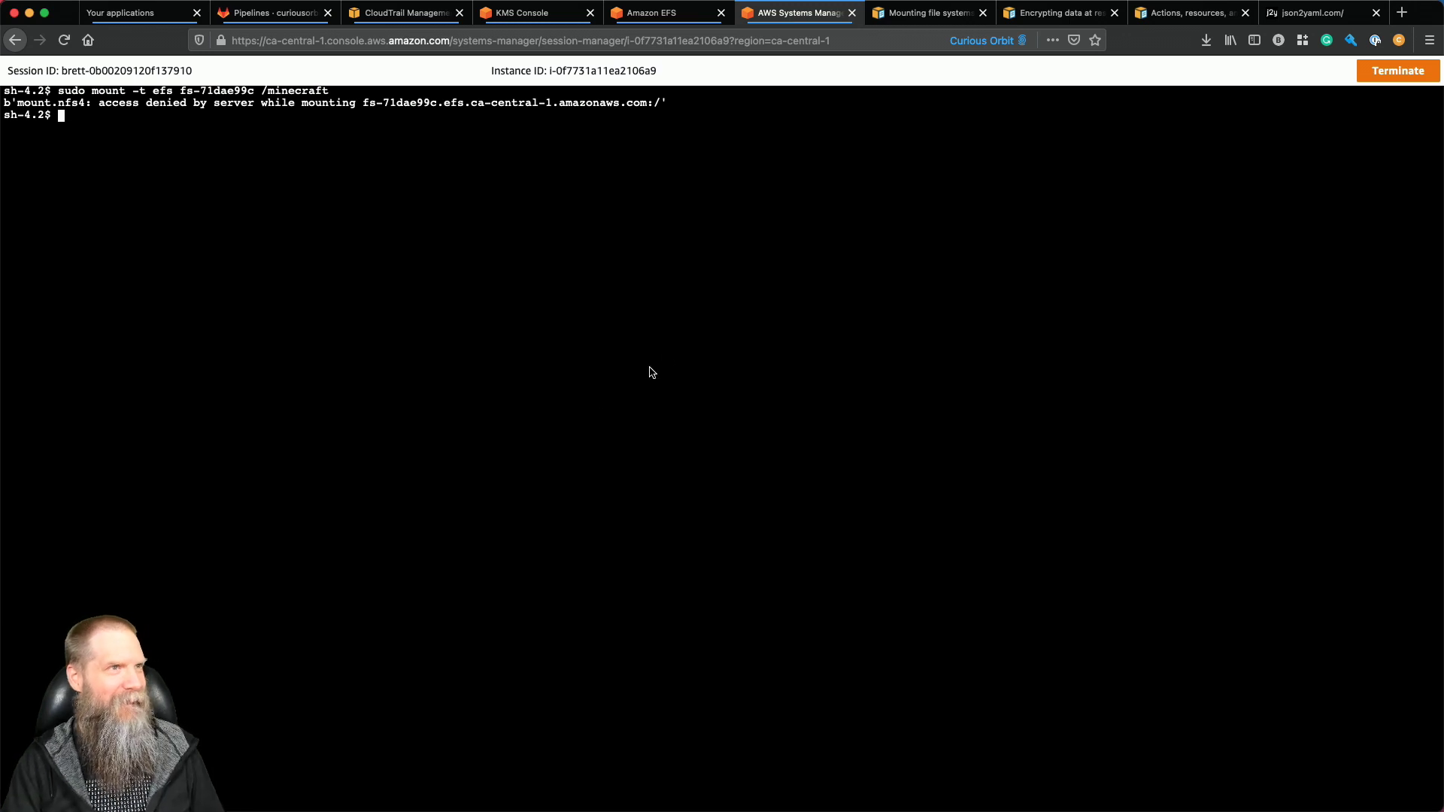
Open the attach instructions for fs-71dae99c in Amazon EFS and examine how the mount helper command writes the file system path.
left_click(674, 20)
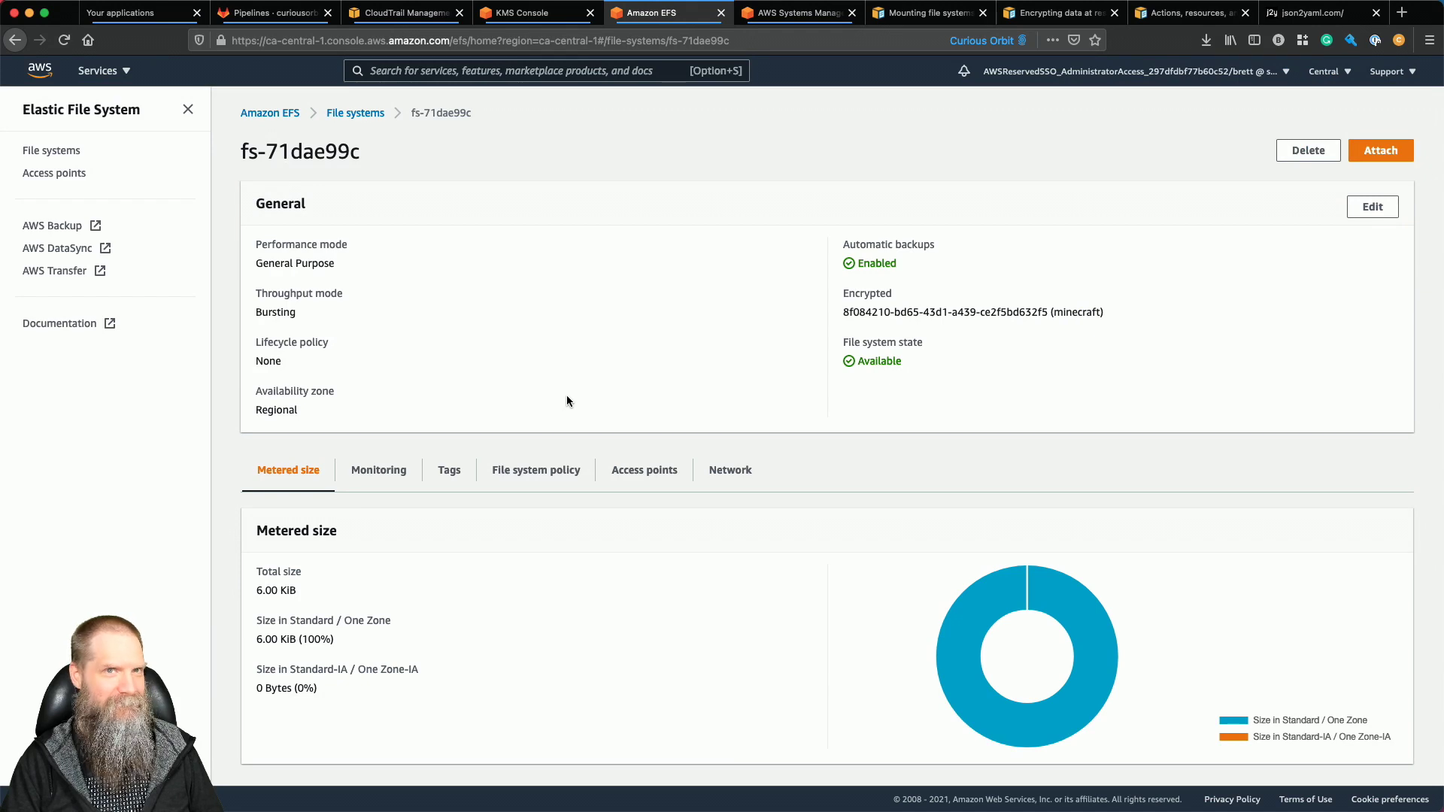
left_click(1381, 151)
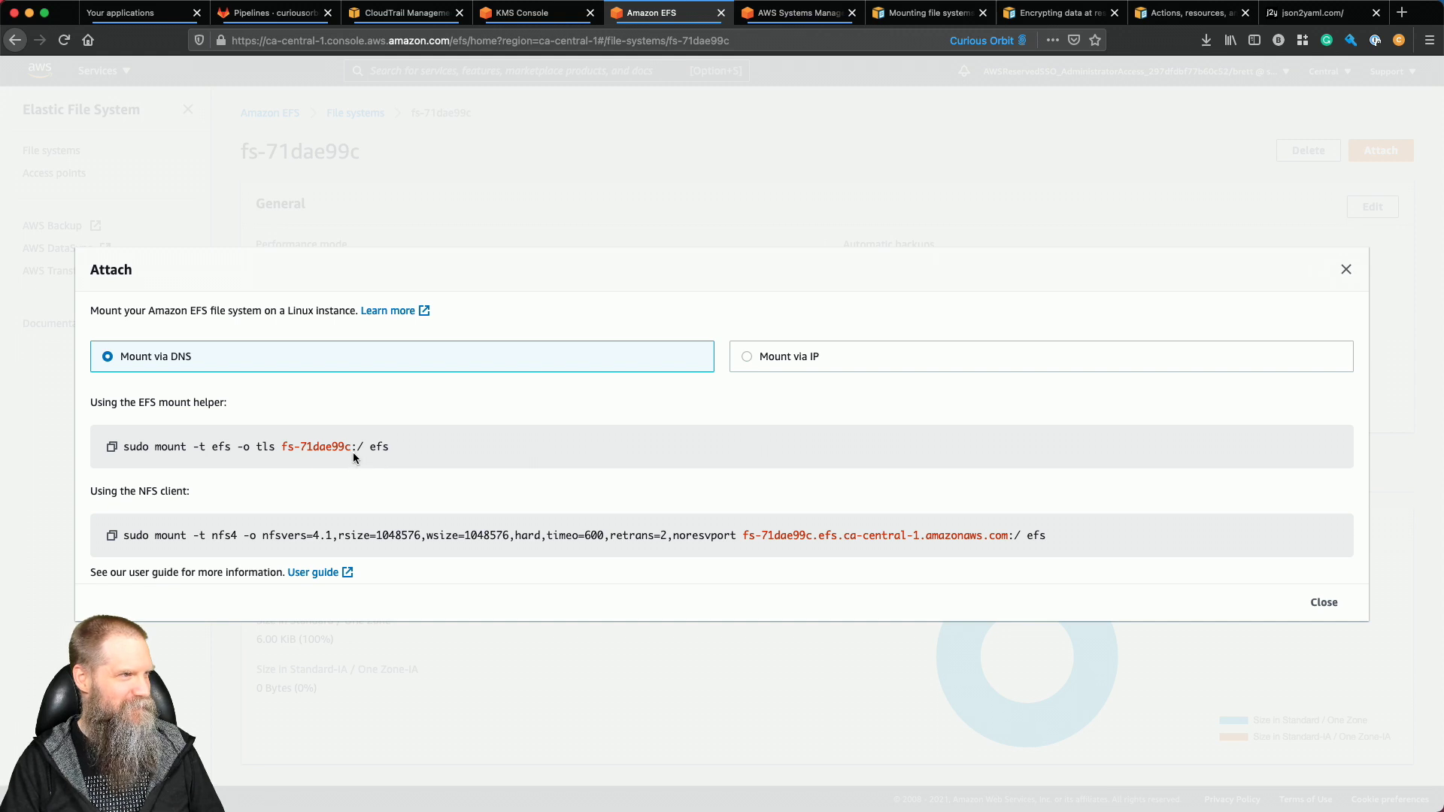
left_click_drag(351, 448, 365, 448)
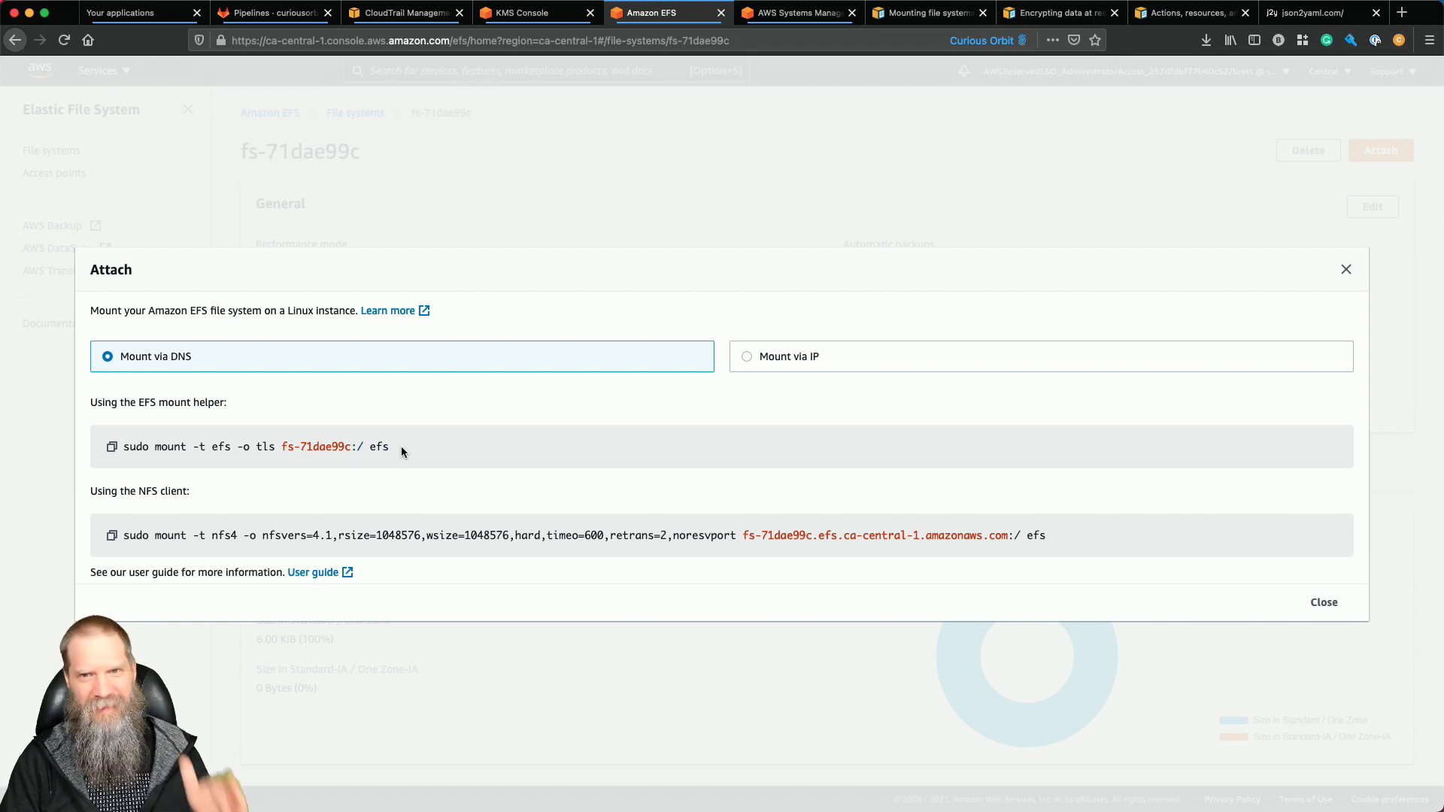
left_click_drag(350, 448, 370, 448)
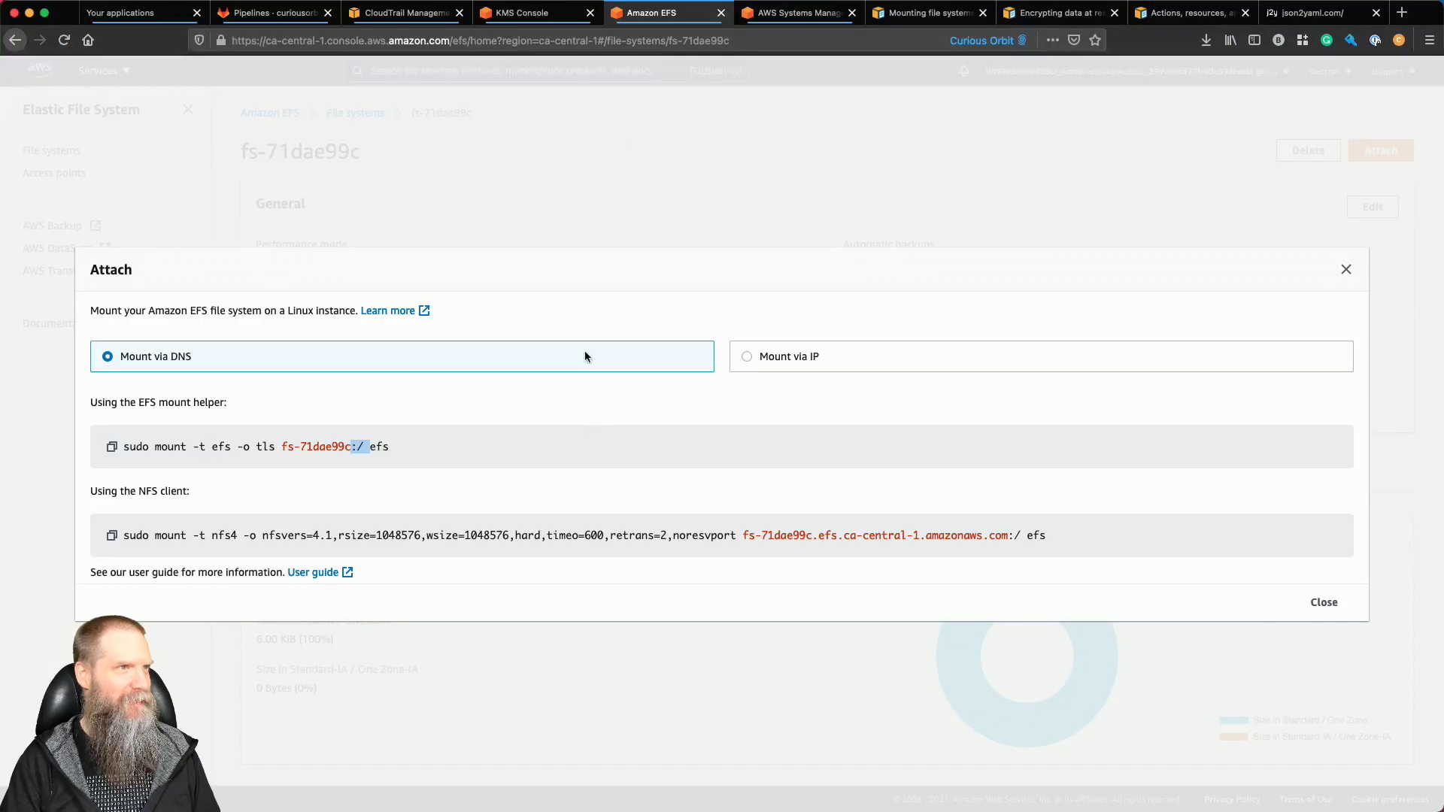
Run sudo mount -t efs fs-71dae99c:/ /minecraft in the Session Manager terminal and close the terminal's browser page.
left_click(779, 22)
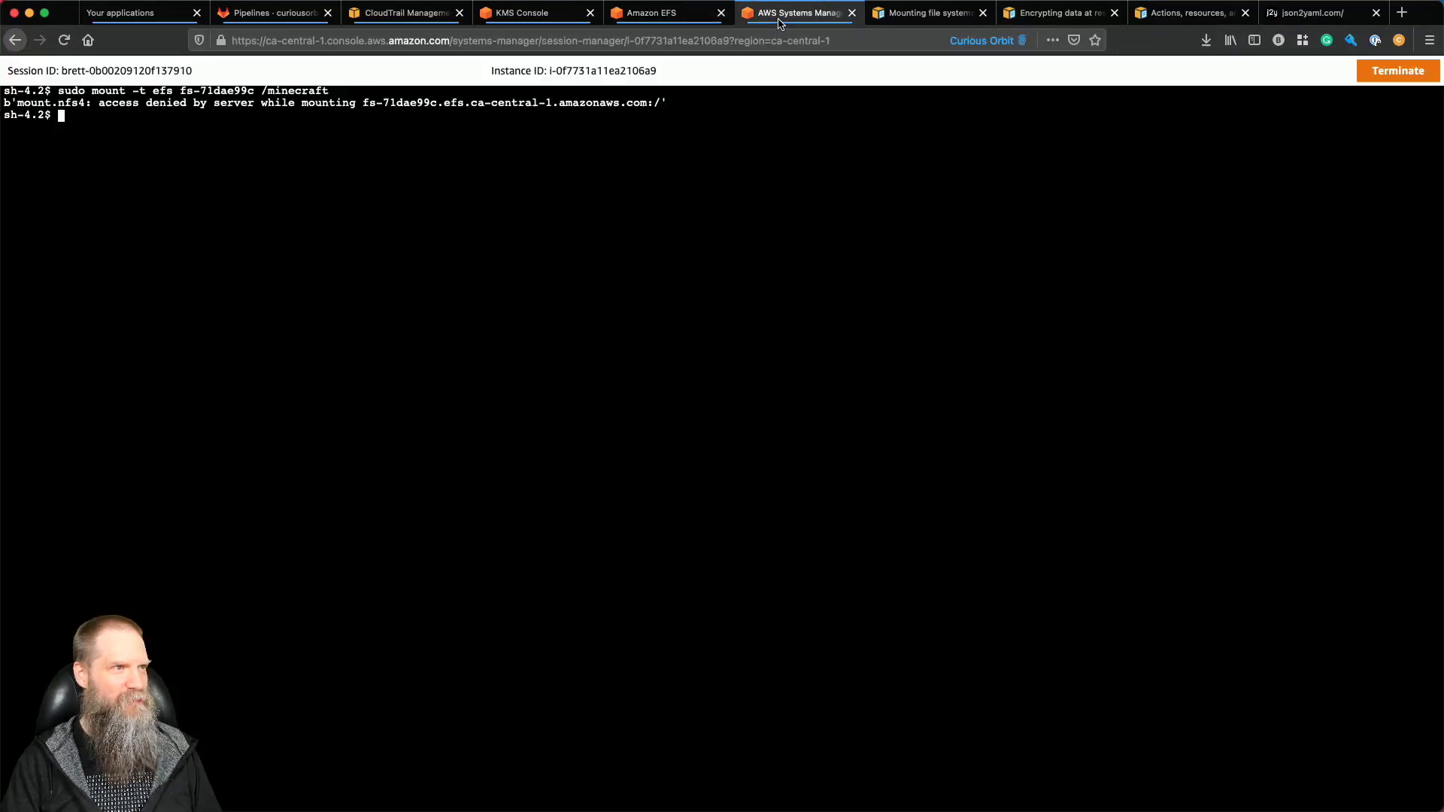
key("Up")
key("Left")
key("Left")
key("Left")
key("Left")
key("Left")
key("Left")
key("Left")
key("Left")
key("Left")
key("Left")
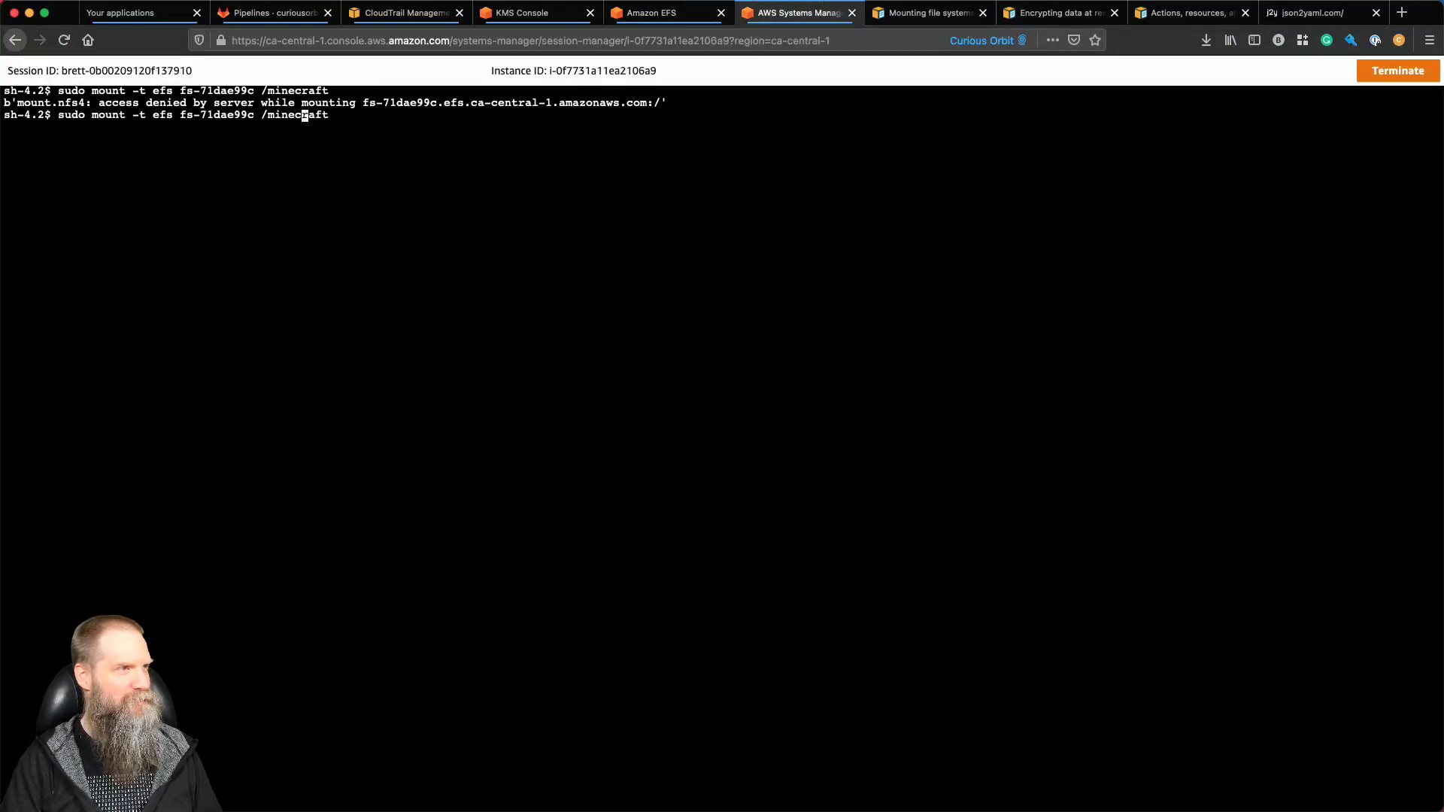
key("Left")
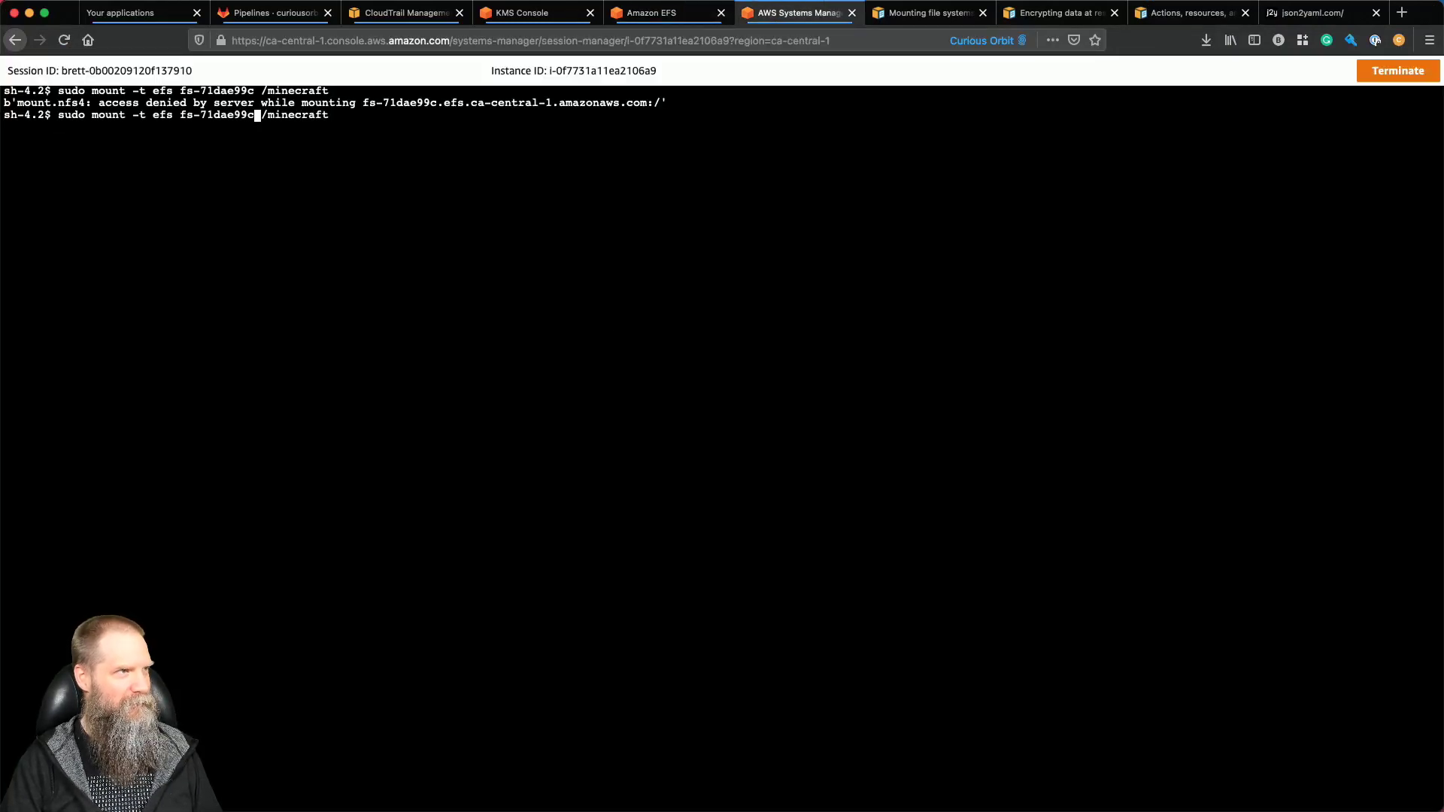
type(":/")
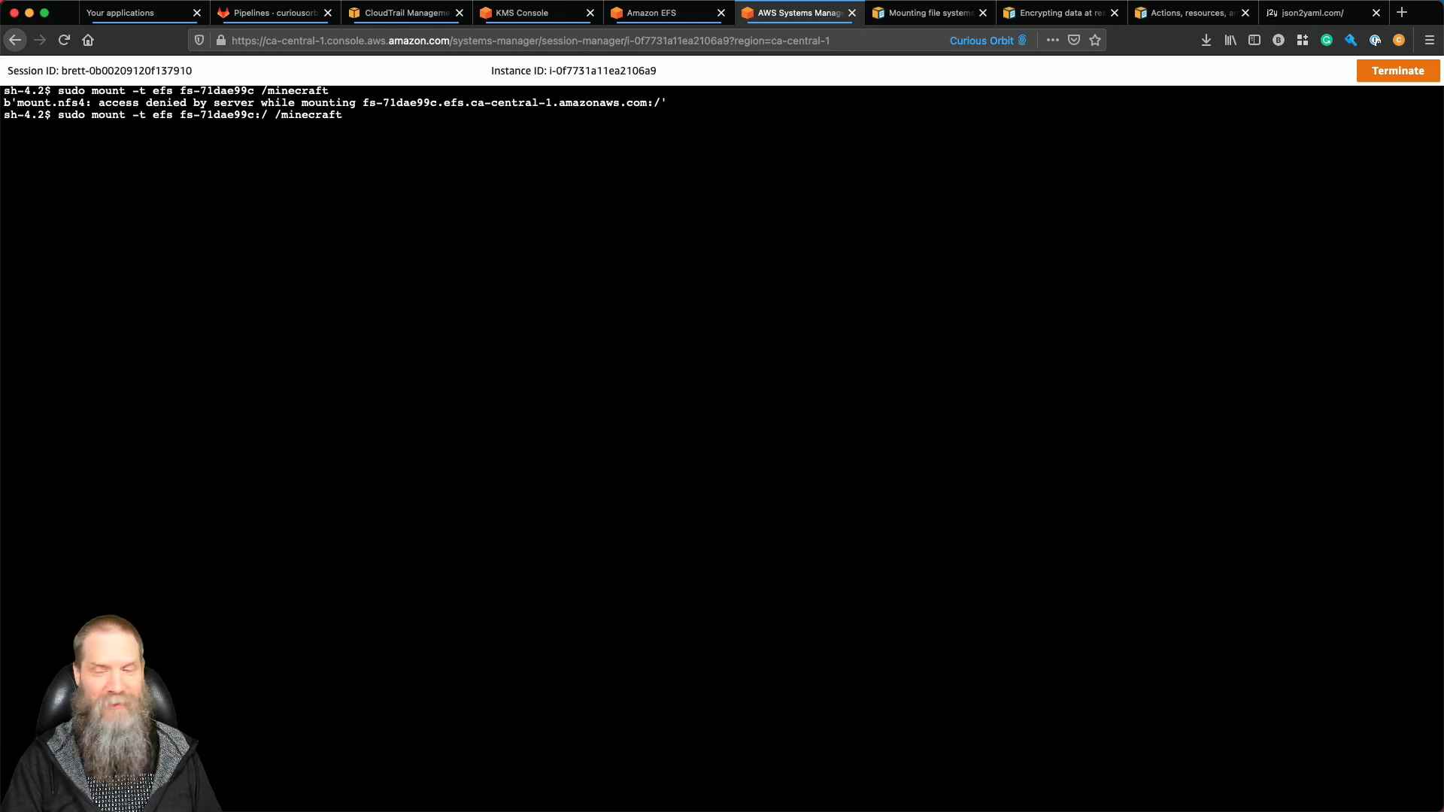
key("Return")
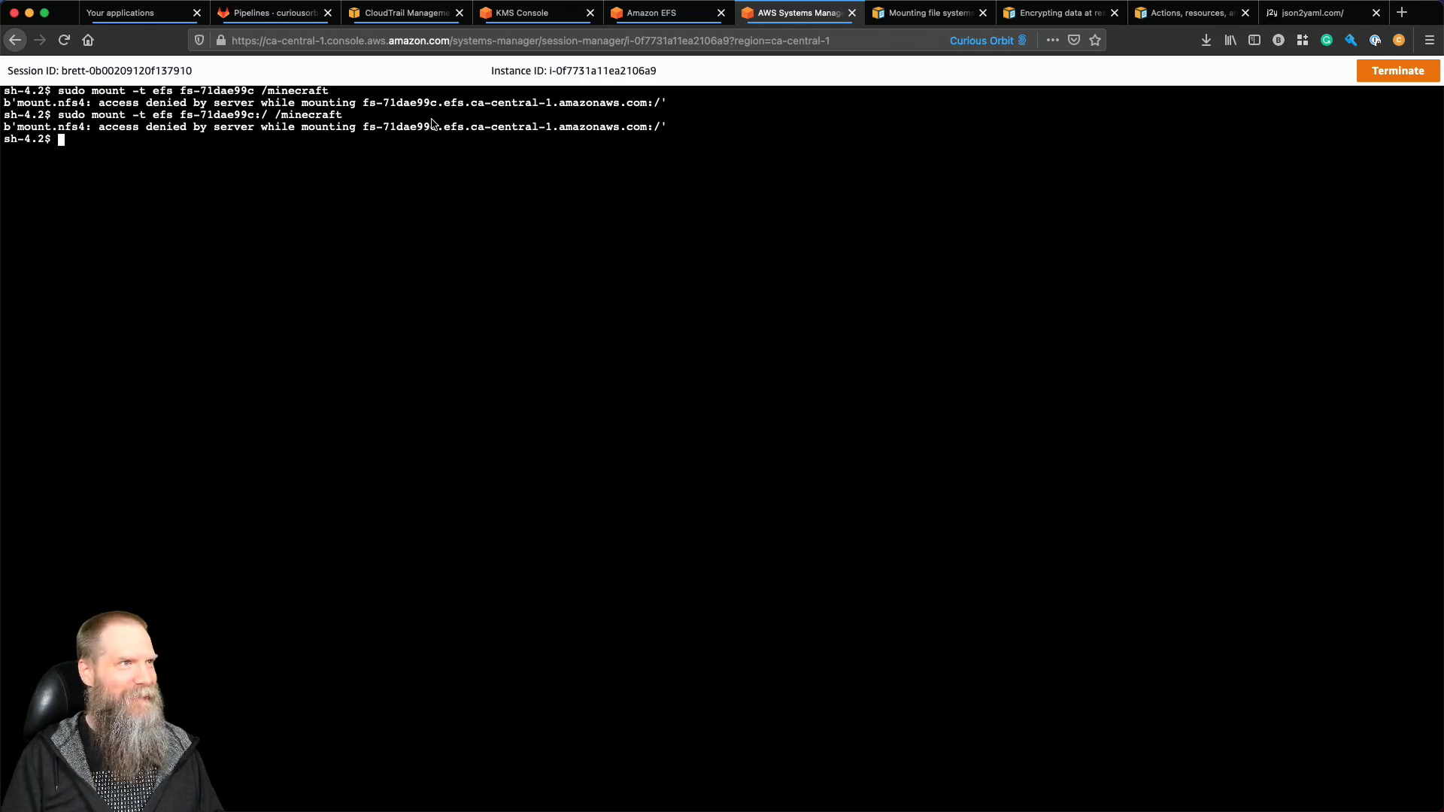
left_click(852, 13)
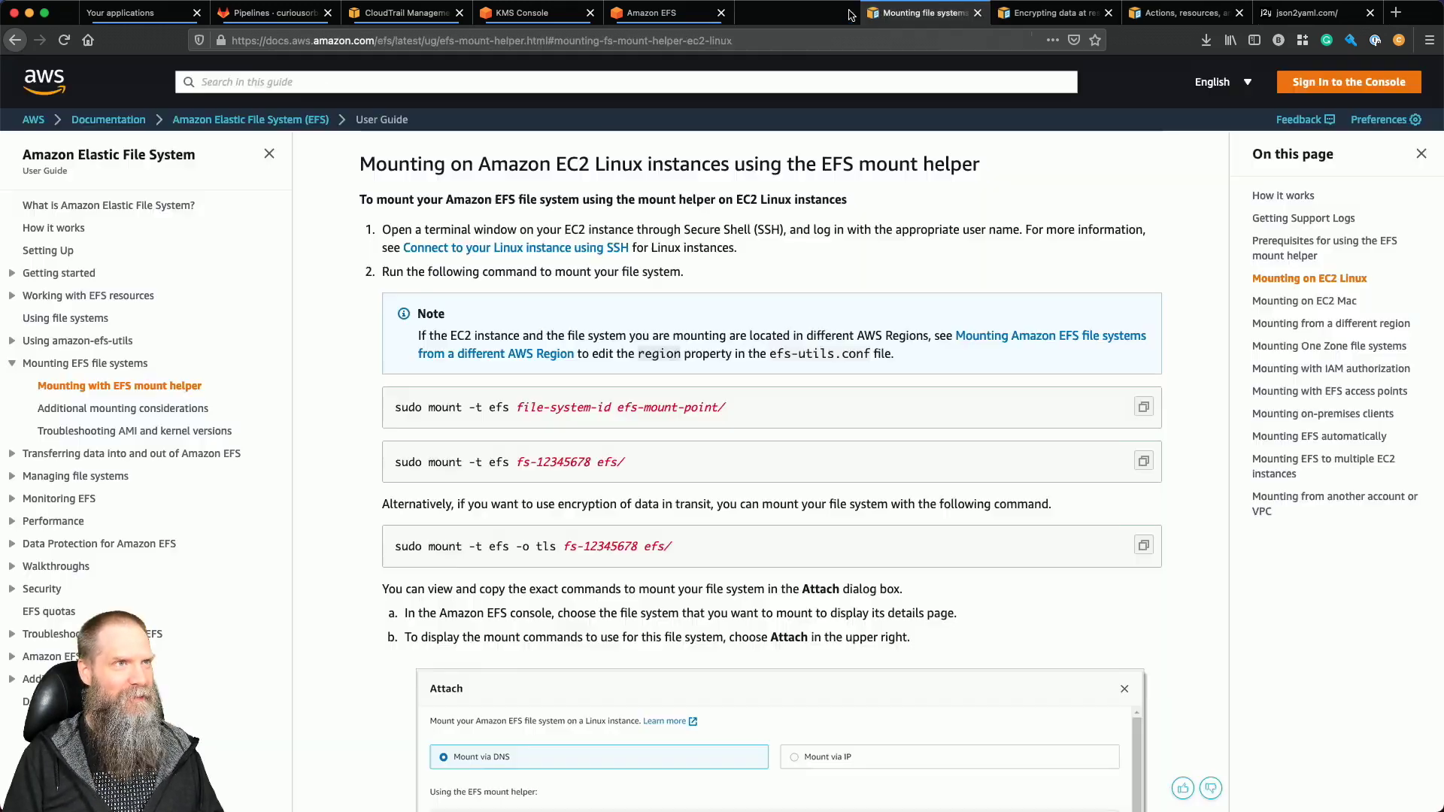
Close the EFS and KMS console pages, the EFS mounting and data-encryption documentation and json2yaml, keeping the CloudTrail page open.
left_click(721, 13)
left_click(536, 13)
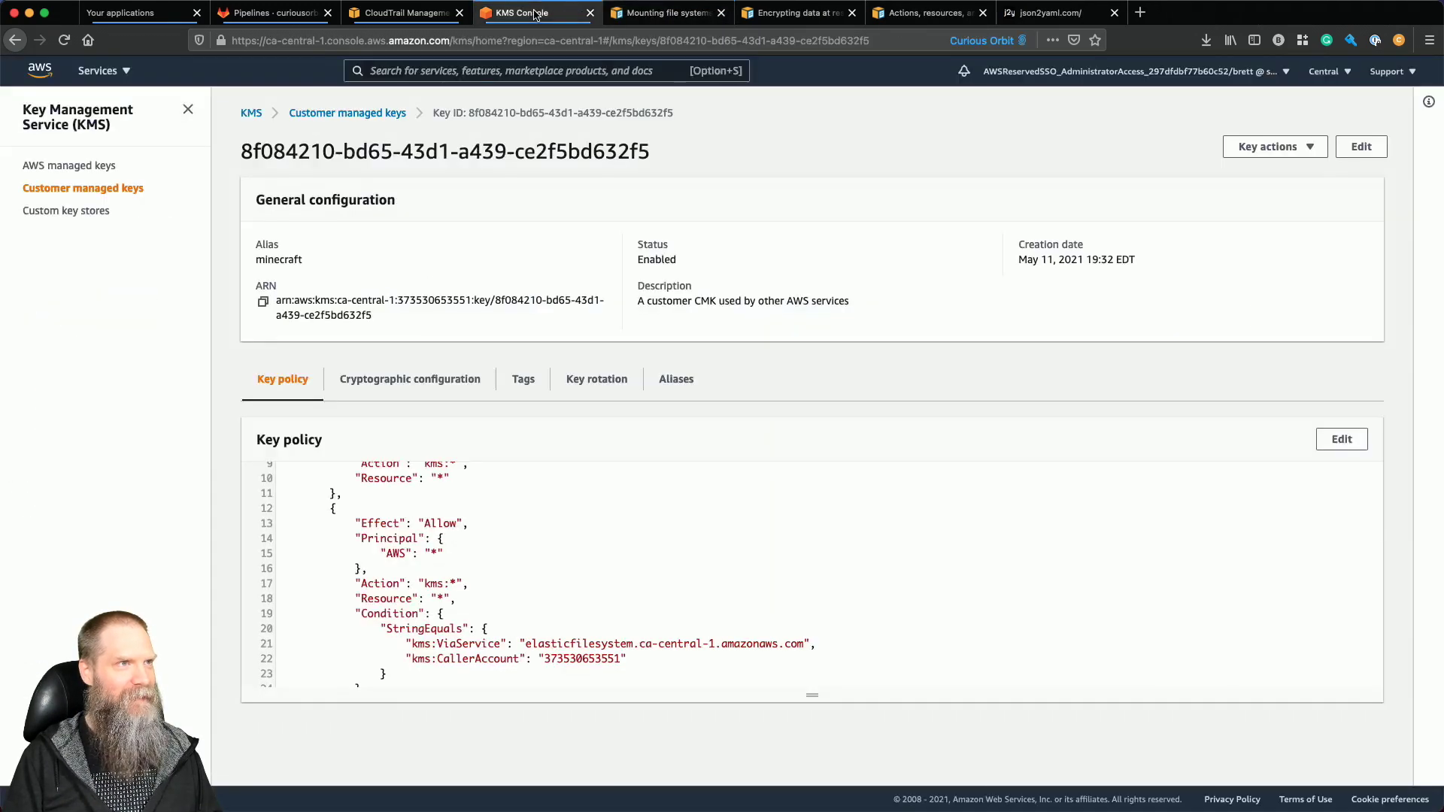
left_click(590, 13)
left_click(436, 13)
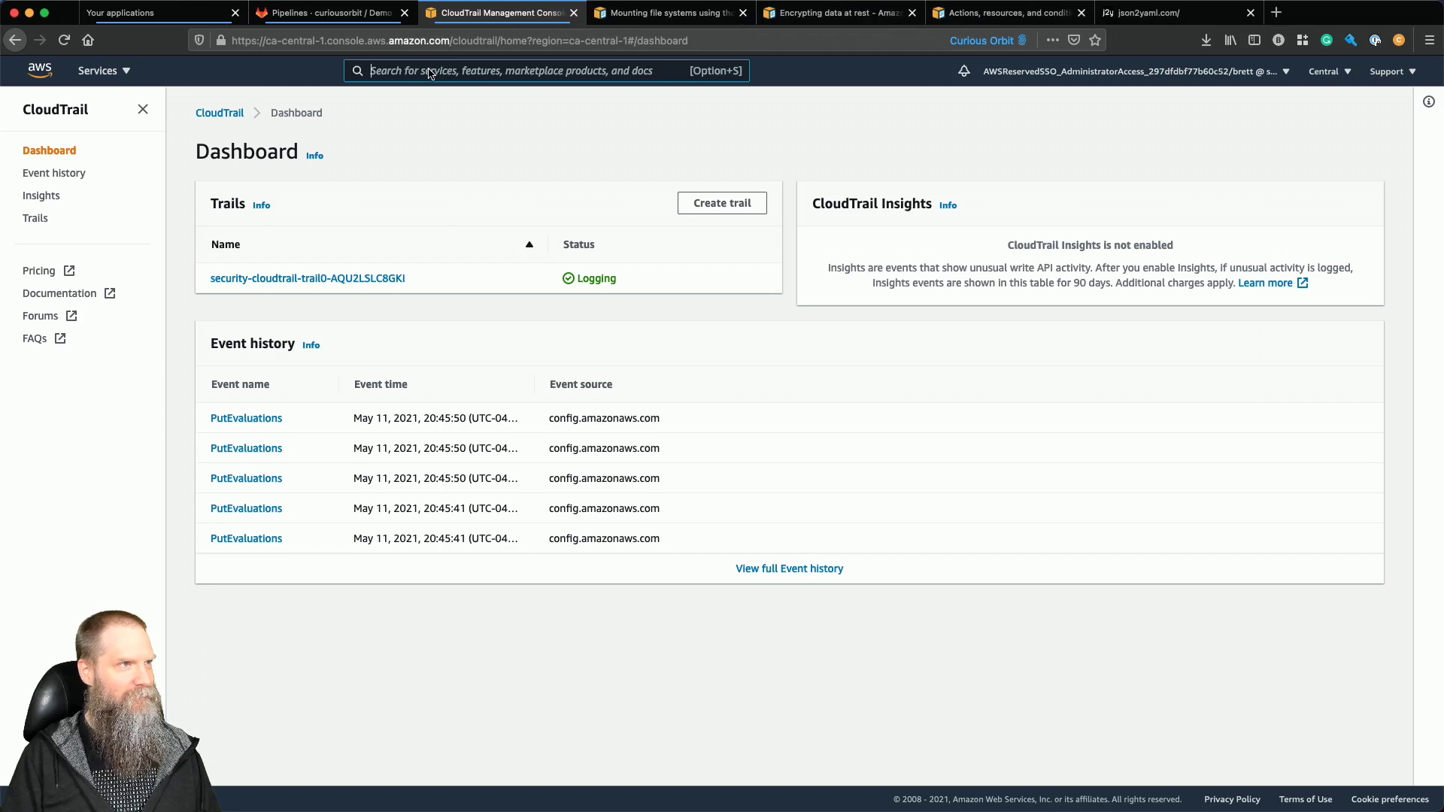
left_click(742, 13)
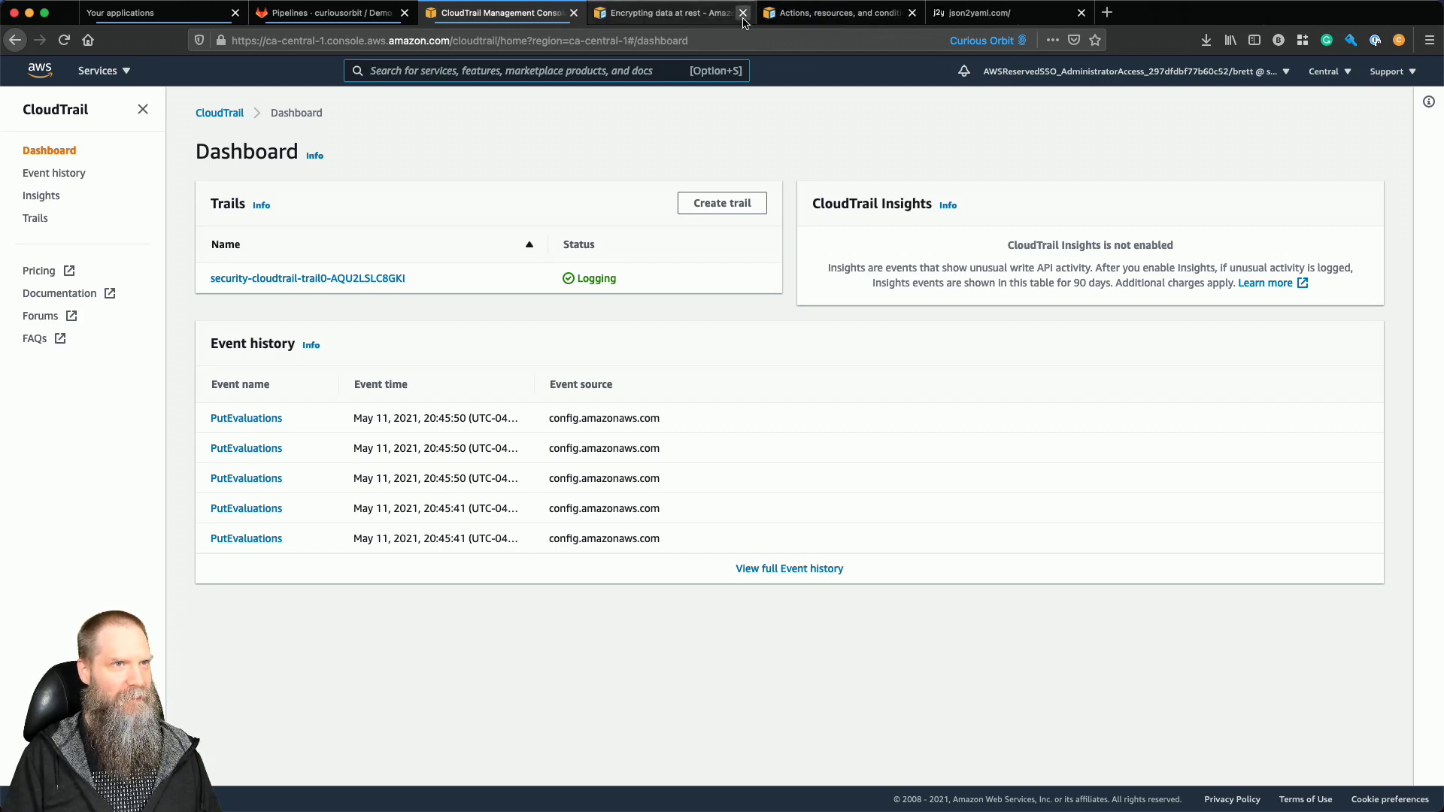
left_click(742, 13)
left_click(912, 13)
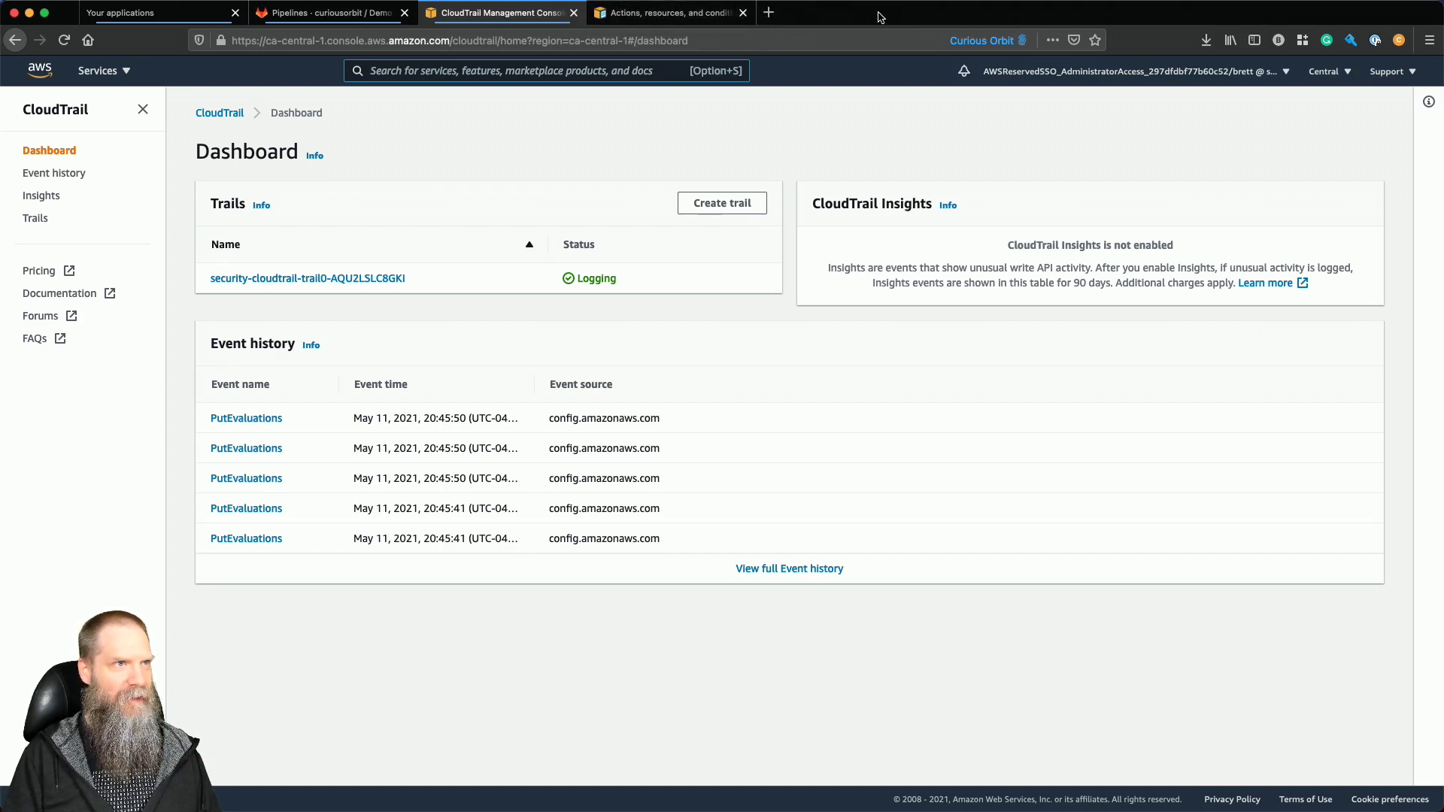
Search the web for "aws install unified cloudwatch log agent" and open the AWS knowledge center article on installing and configuring the agent.
left_click(671, 15)
left_click(643, 33)
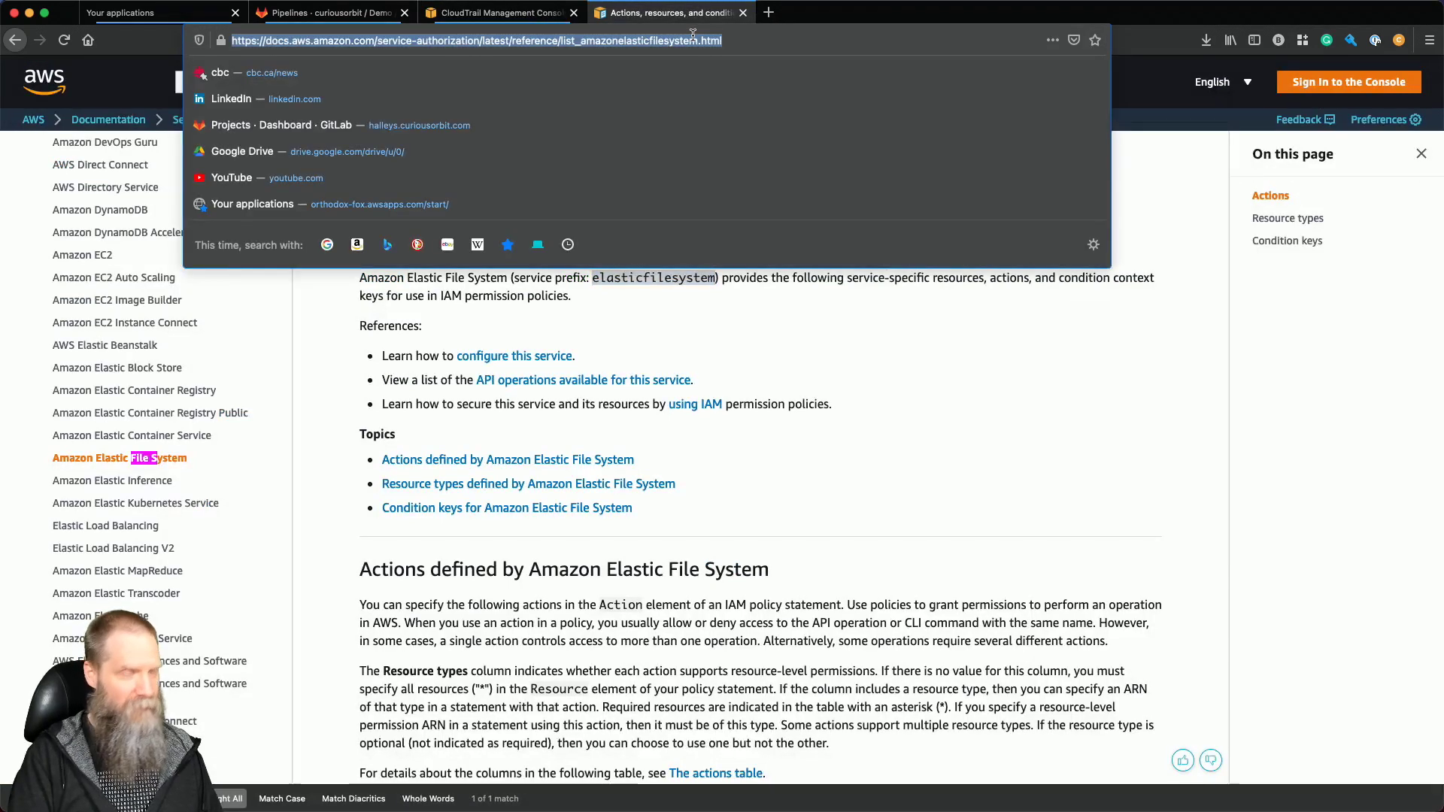
type("aws install ")
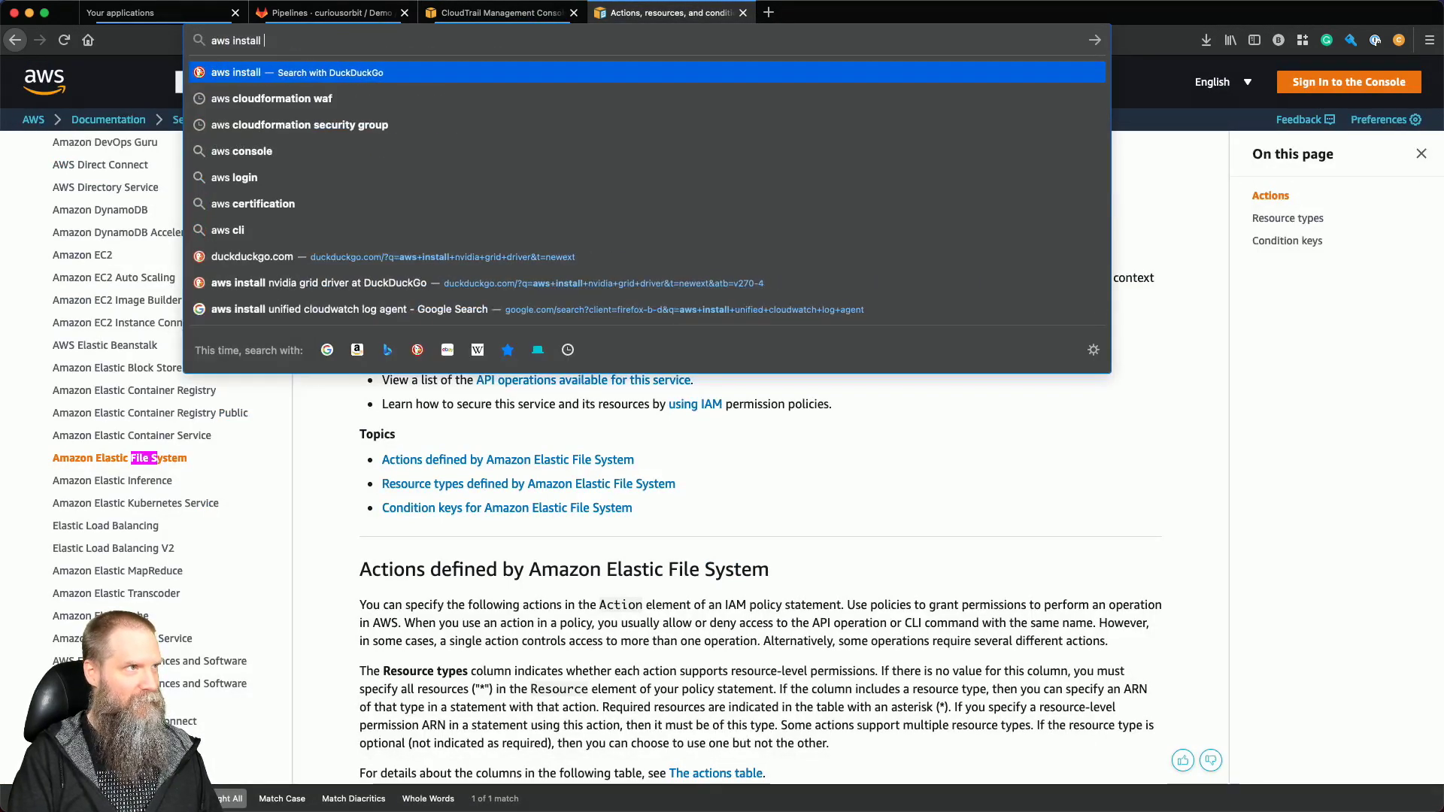
type("unified cloudwatch log agent")
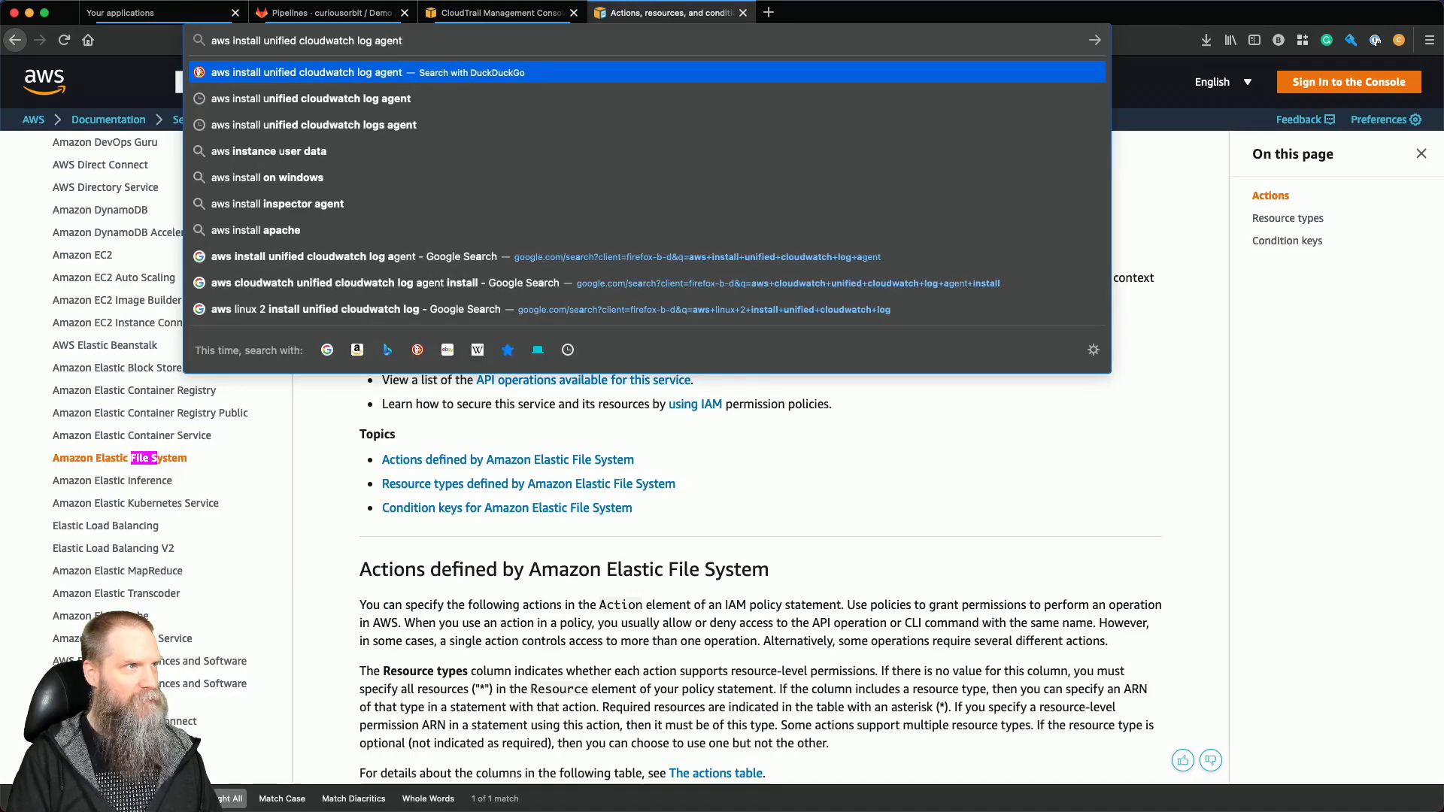
key("Return")
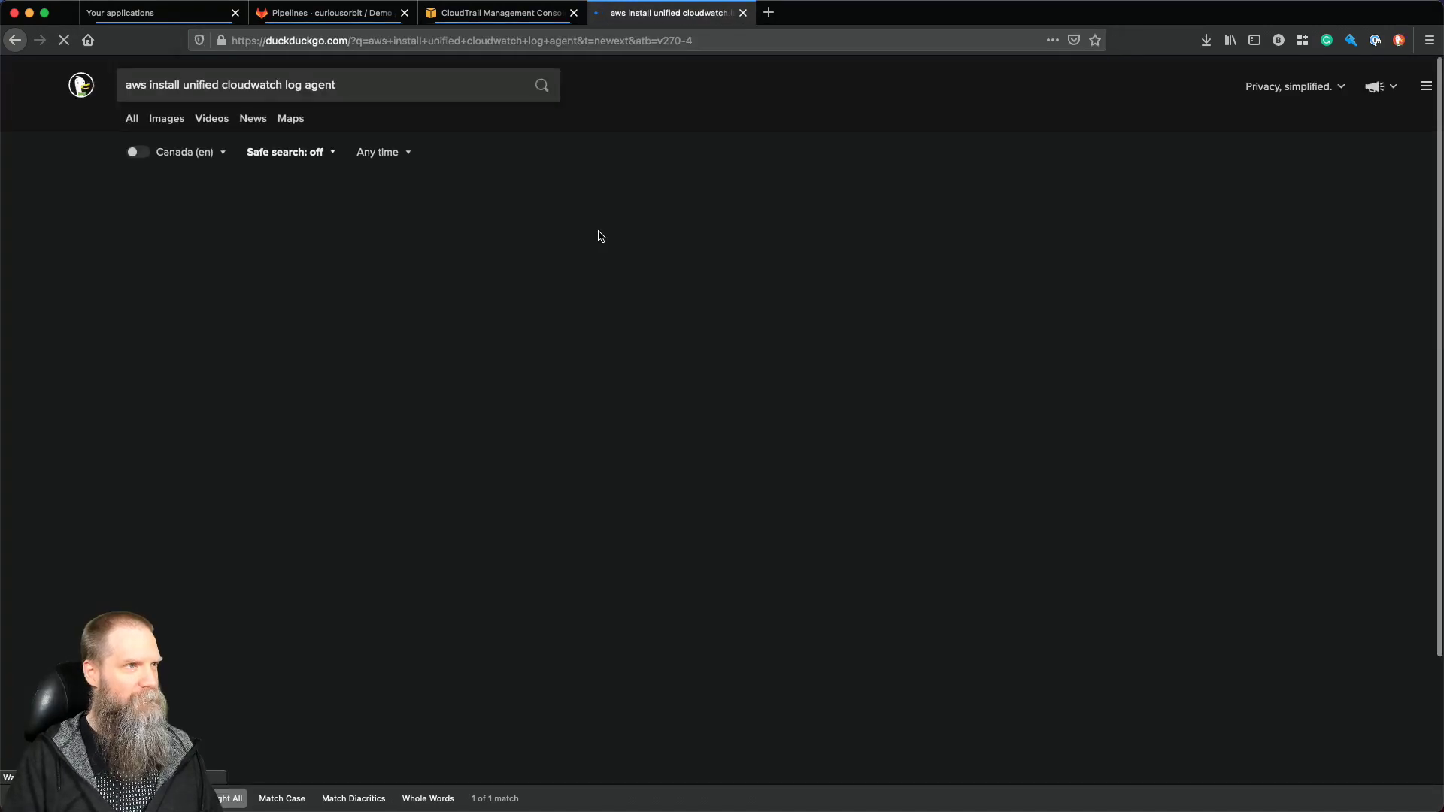
left_click(396, 209)
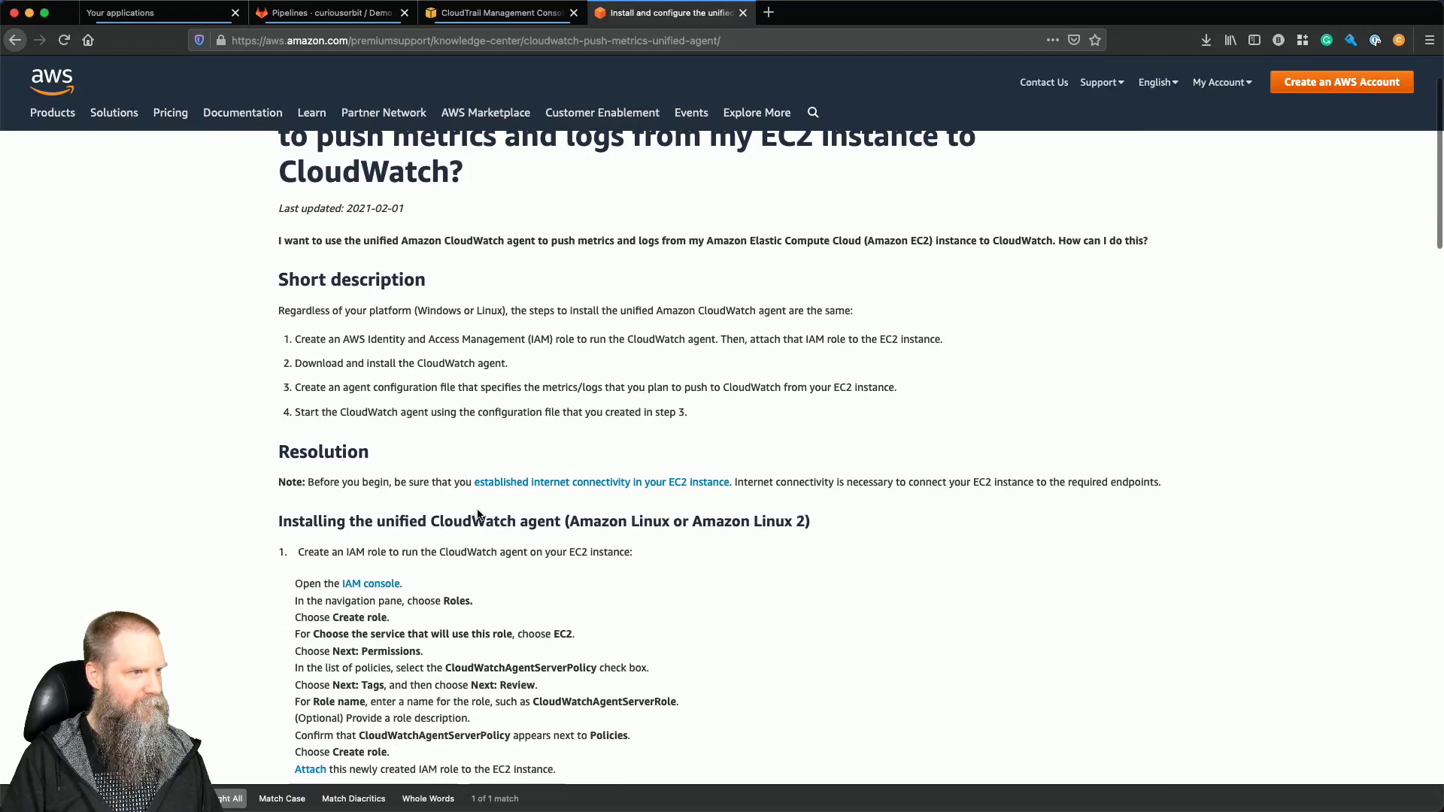
Examine the article's IAM role, download, install and configuration steps for Amazon Linux 2, and return to the search results.
scroll(477, 514, "down", 2)
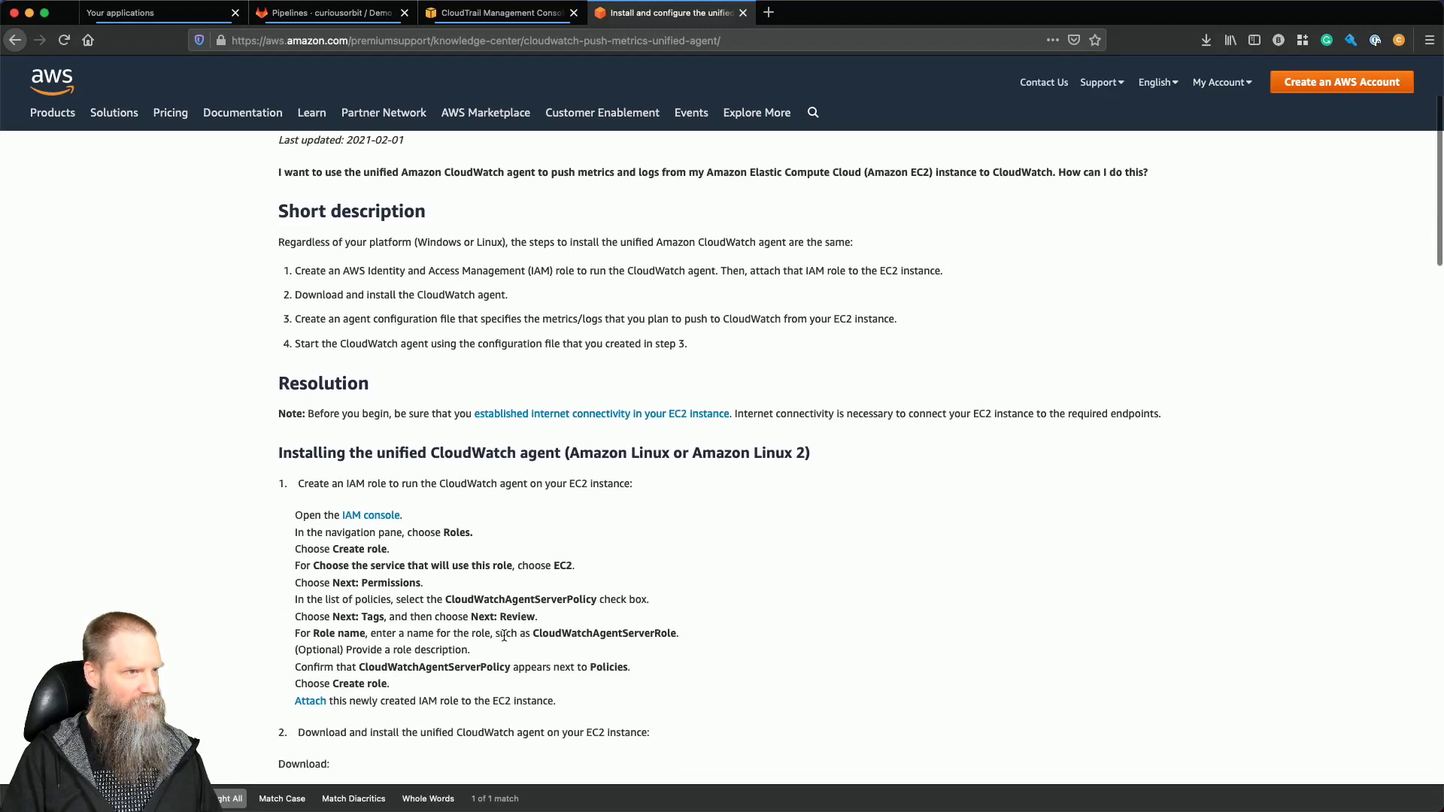
scroll(503, 635, "down", 1)
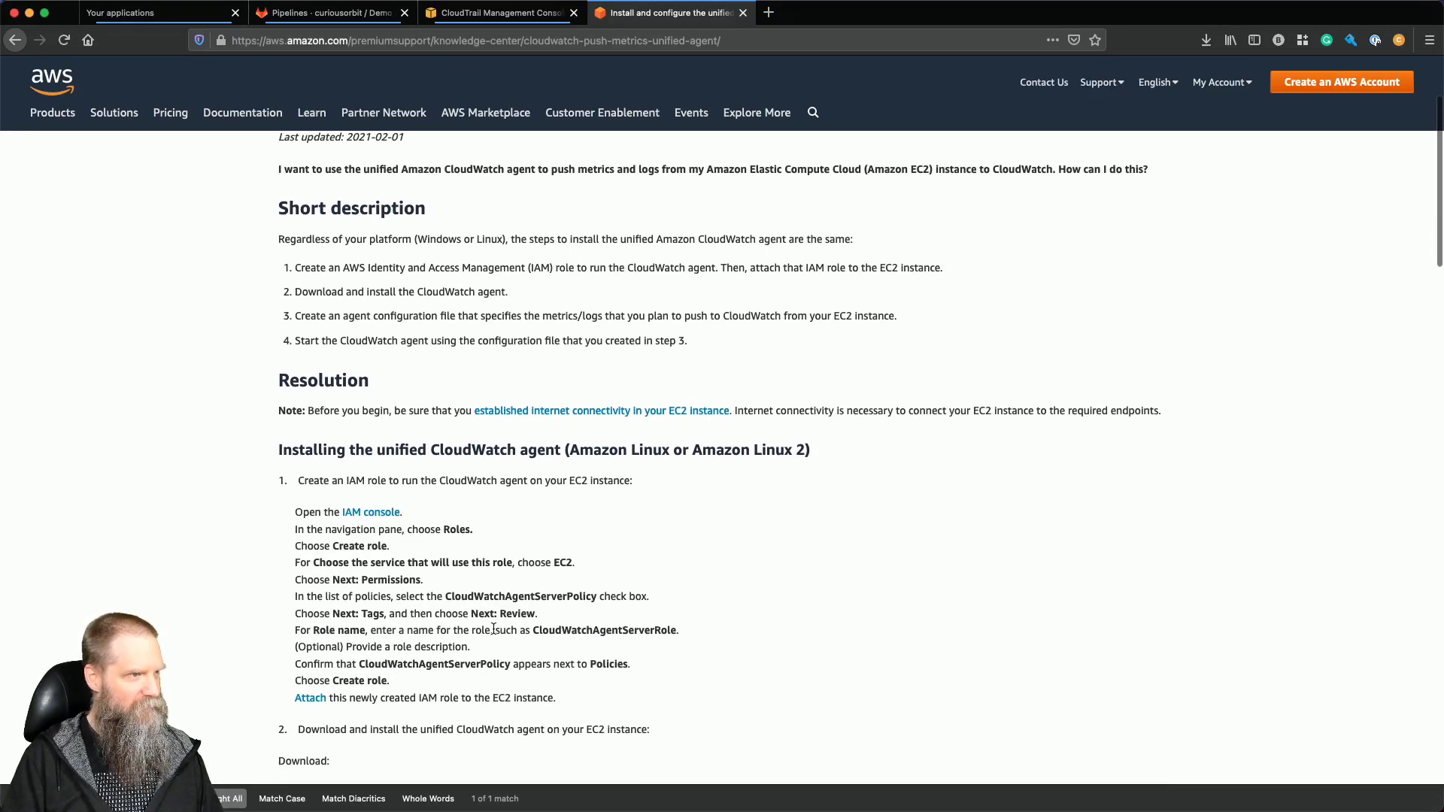
scroll(493, 628, "down", 1)
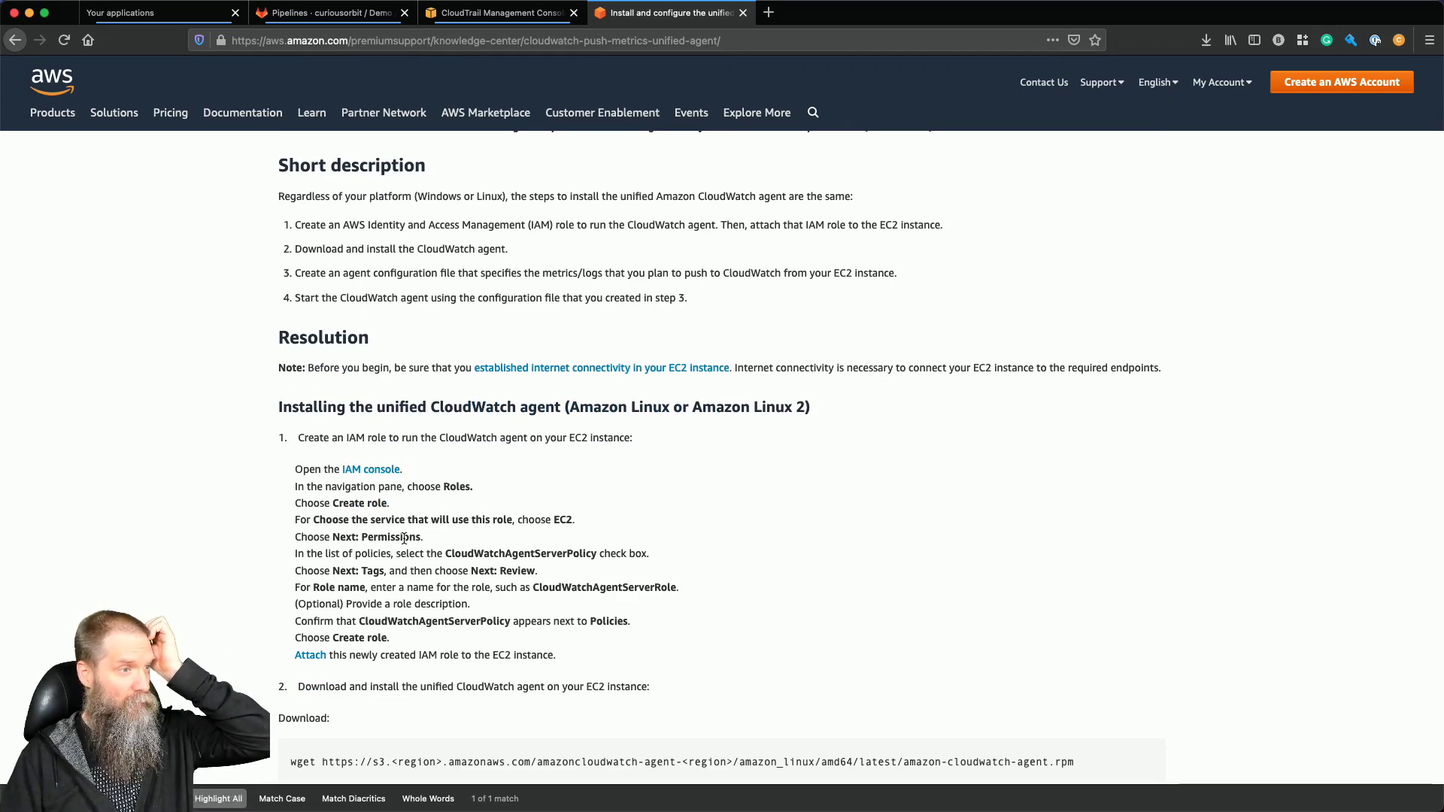
scroll(404, 537, "down", 5)
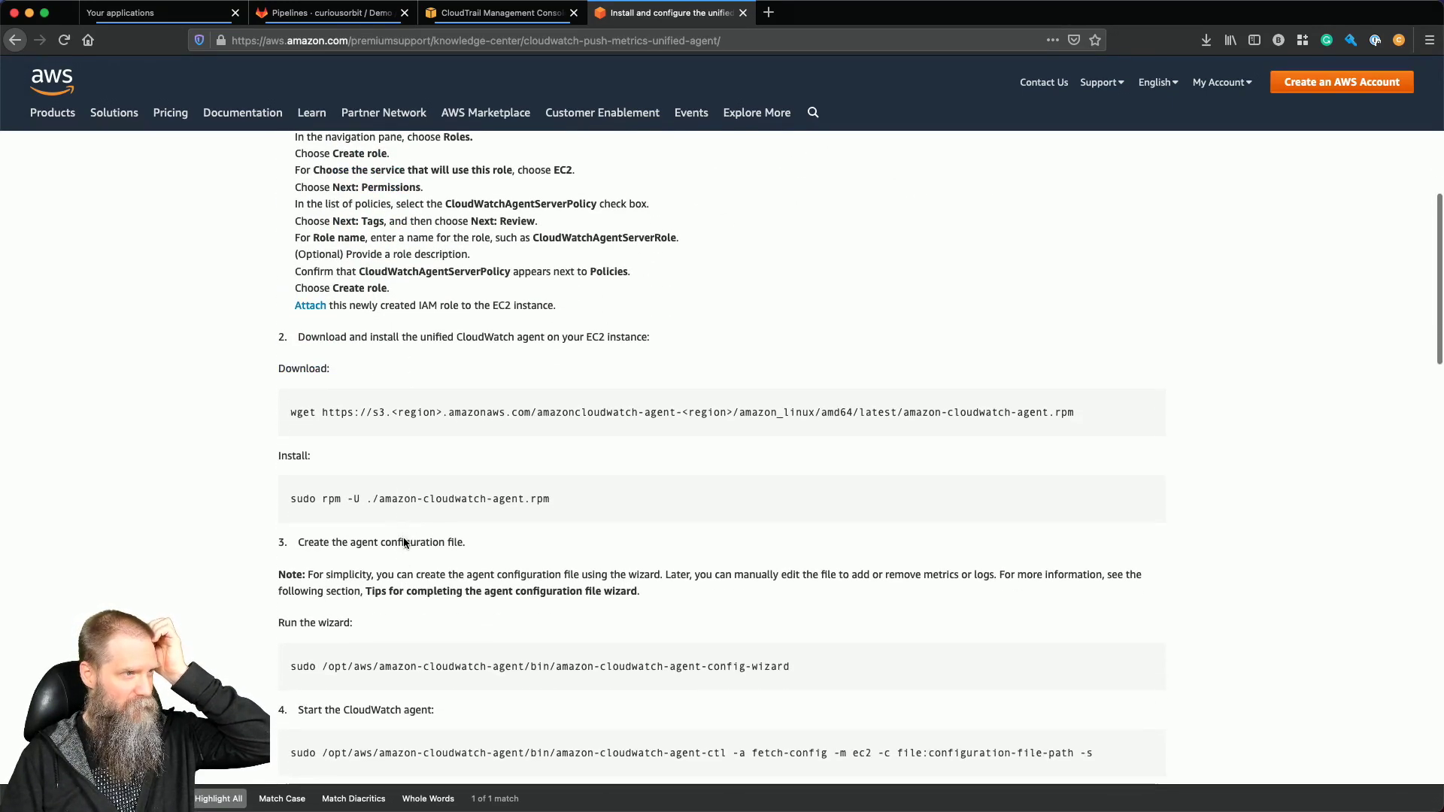
scroll(404, 542, "down", 1)
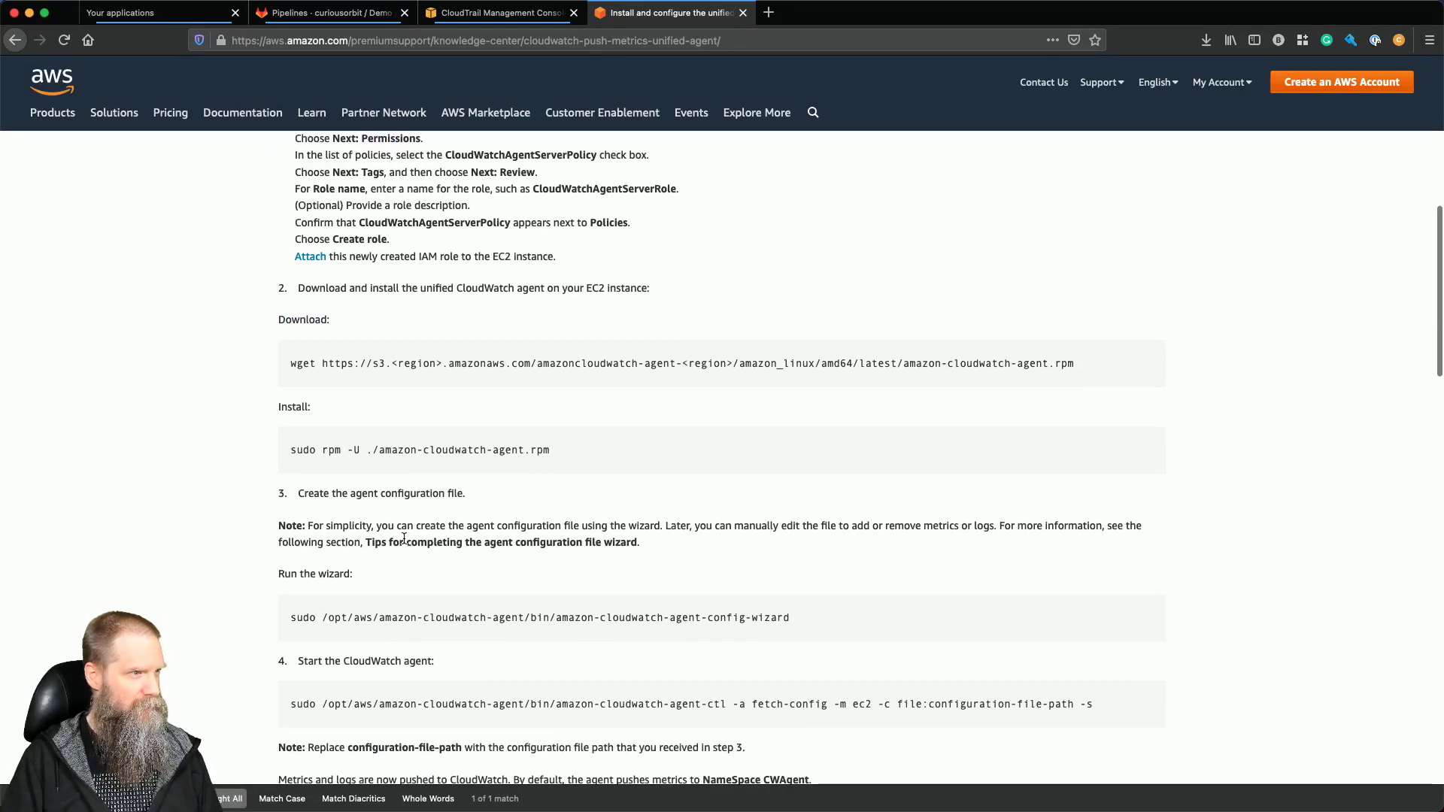
scroll(404, 539, "up", 2)
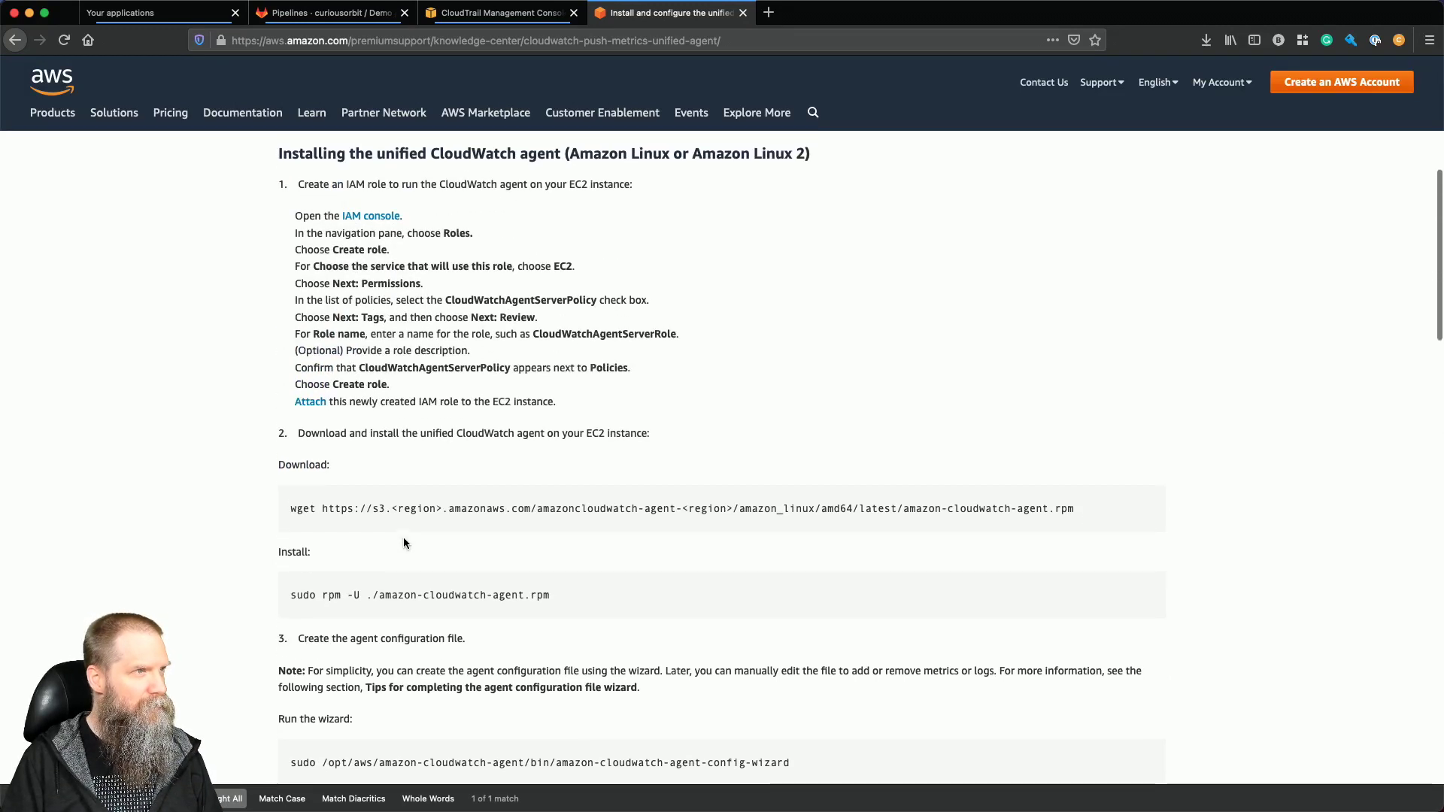
key("super+Left")
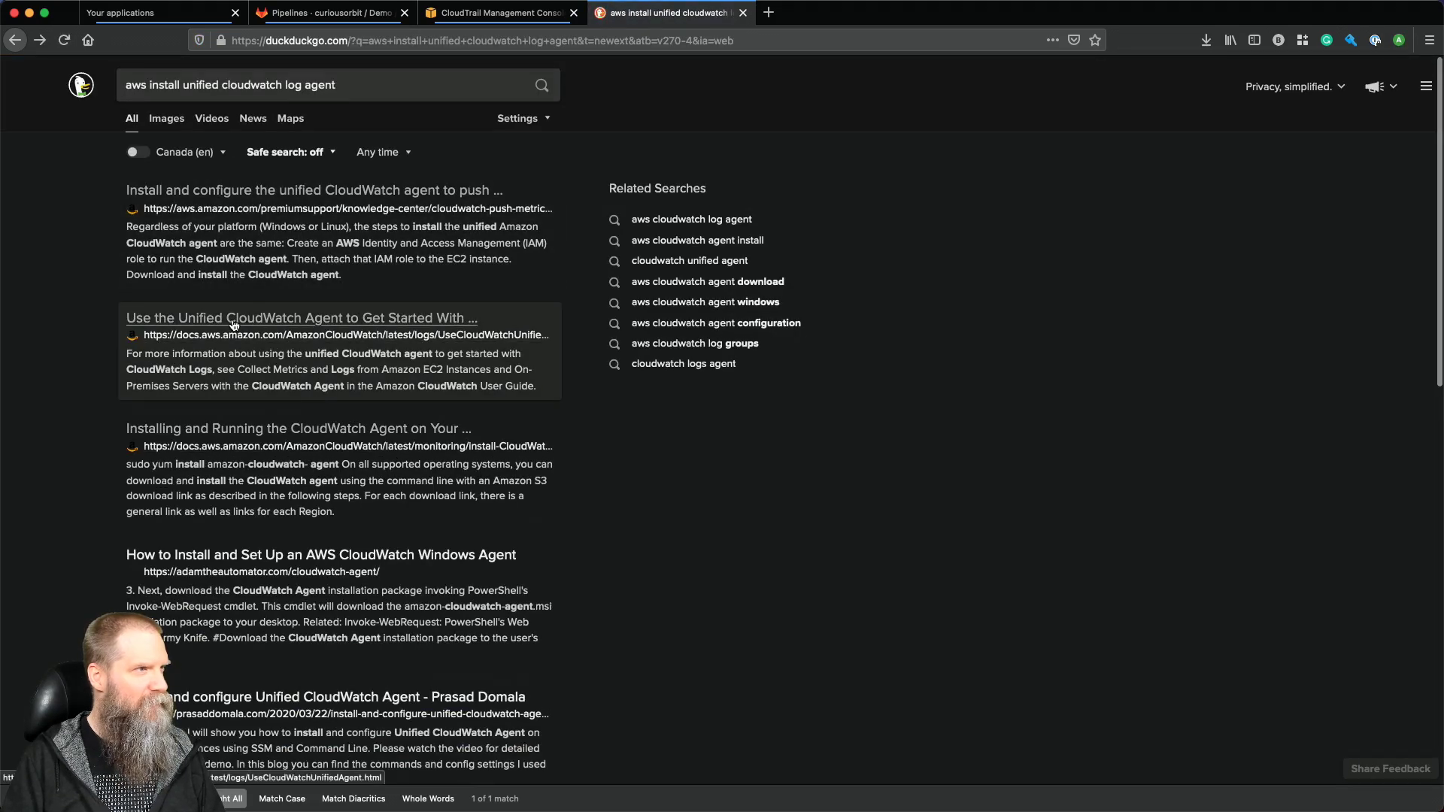
Follow the unified CloudWatch agent documentation from CloudWatch Logs through the metrics and logs collection overview to Installing the CloudWatch Agent.
left_click(291, 322)
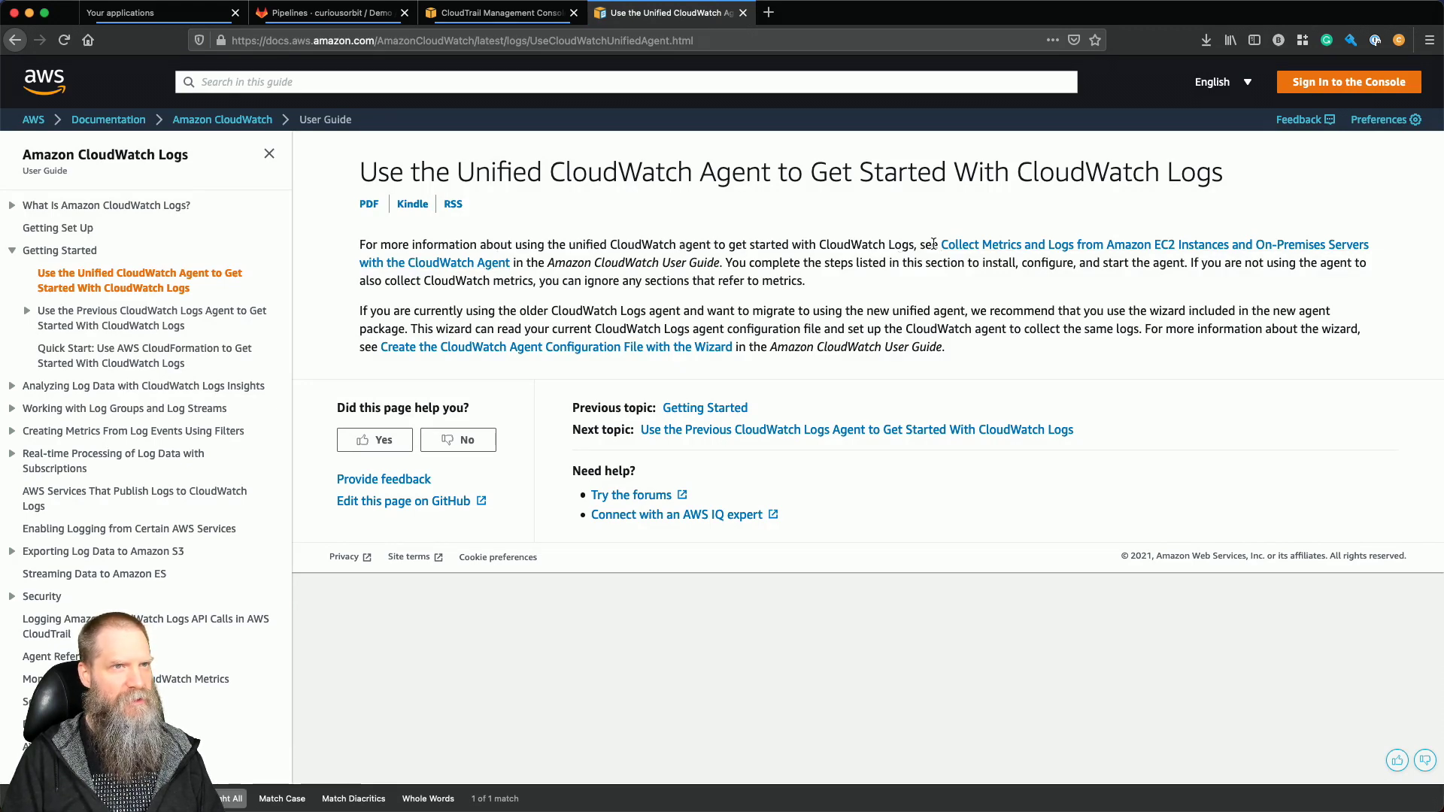
left_click(998, 247)
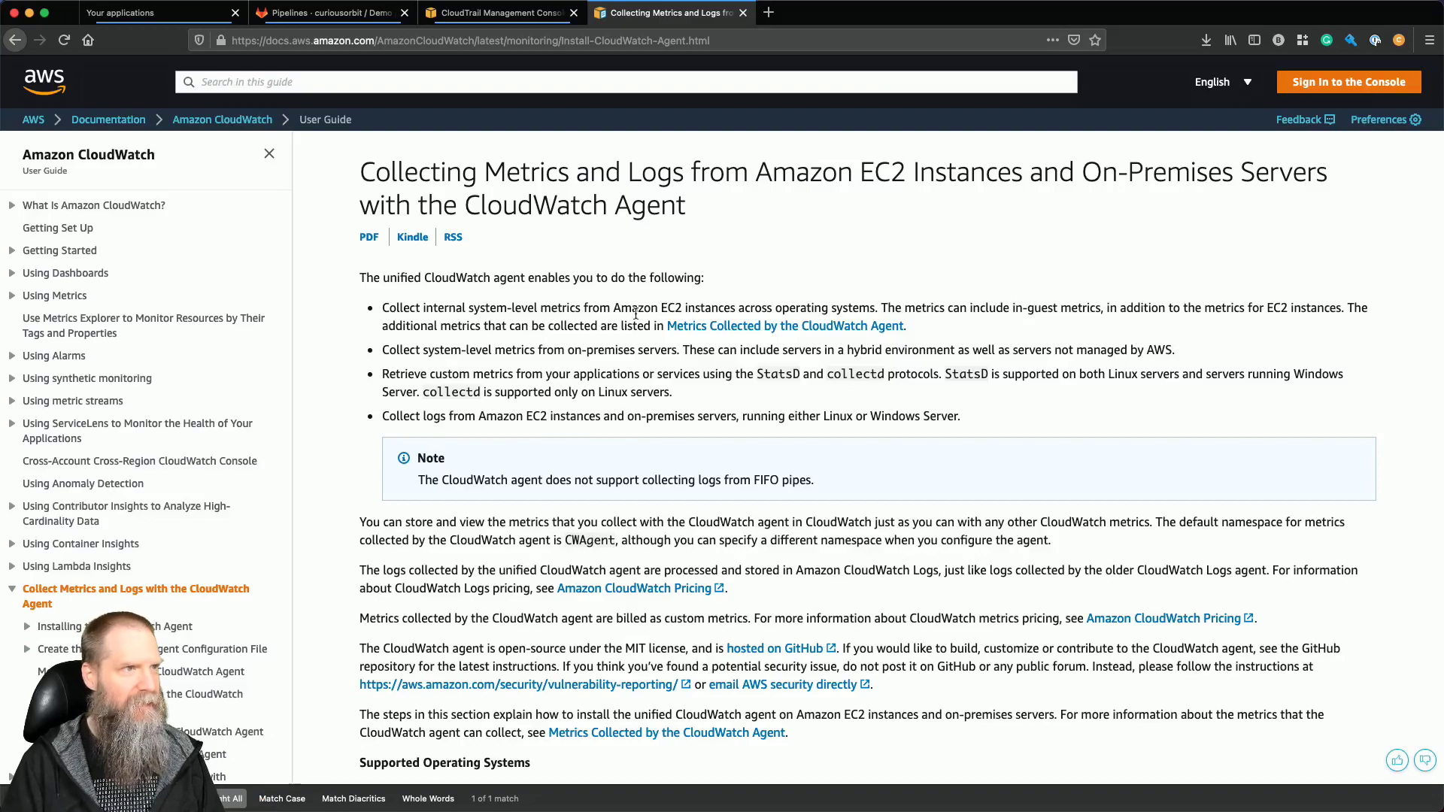
scroll(571, 385, "down", 10)
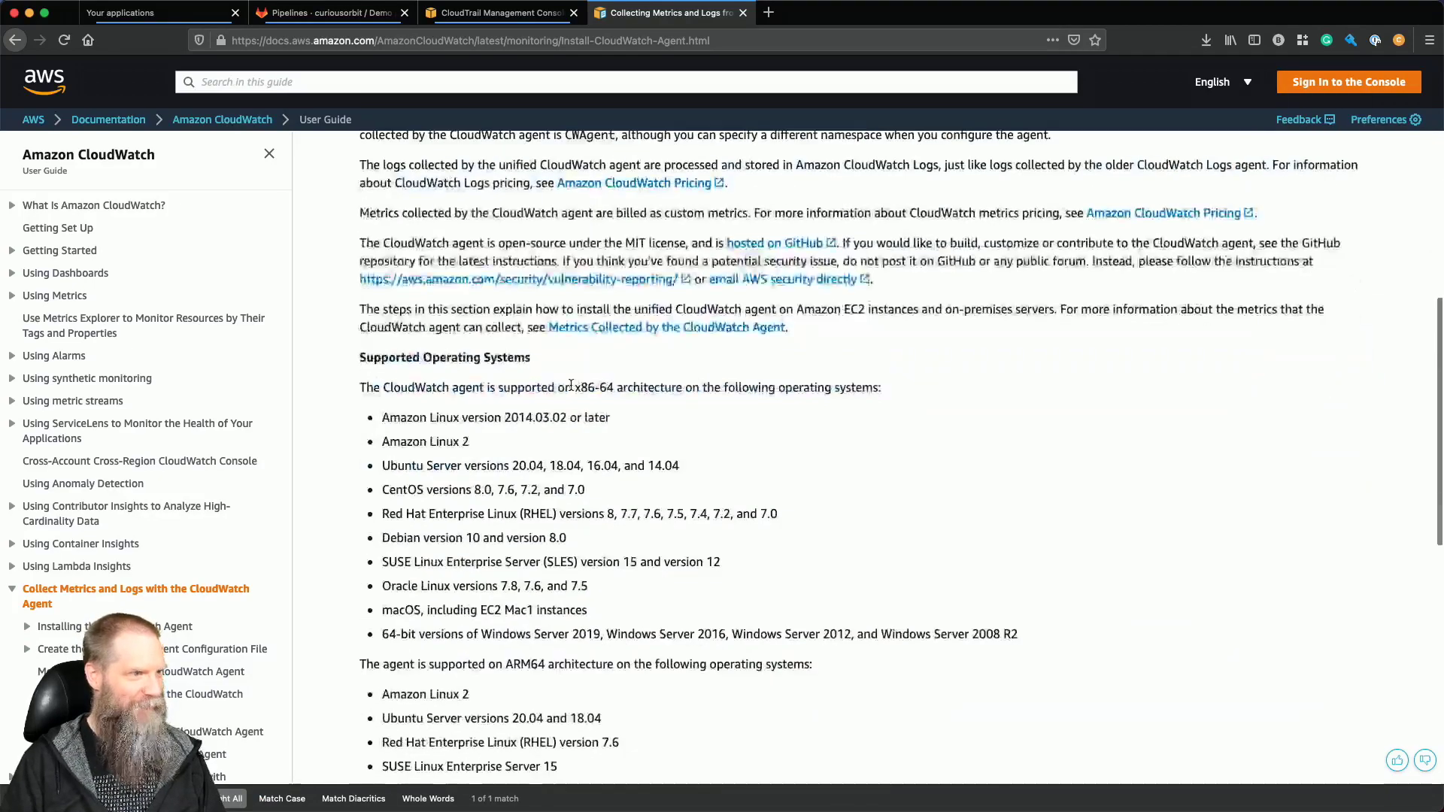
scroll(571, 390, "down", 4)
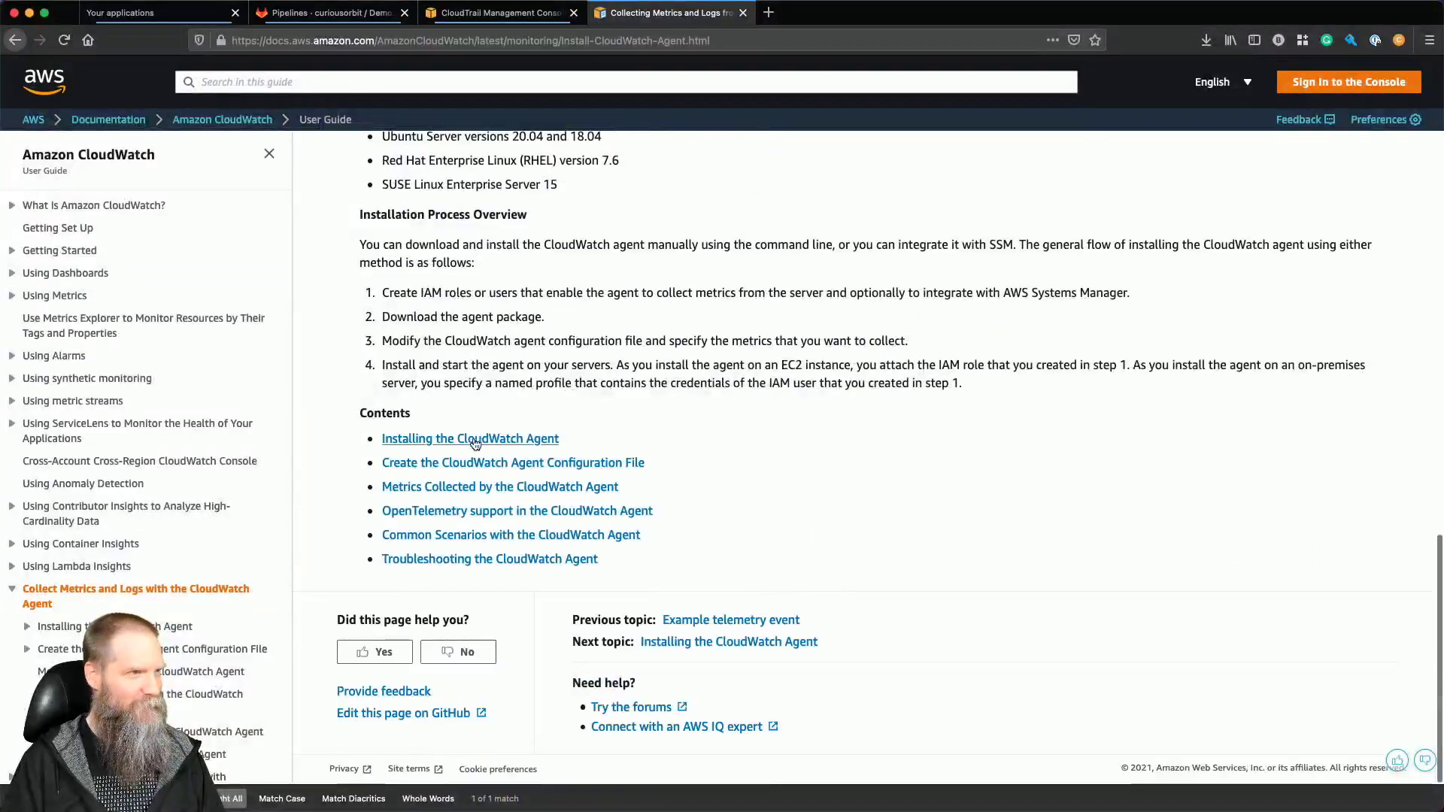
left_click(473, 446)
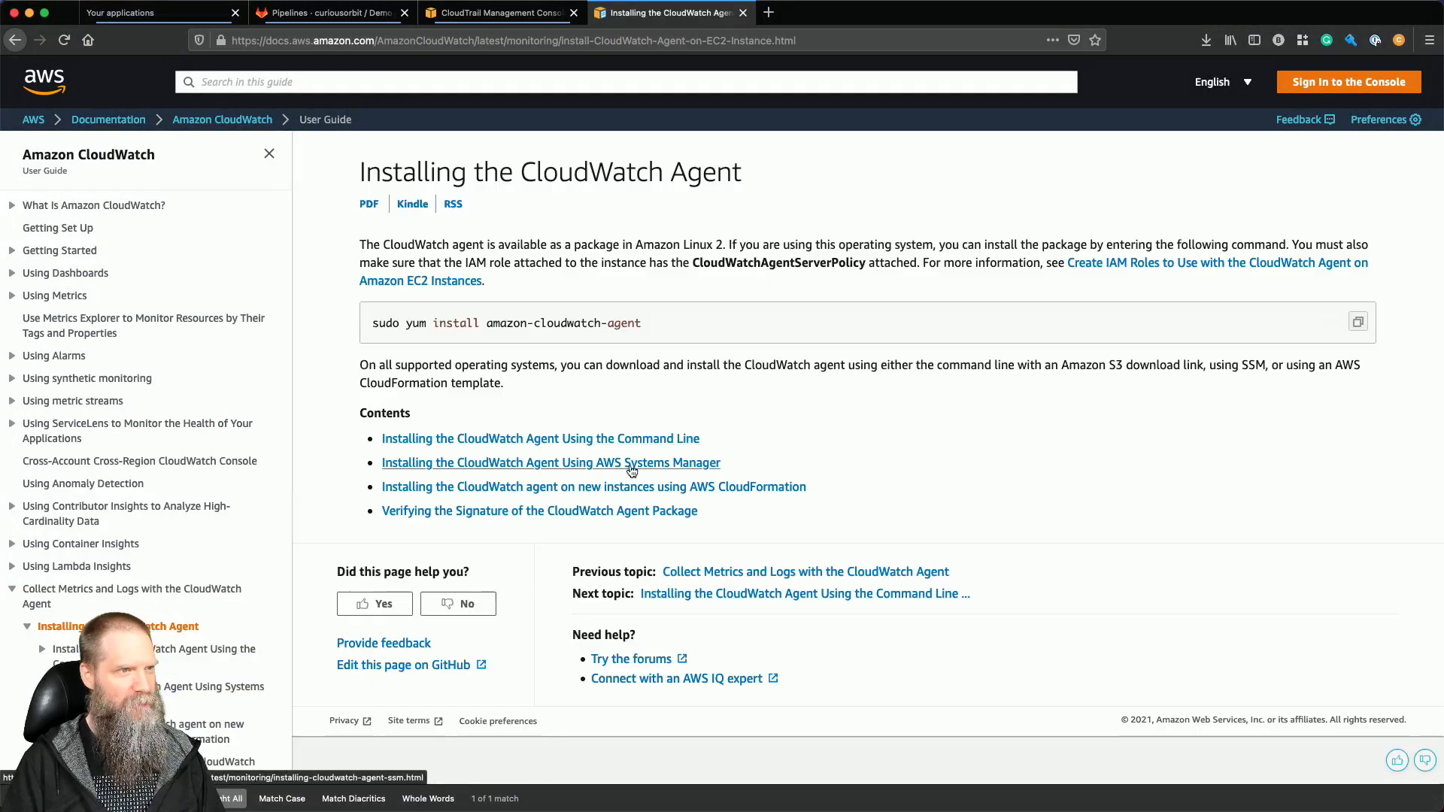
Open the Systems Manager topic on creating IAM roles for the CloudWatch agent and check which policies the server role needs.
left_click(630, 465)
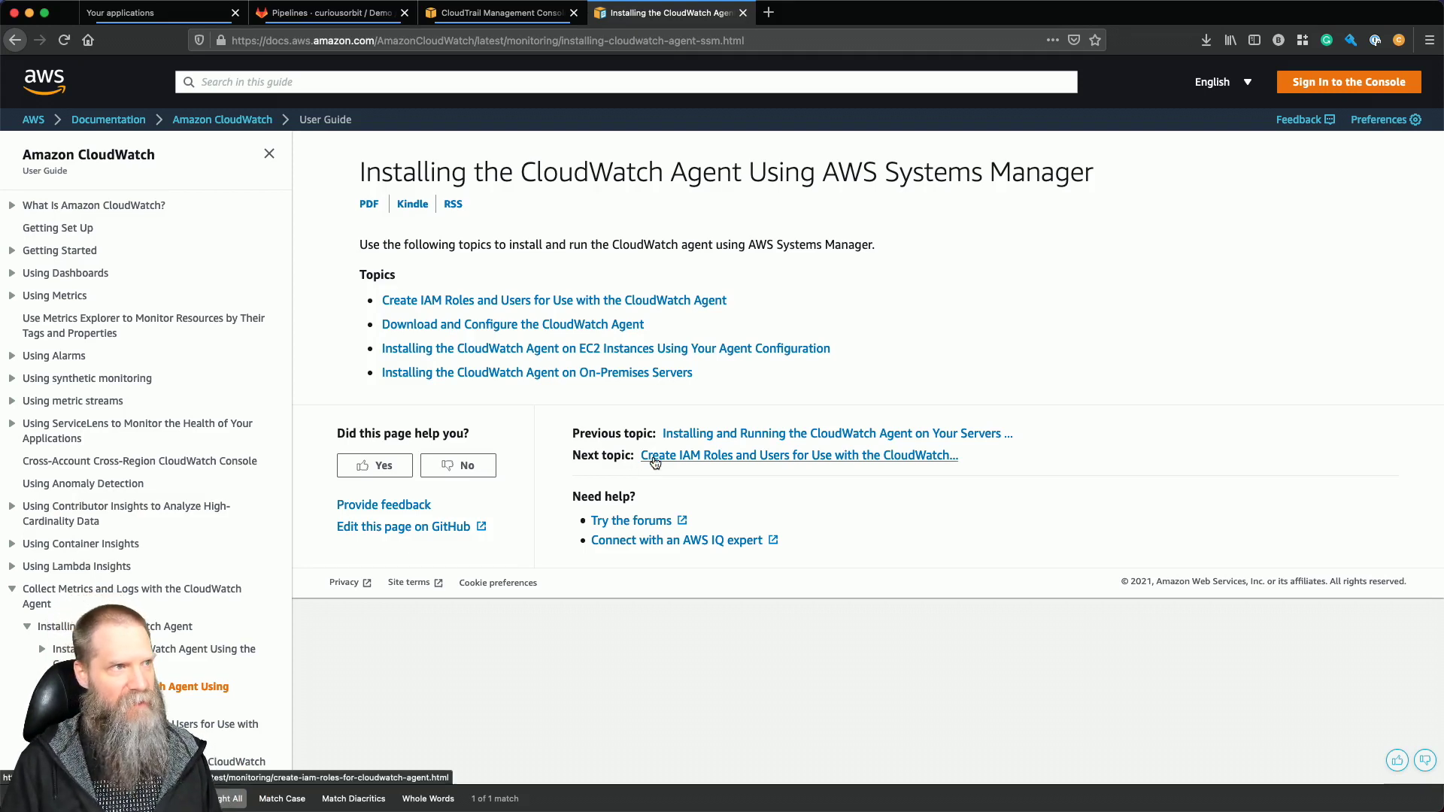
left_click(493, 300)
scroll(493, 308, "down", 10)
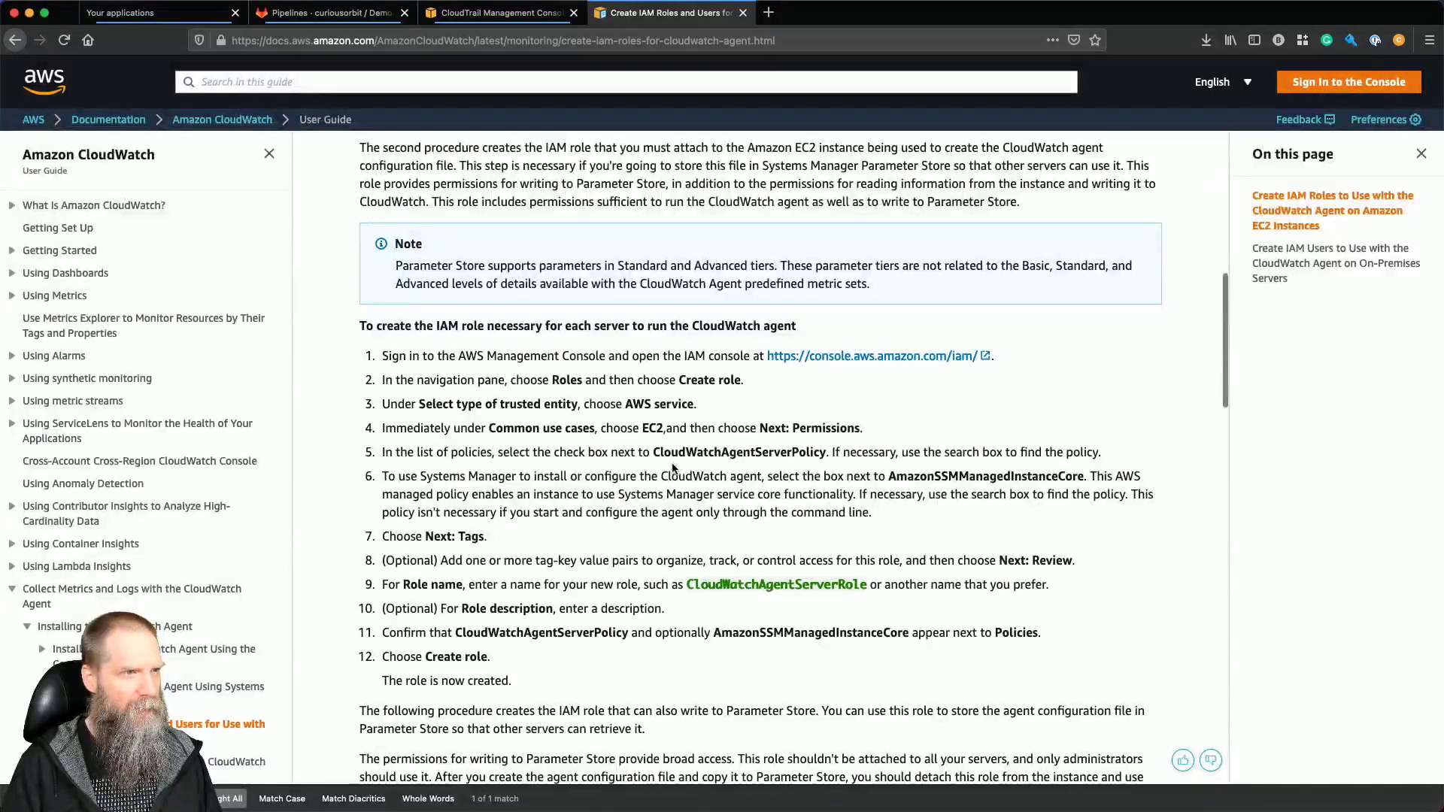
left_click_drag(653, 454, 823, 454)
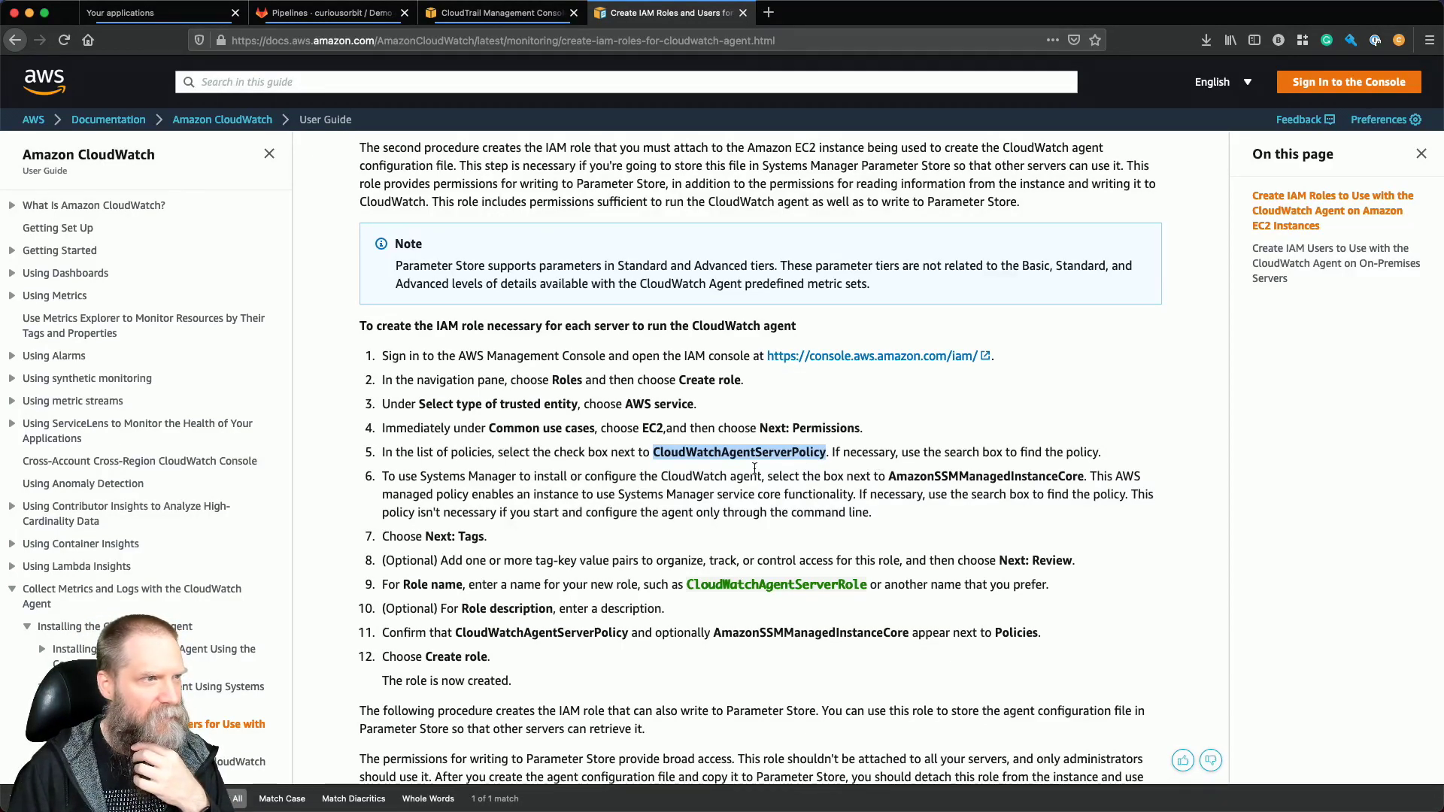
double_click(945, 474)
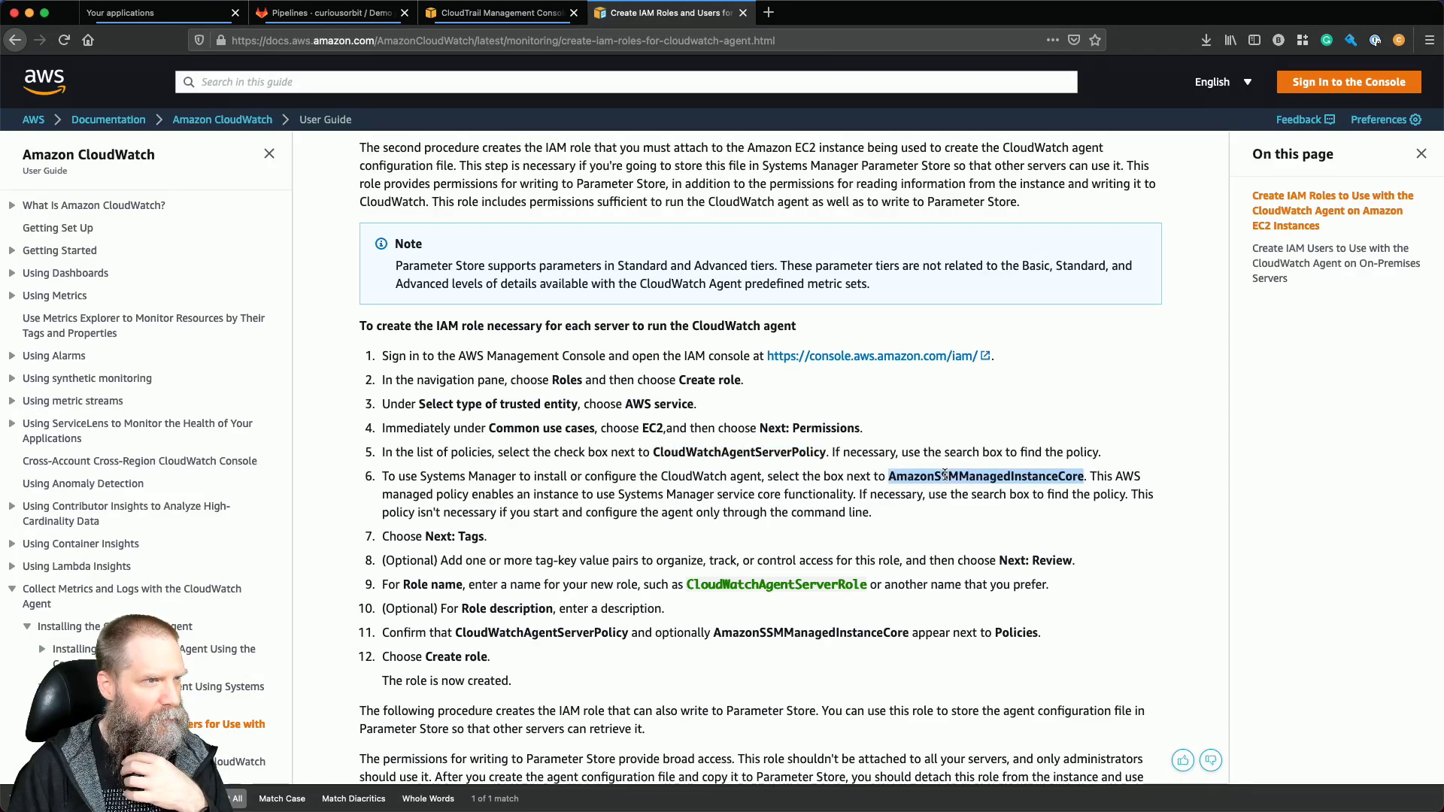
double_click(739, 452)
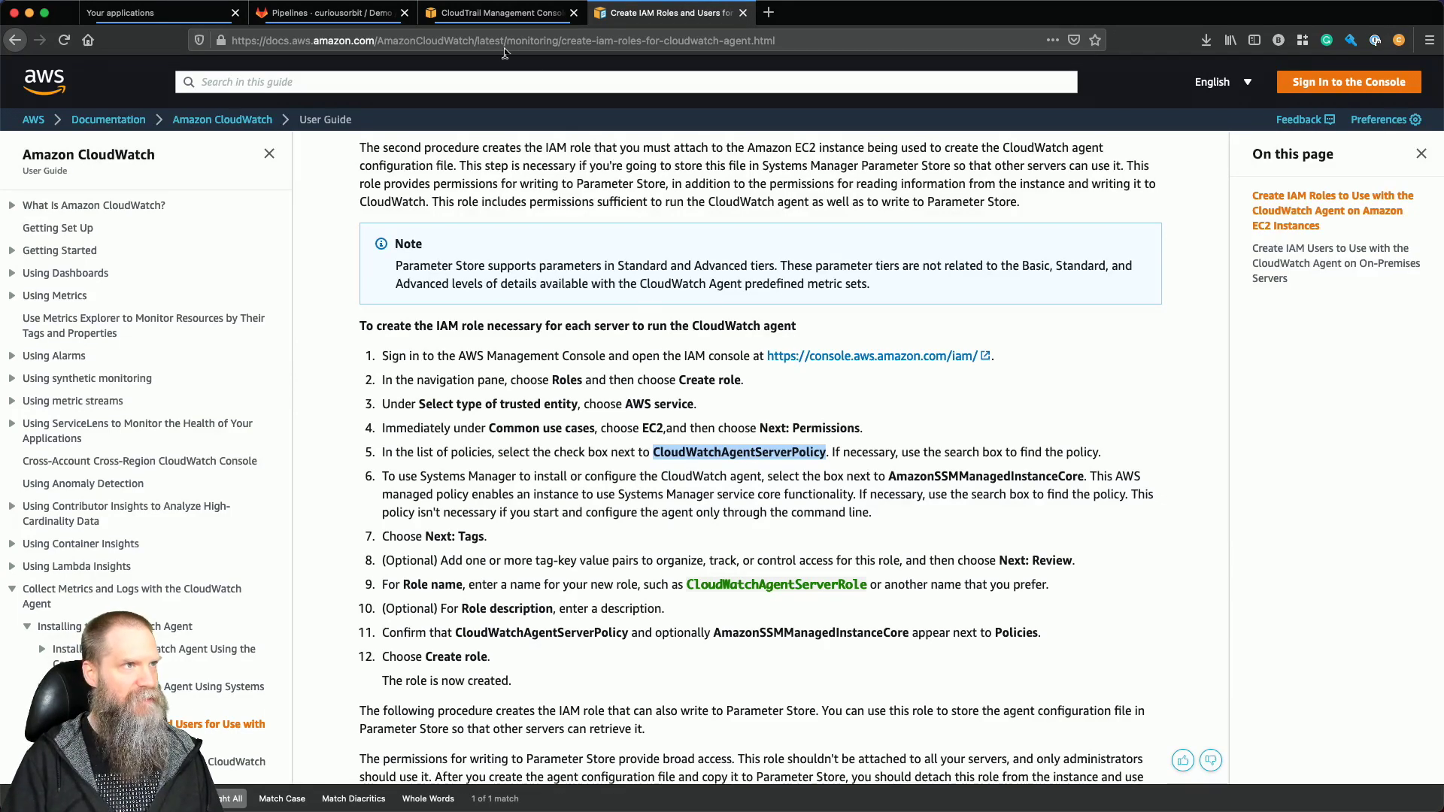
Switch from CloudTrail to the IAM policies list and filter it for CloudWatchAgent.
left_click(501, 13)
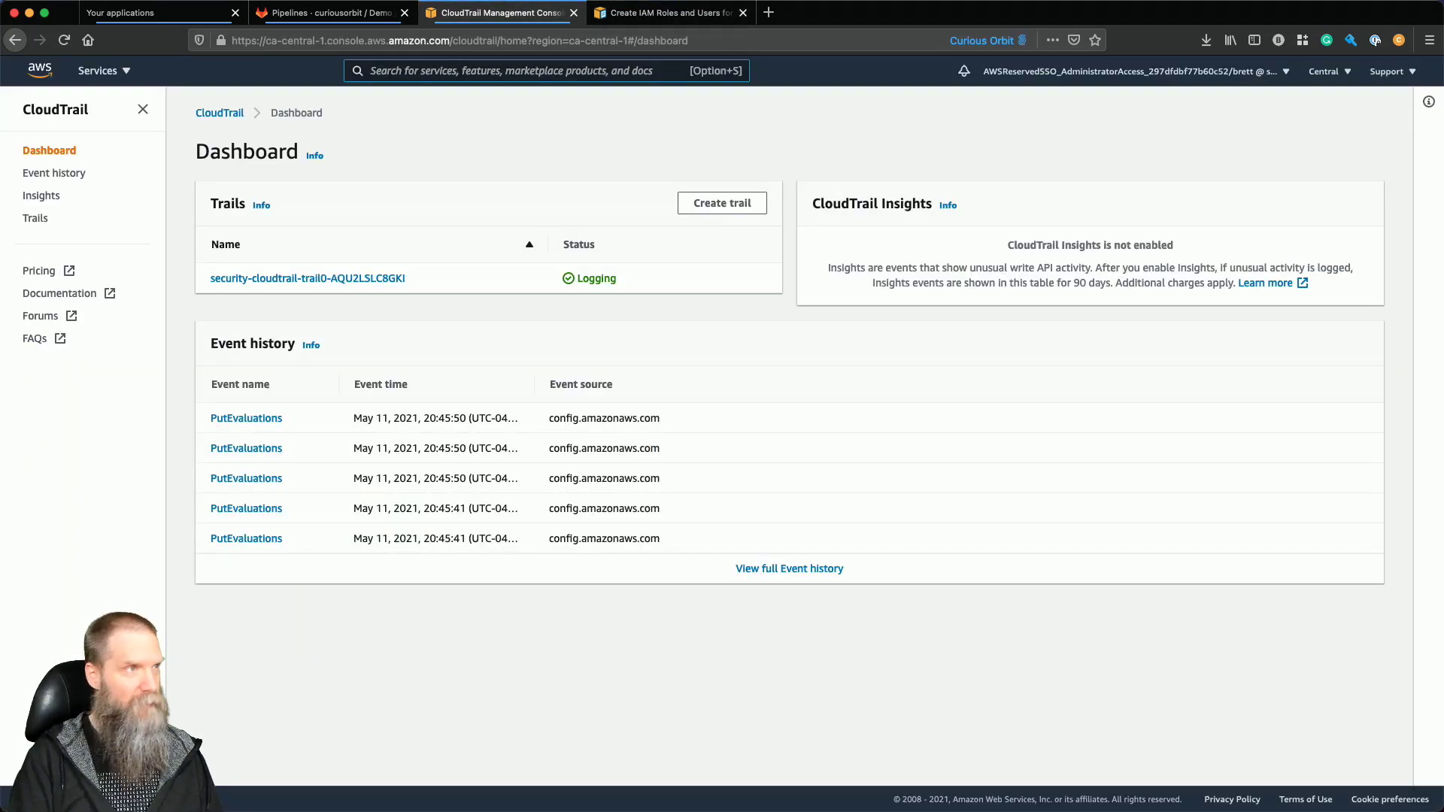
key("alt+s")
type("iam")
left_click(557, 205)
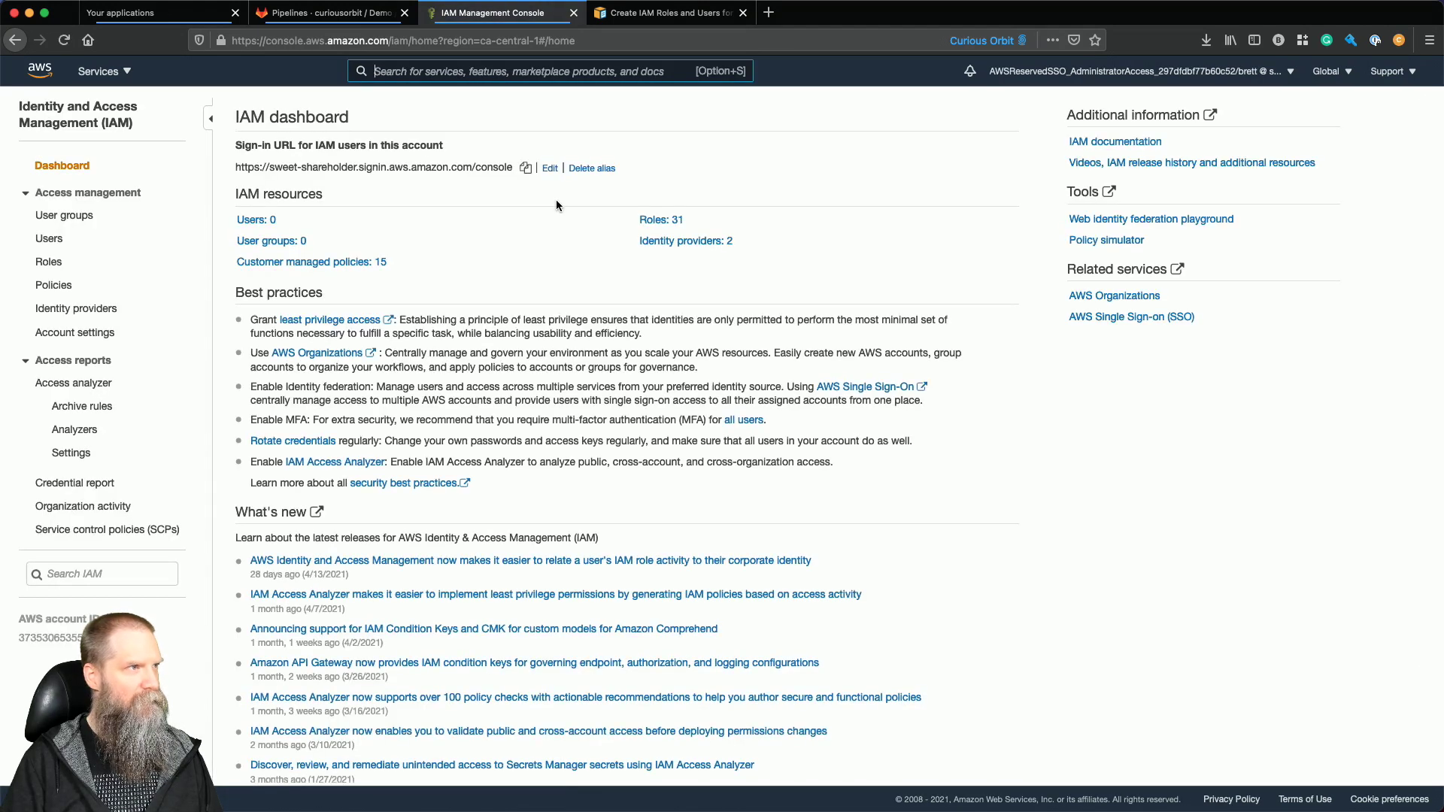
left_click(52, 285)
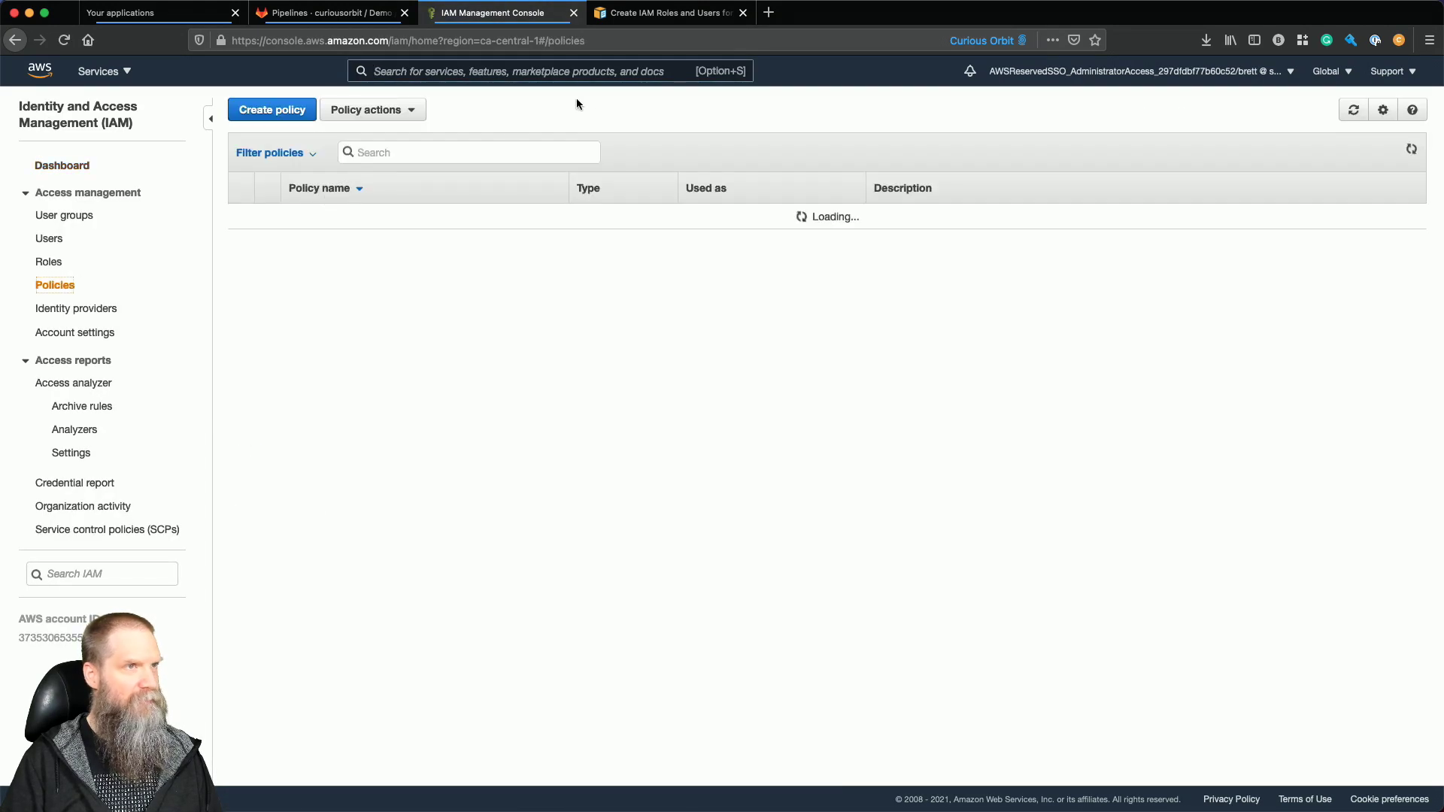
left_click(621, 21)
left_click(526, 21)
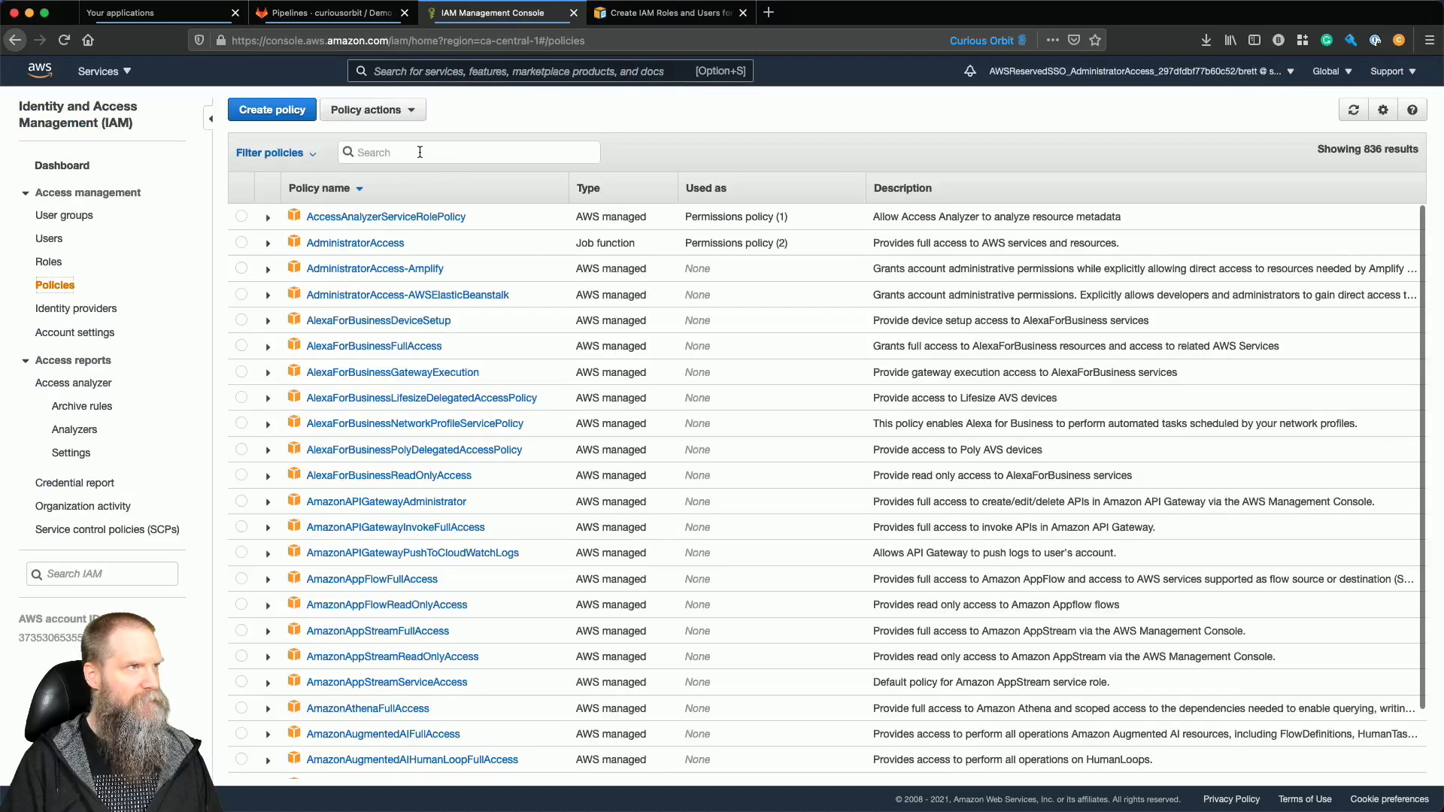
type("CloudWatc")
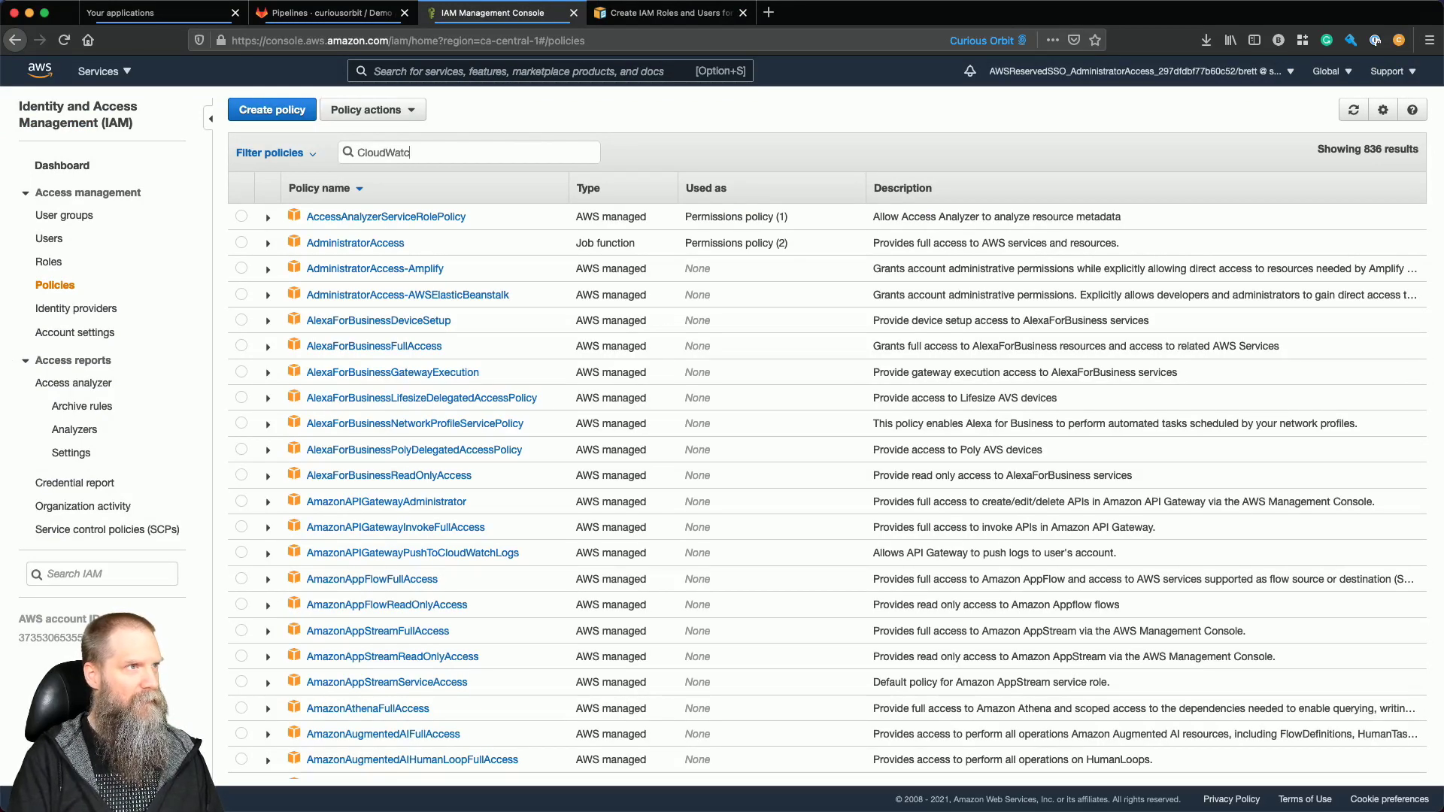
type("hAgent")
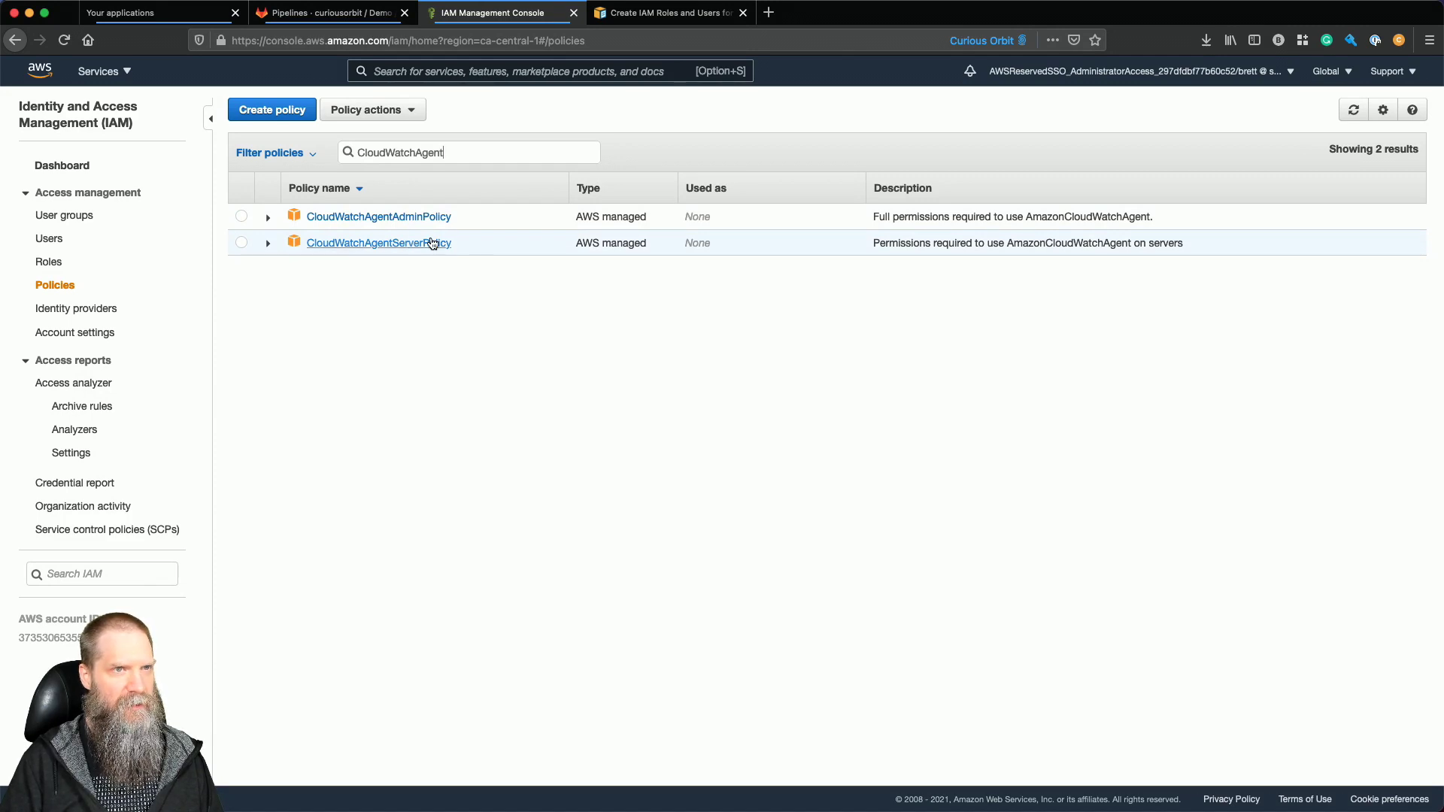
Compare the agent policies' descriptions and examine the JSON definition of CloudWatchAgentAdminPolicy.
left_click_drag(888, 245, 1114, 246)
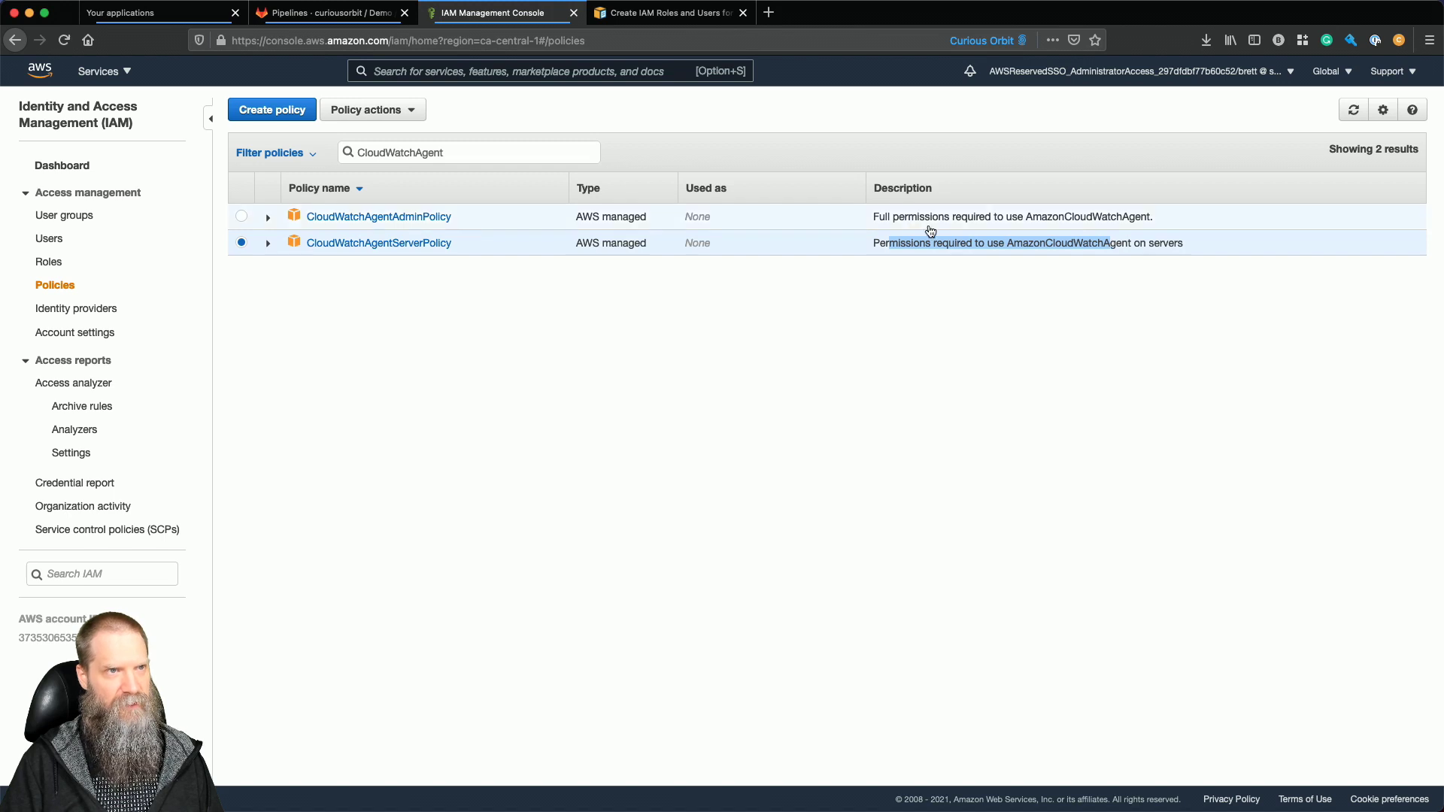
left_click(267, 218)
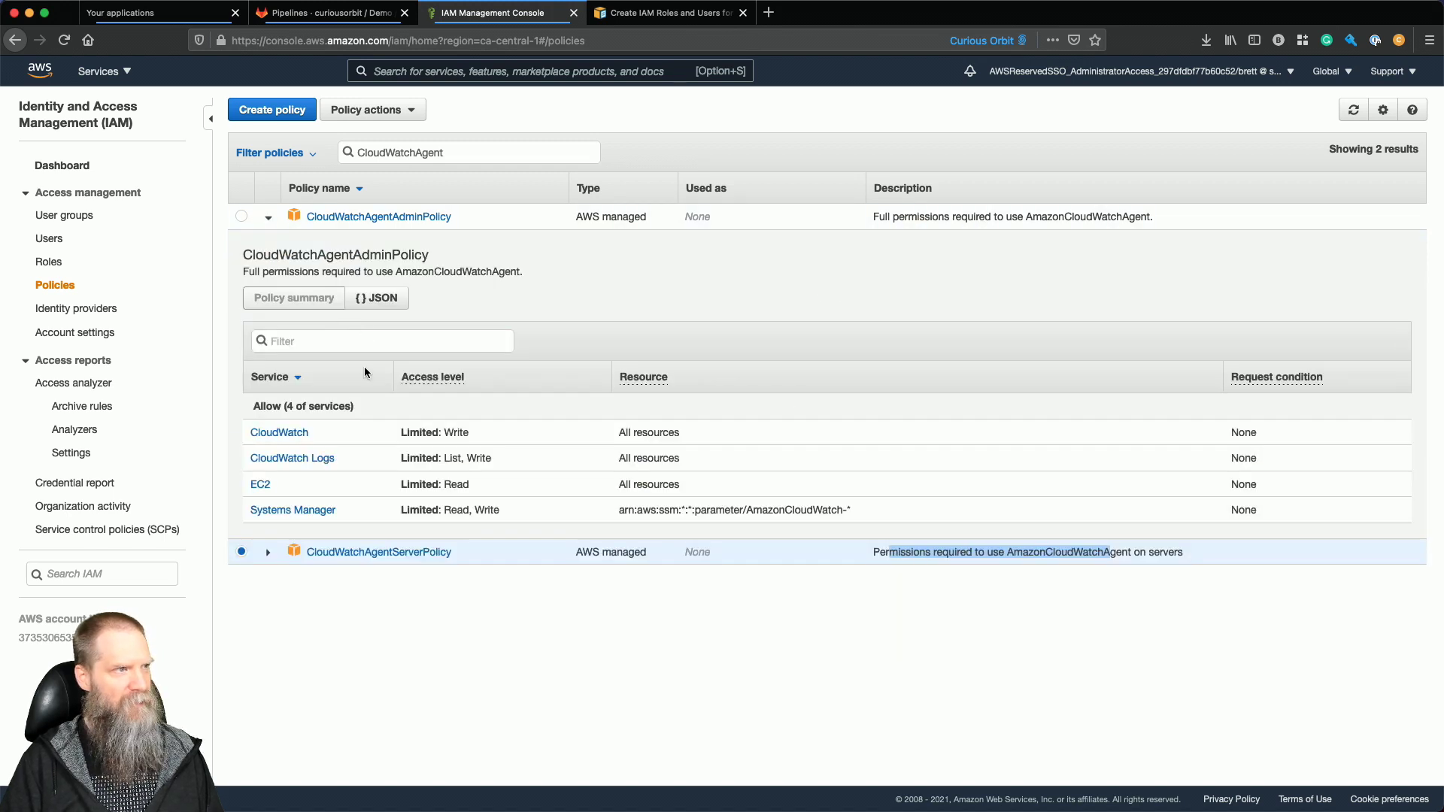
left_click(377, 298)
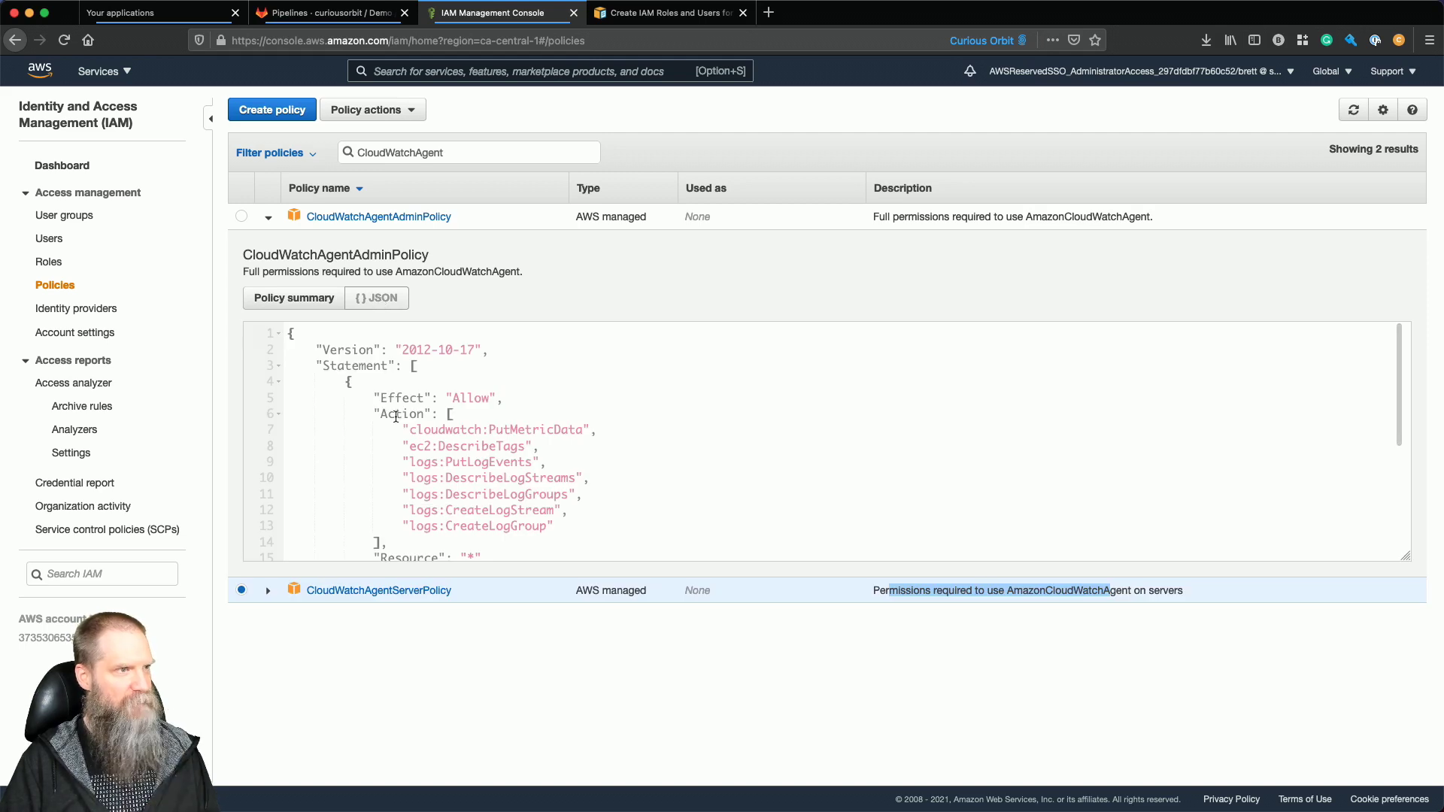
Examine the SSM parameter actions and the AmazonCloudWatch resource restriction in the CloudWatchAgentAdminPolicy JSON.
scroll(395, 417, "down", 5)
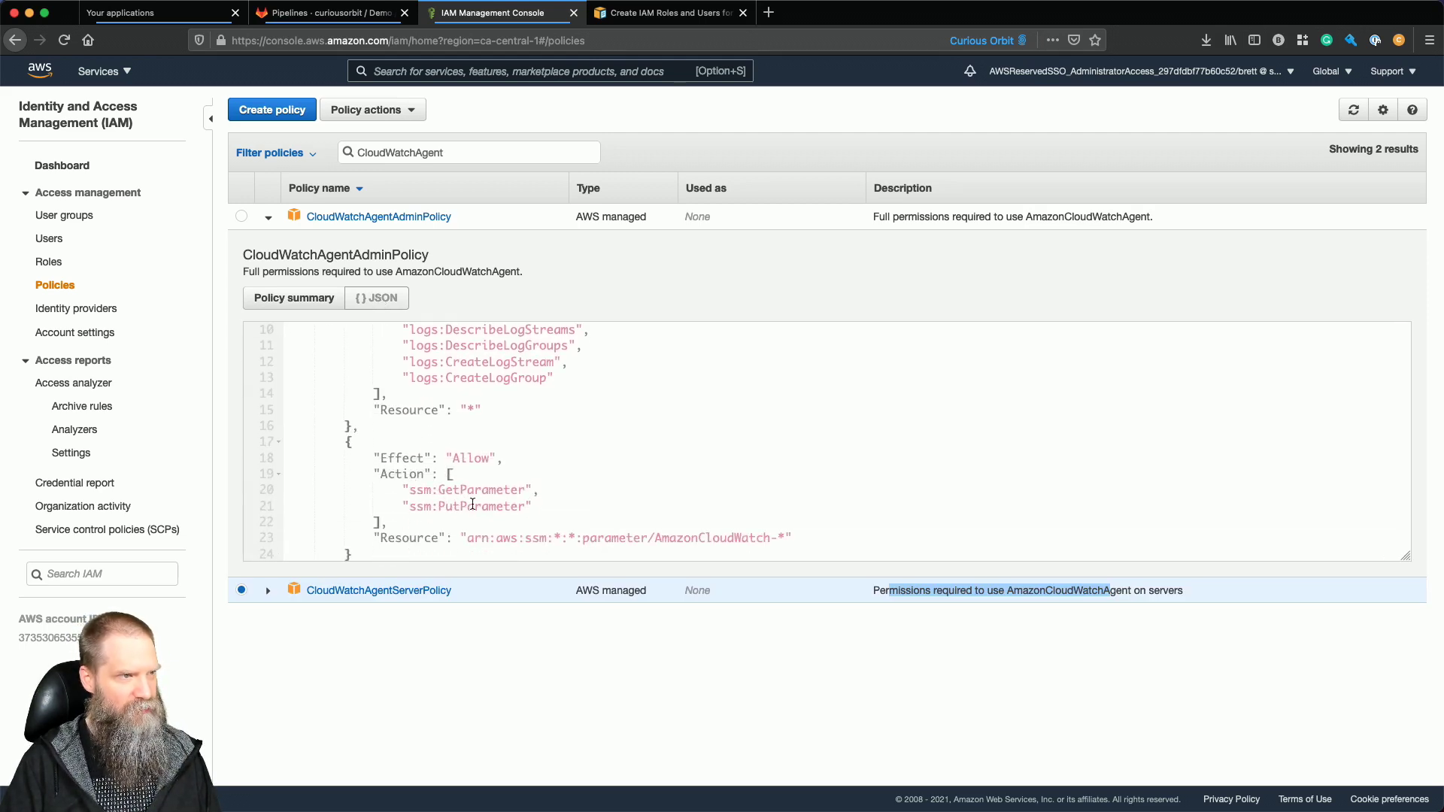
left_click_drag(444, 505, 510, 506)
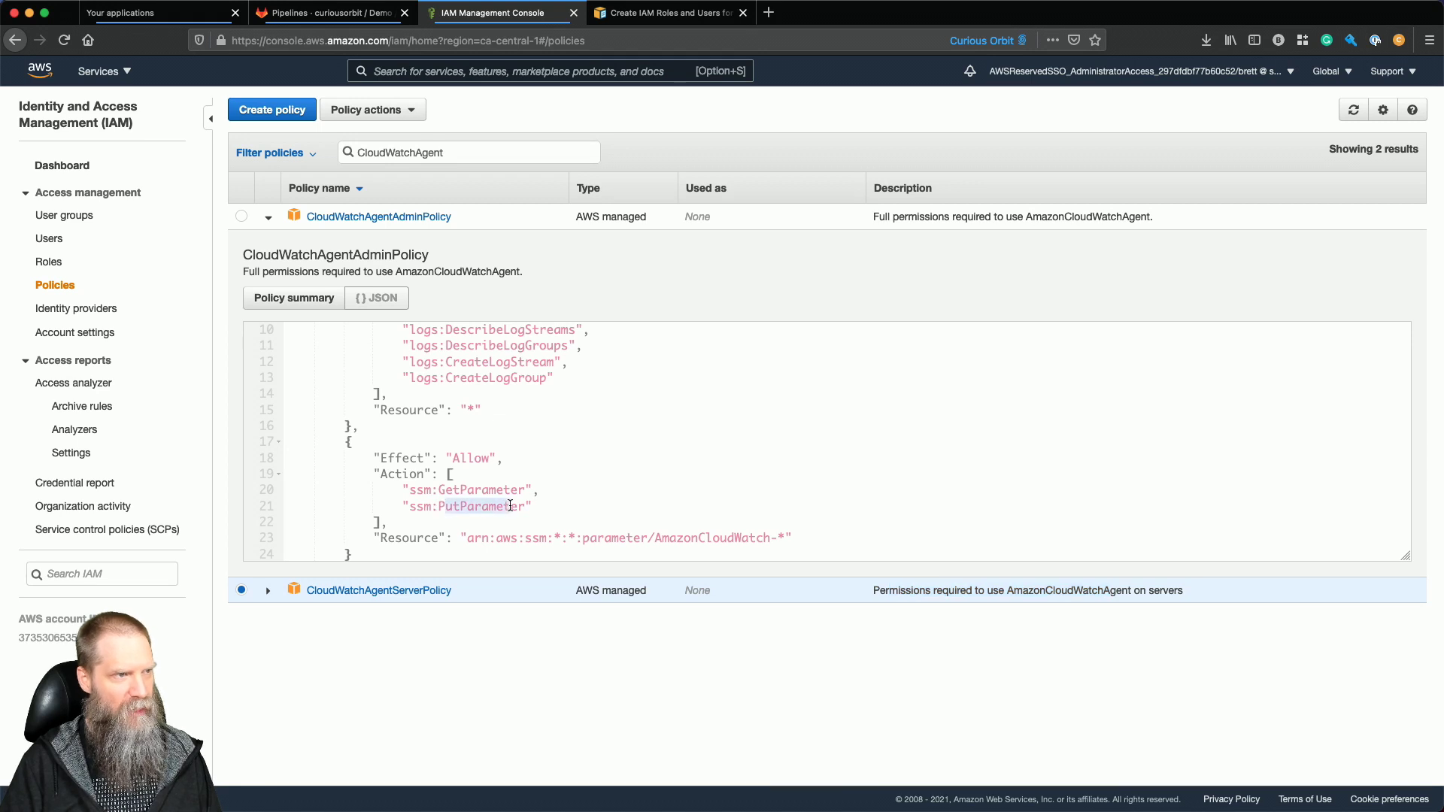
scroll(500, 524, "down", 1)
left_click(468, 512)
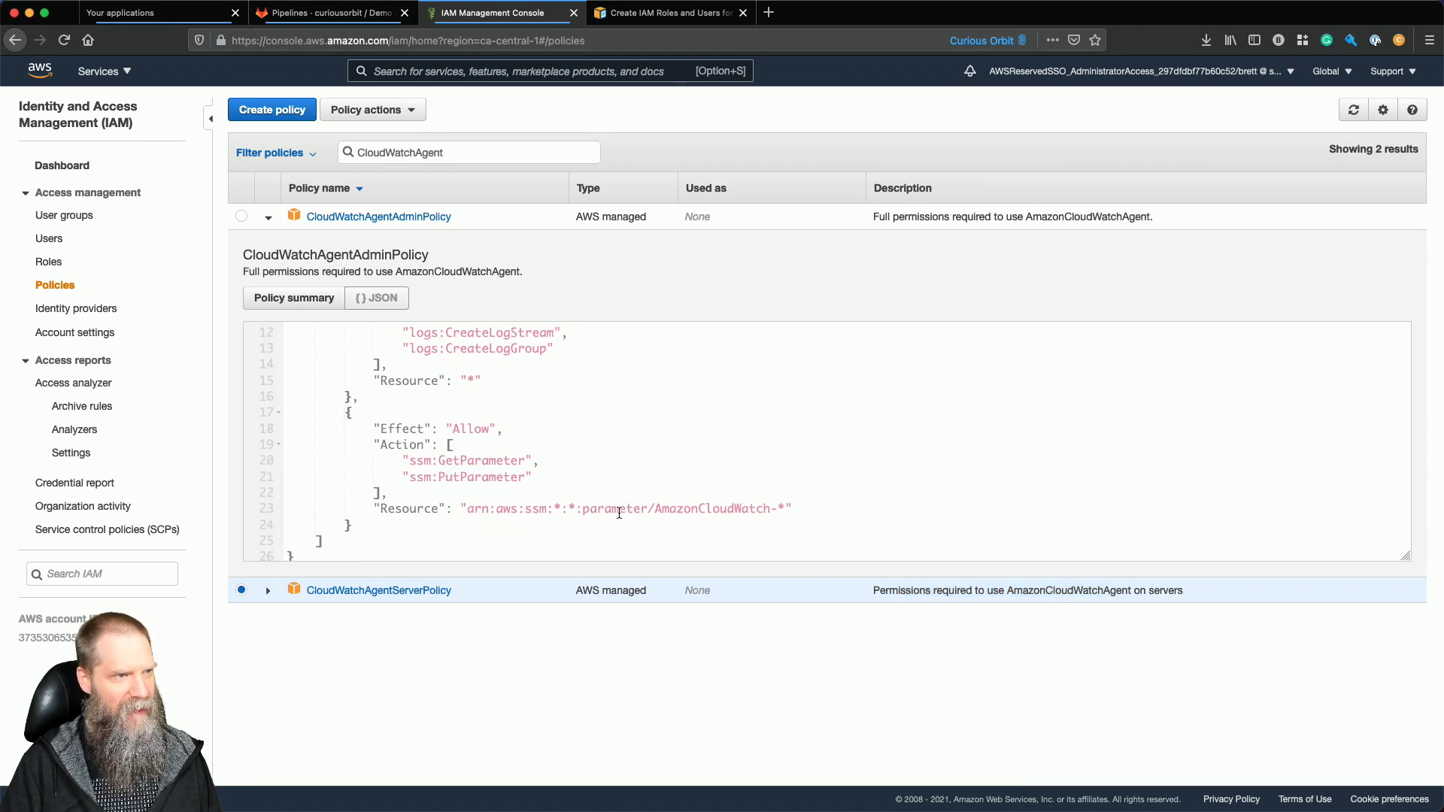
left_click_drag(619, 525, 685, 512)
double_click(669, 511)
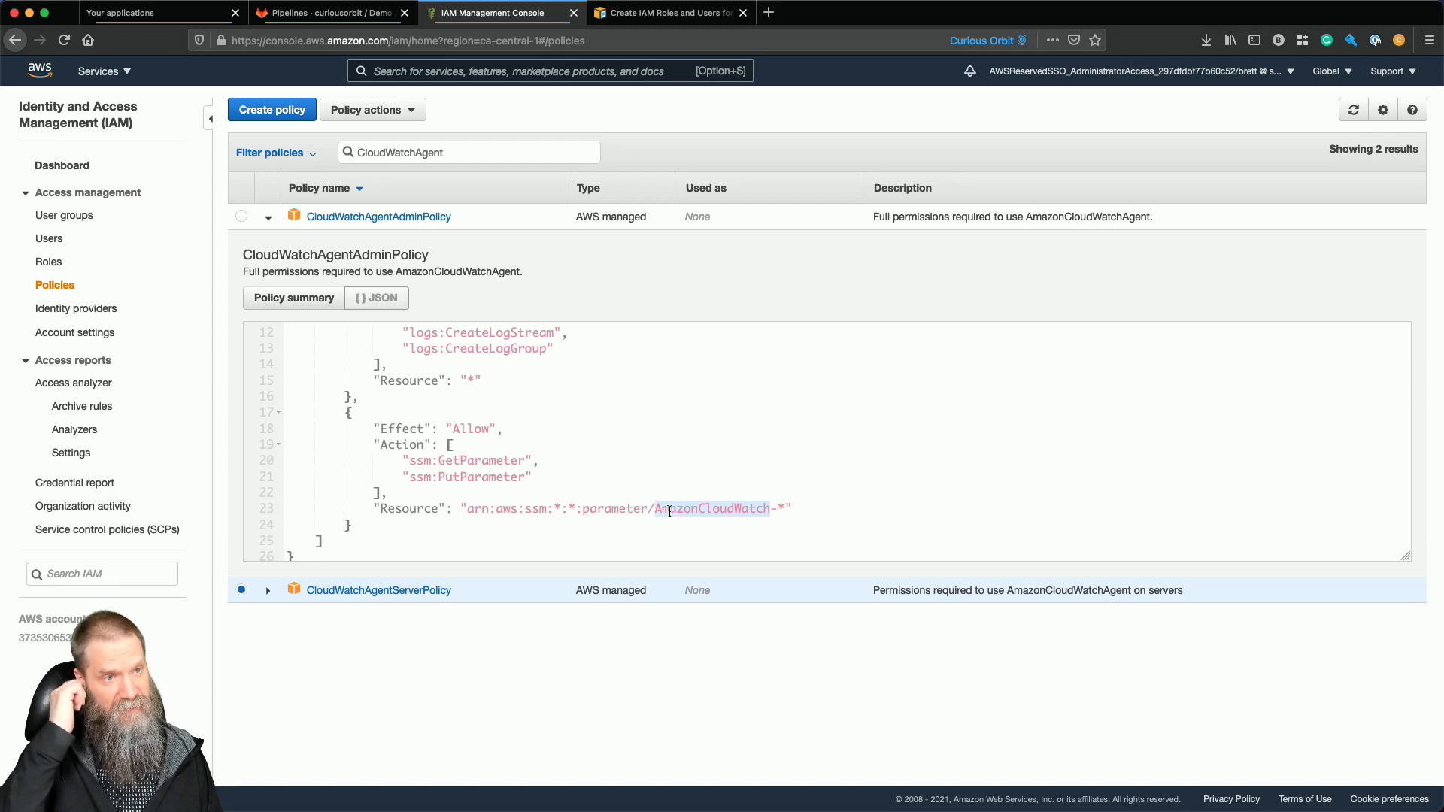
scroll(617, 458, "up", 2)
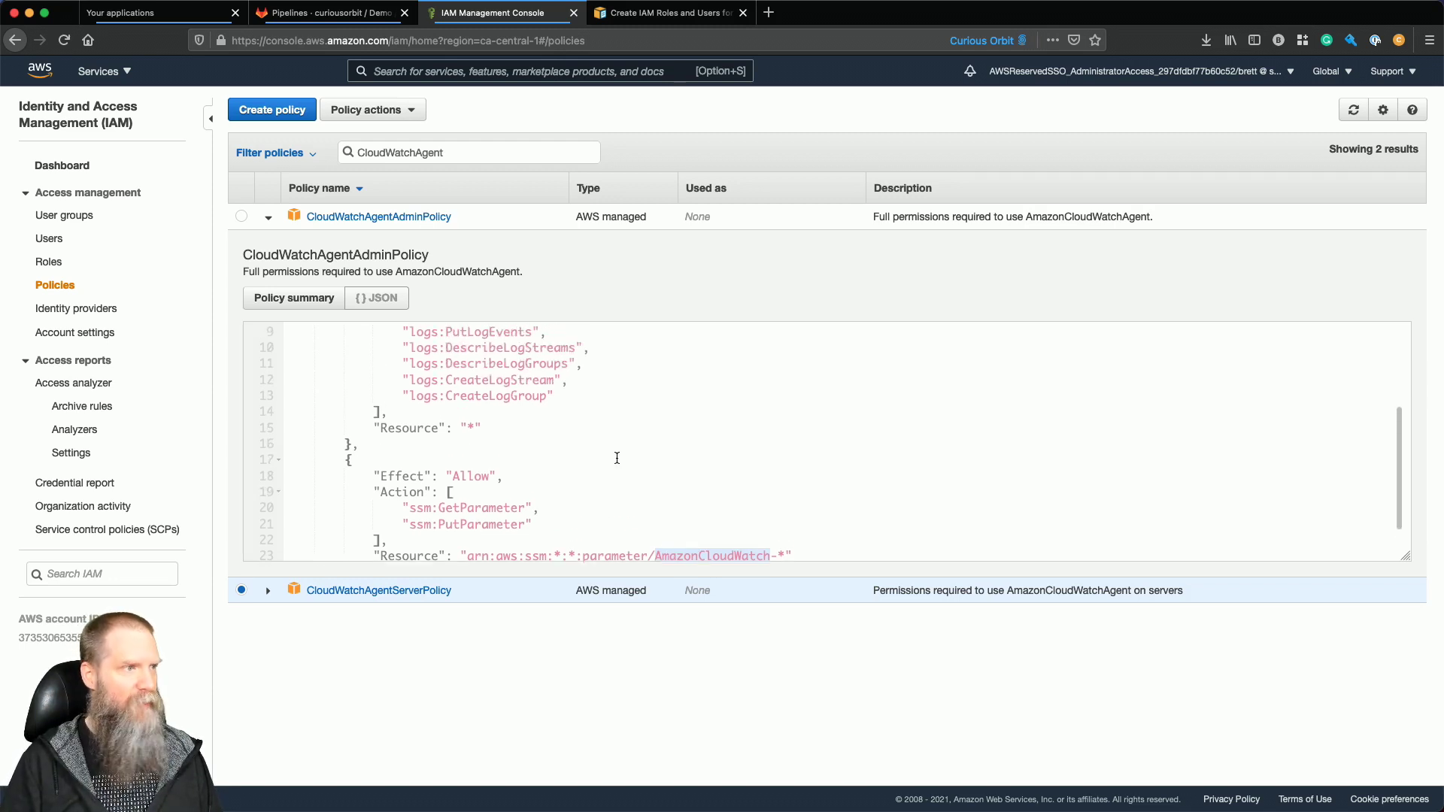
Show the JSON definition of CloudWatchAgentServerPolicy and compare its allowed actions with those of CloudWatchAgentAdminPolicy.
left_click(265, 596)
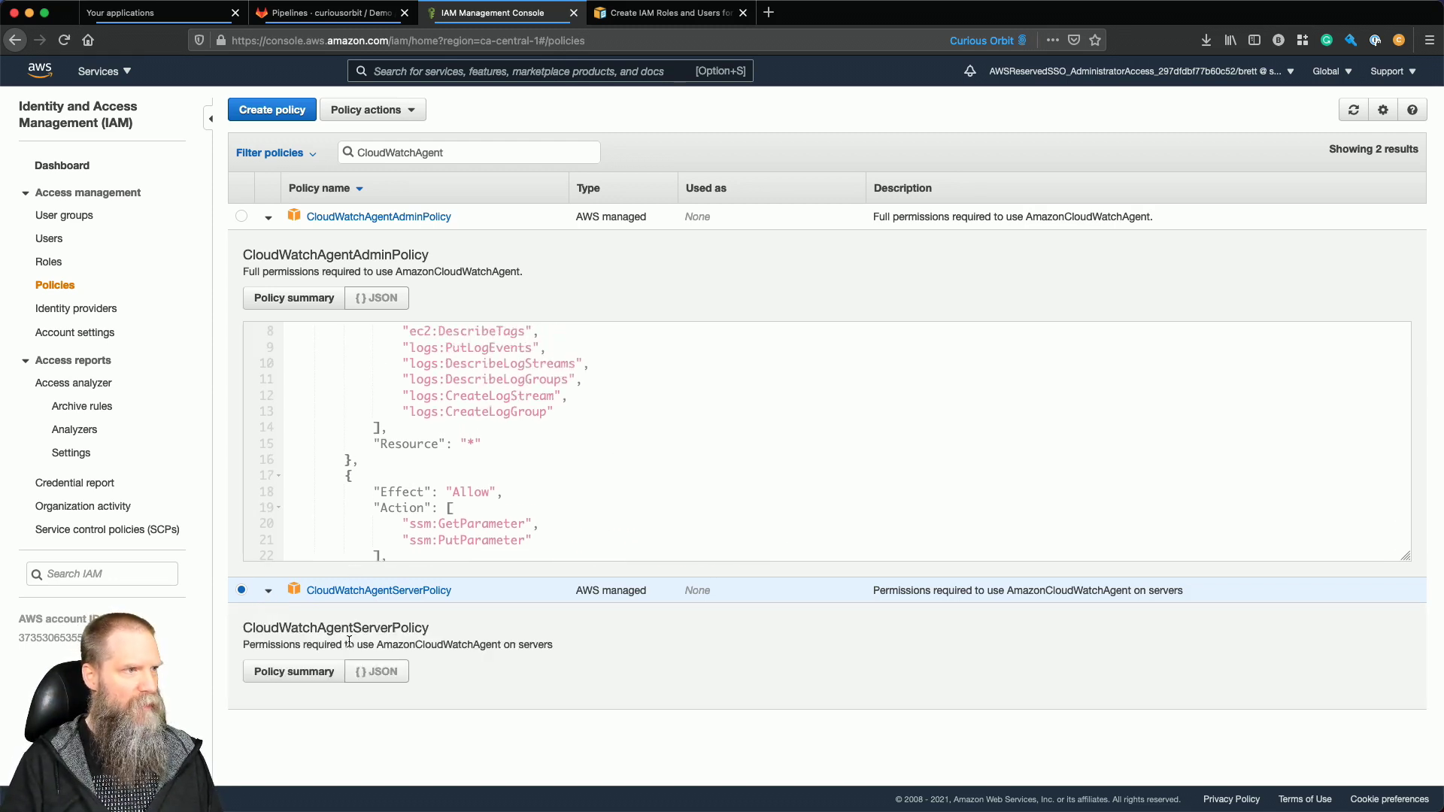
left_click(376, 668)
scroll(376, 668, "down", 1)
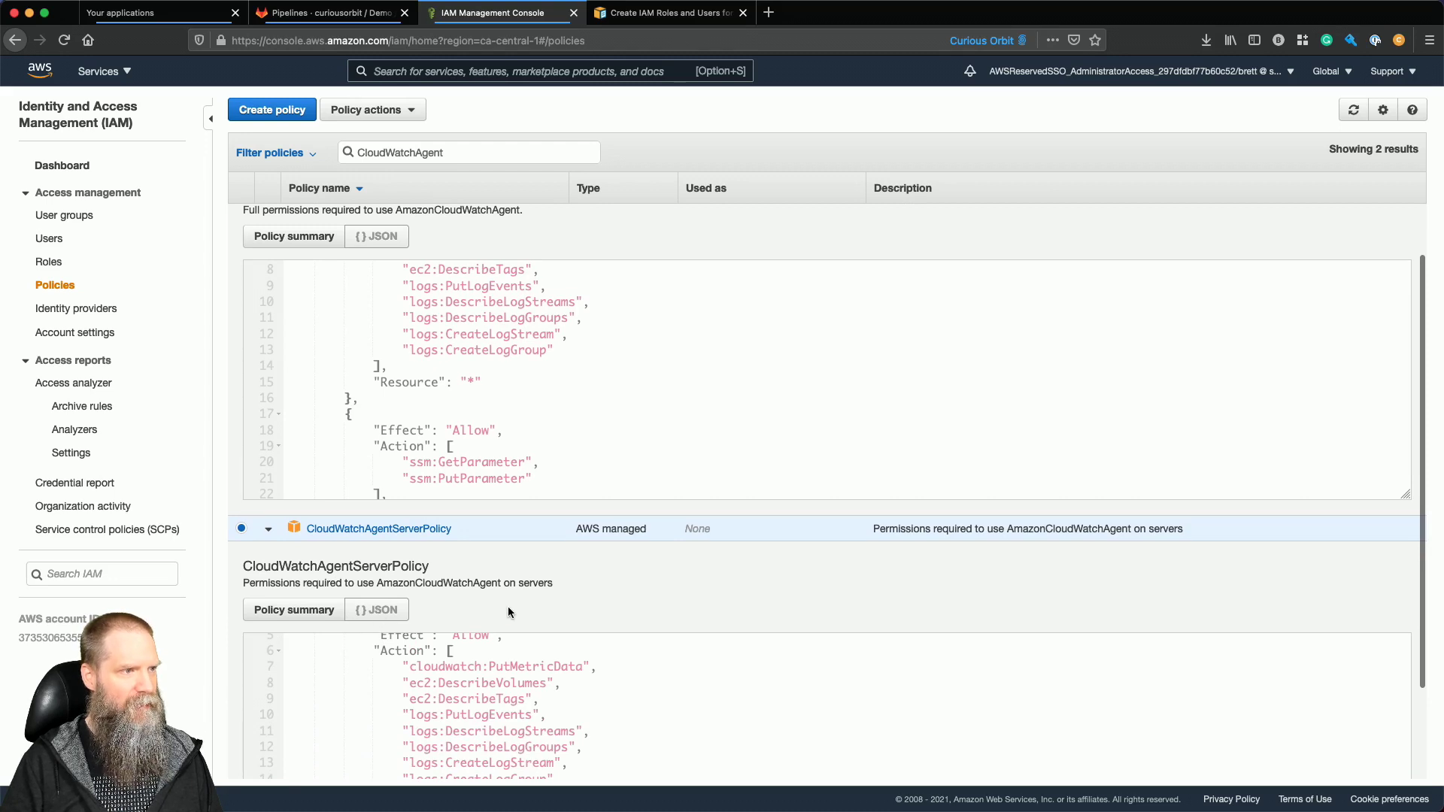
scroll(508, 606, "down", 2)
scroll(506, 623, "up", 1)
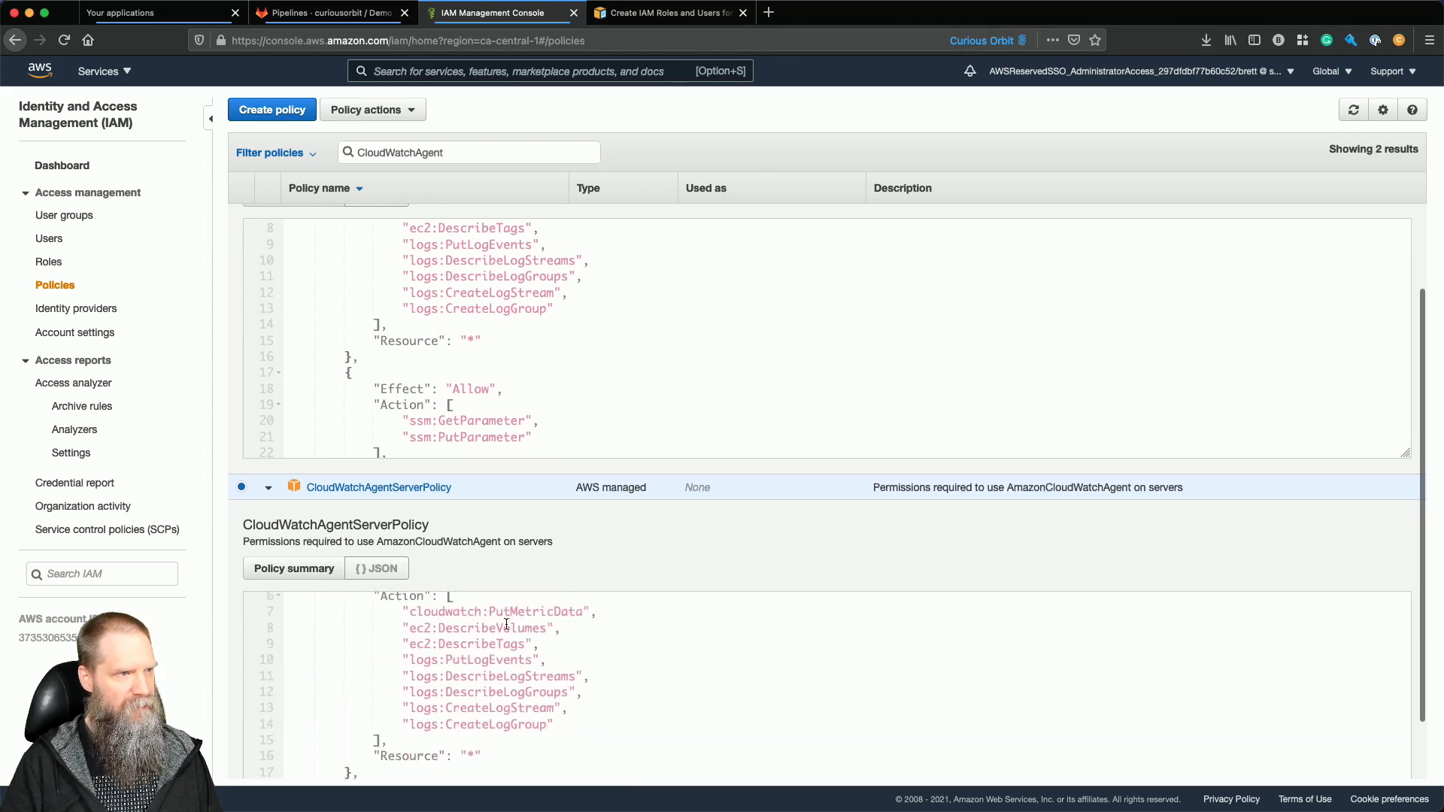
scroll(474, 650, "down", 5)
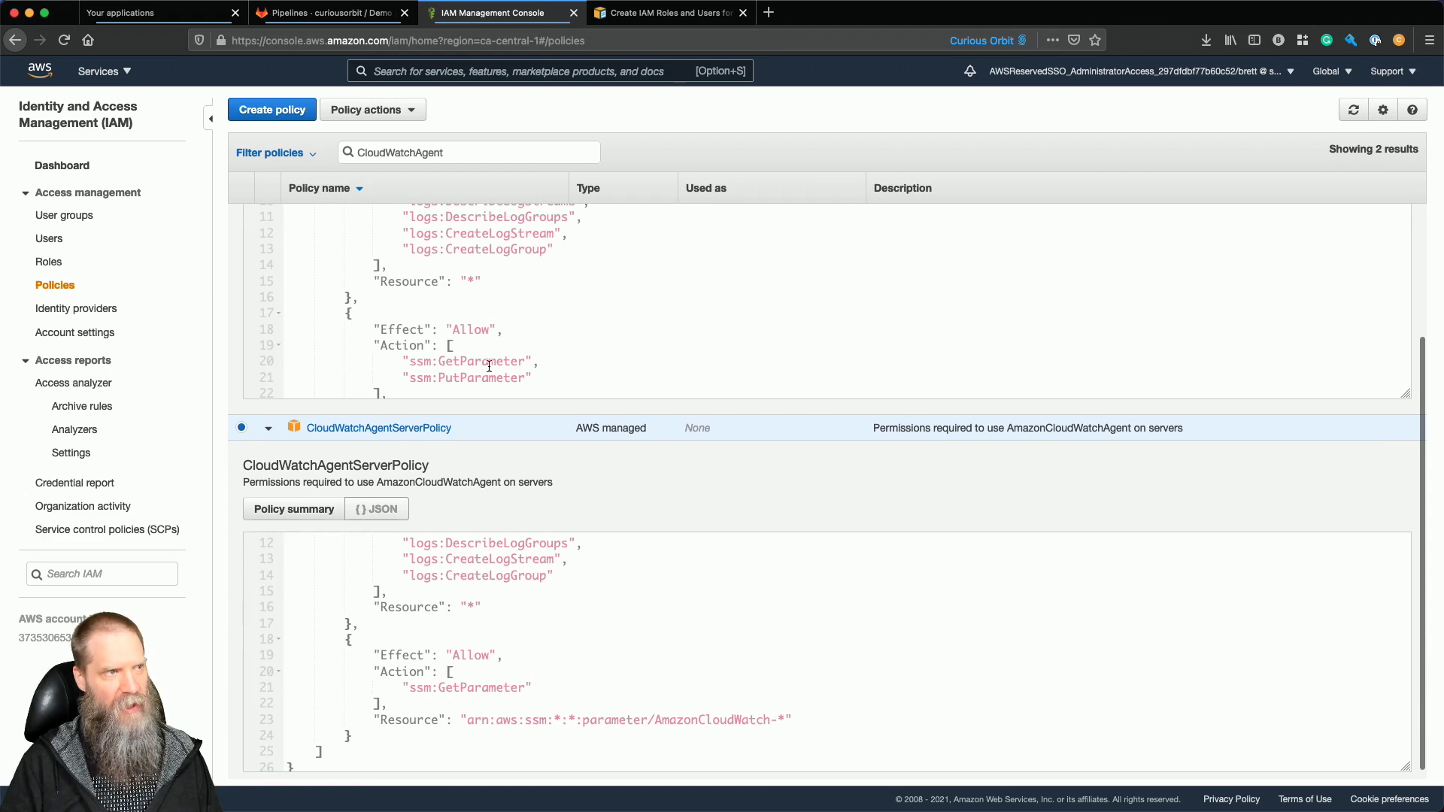
scroll(537, 360, "down", 2)
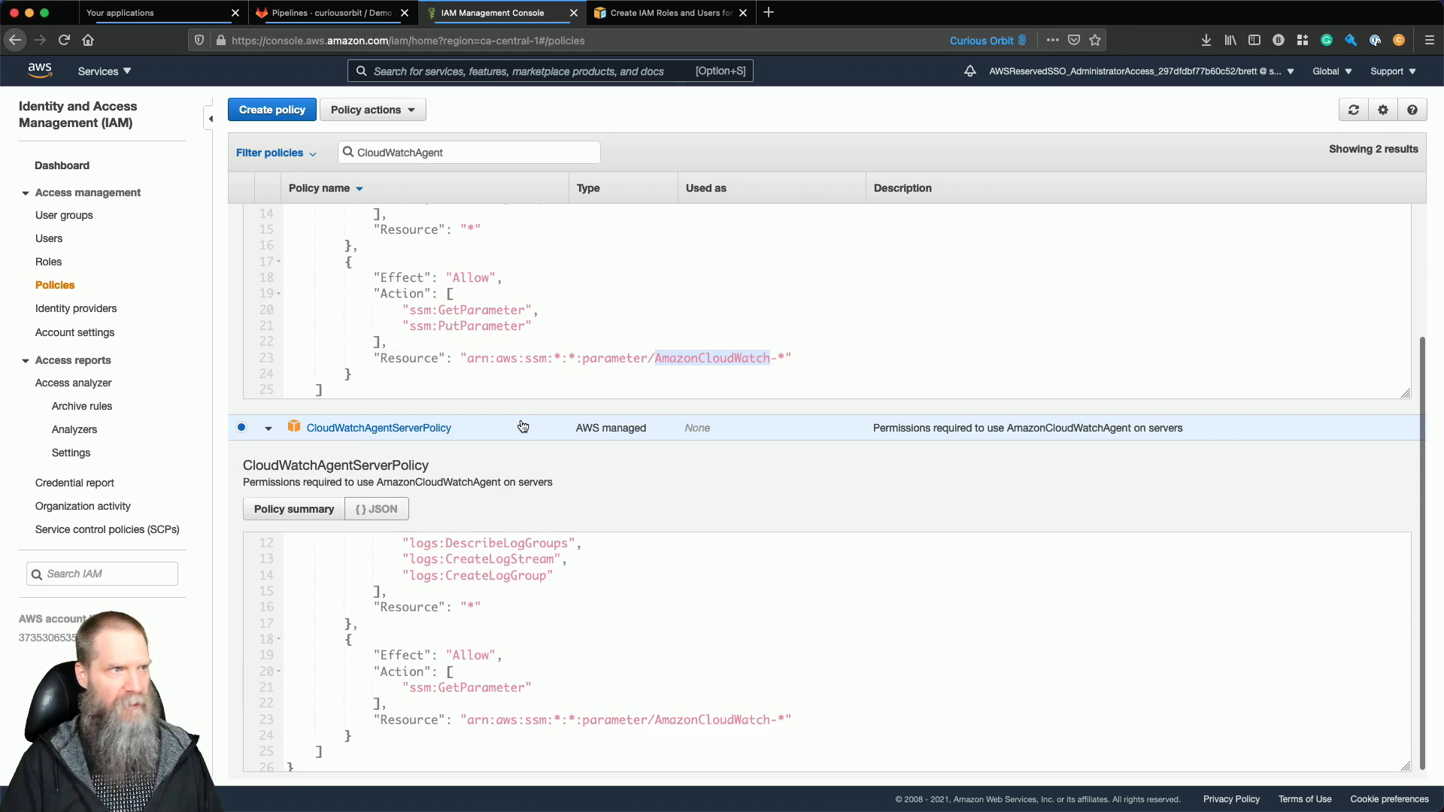
scroll(523, 427, "up", 5)
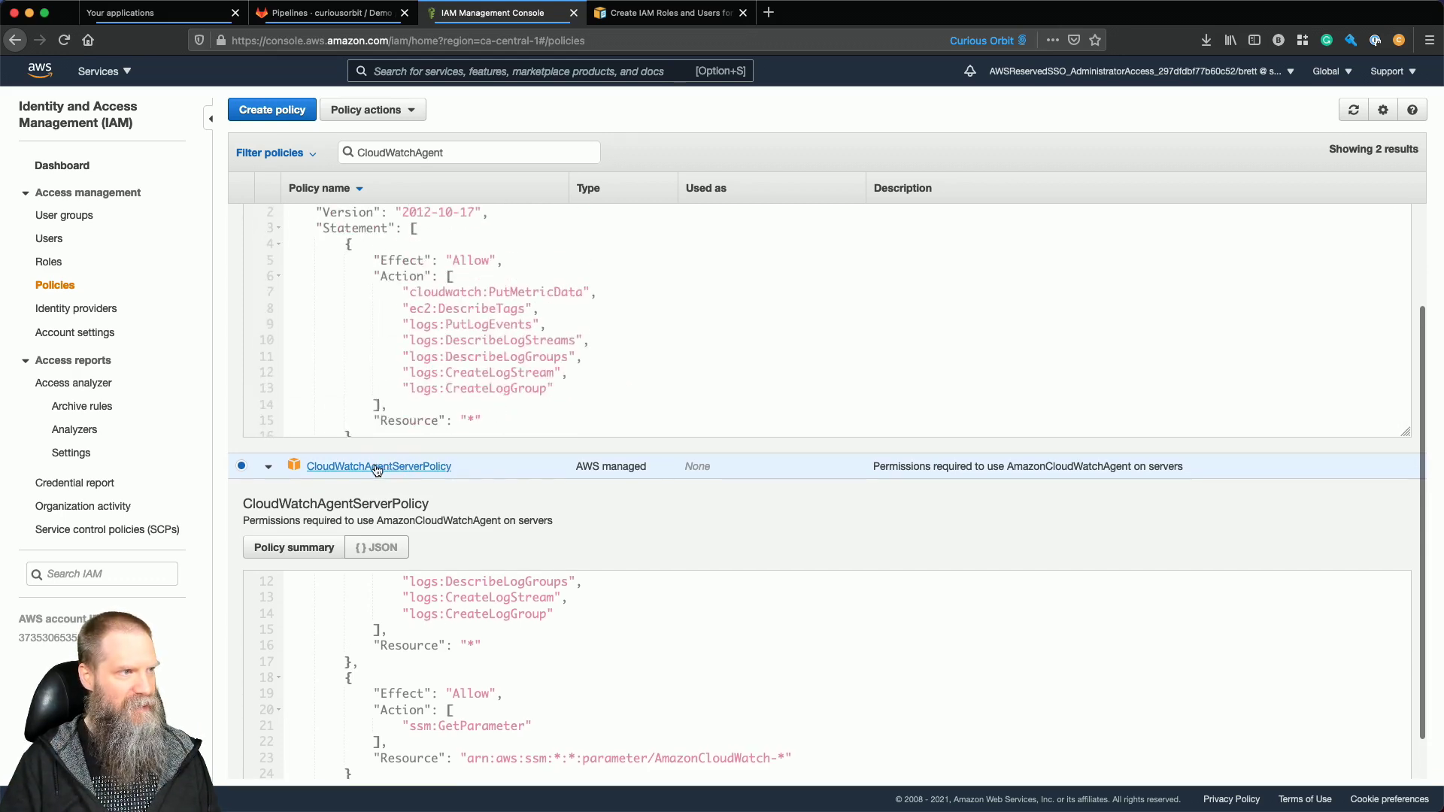
Collapse the CloudWatchAgentServerPolicy details, open that policy's summary page and copy its policy ARN.
left_click(267, 466)
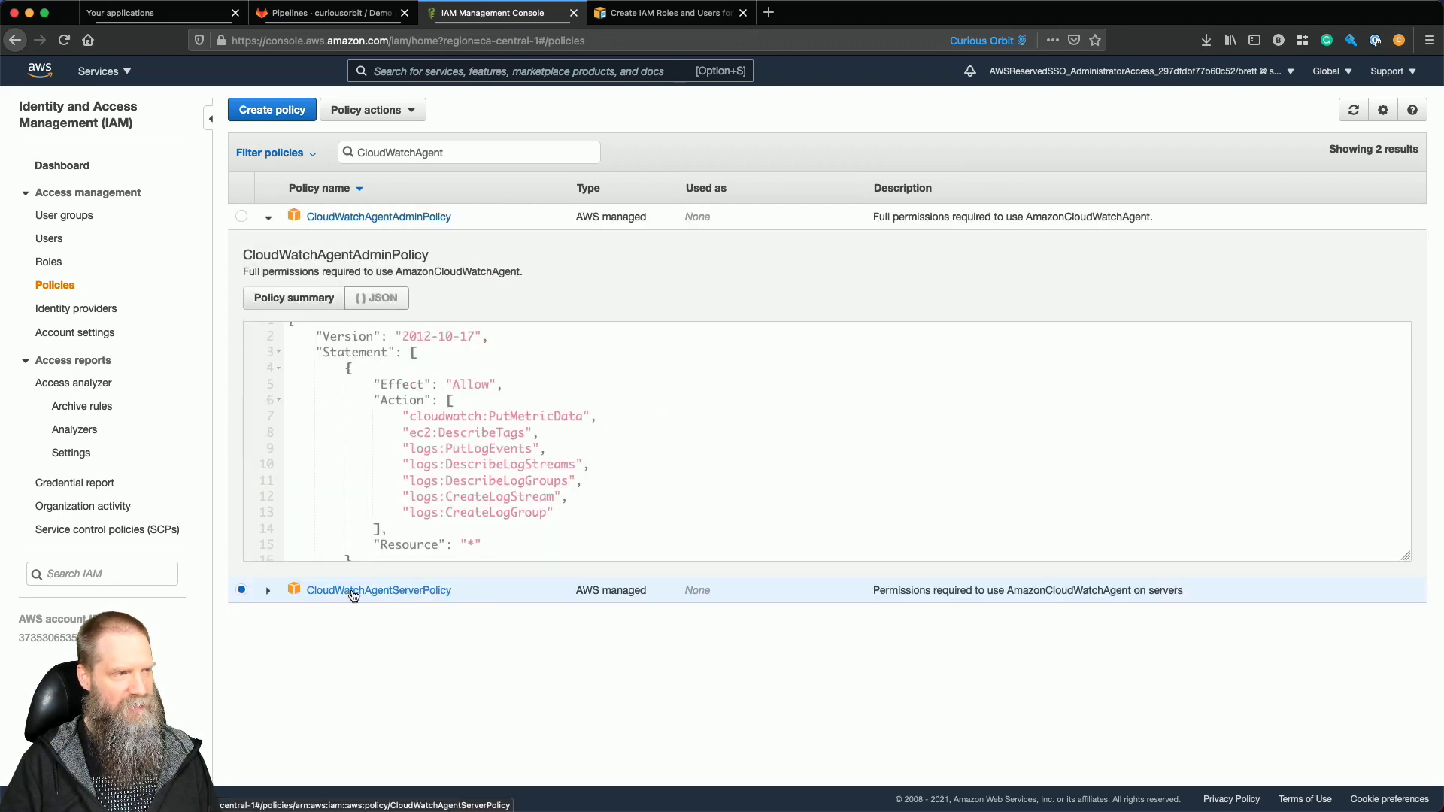
left_click(436, 593)
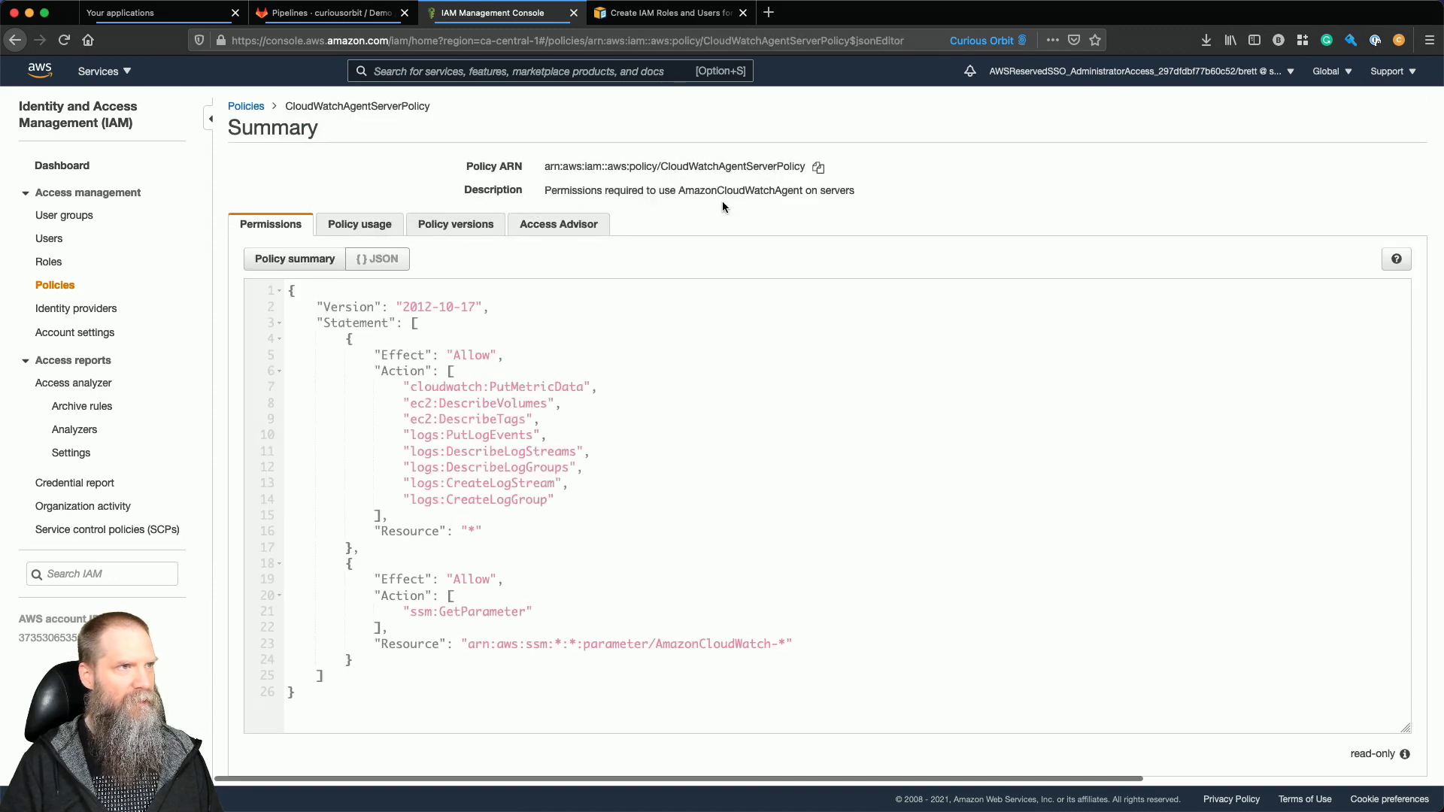
left_click(817, 167)
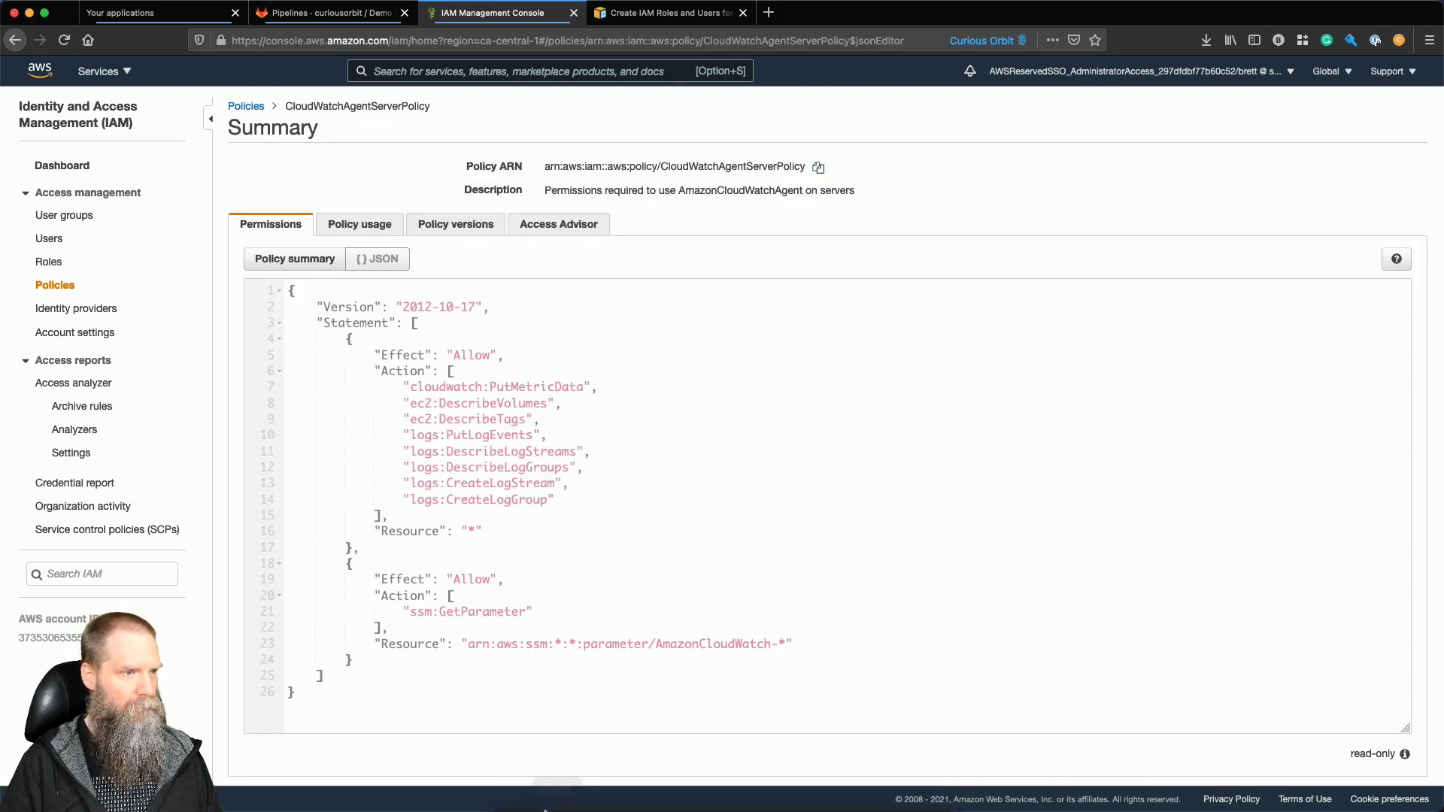
Switch to PyCharm, close kms.yml and open iam.yml from the minecraft project.
left_click(760, 778)
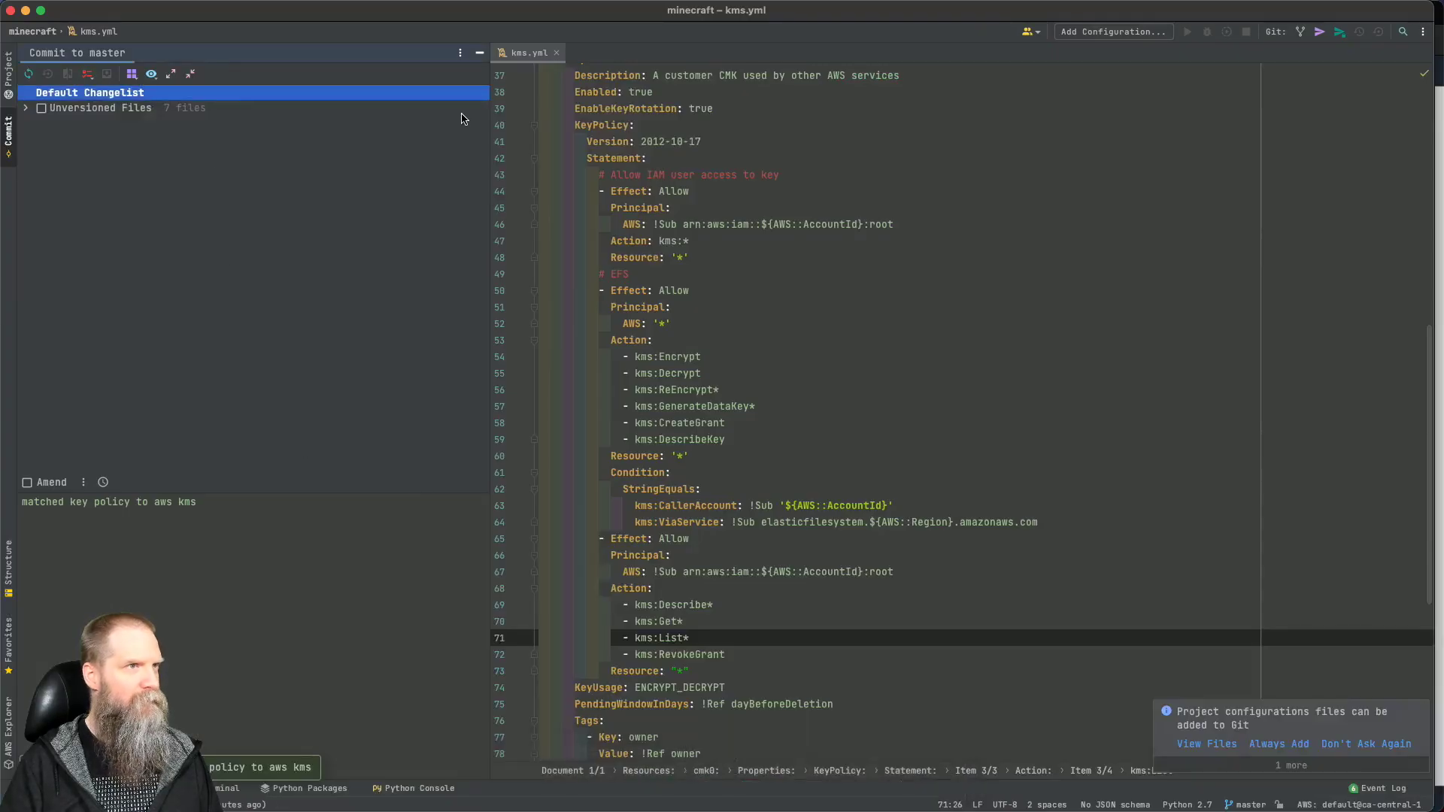
left_click(557, 52)
left_click(12, 75)
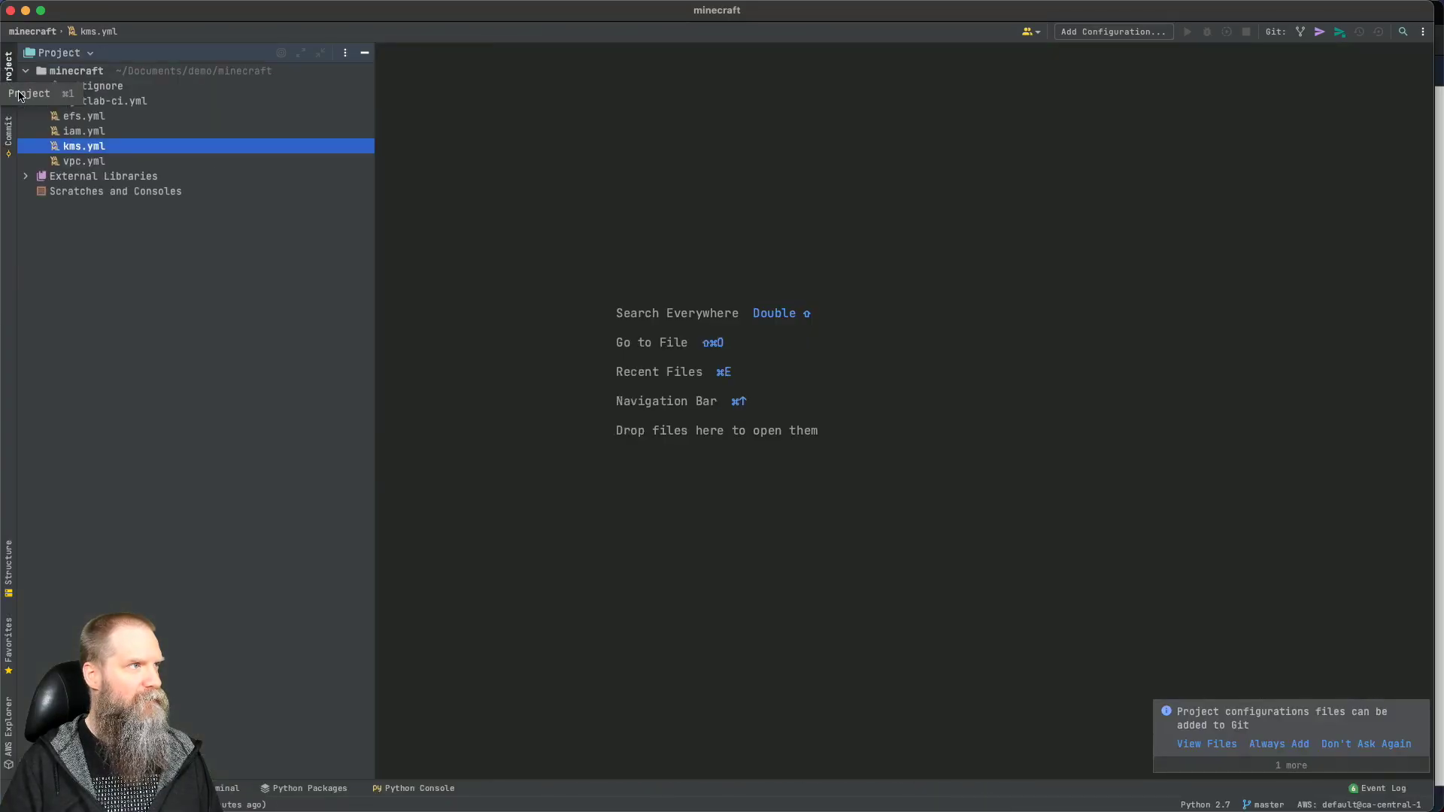
double_click(91, 133)
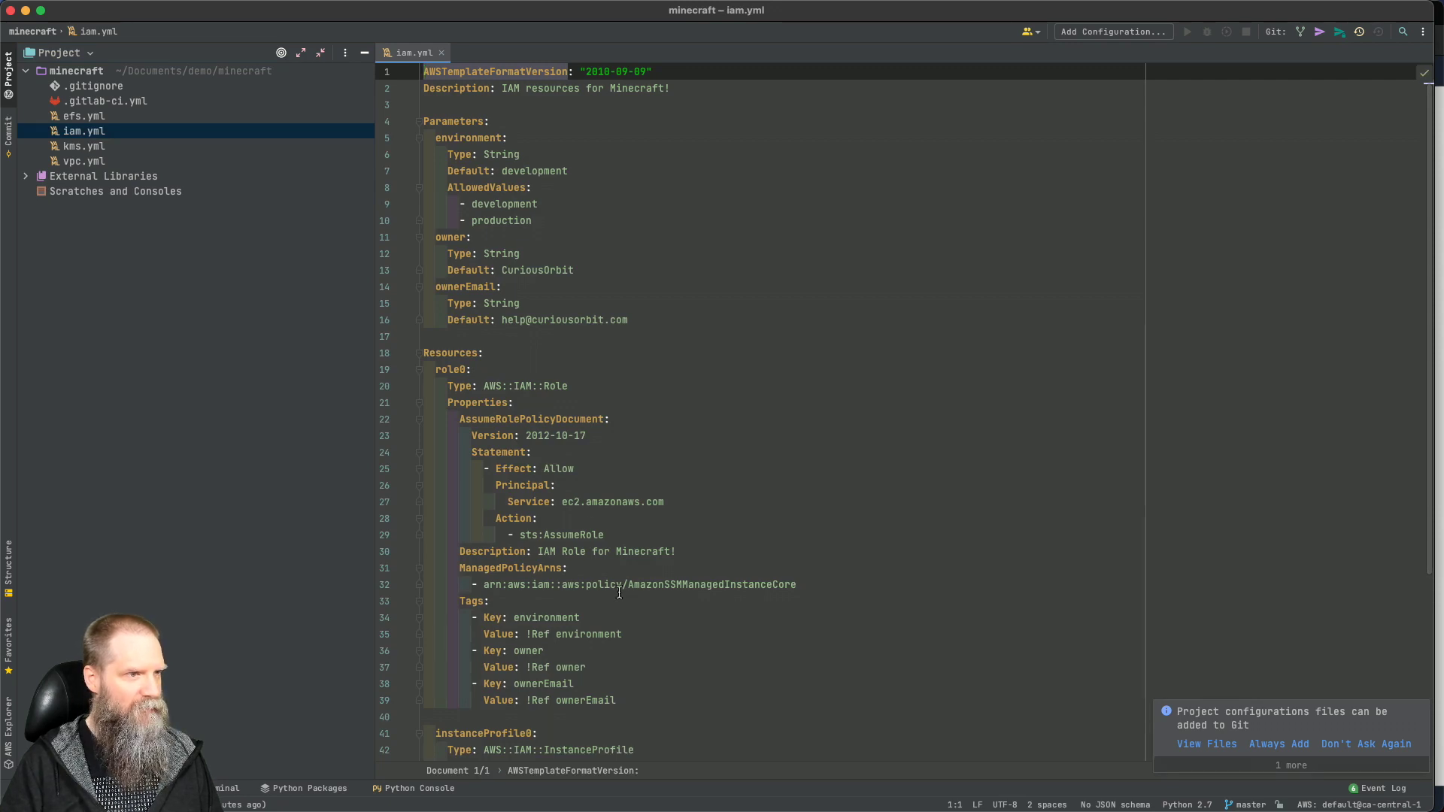
Add arn:aws:iam::aws:policy/CloudWatchAgentServerPolicy as a second entry under role0's ManagedPolicyArns and review the rest of the template.
left_click(831, 585)
key("Return")
key("super+v")
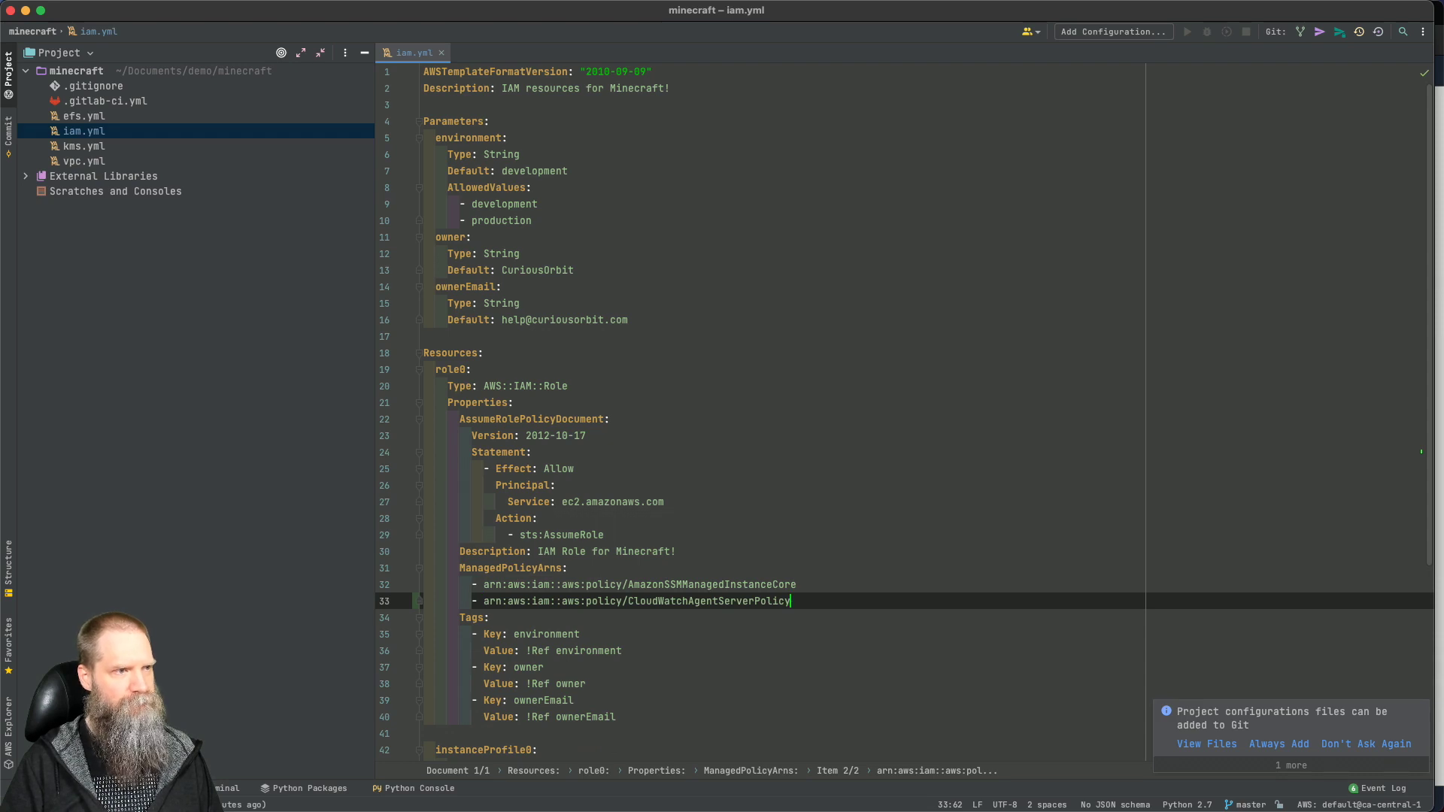
scroll(953, 613, "down", 3)
scroll(952, 613, "down", 3)
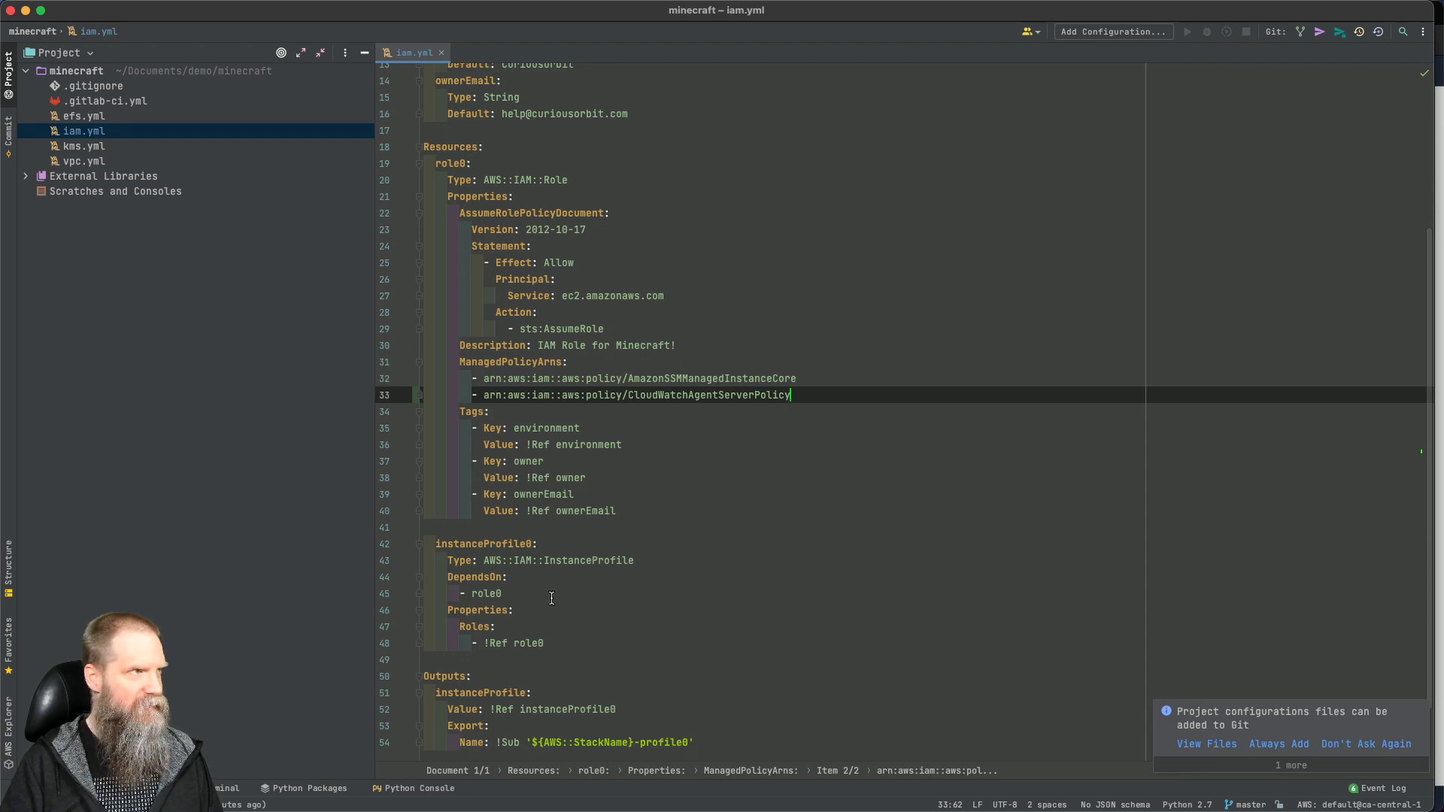
Commit the default changelist with the message "added CloudWatch Logs Agent permissions to instance profile" and push it to origin master.
left_click(9, 134)
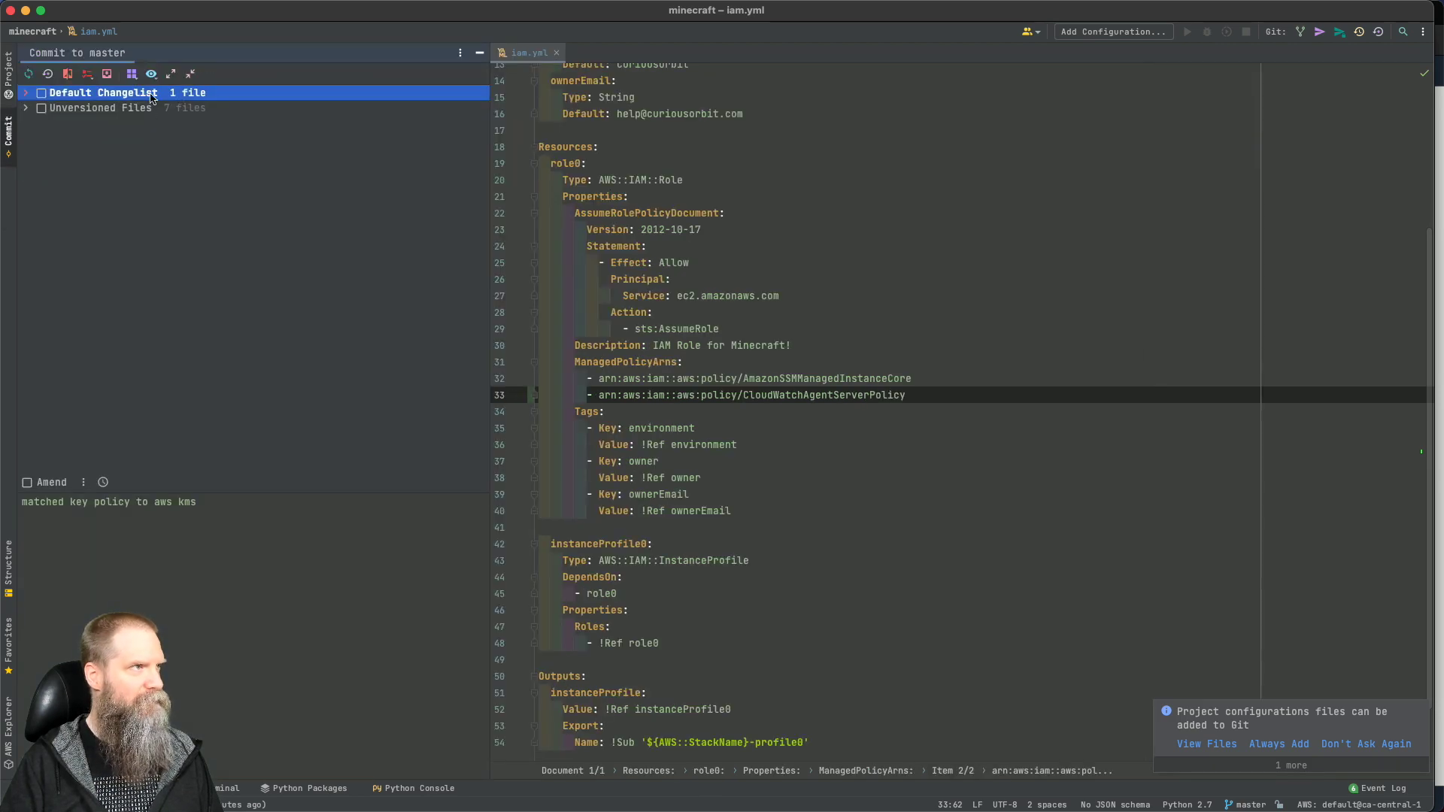
left_click(41, 94)
left_click(239, 594)
key("super+a")
type("ad")
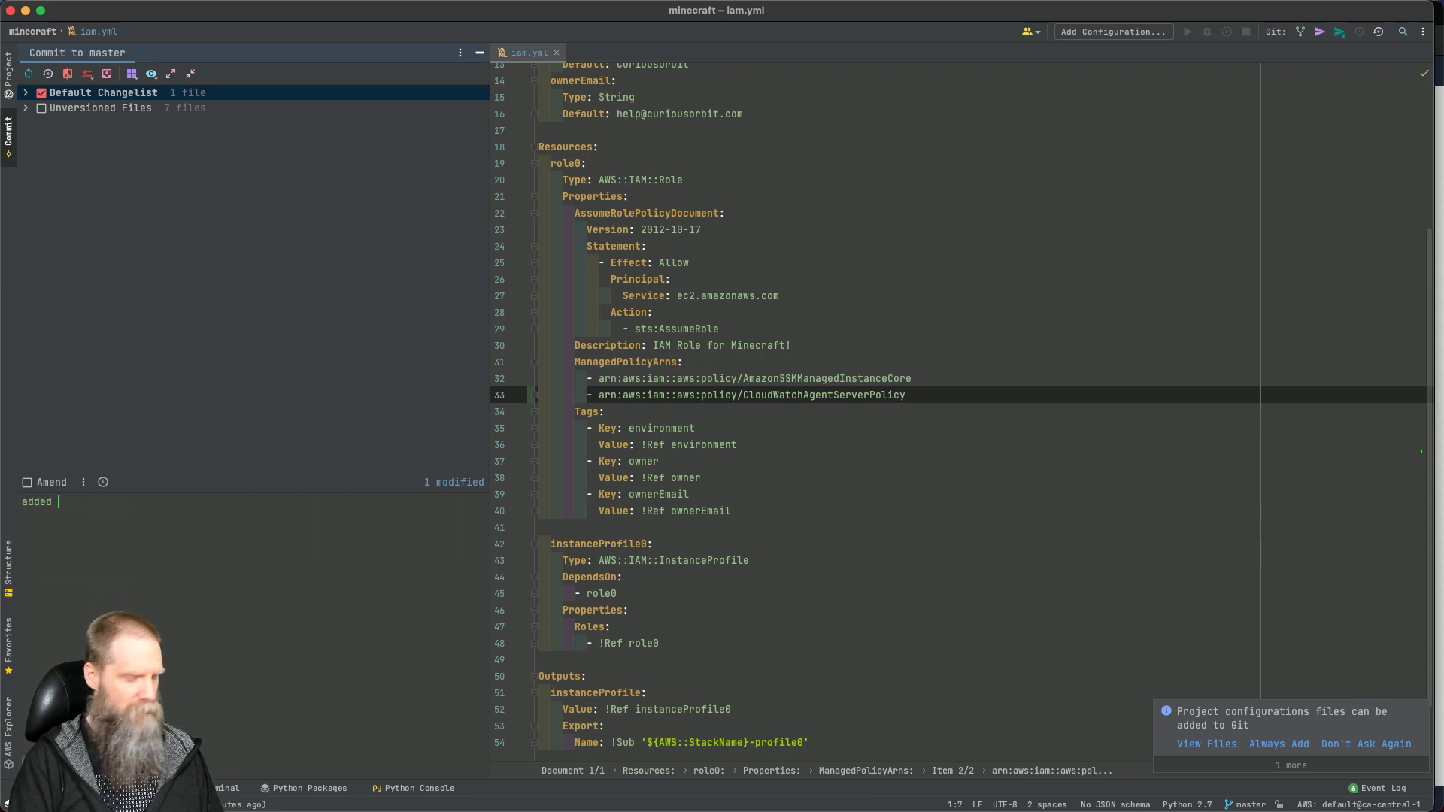
type("ded CloudWatch Logs Age")
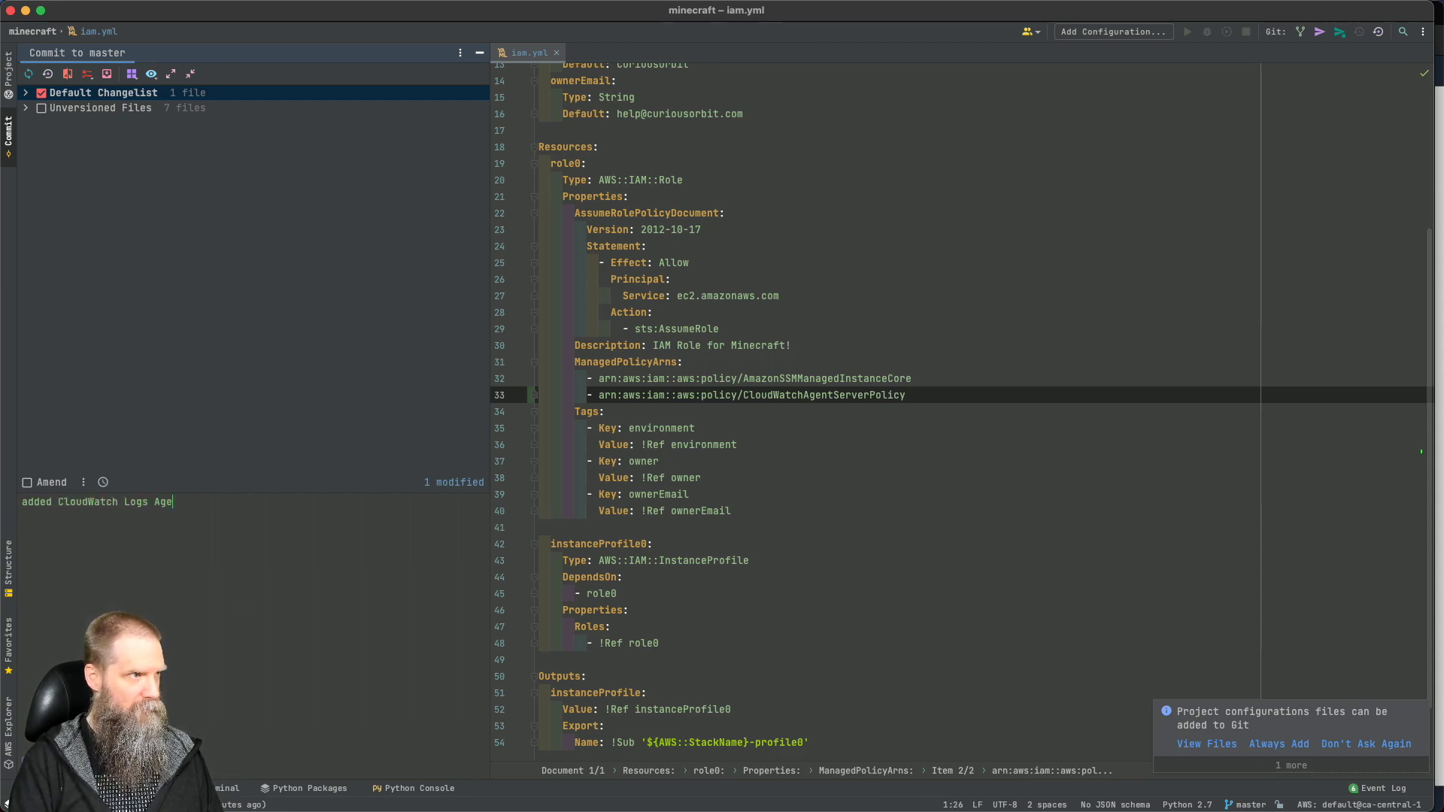
type("nt permissions to instanc")
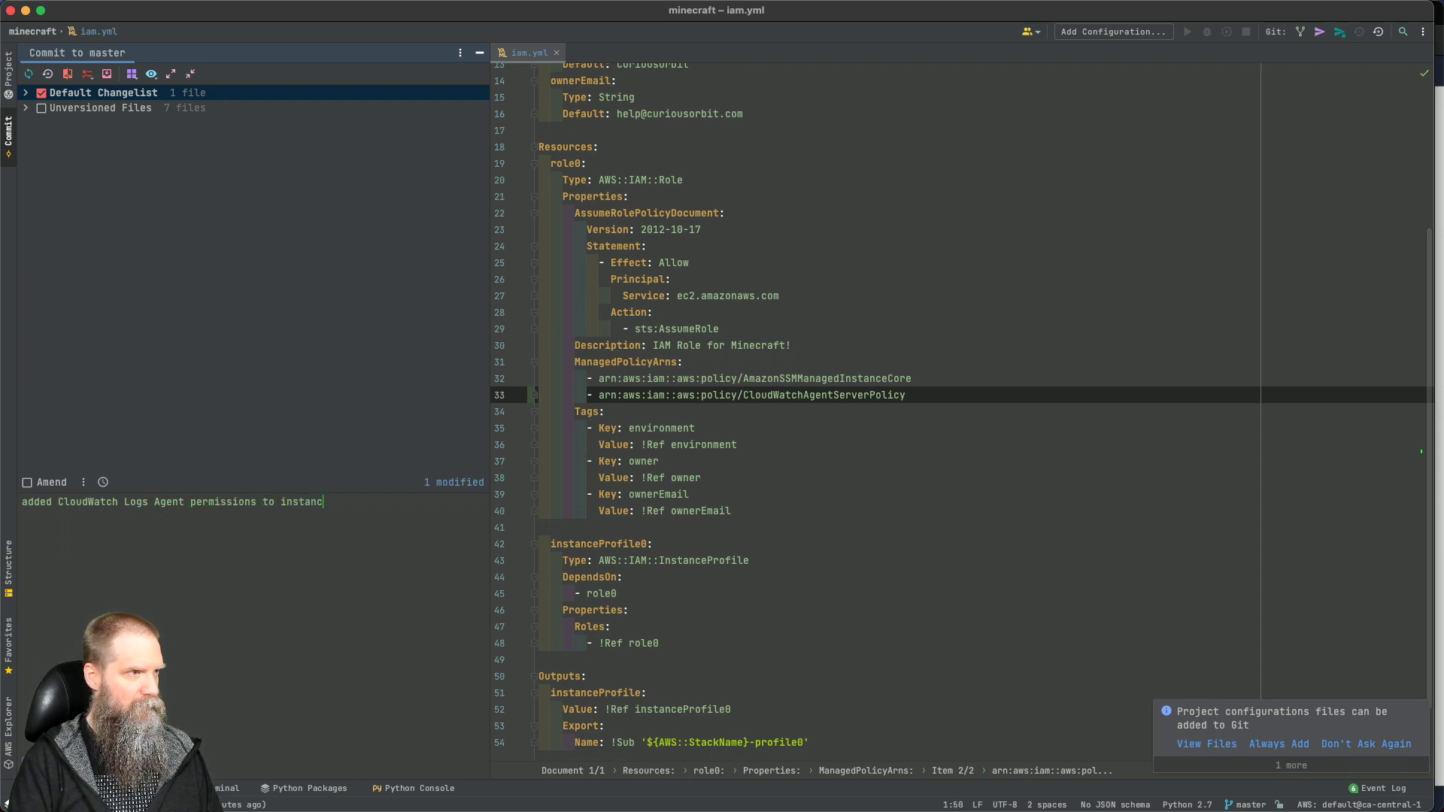
type("e profile")
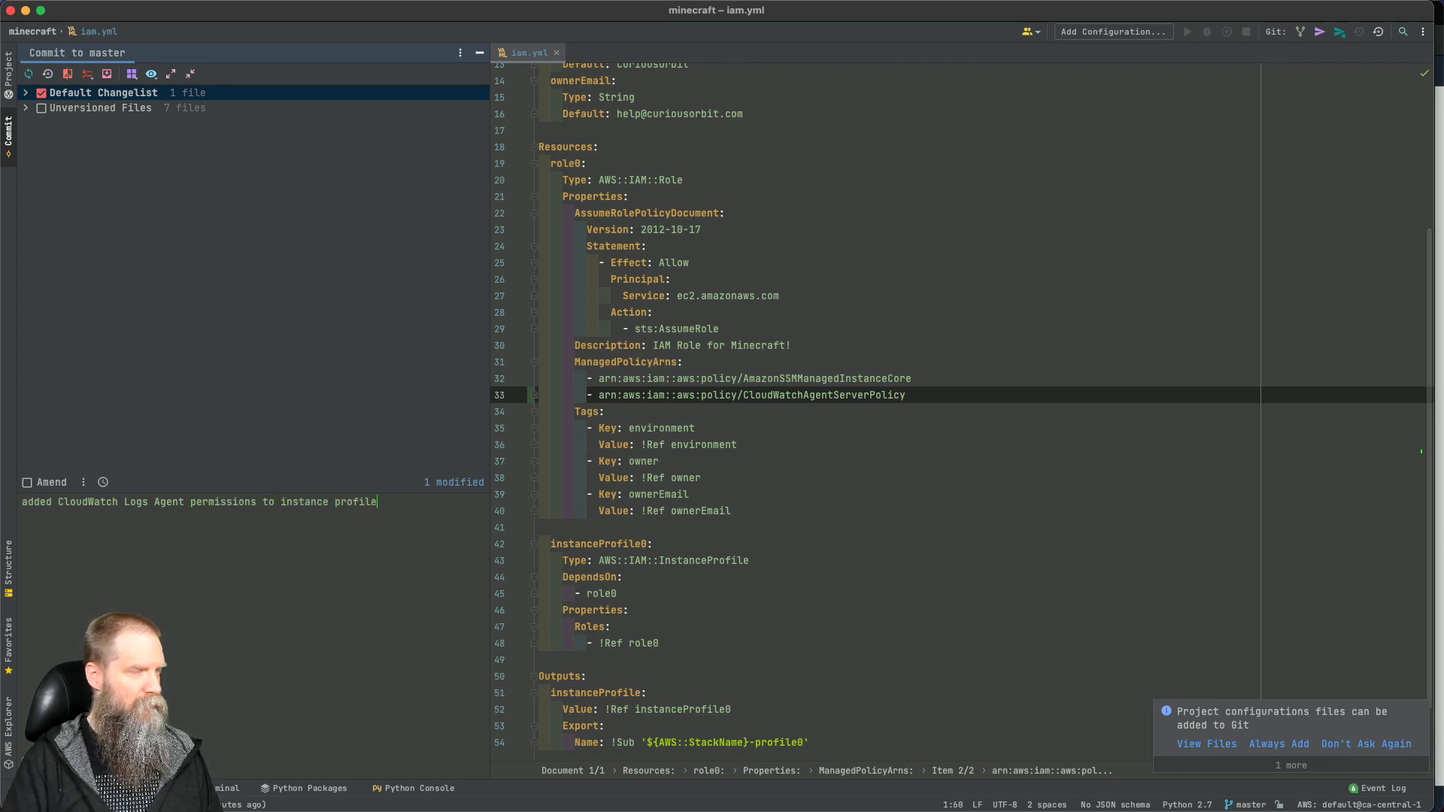
key("super+alt+k")
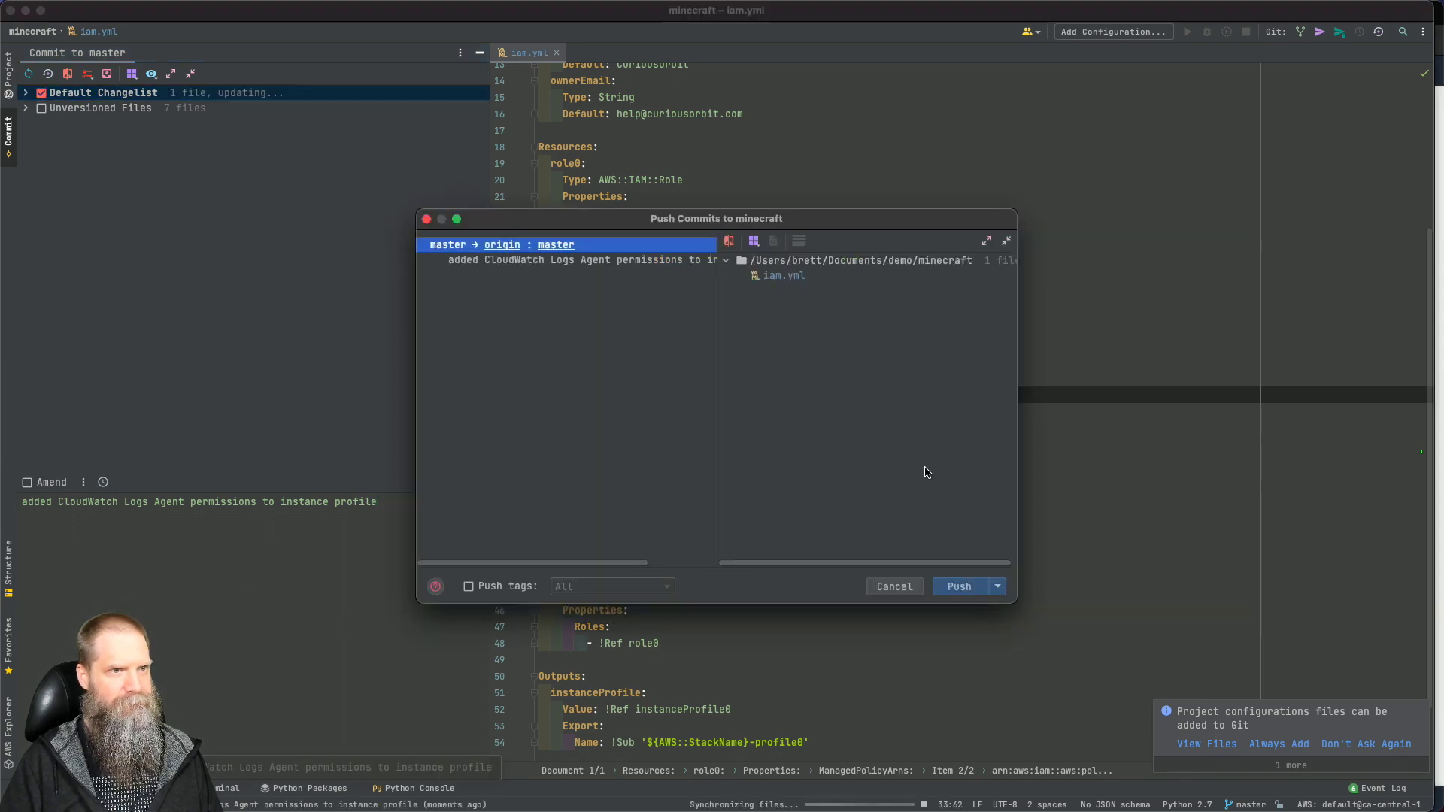
key("Return")
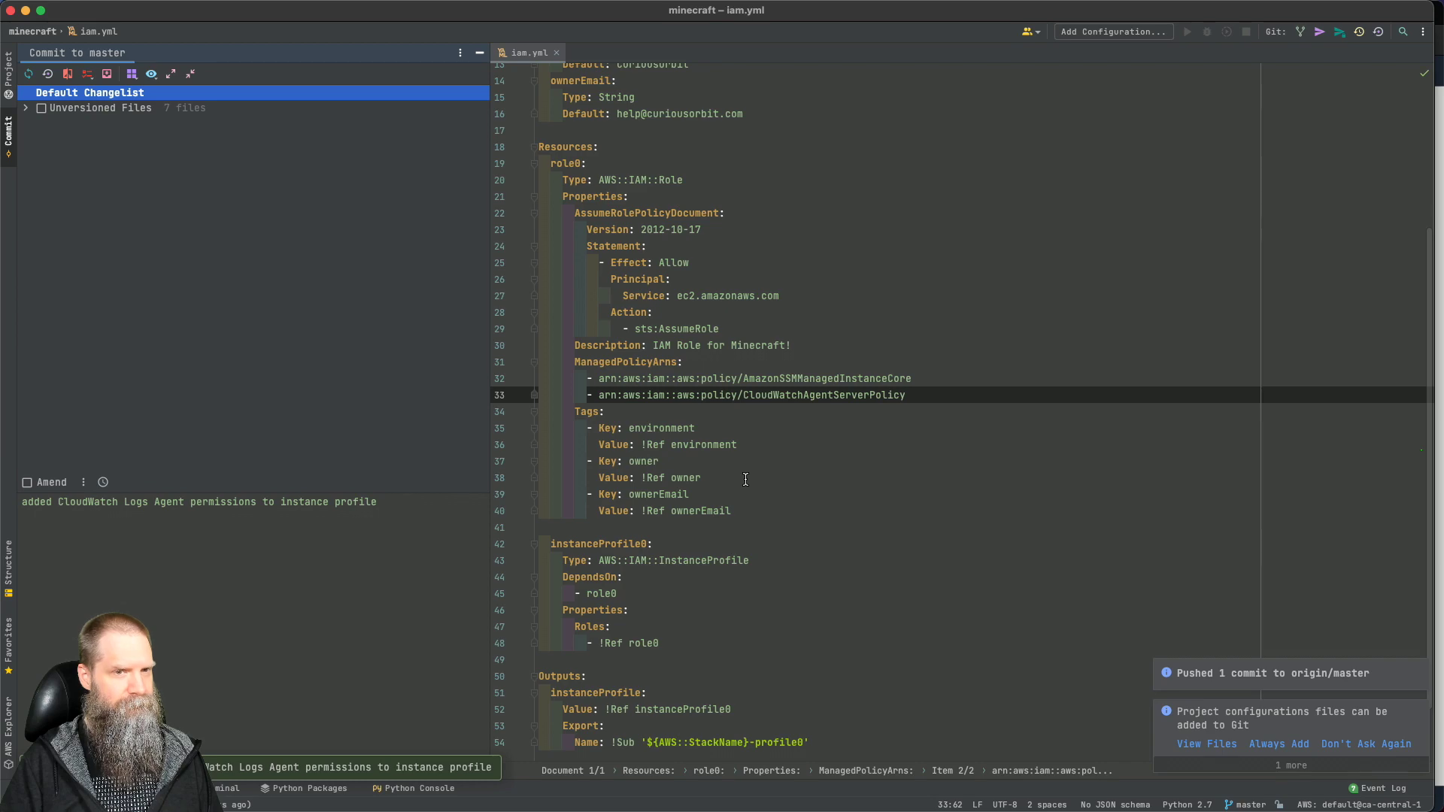
Switch to Firefox, search the AWS services for "formation" and open the CloudFormation stacks list.
left_click(608, 786)
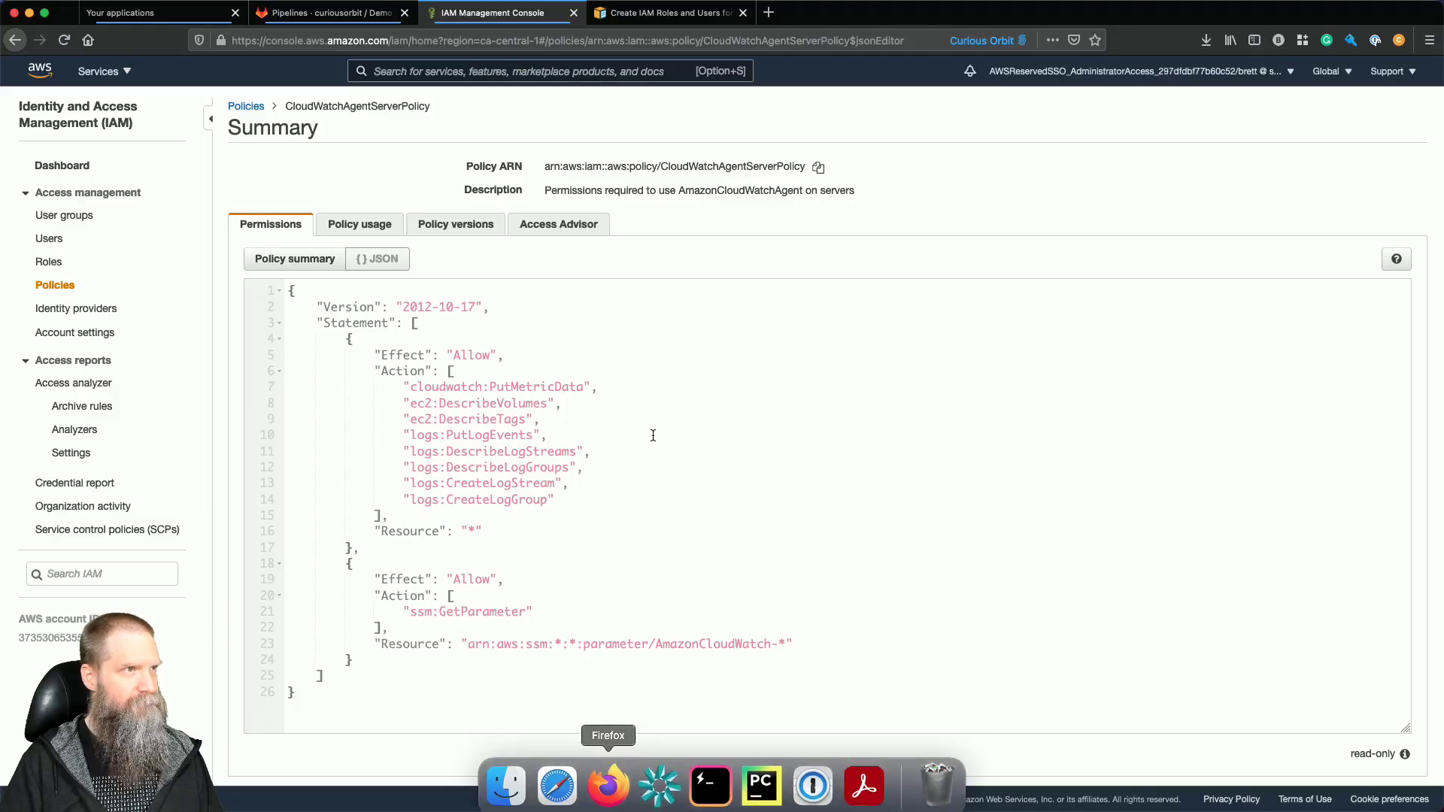
left_click(501, 71)
type("formati")
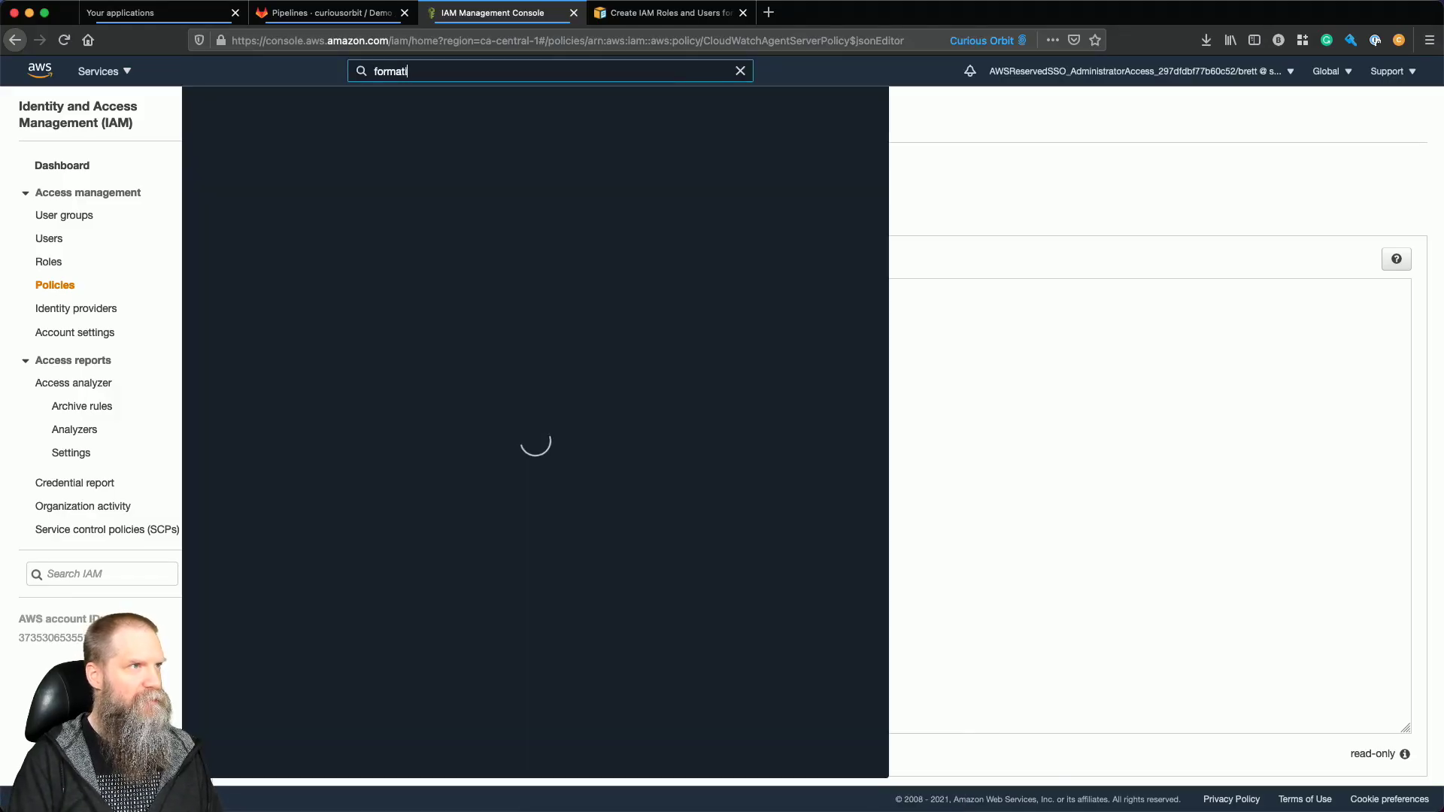
type("on")
left_click(556, 236)
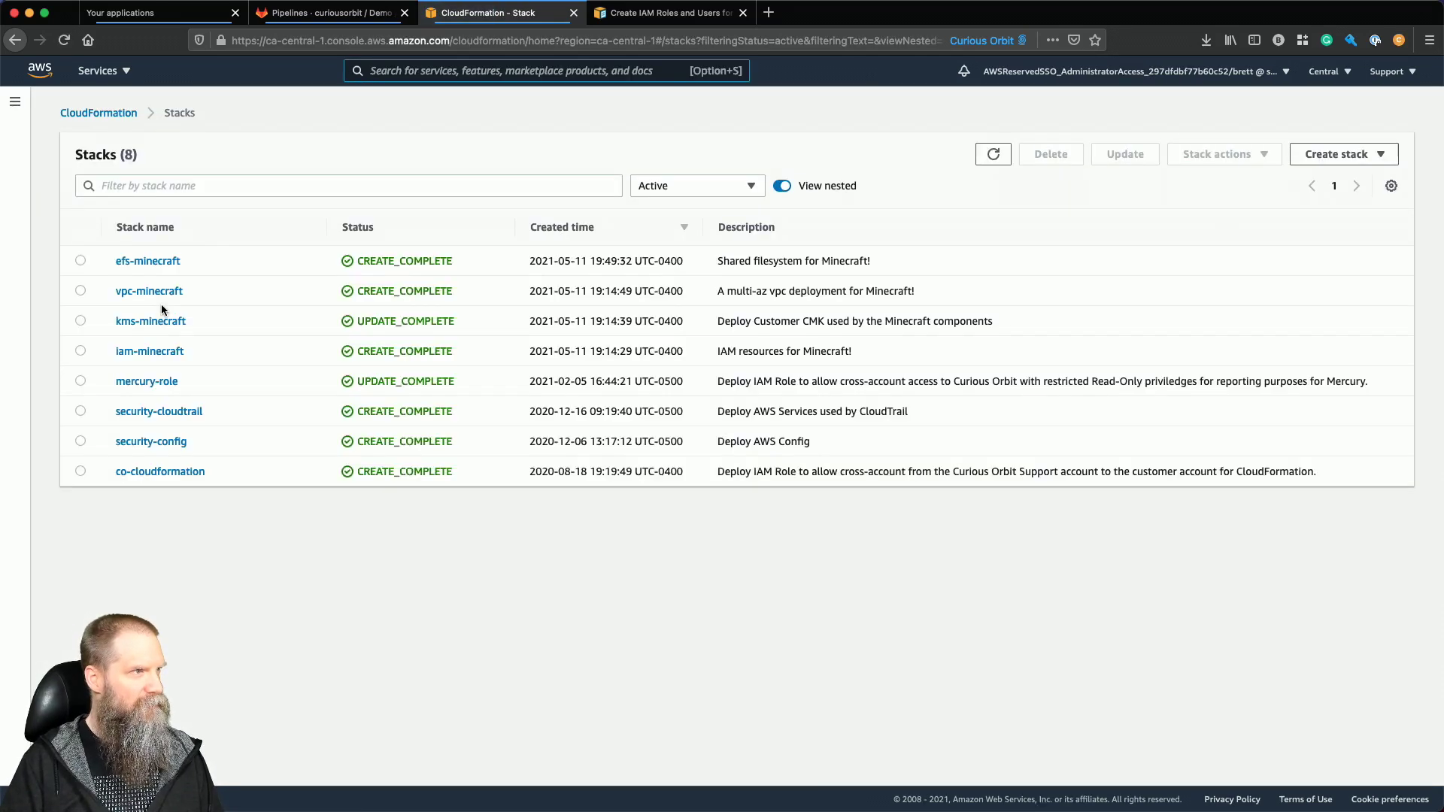
Open the newest change set of the iam-minecraft stack, refresh it to check the role0 change, and execute it.
left_click(146, 342)
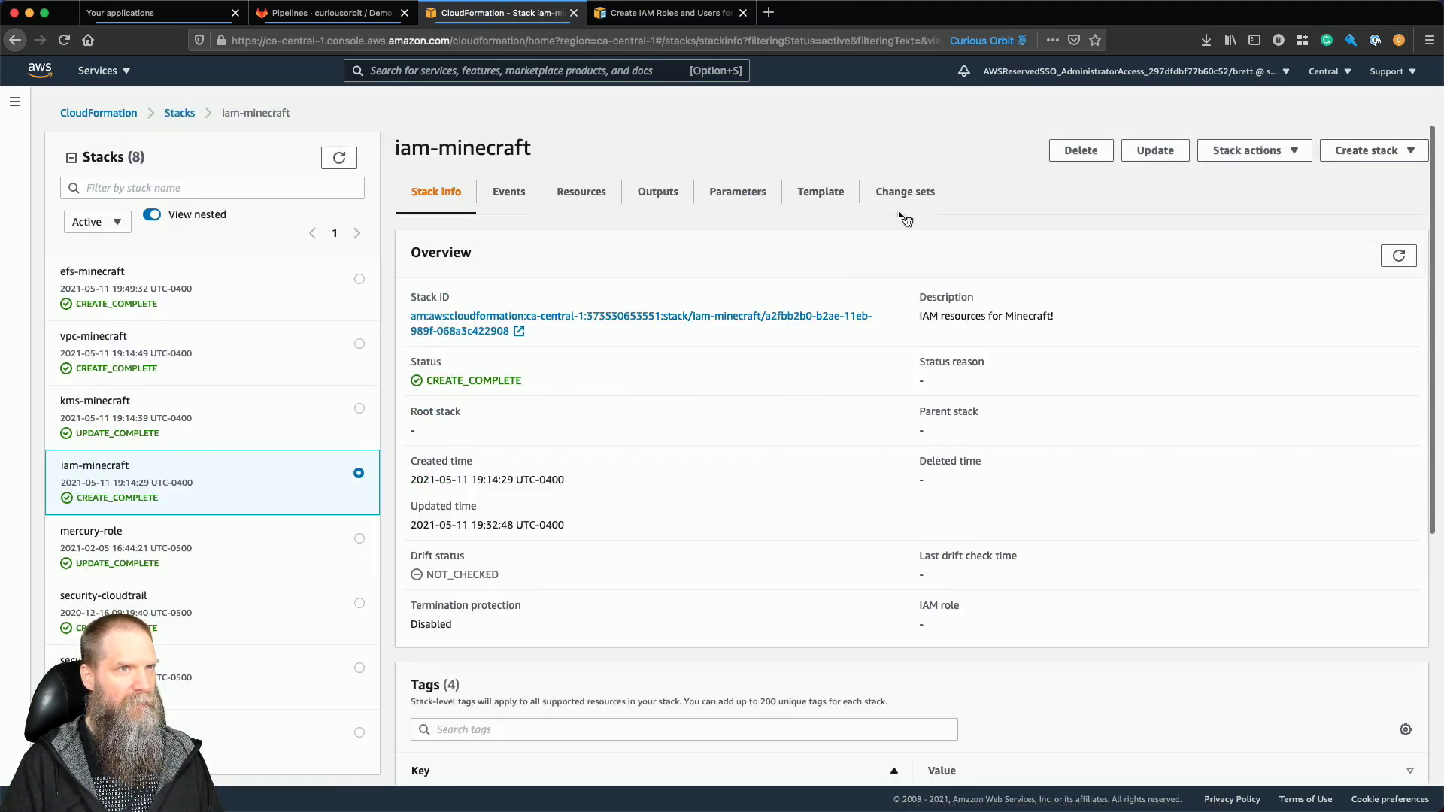
left_click(917, 195)
left_click(623, 366)
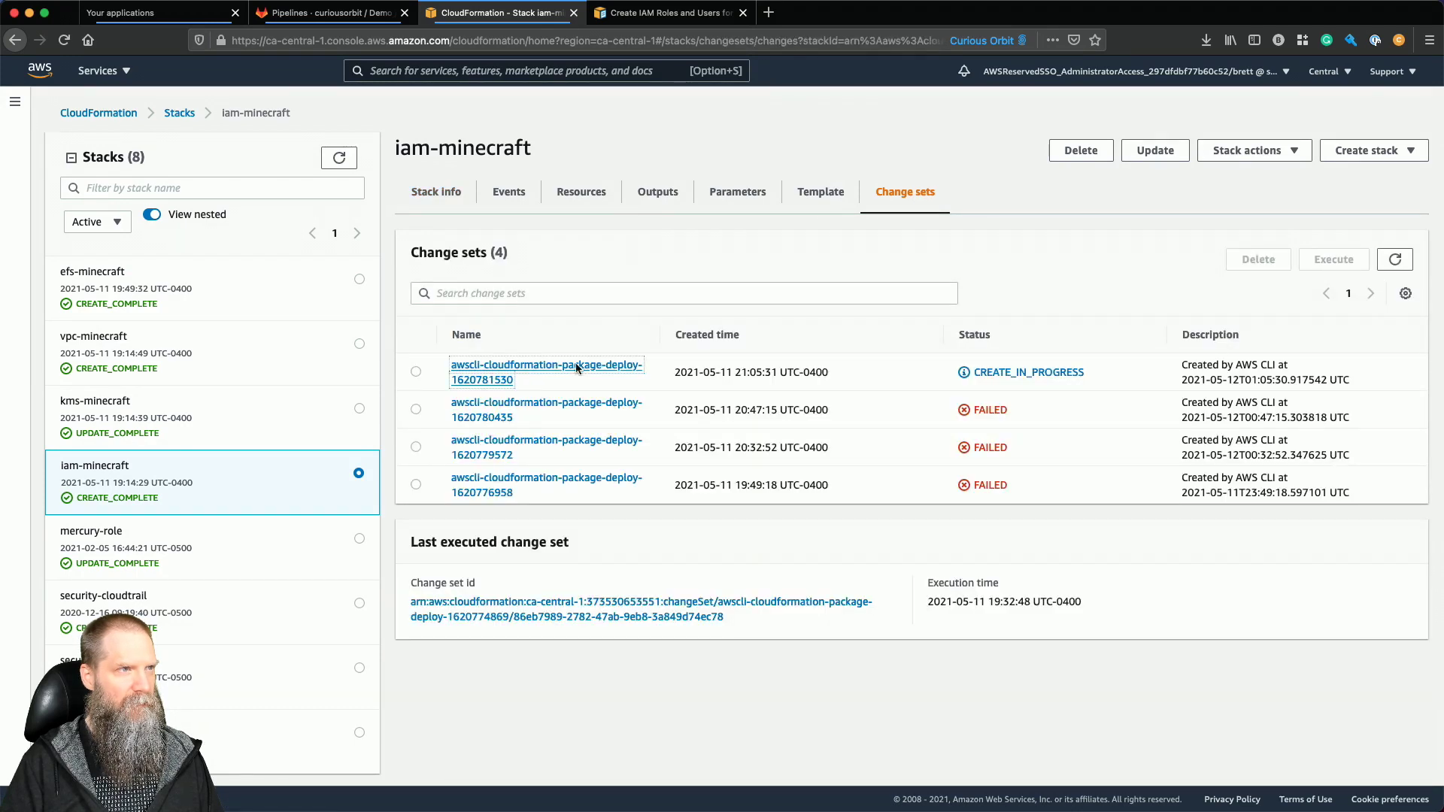
left_click(1384, 194)
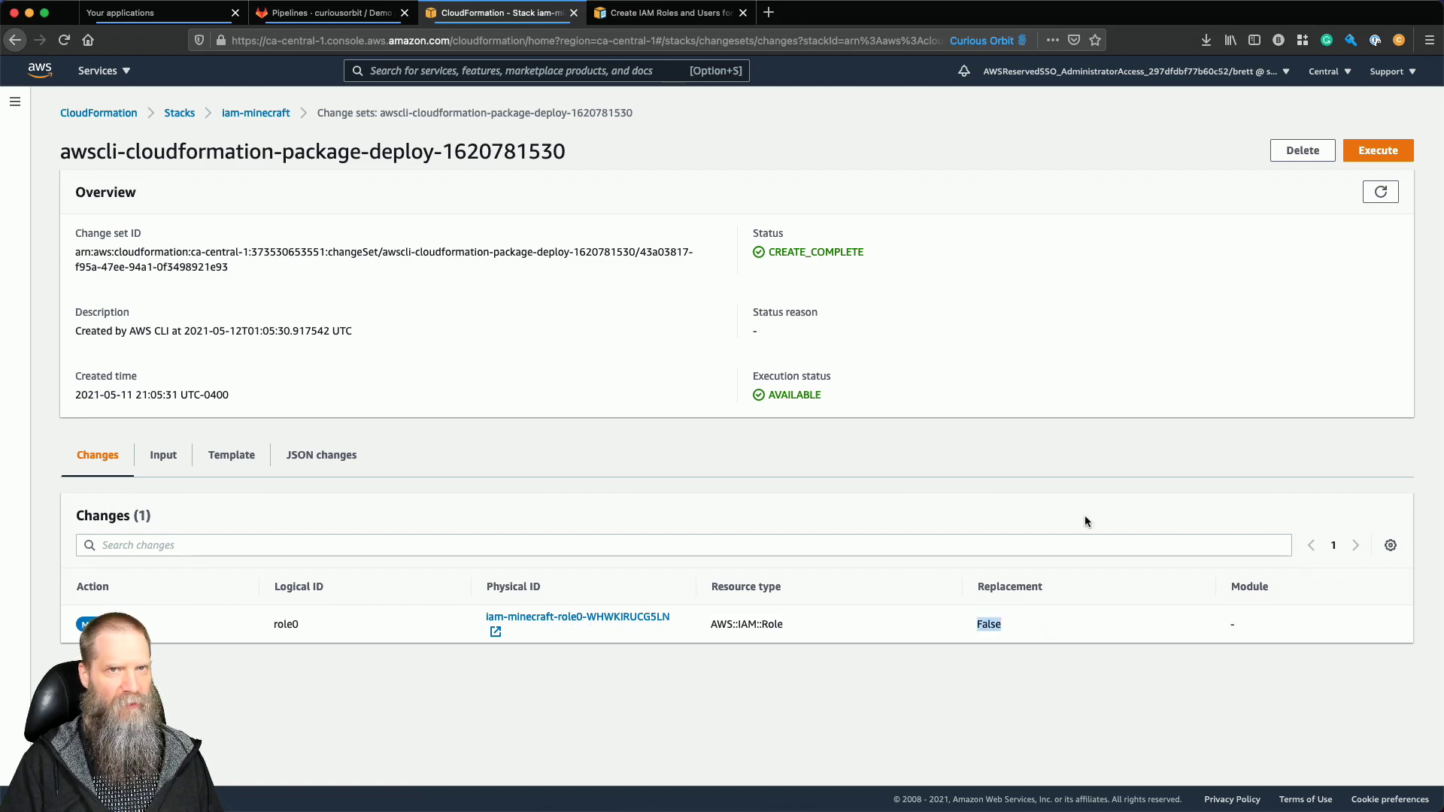
left_click(1377, 150)
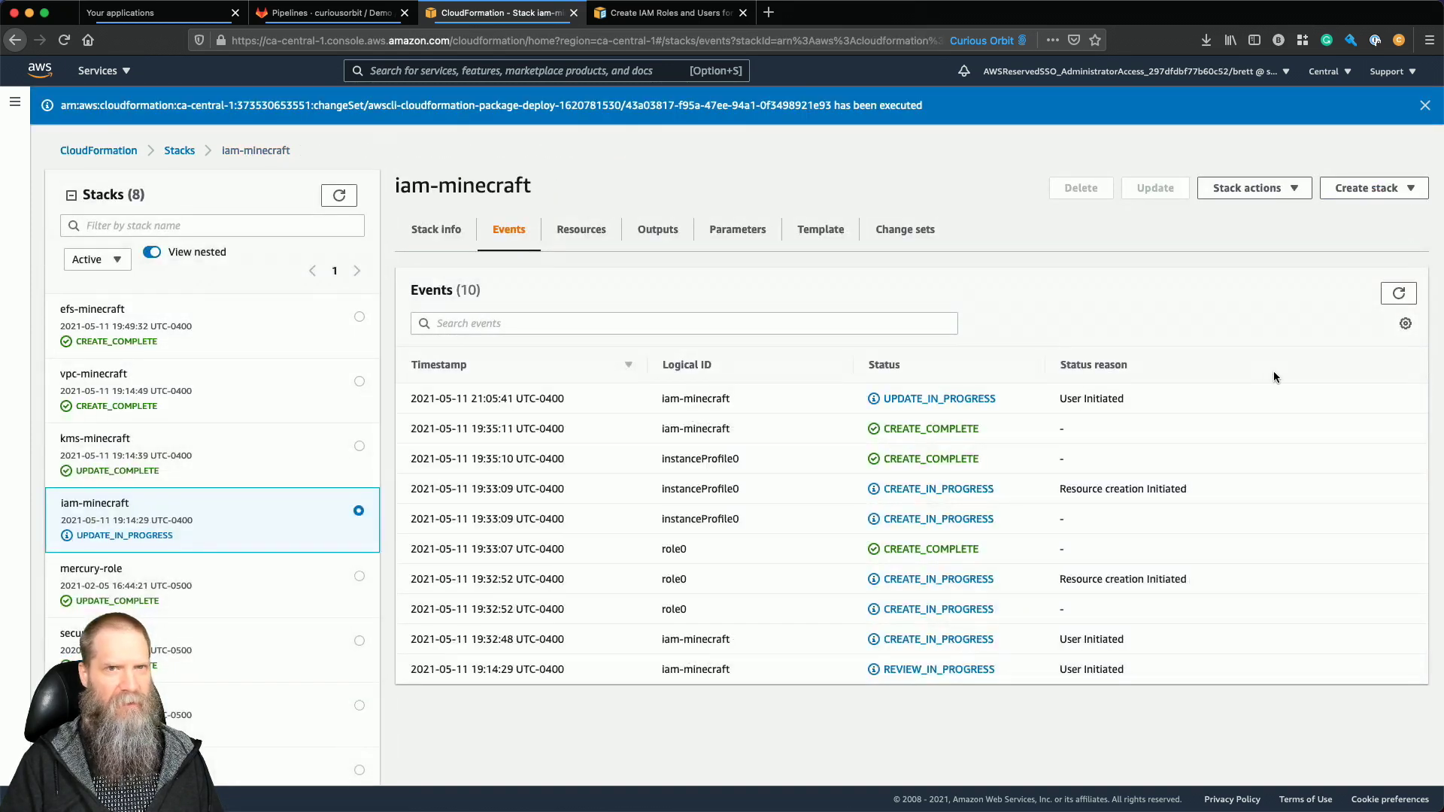
Refresh the iam-minecraft stack's events to check the progress of the update.
left_click(1400, 300)
left_click(1400, 300)
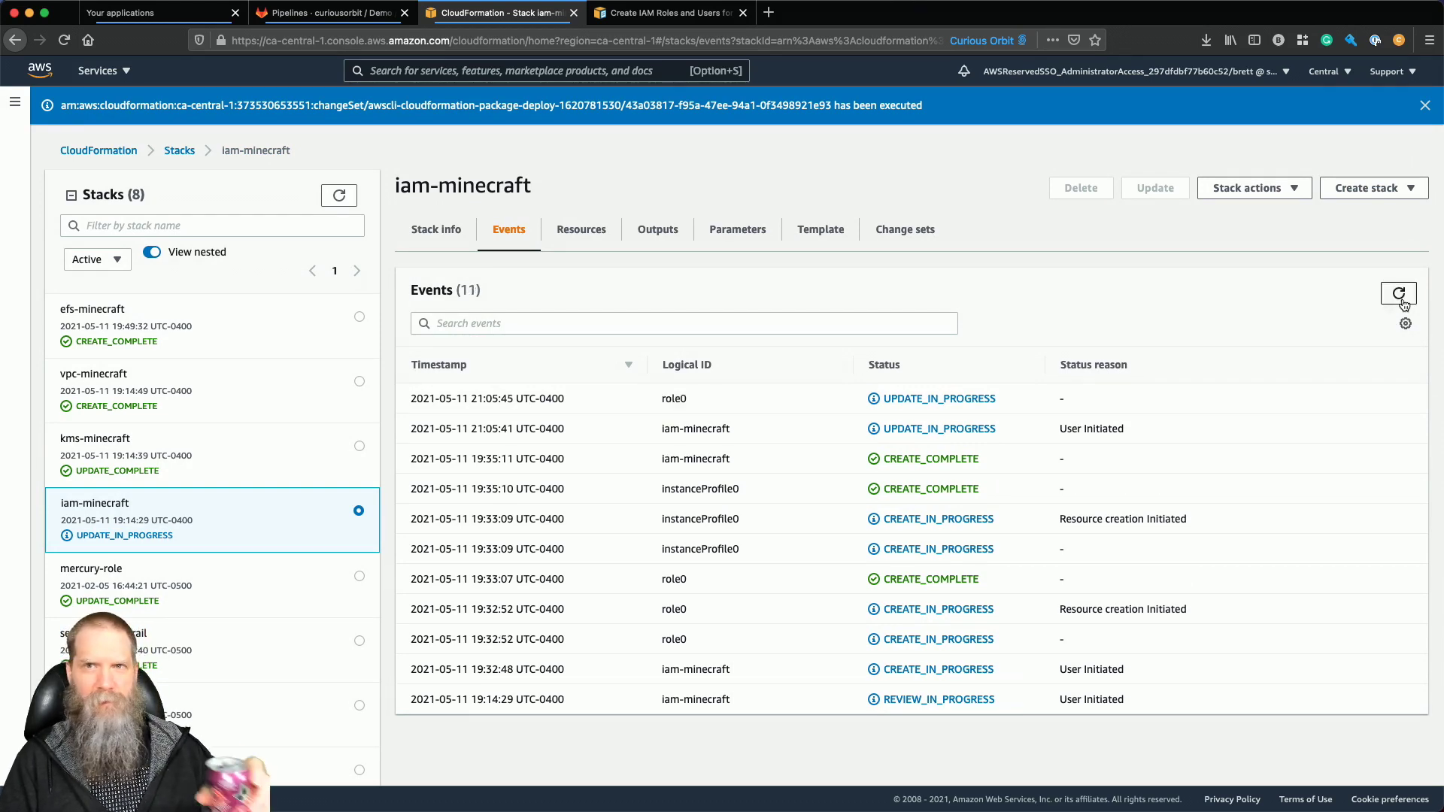
left_click(1401, 301)
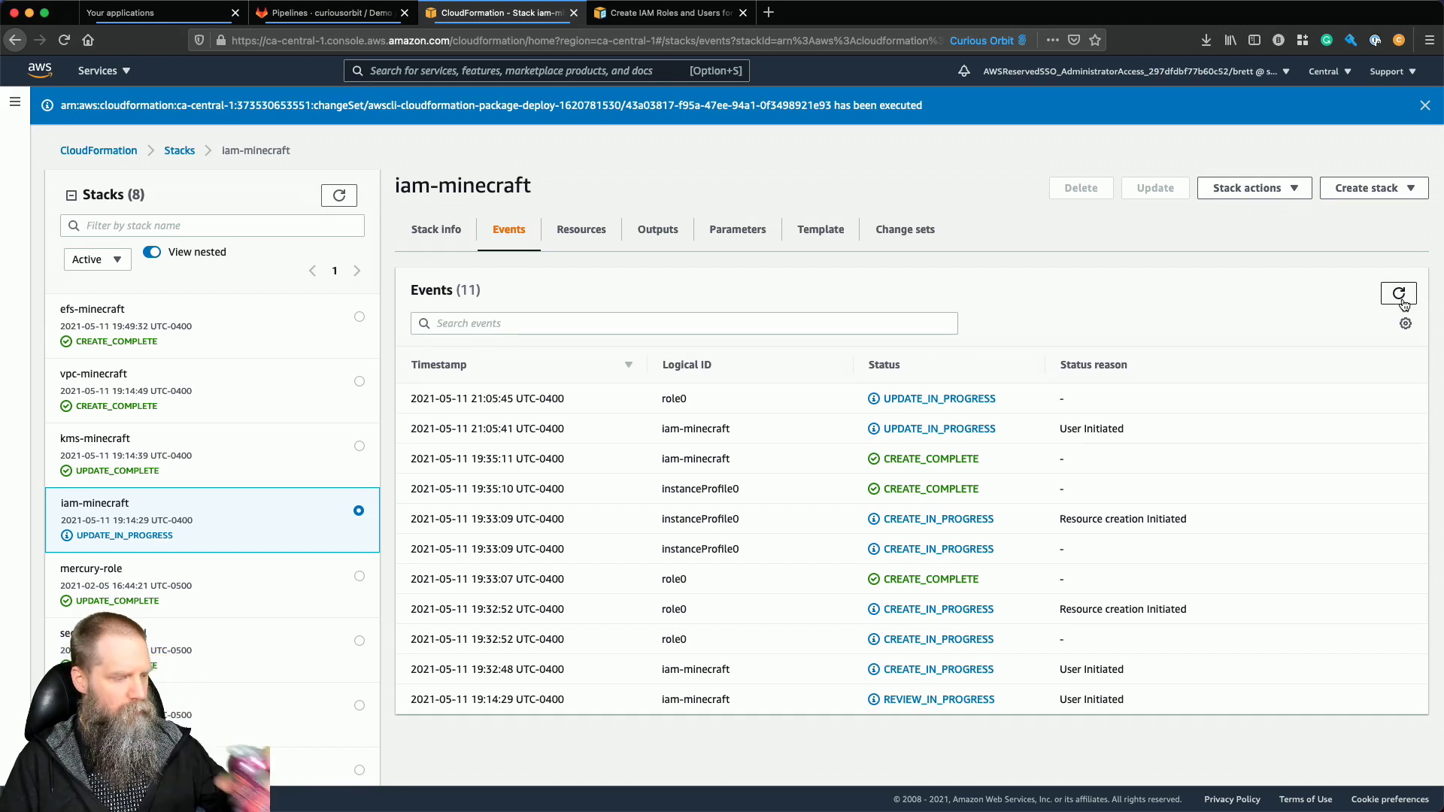
Refresh the iam-minecraft stack's events, search the AWS services for "iam" and open the IAM policies list.
left_click(1400, 299)
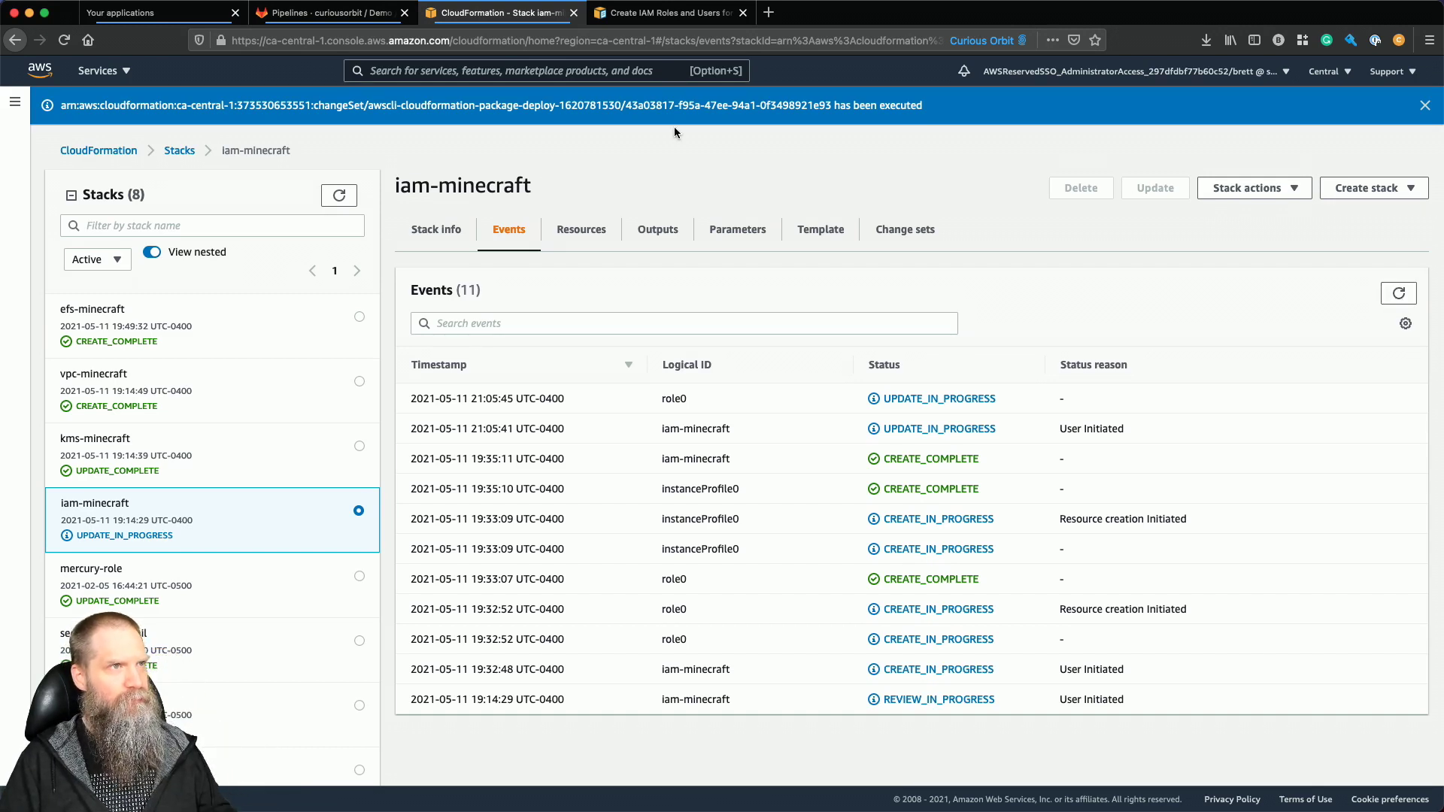
left_click(605, 72)
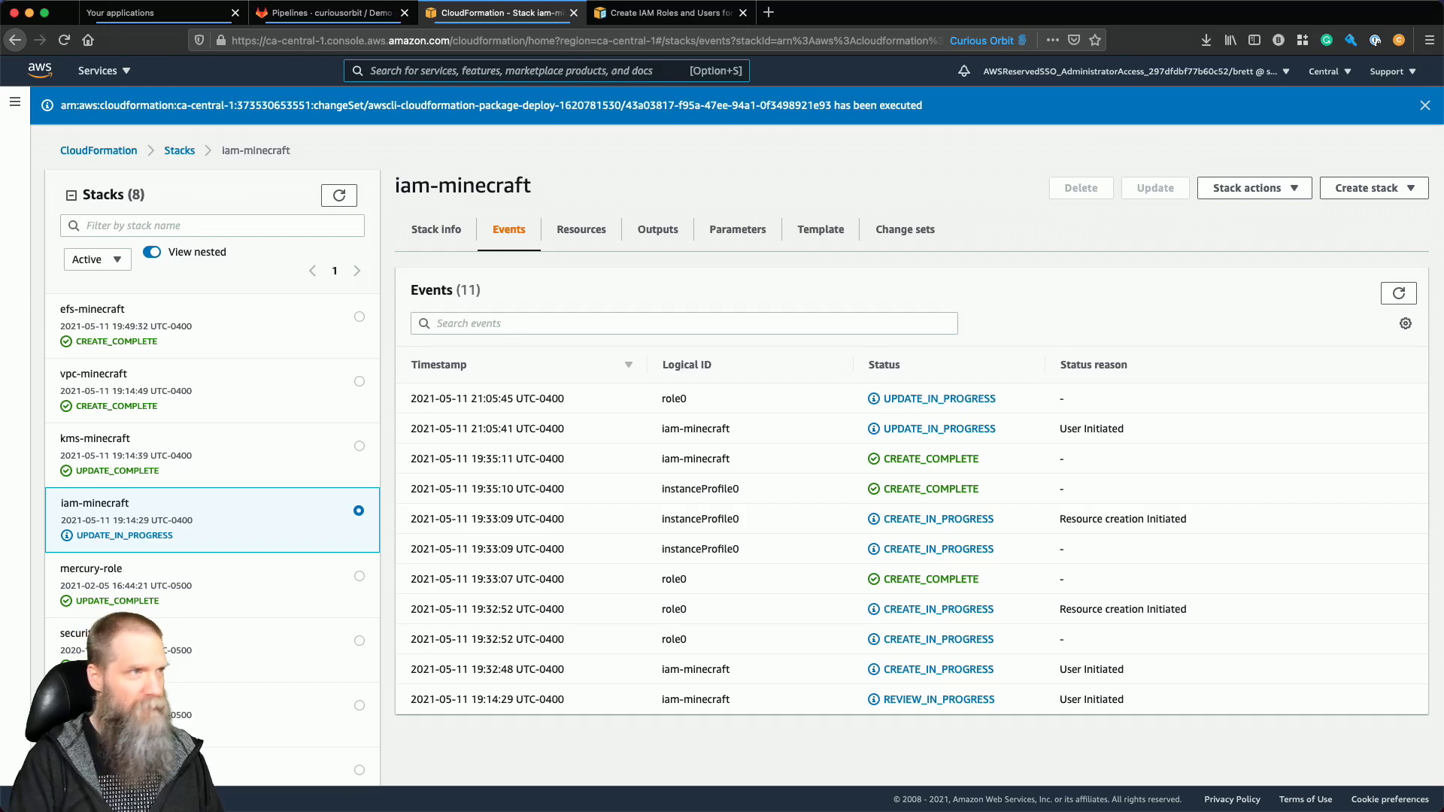
type("iam")
left_click(601, 188)
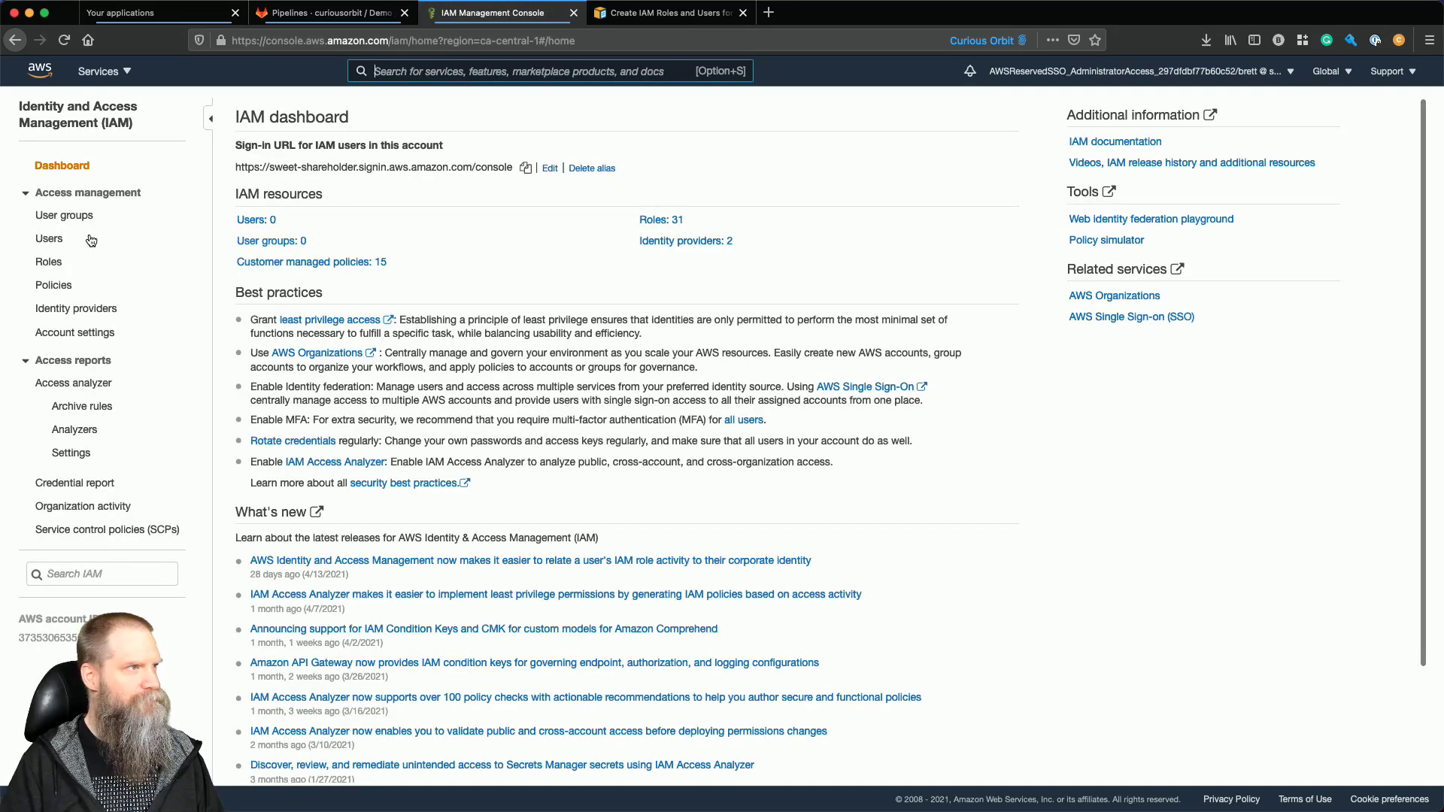
left_click(54, 285)
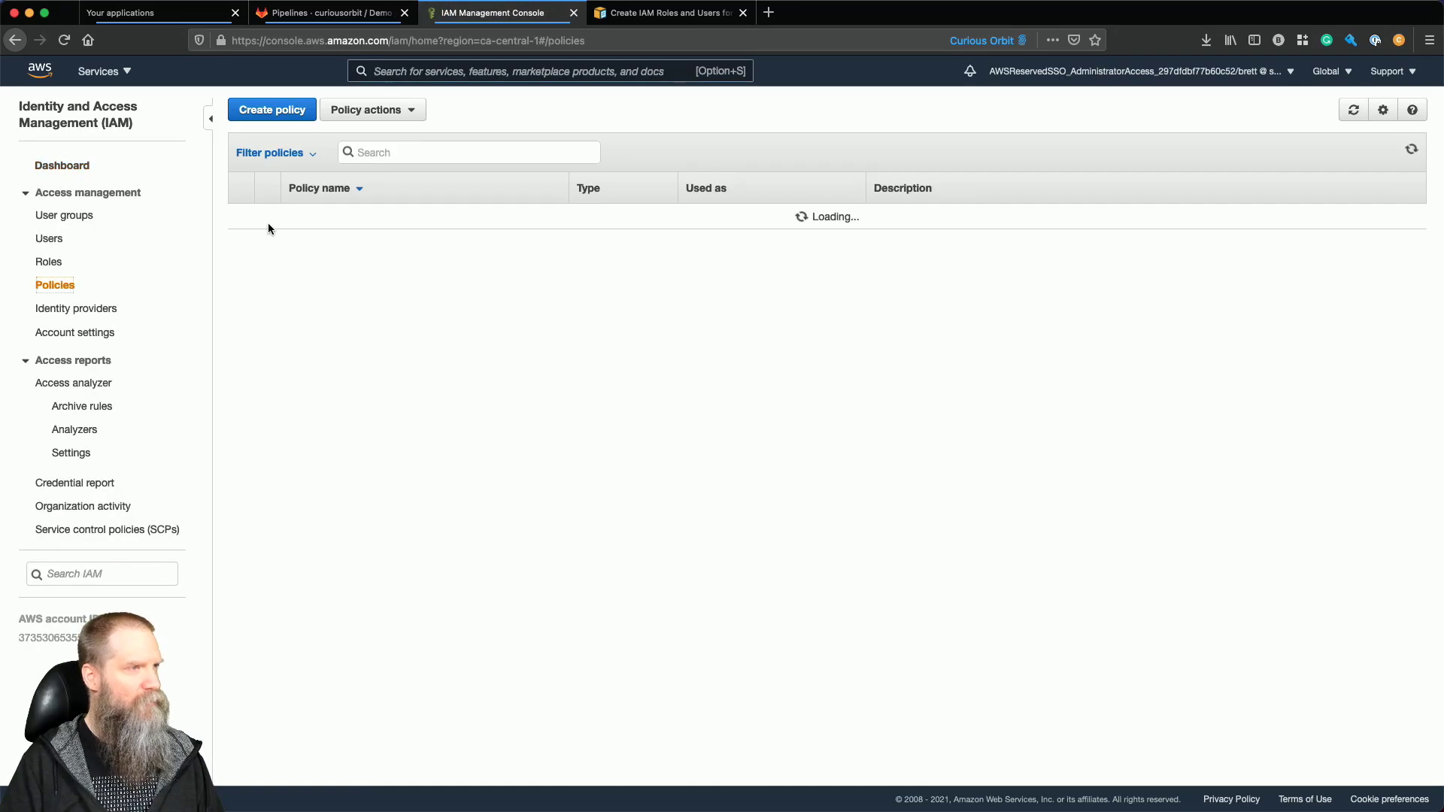
Filter the policies to customer managed ones and delete minecraft-temp-policy.
left_click(269, 153)
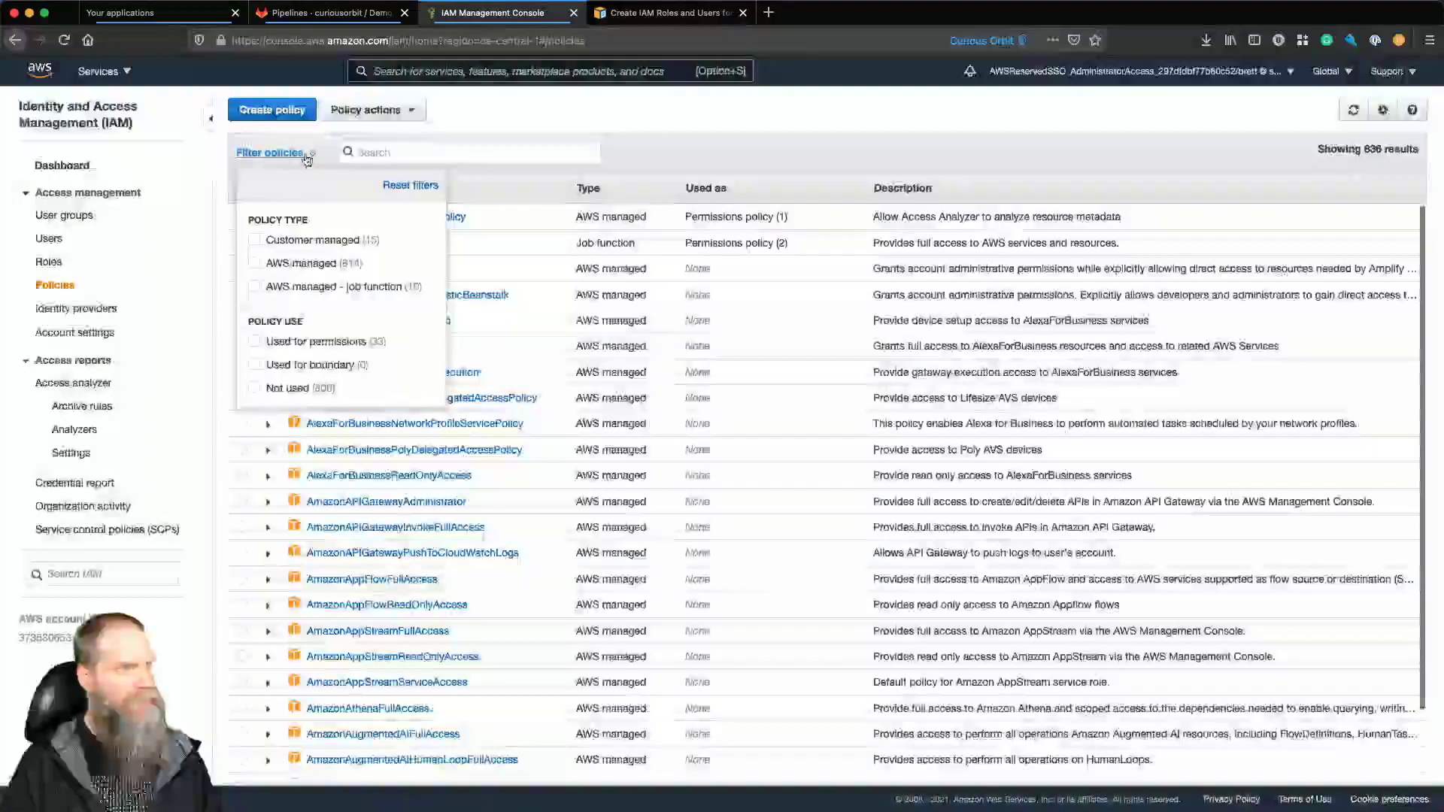
left_click(256, 241)
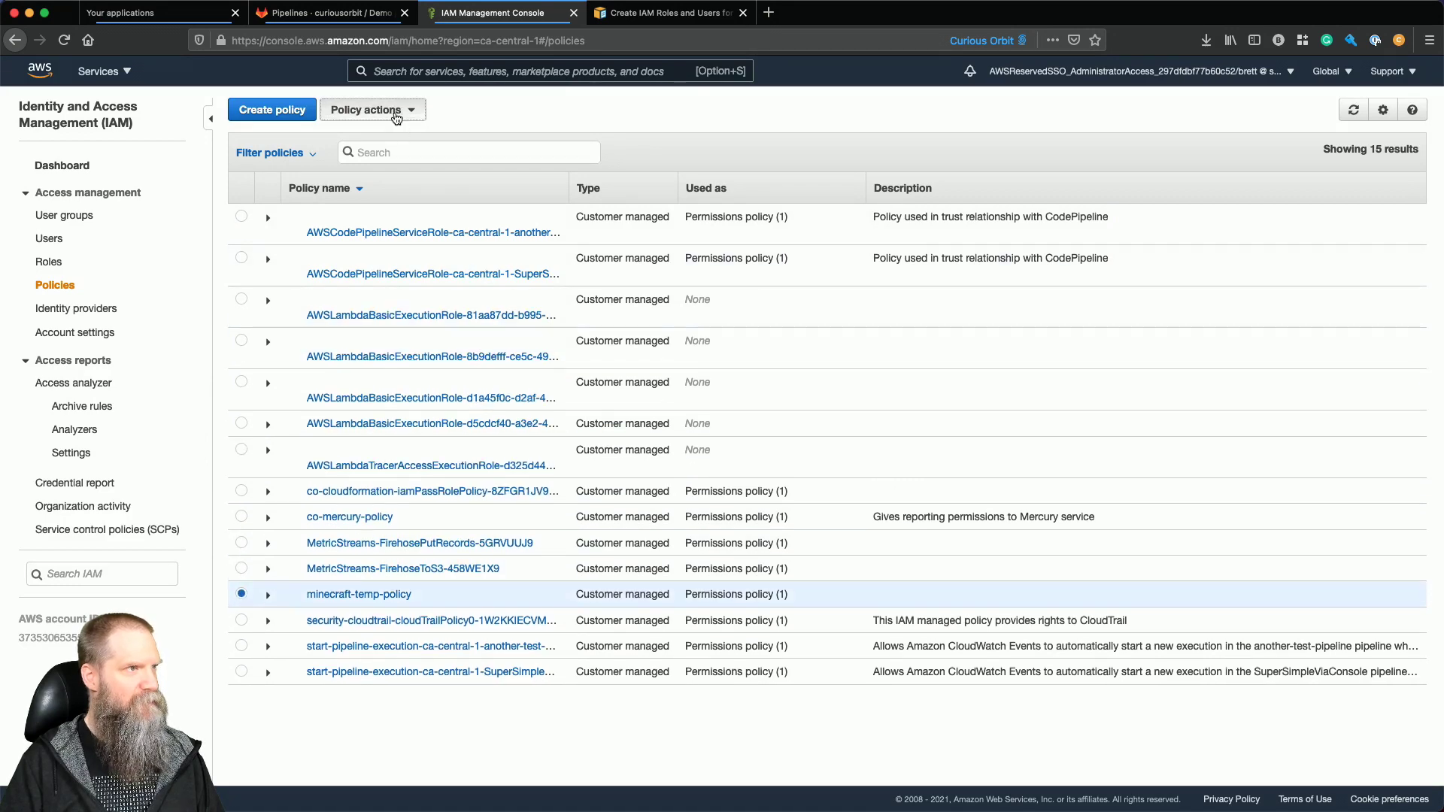
left_click(370, 110)
left_click(347, 186)
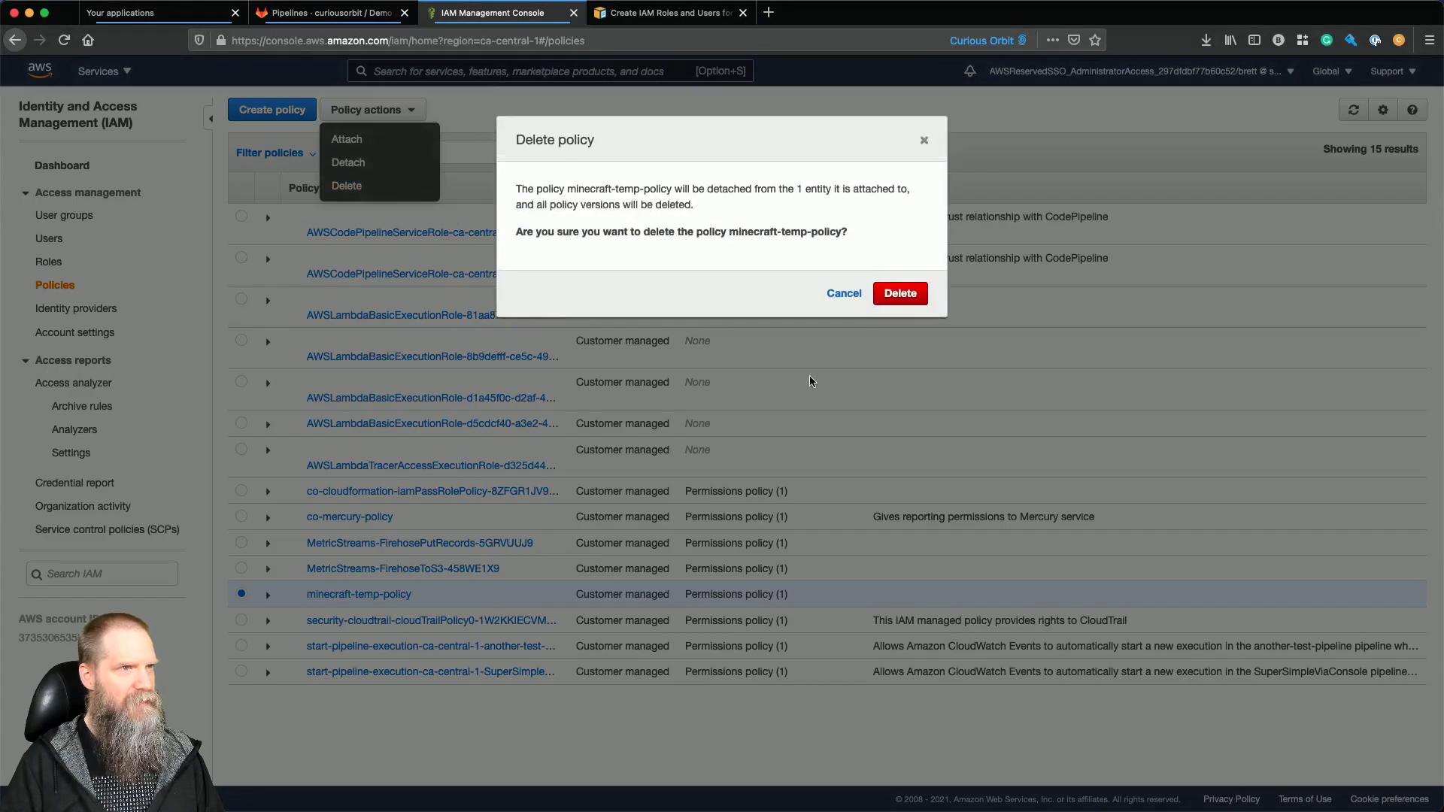
left_click(896, 293)
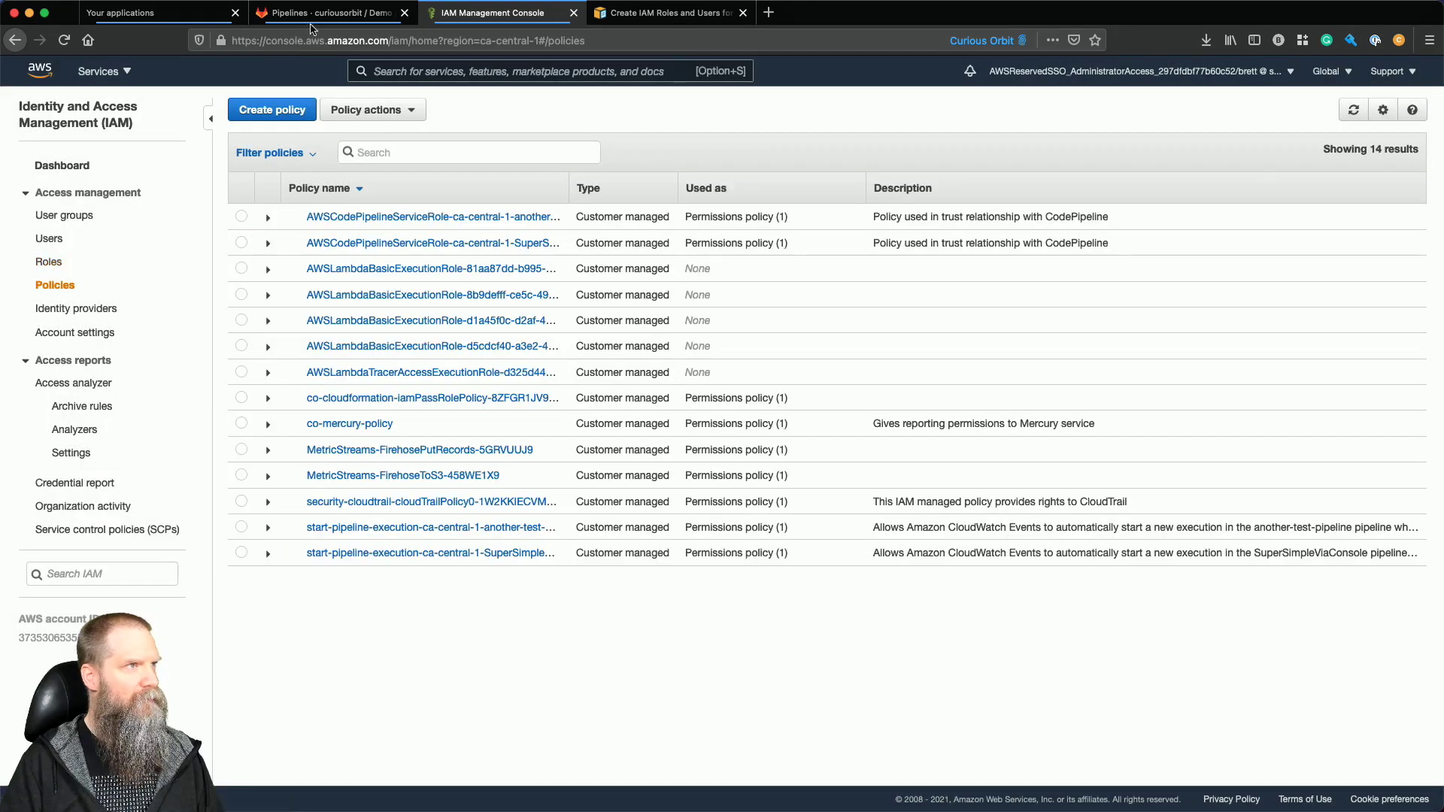
Search the AWS services for "formation", open CloudFormation and show the iam-minecraft stack's overview to check its update status.
left_click(313, 16)
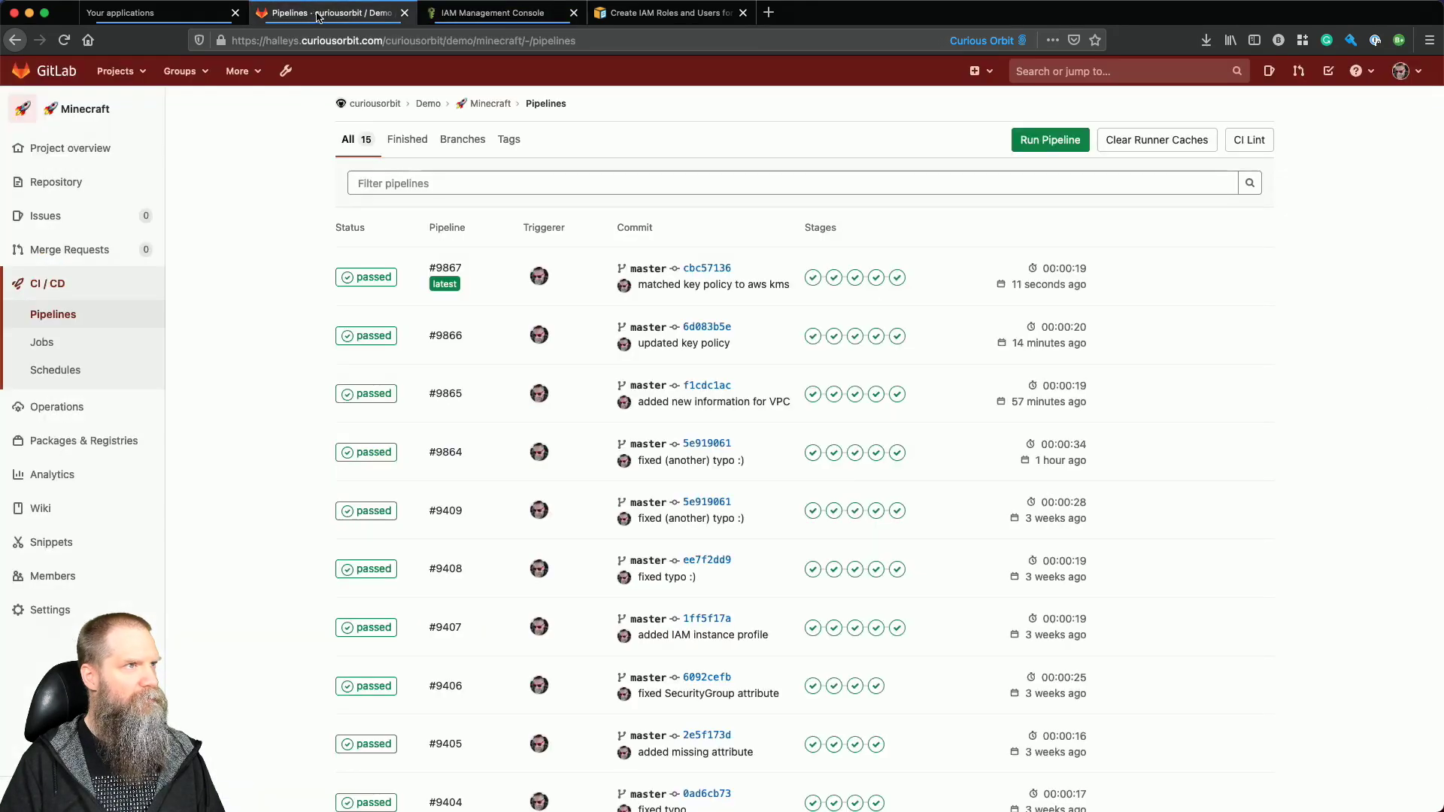
left_click(449, 17)
type("formation")
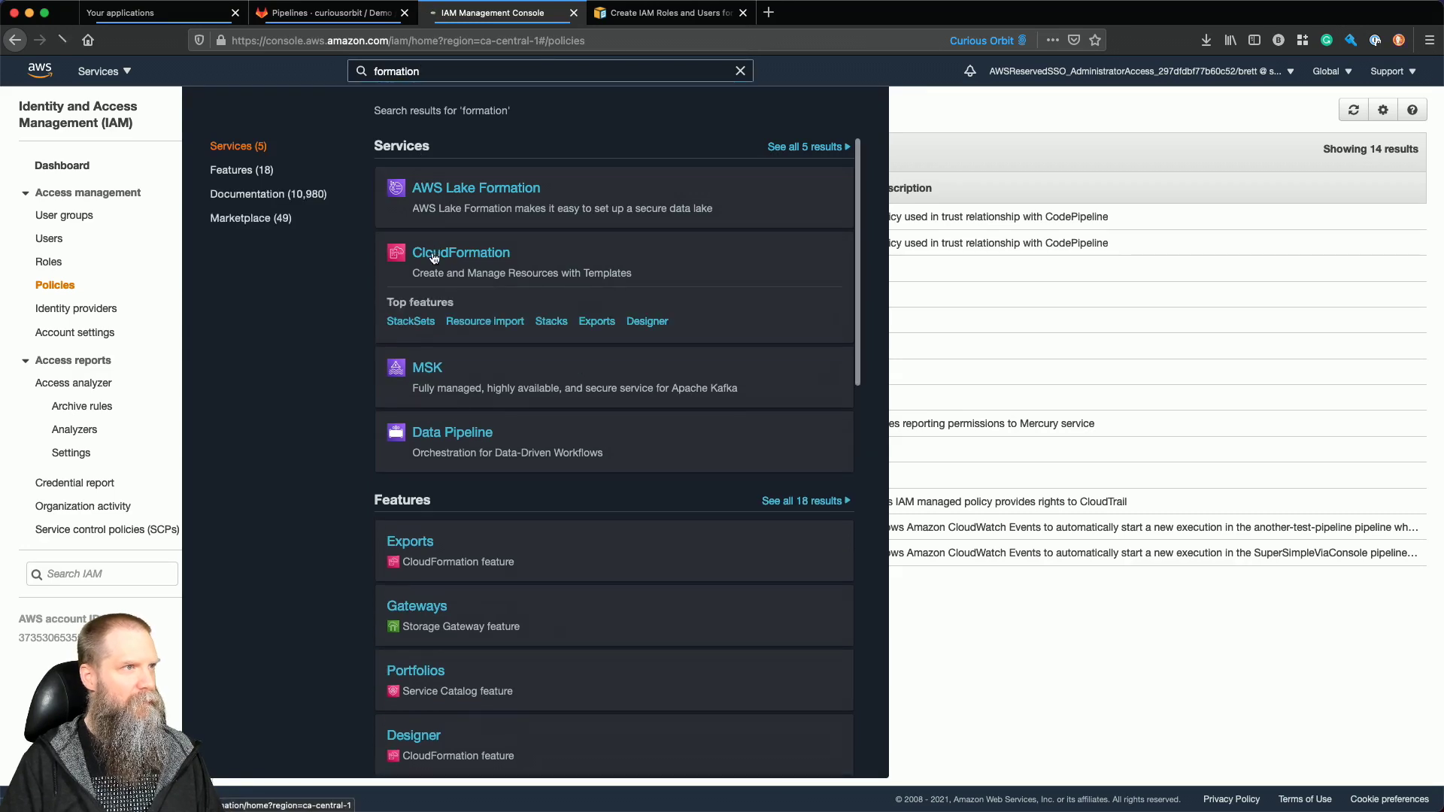
left_click(433, 255)
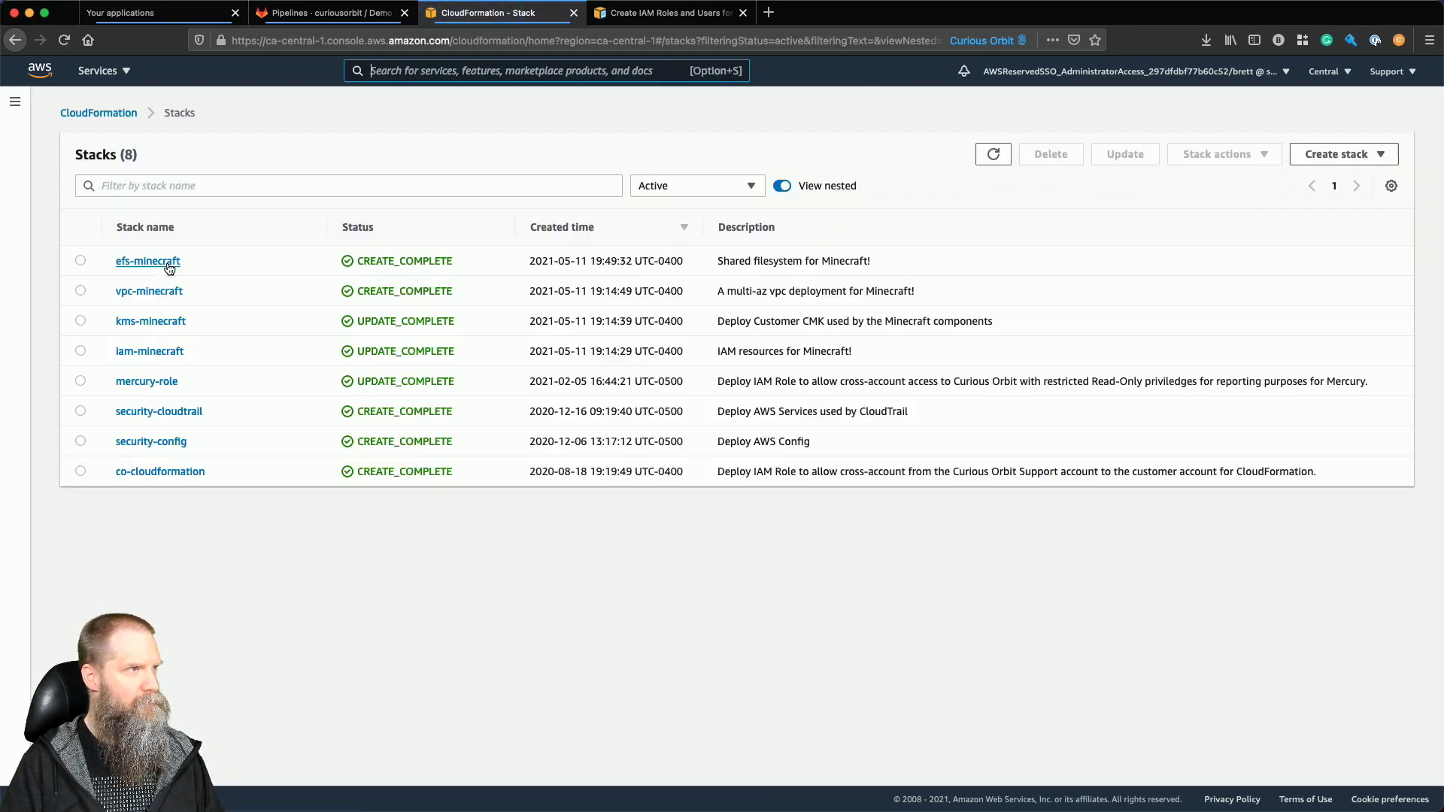
left_click(169, 272)
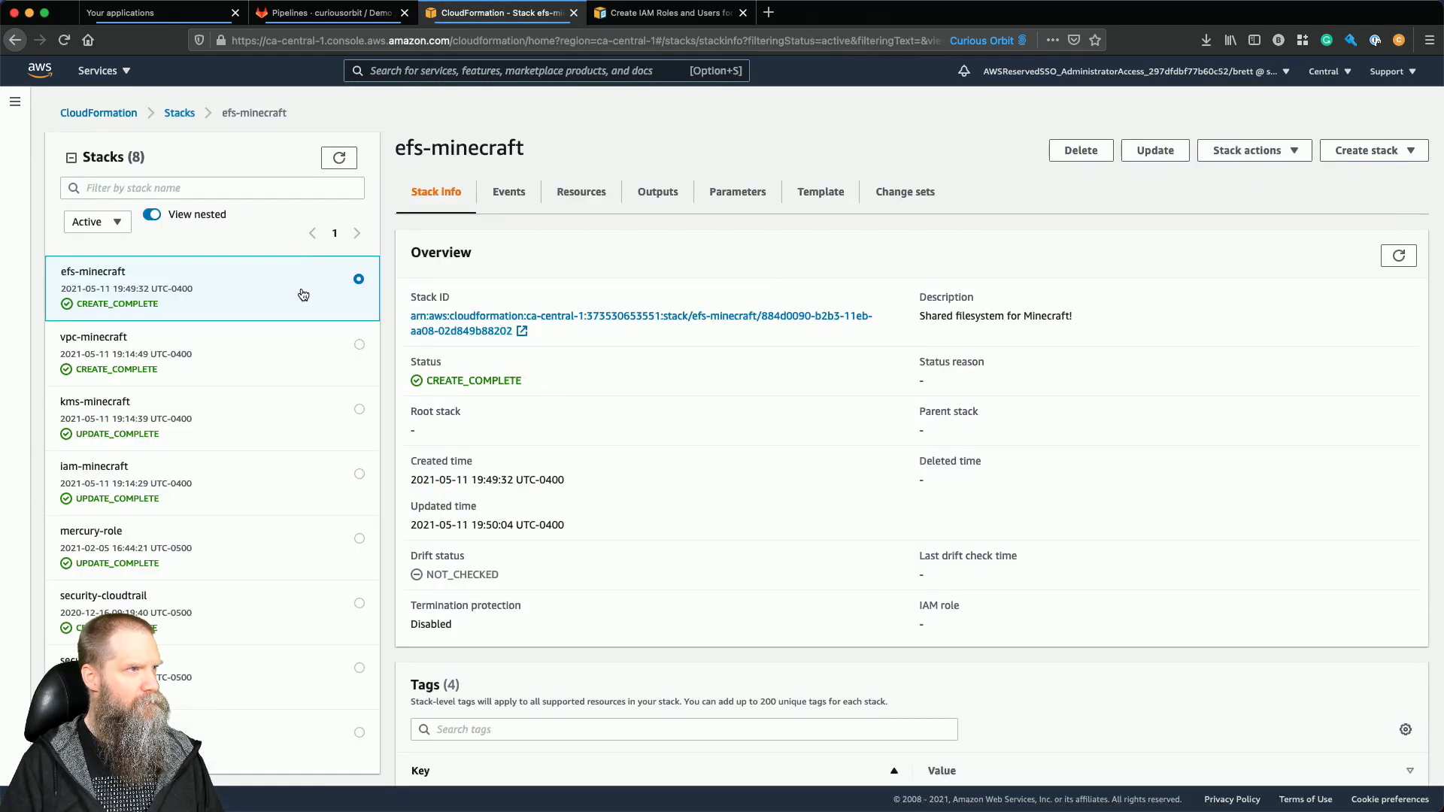
left_click(183, 485)
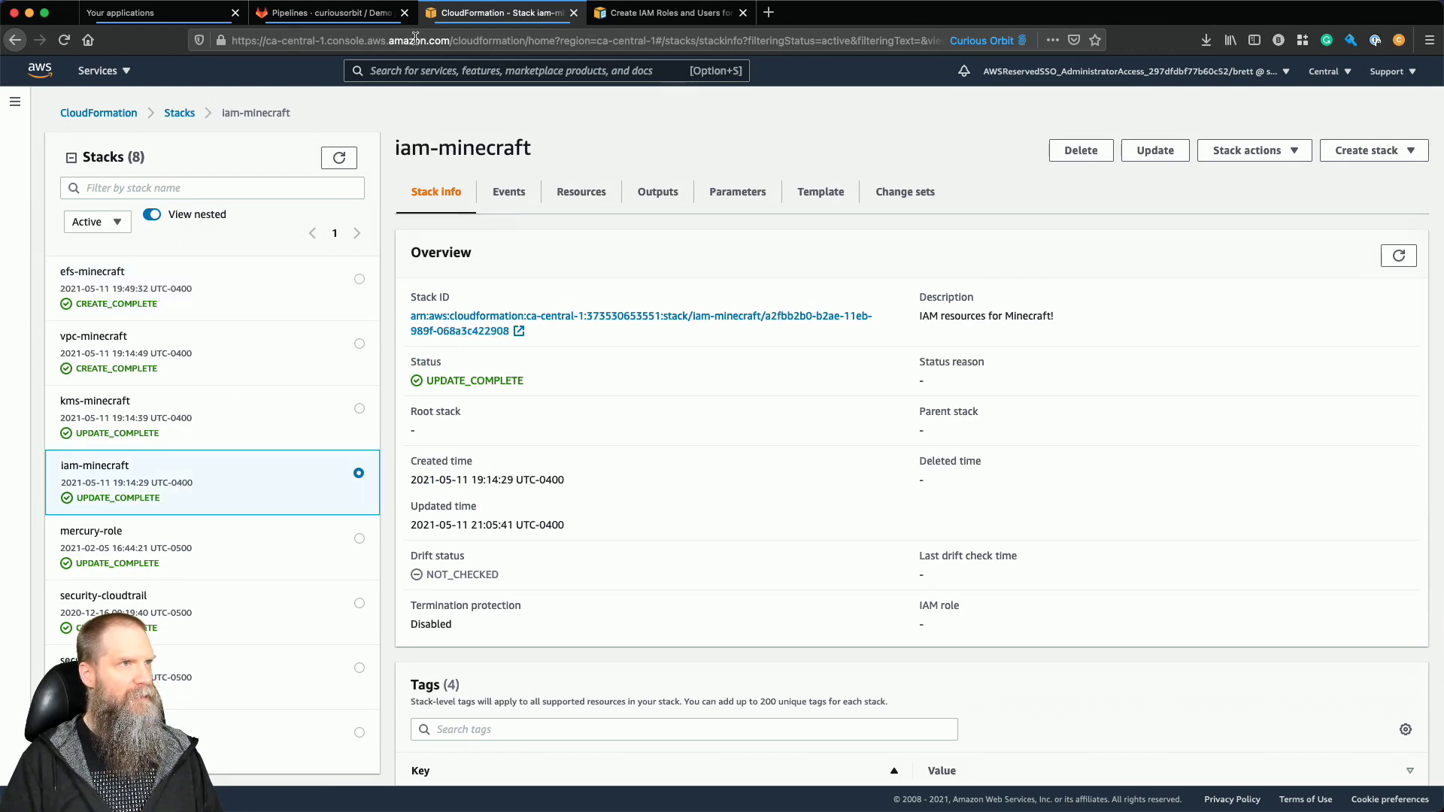
Open the role created by the iam-minecraft stack in IAM from the stack's resources.
type("iam")
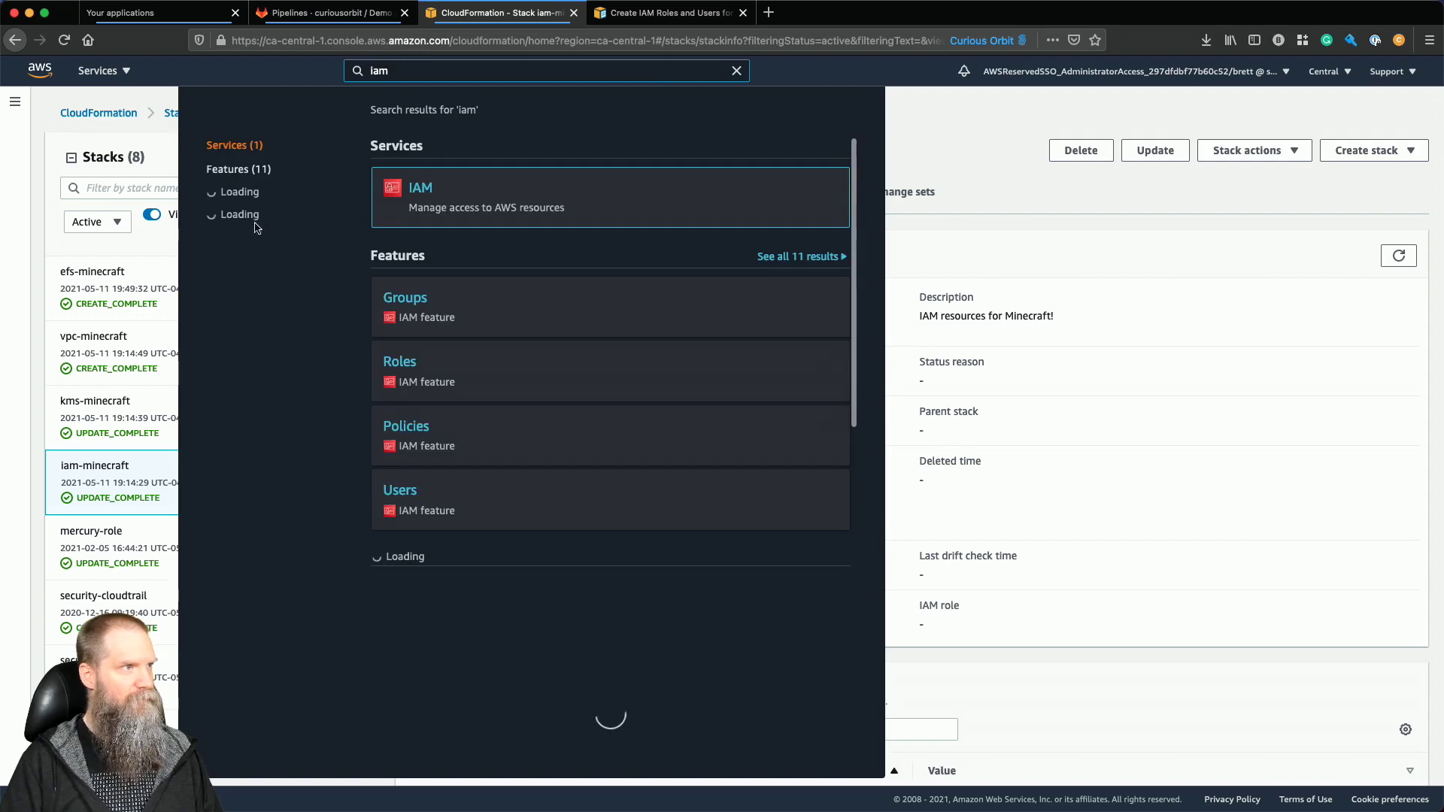
left_click(530, 346)
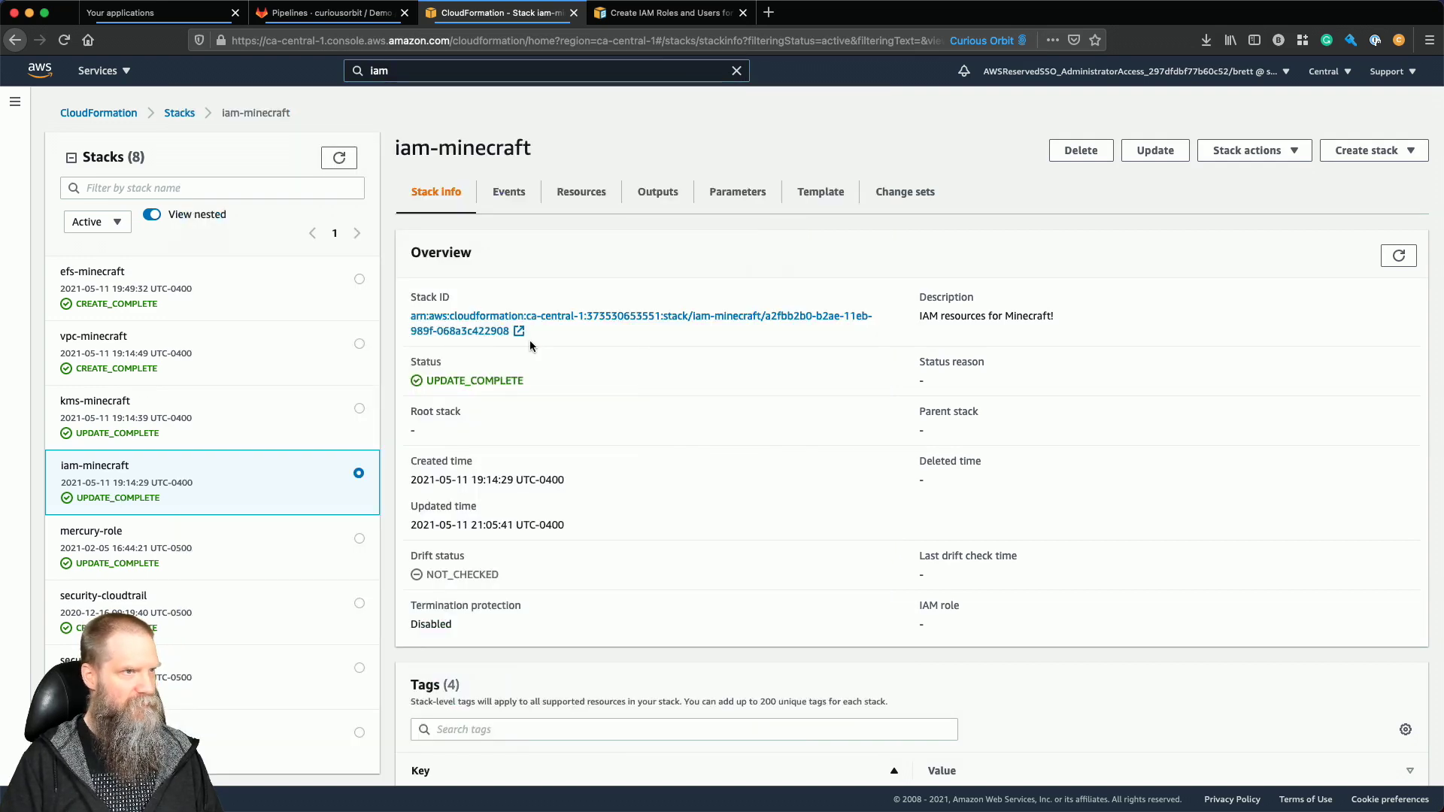
left_click(590, 194)
left_click(616, 410)
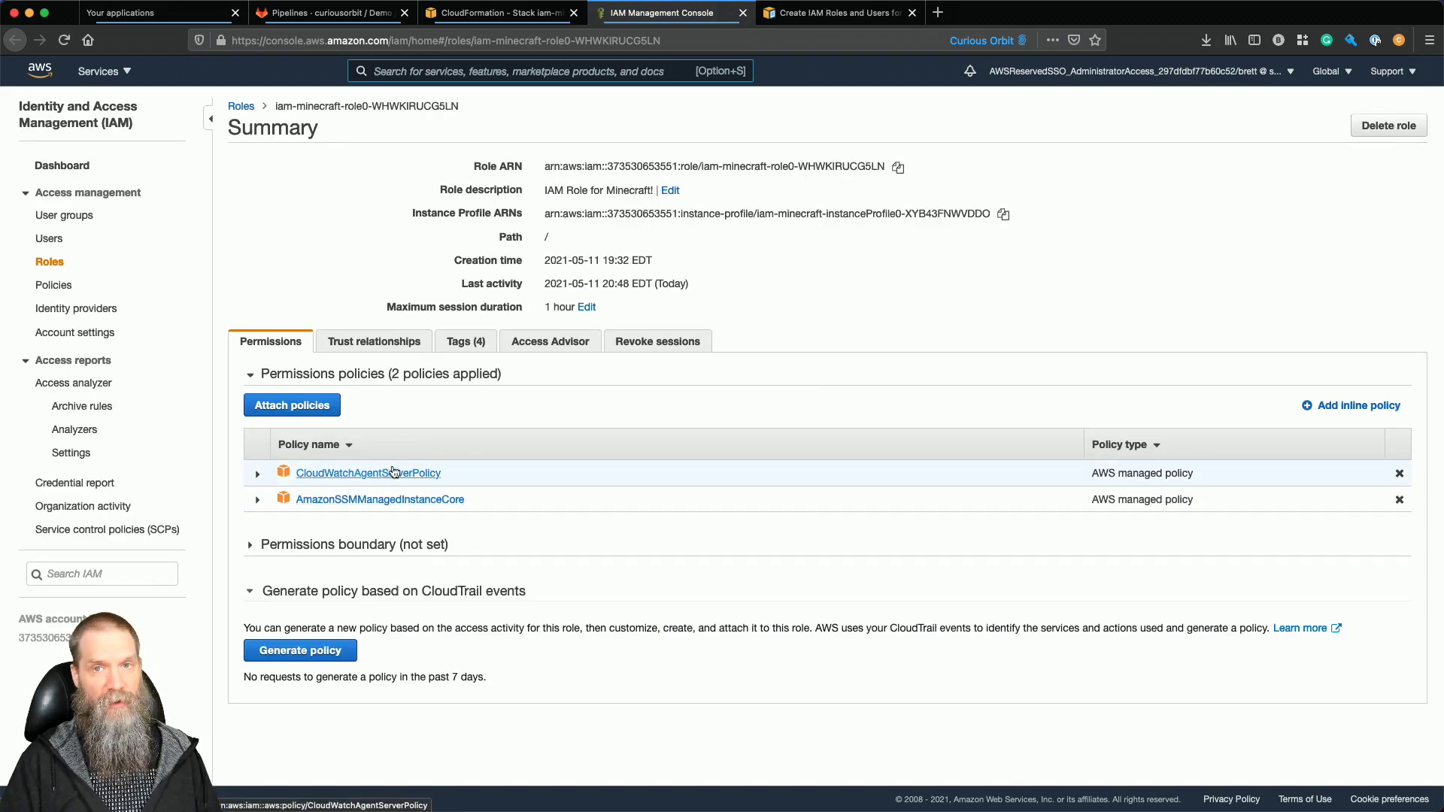
Search the attachable policies for "CloudWatchAge" and attach CloudWatchAgentAdminPolicy to the iam-minecraft role.
left_click(323, 405)
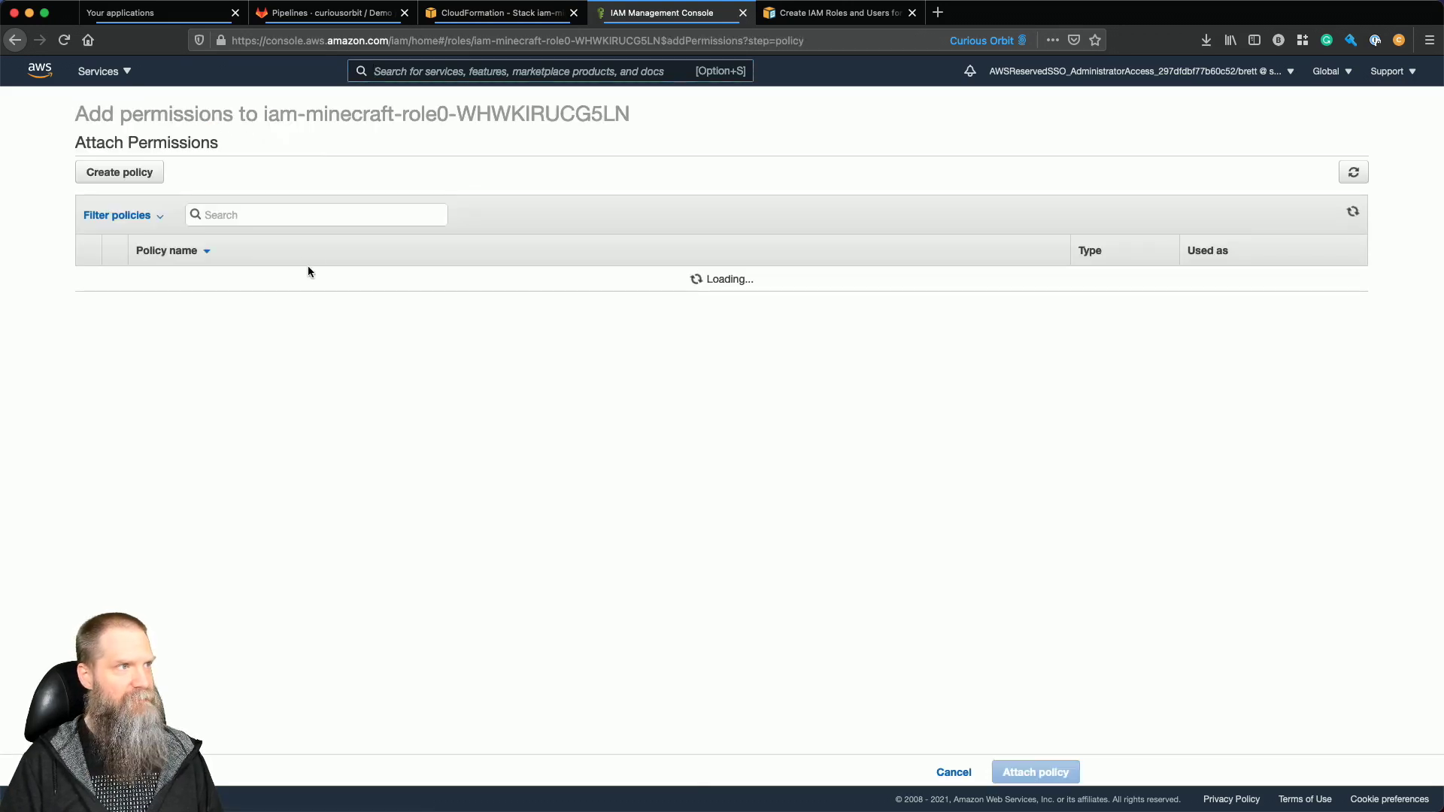
left_click(309, 216)
type("Co")
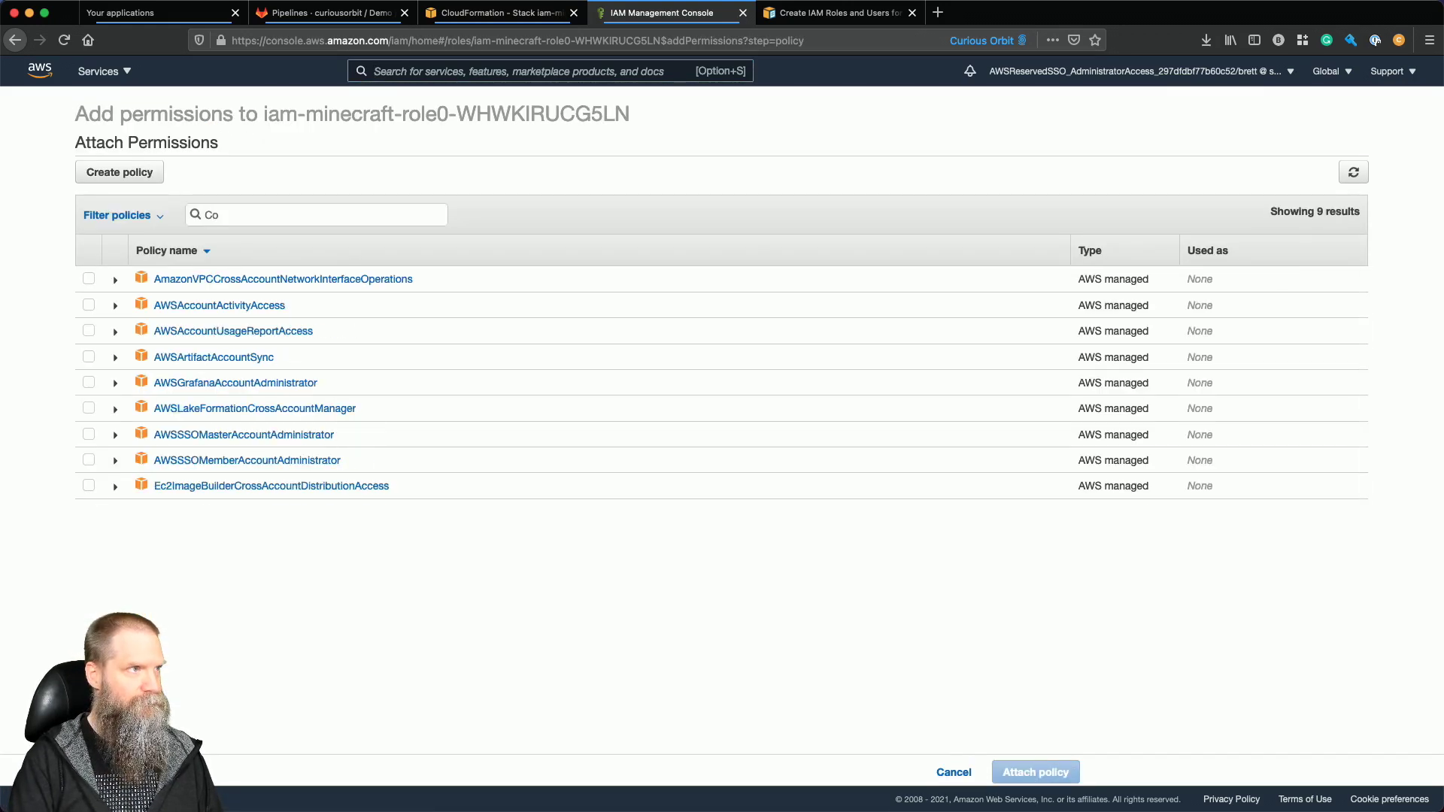
type("oudWatch")
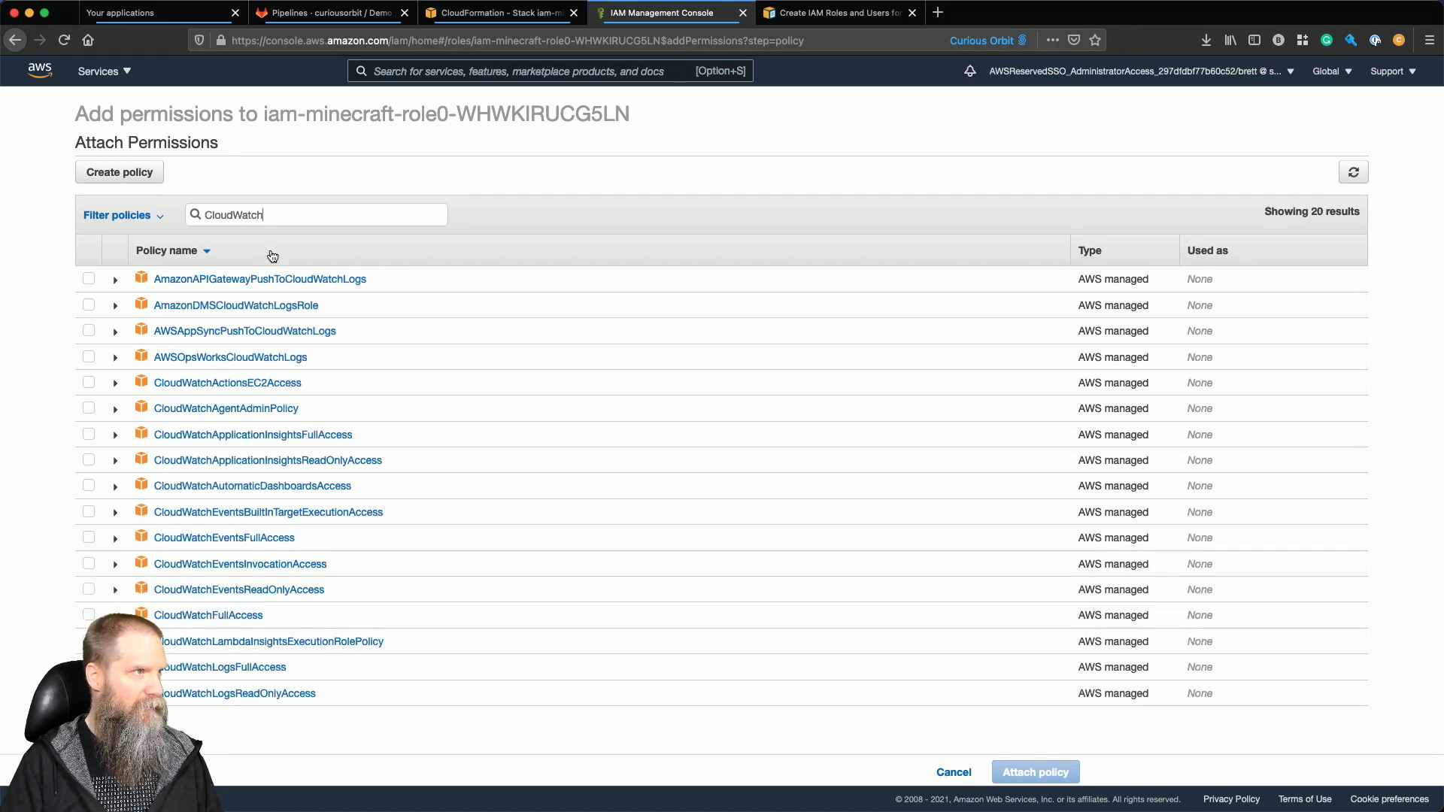
type("Age")
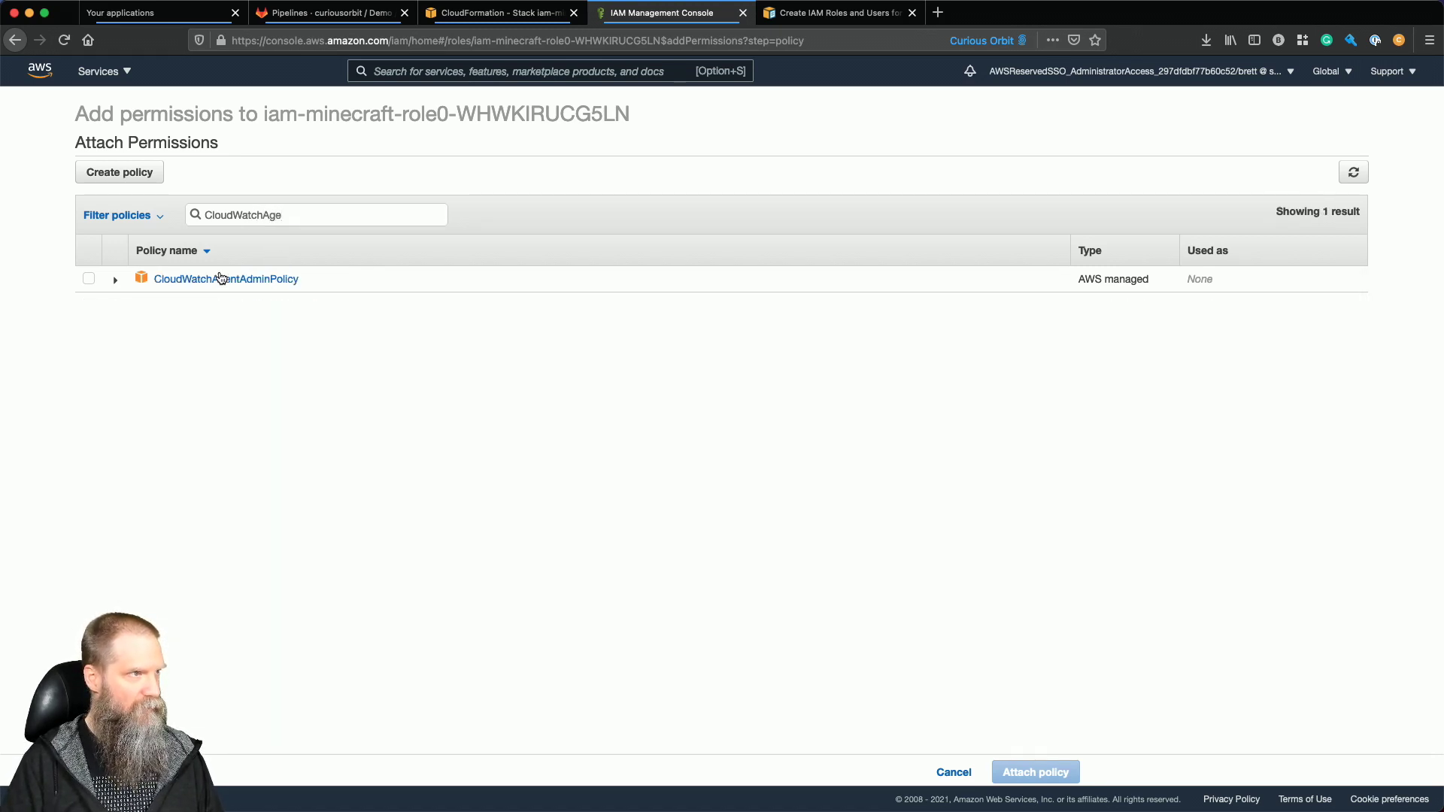
left_click(88, 278)
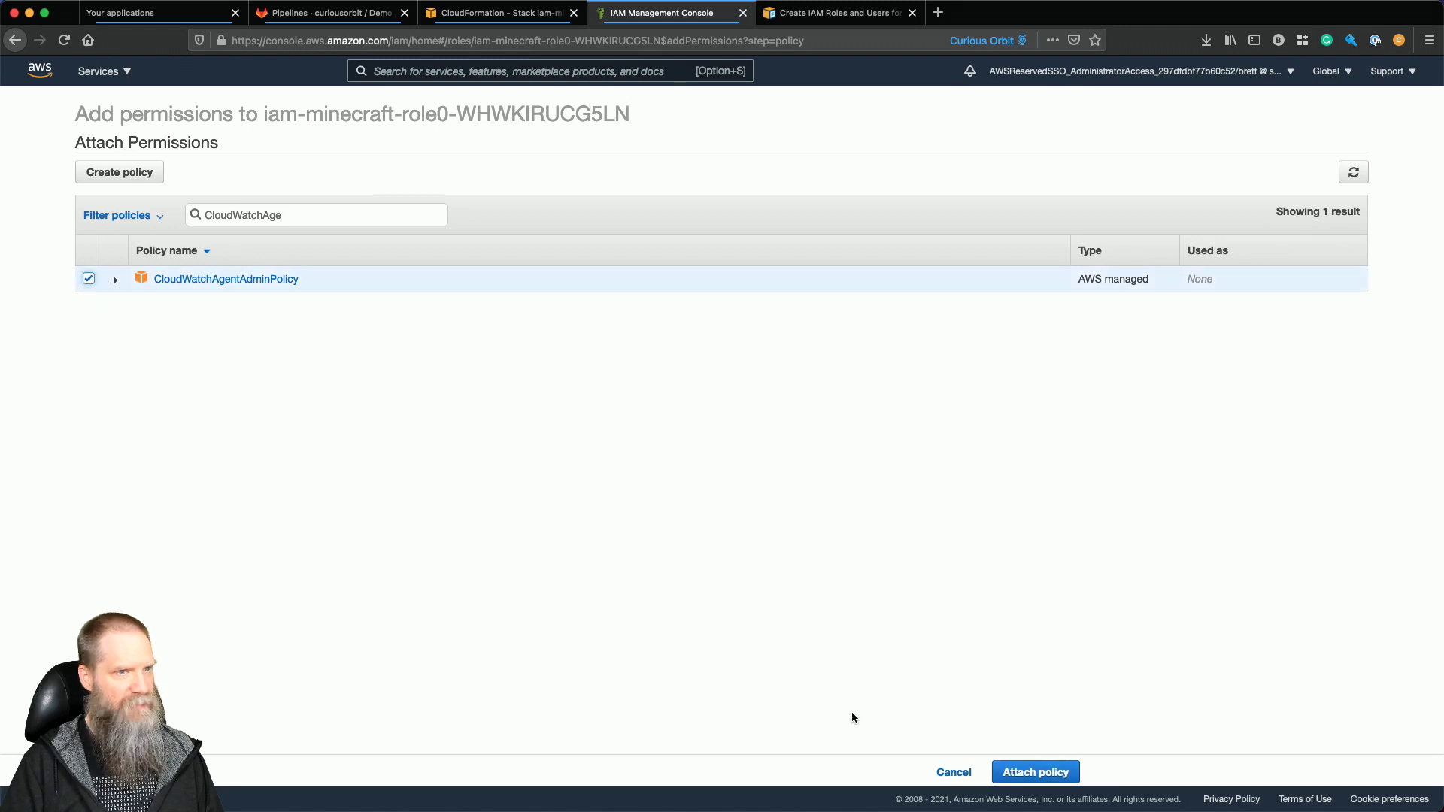
left_click(1022, 772)
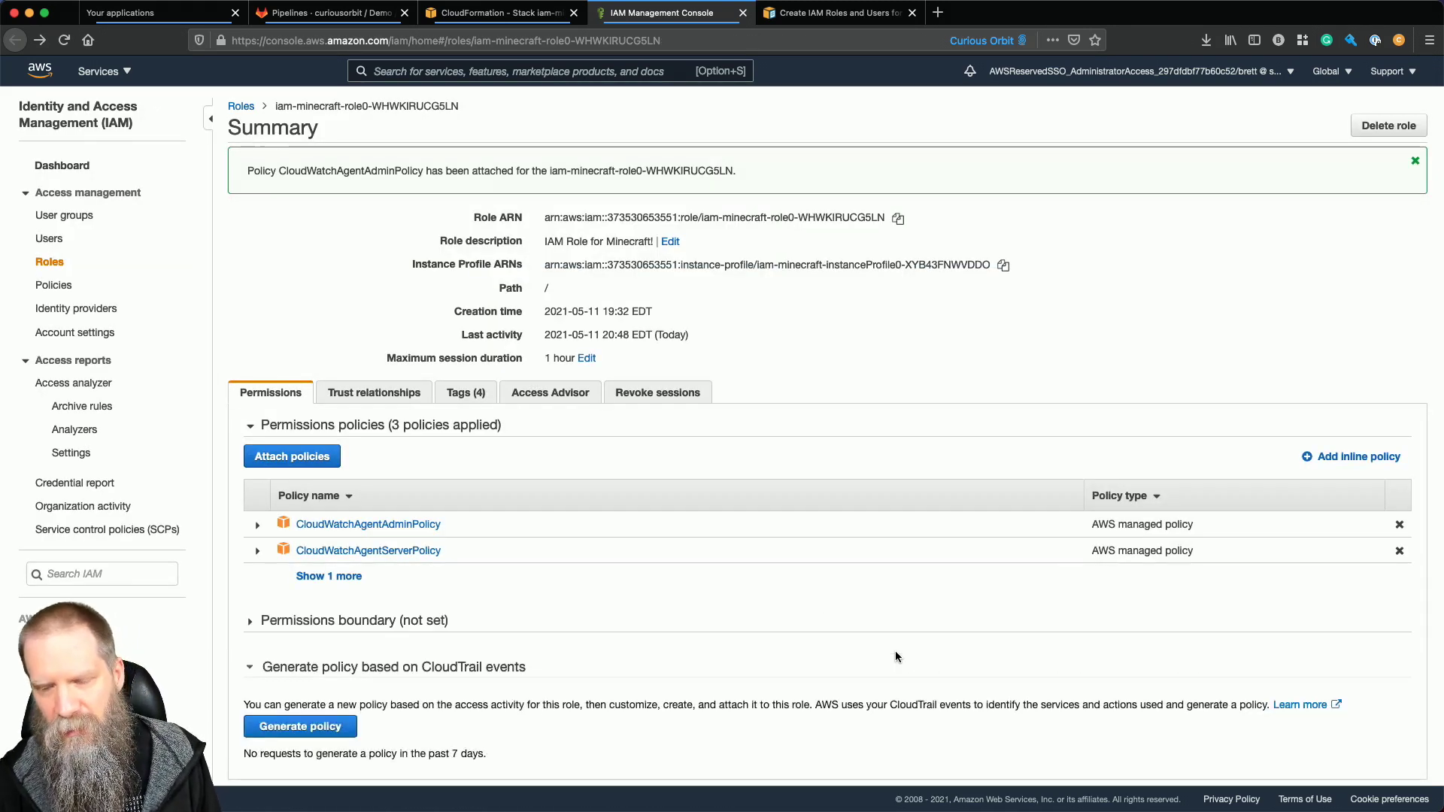
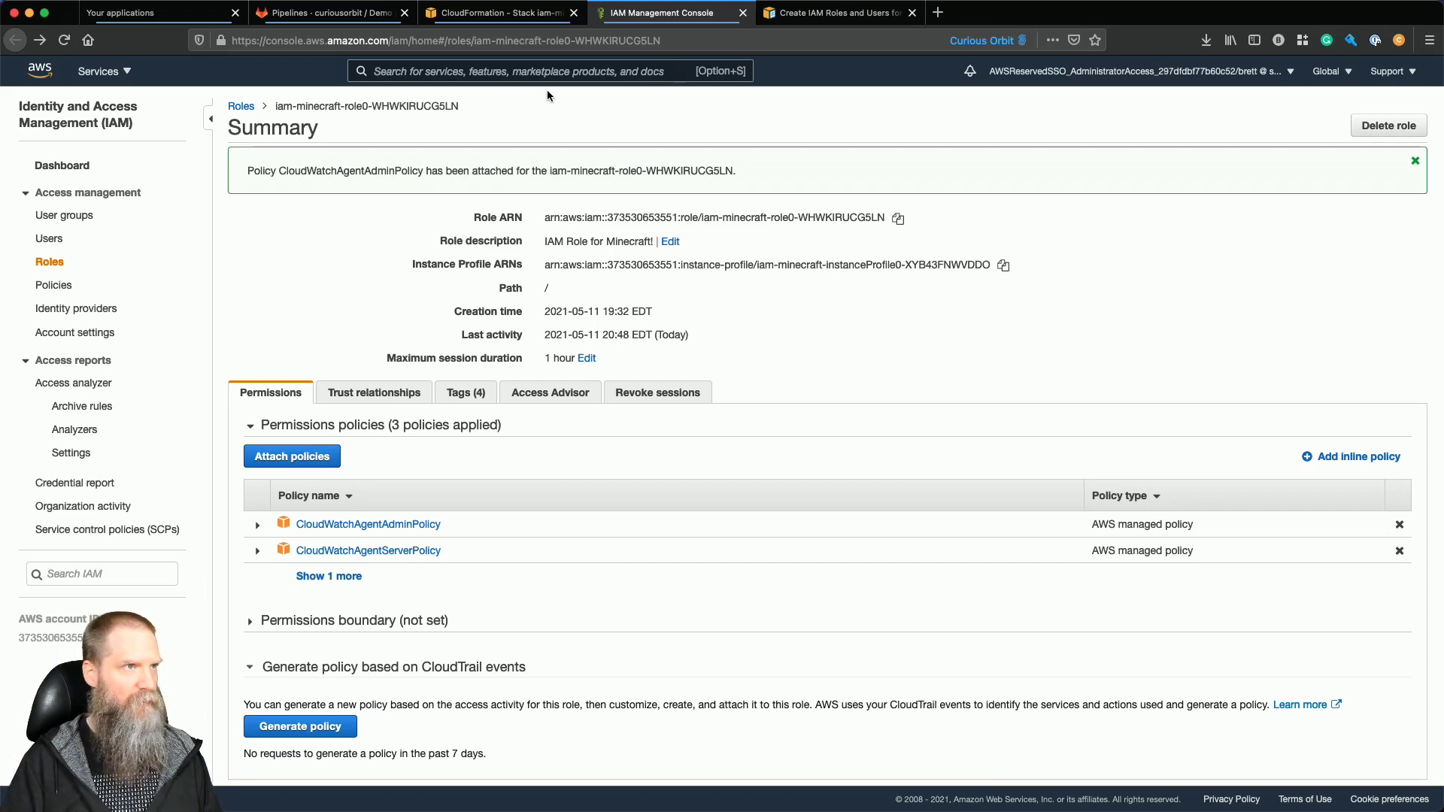
Search the AWS services for "ssm", open Systems Manager and start a new Run Command.
type("ssm")
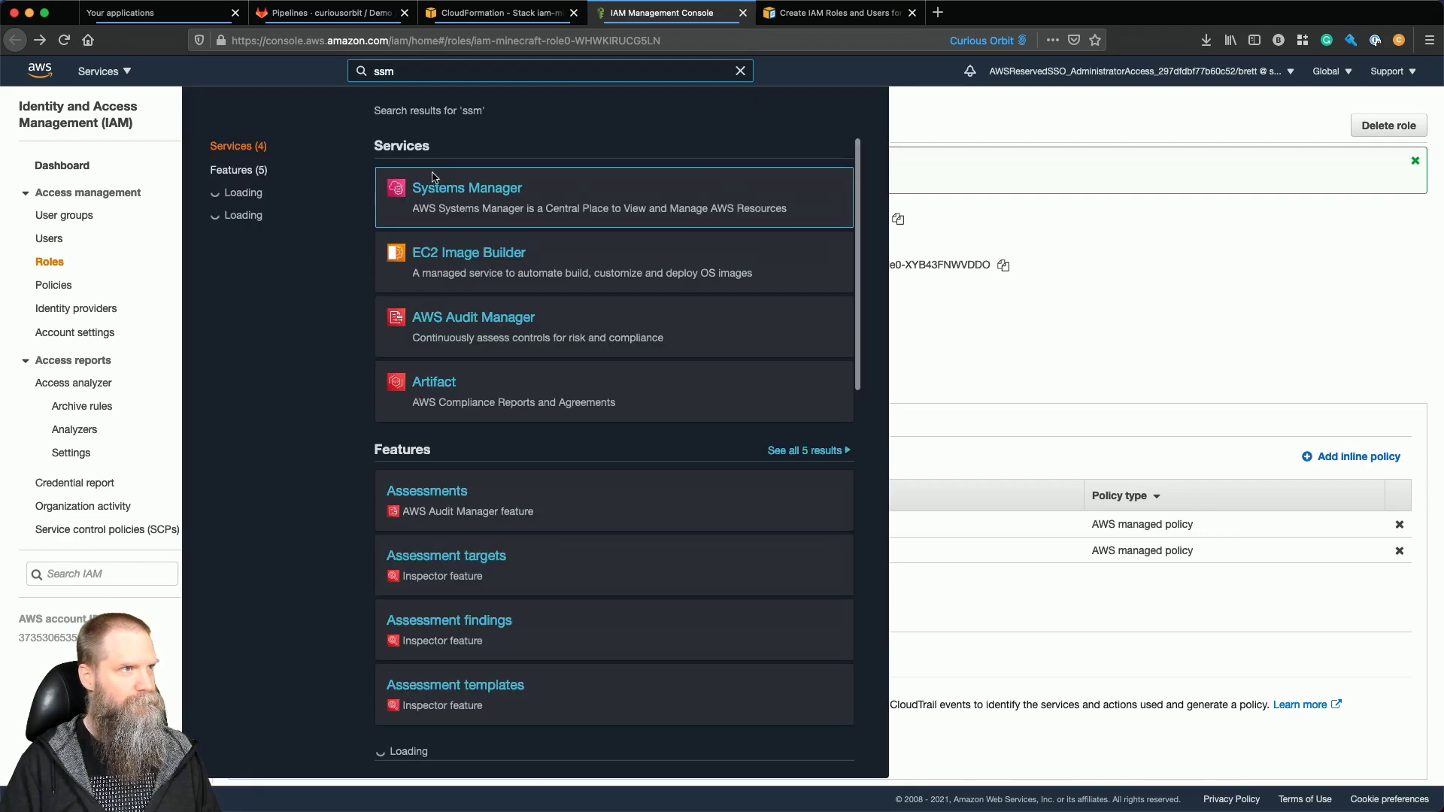
left_click(468, 184)
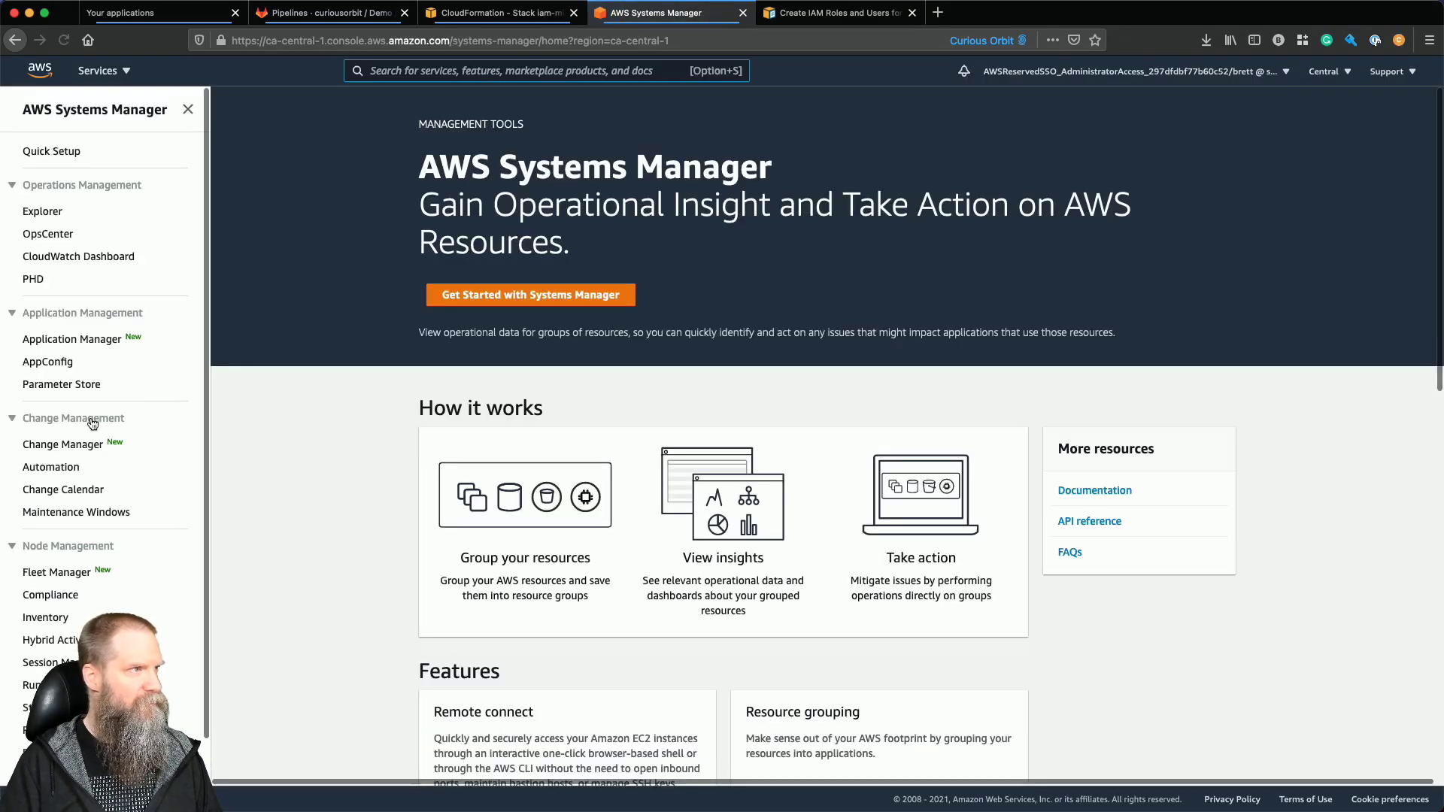
scroll(76, 519, "down", 2)
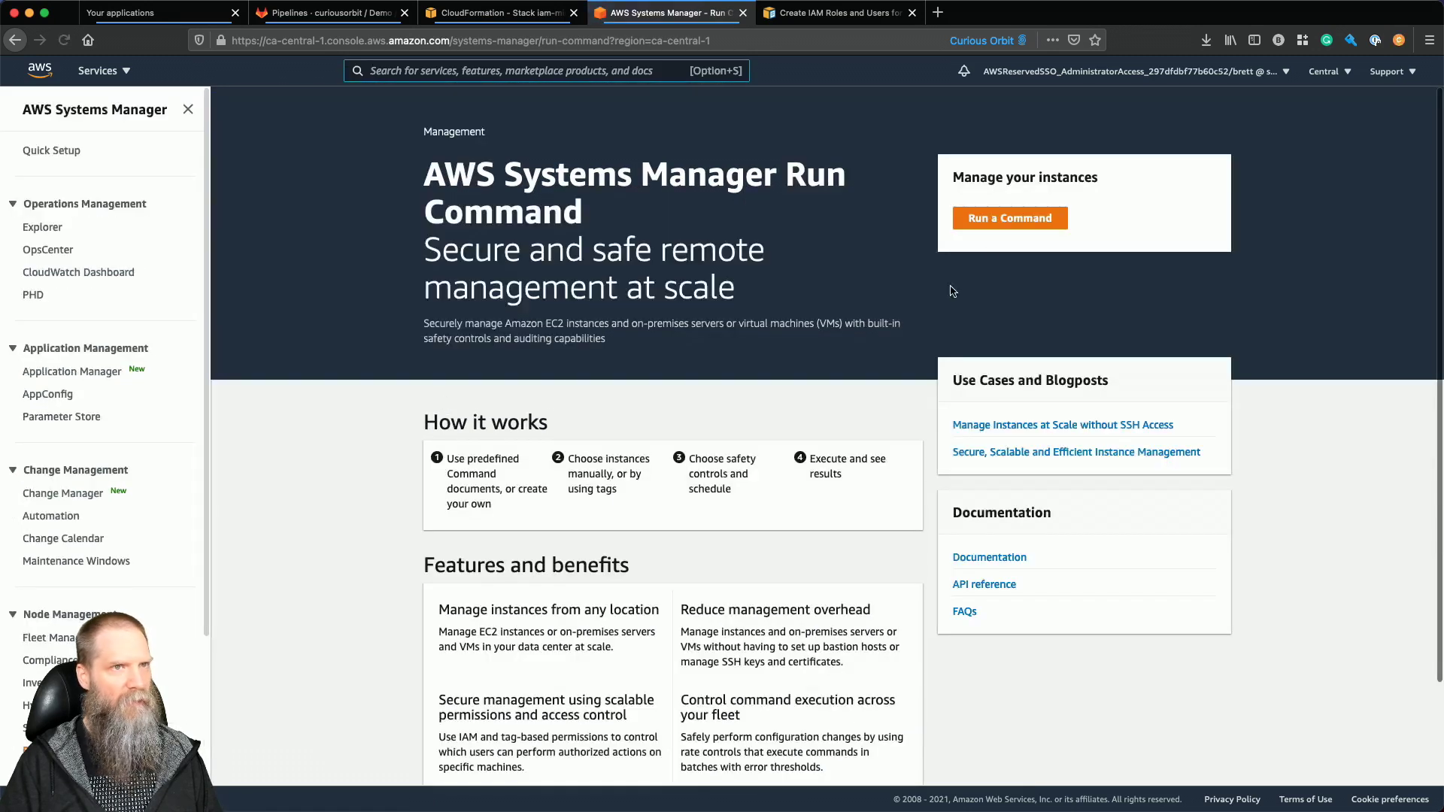
left_click(990, 222)
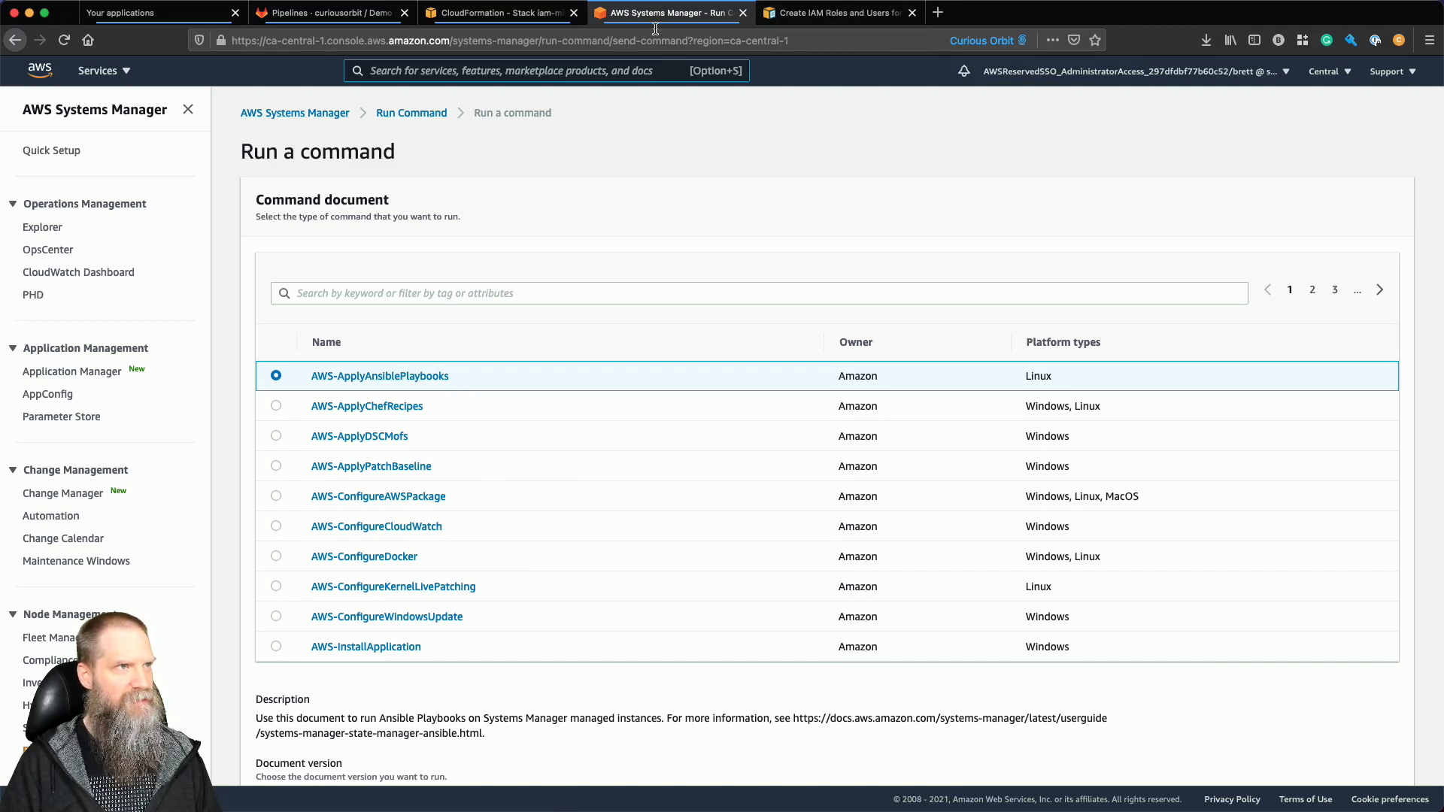
Switch to the CloudWatch user guide and open the topic "Installing the CloudWatch Agent on EC2 Instances Using Your Agent Configuration".
key("ctrl+shift+Tab")
key("ctrl+Tab")
key("ctrl+Tab")
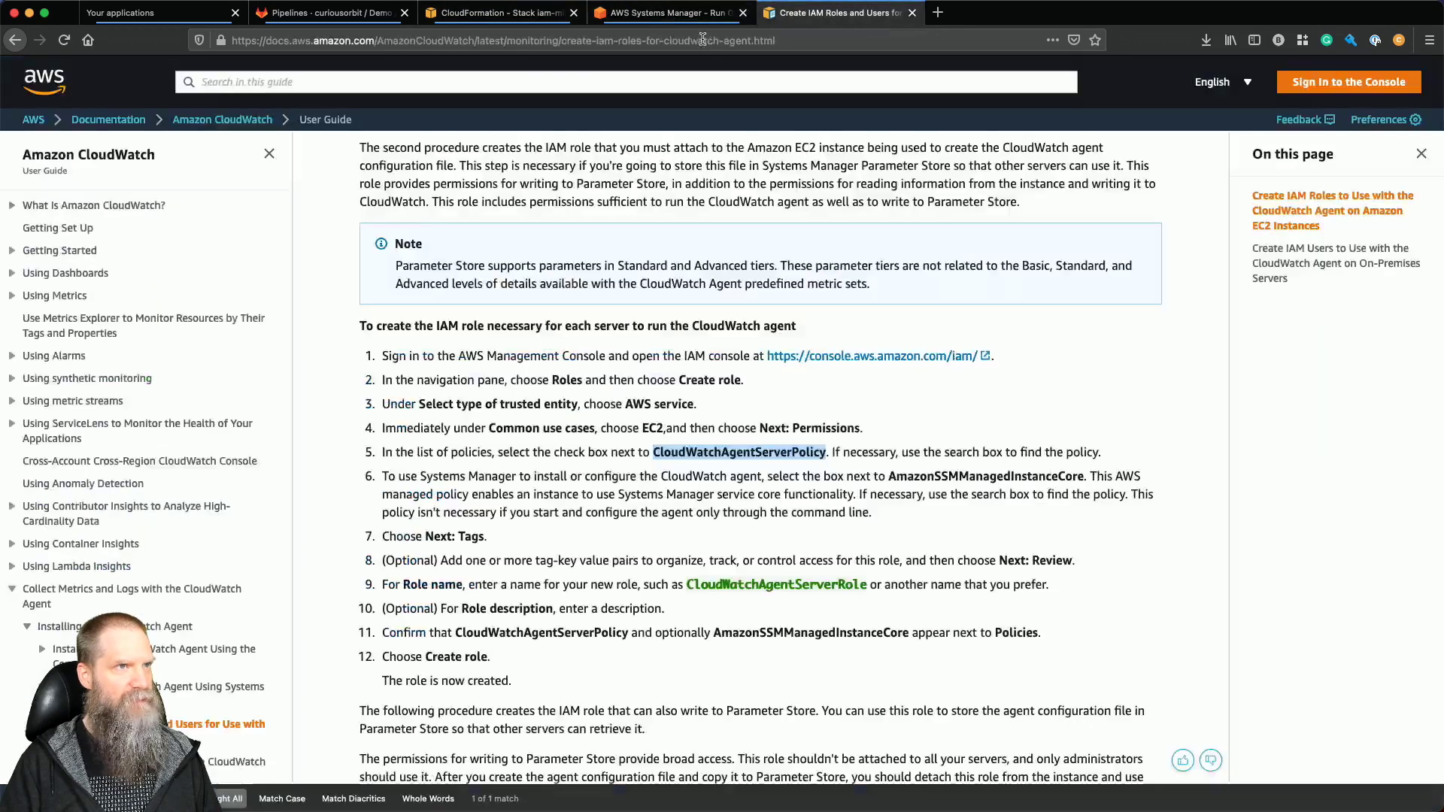
left_click(702, 39)
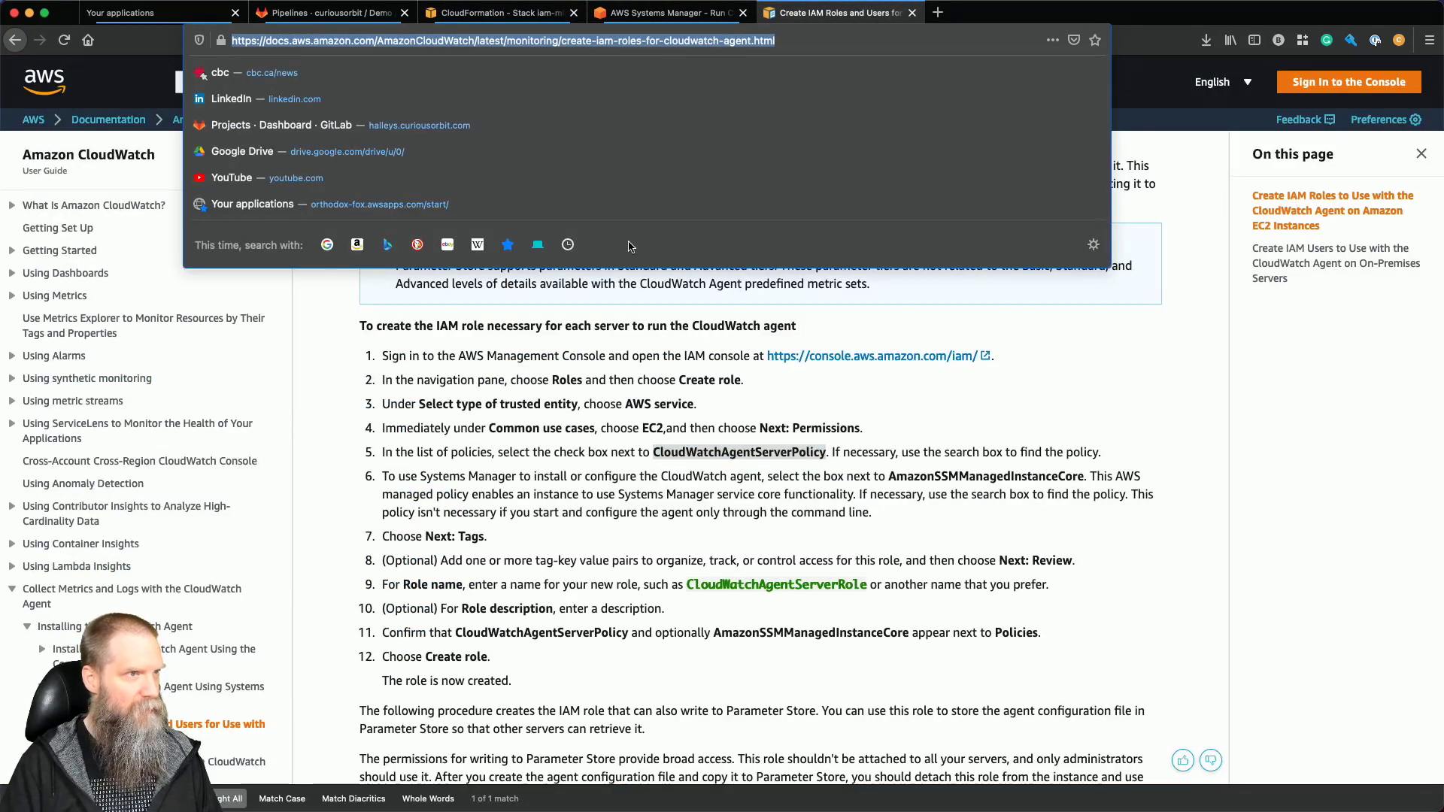
left_click(578, 349)
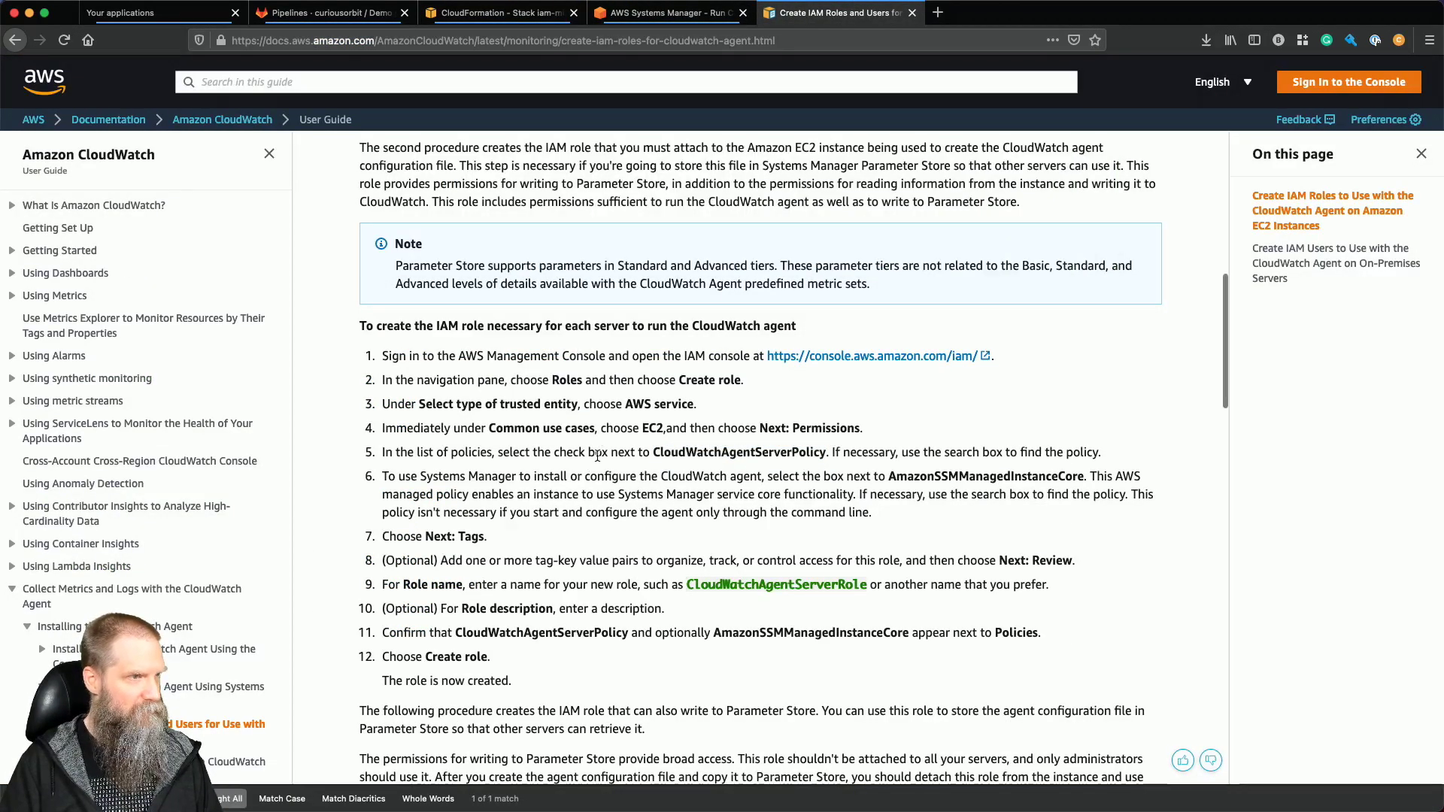
key("super+Left")
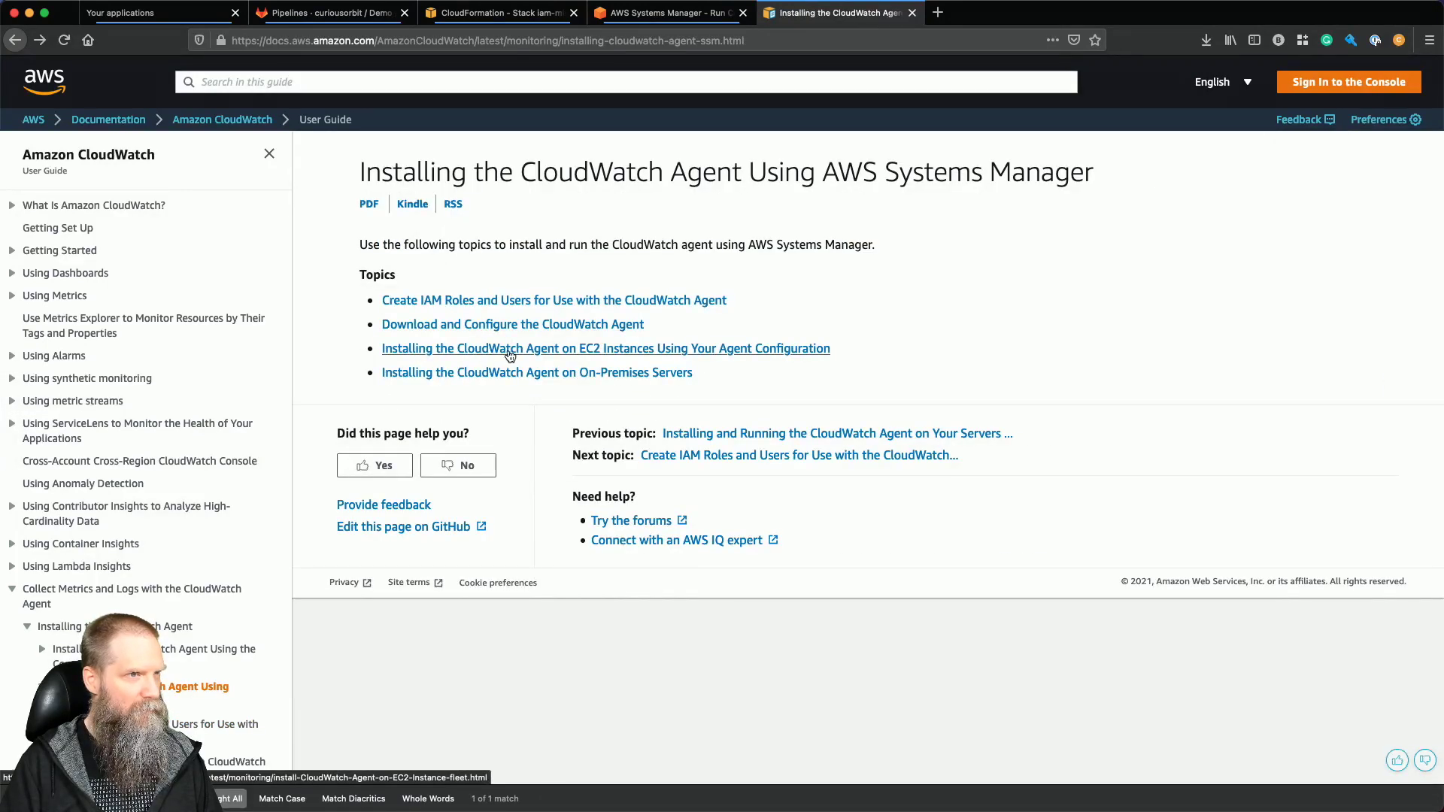
left_click(534, 351)
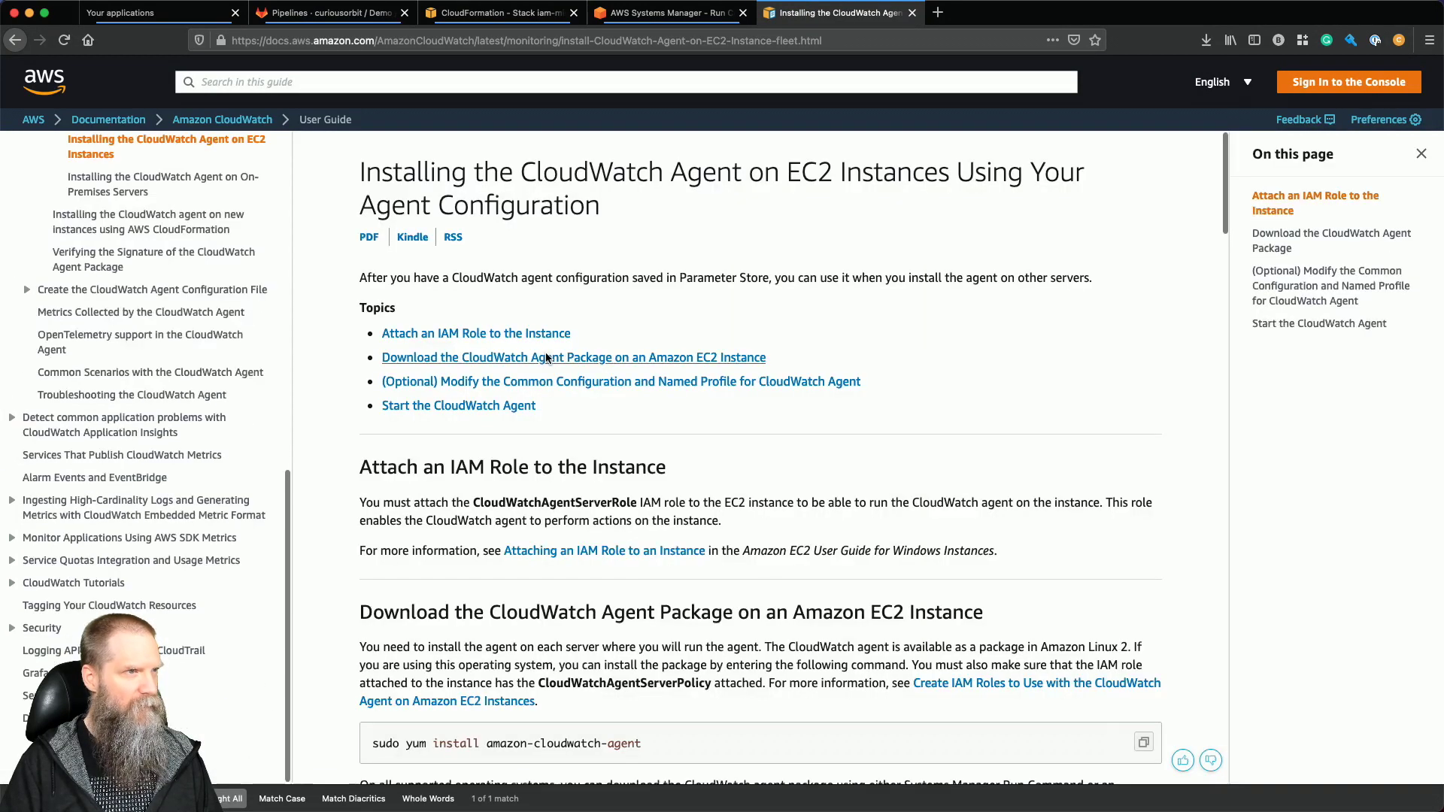
Find the Run Command download instructions in the guide and copy the package name AmazonCloudWatchAgent.
scroll(367, 554, "down", 3)
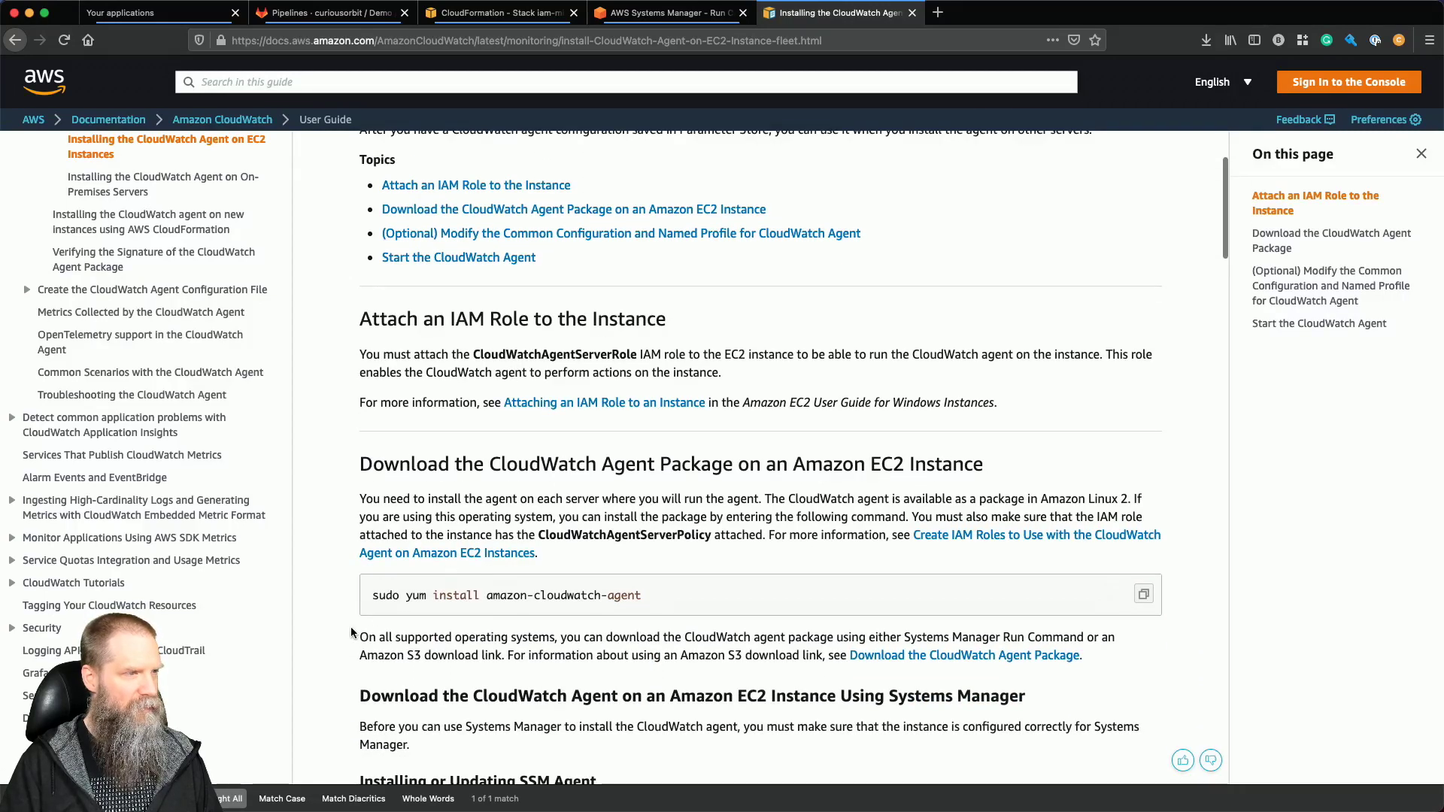
scroll(347, 636, "down", 7)
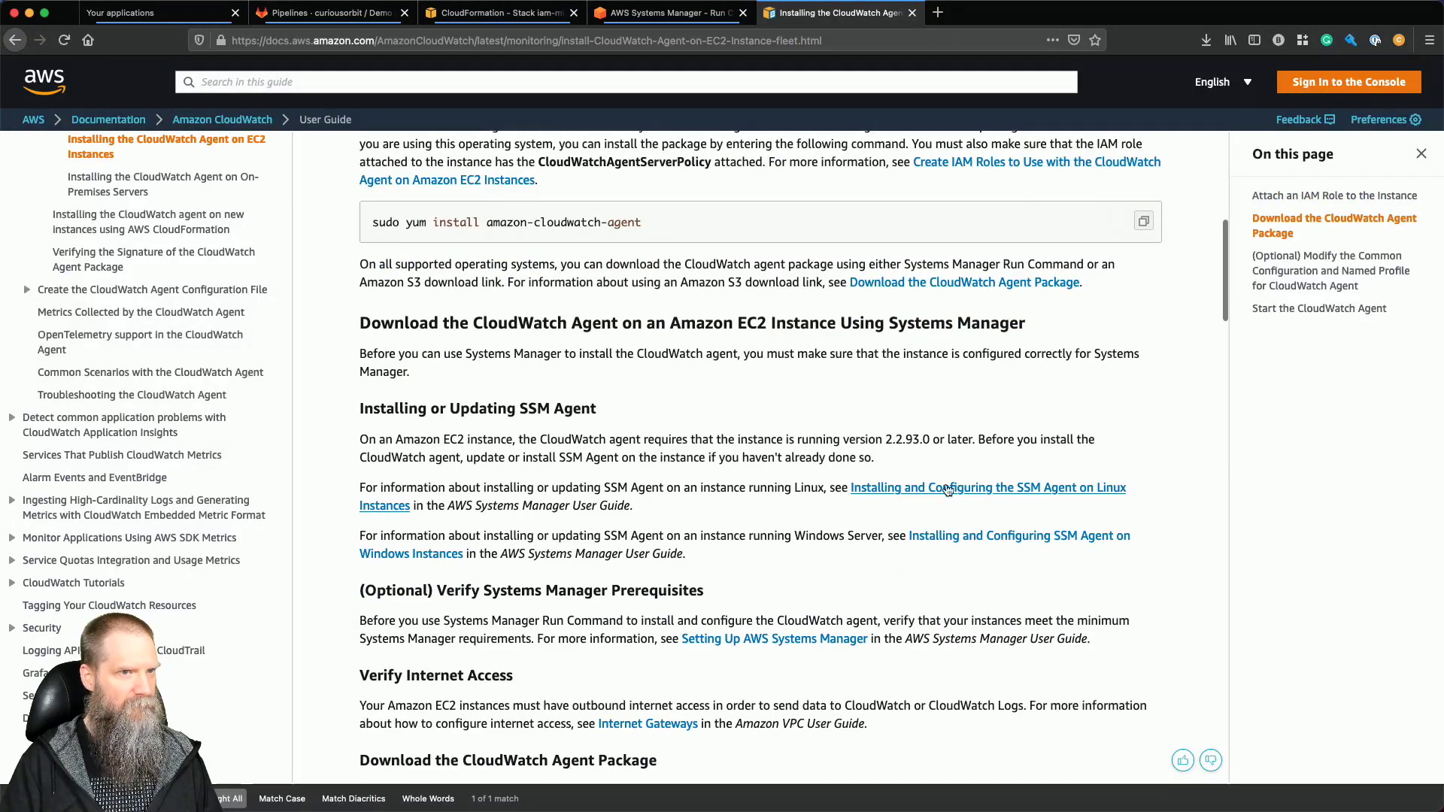
scroll(800, 579, "down", 2)
scroll(800, 579, "down", 5)
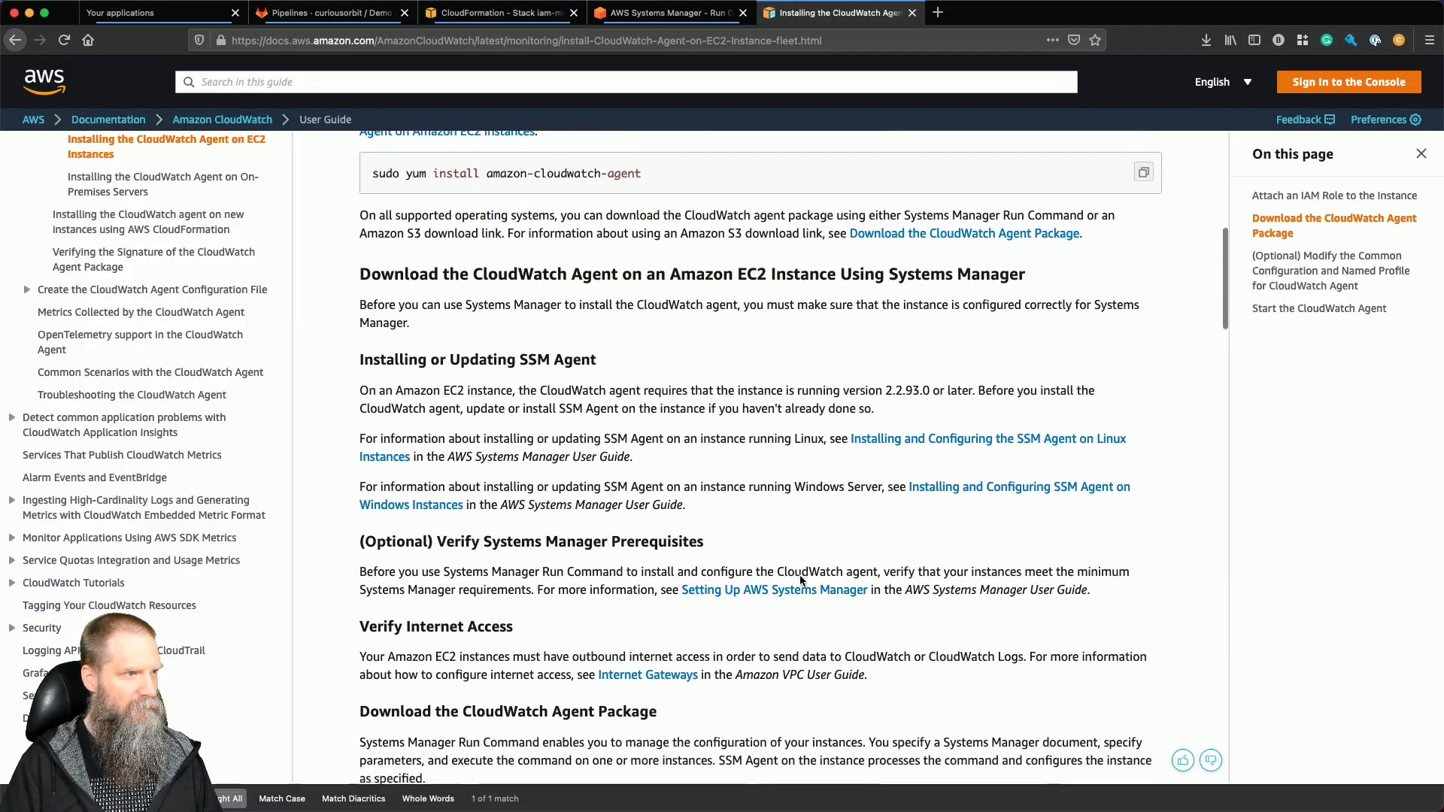
scroll(800, 575, "down", 2)
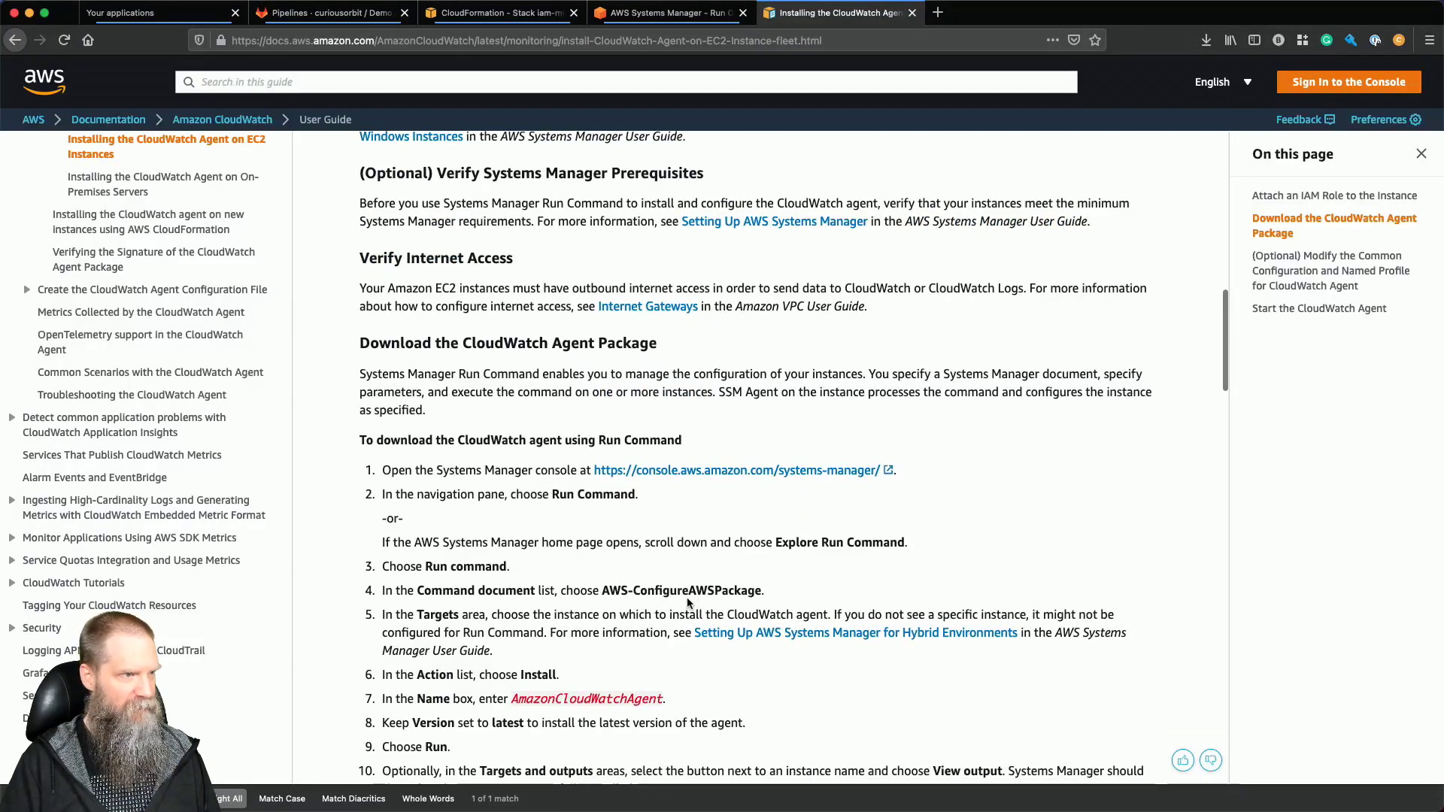
left_click_drag(513, 700, 662, 704)
key("super+c")
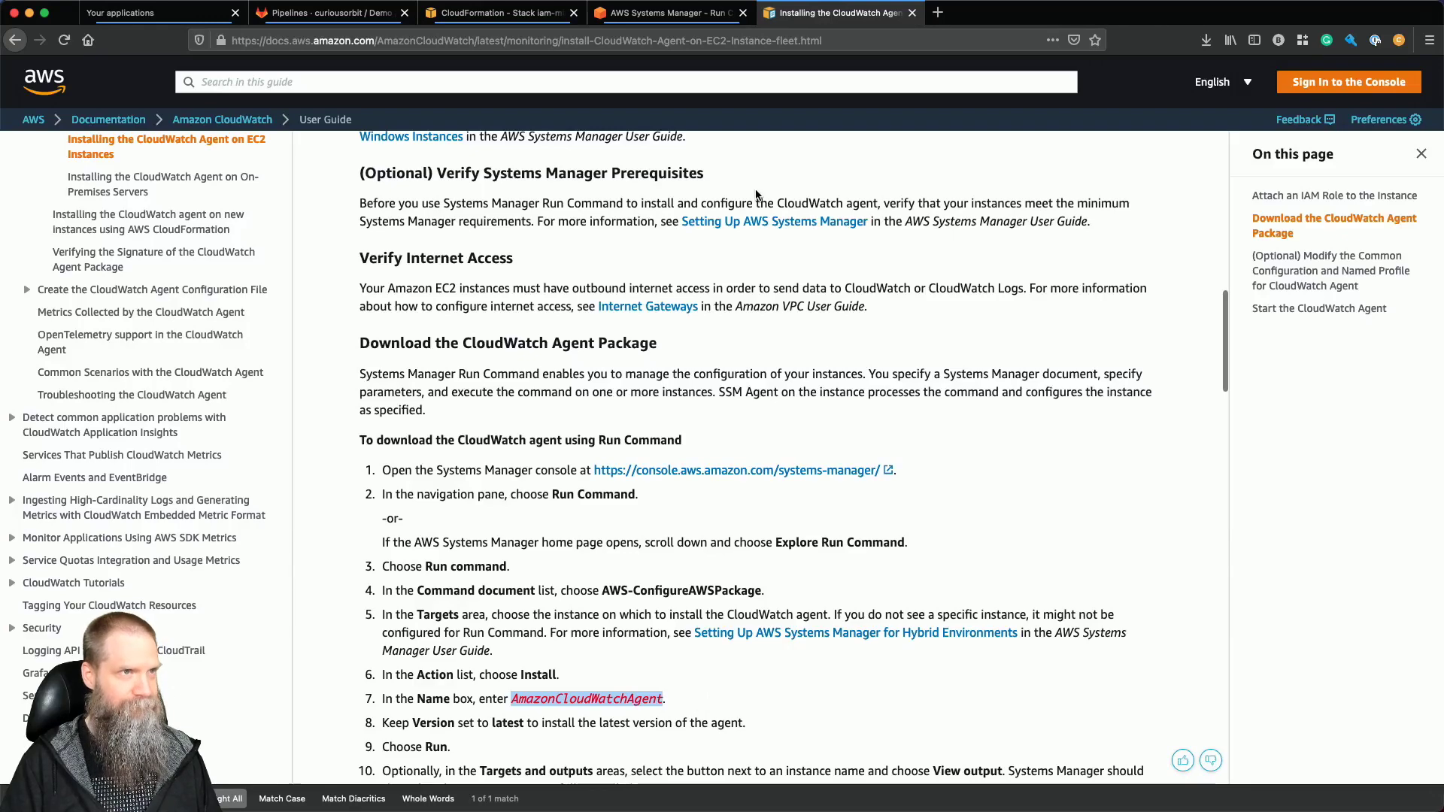
Return to Systems Manager and choose the AWS-ConfigureAWSPackage command document with document version "Latest version at runtime".
left_click(634, 15)
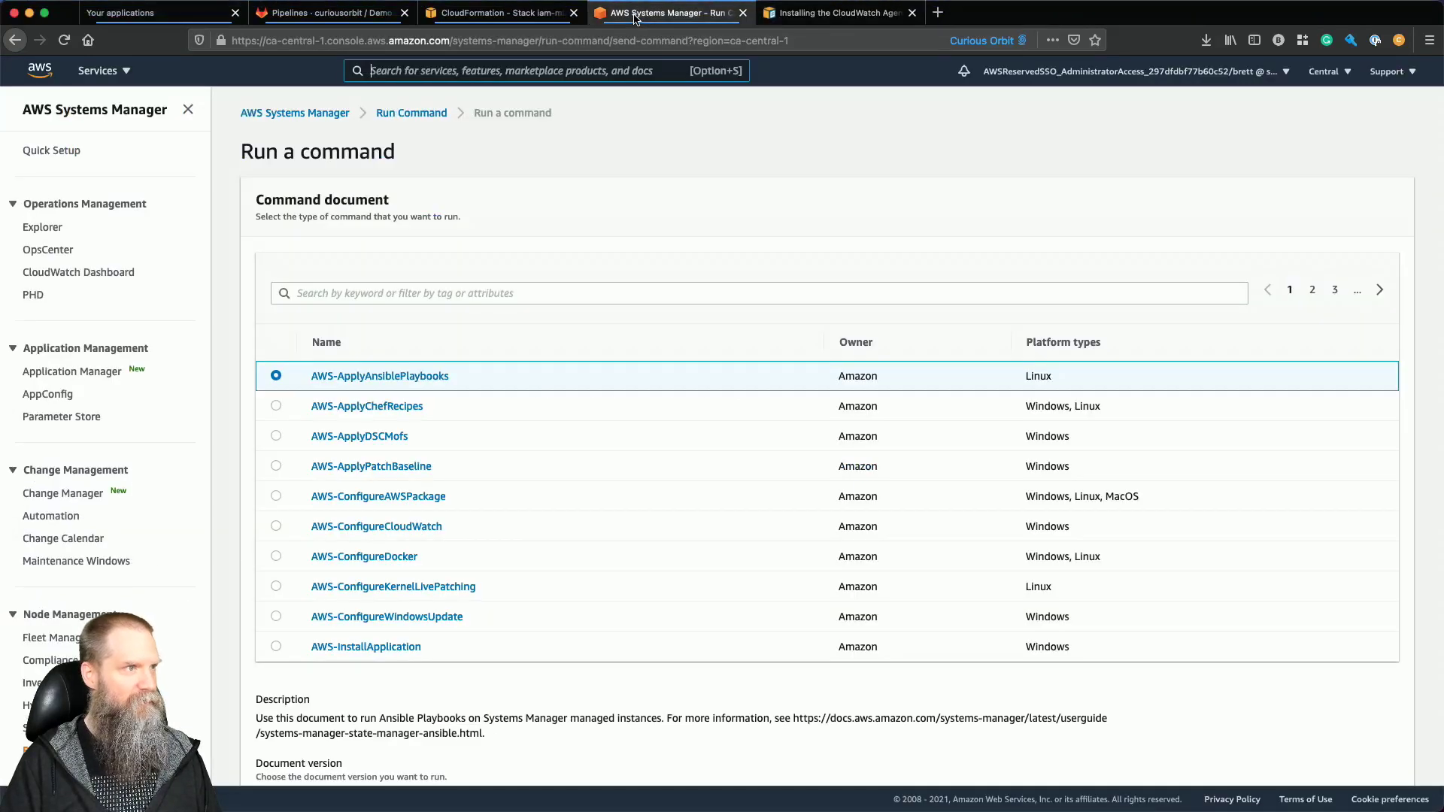
left_click(276, 497)
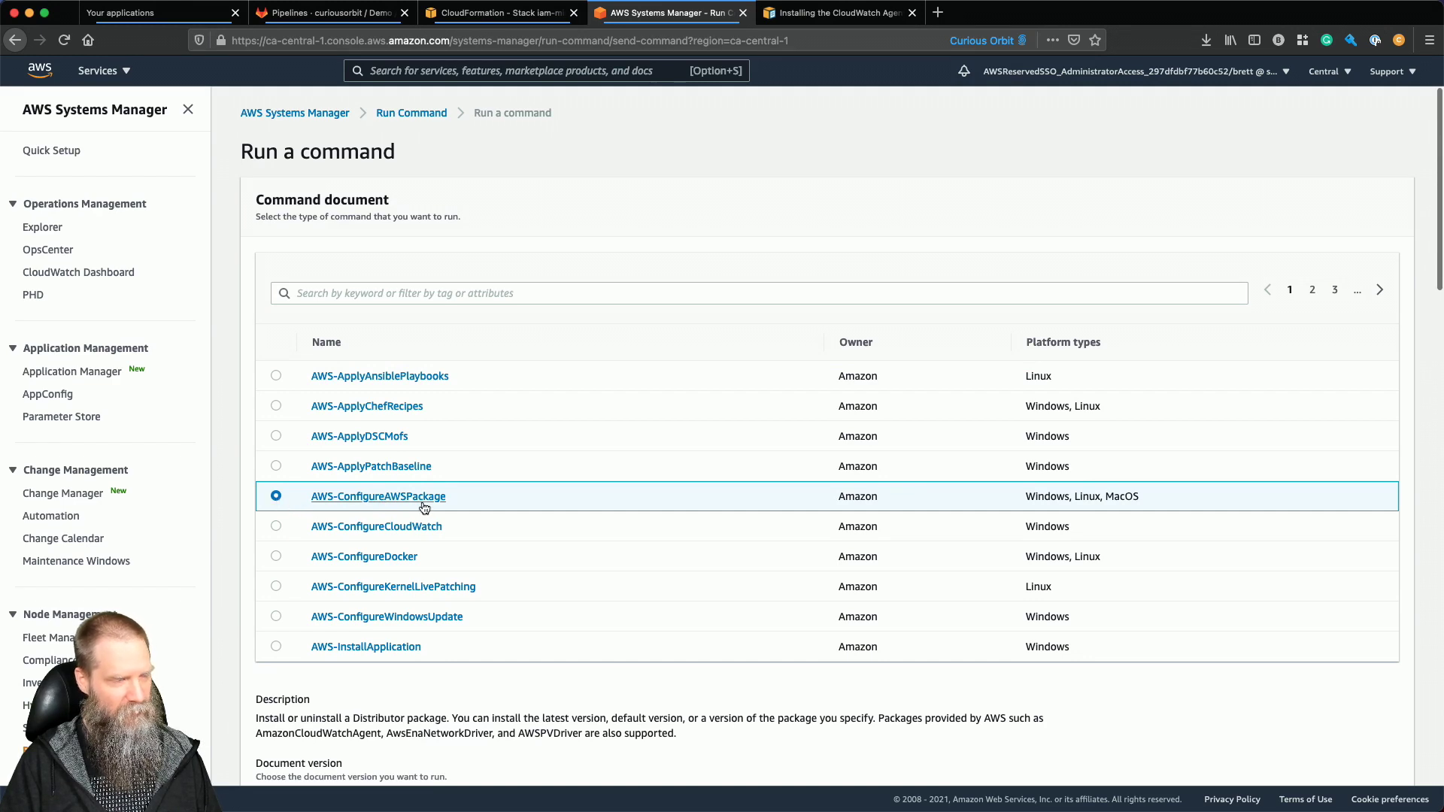
scroll(423, 508, "down", 5)
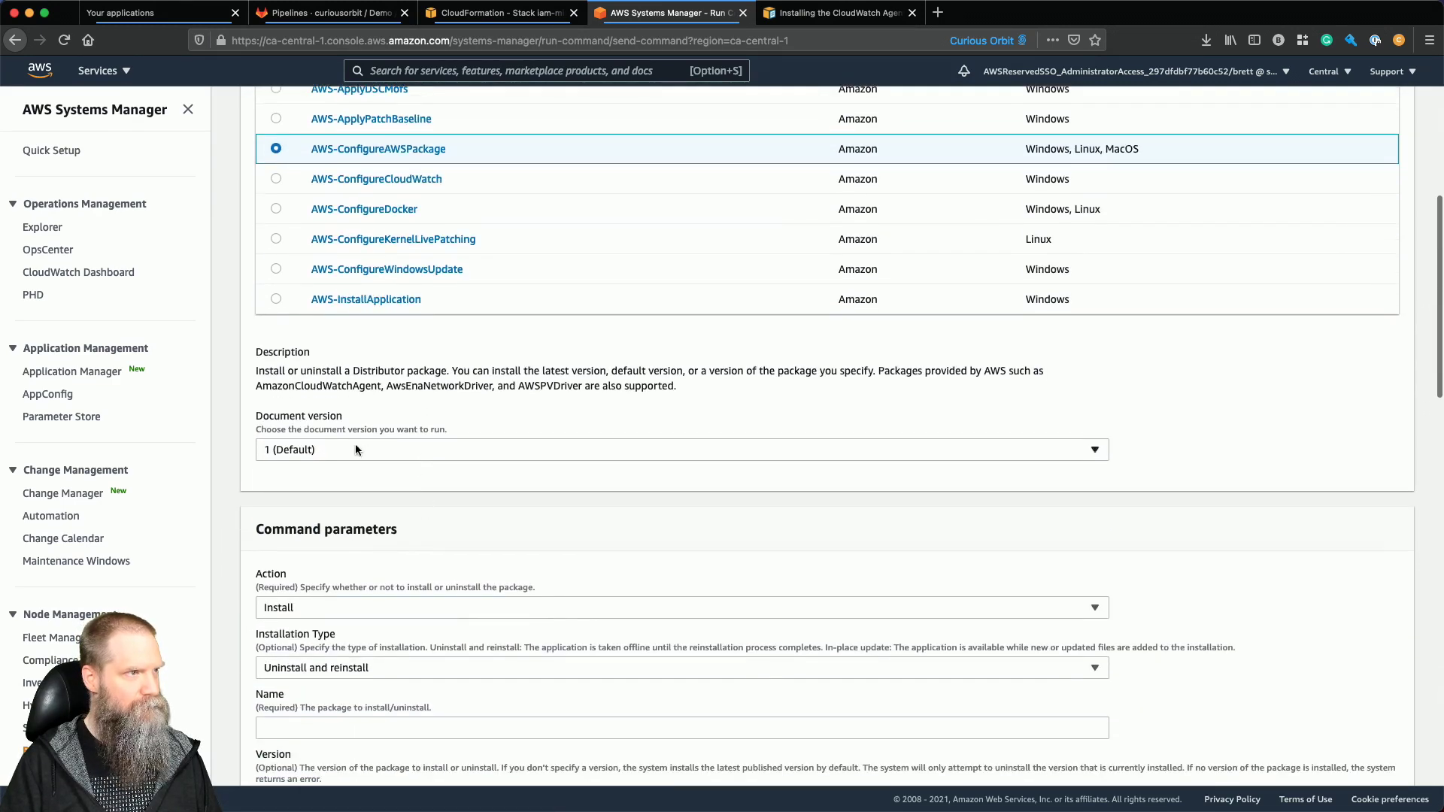
left_click(354, 449)
left_click(342, 494)
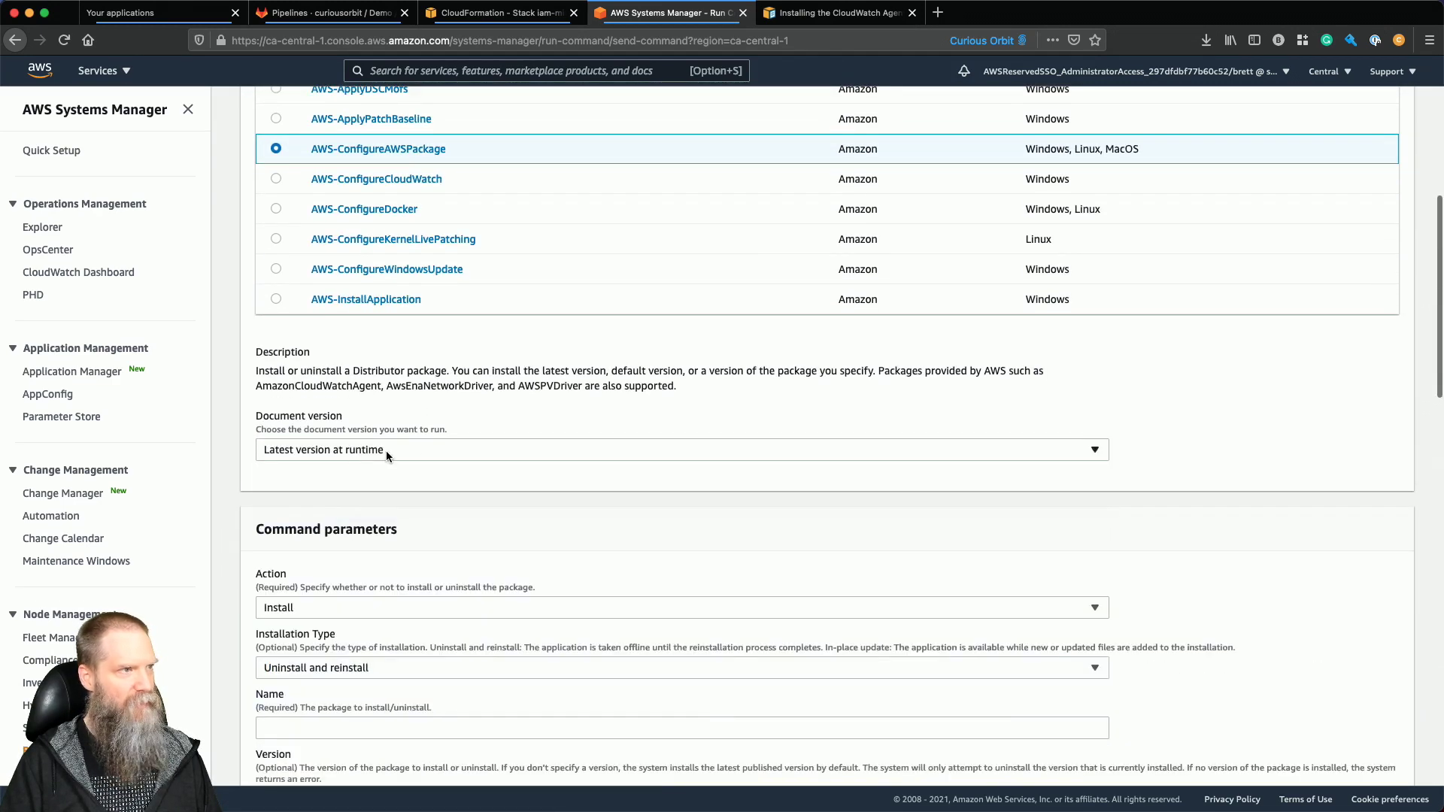
Paste AmazonCloudWatchAgent as the name of the package to install, leaving the package version blank.
scroll(386, 450, "down", 2)
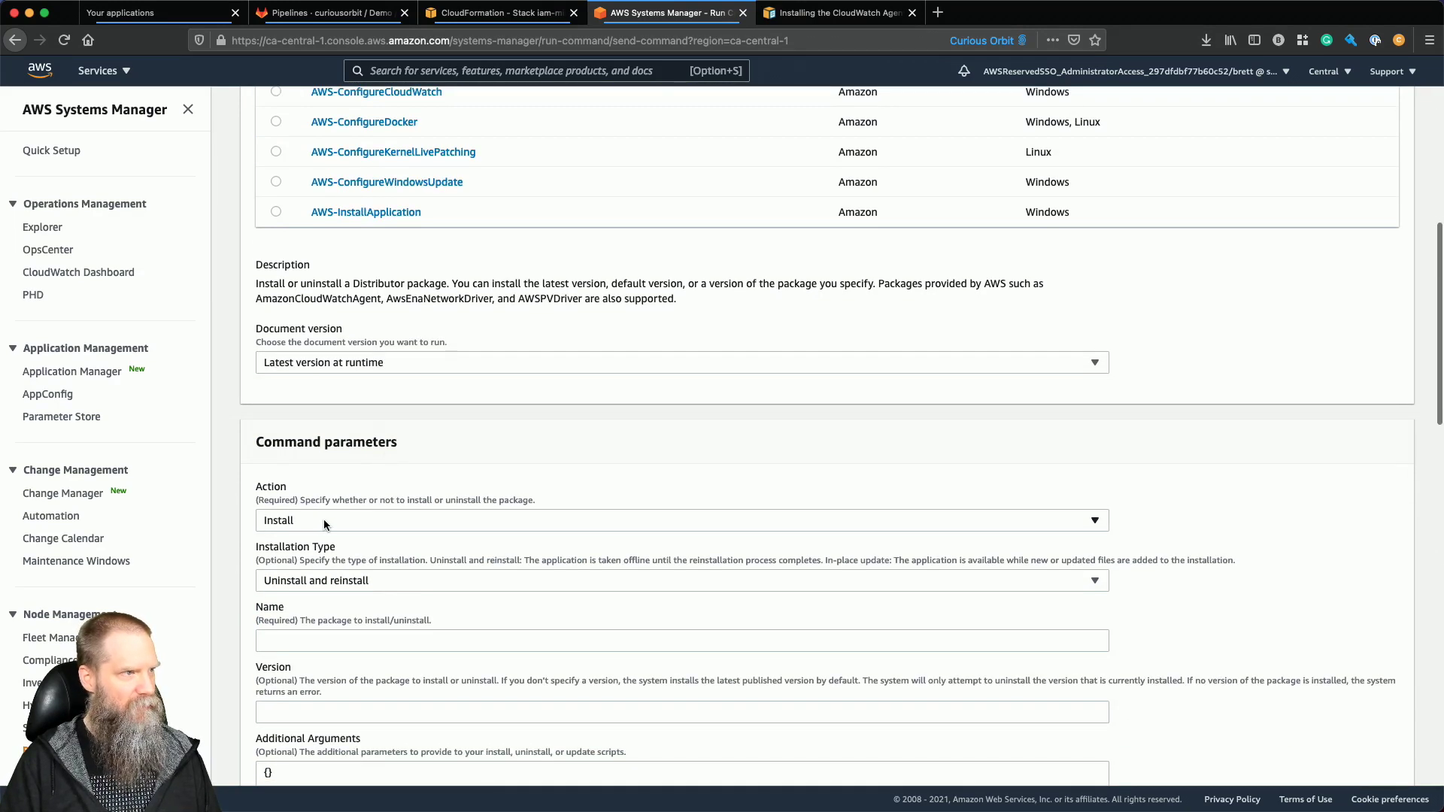
scroll(354, 610, "down", 1)
left_click(339, 596)
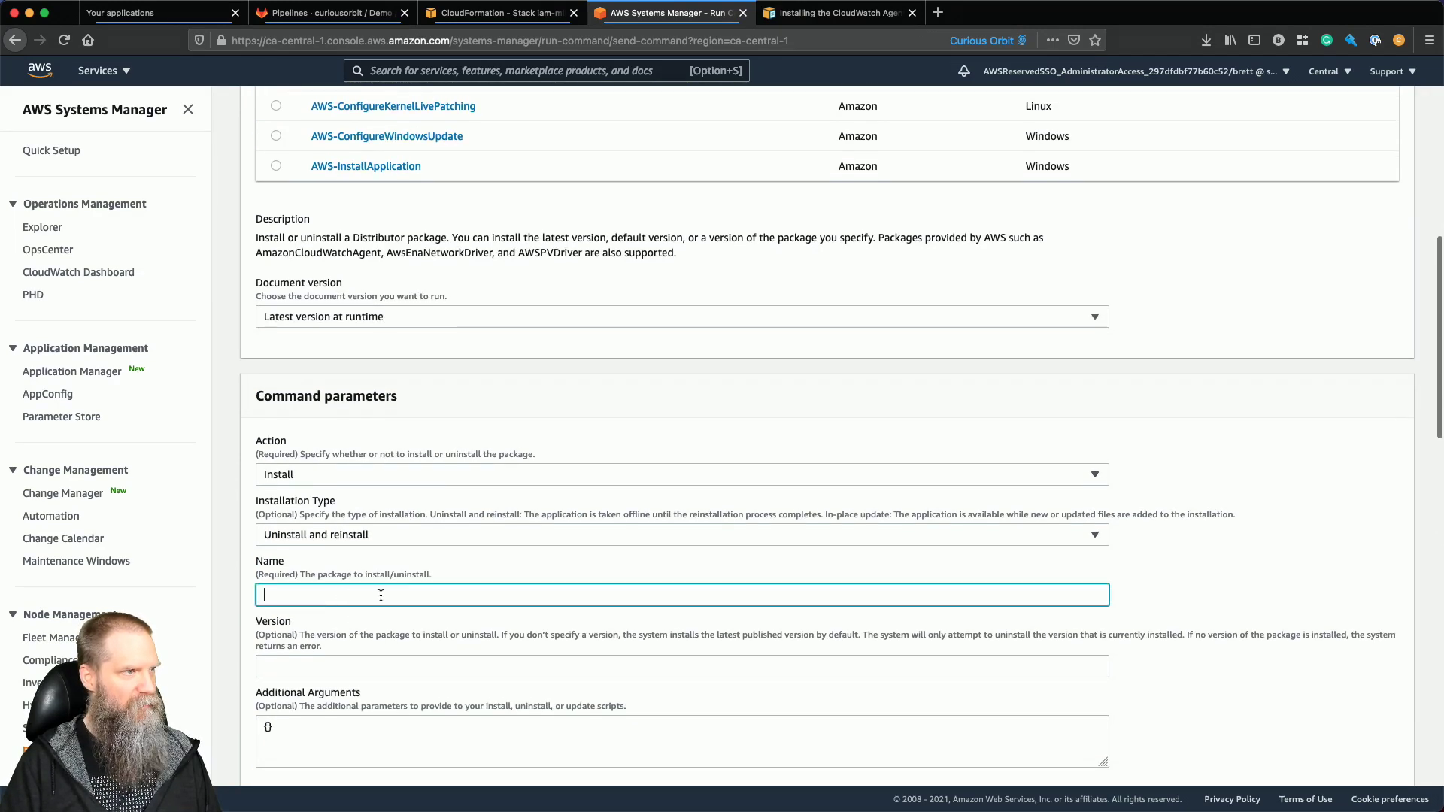
key("super+v")
left_click(347, 663)
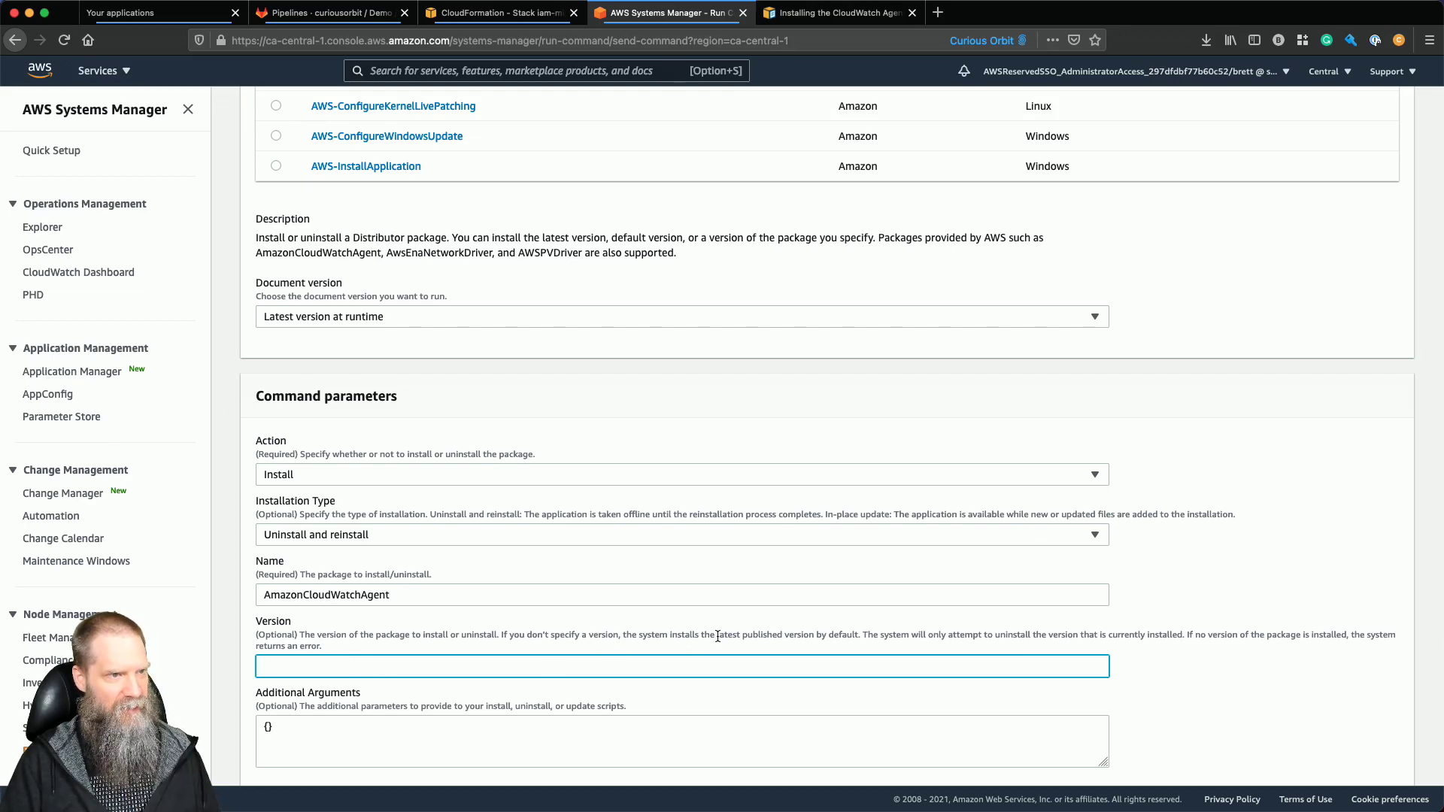
left_click_drag(717, 636, 810, 636)
Choose the command's targets manually and select the ami-builder-arm instance.
scroll(635, 576, "down", 4)
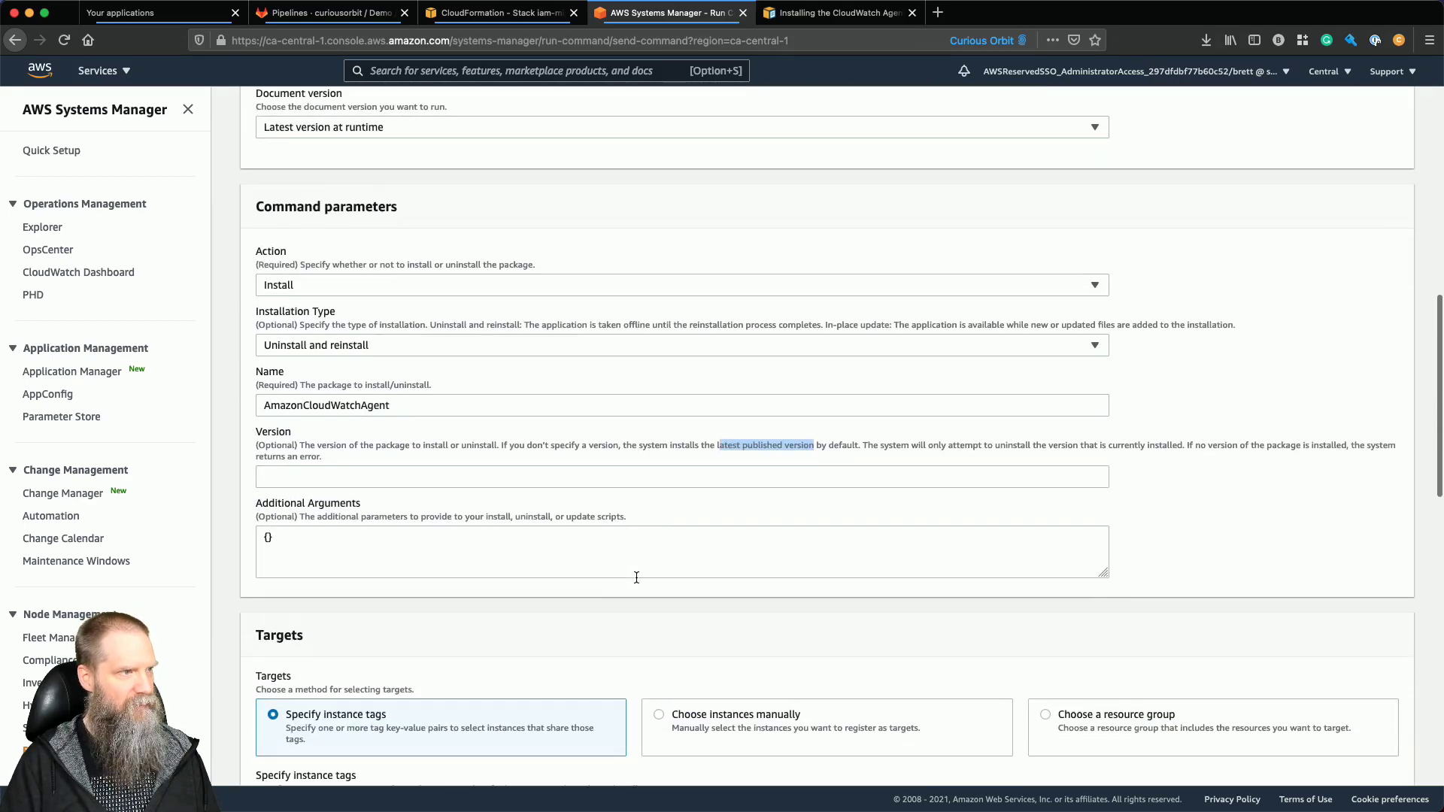
scroll(635, 566, "down", 3)
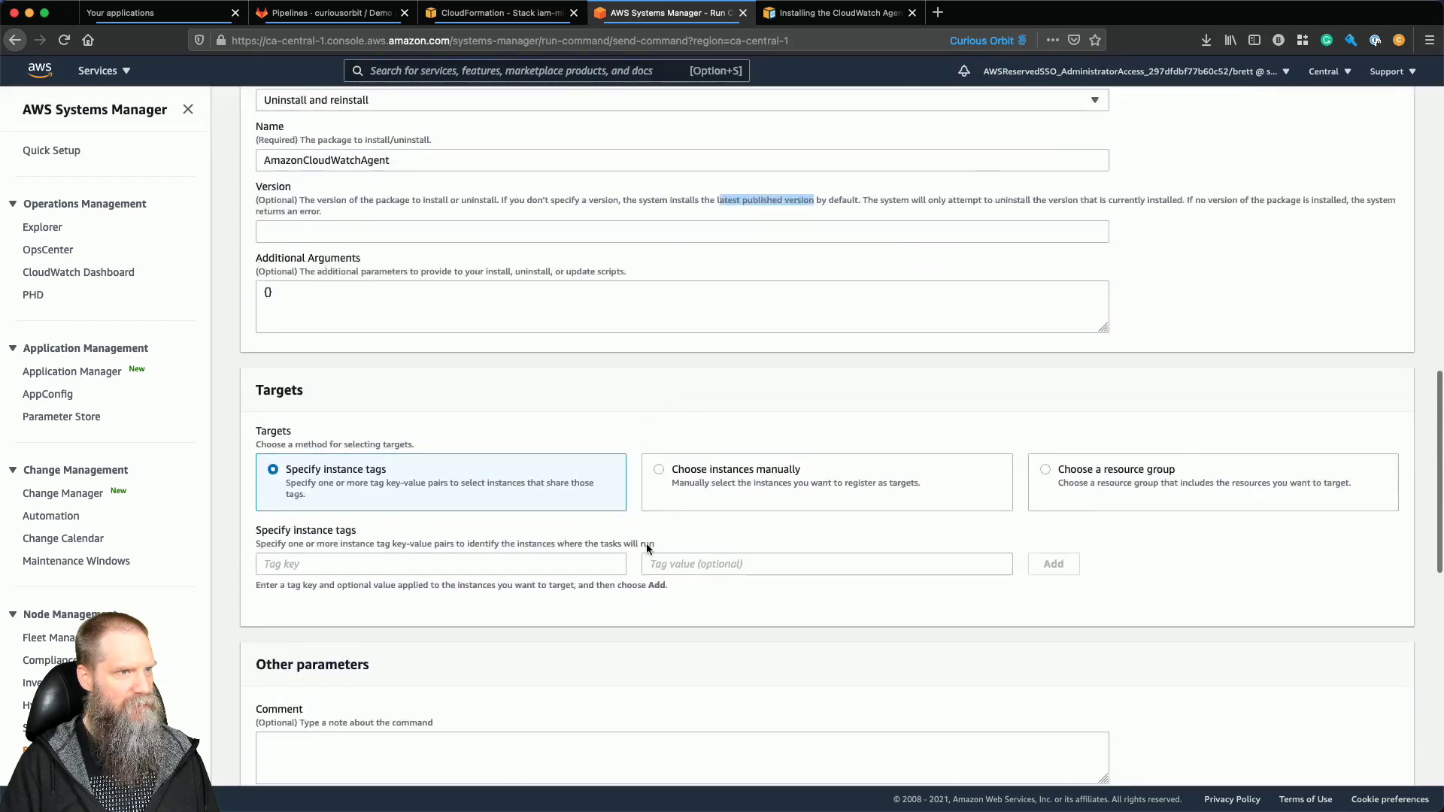
left_click(659, 470)
left_click(276, 688)
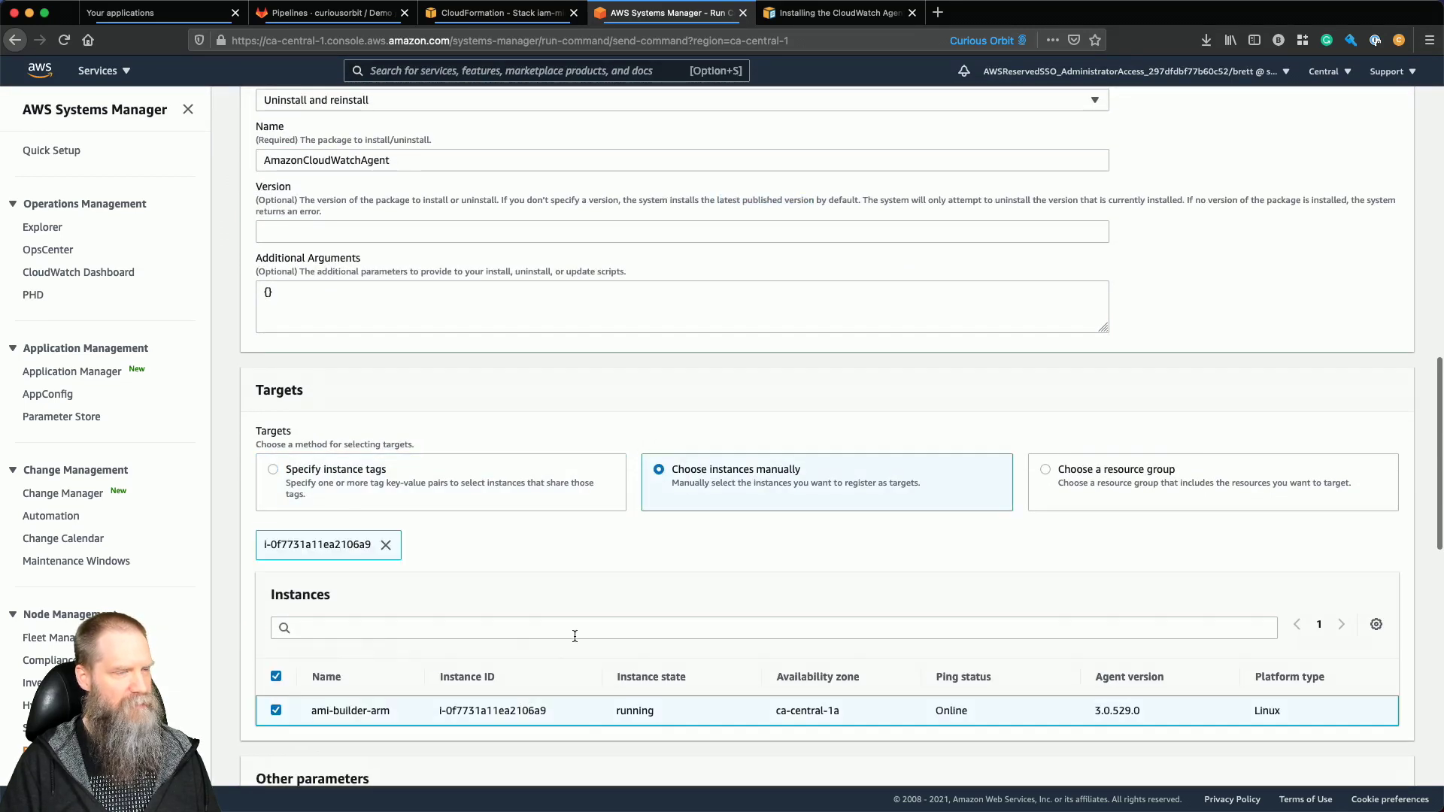
Turn off writing the command output to an S3 bucket and run the command.
scroll(574, 636, "down", 3)
scroll(574, 636, "down", 5)
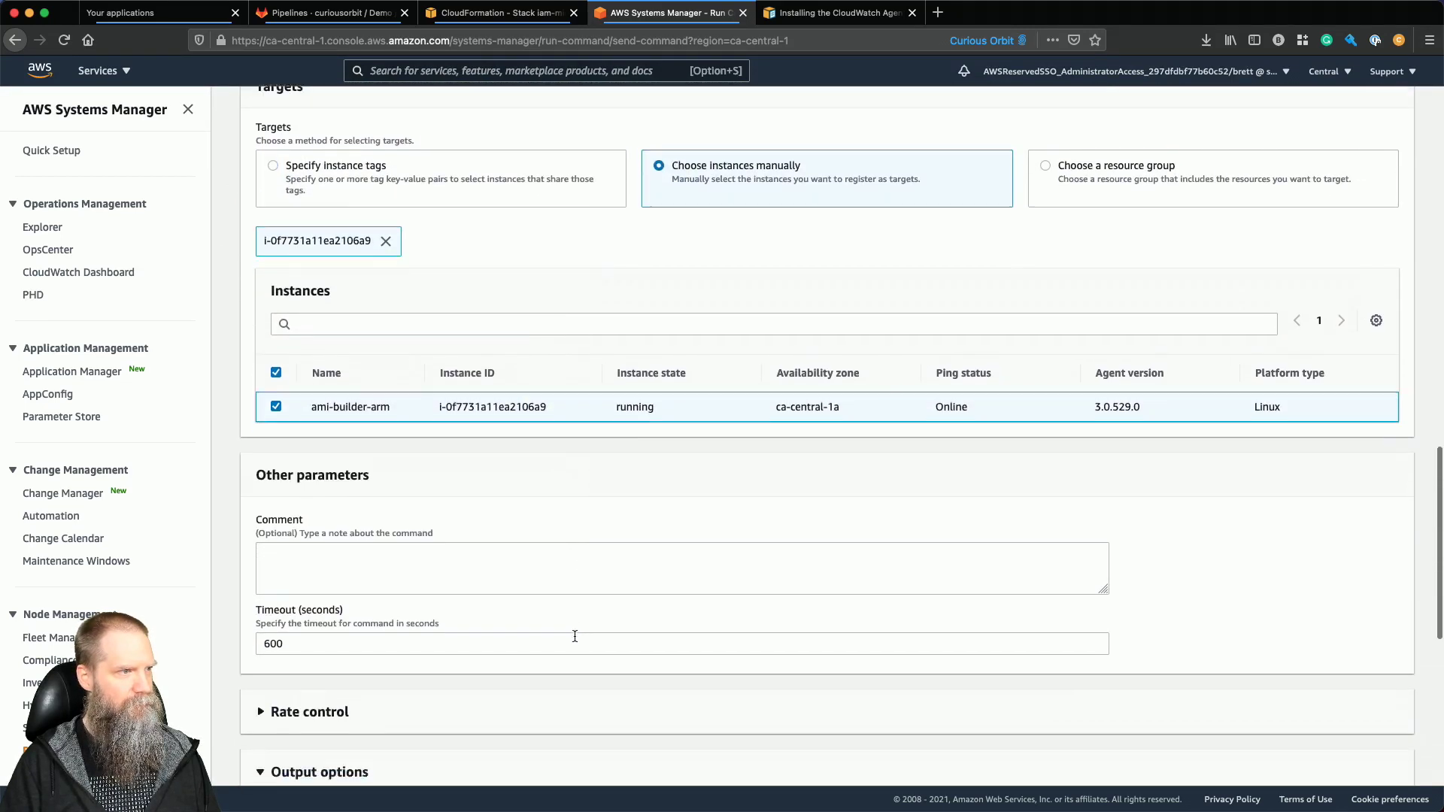
left_click(261, 571)
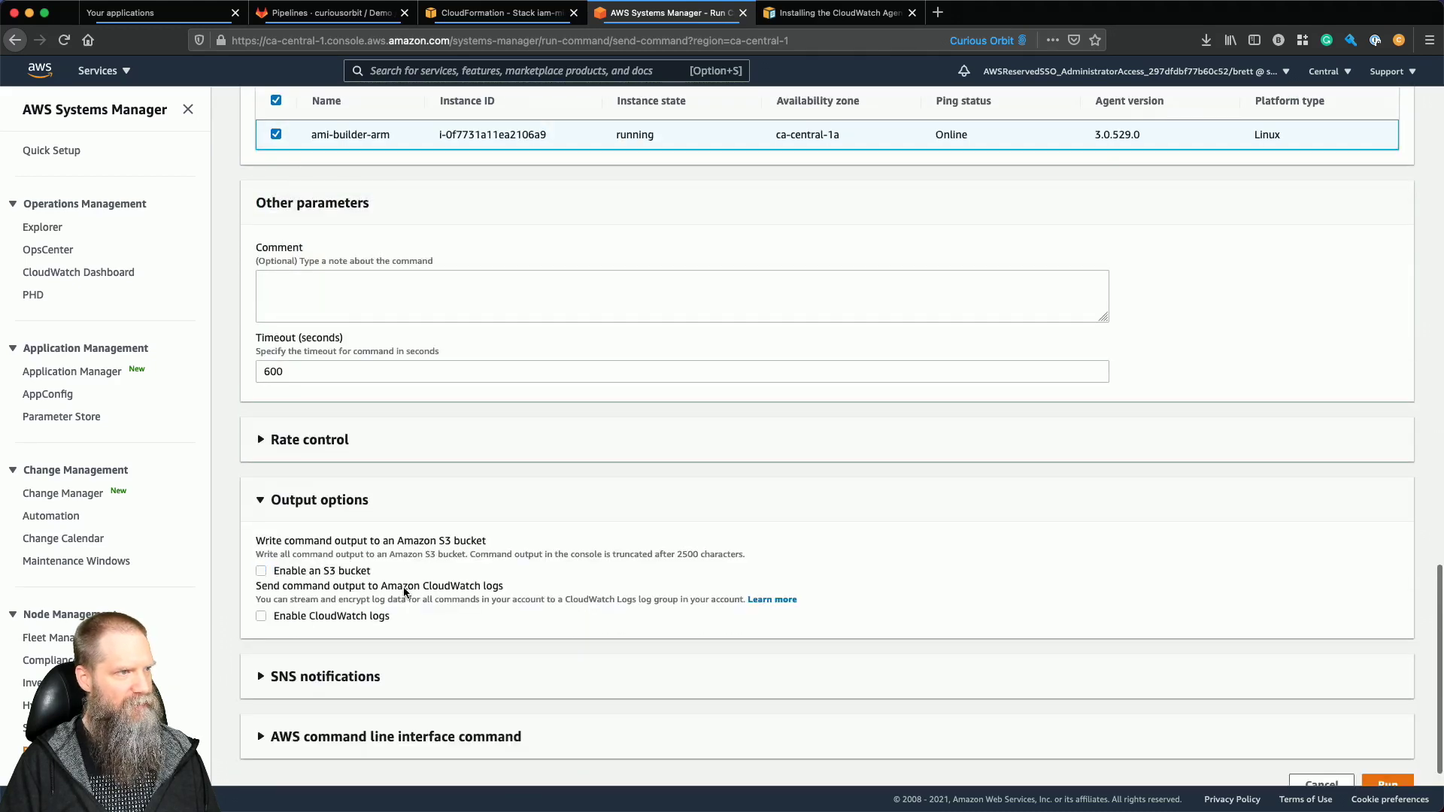
scroll(409, 593, "down", 1)
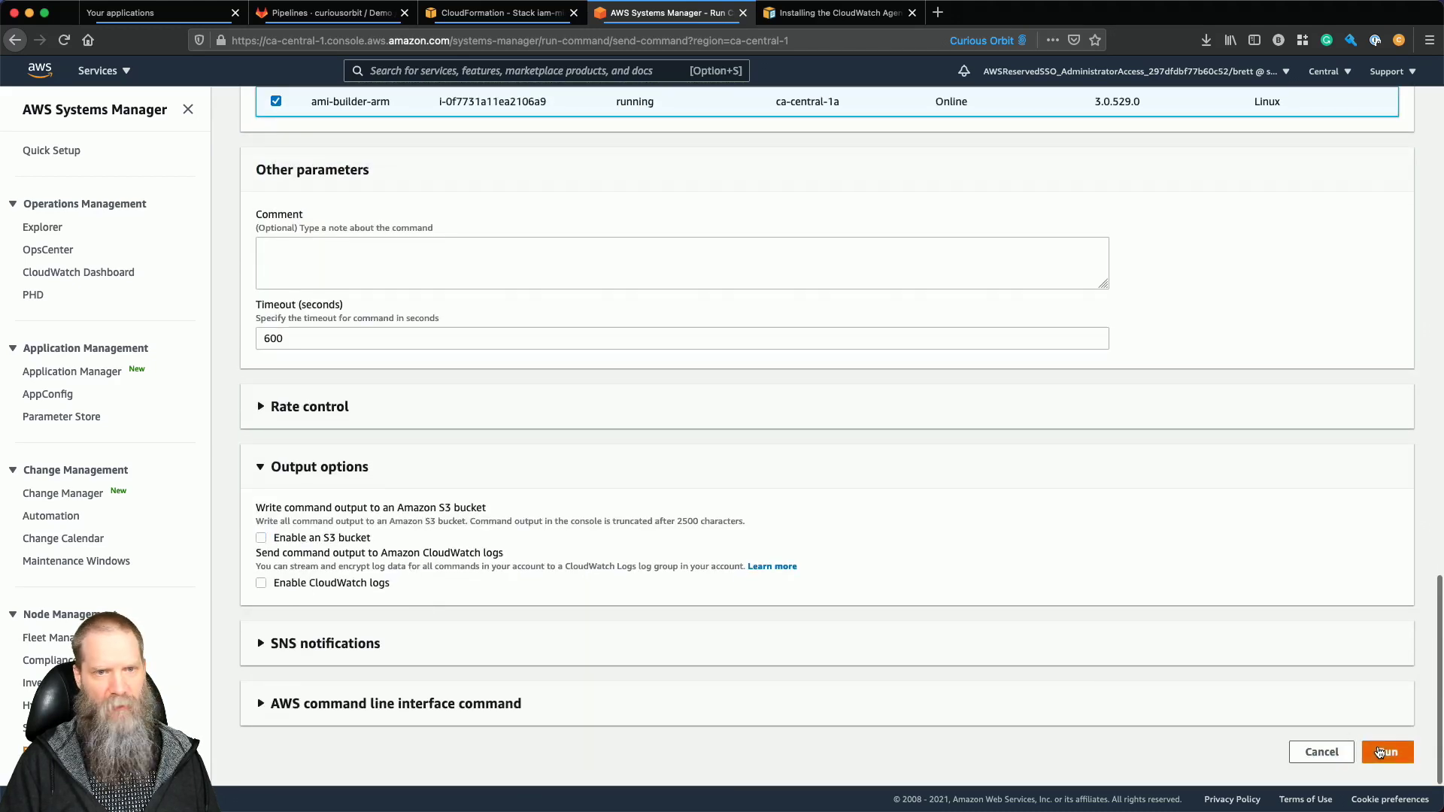
left_click(1380, 753)
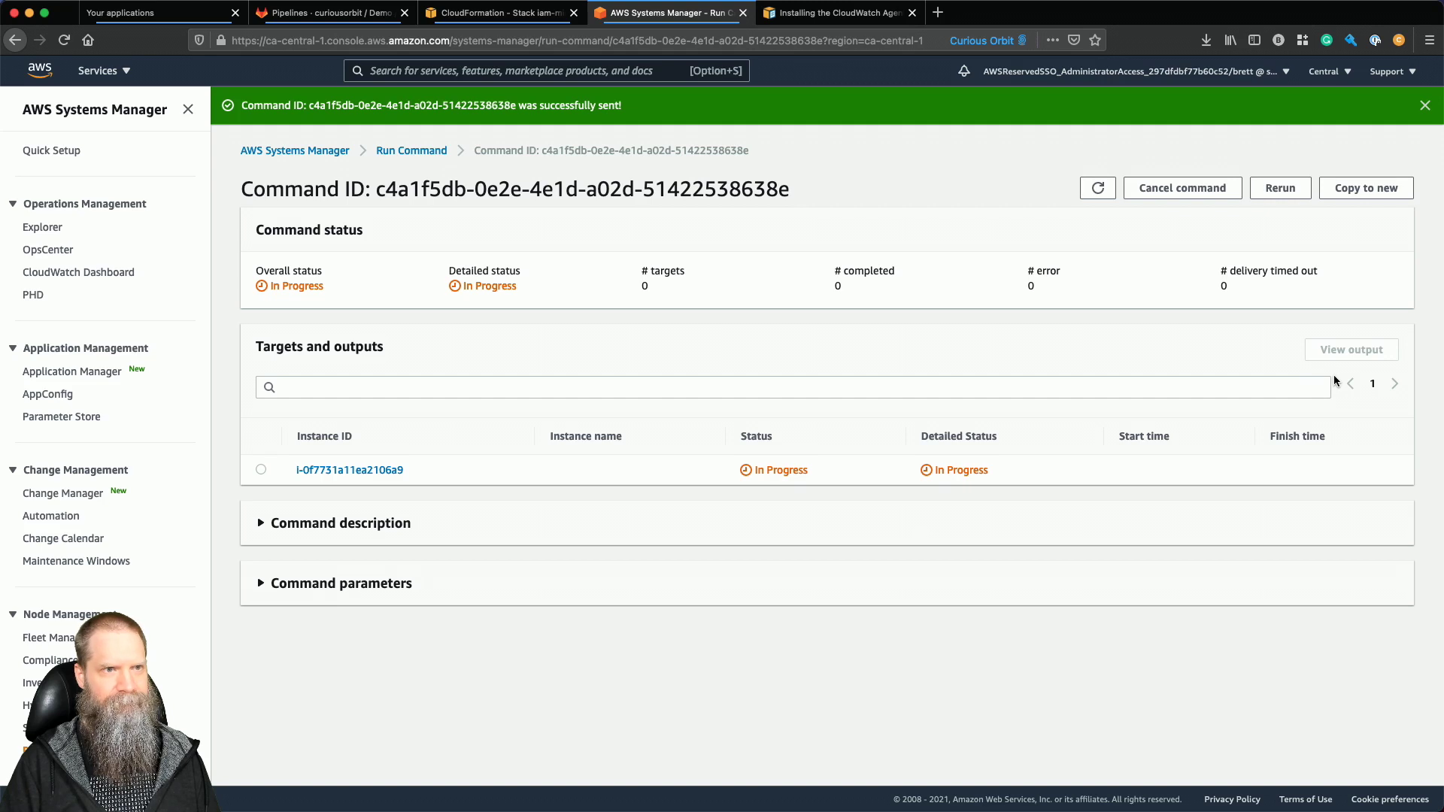
Refresh the command status repeatedly to check whether the agent installation has completed.
left_click(1099, 197)
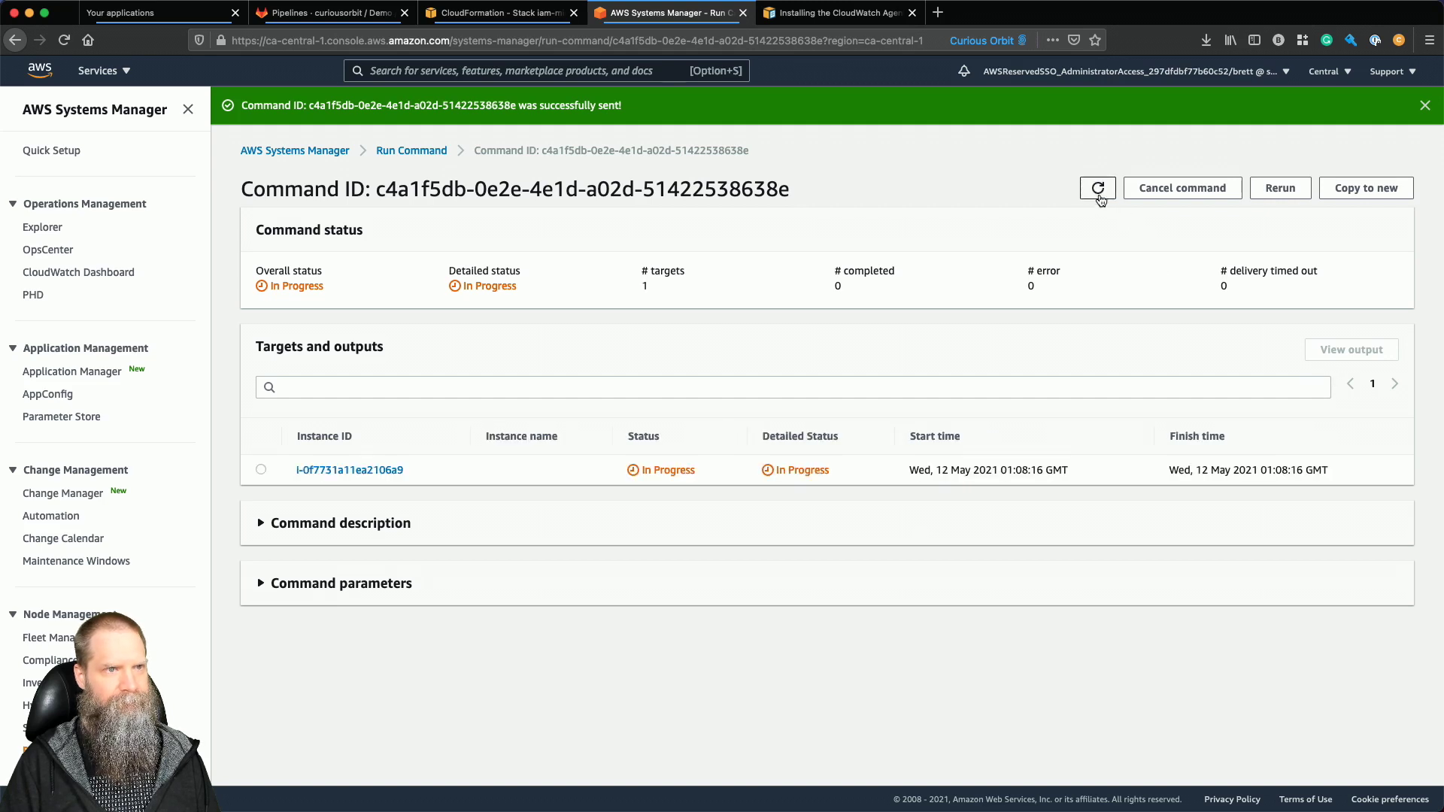
left_click(1099, 197)
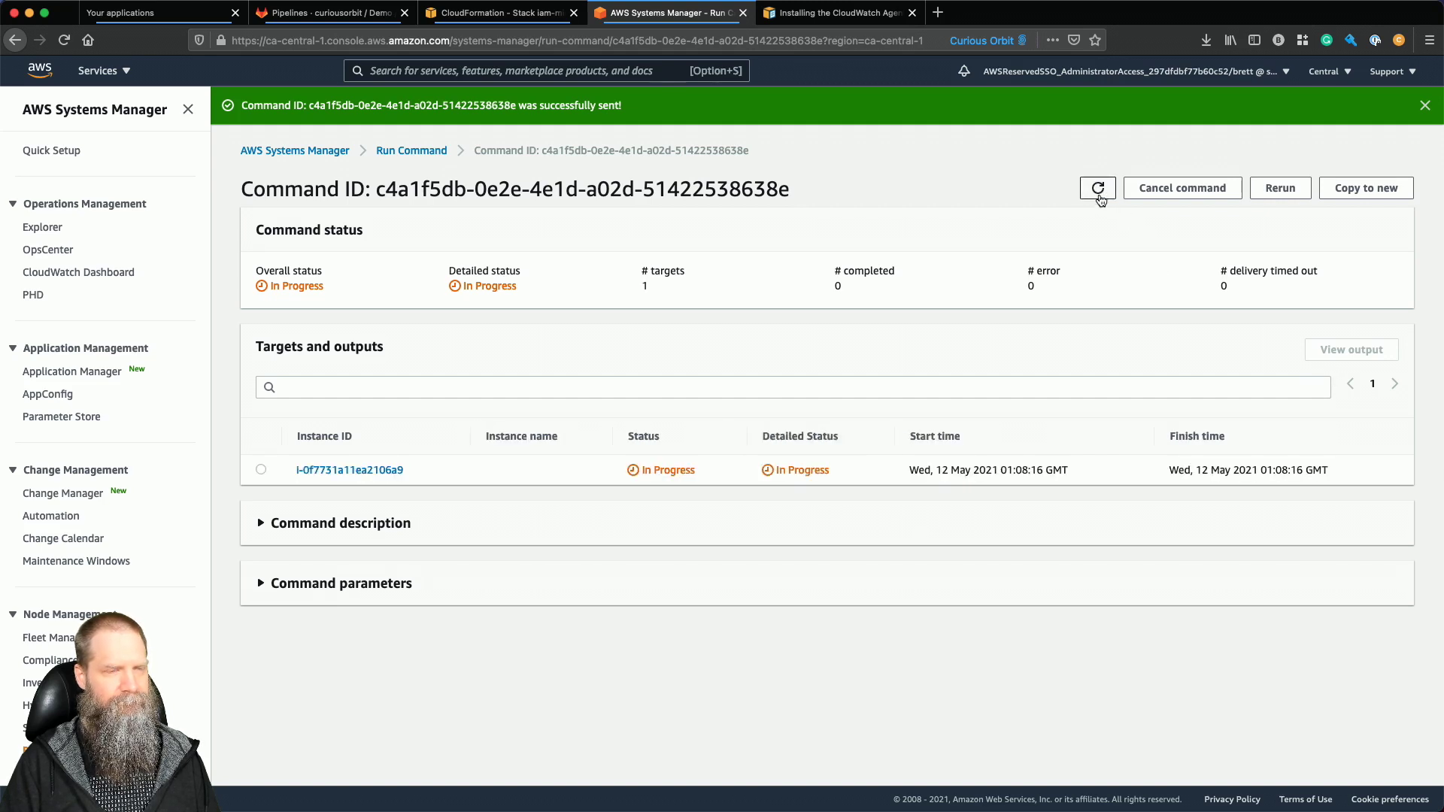
left_click(1099, 197)
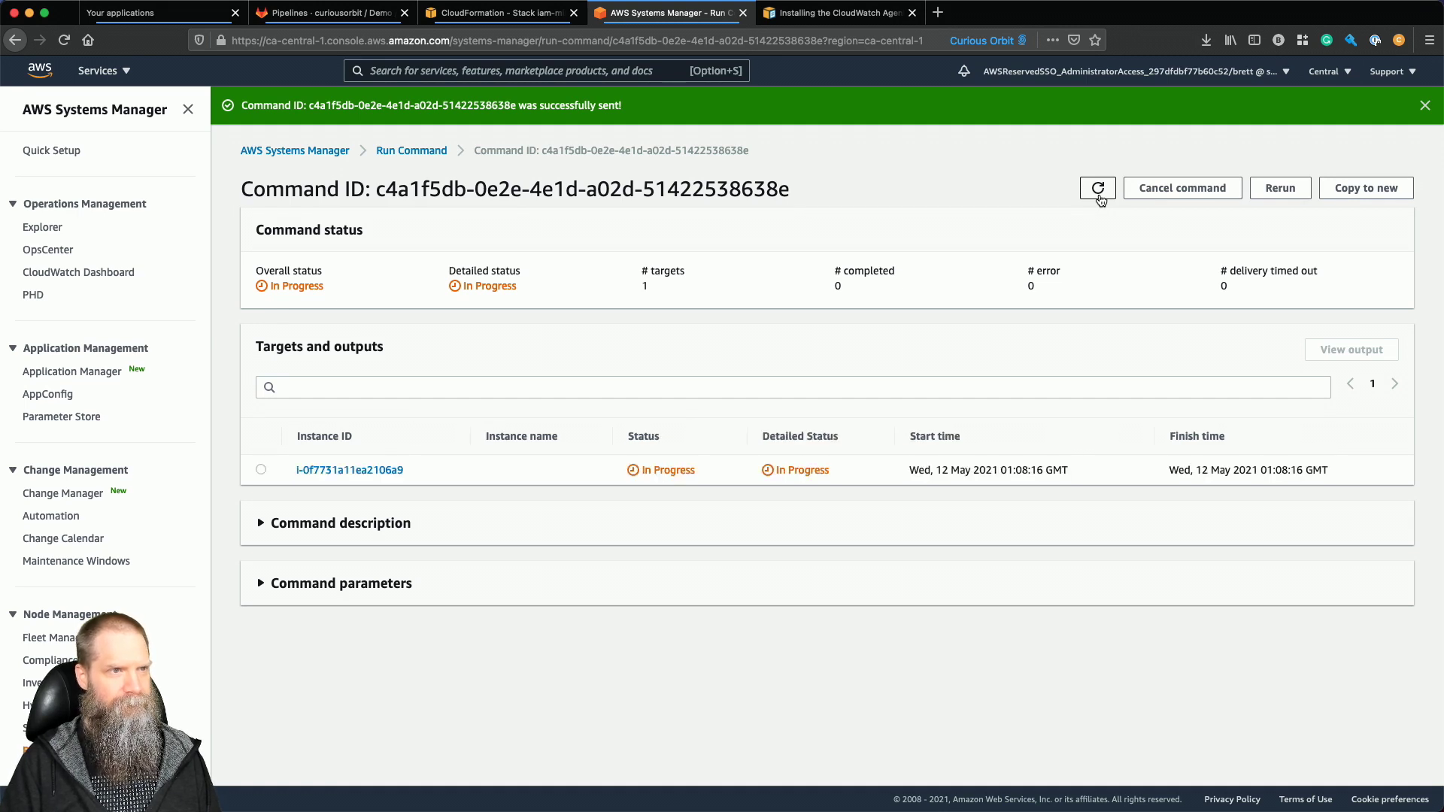
left_click(1099, 197)
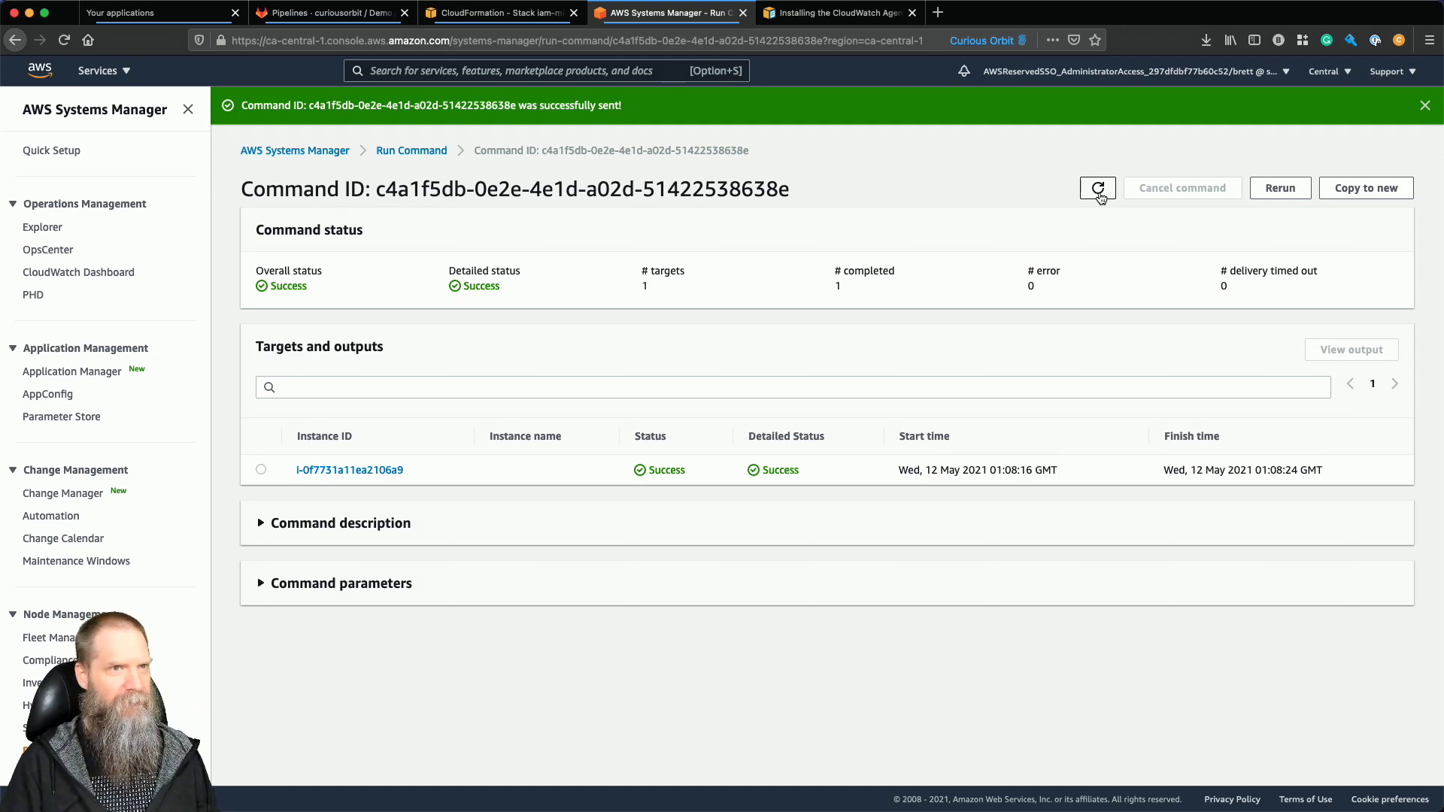
left_click(1099, 190)
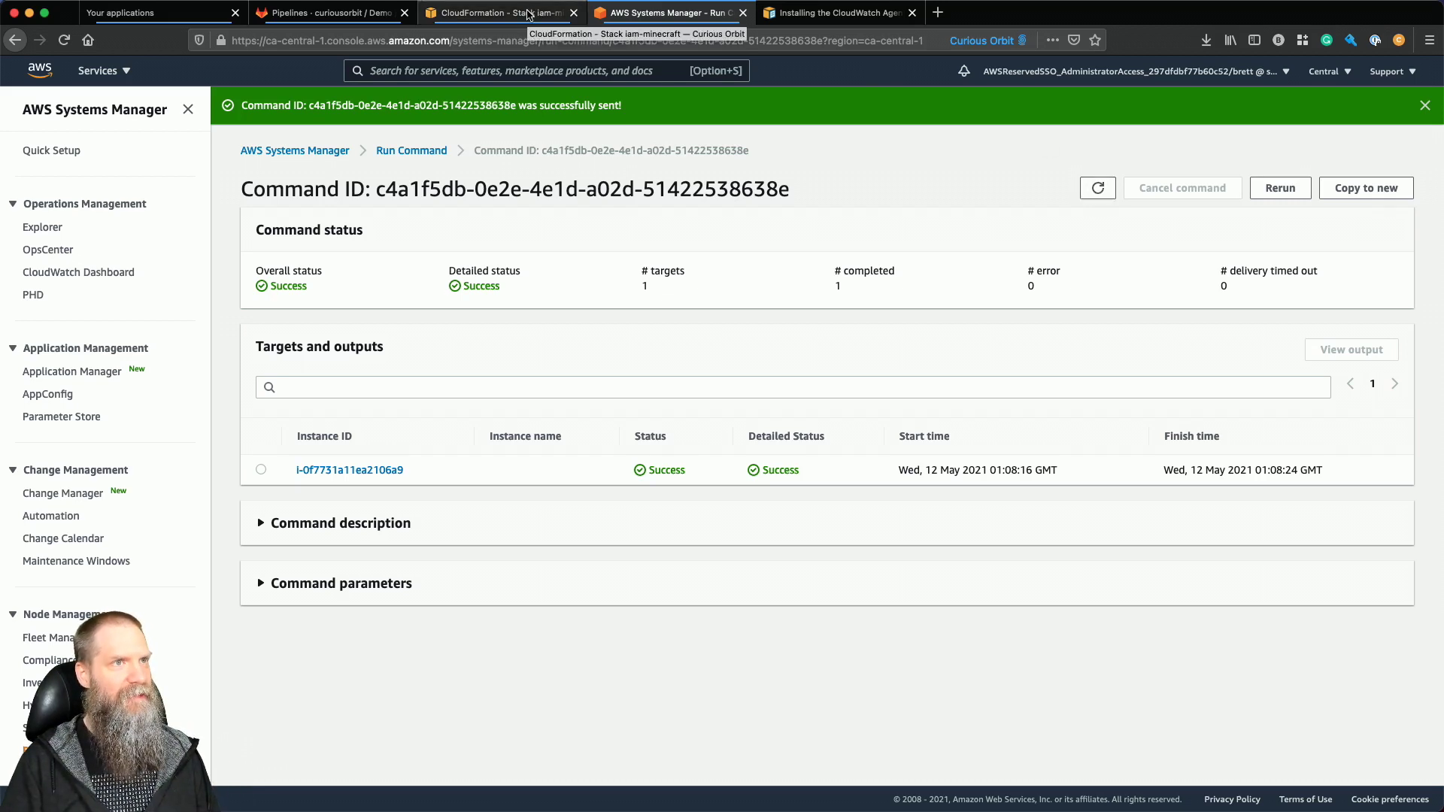
Search the AWS services for "ec2" and connect to the running ami-builder-arm instance through Session Manager.
left_click(498, 70)
type("ec2")
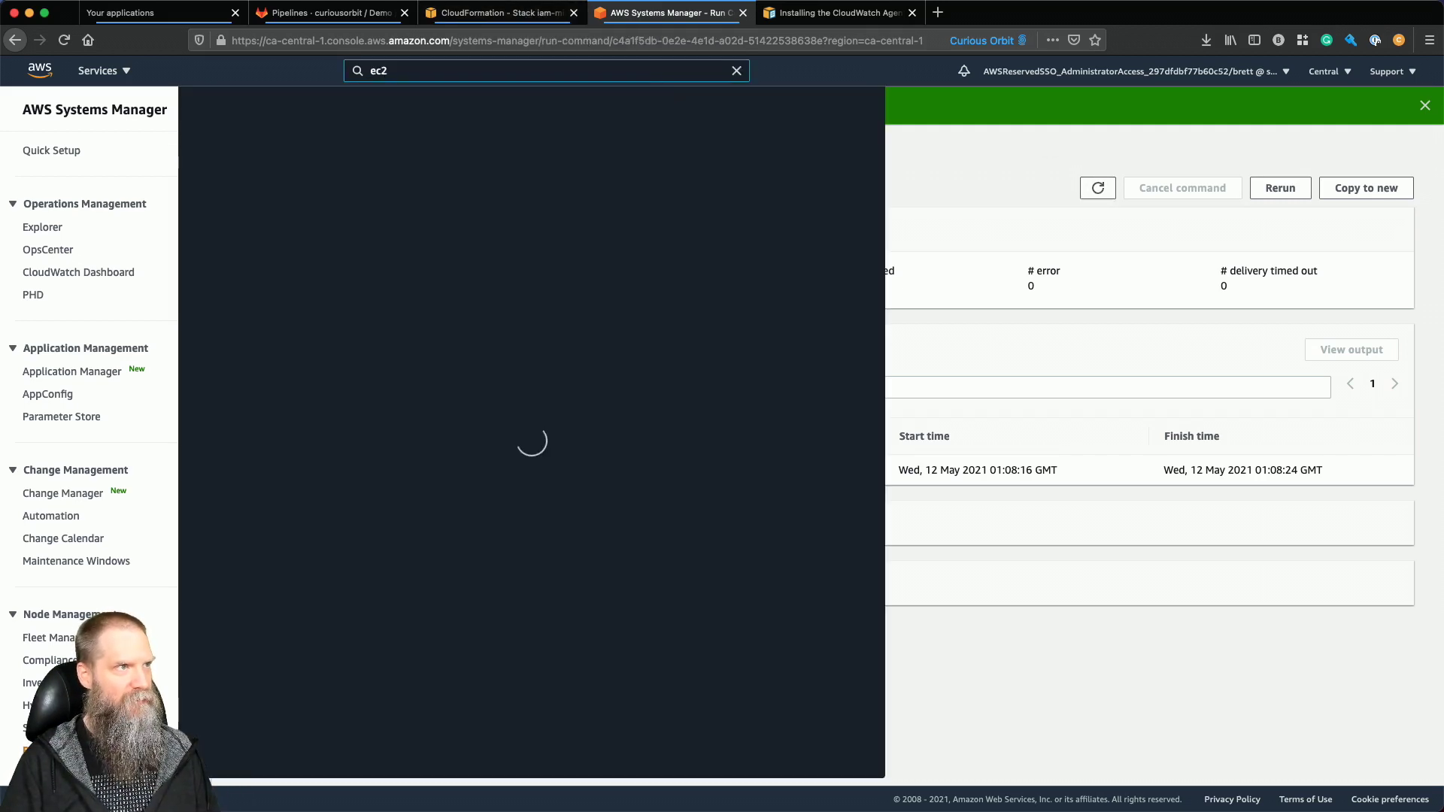
left_click(466, 177)
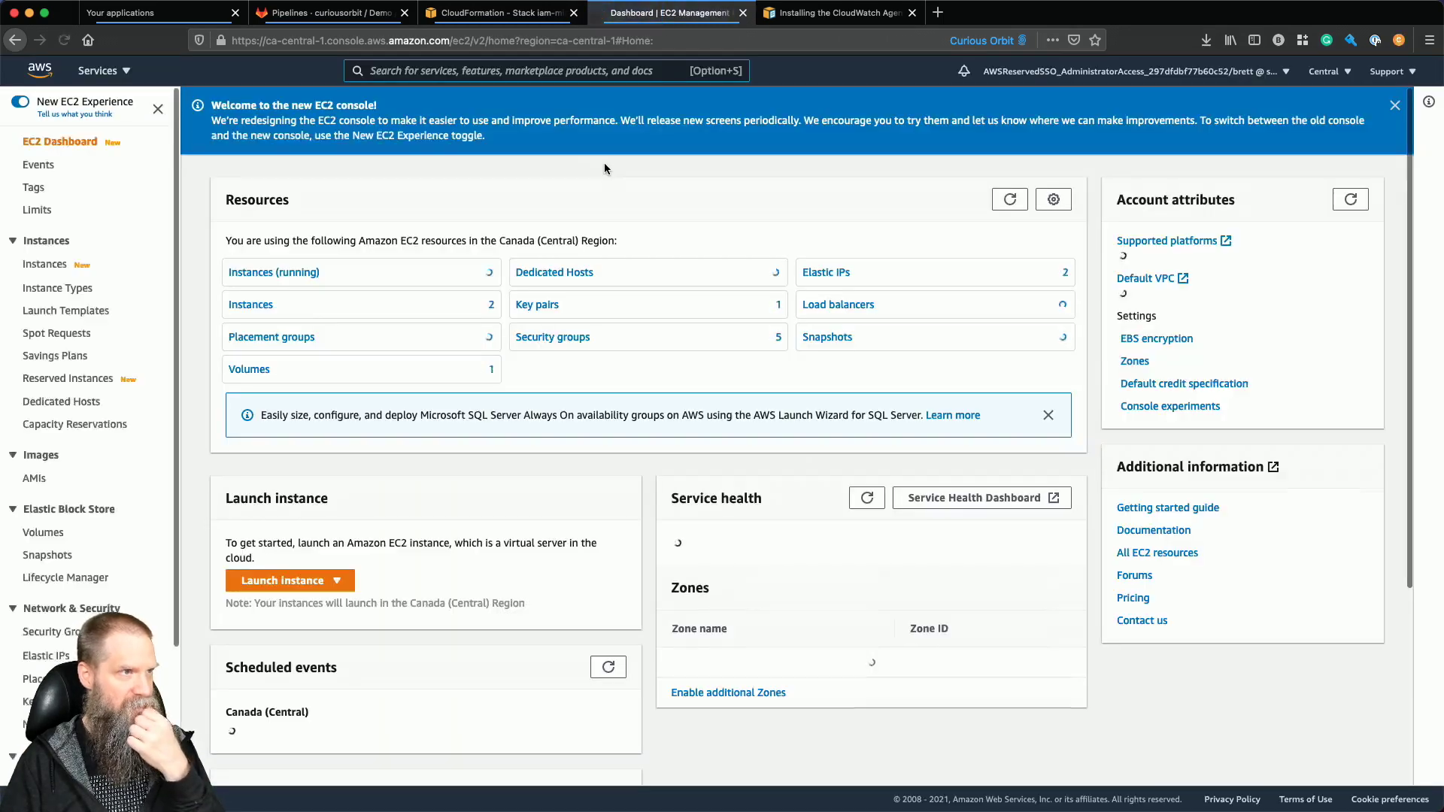
left_click(314, 273)
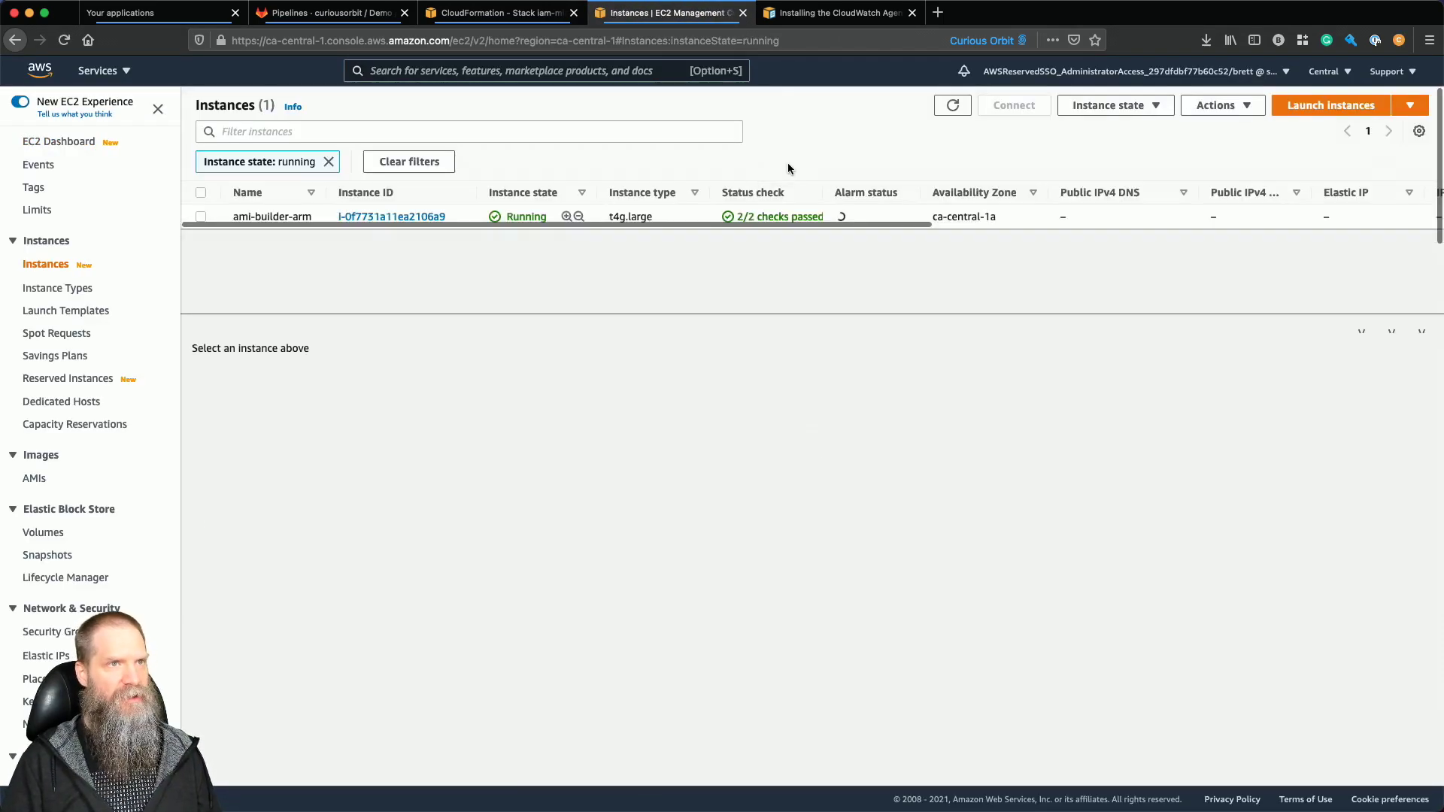
left_click(199, 217)
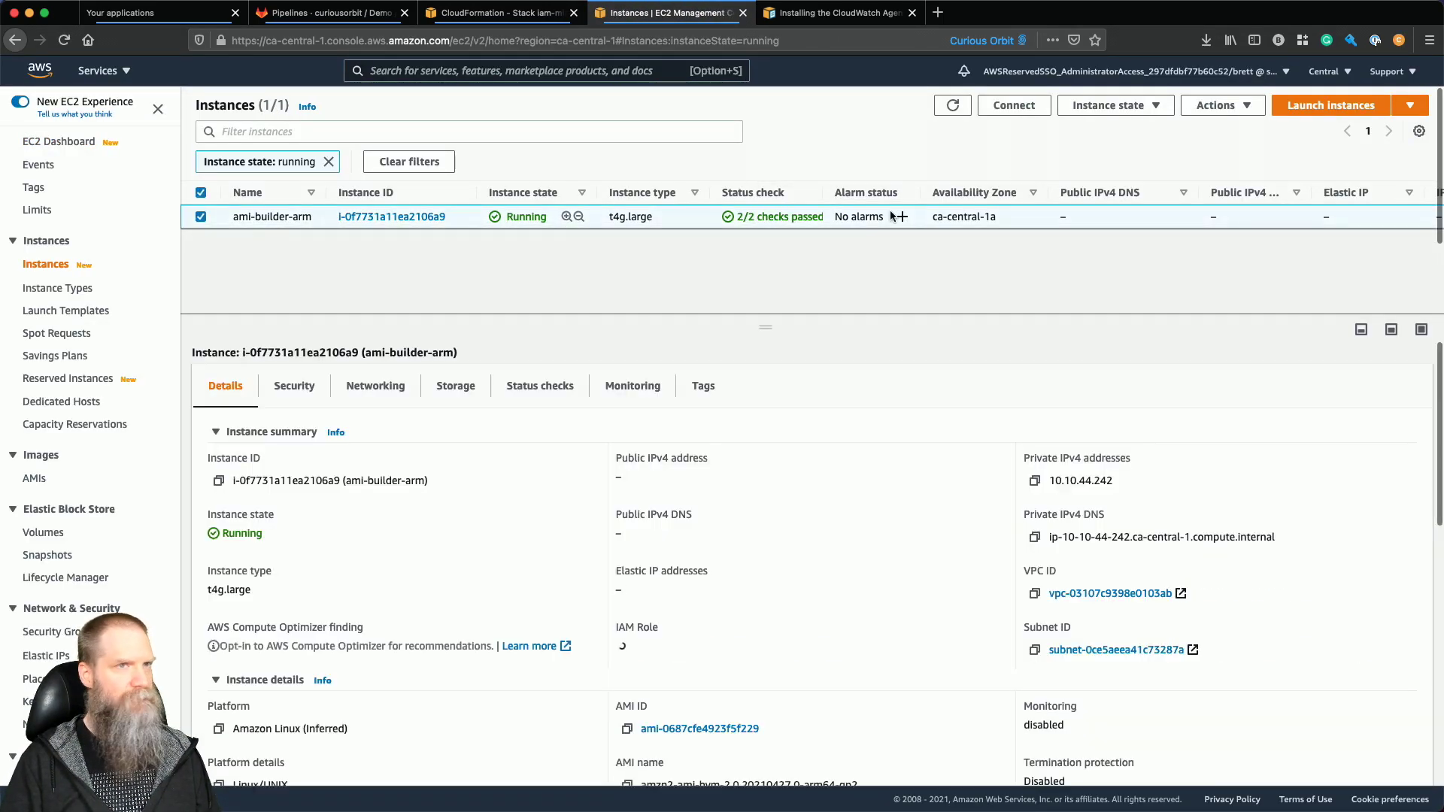
left_click(1011, 106)
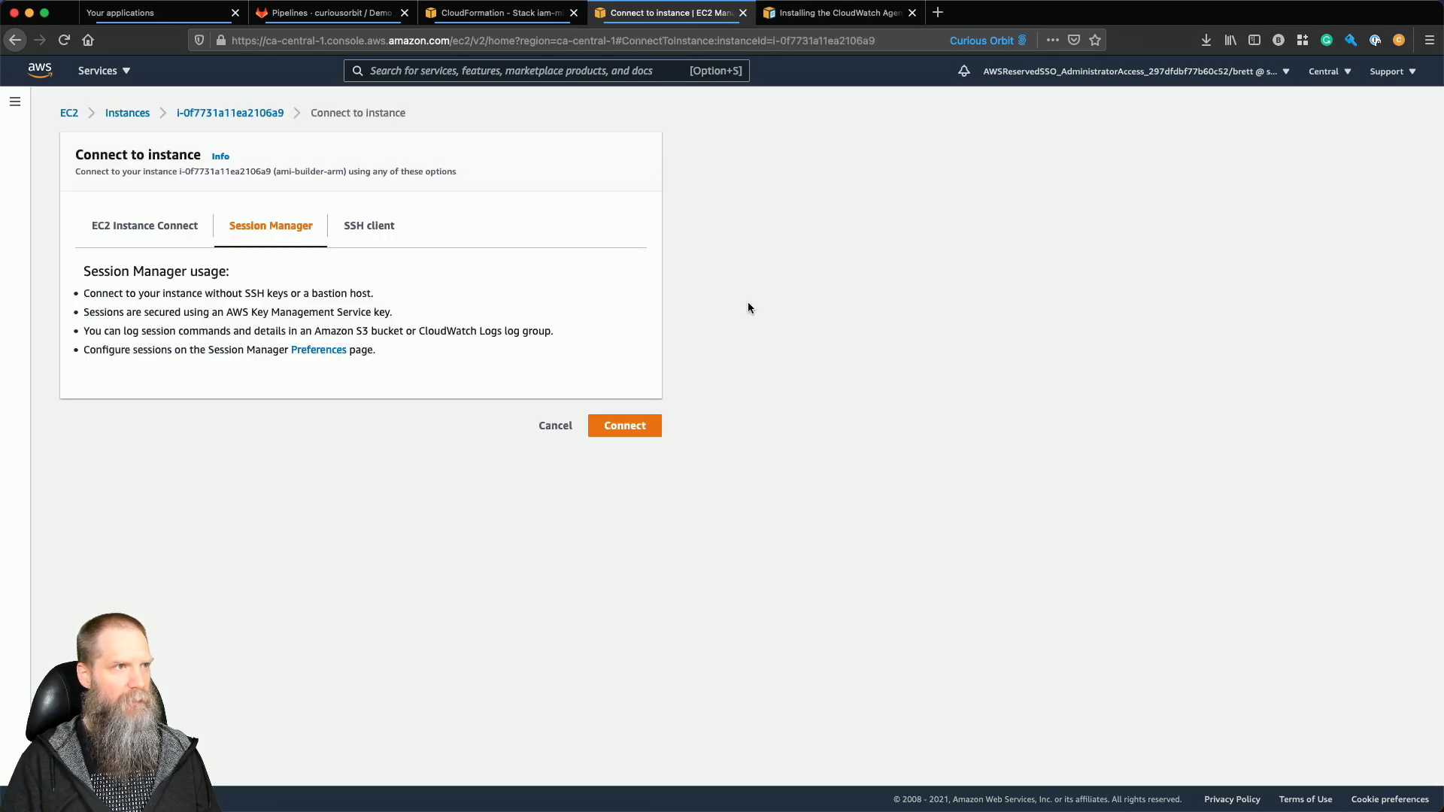
left_click(592, 429)
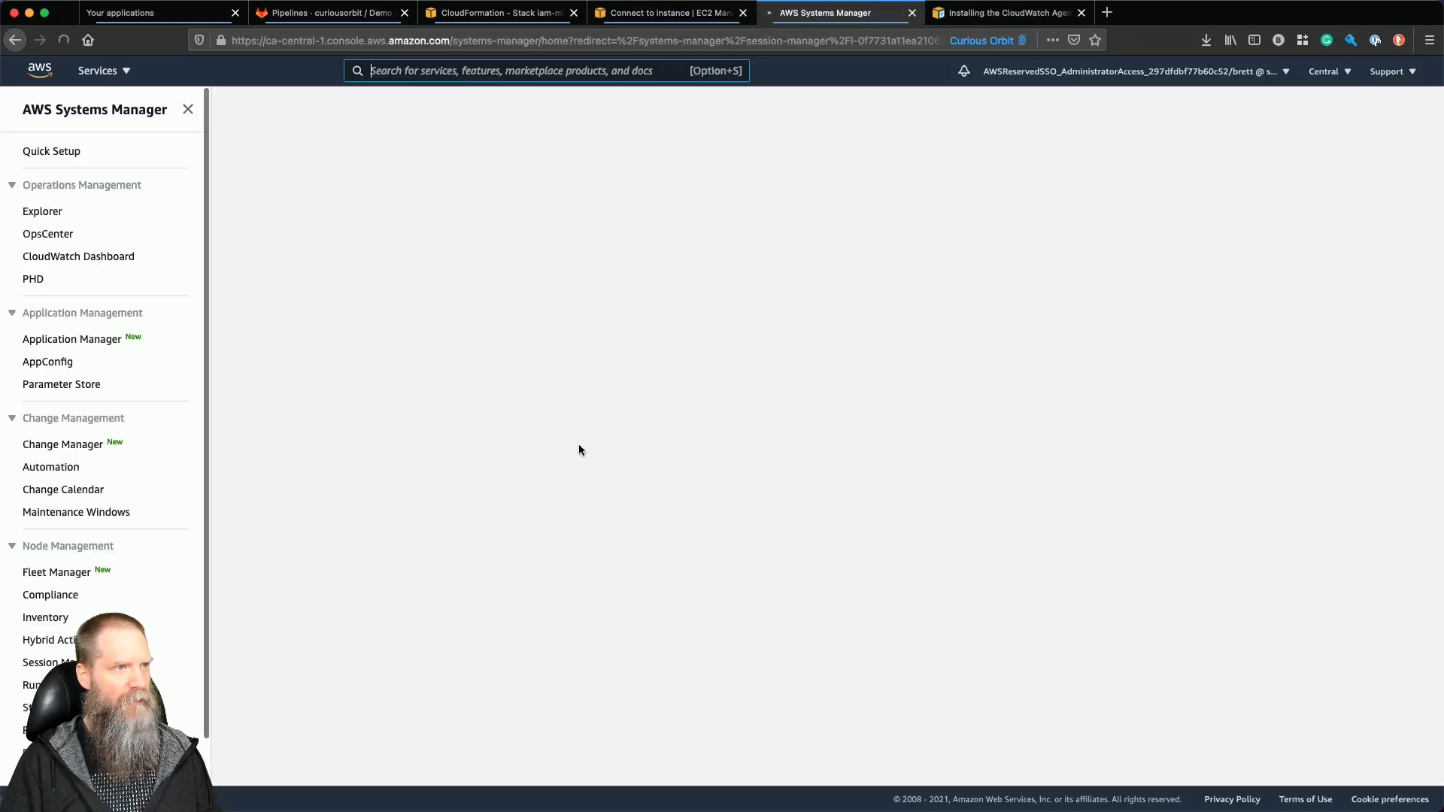
Change to /var/log/amazon/ in the session shell and list its contents with ls -ltr to examine the log directories.
type("cd /var/log/")
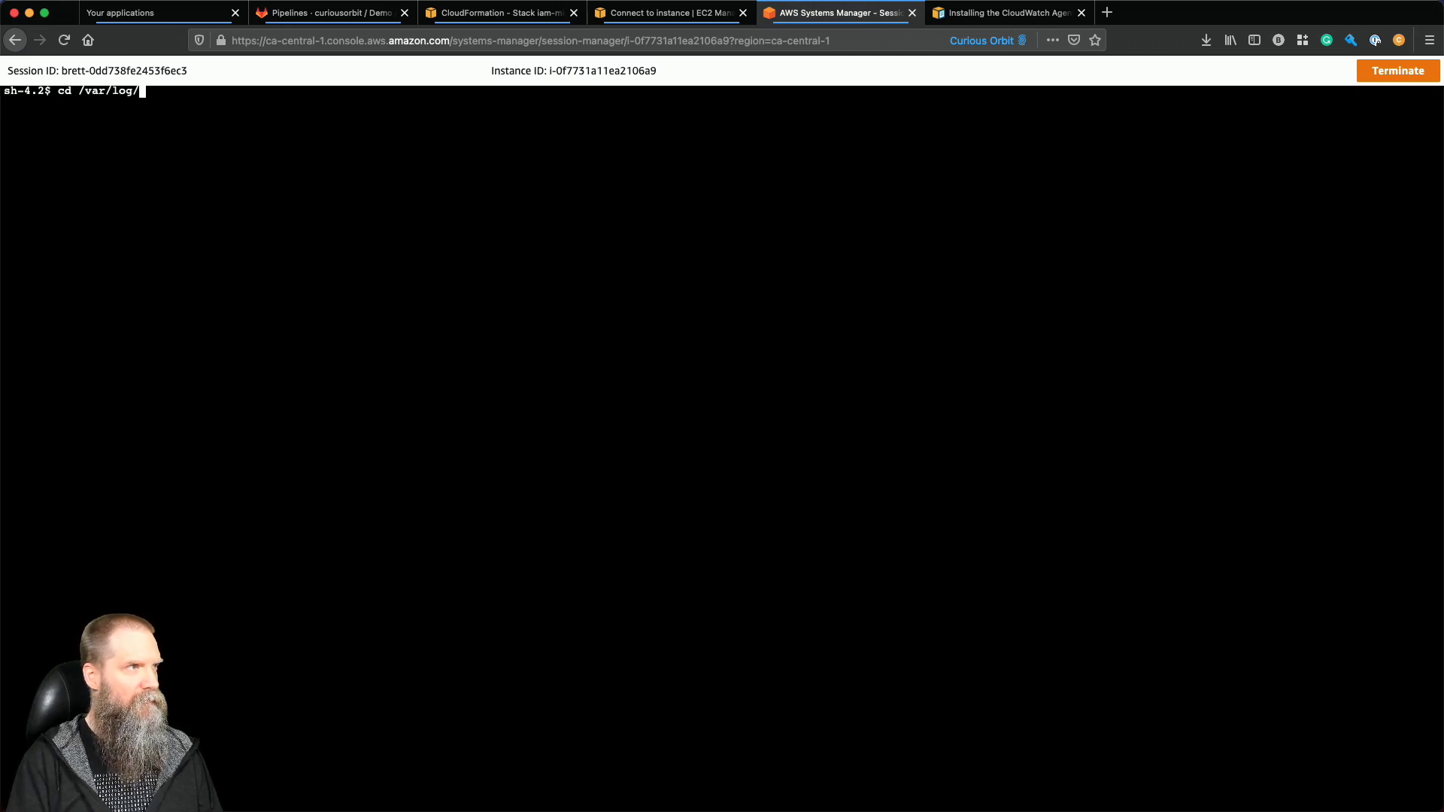
type("am")
key("Tab")
key("Return")
type("ls -lt")
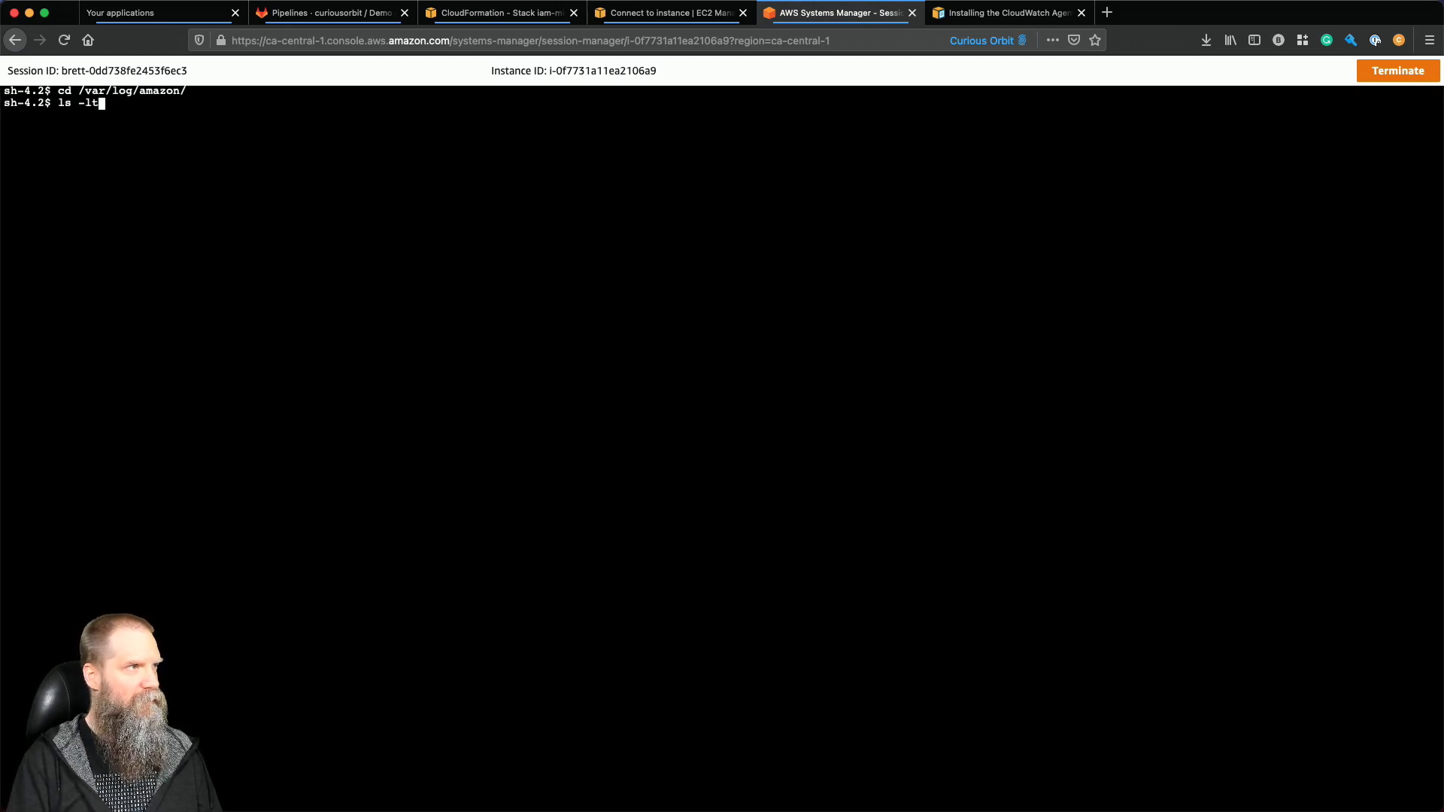
type("r")
key("Return")
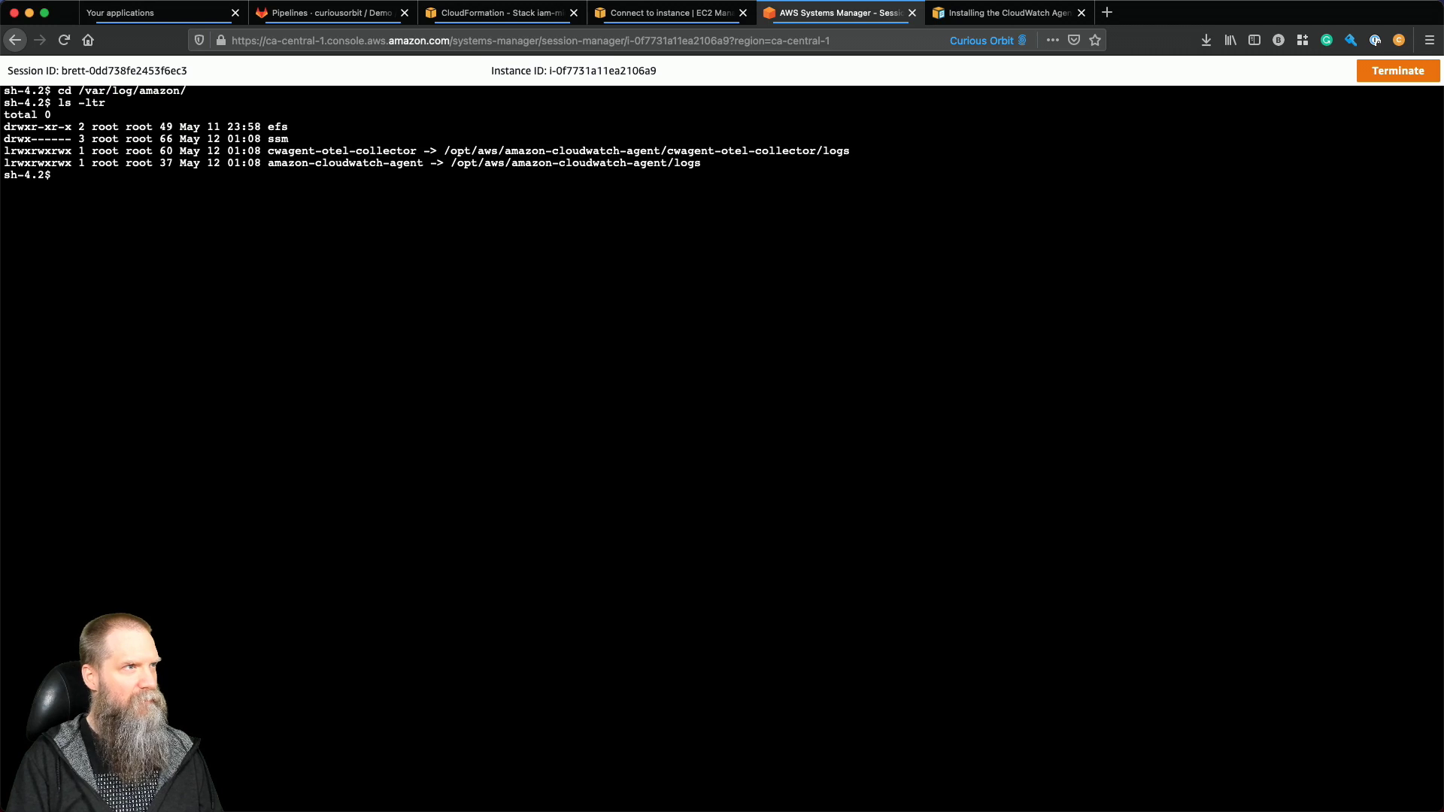
double_click(278, 126)
double_click(280, 151)
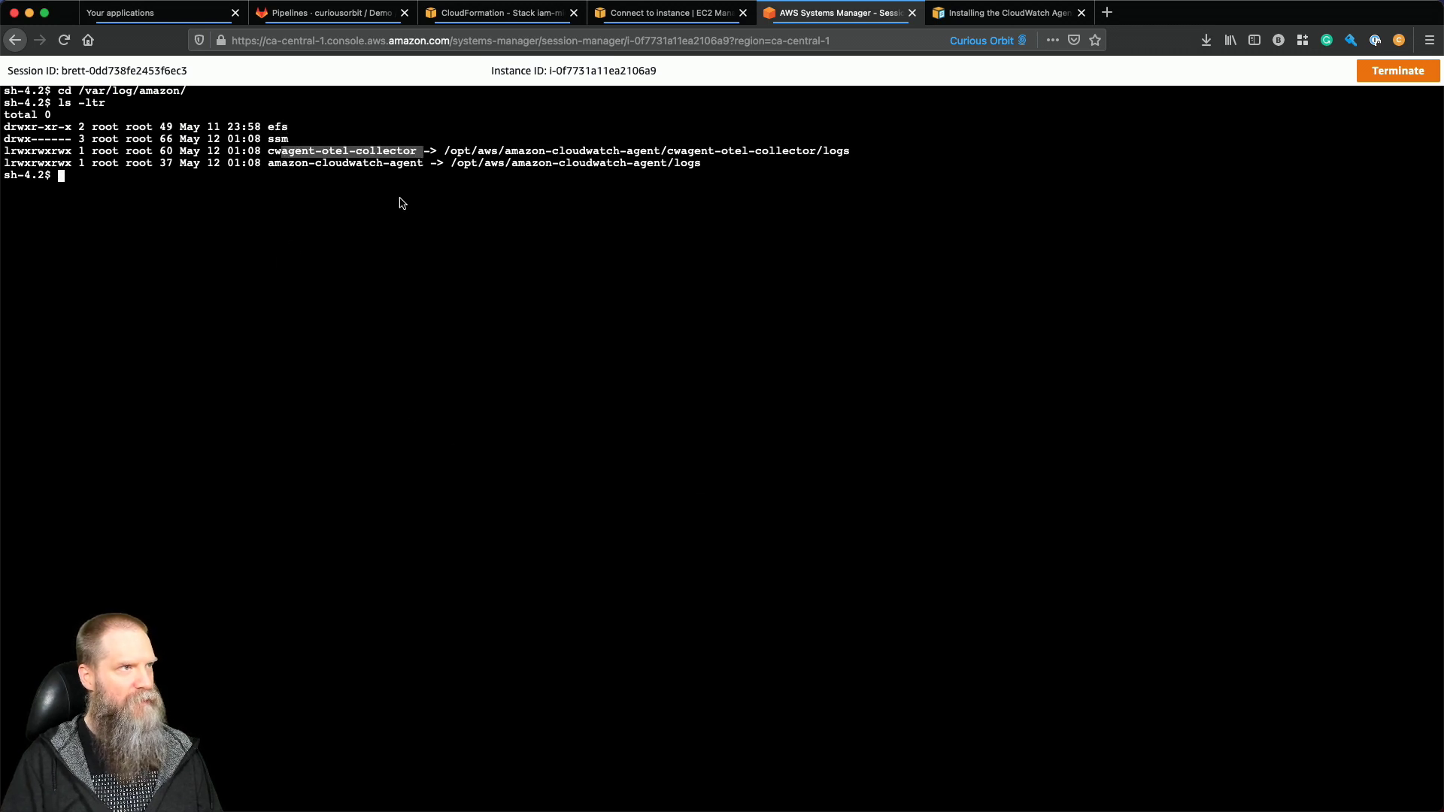
Try to change into the ssm directory under /var/log/amazon/ in the session shell.
left_click(393, 248)
type("cd s")
key("Tab")
key("Return")
type("ls -lt")
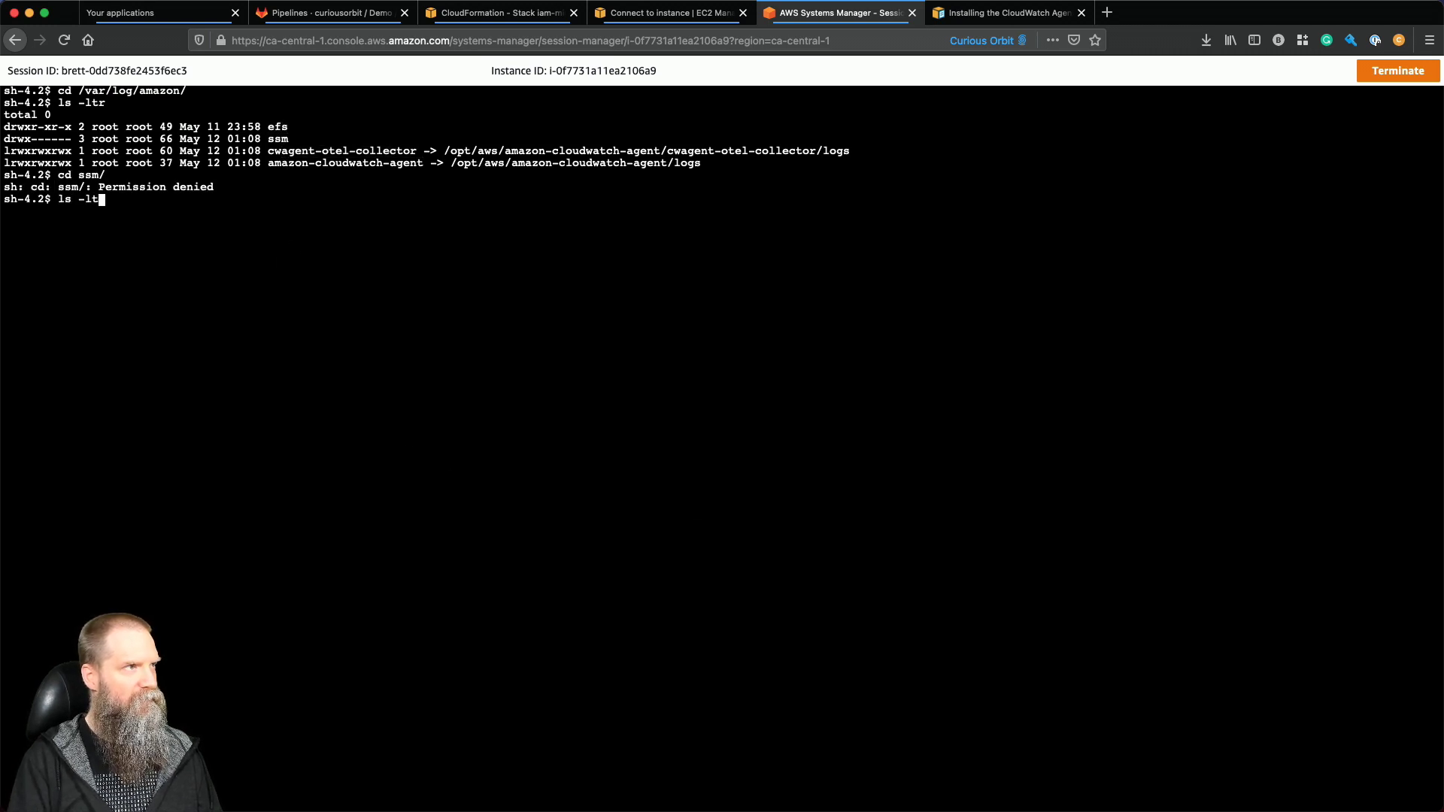
key("BackSpace")
key("BackSpace")
key("BackSpace")
key("BackSpace")
key("BackSpace")
key("BackSpace")
Switch to a root shell with sudo su -, list /var/log/amazon/ssm/ with ls -ltr to examine its files, and exit the root shell.
type("sudo su -")
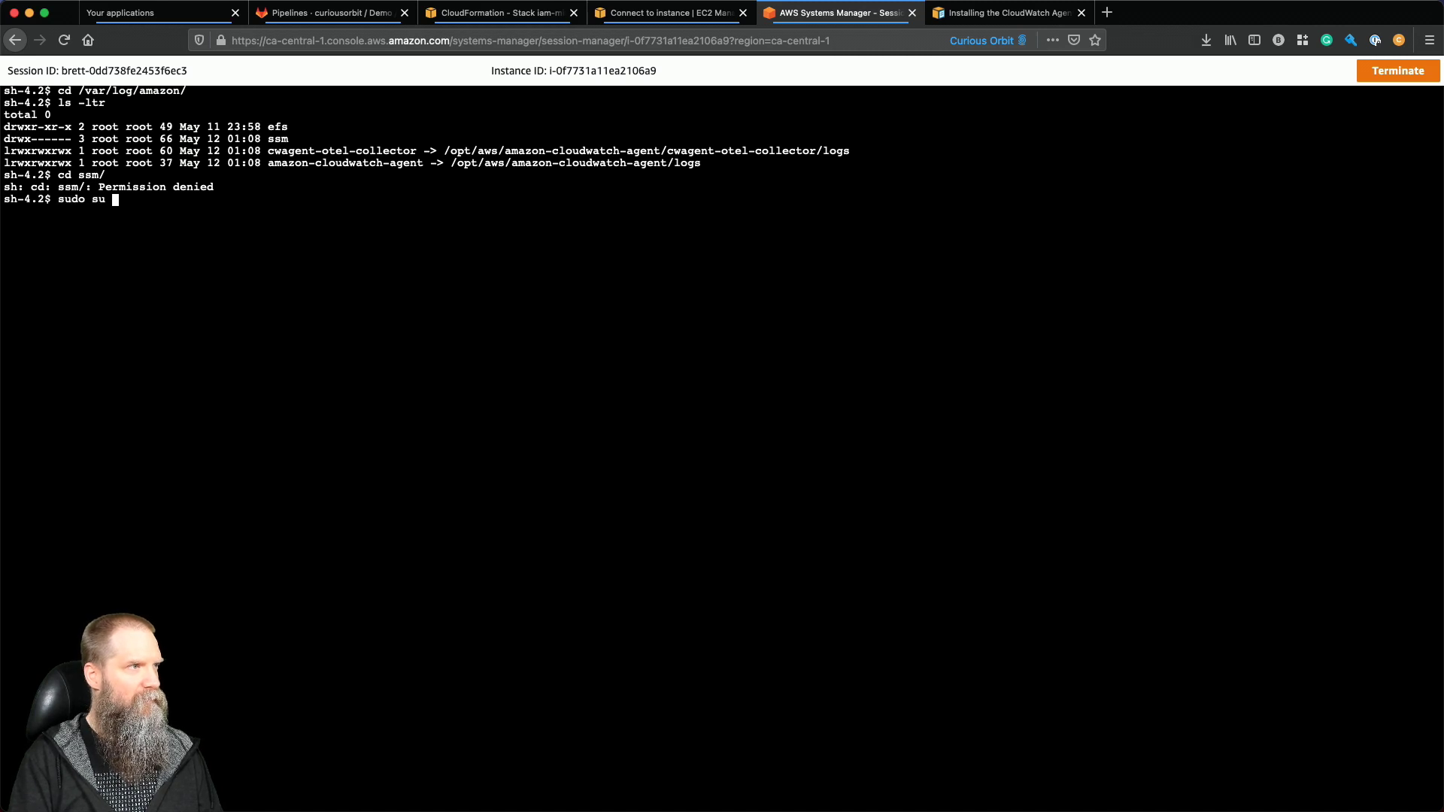
key("Return")
type("cd /var/log/amazon/ssm/")
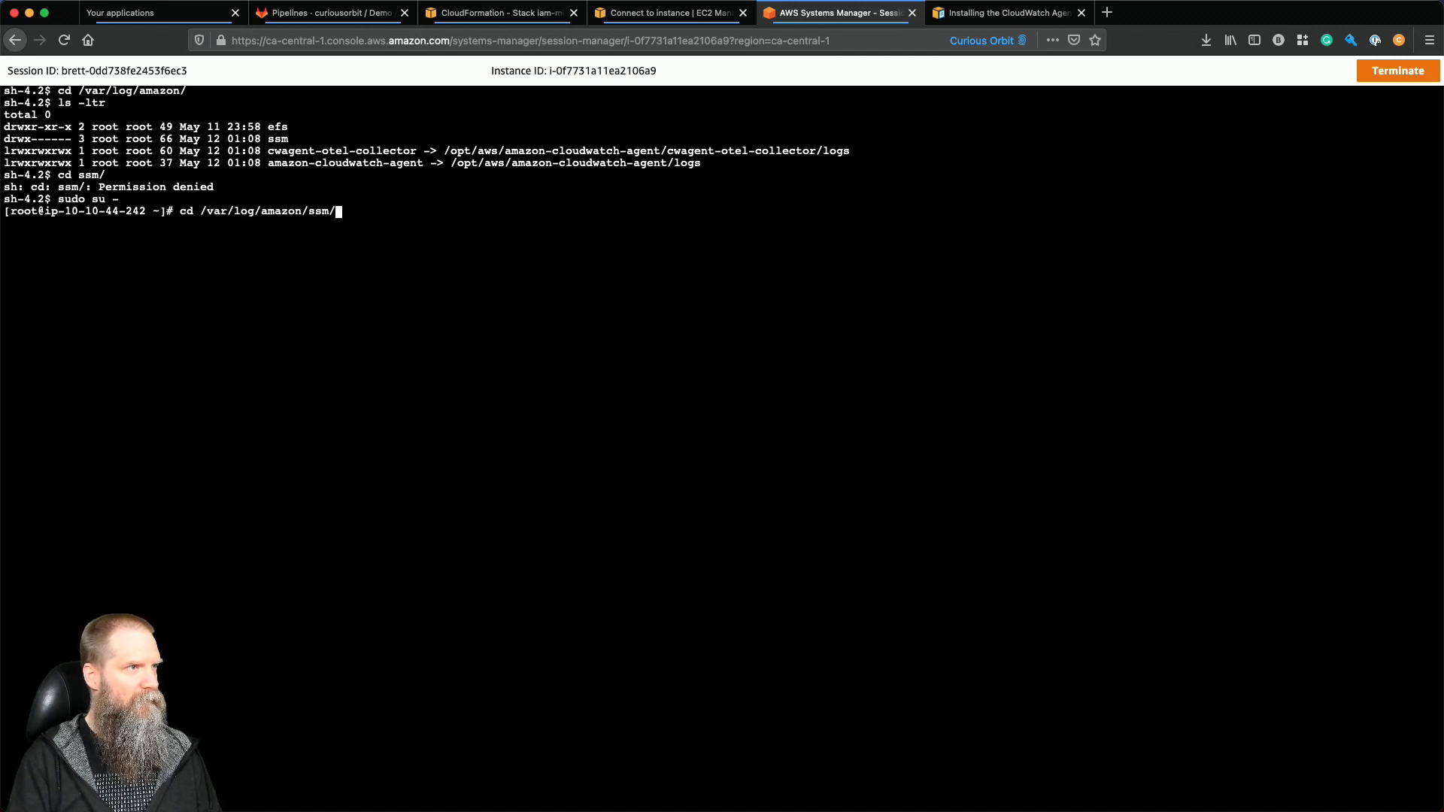
key("Return")
type("ls -ltr")
key("Return")
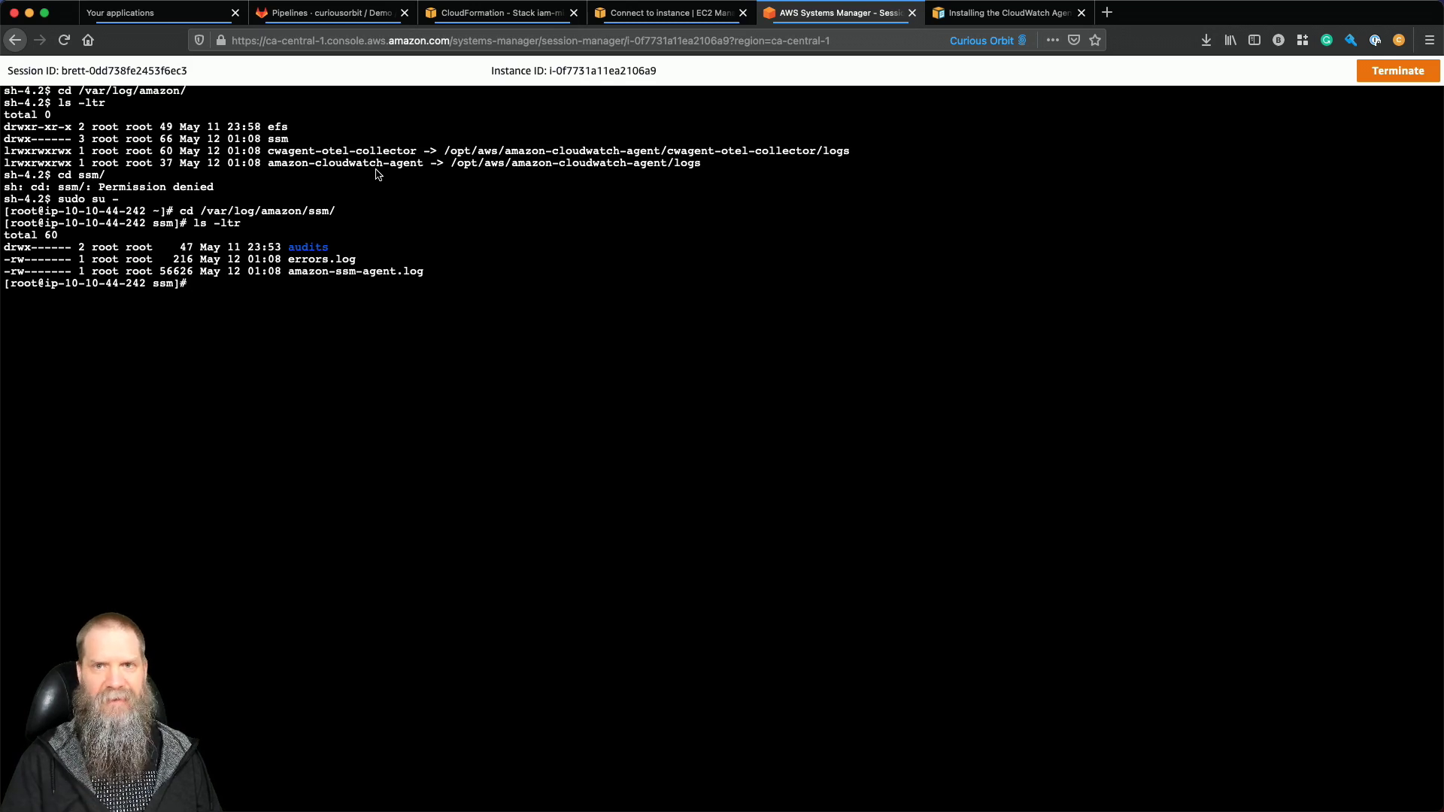
type("exit")
key("Return")
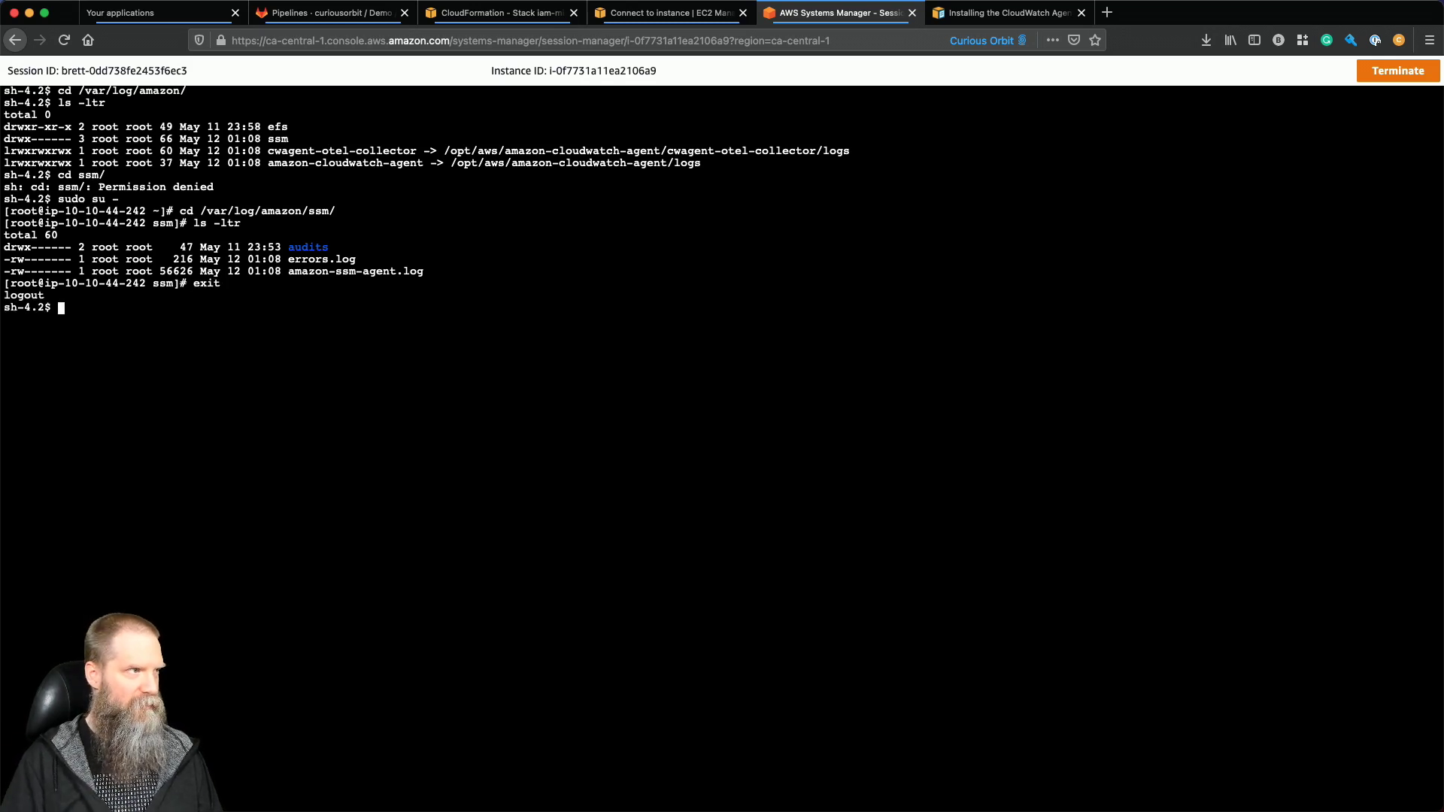
Return to the CloudWatch agent documentation and review the instructions for starting the agent through Run Command or the command line.
left_click(1000, 13)
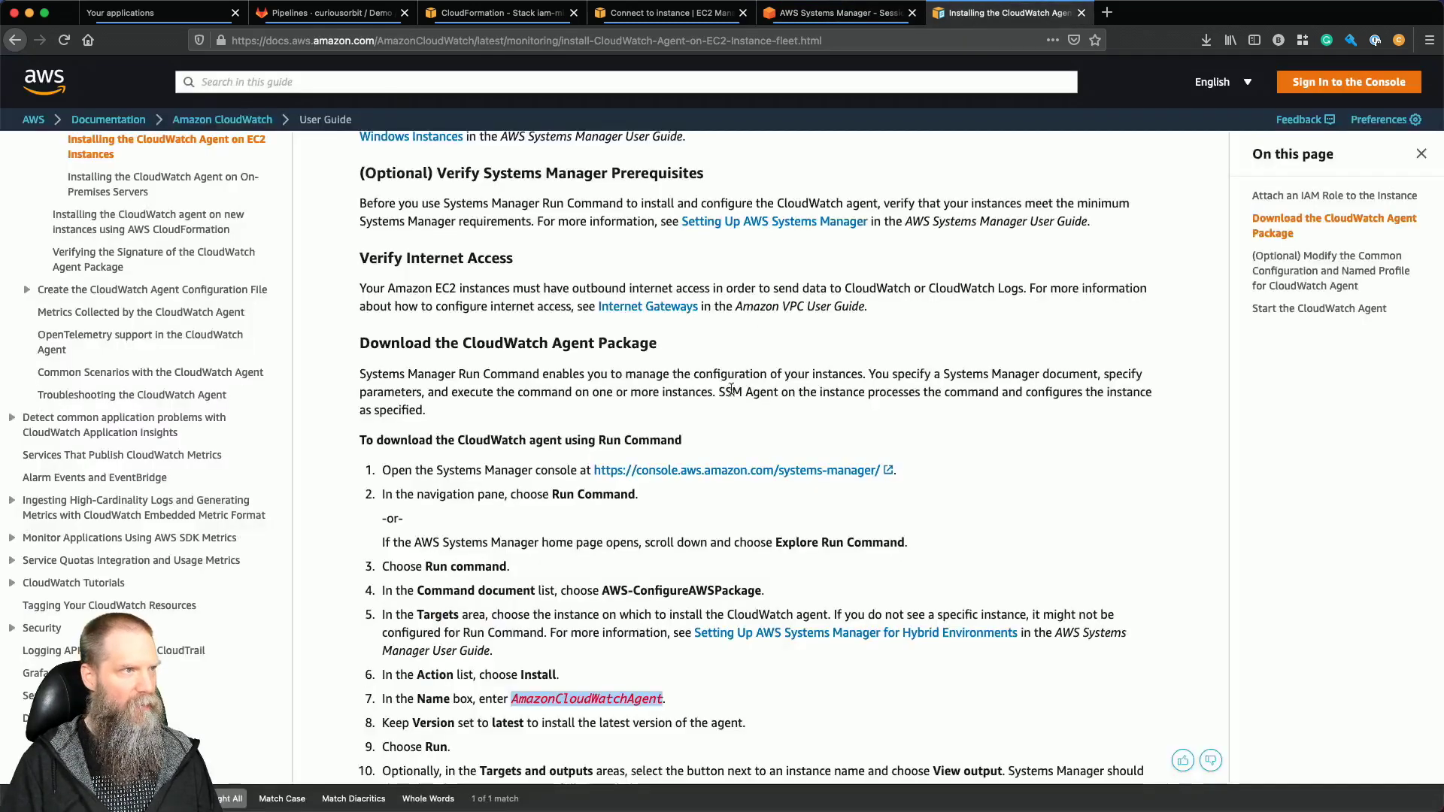
scroll(720, 426, "down", 3)
scroll(721, 426, "down", 3)
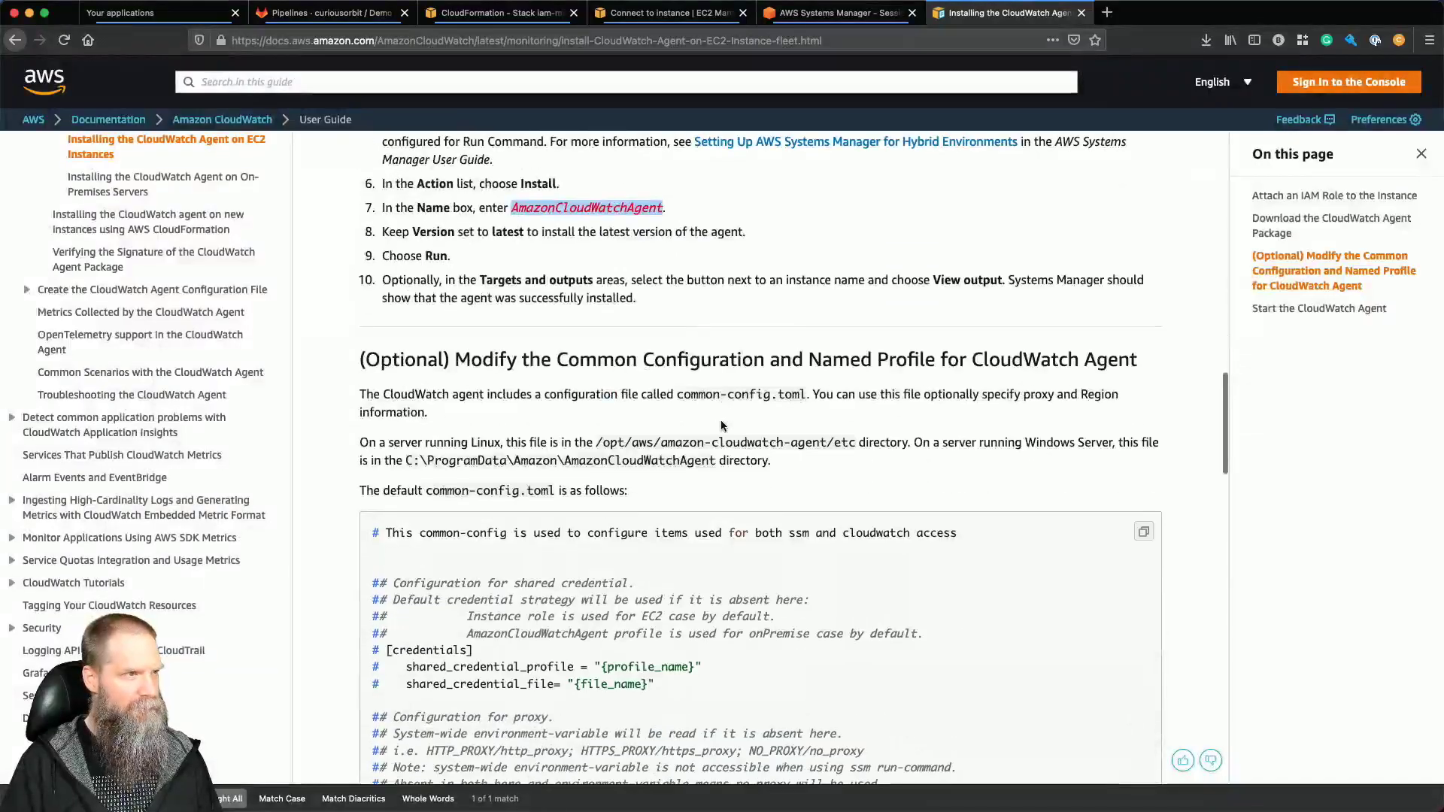
scroll(328, 569, "down", 20)
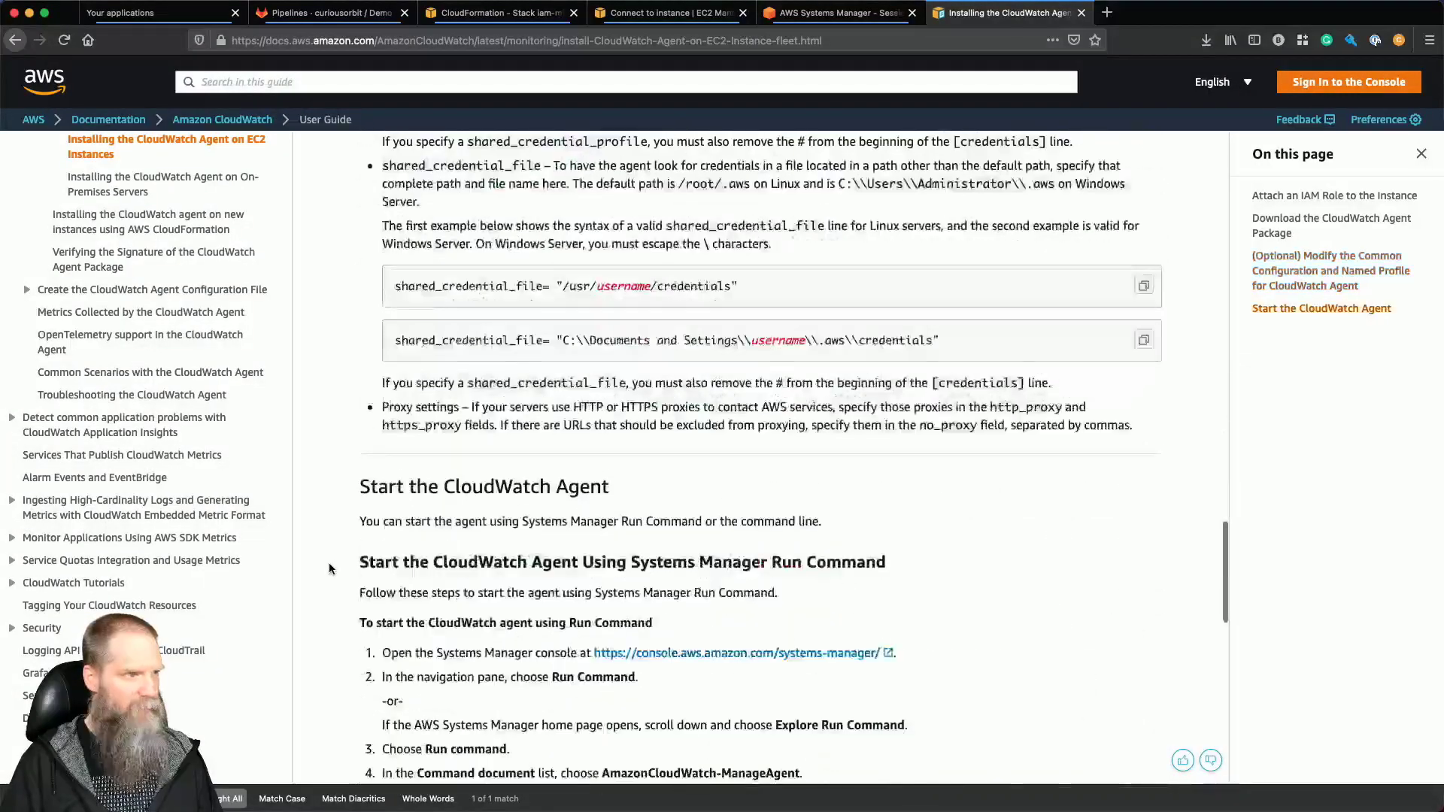
scroll(328, 568, "up", 2)
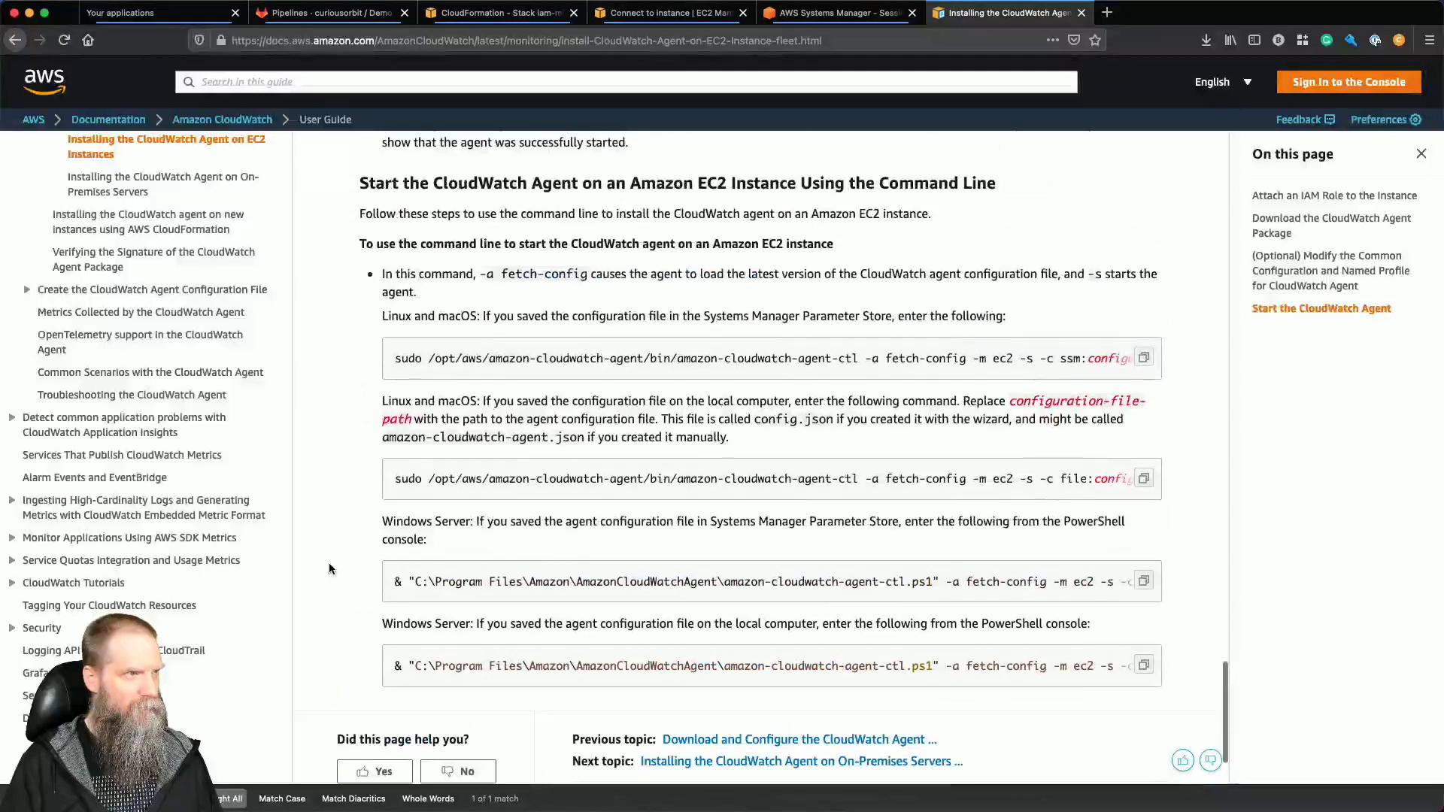
scroll(392, 485, "down", 1)
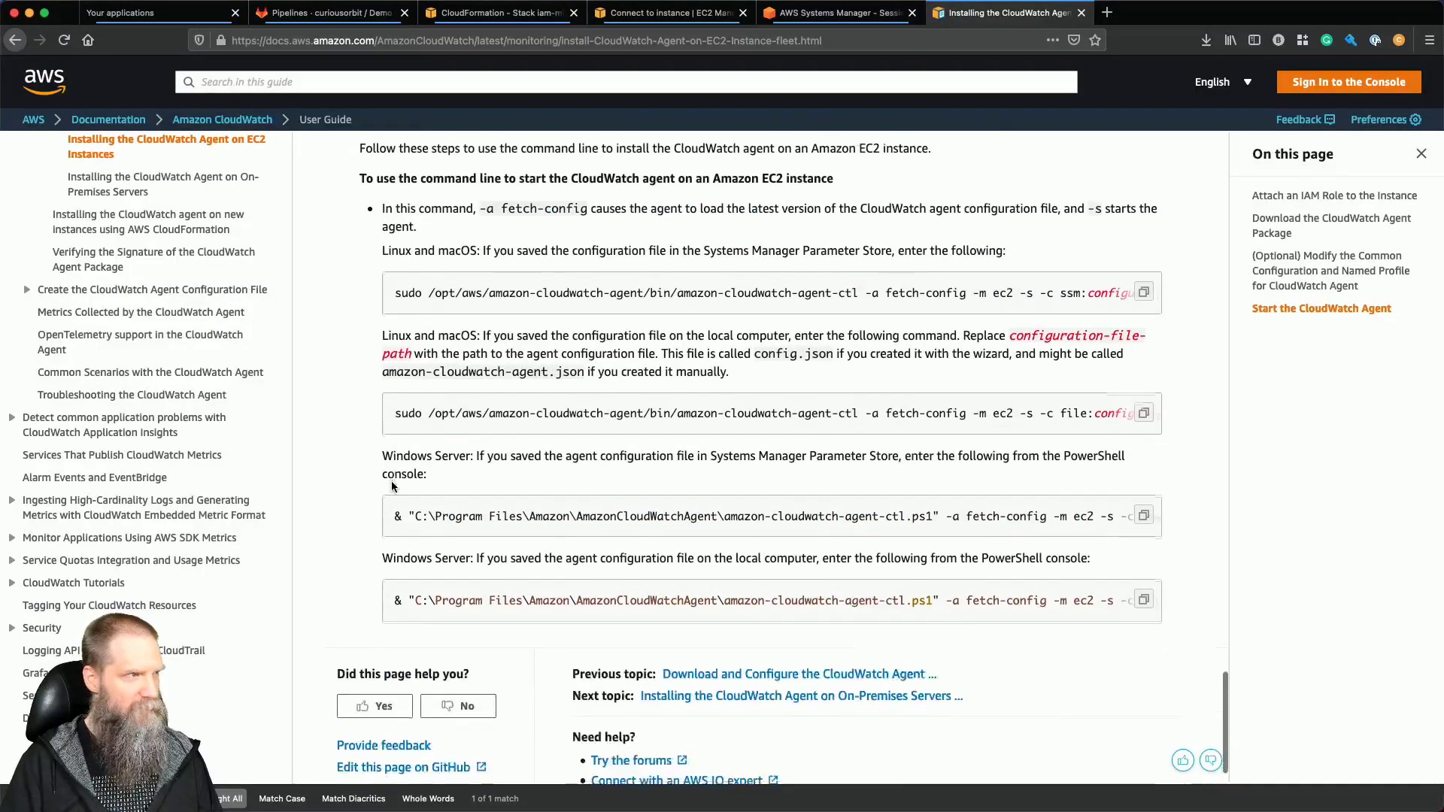
scroll(392, 485, "up", 10)
Reopen the topic on installing the agent on EC2 instances using your agent configuration and review its download and common-config.toml sections.
key("super+bracketleft")
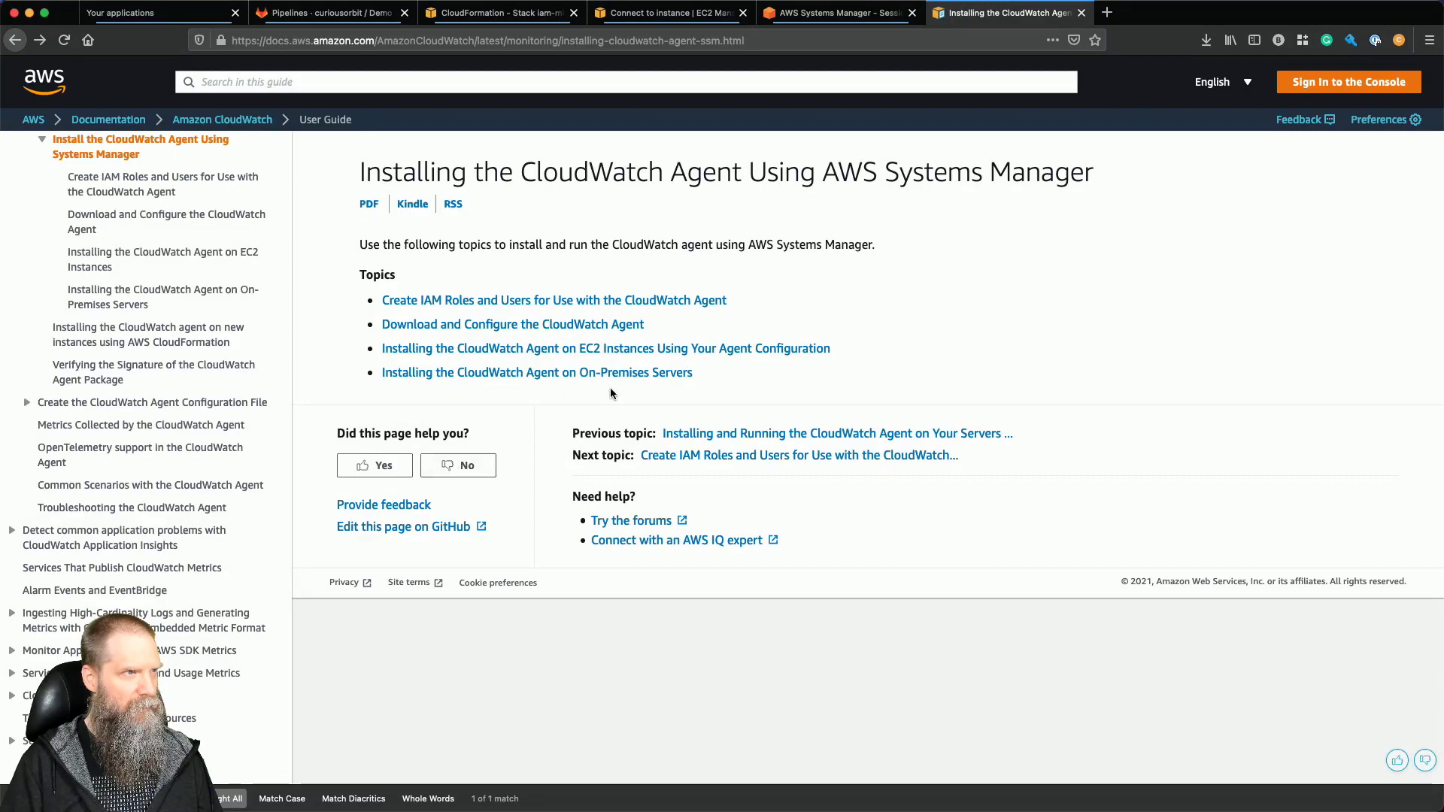
left_click(526, 351)
scroll(481, 489, "down", 7)
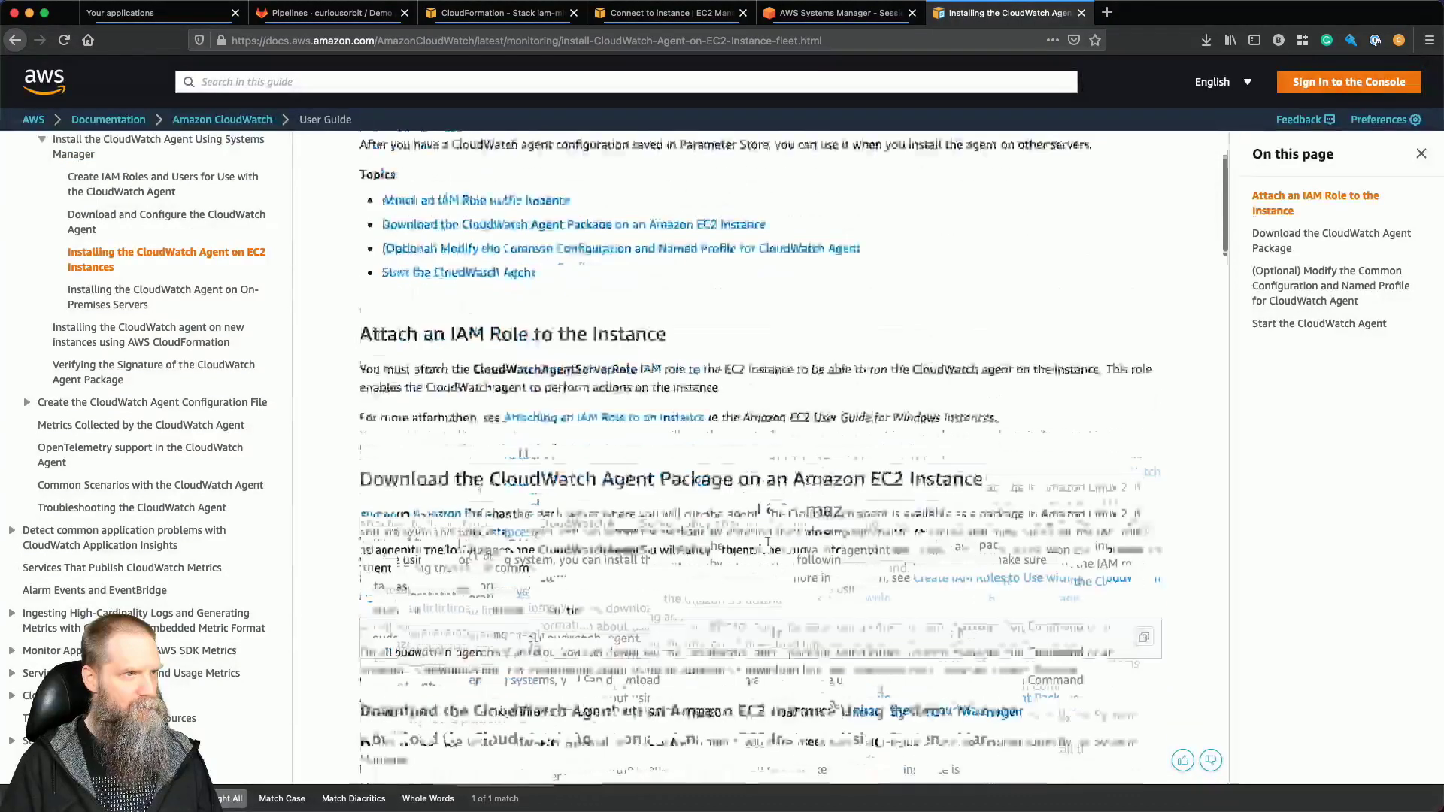
scroll(479, 488, "down", 10)
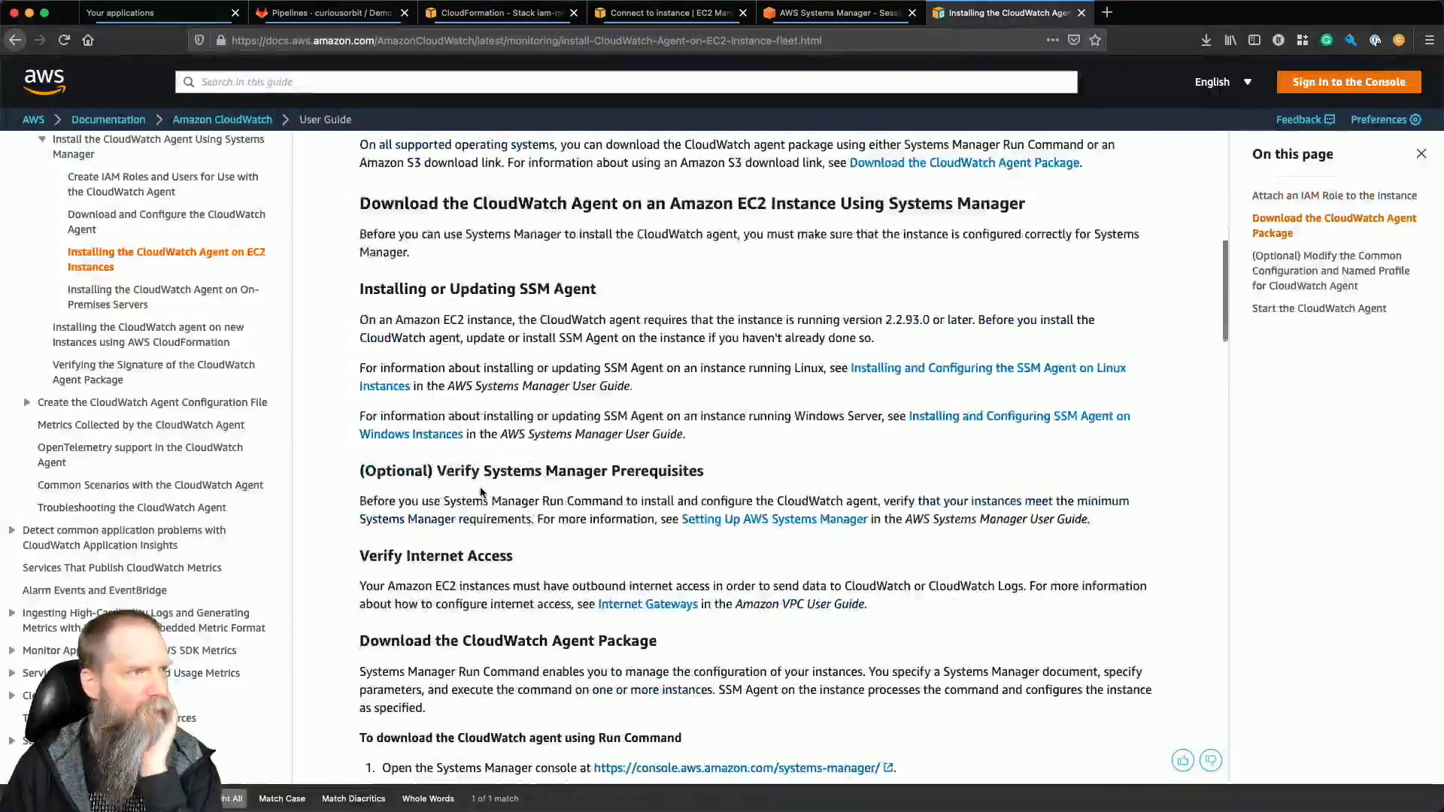
scroll(479, 488, "down", 1)
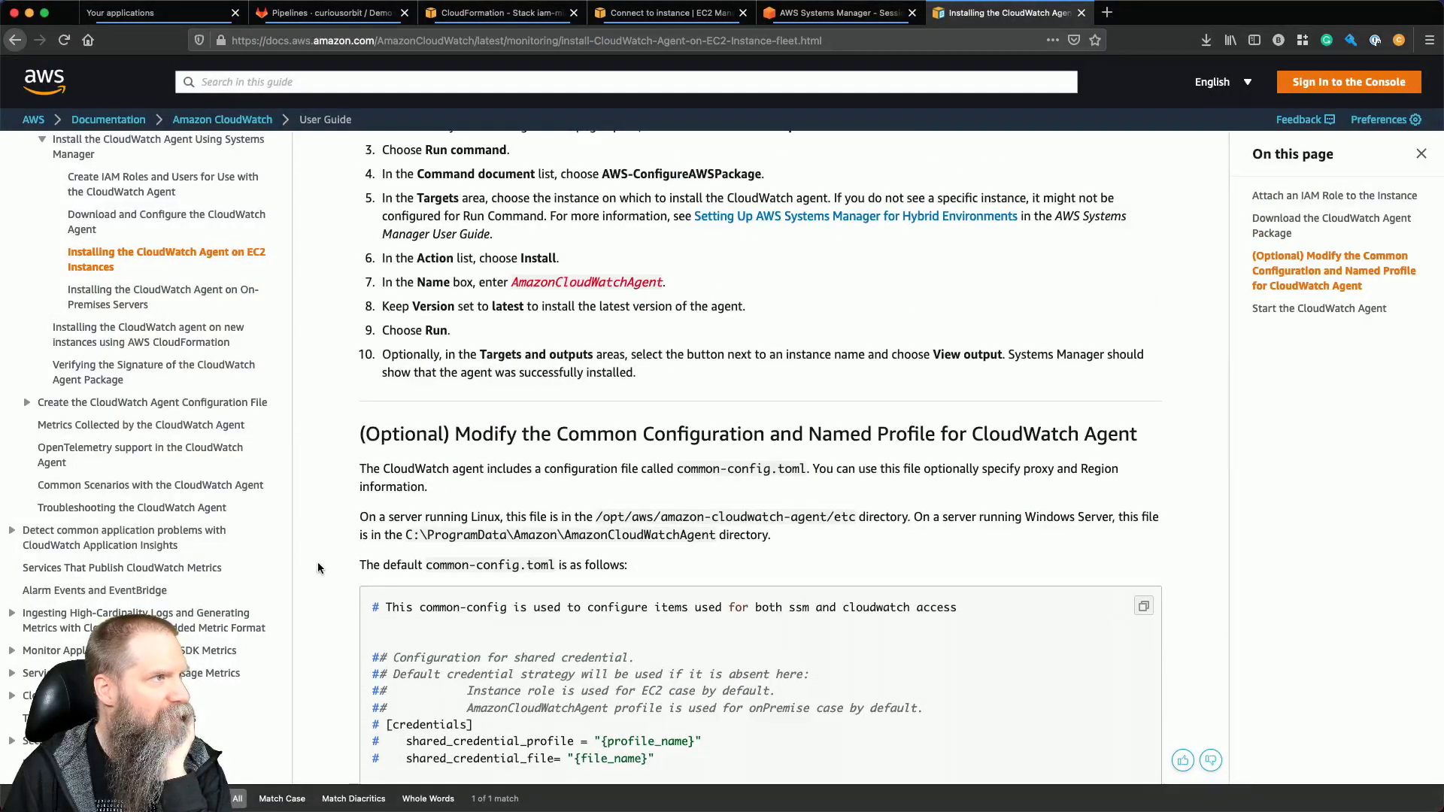
Go through Download and Configure the CloudWatch Agent to the guide for creating the agent configuration file with the wizard.
left_click(159, 223)
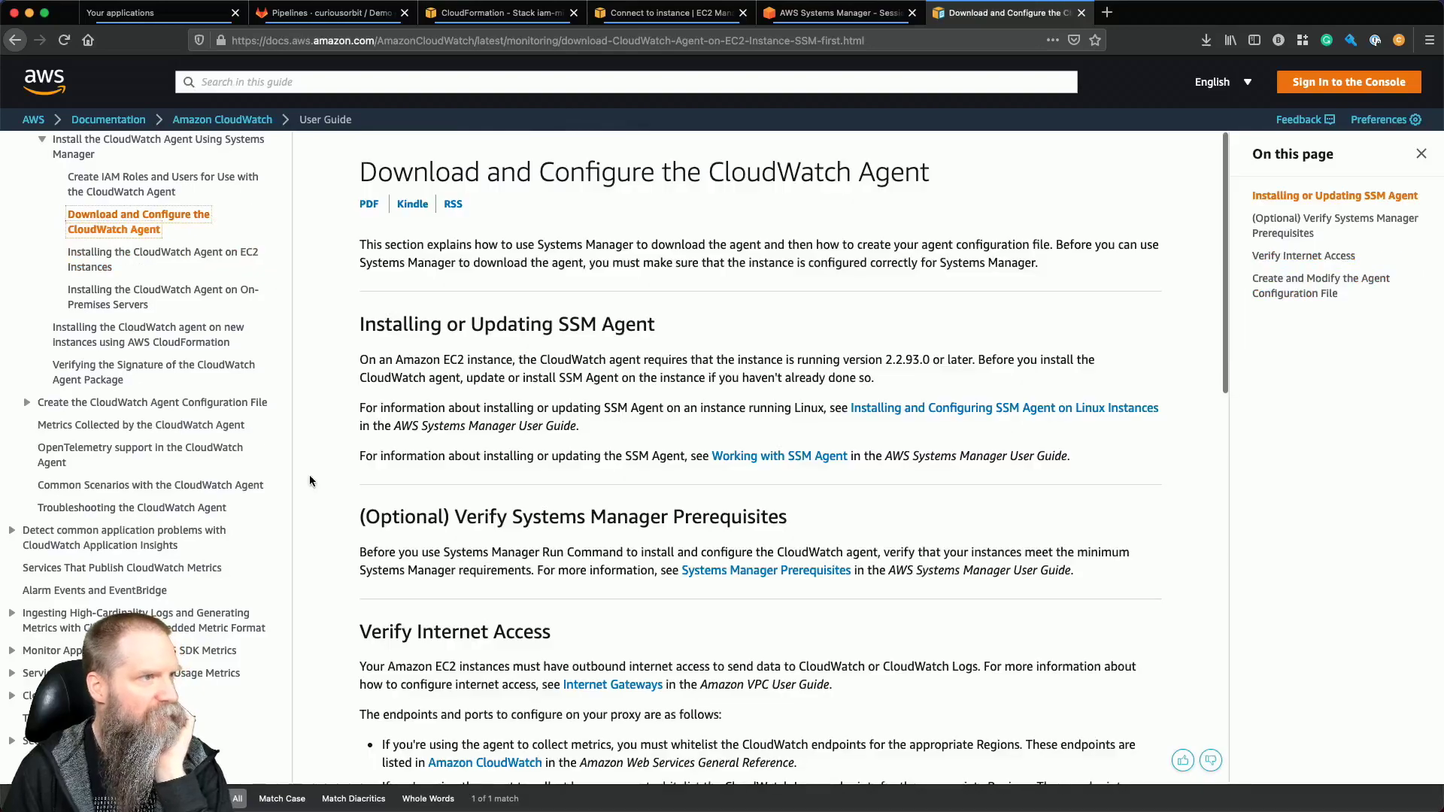
scroll(309, 476, "down", 6)
scroll(309, 475, "down", 5)
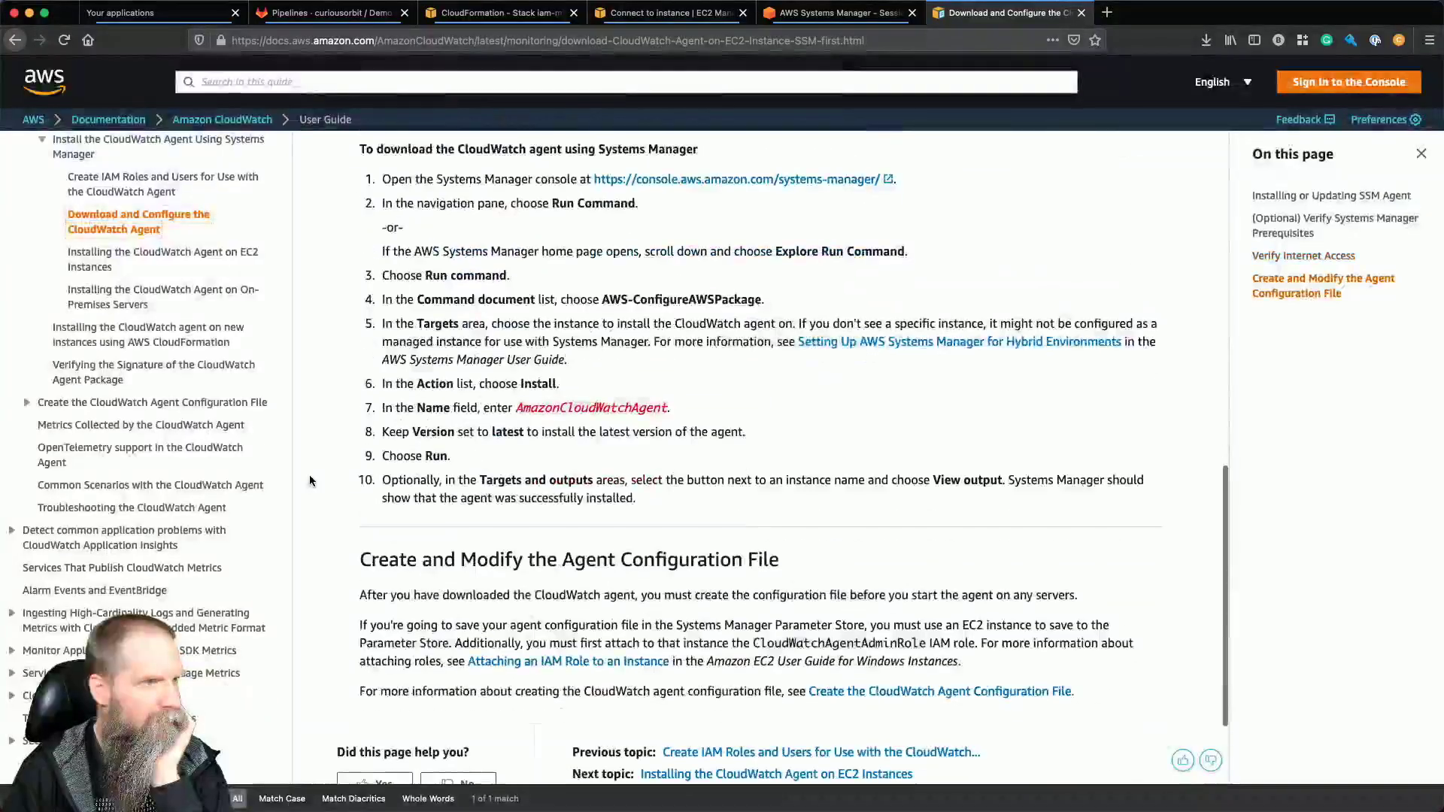
left_click(928, 680)
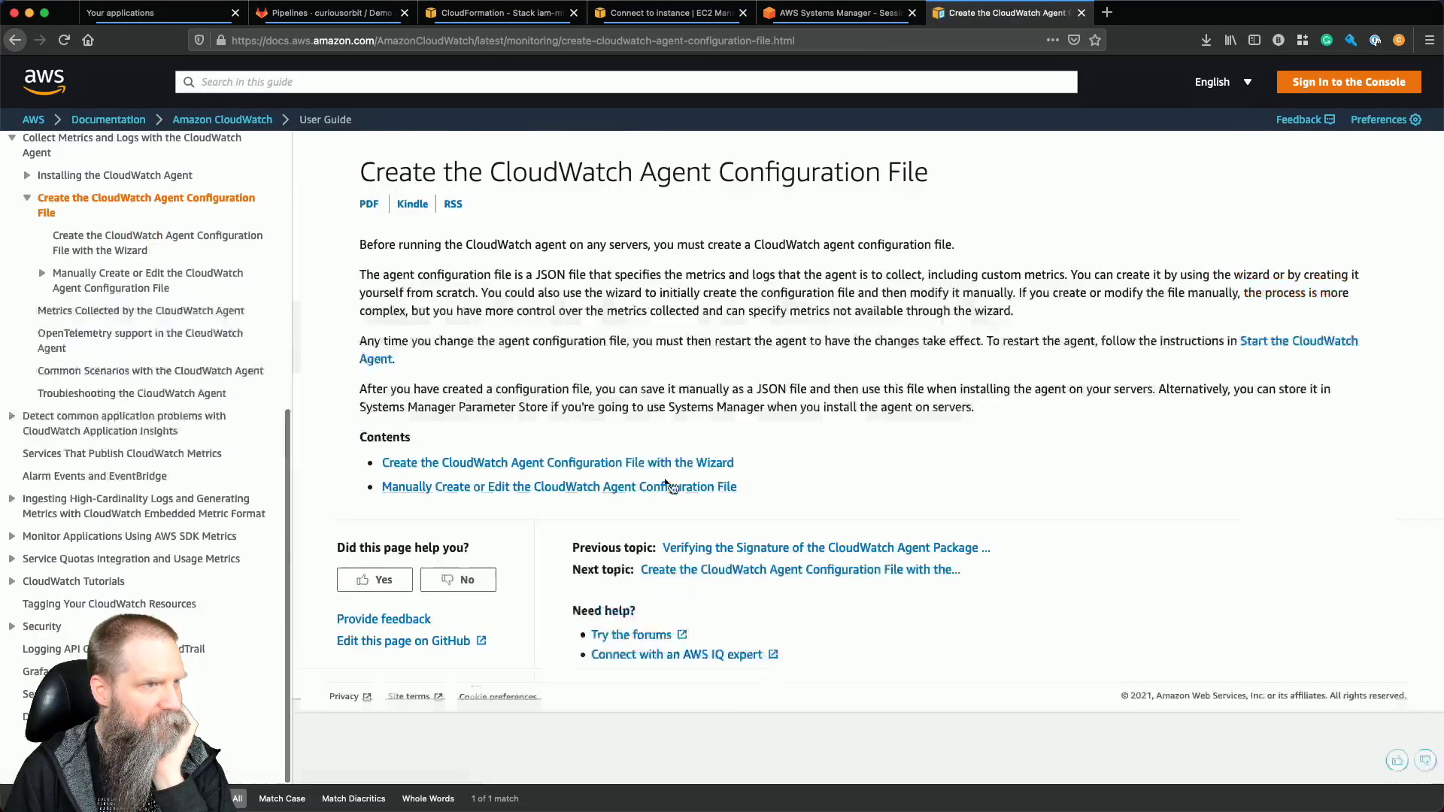
left_click(606, 464)
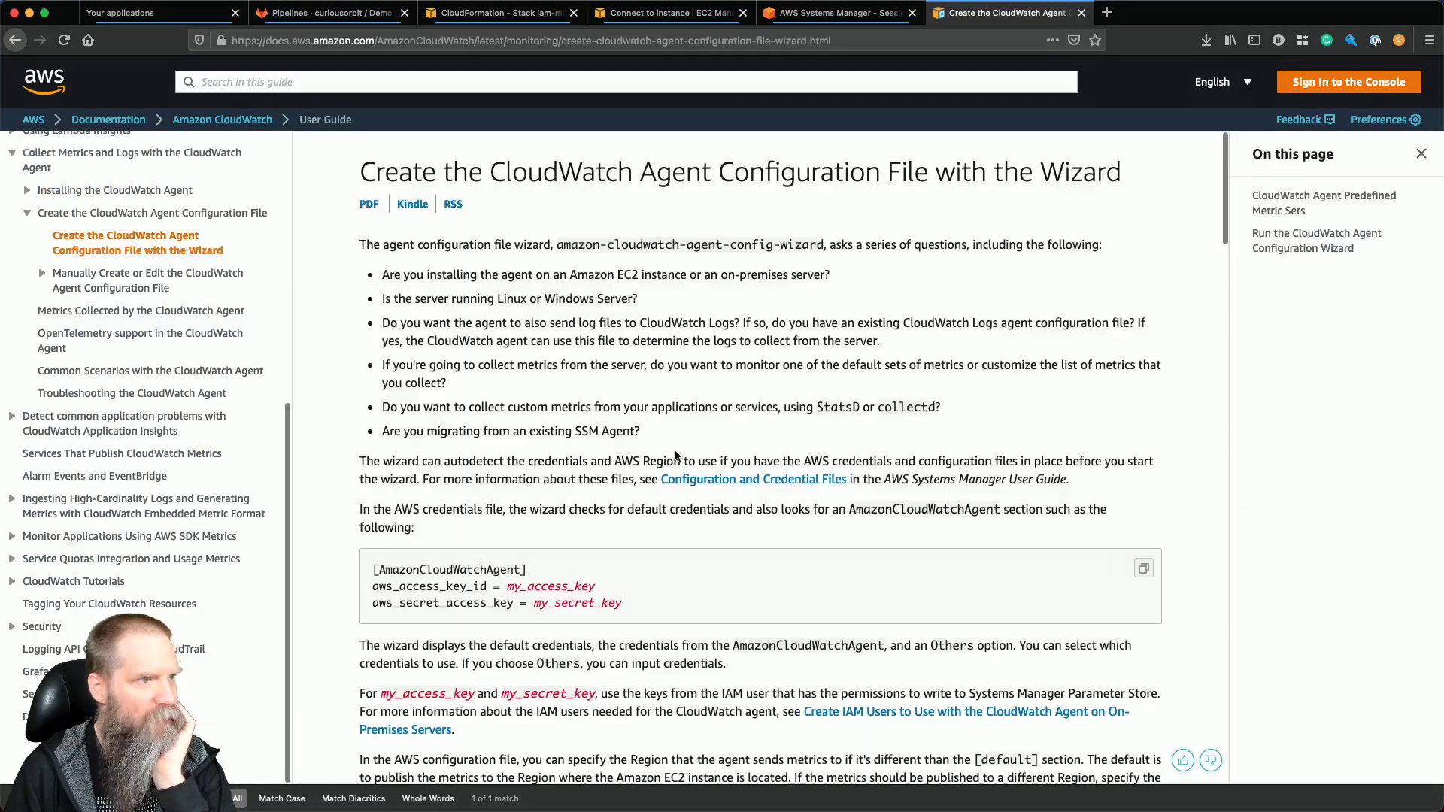
Copy the Linux amazon-cloudwatch-agent-config-wizard command from the guide and run it in the instance's session shell.
scroll(326, 595, "down", 5)
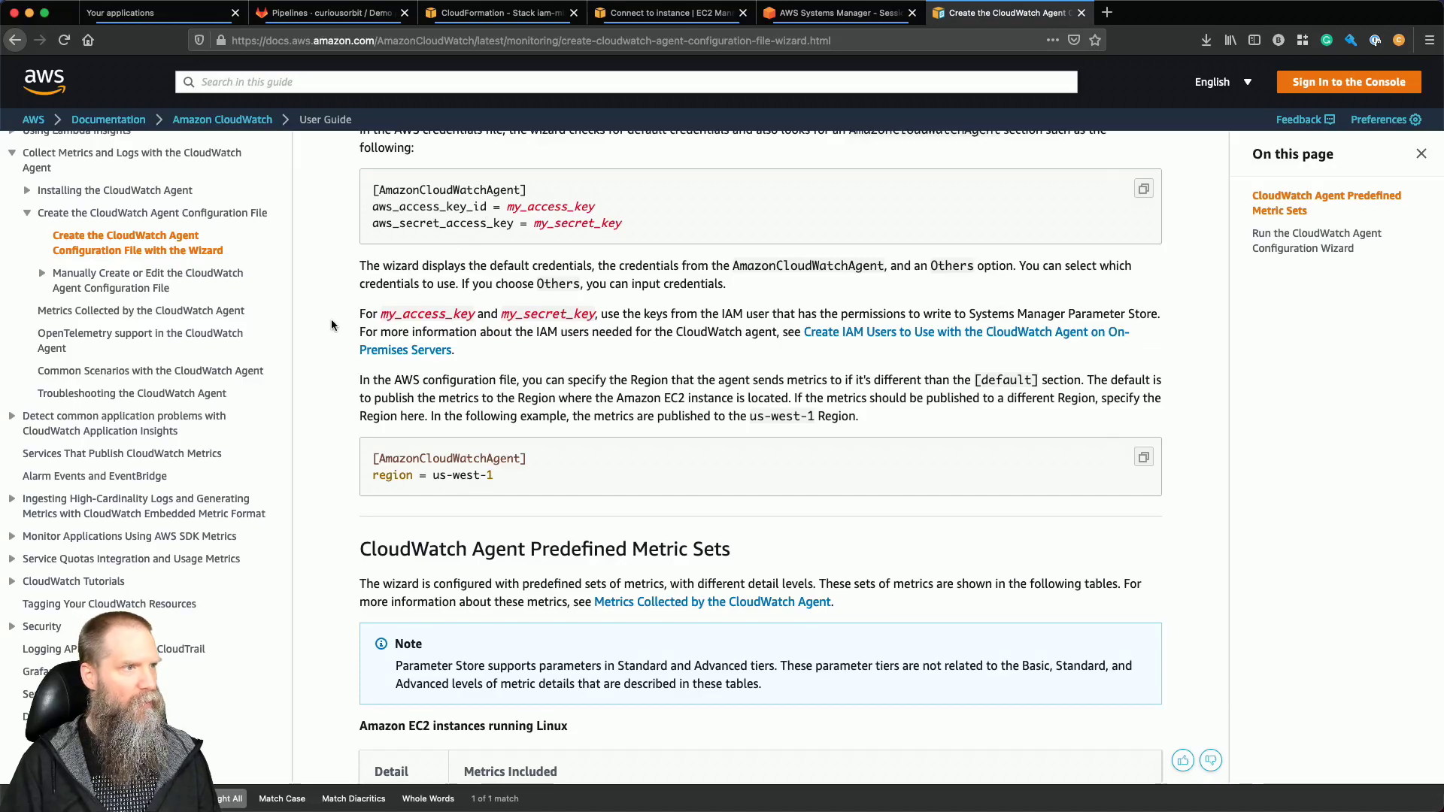
scroll(331, 325, "down", 11)
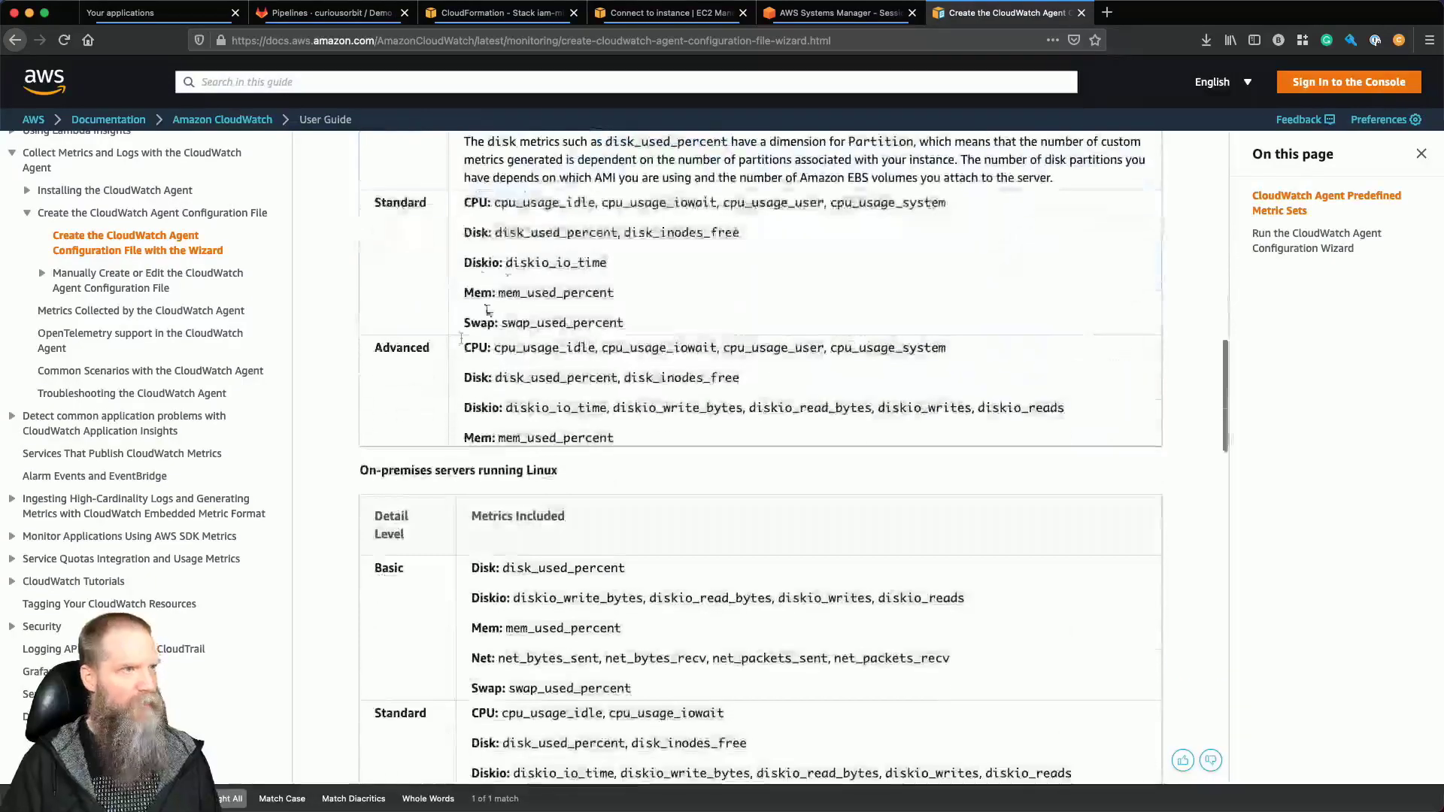
scroll(331, 400, "down", 16)
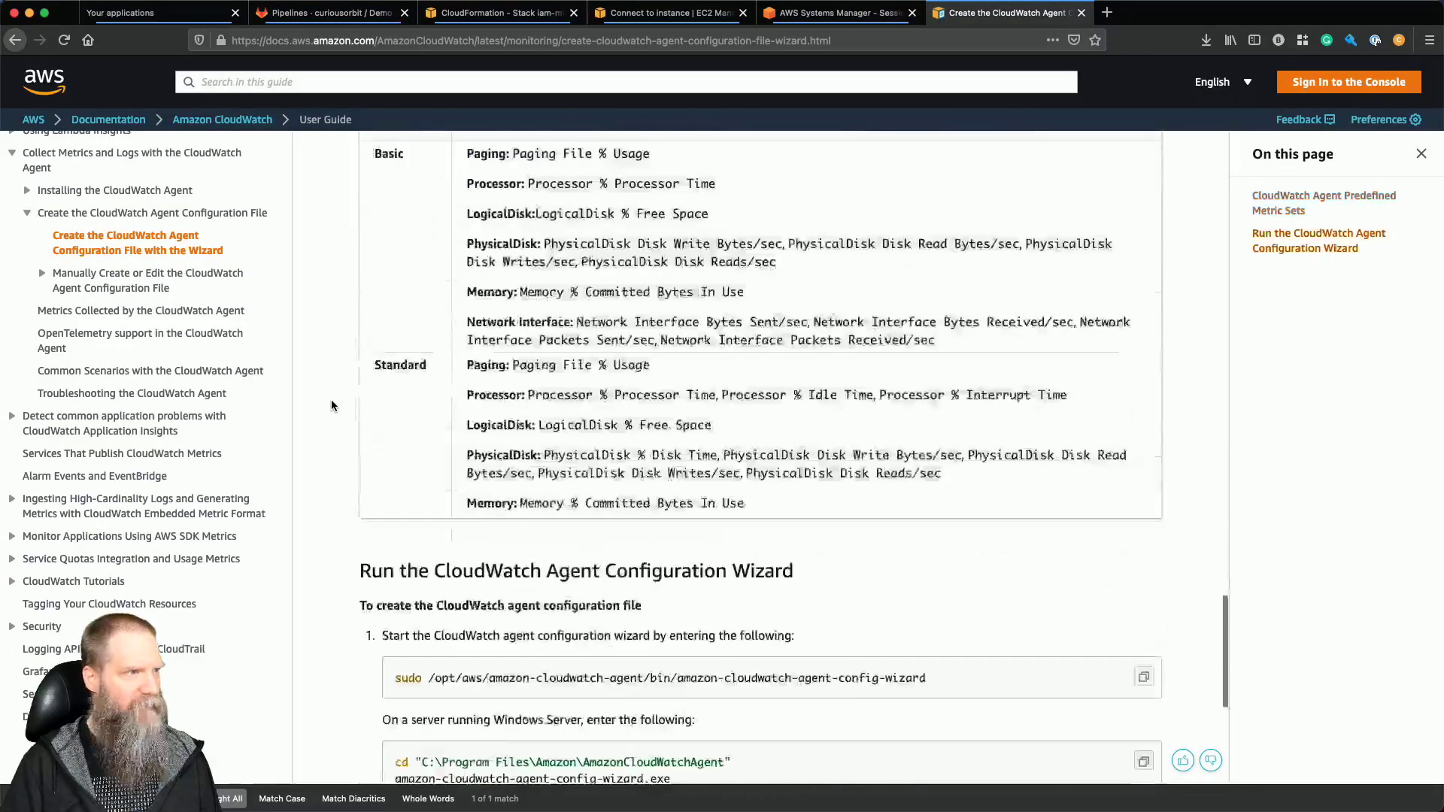
scroll(331, 405, "down", 3)
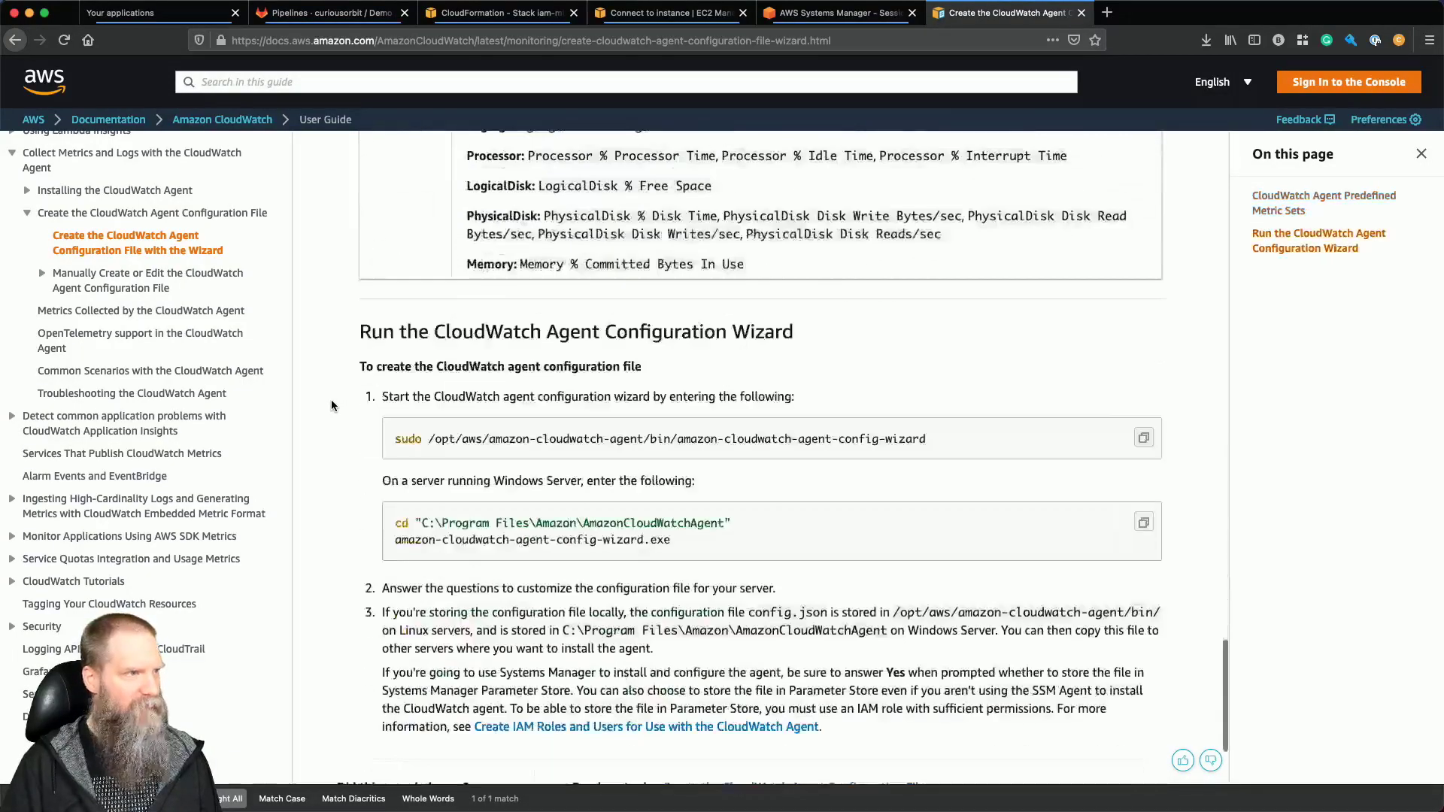
left_click(1143, 438)
left_click(804, 14)
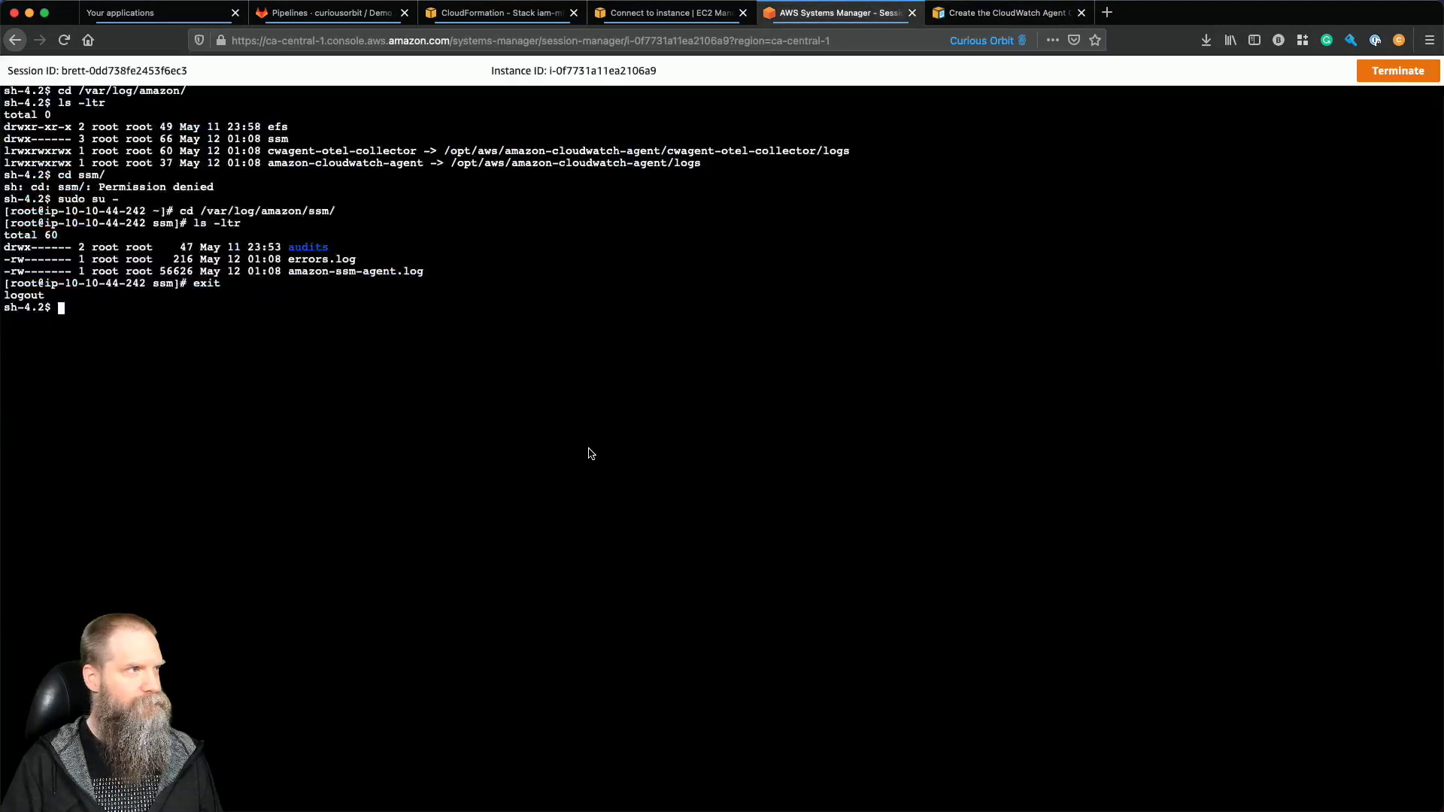
key("super+v")
key("Return")
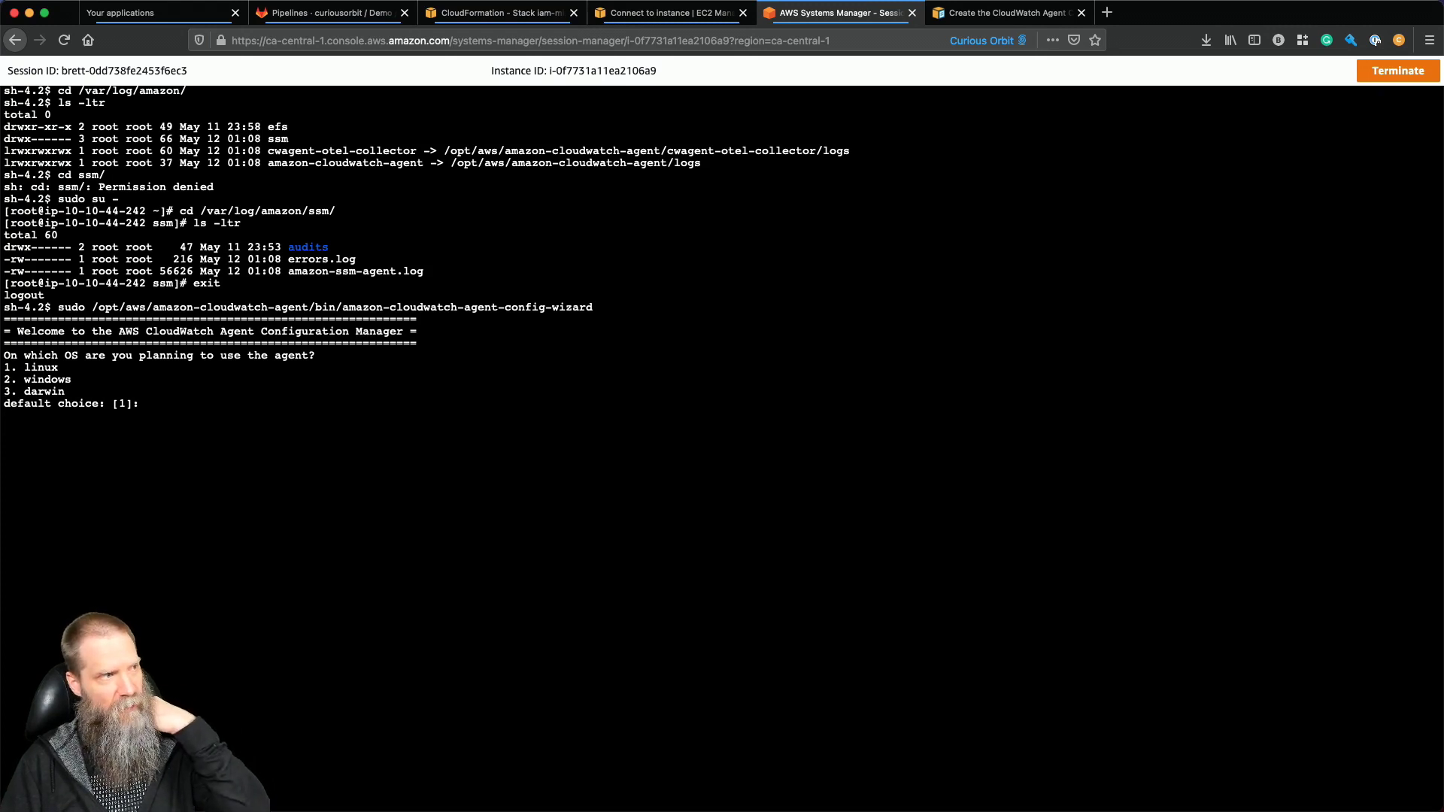
Choose linux as the operating system, EC2 as the host type and root as the user running the agent.
key("Return")
key("Return")
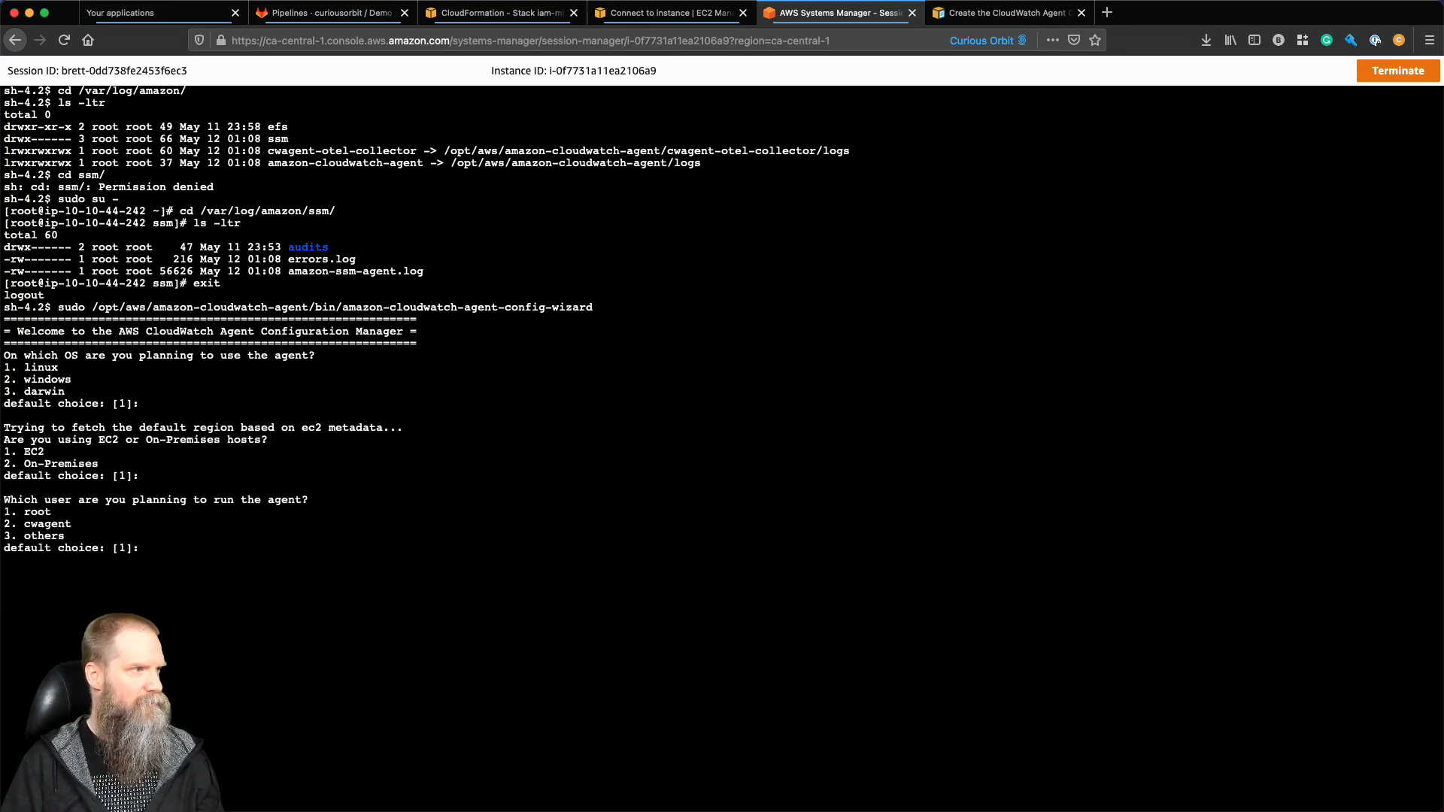
key("Return")
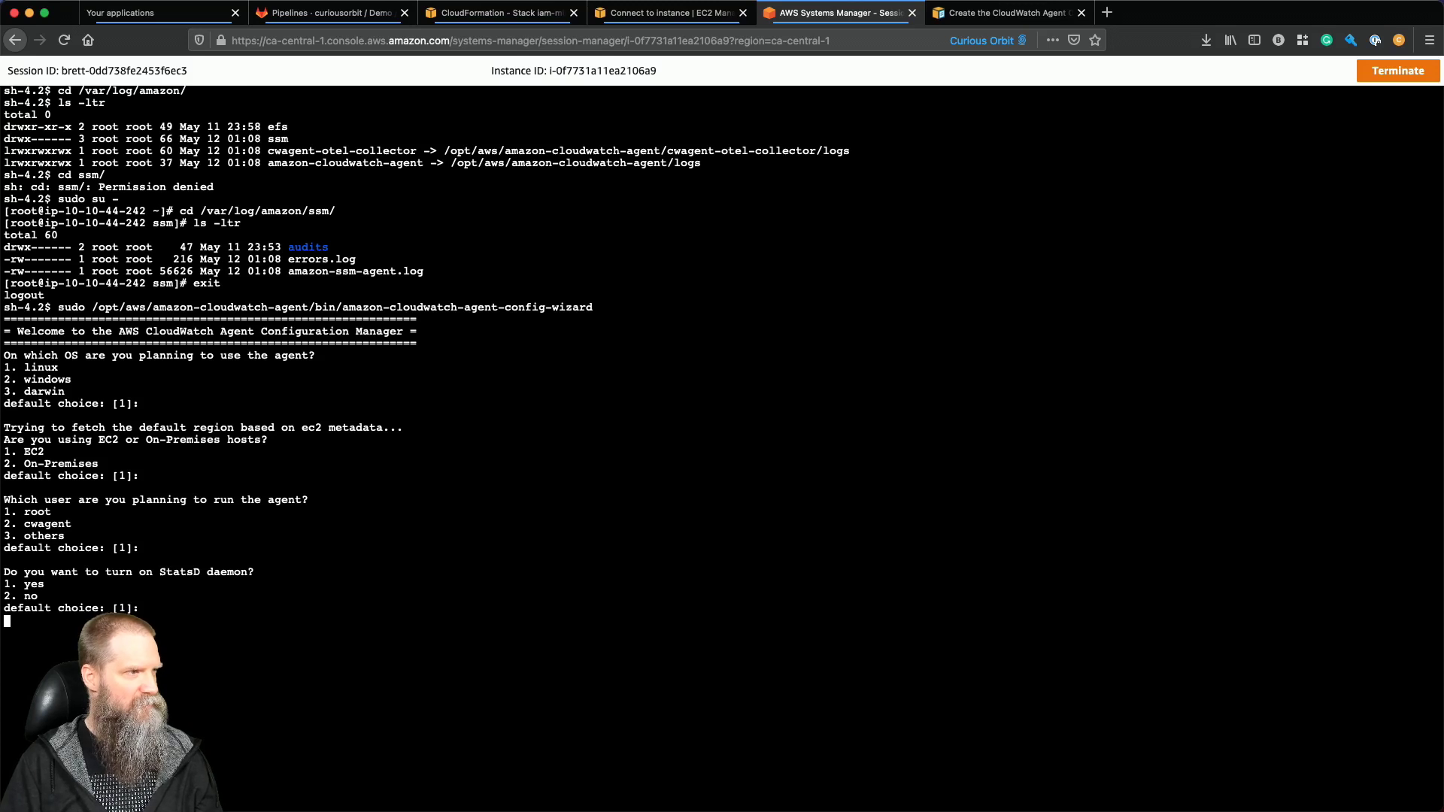
Turn on the StatsD daemon with port 8125, a 10s collect interval and a 60s aggregation interval.
key("Return")
key("Return")
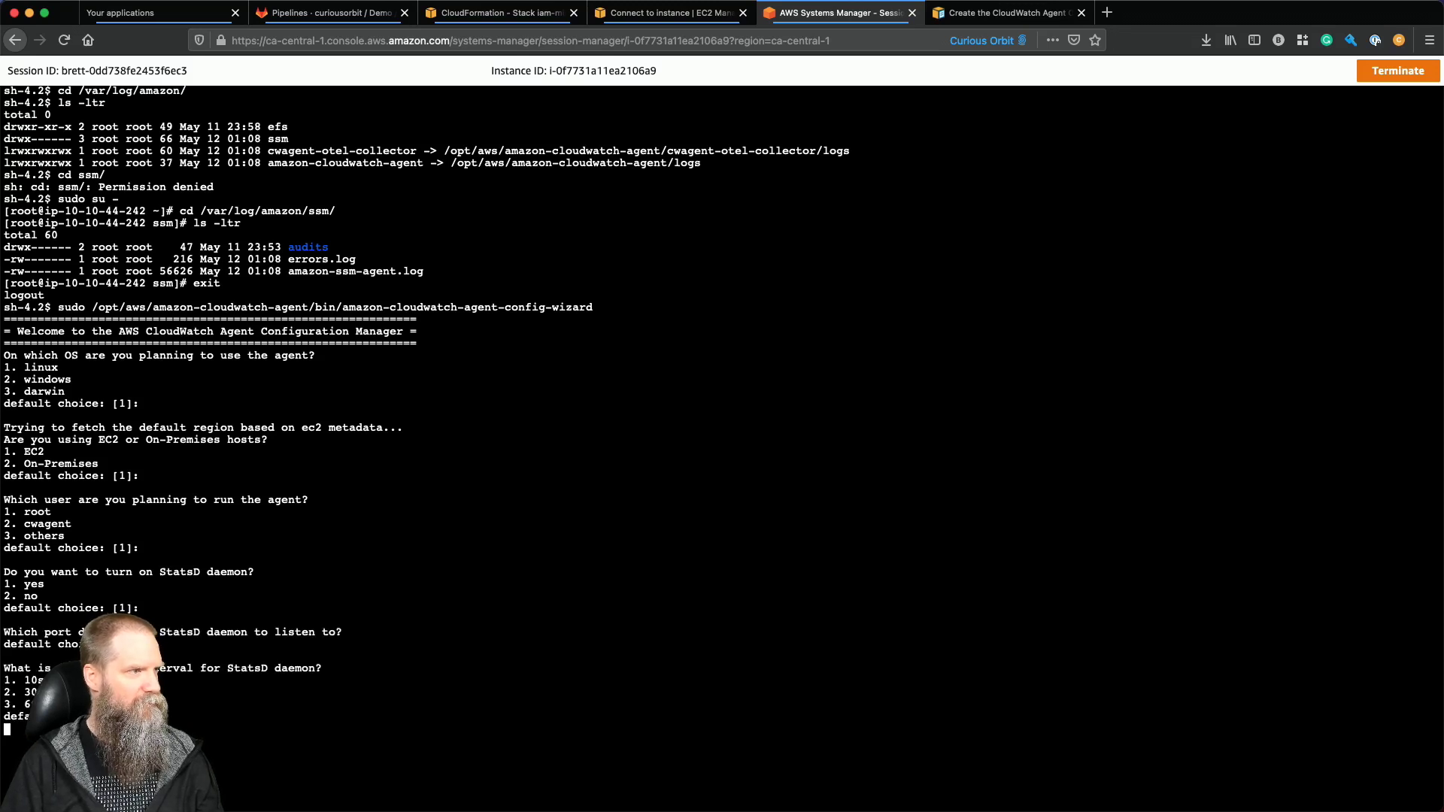
key("Return")
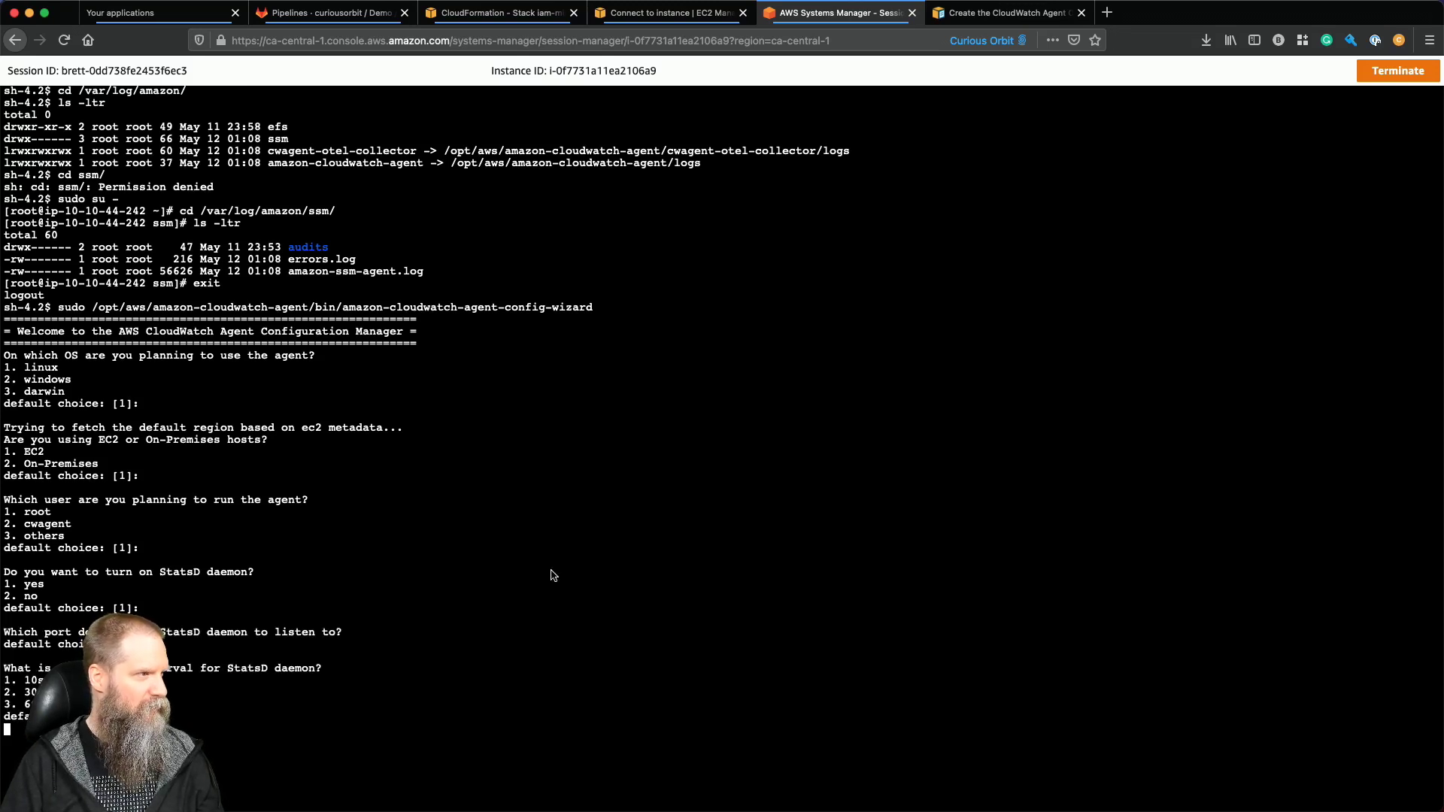
key("Return")
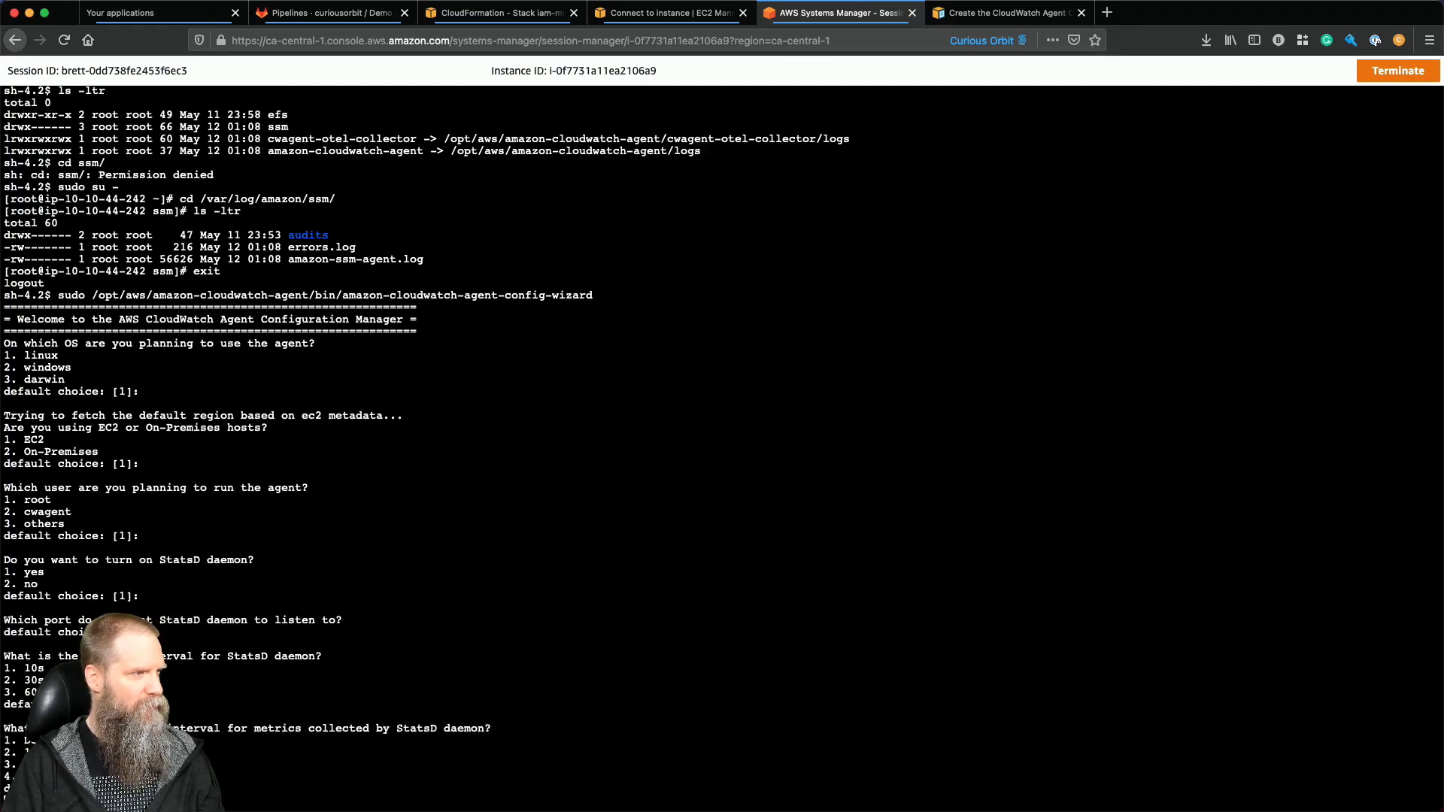
key("Return")
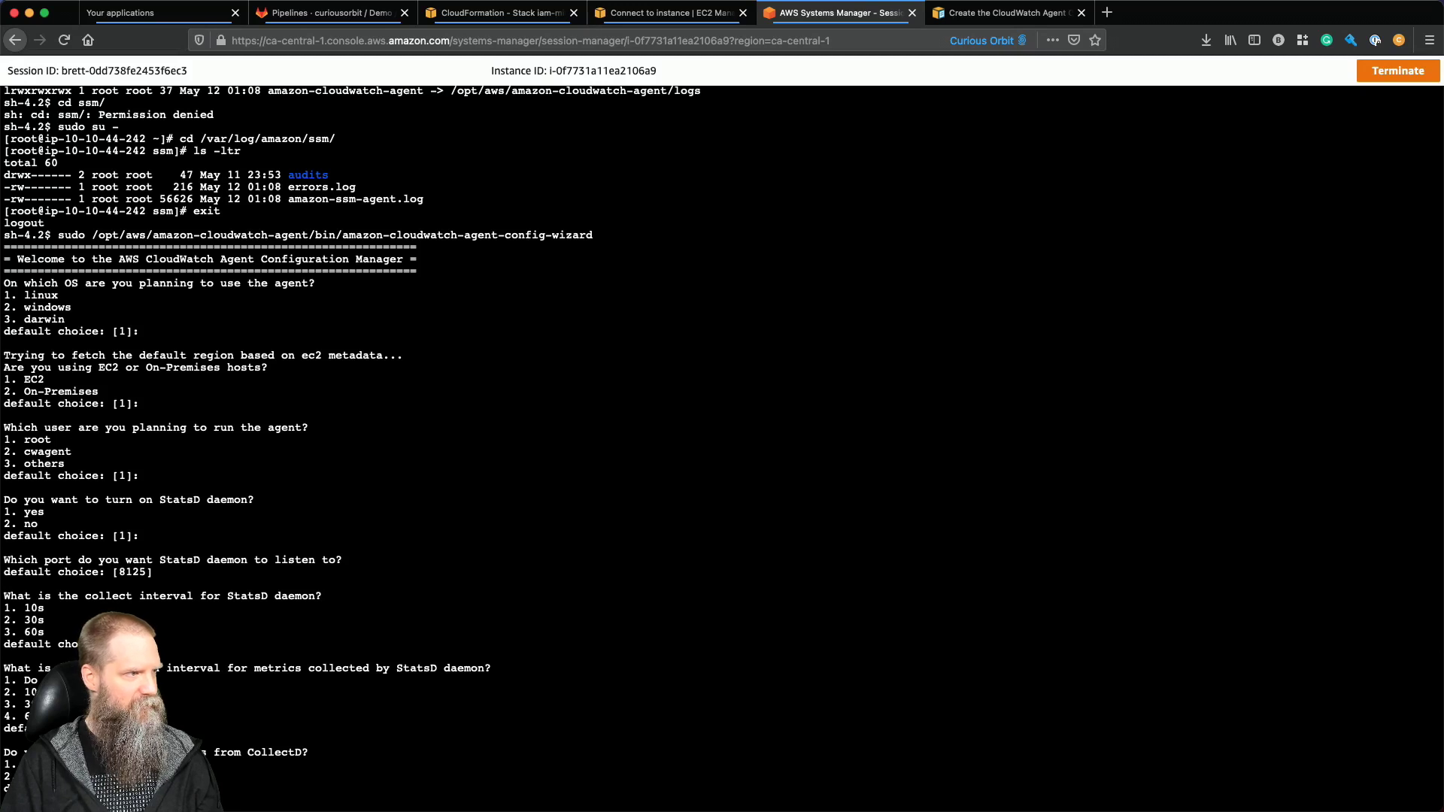
Decline CollectD monitoring, enable host metrics and per-core CPU metrics, and accept the default answers for EC2 dimensions and metric resolution.
type("2")
key("Return")
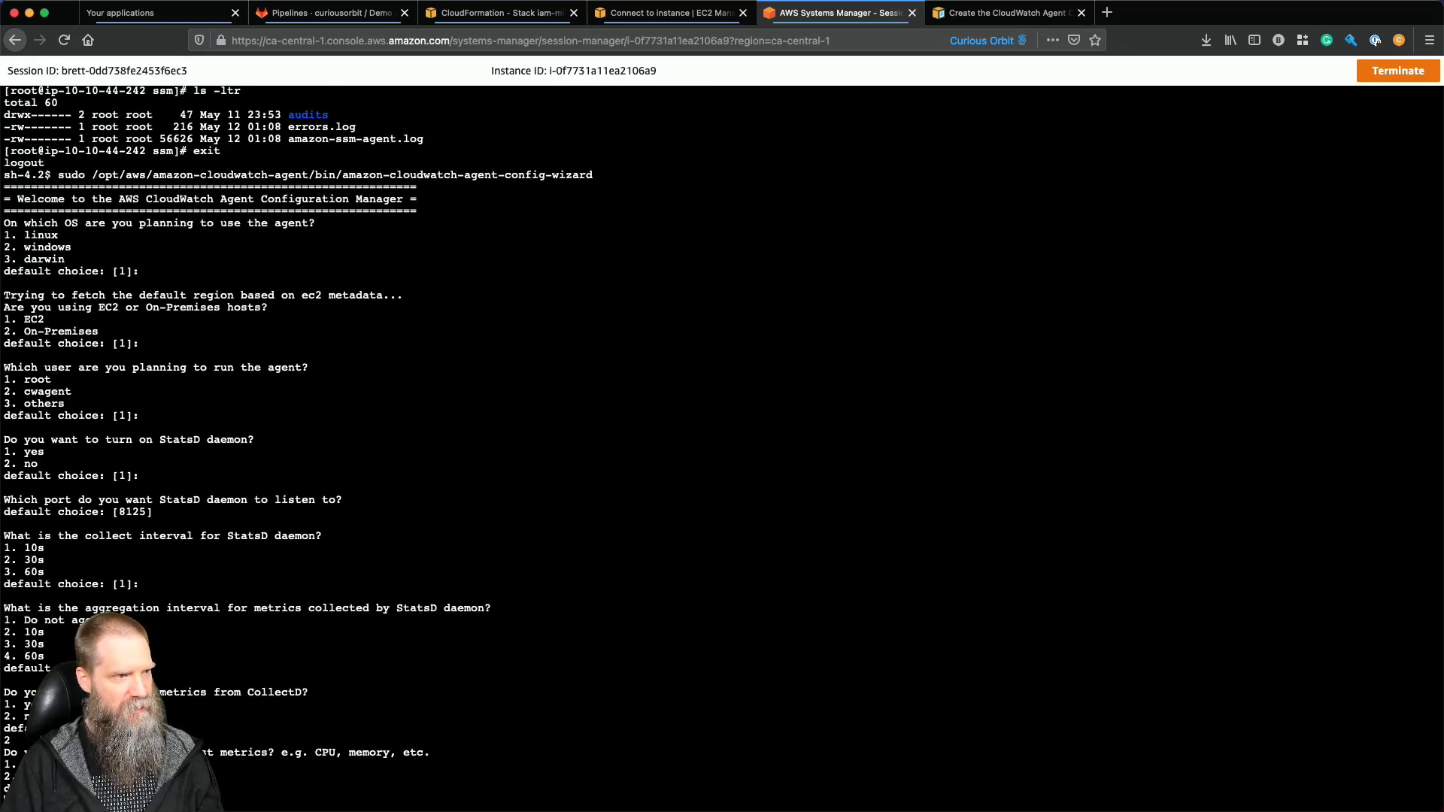
key("Return")
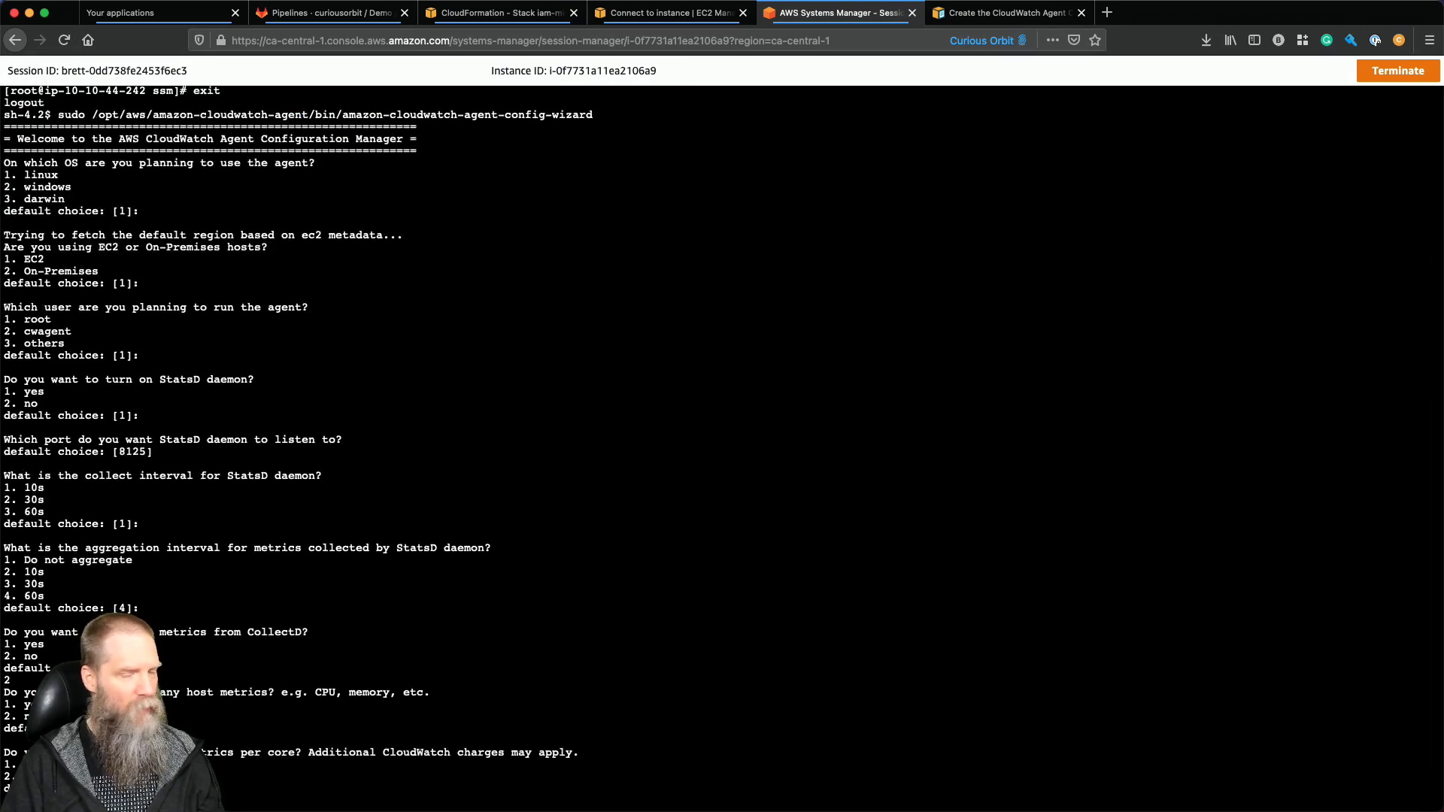
key("Return")
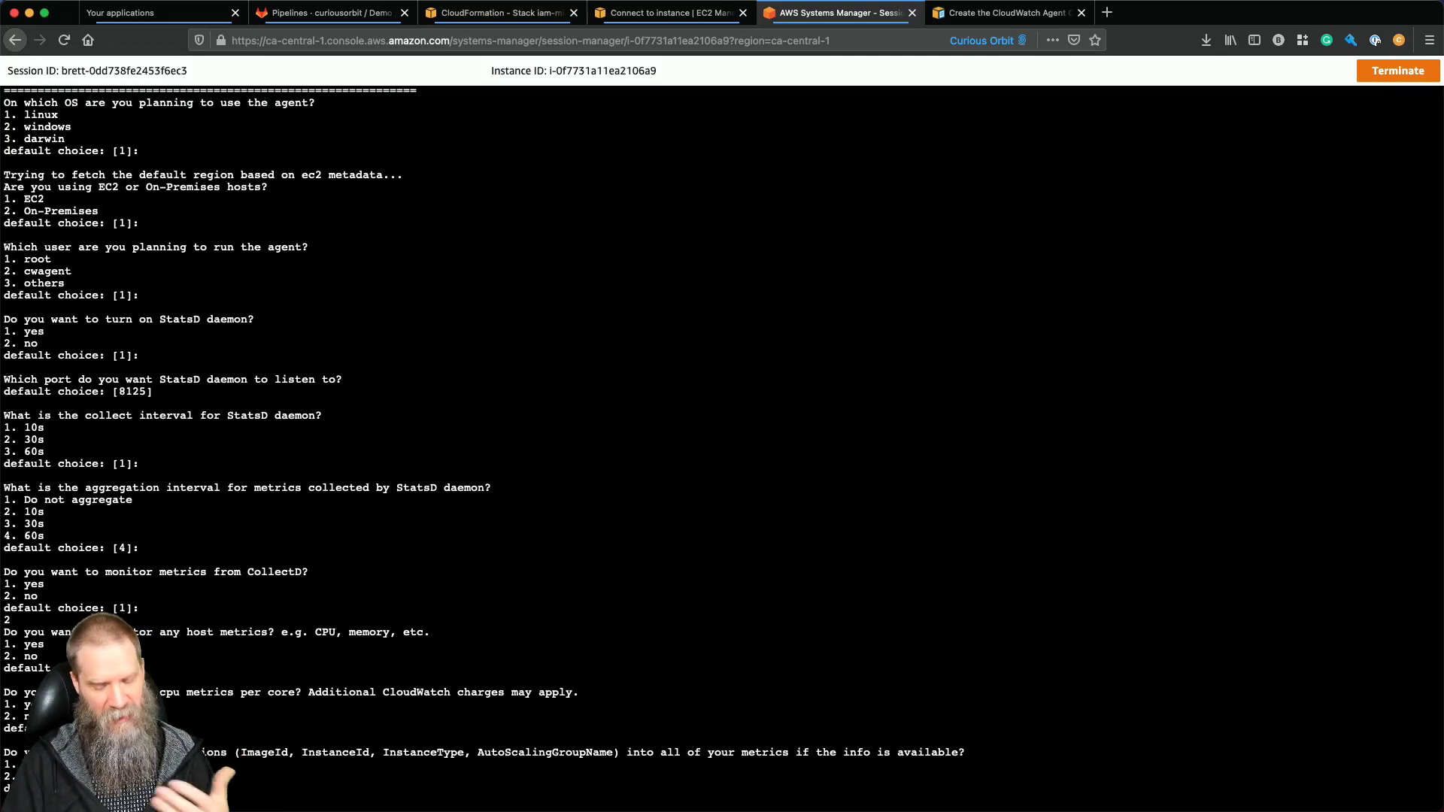
key("Return")
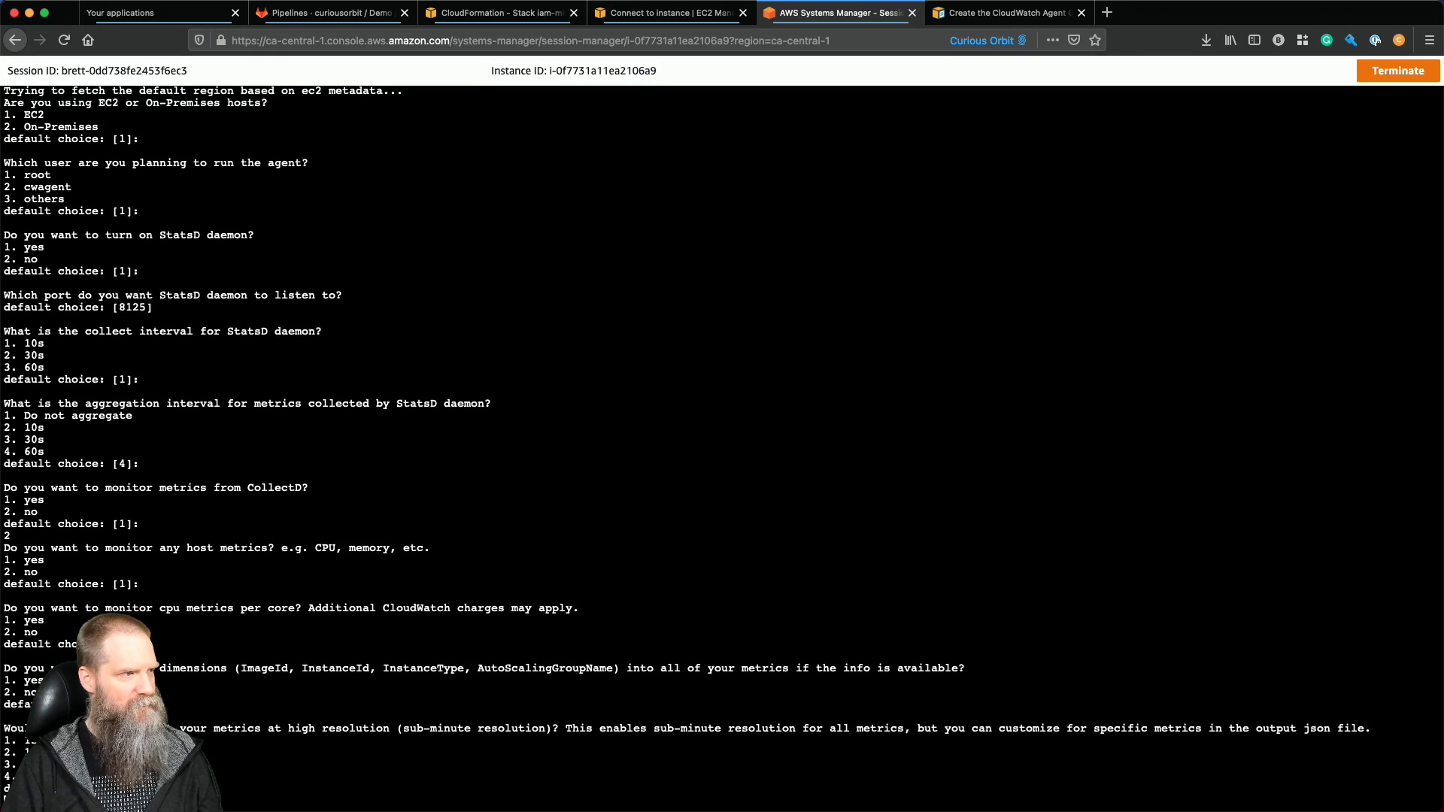
key("Return")
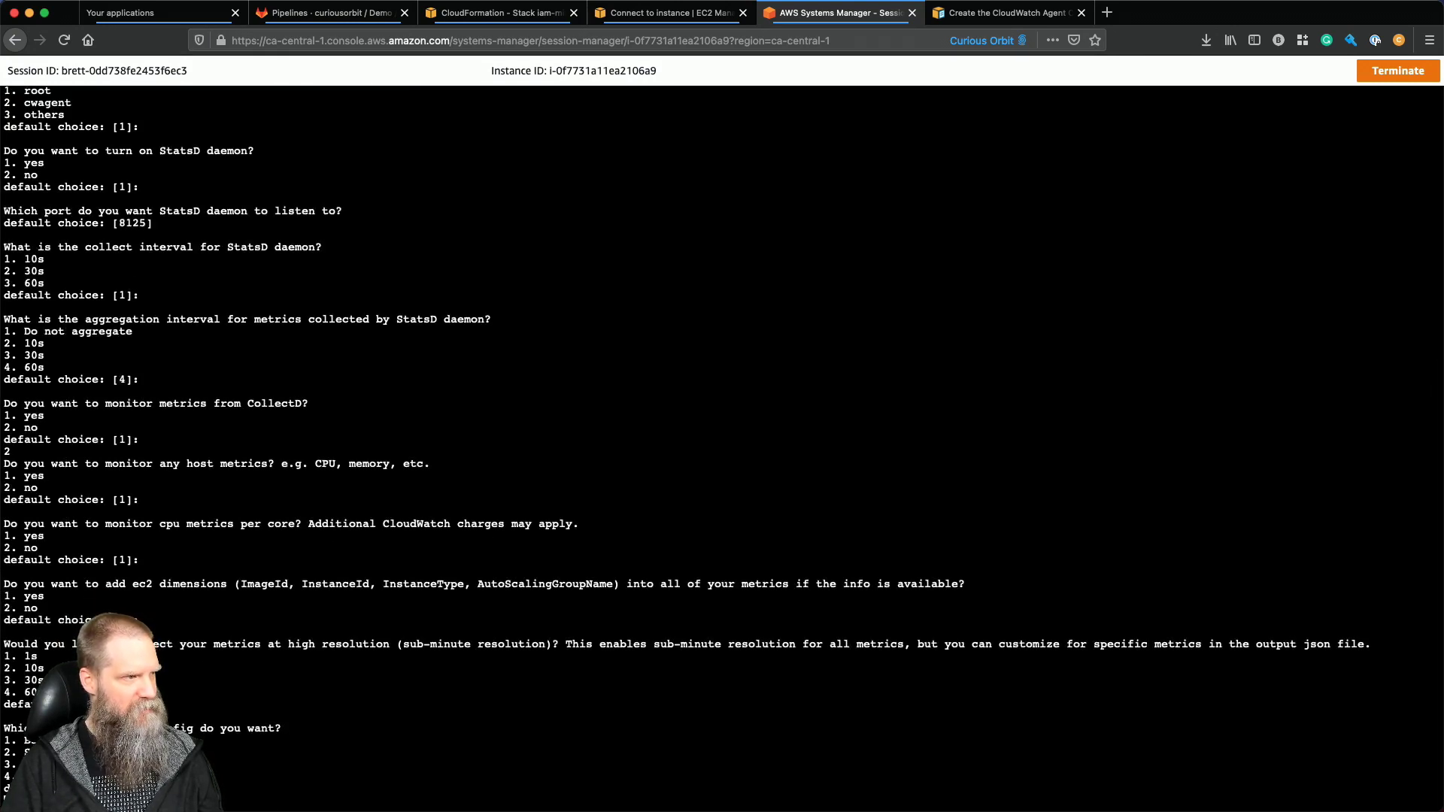
Examine the guide's predefined metric sets for Linux EC2 instances, comparing the Basic, Standard and Advanced detail levels and the Netstat metrics.
left_click(1006, 13)
scroll(314, 397, "up", 10)
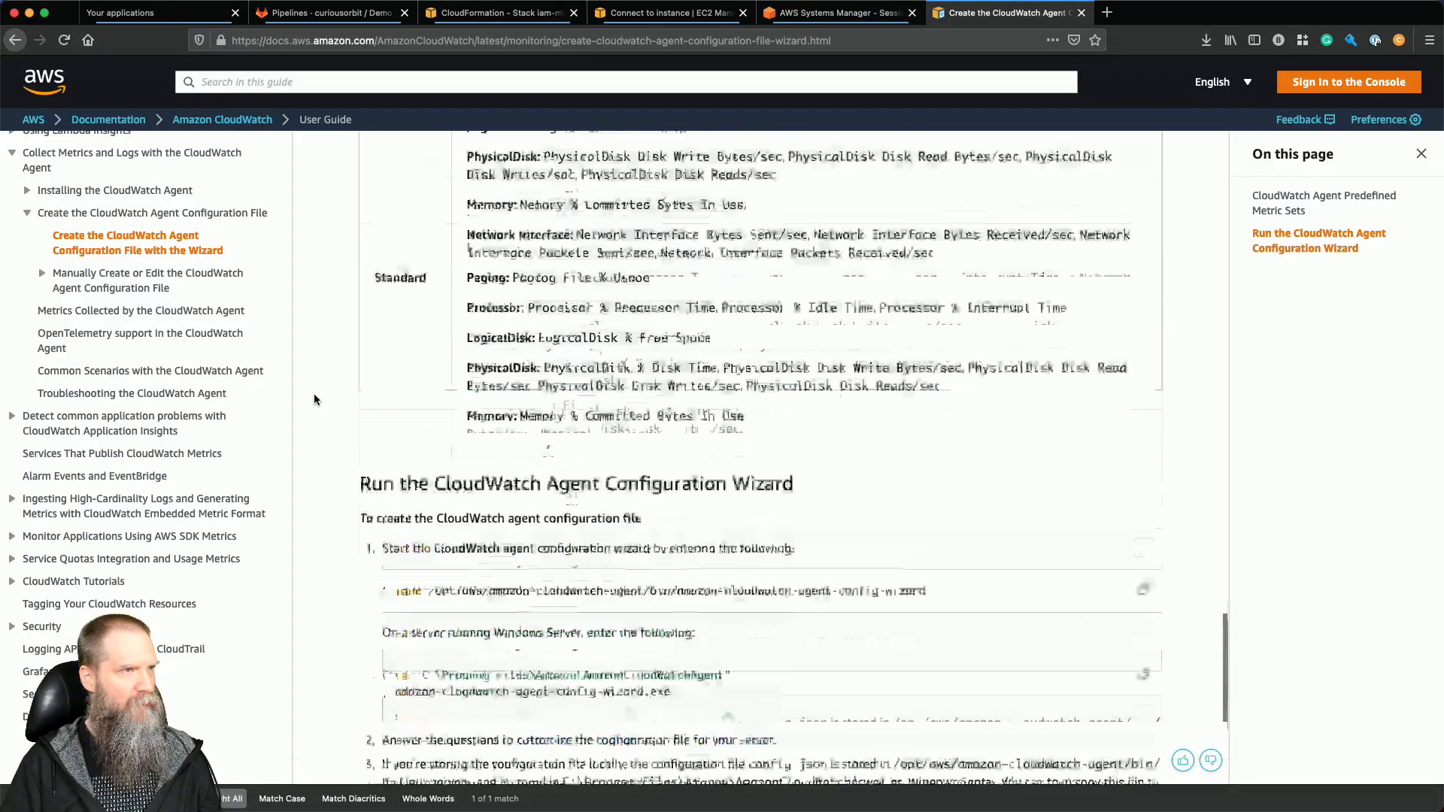
scroll(314, 399, "up", 5)
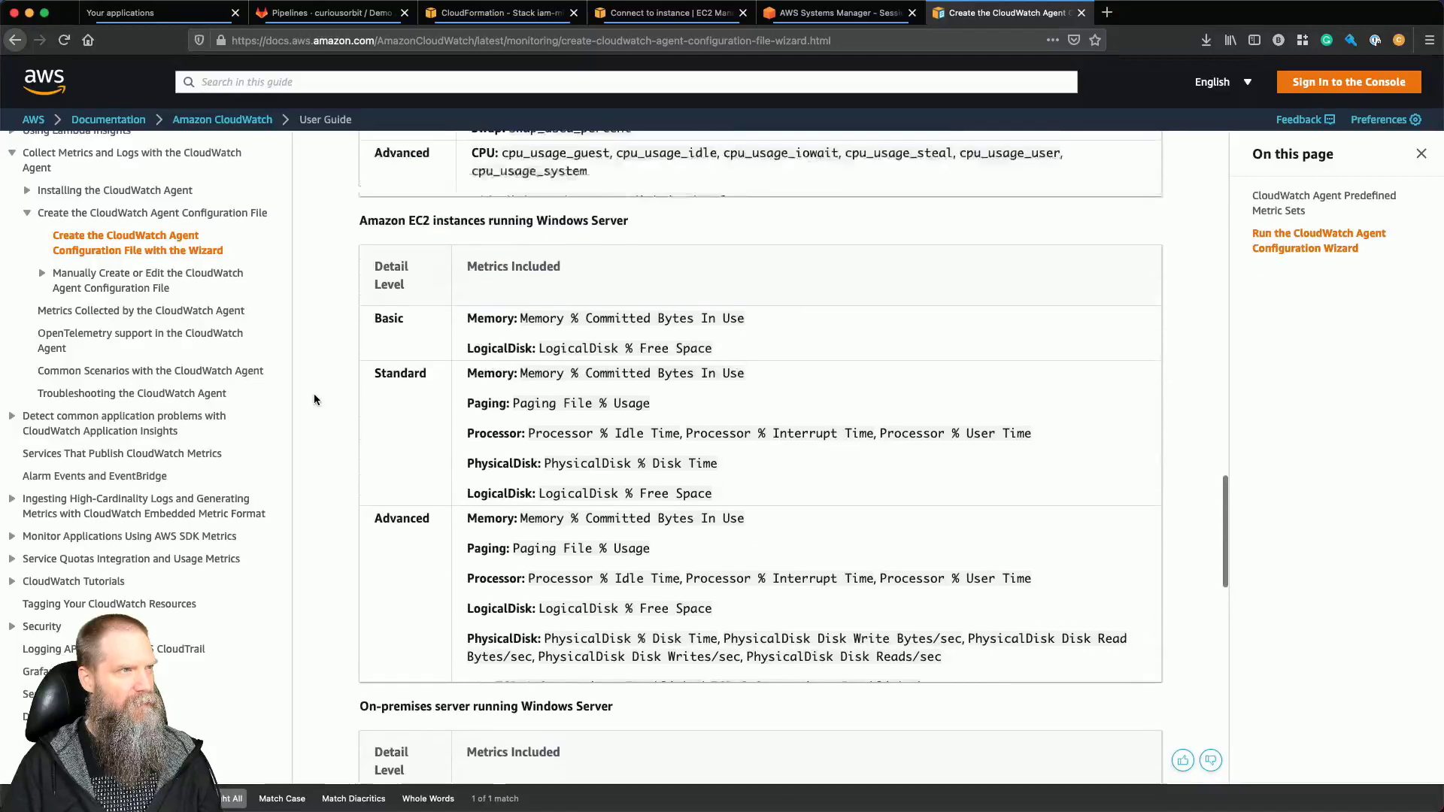
scroll(314, 399, "up", 8)
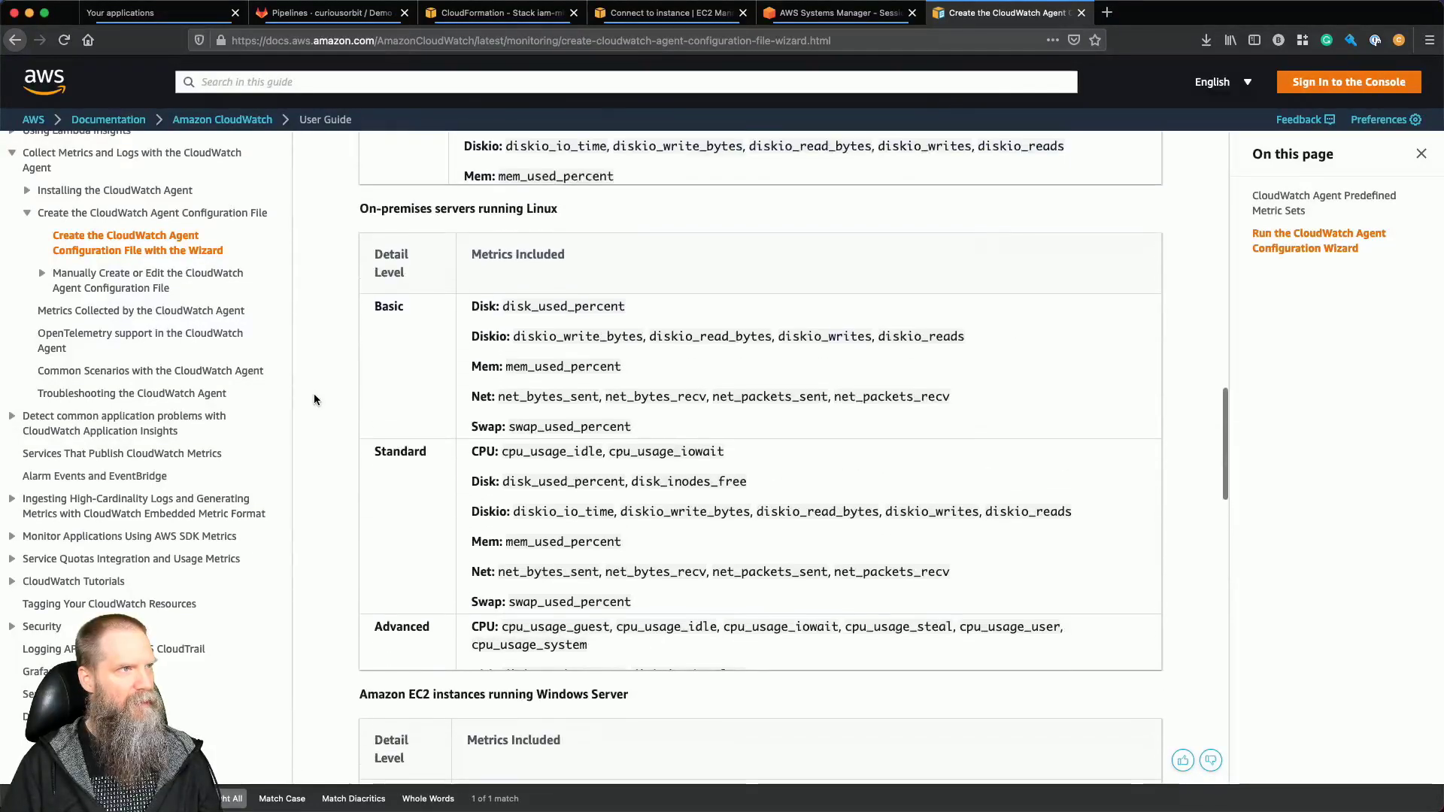
scroll(313, 398, "up", 4)
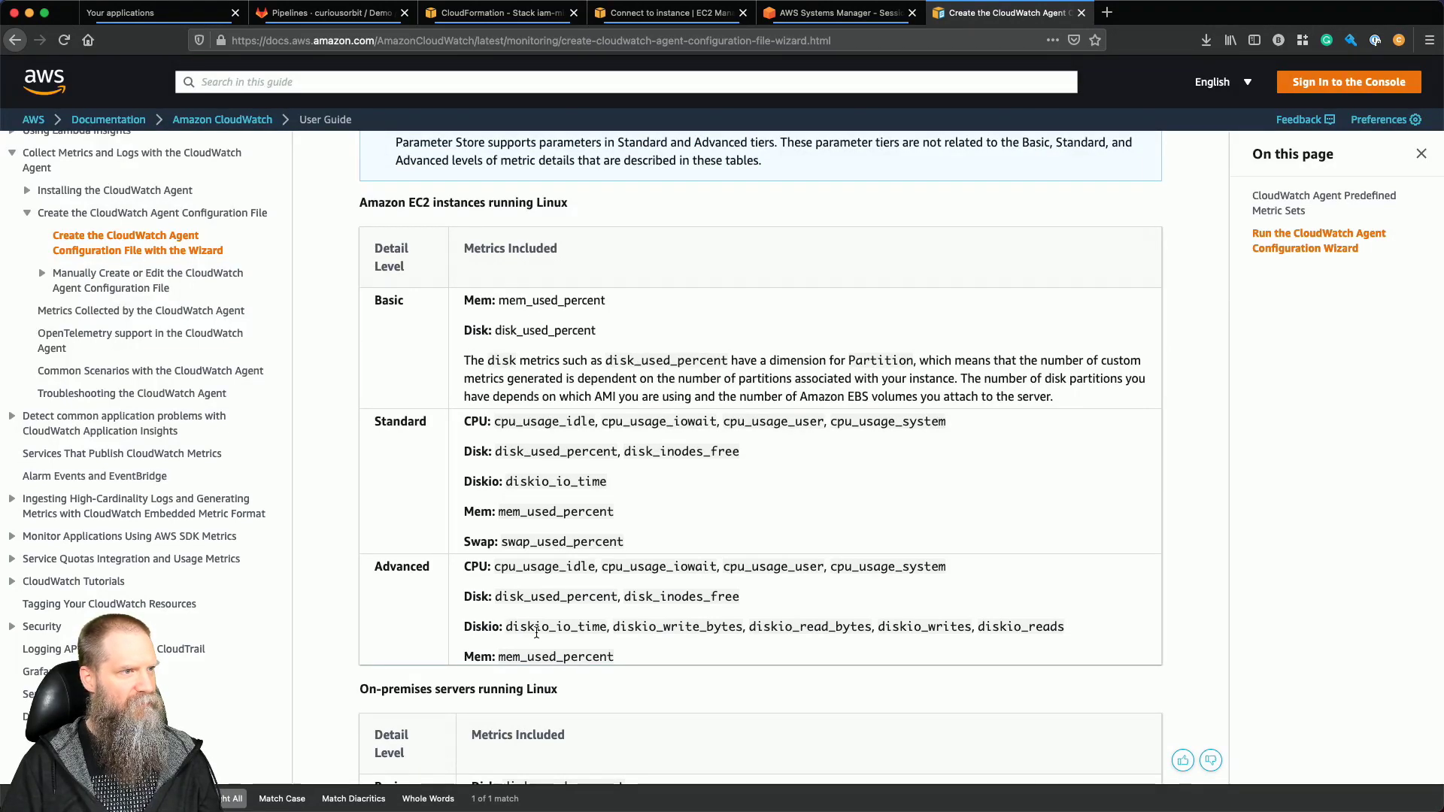
scroll(535, 635, "down", 2)
scroll(535, 635, "down", 1)
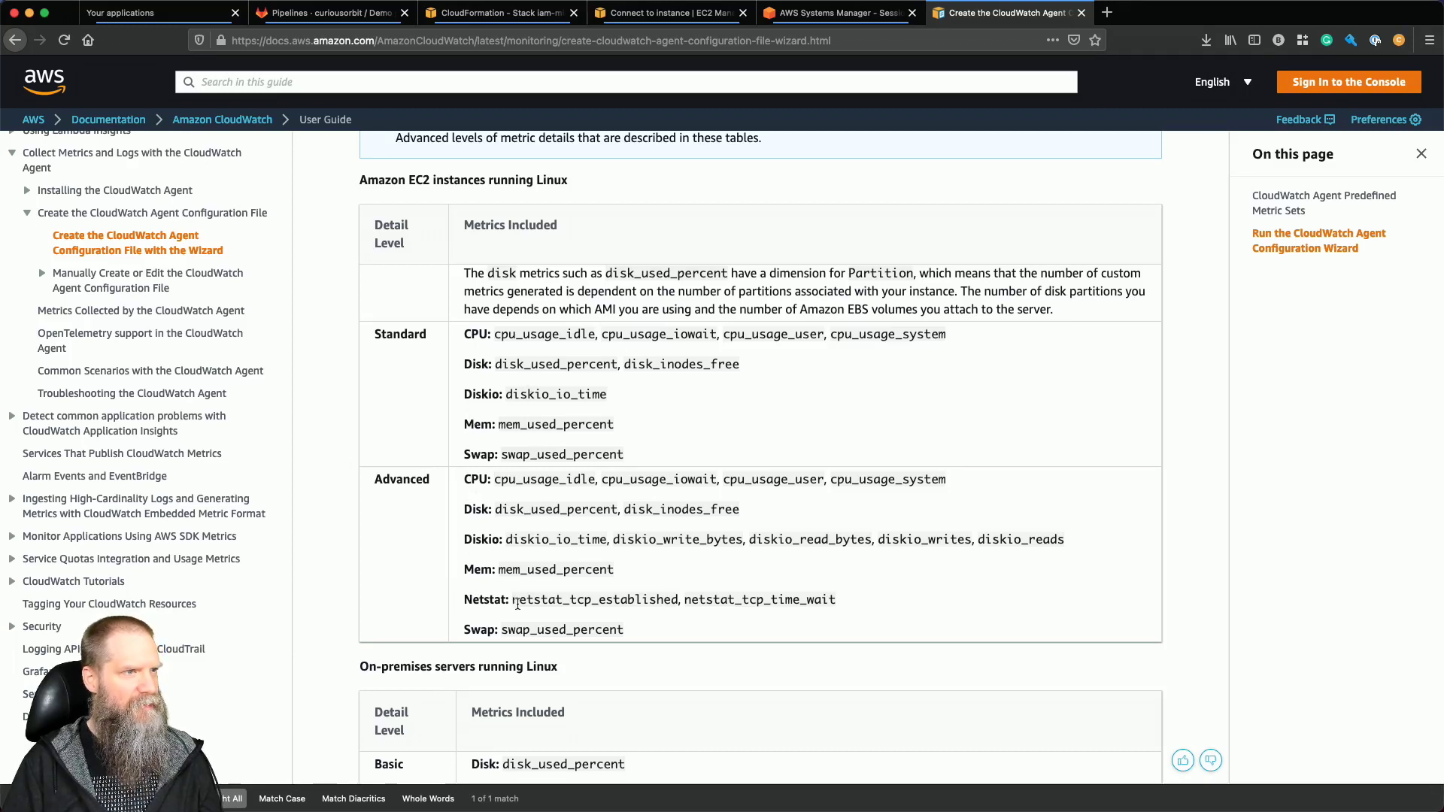
left_click_drag(518, 604, 754, 599)
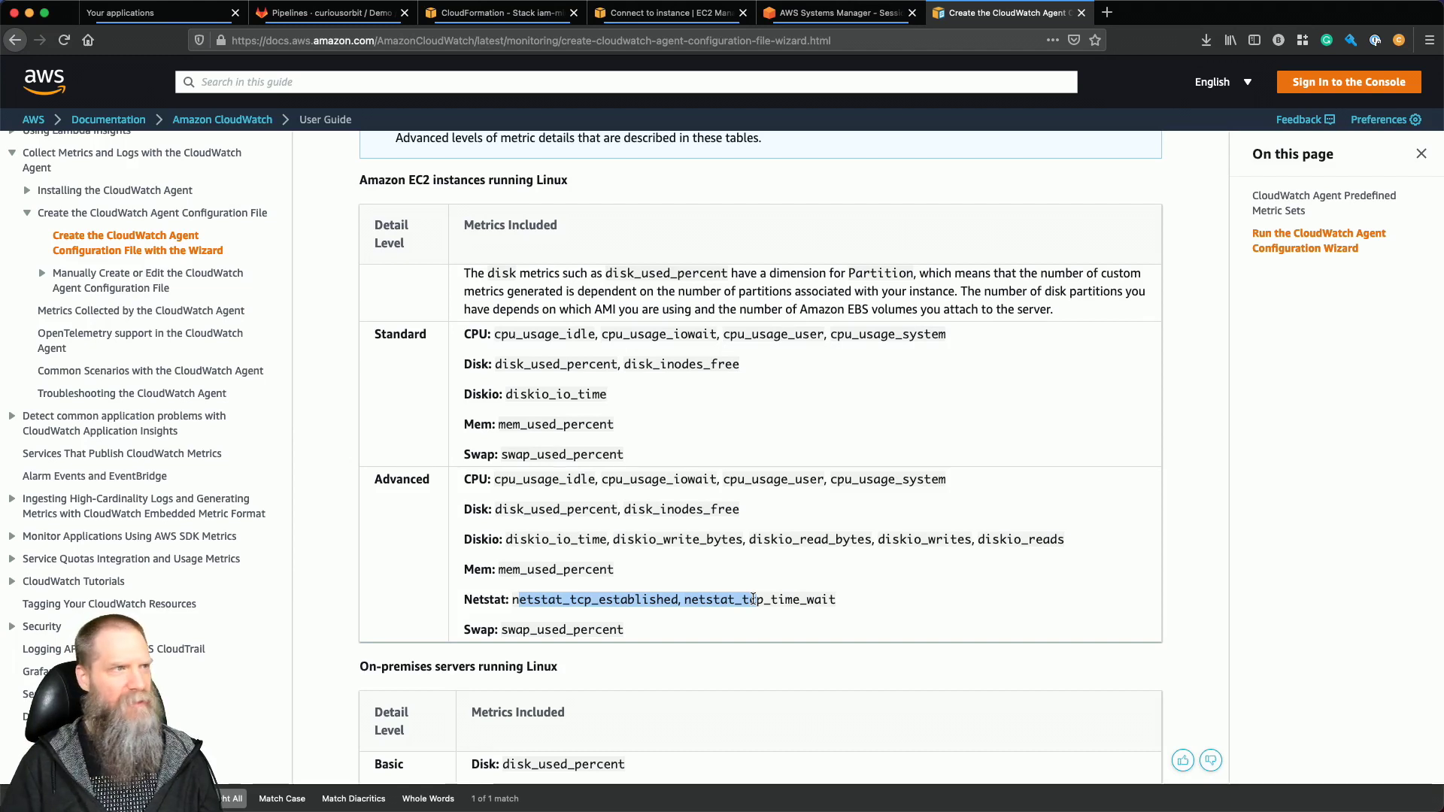
left_click_drag(473, 599, 848, 598)
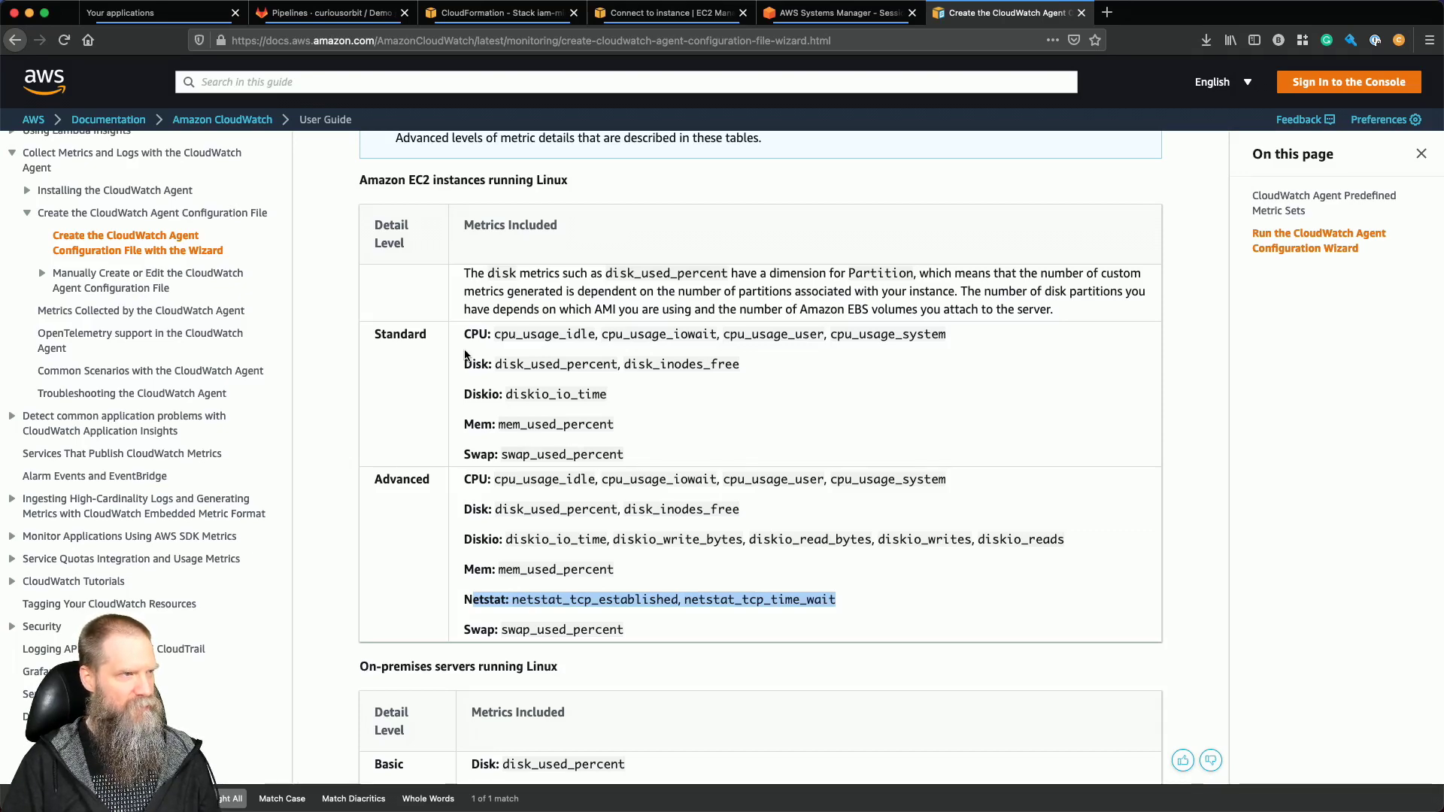
Choose the Standard default metrics config in the session shell's wizard, review the generated configuration and accept it.
left_click(812, 23)
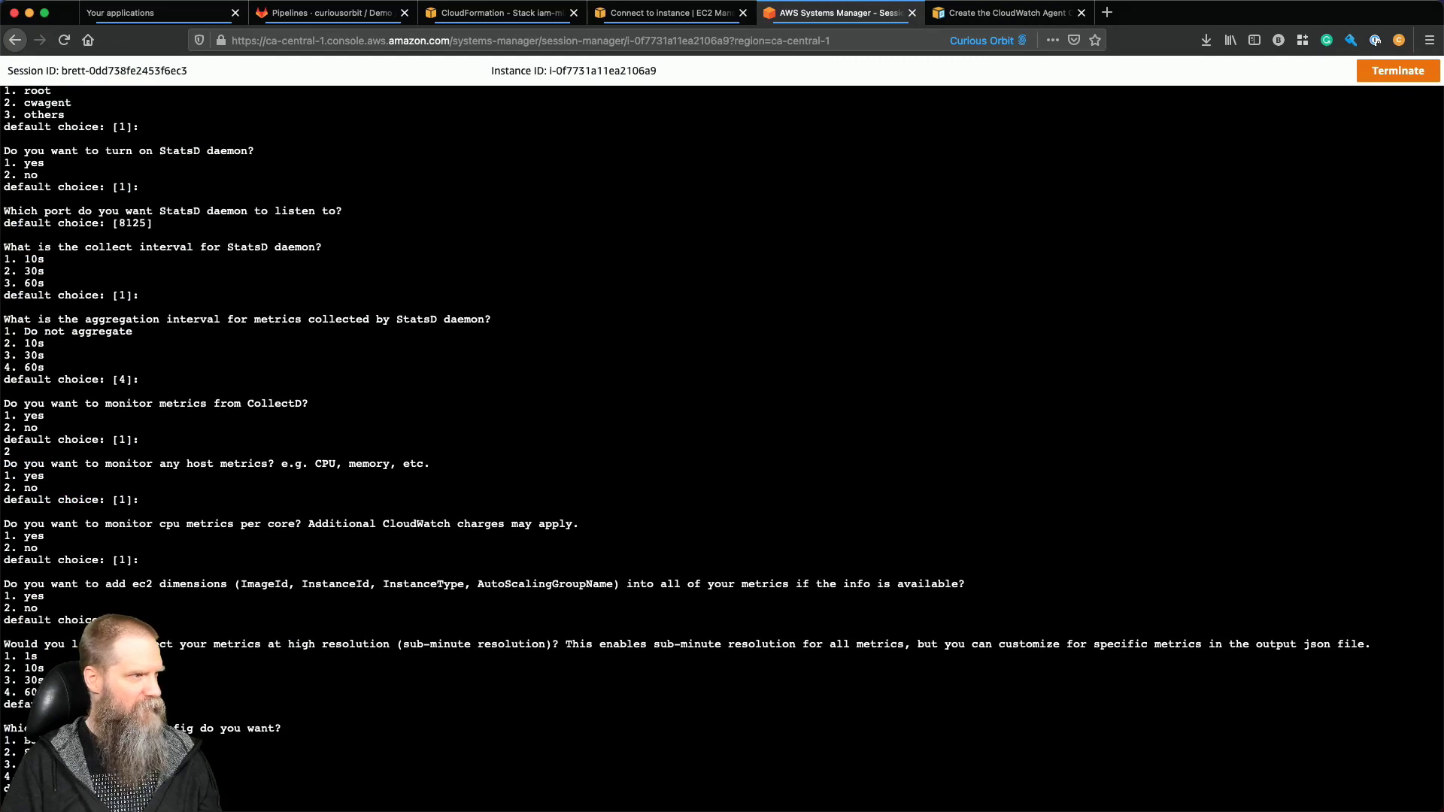
type("2")
key("Return")
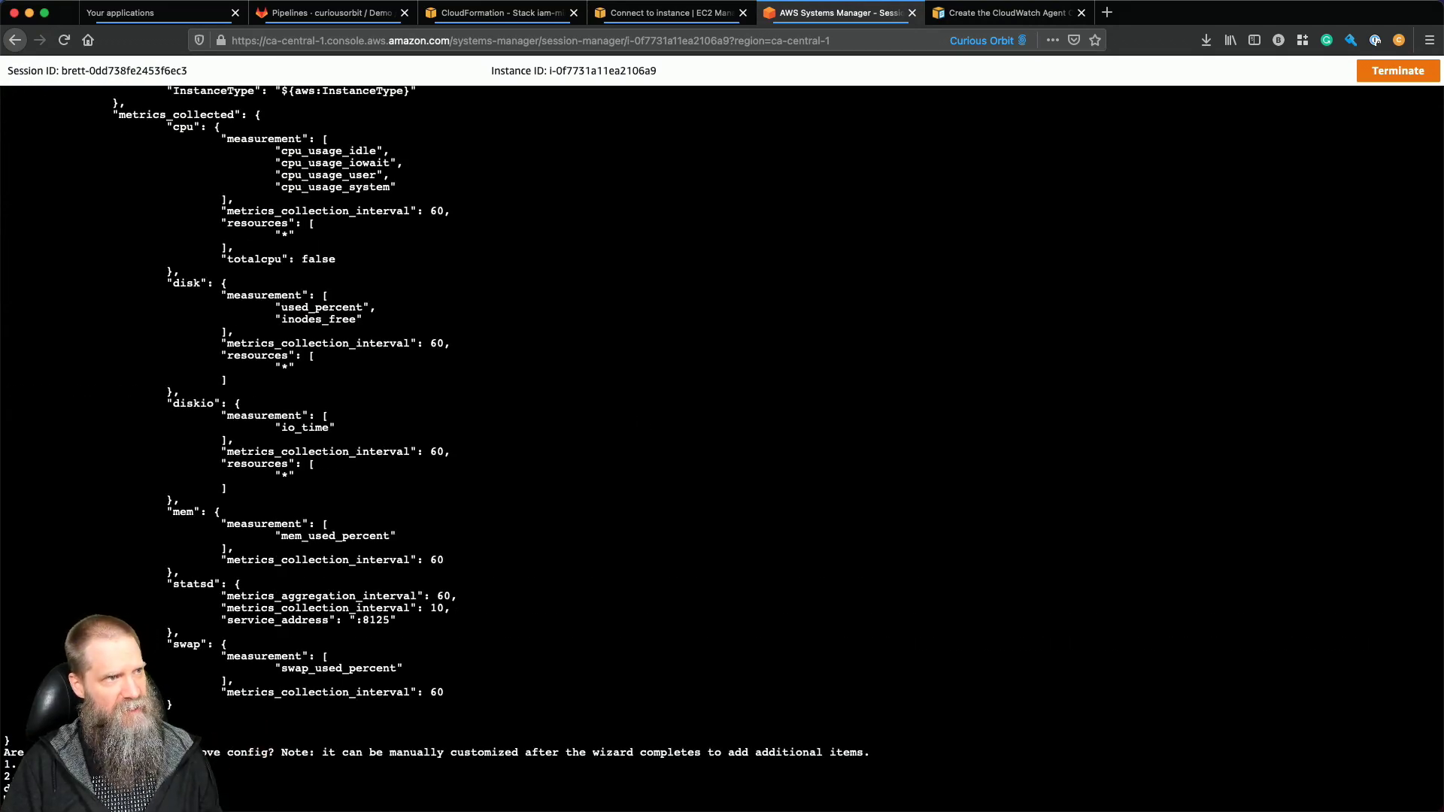
scroll(361, 556, "up", 5)
scroll(361, 557, "down", 5)
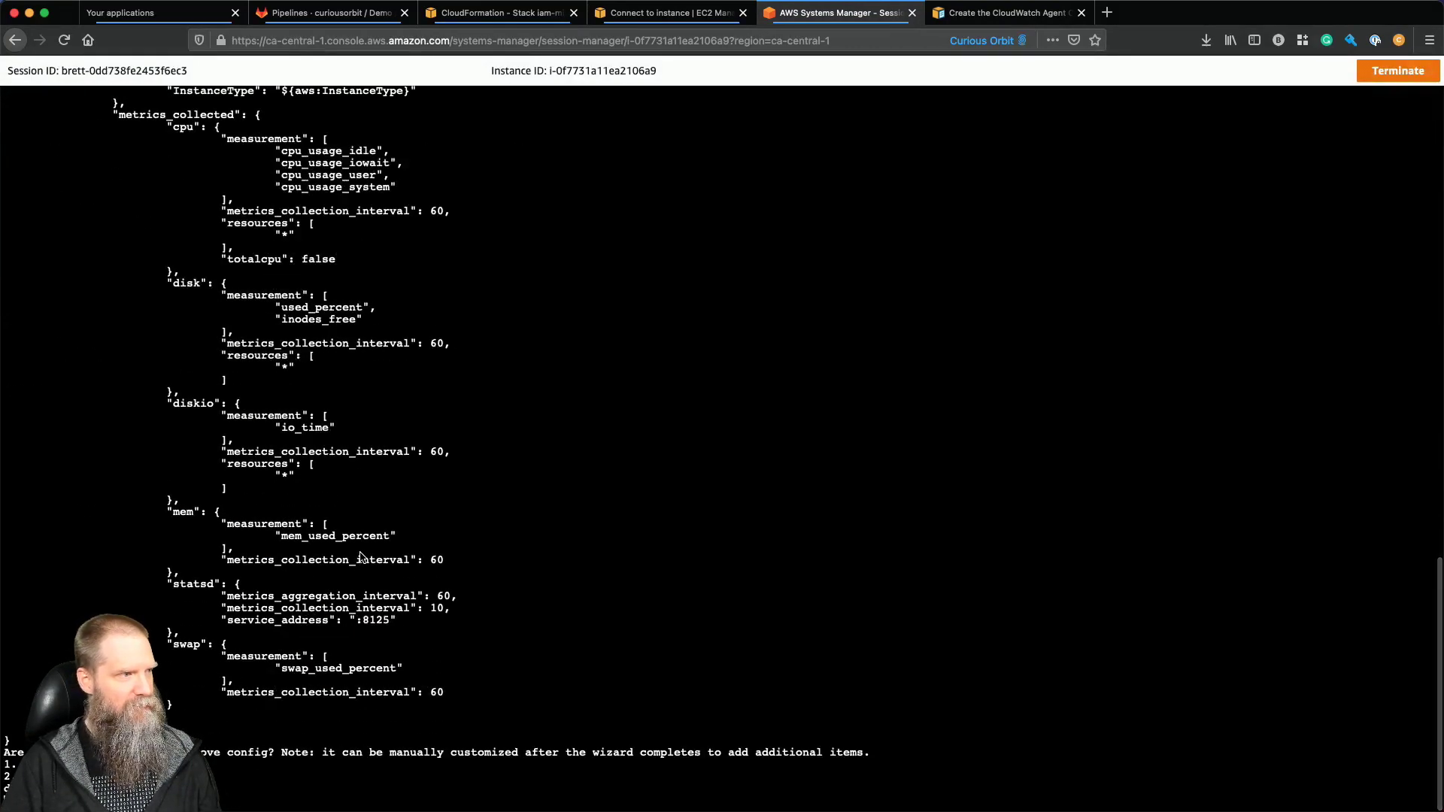
key("Return")
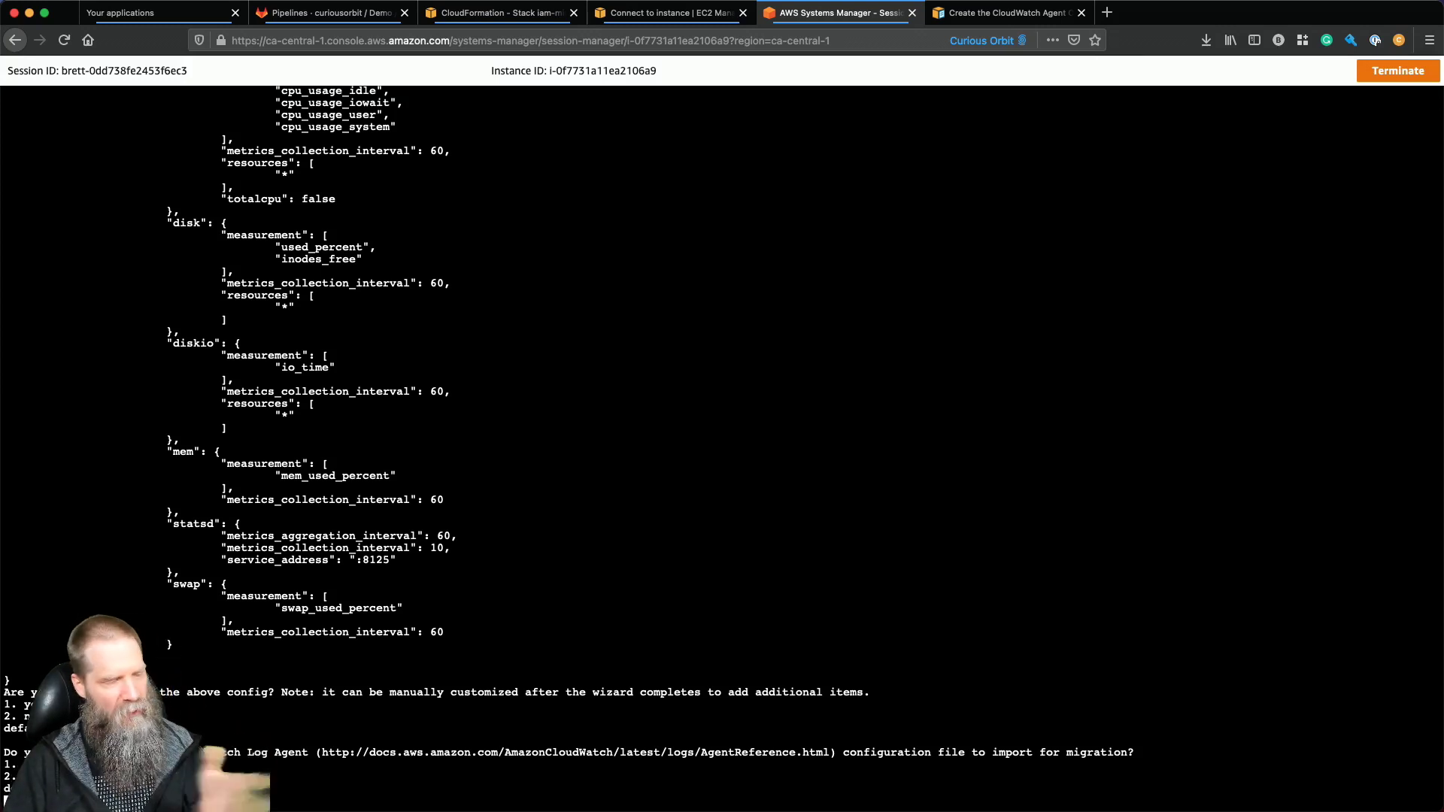
Accept the default for importing an existing Log Agent configuration, decline log file monitoring, and choose to store the config in the SSM parameter store.
key("Return")
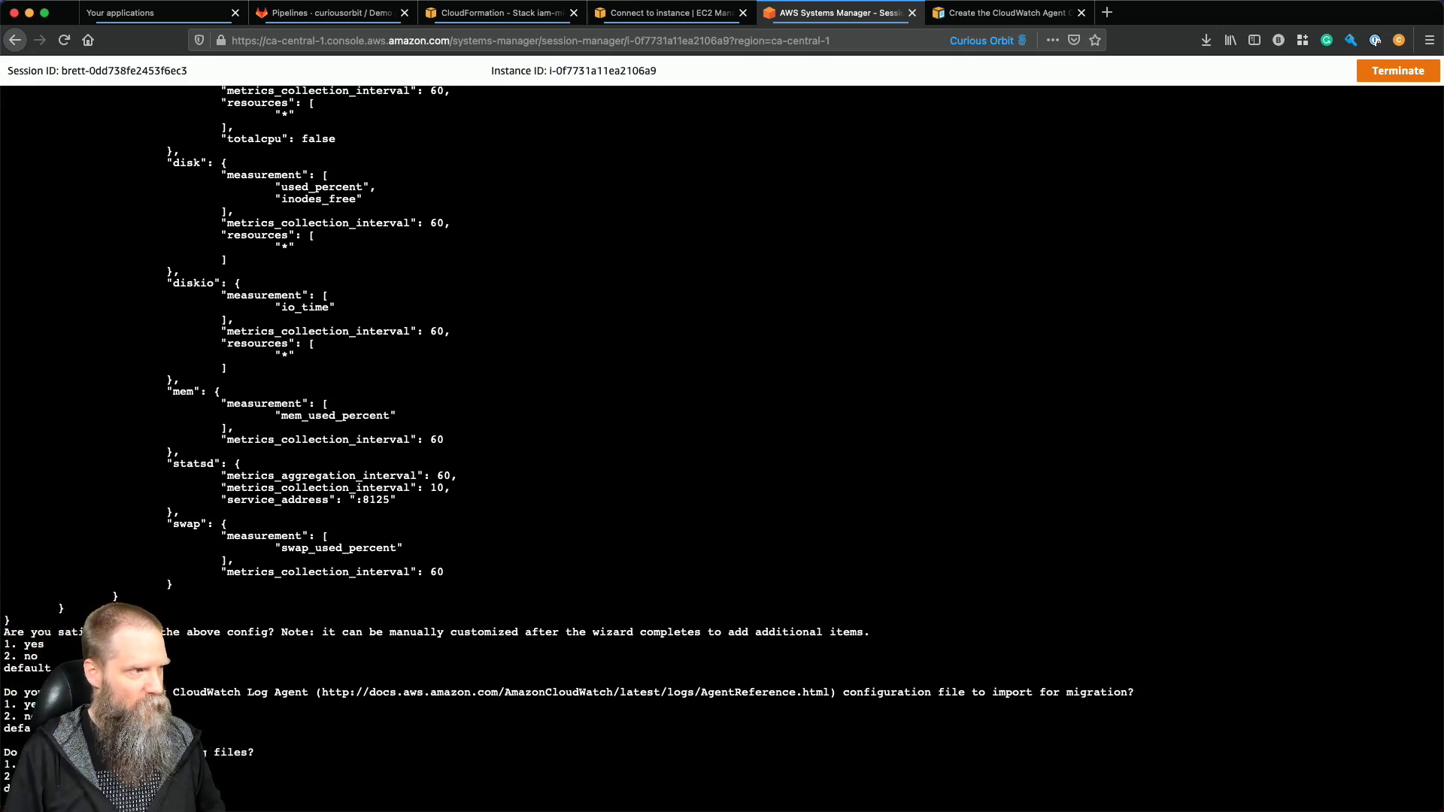
type("2")
key("Return")
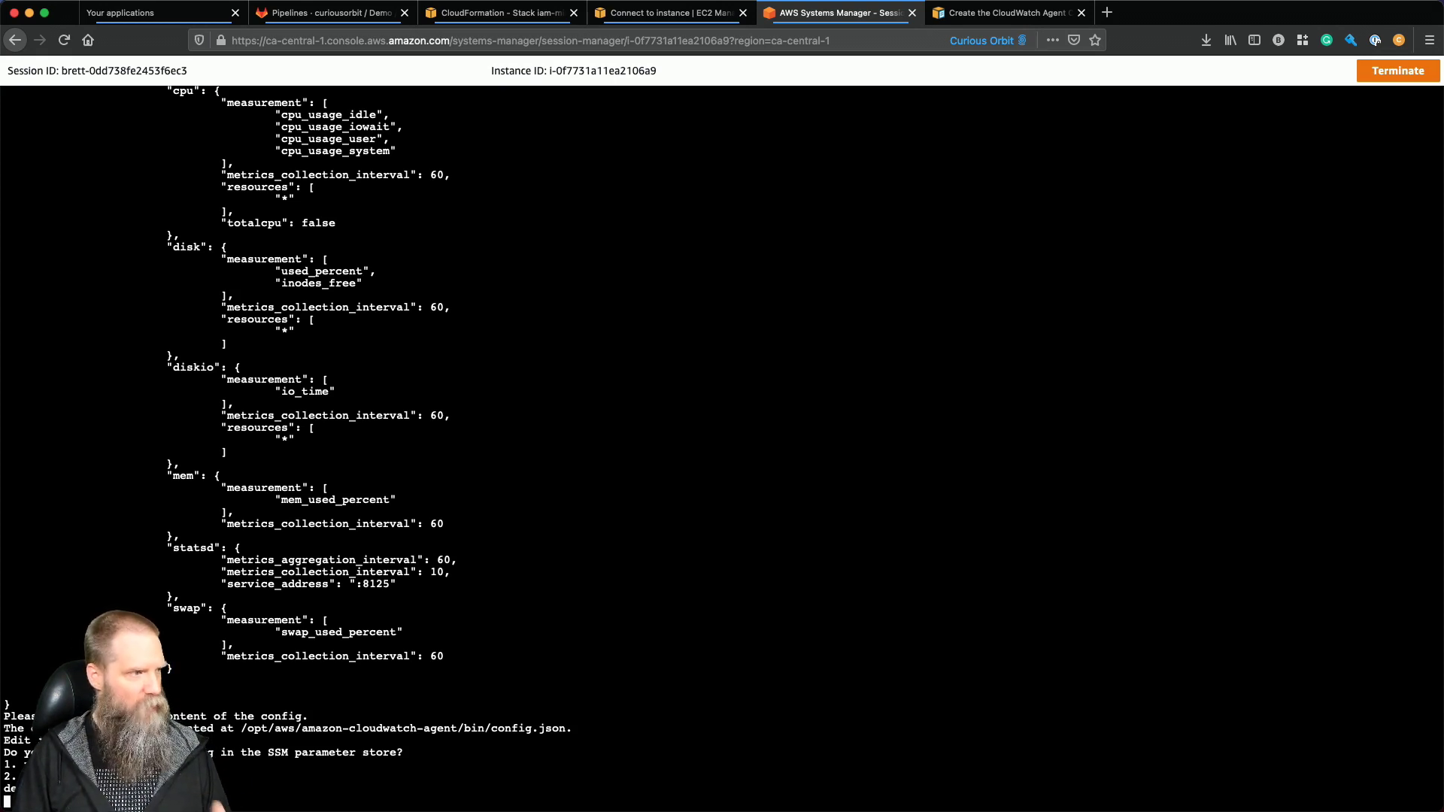
key("Return")
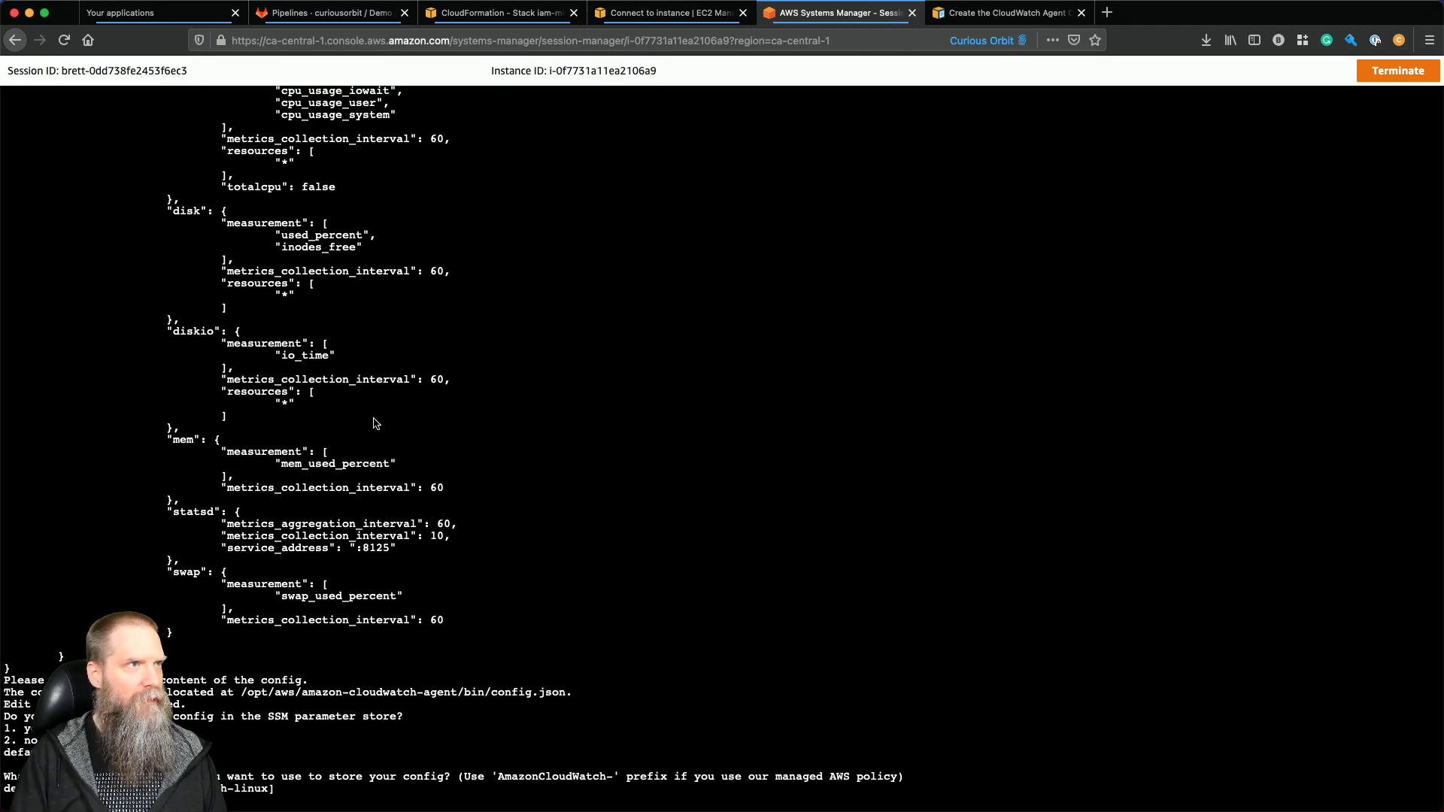
Open the IAM role attached to the ami-builder-arm instance from the instance's security details.
left_click(505, 15)
left_click(633, 15)
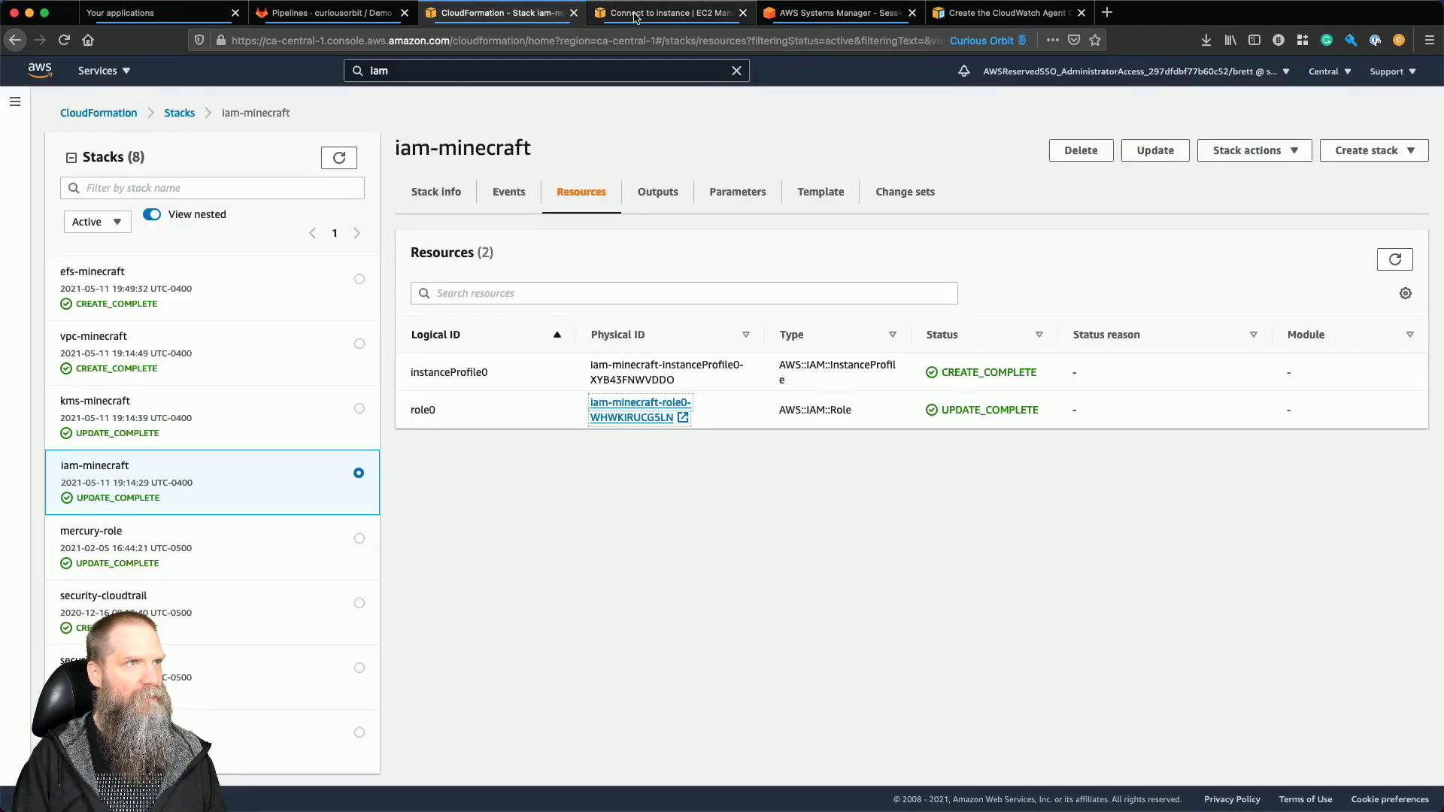
left_click(211, 115)
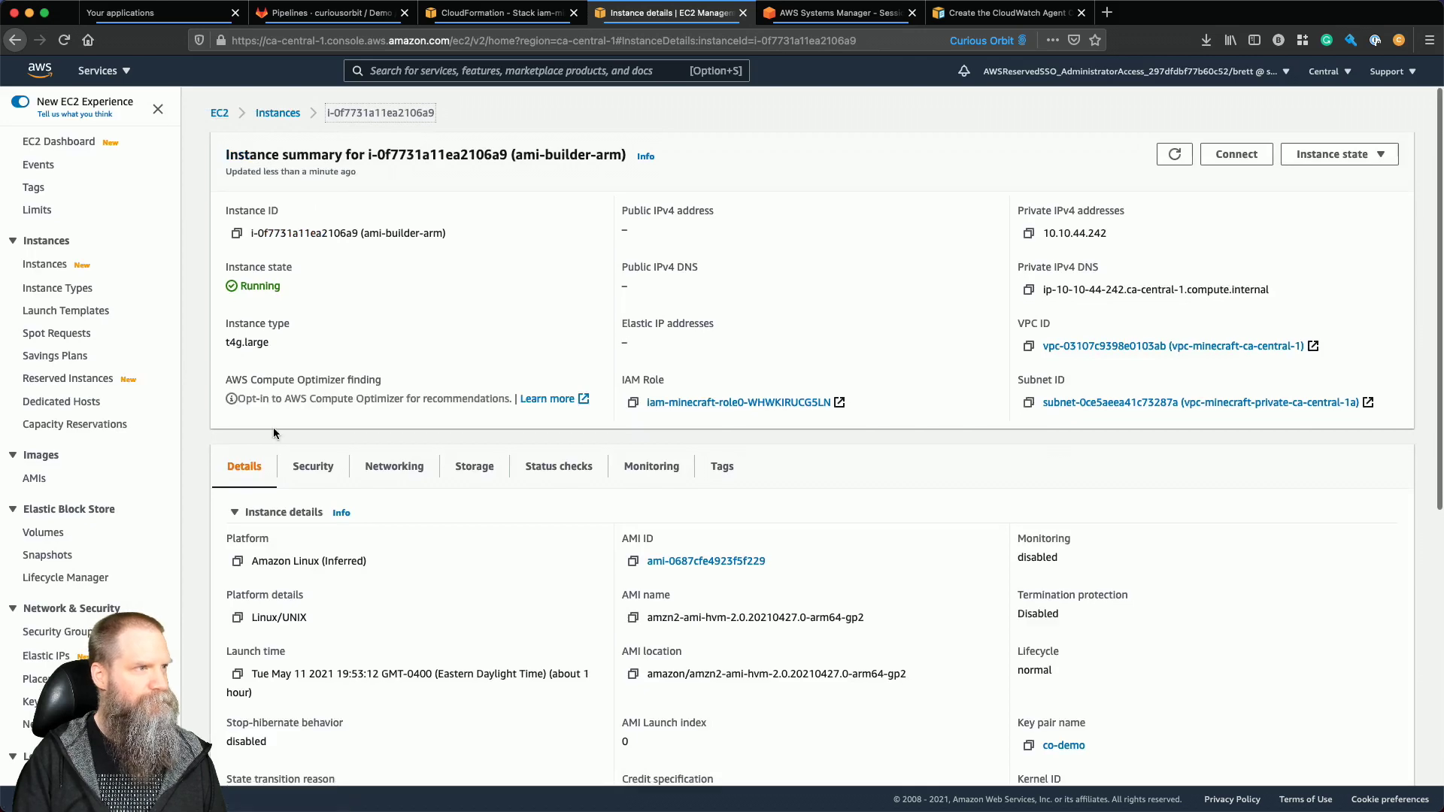
scroll(445, 535, "down", 10)
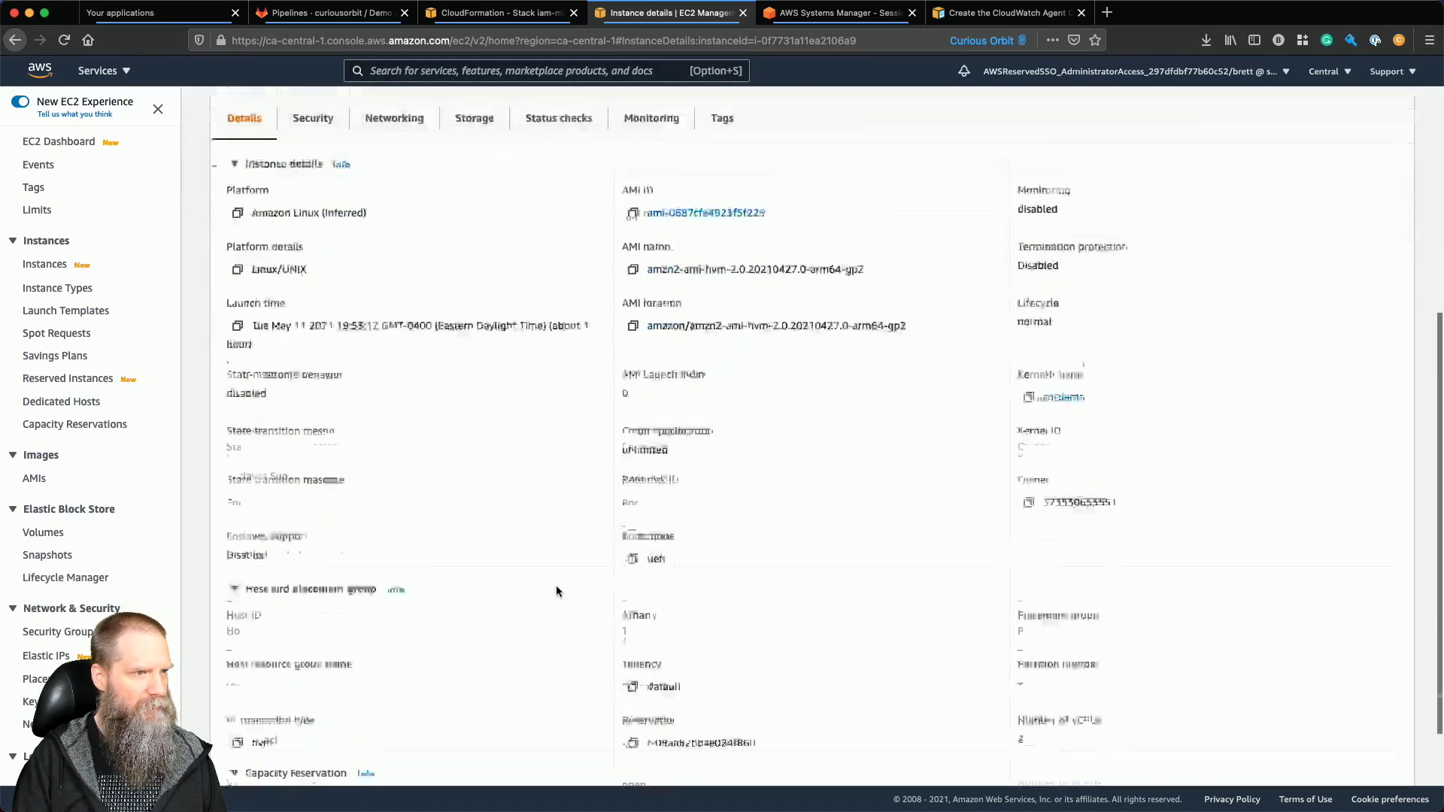
scroll(387, 406, "up", 10)
left_click(312, 467)
scroll(506, 554, "down", 3)
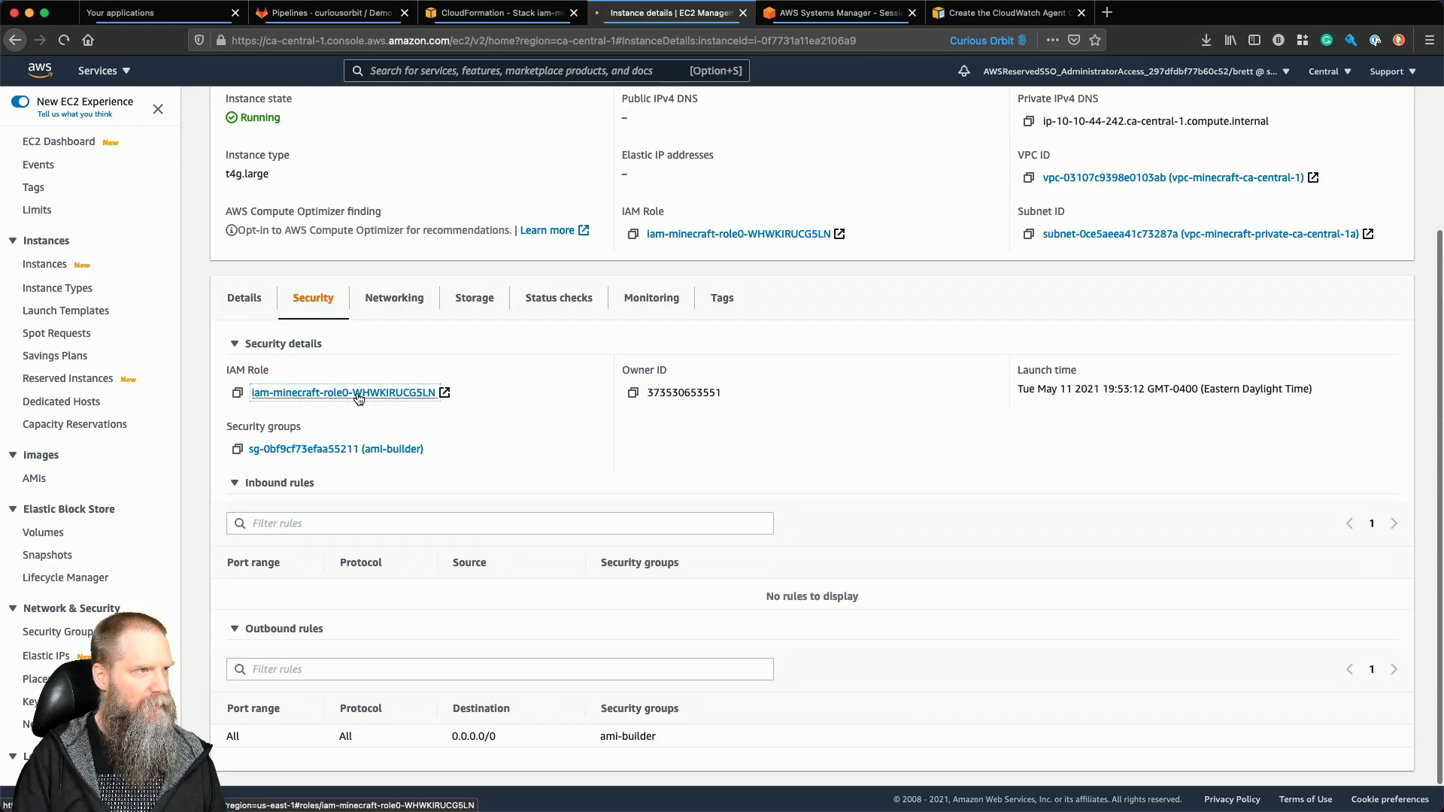
left_click(354, 392)
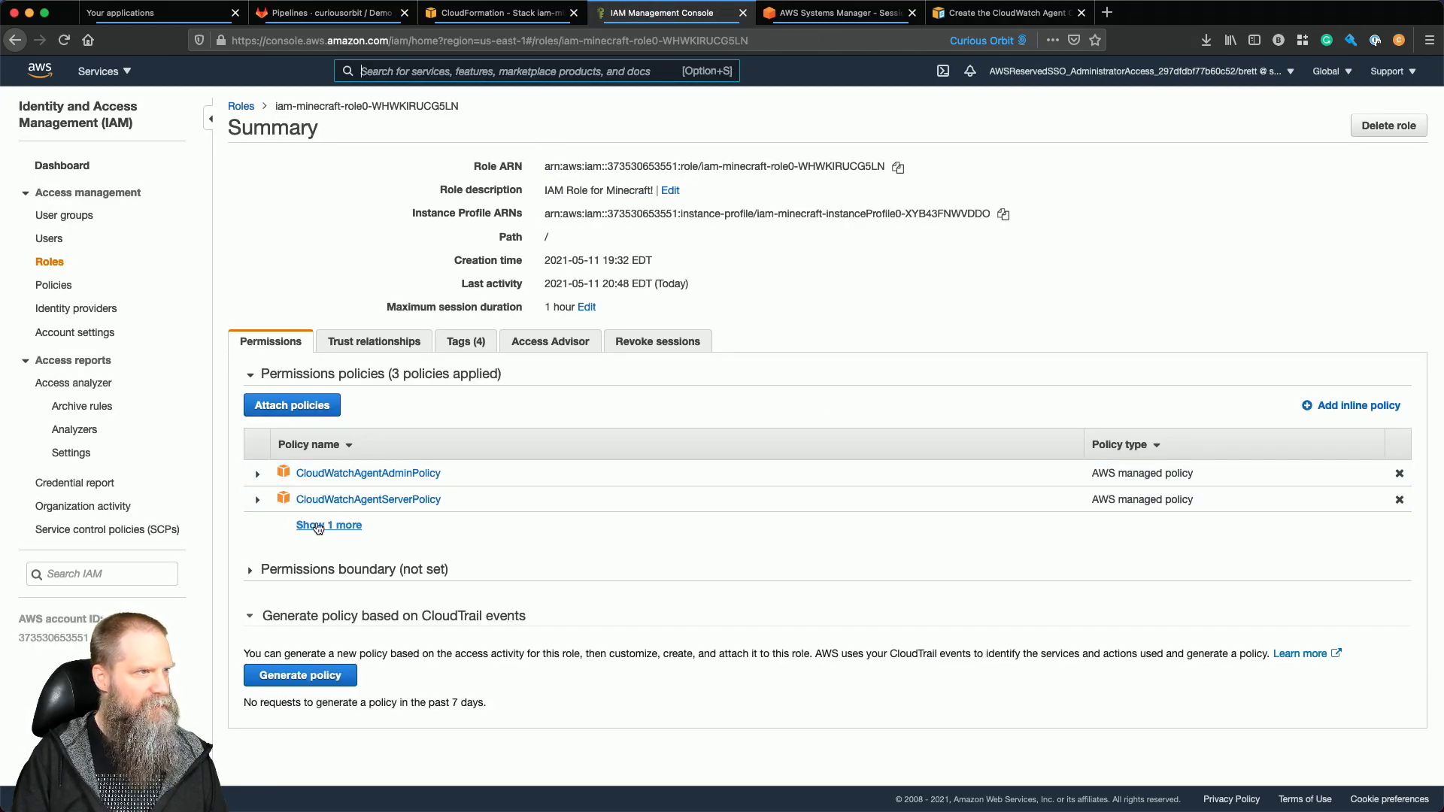
Expand CloudWatchAgentAdminPolicy and examine which parameter name prefix its SSM get and put permissions cover.
left_click(257, 474)
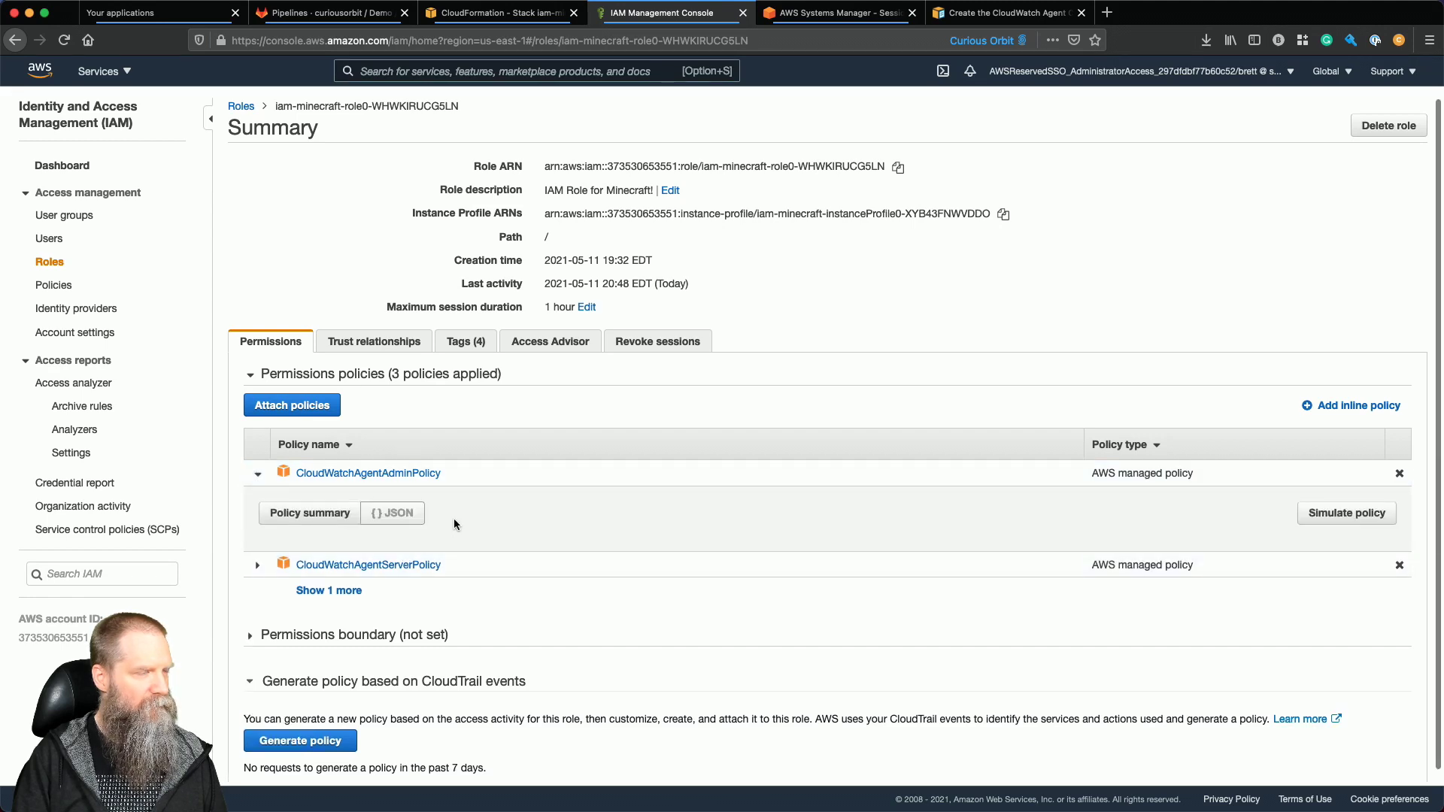
scroll(460, 632, "down", 3)
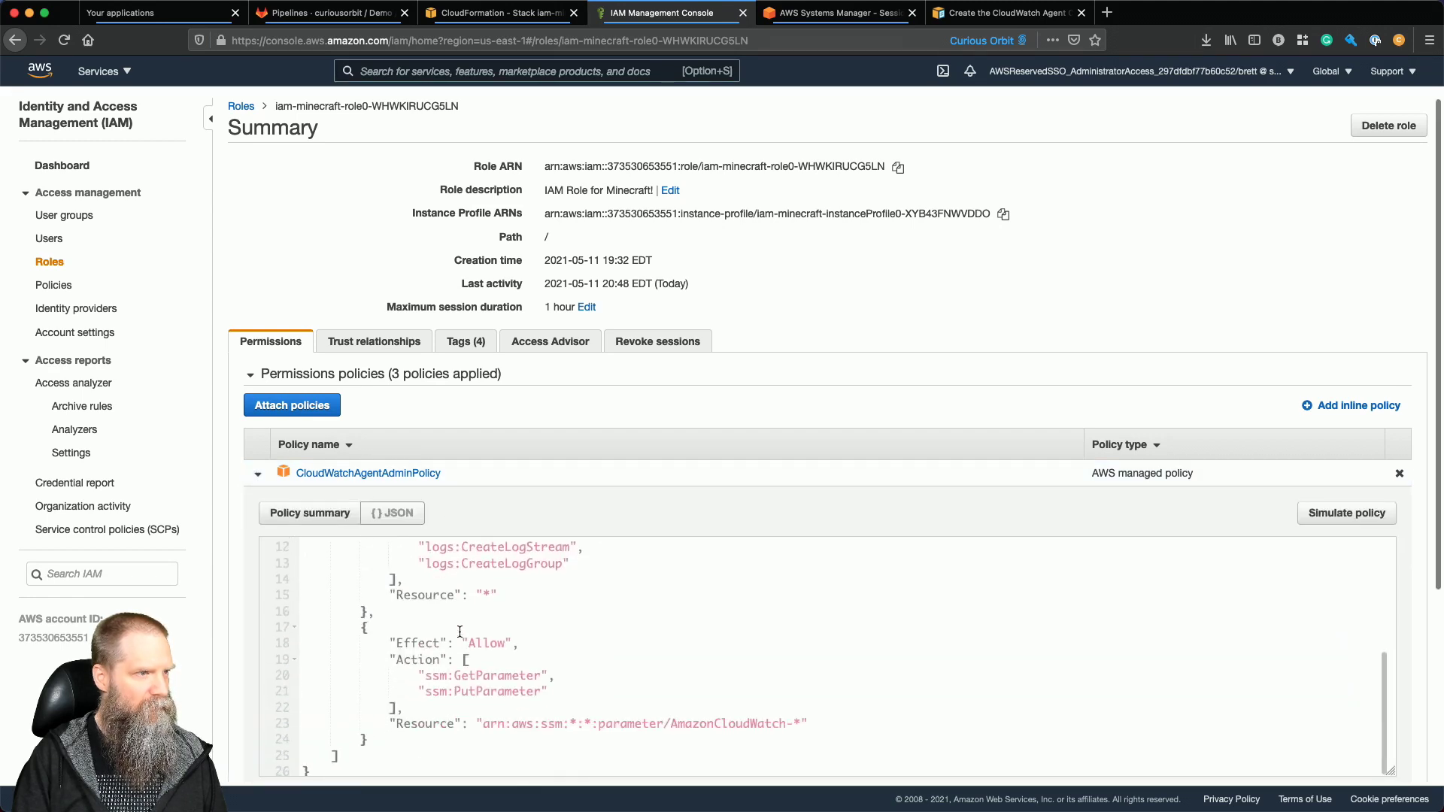
scroll(459, 631, "down", 1)
left_click_drag(670, 696, 799, 696)
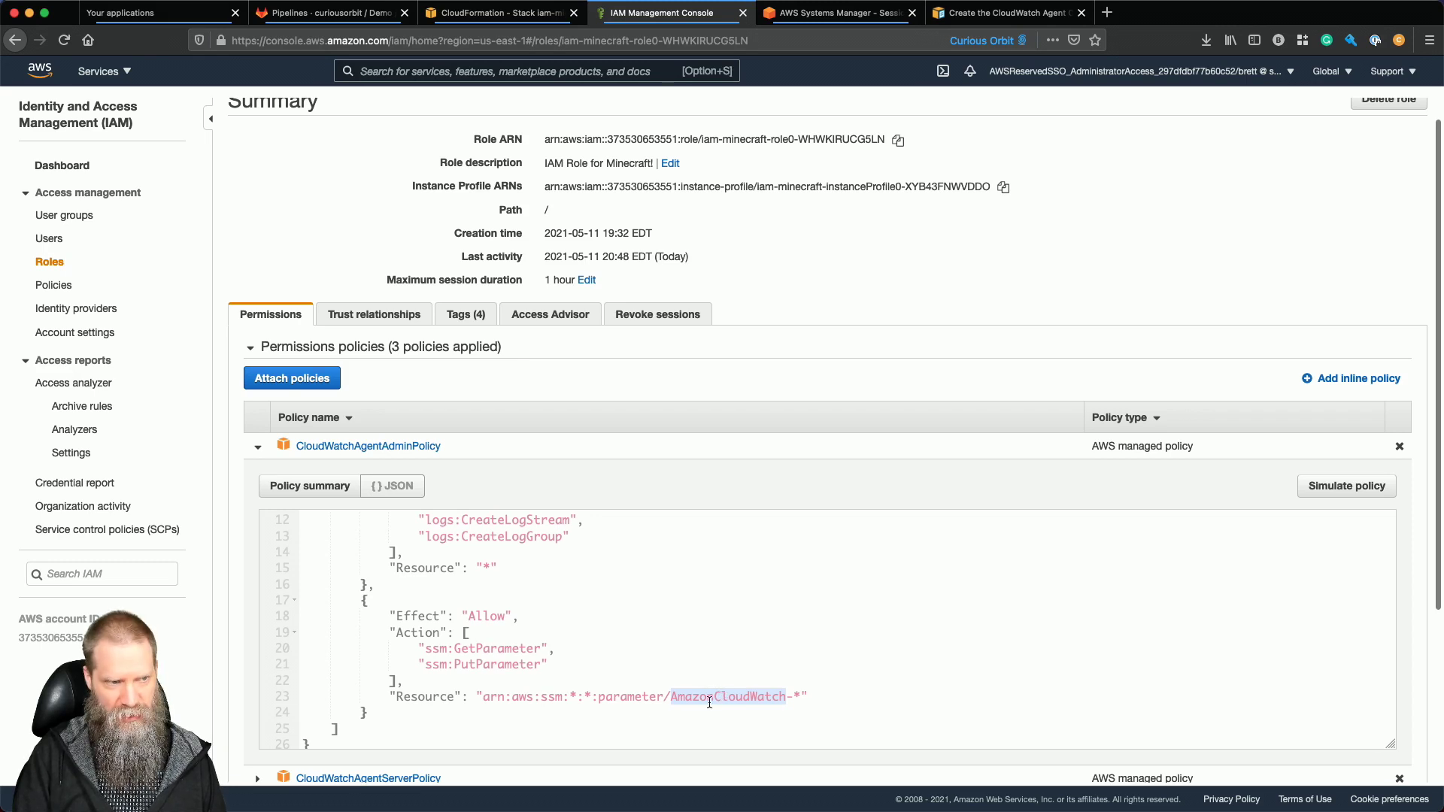
Name the wizard's parameter AmazonCloudWatch-minecraft and accept the default region and SDK credential to store the config.
left_click(825, 13)
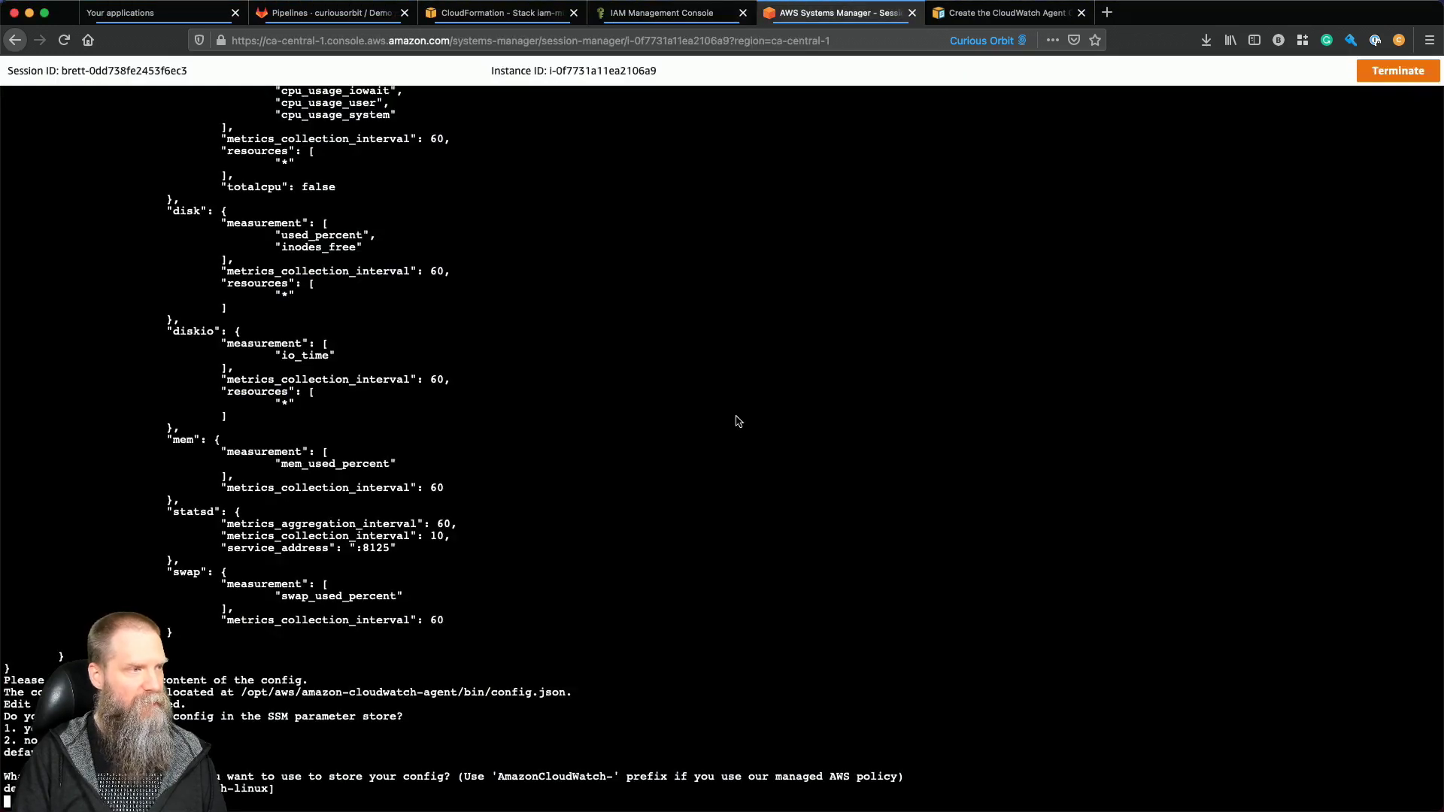
type("a")
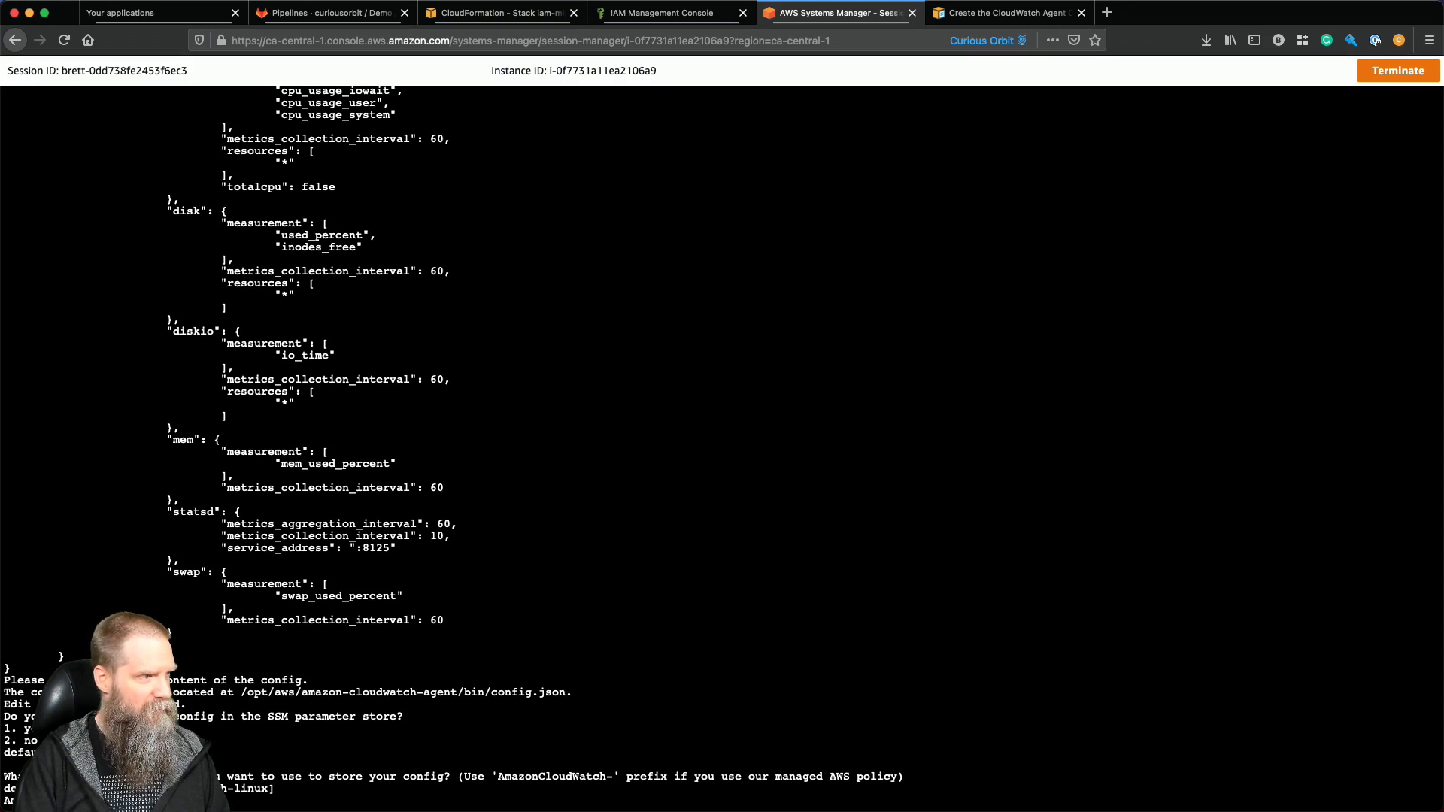
key("Return")
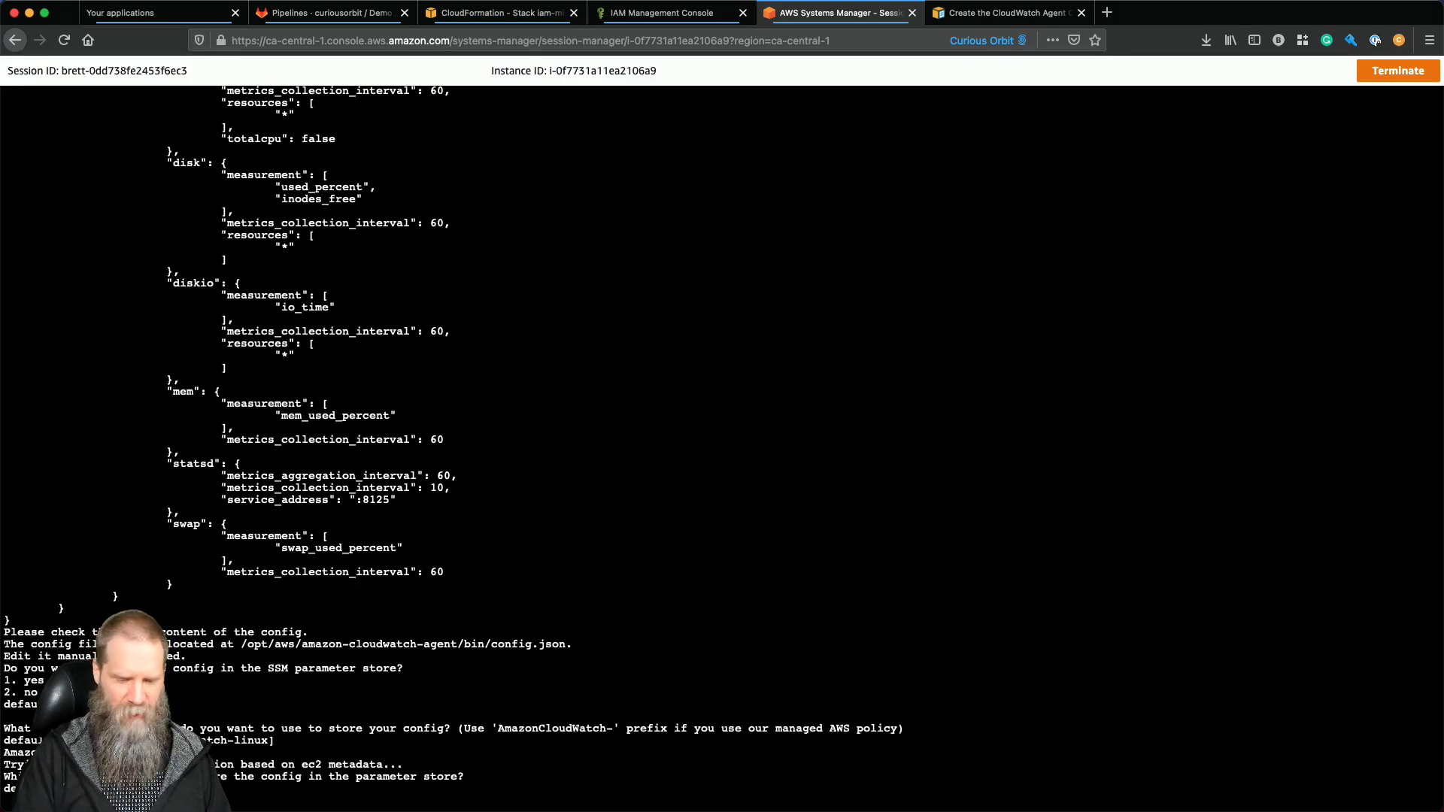
key("Return")
key("Return")
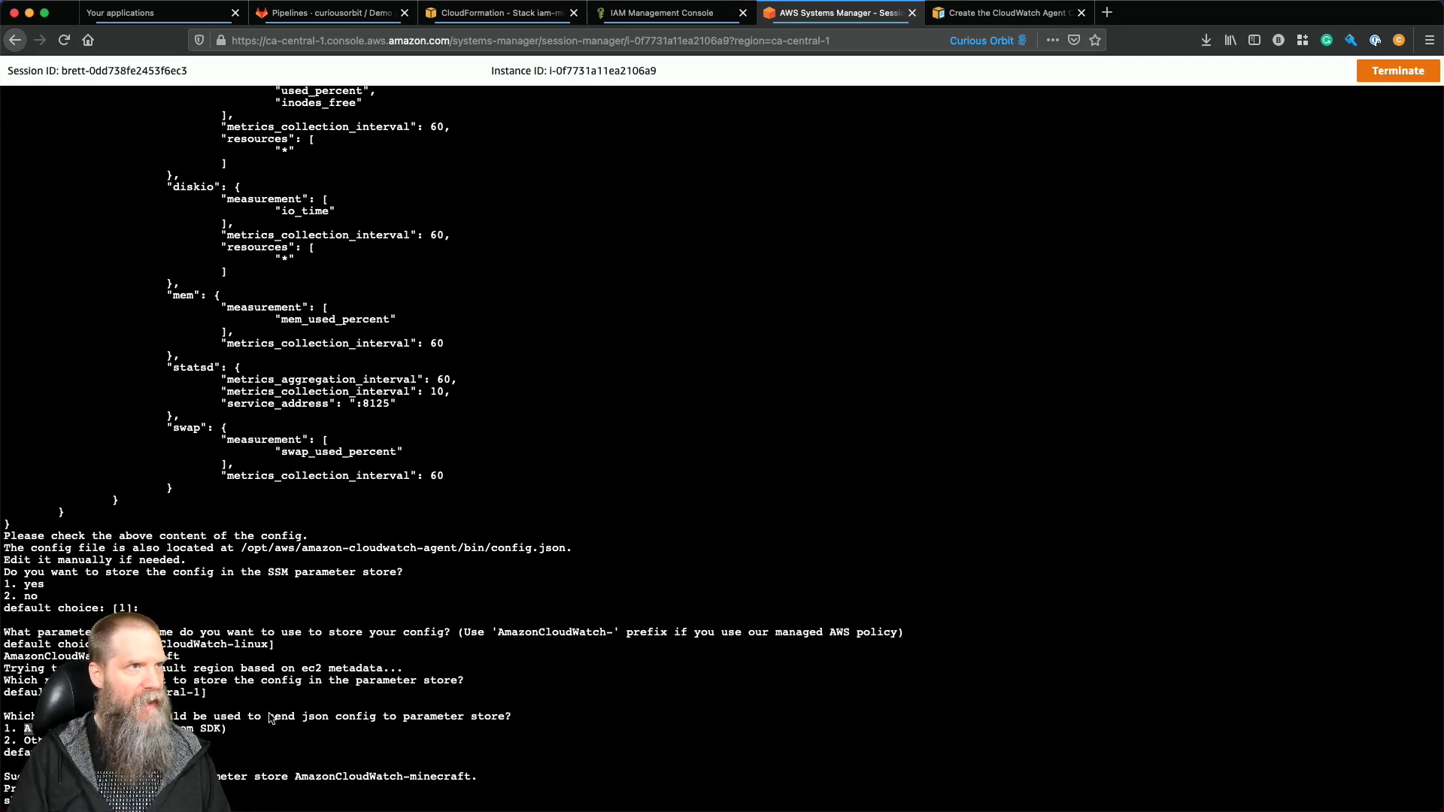
Search the AWS services for ssm, open Systems Manager's Parameter Store, and switch the region to Canada (Central).
left_click(699, 14)
left_click(537, 69)
type("ssm")
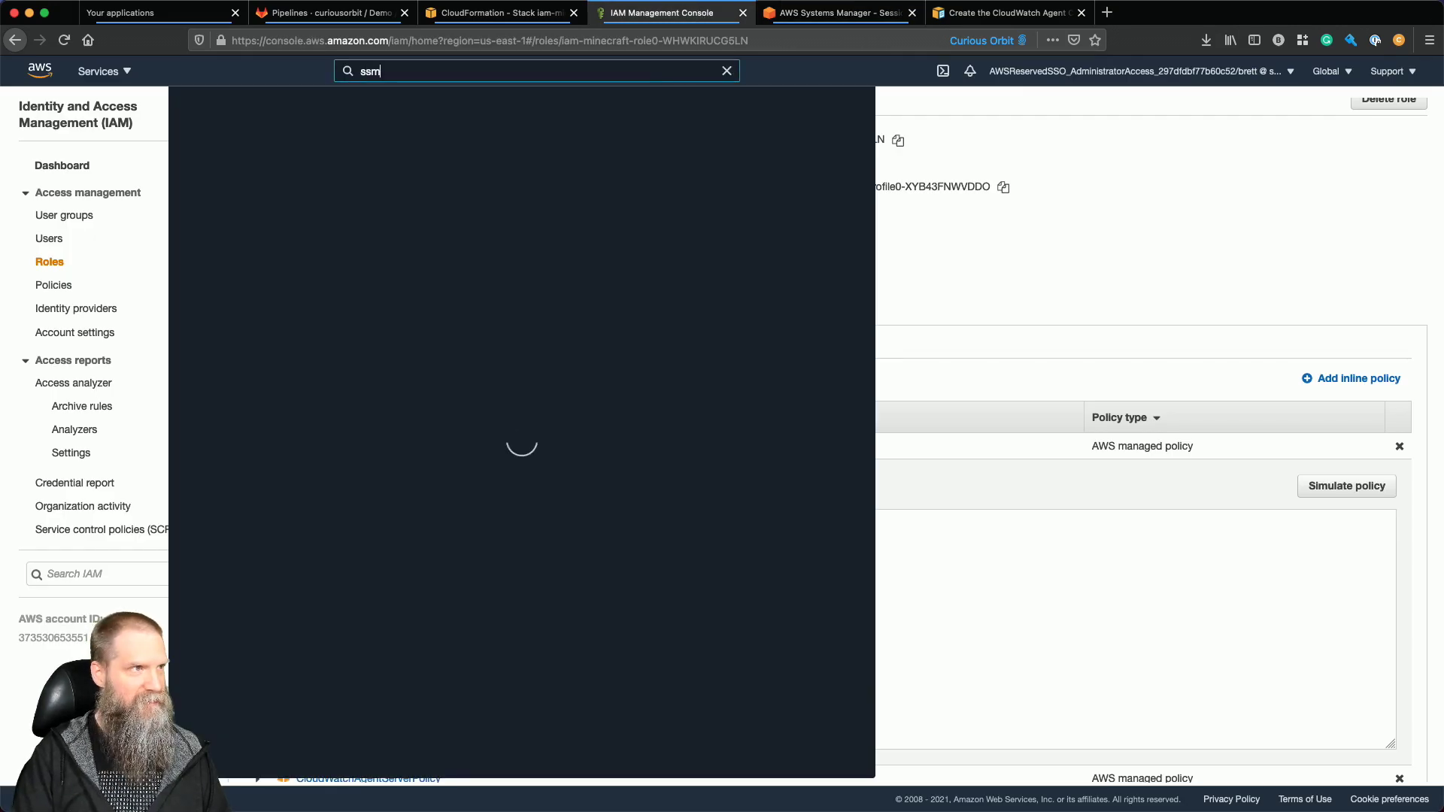
left_click(460, 209)
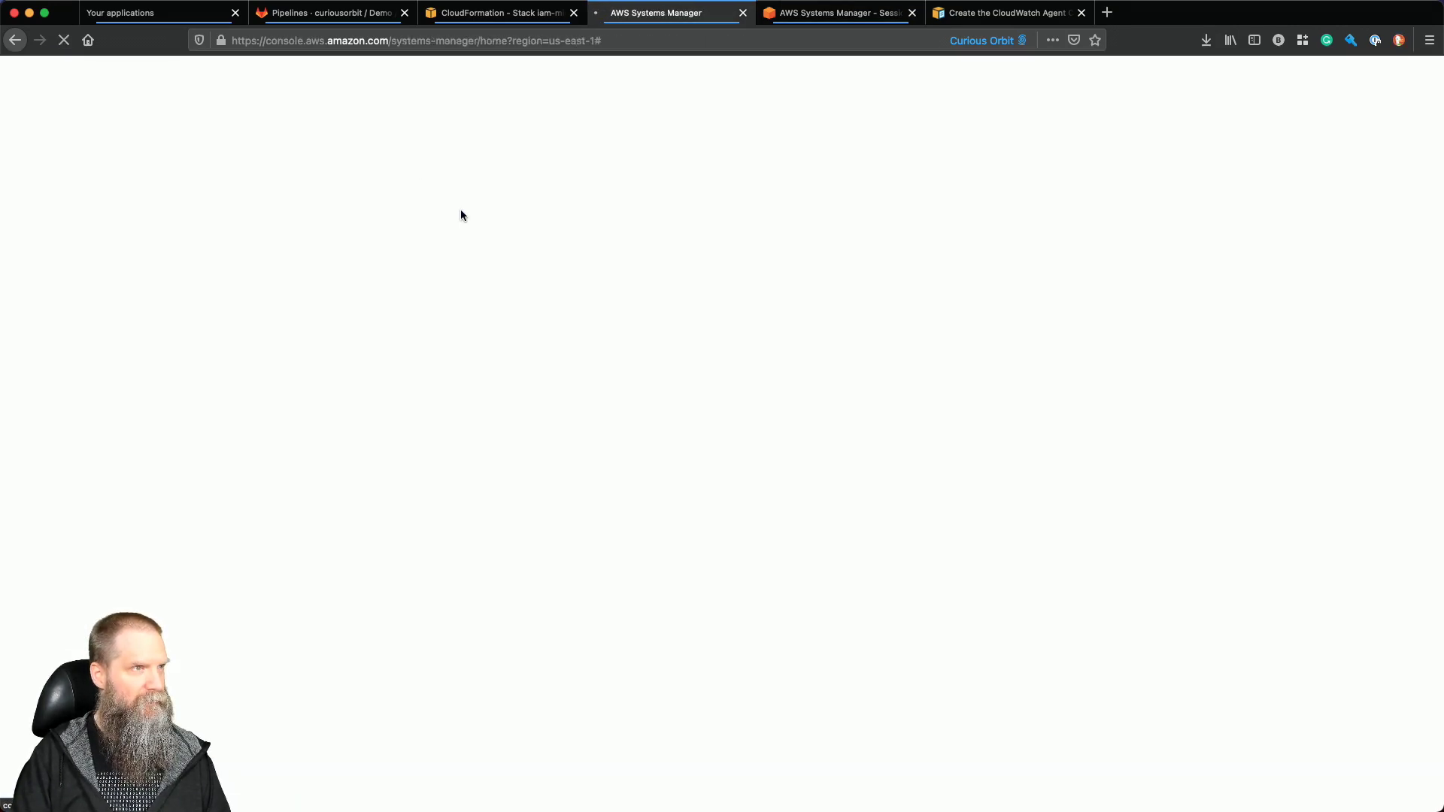
scroll(86, 479, "down", 2)
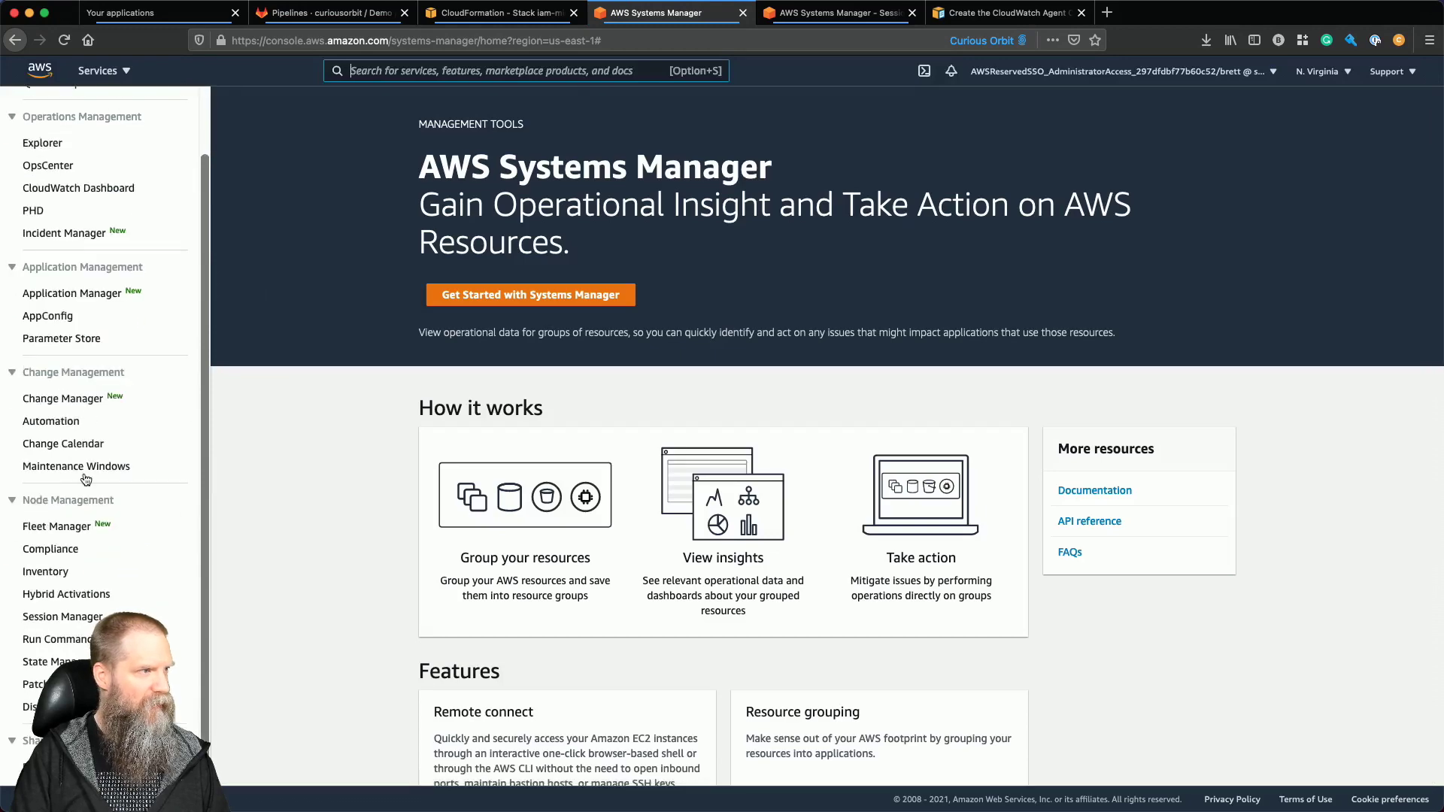
left_click(56, 340)
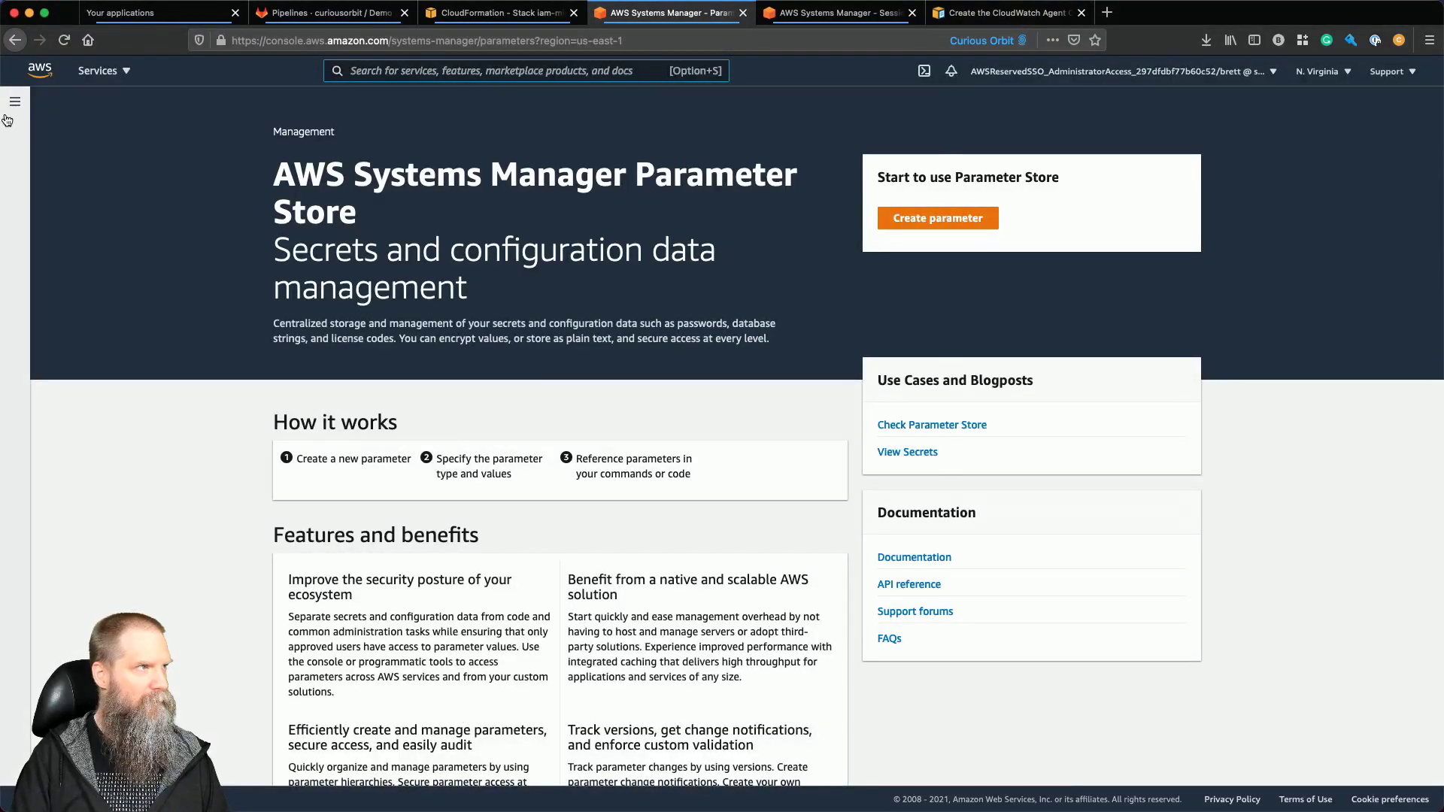
left_click(11, 104)
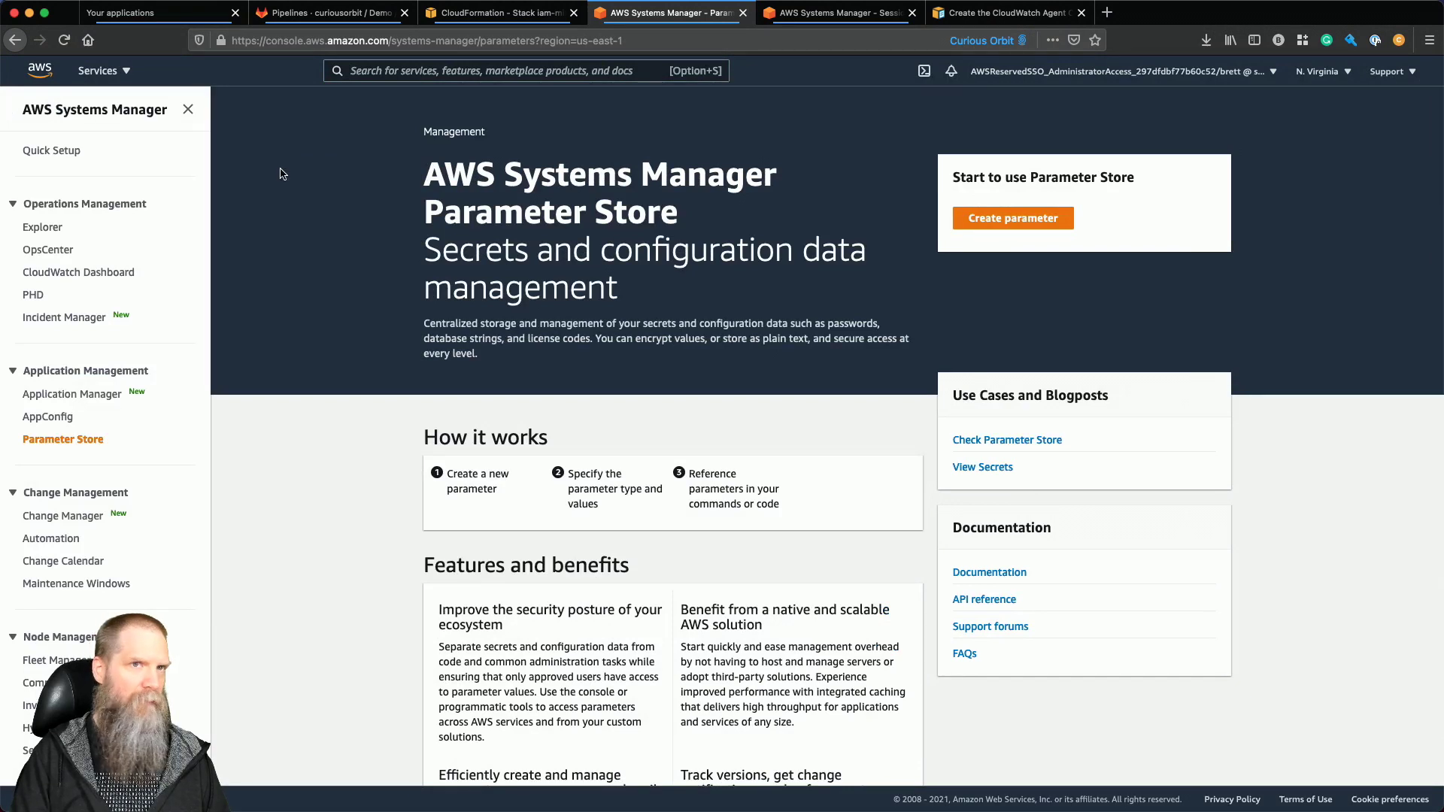
left_click(1322, 71)
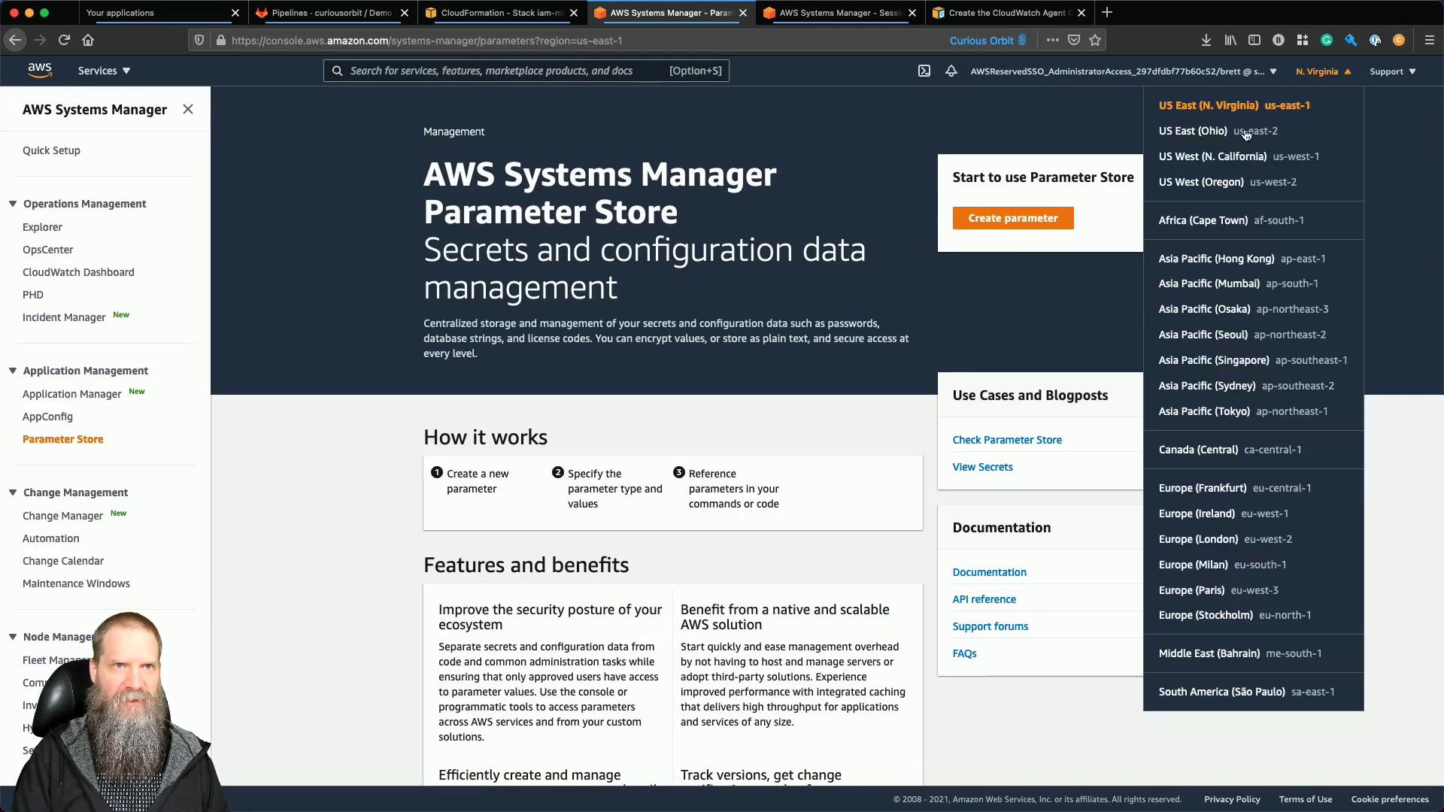
left_click(1195, 451)
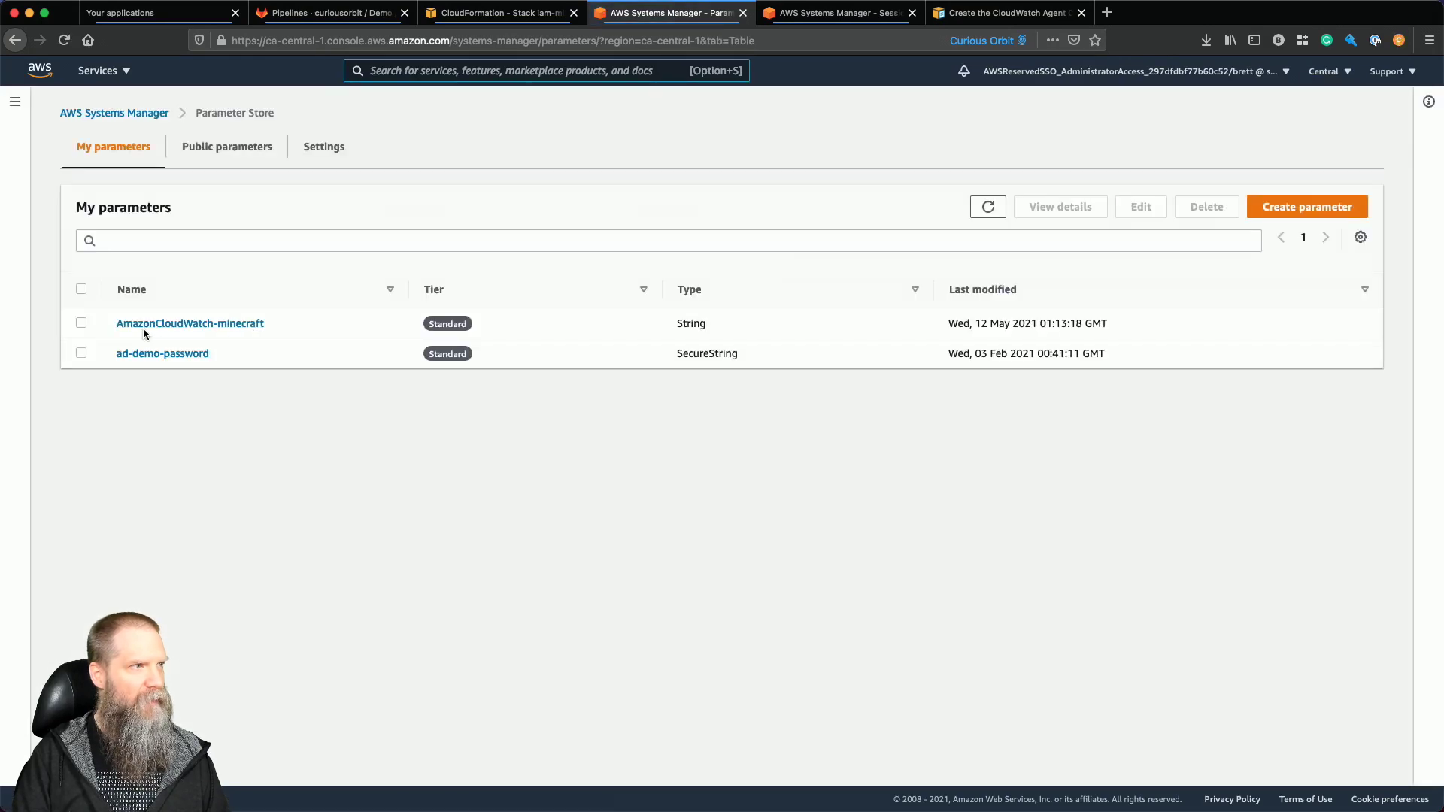
Open the AmazonCloudWatch-minecraft parameter and review the stored agent configuration JSON.
left_click(224, 328)
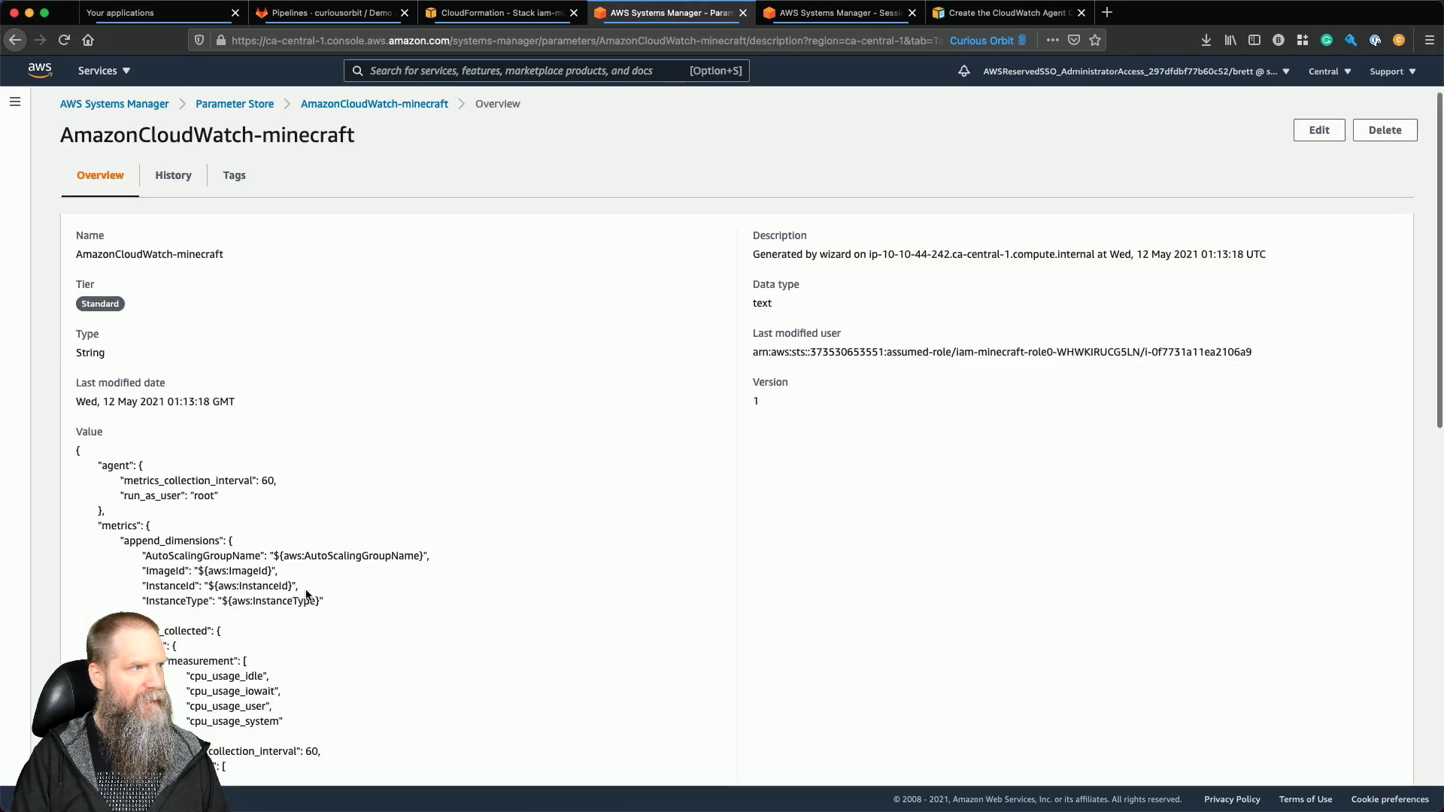
scroll(306, 588, "down", 5)
scroll(305, 589, "down", 3)
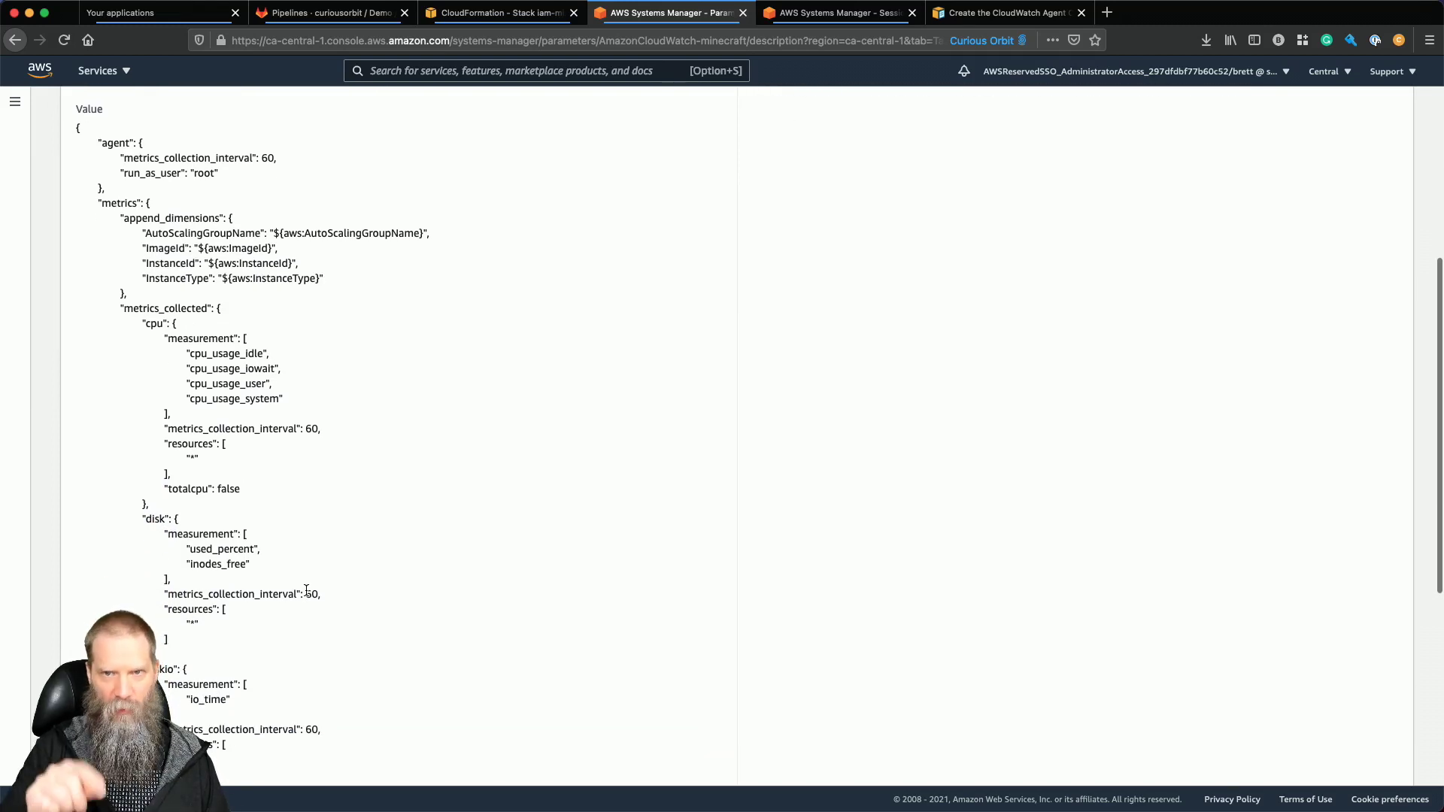
scroll(306, 590, "down", 4)
scroll(306, 590, "down", 5)
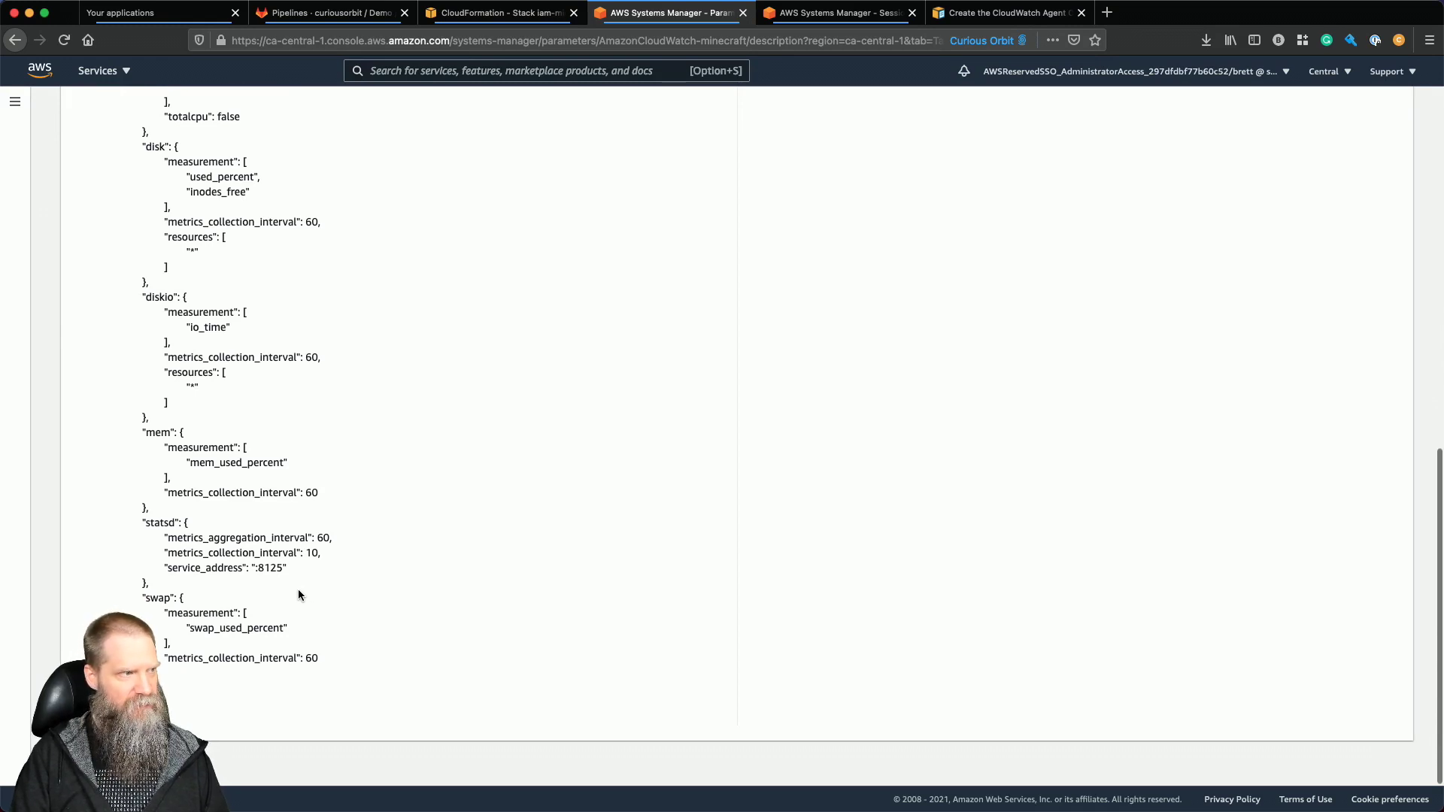
scroll(181, 495, "up", 2)
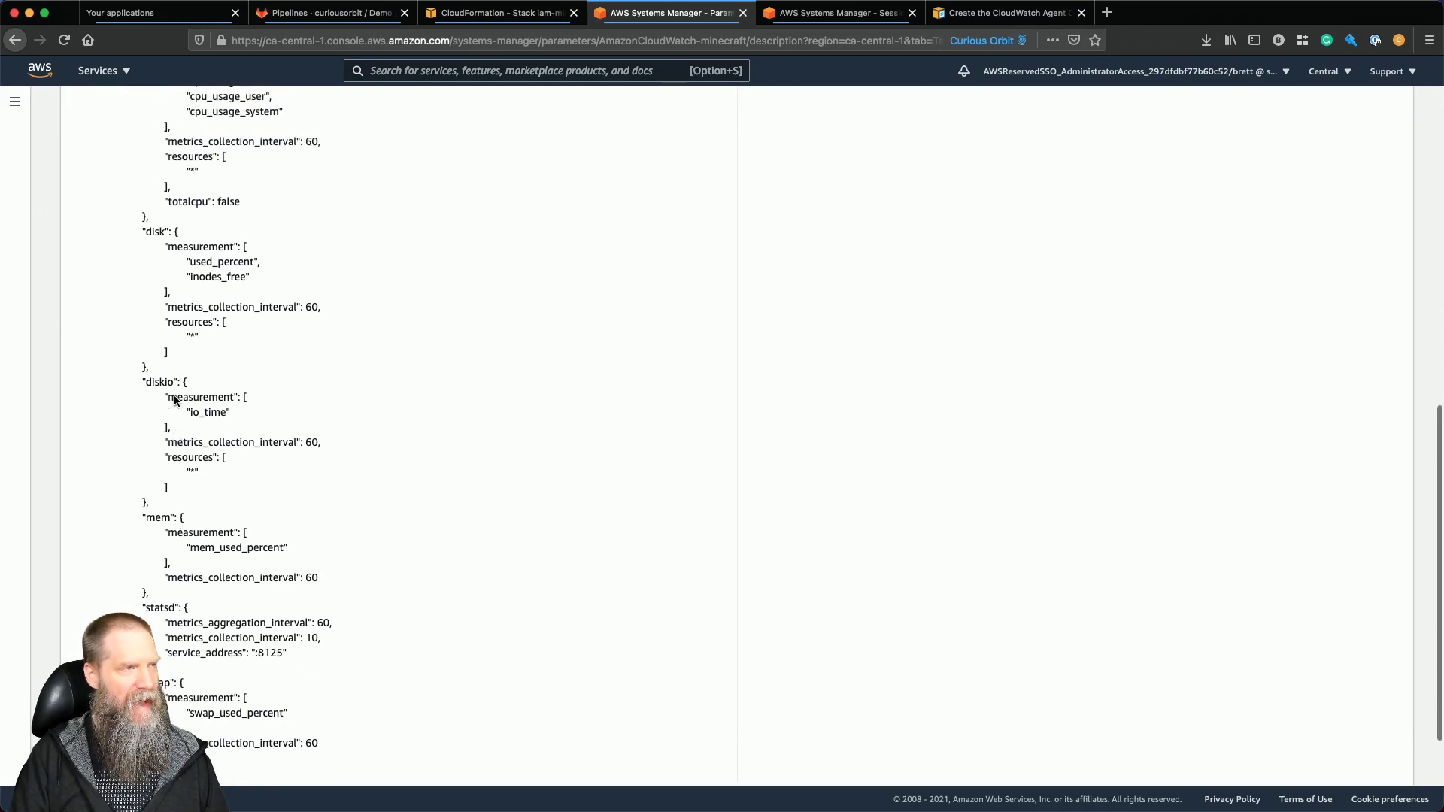